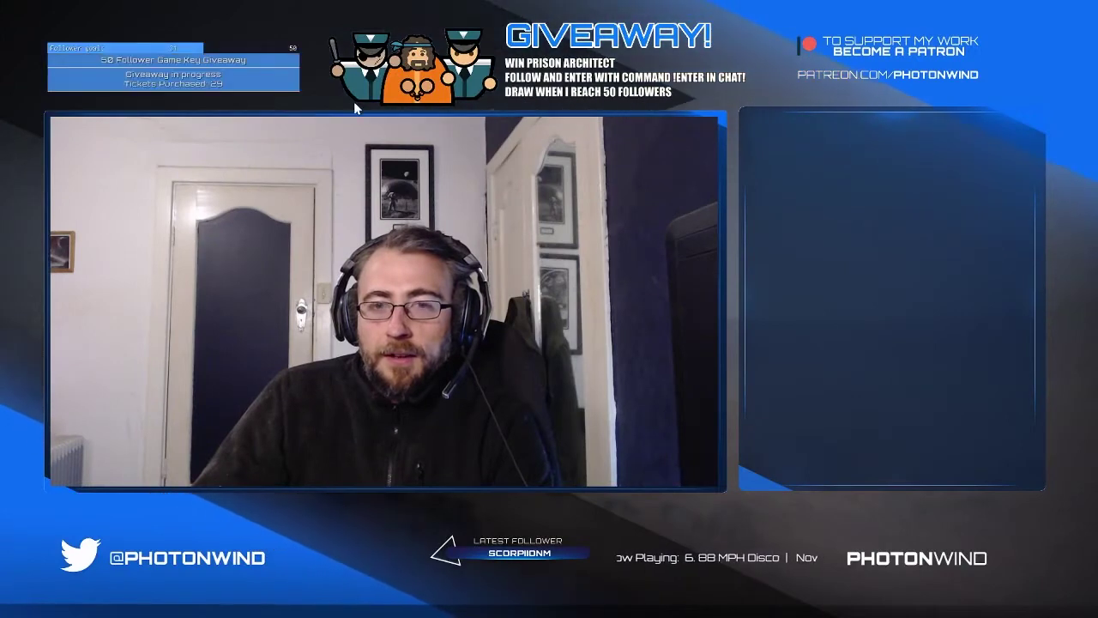
pyautogui.moveTo(299, 93)
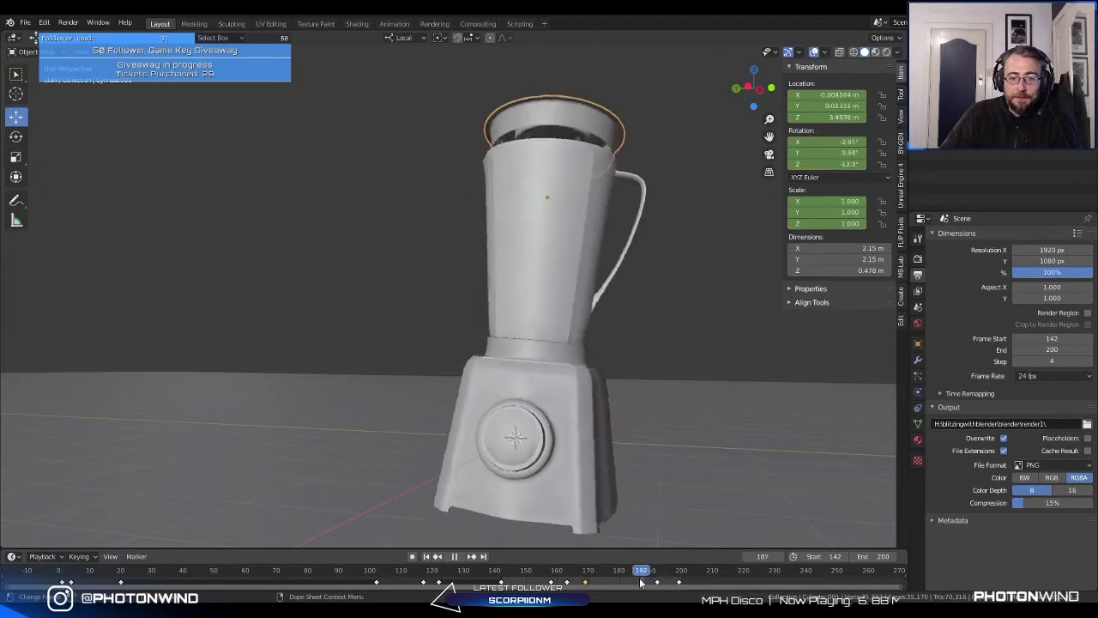
# Step: Review the jug lid's animation by scrubbing and playing the timeline with X-ray display enabled
pyautogui.moveTo(466, 586); pyautogui.dragTo(671, 582)
pyautogui.press('Escape')
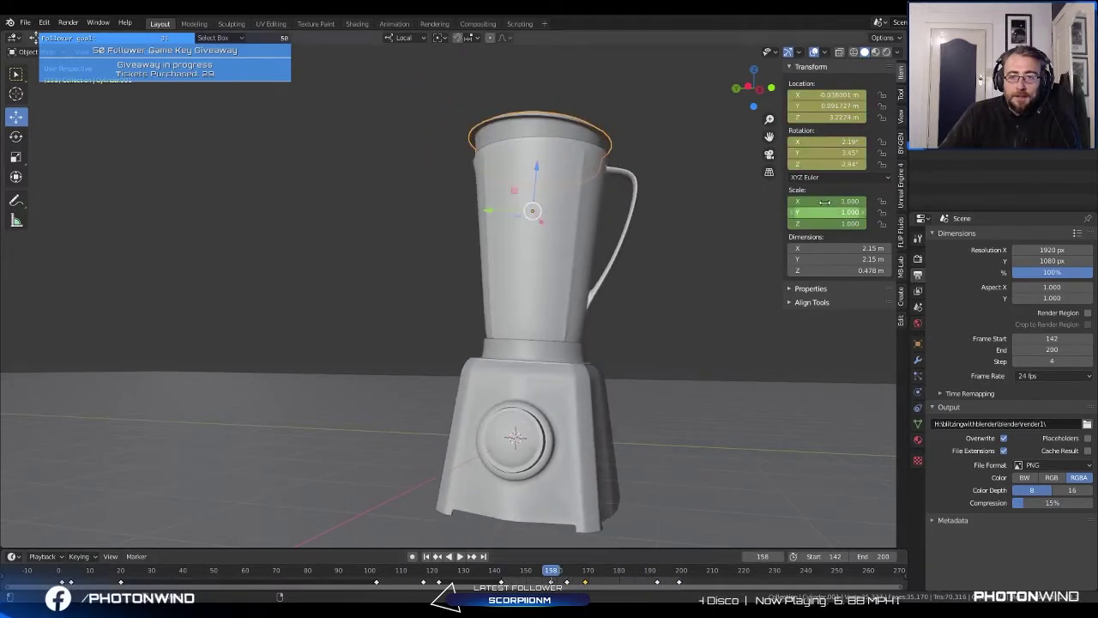
pyautogui.click(841, 52)
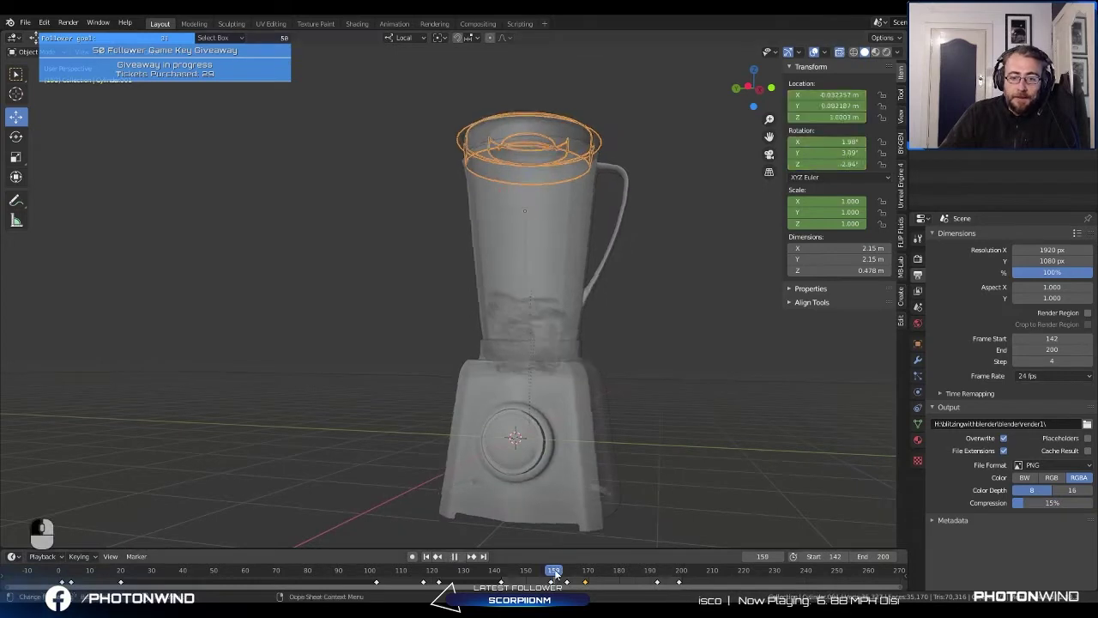
pyautogui.moveTo(555, 573); pyautogui.dragTo(161, 571)
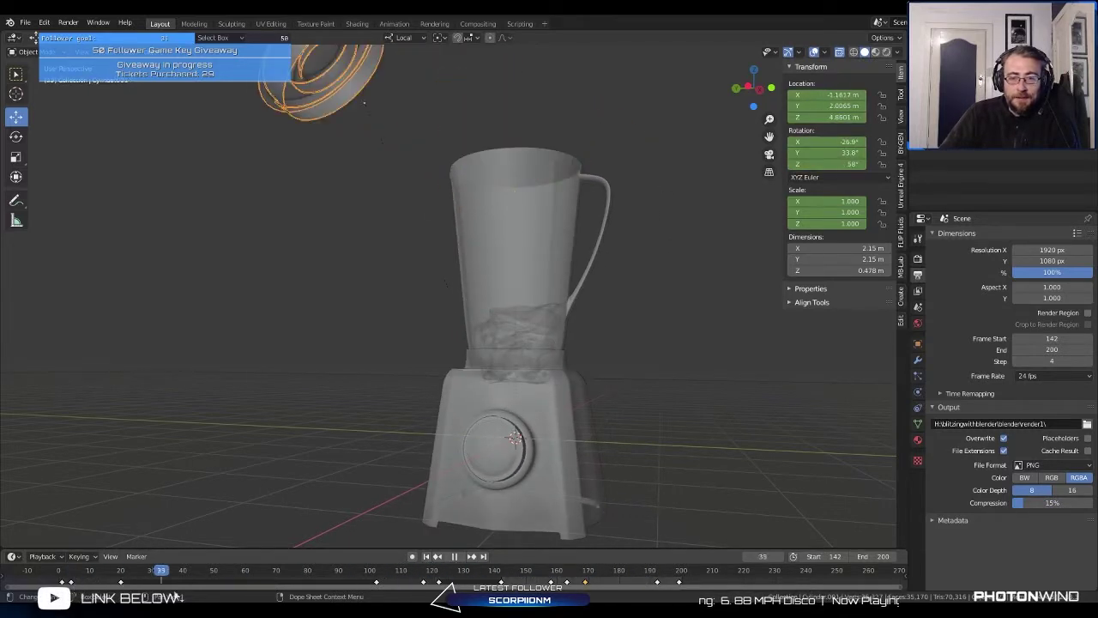
pyautogui.moveTo(346, 596); pyautogui.dragTo(432, 592)
pyautogui.moveTo(411, 324); pyautogui.dragTo(393, 297, button='middle')
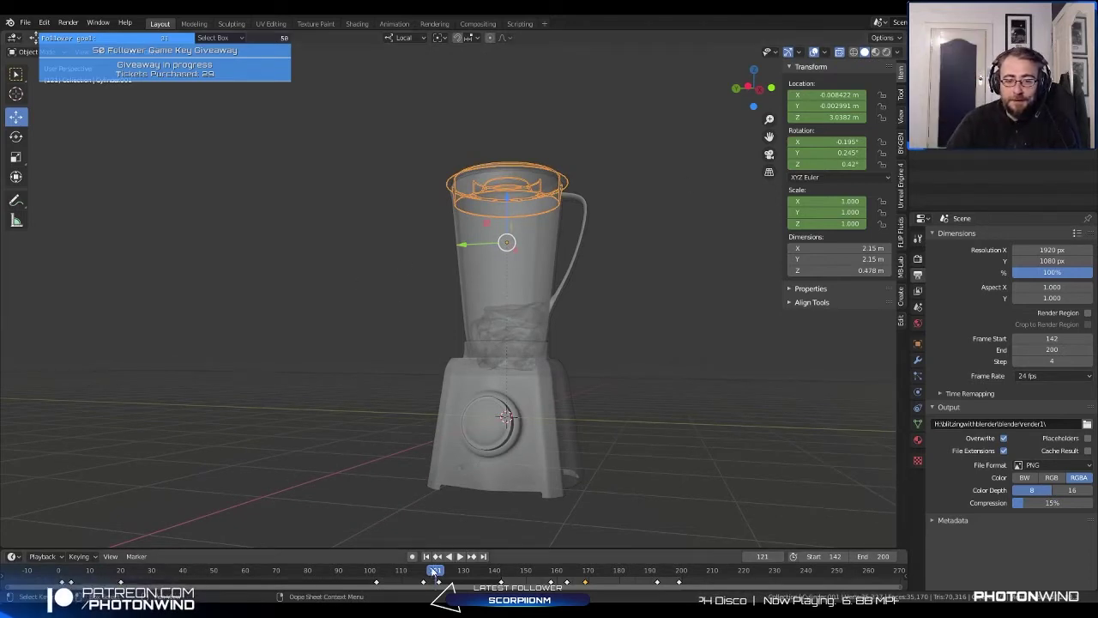
pyautogui.press('space')
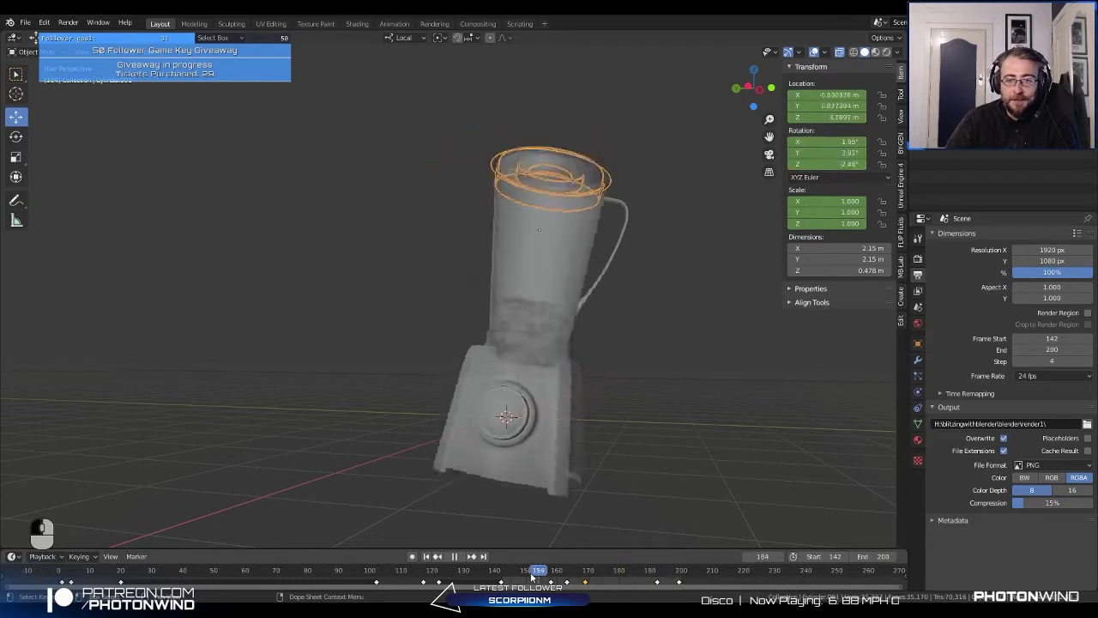
pyautogui.press('space')
pyautogui.moveTo(315, 264); pyautogui.dragTo(317, 296, button='middle')
# Step: Open the recent scene11 file without saving changes to the current file
pyautogui.click(24, 23)
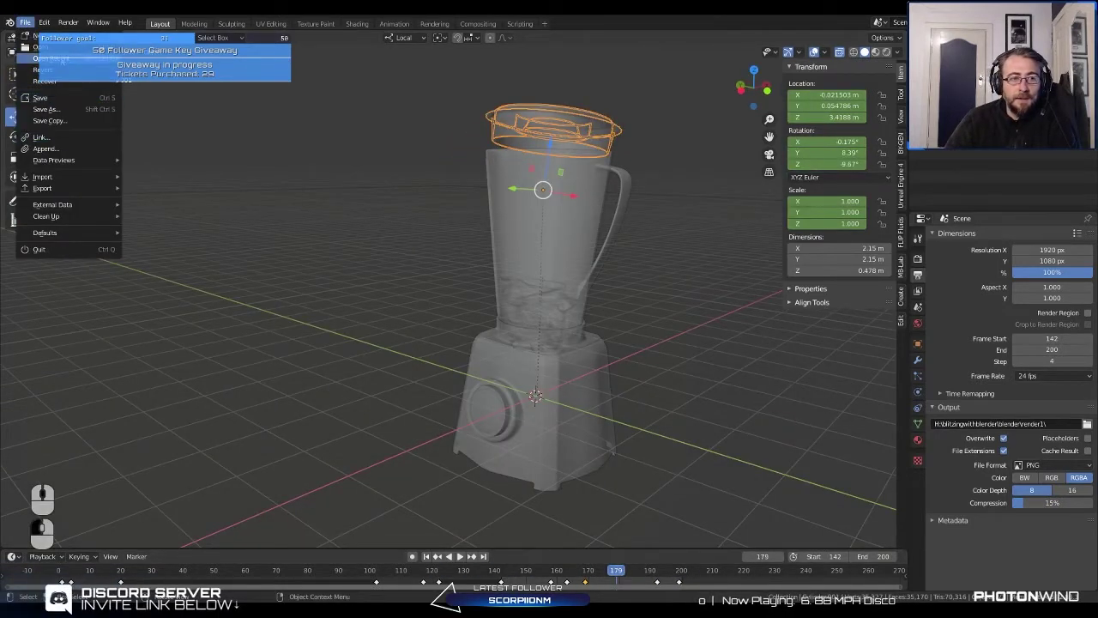
pyautogui.hotkey('ctrl', 'q')
pyautogui.click(573, 330)
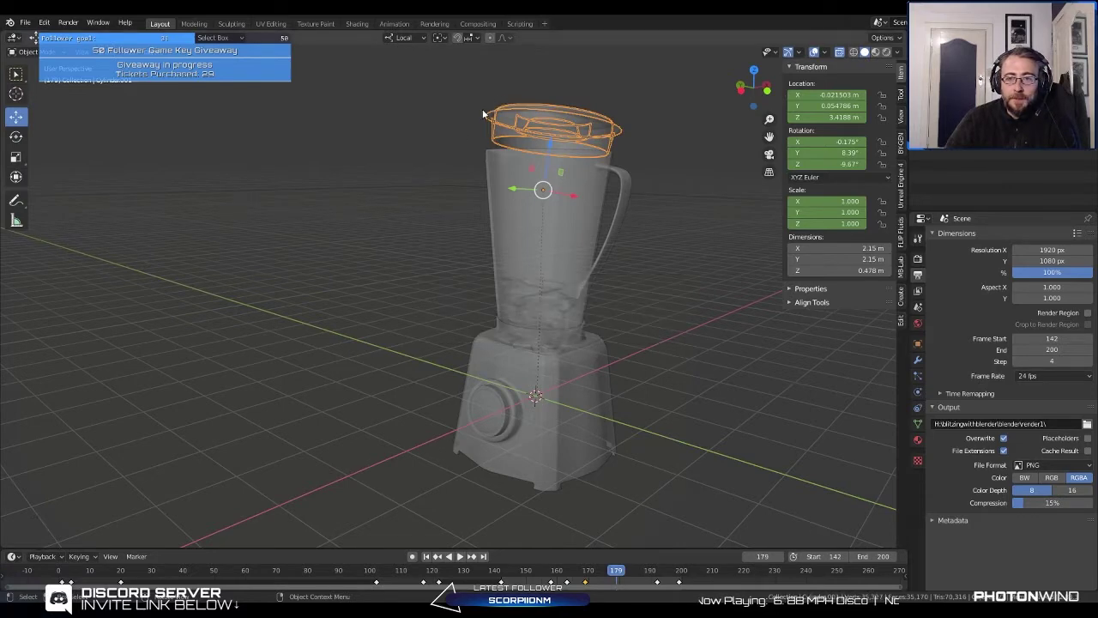
pyautogui.middleClick(368, 386)
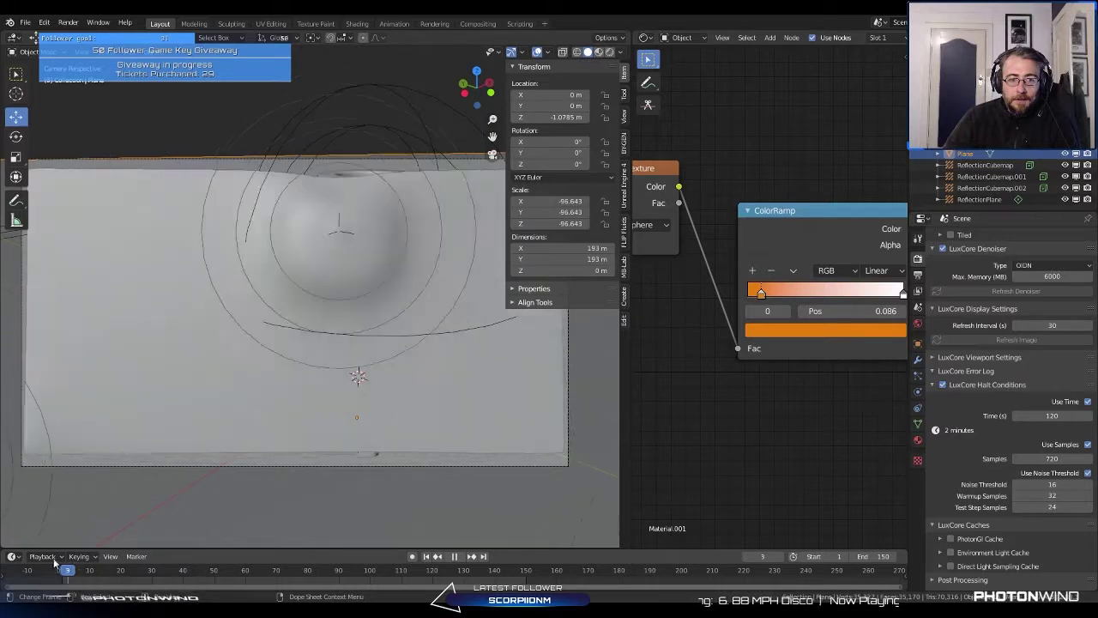
# Step: Select the large plane in front of the blender and review its animation over the timeline from several angles
pyautogui.press('space')
pyautogui.click(178, 385)
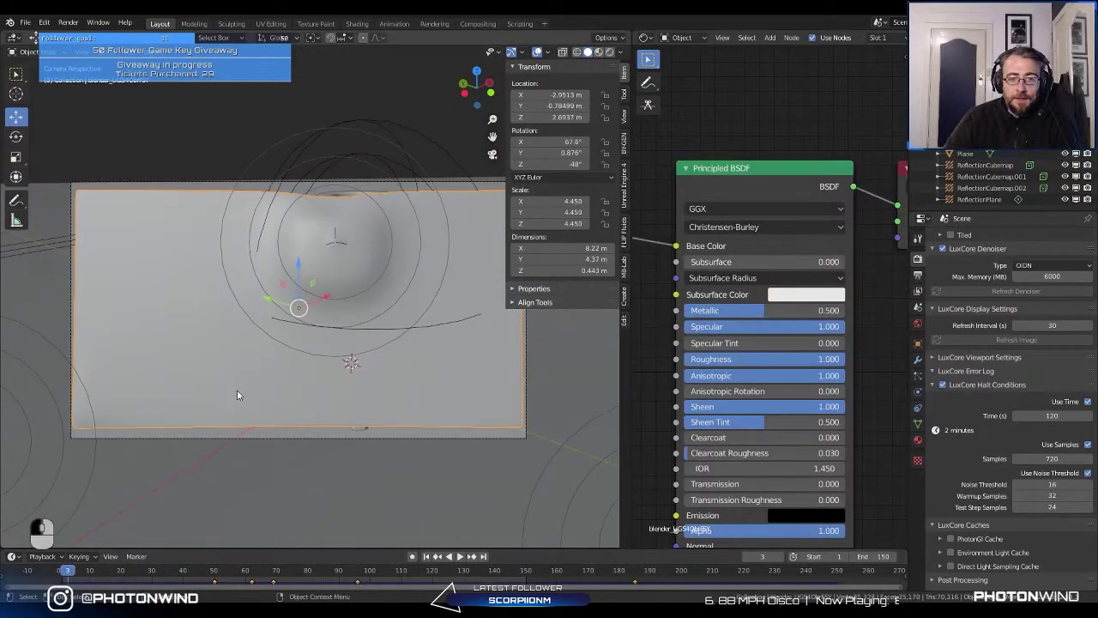
pyautogui.moveTo(236, 390); pyautogui.dragTo(138, 519, button='middle')
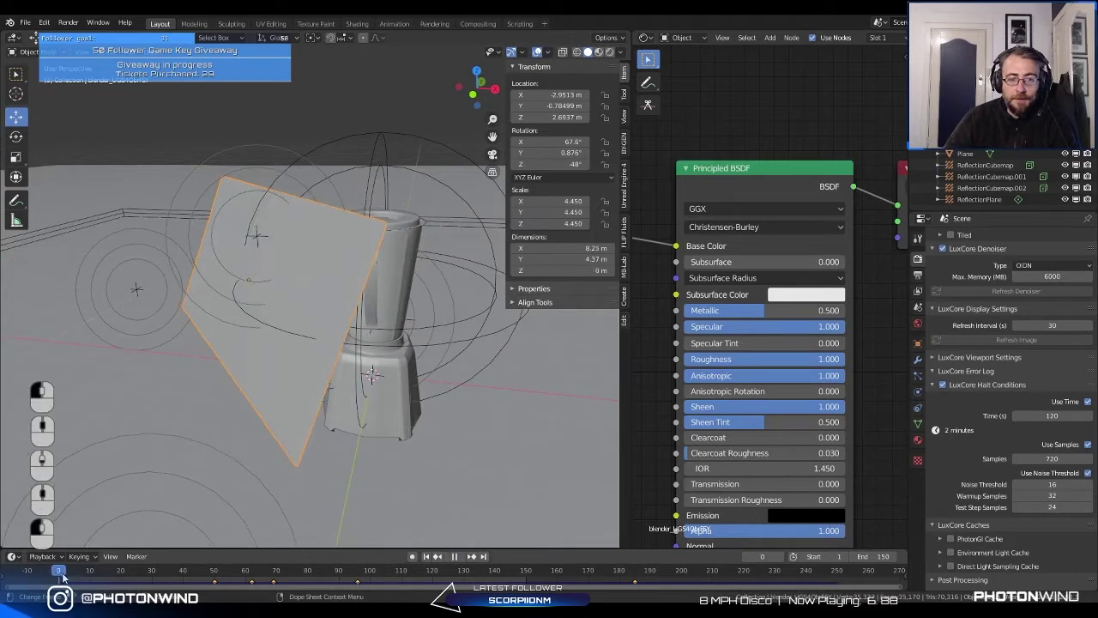
pyautogui.moveTo(79, 580); pyautogui.dragTo(173, 565)
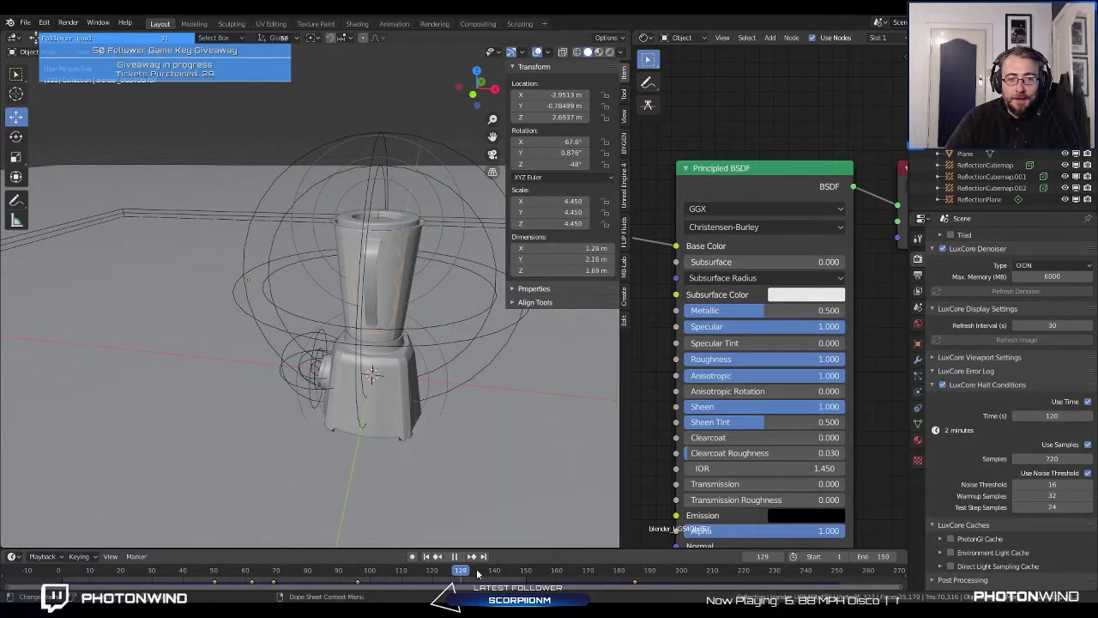
pyautogui.moveTo(549, 446); pyautogui.dragTo(481, 395, button='middle')
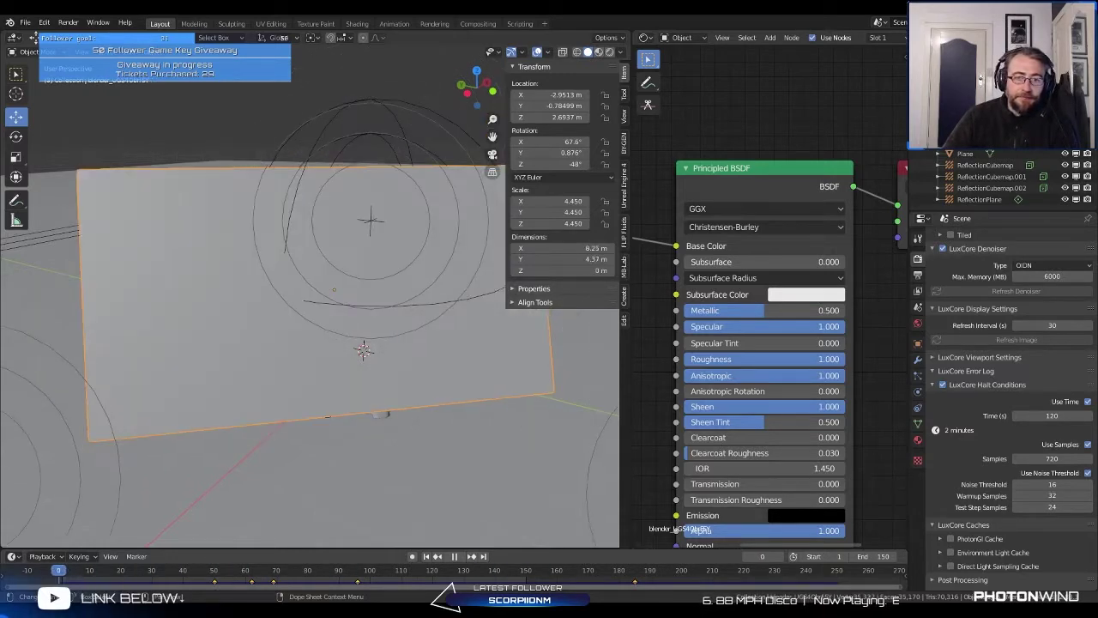
pyautogui.click(455, 556)
# Step: Go to frame 137 and examine the blender's base up close in wireframe shading
pyautogui.moveTo(386, 369); pyautogui.dragTo(433, 433)
pyautogui.moveTo(445, 442); pyautogui.dragTo(343, 309, button='middle')
pyautogui.scroll(3, 445, 388)
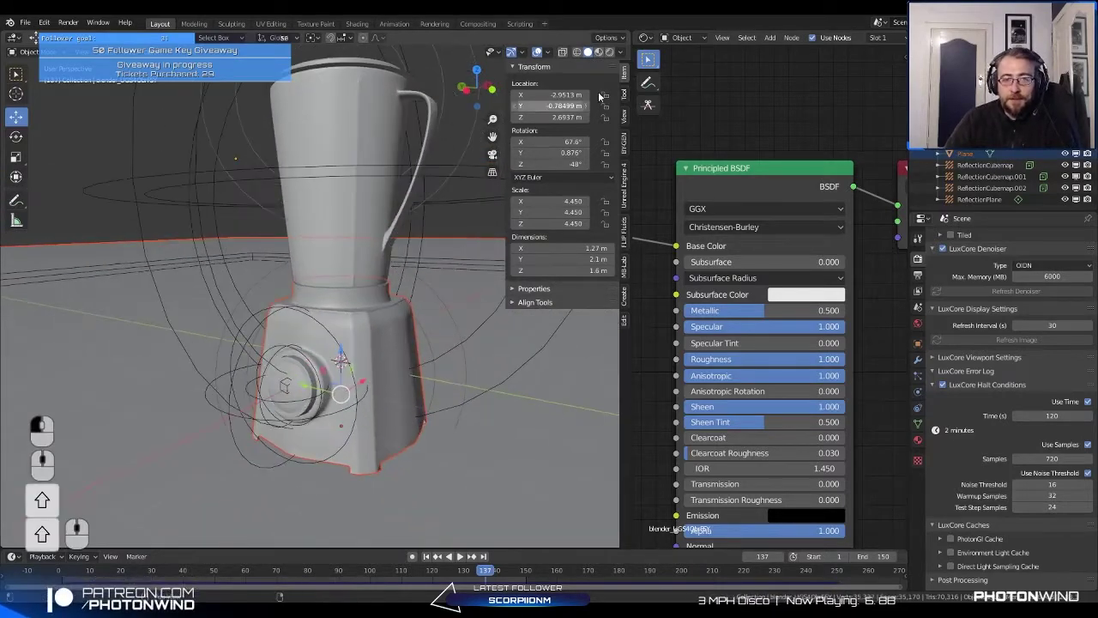
pyautogui.click(577, 52)
pyautogui.scroll(5, 398, 355)
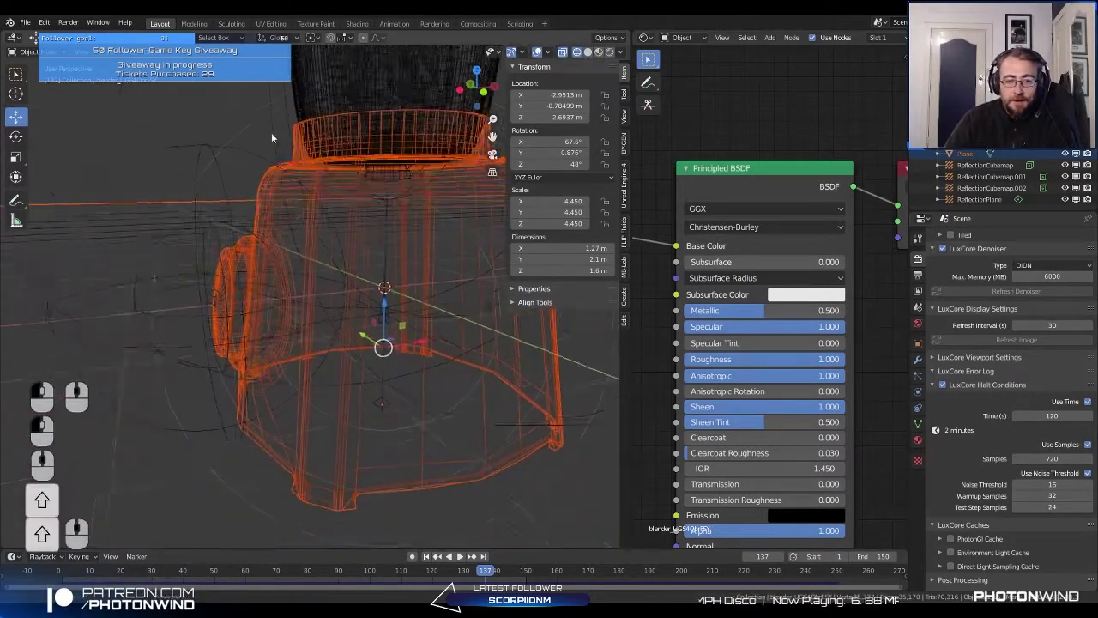
pyautogui.moveTo(271, 132)
pyautogui.mouseDown(button='middle')
pyautogui.moveTo(399, 235)
pyautogui.moveTo(383, 248)
pyautogui.moveTo(375, 293)
pyautogui.moveTo(388, 326)
pyautogui.moveTo(321, 286)
pyautogui.moveTo(398, 283)
pyautogui.moveTo(405, 308)
pyautogui.moveTo(363, 318)
pyautogui.moveTo(467, 352)
pyautogui.moveTo(359, 289)
pyautogui.mouseUp(button='middle')
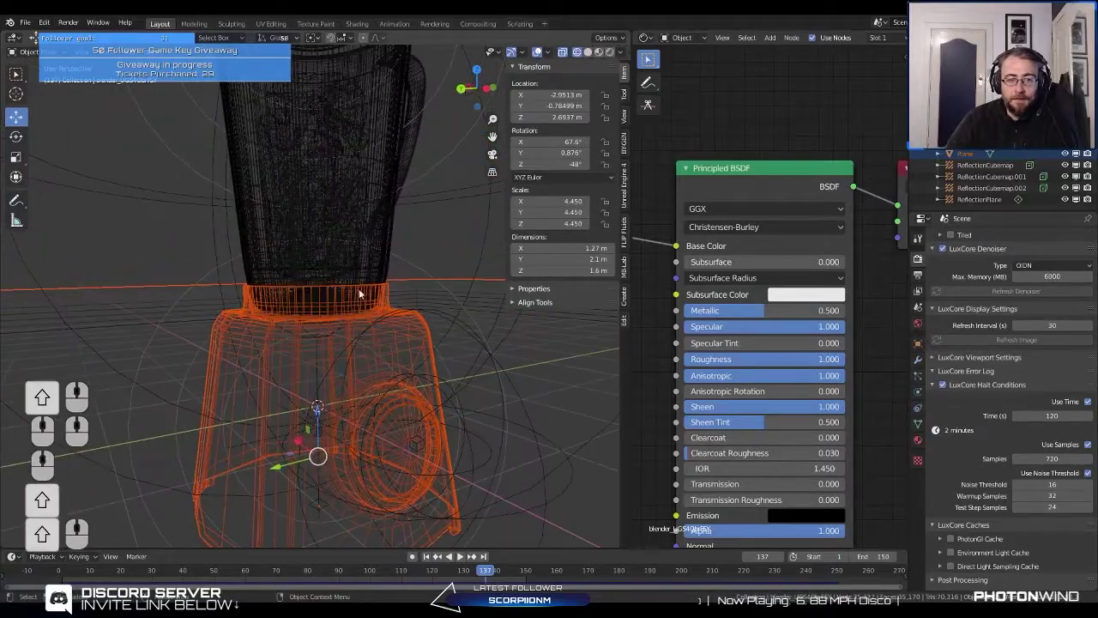
# Step: Select the jug and examine the whole blender in material preview shading
pyautogui.click(402, 220)
pyautogui.moveTo(402, 221); pyautogui.dragTo(416, 124, button='middle')
pyautogui.click(608, 52)
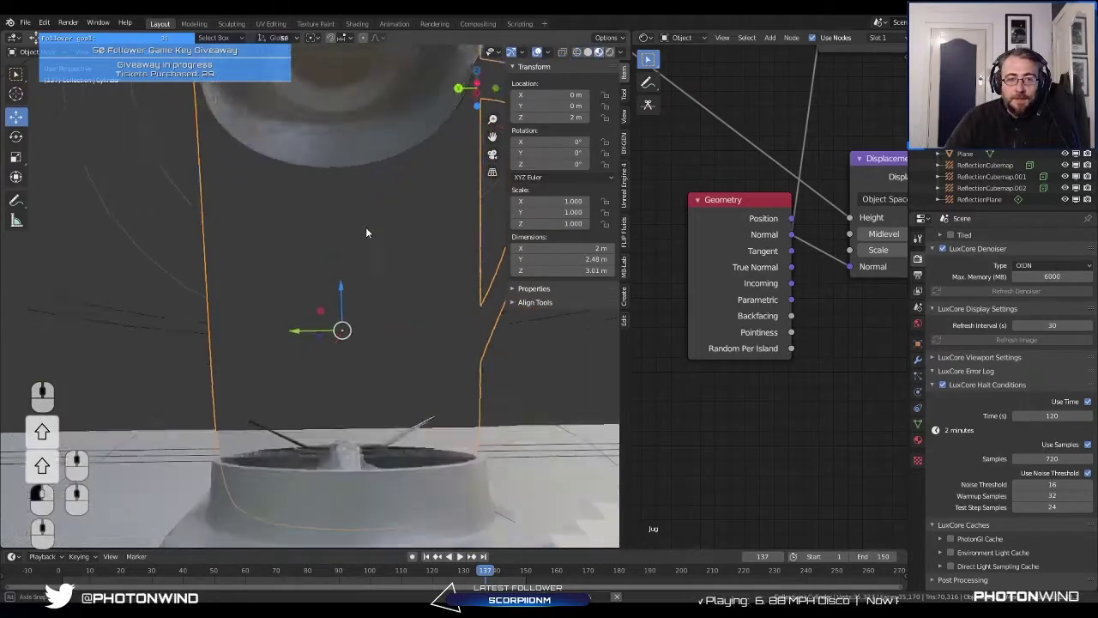
pyautogui.moveTo(265, 248); pyautogui.dragTo(325, 368, button='middle')
pyautogui.scroll(-6, 336, 284)
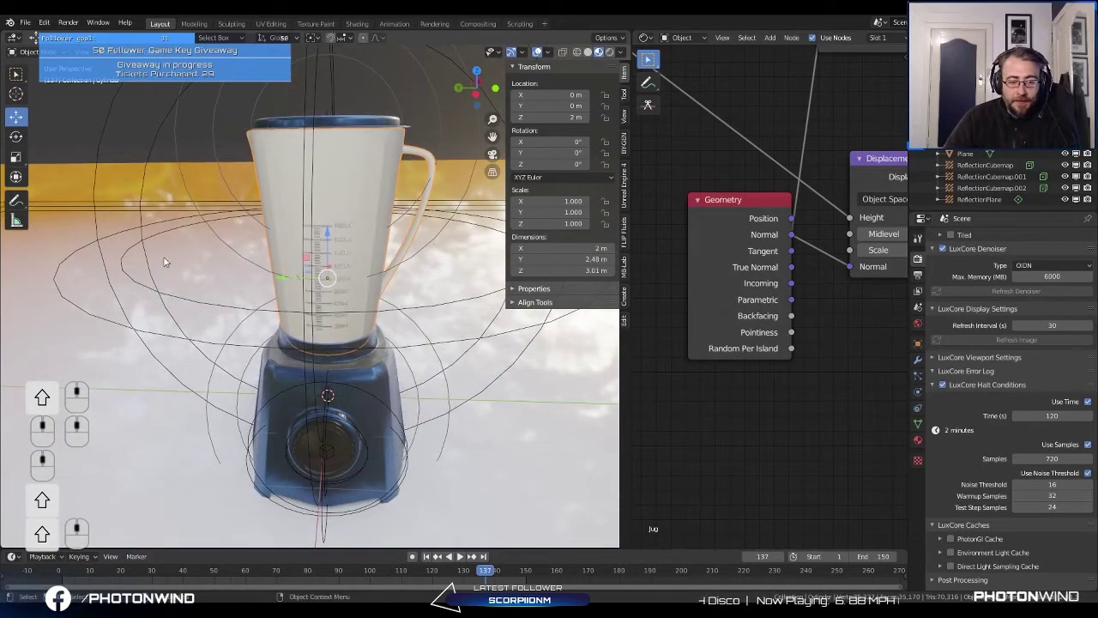
# Step: Reopen the earlier blender animation file from the recent files without saving changes to scene11
pyautogui.click(29, 24)
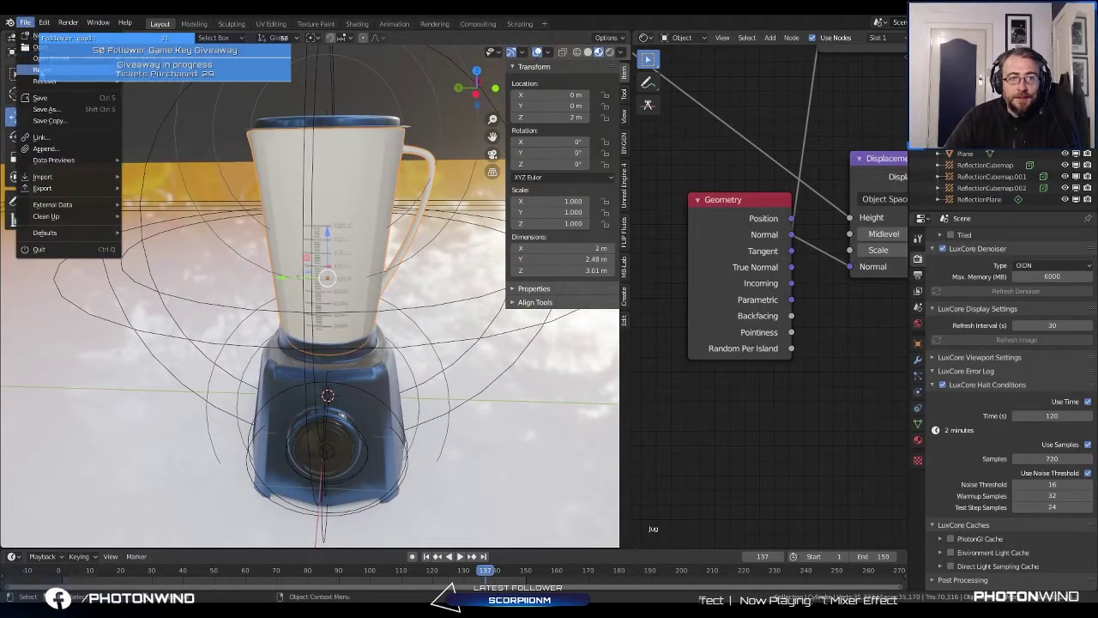
pyautogui.moveTo(67, 63)
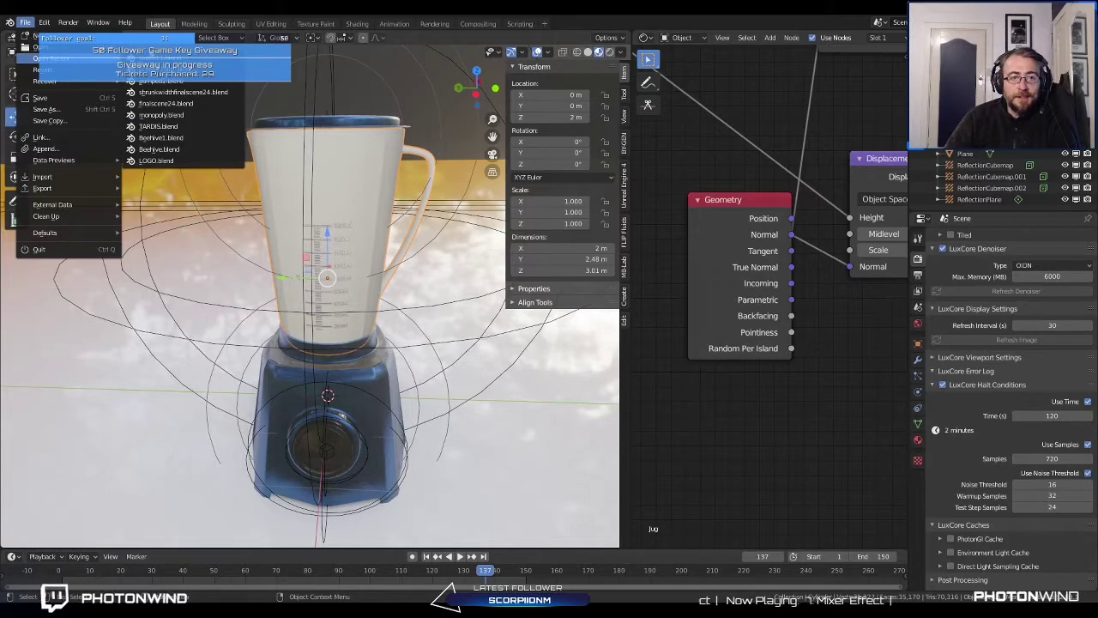
pyautogui.click(191, 68)
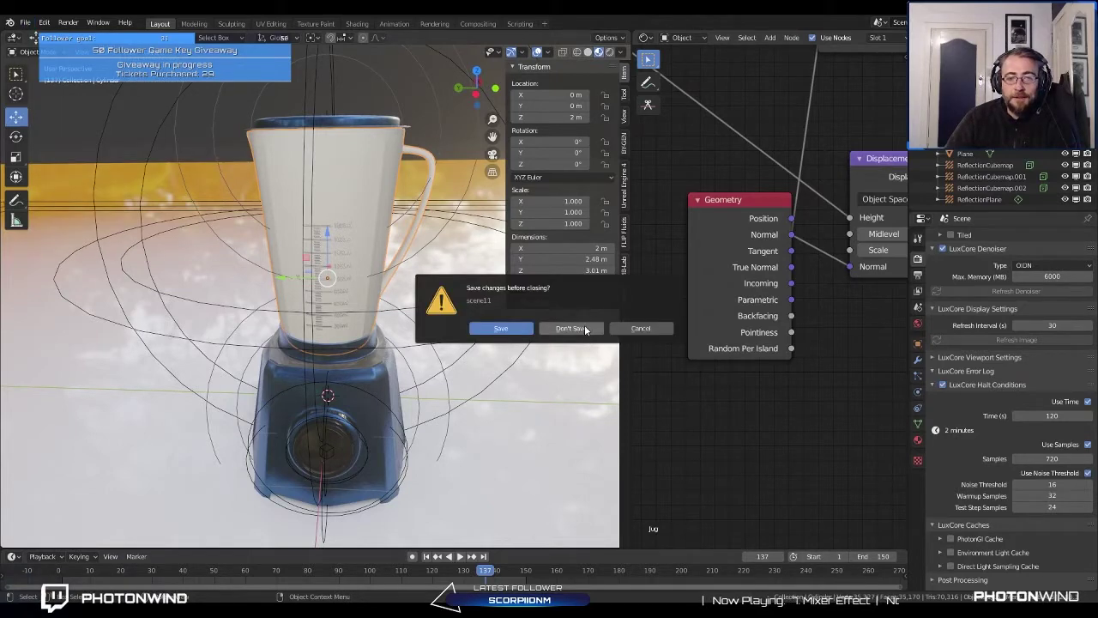
pyautogui.press('Return')
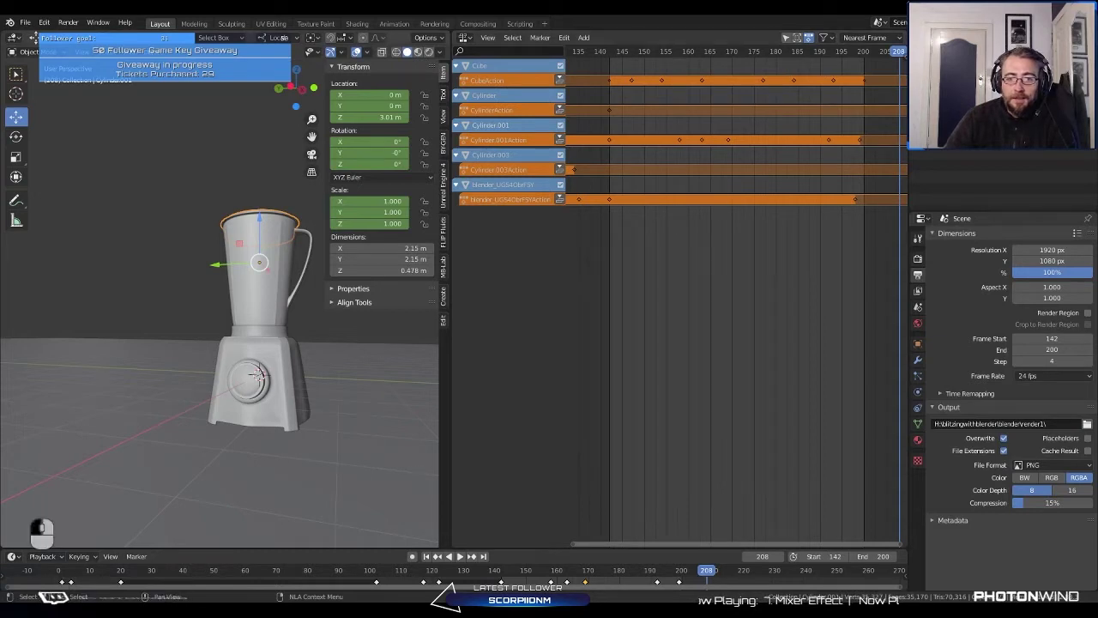
pyautogui.moveTo(206, 481); pyautogui.dragTo(242, 487, button='middle')
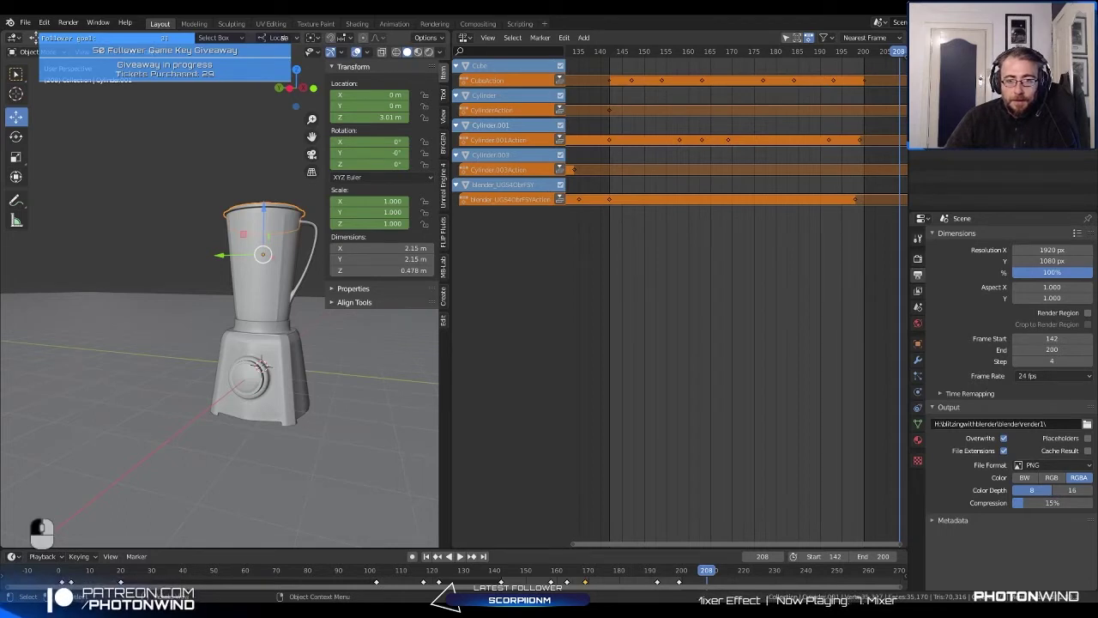
# Step: Unhide all hidden objects and join the dope sheet area into the 3D viewport
pyautogui.hotkey('alt', 'h')
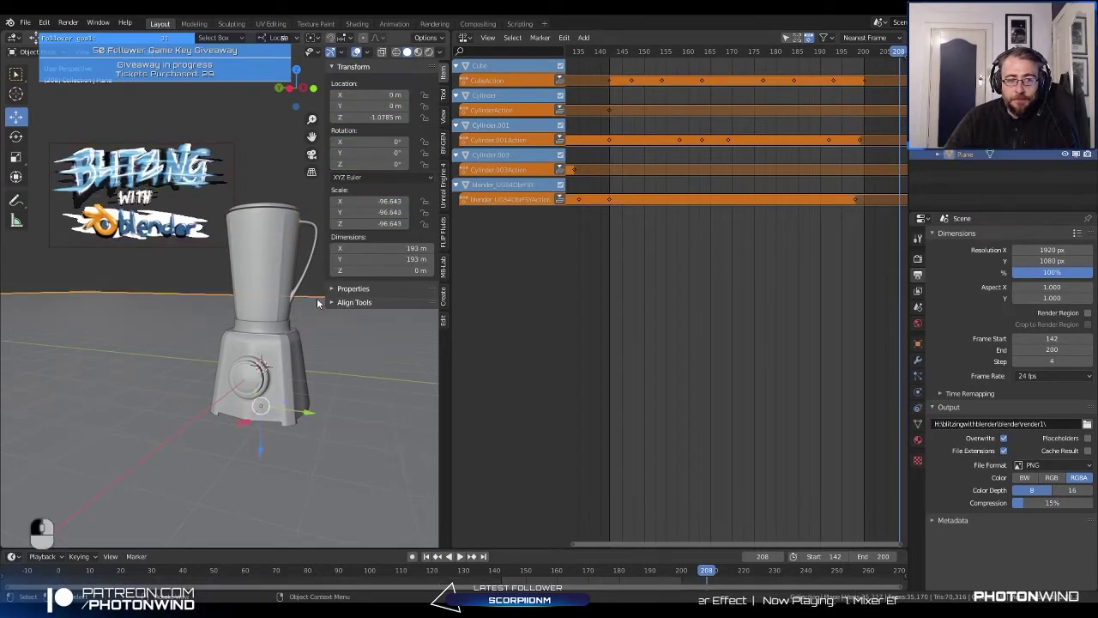
pyautogui.rightClick(449, 57)
pyautogui.click(410, 78)
pyautogui.click(424, 246)
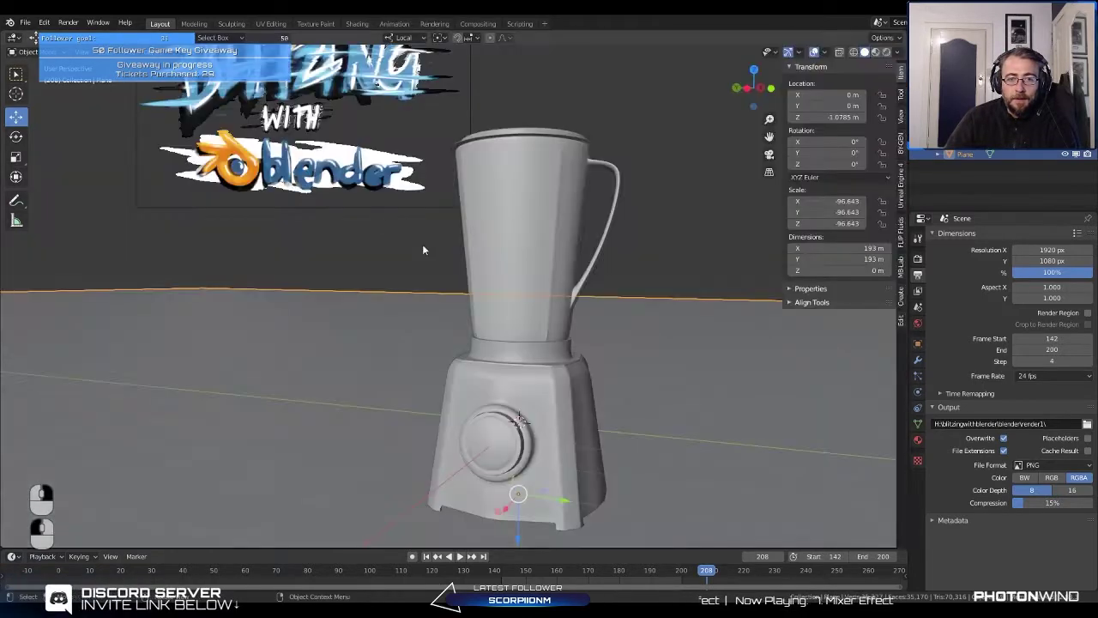
# Step: Move the "Blitzing with Blender" logo image about 0.089 m along its local Y axis
pyautogui.scroll(3, 424, 246)
pyautogui.keyDown('shift'); pyautogui.moveTo(424, 246); pyautogui.dragTo(494, 300, button='middle'); pyautogui.keyUp('shift')
pyautogui.scroll(6, 509, 309)
pyautogui.scroll(2, 459, 296)
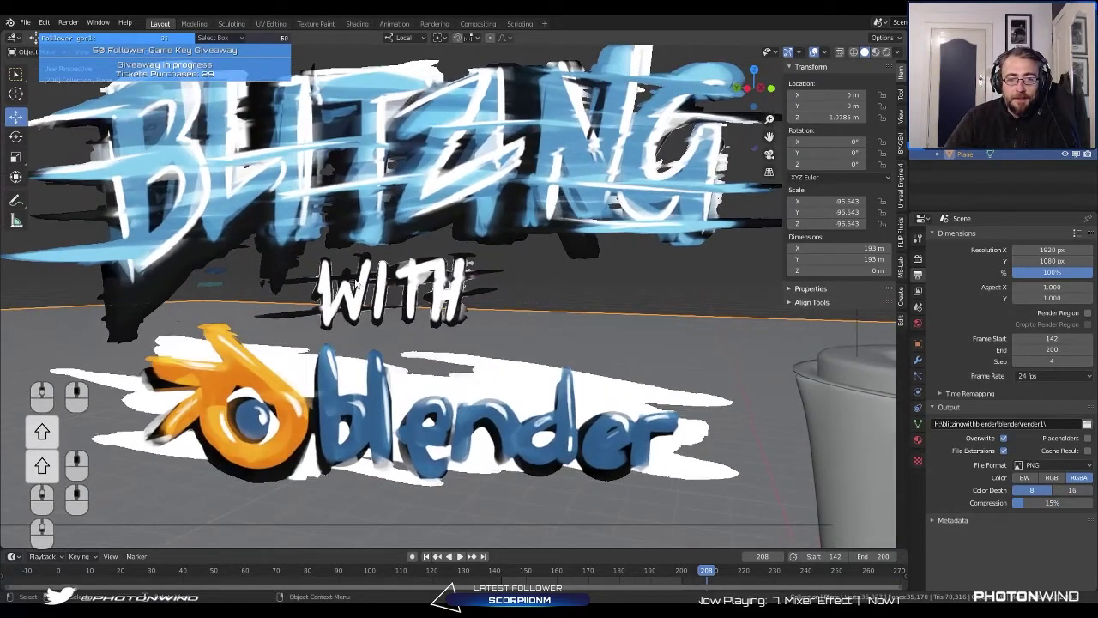
pyautogui.scroll(-1, 421, 319)
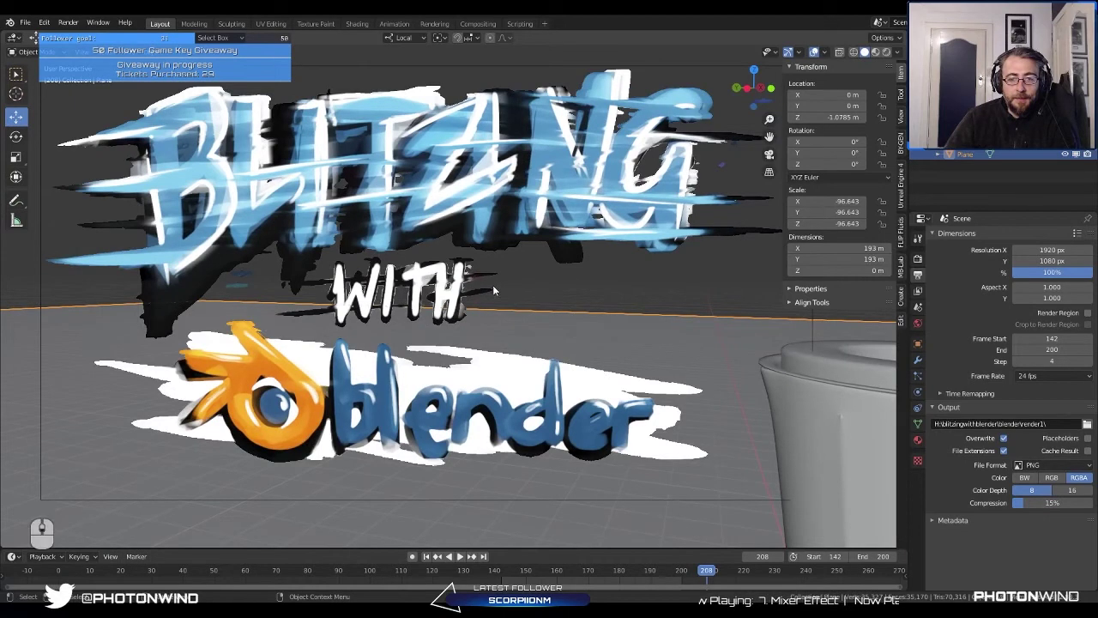
pyautogui.scroll(-1, 488, 245)
pyautogui.scroll(1, 477, 286)
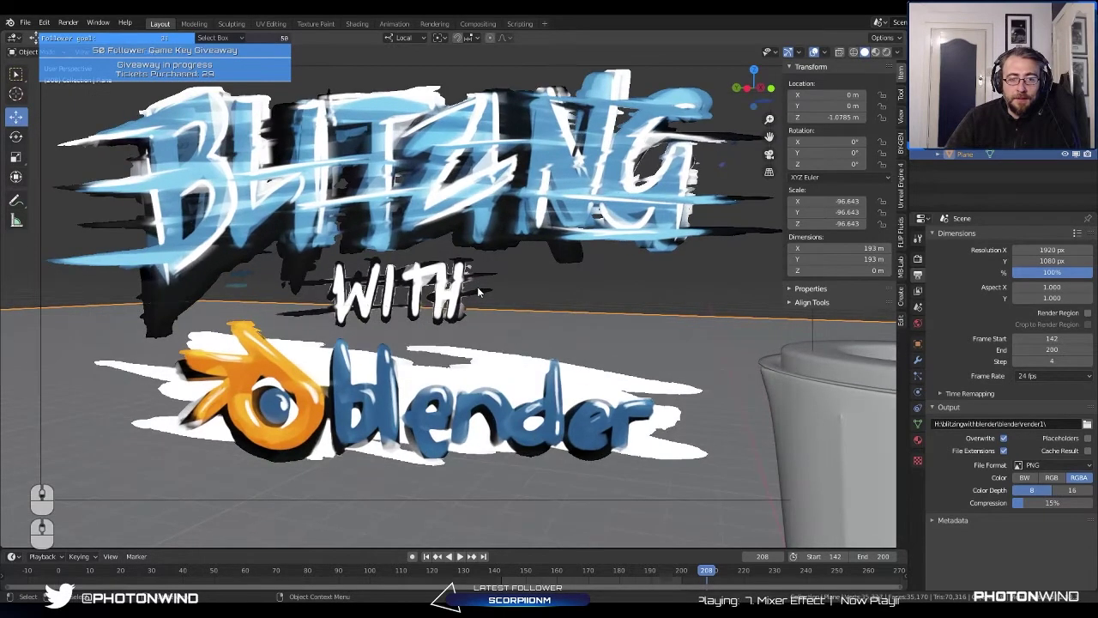
pyautogui.click(527, 444)
pyautogui.moveTo(428, 240); pyautogui.dragTo(456, 238)
pyautogui.scroll(1, 457, 239)
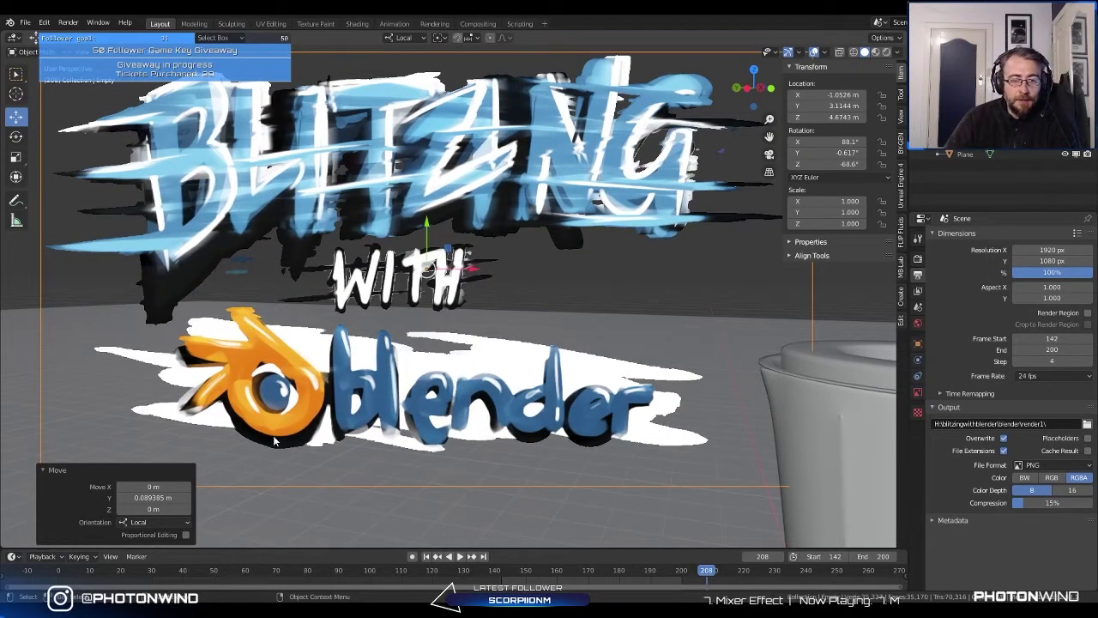
pyautogui.scroll(-3, 563, 321)
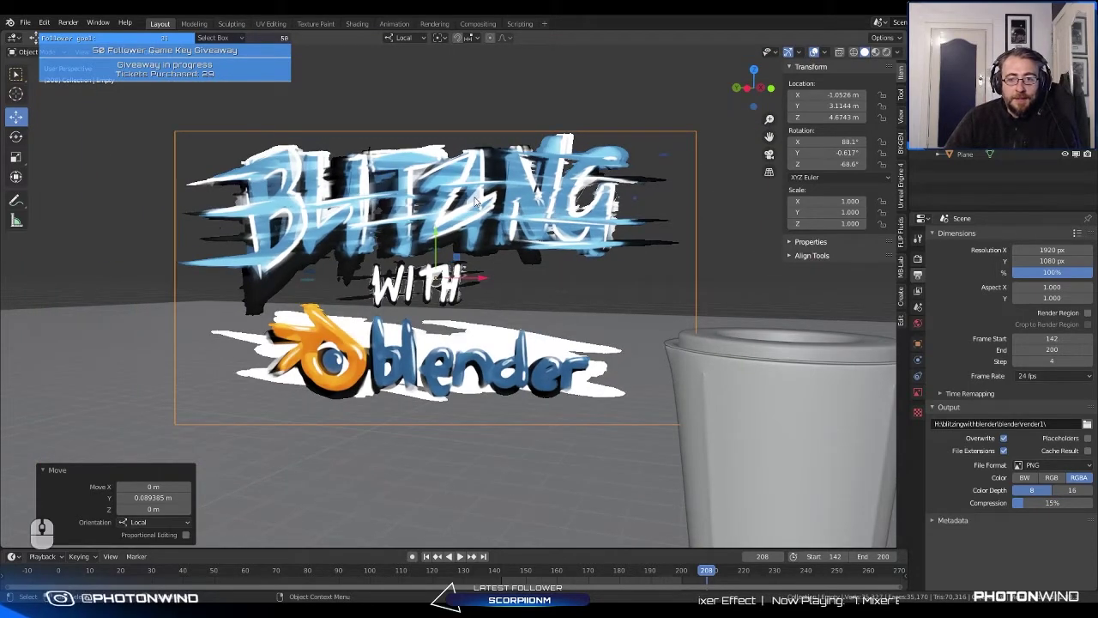
# Step: Examine the logo reference image and its placement behind the blender from several angles and distances
pyautogui.moveTo(277, 150); pyautogui.dragTo(700, 113, button='middle')
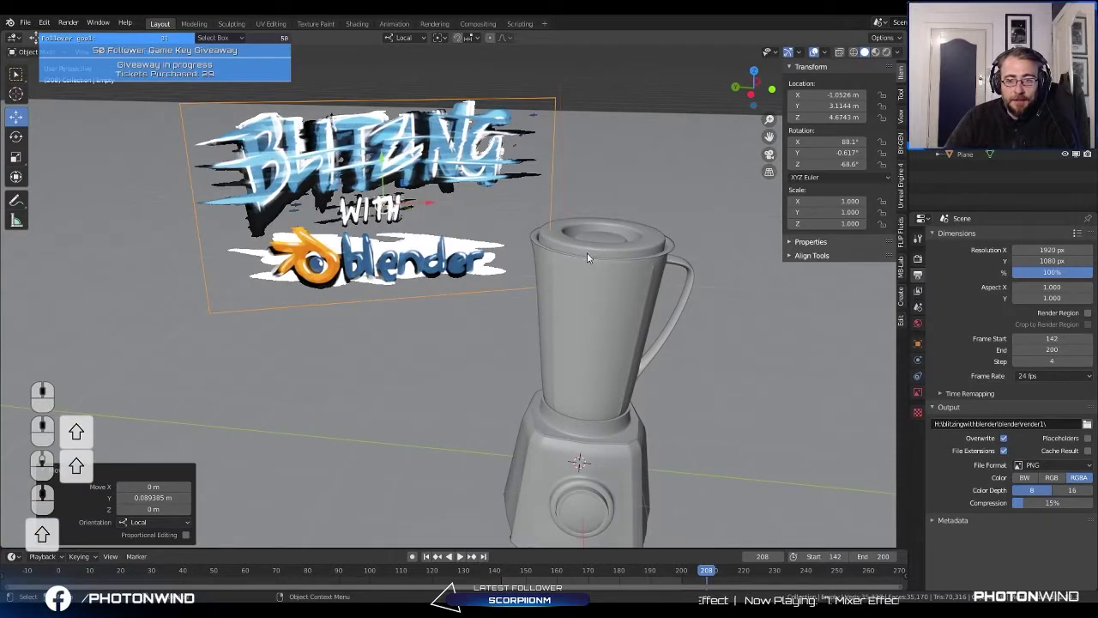
pyautogui.moveTo(587, 252); pyautogui.dragTo(469, 298, button='middle')
pyautogui.click(477, 320)
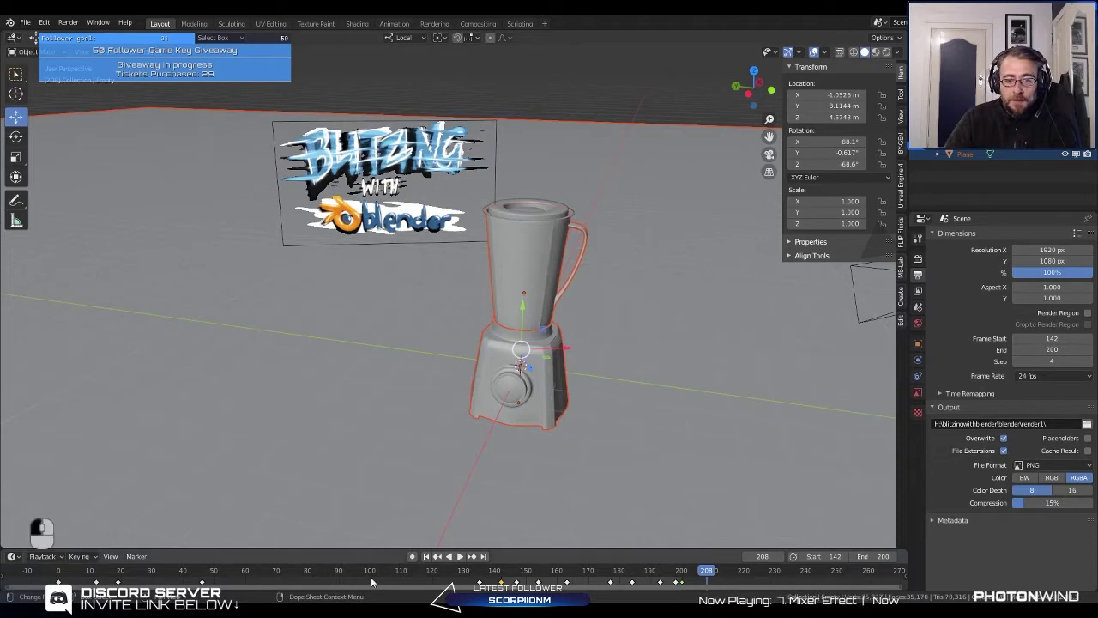
pyautogui.moveTo(421, 331); pyautogui.dragTo(447, 436, button='middle')
pyautogui.scroll(1, 409, 275)
pyautogui.scroll(4, 442, 420)
pyautogui.moveTo(411, 282); pyautogui.dragTo(472, 285, button='middle')
pyautogui.scroll(-2, 403, 269)
pyautogui.scroll(2, 440, 259)
pyautogui.scroll(-2, 440, 260)
pyautogui.scroll(2, 448, 287)
pyautogui.scroll(-2, 491, 287)
pyautogui.scroll(2, 472, 285)
pyautogui.scroll(2, 459, 283)
pyautogui.scroll(-4, 459, 283)
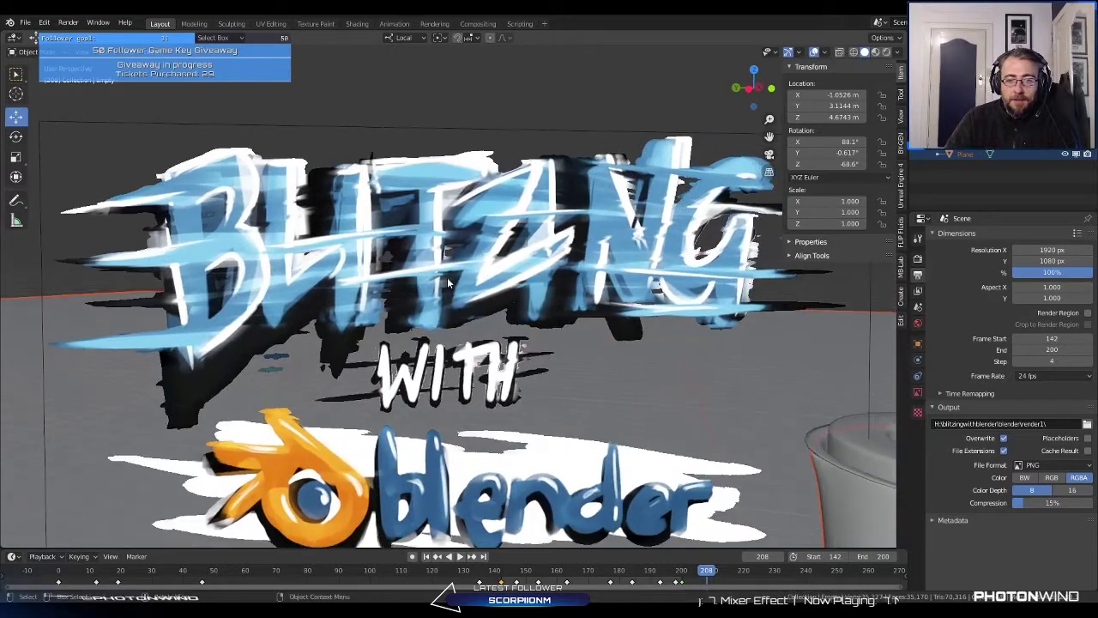
pyautogui.moveTo(459, 283); pyautogui.dragTo(390, 364, button='middle')
pyautogui.scroll(2, 457, 279)
pyautogui.scroll(1, 434, 293)
pyautogui.scroll(5, 415, 234)
pyautogui.scroll(-2, 368, 269)
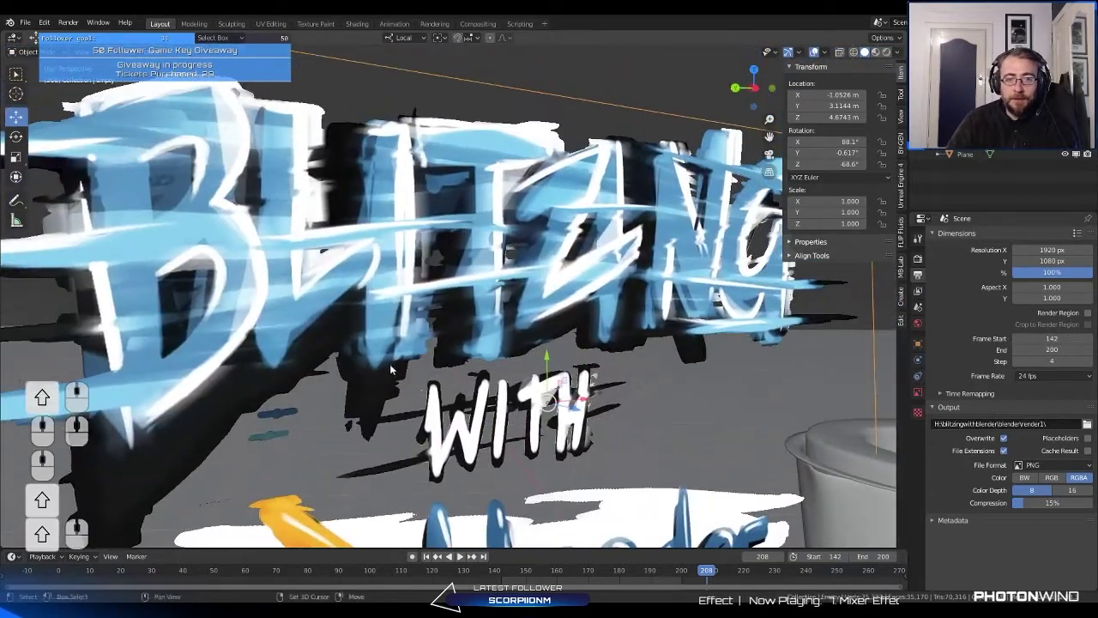
pyautogui.scroll(-4, 389, 364)
pyautogui.click(377, 309)
pyautogui.moveTo(377, 309); pyautogui.dragTo(372, 297, button='middle')
pyautogui.click(372, 297)
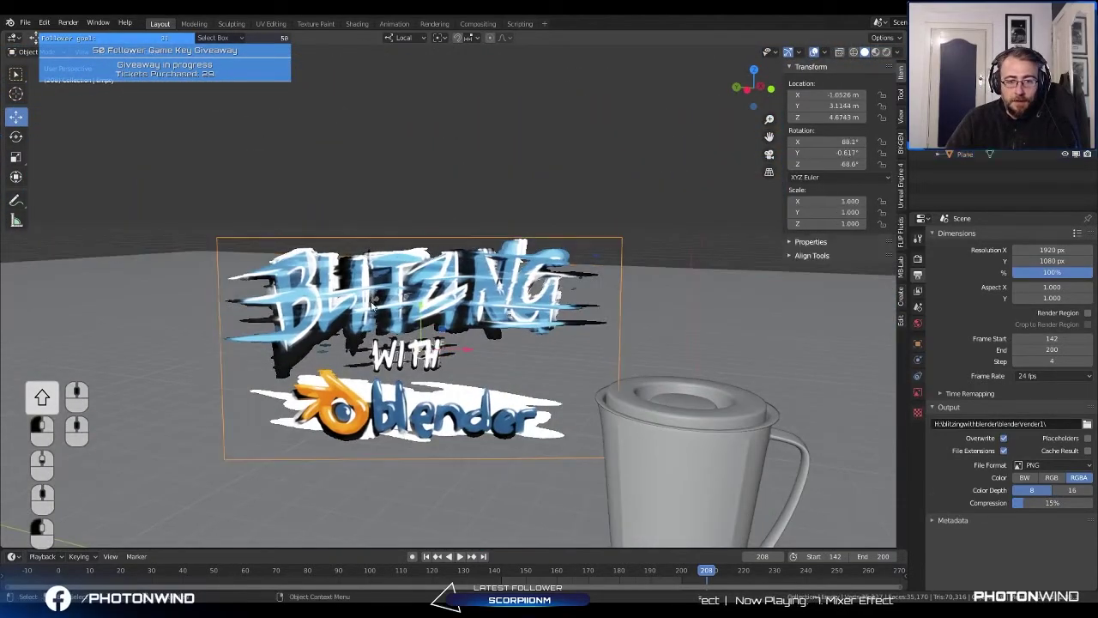
pyautogui.scroll(3, 390, 300)
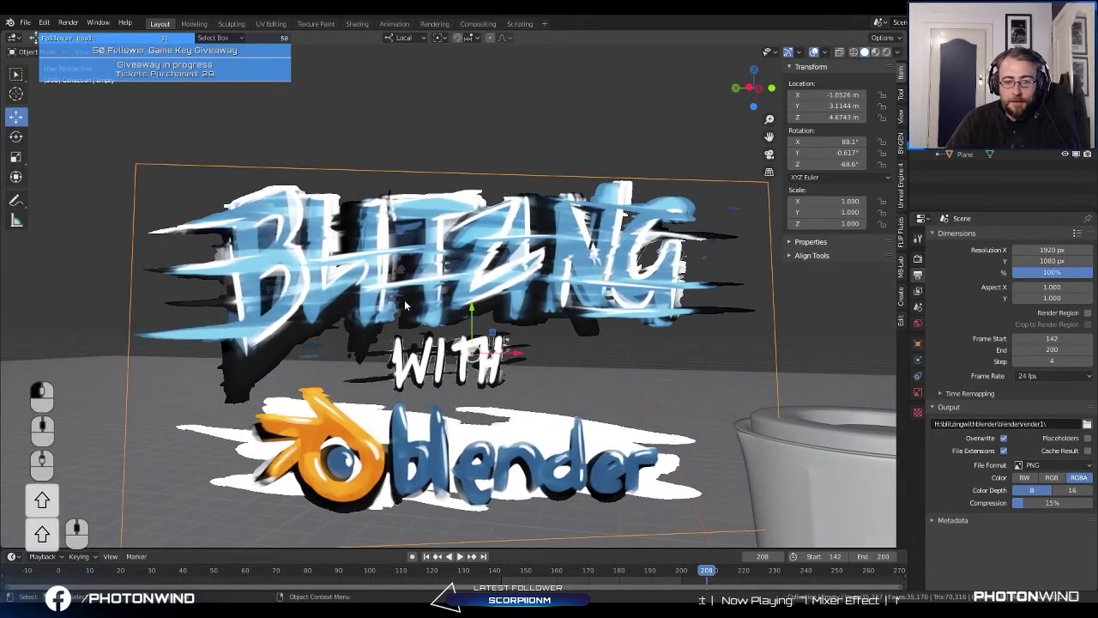
pyautogui.press('Tab')
pyautogui.scroll(-3, 468, 269)
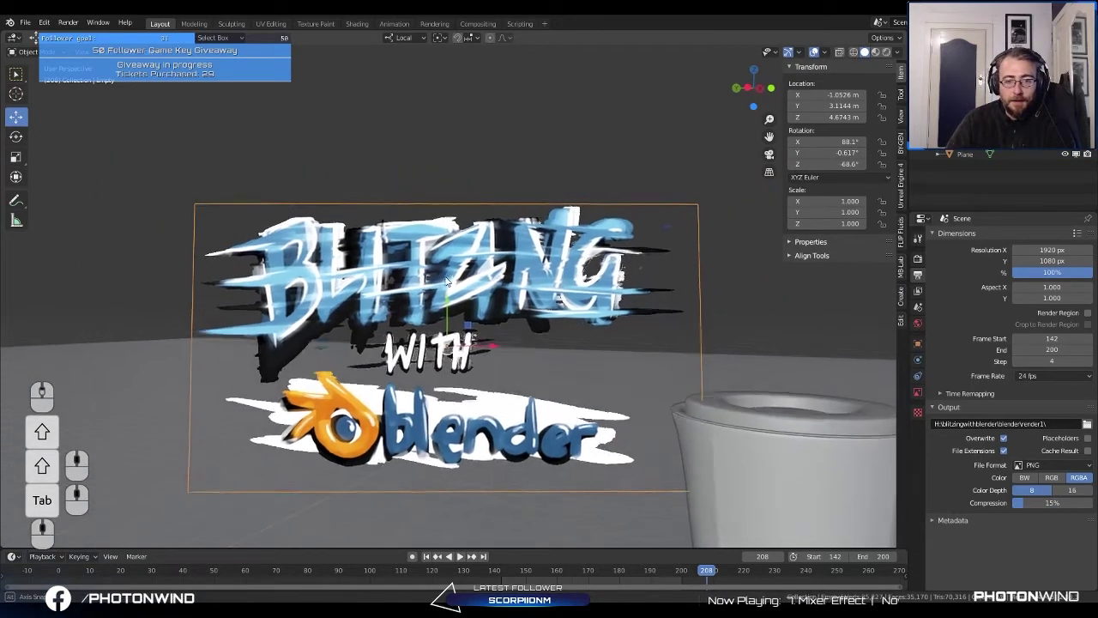
pyautogui.rightClick(459, 250)
pyautogui.scroll(-4, 609, 208)
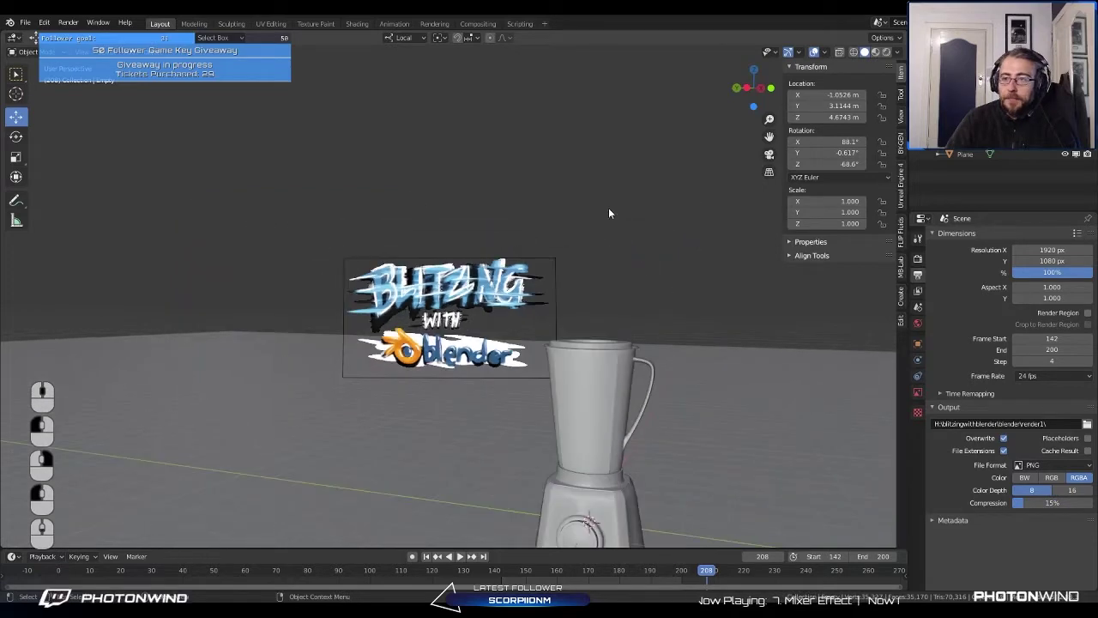
pyautogui.keyDown('shift'); pyautogui.moveTo(475, 217); pyautogui.dragTo(421, 98, button='middle'); pyautogui.keyUp('shift')
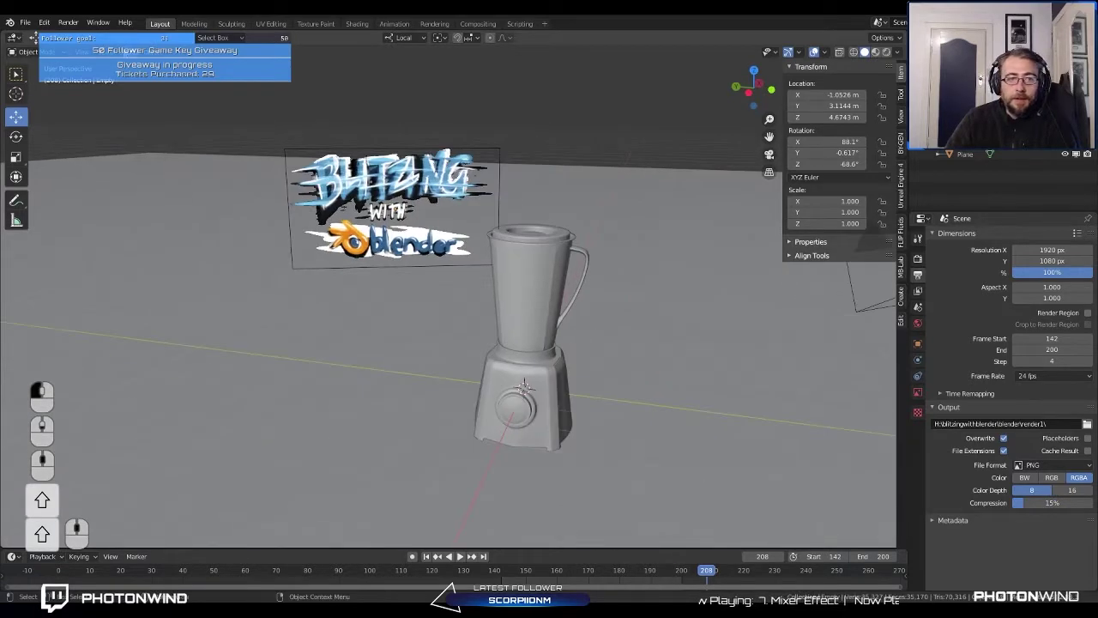
# Step: Open the preferences and try to add a mesh plane from an image file with Images as Planes
pyautogui.hotkey('shift', 'a')
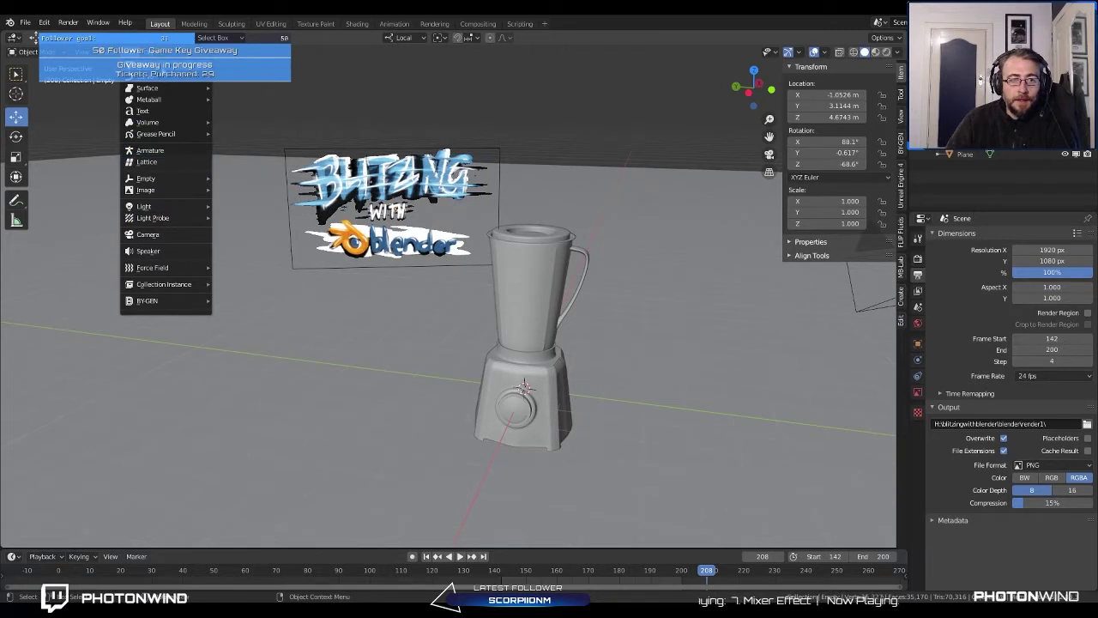
pyautogui.moveTo(150, 76)
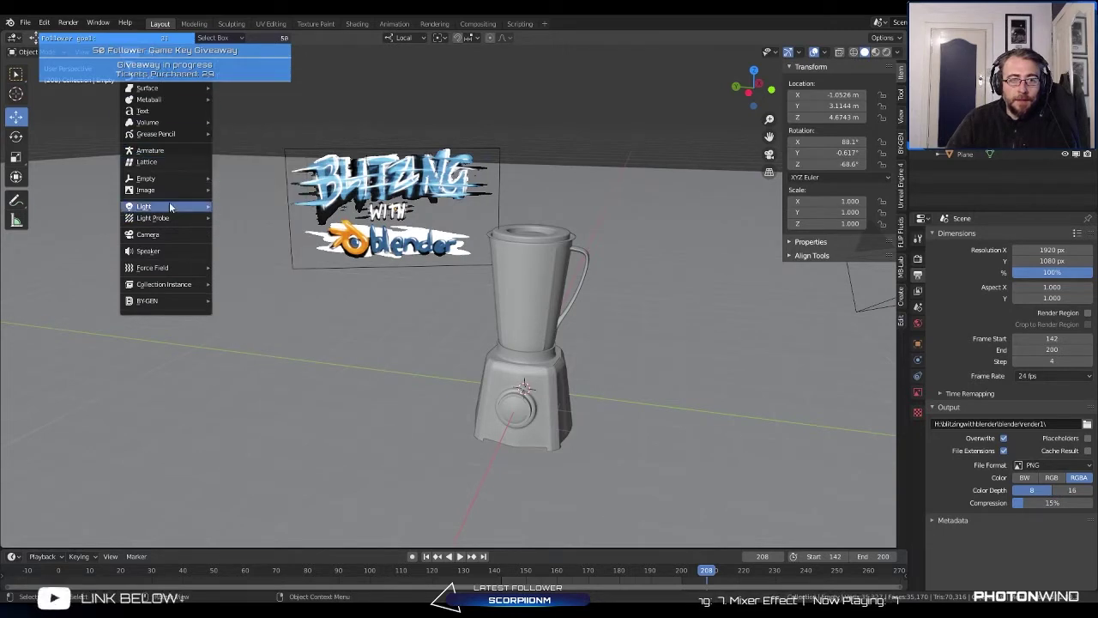
pyautogui.moveTo(159, 192)
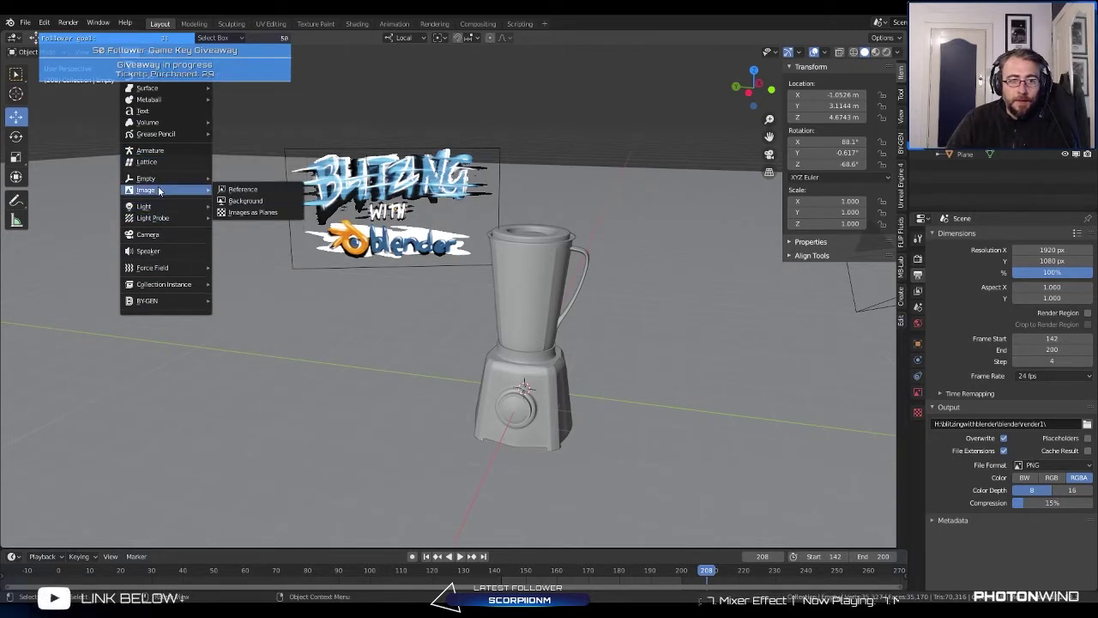
pyautogui.click(251, 212)
pyautogui.click(128, 53)
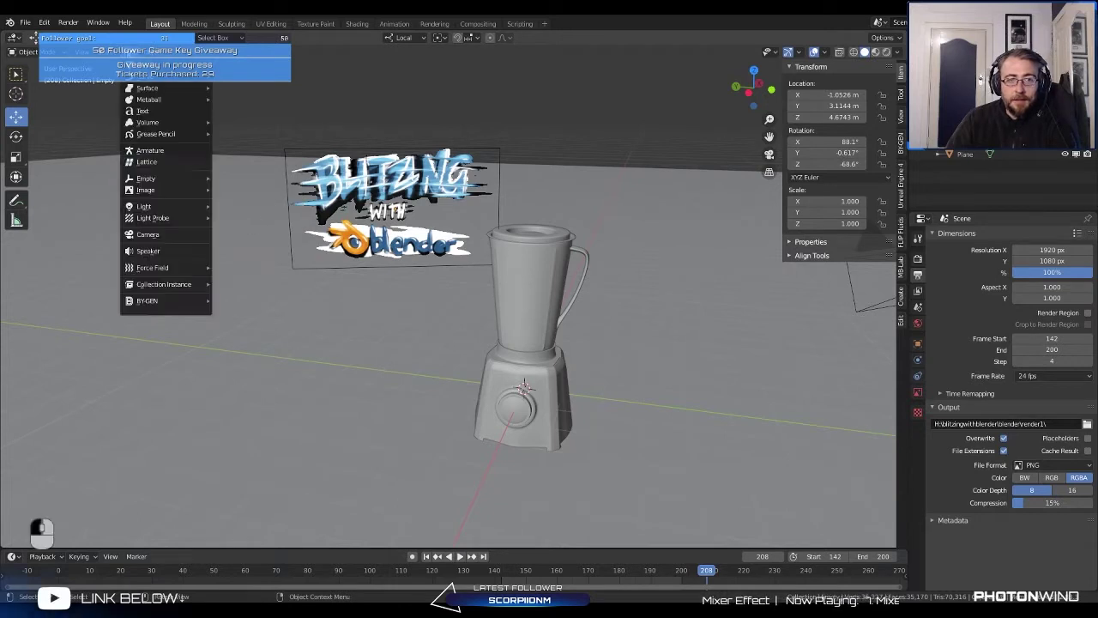
pyautogui.moveTo(158, 190)
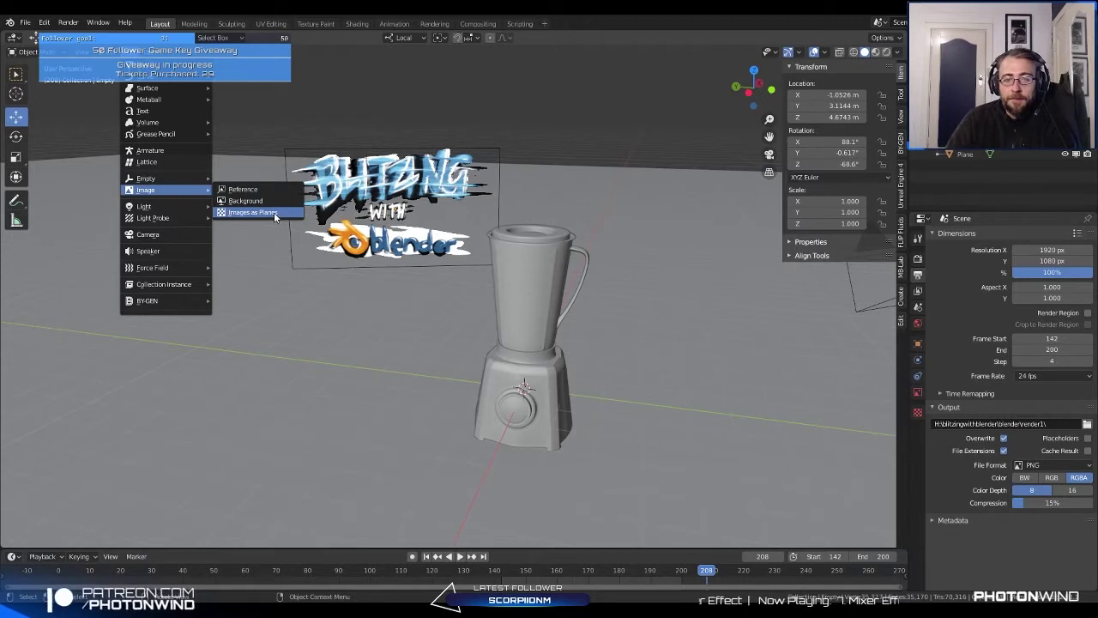
pyautogui.click(62, 23)
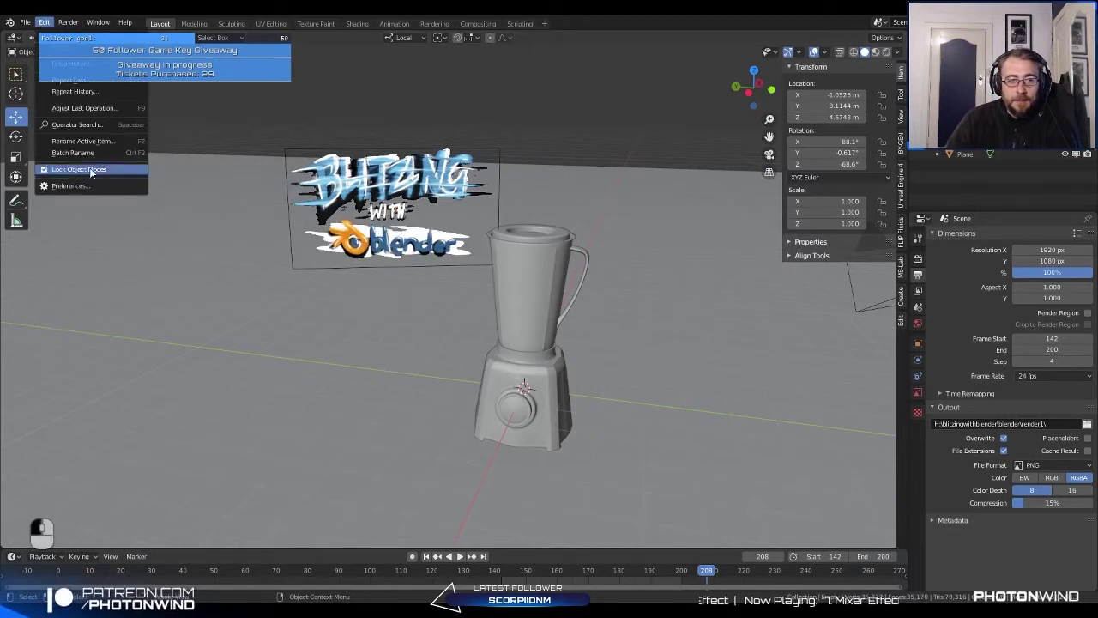
pyautogui.click(90, 191)
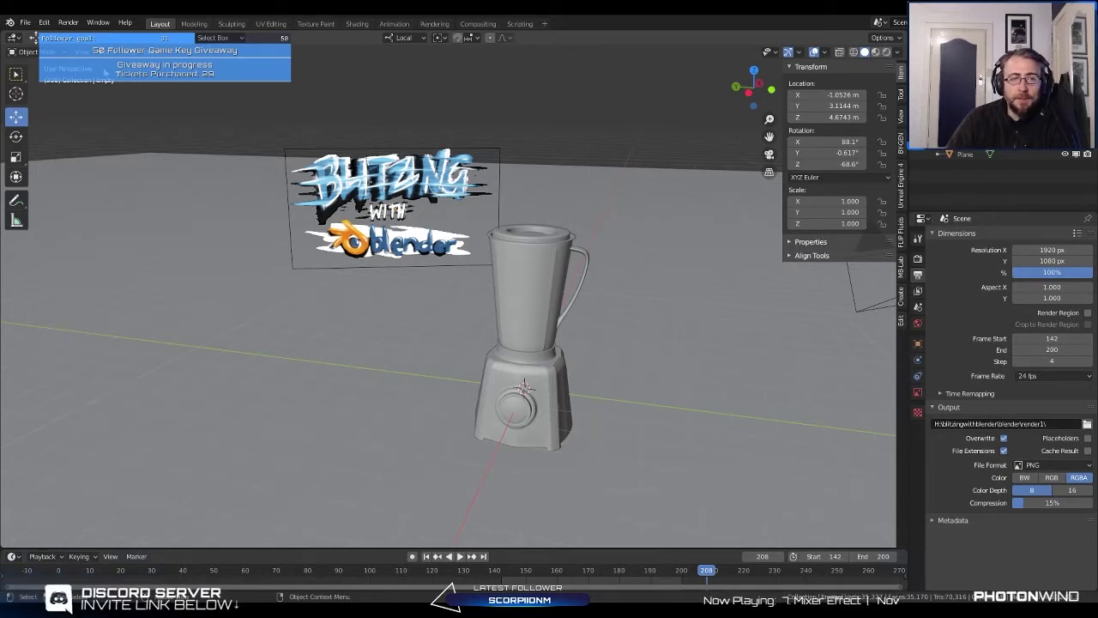
pyautogui.click(133, 52)
pyautogui.moveTo(159, 195)
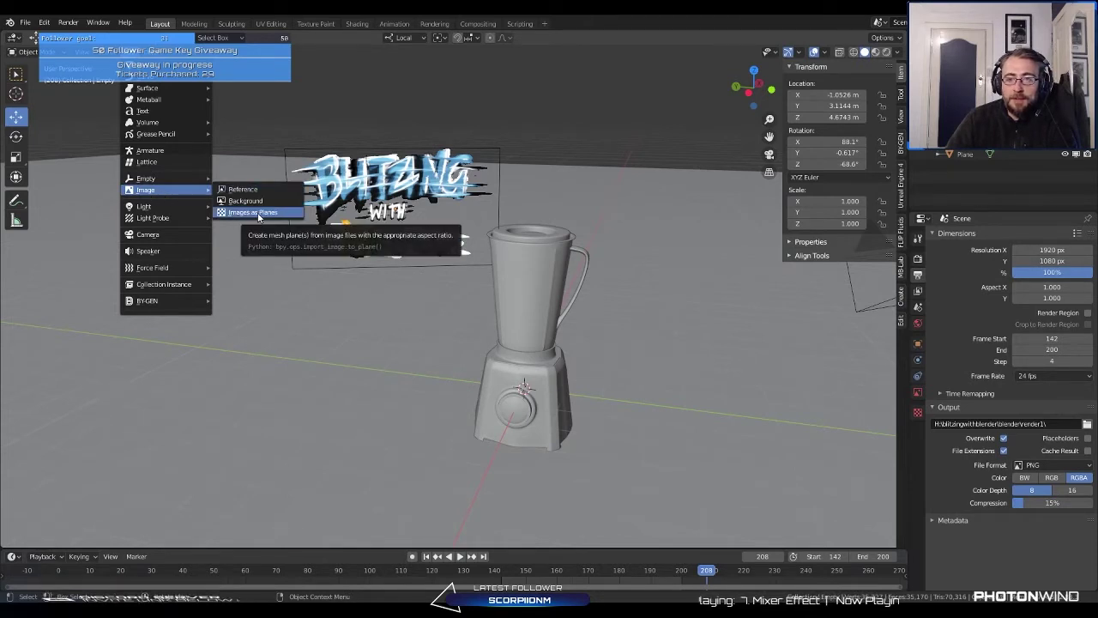
pyautogui.click(252, 213)
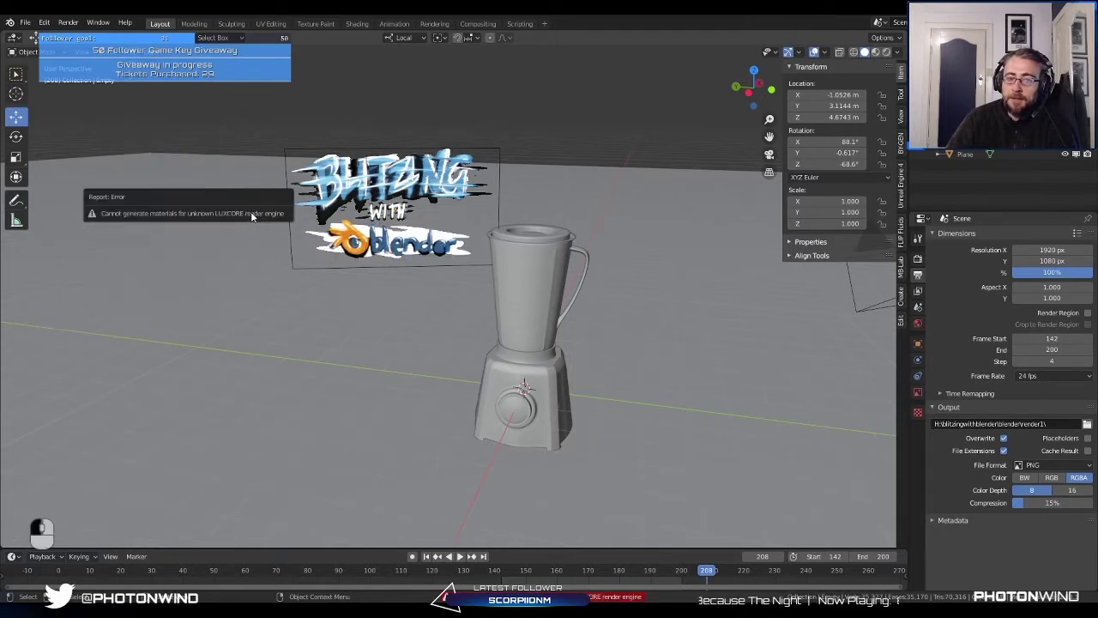
# Step: Switch the scene's render engine to Eevee
pyautogui.click(918, 239)
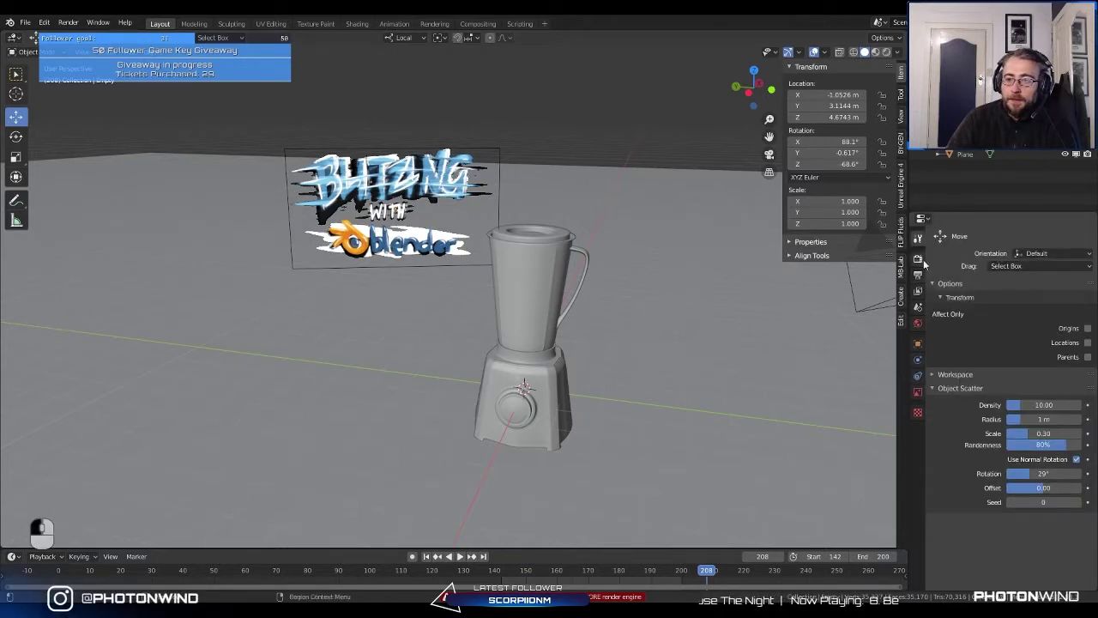
pyautogui.click(919, 259)
pyautogui.click(1040, 236)
pyautogui.click(1040, 251)
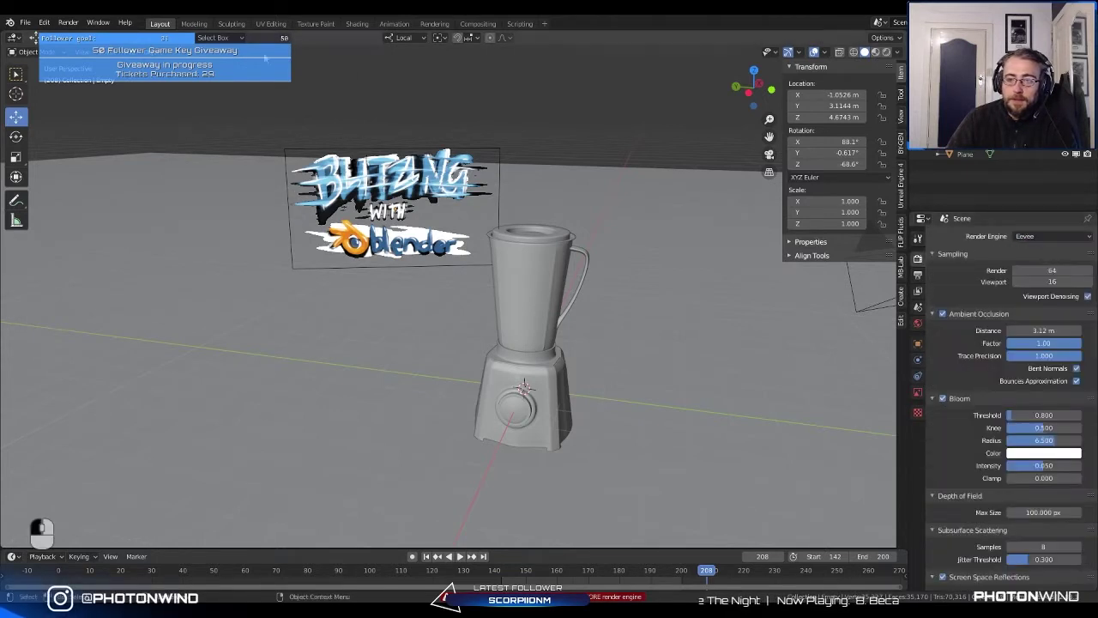
# Step: Import the "Blitzing with Blender" logo image as a mesh plane with Images as Planes
pyautogui.hotkey('shift', 'a')
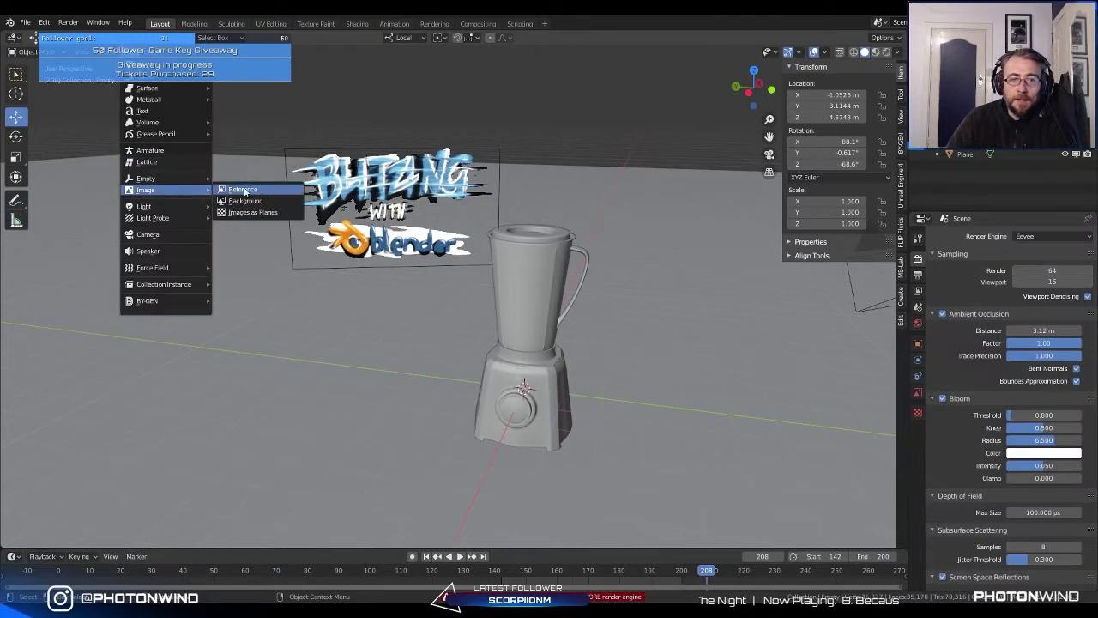
pyautogui.click(247, 215)
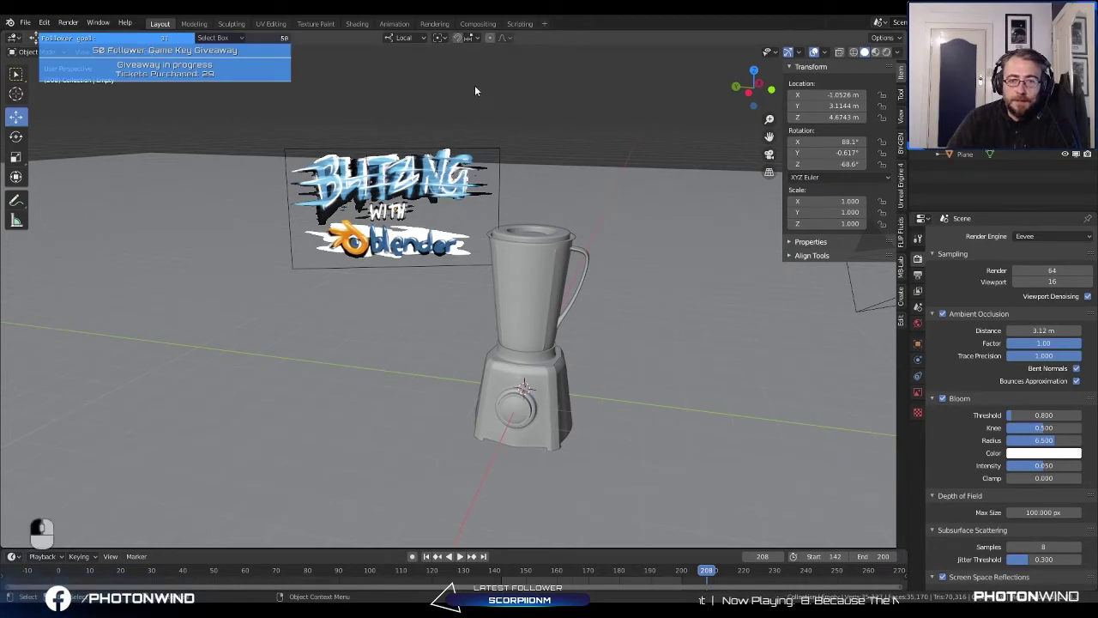
pyautogui.click(544, 87)
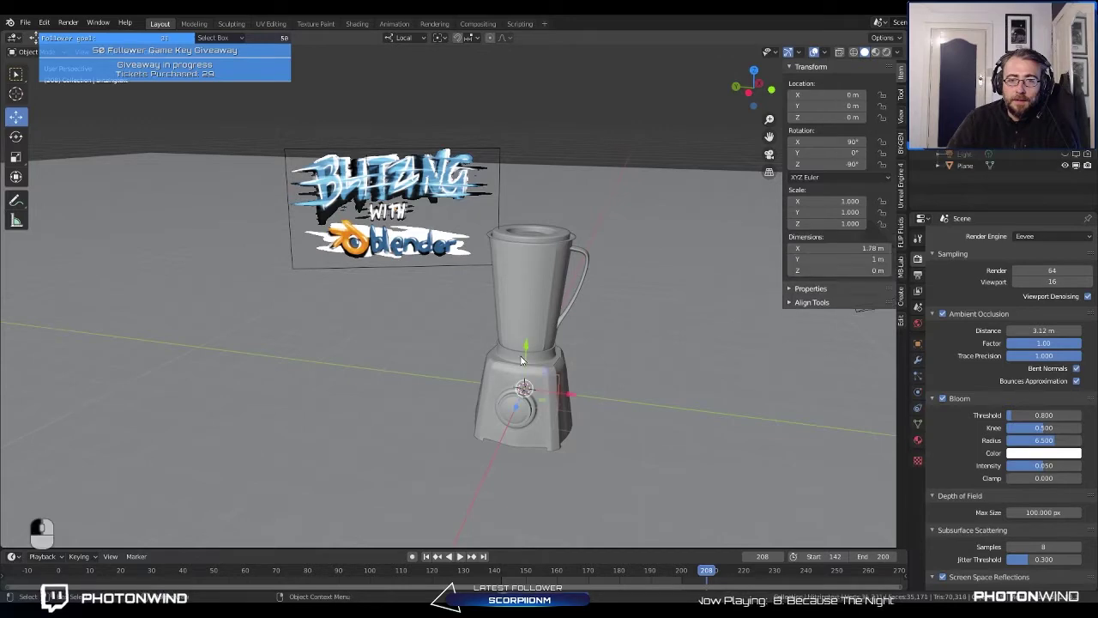
# Step: Move the imported logo plane about 6.22 m along its local Y axis, above the blender, and show the viewport in Material Preview
pyautogui.moveTo(521, 361); pyautogui.dragTo(527, 120)
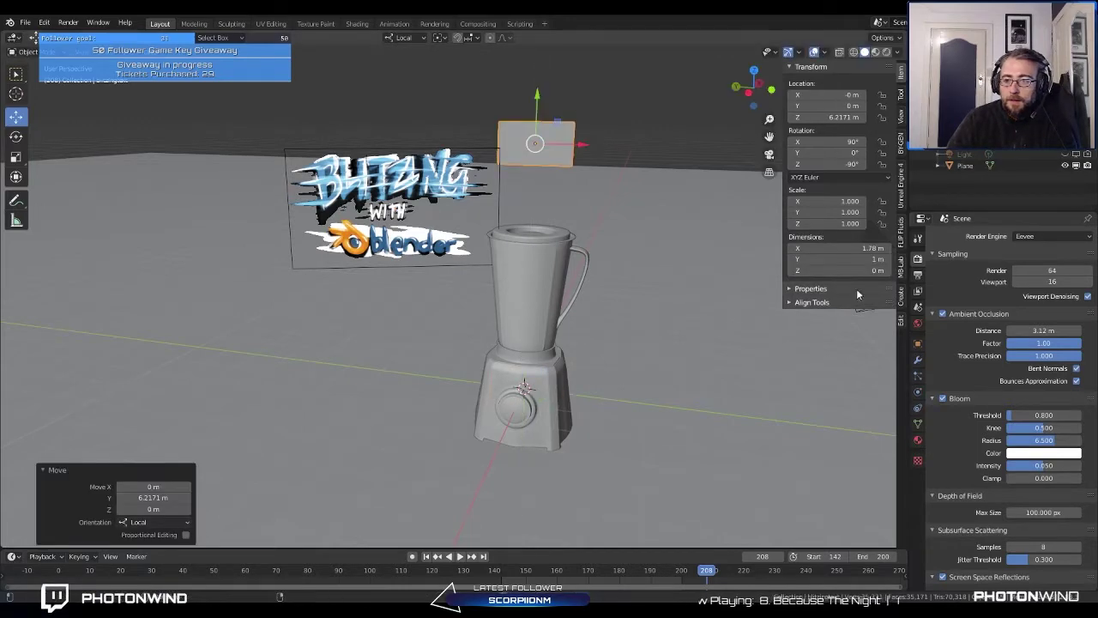
pyautogui.click(875, 51)
pyautogui.moveTo(601, 223); pyautogui.dragTo(571, 266, button='middle')
pyautogui.scroll(10, 570, 261)
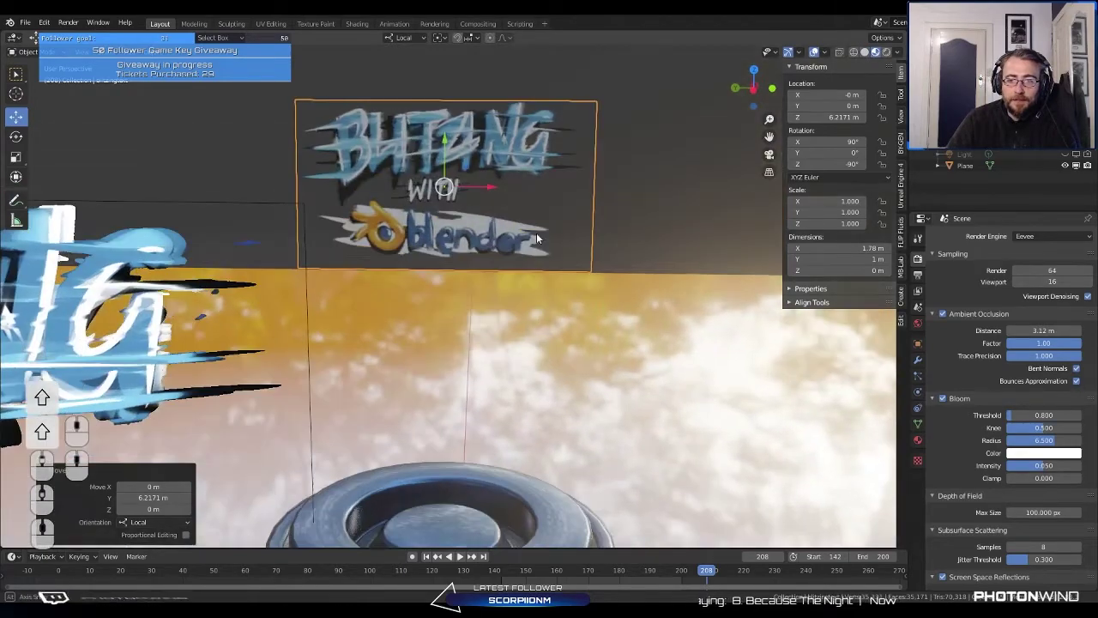
pyautogui.scroll(-6, 529, 200)
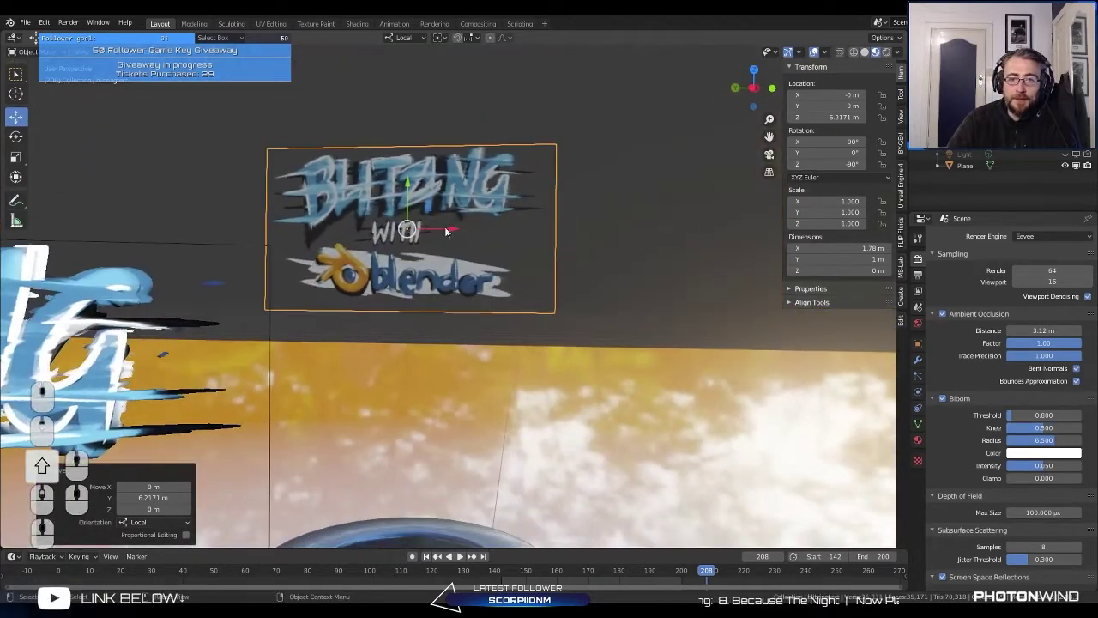
# Step: Check the logo plane's mesh in Edit Mode, return to Object Mode and place a duplicate of the plane up and beside the original
pyautogui.press('Tab')
pyautogui.scroll(5, 513, 232)
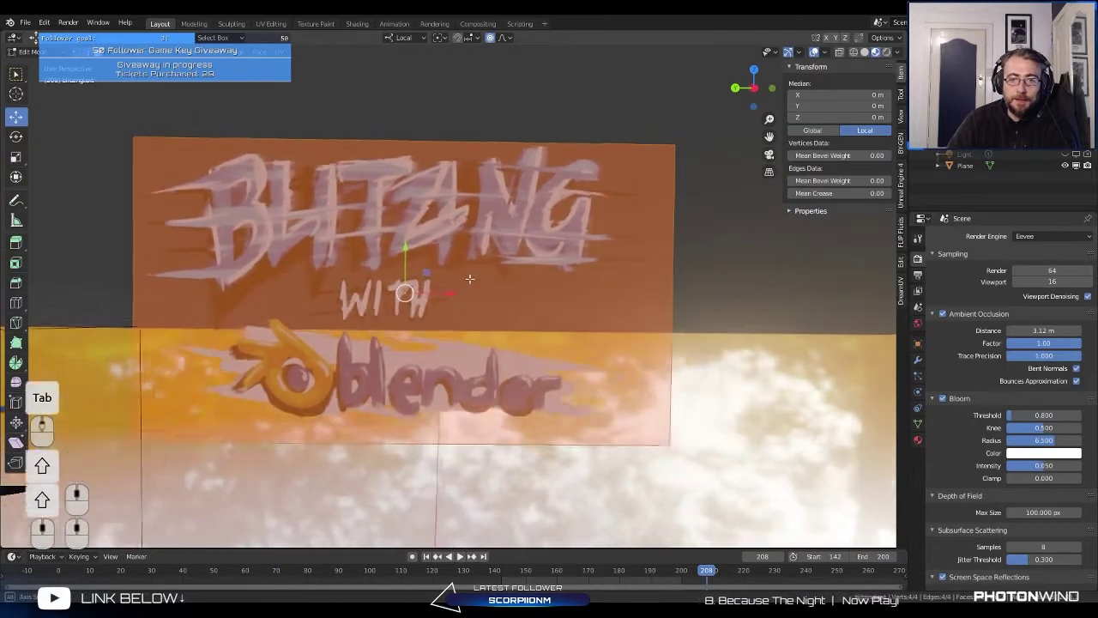
pyautogui.press('Tab')
pyautogui.scroll(-4, 472, 278)
pyautogui.hotkey('shift', 'd')
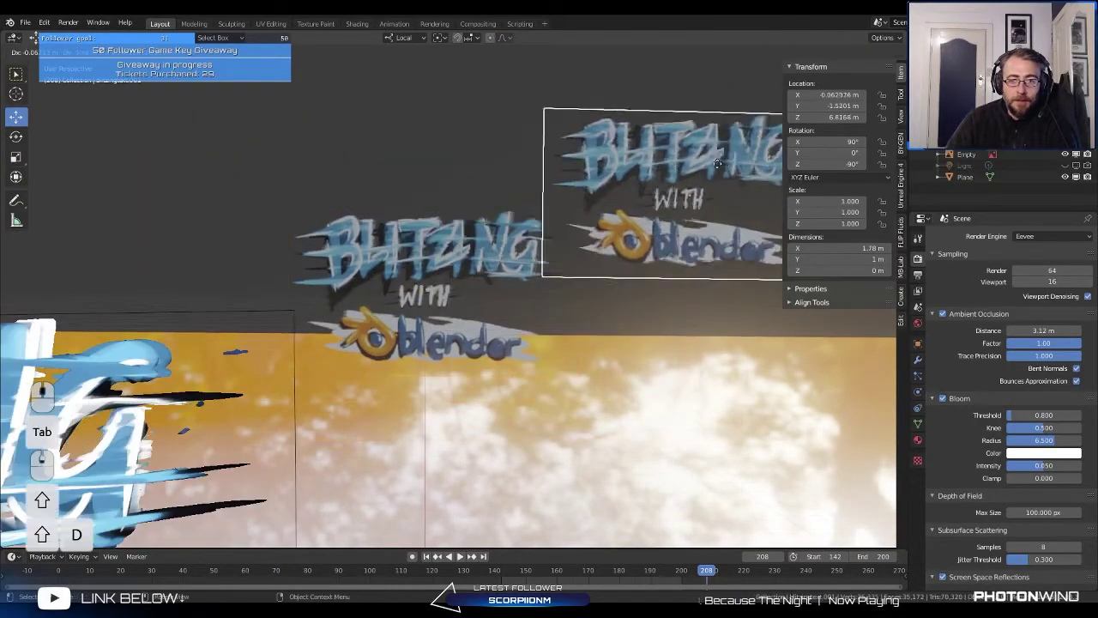
pyautogui.click(462, 283)
# Step: Move the logo reference empty about 4.141 m along its local Y axis and deselect it
pyautogui.click(462, 281)
pyautogui.scroll(-5, 461, 281)
pyautogui.hotkey('shift', 'd')
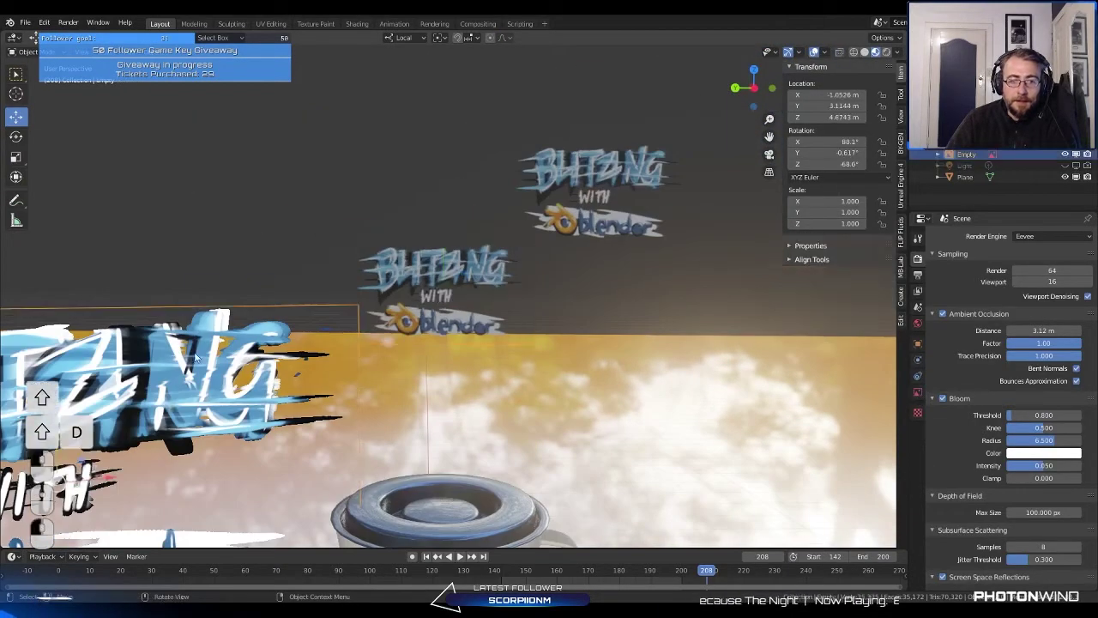
pyautogui.press('z')
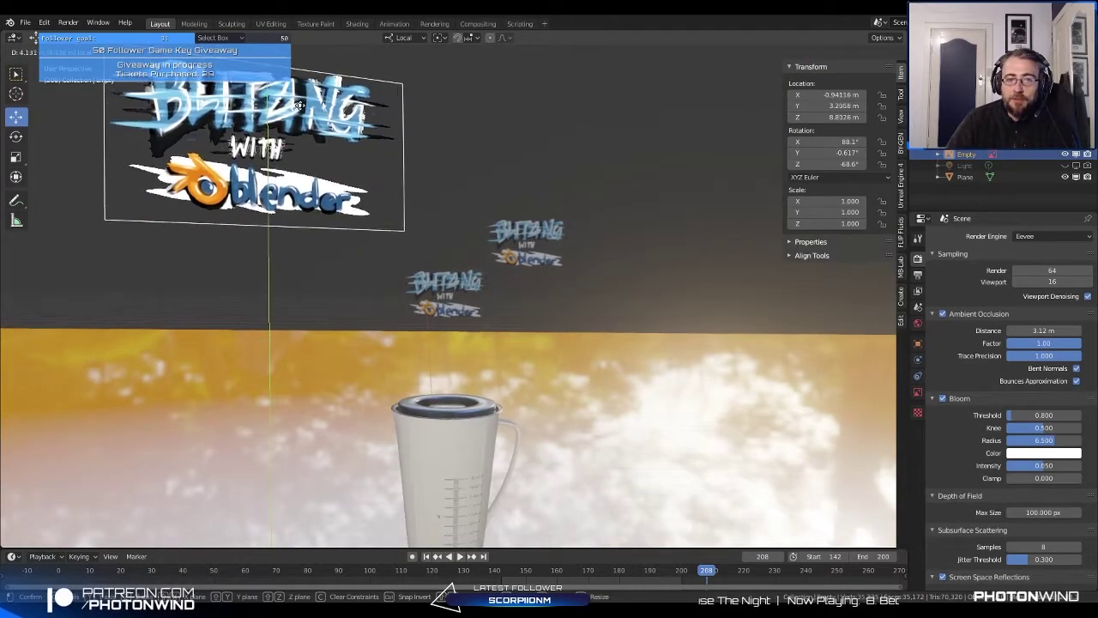
pyautogui.click(265, 158)
pyautogui.moveTo(265, 159); pyautogui.dragTo(251, 147, button='middle')
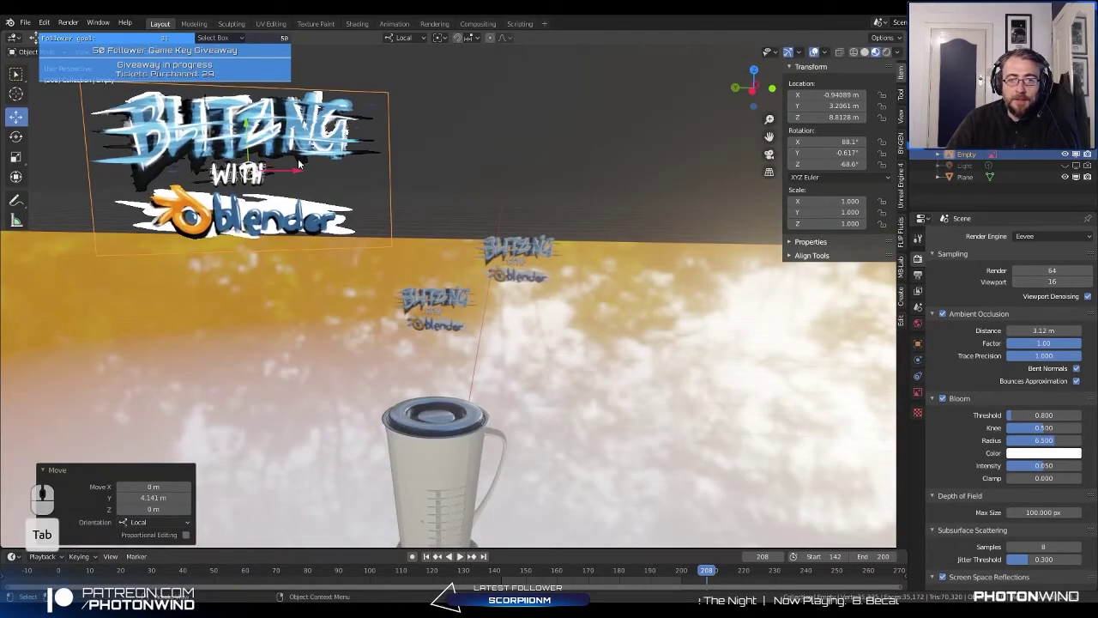
pyautogui.rightClick(321, 127)
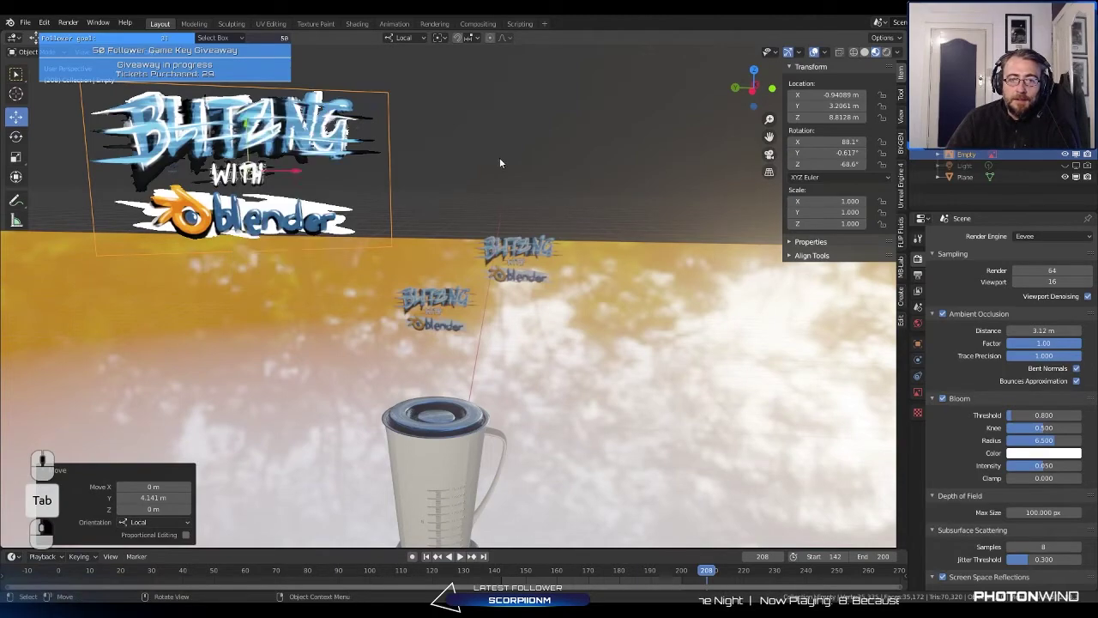
pyautogui.click(500, 163)
# Step: Select a logo plane, frame it in the view and enter Edit Mode
pyautogui.moveTo(315, 190); pyautogui.dragTo(320, 183, button='middle')
pyautogui.scroll(5, 320, 184)
pyautogui.moveTo(394, 240); pyautogui.dragTo(394, 225, button='middle')
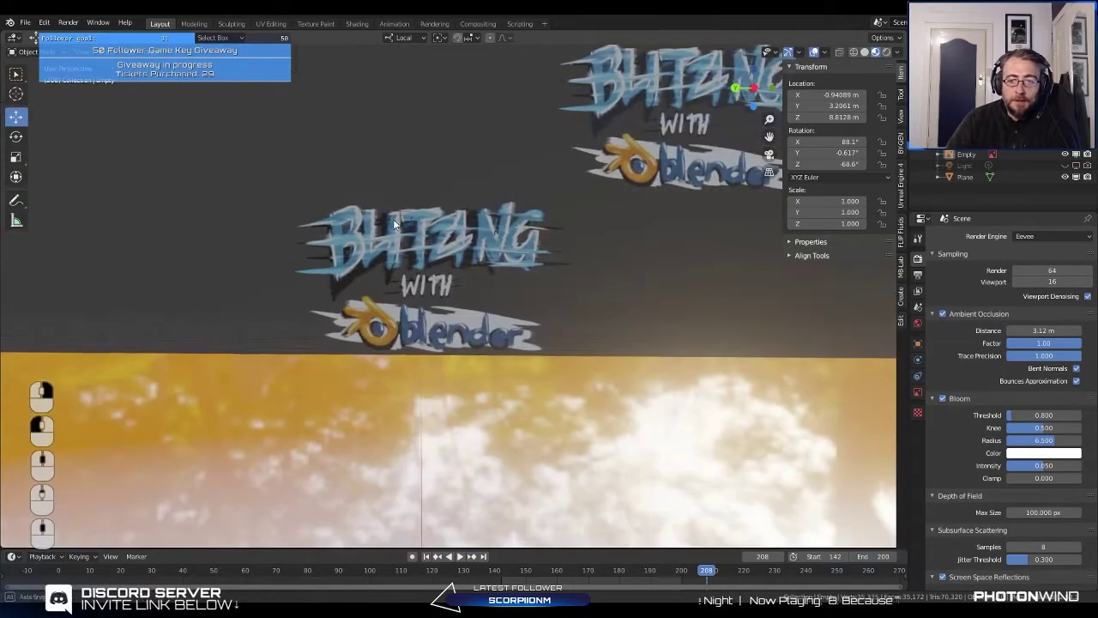
pyautogui.click(681, 161)
pyautogui.press('KP_Decimal')
pyautogui.press('Tab')
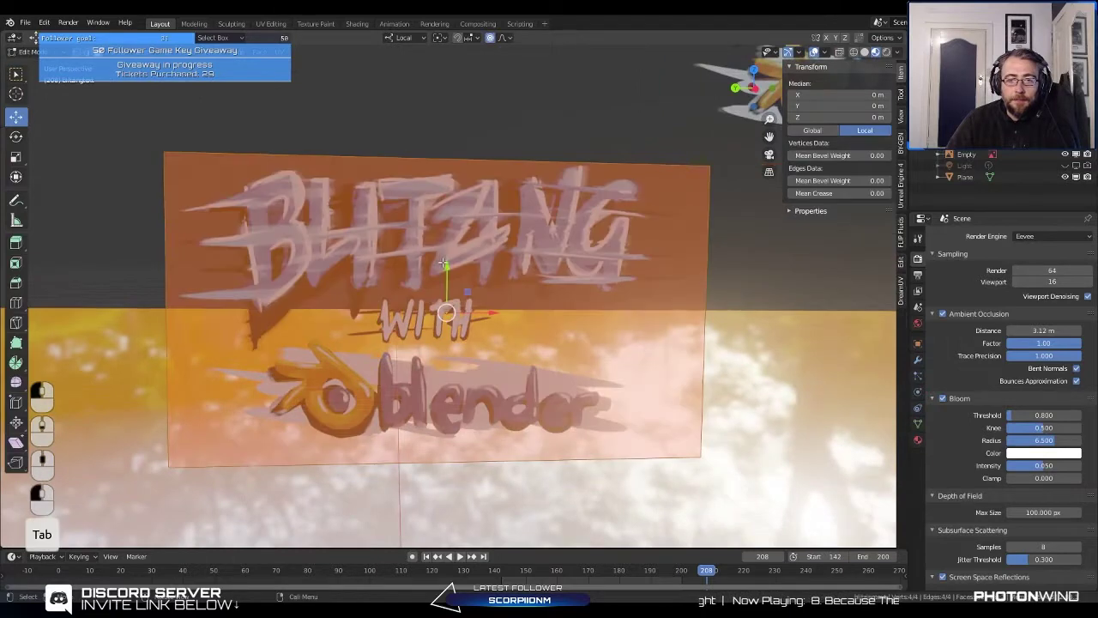
# Step: Try a Knife cut from beside the word WITH to the edge of the logo plane and undo it
pyautogui.moveTo(443, 263); pyautogui.dragTo(442, 261, button='middle')
pyautogui.press('k')
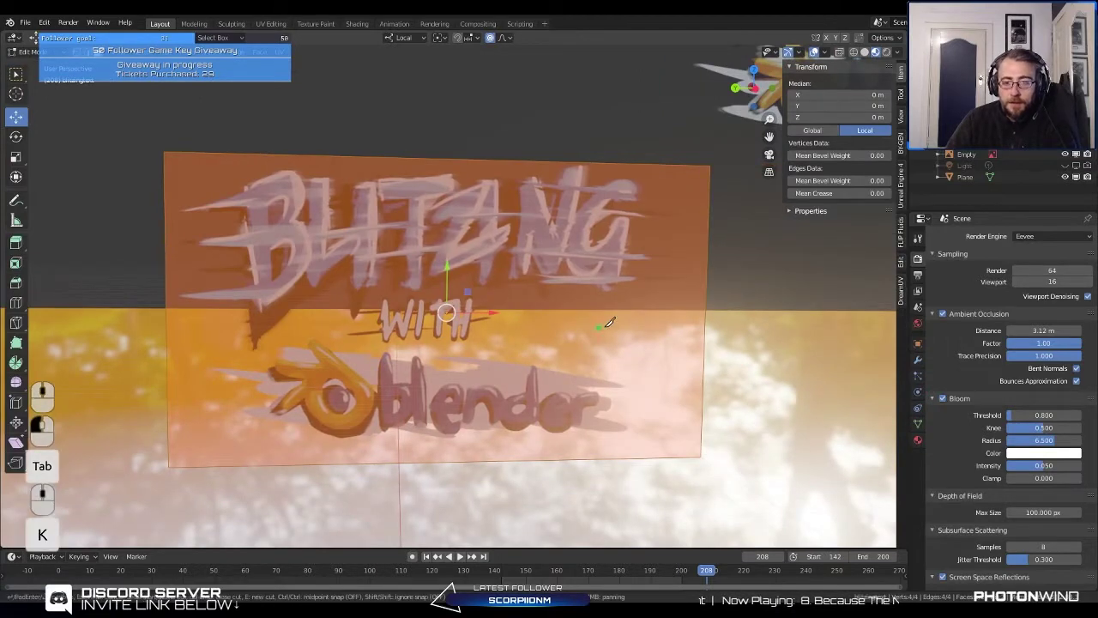
pyautogui.click(492, 297)
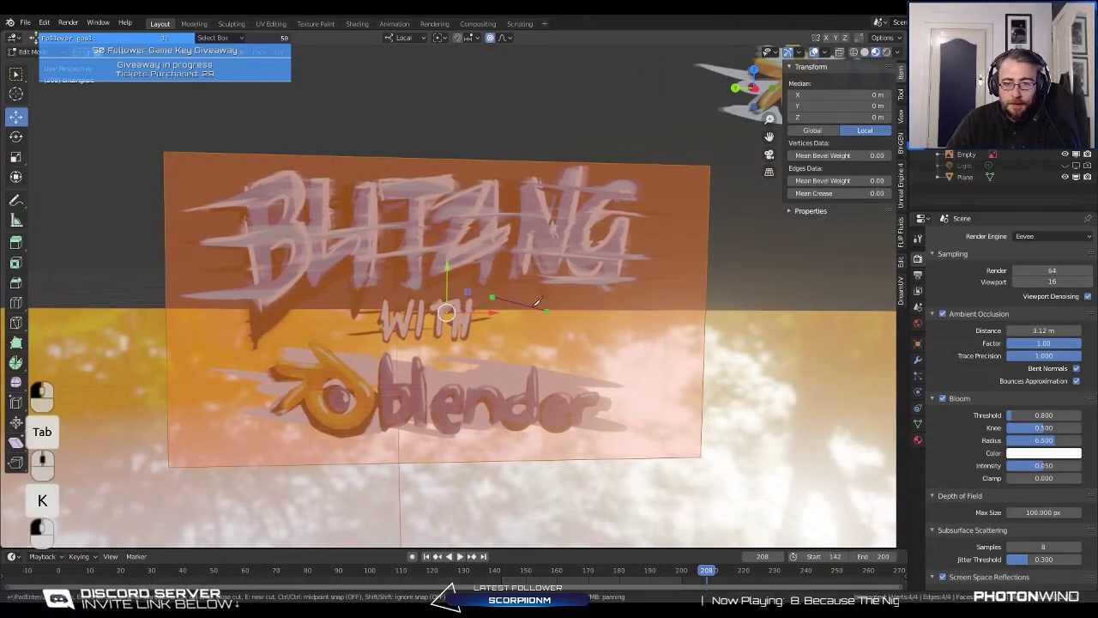
pyautogui.click(704, 331)
pyautogui.press('Return')
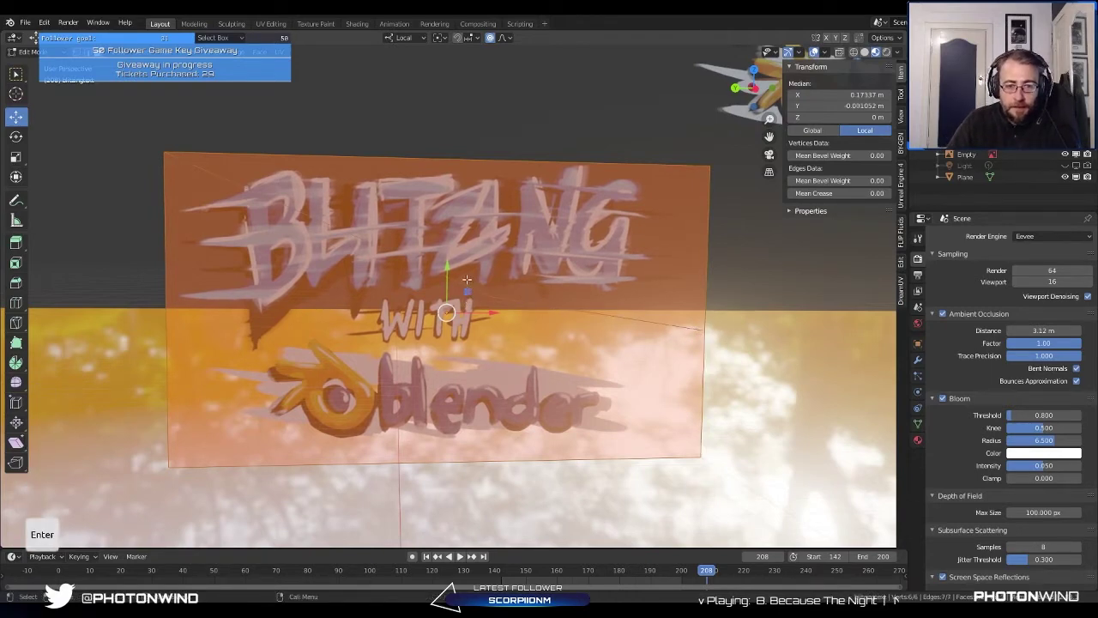
pyautogui.hotkey('ctrl', 'z')
pyautogui.hotkey('ctrl', 'z')
pyautogui.hotkey('ctrl', 'z')
pyautogui.hotkey('ctrl', 'z')
# Step: Knife-cut the logo plane from edge to edge along a bent line below BLITZING and over the top of WITH
pyautogui.press('Tab')
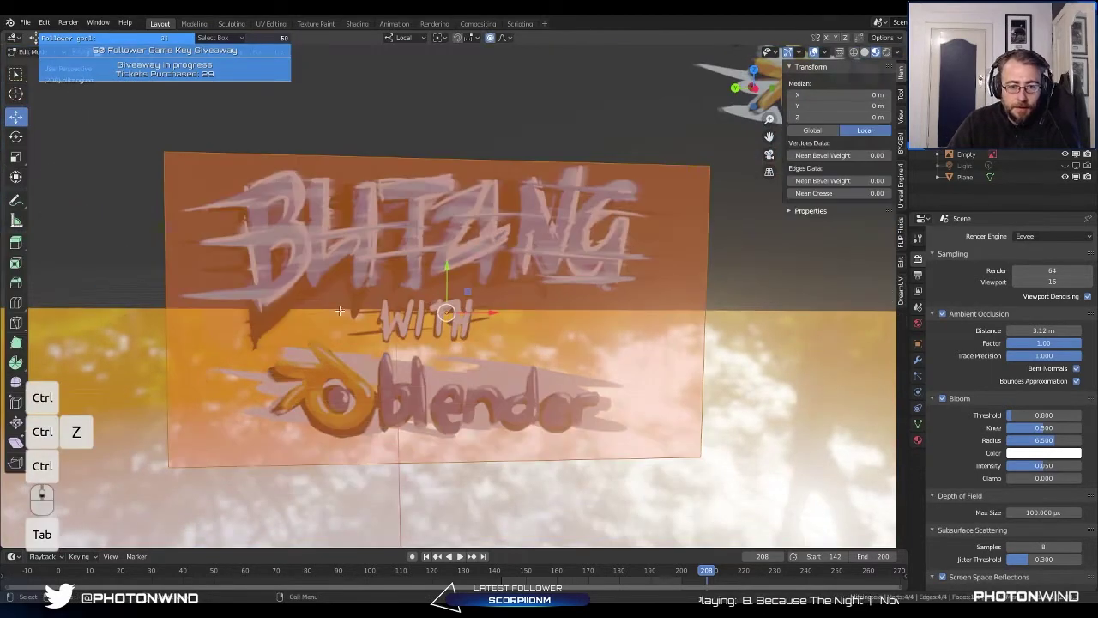
pyautogui.press('k')
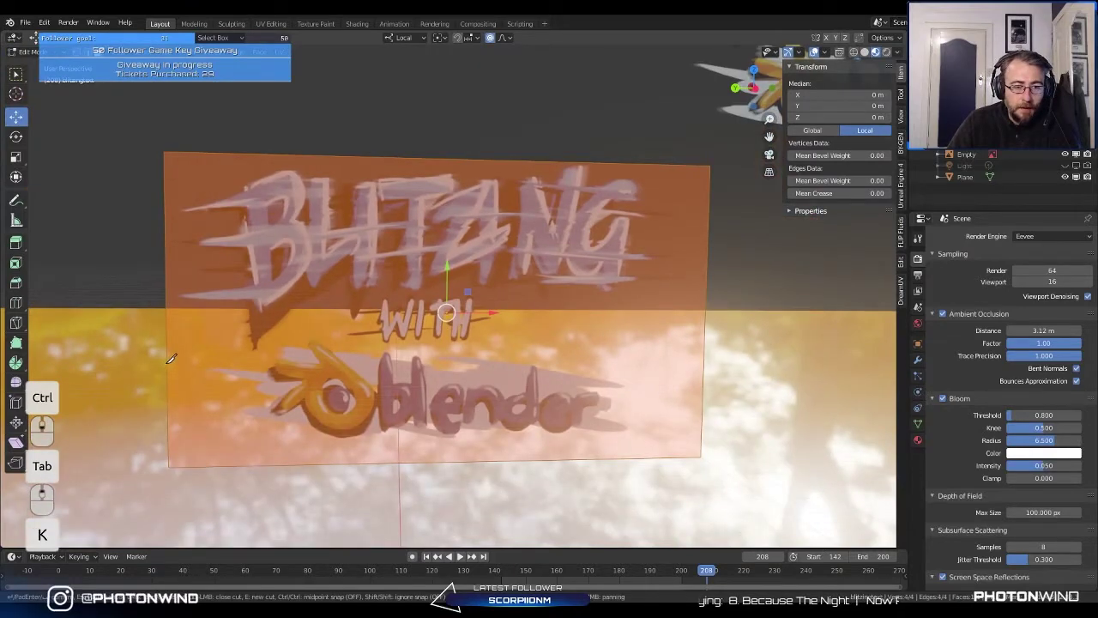
pyautogui.press('ctrl')
pyautogui.click(169, 366)
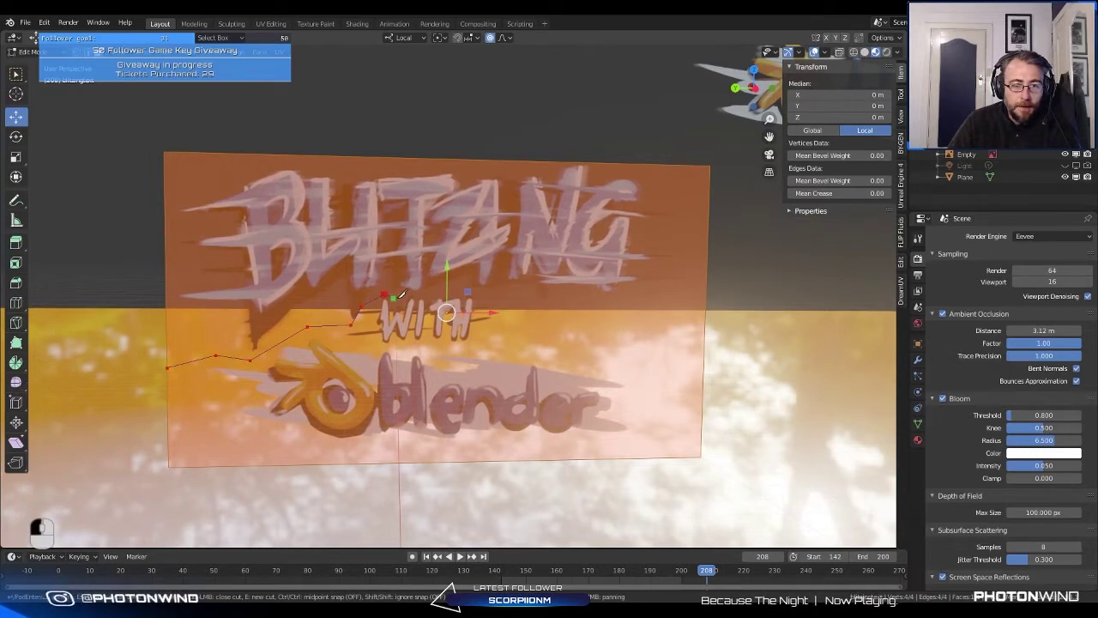
pyautogui.click(384, 293)
pyautogui.click(419, 292)
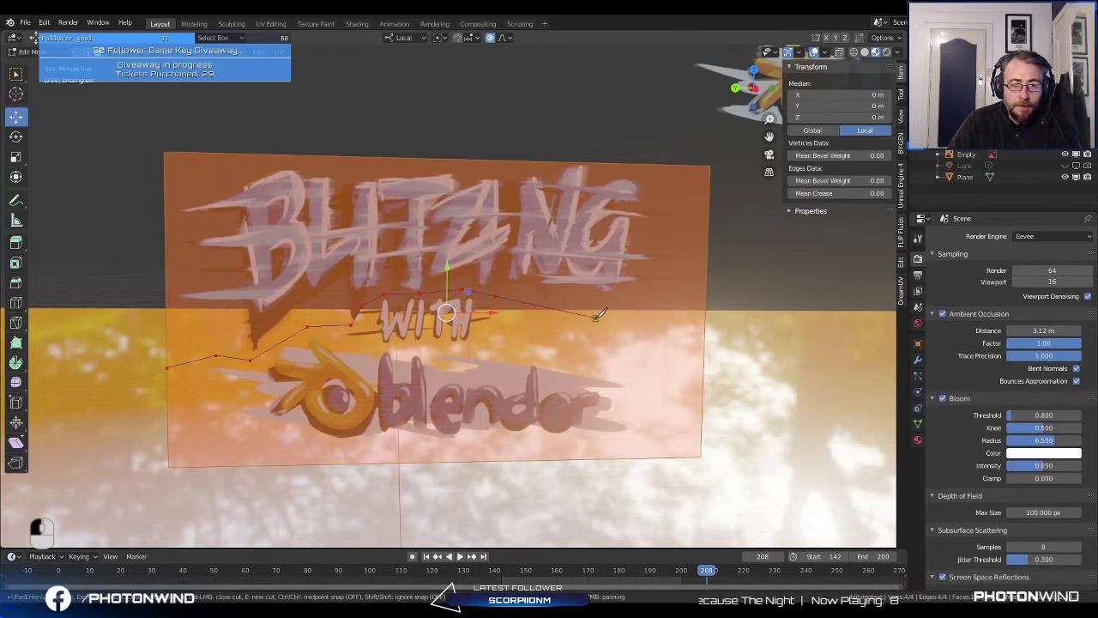
pyautogui.click(707, 316)
pyautogui.press('Return')
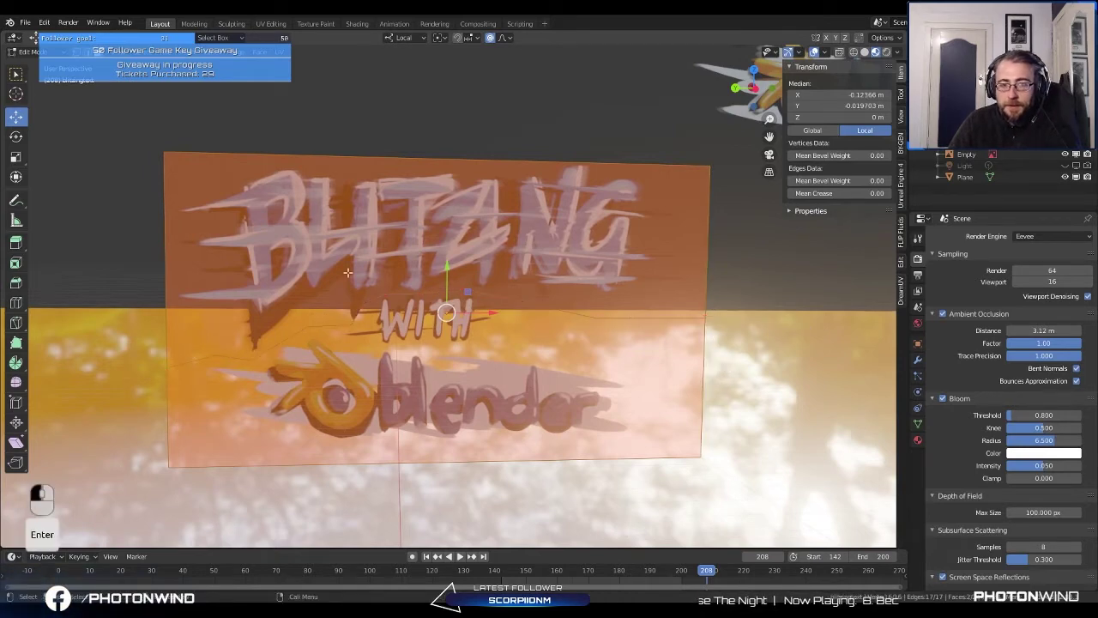
# Step: Delete only the lower face carrying WITH and blender, undoing a first deletion that also removes the BLITZING face
pyautogui.click(463, 386)
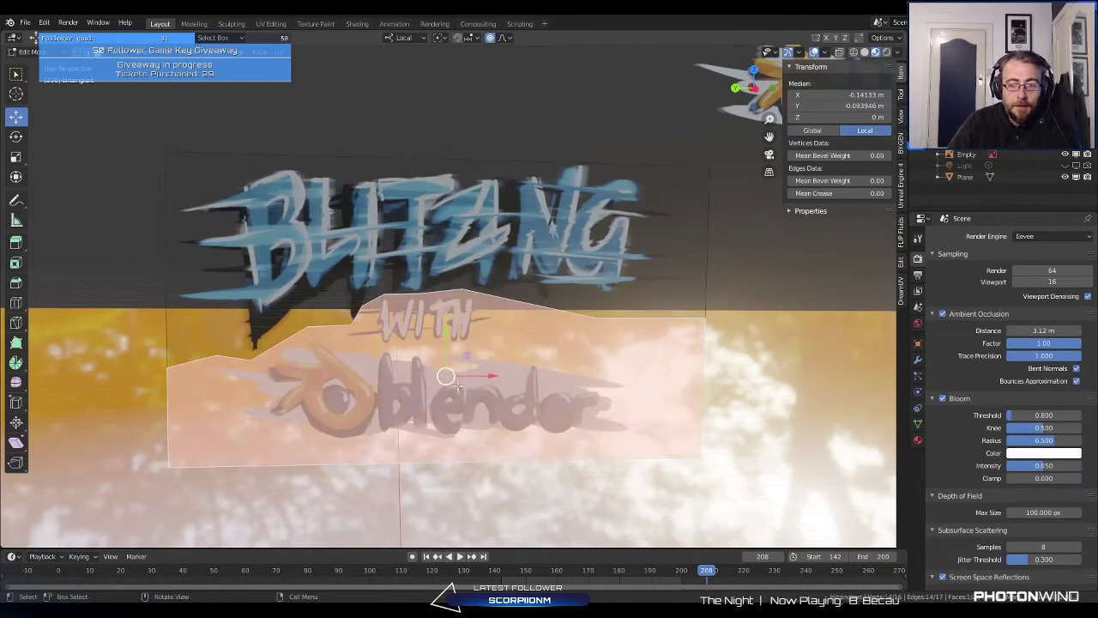
pyautogui.press('x')
pyautogui.click(438, 388)
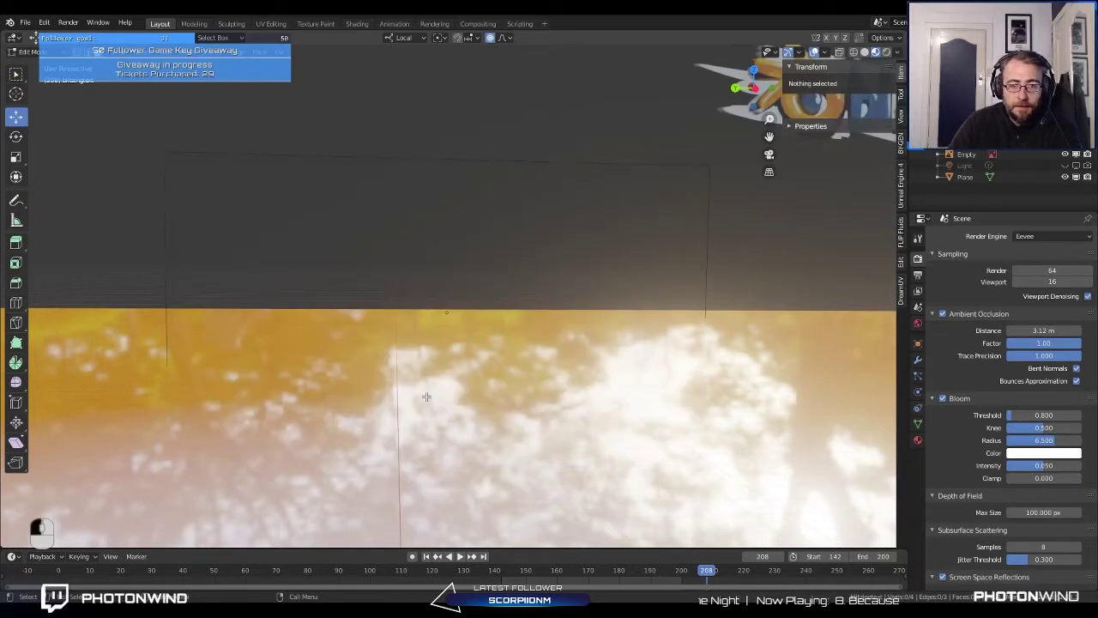
pyautogui.hotkey('ctrl', 'z')
pyautogui.press('x')
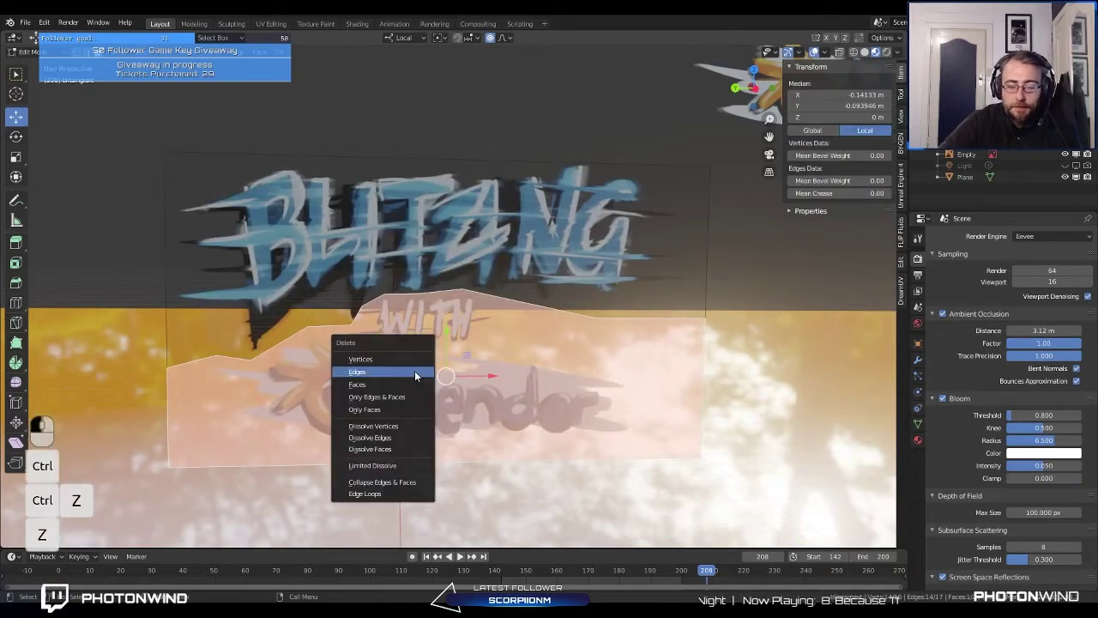
pyautogui.click(390, 384)
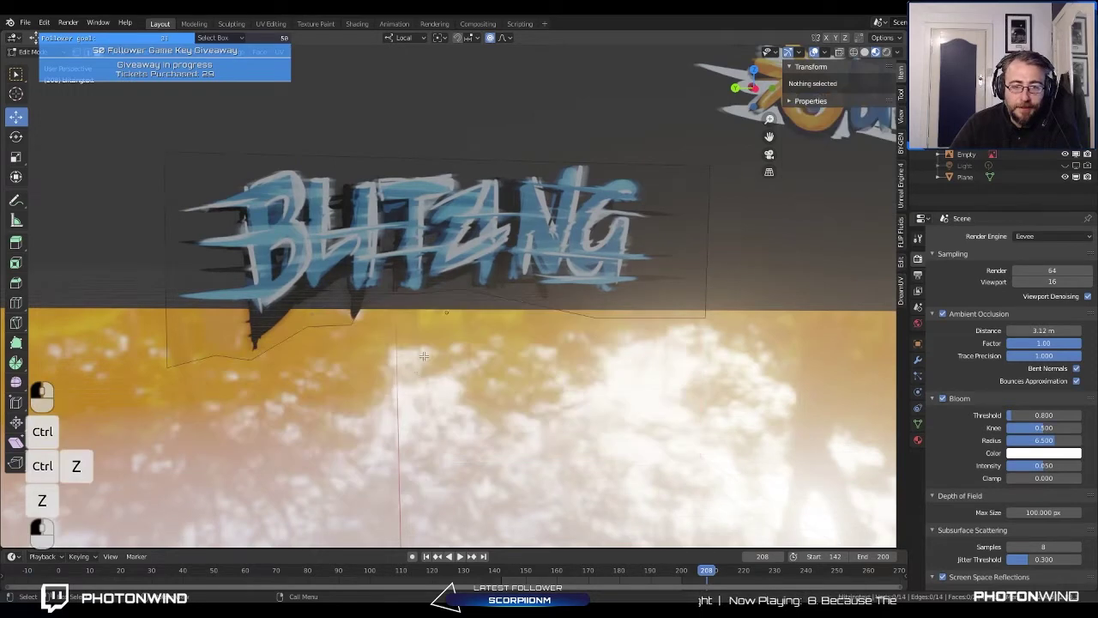
# Step: Knife two vertical cuts across the BLITZING plane, one through the strokes before the B and one along the B's outer edge
pyautogui.press('Tab')
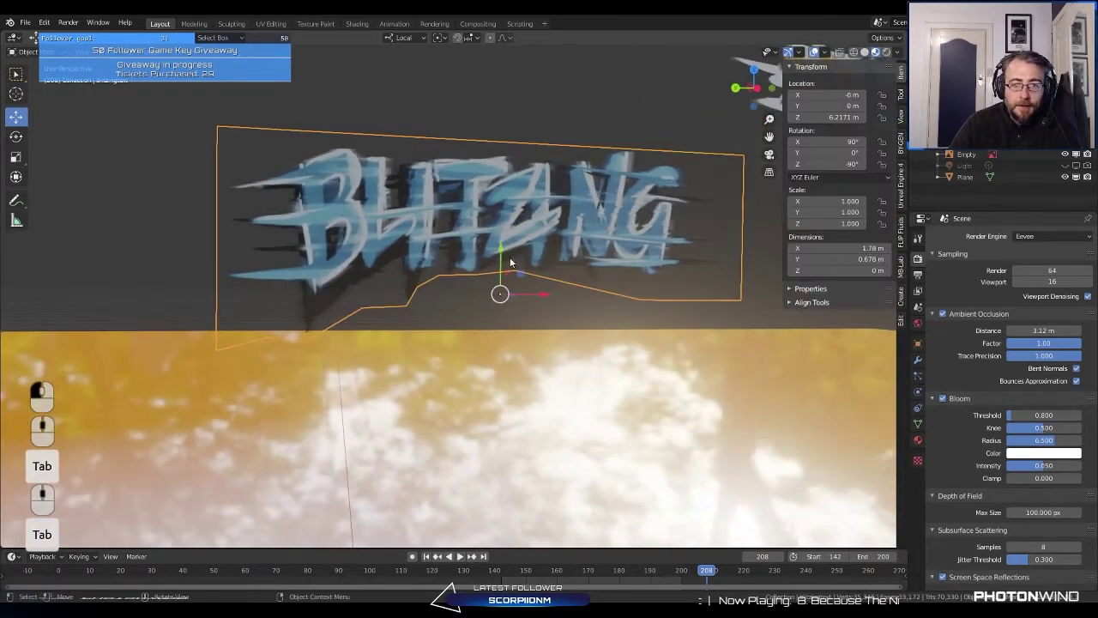
pyautogui.moveTo(510, 257); pyautogui.dragTo(478, 263, button='middle')
pyautogui.press('Tab')
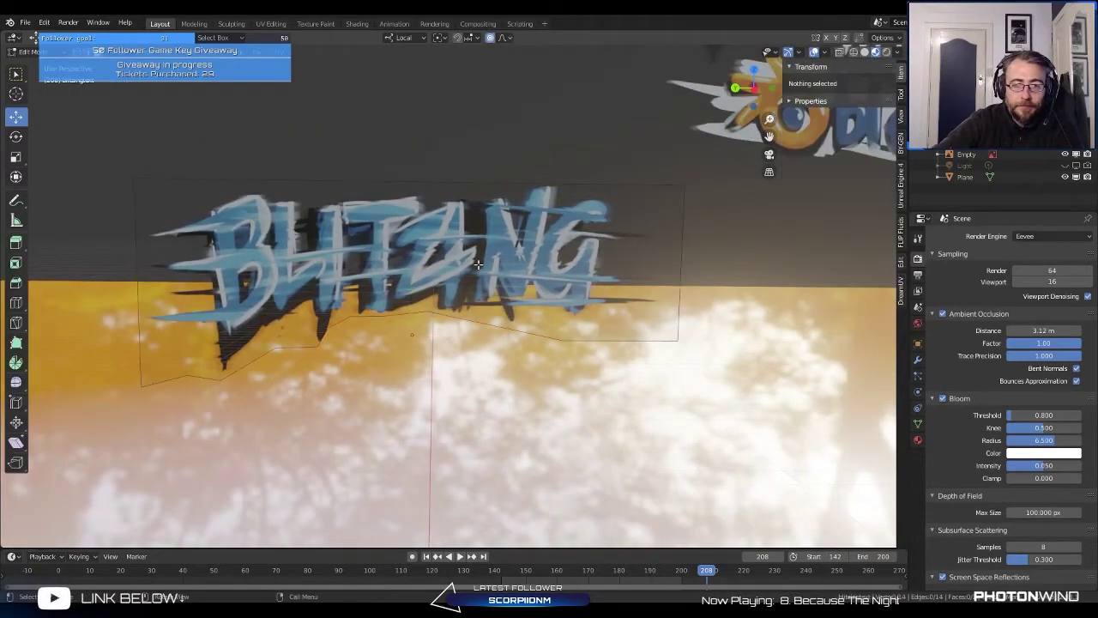
pyautogui.press('k')
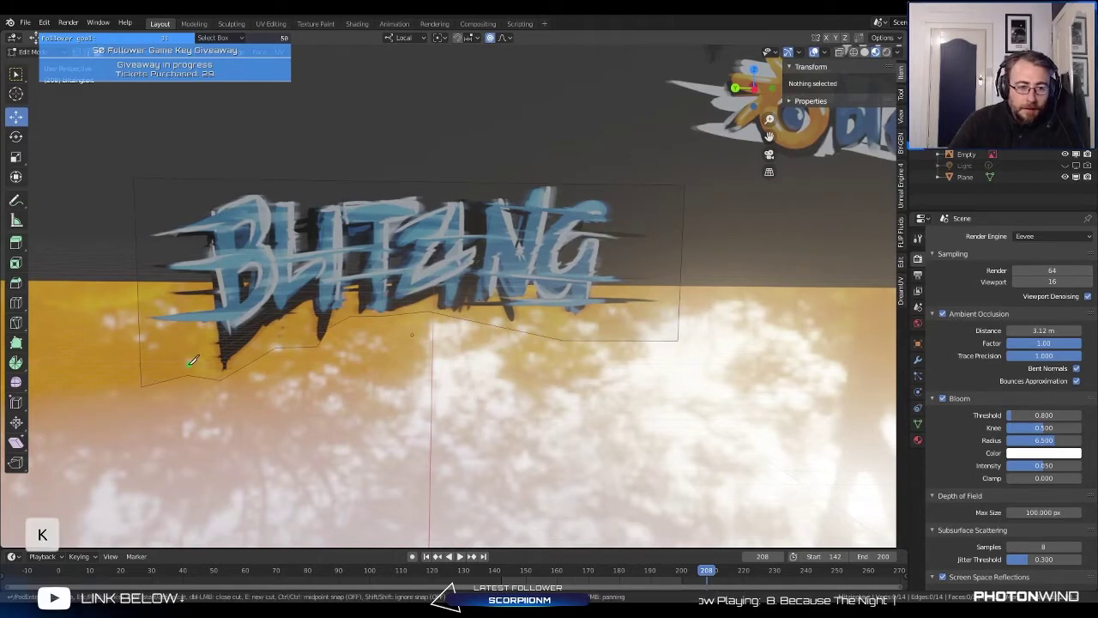
pyautogui.click(188, 375)
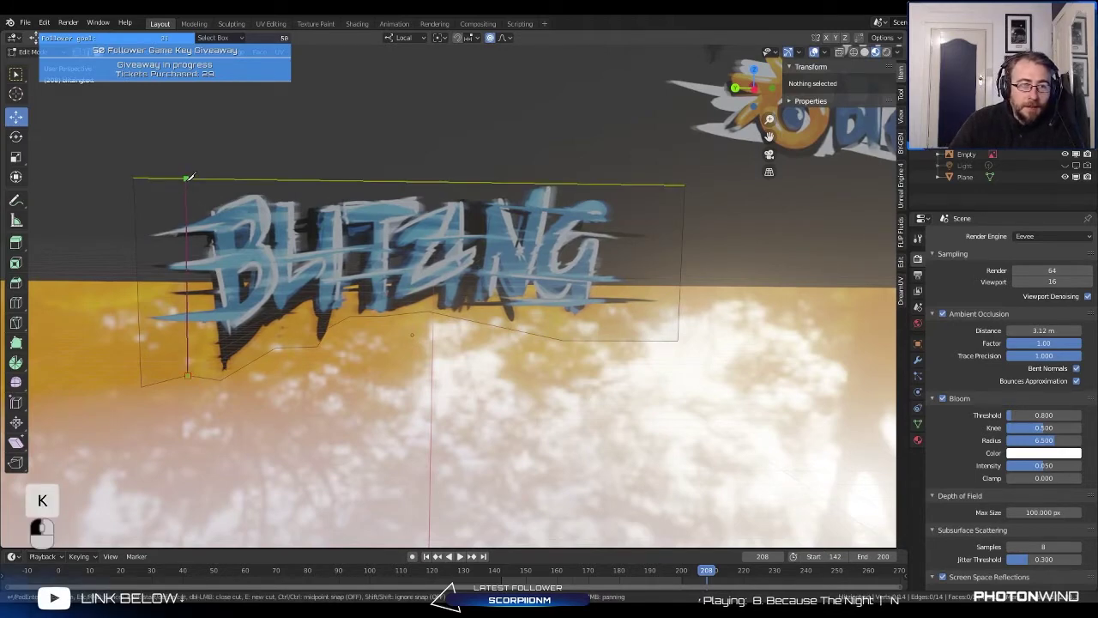
pyautogui.click(185, 178)
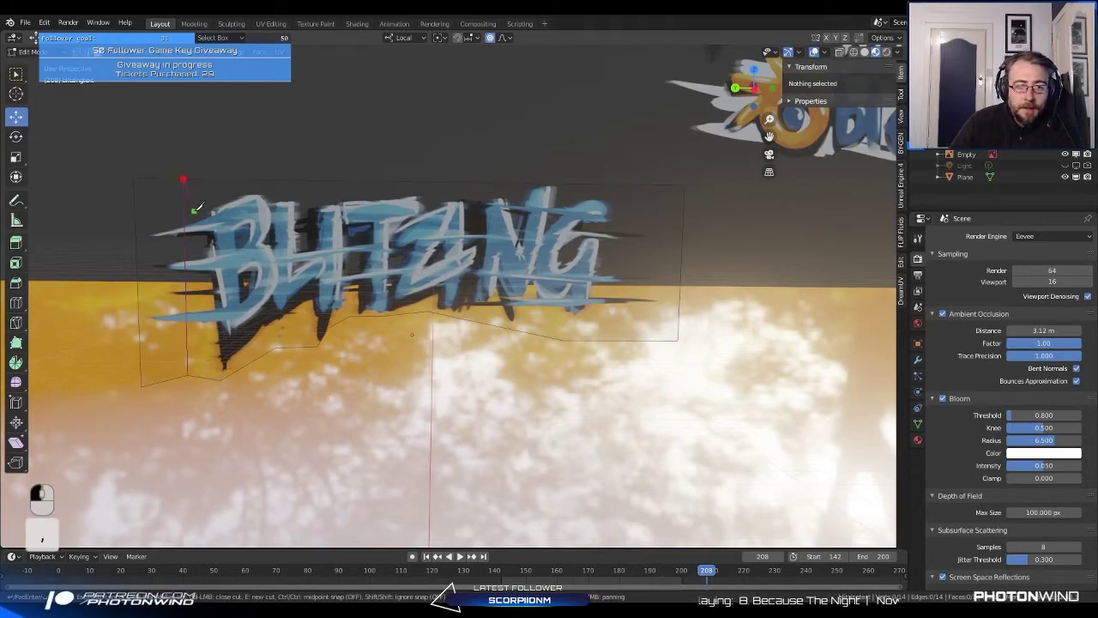
pyautogui.press('Return')
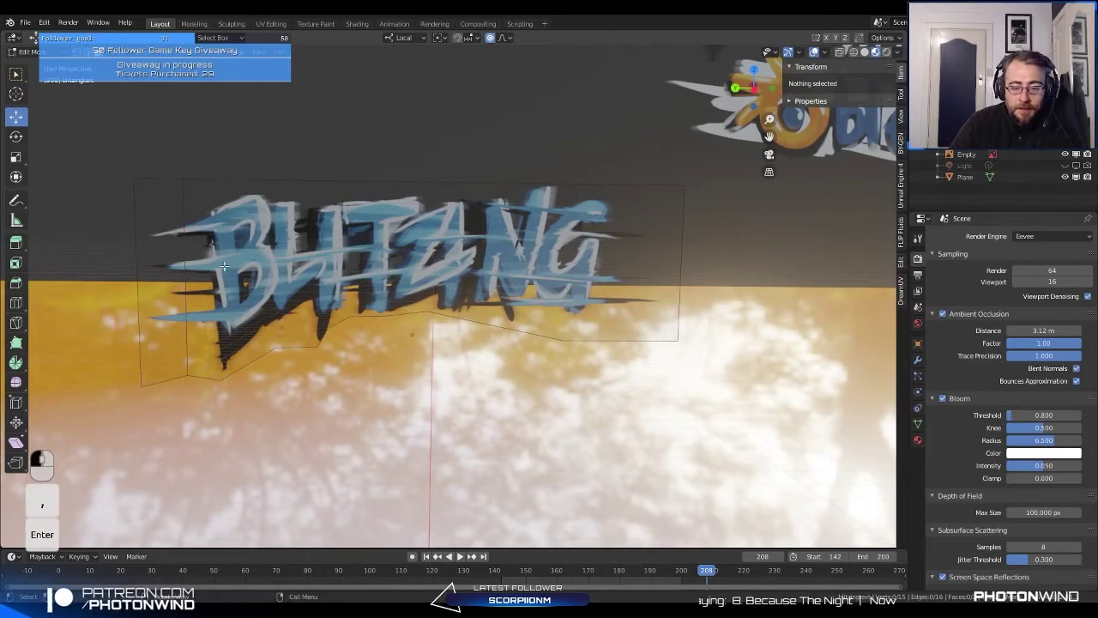
pyautogui.press('k')
pyautogui.click(217, 345)
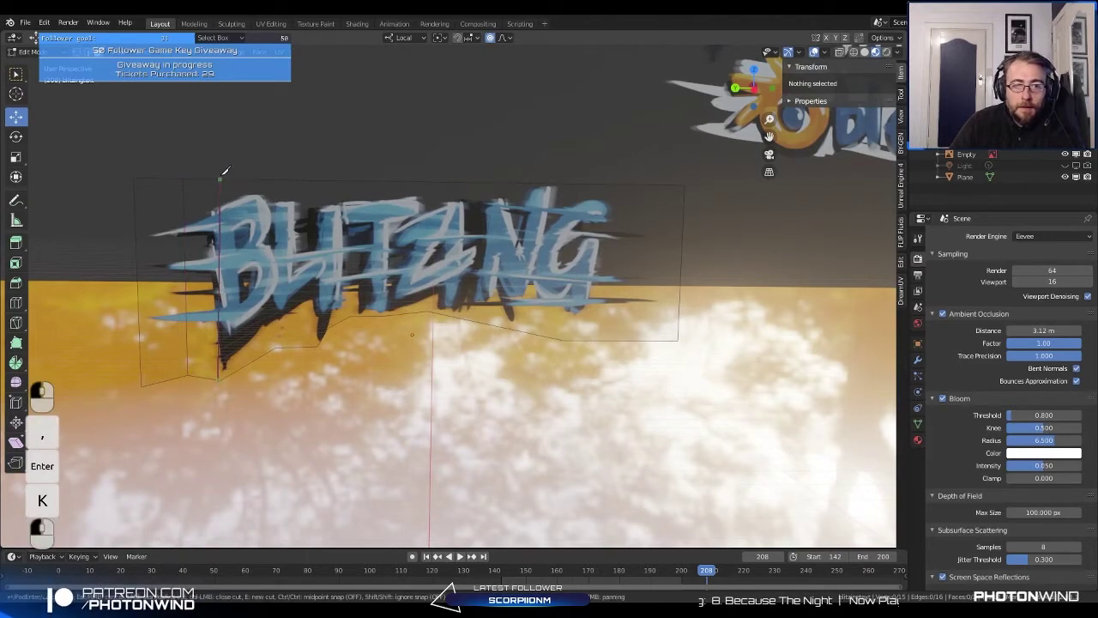
pyautogui.click(220, 176)
pyautogui.press('Return')
# Step: Knife cuts from the lower to the upper edge of the BLITZING plane between B and L and between L and I
pyautogui.press('k')
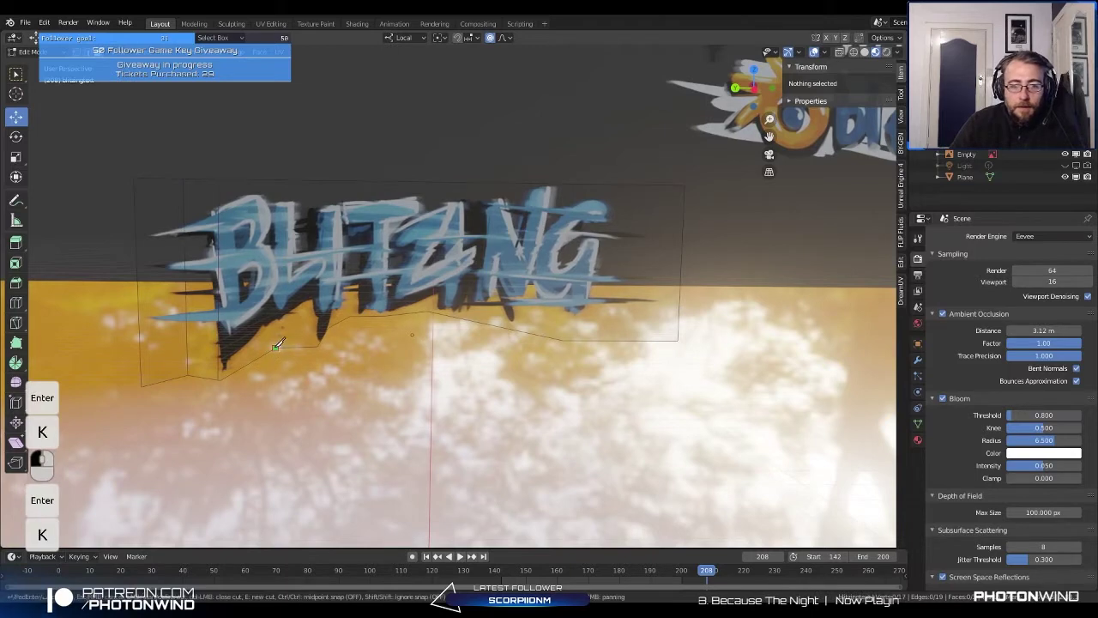
pyautogui.click(275, 347)
pyautogui.click(275, 177)
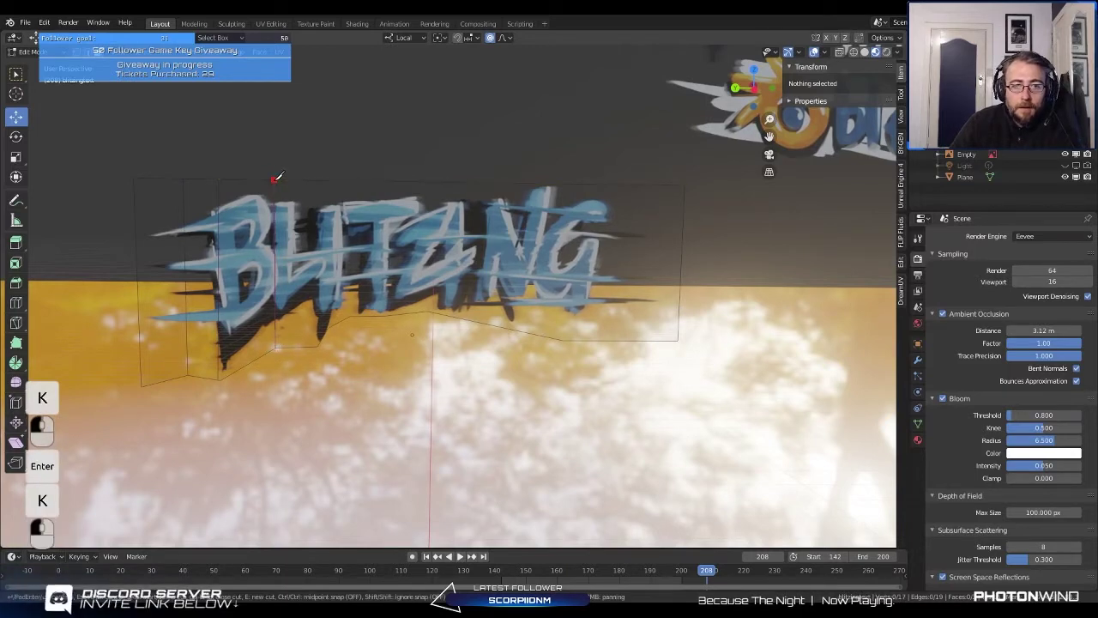
pyautogui.press('Return')
pyautogui.press('k')
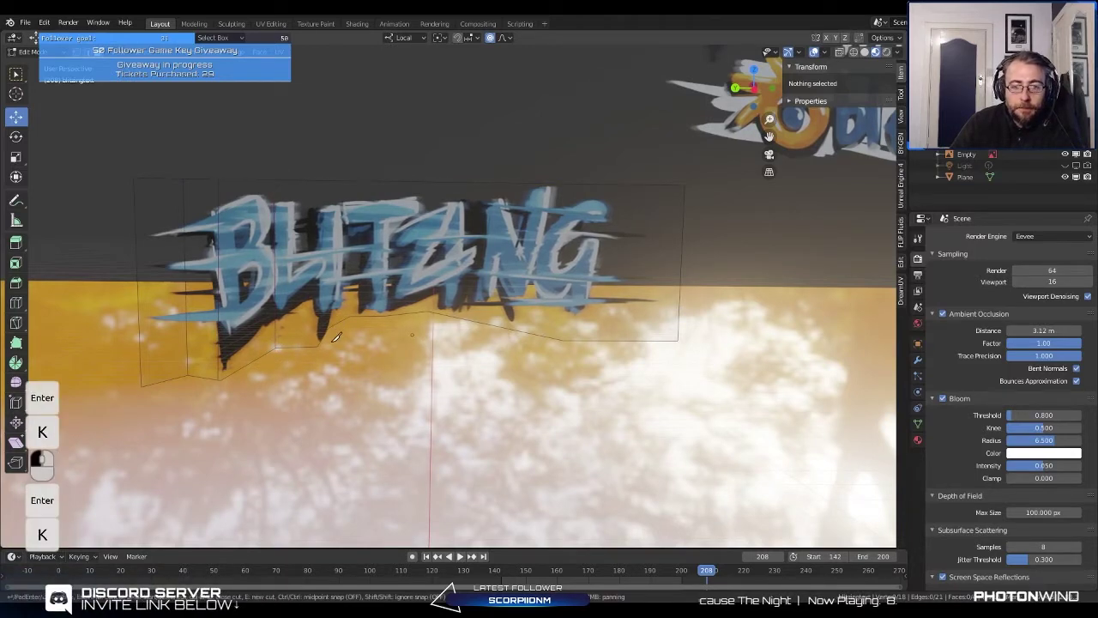
pyautogui.click(318, 342)
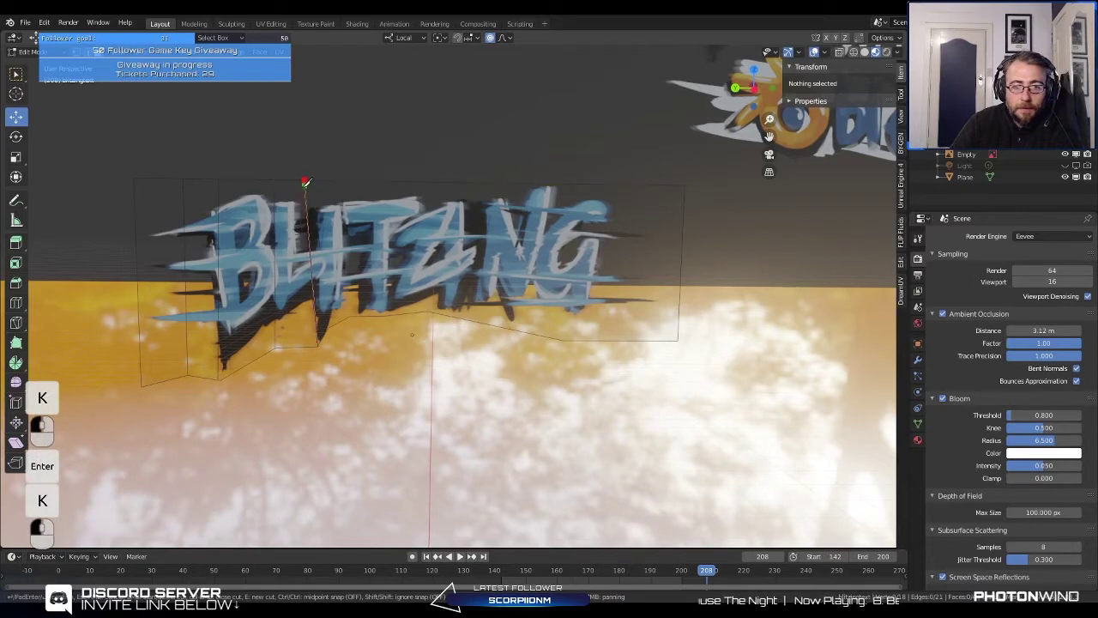
pyautogui.press('Return')
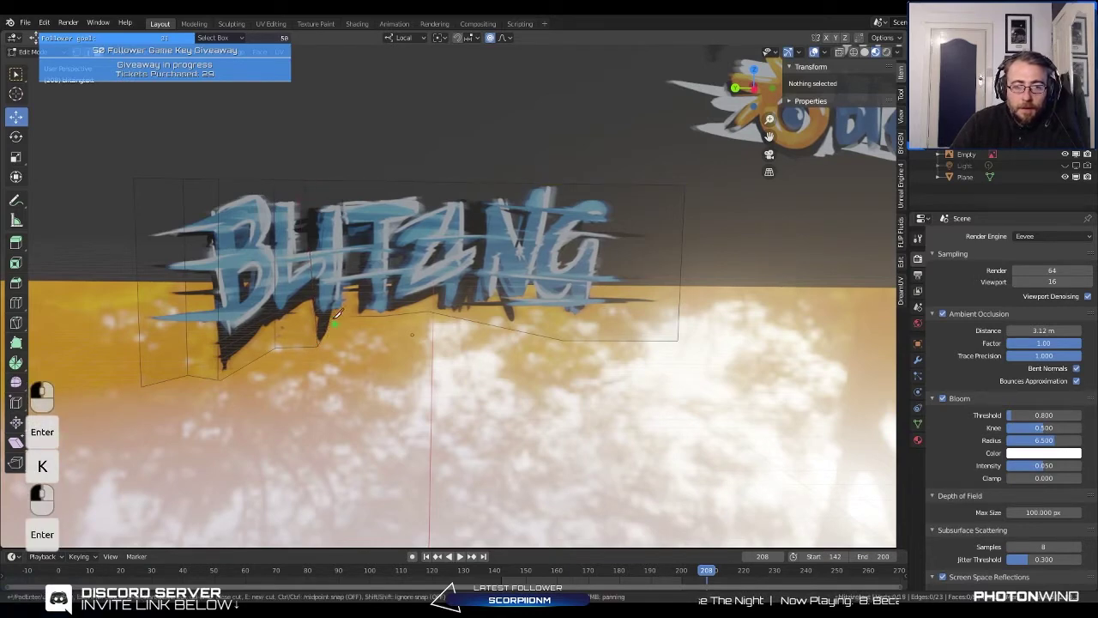
# Step: Knife three vertical cuts across the BLITZING plane: through the first I, just before the T, and between T and Z
pyautogui.press('k')
pyautogui.click(329, 324)
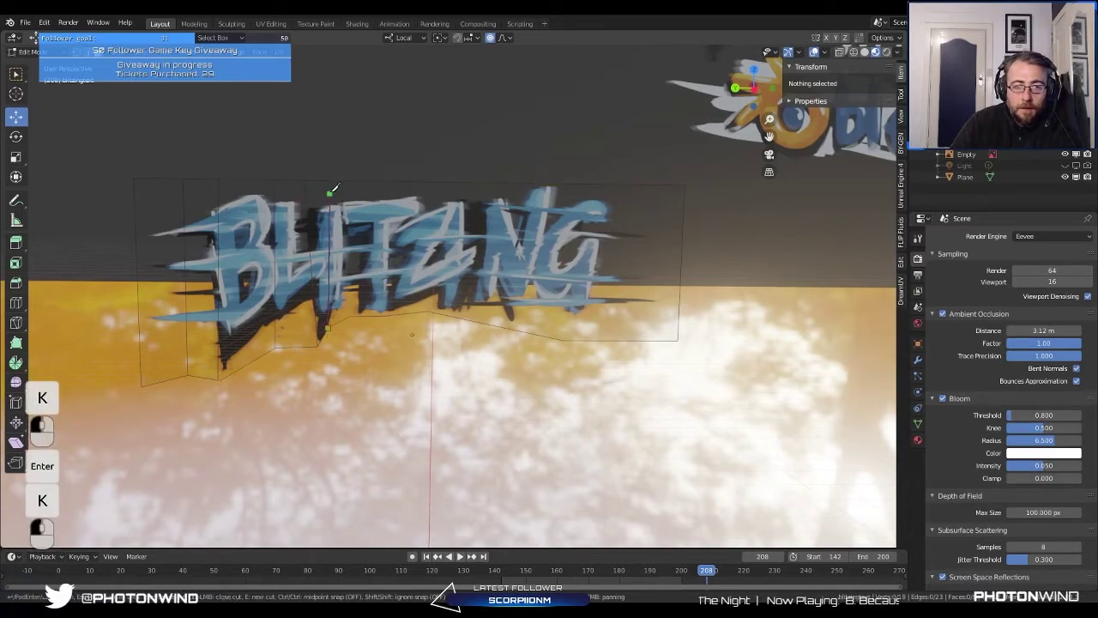
pyautogui.press('Return')
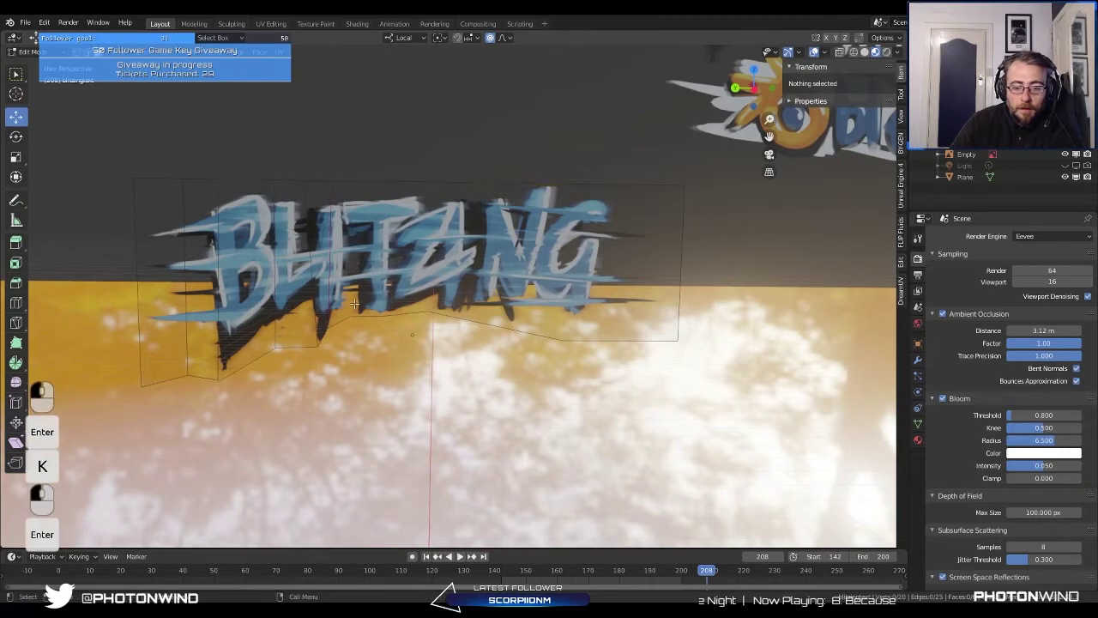
pyautogui.press('k')
pyautogui.click(351, 315)
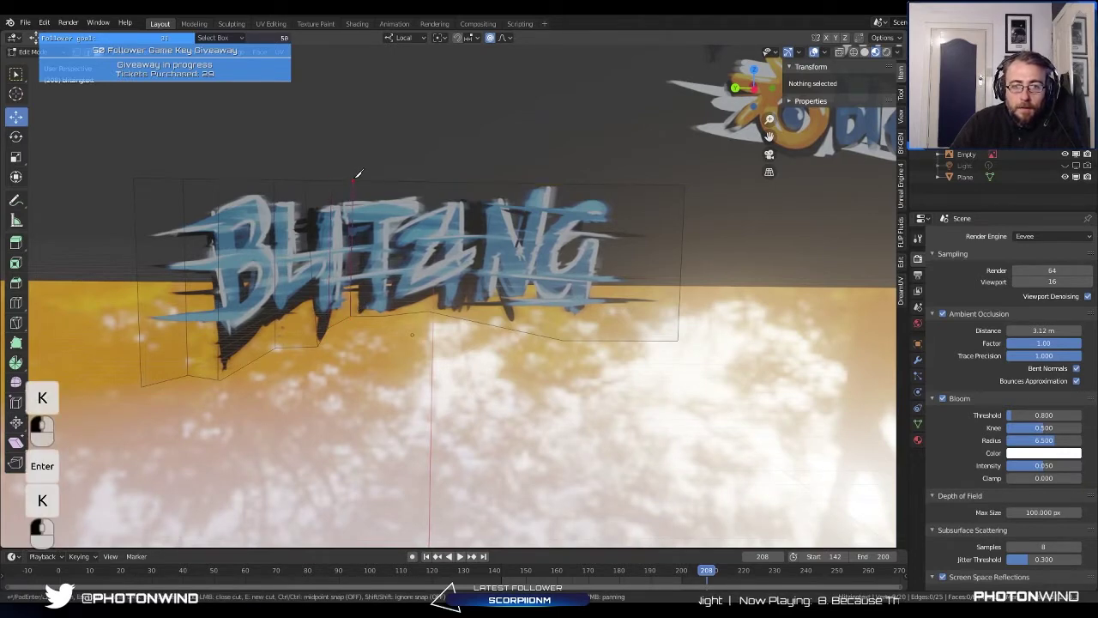
pyautogui.press('Return')
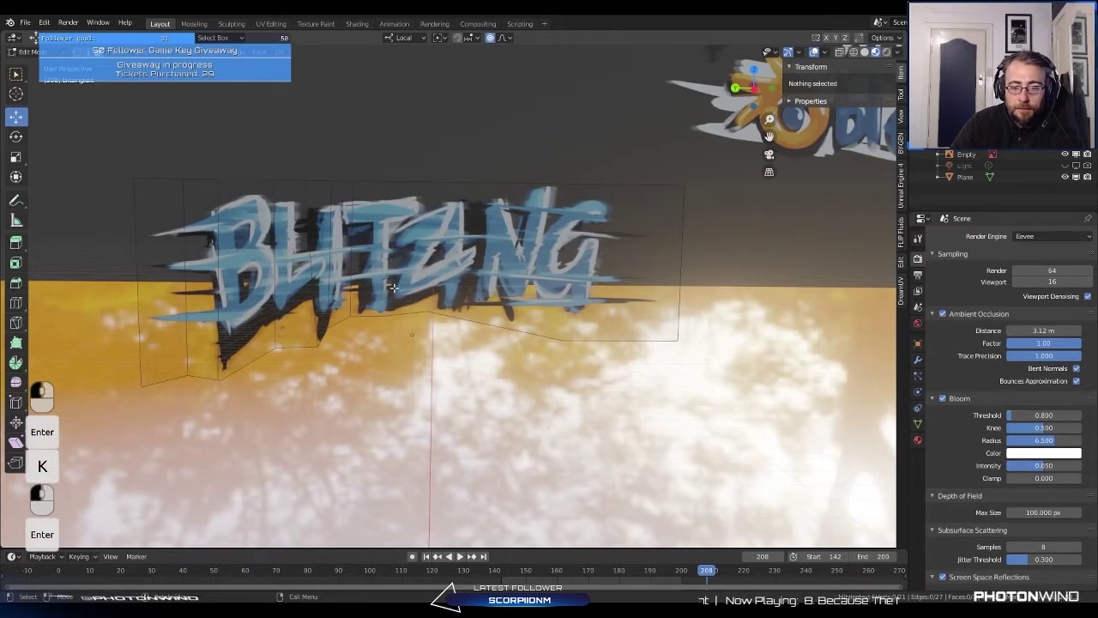
pyautogui.press('k')
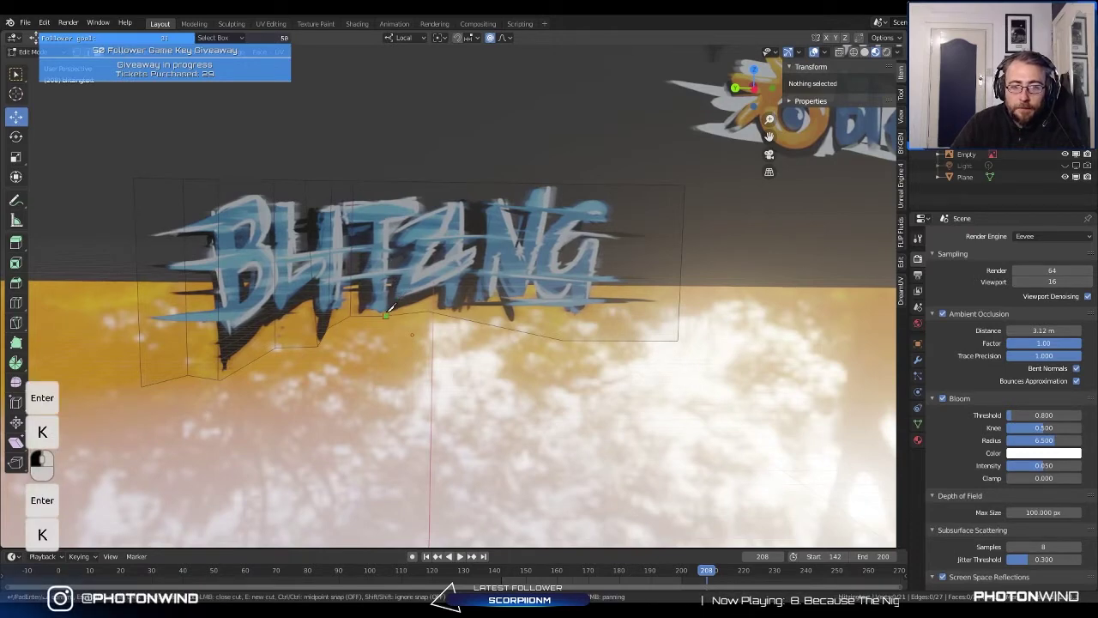
pyautogui.click(386, 314)
pyautogui.press('Return')
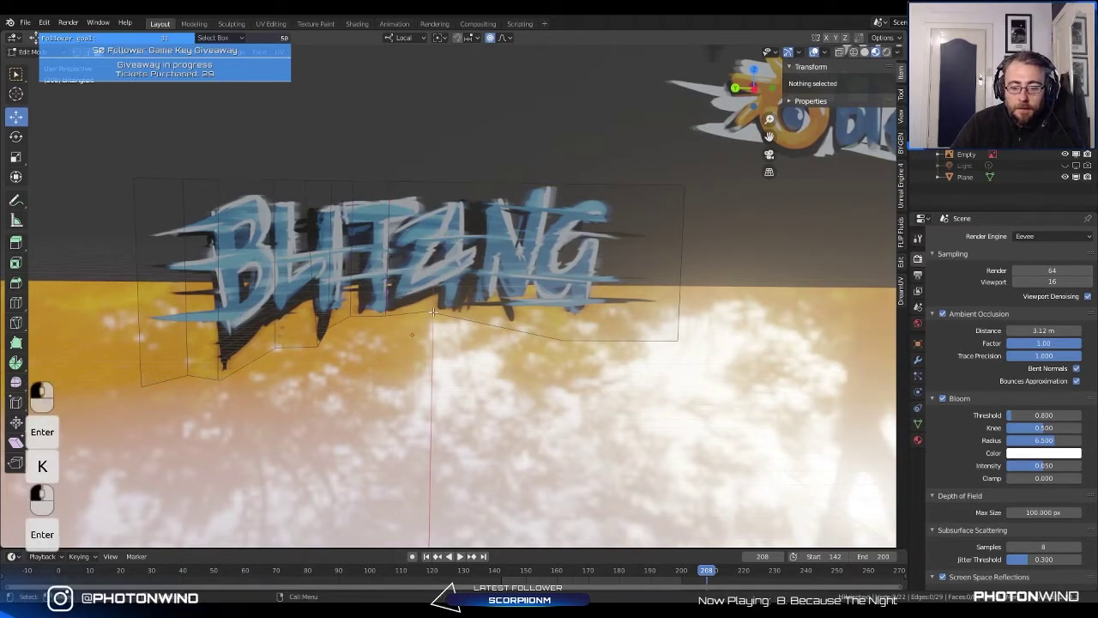
# Step: Knife three vertical cuts across the BLITZING plane: through the Z, between N and G, and just before the N
pyautogui.press('k')
pyautogui.click(427, 309)
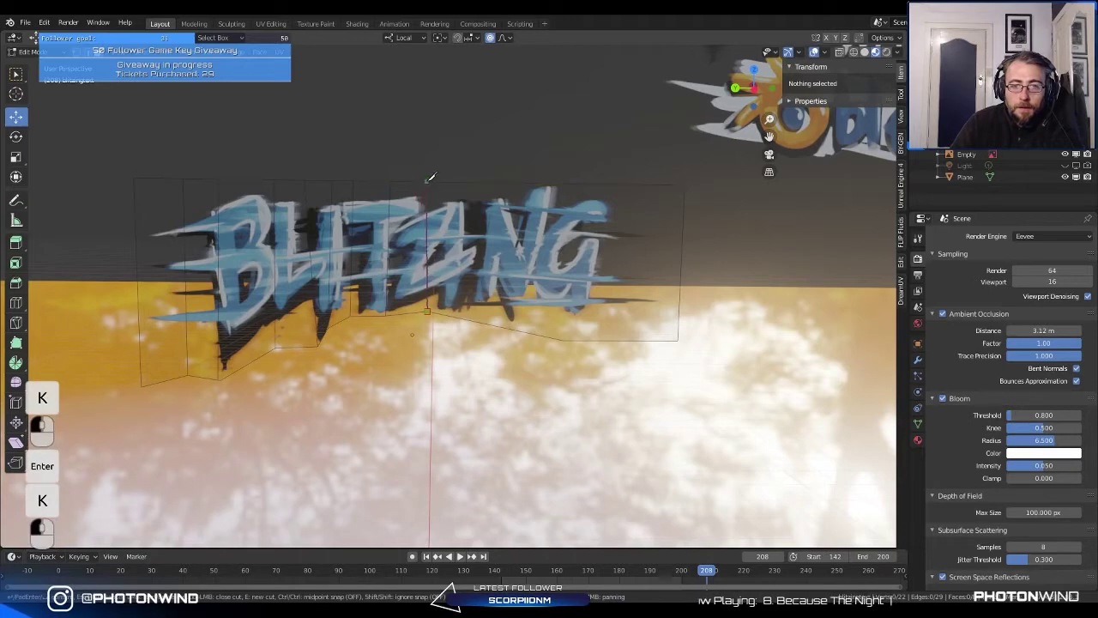
pyautogui.press('Return')
pyautogui.press('k')
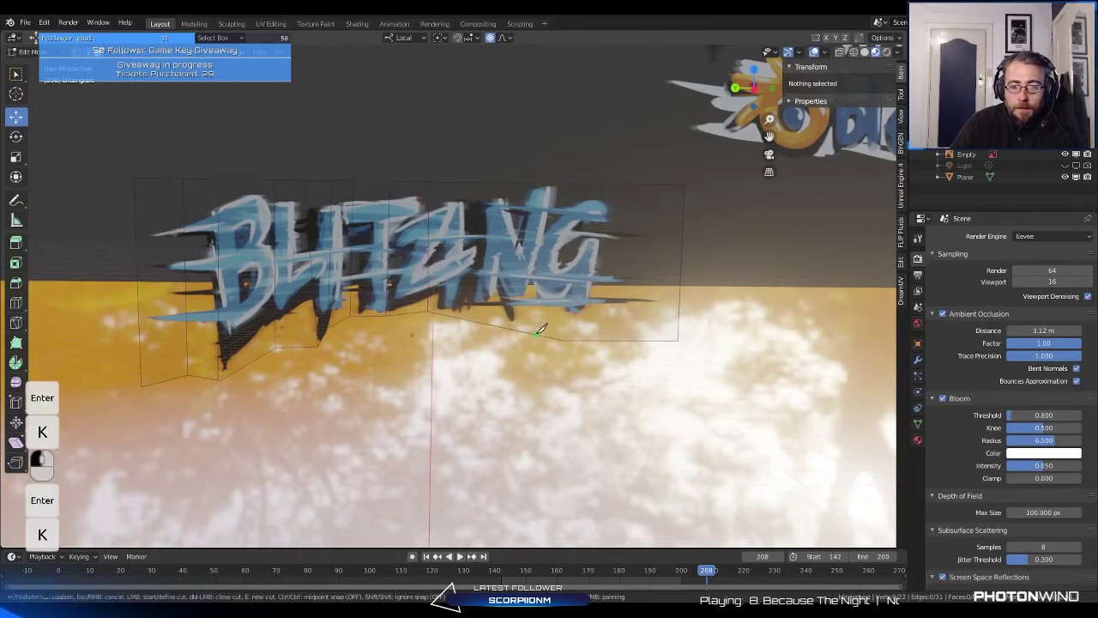
pyautogui.click(563, 339)
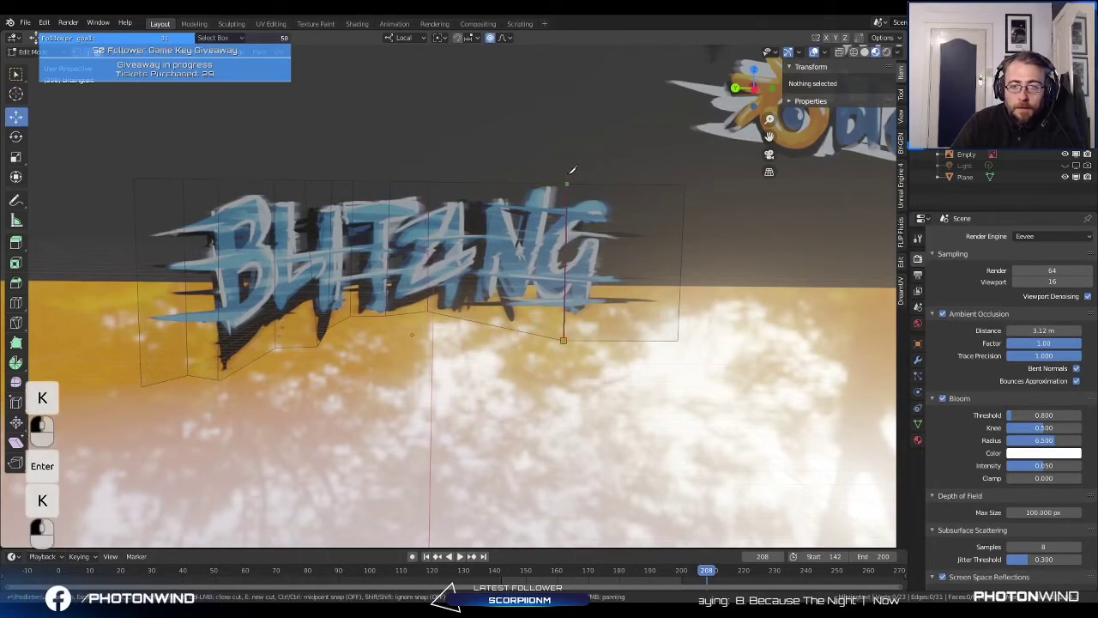
pyautogui.press('Return')
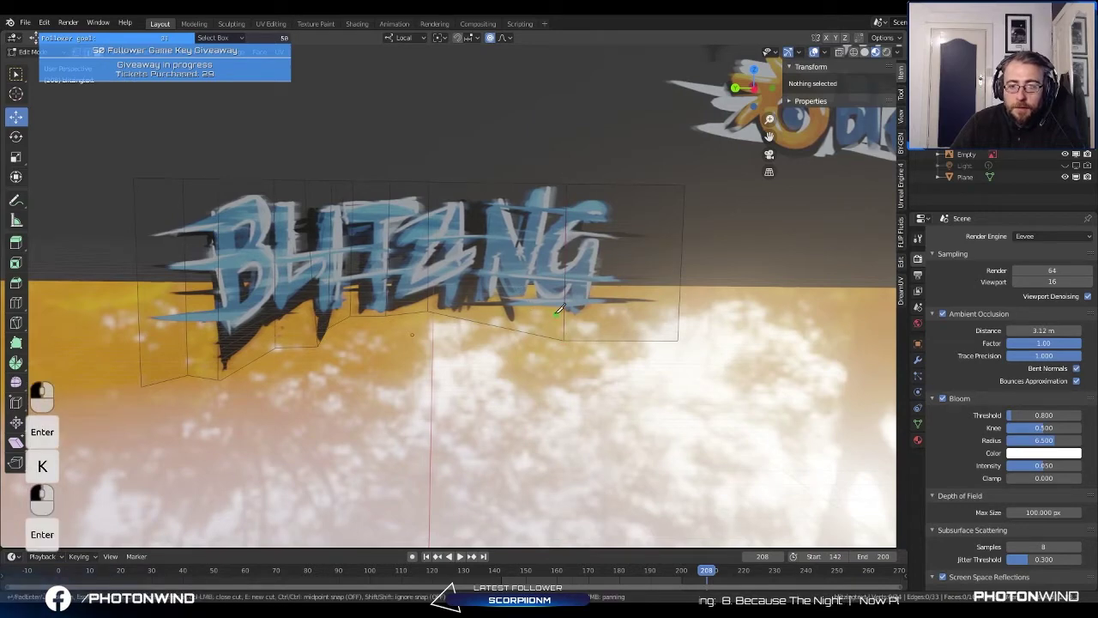
pyautogui.press('k')
pyautogui.click(493, 323)
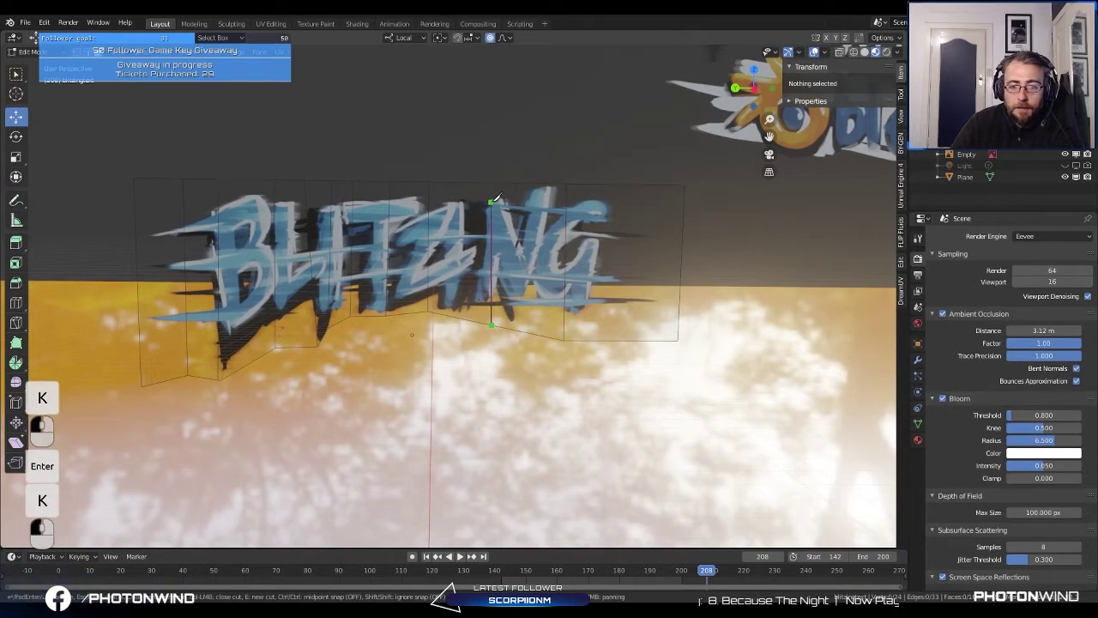
pyautogui.press('Return')
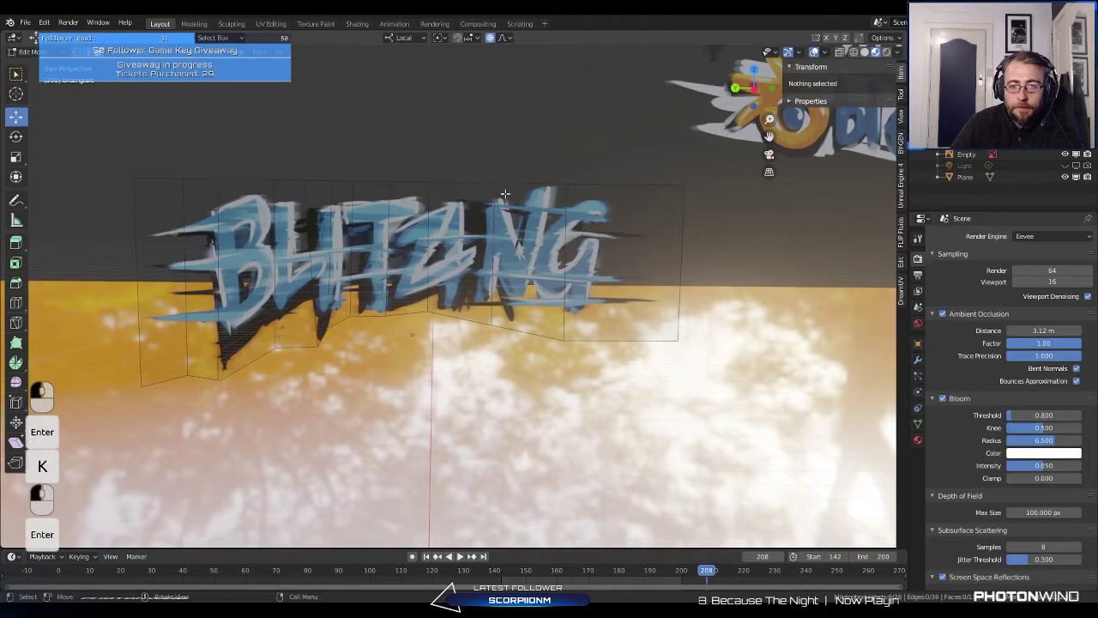
# Step: Knife a final near-vertical cut across the BLITZING plane just past the G
pyautogui.press('k')
pyautogui.click(633, 332)
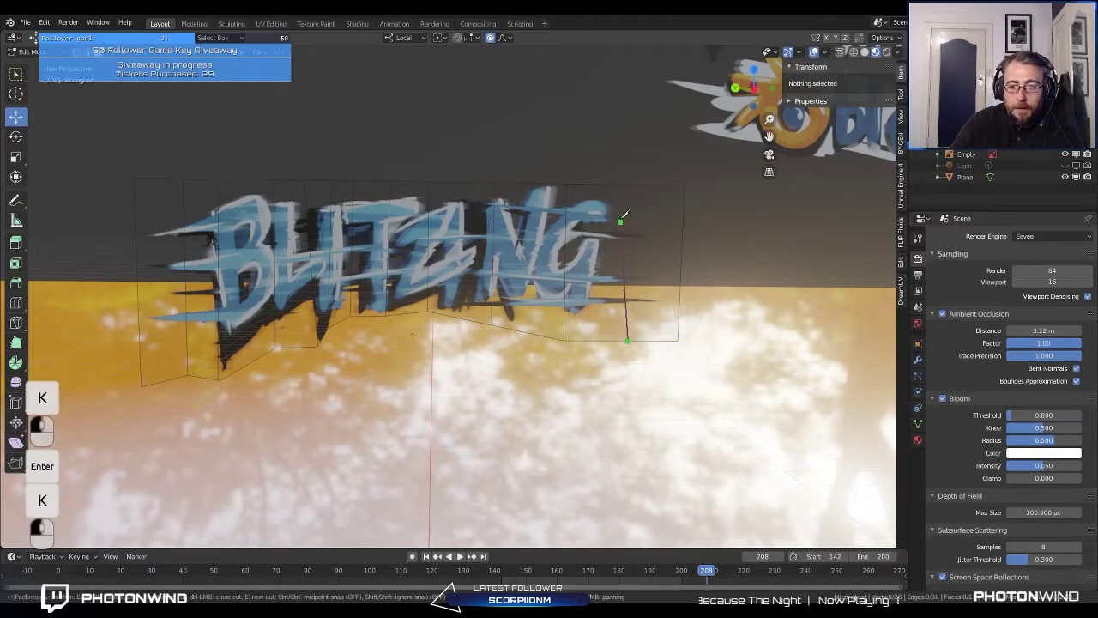
pyautogui.press('Return')
pyautogui.scroll(-5, 493, 312)
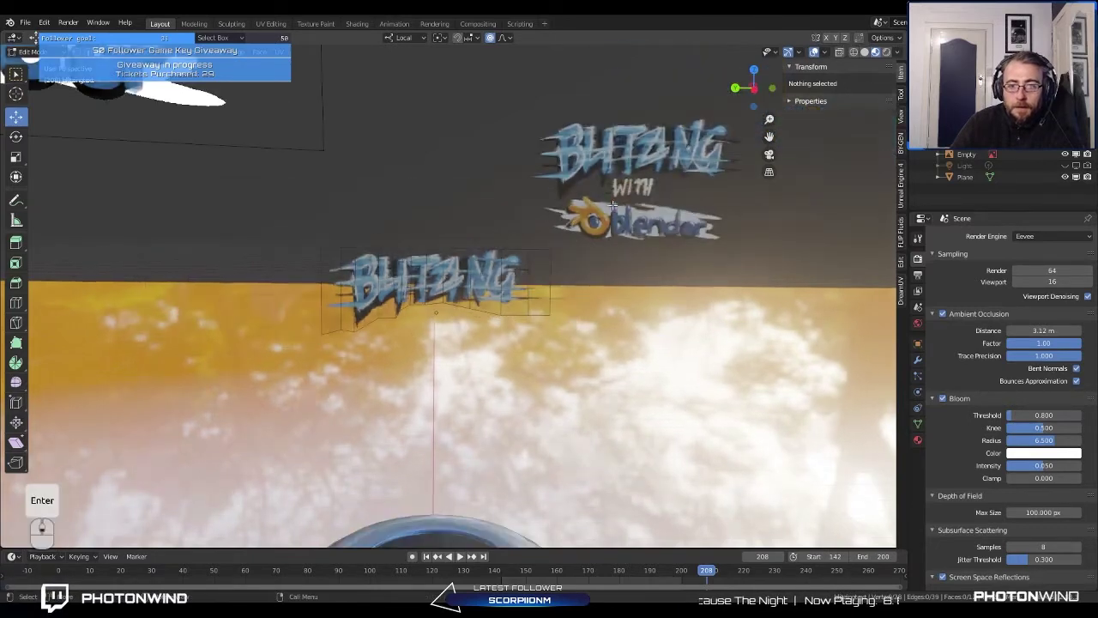
# Step: Leave Edit Mode and move the full logo and the reference image Empty away from the BLITZING plane
pyautogui.press('Tab')
pyautogui.scroll(2, 493, 312)
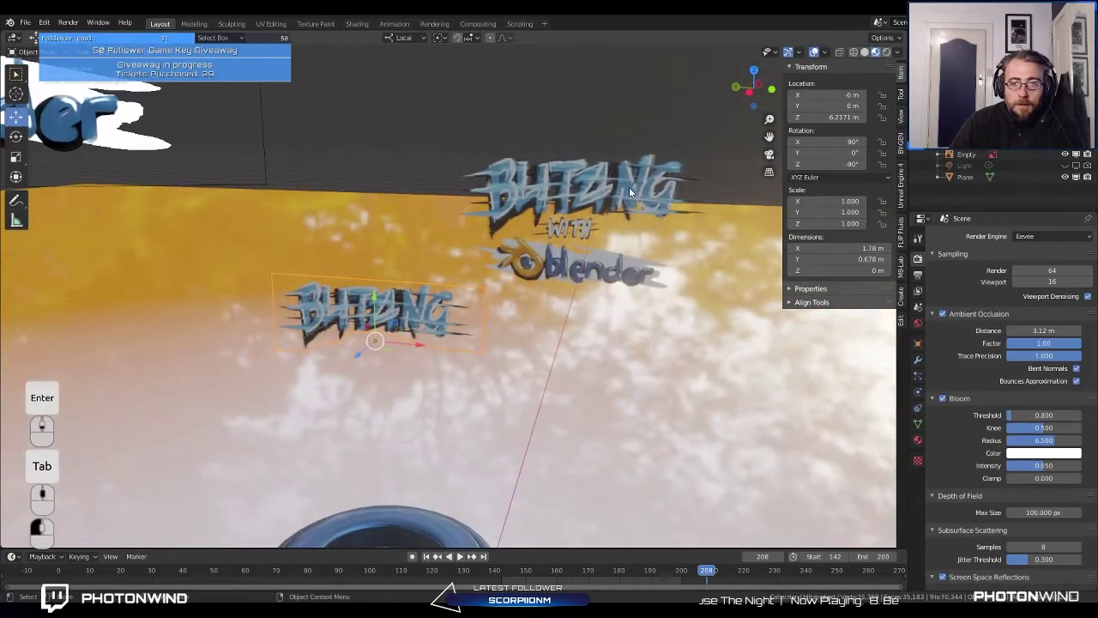
pyautogui.scroll(-3, 581, 256)
pyautogui.click(562, 258)
pyautogui.press('g')
pyautogui.click(687, 160)
pyautogui.click(213, 181)
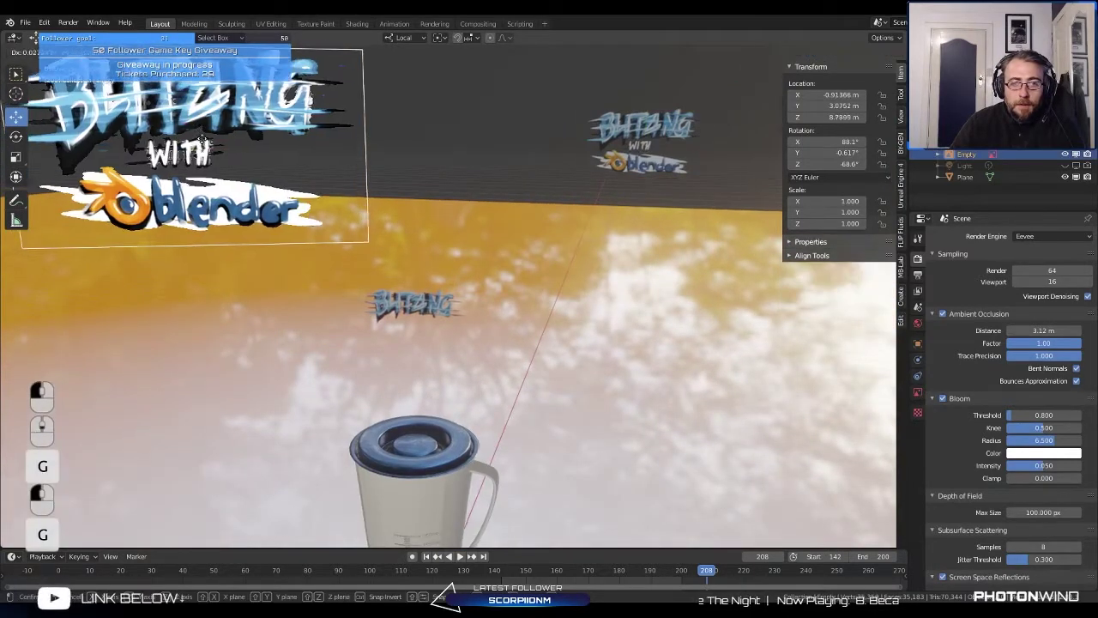
pyautogui.press('g')
pyautogui.click(435, 412)
# Step: Scale the BLITZING plane to about 2.79 and move it down in front of the blender jug
pyautogui.click(441, 314)
pyautogui.scroll(-4, 427, 339)
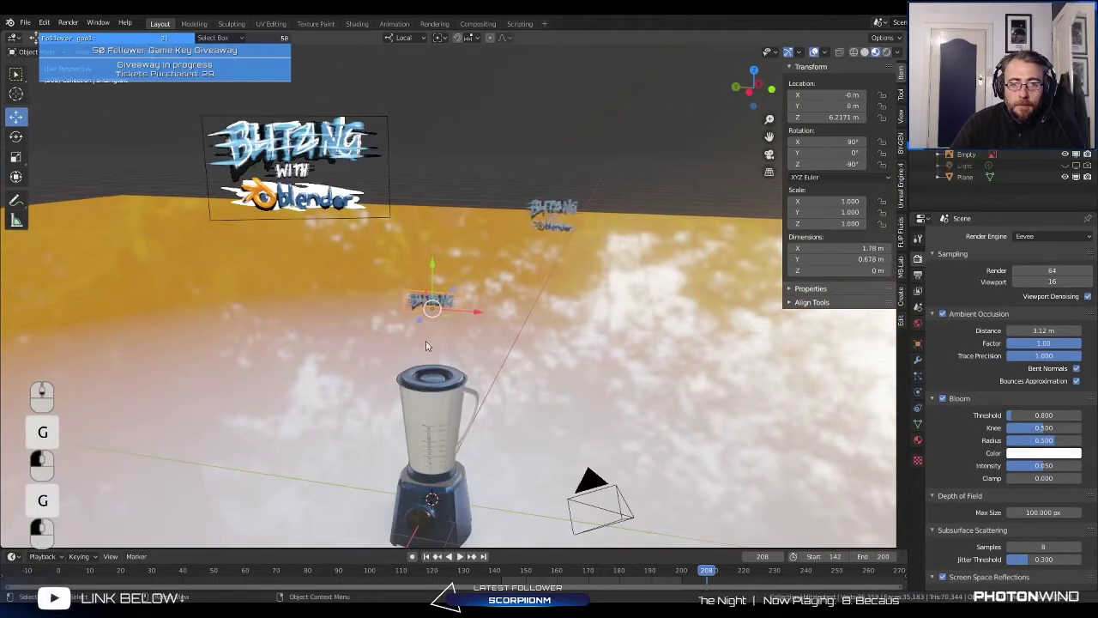
pyautogui.moveTo(434, 296); pyautogui.dragTo(468, 253, button='middle')
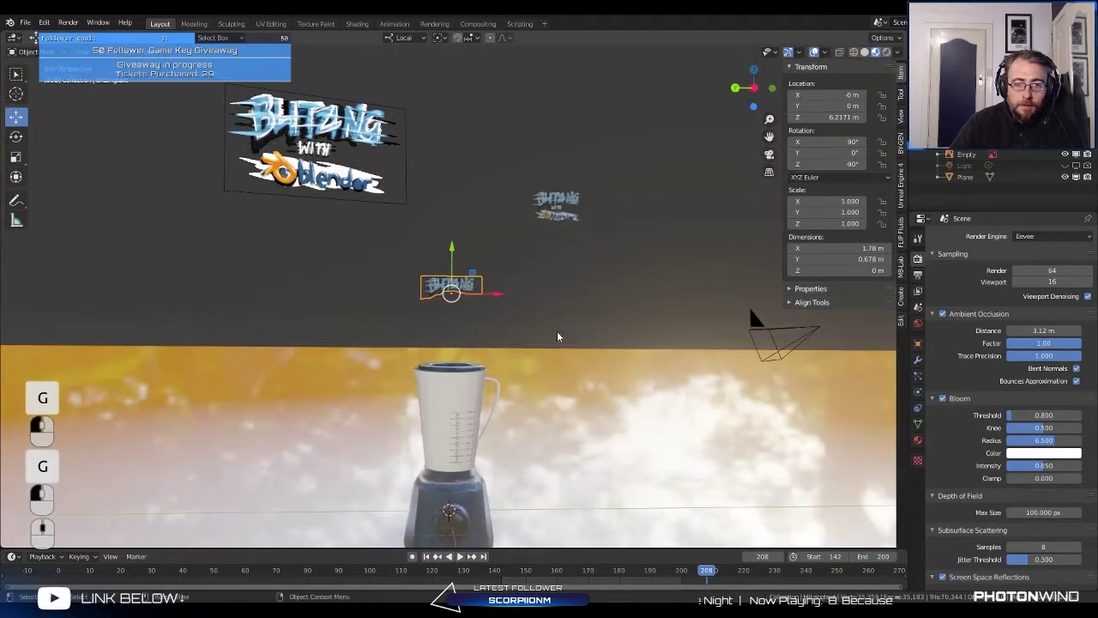
pyautogui.press('s')
pyautogui.click(752, 317)
pyautogui.moveTo(752, 317); pyautogui.dragTo(542, 325, button='middle')
pyautogui.press('g')
pyautogui.click(515, 434)
pyautogui.moveTo(515, 434); pyautogui.dragTo(422, 296, button='middle')
pyautogui.press('g')
pyautogui.click(471, 418)
# Step: From the top view, centre the BLITZING plane on the blender at about X -1.15 m, Y 0 m
pyautogui.press('KP_7')
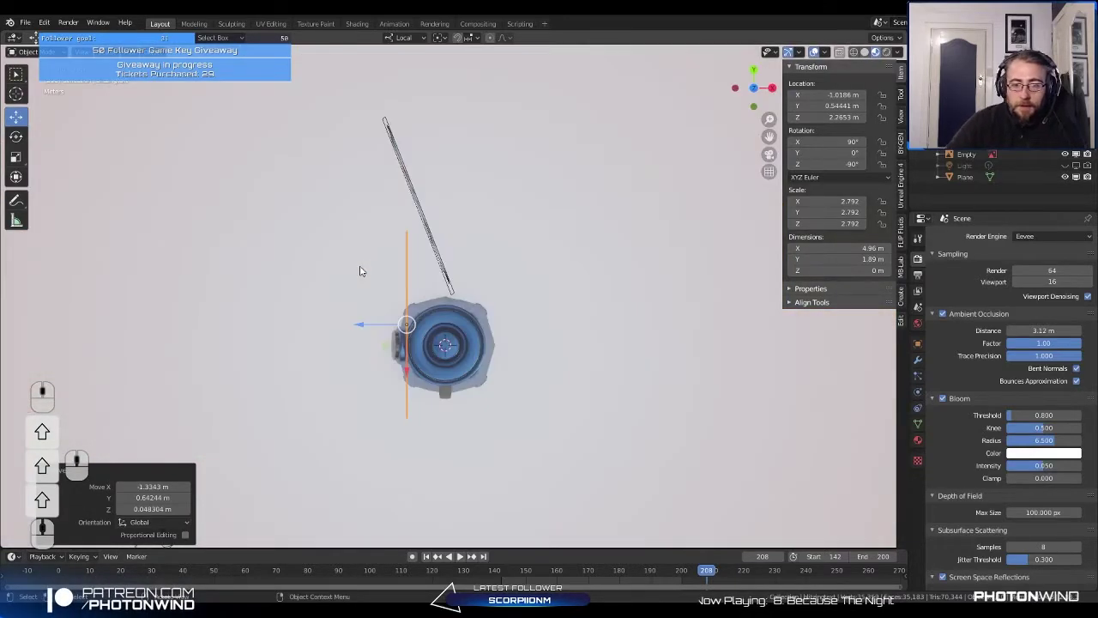
pyautogui.scroll(4, 420, 317)
pyautogui.press('g')
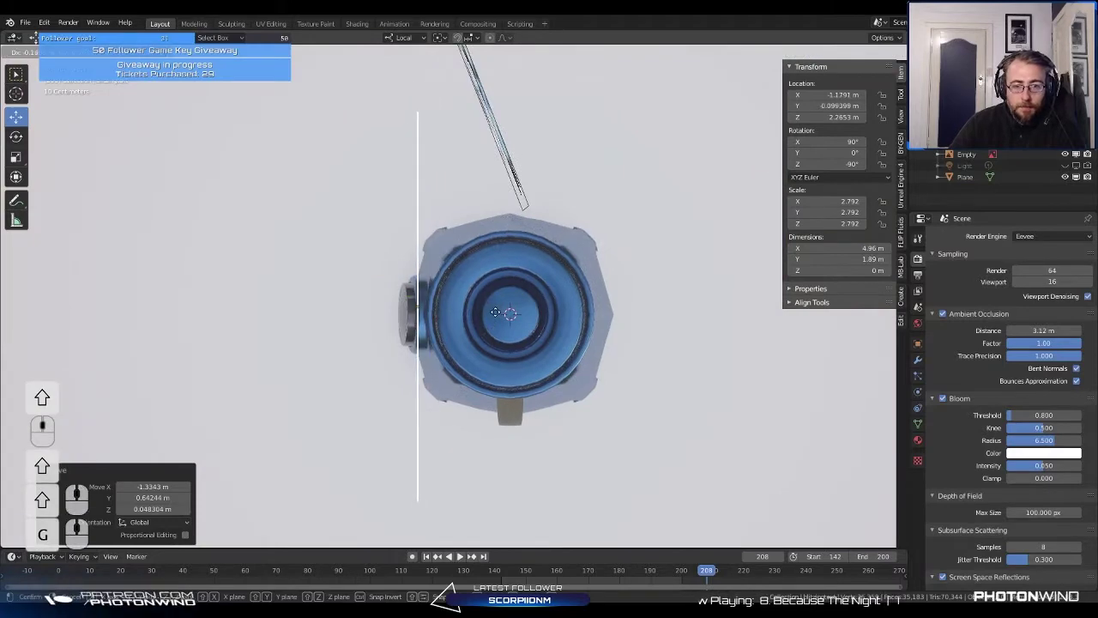
pyautogui.click(496, 318)
# Step: Enlarge the BLITZING plane to scale 3.459 and lower it to about Z 1.73 m in front of the jug
pyautogui.moveTo(496, 317); pyautogui.dragTo(570, 220, button='middle')
pyautogui.press('s')
pyautogui.click(585, 228)
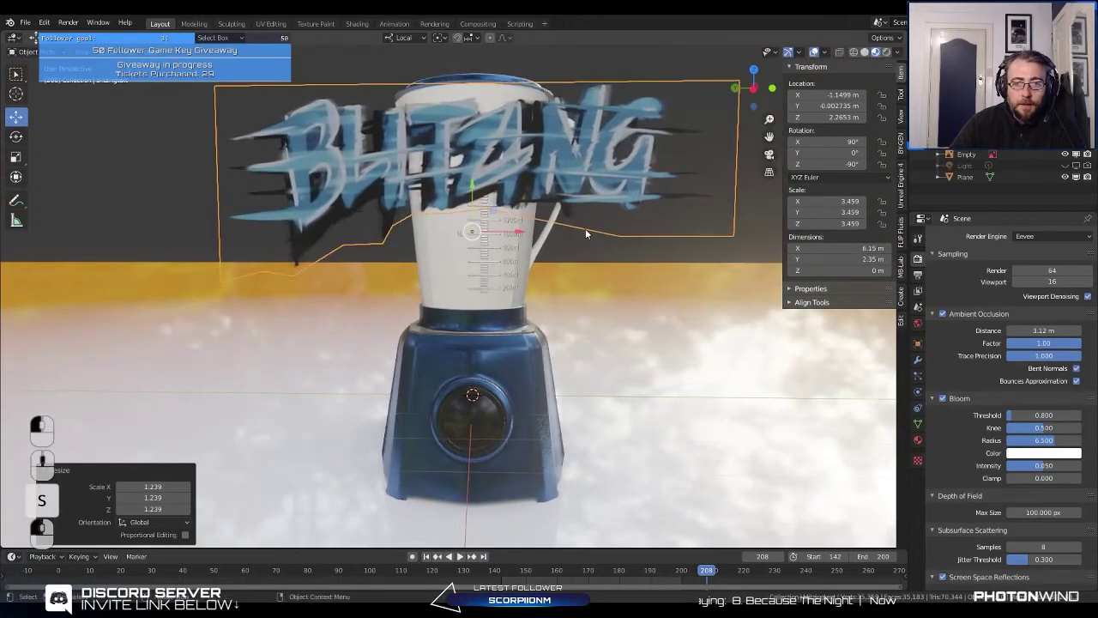
pyautogui.press('g')
pyautogui.click(599, 273)
pyautogui.moveTo(599, 275); pyautogui.dragTo(760, 399, button='middle')
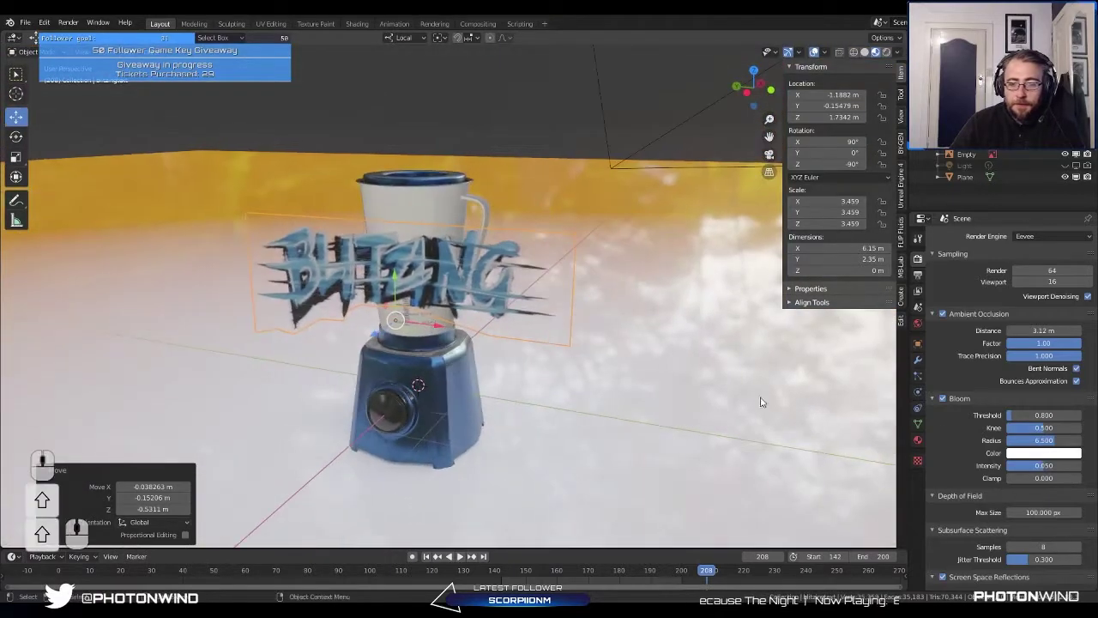
# Step: Add a Shrinkwrap modifier to the BLITZING plane with the jug object Cylinder as its target
pyautogui.click(884, 325)
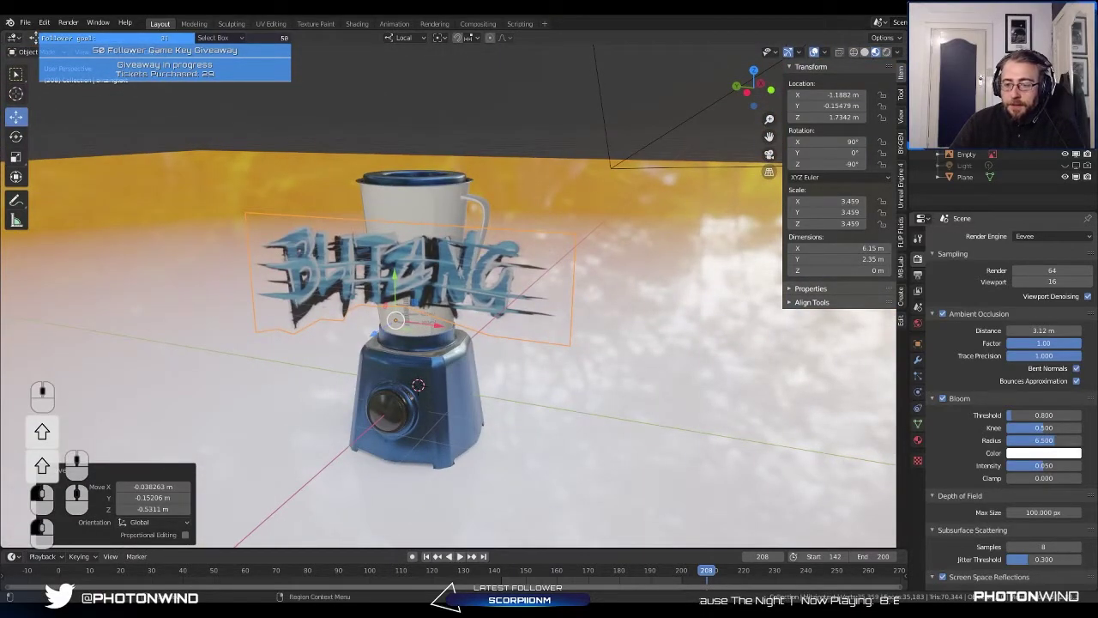
pyautogui.click(919, 361)
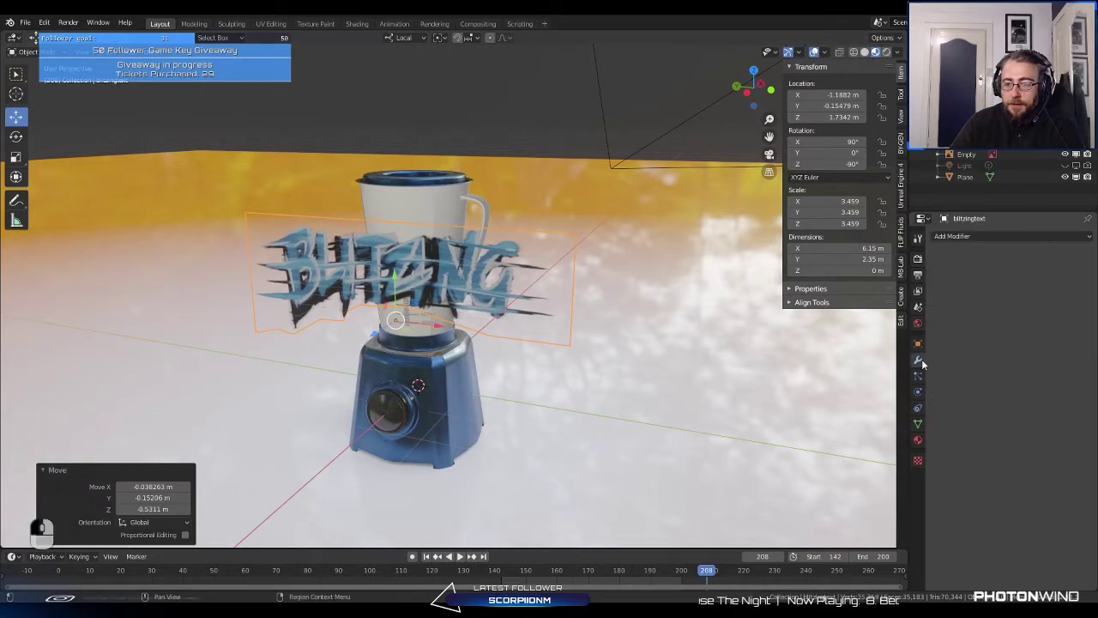
pyautogui.click(976, 237)
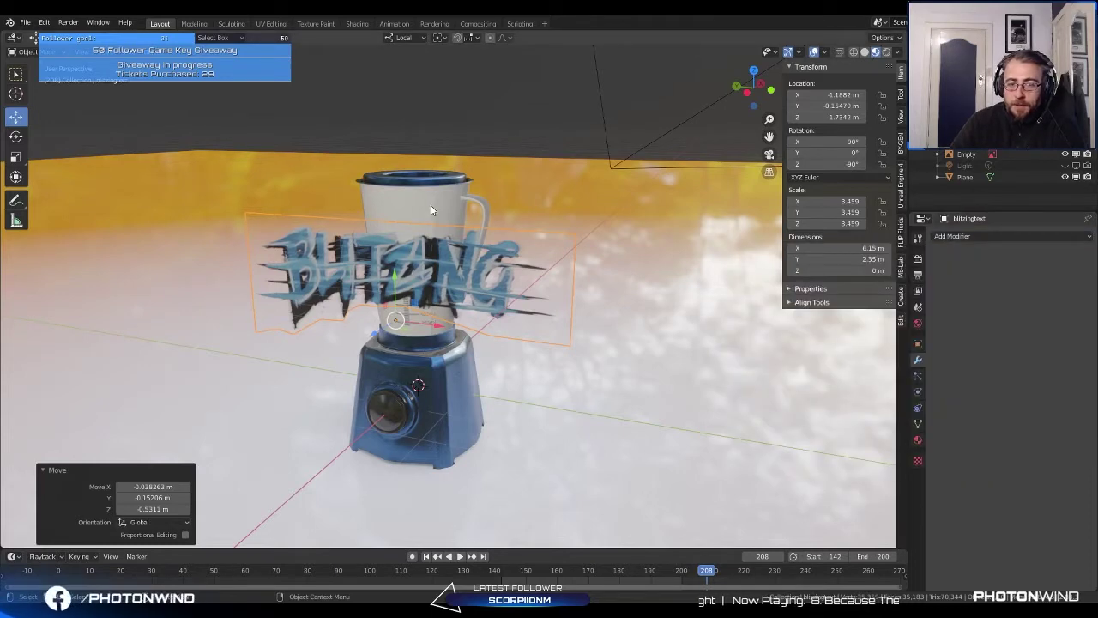
pyautogui.click(984, 235)
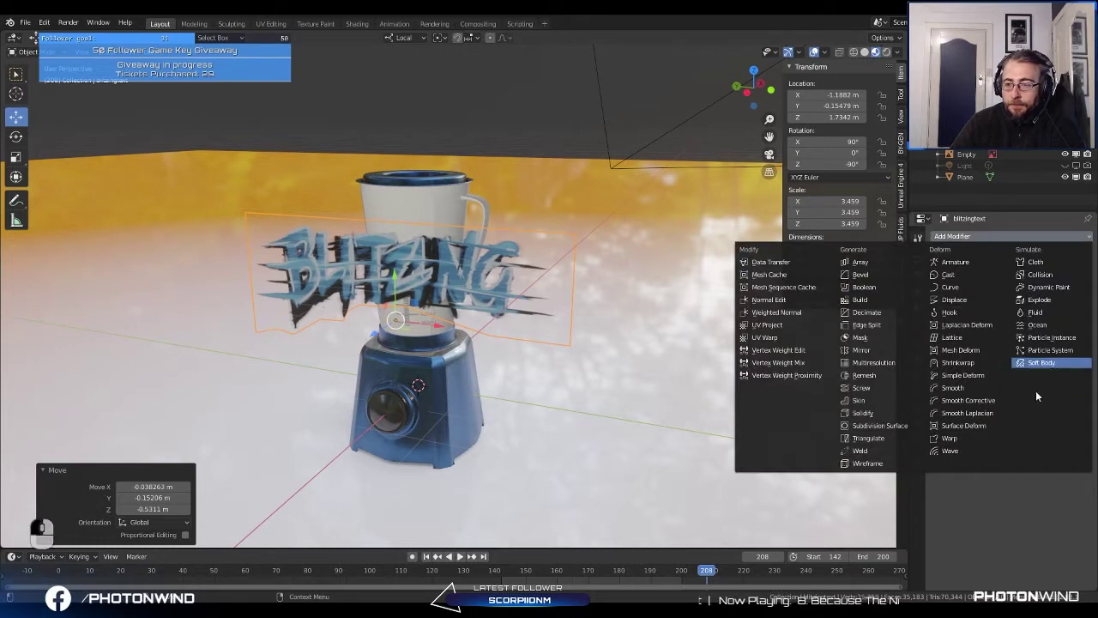
pyautogui.click(983, 361)
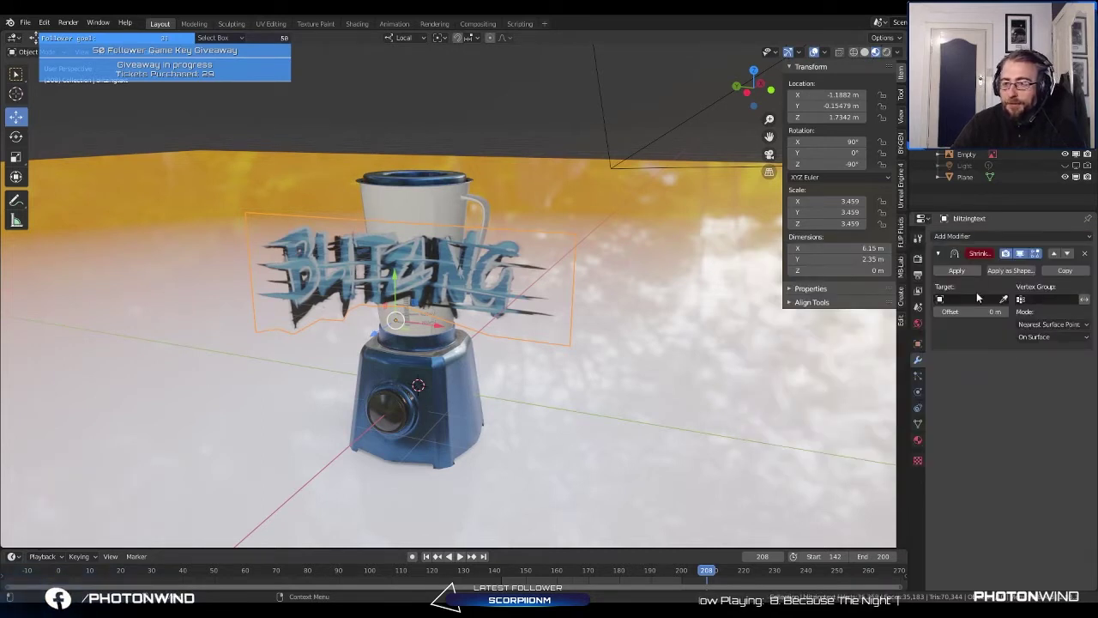
pyautogui.click(1005, 300)
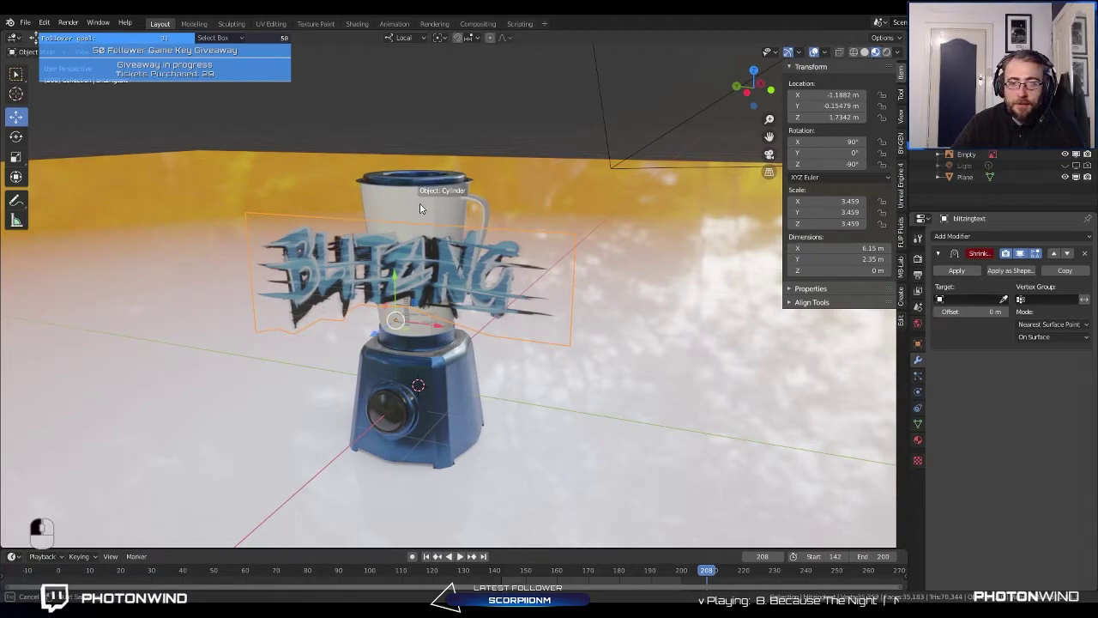
pyautogui.click(421, 209)
# Step: Set the Shrinkwrap offset to 0.21 m so the text stands off the jug surface
pyautogui.moveTo(420, 209); pyautogui.dragTo(370, 211, button='middle')
pyautogui.scroll(3, 371, 211)
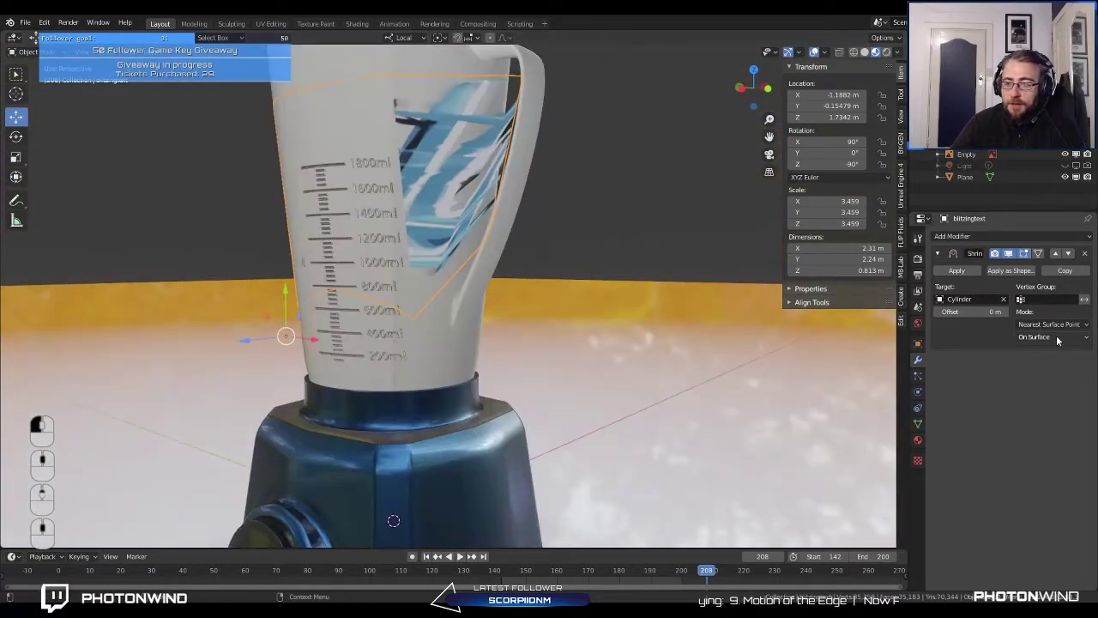
pyautogui.moveTo(991, 311); pyautogui.dragTo(1025, 311)
pyautogui.moveTo(481, 257); pyautogui.dragTo(458, 289, button='middle')
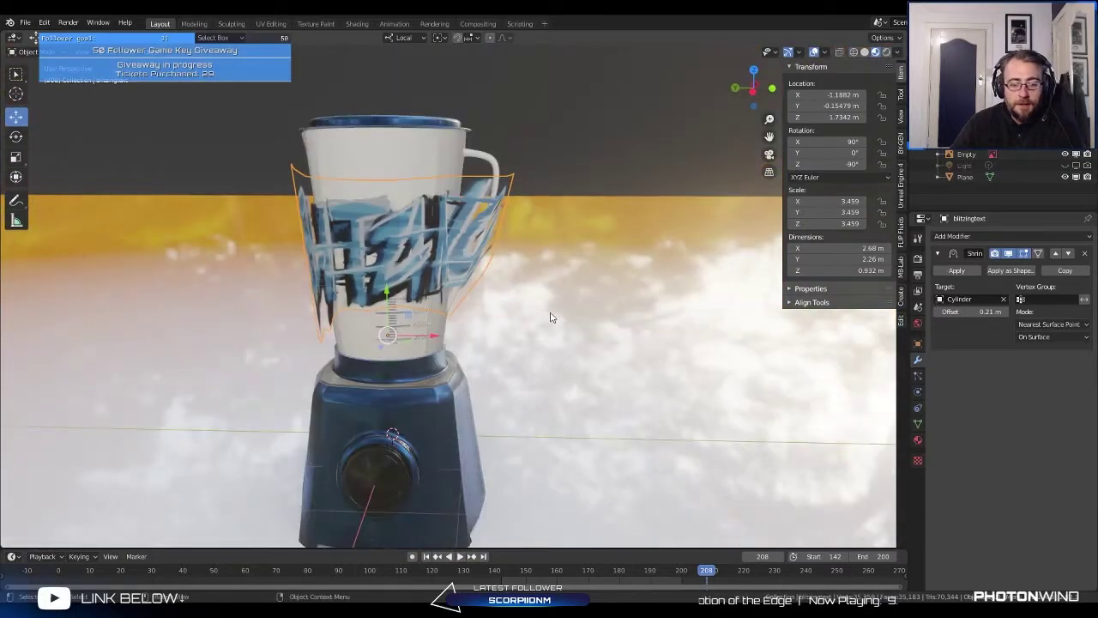
# Step: Try shrinking the wrapped BLITZING plane to scale 0.894 and raising it on the jug to about Z 2.22 m
pyautogui.press('s')
pyautogui.click(393, 301)
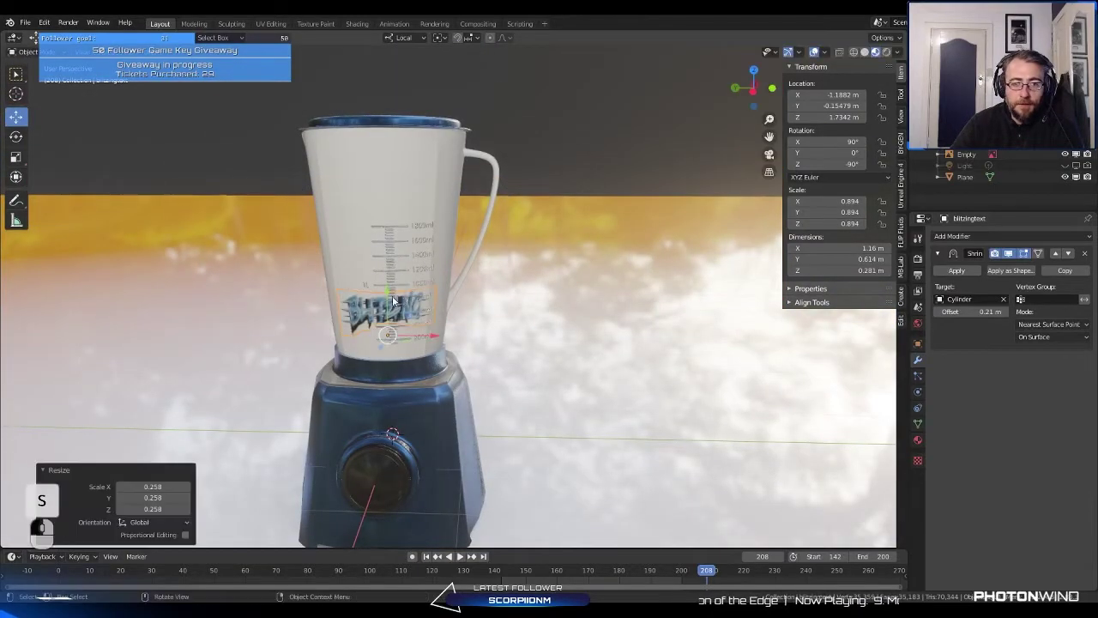
pyautogui.scroll(3, 393, 300)
pyautogui.moveTo(424, 271); pyautogui.dragTo(370, 292, button='middle')
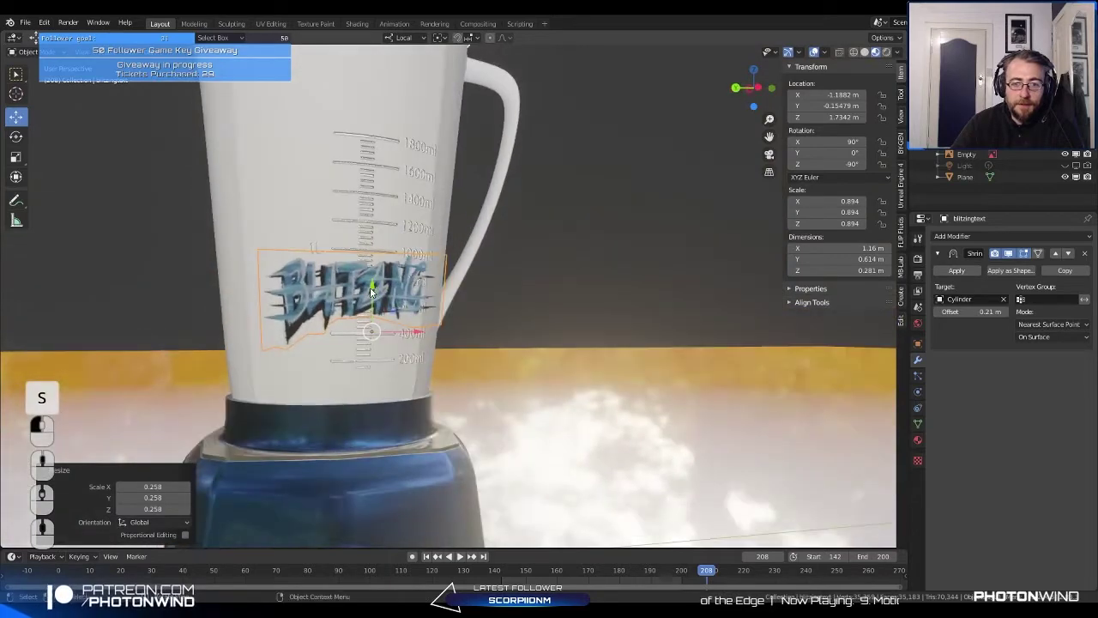
pyautogui.moveTo(371, 292); pyautogui.dragTo(371, 198)
pyautogui.moveTo(370, 197); pyautogui.dragTo(407, 284, button='middle')
pyautogui.moveTo(408, 284); pyautogui.dragTo(392, 312)
# Step: Undo the trial moves and the scaling of the wrapped BLITZING plane
pyautogui.hotkey('ctrl', 'z')
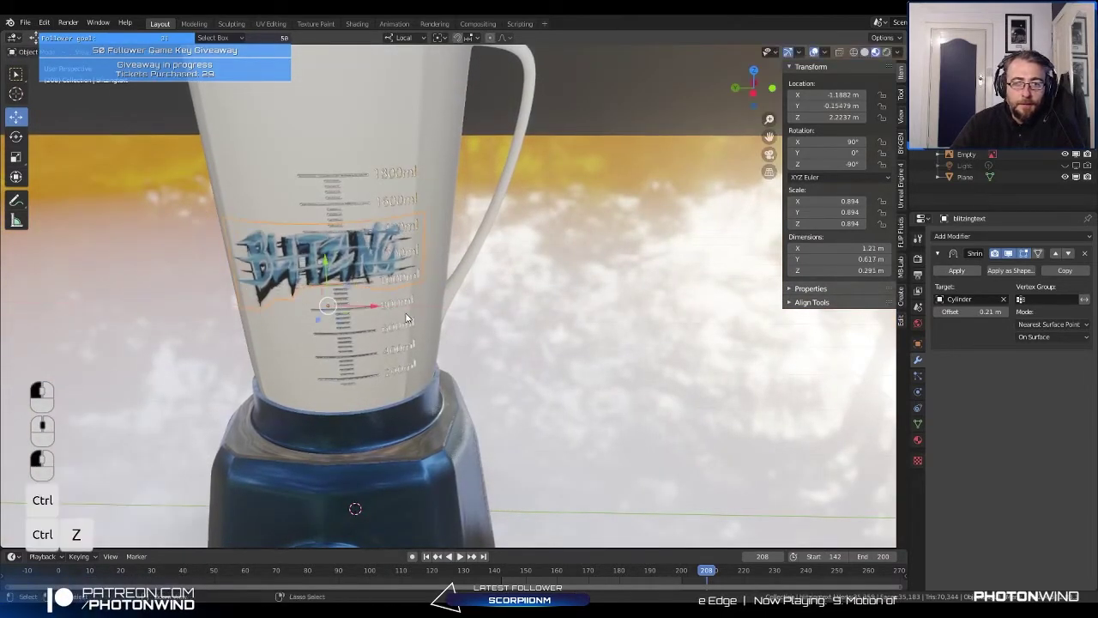
pyautogui.scroll(-2, 408, 318)
pyautogui.hotkey('ctrl', 'z')
pyautogui.moveTo(408, 318); pyautogui.dragTo(412, 292, button='middle')
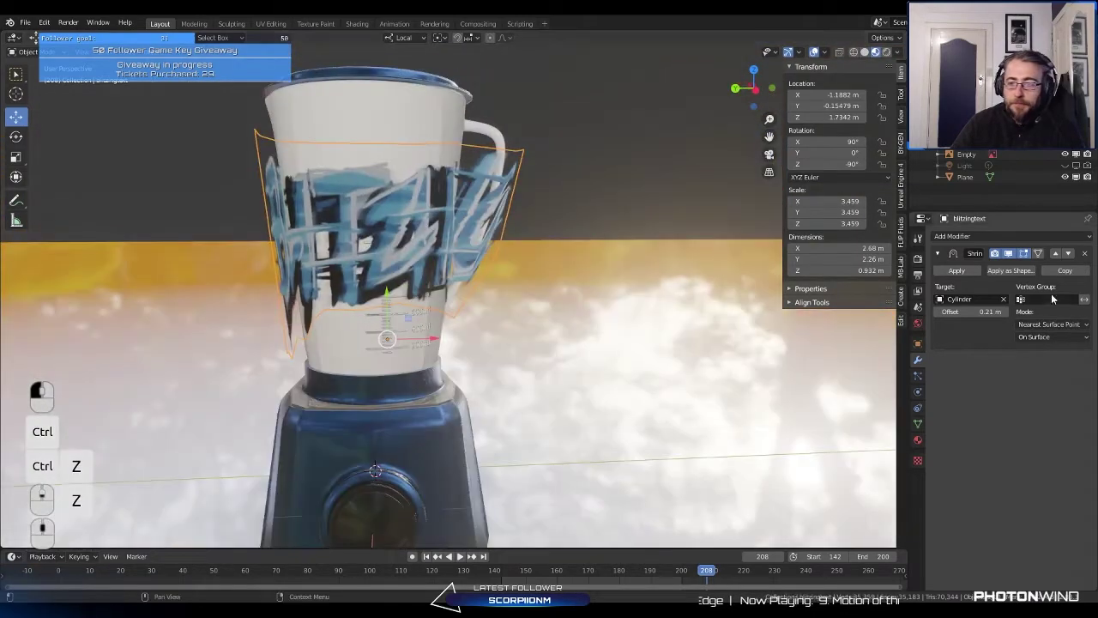
# Step: Try sliding the wrapped BLITZING plane along its local X axis around the jug
pyautogui.moveTo(498, 274); pyautogui.dragTo(423, 383, button='middle')
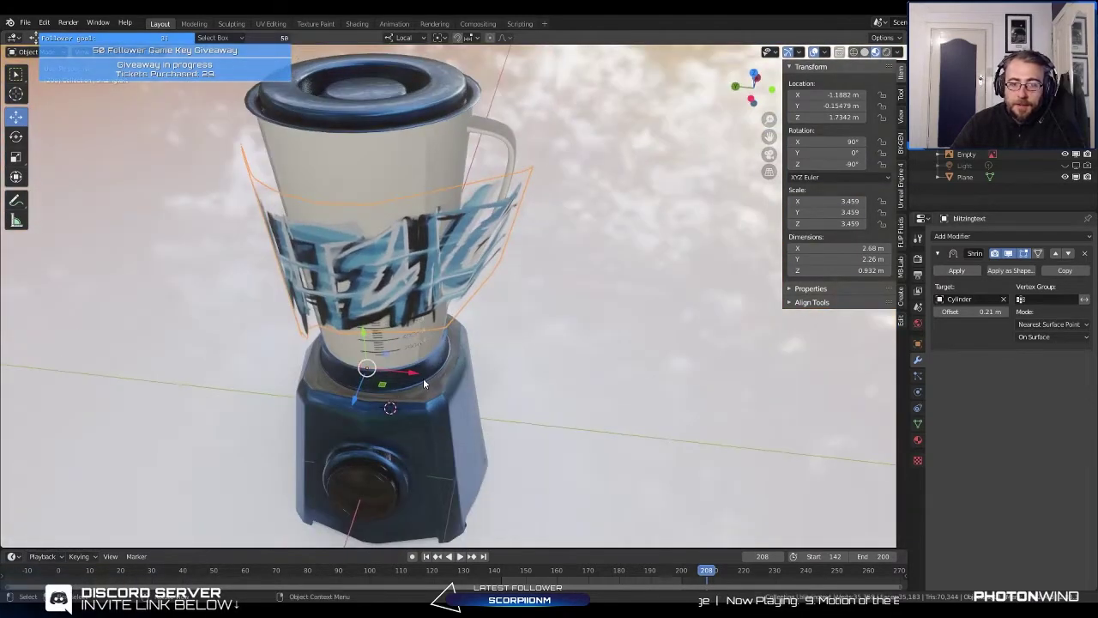
pyautogui.press('g')
pyautogui.press('x')
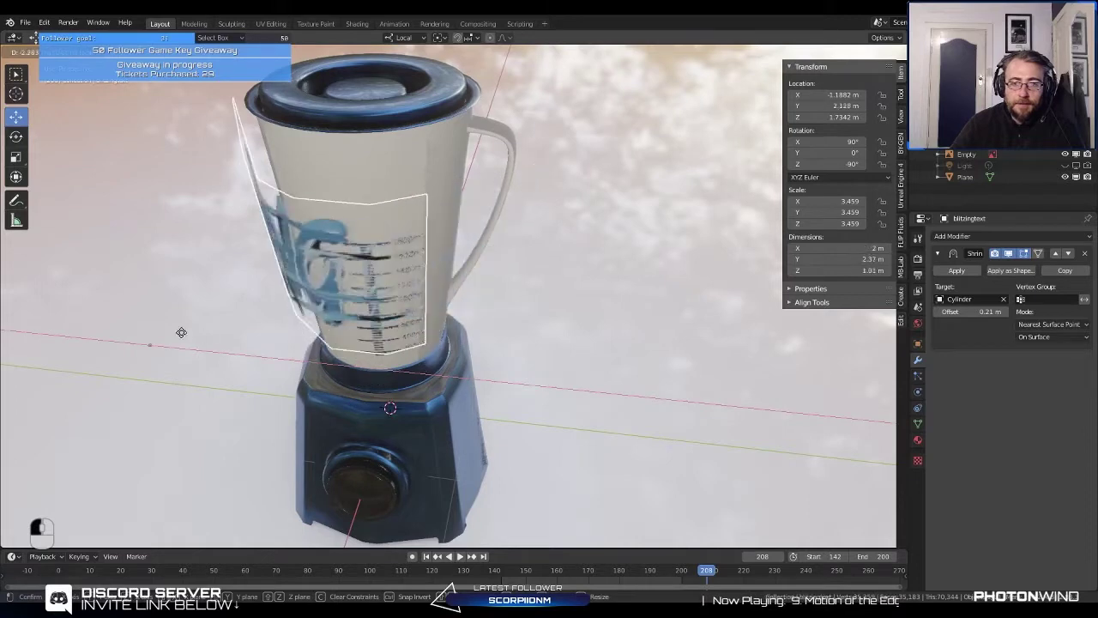
pyautogui.rightClick(181, 332)
pyautogui.hotkey('ctrl', 'z')
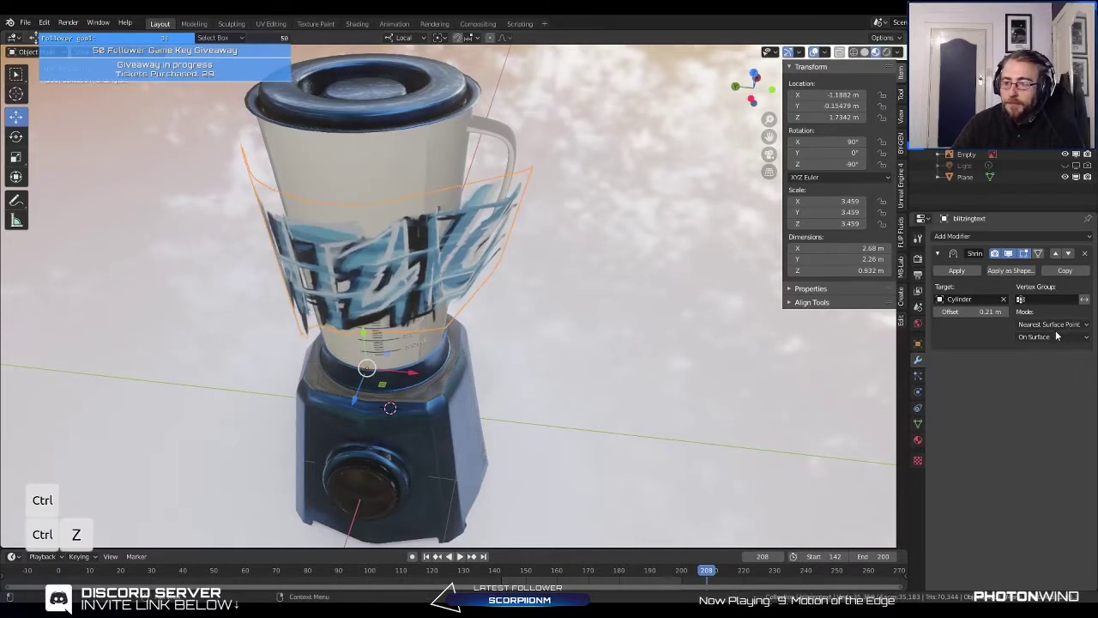
# Step: Replace the Shrinkwrap modifier on the BLITZING plane with a Simple Deform modifier in Bend mode
pyautogui.click(1084, 253)
pyautogui.click(1030, 236)
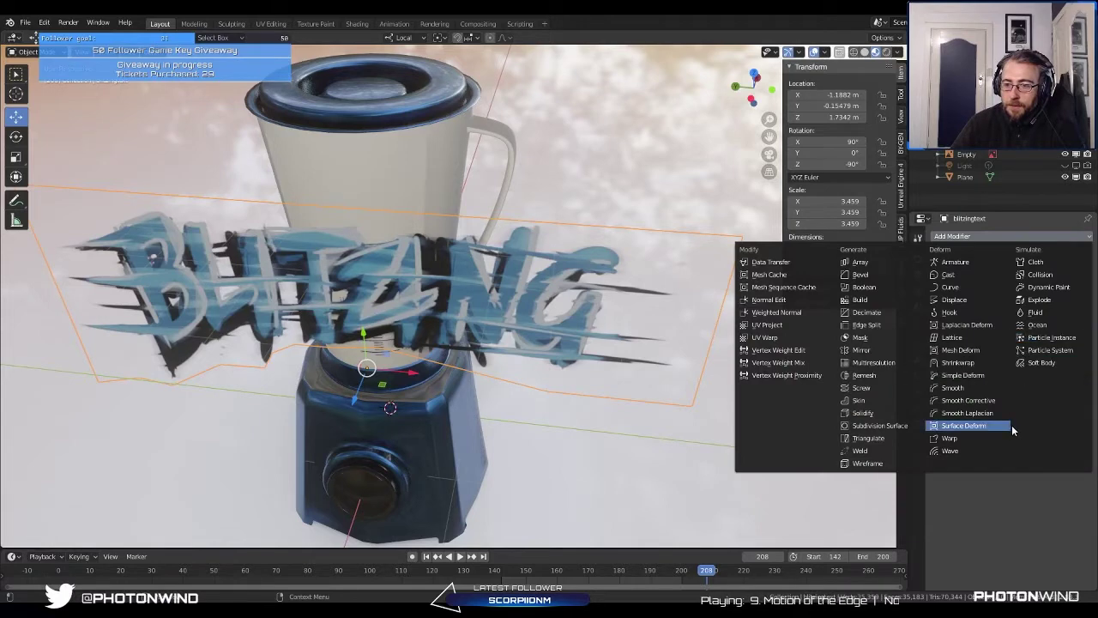
pyautogui.click(962, 375)
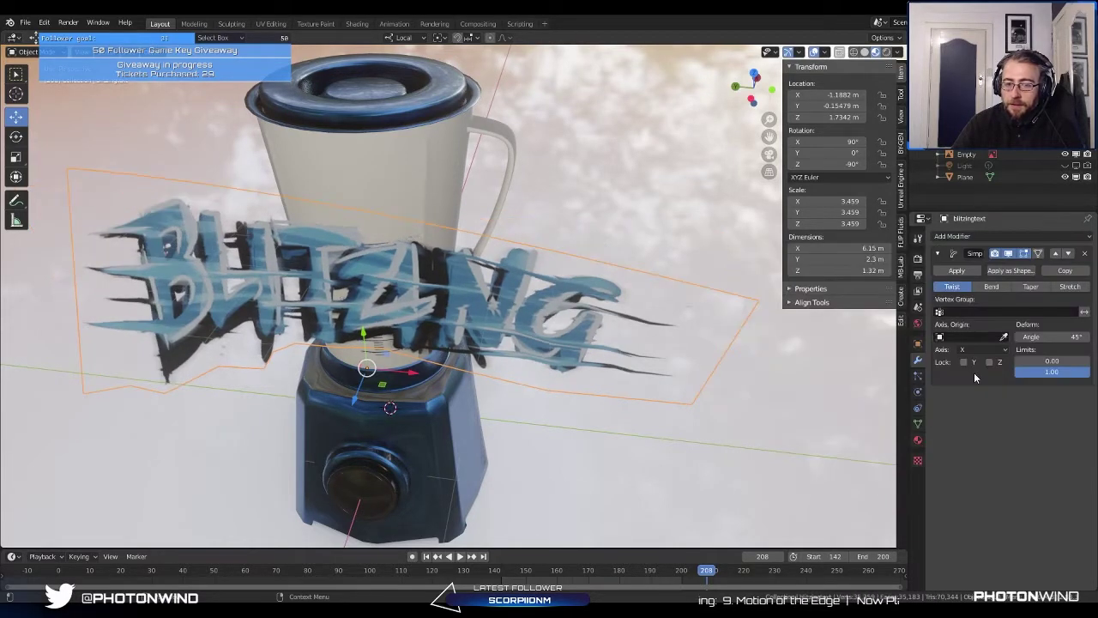
pyautogui.moveTo(403, 309); pyautogui.dragTo(429, 257, button='middle')
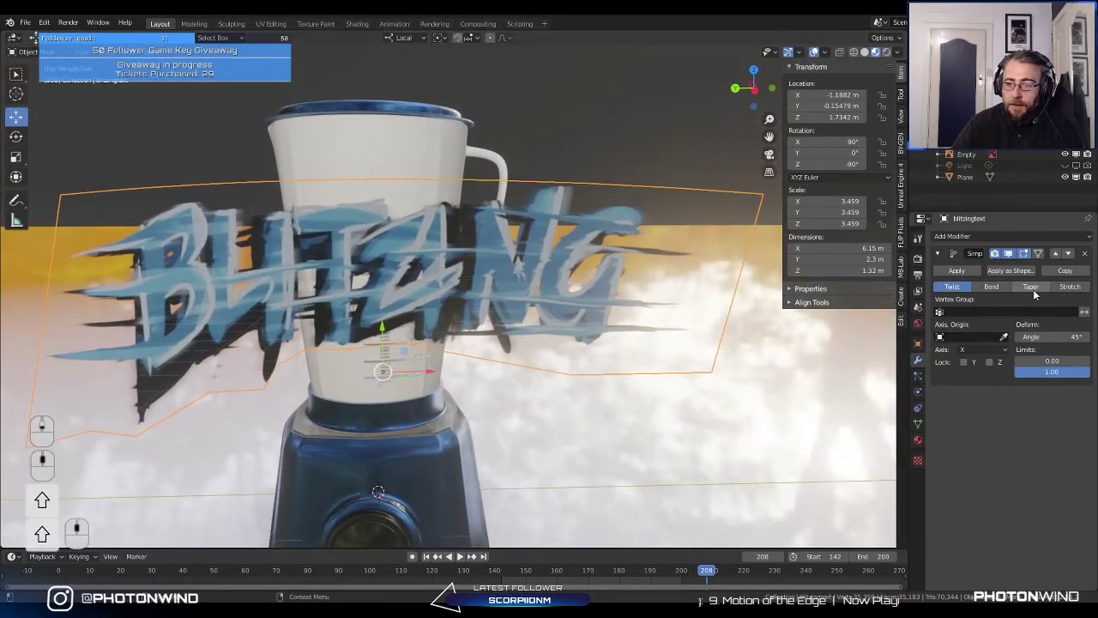
pyautogui.click(991, 286)
# Step: Set the bend angle to 82.5° and switch the bend axis to Z
pyautogui.moveTo(377, 210); pyautogui.dragTo(403, 275, button='middle')
pyautogui.click(988, 352)
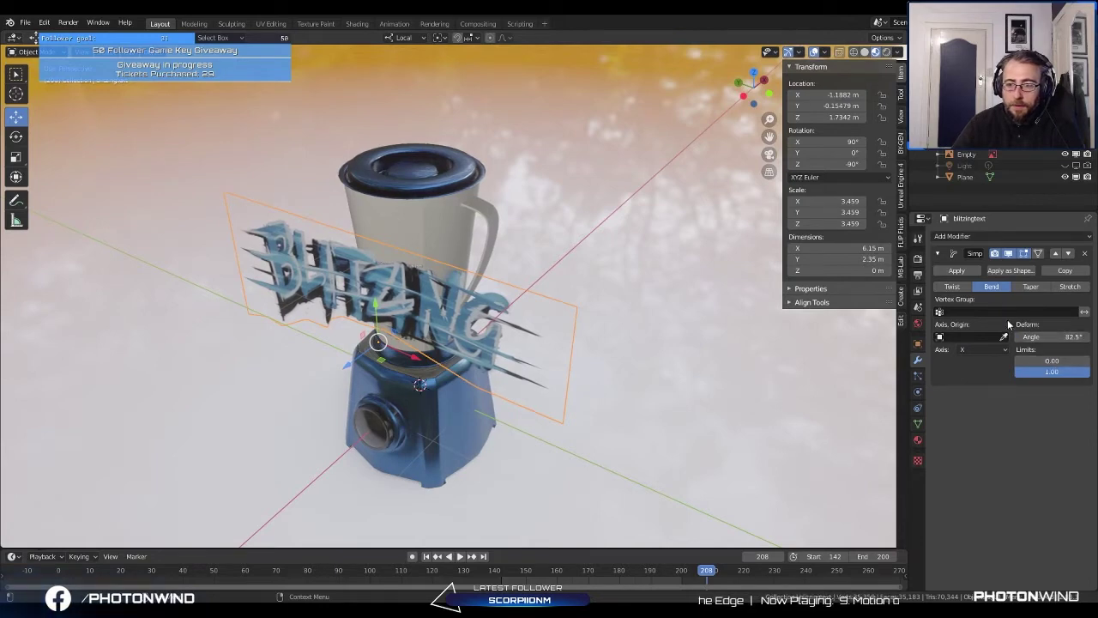
pyautogui.click(995, 350)
pyautogui.click(978, 388)
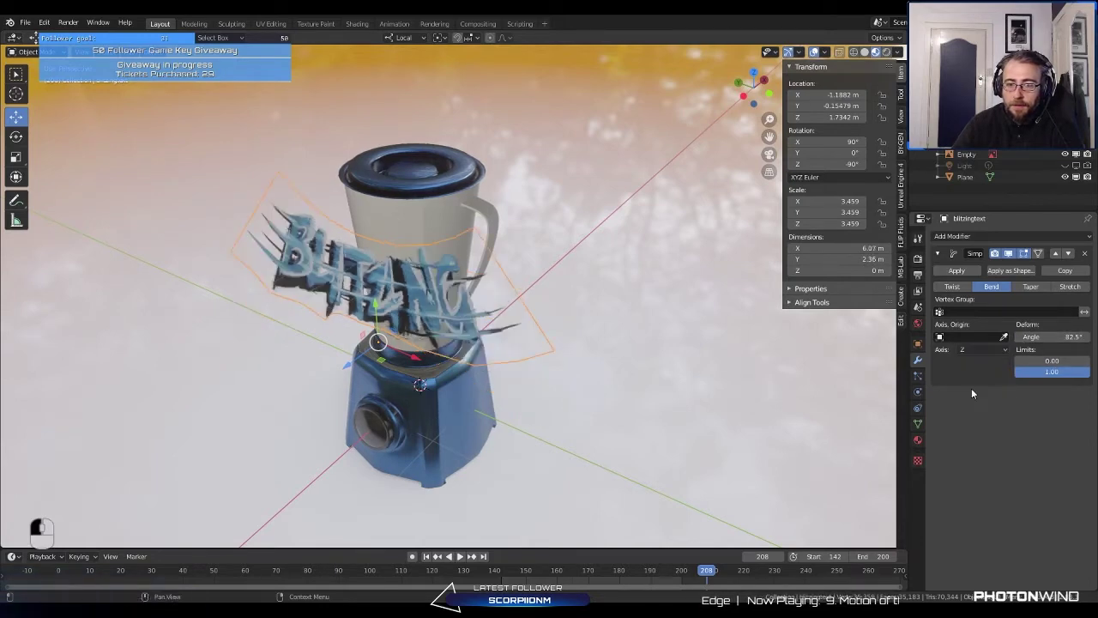
# Step: Try bending the BLITZING plane about the Y axis and return the bend axis to X
pyautogui.moveTo(446, 241); pyautogui.dragTo(454, 263, button='middle')
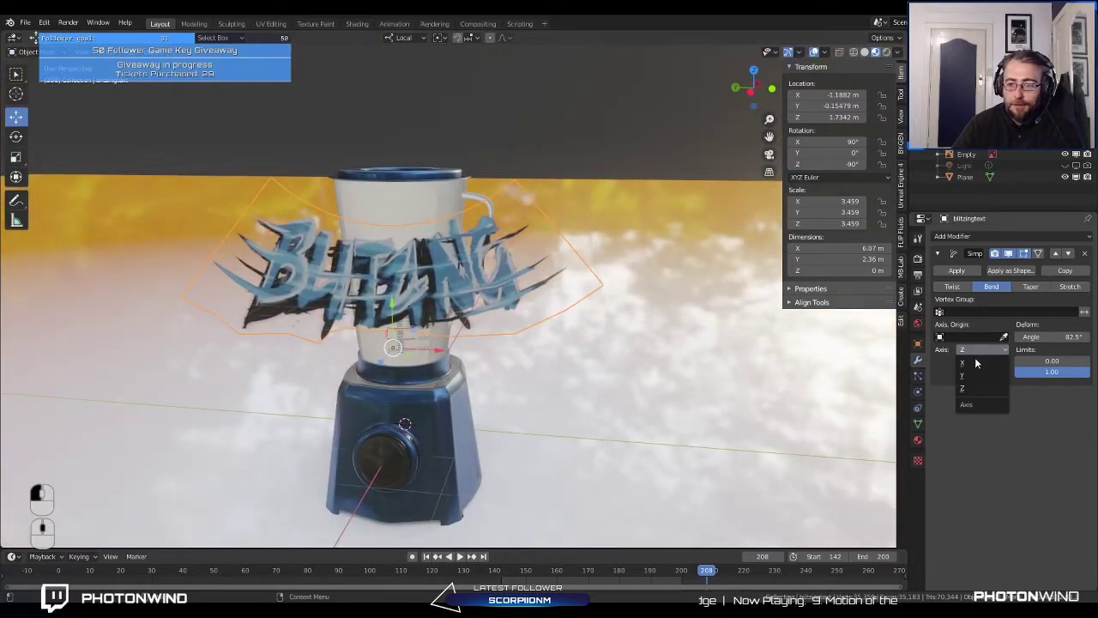
pyautogui.click(976, 378)
pyautogui.moveTo(480, 300); pyautogui.dragTo(435, 353, button='middle')
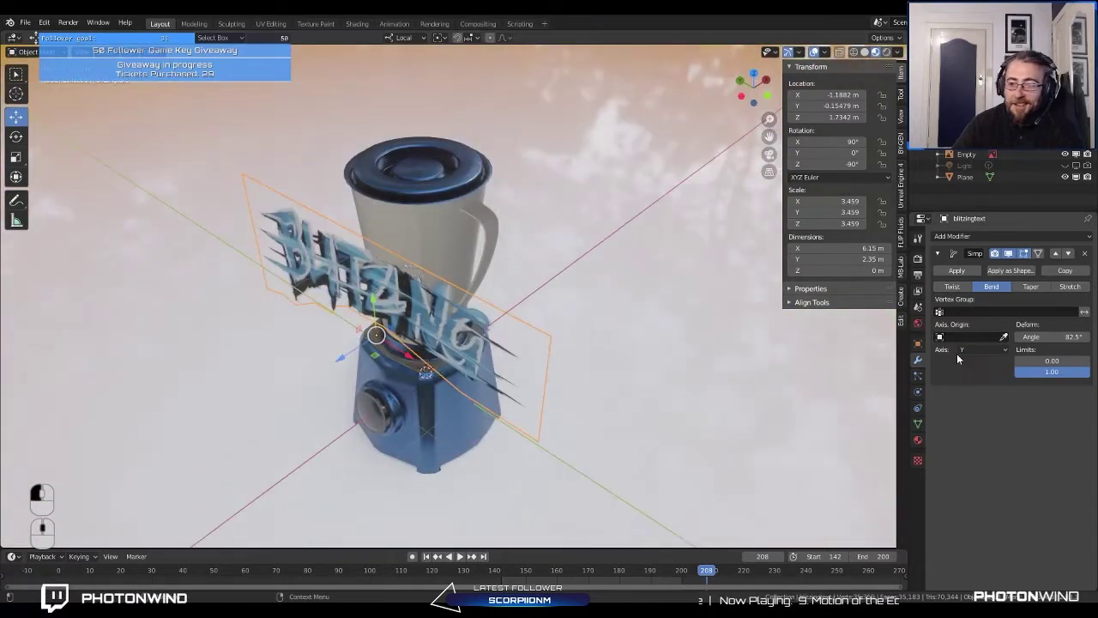
pyautogui.click(970, 352)
pyautogui.click(963, 362)
pyautogui.moveTo(652, 321); pyautogui.dragTo(613, 348, button='middle')
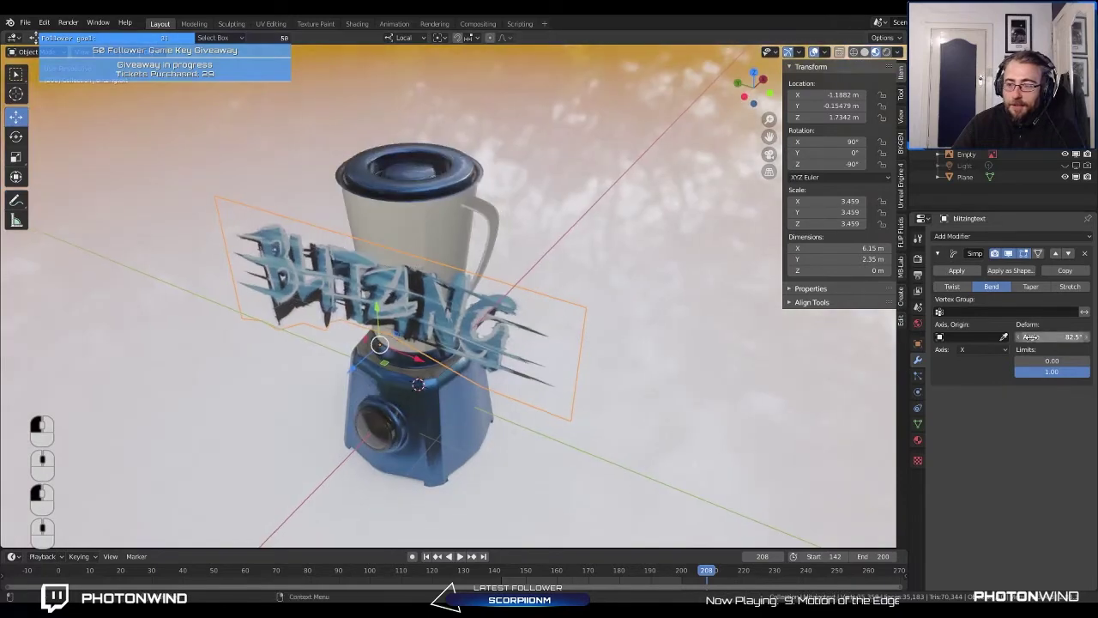
# Step: Test several bend angles up to 234° and set the bend axis to Y
pyautogui.moveTo(1056, 336); pyautogui.dragTo(1082, 337)
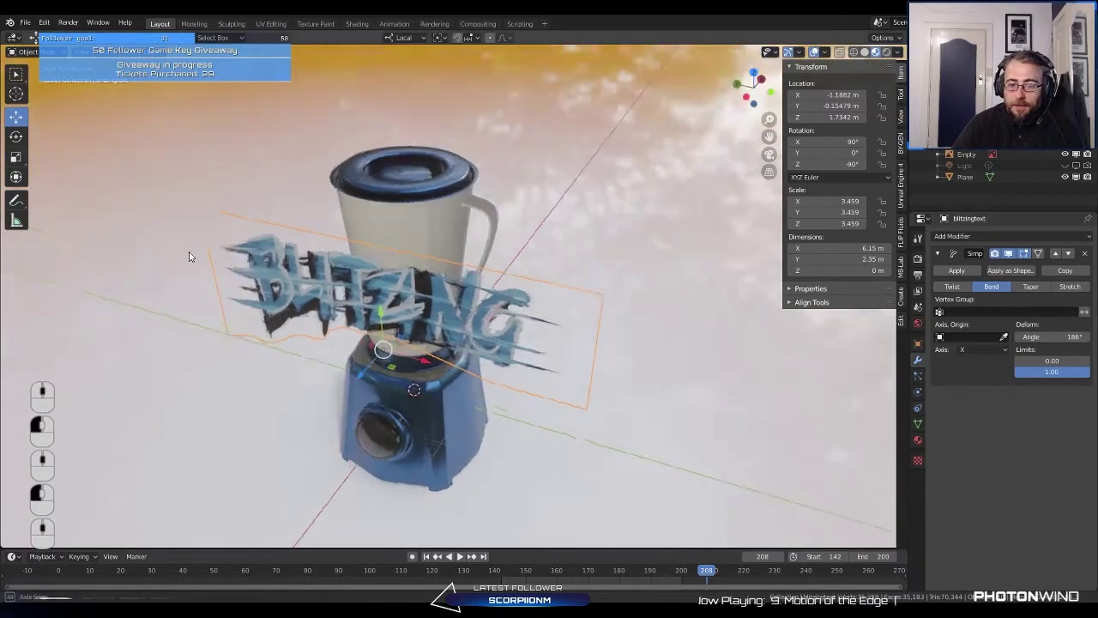
pyautogui.moveTo(188, 252); pyautogui.dragTo(329, 226, button='middle')
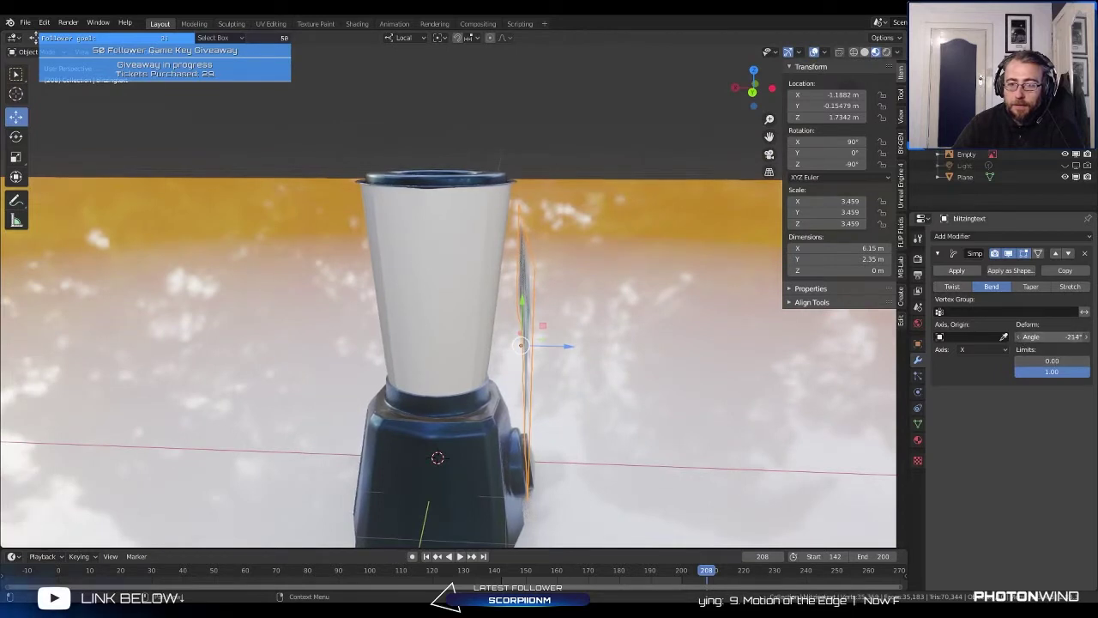
pyautogui.moveTo(1055, 336); pyautogui.dragTo(1083, 336)
pyautogui.click(987, 349)
pyautogui.click(984, 379)
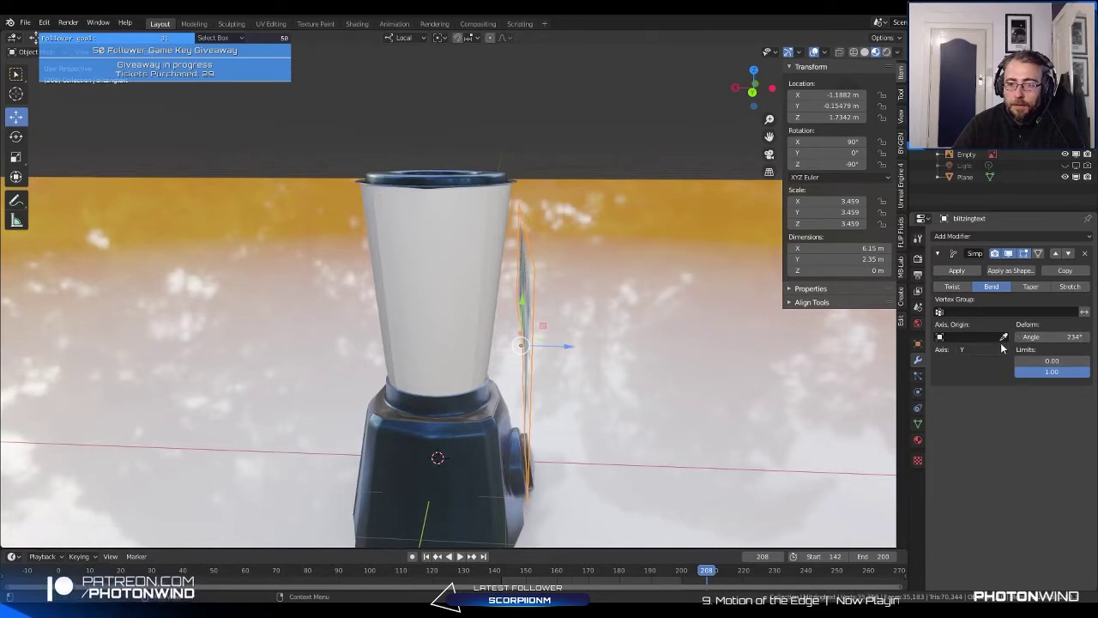
# Step: Set the jug cylinder as the bend's origin object and try the X and Z bend axes
pyautogui.click(1004, 336)
pyautogui.click(409, 276)
pyautogui.moveTo(854, 369); pyautogui.dragTo(257, 214, button='middle')
pyautogui.click(991, 351)
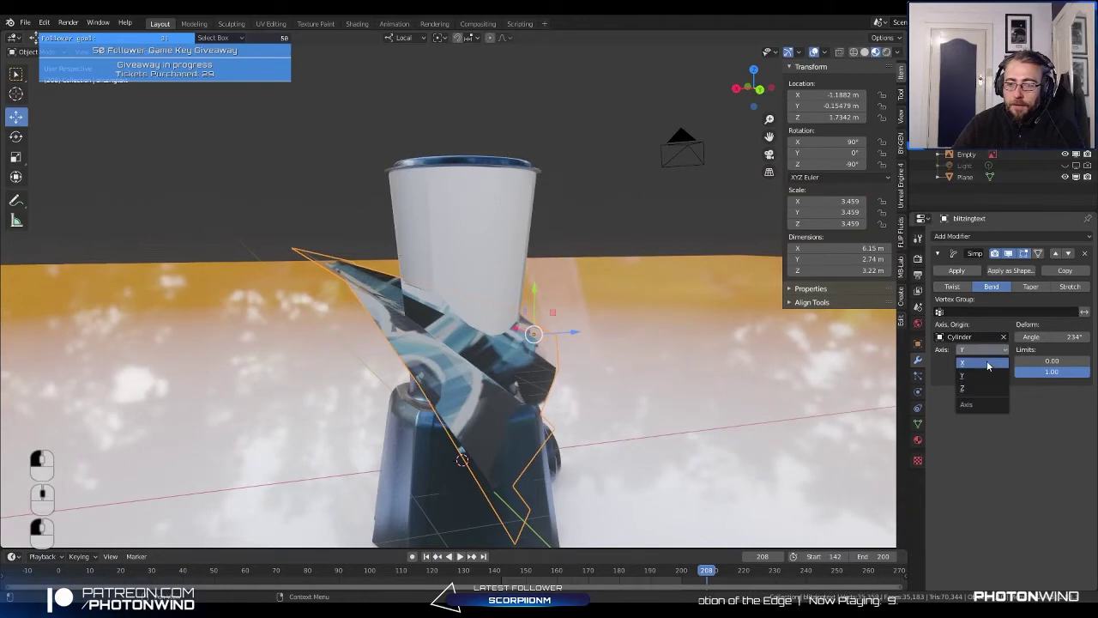
pyautogui.click(985, 363)
pyautogui.click(983, 350)
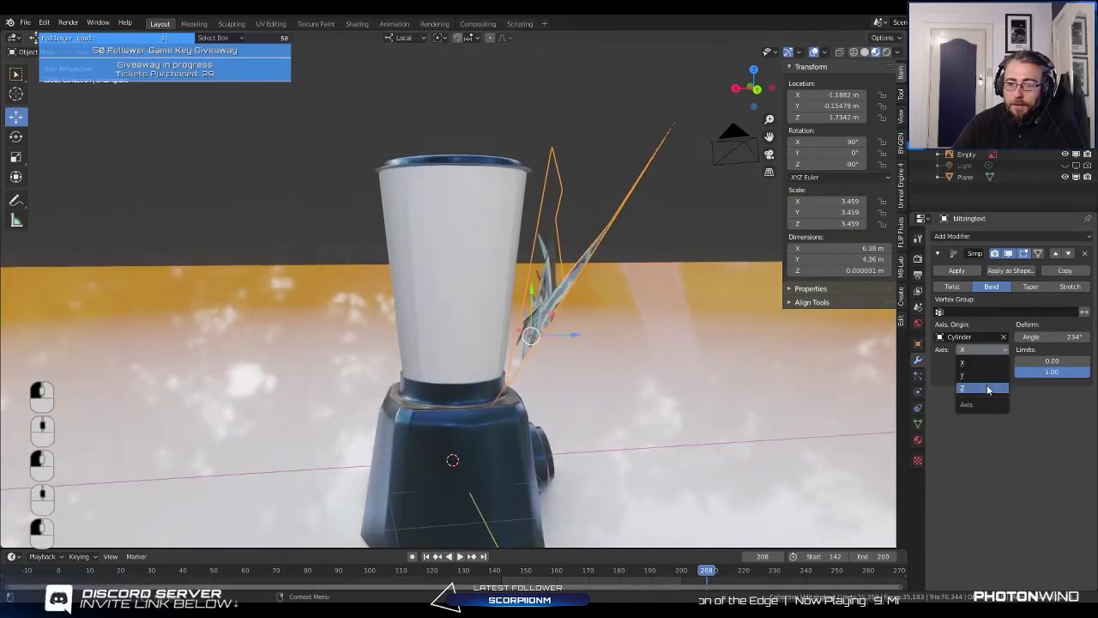
pyautogui.click(988, 390)
# Step: Test bend angles of -320°, 0° and -2.4° on the BLITZING plane
pyautogui.moveTo(532, 283); pyautogui.dragTo(404, 296, button='middle')
pyautogui.moveTo(1052, 336); pyautogui.dragTo(824, 336)
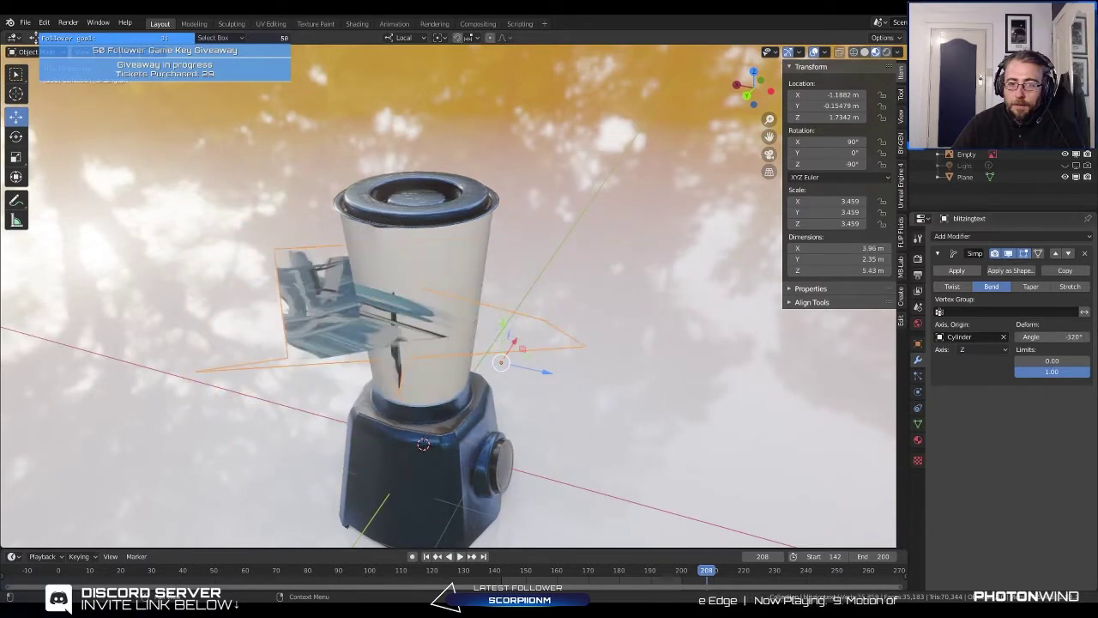
pyautogui.click(1064, 336)
pyautogui.write('0')
pyautogui.press('Return')
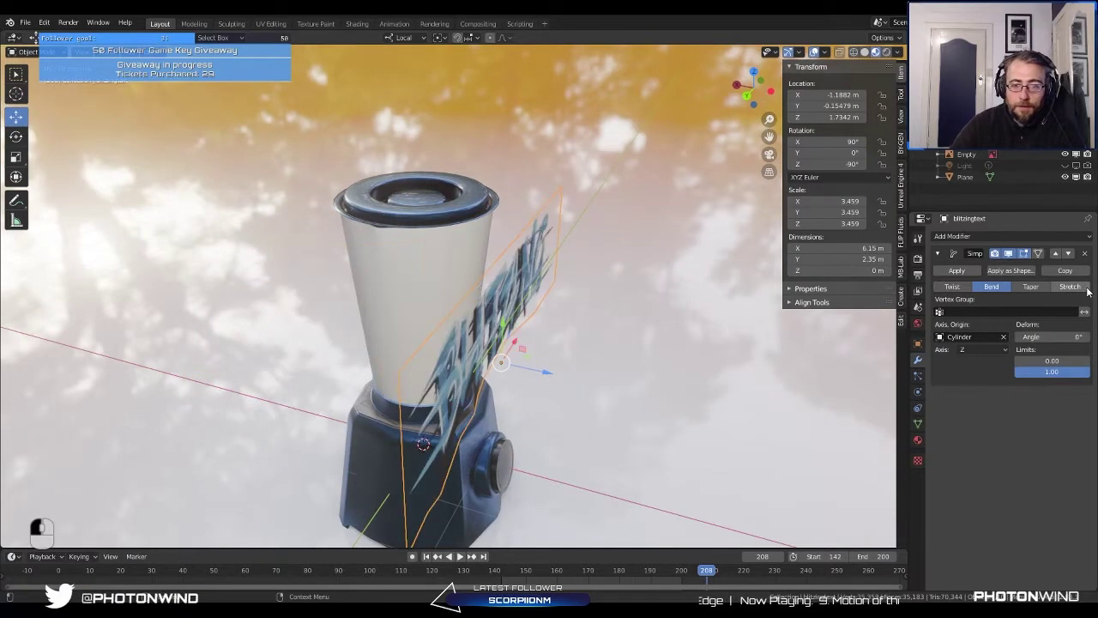
pyautogui.moveTo(1055, 337)
pyautogui.mouseDown()
pyautogui.moveTo(1012, 336)
pyautogui.moveTo(1052, 336)
pyautogui.mouseUp()
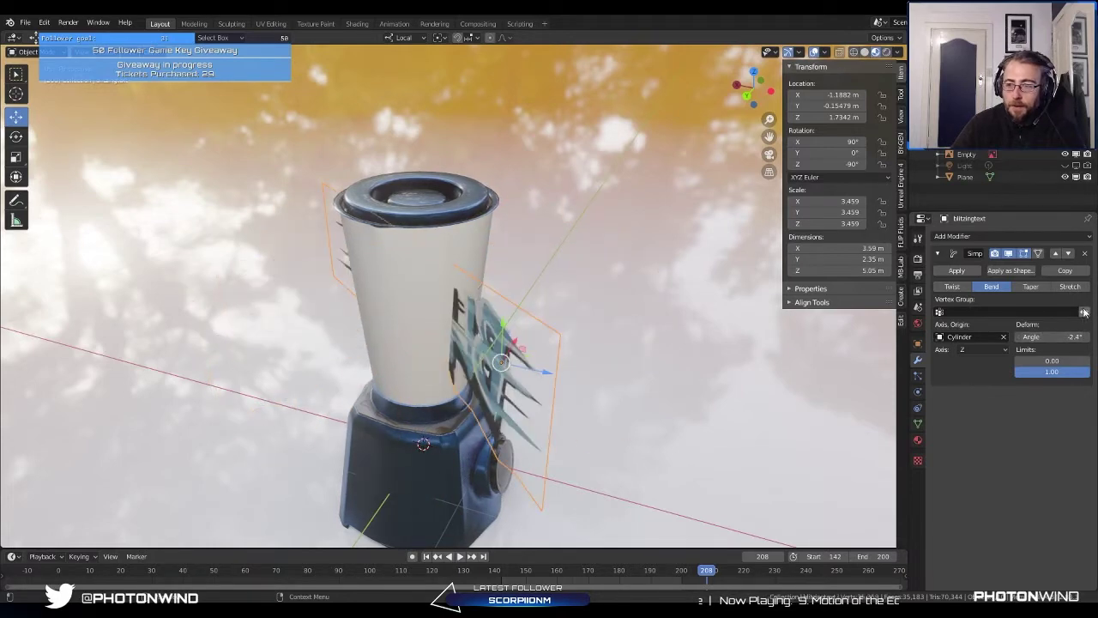
# Step: Remove the Simple Deform modifier from the BLITZING plane
pyautogui.click(951, 287)
pyautogui.click(1085, 253)
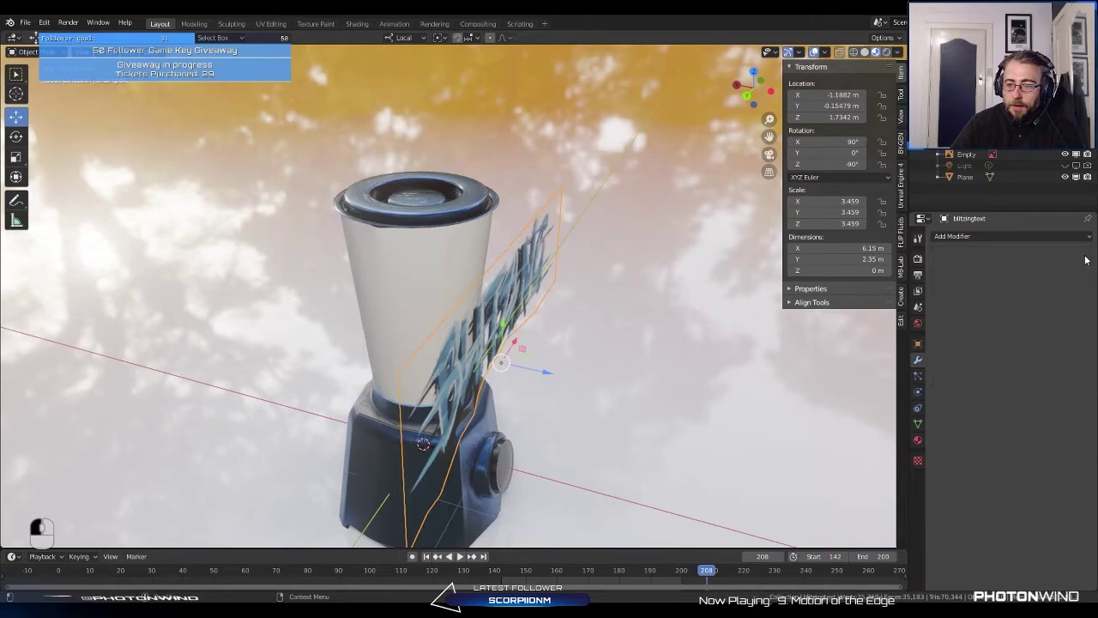
pyautogui.moveTo(601, 283); pyautogui.dragTo(400, 246, button='middle')
pyautogui.scroll(5, 600, 274)
pyautogui.moveTo(699, 282); pyautogui.dragTo(576, 254, button='middle')
pyautogui.press('z')
pyautogui.moveTo(548, 333)
pyautogui.mouseDown(button='middle')
pyautogui.moveTo(481, 229)
pyautogui.moveTo(546, 230)
pyautogui.moveTo(430, 224)
pyautogui.moveTo(512, 228)
pyautogui.moveTo(544, 253)
pyautogui.moveTo(483, 243)
pyautogui.moveTo(557, 306)
pyautogui.mouseUp(button='middle')
# Step: Add a Basis shape key to the BLITZING plane in its object data properties
pyautogui.press('Tab')
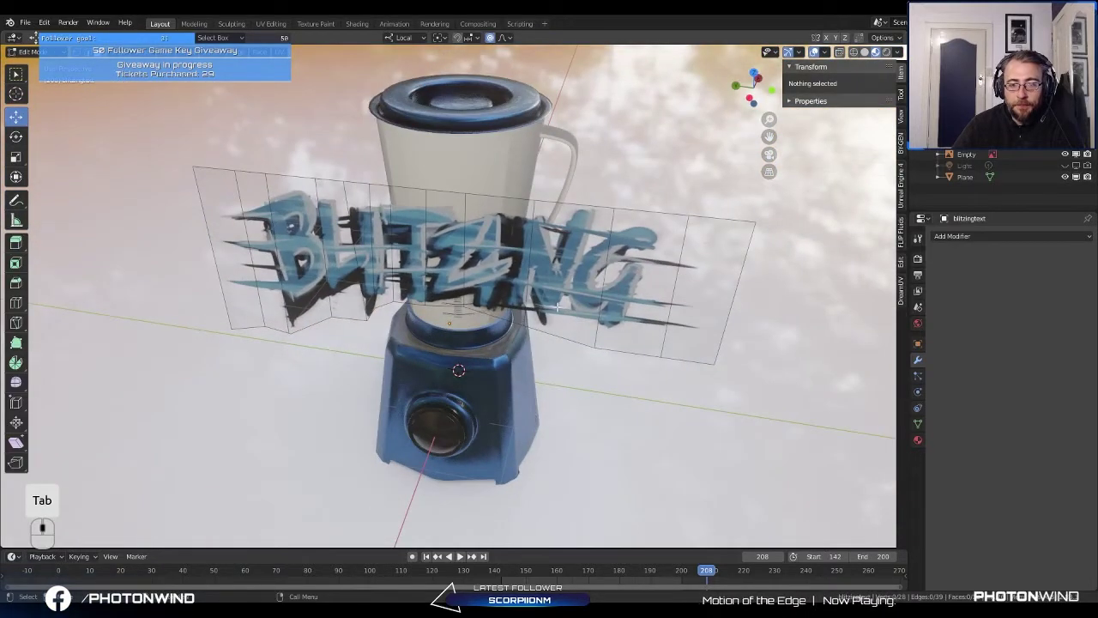
pyautogui.click(918, 423)
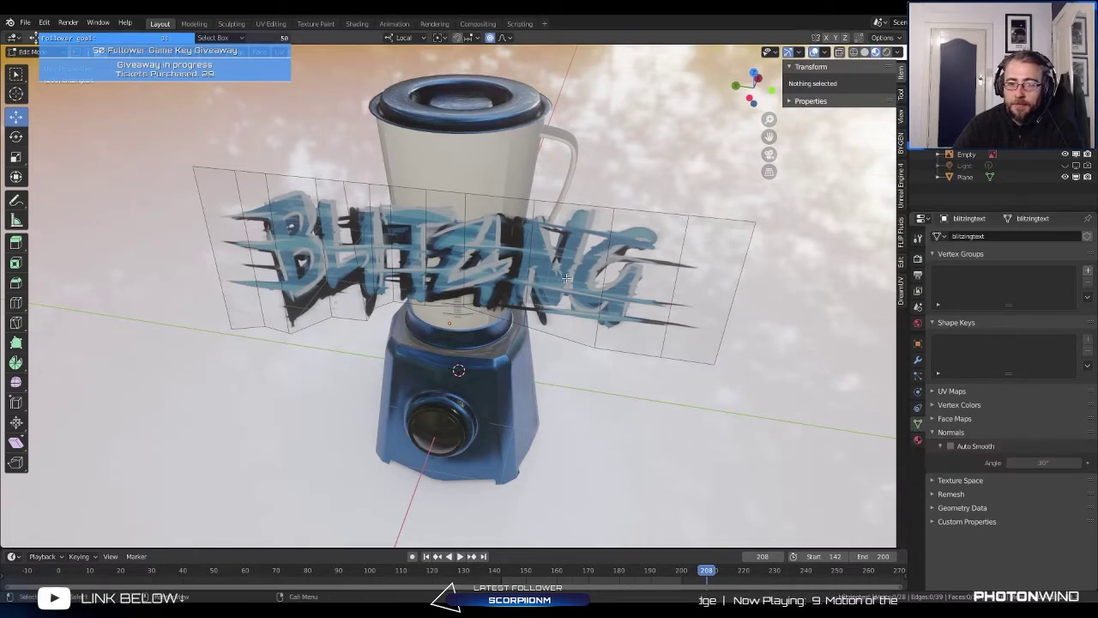
pyautogui.press('Tab')
pyautogui.moveTo(712, 313); pyautogui.dragTo(507, 237, button='middle')
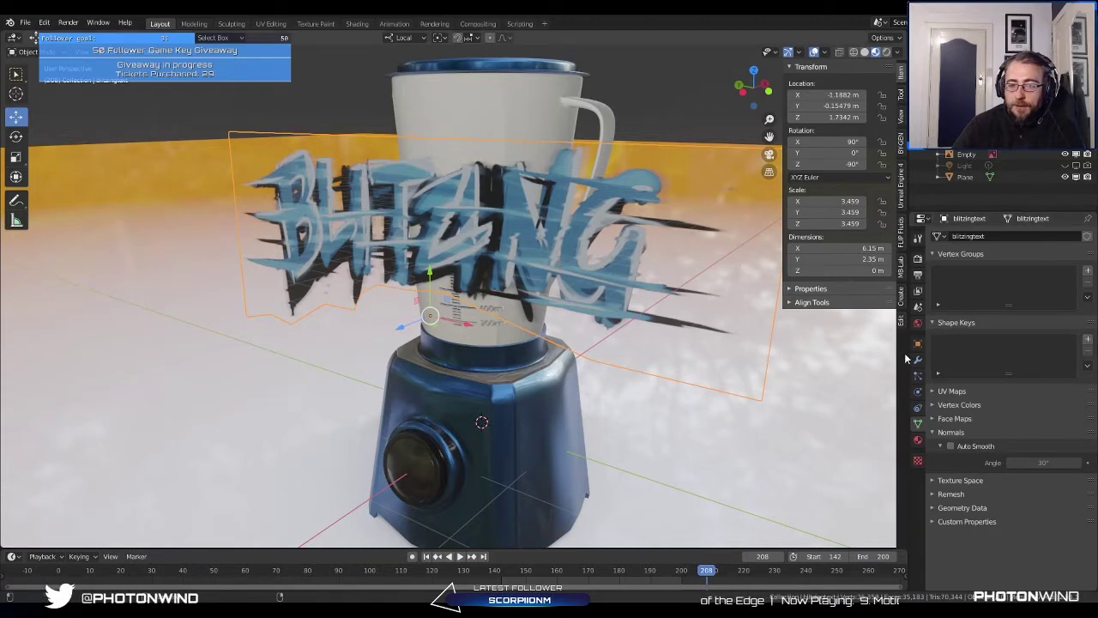
pyautogui.click(1088, 339)
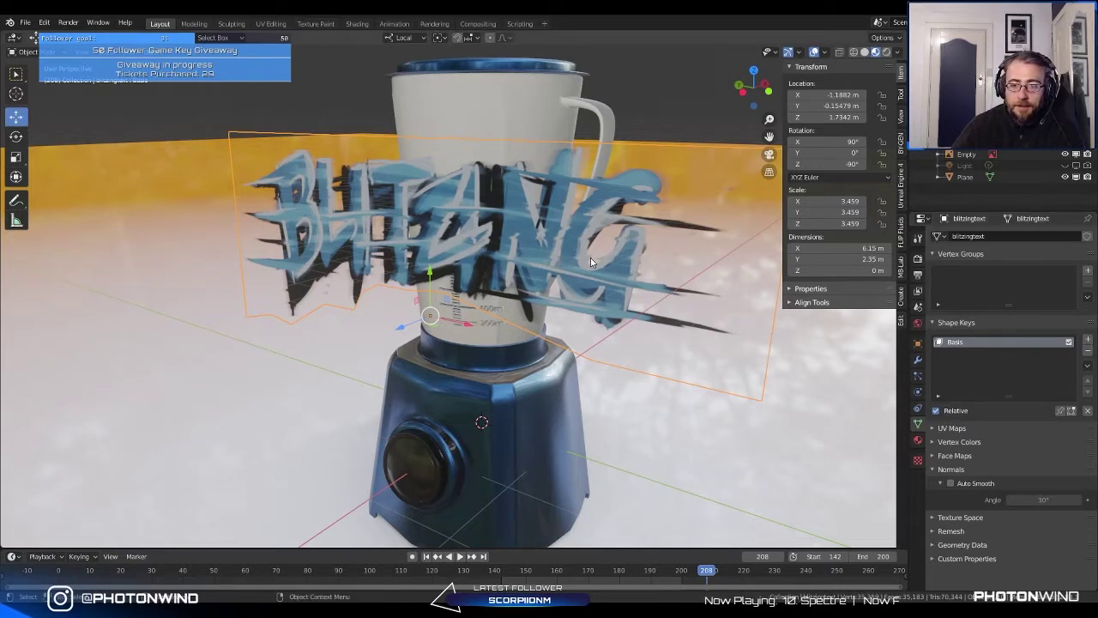
pyautogui.press('Tab')
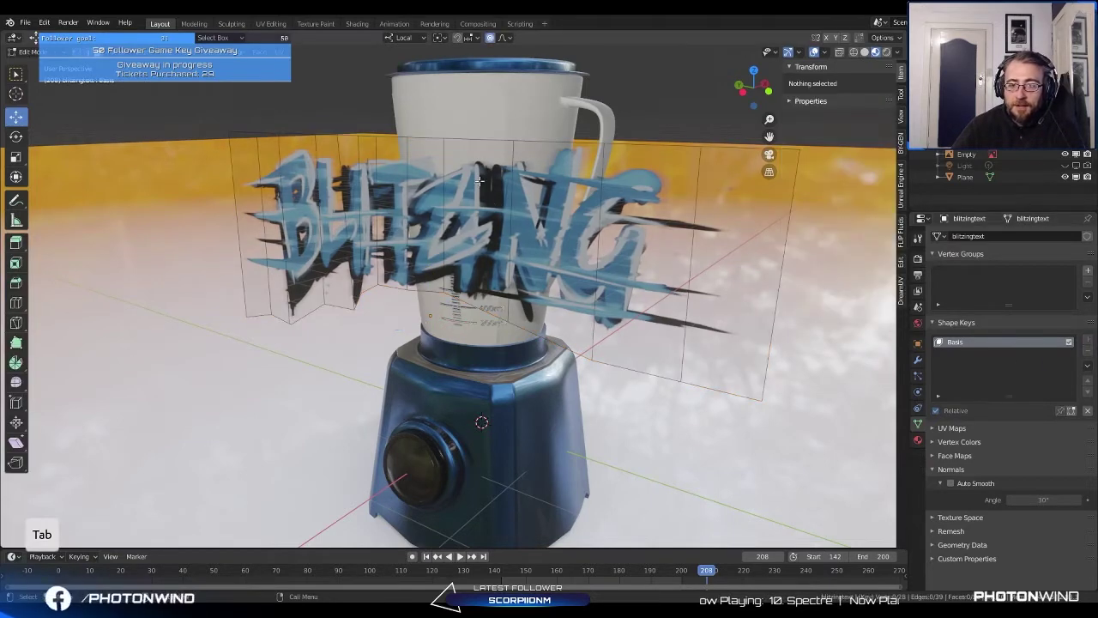
pyautogui.click(581, 195)
pyautogui.click(660, 221)
pyautogui.click(453, 206)
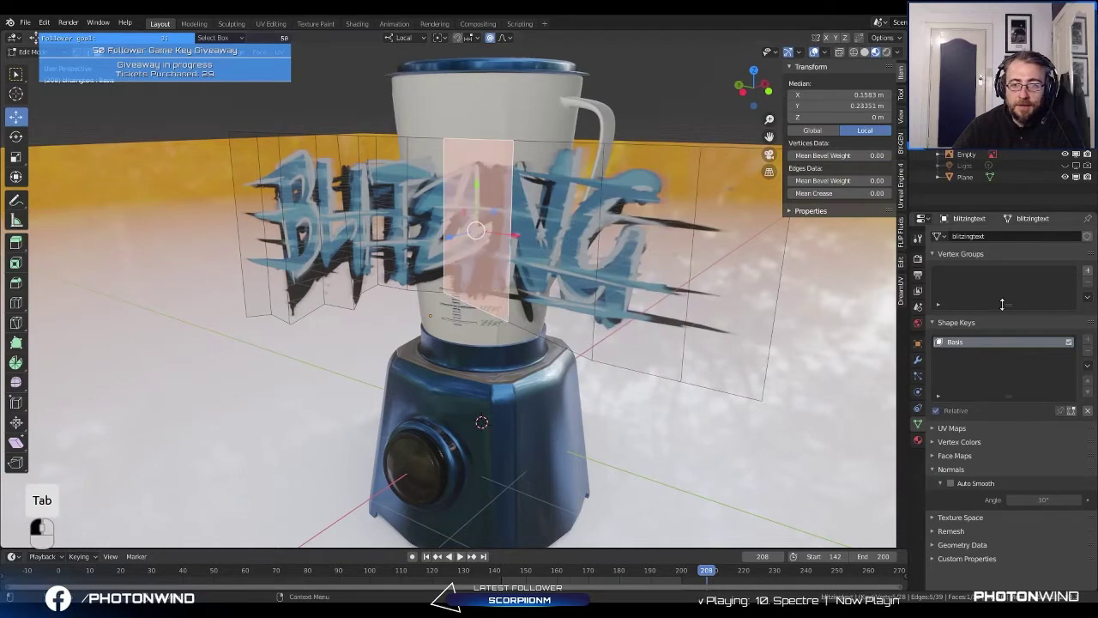
pyautogui.press('Tab')
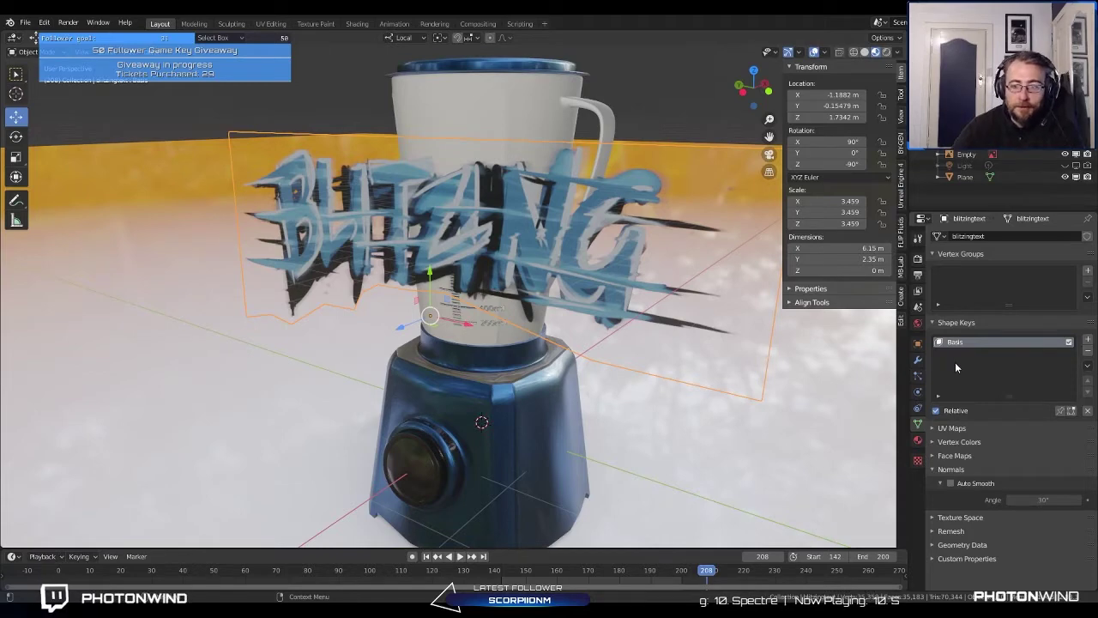
# Step: Add a second shape key and select the two end vertices on the G side of the plane in Edit Mode
pyautogui.click(1088, 341)
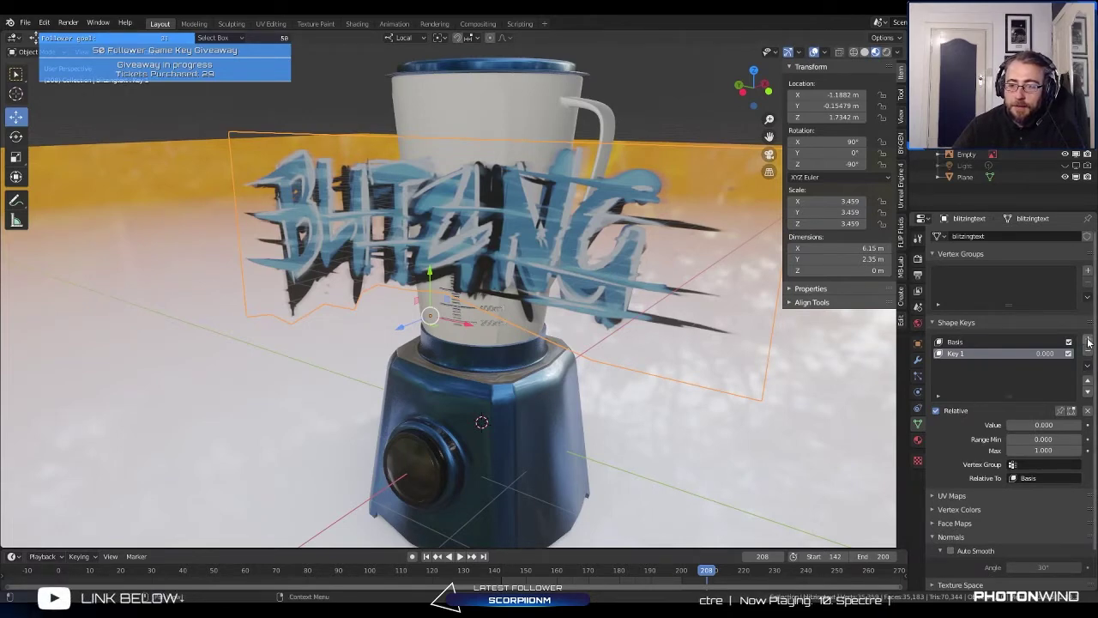
pyautogui.moveTo(598, 274); pyautogui.dragTo(529, 276, button='middle')
pyautogui.press('Tab')
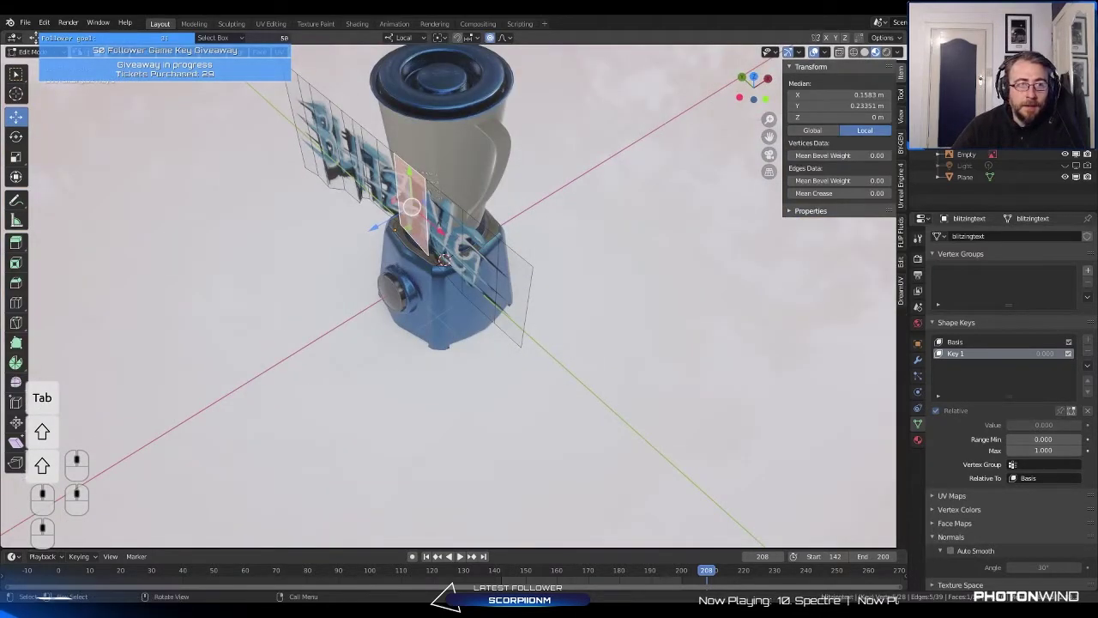
pyautogui.click(532, 269)
pyautogui.keyDown('shift'); pyautogui.click(526, 342); pyautogui.keyUp('shift')
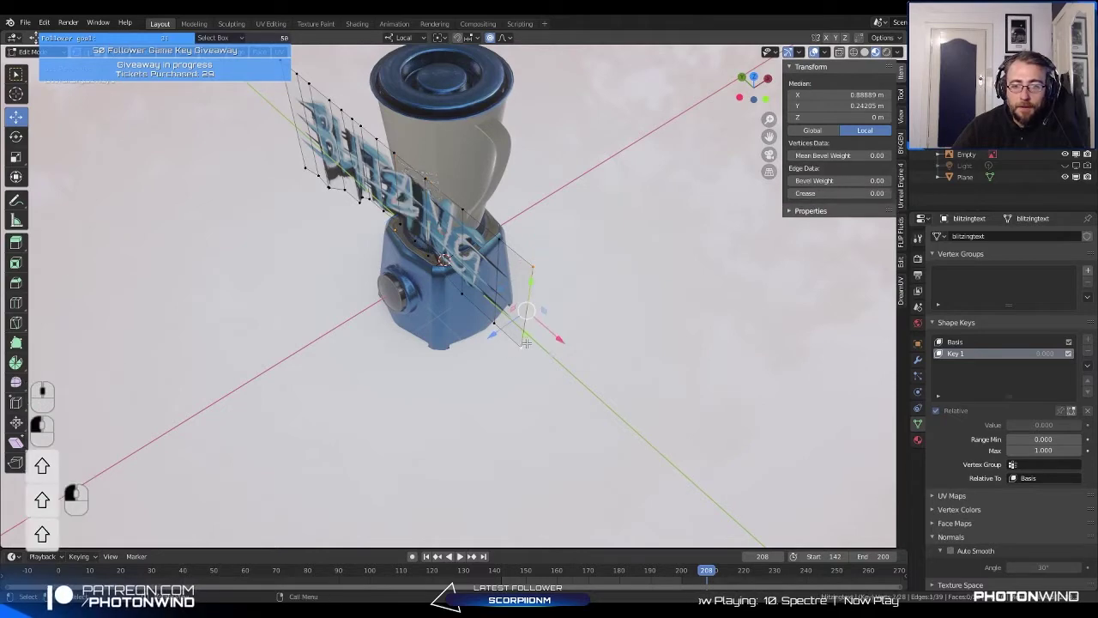
pyautogui.press('KP_7')
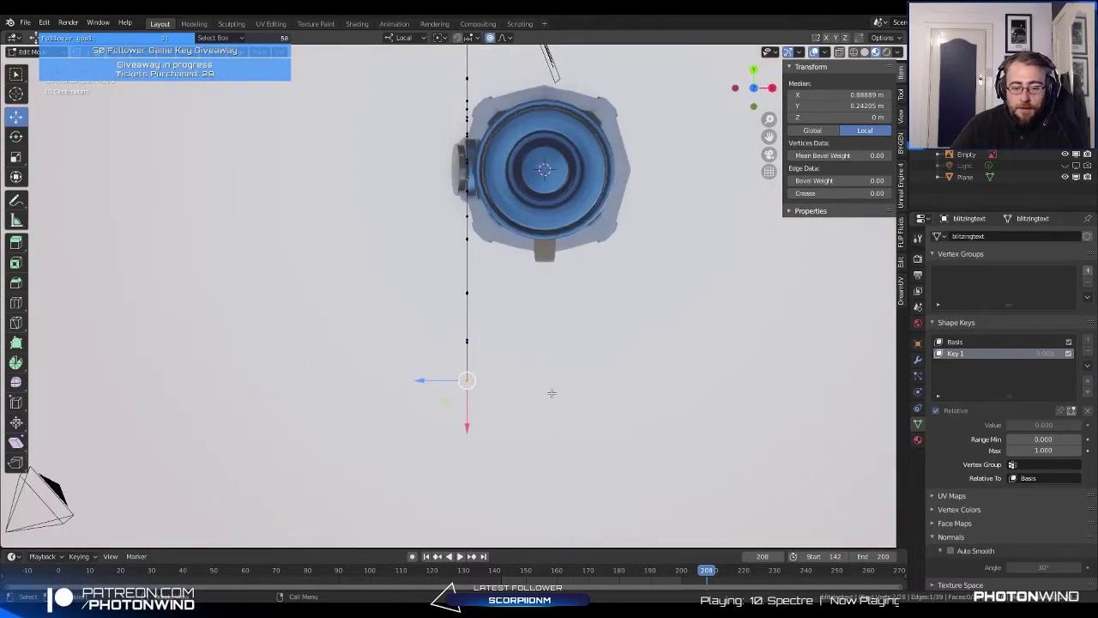
pyautogui.click(508, 38)
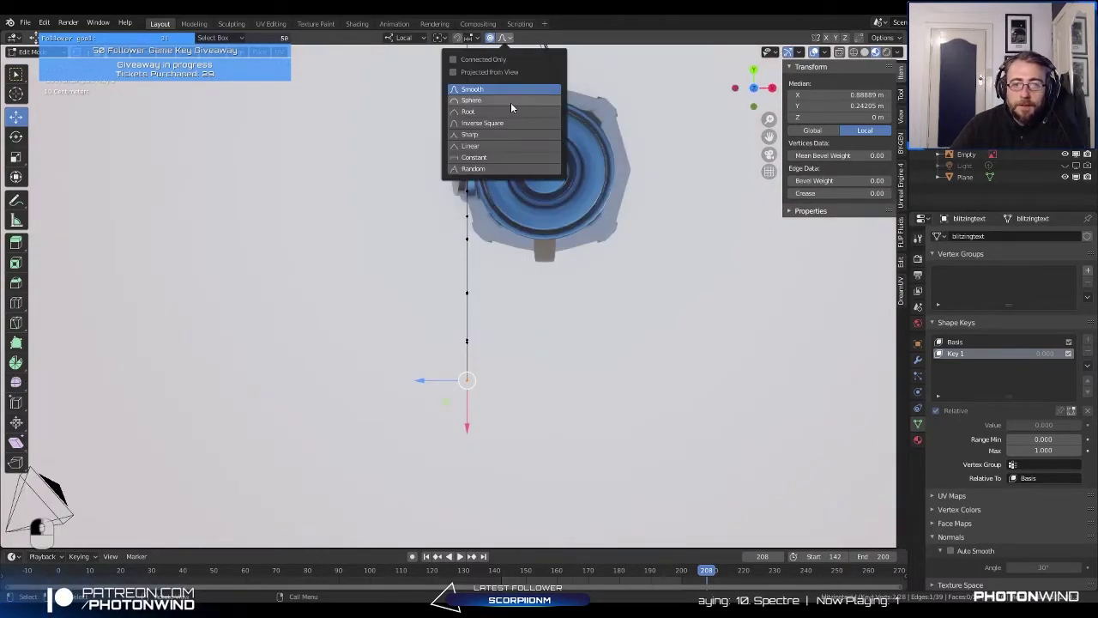
pyautogui.click(489, 101)
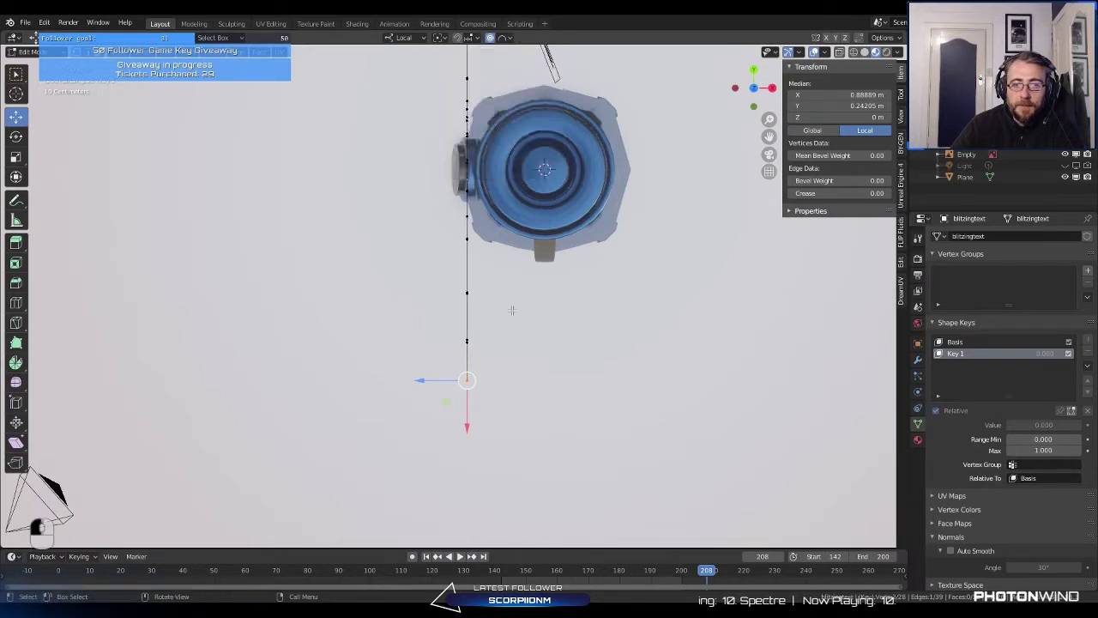
pyautogui.press('g')
pyautogui.scroll(-4, 579, 390)
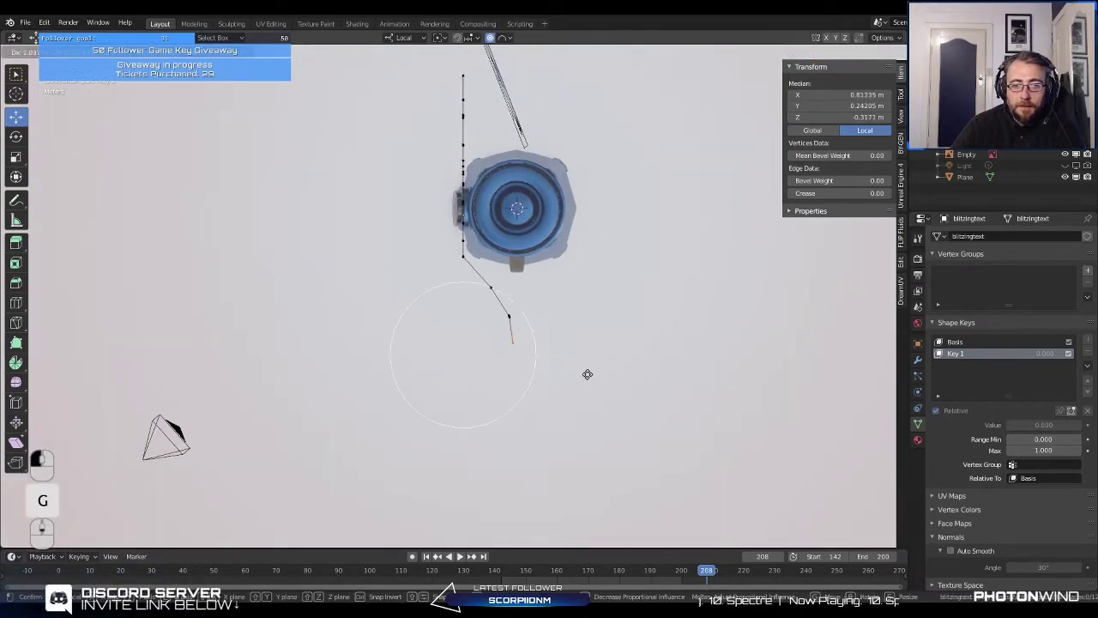
pyautogui.rightClick(555, 376)
# Step: Wrap the plane's G end around the handle side of the jug by moving its end edge with Smooth proportional falloff
pyautogui.click(508, 38)
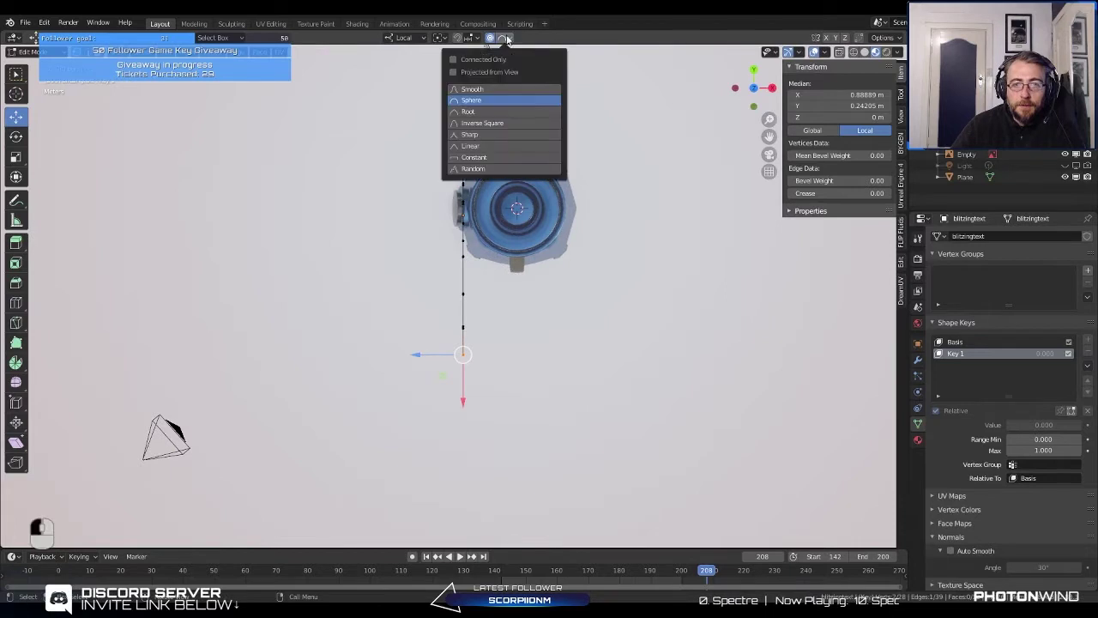
pyautogui.click(494, 88)
pyautogui.press('g')
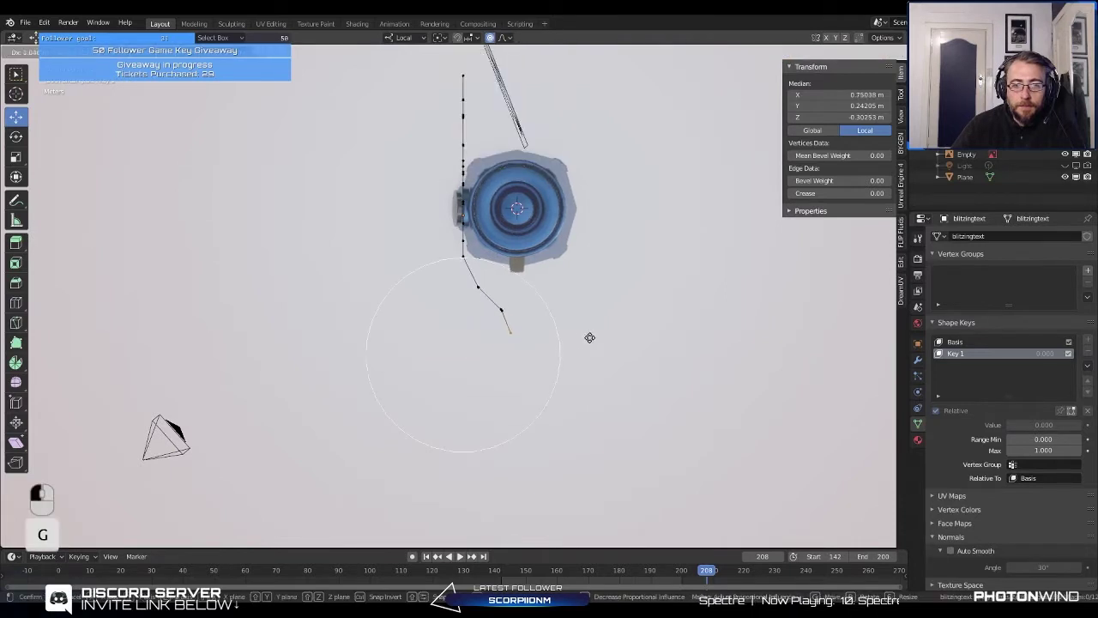
pyautogui.click(592, 335)
pyautogui.press('g')
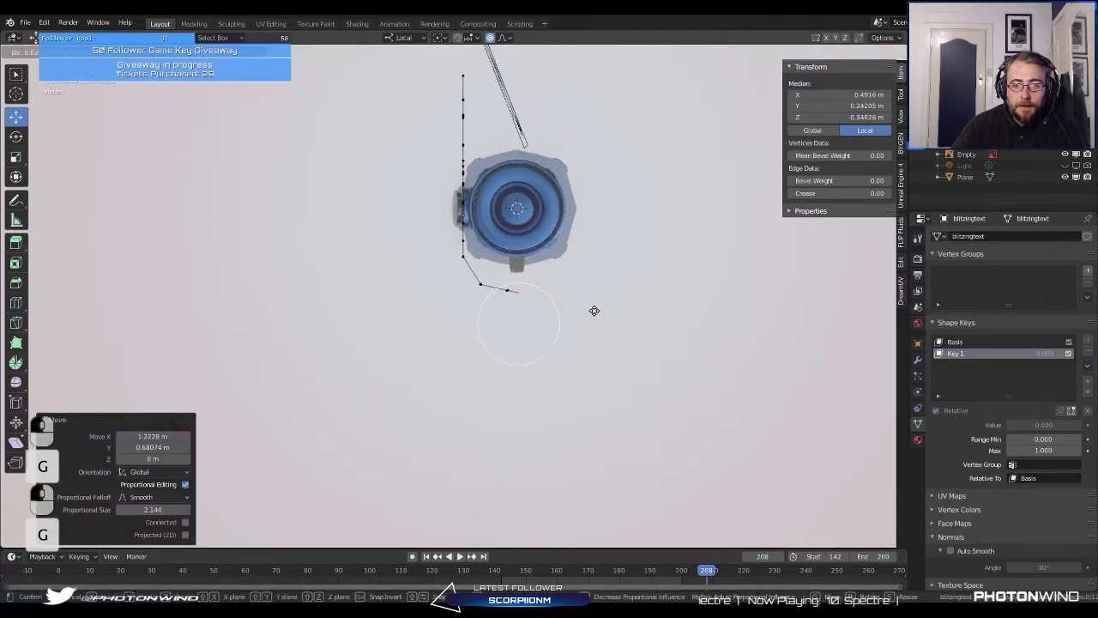
pyautogui.click(588, 303)
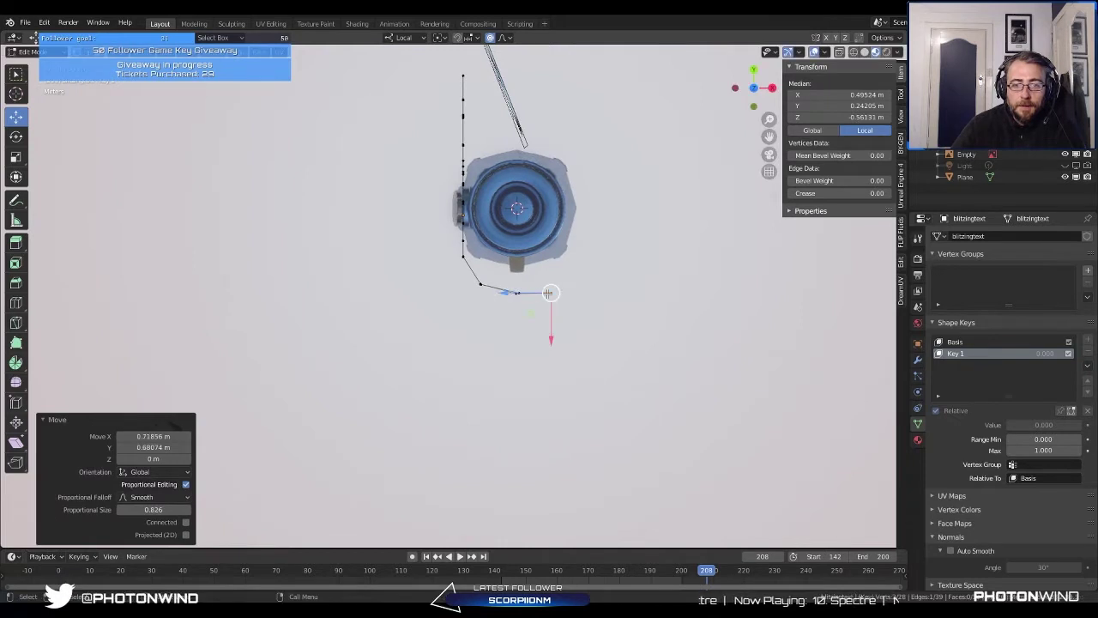
pyautogui.press('g')
pyautogui.scroll(-15, 578, 284)
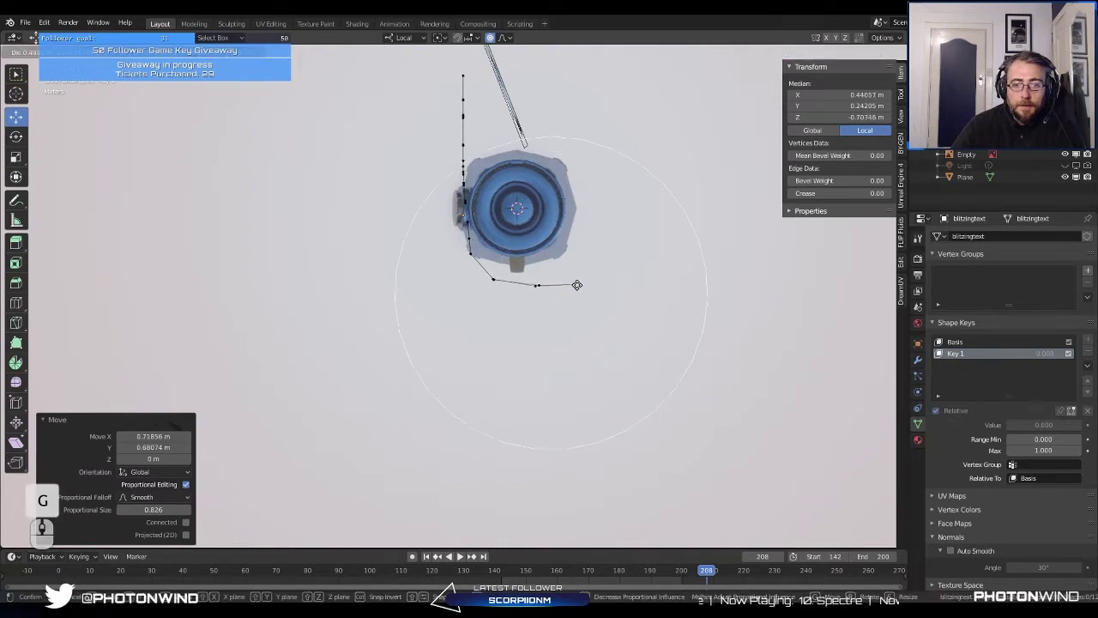
pyautogui.click(564, 257)
# Step: Move the plane's B end edge about 0.72 m in X and -0.11 m in Y with proportional size 1.210
pyautogui.scroll(4, 473, 144)
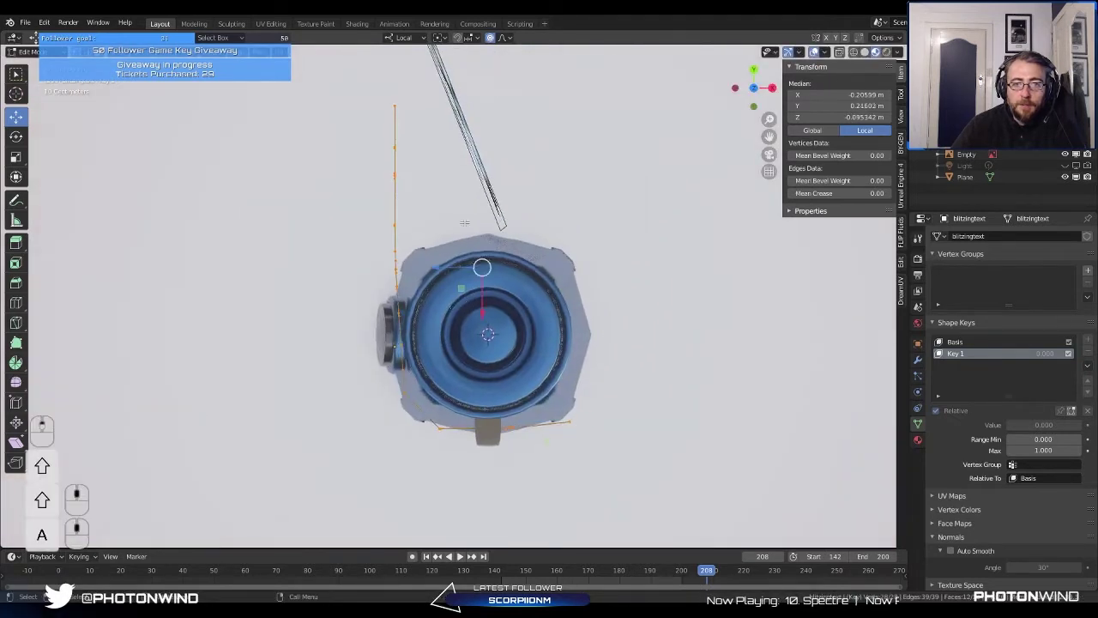
pyautogui.press('a')
pyautogui.press('a')
pyautogui.press('b')
pyautogui.moveTo(377, 82); pyautogui.dragTo(429, 120)
pyautogui.press('g')
pyautogui.click(391, 114)
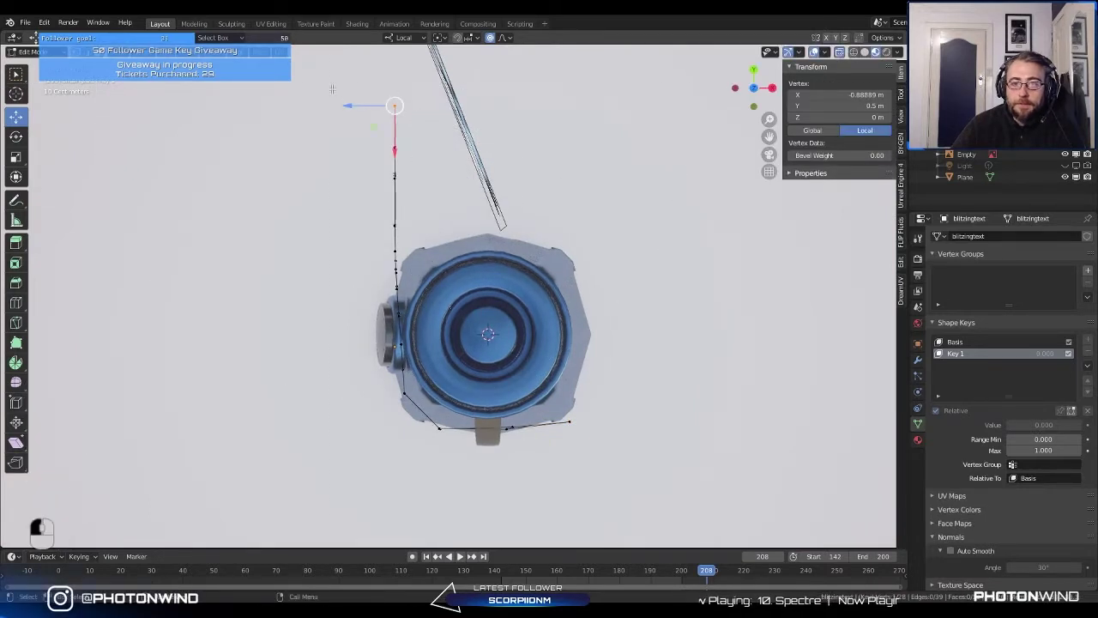
pyautogui.press('b')
pyautogui.moveTo(377, 94); pyautogui.dragTo(411, 184)
pyautogui.press('g')
pyautogui.scroll(3, 536, 176)
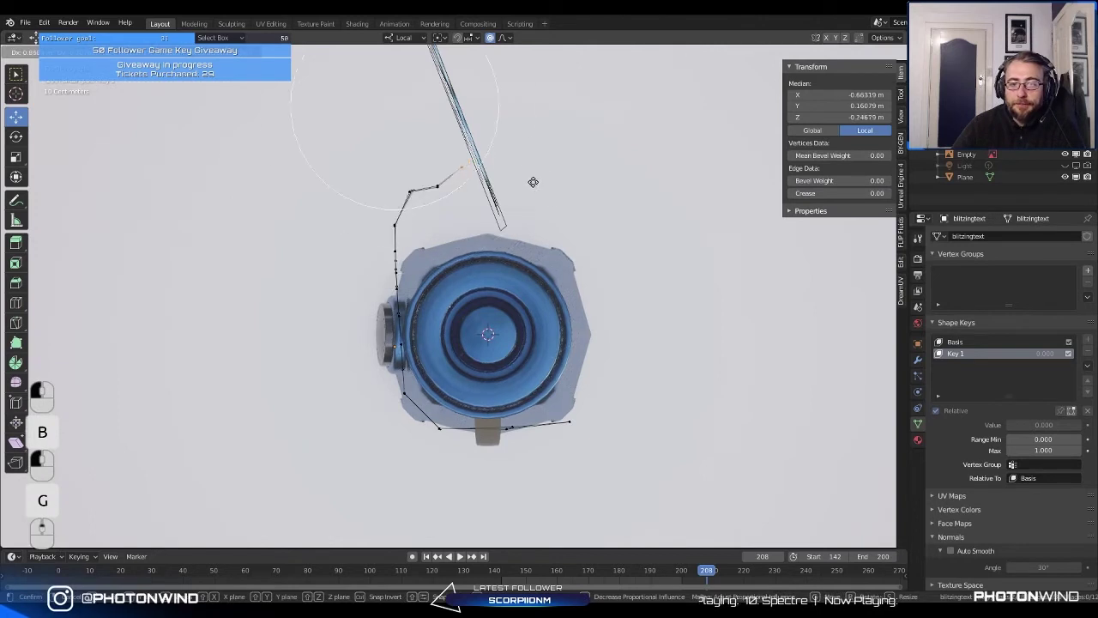
pyautogui.click(525, 137)
# Step: Pull the B end edge about 0.45 m in X and -1.29 m in Y with proportional size 3.452
pyautogui.press('g')
pyautogui.scroll(-8, 538, 168)
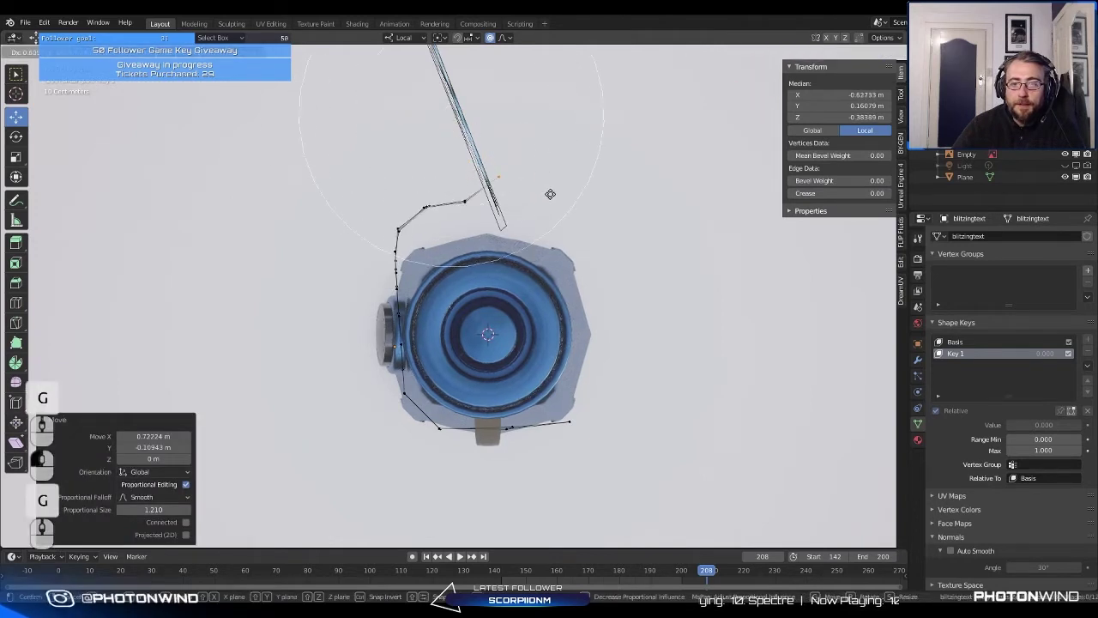
pyautogui.scroll(-1, 546, 213)
pyautogui.click(547, 230)
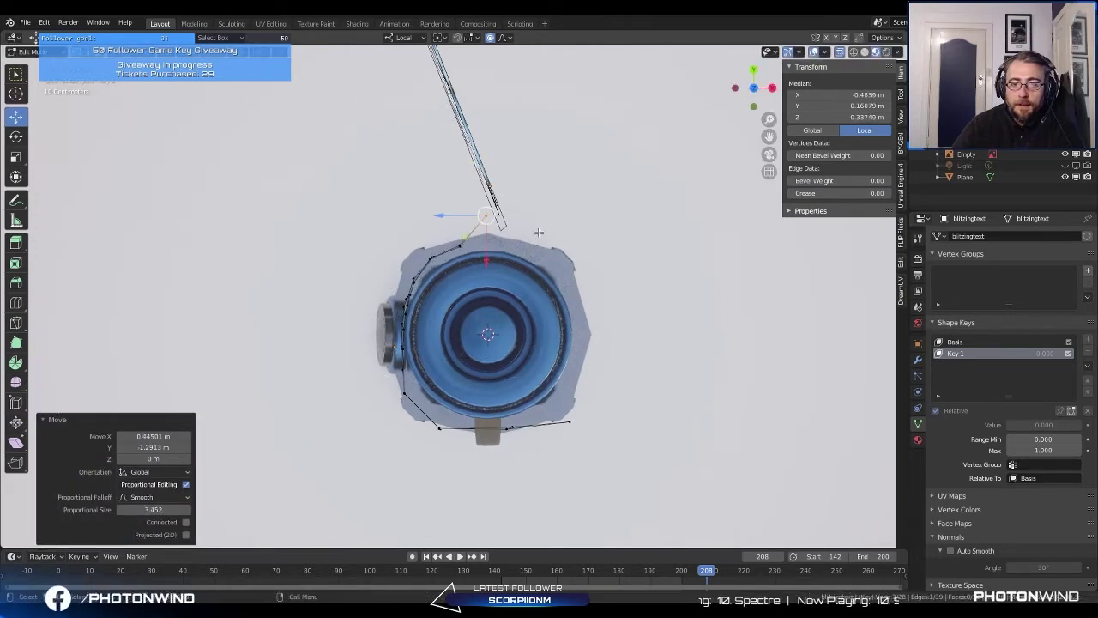
# Step: Fit the B end closer to the jug, moving it about 0.05 m in X and -0.3 m in Y with proportional size 0.683
pyautogui.press('a')
pyautogui.press('a')
pyautogui.press('b')
pyautogui.moveTo(369, 437); pyautogui.dragTo(532, 225)
pyautogui.press('g')
pyautogui.scroll(9, 528, 230)
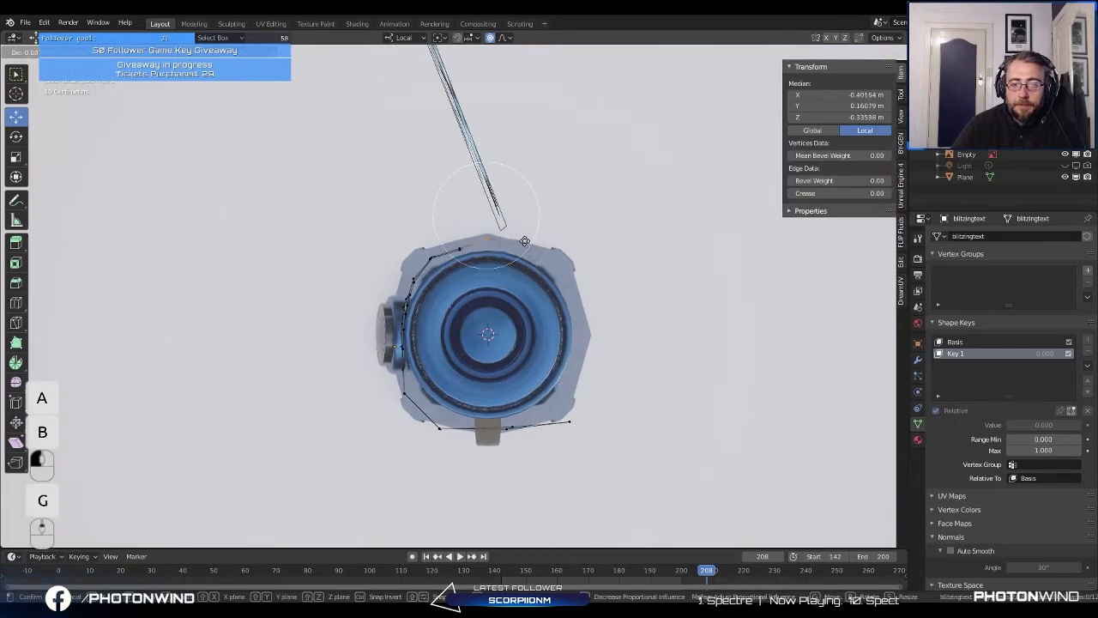
pyautogui.click(524, 241)
# Step: Move the vertical edge running through the letter G so it sits closer to the jug
pyautogui.moveTo(524, 241); pyautogui.dragTo(538, 157, button='middle')
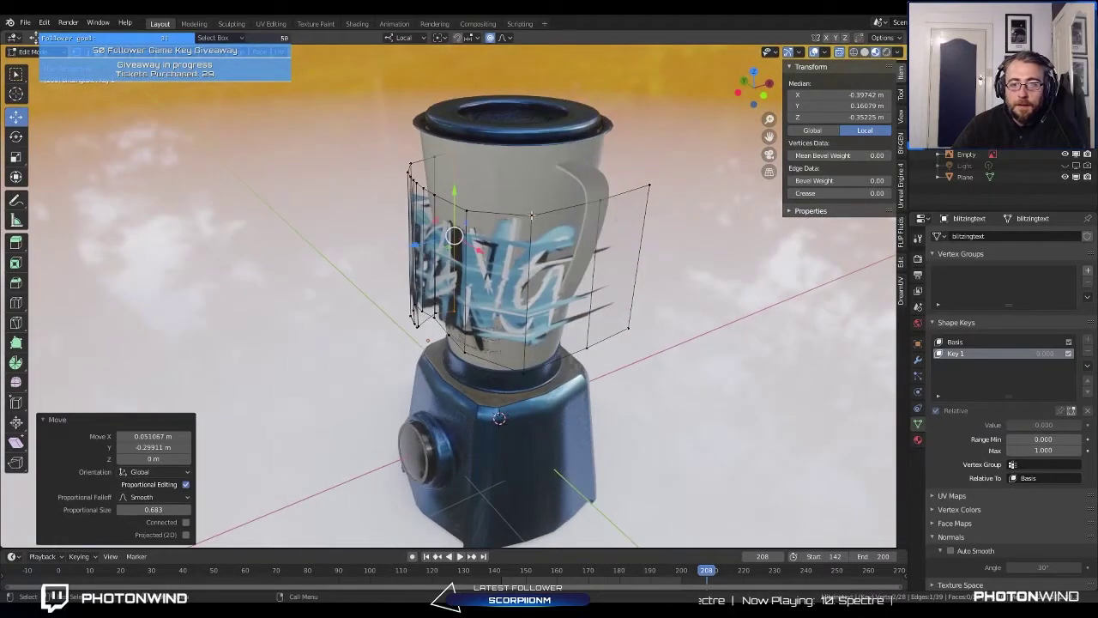
pyautogui.moveTo(531, 216); pyautogui.dragTo(506, 273, button='middle')
pyautogui.press('g')
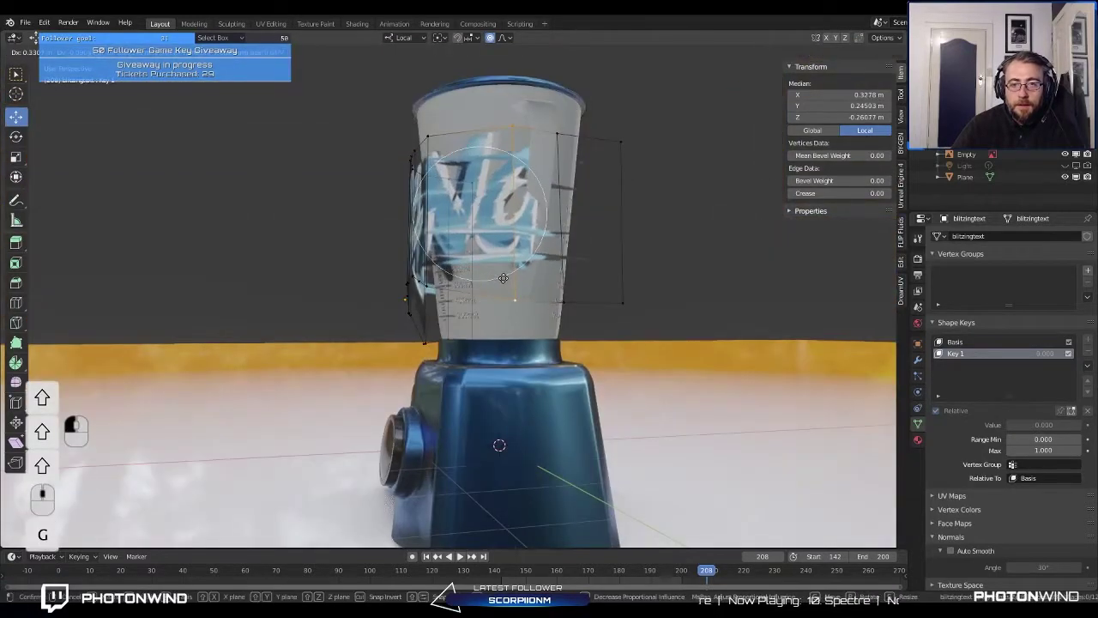
pyautogui.click(508, 249)
# Step: Select the vertical edge next to the plane's G end and reposition it around the jug near the handle
pyautogui.click(557, 134)
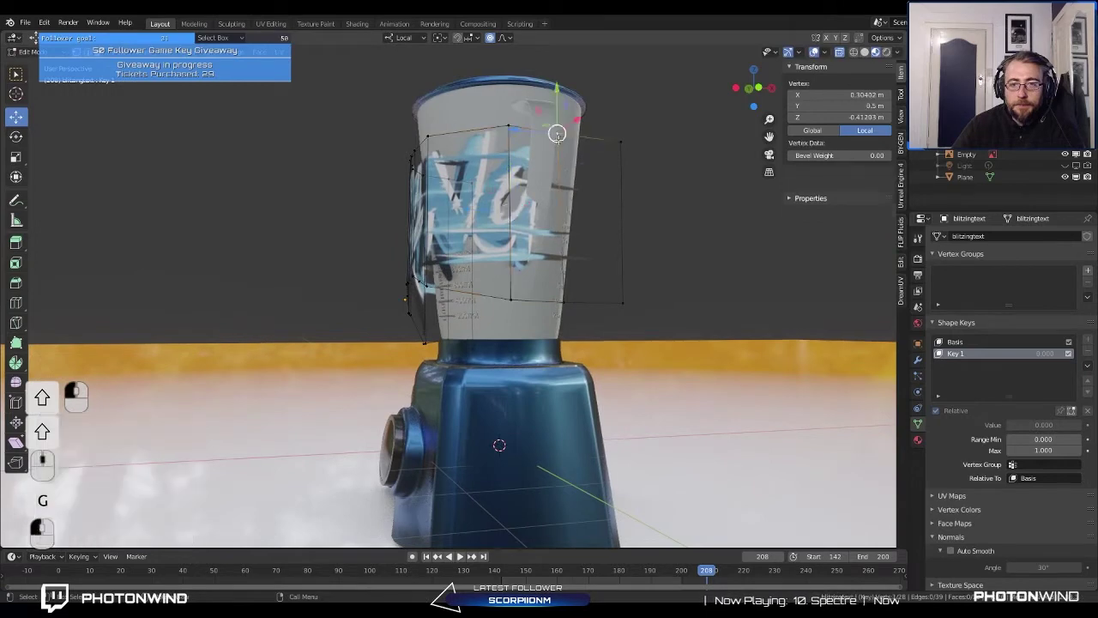
pyautogui.keyDown('shift'); pyautogui.click(557, 130); pyautogui.keyUp('shift')
pyautogui.moveTo(558, 128); pyautogui.dragTo(564, 381, button='middle')
pyautogui.press('g')
pyautogui.click(544, 359)
pyautogui.press('a')
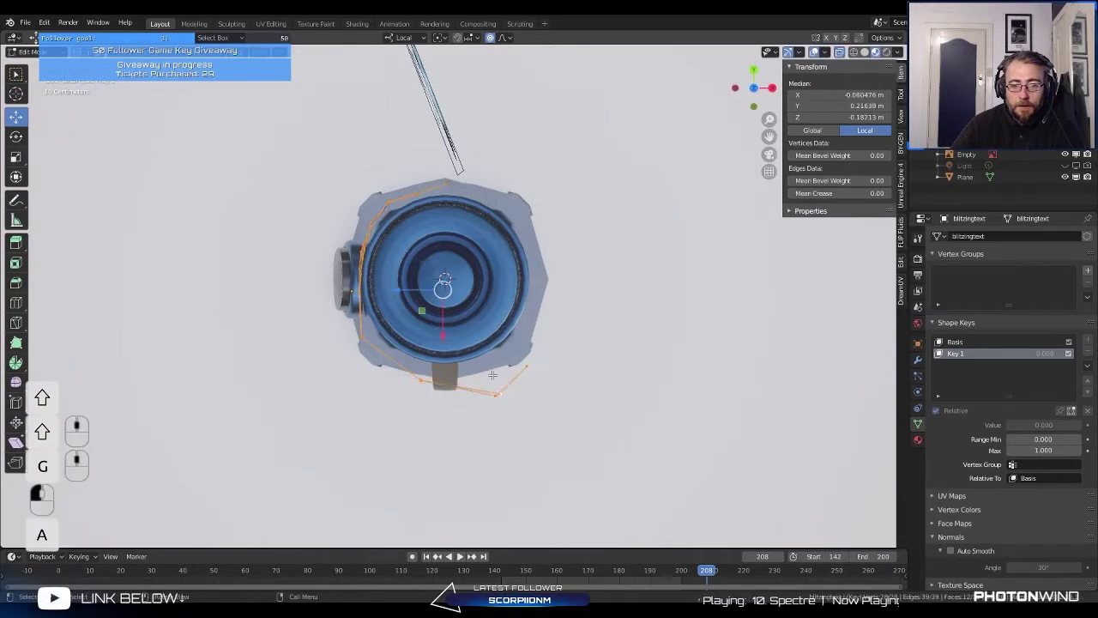
# Step: Move the vertical edge beside the jug's handle about 0.2 m in X and -0.2 m in Y with proportional size 0.683
pyautogui.press('b')
pyautogui.moveTo(416, 386); pyautogui.dragTo(439, 409)
pyautogui.press('g')
pyautogui.click(449, 424)
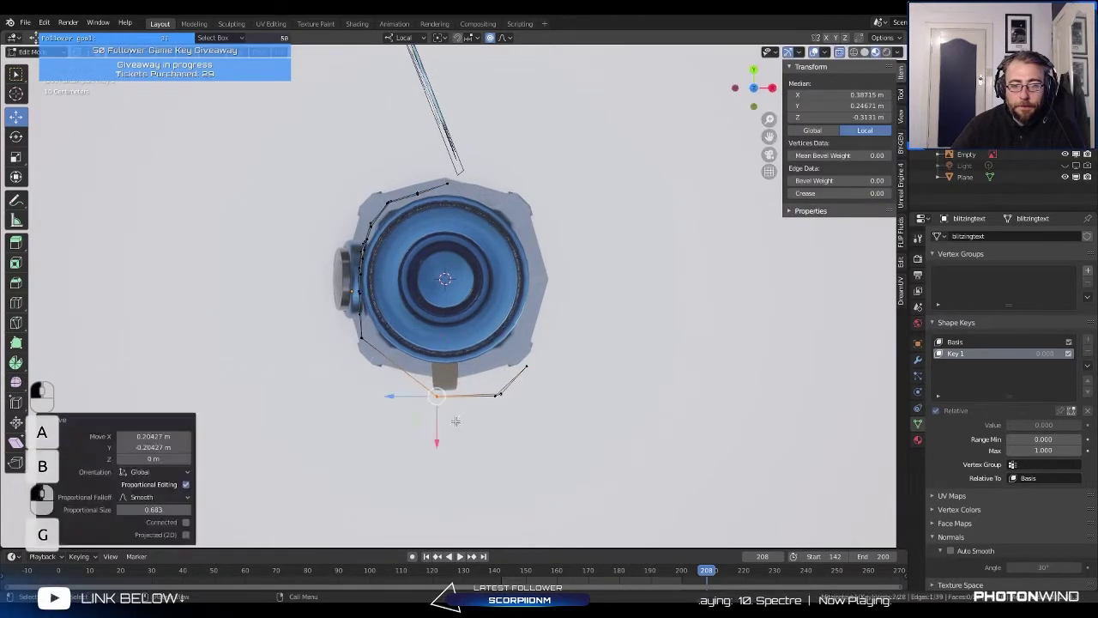
# Step: Move the neighbouring edge at the base's corner about 0.42 m in X and -0.55 m in Y around the jug
pyautogui.press('a')
pyautogui.press('b')
pyautogui.moveTo(330, 340); pyautogui.dragTo(403, 386)
pyautogui.press('g')
pyautogui.click(411, 389)
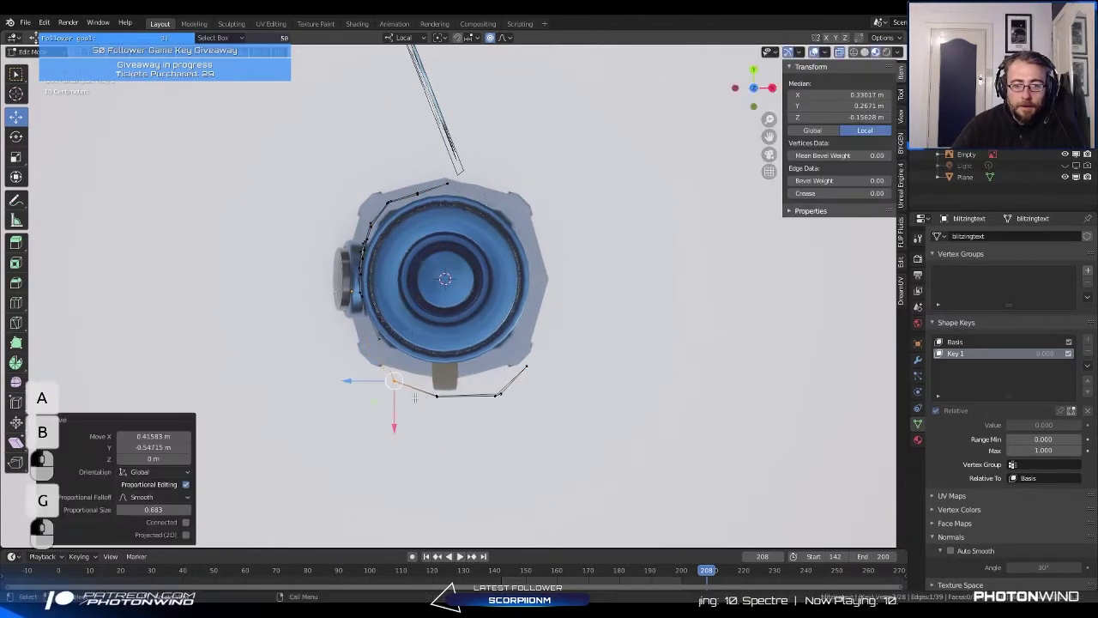
pyautogui.keyDown('shift'); pyautogui.moveTo(283, 292); pyautogui.dragTo(362, 296, button='middle'); pyautogui.keyUp('shift')
pyautogui.scroll(2, 362, 296)
pyautogui.press('a')
pyautogui.press('b')
pyautogui.moveTo(364, 298); pyautogui.dragTo(396, 326)
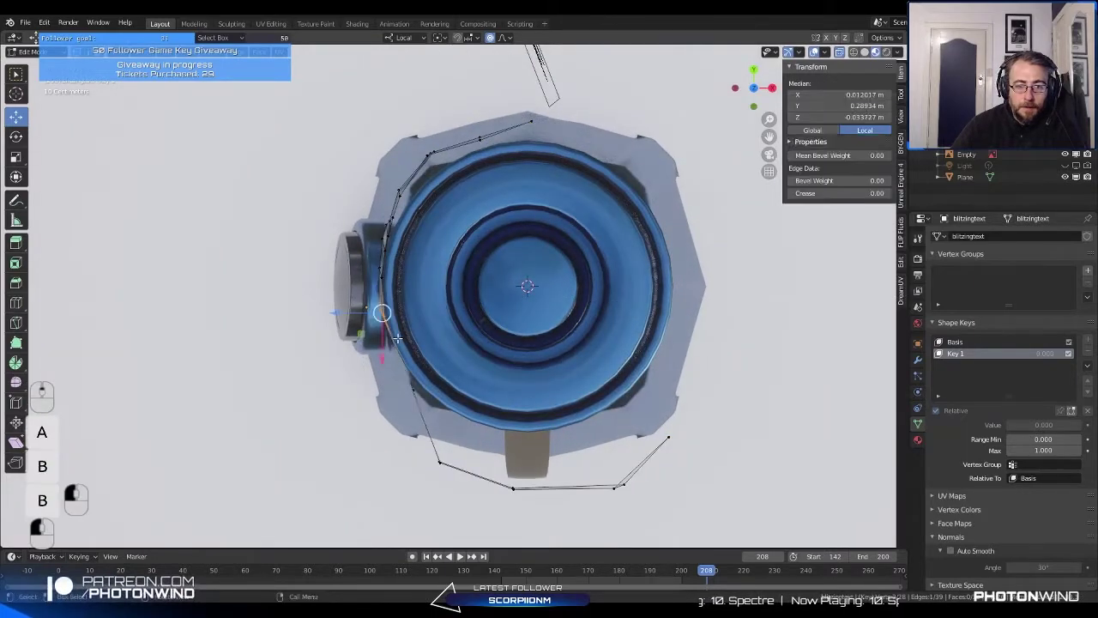
pyautogui.press('g')
pyautogui.press('b')
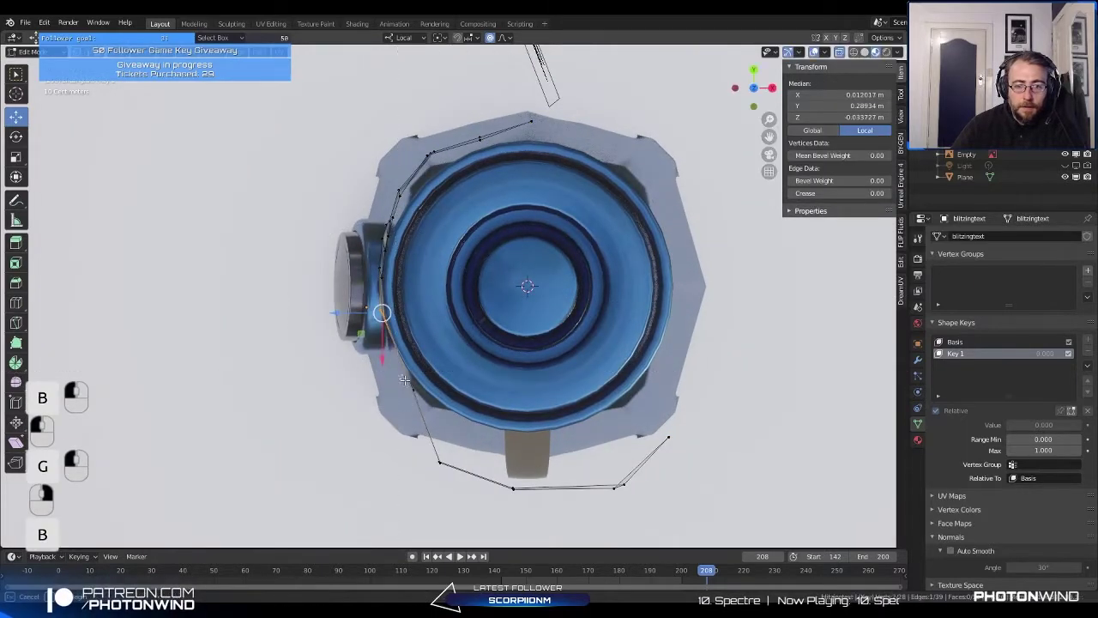
pyautogui.moveTo(368, 292); pyautogui.dragTo(412, 343)
pyautogui.moveTo(412, 344); pyautogui.dragTo(557, 270, button='middle')
pyautogui.press('a')
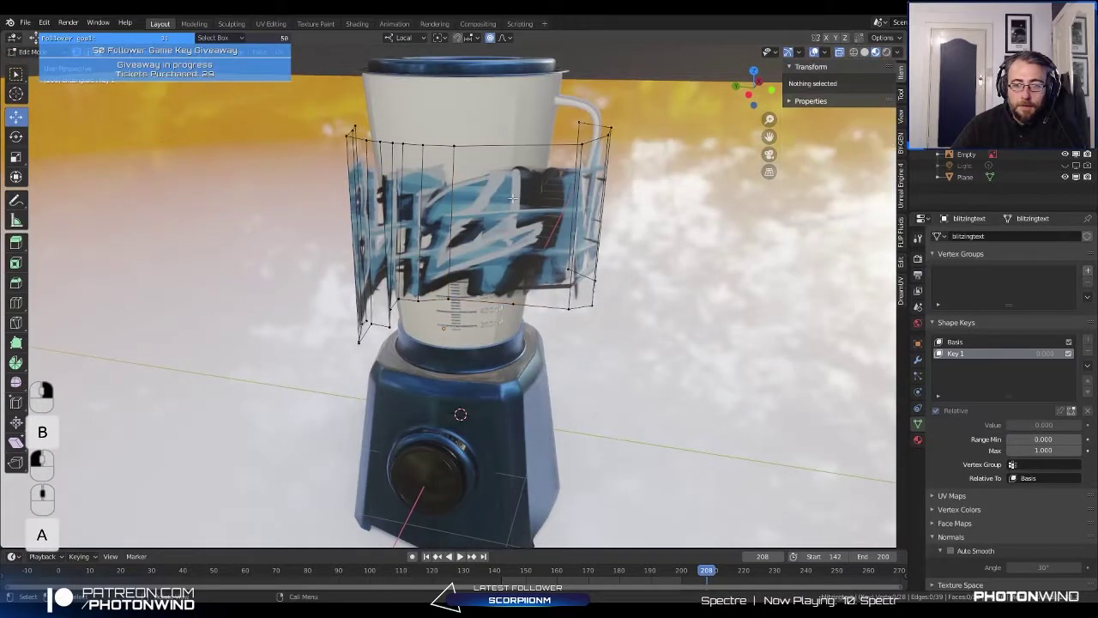
# Step: Move the vertical edge running through the letter Z across the front of the jug toward the handle side
pyautogui.moveTo(433, 123); pyautogui.dragTo(523, 333)
pyautogui.press('g')
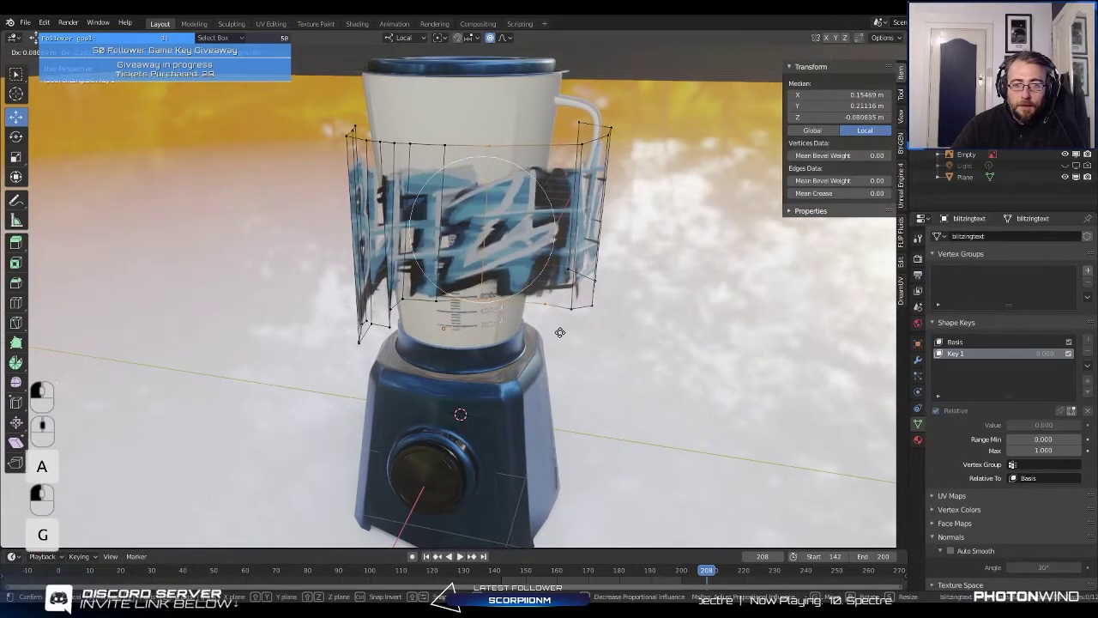
pyautogui.click(577, 333)
pyautogui.moveTo(577, 333); pyautogui.dragTo(525, 268, button='middle')
pyautogui.press('a')
pyautogui.press('a')
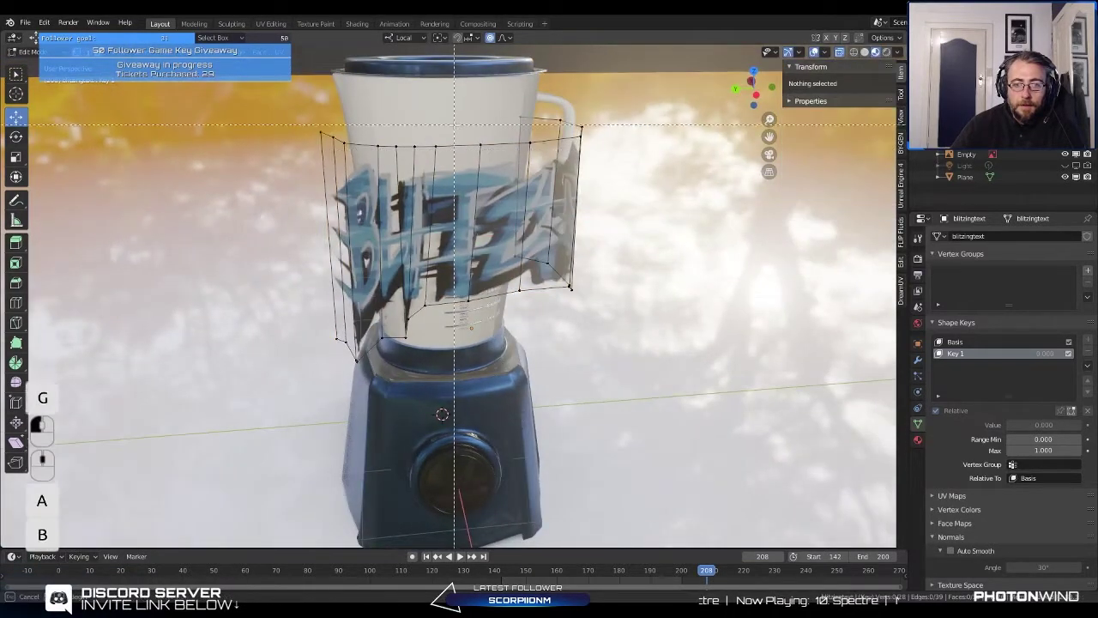
# Step: Reposition the vertical edge between the letters T and Z along the front of the jug
pyautogui.press('b')
pyautogui.moveTo(485, 120); pyautogui.dragTo(514, 352)
pyautogui.press('g')
pyautogui.click(478, 304)
pyautogui.moveTo(478, 306); pyautogui.dragTo(439, 146, button='middle')
pyautogui.press('a')
# Step: Adjust the position of the vertical edge running through the letter T on the jug's front
pyautogui.press('b')
pyautogui.moveTo(438, 141); pyautogui.dragTo(455, 309)
pyautogui.moveTo(455, 309); pyautogui.dragTo(425, 155, button='middle')
pyautogui.press('g')
pyautogui.click(452, 314)
pyautogui.press('a')
# Step: Reposition the vertical edge running through the letter I in front of the jug
pyautogui.press('b')
pyautogui.moveTo(420, 114); pyautogui.dragTo(439, 257)
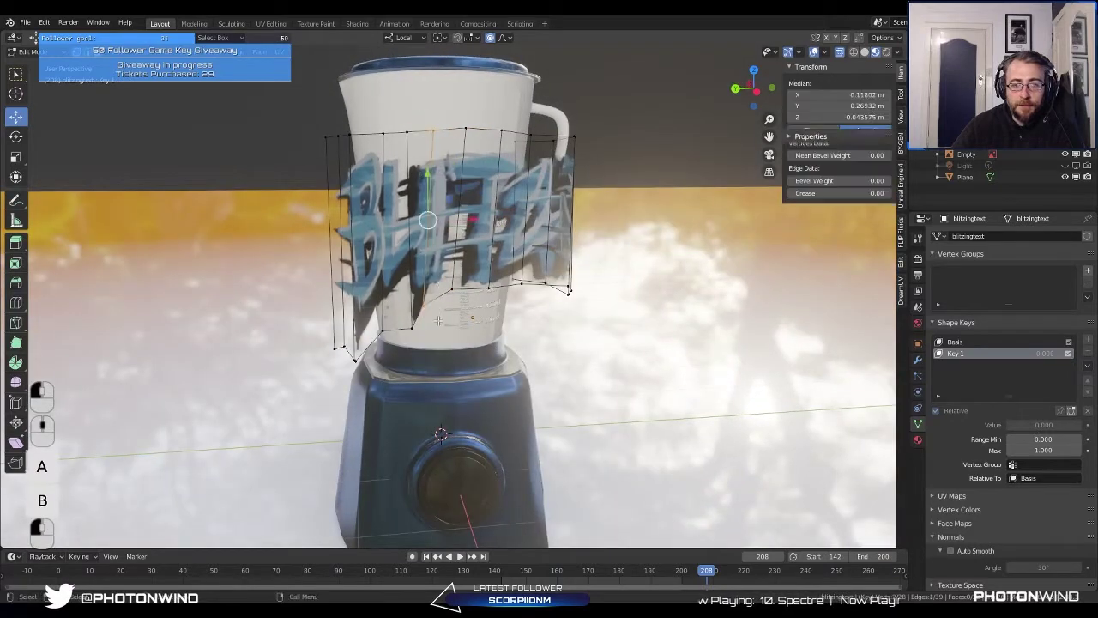
pyautogui.press('g')
pyautogui.click(446, 283)
pyautogui.moveTo(446, 284); pyautogui.dragTo(493, 312, button='middle')
pyautogui.press('a')
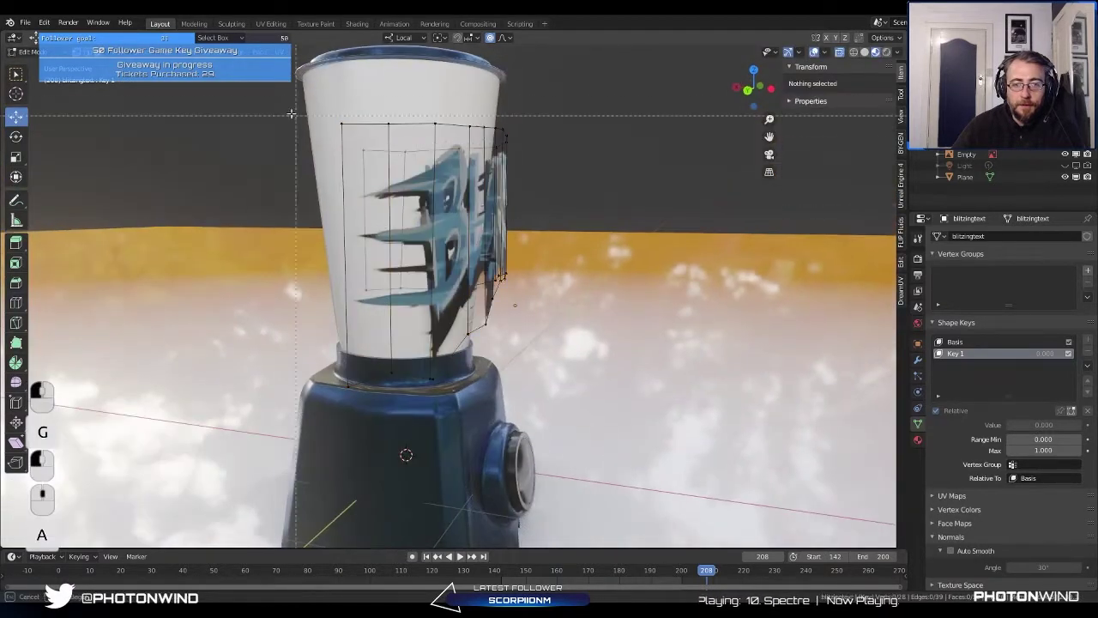
# Step: Move the edge at the plane's B end further around the side of the jug, adjusting it from two viewing angles
pyautogui.press('b')
pyautogui.moveTo(275, 83); pyautogui.dragTo(361, 395)
pyautogui.press('g')
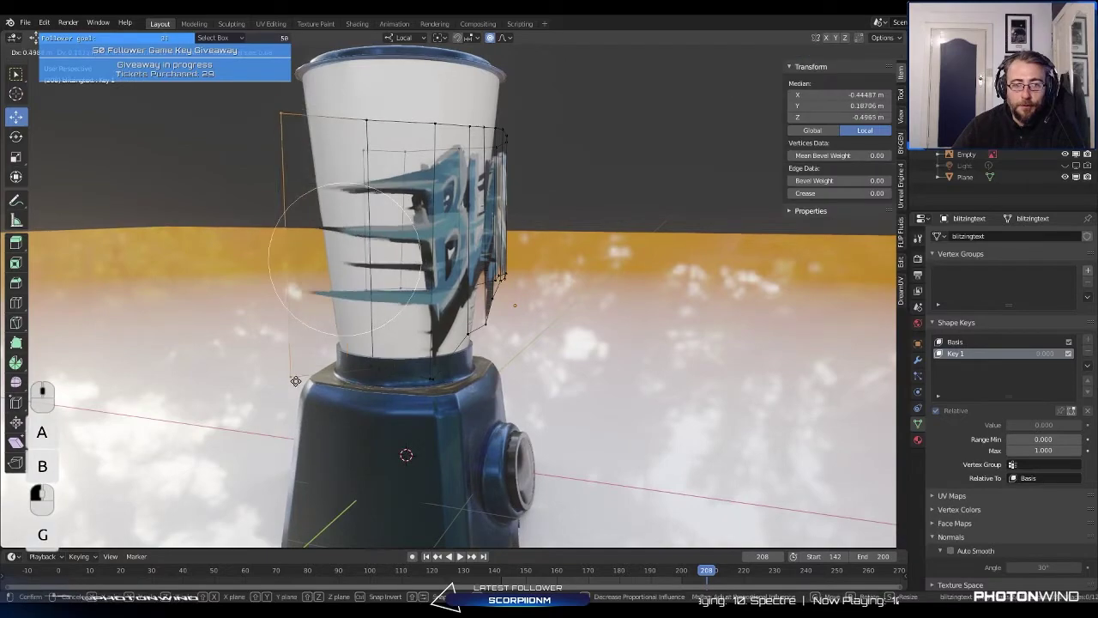
pyautogui.click(369, 184)
pyautogui.moveTo(369, 185); pyautogui.dragTo(382, 151, button='middle')
pyautogui.press('g')
pyautogui.click(480, 287)
pyautogui.press('a')
# Step: Move the vertical edge running through the letter B to follow the jug's side more closely
pyautogui.press('b')
pyautogui.moveTo(383, 97); pyautogui.dragTo(402, 155)
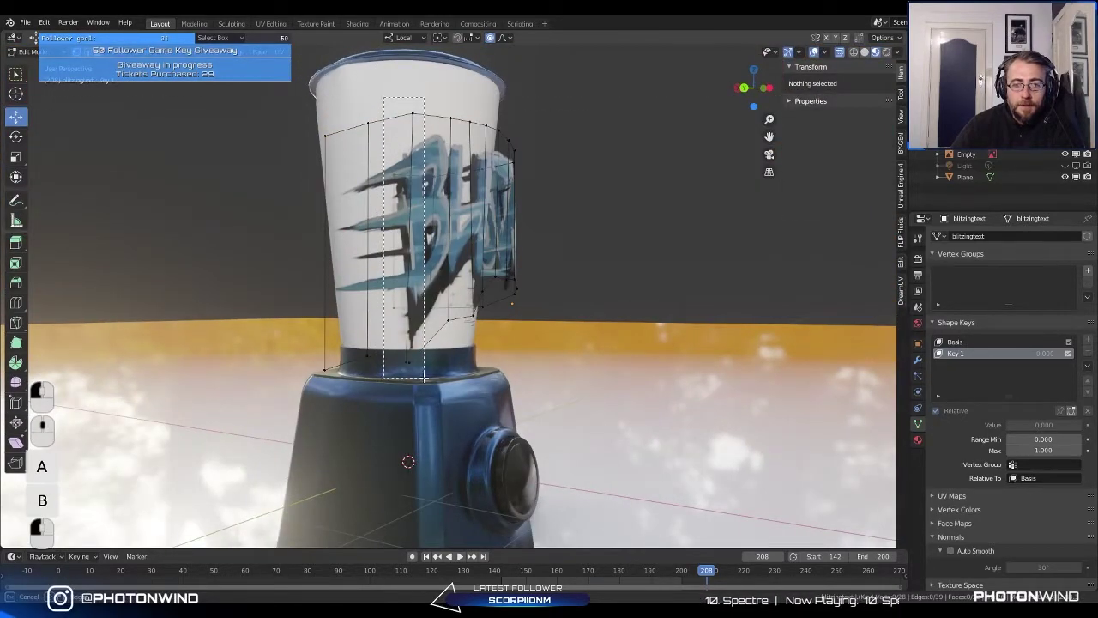
pyautogui.moveTo(424, 379); pyautogui.dragTo(425, 379)
pyautogui.press('g')
pyautogui.click(417, 365)
pyautogui.moveTo(417, 364); pyautogui.dragTo(478, 347, button='middle')
pyautogui.press('a')
pyautogui.press('a')
# Step: Reposition the vertical edge beside the letter B so the plane curves around the jug
pyautogui.press('b')
pyautogui.moveTo(375, 91); pyautogui.dragTo(409, 249)
pyautogui.press('g')
pyautogui.click(418, 242)
pyautogui.moveTo(419, 242); pyautogui.dragTo(403, 184, button='middle')
pyautogui.press('a')
pyautogui.press('a')
# Step: Move the vertical edge at the letter L about 0.035 m in X, 0.118 m in Y and 0.022 m in Z, and return to Object Mode
pyautogui.press('b')
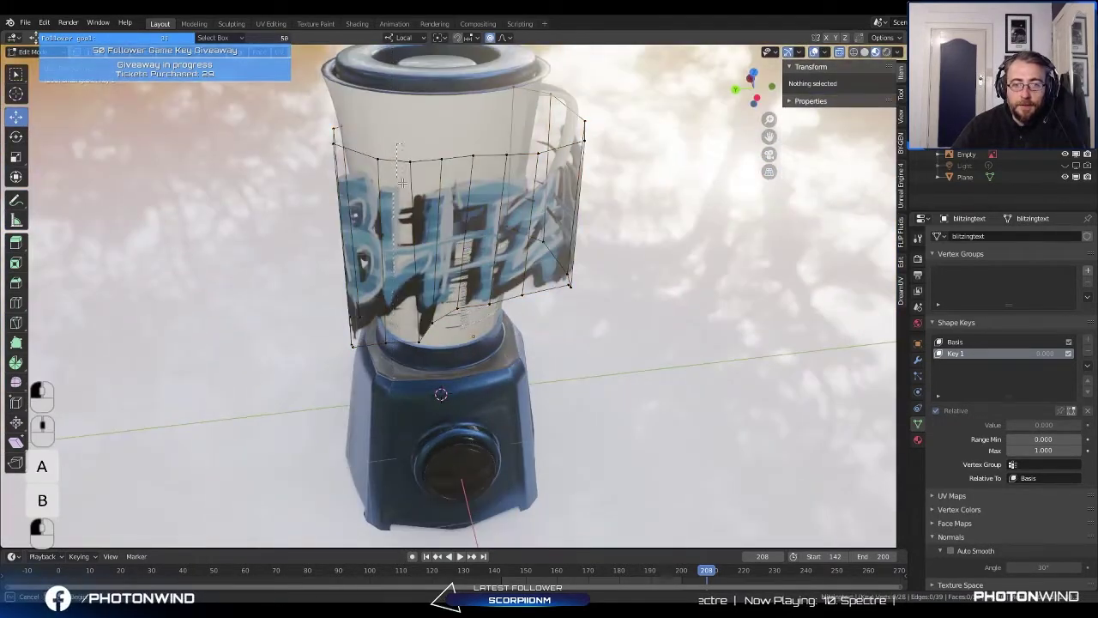
pyautogui.moveTo(402, 181); pyautogui.dragTo(403, 354)
pyautogui.press('g')
pyautogui.click(401, 327)
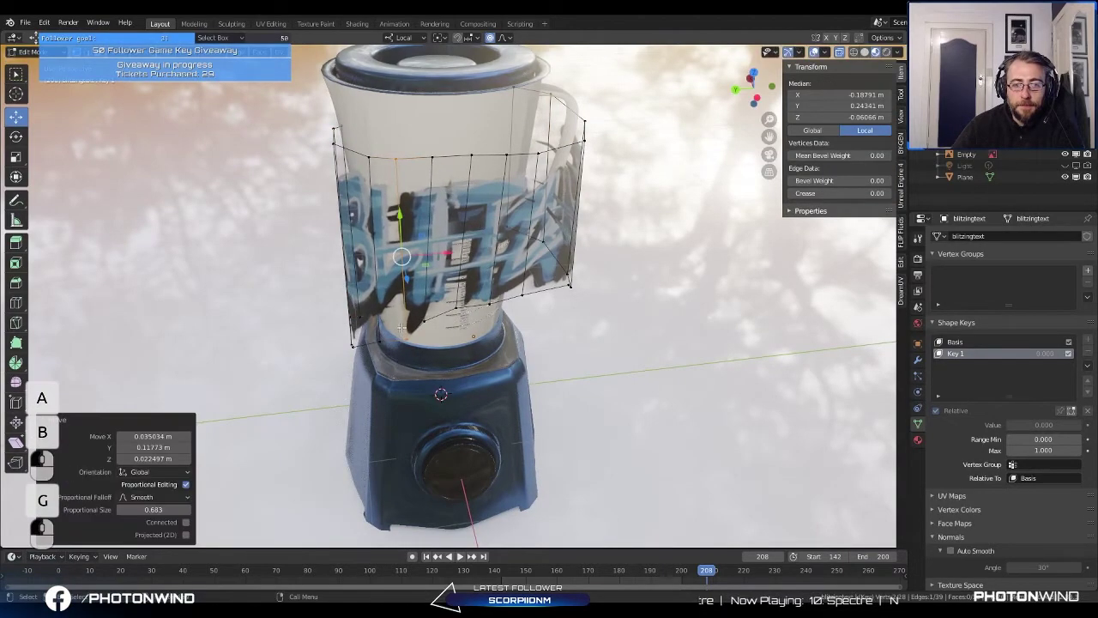
pyautogui.moveTo(402, 327); pyautogui.dragTo(397, 258, button='middle')
pyautogui.scroll(-4, 492, 286)
pyautogui.press('Tab')
pyautogui.scroll(3, 401, 252)
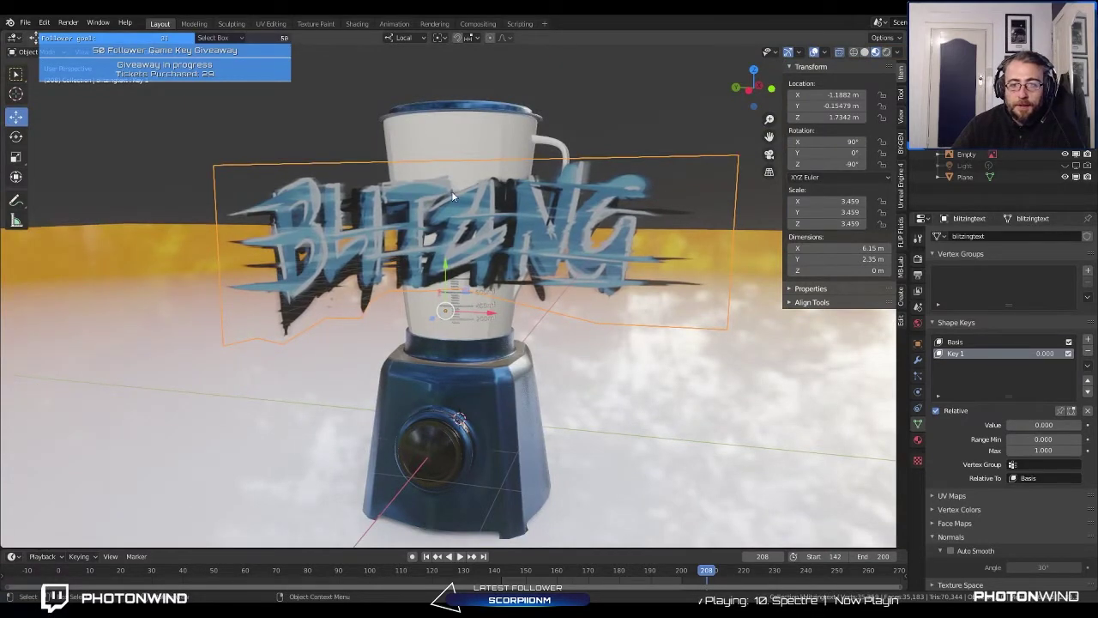
pyautogui.moveTo(544, 398)
pyautogui.mouseDown(button='middle')
pyautogui.moveTo(525, 385)
pyautogui.moveTo(549, 378)
pyautogui.mouseUp(button='middle')
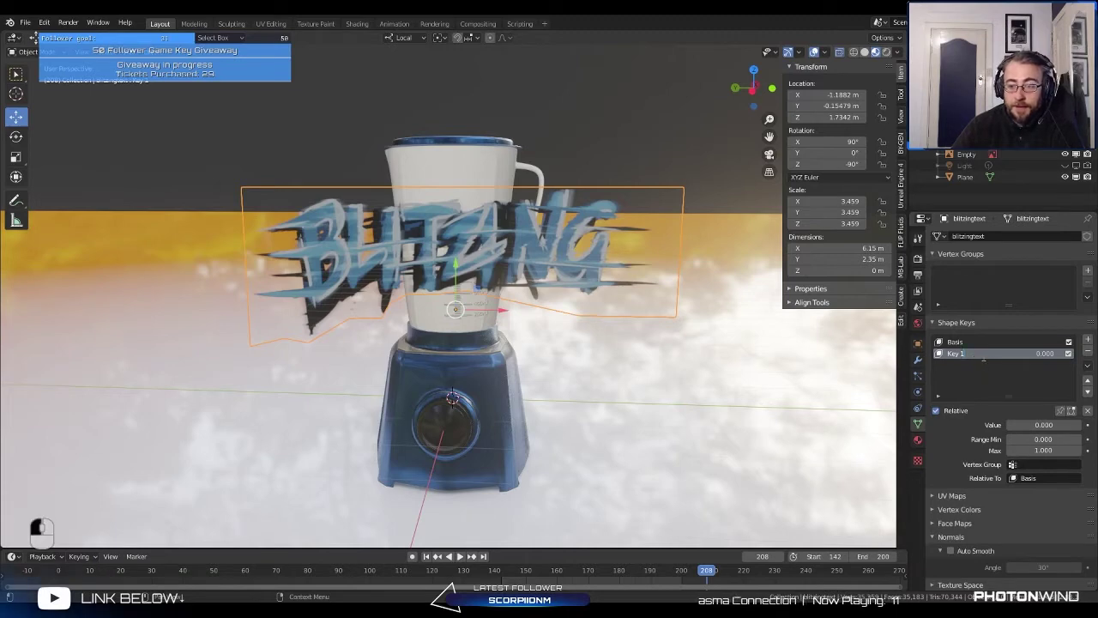
# Step: Compare the plane's Basis and Key 1 shapes by switching between Object Mode and Edit Mode
pyautogui.press('Tab')
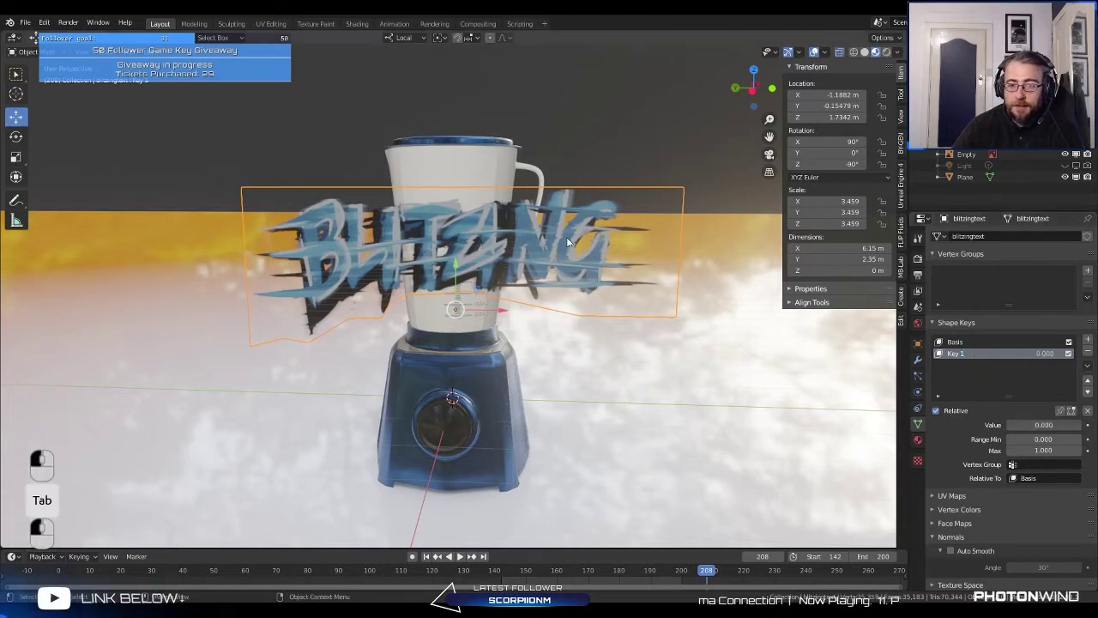
pyautogui.press('Tab')
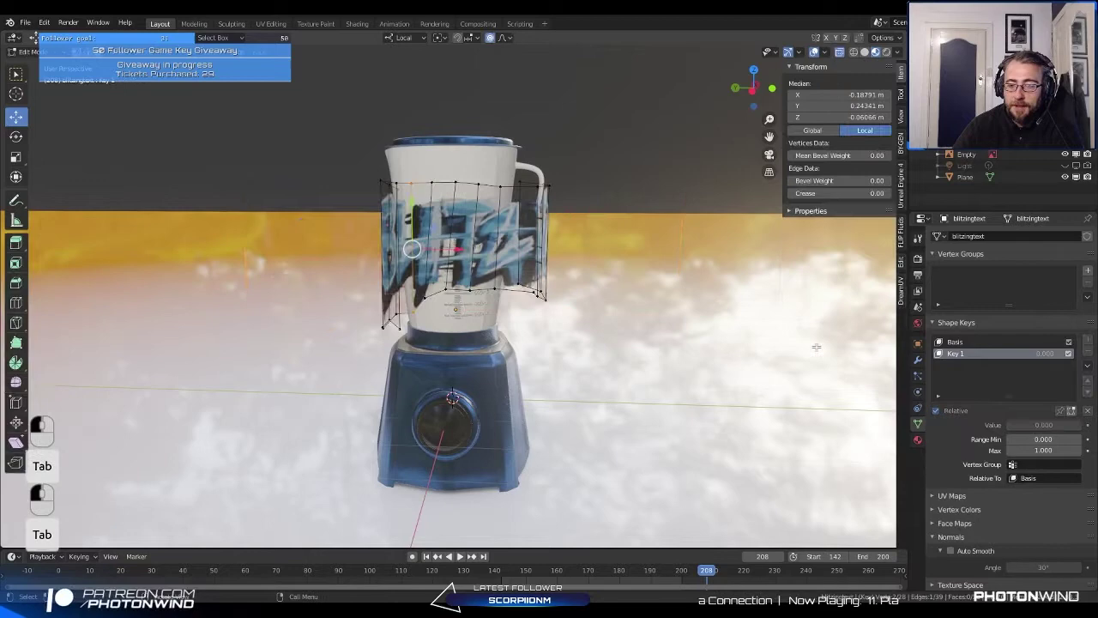
pyautogui.click(973, 359)
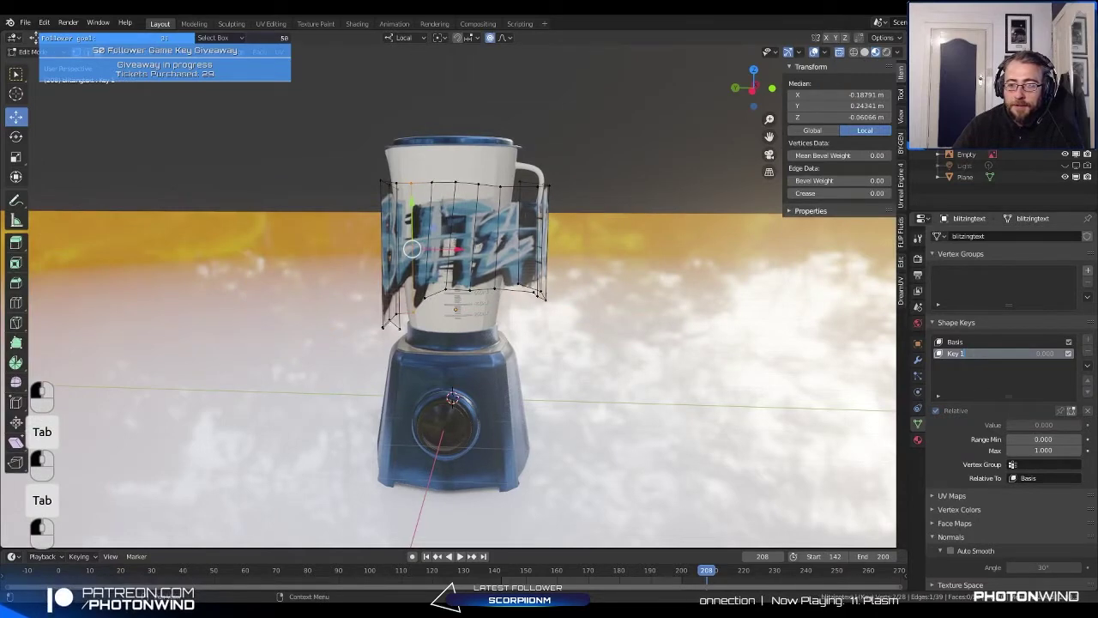
pyautogui.moveTo(790, 339); pyautogui.dragTo(790, 340, button='middle')
pyautogui.press('Tab')
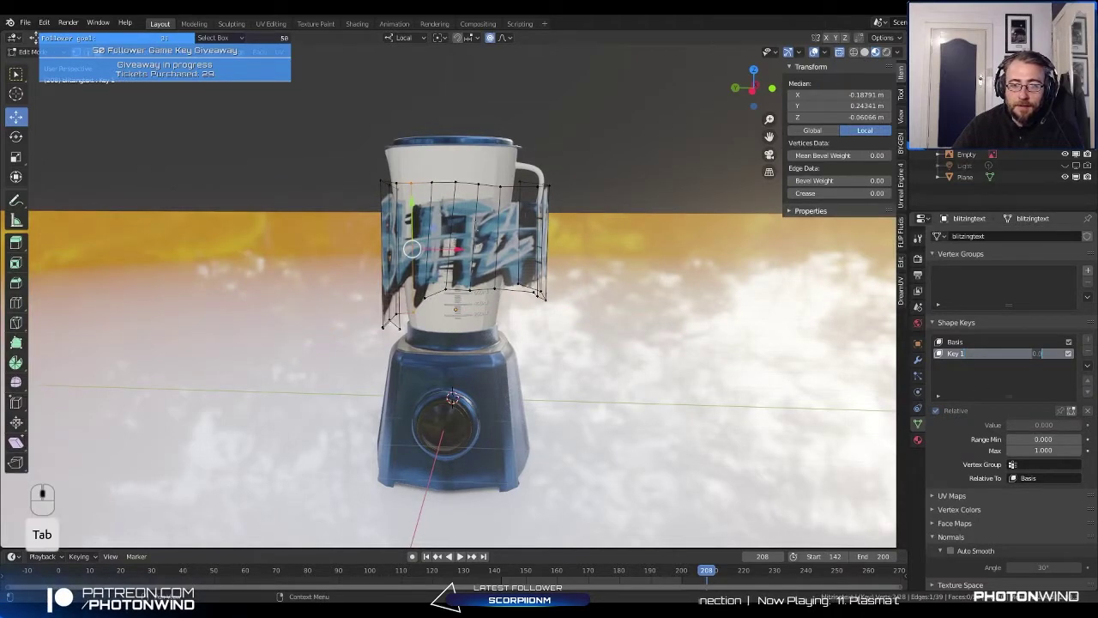
pyautogui.click(592, 173)
pyautogui.press('Tab')
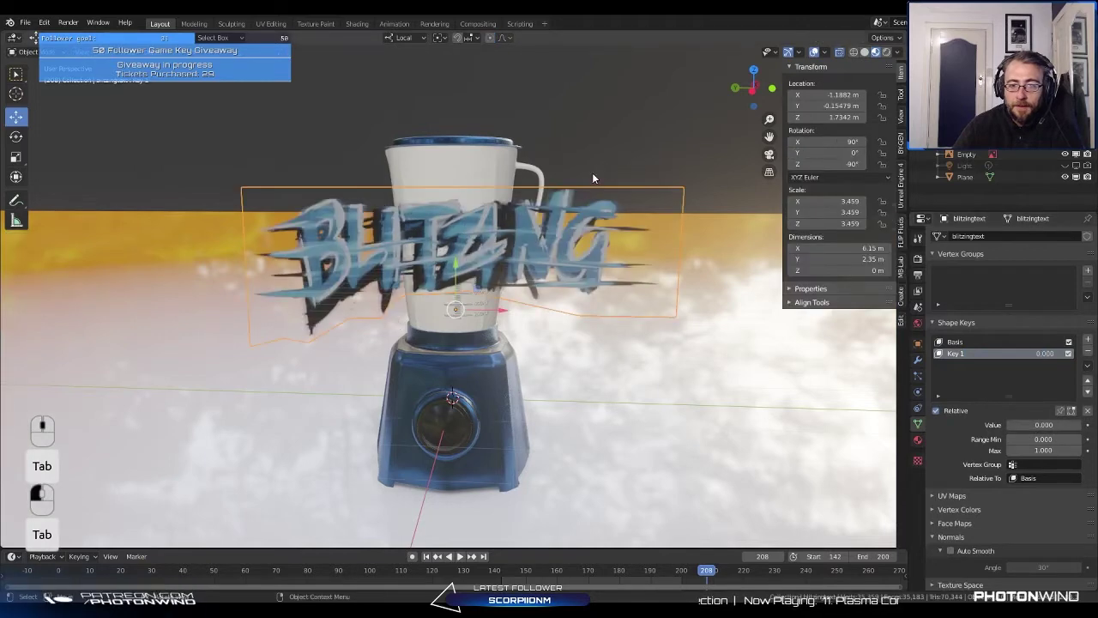
pyautogui.click(970, 342)
pyautogui.press('Tab')
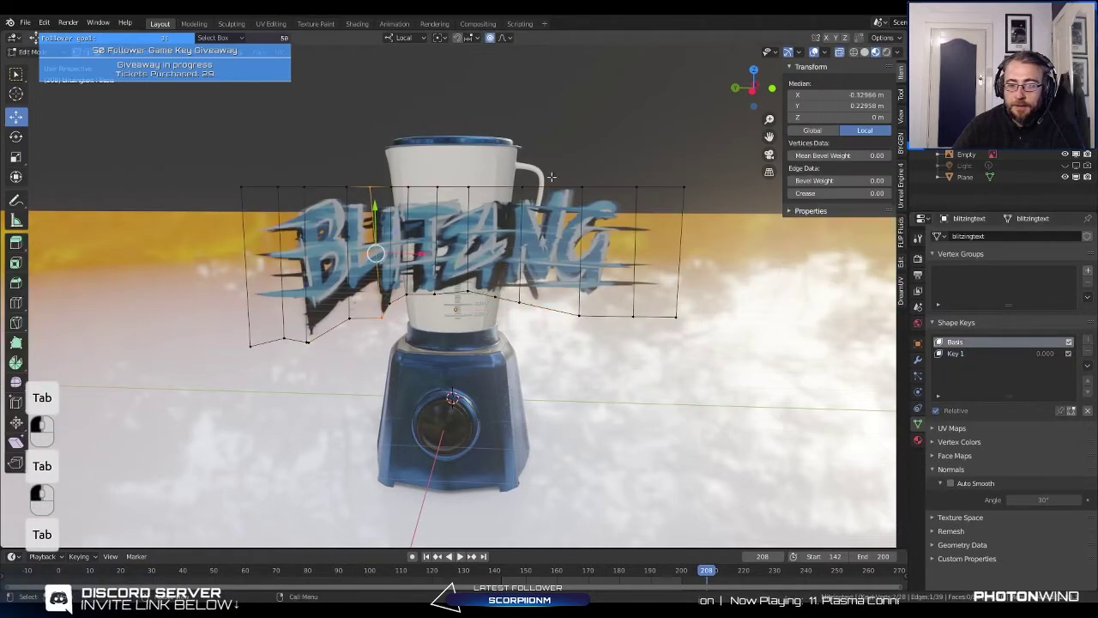
pyautogui.moveTo(525, 199); pyautogui.dragTo(515, 229, button='middle')
pyautogui.press('Tab')
# Step: Preview the wrap by varying the Key 1 shape key's value between 0.000 and 1.000
pyautogui.click(961, 354)
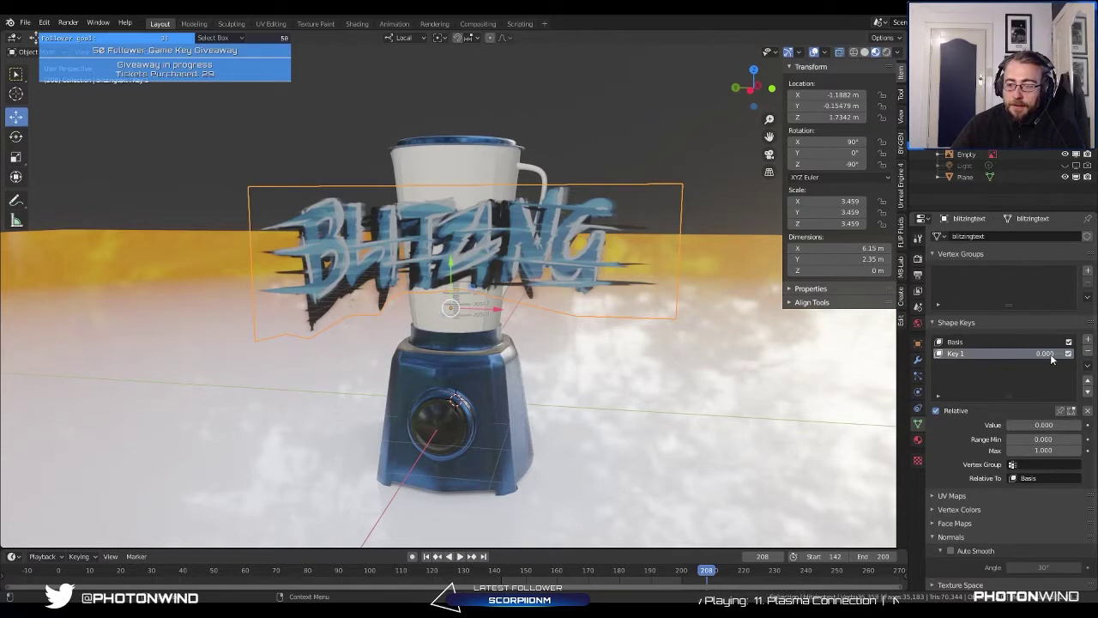
pyautogui.moveTo(1043, 425); pyautogui.dragTo(1095, 424)
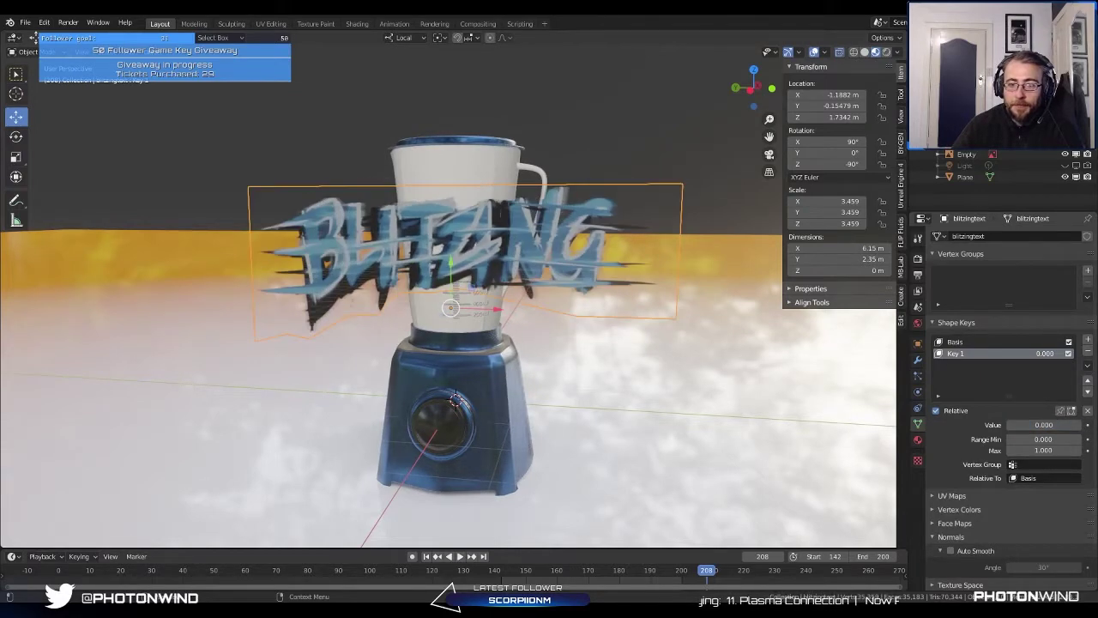
pyautogui.moveTo(454, 399); pyautogui.dragTo(372, 179, button='middle')
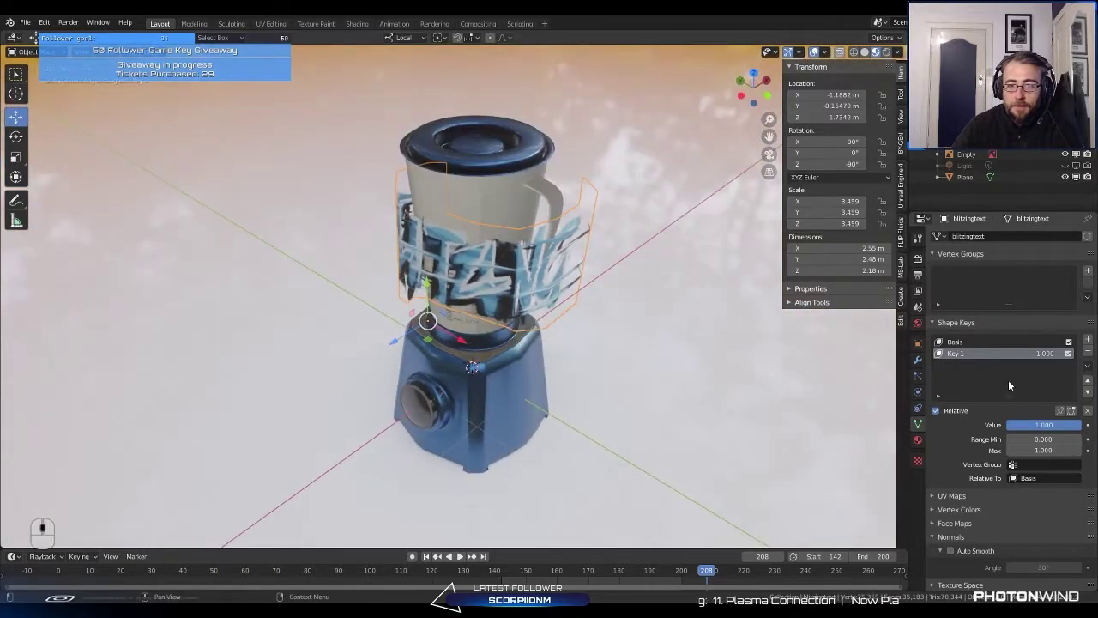
pyautogui.moveTo(1046, 353)
pyautogui.mouseDown()
pyautogui.moveTo(999, 354)
pyautogui.moveTo(1051, 354)
pyautogui.mouseUp()
pyautogui.moveTo(1043, 424); pyautogui.dragTo(1077, 425)
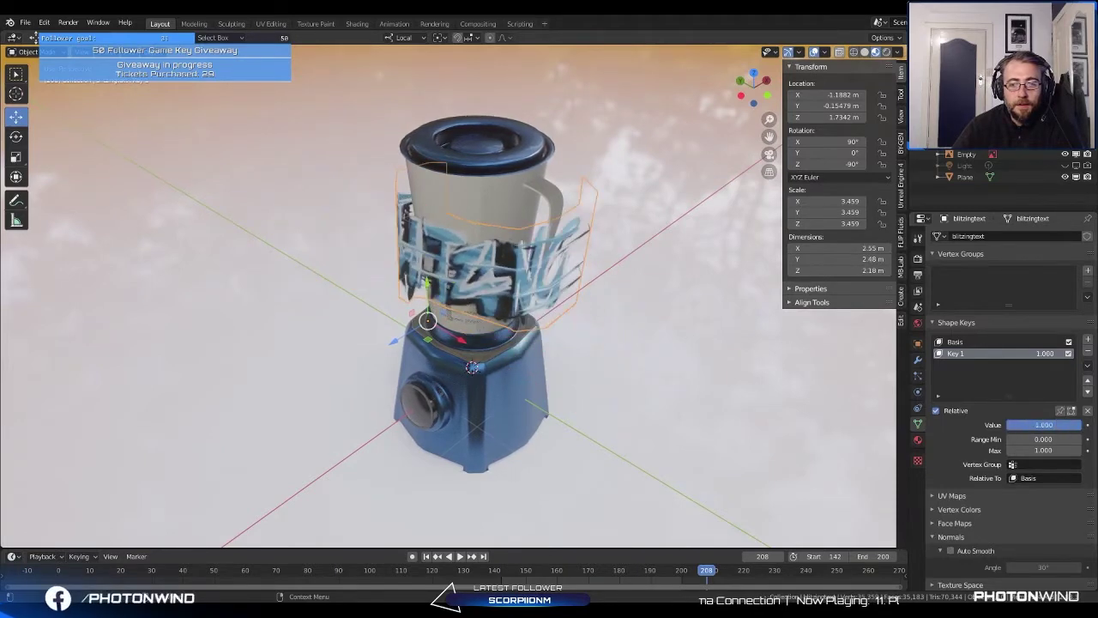
pyautogui.moveTo(1035, 354); pyautogui.dragTo(996, 352)
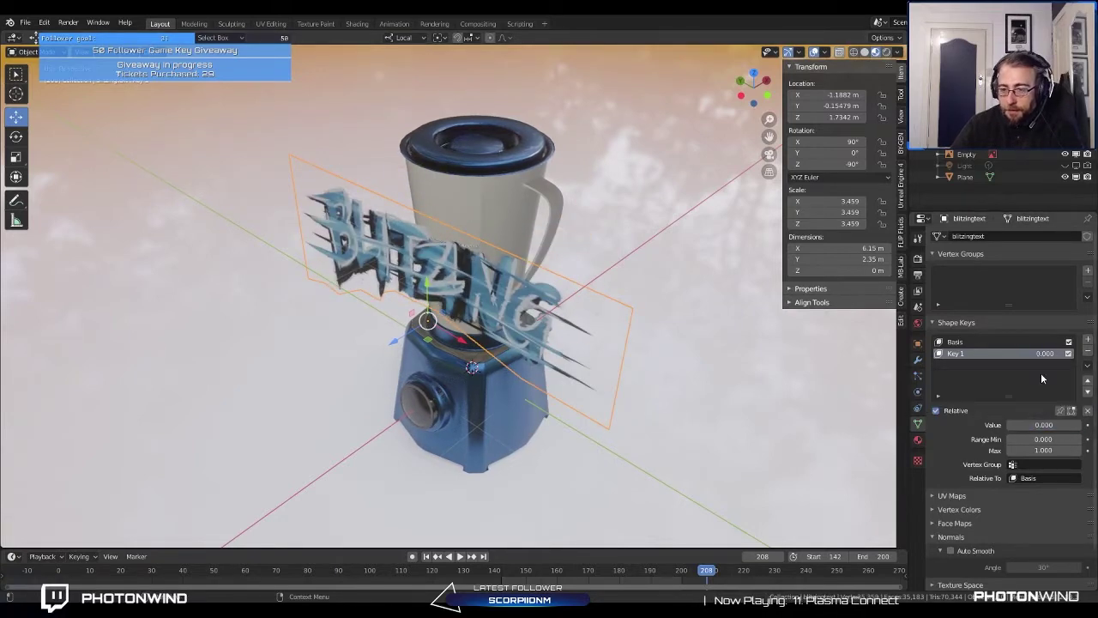
pyautogui.moveTo(1030, 425); pyautogui.dragTo(1073, 424)
pyautogui.press('Escape')
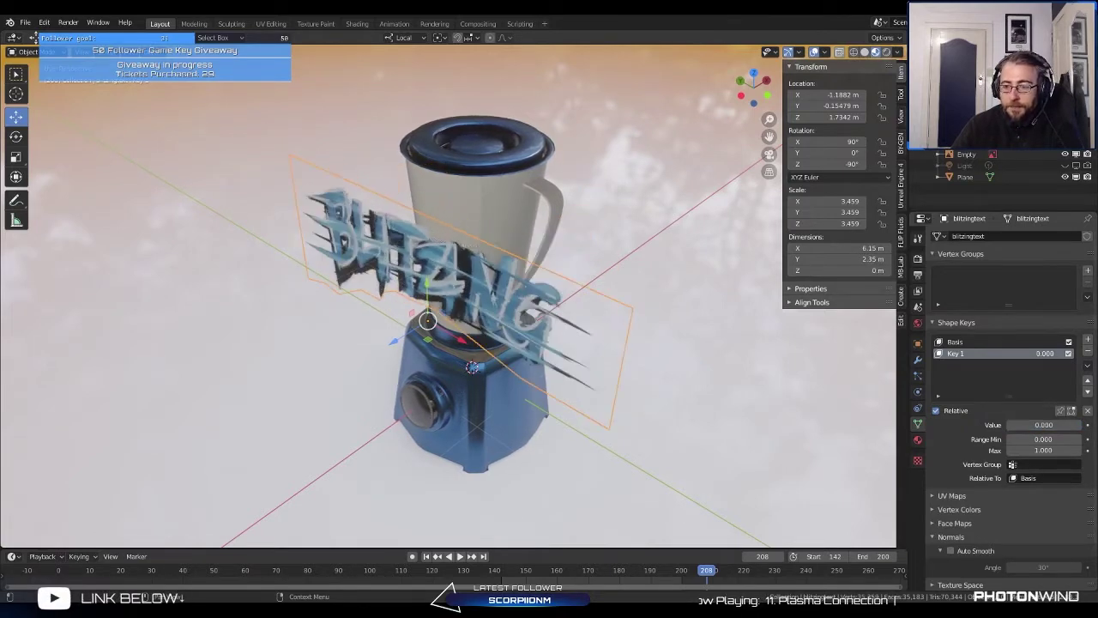
# Step: Play the animation from near its start and stop it at frame 143
pyautogui.press('space')
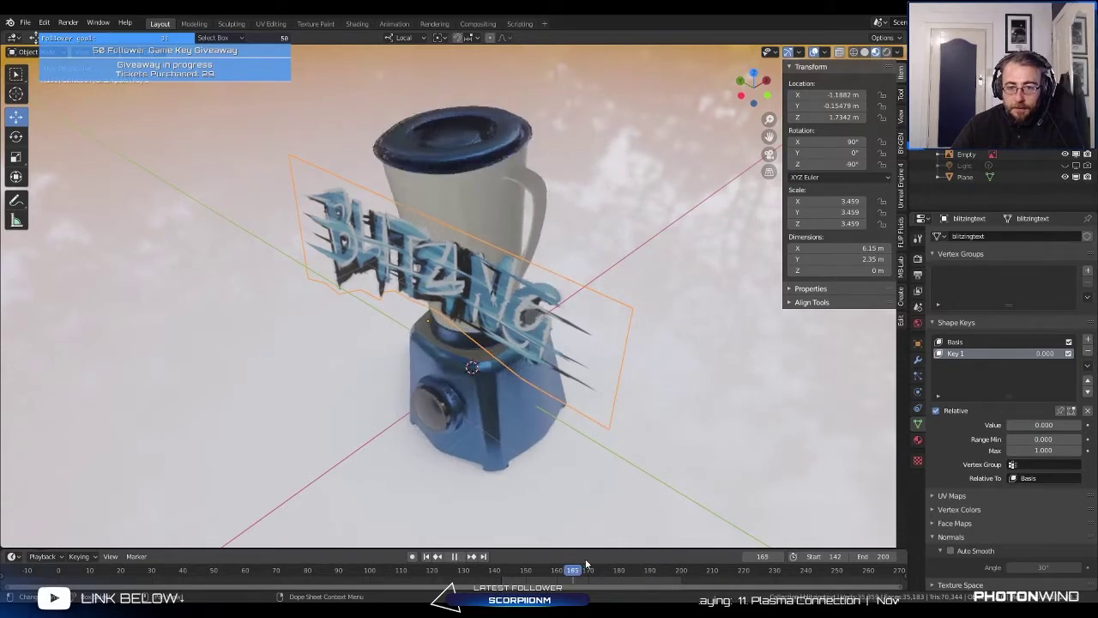
pyautogui.click(505, 569)
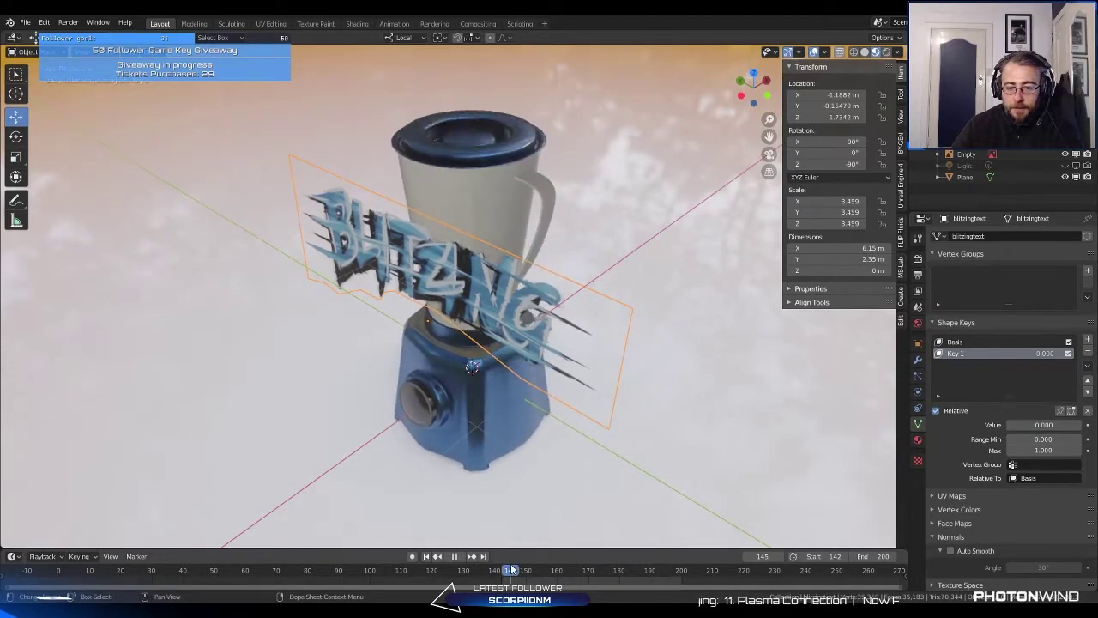
pyautogui.press('space')
# Step: Set the Key 1 shape key's value to 1.000 and keyframe it at frame 143
pyautogui.moveTo(1044, 353); pyautogui.dragTo(1064, 353)
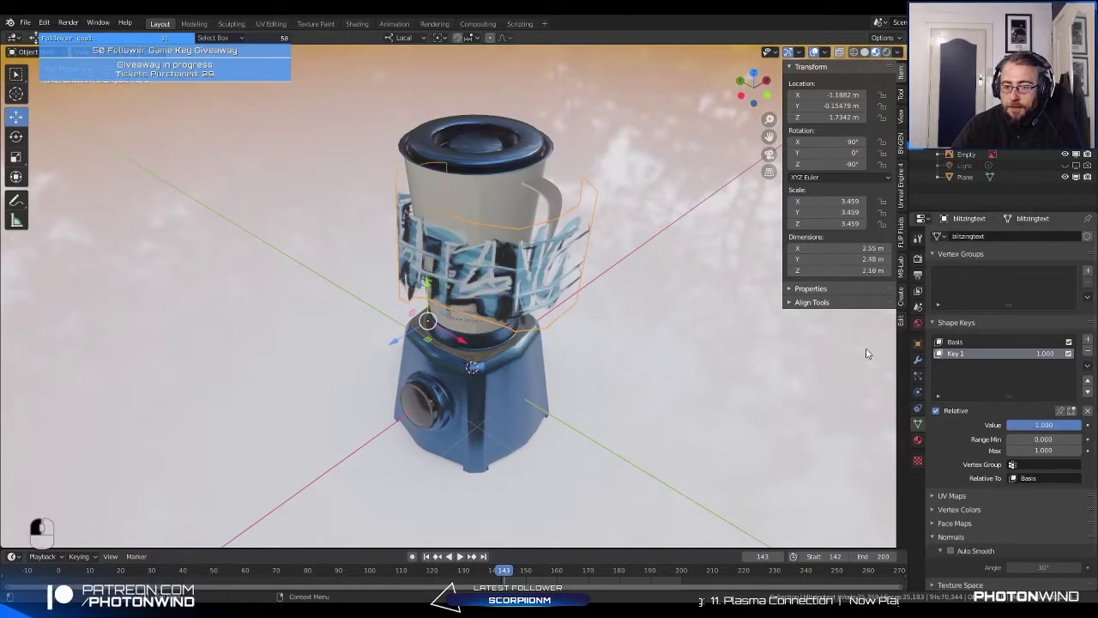
pyautogui.moveTo(275, 222); pyautogui.dragTo(383, 254, button='middle')
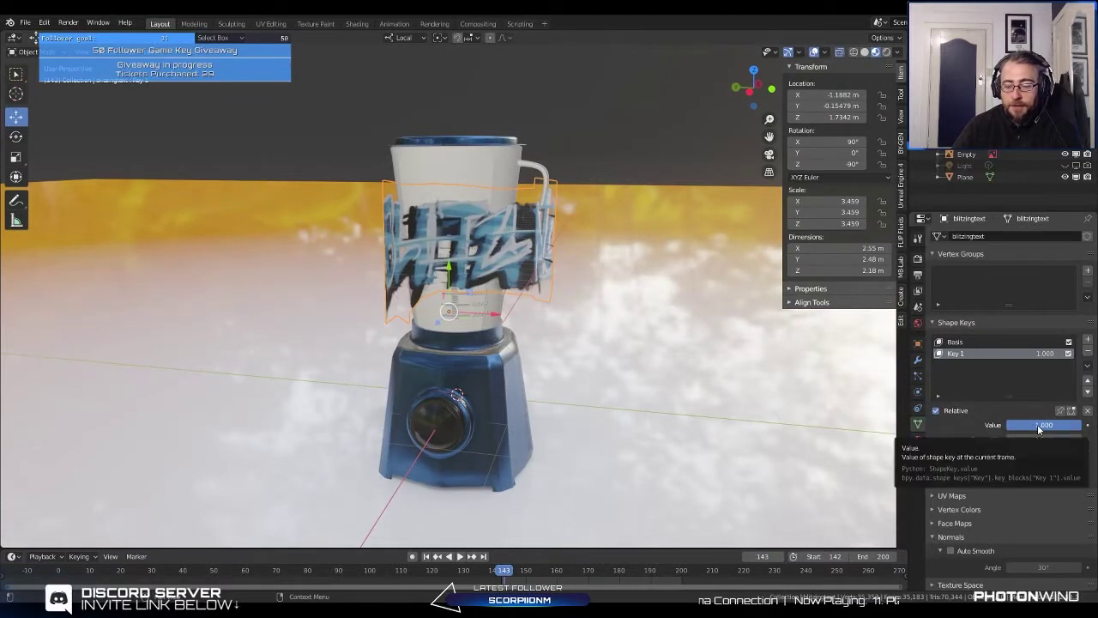
pyautogui.moveTo(1037, 424); pyautogui.dragTo(1060, 424)
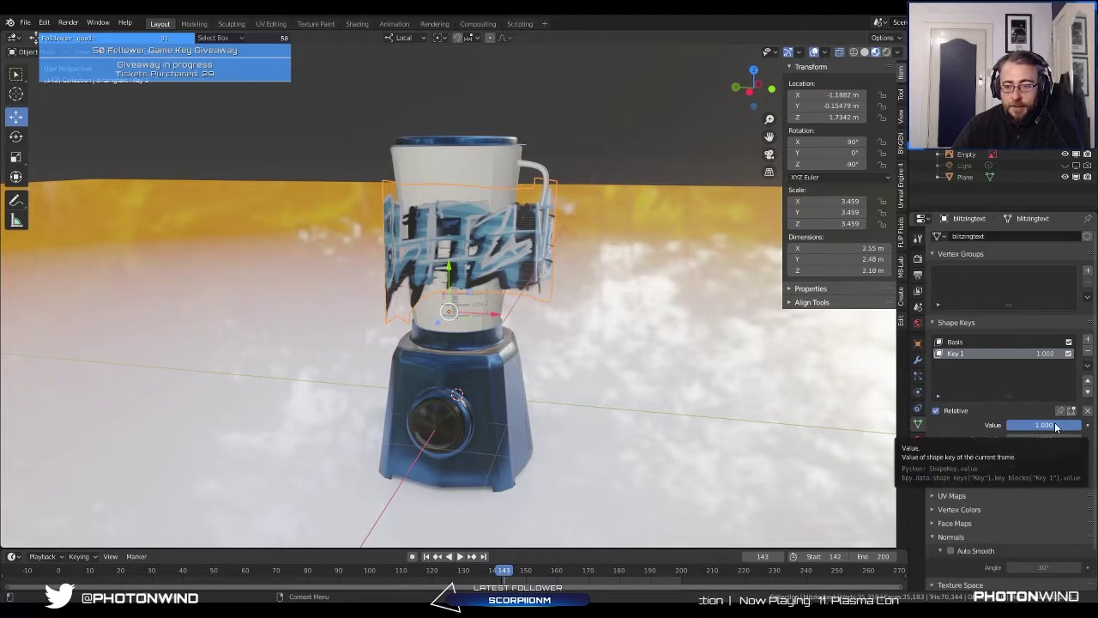
pyautogui.press('i')
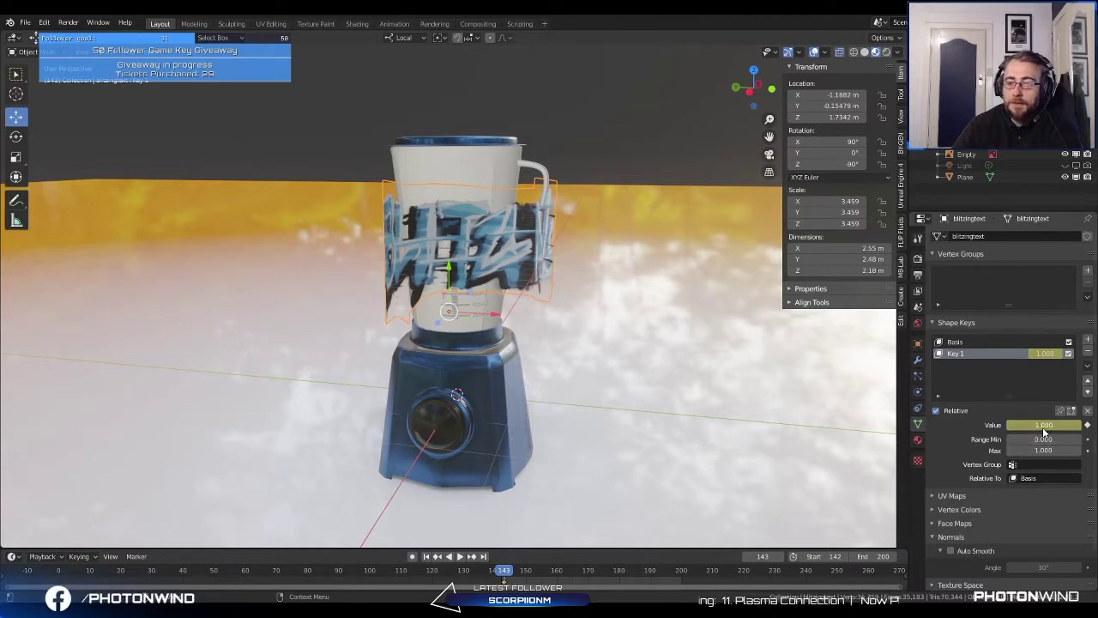
pyautogui.rightClick(1038, 425)
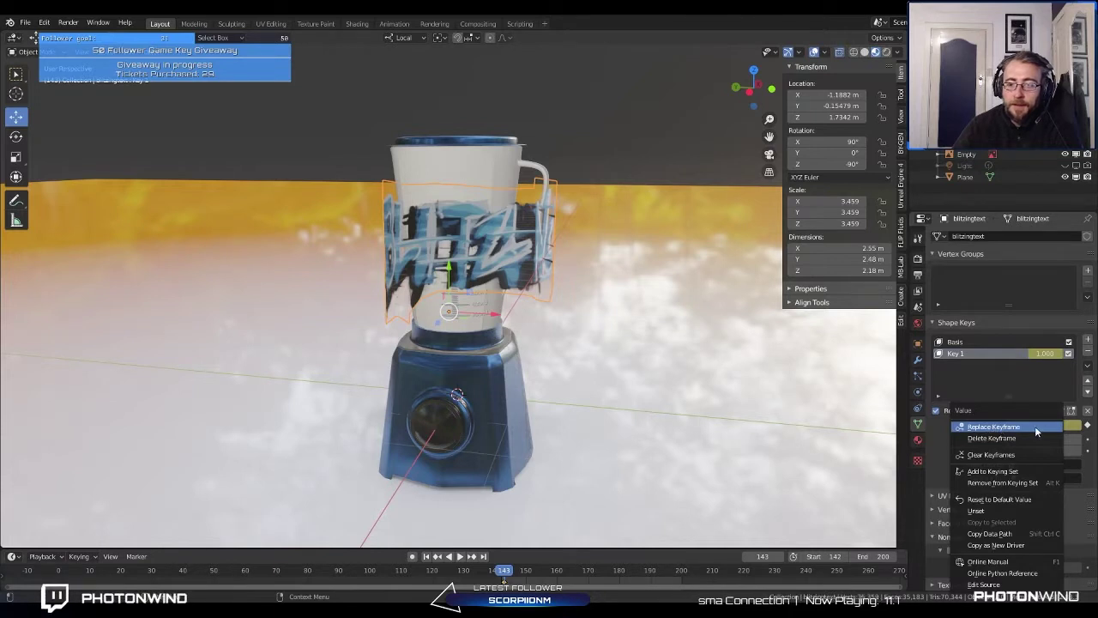
pyautogui.click(965, 425)
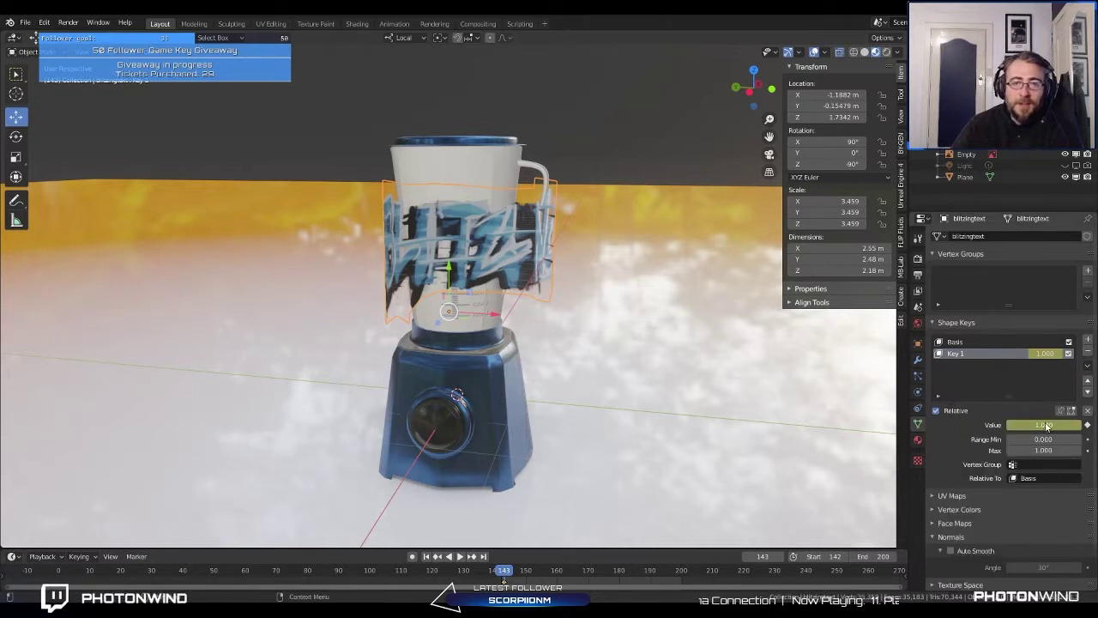
# Step: Play and scrub the animation from frame 143 towards frame 187, examining the blender's shaking around the wrapped text
pyautogui.moveTo(520, 231); pyautogui.dragTo(476, 237, button='middle')
pyautogui.press('space')
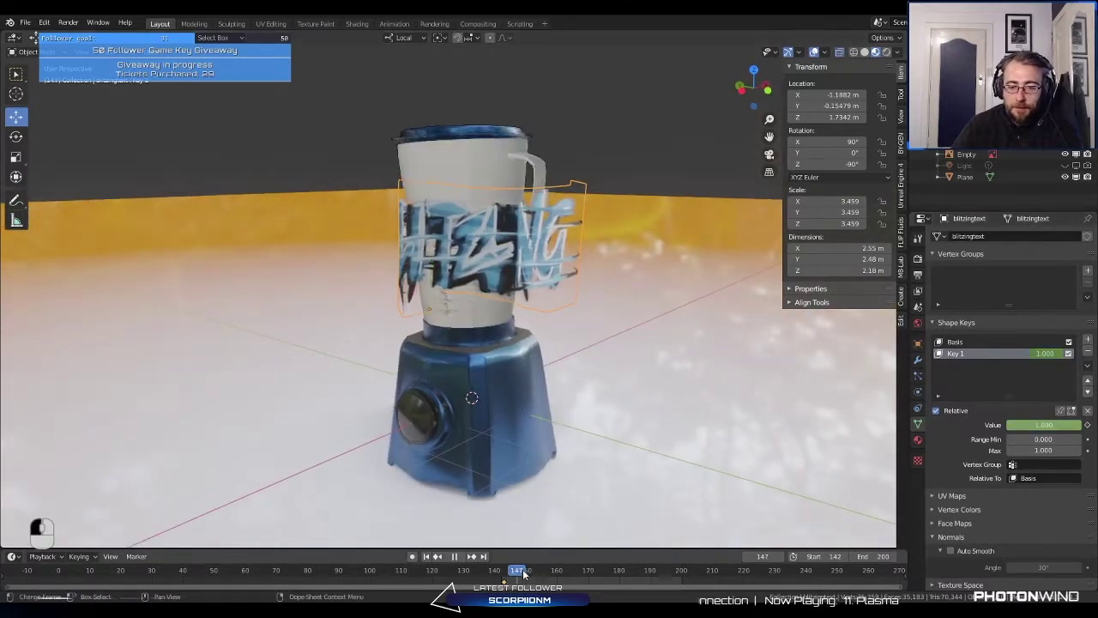
pyautogui.click(517, 575)
pyautogui.press('space')
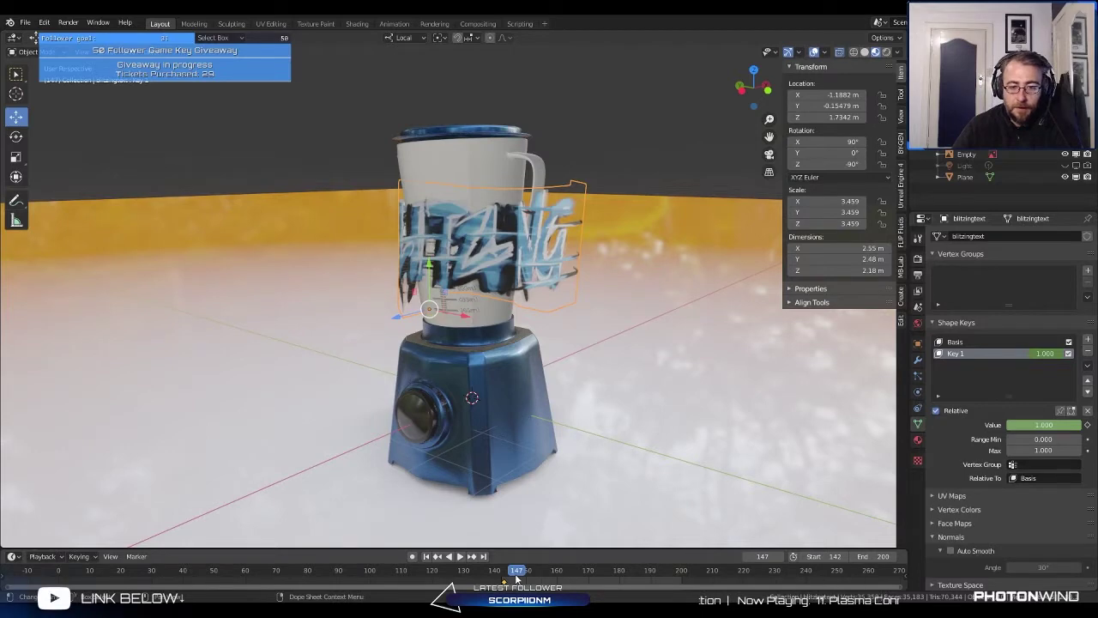
pyautogui.press('space')
pyautogui.click(638, 573)
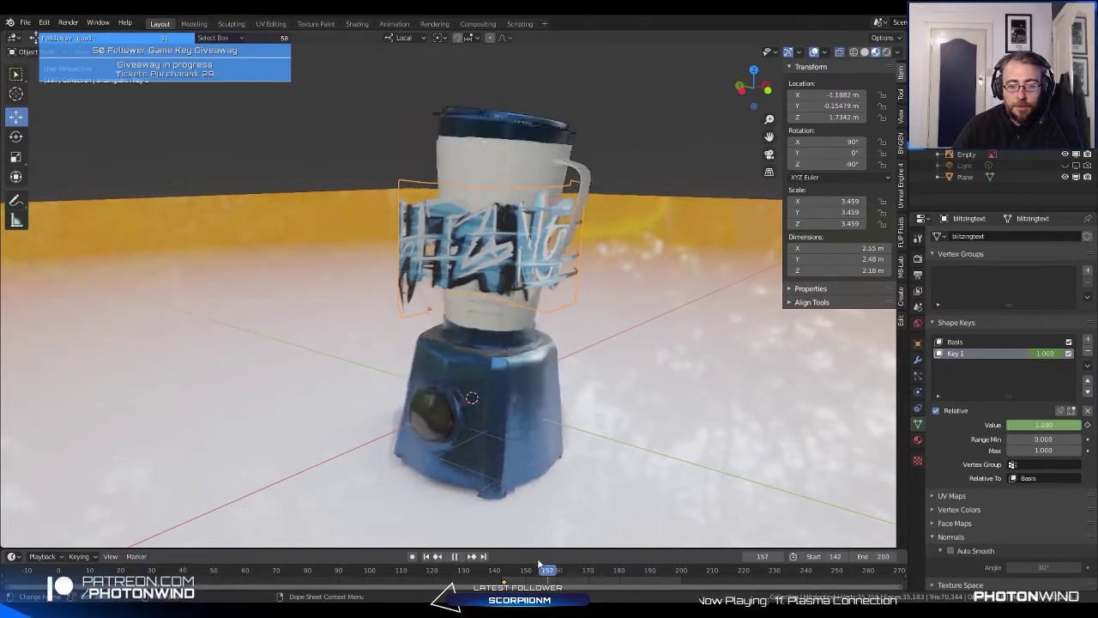
pyautogui.press('space')
# Step: Set the Key 1 shape key's value to 0.000 at frame 187 and keyframe it
pyautogui.click(644, 572)
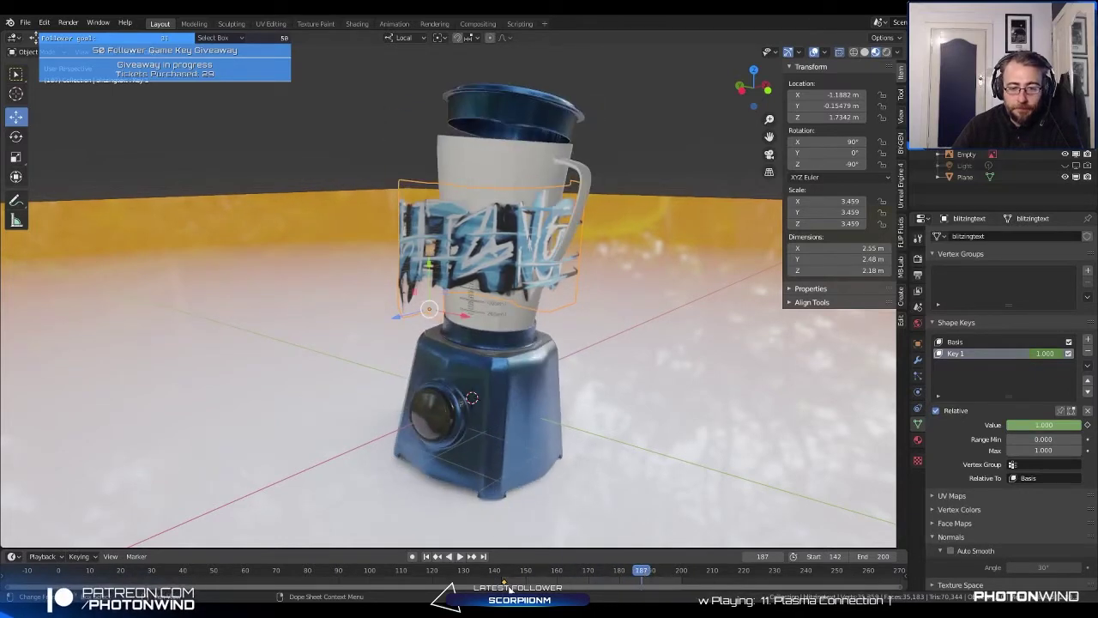
pyautogui.press('g')
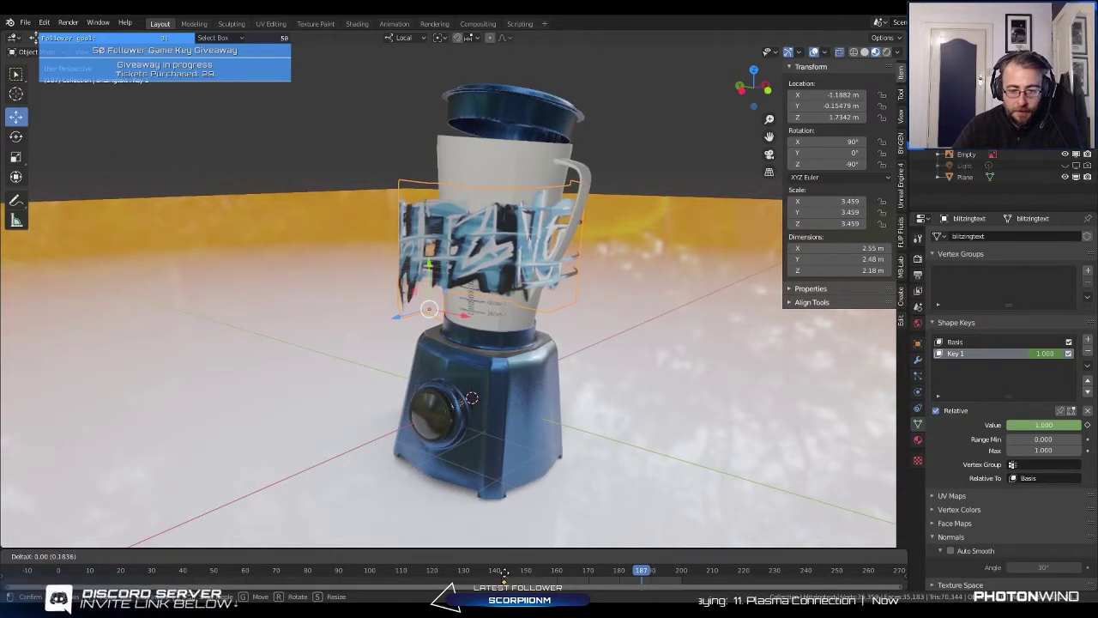
pyautogui.press('Escape')
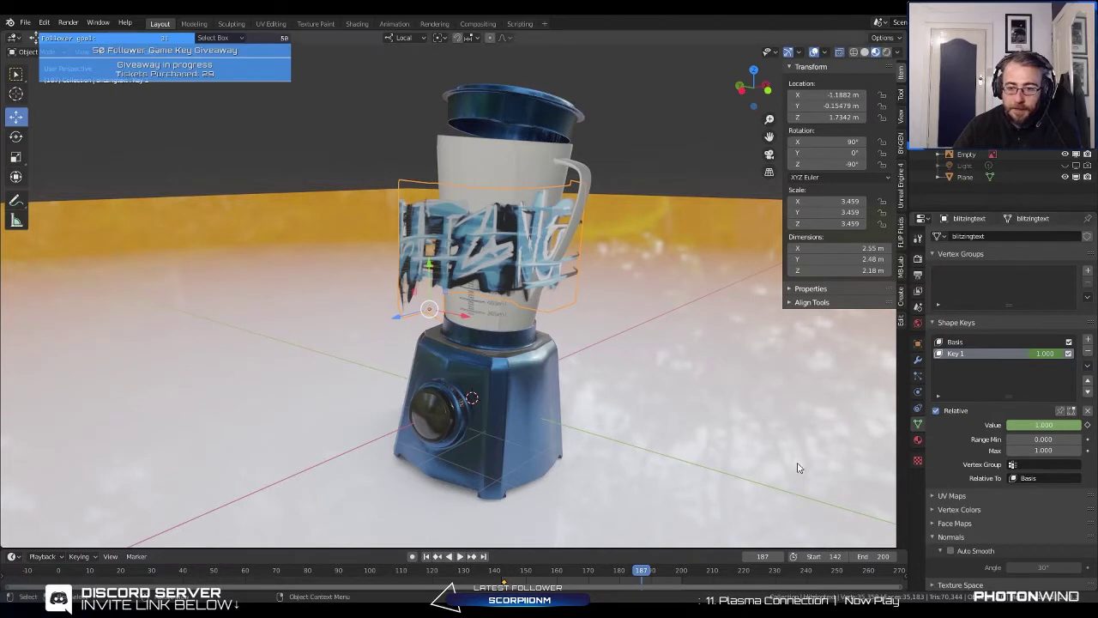
pyautogui.moveTo(1068, 425); pyautogui.dragTo(1014, 432)
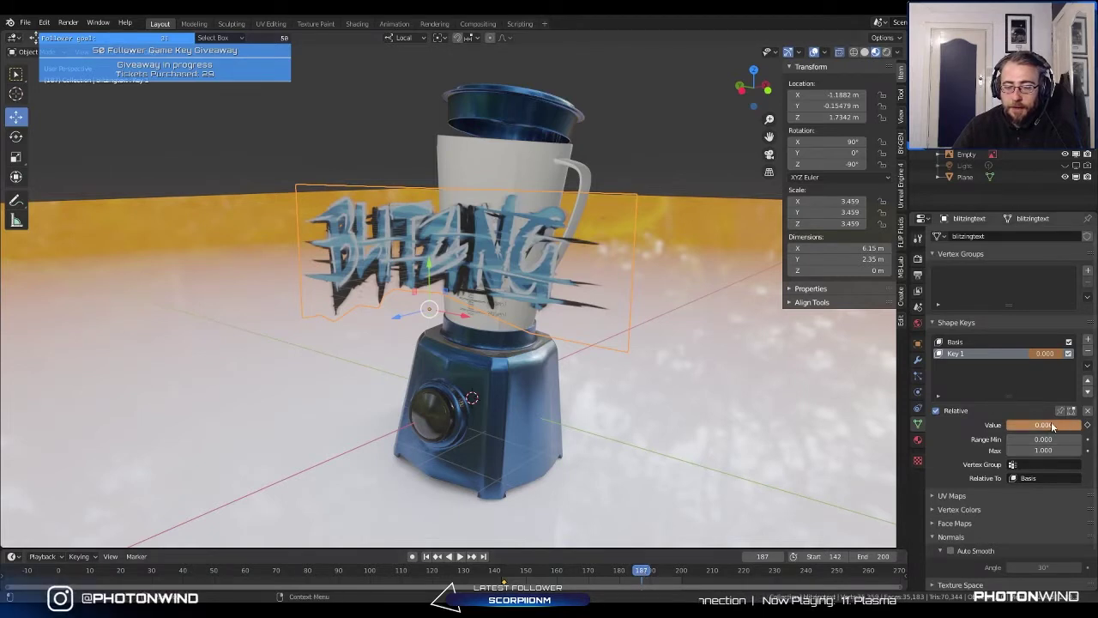
pyautogui.press('i')
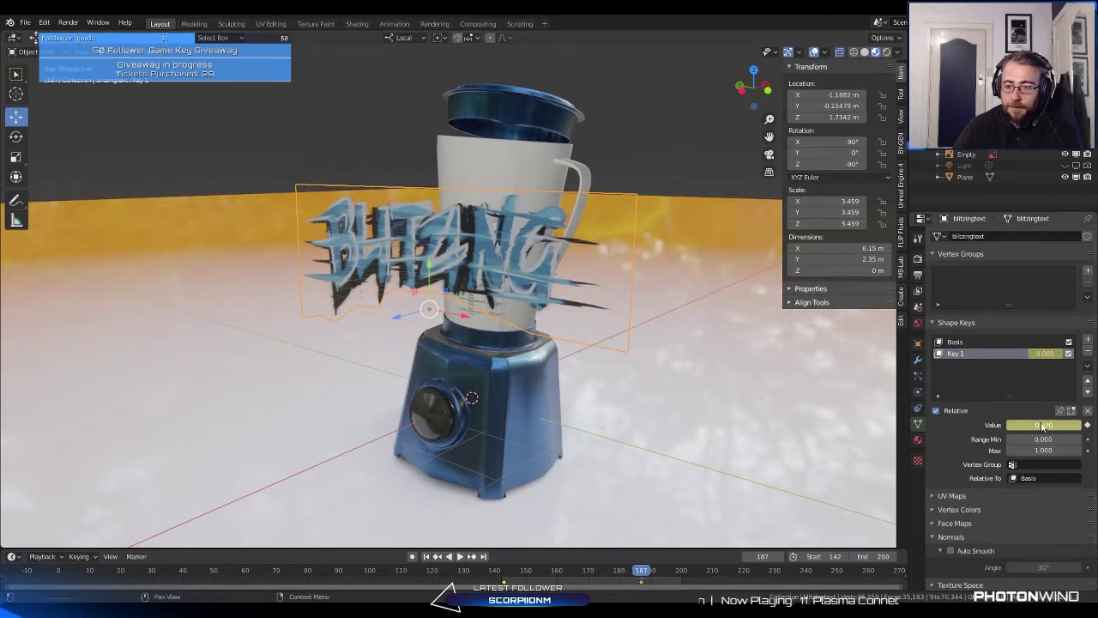
# Step: Play and scrub the animation across the two shape key keyframes to check how the BLITZING plane unwraps
pyautogui.hotkey('shift', 'ctrl', 'space')
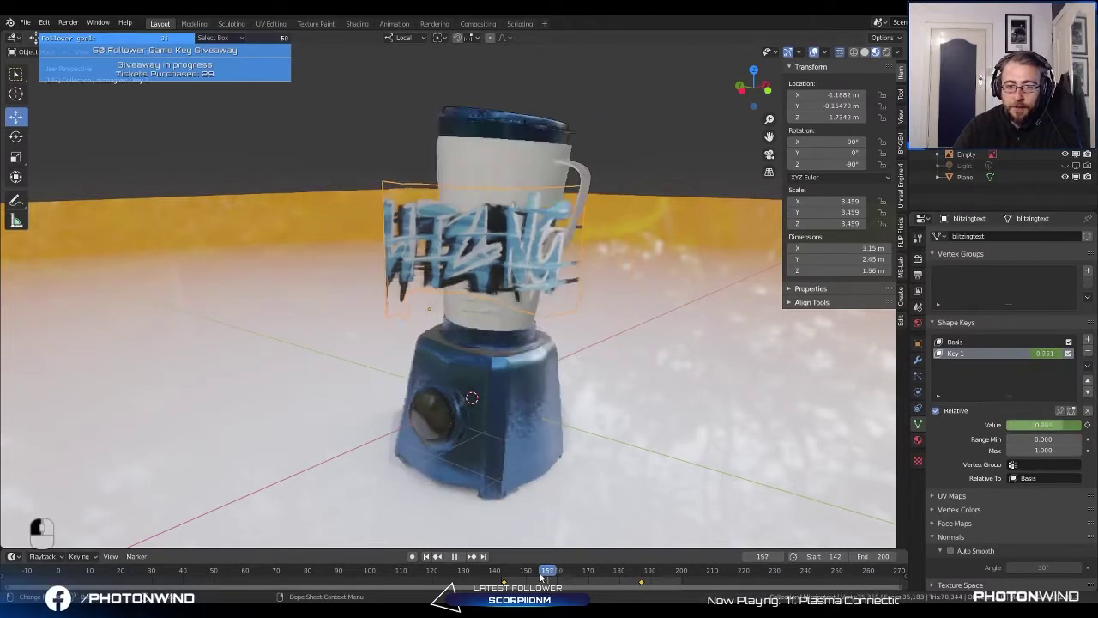
pyautogui.click(475, 582)
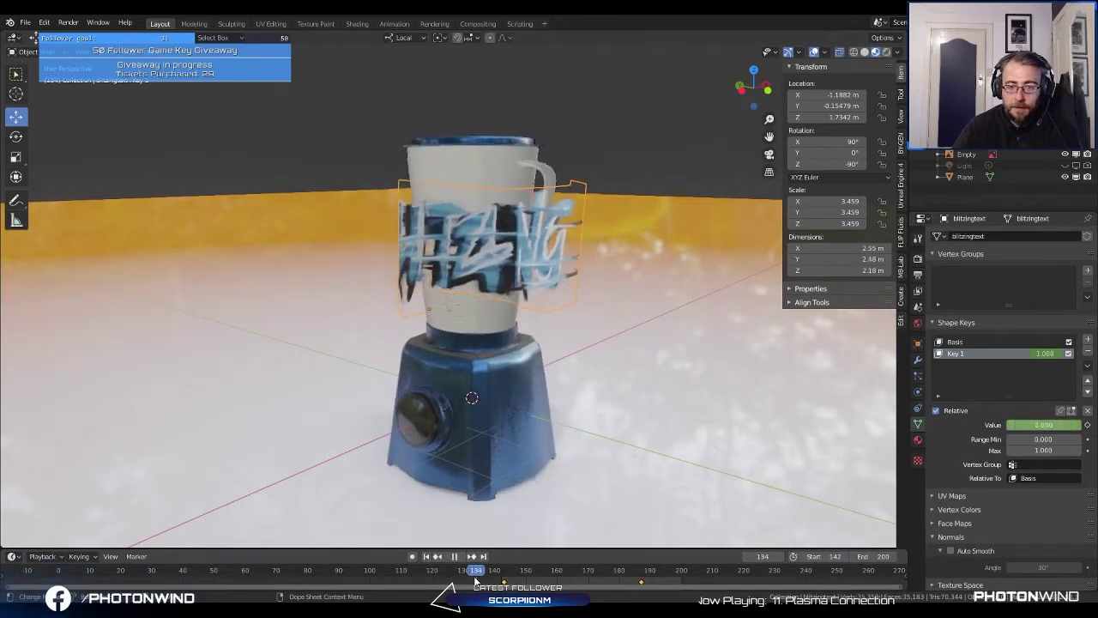
pyautogui.click(507, 575)
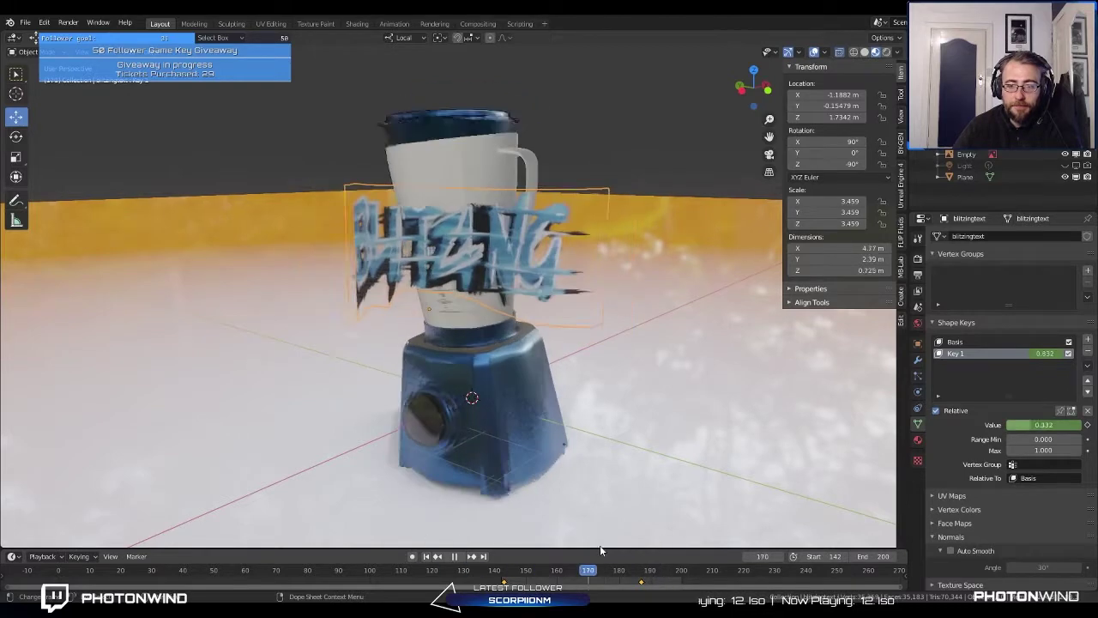
pyautogui.moveTo(595, 550); pyautogui.dragTo(420, 546)
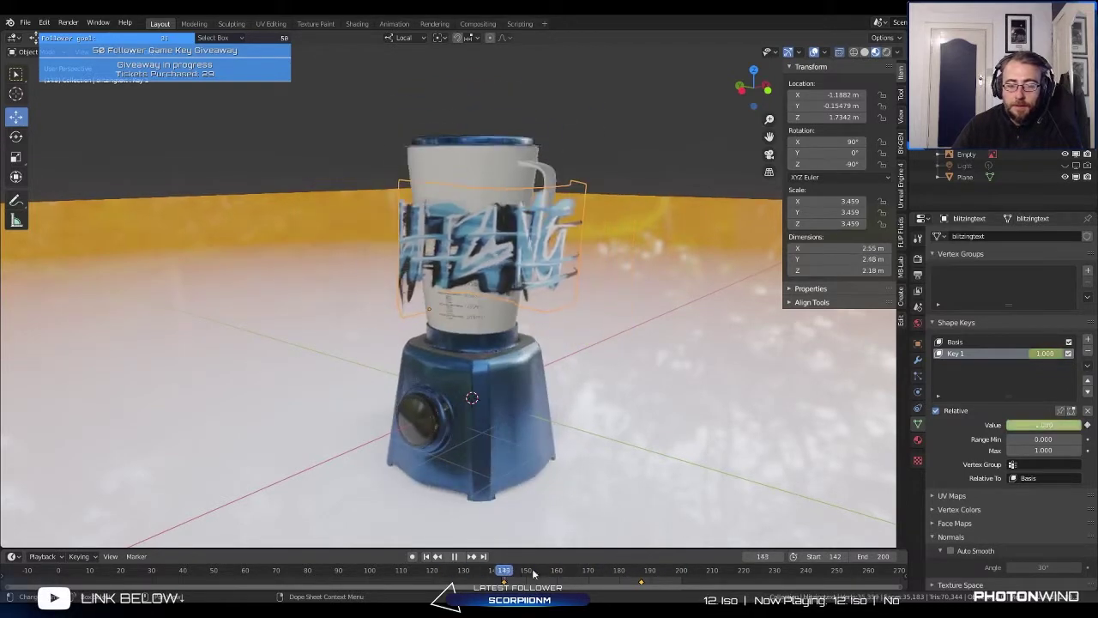
pyautogui.click(472, 568)
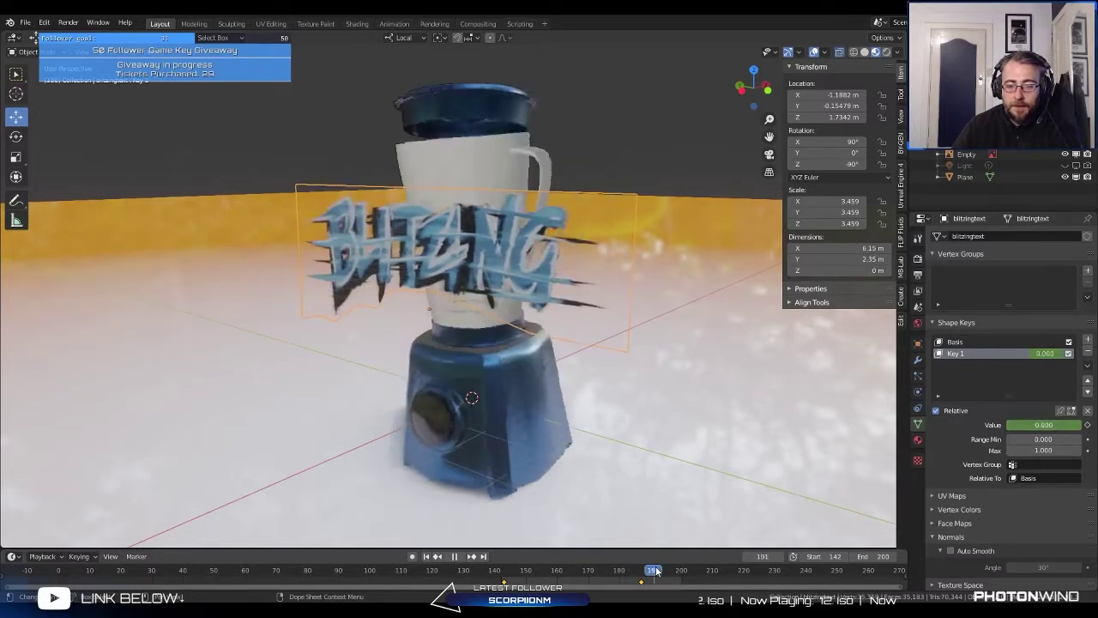
pyautogui.press('space')
pyautogui.press('space')
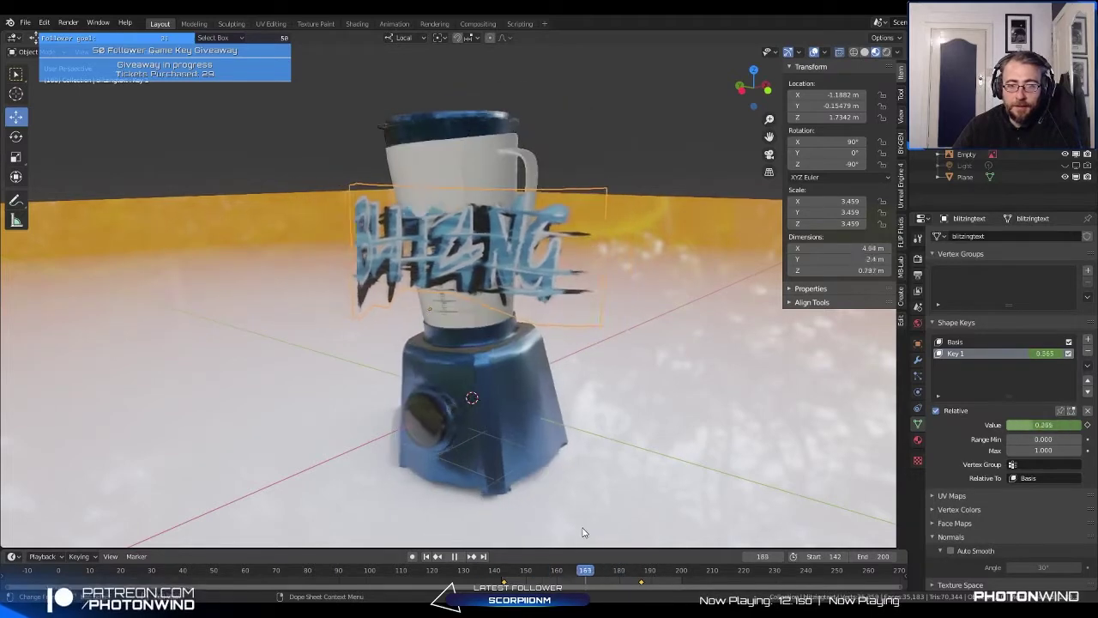
pyautogui.press('space')
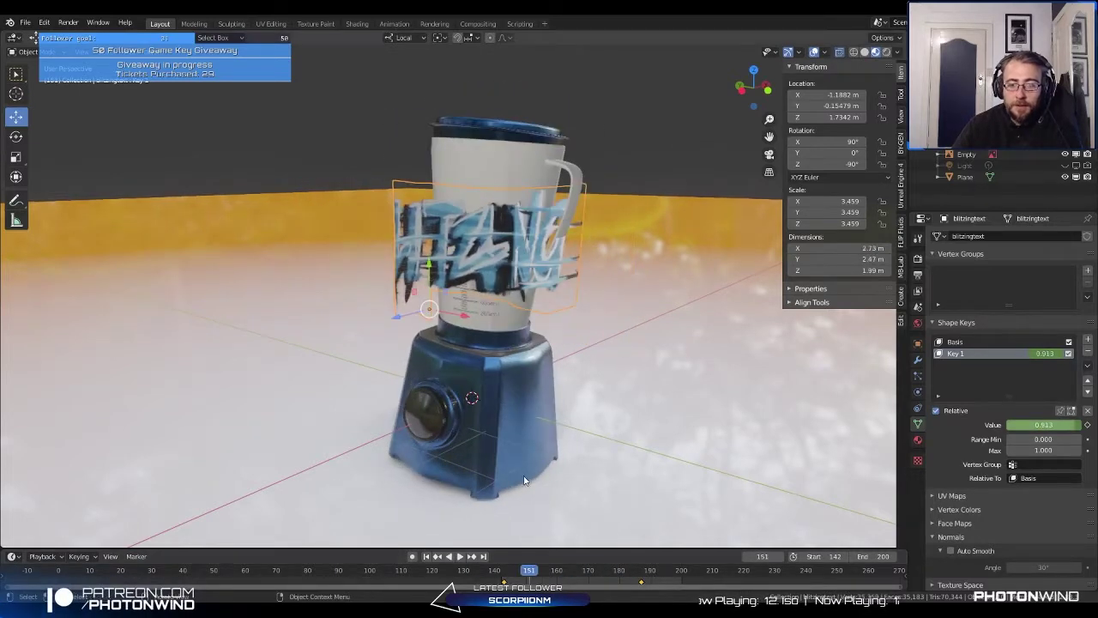
# Step: Examine the text plane's movement relative to the jug from the side and close up during playback
pyautogui.click(486, 265)
pyautogui.moveTo(486, 265); pyautogui.dragTo(404, 217, button='middle')
pyautogui.click(414, 255)
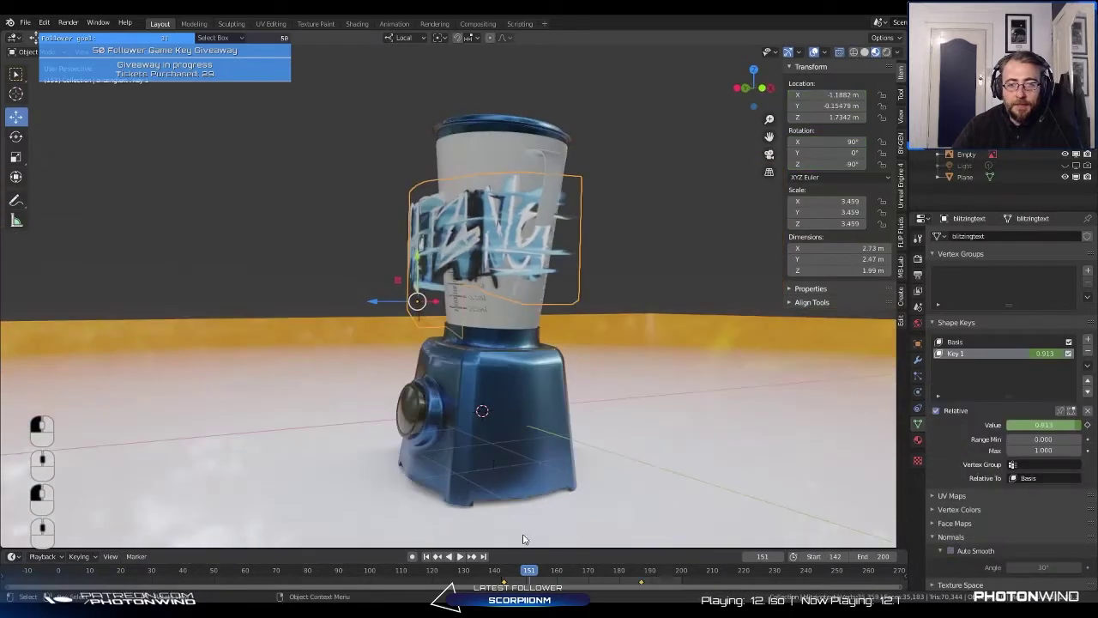
pyautogui.click(514, 571)
pyautogui.press('space')
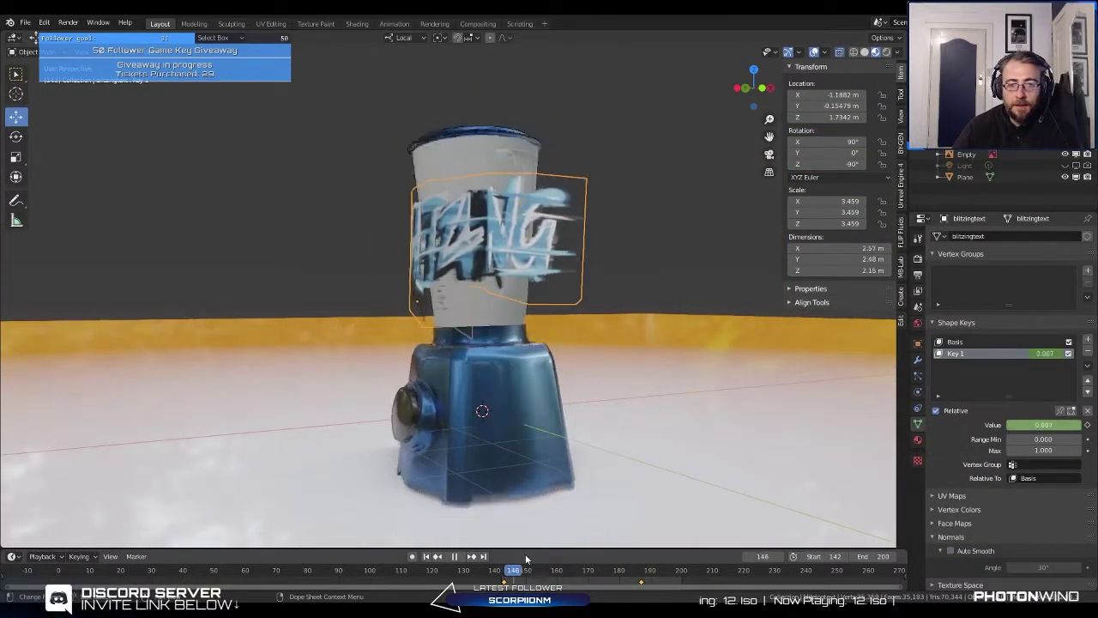
pyautogui.press('Escape')
pyautogui.rightClick(418, 218)
pyautogui.click(411, 220)
pyautogui.moveTo(413, 225); pyautogui.dragTo(448, 238, button='middle')
pyautogui.scroll(2, 482, 254)
pyautogui.press('space')
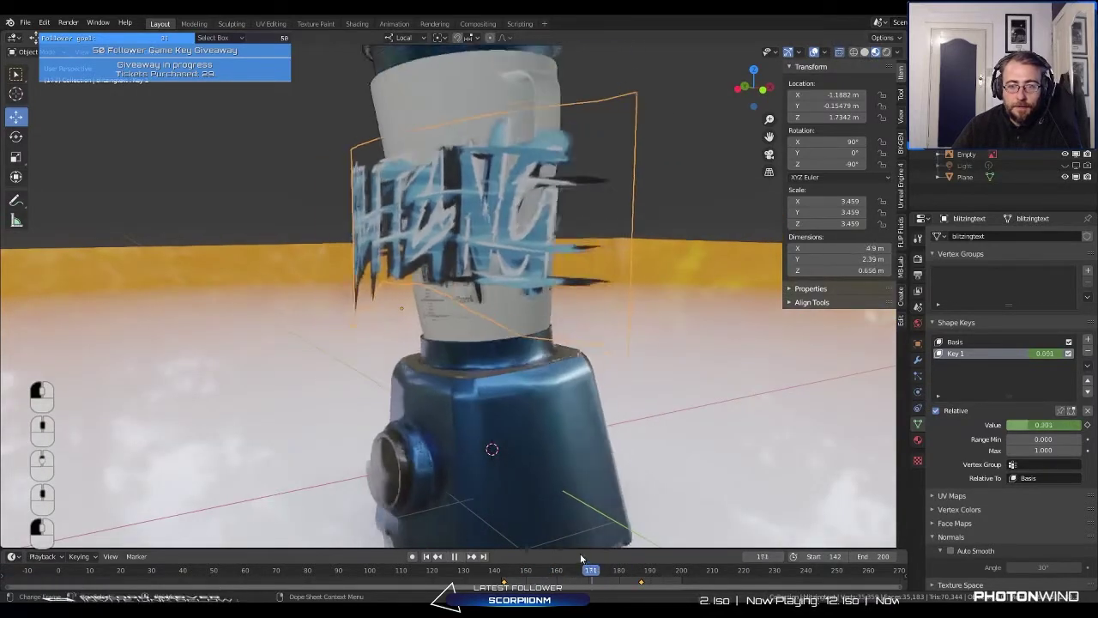
pyautogui.moveTo(602, 554); pyautogui.dragTo(461, 547)
pyautogui.press('space')
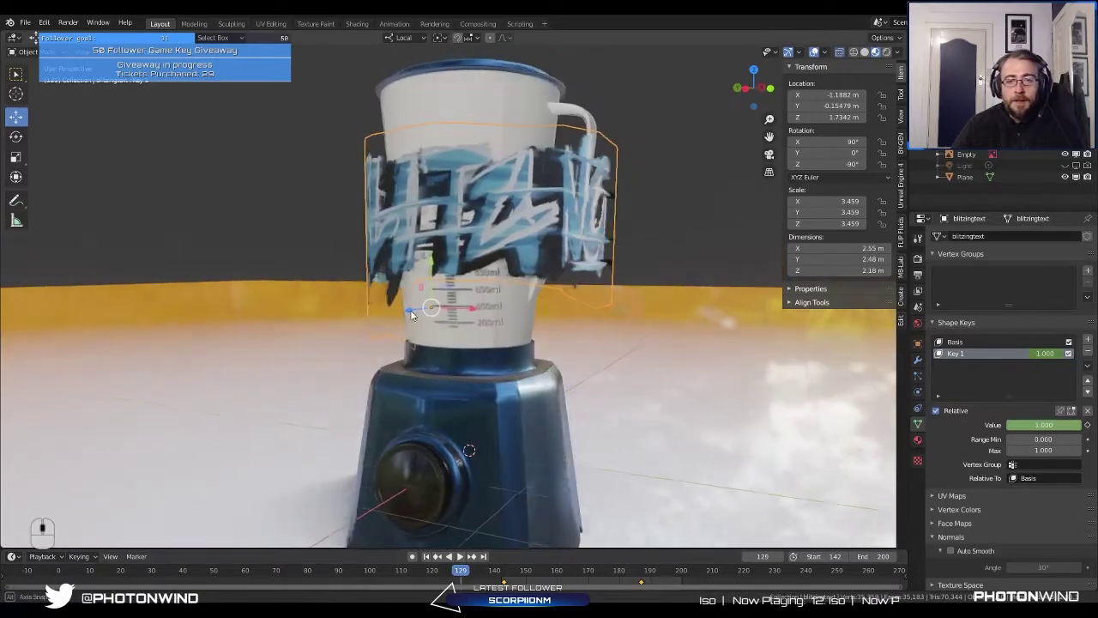
pyautogui.scroll(-3, 410, 309)
pyautogui.moveTo(410, 310); pyautogui.dragTo(483, 400, button='middle')
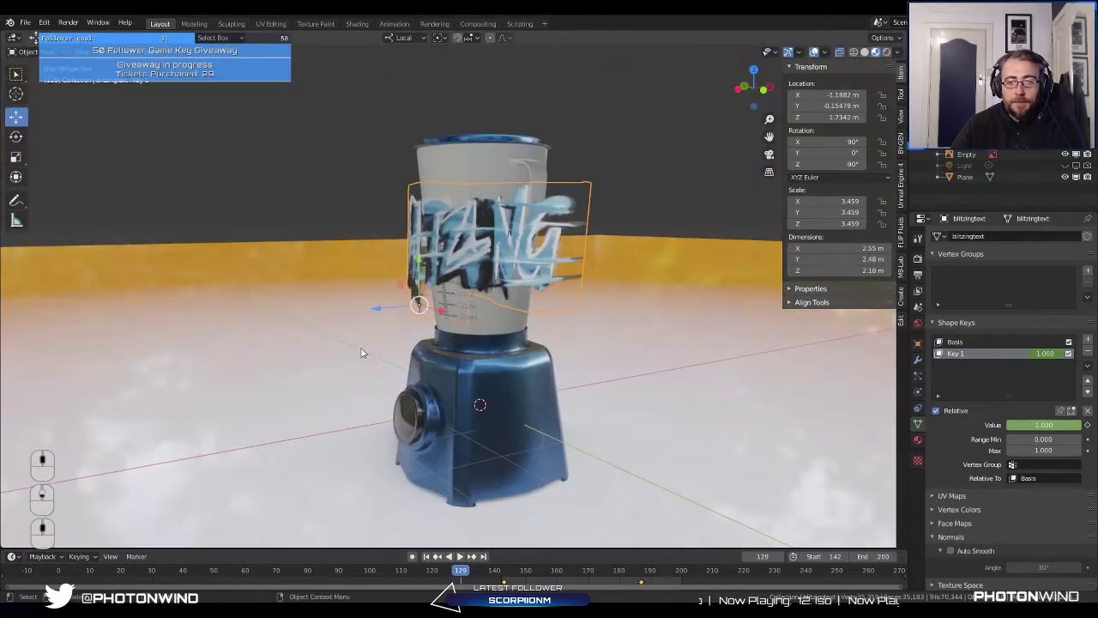
# Step: At frame 135, parent the BLITZING plane to the blender base using Object (Keep Transform)
pyautogui.press('space')
pyautogui.moveTo(485, 572); pyautogui.dragTo(478, 574)
pyautogui.press('space')
pyautogui.moveTo(481, 464); pyautogui.dragTo(590, 258, button='middle')
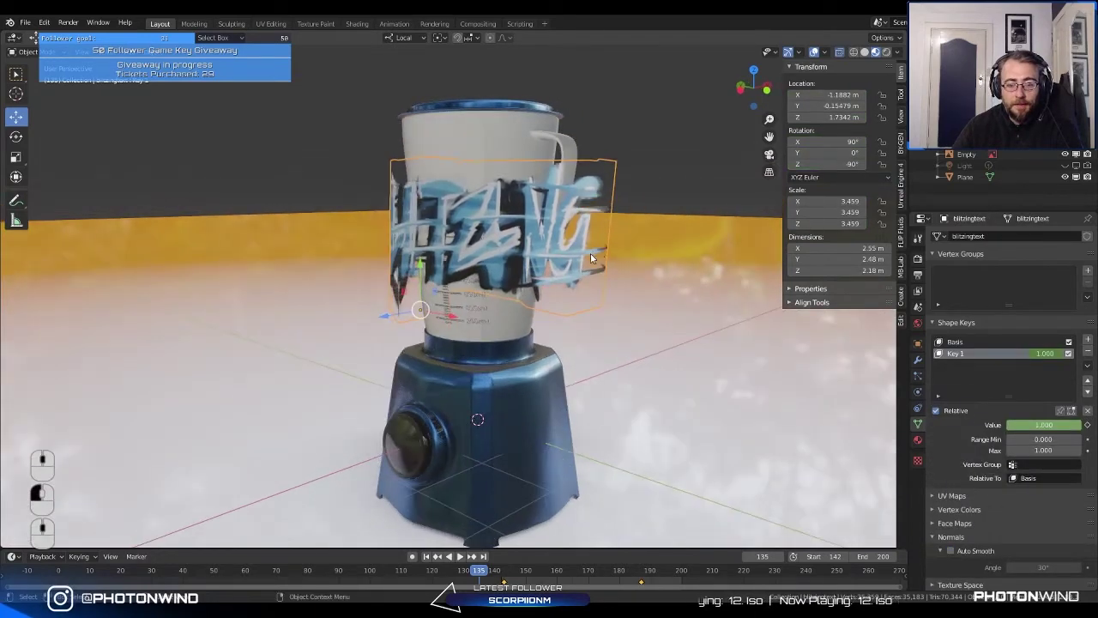
pyautogui.keyDown('shift'); pyautogui.click(530, 407); pyautogui.keyUp('shift')
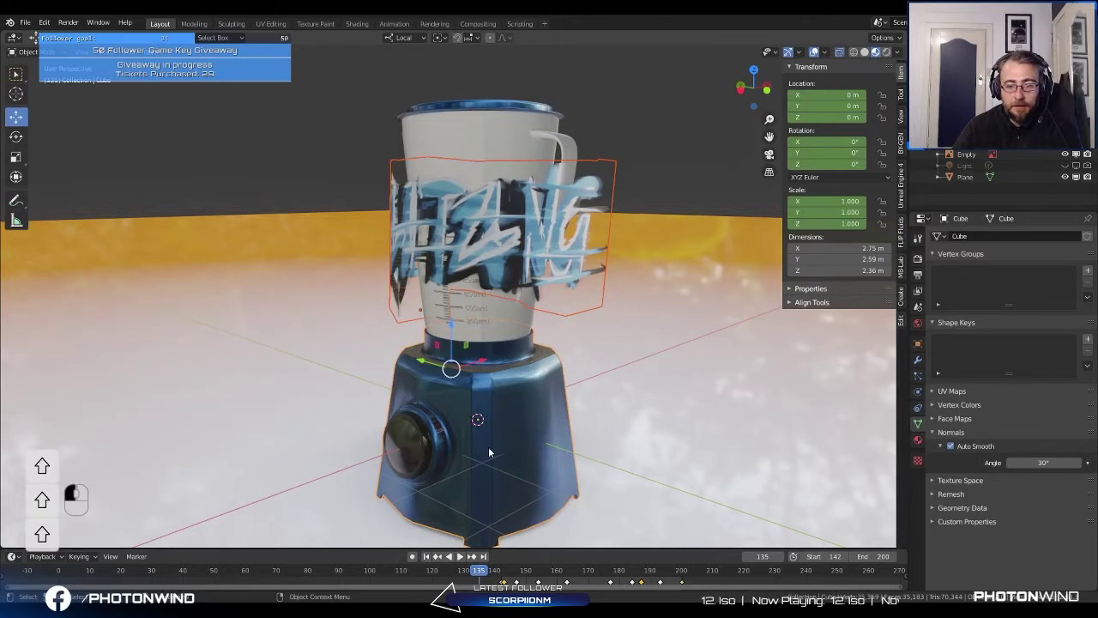
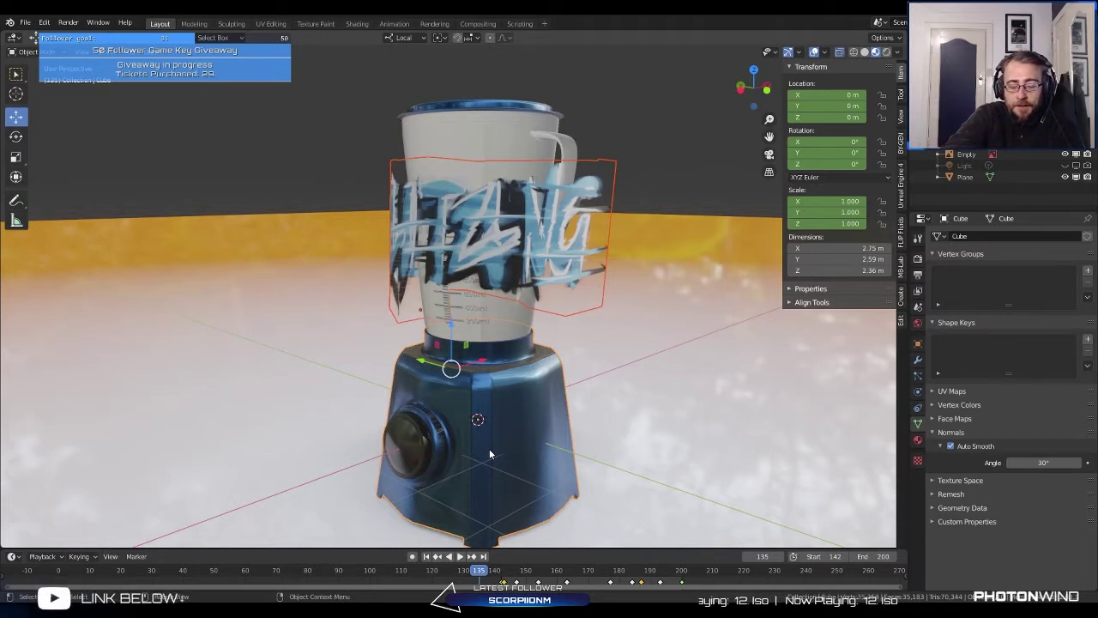
pyautogui.hotkey('ctrl', 'p')
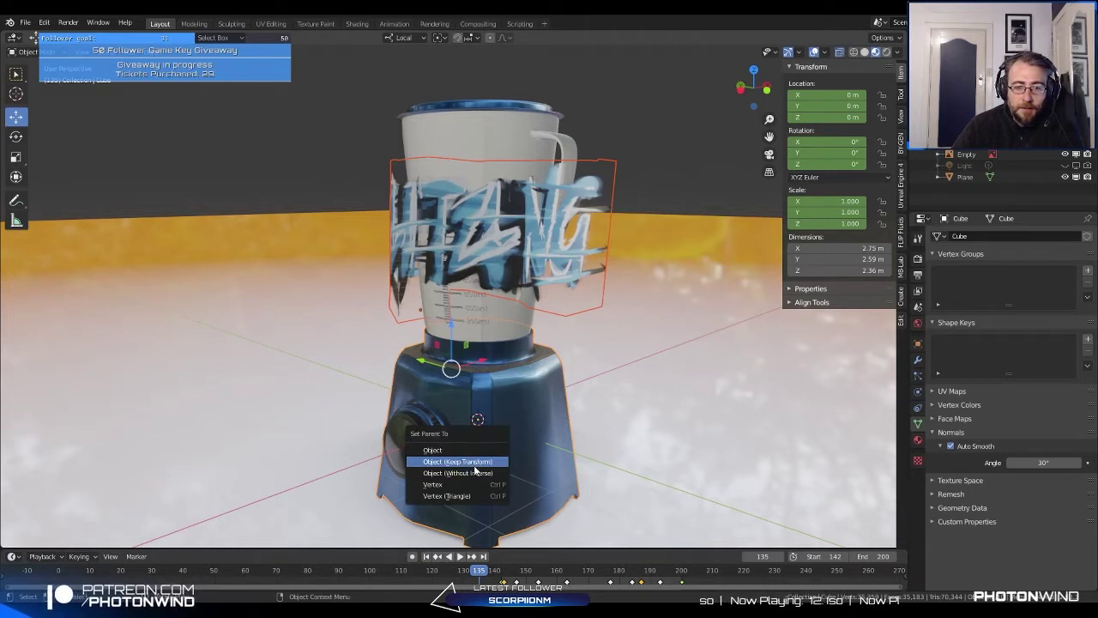
pyautogui.click(480, 461)
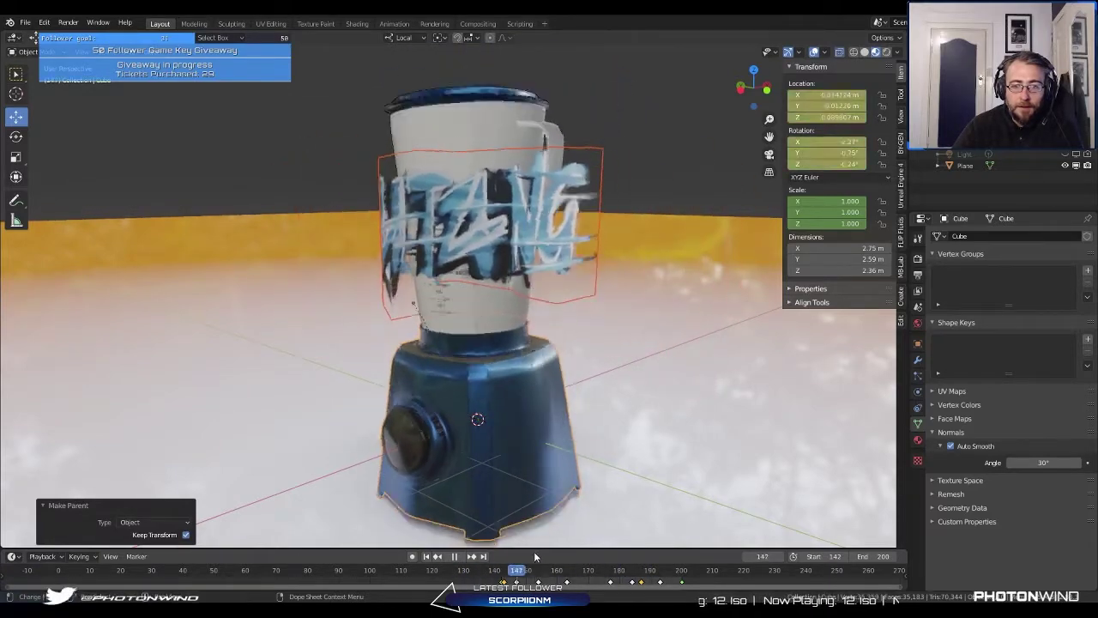
# Step: Replay and scrub the animation to check how the parented BLITZING plane follows the shaking blender, and stop at frame 160
pyautogui.moveTo(534, 556); pyautogui.dragTo(424, 560)
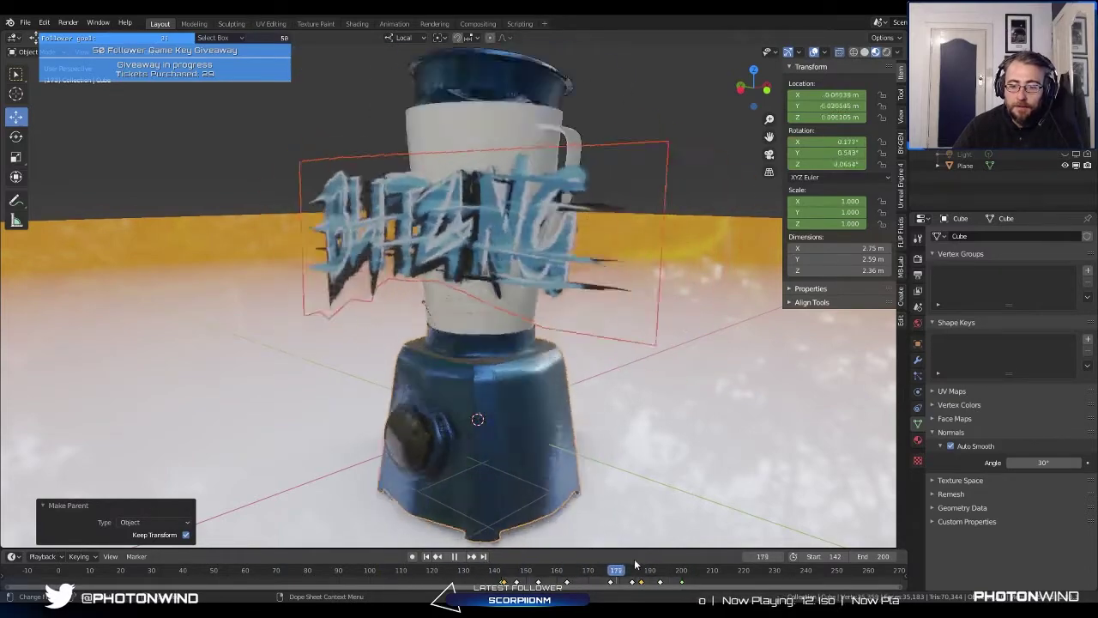
pyautogui.moveTo(635, 564); pyautogui.dragTo(565, 559)
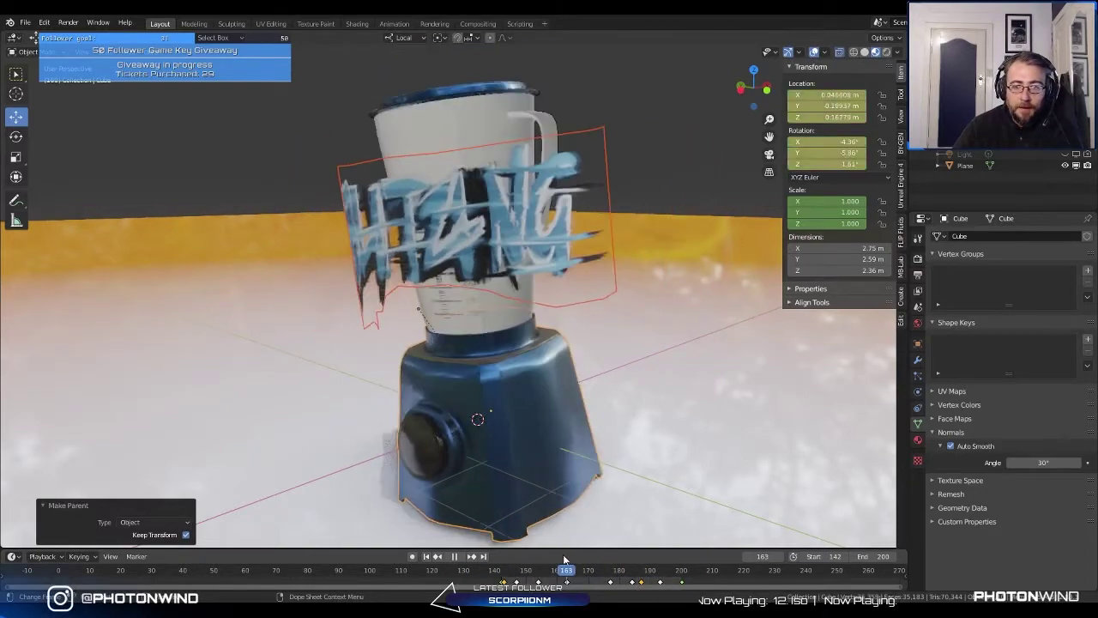
pyautogui.click(475, 263)
pyautogui.moveTo(475, 262)
pyautogui.mouseDown(button='middle')
pyautogui.moveTo(484, 356)
pyautogui.moveTo(465, 371)
pyautogui.moveTo(470, 266)
pyautogui.mouseUp(button='middle')
pyautogui.press('space')
pyautogui.click(501, 569)
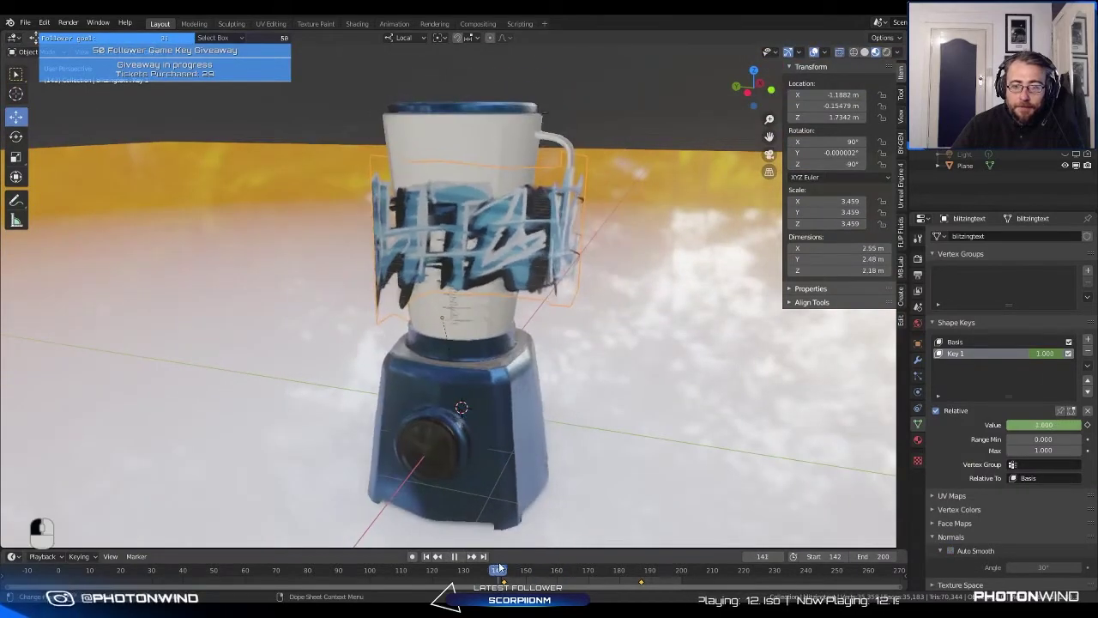
pyautogui.press('Escape')
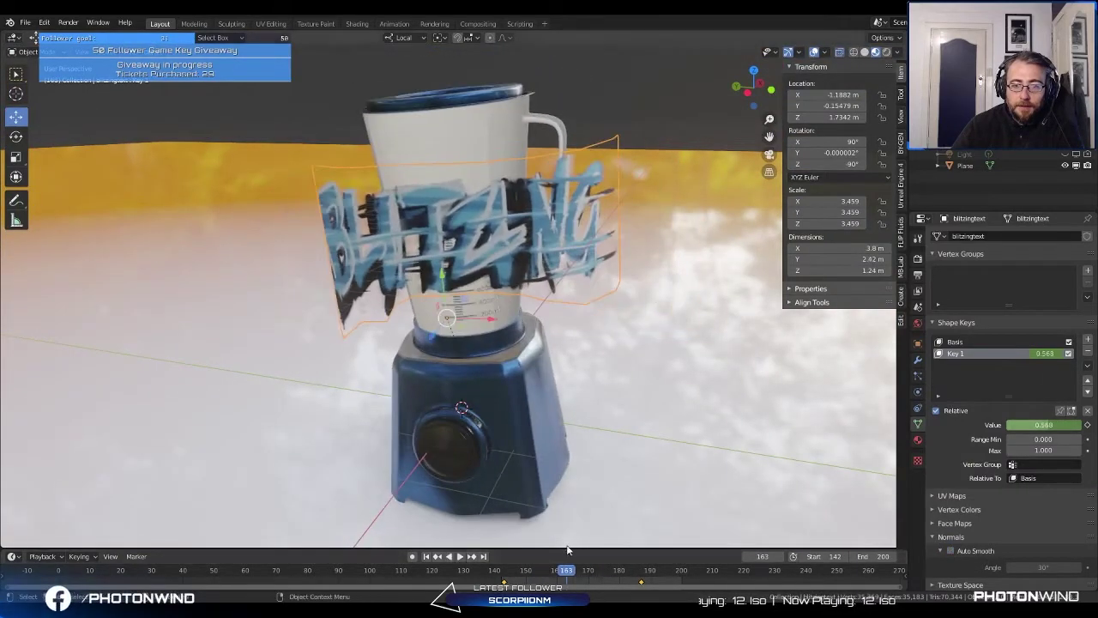
pyautogui.press('space')
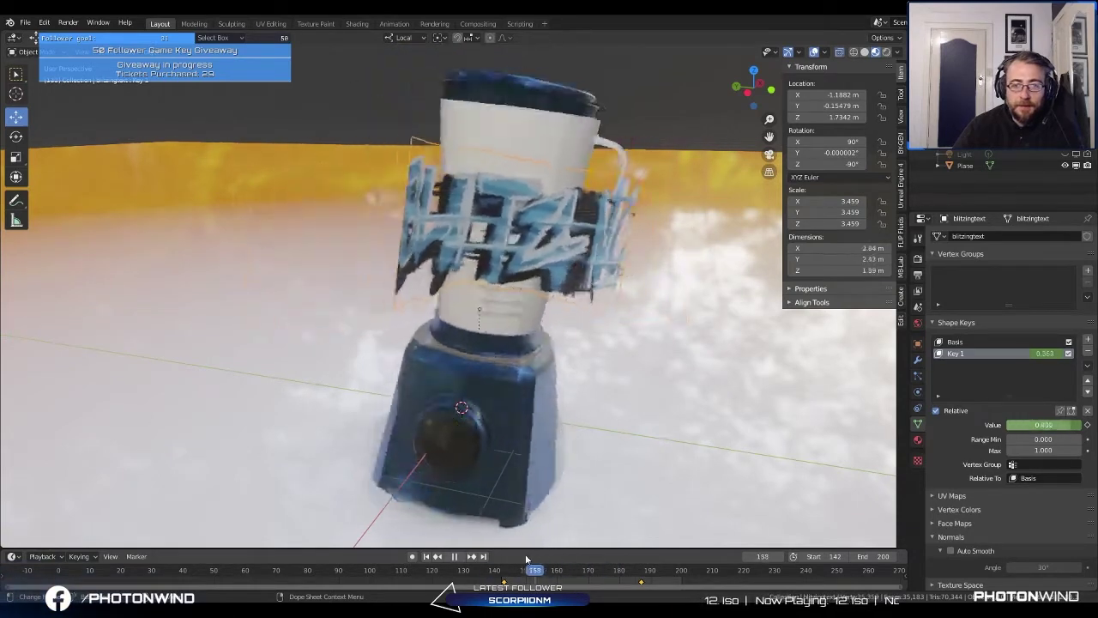
pyautogui.press('space')
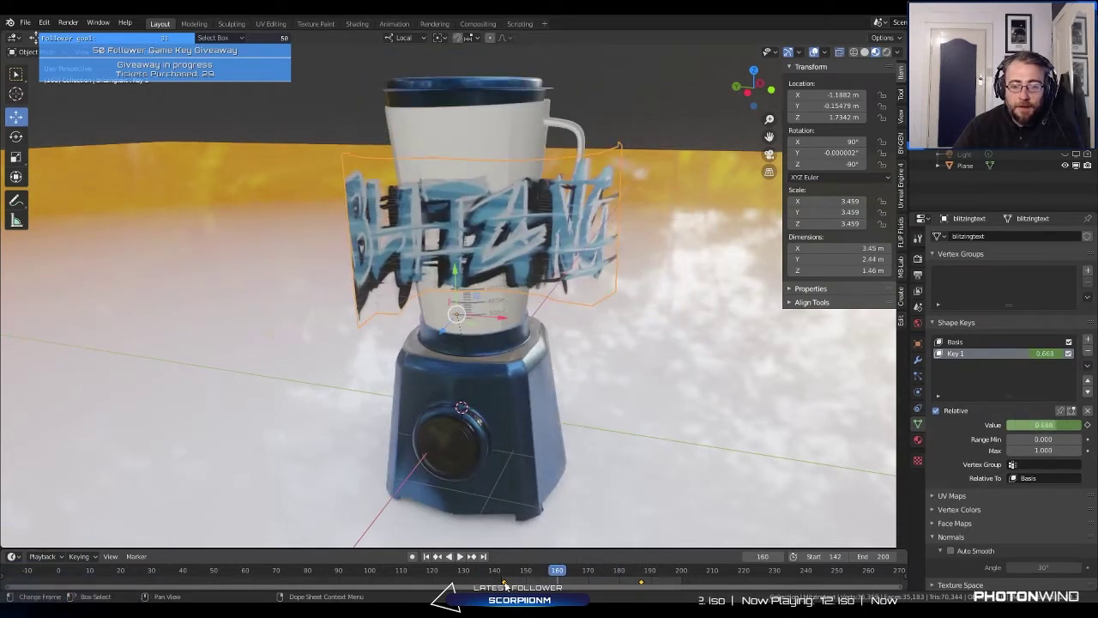
# Step: Switch the viewport to wireframe shading and inspect the text plane against the jug's mesh while scrubbing the animation
pyautogui.click(852, 53)
pyautogui.scroll(6, 574, 537)
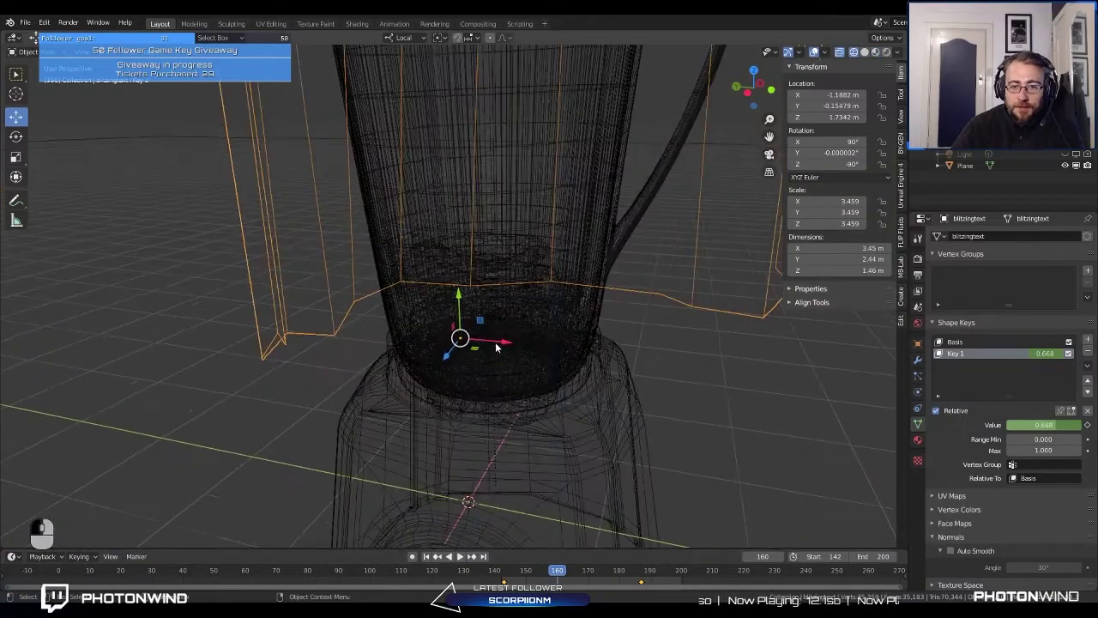
pyautogui.press('space')
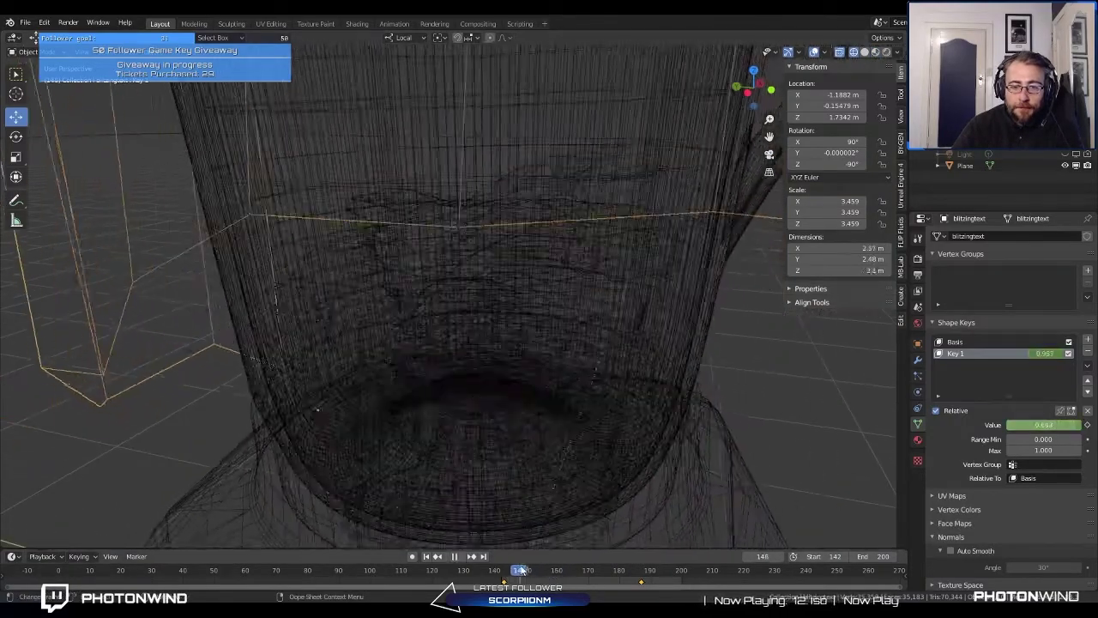
pyautogui.moveTo(547, 569); pyautogui.dragTo(661, 553)
pyautogui.scroll(-3, 601, 386)
pyautogui.press('space')
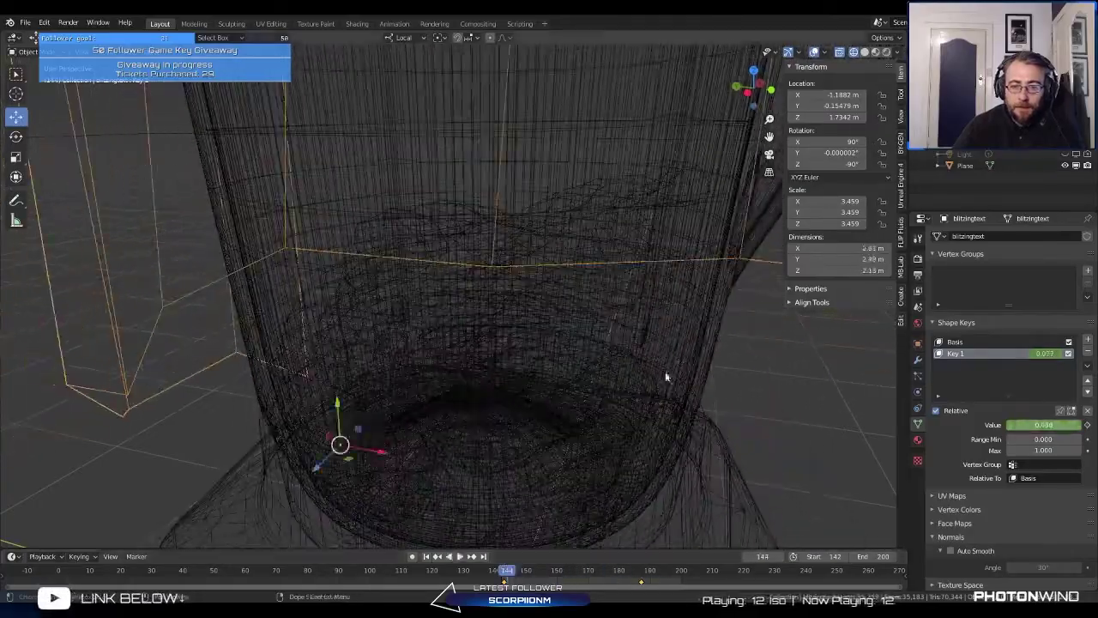
pyautogui.moveTo(665, 371); pyautogui.dragTo(771, 227, button='middle')
pyautogui.scroll(-4, 458, 371)
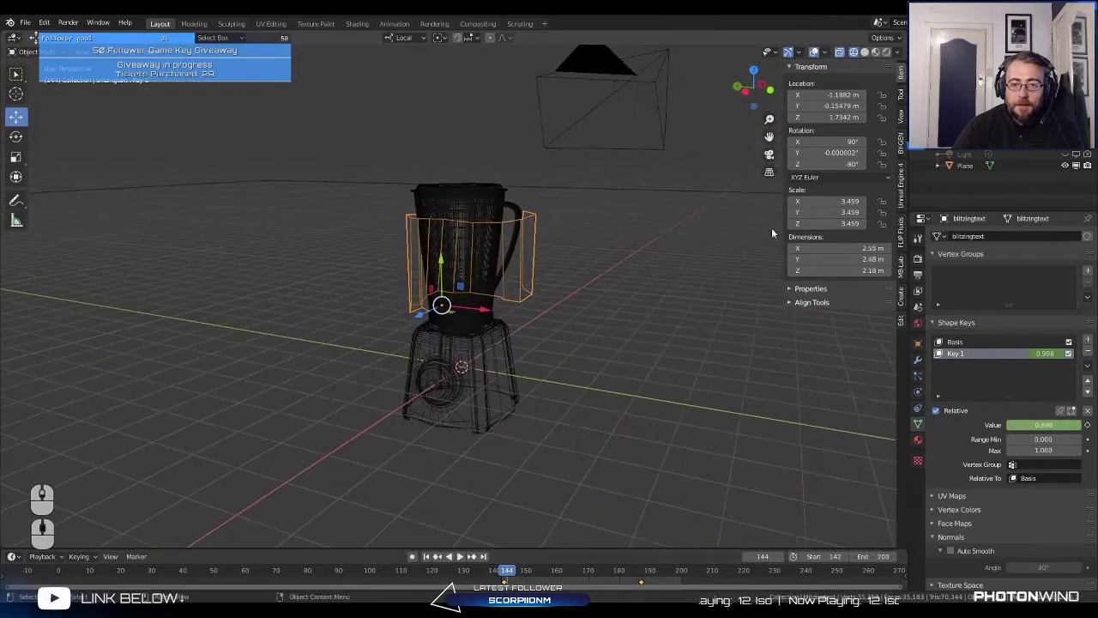
# Step: Switch the viewport from wireframe to material preview shading and view the BLITZING plane around the jug from above
pyautogui.click(876, 51)
pyautogui.scroll(3, 463, 326)
pyautogui.scroll(-3, 464, 326)
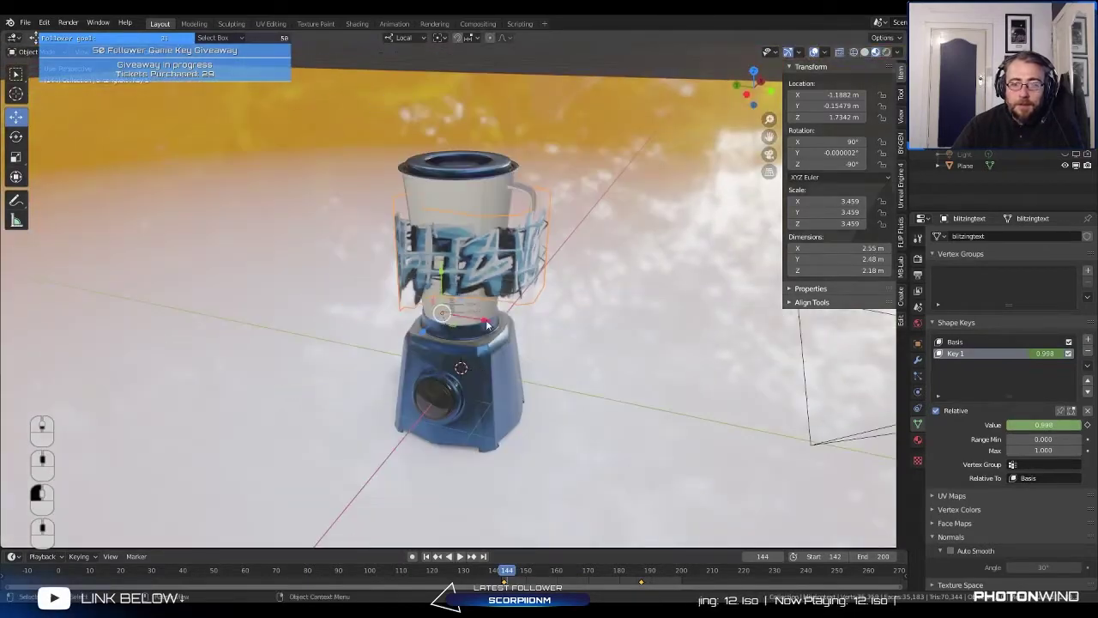
pyautogui.moveTo(463, 274)
pyautogui.mouseDown(button='middle')
pyautogui.moveTo(453, 368)
pyautogui.moveTo(446, 360)
pyautogui.mouseUp(button='middle')
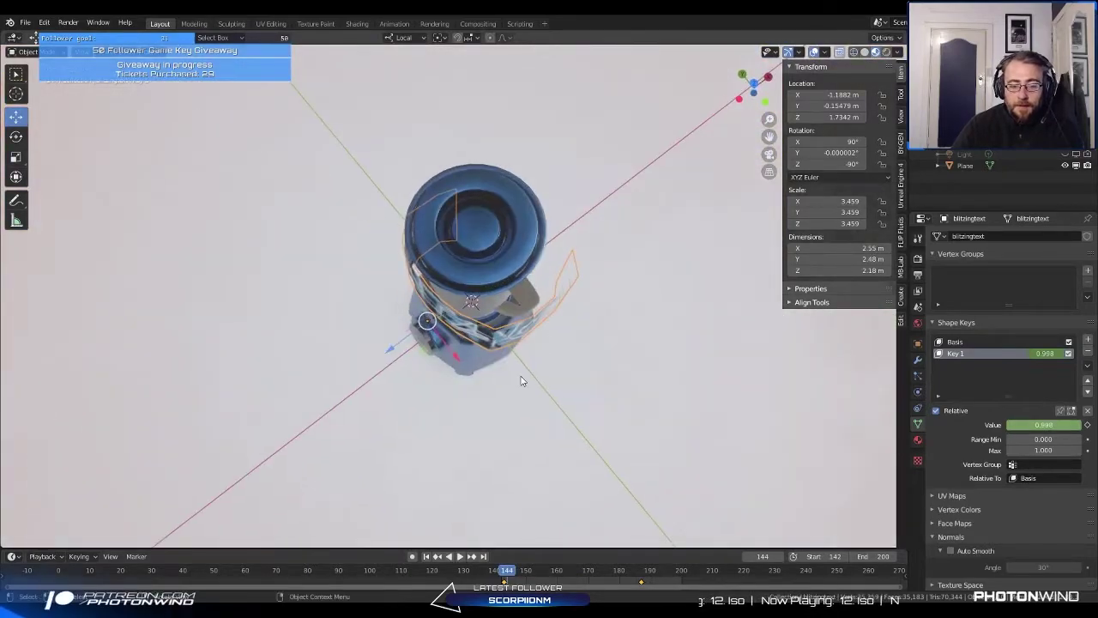
pyautogui.press('r')
pyautogui.press('x')
pyautogui.press('z')
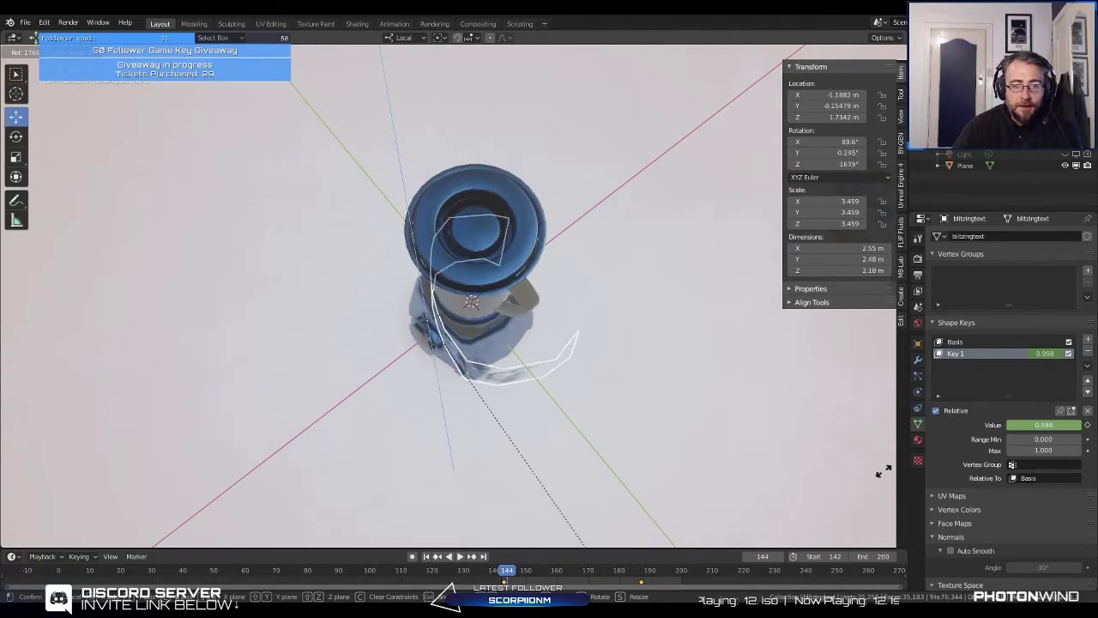
pyautogui.press('Escape')
# Step: Examine how the BLITZING plane fits around the jug from directly above and from the front
pyautogui.moveTo(489, 152); pyautogui.dragTo(635, 335, button='middle')
pyautogui.scroll(4, 431, 214)
pyautogui.keyDown('shift'); pyautogui.moveTo(432, 214); pyautogui.dragTo(529, 374, button='middle'); pyautogui.keyUp('shift')
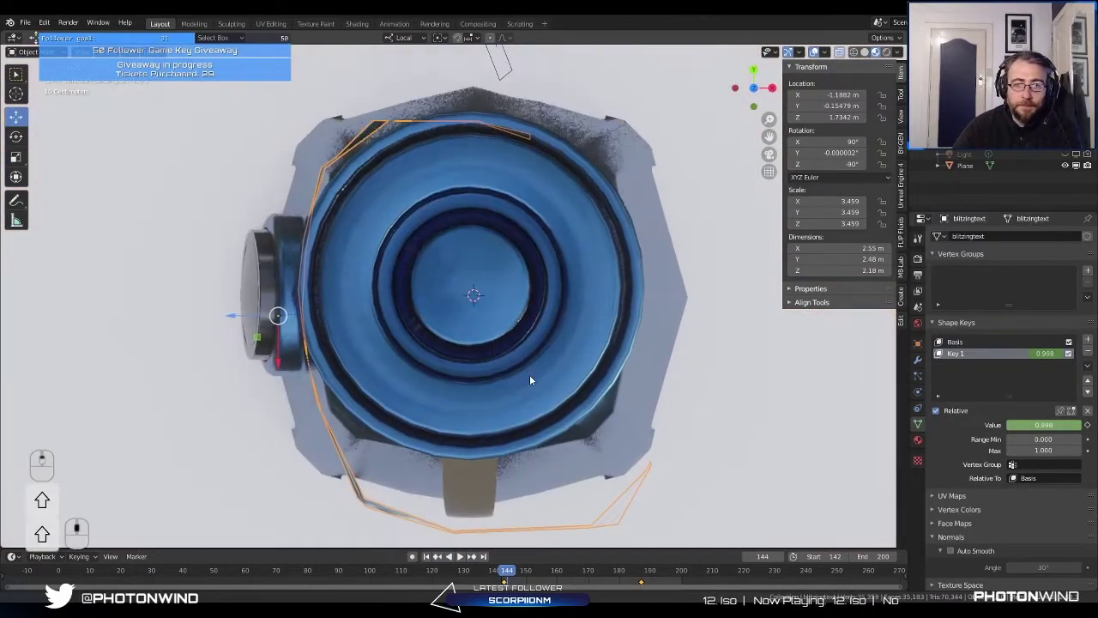
pyautogui.scroll(4, 524, 361)
pyautogui.scroll(-5, 505, 333)
pyautogui.moveTo(473, 351); pyautogui.dragTo(499, 280, button='middle')
pyautogui.scroll(2, 499, 281)
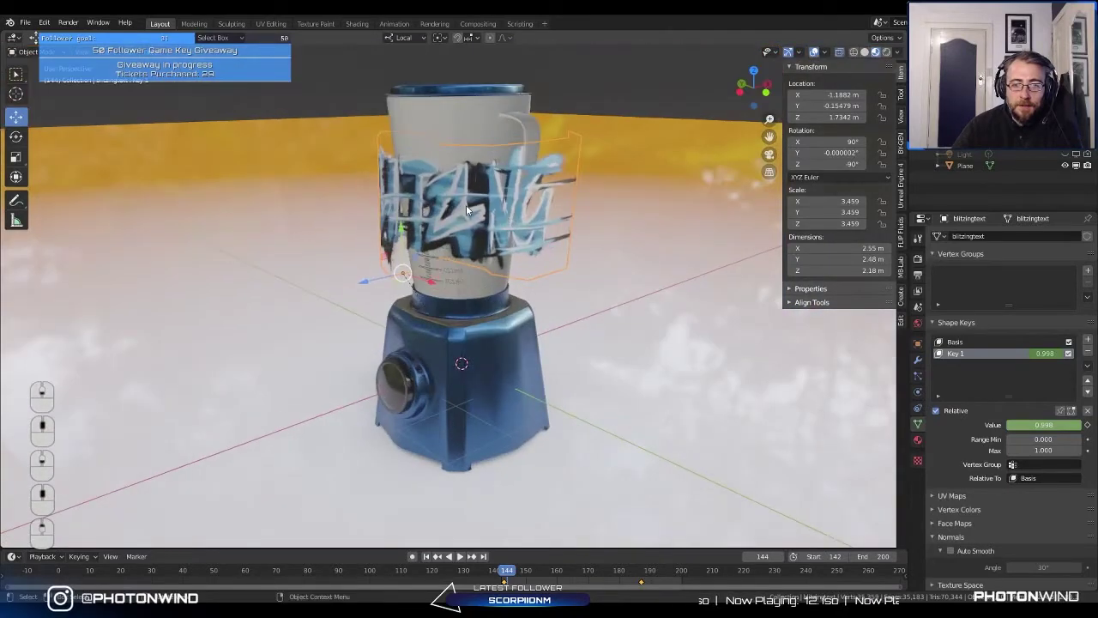
pyautogui.moveTo(517, 199); pyautogui.dragTo(507, 197, button='middle')
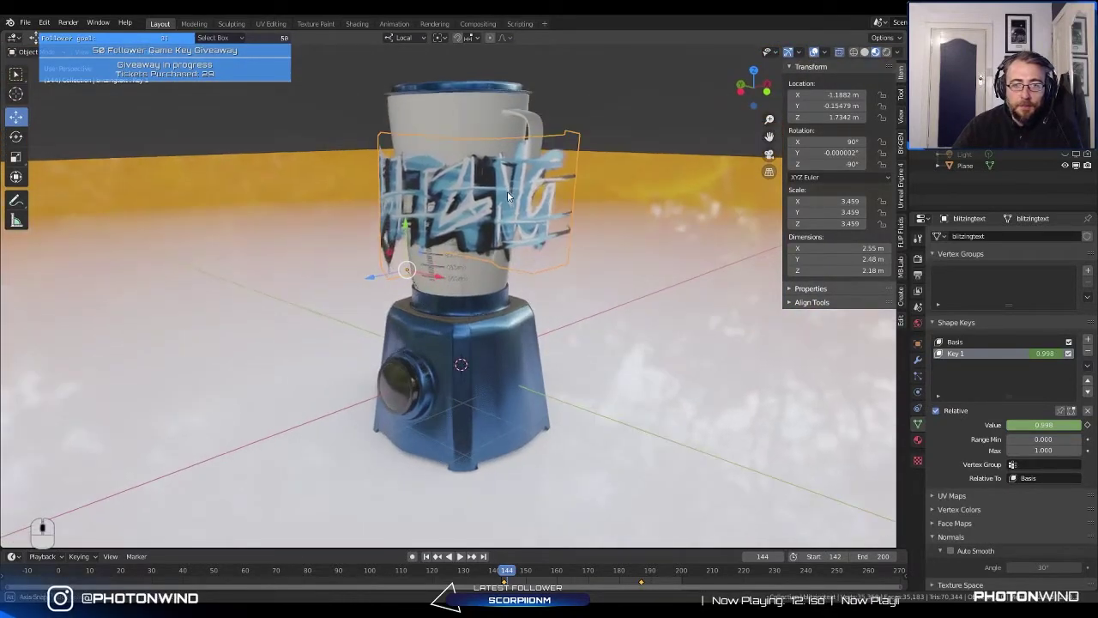
pyautogui.click(512, 373)
pyautogui.moveTo(512, 373); pyautogui.dragTo(494, 348, button='middle')
pyautogui.scroll(5, 453, 460)
pyautogui.scroll(-4, 555, 355)
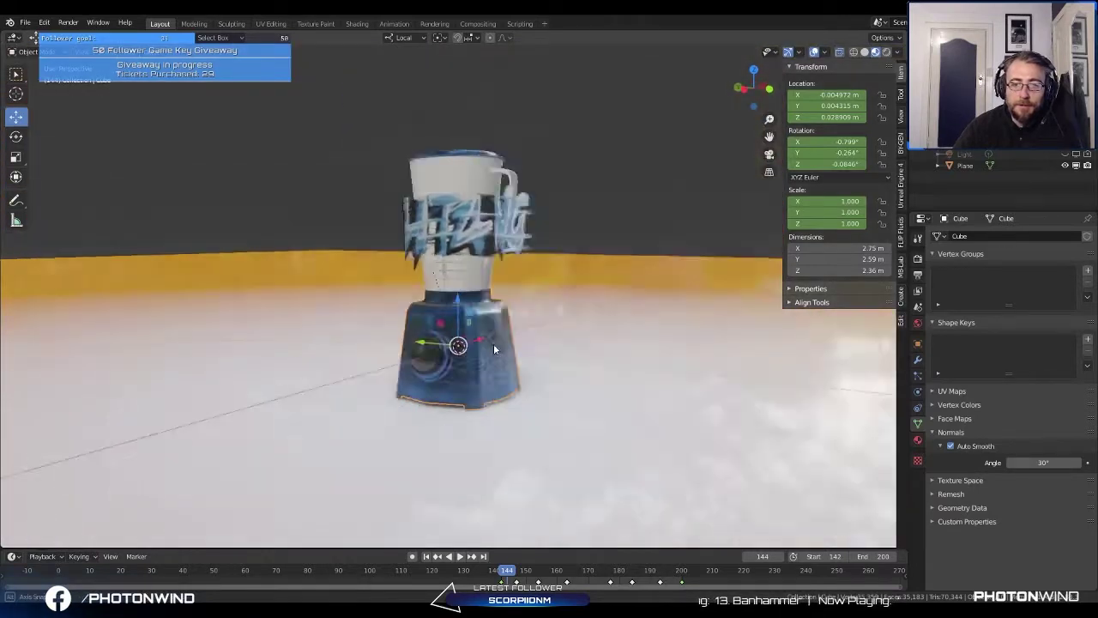
pyautogui.scroll(4, 490, 342)
pyautogui.click(532, 152)
pyautogui.scroll(-2, 548, 403)
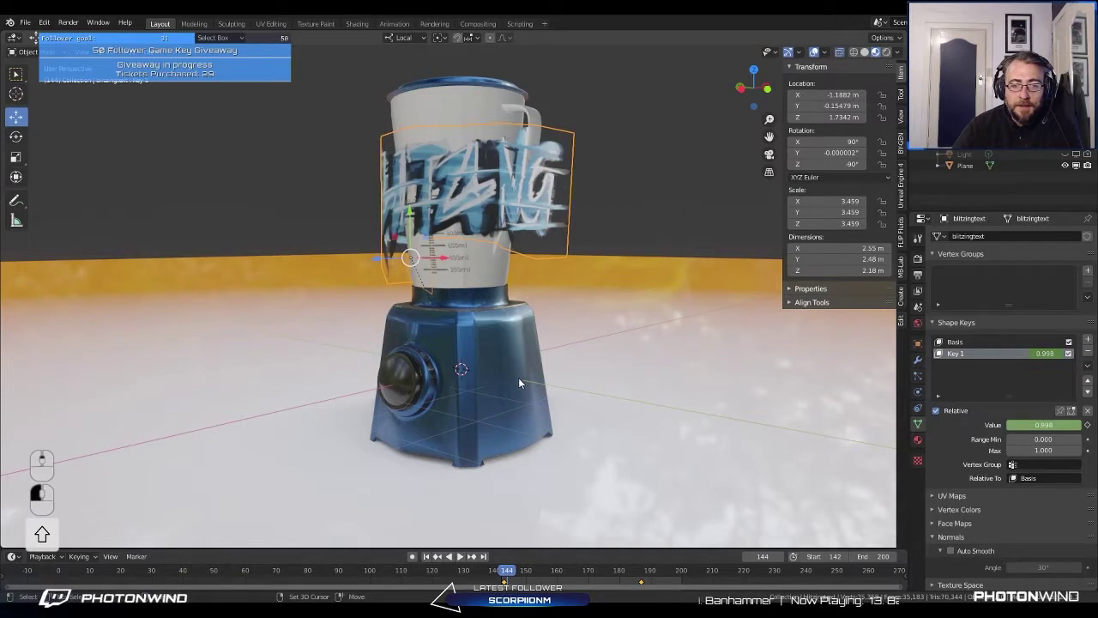
pyautogui.keyDown('shift'); pyautogui.click(518, 378); pyautogui.keyUp('shift')
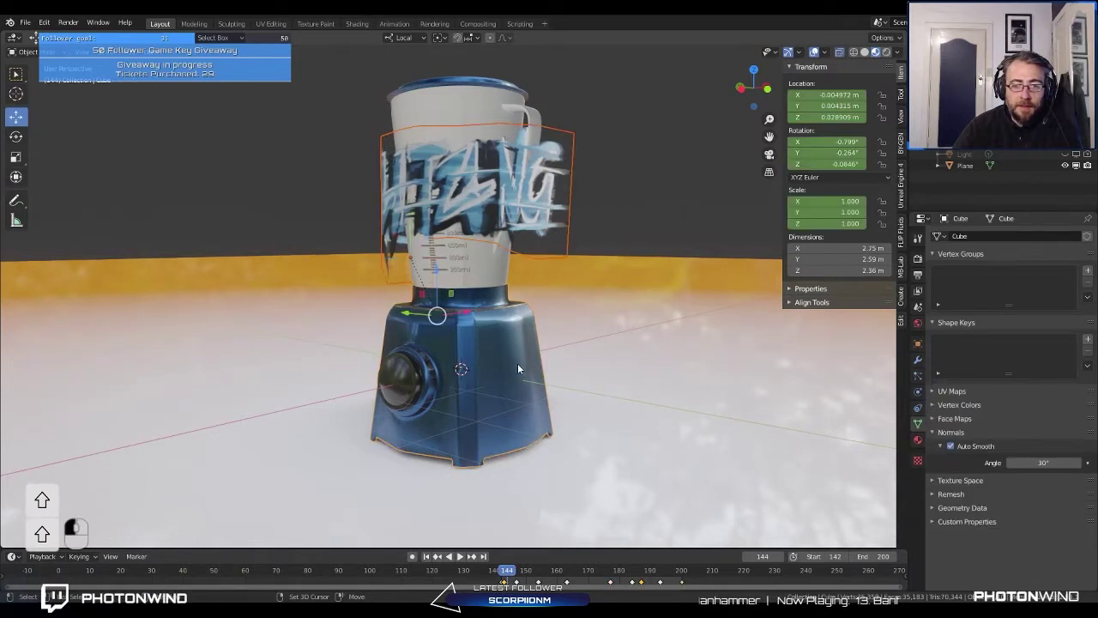
pyautogui.press('space')
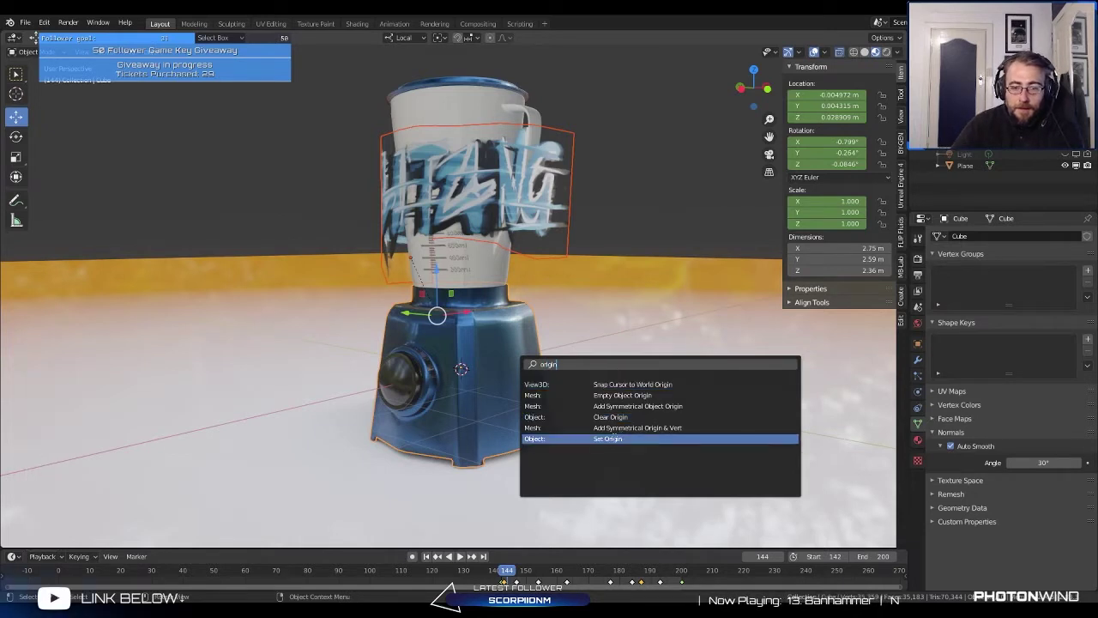
pyautogui.click(619, 439)
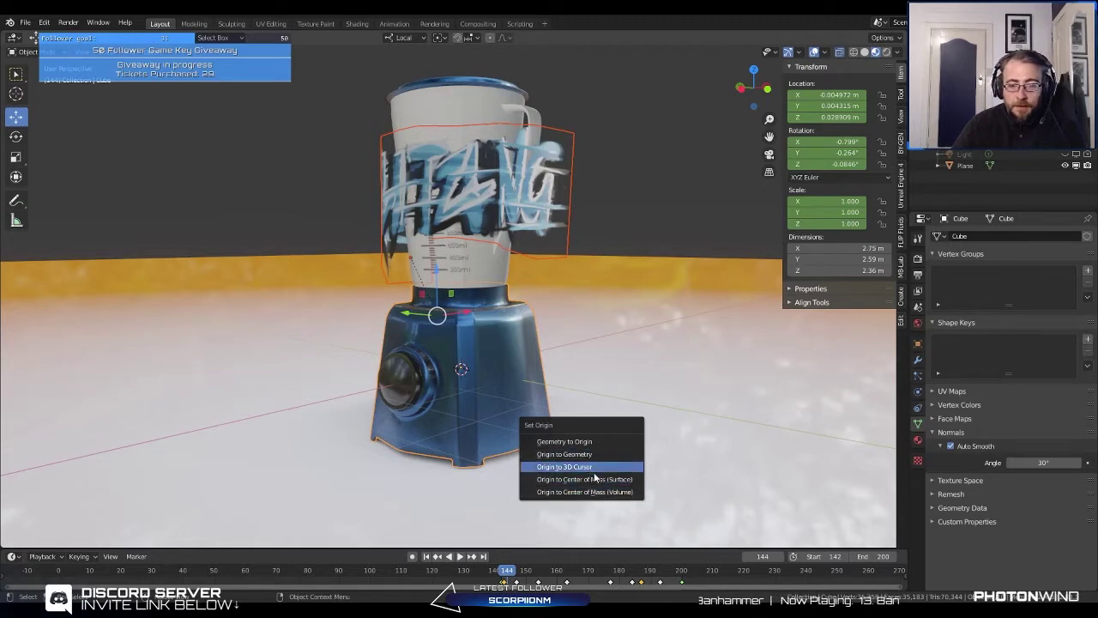
pyautogui.moveTo(549, 412); pyautogui.dragTo(499, 351, button='middle')
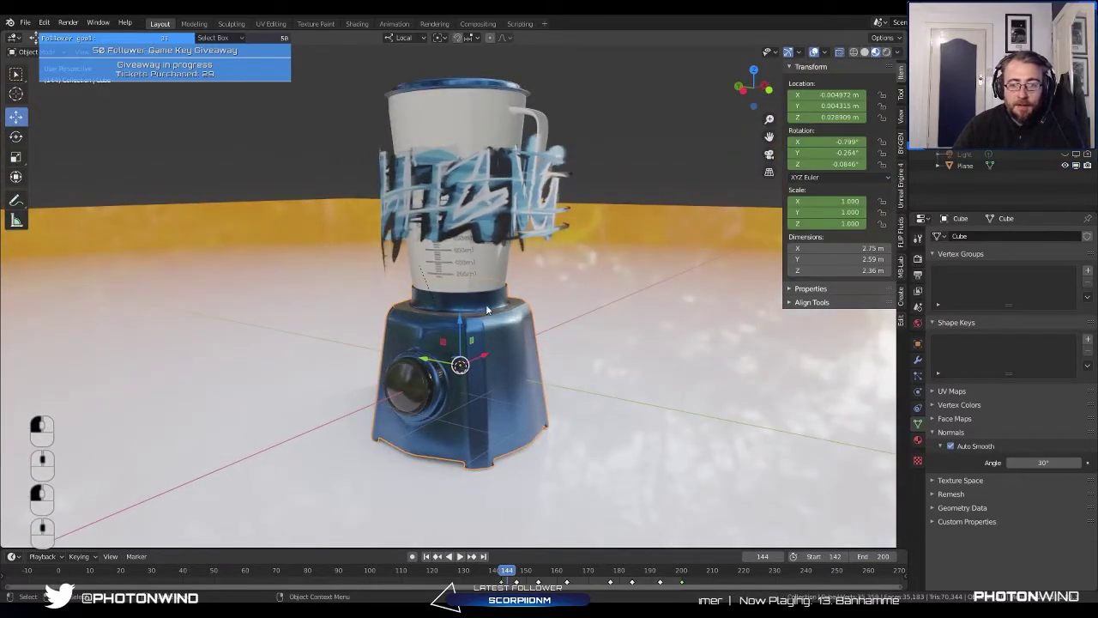
# Step: Try to position the 3D cursor at the blender base with Set 3D Cursor and check where it lands
pyautogui.press('space')
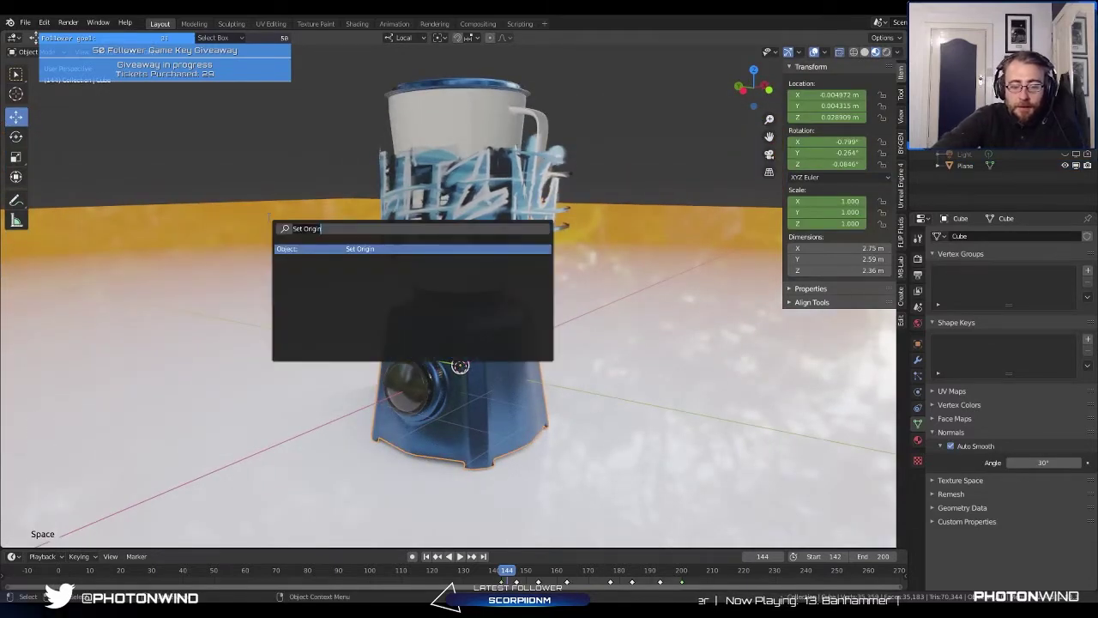
pyautogui.write('3d cu')
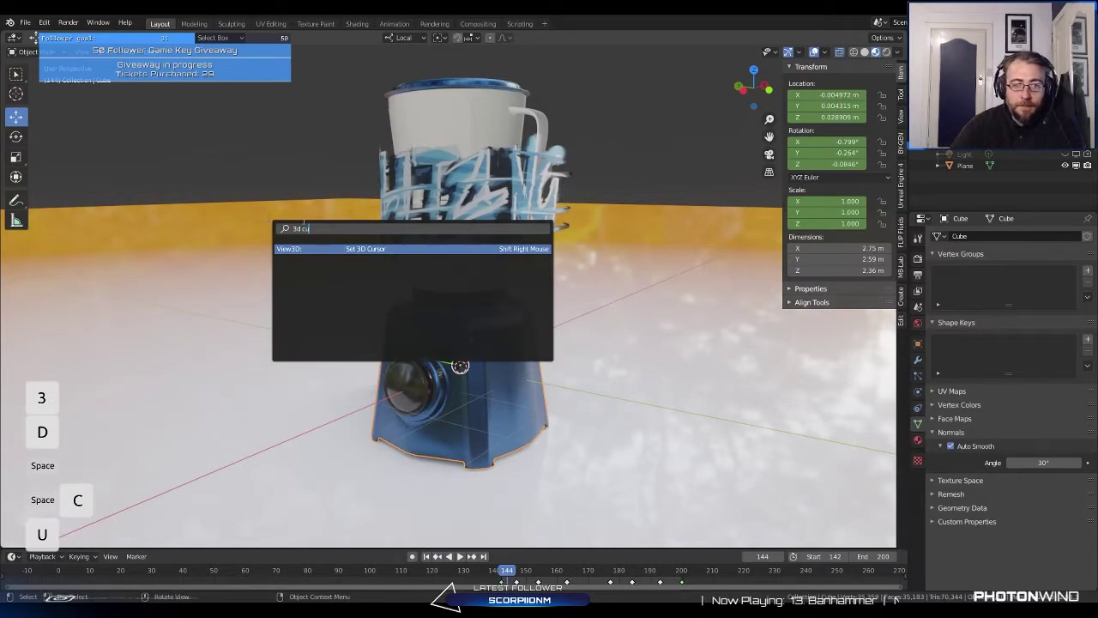
pyautogui.click(370, 250)
pyautogui.moveTo(464, 355); pyautogui.dragTo(498, 340, button='middle')
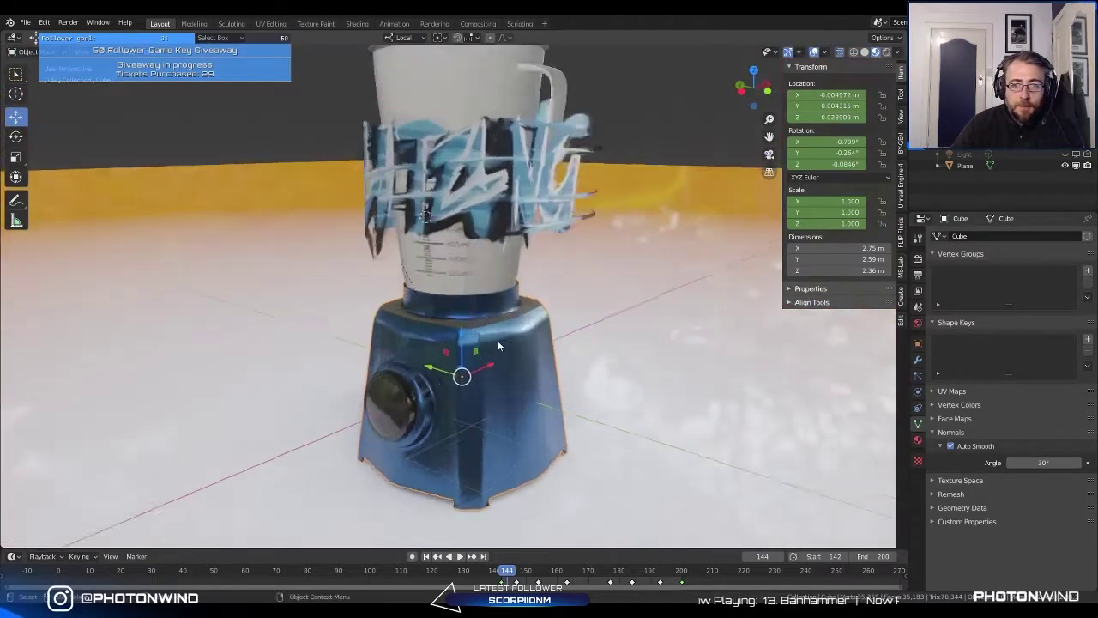
pyautogui.scroll(3, 498, 340)
pyautogui.scroll(-1, 509, 369)
pyautogui.scroll(-2, 464, 393)
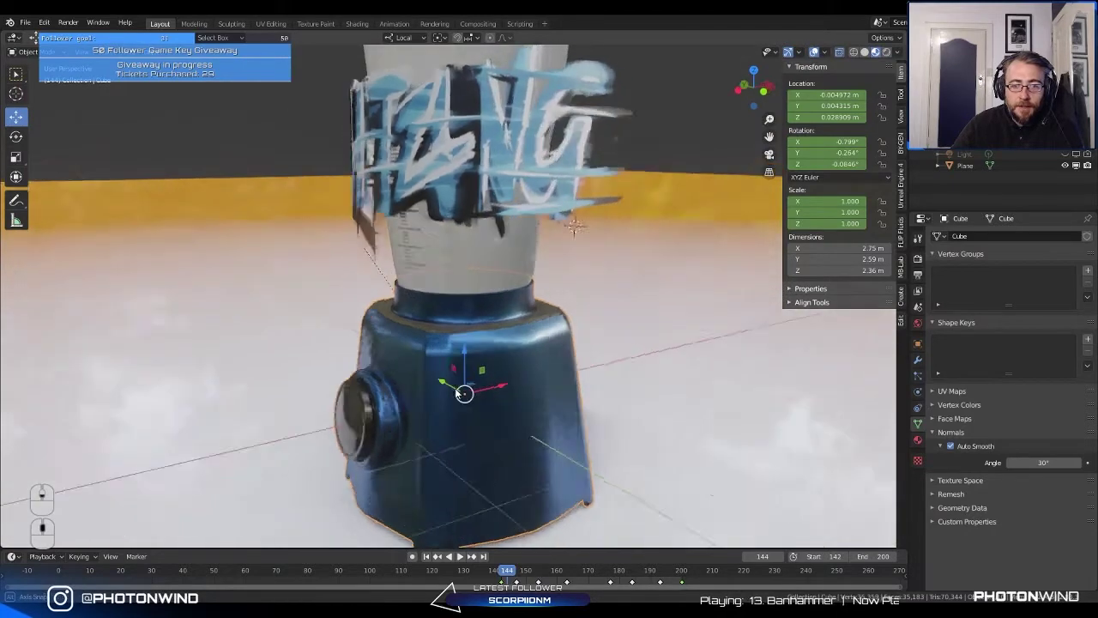
pyautogui.moveTo(464, 393); pyautogui.dragTo(613, 326, button='middle')
pyautogui.scroll(-1, 431, 386)
pyautogui.click(603, 232)
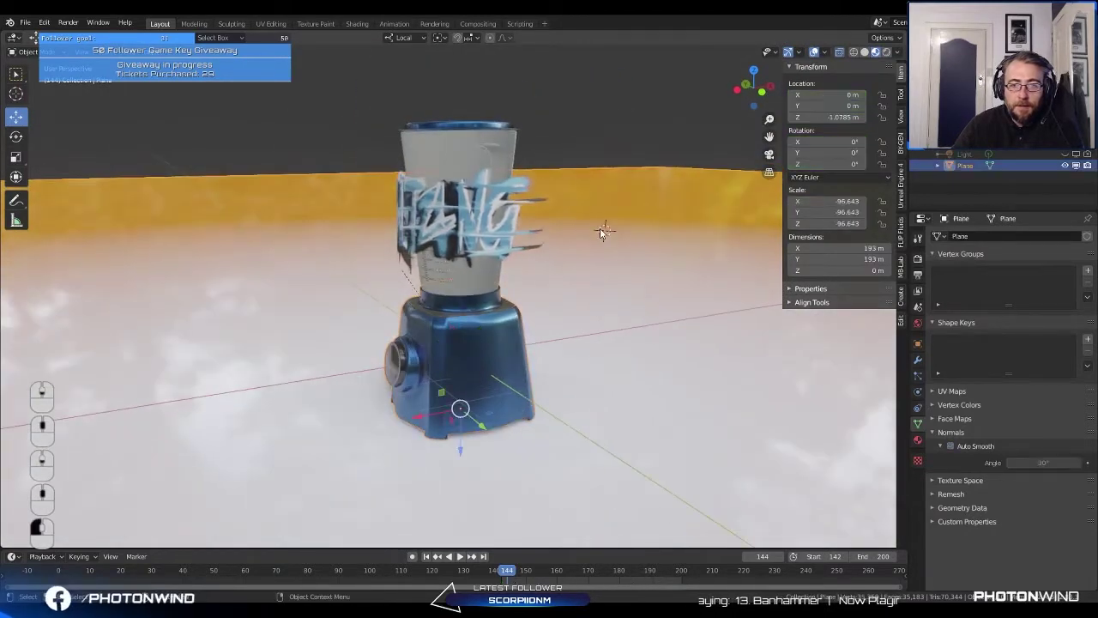
# Step: Select the blender base and snap the 3D cursor to it with Snap Cursor to Active
pyautogui.moveTo(614, 239); pyautogui.dragTo(485, 372, button='middle')
pyautogui.click(484, 371)
pyautogui.press('space')
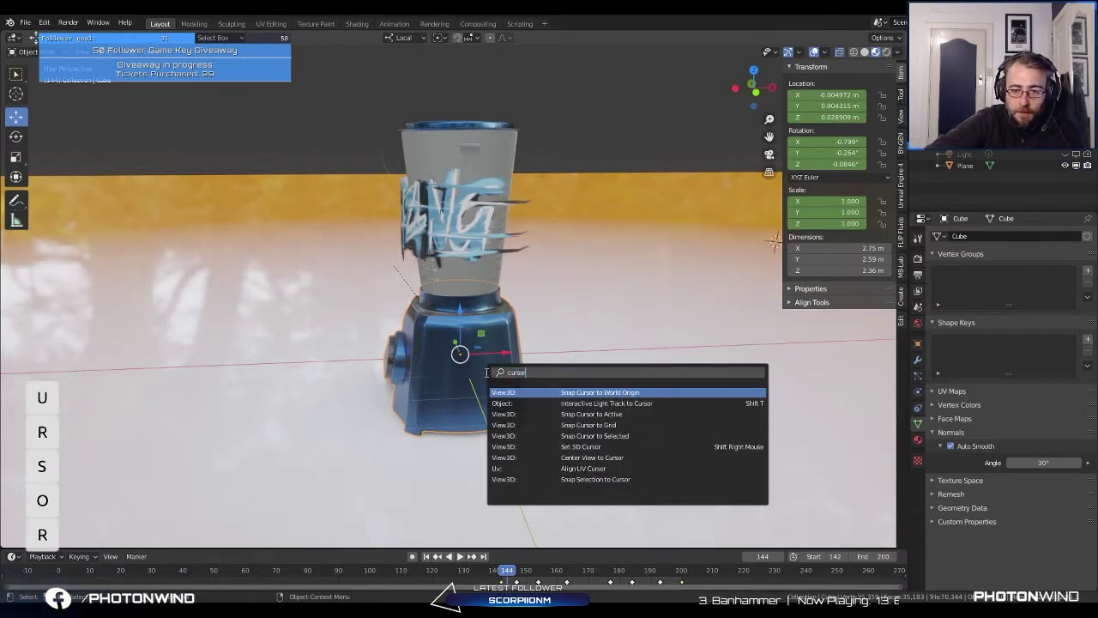
pyautogui.press('Down')
pyautogui.press('Down')
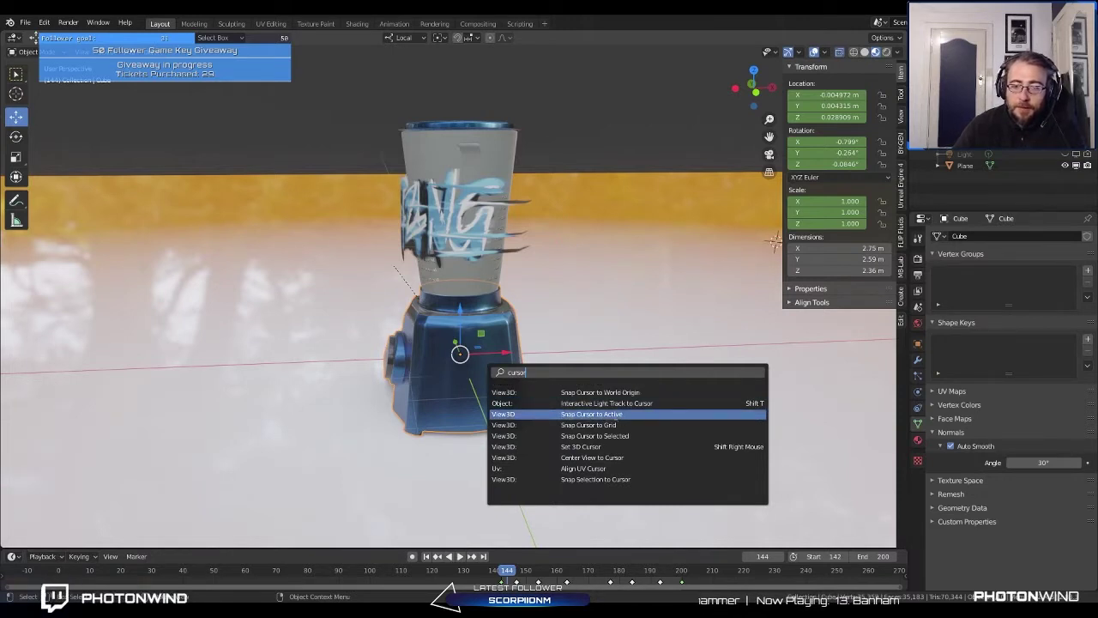
pyautogui.click(614, 417)
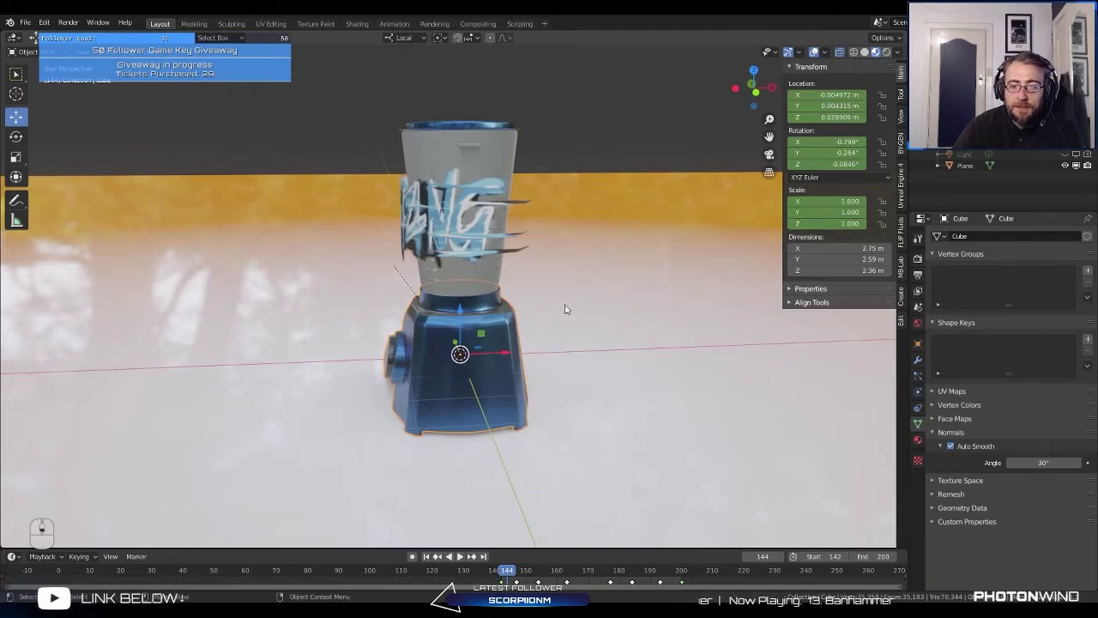
pyautogui.moveTo(565, 309); pyautogui.dragTo(609, 296, button='middle')
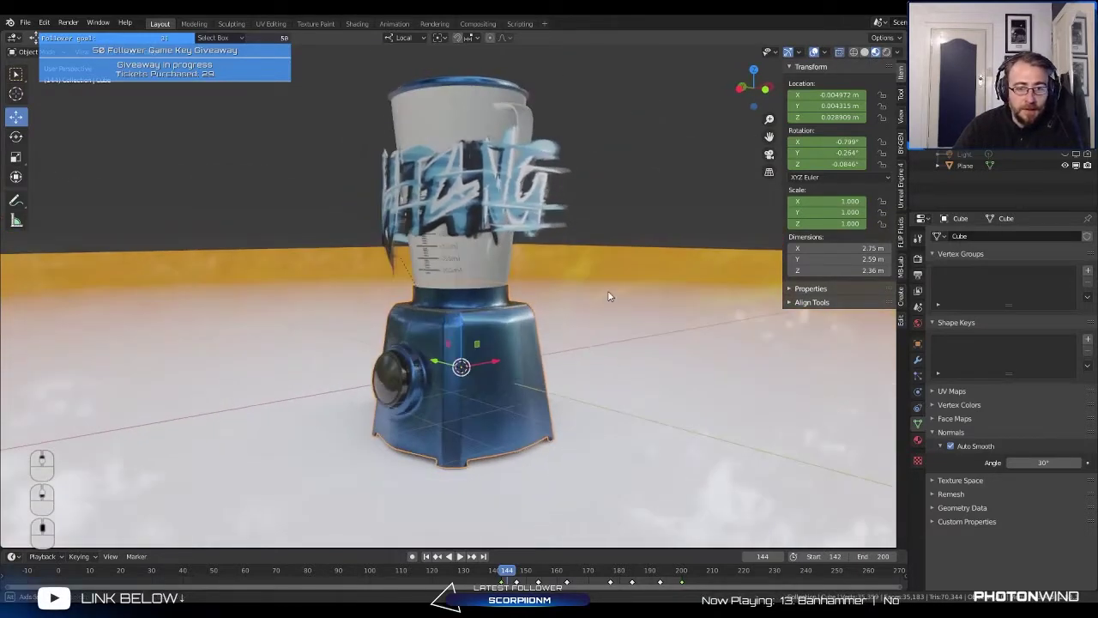
# Step: Set the BLITZING plane's origin to the 3D cursor and look at it from above
pyautogui.click(535, 204)
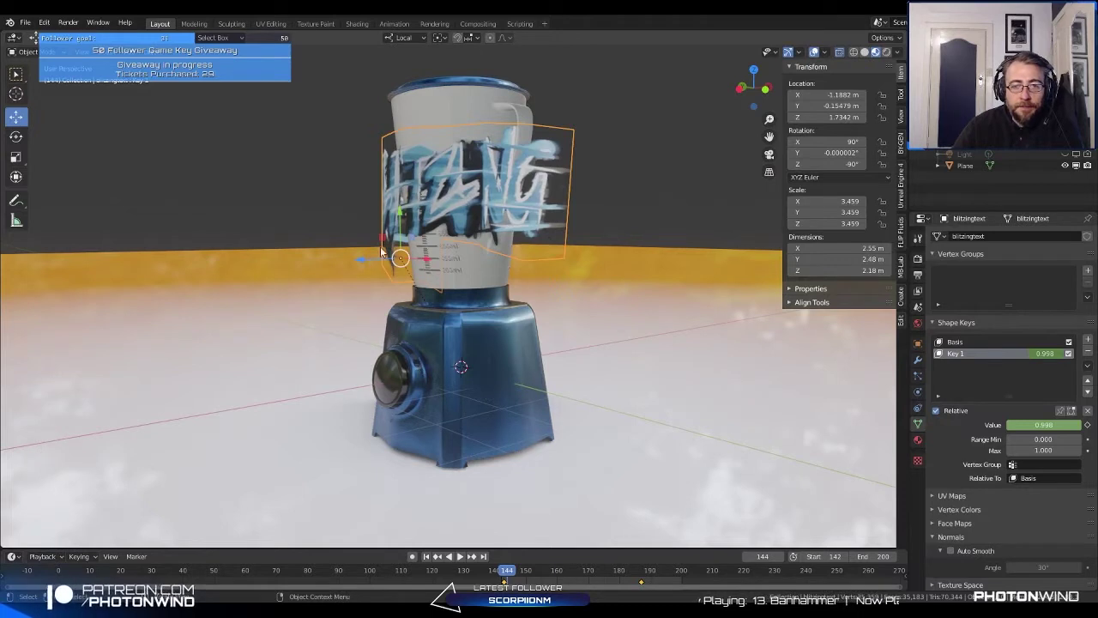
pyautogui.press('space')
pyautogui.write('orig')
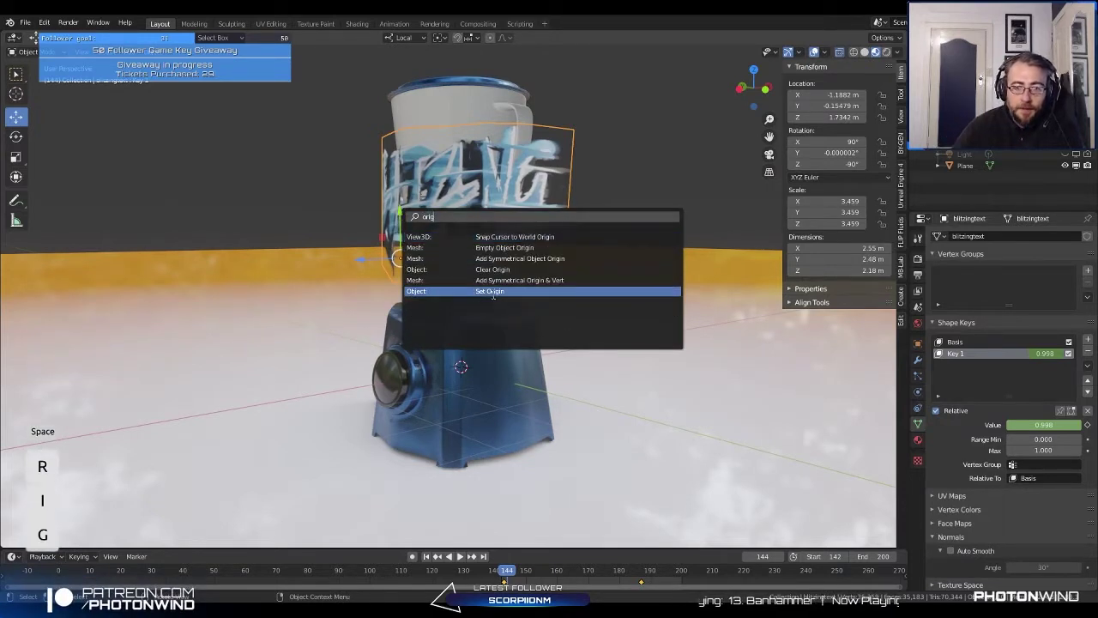
pyautogui.click(493, 292)
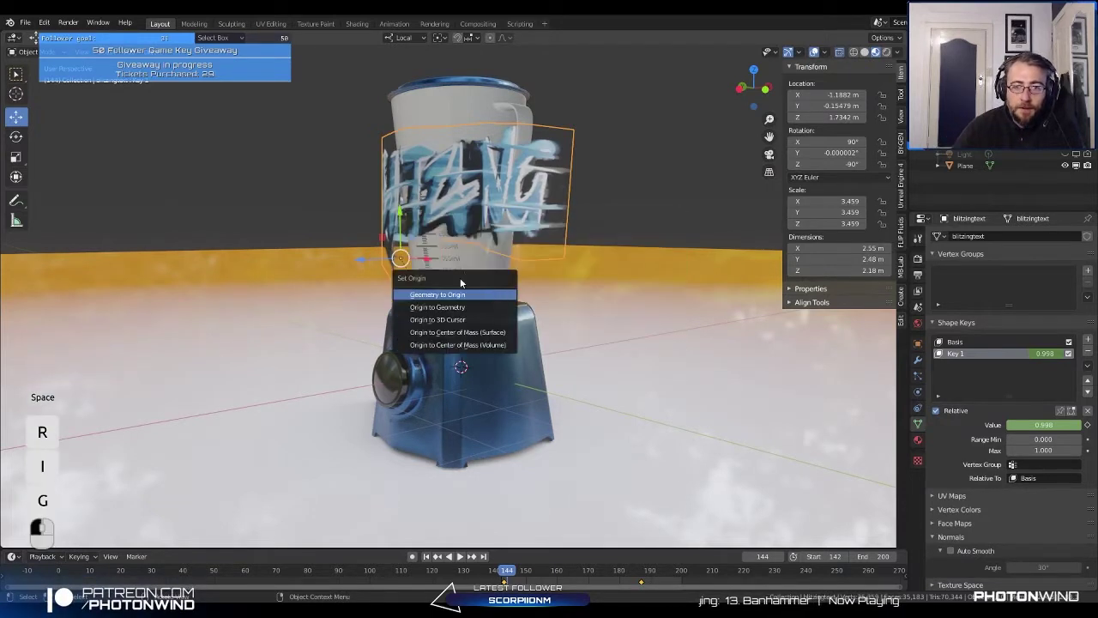
pyautogui.click(440, 323)
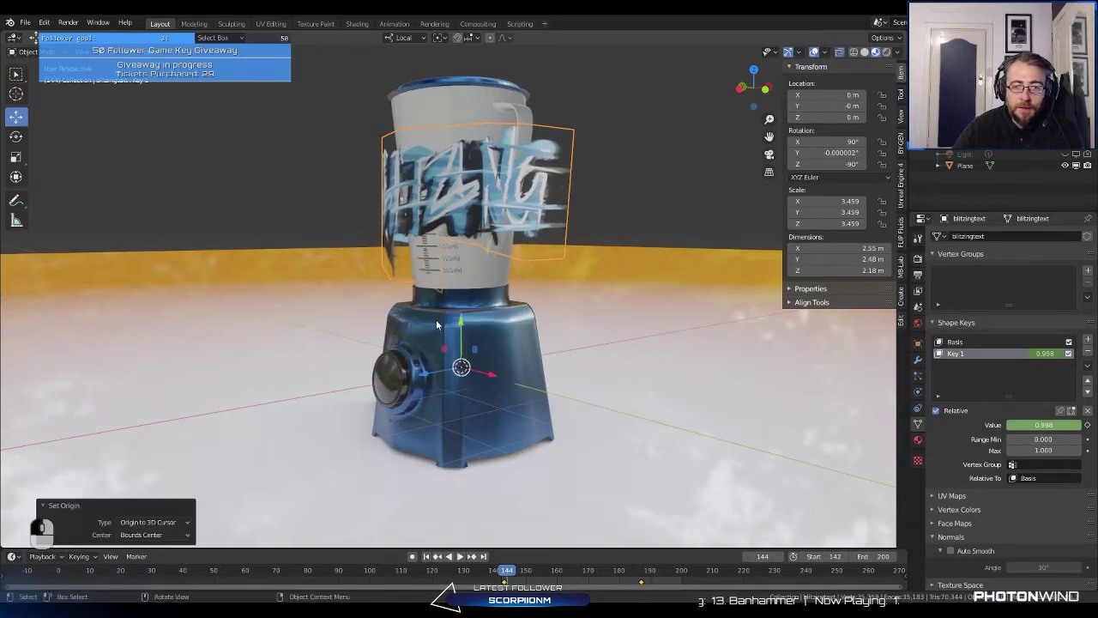
pyautogui.moveTo(436, 320)
pyautogui.mouseDown(button='middle')
pyautogui.moveTo(441, 360)
pyautogui.moveTo(467, 347)
pyautogui.moveTo(385, 339)
pyautogui.moveTo(377, 175)
pyautogui.moveTo(477, 293)
pyautogui.moveTo(473, 324)
pyautogui.moveTo(448, 310)
pyautogui.mouseUp(button='middle')
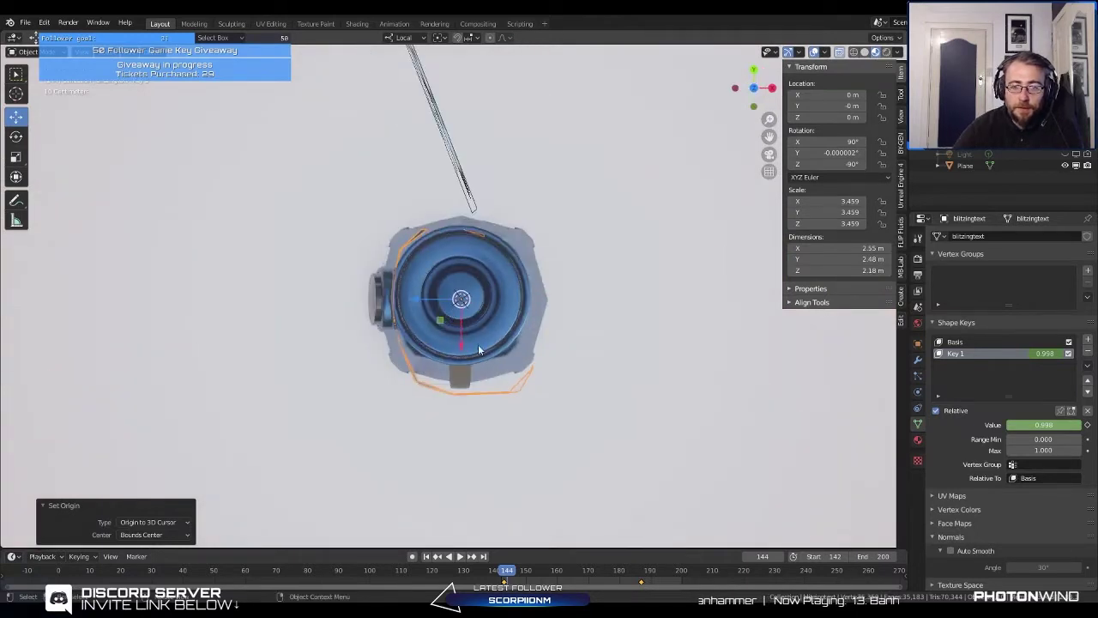
pyautogui.press('r')
pyautogui.press('z')
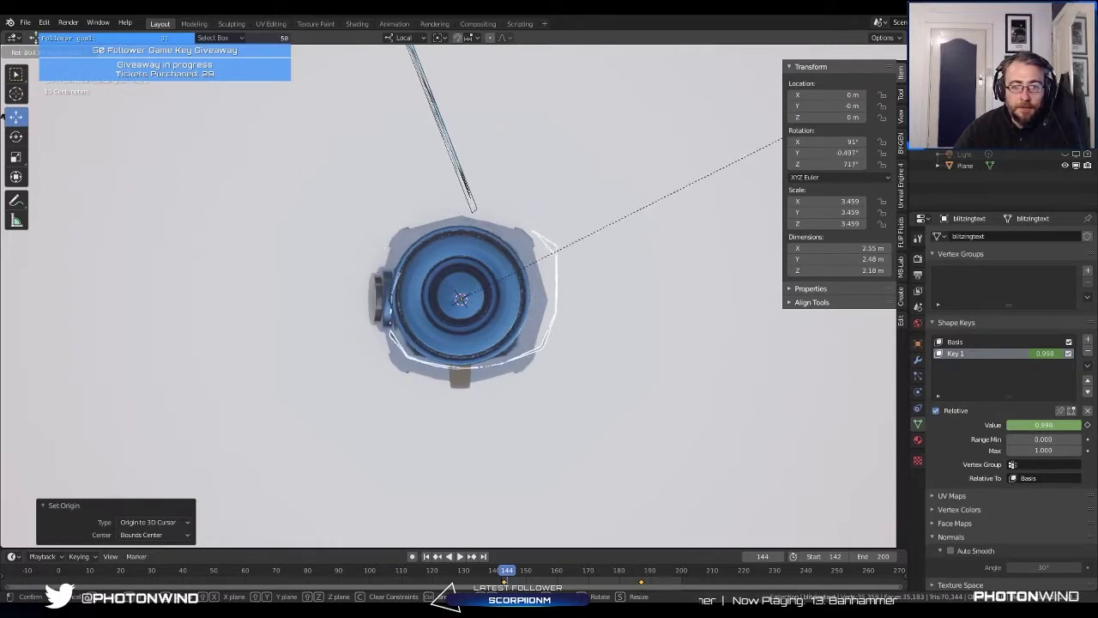
pyautogui.press('Escape')
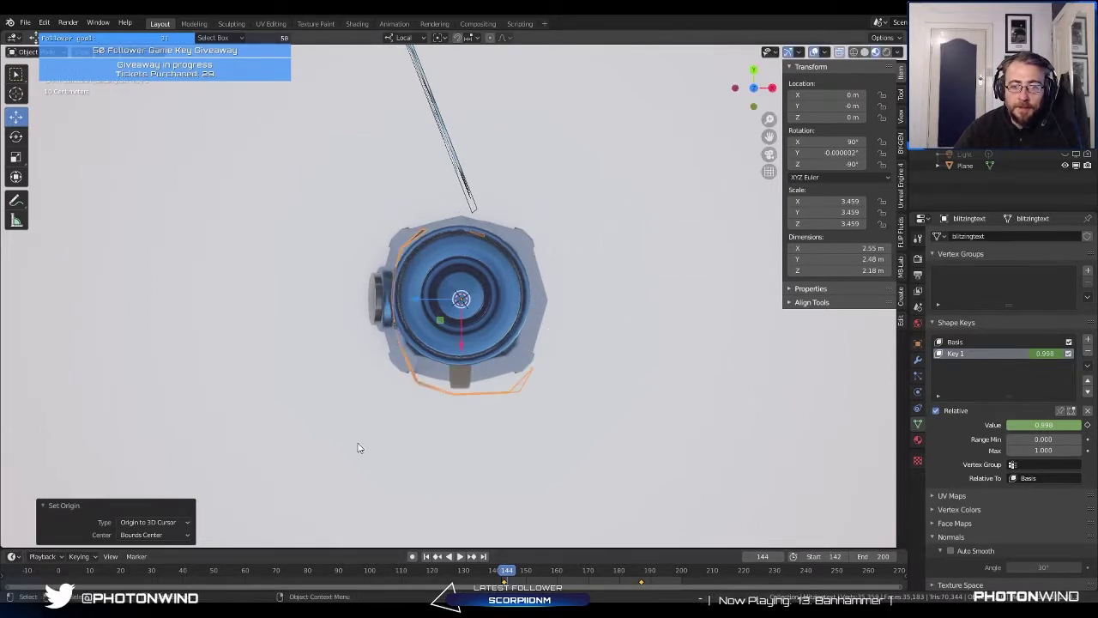
# Step: Play the animation briefly from frame 134, stop at frame 142, and view the blender from the front
pyautogui.moveTo(358, 447); pyautogui.dragTo(410, 313, button='middle')
pyautogui.press('KP_7')
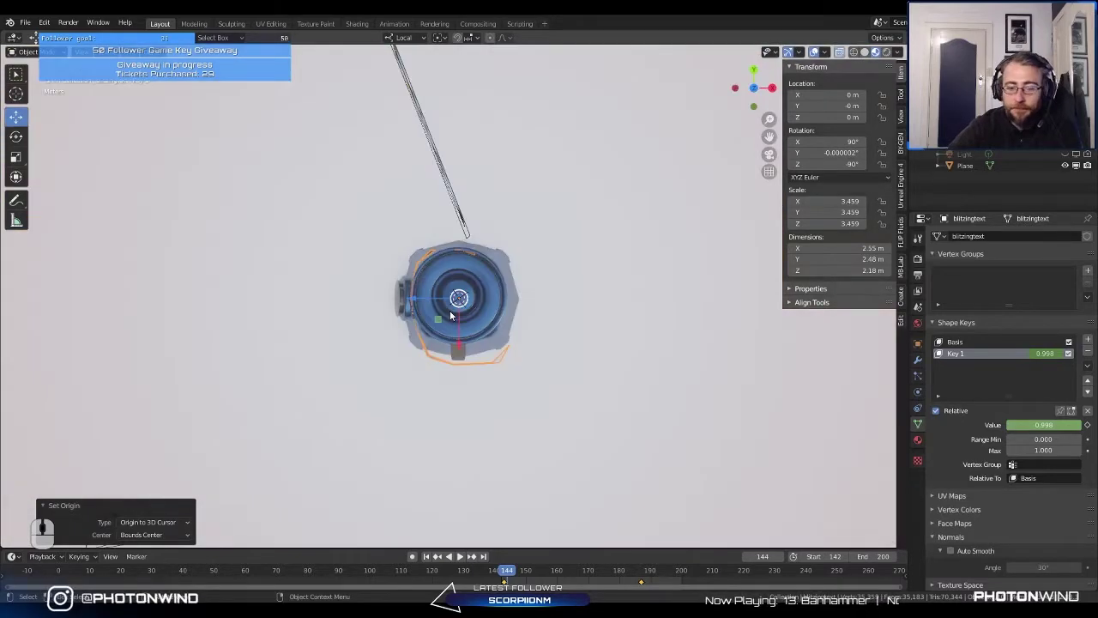
pyautogui.moveTo(502, 273); pyautogui.dragTo(534, 512, button='middle')
pyautogui.press('space')
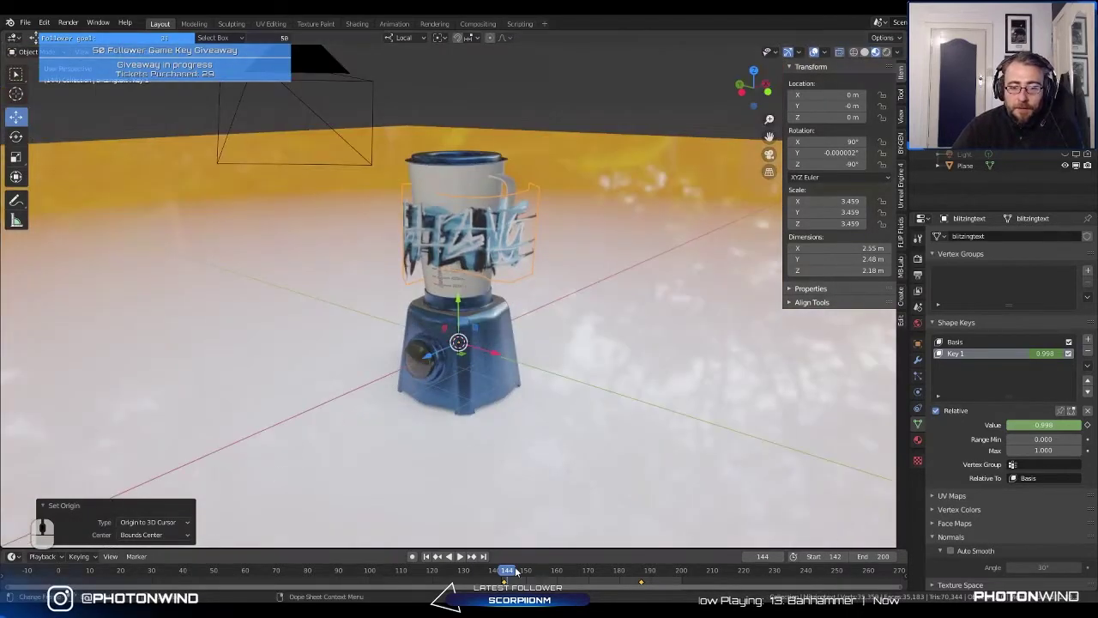
pyautogui.moveTo(513, 563); pyautogui.dragTo(471, 557)
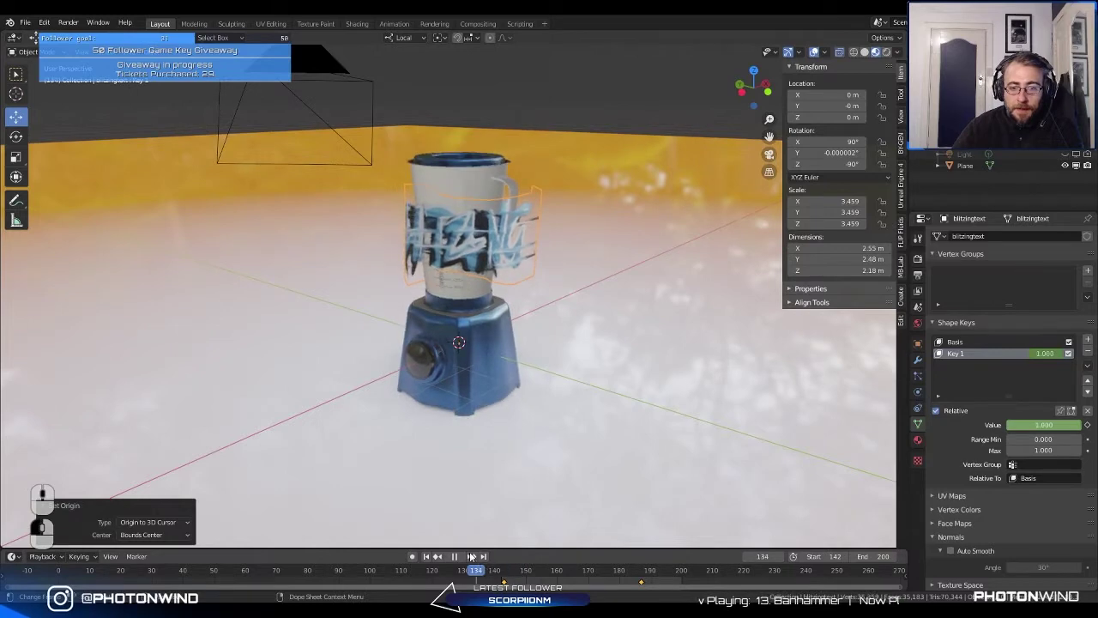
pyautogui.press('space')
pyautogui.moveTo(443, 301); pyautogui.dragTo(507, 282, button='middle')
pyautogui.scroll(2, 507, 281)
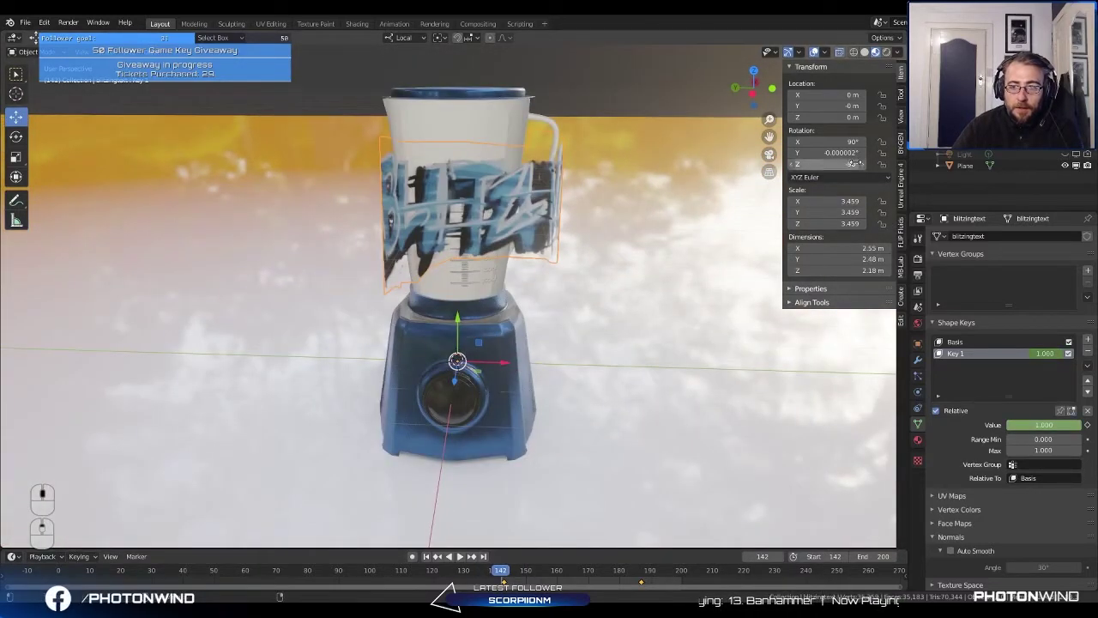
# Step: Rotate the BLITZING plane around the jug to a Z rotation of 67.9° while viewing through the camera
pyautogui.moveTo(813, 163)
pyautogui.mouseDown()
pyautogui.moveTo(758, 169)
pyautogui.moveTo(823, 163)
pyautogui.mouseUp()
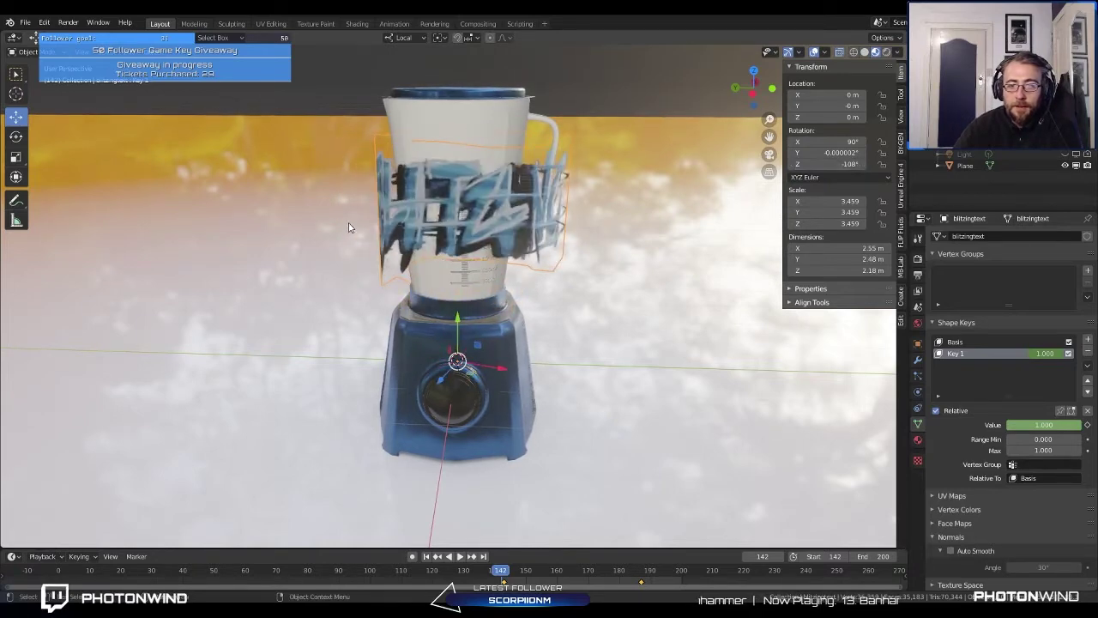
pyautogui.press('KP_0')
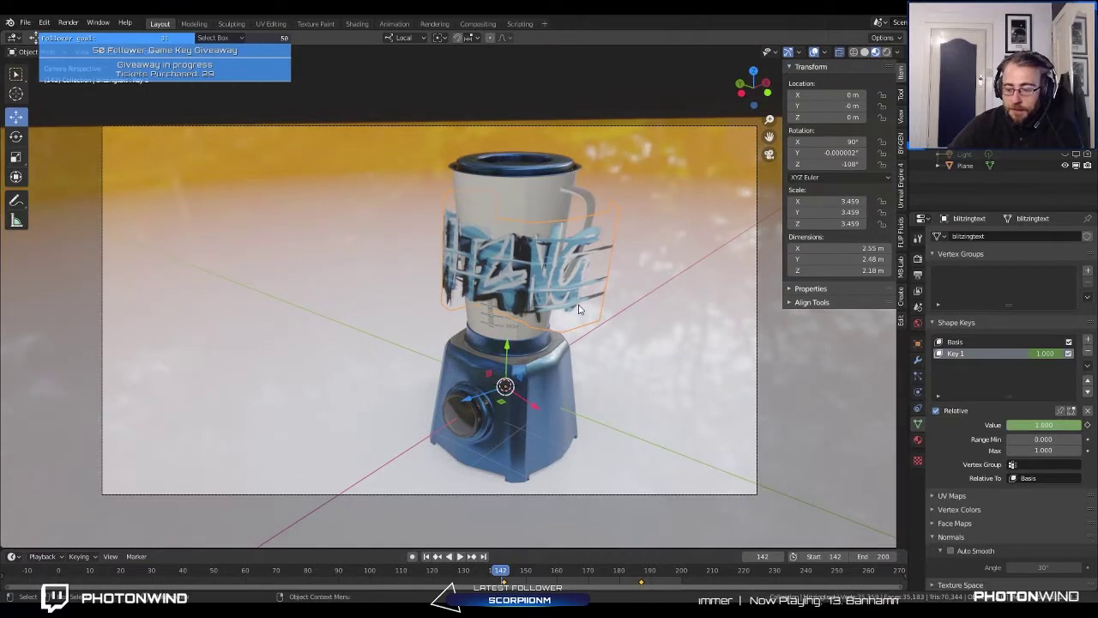
pyautogui.moveTo(847, 167); pyautogui.dragTo(883, 167)
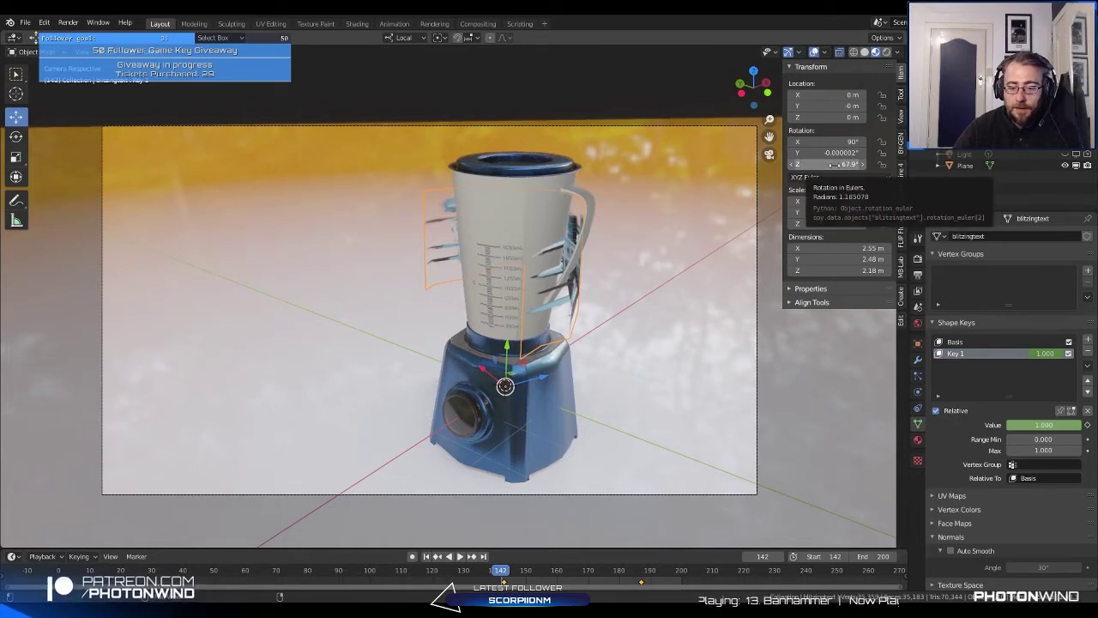
# Step: Keyframe the BLITZING plane's rotation at frame 142 and again at frame 187 with a Z rotation of 1011°
pyautogui.press('i')
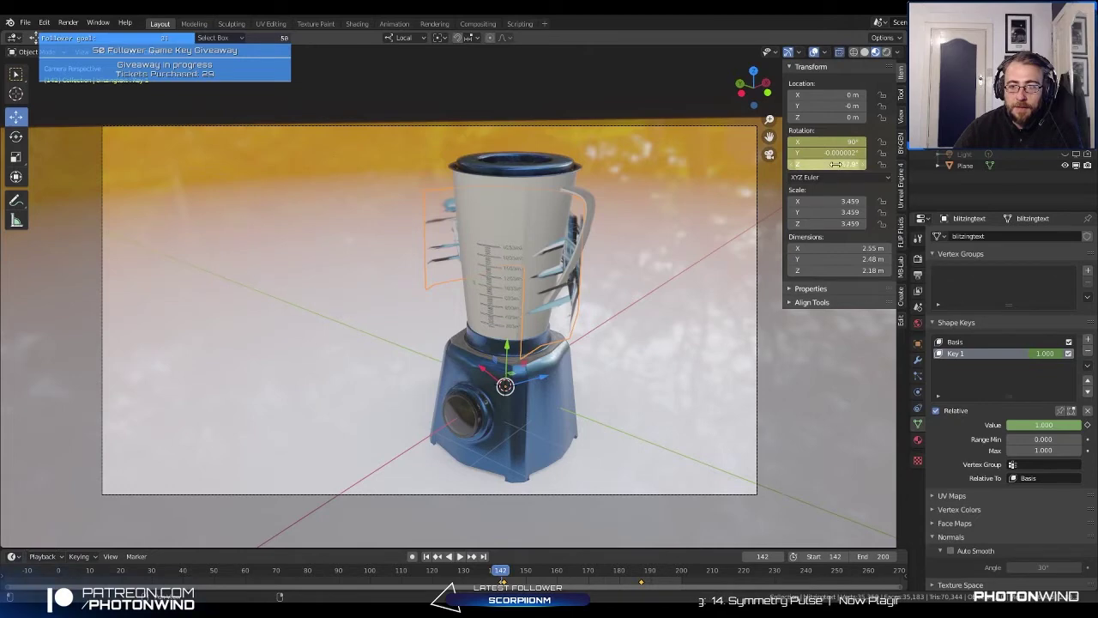
pyautogui.moveTo(502, 571); pyautogui.dragTo(588, 562)
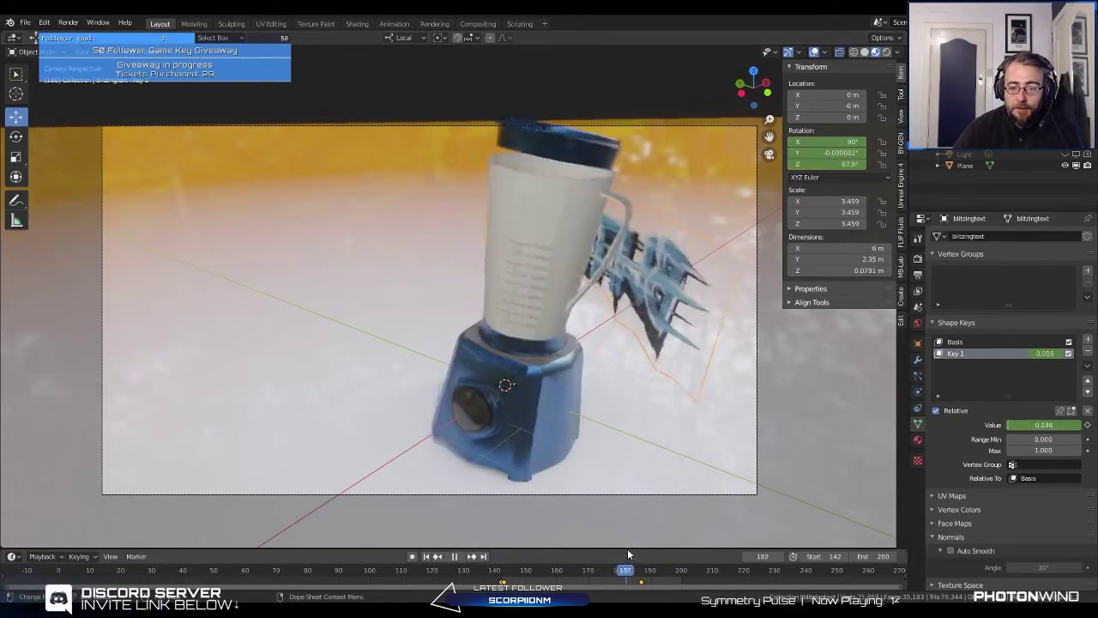
pyautogui.press('space')
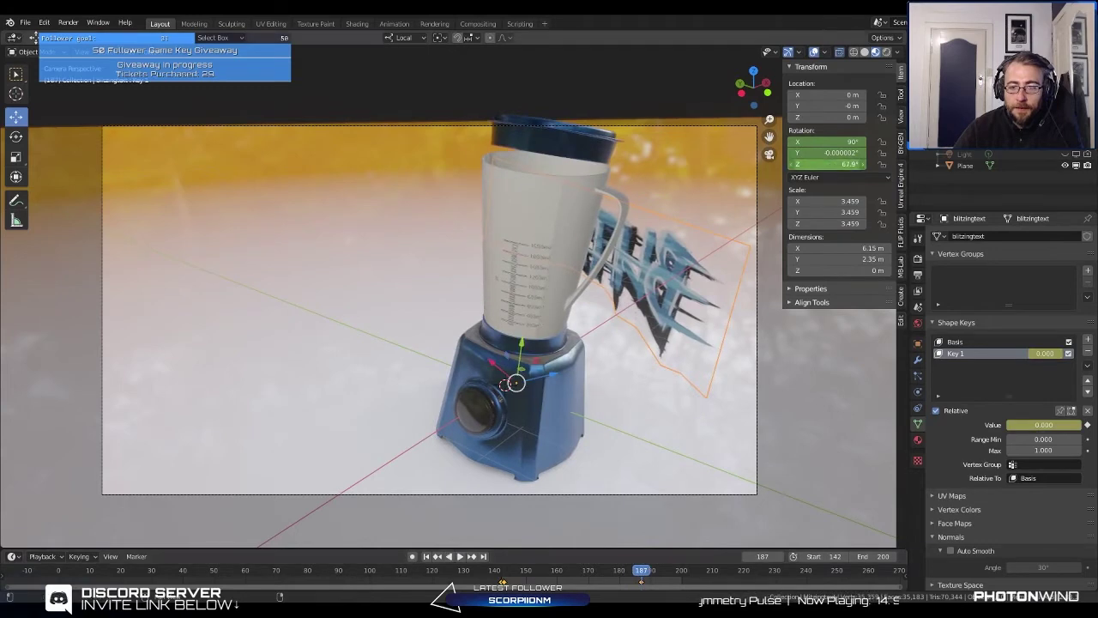
pyautogui.moveTo(837, 164)
pyautogui.mouseDown()
pyautogui.moveTo(858, 164)
pyautogui.moveTo(824, 164)
pyautogui.mouseUp()
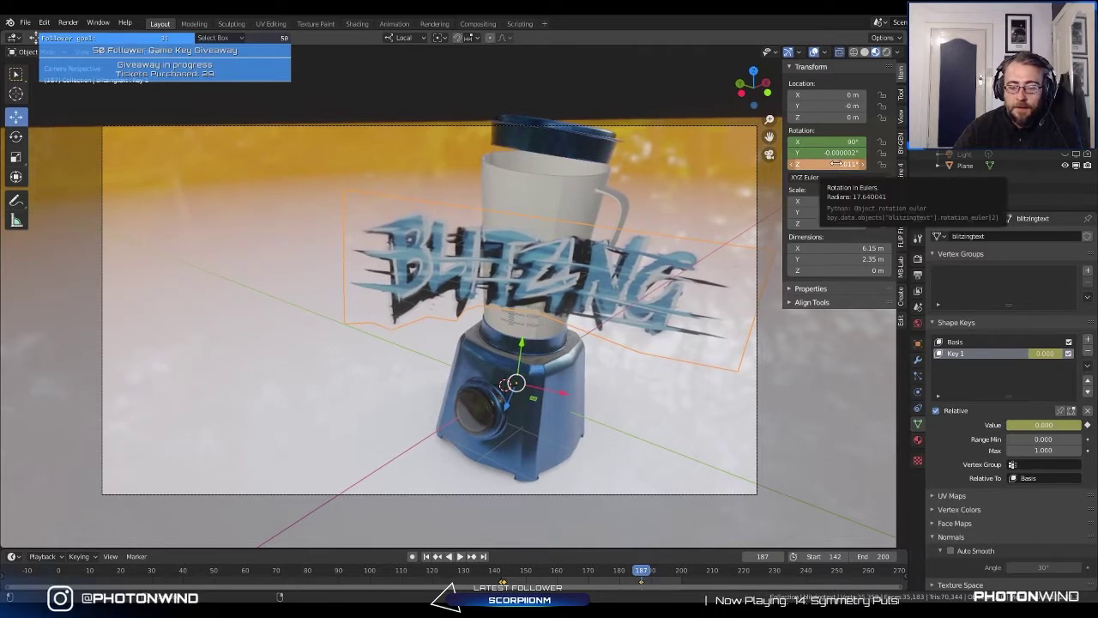
pyautogui.press('i')
# Step: Play and scrub repeatedly through the frames from about 142 to 200 to review the BLITZING plane's spin and unwrapping
pyautogui.click(480, 573)
pyautogui.press('space')
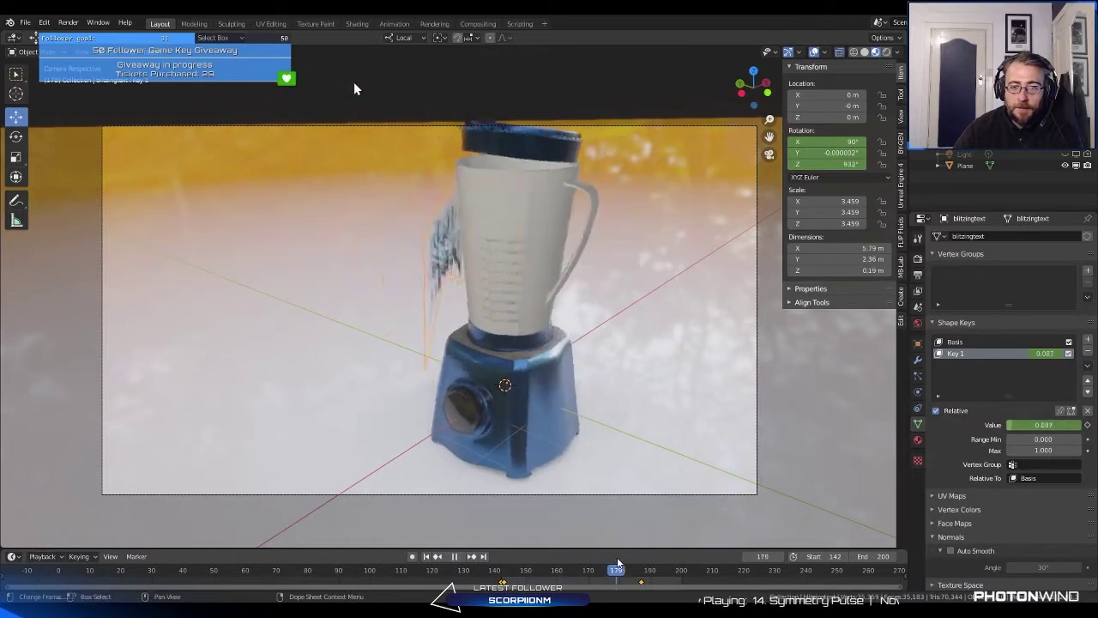
pyautogui.moveTo(625, 570); pyautogui.dragTo(500, 570)
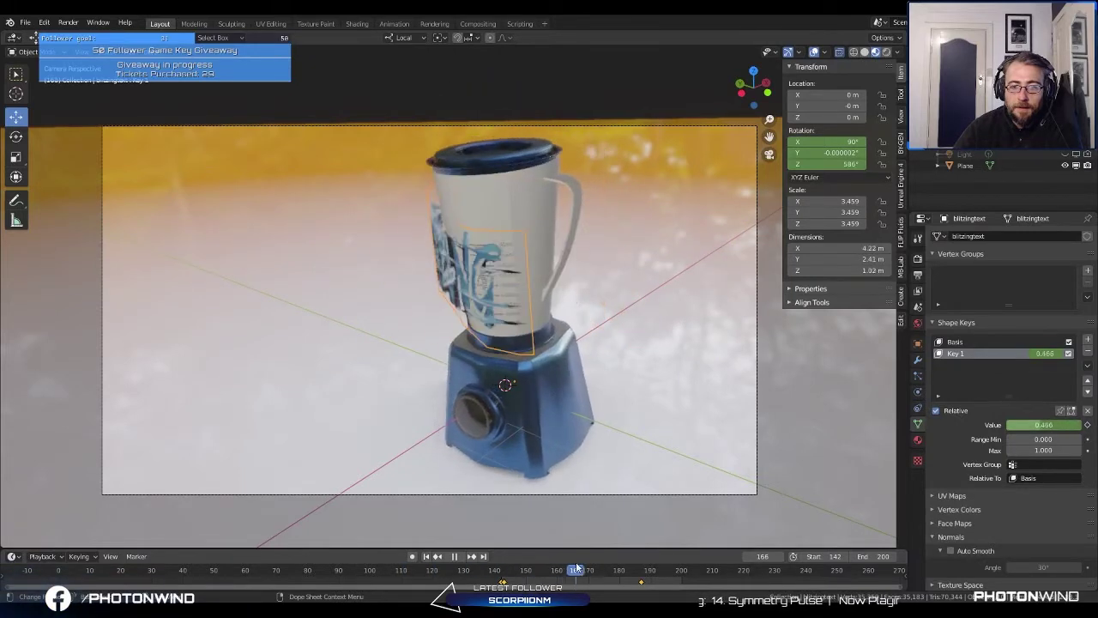
pyautogui.moveTo(621, 562); pyautogui.dragTo(578, 562)
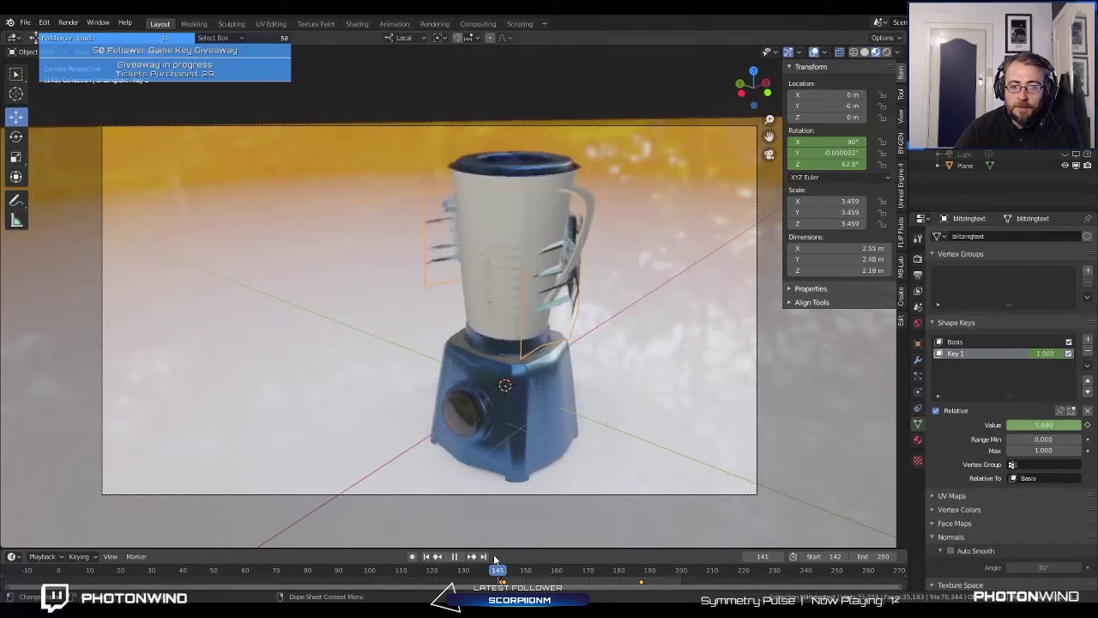
pyautogui.moveTo(466, 559); pyautogui.dragTo(537, 561)
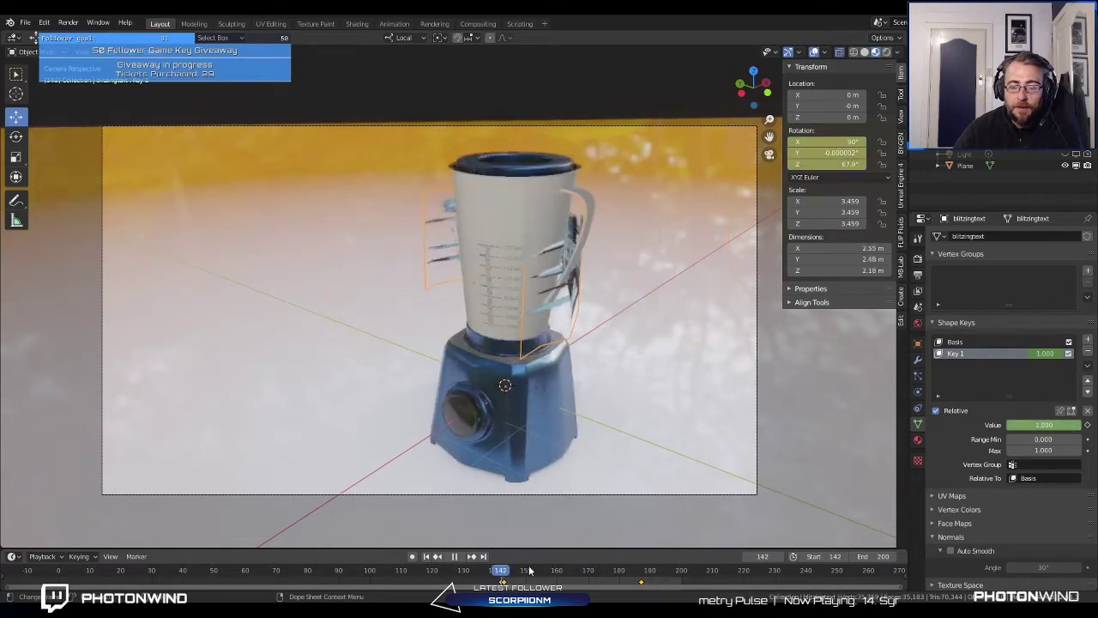
pyautogui.moveTo(530, 570); pyautogui.dragTo(588, 563)
pyautogui.press('space')
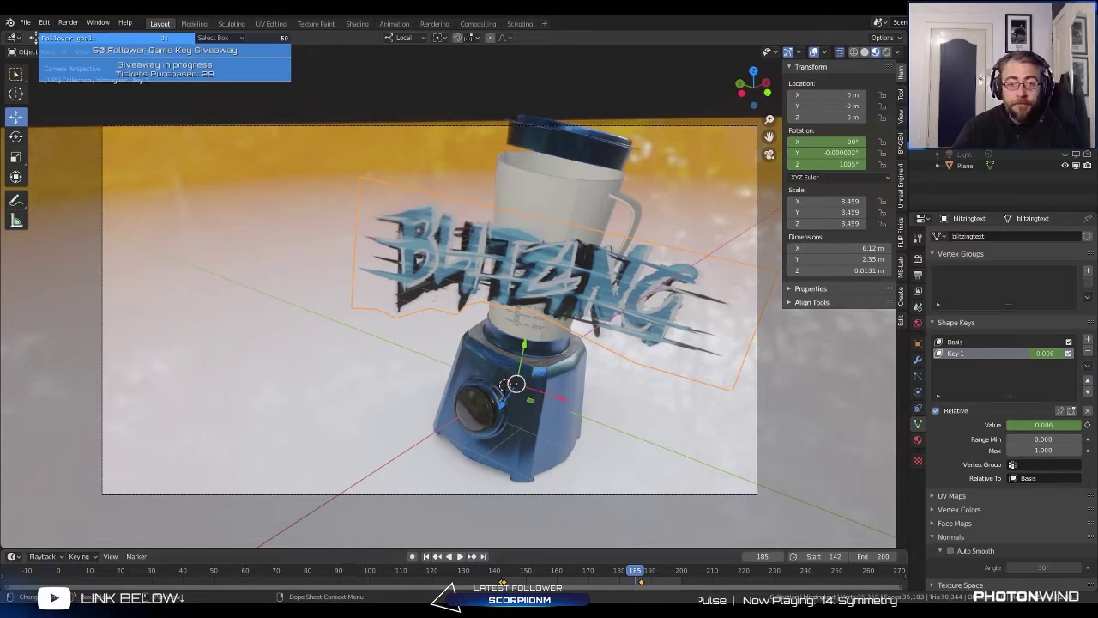
pyautogui.click(521, 572)
pyautogui.press('space')
pyautogui.moveTo(508, 575); pyautogui.dragTo(560, 554)
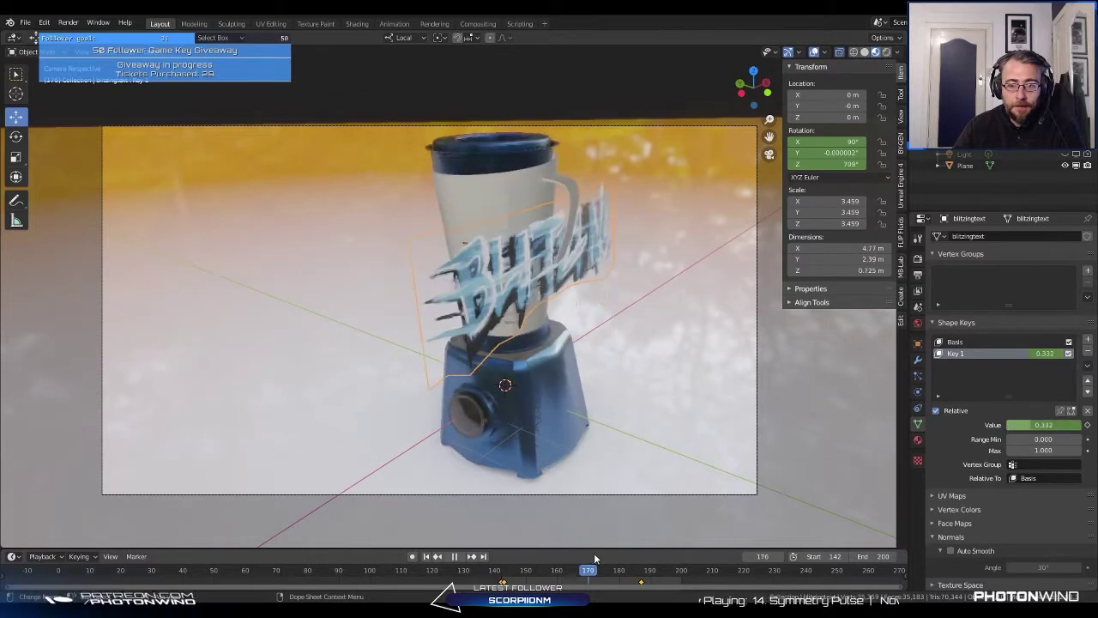
pyautogui.click(456, 555)
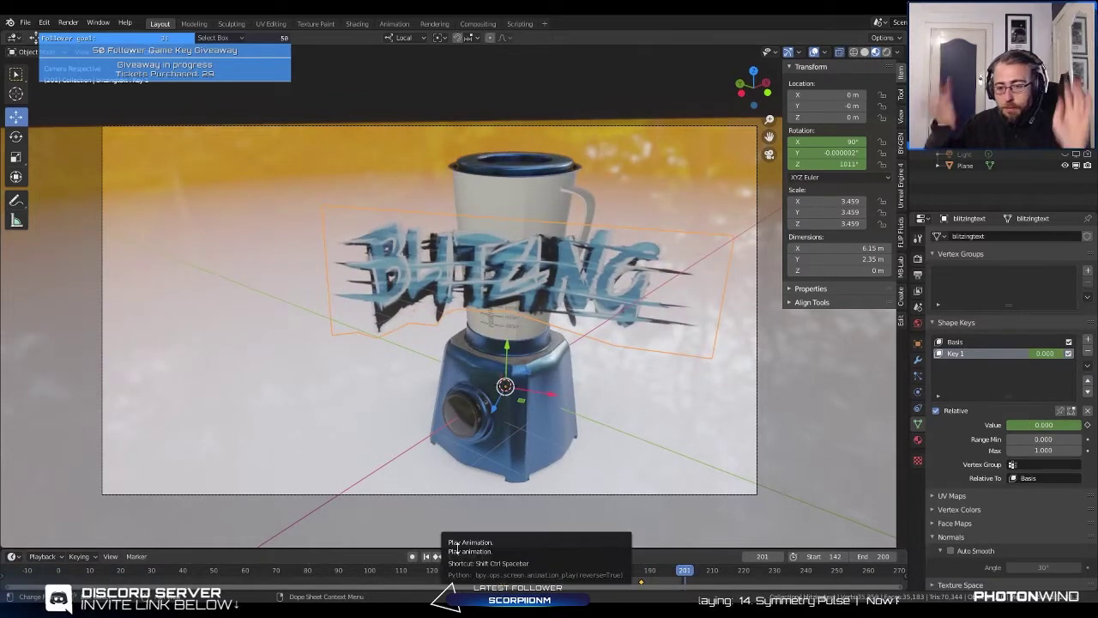
pyautogui.press('space')
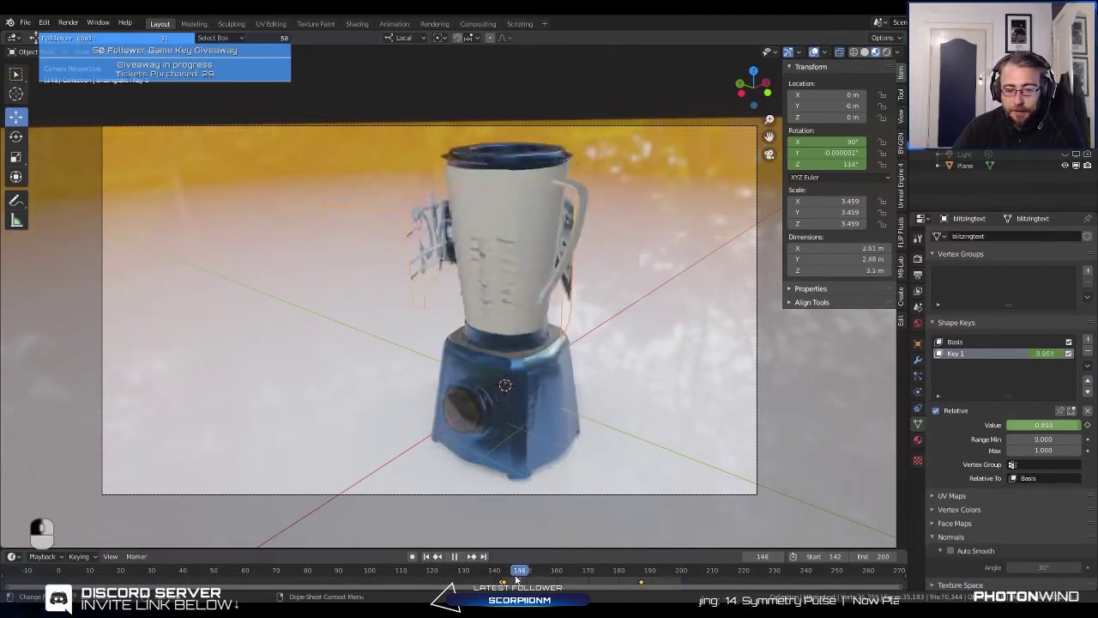
pyautogui.click(471, 570)
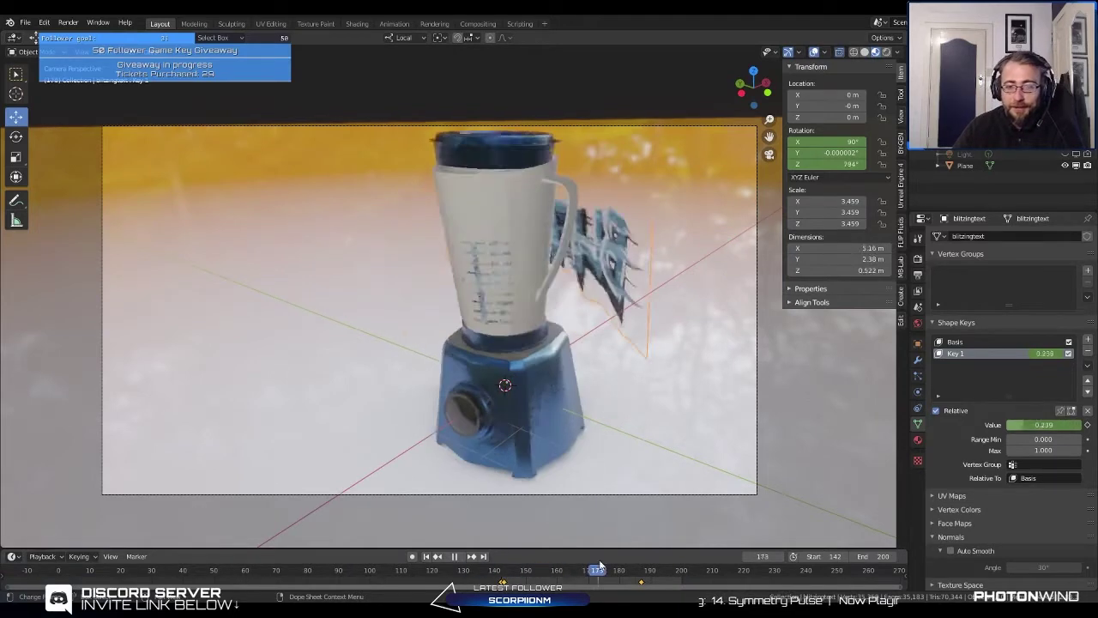
pyautogui.press('space')
# Step: Keyframe the BLITZING plane's current scale at frame 168
pyautogui.scroll(2, 465, 244)
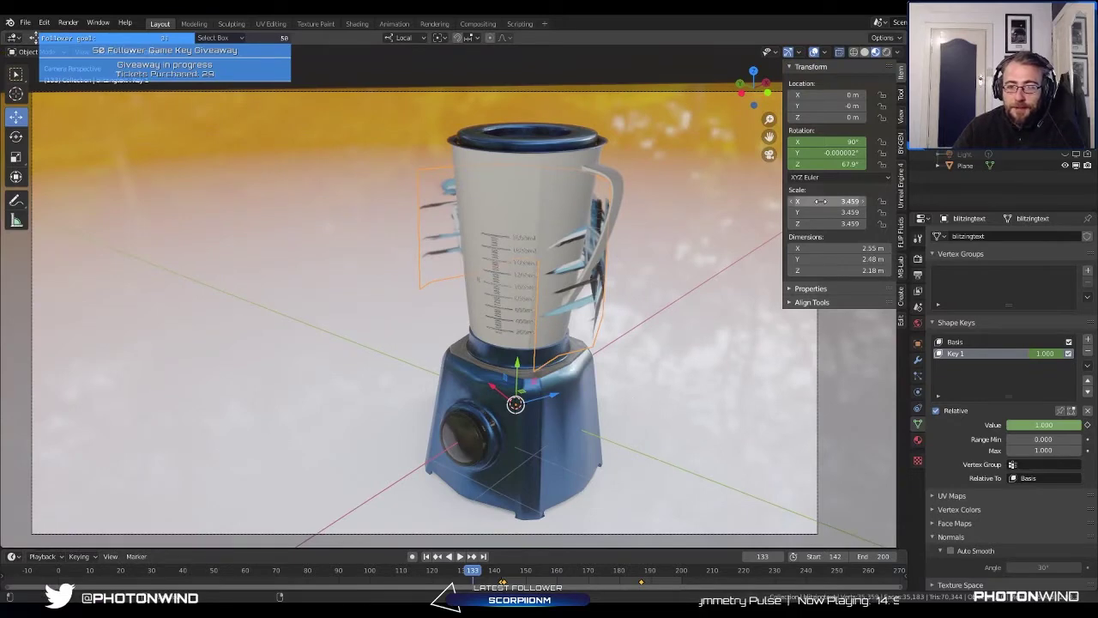
pyautogui.moveTo(486, 580); pyautogui.dragTo(583, 560)
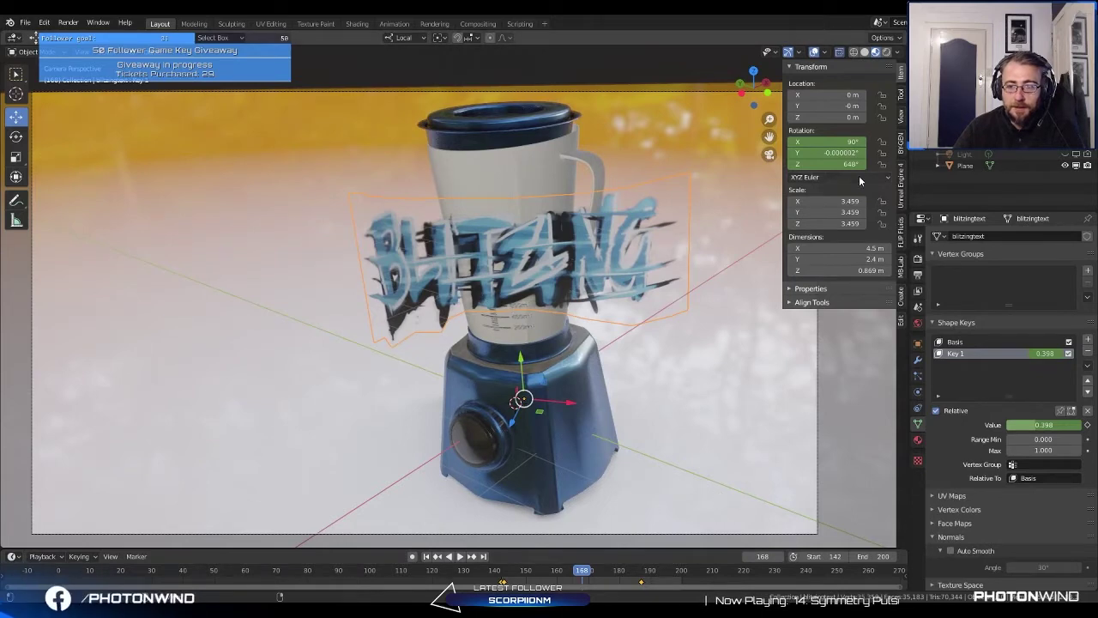
pyautogui.press('i')
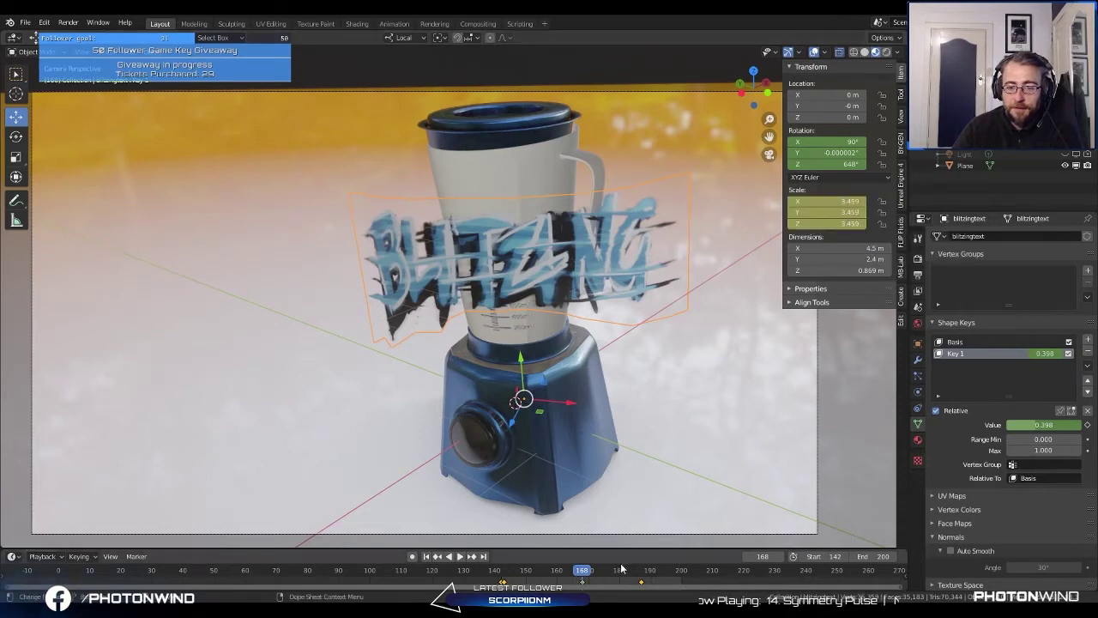
# Step: At frame 142, shrink the BLITZING plane to an X scale of 2.239 and a Z scale of 2.279
pyautogui.click(510, 574)
pyautogui.press('space')
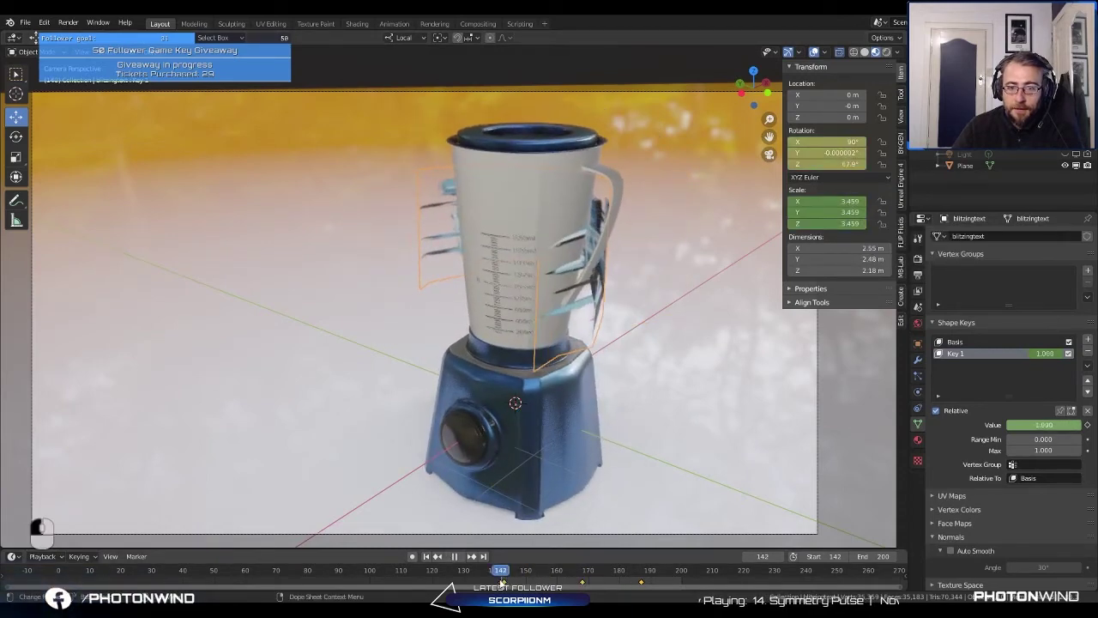
pyautogui.press('Escape')
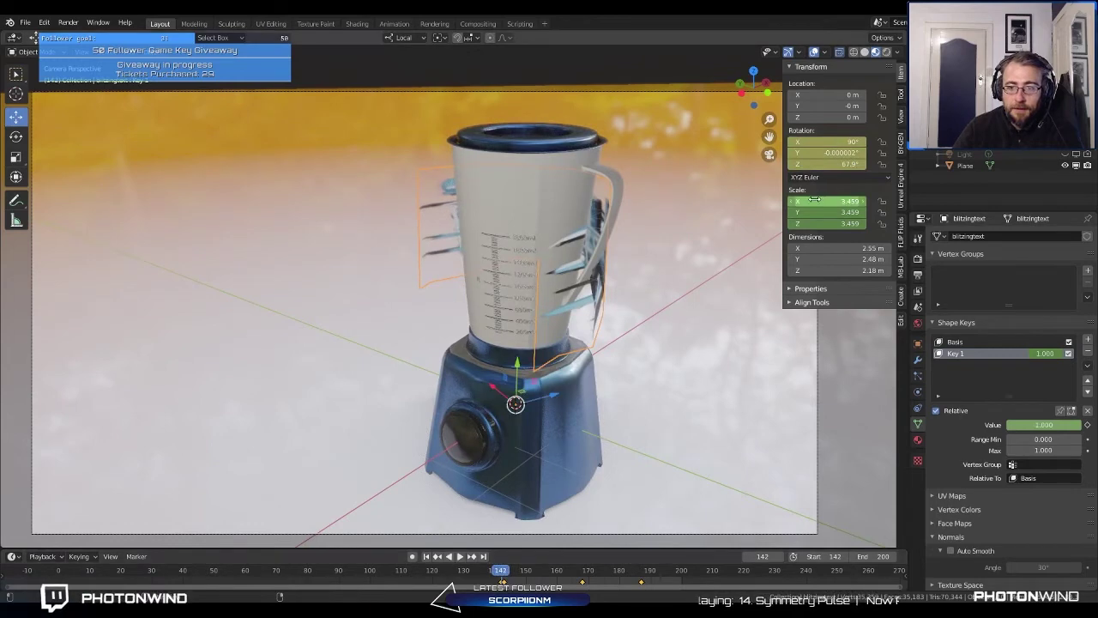
pyautogui.moveTo(814, 200); pyautogui.dragTo(755, 200)
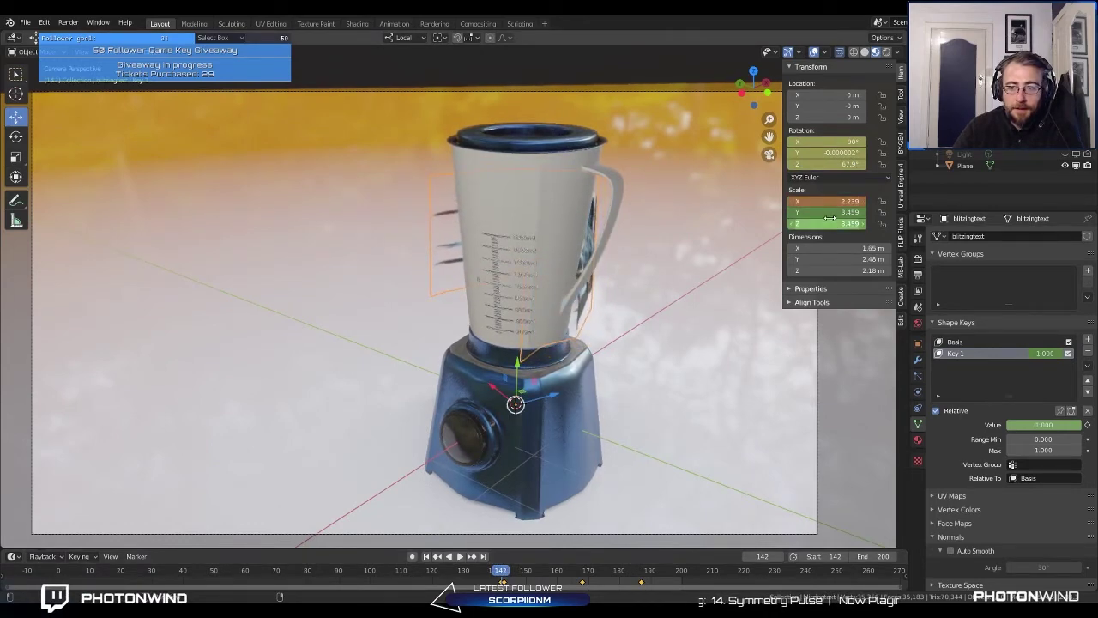
pyautogui.moveTo(829, 213); pyautogui.dragTo(798, 213)
pyautogui.hotkey('ctrl', 'z')
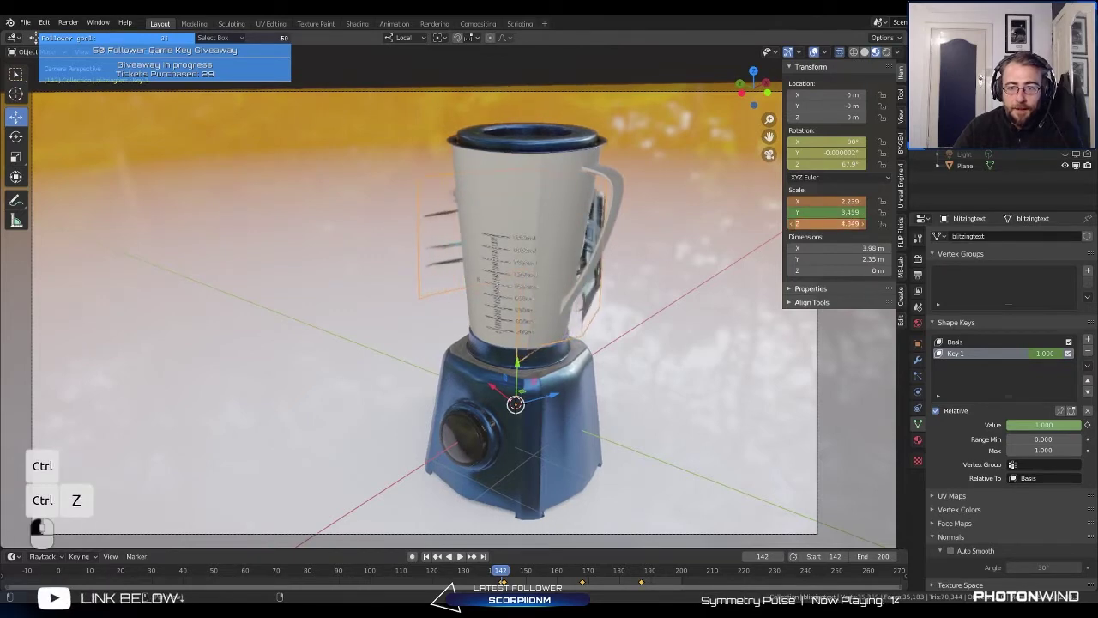
pyautogui.moveTo(829, 223); pyautogui.dragTo(807, 223)
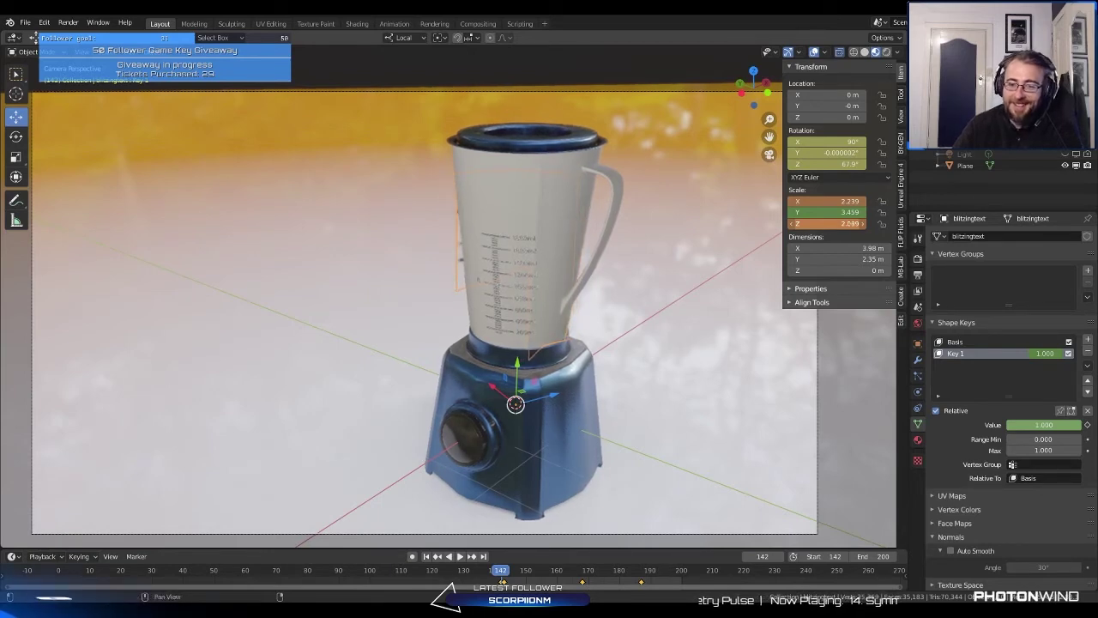
pyautogui.moveTo(829, 223); pyautogui.dragTo(832, 199)
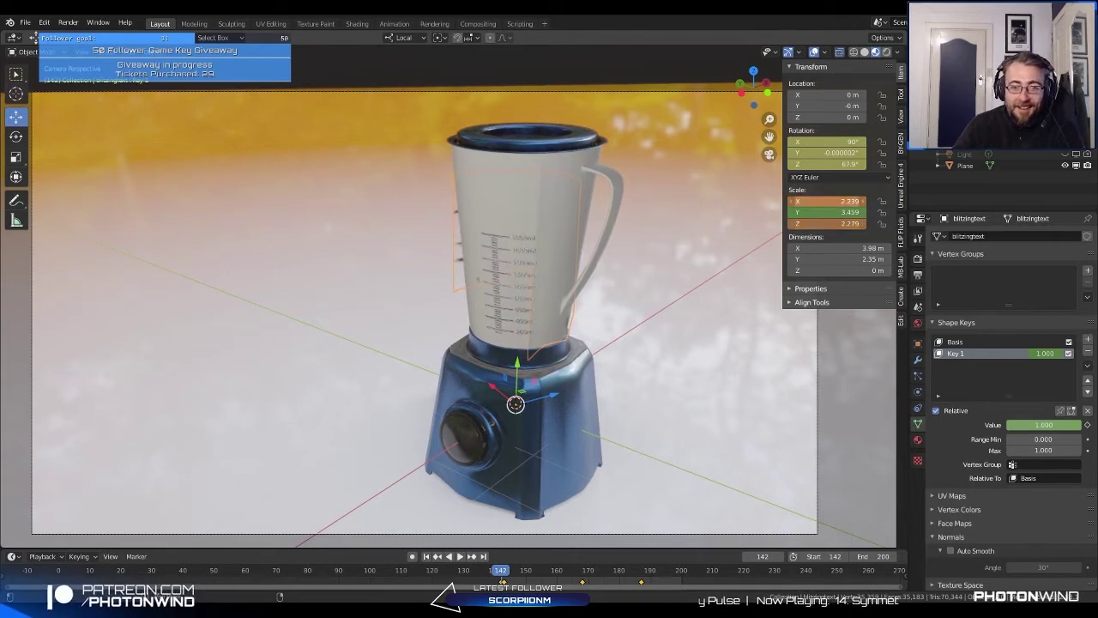
# Step: Reduce the plane's X scale to 1.049 so it fits inside the jug, and keyframe its scale at frame 142
pyautogui.moveTo(470, 188); pyautogui.dragTo(645, 174, button='middle')
pyautogui.moveTo(826, 201); pyautogui.dragTo(815, 201)
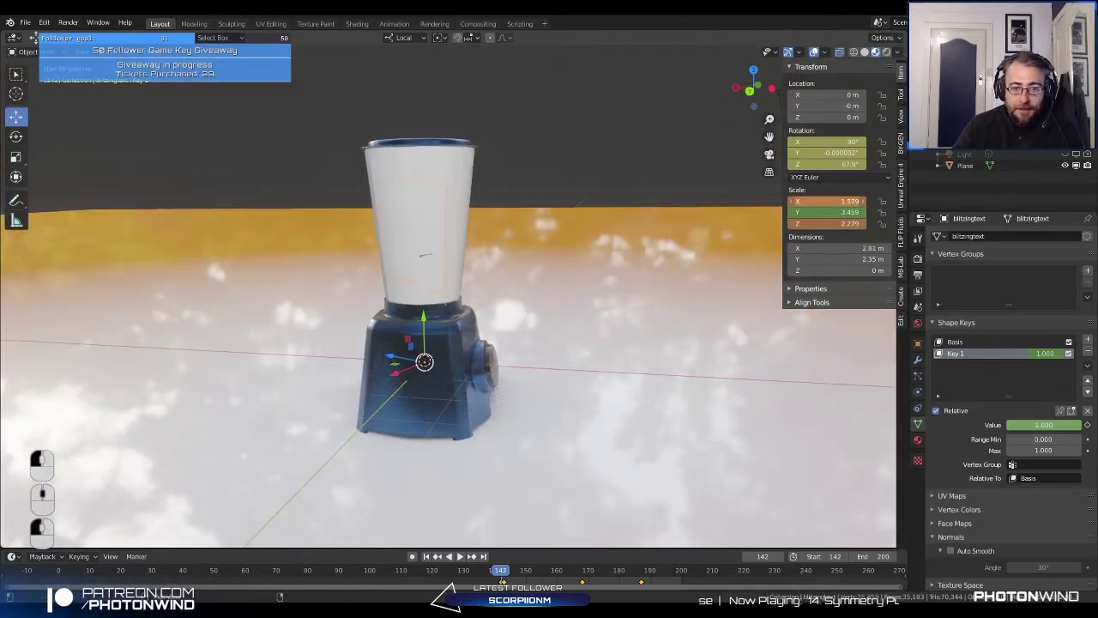
pyautogui.moveTo(729, 217); pyautogui.dragTo(676, 253, button='middle')
pyautogui.press('i')
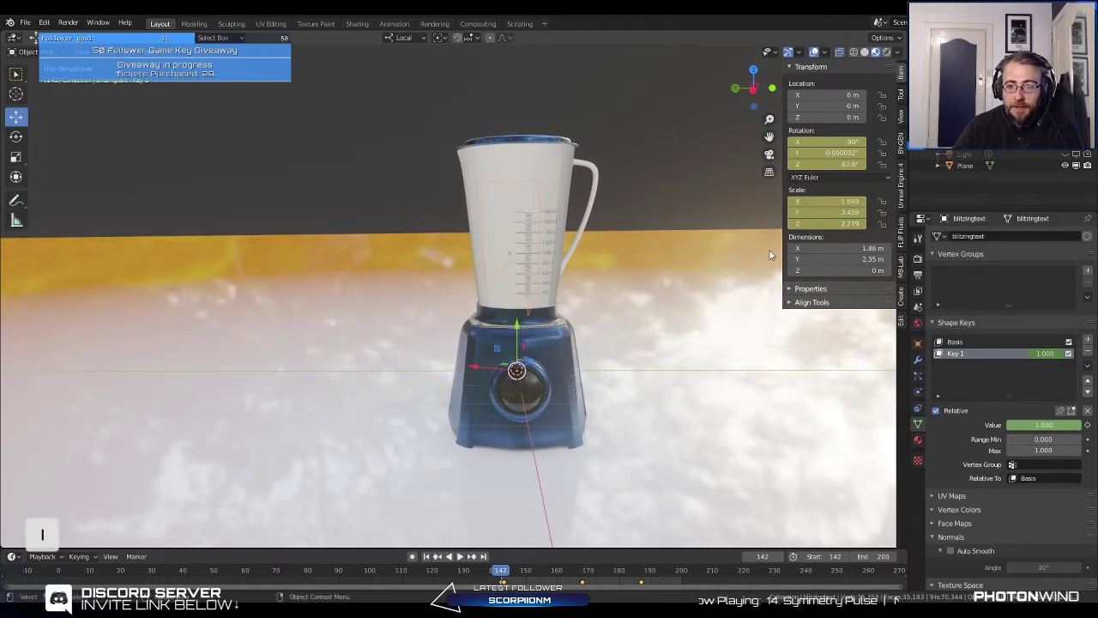
# Step: Play and scrub through the animation to frame 195 to check the scaling, and return to the camera view
pyautogui.click(460, 556)
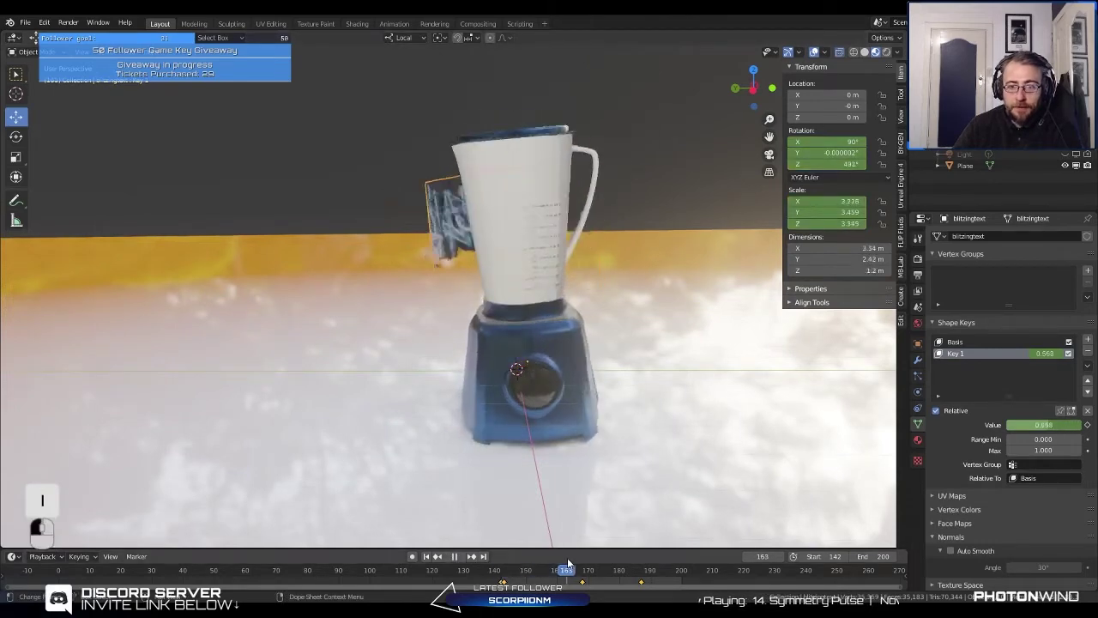
pyautogui.click(452, 563)
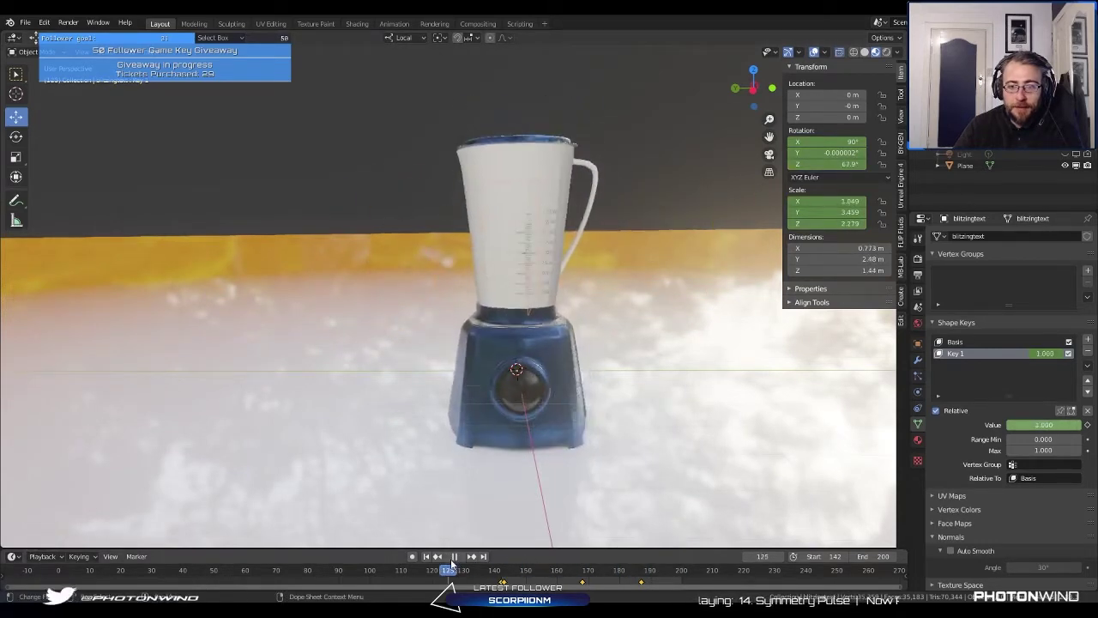
pyautogui.moveTo(452, 563); pyautogui.dragTo(666, 528)
pyautogui.moveTo(558, 386); pyautogui.dragTo(494, 374, button='middle')
pyautogui.scroll(3, 458, 369)
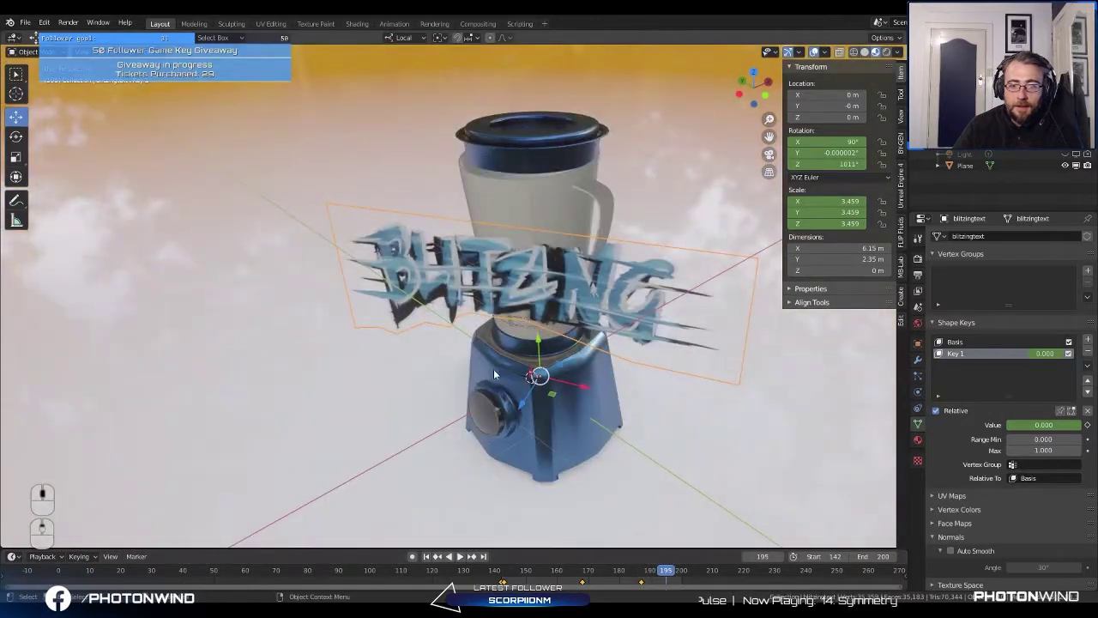
pyautogui.press('KP_0')
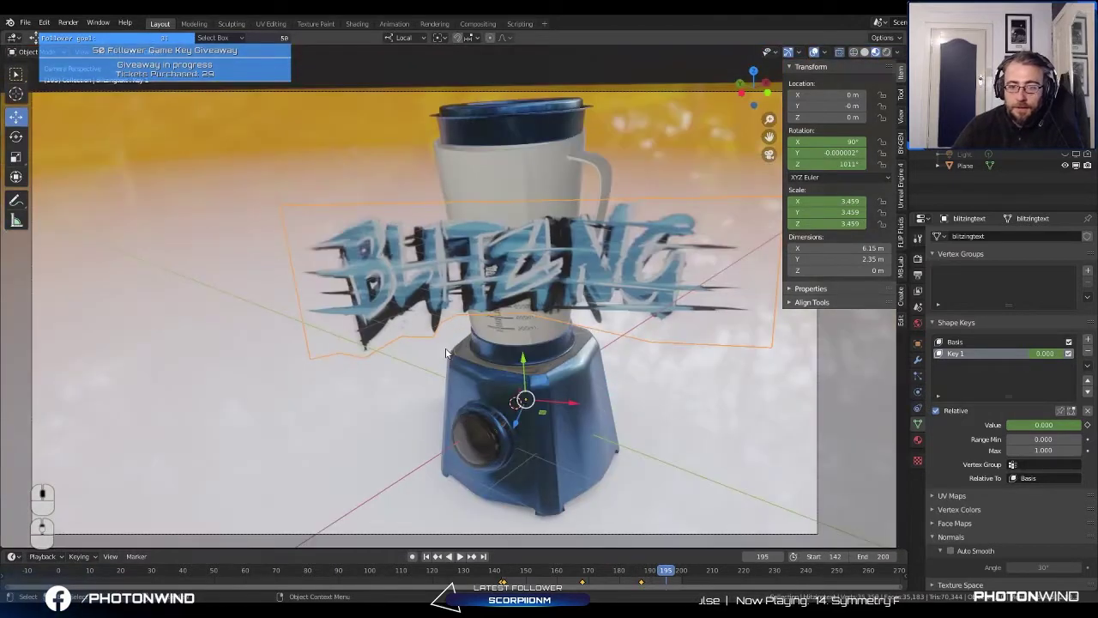
# Step: Switch the viewport to rendered shading and replay the BLITZING text's unwrapping, scrubbing back to its beginning to examine the motion
pyautogui.click(891, 54)
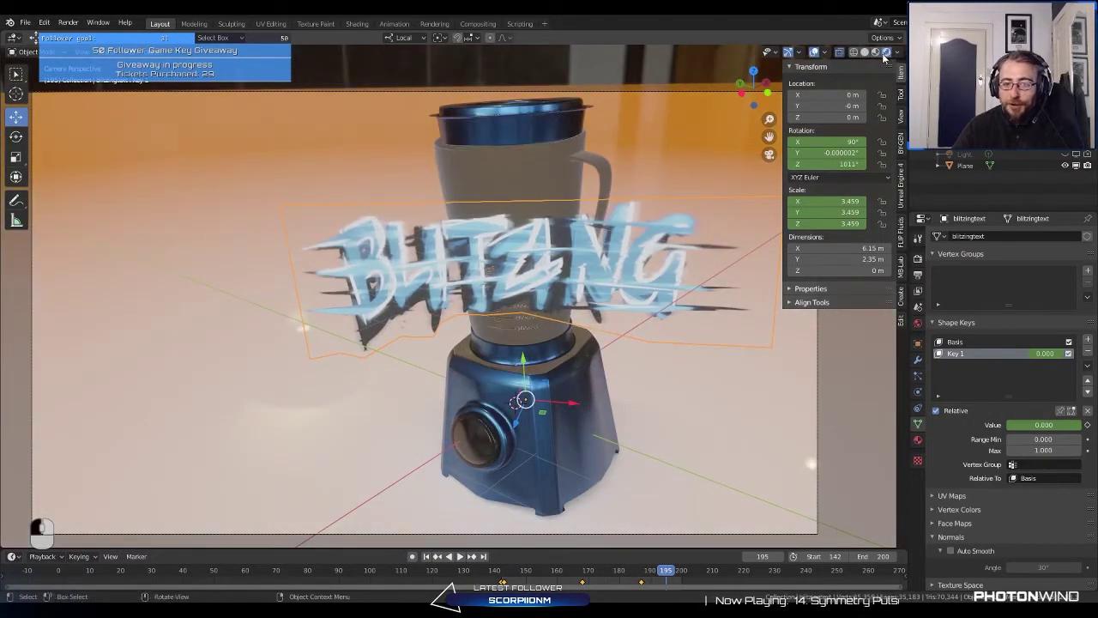
pyautogui.press('space')
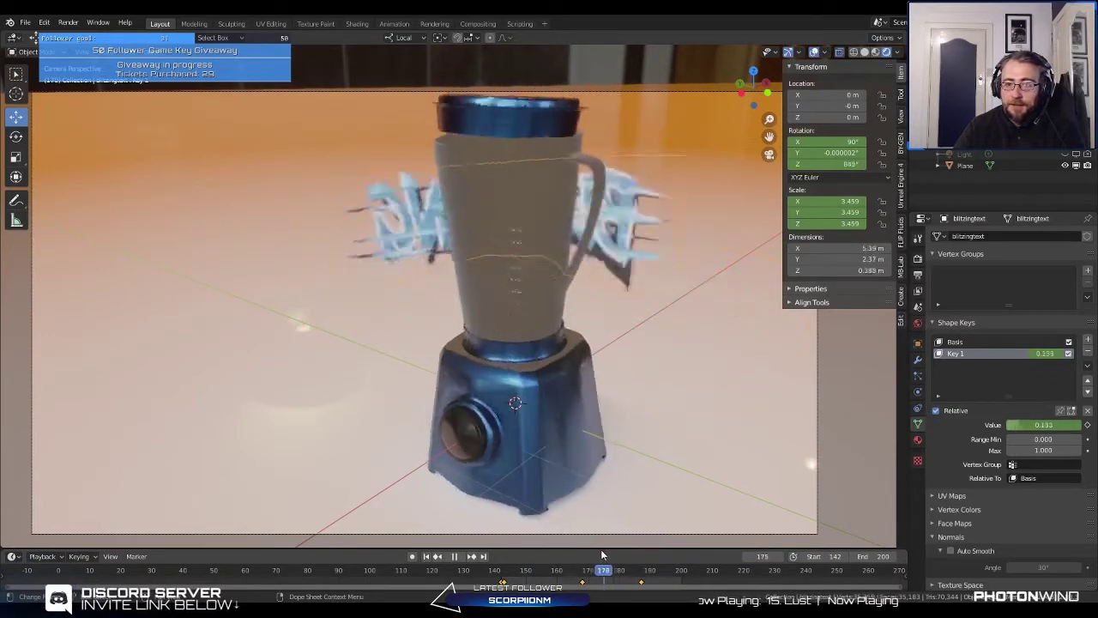
pyautogui.press('Escape')
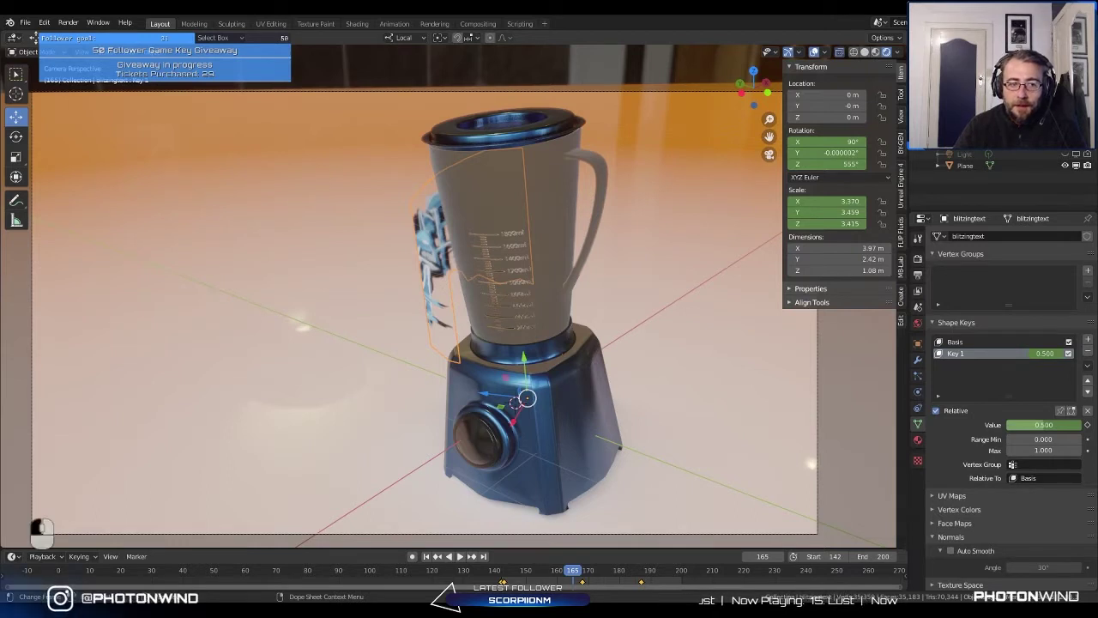
pyautogui.press('space')
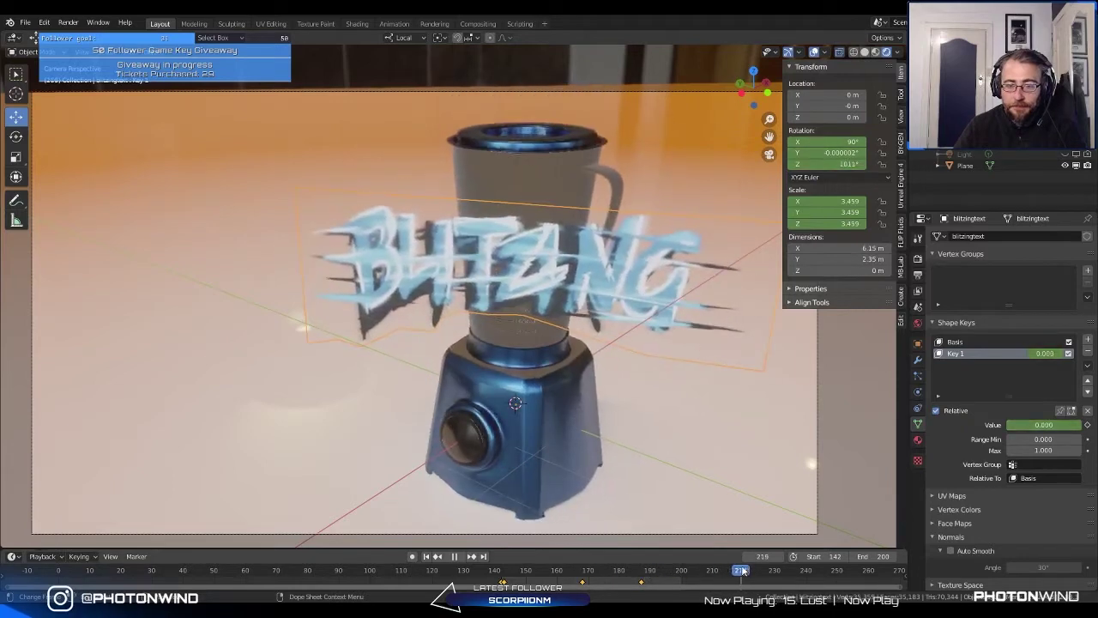
pyautogui.moveTo(743, 571); pyautogui.dragTo(546, 564)
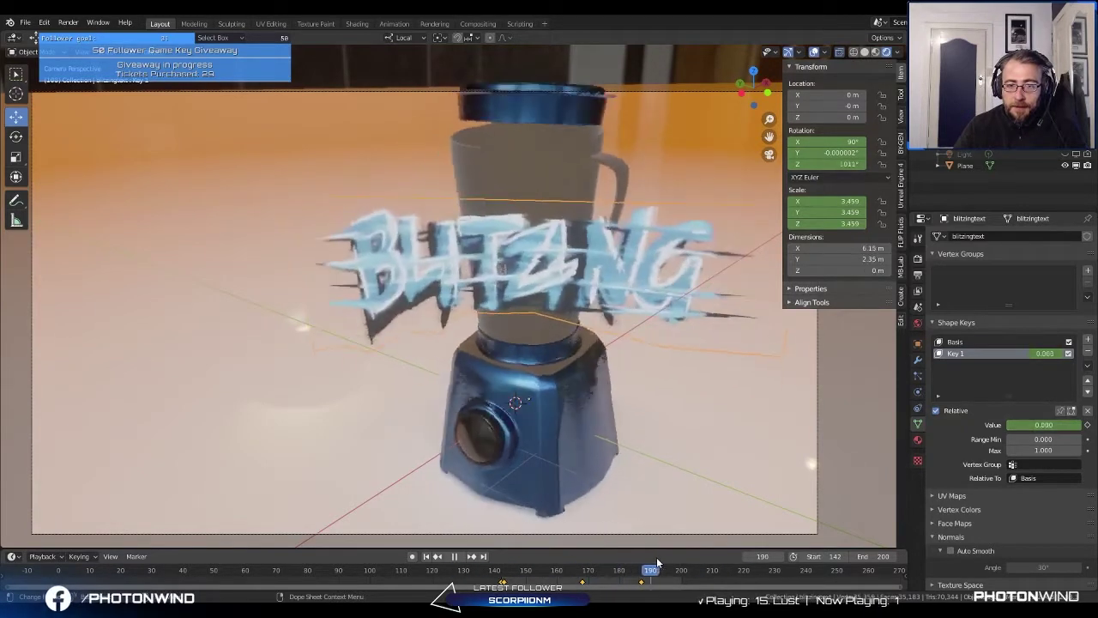
pyautogui.moveTo(657, 562); pyautogui.dragTo(530, 558)
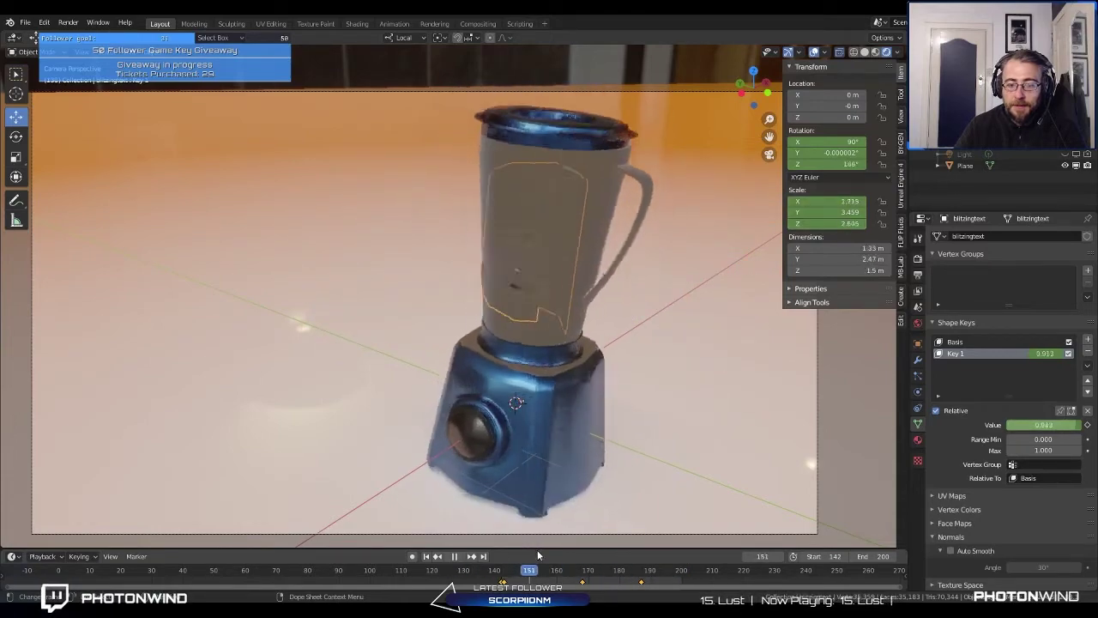
# Step: Stop playback at frame 164 and switch the viewport to wireframe shading
pyautogui.press('space')
pyautogui.click(854, 53)
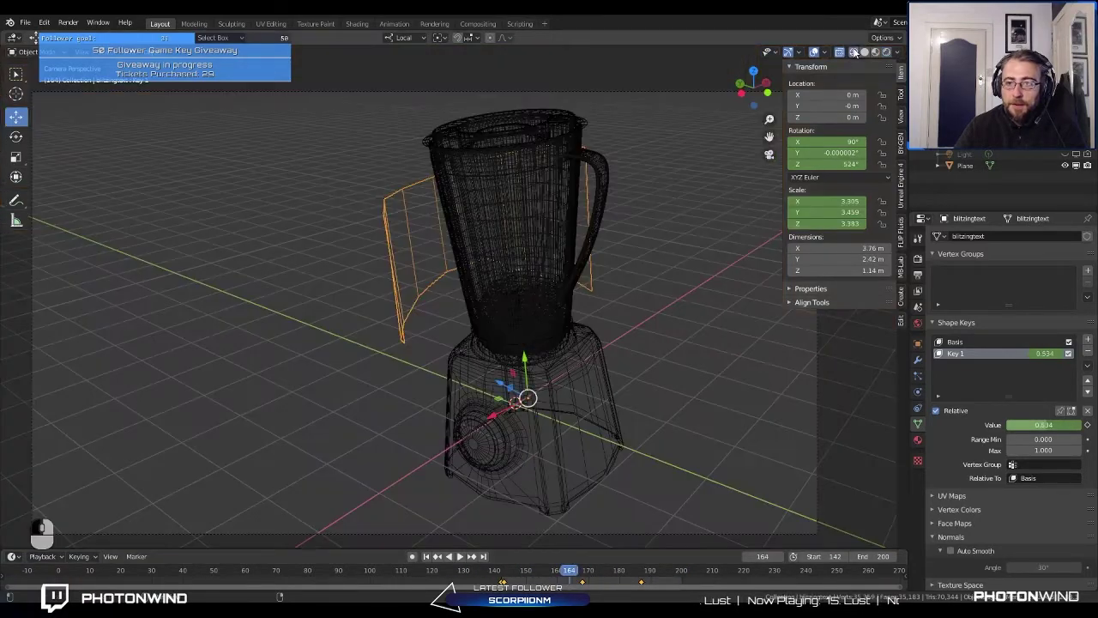
# Step: Inspect where the curled BLITZING plane passes the jug in wireframe, and switch the viewport to material preview shading
pyautogui.scroll(4, 548, 264)
pyautogui.moveTo(548, 263); pyautogui.dragTo(420, 274, button='middle')
pyautogui.scroll(3, 588, 233)
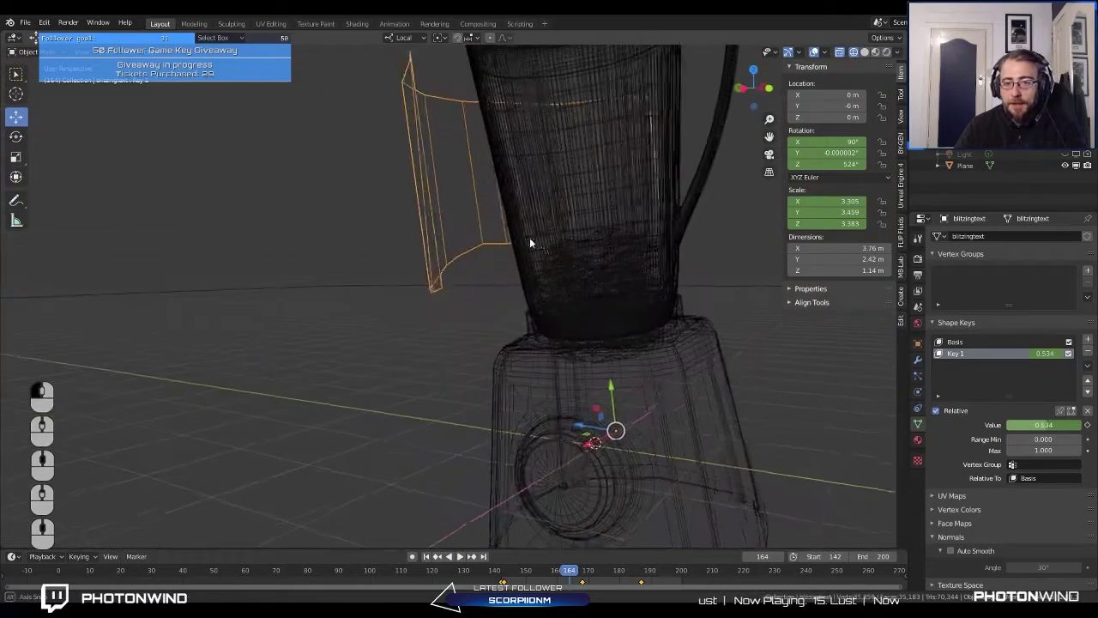
pyautogui.scroll(3, 414, 275)
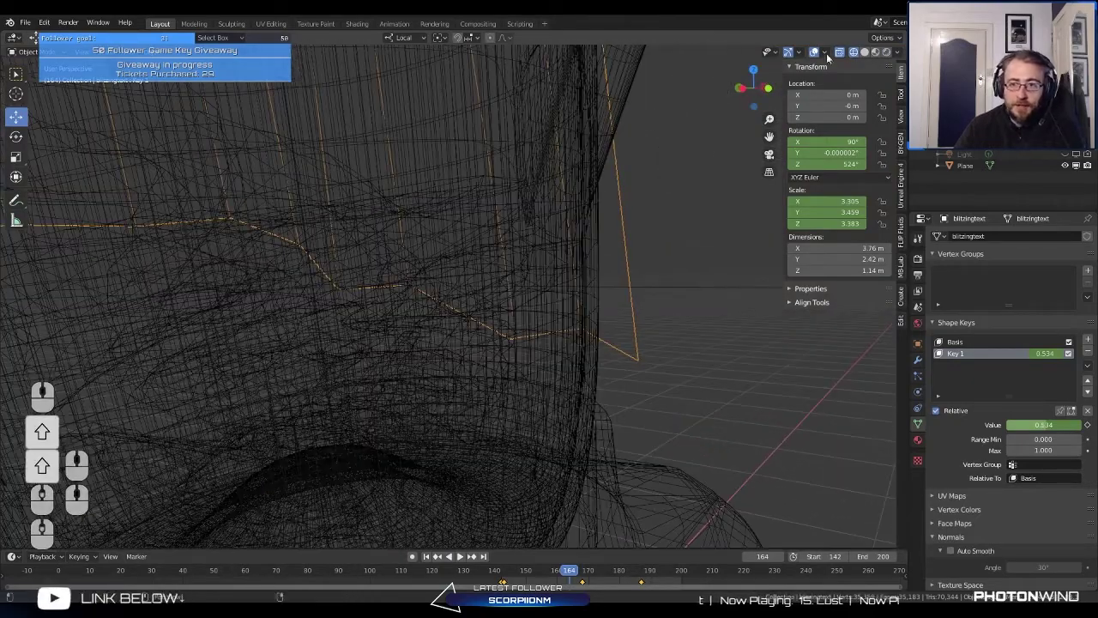
pyautogui.click(875, 52)
pyautogui.scroll(3, 623, 243)
pyautogui.moveTo(623, 243)
pyautogui.mouseDown(button='middle')
pyautogui.moveTo(620, 298)
pyautogui.moveTo(588, 319)
pyautogui.moveTo(573, 199)
pyautogui.moveTo(541, 123)
pyautogui.moveTo(480, 156)
pyautogui.moveTo(481, 183)
pyautogui.moveTo(532, 169)
pyautogui.moveTo(554, 189)
pyautogui.moveTo(470, 199)
pyautogui.moveTo(390, 176)
pyautogui.moveTo(430, 219)
pyautogui.moveTo(485, 200)
pyautogui.moveTo(522, 206)
pyautogui.moveTo(551, 188)
pyautogui.moveTo(525, 213)
pyautogui.moveTo(482, 207)
pyautogui.moveTo(392, 147)
pyautogui.moveTo(419, 169)
pyautogui.moveTo(358, 288)
pyautogui.mouseUp(button='middle')
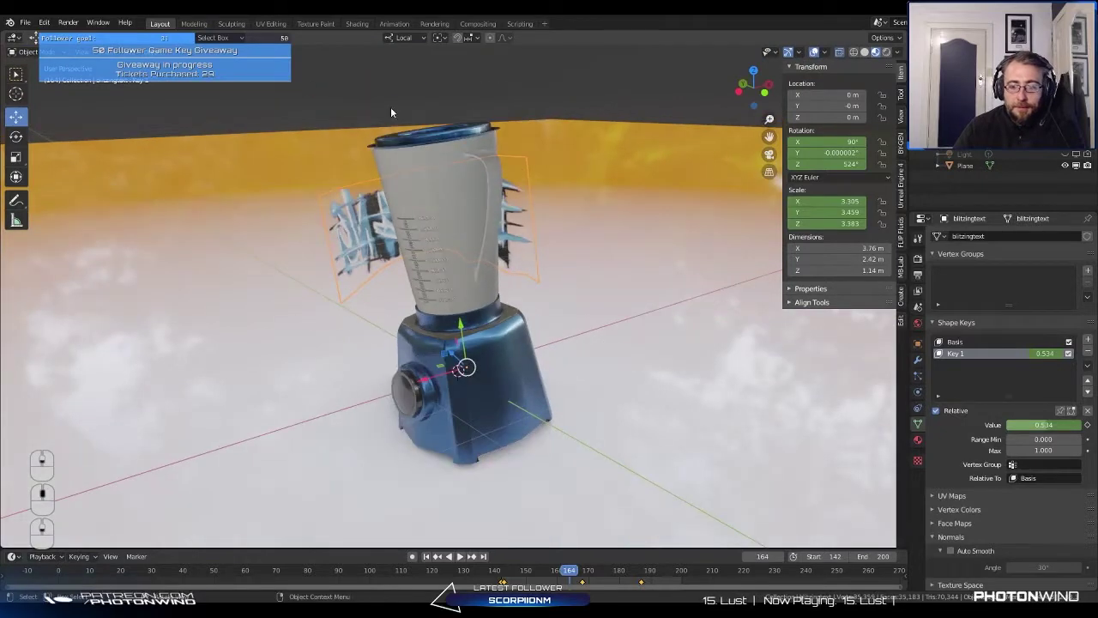
# Step: Play and scrub the end of the animation around frames 183 to 188 to check the unwrapped text around the blender
pyautogui.moveTo(391, 112); pyautogui.dragTo(574, 434, button='middle')
pyautogui.press('space')
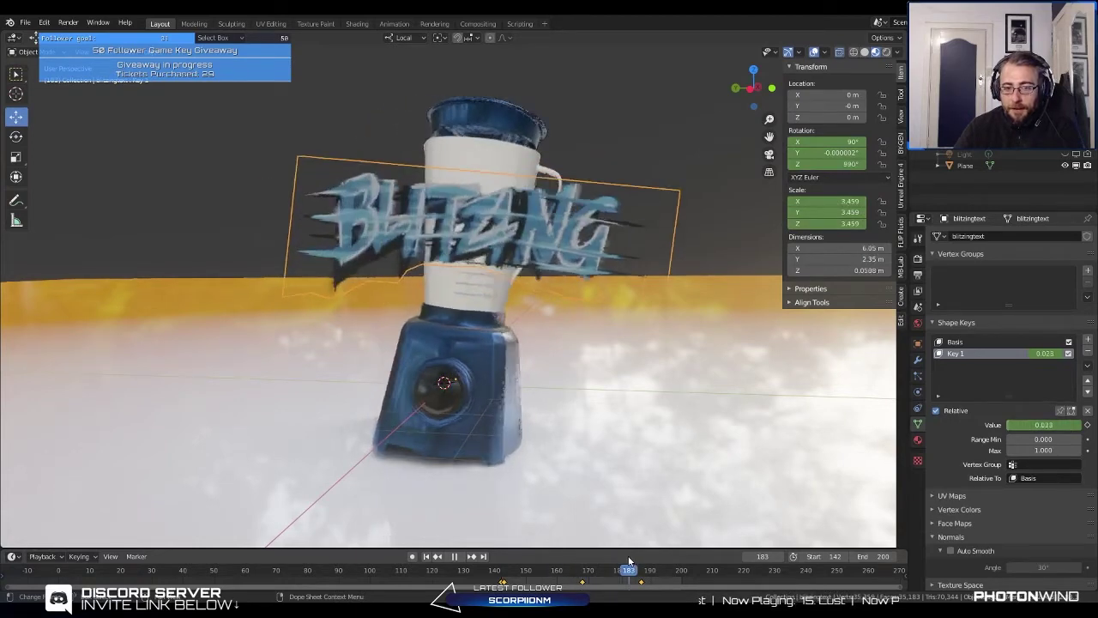
pyautogui.moveTo(629, 560)
pyautogui.mouseDown()
pyautogui.moveTo(501, 589)
pyautogui.moveTo(662, 570)
pyautogui.moveTo(627, 576)
pyautogui.mouseUp()
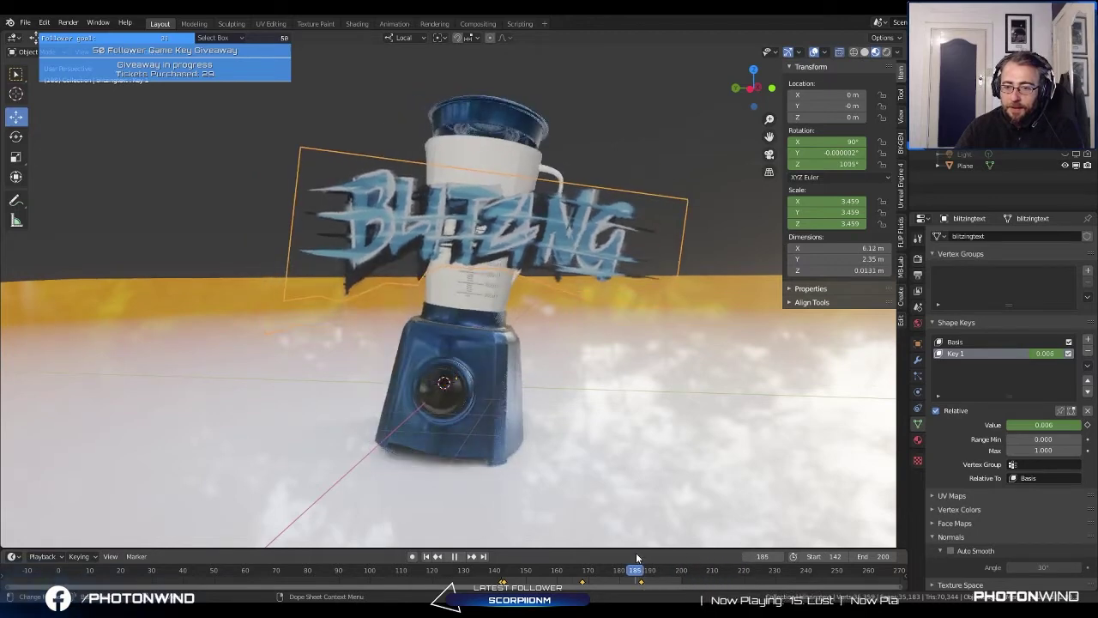
pyautogui.moveTo(693, 553); pyautogui.dragTo(646, 556)
# Step: Select the blender base and move the playhead to its last keyframe at frame 200
pyautogui.click(480, 412)
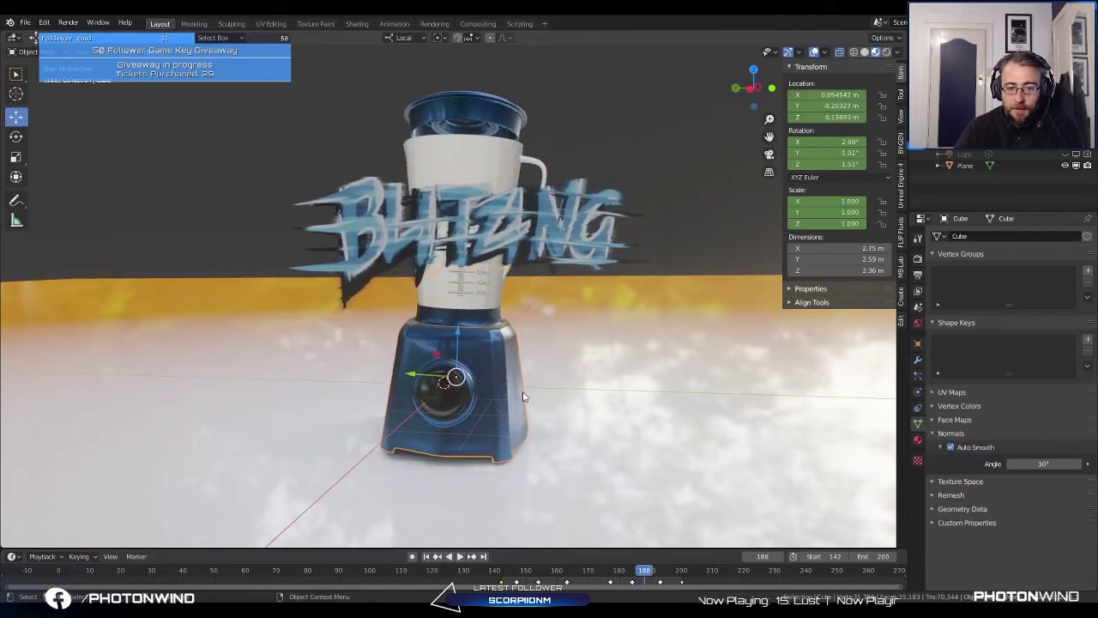
pyautogui.press('space')
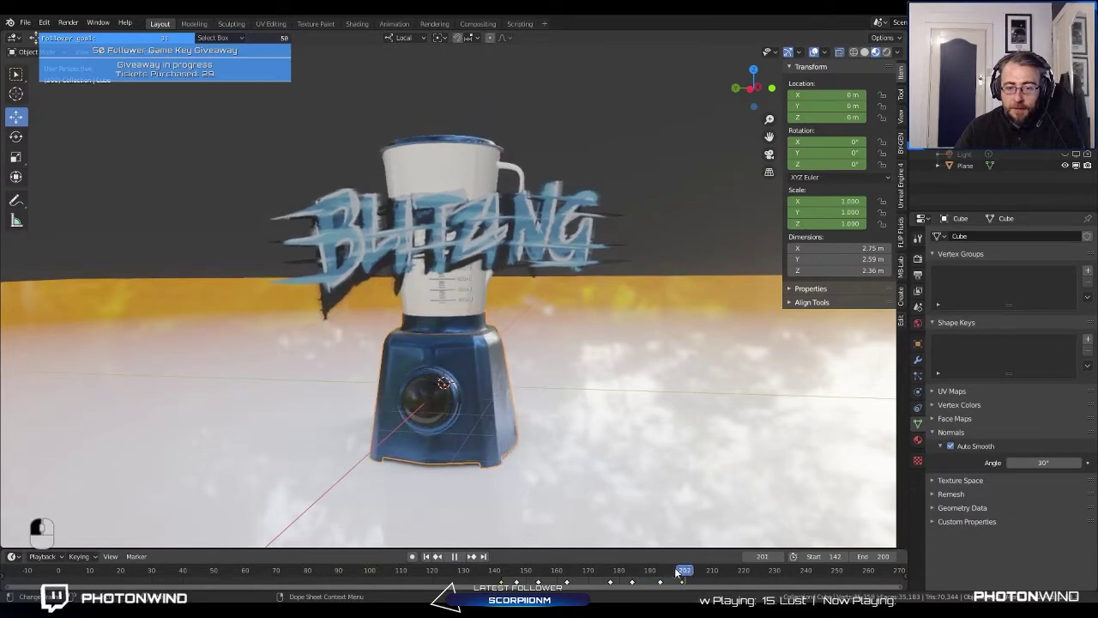
pyautogui.moveTo(676, 573)
pyautogui.mouseDown()
pyautogui.moveTo(663, 572)
pyautogui.moveTo(684, 566)
pyautogui.mouseUp()
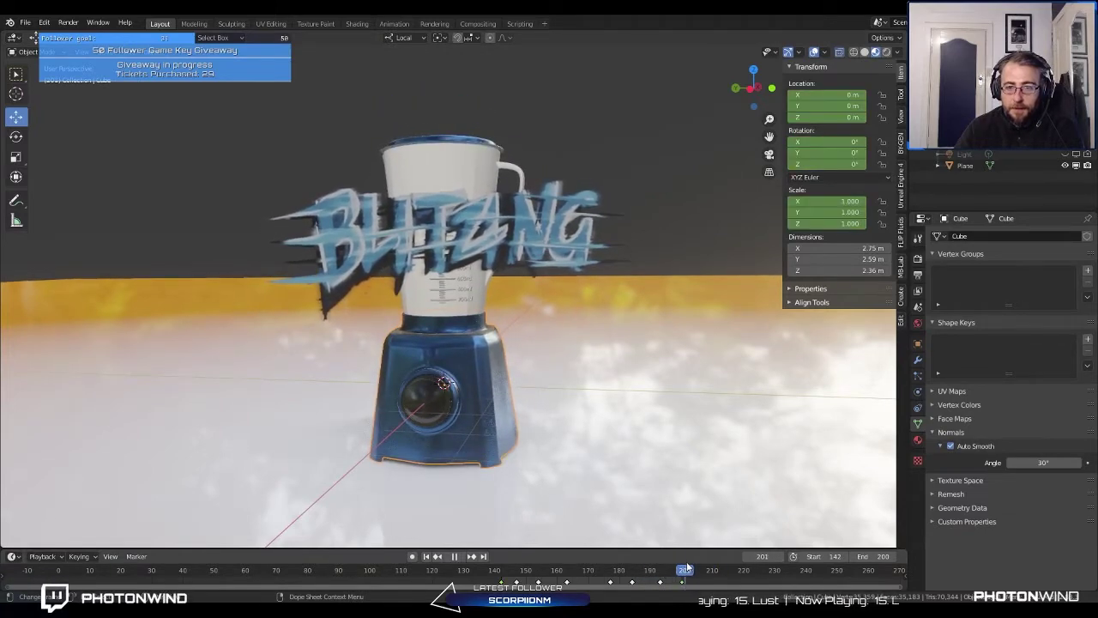
pyautogui.moveTo(680, 569); pyautogui.dragTo(683, 568)
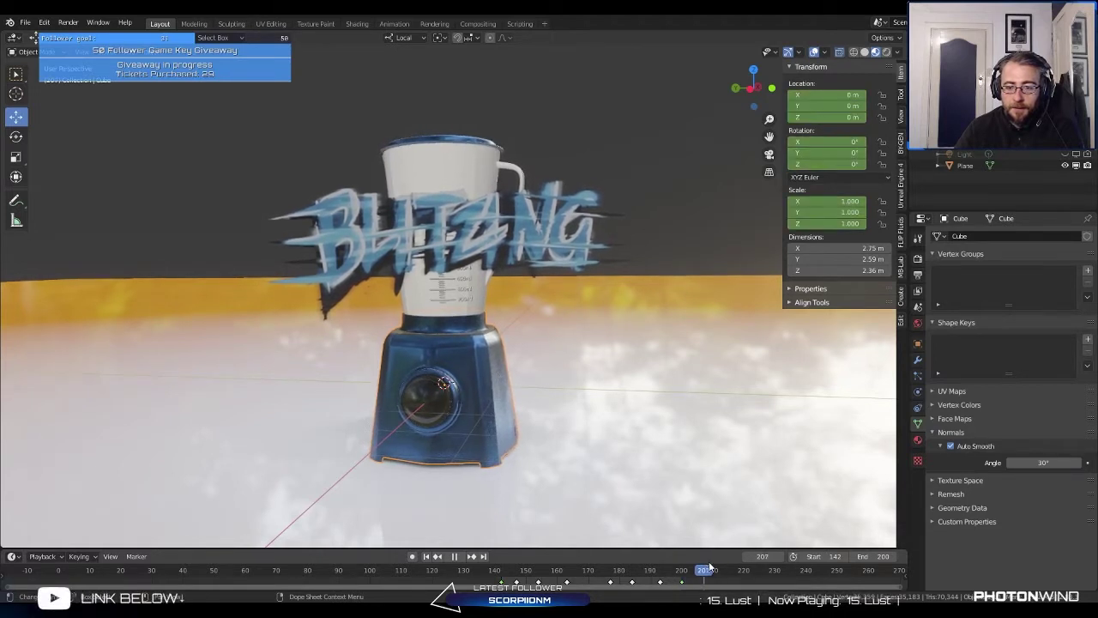
pyautogui.press('Escape')
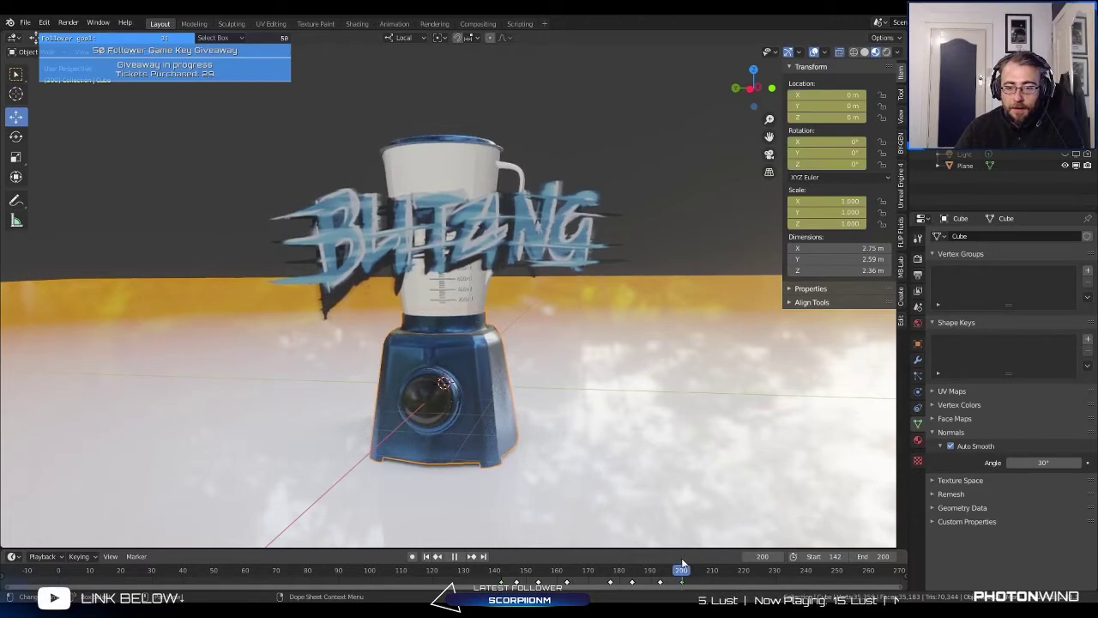
# Step: Rotate the blender base by about -92.1° in the view to lay the blender on its side, and return to the camera view
pyautogui.press('r')
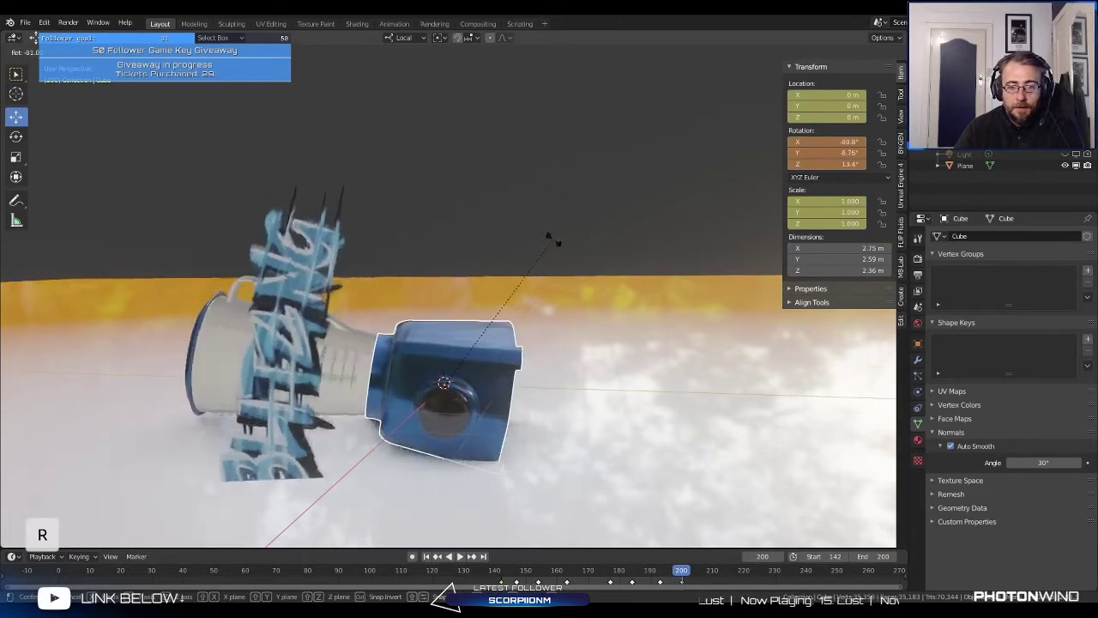
pyautogui.click(526, 254)
pyautogui.moveTo(526, 254); pyautogui.dragTo(464, 277, button='middle')
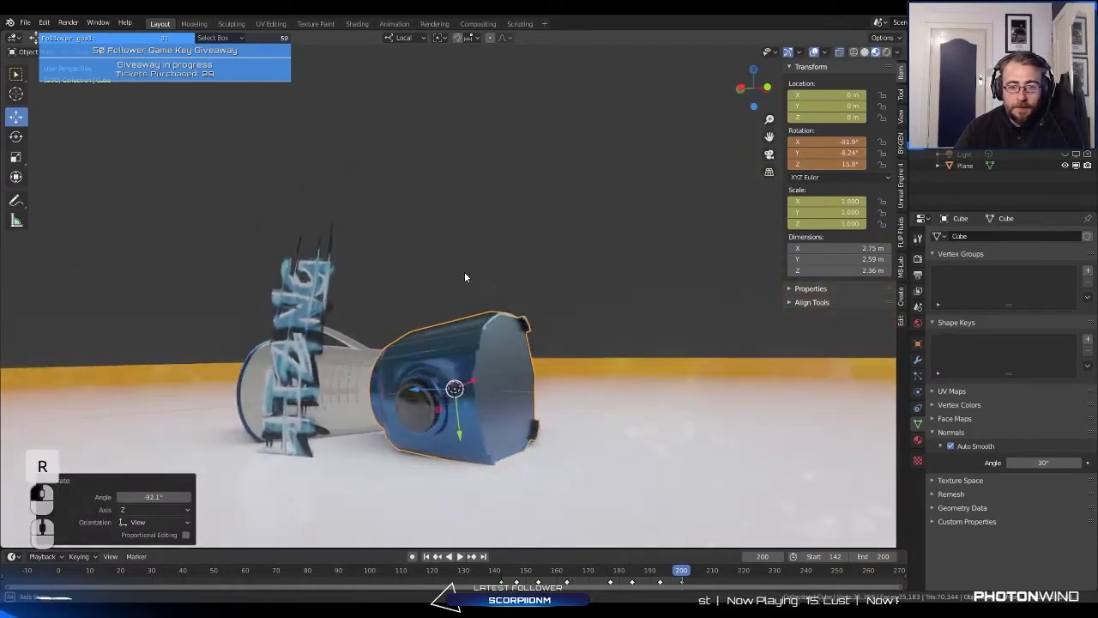
pyautogui.press('KP_0')
pyautogui.scroll(3, 461, 353)
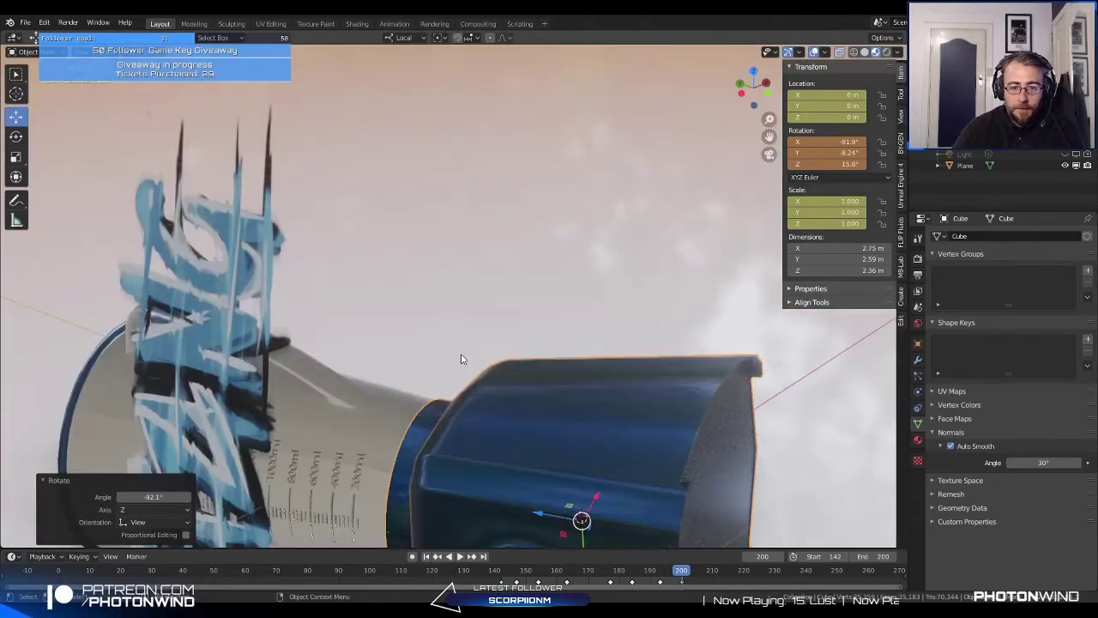
pyautogui.scroll(-4, 456, 322)
pyautogui.scroll(1, 502, 348)
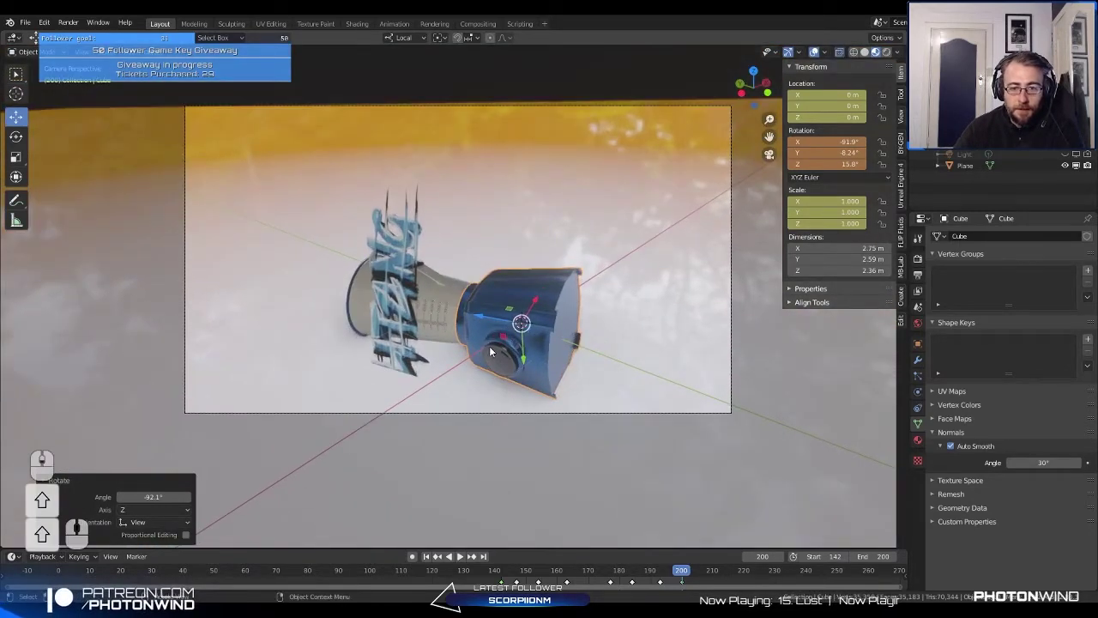
# Step: Turn the fallen blender with a trackball rotation of about 17.2° and 55.6°, plus a view rotation of about -12.7°
pyautogui.press('r')
pyautogui.press('r')
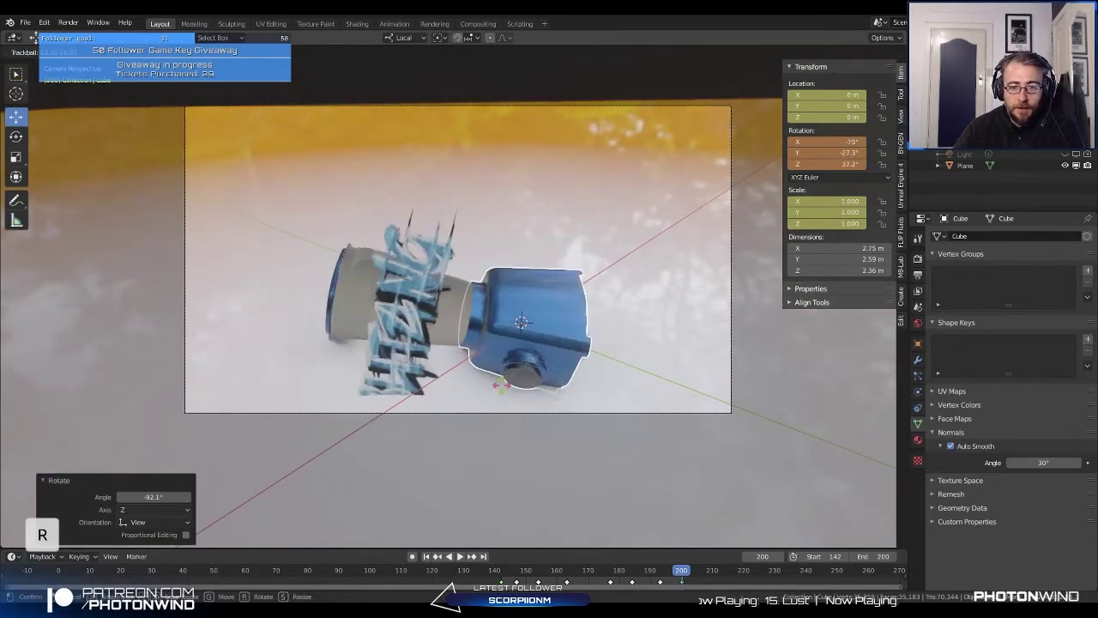
pyautogui.click(390, 302)
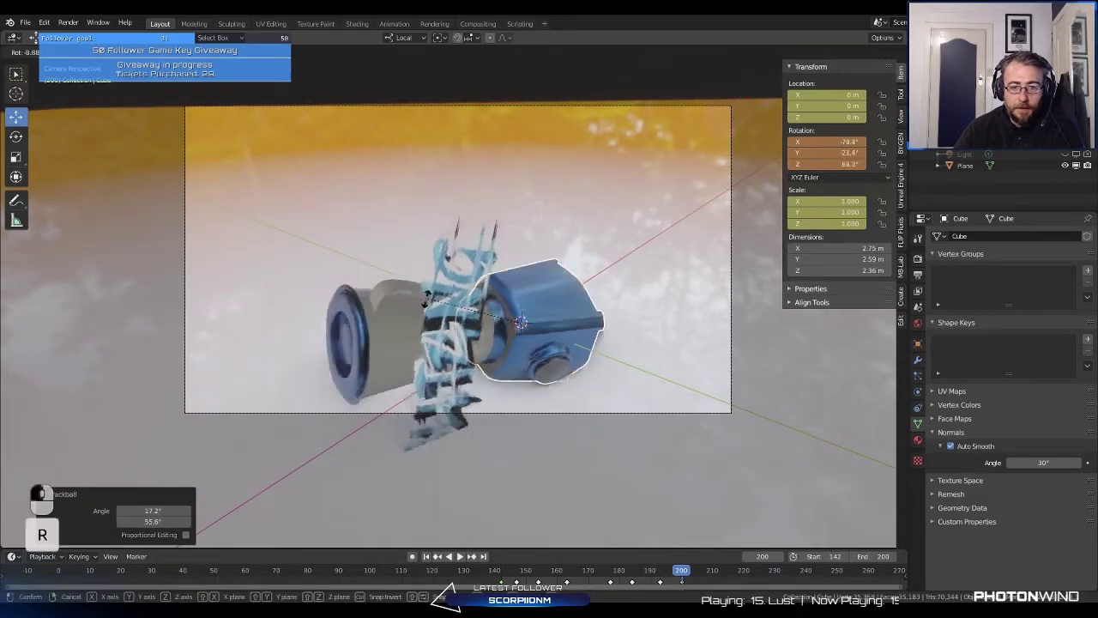
# Step: Adjust the blender base's rotation to about X -92.9°, Y -1.16° and Z 29.1°
pyautogui.moveTo(828, 142); pyautogui.dragTo(777, 142)
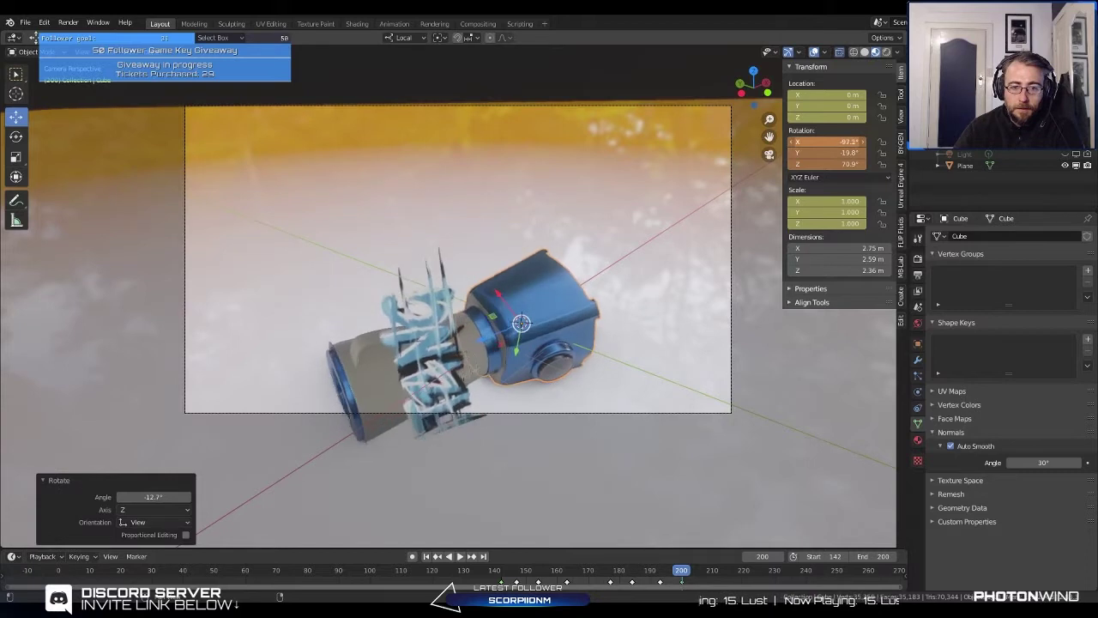
pyautogui.moveTo(849, 153); pyautogui.dragTo(875, 152)
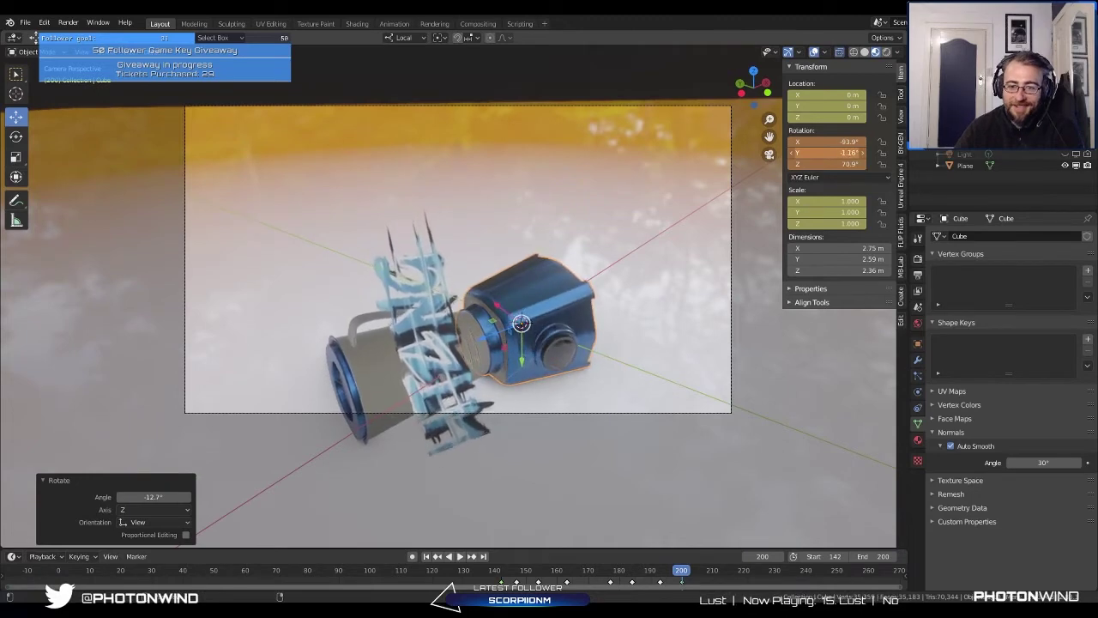
pyautogui.moveTo(850, 164); pyautogui.dragTo(893, 163)
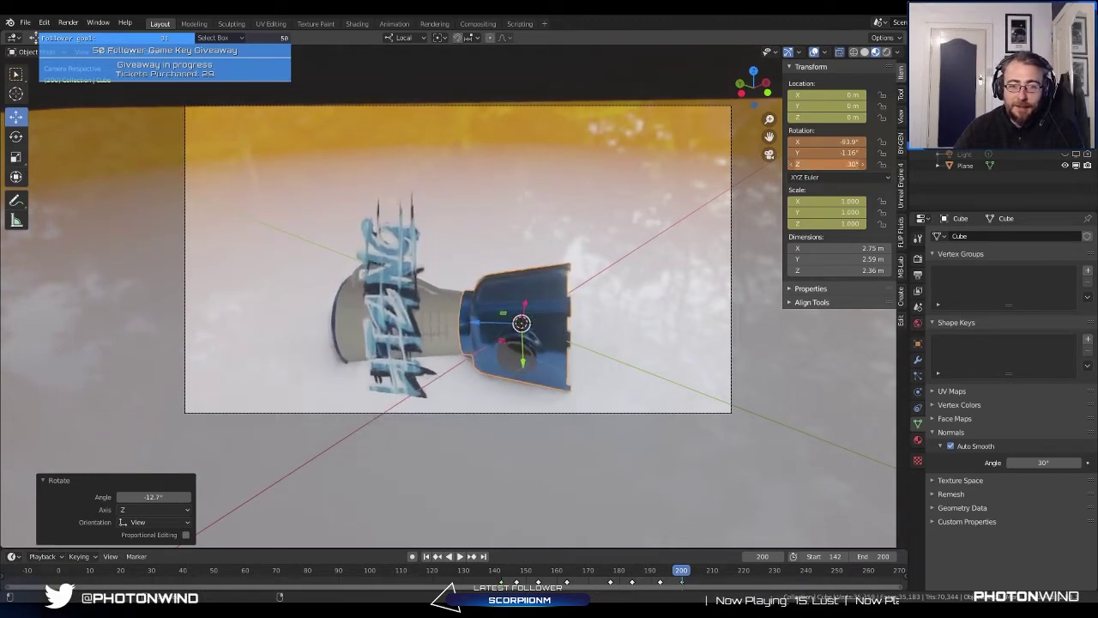
# Step: Move the blender base to about X 0.79 m, Y 0.08 m and Z 0.21 m, lifting it onto the floor
pyautogui.moveTo(529, 296)
pyautogui.mouseDown(button='middle')
pyautogui.moveTo(497, 249)
pyautogui.moveTo(496, 272)
pyautogui.moveTo(515, 283)
pyautogui.mouseUp(button='middle')
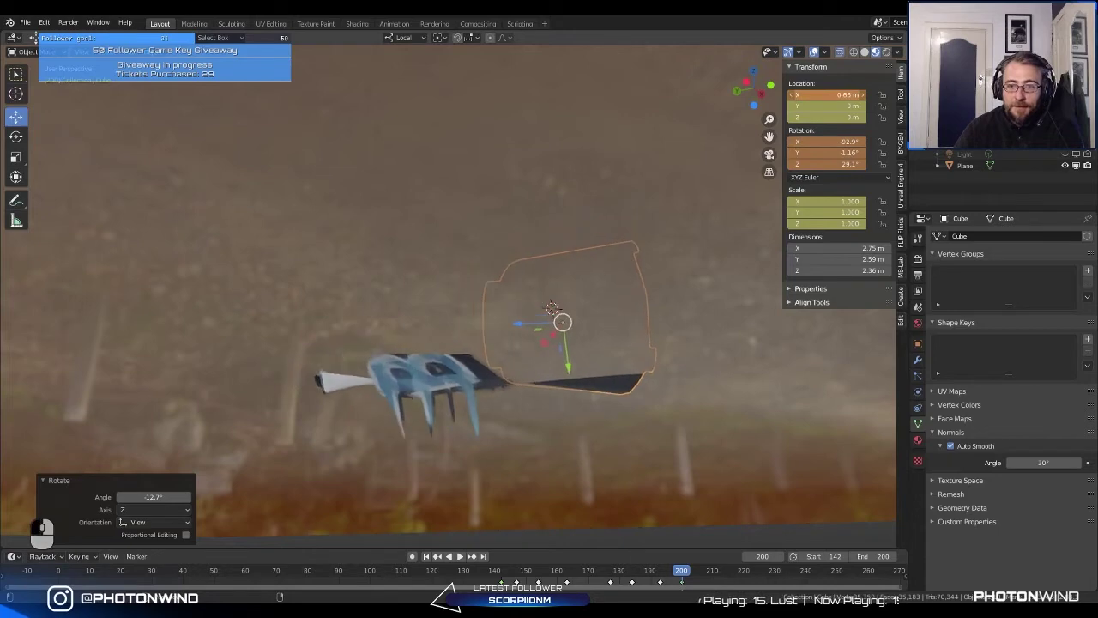
pyautogui.moveTo(830, 101); pyautogui.dragTo(845, 101)
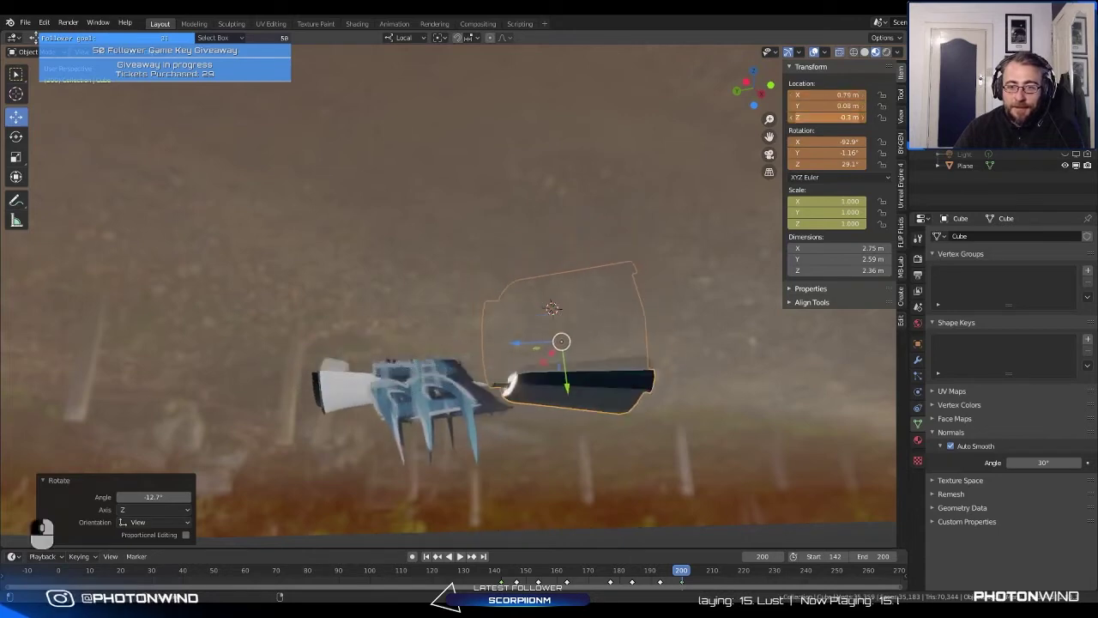
pyautogui.moveTo(328, 382); pyautogui.dragTo(719, 208, button='middle')
pyautogui.moveTo(829, 116); pyautogui.dragTo(835, 116)
# Step: Adjust the blender base's rotation to about X -90.8° and Y 10.9° so its side rests on the floor
pyautogui.moveTo(601, 240); pyautogui.dragTo(633, 164, button='middle')
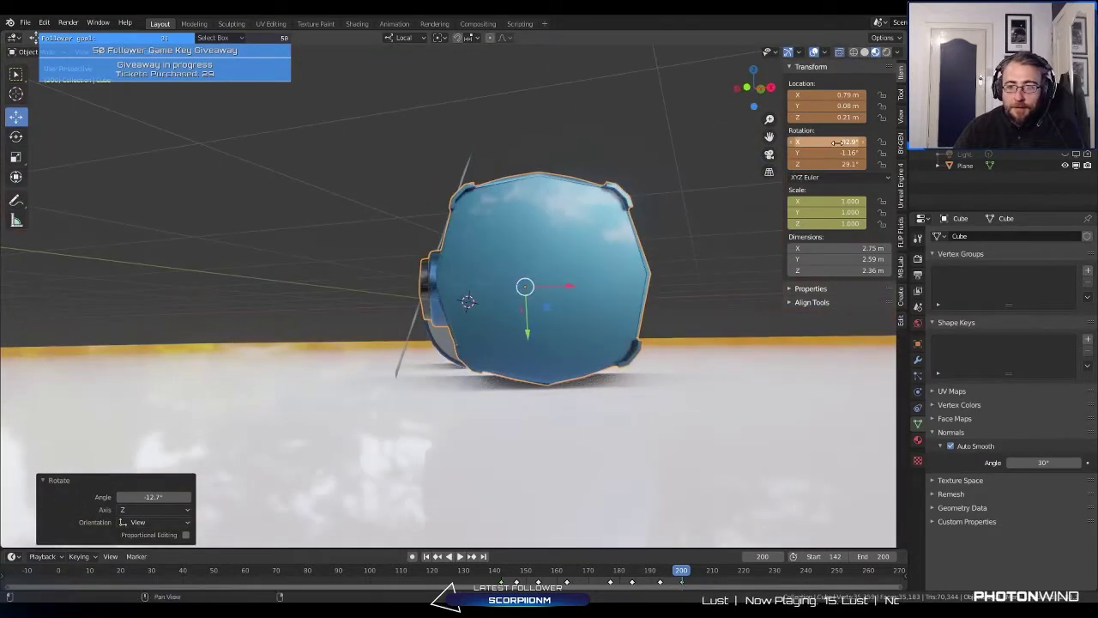
pyautogui.moveTo(837, 142); pyautogui.dragTo(824, 143)
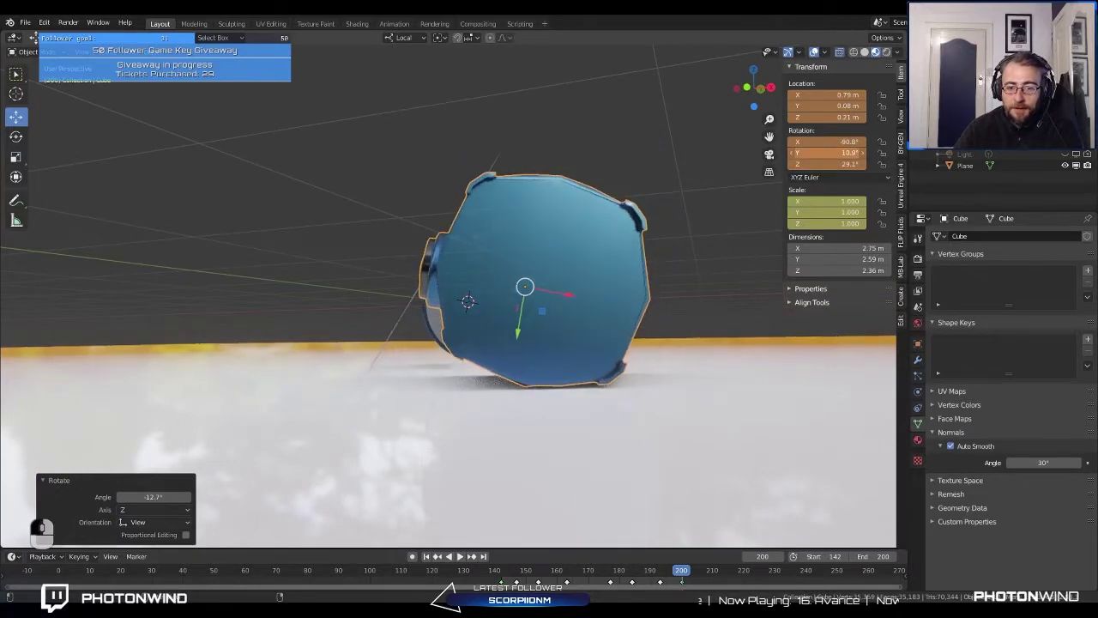
# Step: Adjust the tipped-over blender base's rotation at frame 200 to about -92.3° on X and 13.9° on Y
pyautogui.moveTo(606, 224); pyautogui.dragTo(548, 235, button='middle')
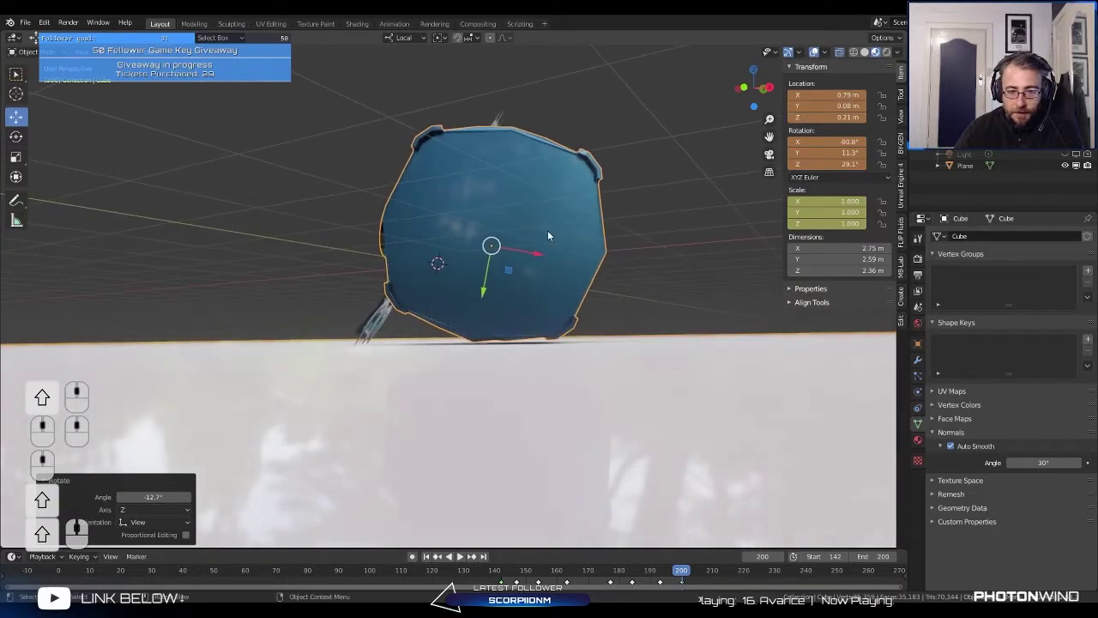
pyautogui.scroll(2, 742, 178)
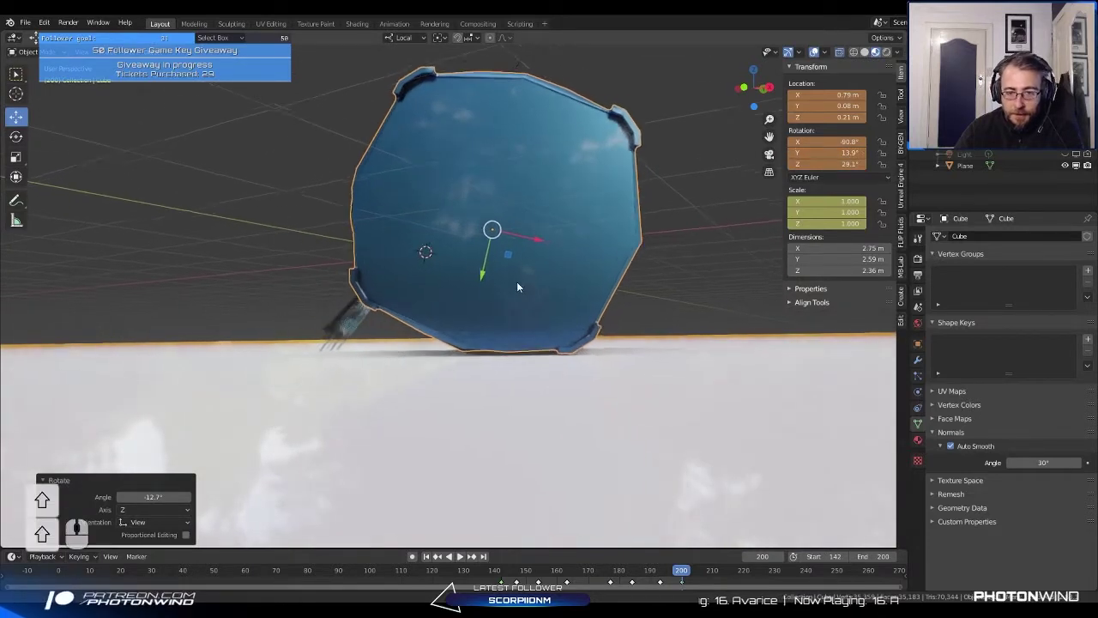
pyautogui.keyDown('shift'); pyautogui.moveTo(517, 284); pyautogui.dragTo(473, 287, button='middle'); pyautogui.keyUp('shift')
pyautogui.keyDown('shift'); pyautogui.moveTo(827, 142); pyautogui.dragTo(830, 142); pyautogui.keyUp('shift')
pyautogui.moveTo(250, 234); pyautogui.dragTo(772, 202, button='middle')
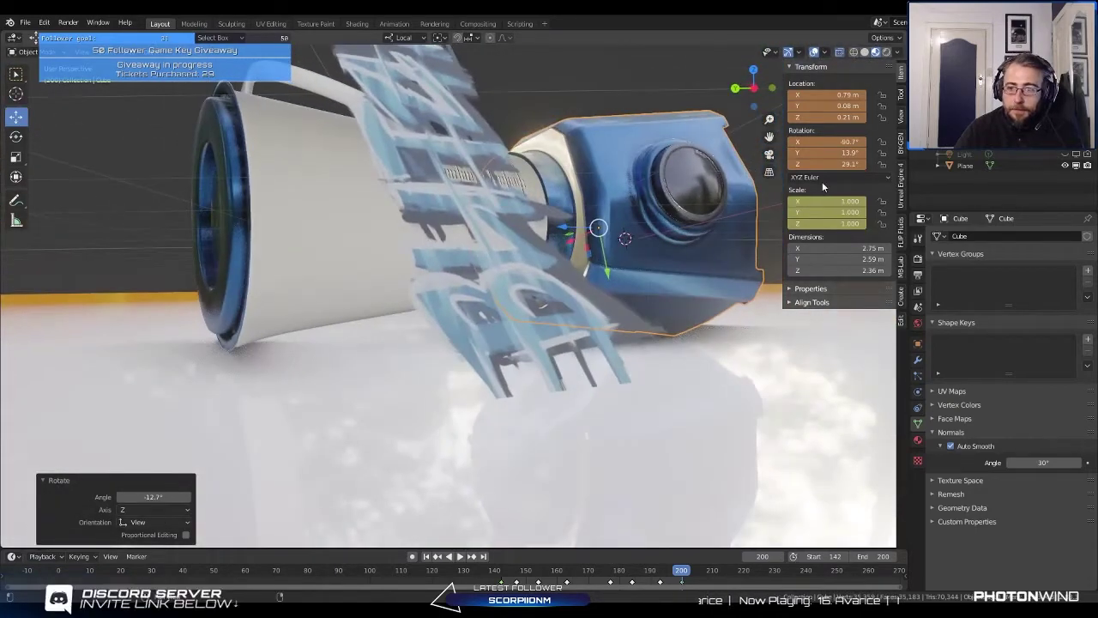
pyautogui.keyDown('shift'); pyautogui.moveTo(831, 140); pyautogui.dragTo(521, 187); pyautogui.keyUp('shift')
pyautogui.moveTo(521, 187); pyautogui.dragTo(533, 242, button='middle')
# Step: Lower the blender base to Z about 0.171 m on the floor and keyframe its location, rotation and scale at frame 200
pyautogui.scroll(-3, 532, 243)
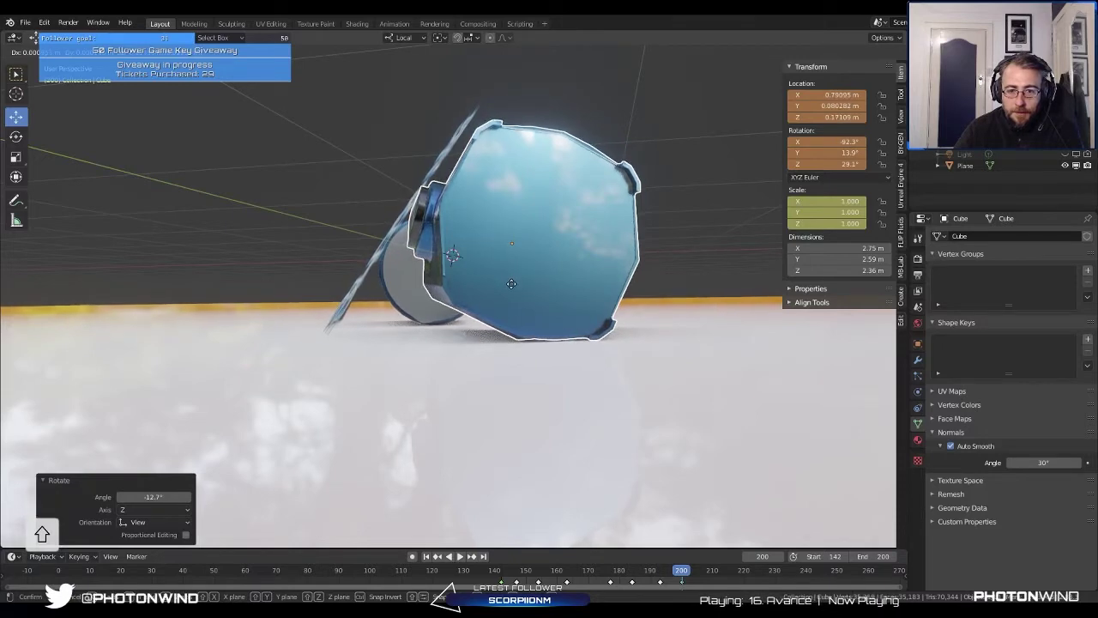
pyautogui.moveTo(512, 289); pyautogui.dragTo(561, 289, button='middle')
pyautogui.press('i')
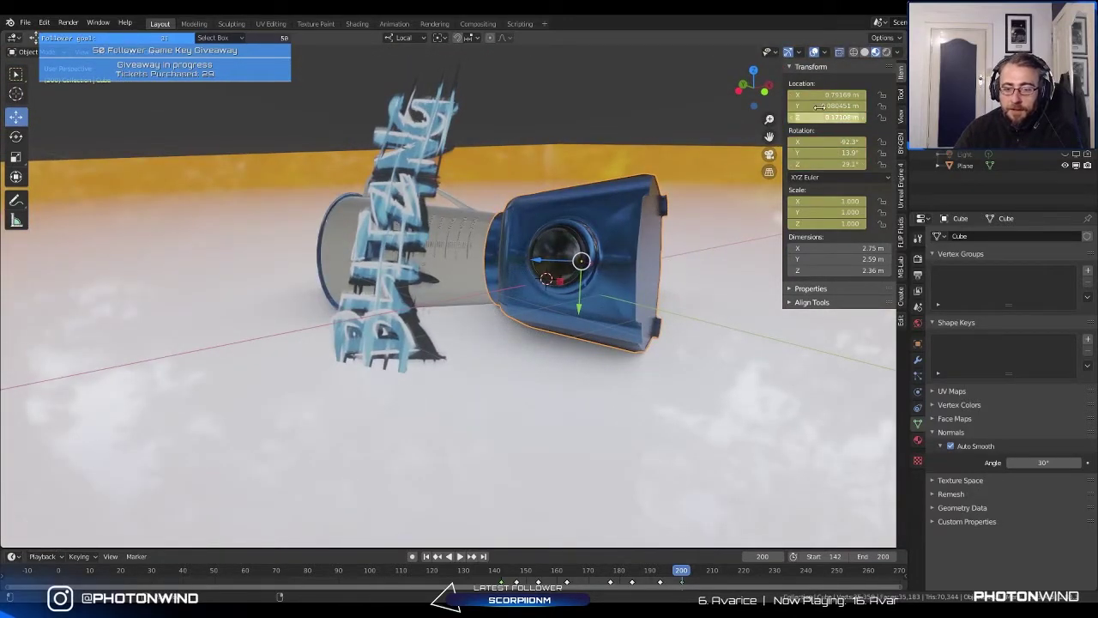
# Step: At frame 196, raise the tilting base to Z about 0.50 m to clear the floor and keyframe its location
pyautogui.press('space')
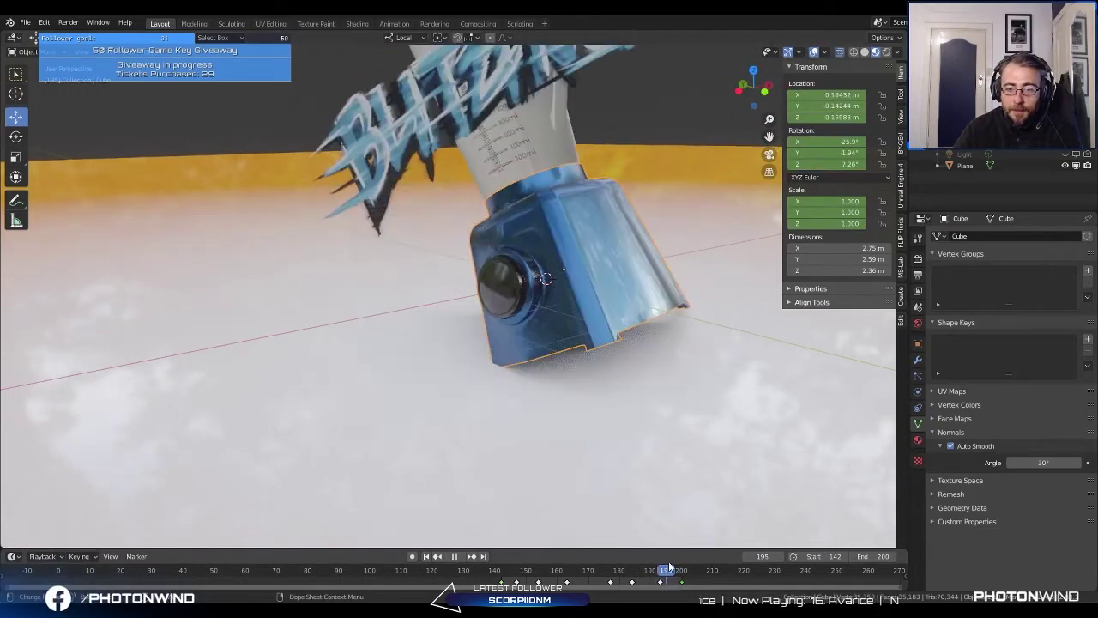
pyautogui.moveTo(673, 570)
pyautogui.mouseDown()
pyautogui.moveTo(655, 574)
pyautogui.moveTo(678, 580)
pyautogui.moveTo(650, 581)
pyautogui.moveTo(671, 587)
pyautogui.mouseUp()
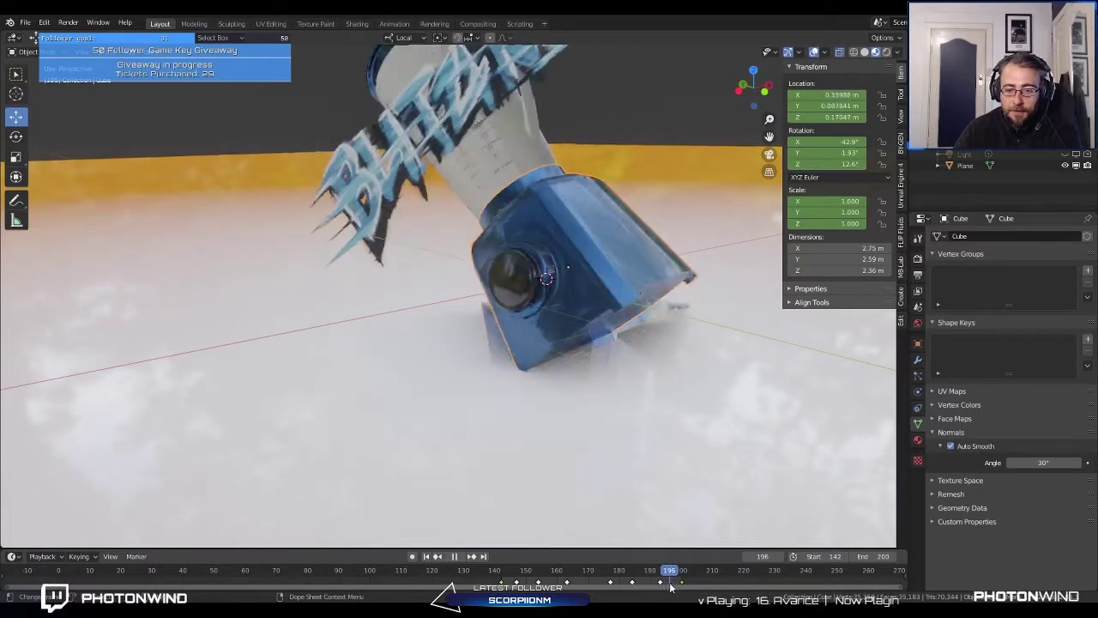
pyautogui.moveTo(618, 481); pyautogui.dragTo(431, 220, button='middle')
pyautogui.scroll(3, 598, 272)
pyautogui.moveTo(517, 225); pyautogui.dragTo(512, 223, button='middle')
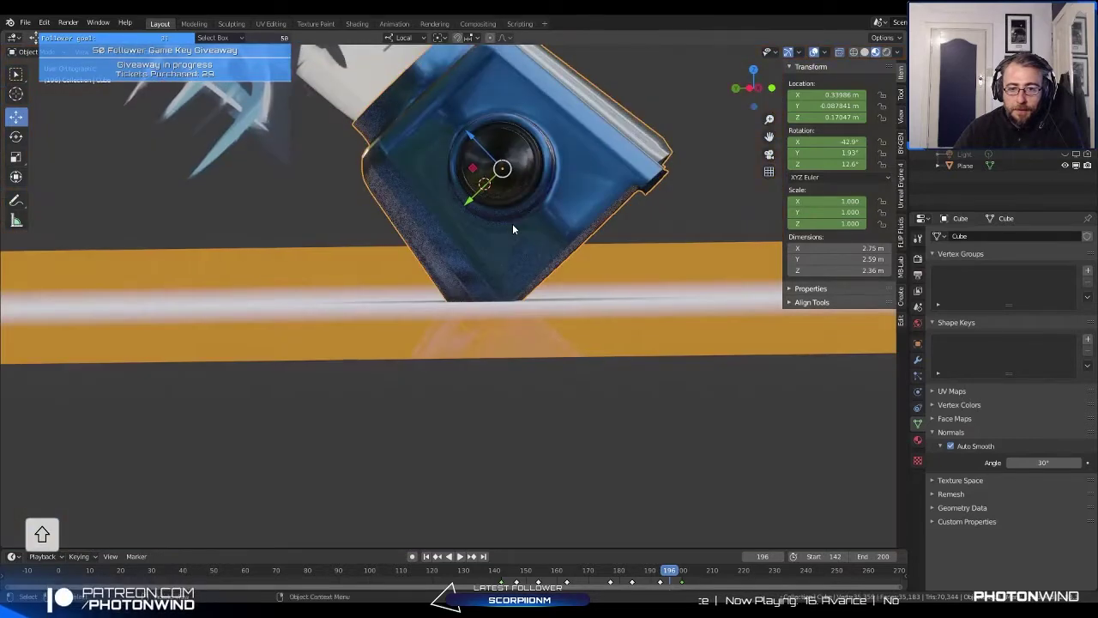
pyautogui.press('g')
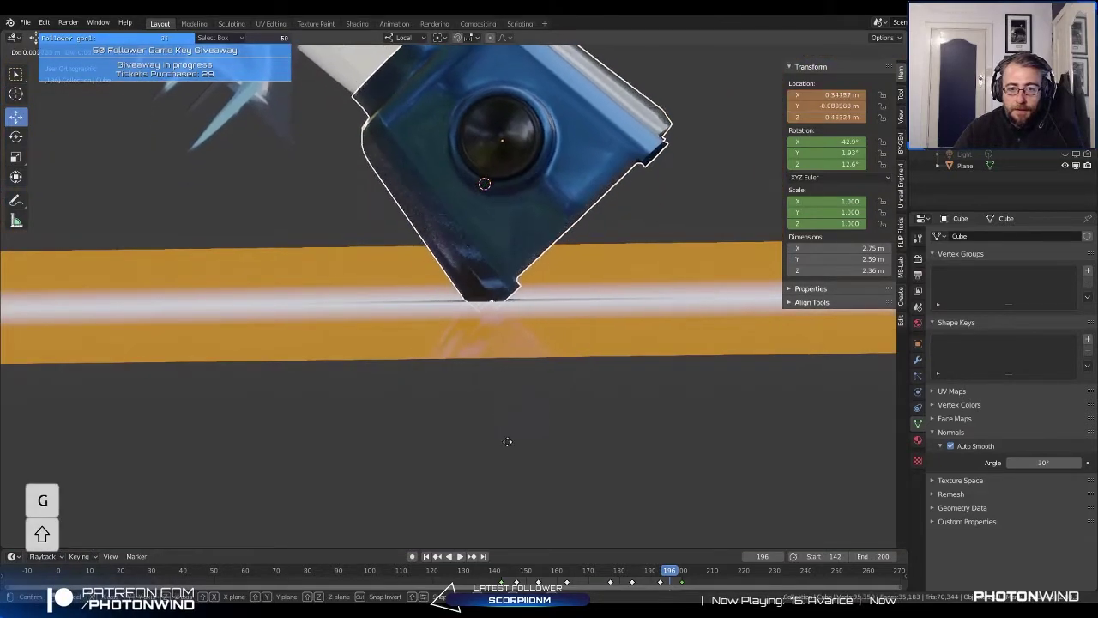
pyautogui.click(484, 374)
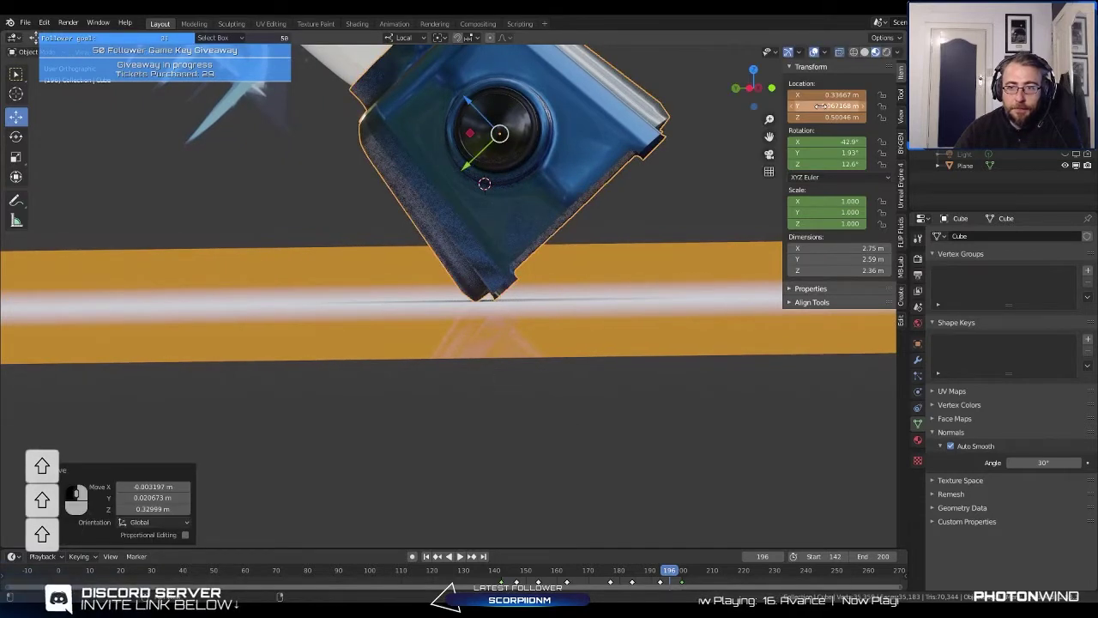
pyautogui.press('i')
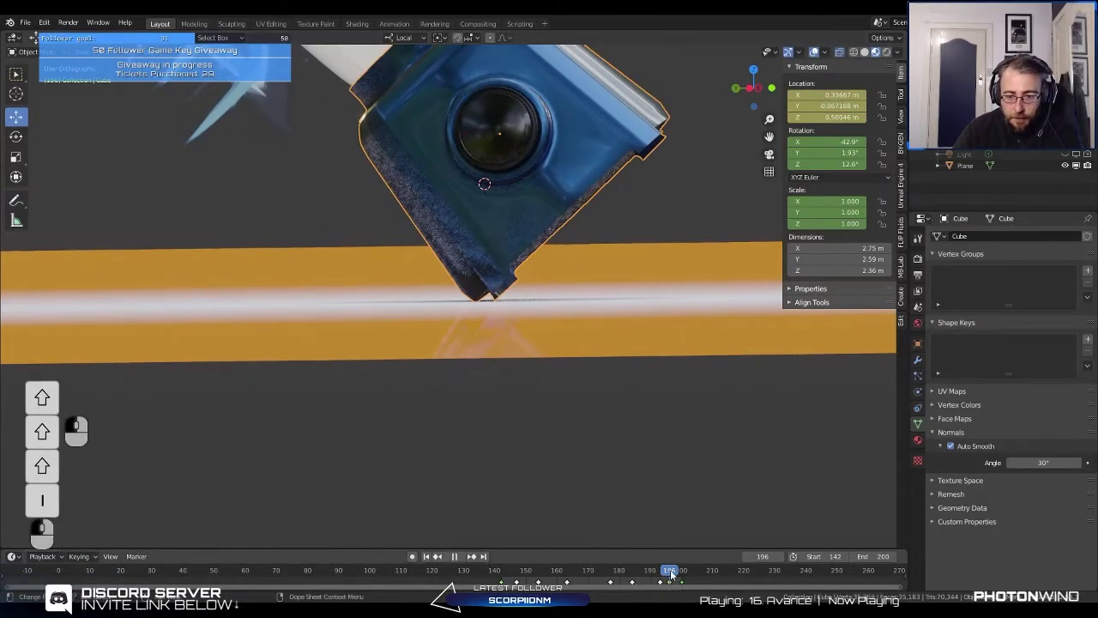
# Step: Check the tipping motion, go to frame 193, and try to mark the base's bottom corner where it meets the floor
pyautogui.moveTo(671, 573)
pyautogui.mouseDown()
pyautogui.moveTo(680, 577)
pyautogui.moveTo(662, 576)
pyautogui.moveTo(680, 584)
pyautogui.mouseUp()
pyautogui.moveTo(672, 586); pyautogui.dragTo(664, 589)
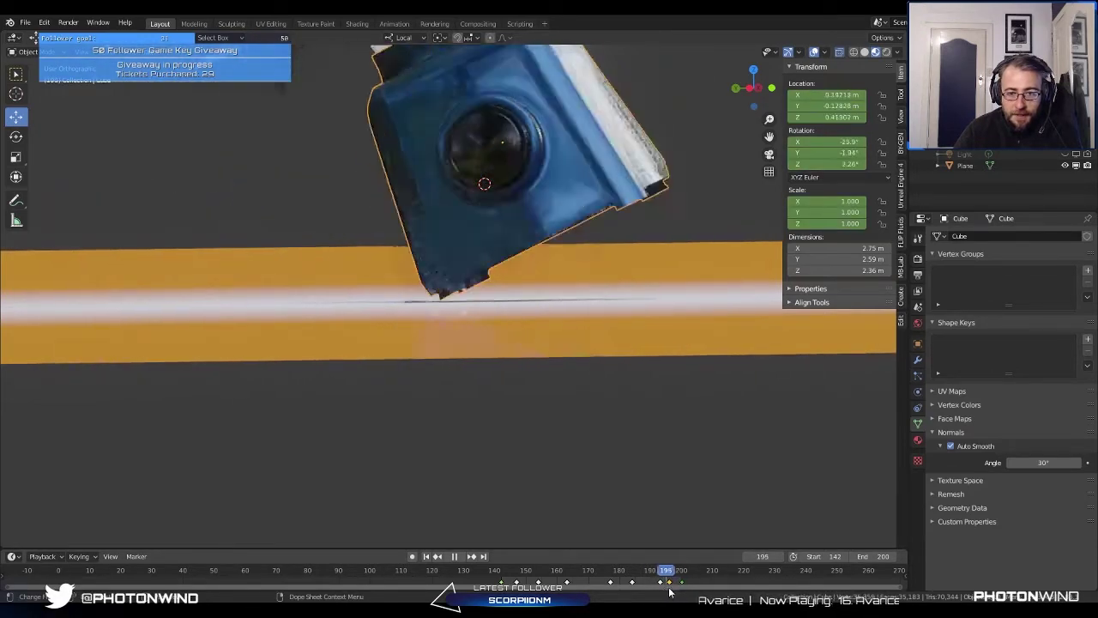
pyautogui.moveTo(670, 592); pyautogui.dragTo(661, 592)
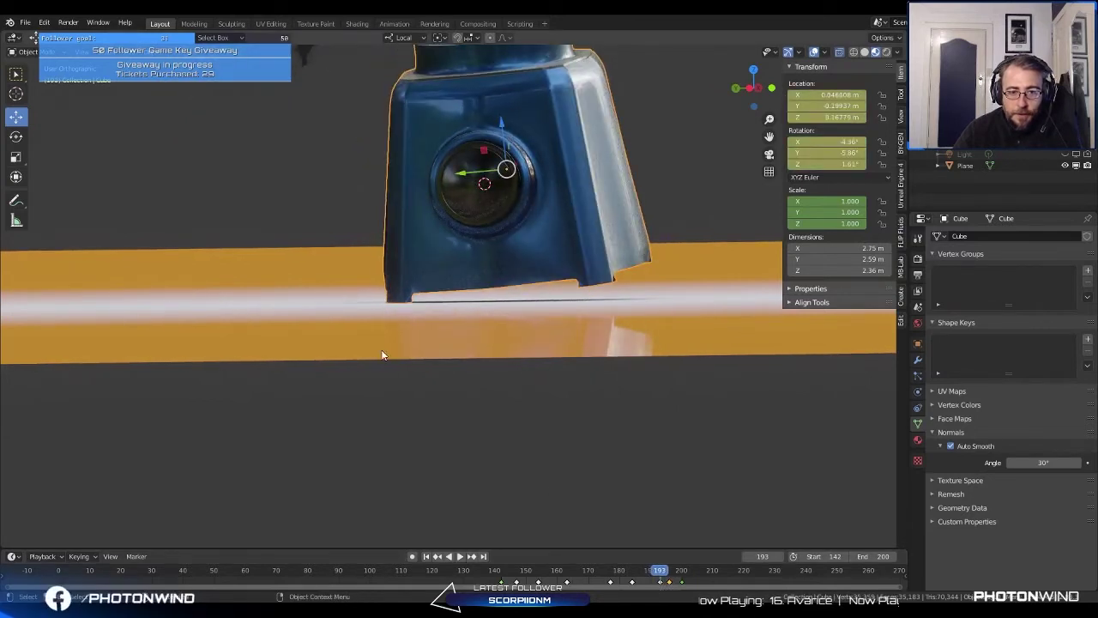
pyautogui.keyDown('shift'); pyautogui.moveTo(443, 347); pyautogui.dragTo(292, 379, button='middle'); pyautogui.keyUp('shift')
pyautogui.scroll(4, 499, 374)
pyautogui.scroll(3, 488, 340)
pyautogui.click(289, 371)
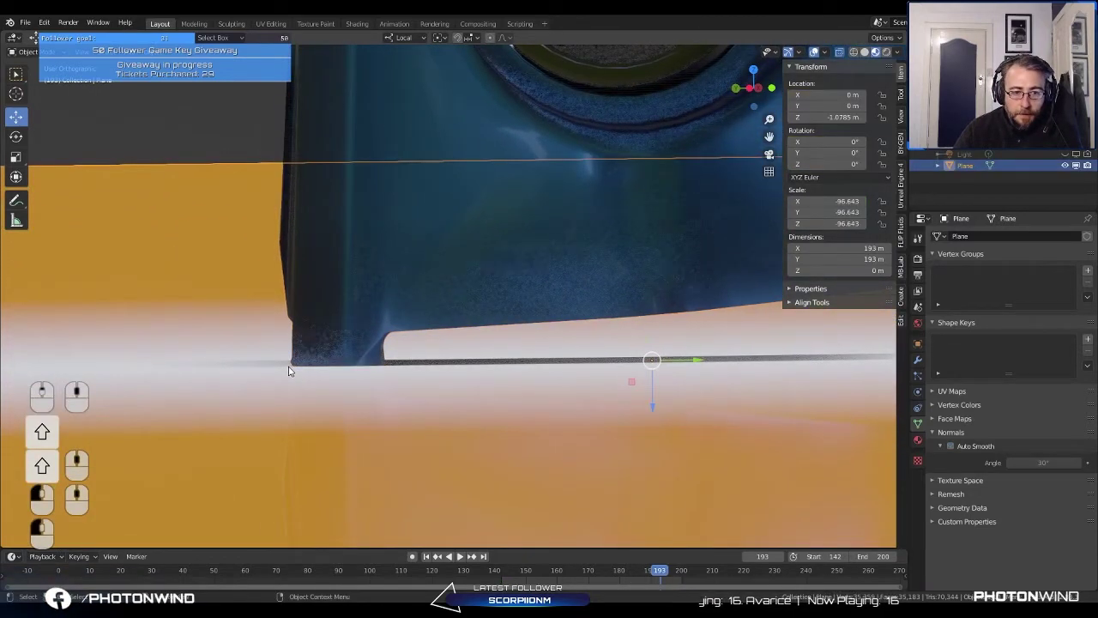
pyautogui.rightClick(289, 370)
pyautogui.click(290, 367)
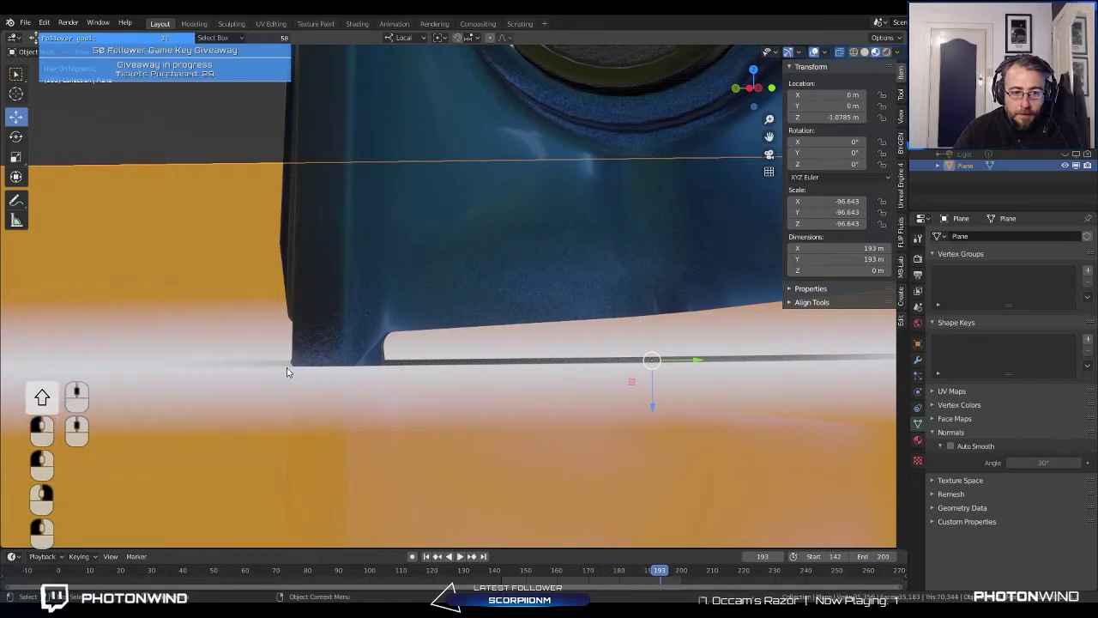
# Step: Look up the Set 3D Cursor command and place the 3D cursor at the base's floor-contact corner at frame 193
pyautogui.moveTo(294, 360); pyautogui.dragTo(412, 381, button='middle')
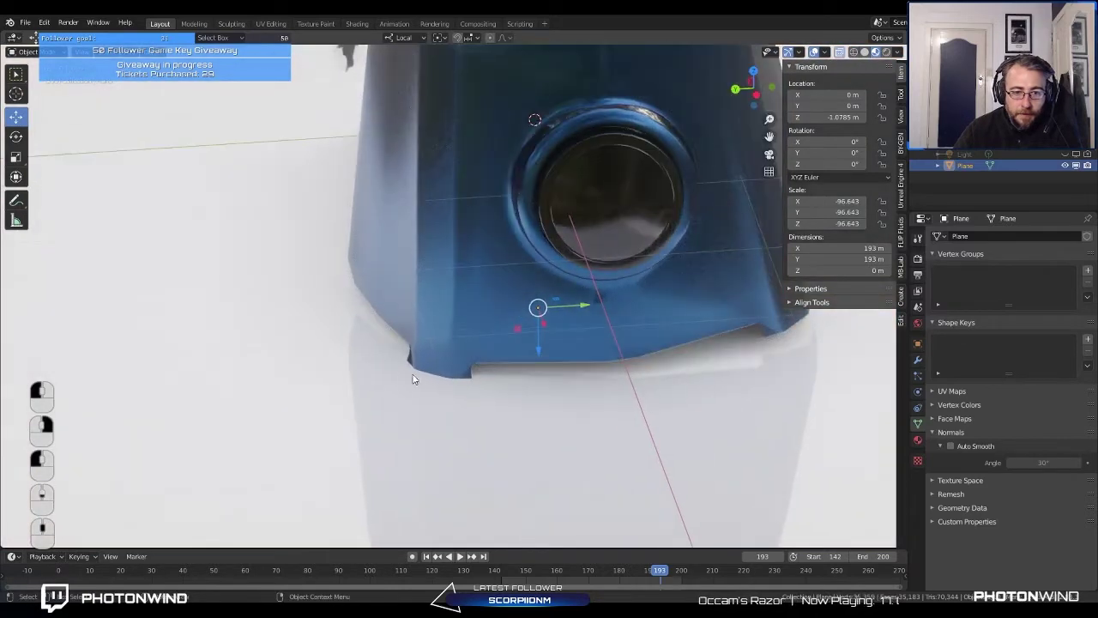
pyautogui.press('space')
pyautogui.write('Set Origin')
pyautogui.write('d')
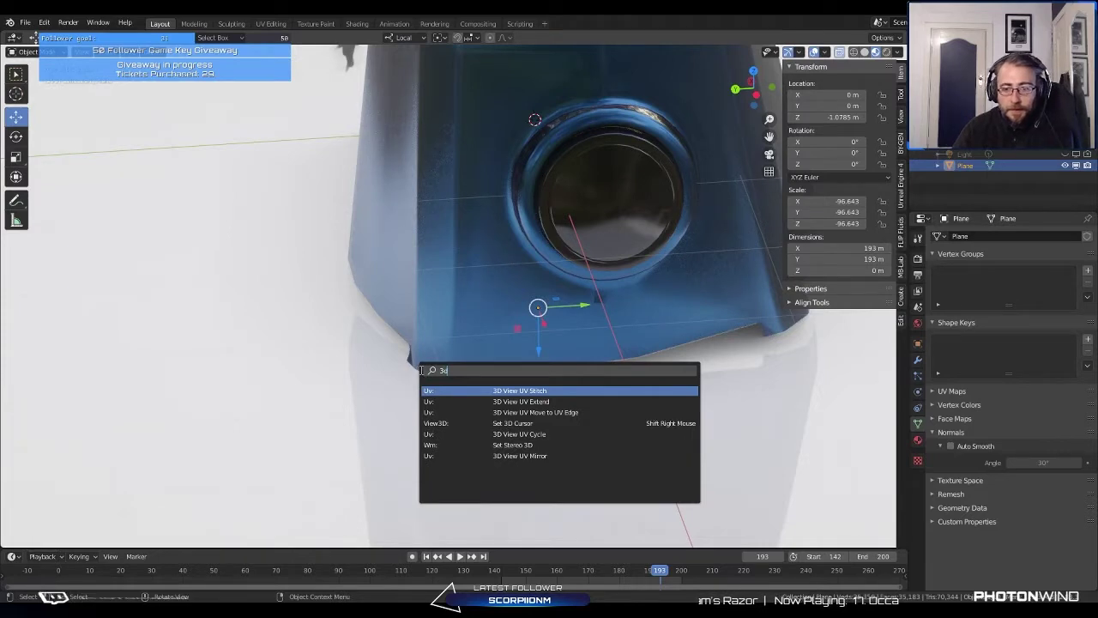
pyautogui.moveTo(416, 376)
pyautogui.mouseDown(button='middle')
pyautogui.moveTo(454, 387)
pyautogui.moveTo(425, 345)
pyautogui.moveTo(406, 385)
pyautogui.moveTo(405, 369)
pyautogui.moveTo(429, 369)
pyautogui.mouseUp(button='middle')
pyautogui.scroll(6, 403, 372)
pyautogui.scroll(4, 386, 368)
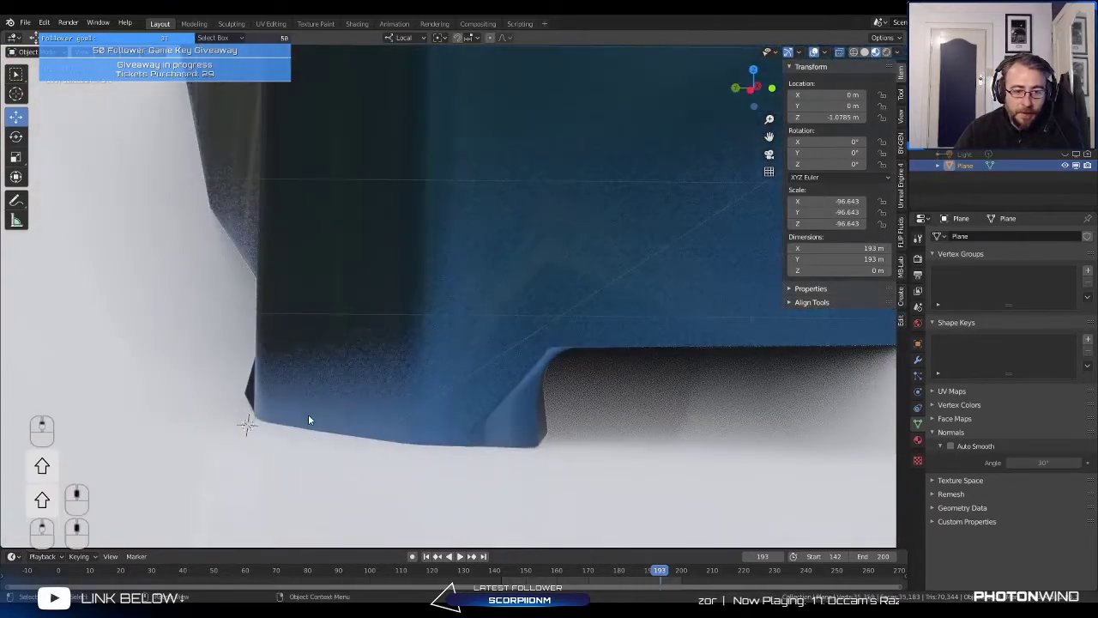
pyautogui.keyDown('shift'); pyautogui.moveTo(260, 422); pyautogui.dragTo(403, 326, button='middle'); pyautogui.keyUp('shift')
# Step: At frame 196, align the base's contact corner with the 3D cursor at X about -0.59 m, Y 0.55 m, and keyframe its location
pyautogui.click(491, 210)
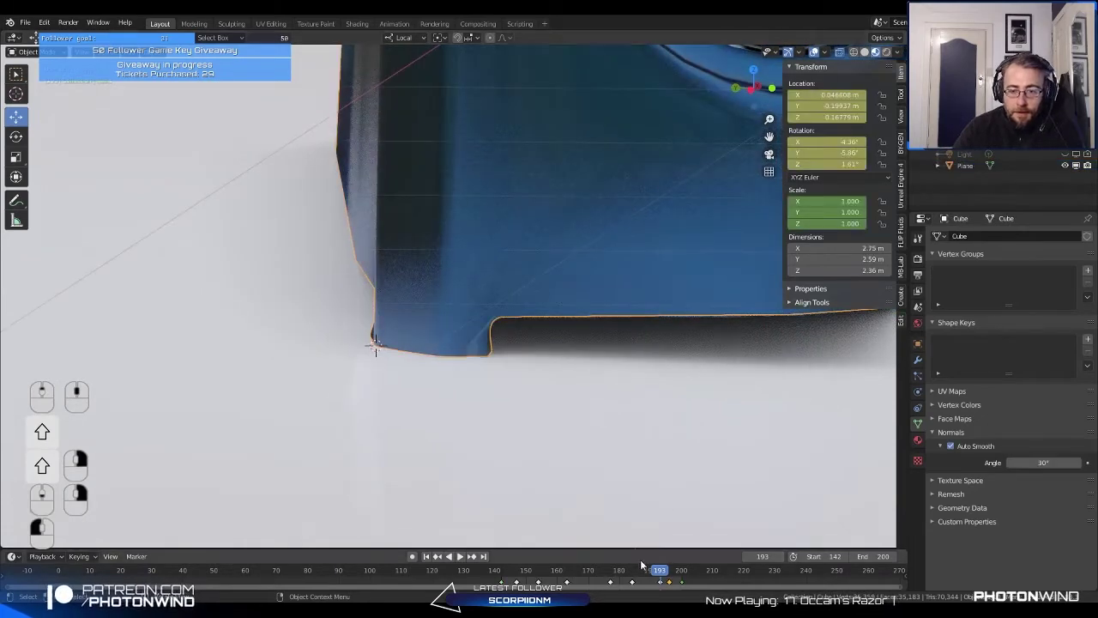
pyautogui.moveTo(665, 570); pyautogui.dragTo(670, 570)
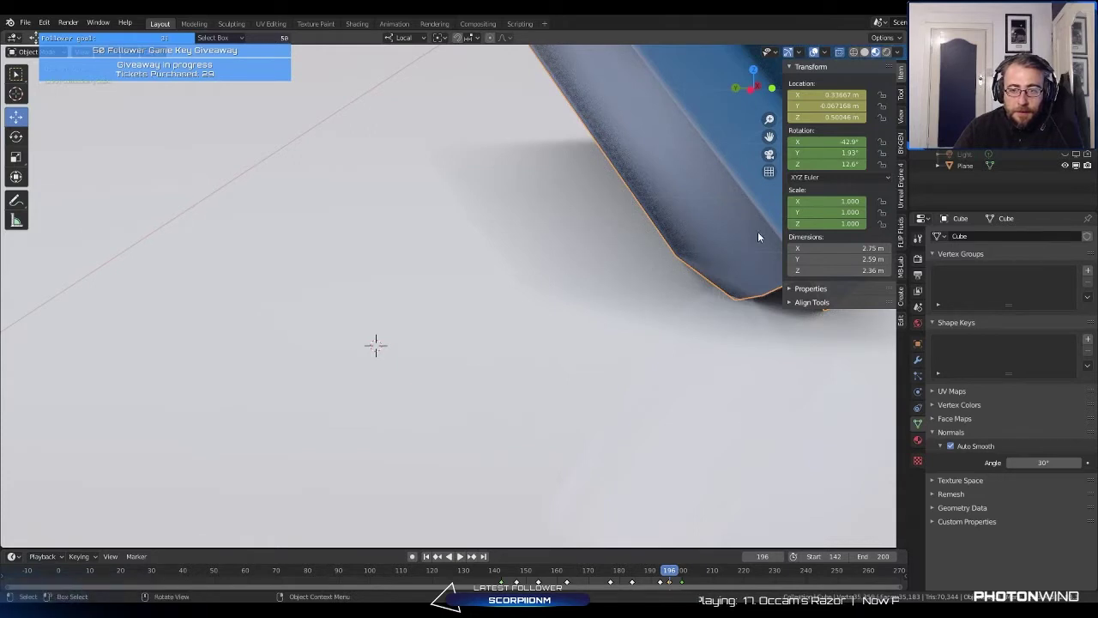
pyautogui.press('g')
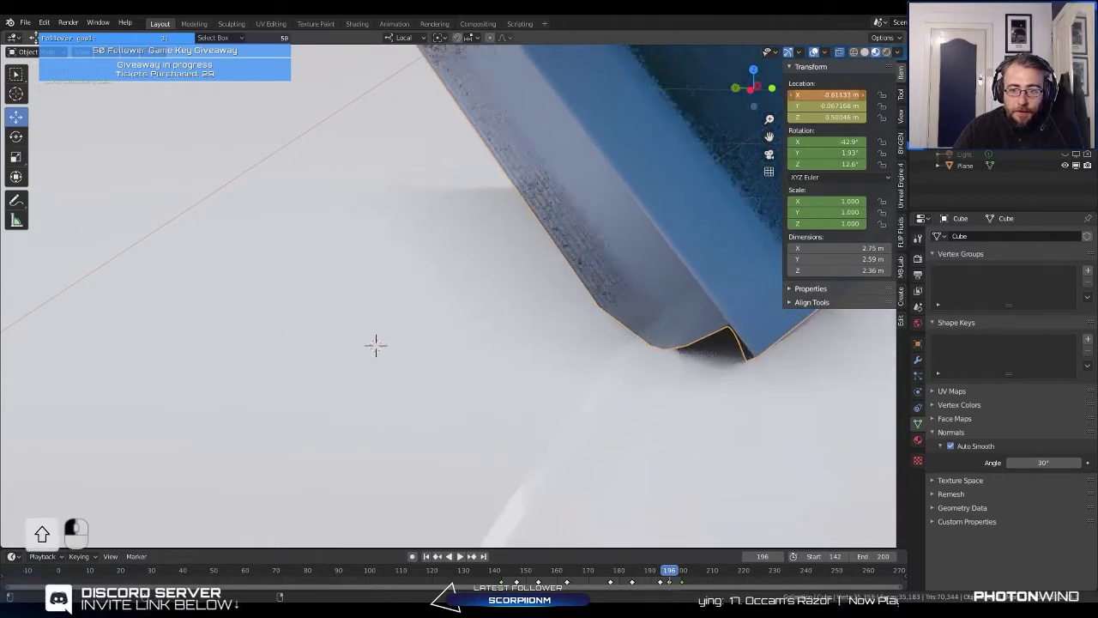
pyautogui.click(376, 345)
pyautogui.keyDown('shift'); pyautogui.moveTo(826, 106); pyautogui.dragTo(852, 106); pyautogui.keyUp('shift')
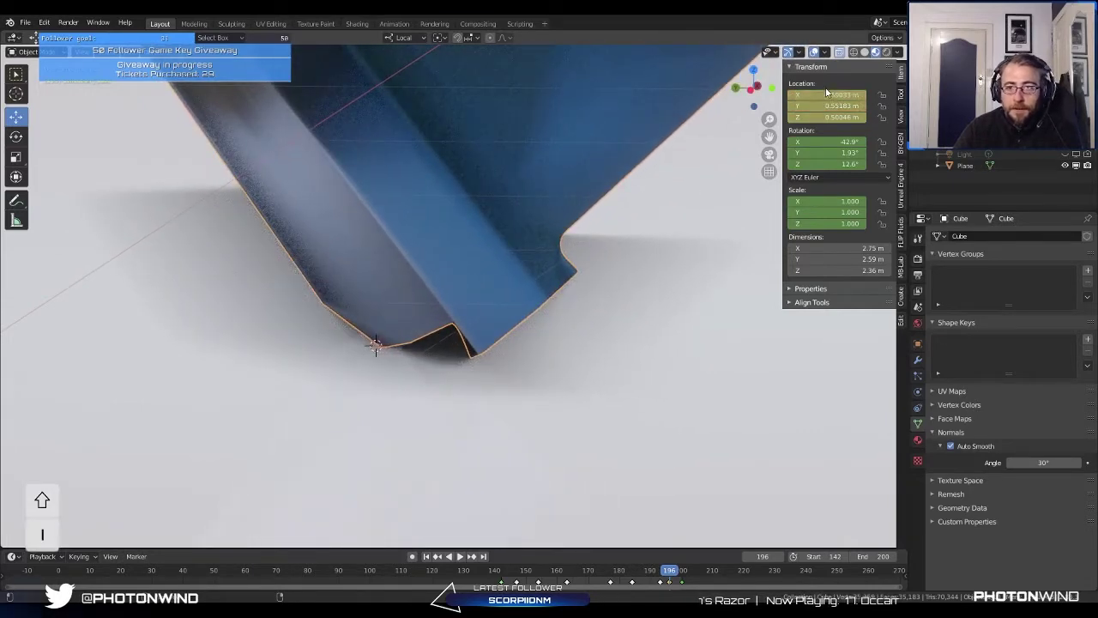
# Step: Scrub between frames 194 and 196 and examine how the base pivots around the 3D cursor
pyautogui.press('space')
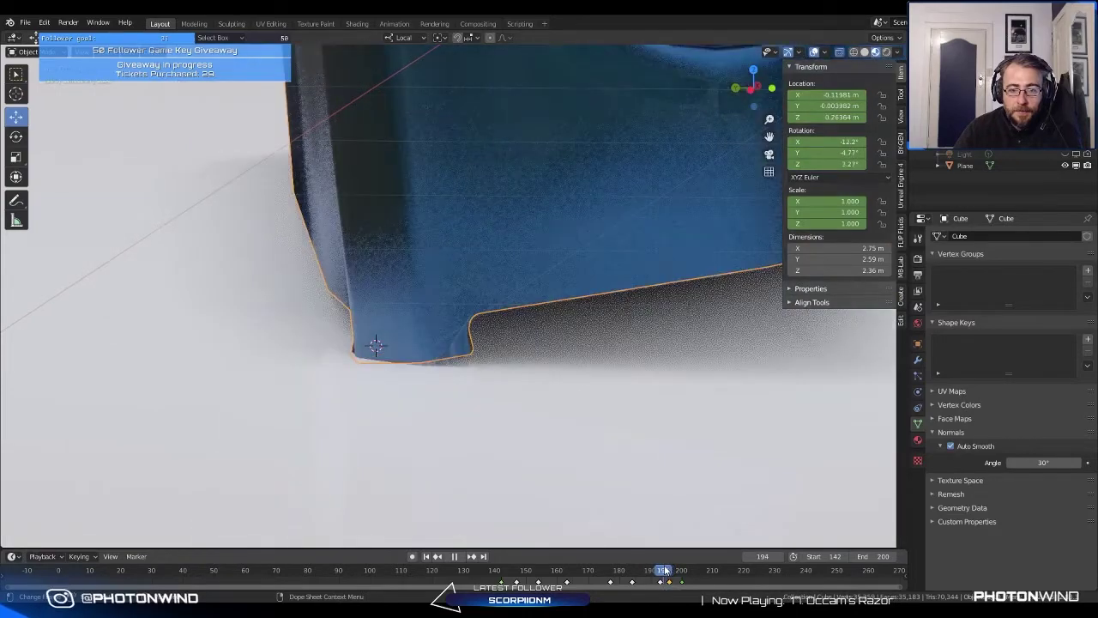
pyautogui.moveTo(667, 570); pyautogui.dragTo(670, 571)
pyautogui.scroll(-10, 534, 370)
pyautogui.moveTo(534, 369); pyautogui.dragTo(658, 413, button='middle')
pyautogui.scroll(3, 564, 375)
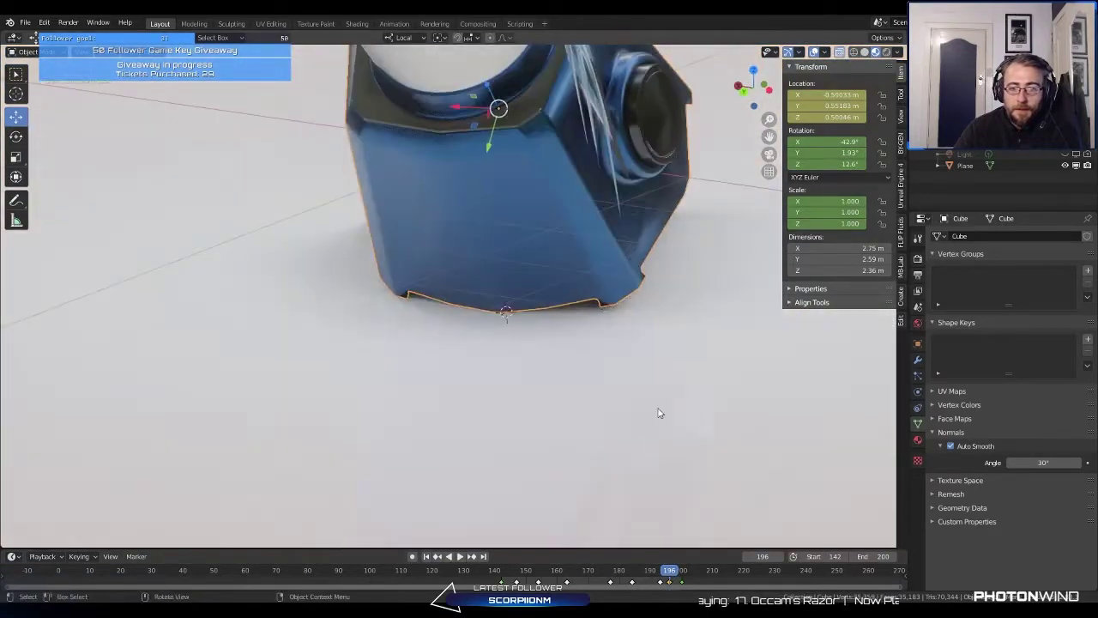
pyautogui.moveTo(668, 574)
pyautogui.mouseDown()
pyautogui.moveTo(657, 573)
pyautogui.moveTo(671, 575)
pyautogui.mouseUp()
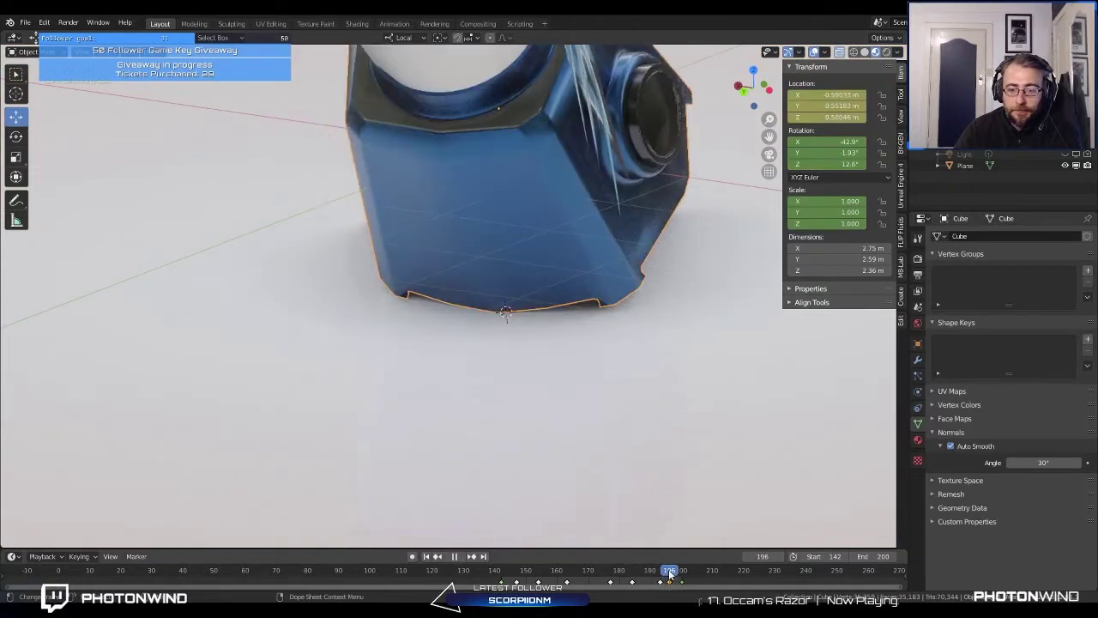
# Step: Reposition the base at frame 196 to about X 0.115 m, Y 0.773 m, Z 0.508 m and keyframe its location
pyautogui.moveTo(600, 356); pyautogui.dragTo(468, 312, button='middle')
pyautogui.scroll(3, 600, 324)
pyautogui.scroll(2, 480, 304)
pyautogui.moveTo(583, 298); pyautogui.dragTo(564, 287, button='middle')
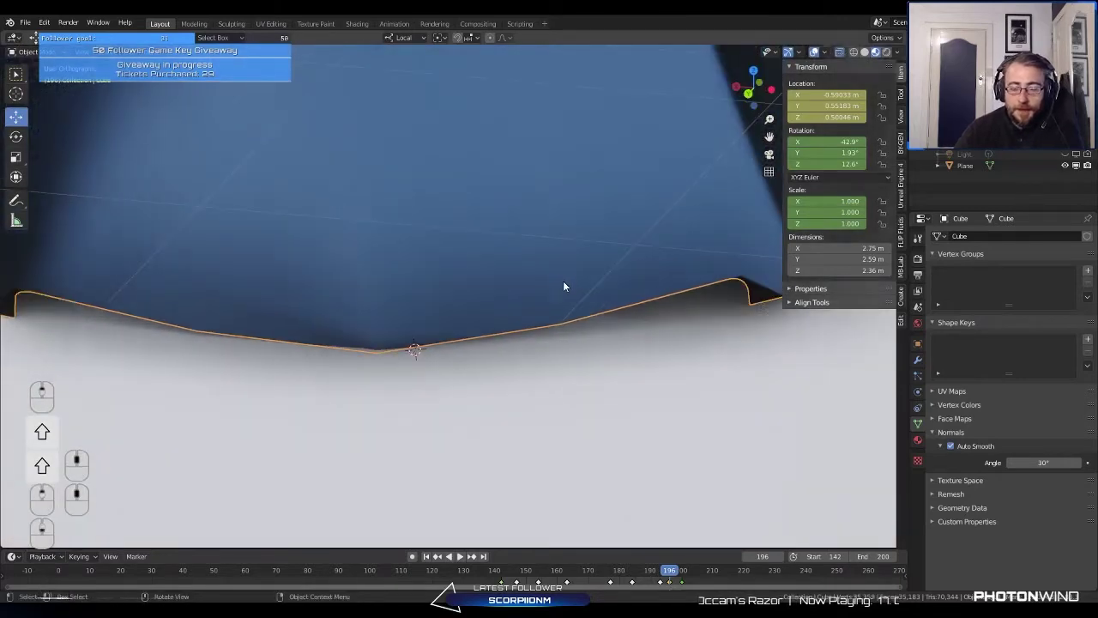
pyautogui.press('g')
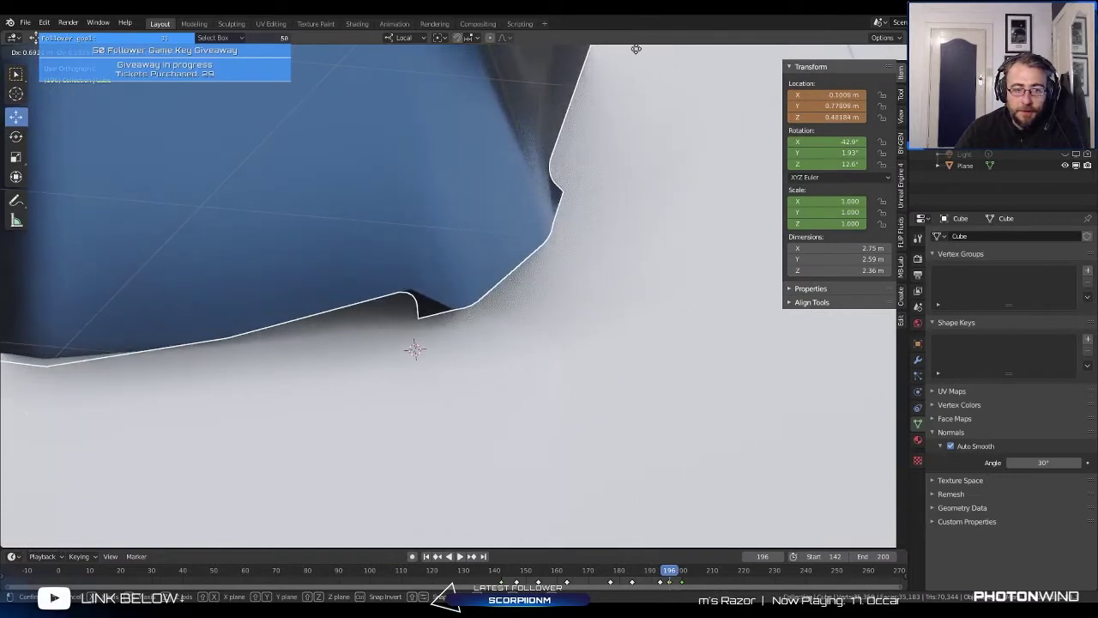
pyautogui.click(582, 426)
pyautogui.scroll(-3, 412, 176)
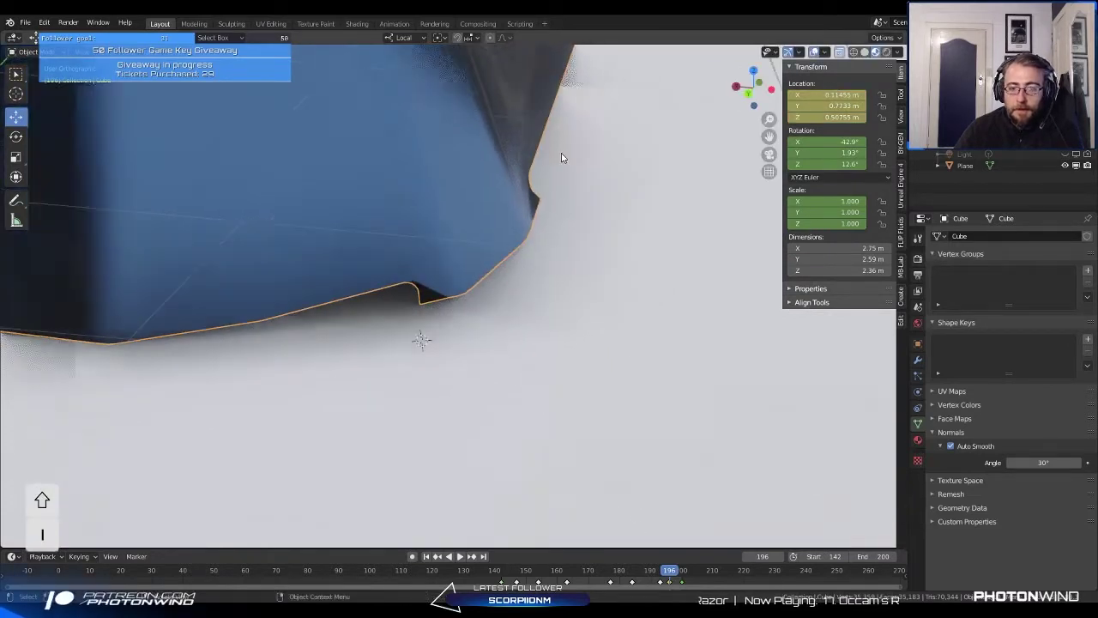
# Step: Go to frame 200 and examine the fallen base's position relative to the 3D cursor, including through the camera
pyautogui.moveTo(412, 176); pyautogui.dragTo(567, 480, button='middle')
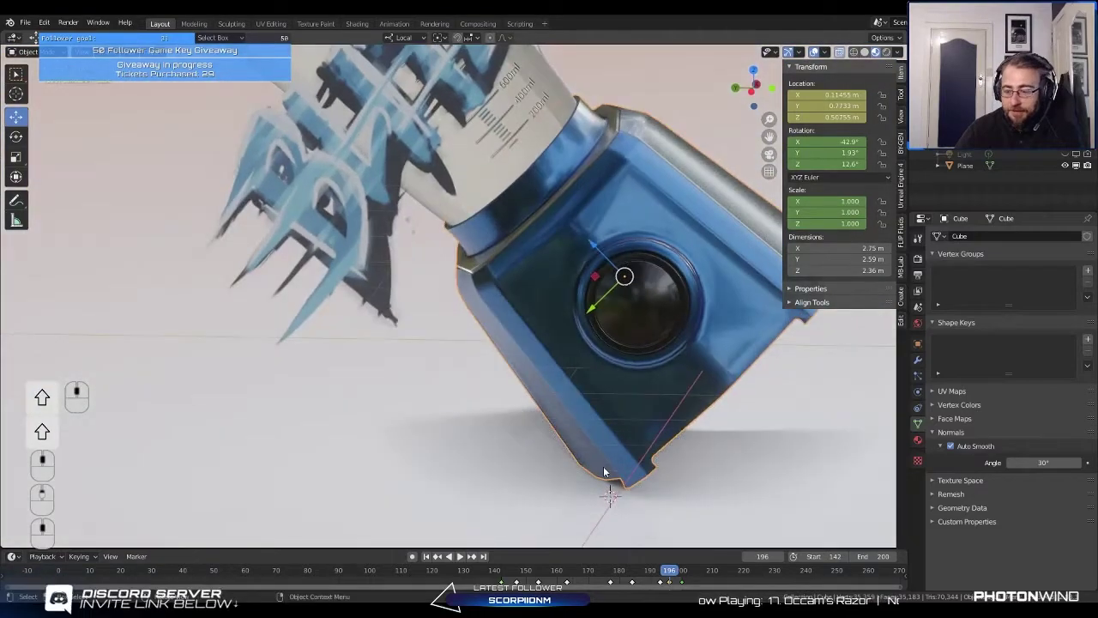
pyautogui.press('KP_0')
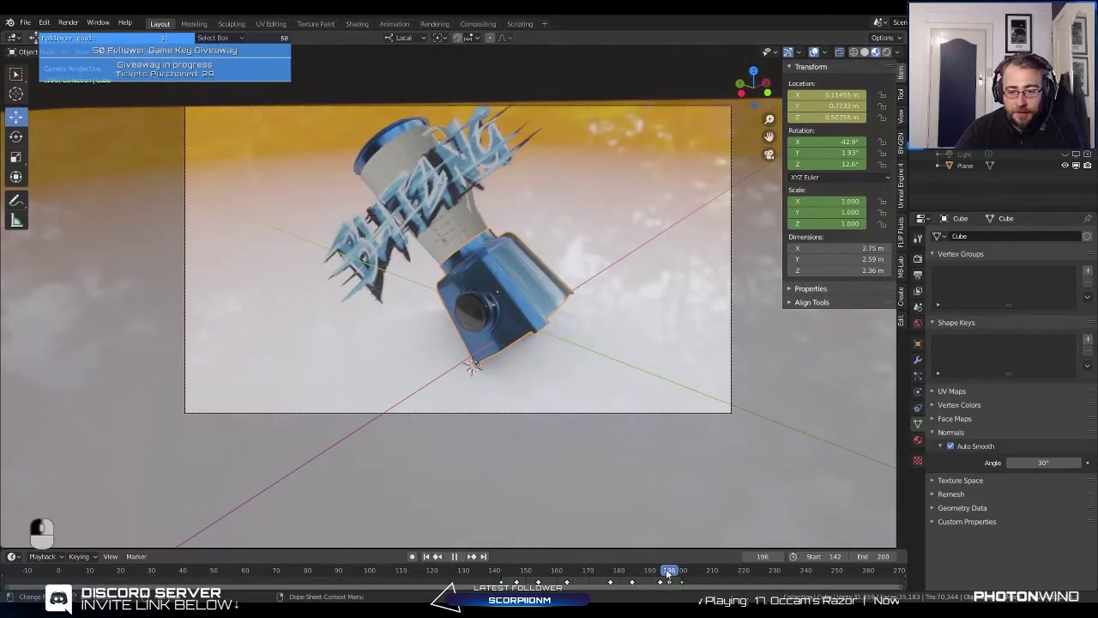
pyautogui.moveTo(667, 573); pyautogui.dragTo(682, 570)
pyautogui.moveTo(566, 352); pyautogui.dragTo(600, 345, button='middle')
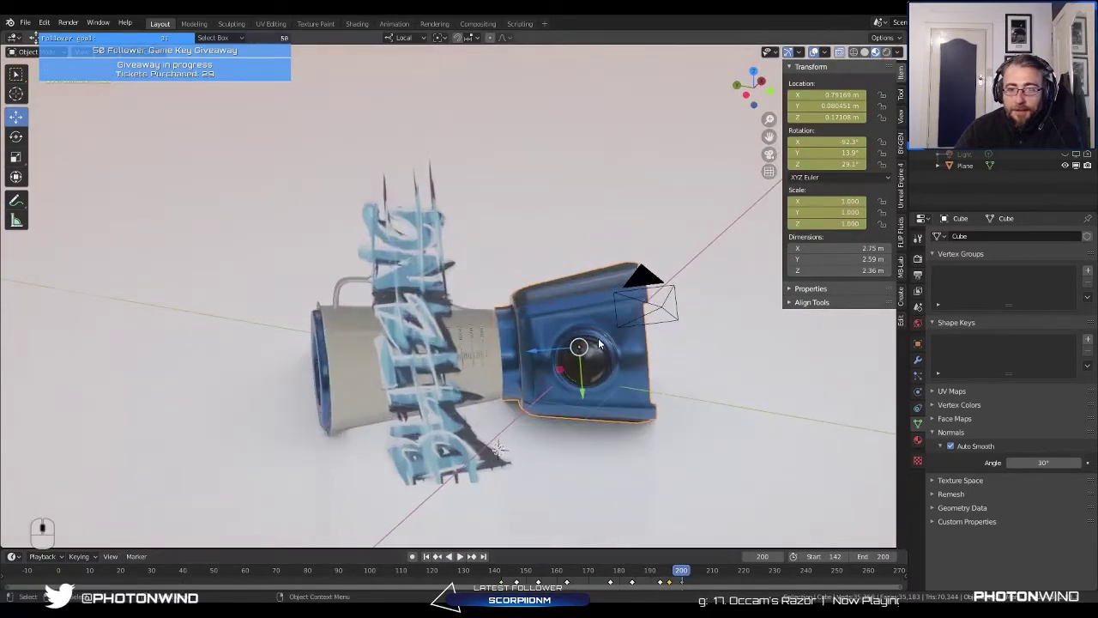
pyautogui.press('KP_0')
pyautogui.scroll(5, 524, 358)
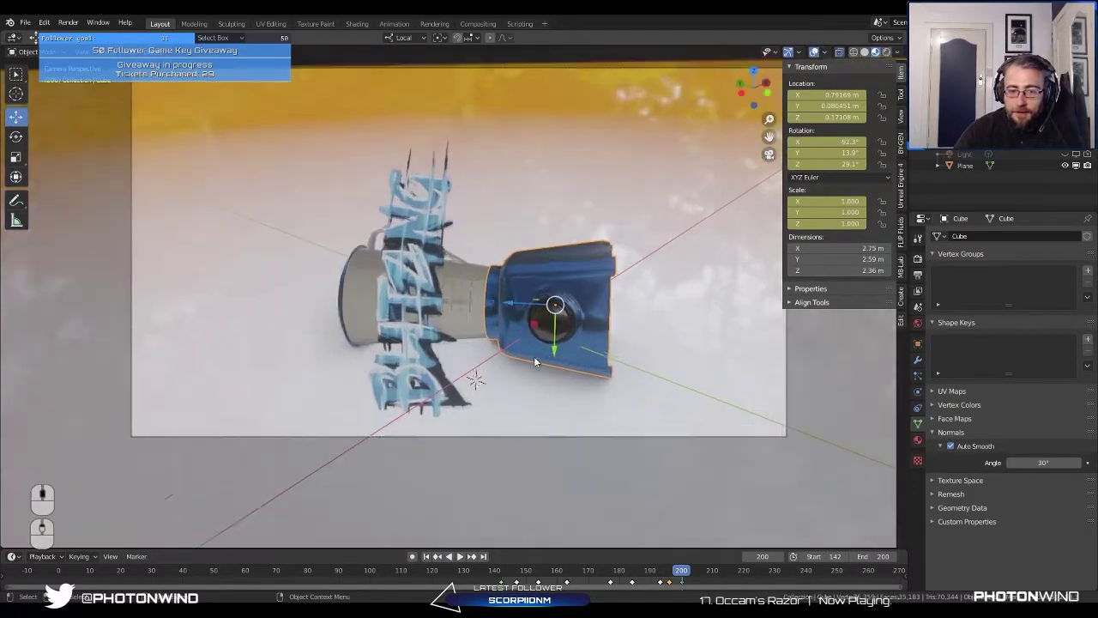
pyautogui.press('g')
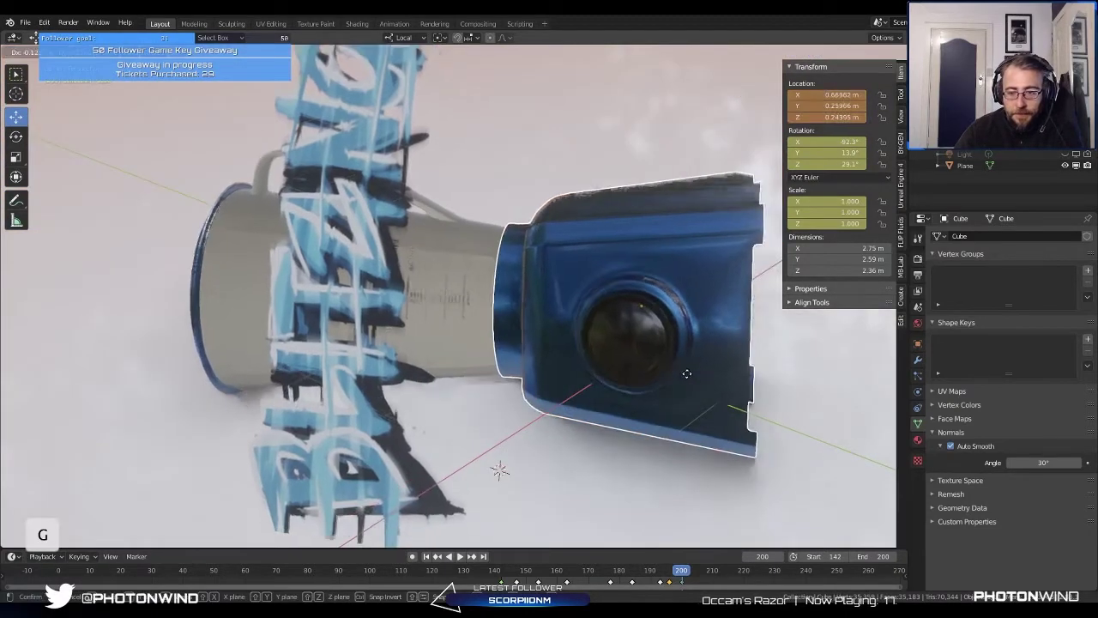
pyautogui.press('Escape')
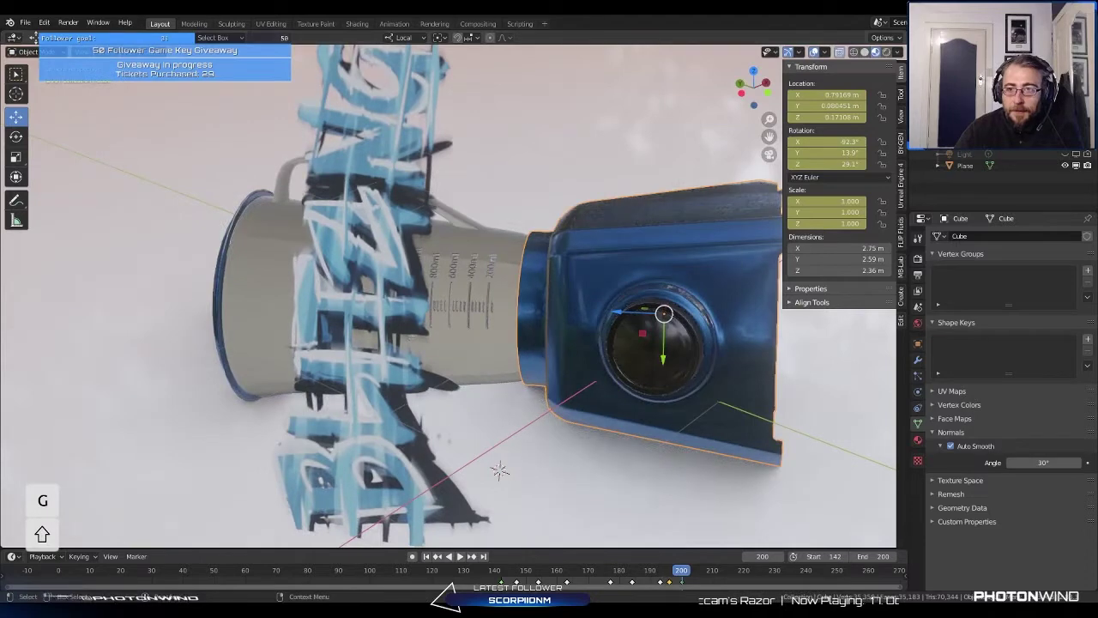
# Step: At frame 200, reposition the base to about X -0.612 m, Y 3.167 m, Z 0.159 m and keyframe its location
pyautogui.keyDown('shift'); pyautogui.moveTo(828, 95); pyautogui.dragTo(866, 106); pyautogui.keyUp('shift')
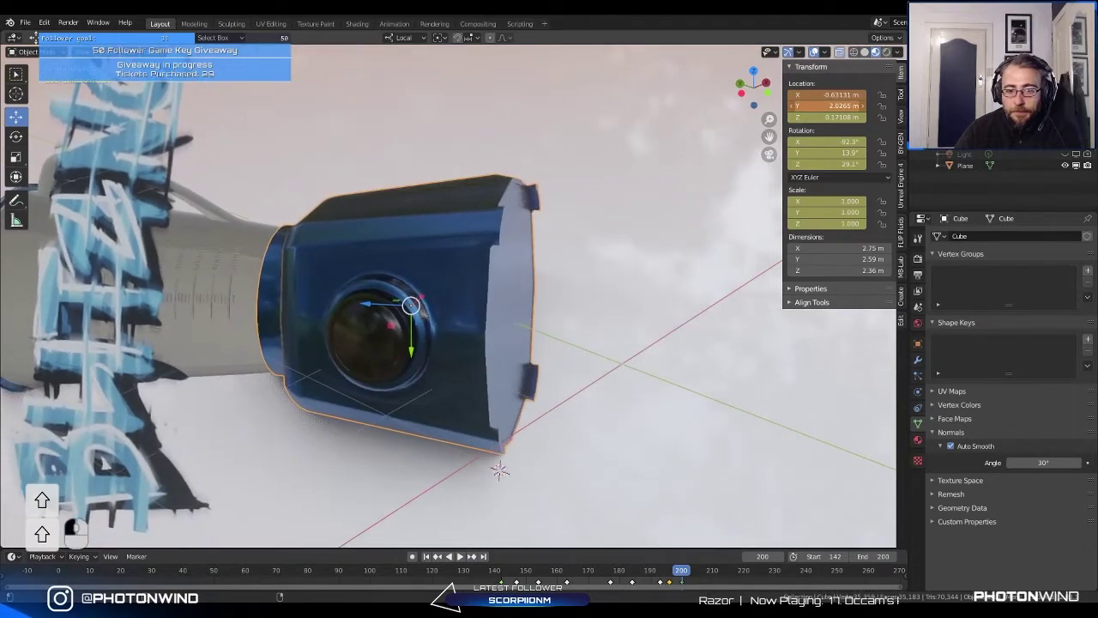
pyautogui.moveTo(269, 274); pyautogui.dragTo(91, 262, button='middle')
pyautogui.keyDown('shift'); pyautogui.moveTo(420, 367); pyautogui.dragTo(601, 171, button='middle'); pyautogui.keyUp('shift')
pyautogui.scroll(5, 420, 235)
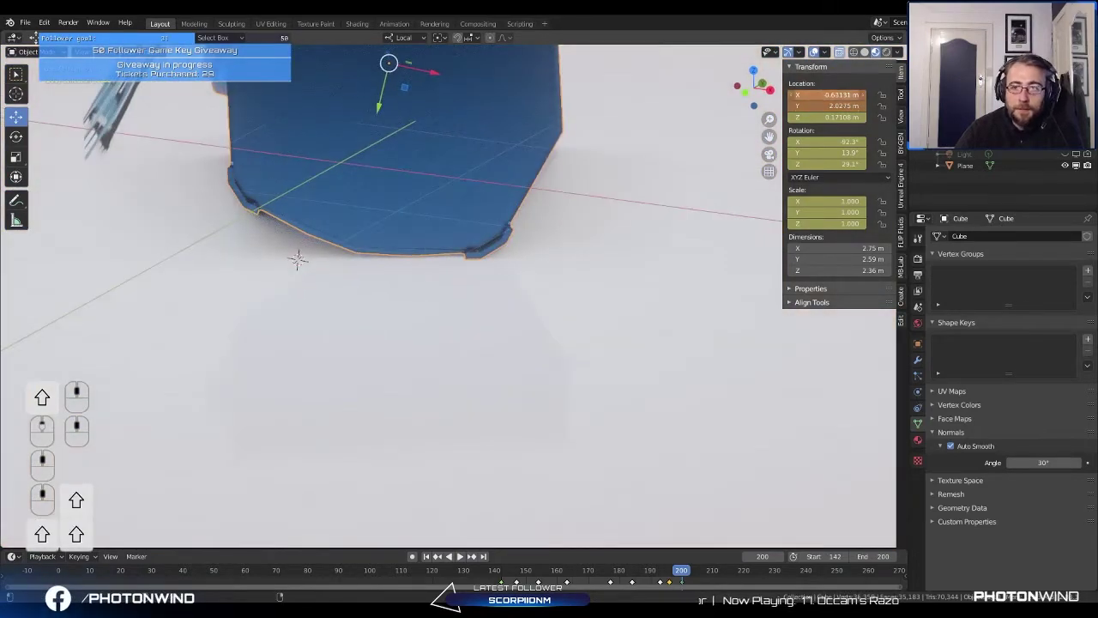
pyautogui.moveTo(828, 95)
pyautogui.keyDown('shift'); pyautogui.mouseDown()
pyautogui.moveTo(862, 95)
pyautogui.moveTo(834, 105)
pyautogui.mouseUp(); pyautogui.keyUp('shift')
pyautogui.moveTo(403, 258); pyautogui.dragTo(493, 225, button='middle')
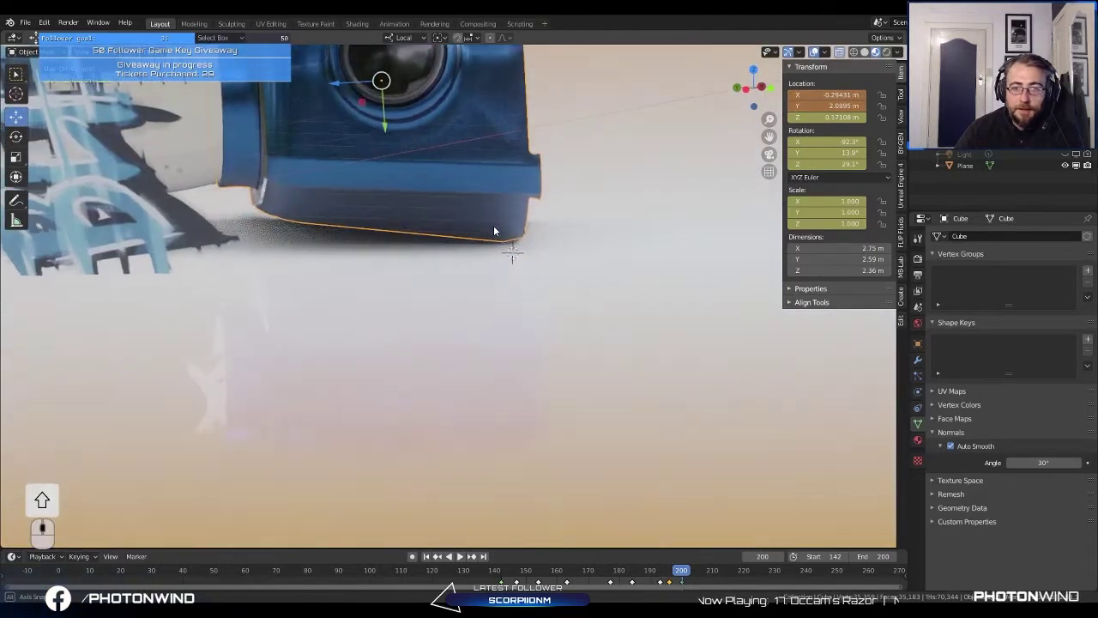
pyautogui.keyDown('shift'); pyautogui.moveTo(845, 95); pyautogui.dragTo(836, 116); pyautogui.keyUp('shift')
pyautogui.moveTo(724, 176); pyautogui.dragTo(821, 147, button='middle')
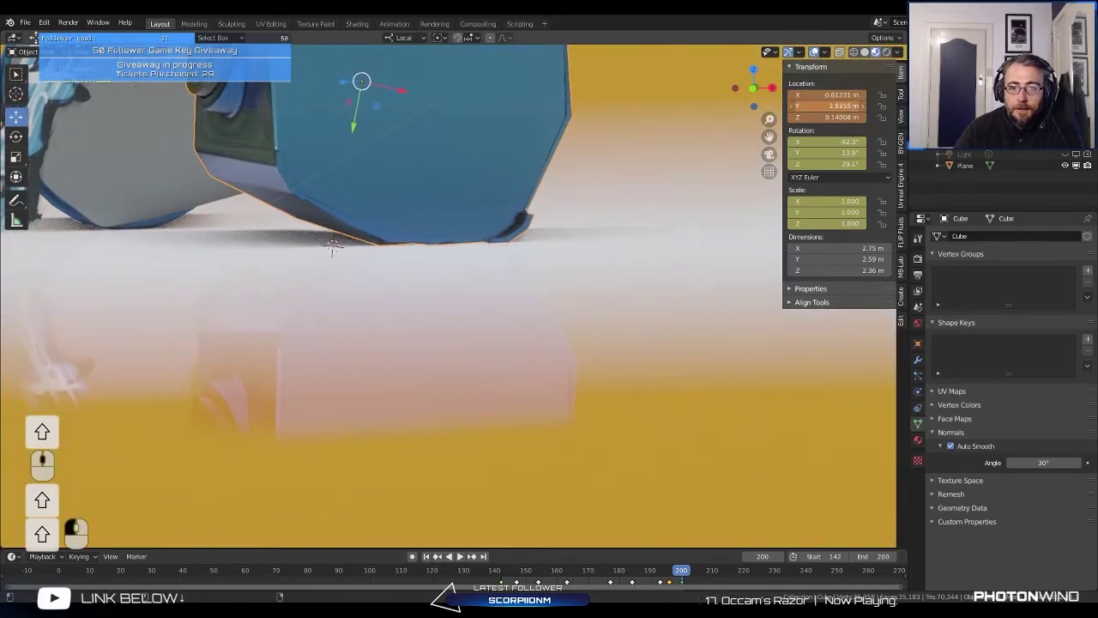
pyautogui.keyDown('shift'); pyautogui.moveTo(845, 106); pyautogui.dragTo(854, 106); pyautogui.keyUp('shift')
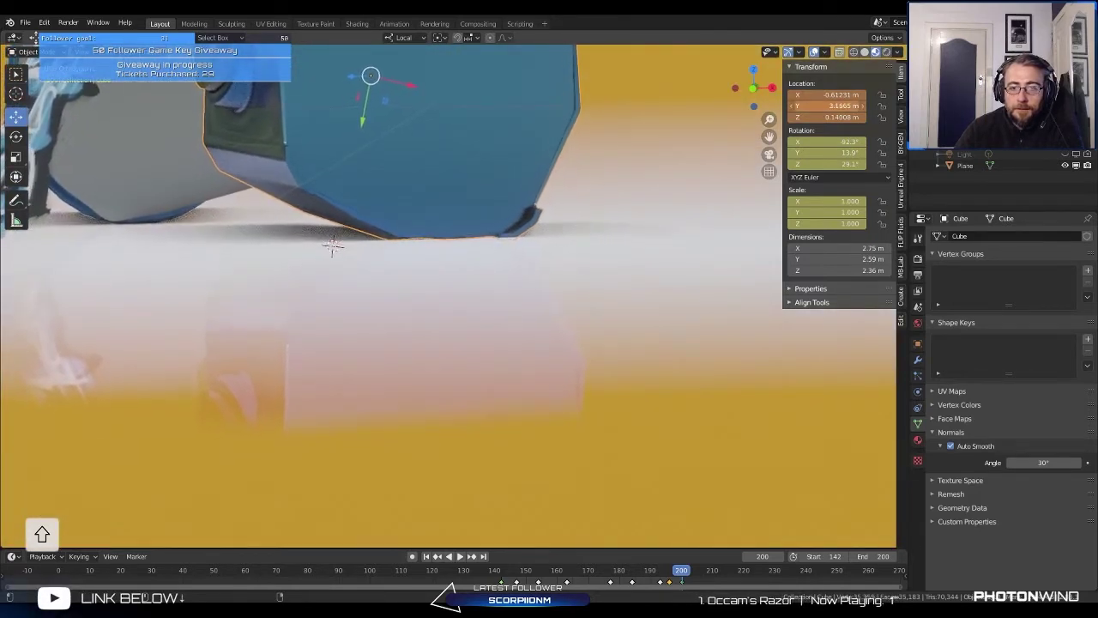
pyautogui.keyDown('shift'); pyautogui.moveTo(829, 108); pyautogui.dragTo(794, 137, button='middle'); pyautogui.keyUp('shift')
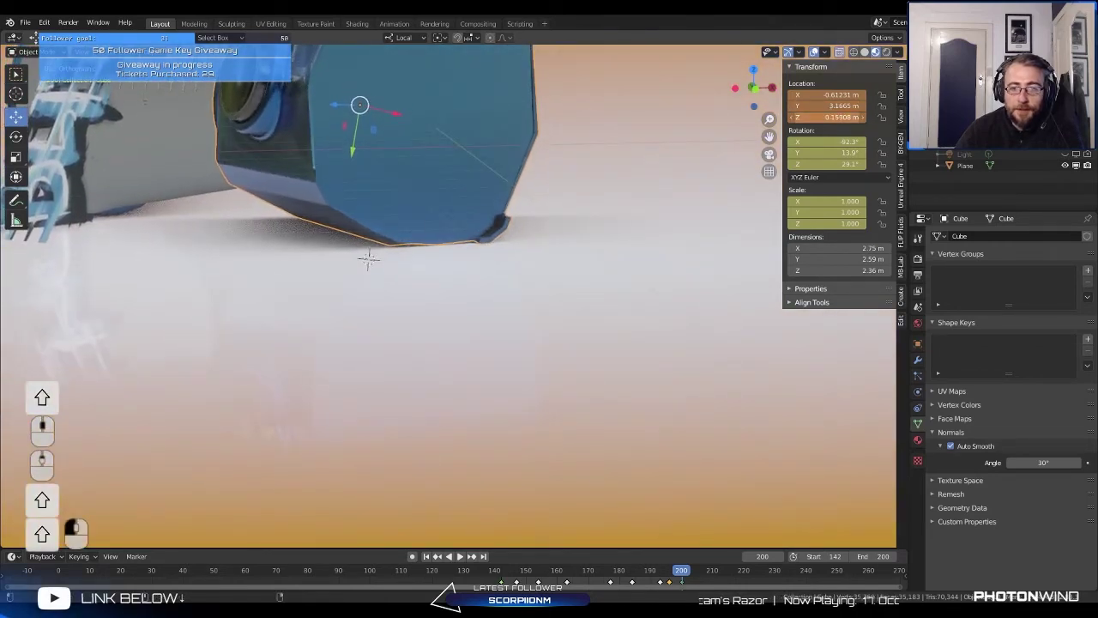
pyautogui.press('i')
# Step: Review the blender's fall around frames 198 to 200 through the camera
pyautogui.scroll(-2, 549, 167)
pyautogui.moveTo(549, 166); pyautogui.dragTo(639, 173, button='middle')
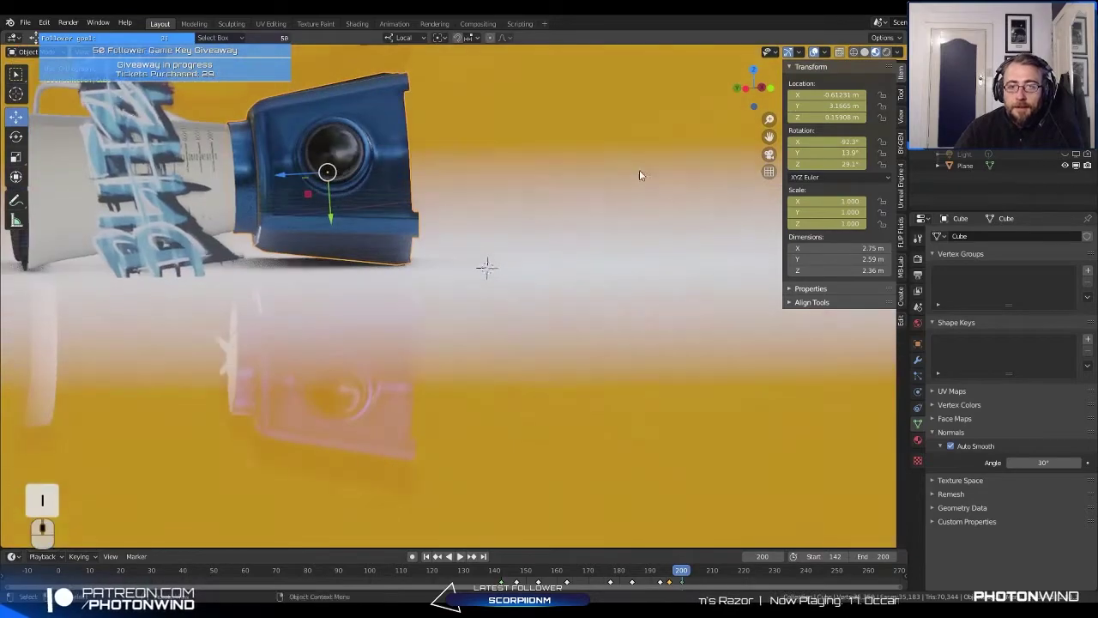
pyautogui.keyDown('shift'); pyautogui.moveTo(518, 172); pyautogui.dragTo(595, 191, button='middle'); pyautogui.keyUp('shift')
pyautogui.scroll(-3, 562, 200)
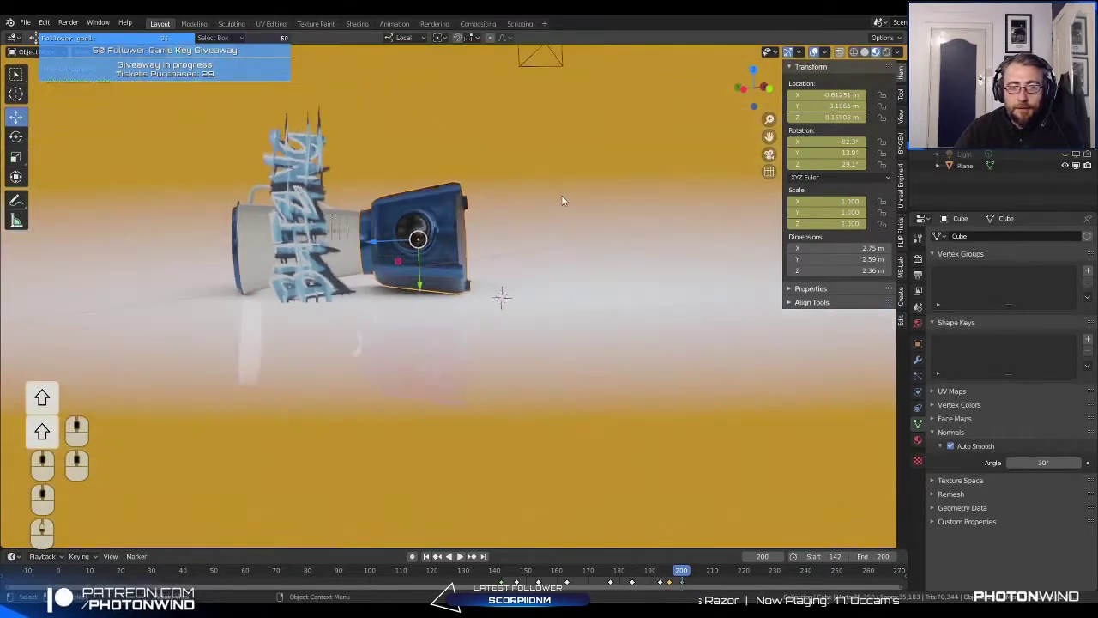
pyautogui.press('KP_Decimal')
pyautogui.press('KP_0')
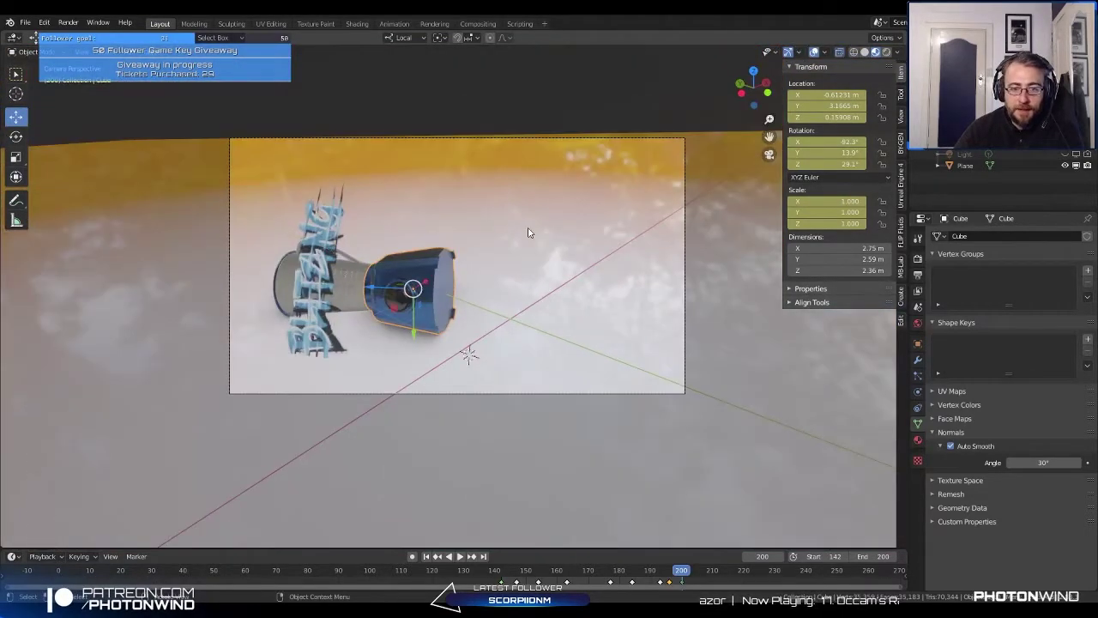
pyautogui.press('space')
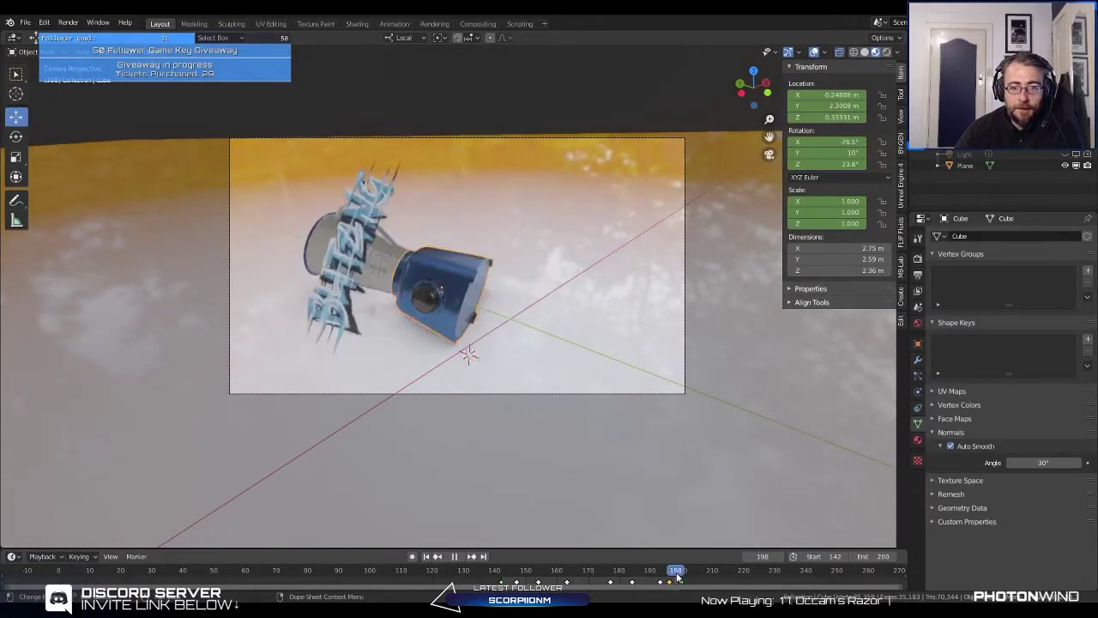
pyautogui.press('space')
# Step: At frame 201, move the base's corner toward the 3D cursor, to about X -0.271 m, Y 2.428 m, and keyframe its location
pyautogui.moveTo(540, 343); pyautogui.dragTo(583, 352, button='middle')
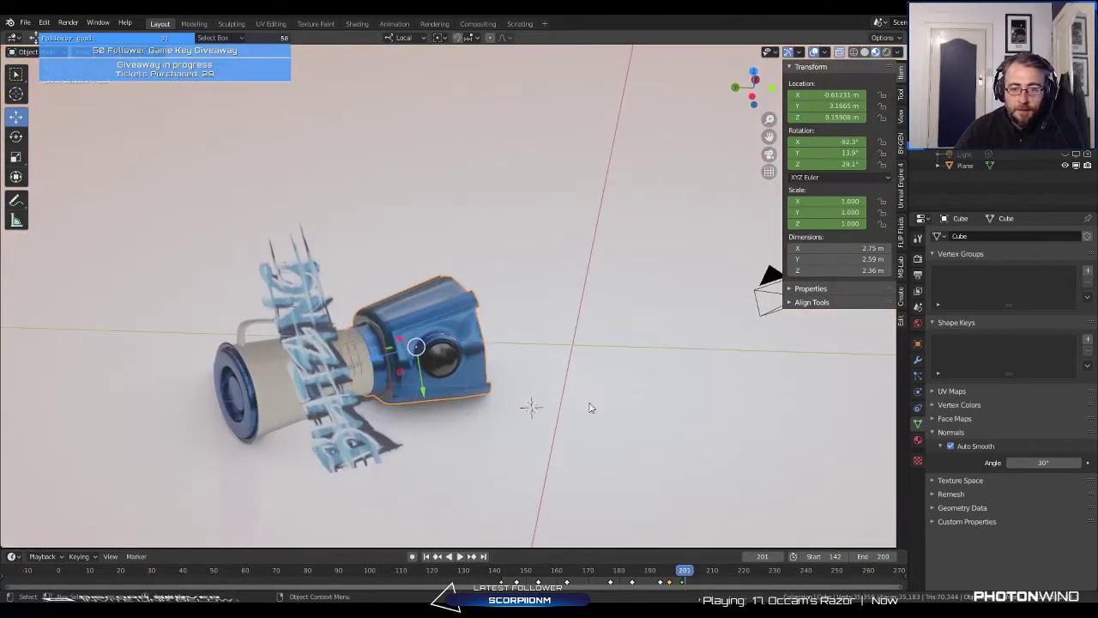
pyautogui.moveTo(589, 408); pyautogui.dragTo(573, 501, button='middle')
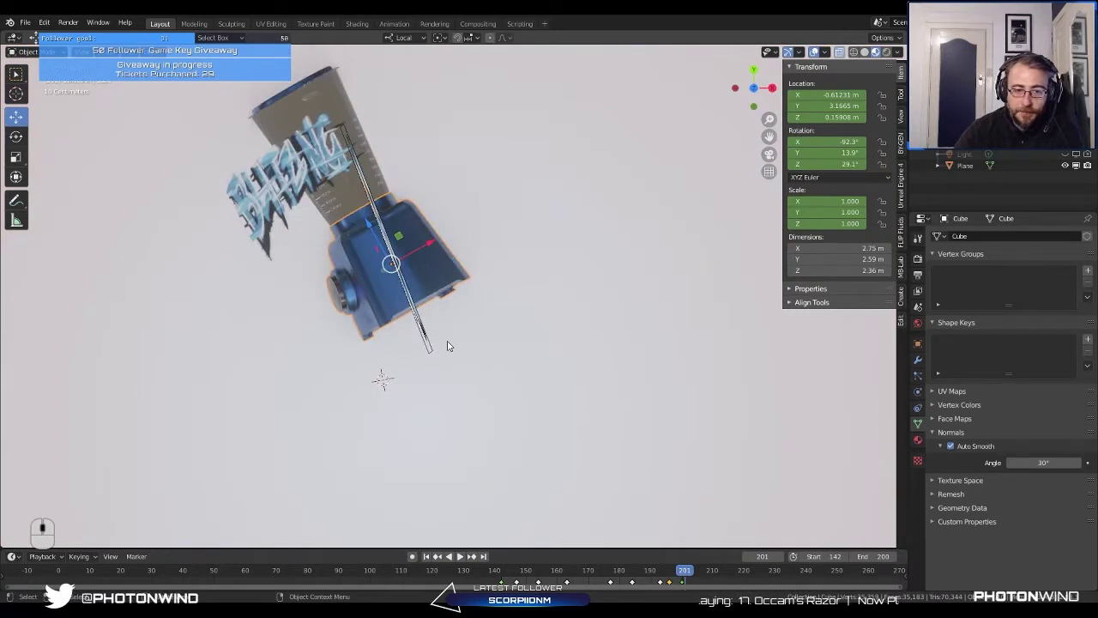
pyautogui.press('shift')
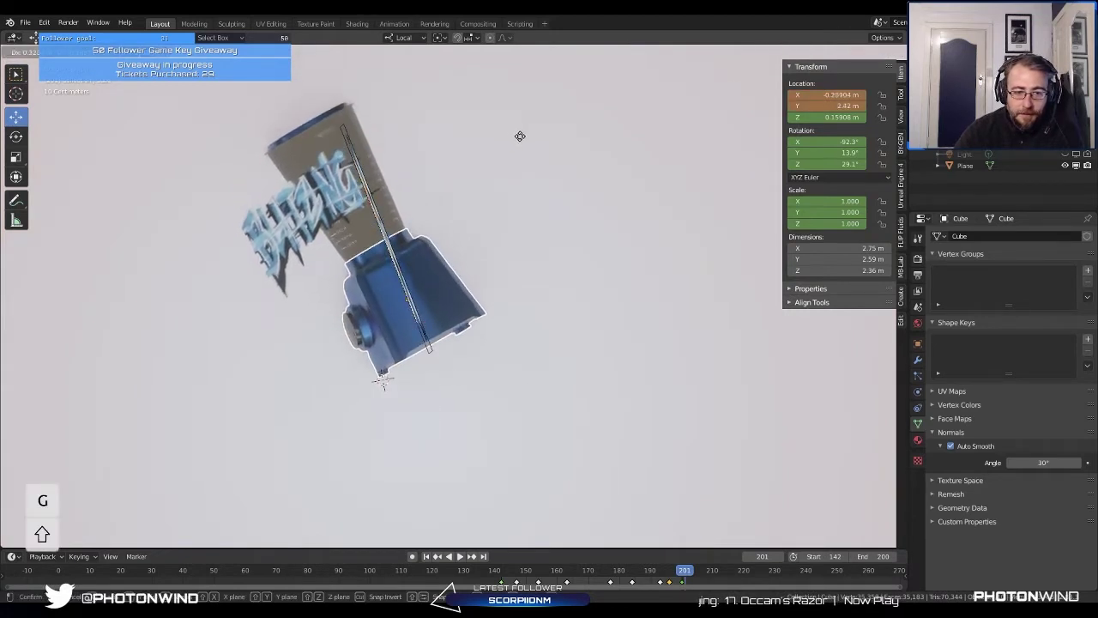
pyautogui.click(531, 132)
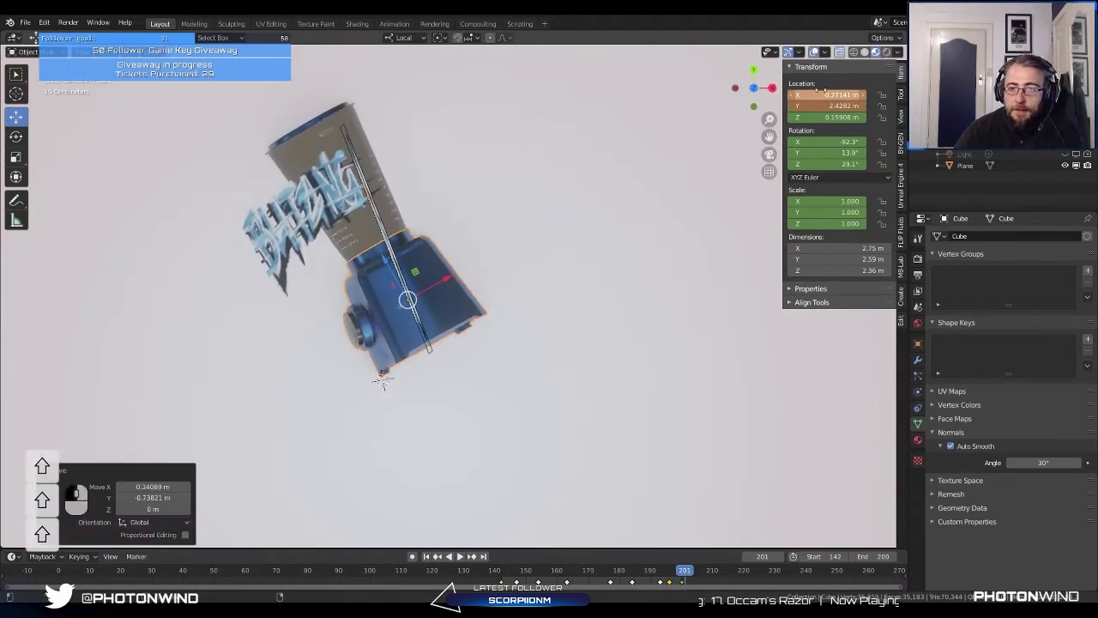
pyautogui.press('i')
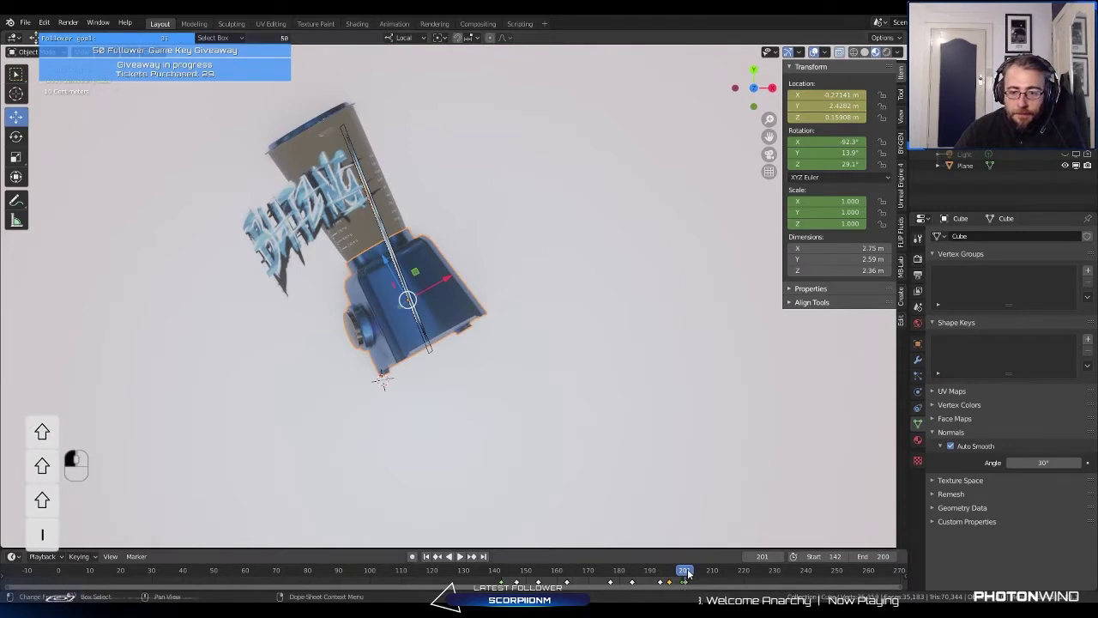
# Step: At frame 200, try moving the base to about X -0.229 m, Y 2.373 m without a keyframe and scrub the neighbouring frames
pyautogui.moveTo(700, 576); pyautogui.dragTo(683, 570)
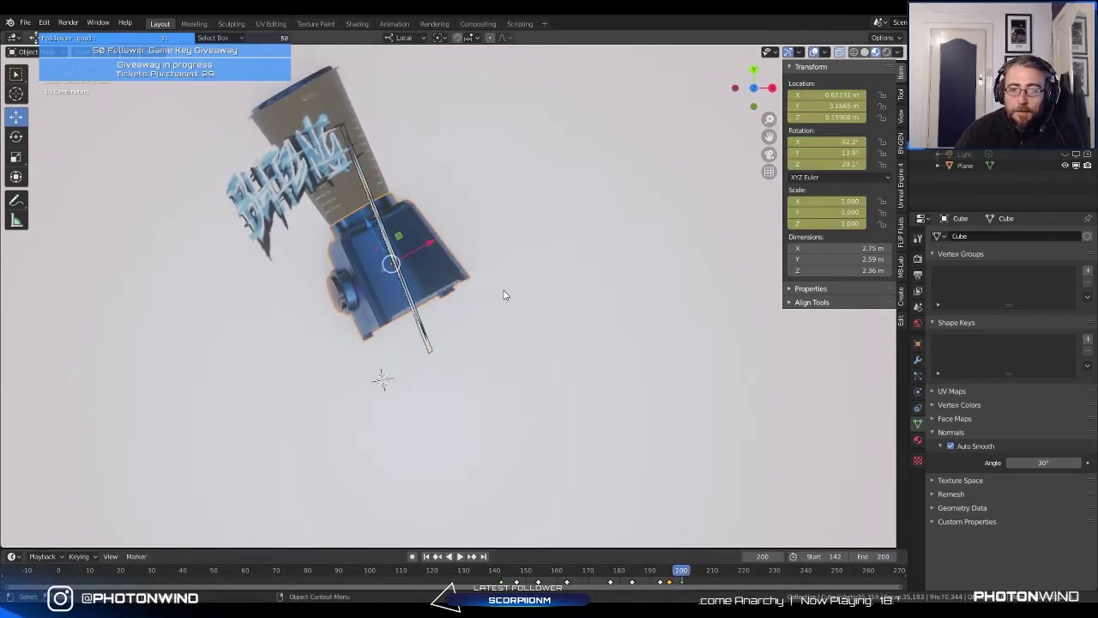
pyautogui.press('g')
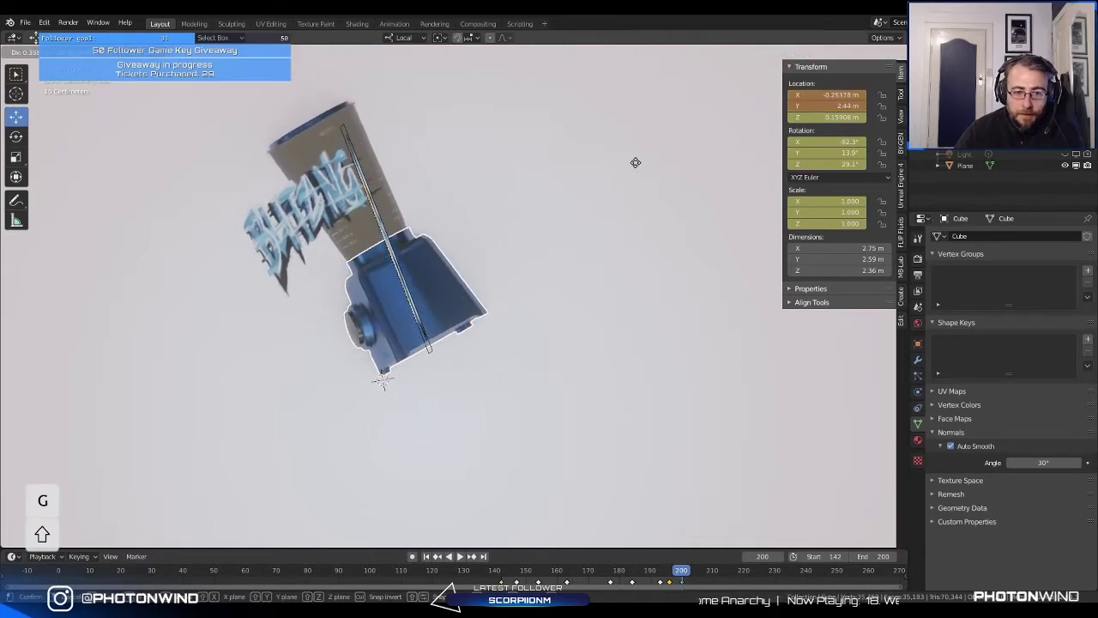
pyautogui.click(650, 197)
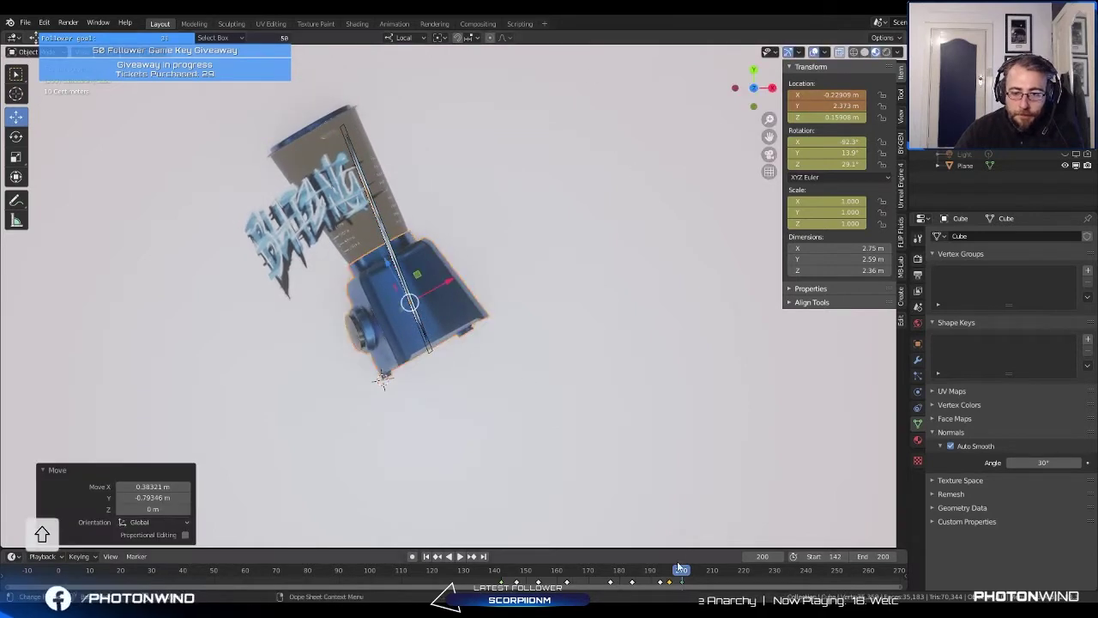
pyautogui.press('space')
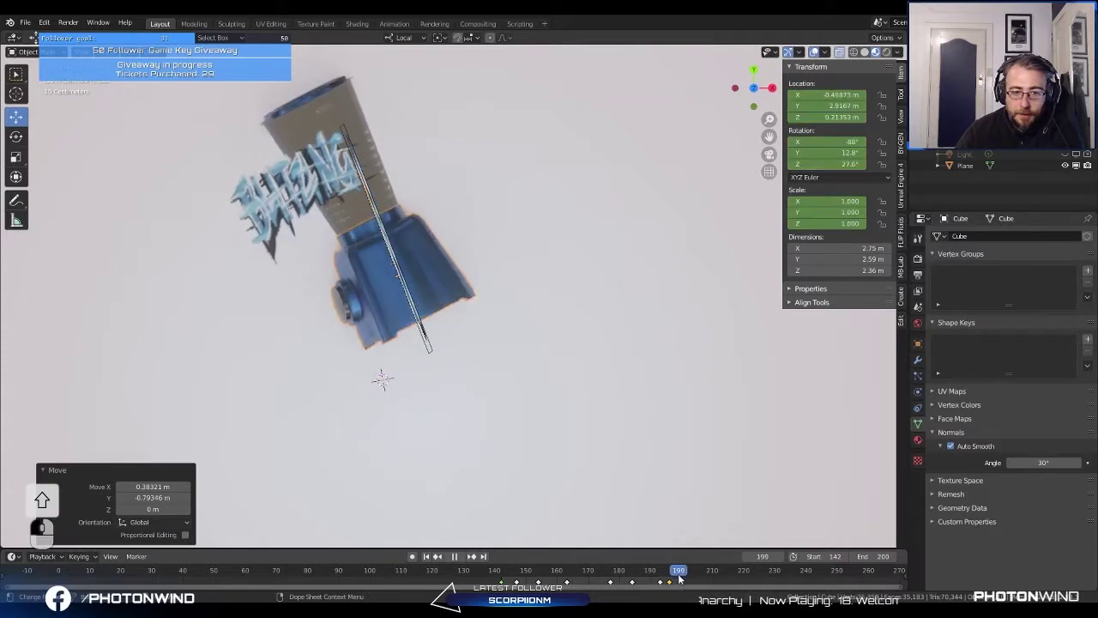
pyautogui.press('space')
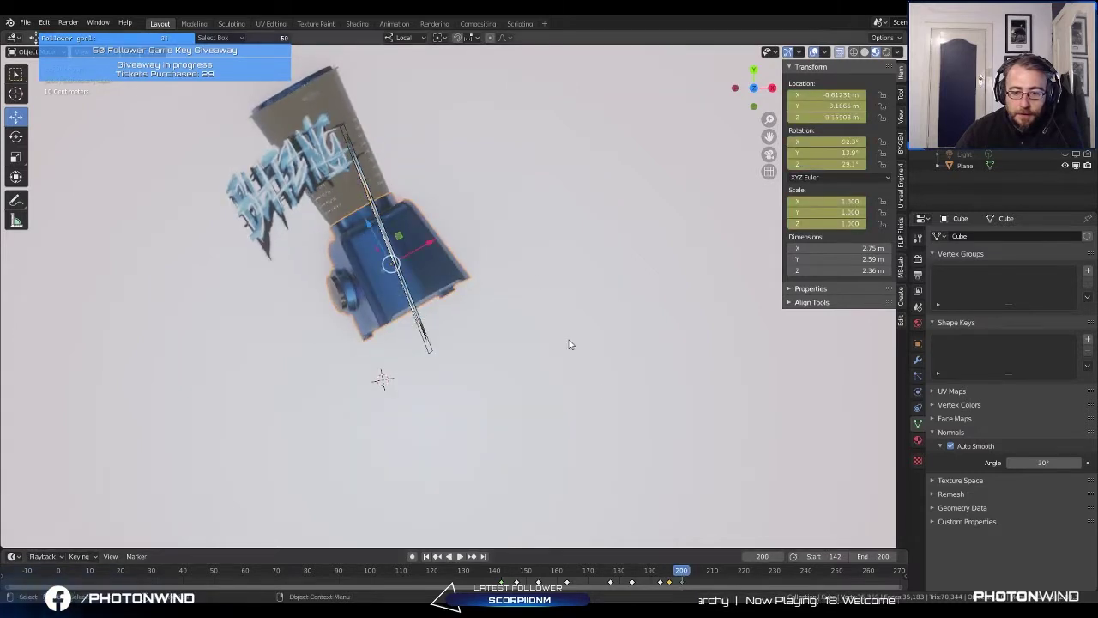
# Step: At frame 200, move the base's corner onto the 3D cursor at about X -0.217 m, Y 2.344 m and keyframe its location
pyautogui.press('g')
pyautogui.click(610, 404)
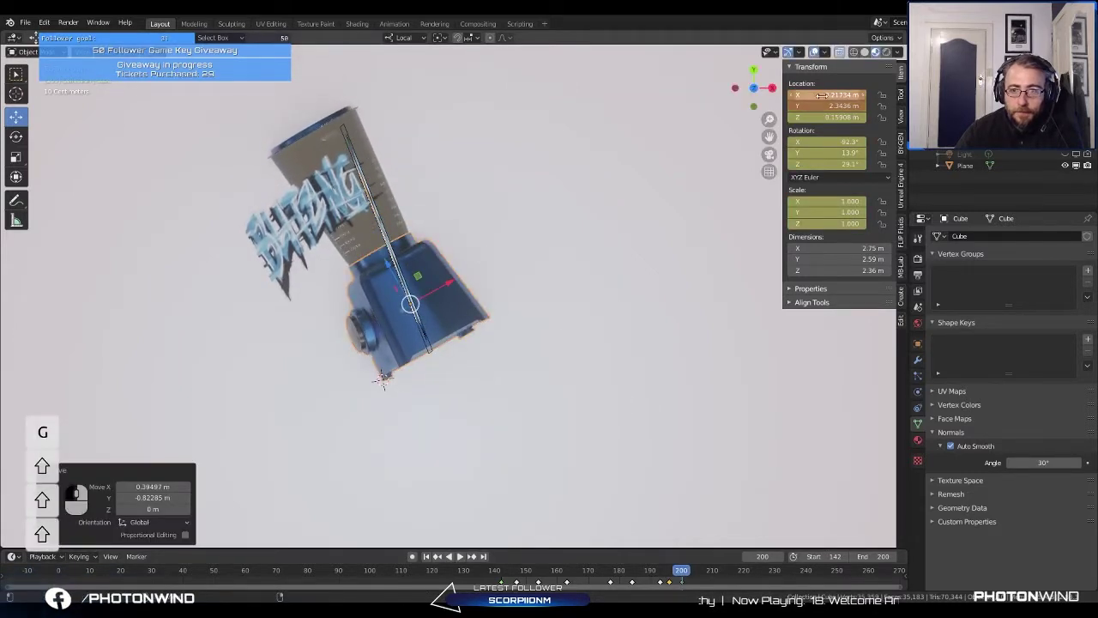
pyautogui.press('i')
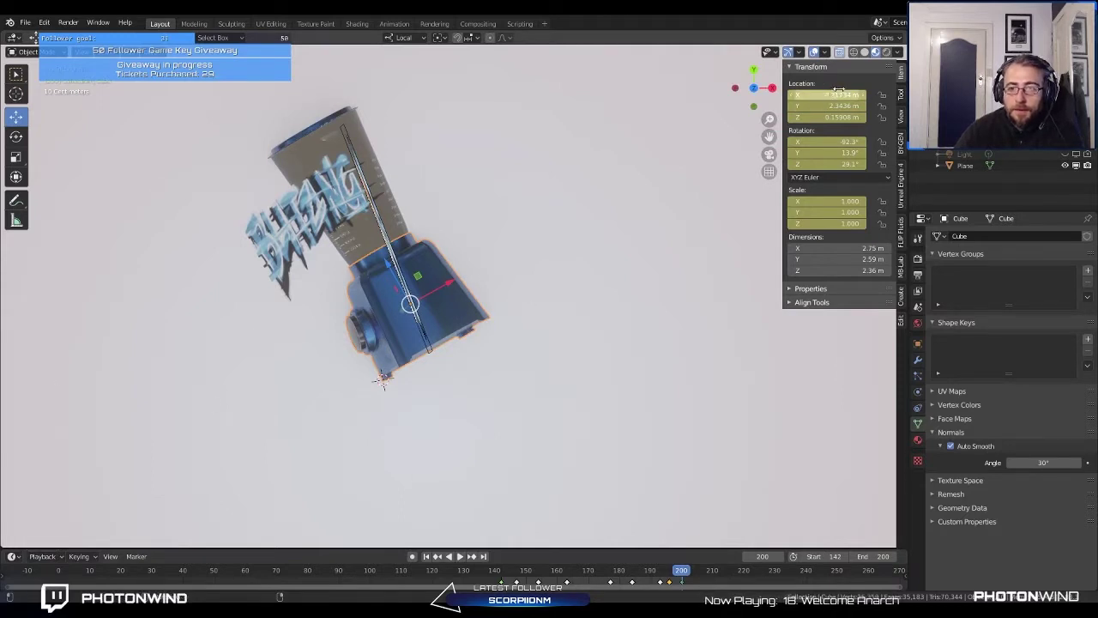
pyautogui.press('i')
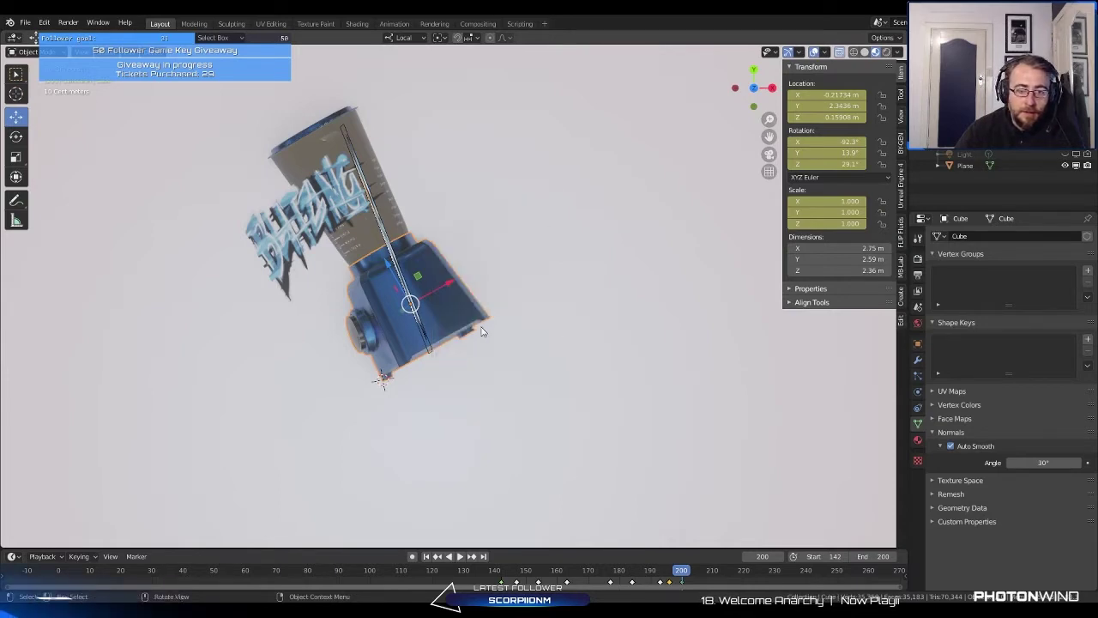
# Step: Go back to frame 190 and hide the BLITZING text in front of the blender
pyautogui.moveTo(481, 331); pyautogui.dragTo(566, 206, button='middle')
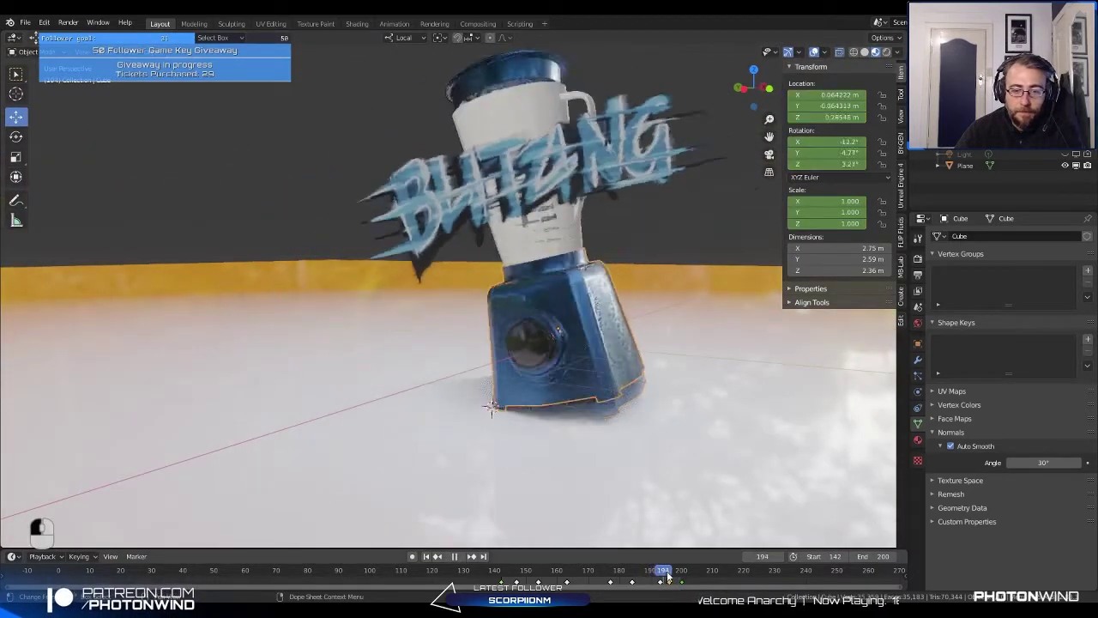
pyautogui.moveTo(653, 582)
pyautogui.mouseDown()
pyautogui.moveTo(691, 573)
pyautogui.moveTo(652, 580)
pyautogui.mouseUp()
pyautogui.click(653, 172)
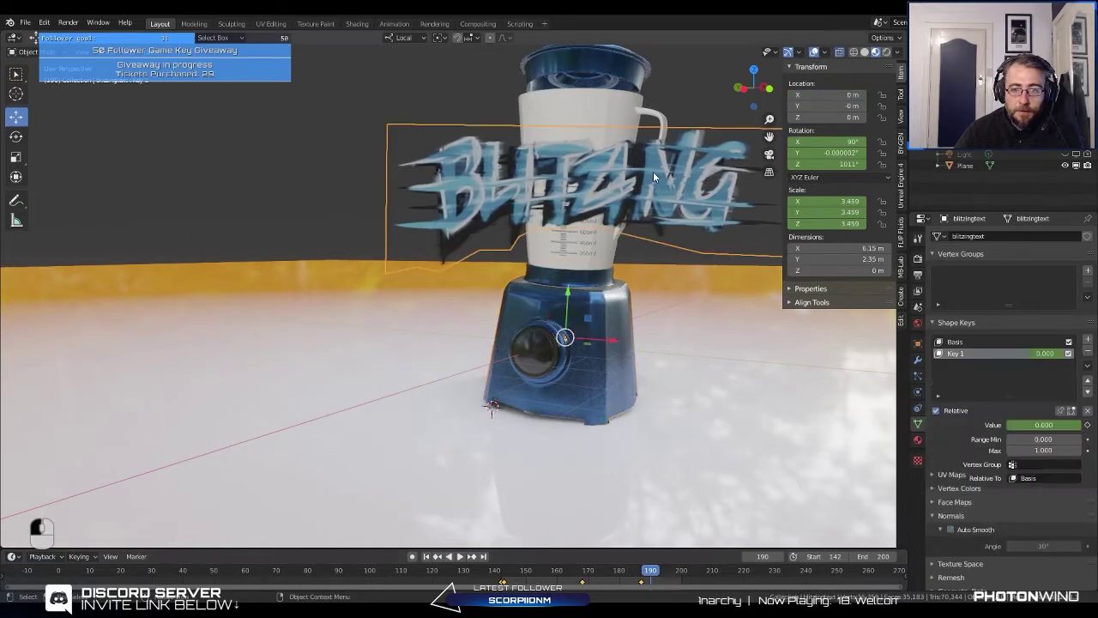
pyautogui.press('h')
# Step: Scrub from frame 180 to 204 and examine how the unobstructed blender tips over and lands
pyautogui.press('space')
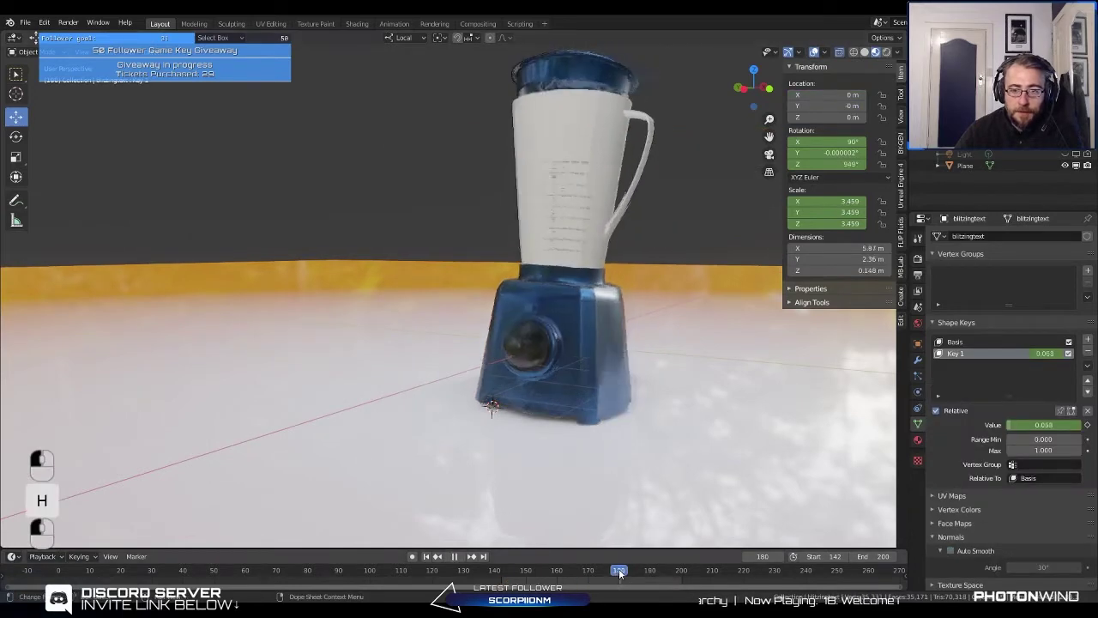
pyautogui.moveTo(654, 572); pyautogui.dragTo(684, 570)
pyautogui.press('space')
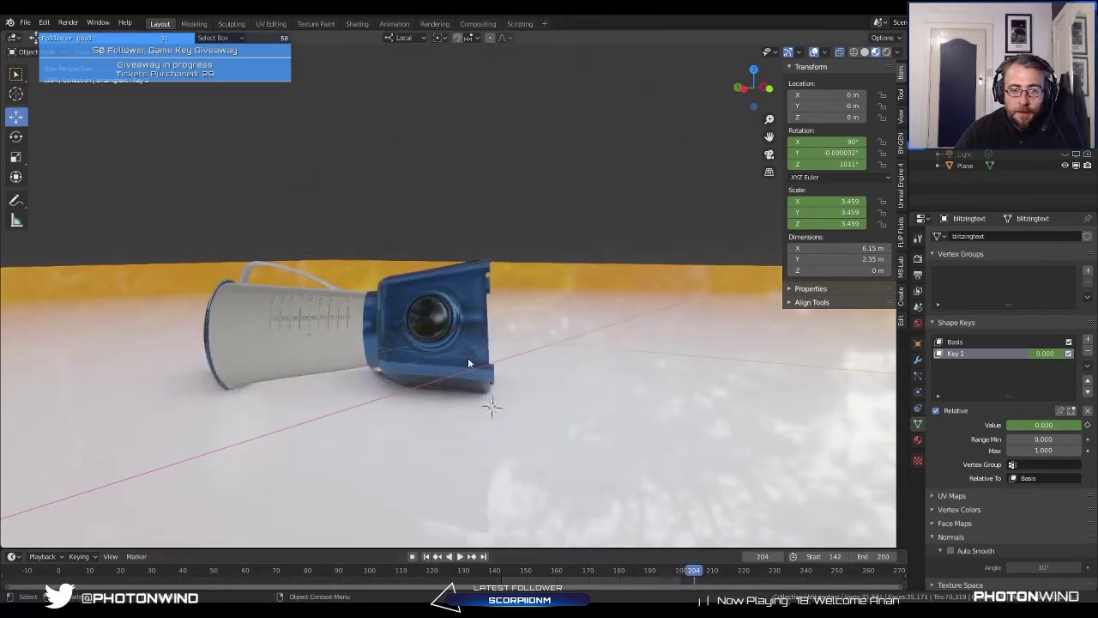
# Step: Select the blender's lid and keyframe its location, rotation and scale at frame 199
pyautogui.click(209, 320)
pyautogui.keyDown('shift'); pyautogui.moveTo(209, 320); pyautogui.dragTo(449, 320, button='middle'); pyautogui.keyUp('shift')
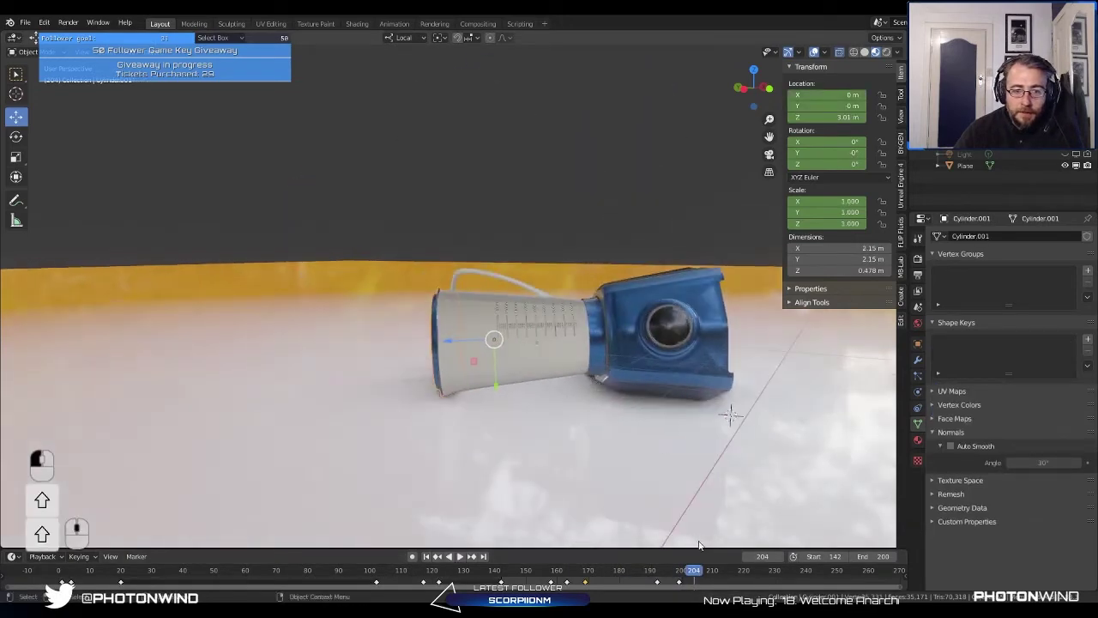
pyautogui.moveTo(696, 576)
pyautogui.mouseDown()
pyautogui.moveTo(627, 577)
pyautogui.moveTo(689, 581)
pyautogui.moveTo(669, 581)
pyautogui.moveTo(680, 584)
pyautogui.mouseUp()
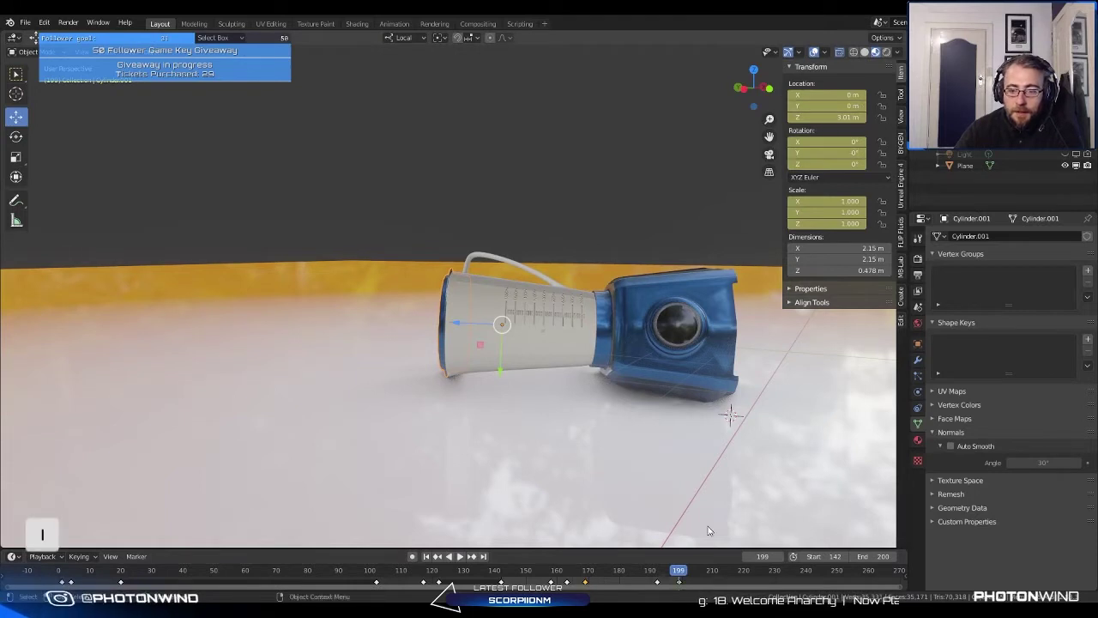
# Step: At frame 206, pull the lid off the jug's mouth and rotate it about -86.3° in the view to lay it flat
pyautogui.moveTo(686, 572); pyautogui.dragTo(701, 569)
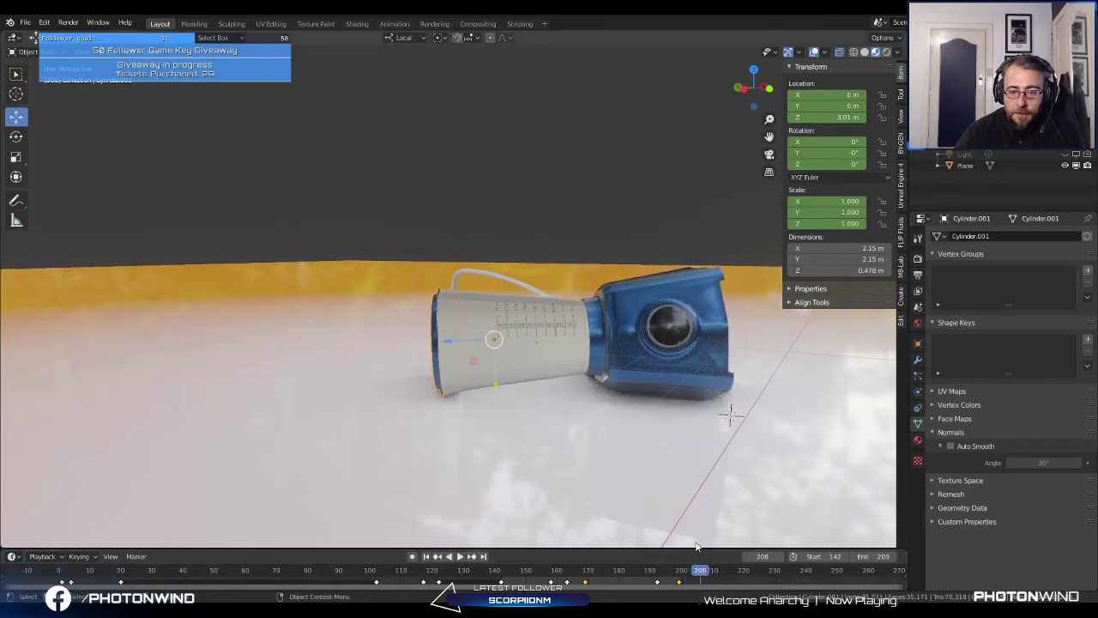
pyautogui.press('g')
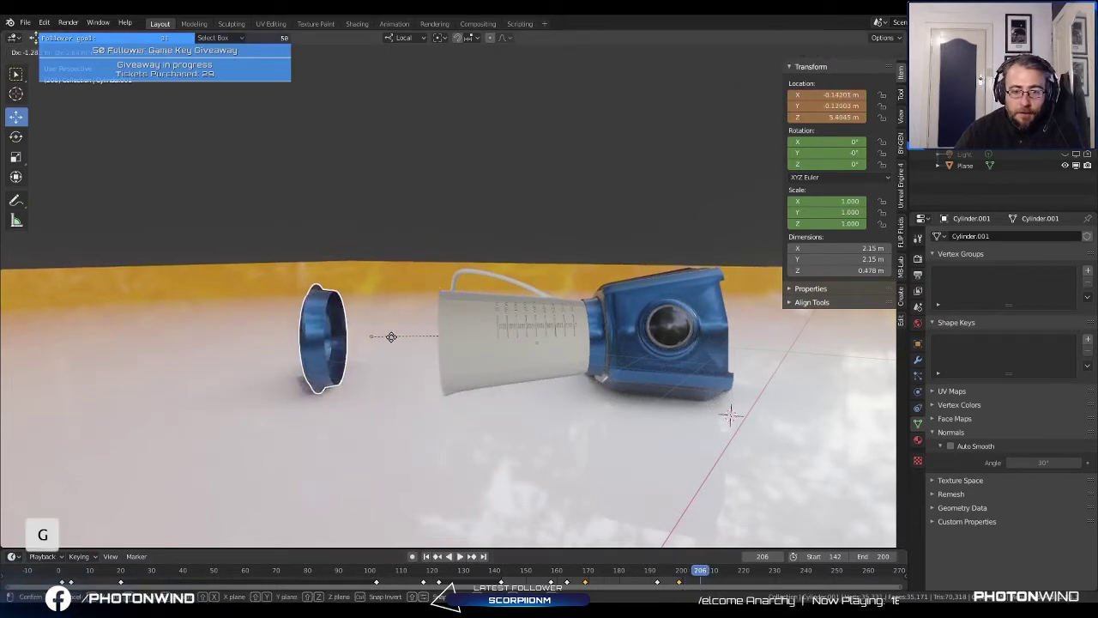
pyautogui.click(438, 389)
pyautogui.press('r')
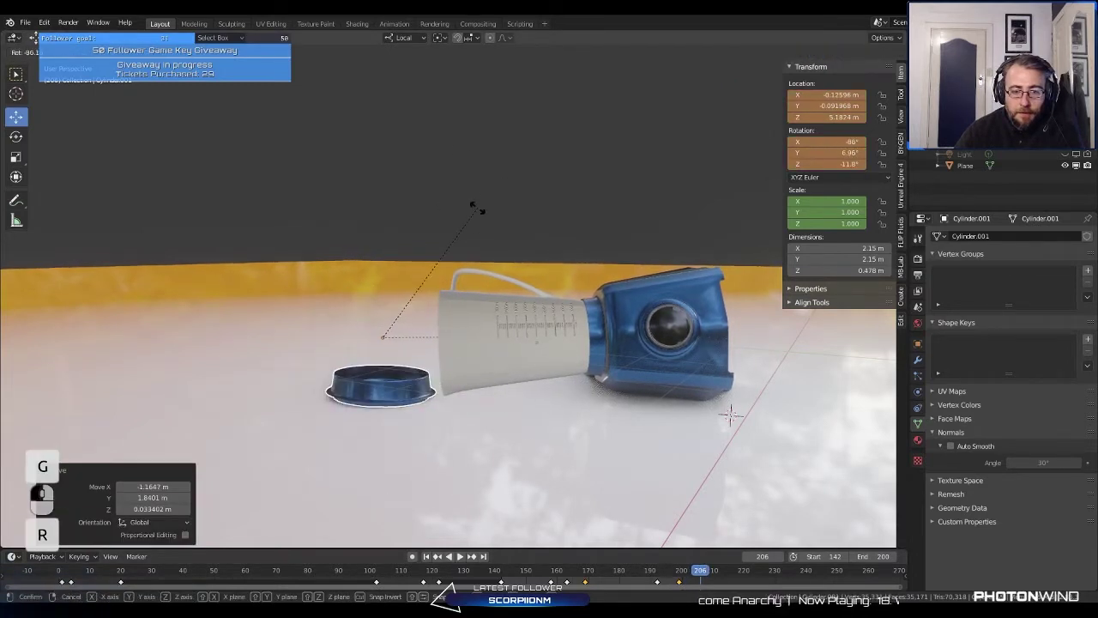
pyautogui.click(478, 206)
# Step: Turn the lid open side up with trackball rotation, to about X 278°, Y 74.7°, Z 350°
pyautogui.moveTo(478, 206); pyautogui.dragTo(456, 384, button='middle')
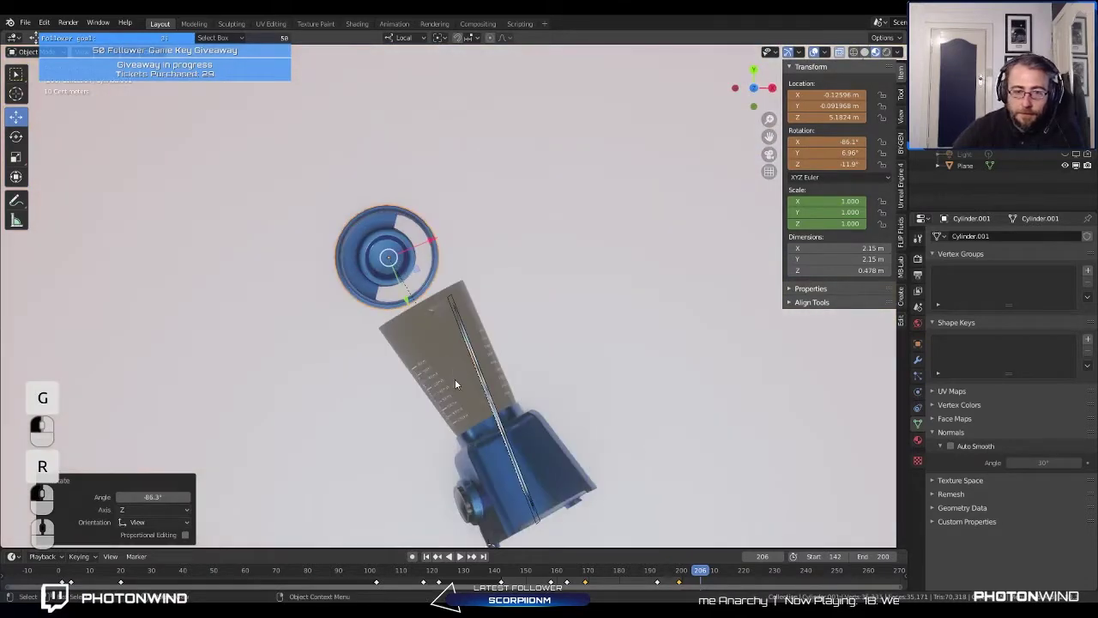
pyautogui.press('r')
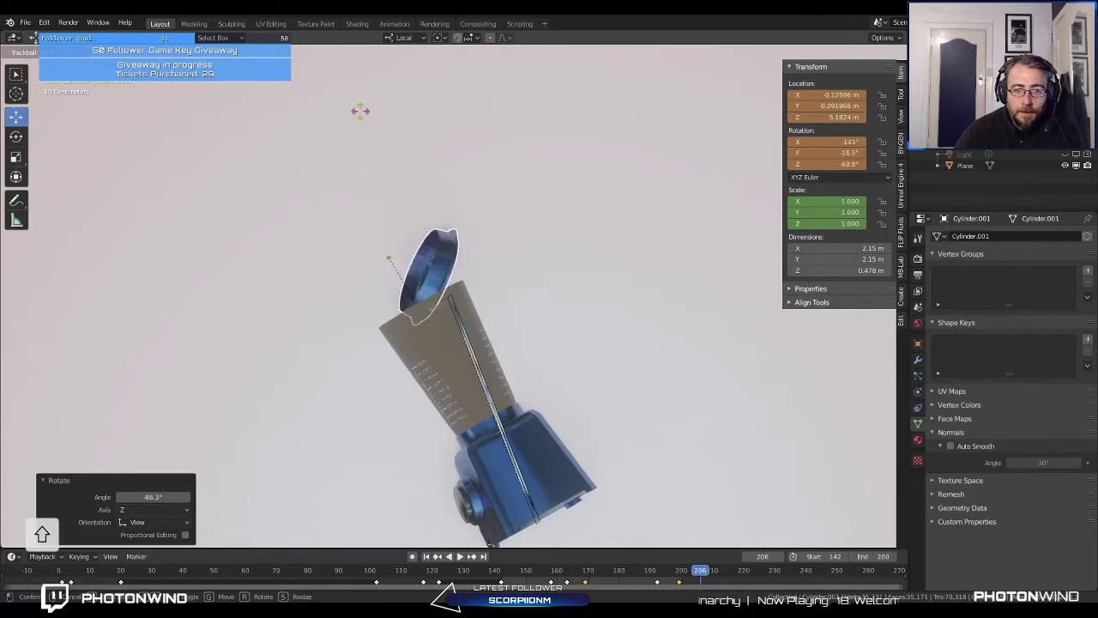
pyautogui.click(463, 197)
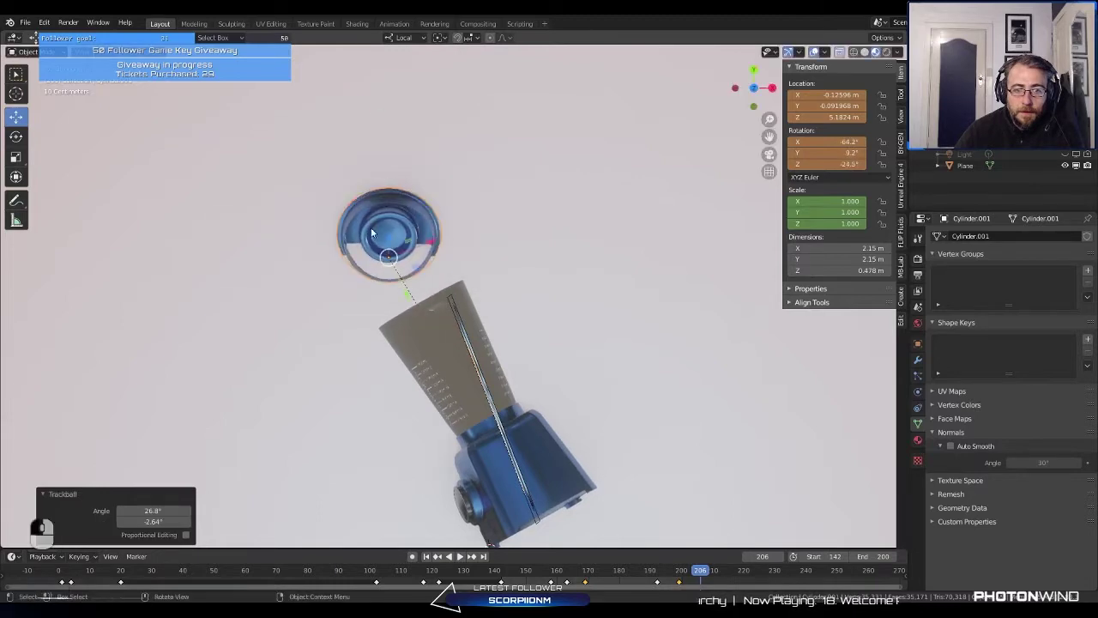
pyautogui.moveTo(463, 197); pyautogui.dragTo(353, 82, button='middle')
pyautogui.press('r')
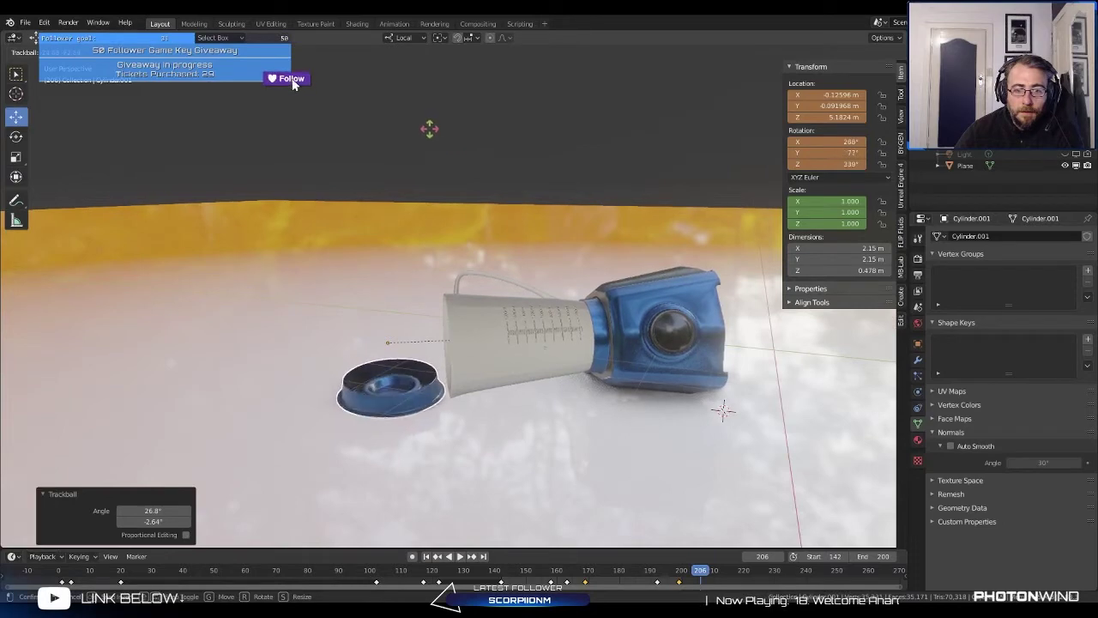
pyautogui.click(303, 79)
# Step: Move the lid farther from the jug and close to the floor, to about X 0.509 m, Y -0.450 m, Z 8.255 m
pyautogui.moveTo(303, 79); pyautogui.dragTo(354, 81, button='middle')
pyautogui.press('g')
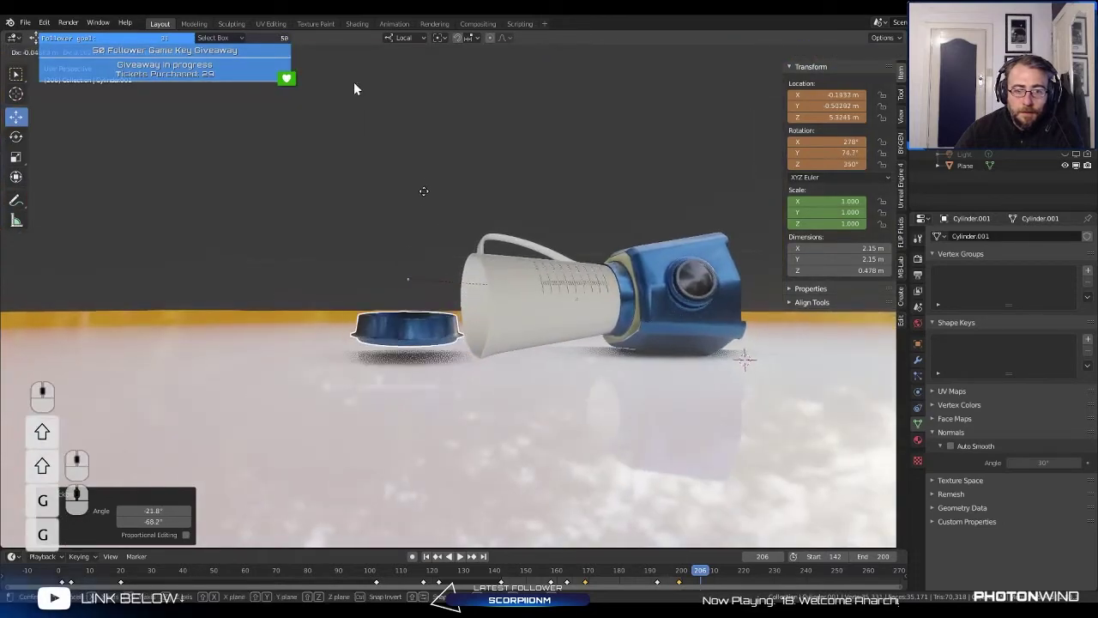
pyautogui.click(404, 209)
pyautogui.moveTo(404, 209); pyautogui.dragTo(463, 218, button='middle')
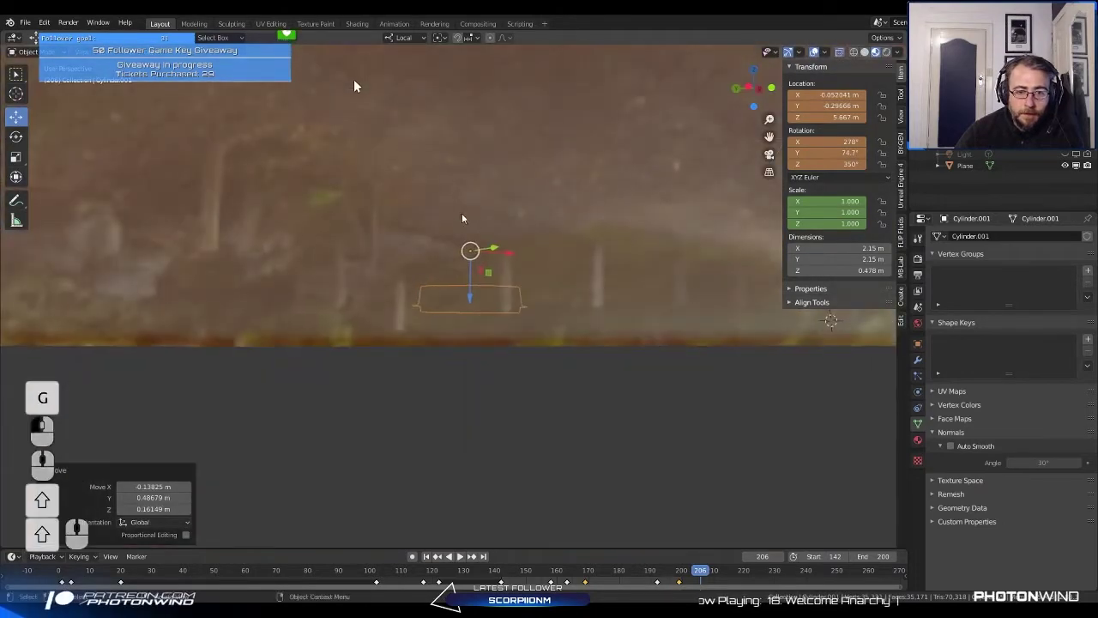
pyautogui.scroll(3, 463, 218)
pyautogui.press('g')
pyautogui.press('shift')
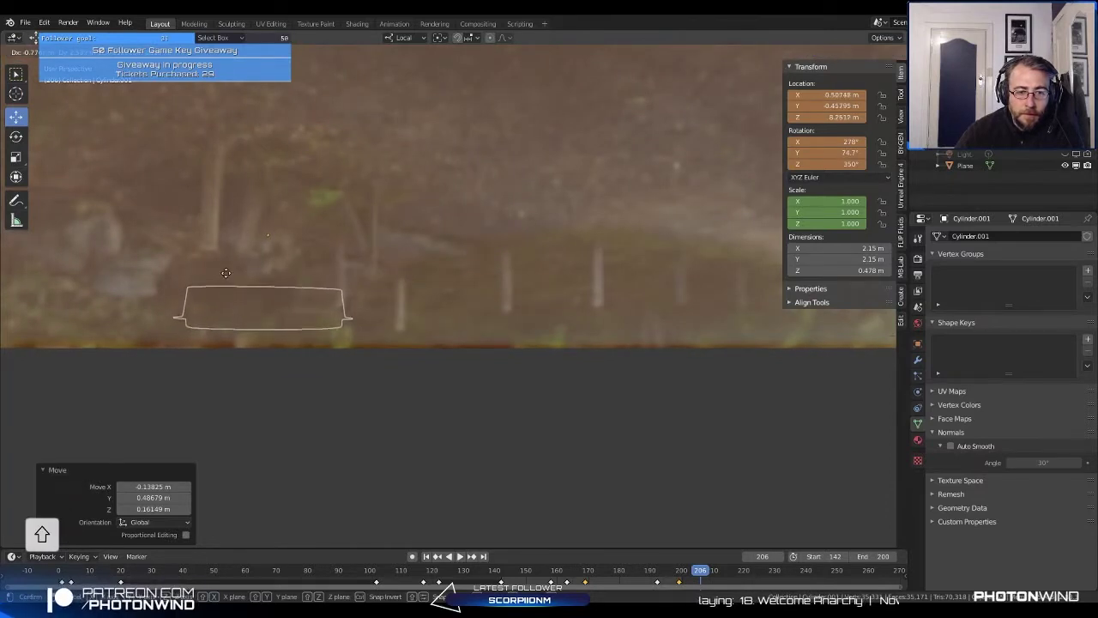
pyautogui.click(232, 284)
# Step: Level the lid to about 353° on Z, lower it onto the floor, and keyframe its location and rotation at frame 206
pyautogui.moveTo(265, 300); pyautogui.dragTo(375, 314, button='middle')
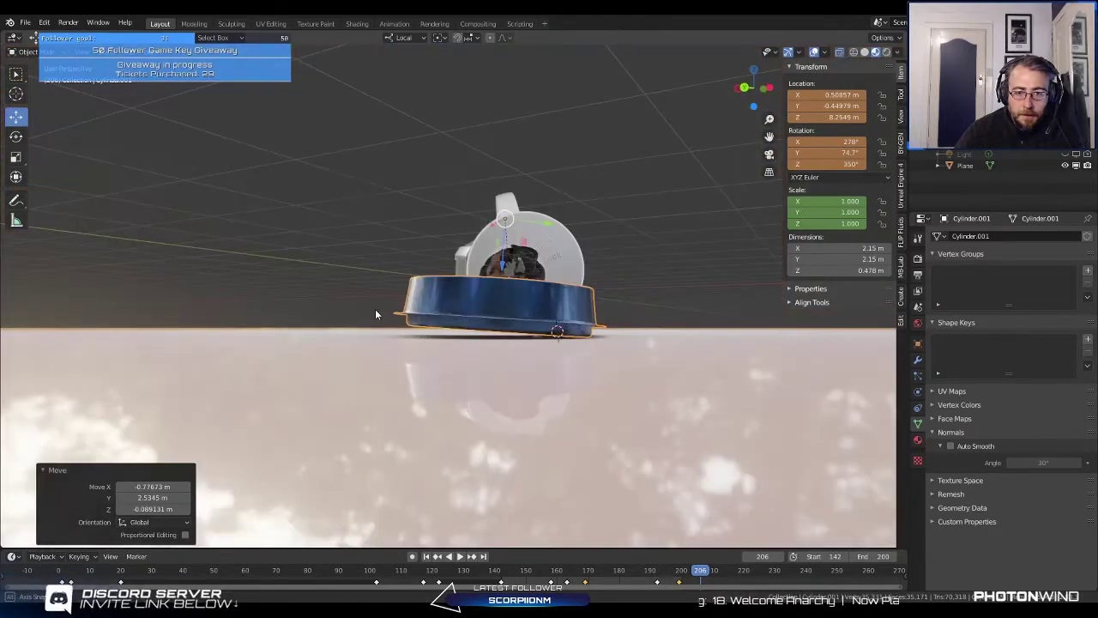
pyautogui.press('r')
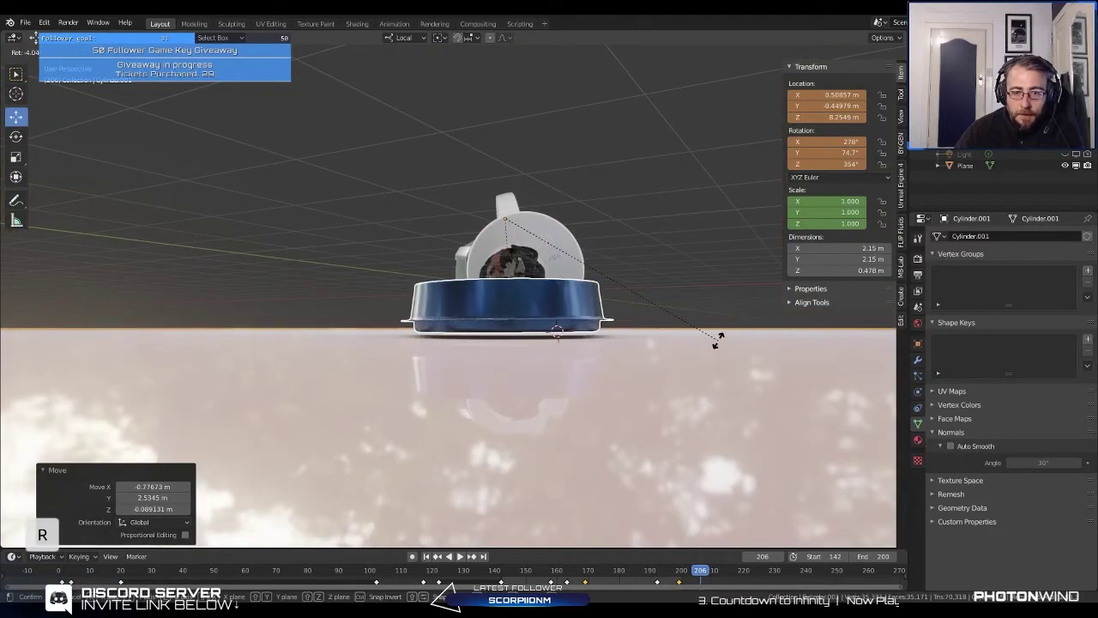
pyautogui.click(716, 343)
pyautogui.press('g')
pyautogui.click(718, 381)
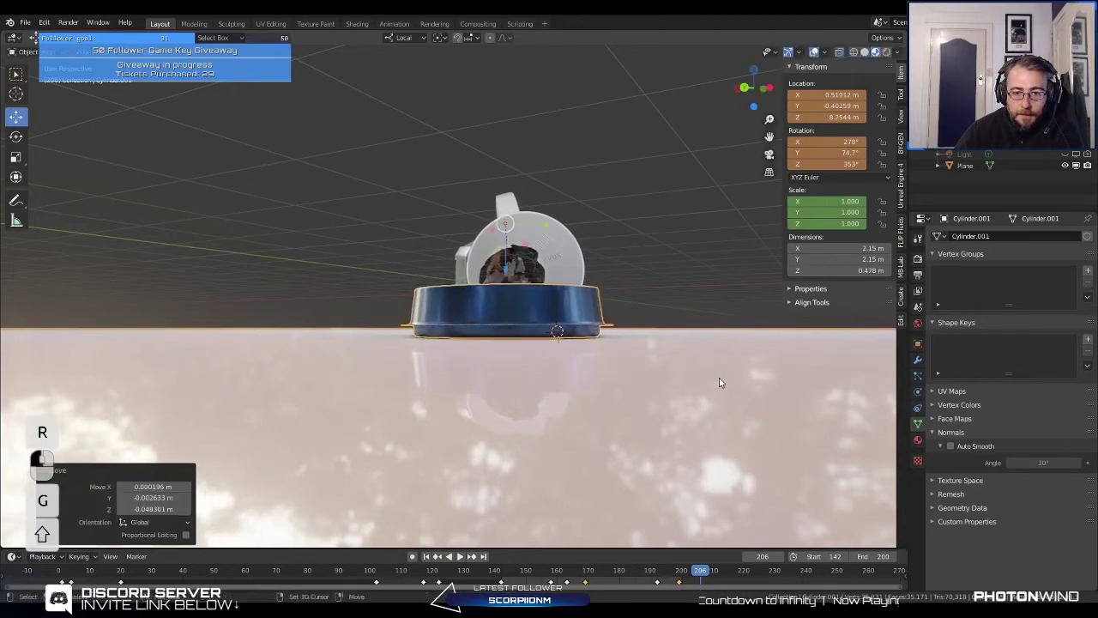
pyautogui.moveTo(718, 380); pyautogui.dragTo(525, 397, button='middle')
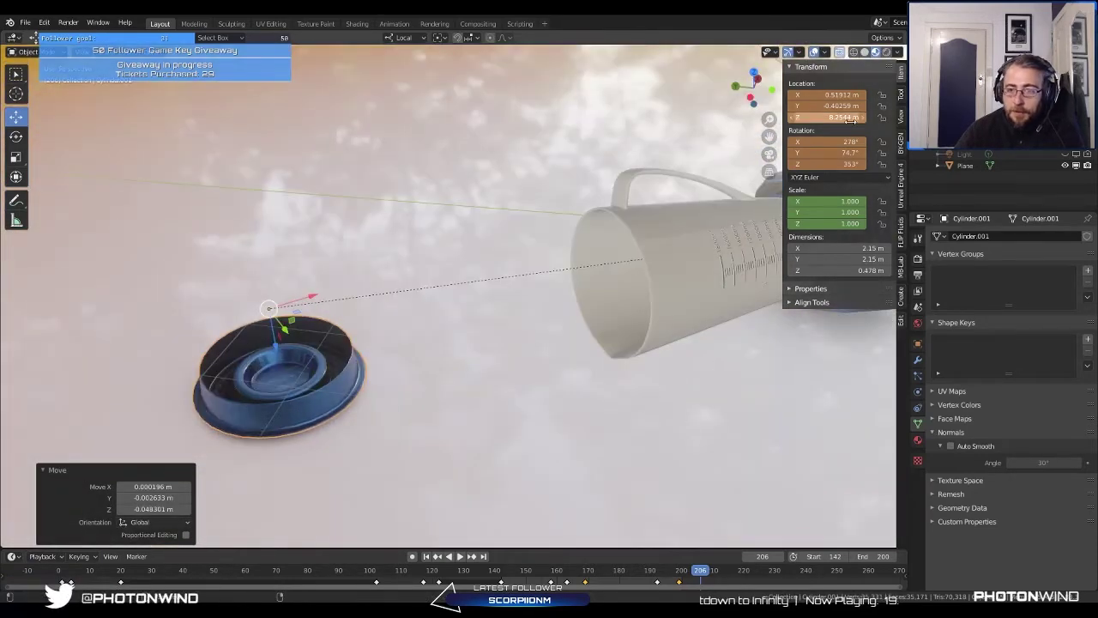
pyautogui.press('i')
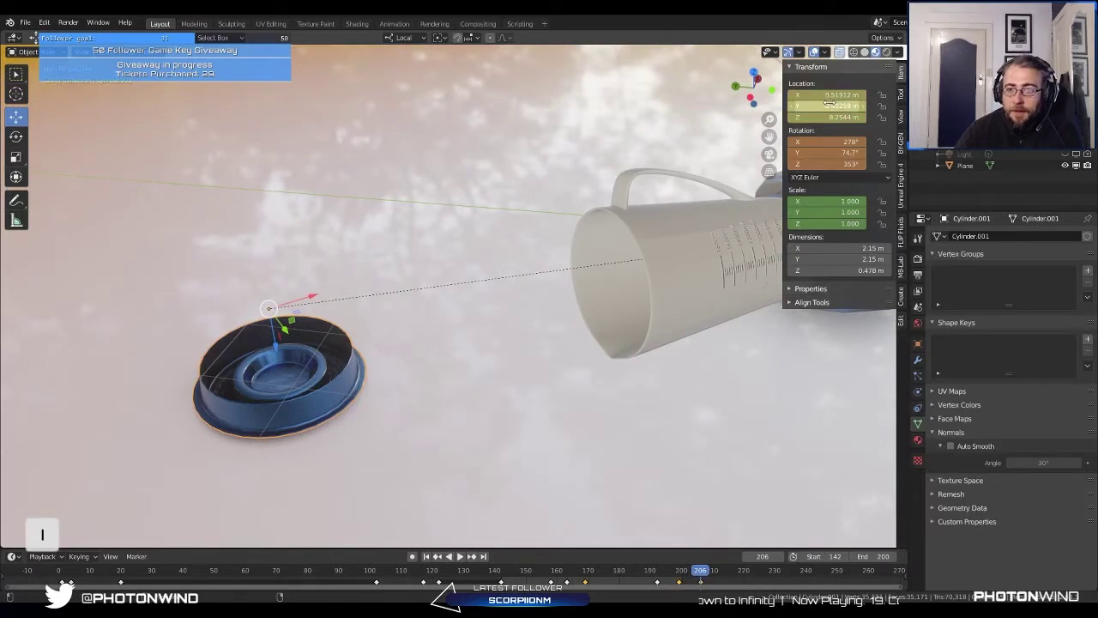
# Step: At frame 202, raise the lid clear of the floor to about X 0.028 m, Y -0.490 m, Z 5.628 m
pyautogui.moveTo(700, 570)
pyautogui.mouseDown()
pyautogui.moveTo(681, 558)
pyautogui.moveTo(701, 559)
pyautogui.moveTo(679, 560)
pyautogui.moveTo(697, 559)
pyautogui.moveTo(689, 566)
pyautogui.mouseUp()
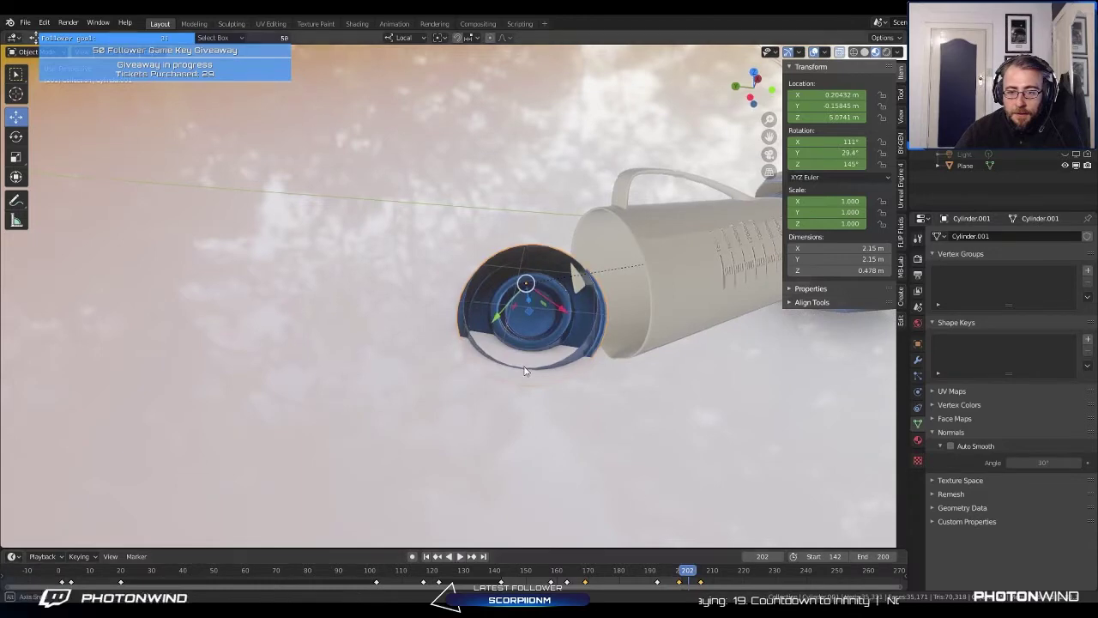
pyautogui.moveTo(525, 369); pyautogui.dragTo(492, 310, button='middle')
pyautogui.press('g')
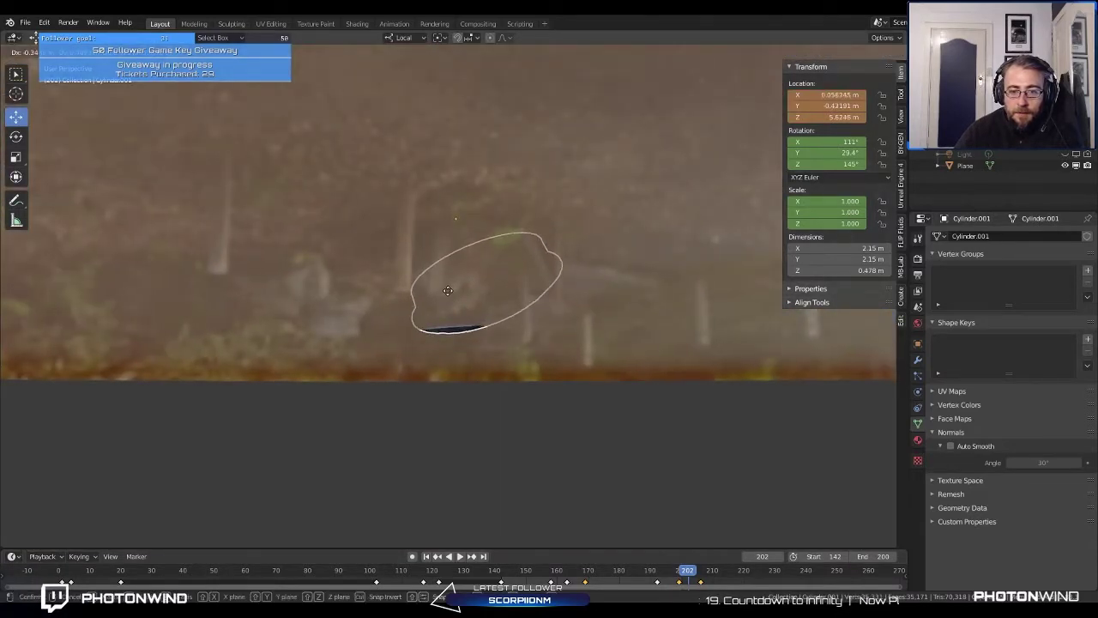
pyautogui.click(447, 285)
pyautogui.moveTo(452, 307); pyautogui.dragTo(608, 363, button='middle')
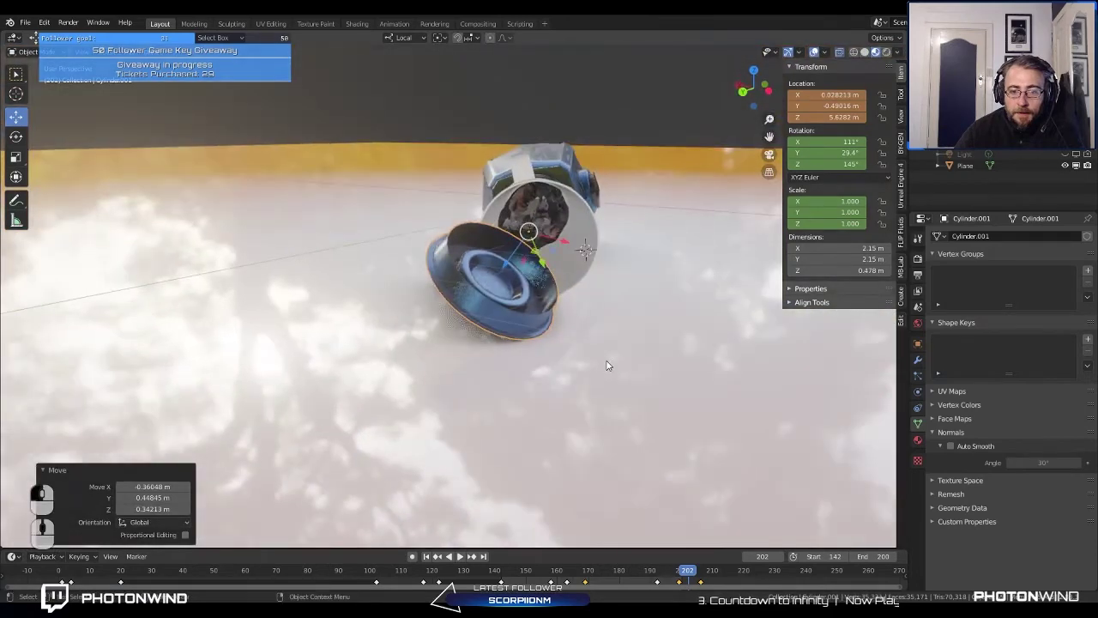
# Step: Rotate the lid about -35.5° in the view, lower it slightly, and keyframe its location and rotation at frame 202
pyautogui.press('r')
pyautogui.click(582, 280)
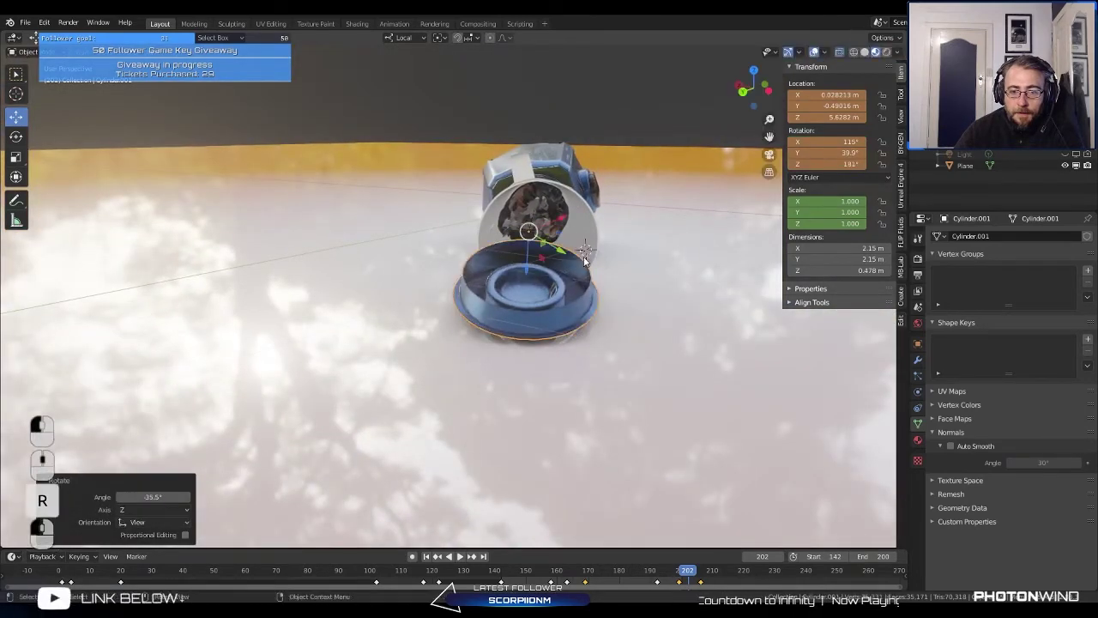
pyautogui.press('g')
pyautogui.click(584, 260)
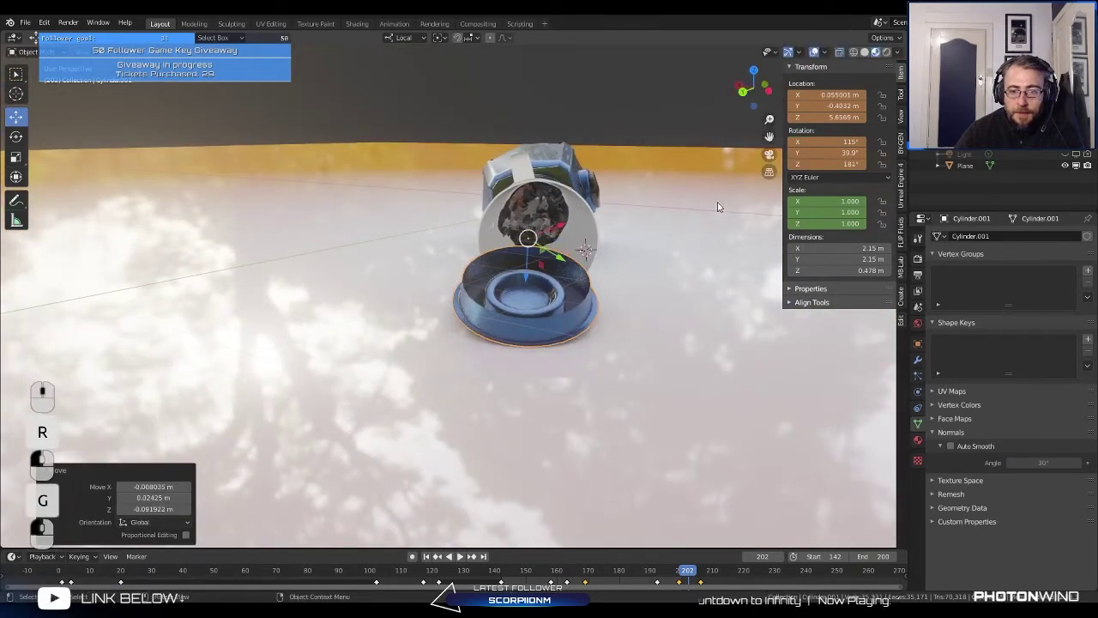
pyautogui.press('i')
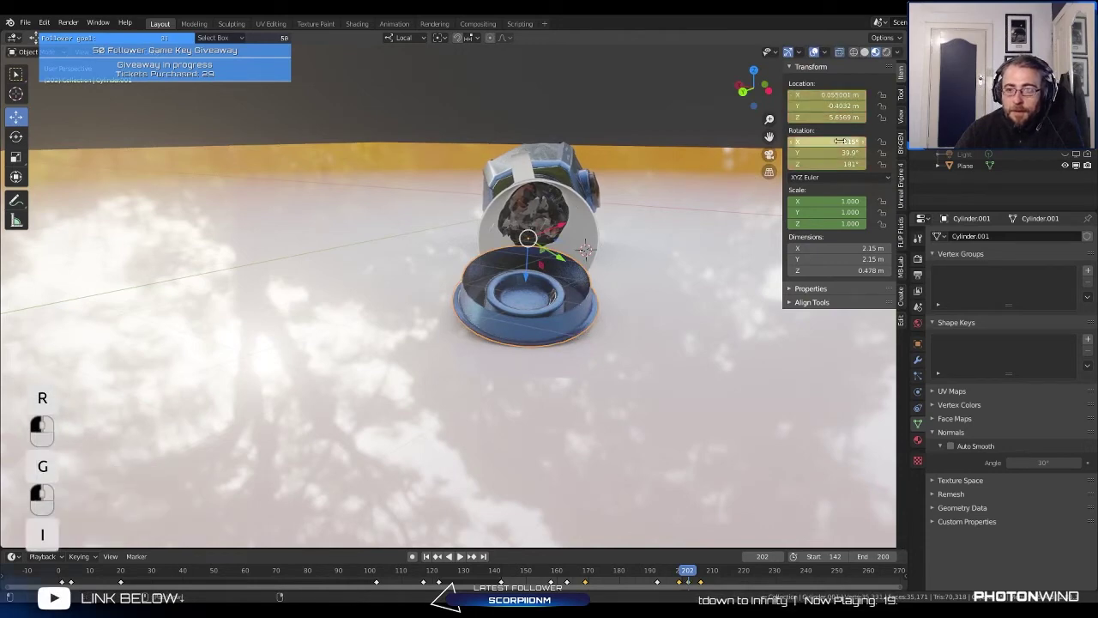
# Step: Play and scrub the animation around frames 181 to 201 to examine how the blender falls and the lid comes off
pyautogui.press('space')
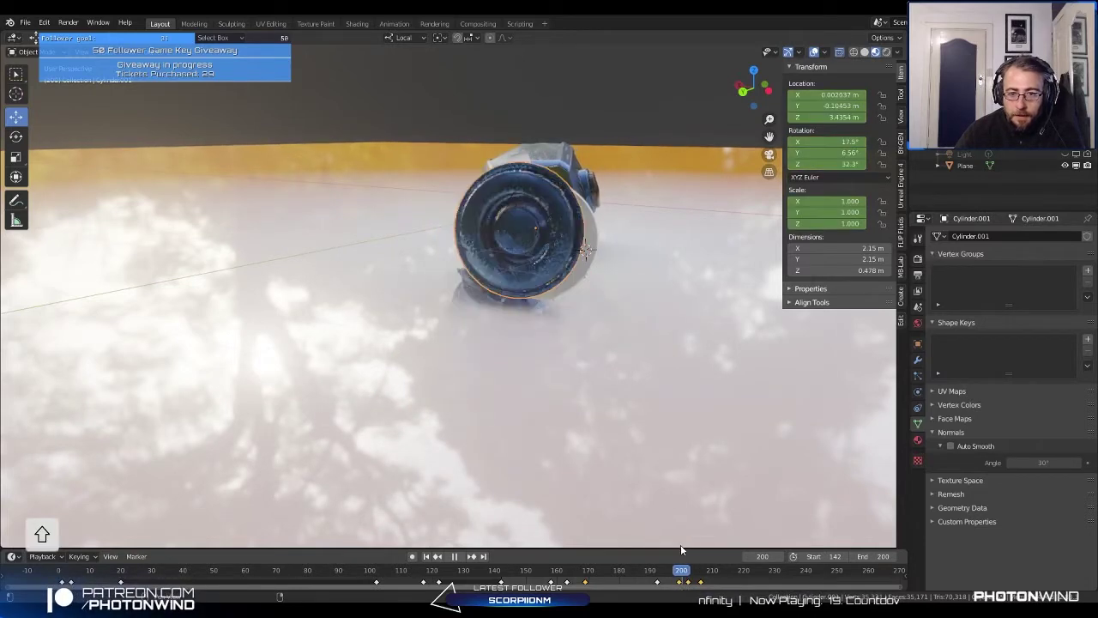
pyautogui.press('Escape')
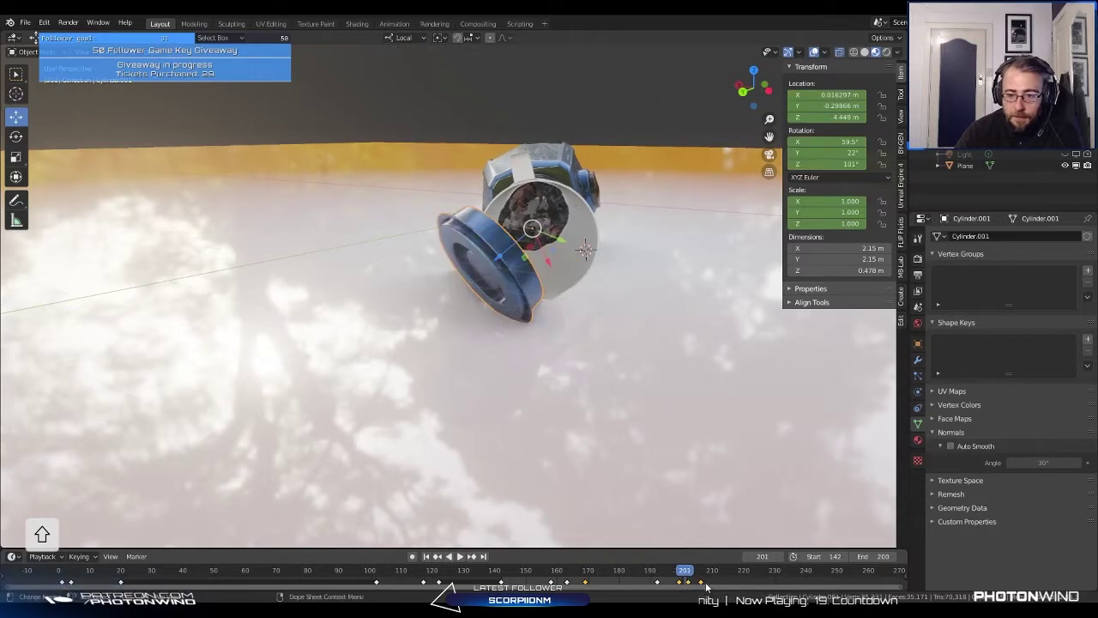
pyautogui.press('space')
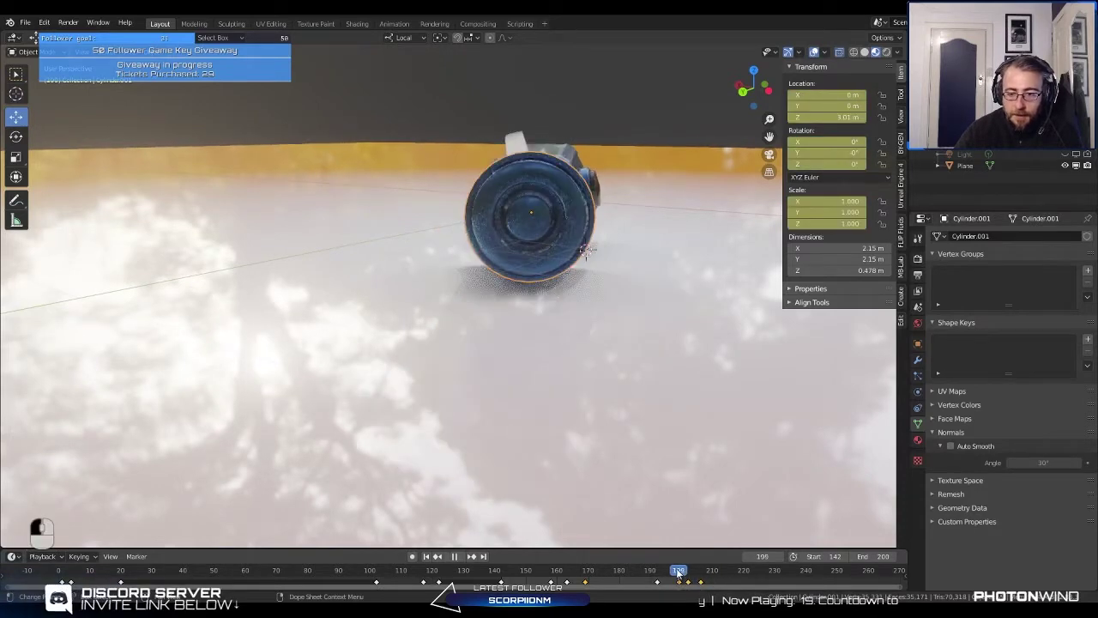
pyautogui.moveTo(636, 568); pyautogui.dragTo(683, 576)
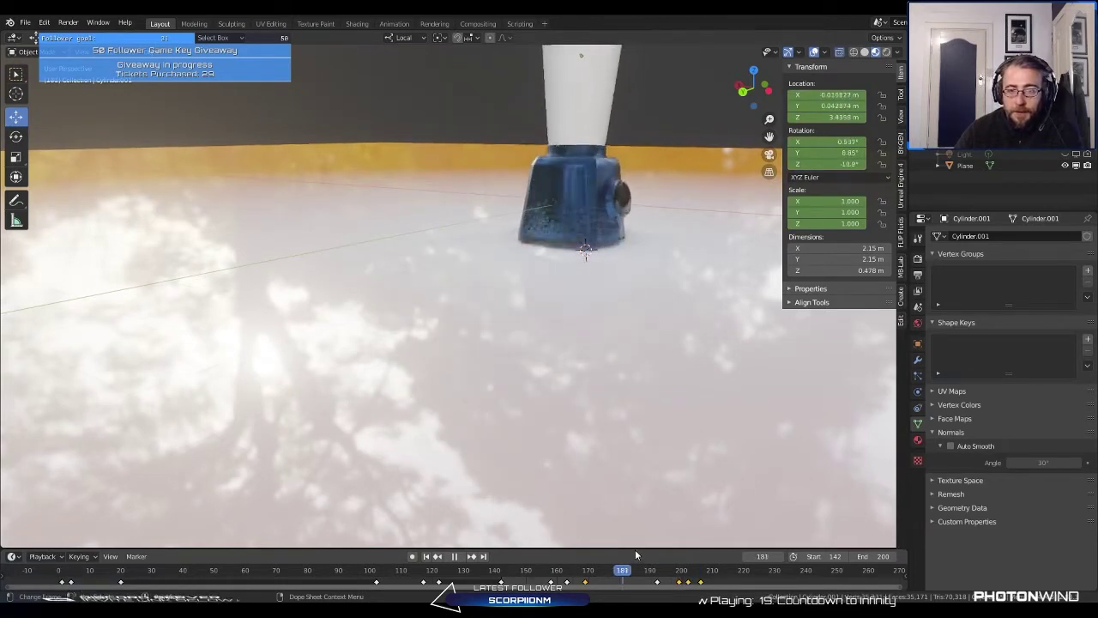
pyautogui.press('space')
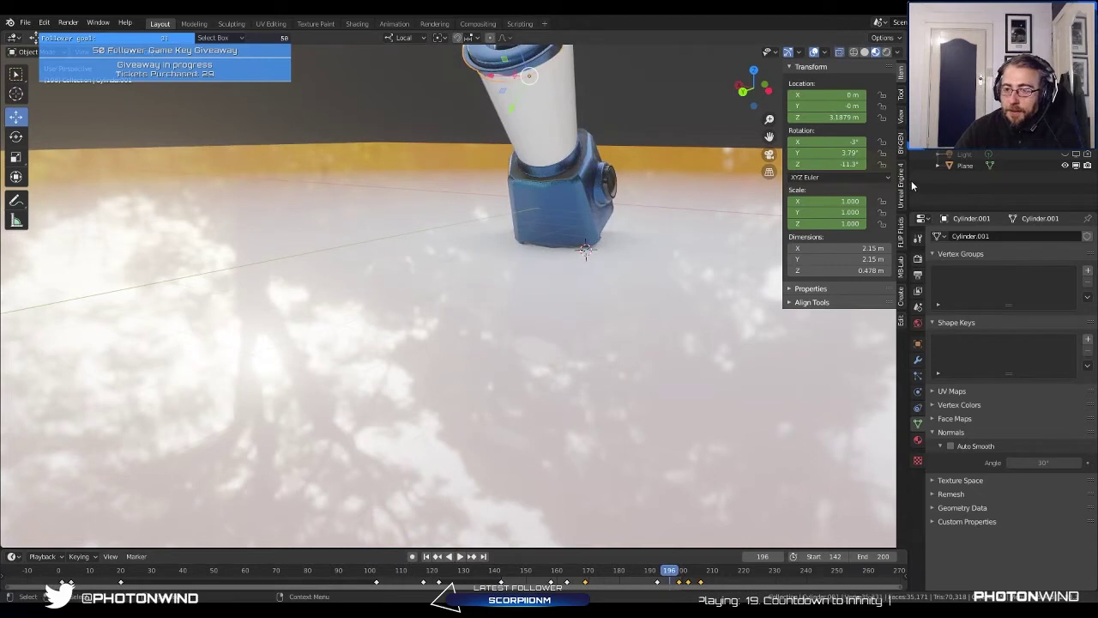
# Step: Open the scene's output settings to check the frame range and frame step, and return to frame 199
pyautogui.click(918, 259)
pyautogui.click(916, 275)
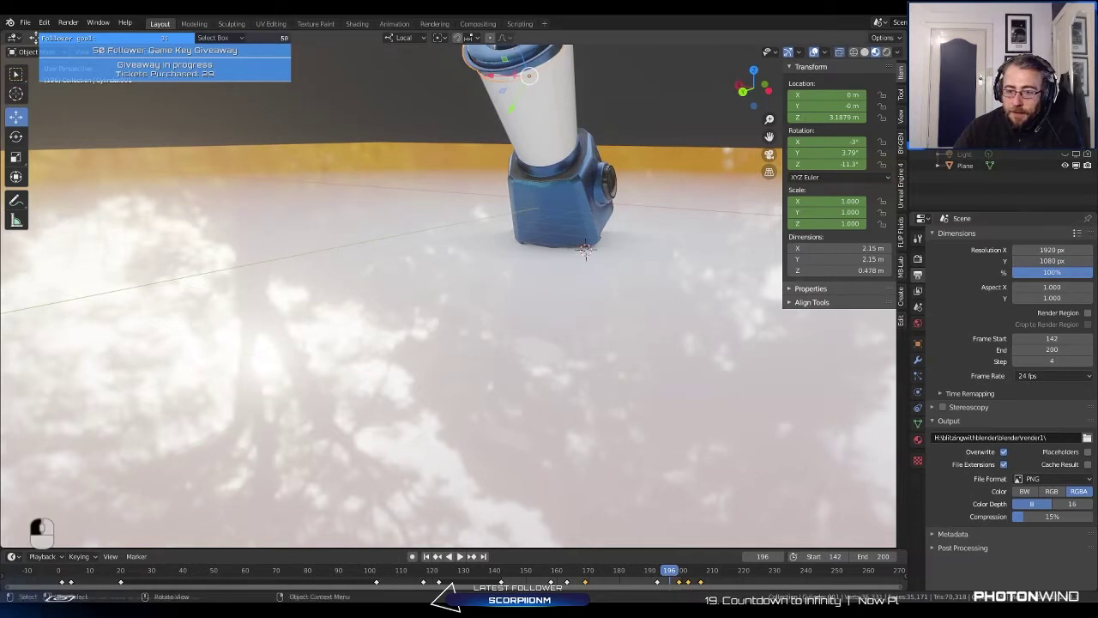
pyautogui.press('space')
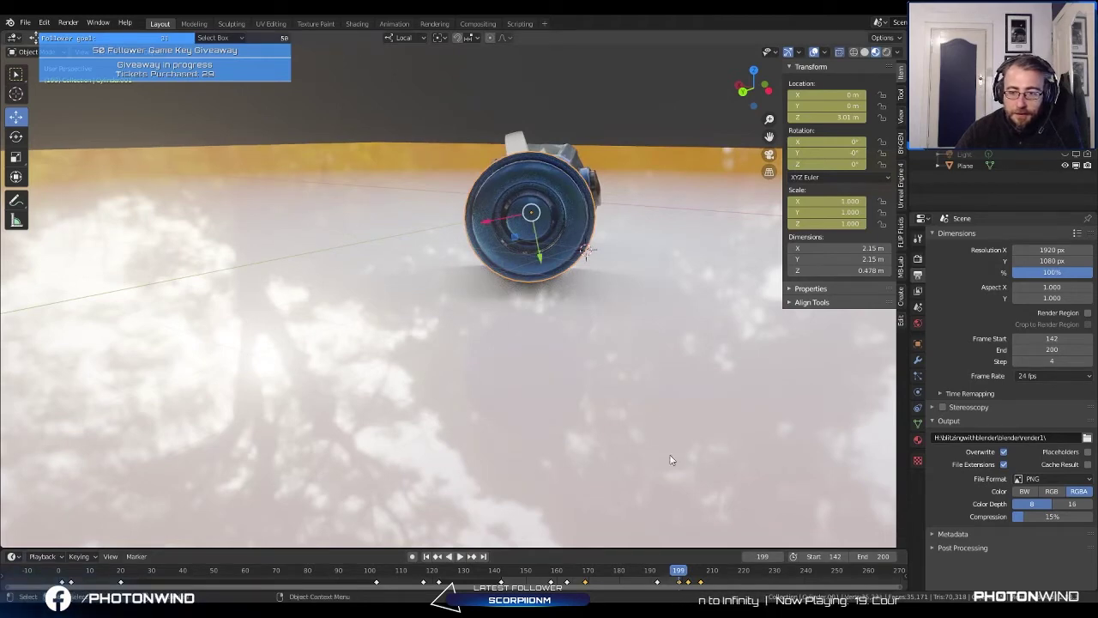
pyautogui.press('space')
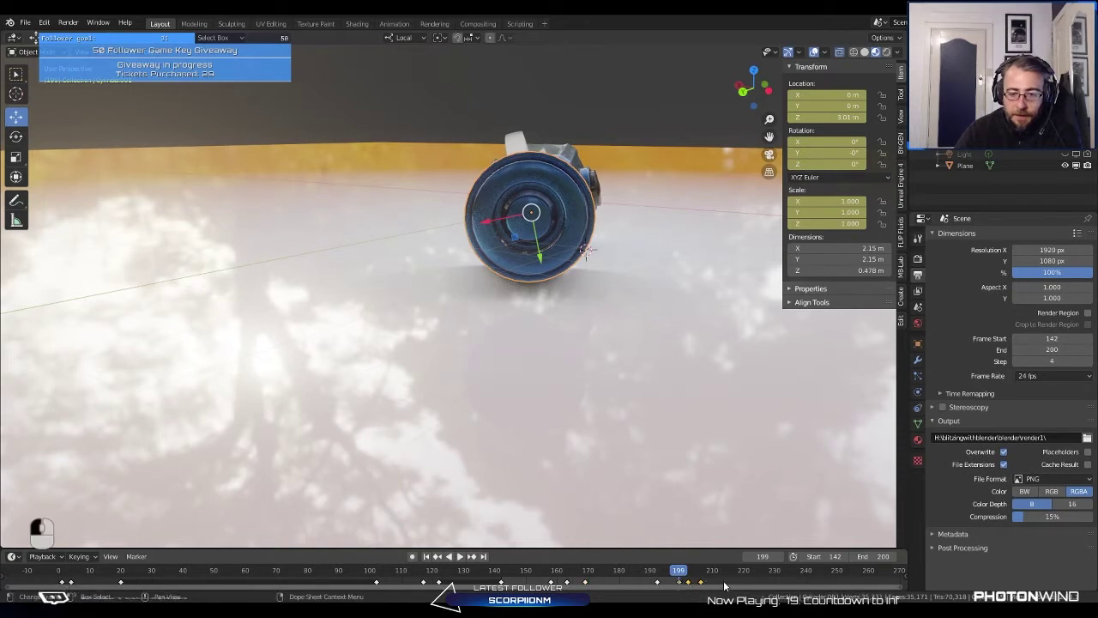
# Step: Scale the lid's keyframes out from frame 199 so the last two sit at about frames 213 and 233, and check frame 200
pyautogui.moveTo(674, 589); pyautogui.dragTo(672, 589)
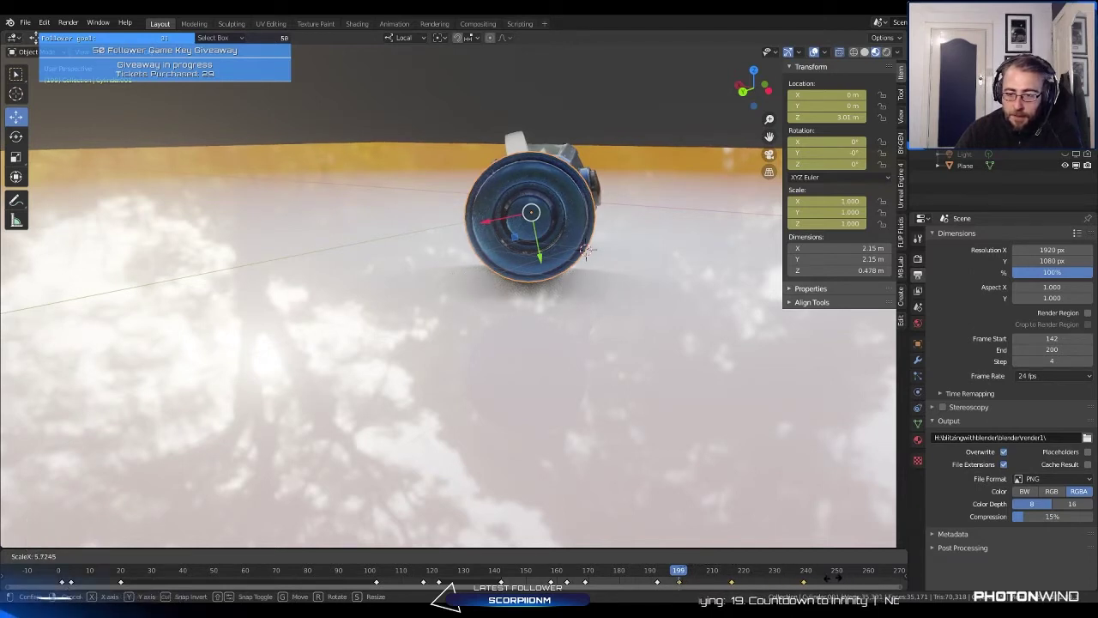
pyautogui.click(761, 571)
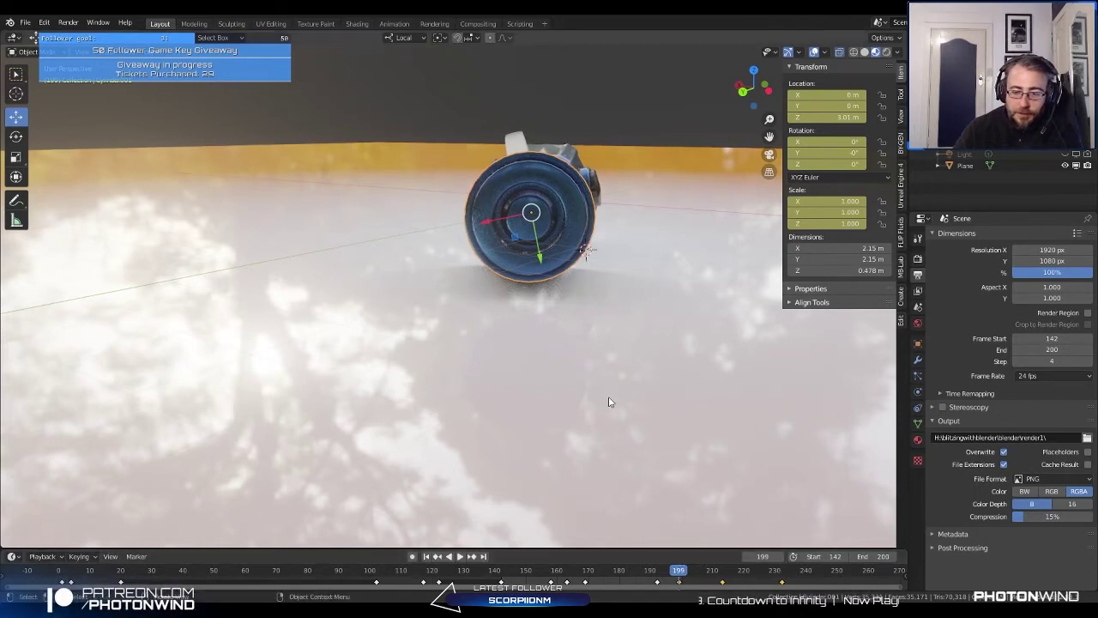
pyautogui.moveTo(680, 576); pyautogui.dragTo(694, 594)
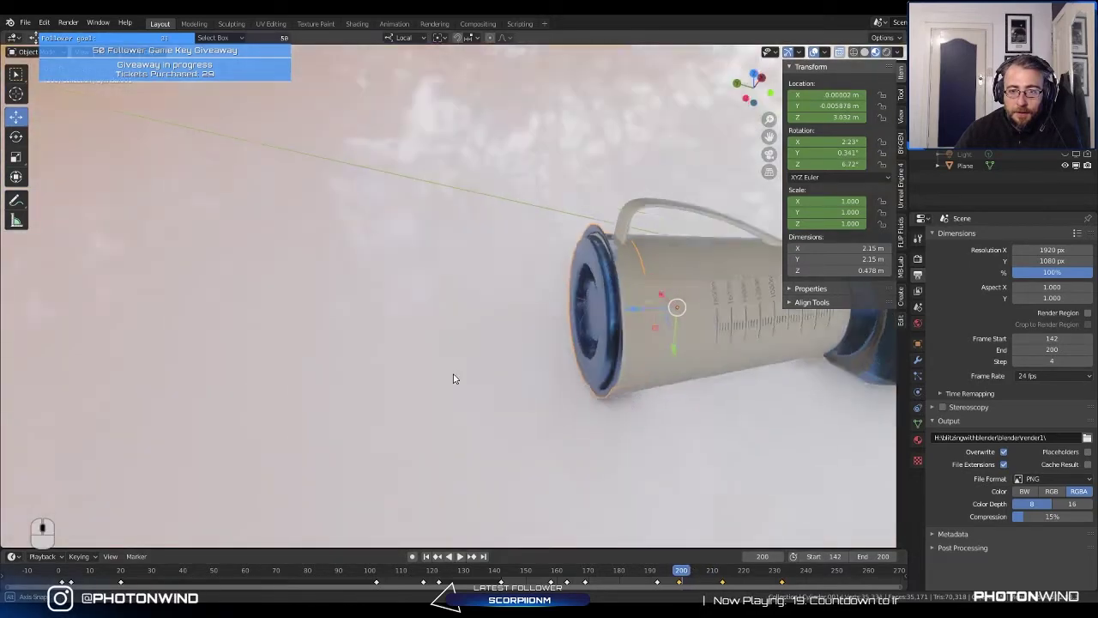
pyautogui.click(455, 556)
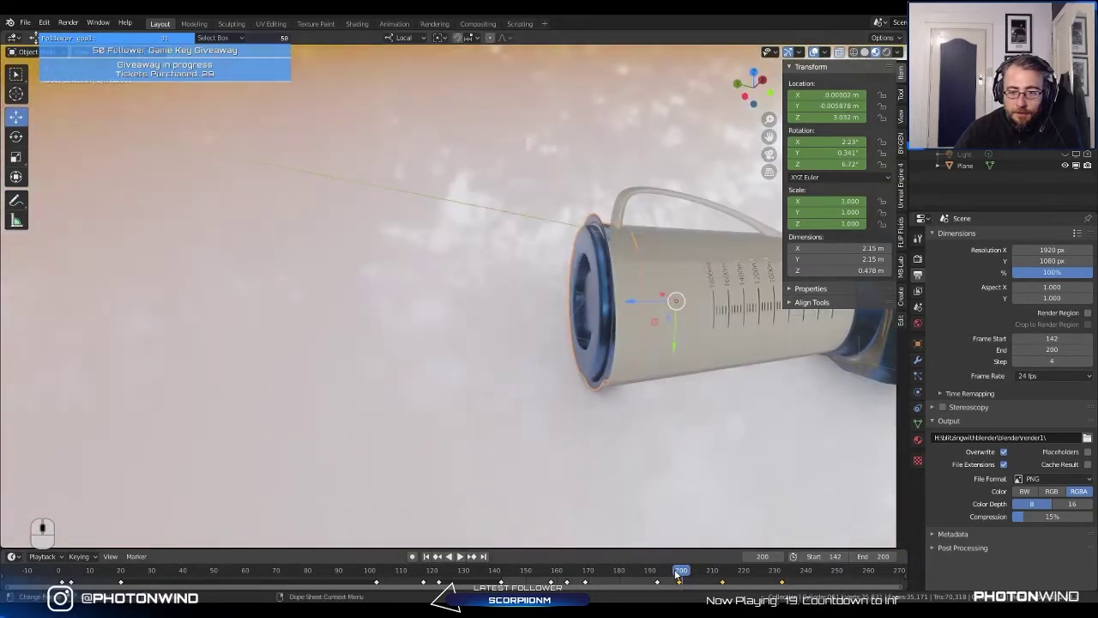
# Step: Play the animation to frame 208, move the lid clear of the jug's mouth and the floor, and keyframe its location
pyautogui.press('space')
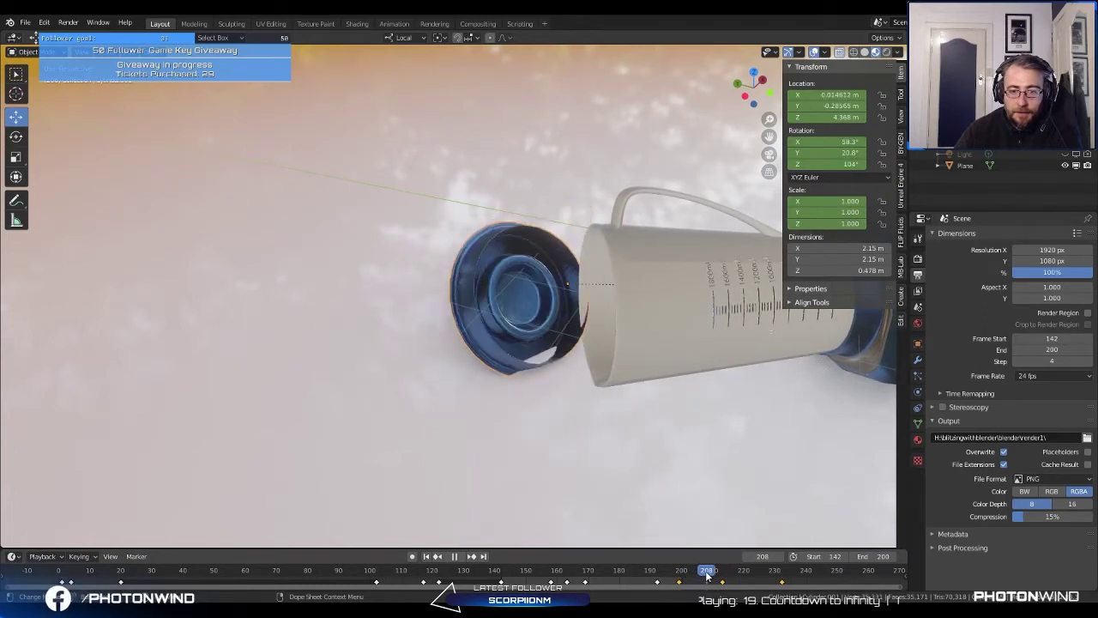
pyautogui.moveTo(717, 575); pyautogui.dragTo(697, 582)
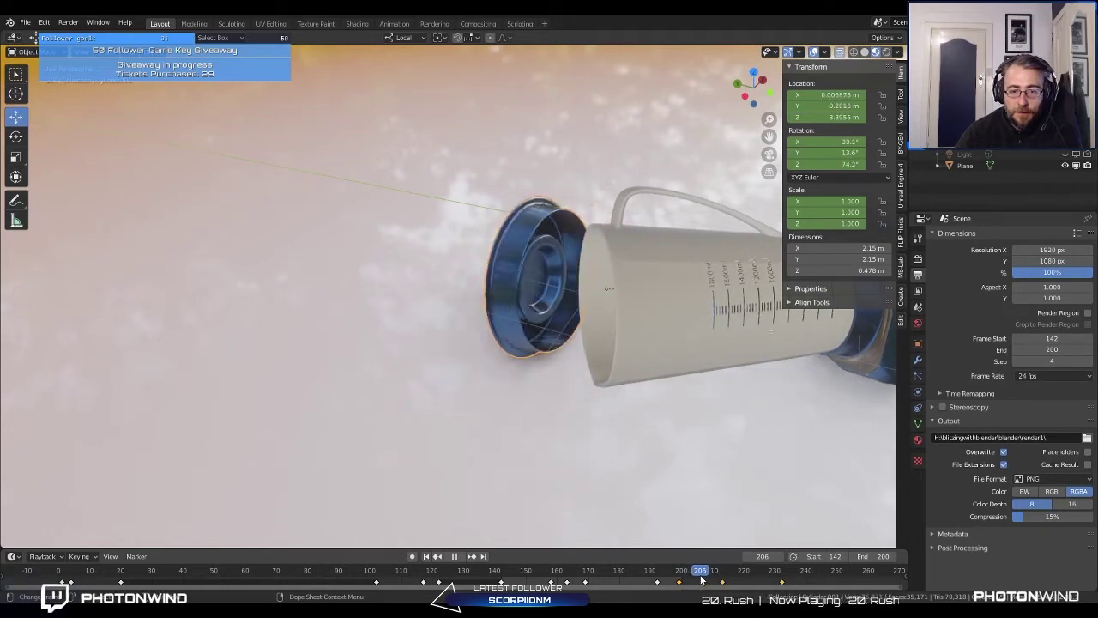
pyautogui.moveTo(590, 332); pyautogui.dragTo(606, 501, button='middle')
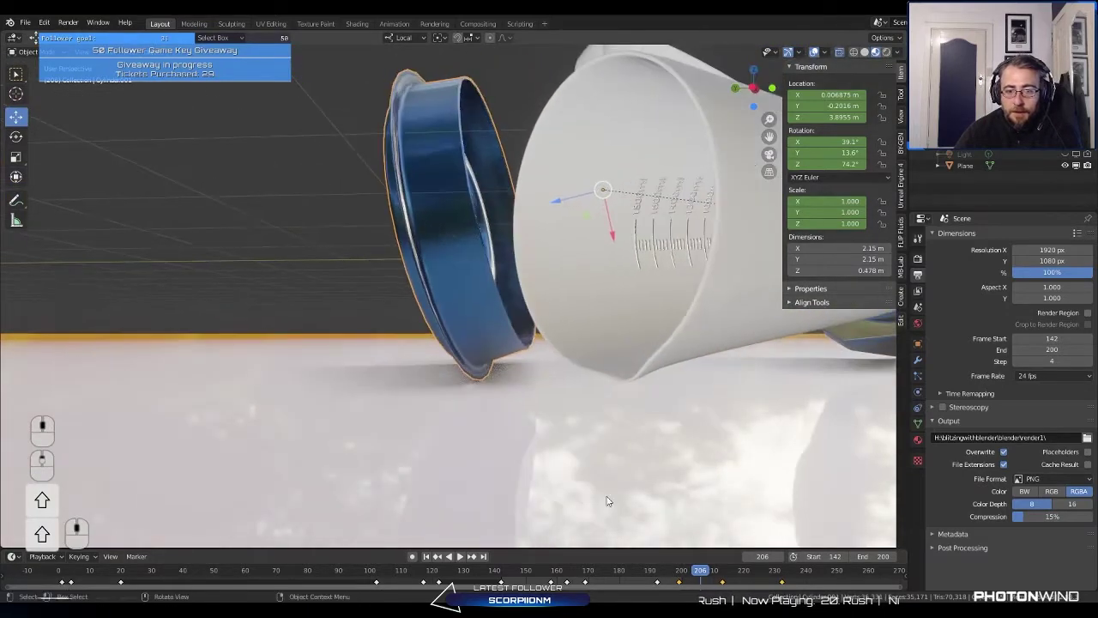
pyautogui.press('space')
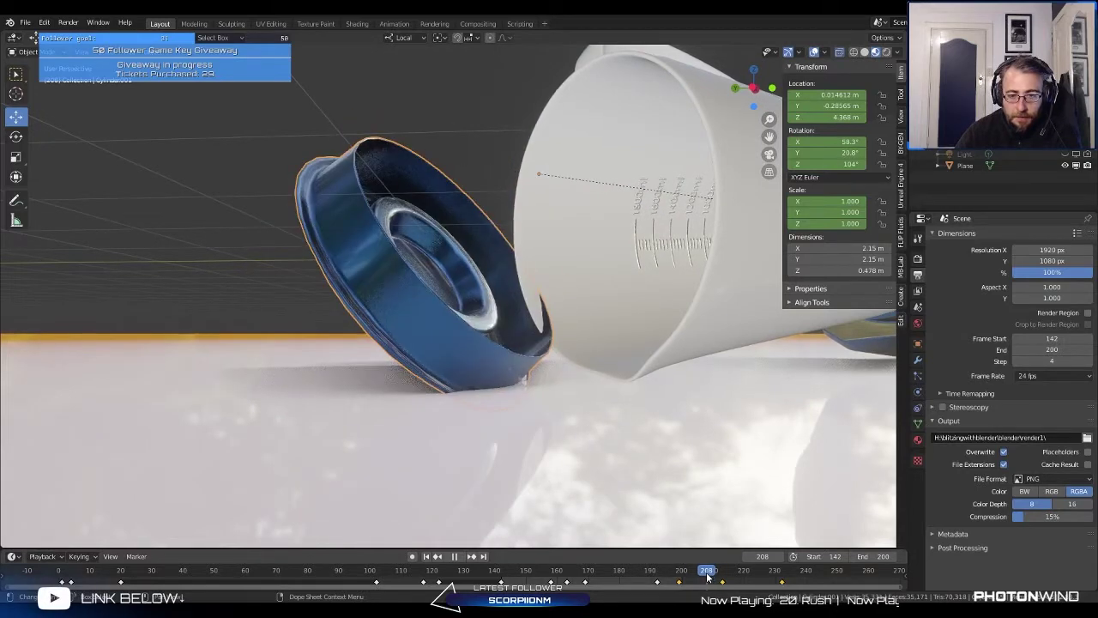
pyautogui.press('g')
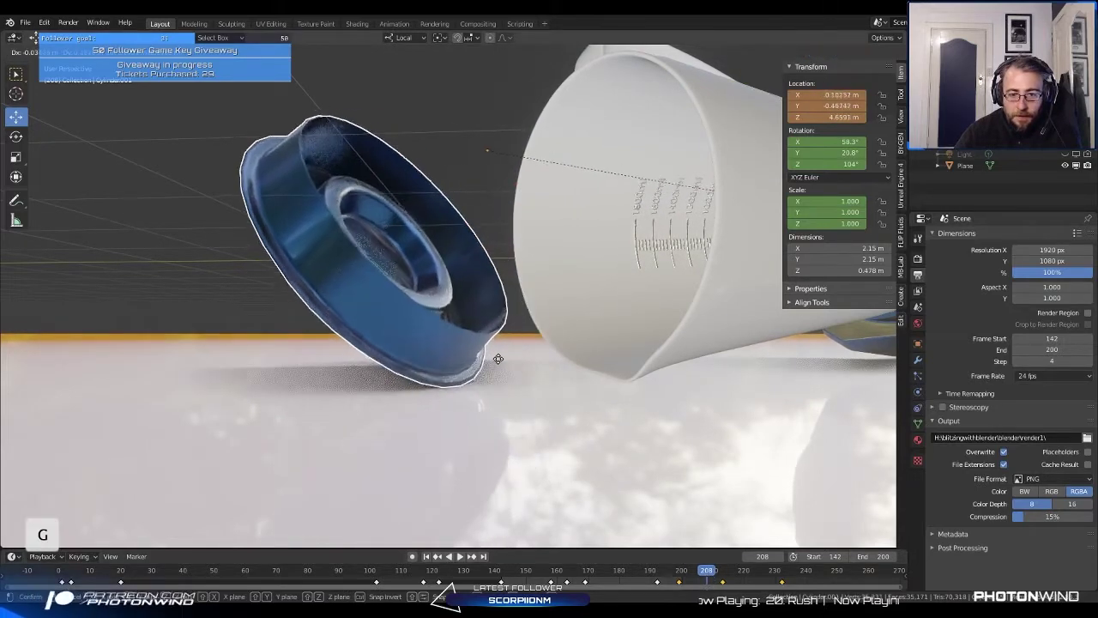
pyautogui.click(521, 361)
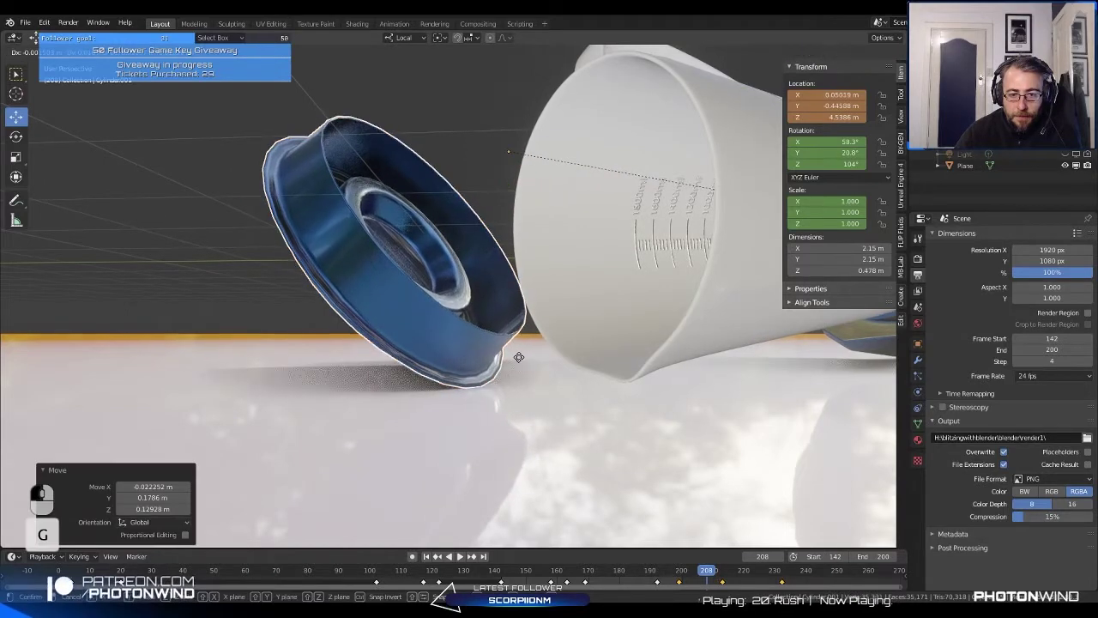
pyautogui.press('i')
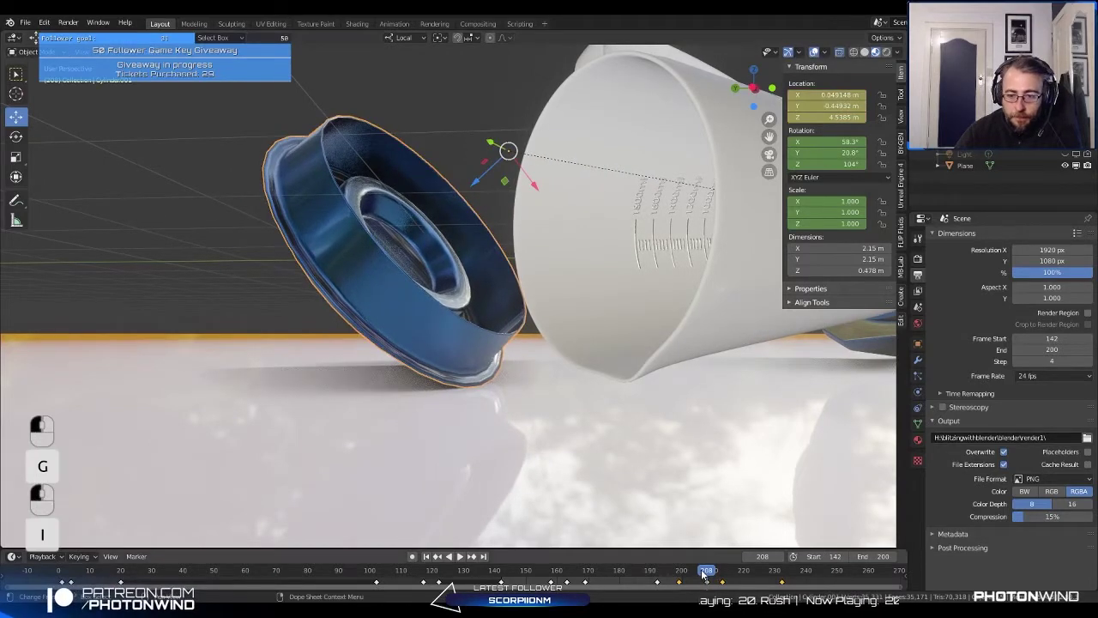
# Step: At frame 213, slide the lid about 0.83 m farther from the jug along the floor and keyframe its location
pyautogui.moveTo(704, 574); pyautogui.dragTo(724, 561)
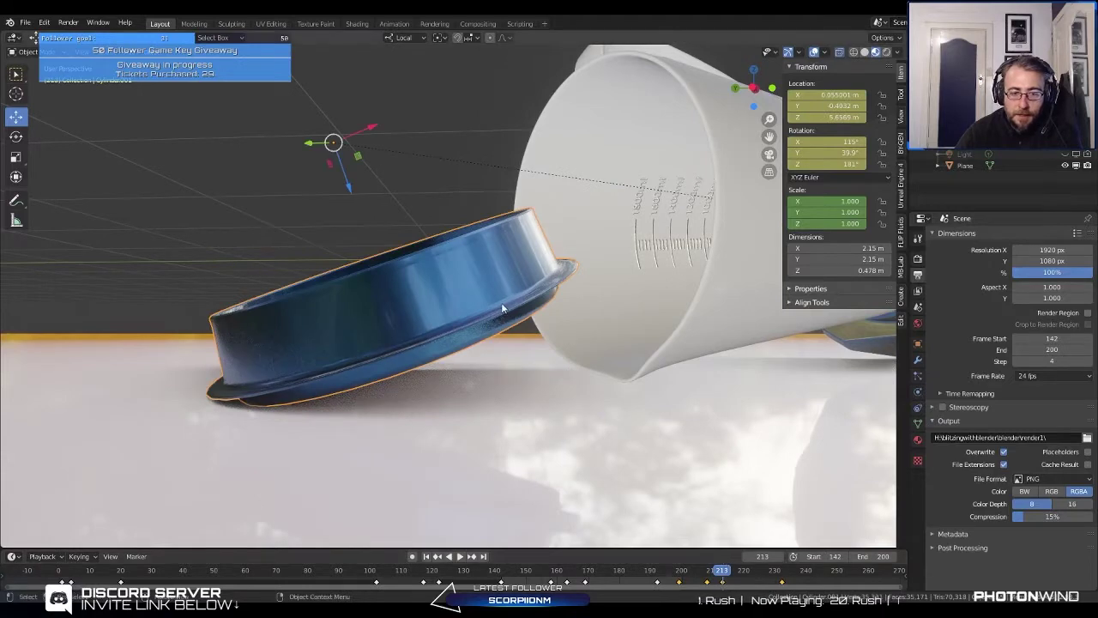
pyautogui.press('g')
pyautogui.click(327, 304)
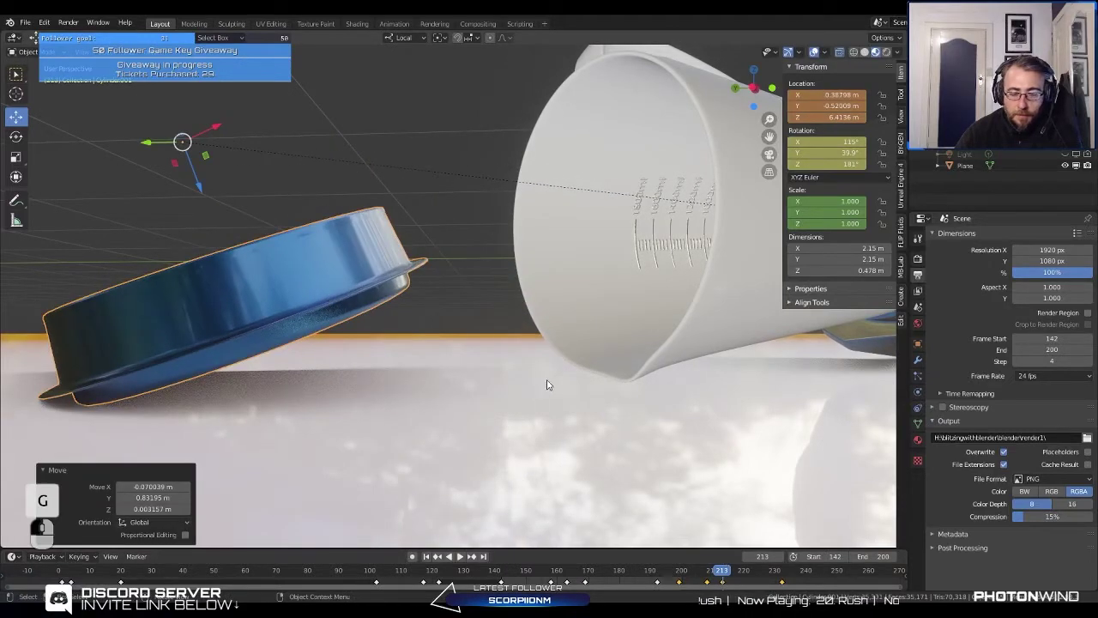
pyautogui.press('i')
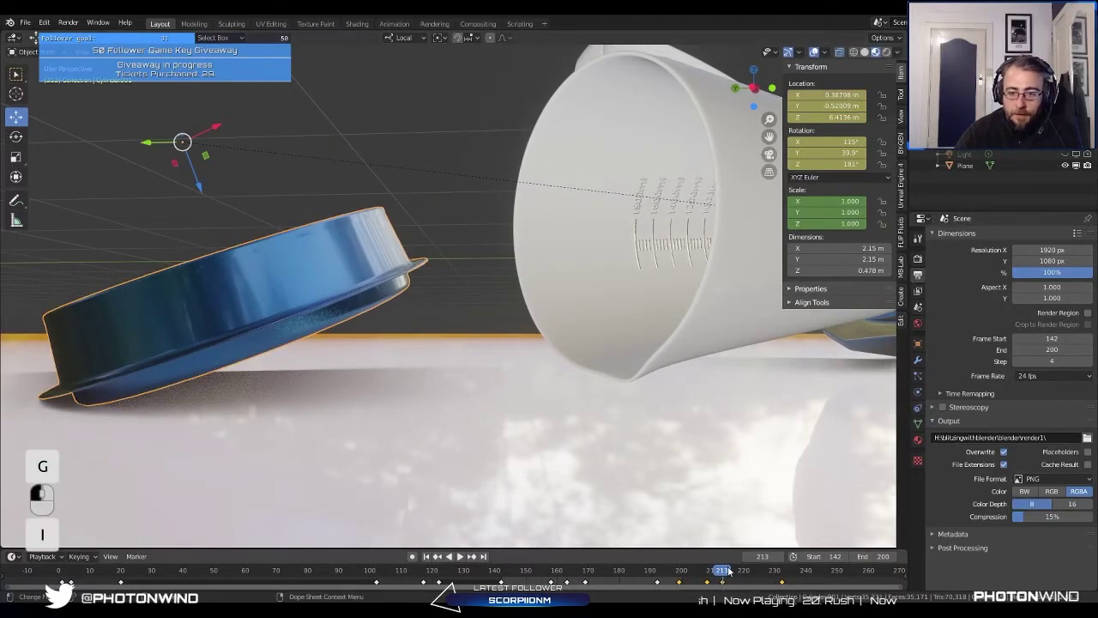
# Step: At frame 217, raise the tilted lid about 0.45 m so it clears the floor and keyframe its location
pyautogui.moveTo(728, 571)
pyautogui.mouseDown()
pyautogui.moveTo(714, 569)
pyautogui.moveTo(730, 562)
pyautogui.mouseUp()
pyautogui.keyDown('shift'); pyautogui.moveTo(675, 518); pyautogui.dragTo(653, 481, button='middle'); pyautogui.keyUp('shift')
pyautogui.moveTo(730, 573)
pyautogui.mouseDown()
pyautogui.moveTo(721, 582)
pyautogui.moveTo(736, 576)
pyautogui.mouseUp()
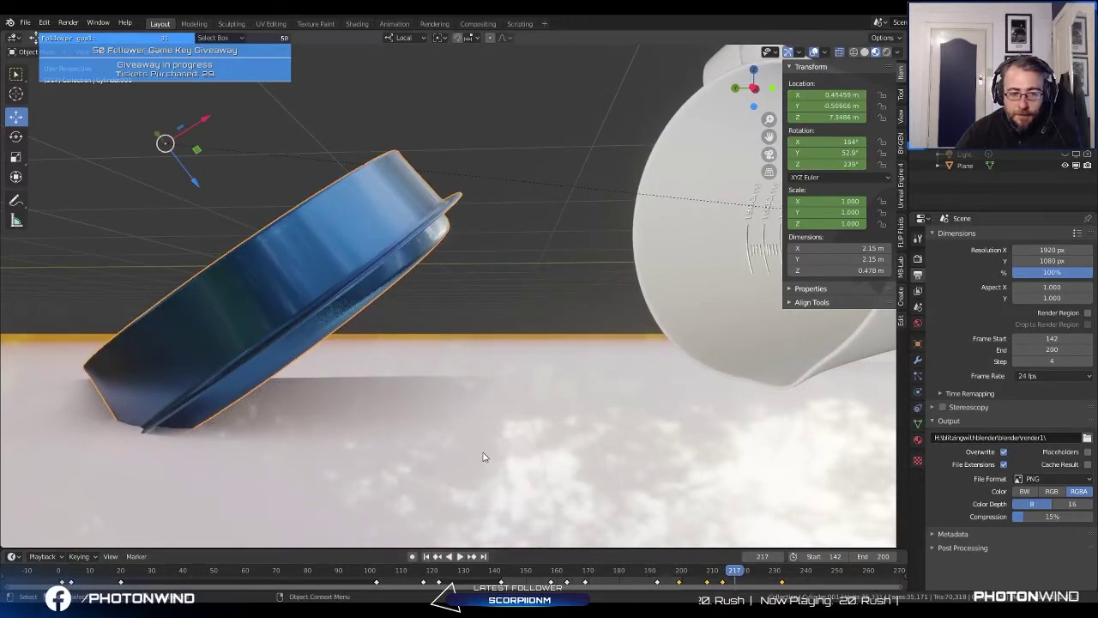
pyautogui.press('g')
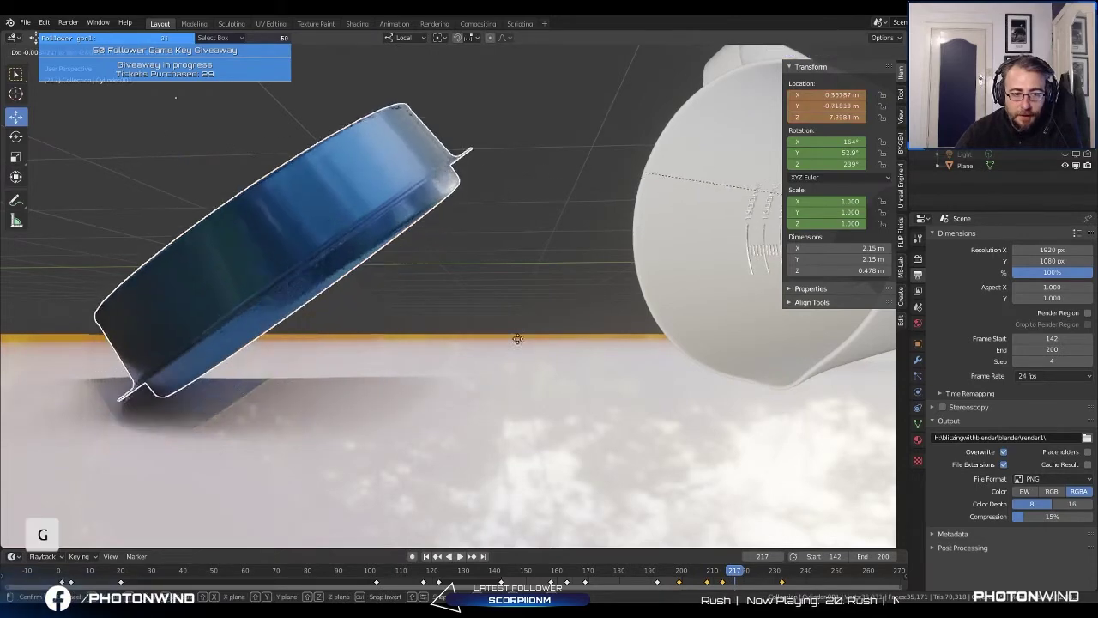
pyautogui.click(510, 308)
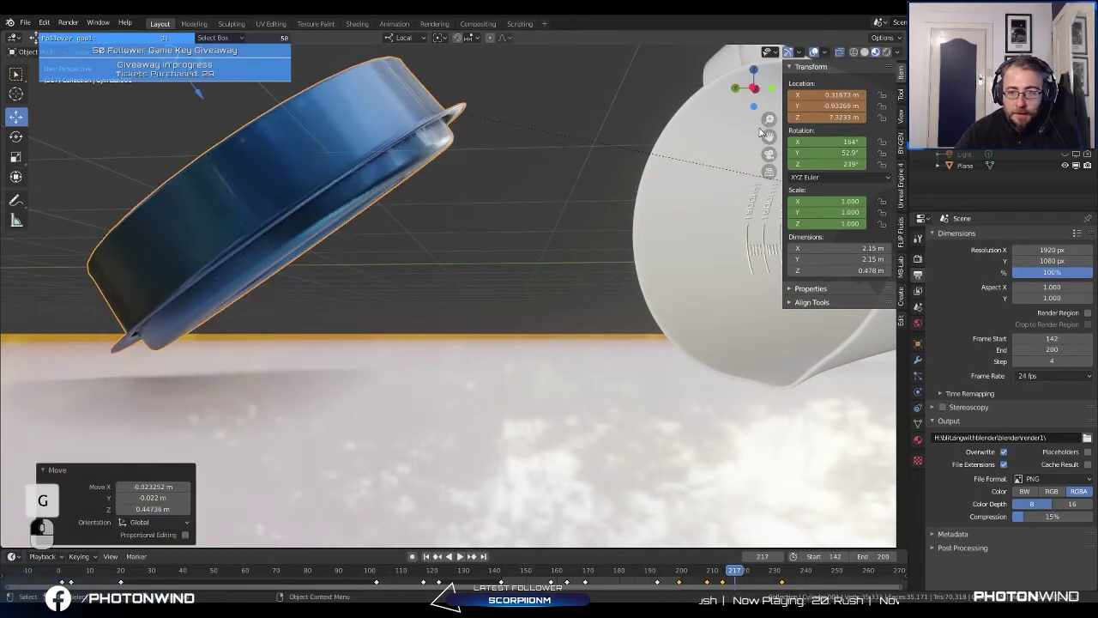
pyautogui.press('i')
# Step: Review the bounce, return to frame 217, rotate the lid 10.5° in the view, raise it about 0.17 m, and keyframe the pose
pyautogui.press('space')
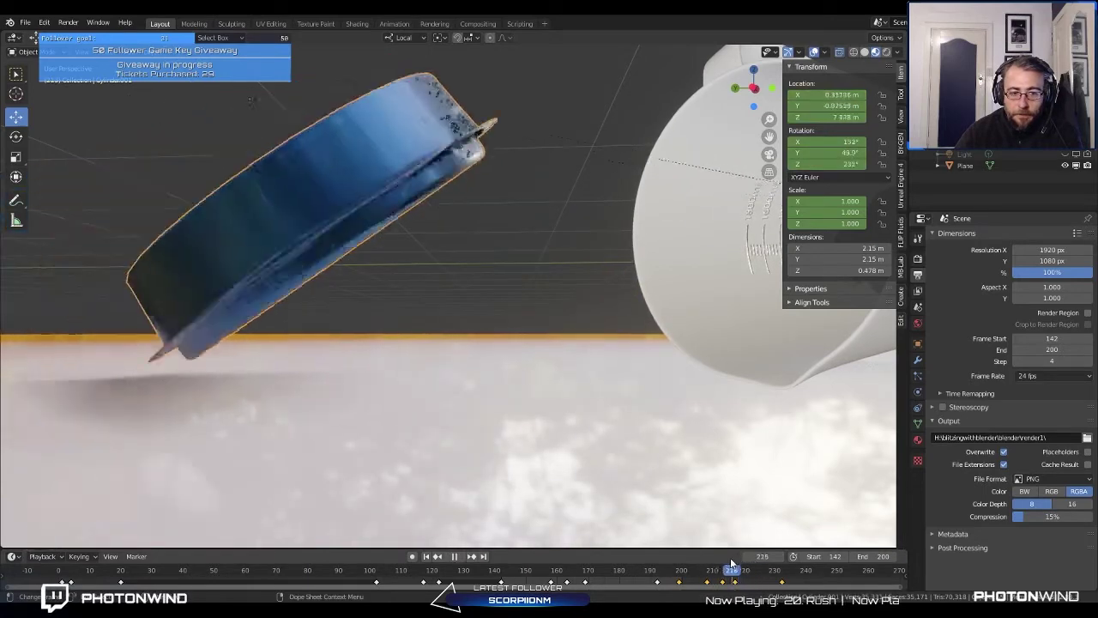
pyautogui.moveTo(766, 559); pyautogui.dragTo(735, 559)
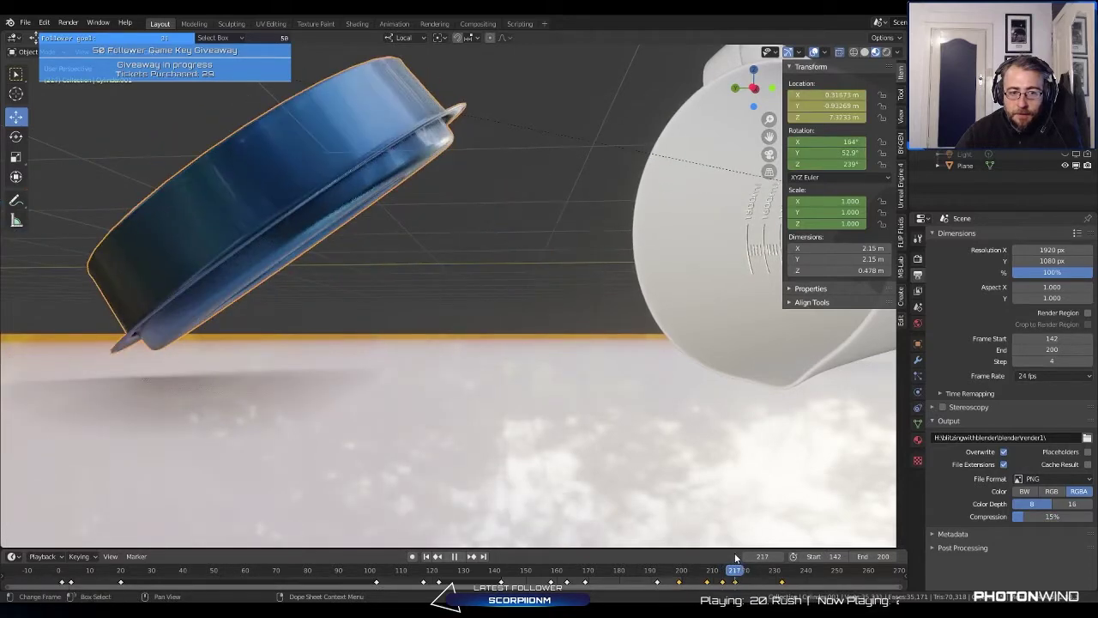
pyautogui.press('r')
pyautogui.click(632, 305)
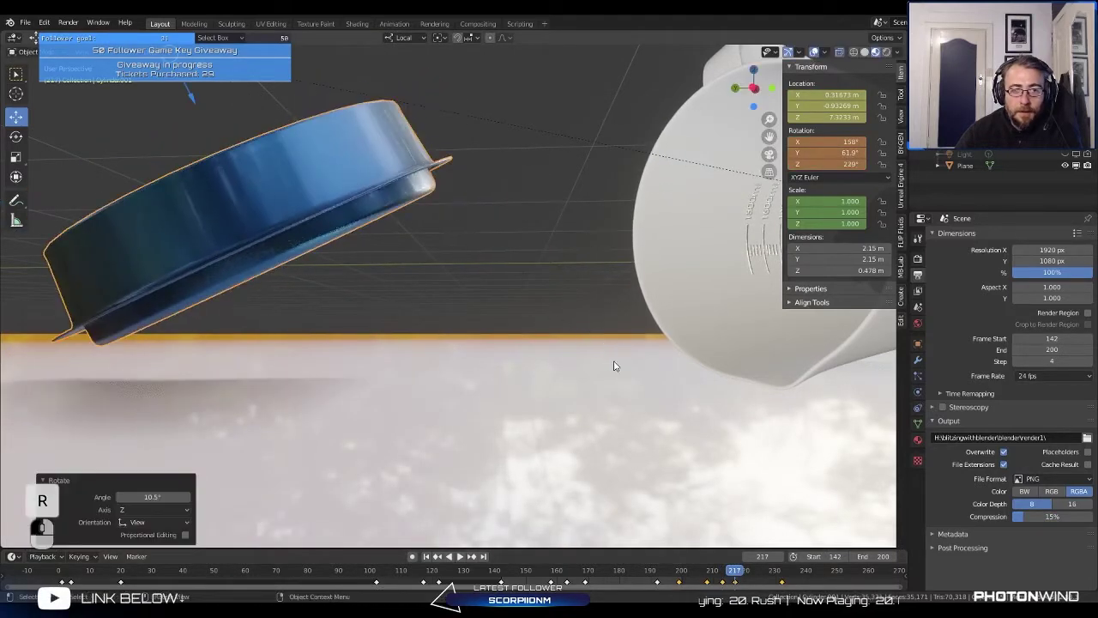
pyautogui.press('g')
pyautogui.click(647, 327)
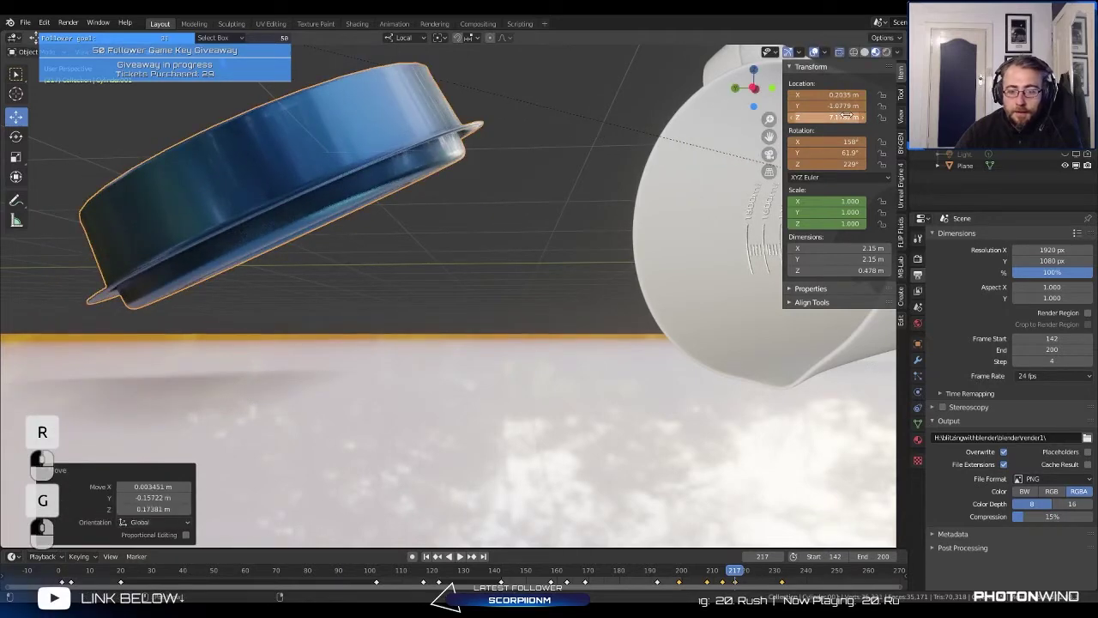
pyautogui.press('i')
# Step: At frame 232, tilt the lid about -7.69° in the view, reposition it with one edge at the floor, and keyframe its location and rotation
pyautogui.moveTo(736, 572); pyautogui.dragTo(784, 572)
pyautogui.keyDown('shift'); pyautogui.moveTo(453, 464); pyautogui.dragTo(649, 394, button='middle'); pyautogui.keyUp('shift')
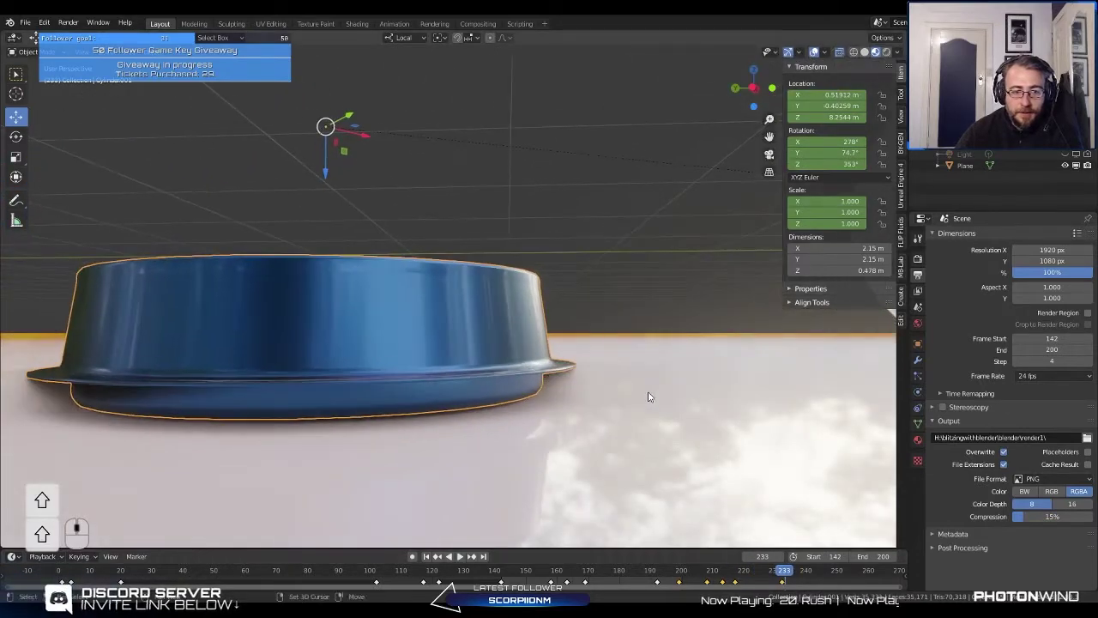
pyautogui.click(798, 577)
pyautogui.moveTo(798, 576)
pyautogui.mouseDown()
pyautogui.moveTo(738, 573)
pyautogui.moveTo(795, 573)
pyautogui.moveTo(753, 586)
pyautogui.moveTo(790, 586)
pyautogui.mouseUp()
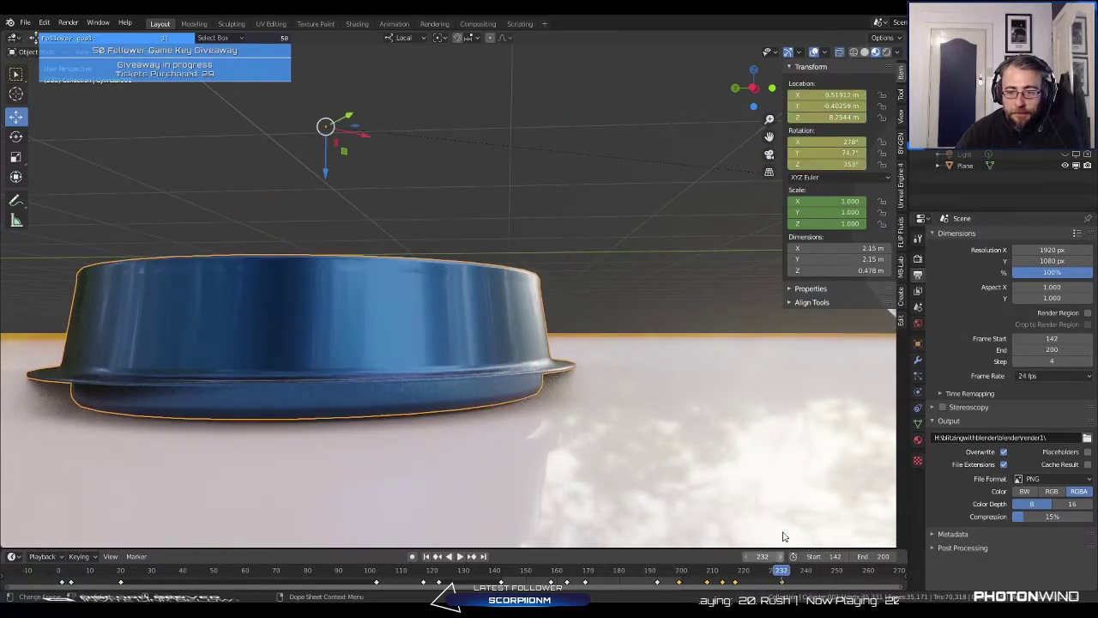
pyautogui.press('r')
pyautogui.click(661, 365)
pyautogui.press('g')
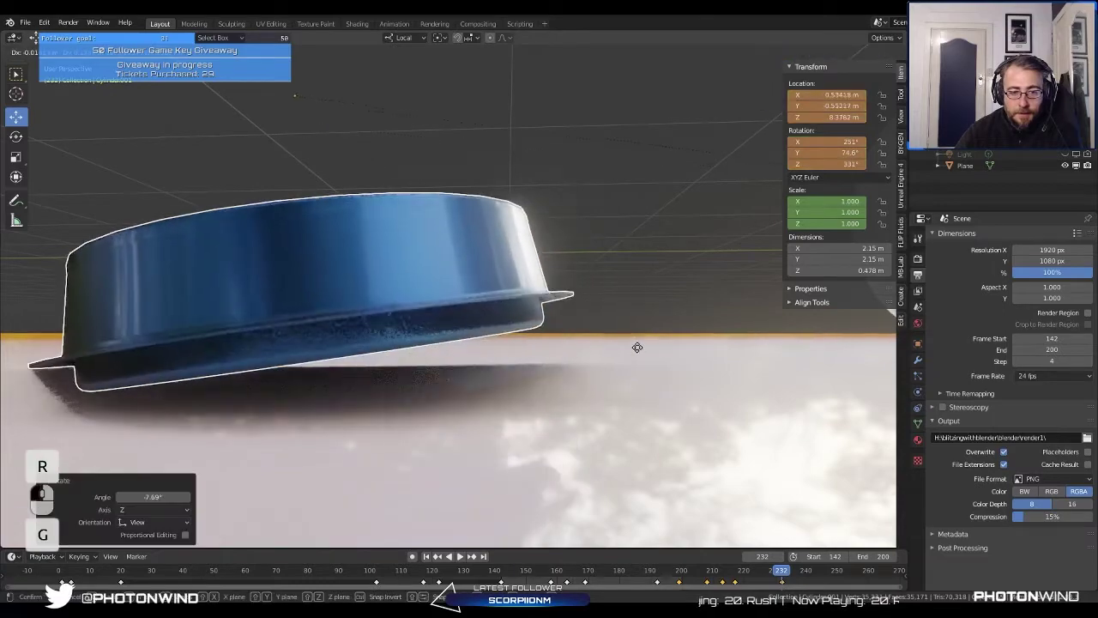
pyautogui.click(579, 336)
pyautogui.moveTo(579, 335)
pyautogui.mouseDown(button='middle')
pyautogui.moveTo(576, 307)
pyautogui.moveTo(577, 318)
pyautogui.mouseUp(button='middle')
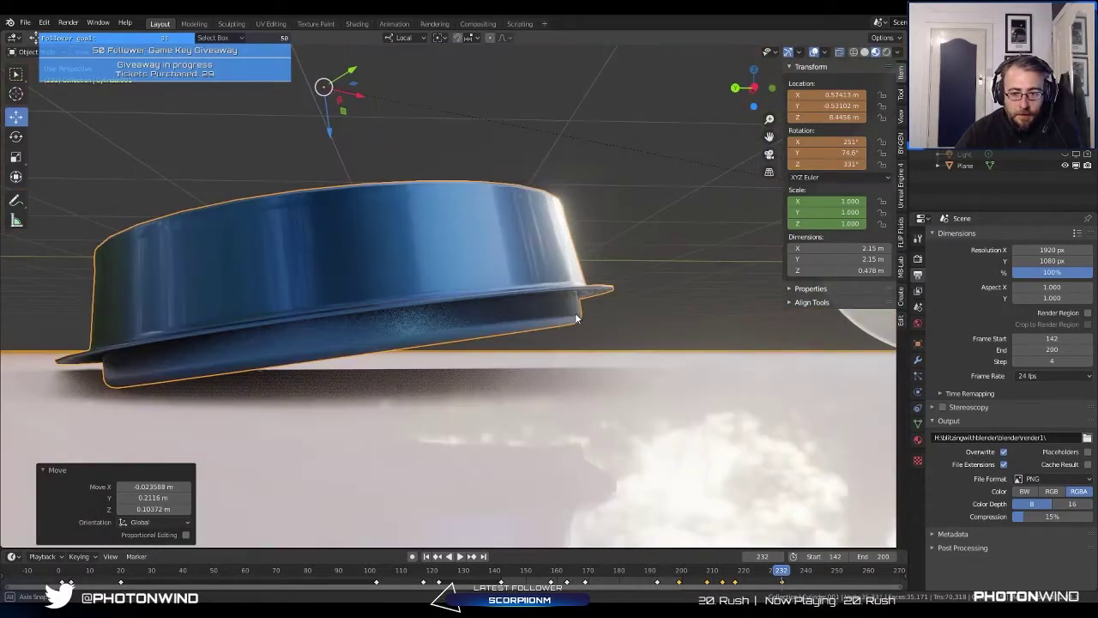
pyautogui.press('i')
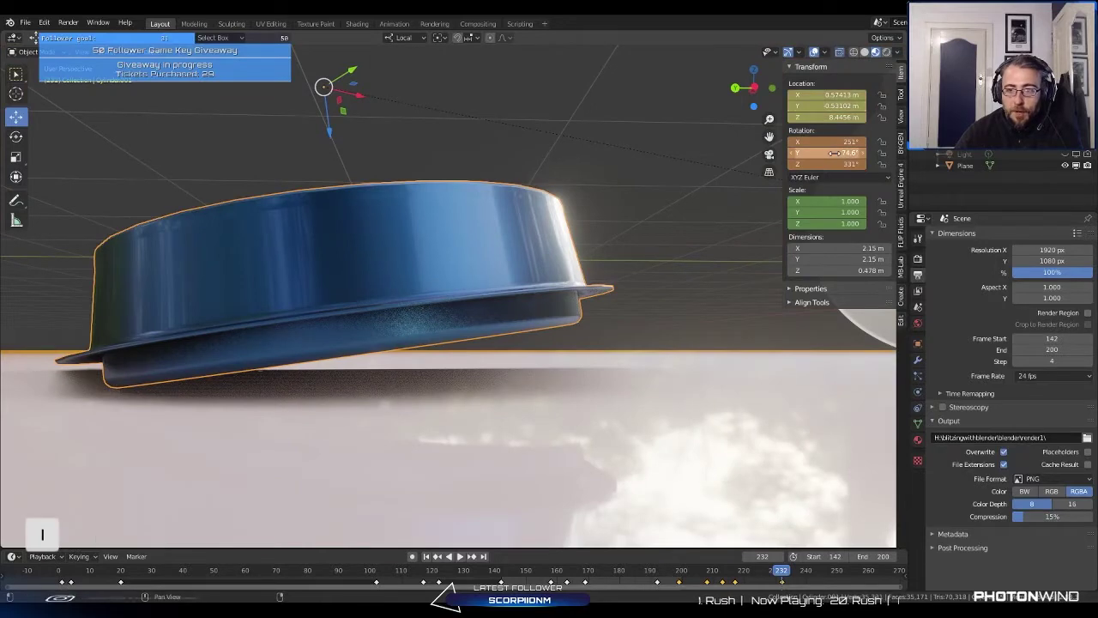
pyautogui.press('i')
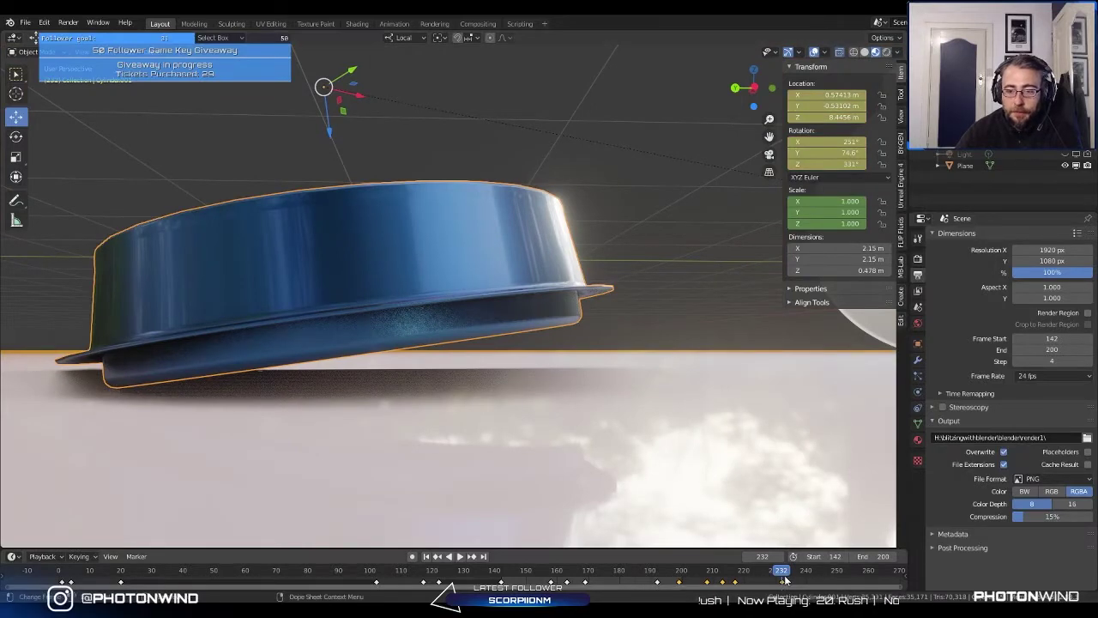
# Step: At frame 239, tilt the lid 14° the opposite way, lower its edge to the floor, and keyframe its location and rotation
pyautogui.press('g')
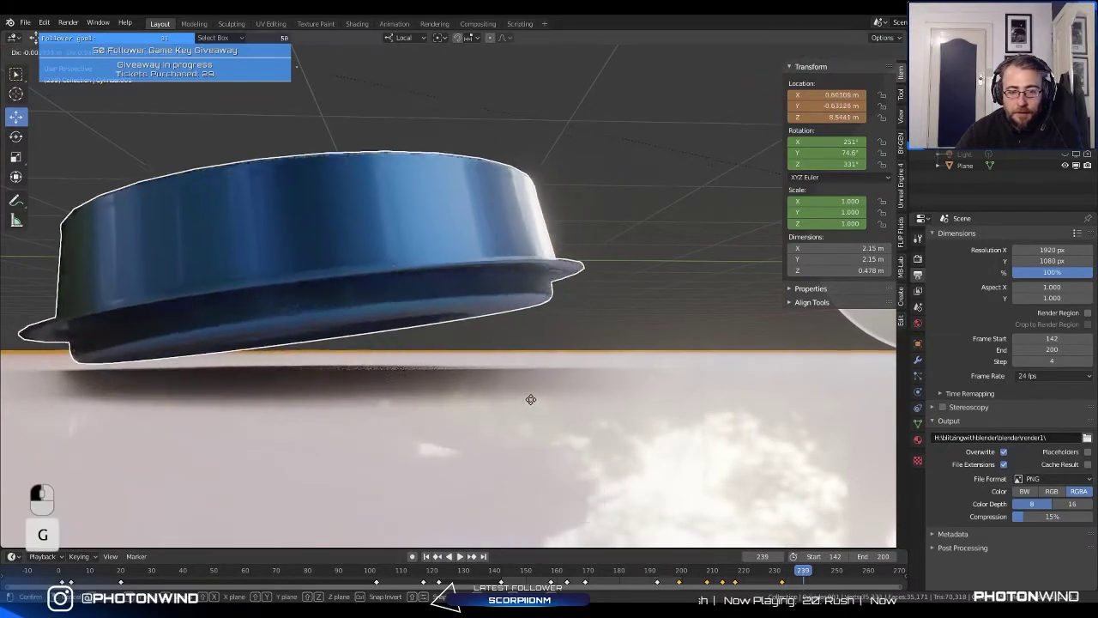
pyautogui.click(534, 404)
pyautogui.press('r')
pyautogui.click(524, 488)
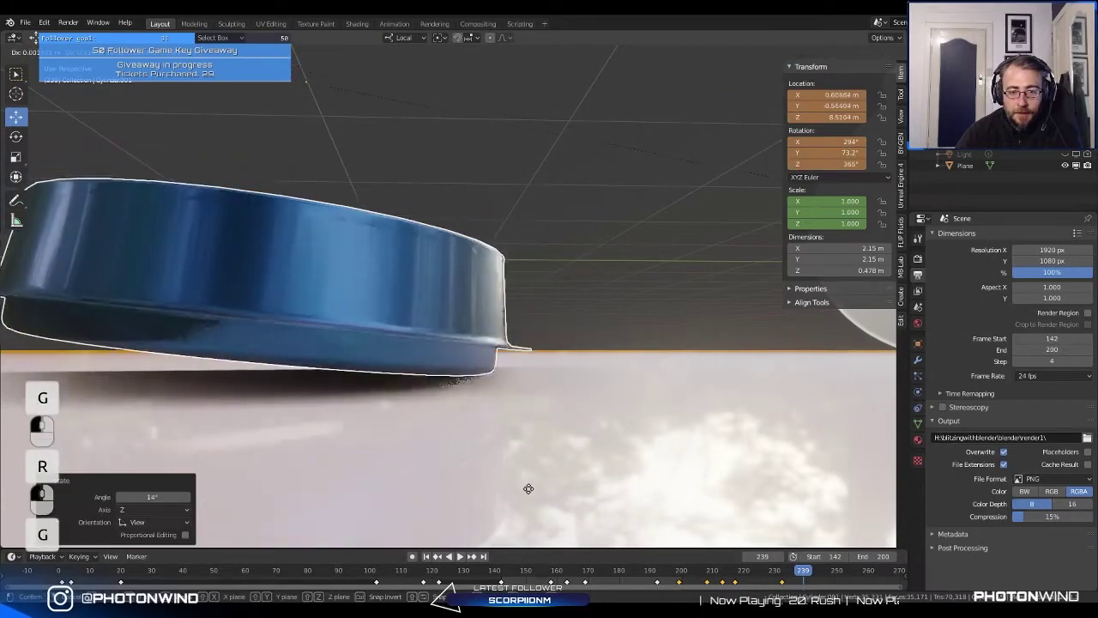
pyautogui.press('g')
pyautogui.click(522, 391)
pyautogui.moveTo(522, 391); pyautogui.dragTo(554, 374, button='middle')
pyautogui.scroll(-2, 553, 374)
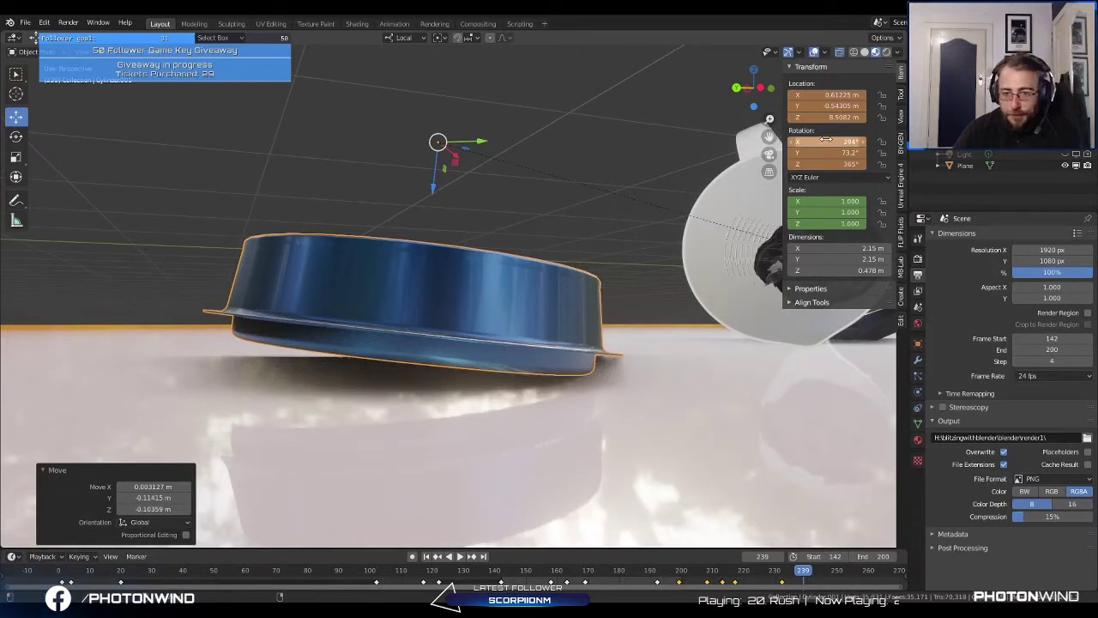
pyautogui.press('i')
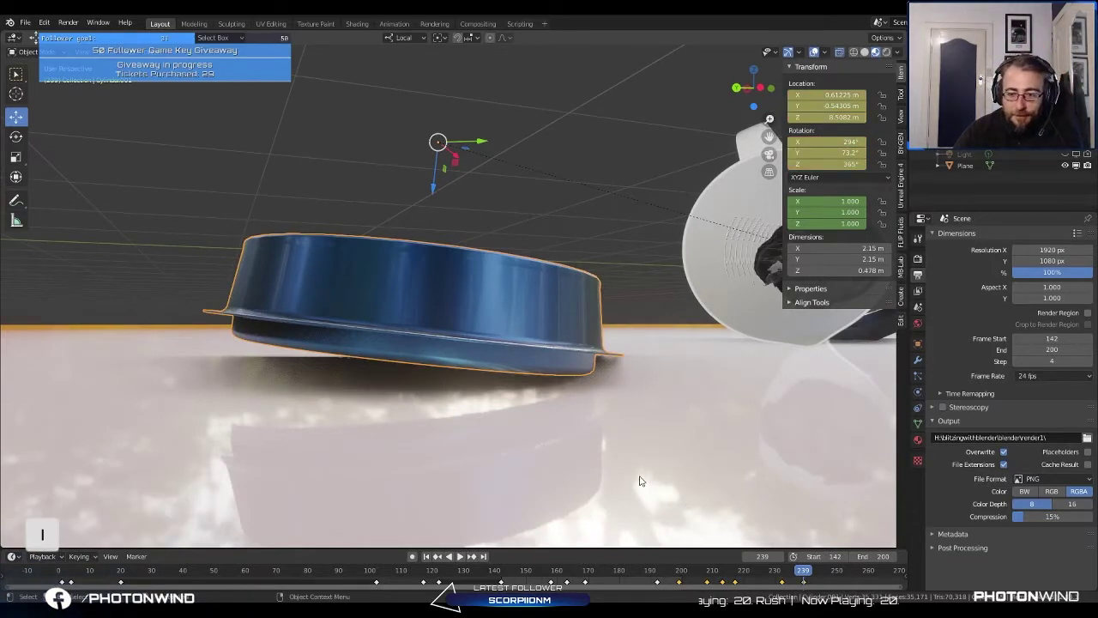
# Step: Move the lid's last keyframe from frame 239 to frame 235
pyautogui.moveTo(803, 570)
pyautogui.mouseDown()
pyautogui.moveTo(513, 556)
pyautogui.moveTo(762, 568)
pyautogui.moveTo(781, 574)
pyautogui.moveTo(773, 587)
pyautogui.moveTo(808, 584)
pyautogui.moveTo(748, 589)
pyautogui.moveTo(800, 585)
pyautogui.mouseUp()
pyautogui.press('g')
pyautogui.click(791, 585)
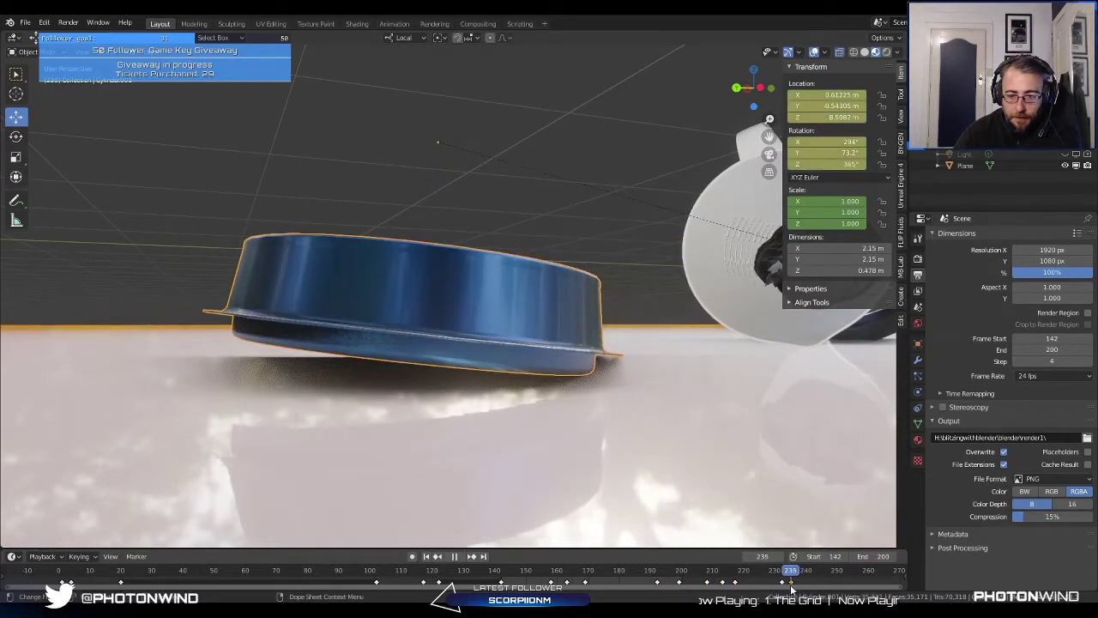
# Step: From the top view at frame 235, shift the lid about -0.3 m along global Y and keyframe its location
pyautogui.moveTo(584, 446); pyautogui.dragTo(562, 361, button='middle')
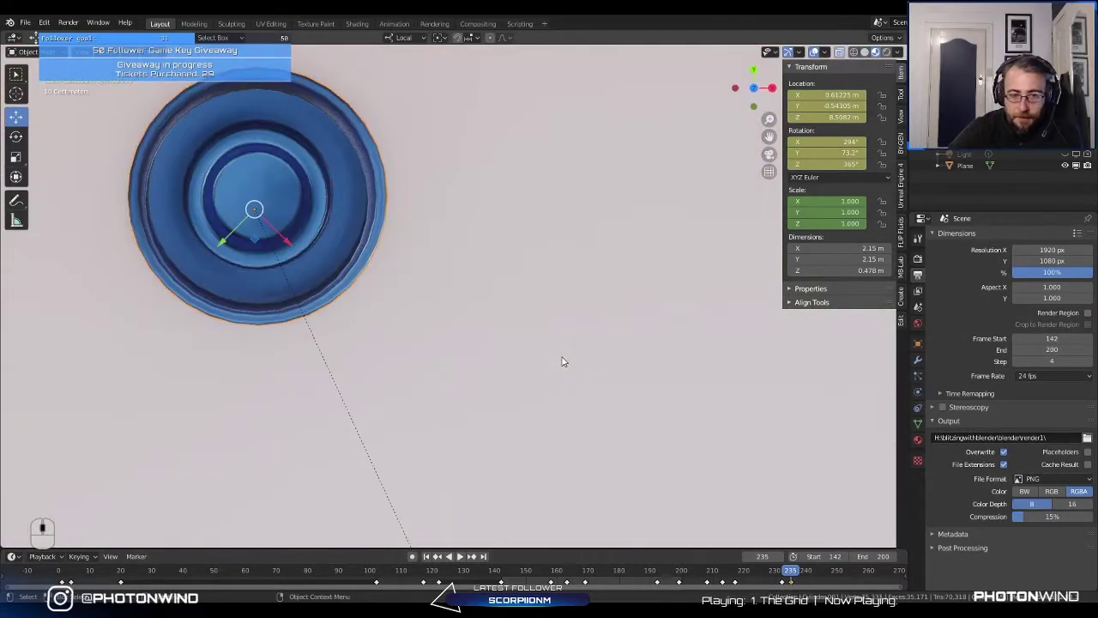
pyautogui.keyDown('shift'); pyautogui.moveTo(453, 203); pyautogui.dragTo(647, 336, button='middle'); pyautogui.keyUp('shift')
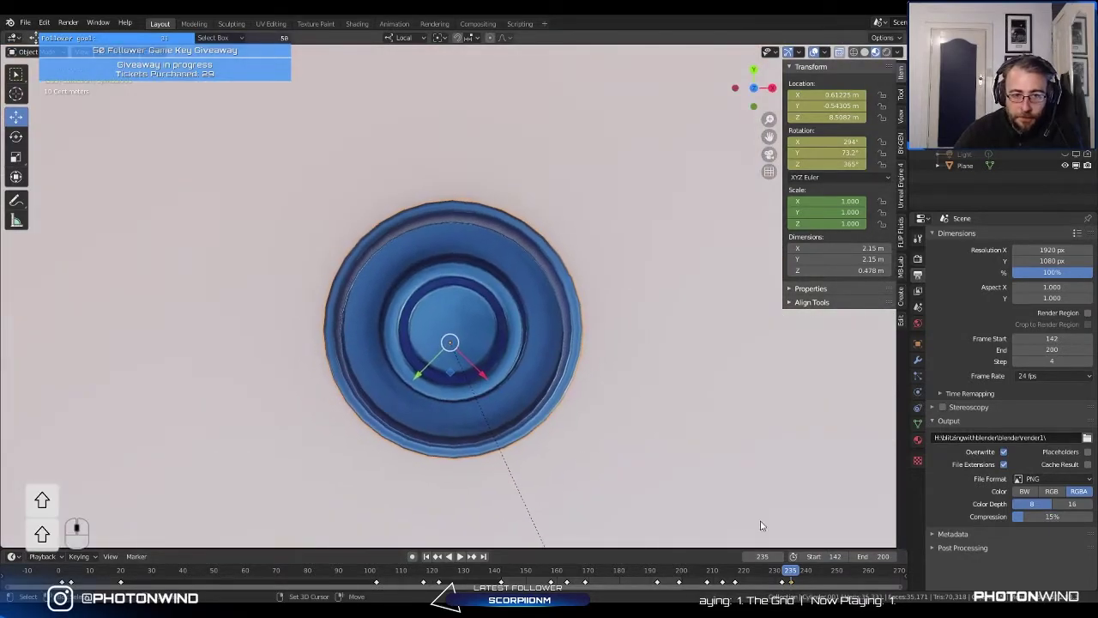
pyautogui.moveTo(793, 573)
pyautogui.mouseDown()
pyautogui.moveTo(785, 573)
pyautogui.moveTo(798, 569)
pyautogui.moveTo(790, 592)
pyautogui.mouseUp()
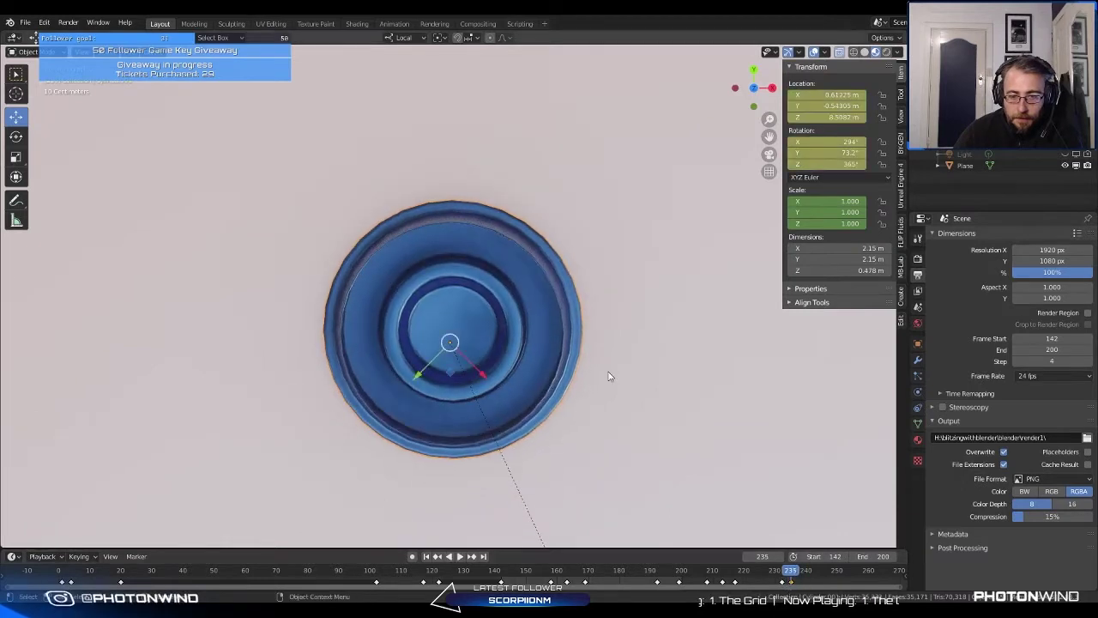
pyautogui.press('g')
pyautogui.click(554, 410)
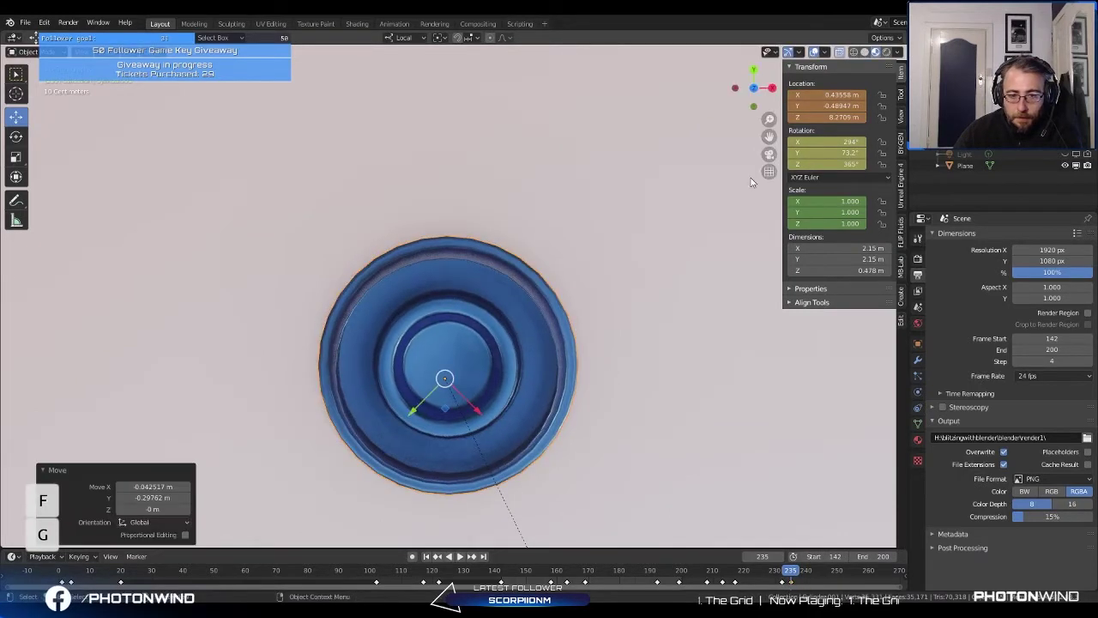
pyautogui.press('i')
# Step: At frame 241, rotate the lid level with the floor in both the front and right views
pyautogui.moveTo(790, 573)
pyautogui.mouseDown()
pyautogui.moveTo(770, 577)
pyautogui.moveTo(807, 584)
pyautogui.mouseUp()
pyautogui.moveTo(600, 369); pyautogui.dragTo(654, 220, button='middle')
pyautogui.moveTo(838, 574); pyautogui.dragTo(811, 568)
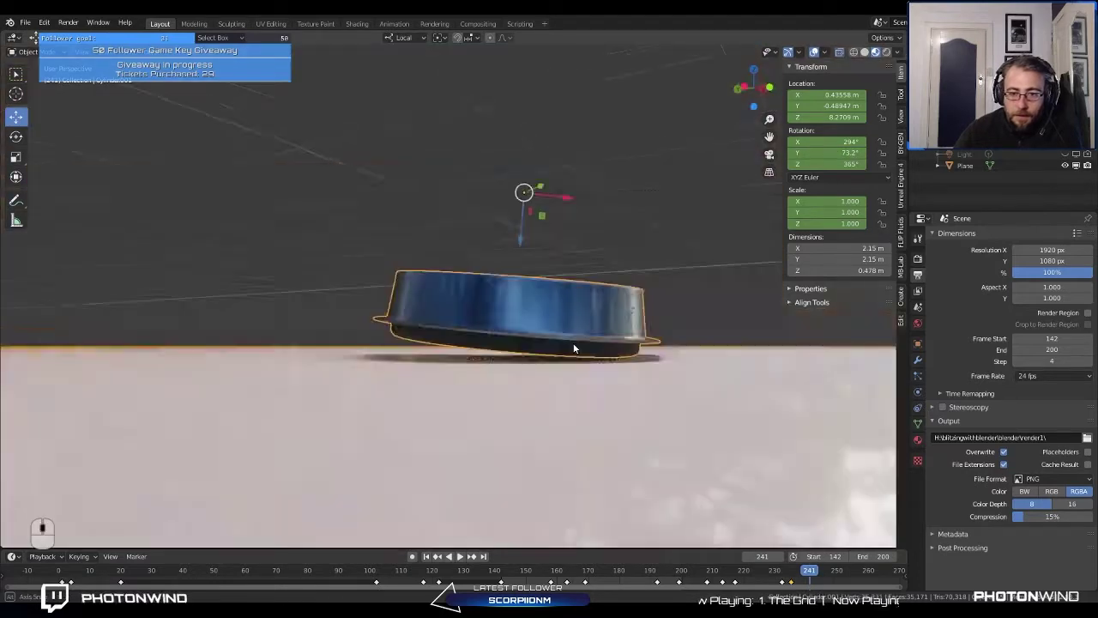
pyautogui.moveTo(573, 349); pyautogui.dragTo(607, 343, button='middle')
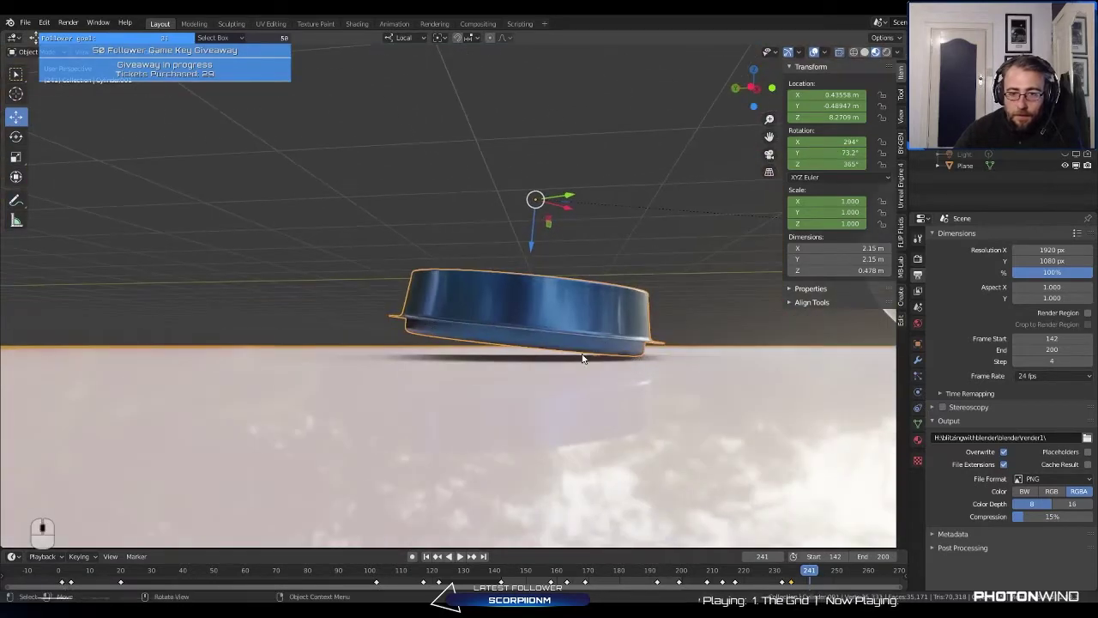
pyautogui.press('KP_1')
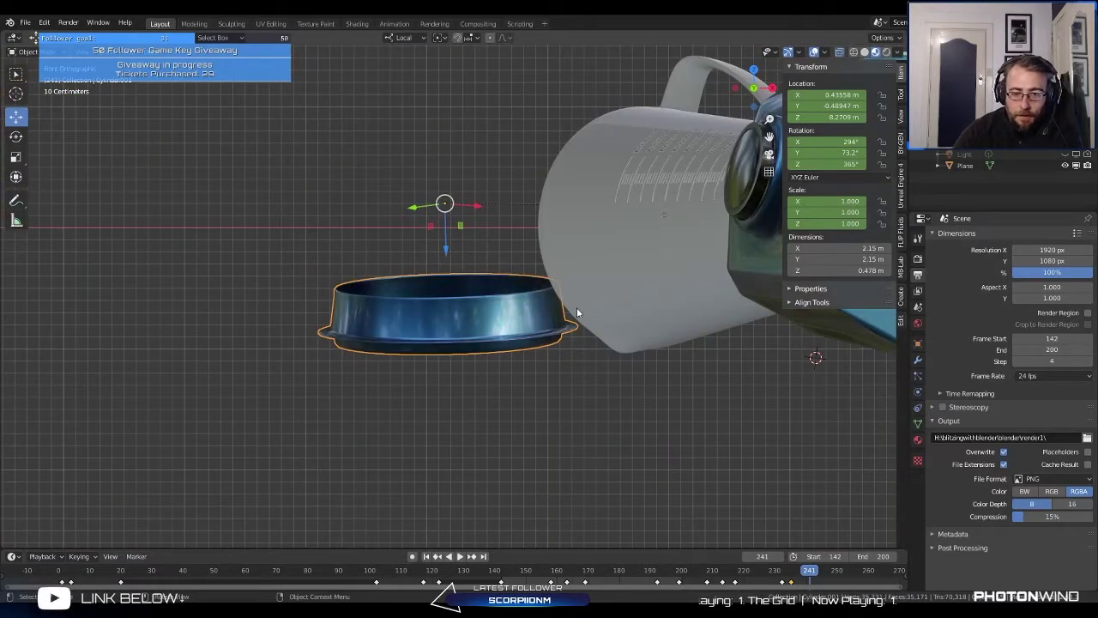
pyautogui.press('r')
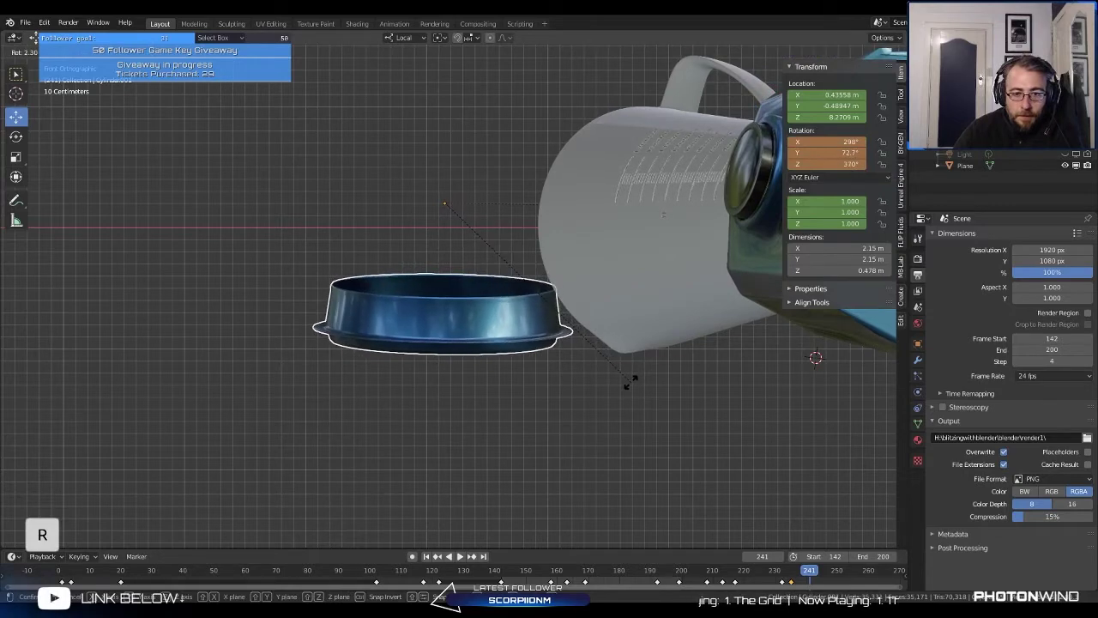
pyautogui.click(629, 383)
pyautogui.press('KP_3')
pyautogui.press('r')
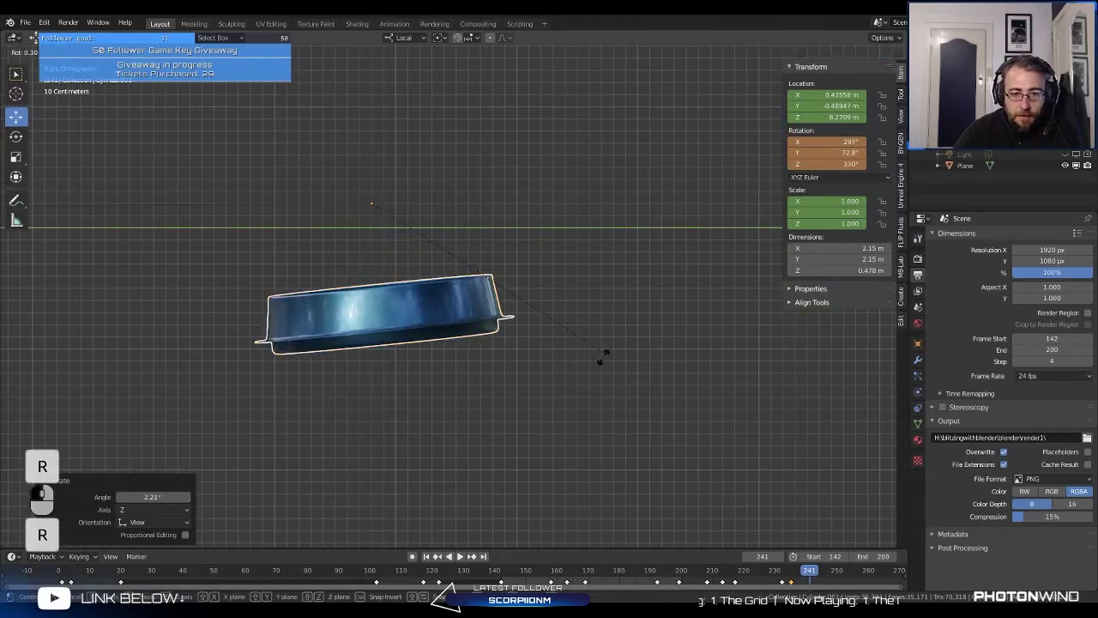
pyautogui.press('shift')
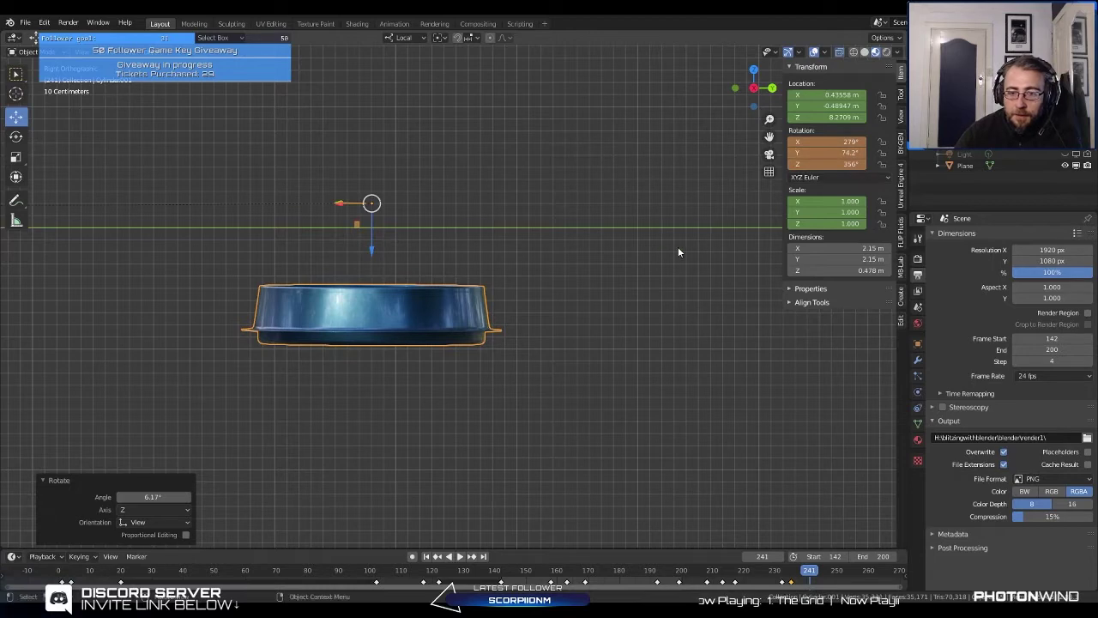
pyautogui.press('KP_1')
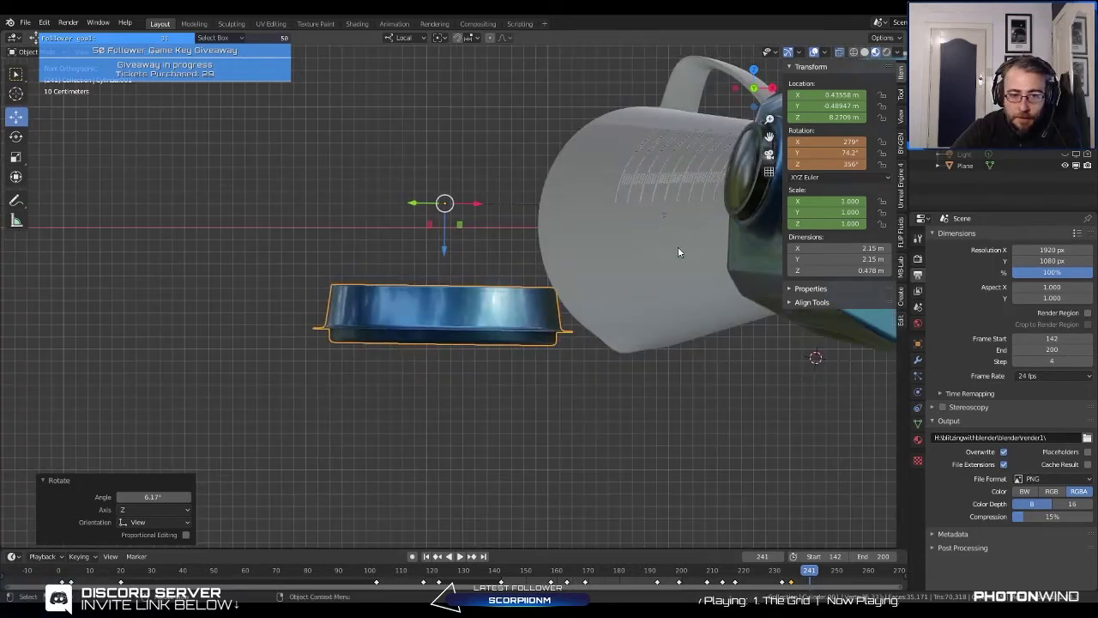
pyautogui.press('r')
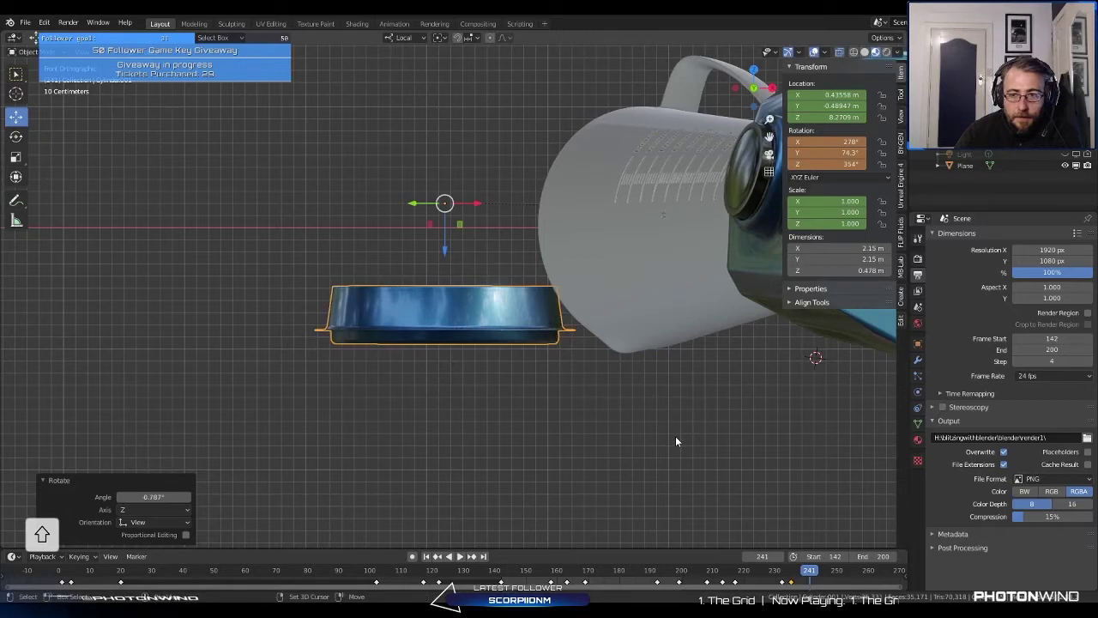
# Step: In wireframe, lower the lid about 0.11 m along its local Z to the floor and keyframe its location and rotation at frame 241
pyautogui.scroll(2, 574, 350)
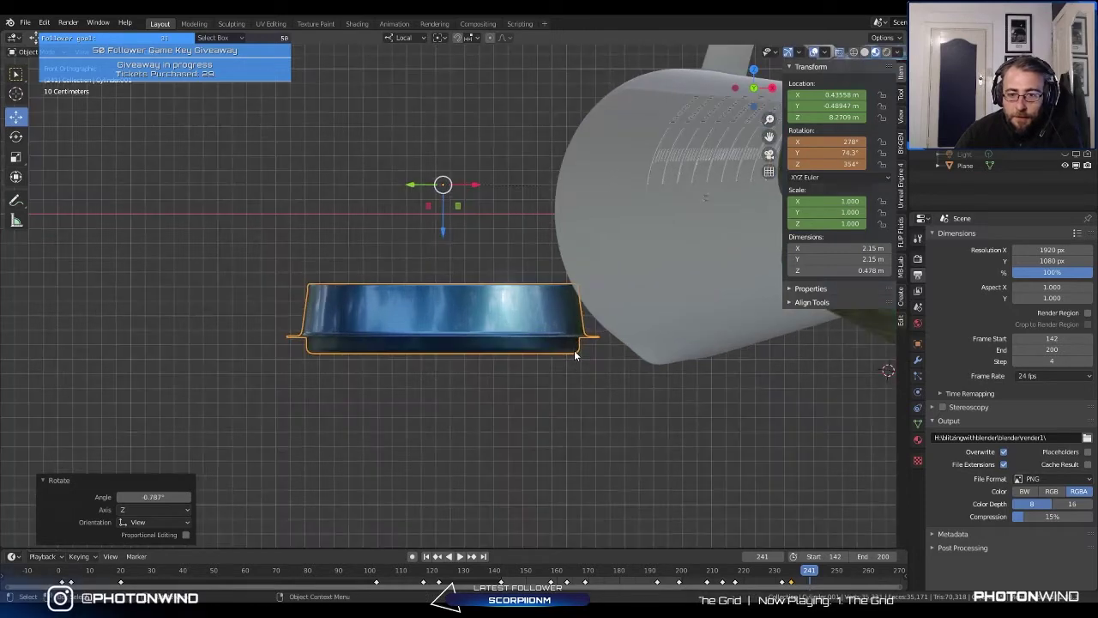
pyautogui.click(854, 53)
pyautogui.scroll(1, 452, 254)
pyautogui.moveTo(439, 181); pyautogui.dragTo(466, 363)
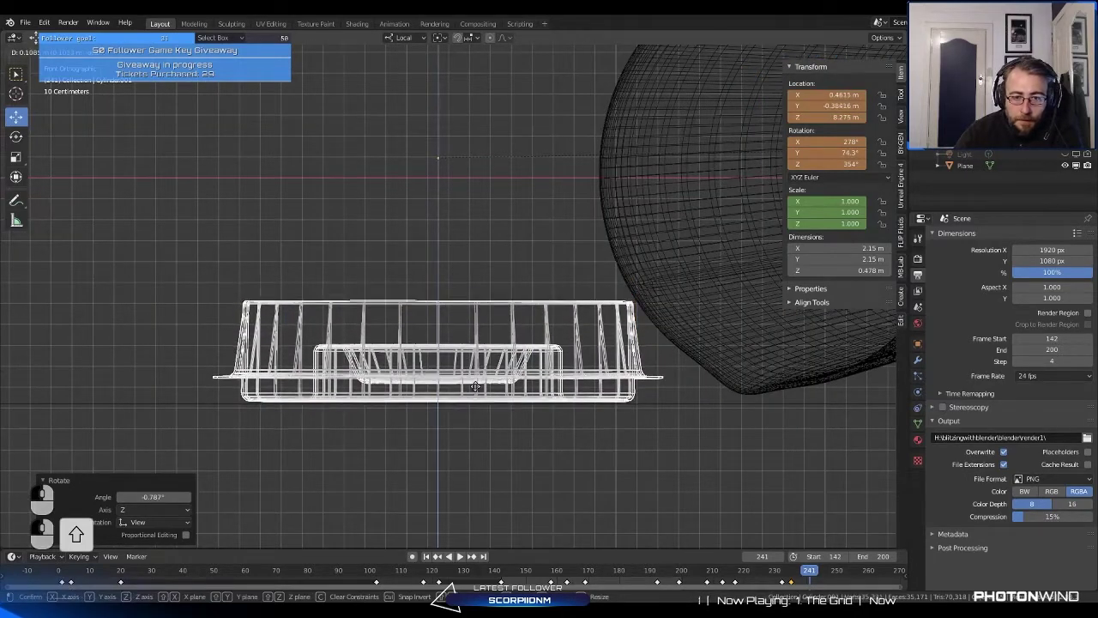
pyautogui.click(484, 388)
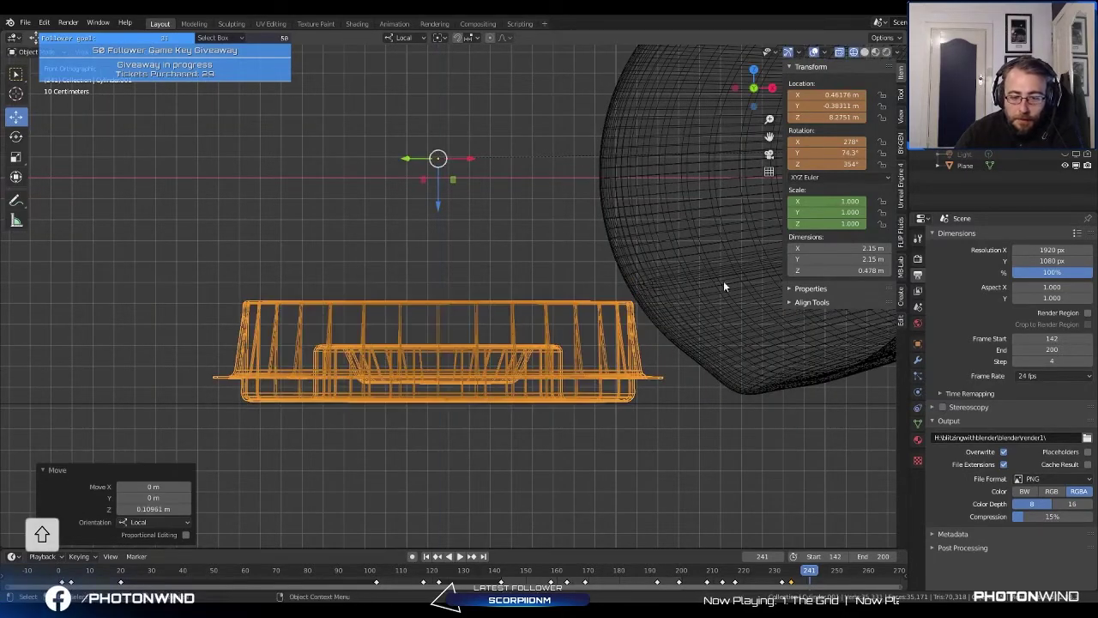
pyautogui.press('i')
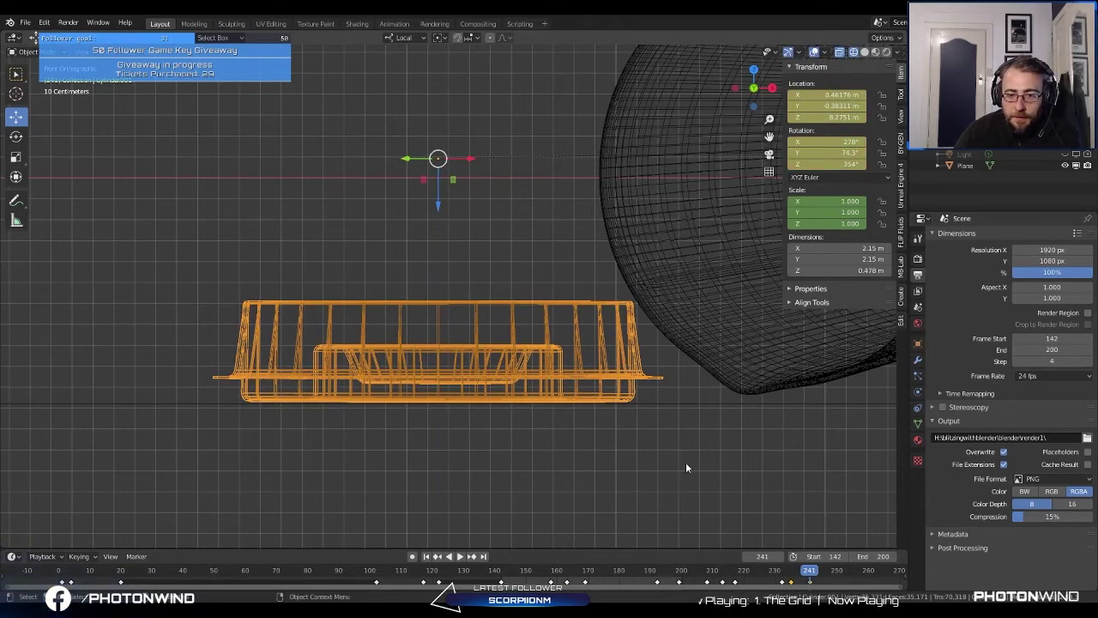
pyautogui.click(875, 52)
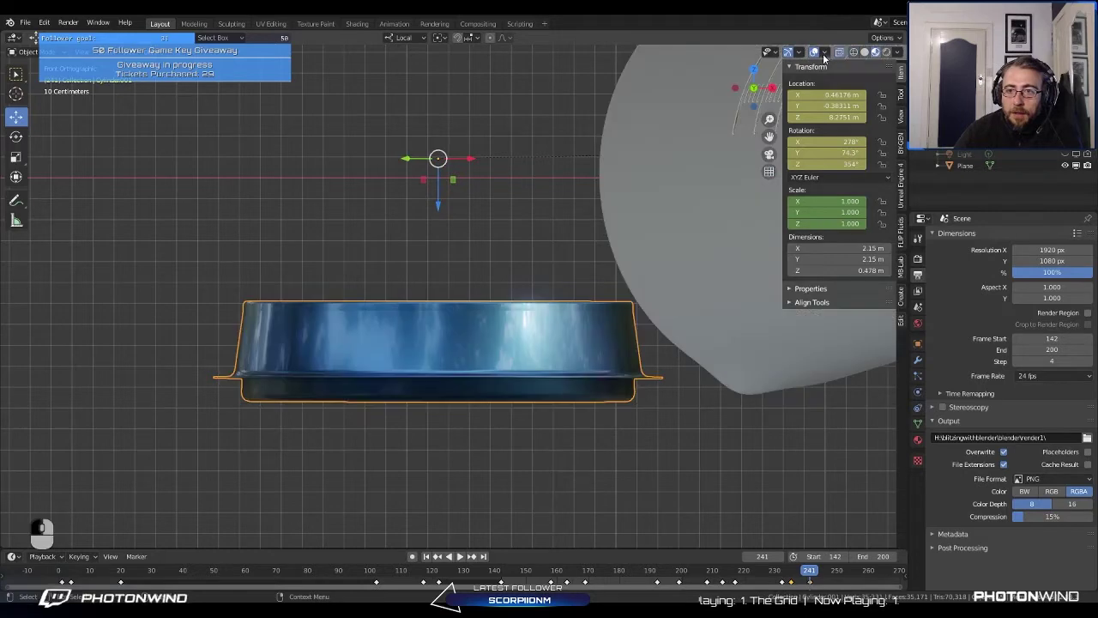
# Step: Review the lid's wobble and settling motion by scrubbing the last keyframes and inspecting the lid near the floor
pyautogui.moveTo(549, 197)
pyautogui.mouseDown(button='middle')
pyautogui.moveTo(503, 225)
pyautogui.moveTo(582, 288)
pyautogui.moveTo(515, 300)
pyautogui.mouseUp(button='middle')
pyautogui.scroll(5, 504, 205)
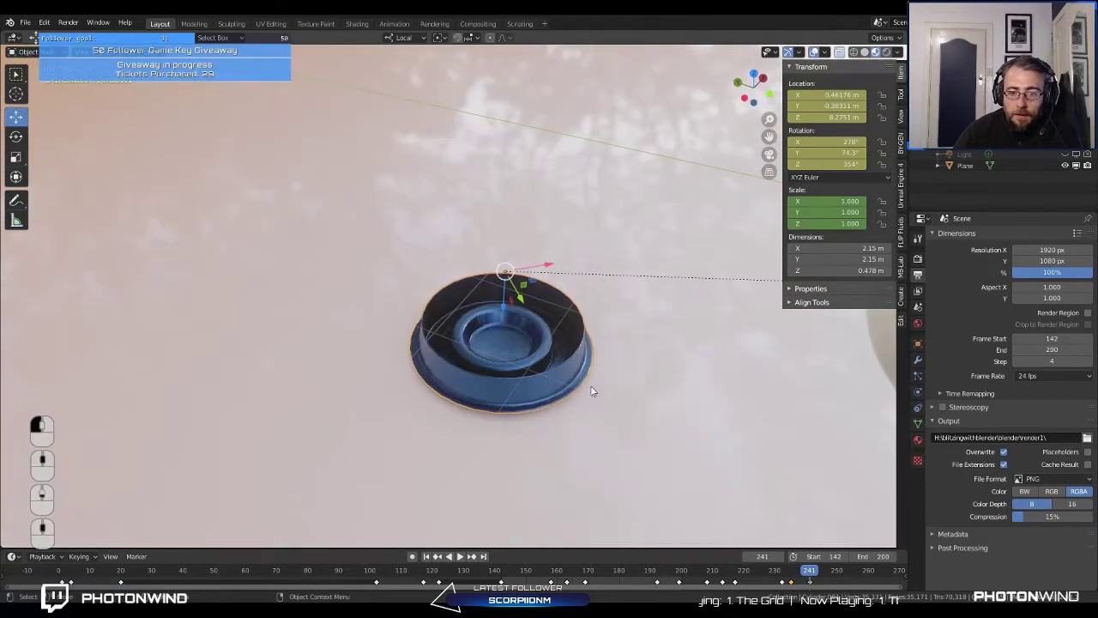
pyautogui.scroll(-3, 512, 309)
pyautogui.scroll(1, 480, 283)
pyautogui.click(743, 584)
pyautogui.moveTo(743, 583); pyautogui.dragTo(772, 591)
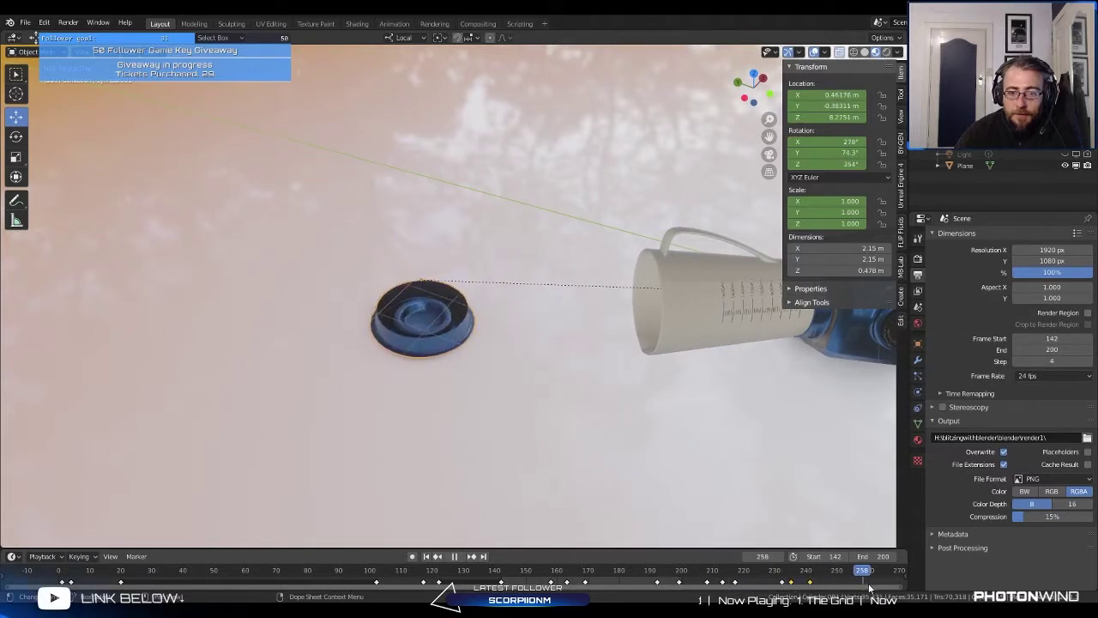
pyautogui.moveTo(869, 589); pyautogui.dragTo(788, 588)
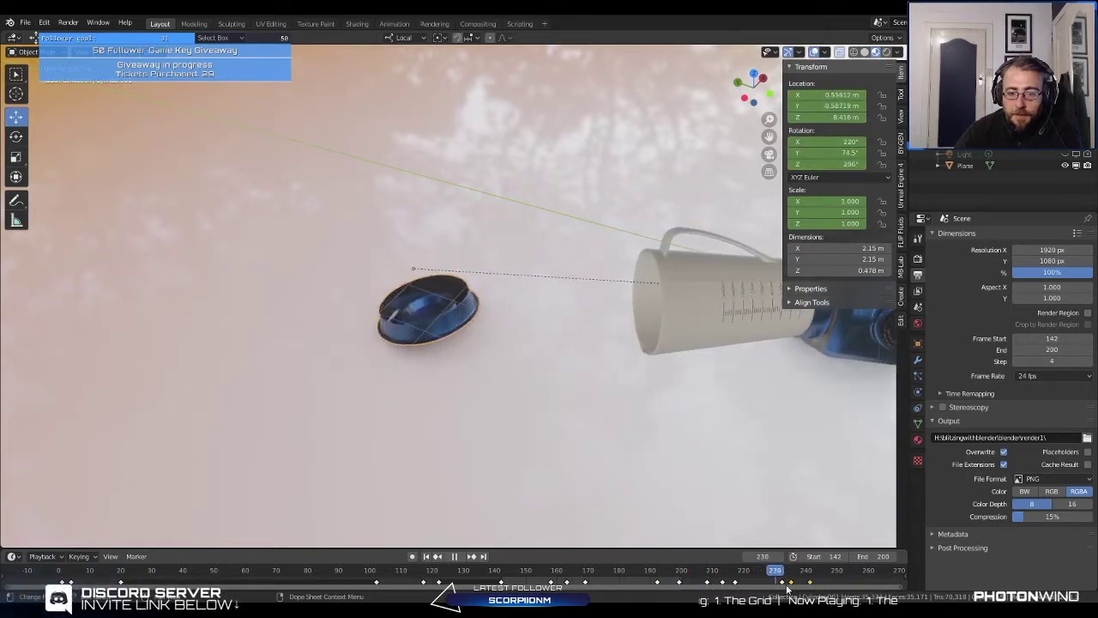
pyautogui.press('space')
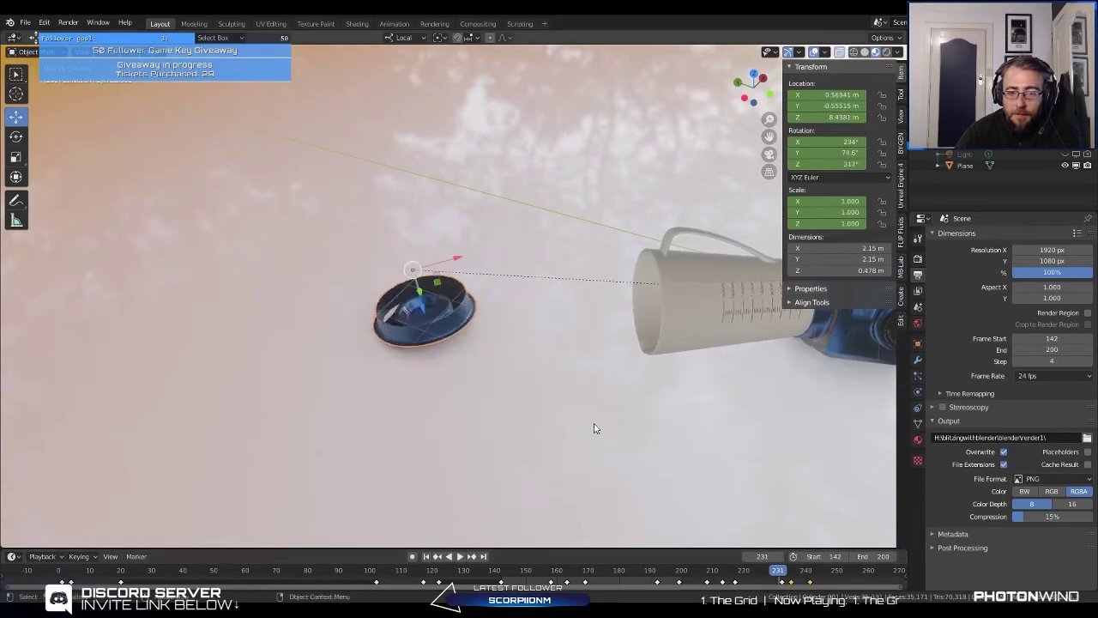
pyautogui.moveTo(596, 428); pyautogui.dragTo(565, 301, button='middle')
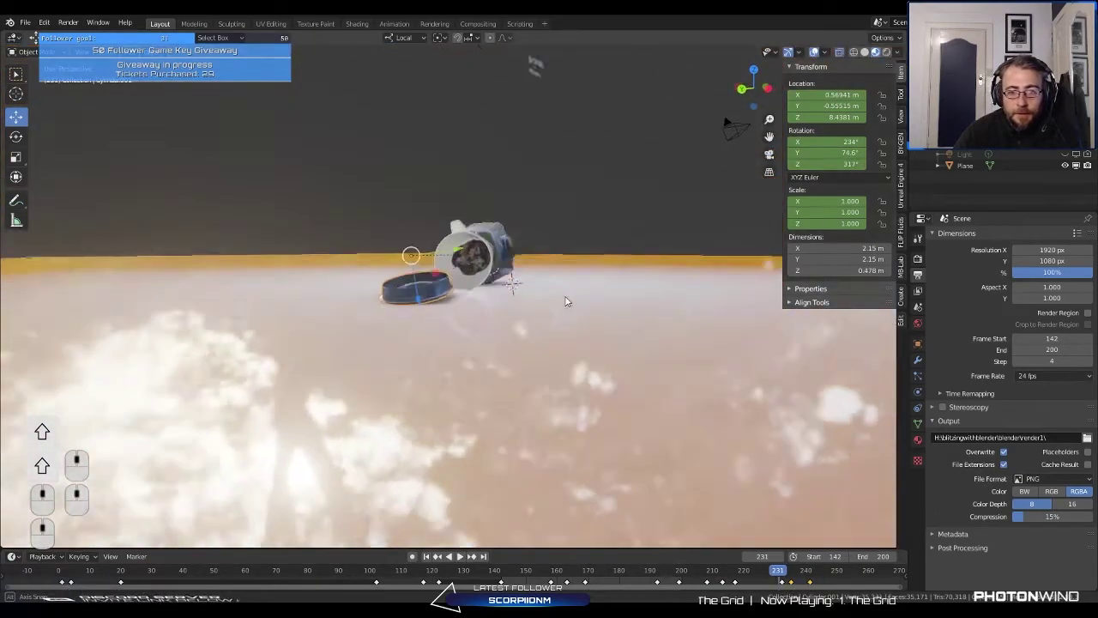
pyautogui.scroll(8, 515, 372)
pyautogui.moveTo(532, 377); pyautogui.dragTo(543, 268, button='middle')
pyautogui.click(468, 266)
pyautogui.scroll(-6, 523, 293)
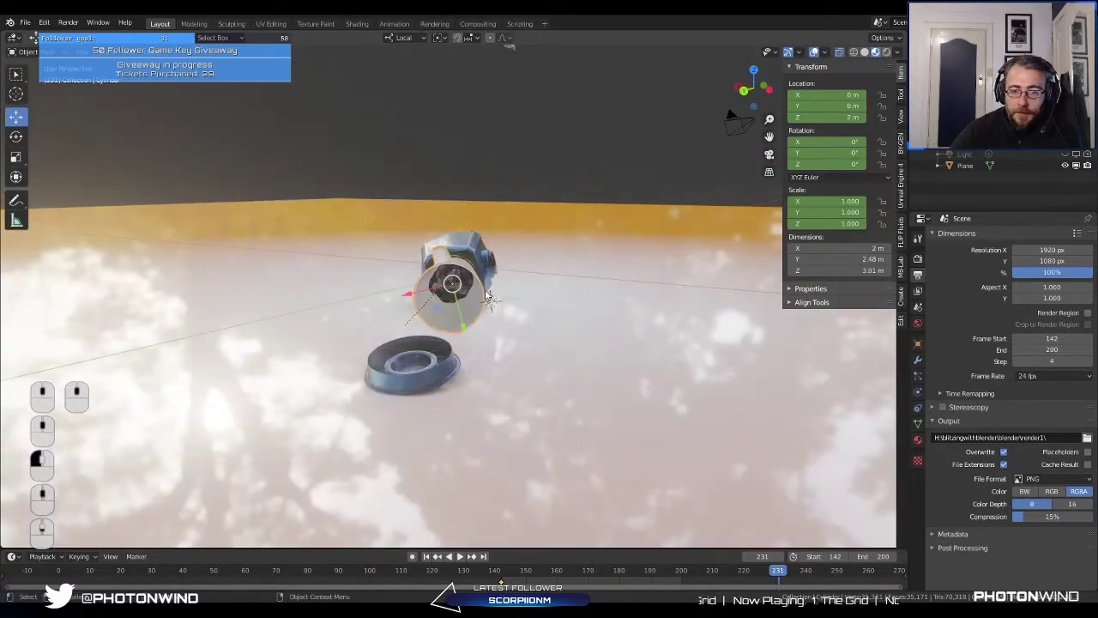
# Step: Examine the whole tipping and lid animation through the camera by scrubbing between about frames 168 and 228
pyautogui.press('KP_0')
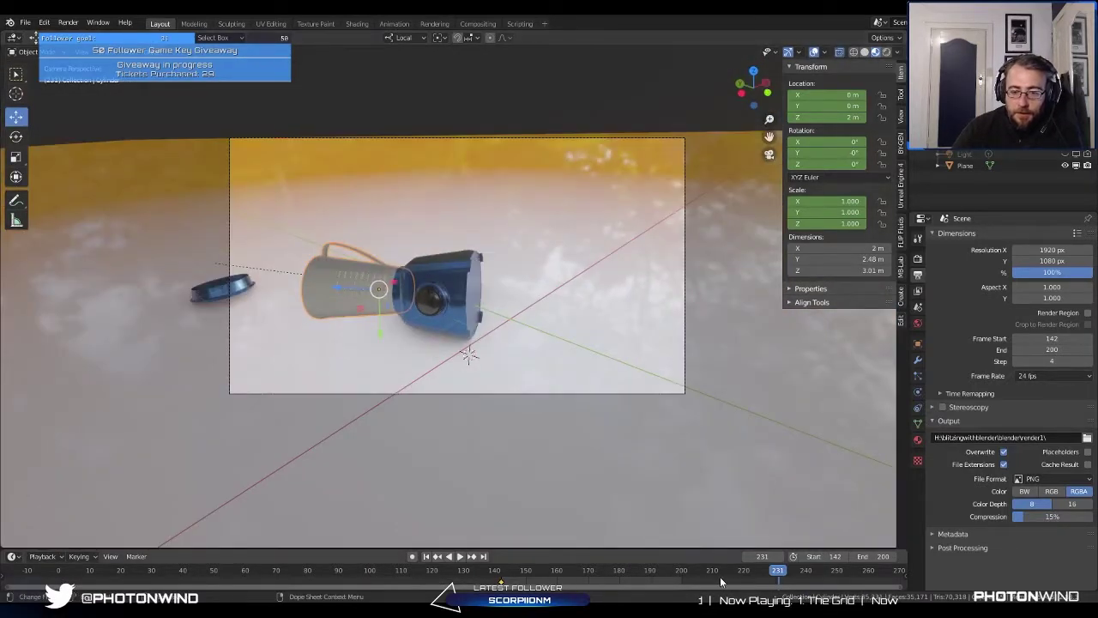
pyautogui.moveTo(720, 583); pyautogui.dragTo(693, 598)
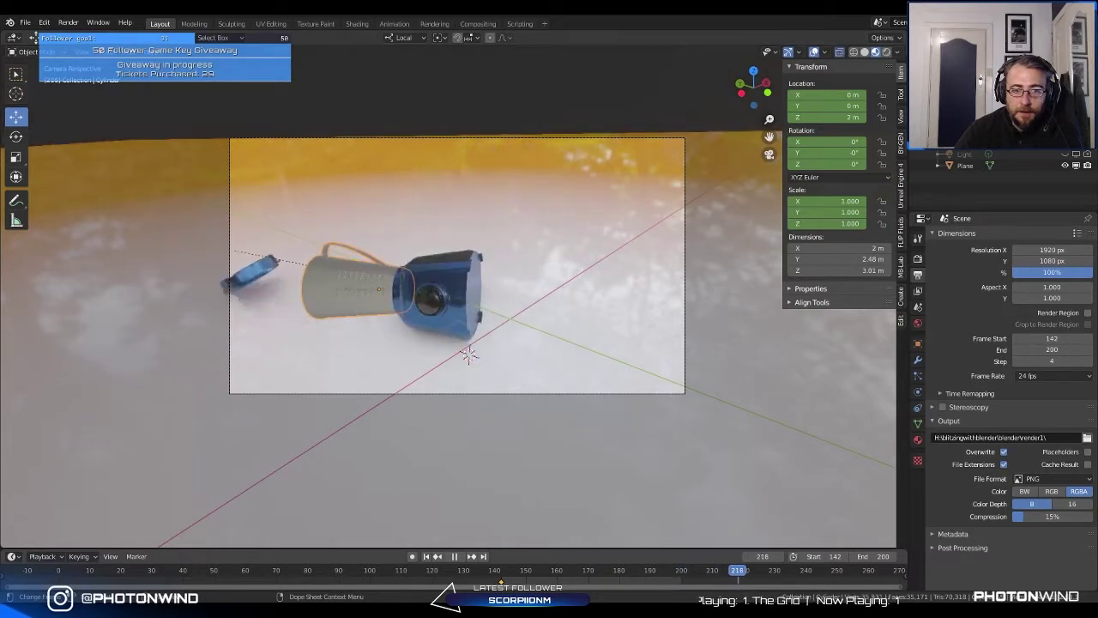
pyautogui.moveTo(693, 598); pyautogui.dragTo(601, 592)
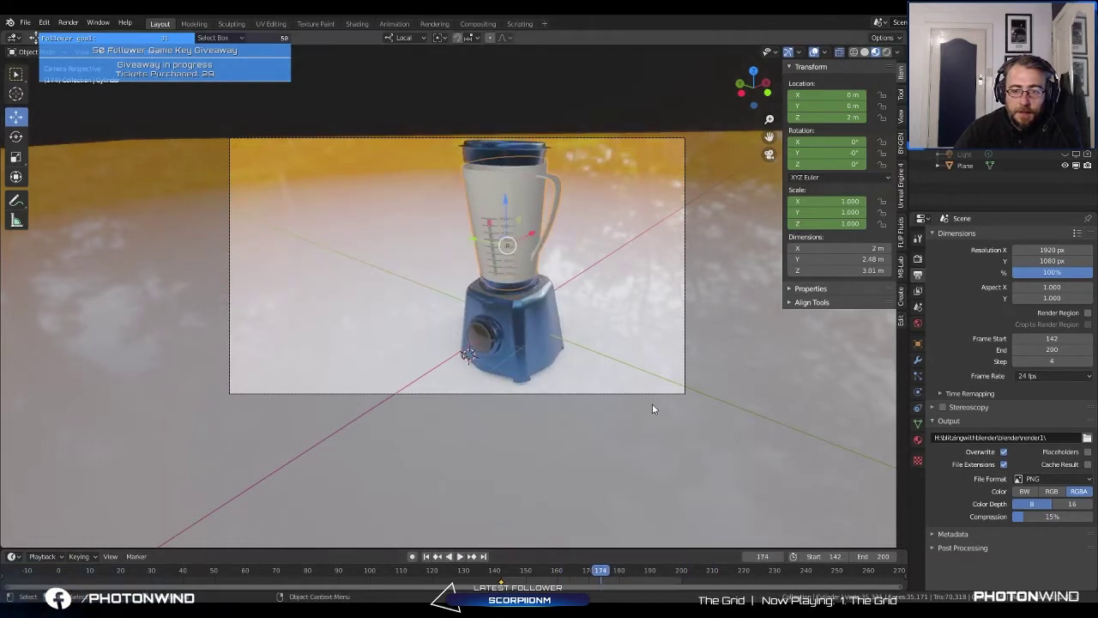
pyautogui.click(659, 393)
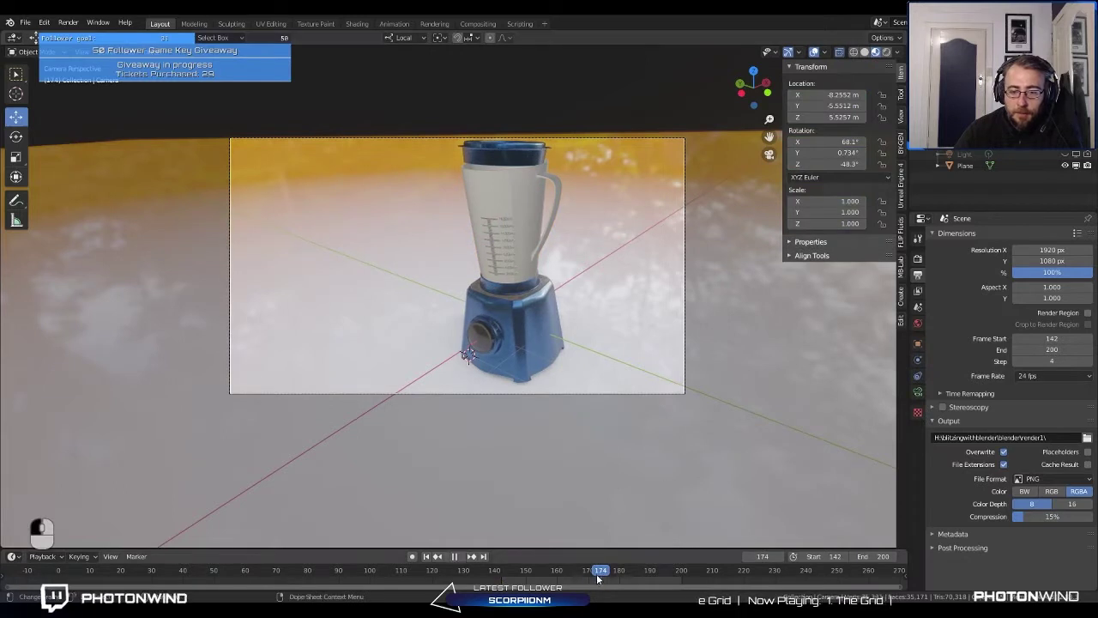
pyautogui.press('space')
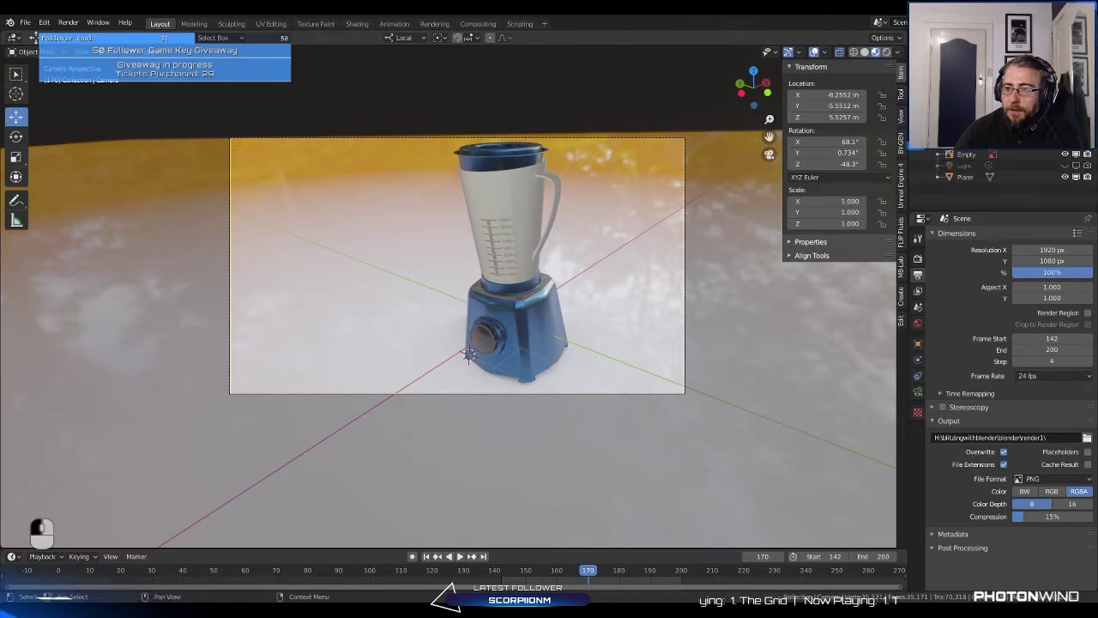
pyautogui.click(937, 132)
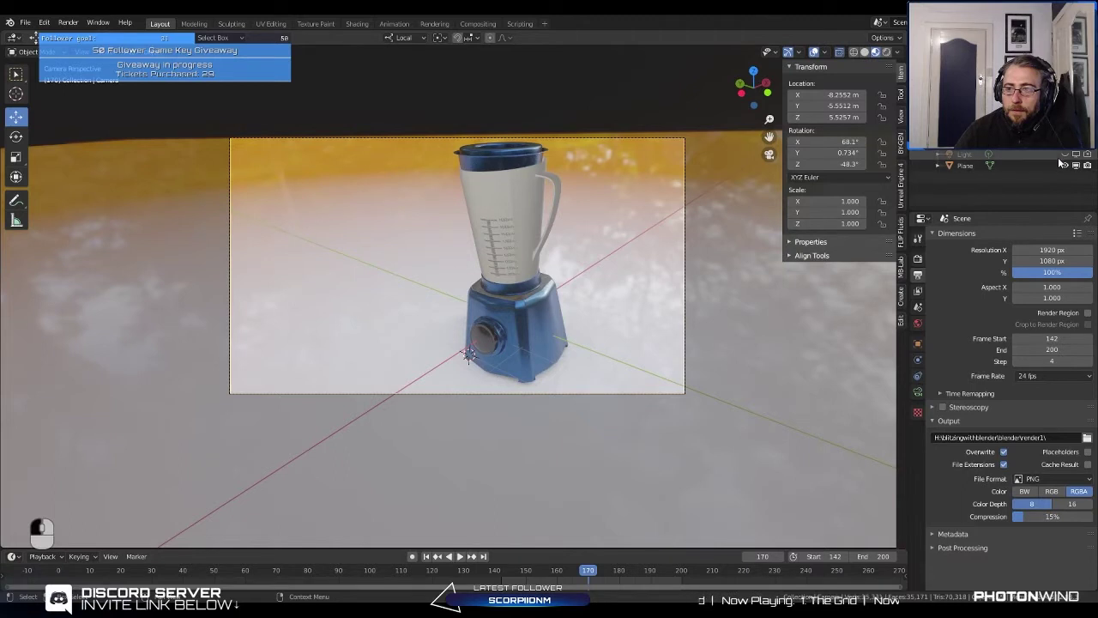
pyautogui.click(1037, 181)
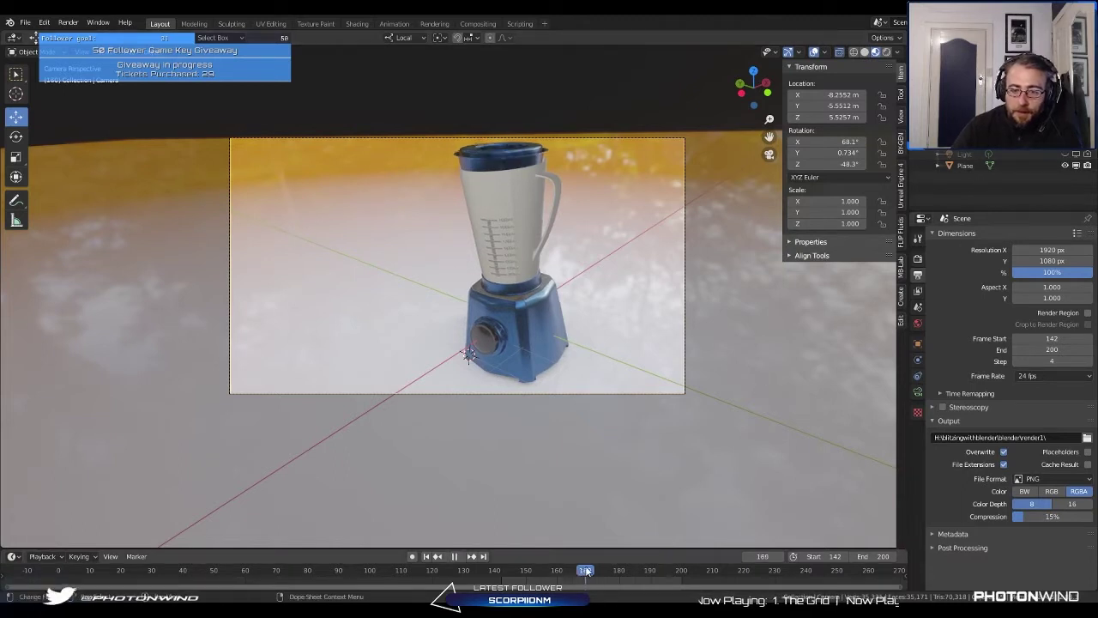
pyautogui.moveTo(586, 569); pyautogui.dragTo(696, 574)
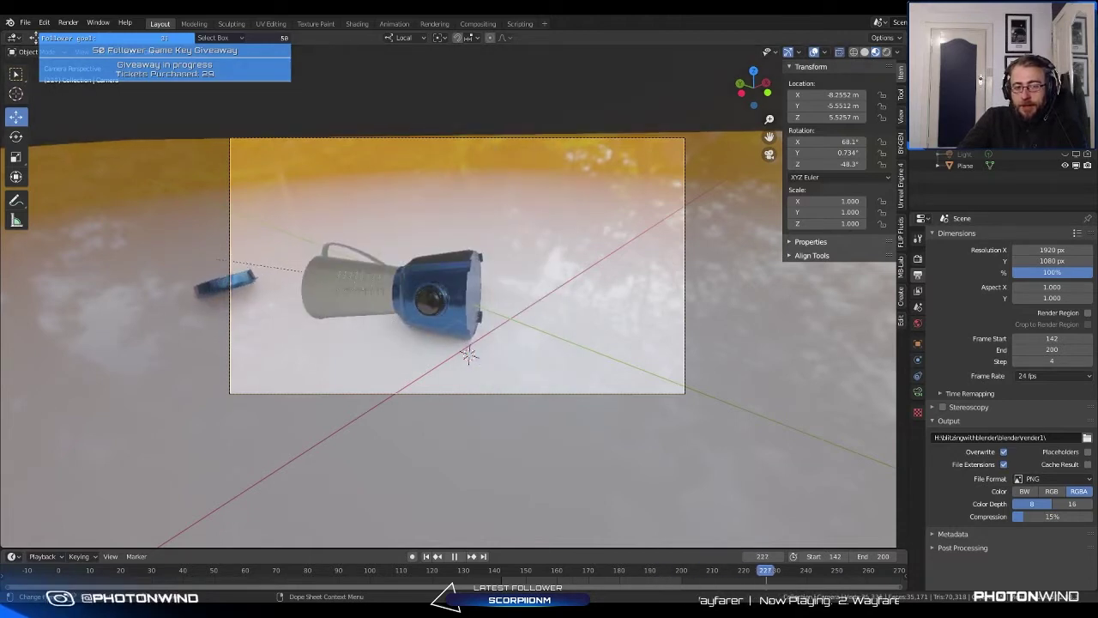
pyautogui.moveTo(806, 588); pyautogui.dragTo(714, 584)
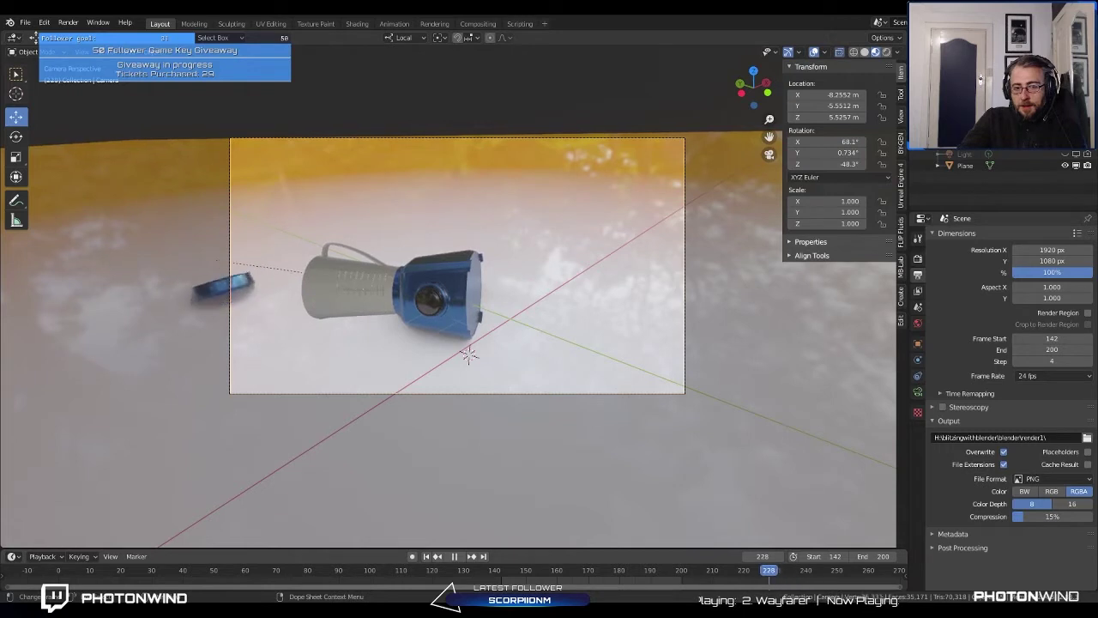
pyautogui.moveTo(688, 596); pyautogui.dragTo(722, 591)
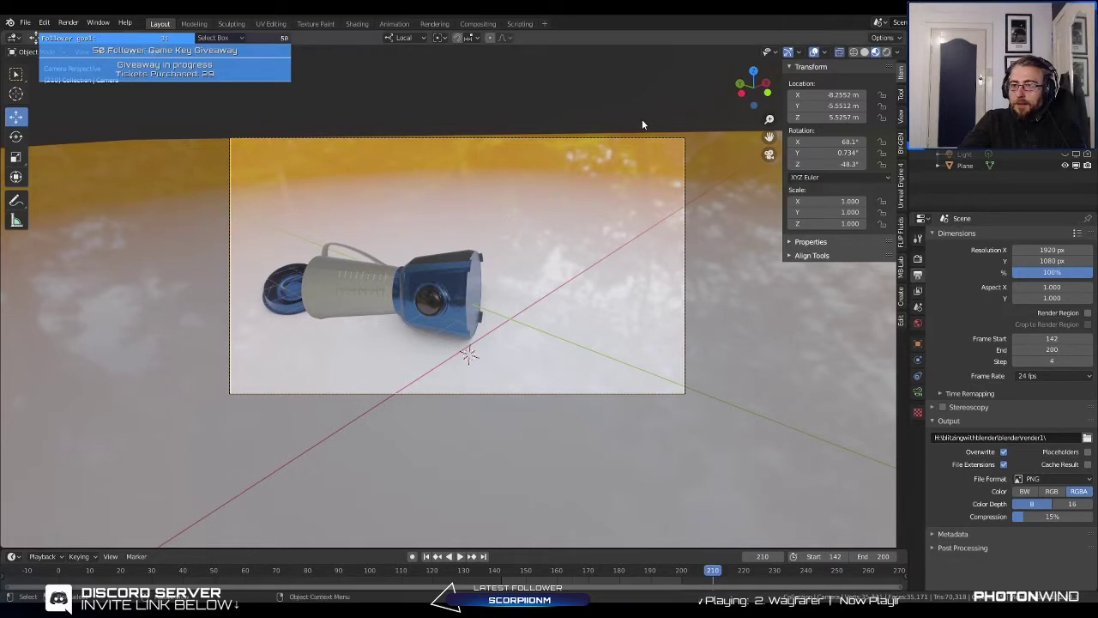
# Step: Find the Show Hidden Objects command and reveal all hidden objects in the scene
pyautogui.press('space')
pyautogui.write('show')
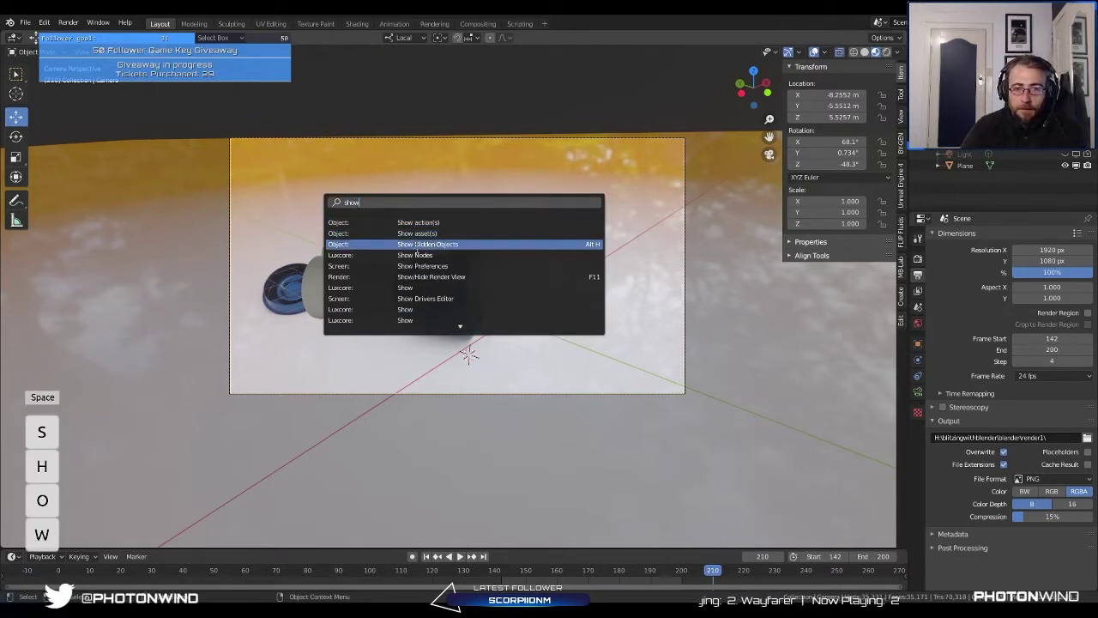
pyautogui.click(412, 245)
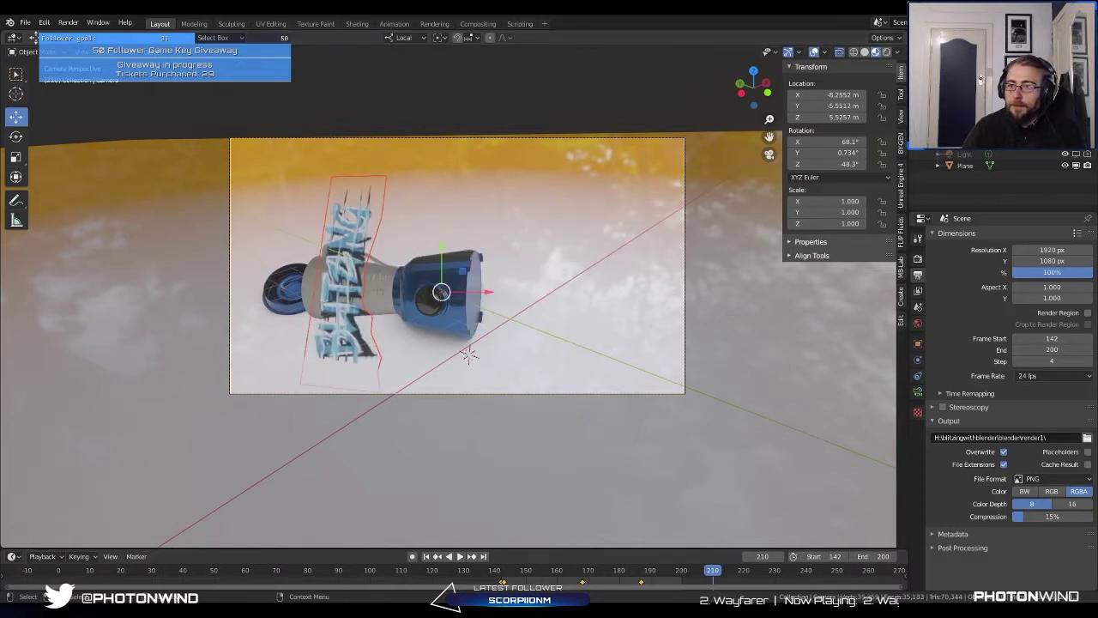
# Step: Select the BLITZING text image around the blender and keyframe its location and rotation at frame 195
pyautogui.click(513, 570)
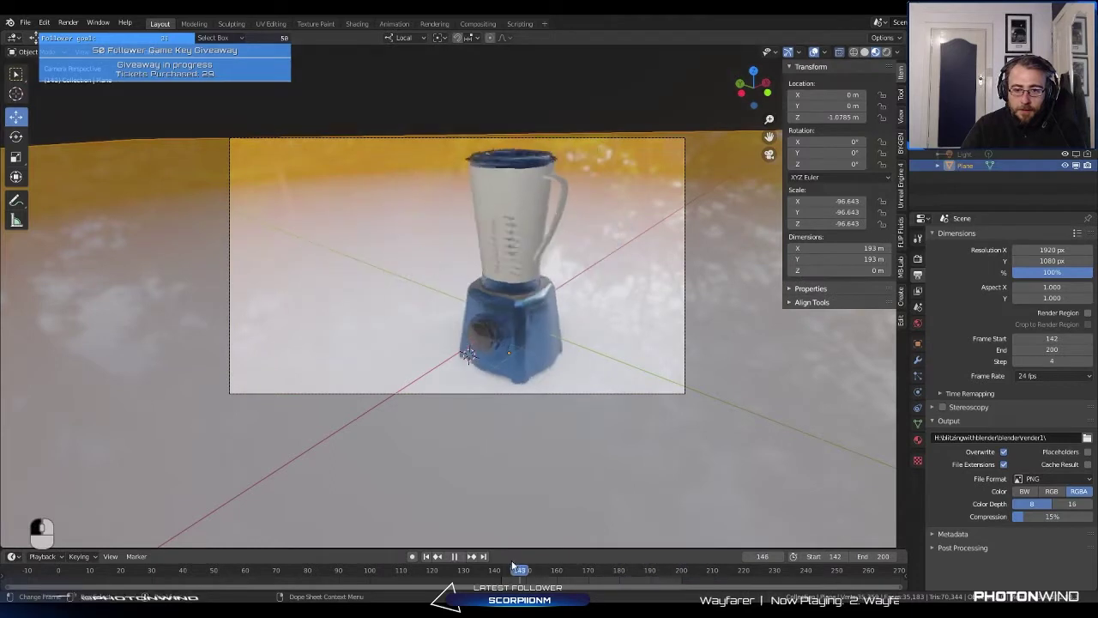
pyautogui.moveTo(513, 570); pyautogui.dragTo(772, 566)
pyautogui.click(436, 329)
pyautogui.moveTo(436, 329); pyautogui.dragTo(553, 396, button='middle')
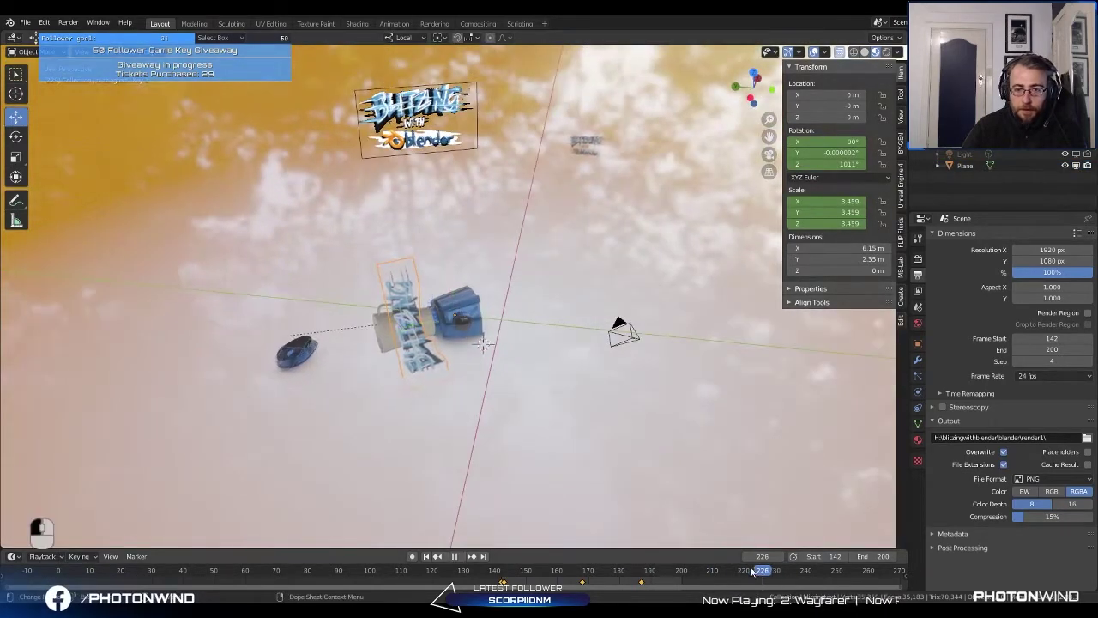
pyautogui.moveTo(752, 572); pyautogui.dragTo(669, 566)
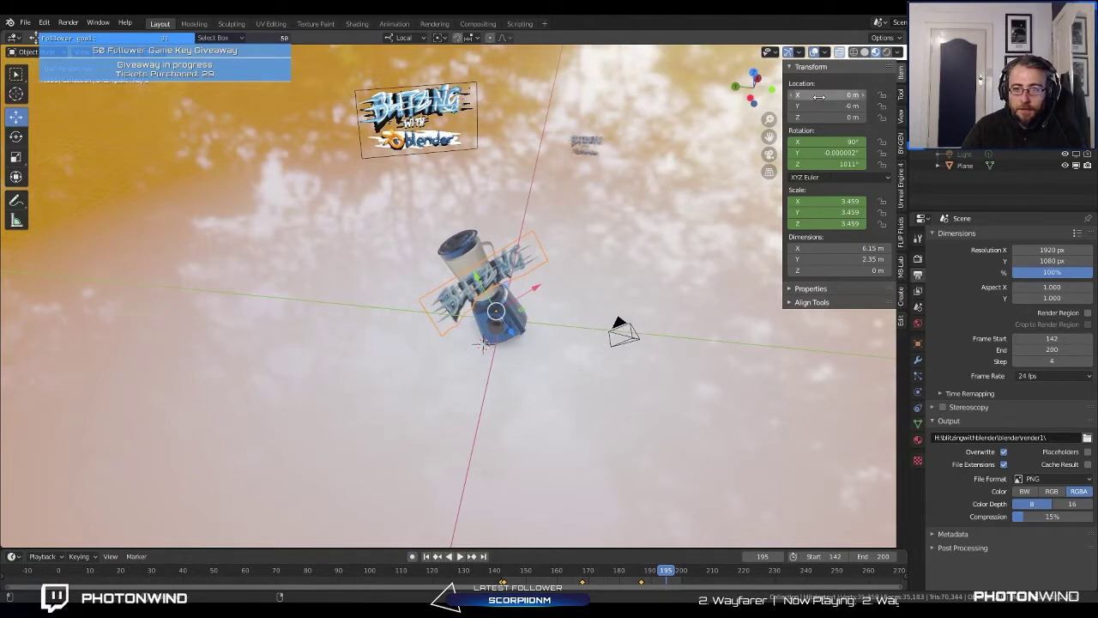
pyautogui.press('i')
pyautogui.press('i')
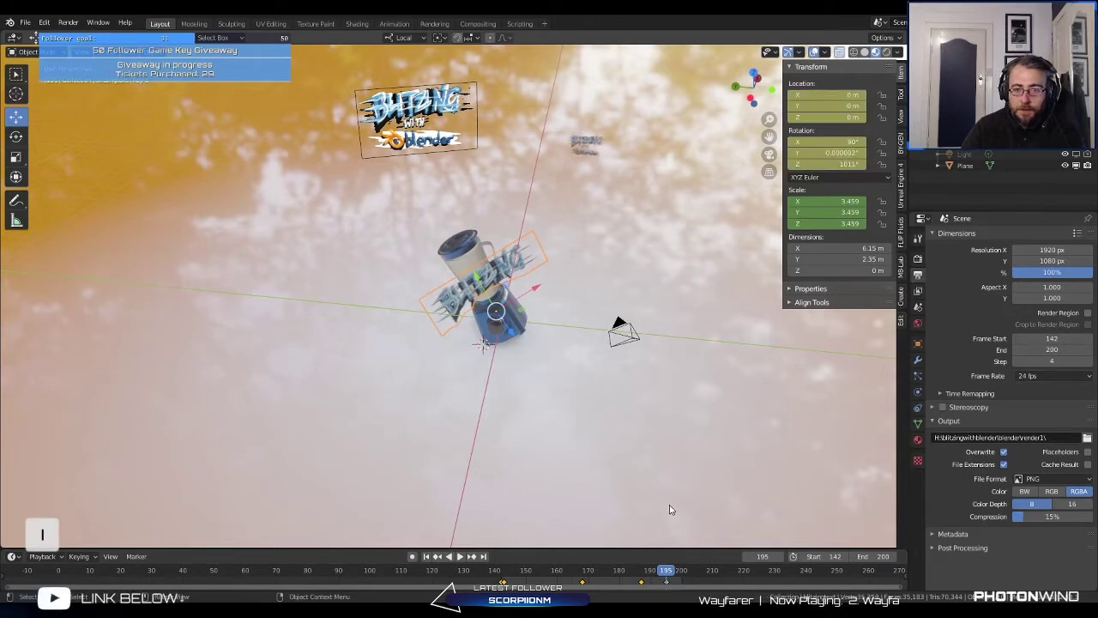
# Step: At frame 220, move the BLITZING text off the blender jug and tilt it down towards the floor near the lid
pyautogui.moveTo(669, 570); pyautogui.dragTo(759, 560)
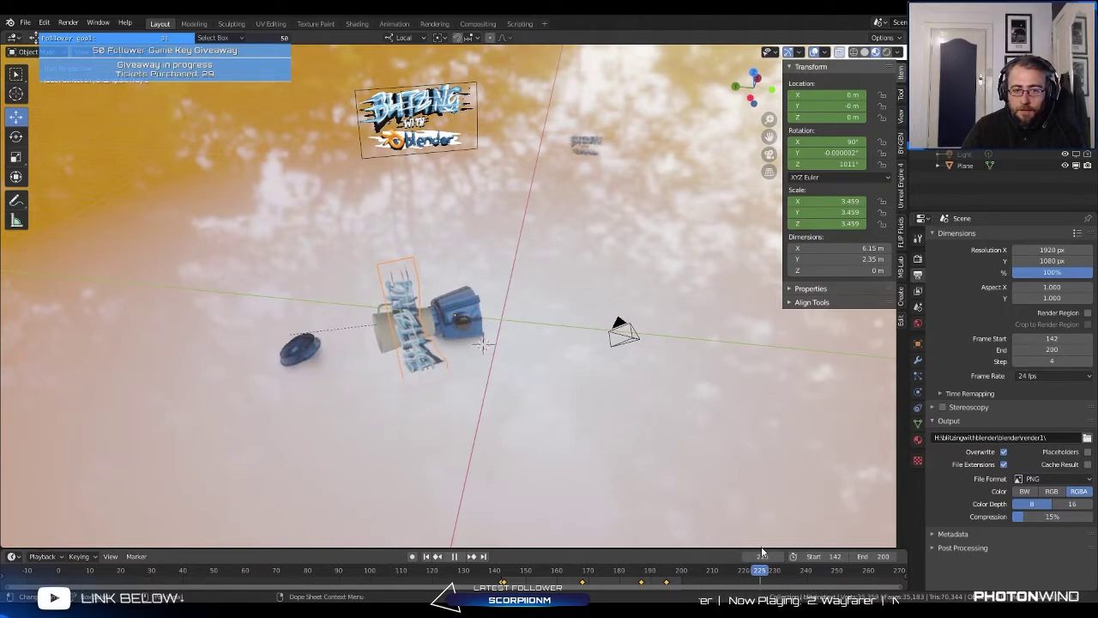
pyautogui.click(743, 568)
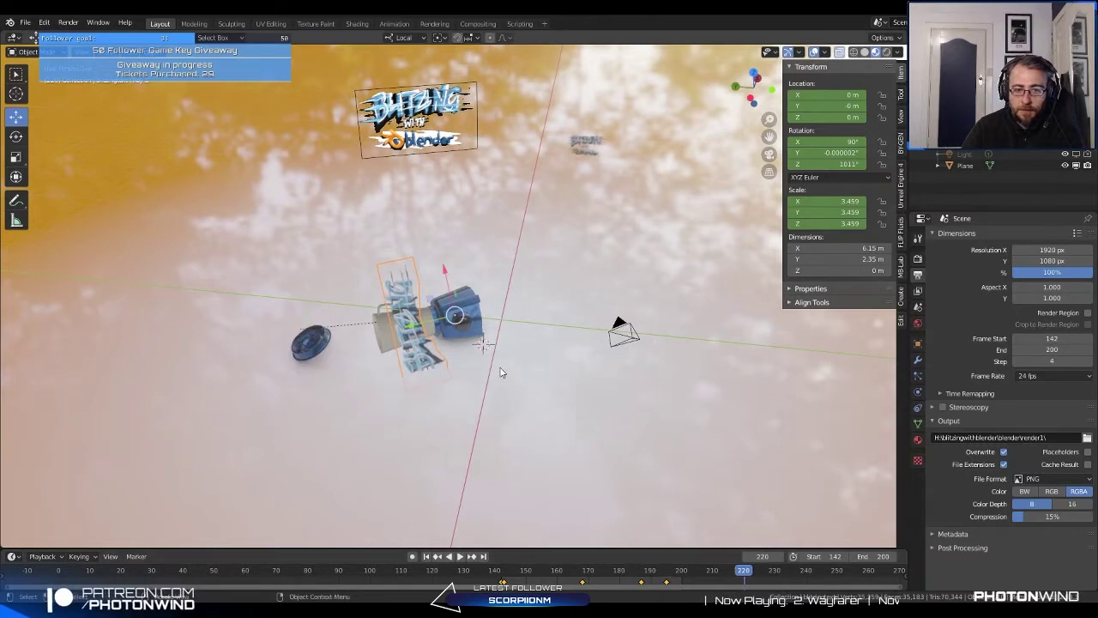
pyautogui.moveTo(515, 369); pyautogui.dragTo(539, 363, button='middle')
pyautogui.press('g')
pyautogui.click(403, 360)
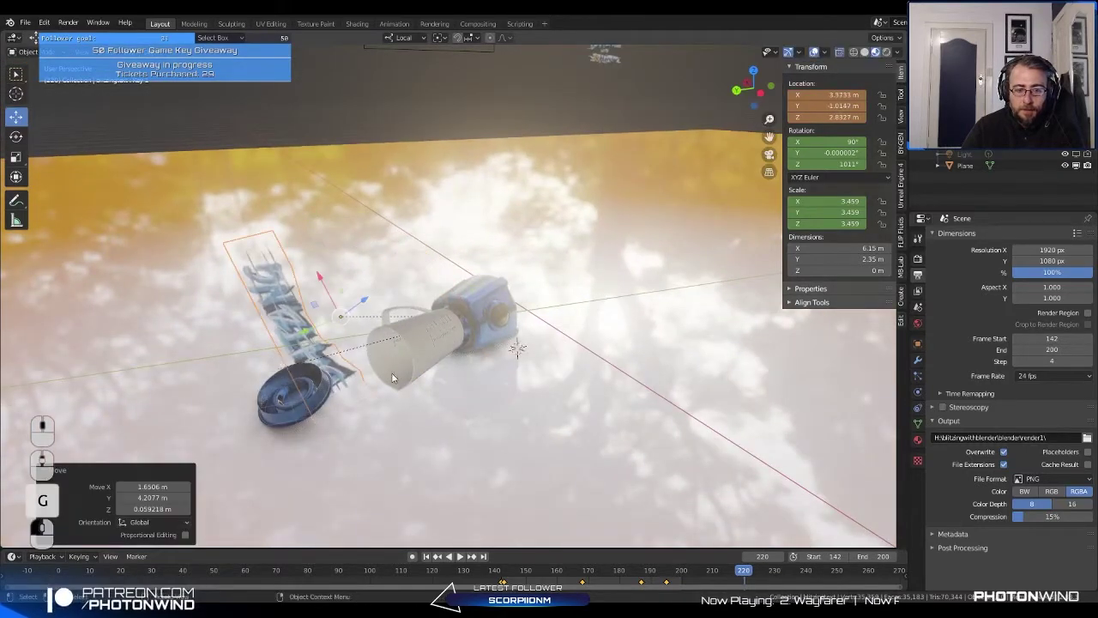
pyautogui.press('r')
pyautogui.press('r')
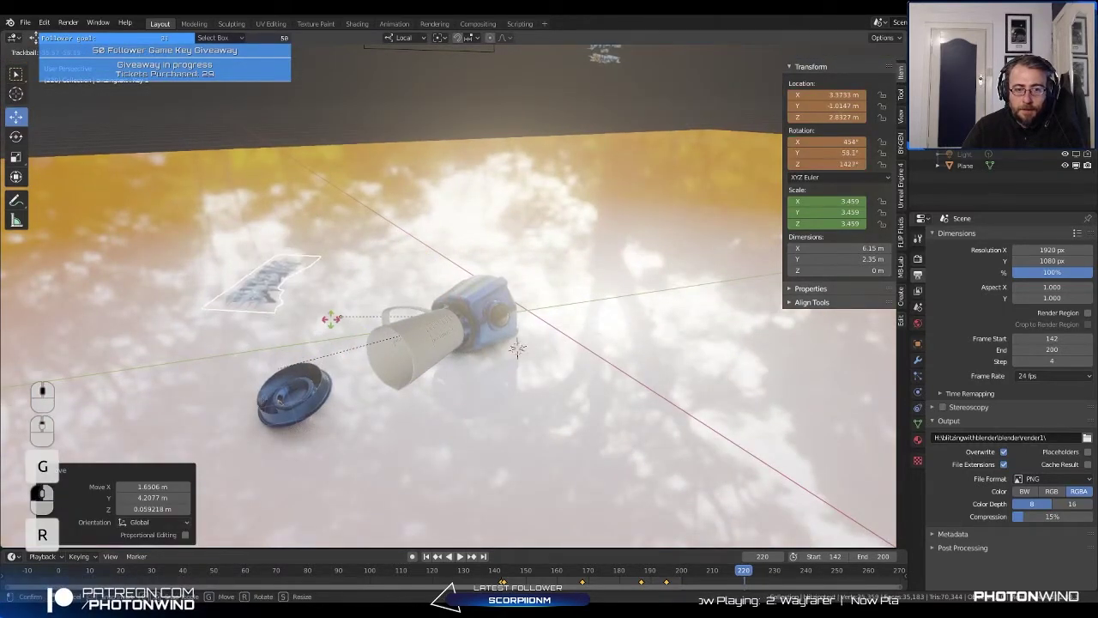
pyautogui.click(333, 322)
pyautogui.press('g')
pyautogui.click(405, 392)
pyautogui.moveTo(407, 393); pyautogui.dragTo(525, 431, button='middle')
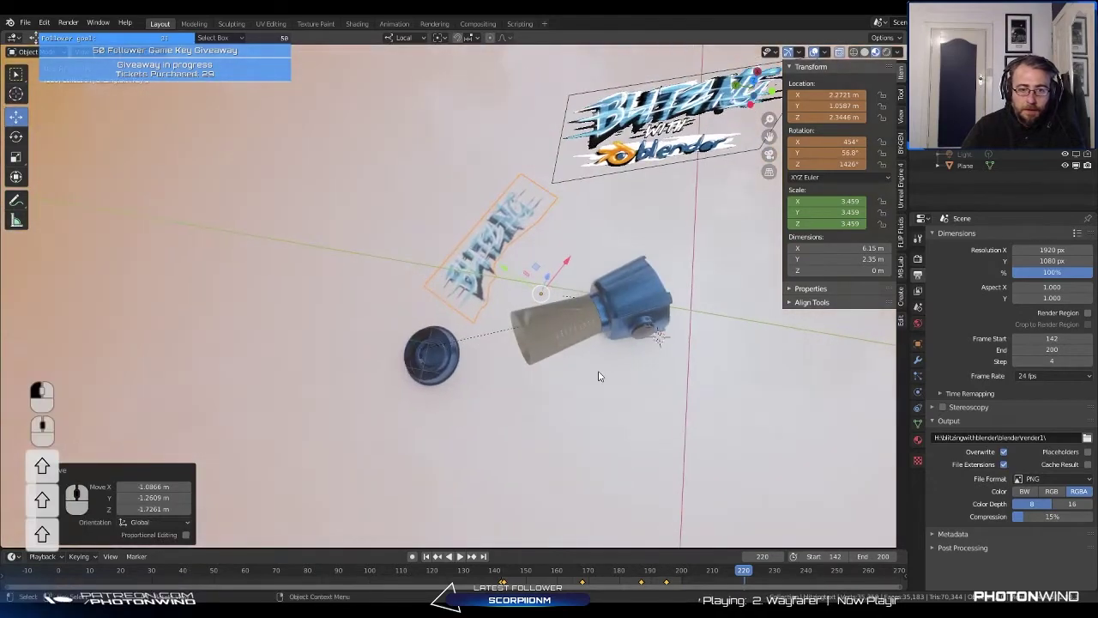
# Step: Rotate the BLITZING text by about 28° seen from above and reposition it low over the floor beside the lid
pyautogui.press('r')
pyautogui.press('g')
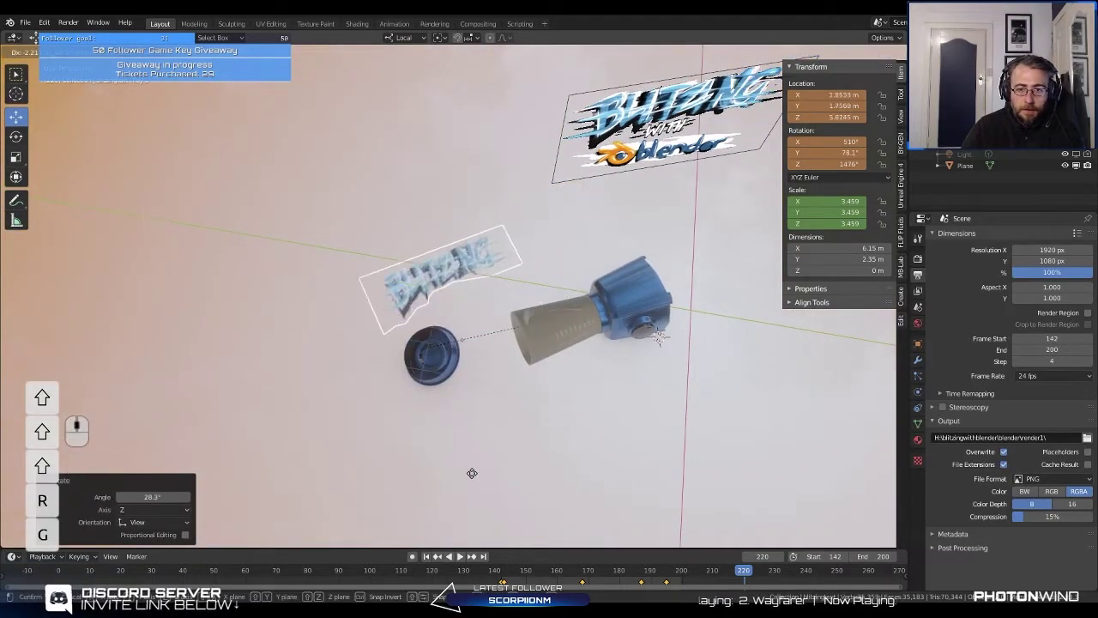
pyautogui.click(529, 455)
pyautogui.moveTo(530, 456); pyautogui.dragTo(711, 363, button='middle')
pyautogui.press('g')
pyautogui.click(586, 335)
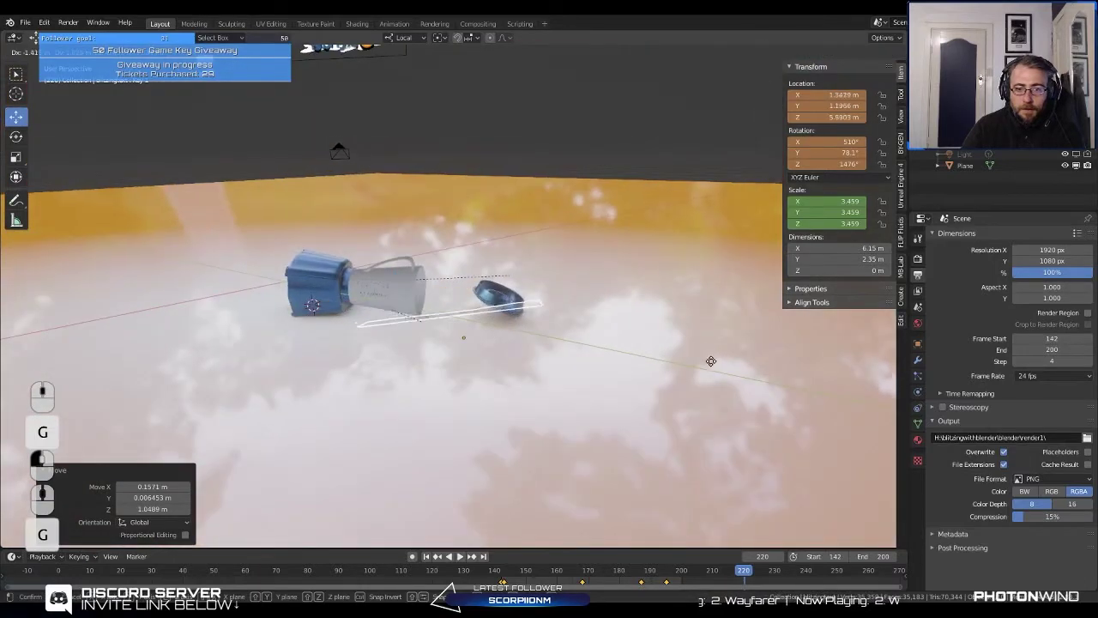
pyautogui.press('g')
pyautogui.click(503, 294)
# Step: Tilt the BLITZING text to lie readable beside the jug and lid, and keyframe its location and rotation at frame 220
pyautogui.press('r')
pyautogui.press('r')
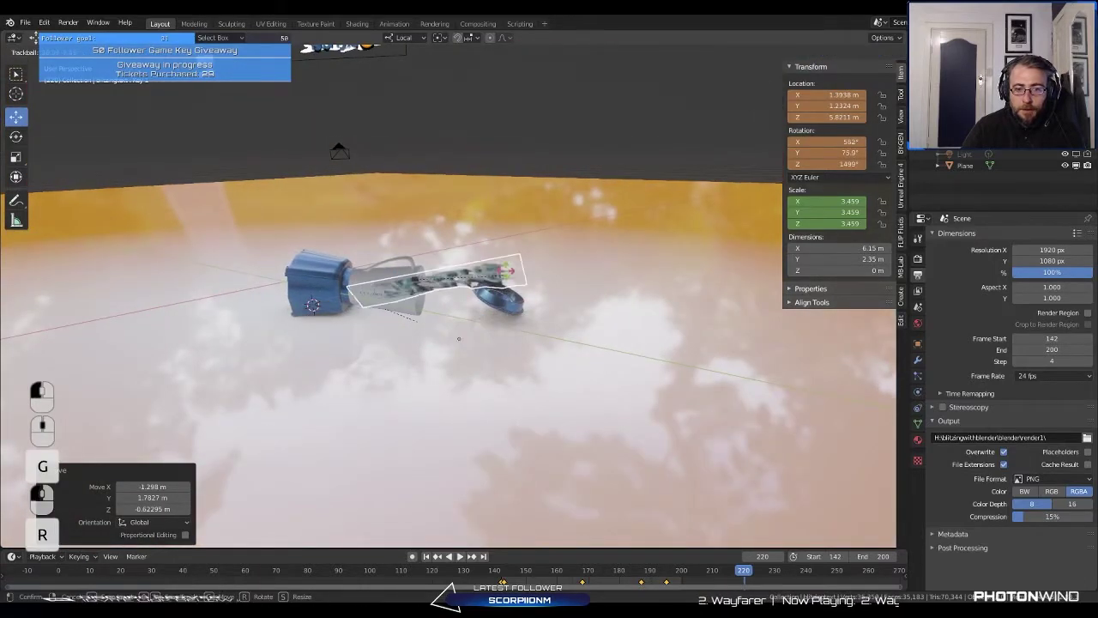
pyautogui.moveTo(453, 356); pyautogui.dragTo(678, 318, button='middle')
pyautogui.press('r')
pyautogui.press('r')
pyautogui.click(466, 453)
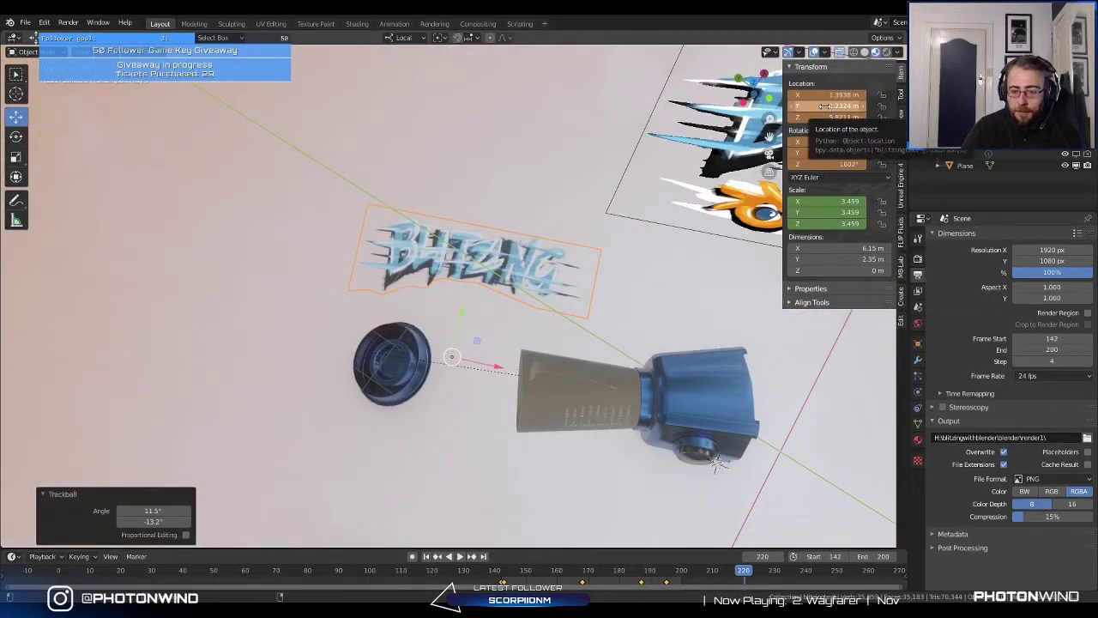
pyautogui.press('i')
# Step: Play and scrub the BLITZING text's fall up to frame 220, checking its motion beside the lid
pyautogui.click(460, 556)
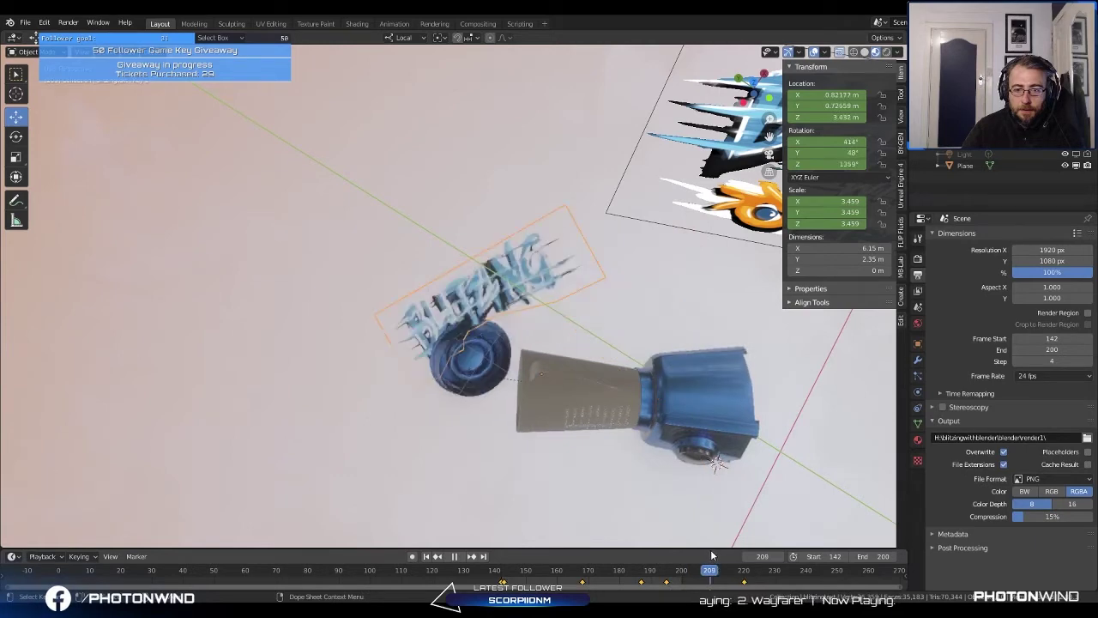
pyautogui.press('space')
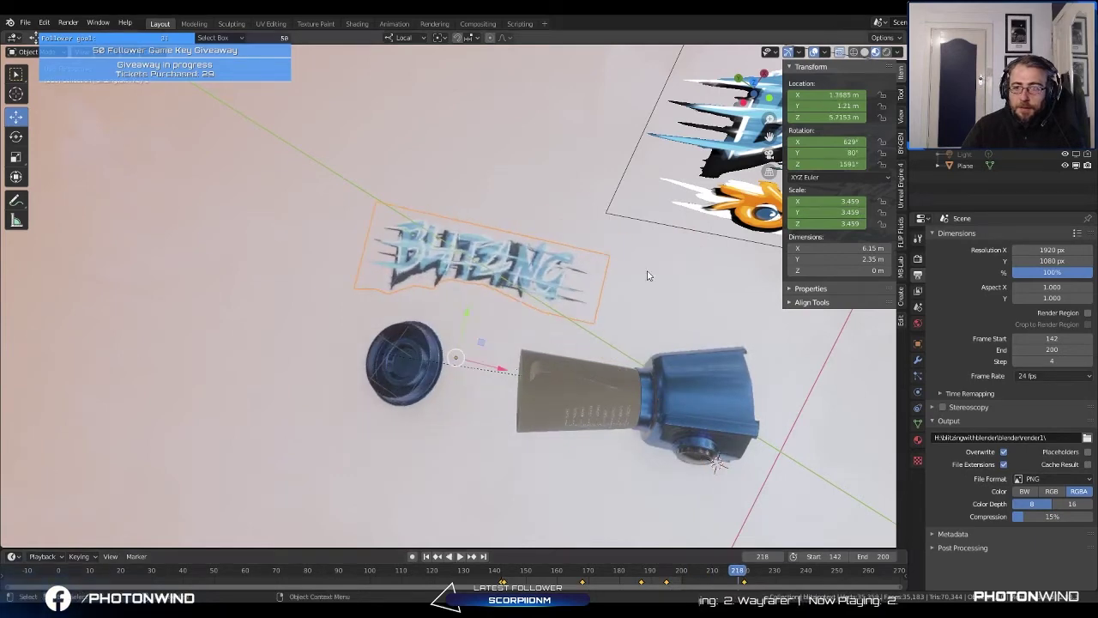
pyautogui.moveTo(558, 316); pyautogui.dragTo(599, 244, button='middle')
pyautogui.moveTo(740, 574); pyautogui.dragTo(725, 556)
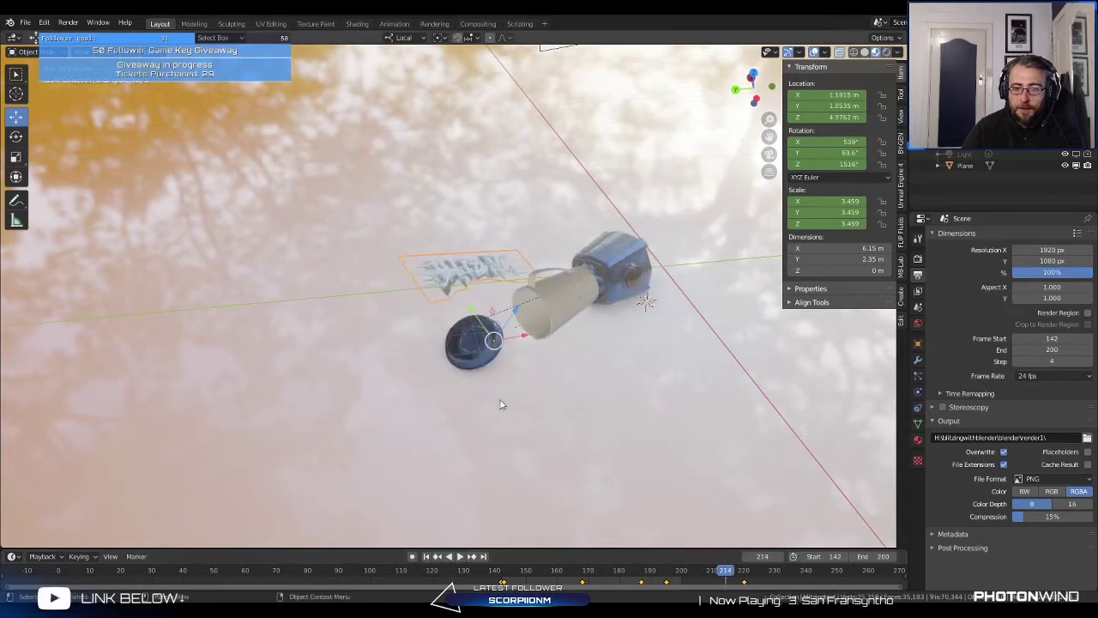
pyautogui.moveTo(501, 404); pyautogui.dragTo(480, 386, button='middle')
pyautogui.click(47, 24)
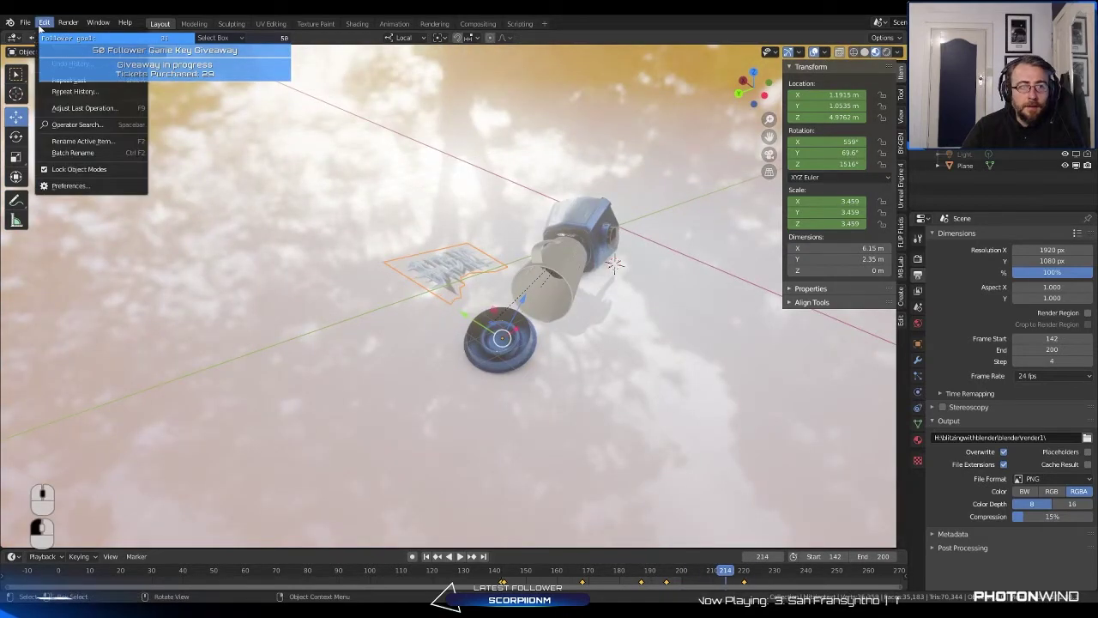
pyautogui.press('Escape')
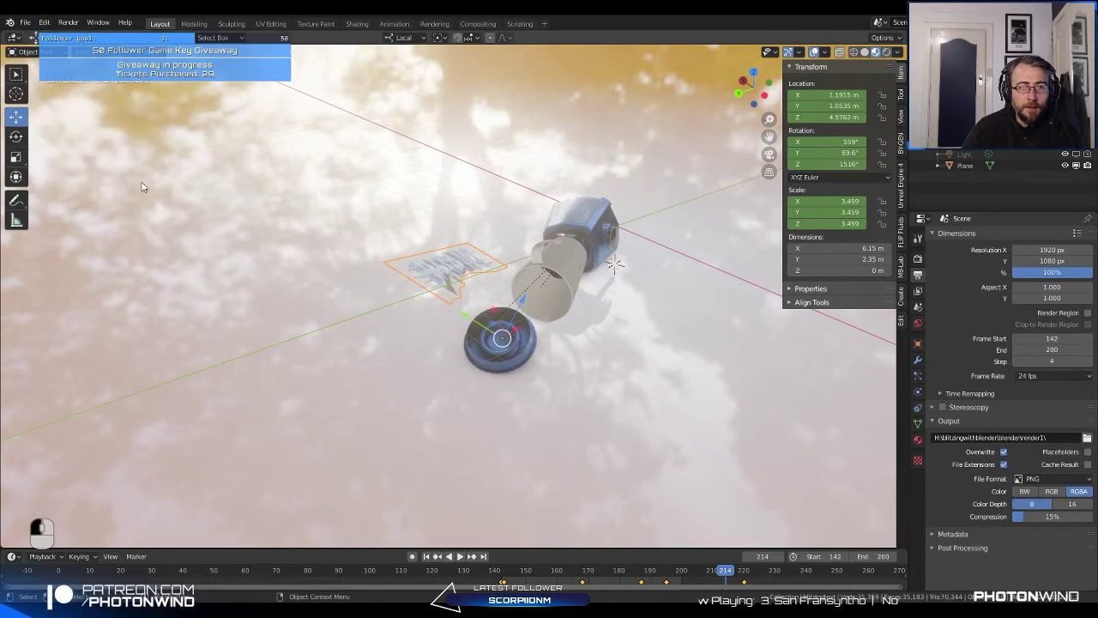
pyautogui.press('s')
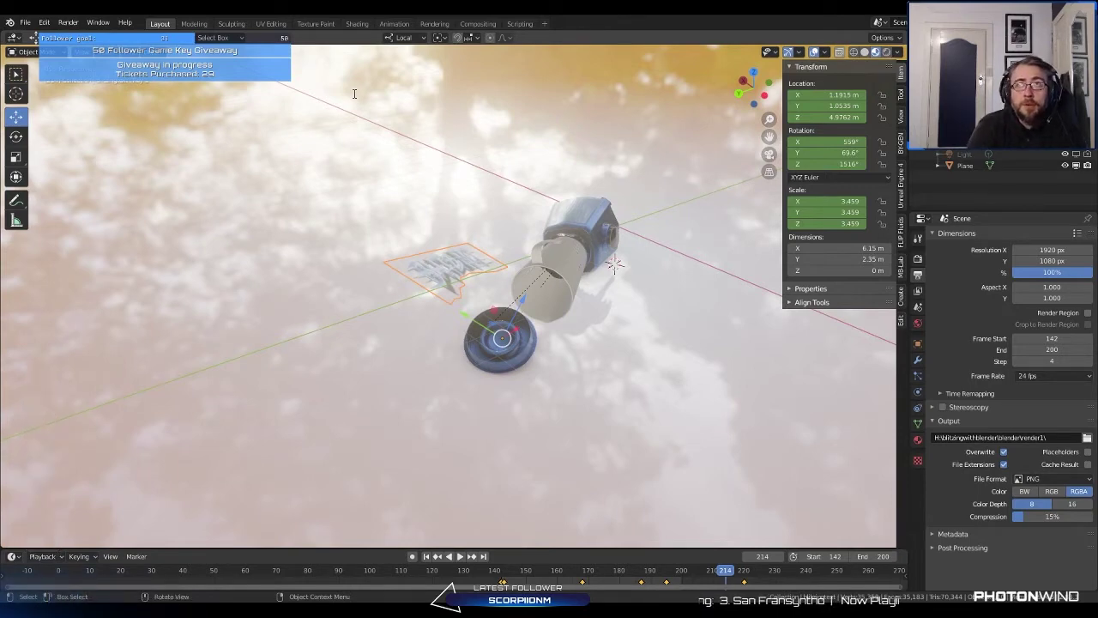
pyautogui.press('c')
pyautogui.press('r')
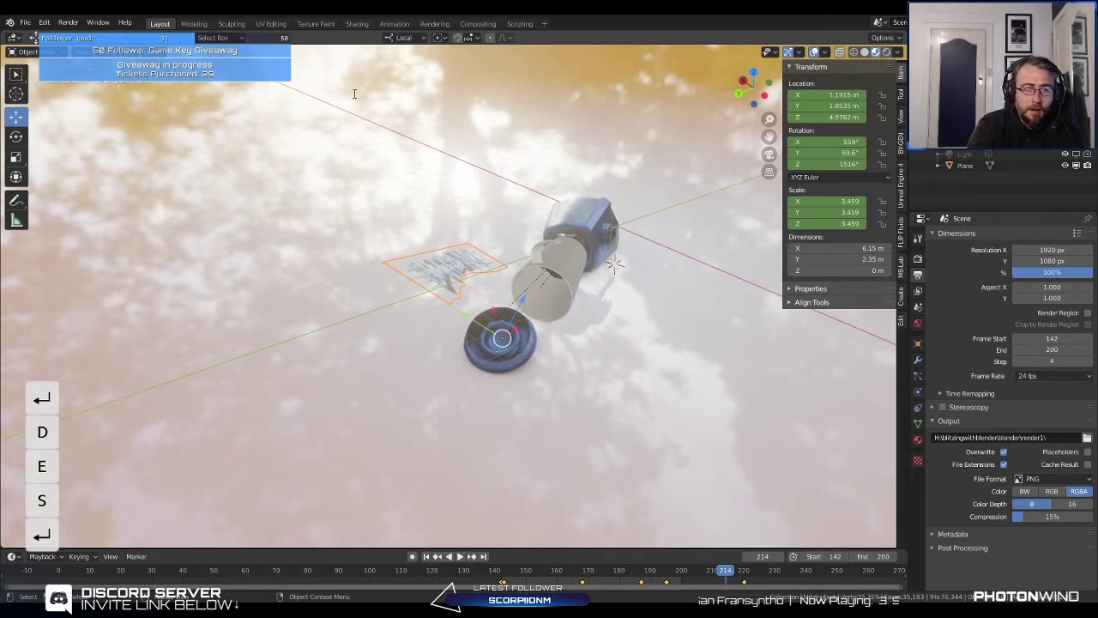
pyautogui.press('c')
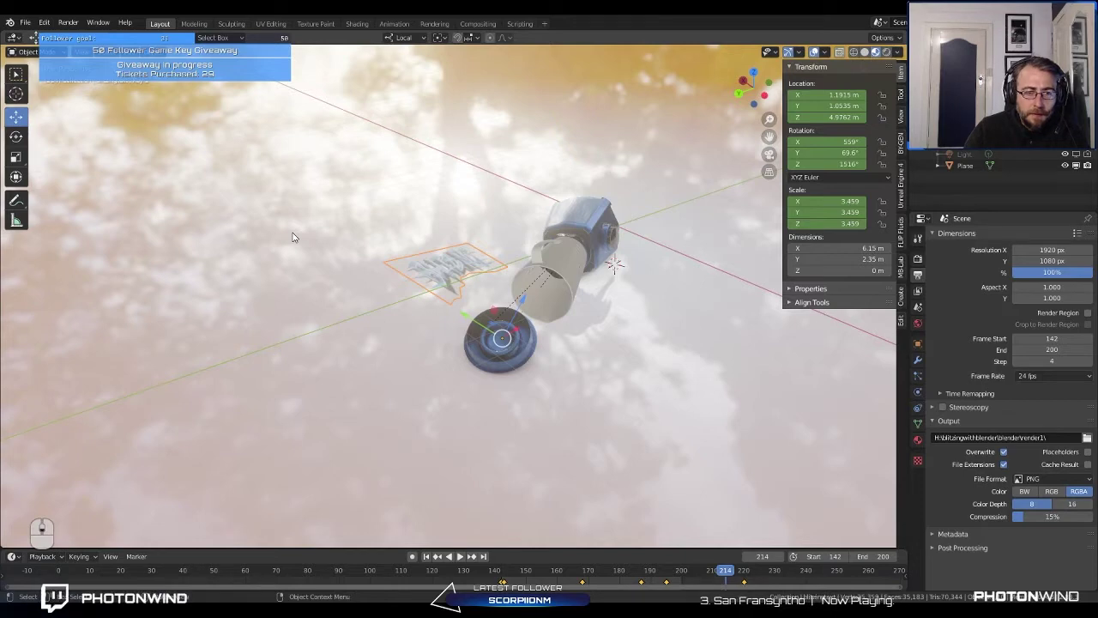
# Step: Review the BLITZING text's landing up to about frame 231 and examine the full Blitzing with Blender logo up close
pyautogui.moveTo(468, 192); pyautogui.dragTo(387, 336, button='middle')
pyautogui.scroll(3, 330, 189)
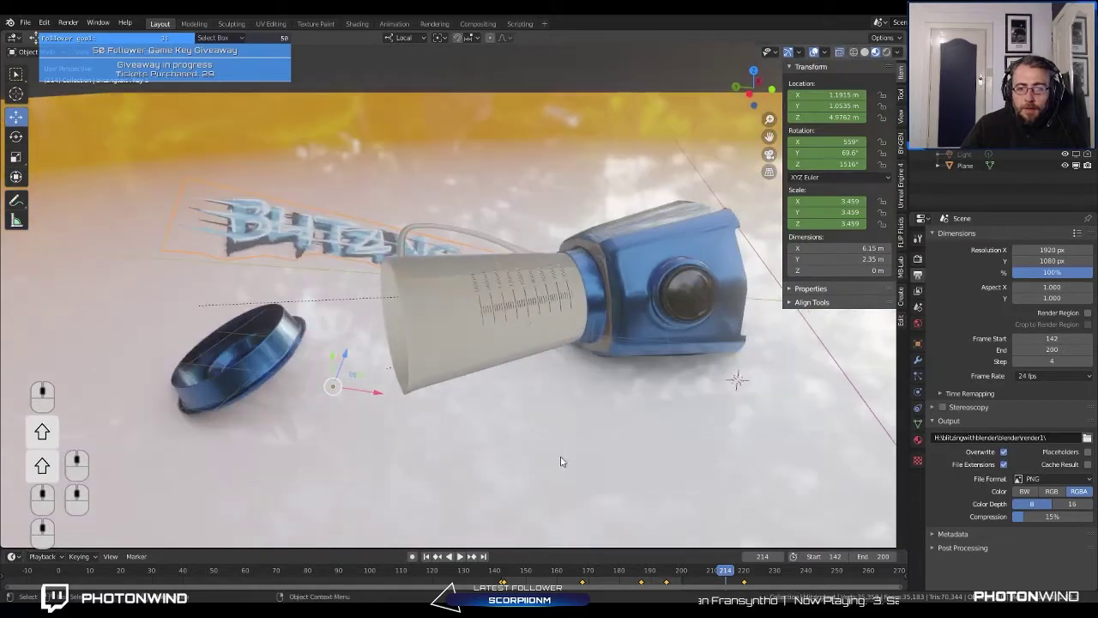
pyautogui.moveTo(675, 574); pyautogui.dragTo(784, 572)
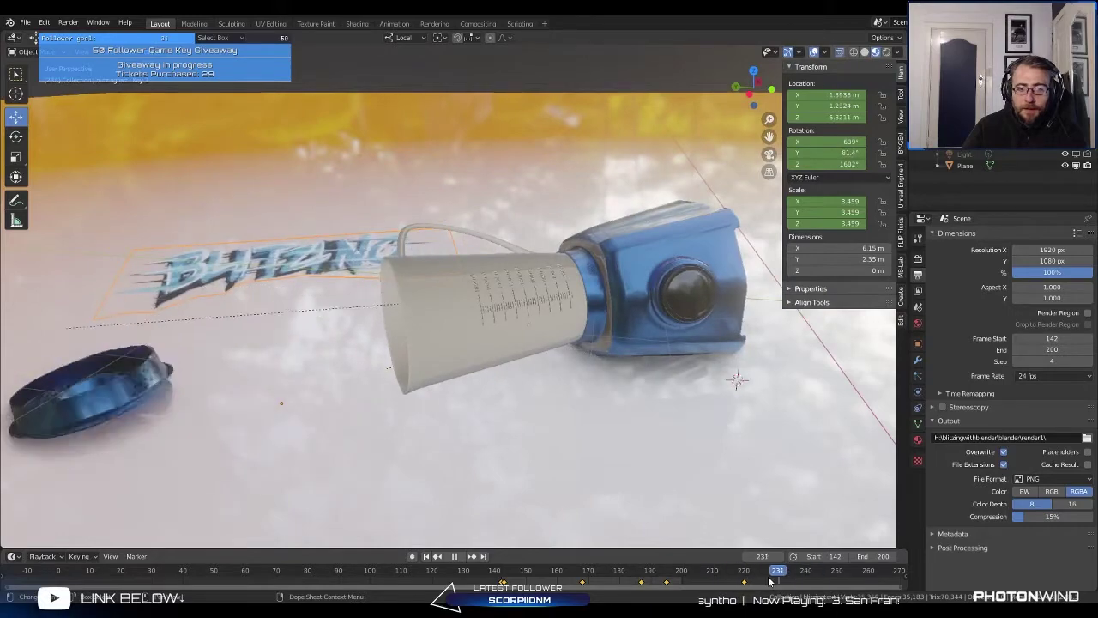
pyautogui.press('space')
pyautogui.moveTo(589, 396); pyautogui.dragTo(399, 316, button='middle')
pyautogui.scroll(5, 549, 257)
pyautogui.scroll(-5, 418, 363)
pyautogui.scroll(5, 399, 317)
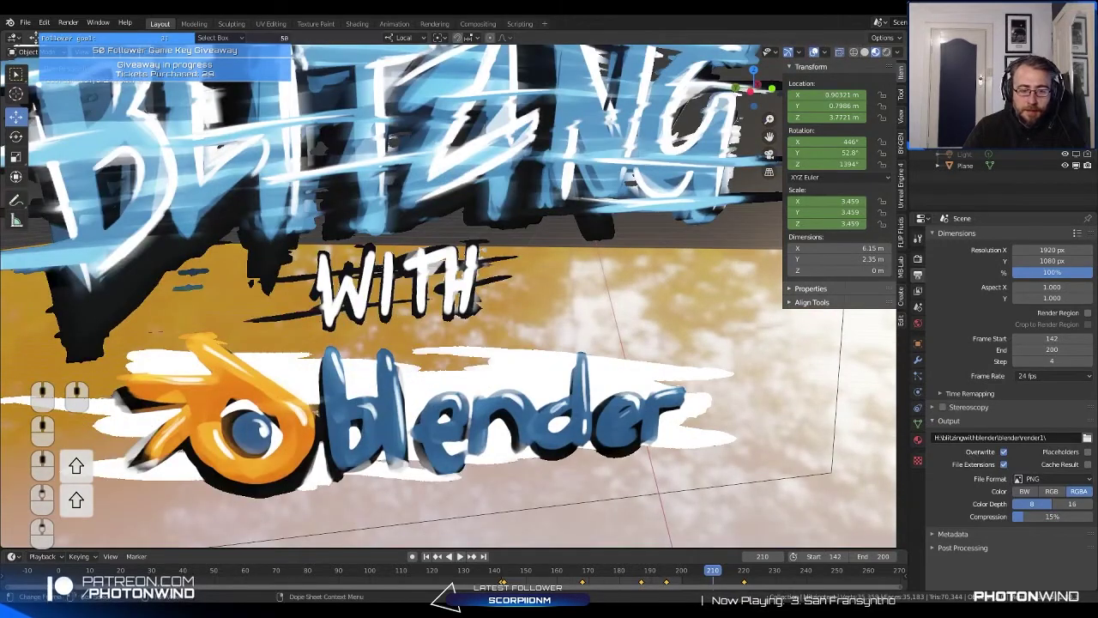
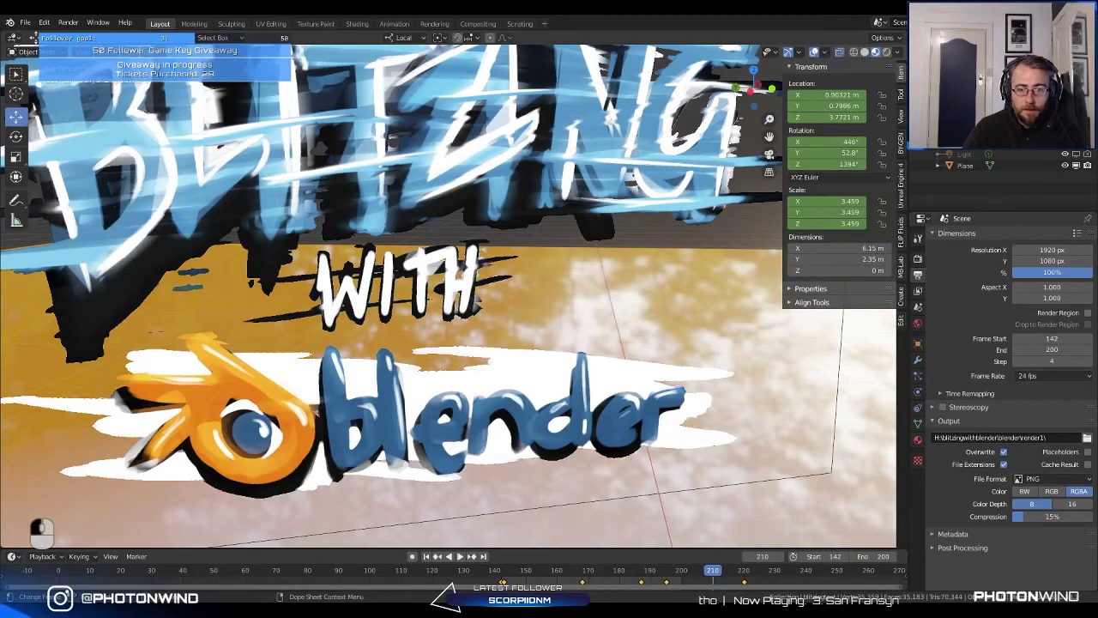
# Step: Switch to VLC, scrub through pumpedad_1.mp4 for reference, and close the video and its folder
pyautogui.hotkey('ctrl', 'alt')
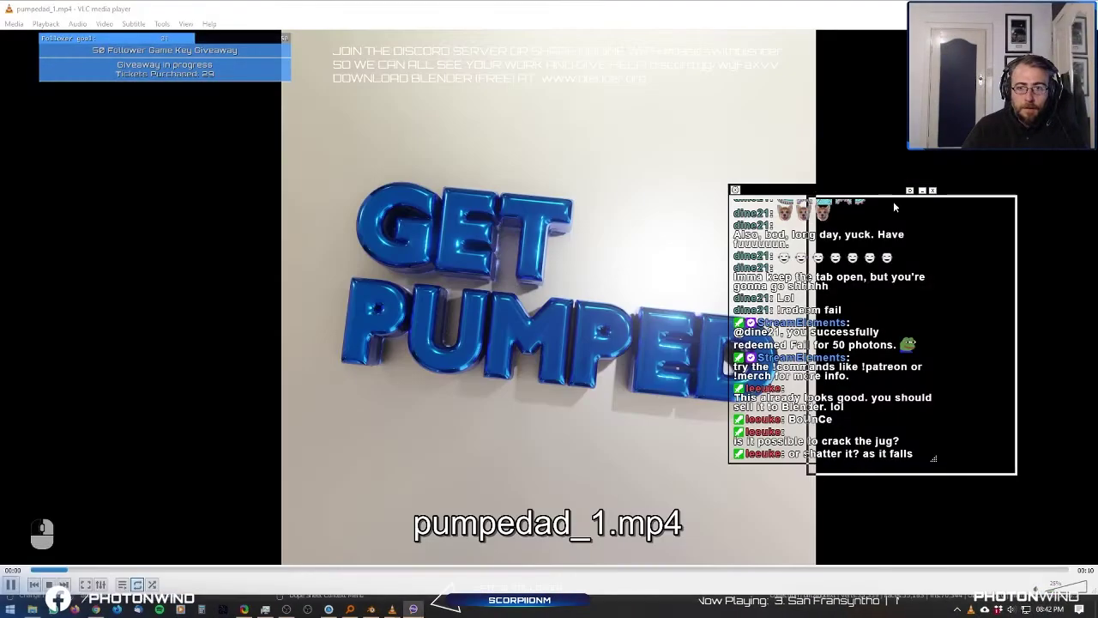
pyautogui.moveTo(894, 207); pyautogui.dragTo(978, 226)
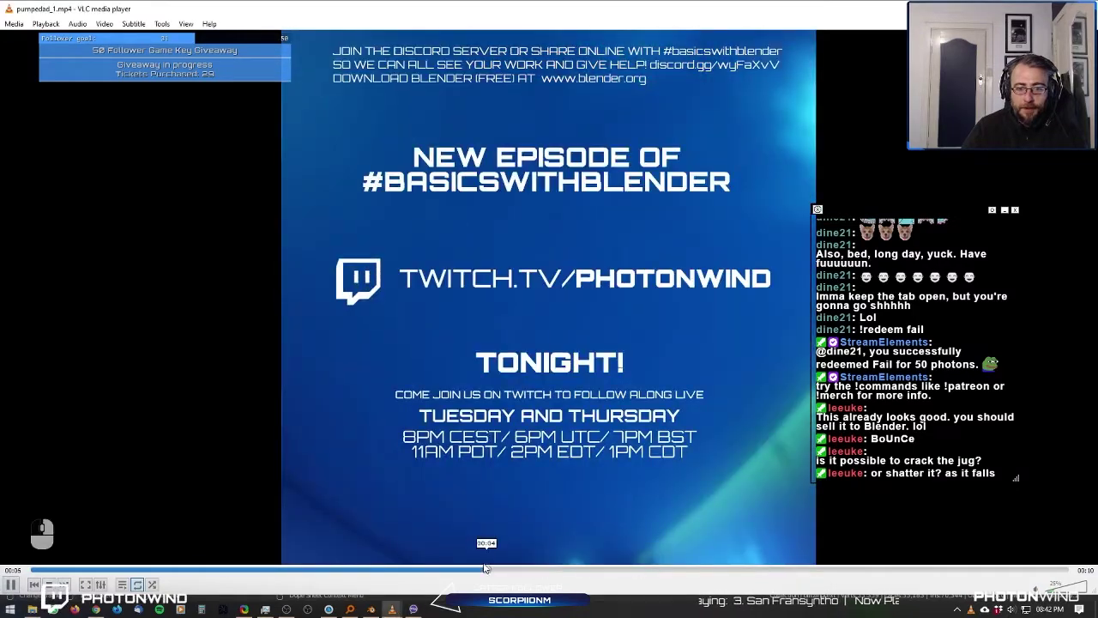
pyautogui.moveTo(485, 568); pyautogui.dragTo(47, 571)
pyautogui.moveTo(154, 569); pyautogui.dragTo(545, 569)
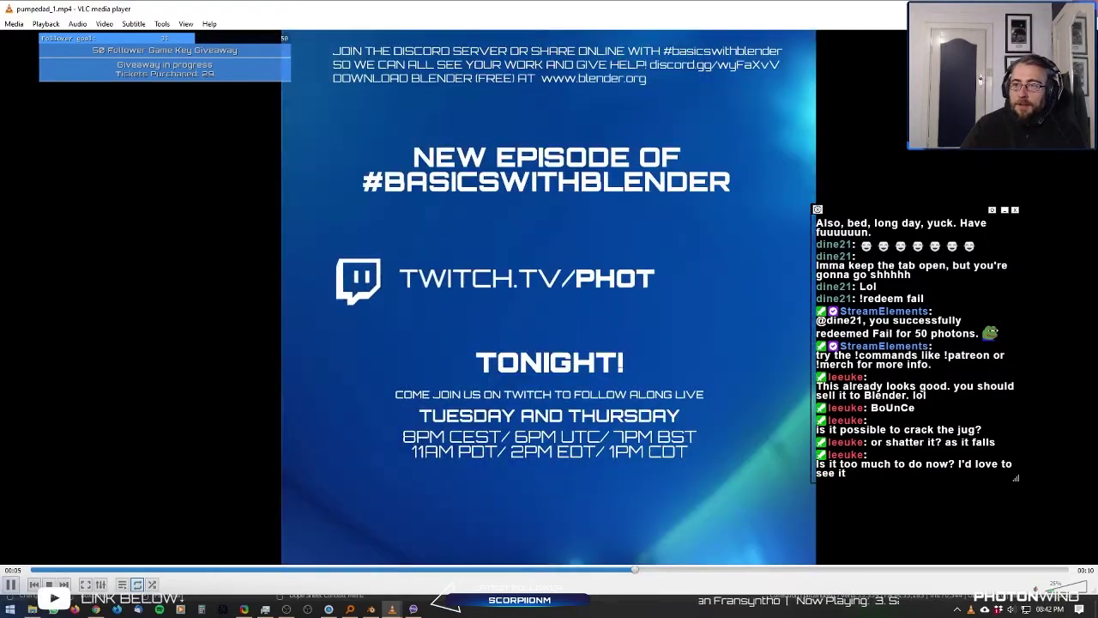
pyautogui.hotkey('ctrl', 'q')
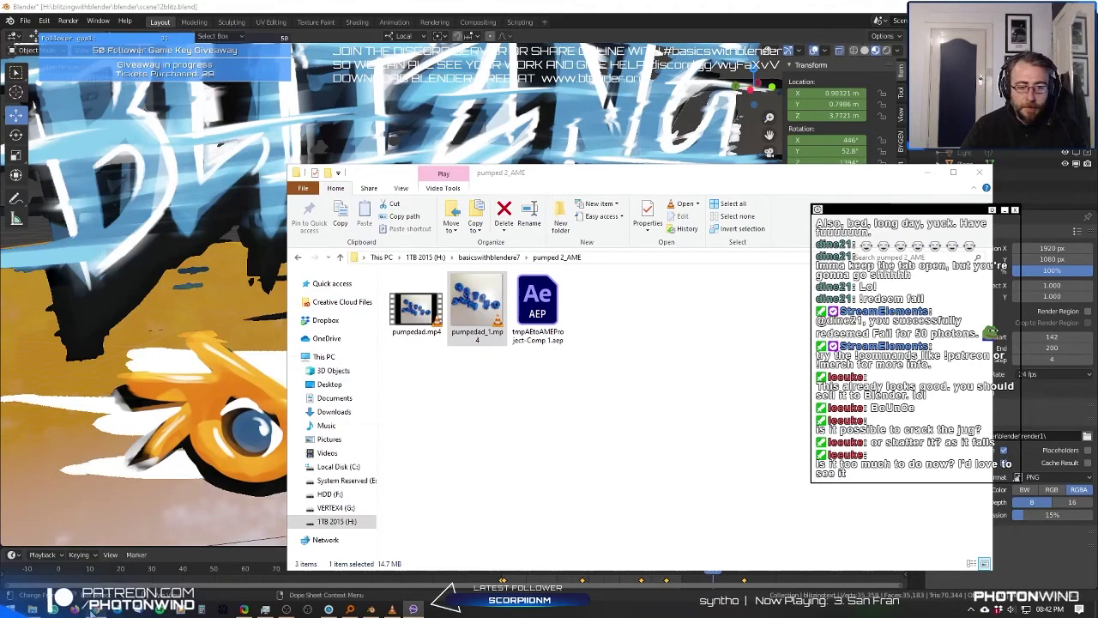
pyautogui.click(980, 174)
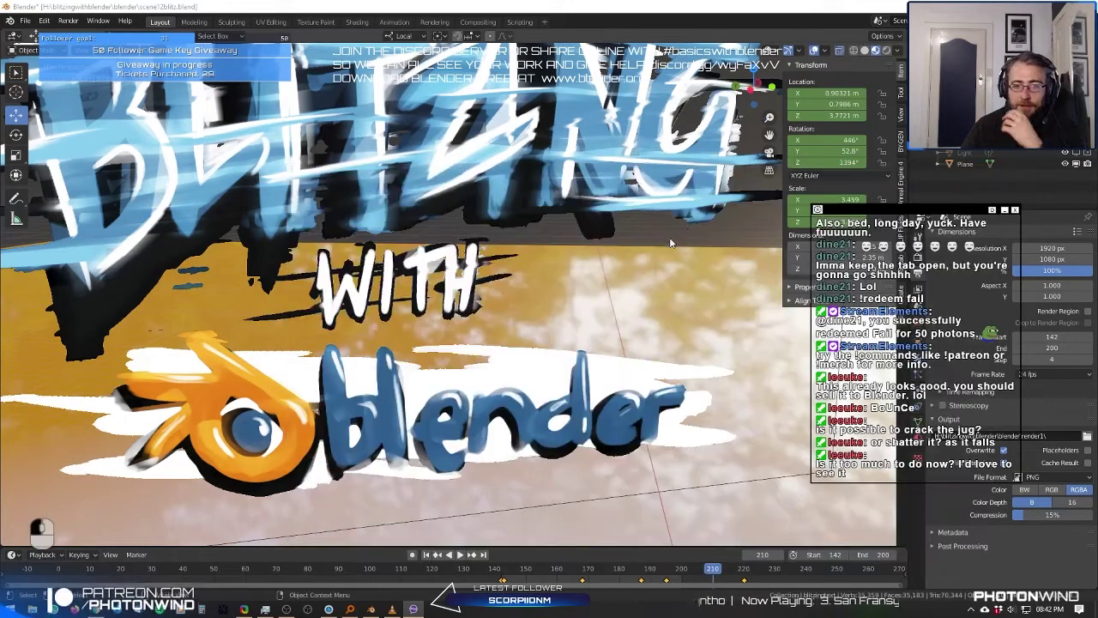
# Step: Examine how the BLITZING text flies off the tipped blender and lands beside the lid, scrubbing between frames 206 and 221
pyautogui.scroll(-8, 618, 283)
pyautogui.scroll(-5, 582, 310)
pyautogui.moveTo(567, 284); pyautogui.dragTo(533, 362, button='middle')
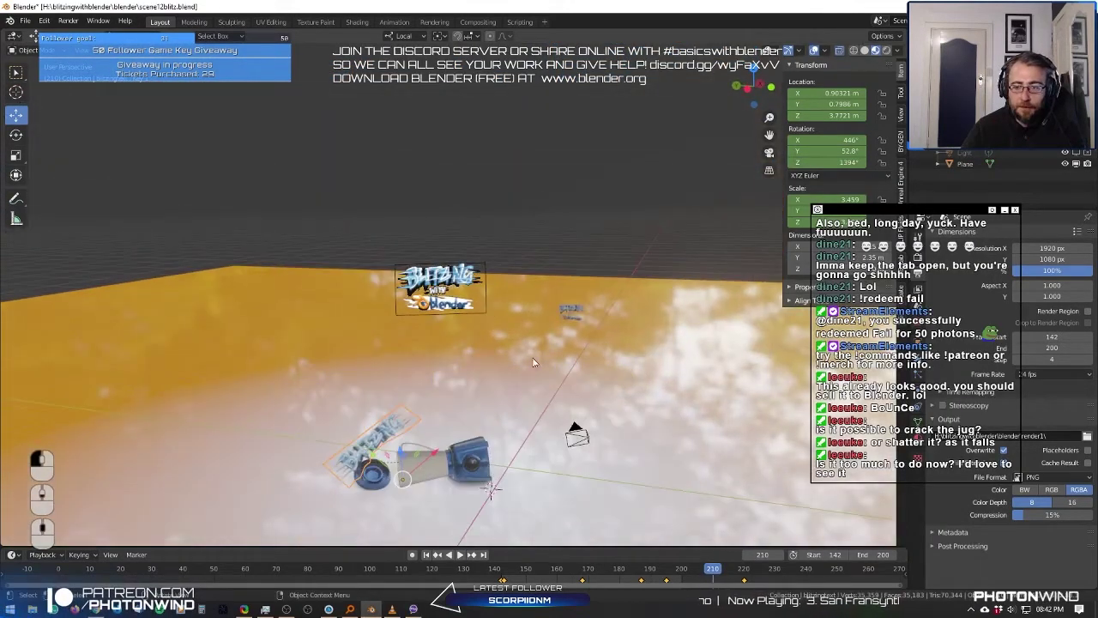
pyautogui.scroll(10, 513, 413)
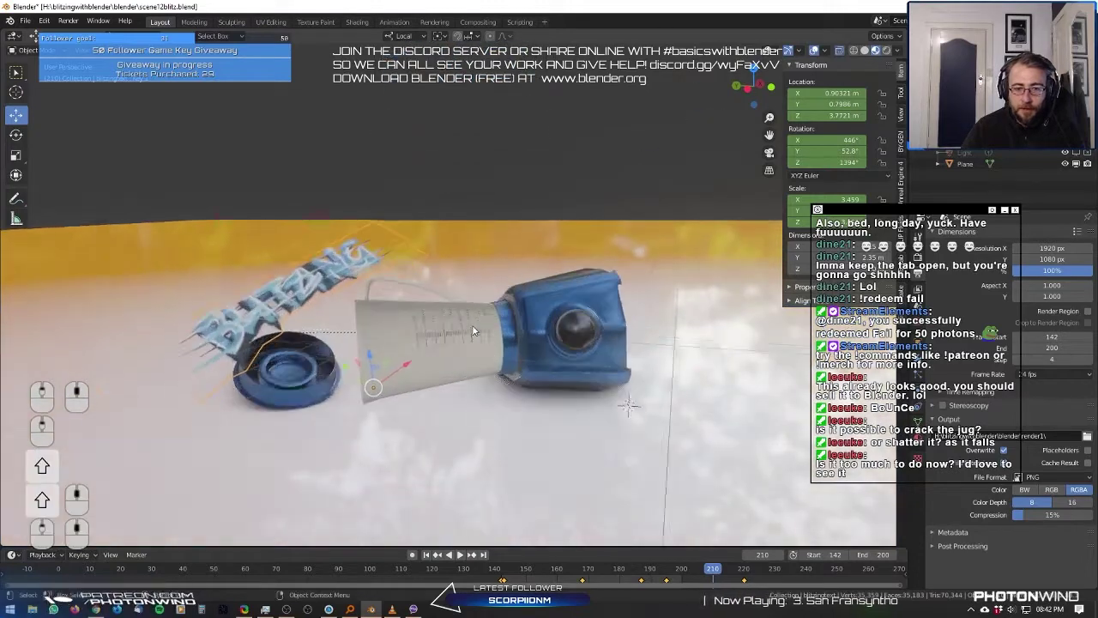
pyautogui.press('space')
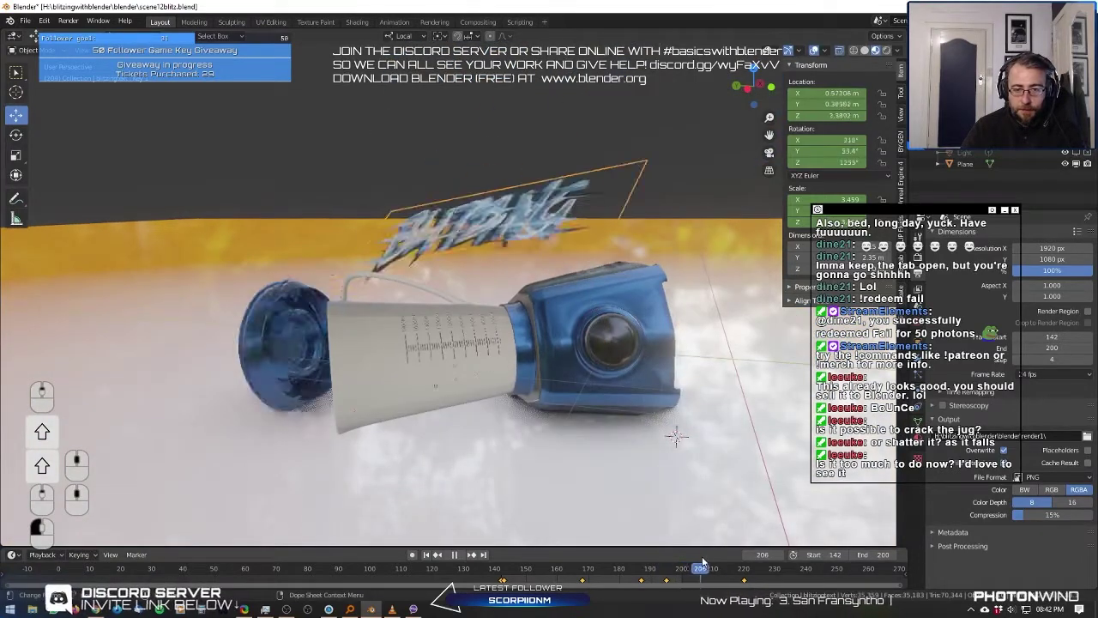
pyautogui.moveTo(732, 559)
pyautogui.mouseDown()
pyautogui.moveTo(636, 562)
pyautogui.moveTo(727, 565)
pyautogui.mouseUp()
pyautogui.press('space')
pyautogui.moveTo(369, 274); pyautogui.dragTo(657, 523, button='middle')
pyautogui.press('space')
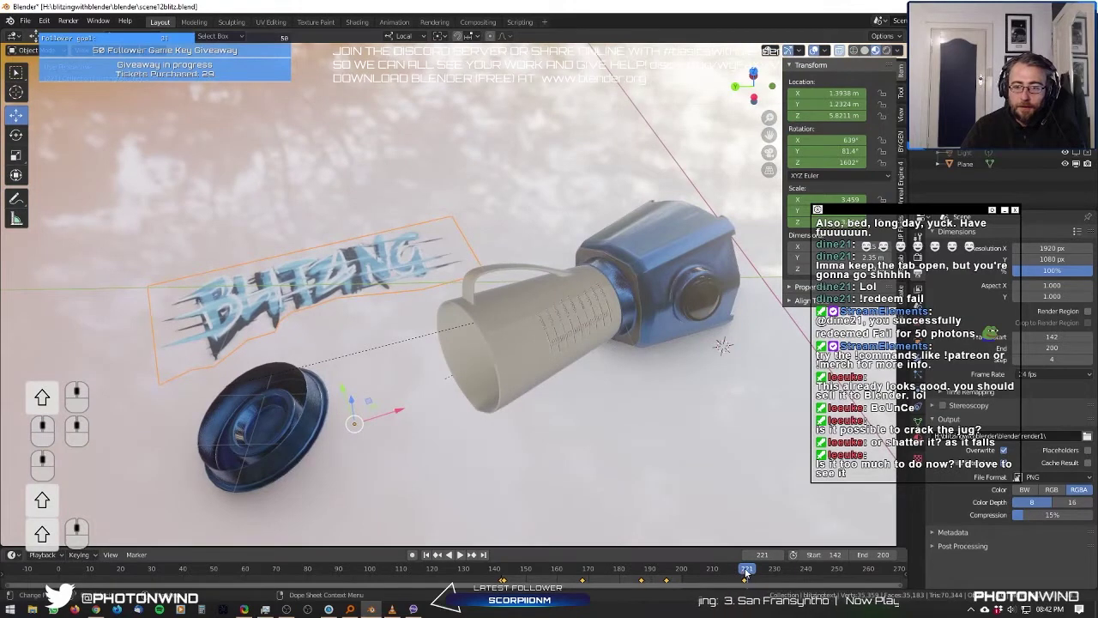
# Step: Inspect the jug and base hitting the floor around frames 195 to 208, select the jug, and return to frame 150
pyautogui.click(678, 569)
pyautogui.moveTo(678, 570); pyautogui.dragTo(638, 539)
pyautogui.keyDown('shift'); pyautogui.moveTo(580, 312); pyautogui.dragTo(662, 545, button='middle'); pyautogui.keyUp('shift')
pyautogui.scroll(3, 459, 334)
pyautogui.press('space')
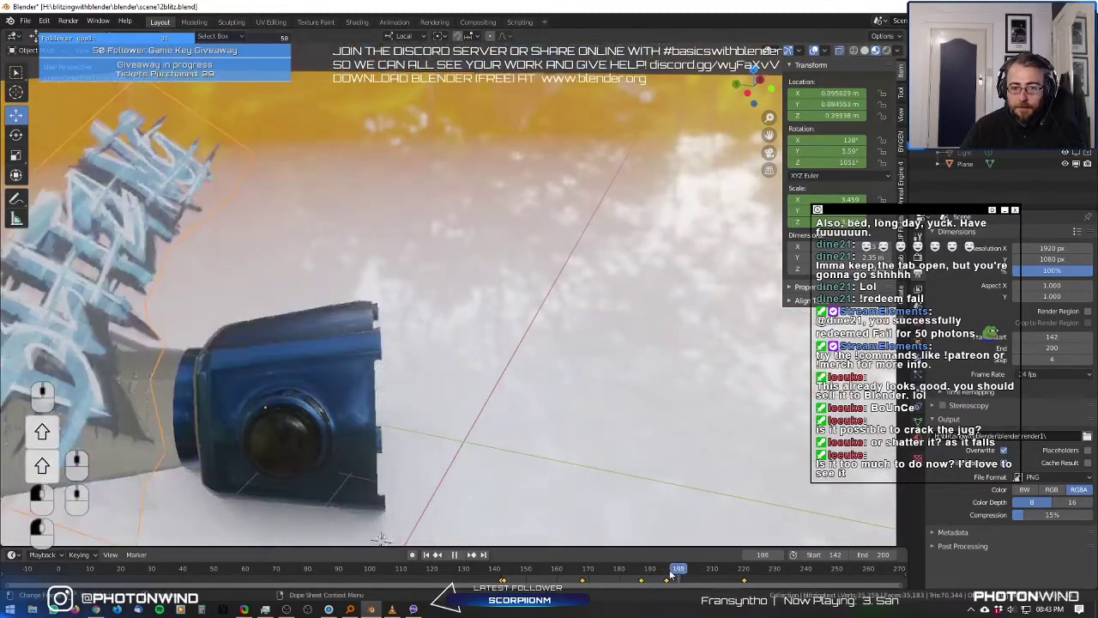
pyautogui.moveTo(661, 571); pyautogui.dragTo(706, 546)
pyautogui.scroll(-5, 345, 356)
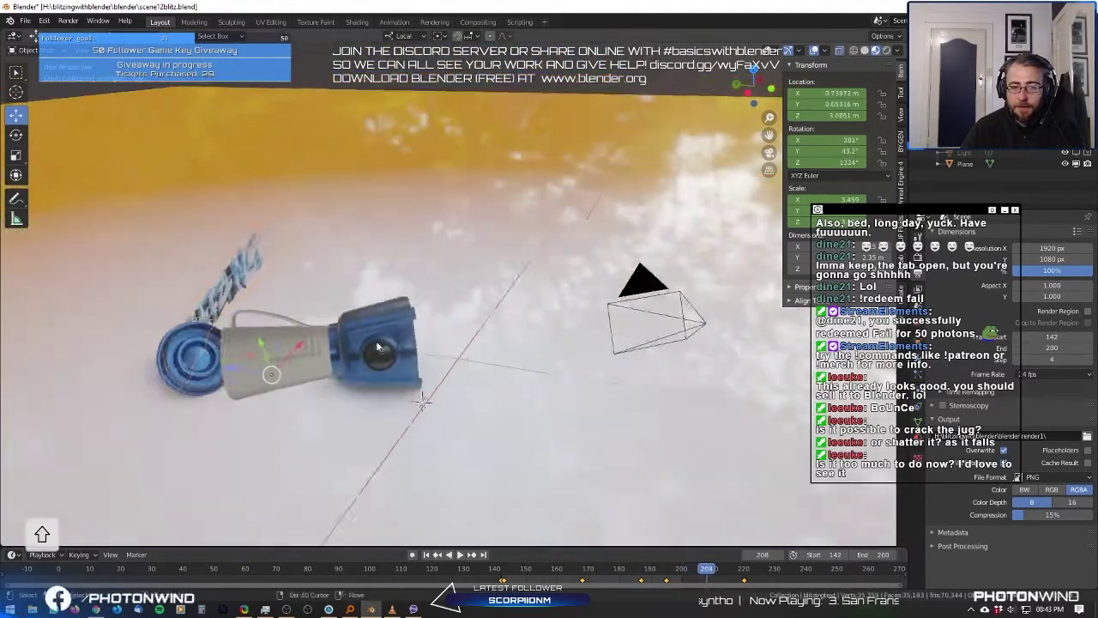
pyautogui.scroll(2, 503, 354)
pyautogui.keyDown('shift'); pyautogui.moveTo(345, 356); pyautogui.dragTo(563, 306, button='middle'); pyautogui.keyUp('shift')
pyautogui.scroll(1, 504, 352)
pyautogui.moveTo(689, 569)
pyautogui.mouseDown()
pyautogui.moveTo(755, 569)
pyautogui.moveTo(683, 569)
pyautogui.mouseUp()
pyautogui.keyDown('shift'); pyautogui.moveTo(685, 391); pyautogui.dragTo(482, 432, button='middle'); pyautogui.keyUp('shift')
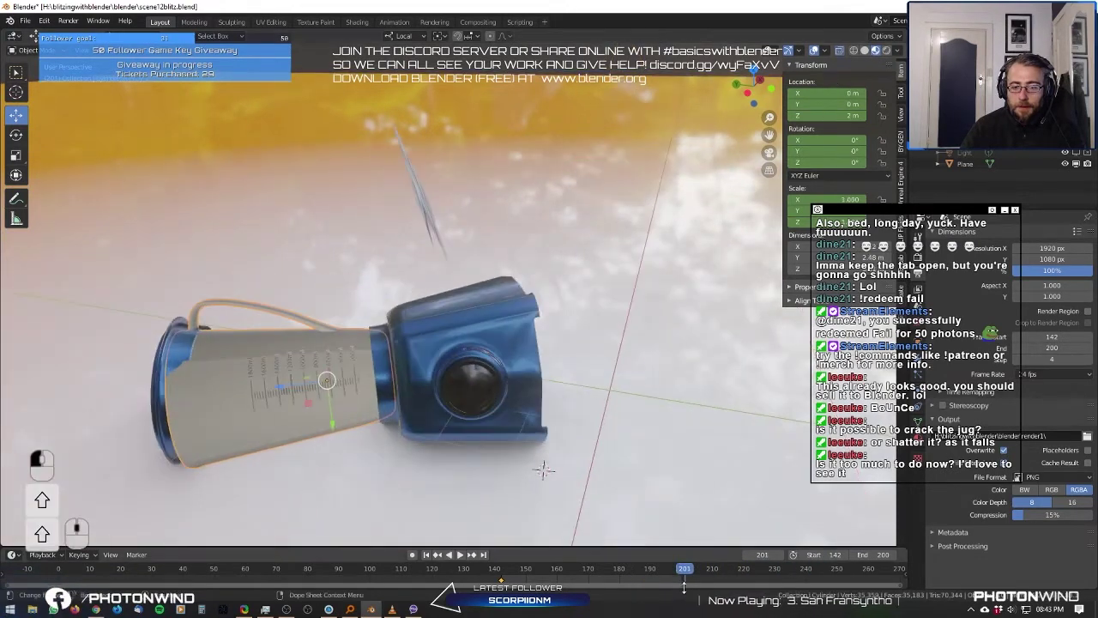
pyautogui.moveTo(655, 566); pyautogui.dragTo(525, 568)
# Step: Save the scene as a new incremented version named scene13blitz.blend
pyautogui.click(25, 21)
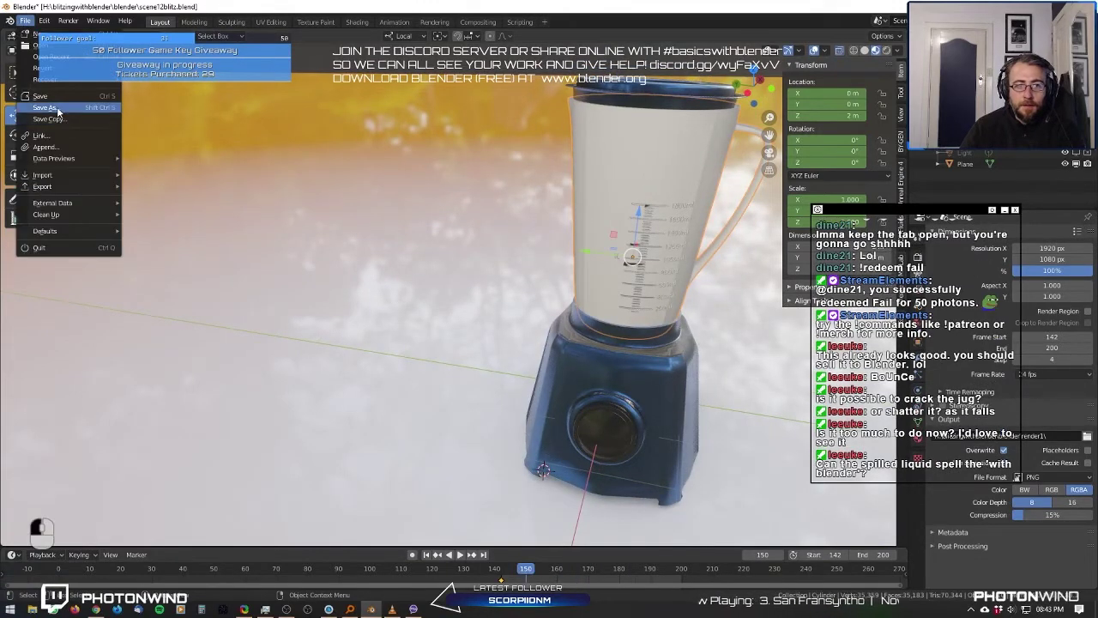
pyautogui.click(51, 108)
pyautogui.click(484, 576)
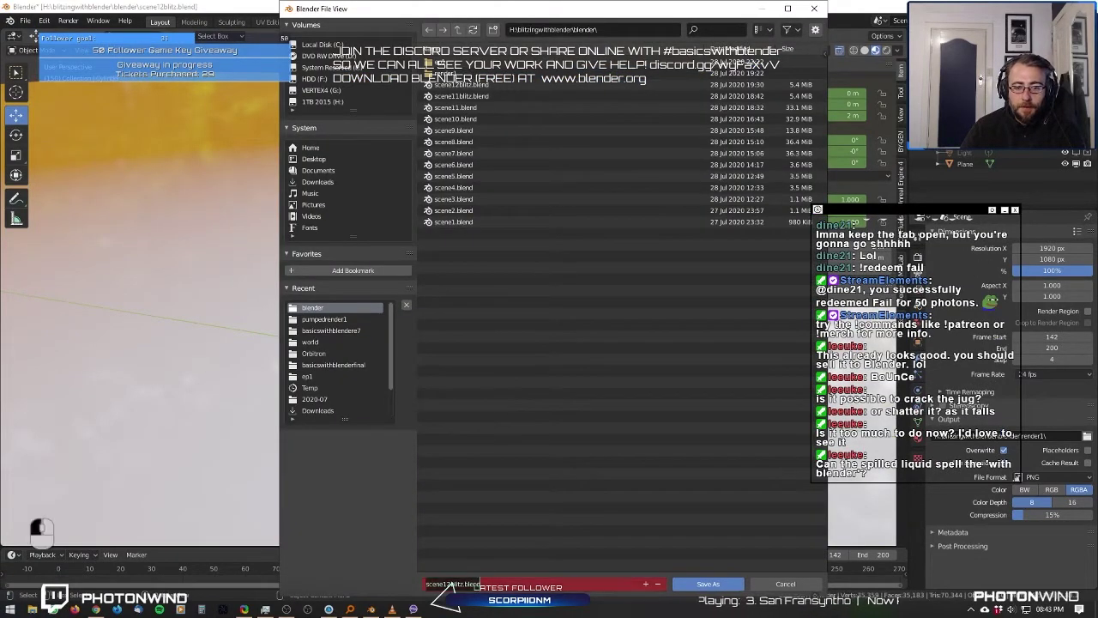
pyautogui.click(511, 502)
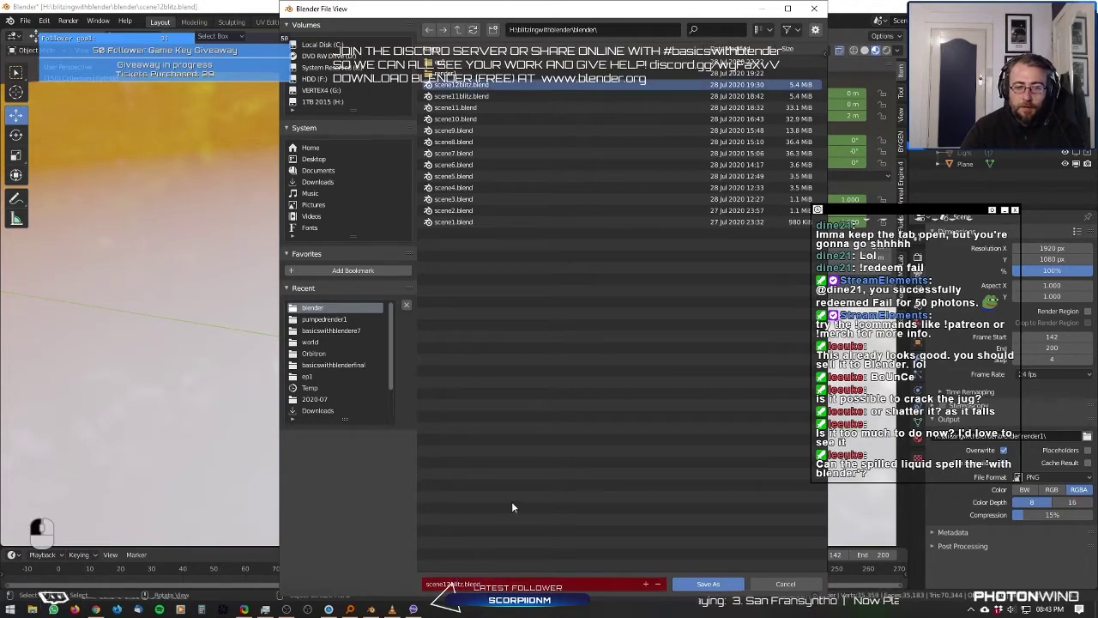
pyautogui.press('KP_Add')
pyautogui.press('Return')
# Step: Move the chat window off the scene properties and inspect the standing blender's jug from several angles
pyautogui.scroll(-1, 510, 157)
pyautogui.scroll(-5, 510, 156)
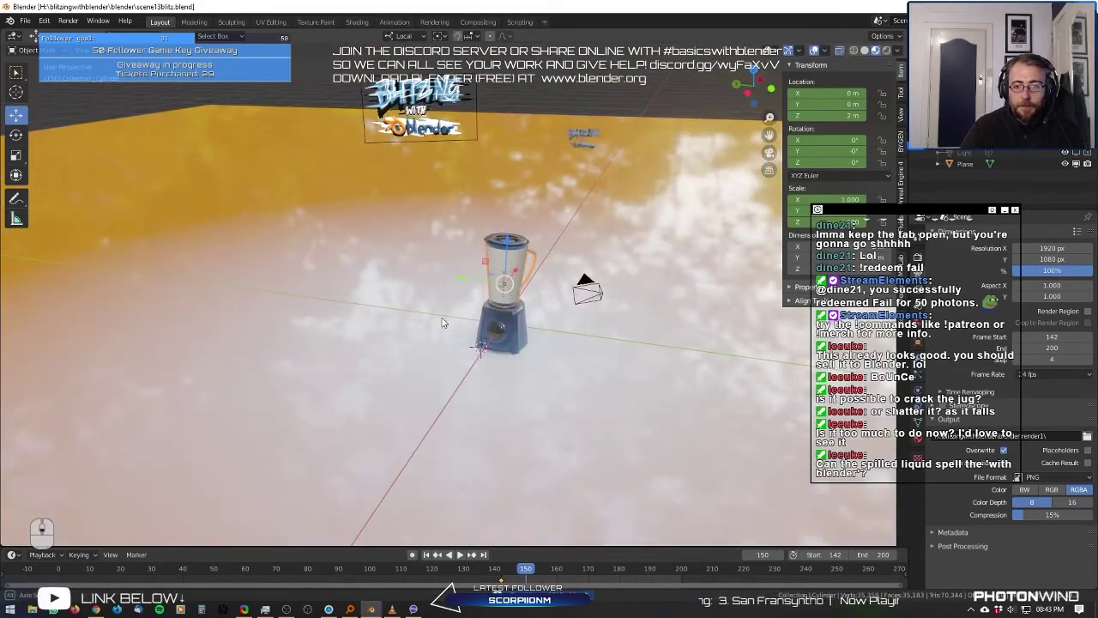
pyautogui.moveTo(554, 258); pyautogui.dragTo(532, 264, button='middle')
pyautogui.scroll(3, 532, 264)
pyautogui.moveTo(955, 215); pyautogui.dragTo(778, 263)
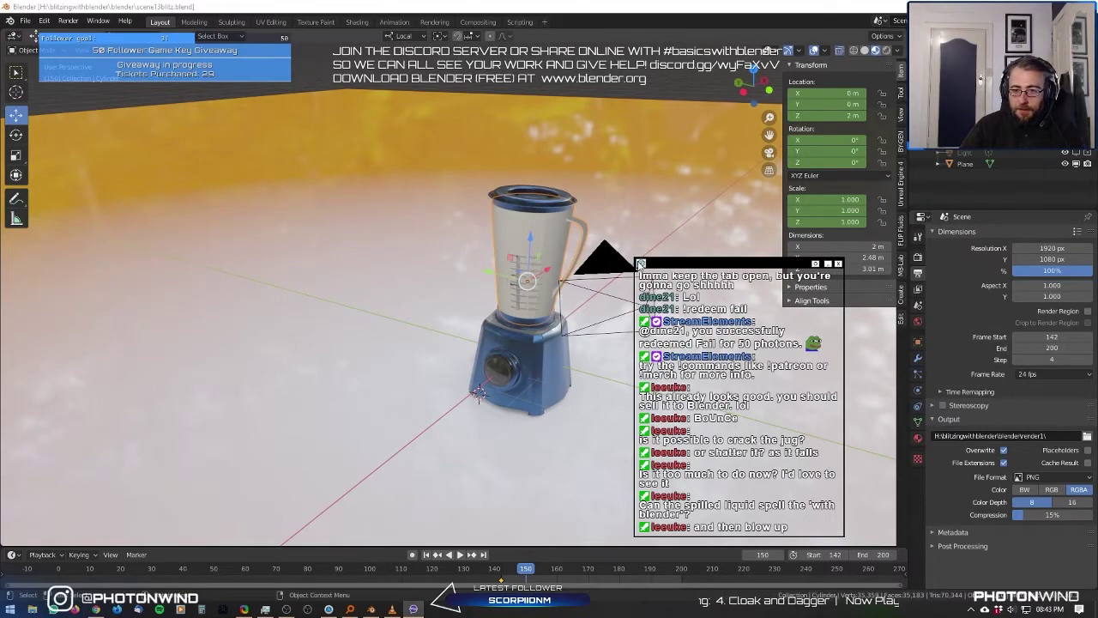
pyautogui.hotkey('shift', '`')
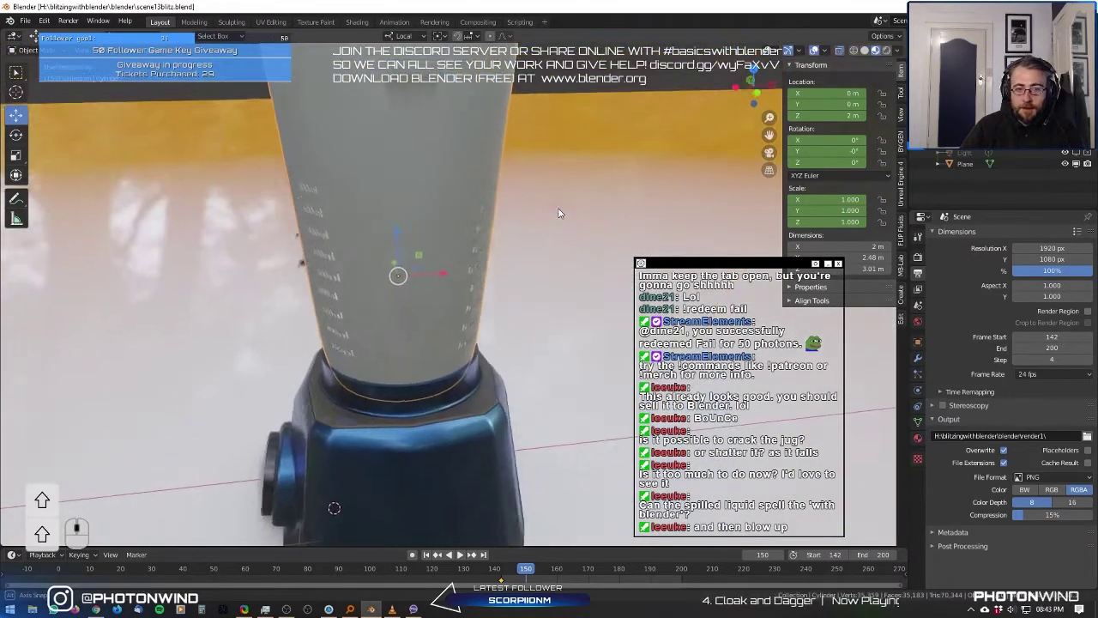
pyautogui.click(586, 209)
pyautogui.moveTo(586, 209); pyautogui.dragTo(568, 208, button='middle')
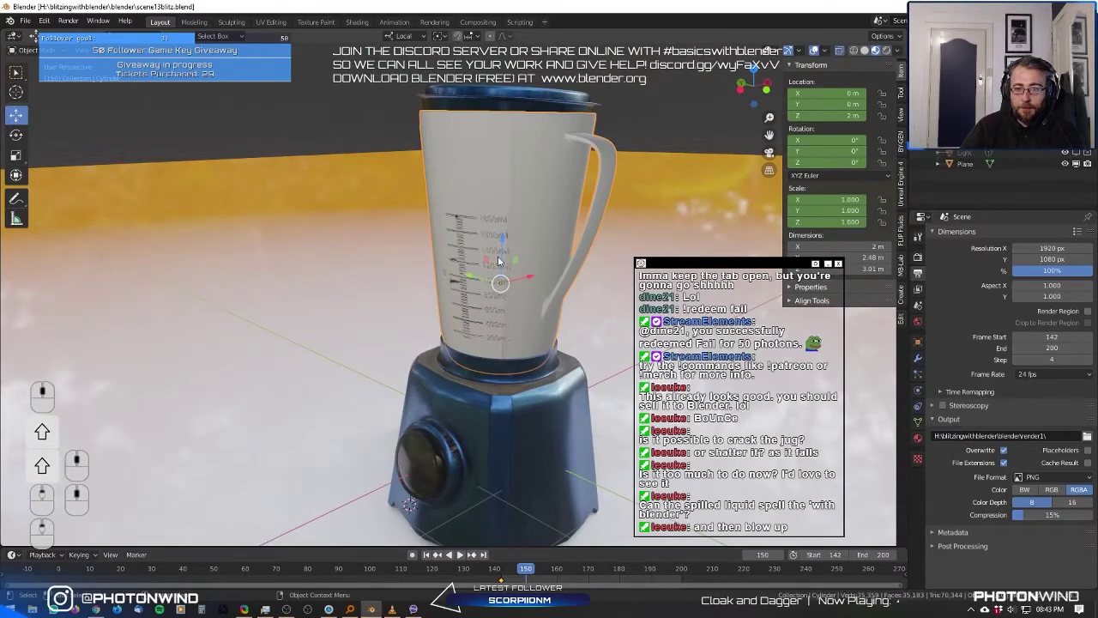
# Step: Enable fluid physics on the jug as an Effector with the Collision effector type
pyautogui.click(918, 391)
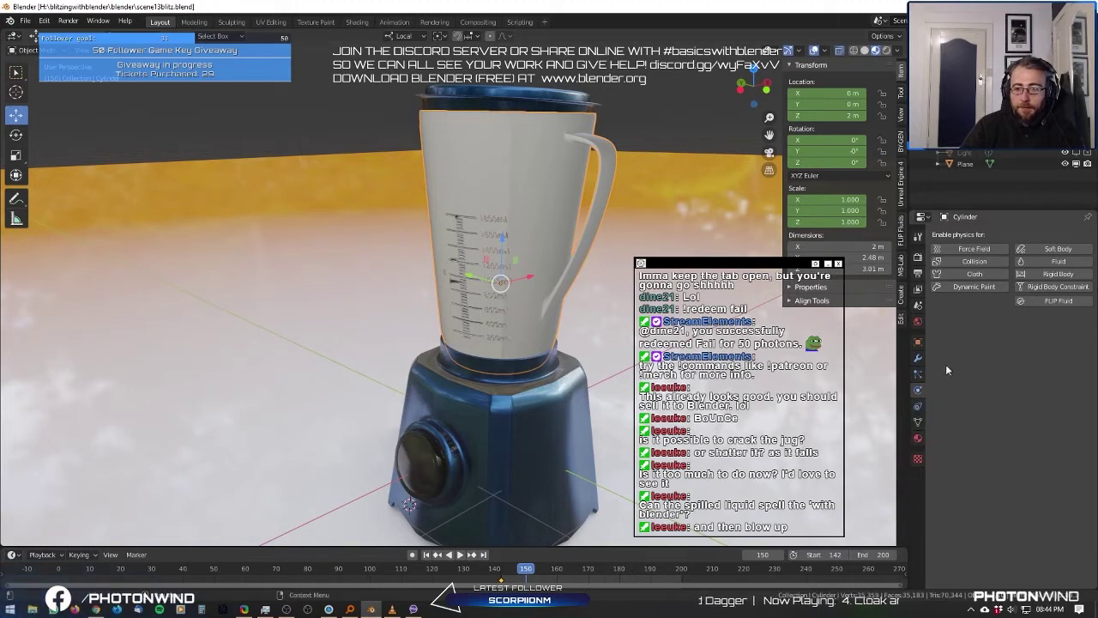
pyautogui.hotkey('ctrl', 'alt')
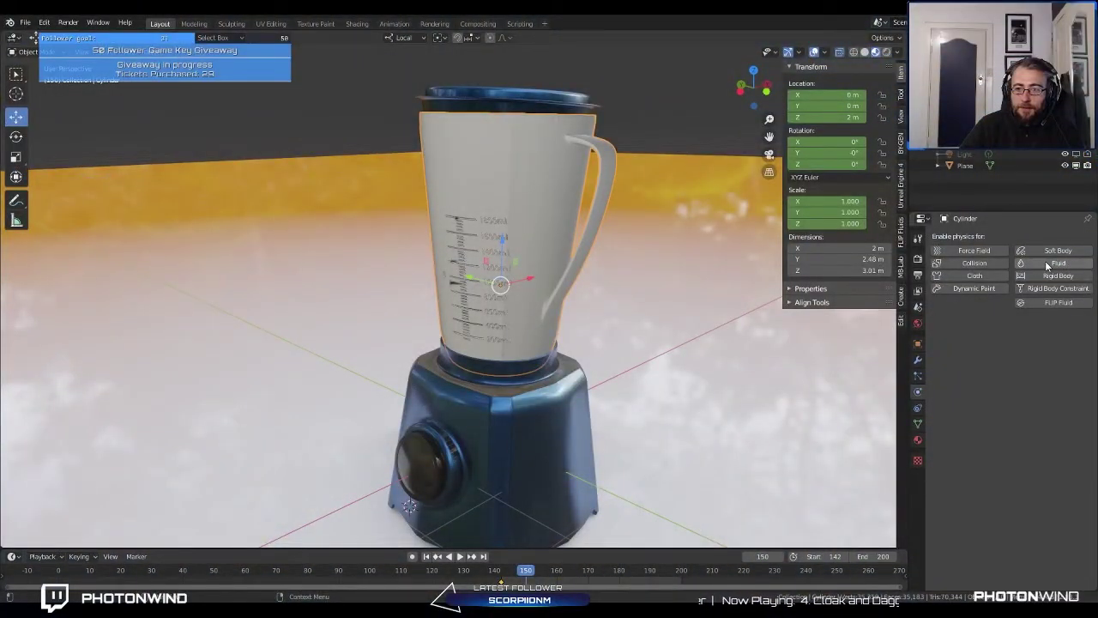
pyautogui.click(1061, 263)
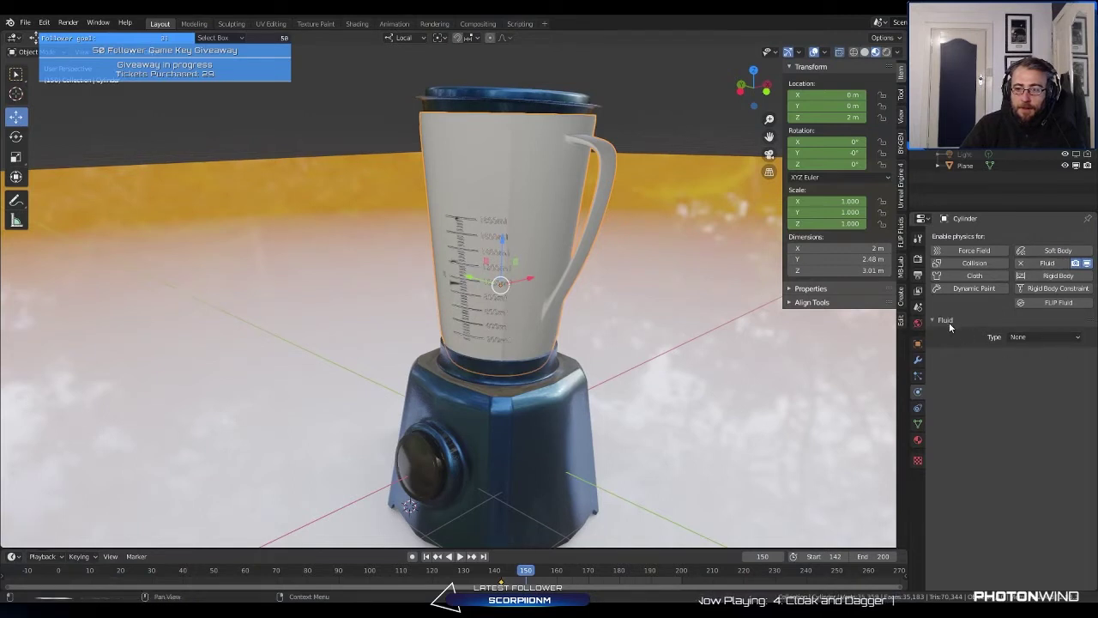
pyautogui.click(1036, 336)
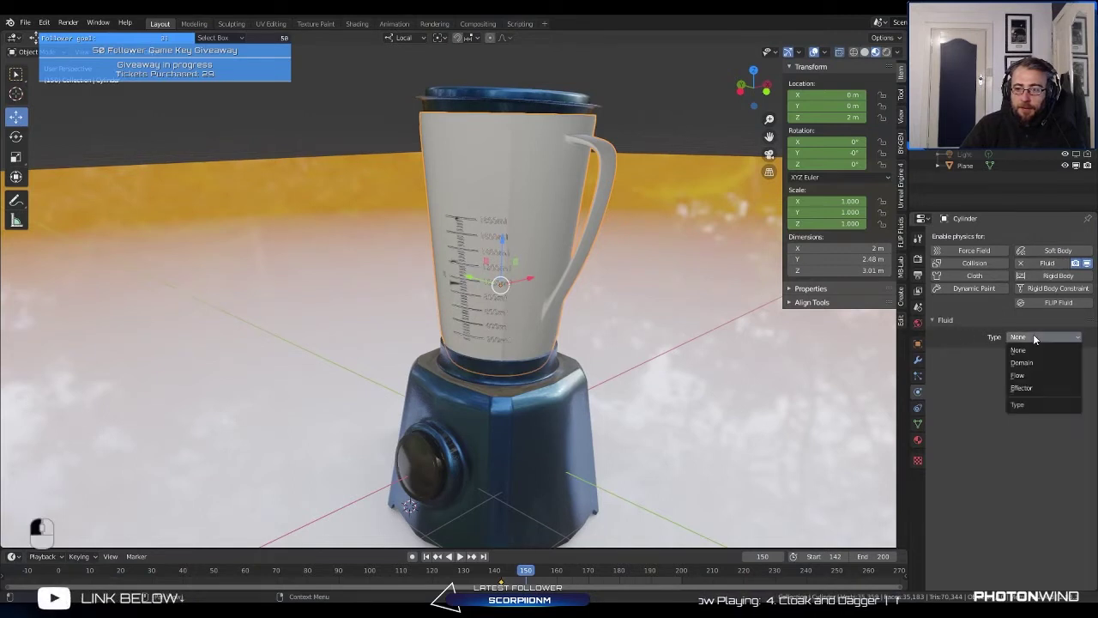
pyautogui.click(1049, 392)
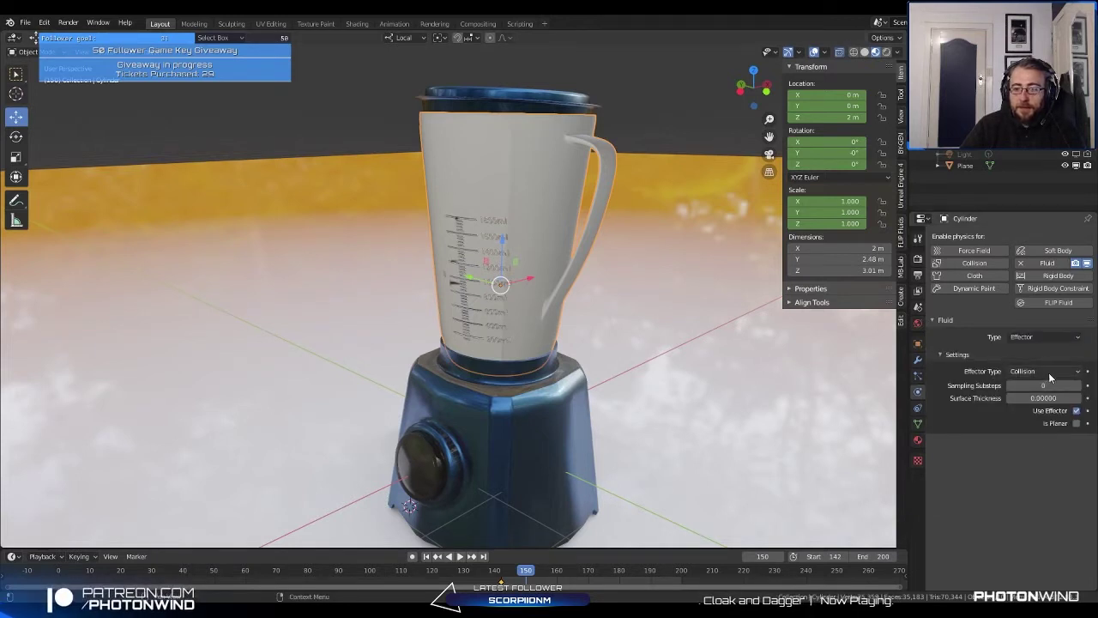
pyautogui.click(1049, 373)
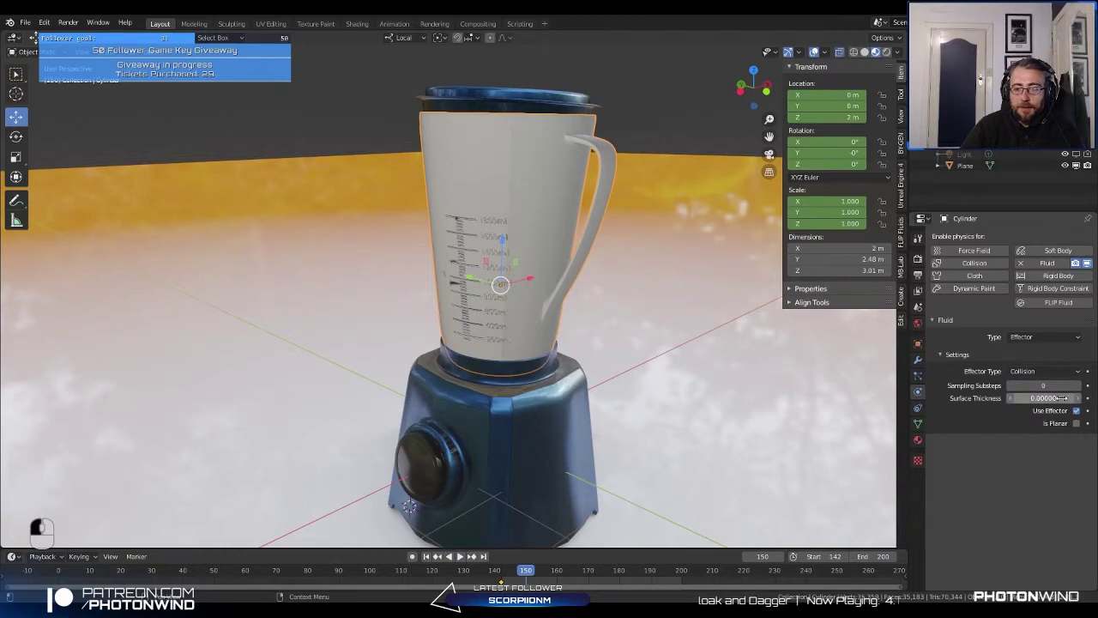
# Step: Add a new cylinder mesh to the scene as the liquid volume for the jug
pyautogui.keyDown('shift'); pyautogui.moveTo(549, 305); pyautogui.dragTo(441, 270, button='middle'); pyautogui.keyUp('shift')
pyautogui.scroll(3, 463, 293)
pyautogui.scroll(-3, 463, 292)
pyautogui.scroll(2, 441, 269)
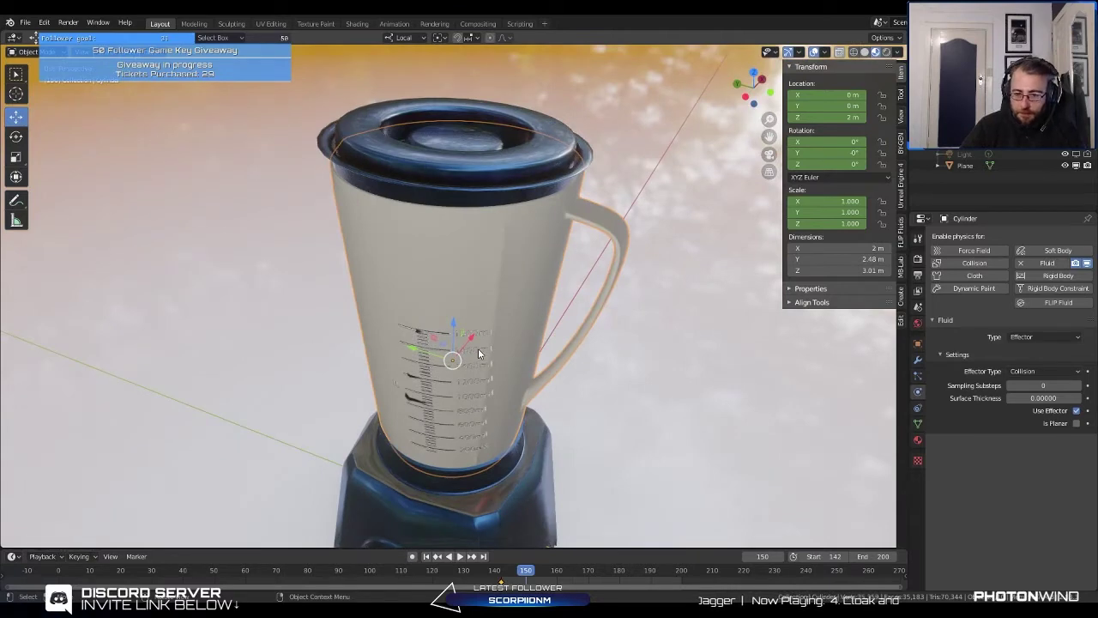
pyautogui.scroll(-2, 298, 174)
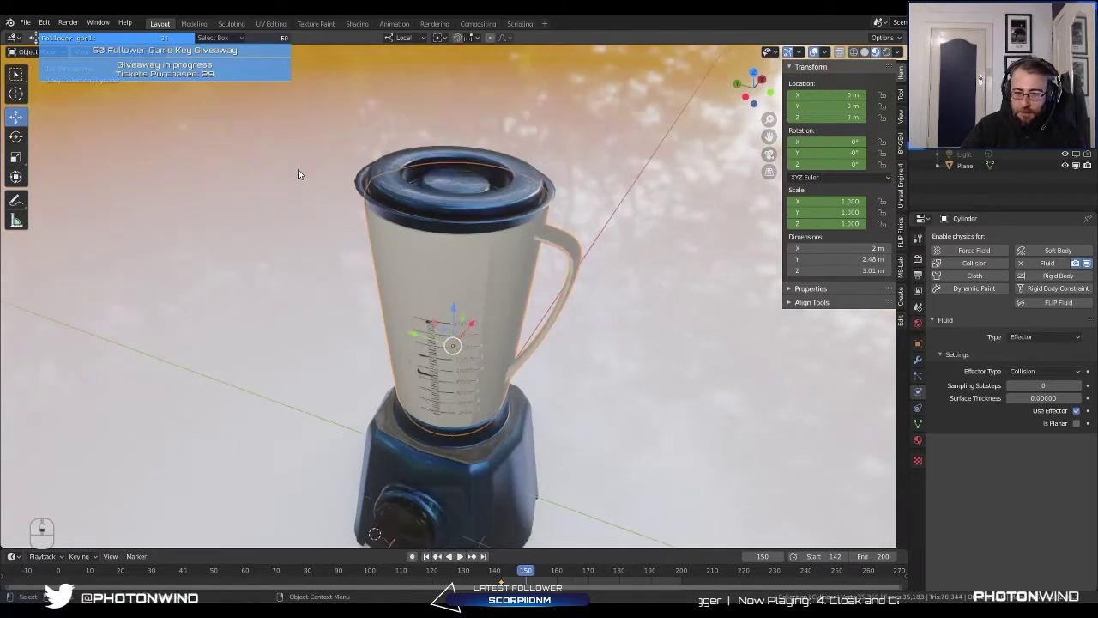
pyautogui.click(152, 53)
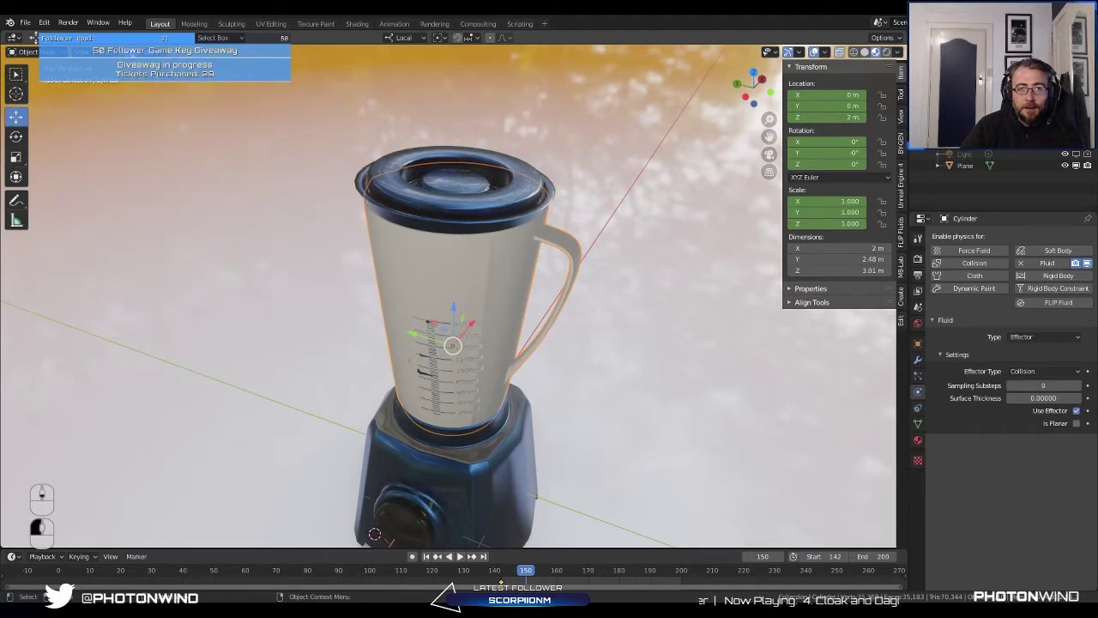
pyautogui.click(128, 51)
pyautogui.moveTo(146, 65)
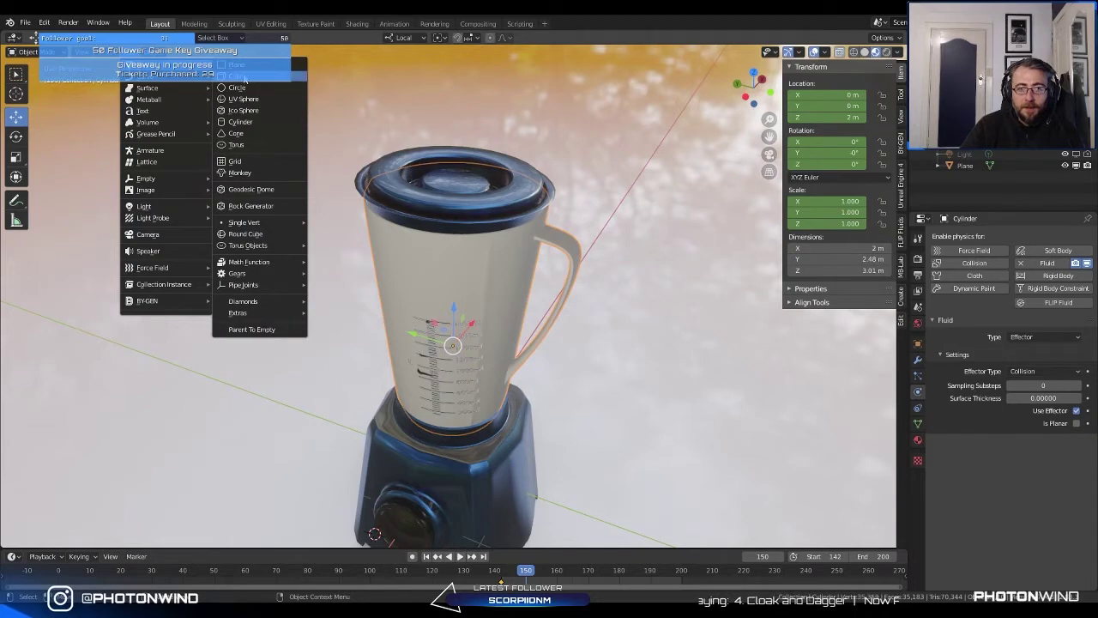
pyautogui.click(249, 125)
# Step: Move the cylinder up to the jug and scale it uniformly to about 0.646
pyautogui.scroll(-5, 425, 269)
pyautogui.moveTo(425, 270); pyautogui.dragTo(399, 194, button='middle')
pyautogui.press('g')
pyautogui.click(400, 194)
pyautogui.scroll(3, 400, 195)
pyautogui.press('g')
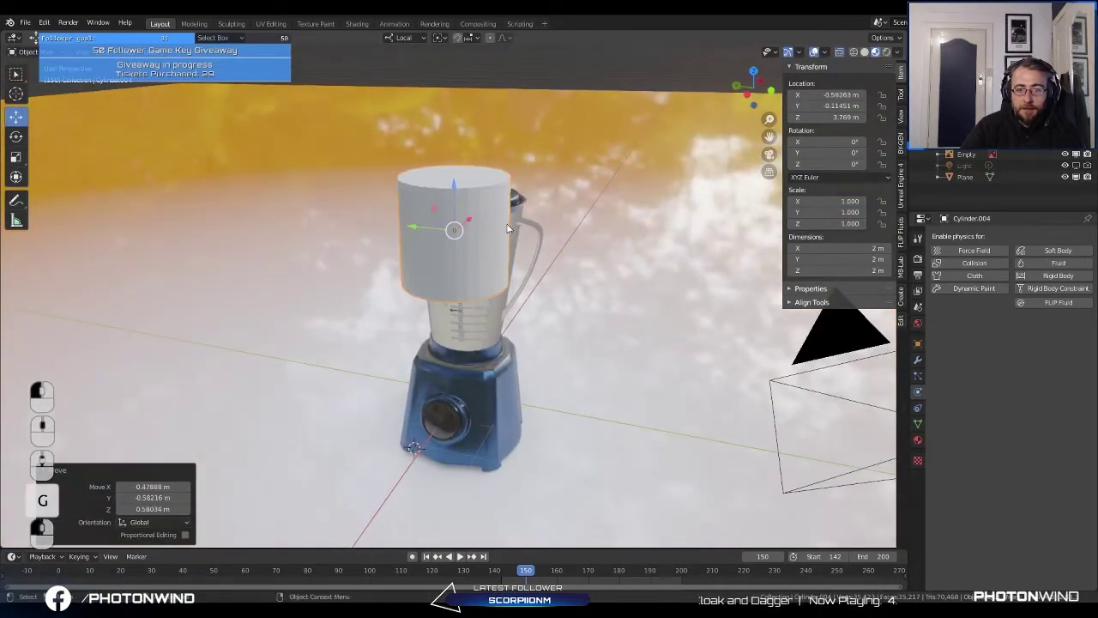
pyautogui.click(446, 247)
pyautogui.press('s')
pyautogui.click(478, 348)
# Step: Move the cylinder inside the jug, checking its placement from the side and the front
pyautogui.scroll(4, 509, 241)
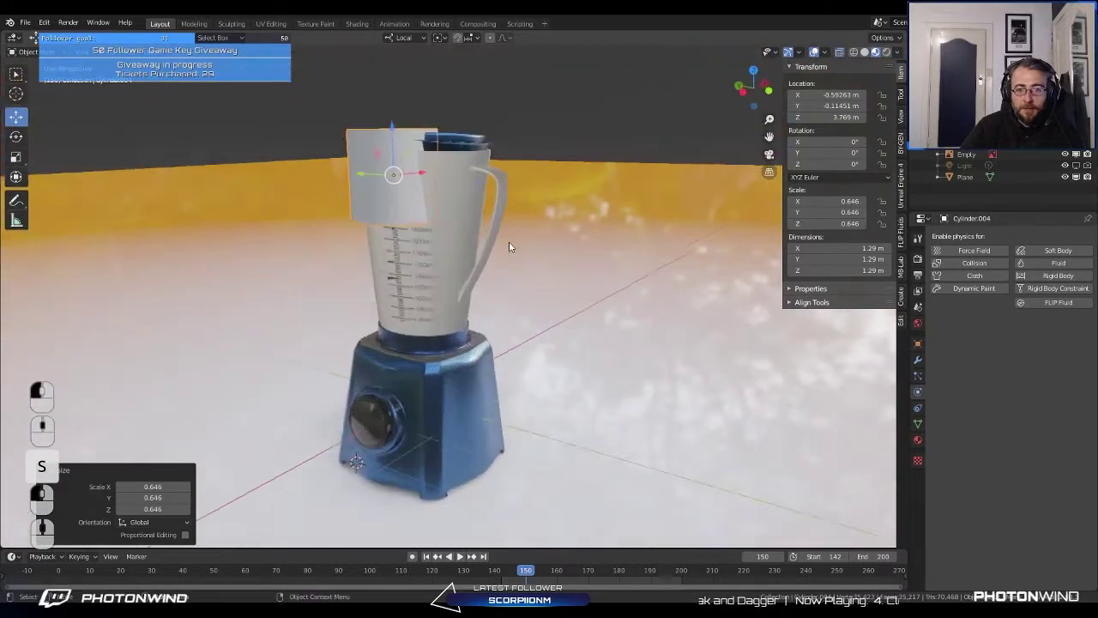
pyautogui.press('g')
pyautogui.moveTo(544, 299); pyautogui.dragTo(421, 309, button='middle')
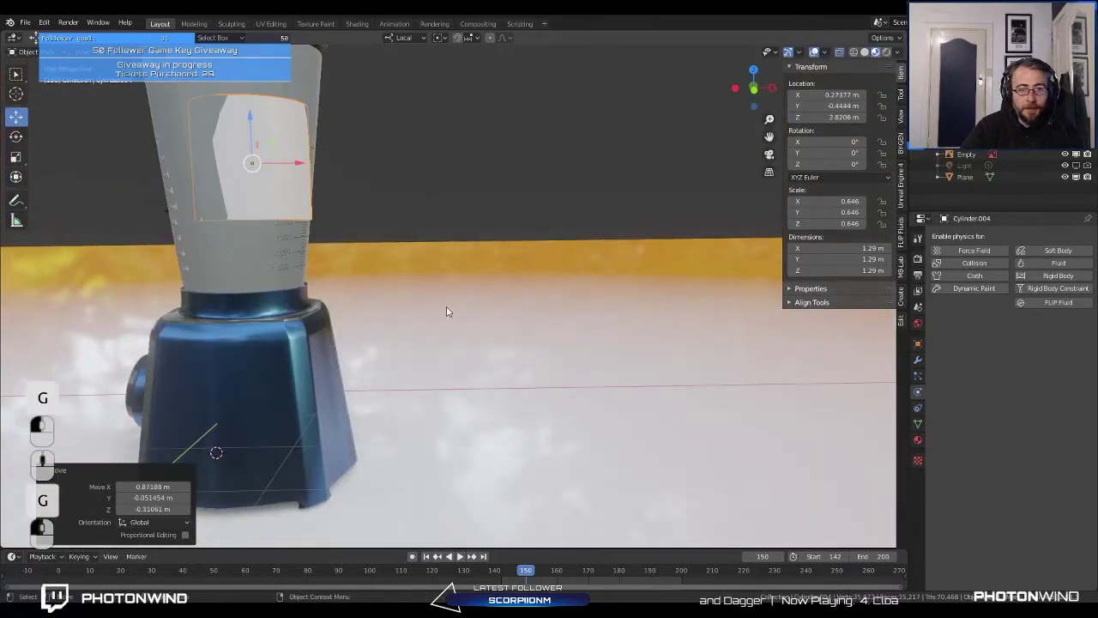
pyautogui.scroll(3, 514, 309)
pyautogui.click(540, 311)
pyautogui.press('g')
pyautogui.moveTo(540, 311); pyautogui.dragTo(474, 317, button='middle')
pyautogui.click(469, 314)
# Step: Widen the cylinder's upper edge loop to about 1.56 m across to follow the jug's taper
pyautogui.press('Tab')
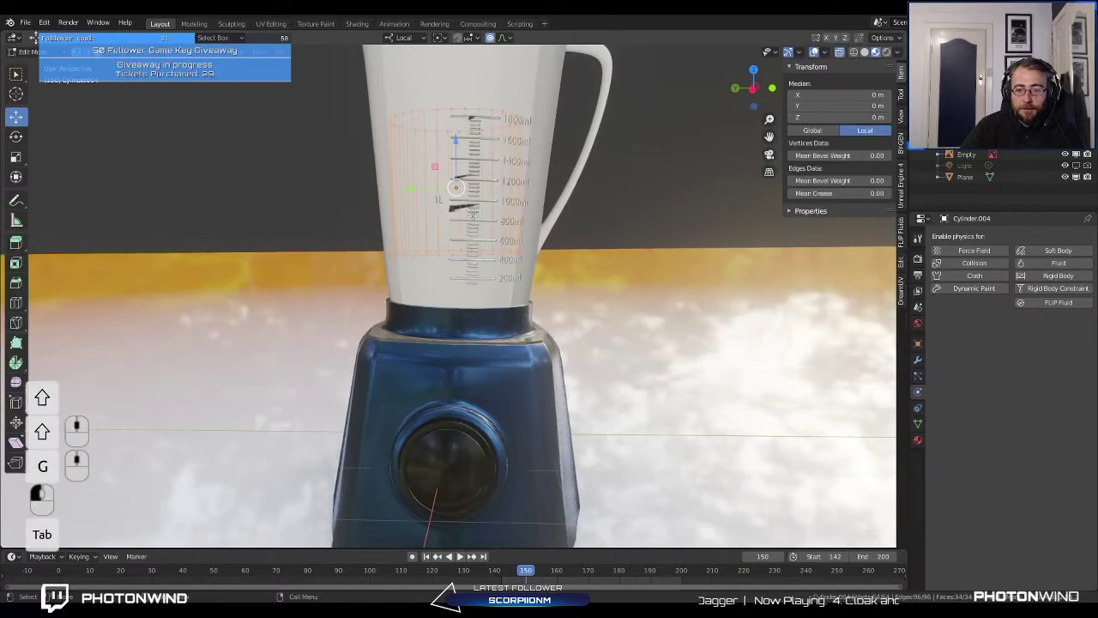
pyautogui.moveTo(493, 278); pyautogui.dragTo(2, 136, button='middle')
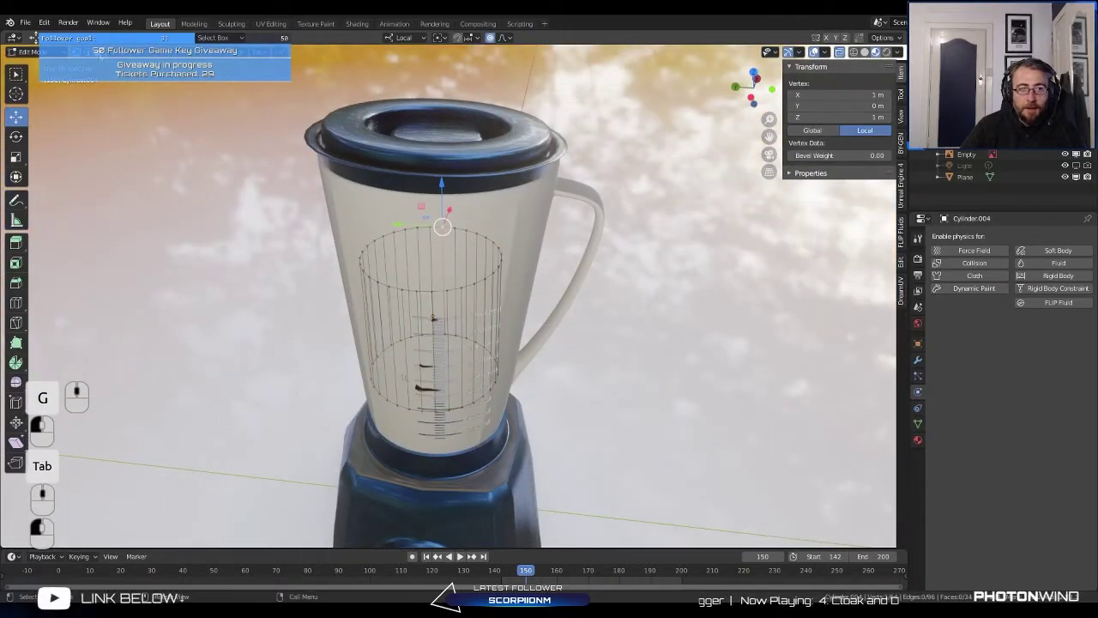
pyautogui.hotkey('alt', 'a')
pyautogui.keyDown('alt'); pyautogui.click(456, 257); pyautogui.keyUp('alt')
pyautogui.press('s')
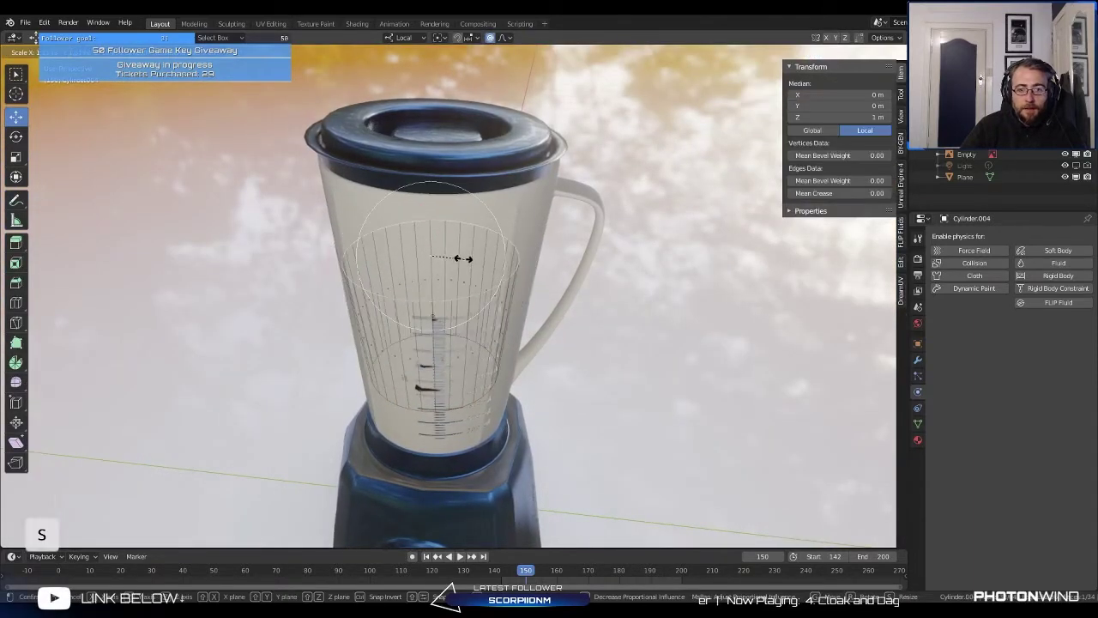
pyautogui.click(448, 245)
pyautogui.moveTo(443, 236); pyautogui.dragTo(408, 251, button='middle')
pyautogui.press('Tab')
# Step: Lower the cylinder by about 0.24 m in the jug and centre it within the jug from the top view
pyautogui.press('g')
pyautogui.click(438, 237)
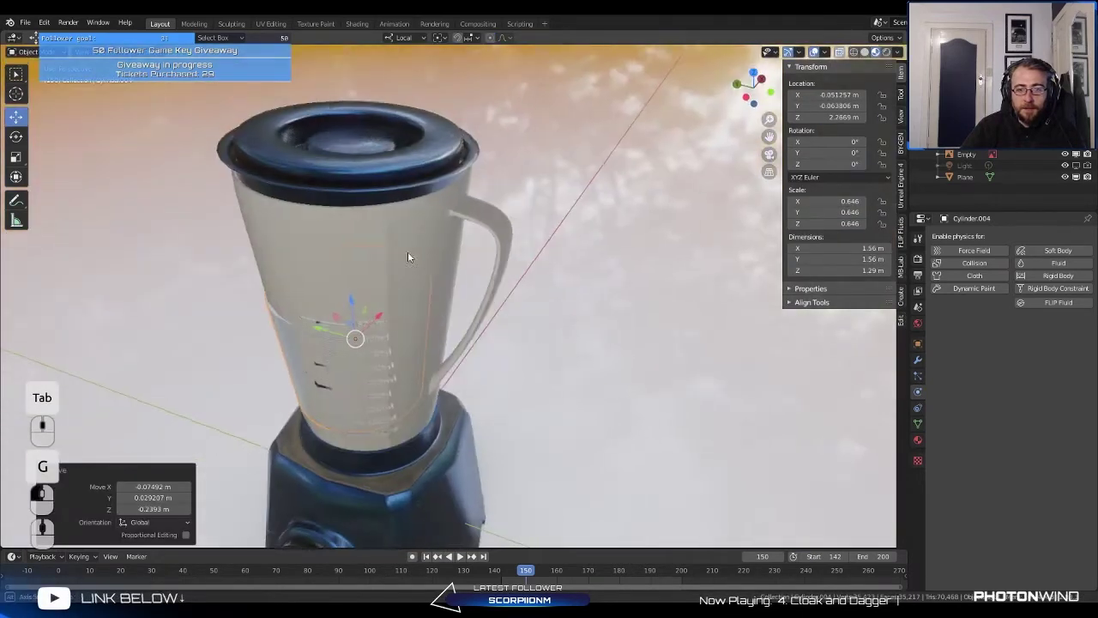
pyautogui.press('KP_7')
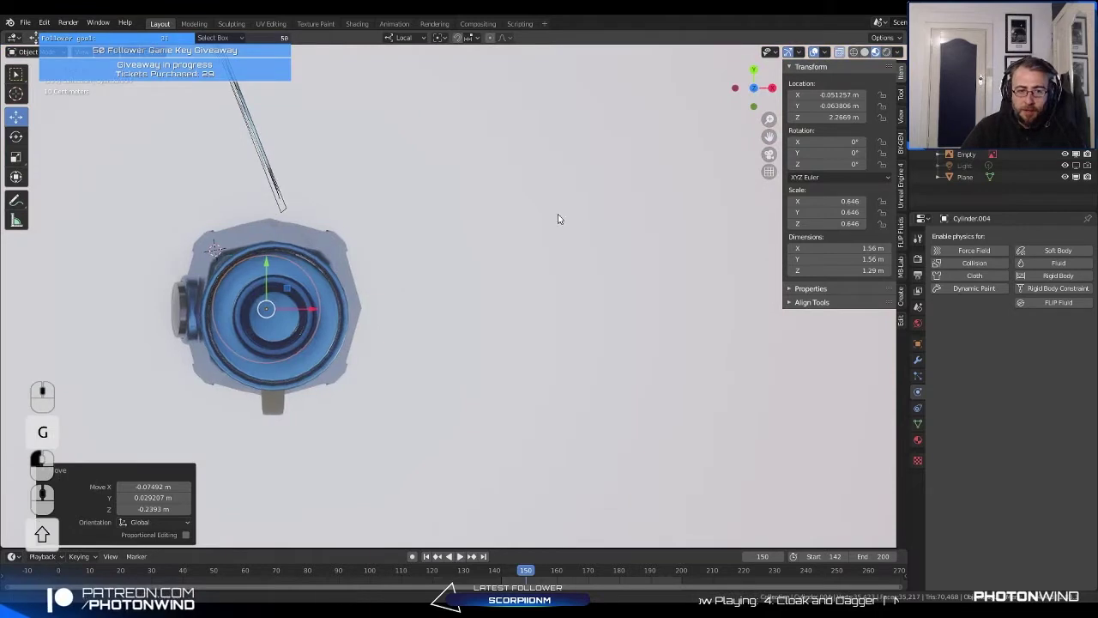
pyautogui.keyDown('shift'); pyautogui.moveTo(557, 215); pyautogui.dragTo(542, 154, button='middle'); pyautogui.keyUp('shift')
pyautogui.scroll(4, 481, 171)
pyautogui.press('g')
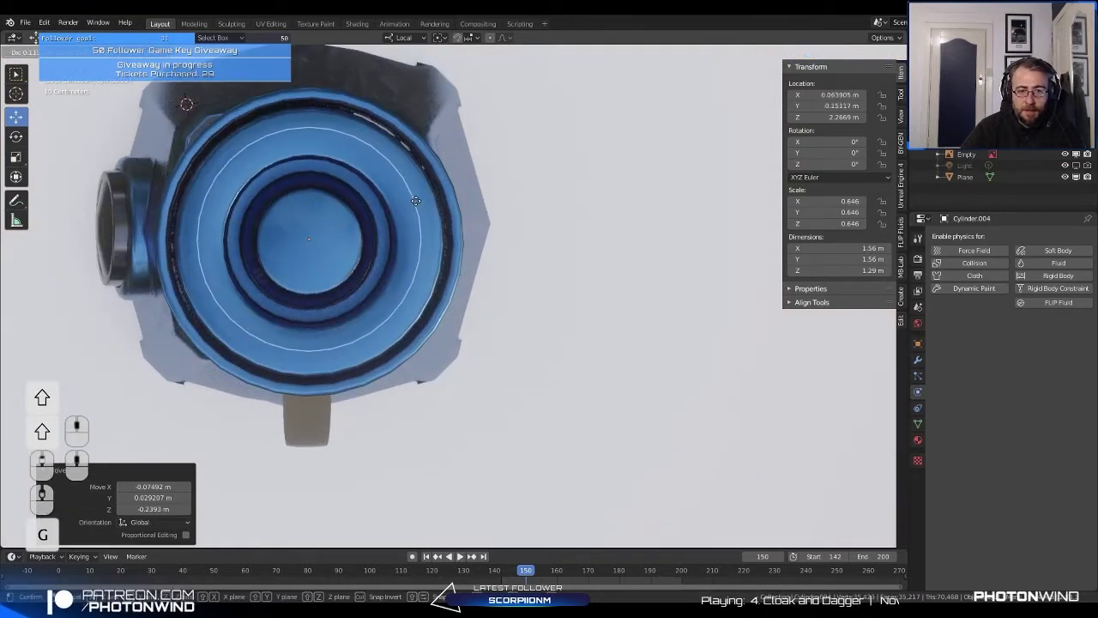
pyautogui.click(430, 207)
pyautogui.press('g')
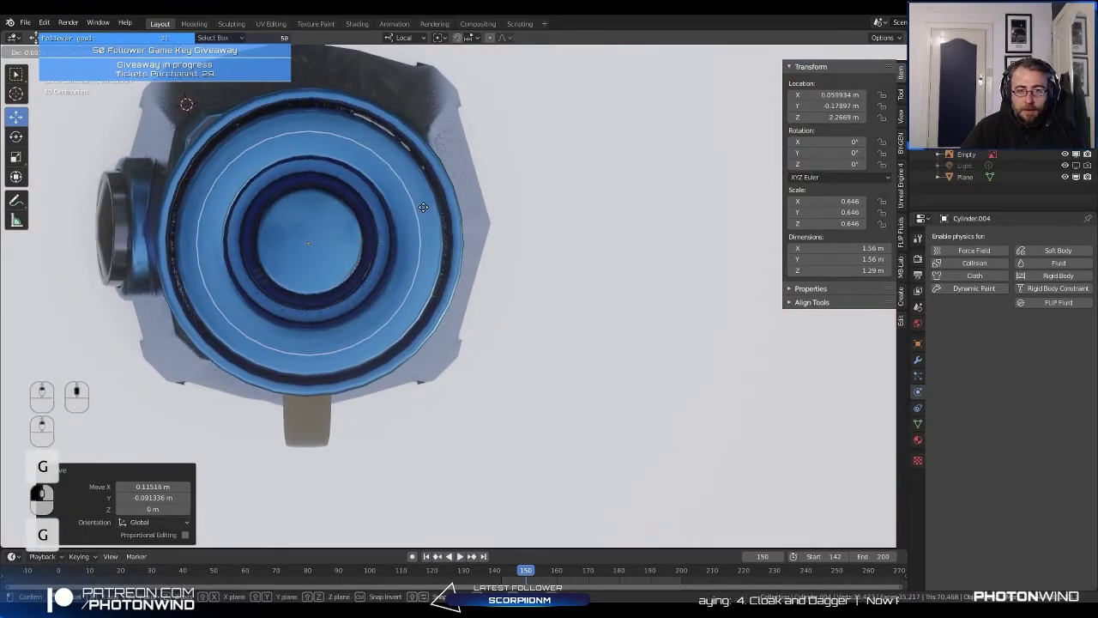
pyautogui.click(423, 206)
# Step: Fine-tune the cylinder's position inside the jug to about X 0.03 m, Y -0.136 m, Z 2.286 m
pyautogui.moveTo(423, 206); pyautogui.dragTo(493, 132, button='middle')
pyautogui.scroll(3, 535, 96)
pyautogui.moveTo(536, 96); pyautogui.dragTo(562, 79, button='middle')
pyautogui.keyDown('shift'); pyautogui.moveTo(472, 128); pyautogui.dragTo(656, 133, button='middle'); pyautogui.keyUp('shift')
pyautogui.press('g')
pyautogui.click(518, 127)
pyautogui.press('g')
pyautogui.click(647, 127)
# Step: Lower the cylinder by about 0.143 m along Z and scale it down to about 0.58 to fit inside the jug walls
pyautogui.scroll(5, 600, 135)
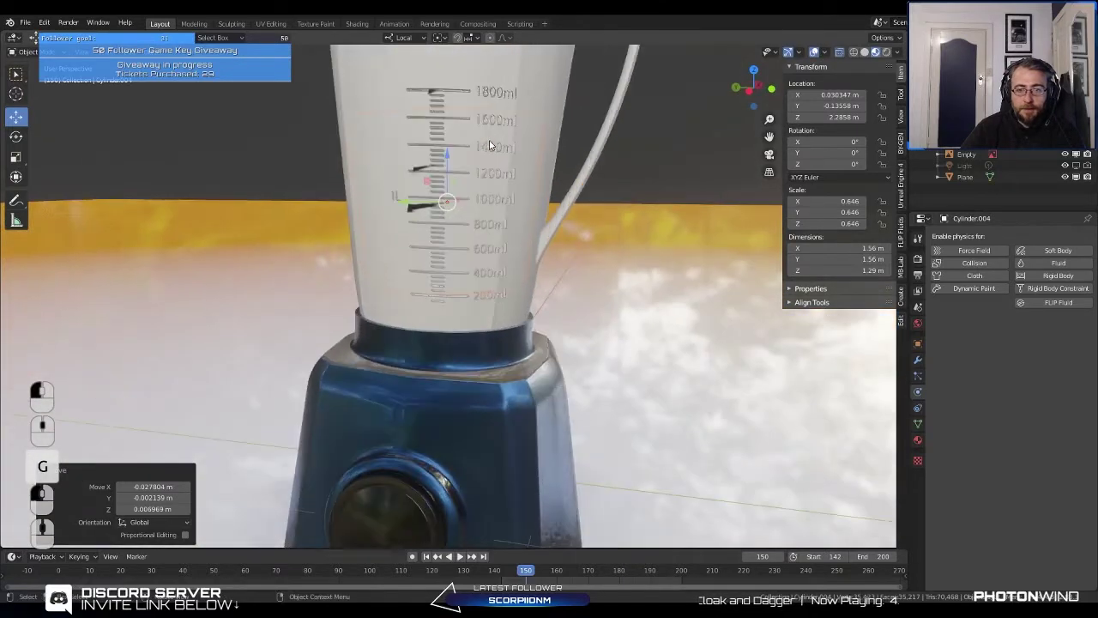
pyautogui.press('g')
pyautogui.press('z')
pyautogui.click(446, 177)
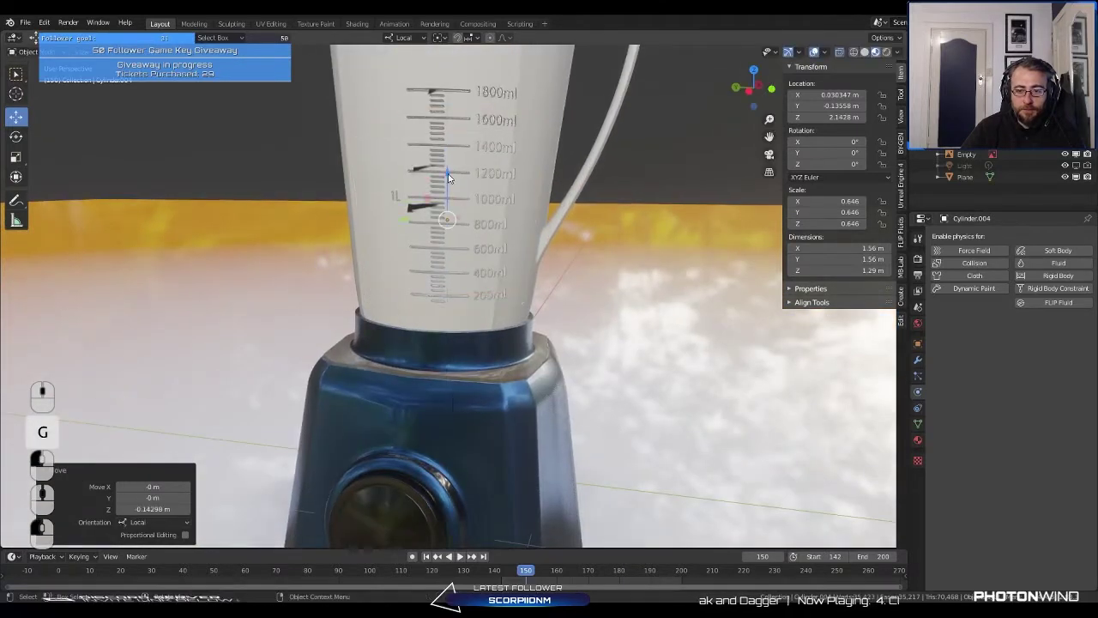
pyautogui.press('s')
pyautogui.click(572, 218)
pyautogui.moveTo(571, 217); pyautogui.dragTo(518, 167, button='middle')
pyautogui.scroll(5, 526, 245)
pyautogui.scroll(-3, 526, 246)
pyautogui.scroll(-3, 493, 167)
pyautogui.scroll(2, 510, 152)
pyautogui.scroll(-3, 510, 153)
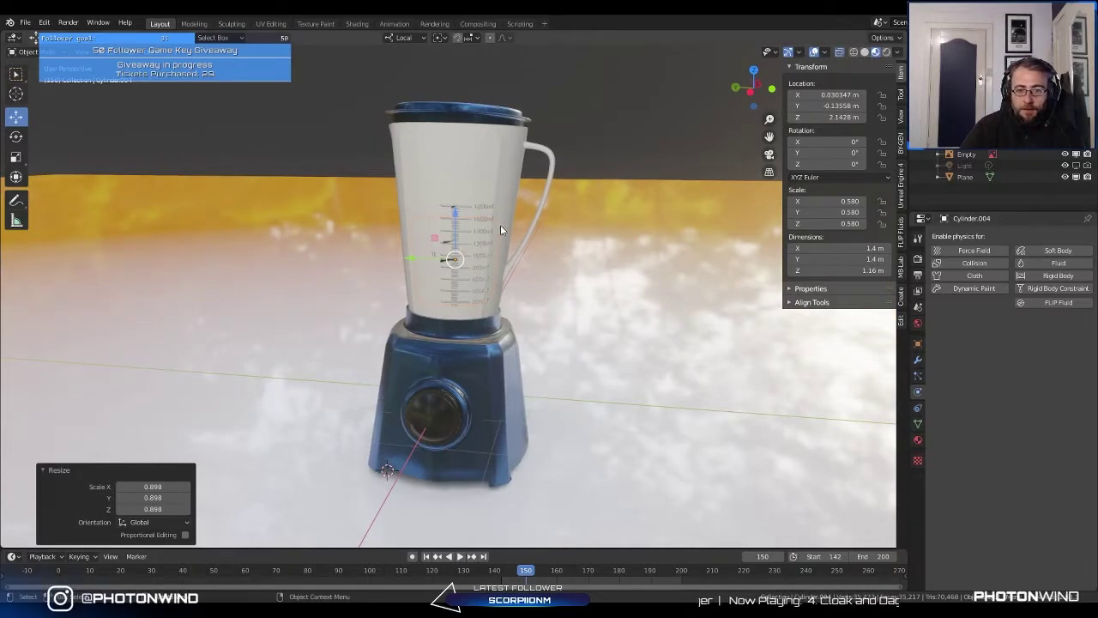
# Step: Check the cylinder's fit inside the jug in wireframe and switch the viewport to see-through solid shading
pyautogui.moveTo(500, 225)
pyautogui.mouseDown(button='middle')
pyautogui.moveTo(463, 207)
pyautogui.moveTo(588, 151)
pyautogui.mouseUp(button='middle')
pyautogui.scroll(3, 457, 206)
pyautogui.hotkey('shift', 'z')
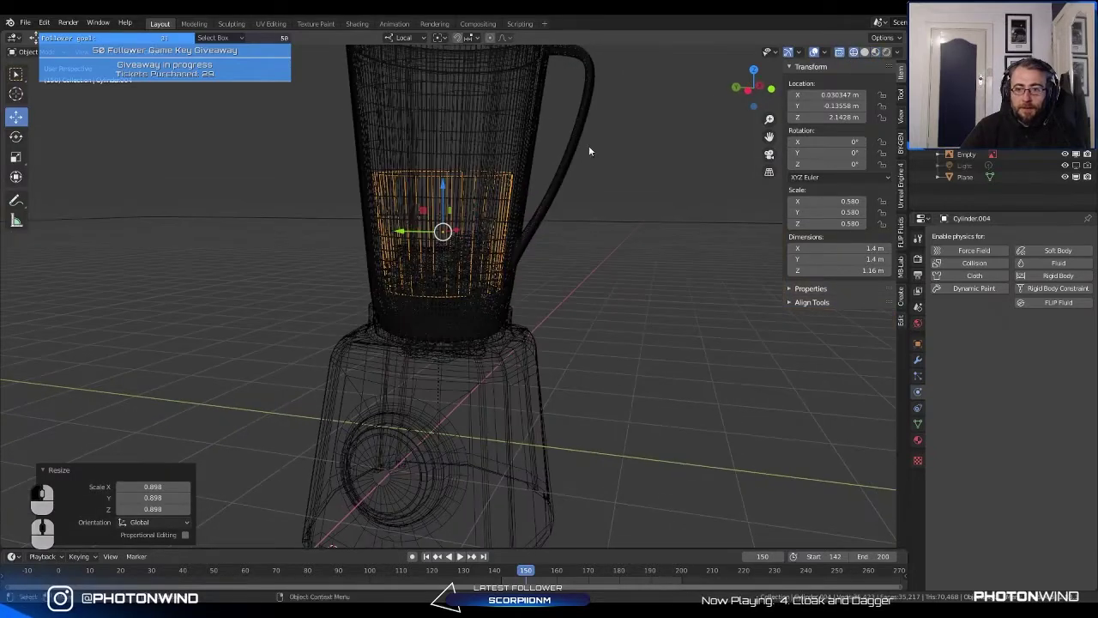
pyautogui.click(864, 53)
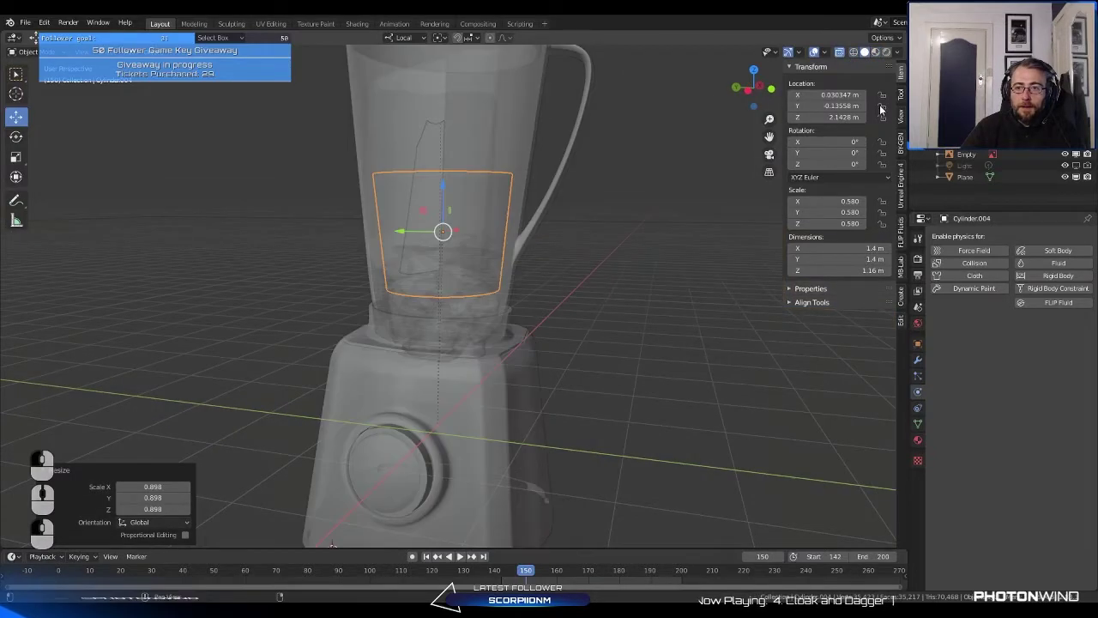
# Step: Enable fluid physics on the inner cylinder and set its type to Flow
pyautogui.click(1047, 263)
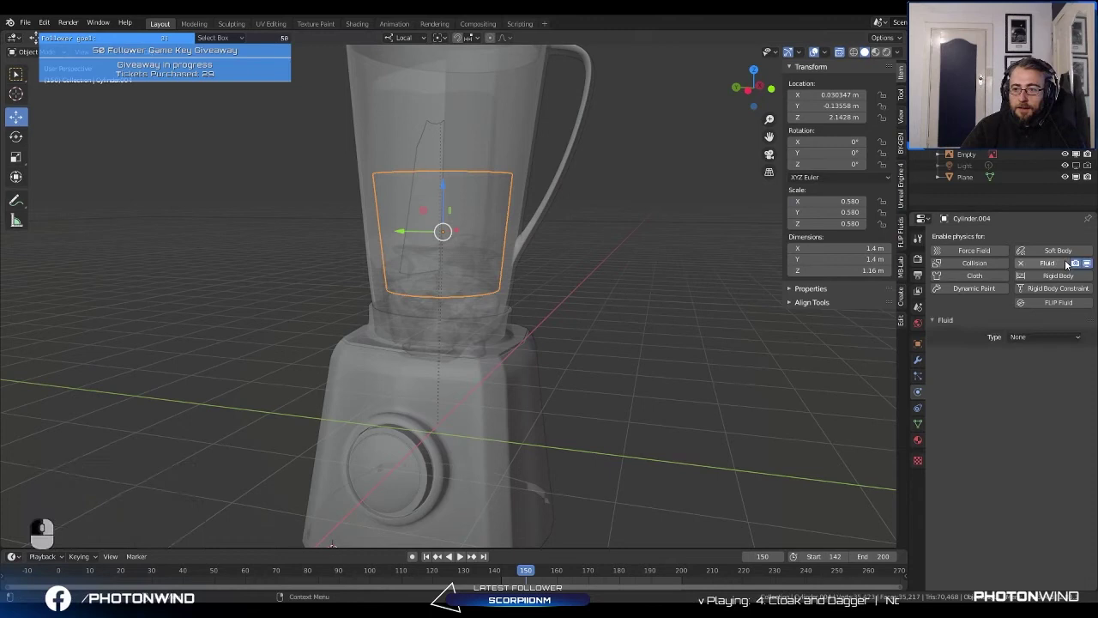
pyautogui.click(1047, 337)
pyautogui.click(1046, 337)
pyautogui.click(1041, 337)
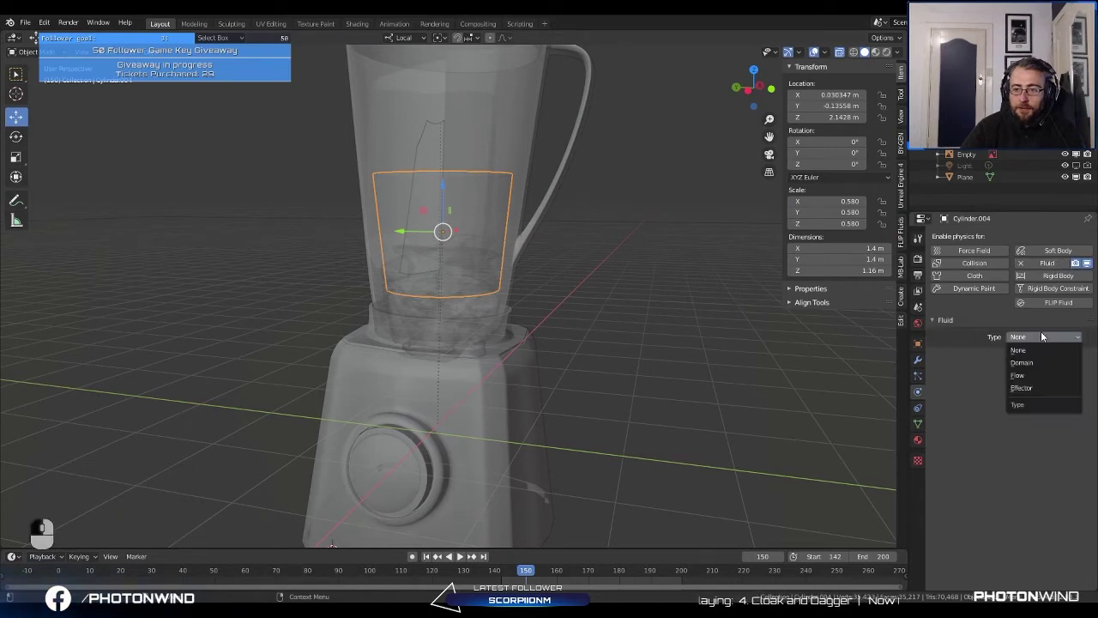
pyautogui.click(1041, 376)
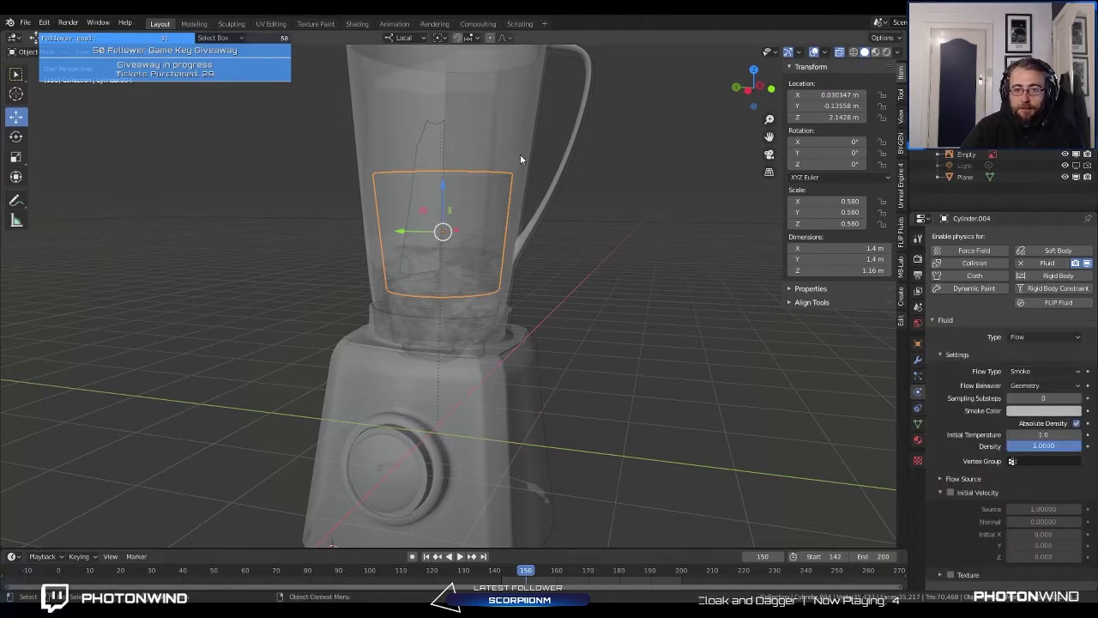
# Step: Set the cylinder's fluid flow type to Liquid and keep its flow behavior on Geometry
pyautogui.click(1040, 372)
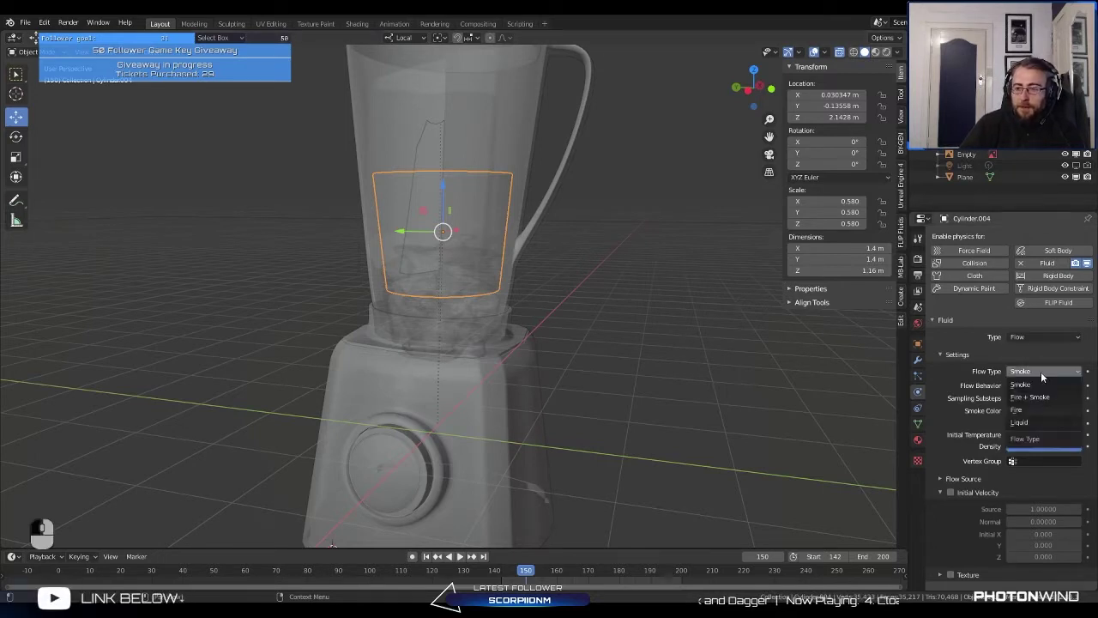
pyautogui.click(1030, 420)
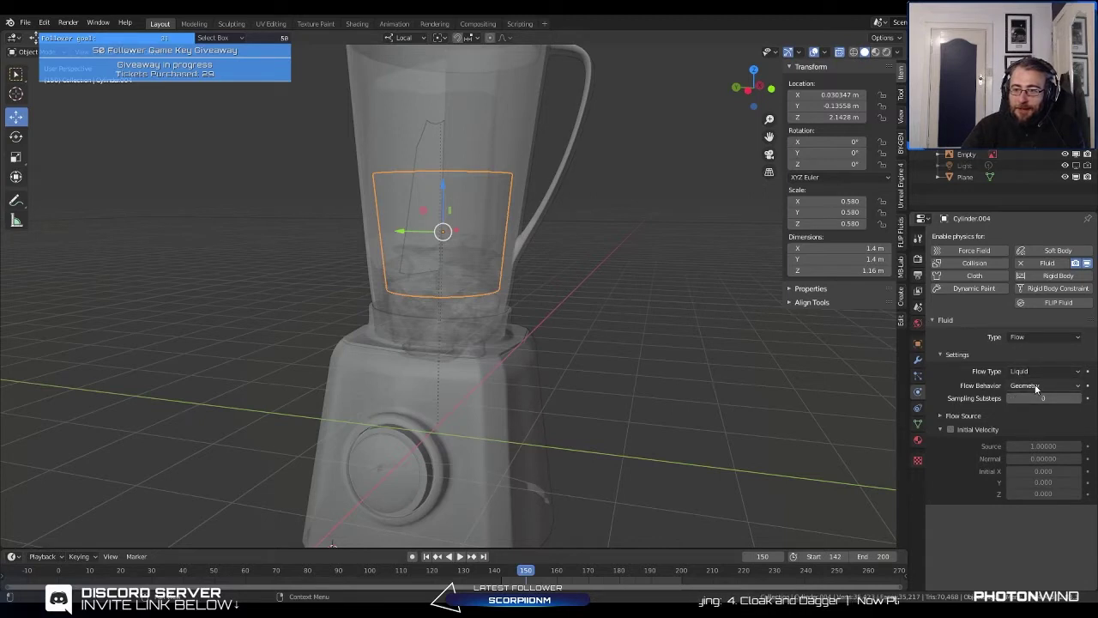
pyautogui.click(1036, 386)
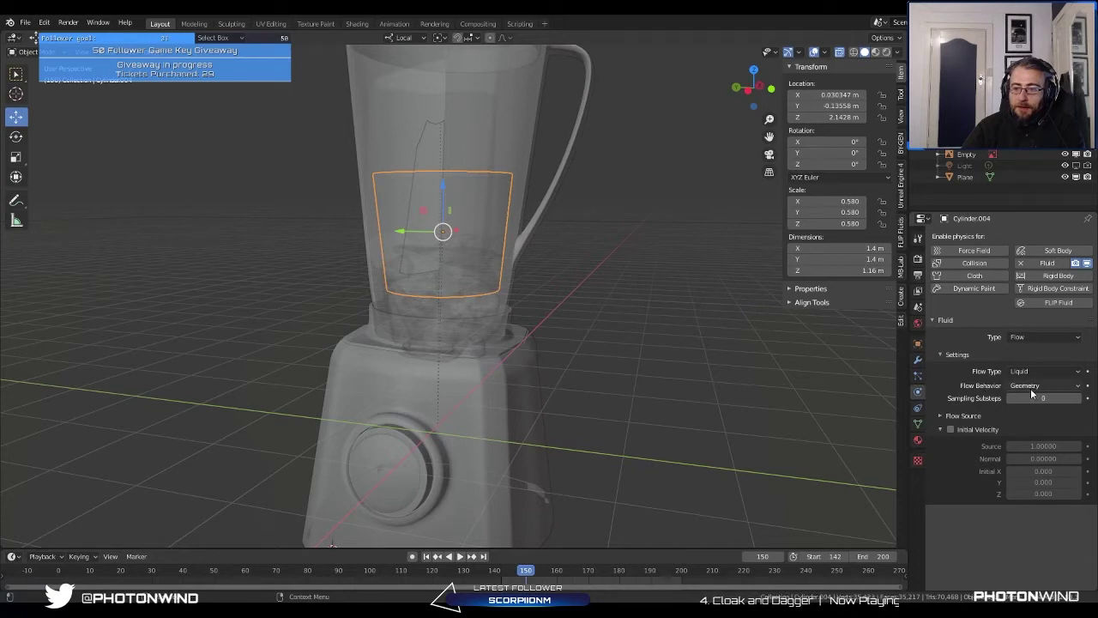
pyautogui.scroll(3, 512, 202)
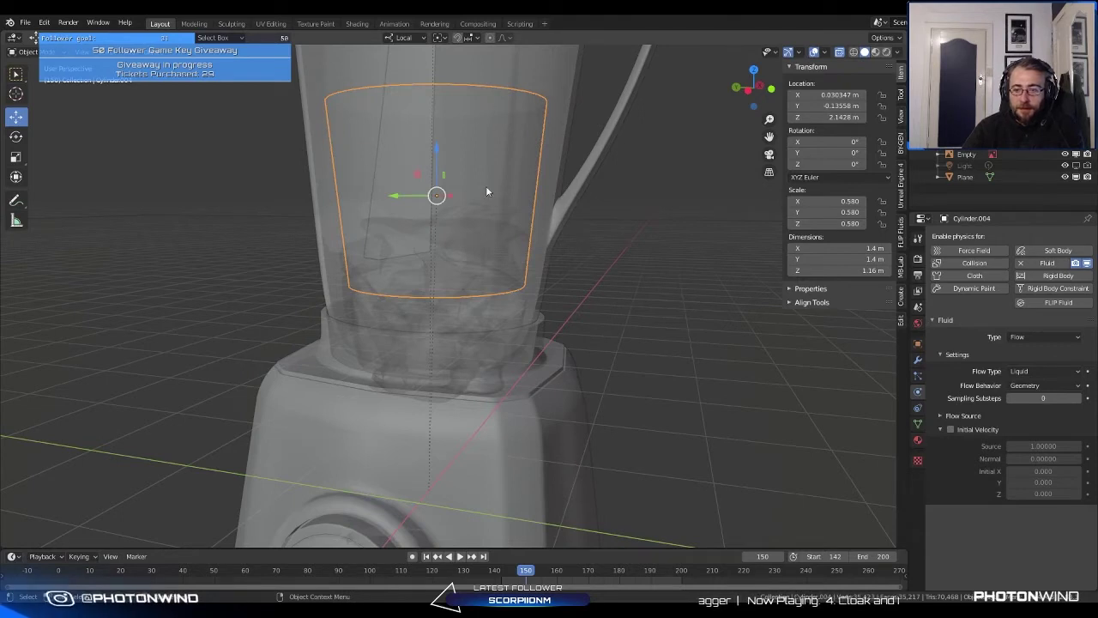
pyautogui.click(1058, 386)
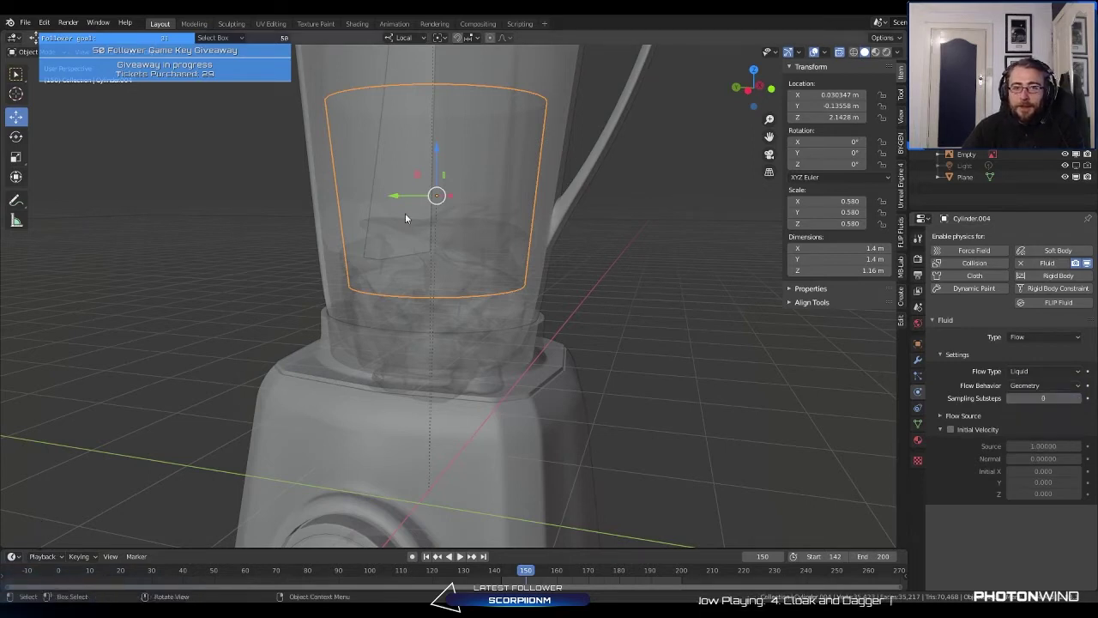
pyautogui.moveTo(486, 84); pyautogui.dragTo(525, 163, button='middle')
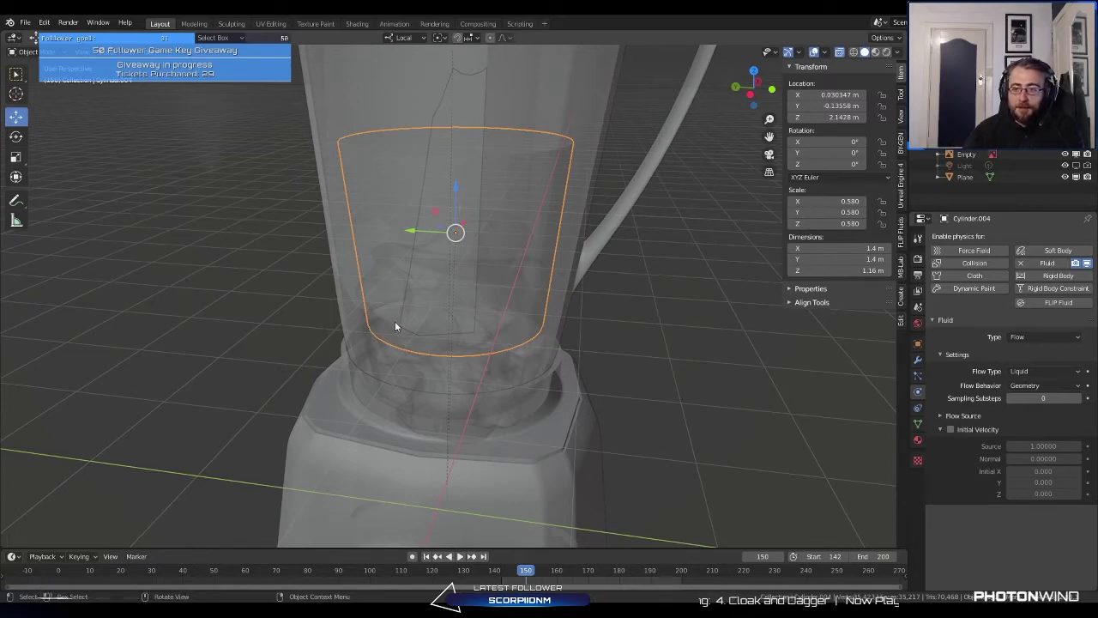
pyautogui.scroll(-5, 563, 249)
pyautogui.moveTo(510, 254); pyautogui.dragTo(405, 230, button='middle')
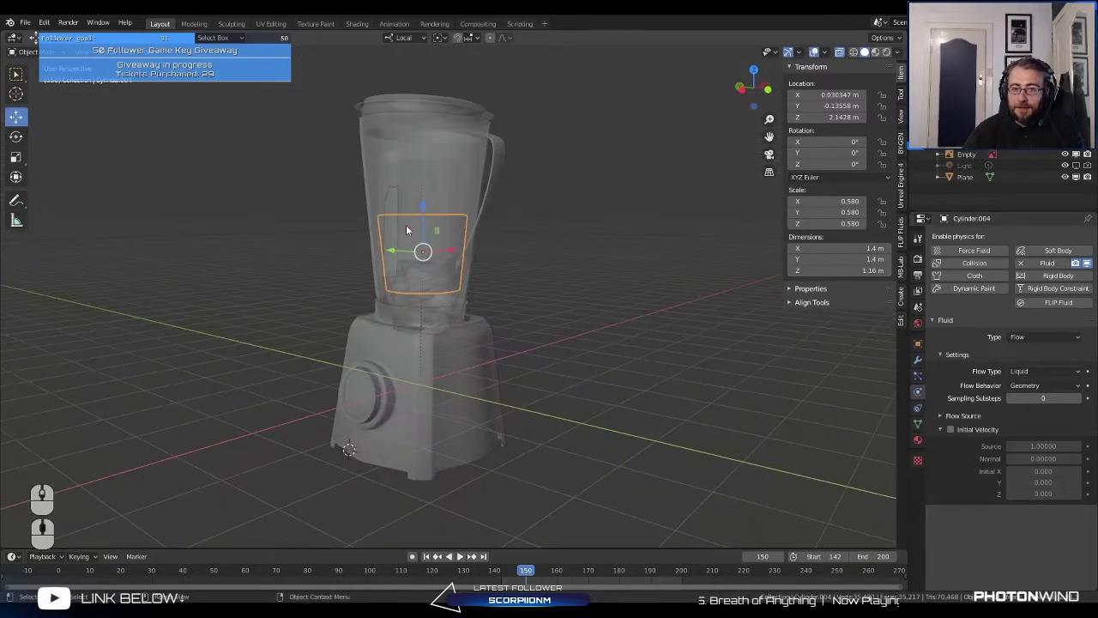
pyautogui.click(1026, 386)
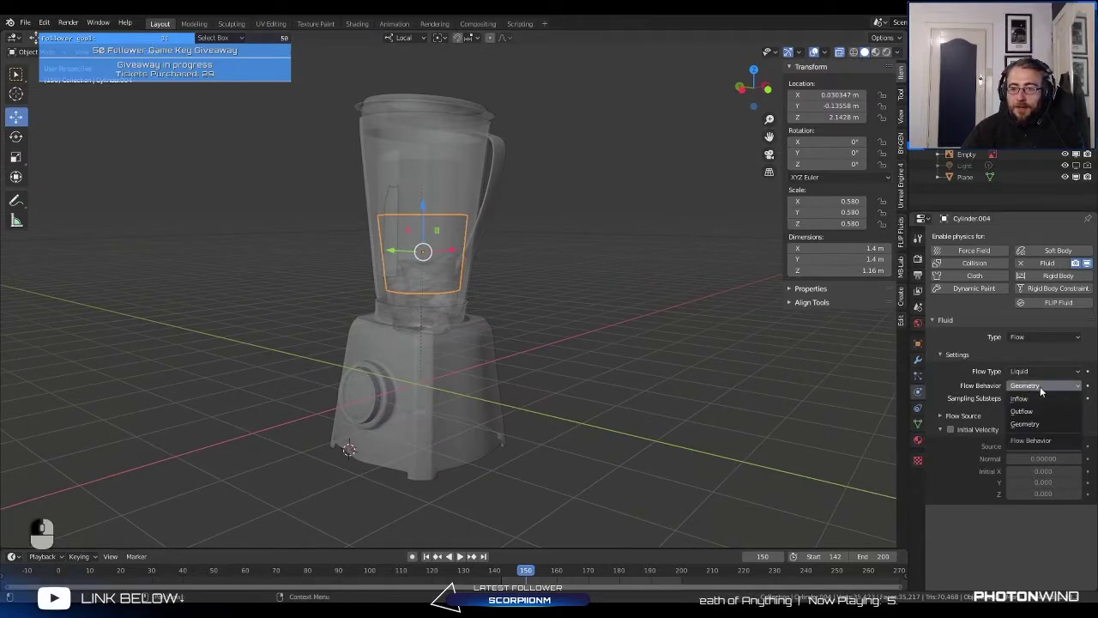
pyautogui.click(1052, 421)
pyautogui.moveTo(399, 215); pyautogui.dragTo(460, 187, button='middle')
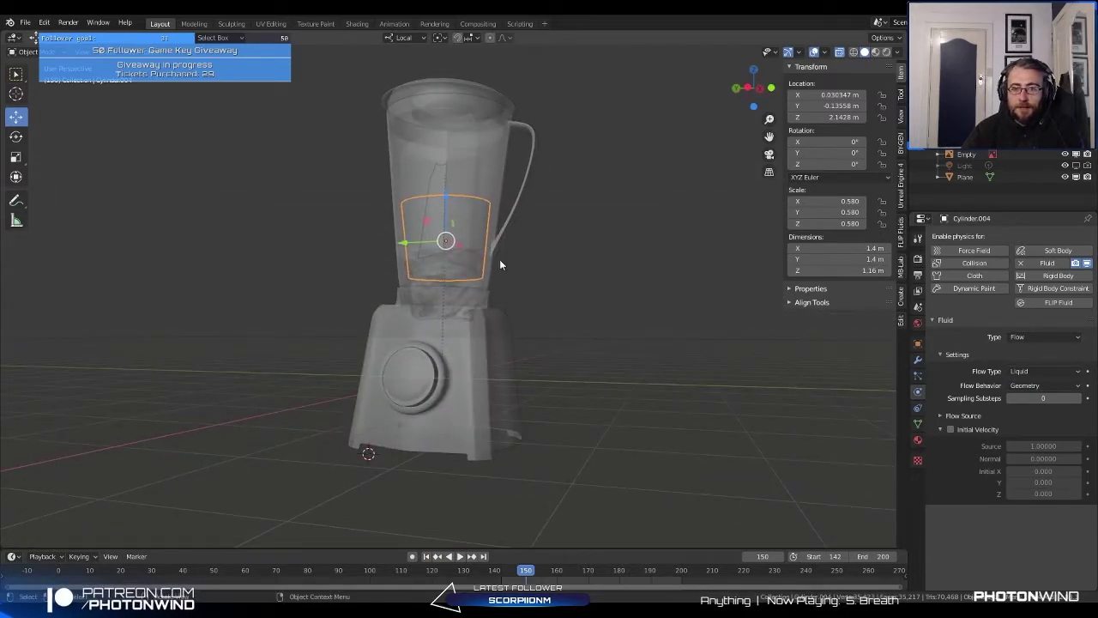
# Step: Add a cube at the 3D cursor and scale it up to about 7.635 as a box around the blender
pyautogui.scroll(2, 489, 281)
pyautogui.scroll(-4, 489, 281)
pyautogui.moveTo(489, 281); pyautogui.dragTo(447, 292, button='middle')
pyautogui.click(464, 429)
pyautogui.click(129, 52)
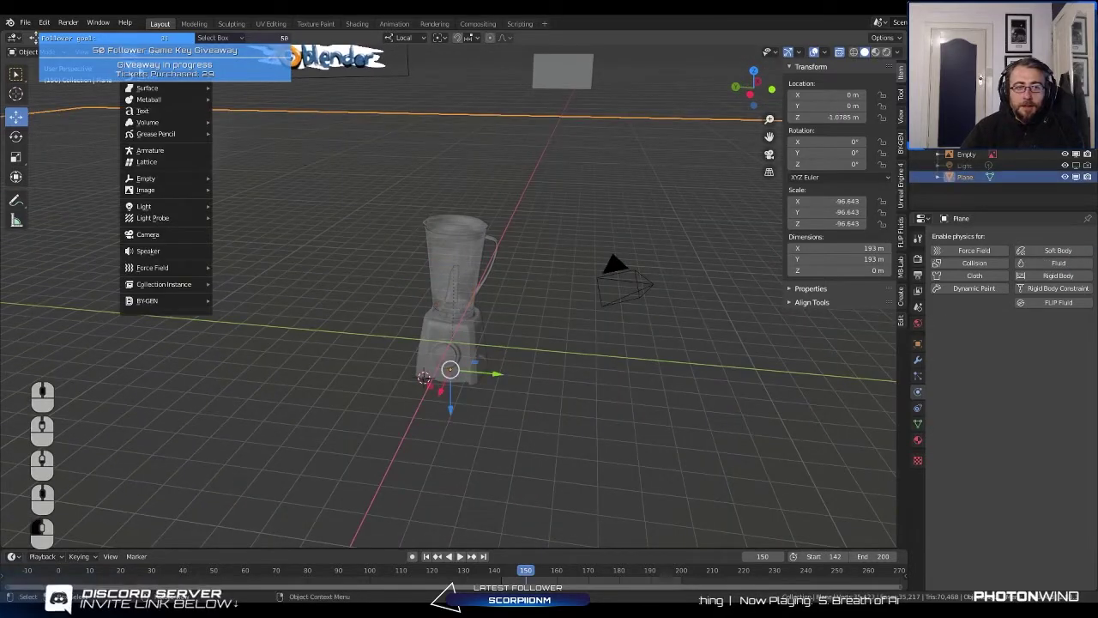
pyautogui.moveTo(159, 83)
pyautogui.click(255, 82)
pyautogui.scroll(-3, 455, 318)
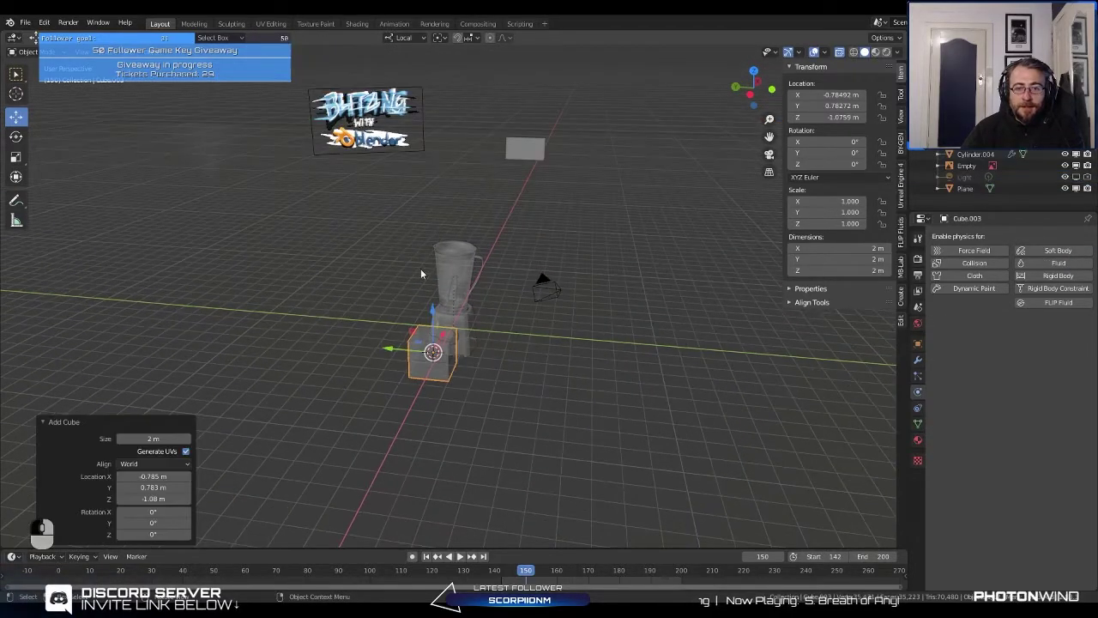
pyautogui.moveTo(455, 317); pyautogui.dragTo(465, 309, button='middle')
pyautogui.press('KP_1')
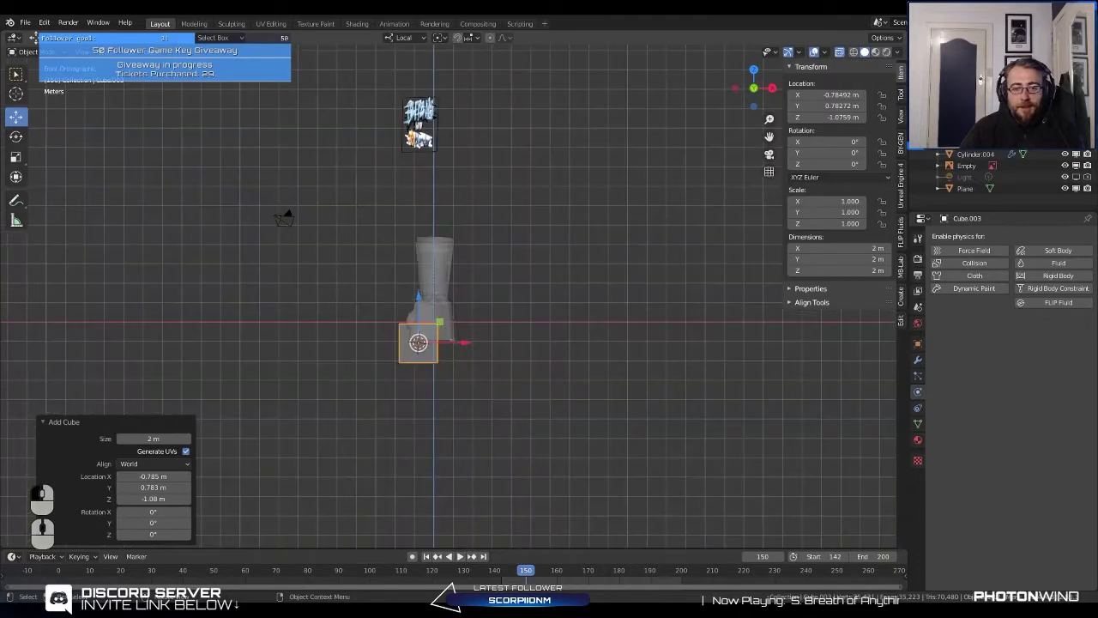
pyautogui.press('s')
pyautogui.click(645, 397)
# Step: Raise the cube in front view to about Z 6.74 m so its base sits near the floor
pyautogui.press('g')
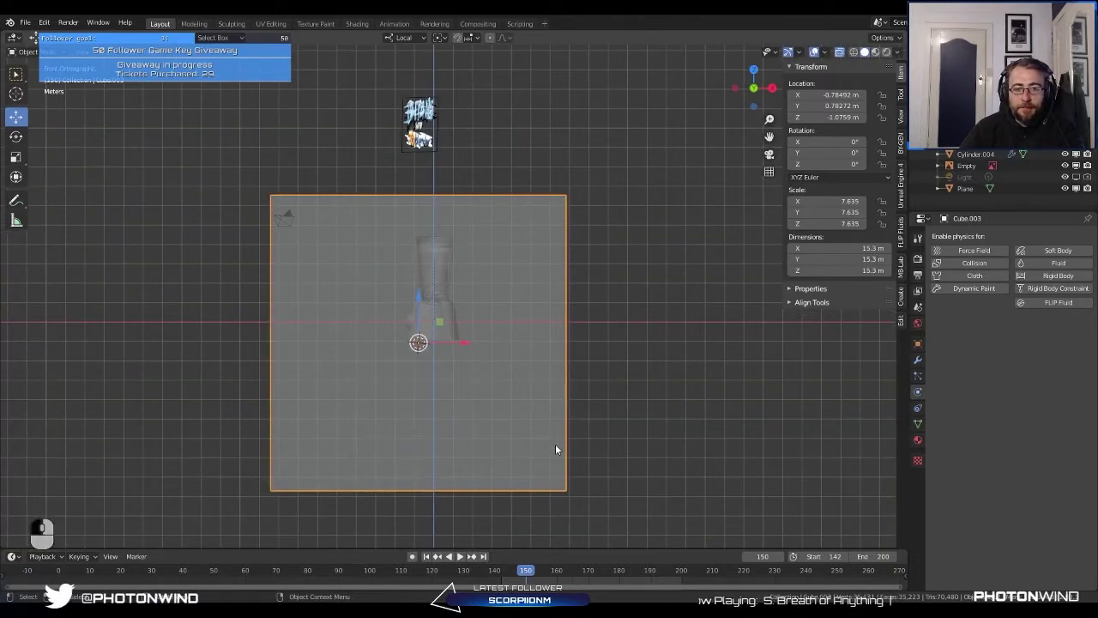
pyautogui.press('g')
pyautogui.click(462, 300)
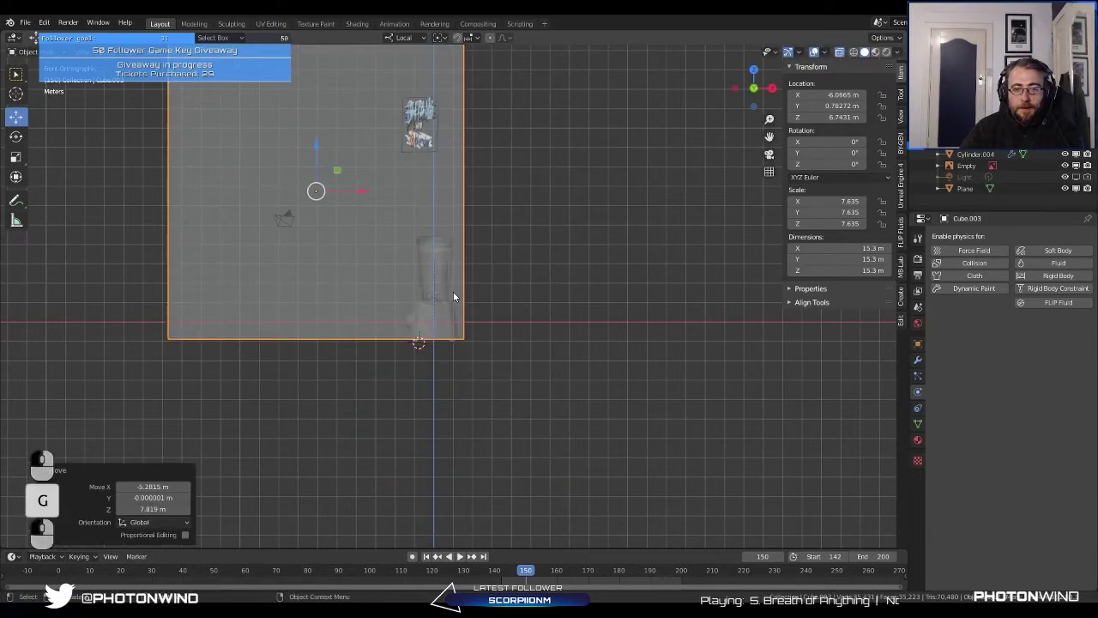
# Step: Advance the animation and move the cube in top view over the fallen parts, to about X -1.67 m, Y 6.45 m
pyautogui.press('KP_7')
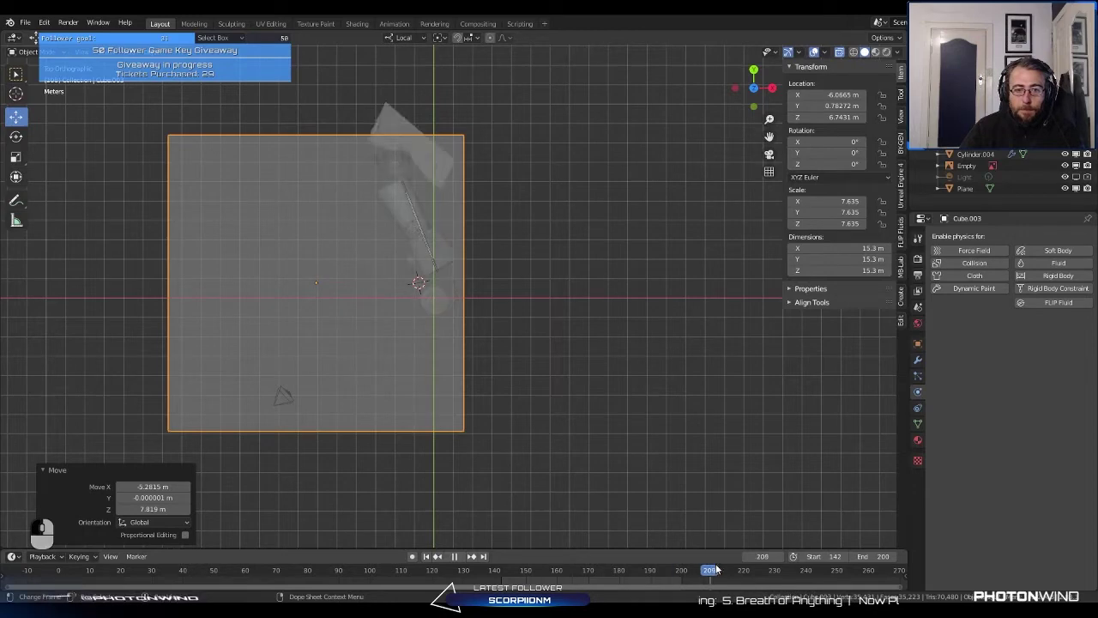
pyautogui.press('space')
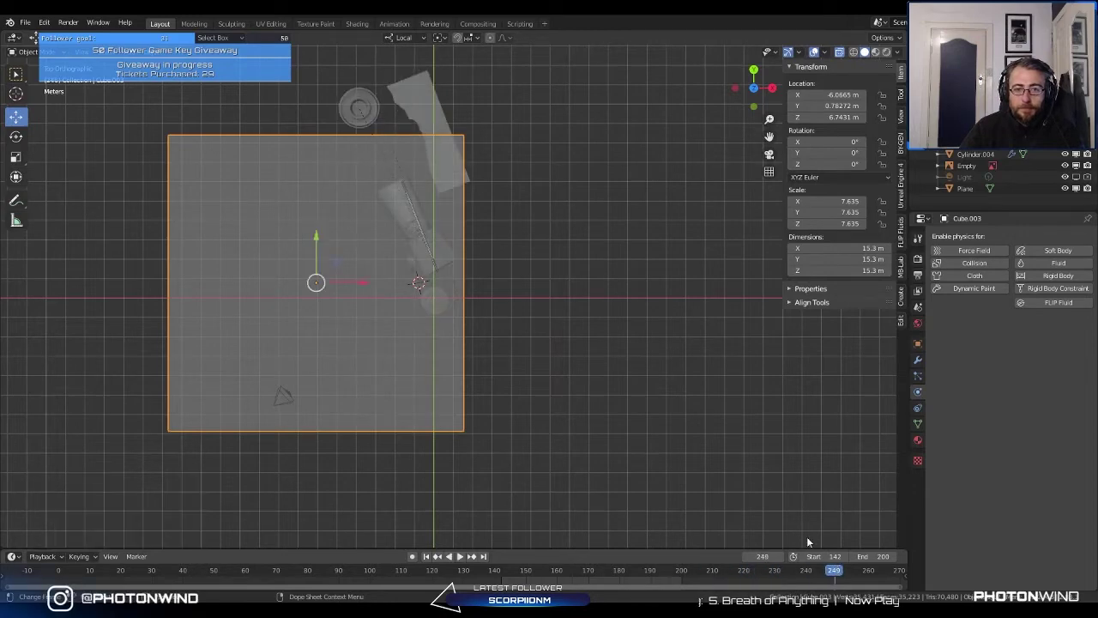
pyautogui.press('g')
pyautogui.click(527, 262)
pyautogui.keyDown('shift'); pyautogui.moveTo(527, 266); pyautogui.dragTo(521, 359, button='middle'); pyautogui.keyUp('shift')
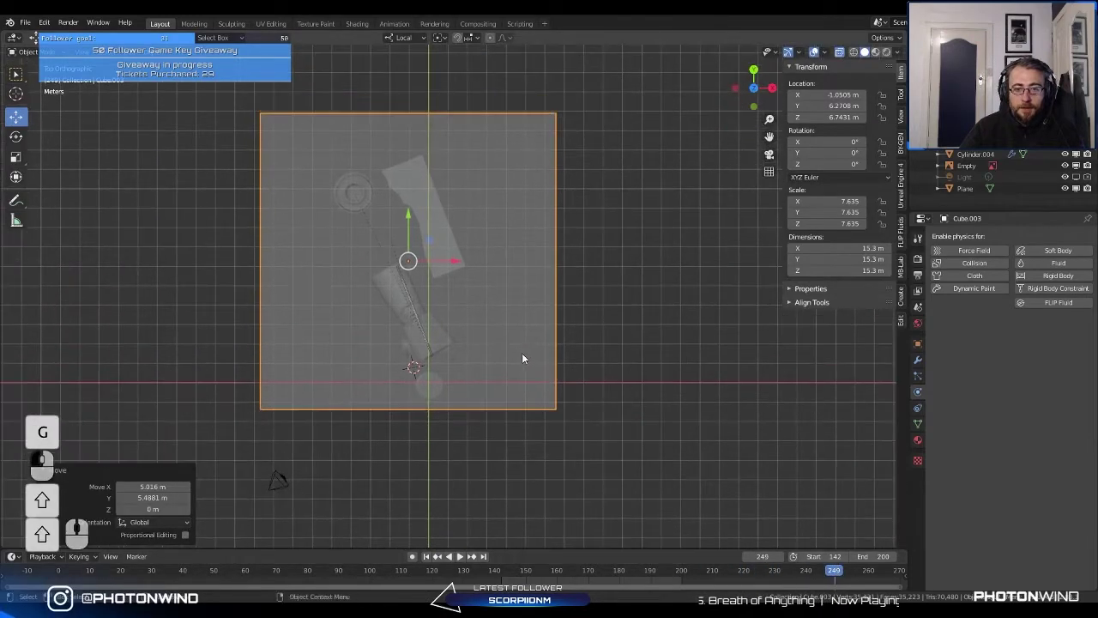
pyautogui.press('g')
pyautogui.click(509, 359)
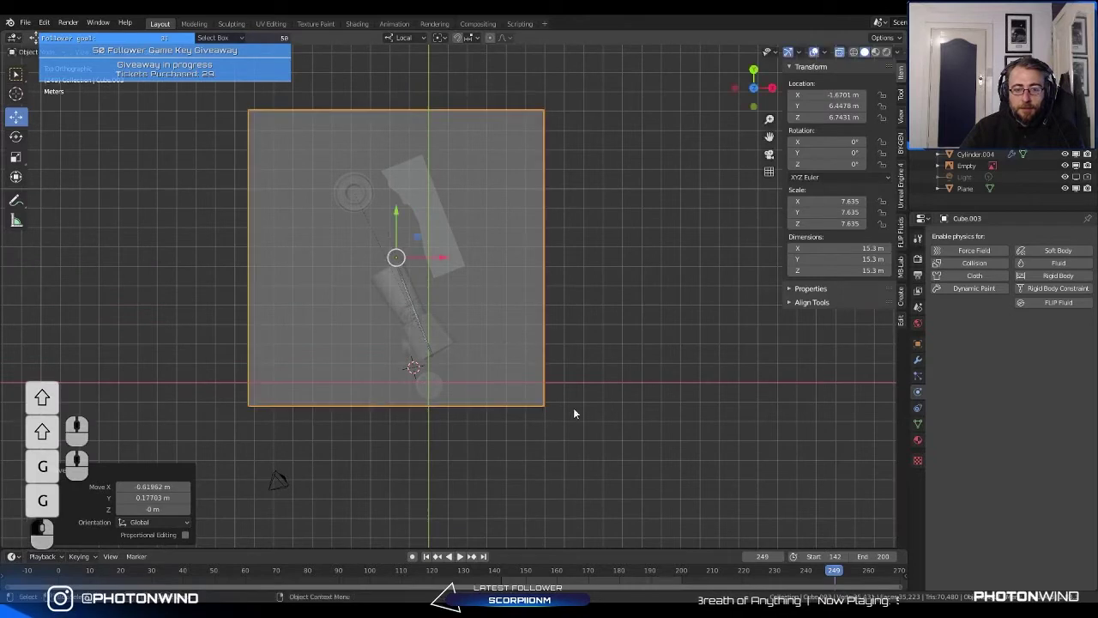
# Step: Rotate the cube to about 18.8° around Z, move it to about X -1.23 m, Y 5.27 m, and check the fit across the animation
pyautogui.press('r')
pyautogui.click(627, 360)
pyautogui.press('g')
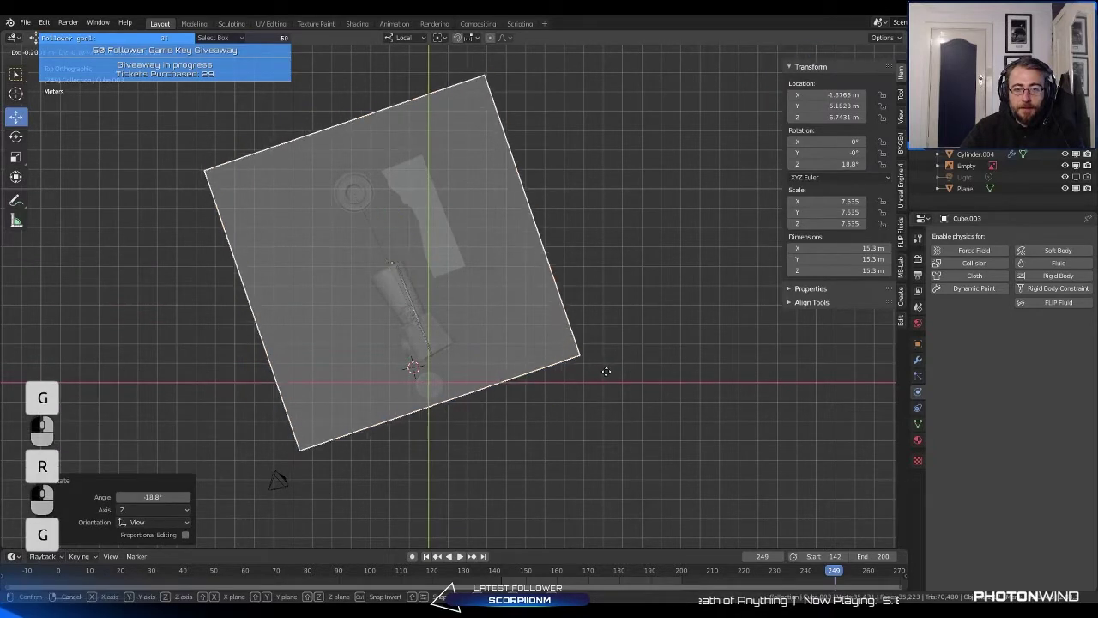
pyautogui.click(606, 370)
pyautogui.moveTo(785, 585); pyautogui.dragTo(605, 584)
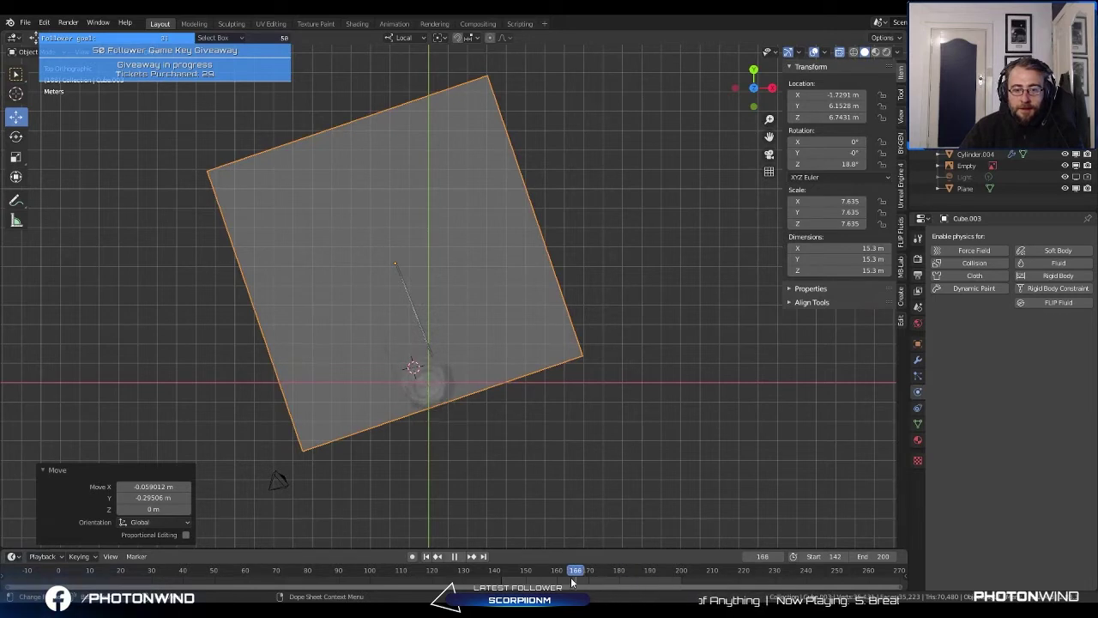
pyautogui.press('g')
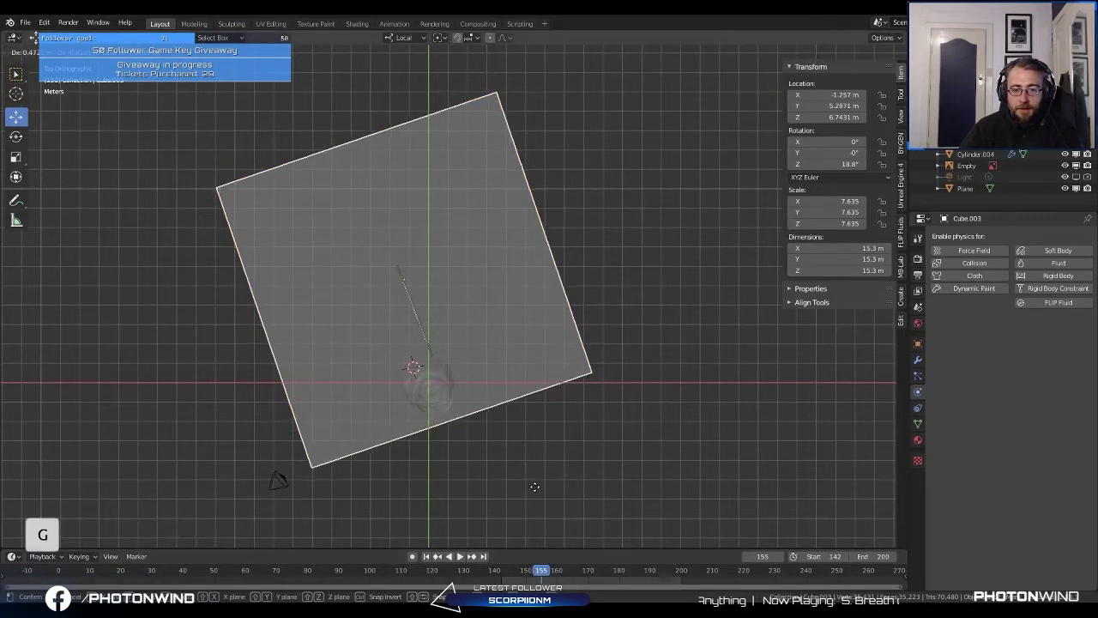
pyautogui.click(532, 514)
pyautogui.click(542, 572)
pyautogui.moveTo(542, 572); pyautogui.dragTo(603, 556)
pyautogui.moveTo(675, 542); pyautogui.dragTo(748, 541)
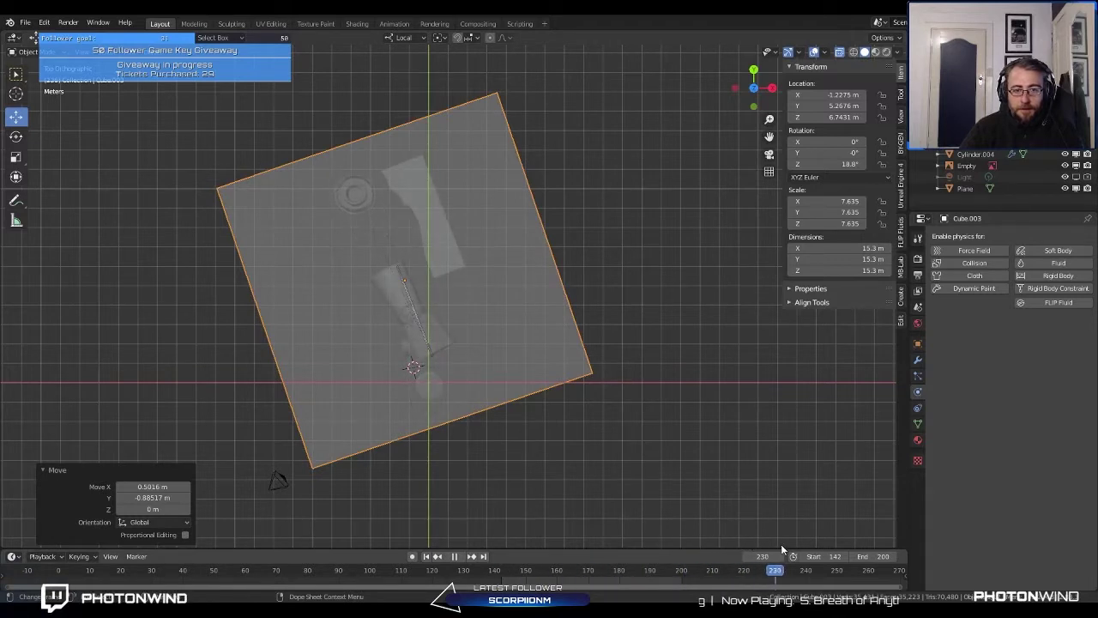
pyautogui.moveTo(806, 566); pyautogui.dragTo(812, 569)
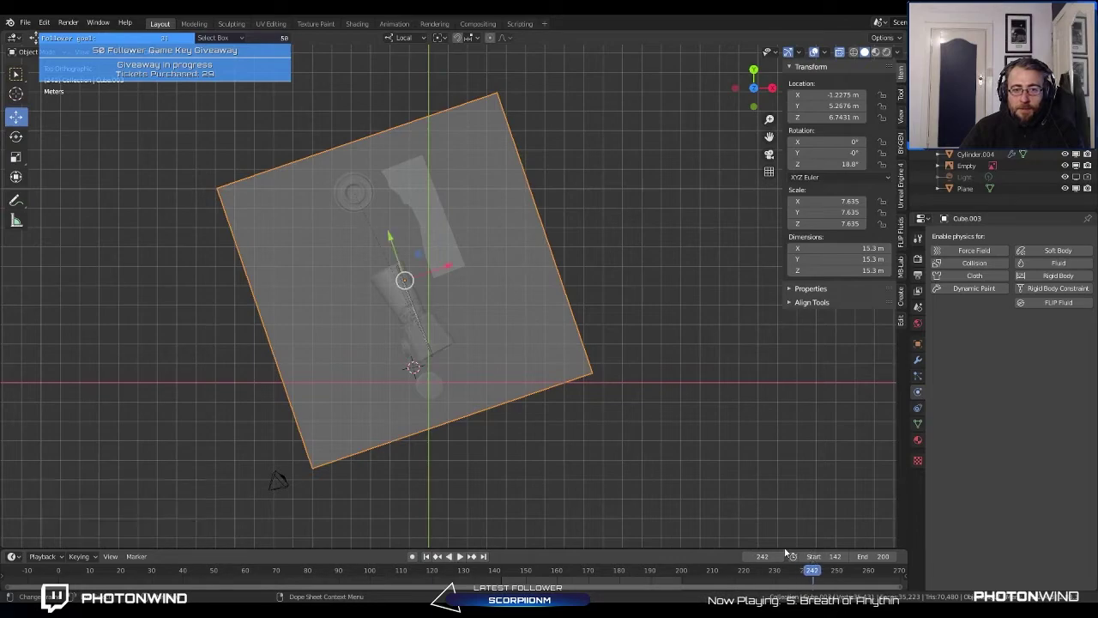
# Step: Lower the cube's top face by about 9.84 m to just above the standing blender
pyautogui.moveTo(480, 361); pyautogui.dragTo(560, 157, button='middle')
pyautogui.press('Tab')
pyautogui.scroll(-4, 559, 156)
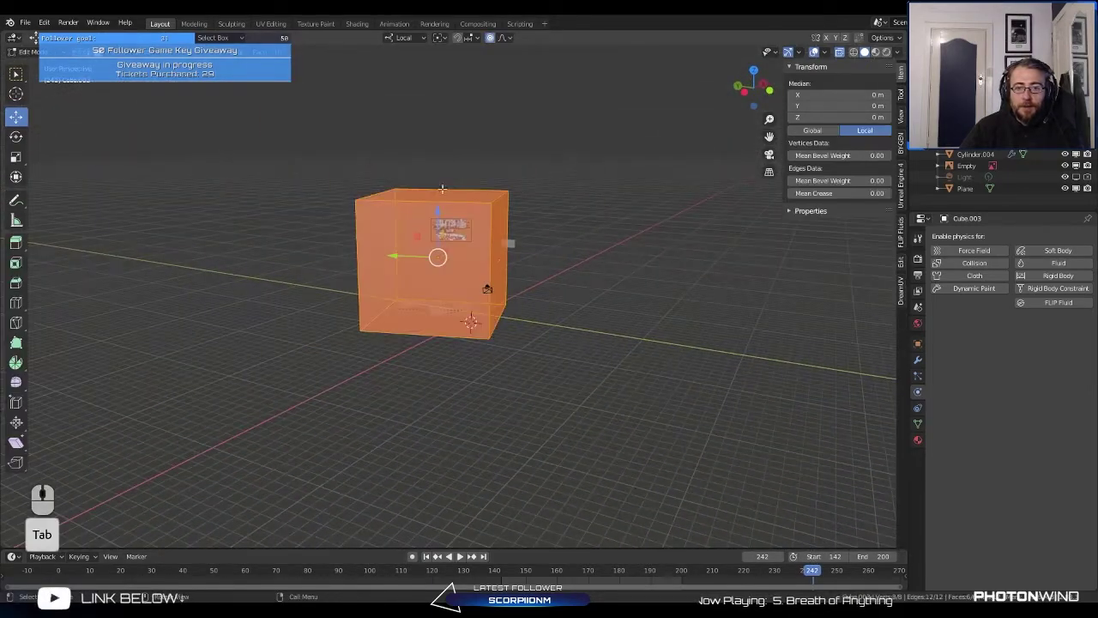
pyautogui.click(437, 191)
pyautogui.scroll(3, 429, 214)
pyautogui.moveTo(423, 96); pyautogui.dragTo(426, 215)
pyautogui.moveTo(427, 214); pyautogui.dragTo(447, 154, button='middle')
pyautogui.press('space')
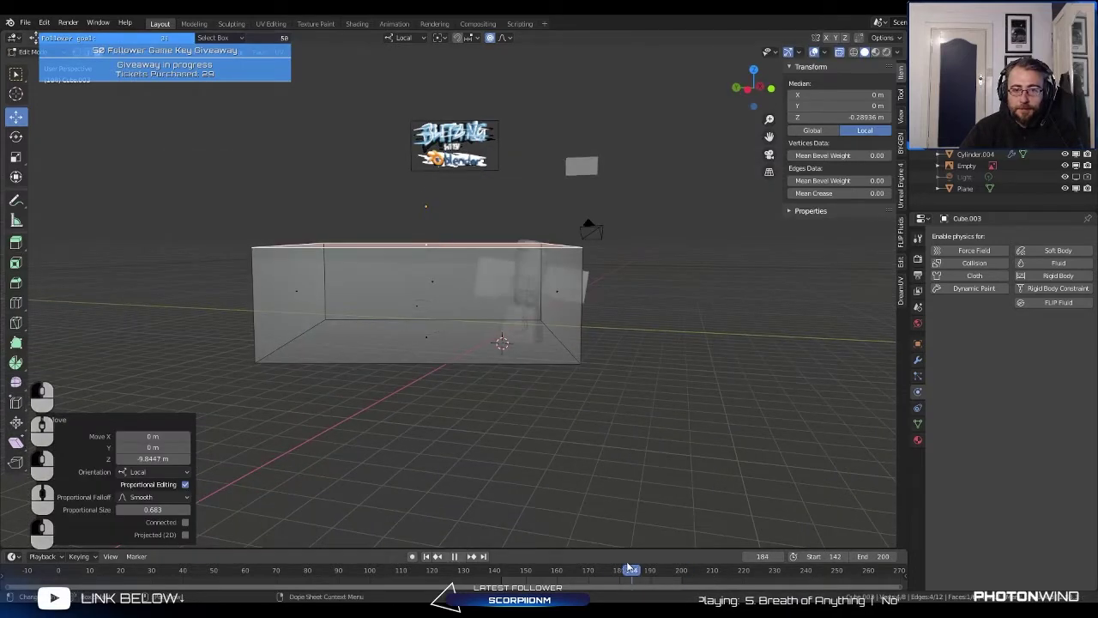
pyautogui.press('space')
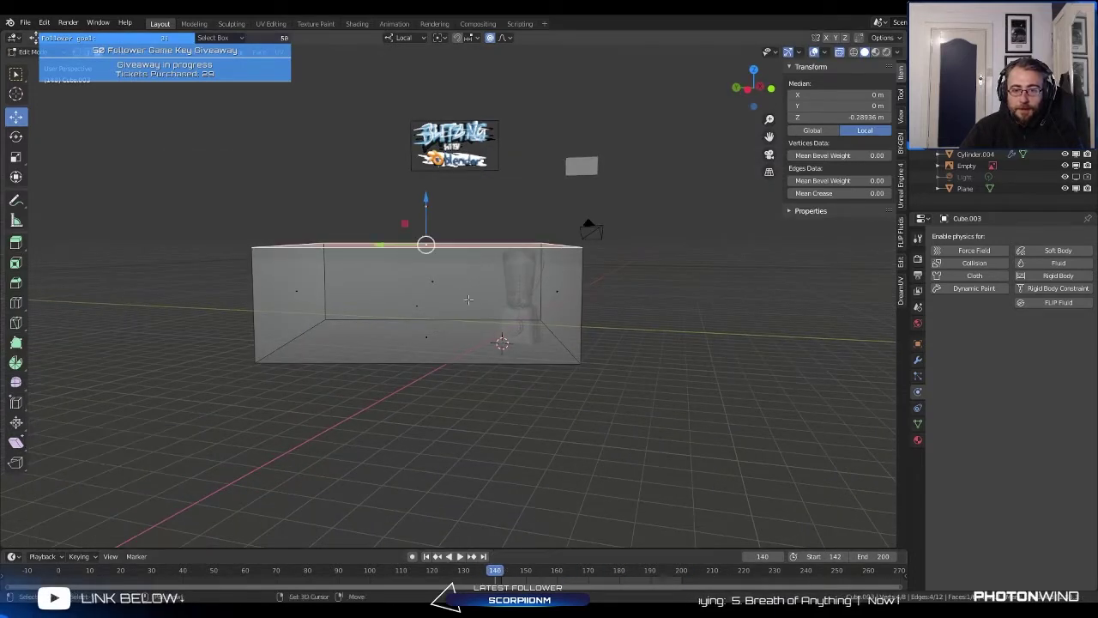
# Step: Play the animation in front view to check whether the falling parts stay inside the box, and return to Object Mode
pyautogui.scroll(5, 451, 327)
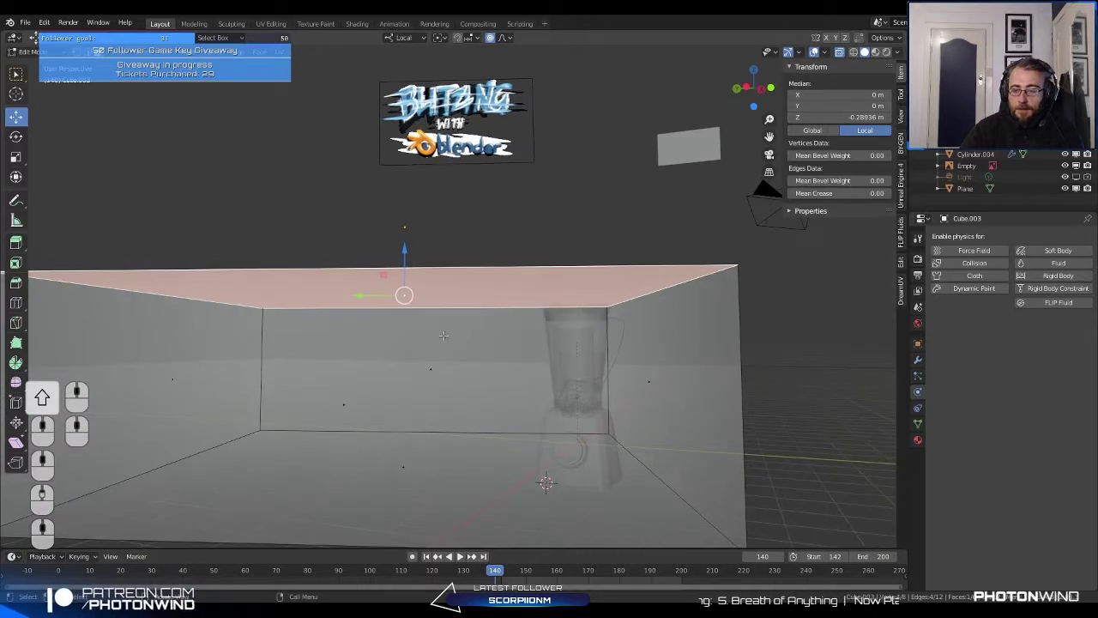
pyautogui.press('KP_1')
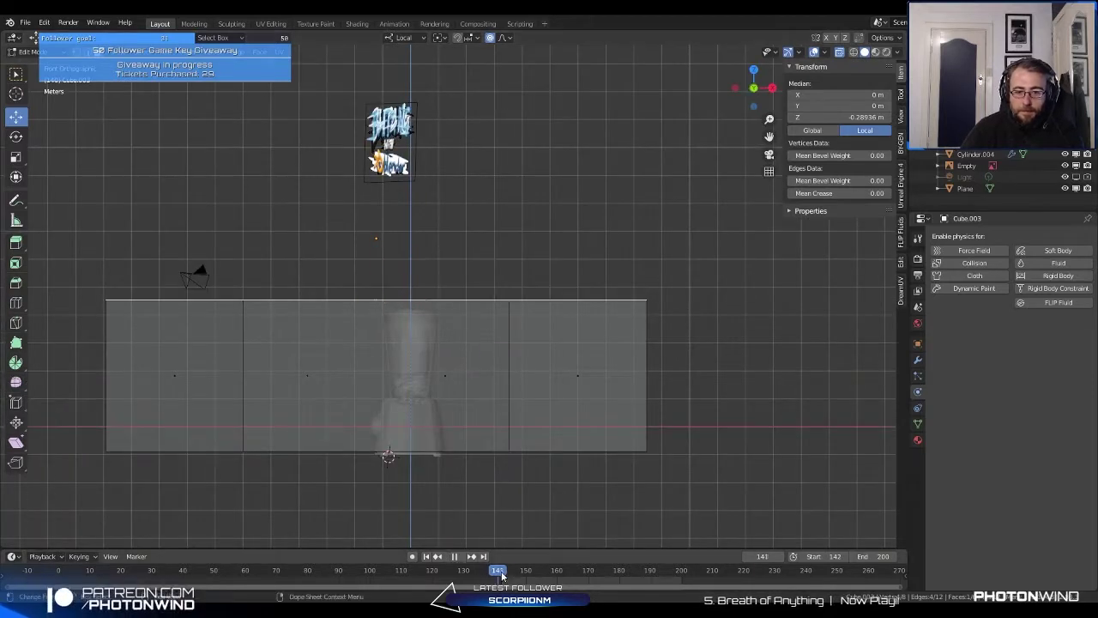
pyautogui.click(460, 556)
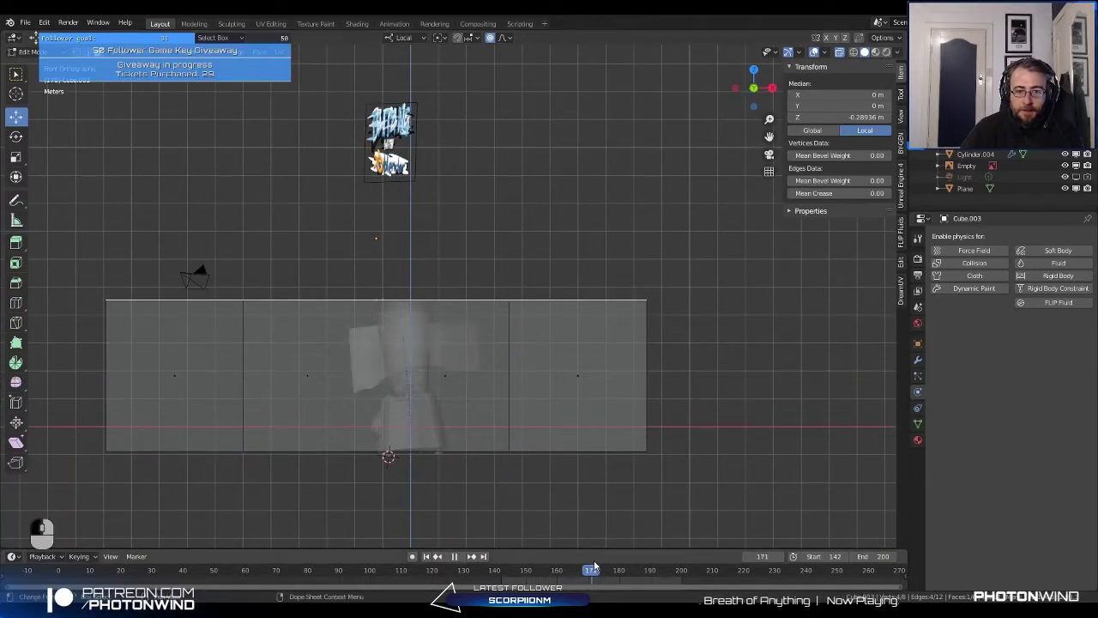
pyautogui.moveTo(577, 569); pyautogui.dragTo(798, 598)
pyautogui.press('Tab')
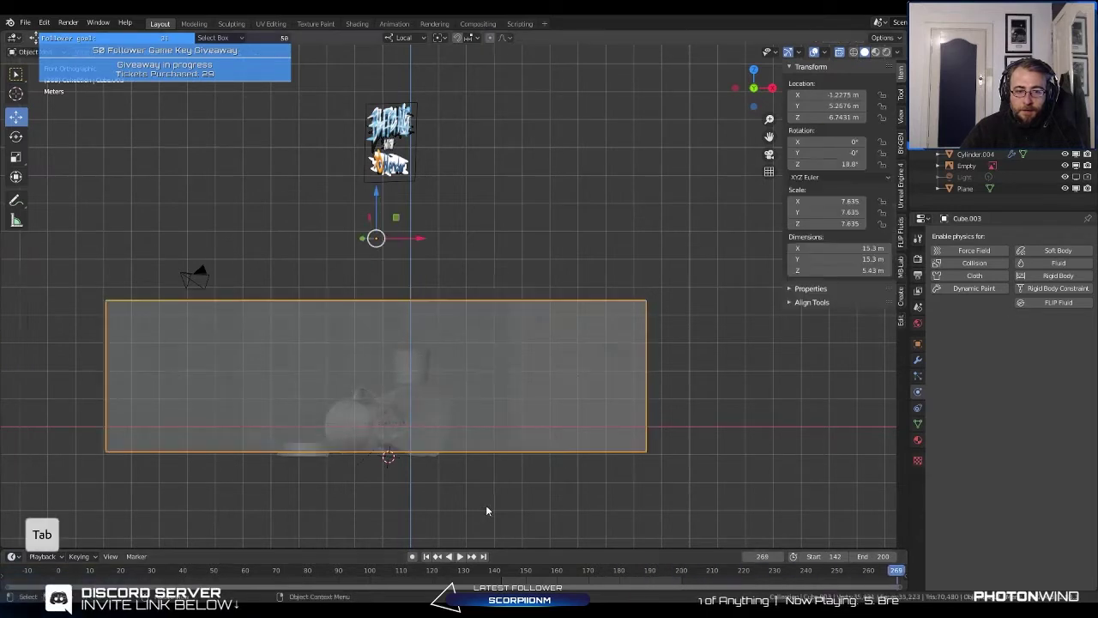
# Step: Turn off X-ray display and switch the viewport to Material Preview shading to compare the box with the floor
pyautogui.moveTo(486, 505); pyautogui.dragTo(543, 470, button='middle')
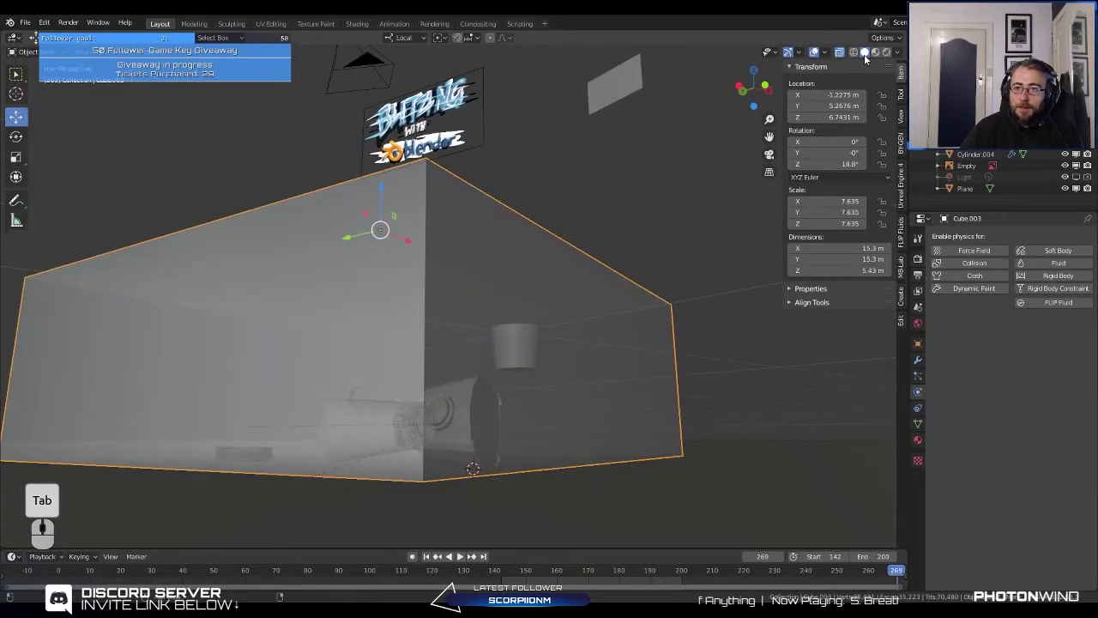
pyautogui.moveTo(481, 283)
pyautogui.mouseDown(button='middle')
pyautogui.moveTo(547, 240)
pyautogui.moveTo(531, 265)
pyautogui.moveTo(475, 245)
pyautogui.moveTo(480, 283)
pyautogui.mouseUp(button='middle')
pyautogui.click(839, 51)
pyautogui.click(875, 53)
# Step: Lower the box's bottom face slightly to meet the floor plane, making the box about 5.63 m high, and inspect it in Material Preview
pyautogui.press('Tab')
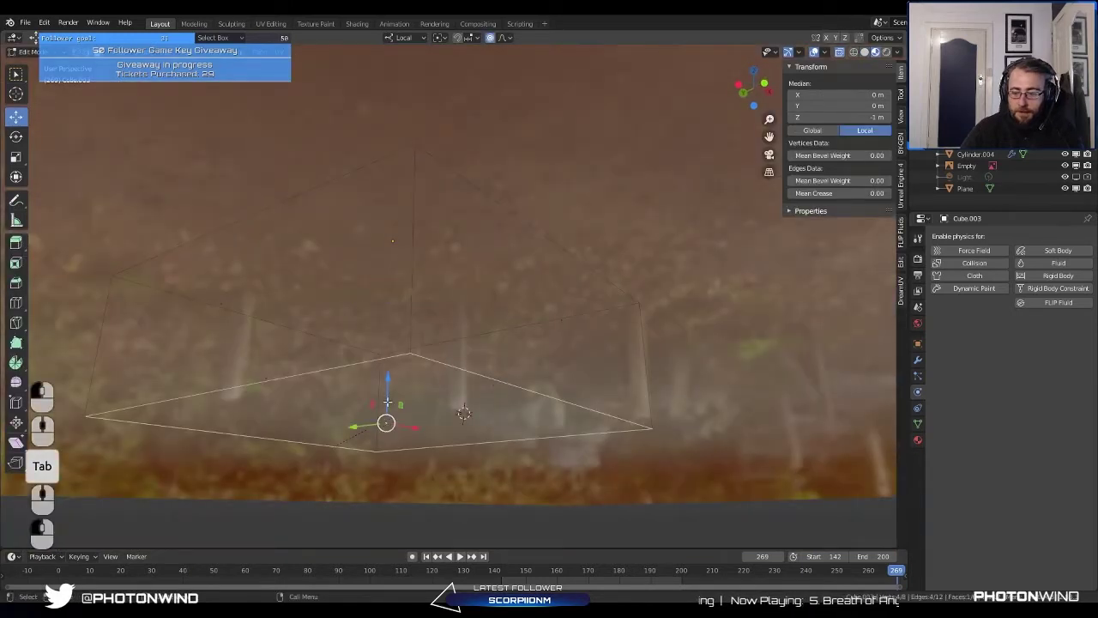
pyautogui.keyDown('alt'); pyautogui.moveTo(387, 402); pyautogui.dragTo(389, 403, button='middle'); pyautogui.keyUp('alt')
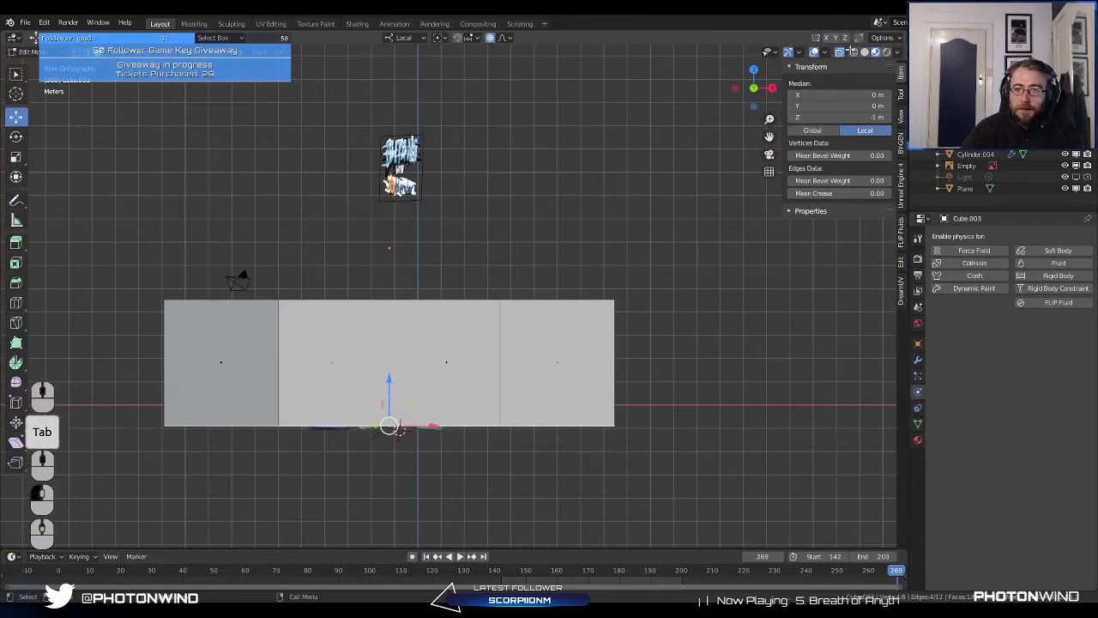
pyautogui.scroll(5, 446, 292)
pyautogui.keyDown('shift'); pyautogui.moveTo(447, 292); pyautogui.dragTo(533, 171, button='middle'); pyautogui.keyUp('shift')
pyautogui.scroll(3, 421, 296)
pyautogui.moveTo(349, 215); pyautogui.dragTo(383, 247)
pyautogui.scroll(-3, 416, 264)
pyautogui.moveTo(416, 264); pyautogui.dragTo(455, 280, button='middle')
pyautogui.press('Tab')
pyautogui.scroll(-3, 456, 280)
pyautogui.click(875, 52)
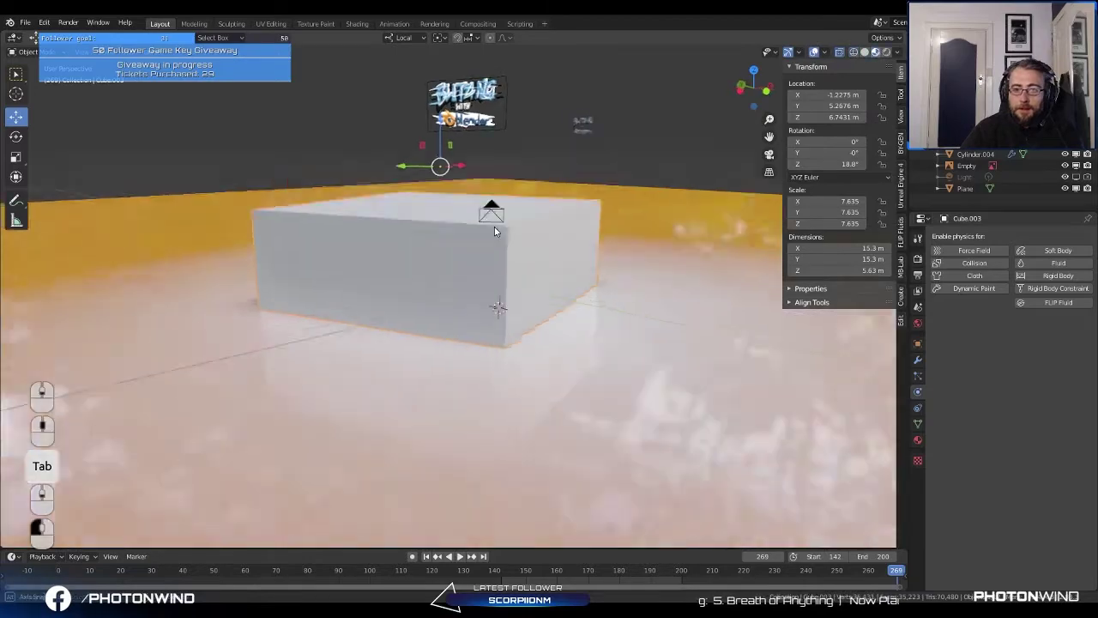
pyautogui.moveTo(495, 226)
pyautogui.mouseDown(button='middle')
pyautogui.moveTo(636, 208)
pyautogui.moveTo(429, 237)
pyautogui.moveTo(492, 252)
pyautogui.mouseUp(button='middle')
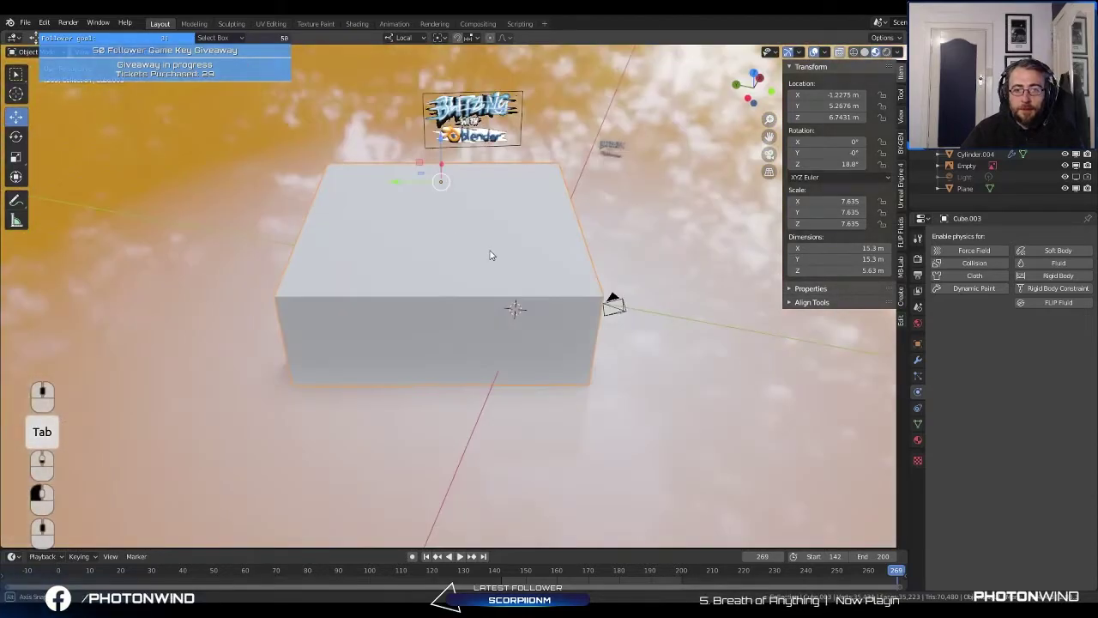
# Step: Enable Fluid physics on the box, set its type to Domain and its domain type to Liquid
pyautogui.click(1058, 263)
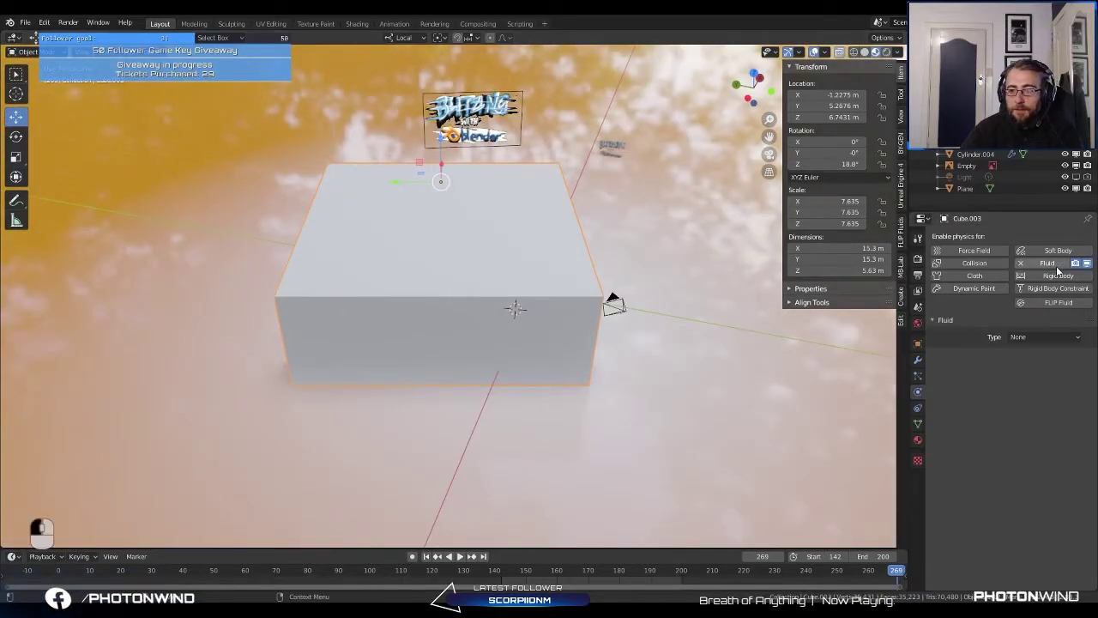
pyautogui.click(1052, 337)
pyautogui.click(1034, 364)
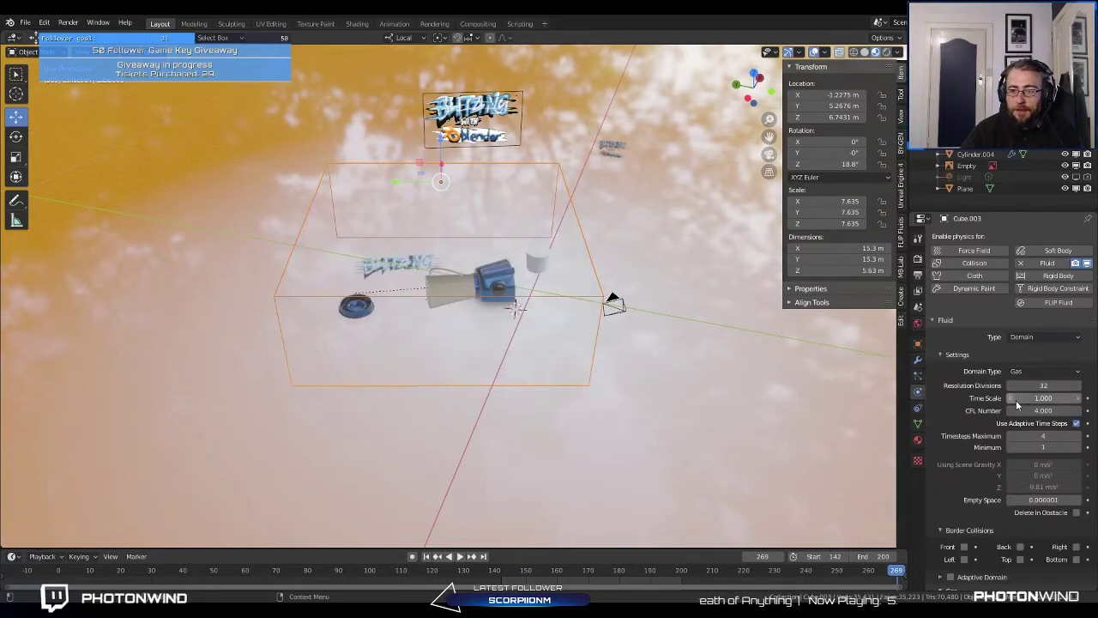
pyautogui.moveTo(464, 215); pyautogui.dragTo(659, 297, button='middle')
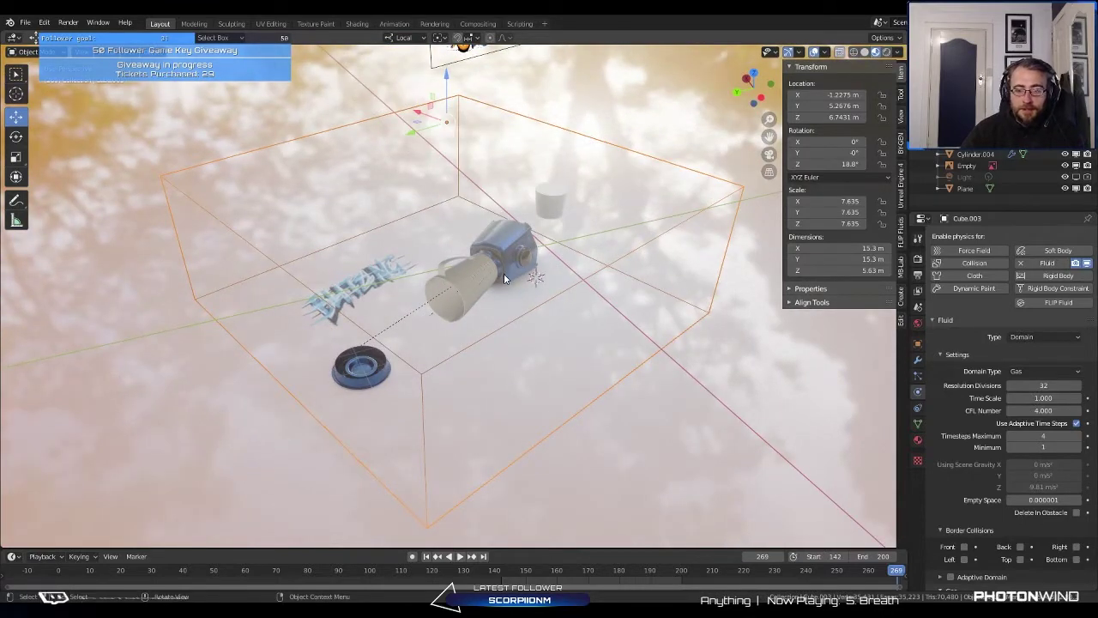
pyautogui.click(1038, 372)
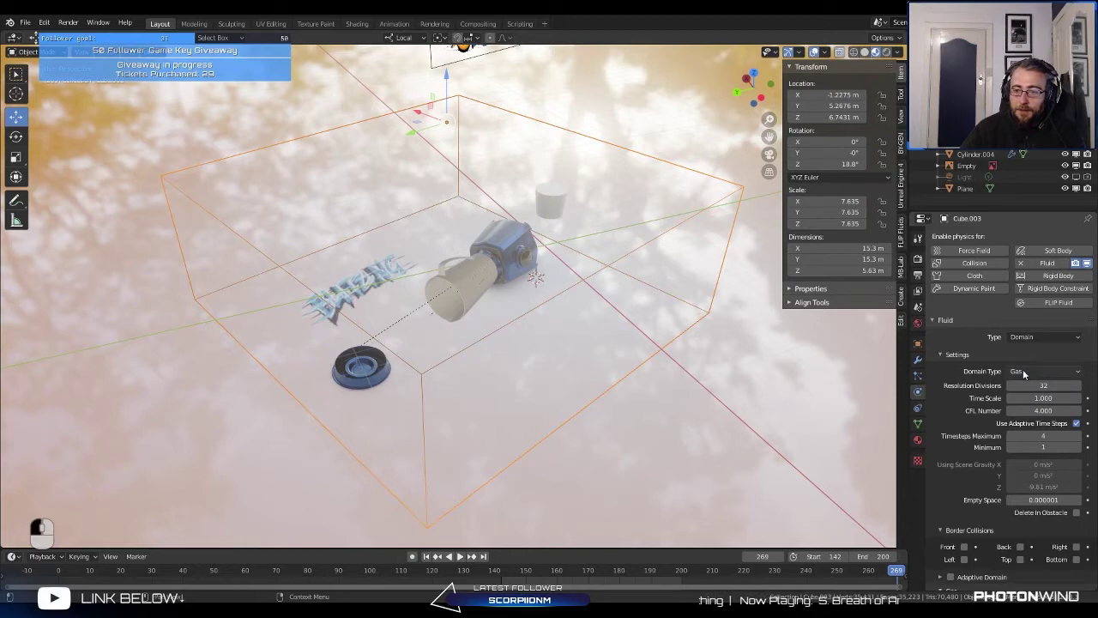
pyautogui.click(1023, 370)
pyautogui.click(1030, 398)
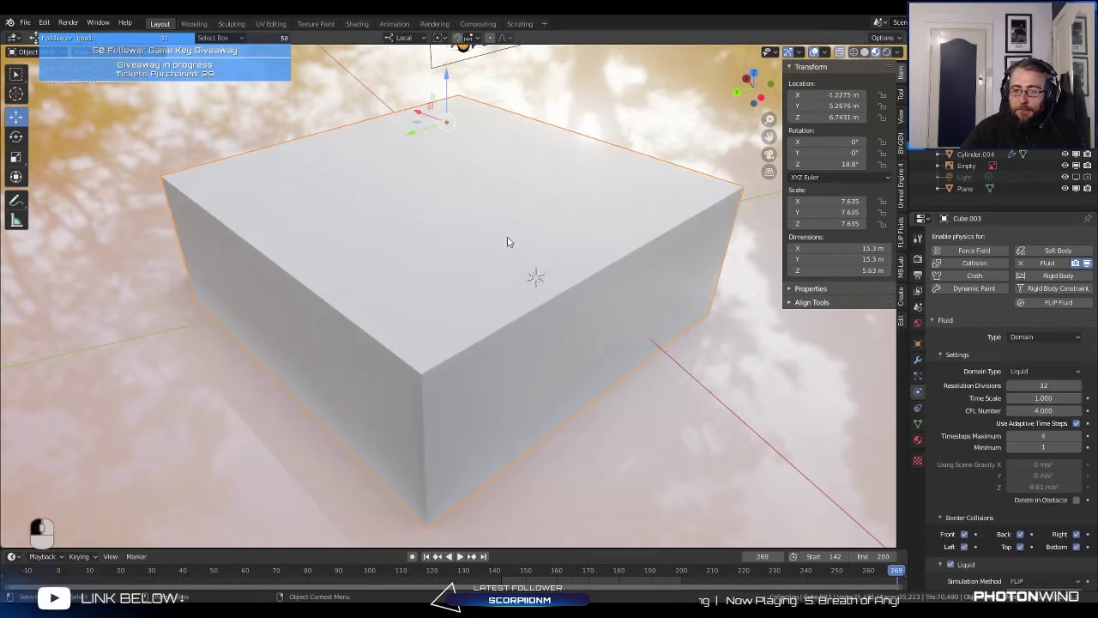
# Step: Set the liquid domain's resolution divisions to 64
pyautogui.moveTo(507, 242); pyautogui.dragTo(503, 249, button='middle')
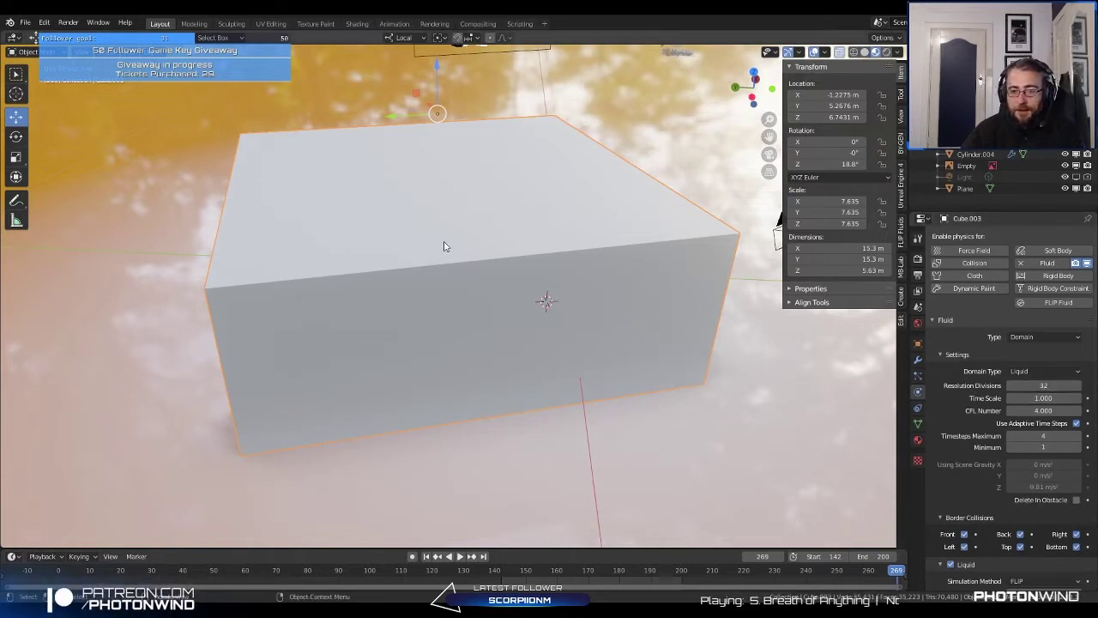
pyautogui.moveTo(443, 242); pyautogui.dragTo(642, 318, button='middle')
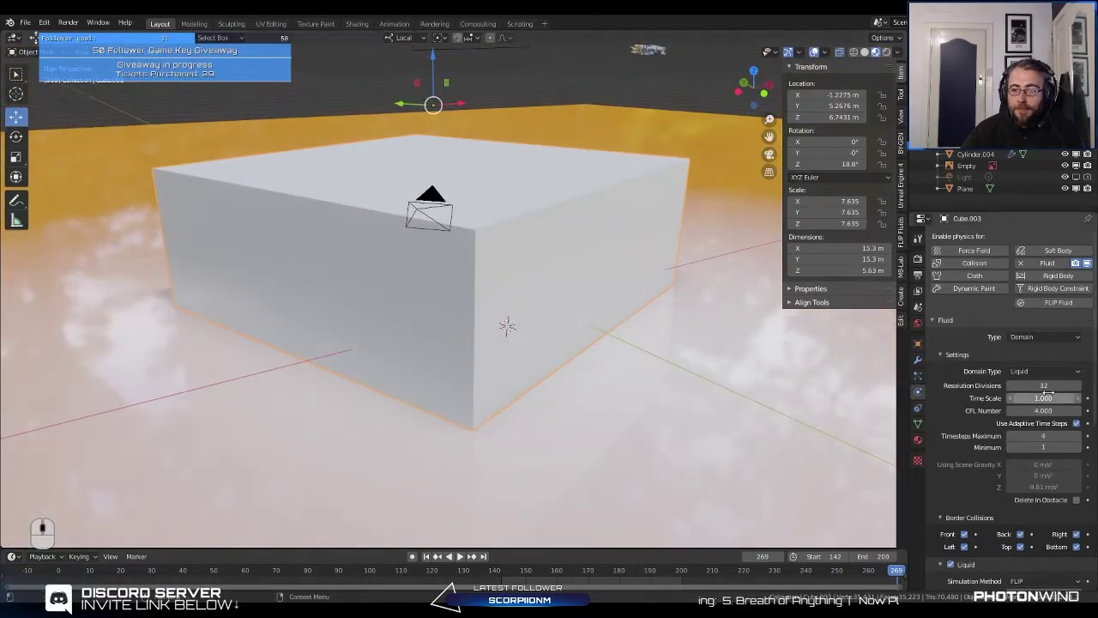
pyautogui.moveTo(505, 249); pyautogui.dragTo(457, 241, button='middle')
pyautogui.moveTo(288, 190); pyautogui.dragTo(265, 195, button='middle')
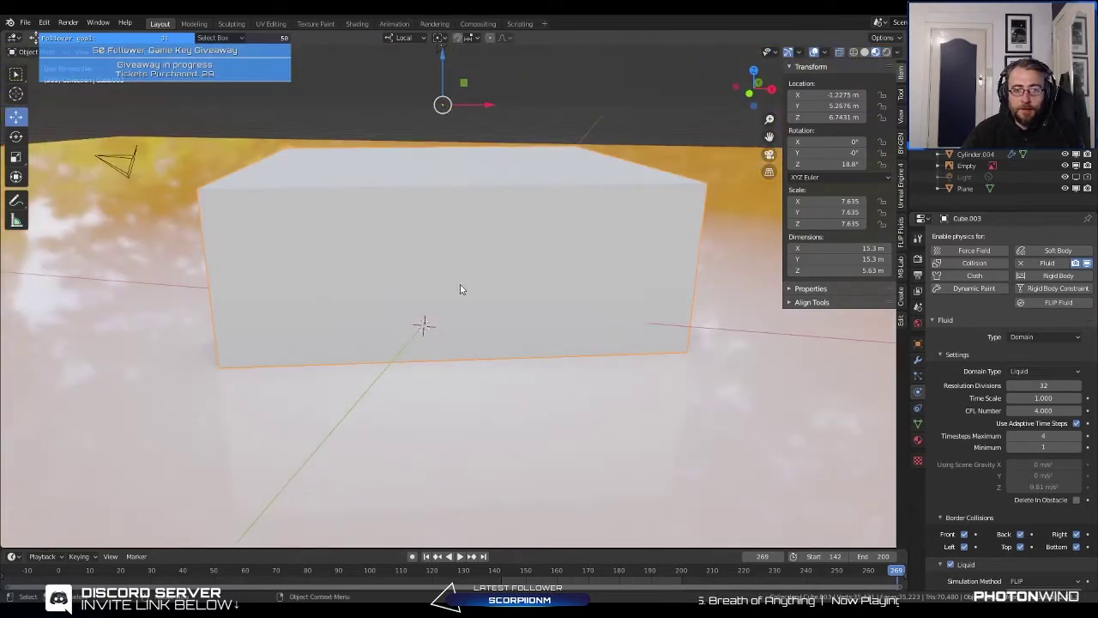
pyautogui.moveTo(460, 289); pyautogui.dragTo(659, 283, button='middle')
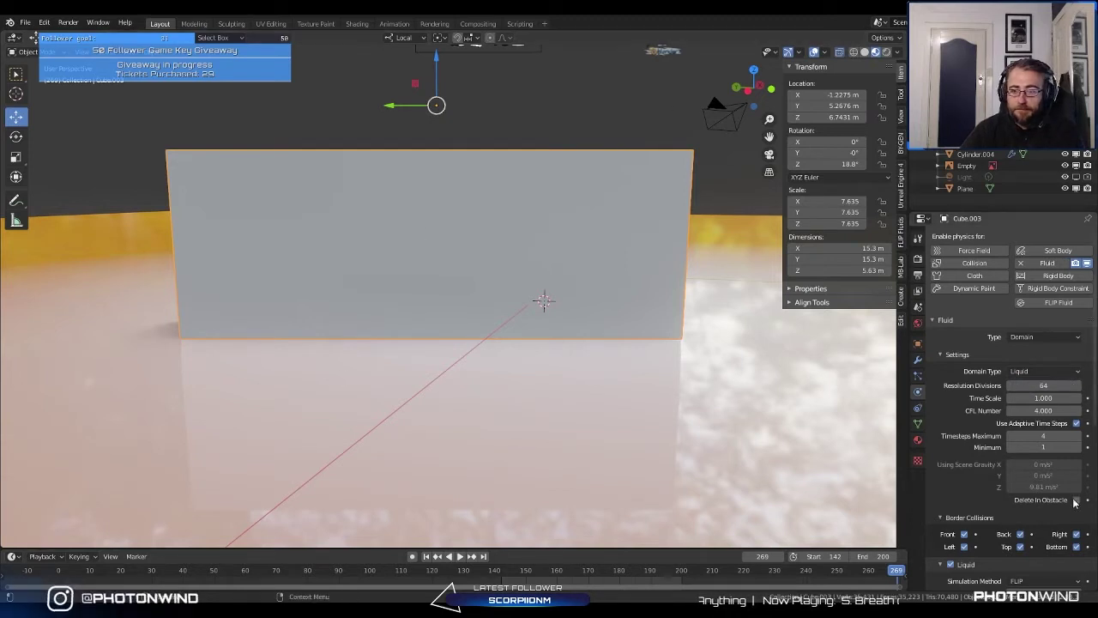
# Step: Disable the domain's front, back, right, left and top border collisions, leaving only the bottom one enabled
pyautogui.scroll(-4, 986, 439)
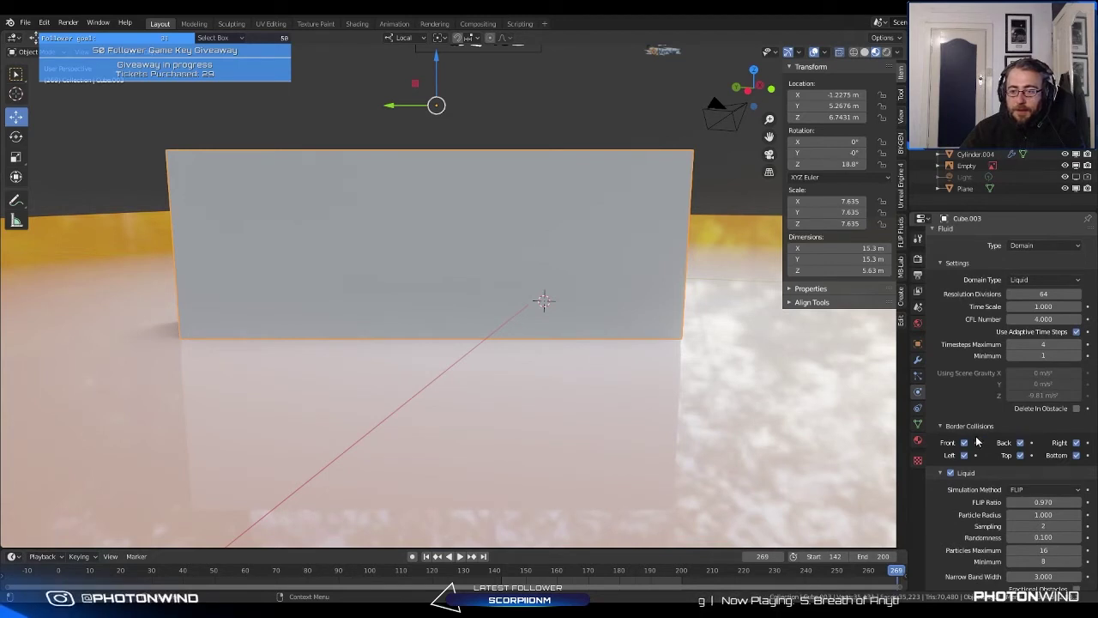
pyautogui.moveTo(584, 270); pyautogui.dragTo(963, 452, button='middle')
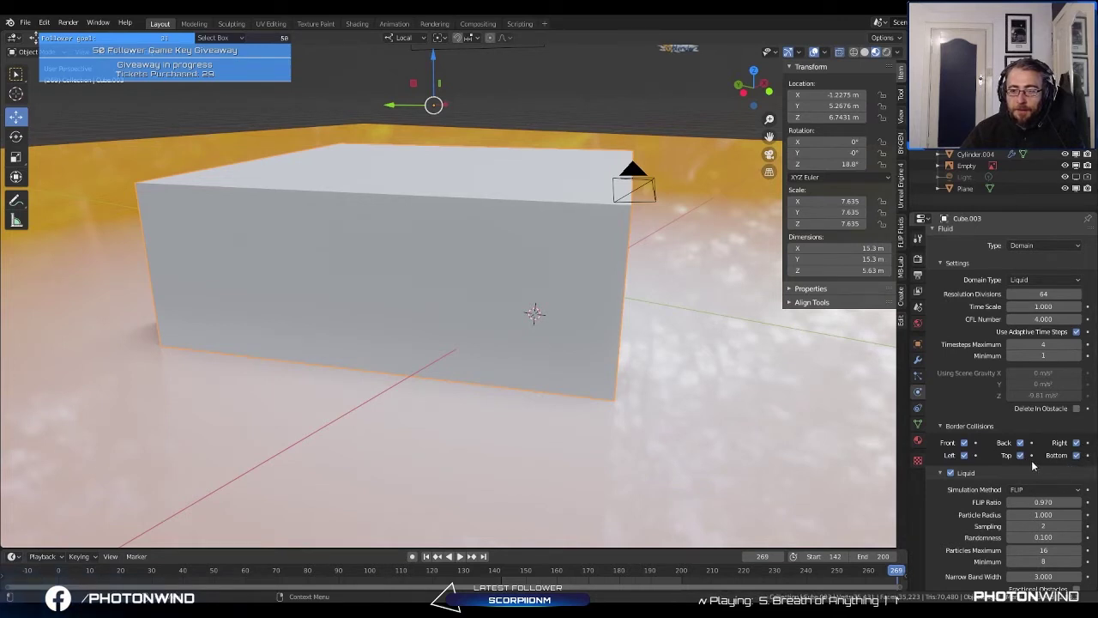
pyautogui.click(1075, 443)
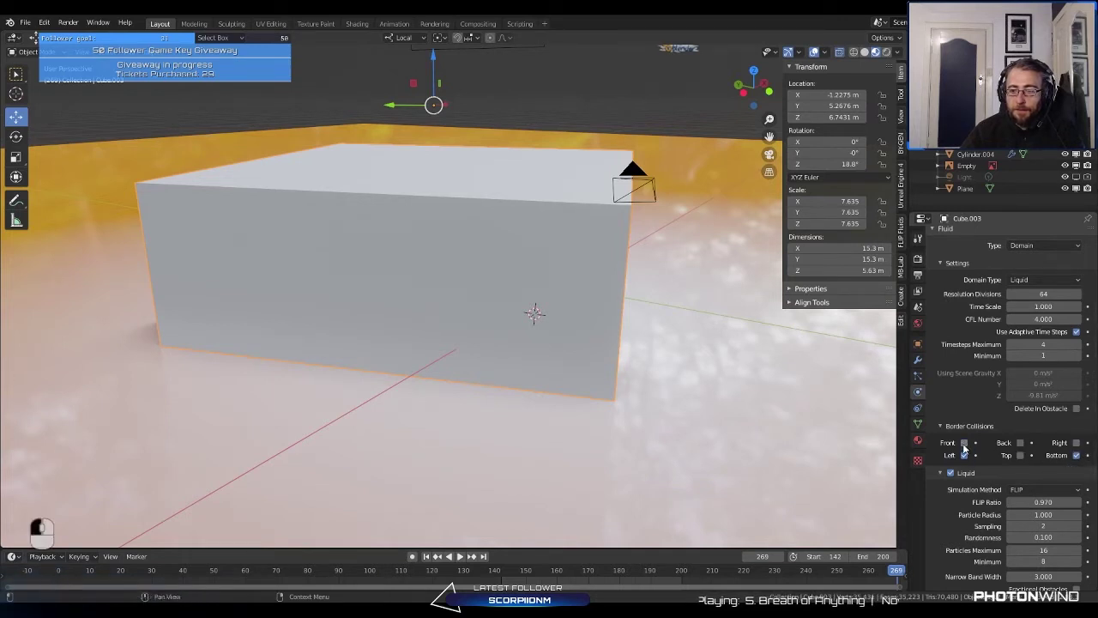
pyautogui.click(965, 453)
pyautogui.moveTo(543, 282); pyautogui.dragTo(589, 273, button='middle')
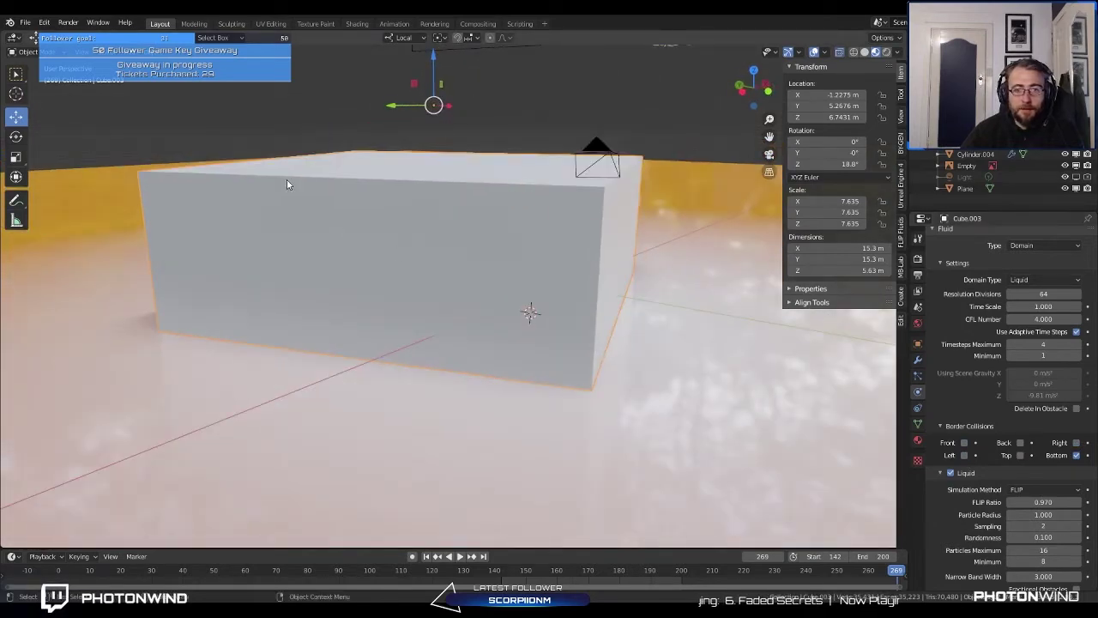
pyautogui.moveTo(287, 179); pyautogui.dragTo(533, 328, button='middle')
pyautogui.scroll(3, 361, 178)
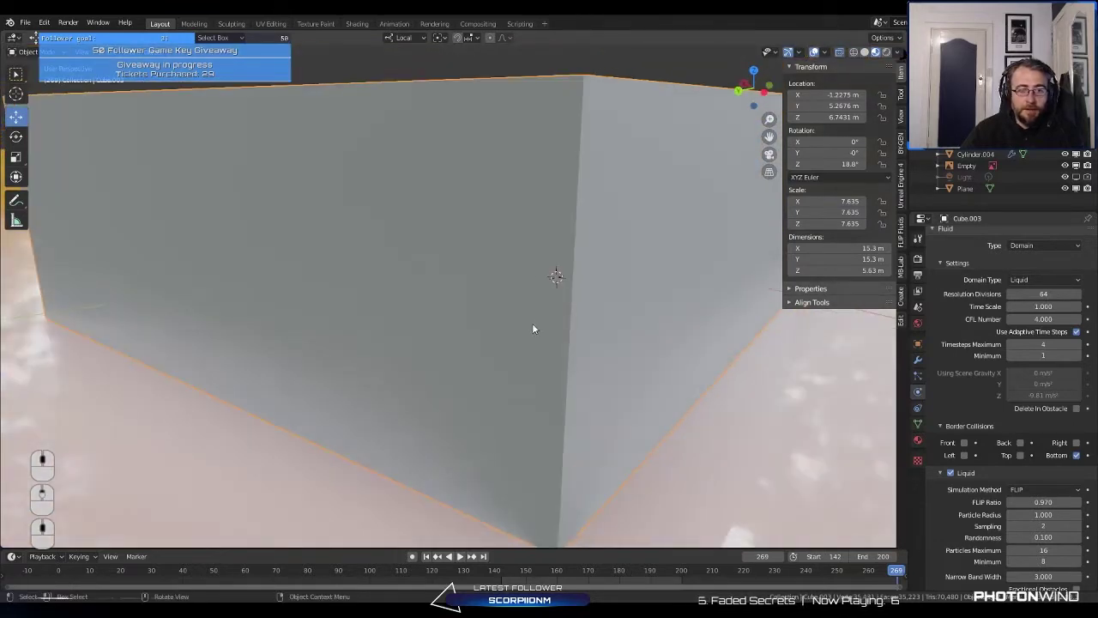
pyautogui.scroll(-5, 533, 328)
pyautogui.moveTo(189, 455); pyautogui.dragTo(292, 352, button='middle')
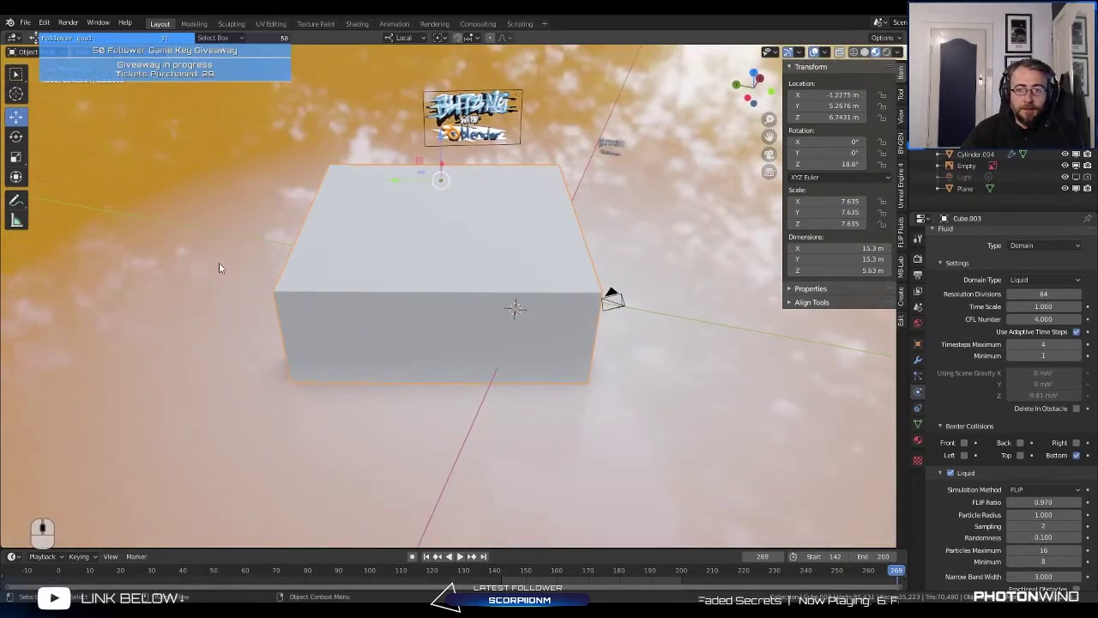
pyautogui.scroll(2, 218, 268)
pyautogui.scroll(4, 411, 230)
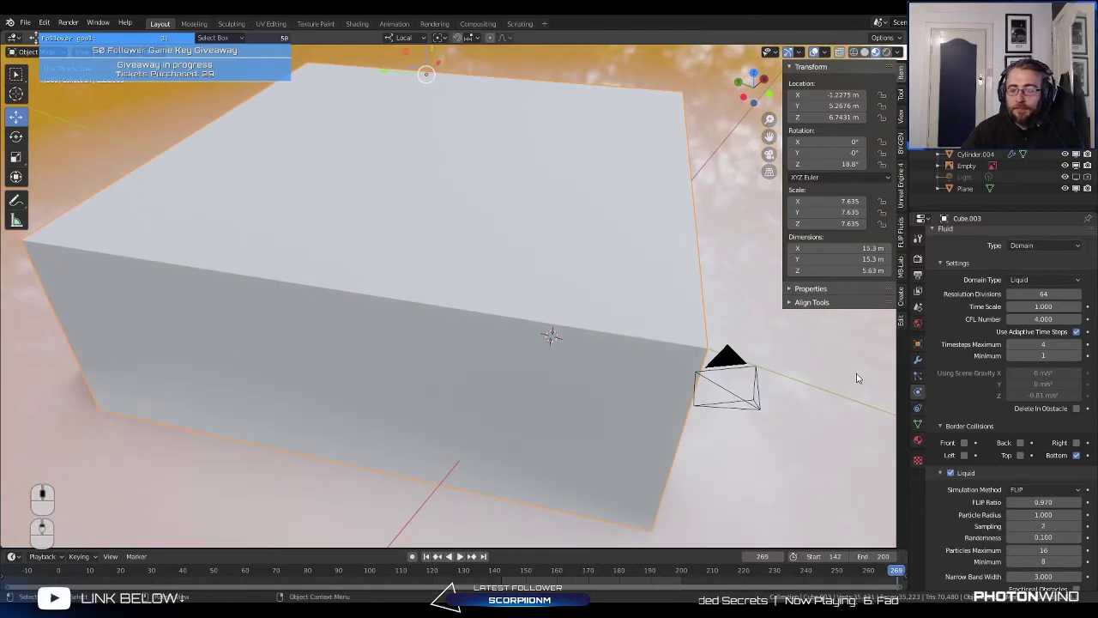
# Step: Move the timeline to frame 143 and set the fluid cache's start frame to 50
pyautogui.scroll(-6, 996, 435)
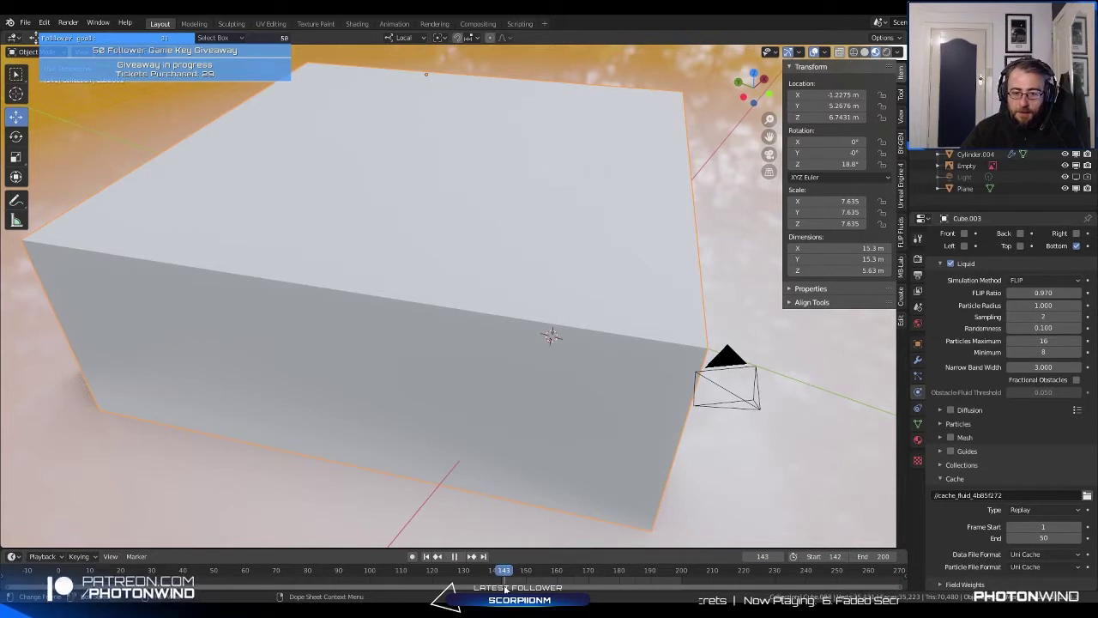
pyautogui.press('space')
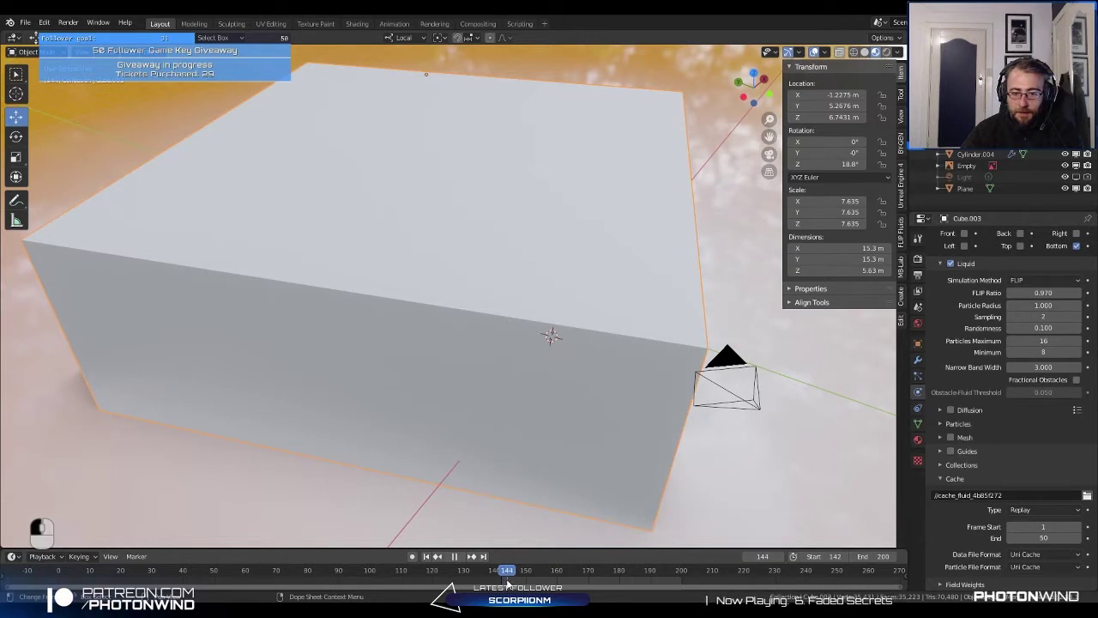
pyautogui.moveTo(507, 583); pyautogui.dragTo(504, 584)
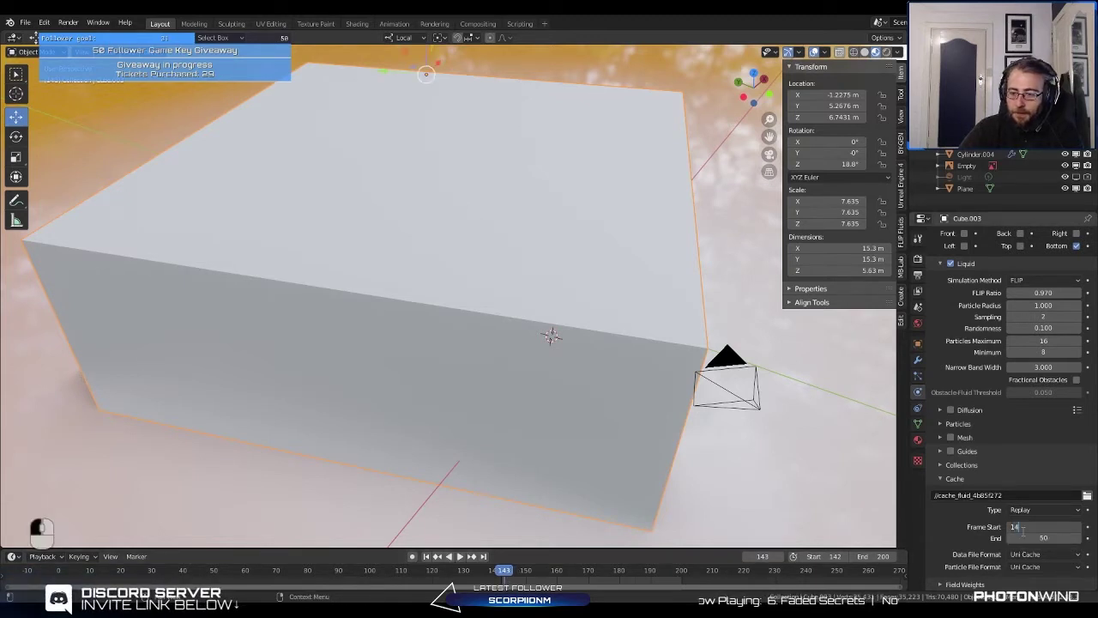
# Step: Switch to Wireframe shading and set the fluid cache's end frame to 270, checking frame 269 before returning to the start
pyautogui.click(853, 54)
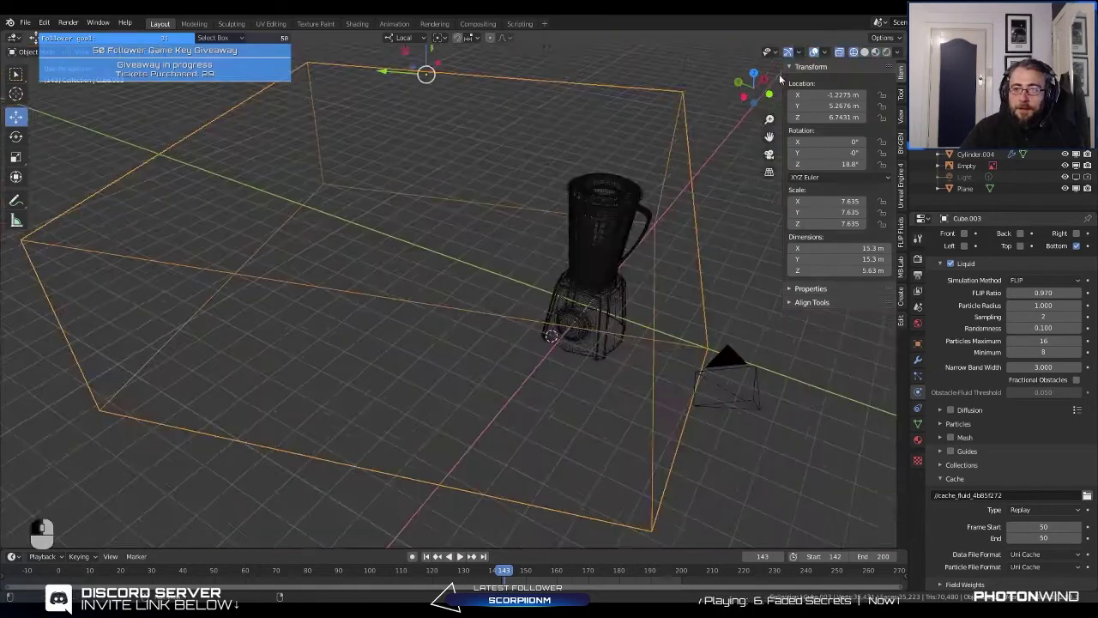
pyautogui.scroll(-3, 457, 247)
pyautogui.moveTo(456, 247); pyautogui.dragTo(473, 262, button='middle')
pyautogui.moveTo(696, 571); pyautogui.dragTo(898, 581)
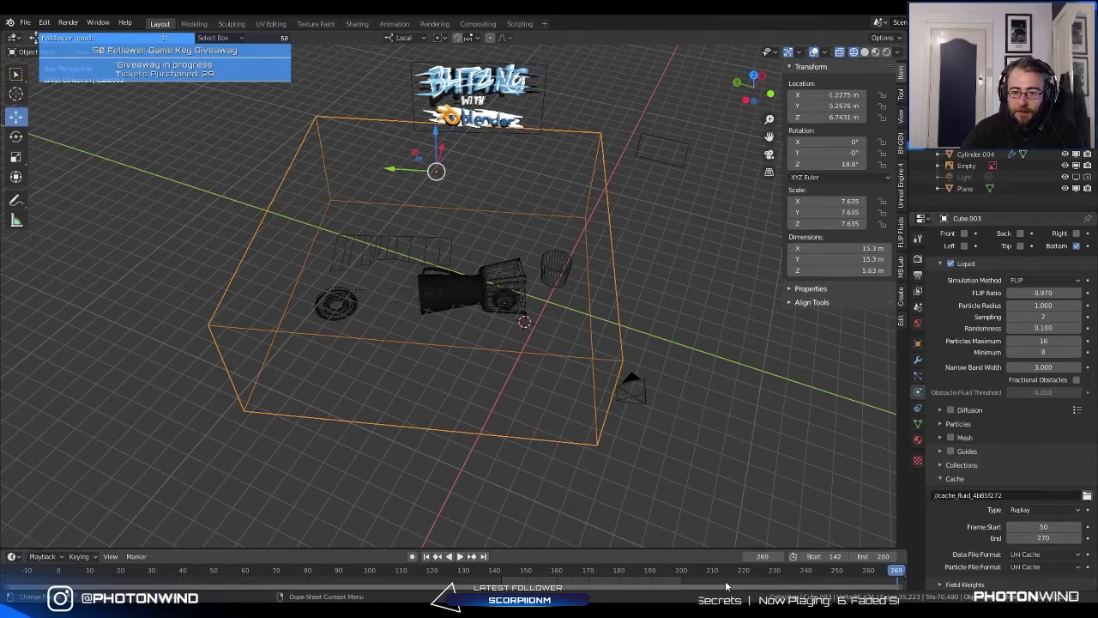
pyautogui.click(426, 557)
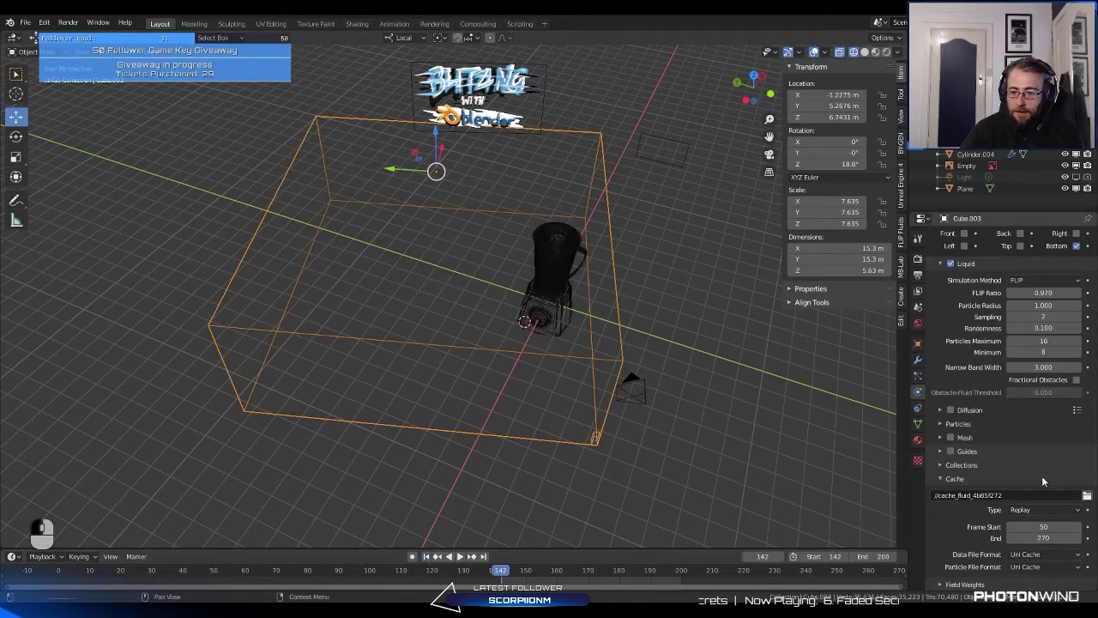
# Step: Review the liquid domain's settings, from resolution and border collisions to the liquid, mesh and cache options
pyautogui.scroll(8, 944, 482)
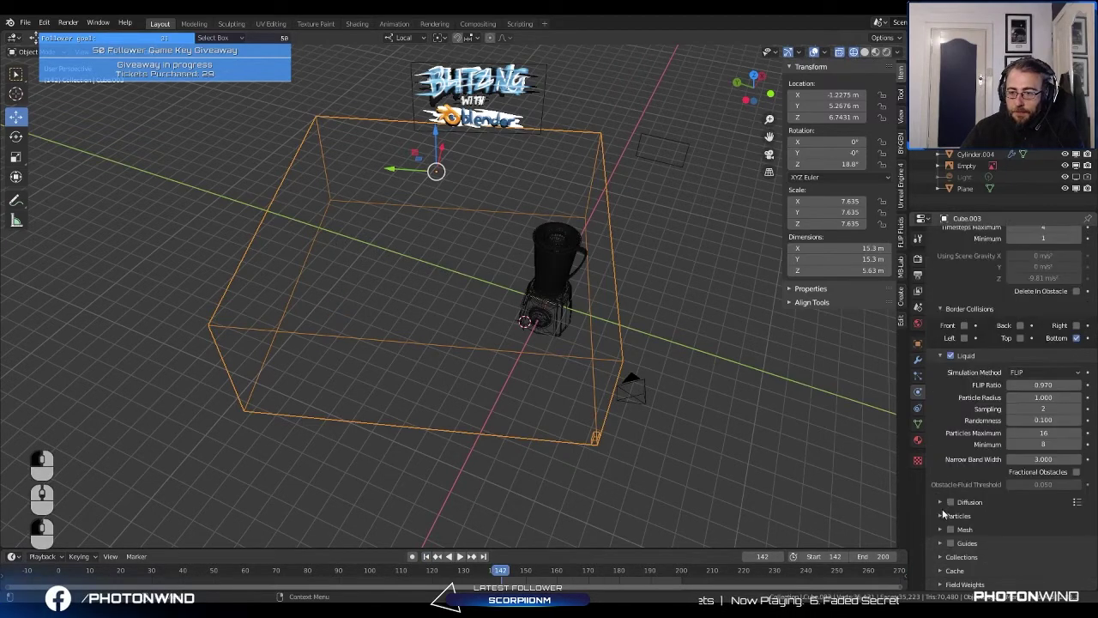
pyautogui.scroll(-5, 983, 392)
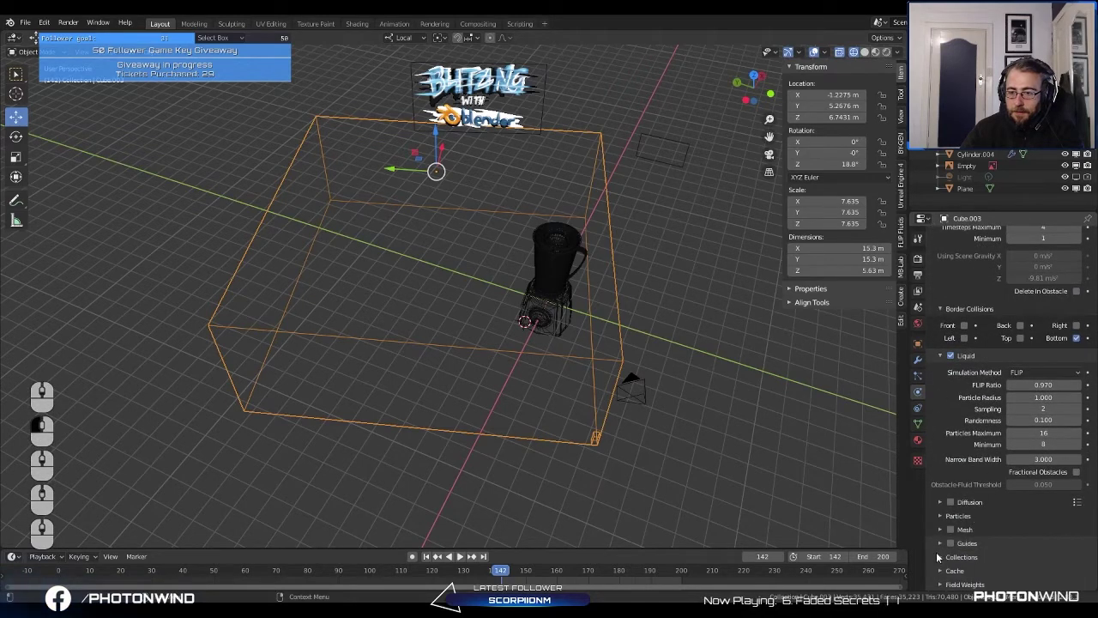
pyautogui.click(941, 571)
pyautogui.scroll(-4, 939, 576)
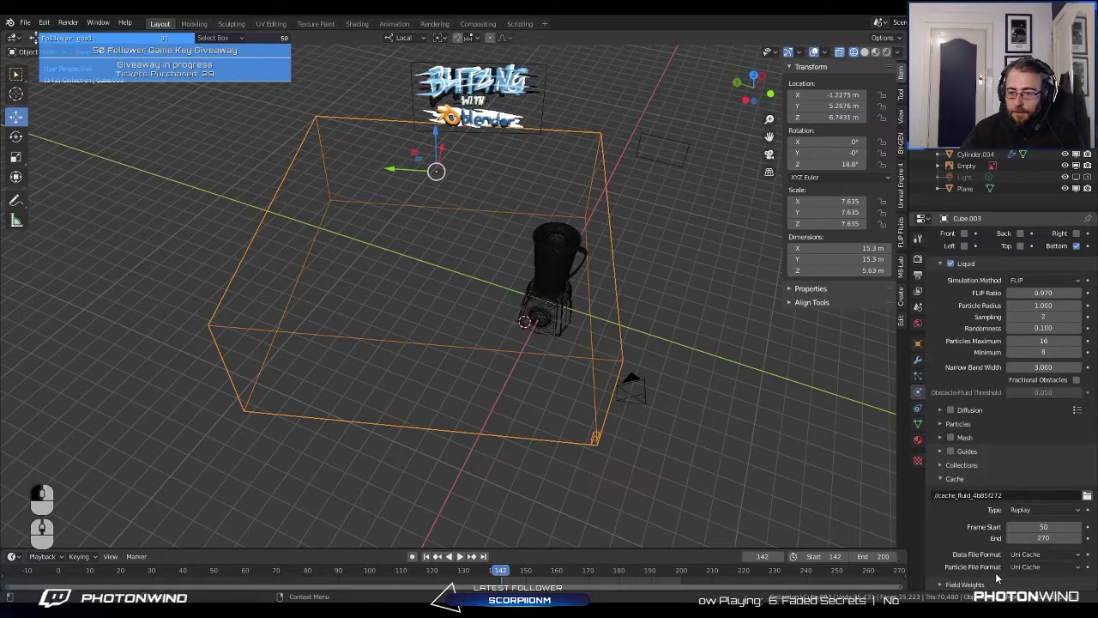
pyautogui.scroll(8, 961, 531)
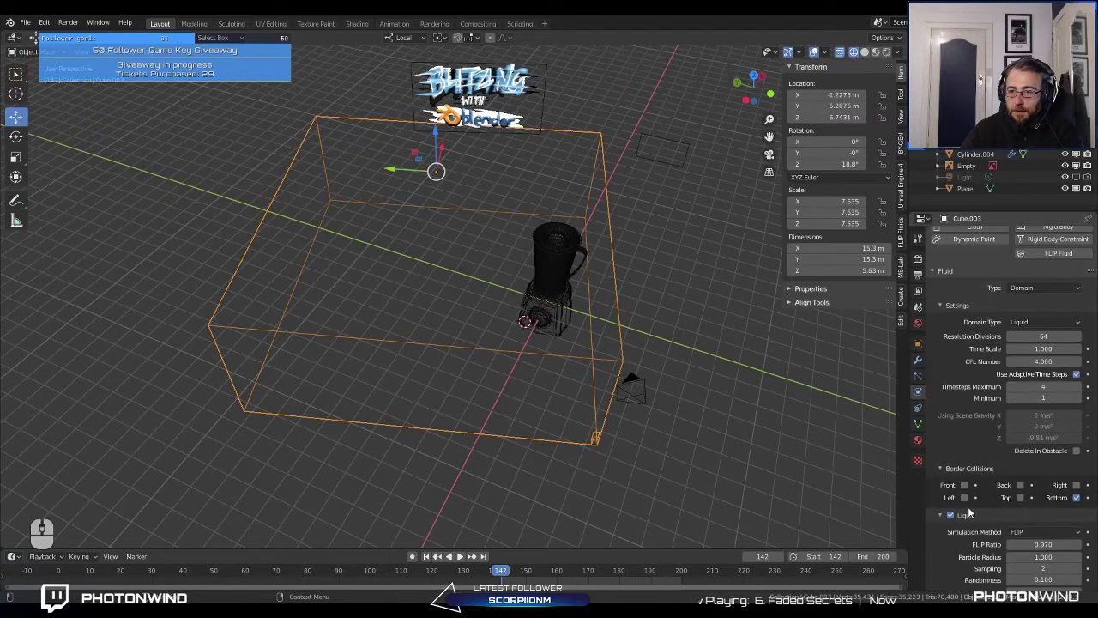
pyautogui.scroll(-6, 973, 481)
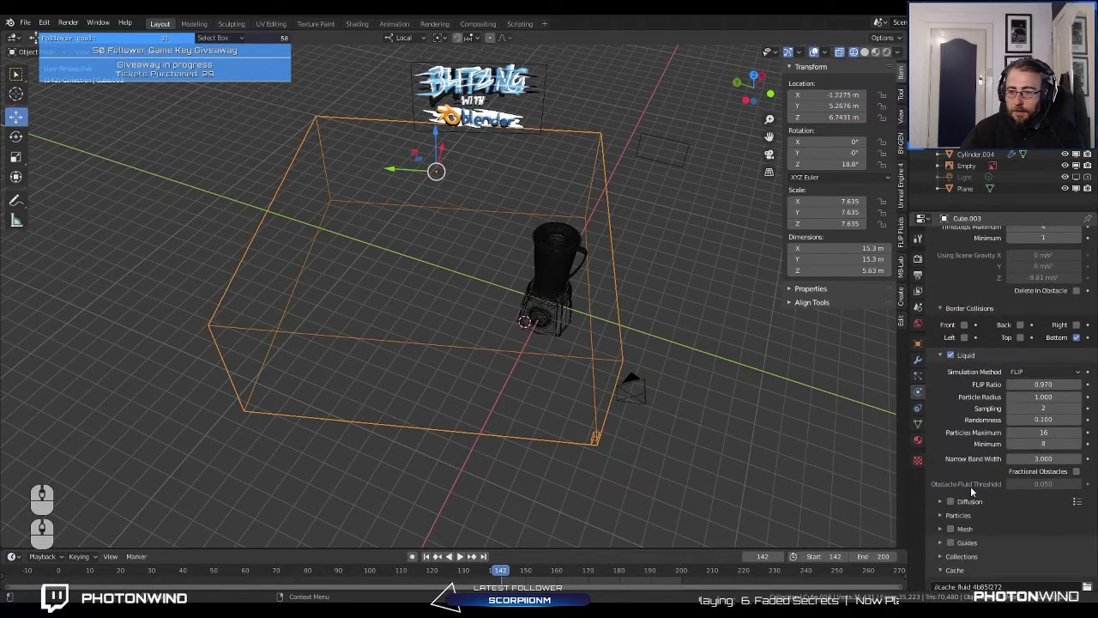
pyautogui.click(939, 529)
pyautogui.click(939, 528)
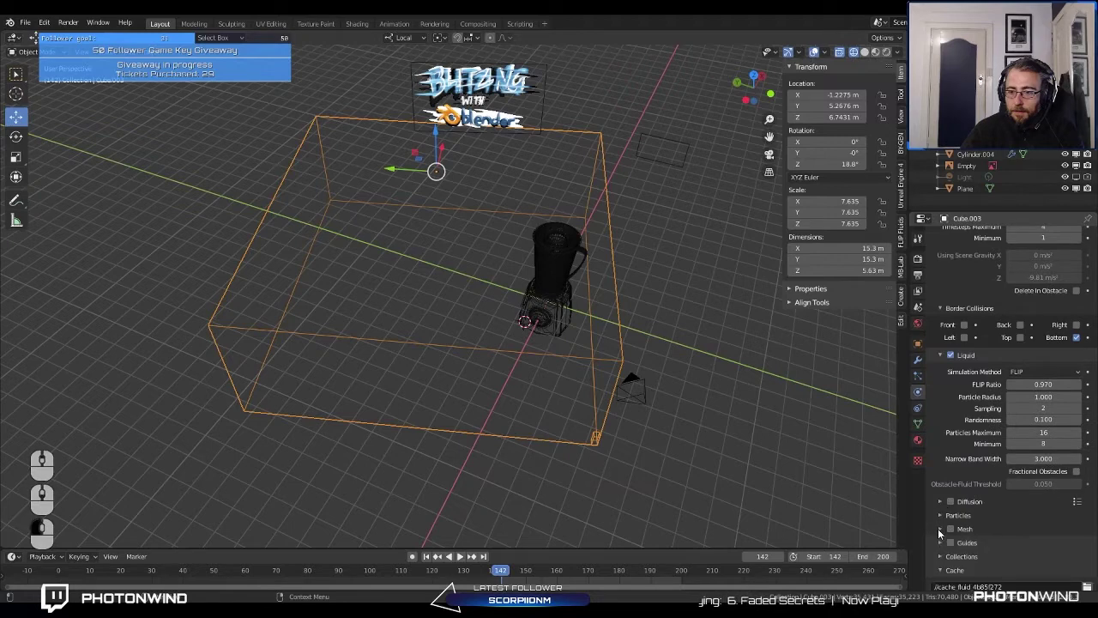
pyautogui.scroll(-4, 939, 525)
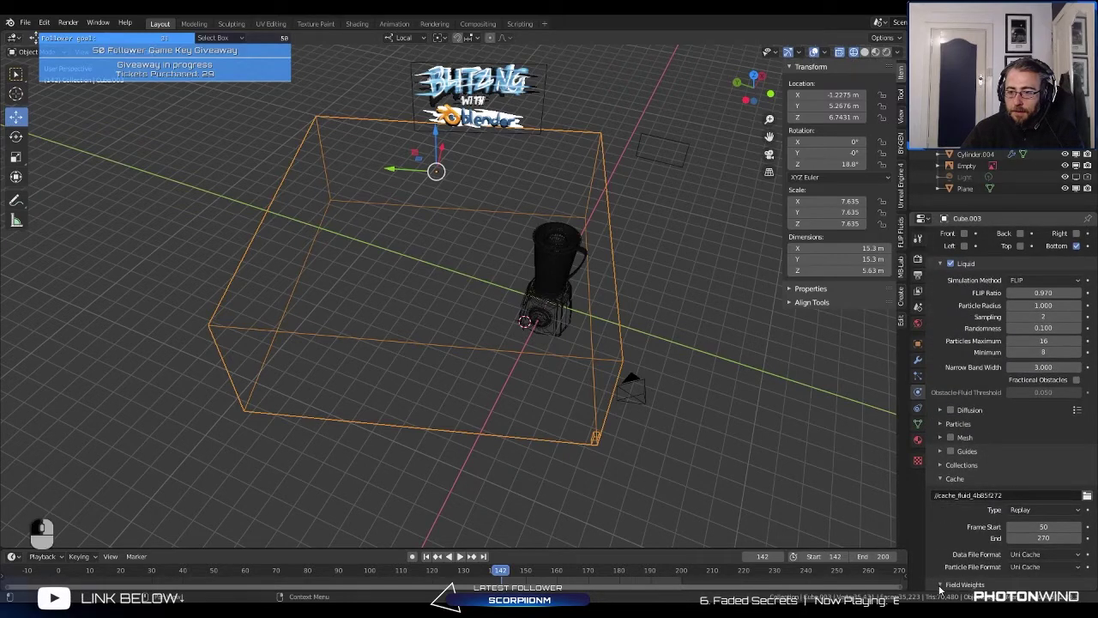
pyautogui.scroll(5, 1044, 453)
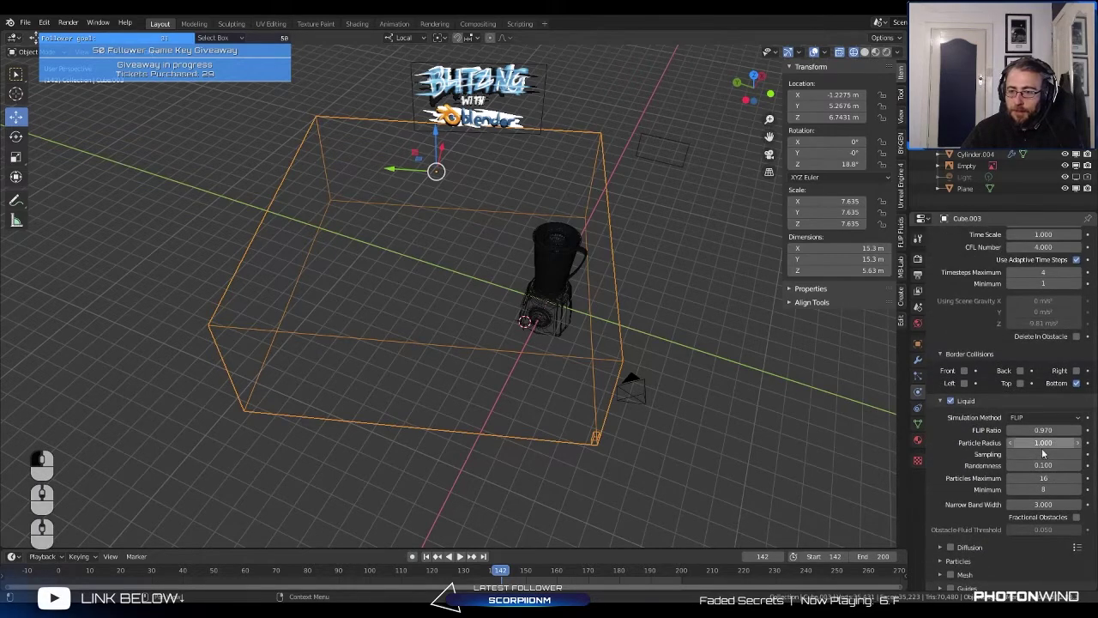
pyautogui.scroll(5, 1043, 453)
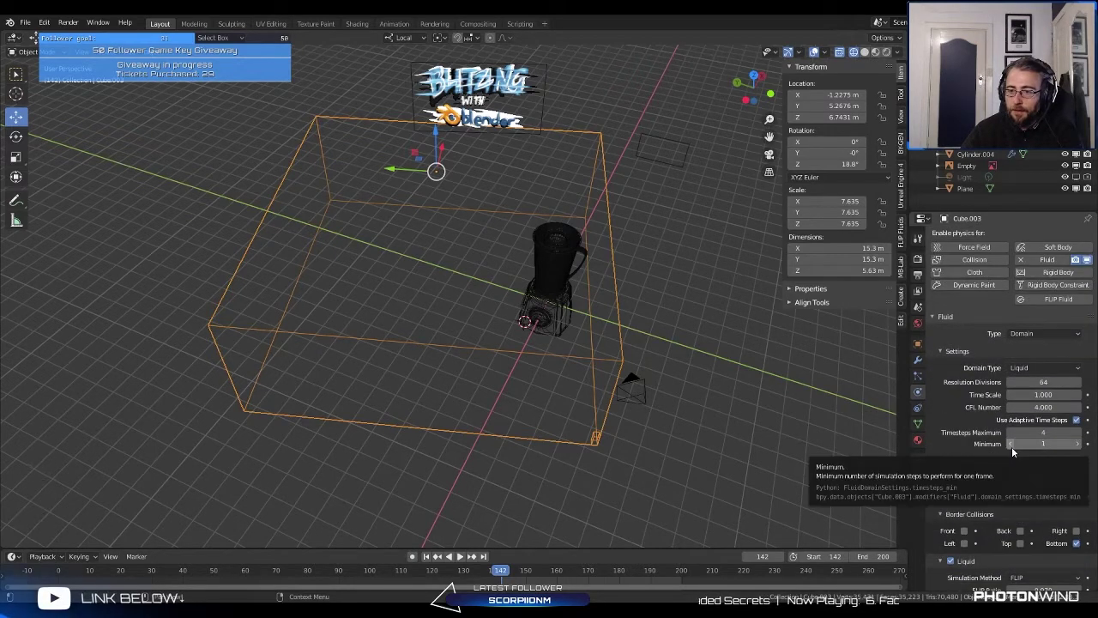
pyautogui.scroll(-5, 1012, 446)
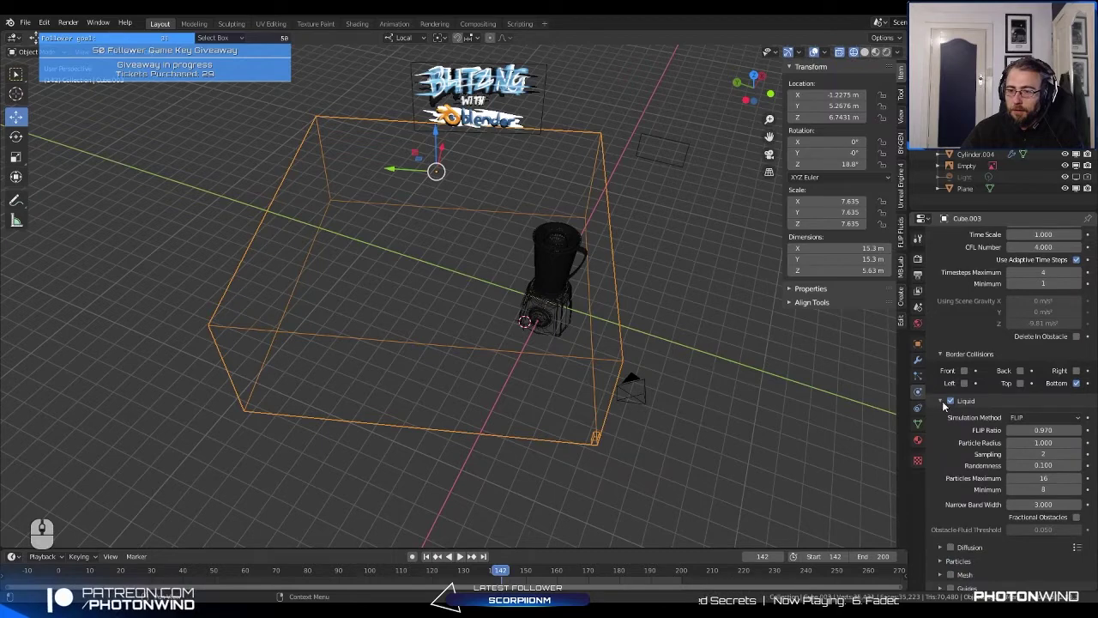
pyautogui.scroll(-4, 961, 429)
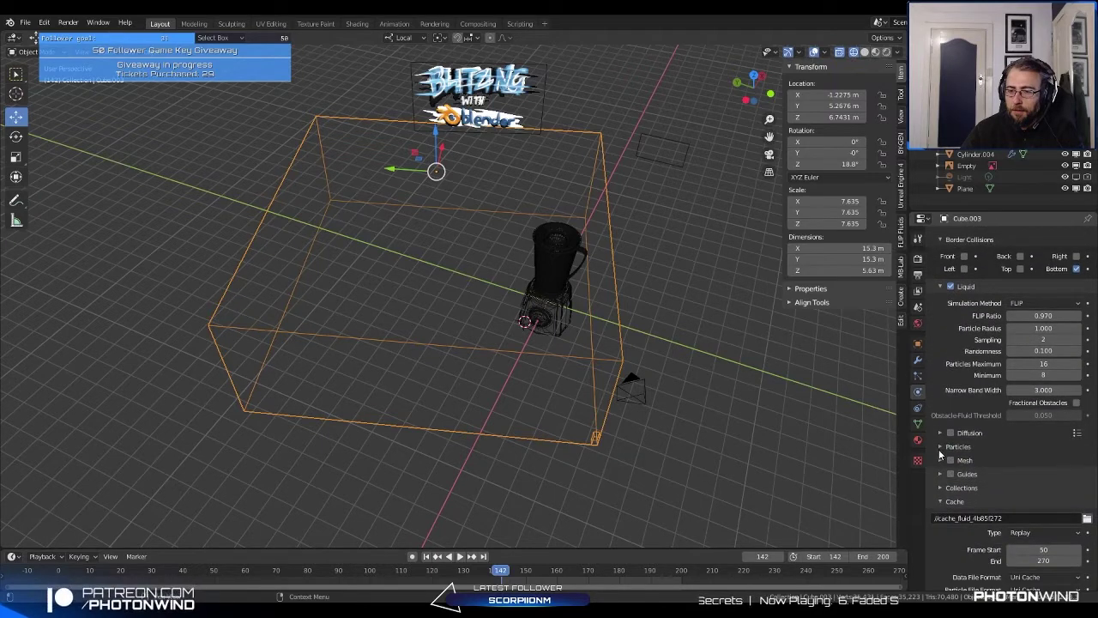
# Step: Expand the domain's Particles, Mesh and Guides settings to examine their options
pyautogui.click(940, 447)
pyautogui.scroll(-8, 948, 464)
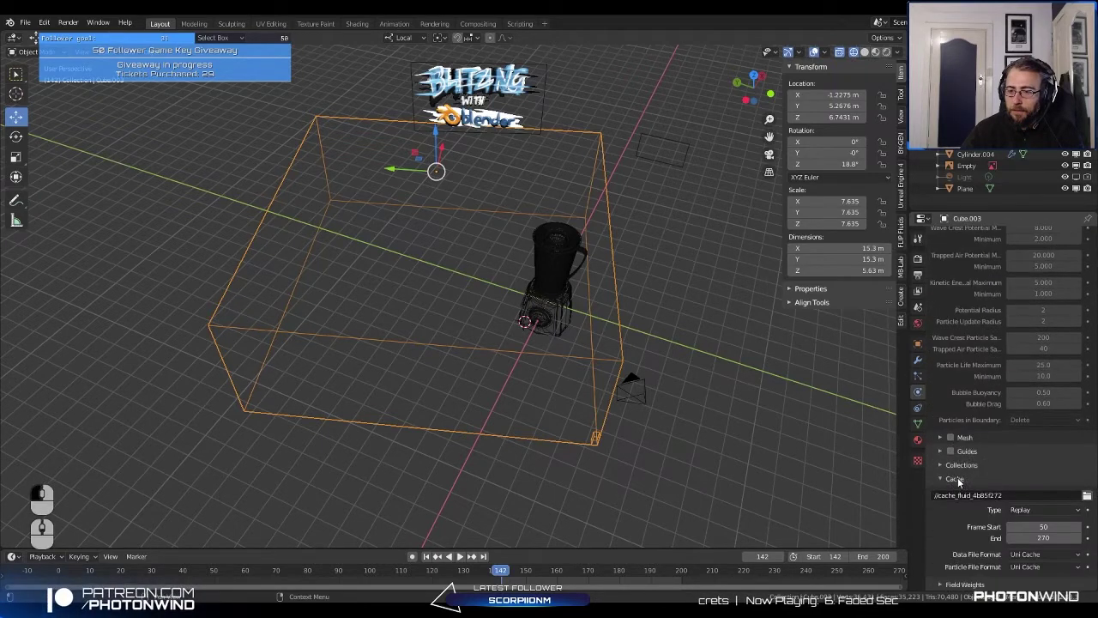
pyautogui.click(941, 435)
pyautogui.scroll(-4, 941, 439)
pyautogui.click(941, 453)
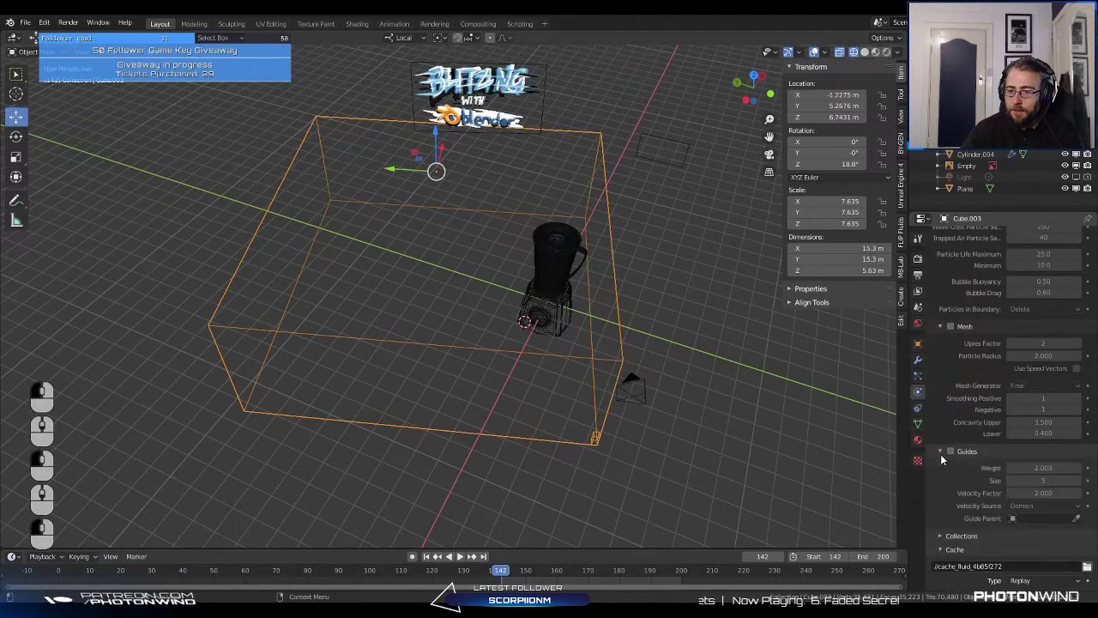
# Step: Collapse the domain's Guides and Cache settings and play the animation briefly from frame 142
pyautogui.click(941, 453)
pyautogui.click(940, 464)
pyautogui.click(939, 464)
pyautogui.click(939, 479)
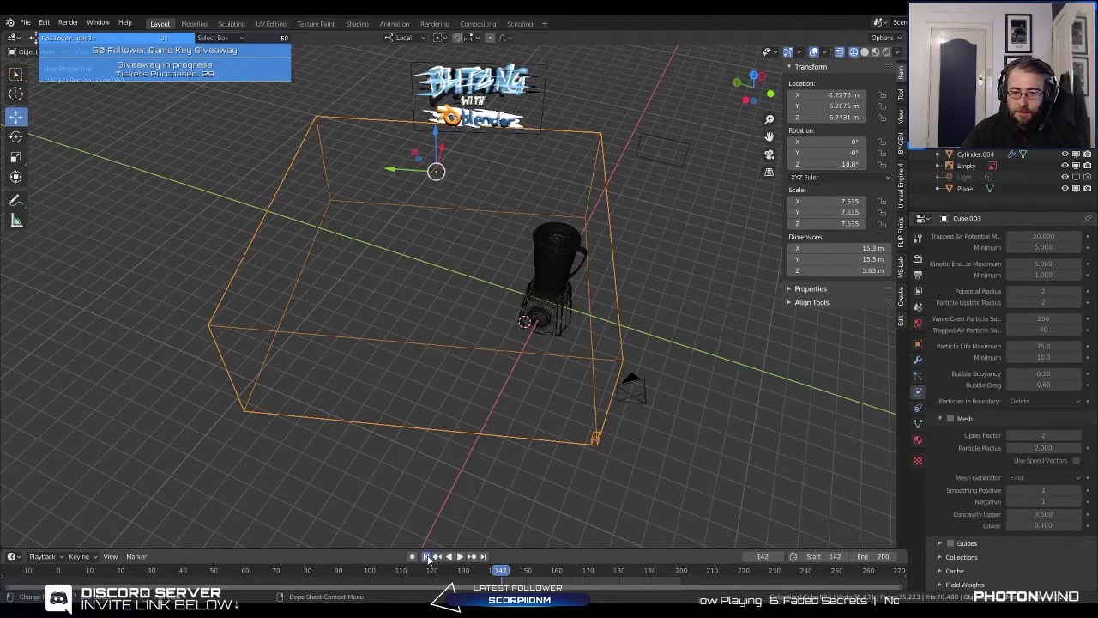
pyautogui.click(460, 556)
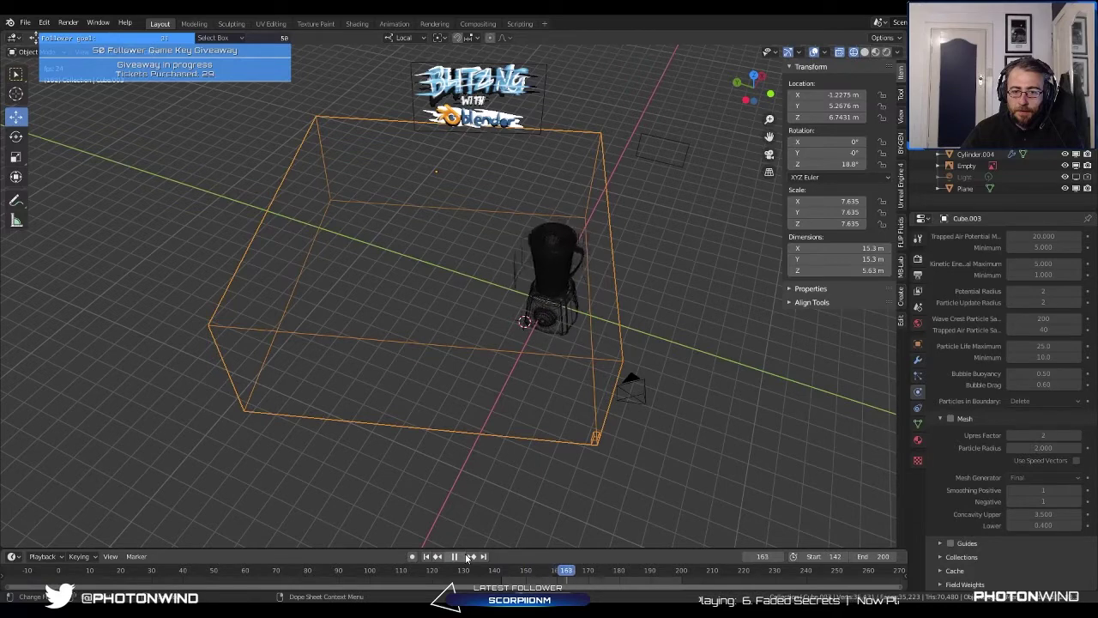
pyautogui.click(464, 556)
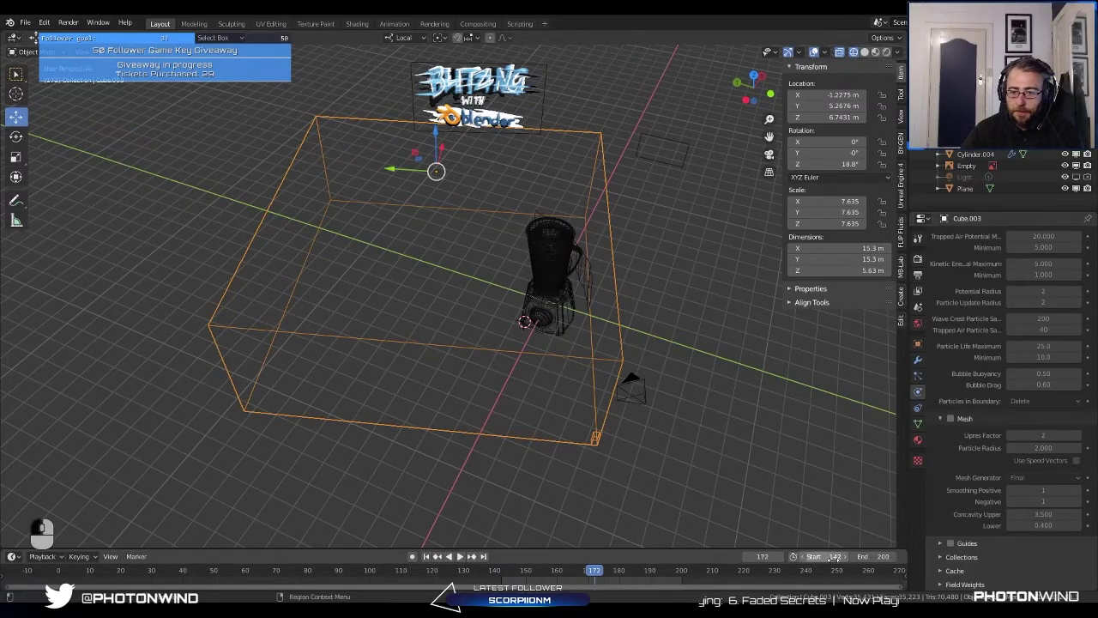
# Step: Extend the scene's end frame to 270 and play the animation through the blender's fall, stopping at frame 260
pyautogui.click(860, 556)
pyautogui.write('270')
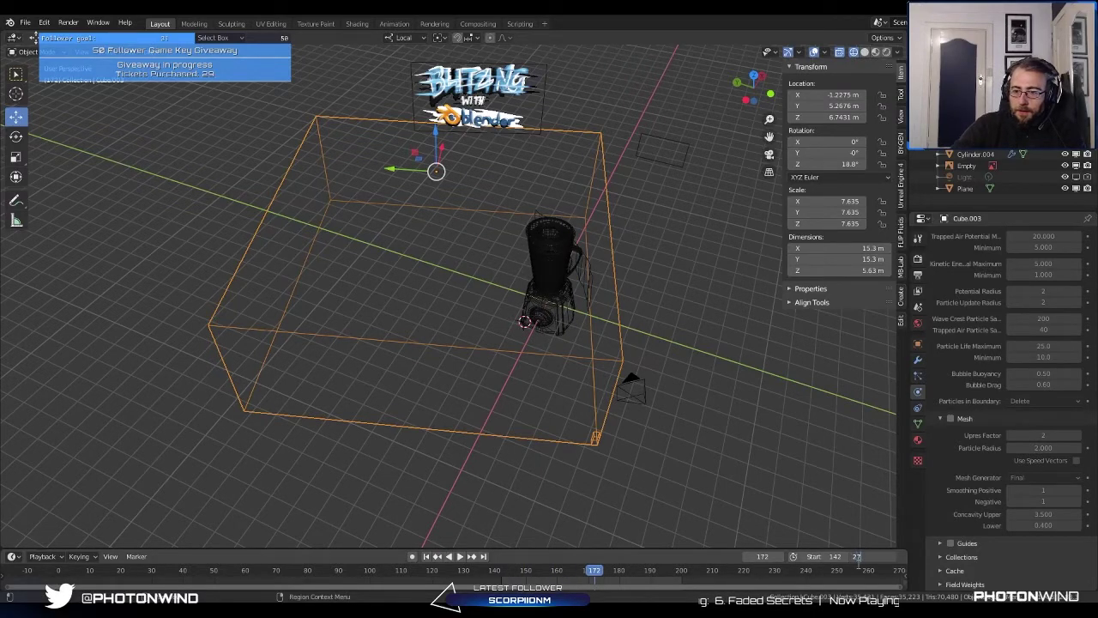
pyautogui.press('Return')
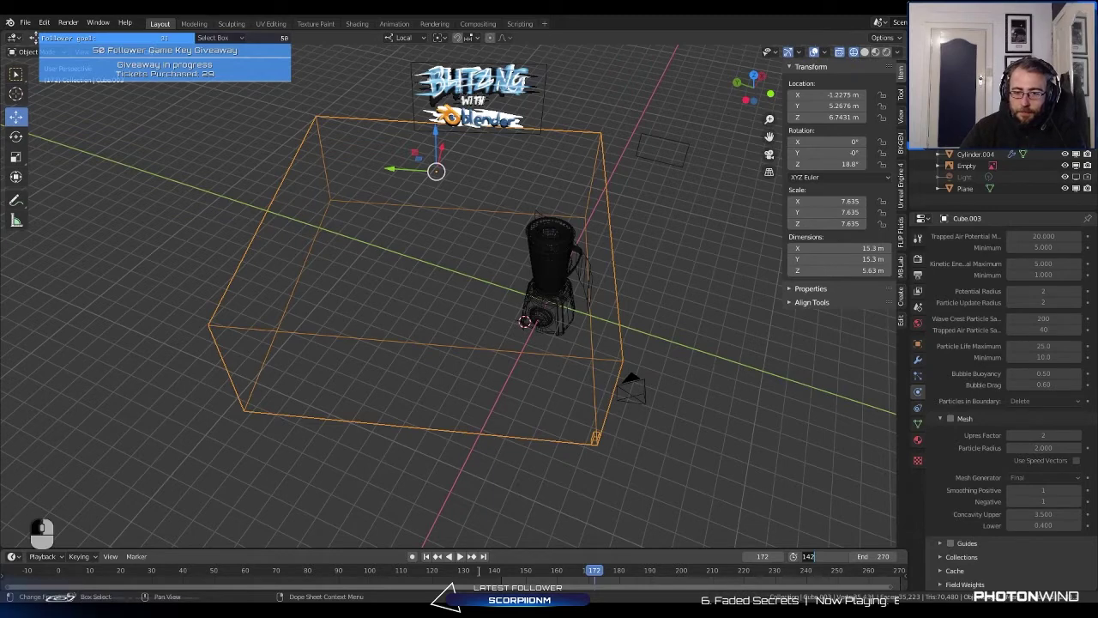
pyautogui.click(460, 557)
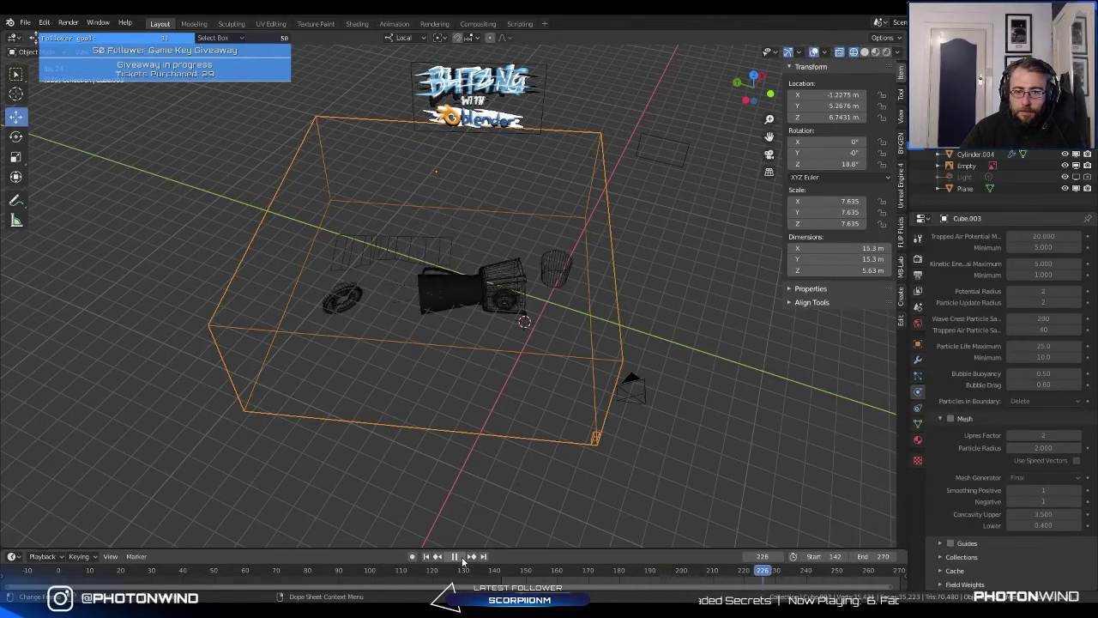
pyautogui.click(455, 556)
# Step: Try to bake the liquid domain with the Flip Fluid operator Bake Fluid Simulation
pyautogui.scroll(15, 1004, 386)
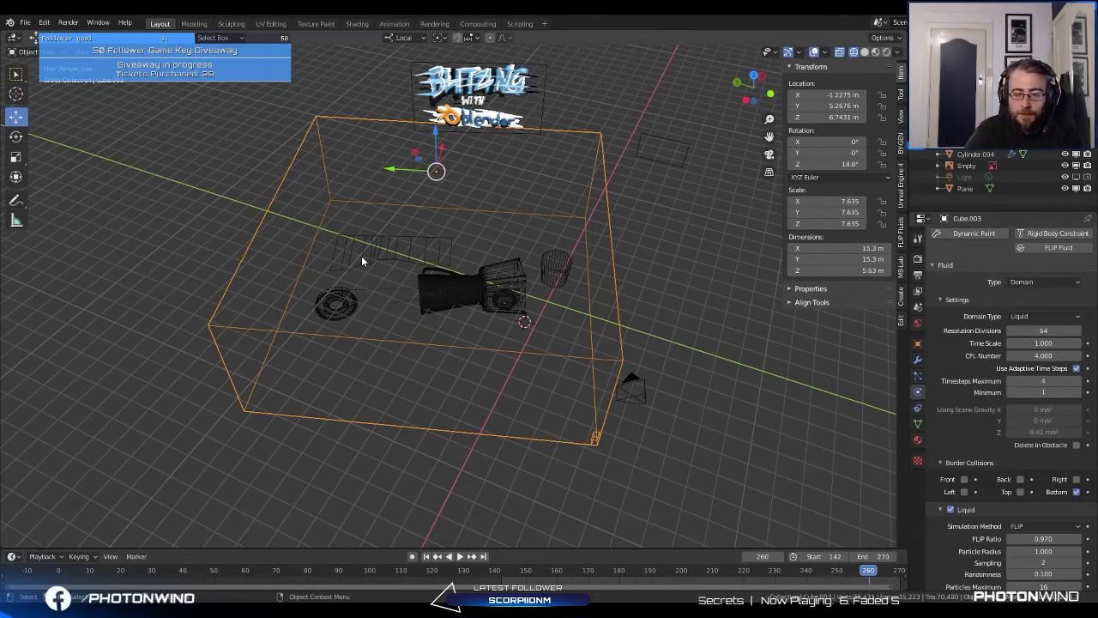
pyautogui.press('space')
pyautogui.write('bake flu')
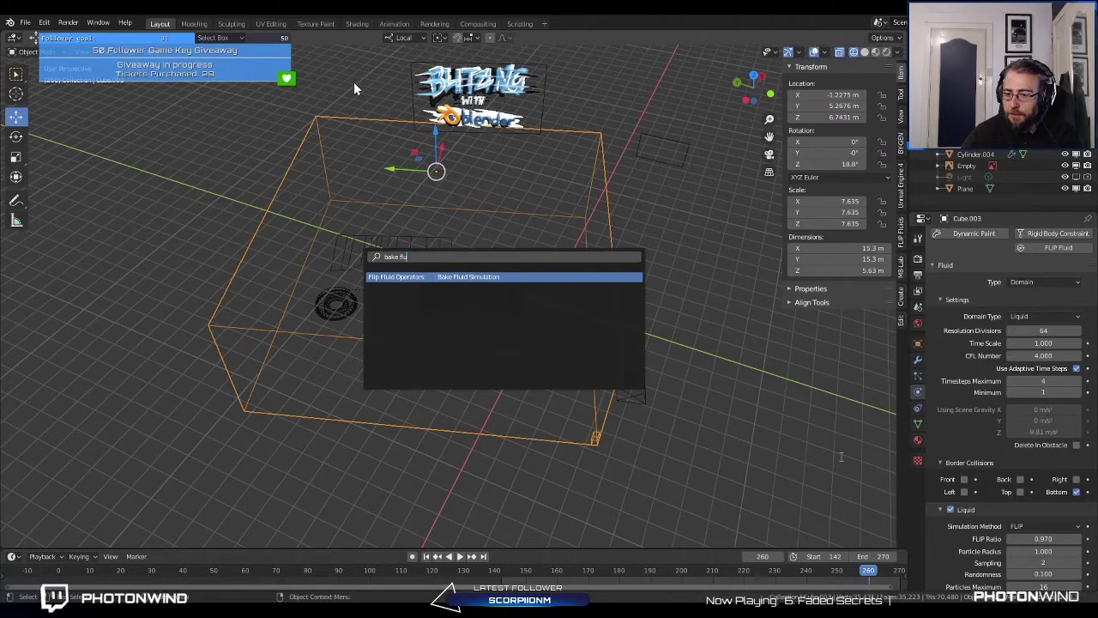
pyautogui.press('Return')
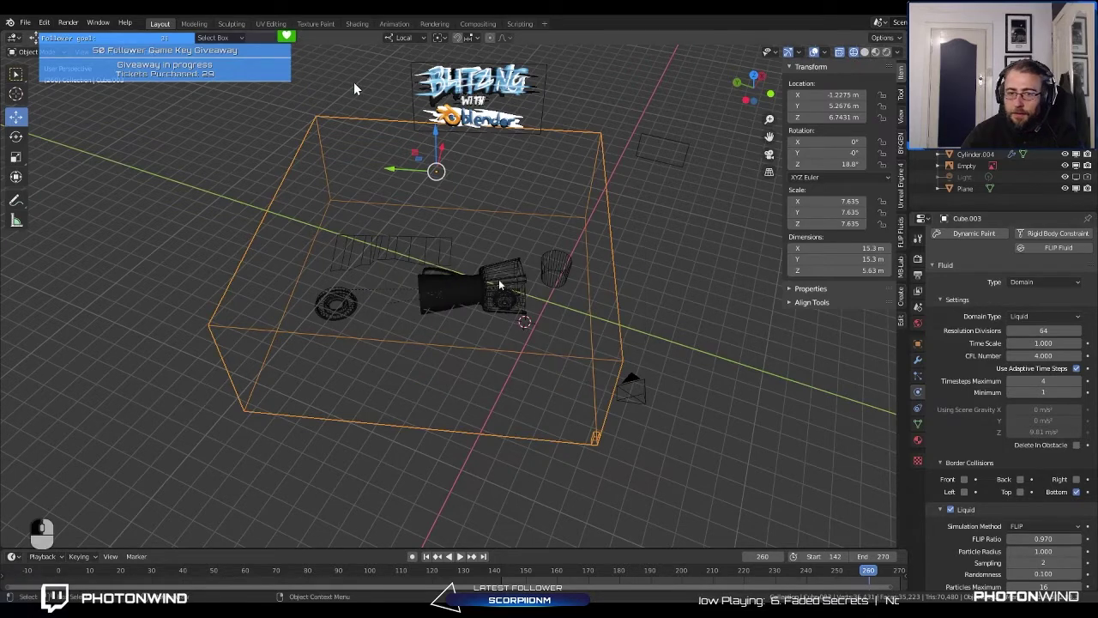
# Step: Check the fluid physics settings of the inner flow cylinder and the jug effector, and reselect the domain
pyautogui.click(560, 273)
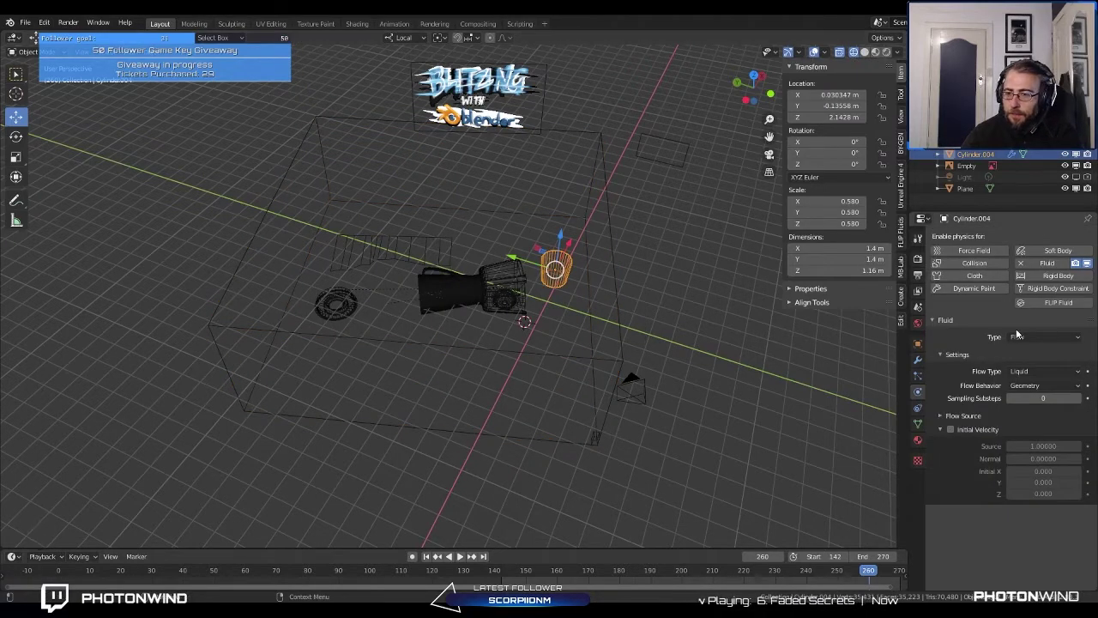
pyautogui.click(466, 286)
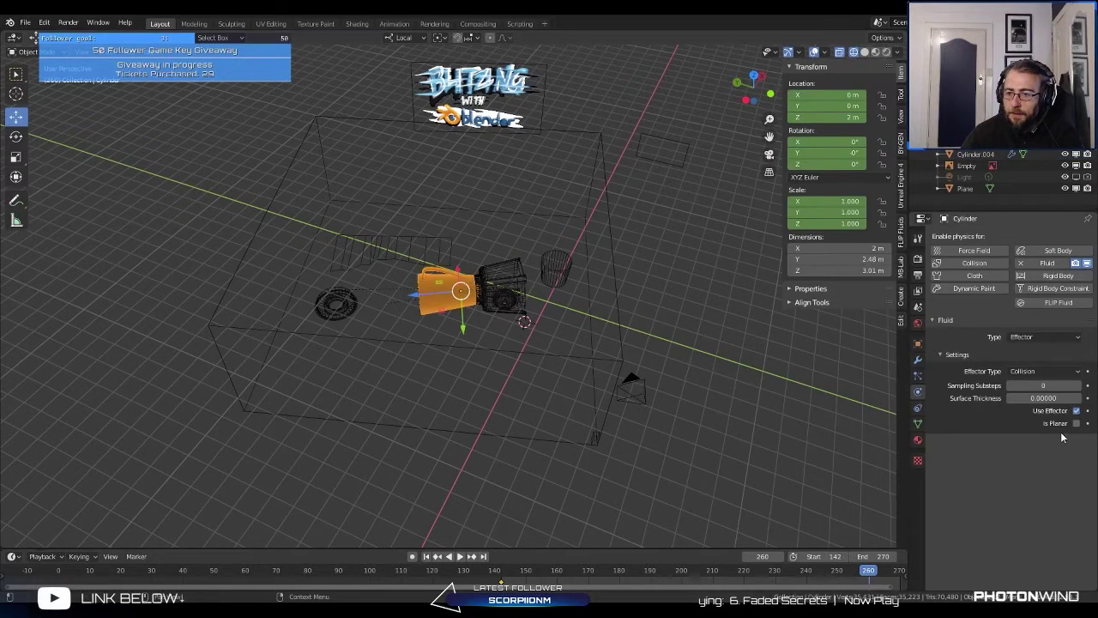
pyautogui.click(532, 384)
pyautogui.click(558, 266)
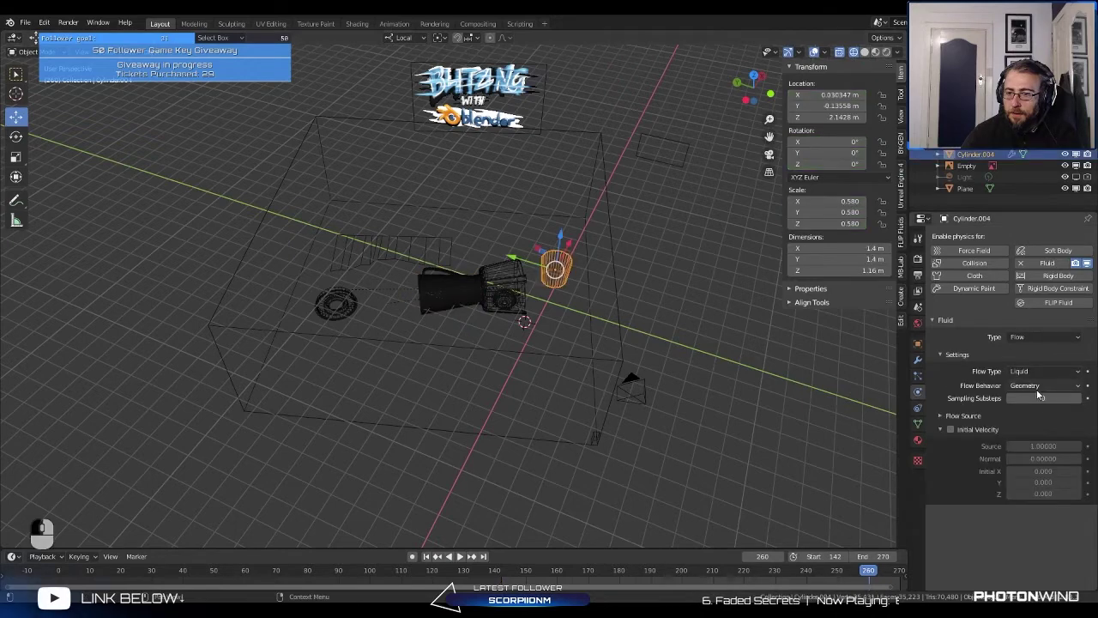
pyautogui.click(537, 346)
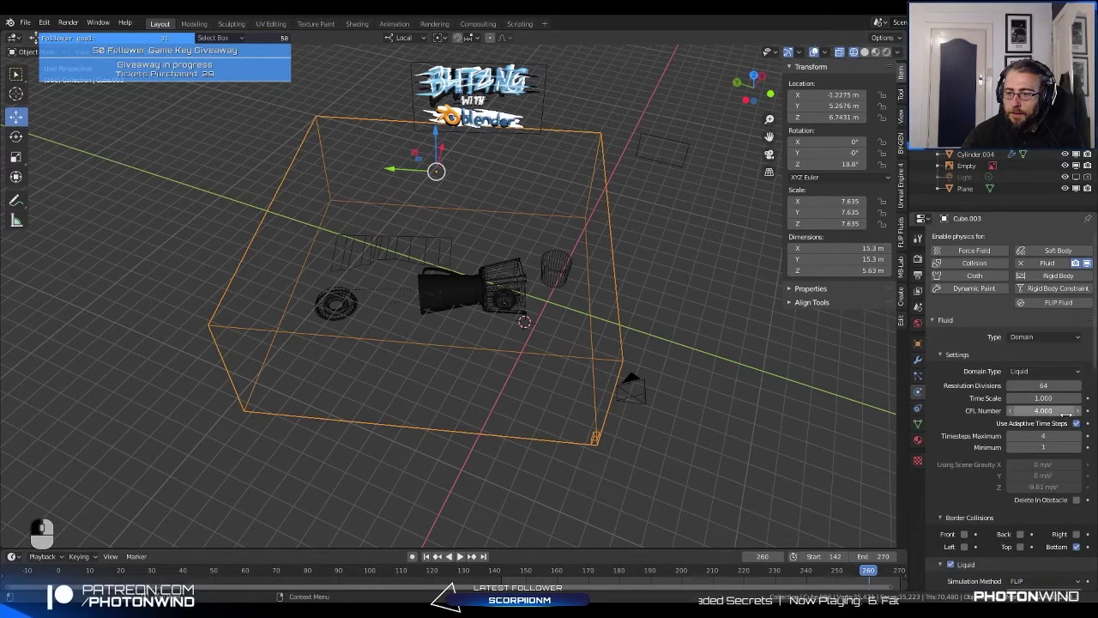
# Step: Examine the domain's border collision and liquid settings, and expand Diffusion to view its options
pyautogui.scroll(-4, 987, 403)
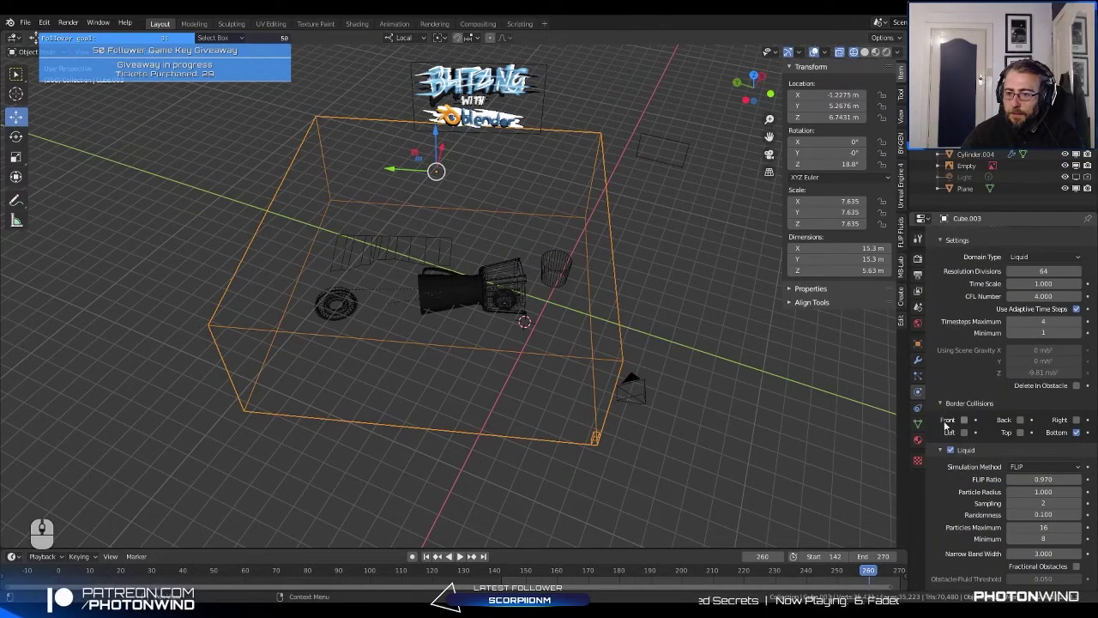
pyautogui.scroll(2, 946, 395)
pyautogui.scroll(-2, 966, 363)
pyautogui.scroll(-4, 966, 364)
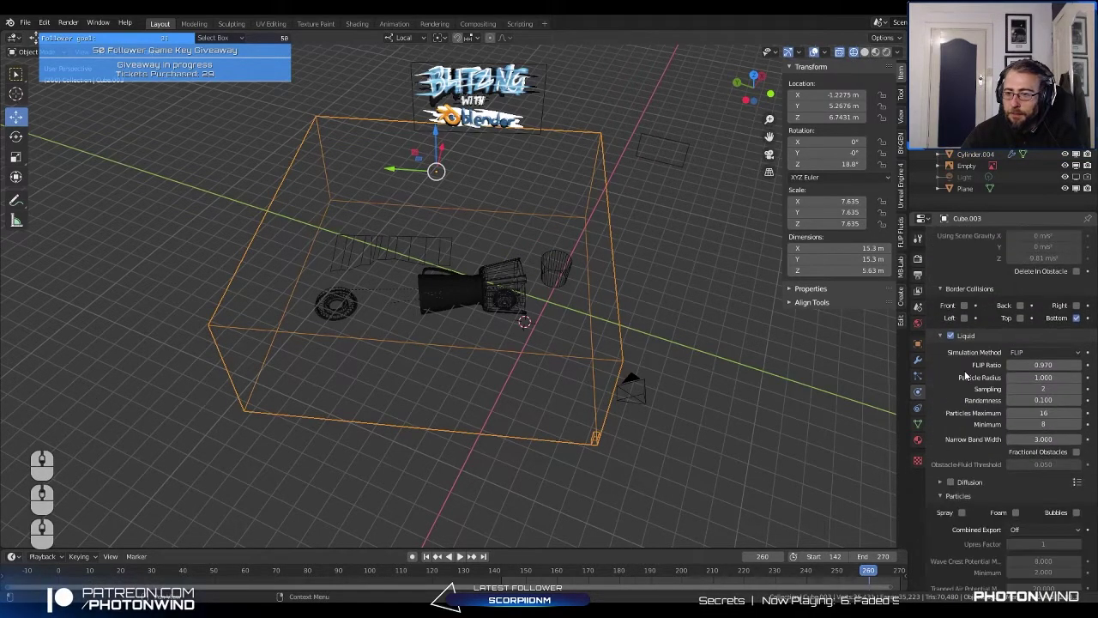
pyautogui.click(963, 440)
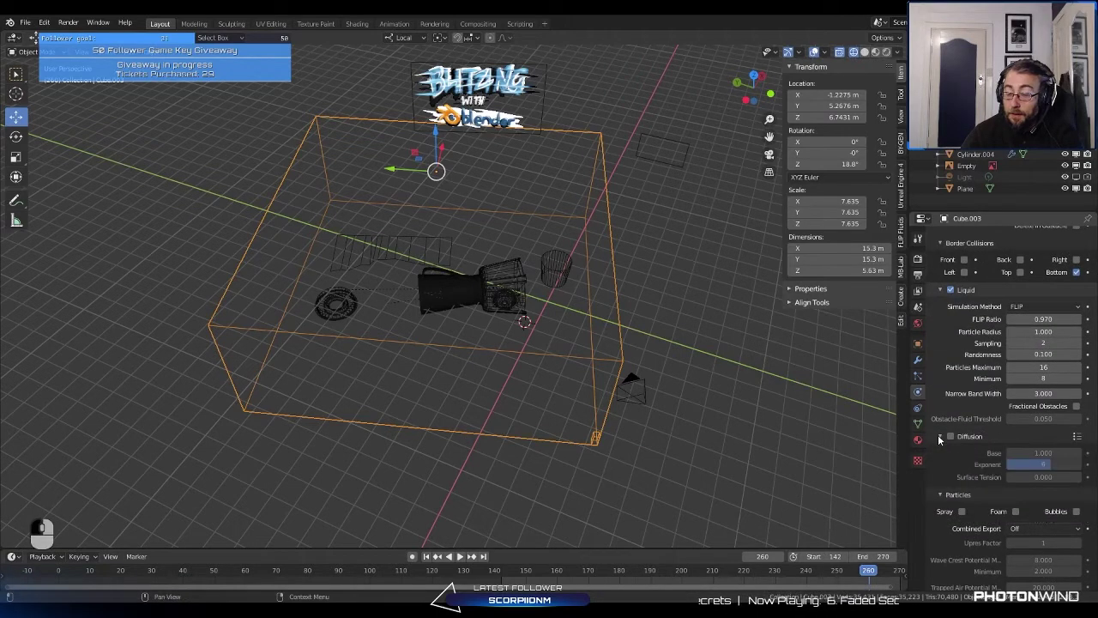
pyautogui.scroll(-8, 939, 433)
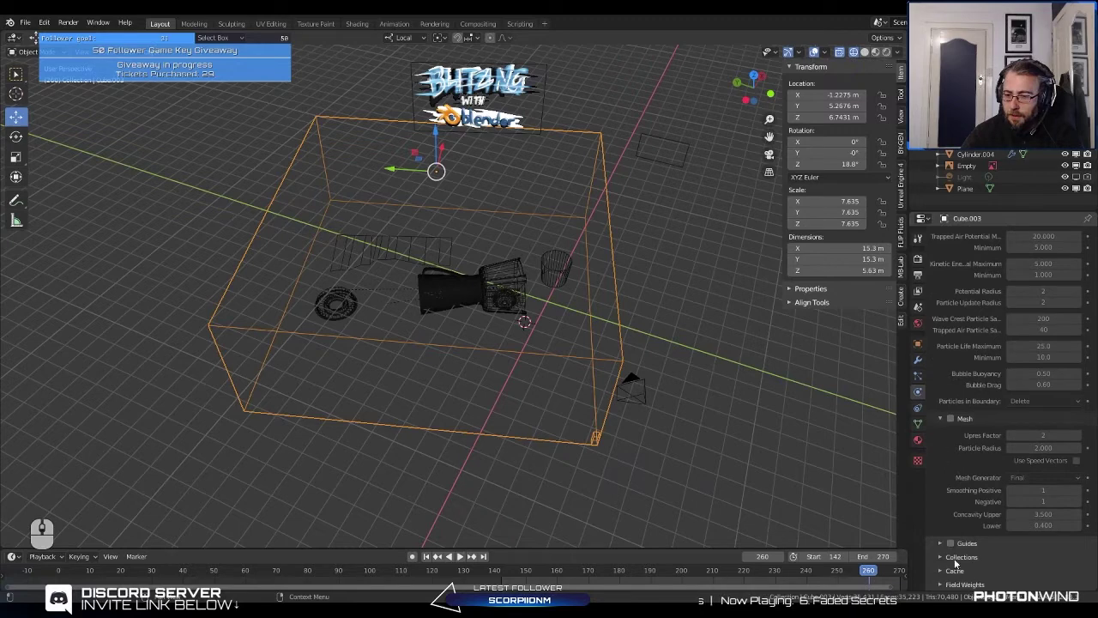
# Step: Expand the domain's Guides, Collections and Cache settings to examine their options
pyautogui.click(943, 562)
pyautogui.scroll(-3, 938, 537)
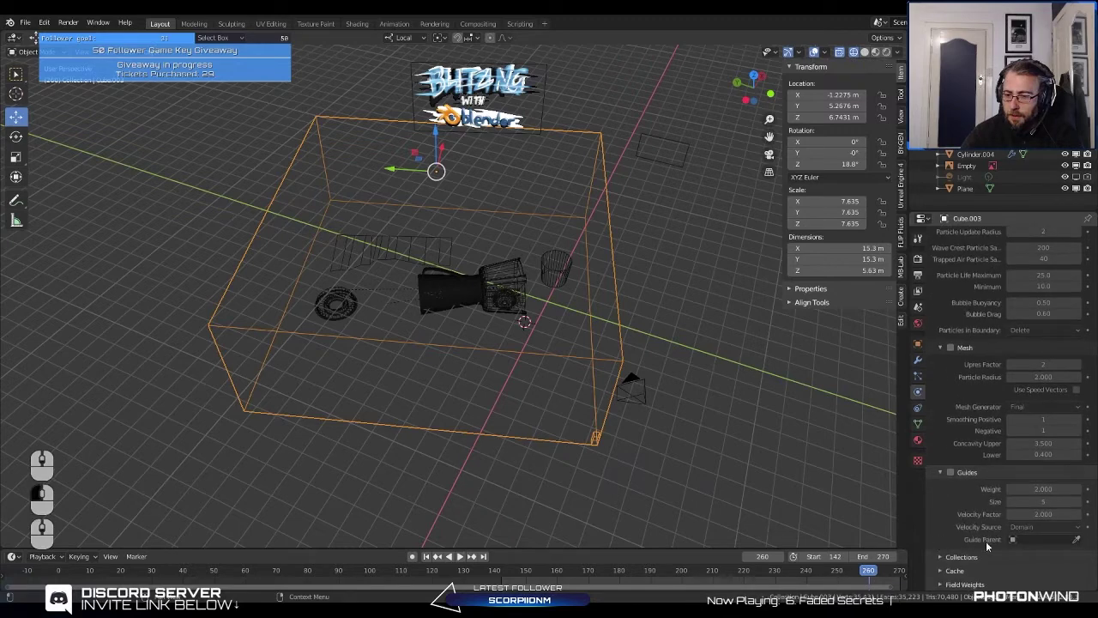
pyautogui.click(949, 472)
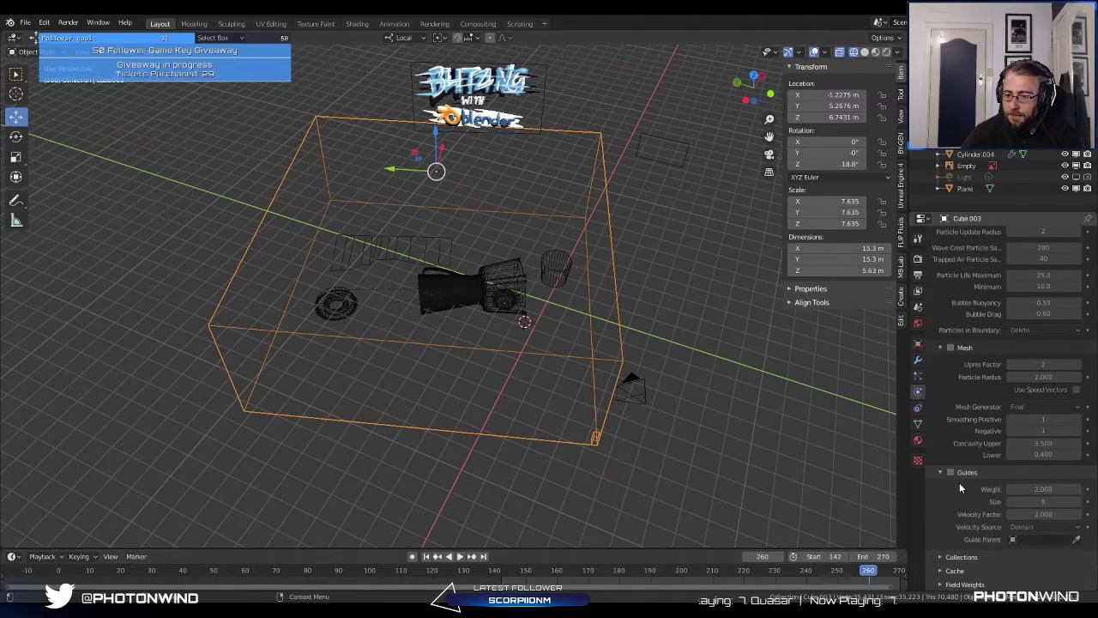
pyautogui.scroll(-2, 943, 523)
pyautogui.click(944, 522)
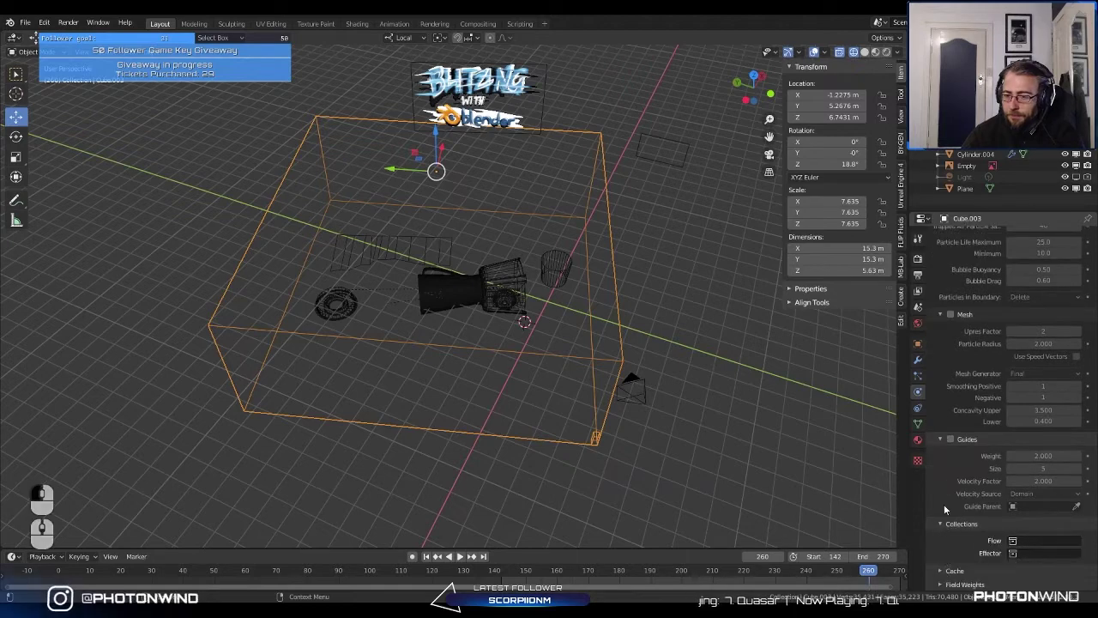
pyautogui.click(944, 570)
pyautogui.scroll(-5, 943, 513)
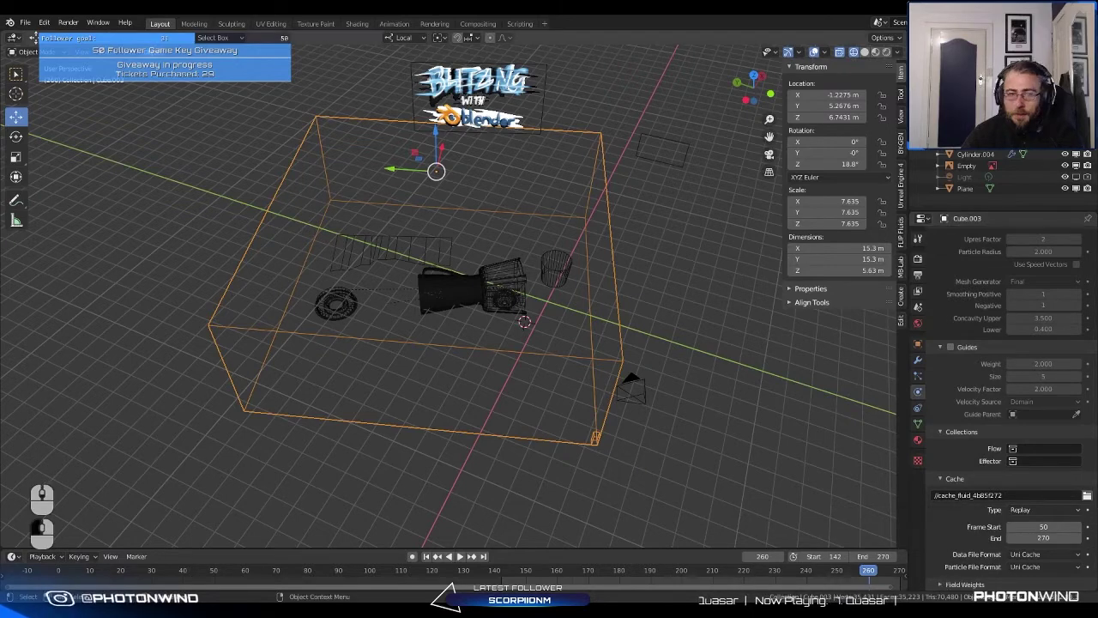
# Step: Look through the file commands without choosing one, reselect the domain, and expand its Field Weights settings
pyautogui.click(25, 22)
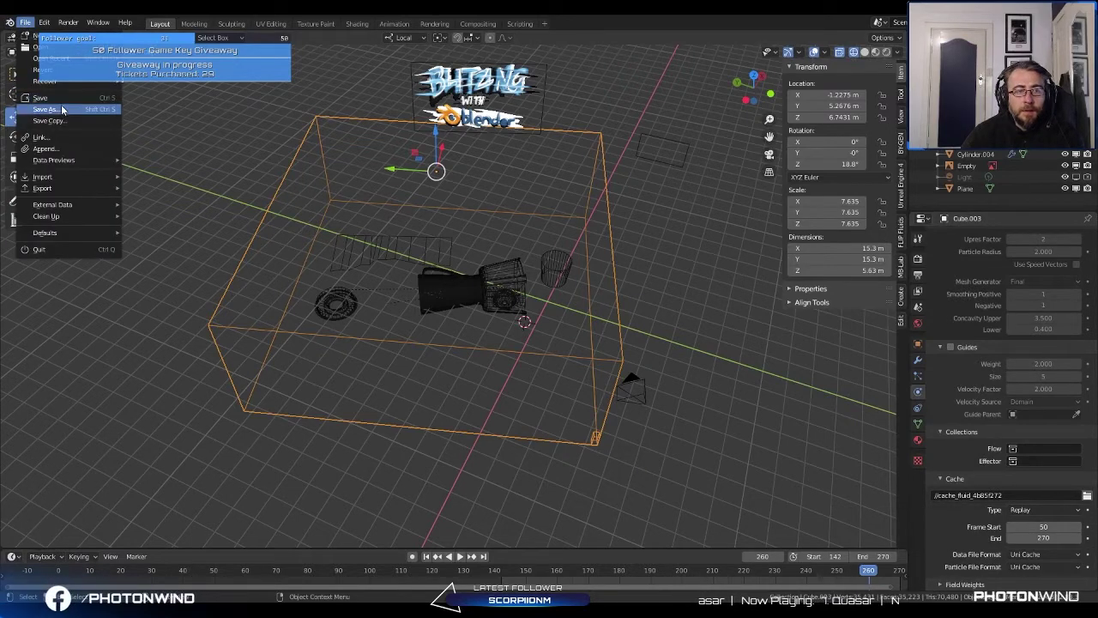
pyautogui.click(398, 322)
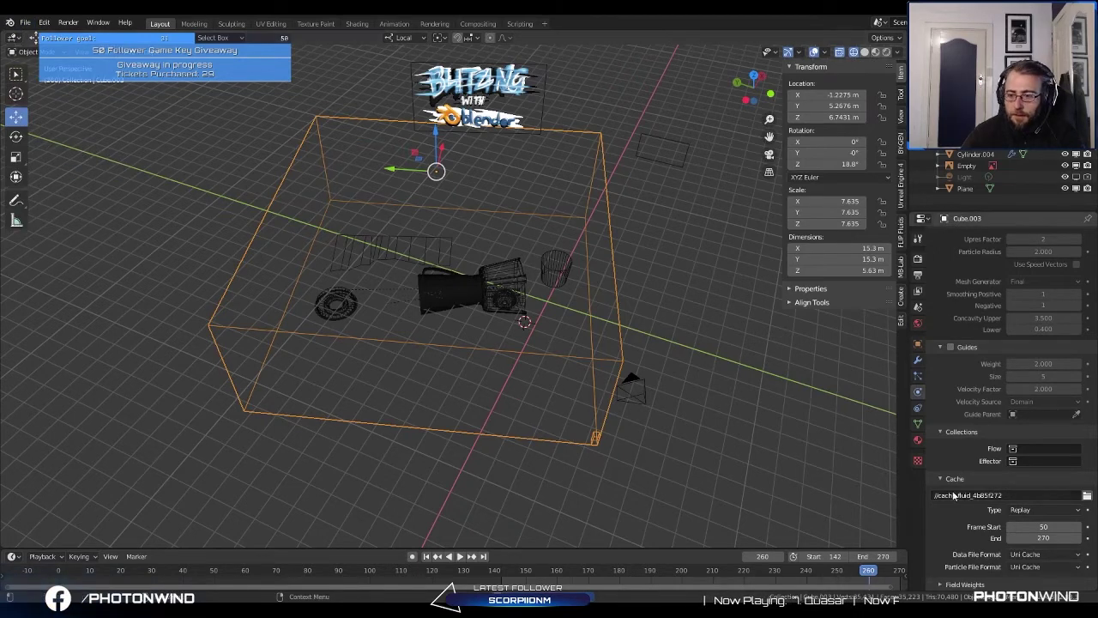
pyautogui.click(691, 193)
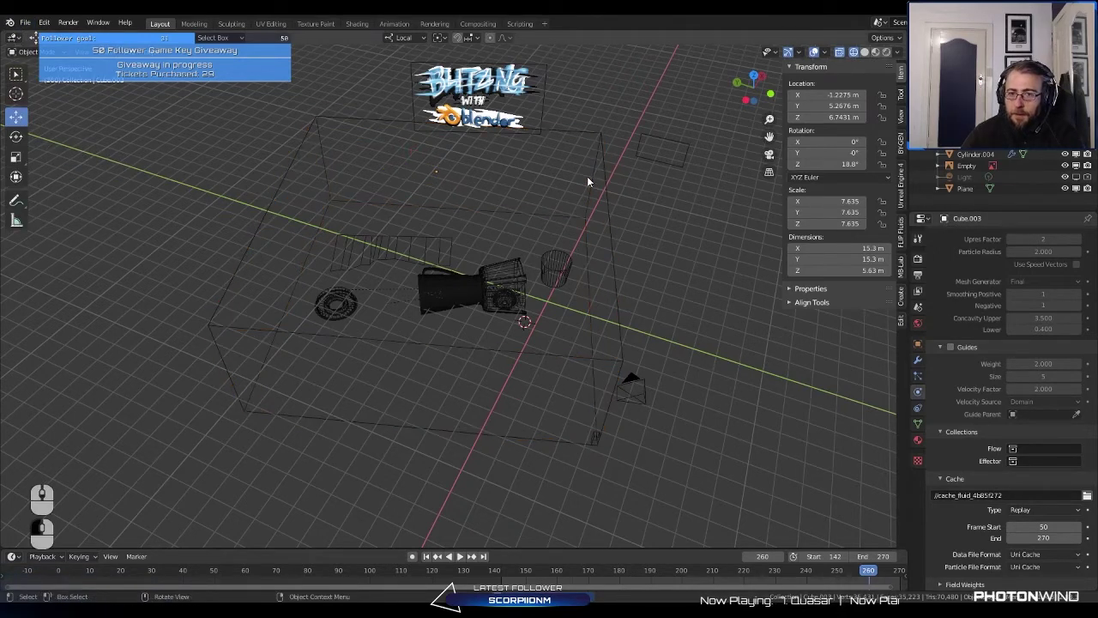
pyautogui.click(589, 177)
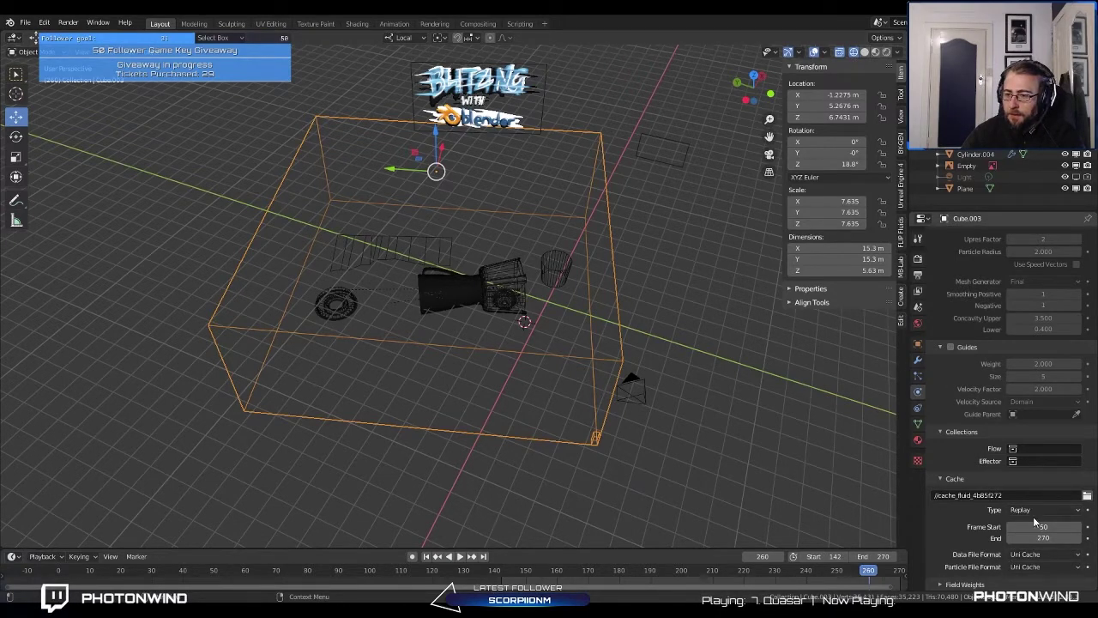
pyautogui.click(942, 584)
pyautogui.scroll(-5, 947, 549)
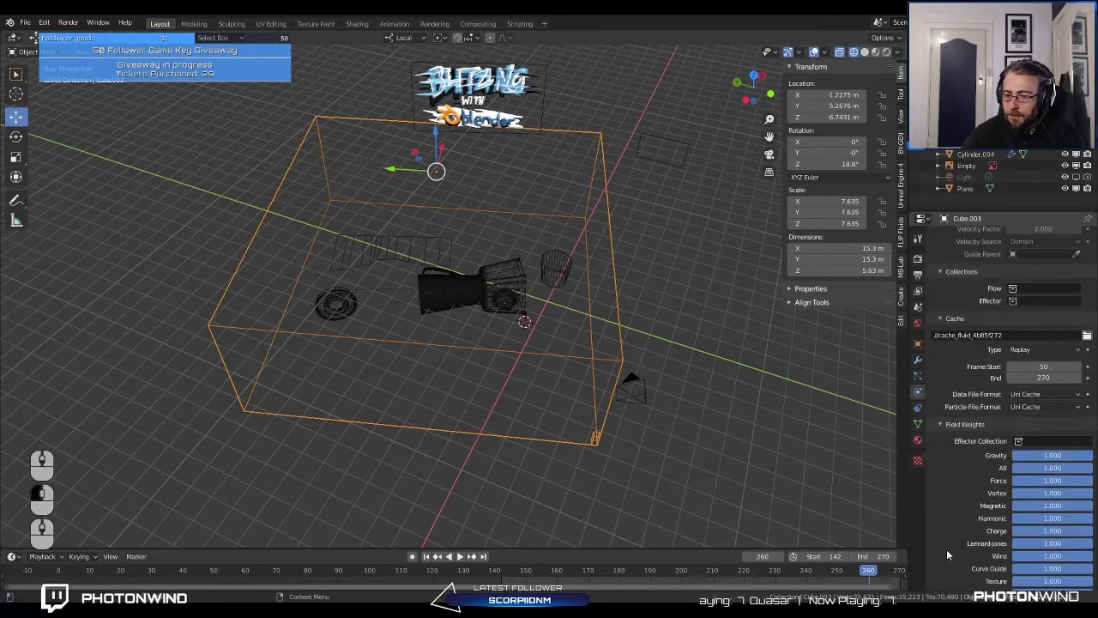
# Step: Find the fluid operator Bake All and use it to bake the liquid domain's simulation
pyautogui.press('space')
pyautogui.write('bake')
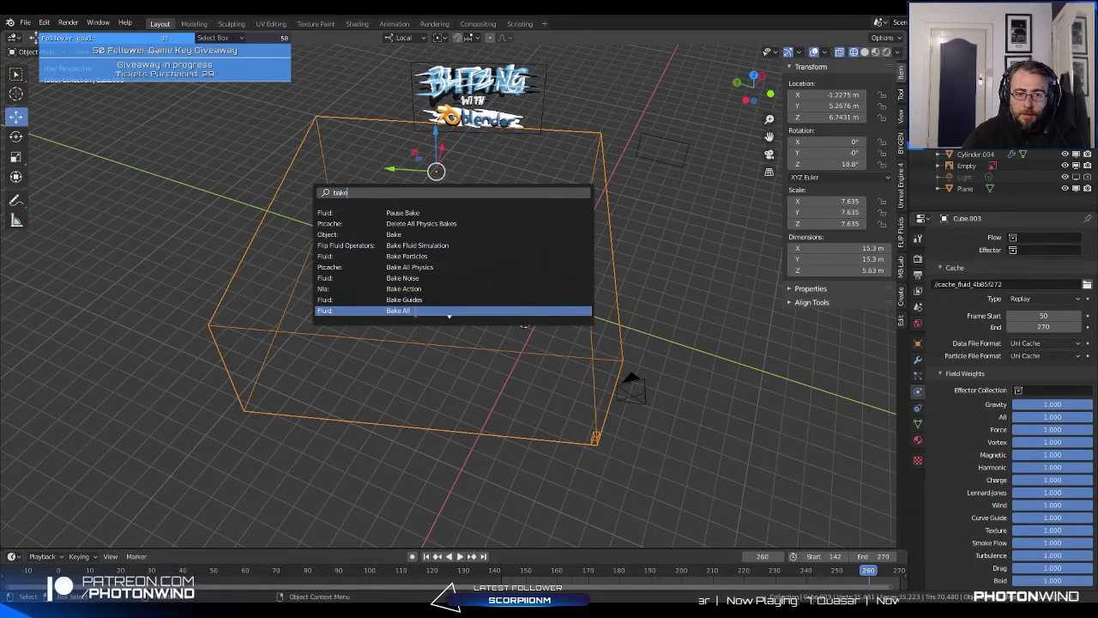
pyautogui.click(414, 311)
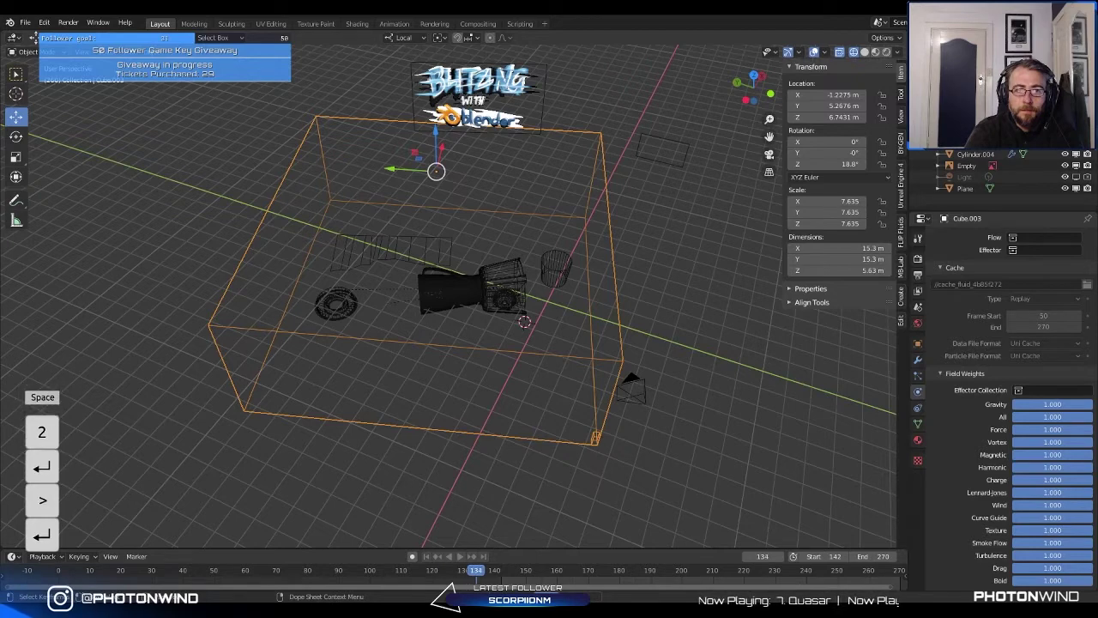
pyautogui.press('Return')
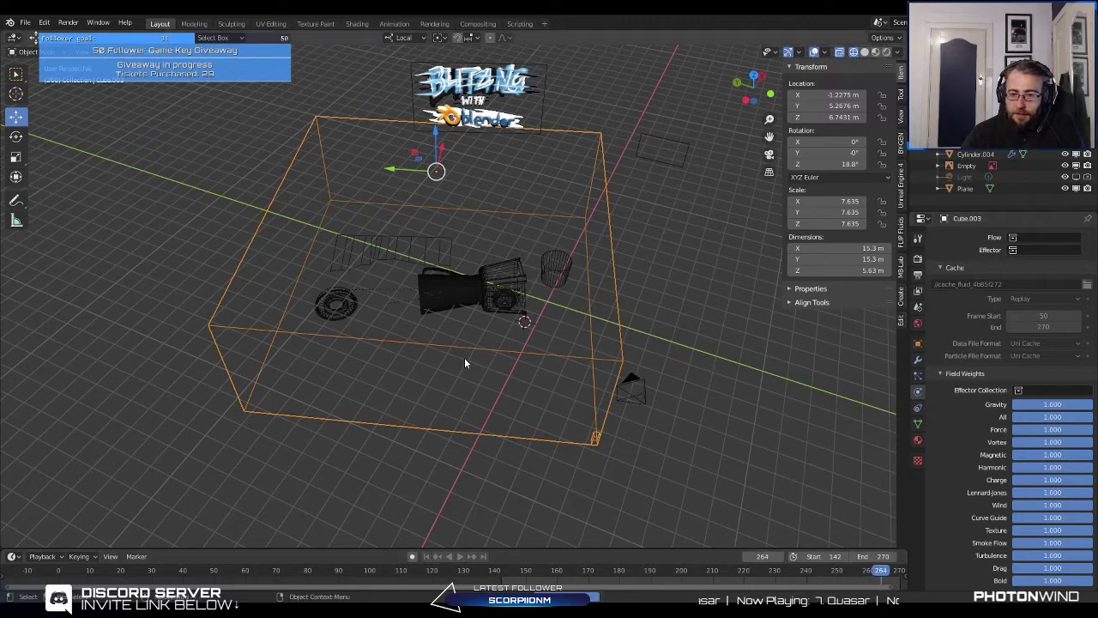
pyautogui.press('Escape')
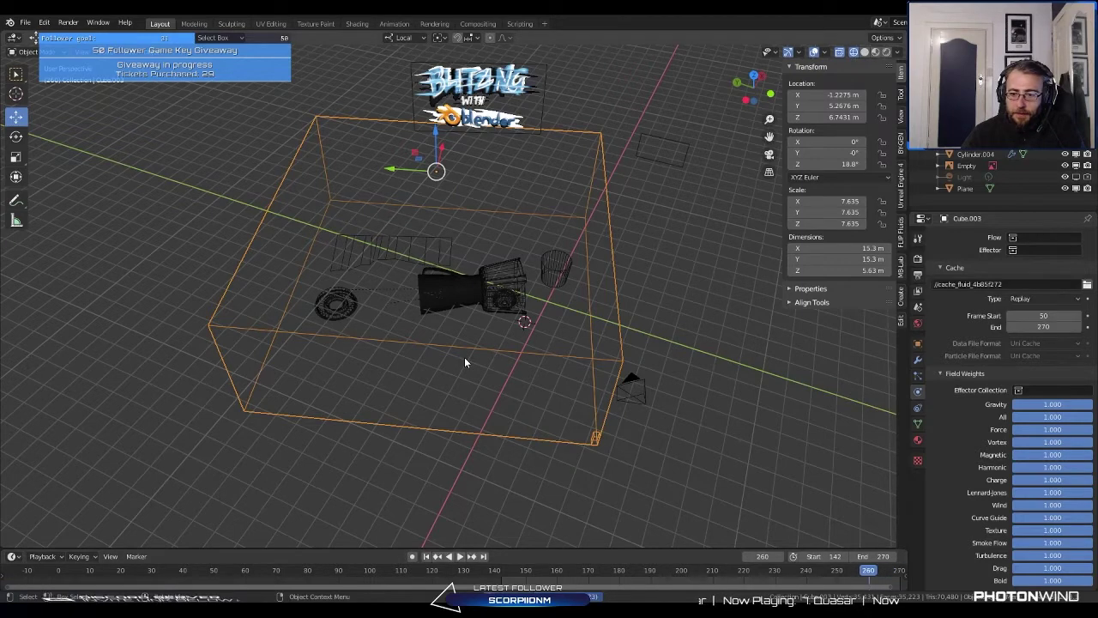
# Step: Scrub the timeline to frame 224 to inspect the bake, and review the flow cylinder's and domain's fluid settings
pyautogui.moveTo(519, 573); pyautogui.dragTo(755, 592)
pyautogui.click(552, 284)
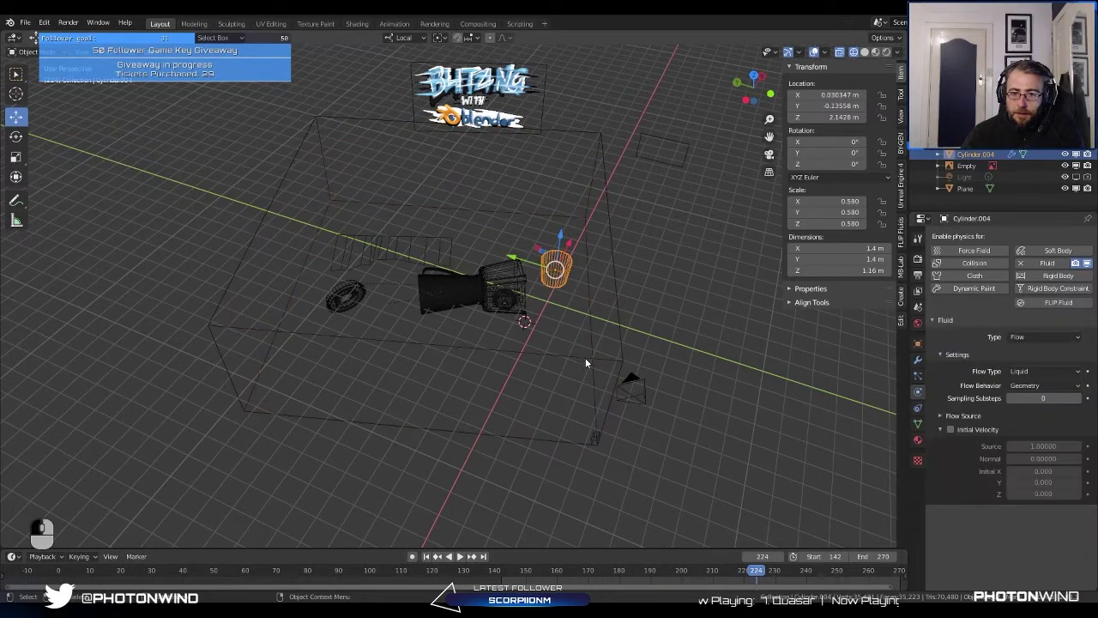
pyautogui.click(584, 358)
pyautogui.scroll(-15, 1010, 407)
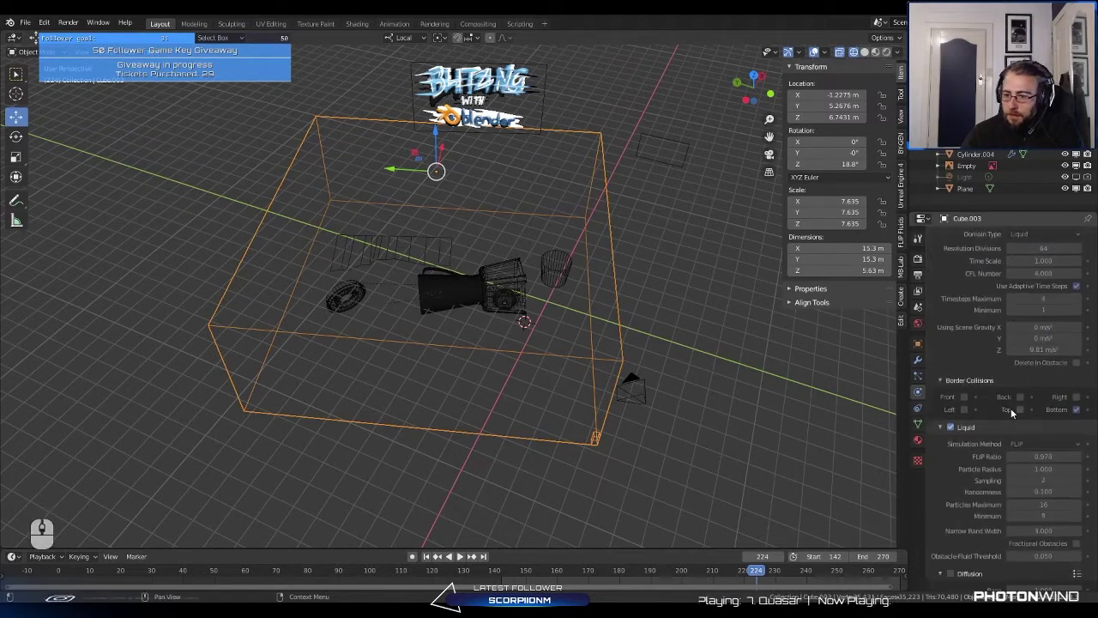
pyautogui.scroll(-10, 978, 353)
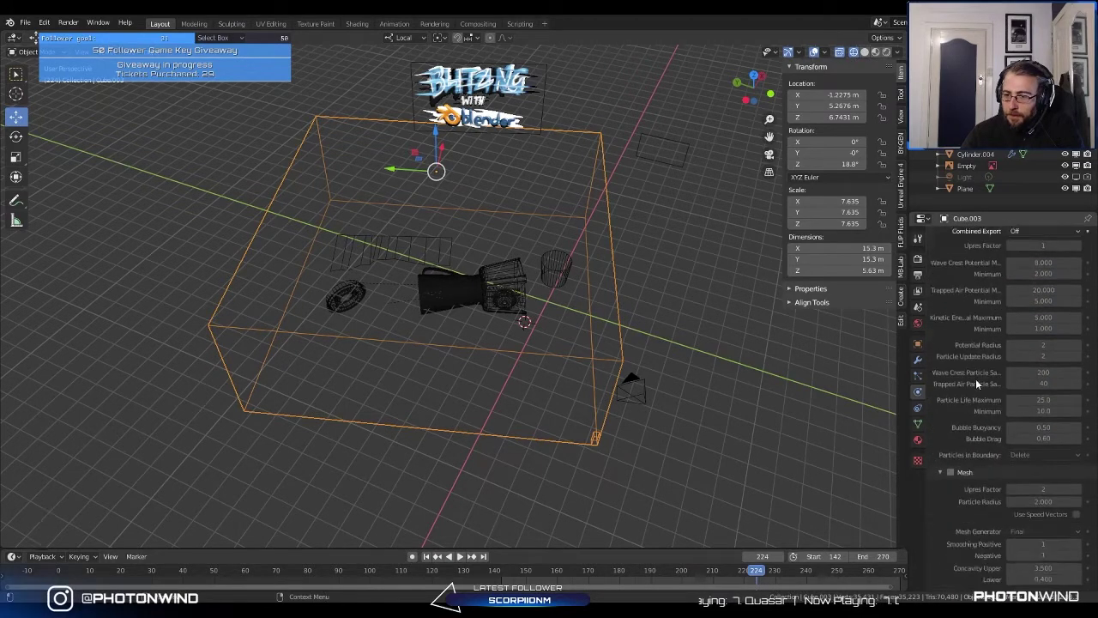
# Step: Set the fluid domain's cache type to Modular and start baking the simulation data
pyautogui.click(1037, 440)
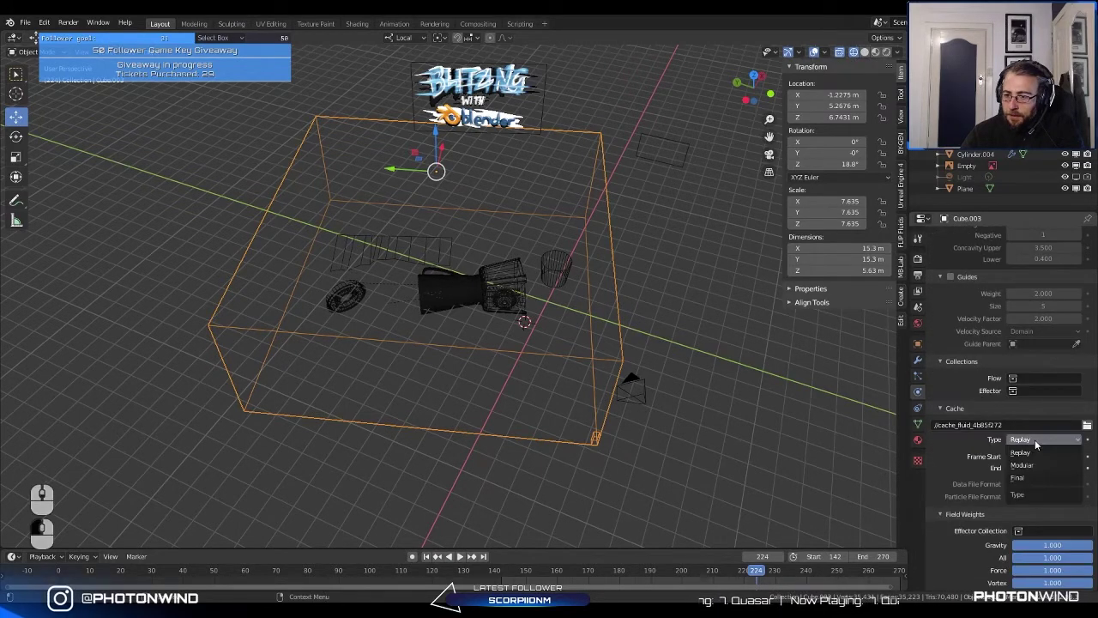
pyautogui.click(1045, 464)
pyautogui.scroll(5, 991, 403)
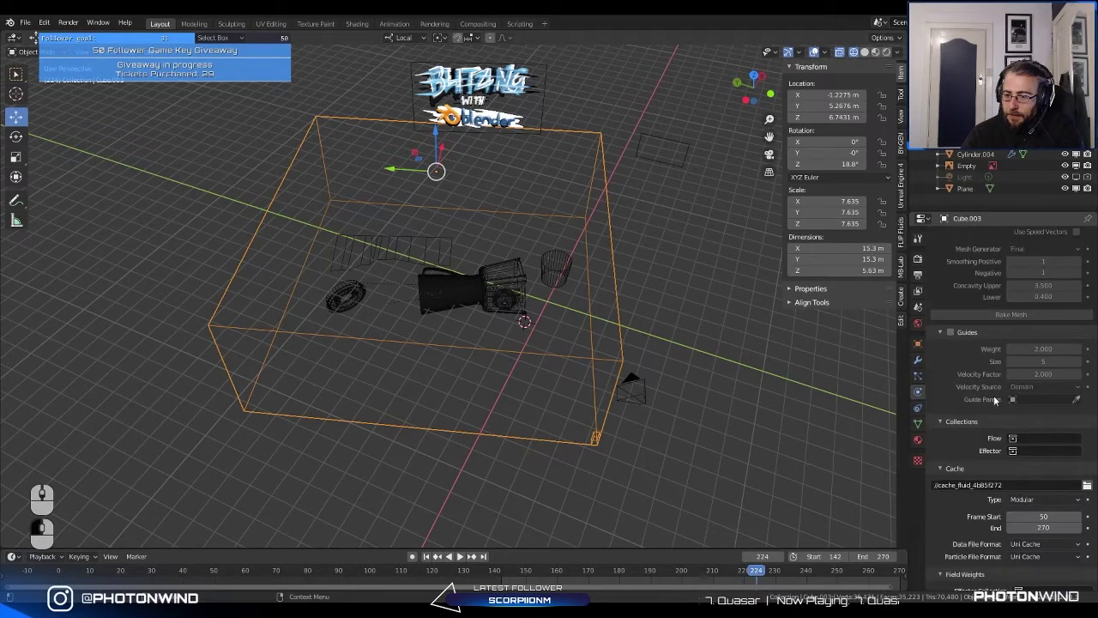
pyautogui.scroll(4, 967, 415)
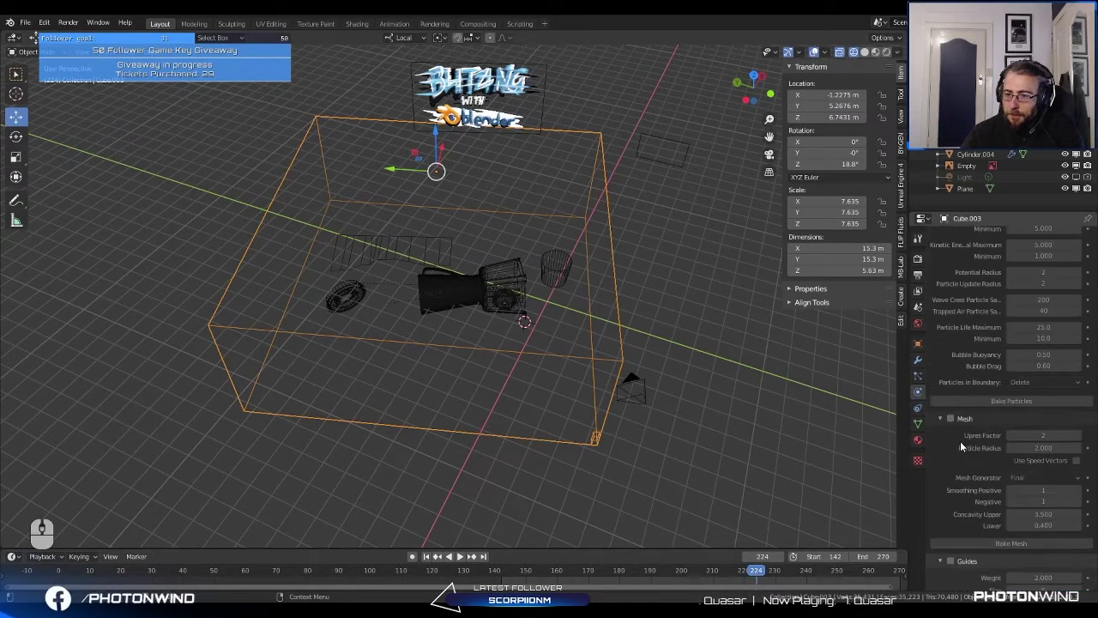
pyautogui.scroll(12, 956, 458)
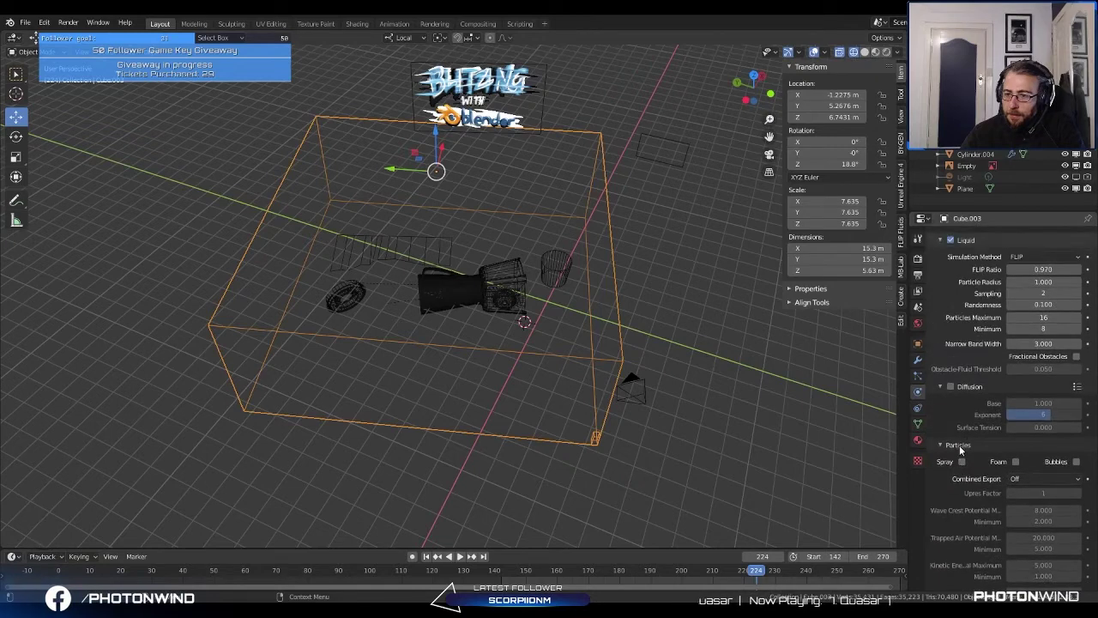
pyautogui.scroll(3, 967, 326)
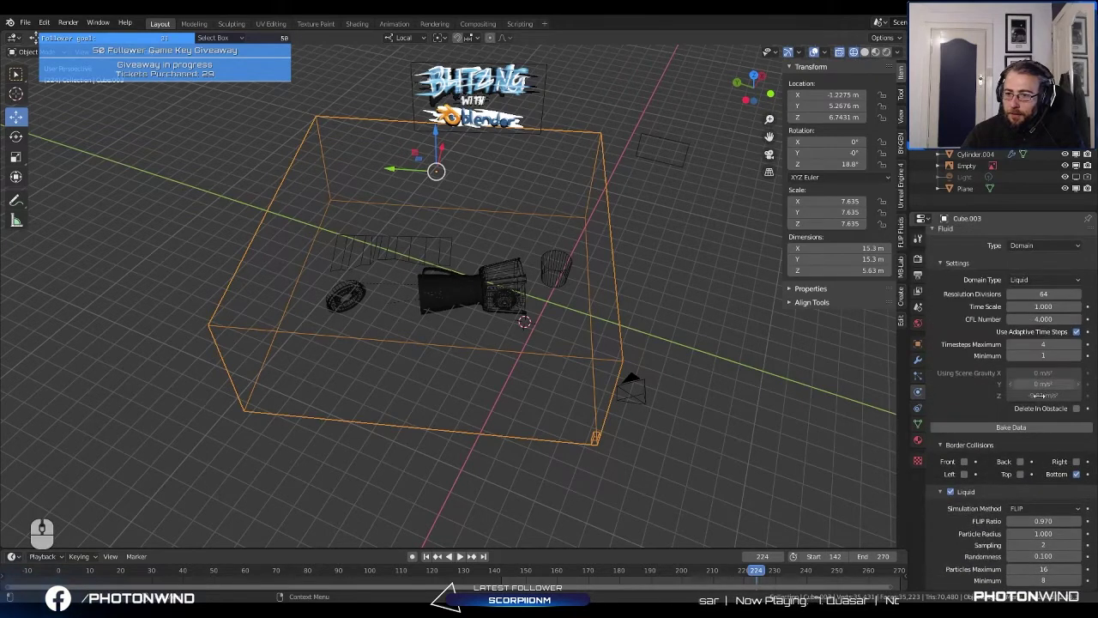
pyautogui.click(1002, 427)
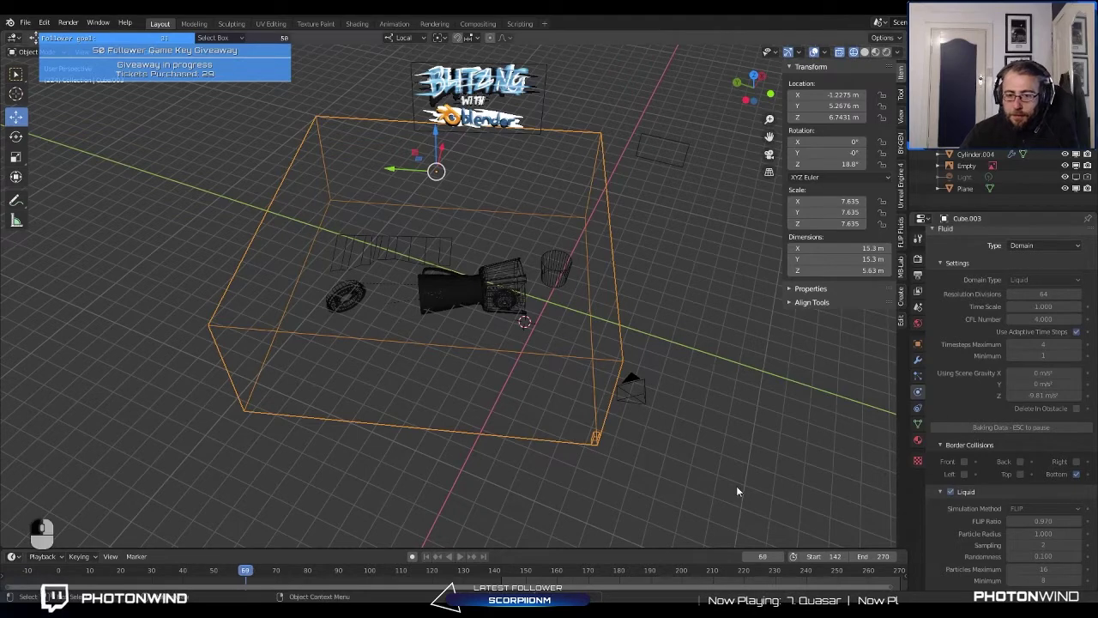
# Step: Pause the data bake and set the fluid cache's start frame to 1
pyautogui.press('Escape')
pyautogui.scroll(-8, 1024, 452)
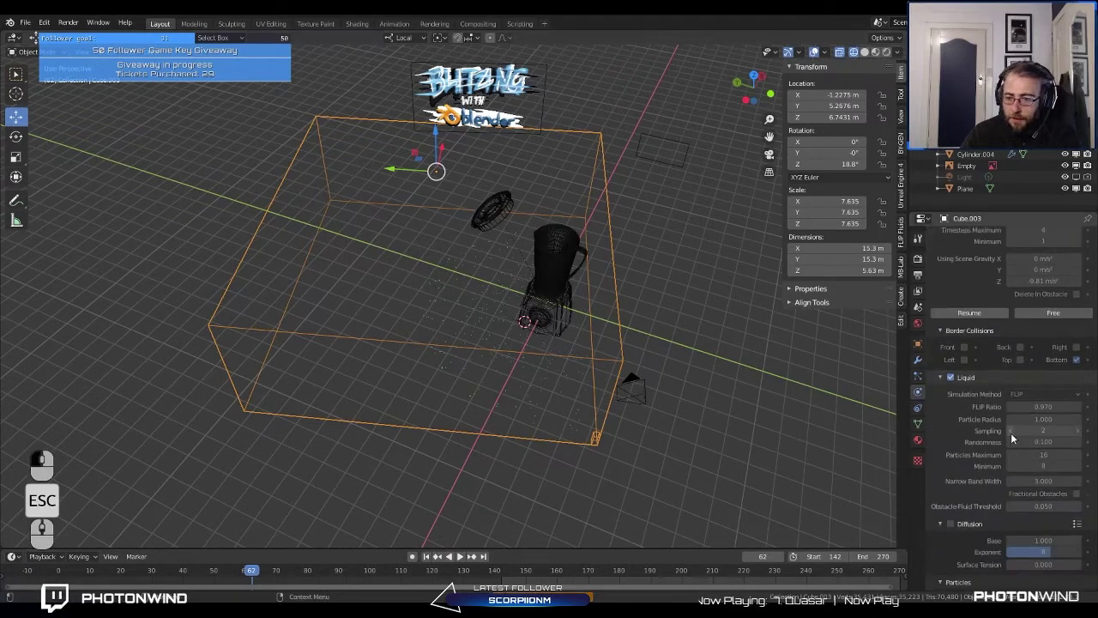
pyautogui.scroll(-12, 1023, 452)
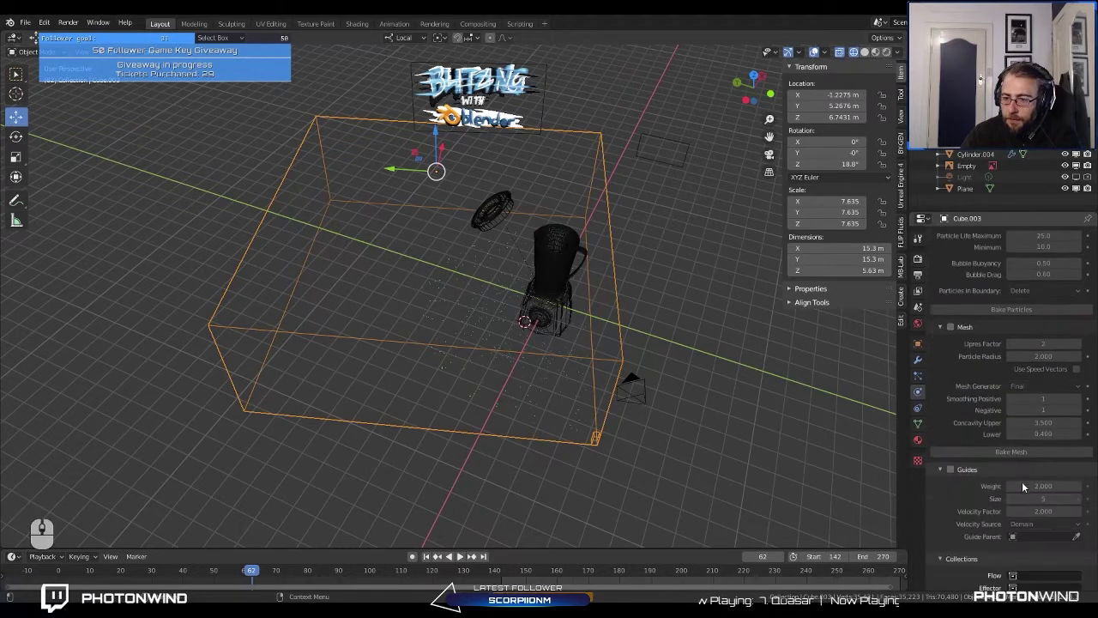
pyautogui.scroll(-1, 1033, 480)
pyautogui.click(1030, 517)
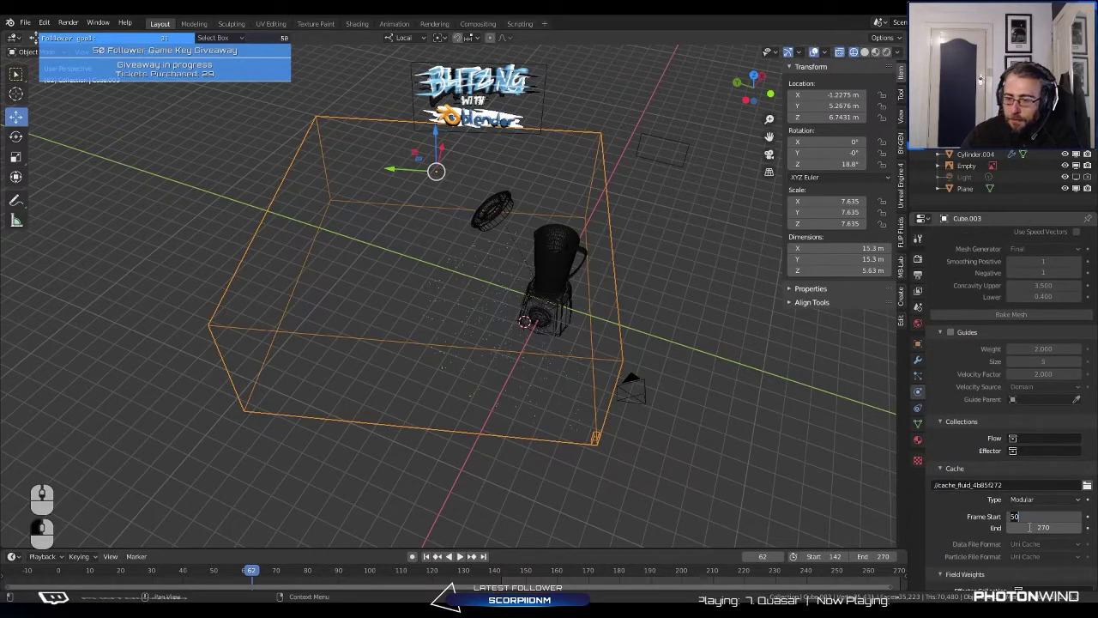
pyautogui.write('1')
pyautogui.press('Return')
# Step: Resume baking the fluid domain's simulation data
pyautogui.scroll(15, 990, 527)
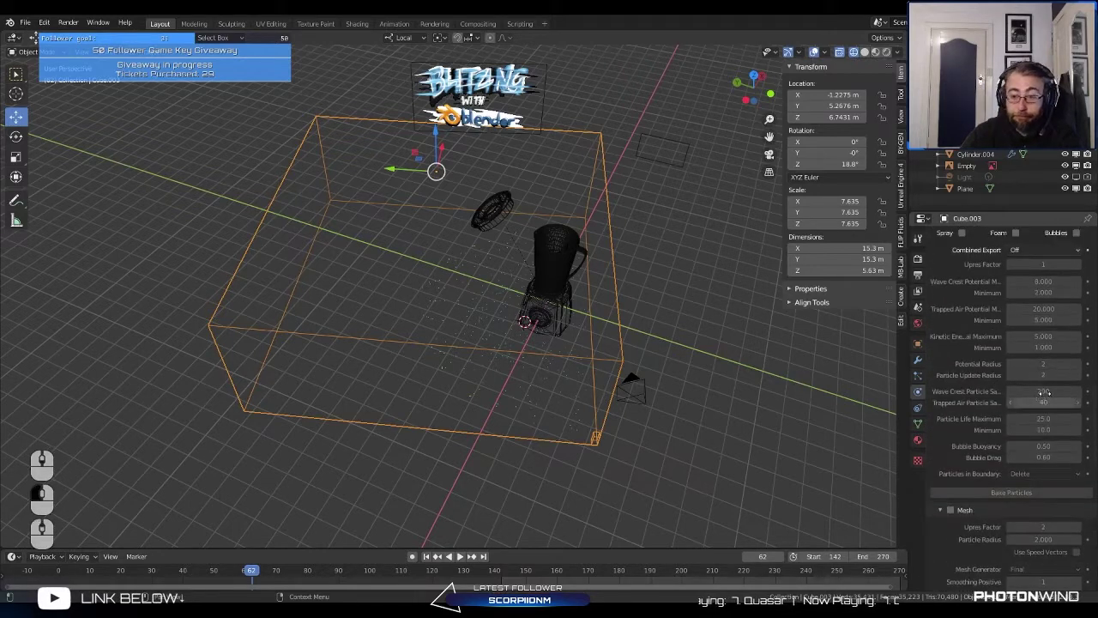
pyautogui.scroll(11, 1004, 403)
pyautogui.scroll(-1, 992, 419)
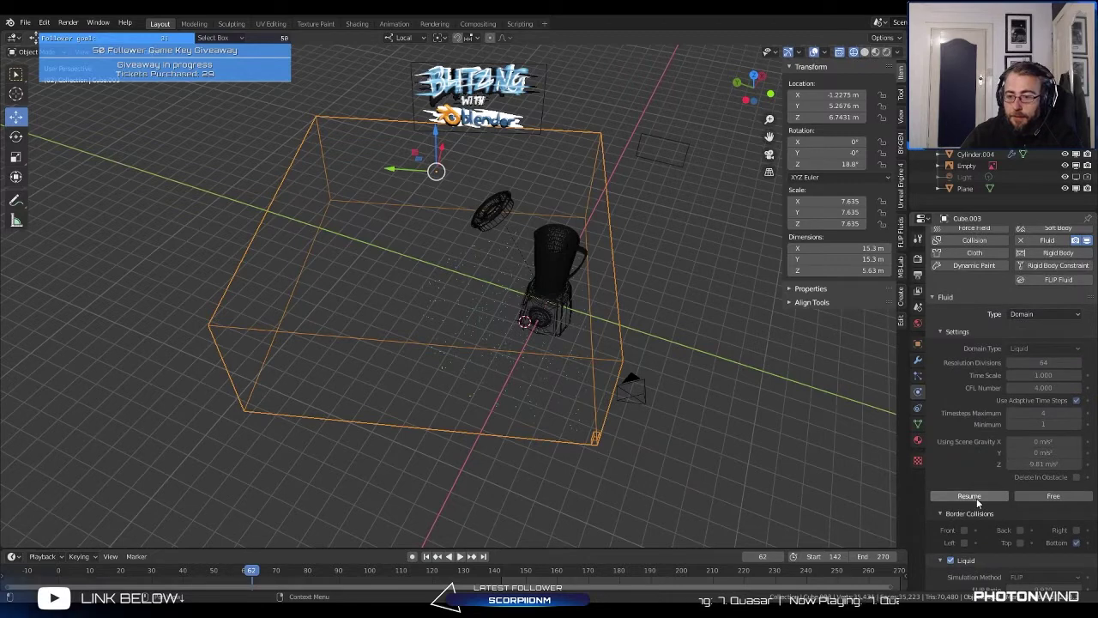
pyautogui.click(987, 495)
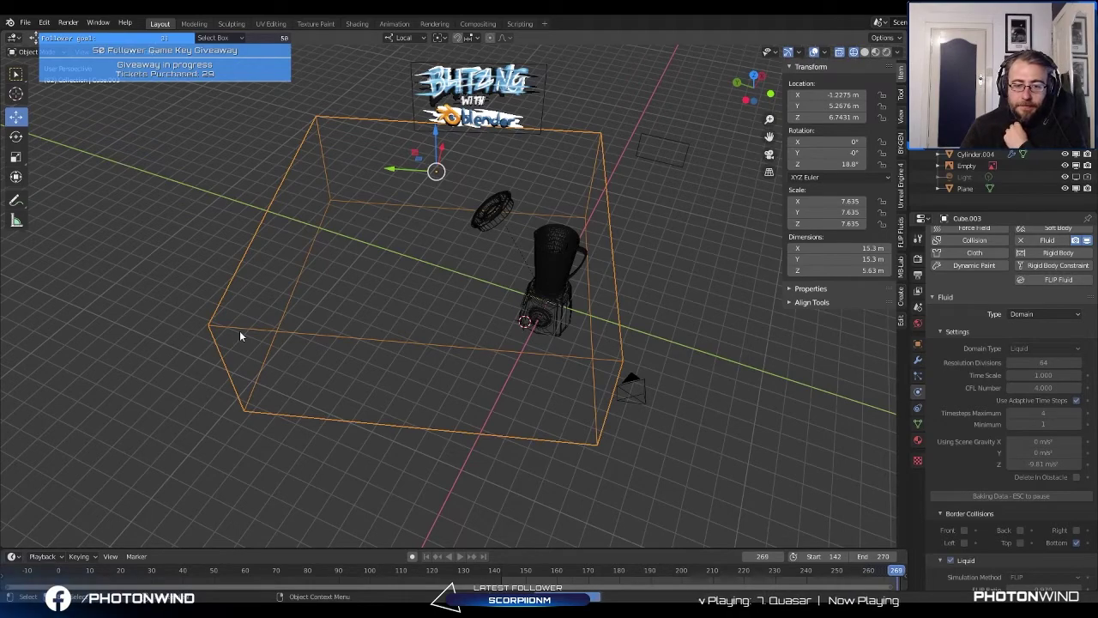
# Step: Play back the baked fluid simulation and return the timeline to frame 143
pyautogui.scroll(4, 452, 317)
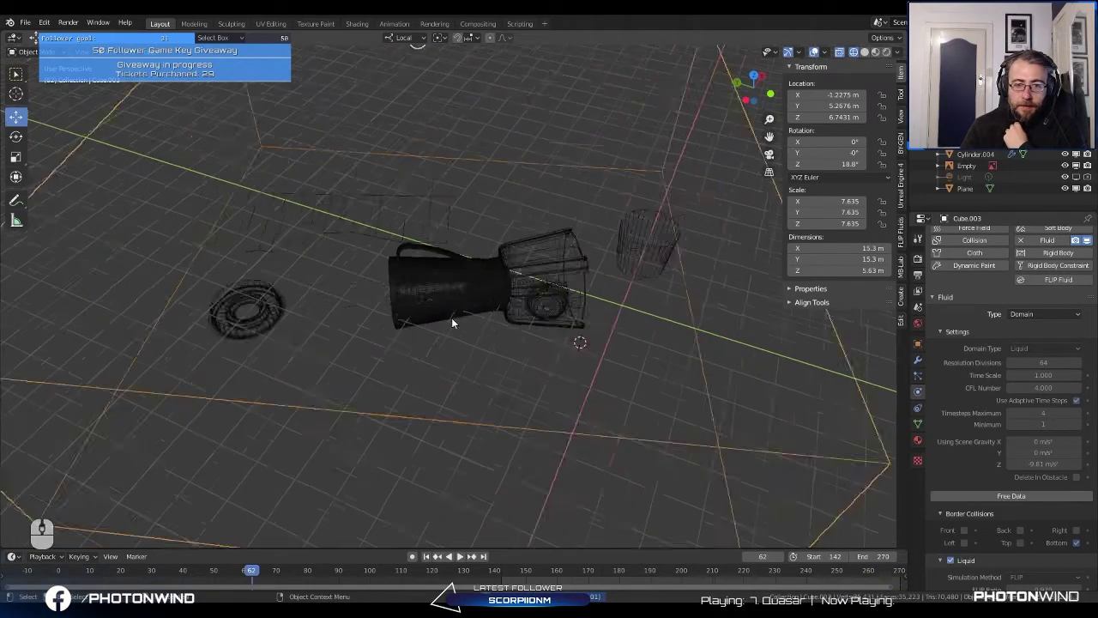
pyautogui.click(495, 580)
pyautogui.press('space')
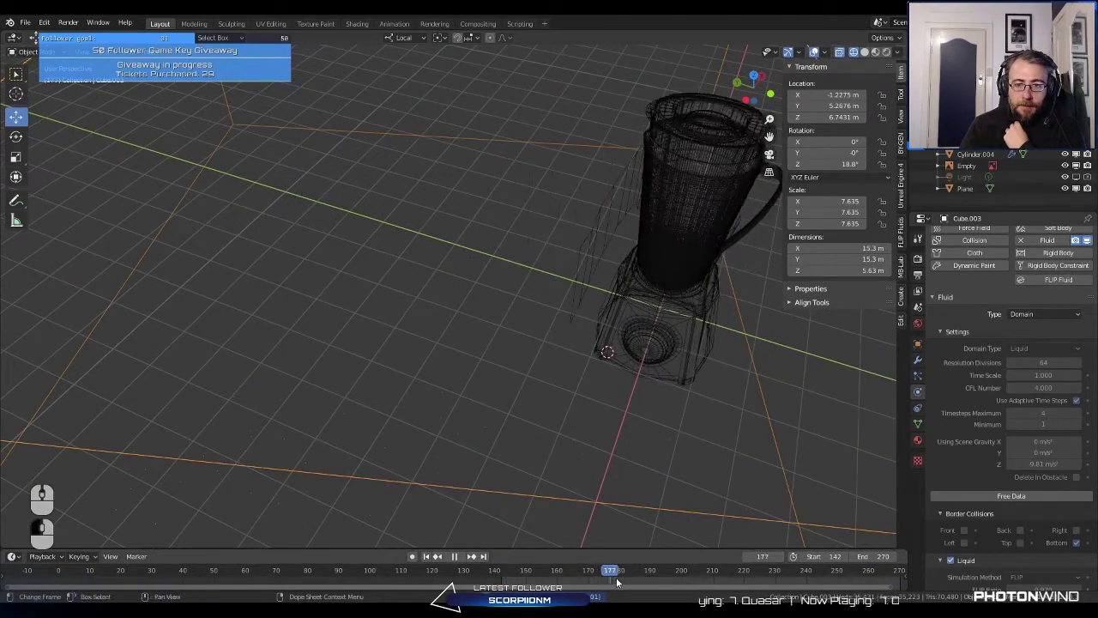
pyautogui.moveTo(616, 581); pyautogui.dragTo(504, 573)
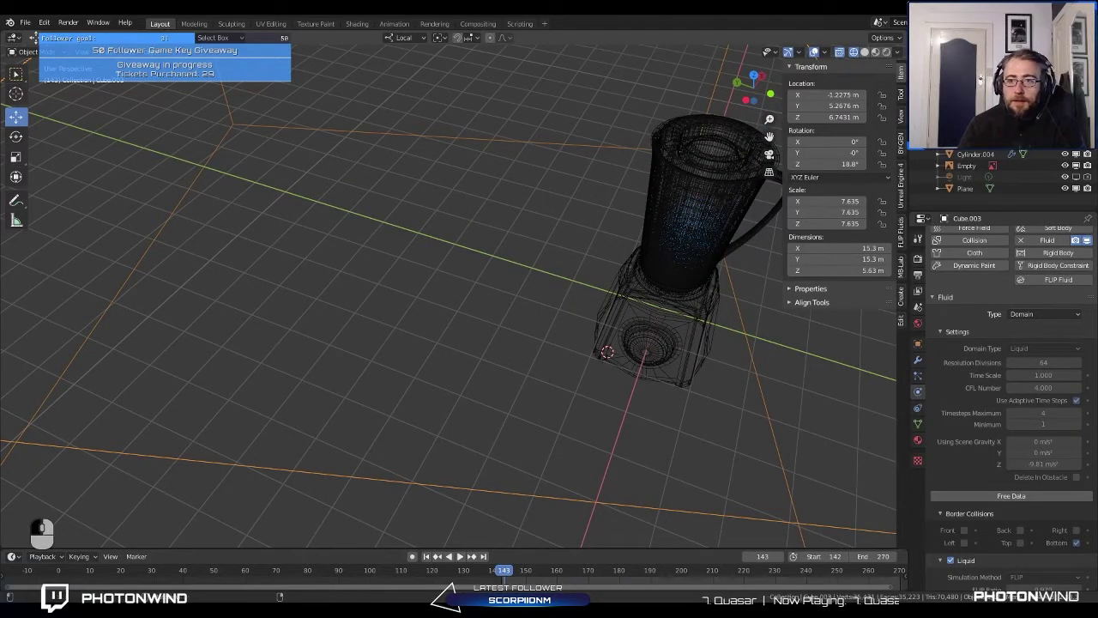
# Step: Examine the fluid particles inside the blender jug at frame 143 in X-ray wireframe display
pyautogui.click(864, 51)
pyautogui.click(854, 52)
pyautogui.click(840, 54)
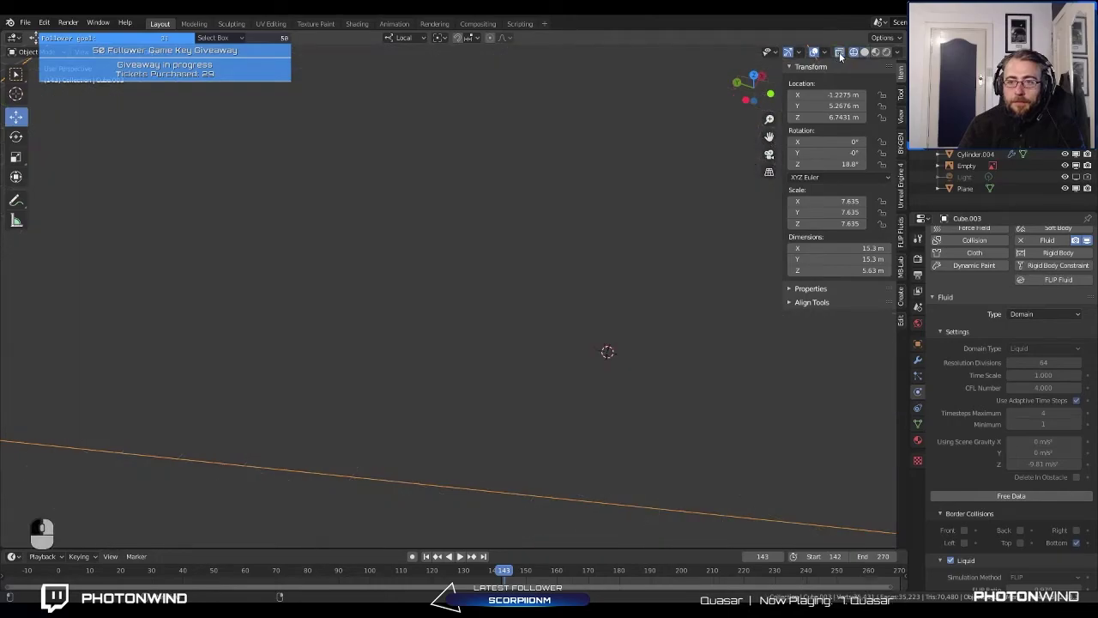
pyautogui.click(840, 53)
pyautogui.moveTo(637, 202)
pyautogui.keyDown('shift'); pyautogui.mouseDown(button='middle')
pyautogui.moveTo(497, 243)
pyautogui.moveTo(424, 219)
pyautogui.mouseUp(button='middle'); pyautogui.keyUp('shift')
pyautogui.scroll(8, 424, 219)
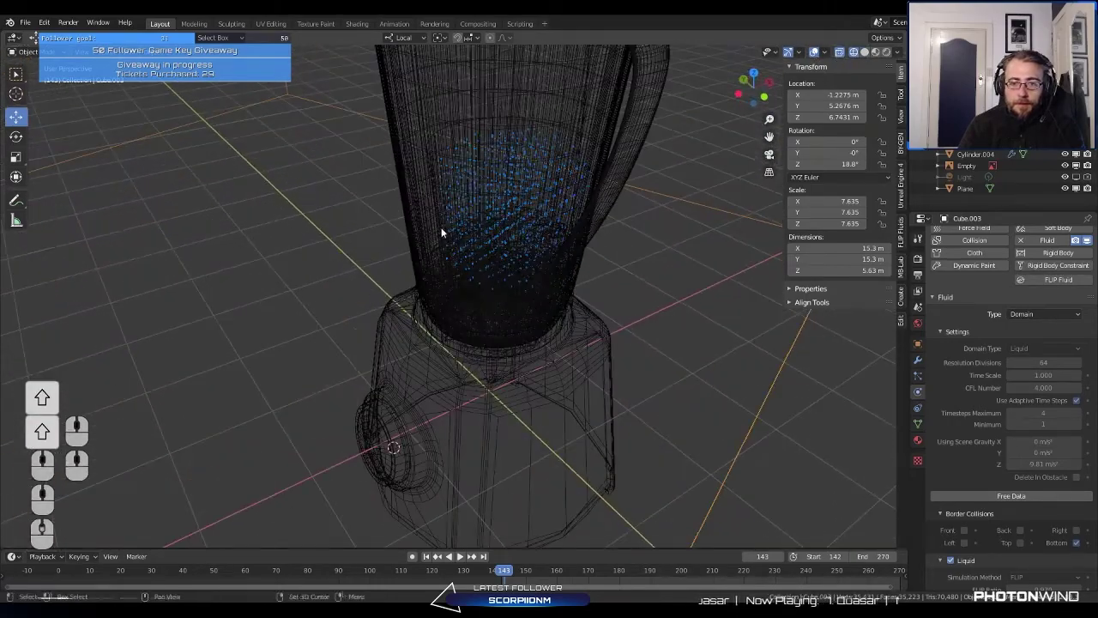
pyautogui.scroll(3, 433, 281)
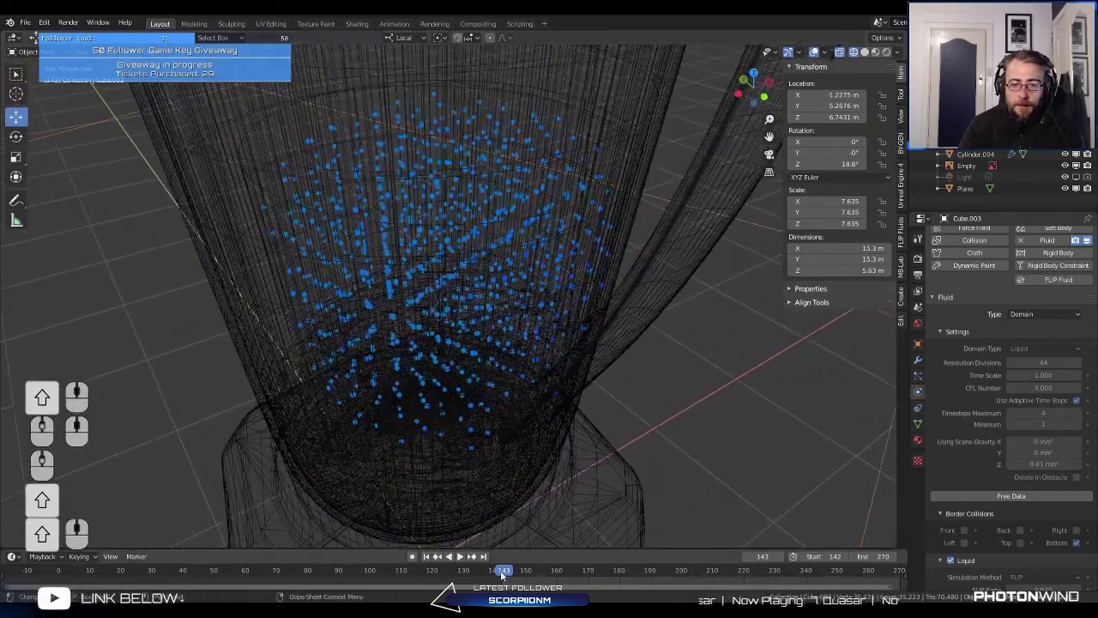
# Step: Play the simulation on to frame 164 and examine the particles around the blender's base and the domain floor
pyautogui.press('space')
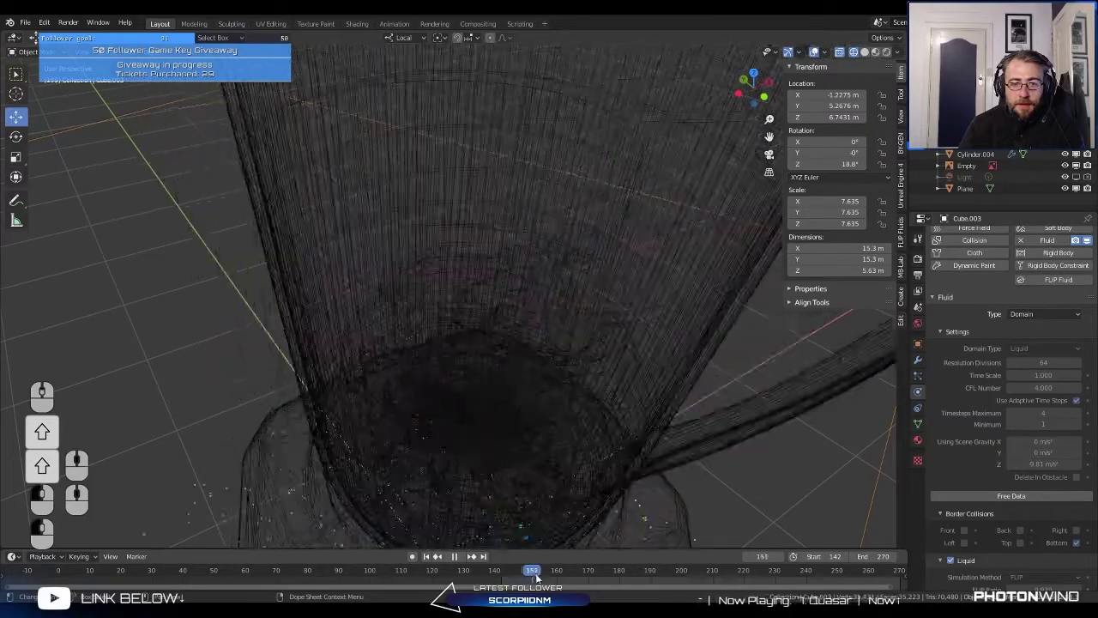
pyautogui.press('space')
pyautogui.scroll(-5, 513, 429)
pyautogui.scroll(10, 503, 404)
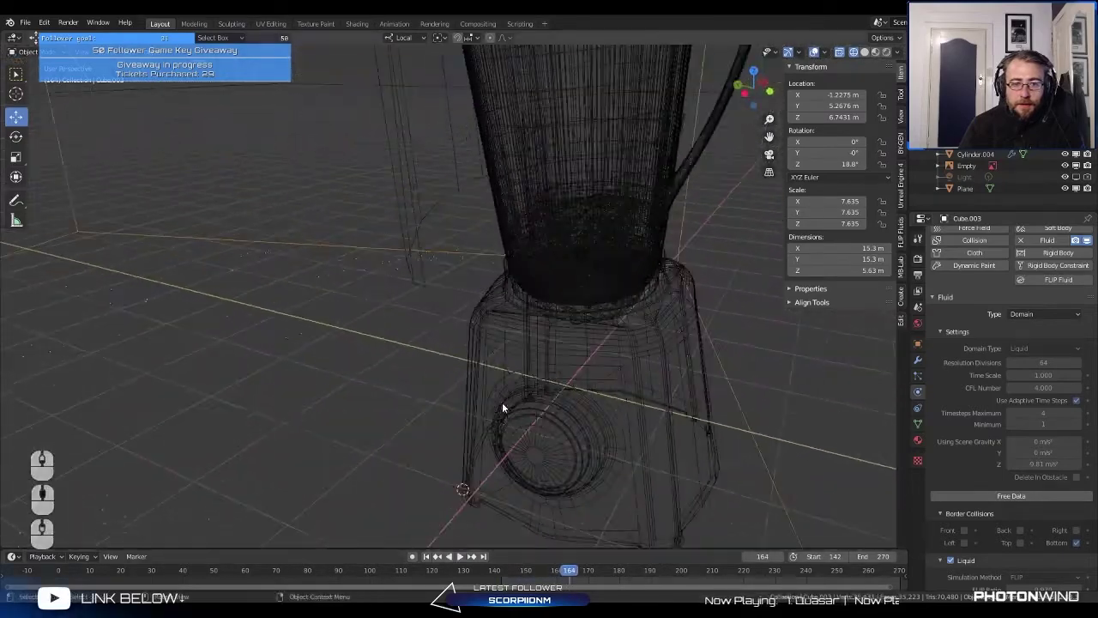
pyautogui.scroll(-6, 318, 426)
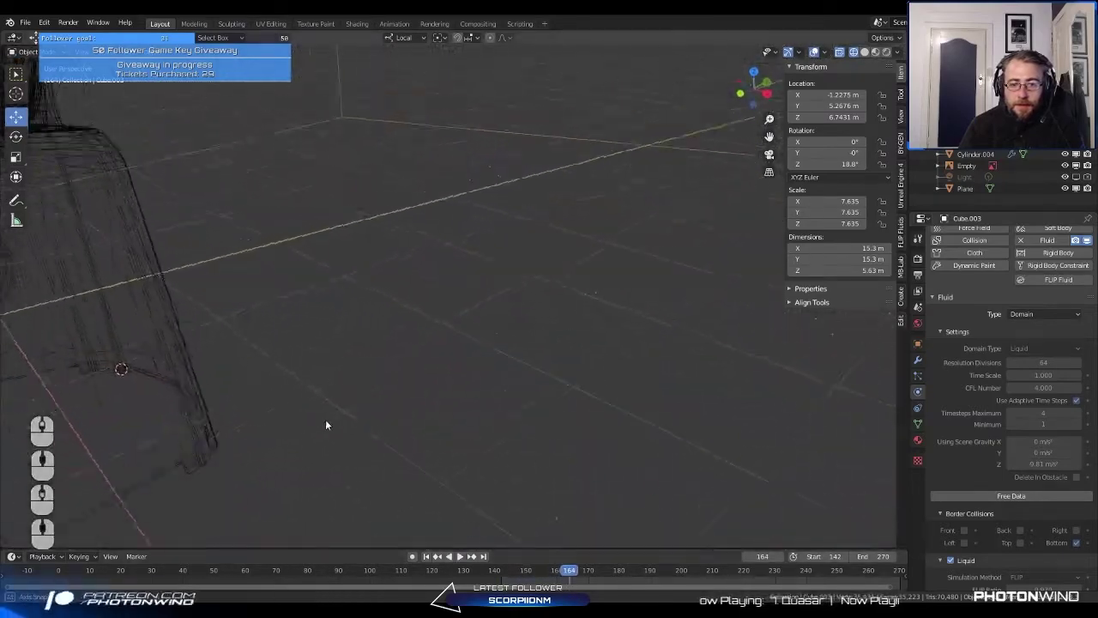
pyautogui.moveTo(324, 377); pyautogui.dragTo(309, 374, button='middle')
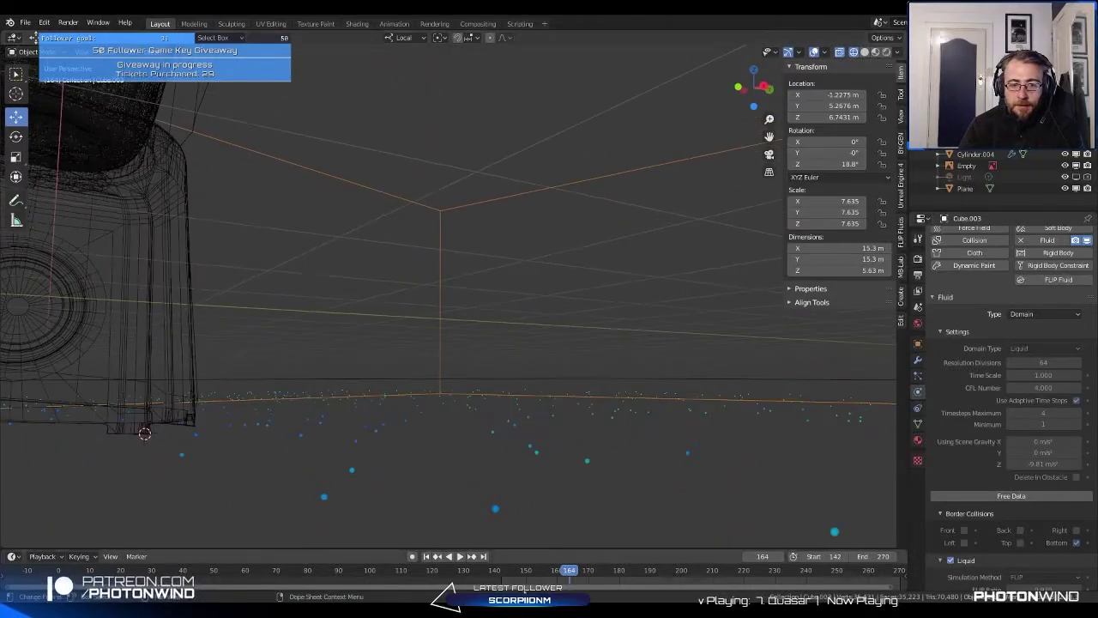
# Step: Go back to frames 150 and 147 and examine the particles up close where the jug meets the base
pyautogui.press('space')
pyautogui.click(542, 569)
pyautogui.press('Escape')
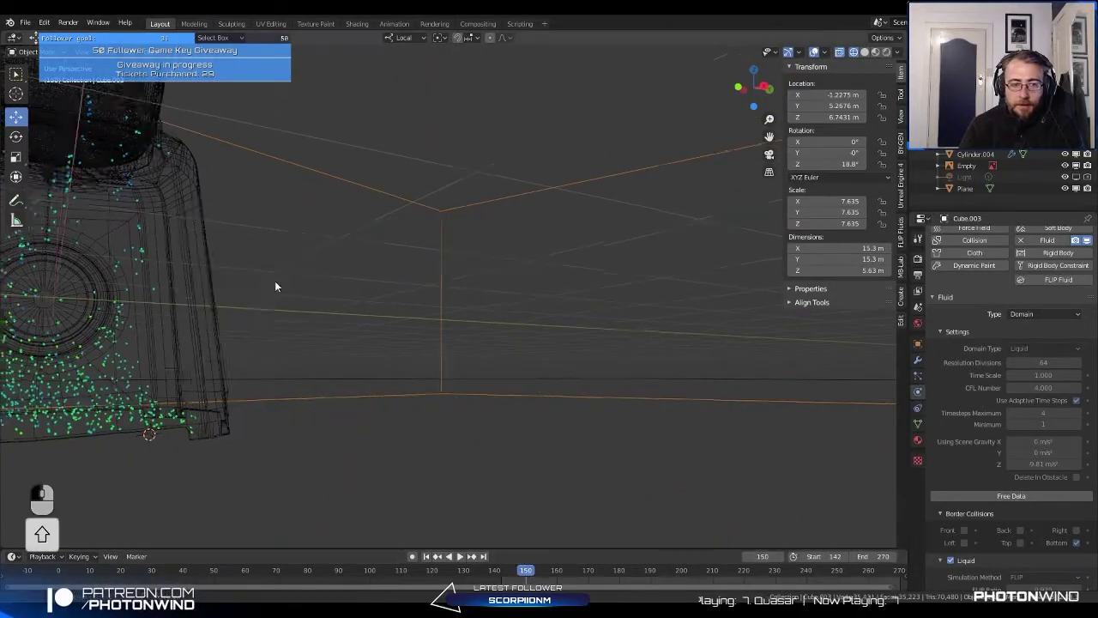
pyautogui.scroll(5, 539, 343)
pyautogui.keyDown('shift'); pyautogui.moveTo(539, 342); pyautogui.dragTo(455, 309, button='middle'); pyautogui.keyUp('shift')
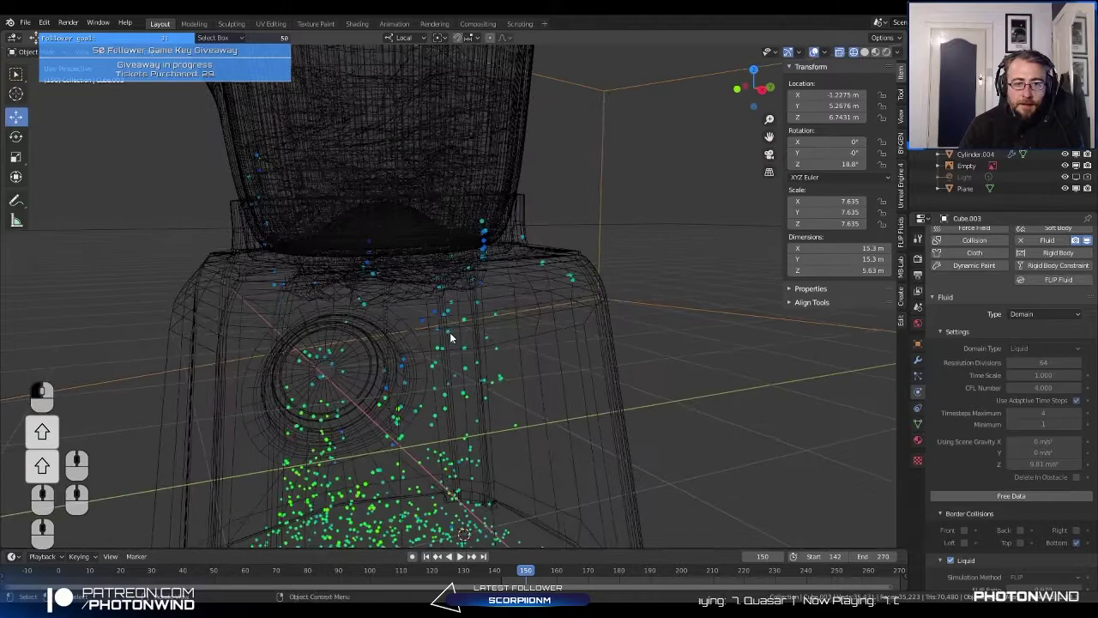
pyautogui.click(508, 570)
pyautogui.moveTo(508, 571)
pyautogui.mouseDown()
pyautogui.moveTo(527, 572)
pyautogui.moveTo(517, 579)
pyautogui.mouseUp()
# Step: Check the jug's fluid effector settings and free the baked data on the fluid domain
pyautogui.click(480, 198)
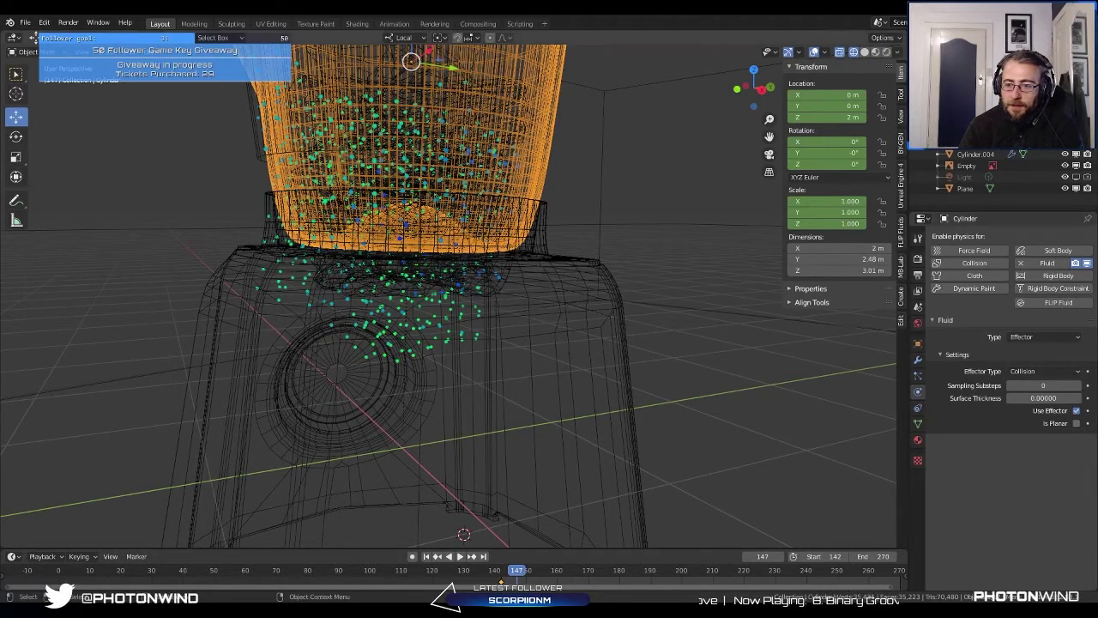
pyautogui.click(601, 142)
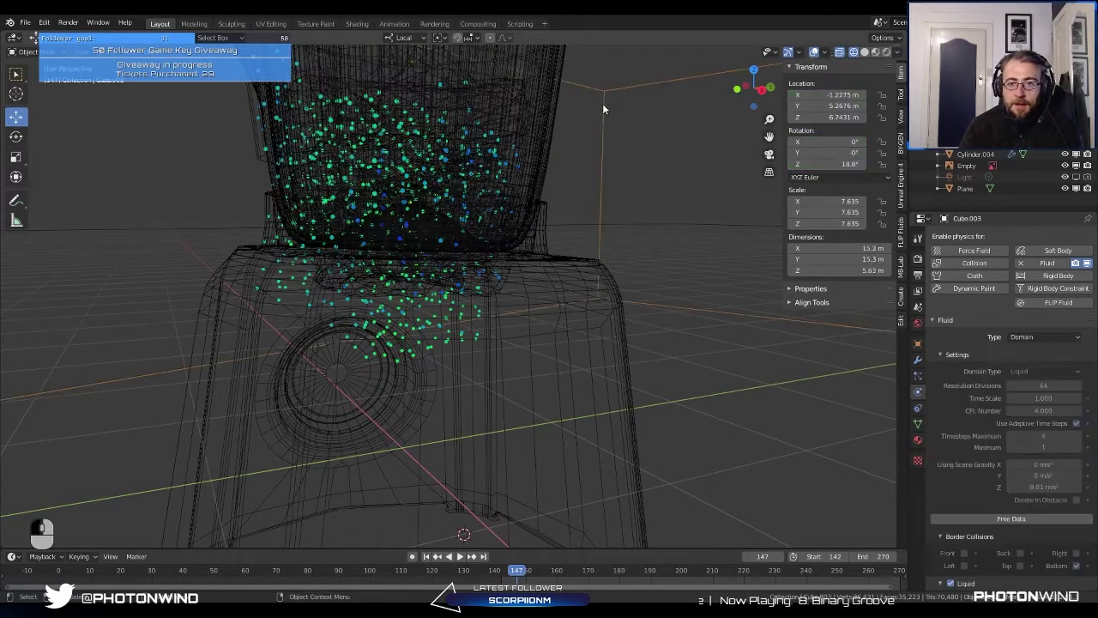
pyautogui.click(1034, 517)
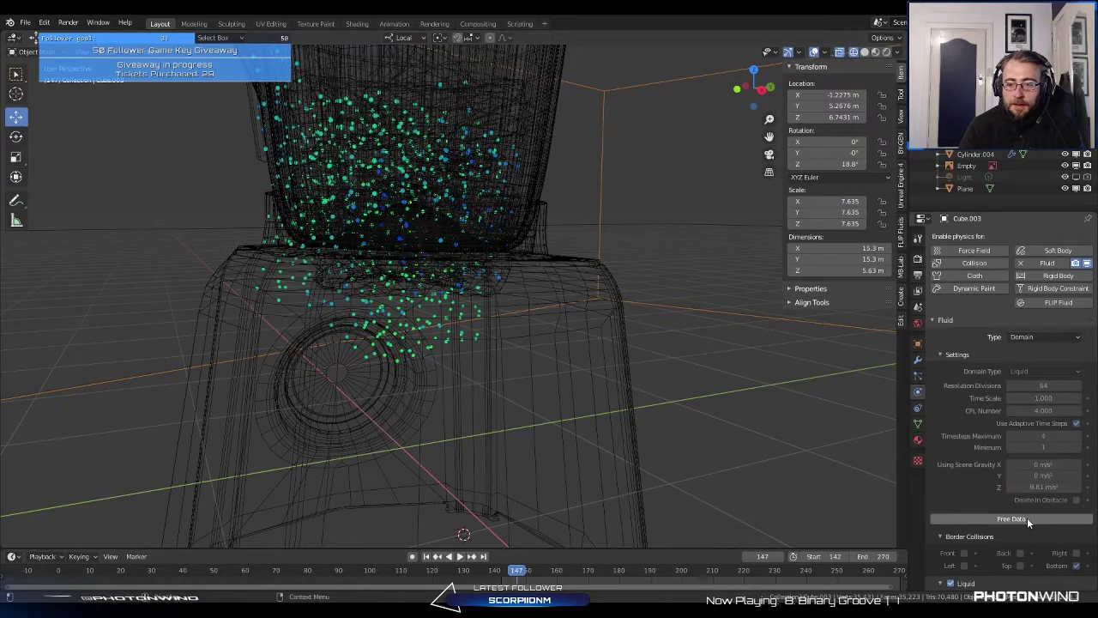
# Step: Select the jug and examine its wireframe walls and domed bottom up close and from a distance
pyautogui.click(471, 170)
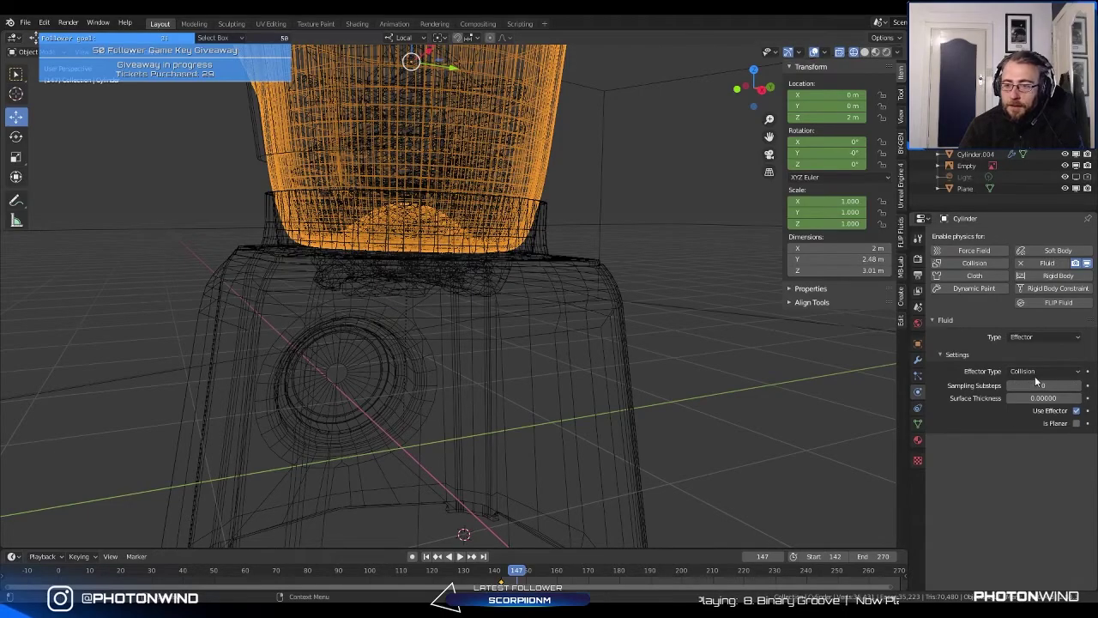
pyautogui.scroll(3, 481, 343)
pyautogui.keyDown('shift'); pyautogui.moveTo(512, 215); pyautogui.dragTo(513, 465, button='middle'); pyautogui.keyUp('shift')
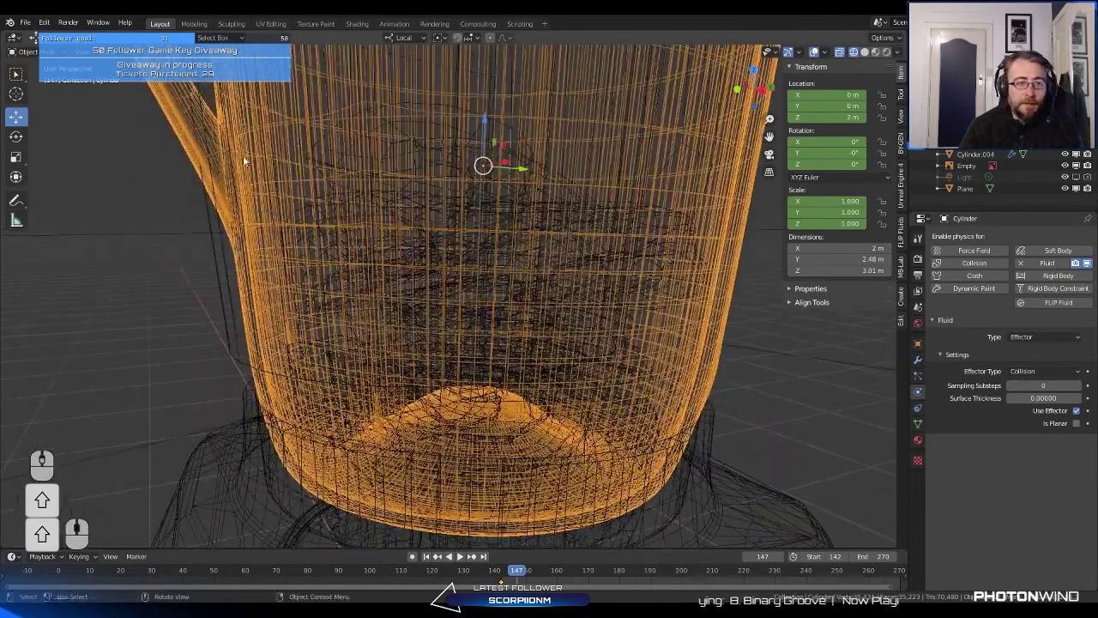
pyautogui.moveTo(301, 404); pyautogui.dragTo(599, 175, button='middle')
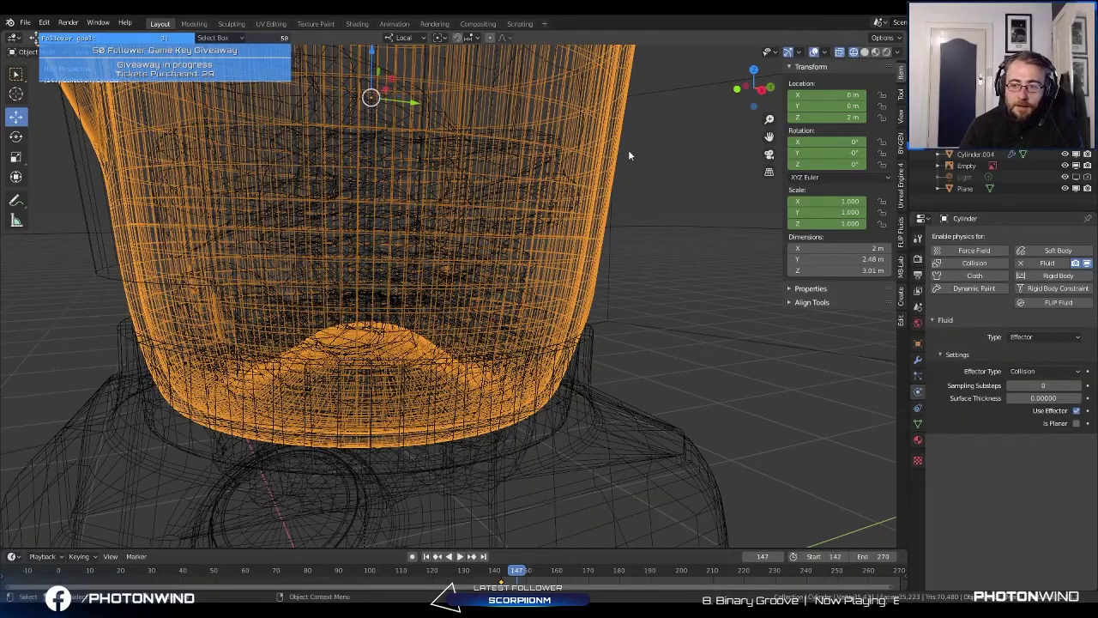
pyautogui.scroll(3, 123, 325)
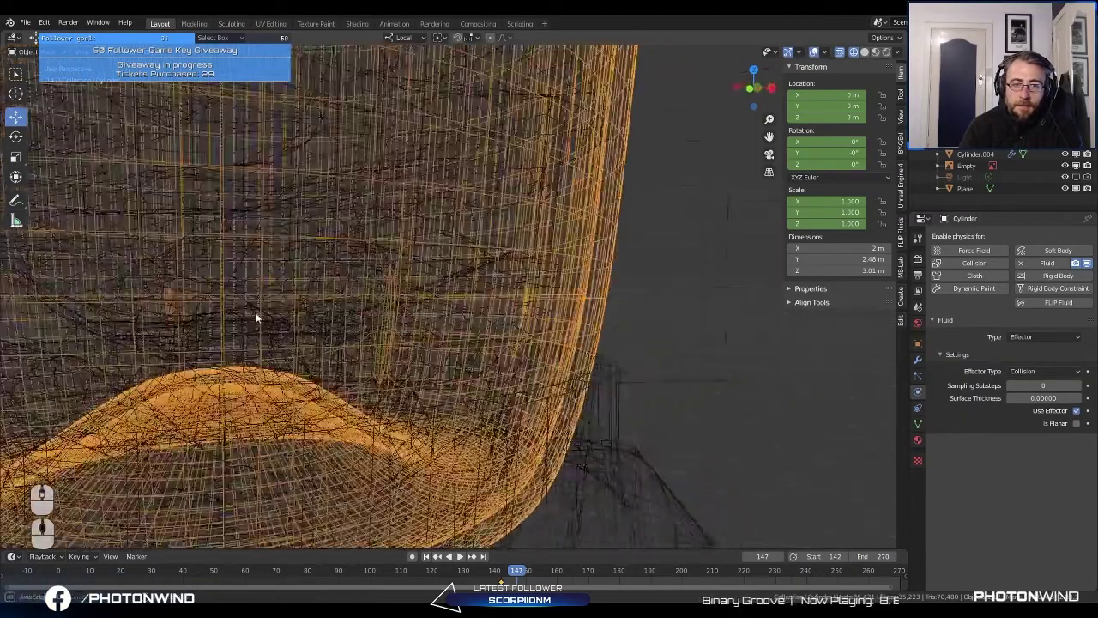
pyautogui.scroll(-8, 255, 314)
pyautogui.scroll(-4, 480, 261)
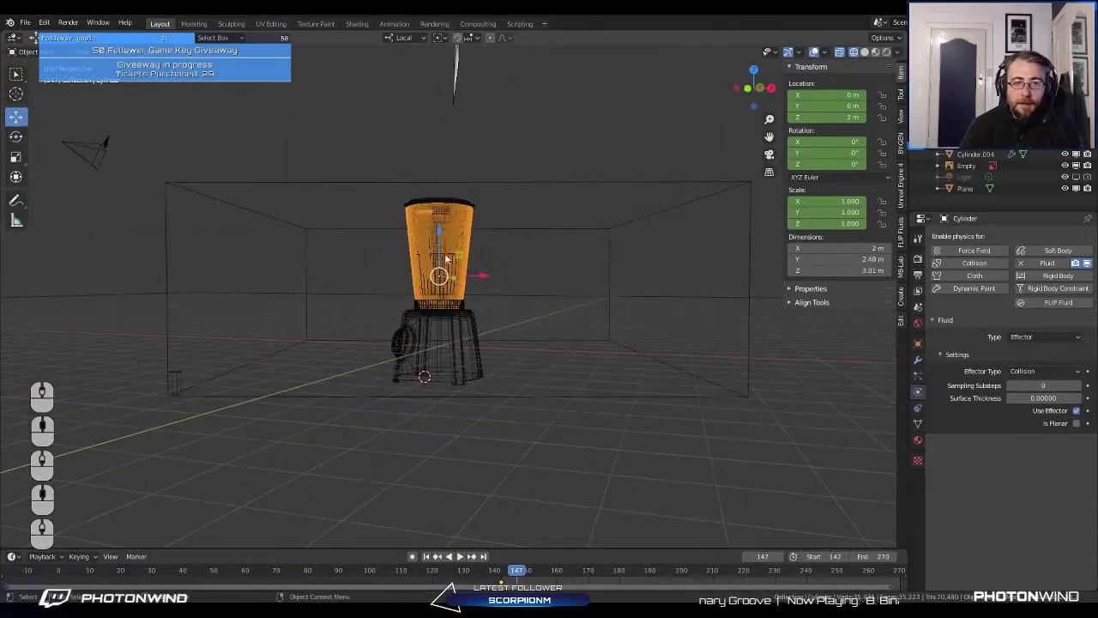
pyautogui.scroll(6, 458, 199)
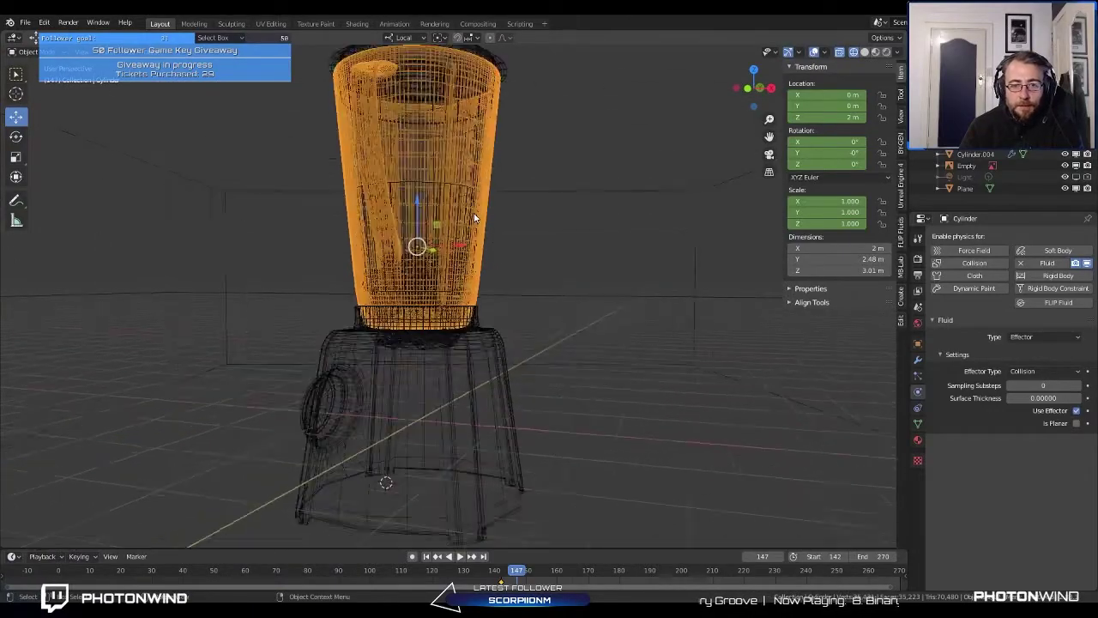
pyautogui.scroll(3, 498, 214)
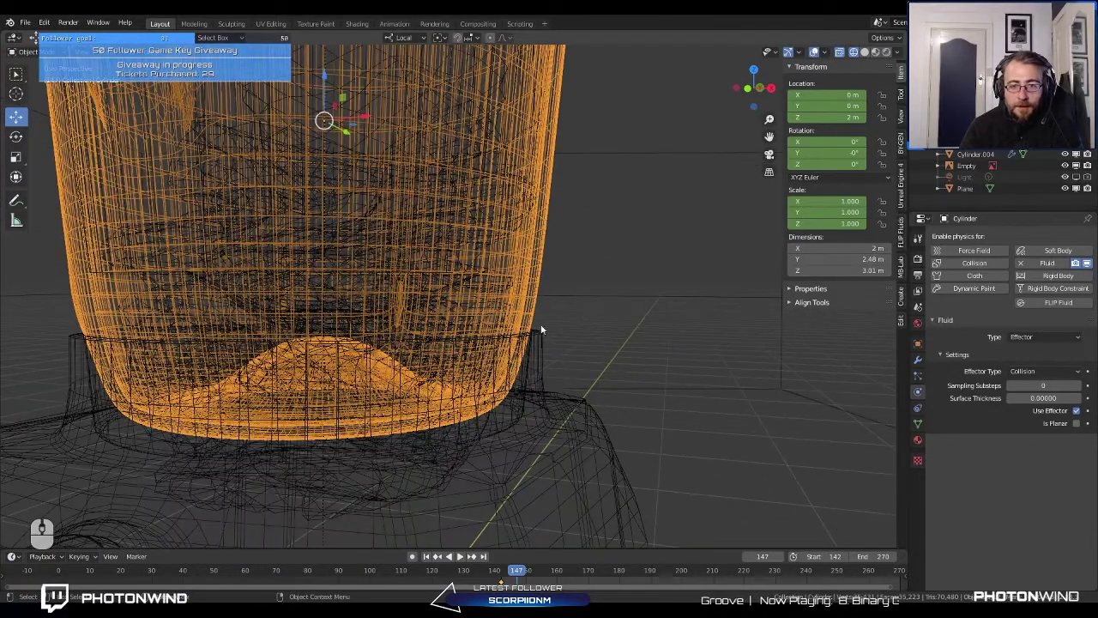
# Step: Try a surface thickness of 0.1 on the jug's fluid effector
pyautogui.click(1034, 398)
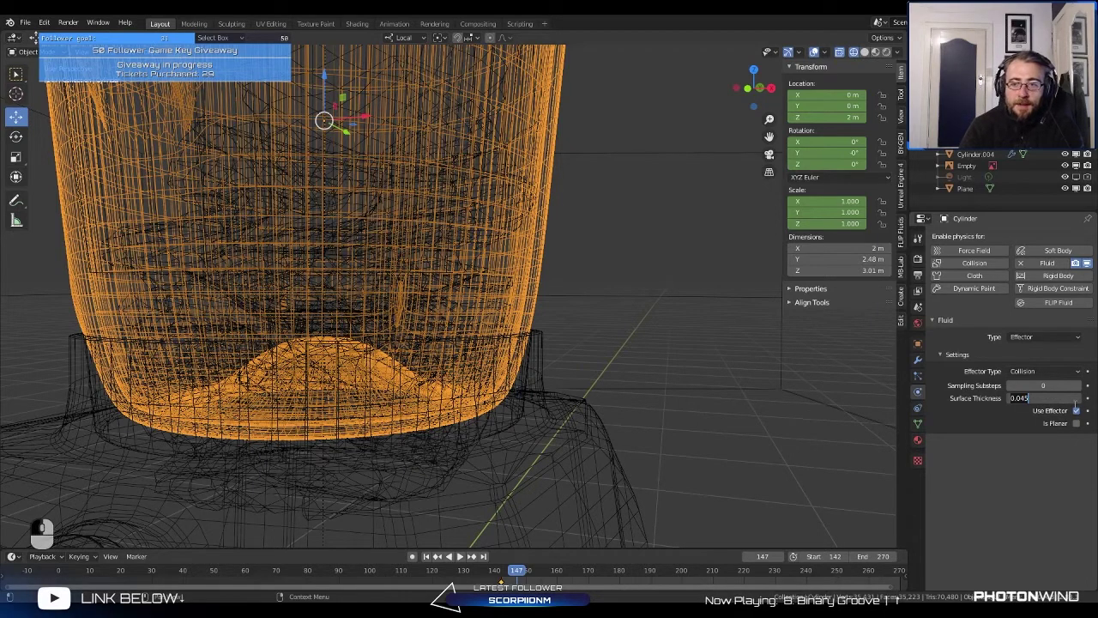
pyautogui.write('0.')
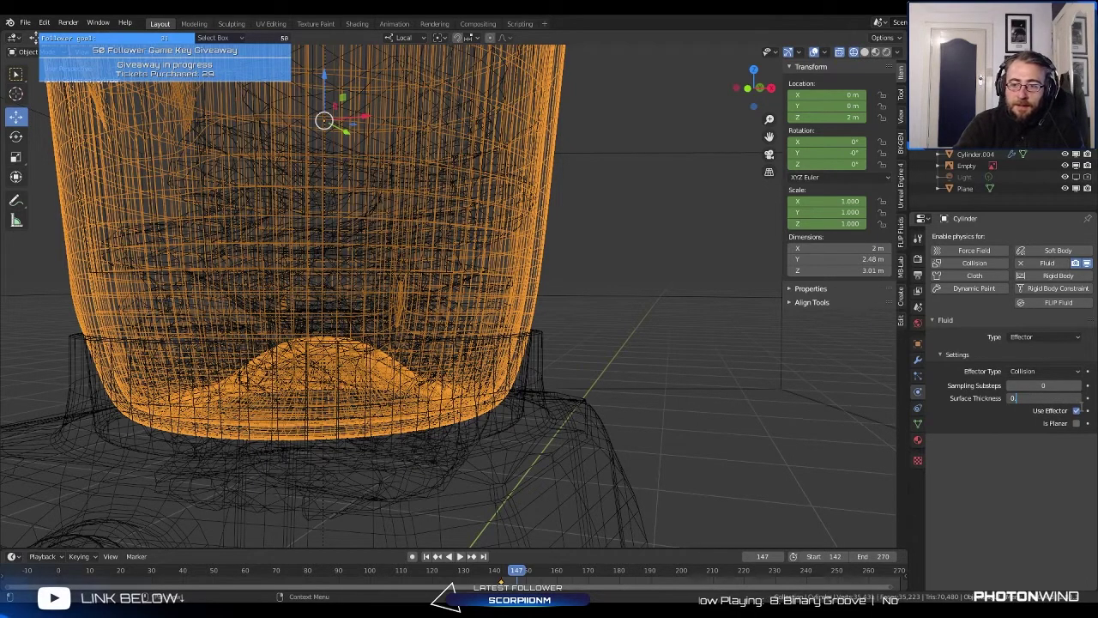
pyautogui.write('1')
pyautogui.press('Return')
# Step: Set the jug effector's surface thickness to 0.01 and its sampling substeps to 2
pyautogui.click(1015, 398)
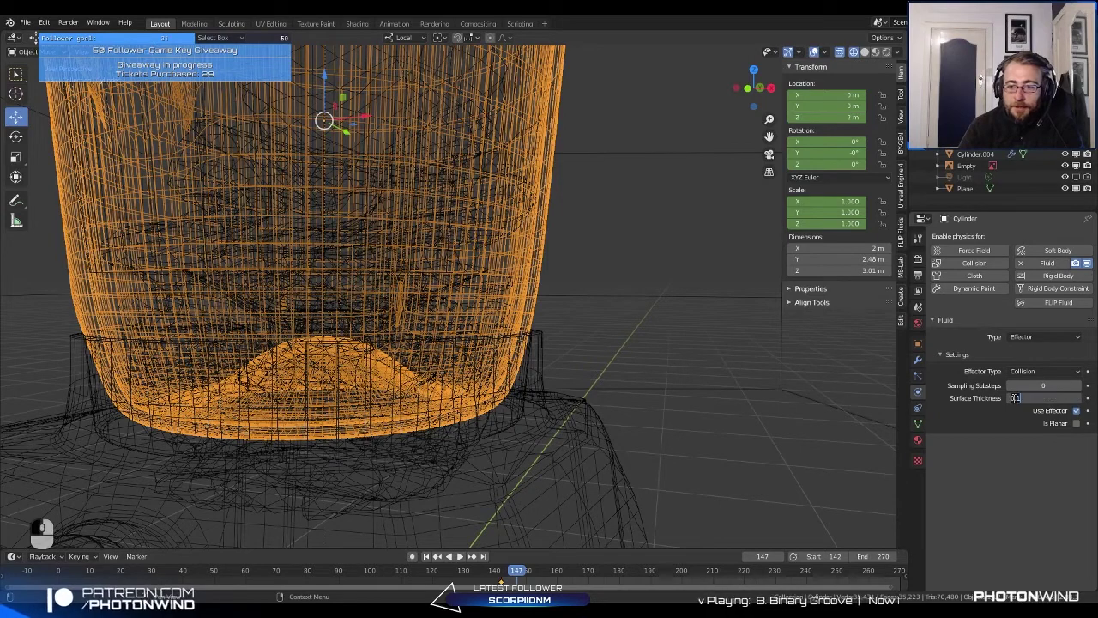
pyautogui.write('0.0')
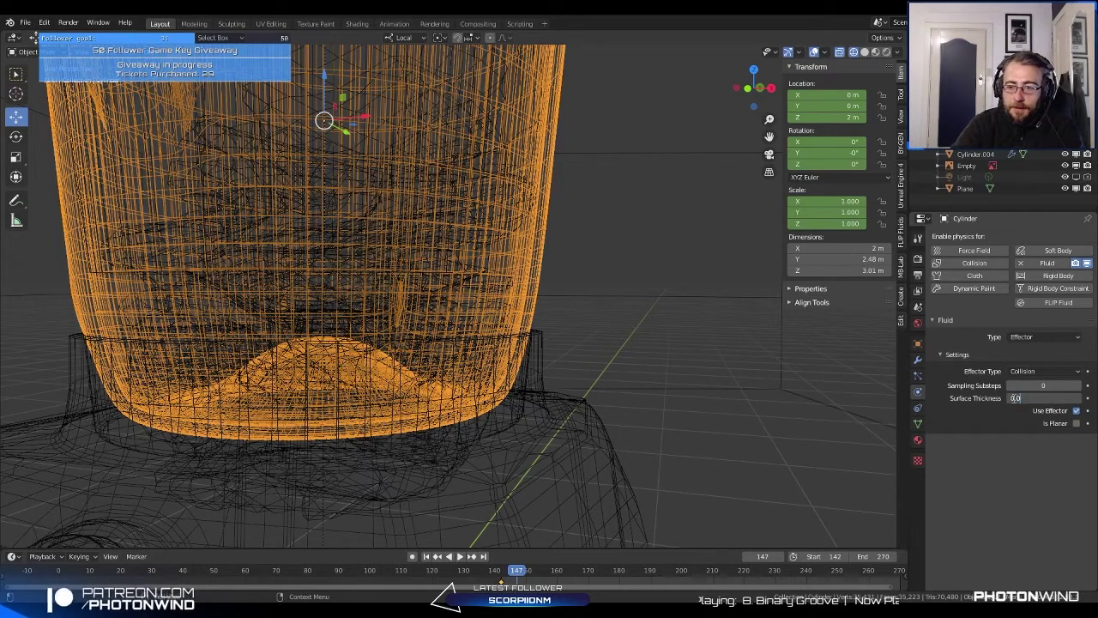
pyautogui.write('1000')
pyautogui.press('Return')
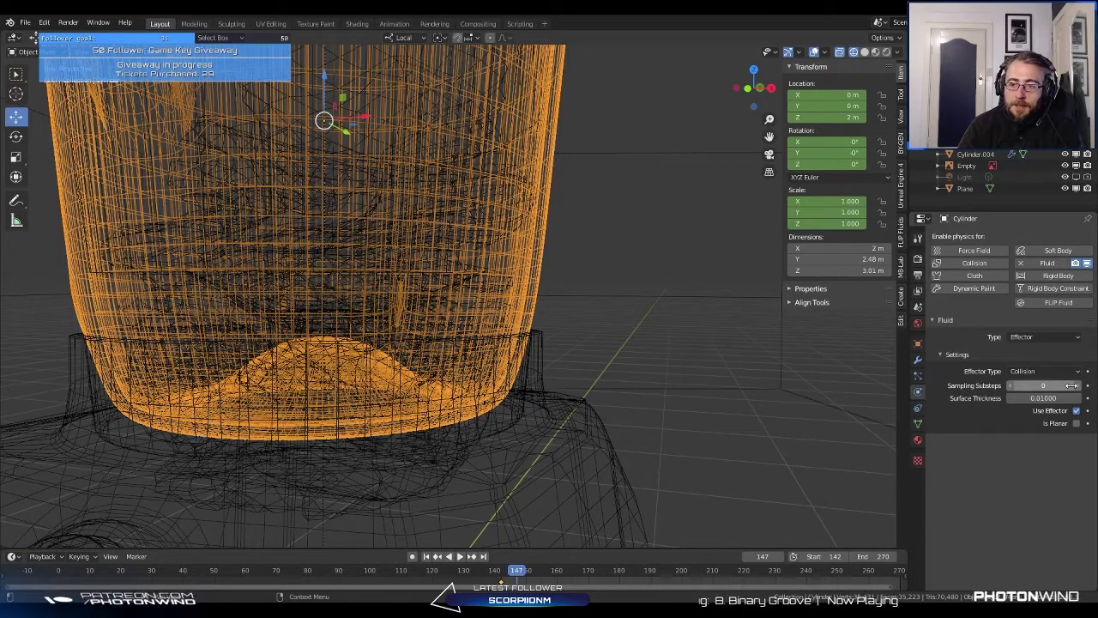
pyautogui.moveTo(1016, 386); pyautogui.dragTo(1022, 386)
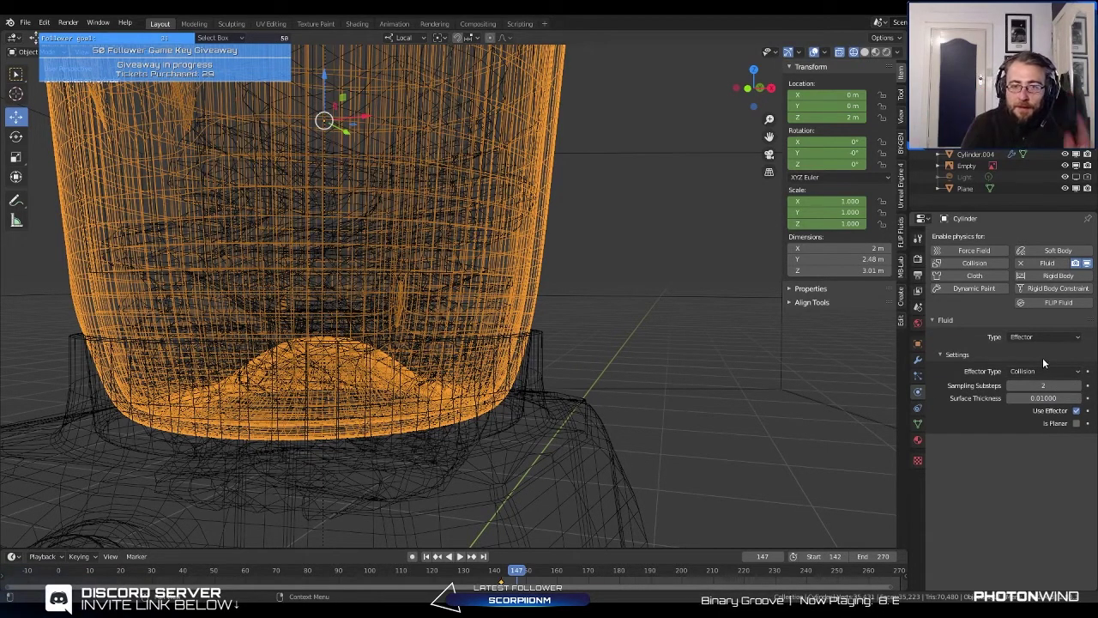
# Step: Move through the animation to frame 190 and view the whole blender inside the domain
pyautogui.press('space')
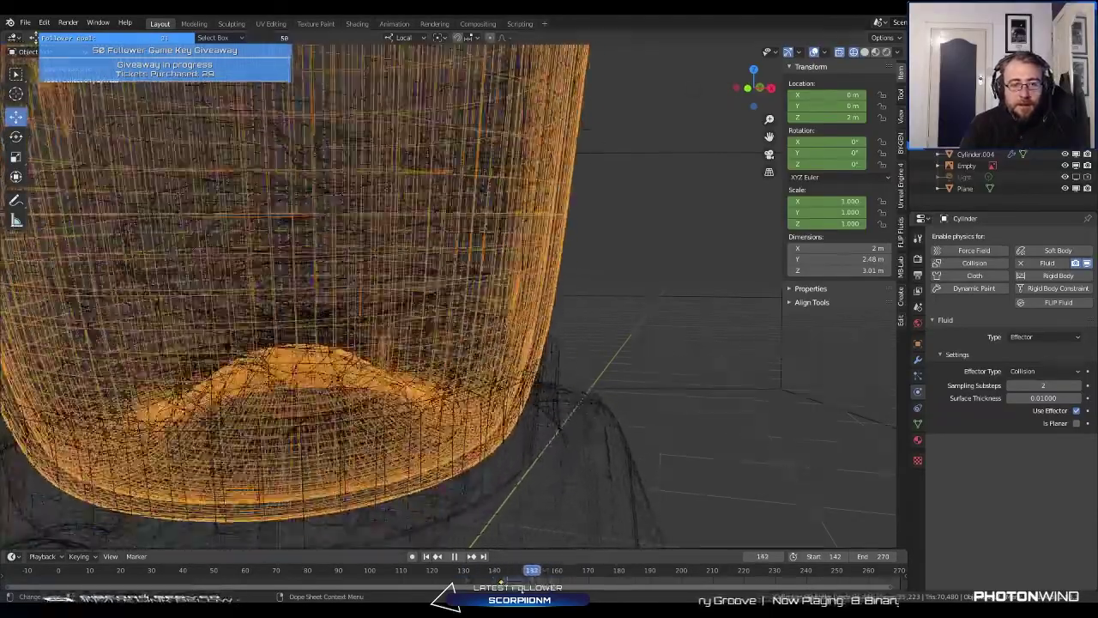
pyautogui.moveTo(535, 585); pyautogui.dragTo(650, 560)
pyautogui.scroll(-5, 393, 375)
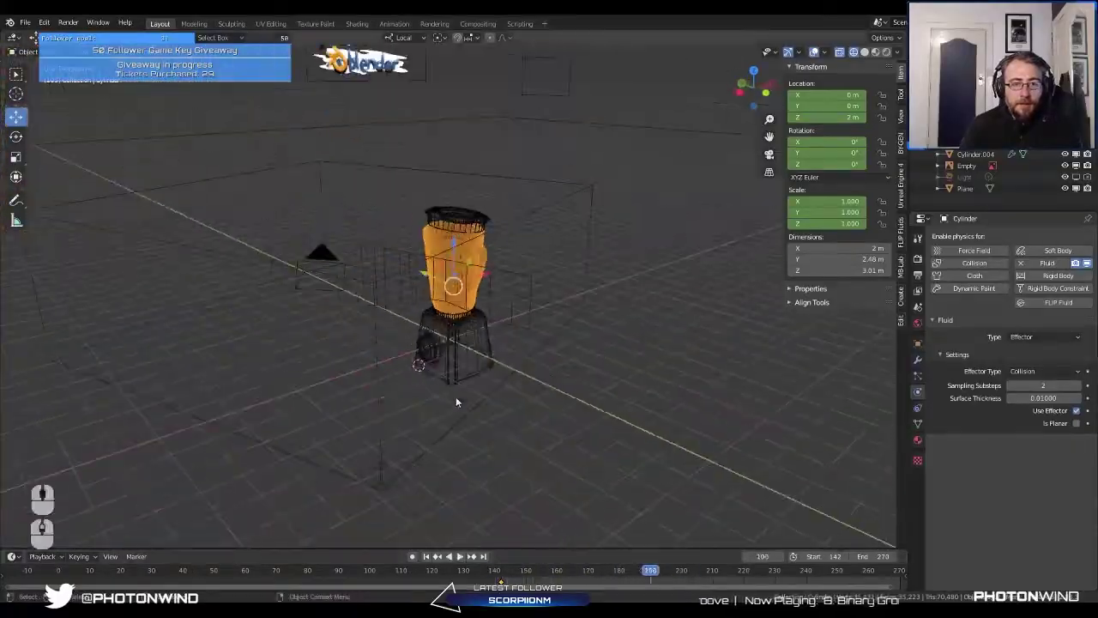
pyautogui.moveTo(456, 396); pyautogui.dragTo(433, 358, button='middle')
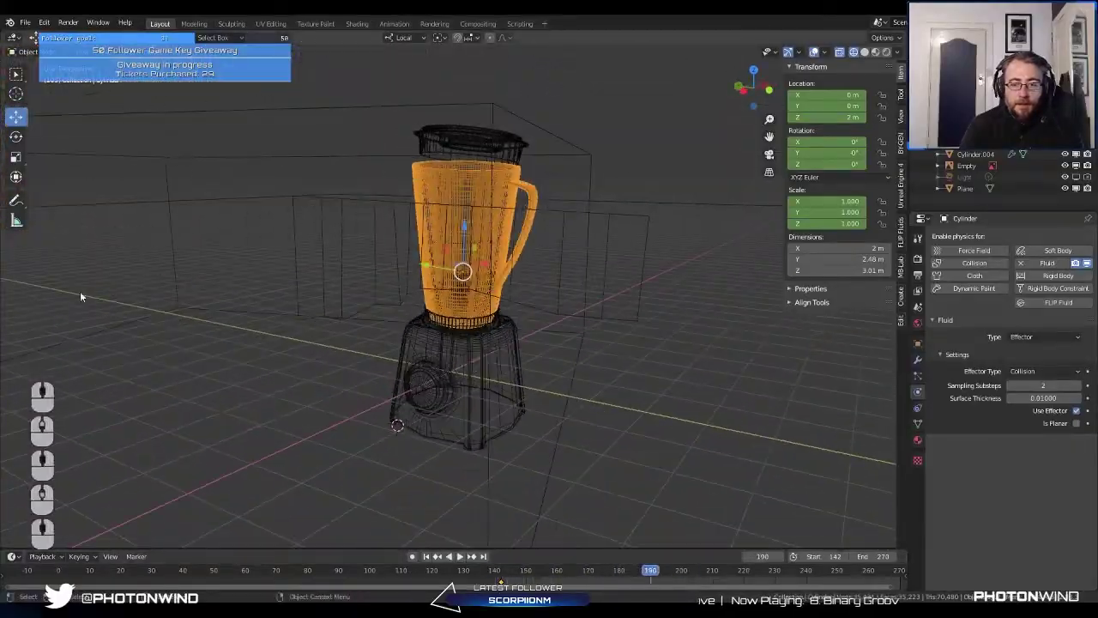
# Step: Set the fluid domain's resolution divisions to 96 and bake the liquid data
pyautogui.click(550, 131)
pyautogui.click(550, 131)
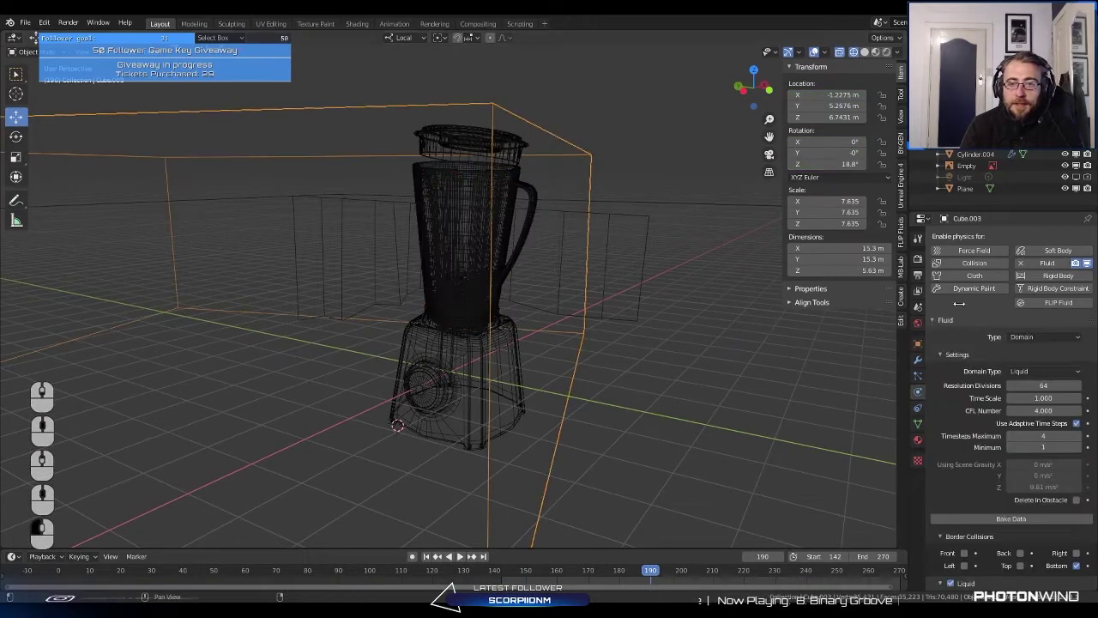
pyautogui.click(1062, 386)
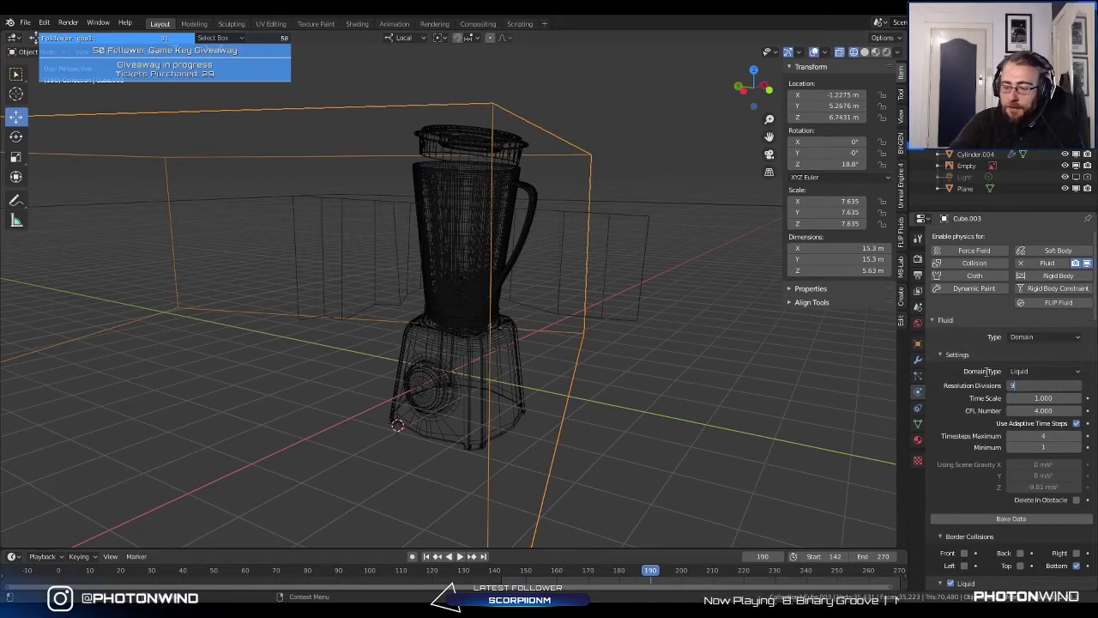
pyautogui.scroll(-5, 274, 268)
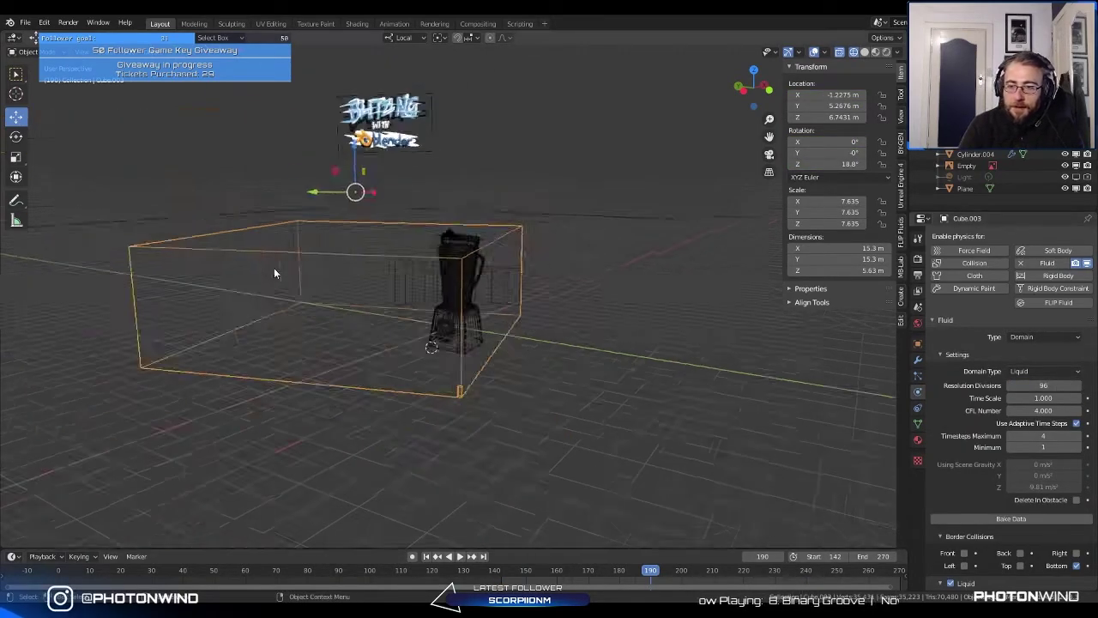
pyautogui.moveTo(273, 268); pyautogui.dragTo(259, 313, button='middle')
pyautogui.scroll(4, 500, 534)
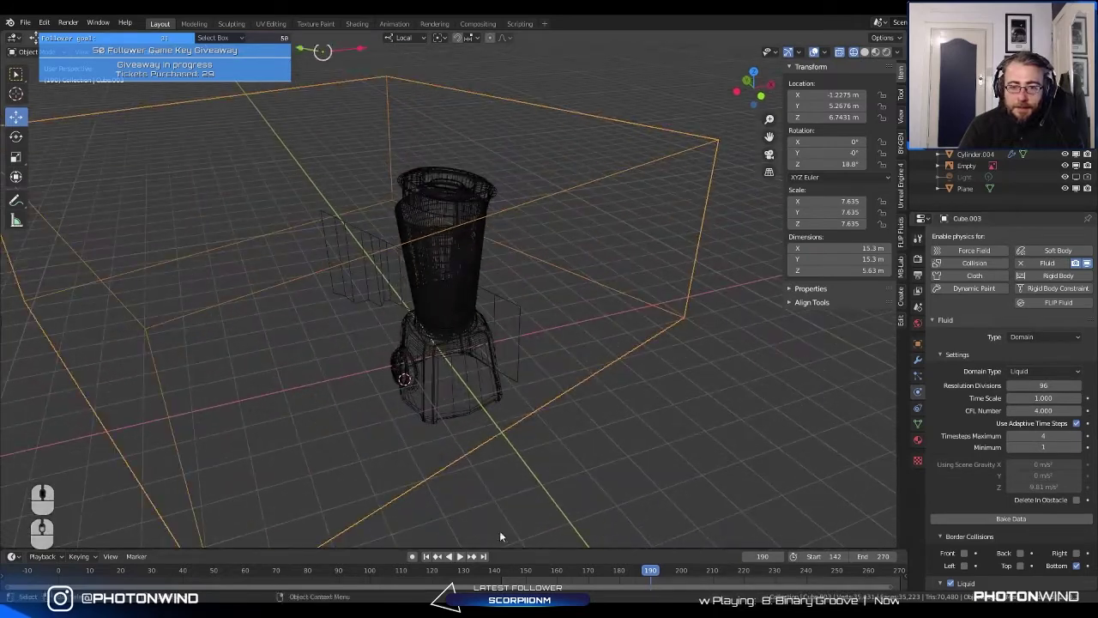
pyautogui.click(1030, 519)
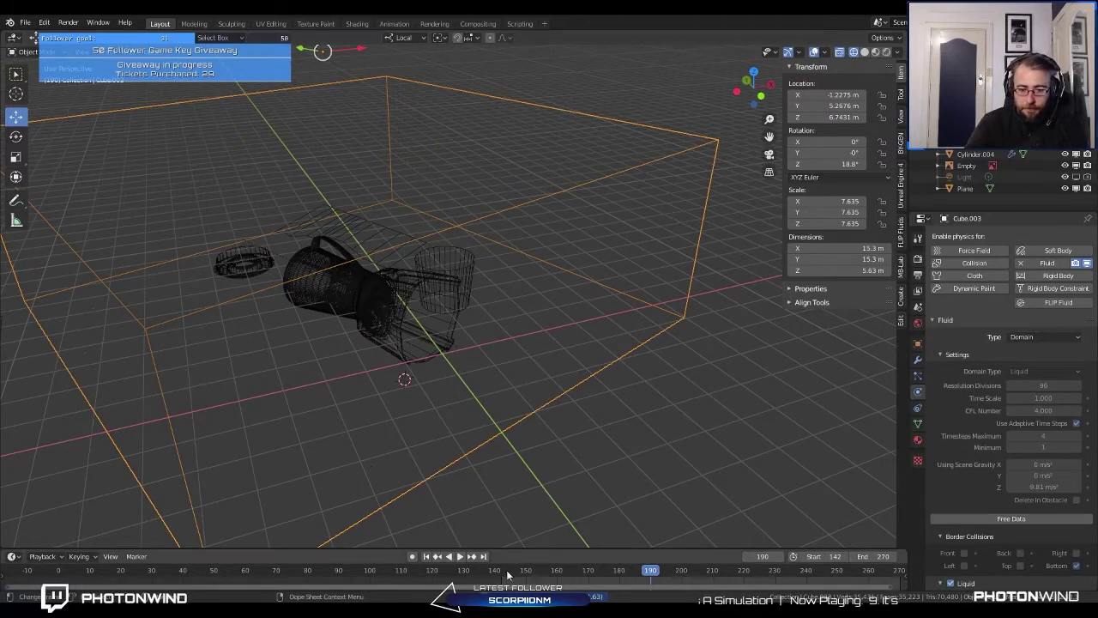
# Step: Play through the new bake from about frame 136 to frame 163 and examine the fluid in the blender jug
pyautogui.moveTo(509, 572); pyautogui.dragTo(469, 579)
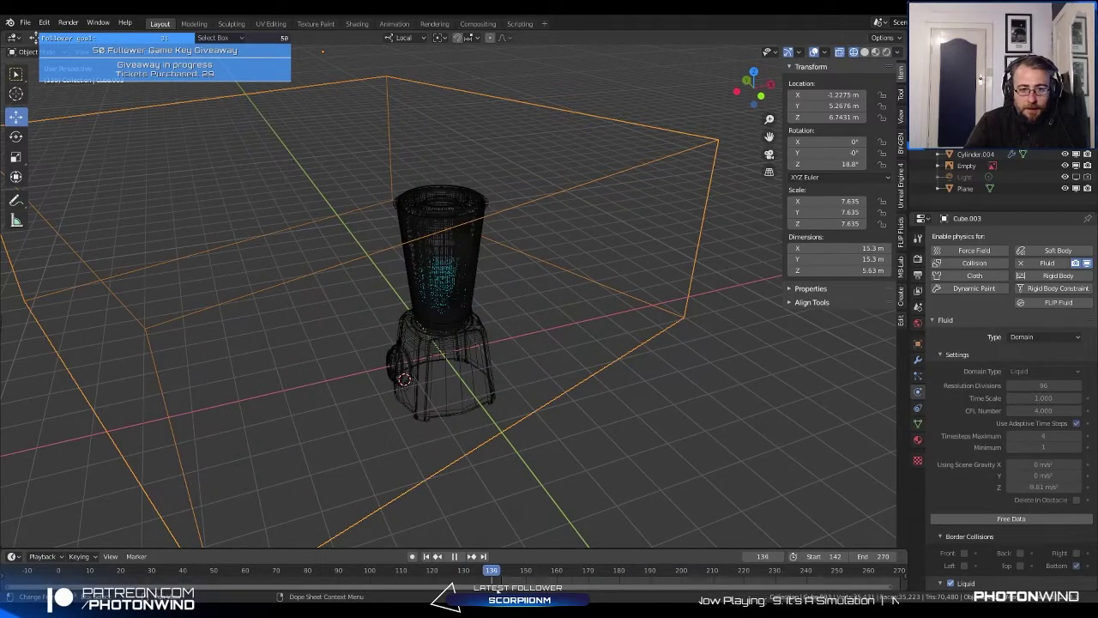
pyautogui.press('space')
pyautogui.moveTo(512, 477); pyautogui.dragTo(486, 447, button='middle')
pyautogui.press('space')
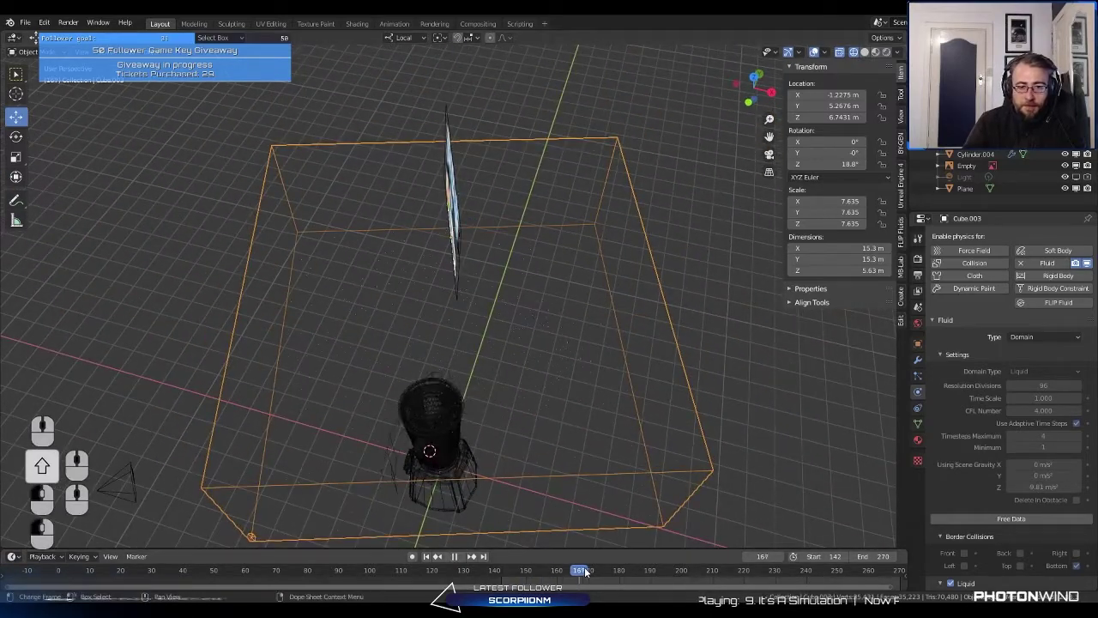
pyautogui.press('space')
# Step: Move one long side face of the fluid domain inward about 4.93 m along its local X axis
pyautogui.press('Tab')
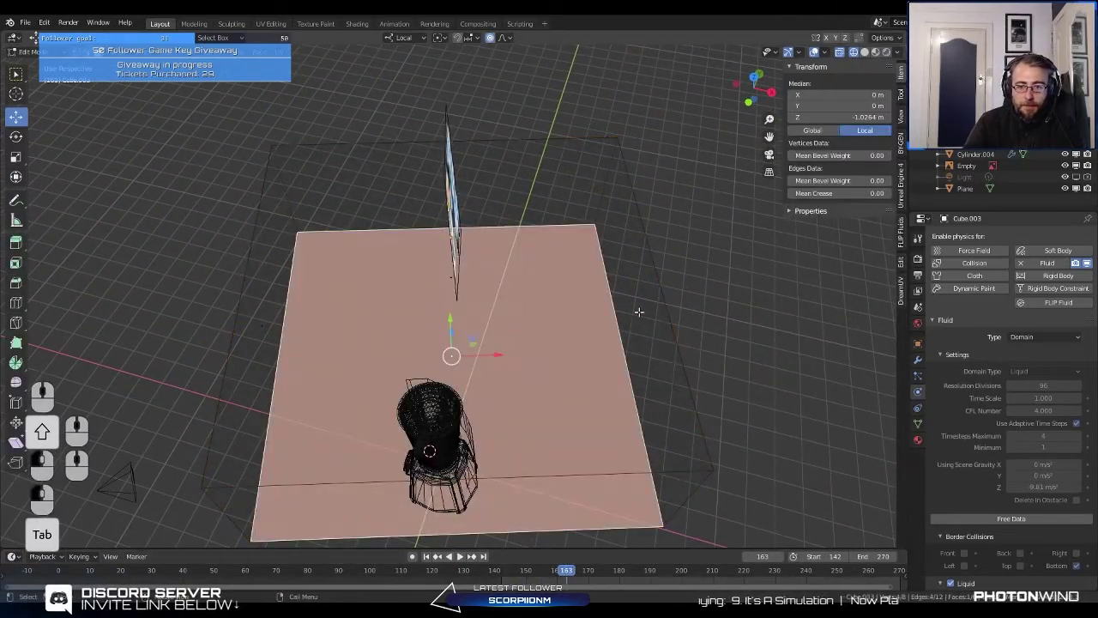
pyautogui.press('g')
pyautogui.press('x')
pyautogui.click(564, 333)
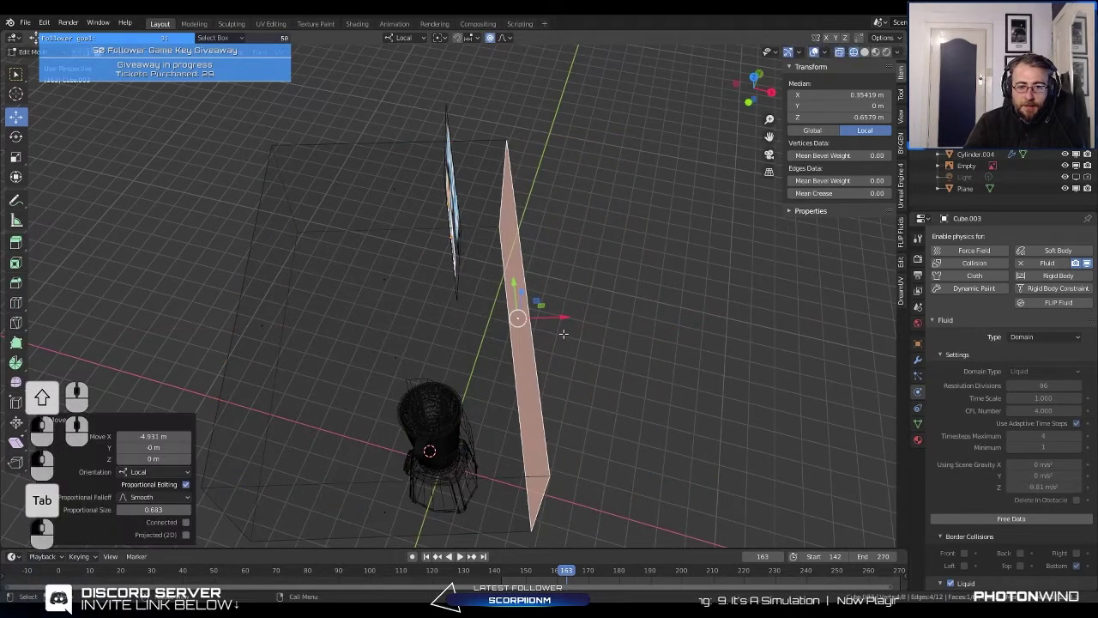
# Step: Go to frame 237 and move the domain's opposite side face inward about 3.44 m along local X
pyautogui.press('space')
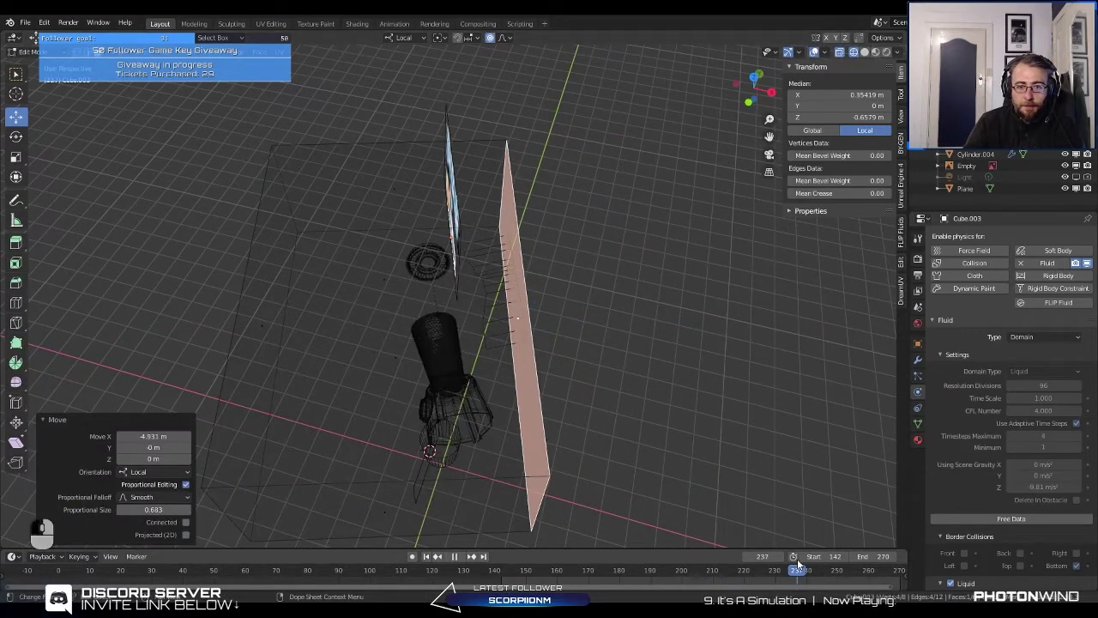
pyautogui.click(264, 331)
pyautogui.press('g')
pyautogui.press('x')
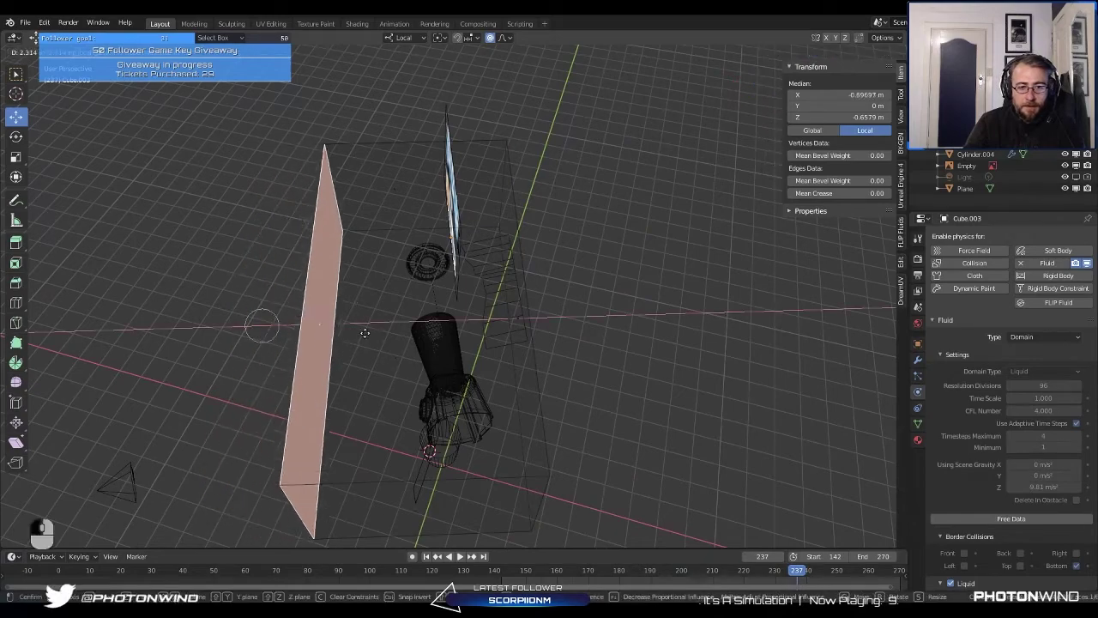
pyautogui.click(377, 333)
pyautogui.moveTo(378, 334); pyautogui.dragTo(583, 427, button='middle')
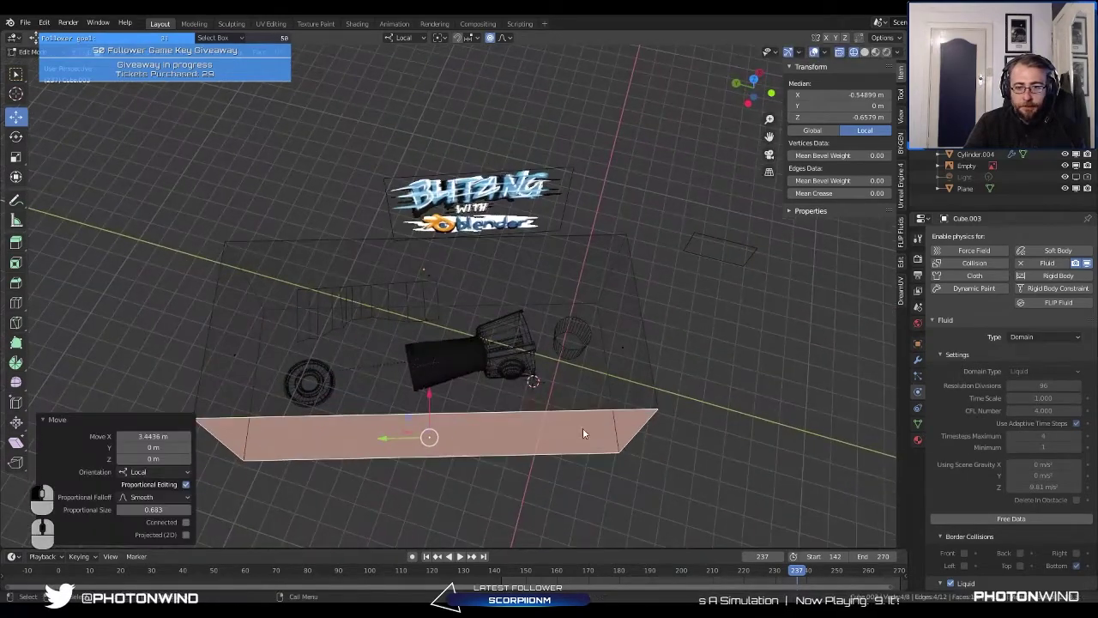
# Step: Go to frame 190, free the domain's baked data and set its cache start to that frame
pyautogui.moveTo(611, 576); pyautogui.dragTo(659, 584)
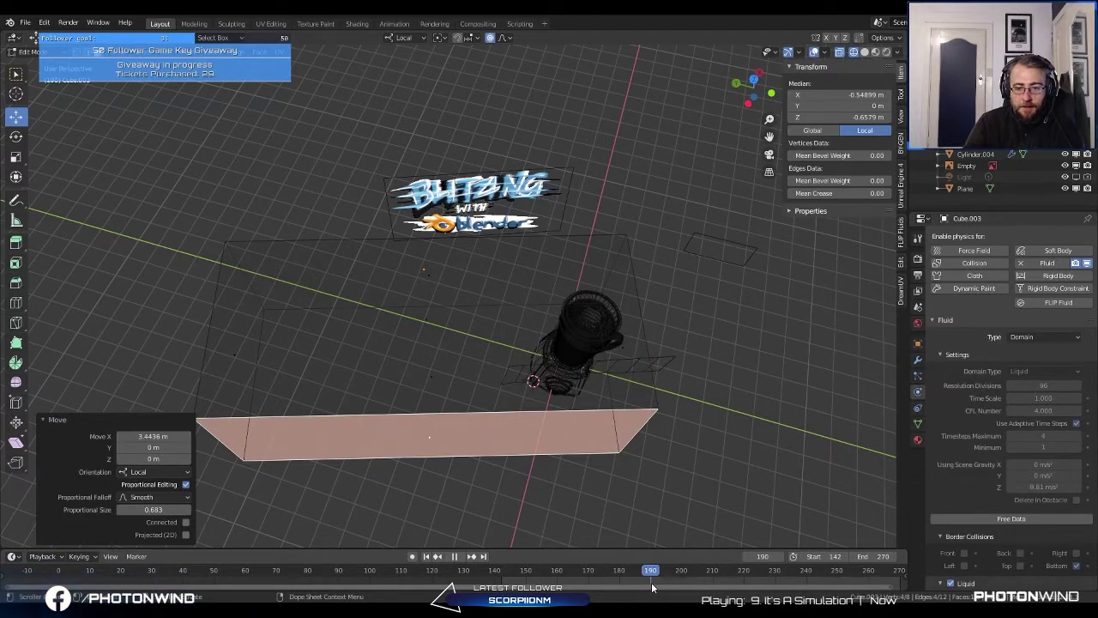
pyautogui.press('space')
pyautogui.scroll(-3, 1057, 506)
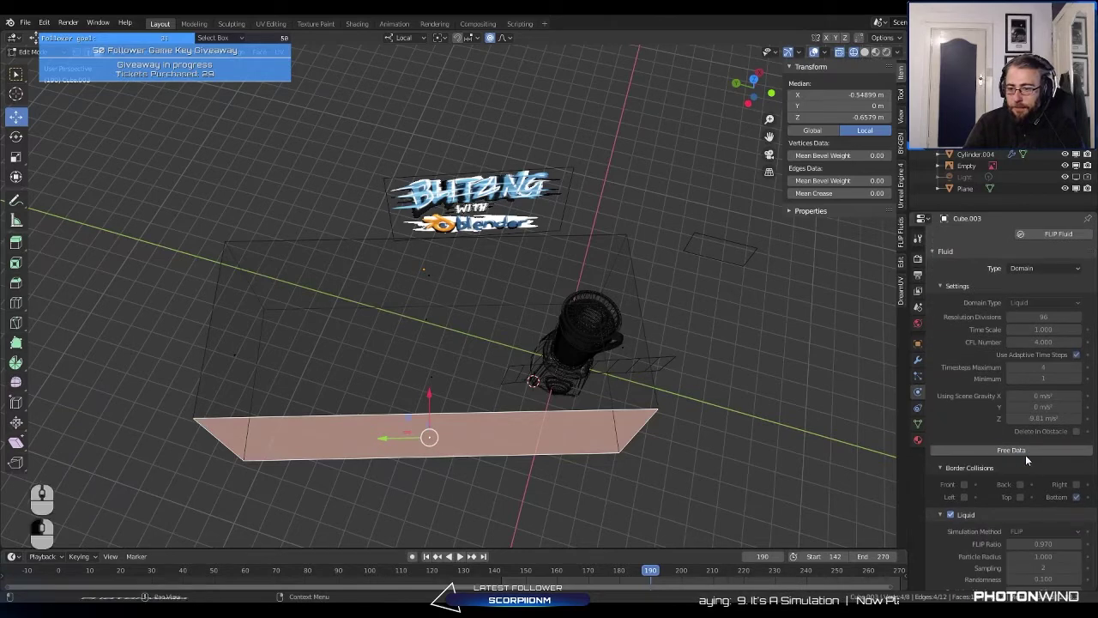
pyautogui.scroll(-10, 1040, 466)
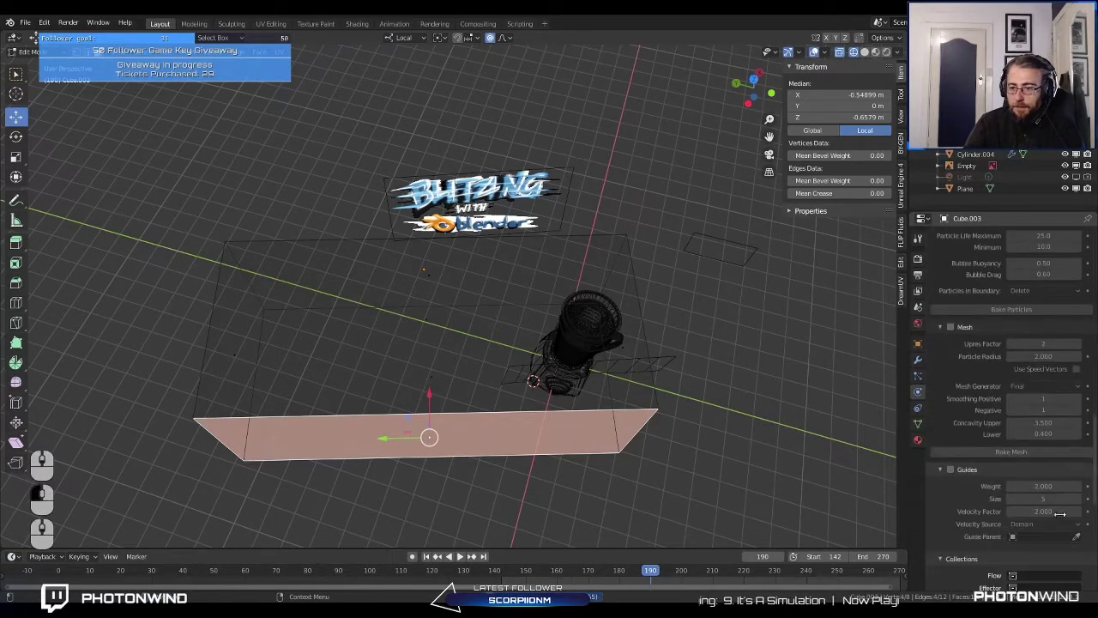
pyautogui.scroll(-6, 1041, 516)
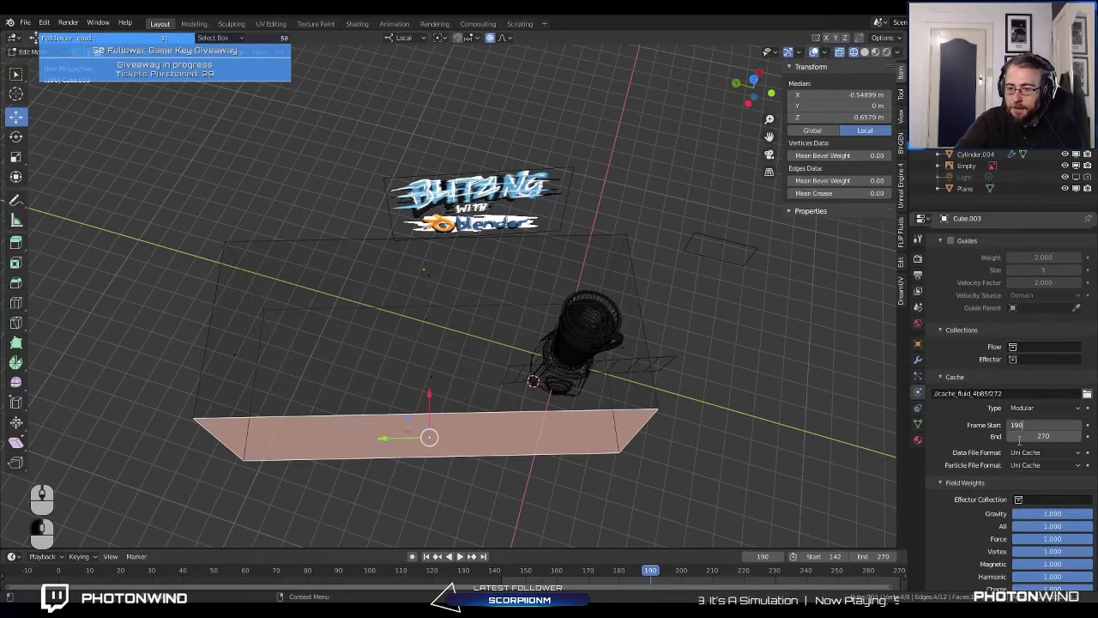
# Step: Set the fluid domain's resolution divisions to 128
pyautogui.scroll(15, 1059, 377)
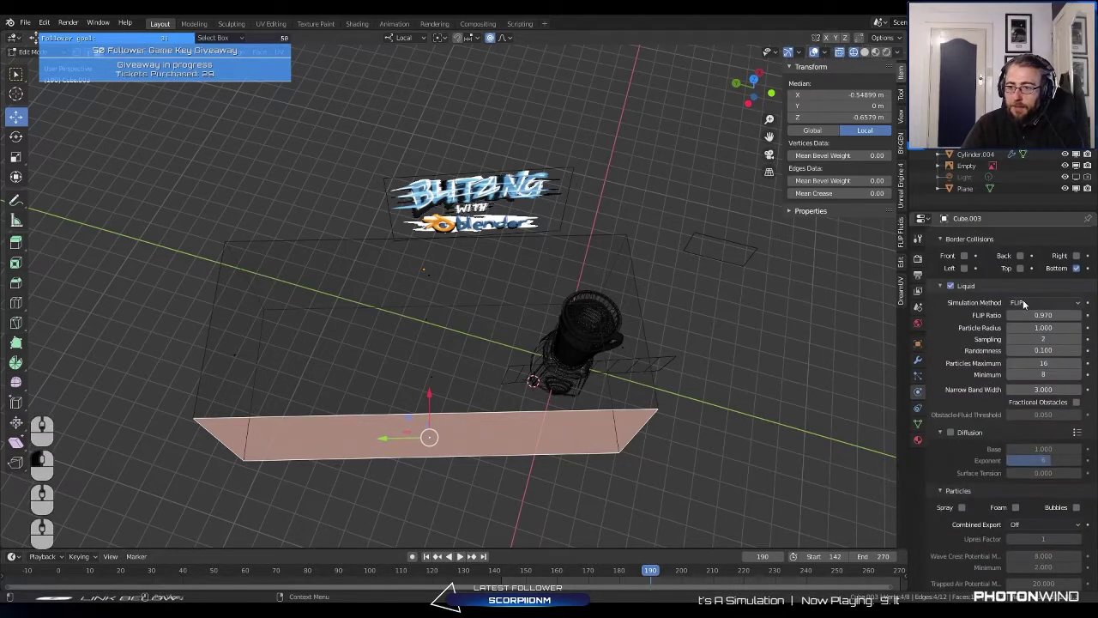
pyautogui.scroll(6, 1021, 356)
pyautogui.click(1041, 385)
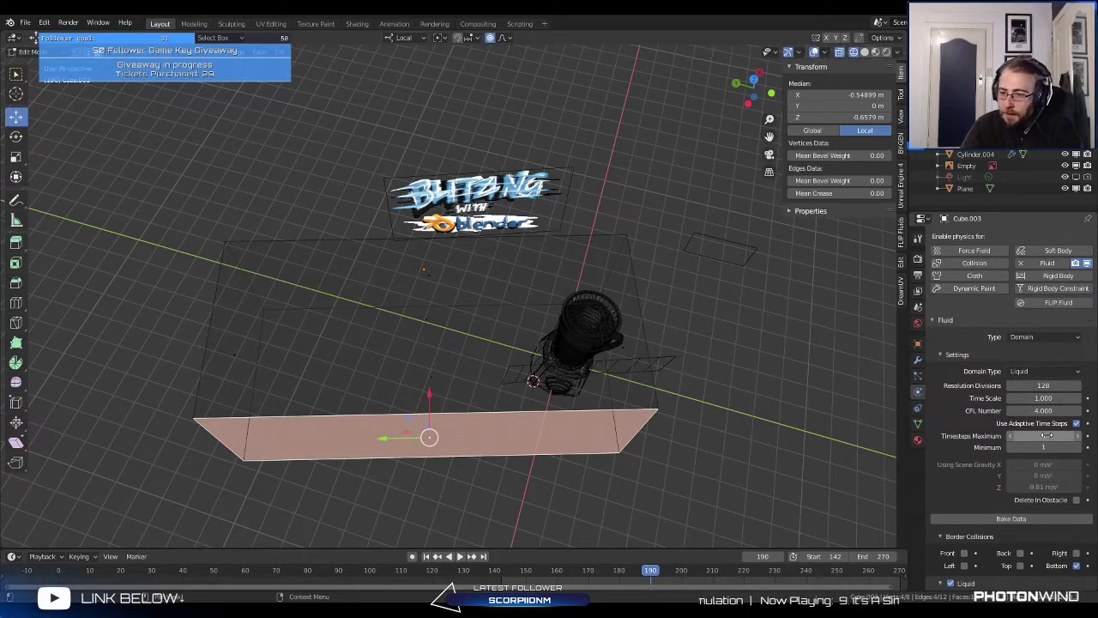
pyautogui.scroll(-2, 1067, 441)
pyautogui.scroll(2, 1057, 426)
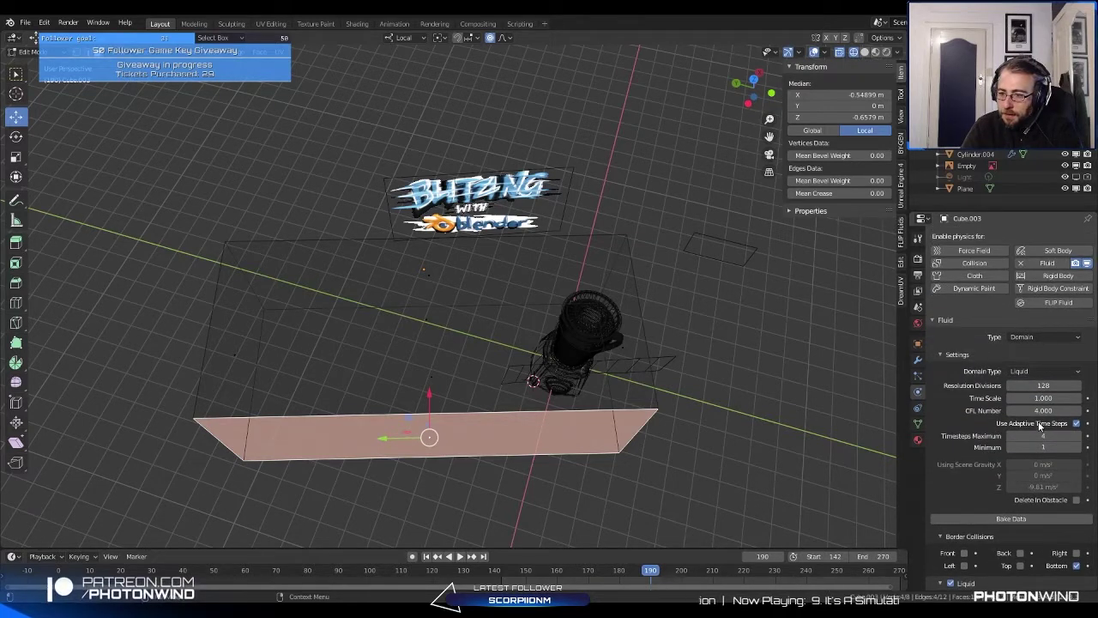
# Step: Set the fluid domain's maximum timesteps to 8 and bake its liquid data
pyautogui.click(877, 325)
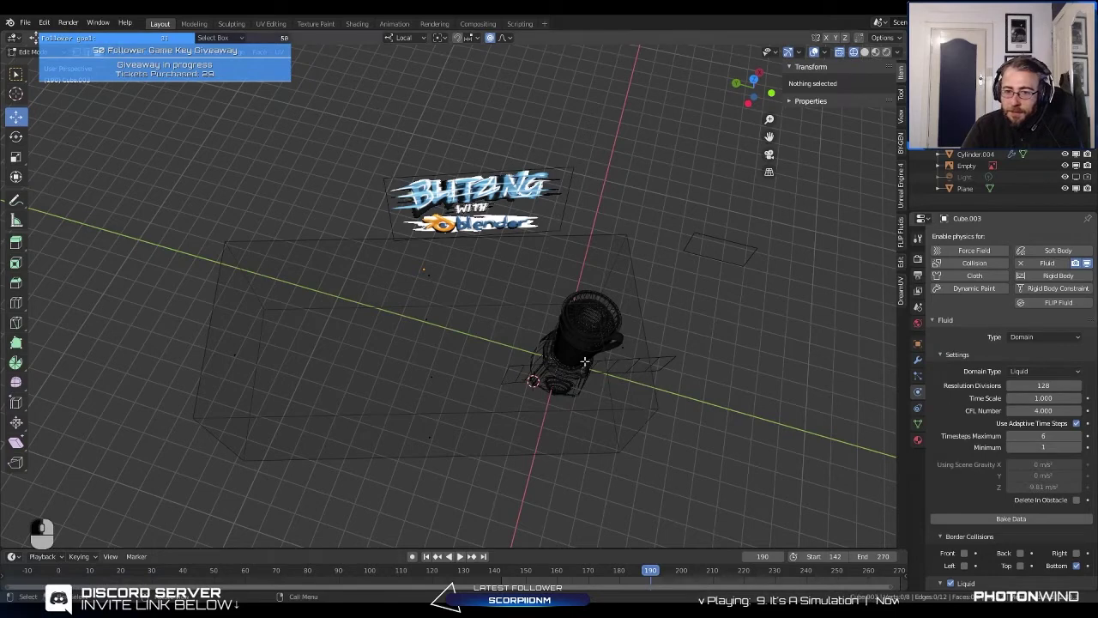
pyautogui.click(1084, 436)
pyautogui.click(1084, 435)
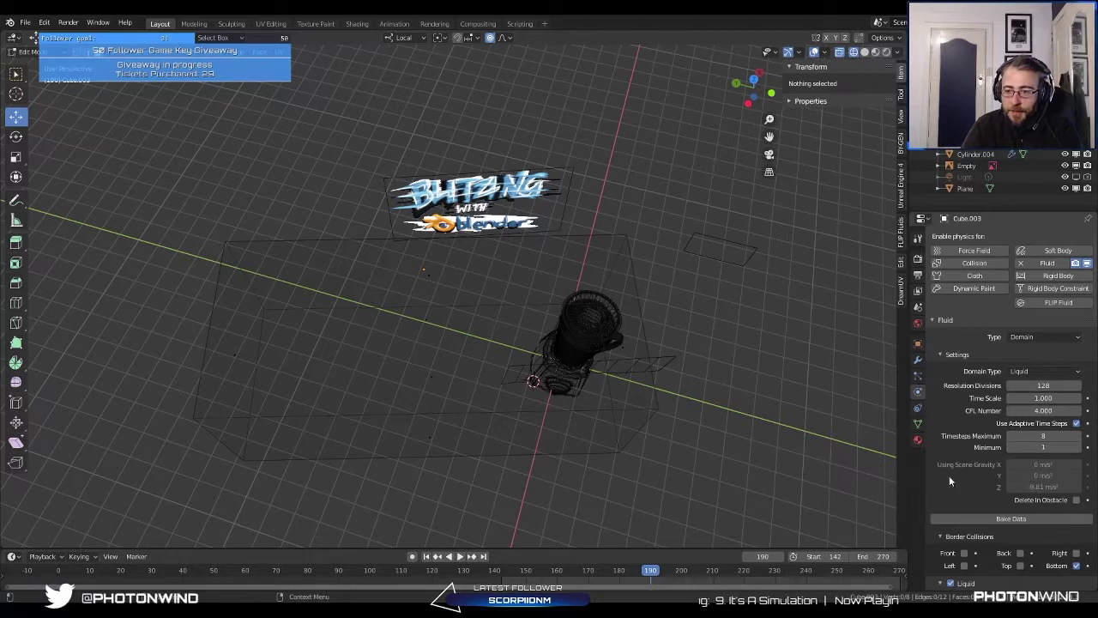
pyautogui.scroll(-4, 1046, 424)
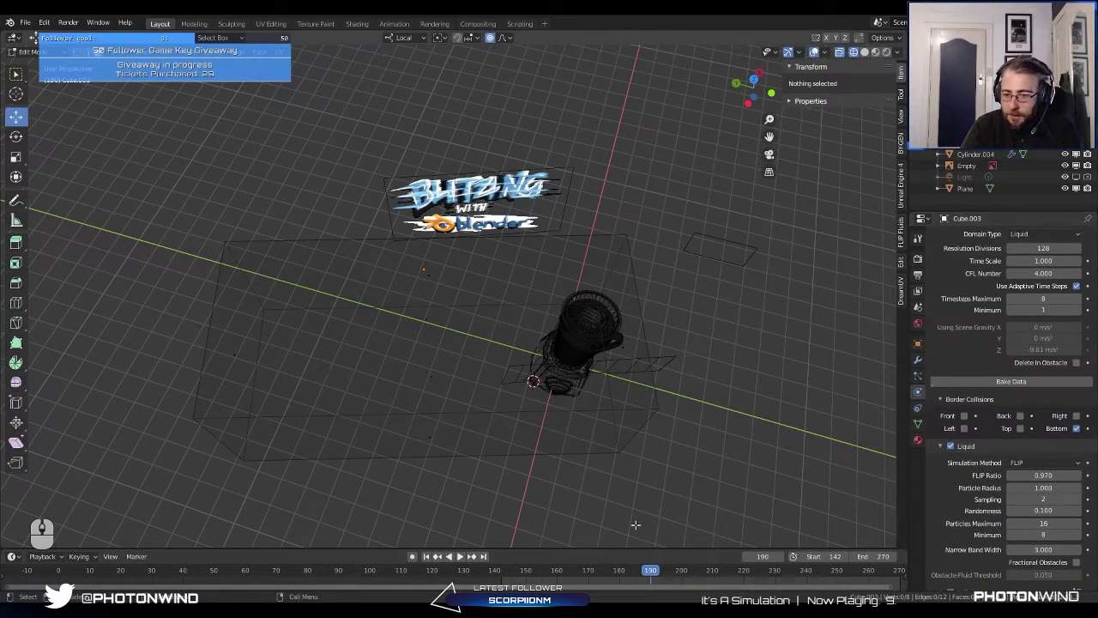
pyautogui.click(1020, 383)
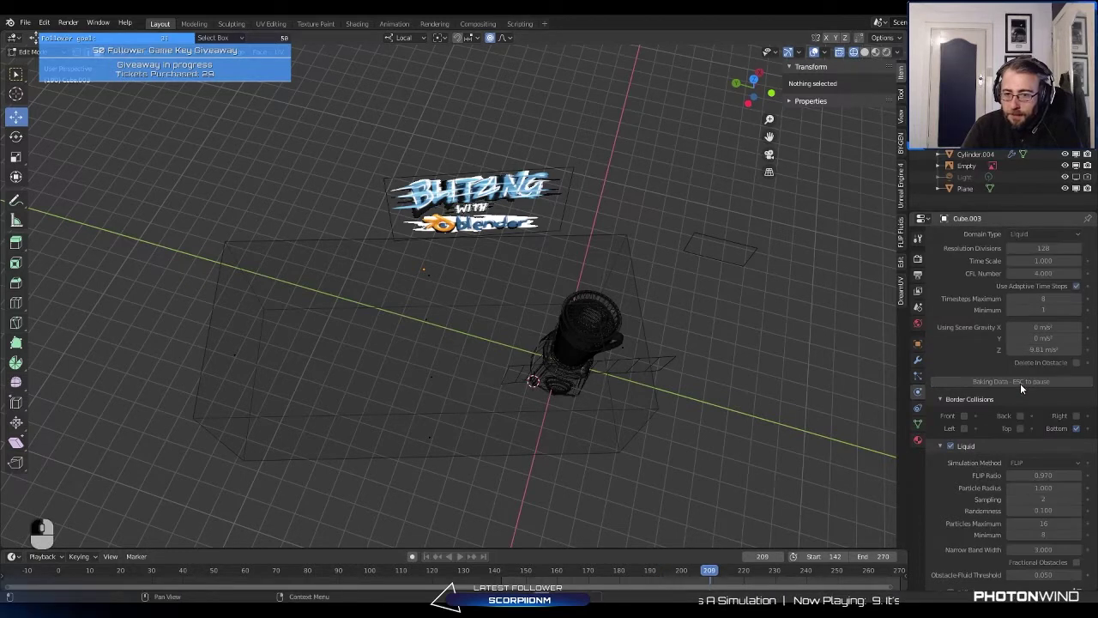
# Step: Play back the baked animation to check the liquid in the jug
pyautogui.click(568, 575)
pyautogui.press('space')
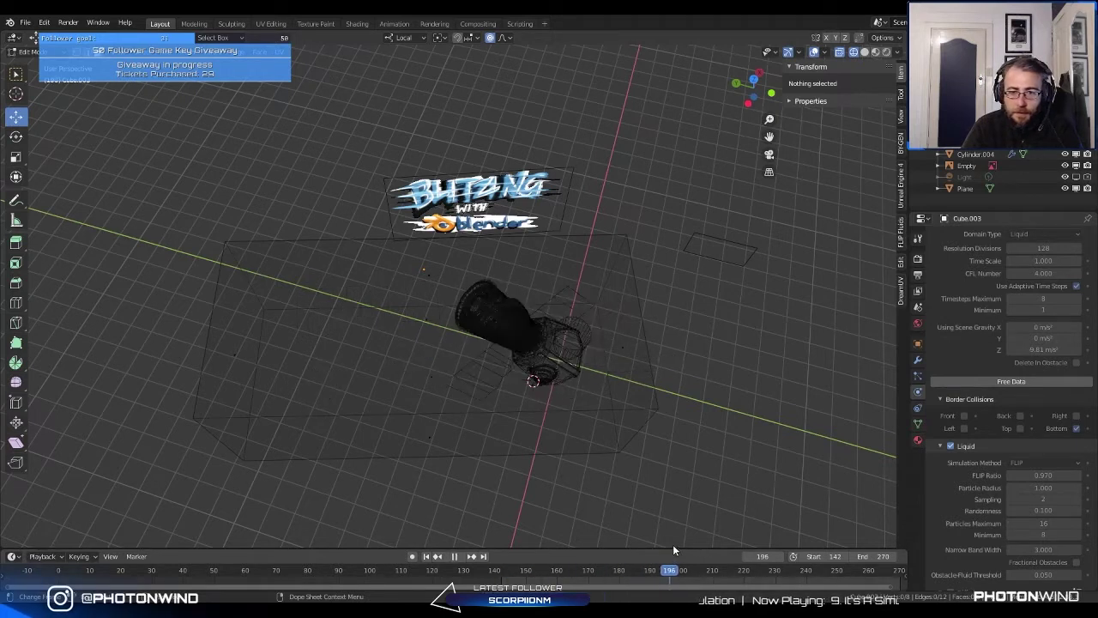
pyautogui.press('Escape')
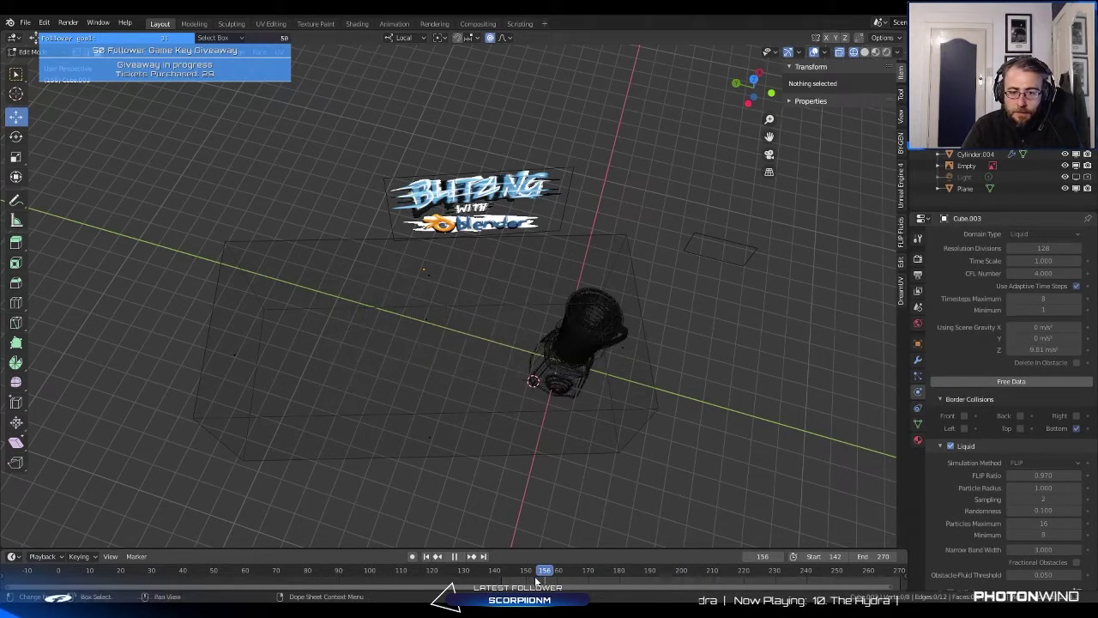
# Step: Return to frame 142, free the domain's baked data and bake it again
pyautogui.click(426, 556)
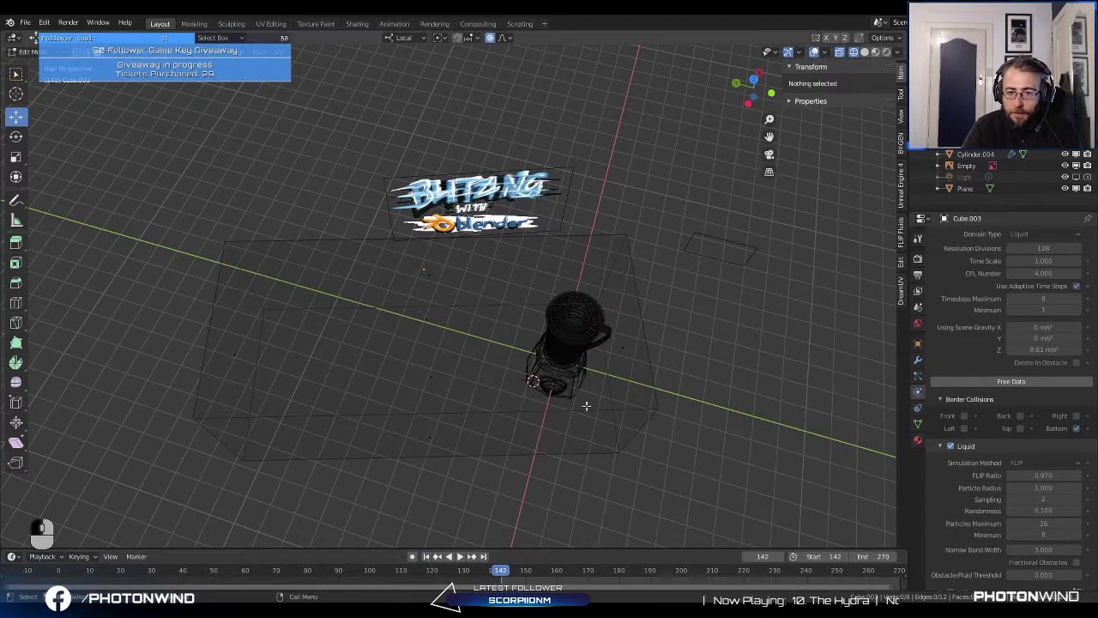
pyautogui.click(1036, 381)
pyautogui.click(1009, 382)
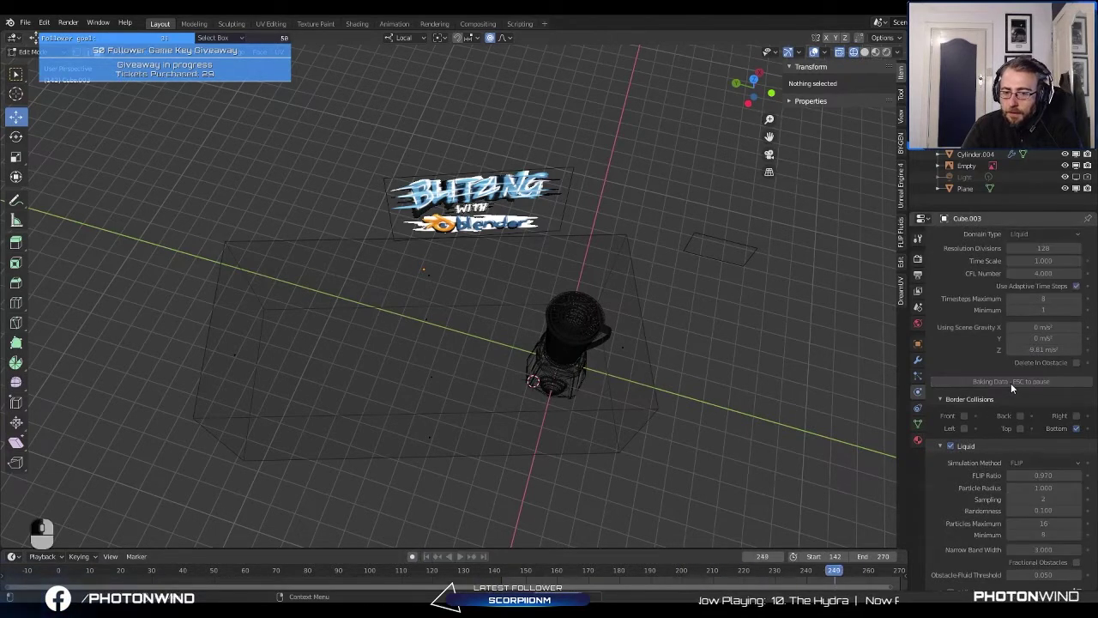
# Step: Play and scrub the baked animation up to frame 166 while viewing the jug from the side
pyautogui.hotkey('shift', 'Left')
pyautogui.moveTo(515, 343)
pyautogui.mouseDown(button='middle')
pyautogui.moveTo(476, 375)
pyautogui.moveTo(497, 343)
pyautogui.moveTo(515, 360)
pyautogui.mouseUp(button='middle')
pyautogui.press('space')
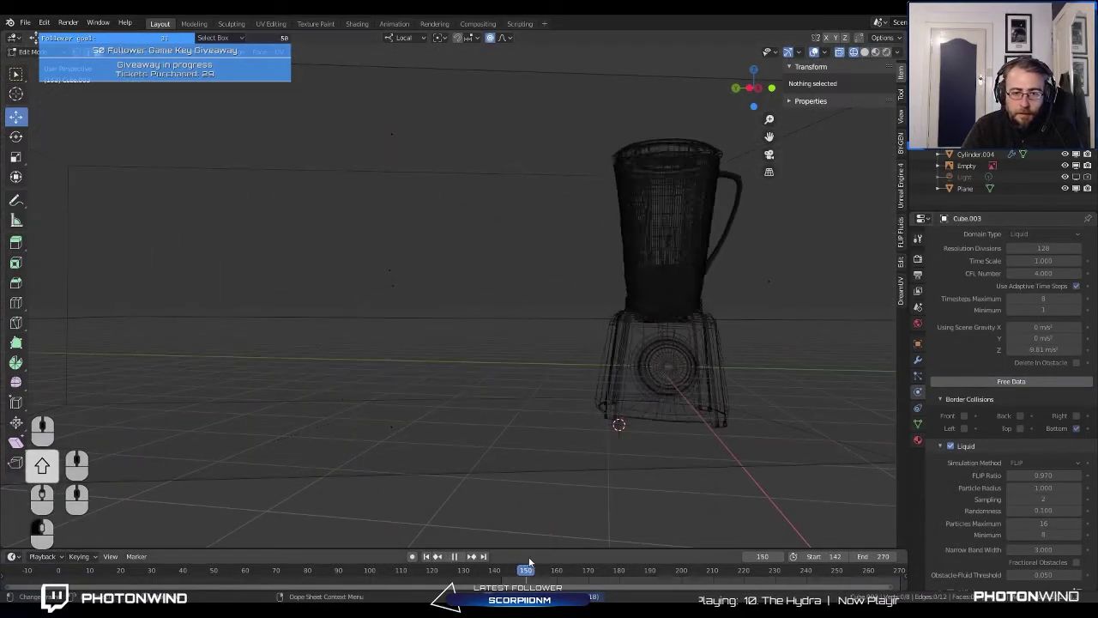
pyautogui.moveTo(530, 562); pyautogui.dragTo(576, 562)
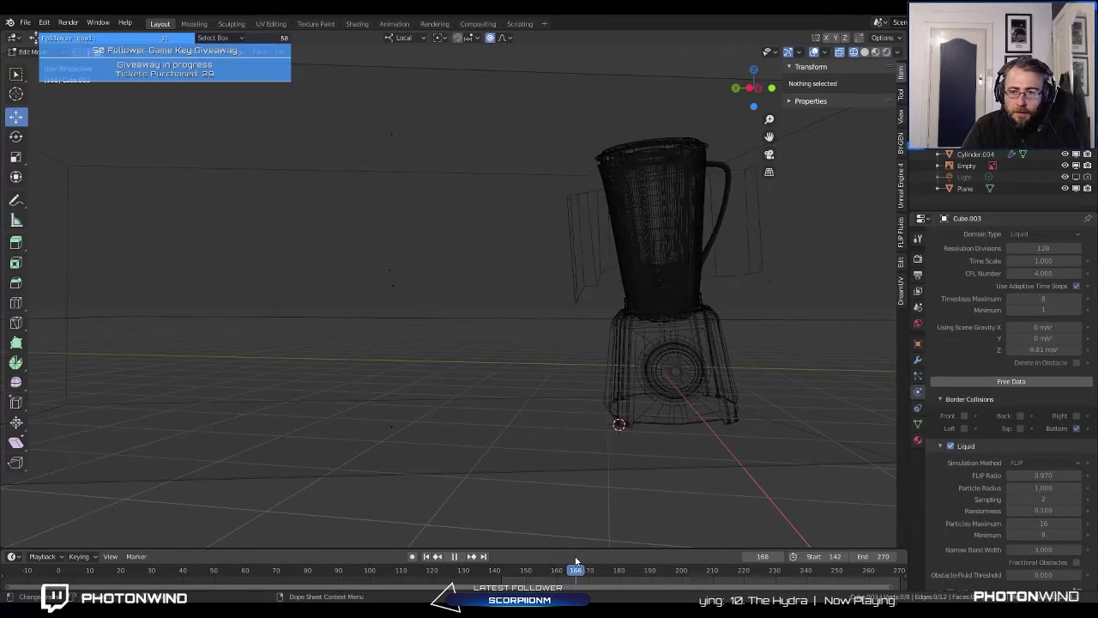
# Step: Leave Edit Mode on the fluid domain, then free its baked data and bake it again
pyautogui.click(544, 473)
pyautogui.press('Tab')
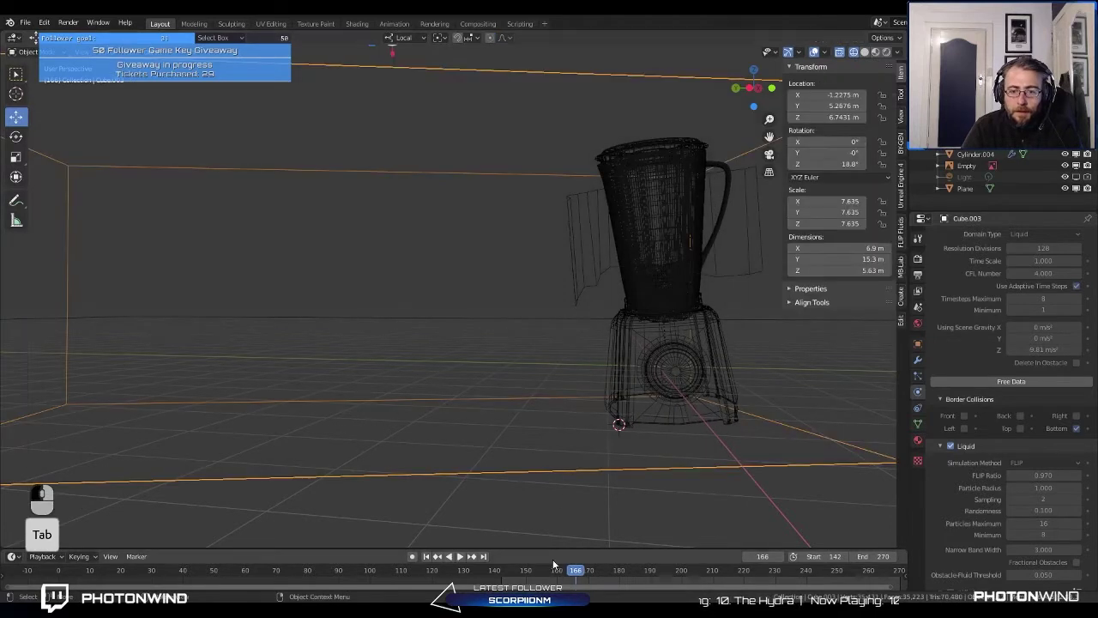
pyautogui.press('space')
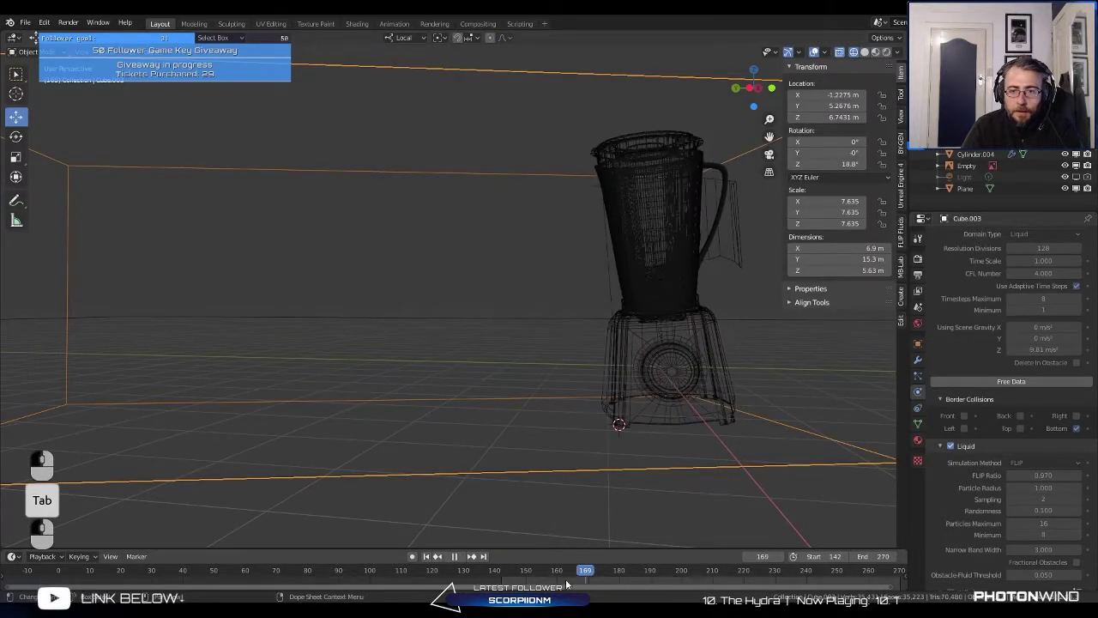
pyautogui.click(1001, 380)
pyautogui.click(1000, 381)
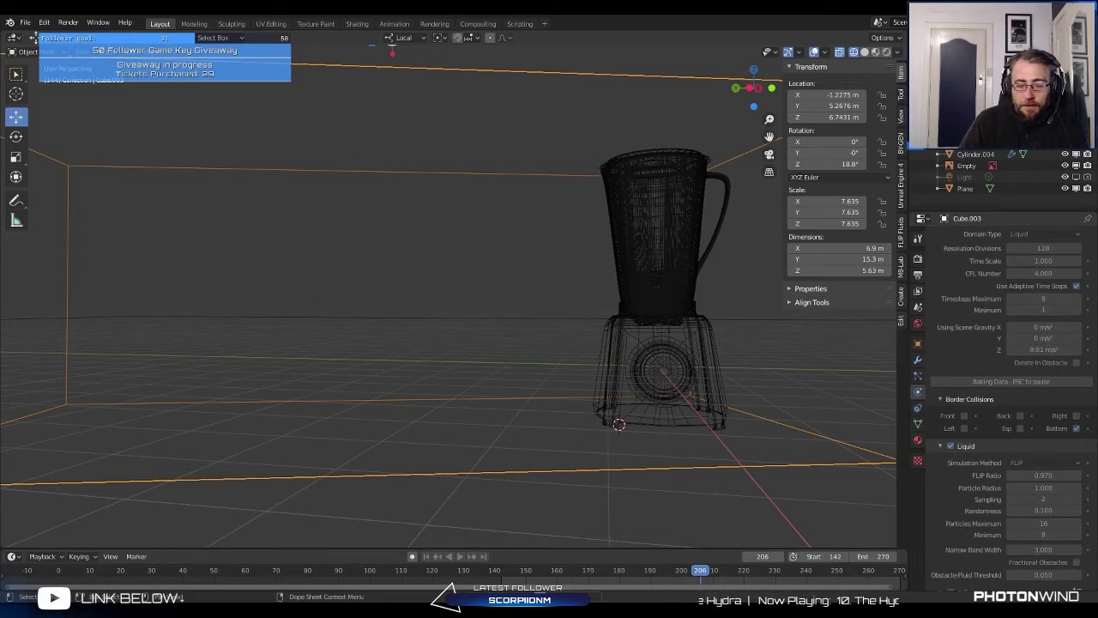
pyautogui.hotkey('ctrl', 'alt')
pyautogui.hotkey('ctrl', 'alt')
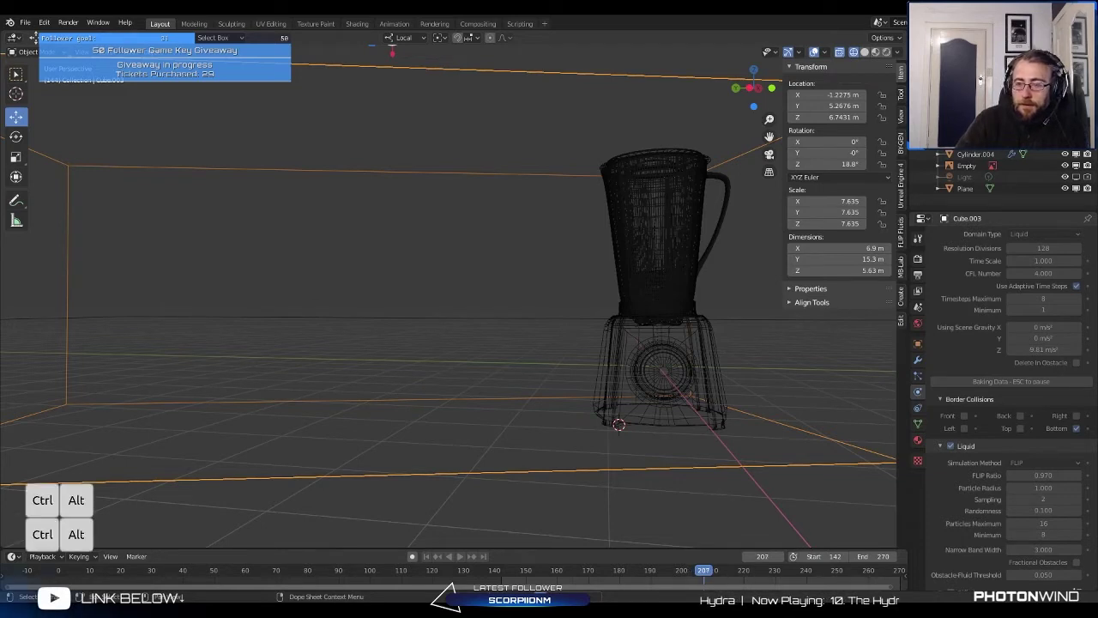
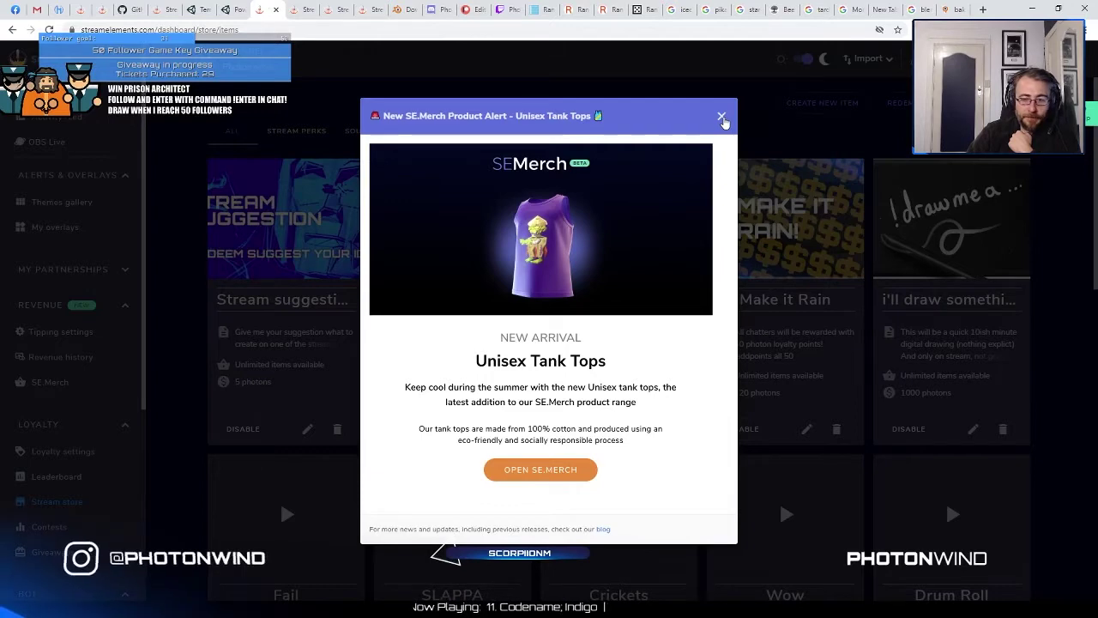
# Step: Switch to the web browser, dismiss the StreamElements product alert and look through the stream store and the Photonwind merch listings
pyautogui.click(722, 117)
pyautogui.click(301, 7)
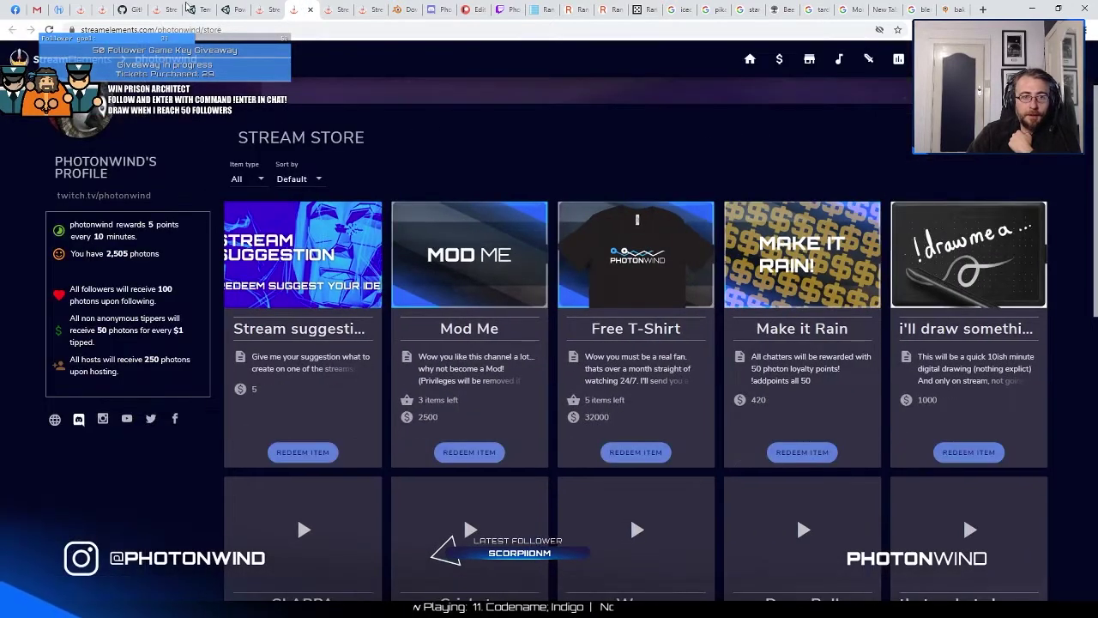
pyautogui.click(169, 8)
pyautogui.scroll(-2, 180, 202)
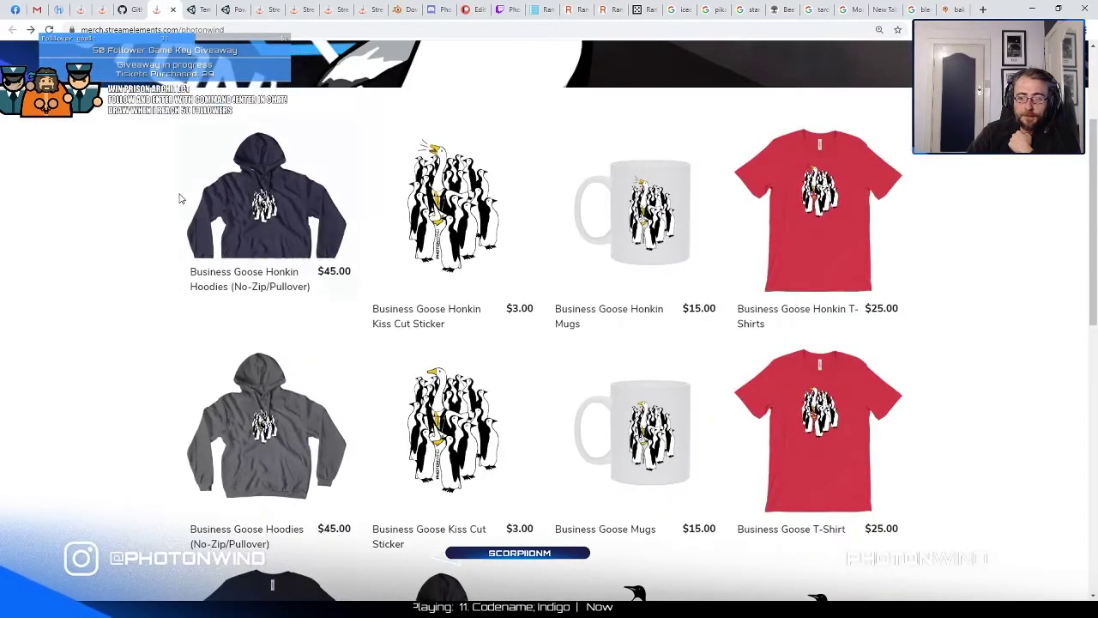
pyautogui.scroll(-7, 90, 204)
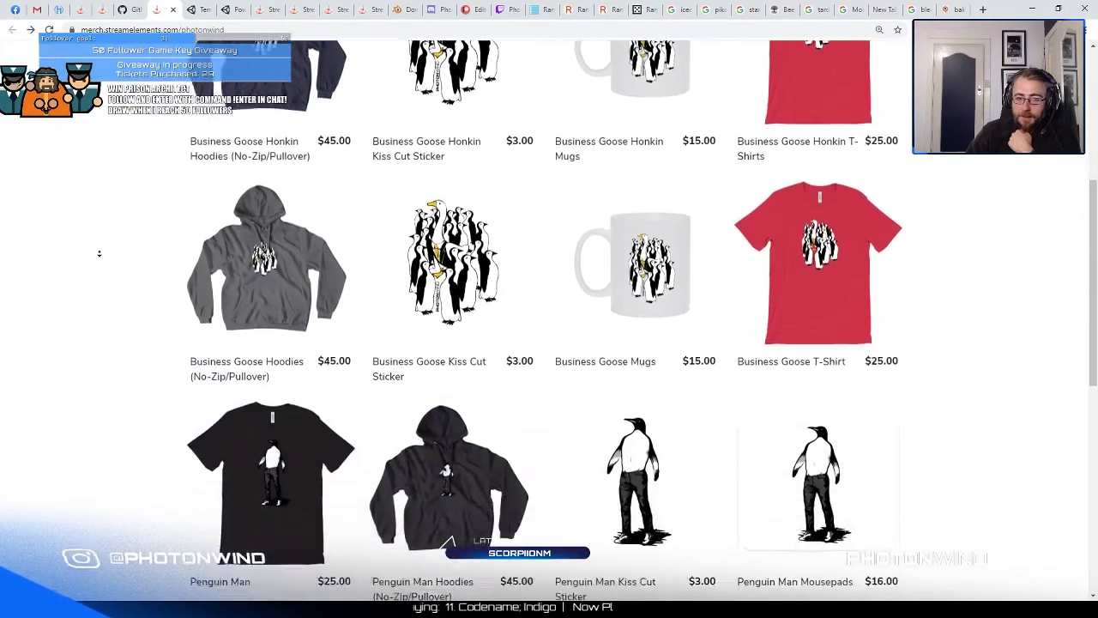
pyautogui.scroll(-3, 97, 268)
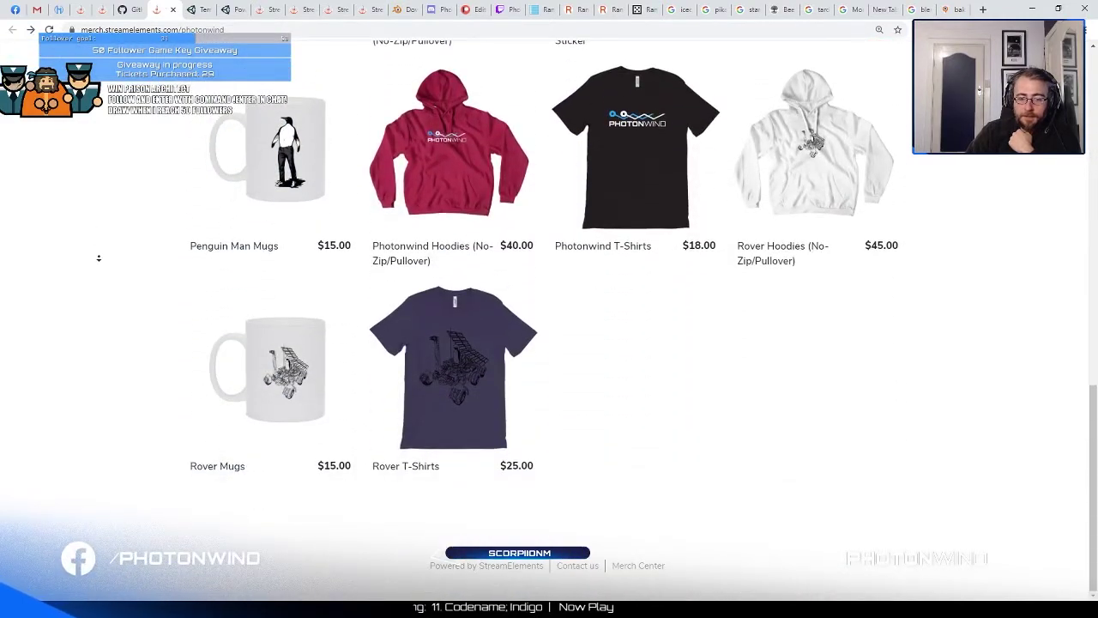
# Step: Examine the rover merchandise and view the Rover T-Shirts product page before going back to the merch store
pyautogui.scroll(1, 99, 223)
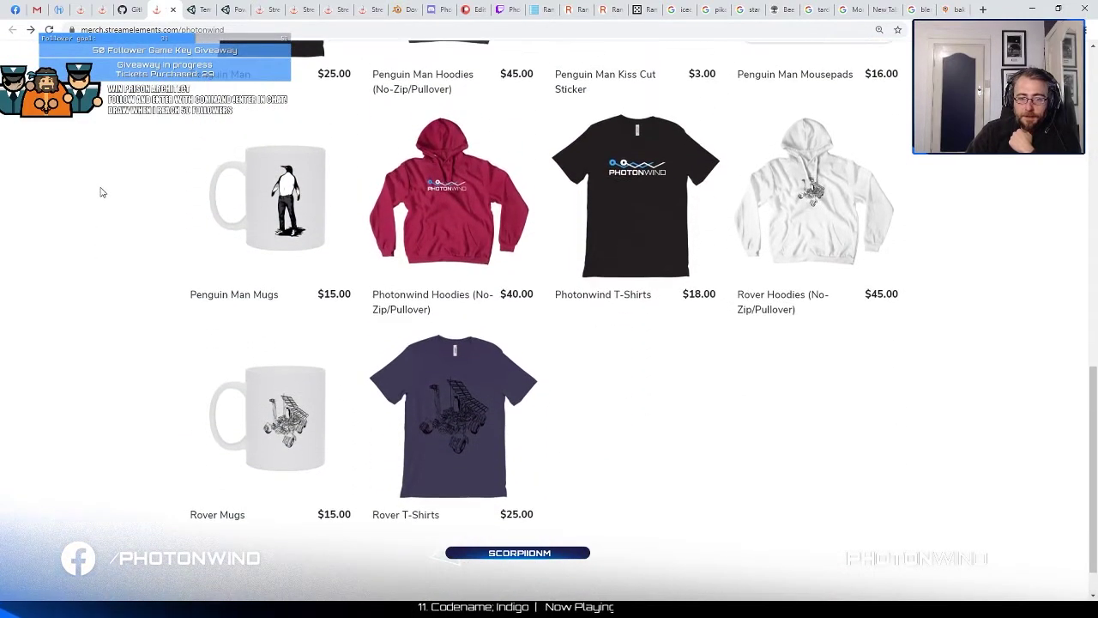
pyautogui.scroll(1, 134, 329)
pyautogui.scroll(-1, 138, 320)
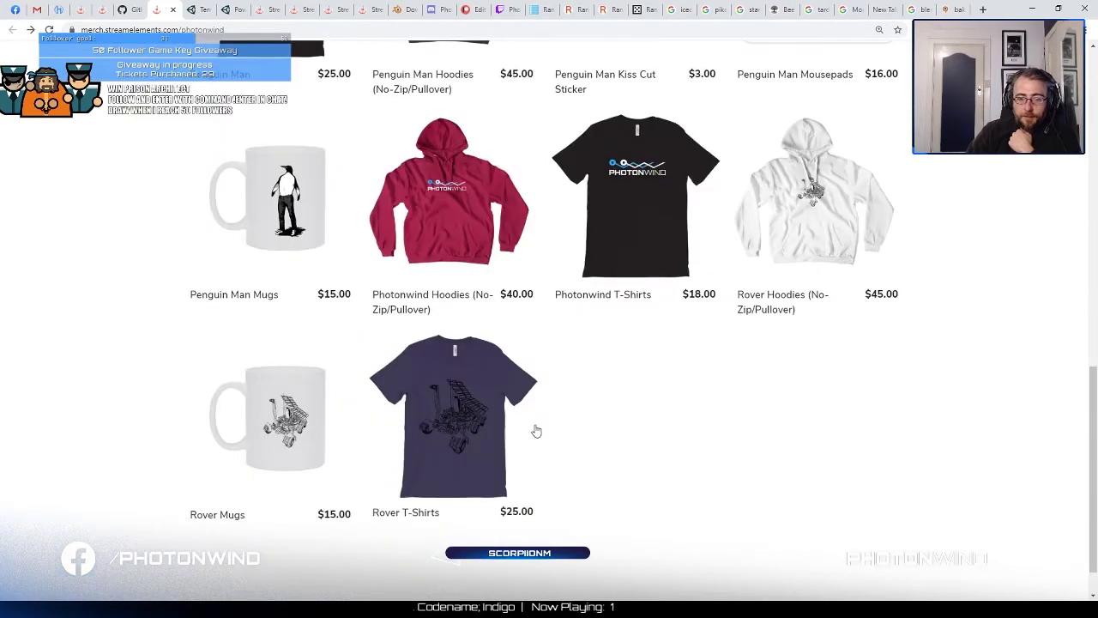
pyautogui.click(485, 392)
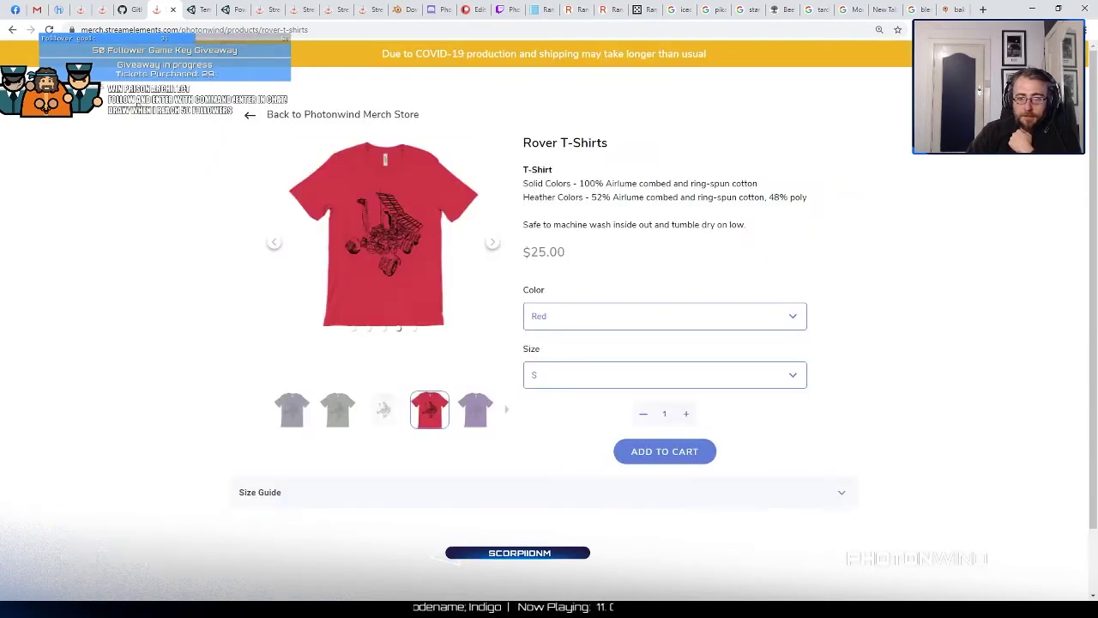
pyautogui.hotkey('alt', 'Left')
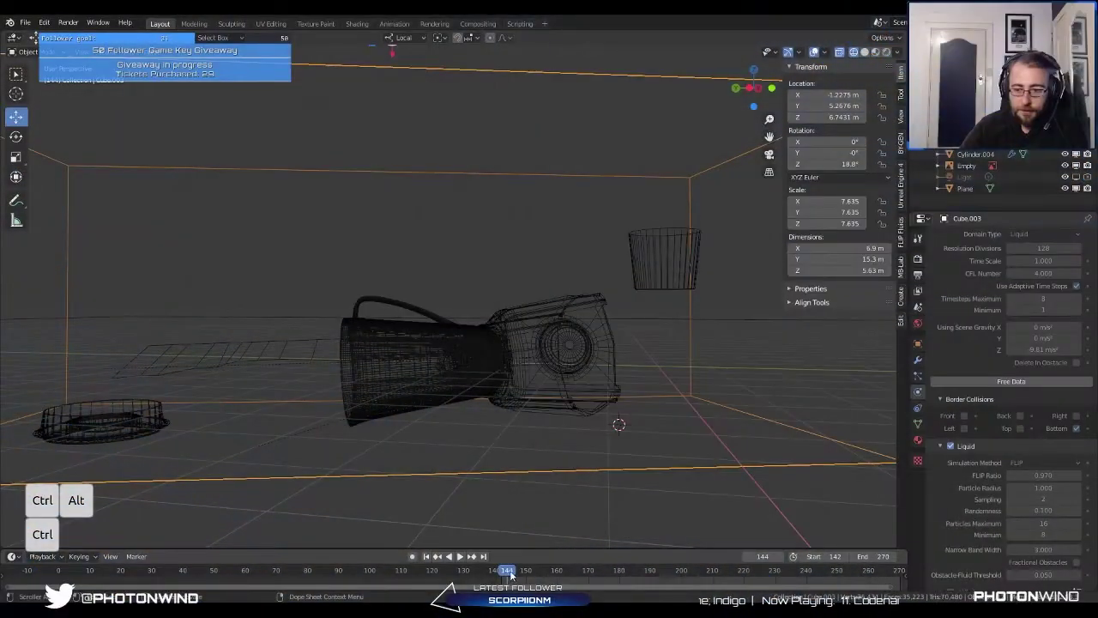
# Step: Switch back to Blender, scrub and play the baked liquid animation, stop at frame 190 and check the domain's cache settings
pyautogui.moveTo(509, 575); pyautogui.dragTo(623, 576)
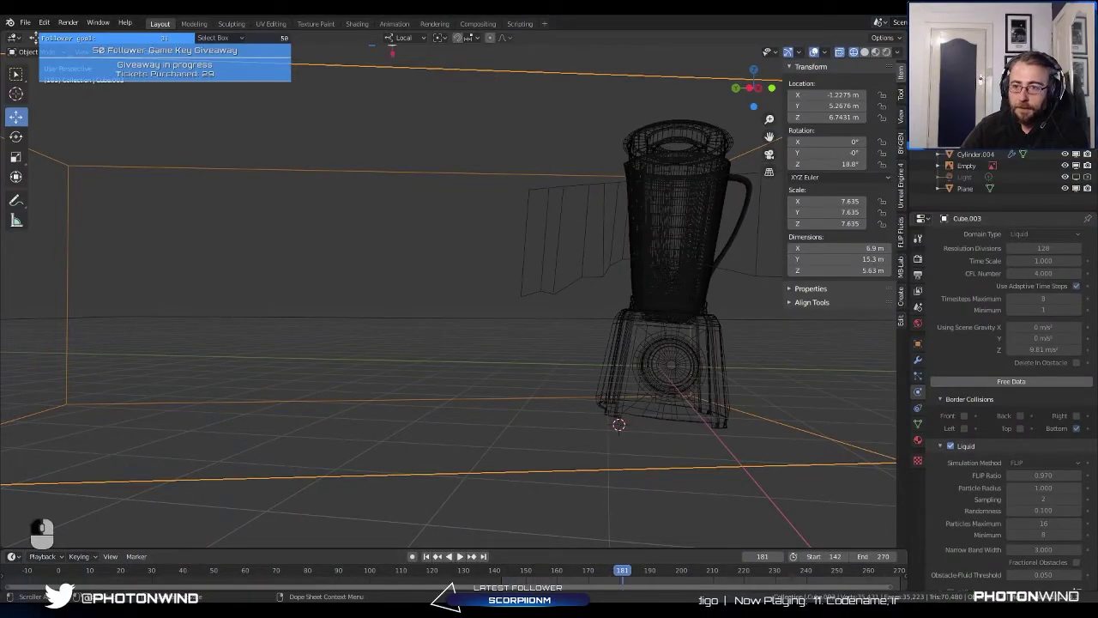
pyautogui.press('space')
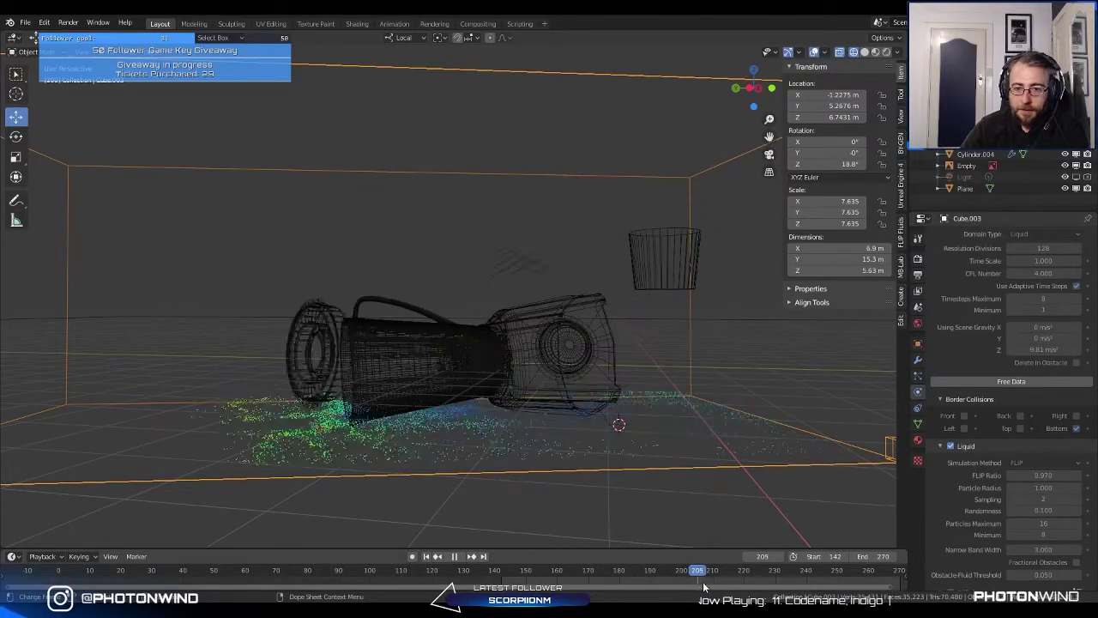
pyautogui.moveTo(704, 586); pyautogui.dragTo(680, 598)
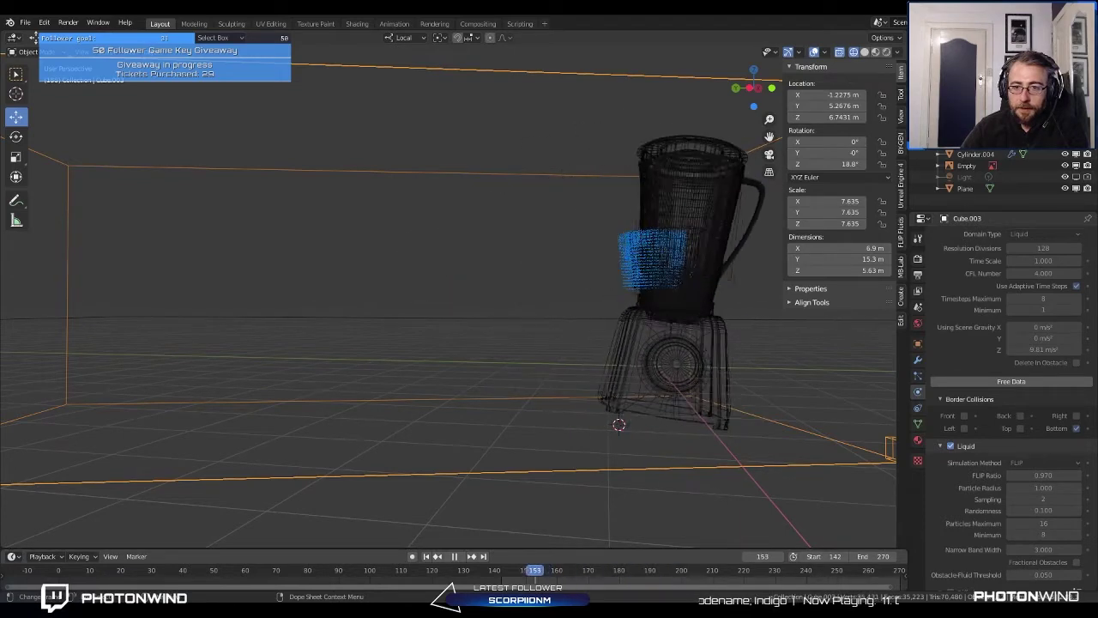
pyautogui.press('space')
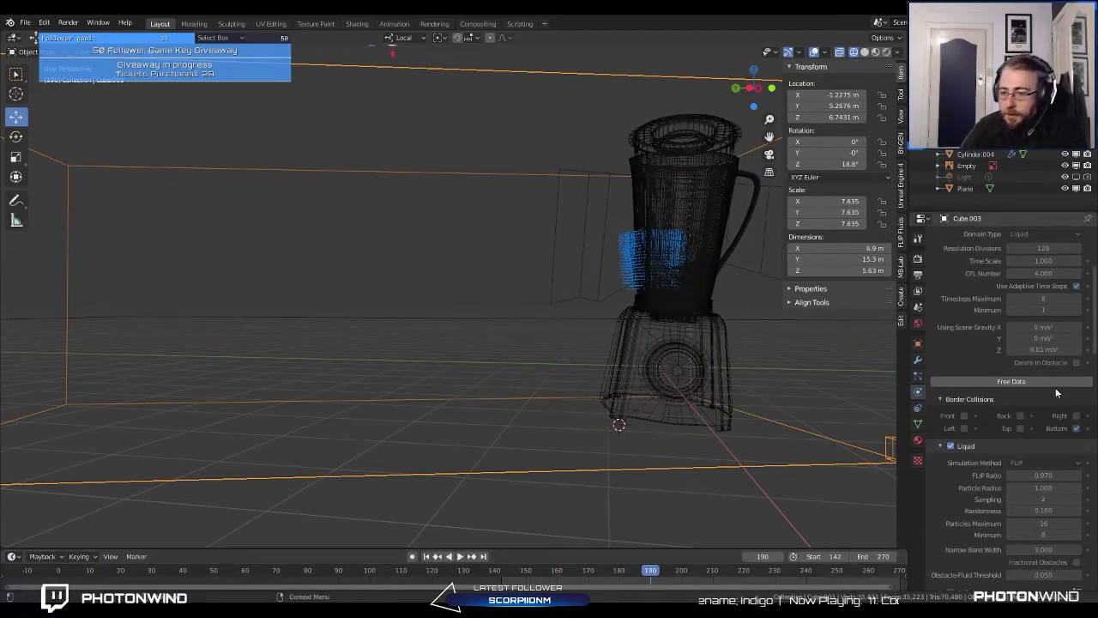
pyautogui.scroll(-5, 1056, 392)
pyautogui.scroll(-15, 963, 317)
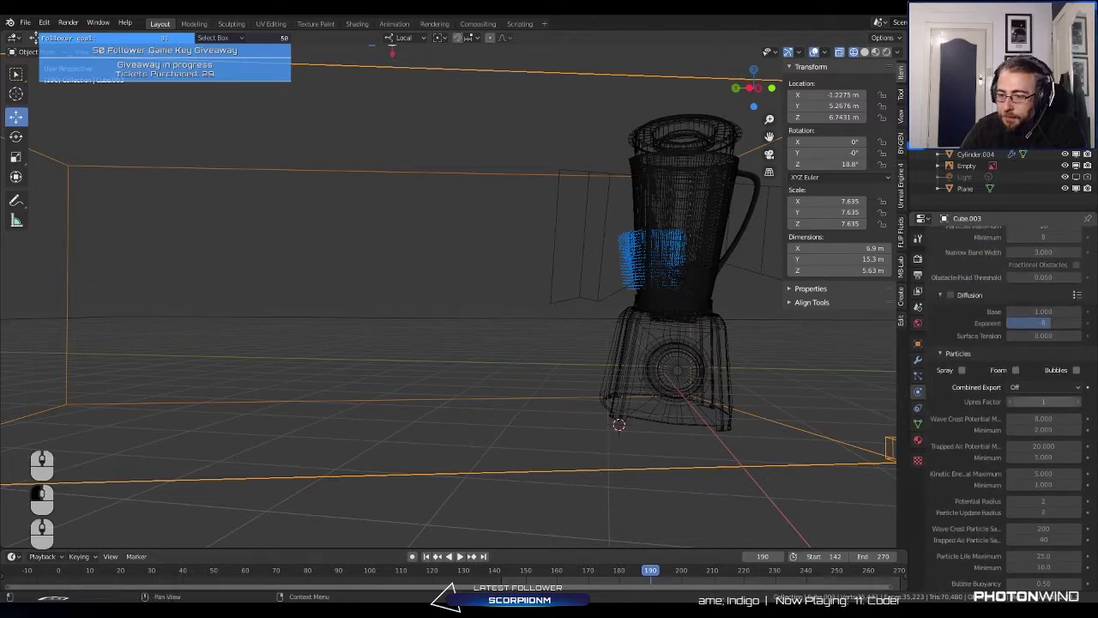
pyautogui.scroll(-3, 1012, 403)
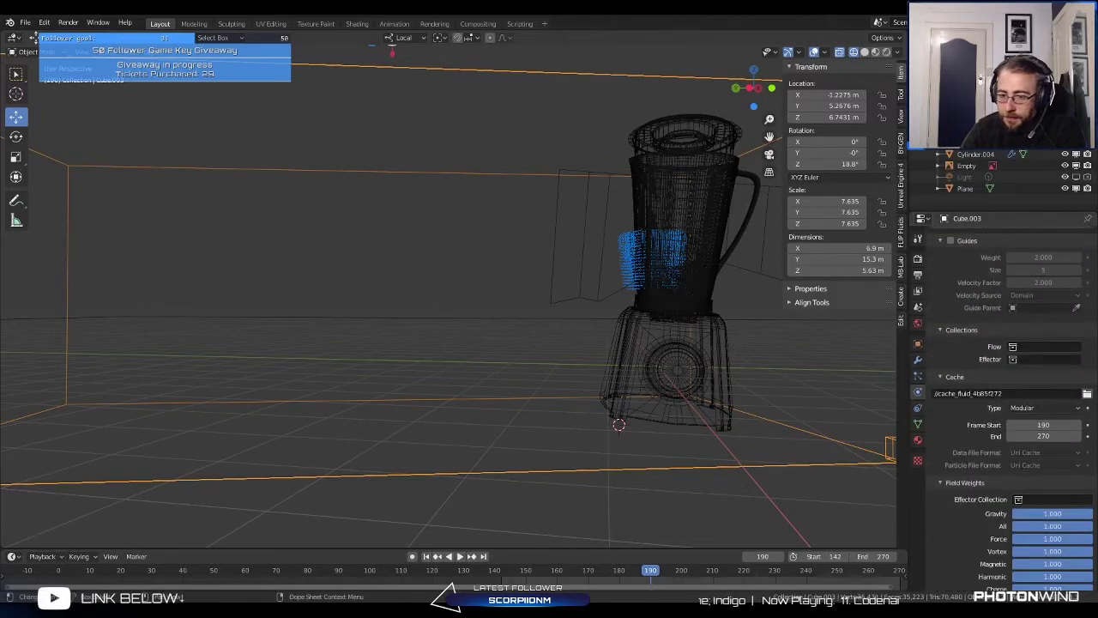
# Step: Select the liquid flow cylinder inside the jug and move it about 0.10 m in X and -0.19 m in Y
pyautogui.moveTo(617, 275); pyautogui.dragTo(502, 275, button='middle')
pyautogui.click(655, 266)
pyautogui.click(658, 252)
pyautogui.click(658, 252)
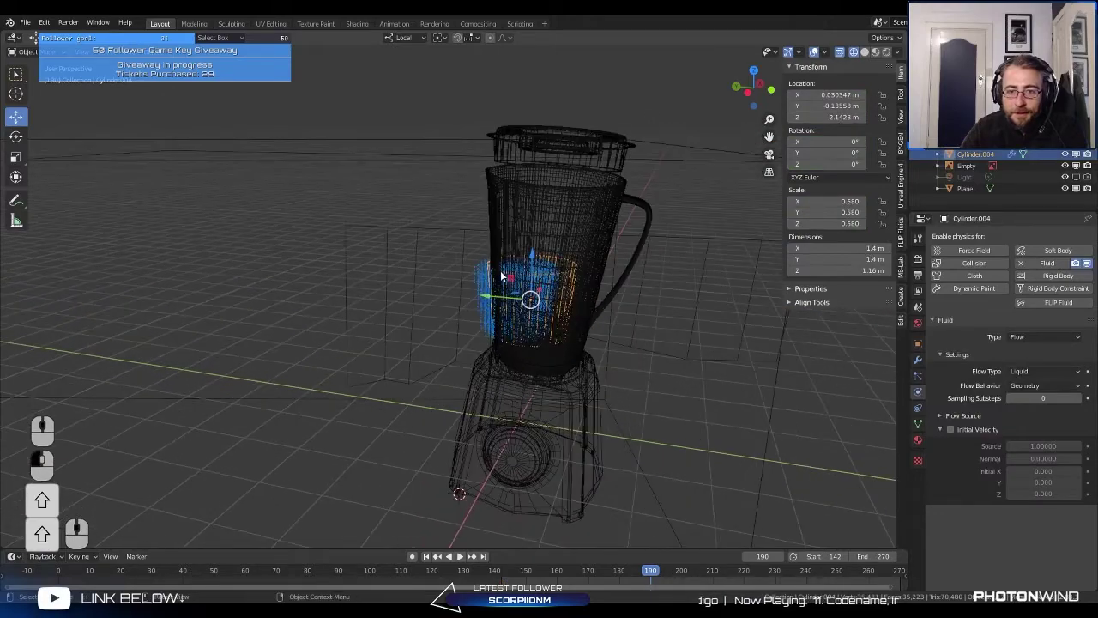
pyautogui.scroll(4, 502, 274)
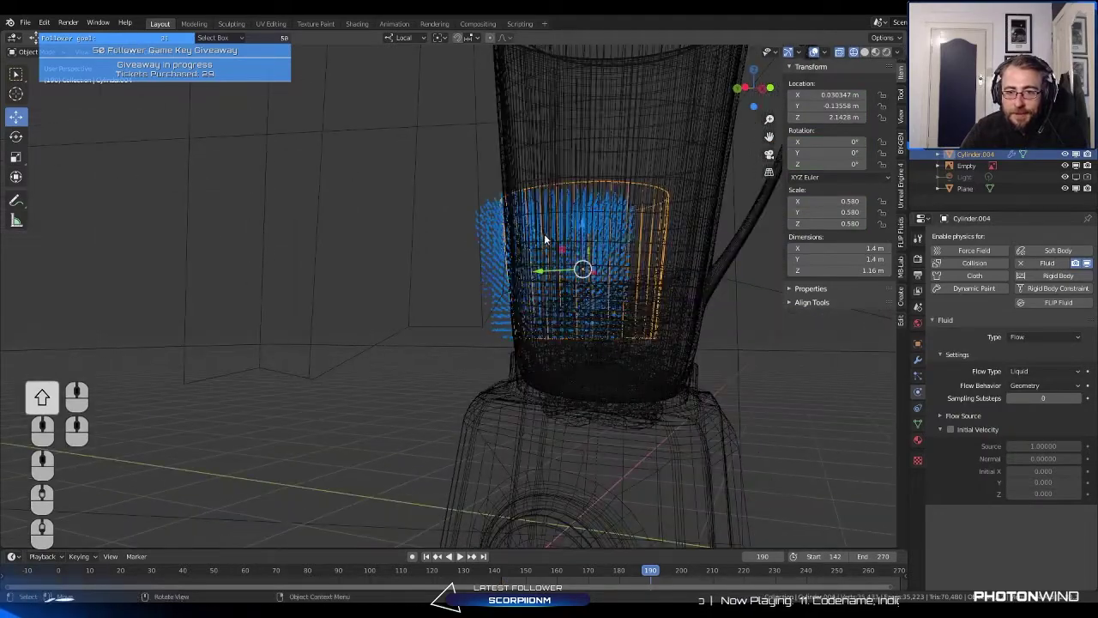
pyautogui.press('g')
pyautogui.click(568, 235)
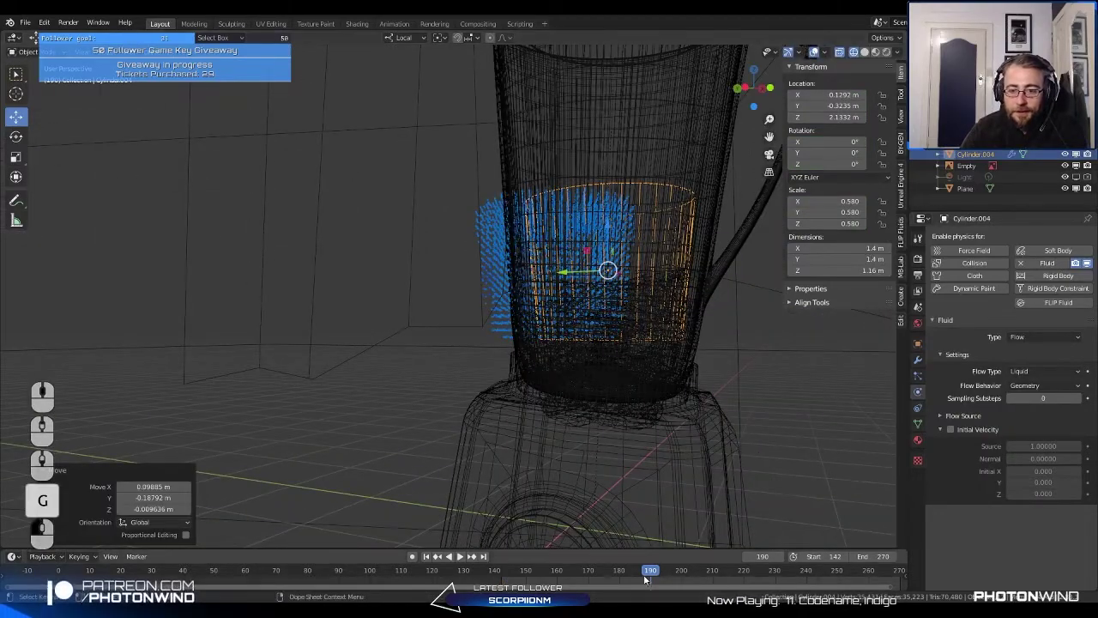
# Step: Rotate the flow cylinder about 1.2° in the view and shift it further inside the jug to about Z 2.10 m
pyautogui.moveTo(591, 299); pyautogui.dragTo(574, 272, button='middle')
pyautogui.press('r')
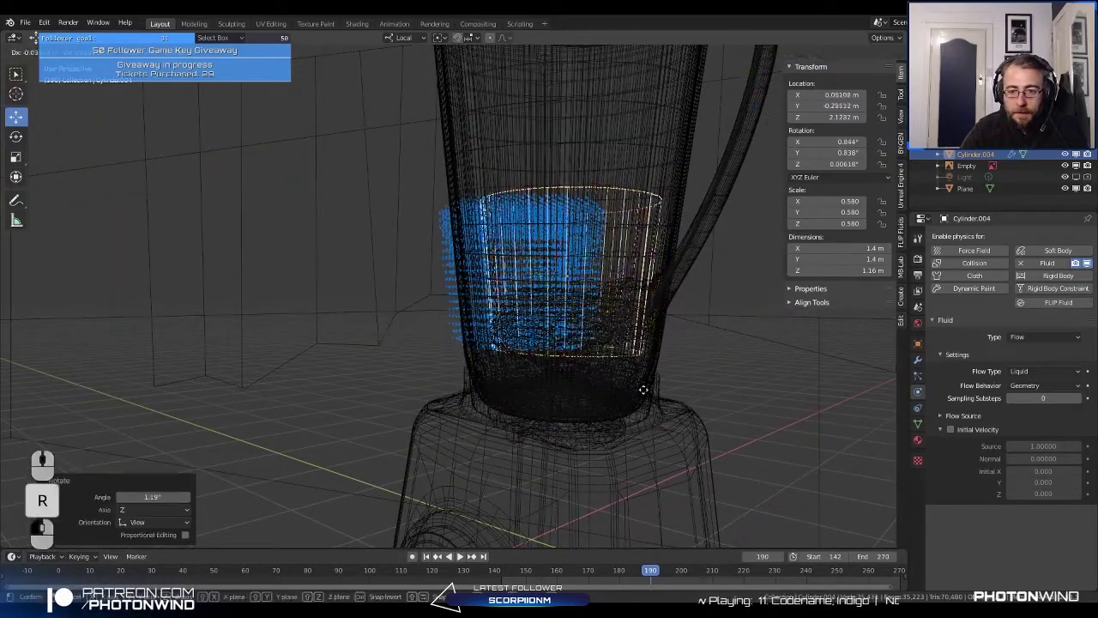
pyautogui.press('g')
pyautogui.click(641, 388)
pyautogui.moveTo(641, 389); pyautogui.dragTo(508, 178, button='middle')
pyautogui.press('g')
pyautogui.click(649, 385)
# Step: From the top view, move the flow cylinder about -0.22 m in X and -0.06 m in Y within the jug
pyautogui.press('KP_7')
pyautogui.press('g')
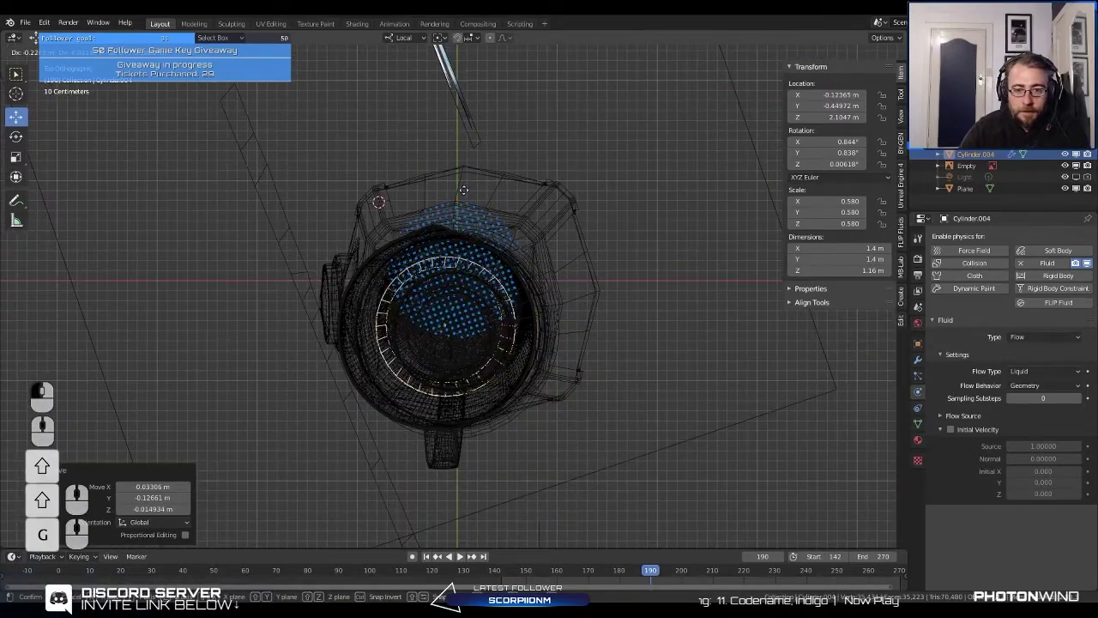
pyautogui.click(464, 190)
# Step: Tilt the flow cylinder freely to about 4.9° X and -2.0° Y, and shift it within the jug to about Z 2.08 m
pyautogui.scroll(4, 464, 189)
pyautogui.press('r')
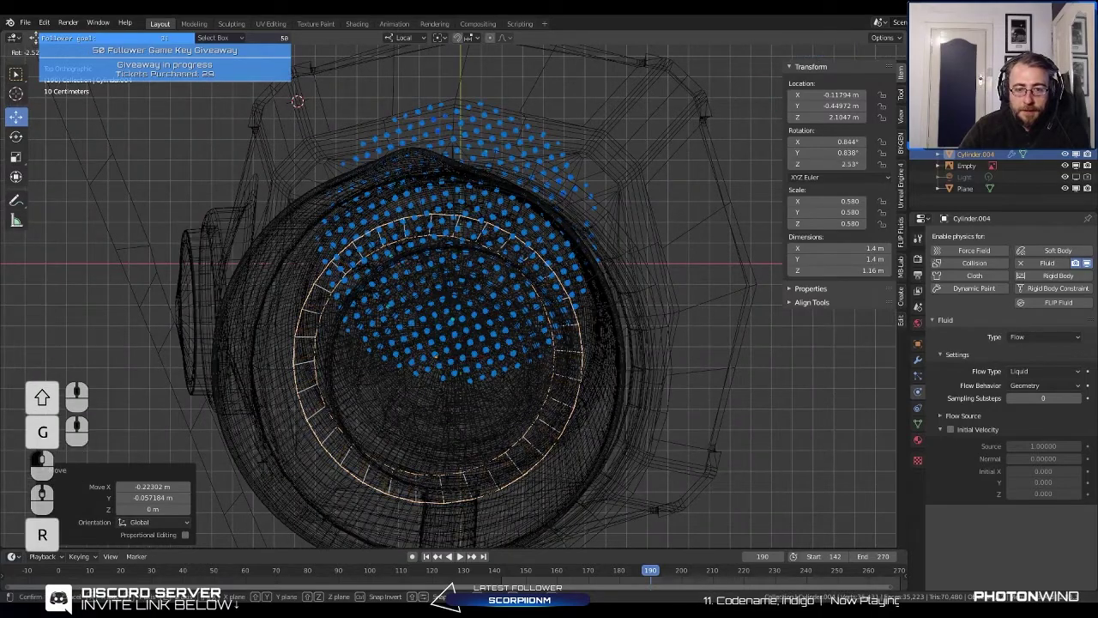
pyautogui.press('r')
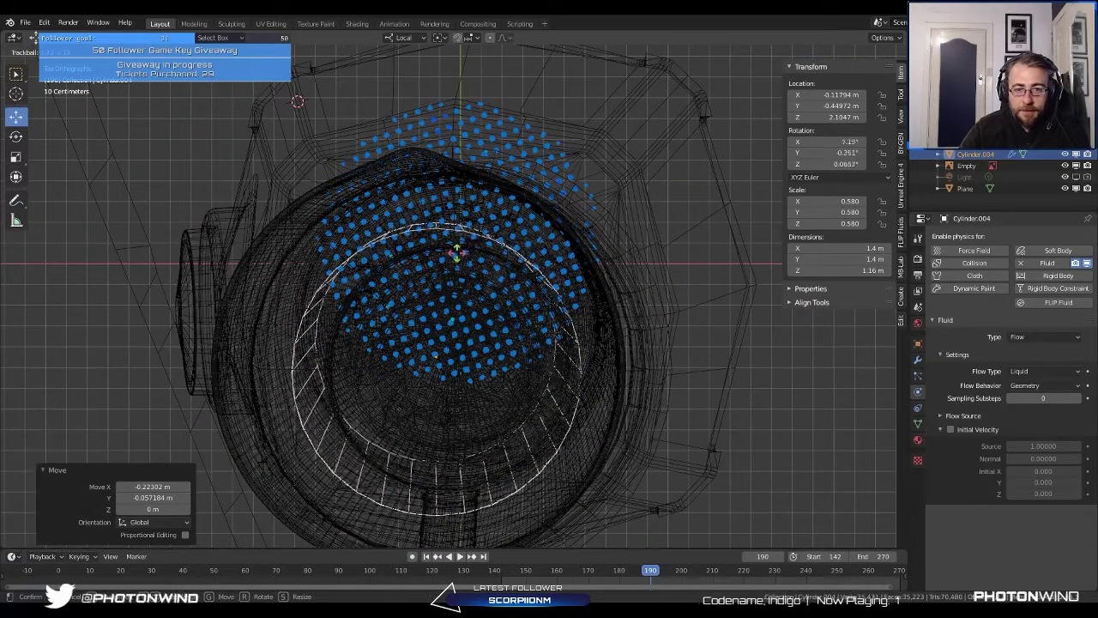
pyautogui.click(454, 251)
pyautogui.press('g')
pyautogui.click(463, 241)
pyautogui.moveTo(464, 240); pyautogui.dragTo(544, 119, button='middle')
pyautogui.press('g')
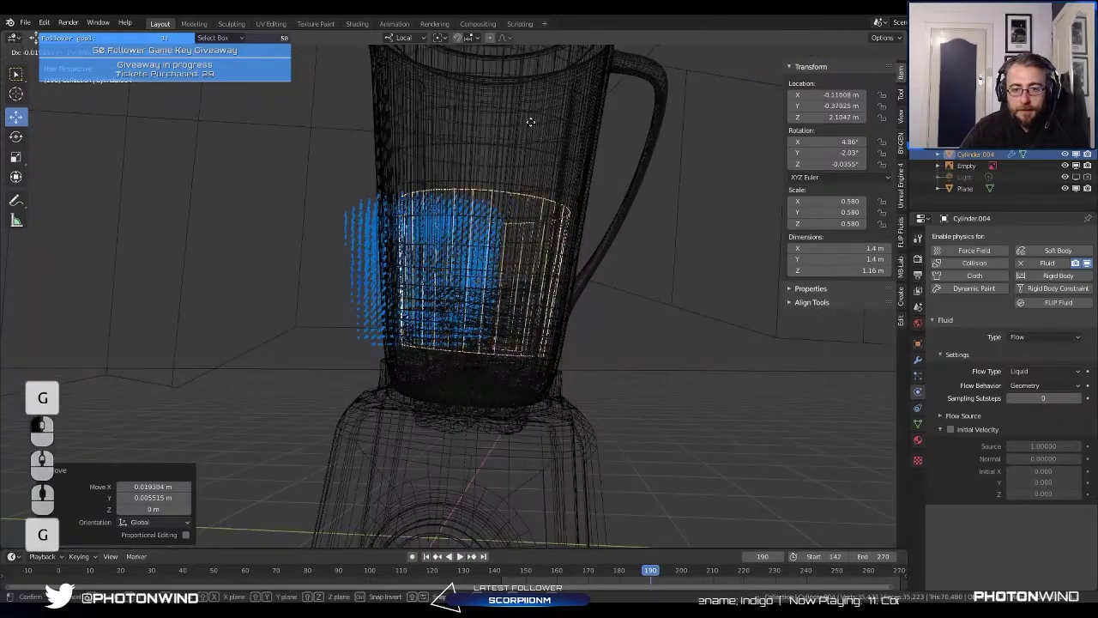
pyautogui.click(518, 106)
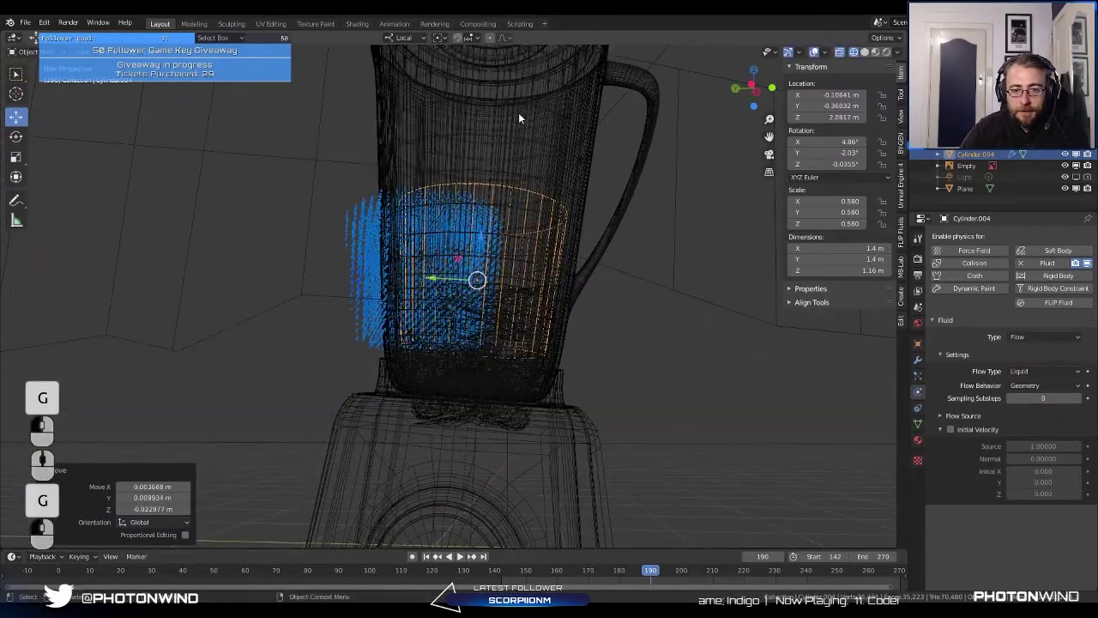
# Step: Select the liquid domain box around the blender and free its baked simulation data
pyautogui.moveTo(519, 118); pyautogui.dragTo(507, 178, button='middle')
pyautogui.click(500, 165)
pyautogui.scroll(-5, 481, 258)
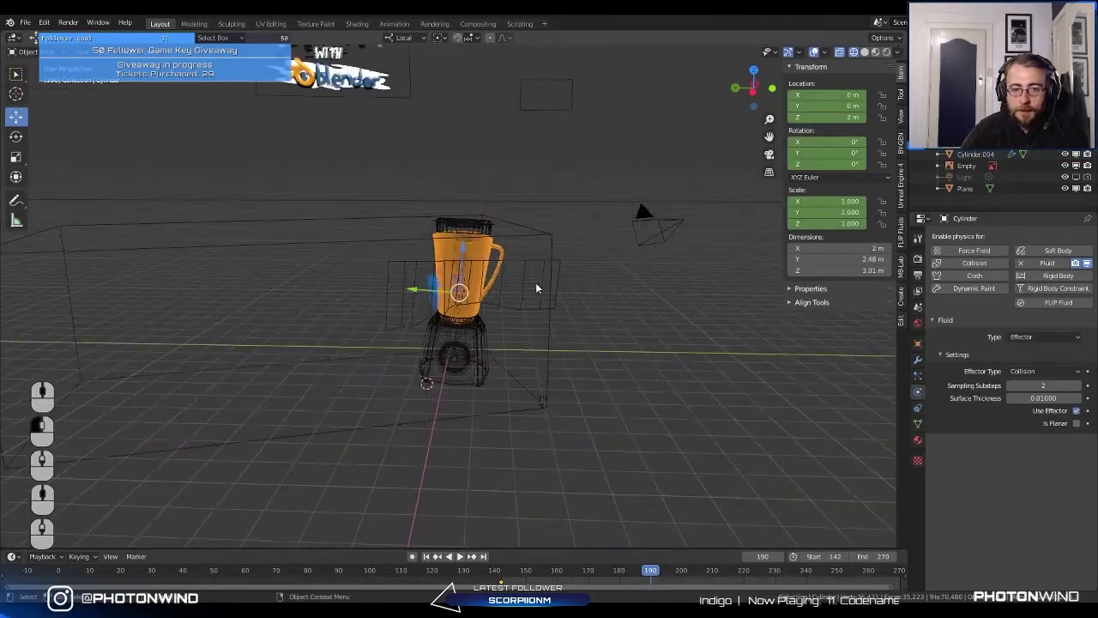
pyautogui.click(520, 233)
pyautogui.moveTo(520, 233); pyautogui.dragTo(412, 351, button='middle')
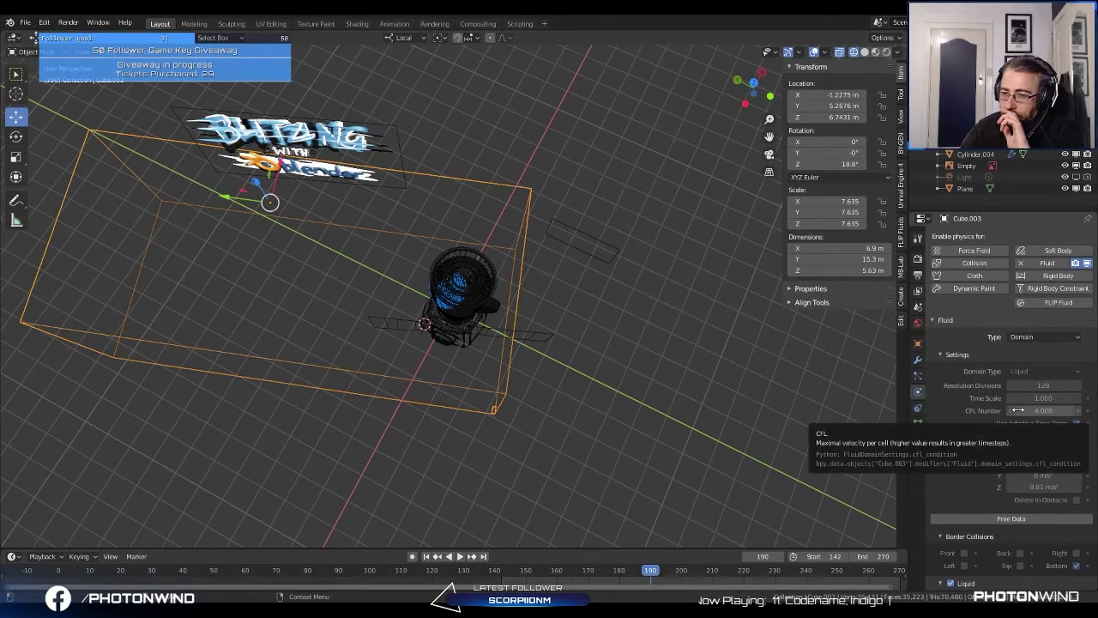
pyautogui.scroll(-3, 963, 472)
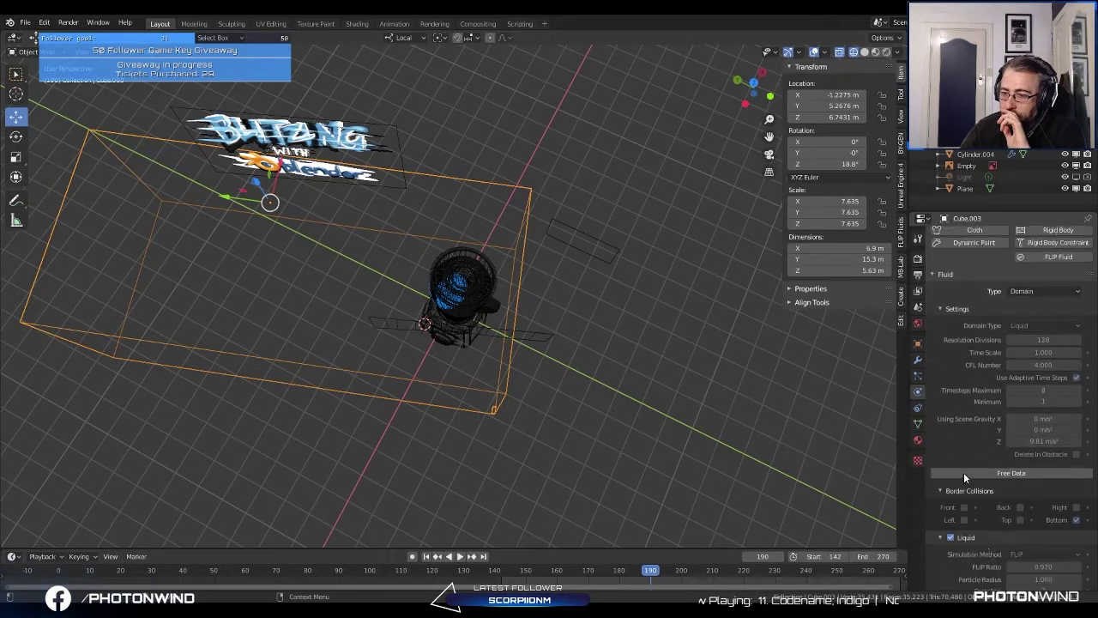
pyautogui.click(992, 402)
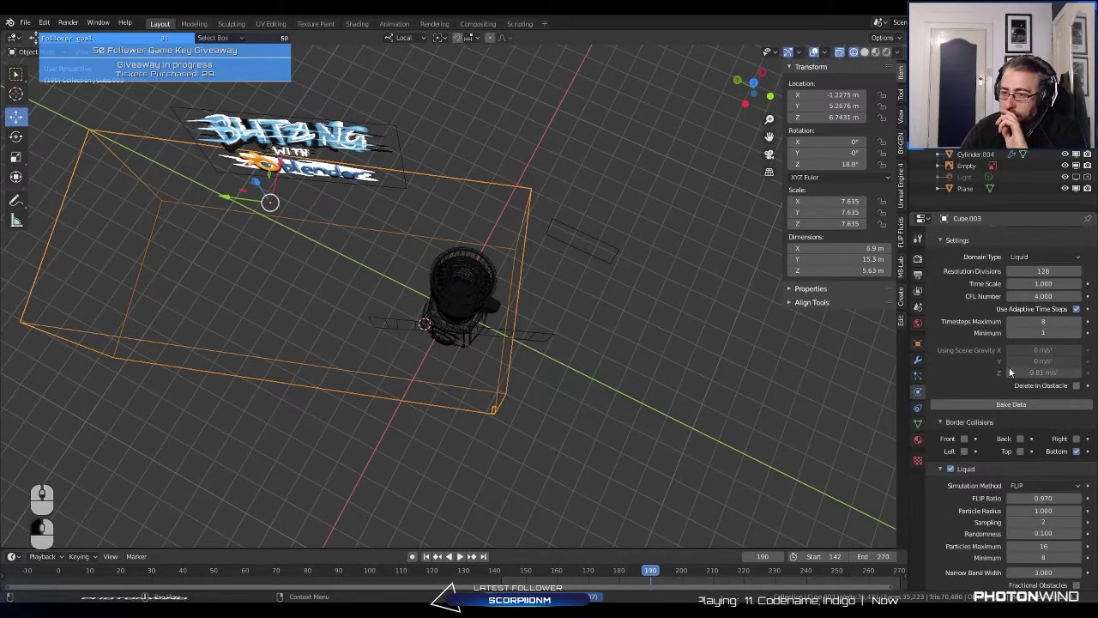
# Step: Set the liquid domain's maximum timesteps to 6
pyautogui.scroll(1, 1009, 366)
pyautogui.click(1044, 295)
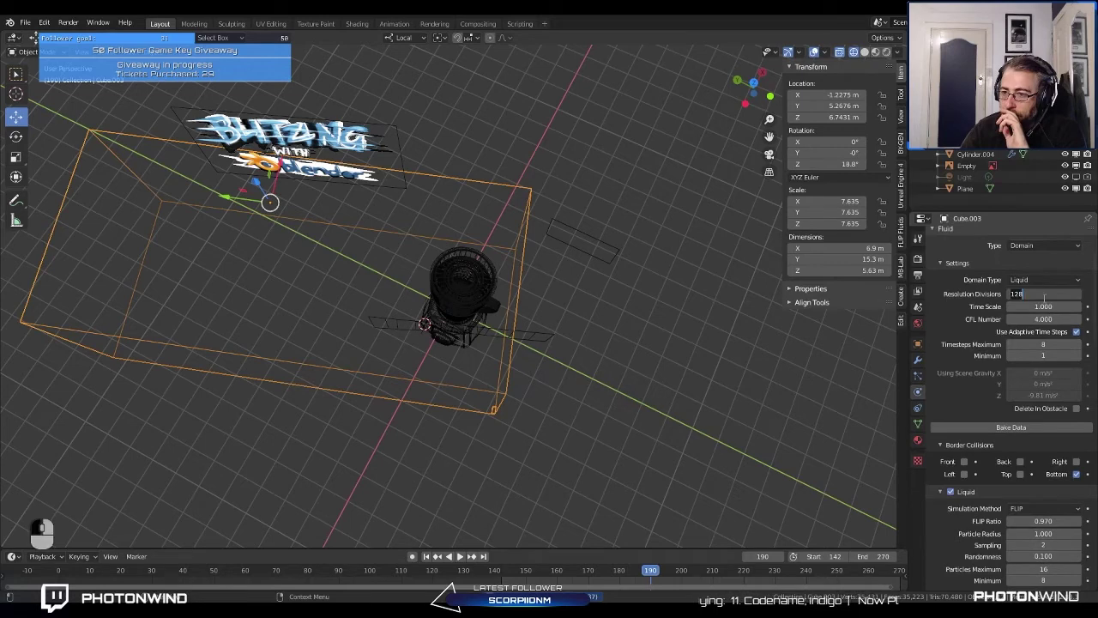
pyautogui.click(1013, 345)
pyautogui.click(1014, 345)
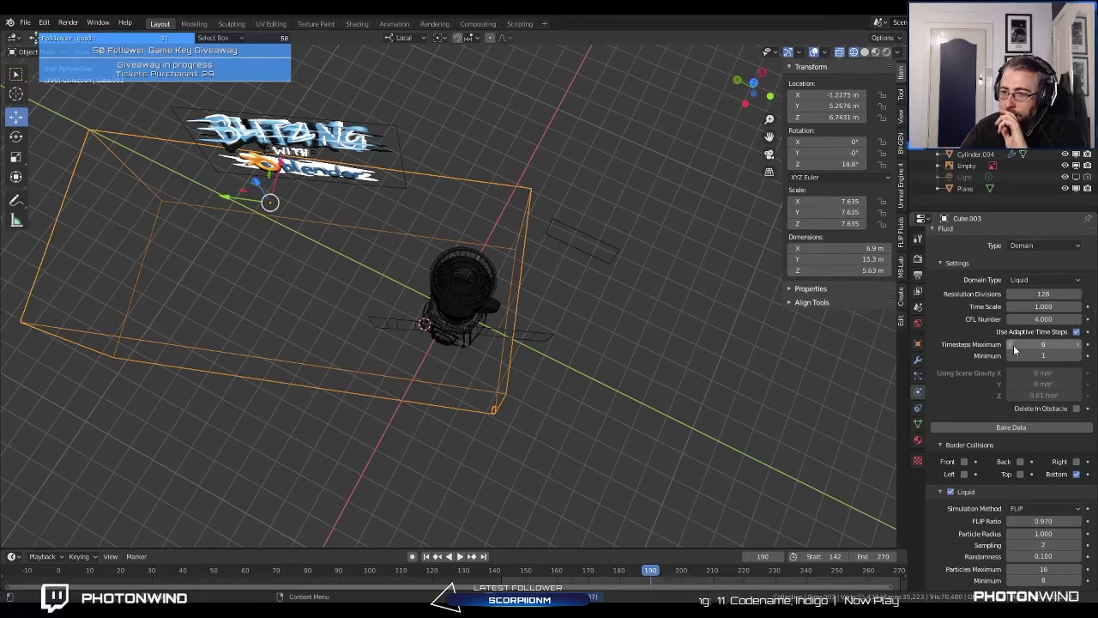
# Step: Select the jug and set its fluid effector surface thickness to 0.02
pyautogui.click(466, 276)
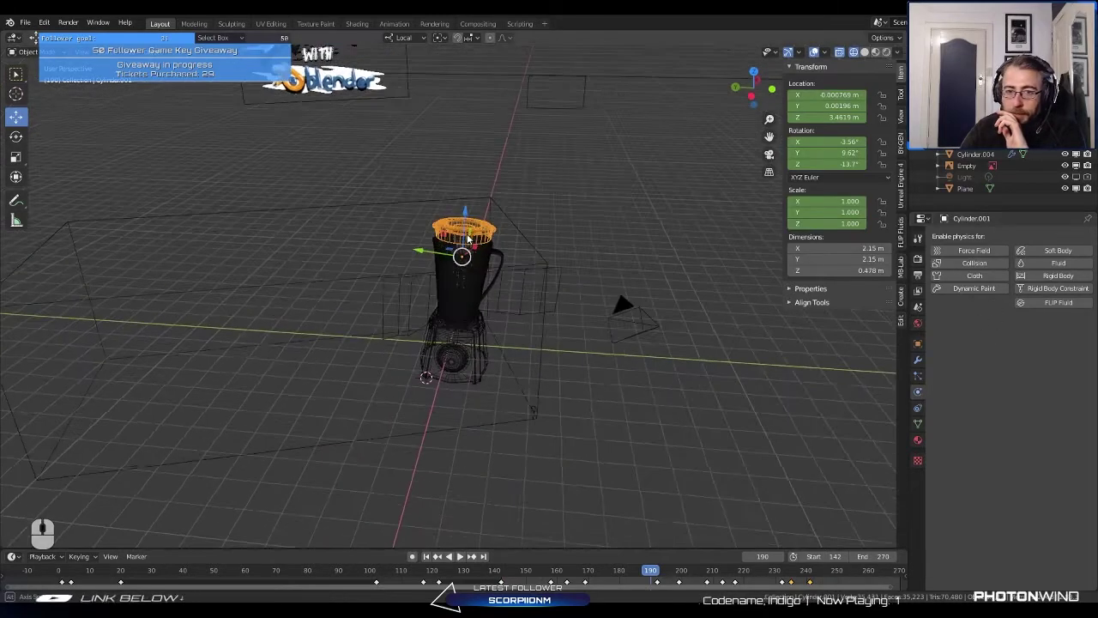
pyautogui.click(474, 281)
pyautogui.moveTo(1043, 399)
pyautogui.mouseDown()
pyautogui.moveTo(1054, 398)
pyautogui.moveTo(1044, 398)
pyautogui.mouseUp()
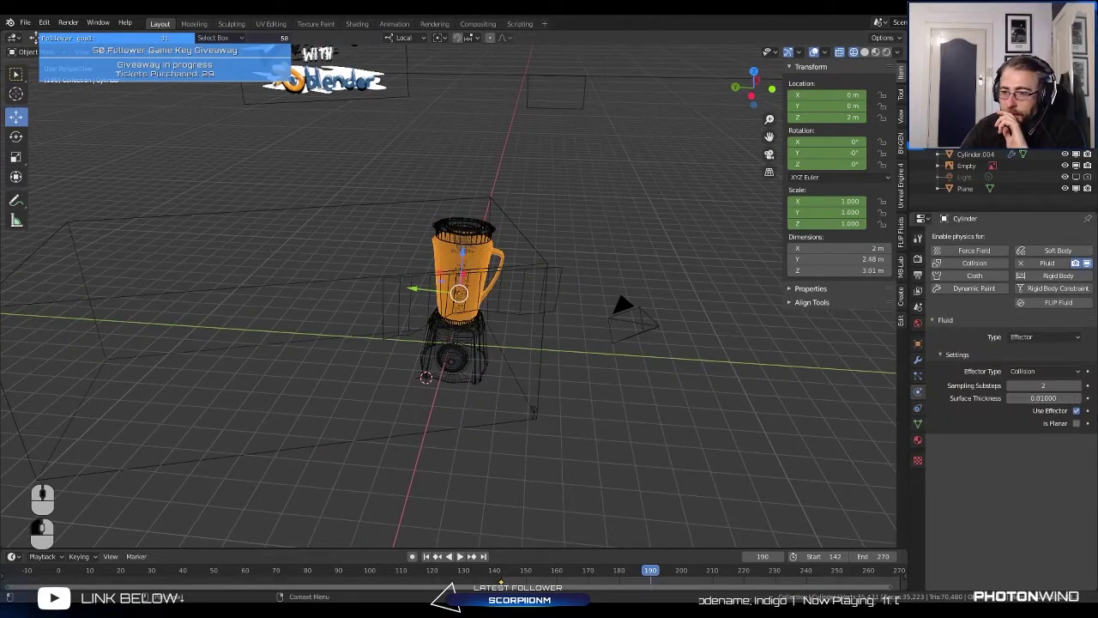
pyautogui.click(1034, 398)
pyautogui.write('0.01')
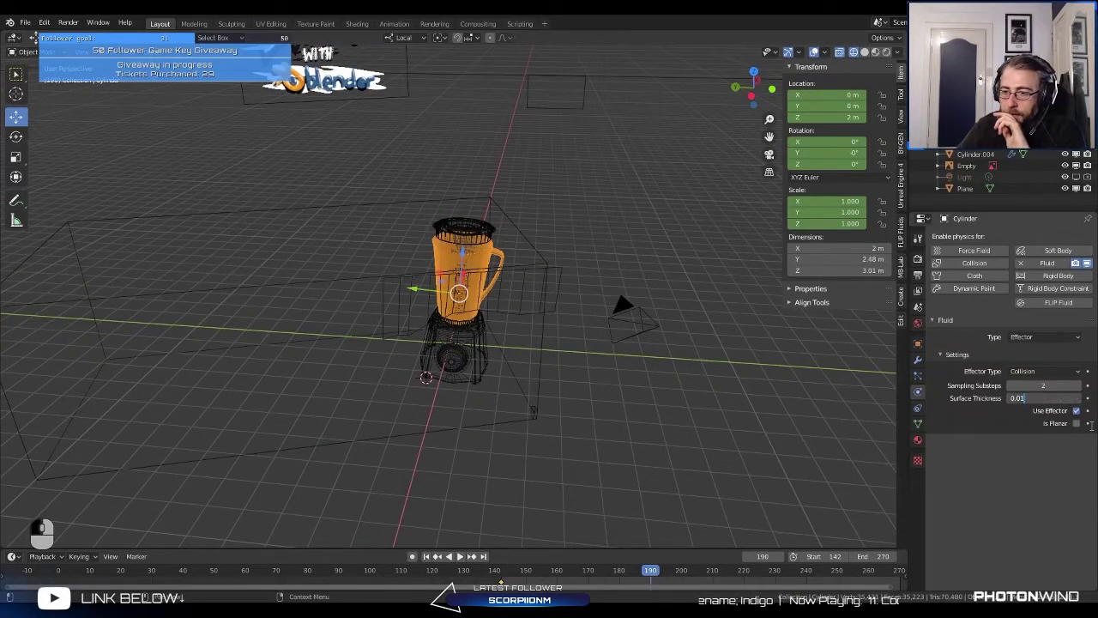
pyautogui.press('BackSpace')
pyautogui.write('2')
pyautogui.press('Return')
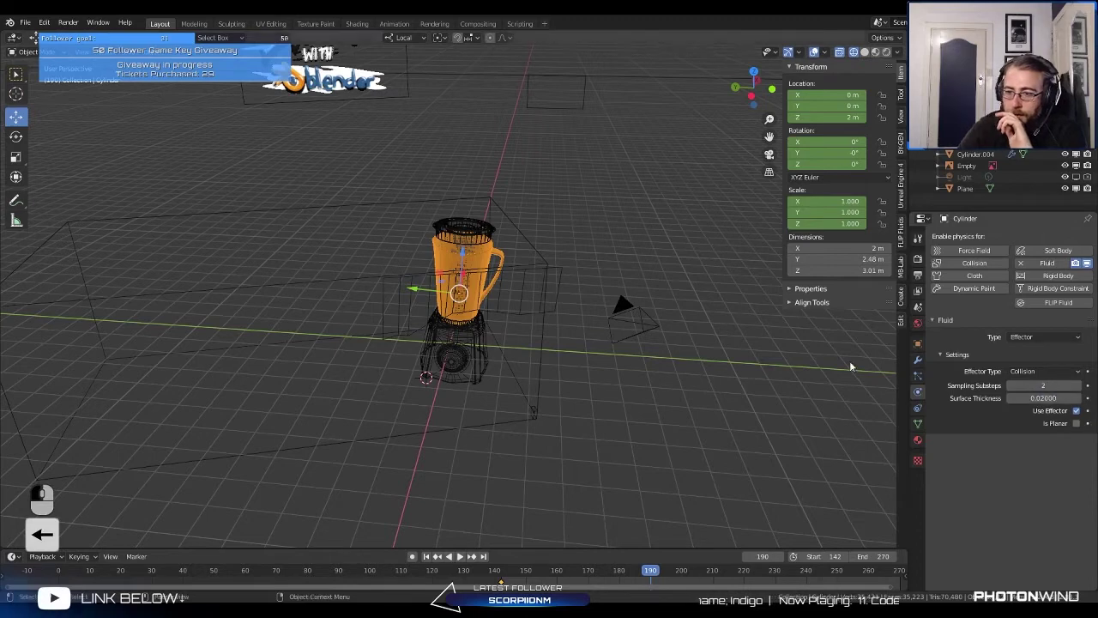
# Step: Select the liquid domain again and bake its simulation data
pyautogui.click(295, 245)
pyautogui.click(305, 209)
pyautogui.scroll(-4, 997, 441)
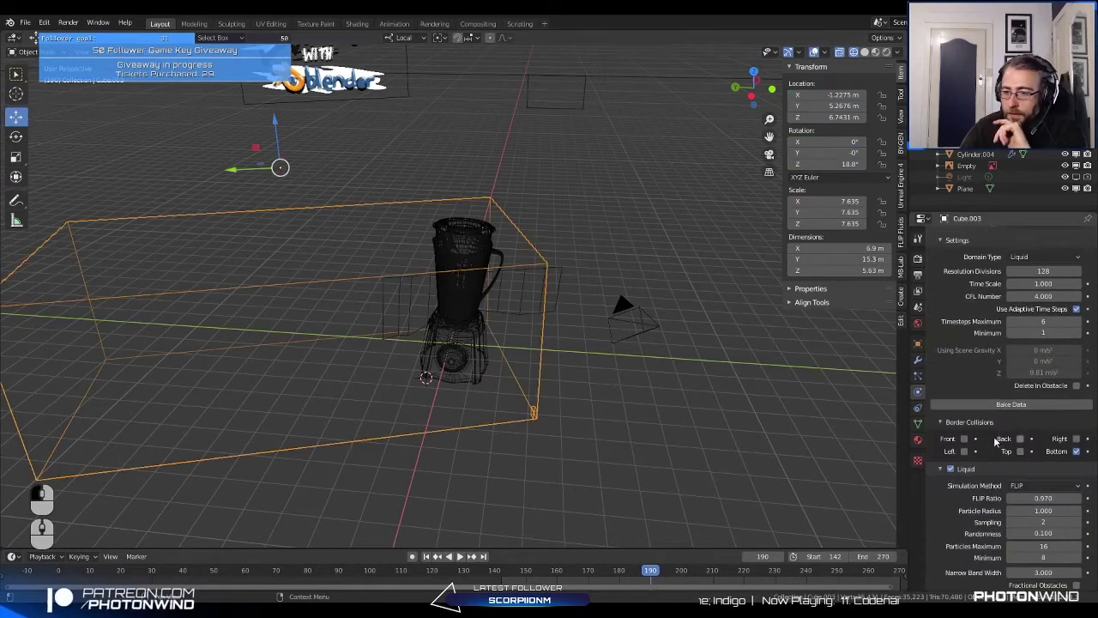
pyautogui.click(1011, 405)
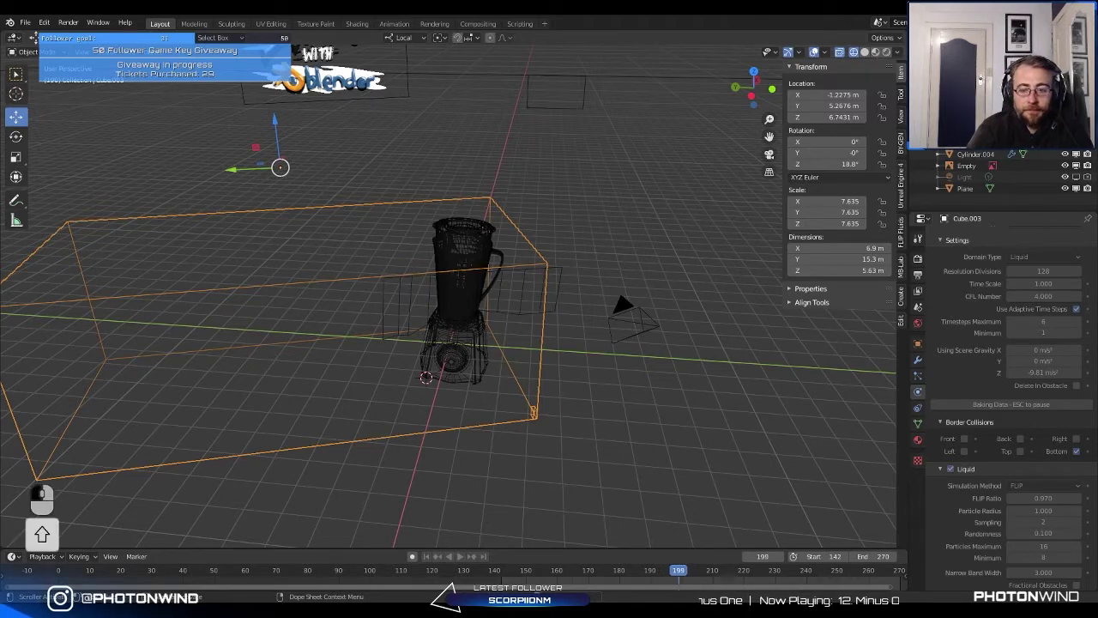
pyautogui.write('!merch')
pyautogui.press('Return')
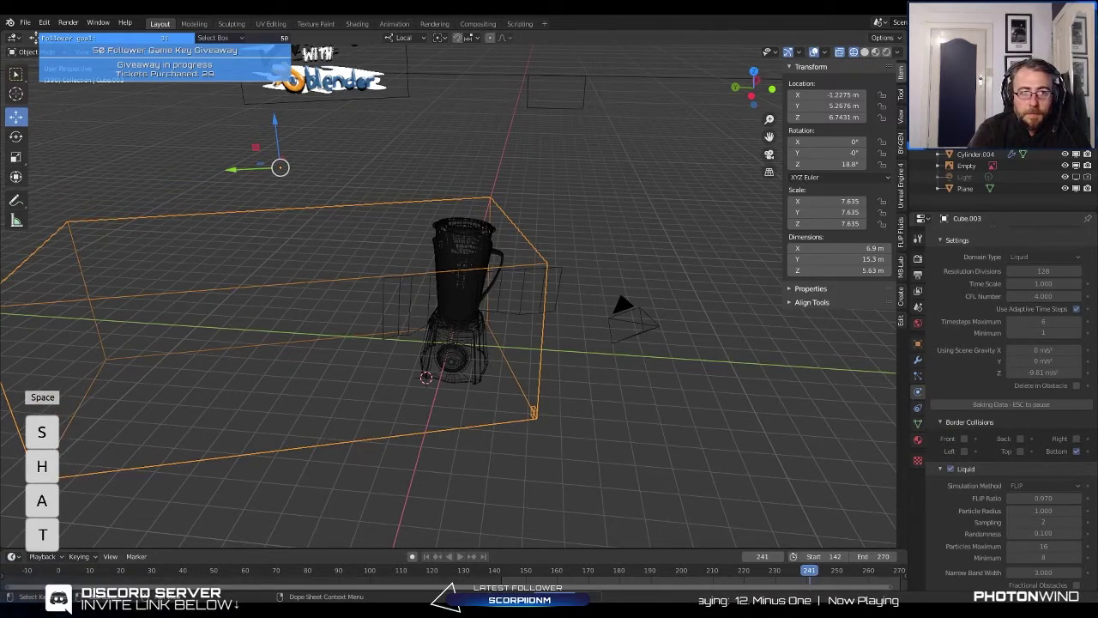
pyautogui.press('Down')
pyautogui.press('Right')
pyautogui.press('Return')
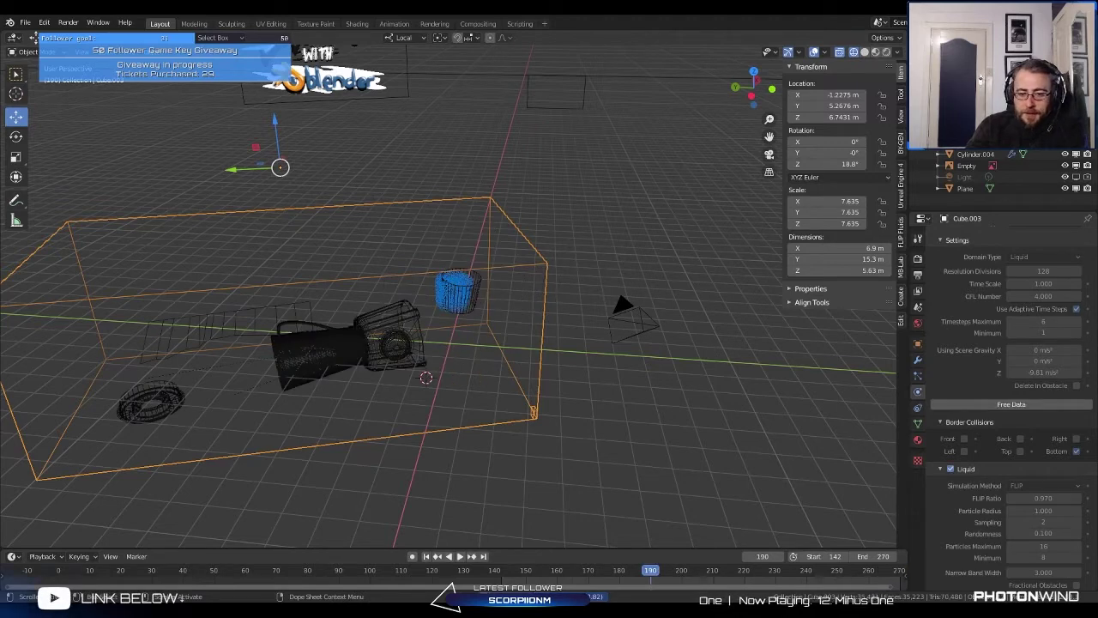
# Step: Play and scrub the baked liquid between about frames 187 and 202, examining up close how the particles behave around the jug
pyautogui.press('space')
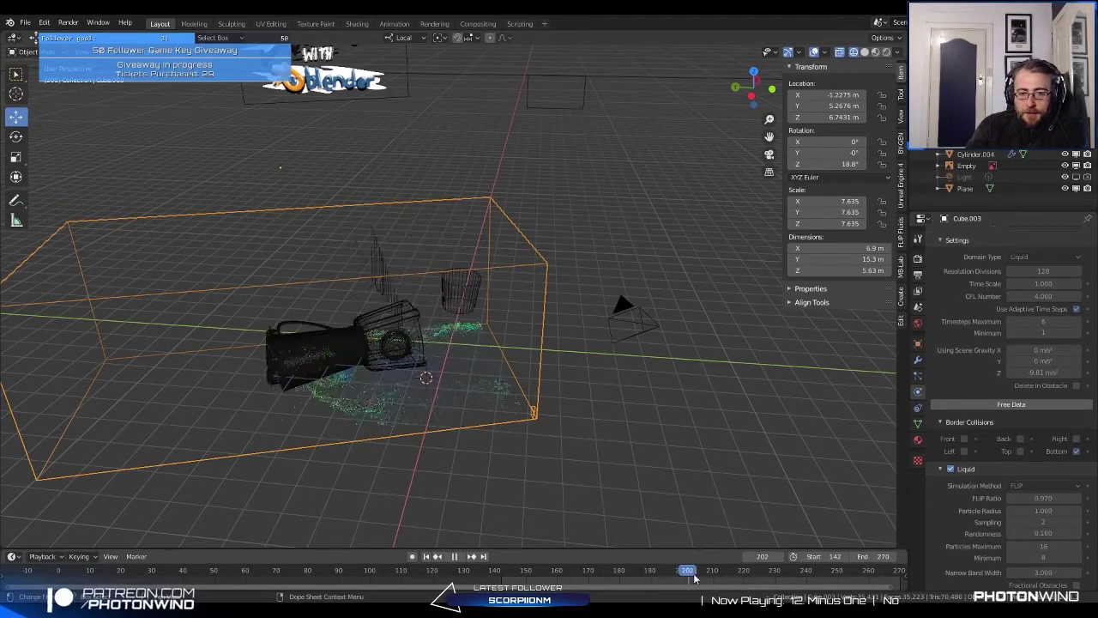
pyautogui.press('space')
pyautogui.moveTo(709, 581); pyautogui.dragTo(642, 576)
pyautogui.scroll(5, 435, 382)
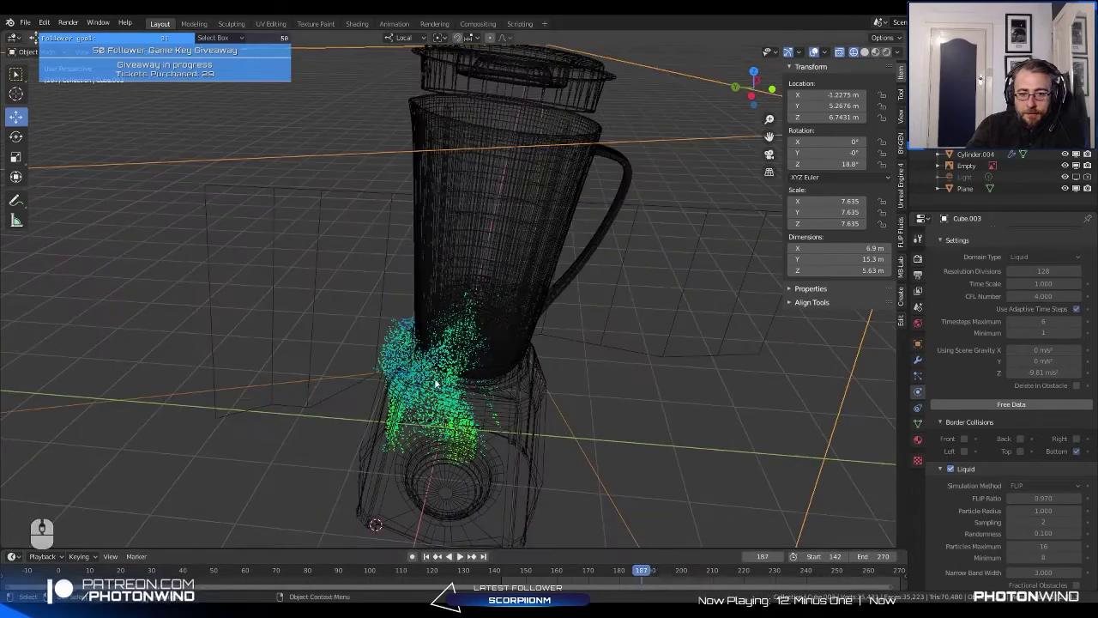
pyautogui.moveTo(436, 382); pyautogui.dragTo(557, 343, button='middle')
pyautogui.scroll(4, 558, 343)
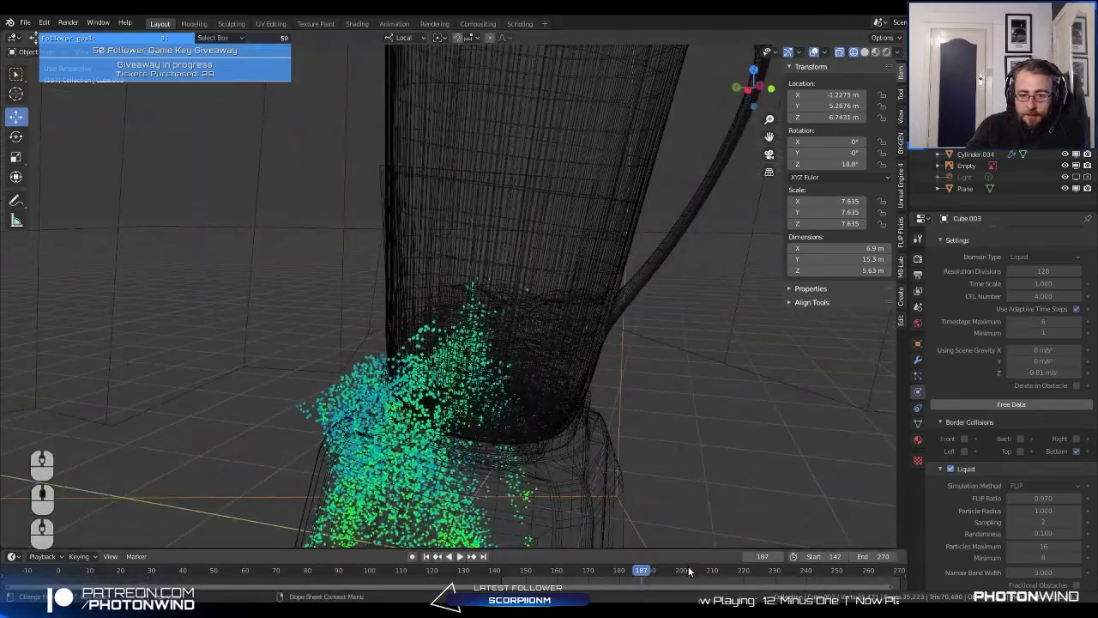
pyautogui.press('space')
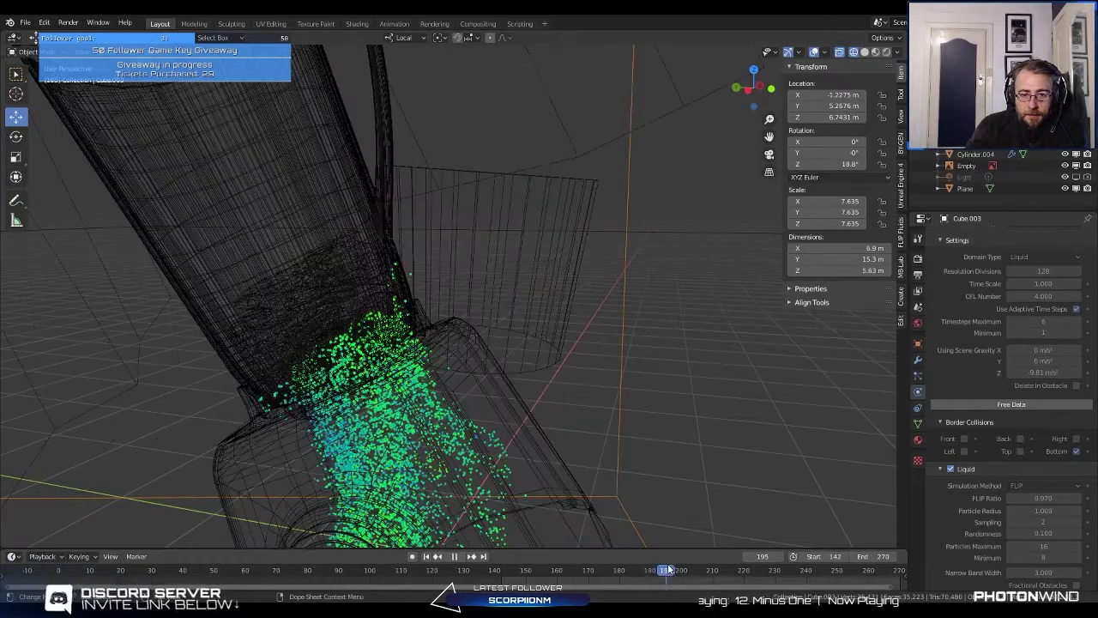
pyautogui.press('space')
pyautogui.scroll(-4, 162, 396)
pyautogui.moveTo(162, 395); pyautogui.dragTo(498, 480, button='middle')
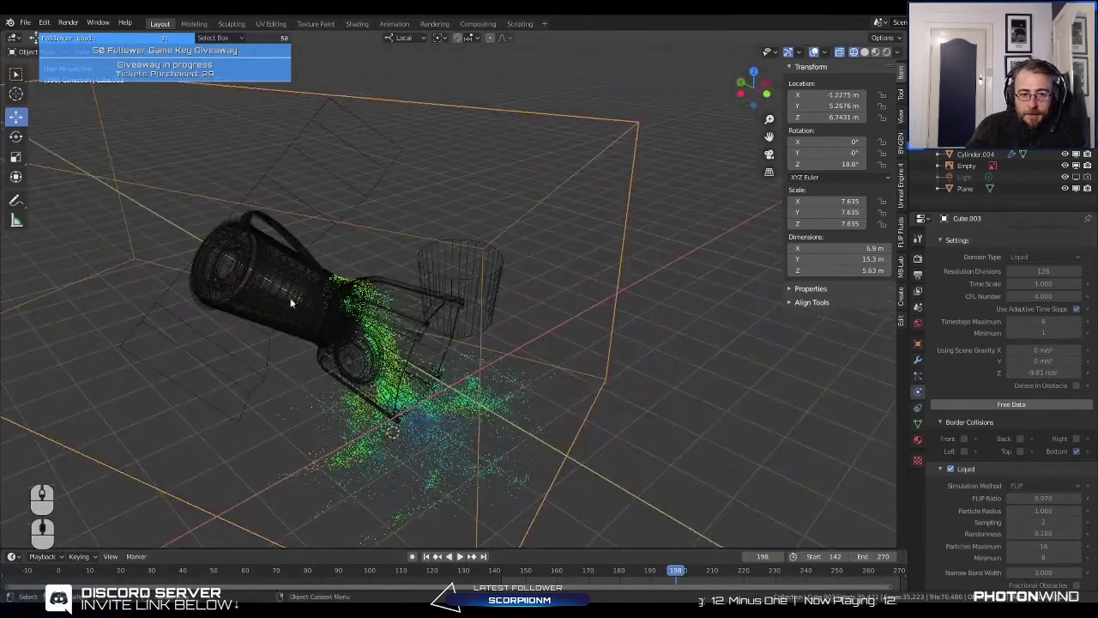
pyautogui.click(682, 570)
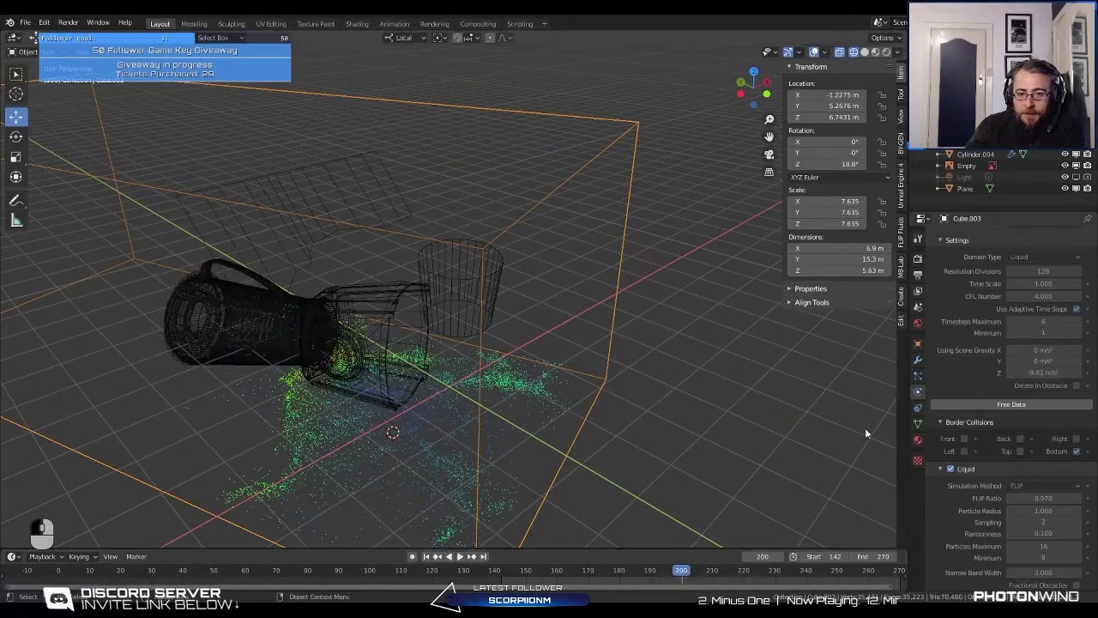
# Step: Enable the liquid domain's mesh with an upres factor of 2 and particle radius of 2.0, and bake the mesh
pyautogui.hotkey('alt', 'a')
pyautogui.scroll(-15, 999, 460)
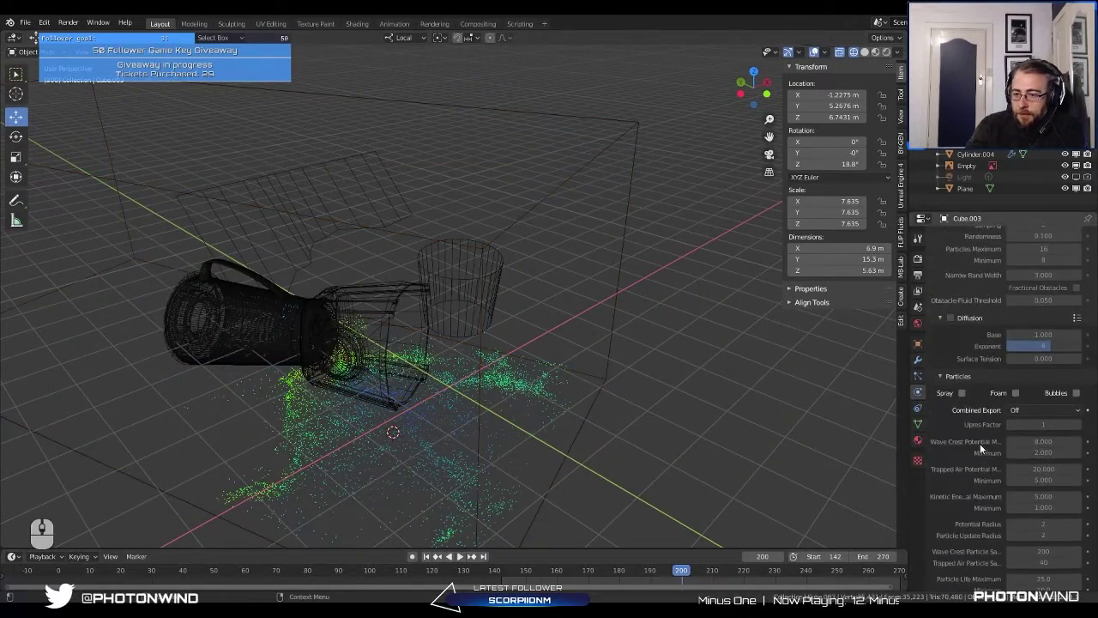
pyautogui.scroll(-2, 969, 433)
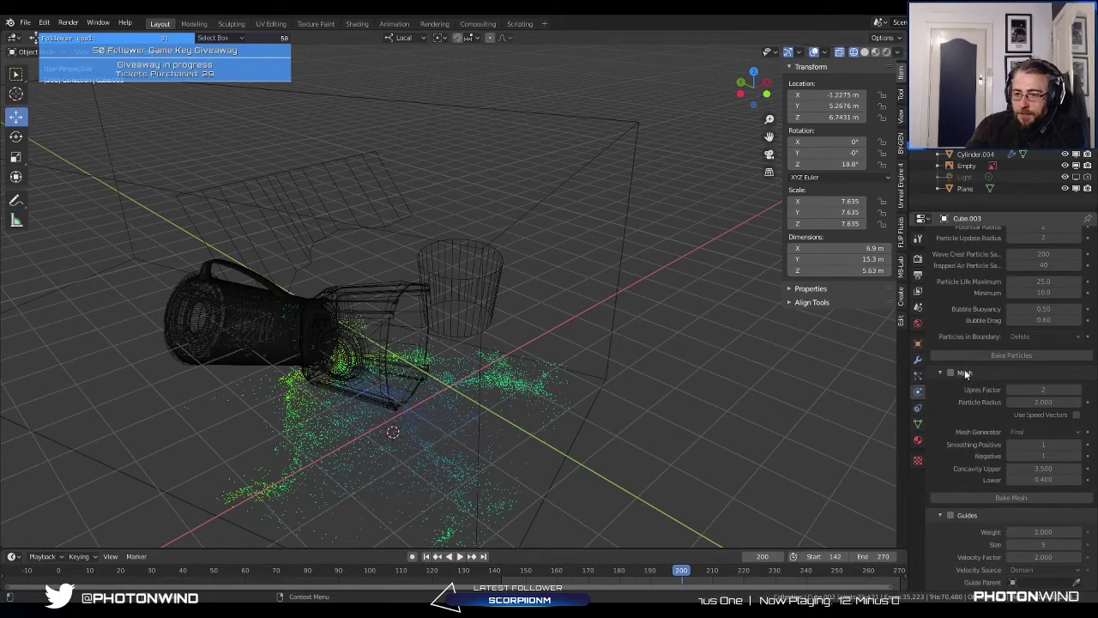
pyautogui.click(965, 371)
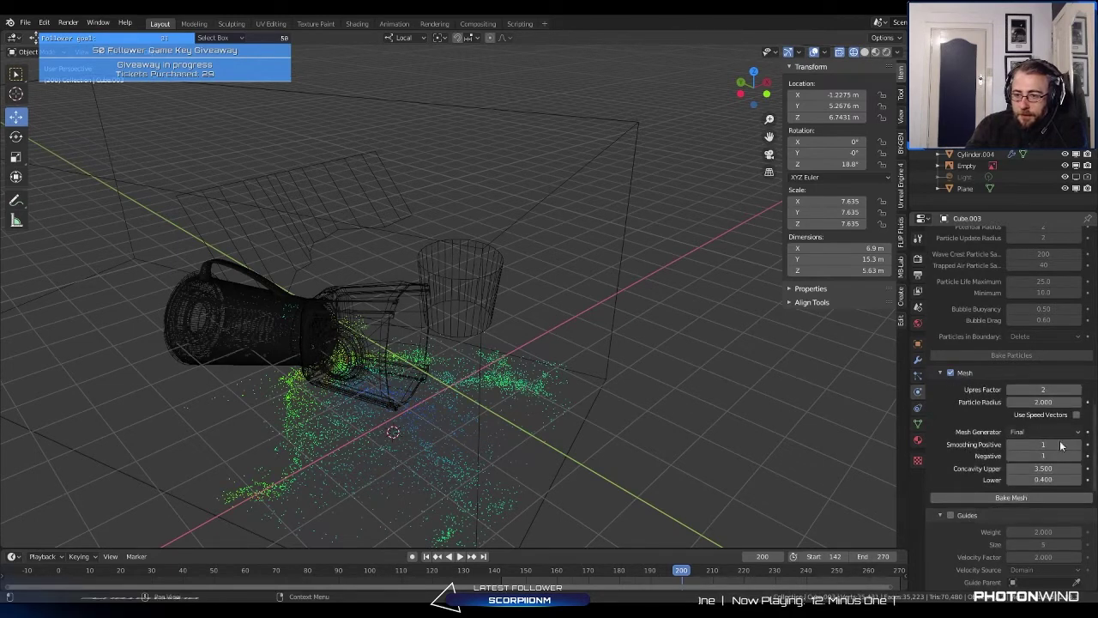
pyautogui.click(1021, 498)
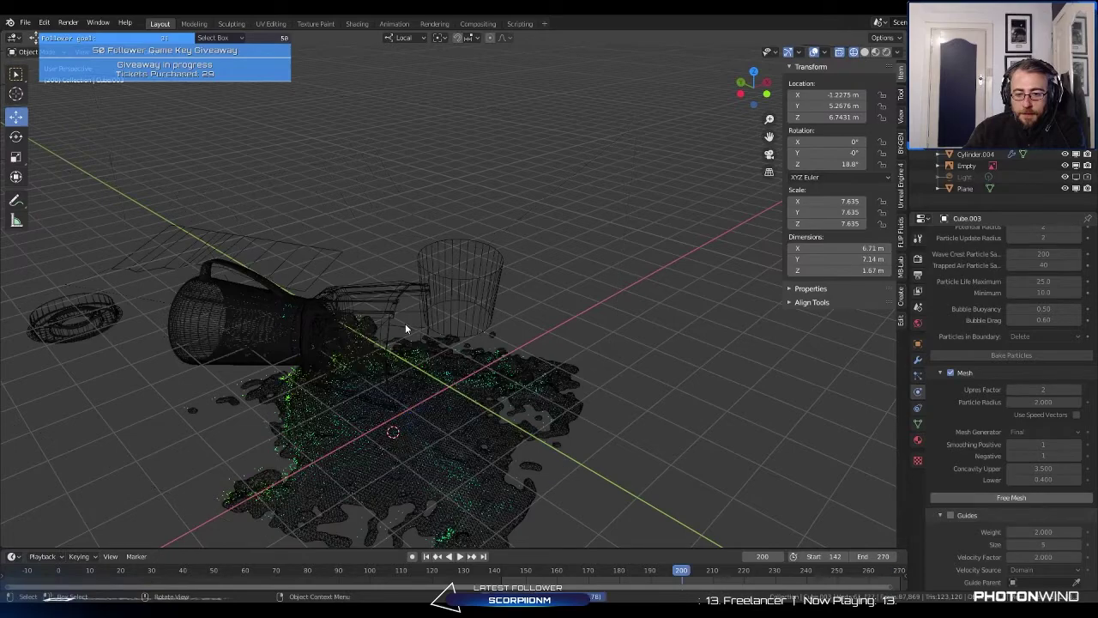
# Step: Switch the viewport to shaded display and scrub through the animation to examine the baked liquid mesh, ending at frame 202
pyautogui.moveTo(414, 354)
pyautogui.mouseDown(button='middle')
pyautogui.moveTo(475, 381)
pyautogui.moveTo(452, 432)
pyautogui.moveTo(427, 429)
pyautogui.moveTo(594, 480)
pyautogui.mouseUp(button='middle')
pyautogui.hotkey('shift', 'z')
pyautogui.moveTo(675, 574); pyautogui.dragTo(648, 574)
pyautogui.moveTo(661, 570); pyautogui.dragTo(745, 577)
pyautogui.moveTo(549, 429); pyautogui.dragTo(415, 381, button='middle')
pyautogui.scroll(-5, 382, 360)
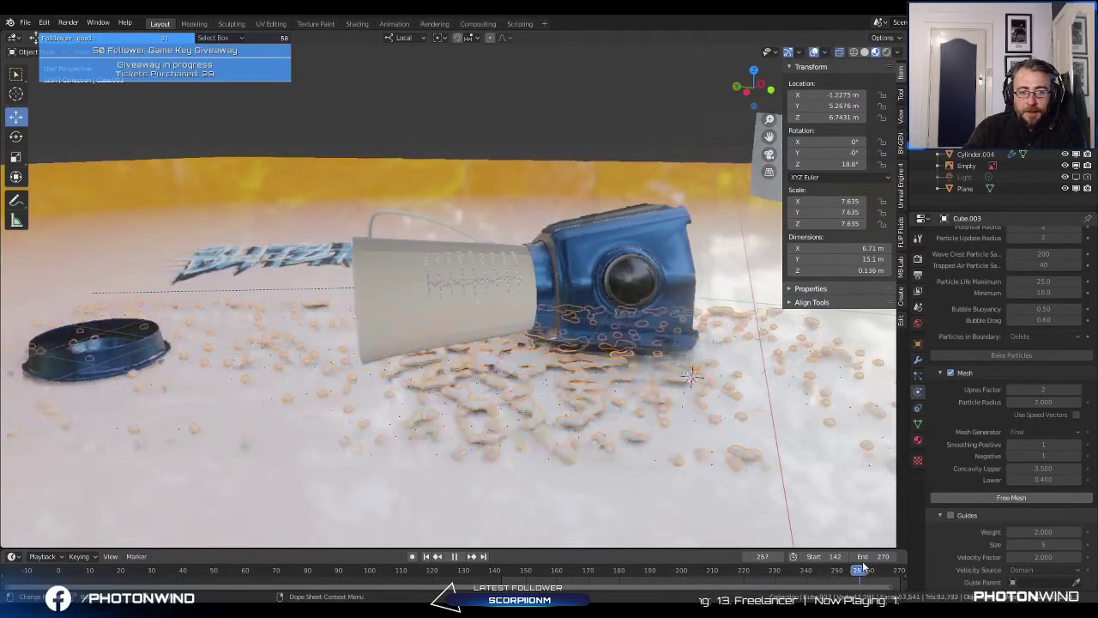
pyautogui.moveTo(865, 570); pyautogui.dragTo(688, 565)
# Step: Hide the liquid mesh and go to frame 226, framing the lid and the jug's open end
pyautogui.press('h')
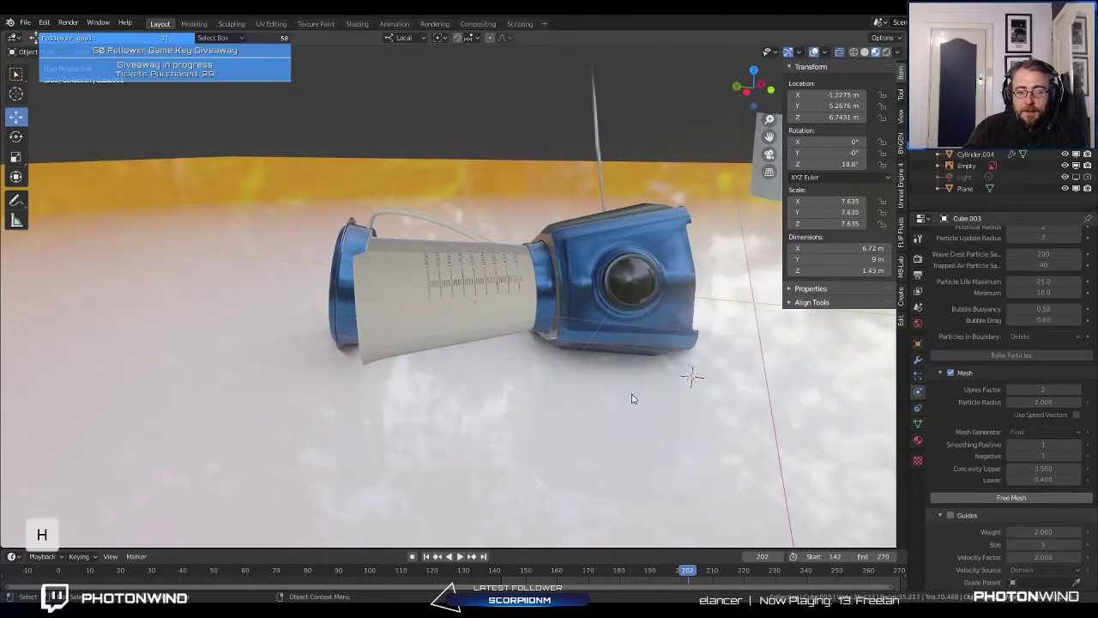
pyautogui.moveTo(633, 392); pyautogui.dragTo(749, 589, button='middle')
pyautogui.moveTo(706, 570); pyautogui.dragTo(763, 570)
pyautogui.keyDown('shift'); pyautogui.moveTo(511, 354); pyautogui.dragTo(468, 371, button='middle'); pyautogui.keyUp('shift')
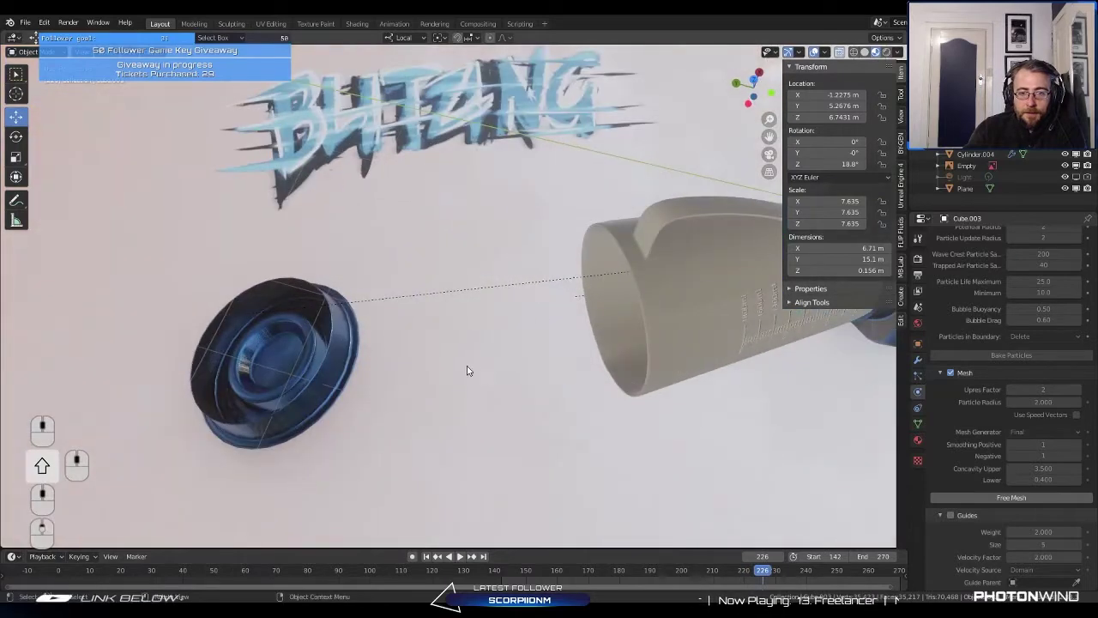
# Step: Add a text object to the scene and replace its default text with "Blender"
pyautogui.hotkey('shift', 'a')
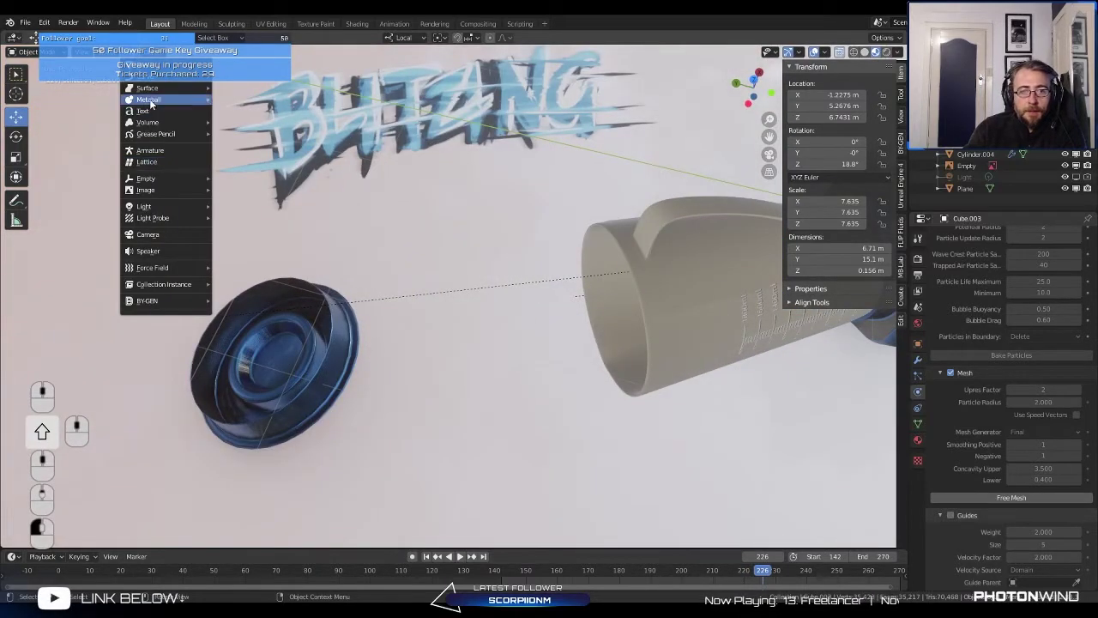
pyautogui.click(143, 112)
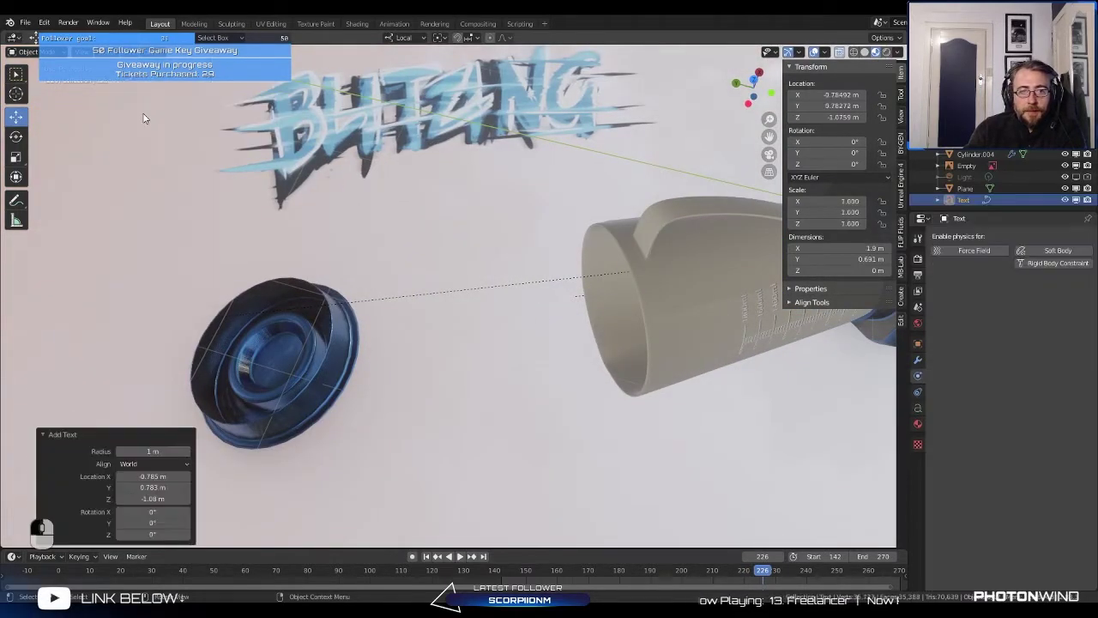
pyautogui.moveTo(143, 113); pyautogui.dragTo(355, 334, button='middle')
pyautogui.press('Tab')
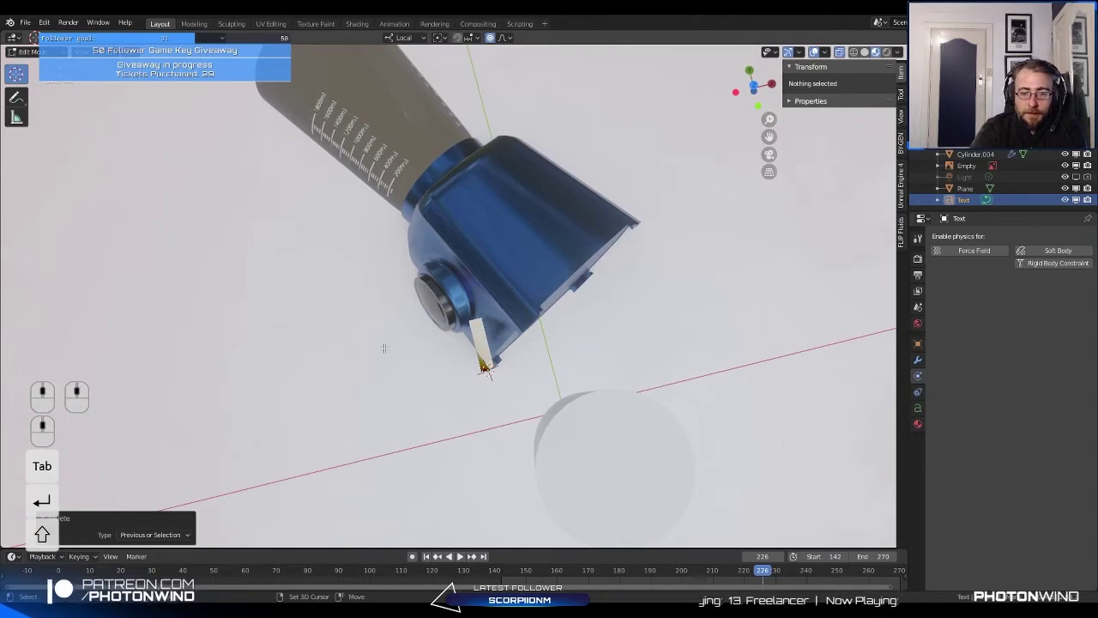
pyautogui.write('BL')
pyautogui.press('Return')
pyautogui.write('lende')
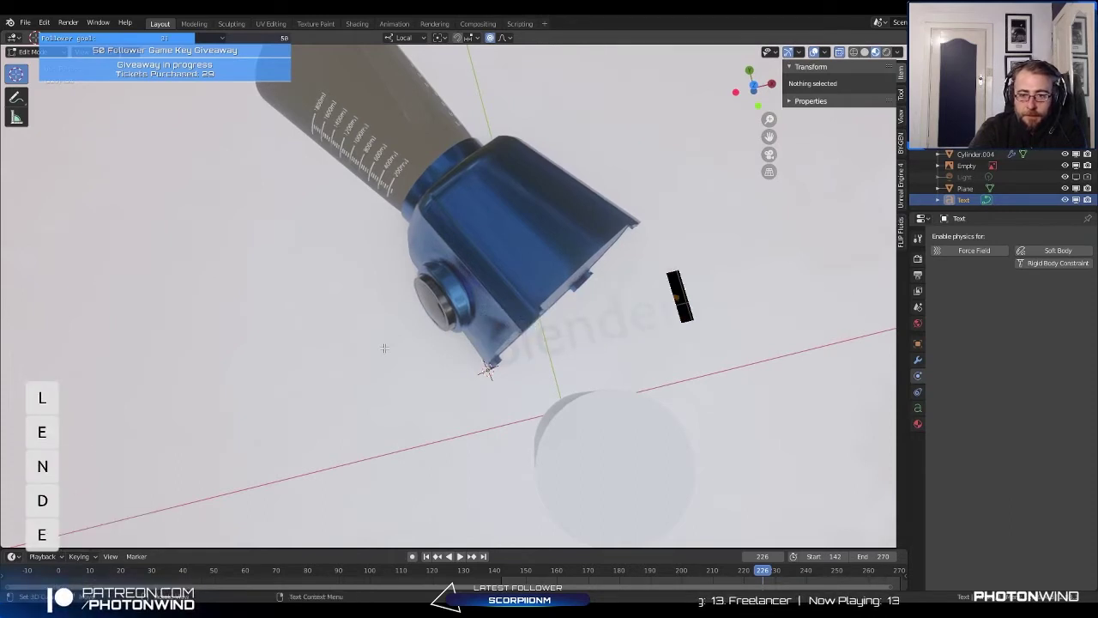
pyautogui.hotkey('ctrl', 'a')
pyautogui.moveTo(689, 220); pyautogui.dragTo(581, 255, button='middle')
pyautogui.press('Tab')
# Step: Move the text between the lid and the jug's open end and rotate it to about -60.8° on Z
pyautogui.scroll(-4, 612, 286)
pyautogui.press('g')
pyautogui.click(593, 261)
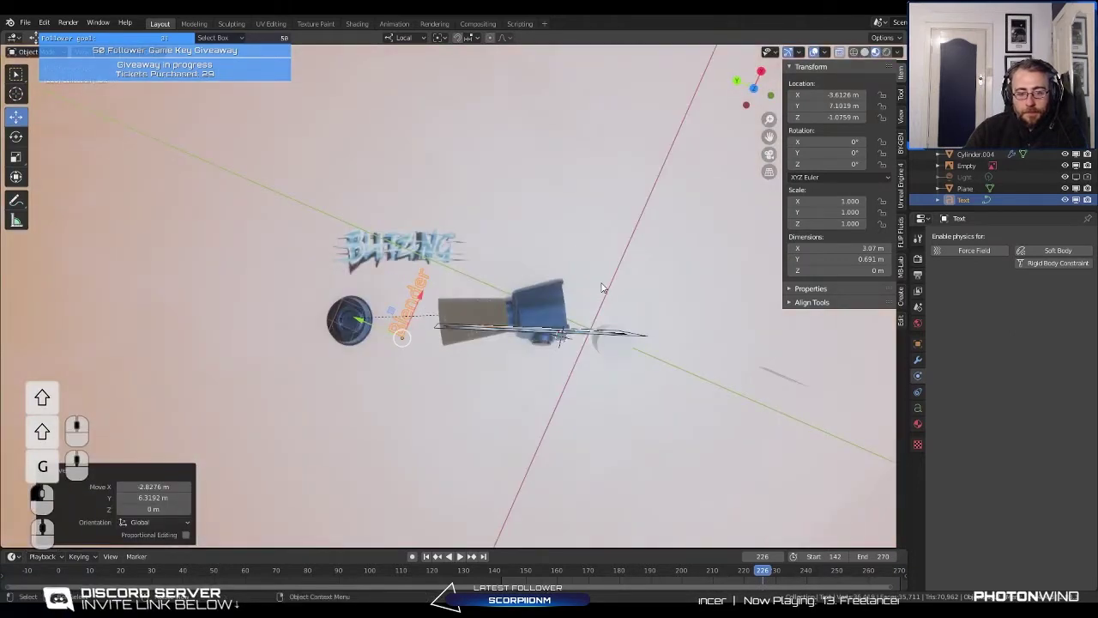
pyautogui.press('r')
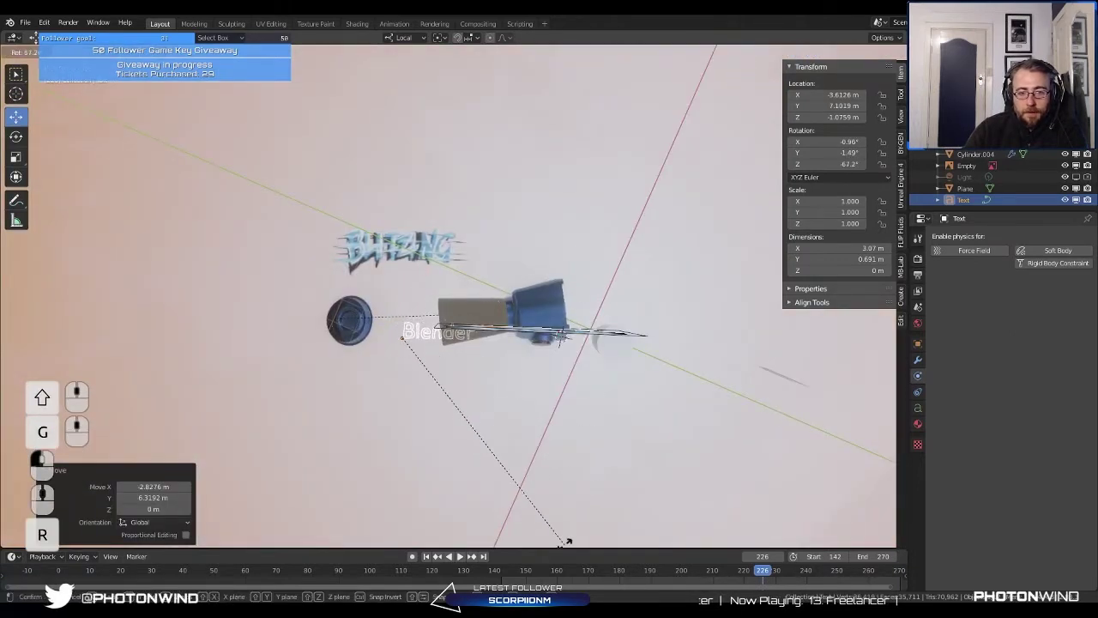
pyautogui.click(483, 455)
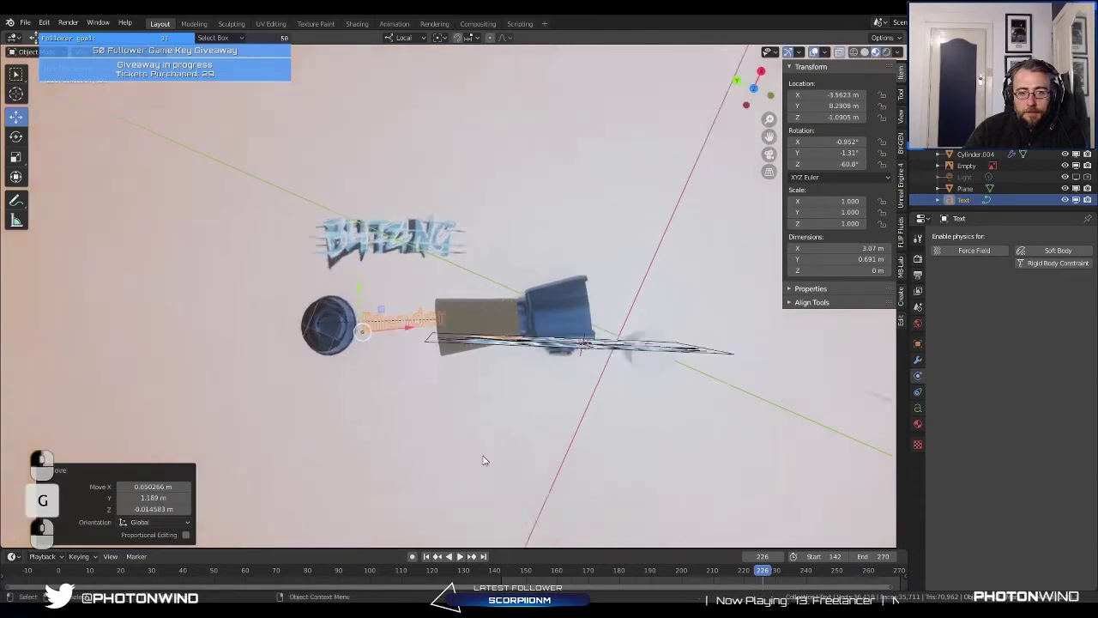
# Step: Enlarge the text to a scale of about 1.6 and place it right beside the lid
pyautogui.scroll(5, 543, 291)
pyautogui.press('s')
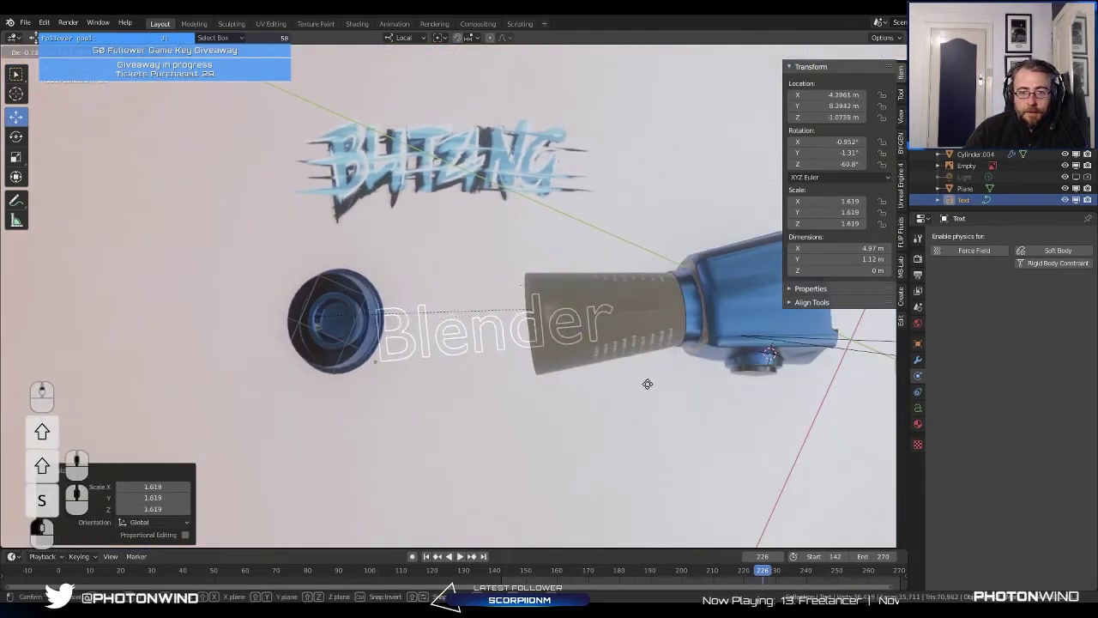
pyautogui.click(647, 383)
pyautogui.press('g')
pyautogui.click(549, 373)
pyautogui.moveTo(549, 372); pyautogui.dragTo(553, 311, button='middle')
pyautogui.press('s')
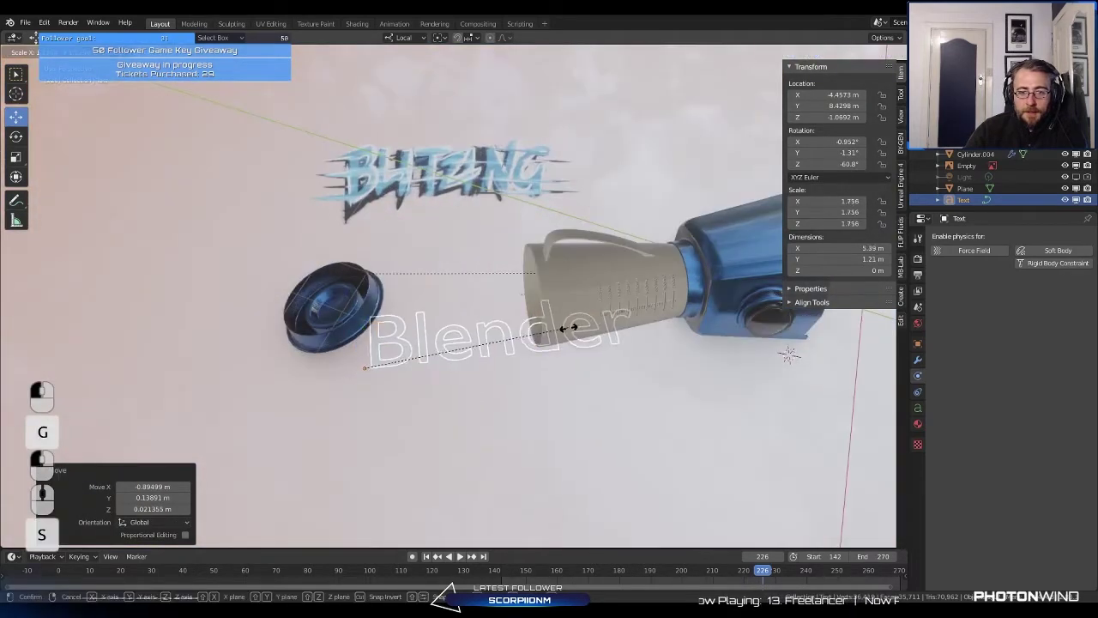
pyautogui.click(549, 326)
pyautogui.press('g')
pyautogui.click(511, 352)
# Step: Shrink the text to a scale of about 1.164 and raise it to about -0.22 m on Z
pyautogui.moveTo(511, 352); pyautogui.dragTo(608, 363, button='middle')
pyautogui.press('s')
pyautogui.click(534, 347)
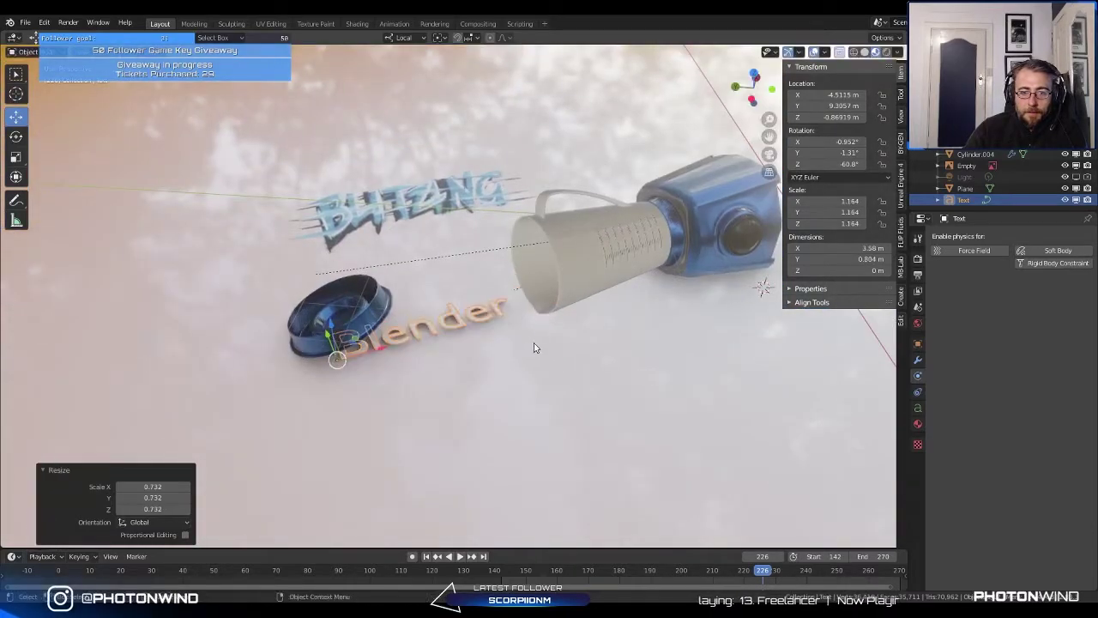
pyautogui.click(588, 300)
pyautogui.moveTo(589, 299); pyautogui.dragTo(503, 412, button='middle')
pyautogui.press('KP_0')
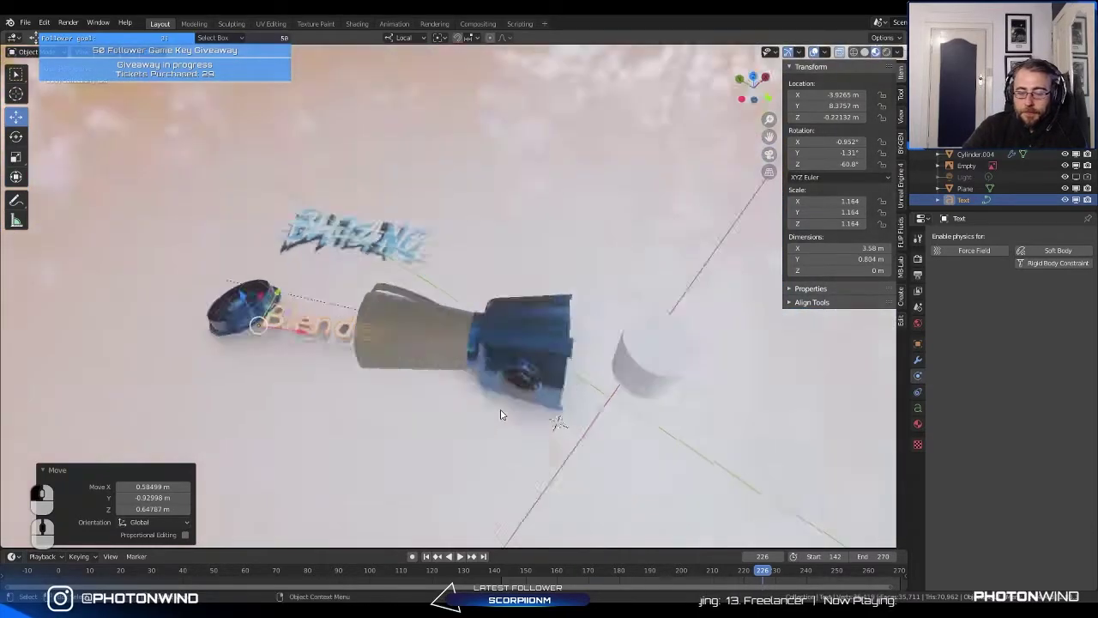
# Step: Reduce the text to a scale of about 0.968 and center it in the gap between the lid and the jug's opening
pyautogui.moveTo(351, 326); pyautogui.dragTo(584, 223, button='middle')
pyautogui.scroll(3, 546, 288)
pyautogui.press('s')
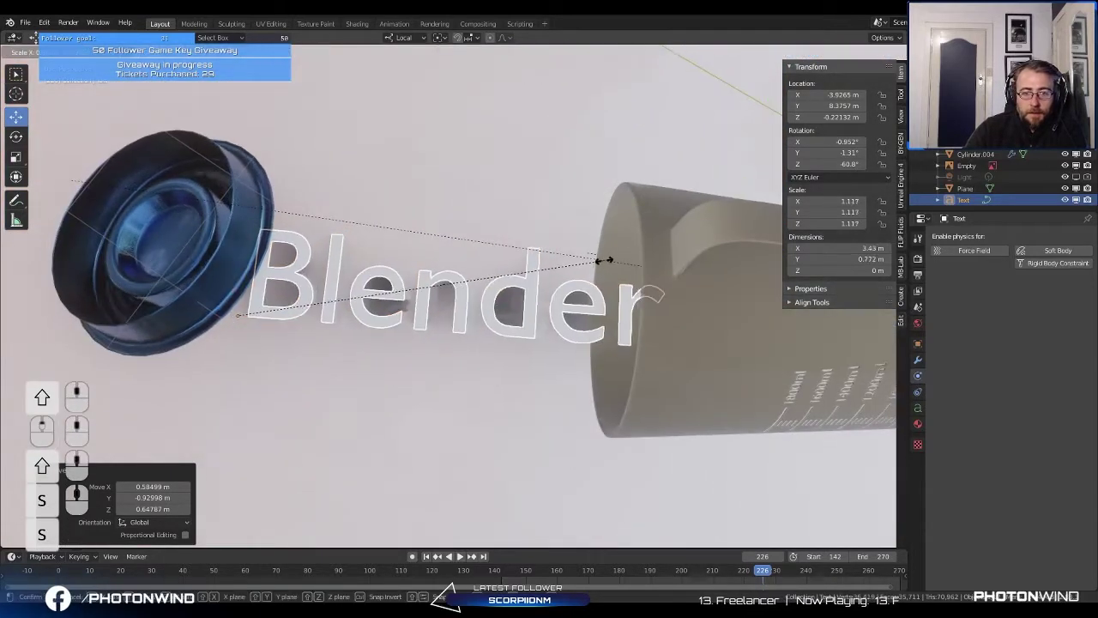
pyautogui.press('g')
pyautogui.click(605, 276)
pyautogui.press('s')
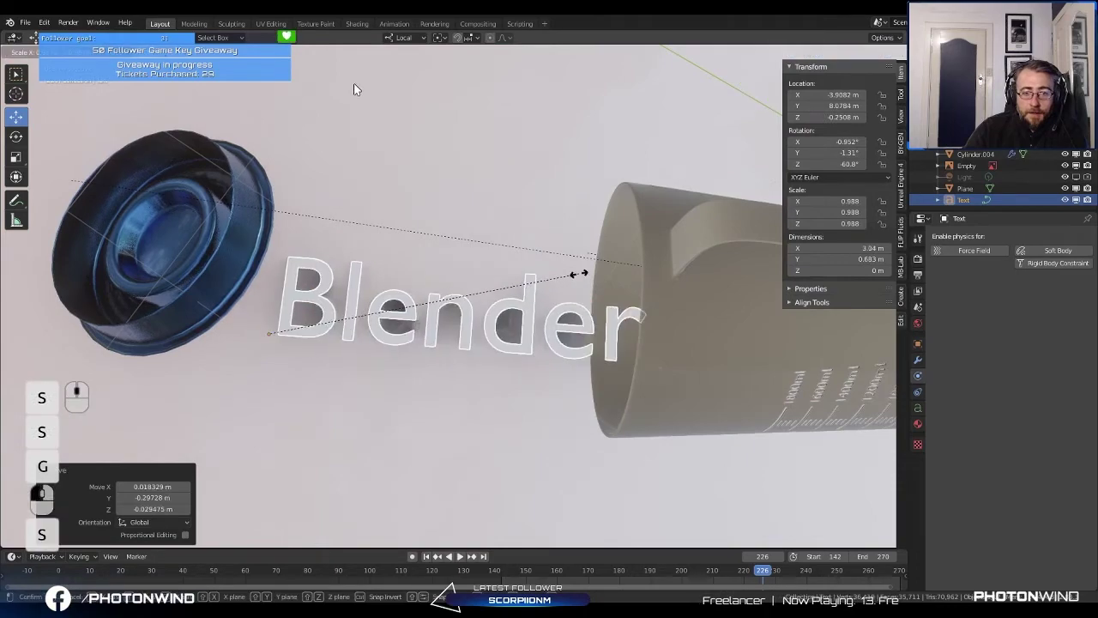
pyautogui.click(552, 280)
# Step: Select the title reference image and rotate it freely until it lies nearly flat above the blender
pyautogui.scroll(-10, 506, 211)
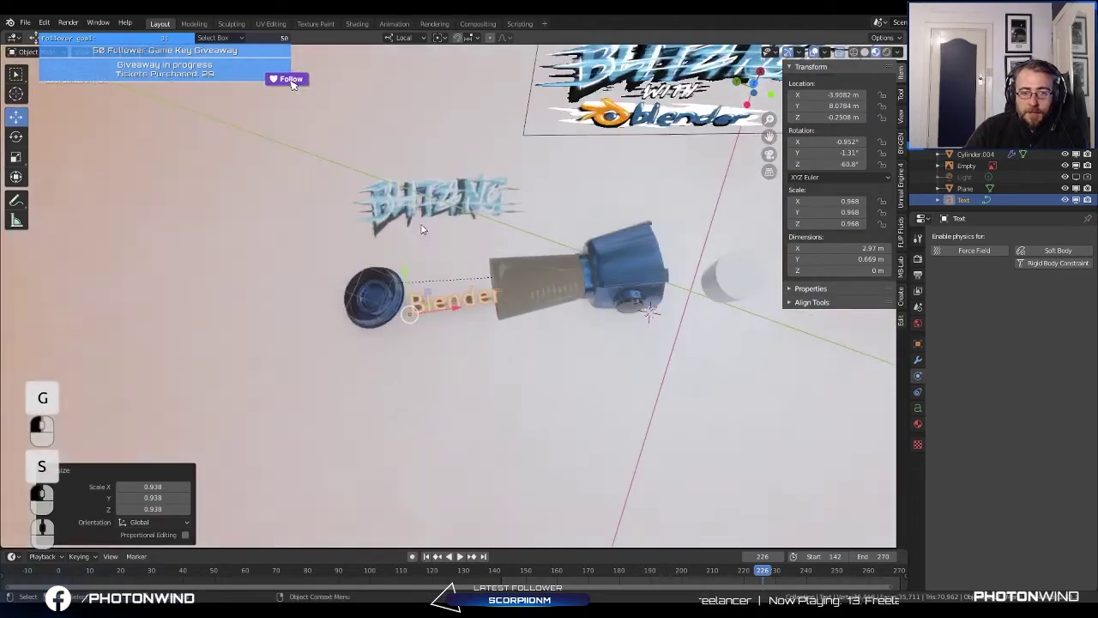
pyautogui.click(491, 262)
pyautogui.scroll(6, 490, 262)
pyautogui.moveTo(491, 262); pyautogui.dragTo(491, 344, button='middle')
pyautogui.press('r')
pyautogui.press('r')
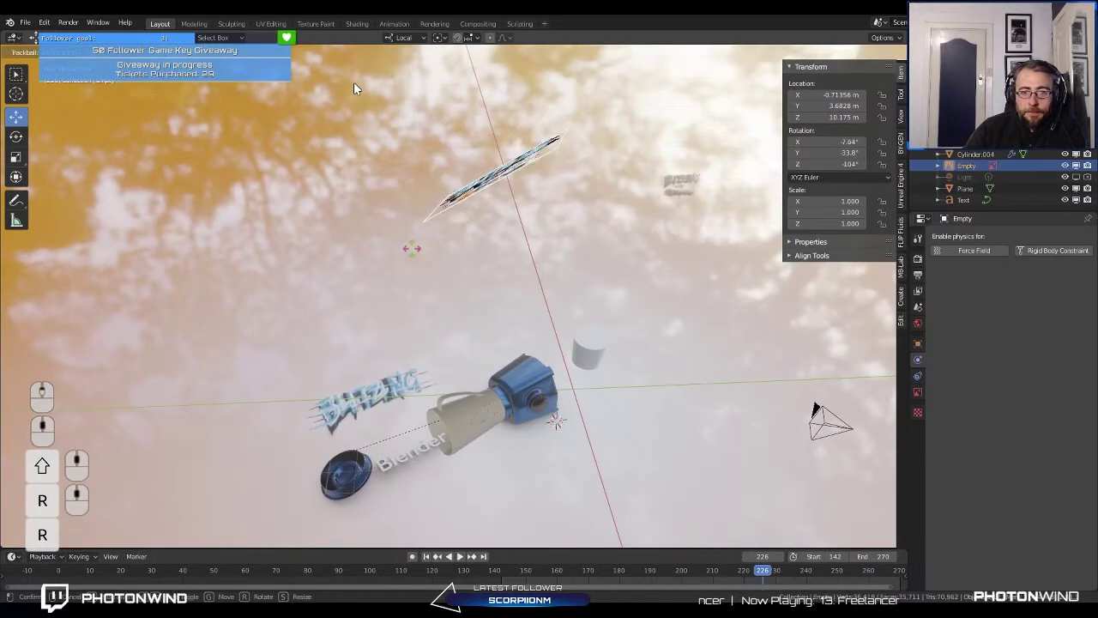
pyautogui.click(453, 265)
# Step: From above, turn the reference image to about -58.9° on Z and move it over the modeled "Blitzing" lettering
pyautogui.moveTo(453, 265); pyautogui.dragTo(515, 378, button='middle')
pyautogui.press('g')
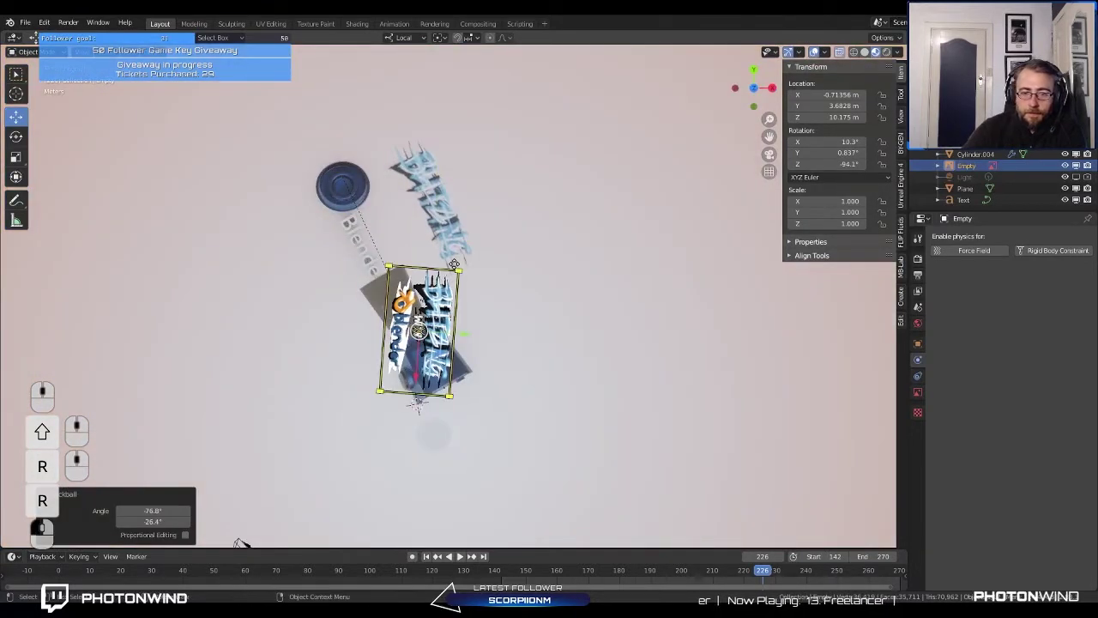
pyautogui.click(532, 343)
pyautogui.press('r')
pyautogui.click(678, 283)
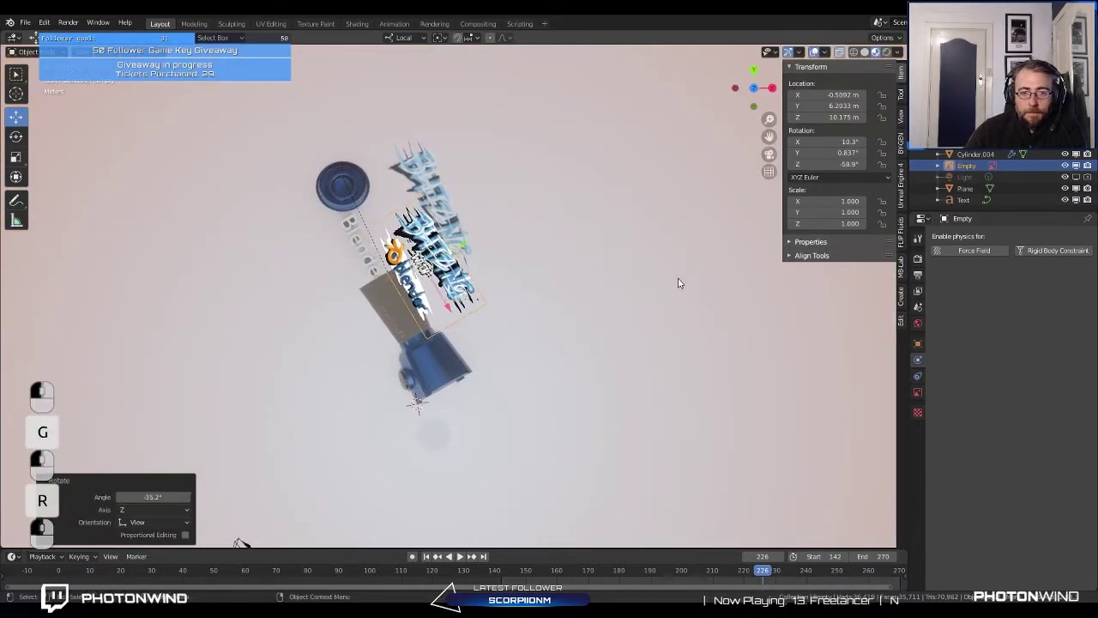
pyautogui.press('g')
pyautogui.click(650, 240)
pyautogui.moveTo(649, 240); pyautogui.dragTo(361, 77, button='middle')
# Step: Lower the reference image to about -0.42 m on Z, close to the floor beside the blender
pyautogui.press('g')
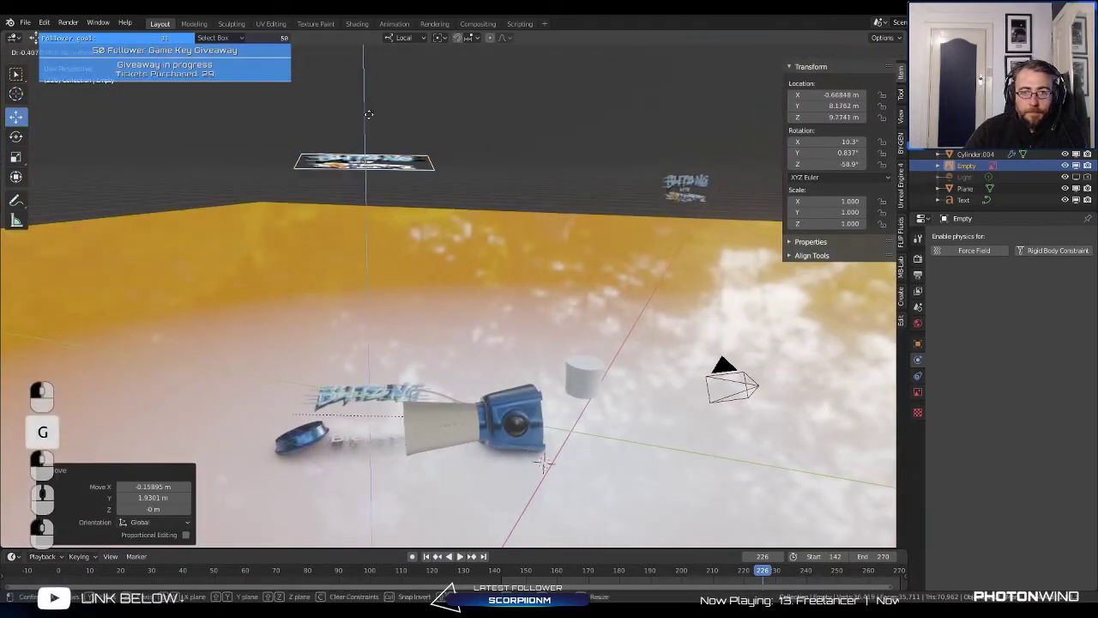
pyautogui.rightClick(395, 361)
pyautogui.moveTo(395, 360); pyautogui.dragTo(206, 306, button='middle')
pyautogui.press('g')
pyautogui.press('g')
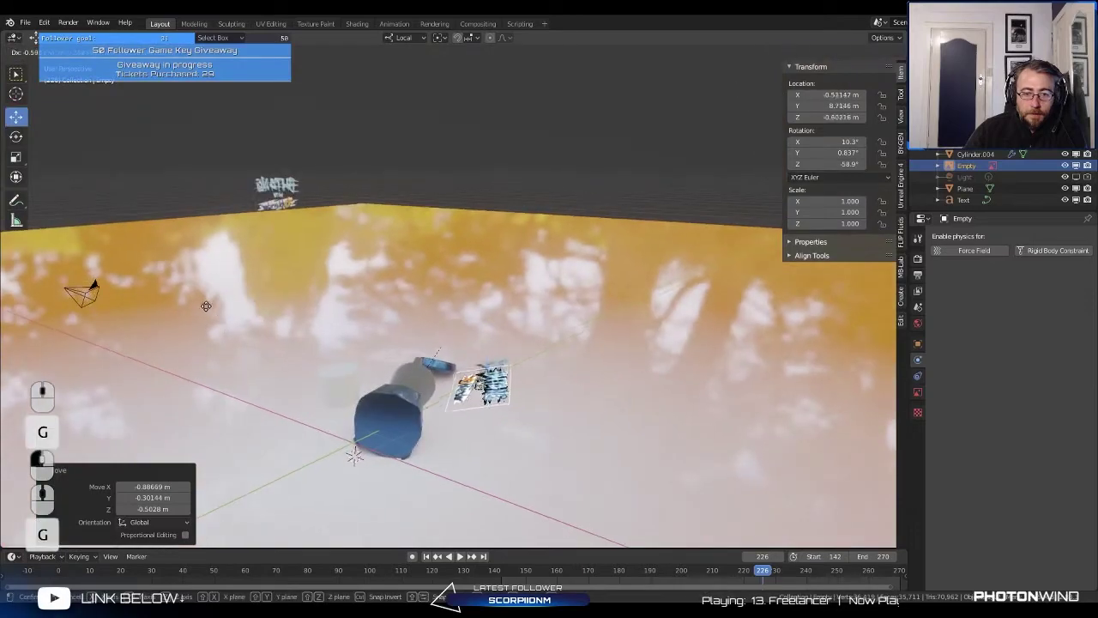
pyautogui.click(199, 290)
pyautogui.press('KP_0')
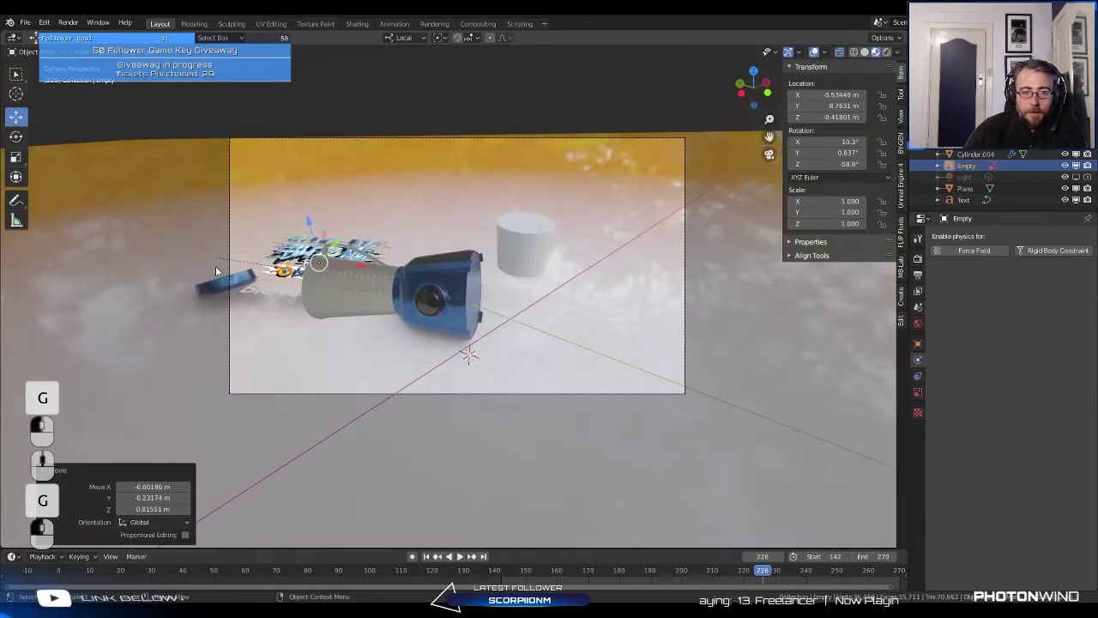
# Step: Shift the reference image toward the lid and the "Blender" text, to about X -0.9 m and Y 8.27 m
pyautogui.moveTo(216, 271); pyautogui.dragTo(455, 339, button='middle')
pyautogui.scroll(5, 456, 339)
pyautogui.keyDown('shift'); pyautogui.moveTo(520, 287); pyautogui.dragTo(460, 372, button='middle'); pyautogui.keyUp('shift')
pyautogui.click(497, 415)
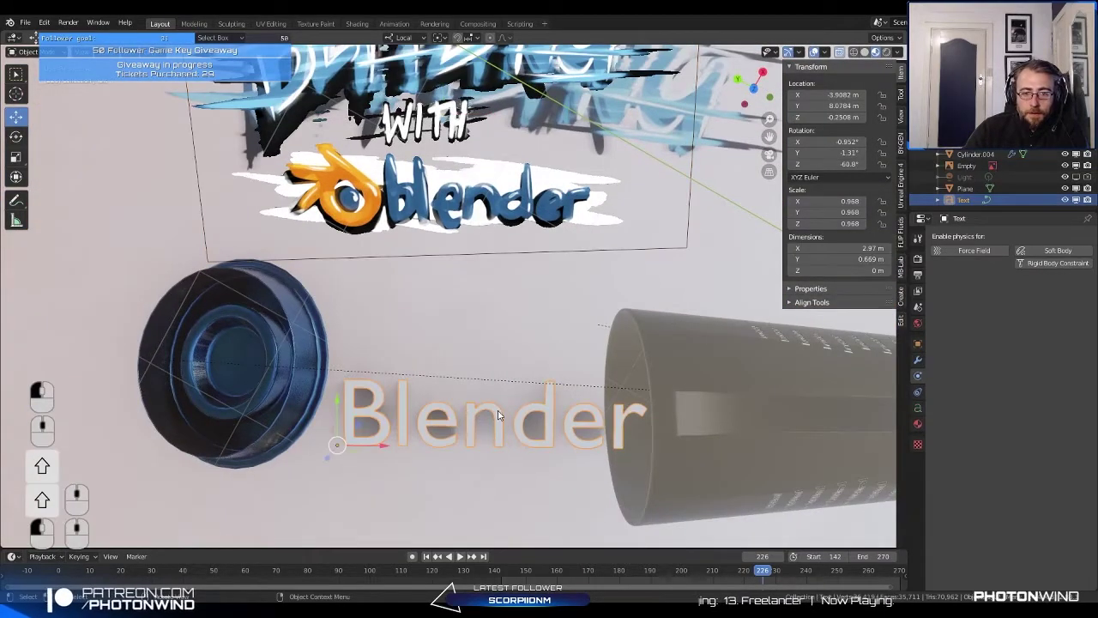
pyautogui.keyDown('shift'); pyautogui.moveTo(497, 301); pyautogui.dragTo(463, 378, button='middle'); pyautogui.keyUp('shift')
pyautogui.click(474, 283)
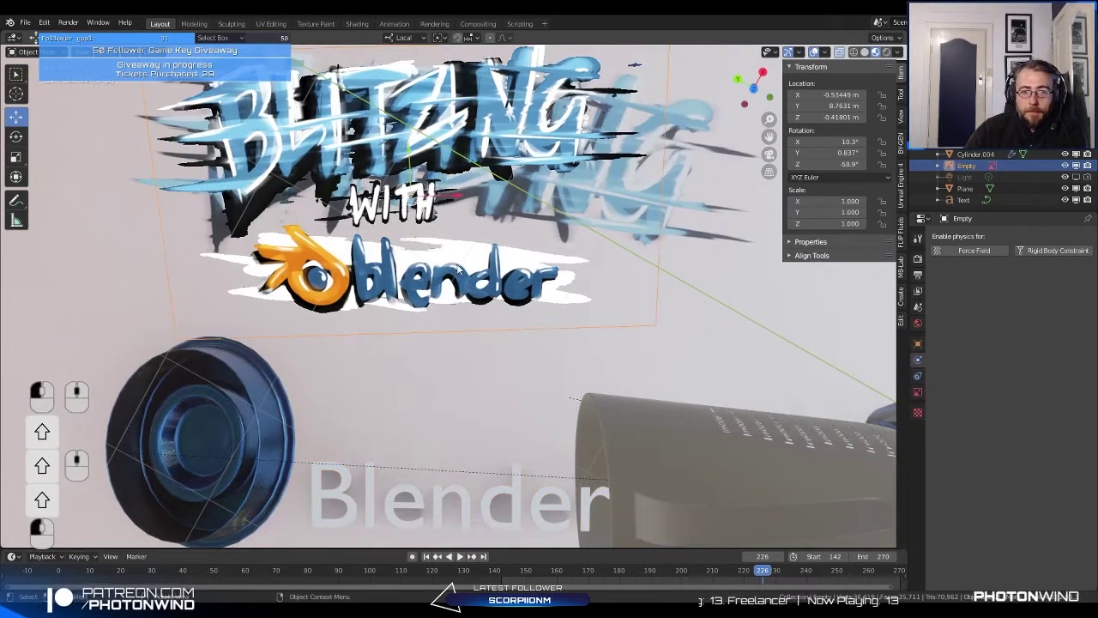
pyautogui.click(461, 292)
pyautogui.click(470, 298)
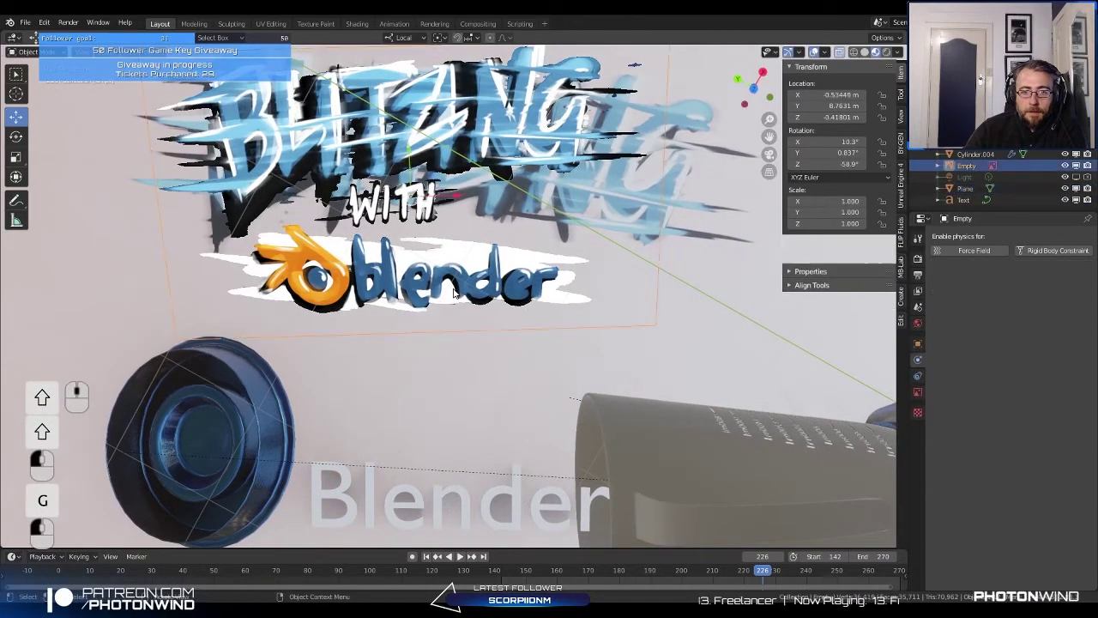
pyautogui.press('g')
pyautogui.click(484, 337)
# Step: Rotate the reference image to about -63° on Z, scale it to 1.27, and reposition it over the modeled "Blitzing" lettering
pyautogui.press('r')
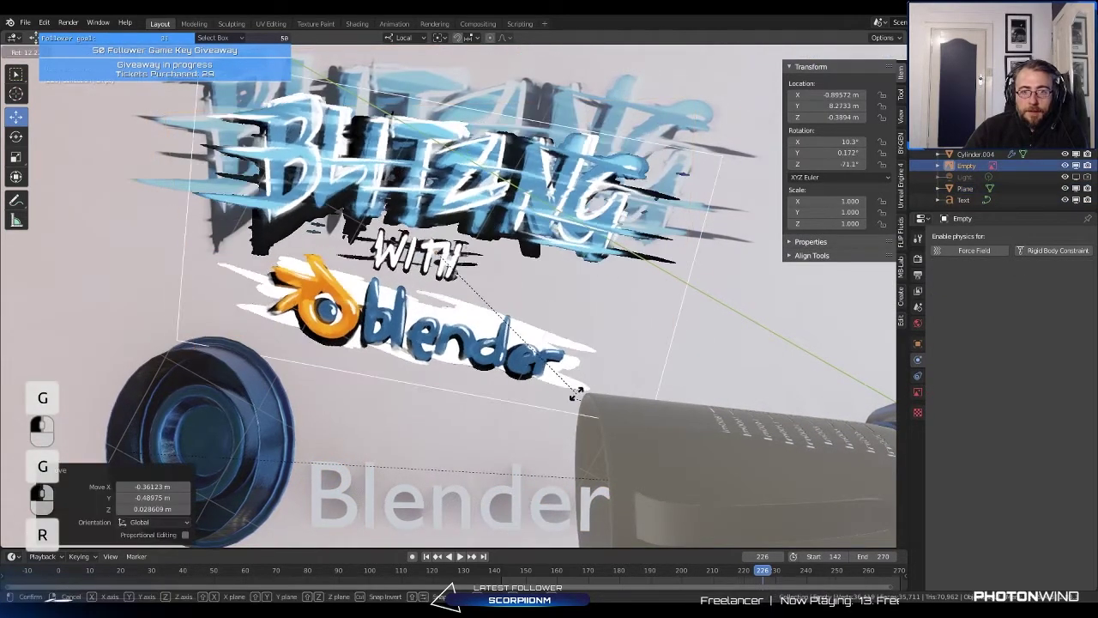
pyautogui.click(598, 380)
pyautogui.press('s')
pyautogui.click(653, 406)
pyautogui.press('g')
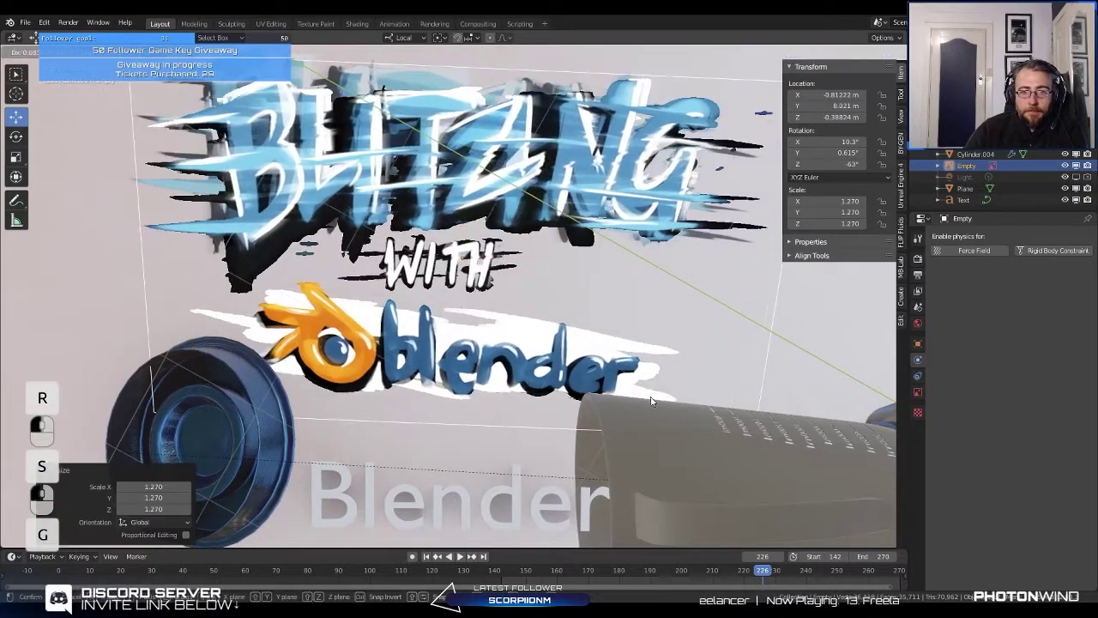
pyautogui.click(635, 401)
# Step: Level the reference image with a free rotation and shift it to about X -0.6 m, Y 8.29 m
pyautogui.press('r')
pyautogui.press('r')
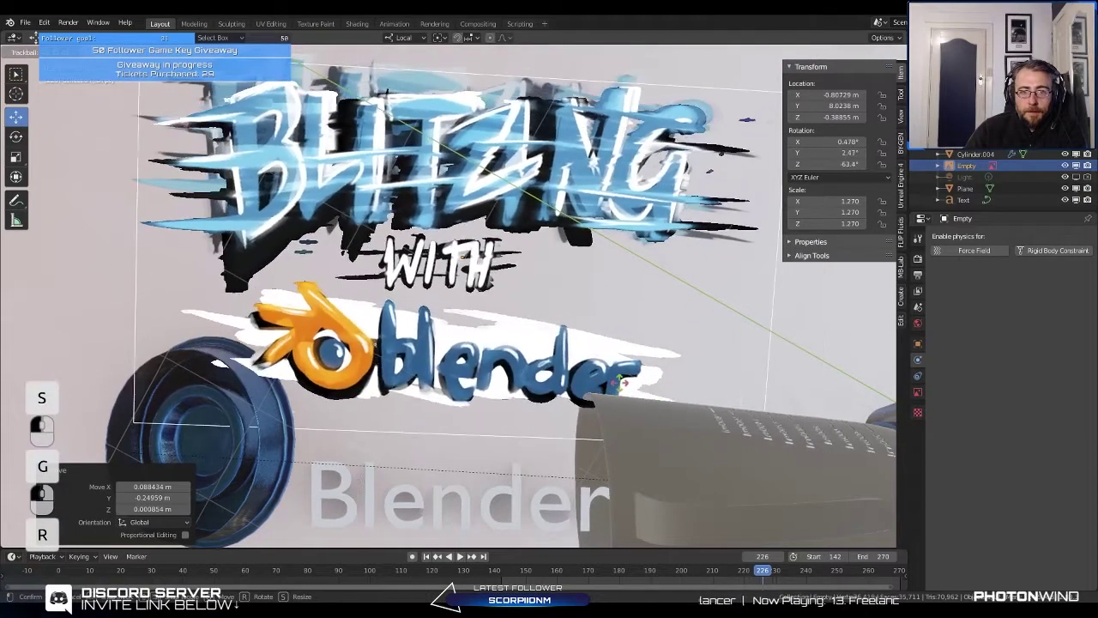
pyautogui.click(613, 382)
pyautogui.press('g')
pyautogui.click(604, 356)
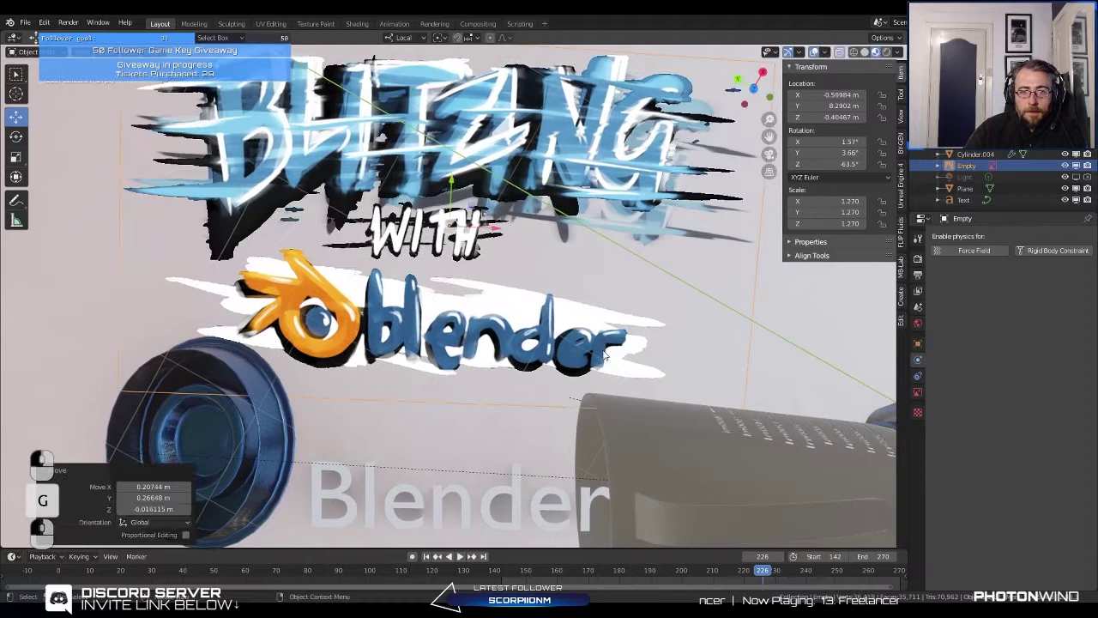
# Step: Move the "Blender" text onto the painted word "blender" in the reference image
pyautogui.click(455, 507)
pyautogui.press('g')
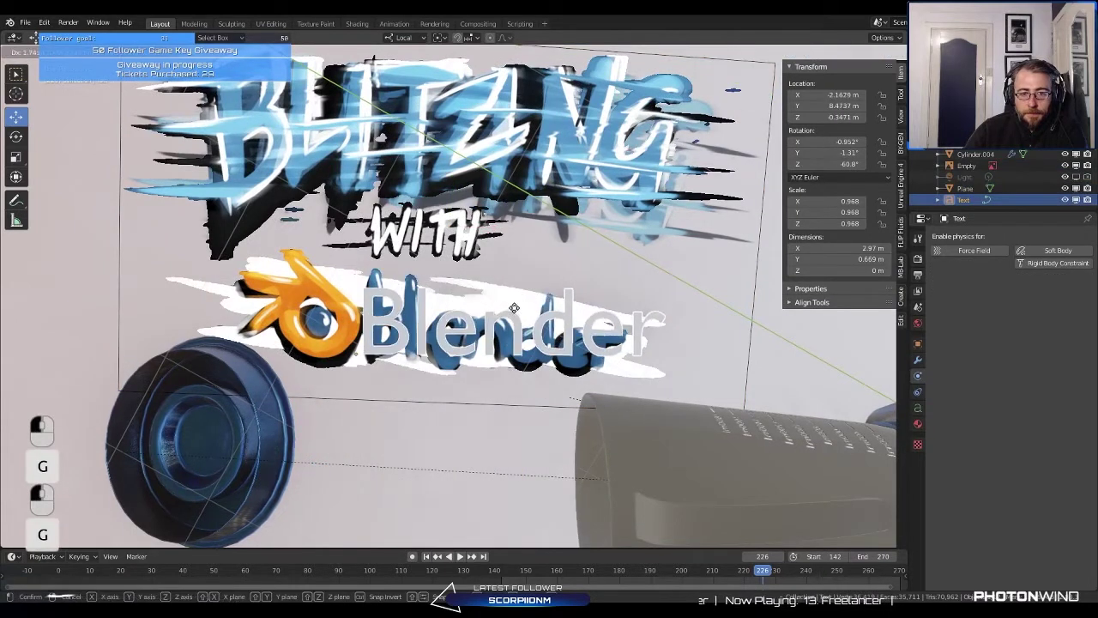
pyautogui.click(514, 307)
# Step: Replace the text's capital B with a lowercase b so it reads "blender"
pyautogui.press('Tab')
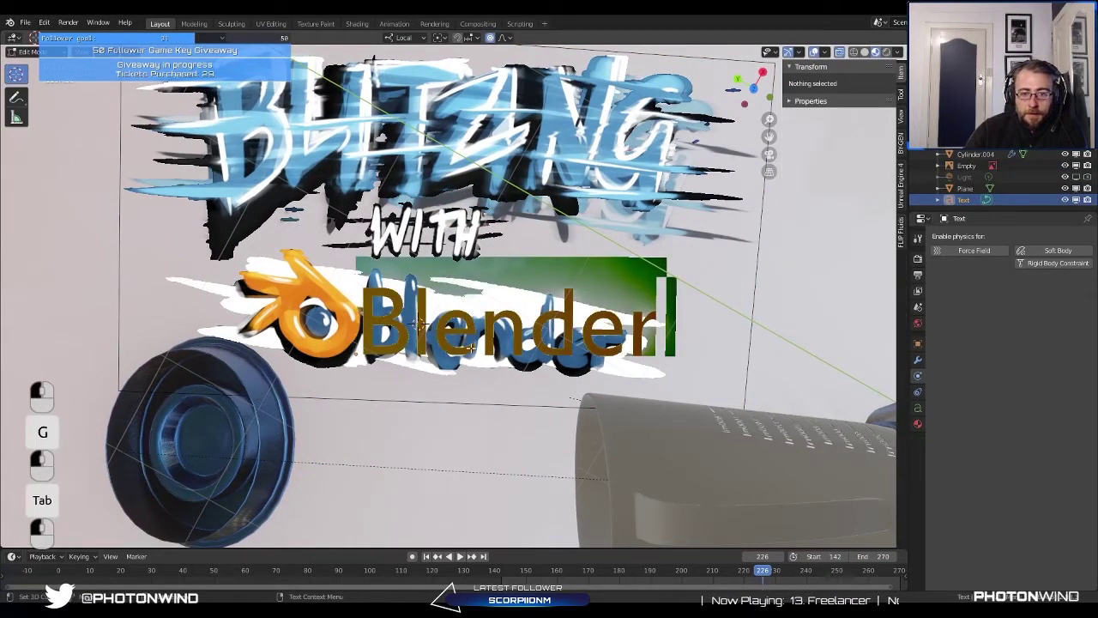
pyautogui.press('Left')
pyautogui.press('Delete')
pyautogui.write('b')
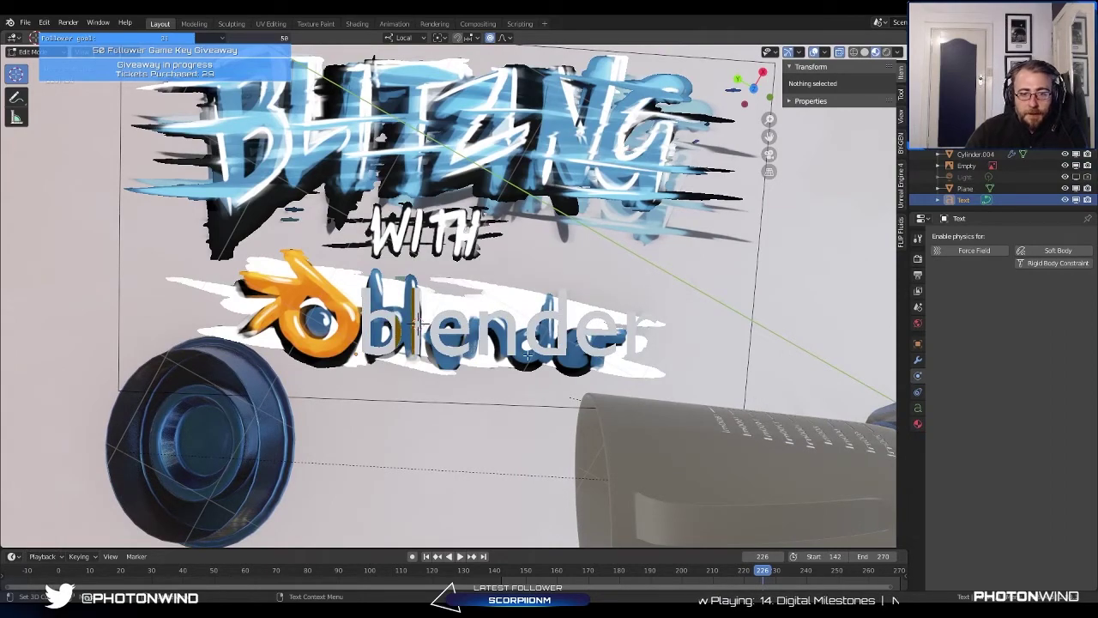
pyautogui.press('Tab')
# Step: Convert the flat "blender" text object to a mesh
pyautogui.scroll(3, 527, 355)
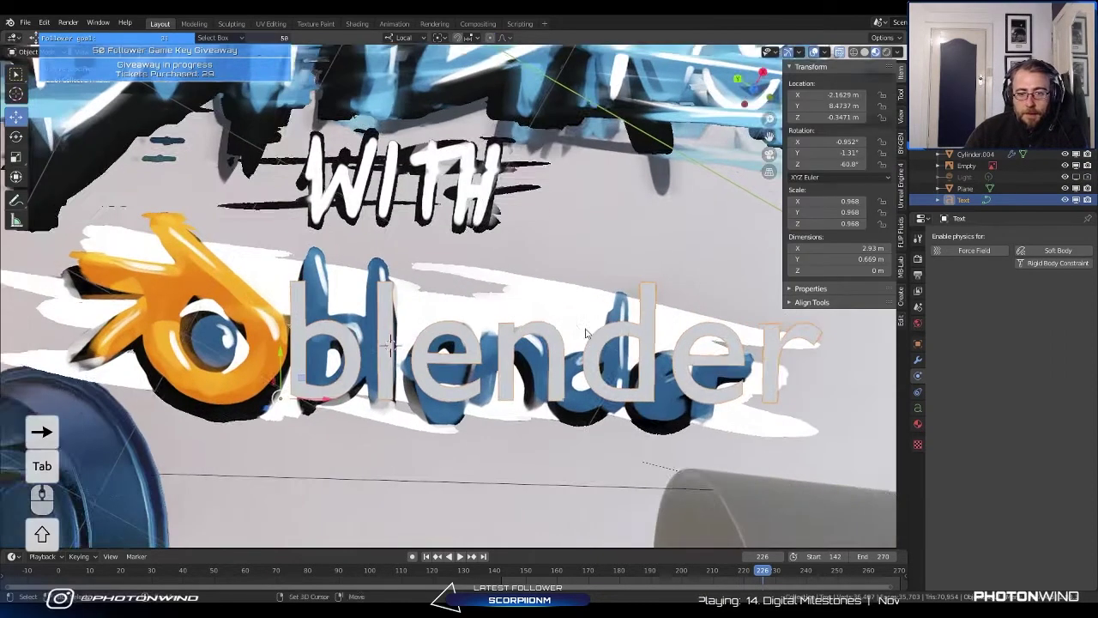
pyautogui.click(469, 328)
pyautogui.click(470, 328)
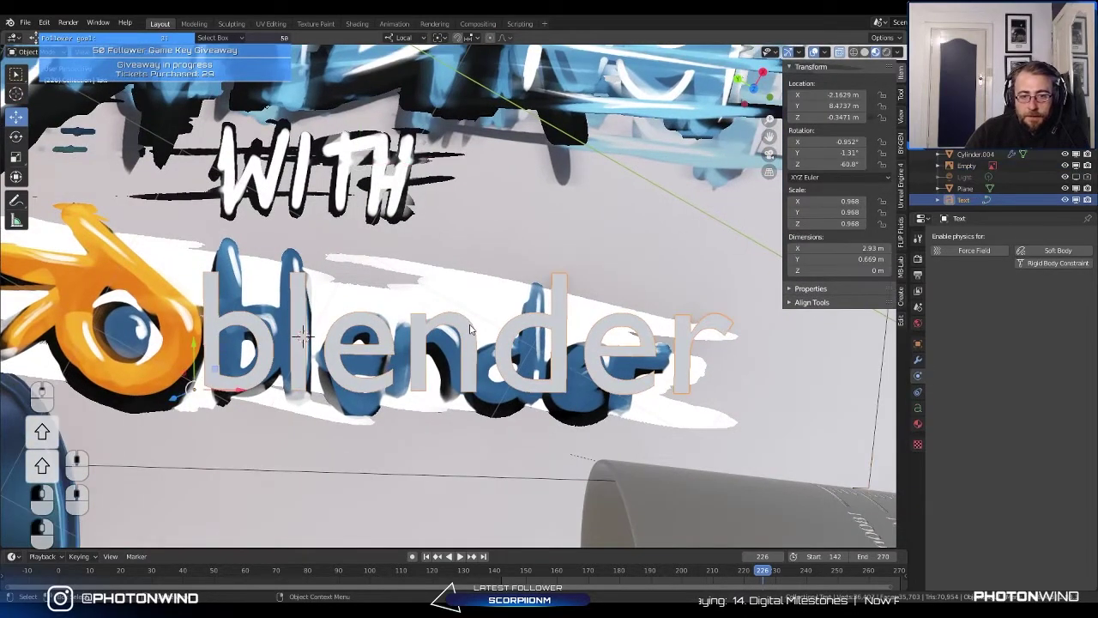
pyautogui.keyDown('shift'); pyautogui.moveTo(477, 332); pyautogui.dragTo(468, 295, button='middle'); pyautogui.keyUp('shift')
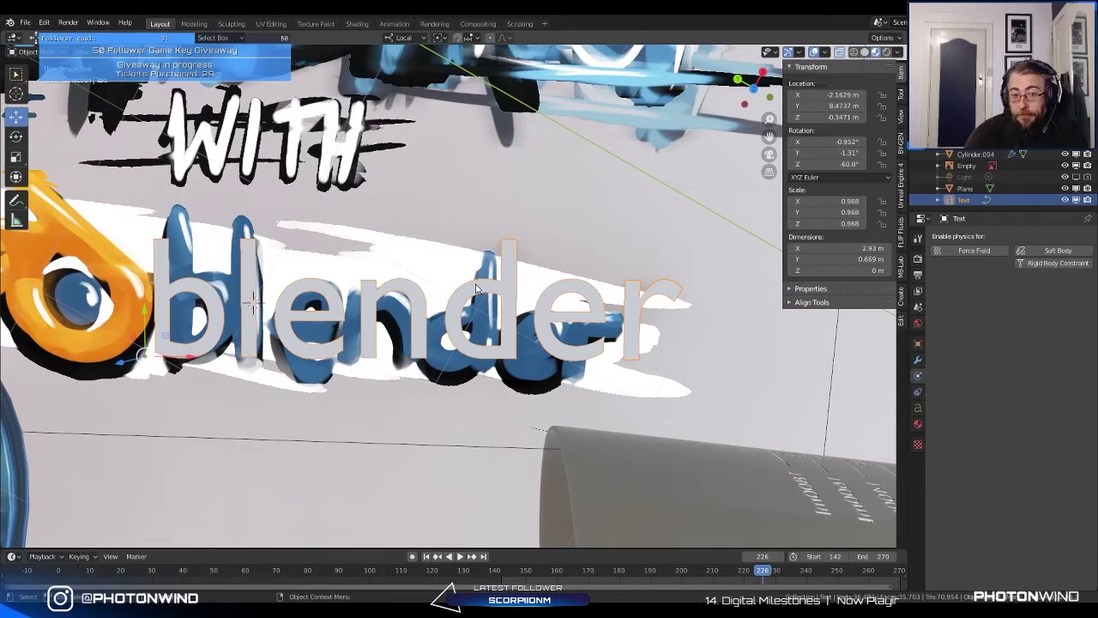
pyautogui.rightClick(477, 290)
pyautogui.press('Escape')
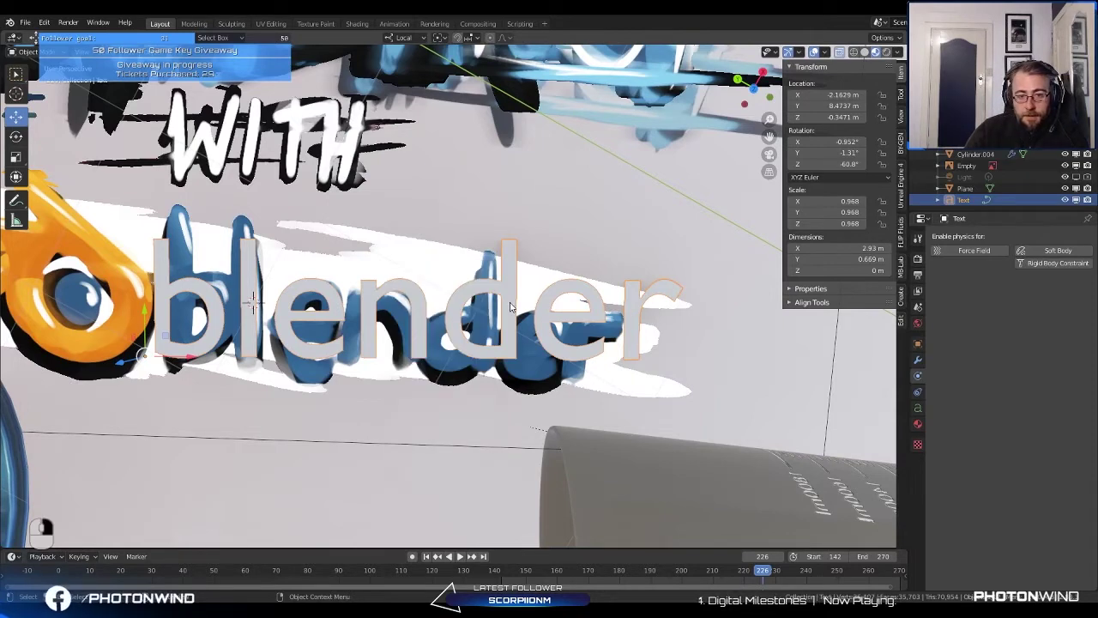
pyautogui.click(480, 287)
pyautogui.click(483, 292)
pyautogui.rightClick(482, 292)
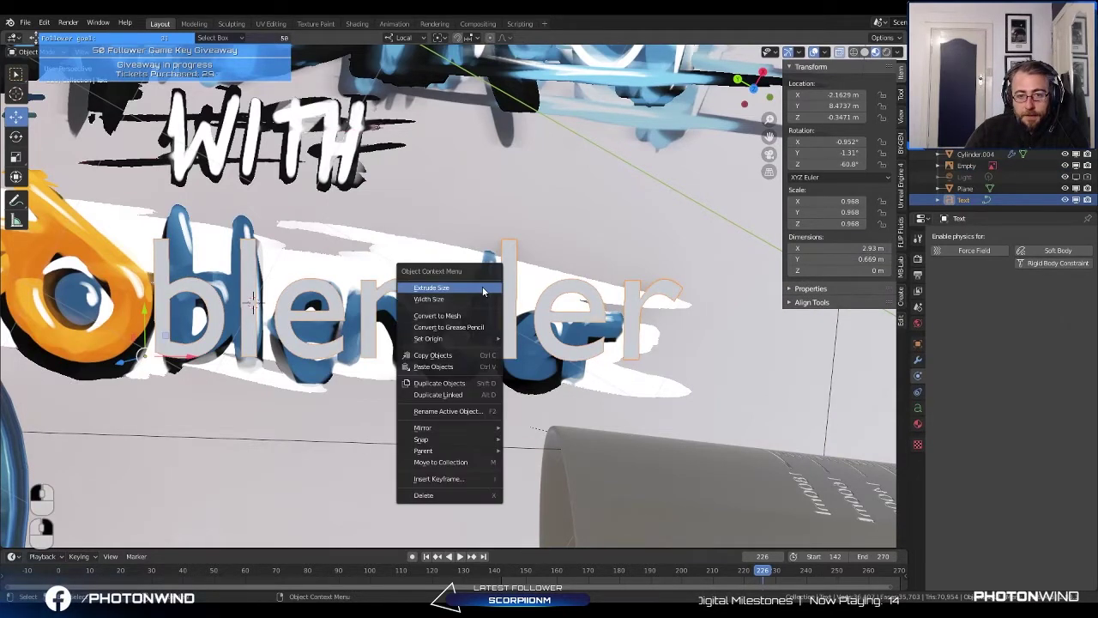
pyautogui.click(441, 318)
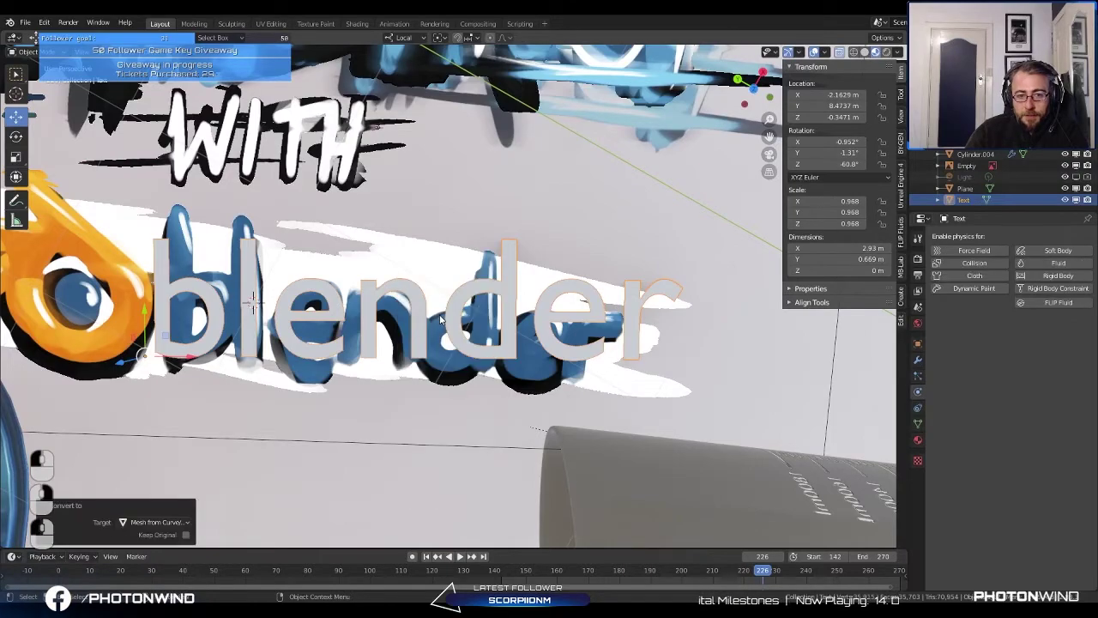
# Step: Examine the topology of the converted "blender" letters in Edit Mode from several angles
pyautogui.scroll(-2, 446, 317)
pyautogui.press('Tab')
pyautogui.moveTo(402, 298); pyautogui.dragTo(352, 350, button='middle')
pyautogui.scroll(3, 408, 287)
pyautogui.scroll(-3, 397, 224)
pyautogui.scroll(3, 403, 240)
pyautogui.scroll(3, 417, 274)
pyautogui.scroll(-2, 454, 287)
pyautogui.press('Tab')
pyautogui.press('Tab')
pyautogui.press('Tab')
pyautogui.keyDown('shift'); pyautogui.moveTo(288, 296); pyautogui.dragTo(339, 319, button='middle'); pyautogui.keyUp('shift')
pyautogui.scroll(2, 466, 286)
pyautogui.scroll(-2, 465, 341)
pyautogui.scroll(3, 477, 326)
pyautogui.press('Tab')
pyautogui.press('a')
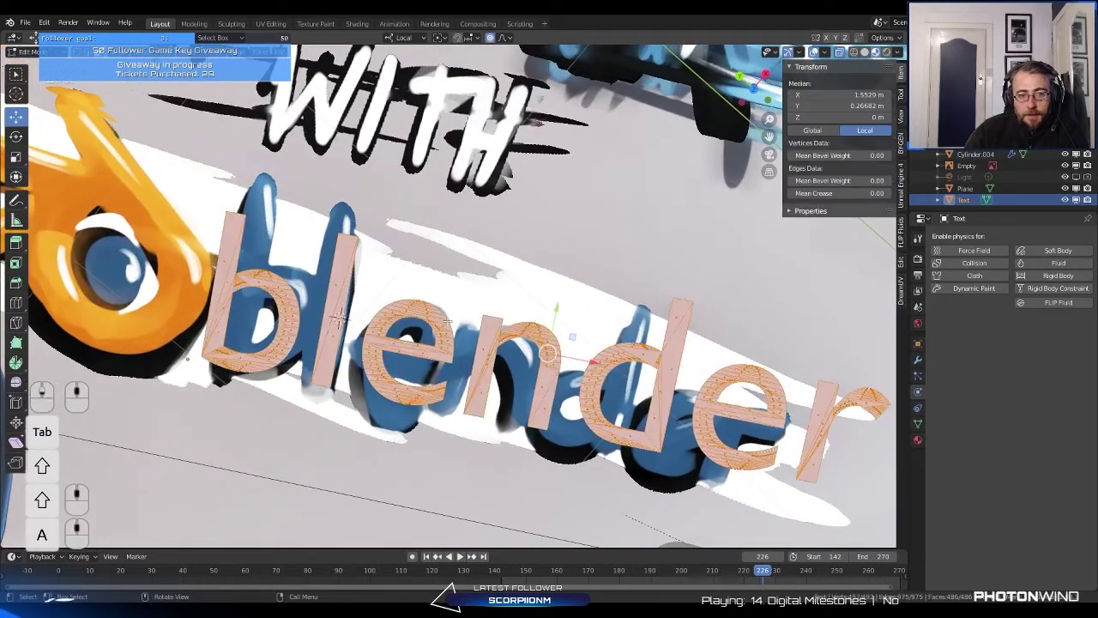
pyautogui.press('Tab')
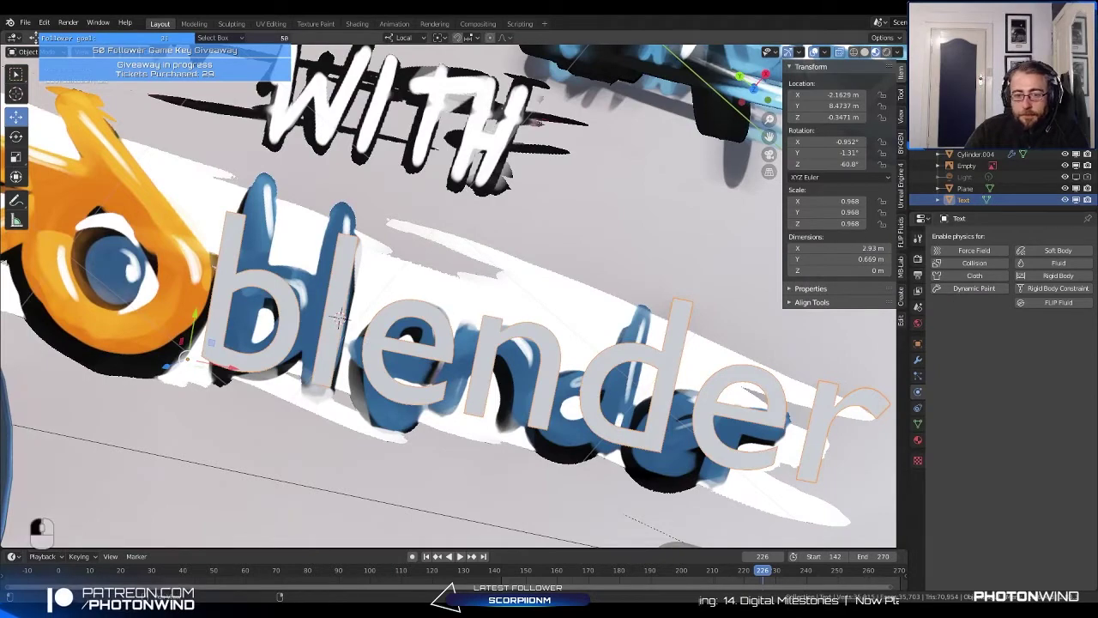
pyautogui.moveTo(447, 309); pyautogui.dragTo(468, 305, button='middle')
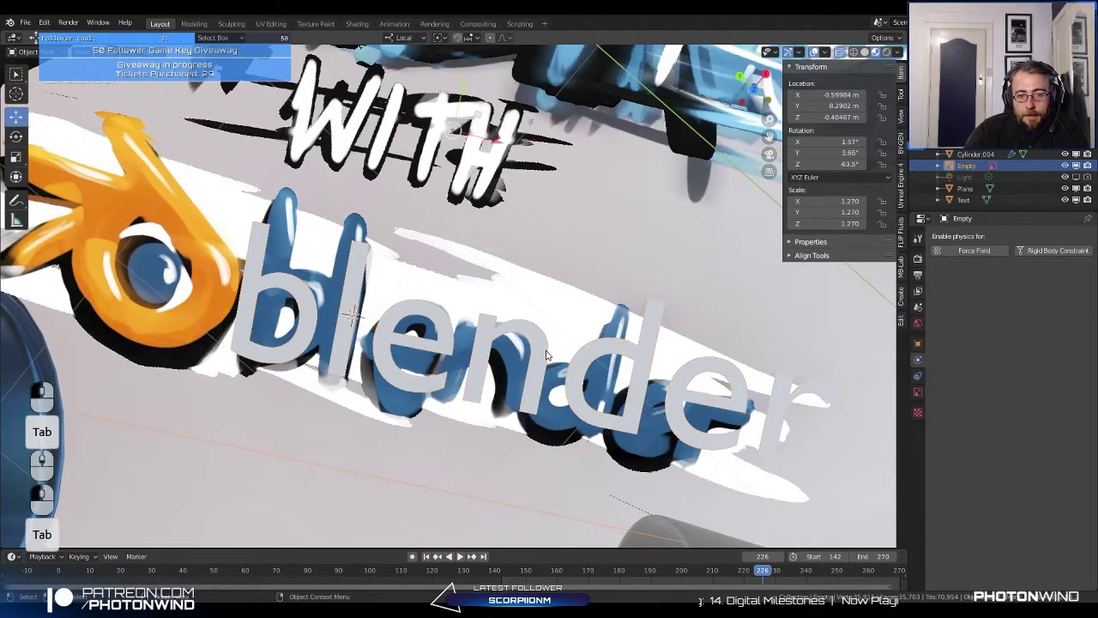
pyautogui.press('Tab')
pyautogui.moveTo(546, 355); pyautogui.dragTo(558, 313, button='middle')
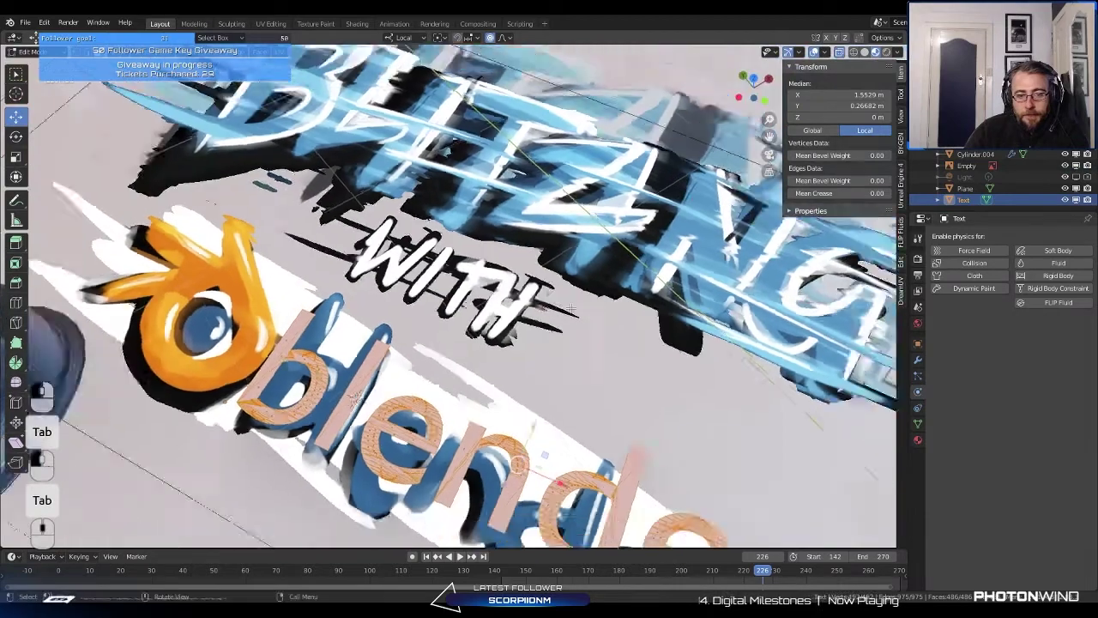
# Step: Undo the mesh conversion so that "blender" is an editable text object again
pyautogui.scroll(-3, 549, 321)
pyautogui.hotkey('ctrl', 'z')
pyautogui.hotkey('ctrl', 'z')
pyautogui.hotkey('ctrl', 'z')
pyautogui.moveTo(512, 381); pyautogui.dragTo(506, 397, button='middle')
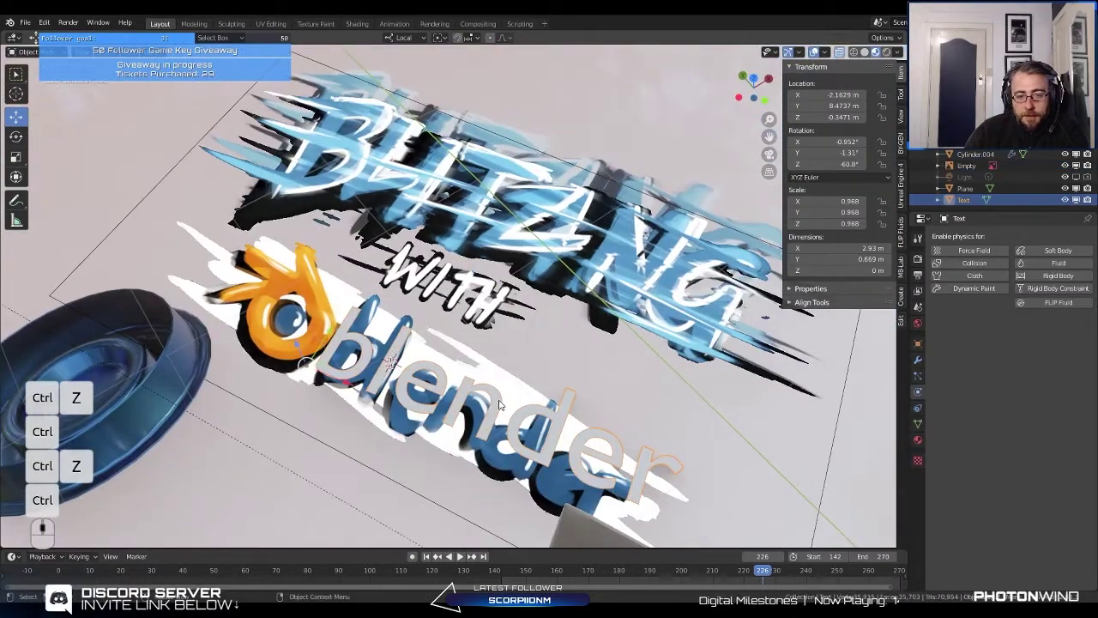
pyautogui.middleClick(499, 404)
pyautogui.hotkey('ctrl', 'z')
pyautogui.hotkey('ctrl', 'z')
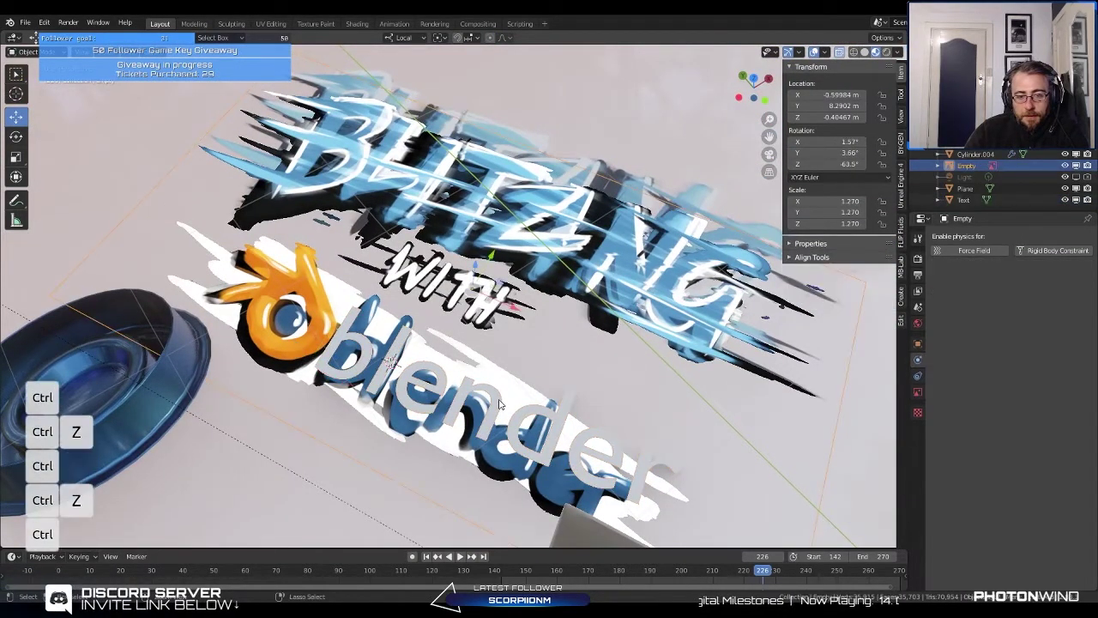
pyautogui.hotkey('ctrl', 'z')
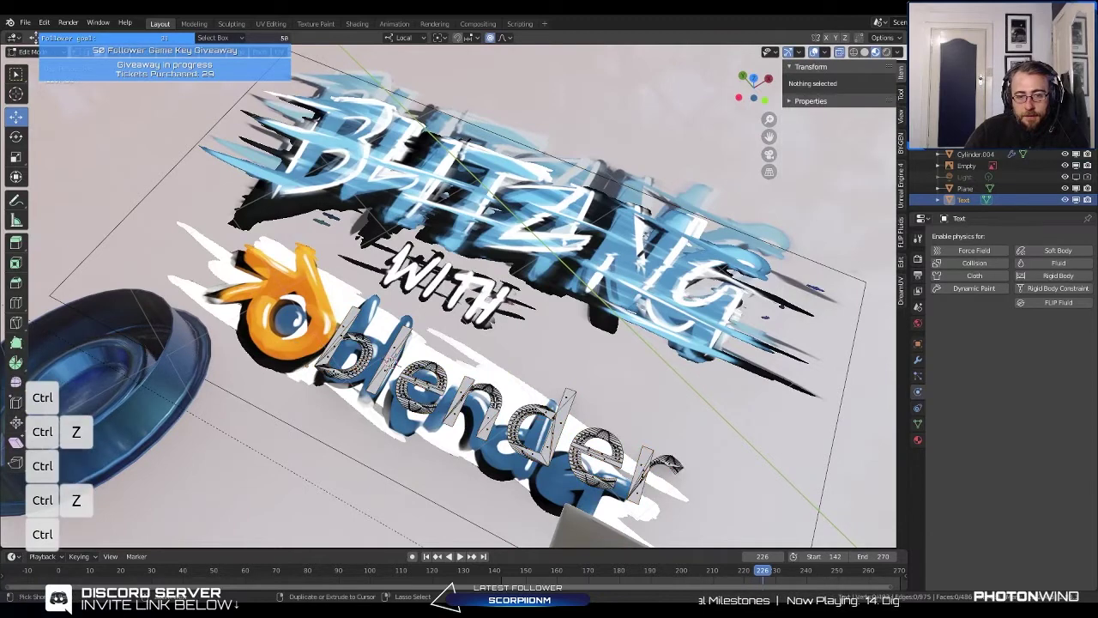
pyautogui.hotkey('ctrl', 'z')
pyautogui.hotkey('ctrl', 'z')
pyautogui.hotkey('ctrl', 'z')
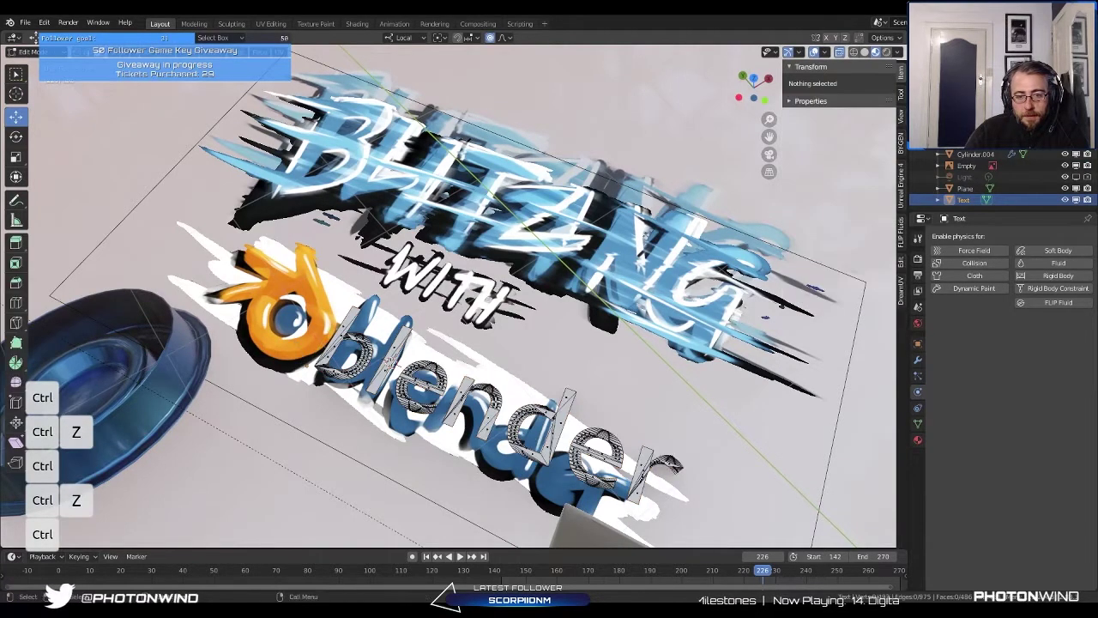
pyautogui.hotkey('ctrl', 'z')
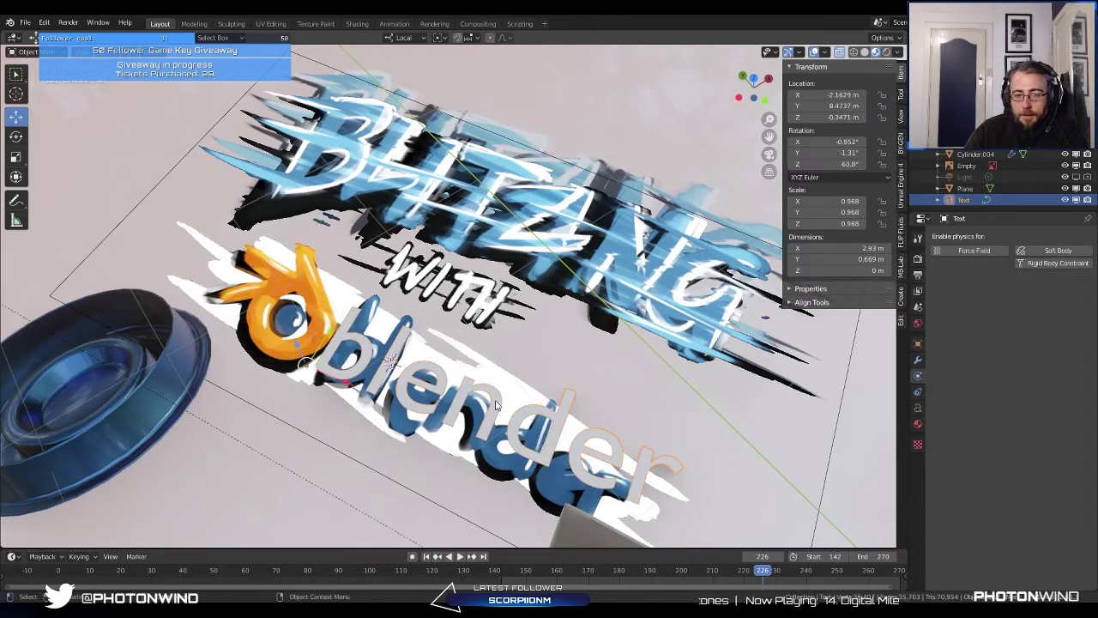
# Step: Extrude the "blender" text by 0.09 m and give it a bevel depth of 0.05 m
pyautogui.rightClick(495, 405)
pyautogui.press('Tab')
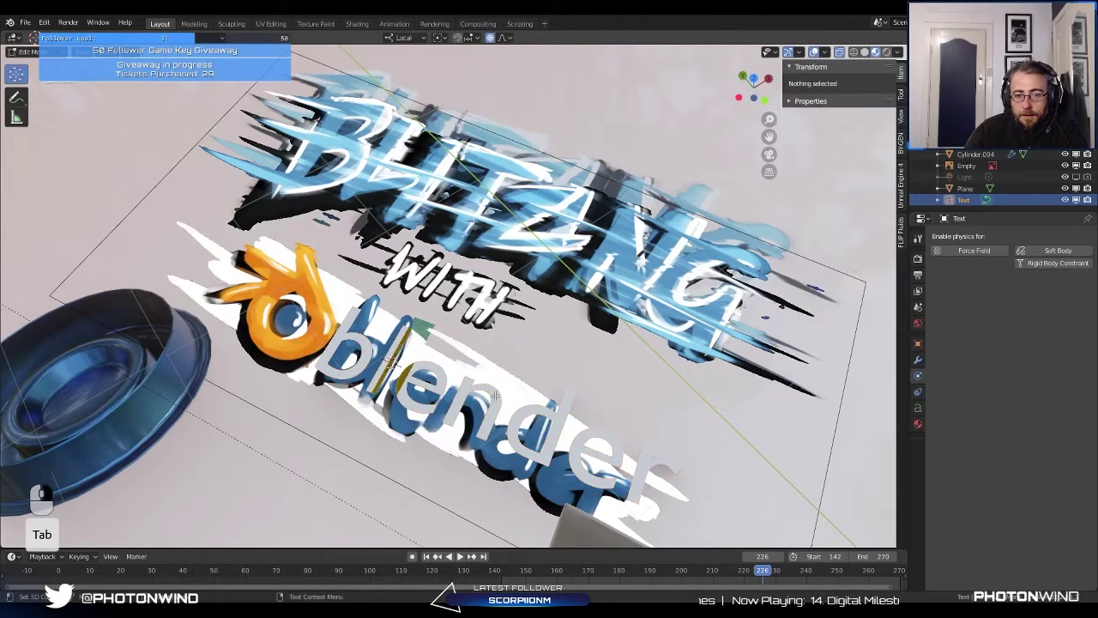
pyautogui.press('Tab')
pyautogui.click(485, 258)
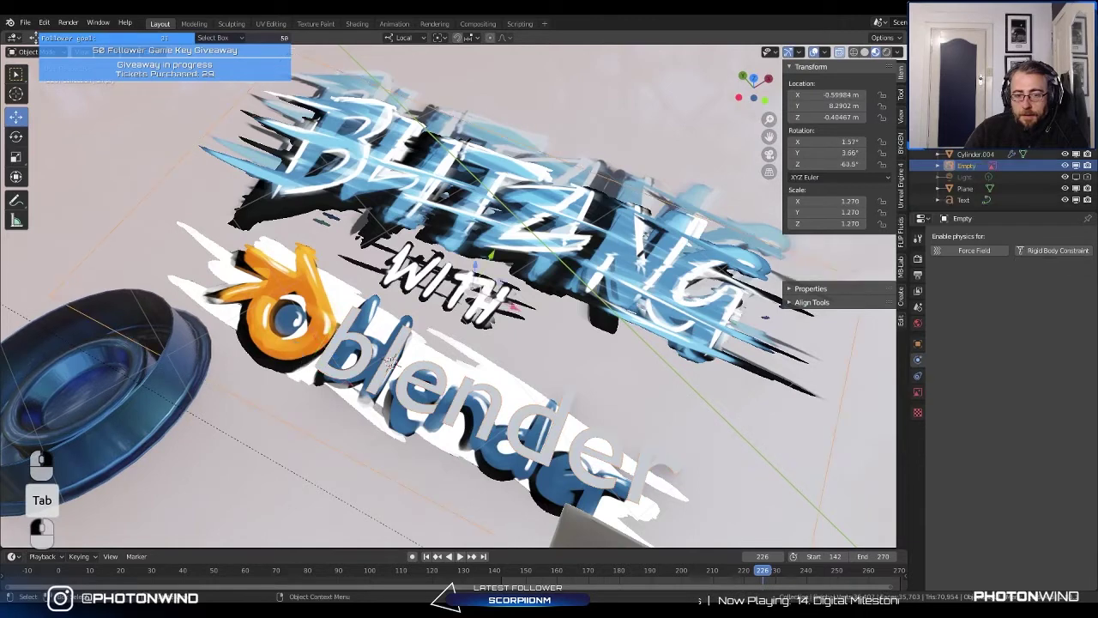
pyautogui.click(493, 412)
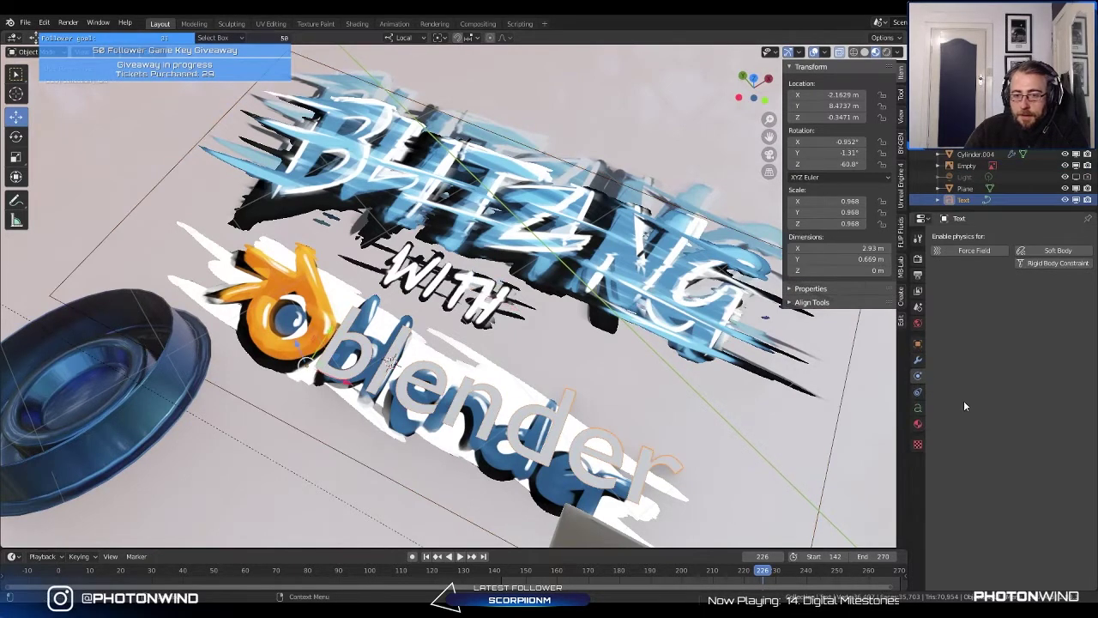
pyautogui.click(919, 407)
pyautogui.click(934, 365)
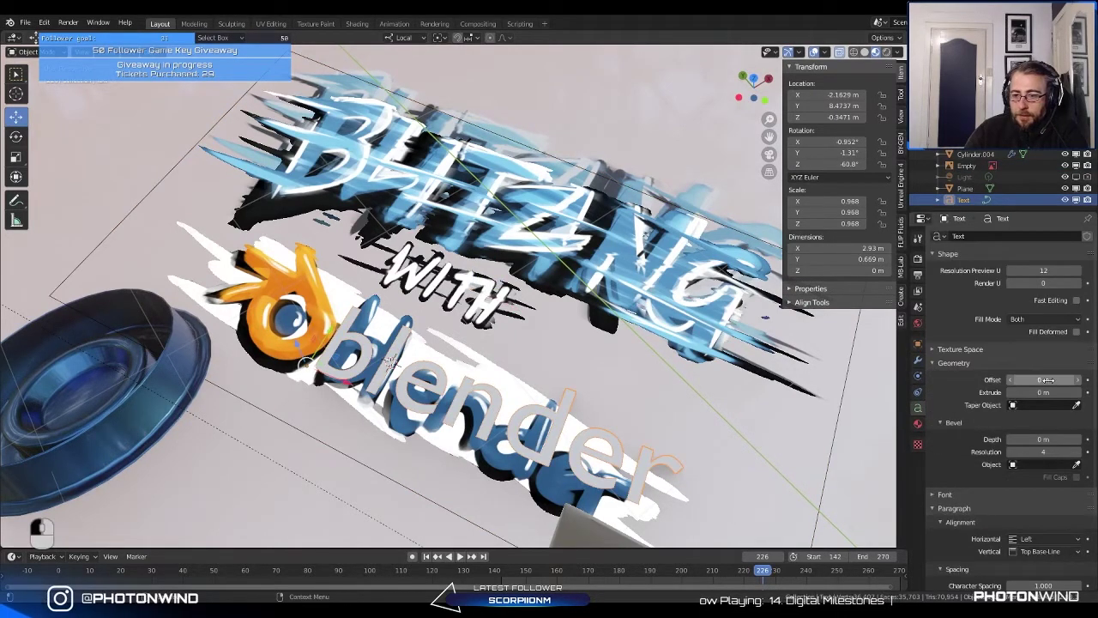
pyautogui.moveTo(1042, 392); pyautogui.dragTo(1057, 392)
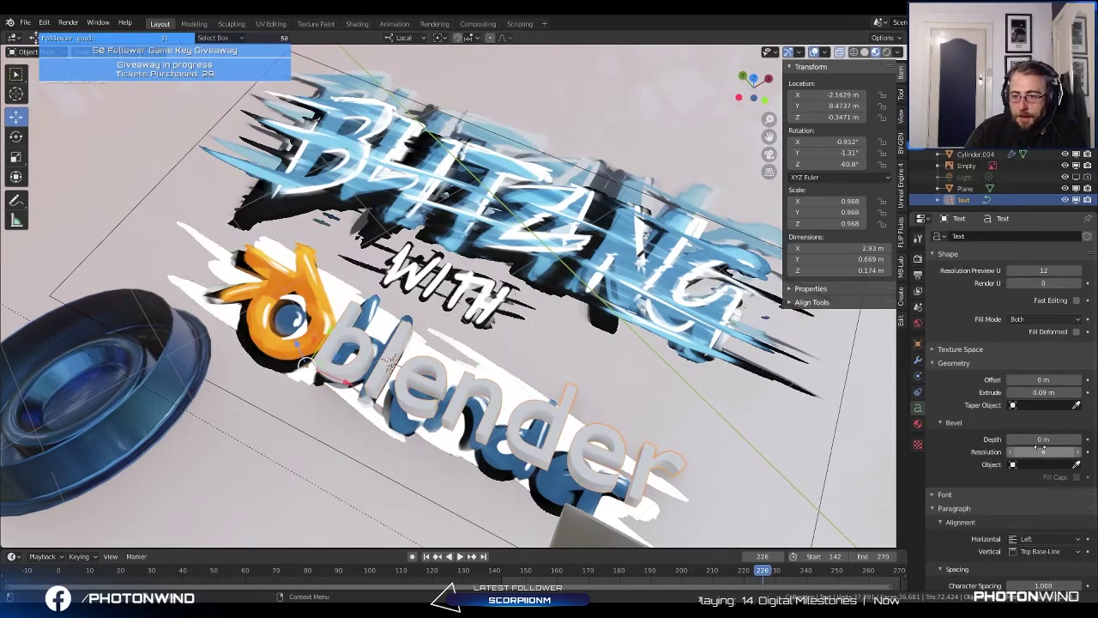
pyautogui.moveTo(1034, 438); pyautogui.dragTo(1050, 439)
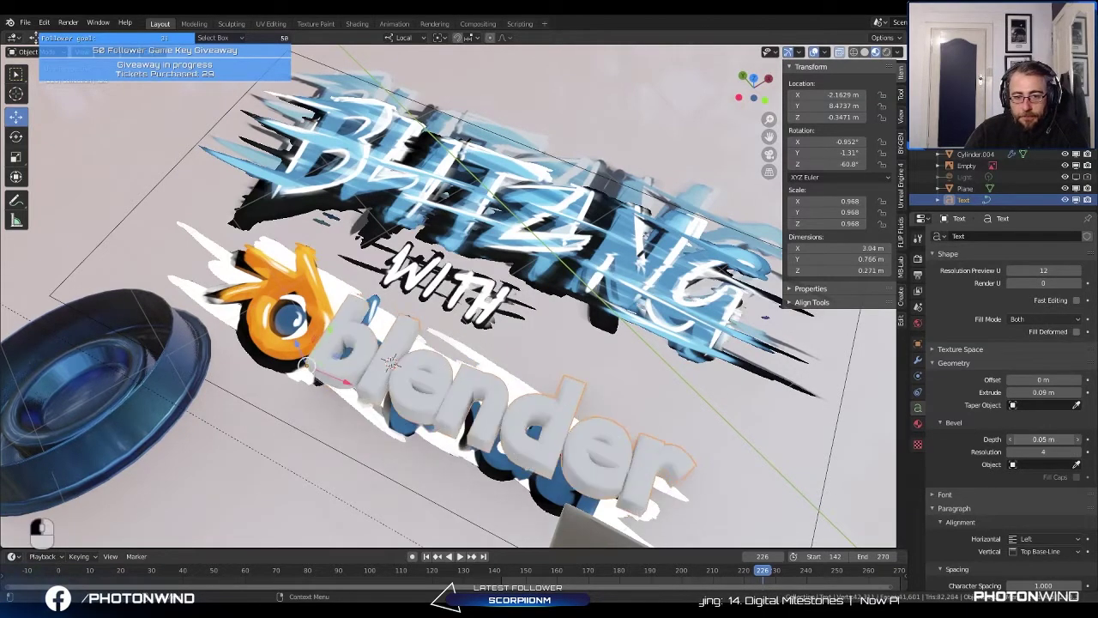
# Step: Reduce the "blender" text's bevel depth to 0.025 m, checking the gaps inside the letter e
pyautogui.moveTo(257, 364); pyautogui.dragTo(343, 377, button='middle')
pyautogui.keyDown('shift'); pyautogui.moveTo(429, 313); pyautogui.dragTo(441, 277, button='middle'); pyautogui.keyUp('shift')
pyautogui.keyDown('shift'); pyautogui.moveTo(382, 150); pyautogui.dragTo(392, 215, button='middle'); pyautogui.keyUp('shift')
pyautogui.scroll(3, 381, 272)
pyautogui.moveTo(378, 273); pyautogui.dragTo(510, 321, button='middle')
pyautogui.keyDown('shift'); pyautogui.moveTo(592, 319); pyautogui.dragTo(517, 339, button='middle'); pyautogui.keyUp('shift')
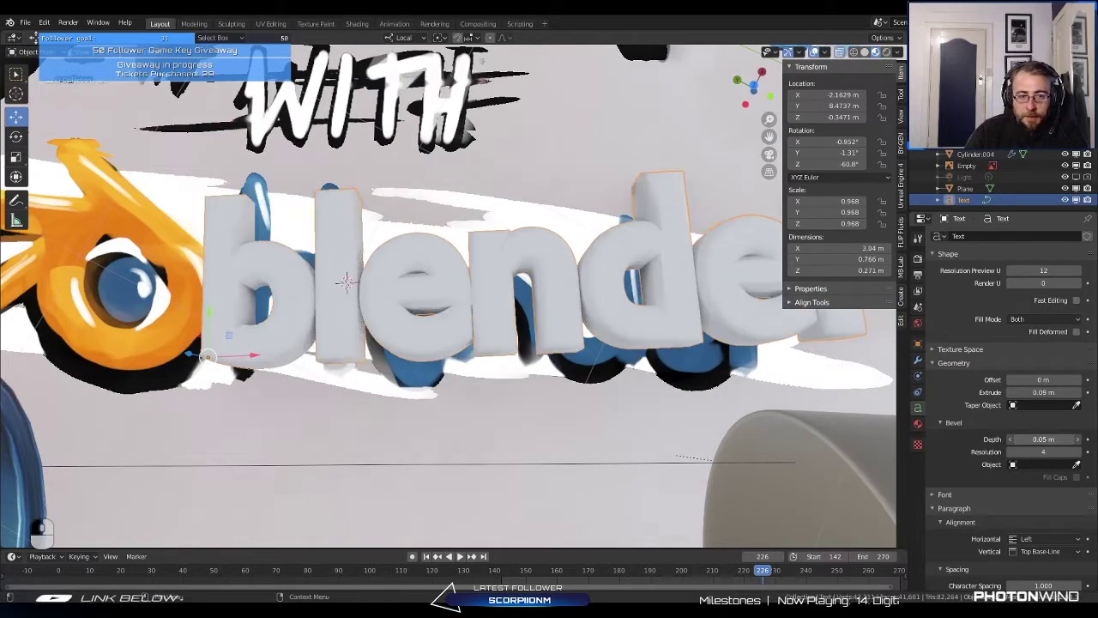
pyautogui.moveTo(1044, 439); pyautogui.dragTo(1043, 439)
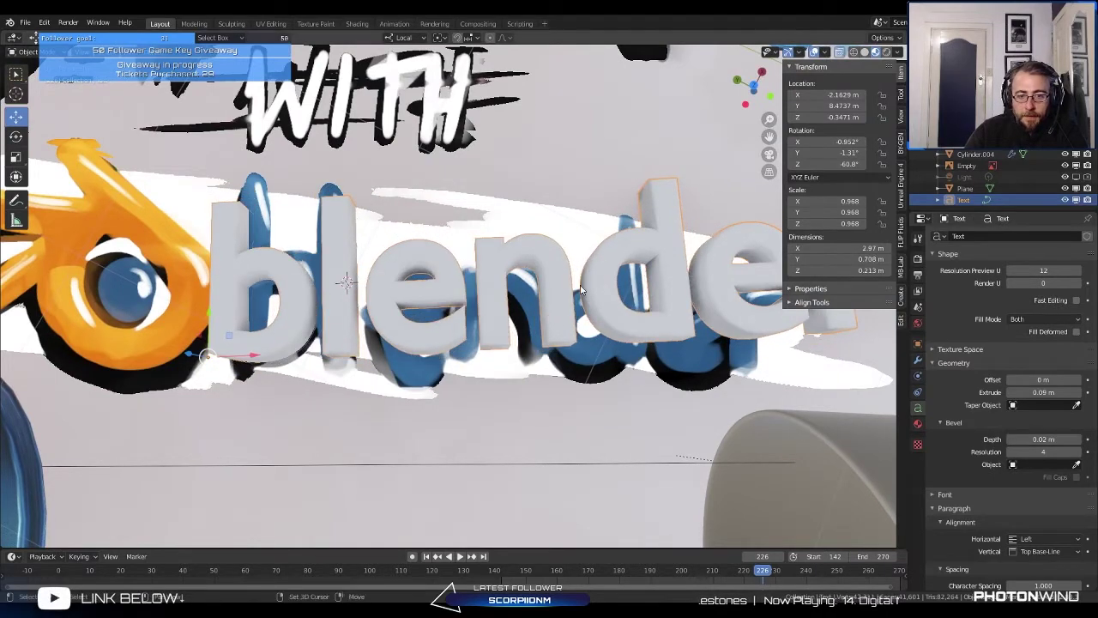
pyautogui.moveTo(566, 271); pyautogui.dragTo(444, 333, button='middle')
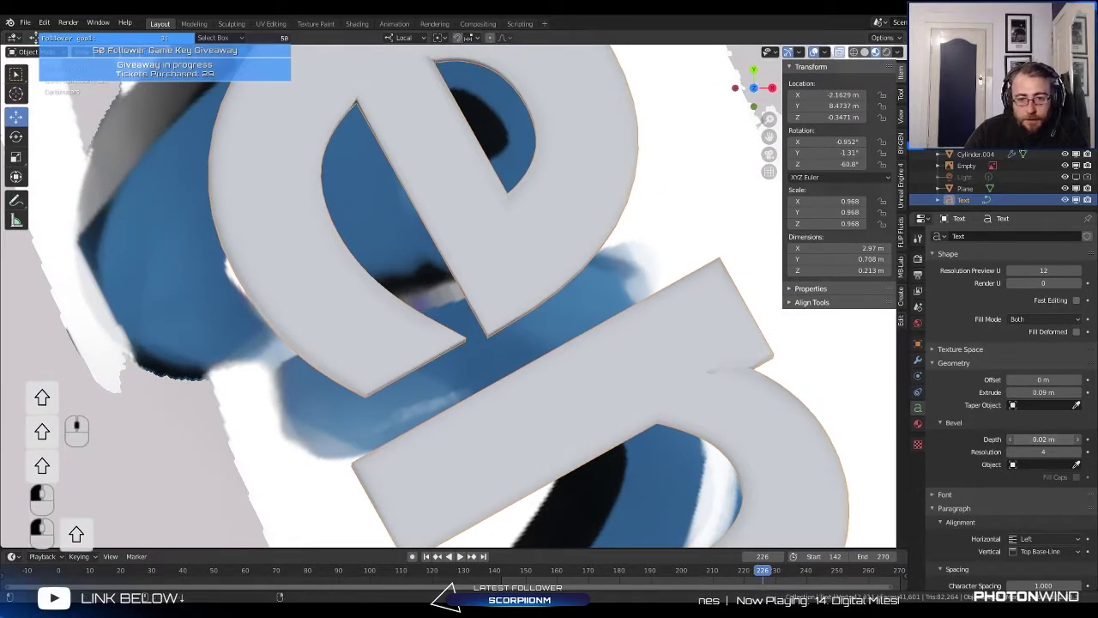
pyautogui.moveTo(1043, 439); pyautogui.dragTo(1049, 439)
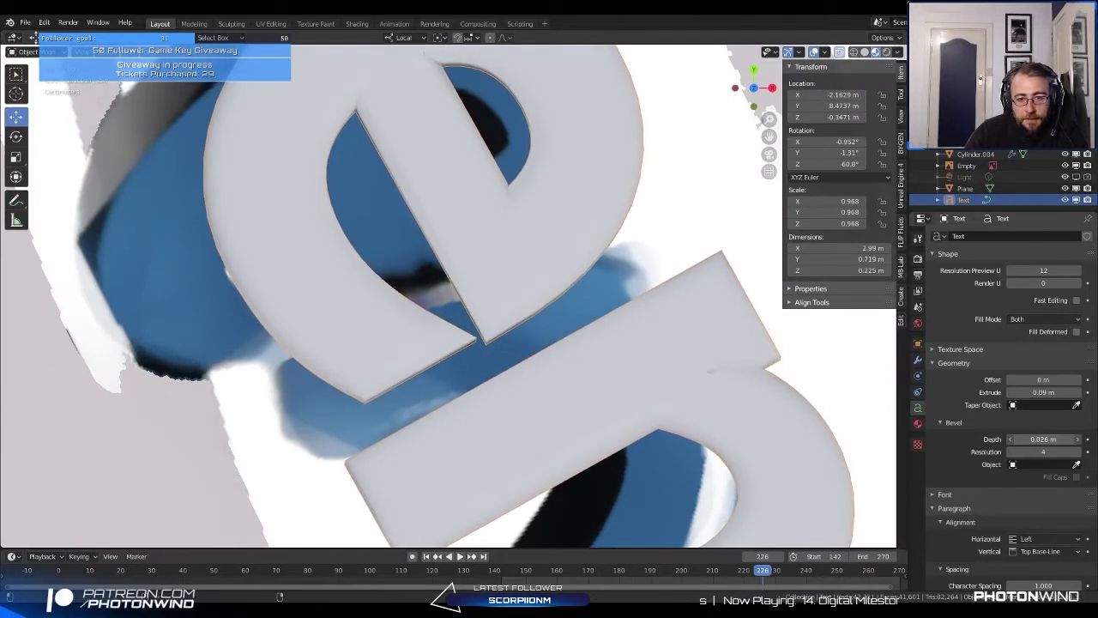
pyautogui.moveTo(1044, 439); pyautogui.dragTo(1036, 439)
pyautogui.moveTo(515, 360); pyautogui.dragTo(508, 239, button='middle')
pyautogui.moveTo(909, 465); pyautogui.dragTo(386, 249, button='middle')
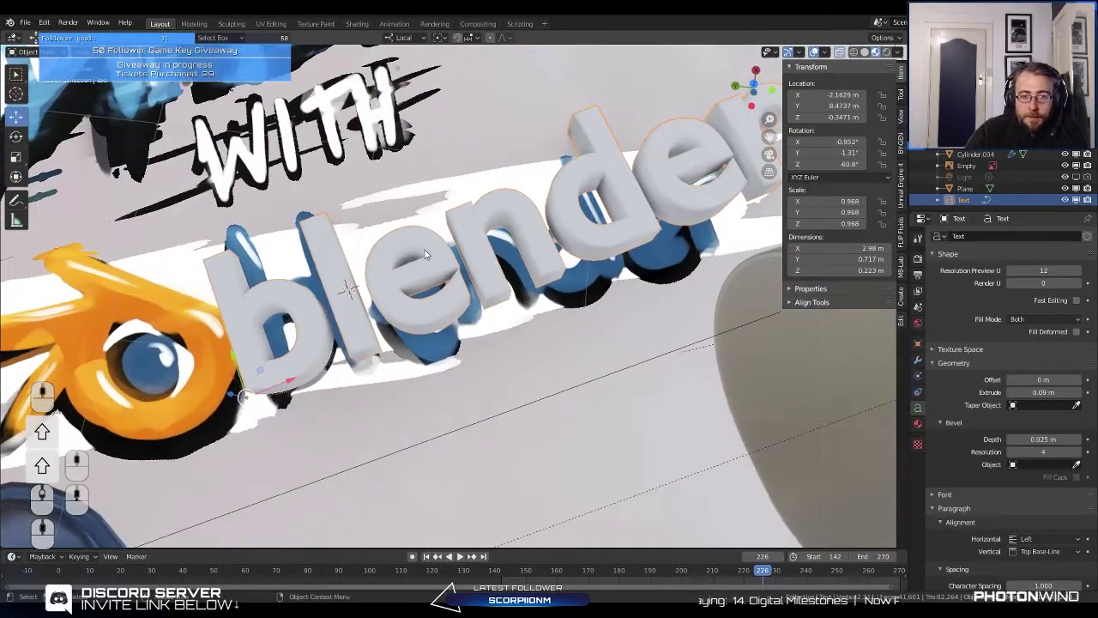
# Step: Convert the extruded and beveled "blender" text to a mesh and open it in Edit Mode
pyautogui.rightClick(426, 250)
pyautogui.click(424, 247)
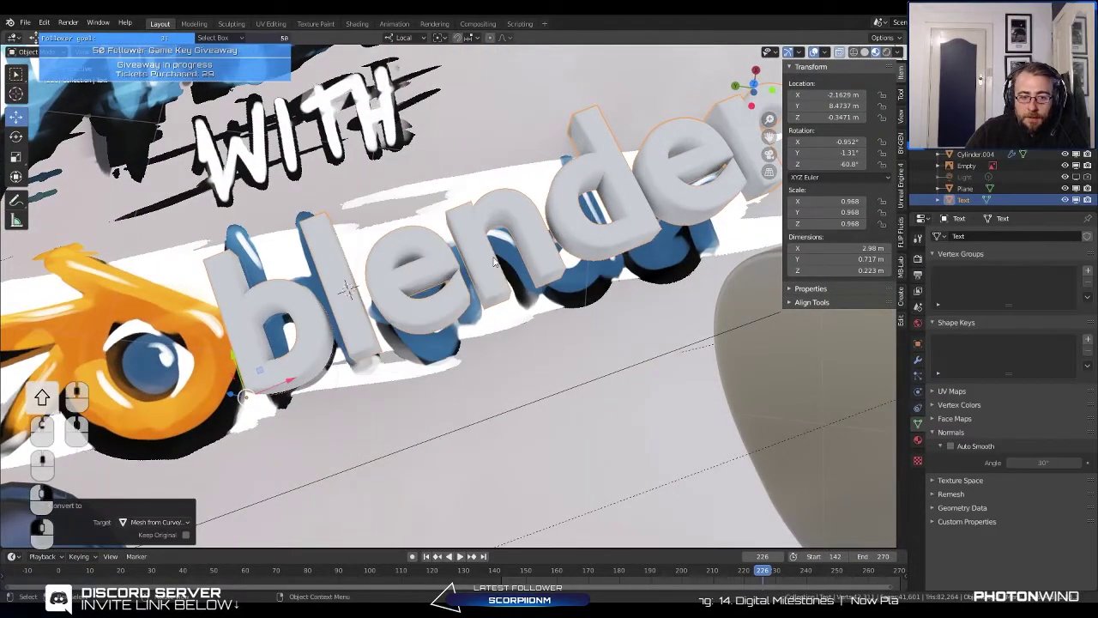
pyautogui.keyDown('shift'); pyautogui.moveTo(495, 260); pyautogui.dragTo(352, 302, button='middle'); pyautogui.keyUp('shift')
pyautogui.press('Tab')
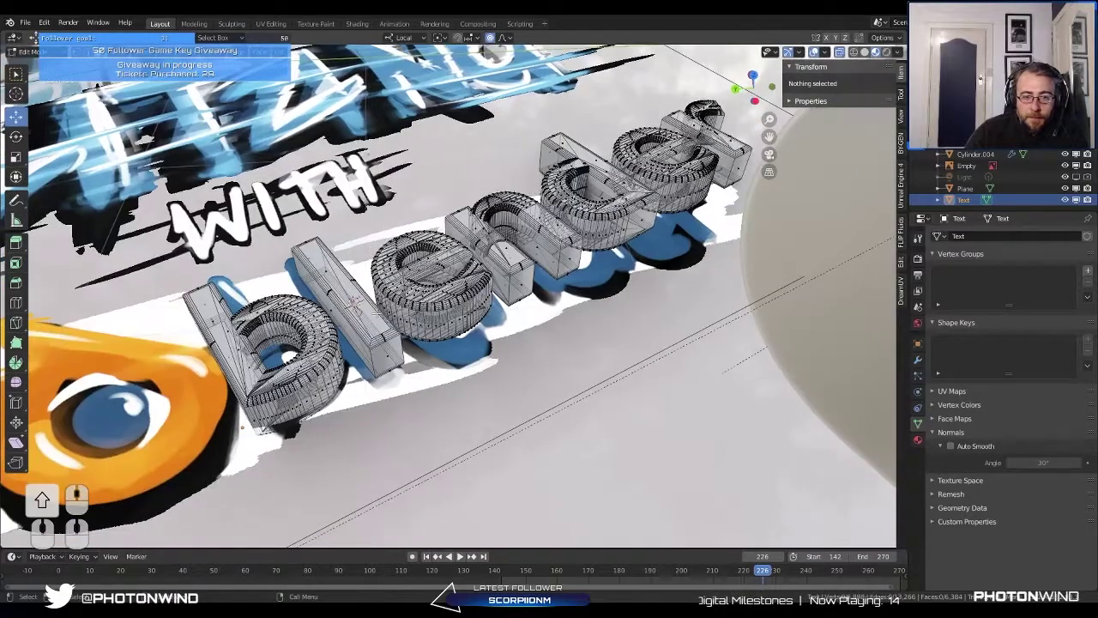
# Step: Select the linked front face of the letter b and try to move it away from the letter's sides
pyautogui.press('l')
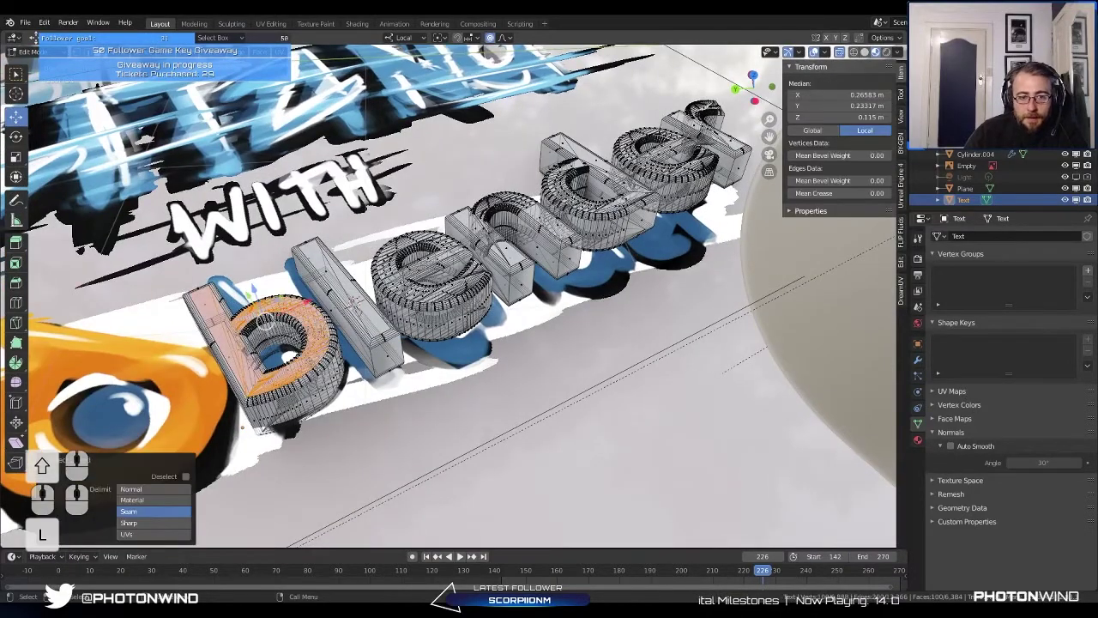
pyautogui.keyDown('shift'); pyautogui.moveTo(329, 340); pyautogui.dragTo(443, 284, button='middle'); pyautogui.keyUp('shift')
pyautogui.scroll(4, 442, 283)
pyautogui.press('g')
pyautogui.press('g')
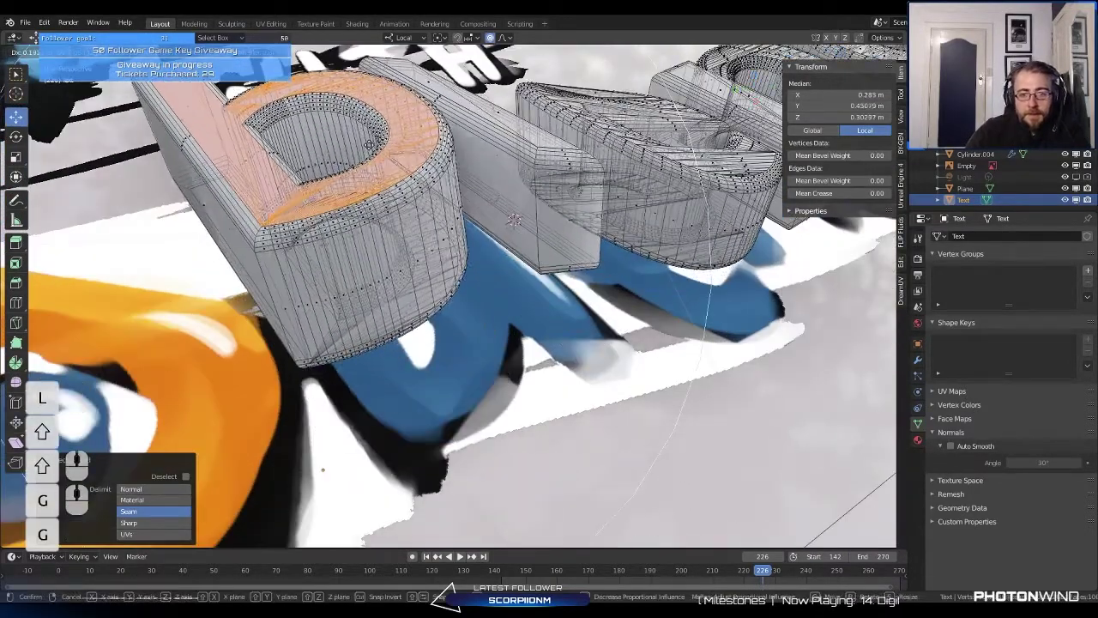
pyautogui.rightClick(501, 40)
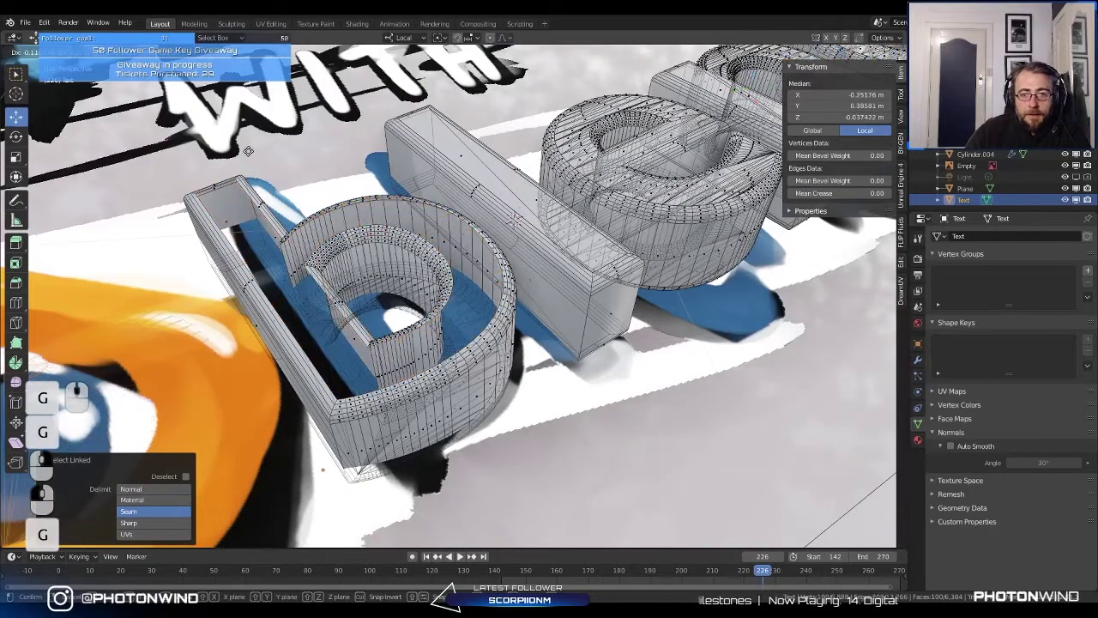
pyautogui.press('g')
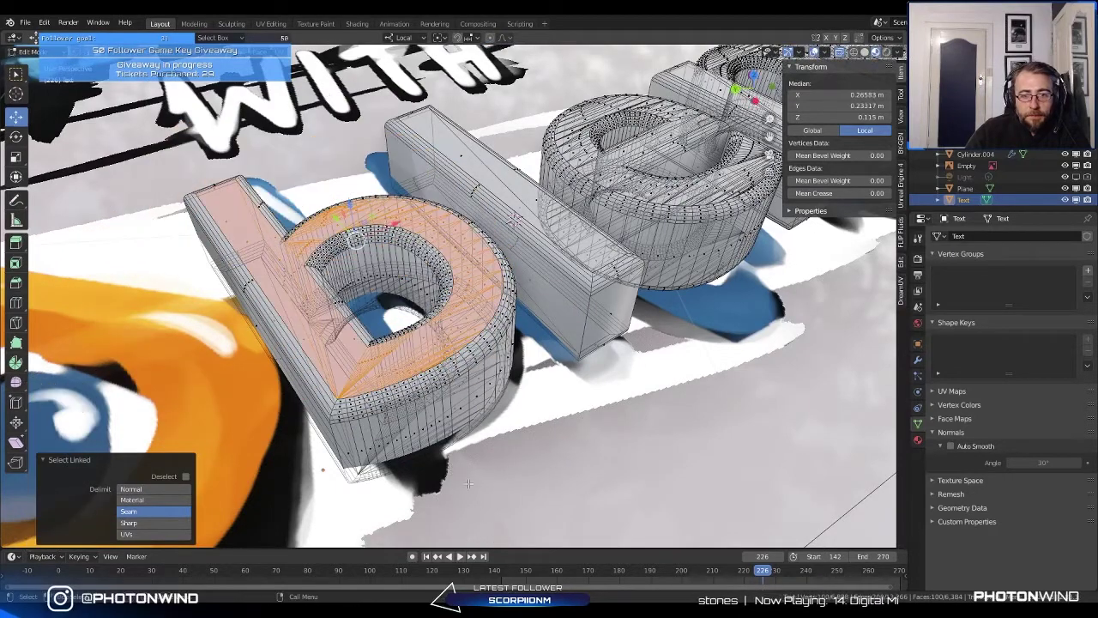
pyautogui.click(481, 412)
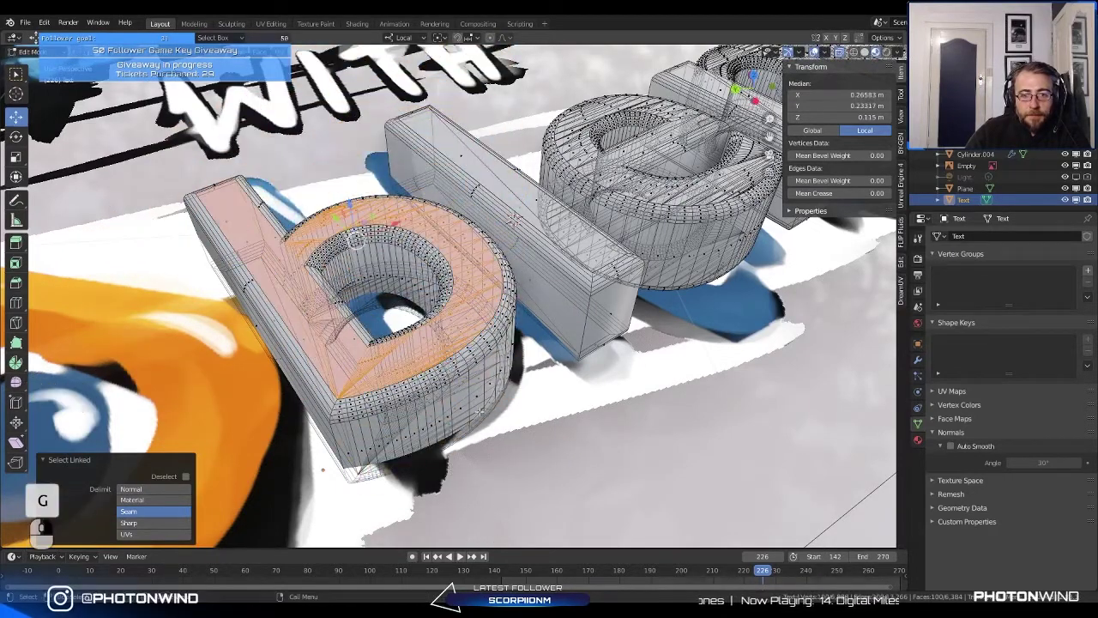
# Step: Select all of the "blender" text geometry and merge its vertices by distance at 0.0001 m
pyautogui.moveTo(560, 242); pyautogui.dragTo(599, 263, button='middle')
pyautogui.press('a')
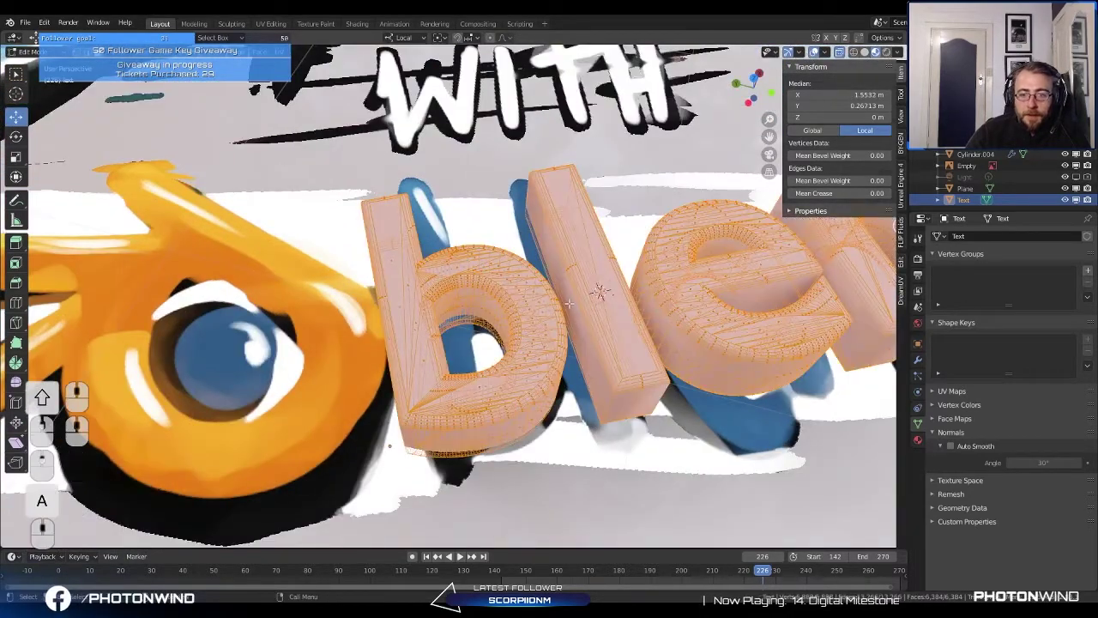
pyautogui.scroll(-6, 569, 302)
pyautogui.moveTo(569, 302); pyautogui.dragTo(369, 250, button='middle')
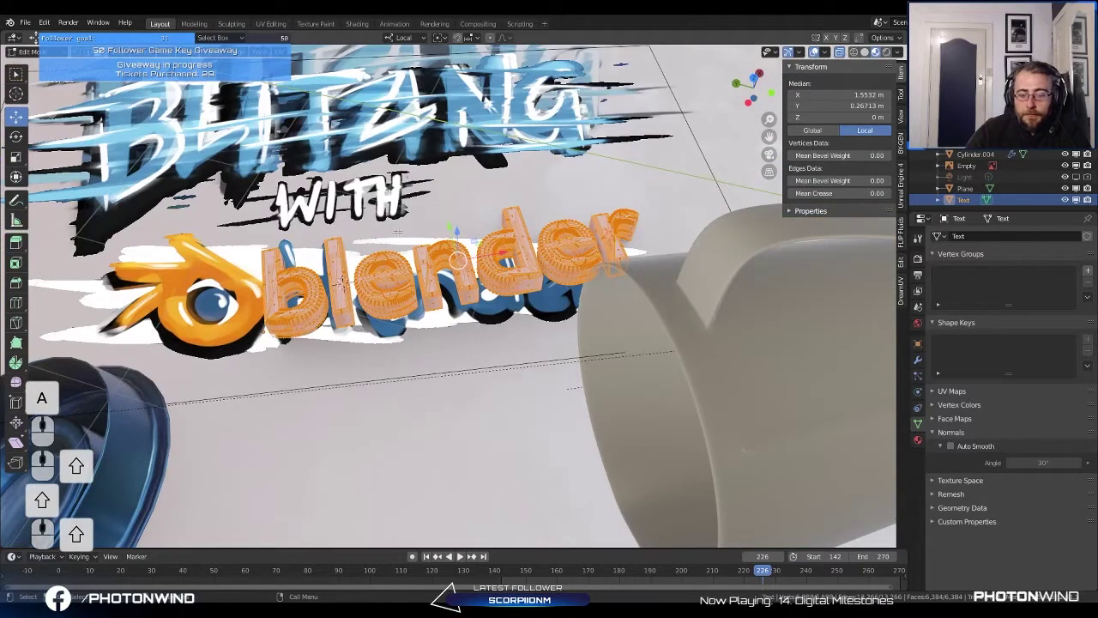
pyautogui.press('m')
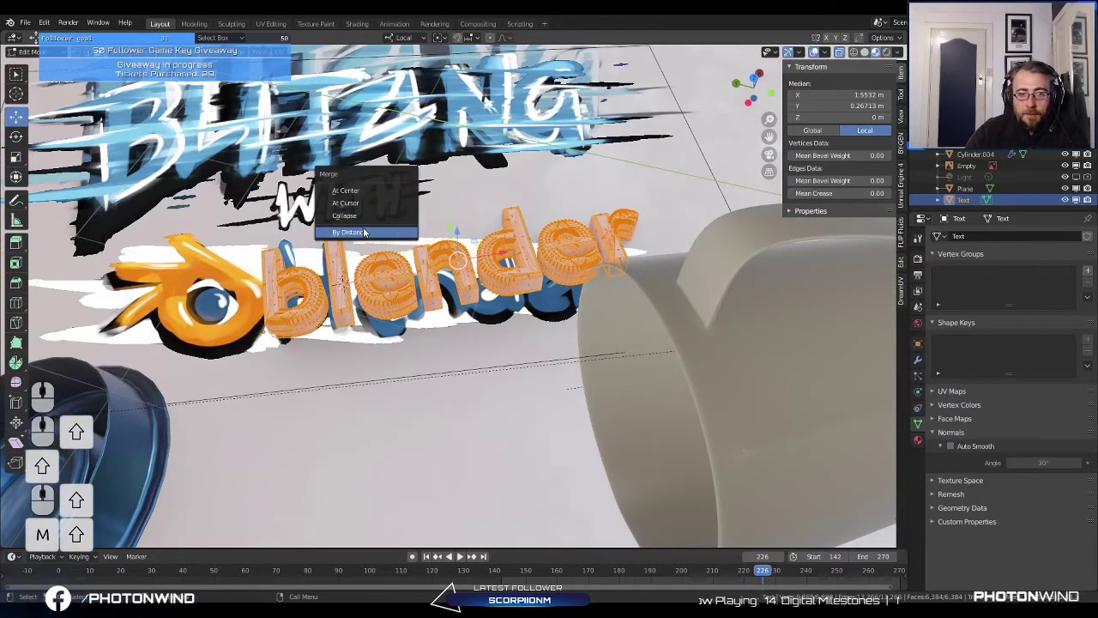
pyautogui.click(365, 231)
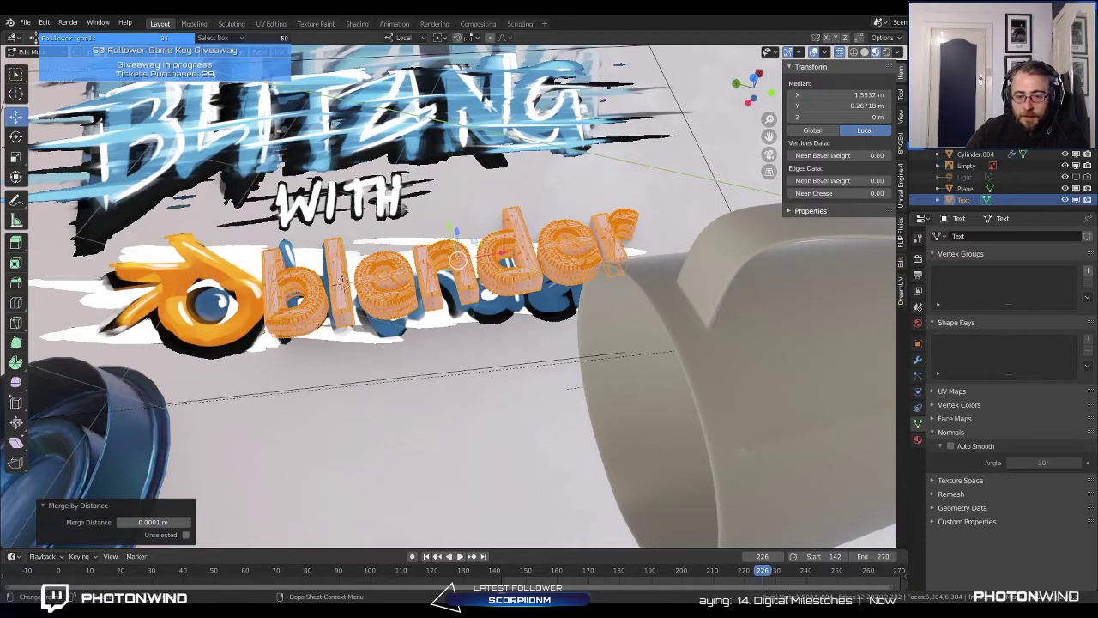
# Step: Clear the selection and select the geometry linked to the letter b to check that its faces and sides are joined
pyautogui.scroll(3, 433, 365)
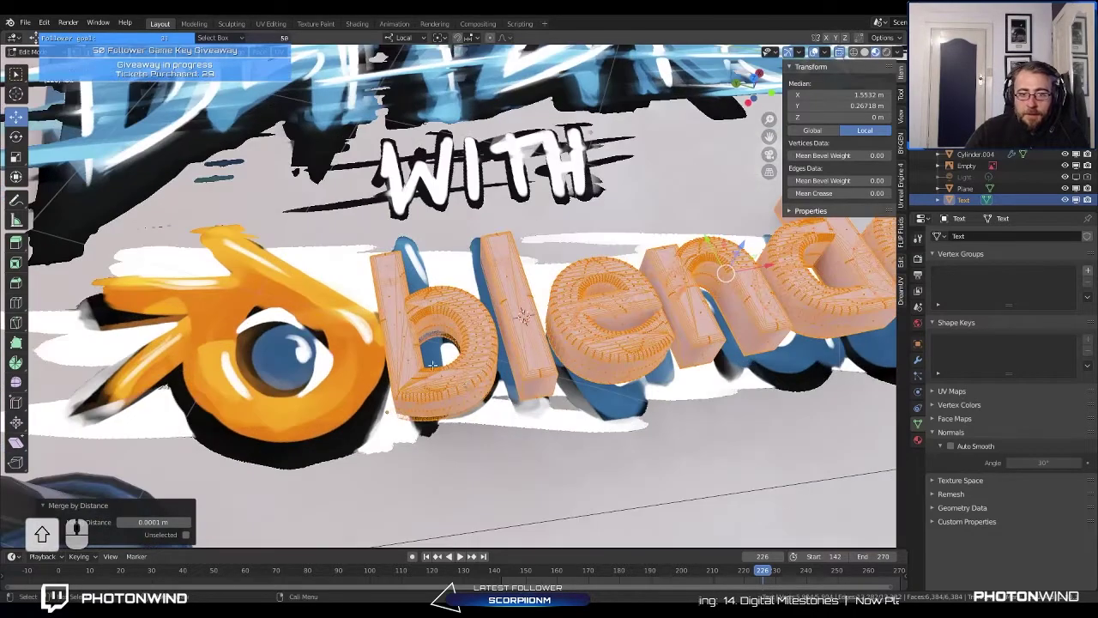
pyautogui.hotkey('alt', 'a')
pyautogui.scroll(3, 461, 357)
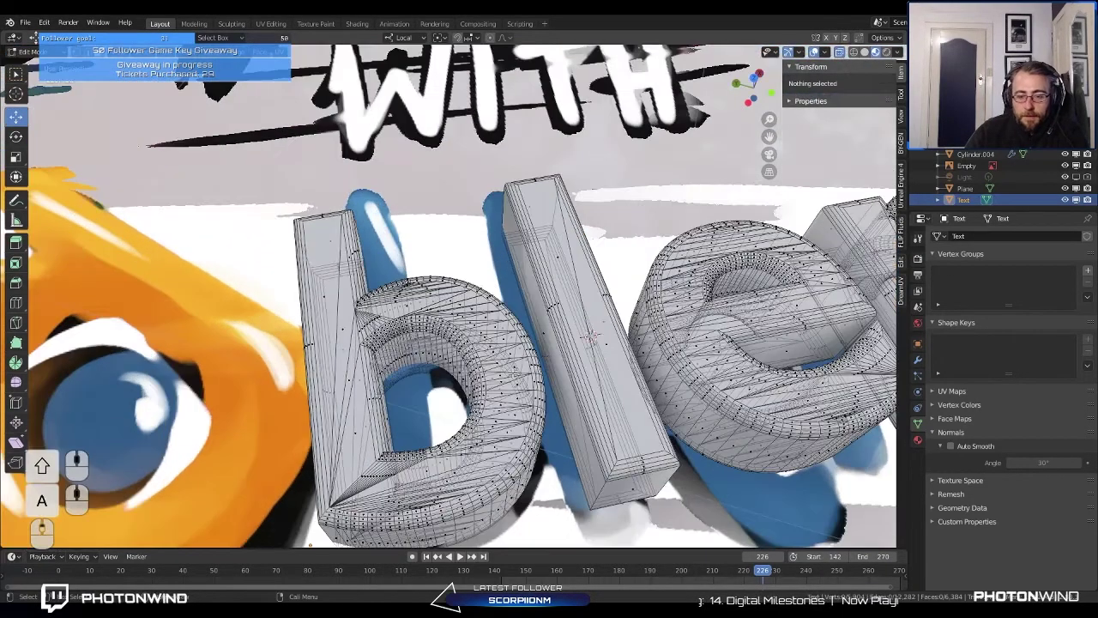
pyautogui.press('l')
pyautogui.moveTo(364, 337); pyautogui.dragTo(283, 338, button='middle')
pyautogui.scroll(-4, 442, 337)
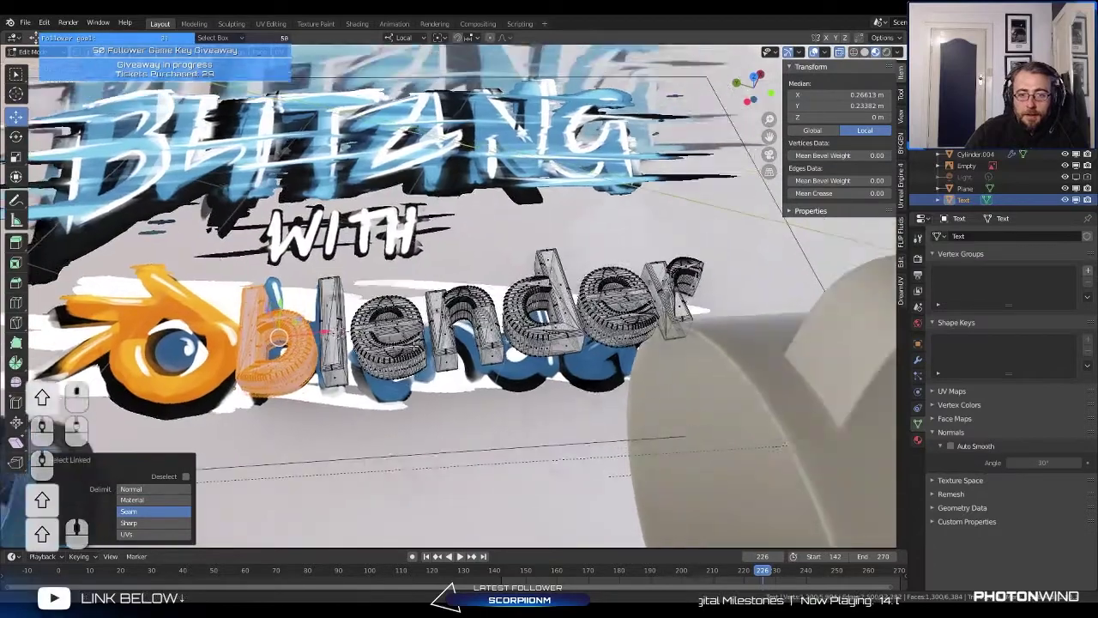
pyautogui.scroll(3, 248, 339)
# Step: Examine the merged letters from several angles in both Object Mode and Edit Mode, checking their surfaces and side topology
pyautogui.press('Tab')
pyautogui.moveTo(376, 350); pyautogui.dragTo(513, 286, button='middle')
pyautogui.press('Tab')
pyautogui.scroll(6, 410, 339)
pyautogui.press('Tab')
pyautogui.press('Tab')
pyautogui.press('a')
pyautogui.press('a')
pyautogui.moveTo(444, 284); pyautogui.dragTo(425, 289, button='middle')
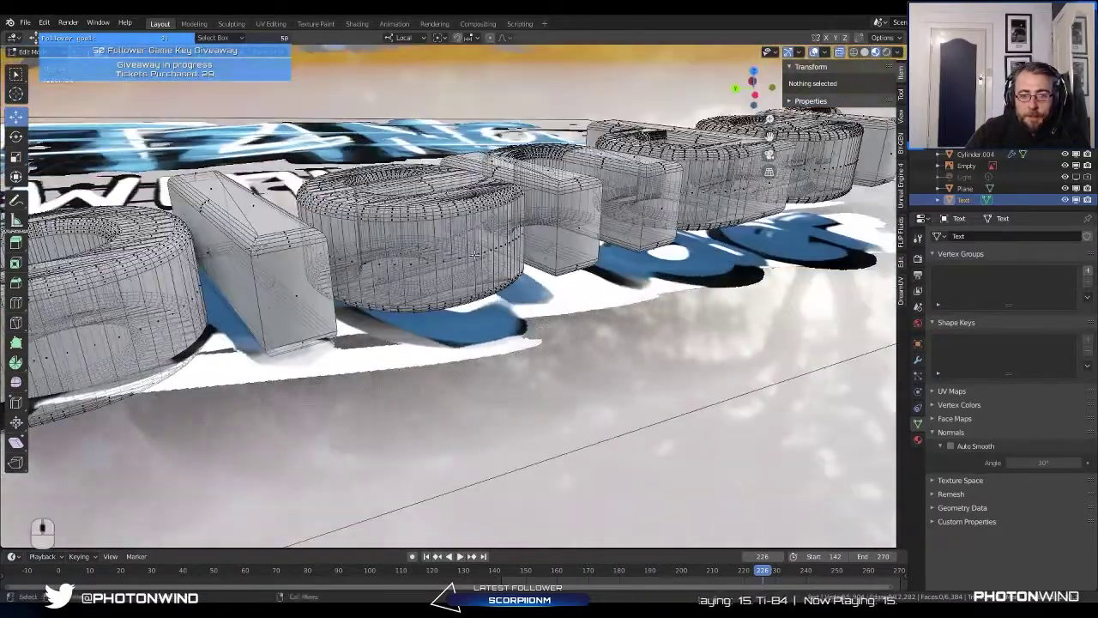
pyautogui.moveTo(474, 254); pyautogui.dragTo(436, 255, button='middle')
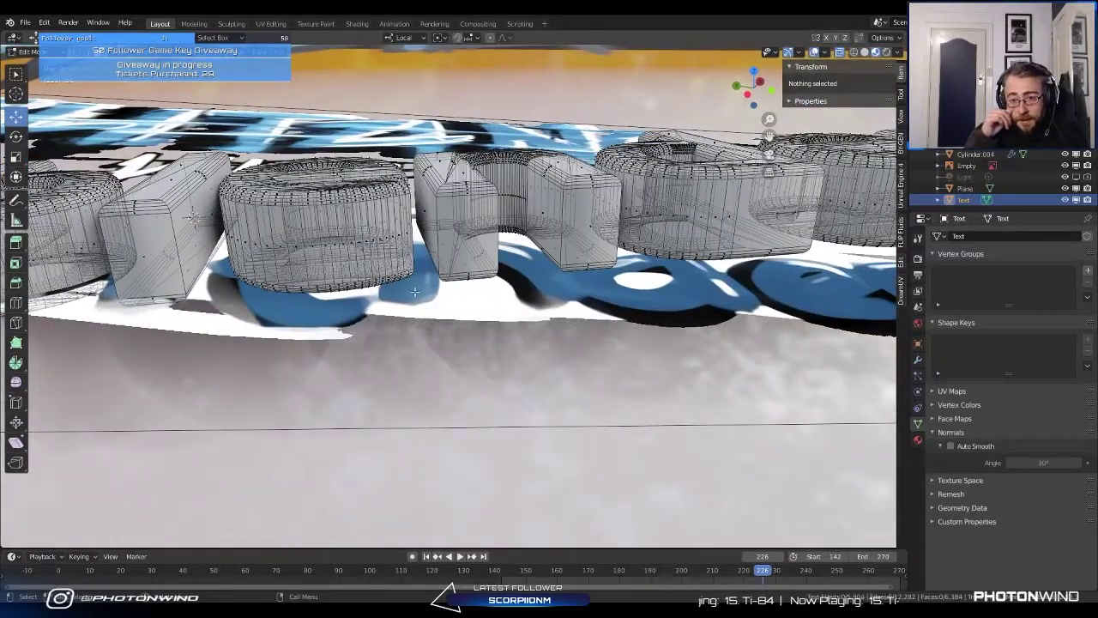
pyautogui.moveTo(463, 340)
pyautogui.mouseDown(button='middle')
pyautogui.moveTo(471, 347)
pyautogui.moveTo(430, 338)
pyautogui.moveTo(461, 338)
pyautogui.moveTo(477, 361)
pyautogui.moveTo(460, 367)
pyautogui.moveTo(881, 481)
pyautogui.mouseUp(button='middle')
# Step: Return to Object Mode with X-ray off and configure the voxel remesh with a 0.02 m voxel size and 1 m adaptivity
pyautogui.press('Tab')
pyautogui.hotkey('alt', 'z')
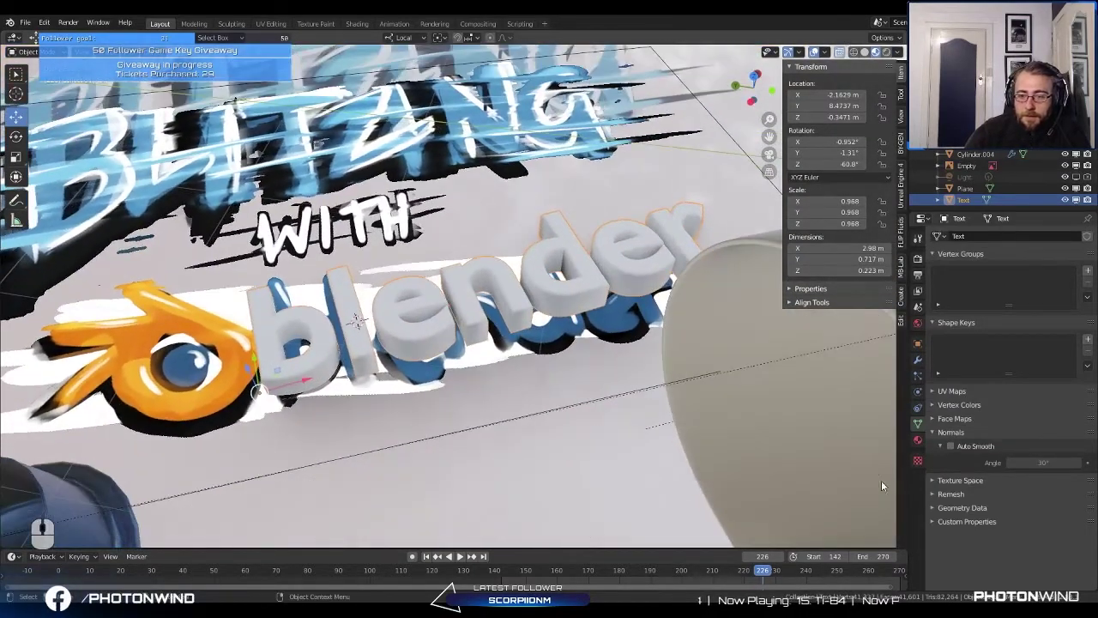
pyautogui.click(934, 494)
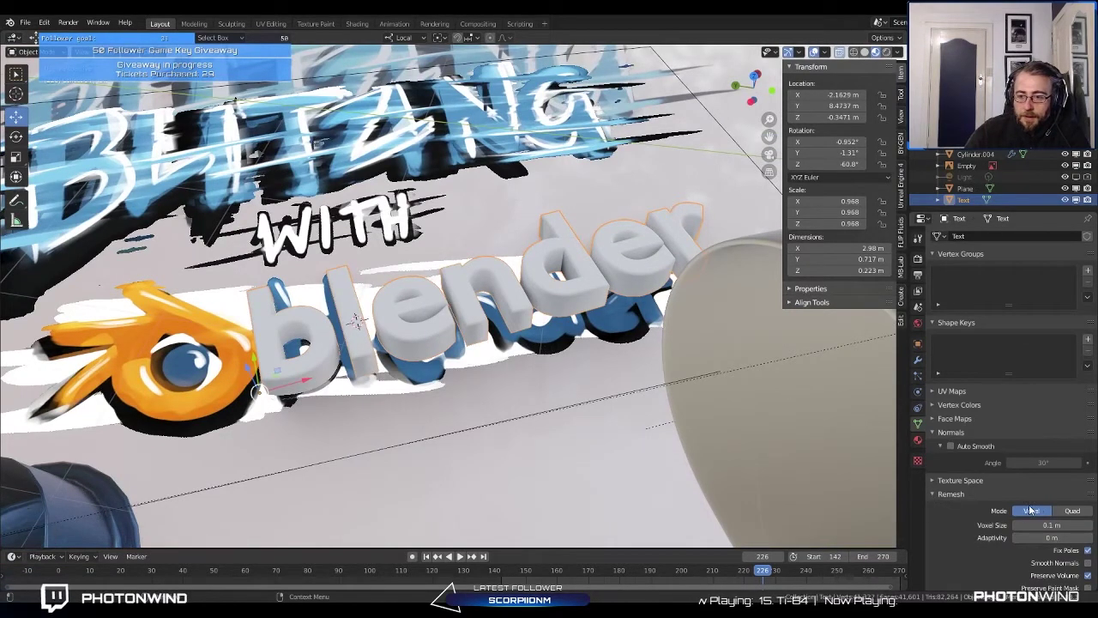
pyautogui.scroll(-3, 1042, 525)
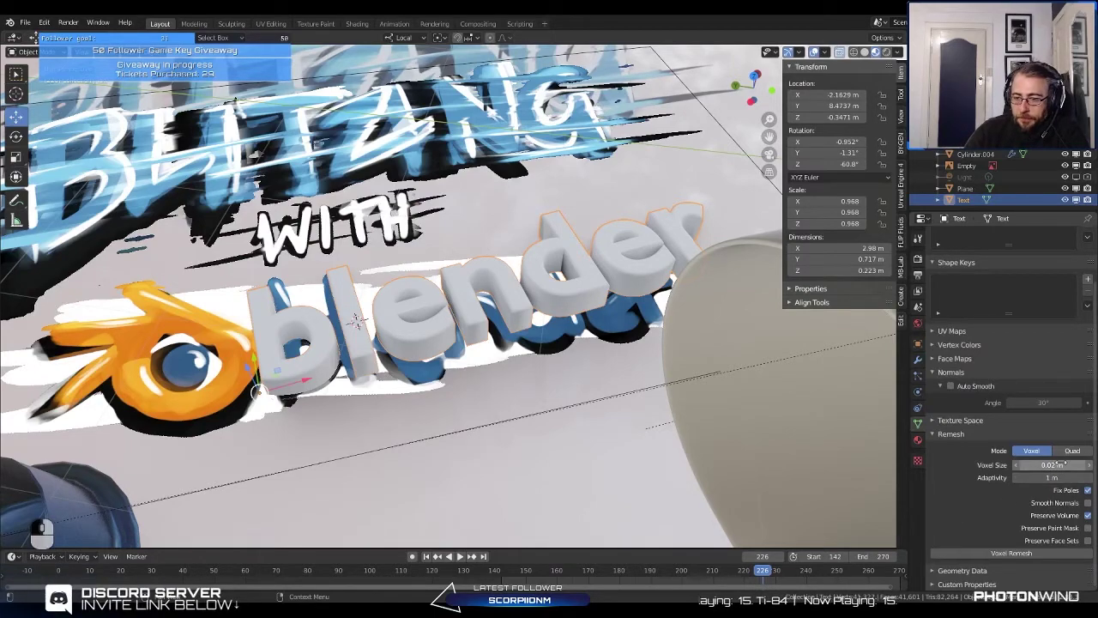
pyautogui.moveTo(361, 283)
pyautogui.mouseDown(button='middle')
pyautogui.moveTo(321, 267)
pyautogui.moveTo(392, 255)
pyautogui.moveTo(481, 266)
pyautogui.moveTo(333, 352)
pyautogui.moveTo(486, 326)
pyautogui.moveTo(403, 219)
pyautogui.moveTo(422, 340)
pyautogui.mouseUp(button='middle')
pyautogui.press('Tab')
pyautogui.press('Tab')
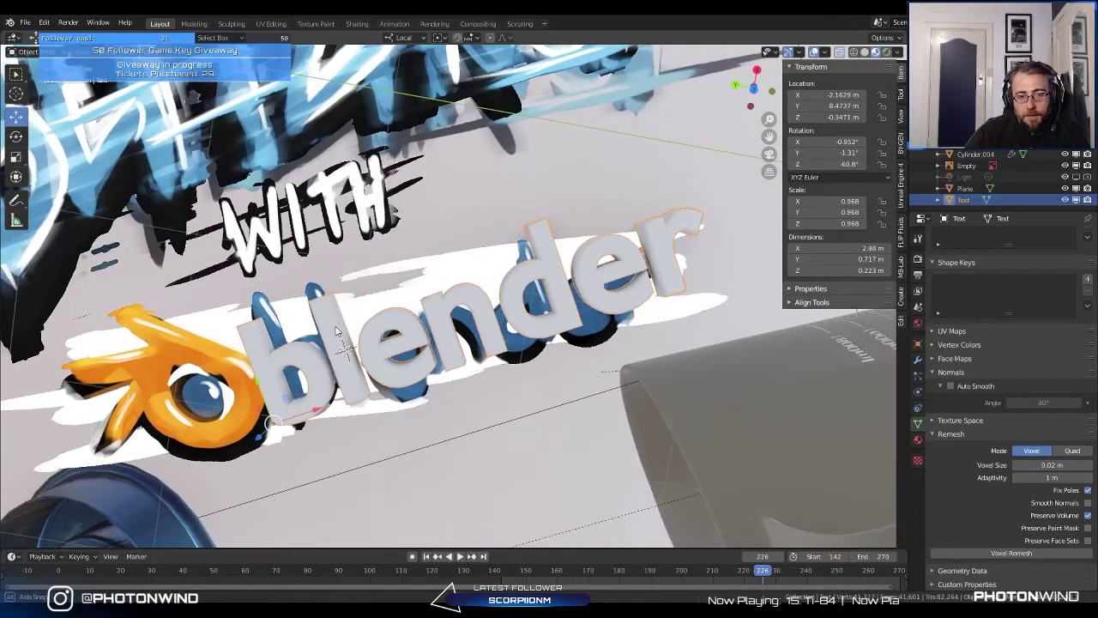
# Step: Reposition the "blender" text against the painted lettering in the top view
pyautogui.moveTo(337, 331); pyautogui.dragTo(431, 341, button='middle')
pyautogui.press('KP_7')
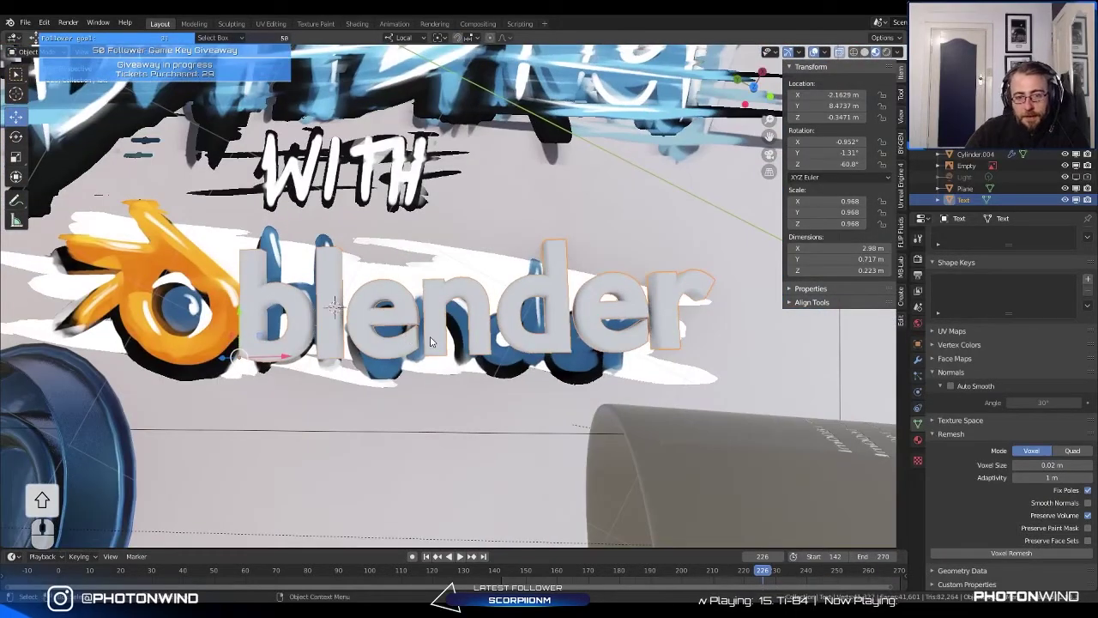
pyautogui.press('KP_7')
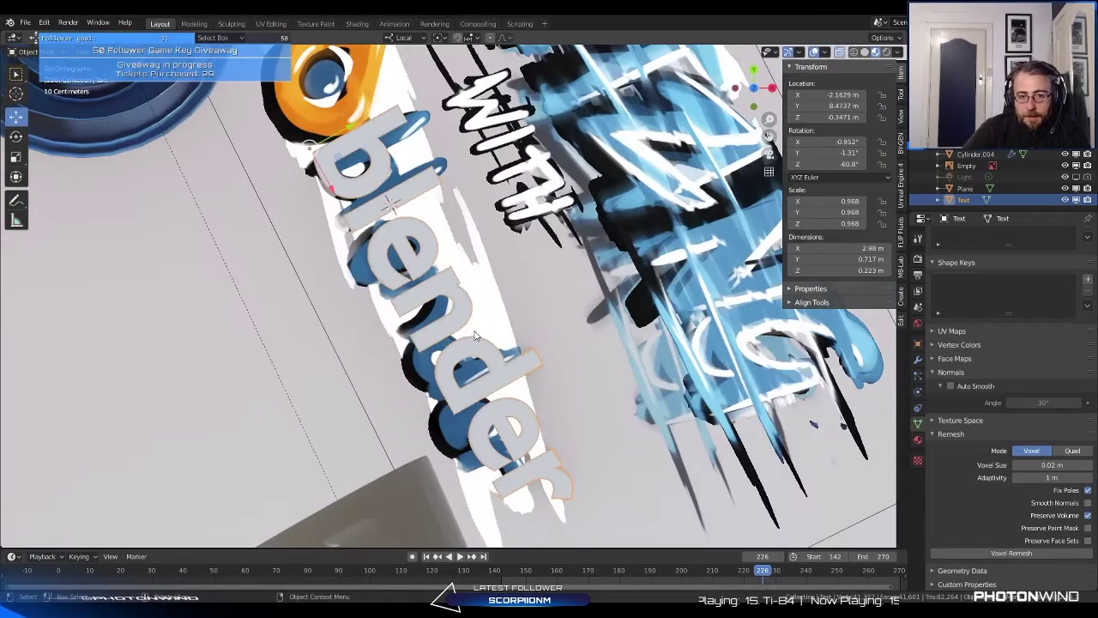
pyautogui.press('g')
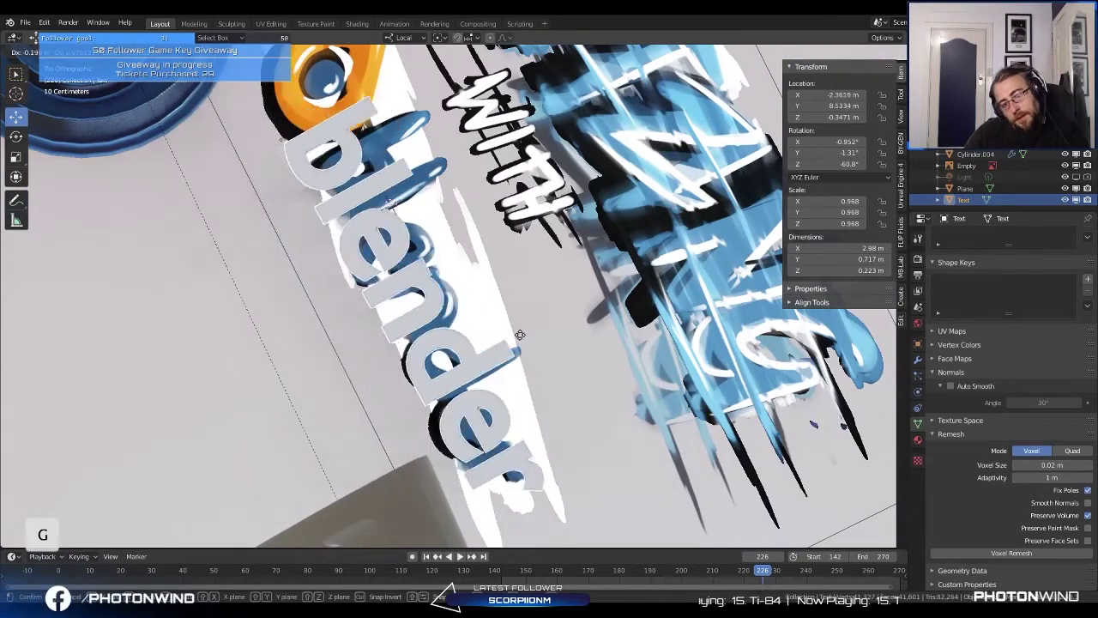
pyautogui.click(546, 333)
# Step: Box-select the outer middle of the b's bowl in Edit Mode and move it inward using smooth, connected-only proportional editing at size 0.290
pyautogui.press('Tab')
pyautogui.scroll(6, 408, 267)
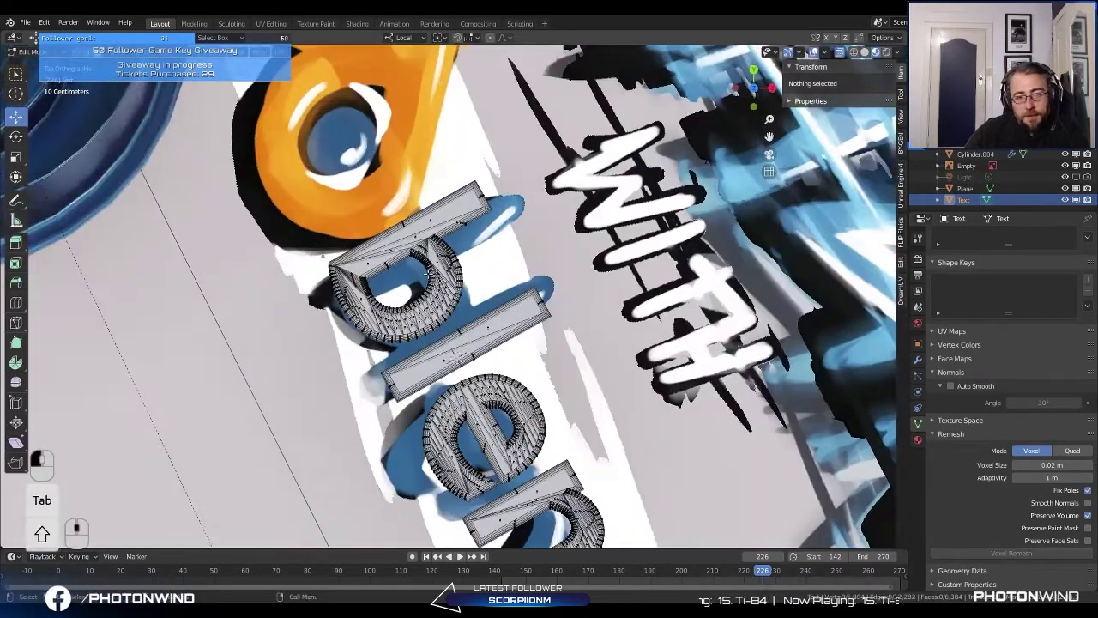
pyautogui.press('a')
pyautogui.hotkey('alt', 'a')
pyautogui.press('b')
pyautogui.moveTo(347, 296); pyautogui.dragTo(402, 378)
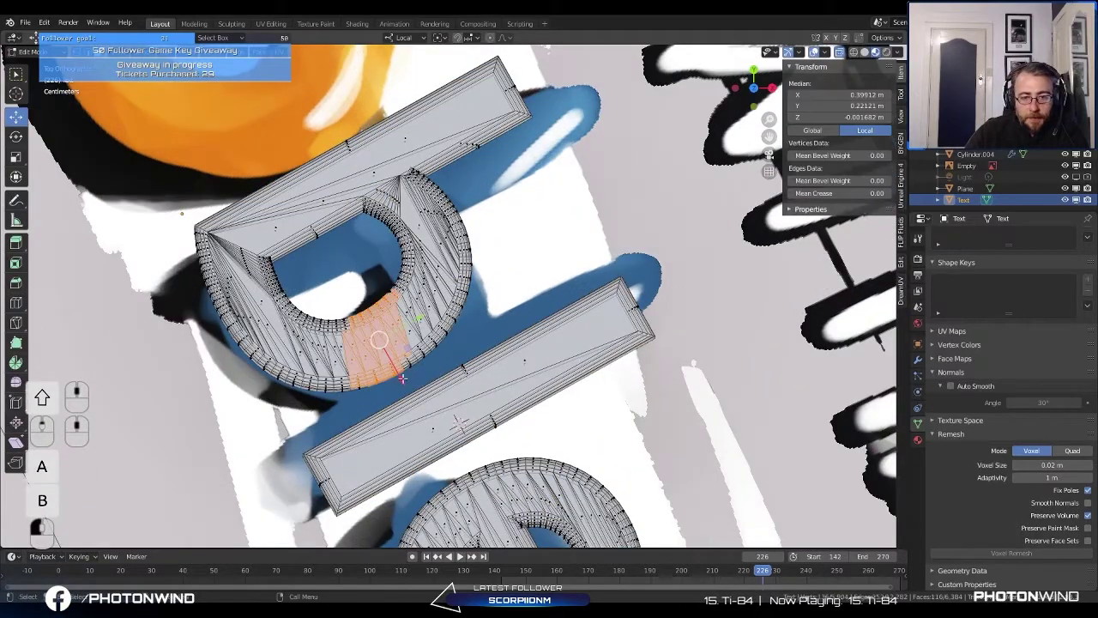
pyautogui.click(490, 37)
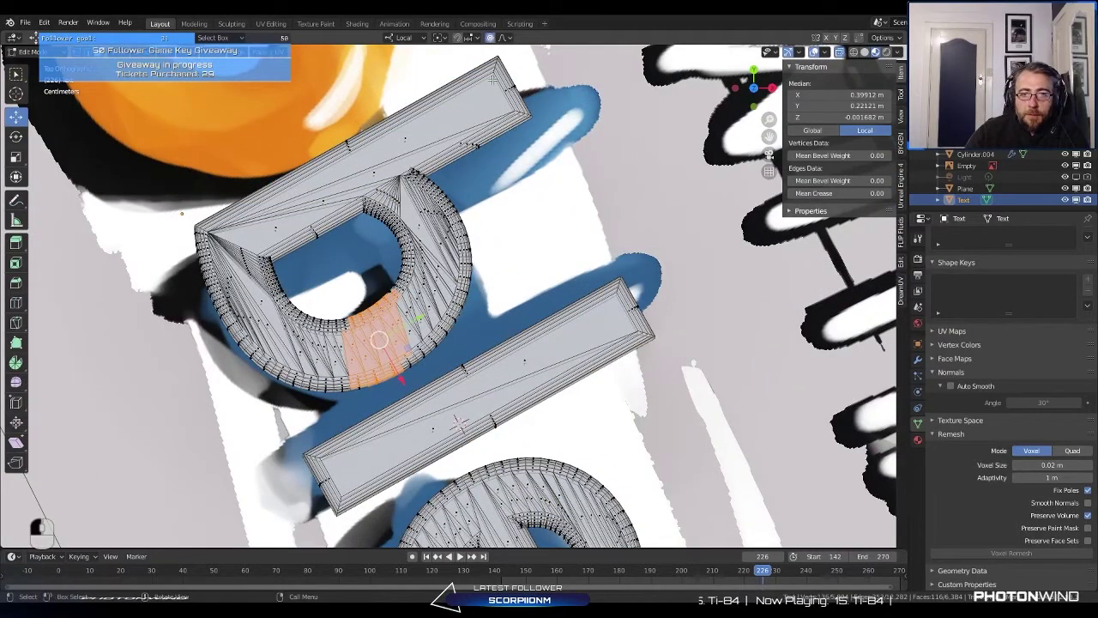
pyautogui.press('g')
pyautogui.rightClick(498, 60)
pyautogui.click(504, 38)
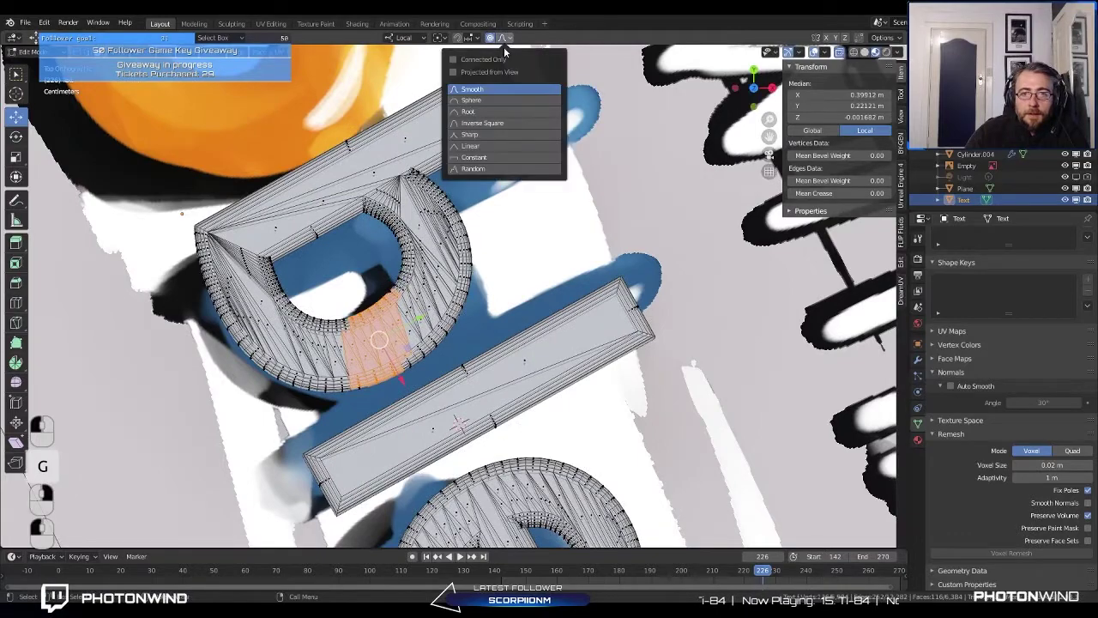
pyautogui.press('g')
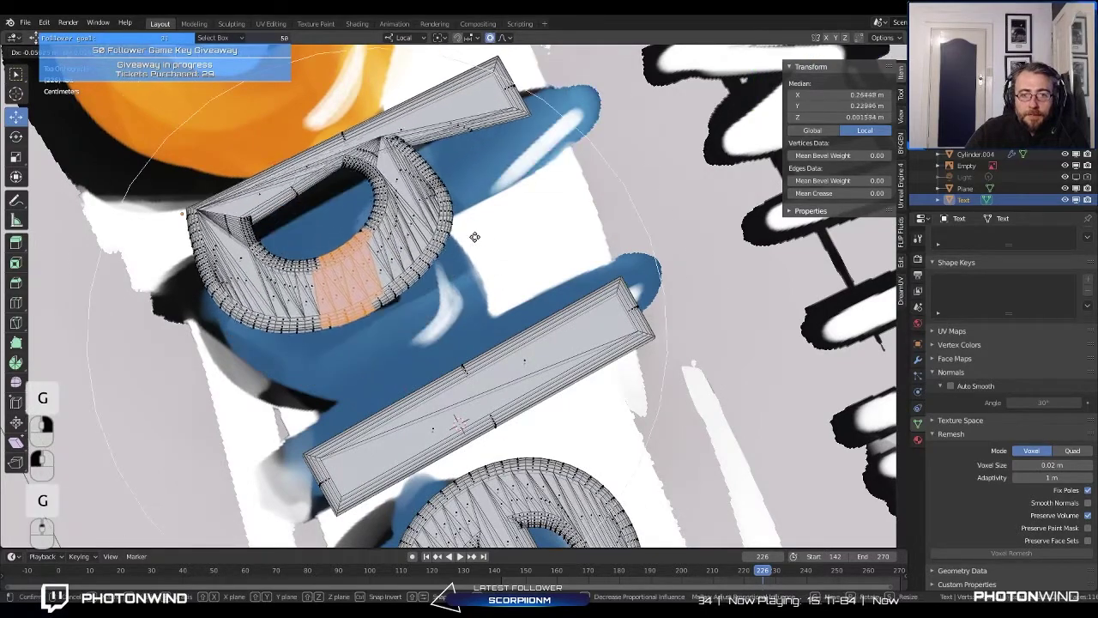
pyautogui.scroll(6, 490, 262)
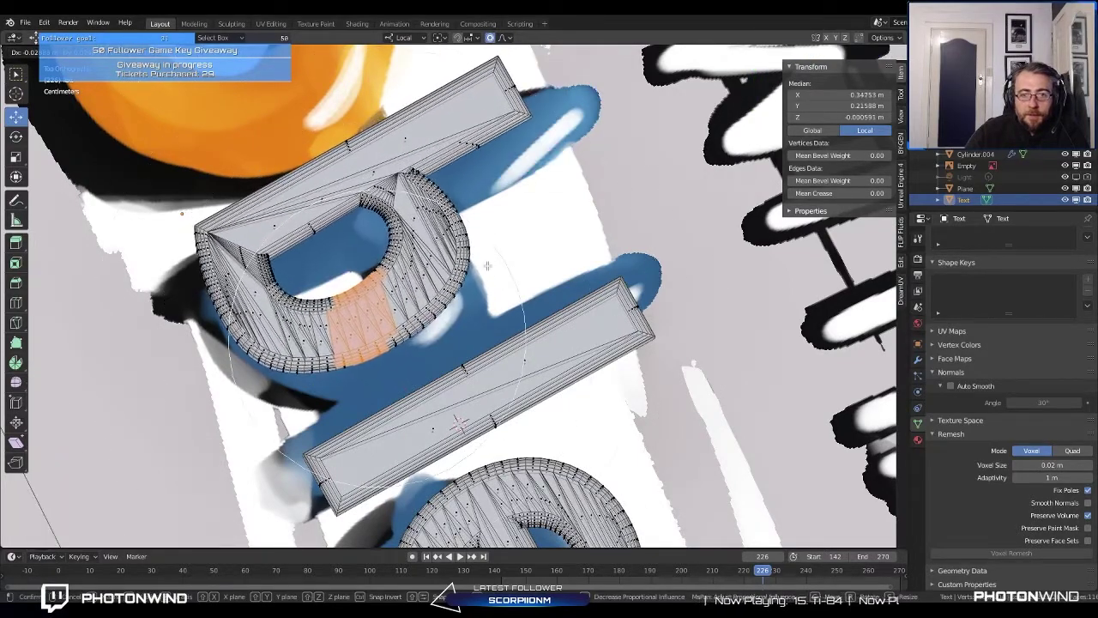
pyautogui.click(491, 263)
# Step: Add a loop cut across the top end of the b's stem and pull it outward about 0.05 m to form a point
pyautogui.keyDown('shift'); pyautogui.moveTo(556, 120); pyautogui.dragTo(464, 263, button='middle'); pyautogui.keyUp('shift')
pyautogui.hotkey('ctrl', 'r')
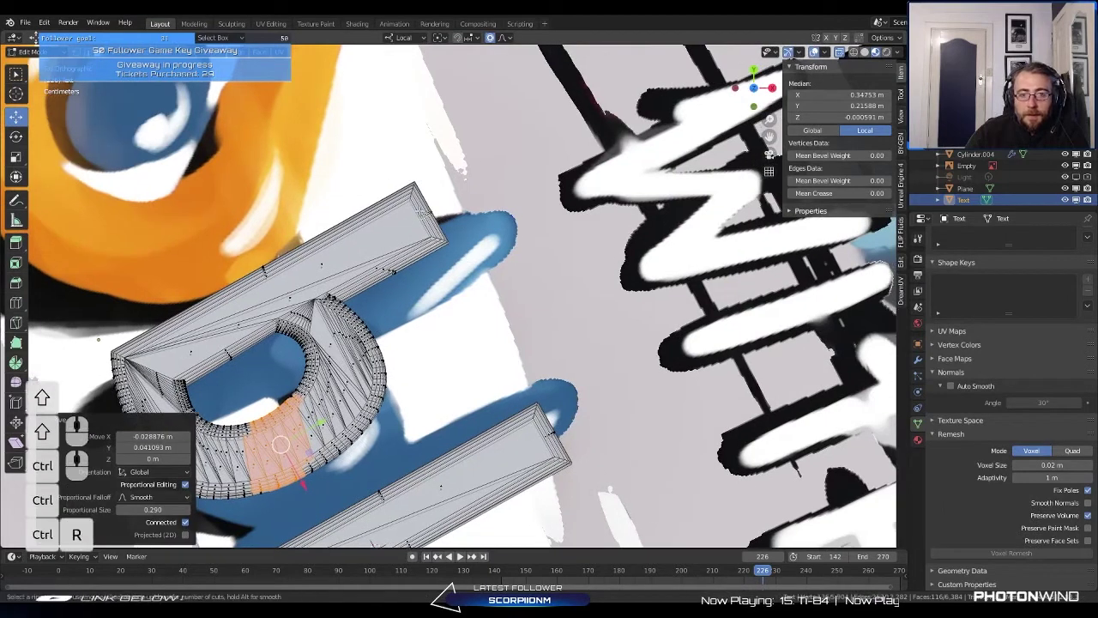
pyautogui.click(436, 213)
pyautogui.click(445, 210)
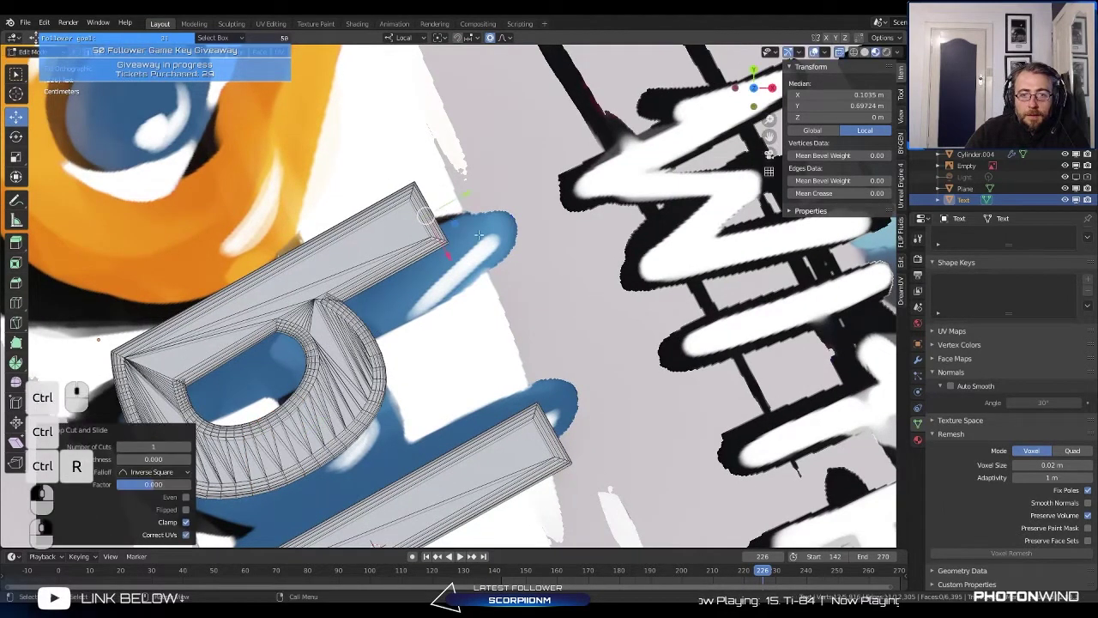
pyautogui.moveTo(470, 196); pyautogui.dragTo(494, 189)
pyautogui.scroll(8, 494, 189)
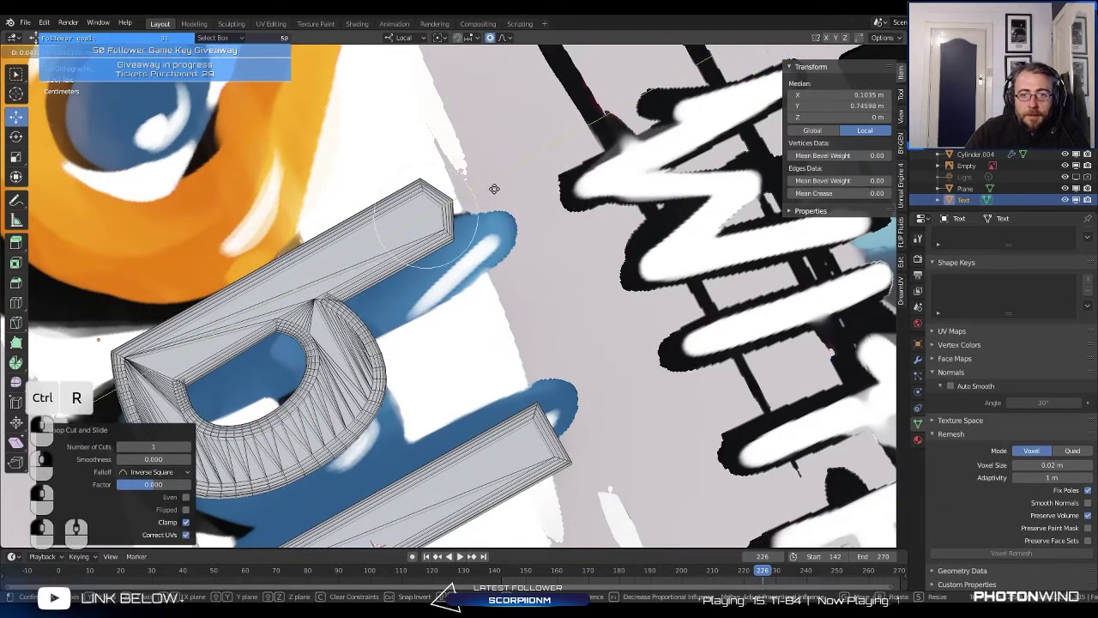
pyautogui.click(493, 180)
# Step: Add a loop cut across the top end of the l and pull it outward about 0.04 m along local Y
pyautogui.keyDown('shift'); pyautogui.moveTo(493, 180); pyautogui.dragTo(365, 359, button='middle'); pyautogui.keyUp('shift')
pyautogui.hotkey('ctrl', 't')
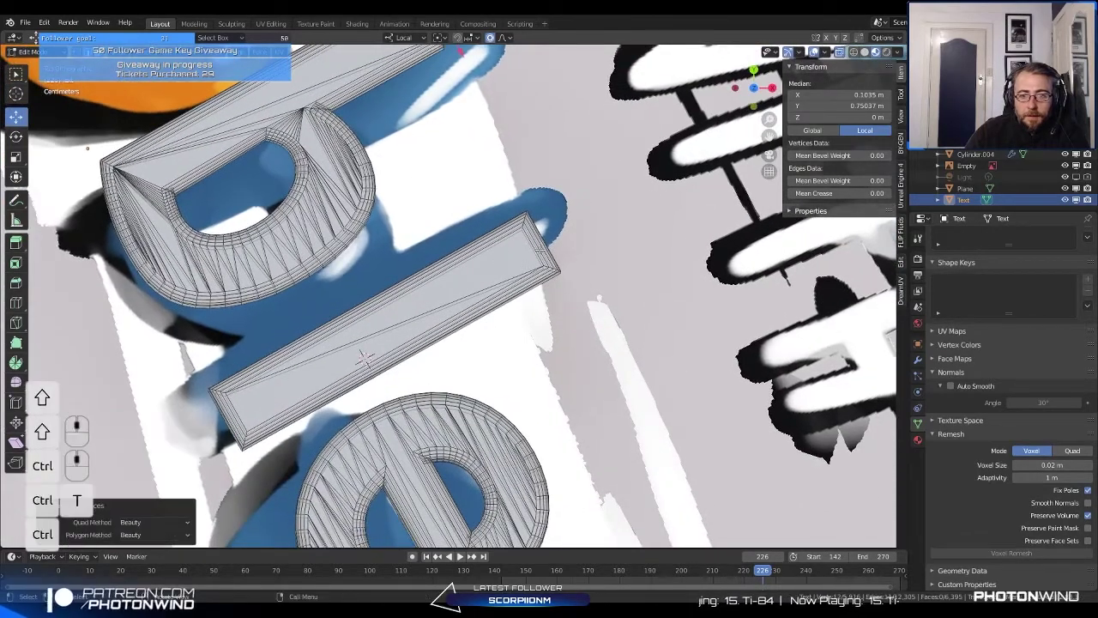
pyautogui.rightClick(531, 257)
pyautogui.press('Escape')
pyautogui.scroll(1, 558, 248)
pyautogui.hotkey('ctrl', 'r')
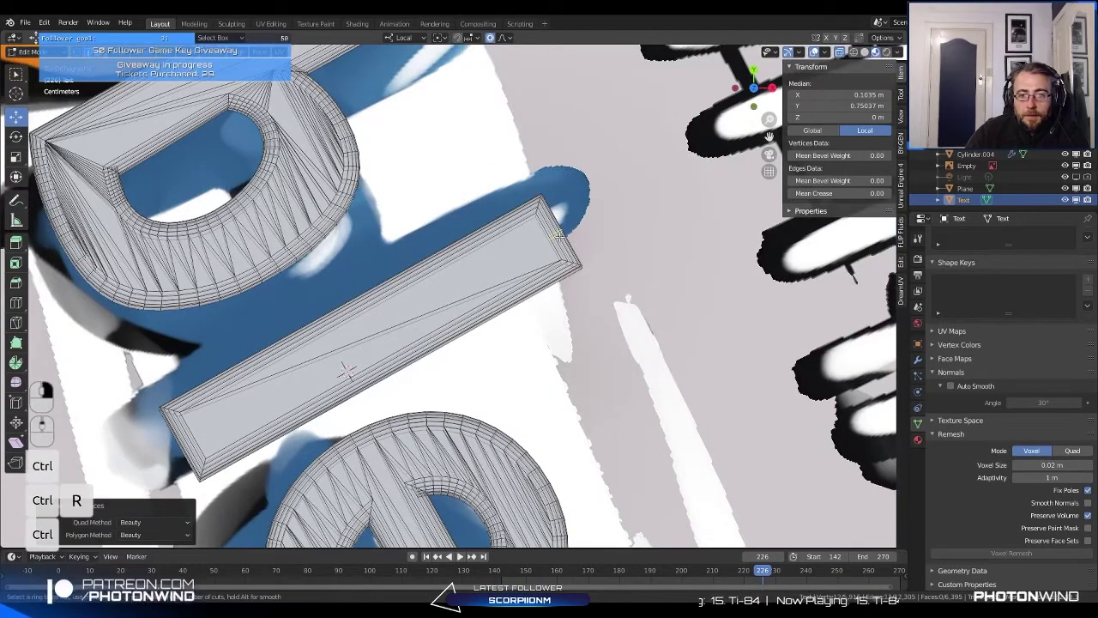
pyautogui.click(562, 219)
pyautogui.rightClick(575, 216)
pyautogui.press('g')
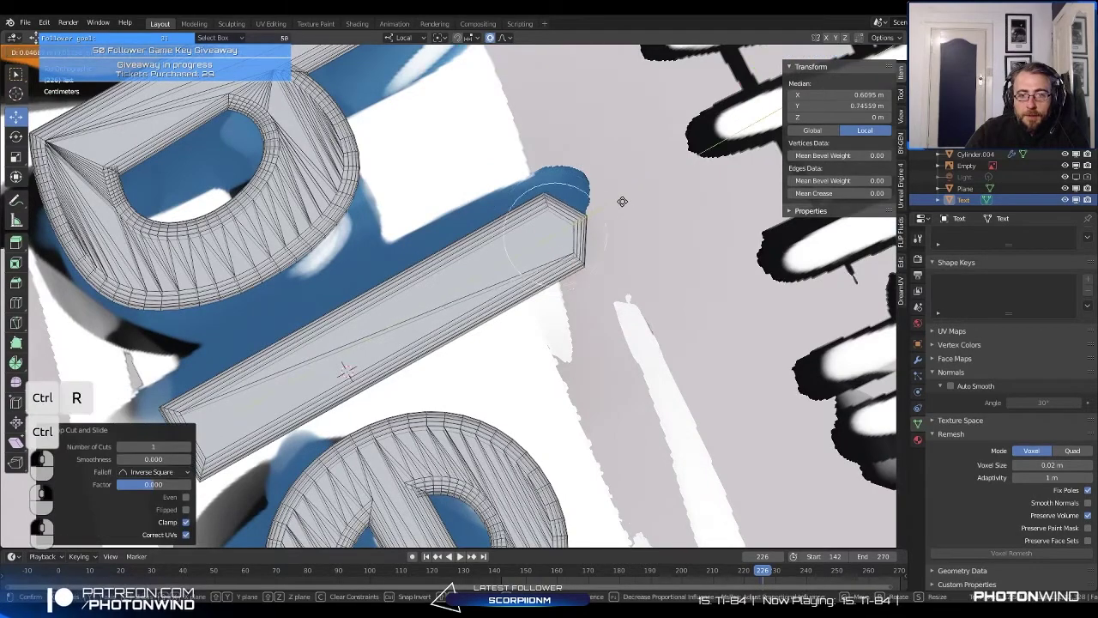
pyautogui.click(616, 202)
# Step: Add a loop cut across the bottom end of the l and pull it outward about 0.039 m along local Y
pyautogui.keyDown('shift'); pyautogui.moveTo(615, 203); pyautogui.dragTo(464, 325, button='middle'); pyautogui.keyUp('shift')
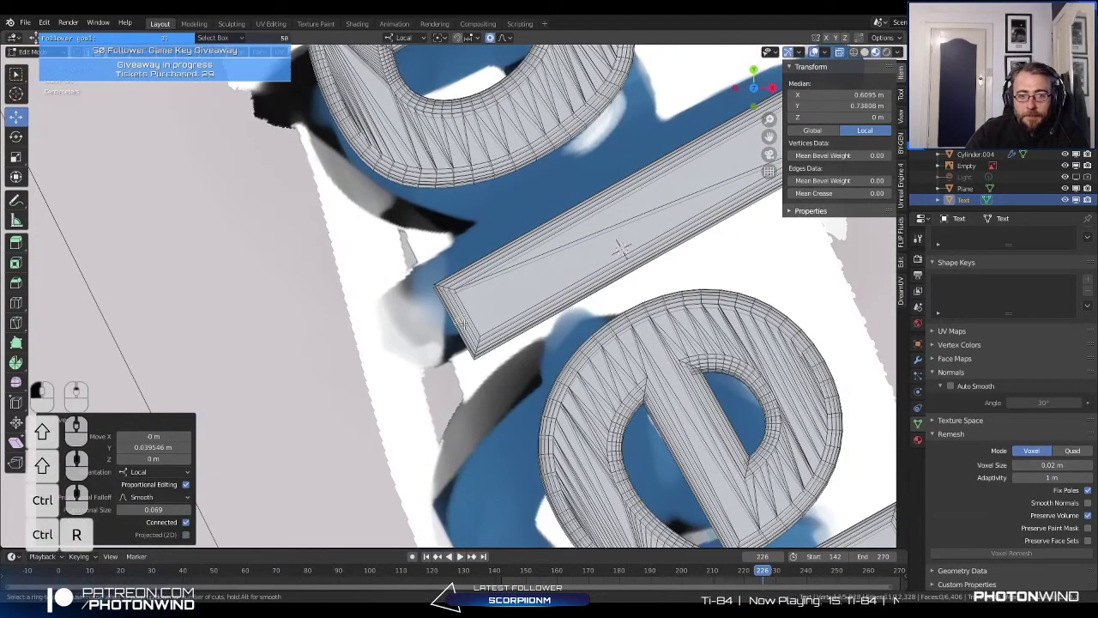
pyautogui.click(463, 323)
pyautogui.rightClick(462, 320)
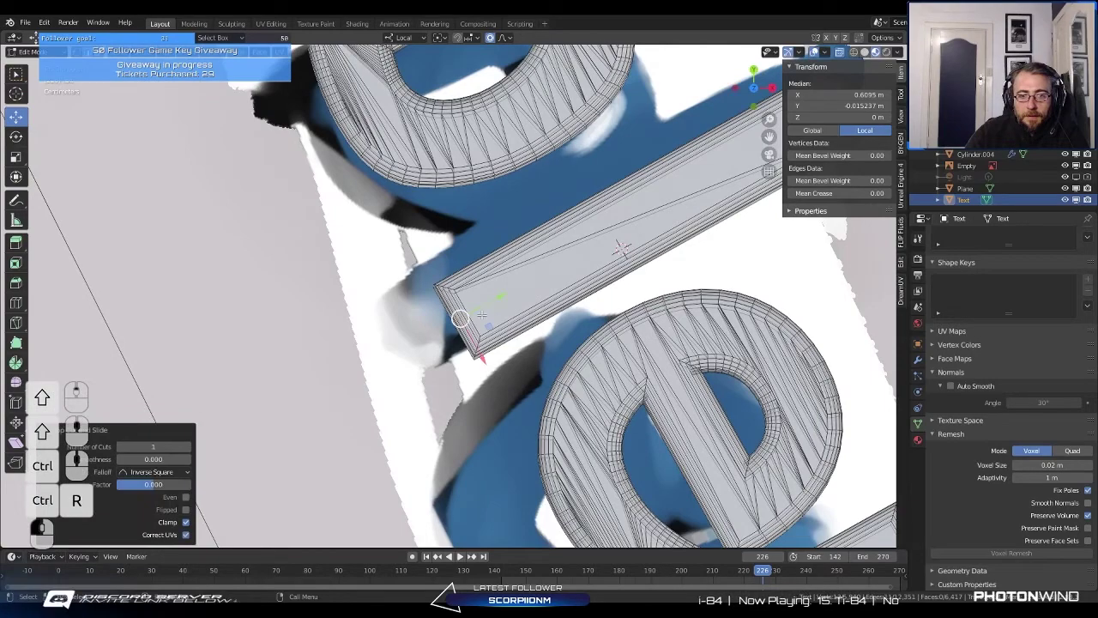
pyautogui.press('g')
pyautogui.click(620, 248)
# Step: Add a loop cut across the tail end of the first e and move it outward by about 0.012 m in X and -0.009 m in Y
pyautogui.keyDown('shift'); pyautogui.moveTo(620, 248); pyautogui.dragTo(391, 247, button='middle'); pyautogui.keyUp('shift')
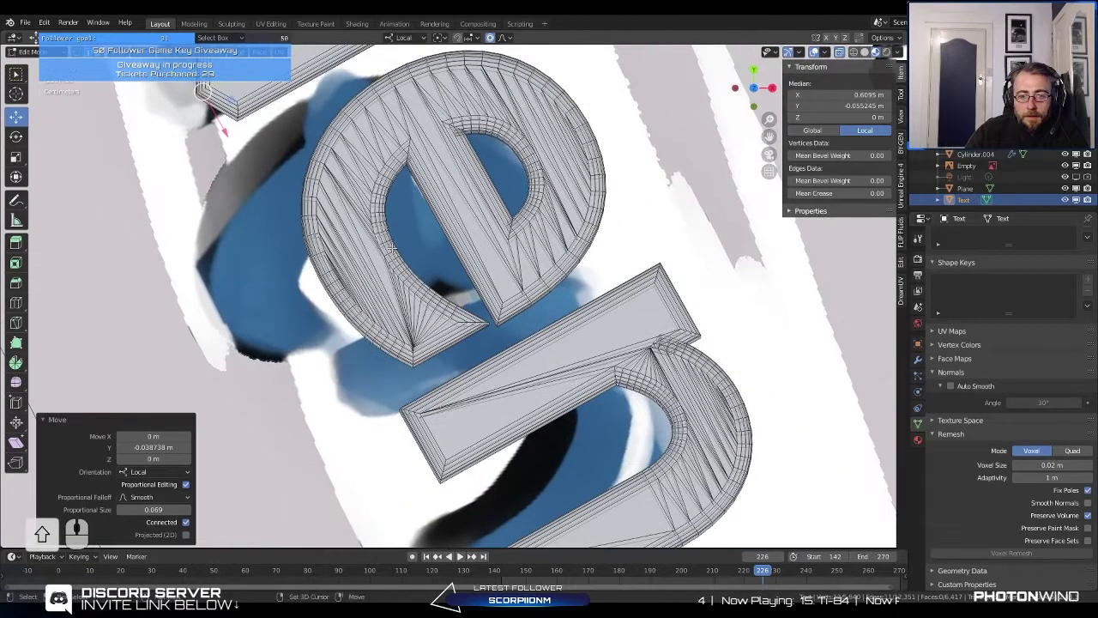
pyautogui.hotkey('ctrl', 'r')
pyautogui.click(434, 342)
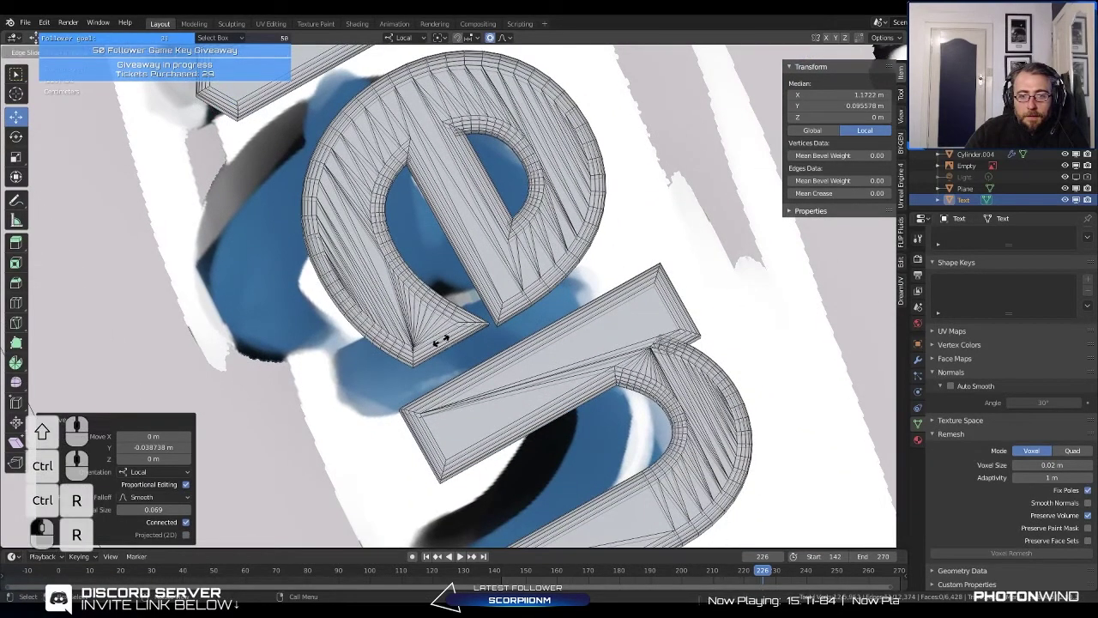
pyautogui.click(440, 342)
pyautogui.press('g')
pyautogui.click(450, 347)
# Step: Add a loop cut across the top end of the n's stem and pull it outward about 0.031 m along local Y
pyautogui.keyDown('shift'); pyautogui.moveTo(659, 313); pyautogui.dragTo(511, 254, button='middle'); pyautogui.keyUp('shift')
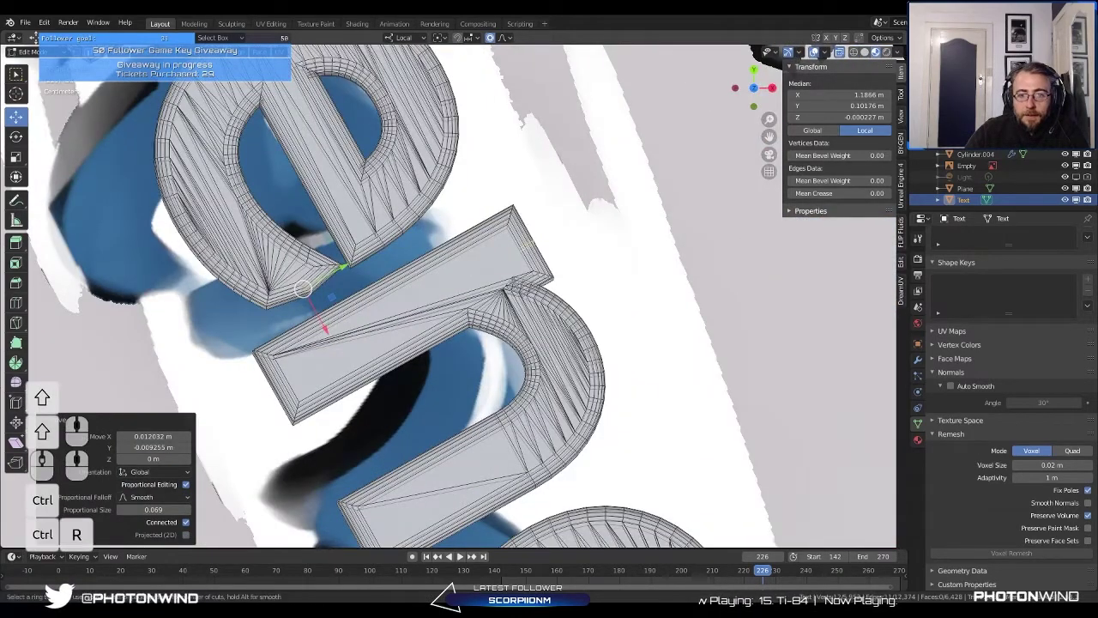
pyautogui.hotkey('ctrl', 'r')
pyautogui.click(526, 250)
pyautogui.press('g')
pyautogui.press('y')
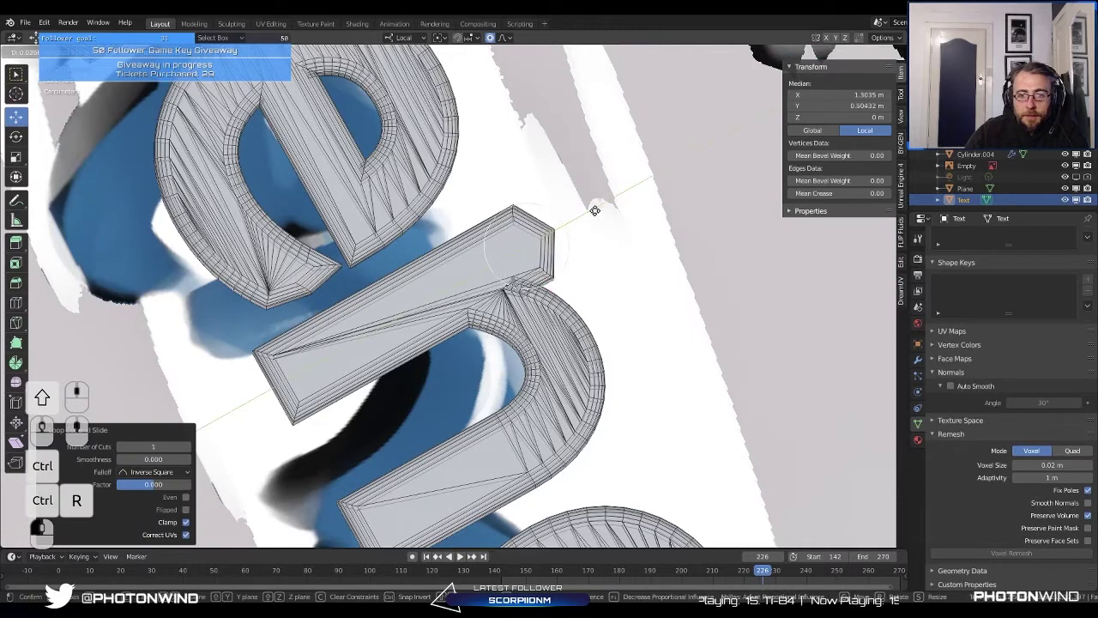
pyautogui.click(594, 210)
# Step: Add a loop cut across the bottom end of the n's stem and pull it outward about 0.03 m along local Y
pyautogui.keyDown('shift'); pyautogui.moveTo(266, 396); pyautogui.dragTo(375, 320, button='middle'); pyautogui.keyUp('shift')
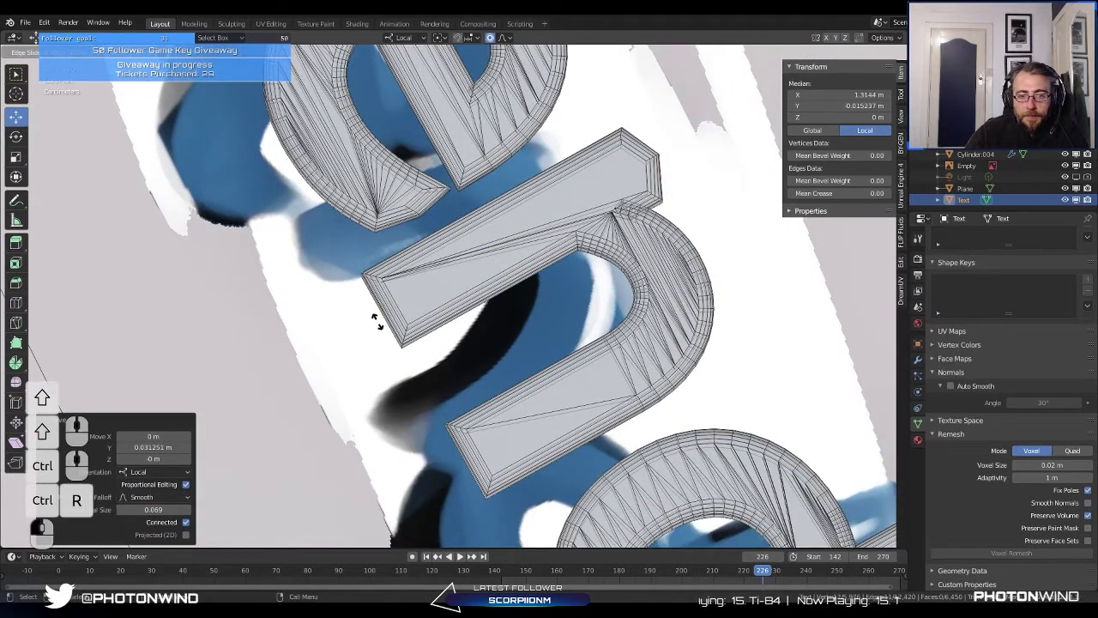
pyautogui.rightClick(377, 322)
pyautogui.moveTo(420, 296); pyautogui.dragTo(401, 298)
# Step: Add a loop cut across the bottom end of the n's second leg and pull it outward along local Y
pyautogui.keyDown('shift'); pyautogui.moveTo(474, 424); pyautogui.dragTo(421, 343, button='middle'); pyautogui.keyUp('shift')
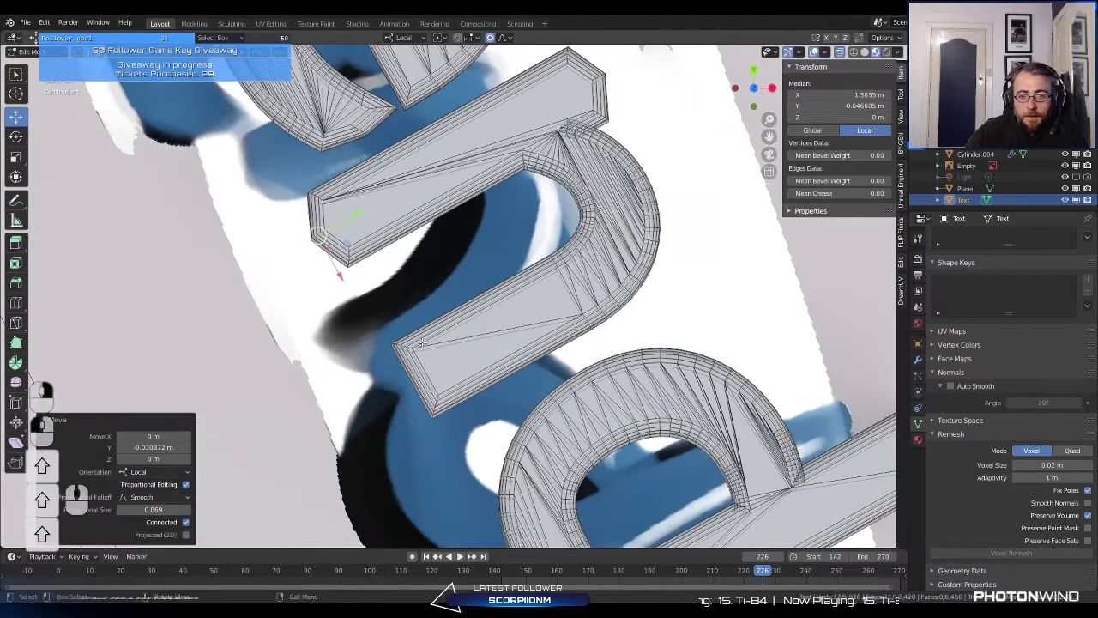
pyautogui.click(418, 375)
pyautogui.rightClick(418, 375)
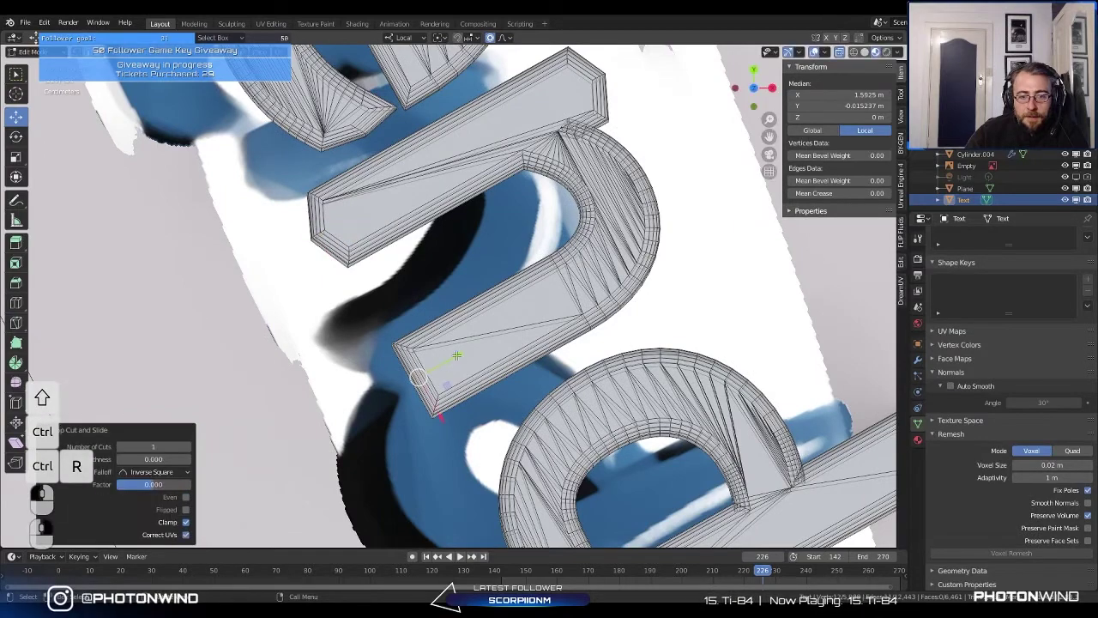
pyautogui.moveTo(456, 355); pyautogui.dragTo(434, 363)
pyautogui.keyDown('shift'); pyautogui.moveTo(653, 455); pyautogui.dragTo(387, 304, button='middle'); pyautogui.keyUp('shift')
pyautogui.press('a')
pyautogui.press('a')
pyautogui.press('b')
pyautogui.moveTo(337, 261); pyautogui.dragTo(383, 331)
pyautogui.press('g')
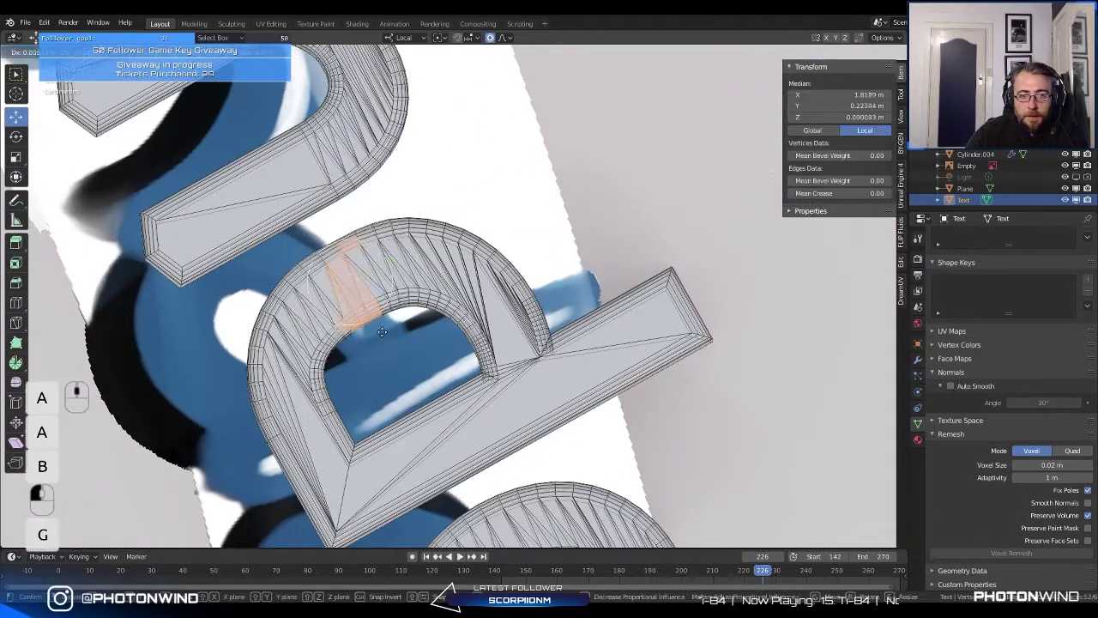
pyautogui.scroll(-4, 386, 336)
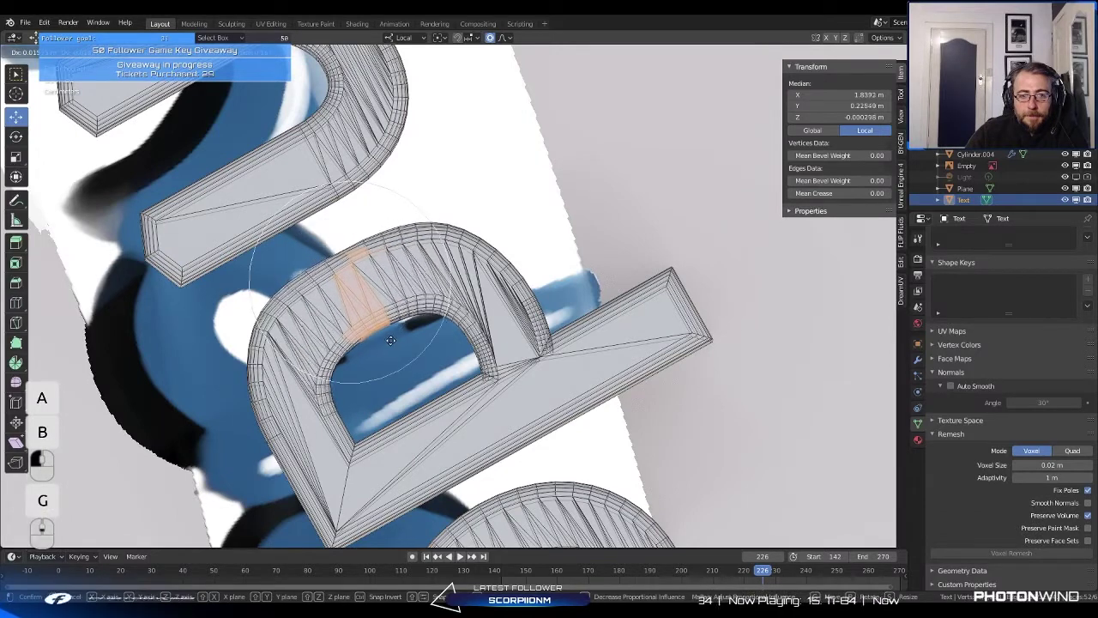
pyautogui.click(423, 251)
pyautogui.press('a')
pyautogui.press('b')
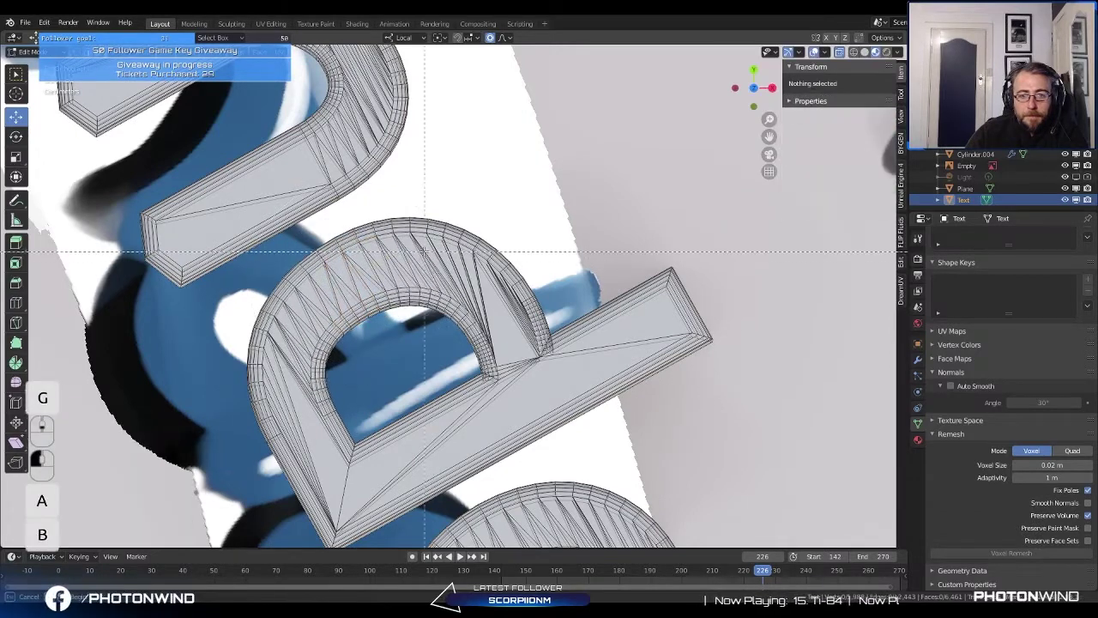
pyautogui.moveTo(501, 341); pyautogui.dragTo(551, 345)
# Step: Move the upper joint of the d's bowl down along its stem with proportional editing
pyautogui.press('a')
pyautogui.press('a')
pyautogui.press('b')
pyautogui.moveTo(467, 341); pyautogui.dragTo(554, 389)
pyautogui.press('g')
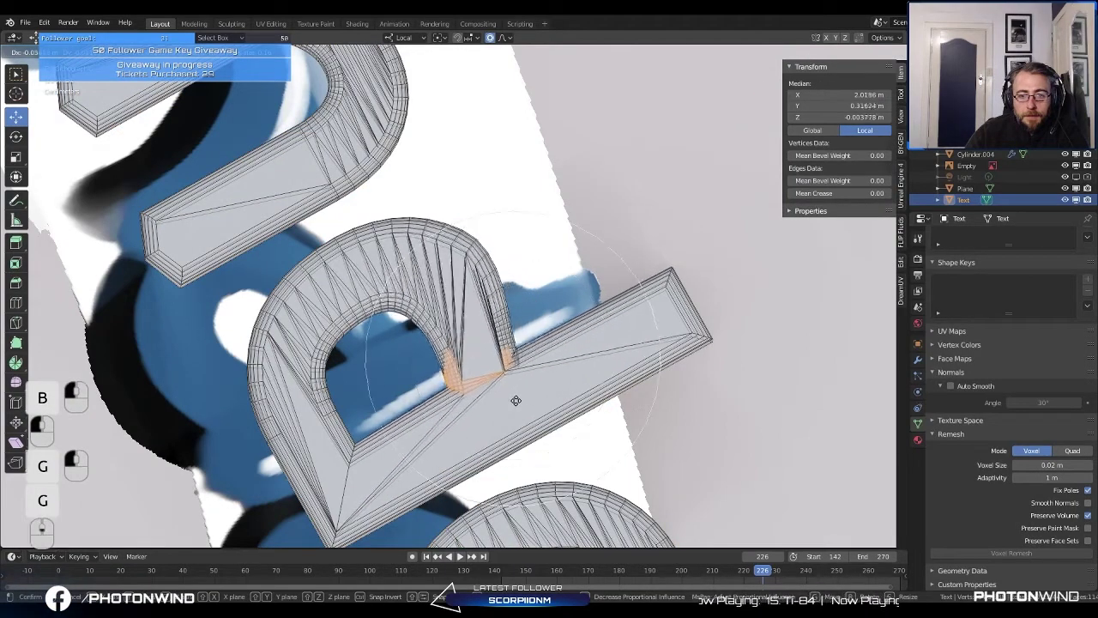
pyautogui.click(518, 393)
pyautogui.press('a')
# Step: Add a loop cut across the top end of the d's stem and pull it outward about 0.051 m along local Y
pyautogui.moveTo(518, 392); pyautogui.dragTo(509, 353, button='middle')
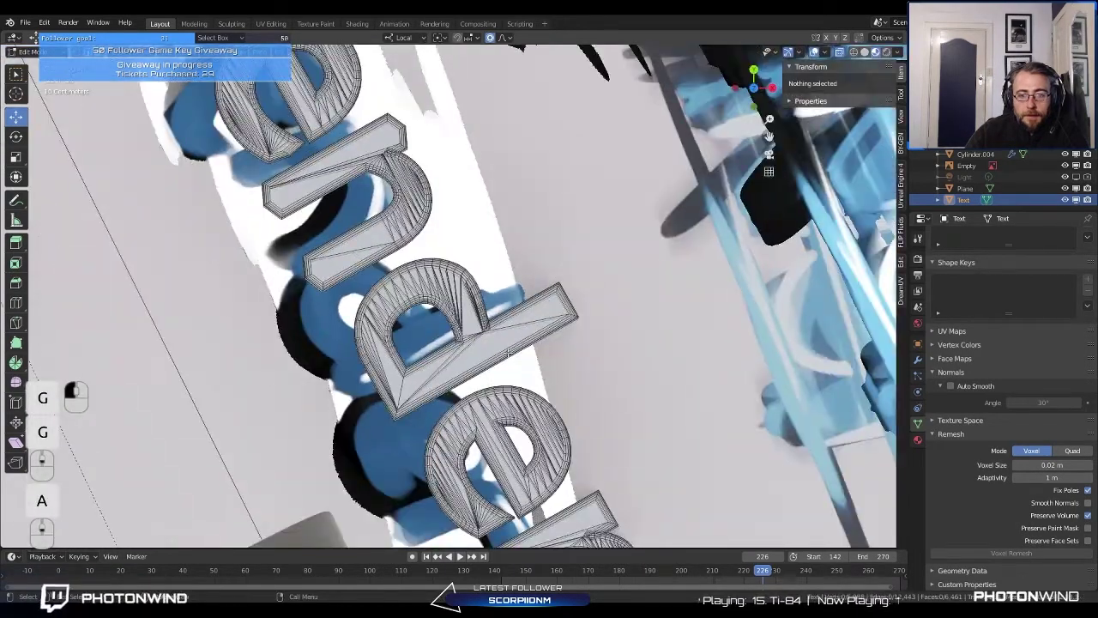
pyautogui.hotkey('ctrl', 'r')
pyautogui.click(564, 304)
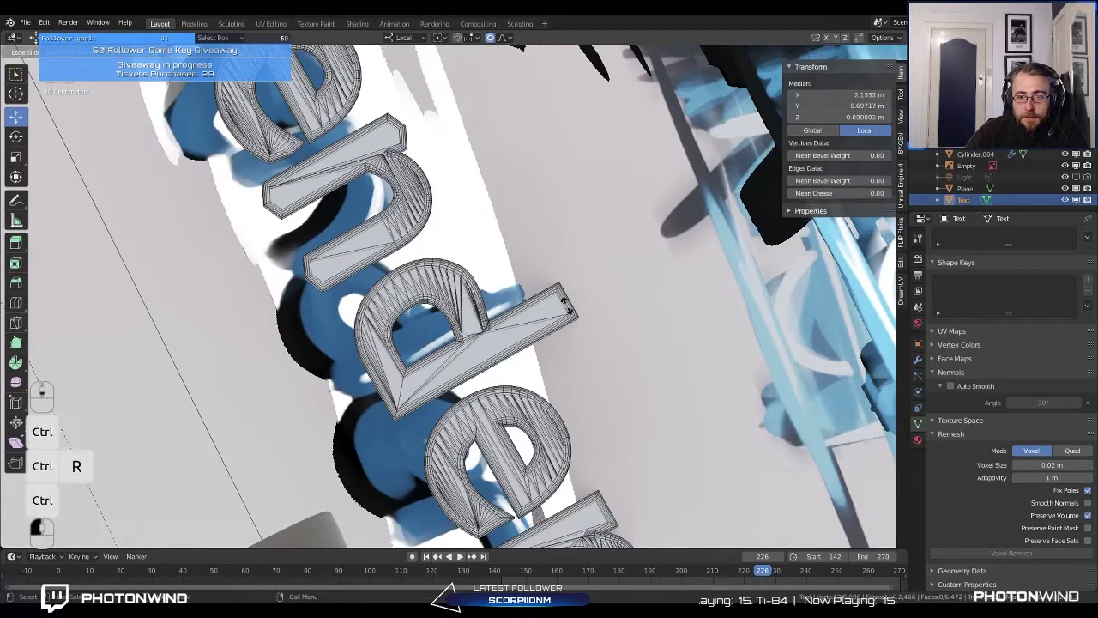
pyautogui.rightClick(568, 318)
pyautogui.moveTo(430, 317); pyautogui.dragTo(381, 314, button='middle')
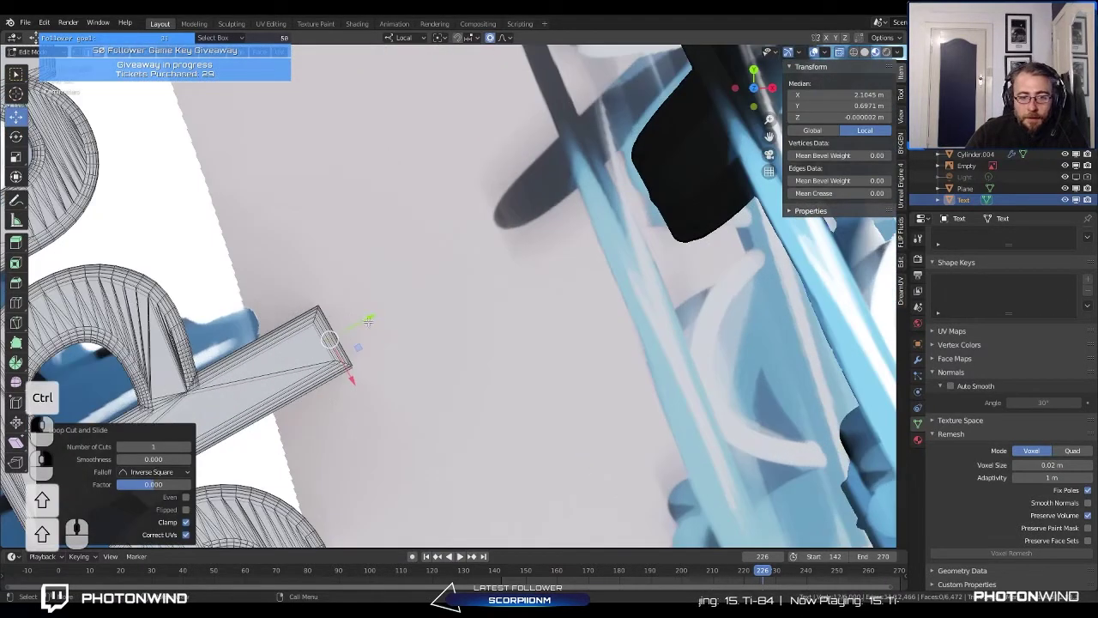
pyautogui.press('g')
pyautogui.scroll(3, 396, 314)
pyautogui.click(394, 315)
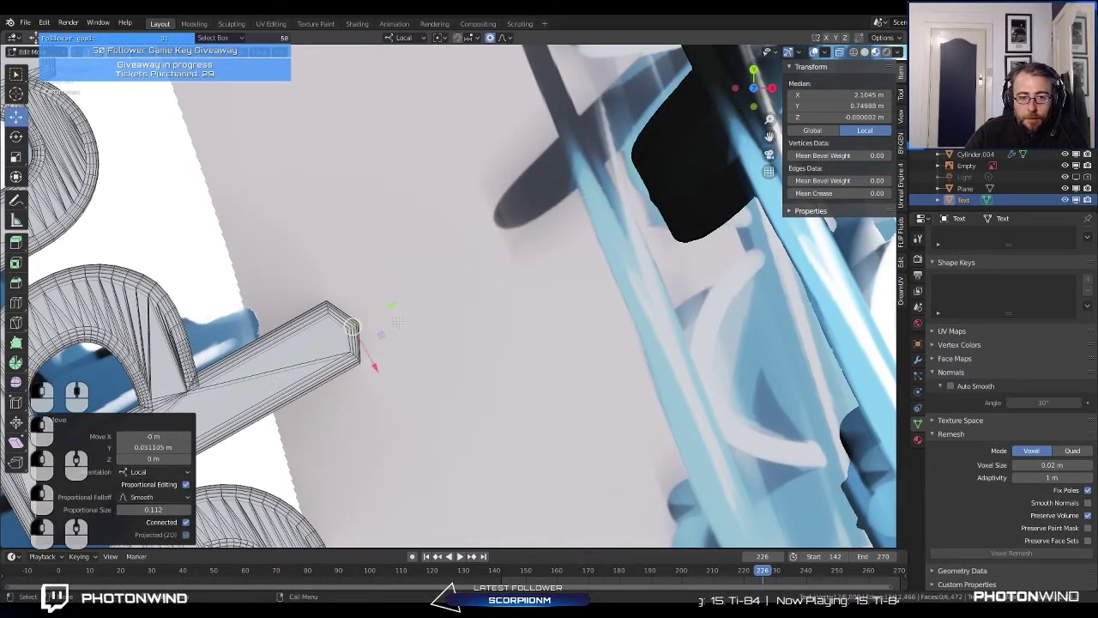
# Step: Add a loop cut across the tail end of the second e and move it outward about 0.017 m in X and -0.011 m in Y
pyautogui.keyDown('shift'); pyautogui.moveTo(391, 365); pyautogui.dragTo(525, 225, button='middle'); pyautogui.keyUp('shift')
pyautogui.keyDown('shift'); pyautogui.moveTo(419, 459); pyautogui.dragTo(466, 370, button='middle'); pyautogui.keyUp('shift')
pyautogui.press('Tab')
pyautogui.press('Tab')
pyautogui.keyDown('shift'); pyautogui.moveTo(424, 419); pyautogui.dragTo(428, 321, button='middle'); pyautogui.keyUp('shift')
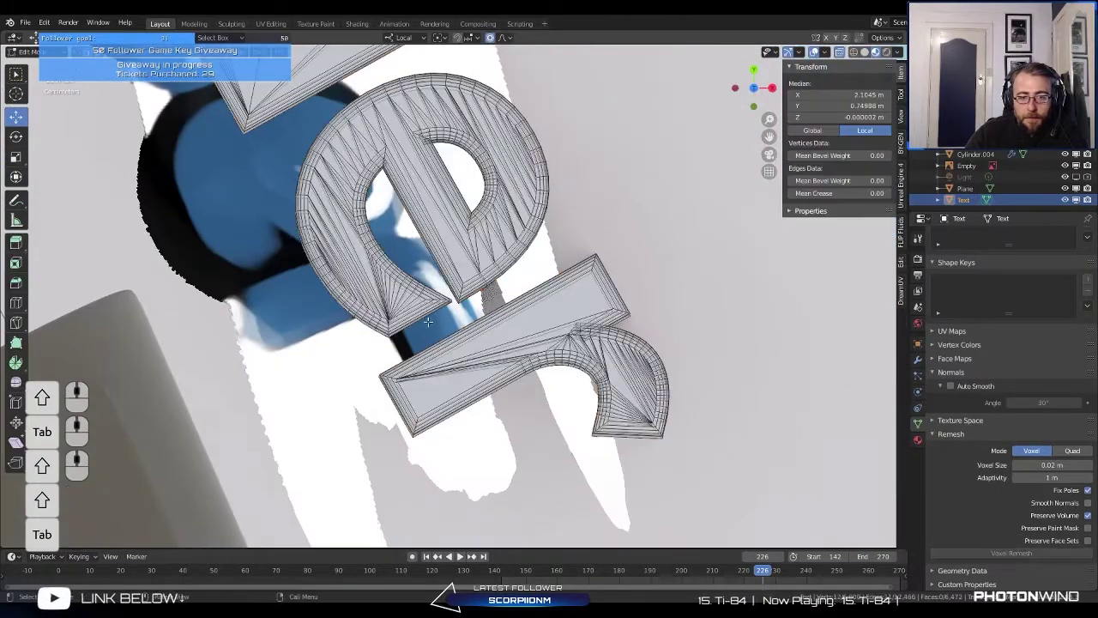
pyautogui.hotkey('ctrl', 'r')
pyautogui.click(415, 314)
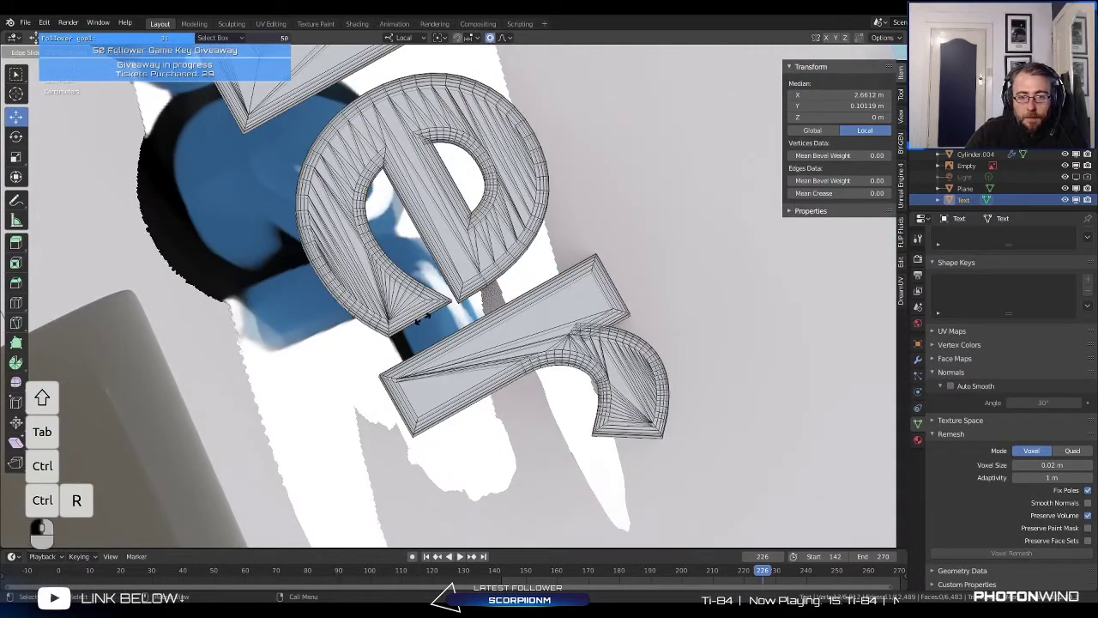
pyautogui.press('g')
pyautogui.click(434, 326)
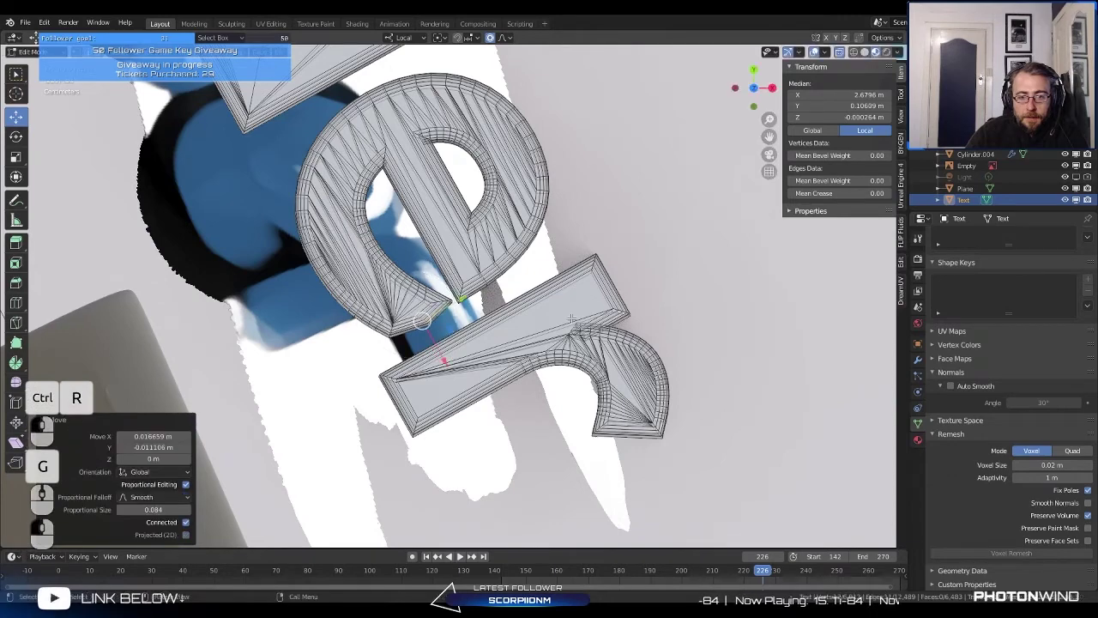
# Step: Add a loop cut across the top end of the r's stem and move it outward into a point
pyautogui.hotkey('ctrl', 'r')
pyautogui.click(619, 289)
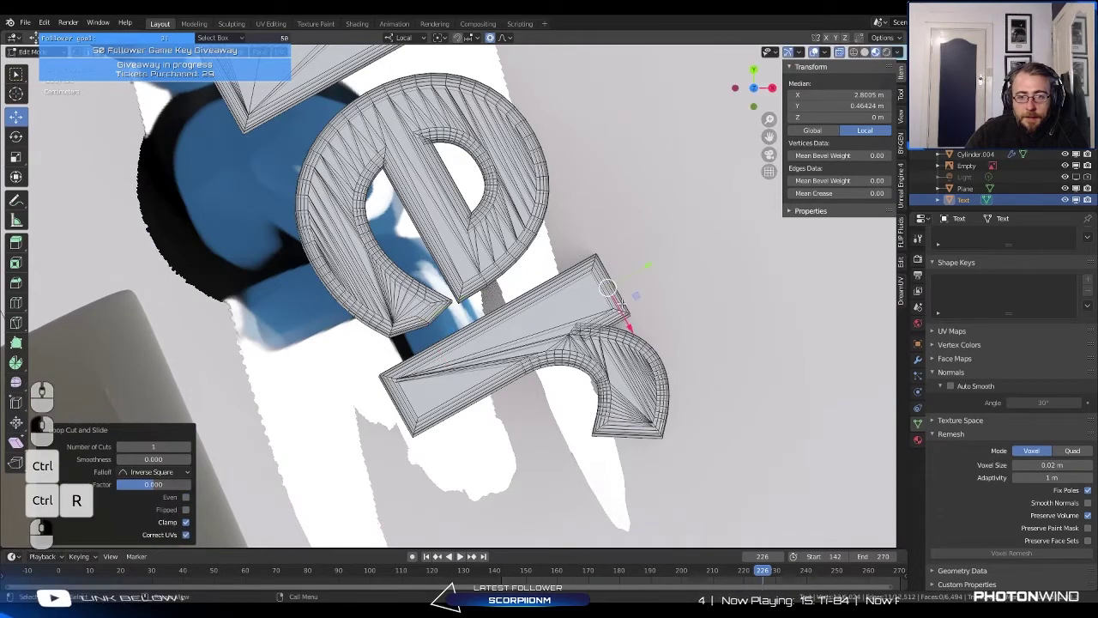
pyautogui.press('g')
pyautogui.rightClick(632, 298)
pyautogui.press('a')
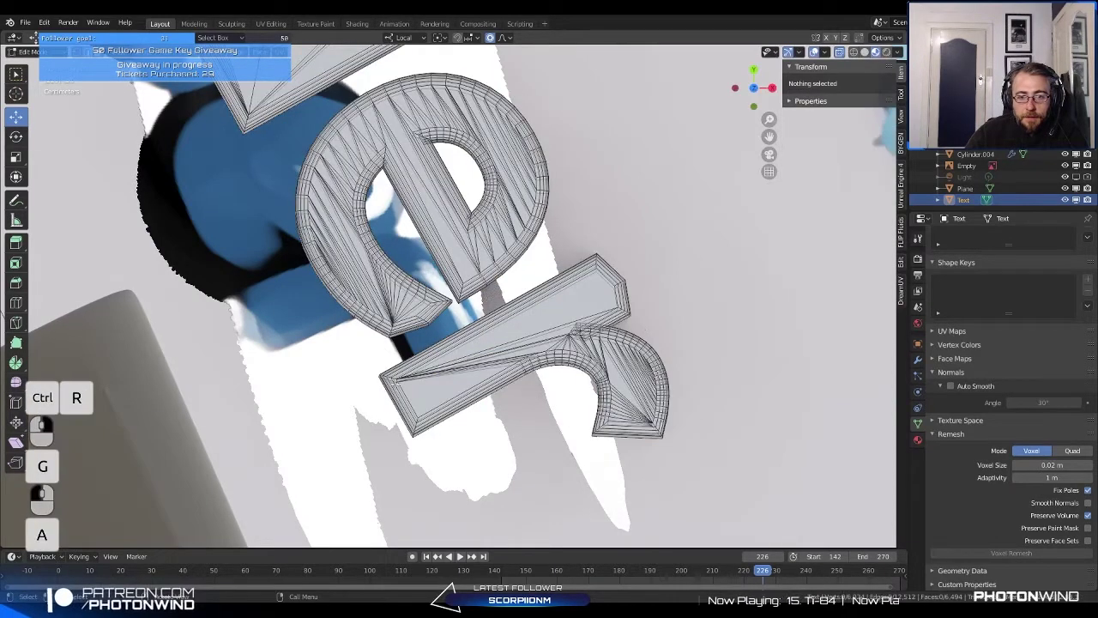
# Step: Add a loop cut across the bottom end of the r's stem and move it about -0.02 m in X and -0.009 m in Y
pyautogui.hotkey('ctrl', 'r')
pyautogui.click(408, 405)
pyautogui.press('g')
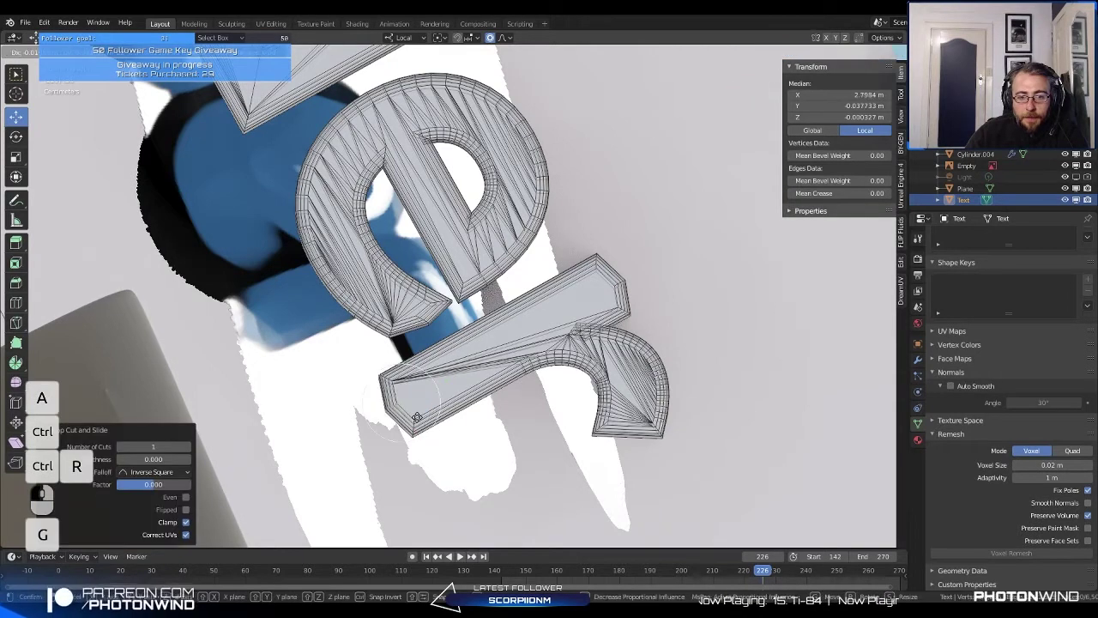
pyautogui.click(429, 394)
# Step: Add a loop cut across the end of the r's arm, move it about -0.022 m in Y, and return to Object Mode
pyautogui.keyDown('shift'); pyautogui.moveTo(635, 434); pyautogui.dragTo(473, 366, button='middle'); pyautogui.keyUp('shift')
pyautogui.click(474, 366)
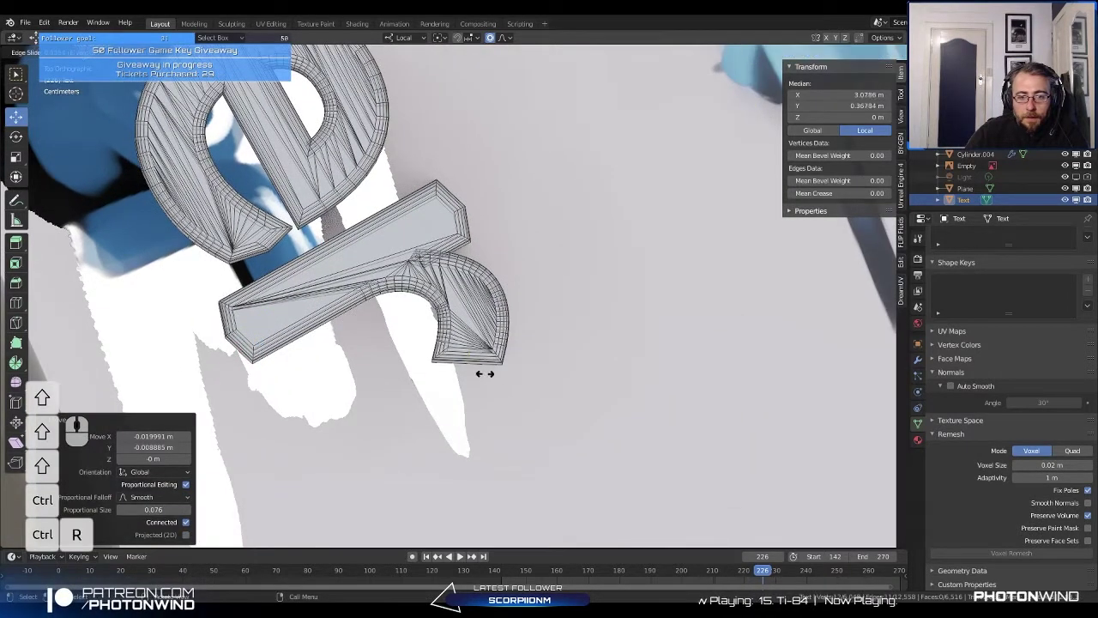
pyautogui.click(487, 382)
pyautogui.press('g')
pyautogui.click(495, 383)
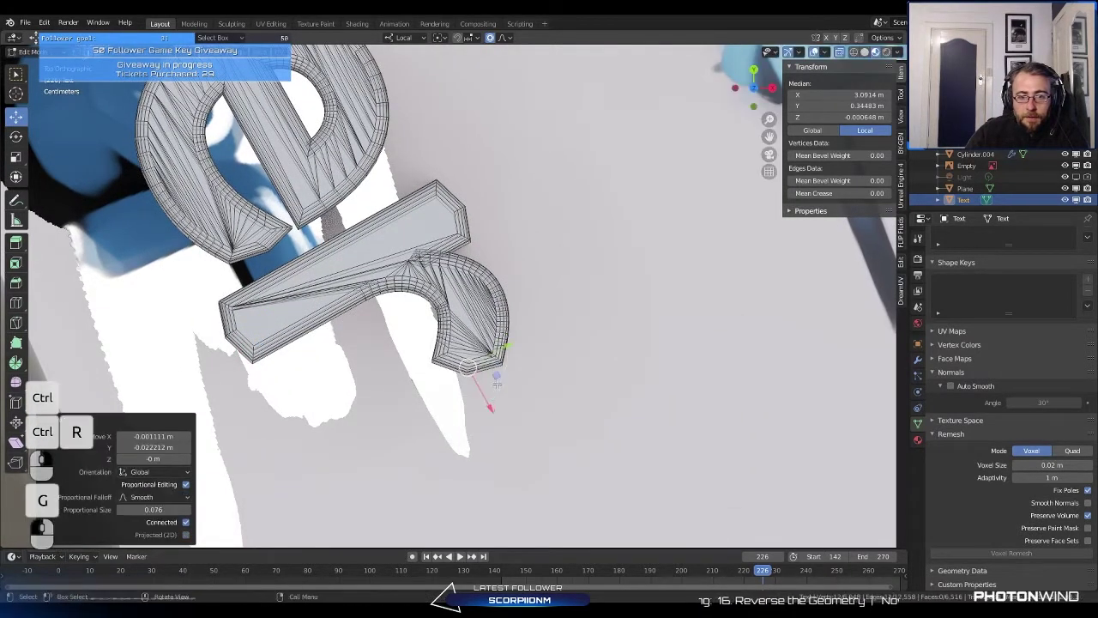
pyautogui.press('Tab')
# Step: Voxel-remesh the blender letters with a 0.02 m voxel size and zero adaptivity
pyautogui.moveTo(496, 384); pyautogui.dragTo(425, 316, button='middle')
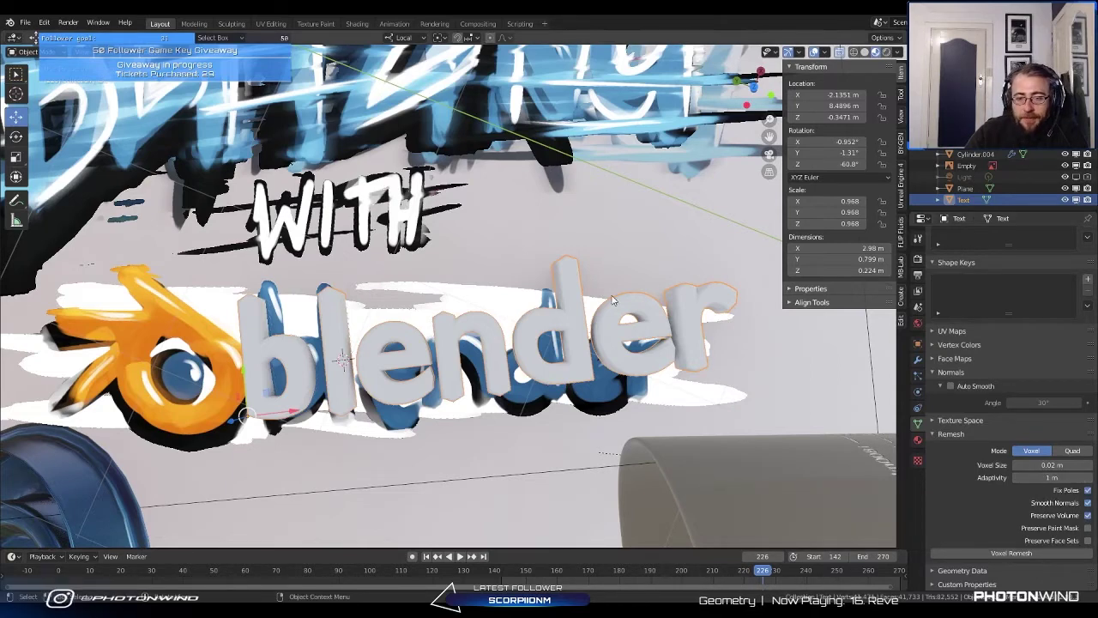
pyautogui.moveTo(487, 367); pyautogui.dragTo(506, 309, button='middle')
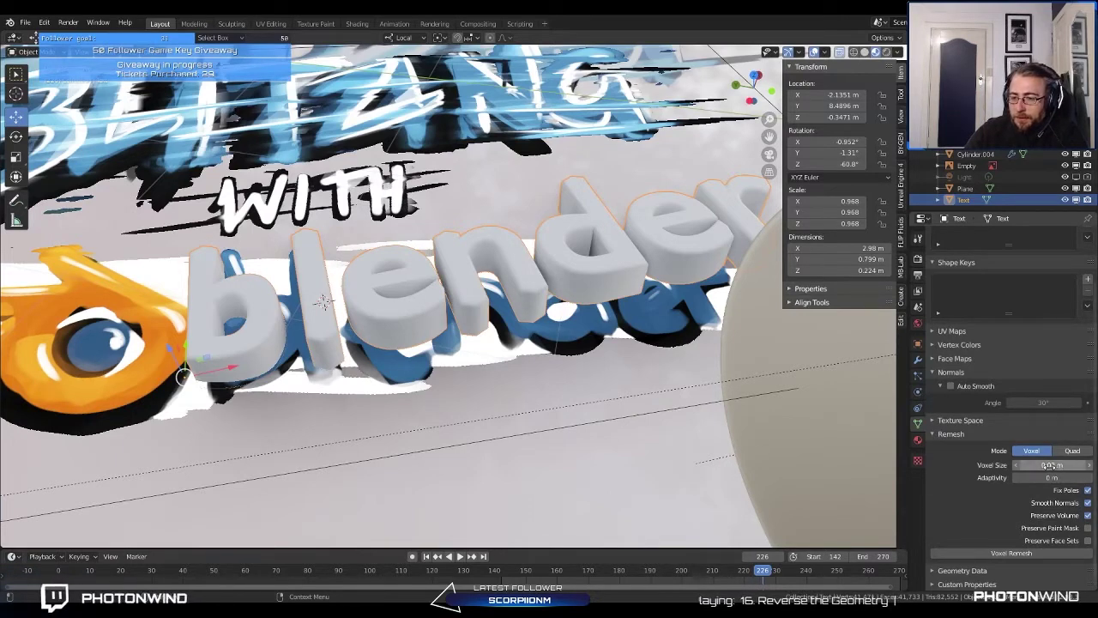
pyautogui.scroll(-8, 647, 292)
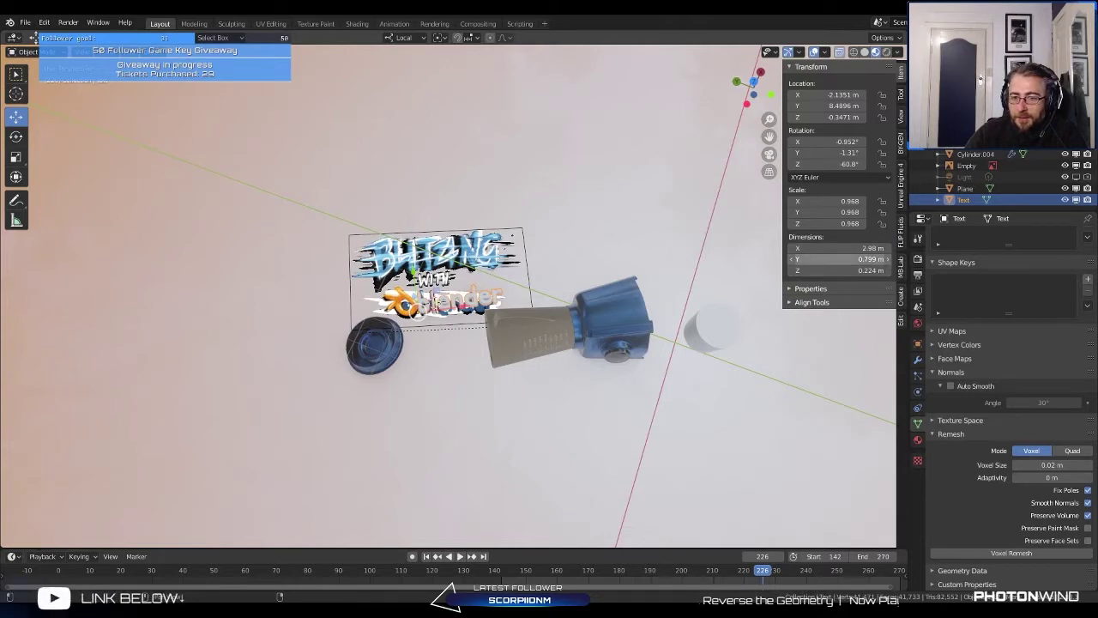
pyautogui.scroll(10, 313, 344)
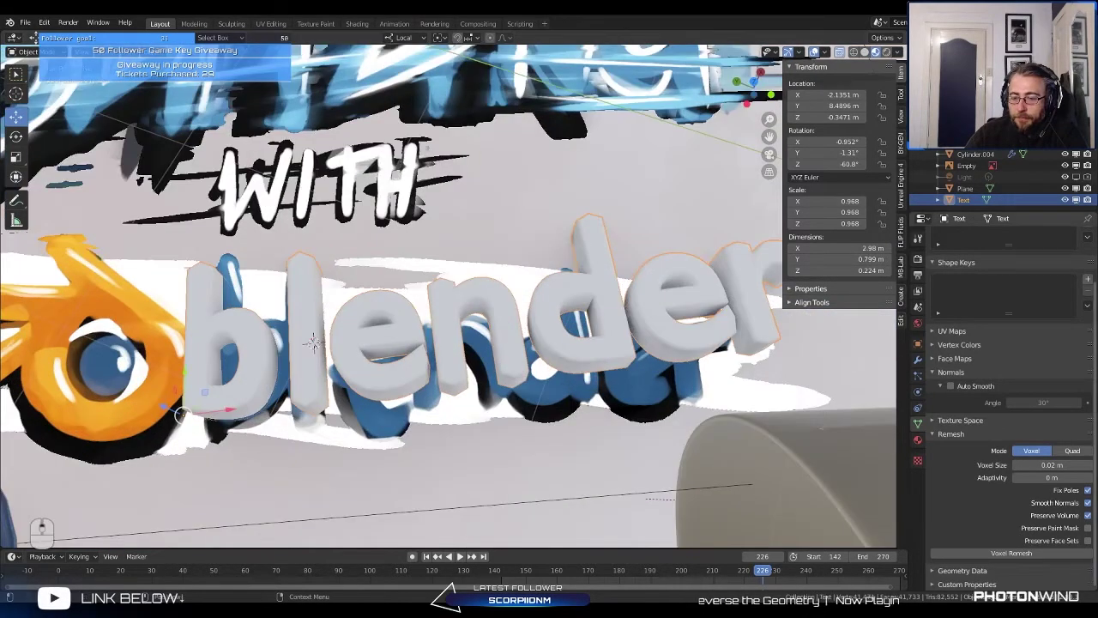
pyautogui.scroll(10, 461, 289)
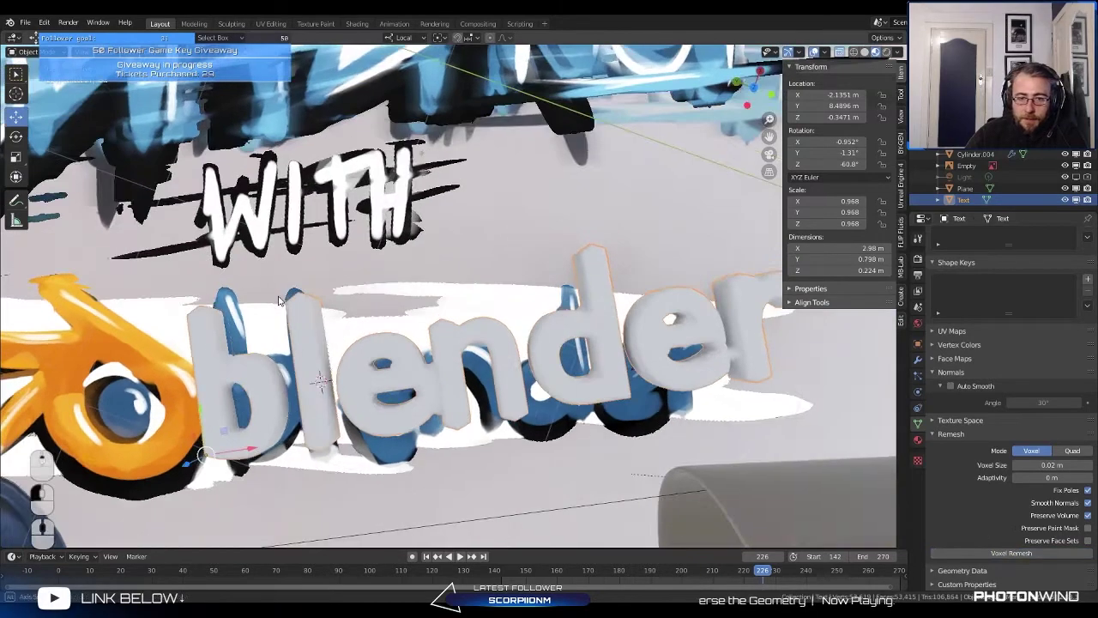
pyautogui.scroll(-8, 460, 289)
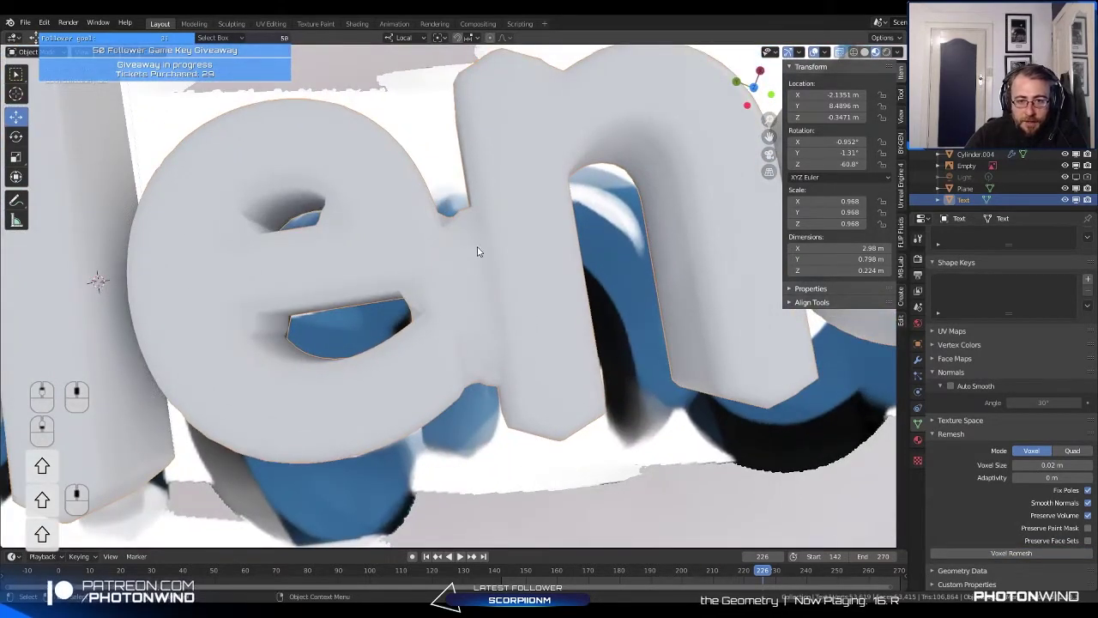
pyautogui.scroll(-8, 466, 240)
# Step: Examine the remeshed wireframe where the first e meets the n, and undo the remesh
pyautogui.press('Tab')
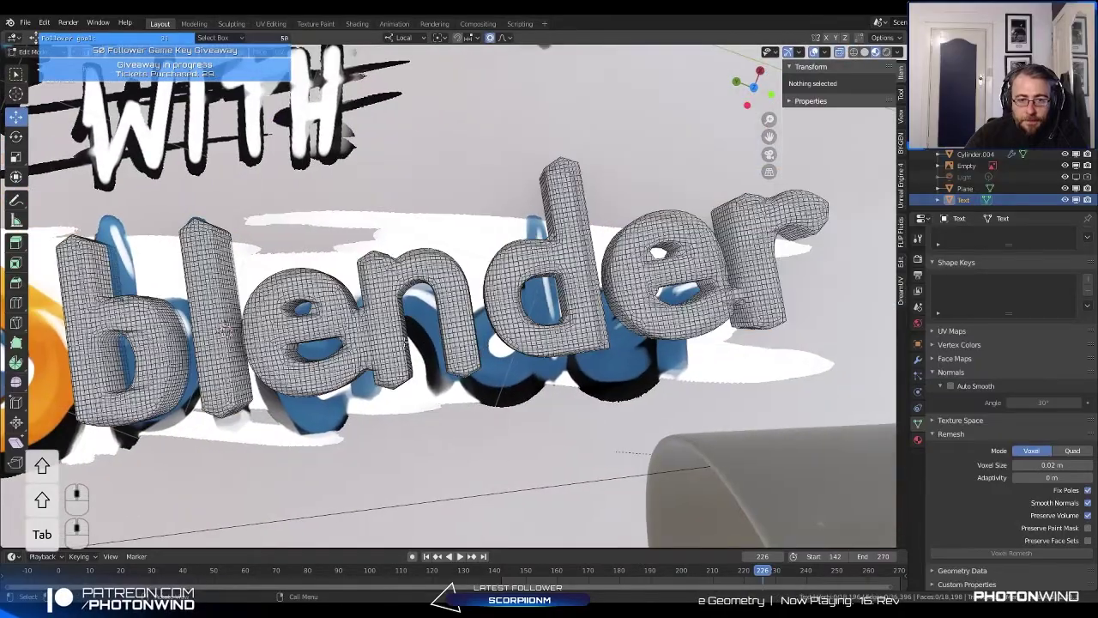
pyautogui.moveTo(481, 309); pyautogui.dragTo(537, 324, button='middle')
pyautogui.scroll(3, 537, 325)
pyautogui.keyDown('shift'); pyautogui.moveTo(377, 301); pyautogui.dragTo(532, 326, button='middle'); pyautogui.keyUp('shift')
pyautogui.press('Tab')
pyautogui.press('Tab')
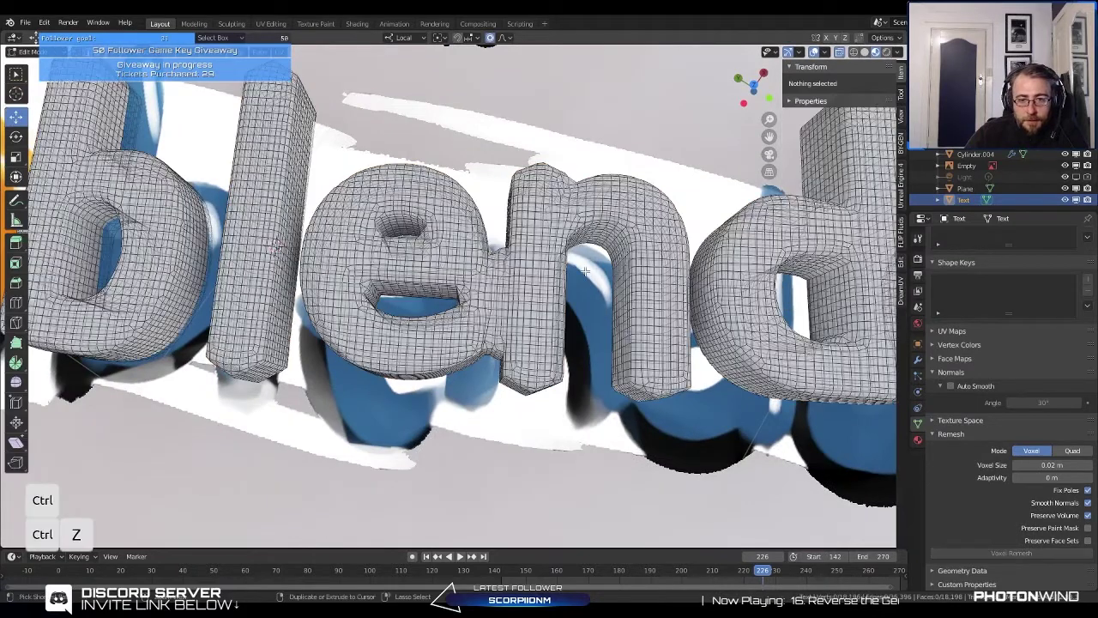
# Step: Voxel-remesh the letters with a 0.015 m voxel size and examine the resulting wireframe around the e's
pyautogui.press('Tab')
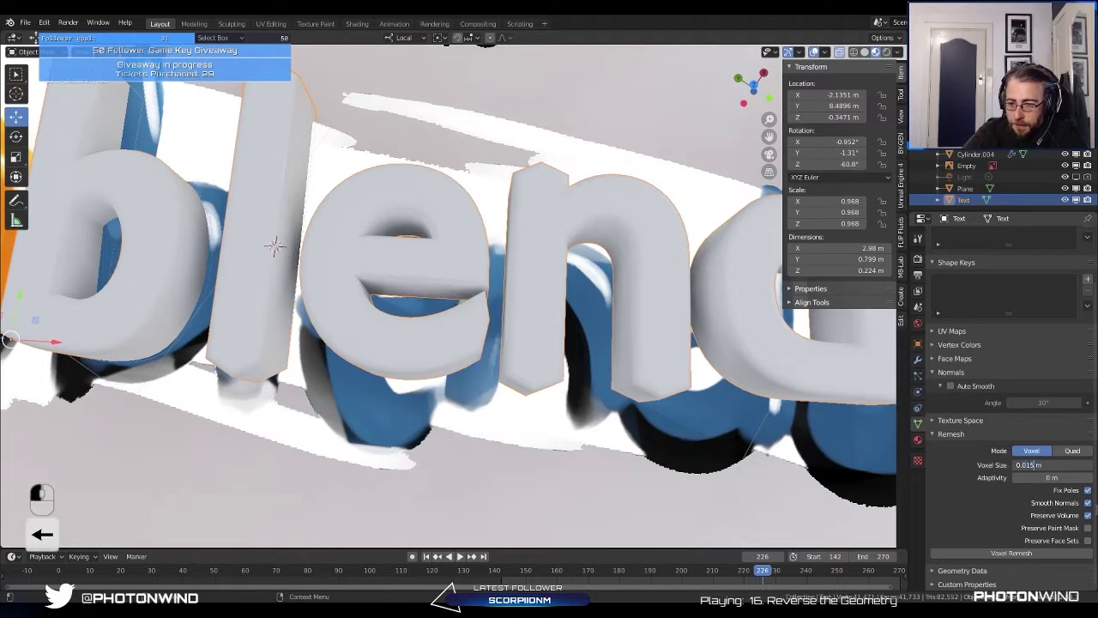
pyautogui.click(1009, 555)
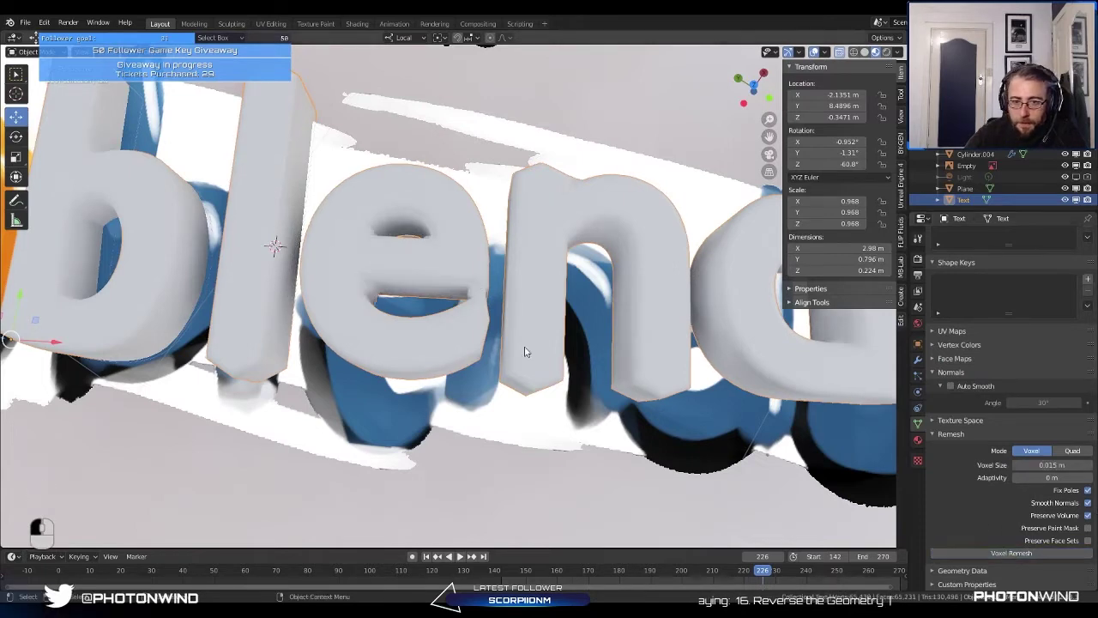
pyautogui.moveTo(436, 311); pyautogui.dragTo(344, 300, button='middle')
pyautogui.press('Tab')
pyautogui.moveTo(343, 300); pyautogui.dragTo(369, 317, button='middle')
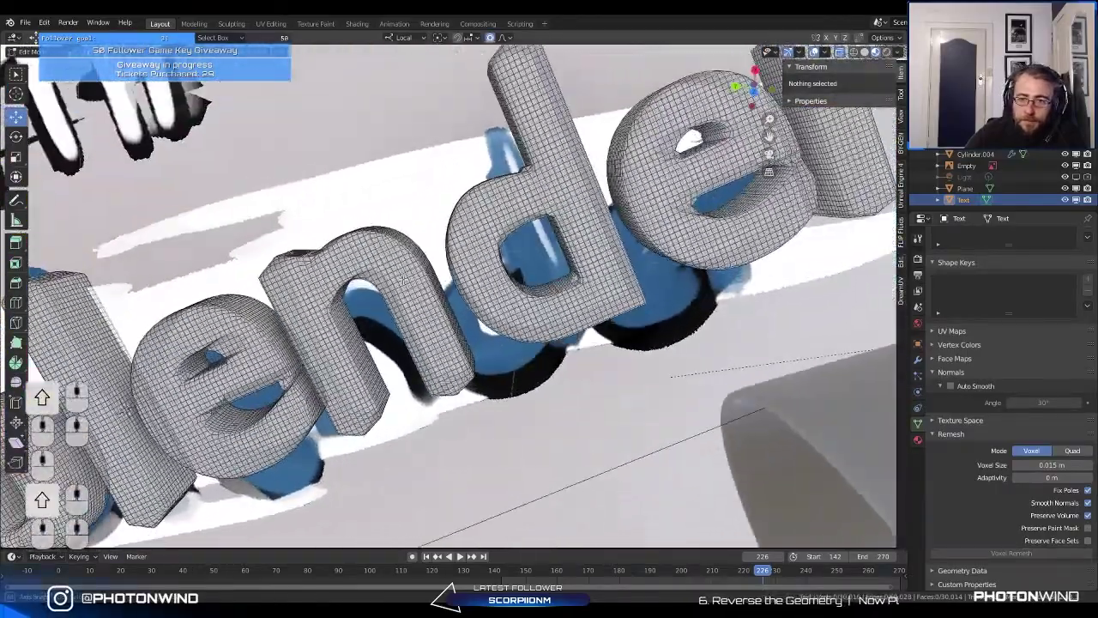
pyautogui.keyDown('shift'); pyautogui.moveTo(515, 257); pyautogui.dragTo(205, 317, button='middle'); pyautogui.keyUp('shift')
pyautogui.scroll(3, 429, 296)
pyautogui.keyDown('shift'); pyautogui.moveTo(429, 296); pyautogui.dragTo(554, 219, button='middle'); pyautogui.keyUp('shift')
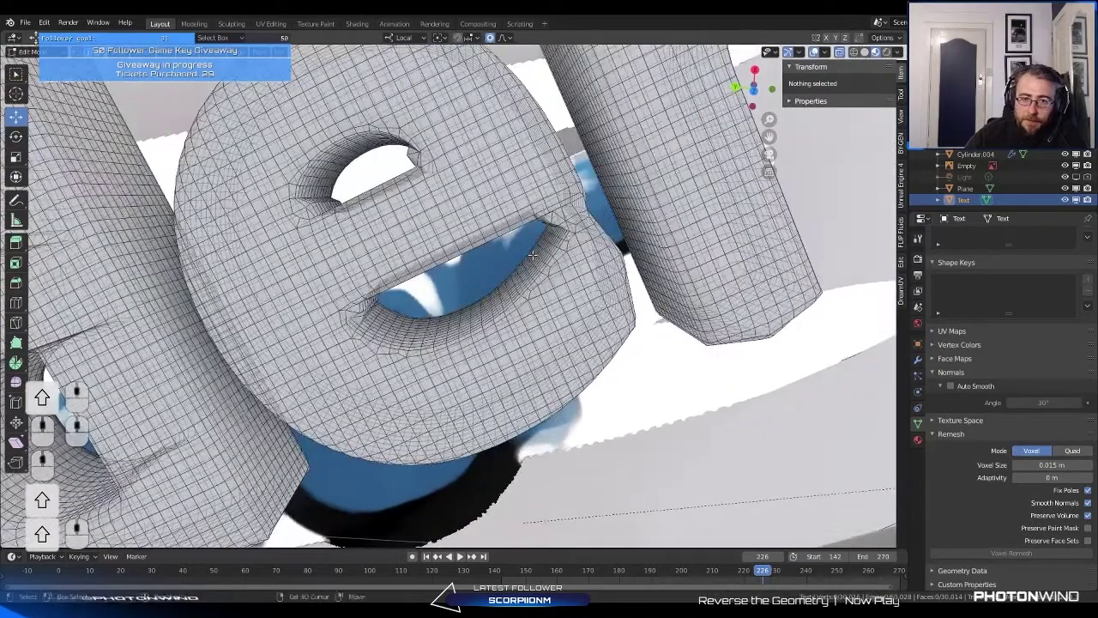
# Step: Undo the 0.015 m remesh, voxel-remesh the letters at 0.01 m, and examine the wireframe around the first e and n
pyautogui.hotkey('ctrl', 'z')
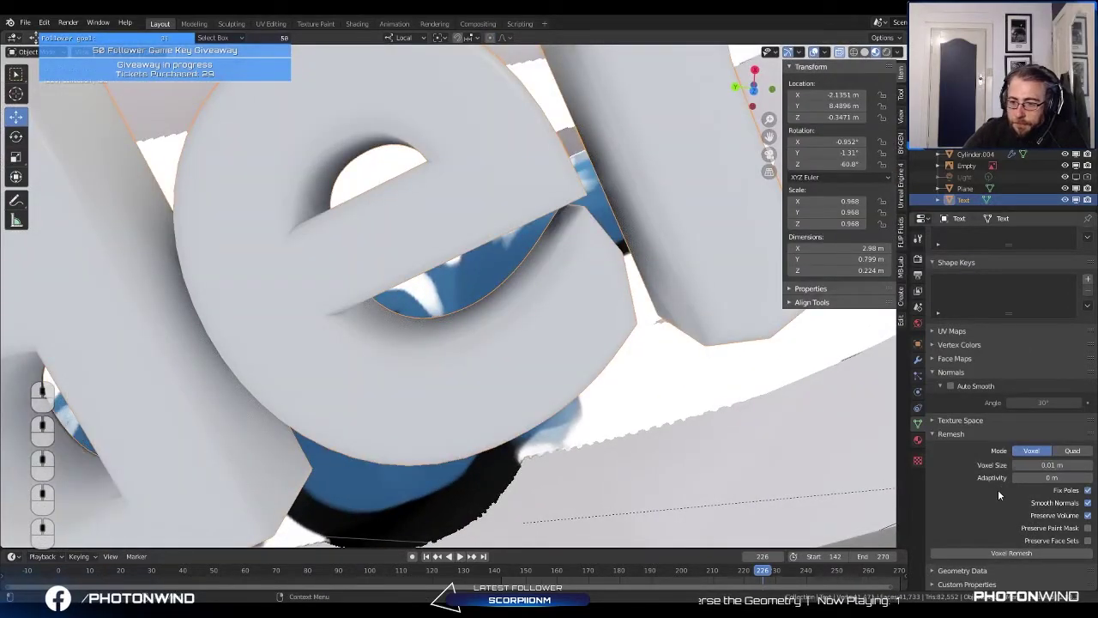
pyautogui.click(995, 554)
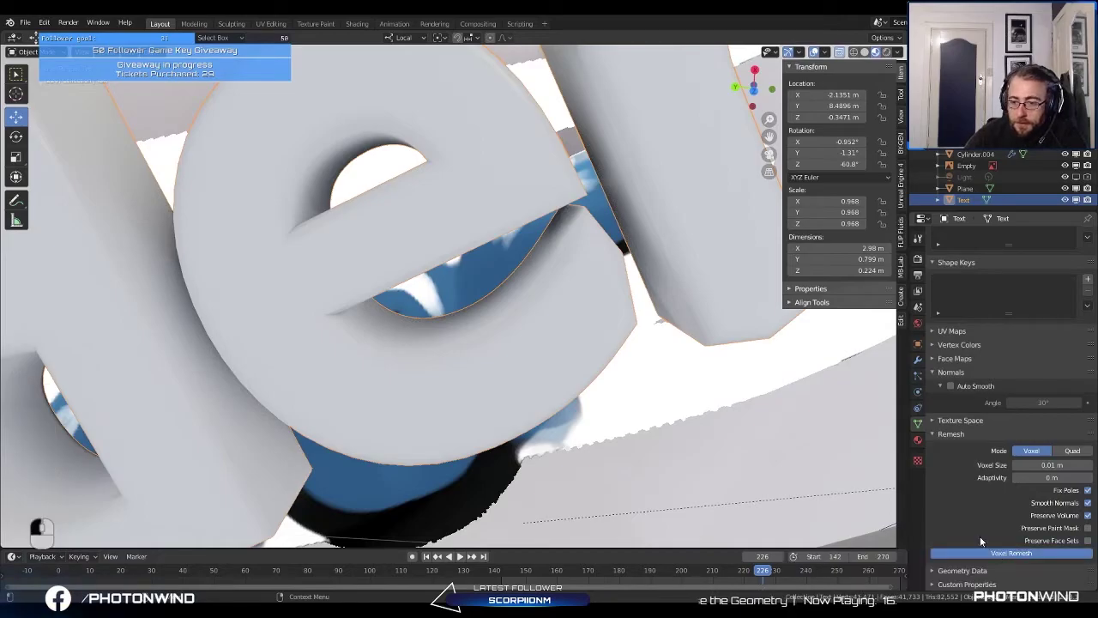
pyautogui.moveTo(446, 343); pyautogui.dragTo(384, 336, button='middle')
pyautogui.press('Tab')
pyautogui.moveTo(312, 335); pyautogui.dragTo(300, 276, button='middle')
pyautogui.press('Tab')
pyautogui.scroll(3, 300, 277)
pyautogui.press('Tab')
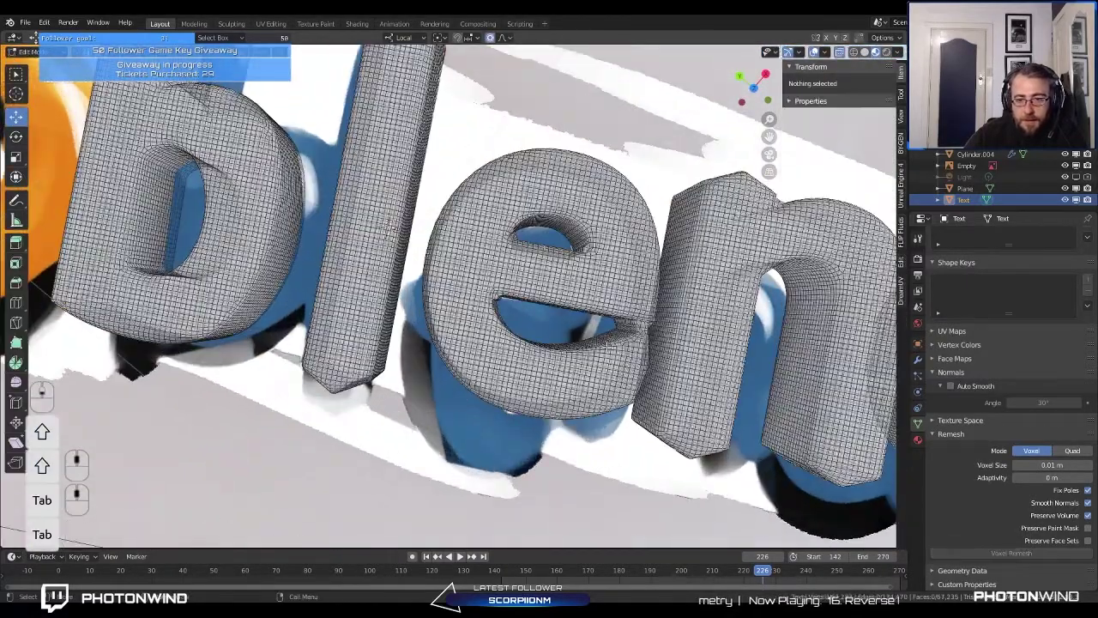
# Step: Undo the 0.01 m voxel remesh of the blender letters
pyautogui.press('Tab')
pyautogui.press('ctrl')
pyautogui.hotkey('ctrl', 'z')
pyautogui.hotkey('ctrl', 'z')
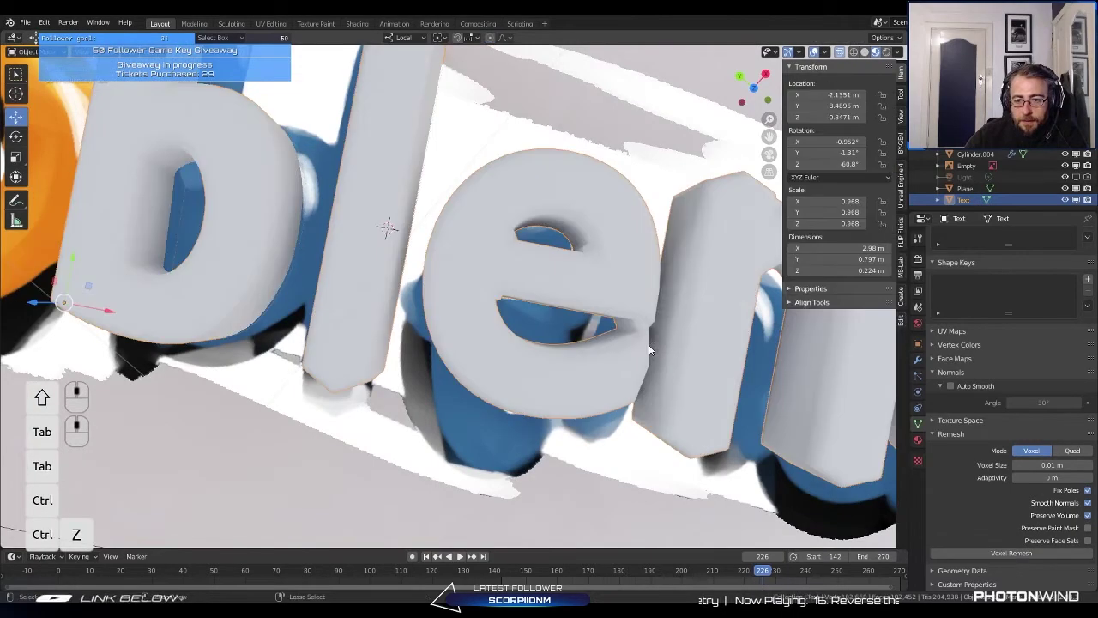
pyautogui.hotkey('ctrl', 'z')
pyautogui.hotkey('ctrl', 'z')
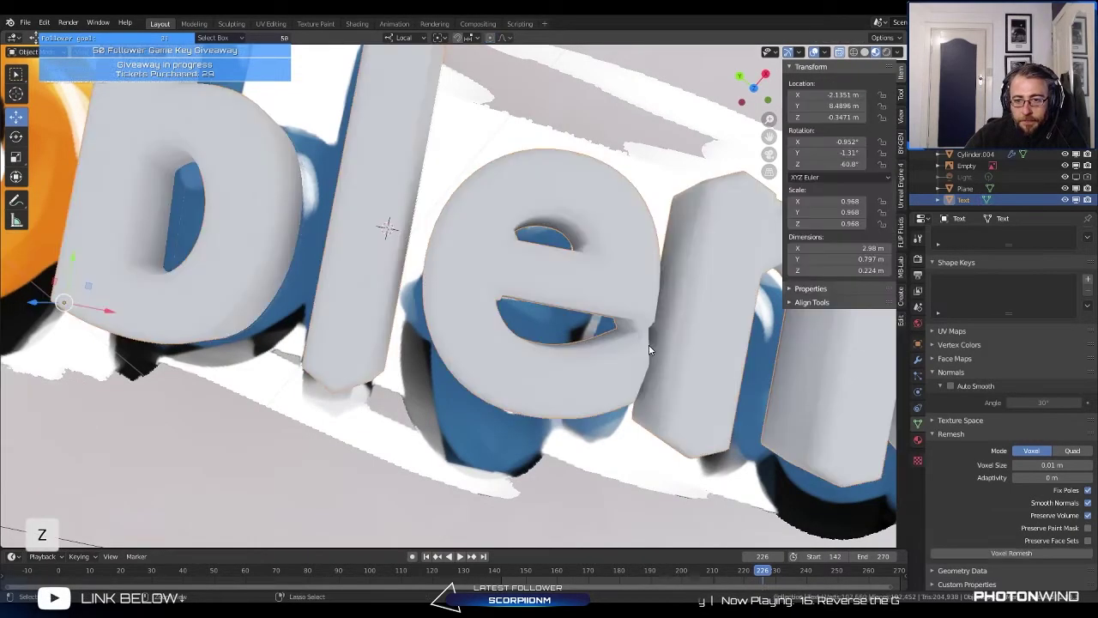
# Step: Select the lower tips of both e's and move them down along the local Y axis with proportional editing to widen the openings
pyautogui.keyDown('shift'); pyautogui.moveTo(649, 349); pyautogui.dragTo(390, 317, button='middle'); pyautogui.keyUp('shift')
pyautogui.press('Tab')
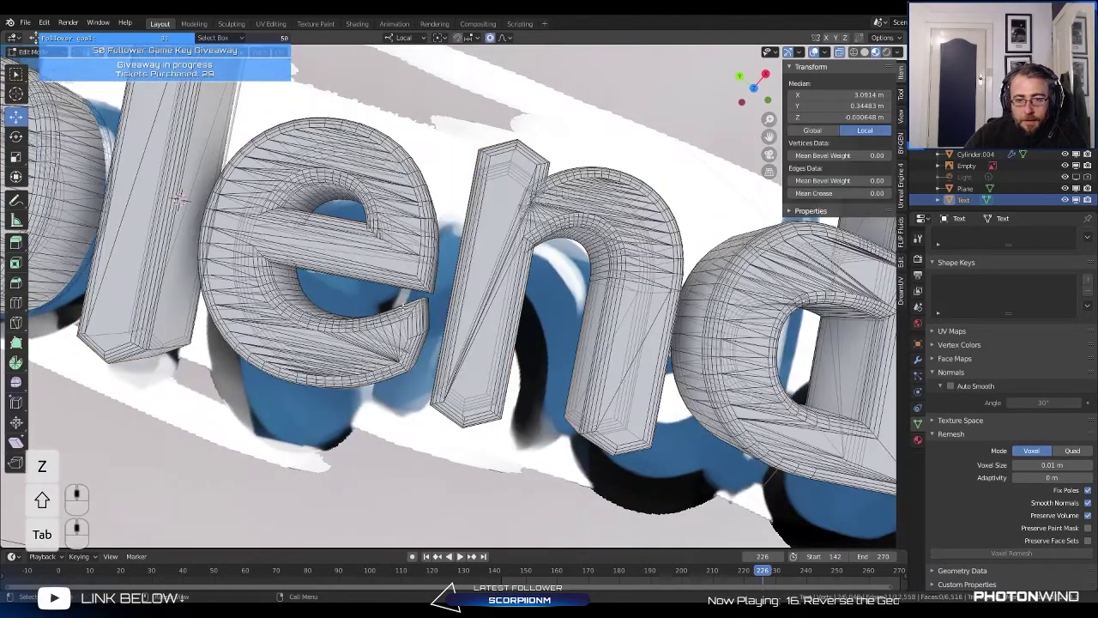
pyautogui.scroll(2, 412, 311)
pyautogui.press('a')
pyautogui.press('b')
pyautogui.moveTo(394, 296); pyautogui.dragTo(411, 302)
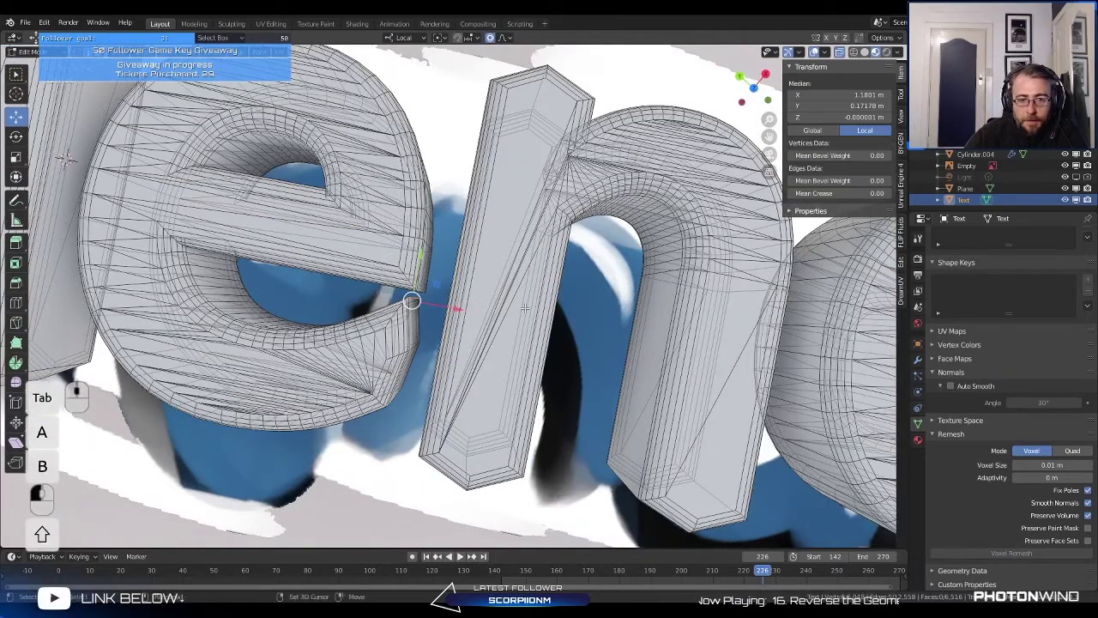
pyautogui.keyDown('shift'); pyautogui.moveTo(525, 307); pyautogui.dragTo(527, 277, button='middle'); pyautogui.keyUp('shift')
pyautogui.press('b')
pyautogui.moveTo(527, 276); pyautogui.dragTo(562, 289)
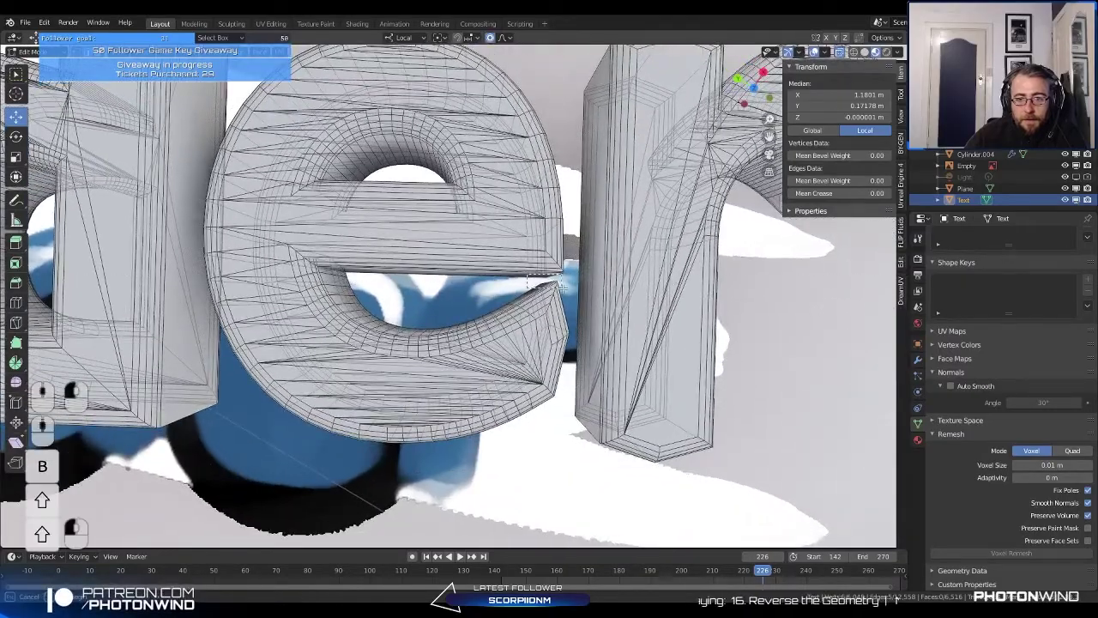
pyautogui.moveTo(570, 292); pyautogui.dragTo(524, 212, button='middle')
pyautogui.press('shift')
pyautogui.press('g')
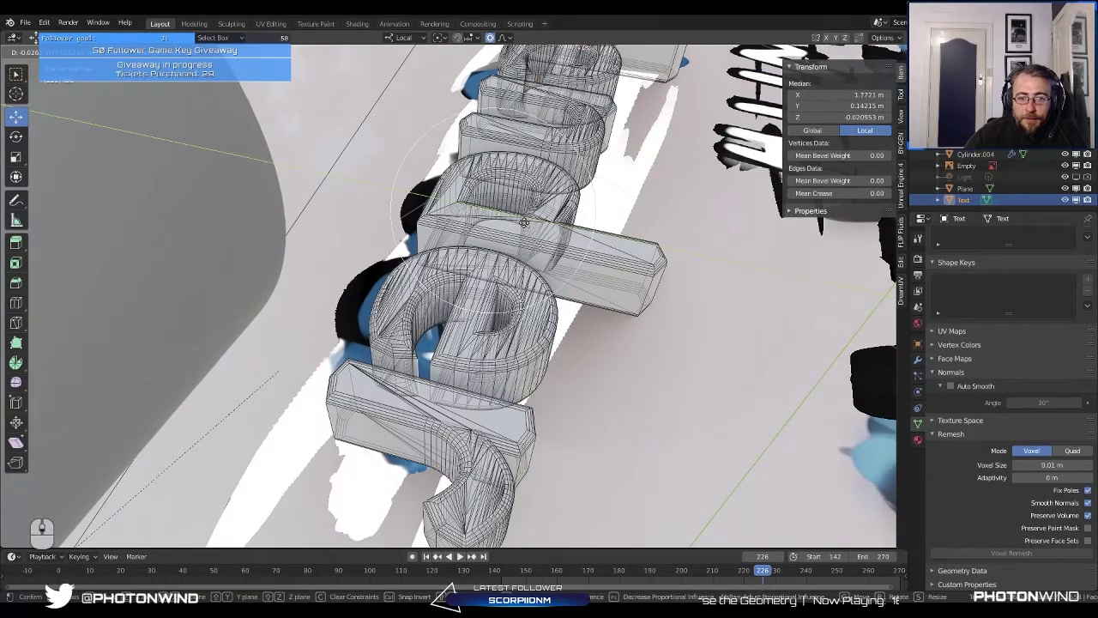
pyautogui.press('Tab')
# Step: Voxel-remesh the adjusted letters at 0.01 m and examine the wireframe around the first e and n
pyautogui.moveTo(417, 282); pyautogui.dragTo(515, 336, button='middle')
pyautogui.scroll(-3, 472, 309)
pyautogui.press('Tab')
pyautogui.scroll(4, 518, 342)
pyautogui.press('Tab')
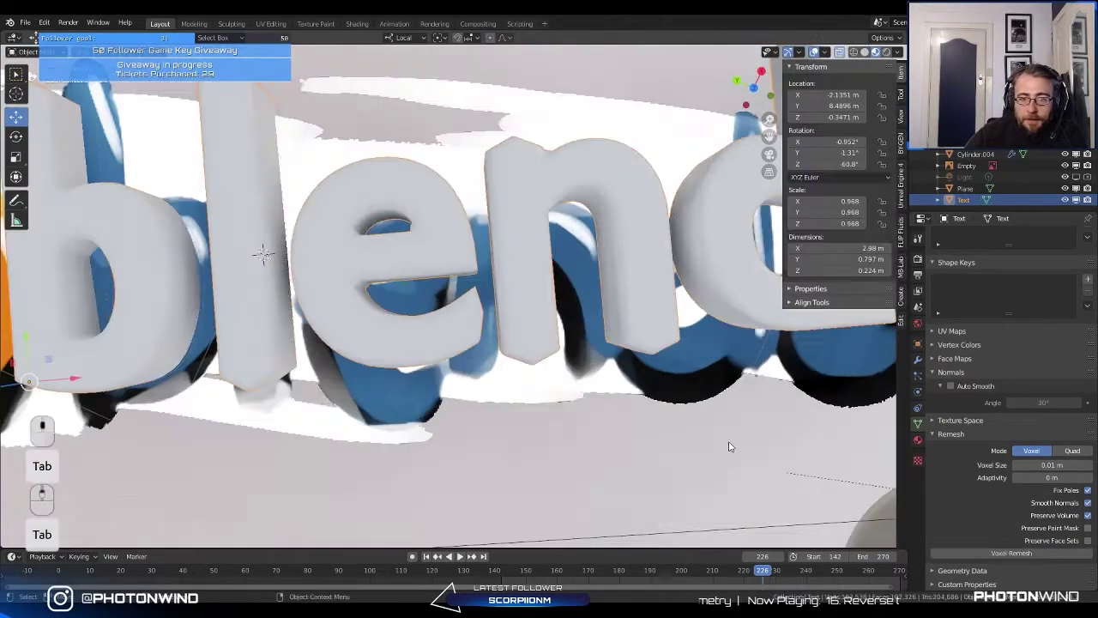
# Step: Undo the 0.01 m remesh and voxel-remesh the letters with a 0.015 m voxel size
pyautogui.click(1035, 464)
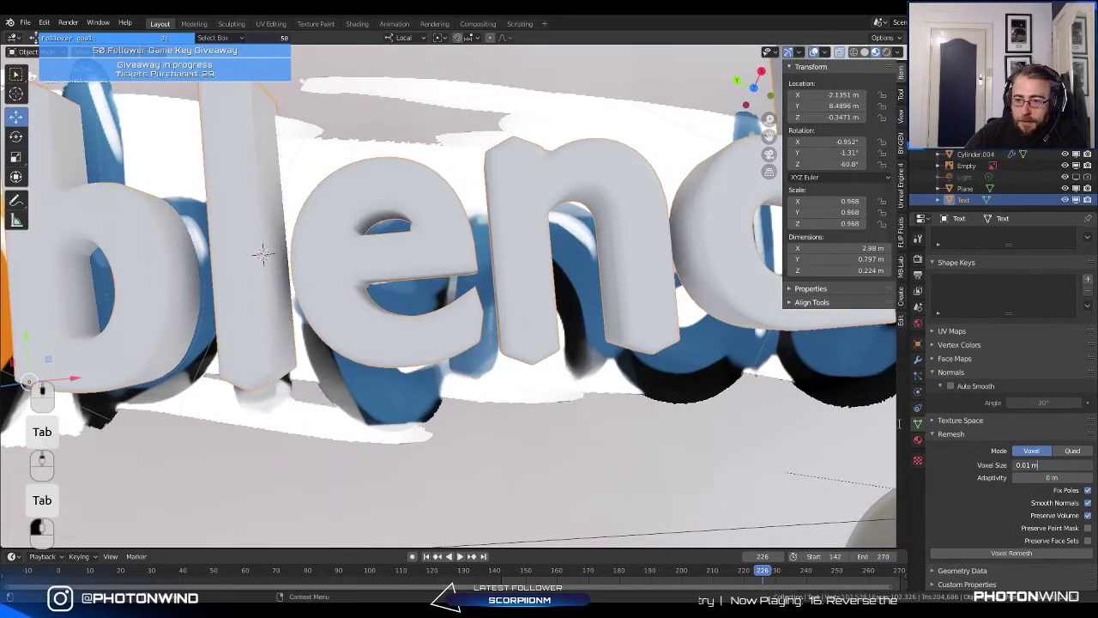
pyautogui.press('Return')
pyautogui.press('Tab')
pyautogui.hotkey('ctrl', 'z')
pyautogui.hotkey('ctrl', 'z')
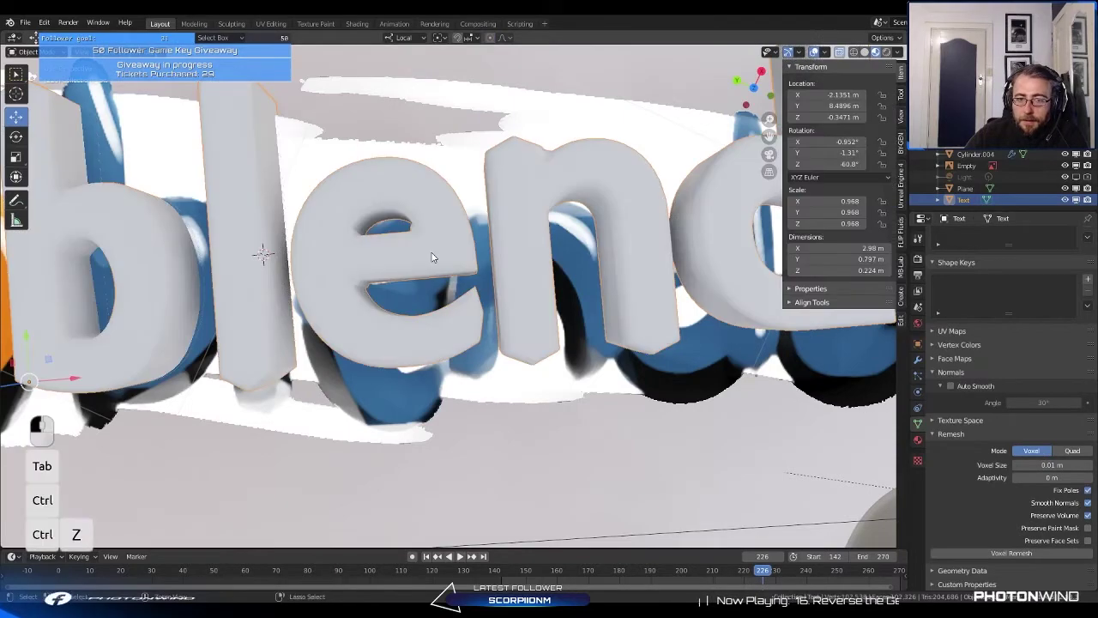
pyautogui.press('Tab')
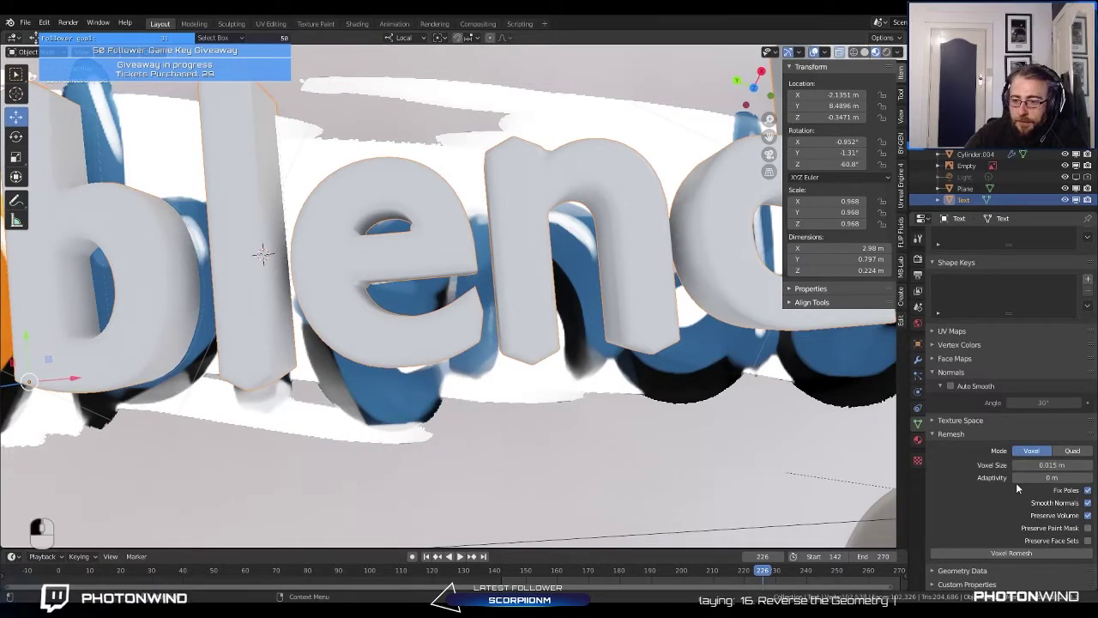
pyautogui.click(1020, 554)
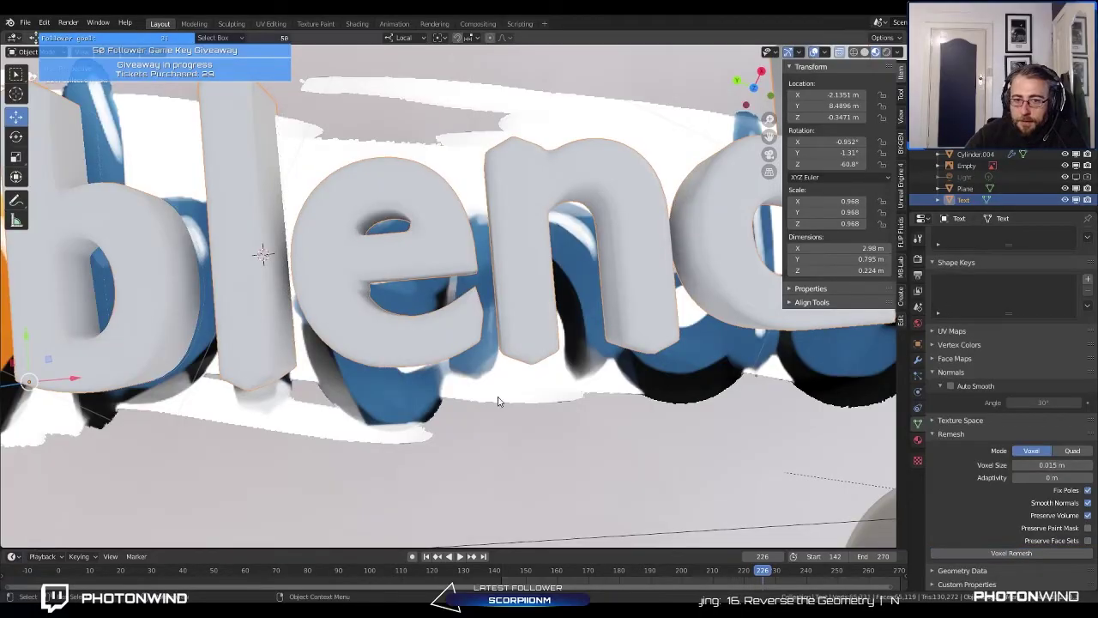
pyautogui.moveTo(503, 400); pyautogui.dragTo(566, 283, button='middle')
pyautogui.press('Tab')
pyautogui.press('Tab')
pyautogui.scroll(-3, 531, 356)
pyautogui.press('g')
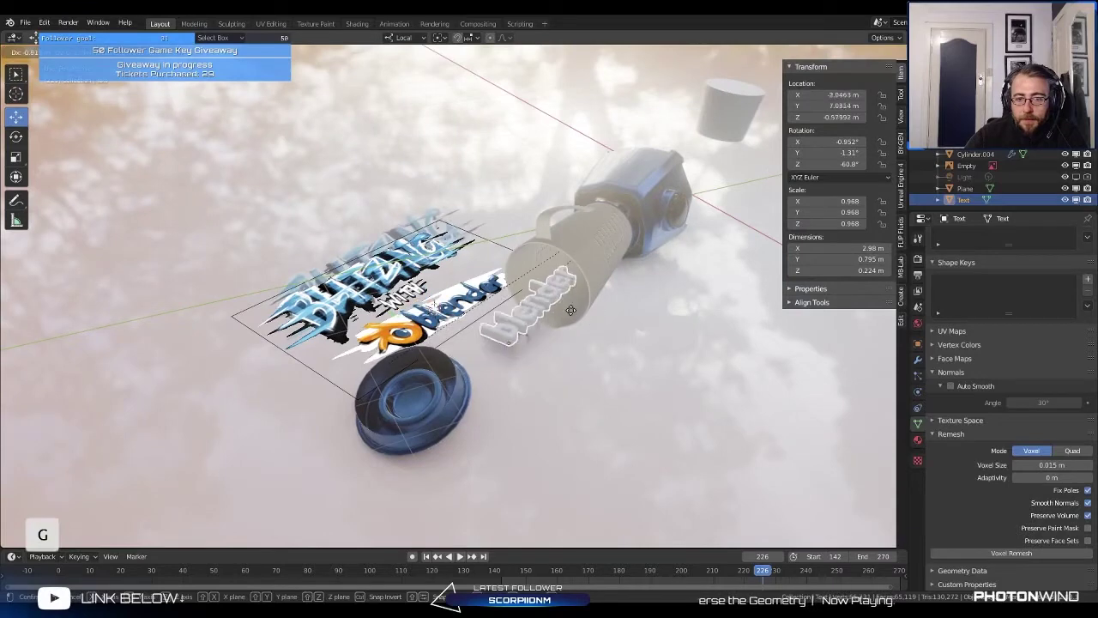
pyautogui.click(520, 312)
# Step: Play and scrub the animation to examine how the toppling jug and lid land around the title artwork
pyautogui.moveTo(527, 460); pyautogui.dragTo(441, 503, button='middle')
pyautogui.hotkey('shift', 'space')
pyautogui.click(608, 571)
pyautogui.moveTo(607, 570); pyautogui.dragTo(685, 569)
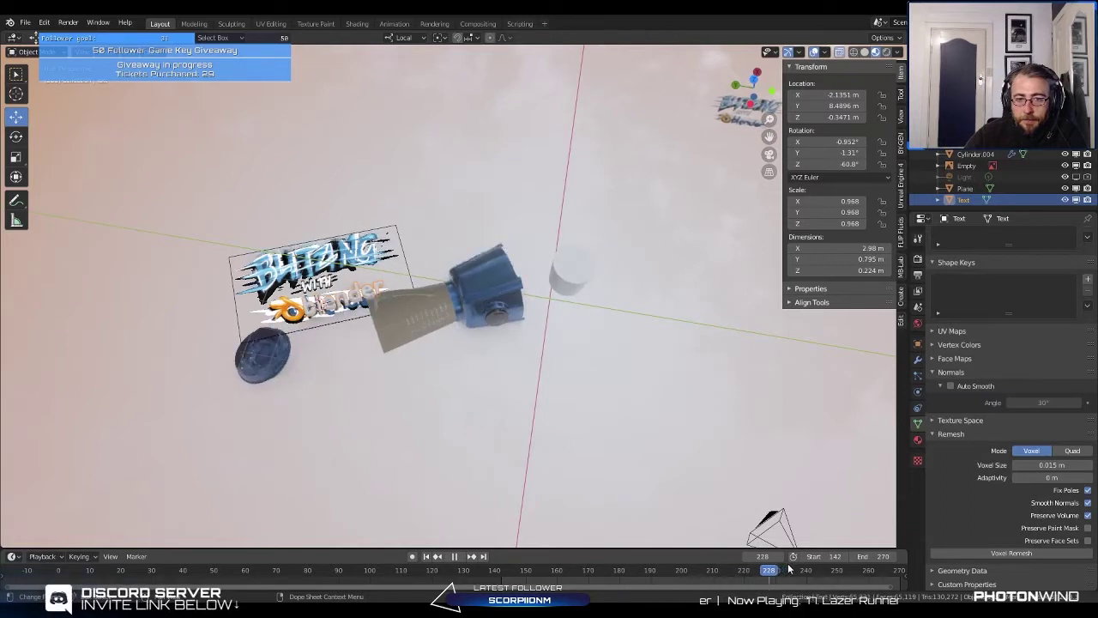
pyautogui.moveTo(765, 588); pyautogui.dragTo(854, 593)
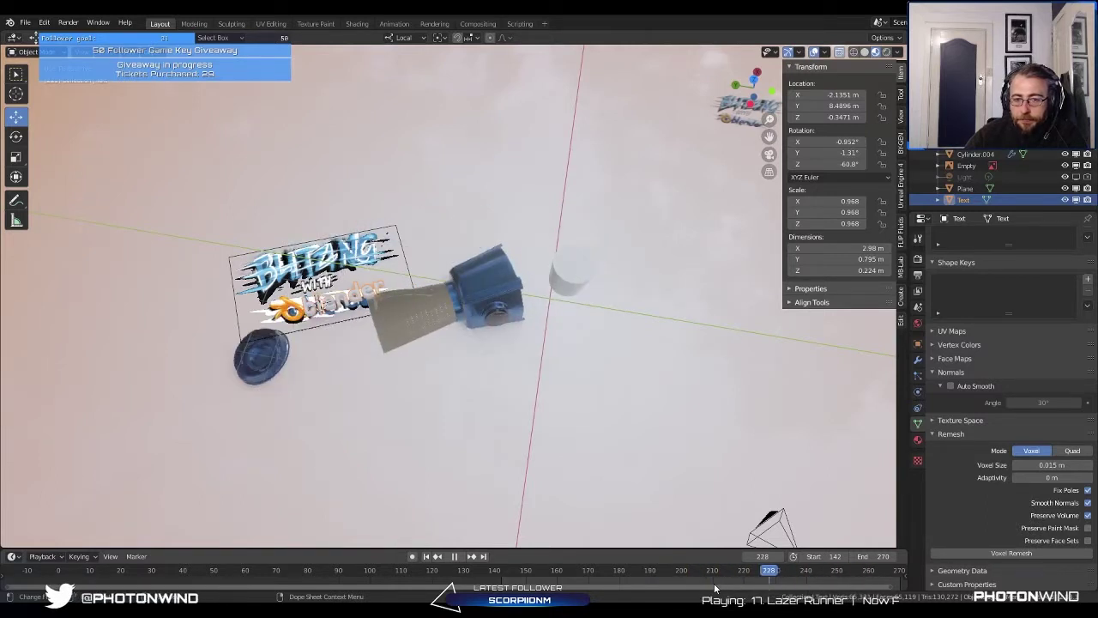
pyautogui.moveTo(714, 588); pyautogui.dragTo(470, 589)
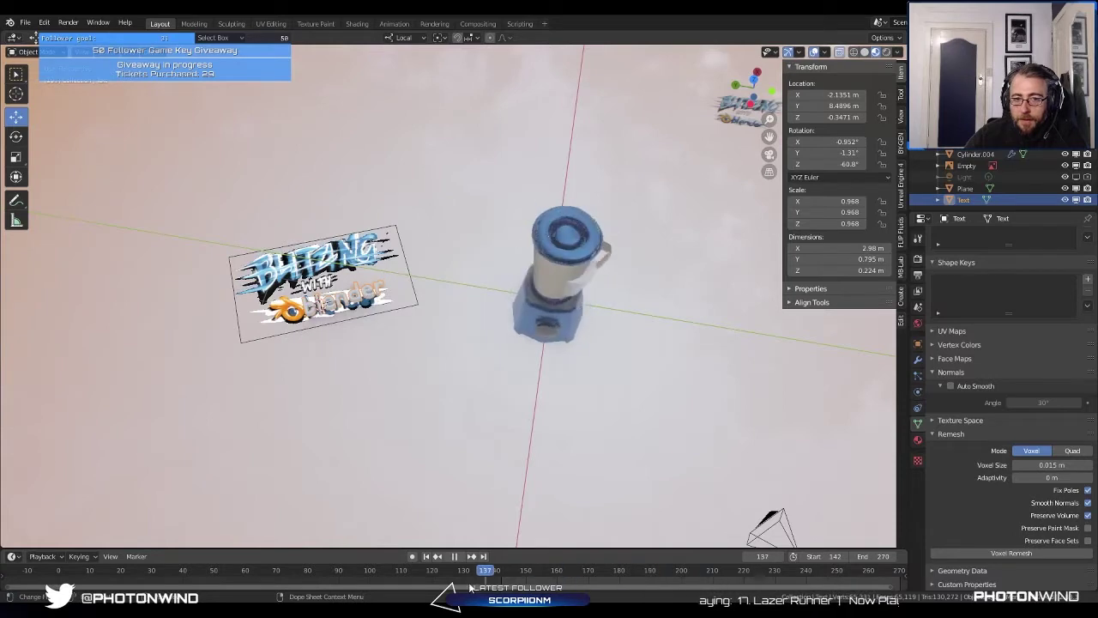
pyautogui.press('space')
pyautogui.press('Tab')
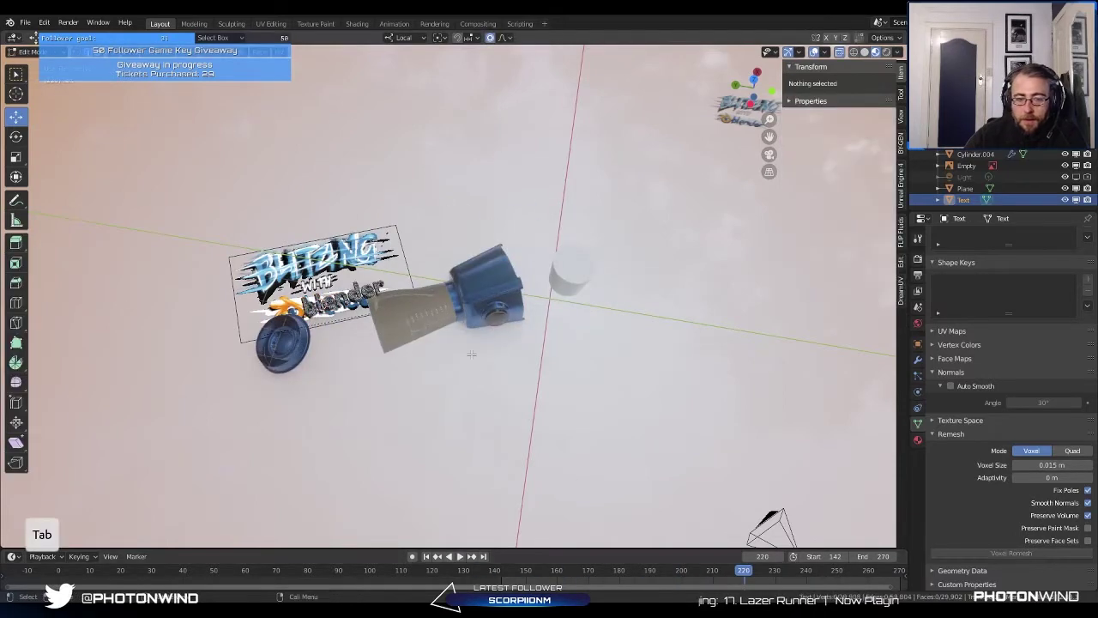
pyautogui.press('Tab')
pyautogui.press('KP_7')
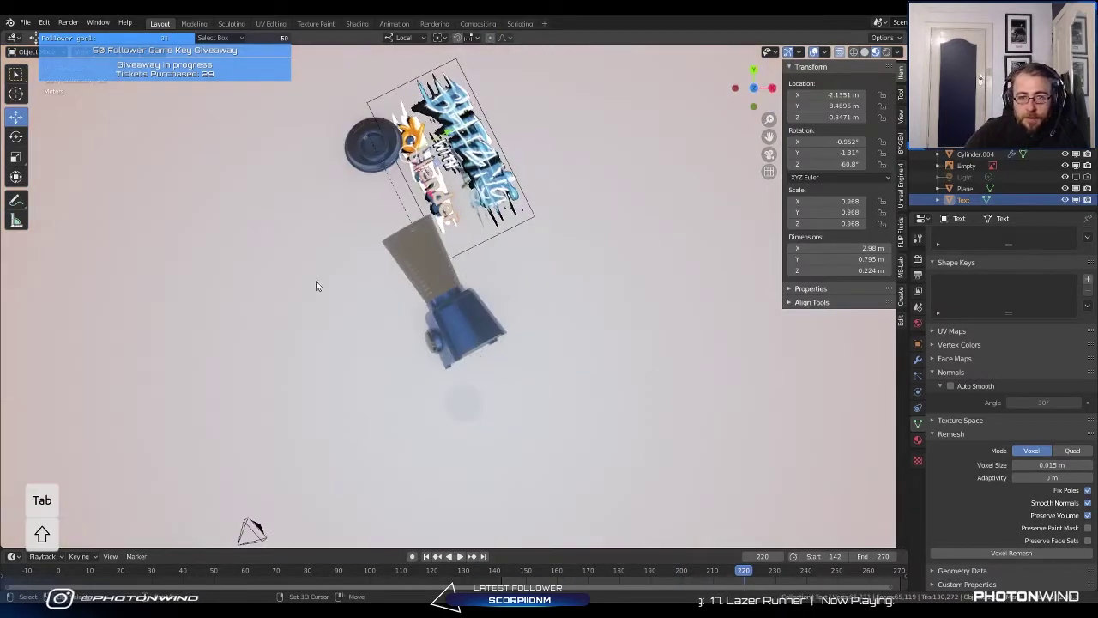
pyautogui.scroll(6, 316, 286)
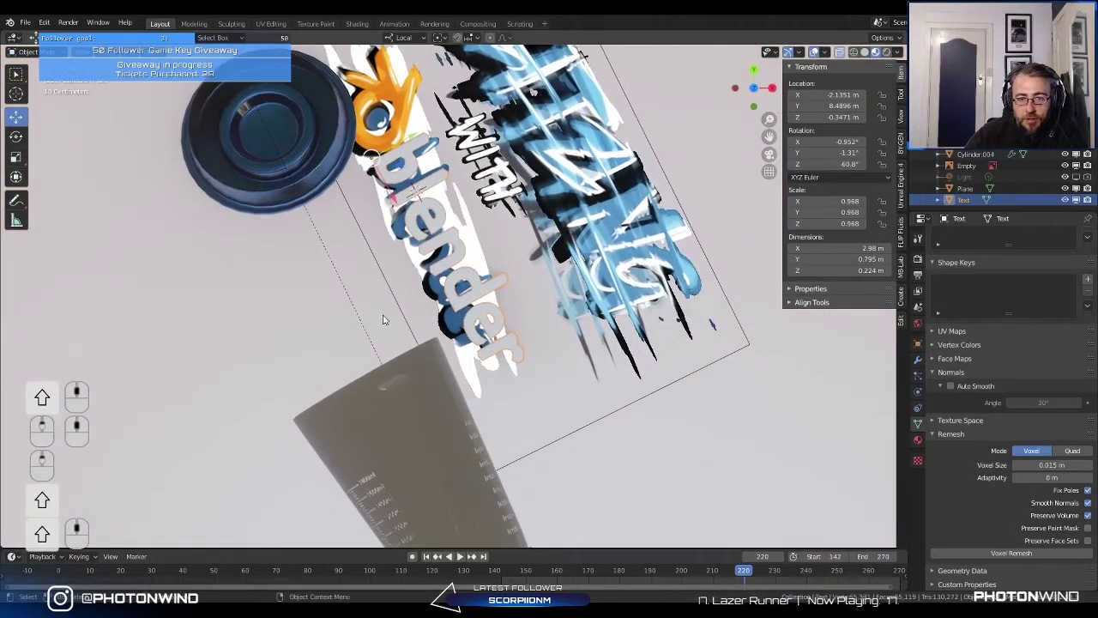
pyautogui.scroll(2, 385, 320)
pyautogui.press('g')
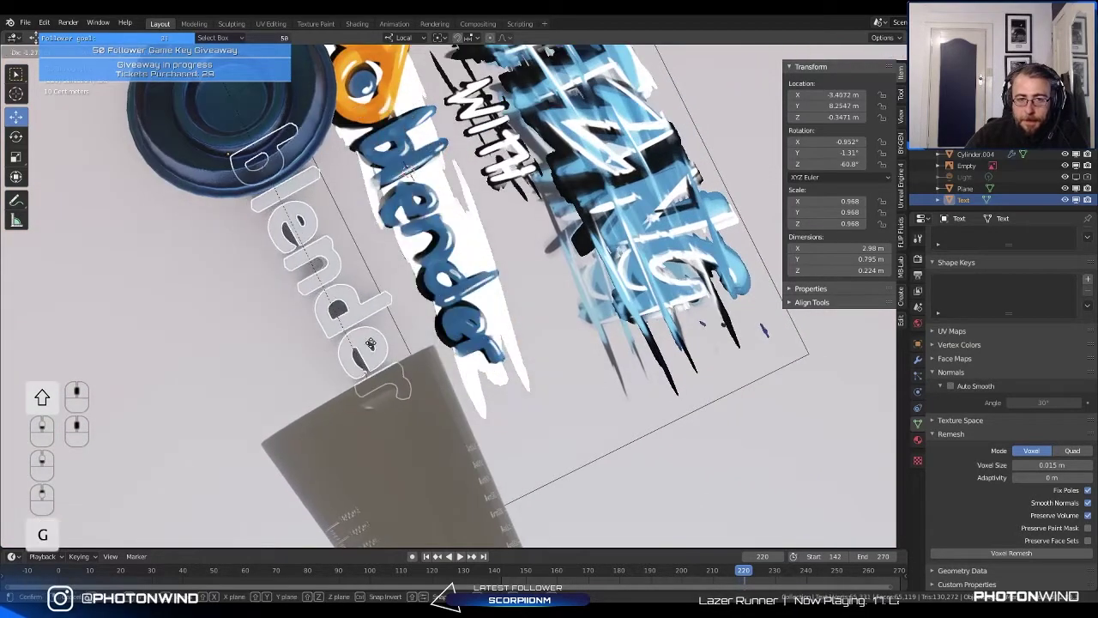
pyautogui.click(476, 322)
pyautogui.moveTo(476, 321); pyautogui.dragTo(495, 320, button='middle')
pyautogui.moveTo(612, 271); pyautogui.dragTo(364, 345, button='middle')
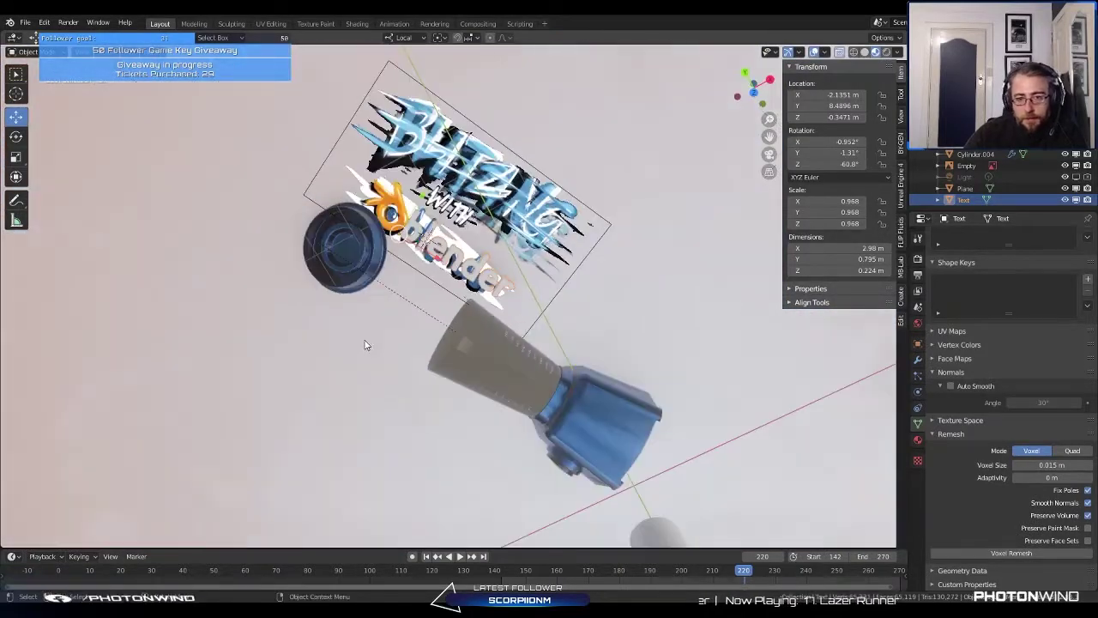
pyautogui.scroll(3, 463, 317)
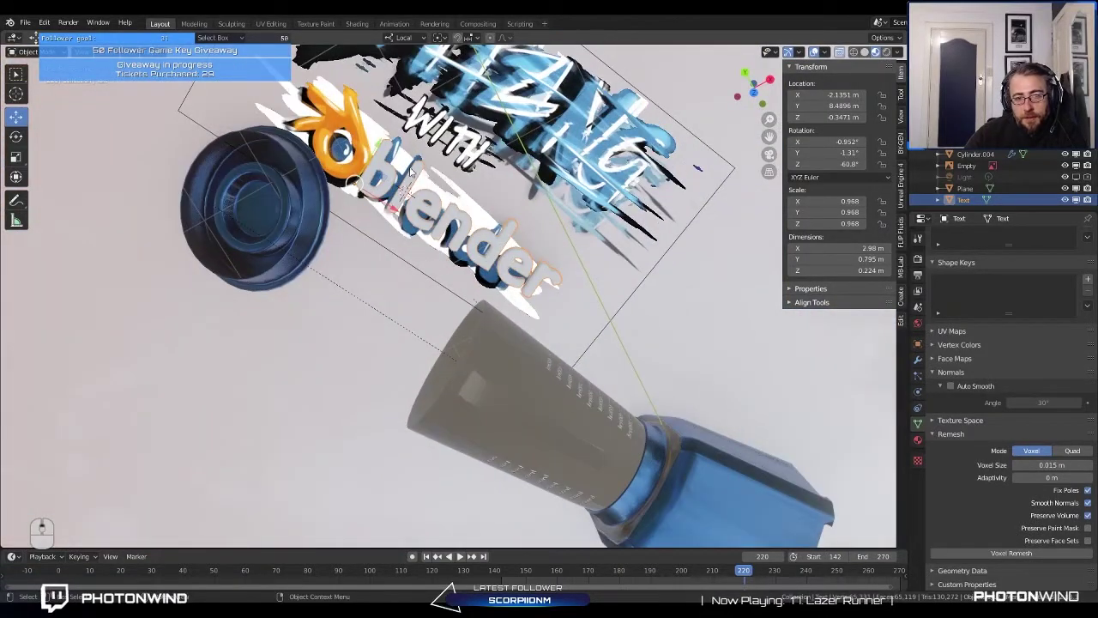
# Step: Move the blender letters off the title artwork and down onto the floor beside the lid and jug
pyautogui.press('g')
pyautogui.press('y')
pyautogui.click(369, 224)
pyautogui.moveTo(369, 223); pyautogui.dragTo(442, 343, button='middle')
pyautogui.press('g')
pyautogui.click(267, 165)
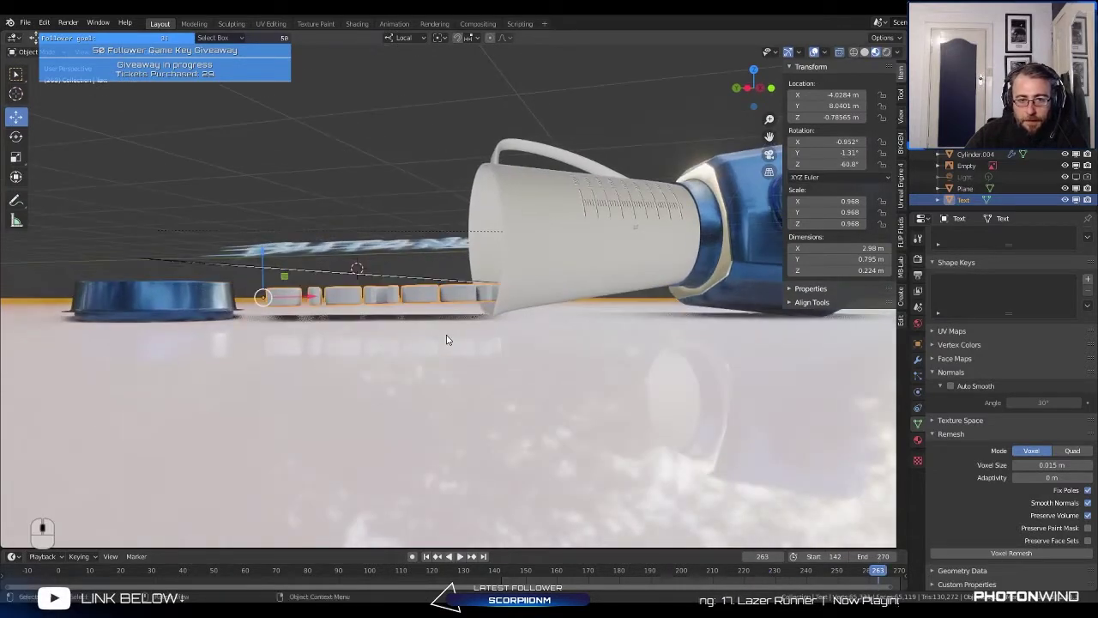
pyautogui.press('g')
pyautogui.click(432, 355)
pyautogui.moveTo(432, 355); pyautogui.dragTo(463, 335, button='middle')
pyautogui.keyDown('shift'); pyautogui.moveTo(334, 246); pyautogui.dragTo(493, 273, button='middle'); pyautogui.keyUp('shift')
pyautogui.press('g')
# Step: Select the horizontal edge loops around the sides of the b and l at about mid-height
pyautogui.press('Tab')
pyautogui.scroll(-5, 396, 238)
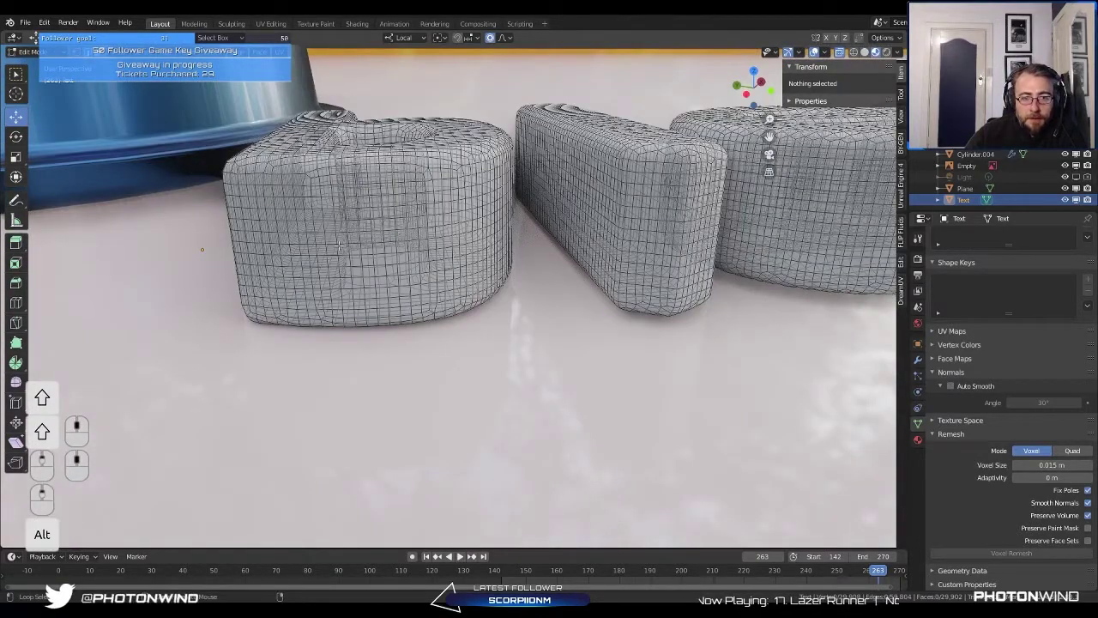
pyautogui.keyDown('alt'); pyautogui.click(341, 238); pyautogui.keyUp('alt')
pyautogui.keyDown('alt'); pyautogui.click(305, 203); pyautogui.keyUp('alt')
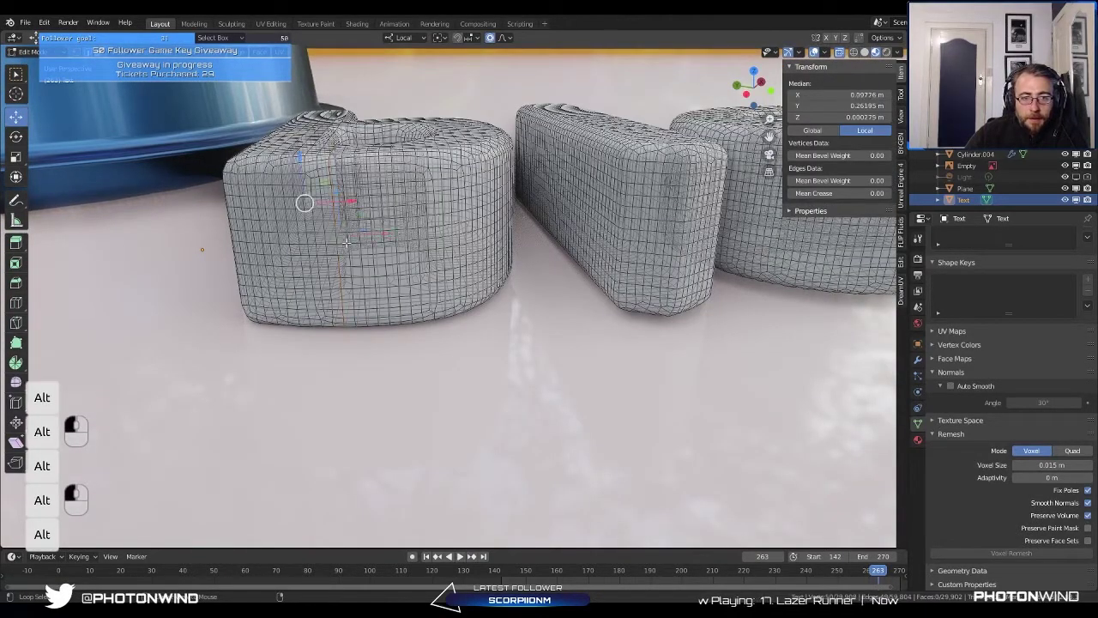
pyautogui.keyDown('alt'); pyautogui.click(344, 243); pyautogui.keyUp('alt')
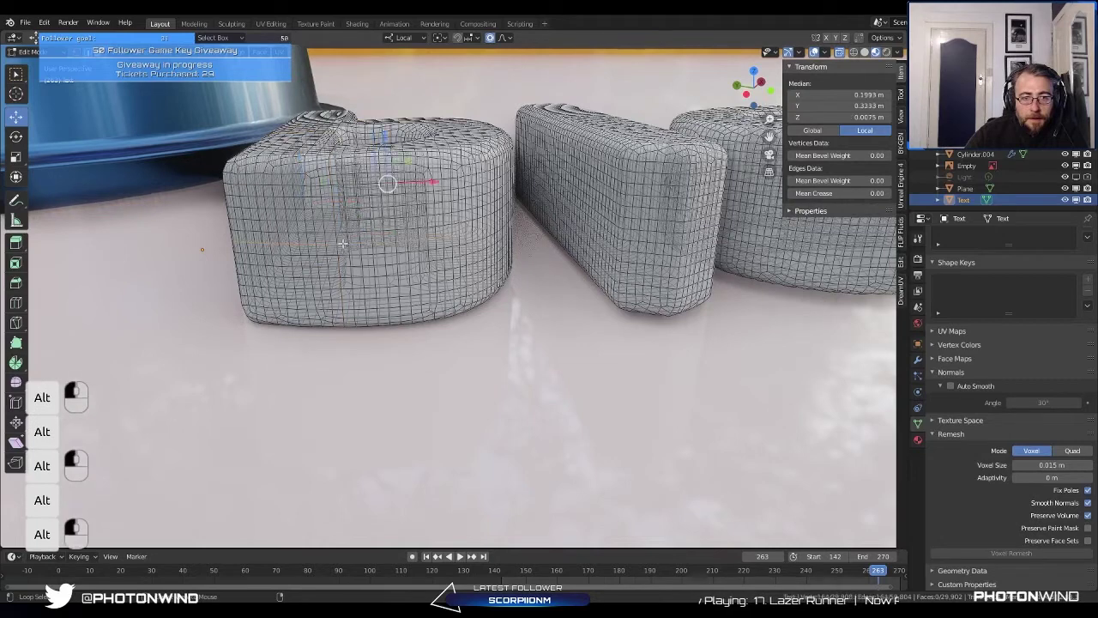
pyautogui.keyDown('alt'); pyautogui.keyDown('shift'); pyautogui.click(657, 246); pyautogui.keyUp('shift'); pyautogui.keyUp('alt')
pyautogui.hotkey('ctrl', 'z')
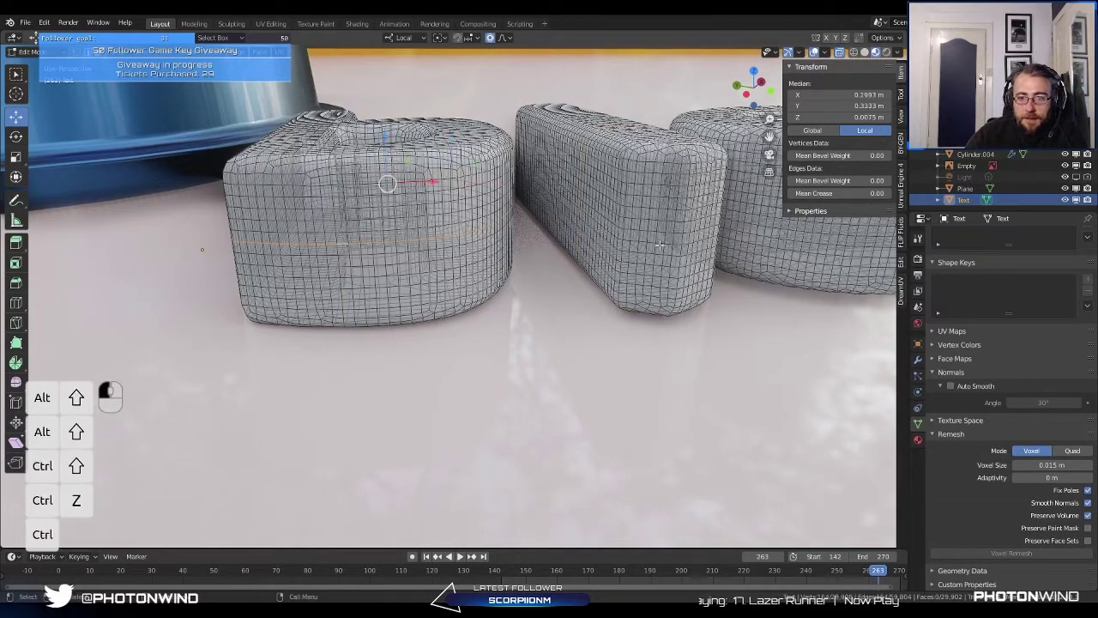
pyautogui.keyDown('alt'); pyautogui.keyDown('shift'); pyautogui.click(661, 242); pyautogui.keyUp('shift'); pyautogui.keyUp('alt')
pyautogui.hotkey('ctrl', 'z')
pyautogui.keyDown('alt'); pyautogui.keyDown('shift'); pyautogui.click(677, 246); pyautogui.keyUp('shift'); pyautogui.keyUp('alt')
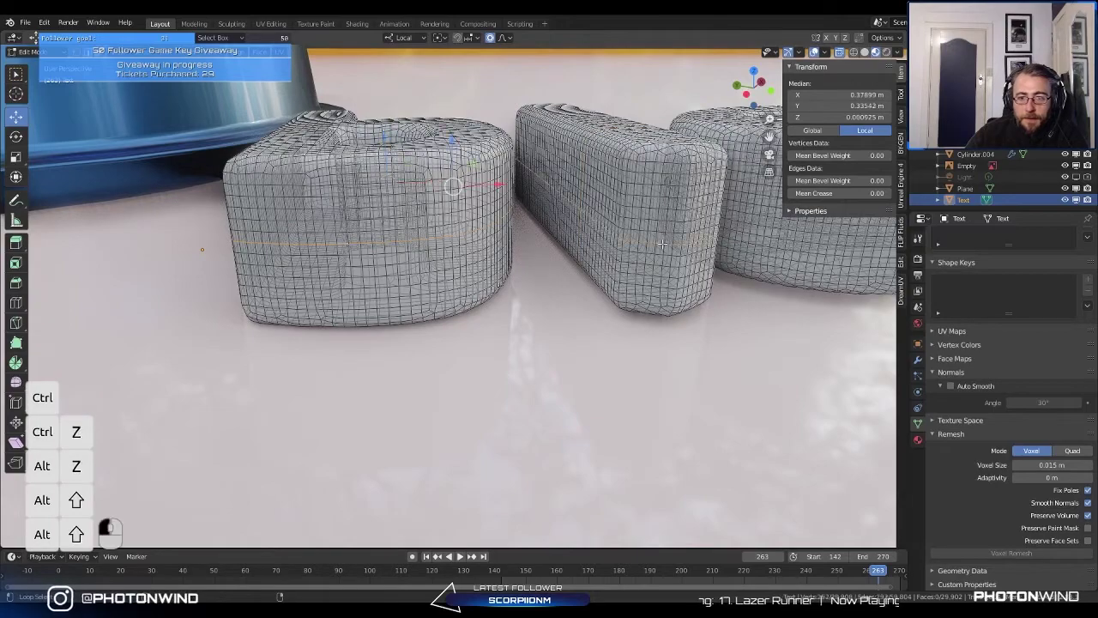
# Step: Add the mid-height horizontal edge loops around the first e and the n to the selection
pyautogui.keyDown('shift'); pyautogui.moveTo(677, 246); pyautogui.dragTo(373, 283, button='middle'); pyautogui.keyUp('shift')
pyautogui.scroll(3, 373, 283)
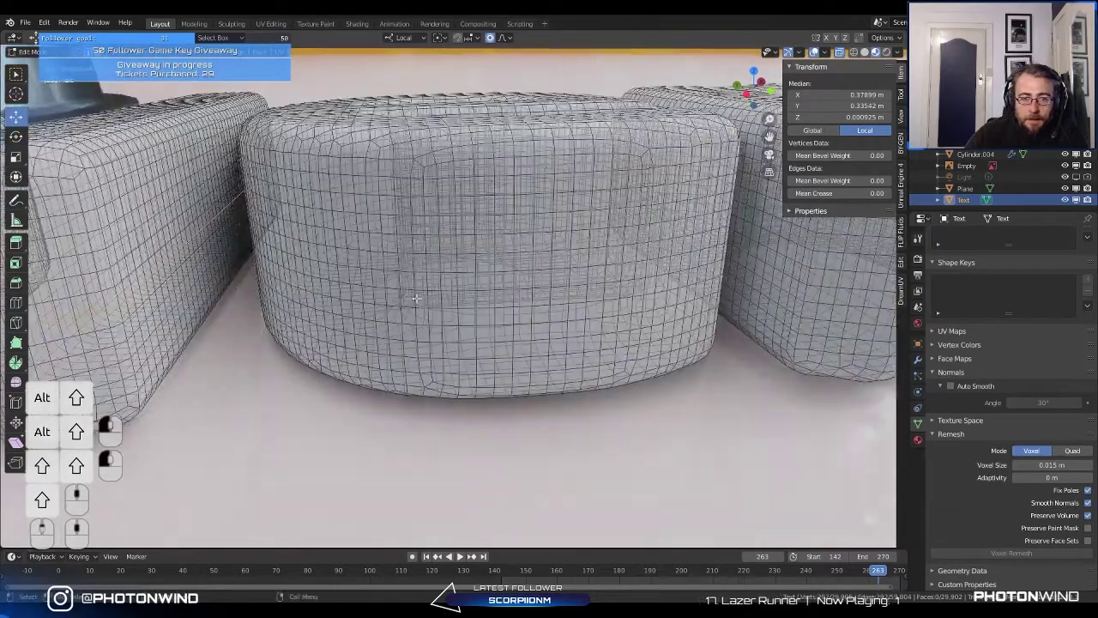
pyautogui.scroll(-6, 369, 288)
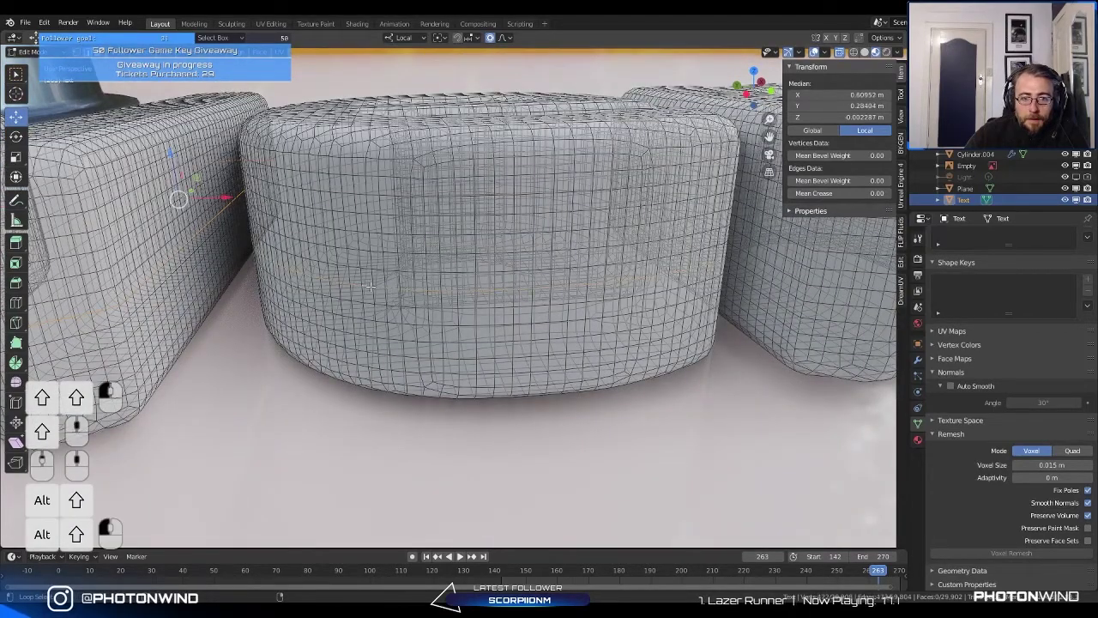
pyautogui.scroll(6, 366, 295)
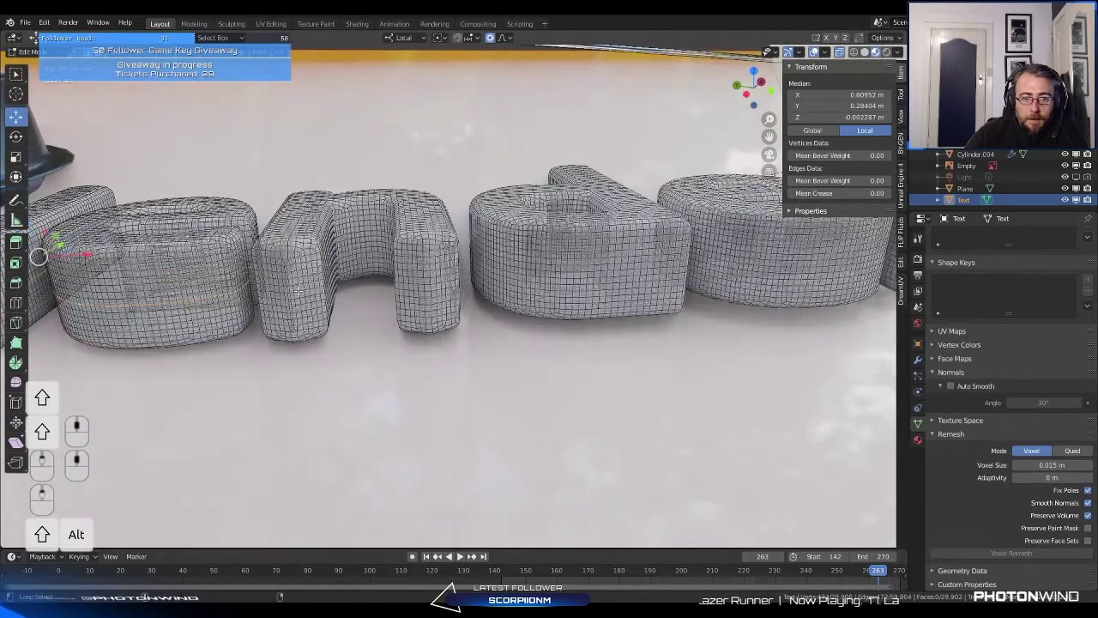
pyautogui.keyDown('ctrl'); pyautogui.moveTo(295, 298); pyautogui.dragTo(415, 306, button='middle'); pyautogui.keyUp('ctrl')
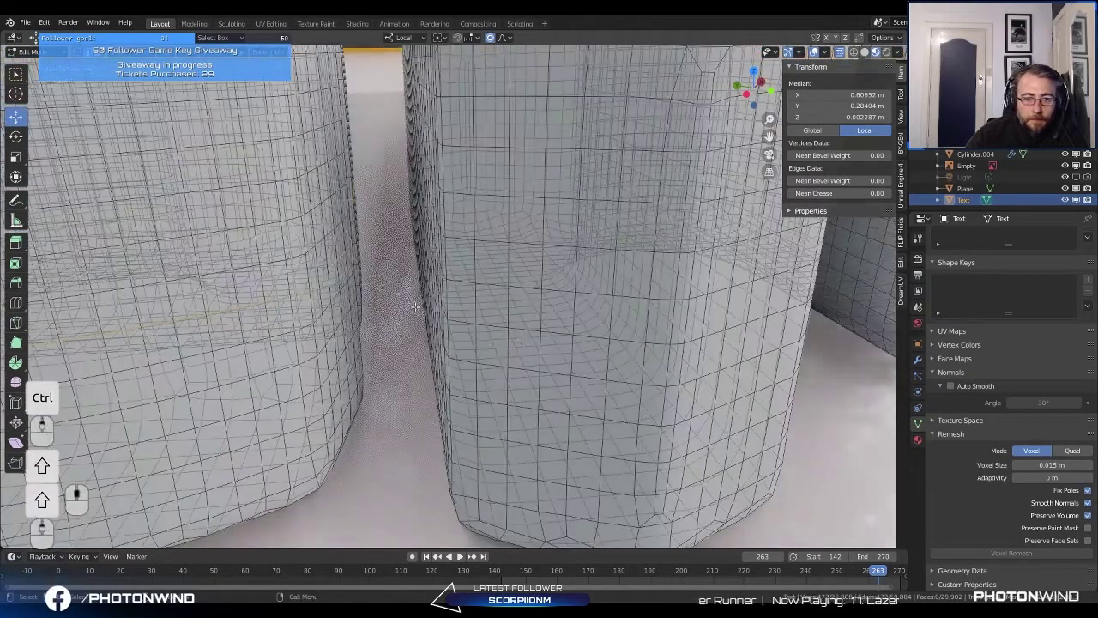
pyautogui.keyDown('alt'); pyautogui.keyDown('shift'); pyautogui.click(518, 327); pyautogui.keyUp('shift'); pyautogui.keyUp('alt')
pyautogui.hotkey('ctrl', 'z')
pyautogui.hotkey('ctrl', 'z')
pyautogui.keyDown('alt'); pyautogui.keyDown('shift'); pyautogui.click(559, 302); pyautogui.keyUp('shift'); pyautogui.keyUp('alt')
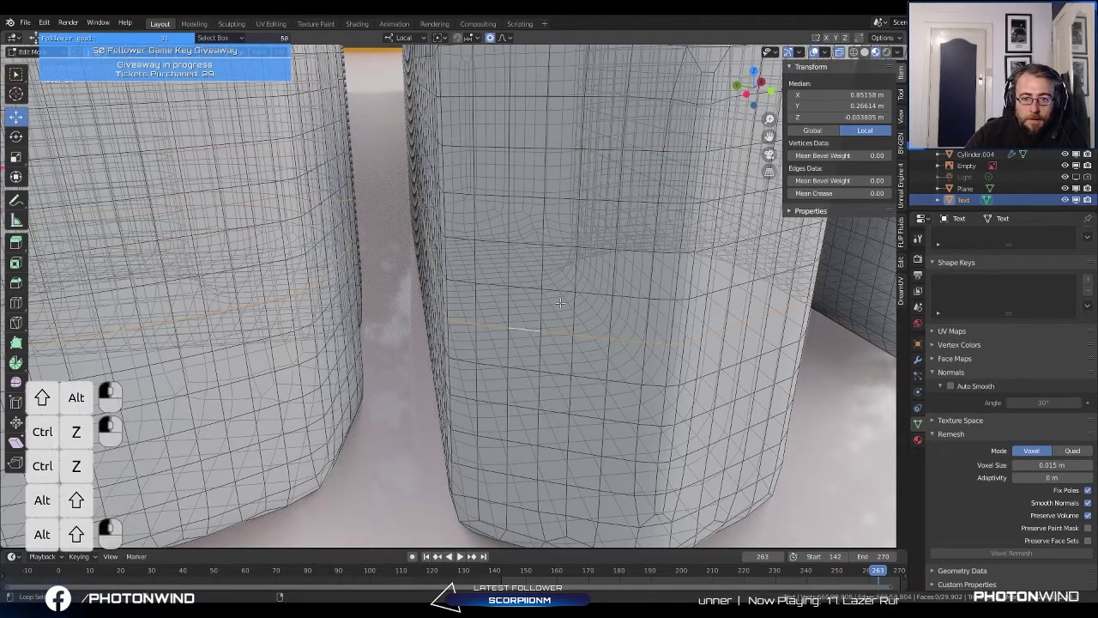
# Step: Extend the selection with the mid-height horizontal edge loops around the d, second e and r
pyautogui.keyDown('shift'); pyautogui.moveTo(556, 335); pyautogui.dragTo(480, 266, button='middle'); pyautogui.keyUp('shift')
pyautogui.keyDown('alt'); pyautogui.keyDown('shift'); pyautogui.click(553, 171); pyautogui.keyUp('shift'); pyautogui.keyUp('alt')
pyautogui.keyDown('alt'); pyautogui.keyDown('shift'); pyautogui.click(477, 198); pyautogui.keyUp('shift'); pyautogui.keyUp('alt')
pyautogui.keyDown('alt'); pyautogui.keyDown('shift'); pyautogui.click(550, 266); pyautogui.keyUp('shift'); pyautogui.keyUp('alt')
pyautogui.scroll(-6, 429, 268)
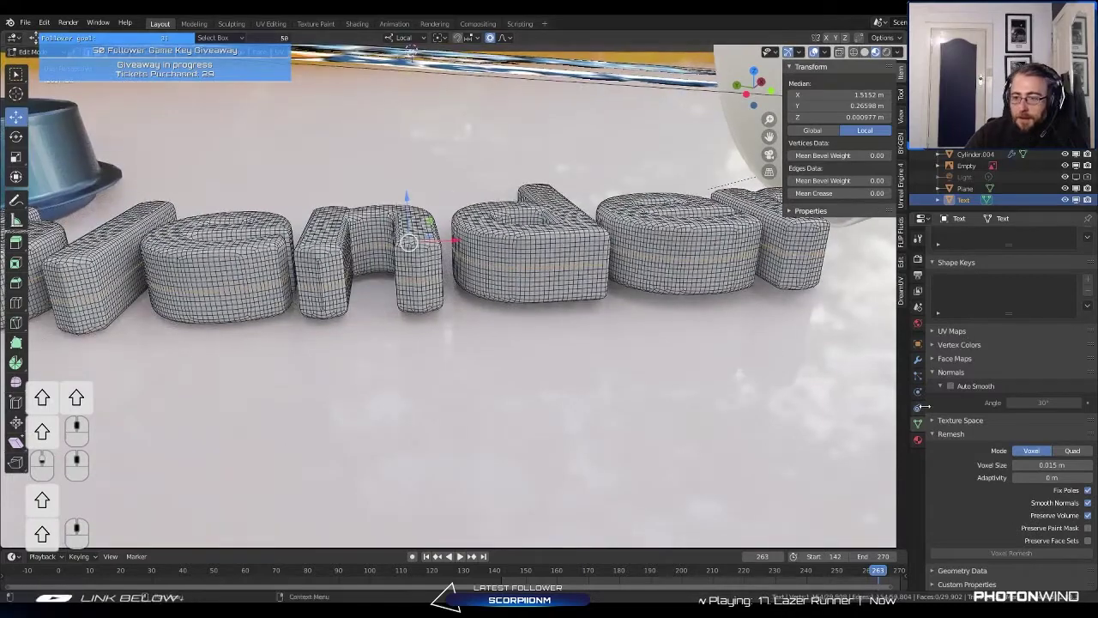
# Step: Add a new vertex group to the blender letters mesh
pyautogui.scroll(2, 1002, 306)
pyautogui.moveTo(524, 231); pyautogui.dragTo(502, 219, button='middle')
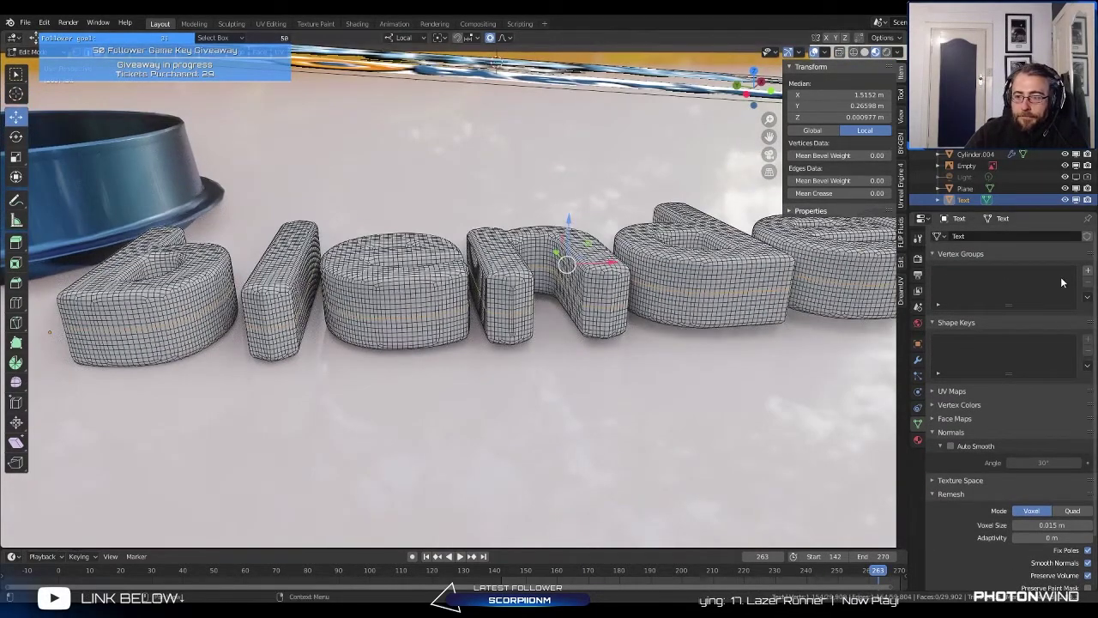
pyautogui.click(1087, 271)
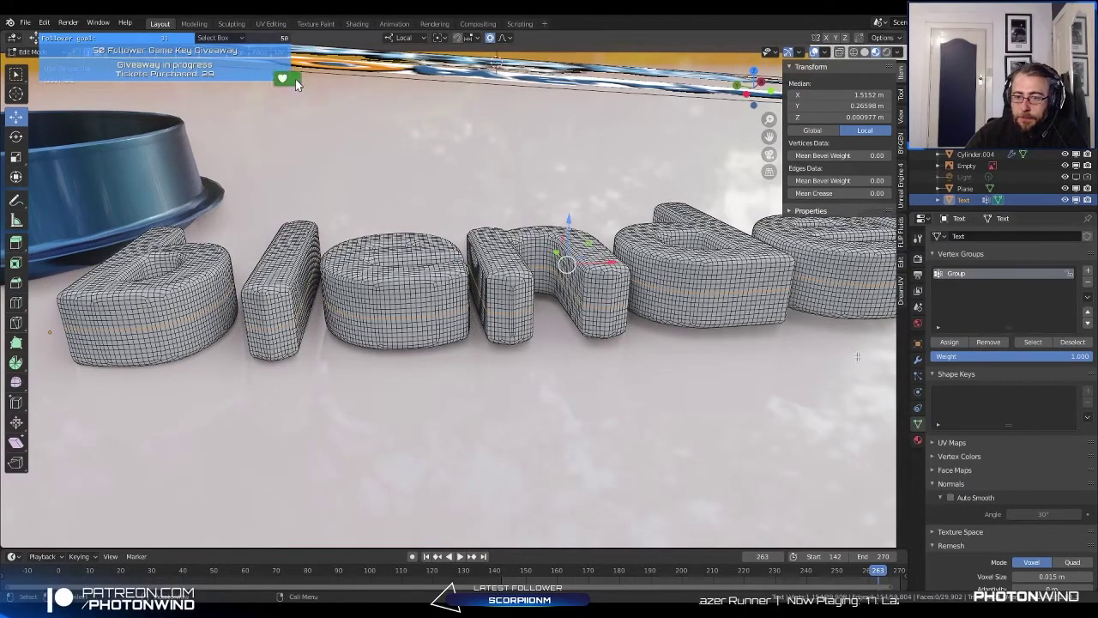
# Step: Select all of the blender letters' geometry and add a Basis shape key to the mesh
pyautogui.moveTo(463, 313); pyautogui.dragTo(480, 297, button='middle')
pyautogui.moveTo(353, 89); pyautogui.dragTo(353, 88, button='middle')
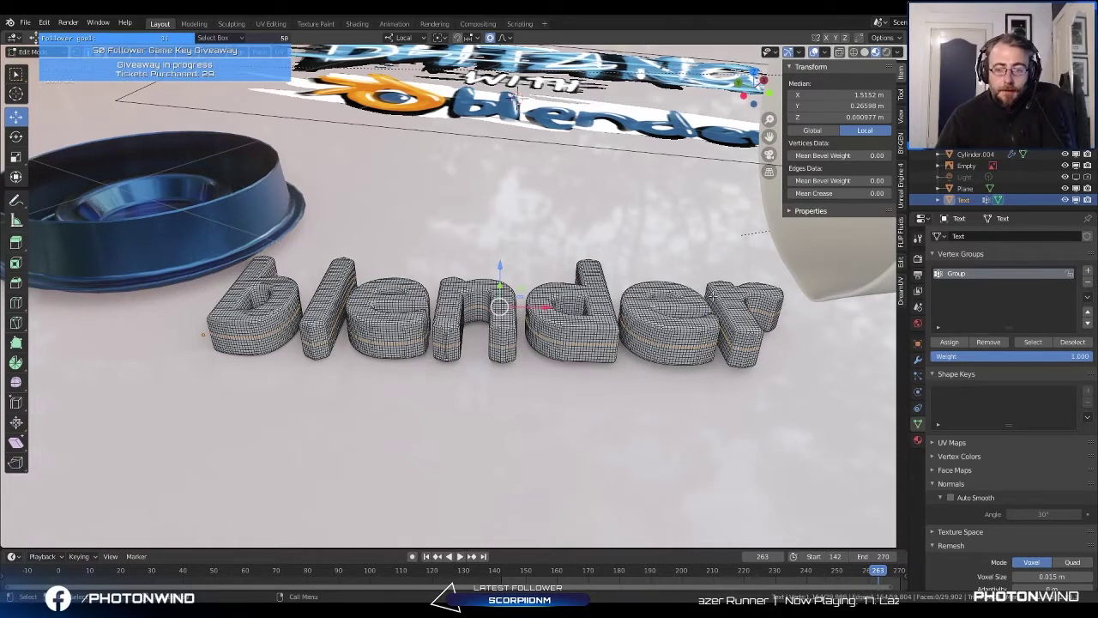
pyautogui.scroll(-2, 478, 236)
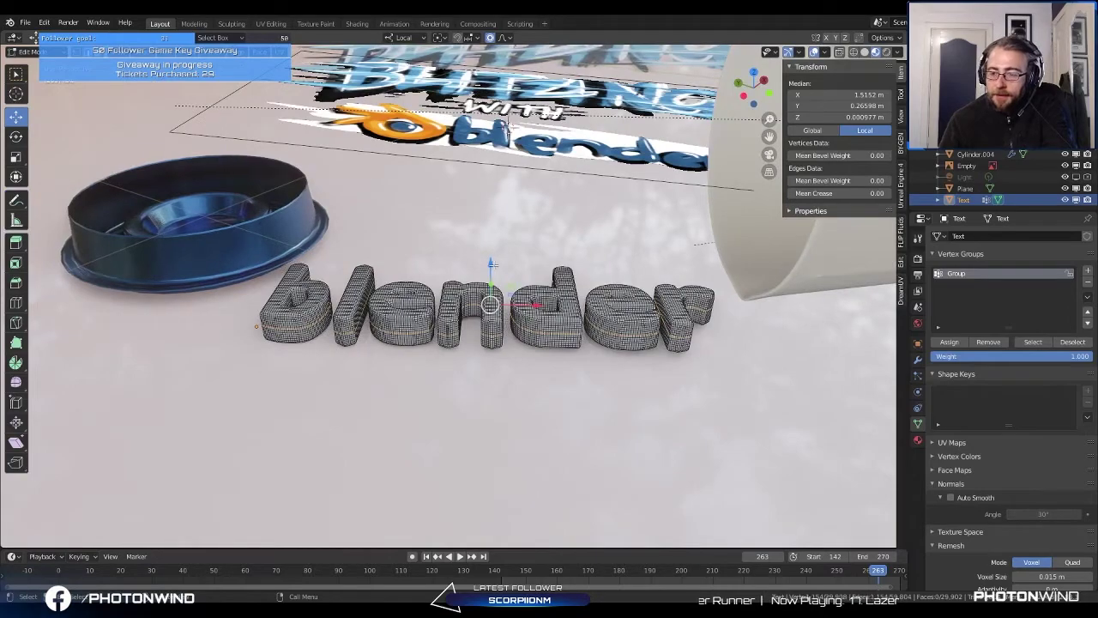
pyautogui.moveTo(478, 236)
pyautogui.mouseDown(button='middle')
pyautogui.moveTo(386, 275)
pyautogui.moveTo(478, 240)
pyautogui.mouseUp(button='middle')
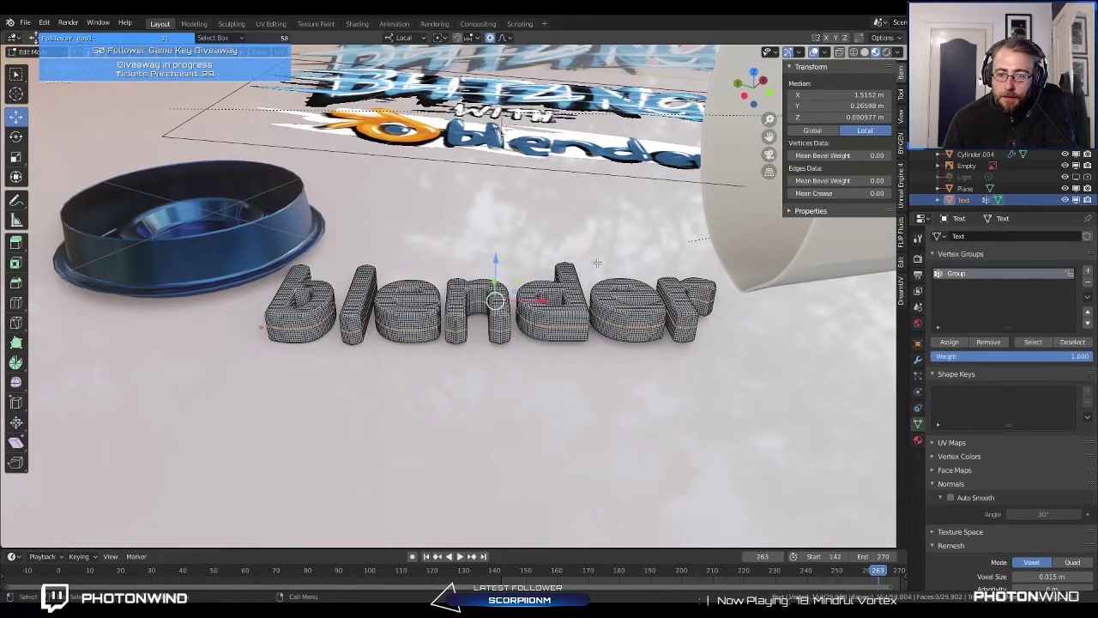
pyautogui.press('Tab')
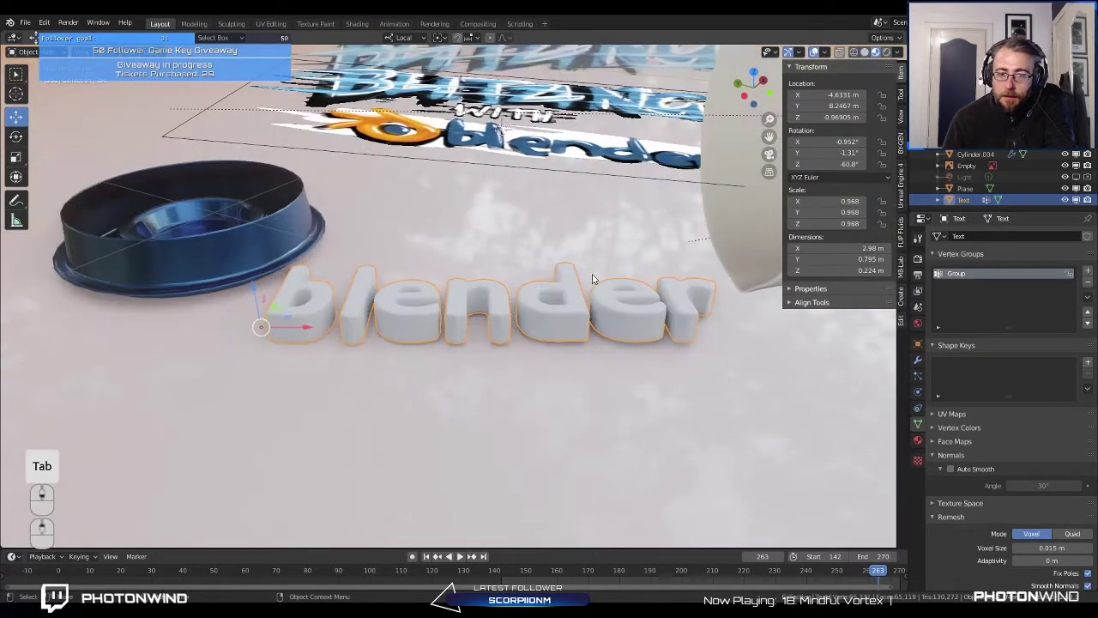
pyautogui.press('Tab')
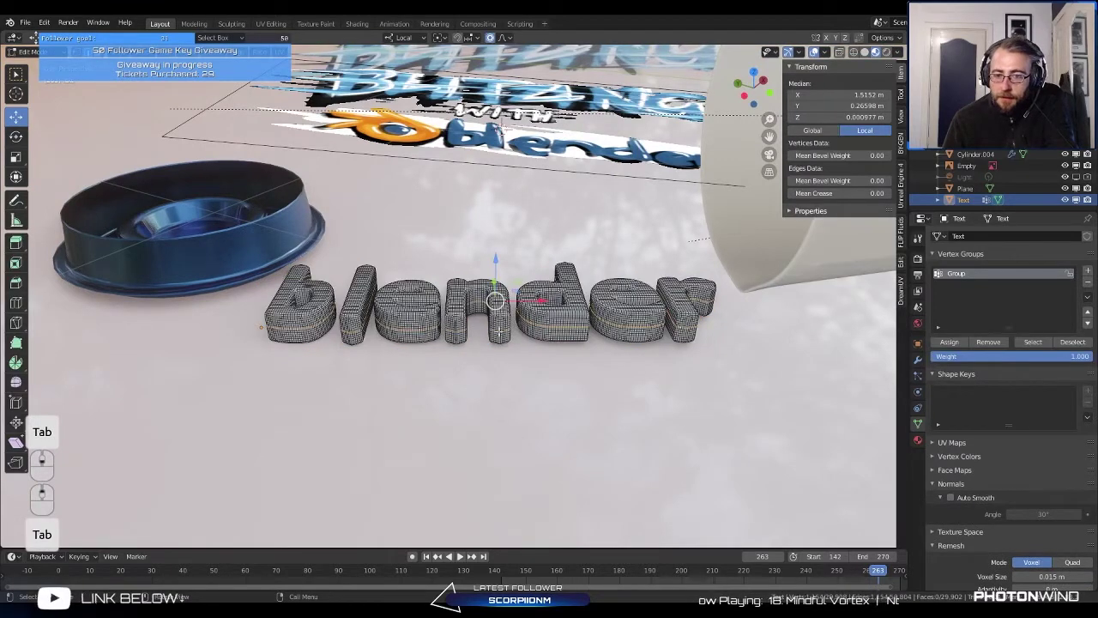
pyautogui.press('a')
pyautogui.press('Tab')
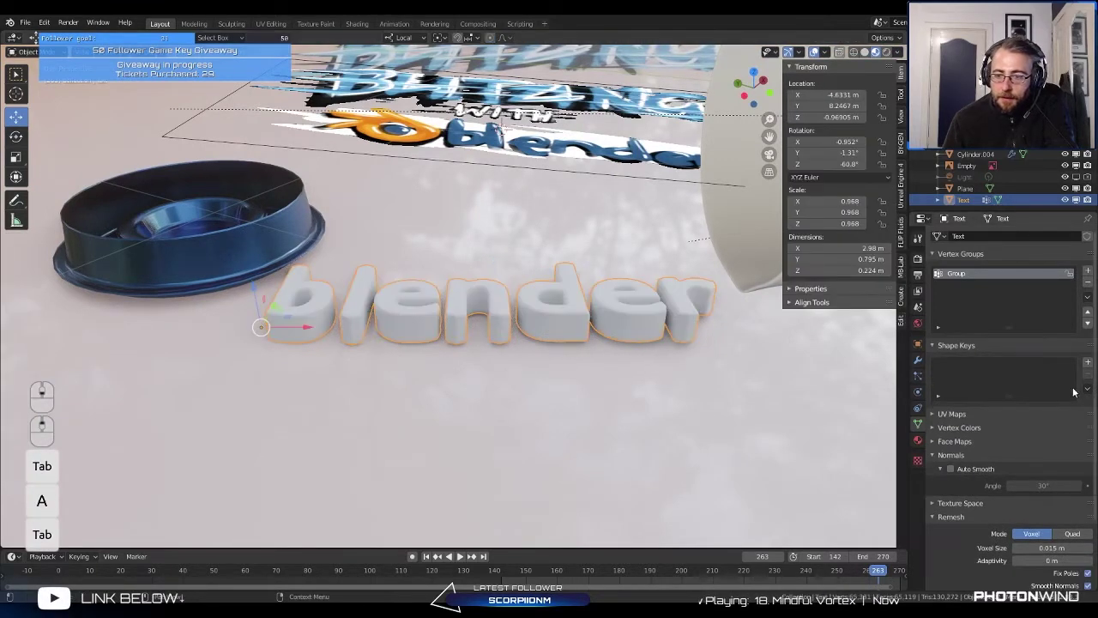
pyautogui.click(1087, 362)
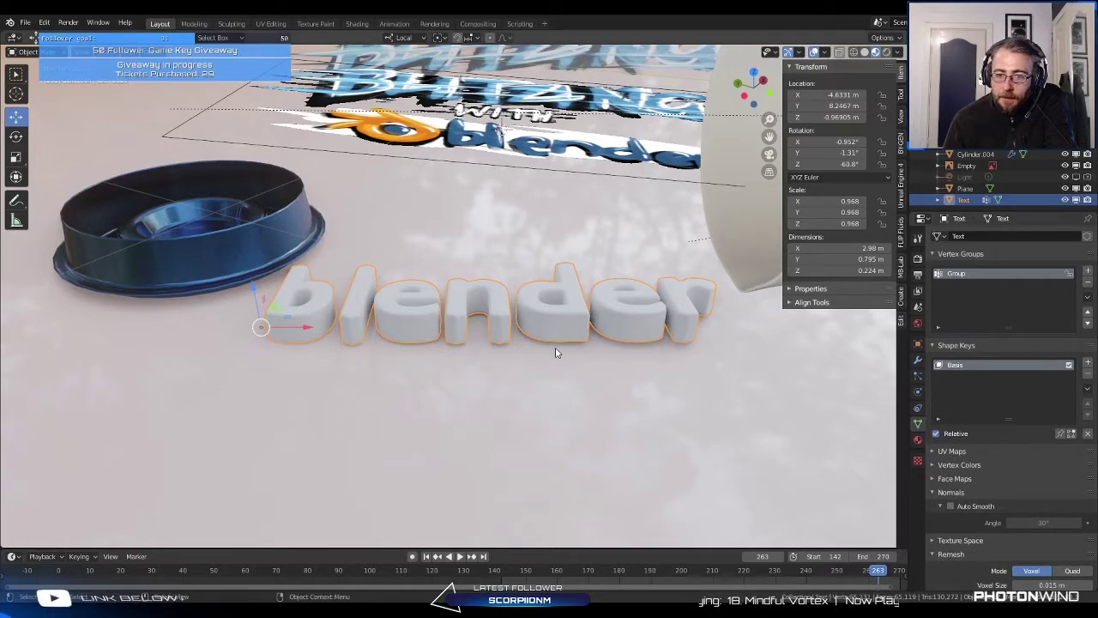
# Step: Add a second shape key to the blender letters and name it "final position"
pyautogui.press('Tab')
pyautogui.press('Tab')
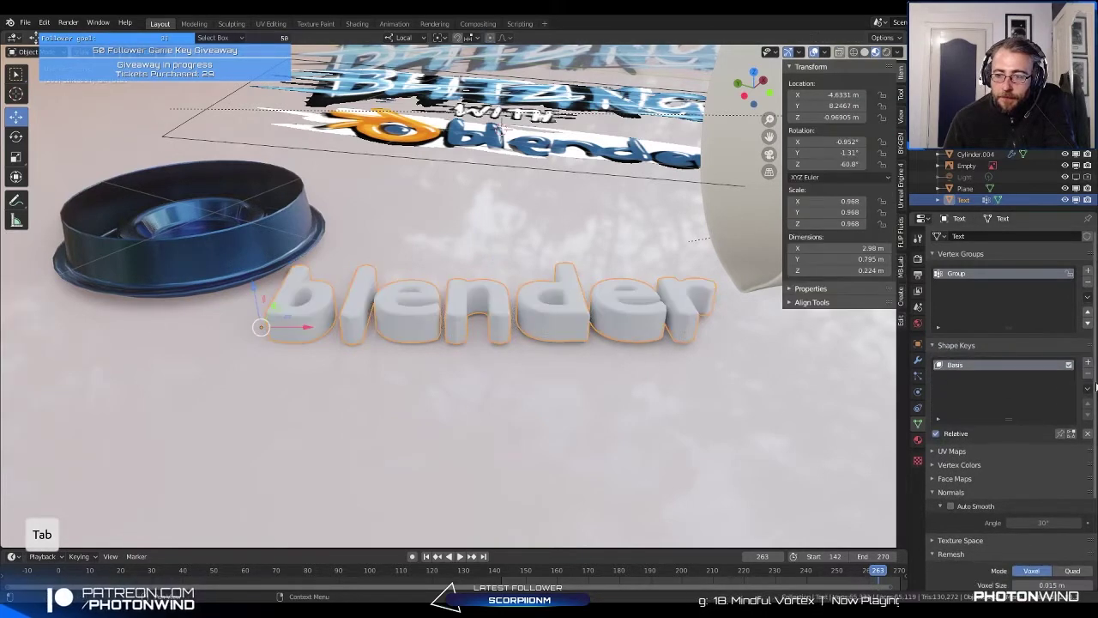
pyautogui.click(1088, 363)
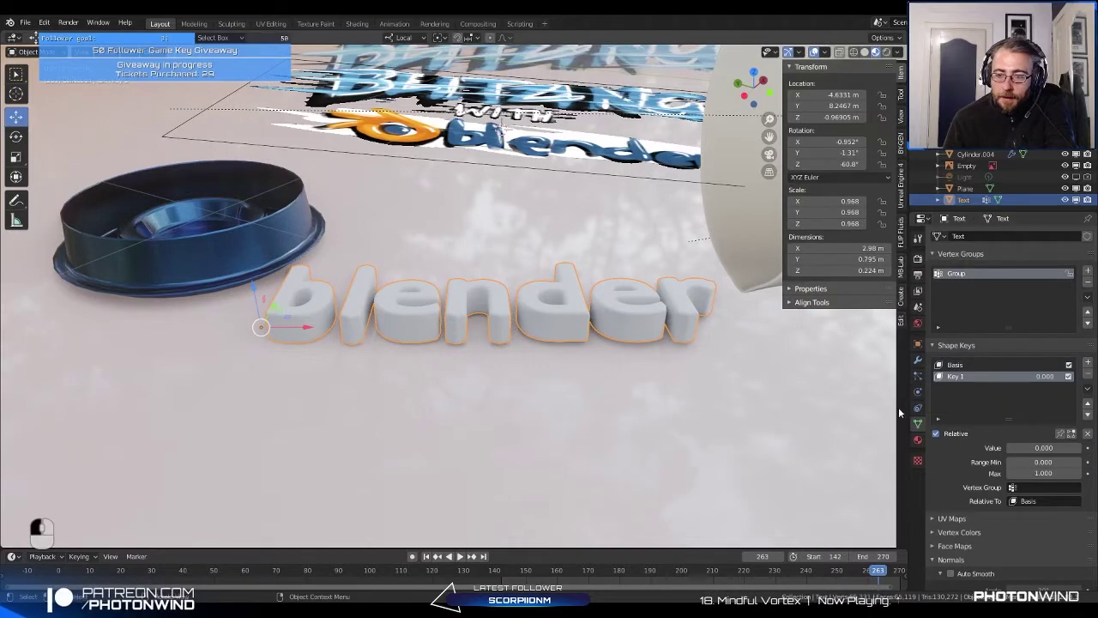
pyautogui.write('fi')
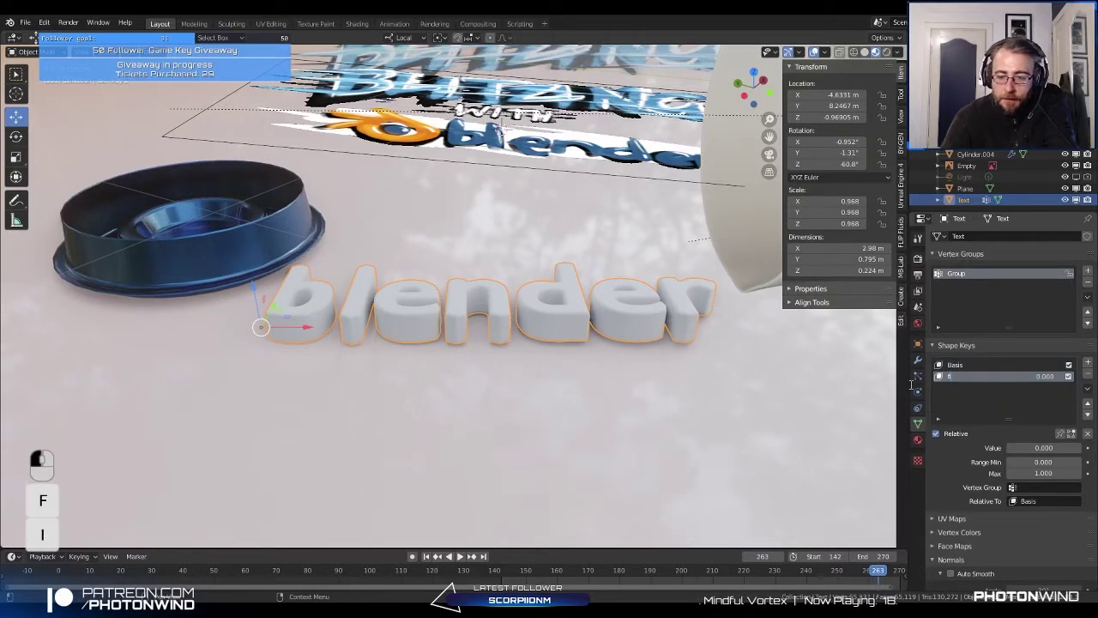
pyautogui.write('nal position')
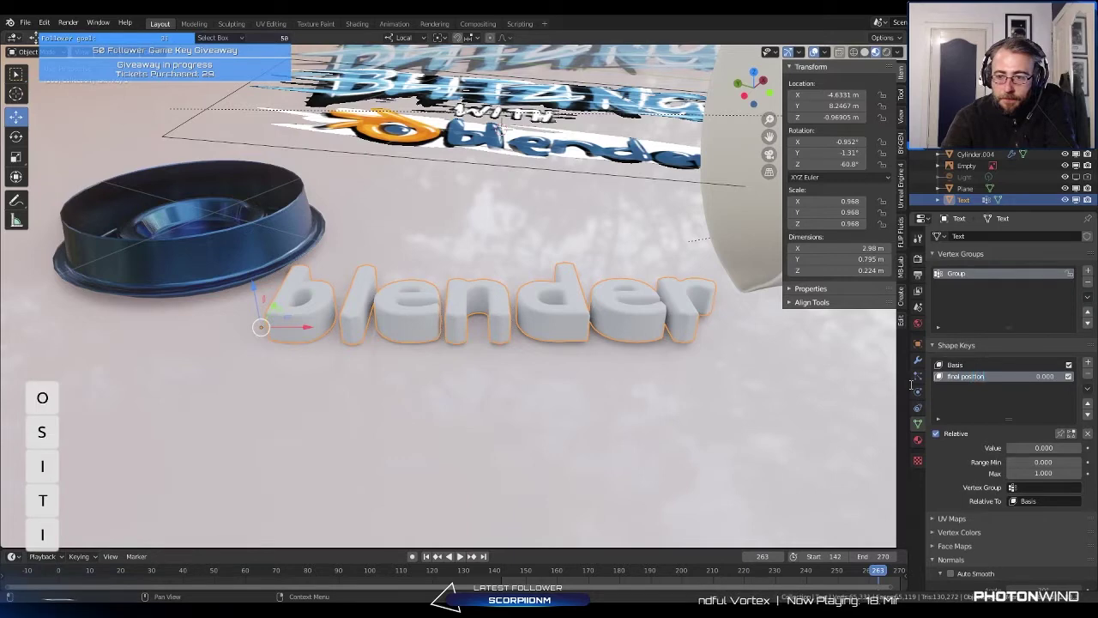
pyautogui.press('Return')
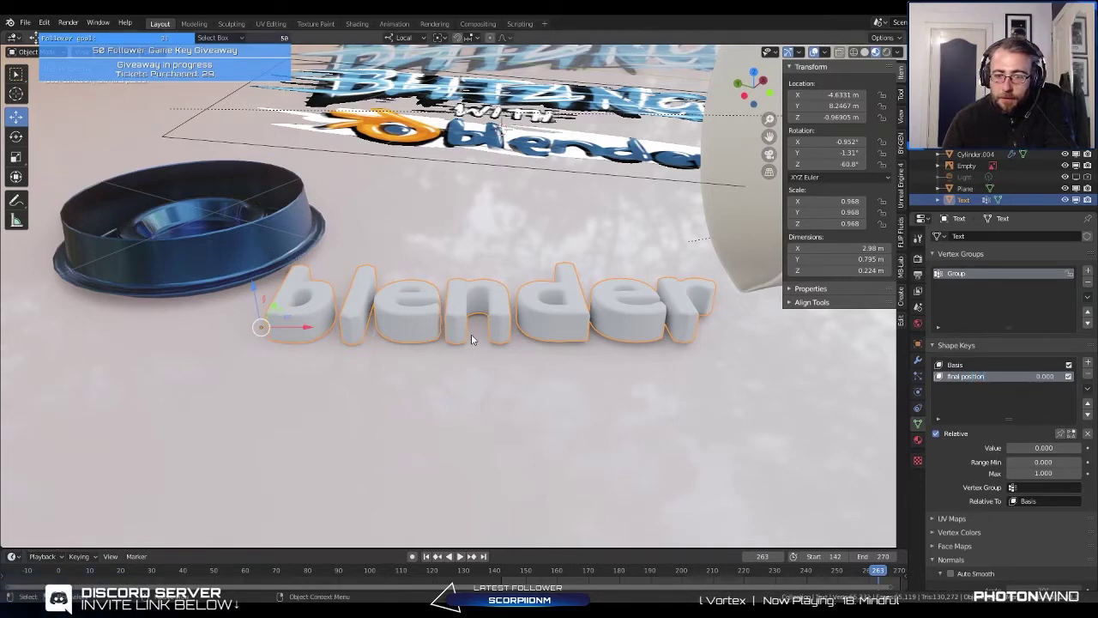
# Step: Add a third shape key to the blender letters and name it "in jug"
pyautogui.press('Tab')
pyautogui.press('Tab')
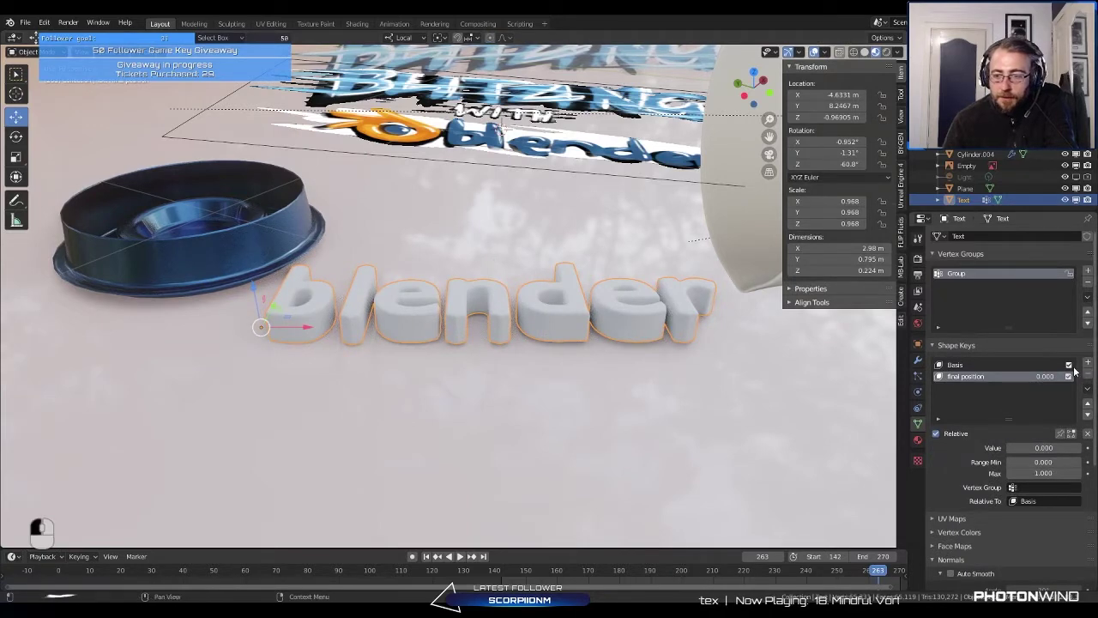
pyautogui.click(1088, 365)
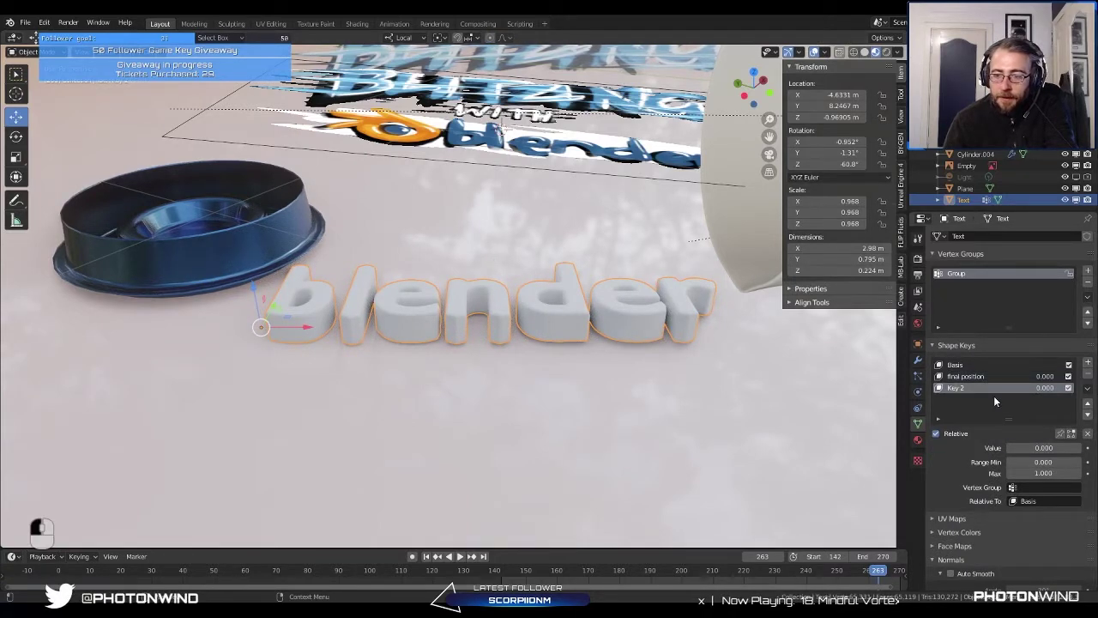
pyautogui.moveTo(613, 349); pyautogui.dragTo(375, 351, button='middle')
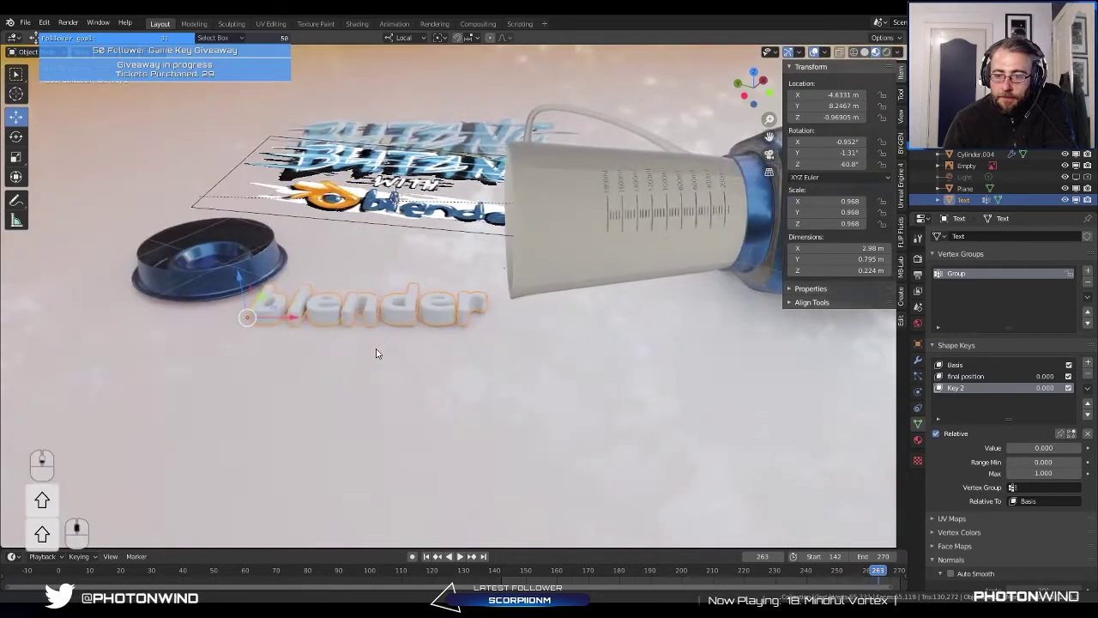
pyautogui.click(955, 387)
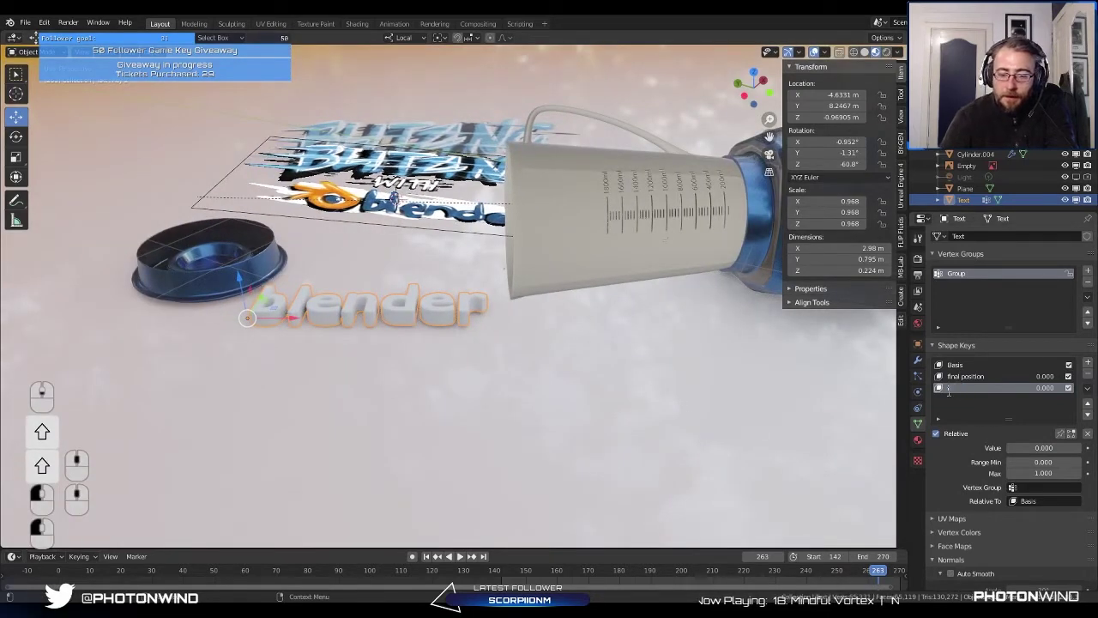
pyautogui.write('in jug')
pyautogui.press('Return')
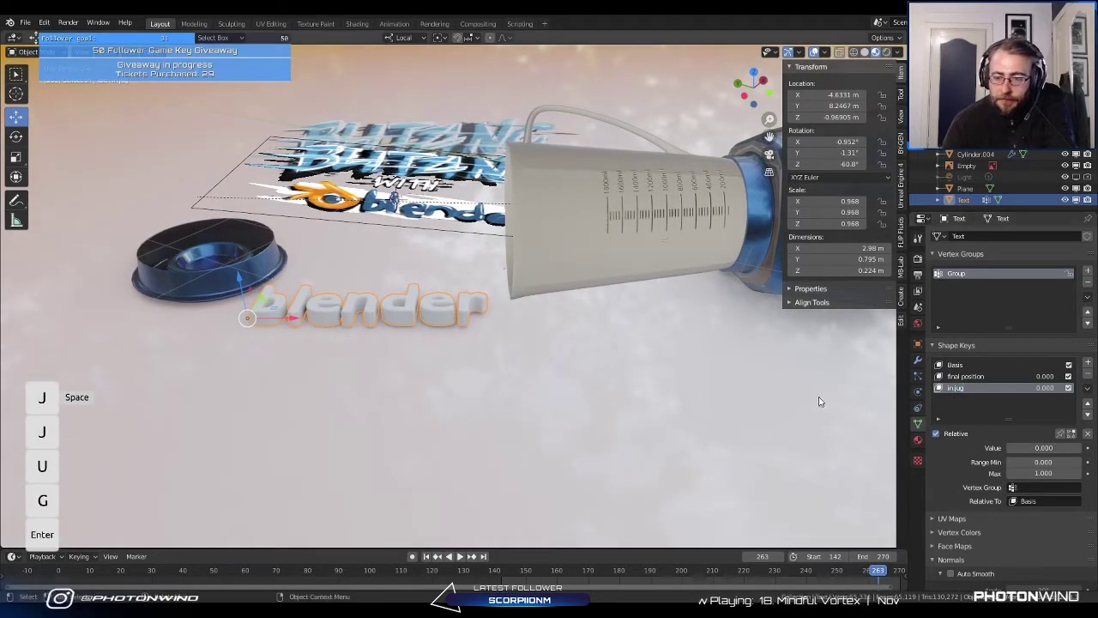
# Step: Go to frame 181 of the animation, where the blender stands upright
pyautogui.click(646, 573)
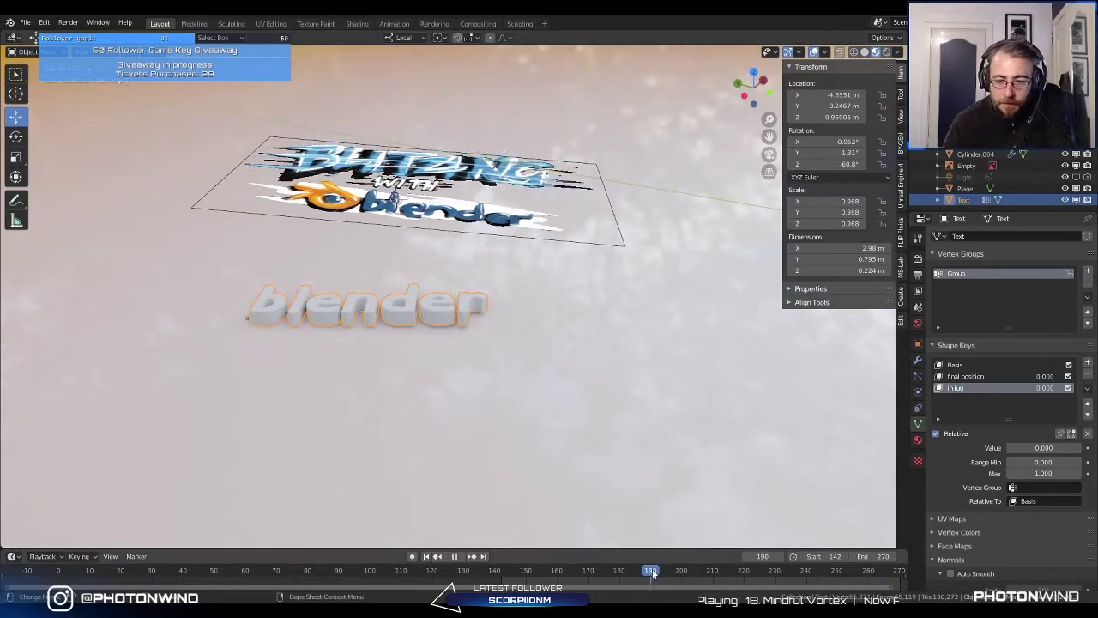
pyautogui.moveTo(665, 574); pyautogui.dragTo(623, 579)
pyautogui.keyDown('shift'); pyautogui.moveTo(556, 333); pyautogui.dragTo(343, 361, button='middle'); pyautogui.keyUp('shift')
pyautogui.scroll(-5, 400, 333)
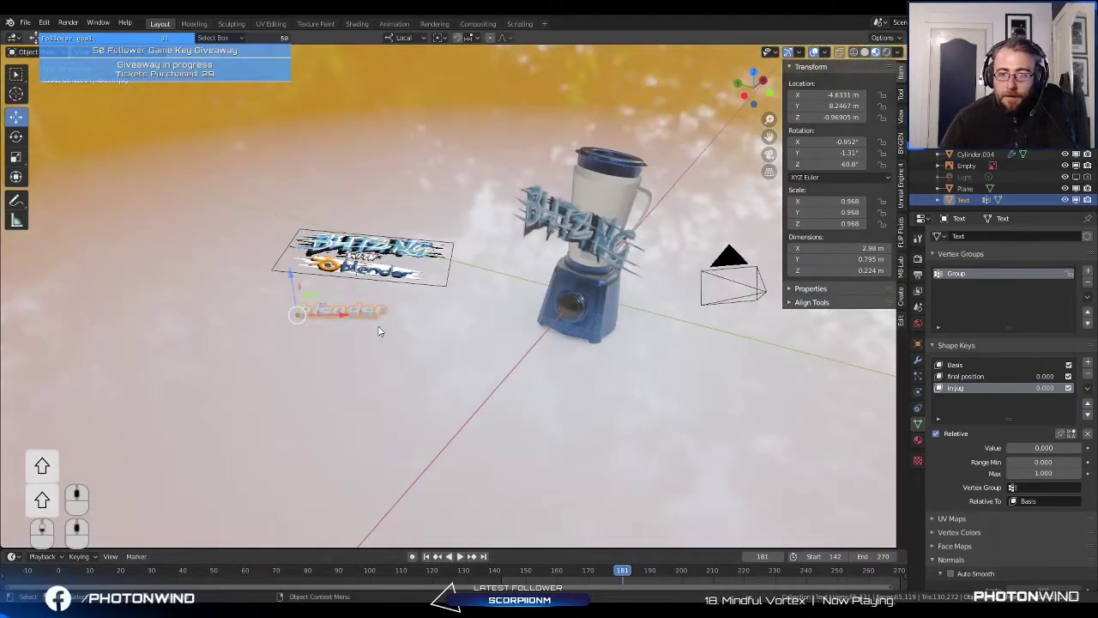
# Step: With the "in jug" shape key active, rotate the letters' geometry about -97.6° in the side view and move it up beside the jug
pyautogui.press('KP_1')
pyautogui.press('KP_3')
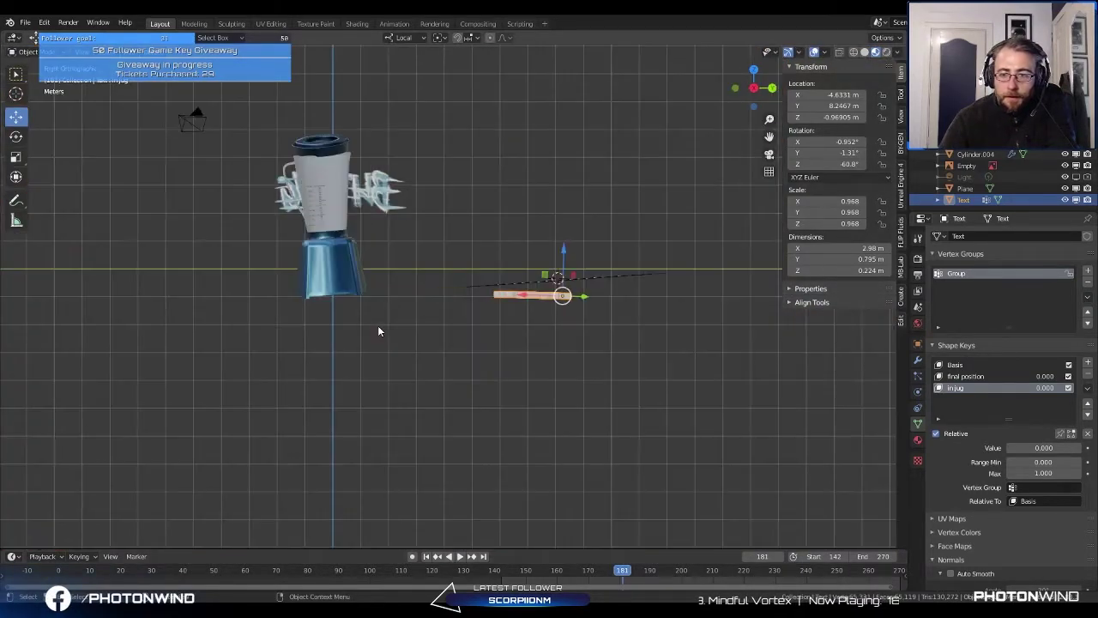
pyautogui.press('g')
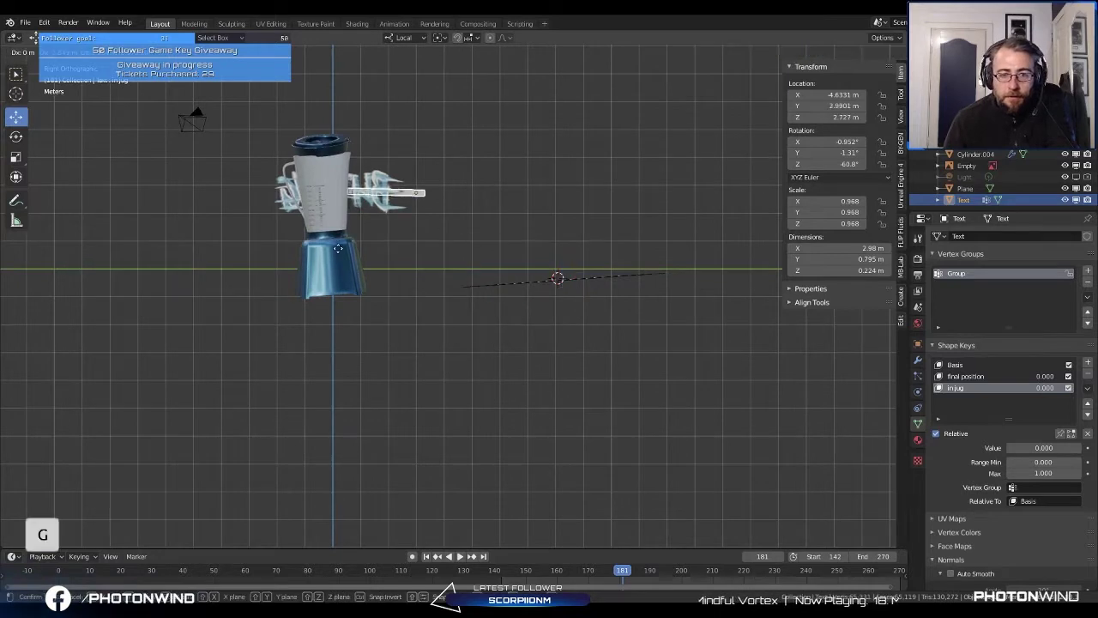
pyautogui.rightClick(400, 304)
pyautogui.press('Tab')
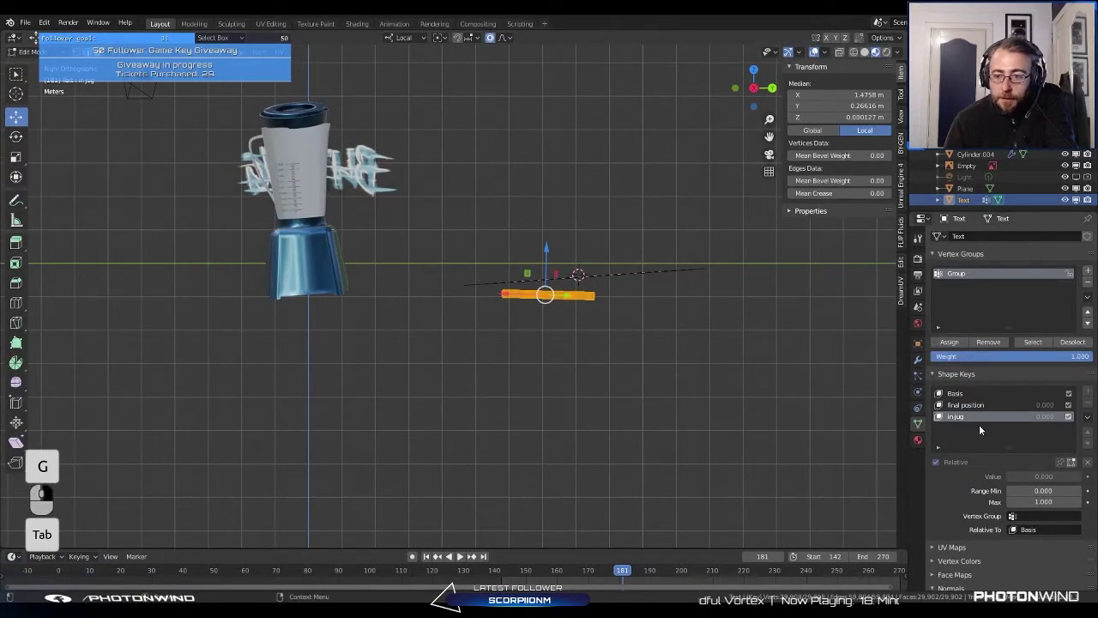
pyautogui.keyDown('shift'); pyautogui.moveTo(537, 337); pyautogui.dragTo(598, 400, button='middle'); pyautogui.keyUp('shift')
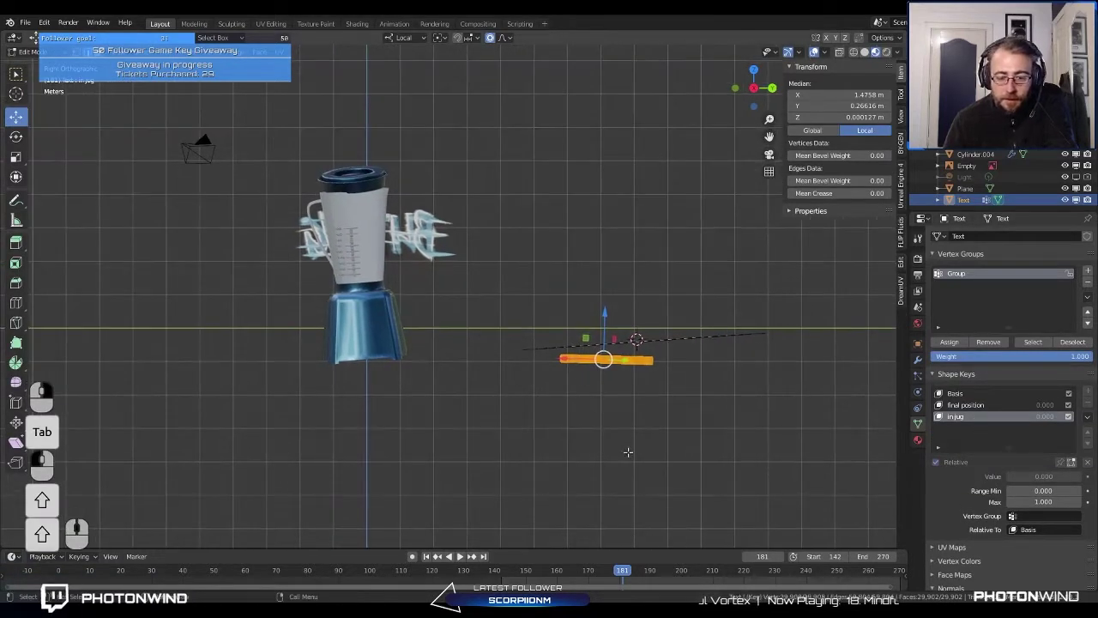
pyautogui.press('r')
pyautogui.click(784, 280)
pyautogui.press('g')
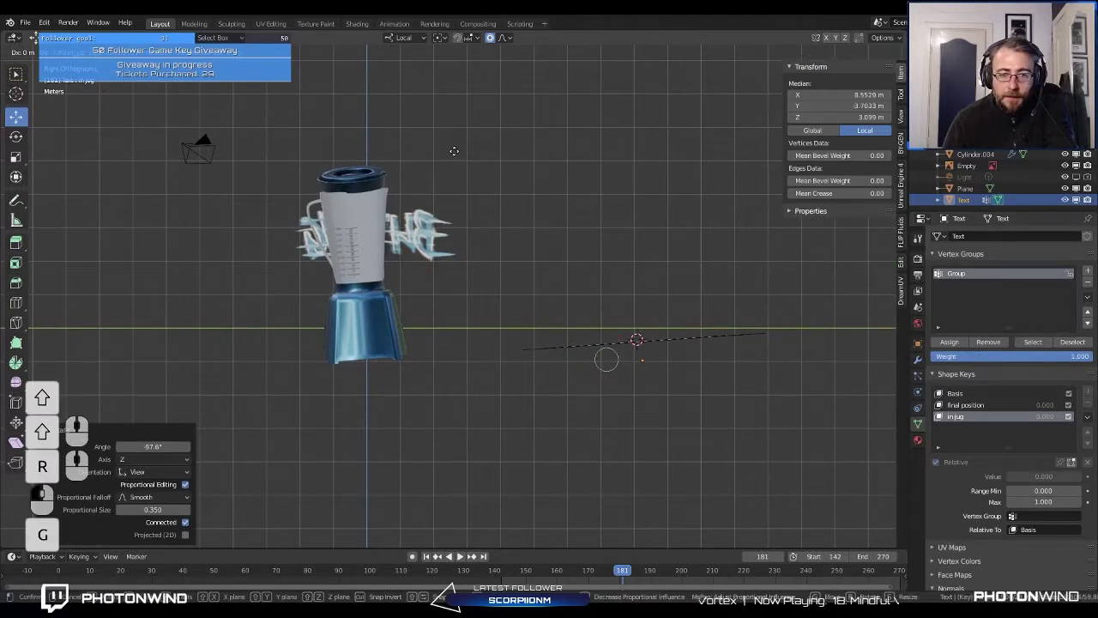
pyautogui.click(451, 151)
pyautogui.moveTo(450, 154); pyautogui.dragTo(661, 206, button='middle')
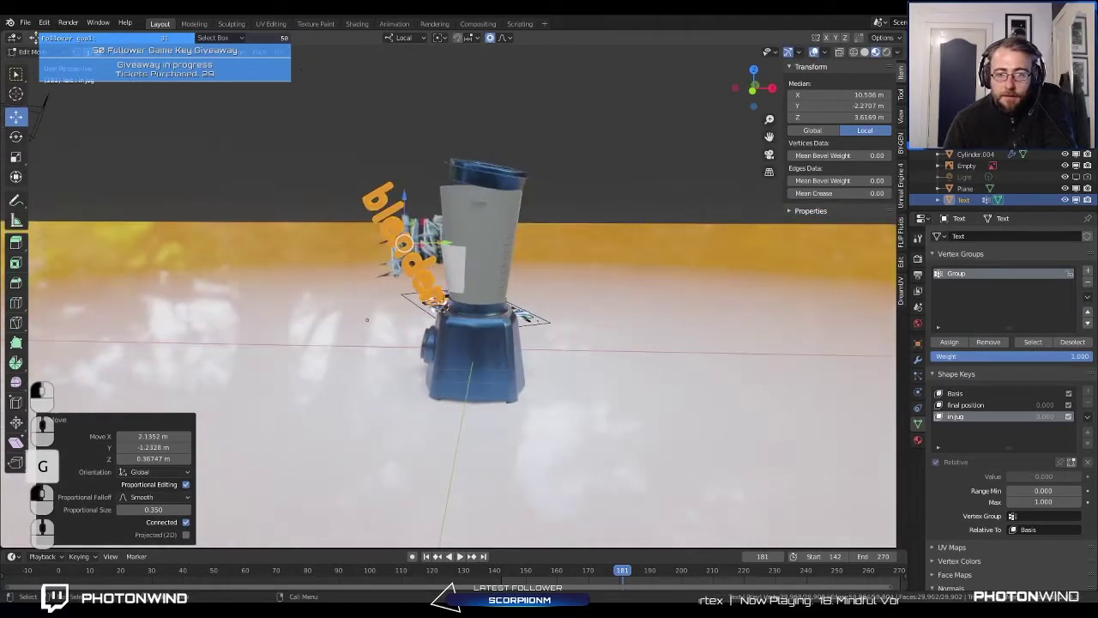
# Step: Rotate the letters further to stand vertically and move them into the blender jug, checking from several angles
pyautogui.press('r')
pyautogui.click(656, 309)
pyautogui.press('g')
pyautogui.click(711, 280)
pyautogui.moveTo(710, 279); pyautogui.dragTo(647, 264, button='middle')
pyautogui.scroll(4, 648, 264)
pyautogui.press('g')
pyautogui.click(575, 273)
pyautogui.moveTo(576, 275); pyautogui.dragTo(515, 114, button='middle')
pyautogui.press('g')
pyautogui.click(704, 287)
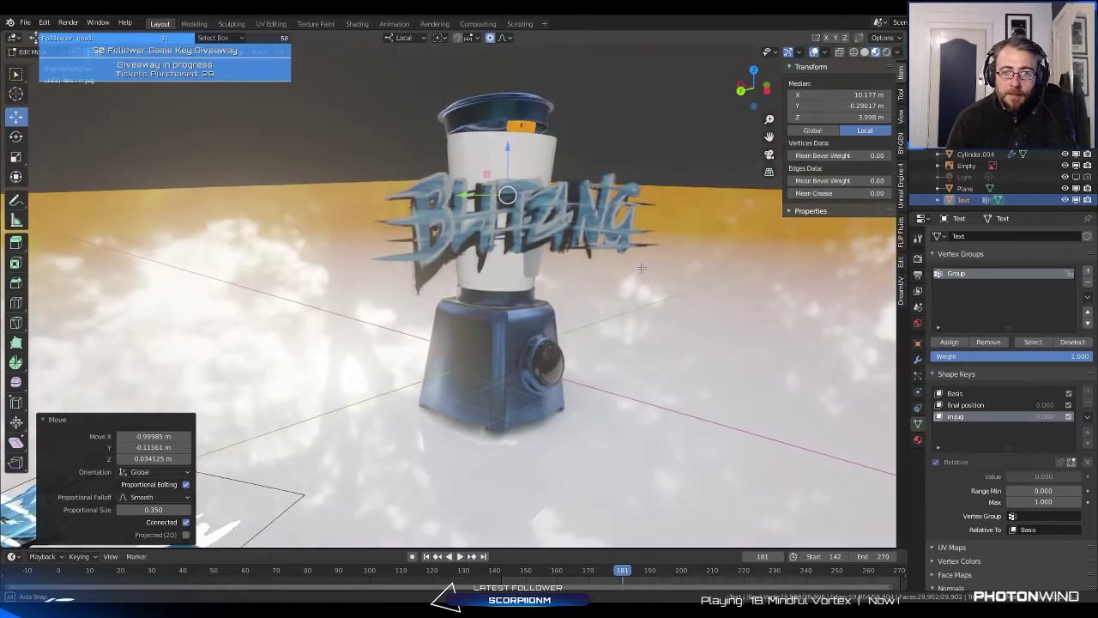
# Step: Select only the letter b and move it down within the jug, below the lid
pyautogui.press('l')
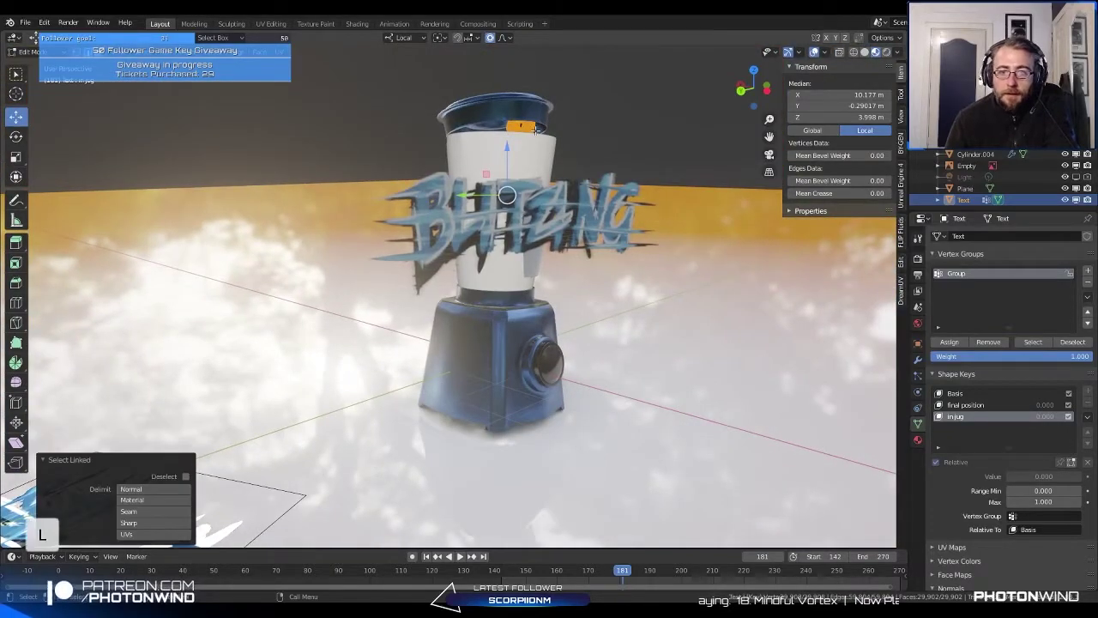
pyautogui.hotkey('alt', 'a')
pyautogui.press('l')
pyautogui.moveTo(531, 128); pyautogui.dragTo(312, 229, button='middle')
pyautogui.press('g')
pyautogui.click(447, 167)
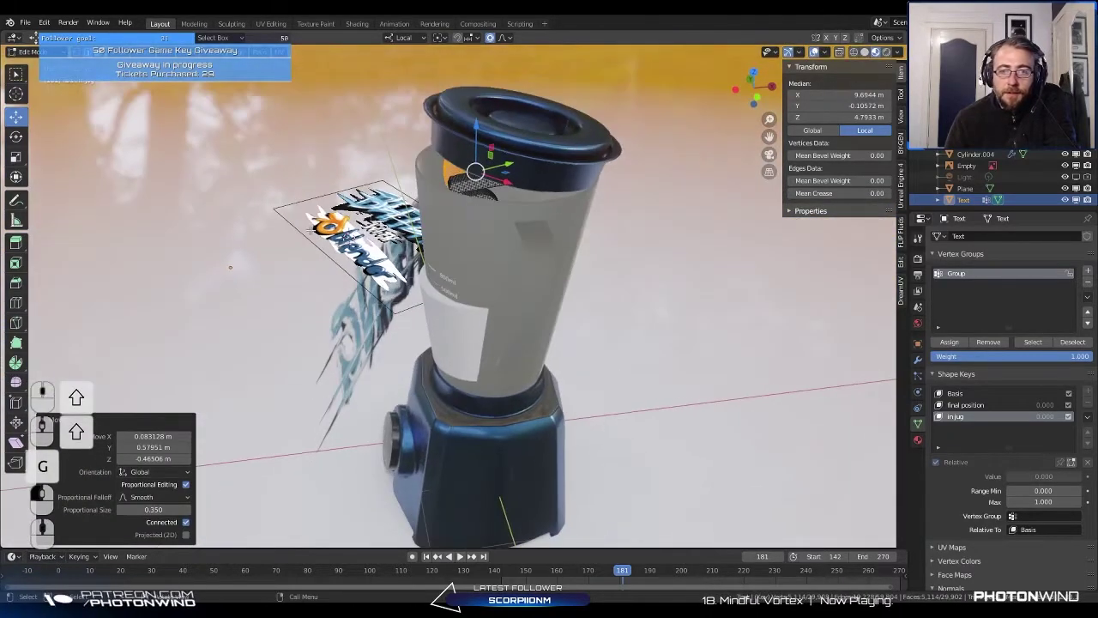
# Step: Enable X-ray display, add the l to the selected b and move both letters lower inside the jug
pyautogui.click(839, 53)
pyautogui.moveTo(468, 279); pyautogui.dragTo(468, 256, button='middle')
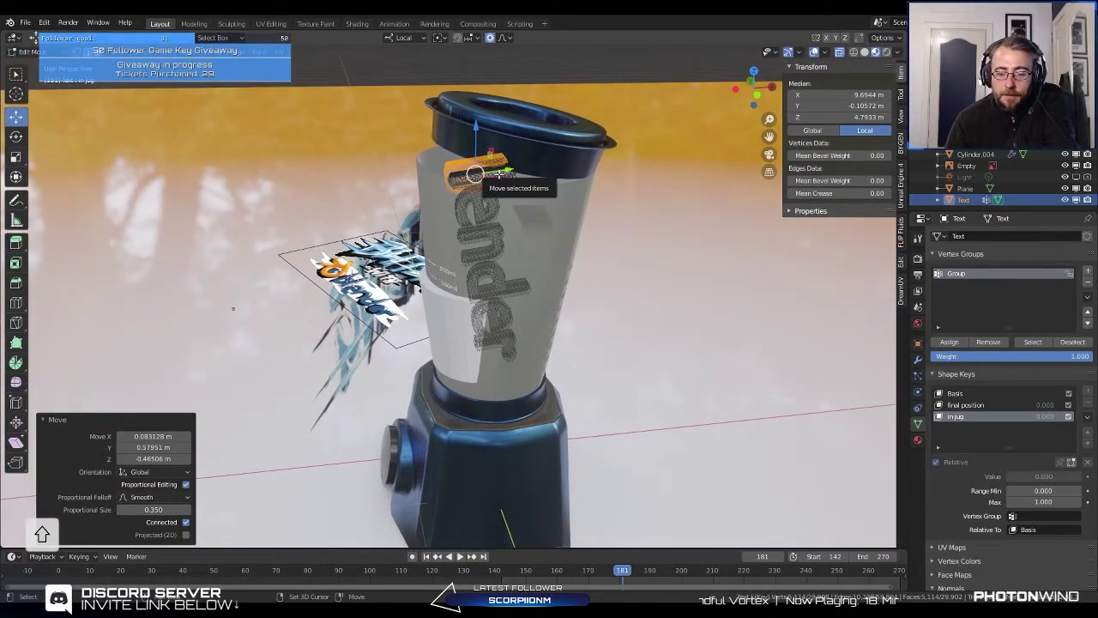
pyautogui.press('l')
pyautogui.press('l')
pyautogui.press('g')
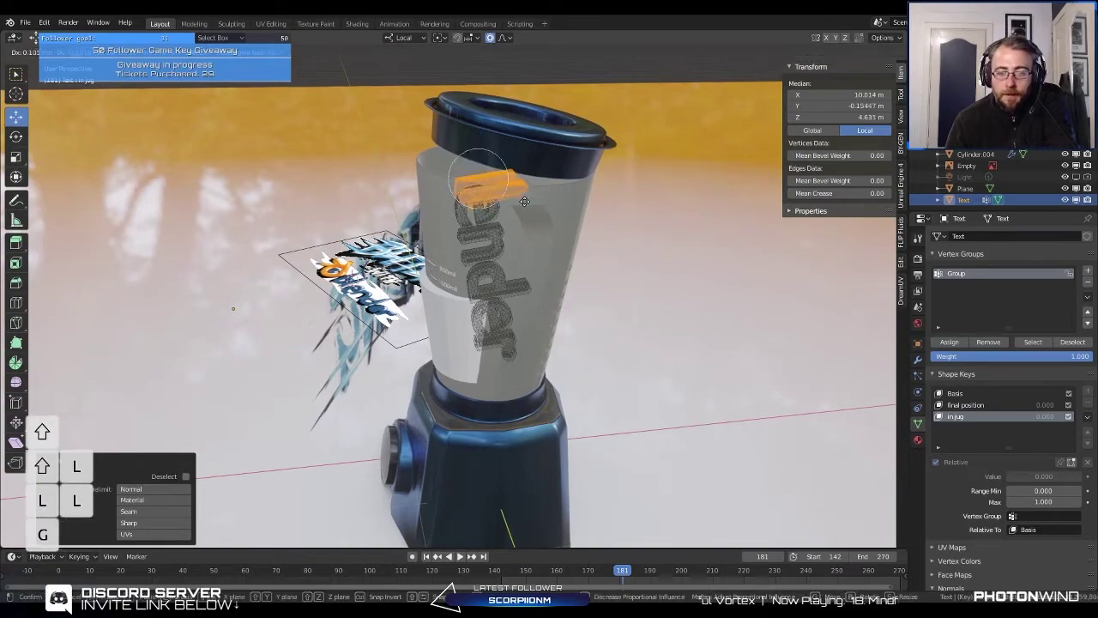
pyautogui.rightClick(524, 177)
pyautogui.moveTo(524, 178); pyautogui.dragTo(635, 207, button='middle')
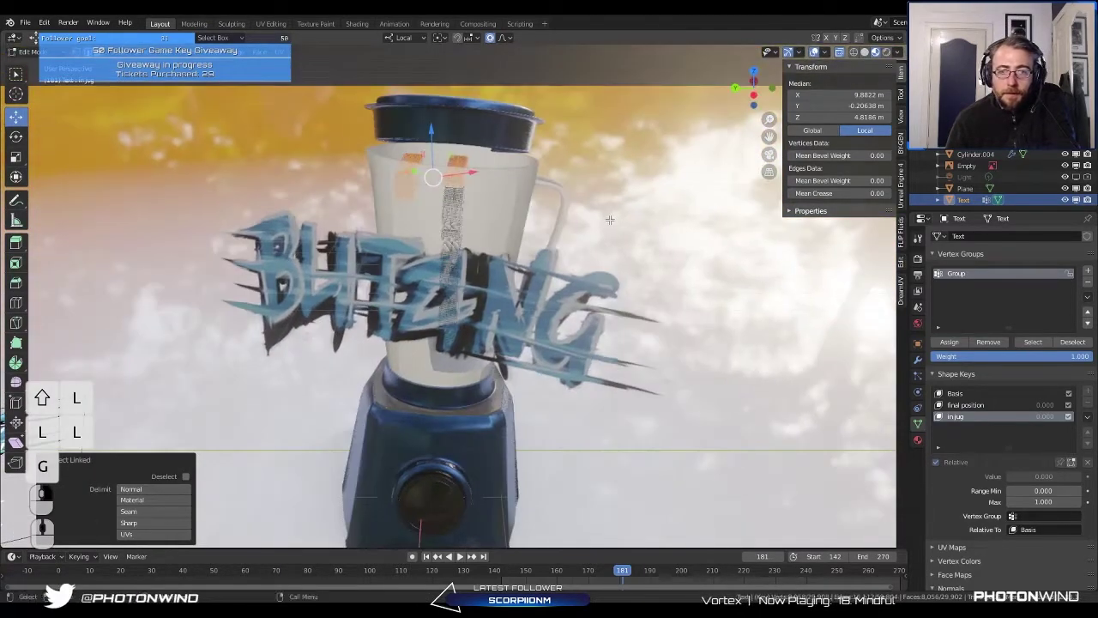
pyautogui.press('g')
pyautogui.click(630, 245)
pyautogui.moveTo(630, 246); pyautogui.dragTo(601, 275, button='middle')
# Step: Return to Object Mode and set the "in jug" shape key's value to 1.000
pyautogui.press('Tab')
pyautogui.press('Tab')
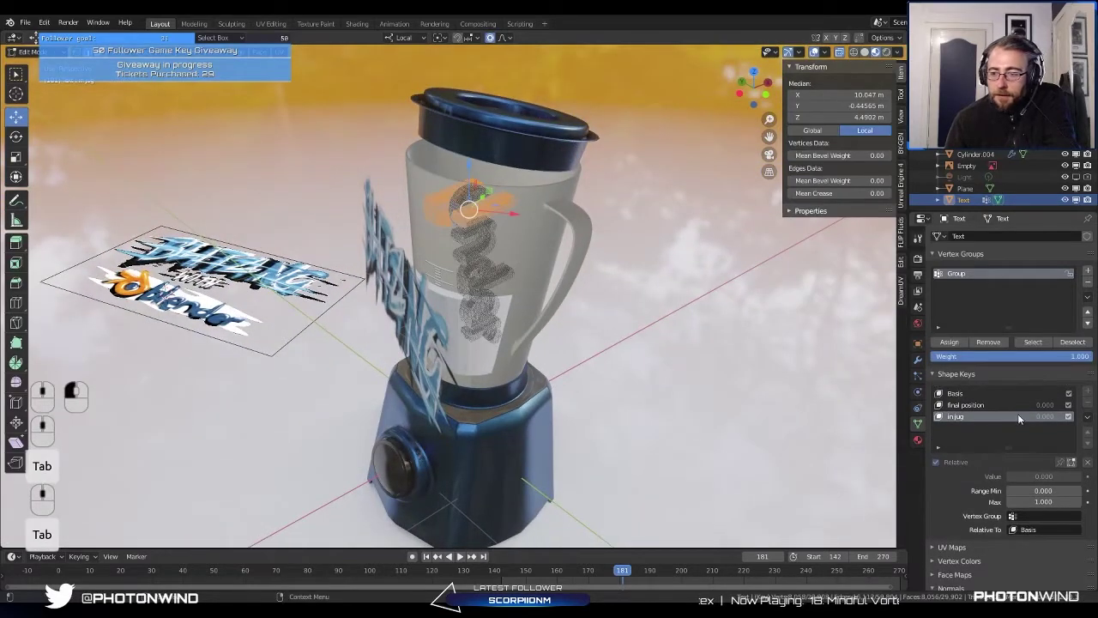
pyautogui.moveTo(515, 257); pyautogui.dragTo(437, 189, button='middle')
pyautogui.press('Tab')
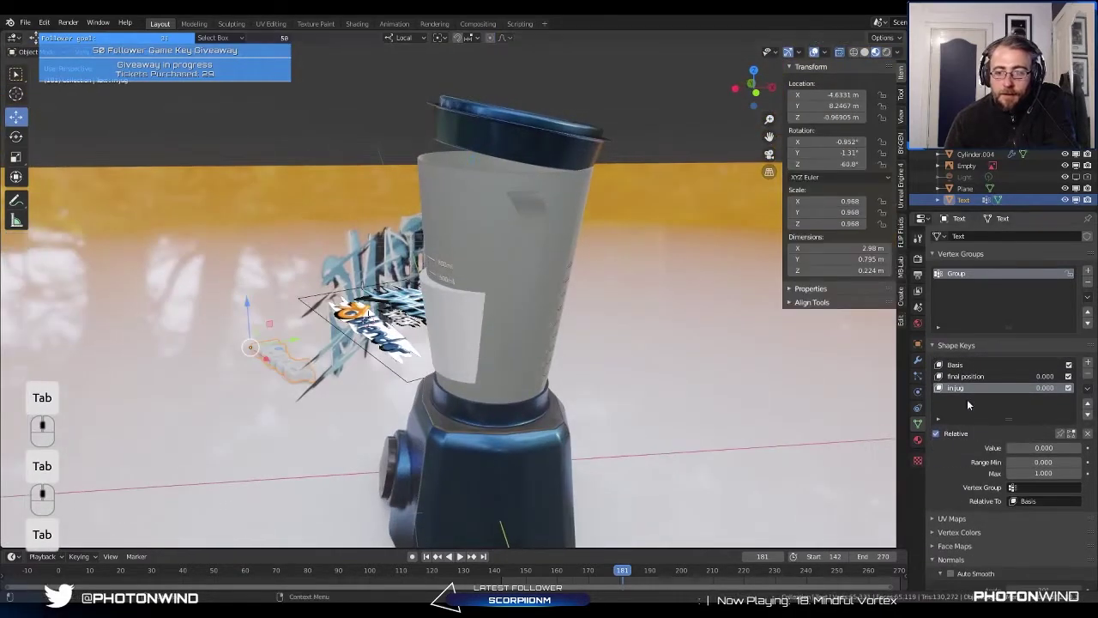
pyautogui.moveTo(1047, 388); pyautogui.dragTo(1094, 388)
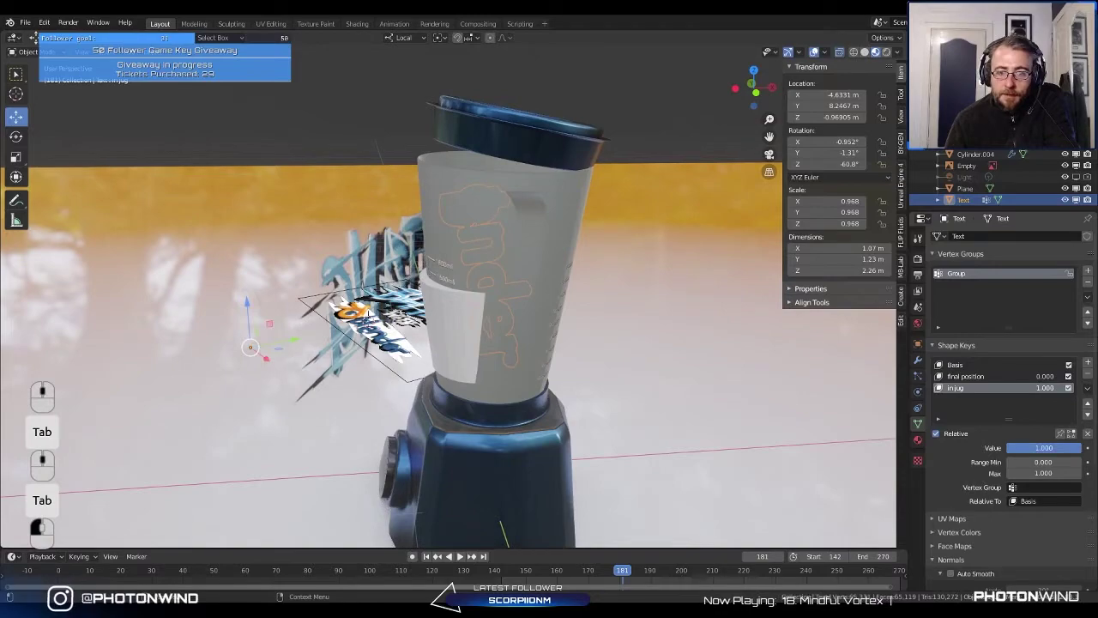
pyautogui.moveTo(532, 249); pyautogui.dragTo(570, 371, button='middle')
pyautogui.scroll(-2, 416, 317)
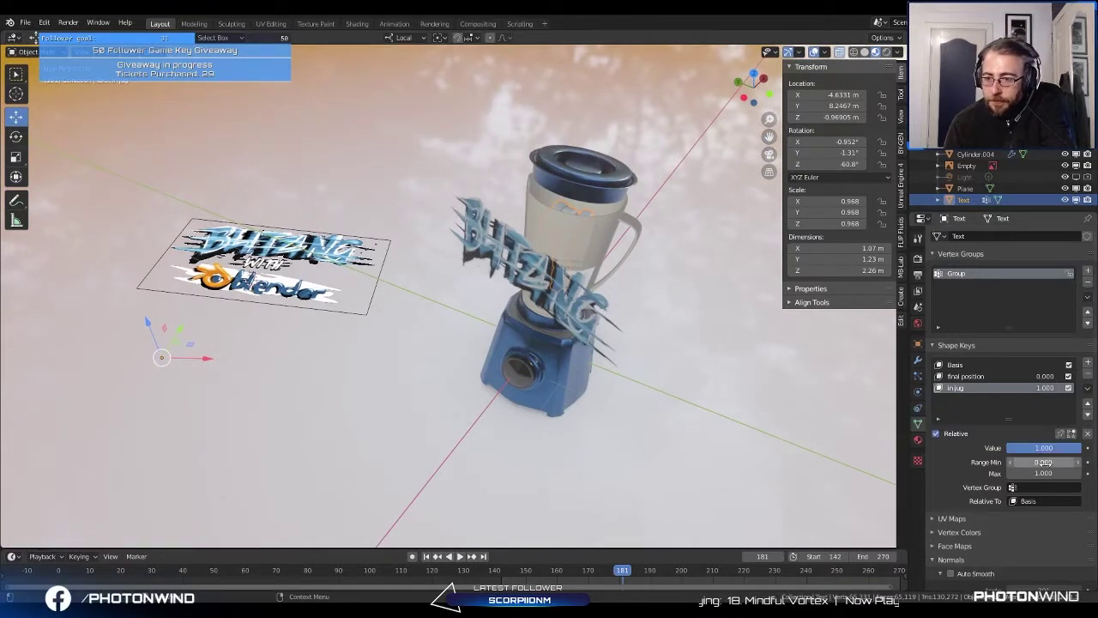
# Step: Keyframe the "in jug" shape key's value at 1.000 on frame 181 and at 0.000 on frame 182
pyautogui.press('i')
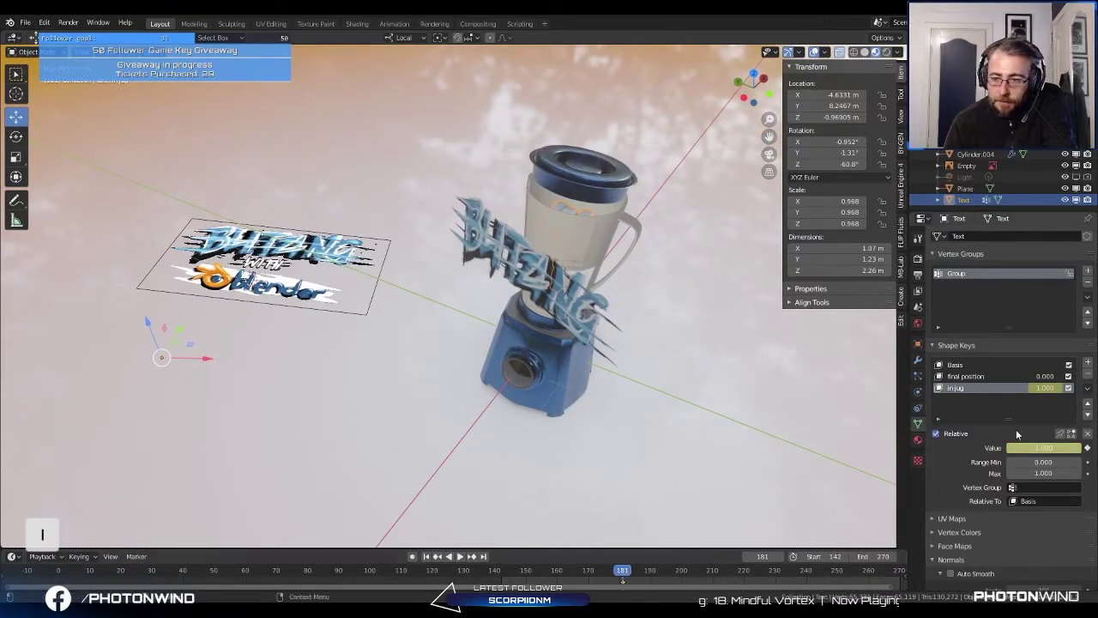
pyautogui.press('space')
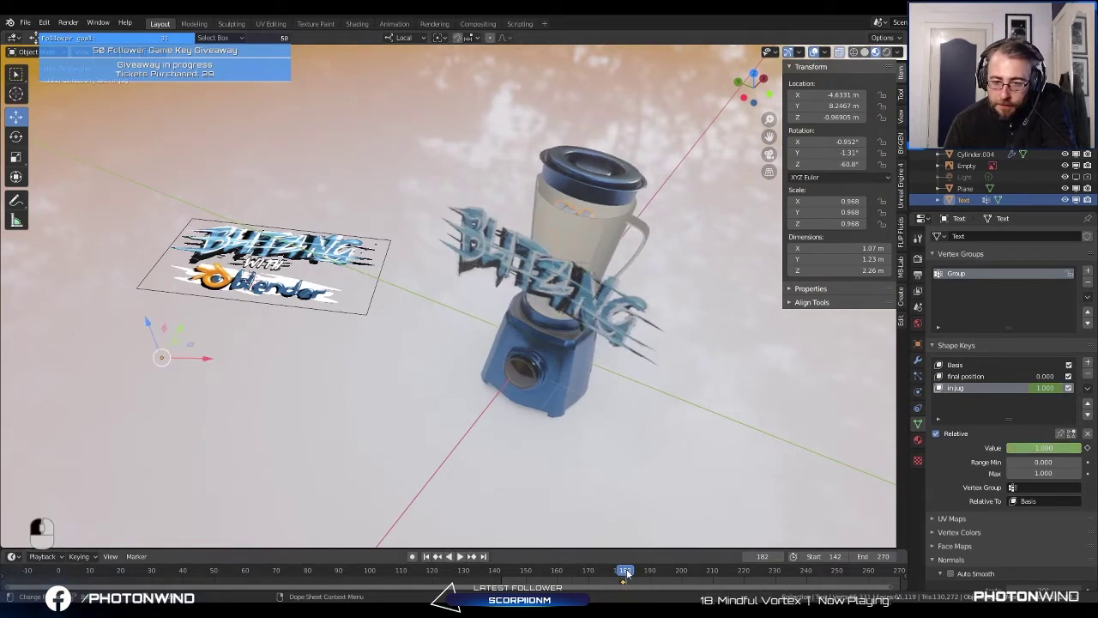
pyautogui.moveTo(1029, 449); pyautogui.dragTo(952, 448)
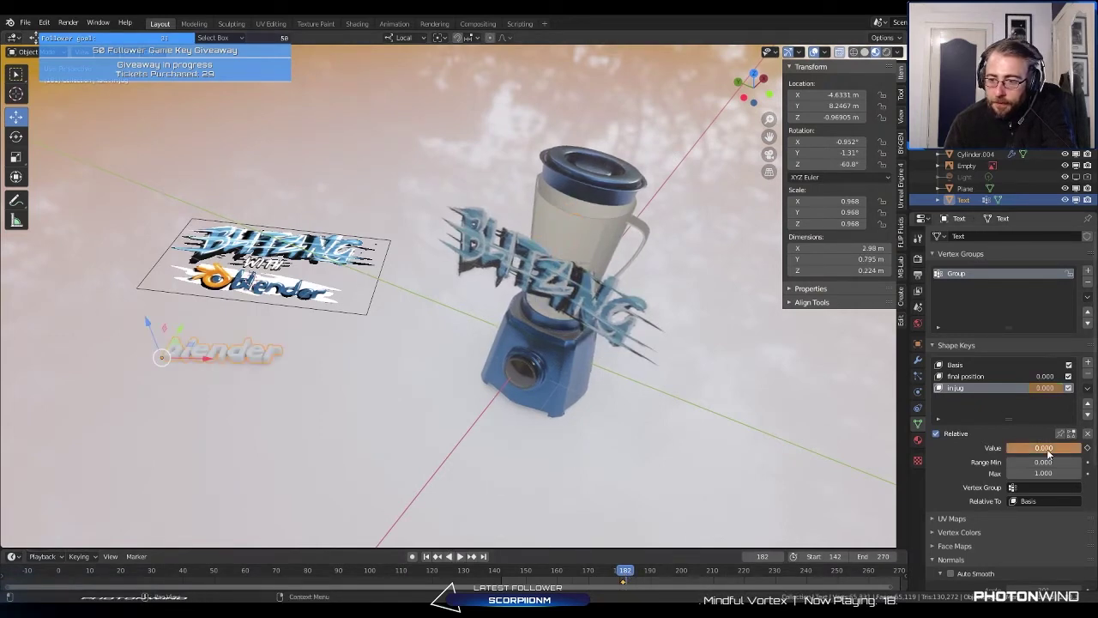
pyautogui.press('i')
# Step: Scrub the timeline across the new keyframes, return to frame 181, and open the Text object's modifier settings
pyautogui.click(627, 579)
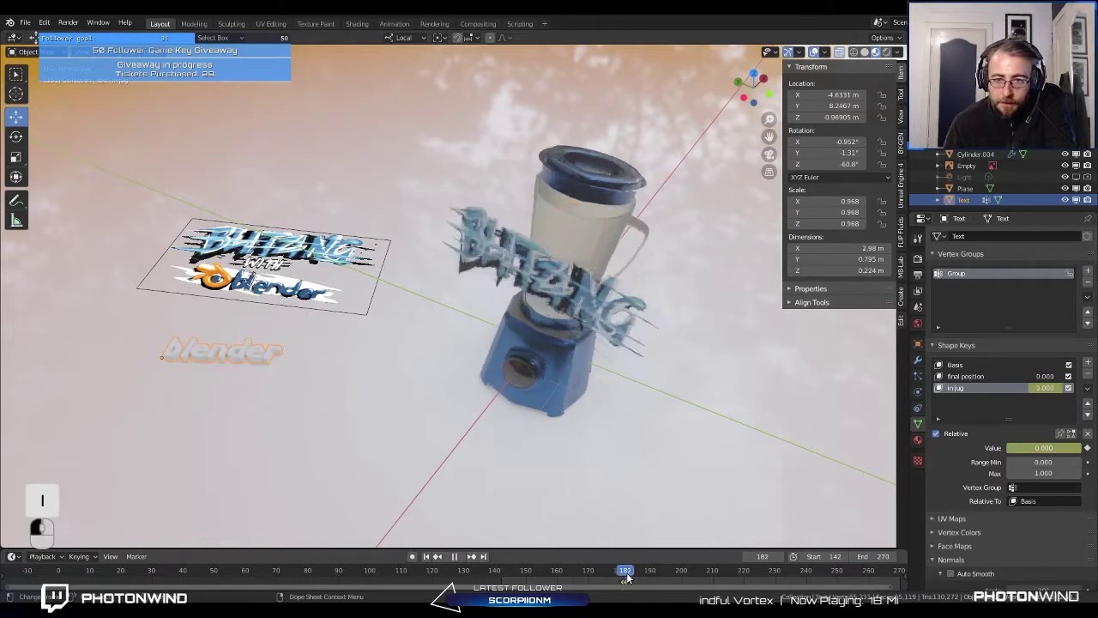
pyautogui.moveTo(627, 579)
pyautogui.mouseDown()
pyautogui.moveTo(641, 579)
pyautogui.moveTo(609, 578)
pyautogui.moveTo(632, 580)
pyautogui.moveTo(619, 580)
pyautogui.moveTo(623, 592)
pyautogui.mouseUp()
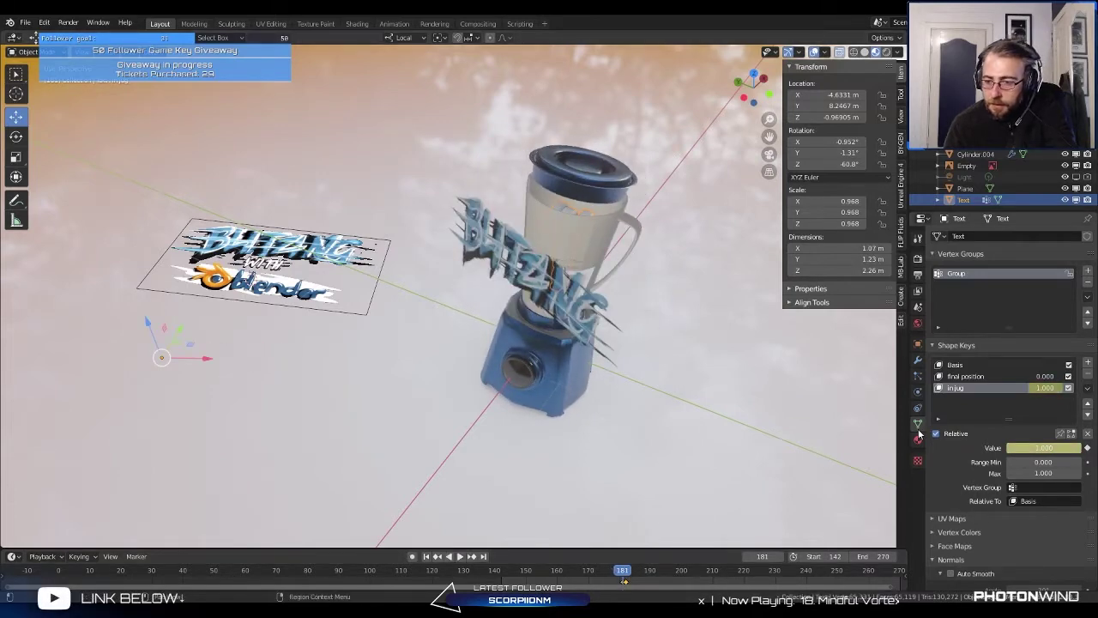
pyautogui.click(917, 360)
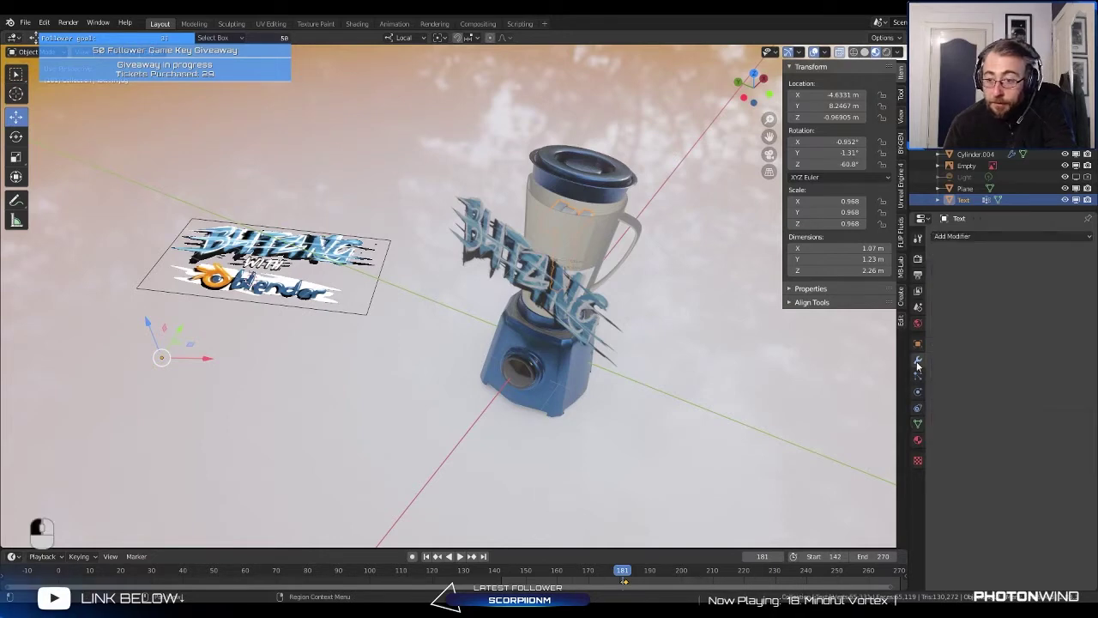
# Step: Set the text mesh's cloth simulation cache to start at frame 180 and end at frame 270
pyautogui.click(919, 393)
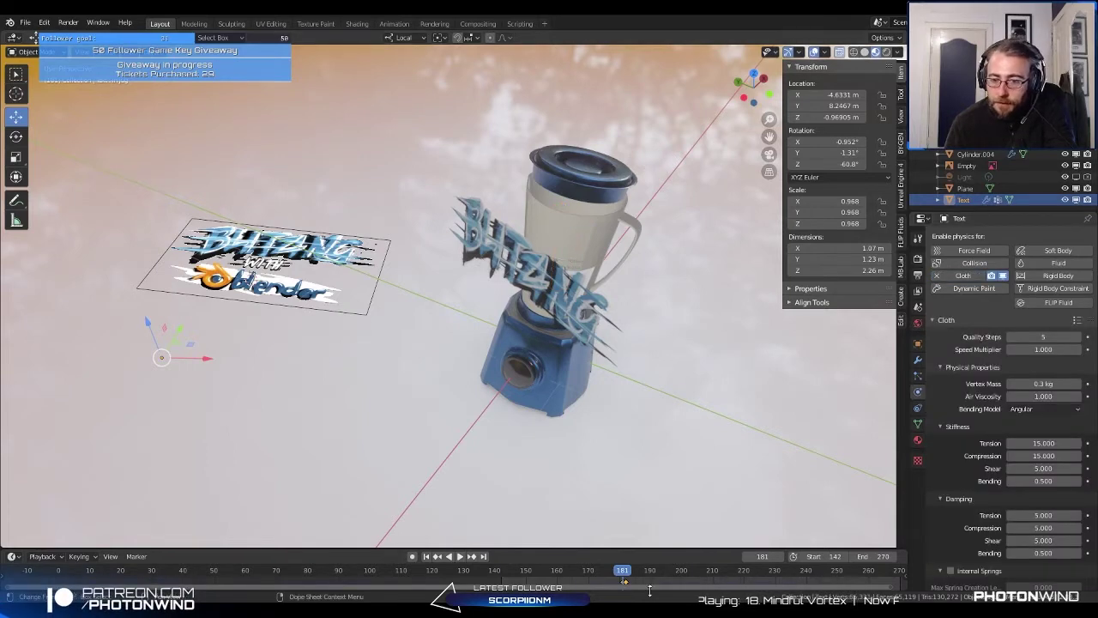
pyautogui.scroll(-8, 975, 508)
pyautogui.scroll(-4, 995, 495)
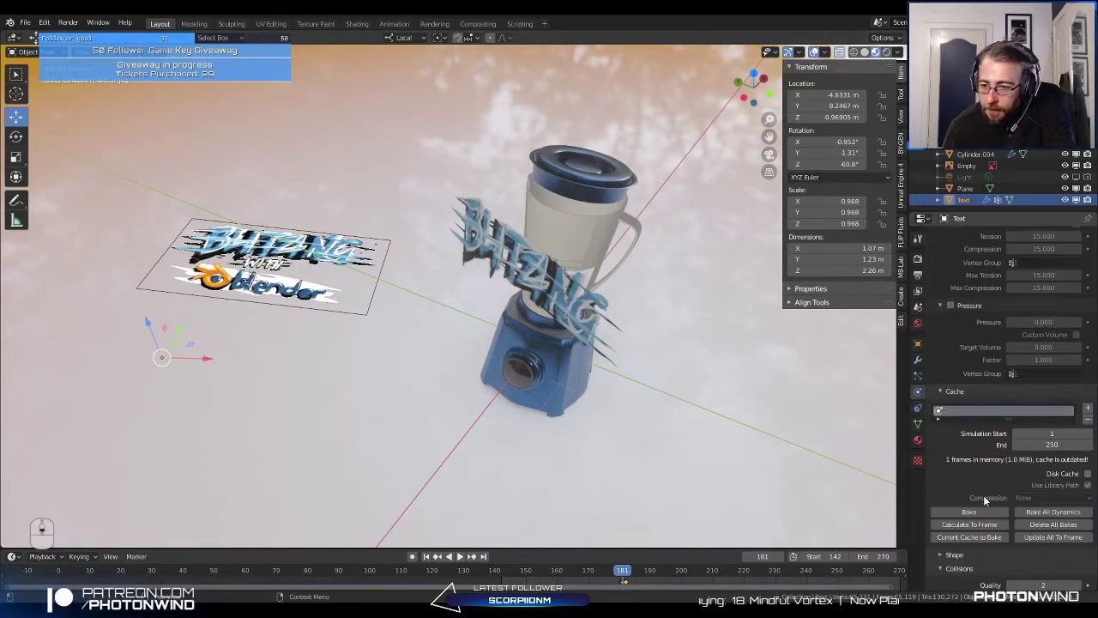
pyautogui.click(1049, 433)
pyautogui.write('180')
pyautogui.press('Return')
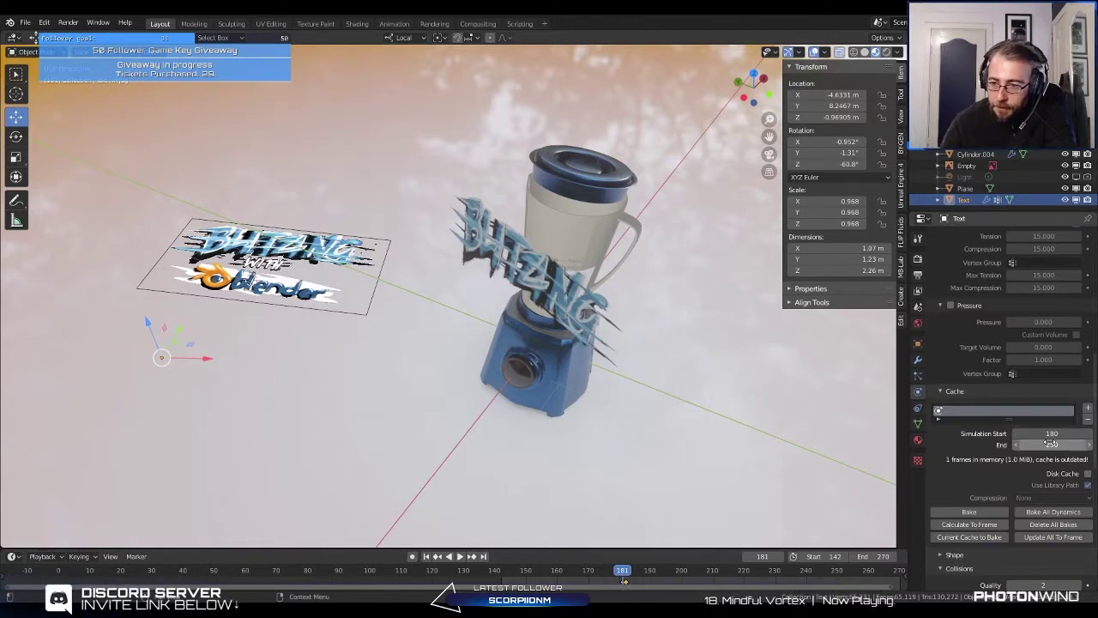
pyautogui.click(1058, 444)
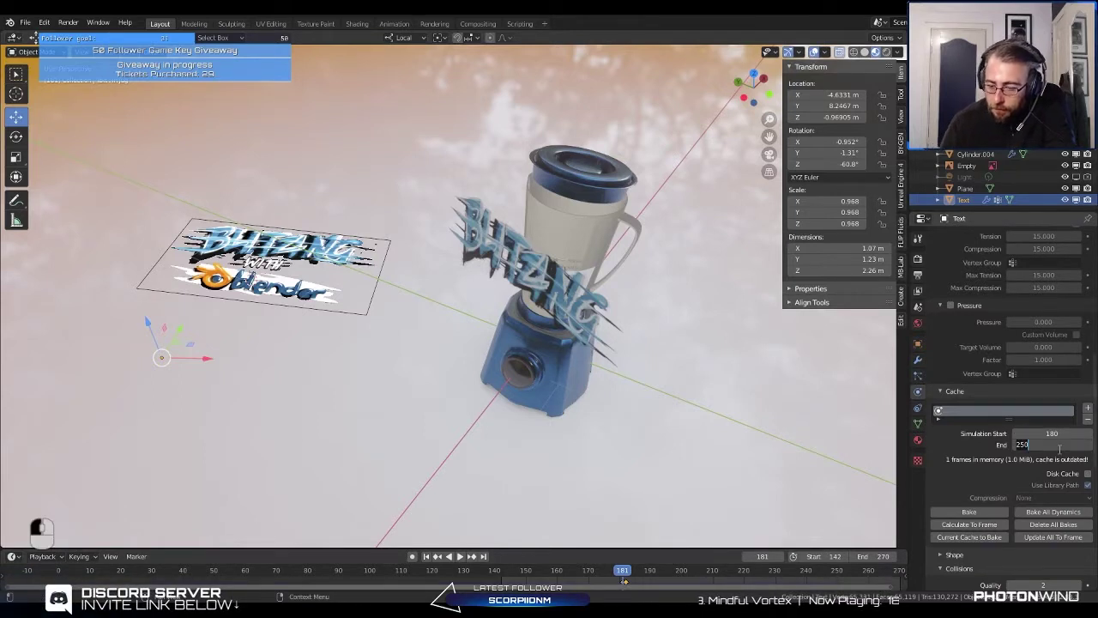
pyautogui.write('270')
pyautogui.press('Return')
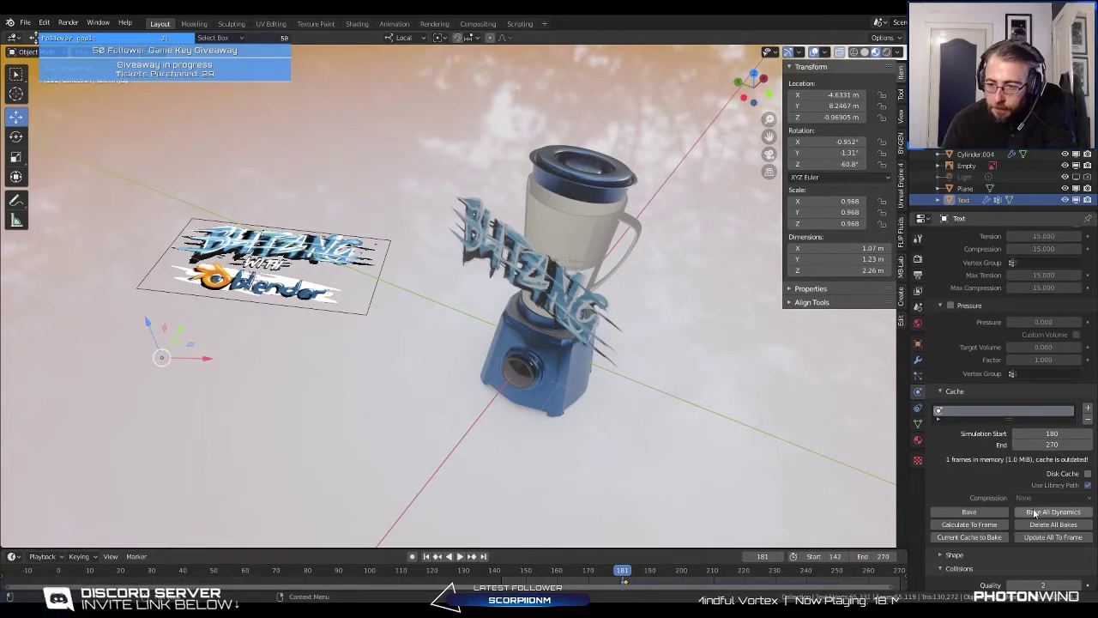
# Step: Play a few frames from frame 181 to preview the text's cloth simulation, and stop playback
pyautogui.click(626, 576)
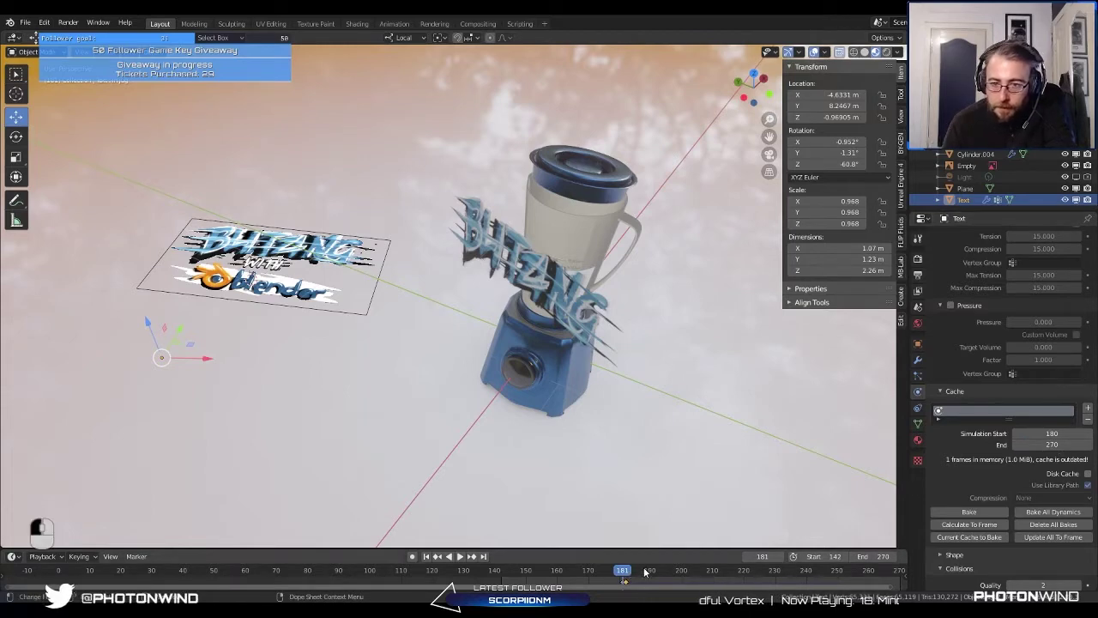
pyautogui.press('space')
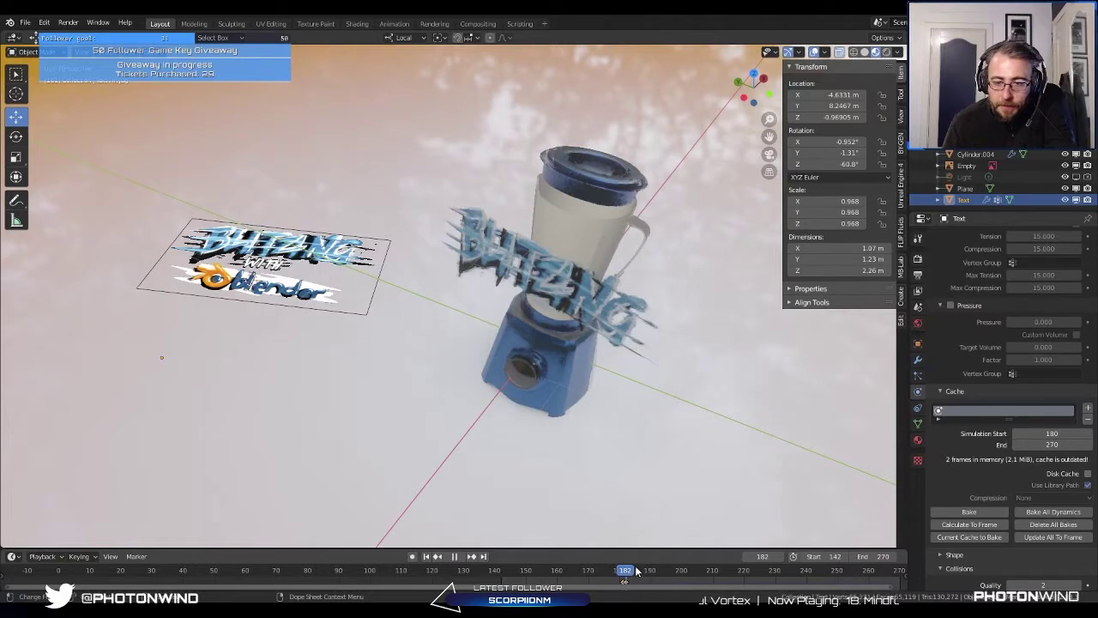
pyautogui.press('space')
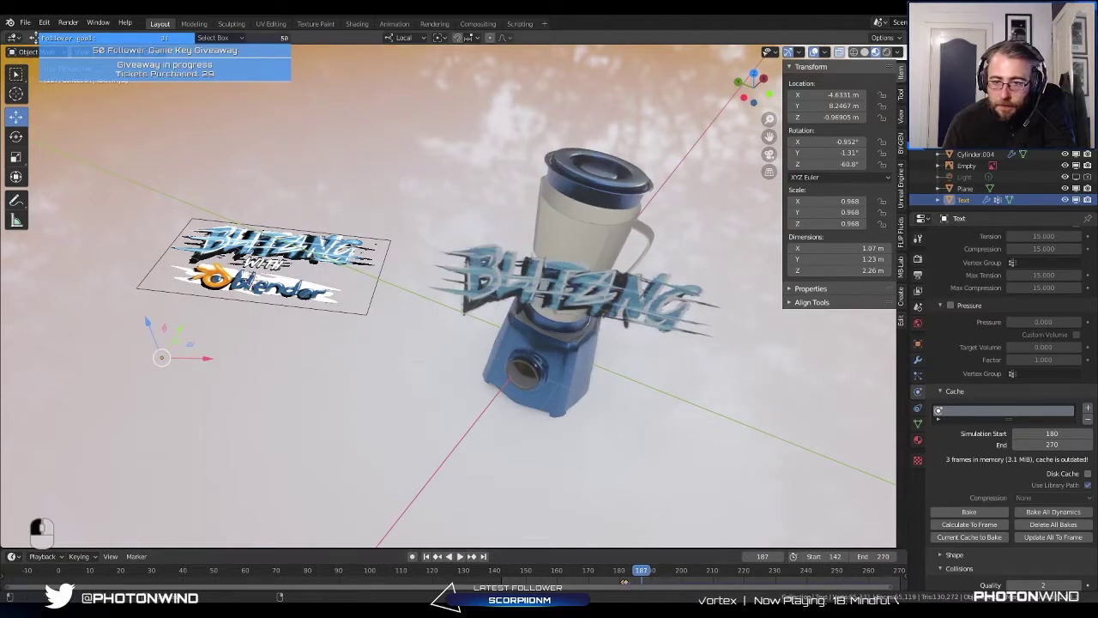
# Step: Change the rest shape key in the text's cloth shape settings to "in jug"
pyautogui.scroll(4, 1004, 386)
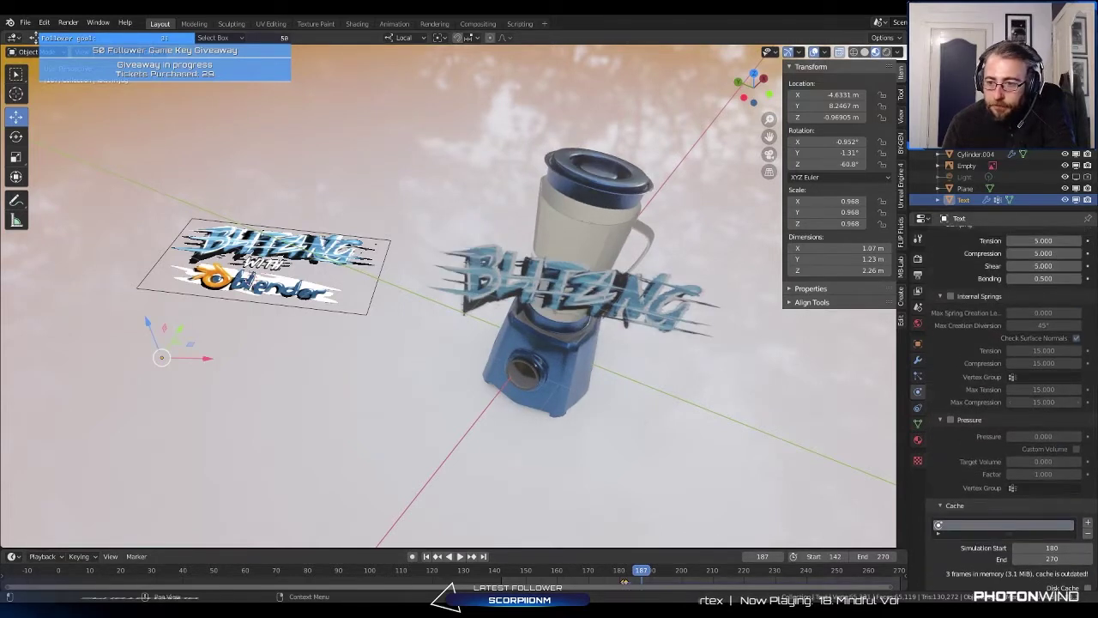
pyautogui.scroll(6, 1004, 386)
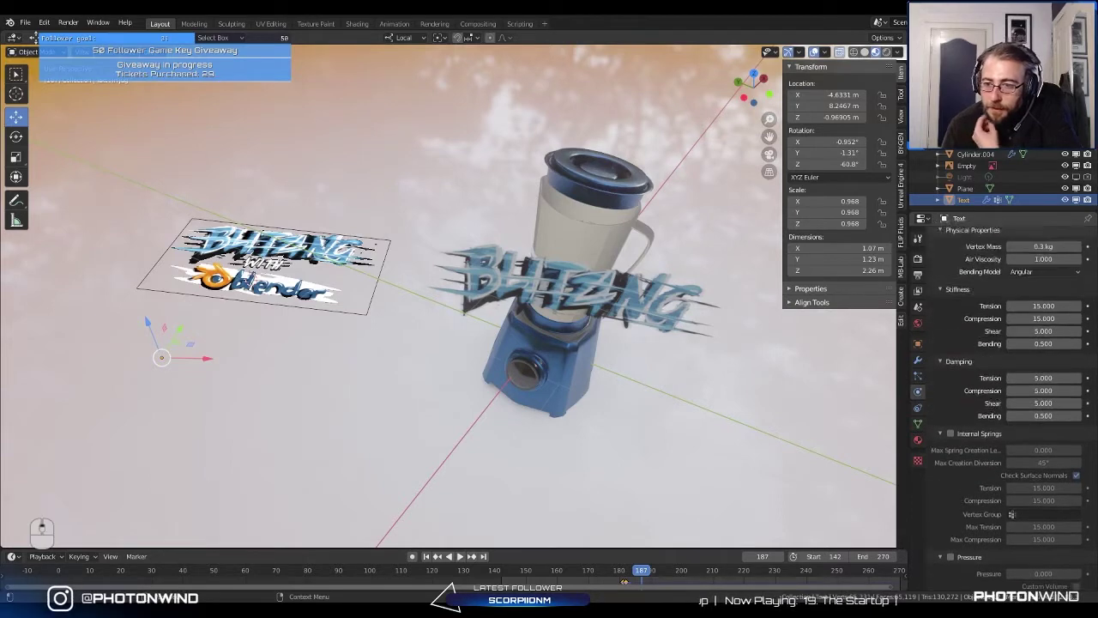
pyautogui.scroll(-13, 1004, 386)
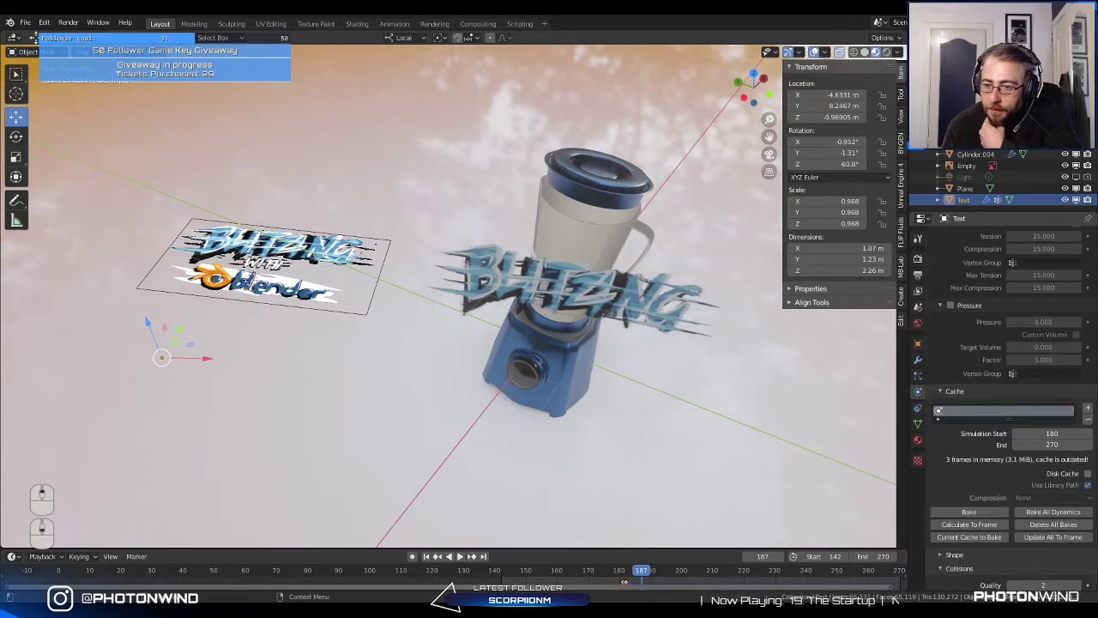
pyautogui.click(942, 440)
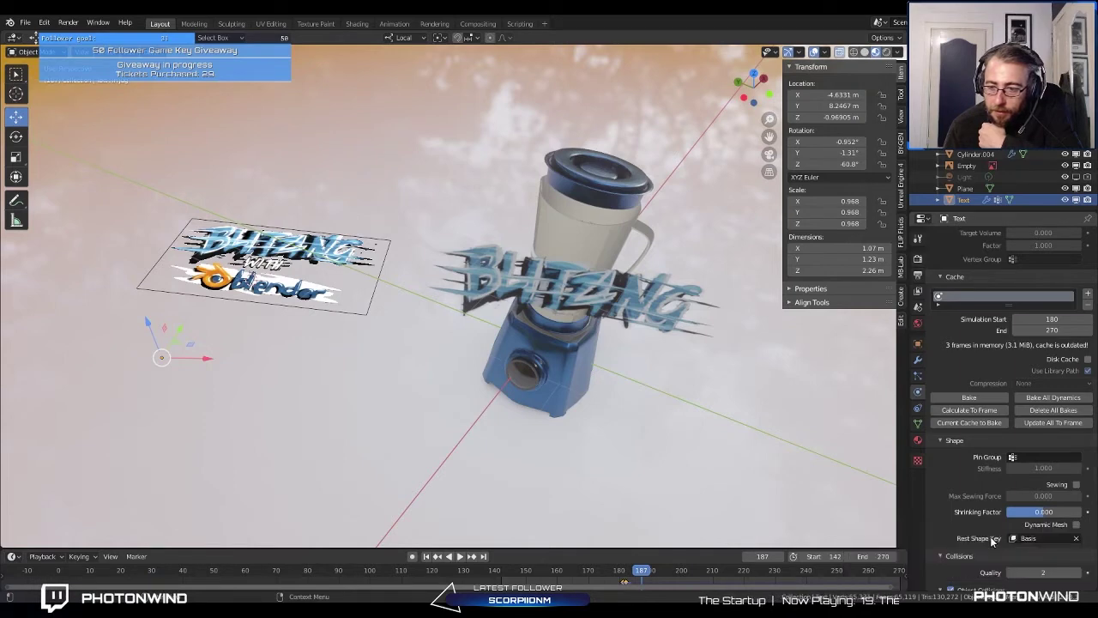
pyautogui.click(1040, 538)
pyautogui.click(995, 442)
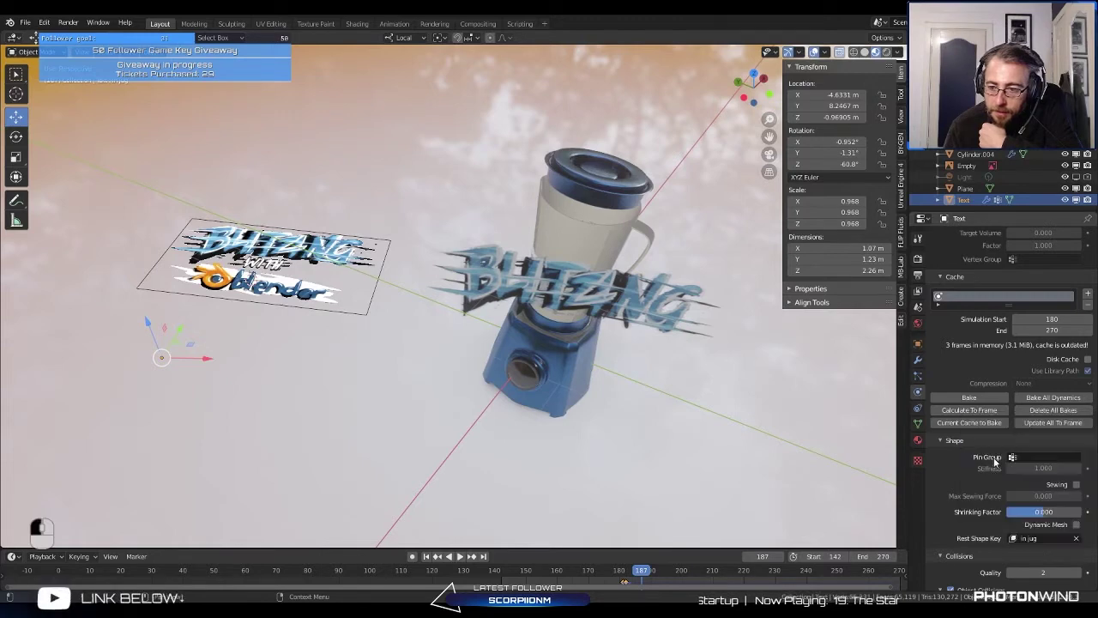
# Step: Replay the simulation around frame 180, rewind it, and set the scene's start frame to 180
pyautogui.moveTo(650, 573); pyautogui.dragTo(627, 573)
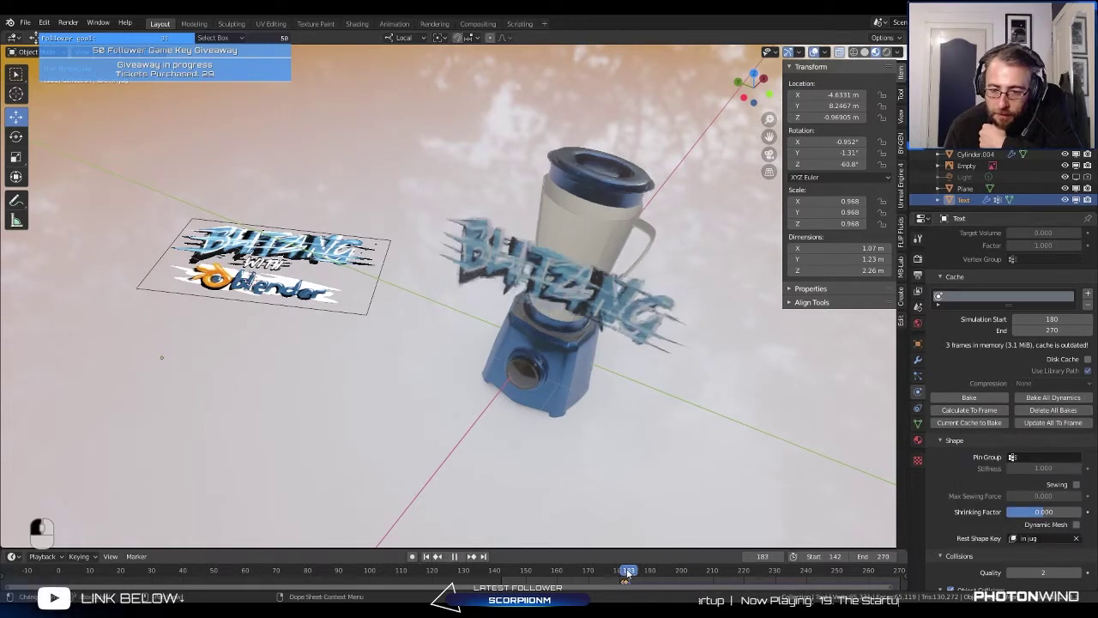
pyautogui.press('space')
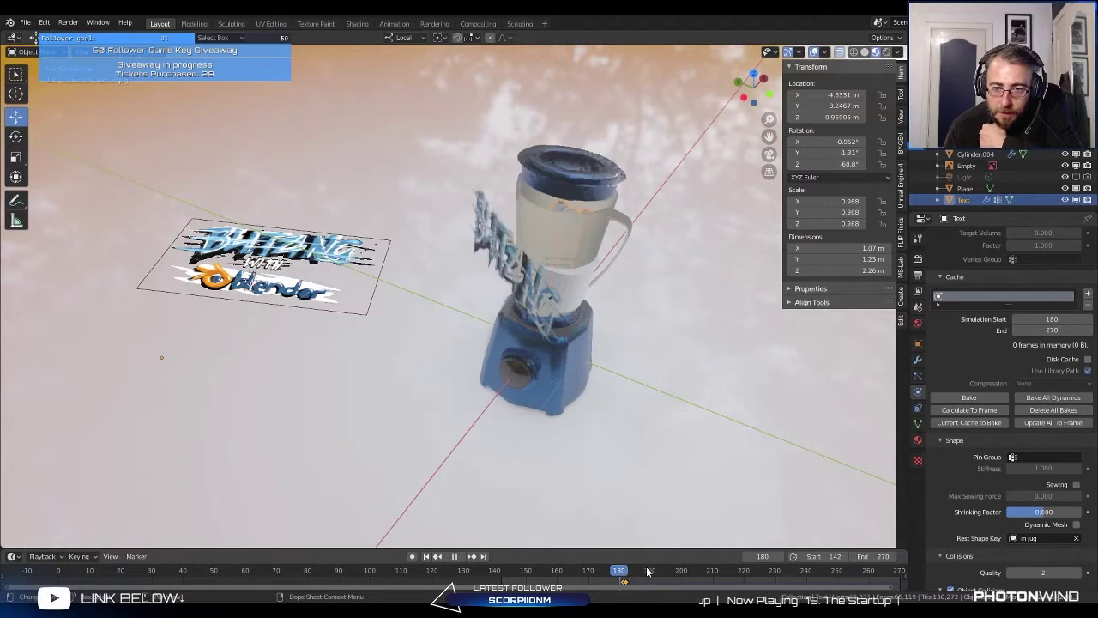
pyautogui.press('space')
pyautogui.click(425, 556)
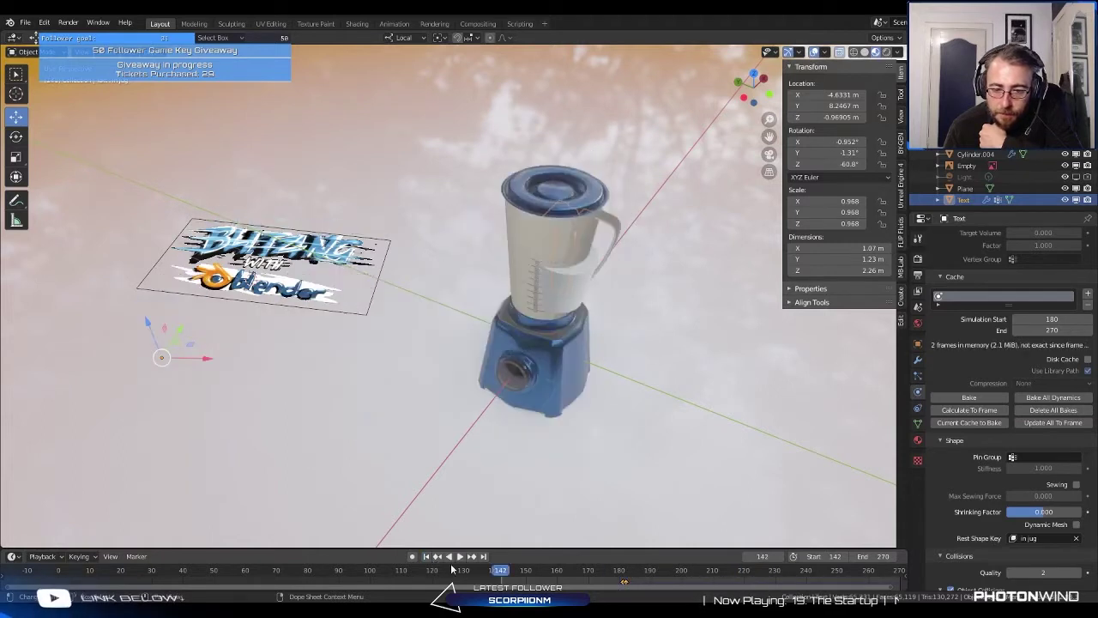
pyautogui.moveTo(822, 556); pyautogui.dragTo(843, 492)
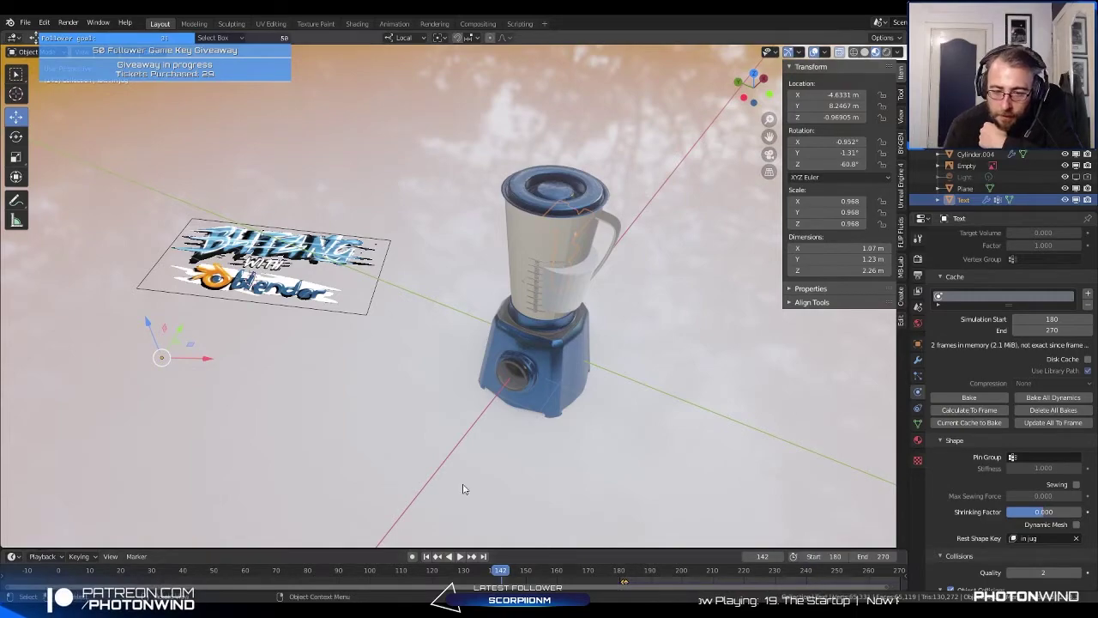
# Step: Show the viewport in wireframe and play the cloth simulation with the text inside the jug in close view
pyautogui.click(855, 54)
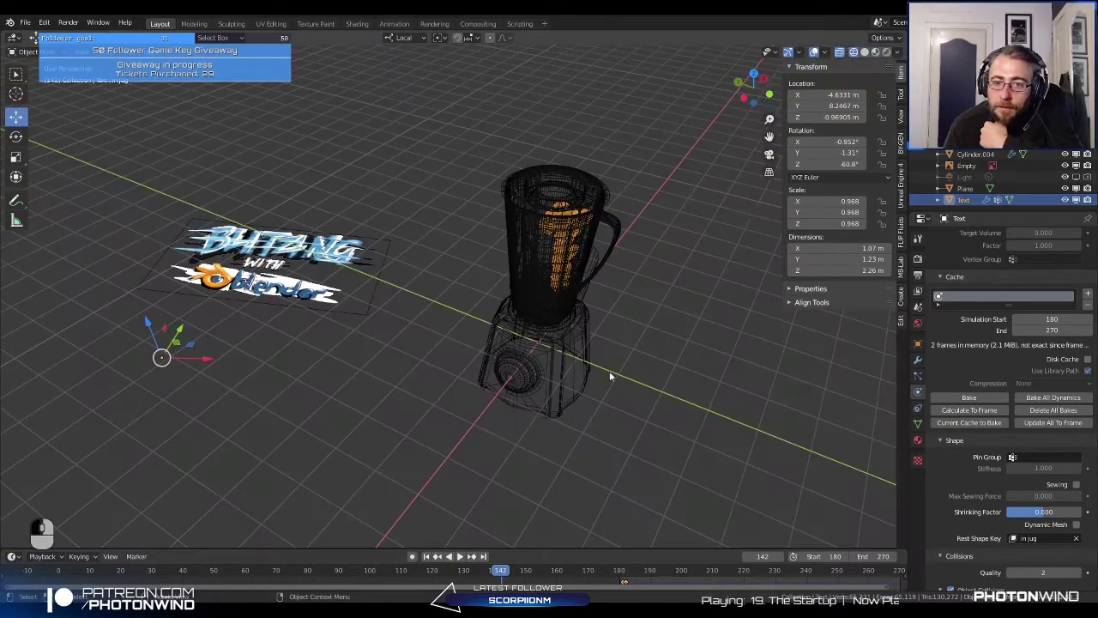
pyautogui.scroll(3, 610, 358)
pyautogui.moveTo(610, 359)
pyautogui.mouseDown(button='middle')
pyautogui.moveTo(536, 304)
pyautogui.moveTo(420, 308)
pyautogui.mouseUp(button='middle')
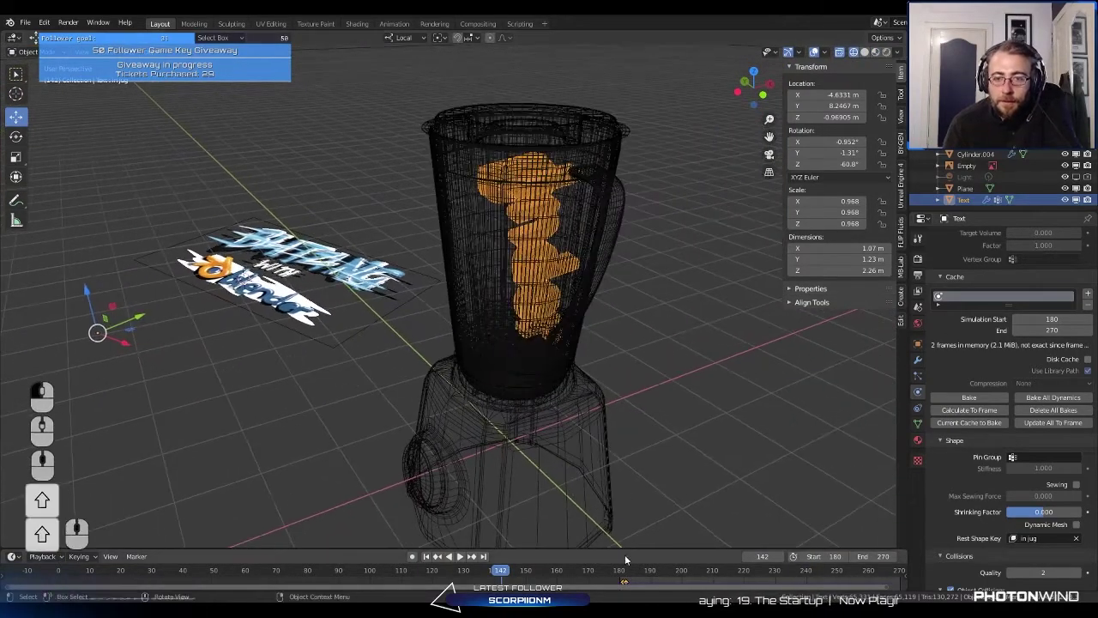
pyautogui.click(460, 556)
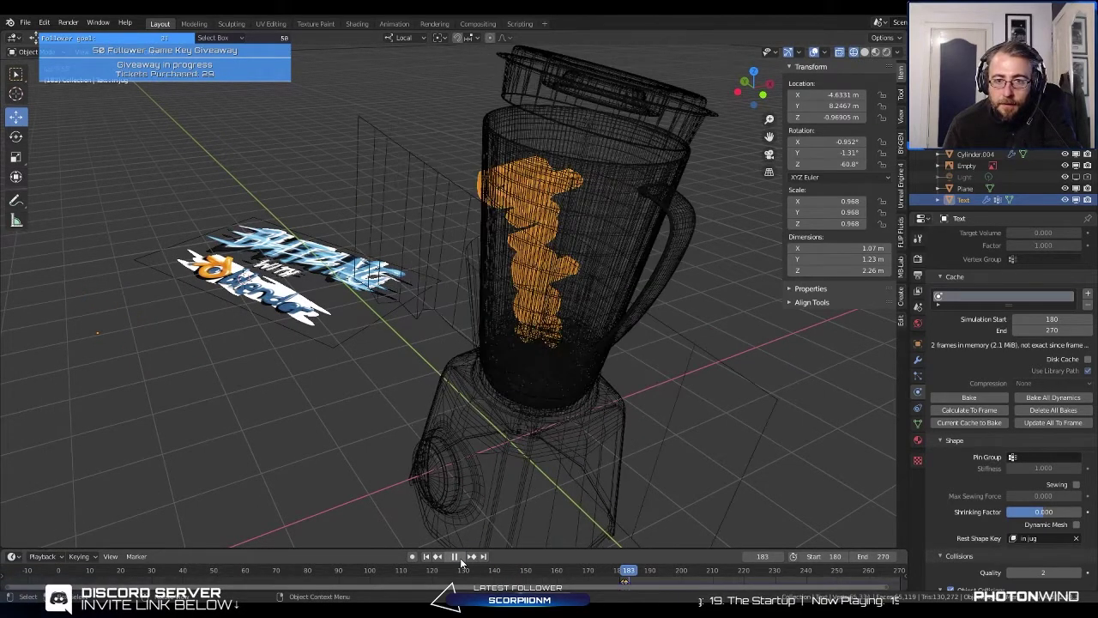
# Step: Reselect the text mesh, stop playback at frame 212, and examine where its pieces fall relative to the ground plane
pyautogui.click(536, 190)
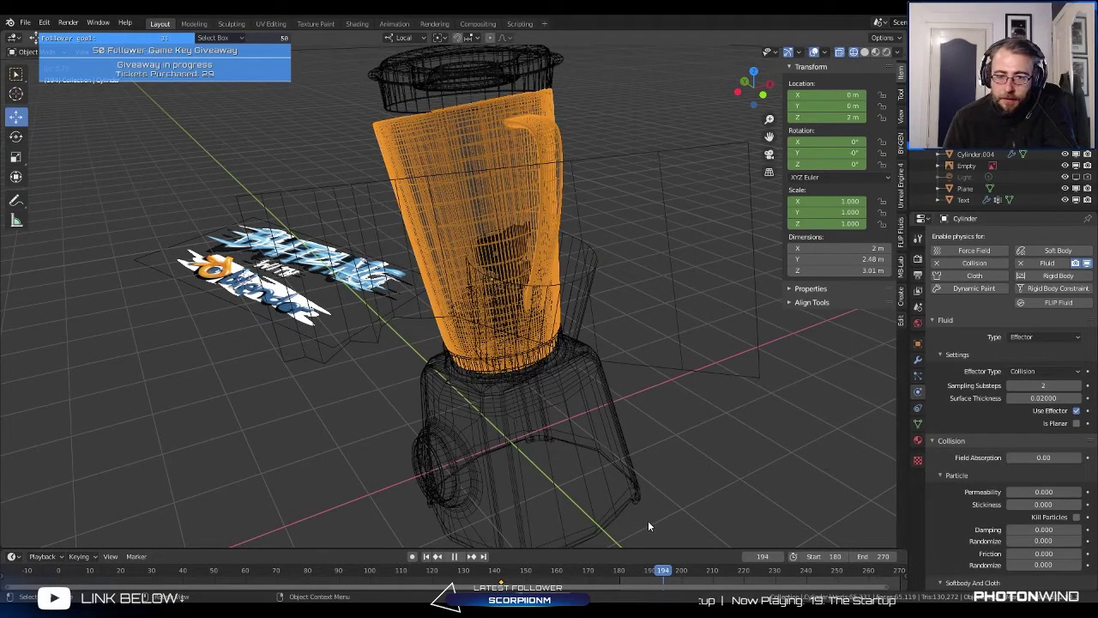
pyautogui.click(499, 254)
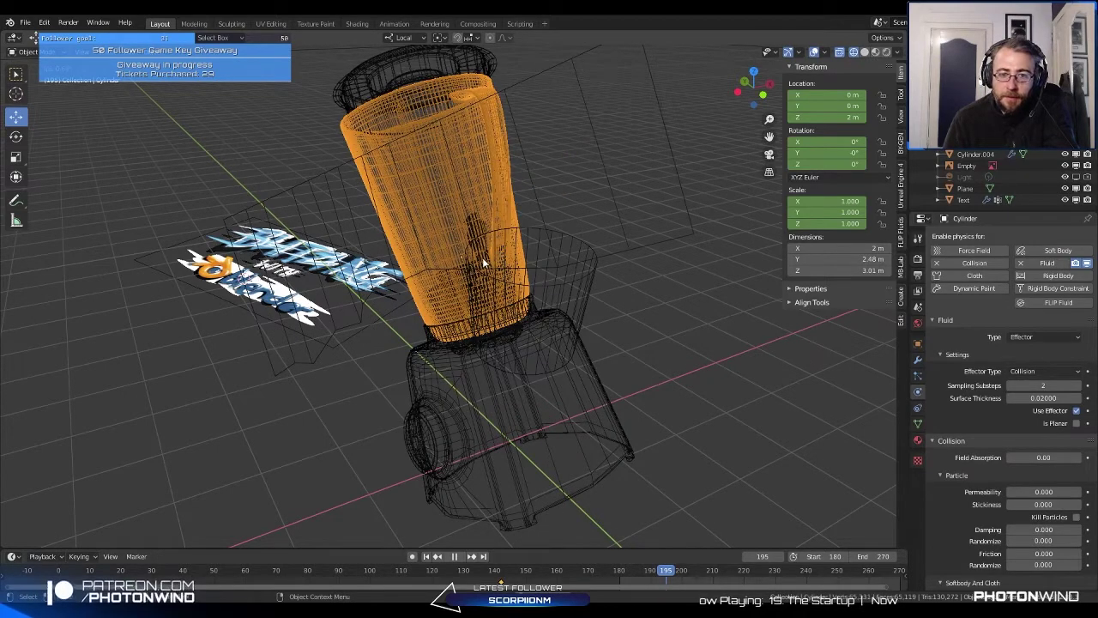
pyautogui.click(450, 214)
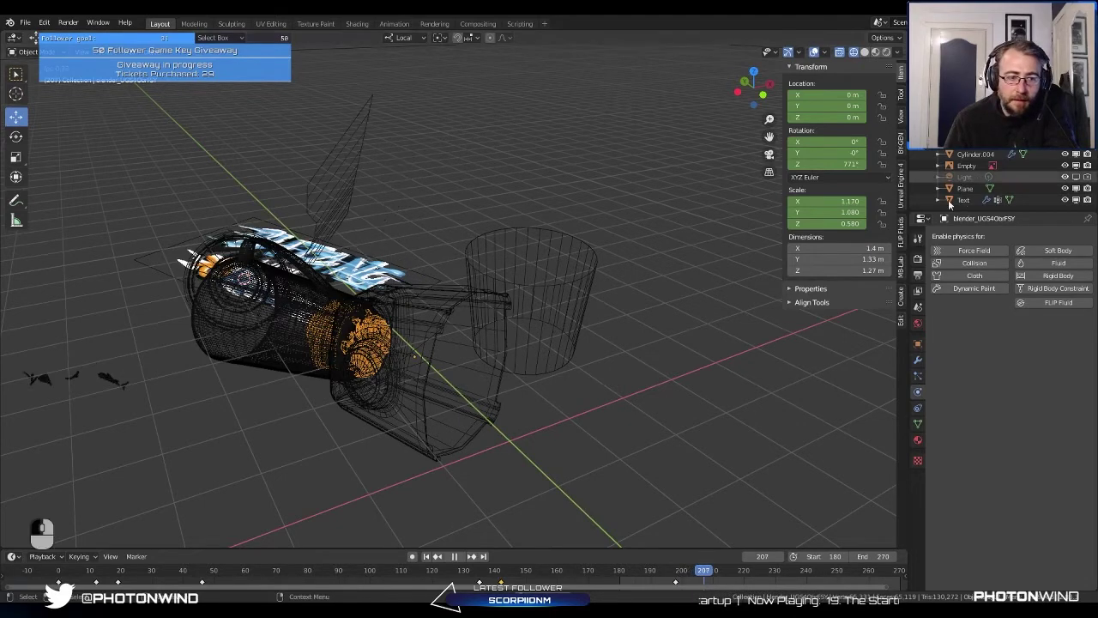
pyautogui.click(66, 388)
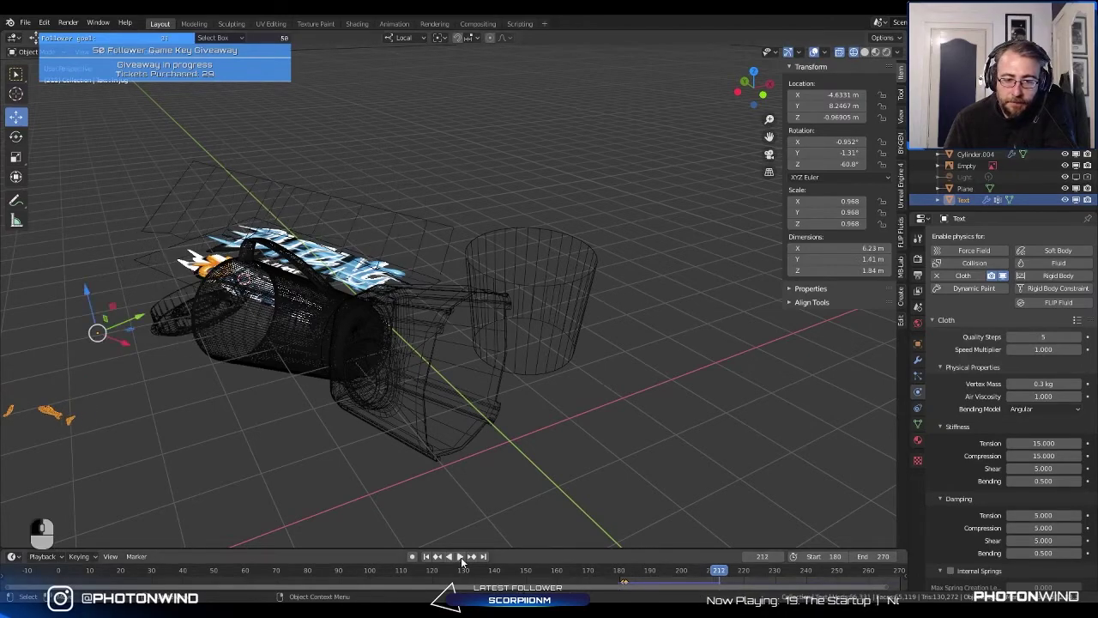
pyautogui.click(455, 556)
pyautogui.moveTo(339, 350); pyautogui.dragTo(665, 192, button='middle')
pyautogui.scroll(-5, 665, 192)
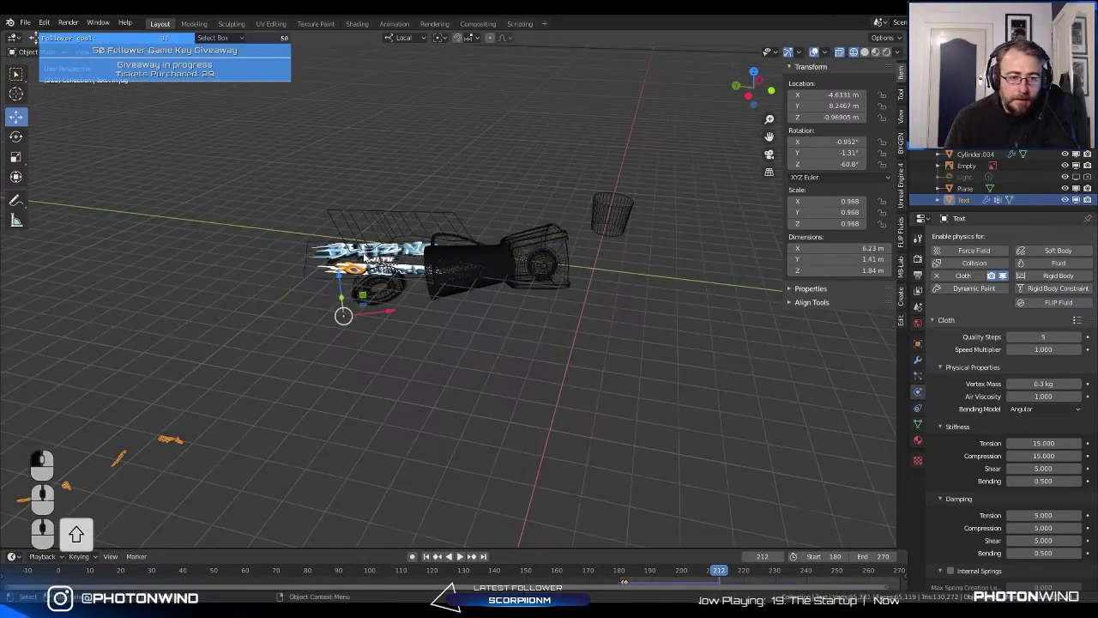
pyautogui.moveTo(480, 206); pyautogui.dragTo(333, 310, button='middle')
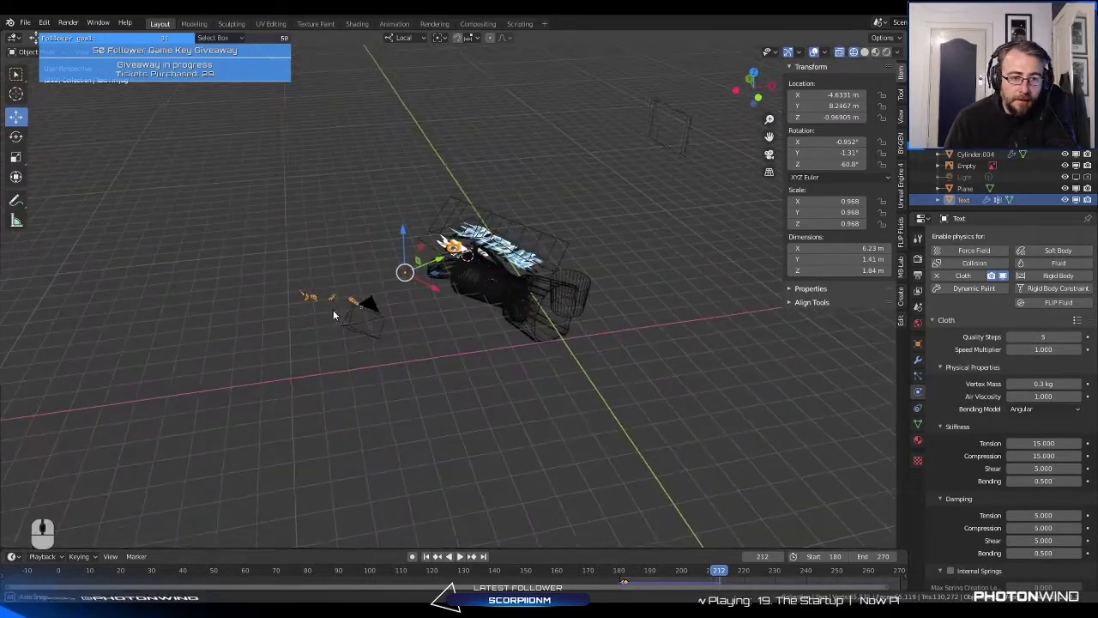
# Step: Select the large ground plane and enable Collision physics on it
pyautogui.click(415, 344)
pyautogui.moveTo(415, 344); pyautogui.dragTo(410, 229, button='middle')
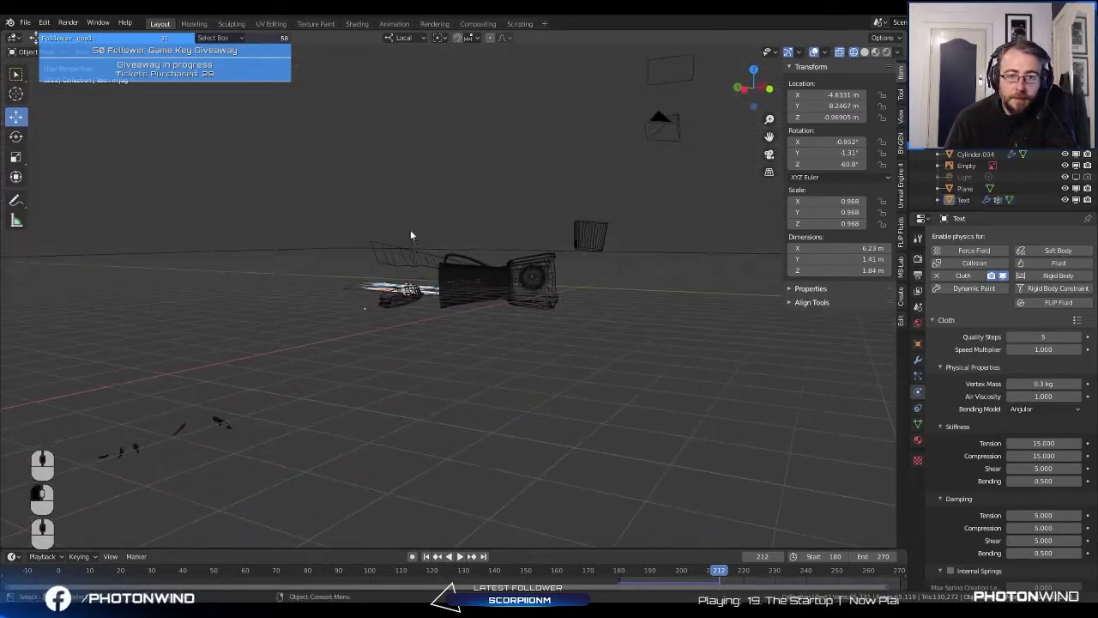
pyautogui.click(455, 254)
pyautogui.click(482, 247)
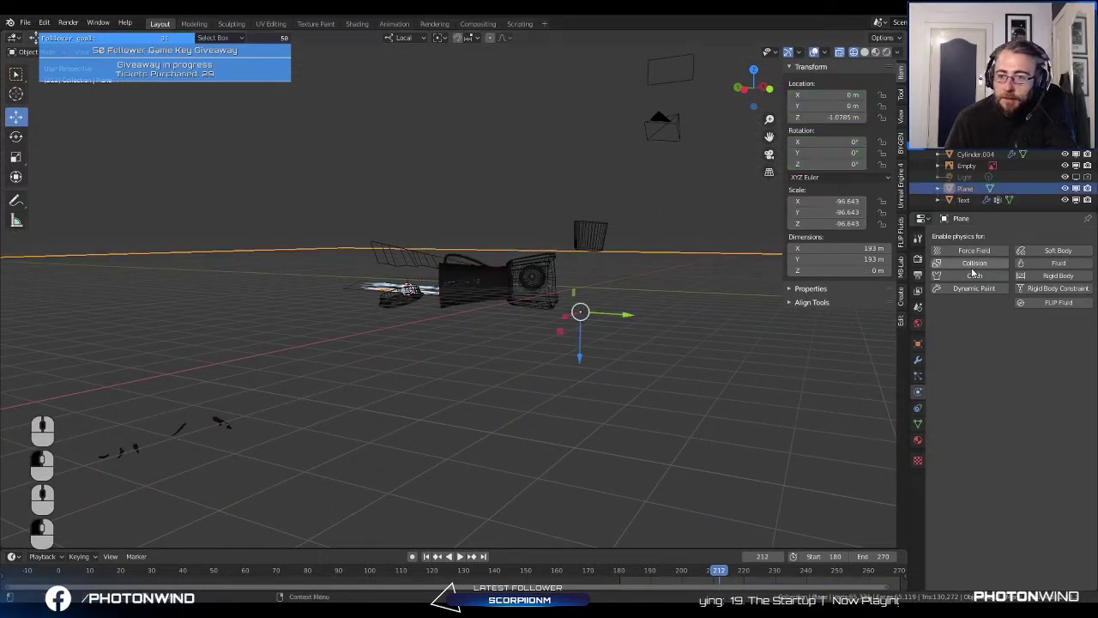
pyautogui.click(974, 263)
# Step: Reselect the fallen text mesh and save the file
pyautogui.click(184, 421)
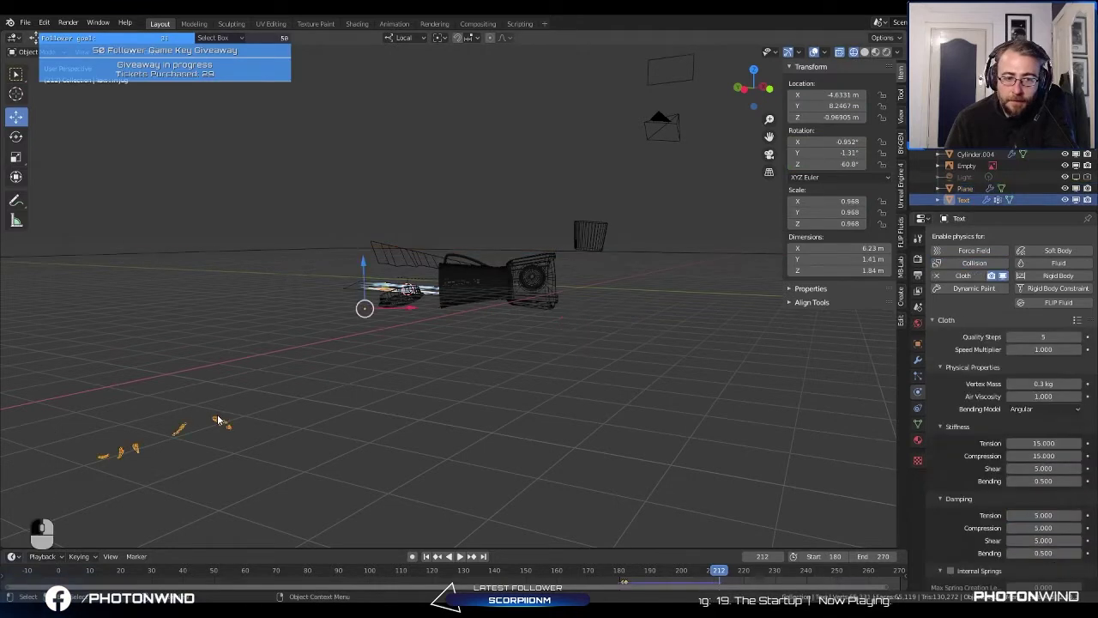
pyautogui.click(25, 22)
pyautogui.click(62, 106)
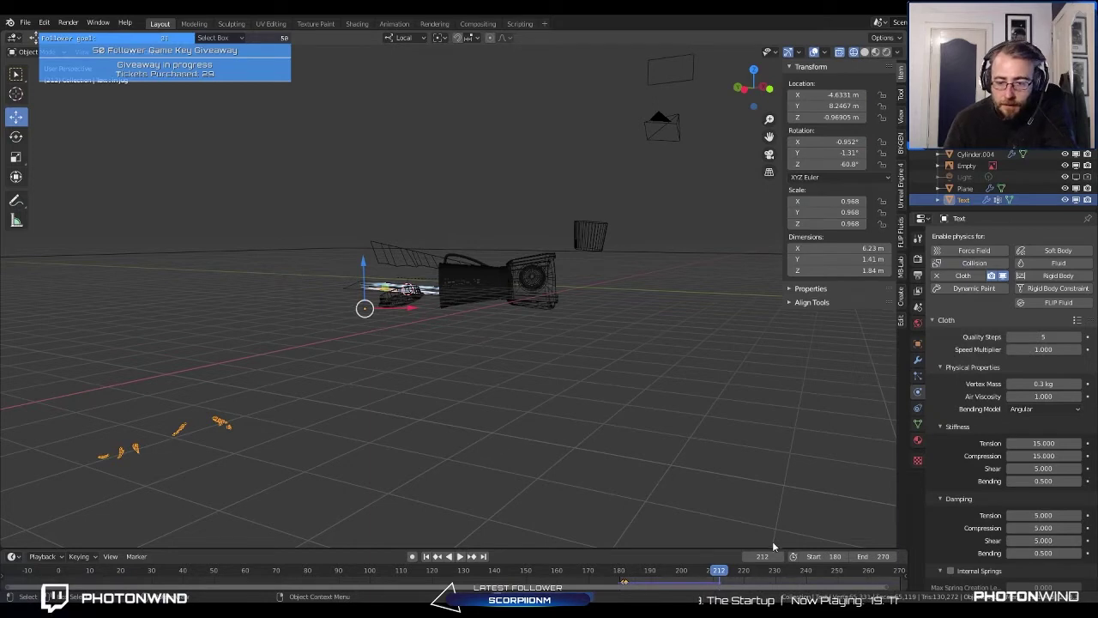
# Step: Return to frame 180 and set the text's cloth quality steps to 3
pyautogui.click(426, 556)
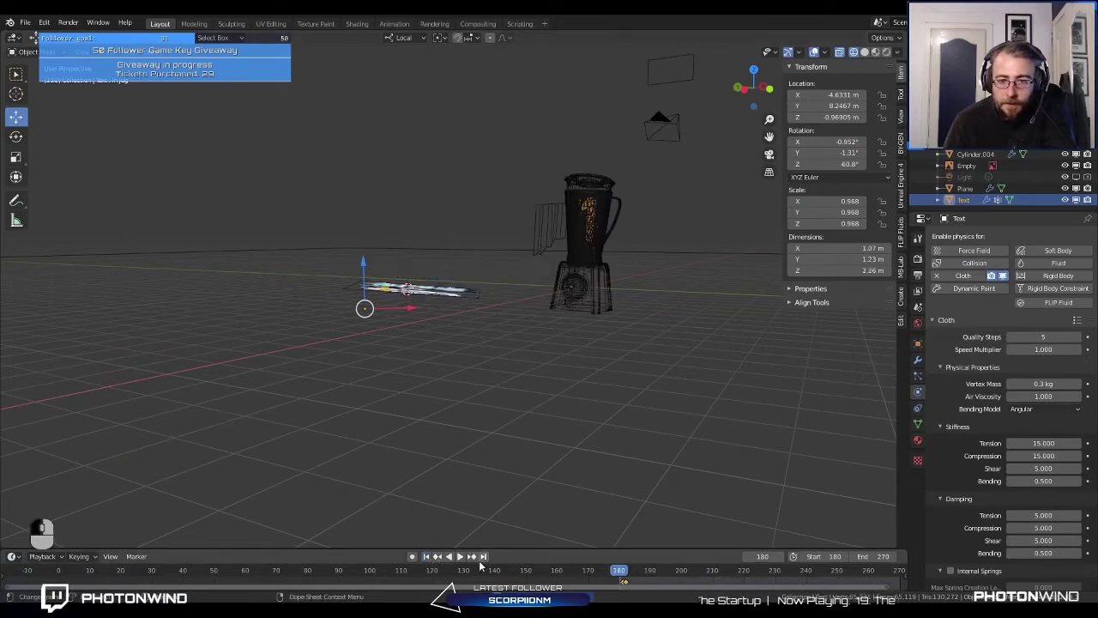
pyautogui.click(1011, 338)
pyautogui.click(1011, 339)
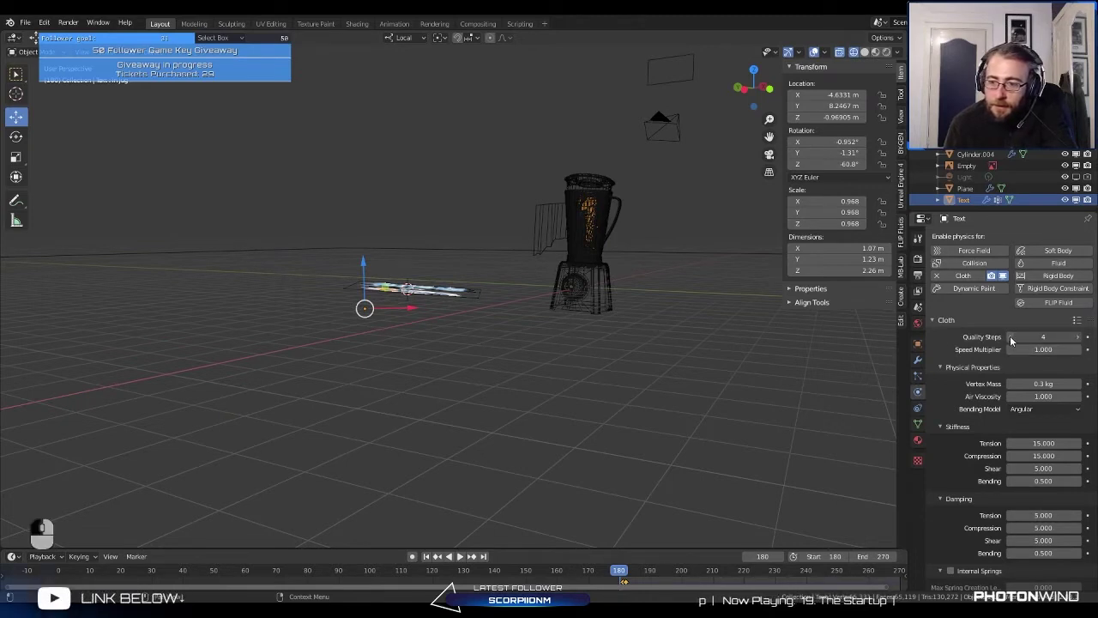
# Step: Play the cloth simulation from frame 180, watch the text leave the toppling jug, and stop playback at frame 212
pyautogui.click(460, 557)
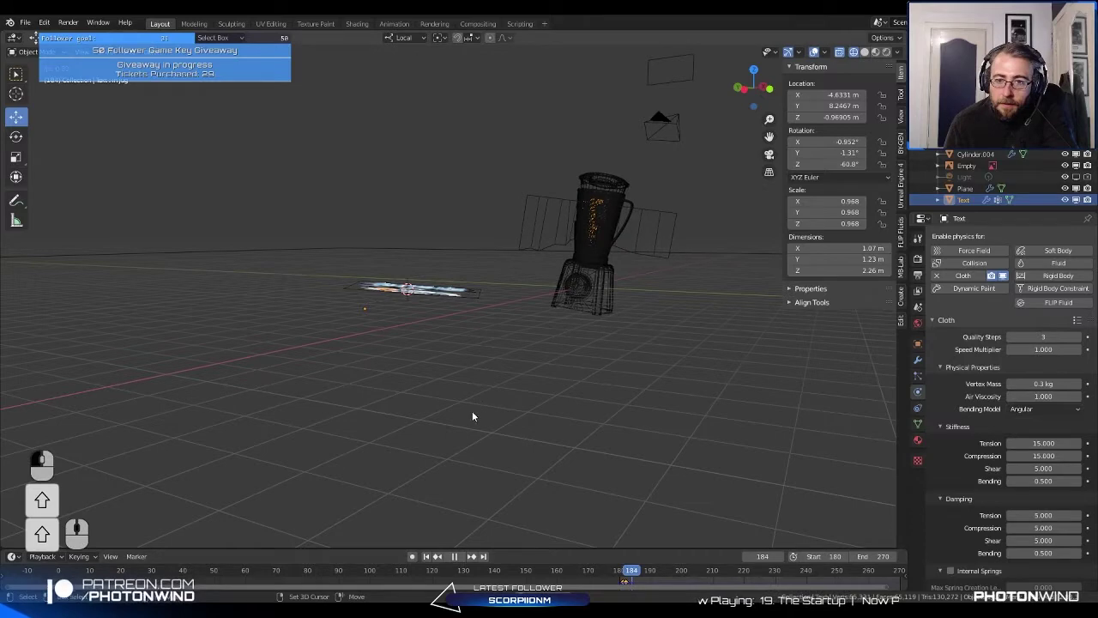
pyautogui.moveTo(467, 425); pyautogui.dragTo(506, 319, button='middle')
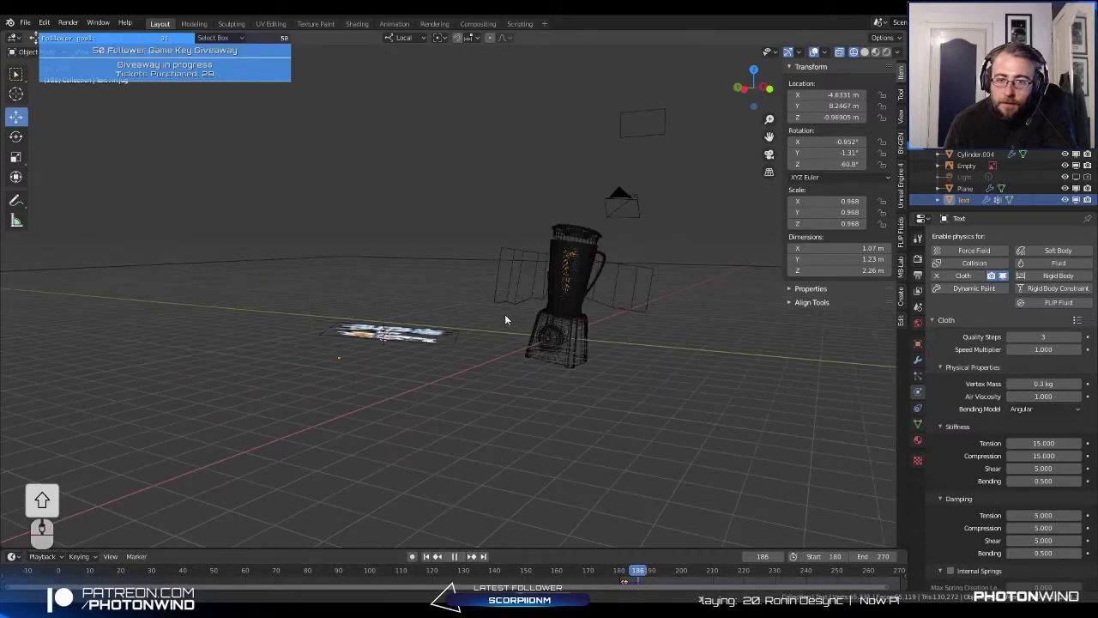
pyautogui.scroll(4, 504, 314)
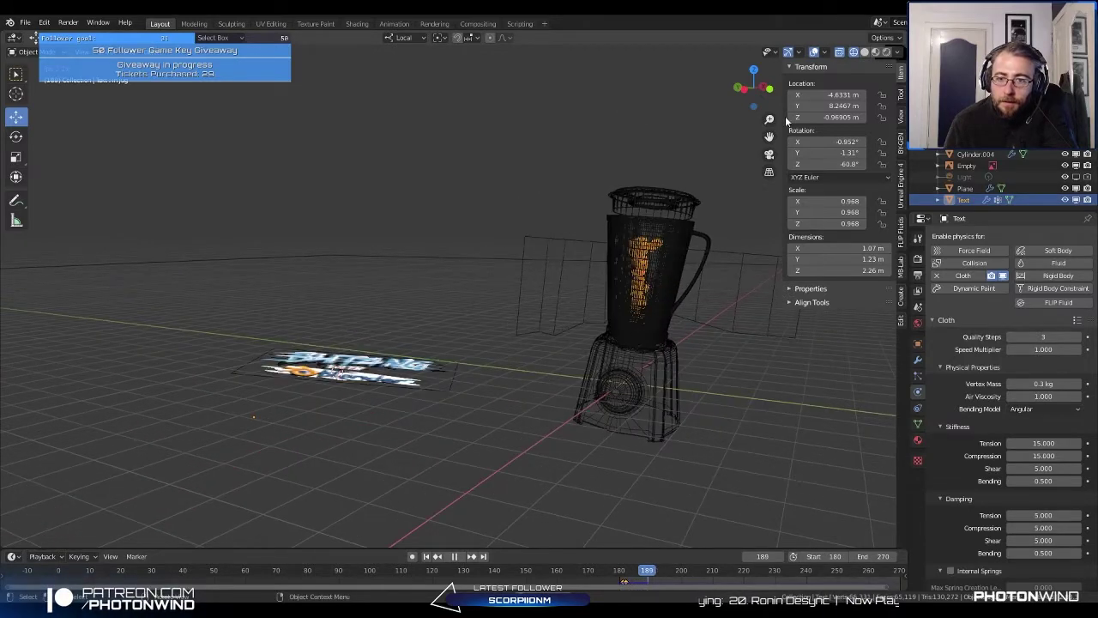
pyautogui.moveTo(506, 323); pyautogui.dragTo(524, 328, button='middle')
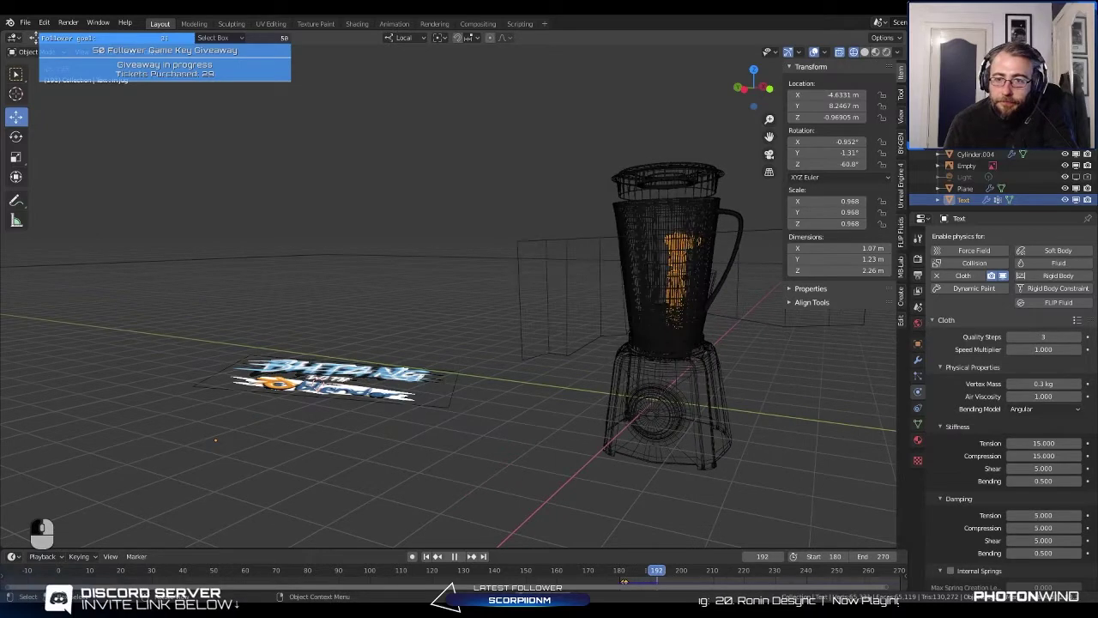
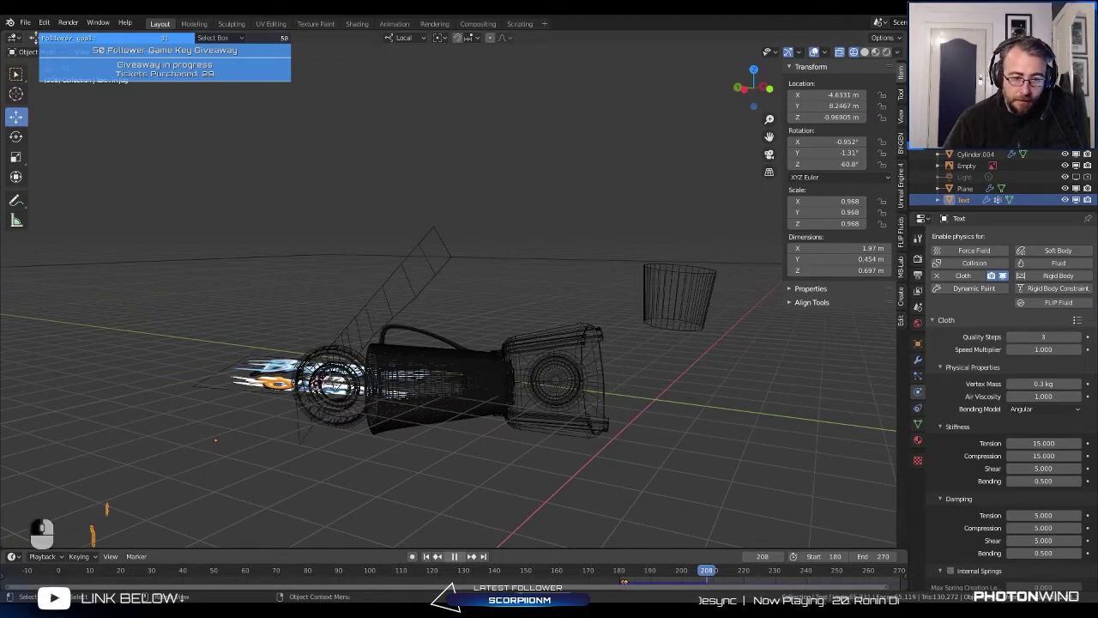
pyautogui.click(475, 479)
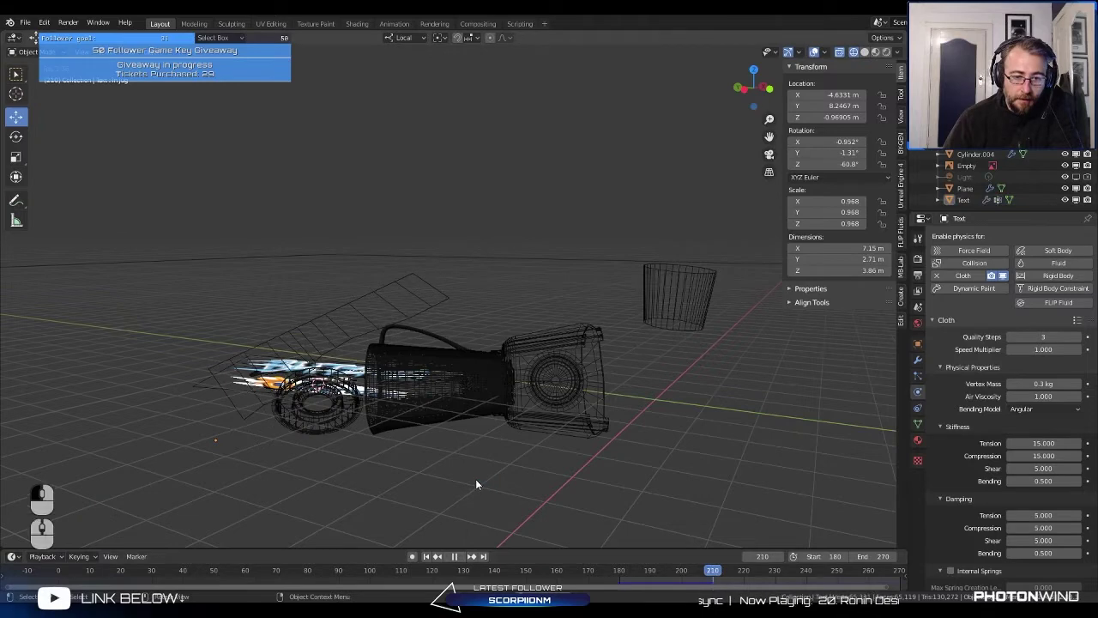
pyautogui.click(456, 557)
pyautogui.scroll(-6, 460, 360)
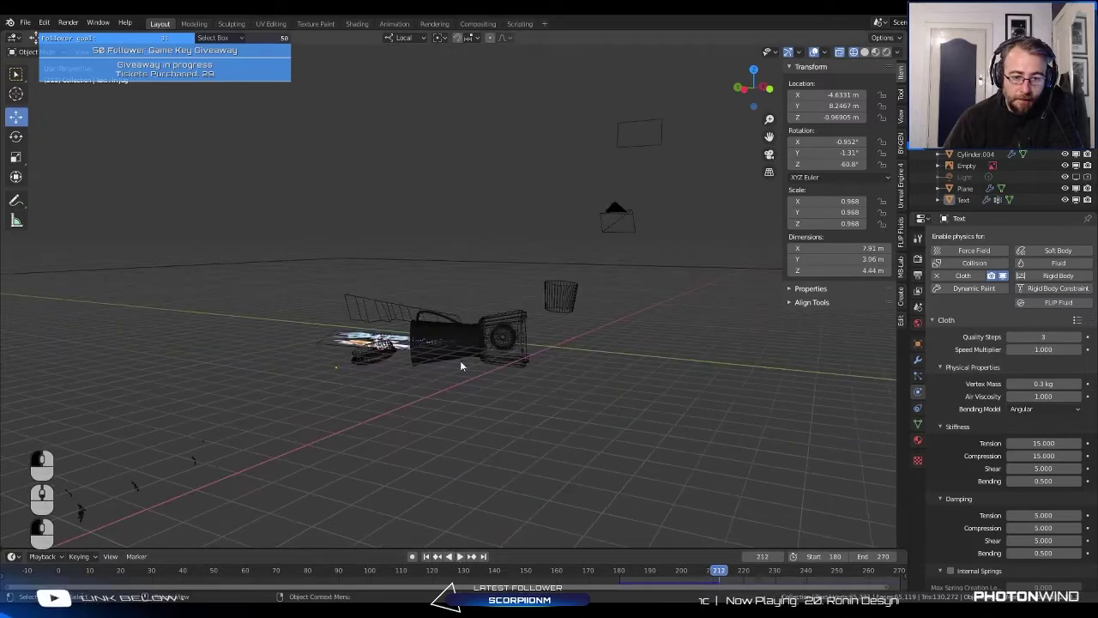
# Step: Reselect the scattered text mesh on the ground and review its cloth cache, shape and collision settings
pyautogui.click(311, 296)
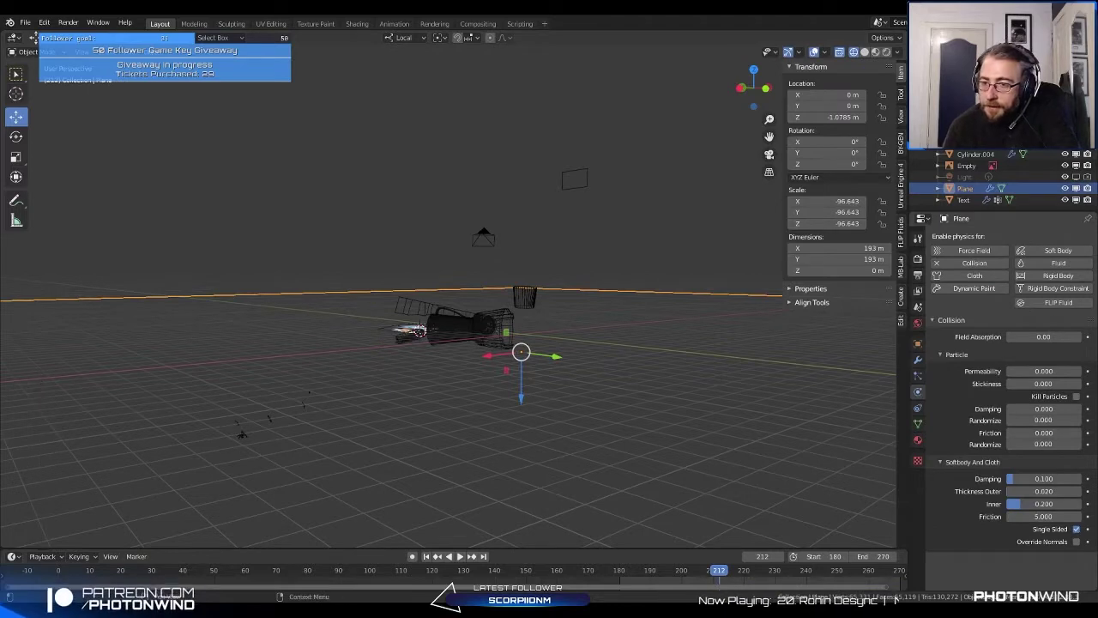
pyautogui.moveTo(447, 351); pyautogui.dragTo(434, 405, button='middle')
pyautogui.click(234, 378)
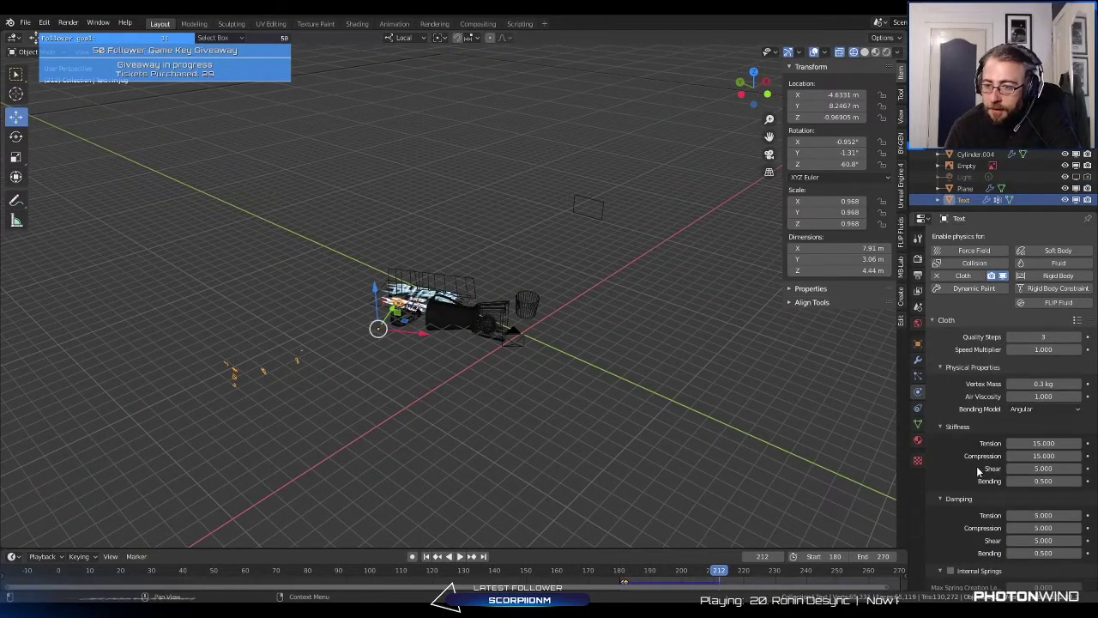
pyautogui.scroll(-15, 978, 474)
pyautogui.scroll(-4, 973, 461)
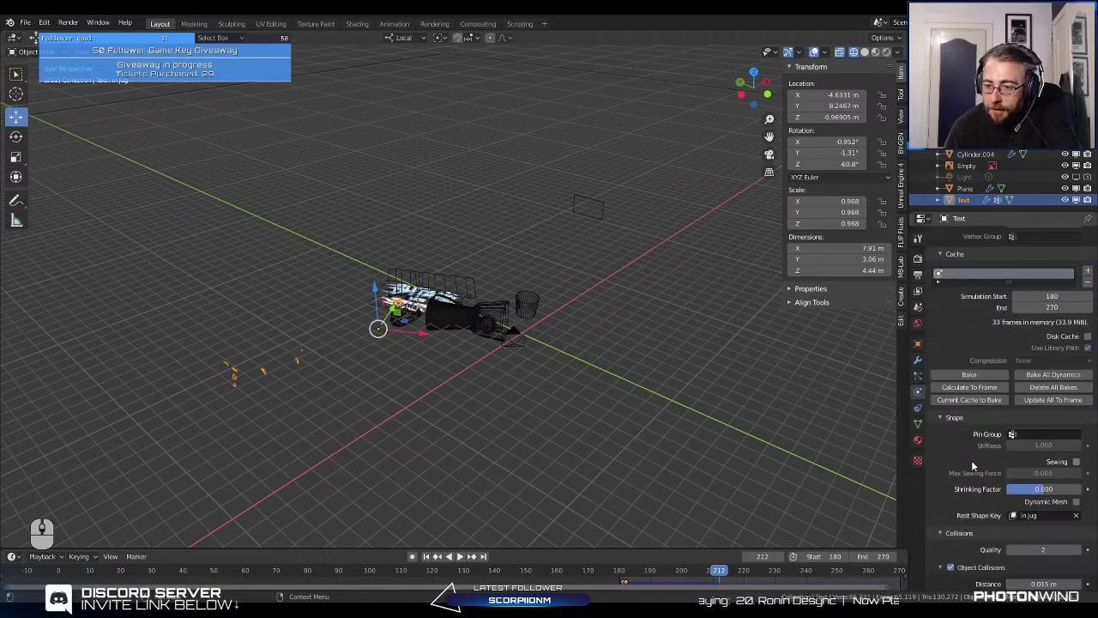
# Step: Return to frame 180 and inspect the text mesh inside the blender jug up close
pyautogui.click(426, 556)
pyautogui.scroll(3, 407, 408)
pyautogui.moveTo(445, 410); pyautogui.dragTo(481, 202, button='middle')
pyautogui.scroll(6, 434, 202)
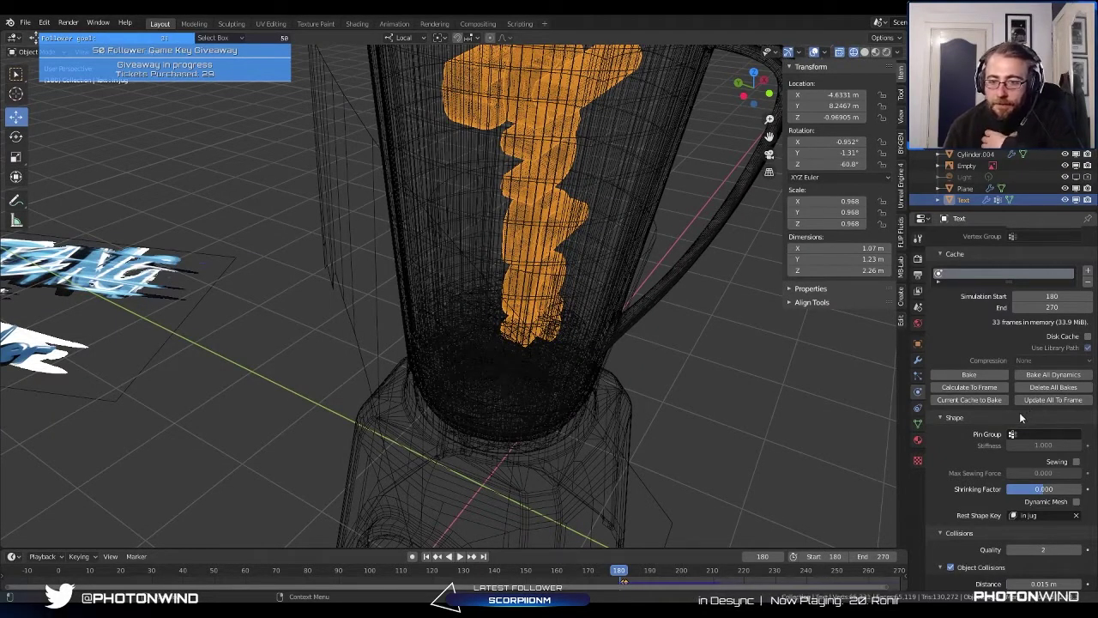
# Step: Check the text's modifier stack and shape keys, and return to its cloth physics settings
pyautogui.click(917, 362)
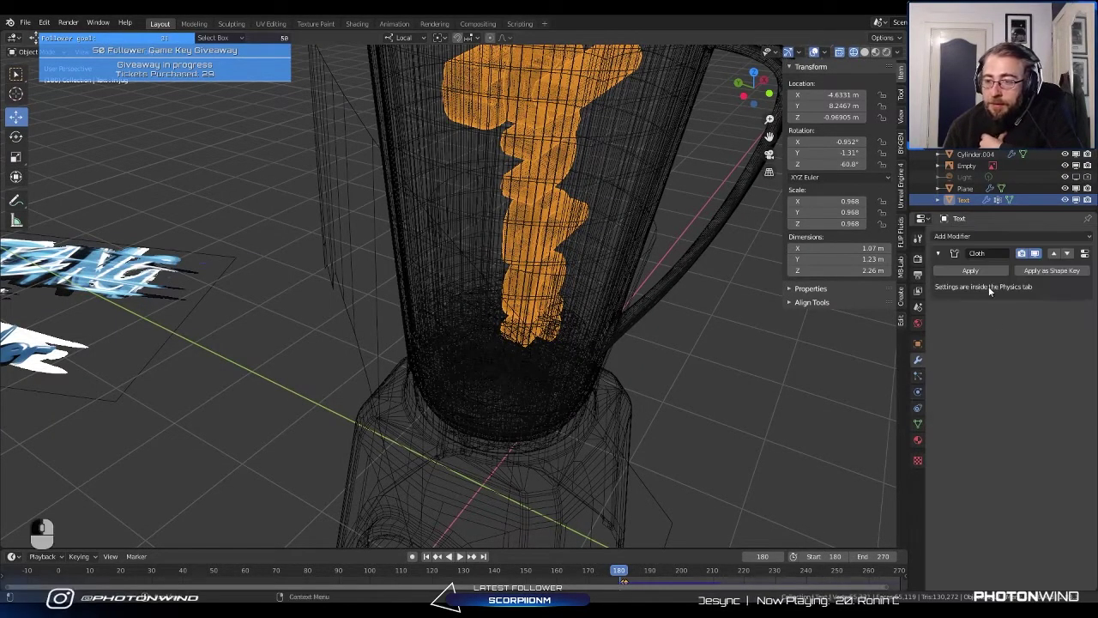
pyautogui.click(953, 236)
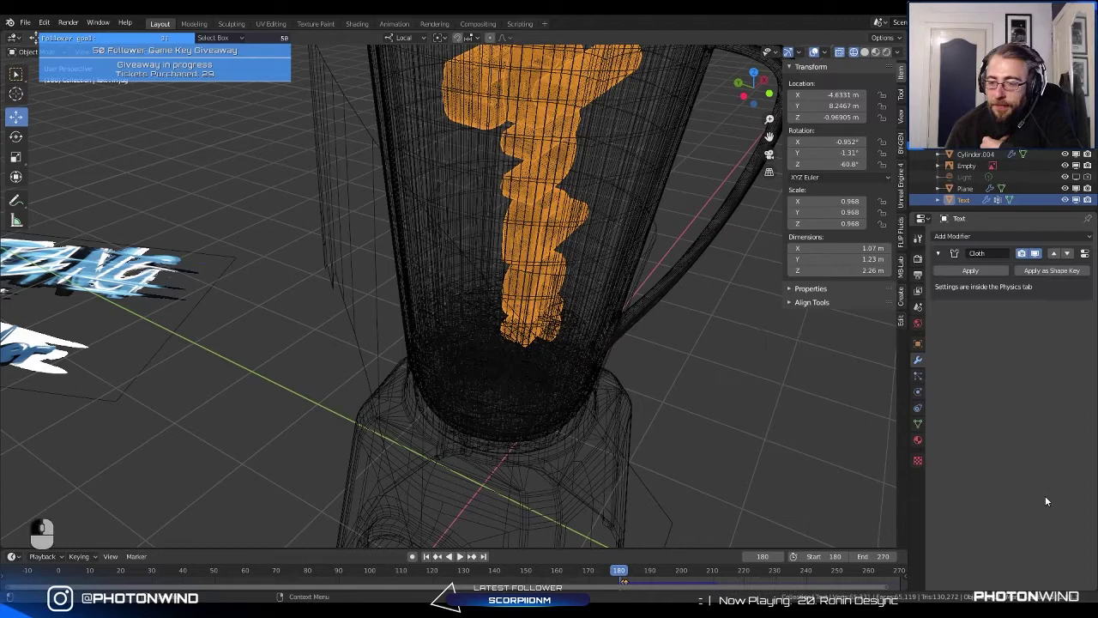
pyautogui.click(918, 423)
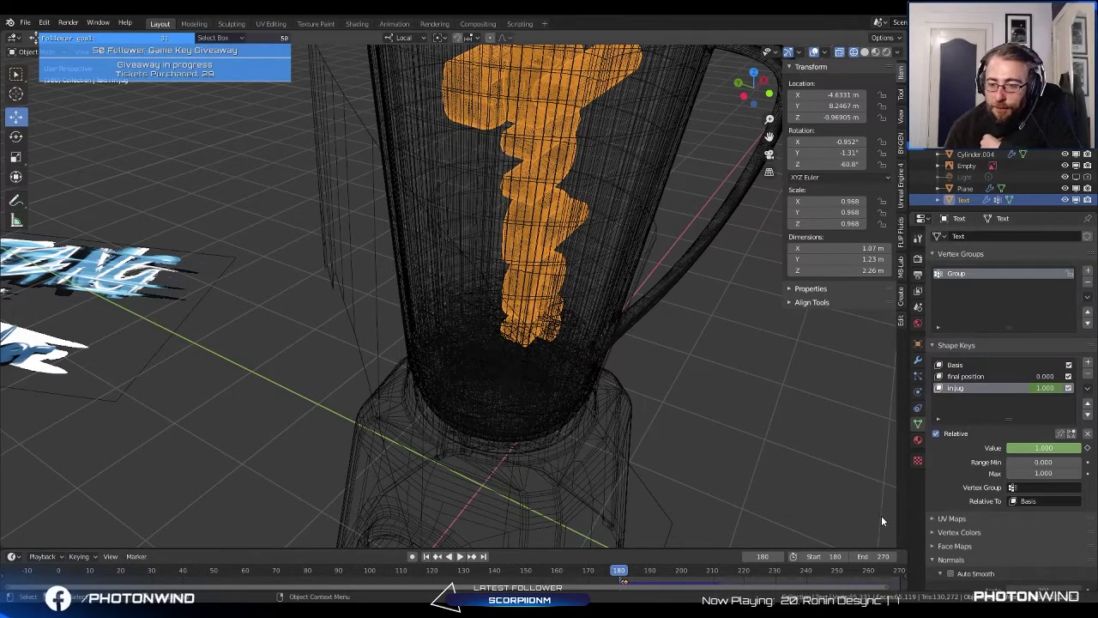
pyautogui.click(917, 361)
pyautogui.click(917, 367)
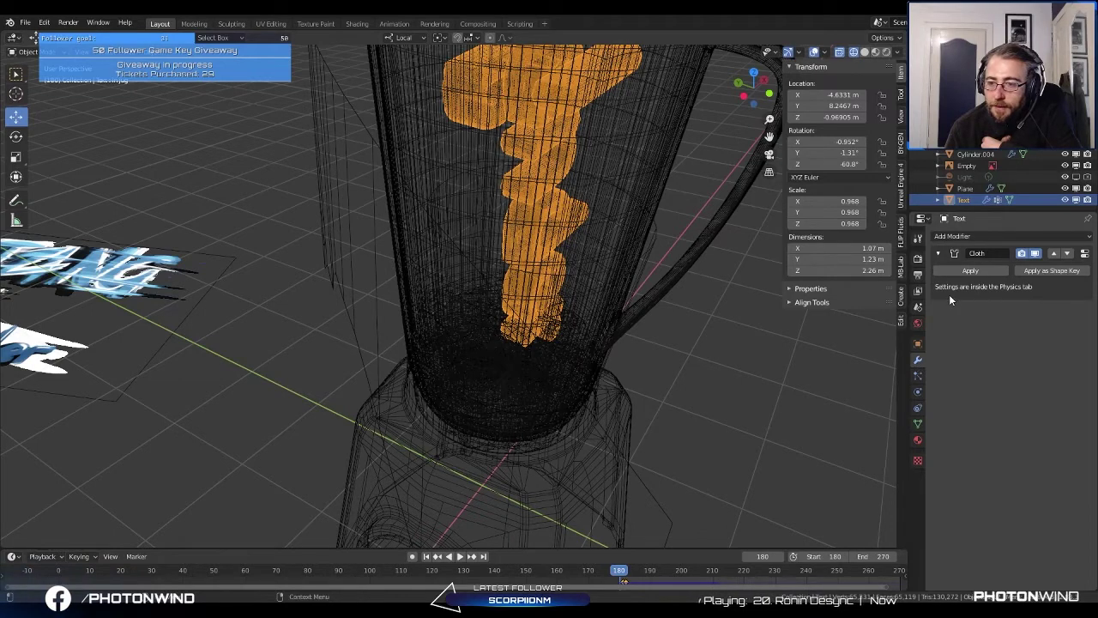
pyautogui.click(918, 391)
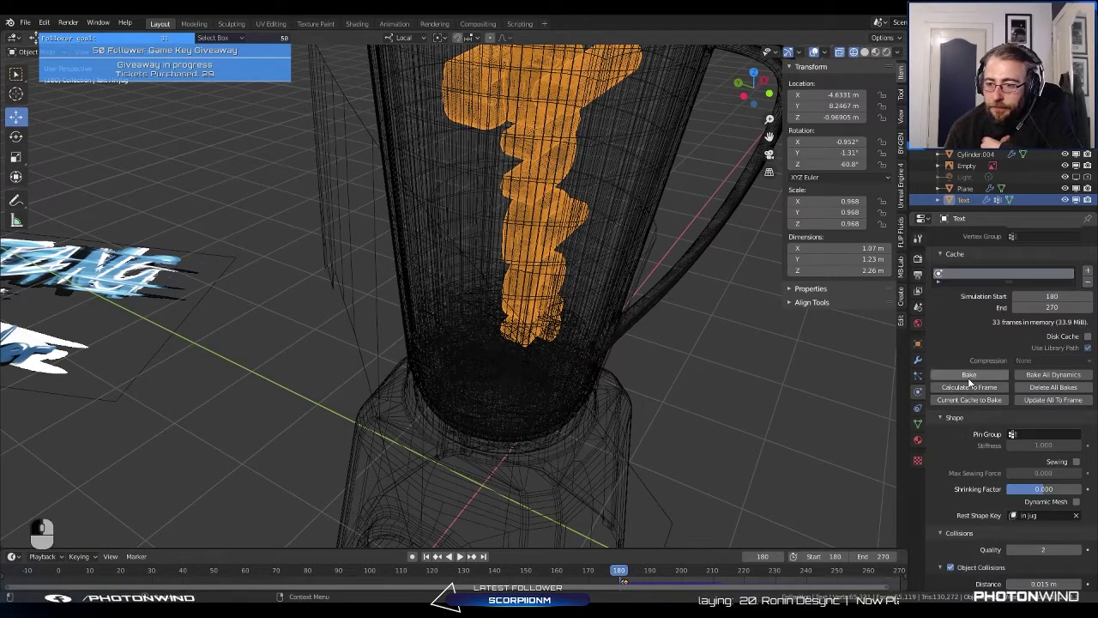
# Step: Raise the text cloth's collision quality by two steps
pyautogui.scroll(3, 968, 377)
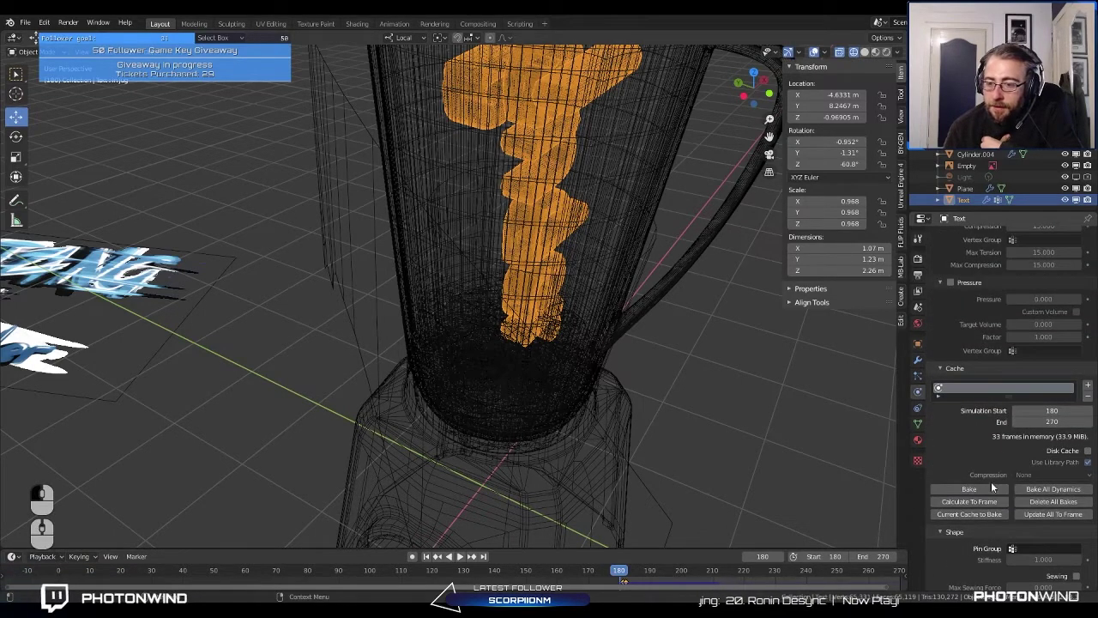
pyautogui.scroll(10, 1063, 314)
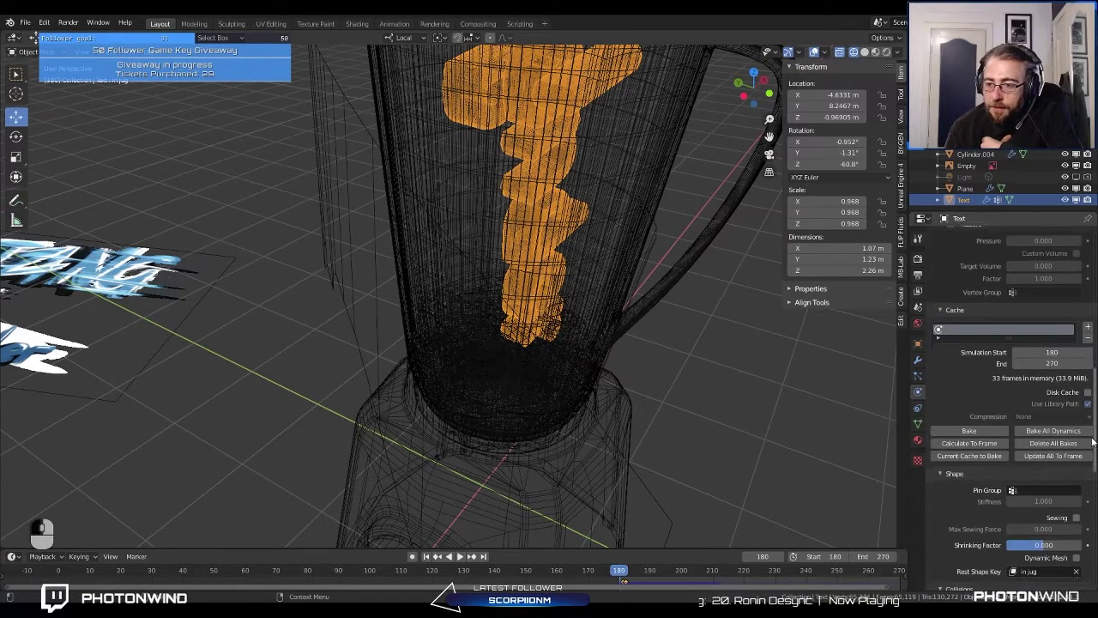
pyautogui.scroll(2, 1063, 314)
pyautogui.scroll(-15, 1069, 307)
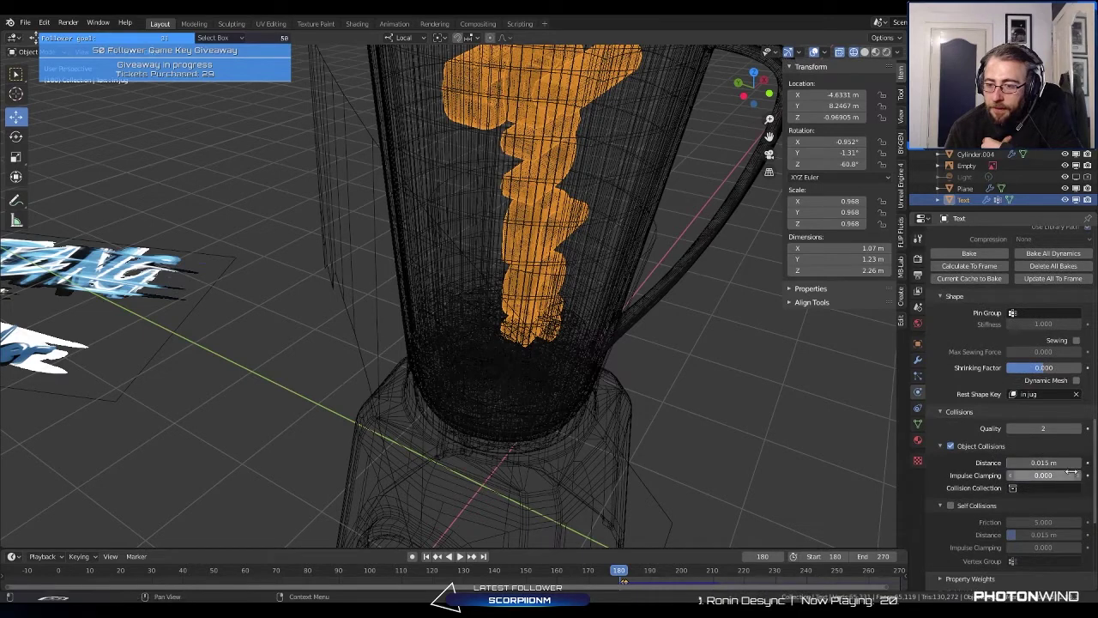
pyautogui.click(1079, 428)
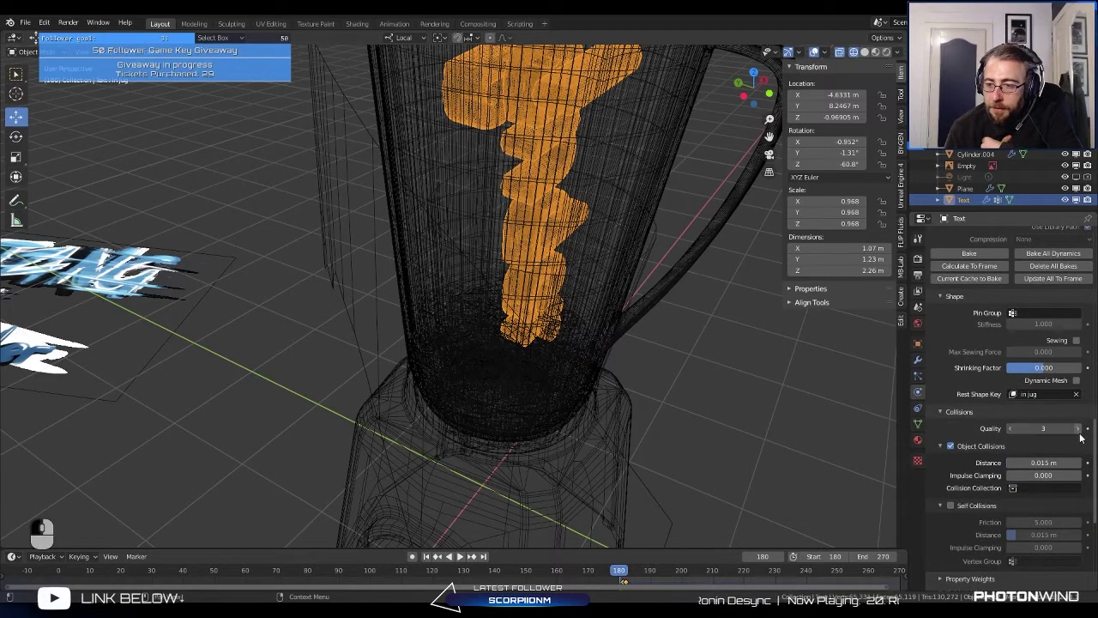
pyautogui.click(1079, 428)
pyautogui.scroll(5, 1088, 421)
pyautogui.scroll(6, 1090, 411)
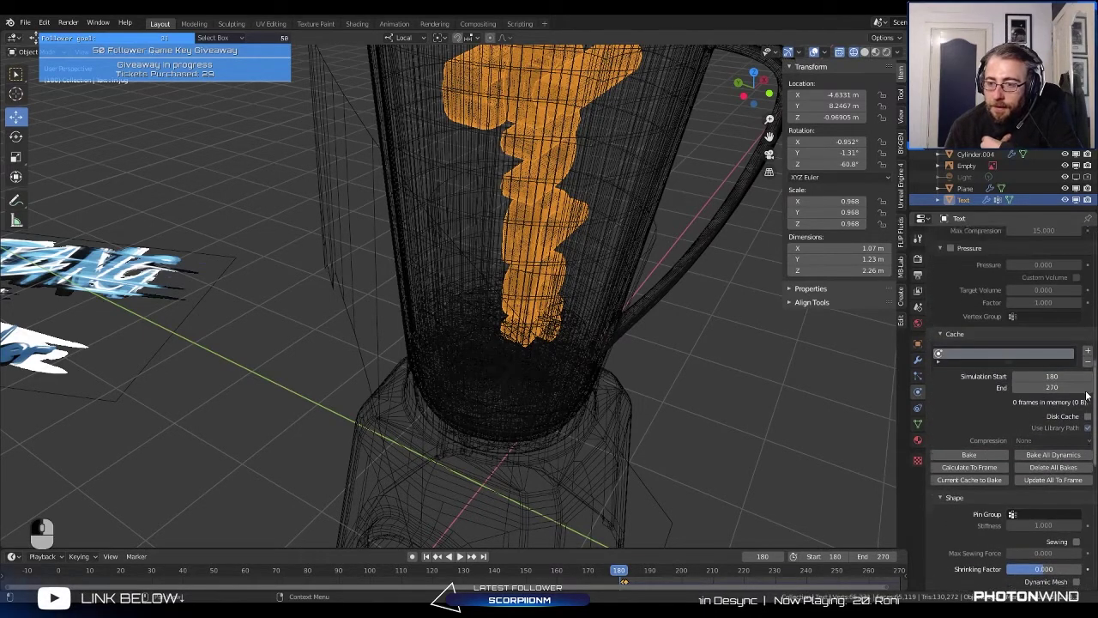
# Step: Enable Pressure on the text's cloth and keyframe a pressure of 0.0 at frame 180
pyautogui.moveTo(566, 283); pyautogui.dragTo(922, 493, button='middle')
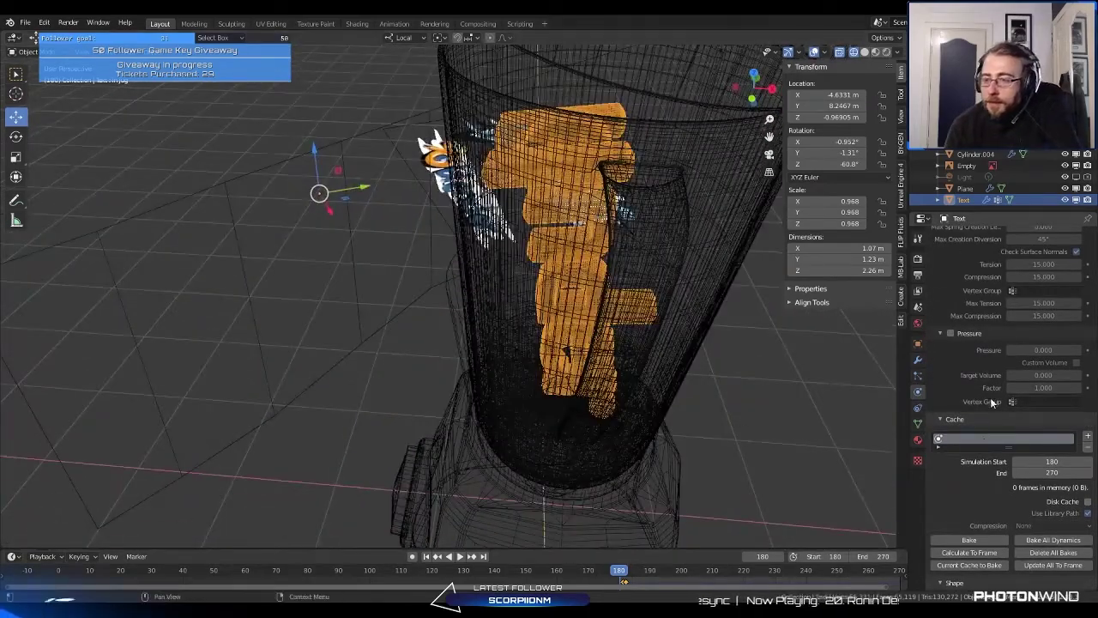
pyautogui.scroll(2, 991, 398)
pyautogui.click(951, 402)
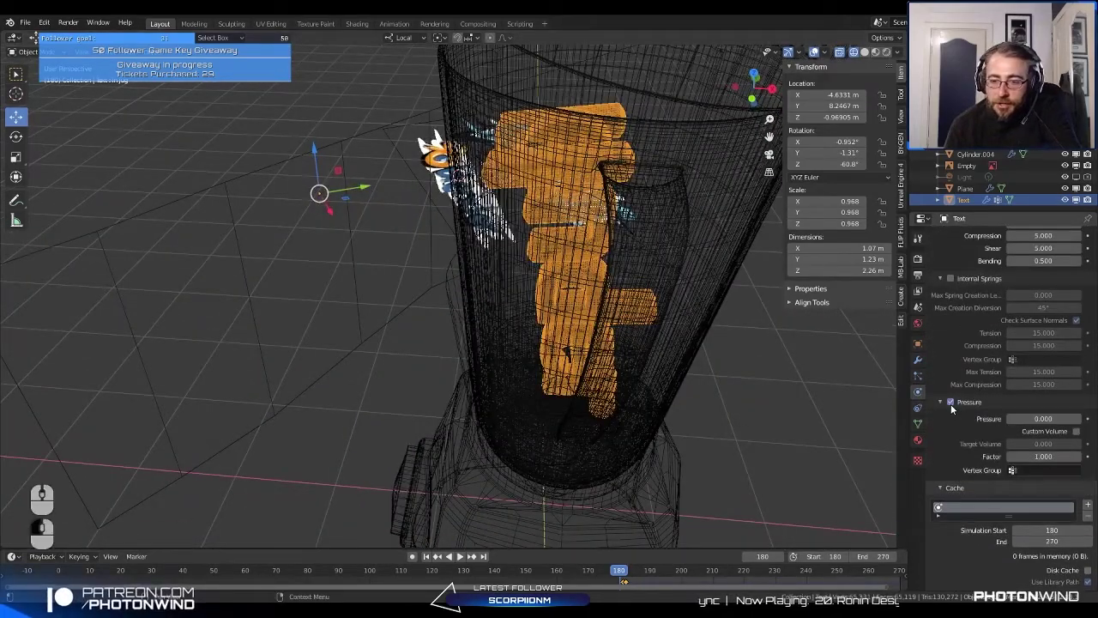
pyautogui.click(1013, 418)
pyautogui.write('0.0')
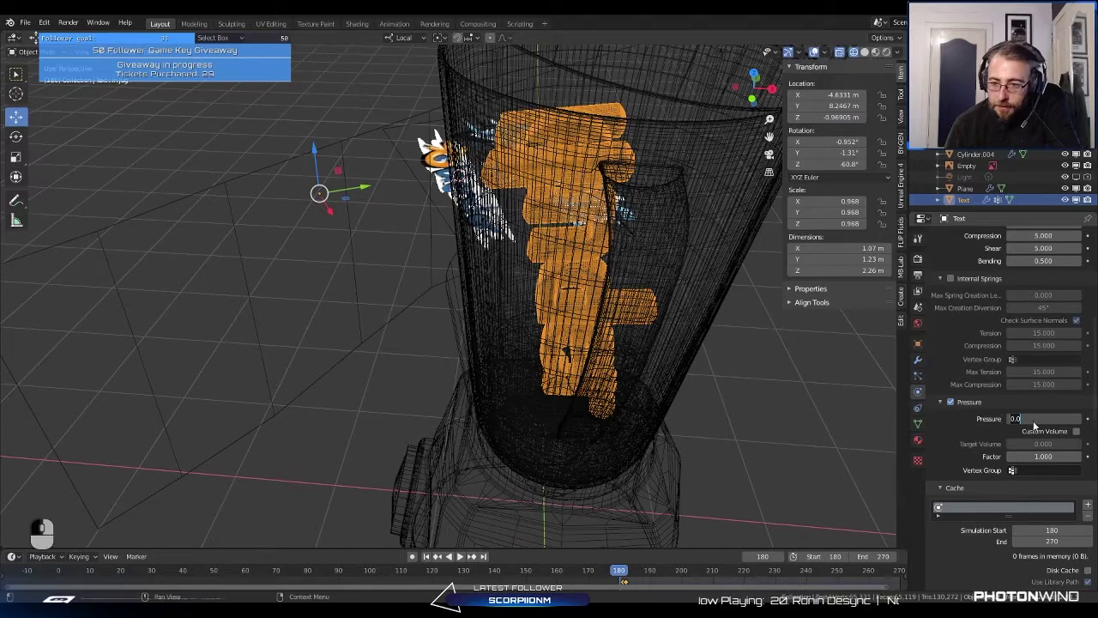
pyautogui.press('Return')
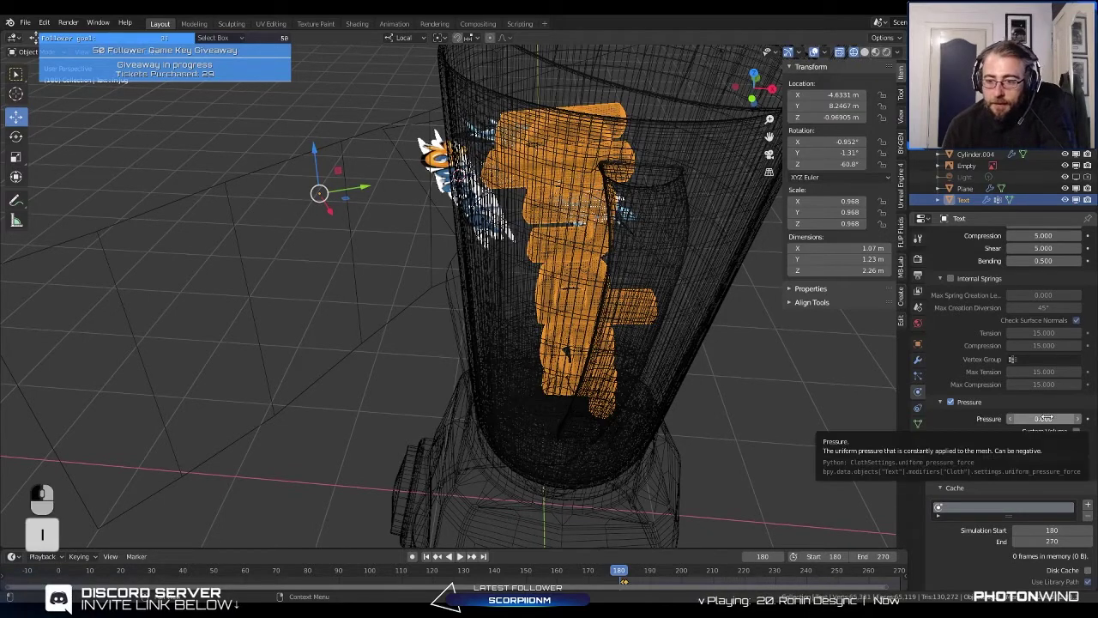
pyautogui.press('i')
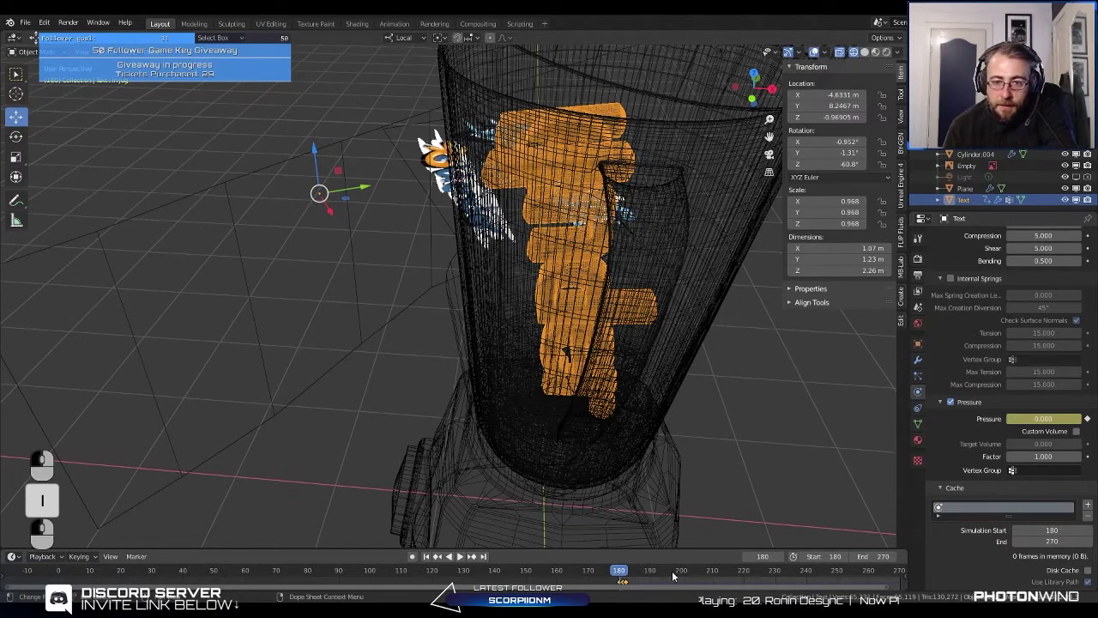
# Step: Play and scrub the simulation to around frame 198, examining how the text mesh behaves outside the jug
pyautogui.press('space')
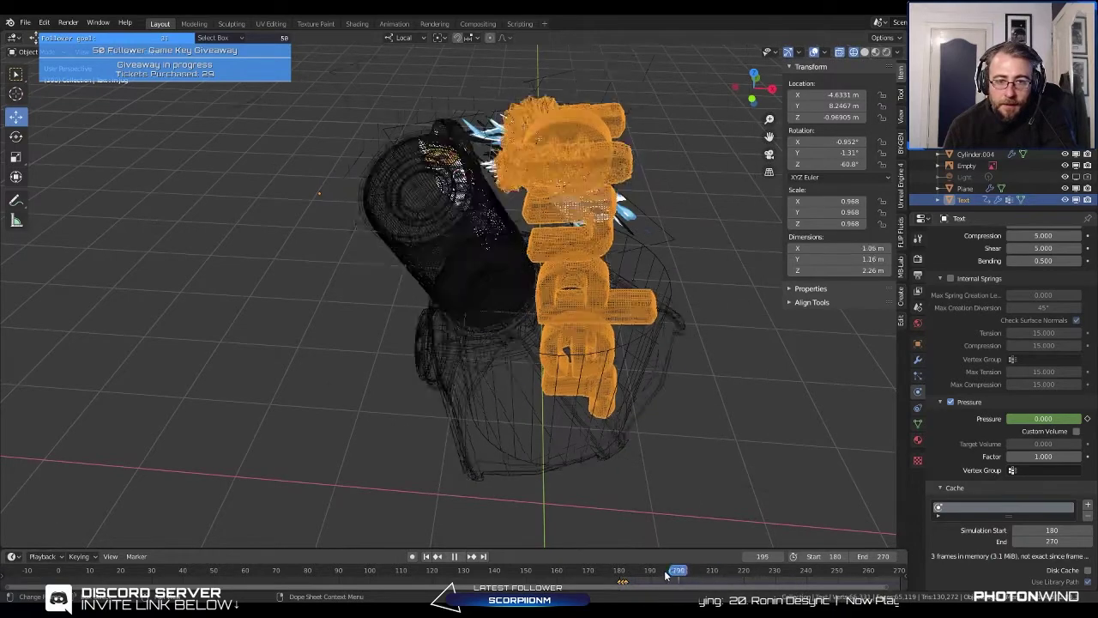
pyautogui.click(664, 572)
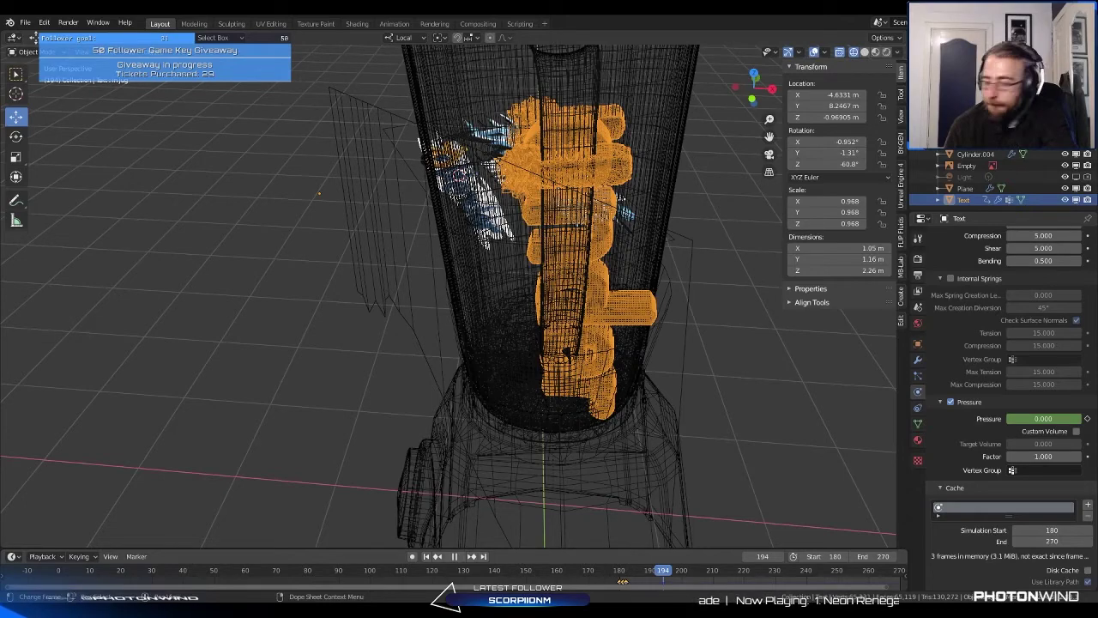
pyautogui.press('space')
pyautogui.moveTo(600, 275); pyautogui.dragTo(481, 285, button='middle')
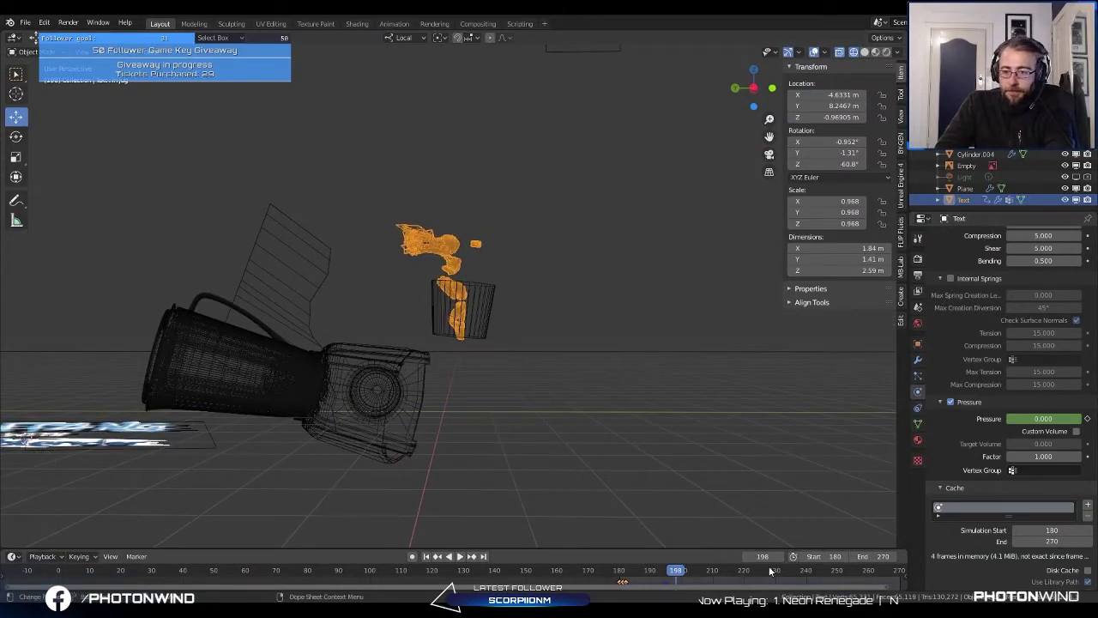
# Step: Move to frame 202 and keyframe the text cloth's pressure at 100
pyautogui.click(688, 573)
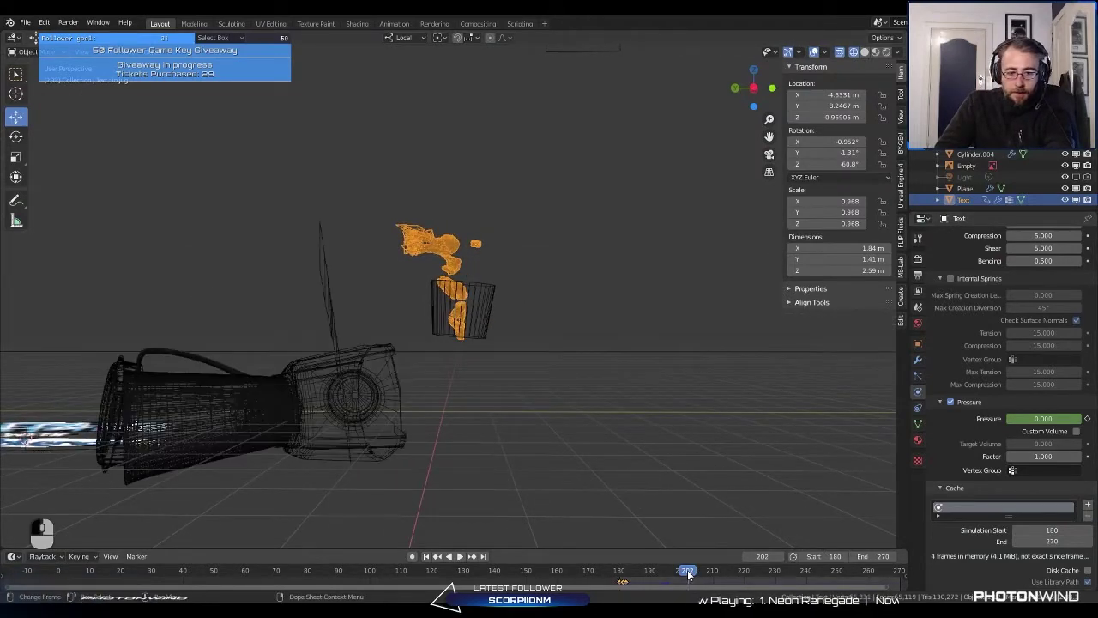
pyautogui.click(1034, 418)
pyautogui.write('0.0')
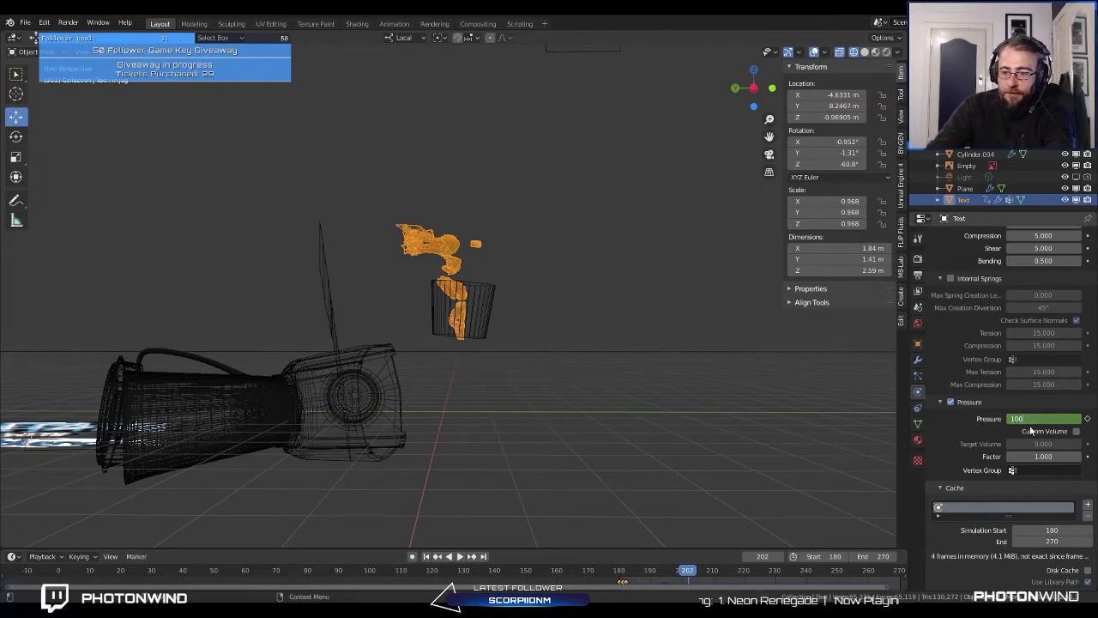
pyautogui.press('Return')
pyautogui.press('i')
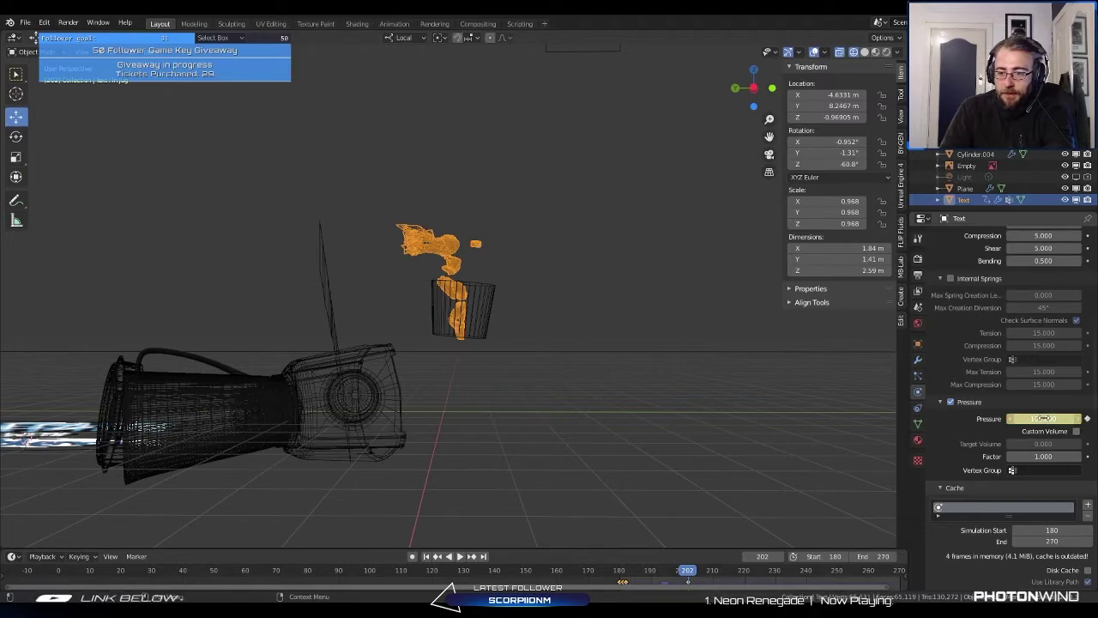
# Step: Inspect the text mesh and the surrounding scene from different angles, and return to frame 180
pyautogui.moveTo(463, 343); pyautogui.dragTo(476, 158, button='middle')
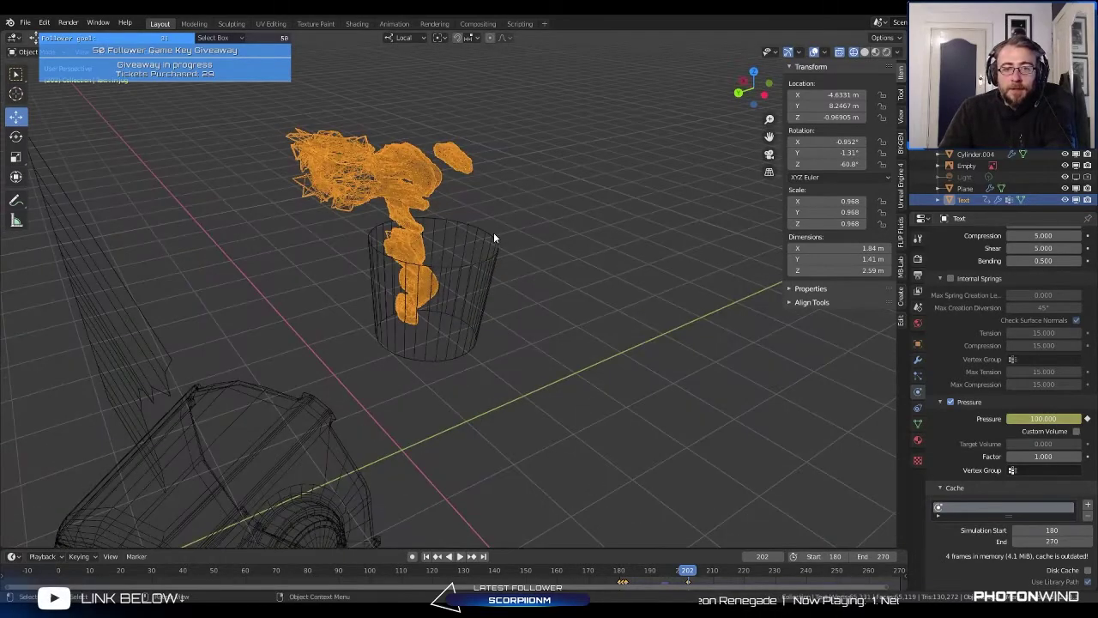
pyautogui.moveTo(407, 196); pyautogui.dragTo(380, 248, button='middle')
pyautogui.scroll(-3, 404, 249)
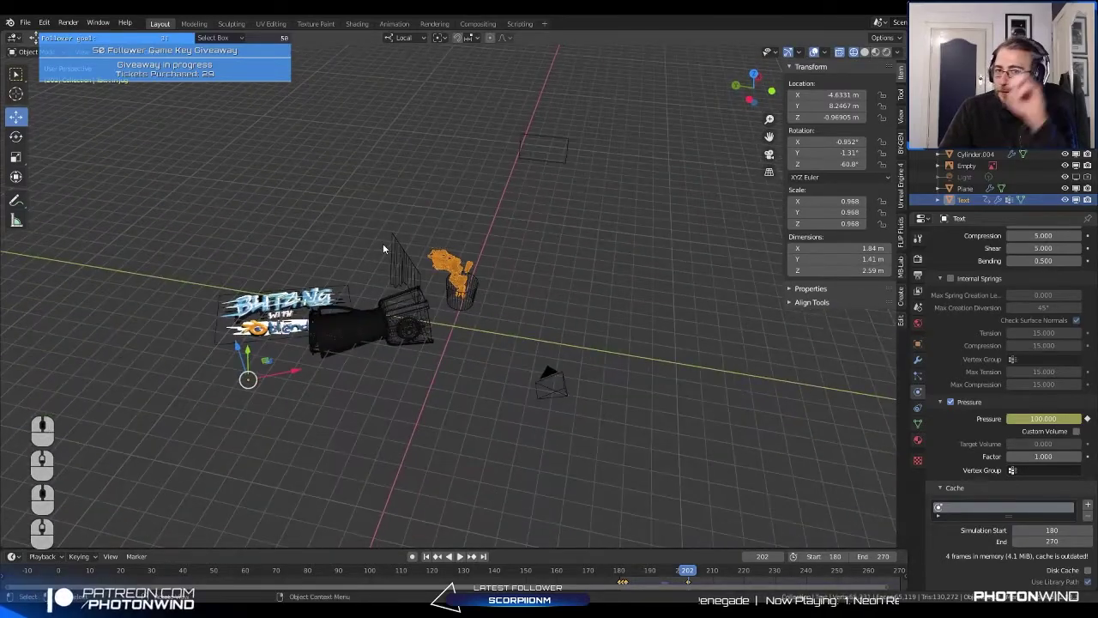
pyautogui.click(427, 556)
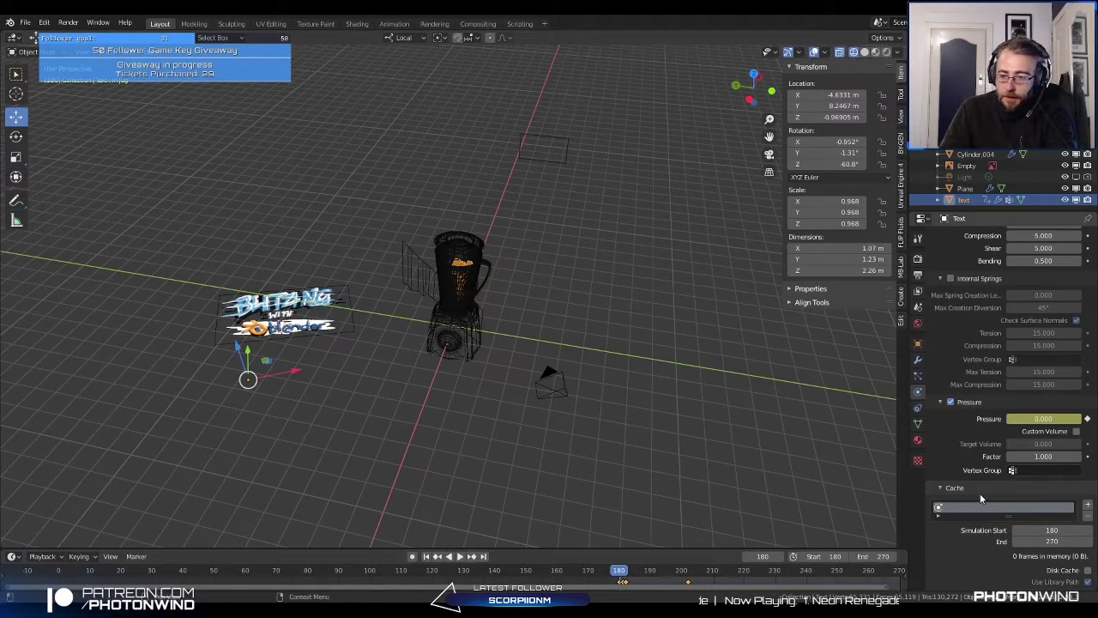
# Step: Bake the text's cloth simulation for frames 180 to 270
pyautogui.scroll(-5, 985, 491)
pyautogui.keyDown('alt'); pyautogui.scroll(-1, 902, 461); pyautogui.keyUp('alt')
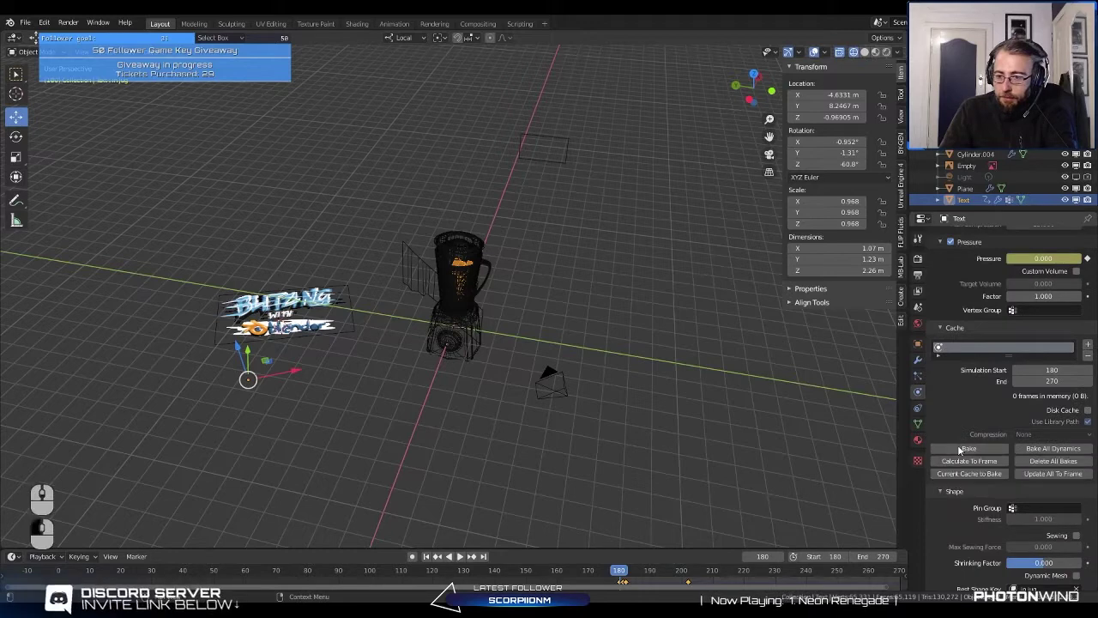
pyautogui.keyDown('alt'); pyautogui.scroll(-1, 902, 461); pyautogui.keyUp('alt')
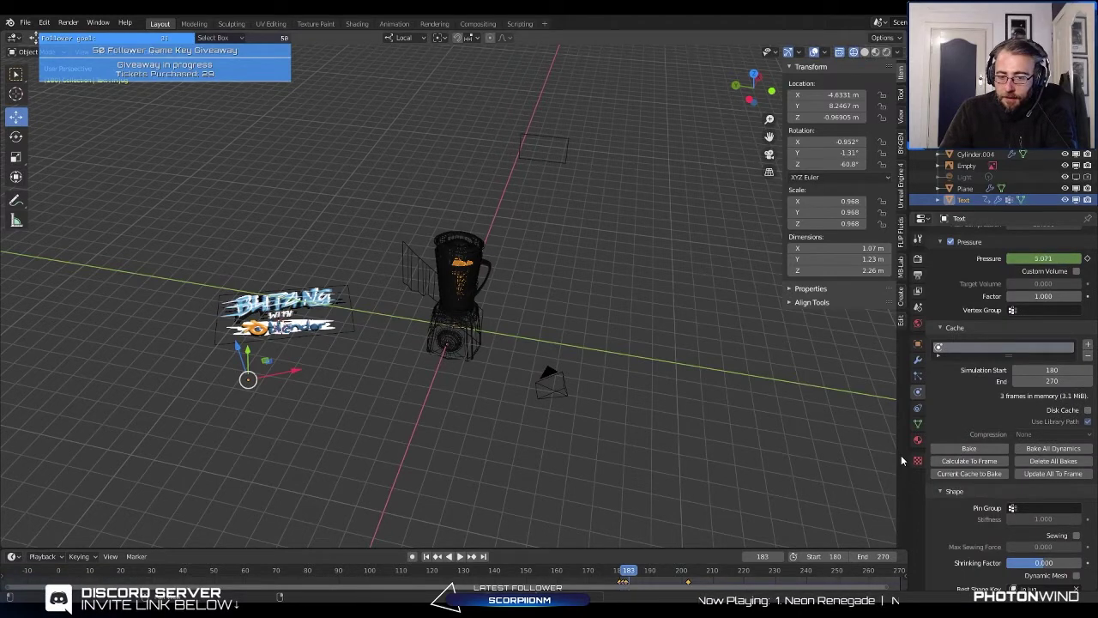
pyautogui.keyDown('alt'); pyautogui.scroll(-1, 901, 461); pyautogui.keyUp('alt')
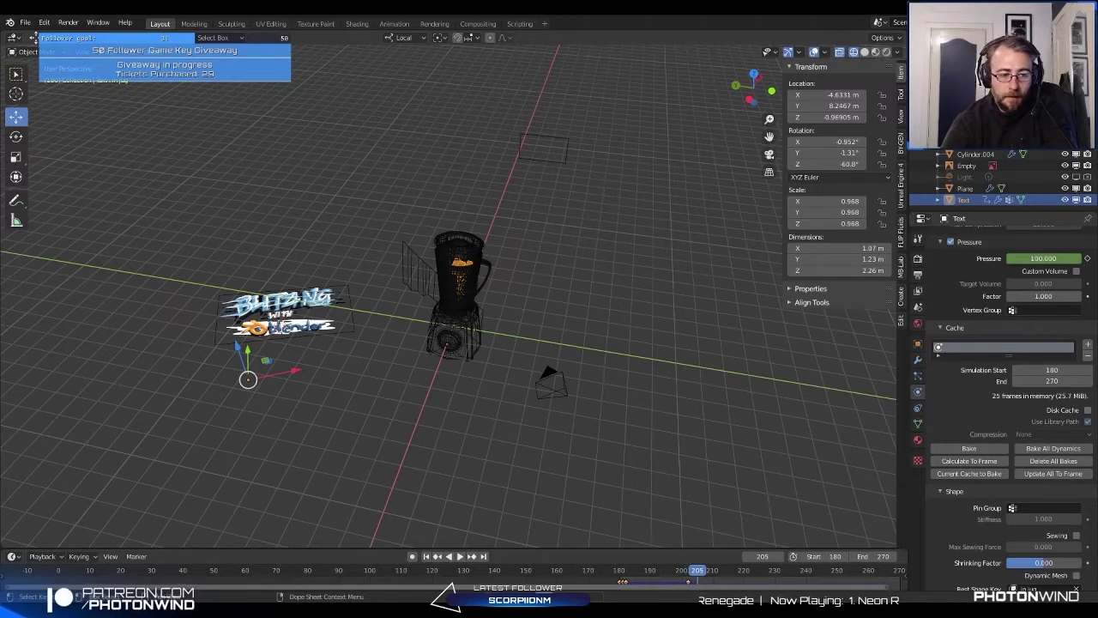
pyautogui.write('!raffle')
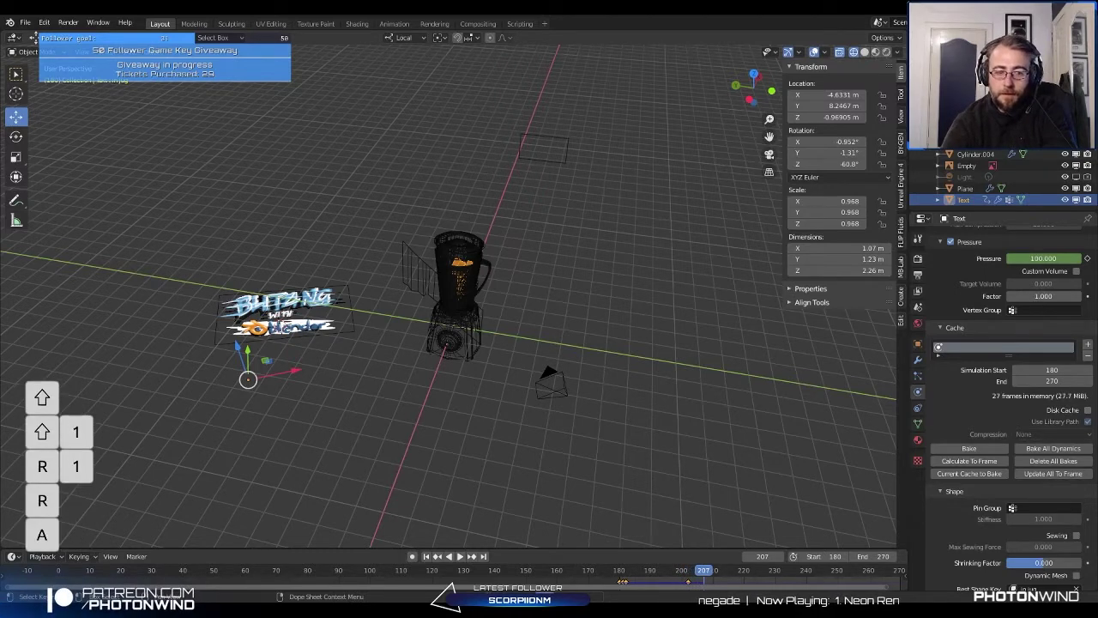
pyautogui.write(' 250')
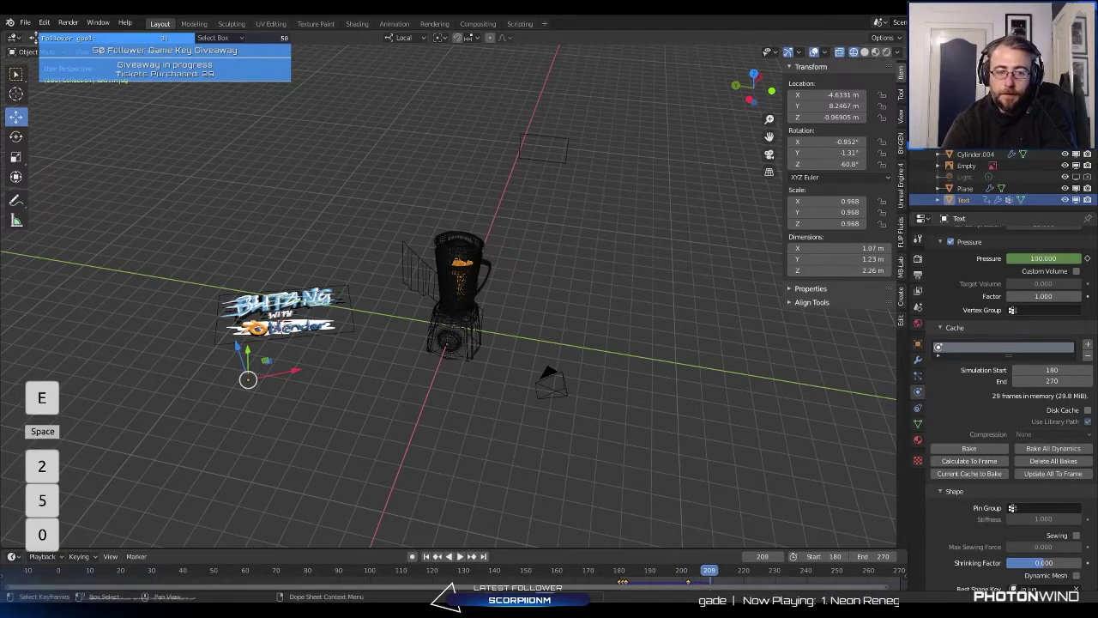
pyautogui.press('Return')
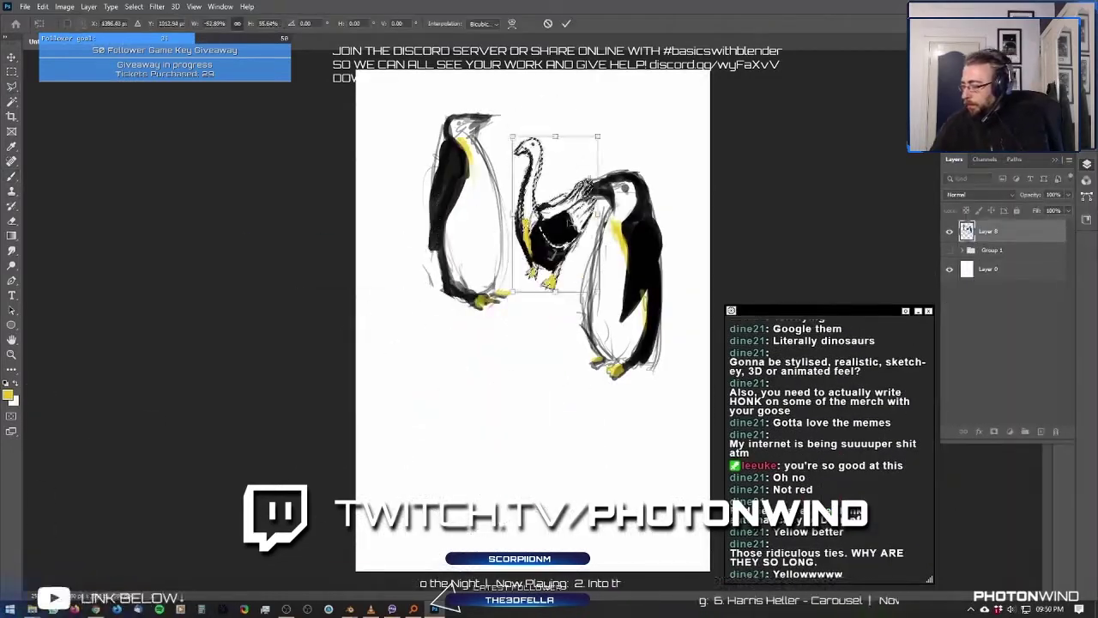
pyautogui.hotkey('ctrl', 'z')
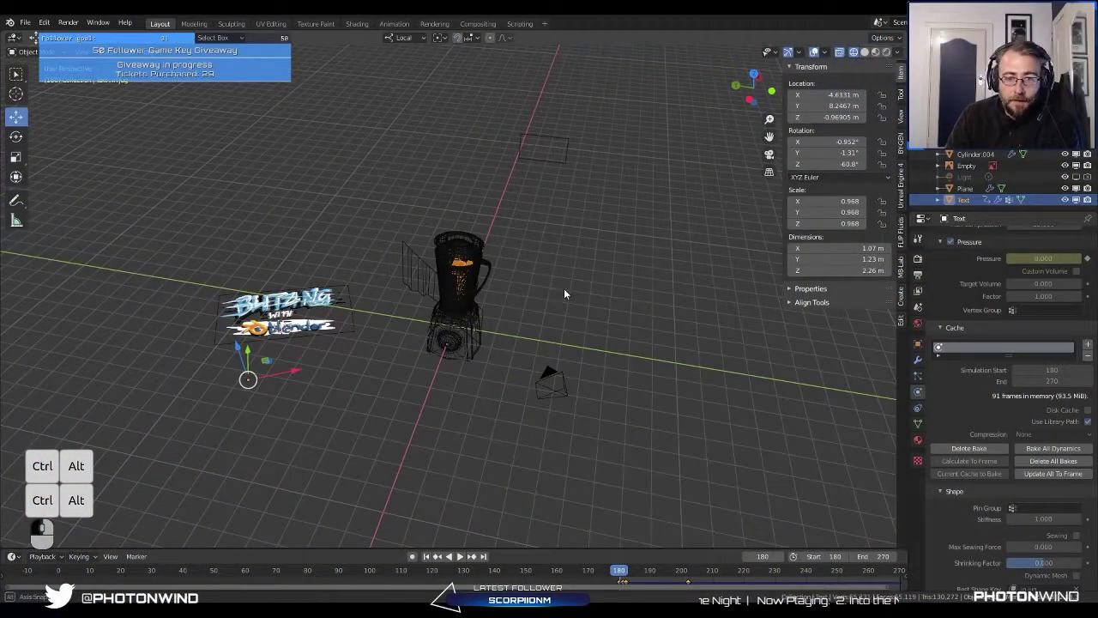
# Step: Play and pause the baked simulation from frame 180 to about 206, examining the text inside the toppling jug and at its mouth
pyautogui.moveTo(563, 294); pyautogui.dragTo(491, 310, button='middle')
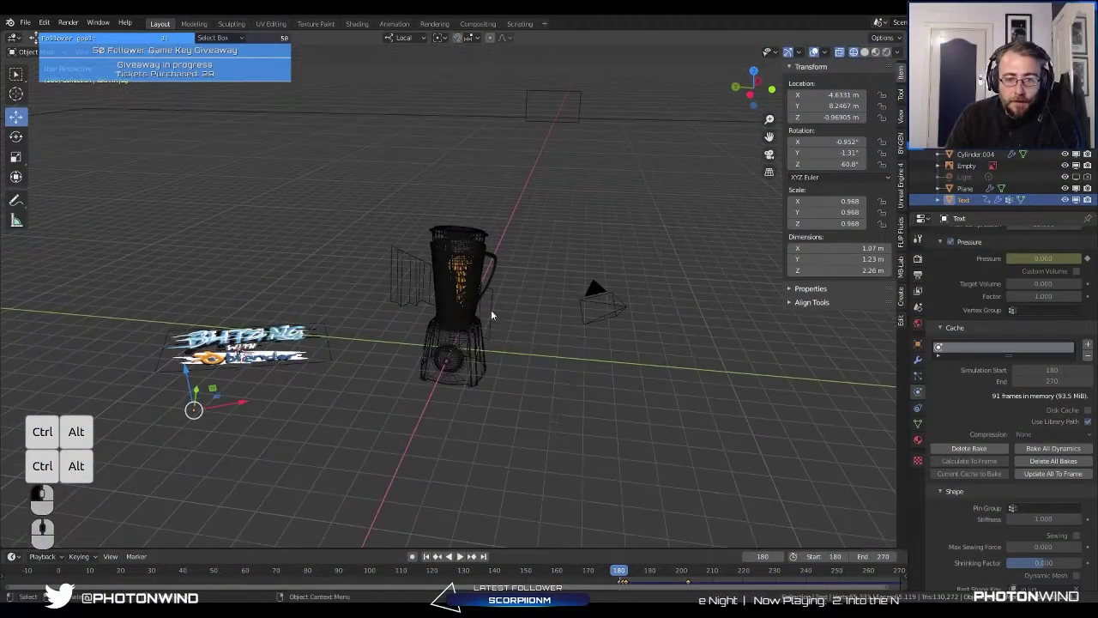
pyautogui.click(631, 573)
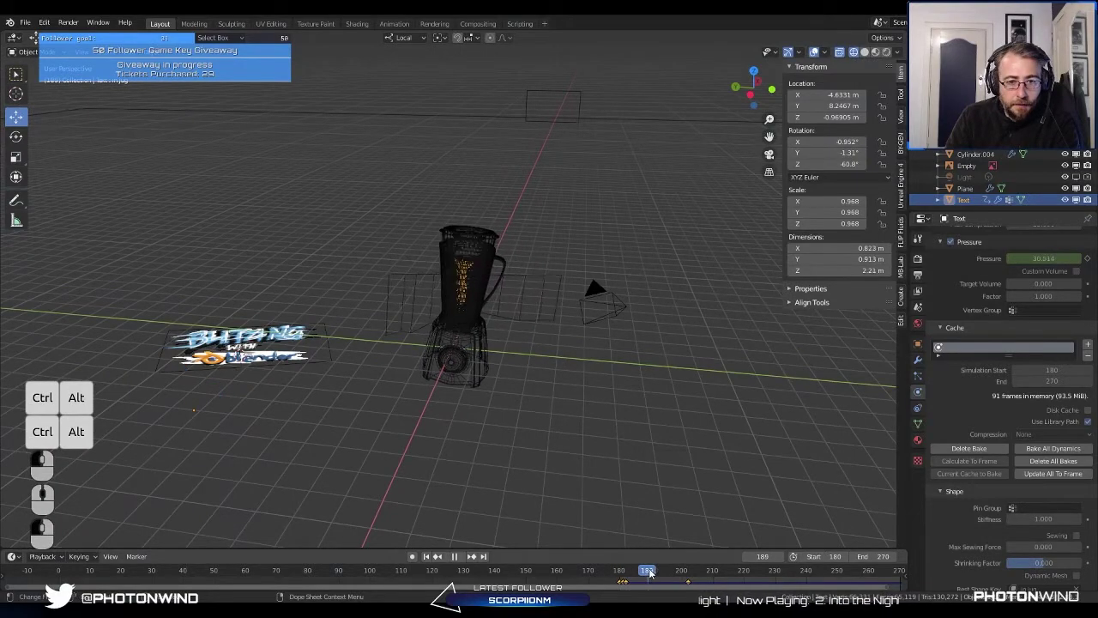
pyautogui.click(455, 556)
pyautogui.scroll(6, 454, 357)
pyautogui.scroll(-5, 455, 357)
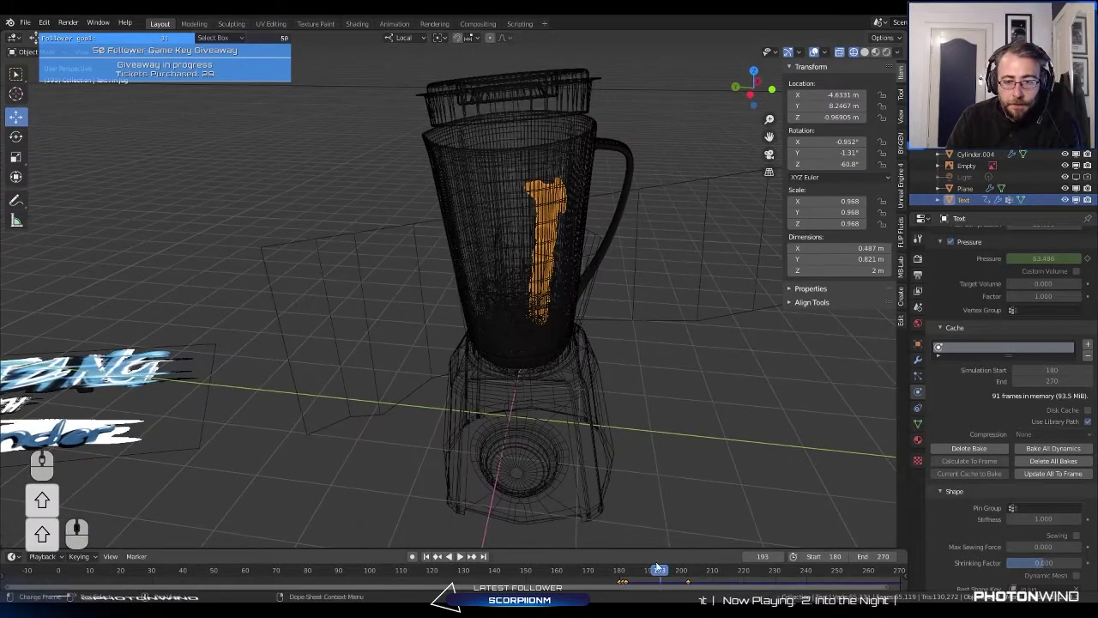
pyautogui.press('space')
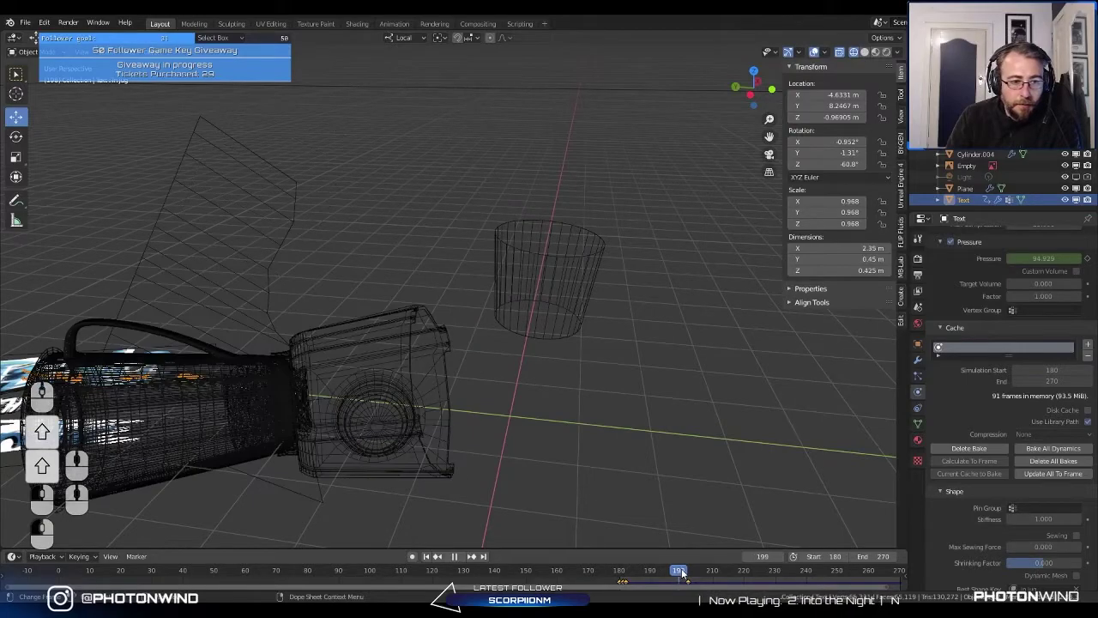
pyautogui.press('space')
pyautogui.moveTo(180, 432); pyautogui.dragTo(403, 416, button='middle')
pyautogui.press('space')
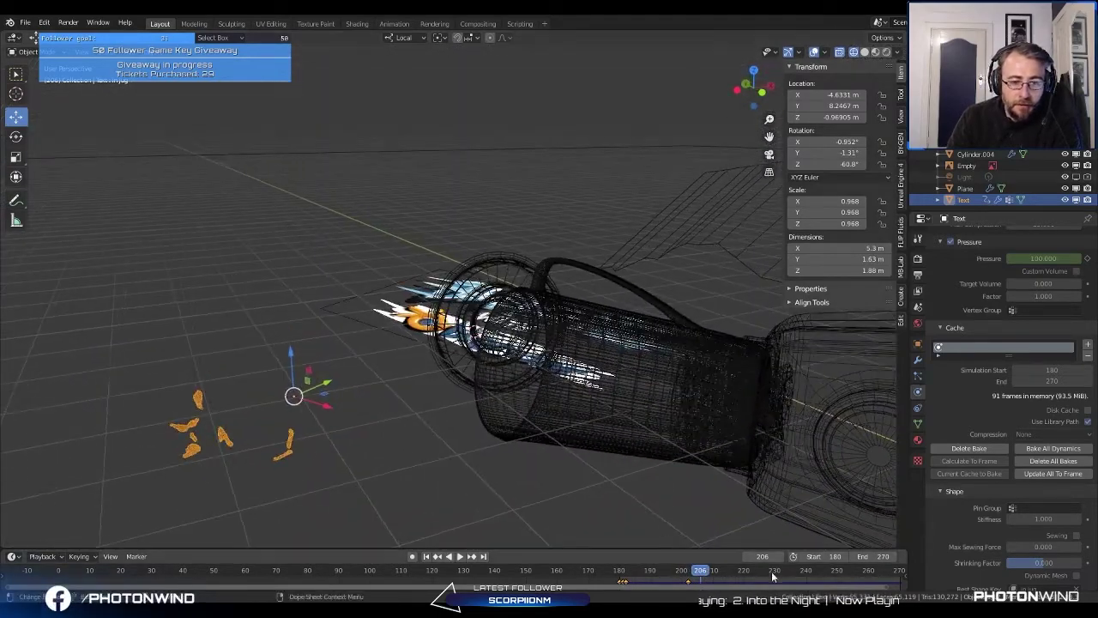
# Step: Scrub the baked simulation beyond frame 225 and replay frames 197 to 201, examining the spilled text pieces from several angles
pyautogui.moveTo(697, 573); pyautogui.dragTo(760, 571)
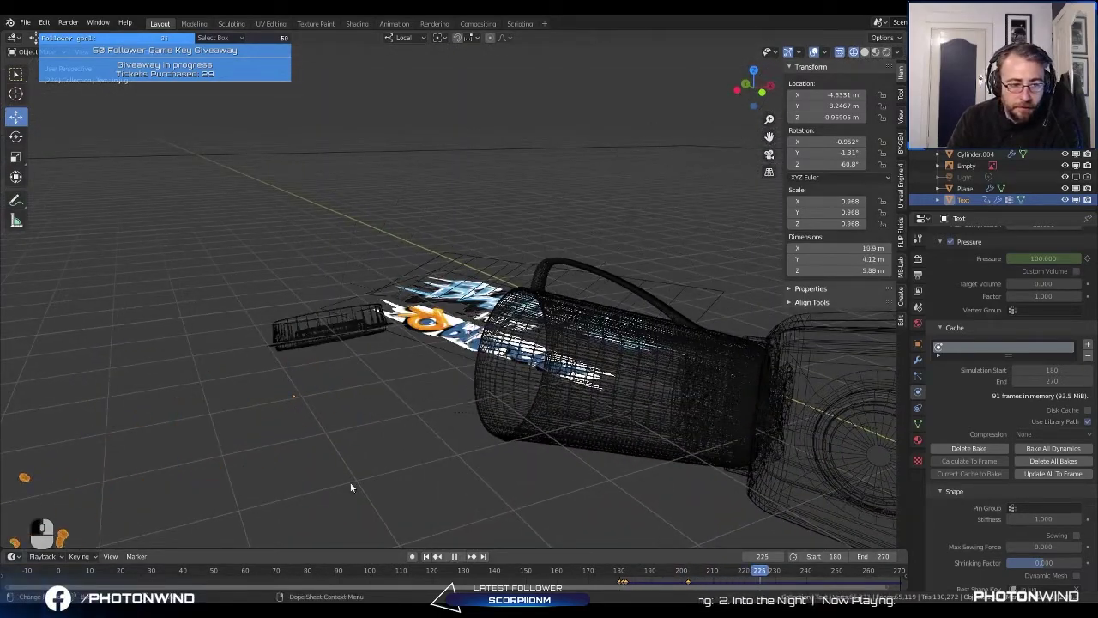
pyautogui.moveTo(350, 481); pyautogui.dragTo(742, 249, button='middle')
pyautogui.scroll(7, 500, 341)
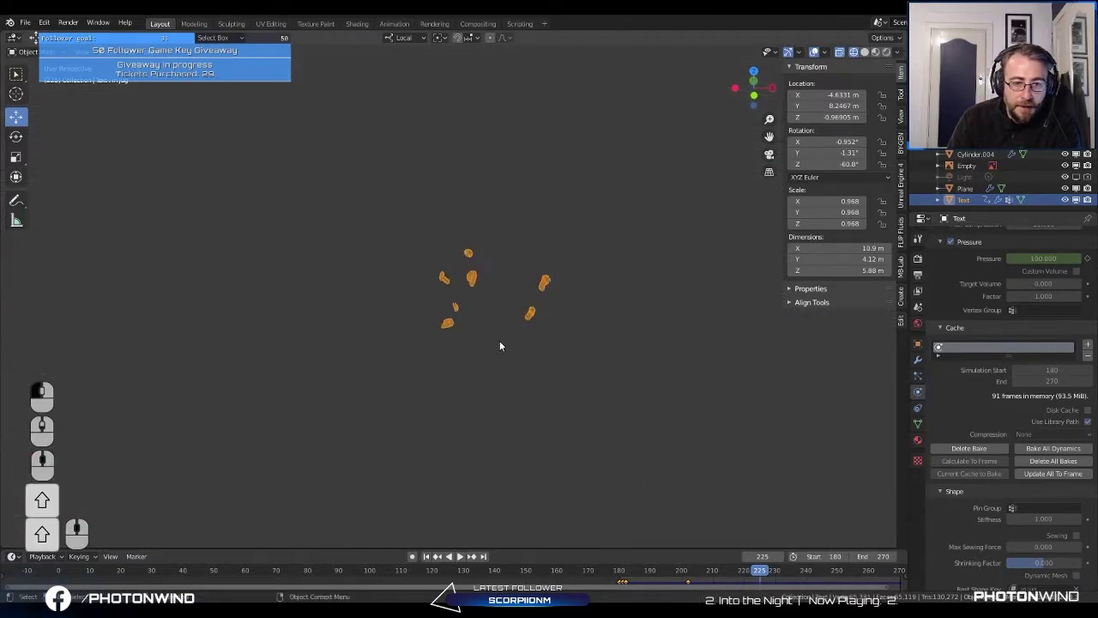
pyautogui.moveTo(759, 572); pyautogui.dragTo(808, 581)
pyautogui.click(674, 584)
pyautogui.press('space')
pyautogui.moveTo(458, 446); pyautogui.dragTo(723, 583, button='middle')
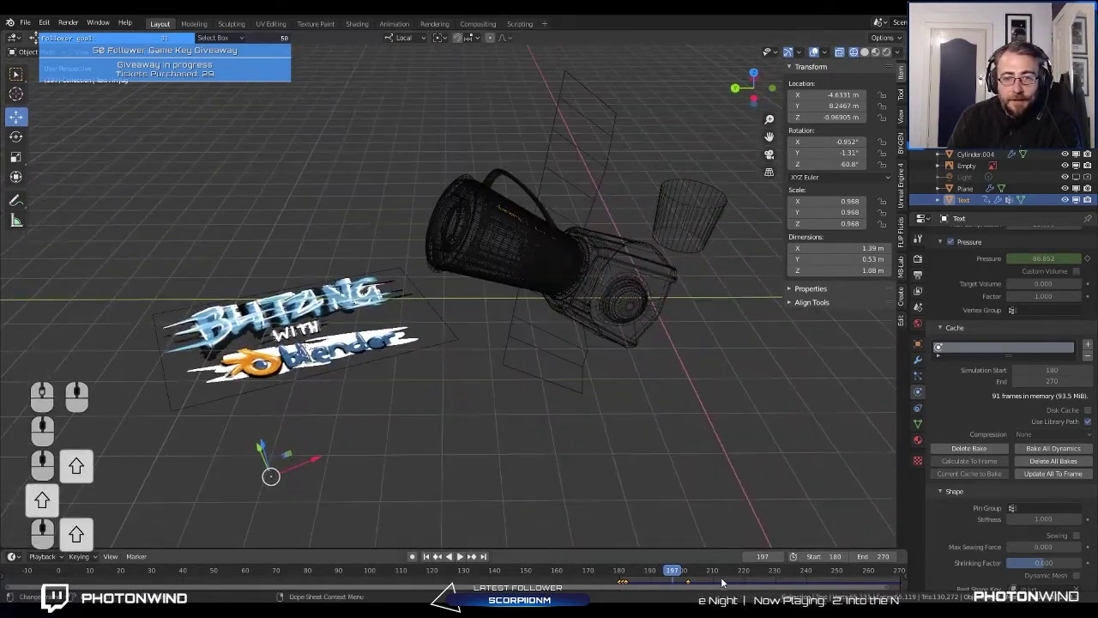
pyautogui.press('space')
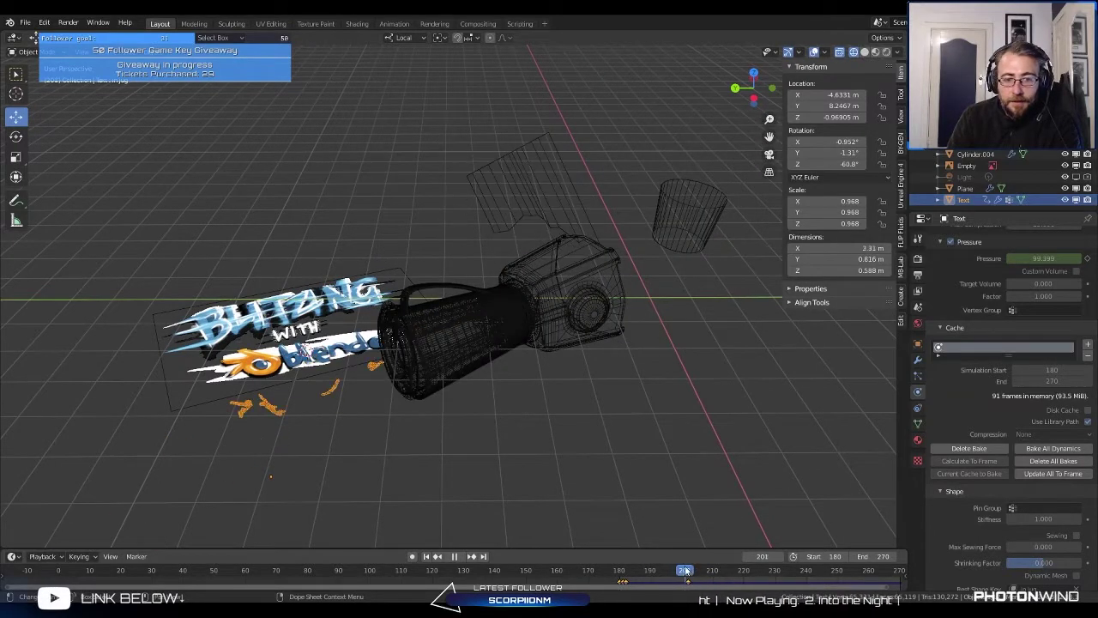
pyautogui.press('Escape')
# Step: Delete the text's cloth bake and set the Object Collisions impulse clamping to 3.0
pyautogui.scroll(-1, 1049, 442)
pyautogui.scroll(-15, 1050, 443)
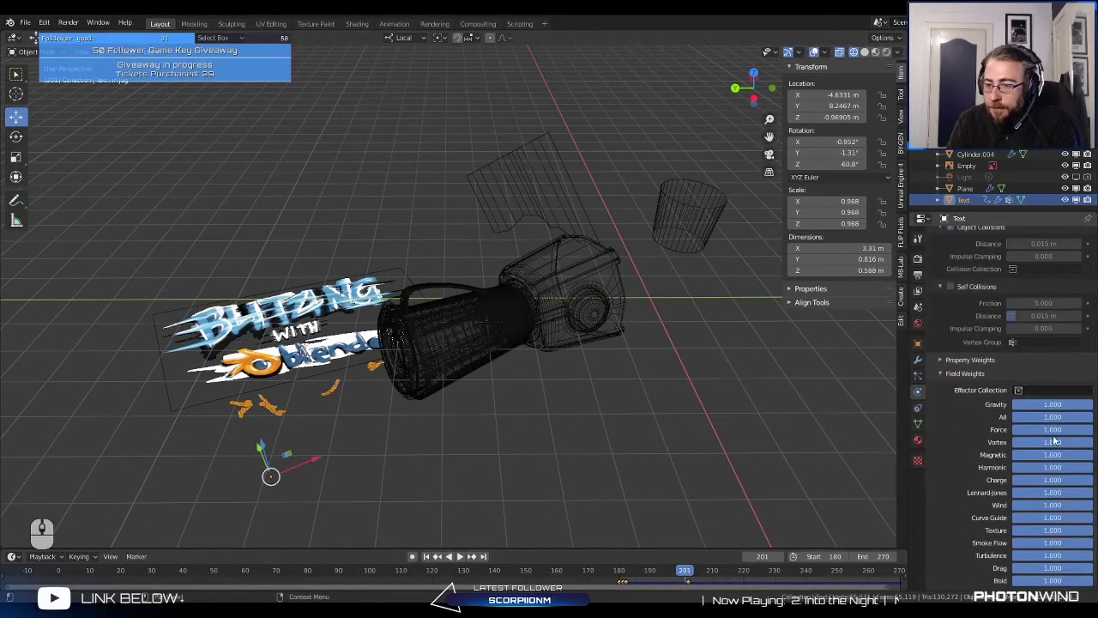
pyautogui.scroll(5, 1057, 446)
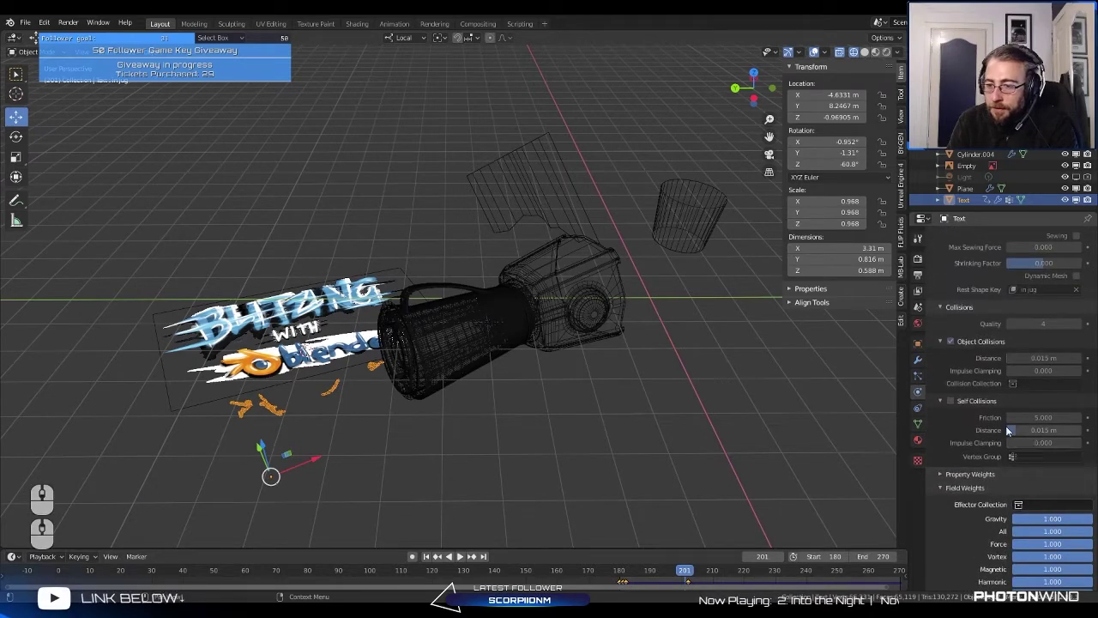
pyautogui.moveTo(1081, 371); pyautogui.dragTo(1097, 370)
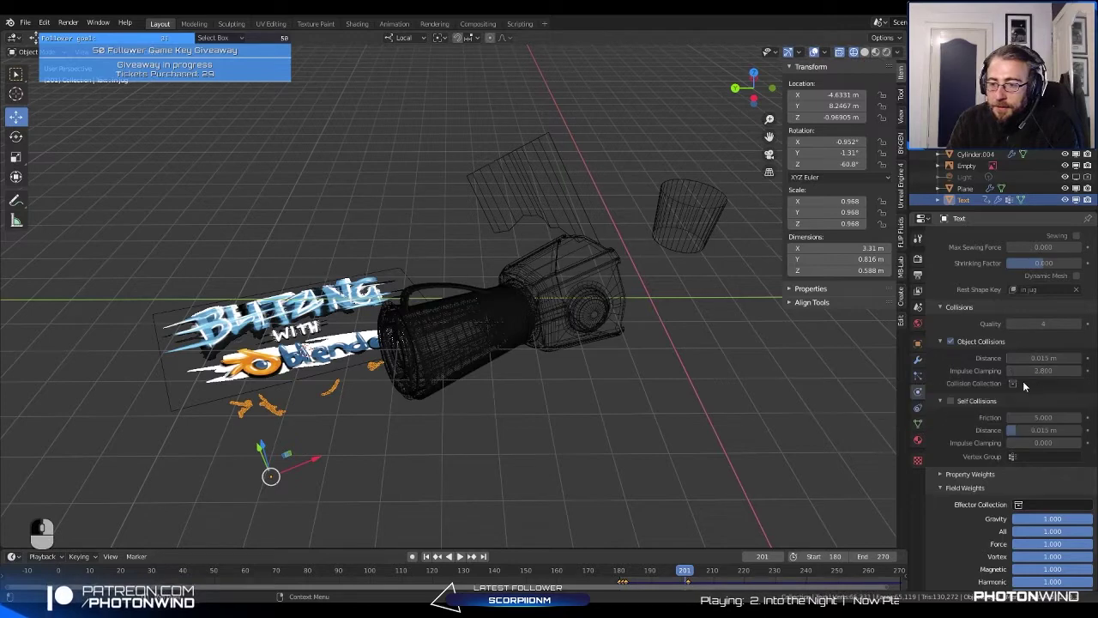
pyautogui.scroll(5, 1021, 369)
pyautogui.click(968, 263)
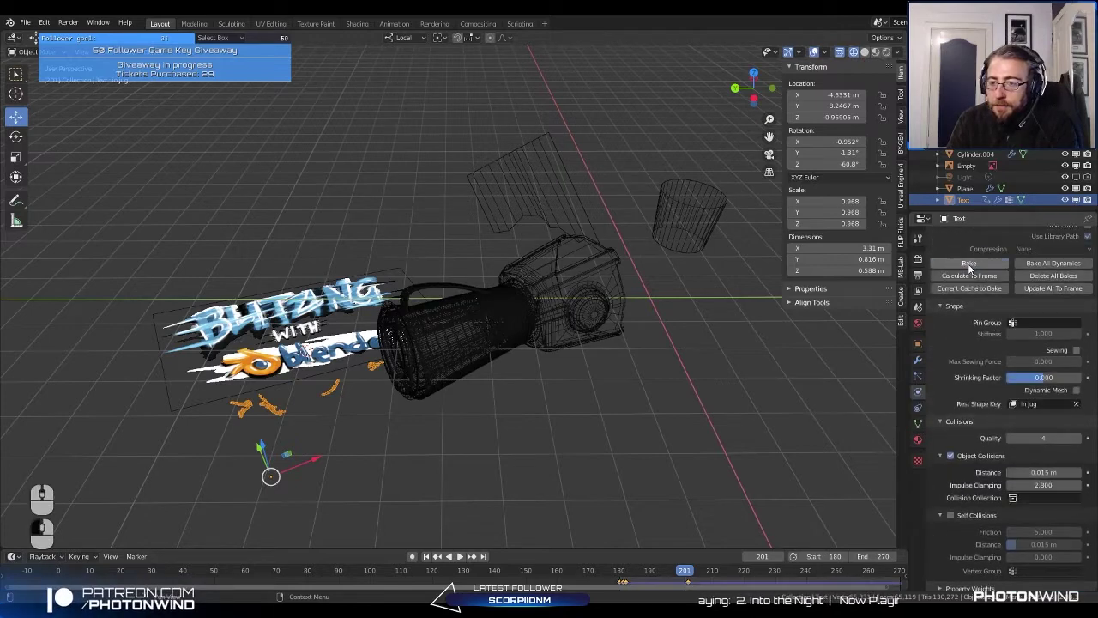
pyautogui.click(1033, 485)
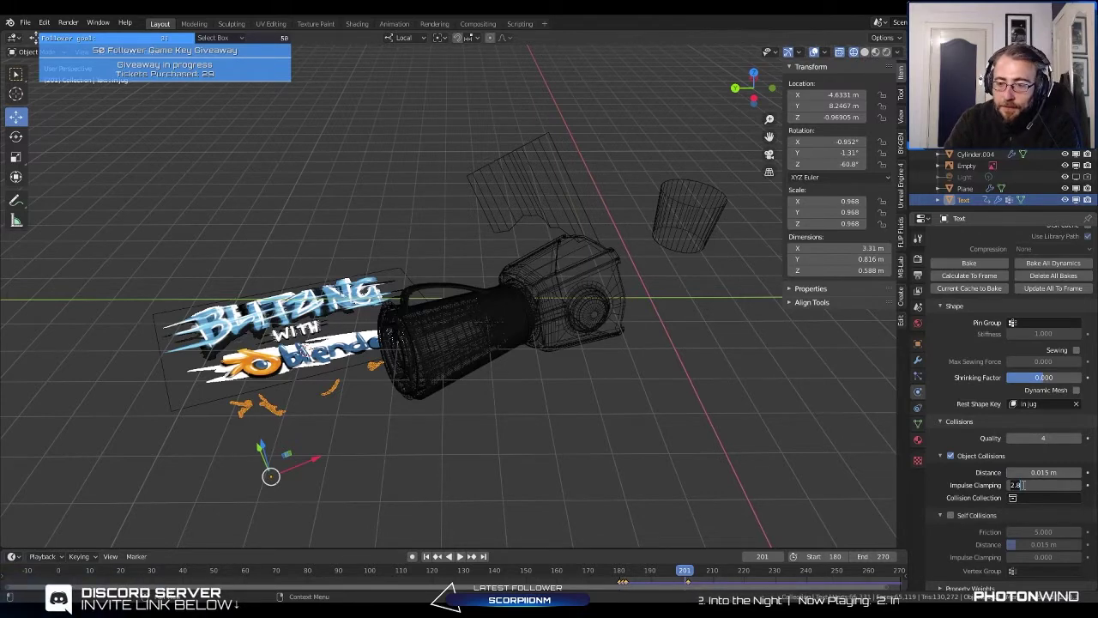
pyautogui.scroll(3, 1004, 429)
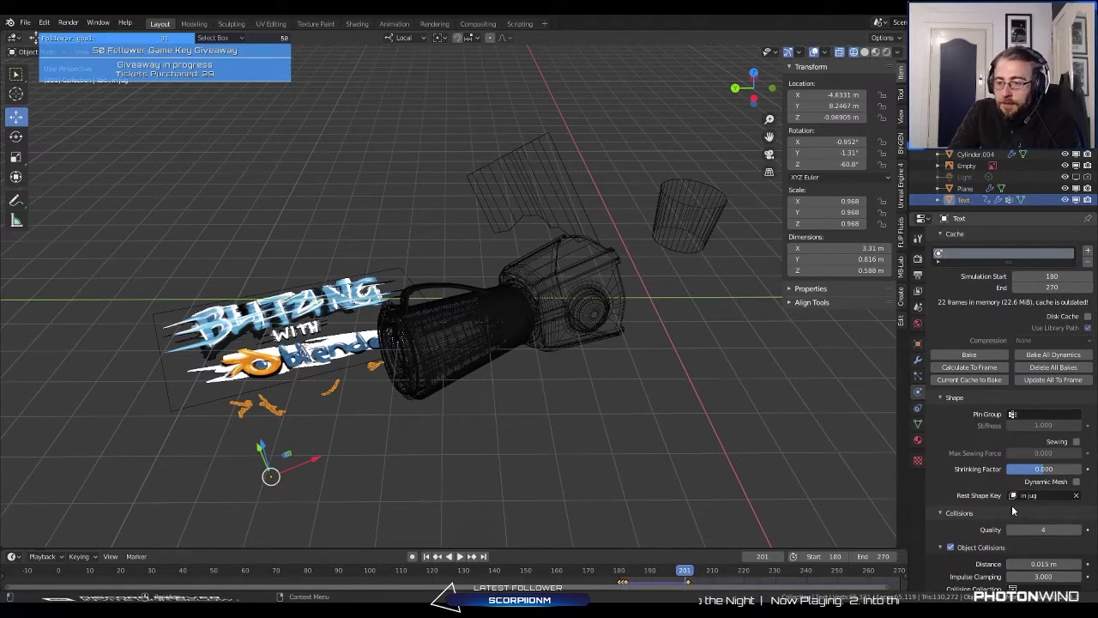
# Step: Review the text's cloth settings, and select the large ground plane to check its collision settings
pyautogui.scroll(5, 1016, 477)
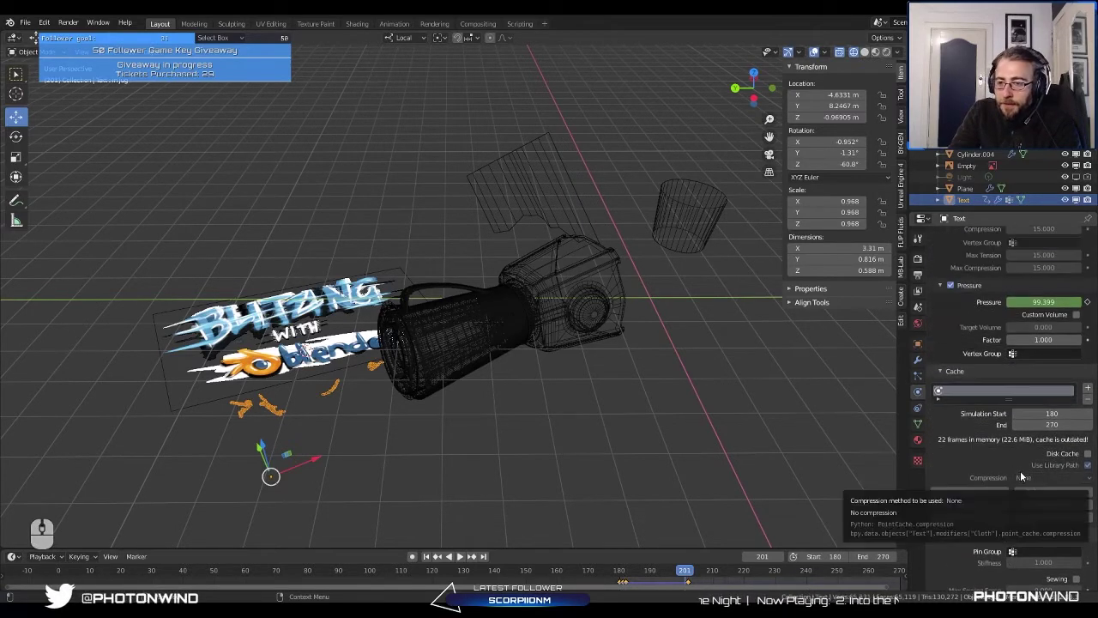
pyautogui.scroll(5, 987, 343)
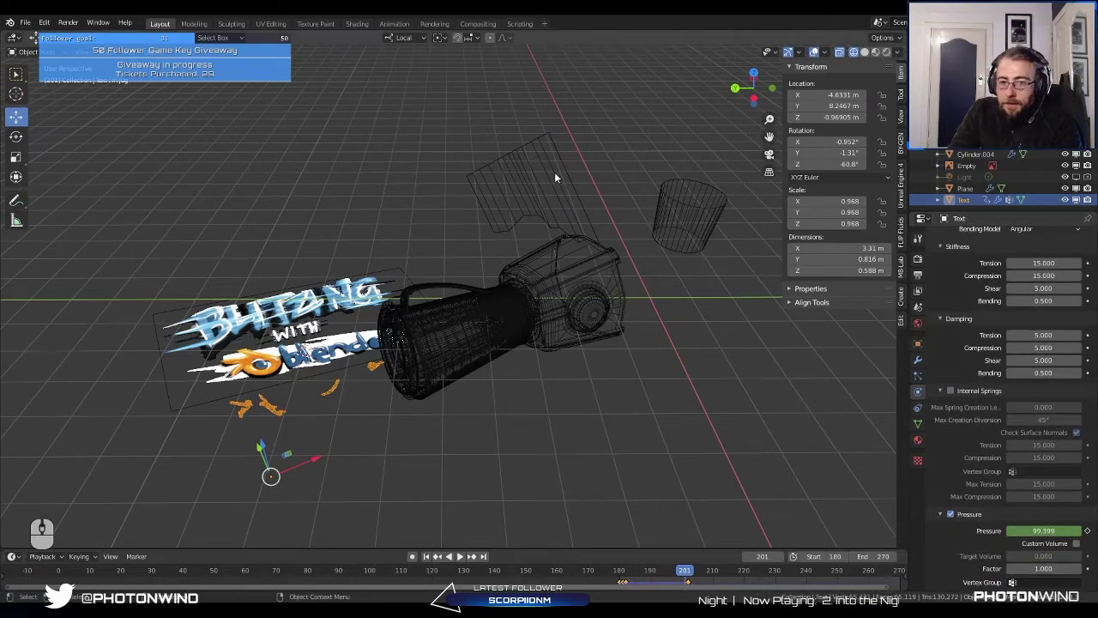
pyautogui.click(554, 176)
pyautogui.scroll(-5, 421, 166)
pyautogui.moveTo(421, 166); pyautogui.dragTo(539, 292, button='middle')
pyautogui.click(476, 170)
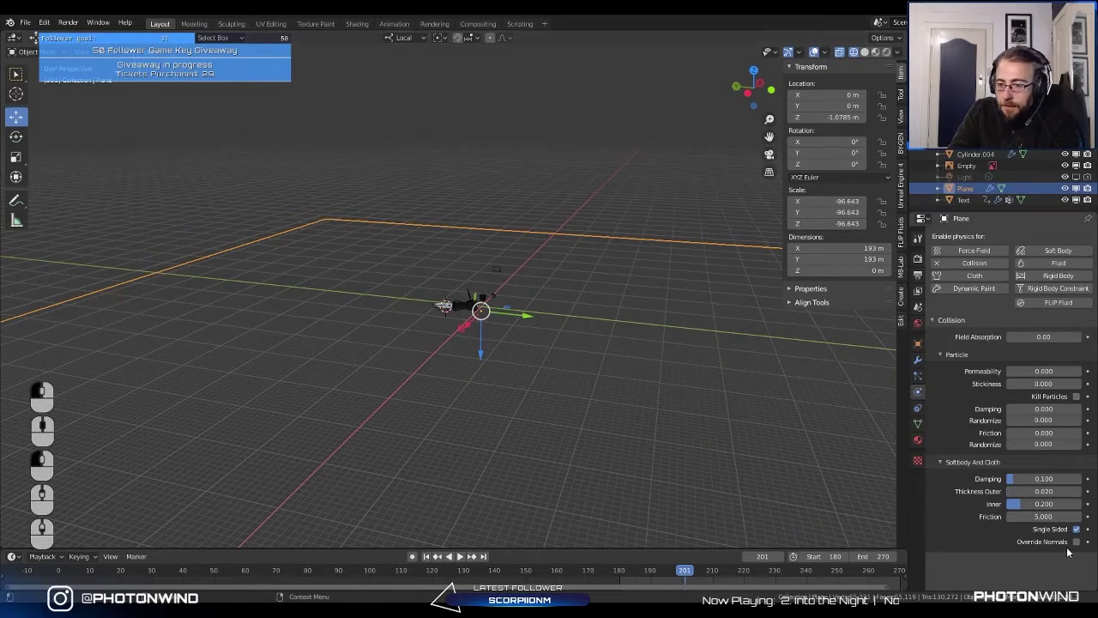
pyautogui.scroll(-3, 538, 339)
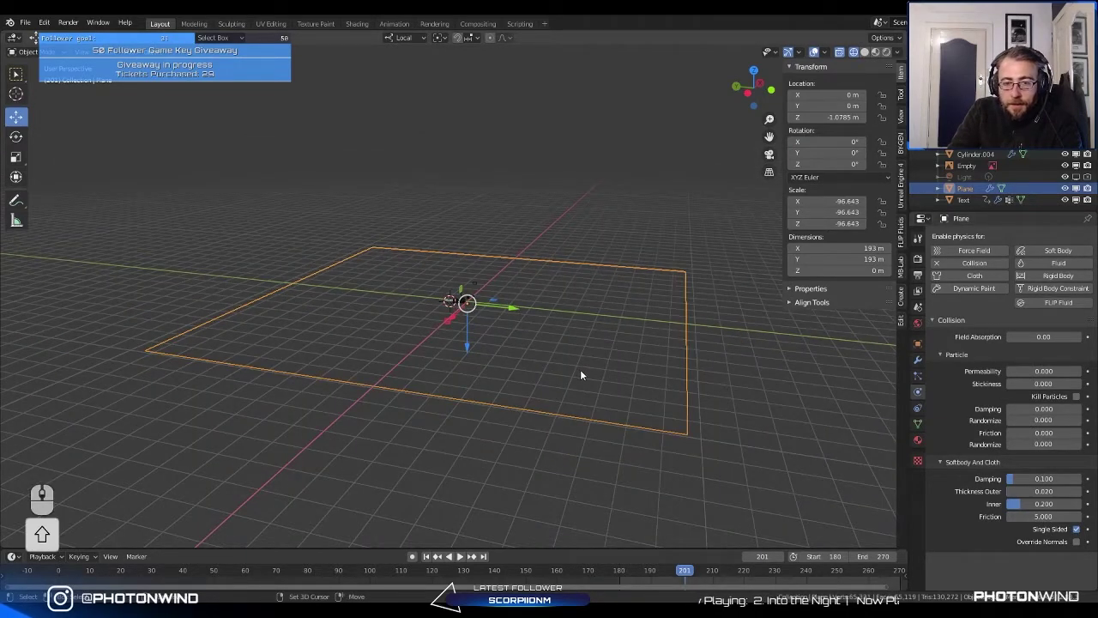
# Step: Duplicate the ground plane in place, scale the copy to about 24.6 m square and move it to about 12.6 m on Y
pyautogui.hotkey('shift', 'd')
pyautogui.rightClick(570, 378)
pyautogui.press('s')
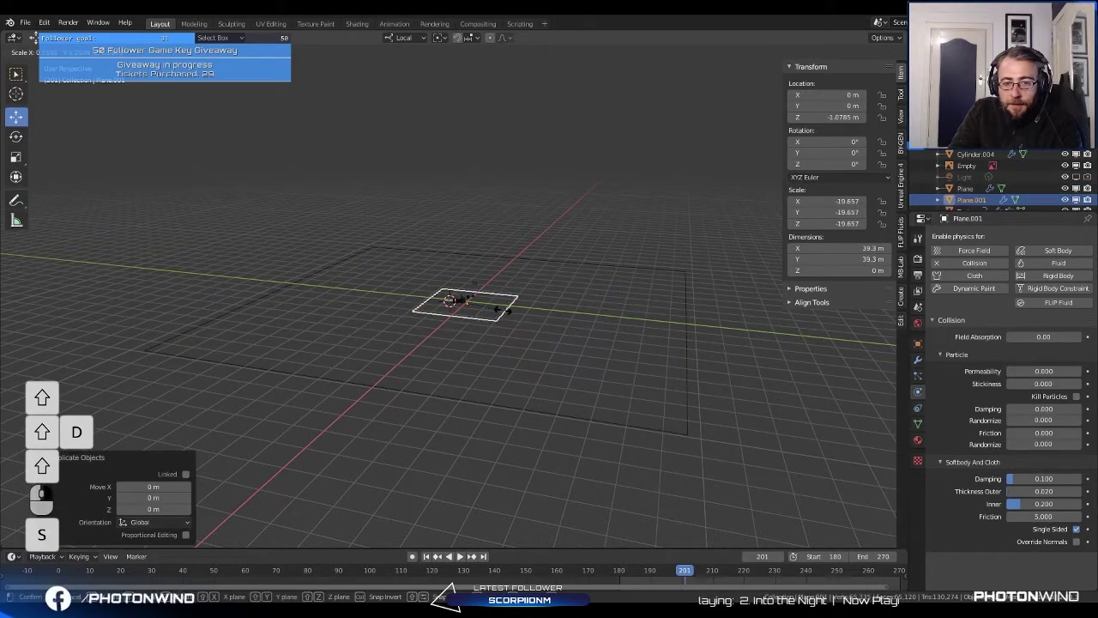
pyautogui.click(463, 300)
pyautogui.scroll(5, 515, 343)
pyautogui.moveTo(618, 370); pyautogui.dragTo(406, 345)
pyautogui.press('s')
pyautogui.click(444, 374)
# Step: Subdivide the whole mesh of the smaller plane with 8 cuts and return to Object Mode
pyautogui.press('Tab')
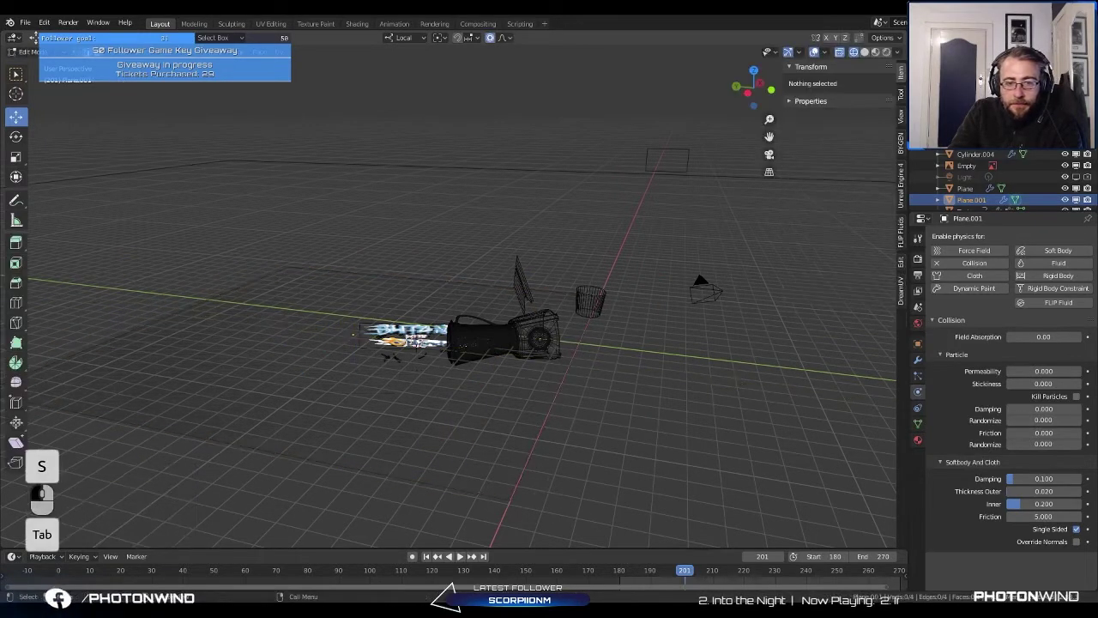
pyautogui.press('space')
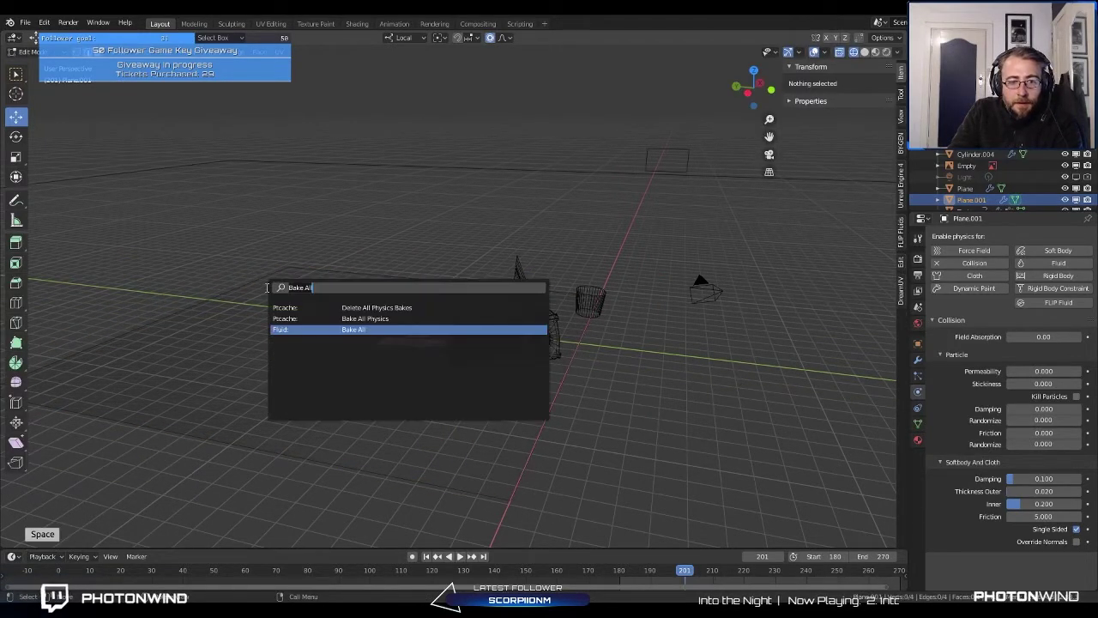
pyautogui.press('a')
pyautogui.press('space')
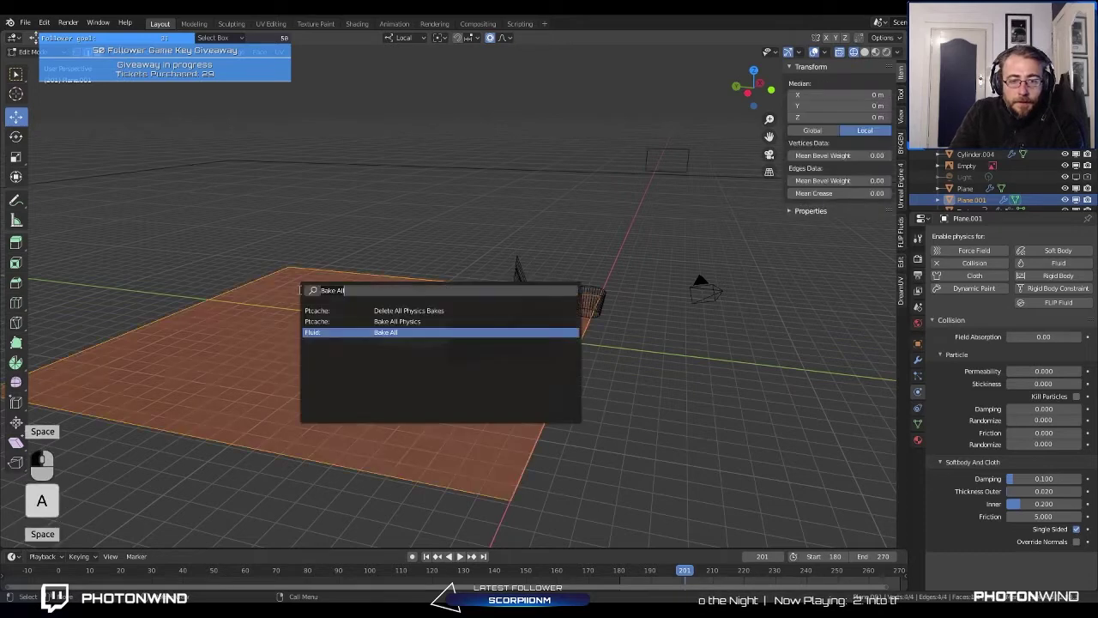
pyautogui.write('sub')
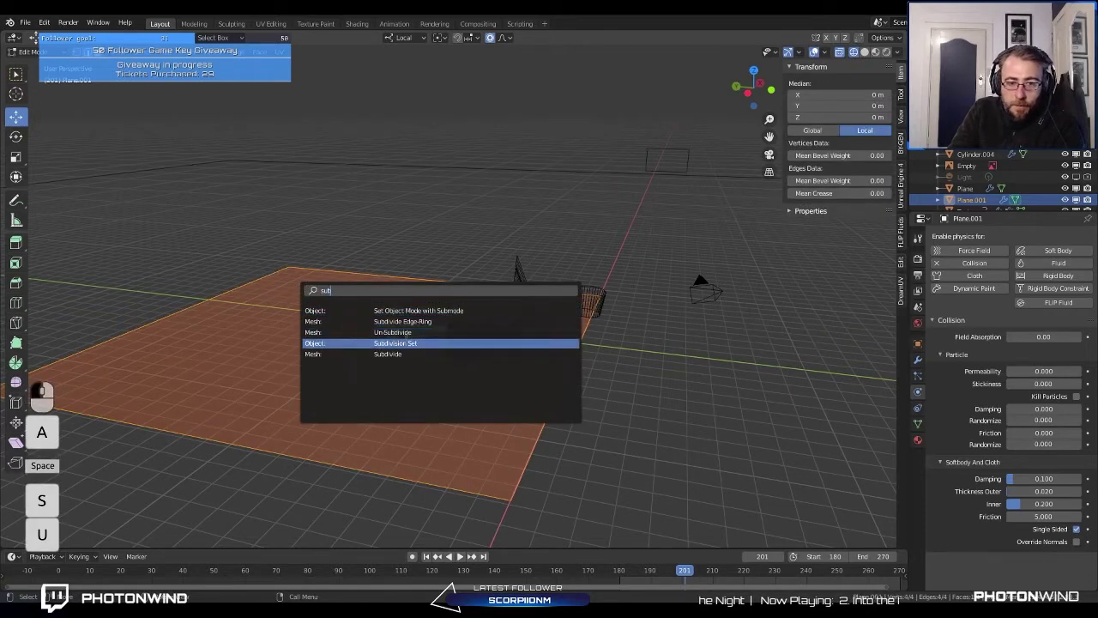
pyautogui.click(390, 353)
pyautogui.click(185, 462)
pyautogui.click(185, 462)
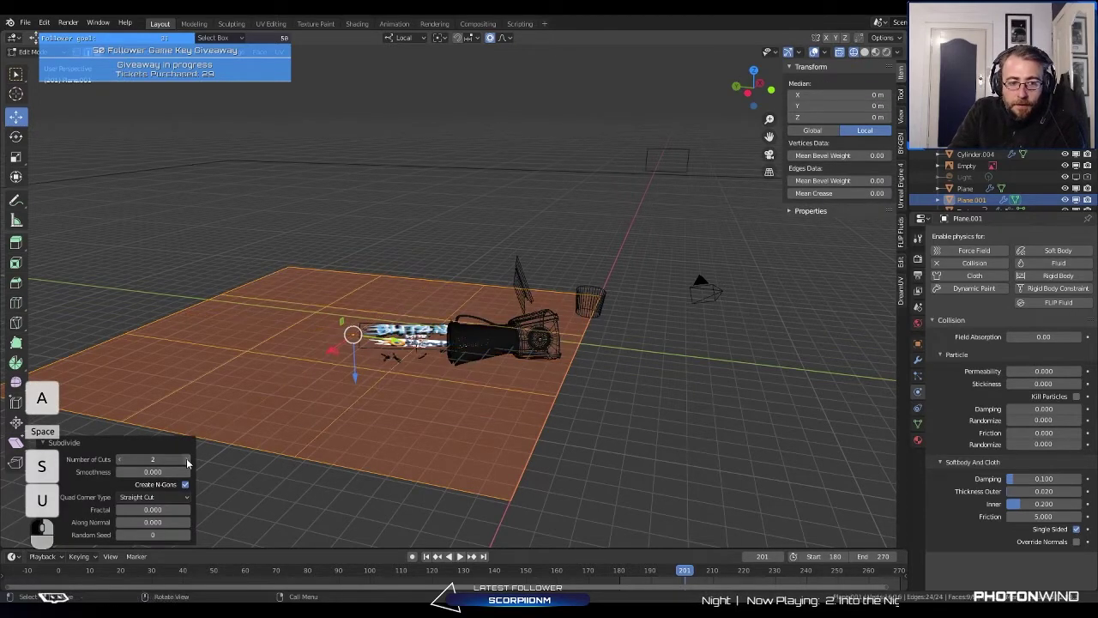
pyautogui.click(185, 463)
pyautogui.click(185, 463)
pyautogui.click(187, 464)
pyautogui.click(187, 463)
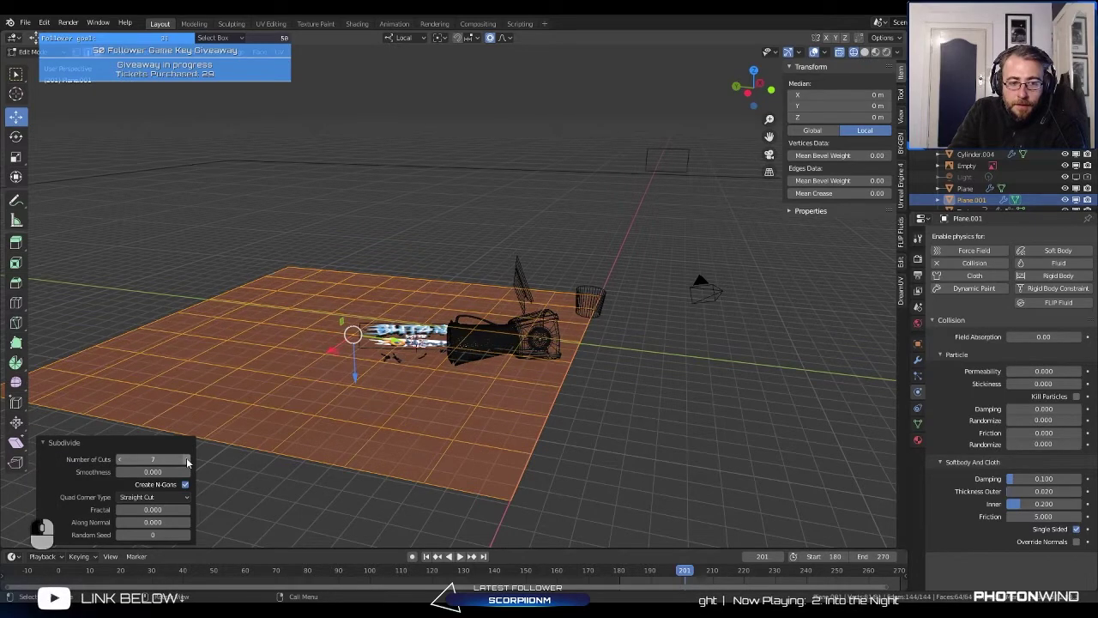
pyautogui.click(187, 463)
pyautogui.press('Tab')
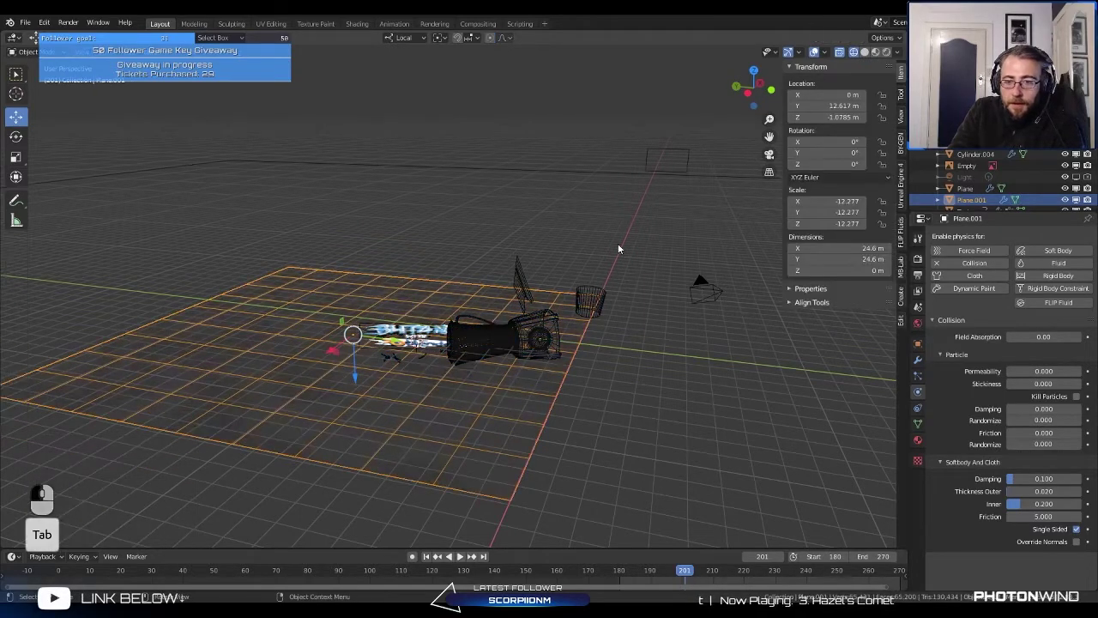
# Step: Remove the Collision physics from the original large ground plane
pyautogui.click(564, 172)
pyautogui.click(976, 263)
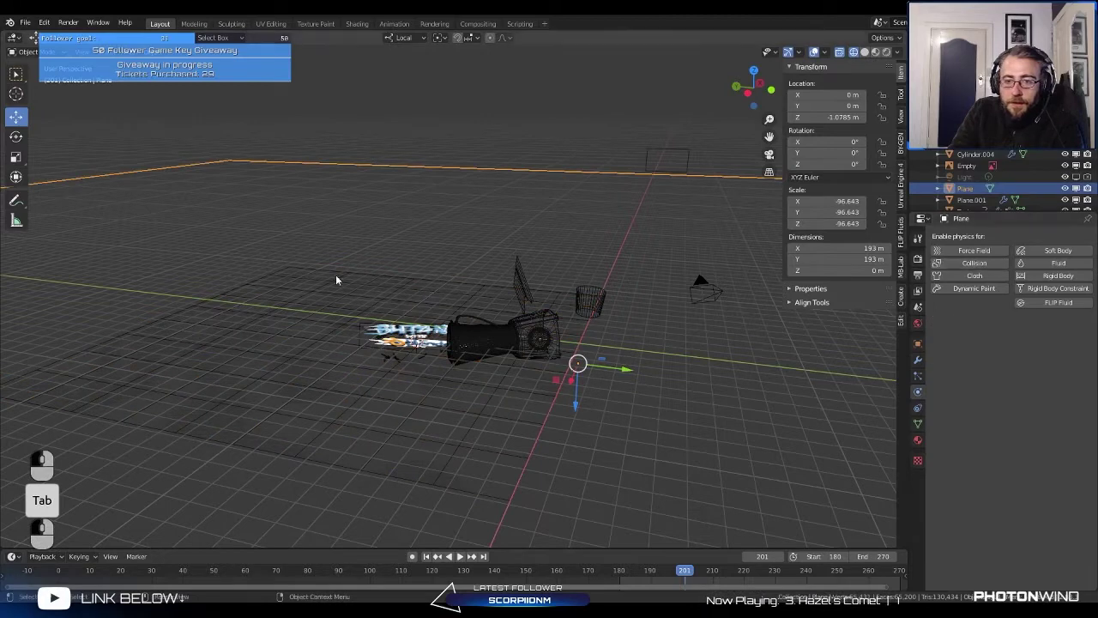
# Step: Set the smaller subdivided plane's soft body and cloth collision friction to 50 and disable the plane in renders
pyautogui.click(272, 326)
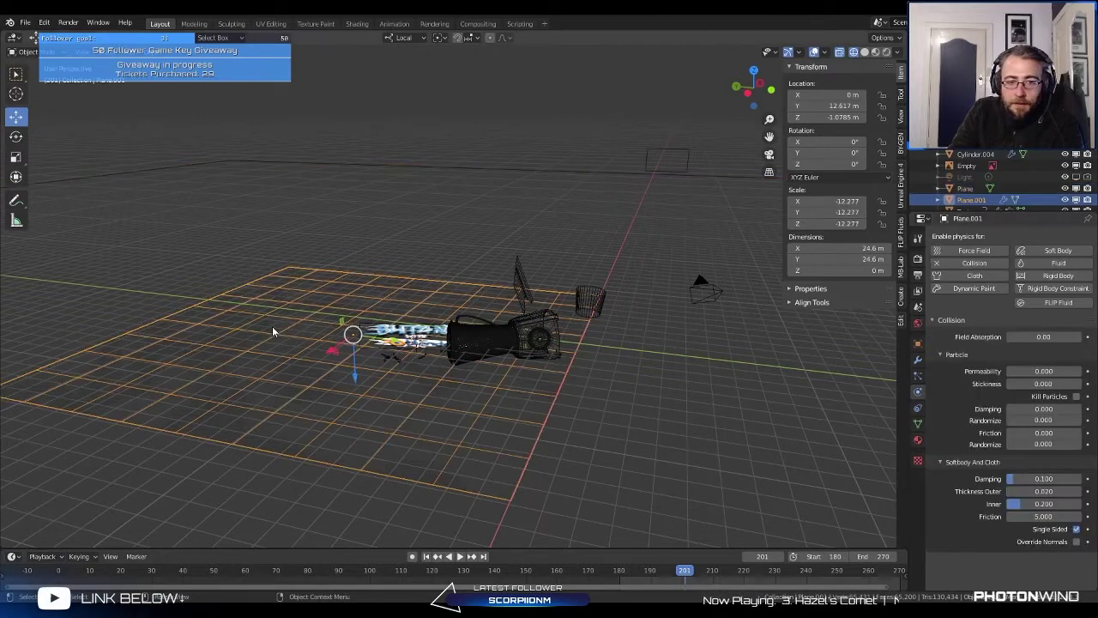
pyautogui.click(1044, 517)
pyautogui.write('80')
pyautogui.press('Return')
pyautogui.moveTo(1043, 516); pyautogui.dragTo(1009, 516)
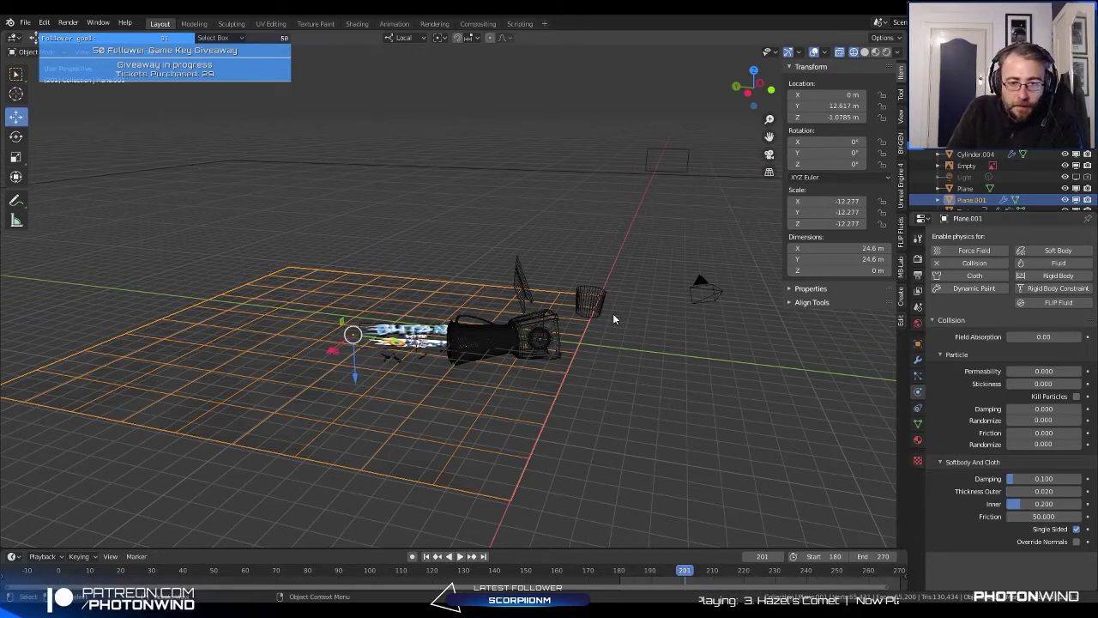
pyautogui.click(1076, 199)
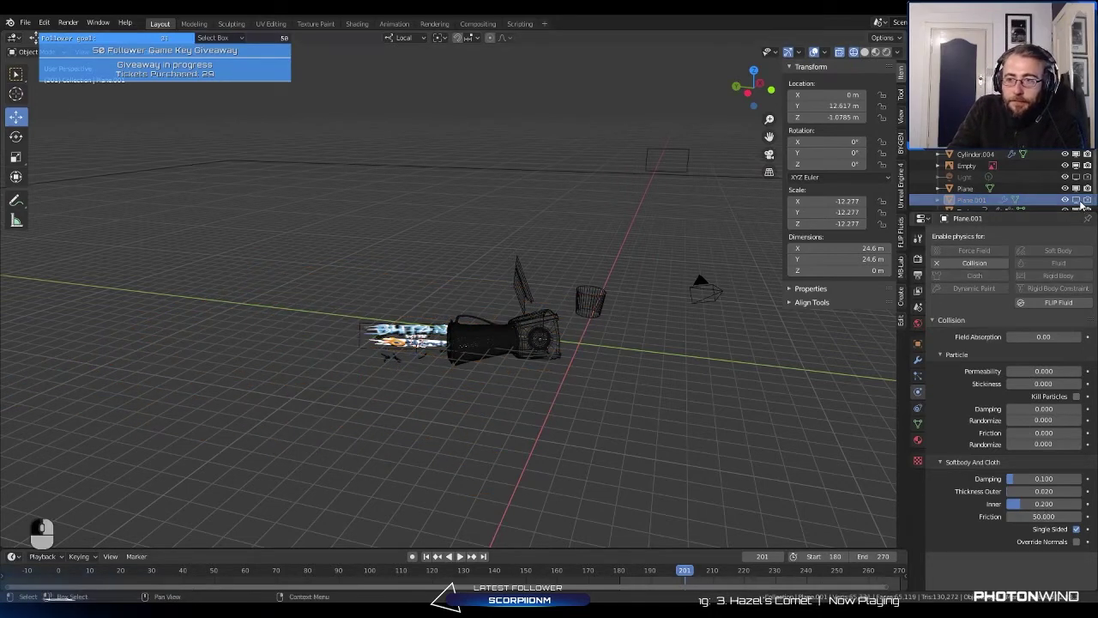
pyautogui.click(1077, 201)
# Step: Select the spilled text mesh, review its cloth settings and set its cloth collision quality to 3
pyautogui.scroll(3, 316, 398)
pyautogui.keyDown('shift'); pyautogui.moveTo(322, 406); pyautogui.dragTo(414, 294, button='middle'); pyautogui.keyUp('shift')
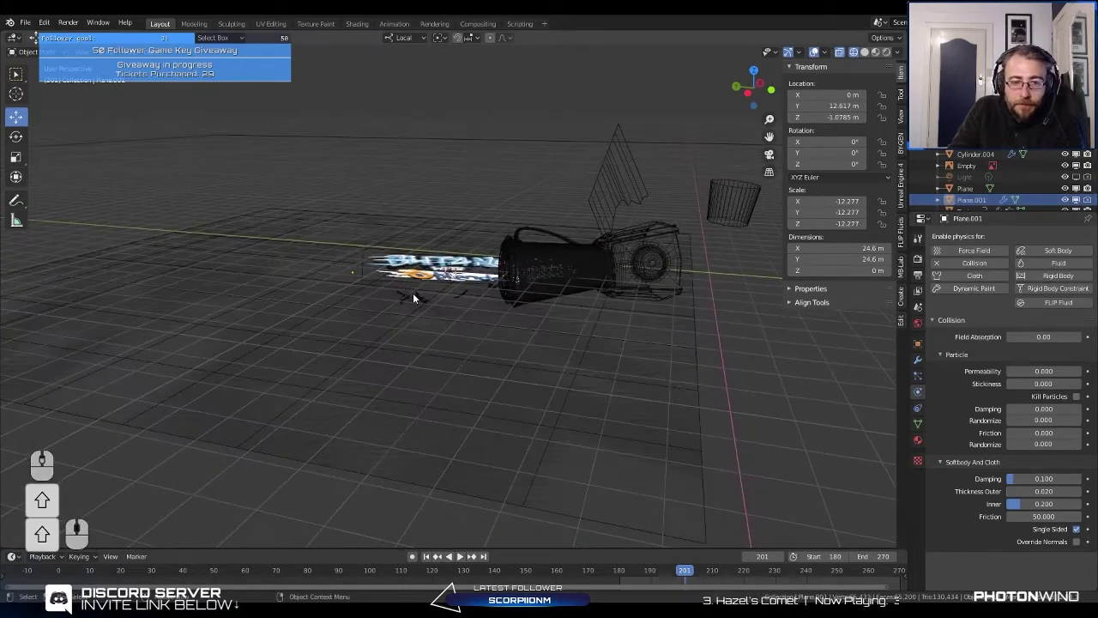
pyautogui.scroll(3, 415, 297)
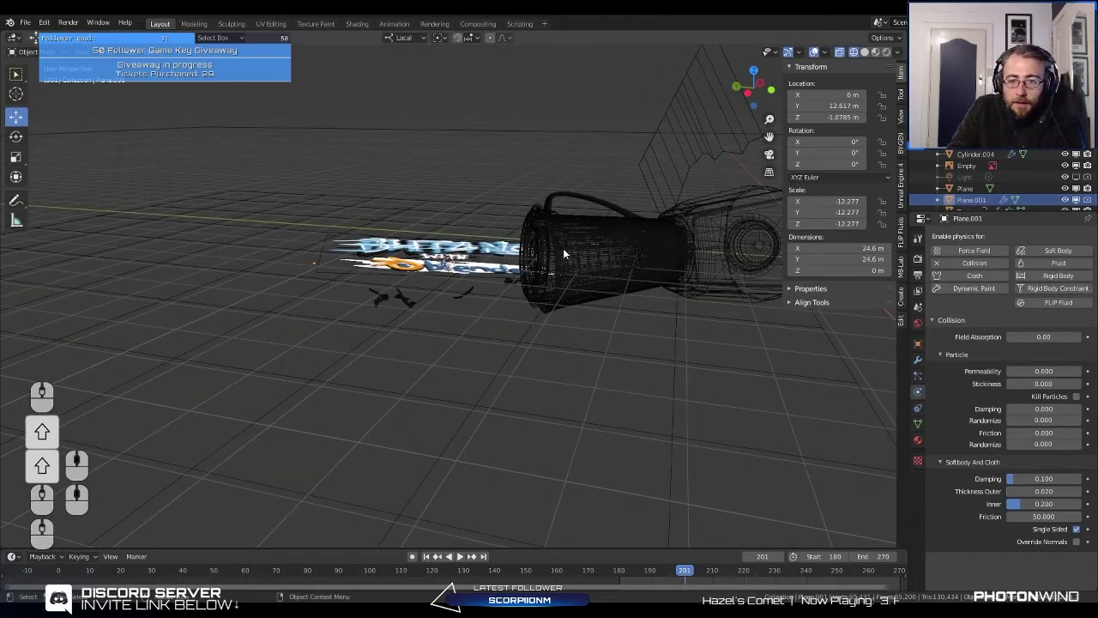
pyautogui.click(461, 294)
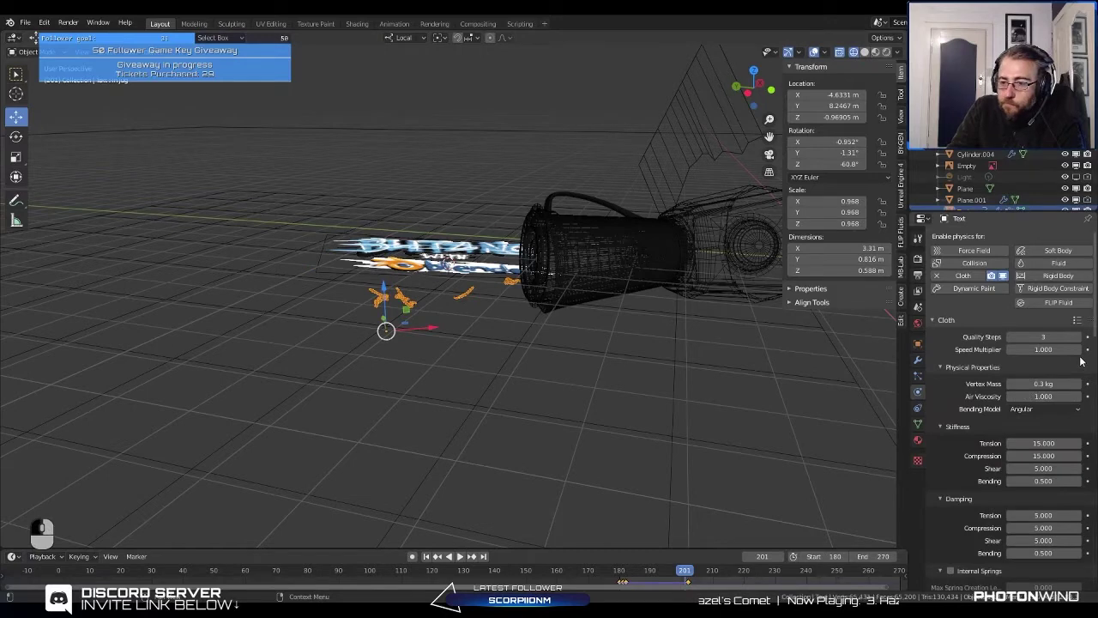
pyautogui.scroll(-4, 1079, 360)
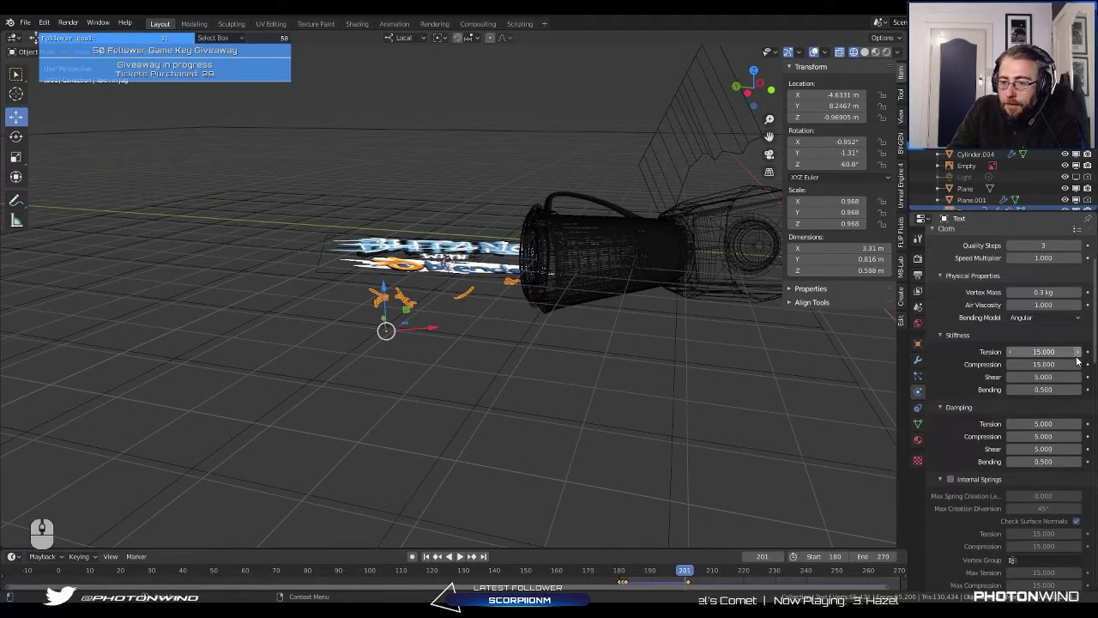
pyautogui.scroll(-10, 1077, 360)
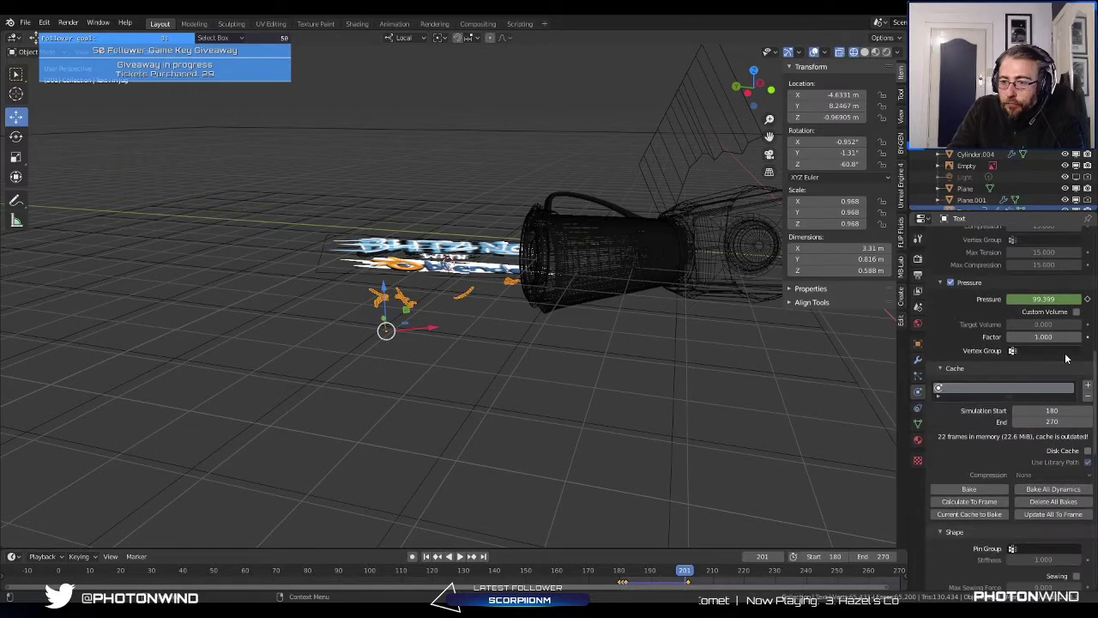
pyautogui.scroll(-8, 1065, 358)
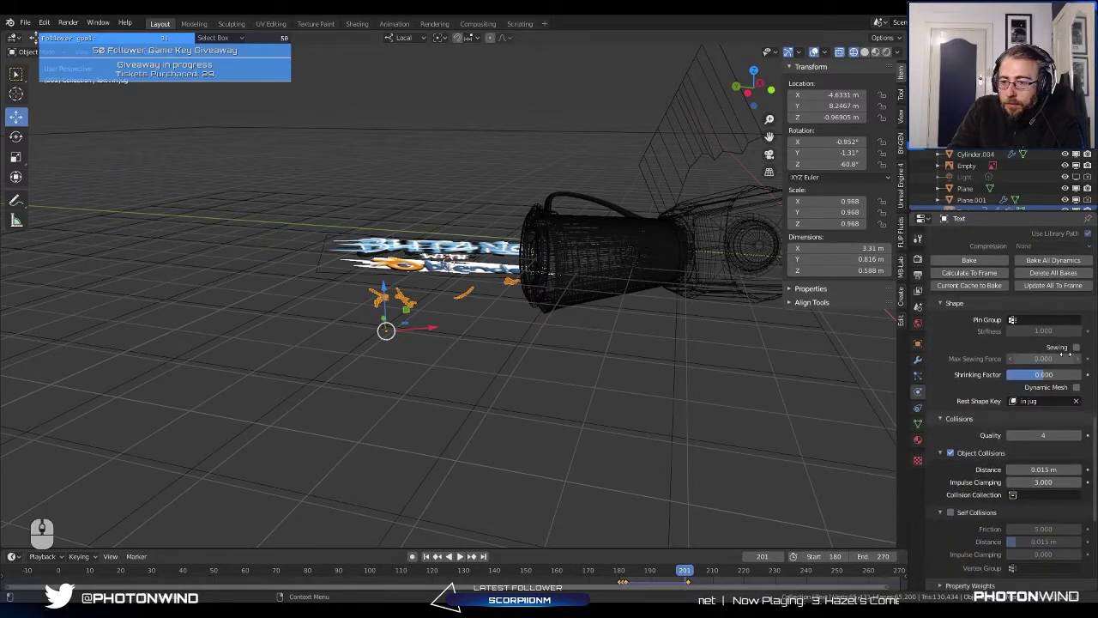
pyautogui.scroll(-5, 1068, 356)
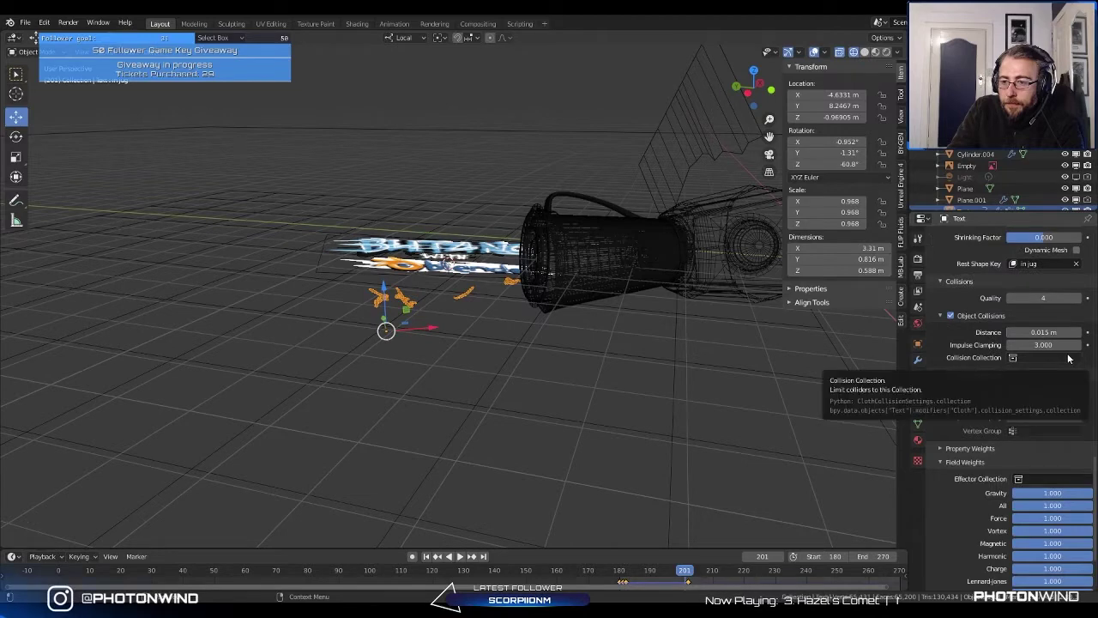
pyautogui.click(1012, 299)
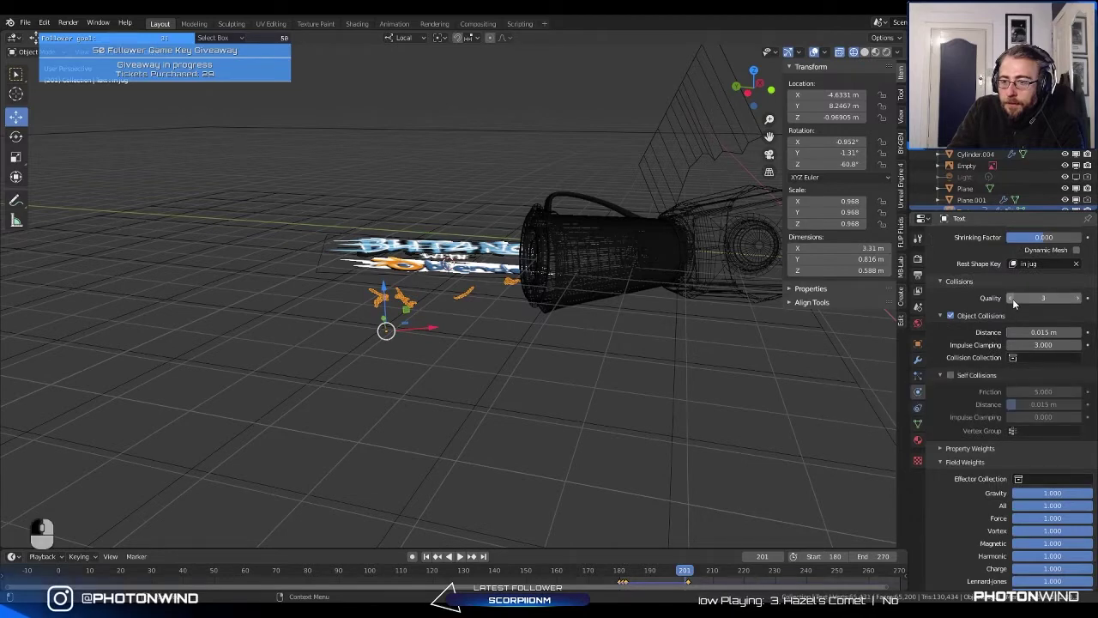
# Step: Bake the text's cloth simulation over frames 180 to 270
pyautogui.keyDown('shift'); pyautogui.moveTo(411, 287); pyautogui.dragTo(328, 330, button='middle'); pyautogui.keyUp('shift')
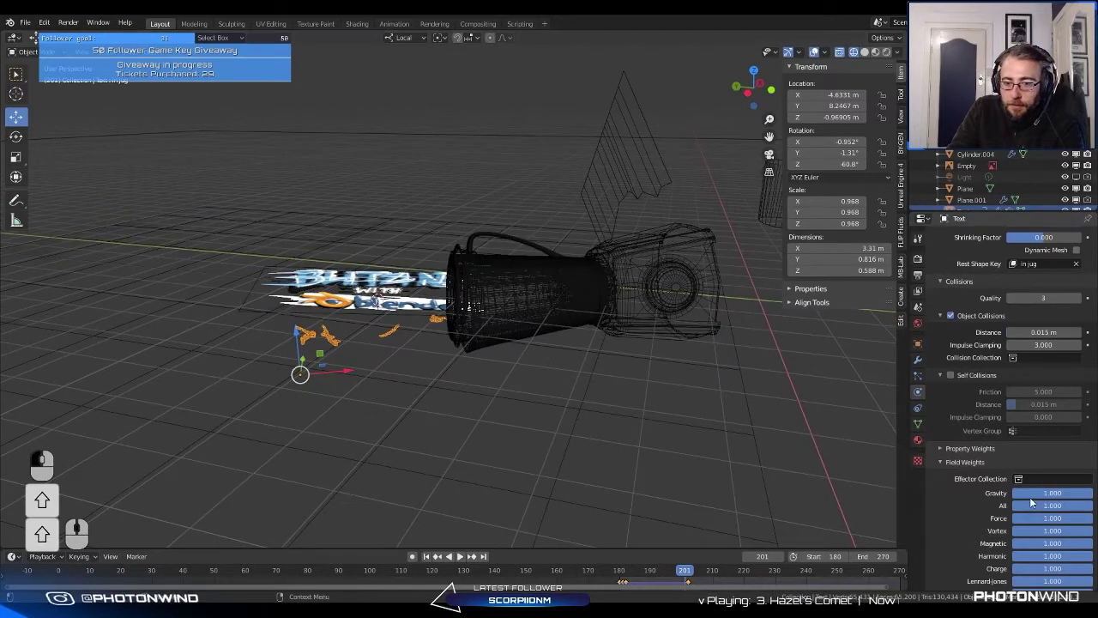
pyautogui.scroll(-3, 978, 392)
pyautogui.scroll(10, 978, 393)
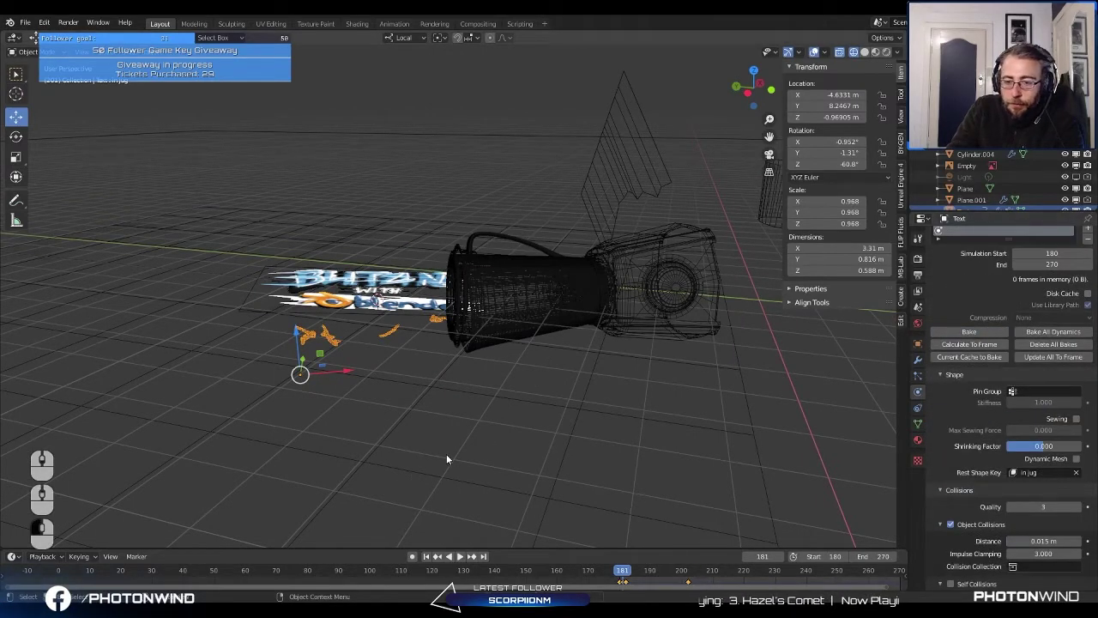
pyautogui.press('space')
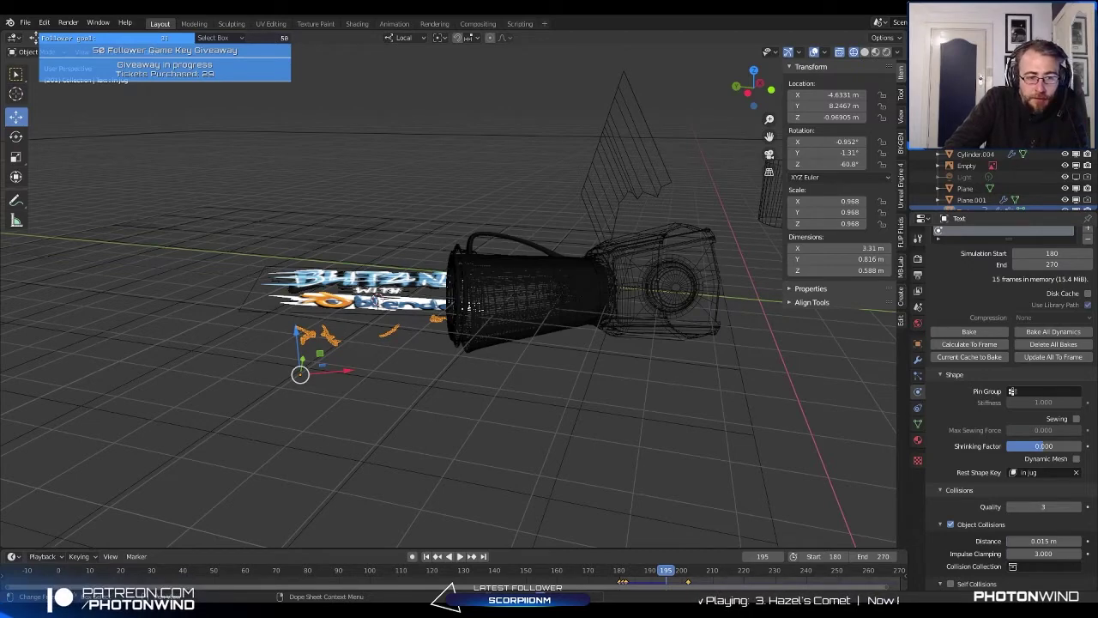
pyautogui.press('Right')
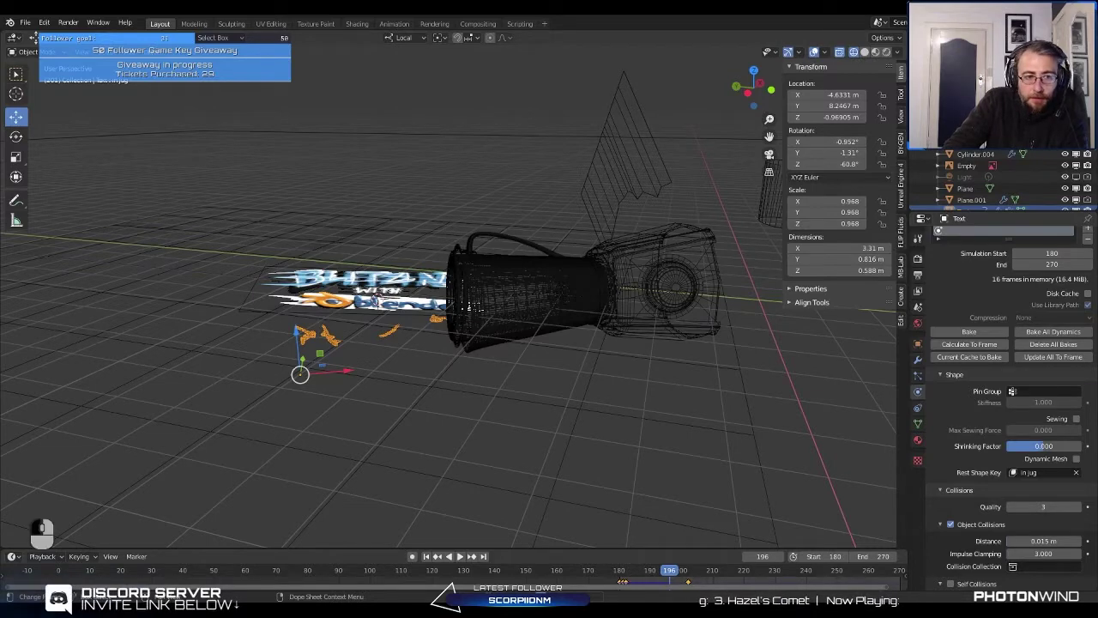
pyautogui.press('Right')
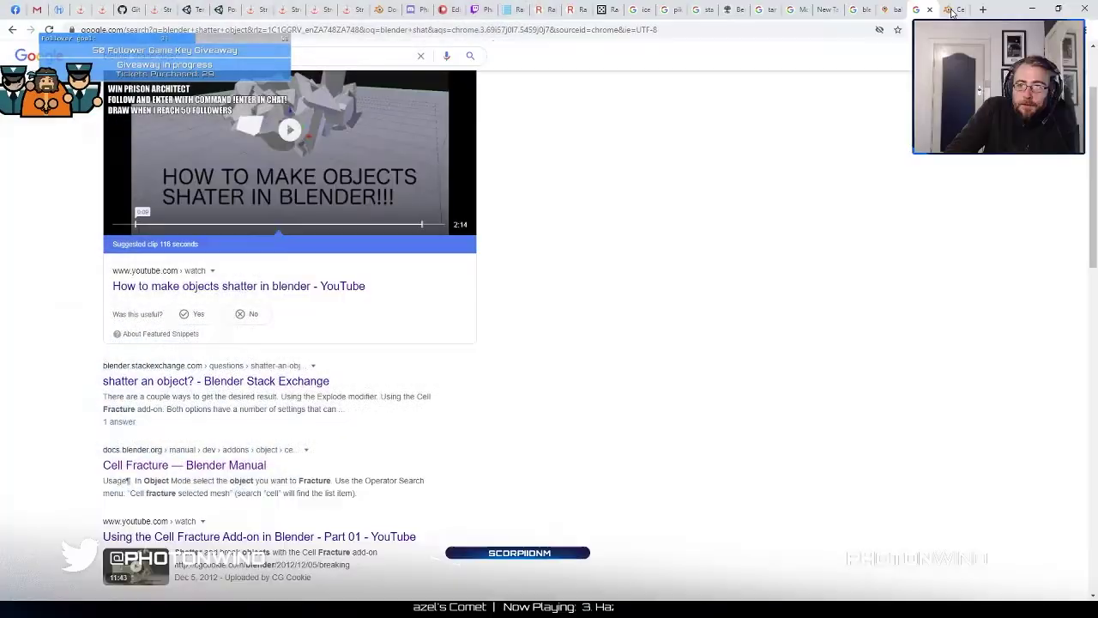
# Step: Switch to the browser and read the Cell Fracture add-on's activation and usage notes in the Blender manual
pyautogui.click(951, 12)
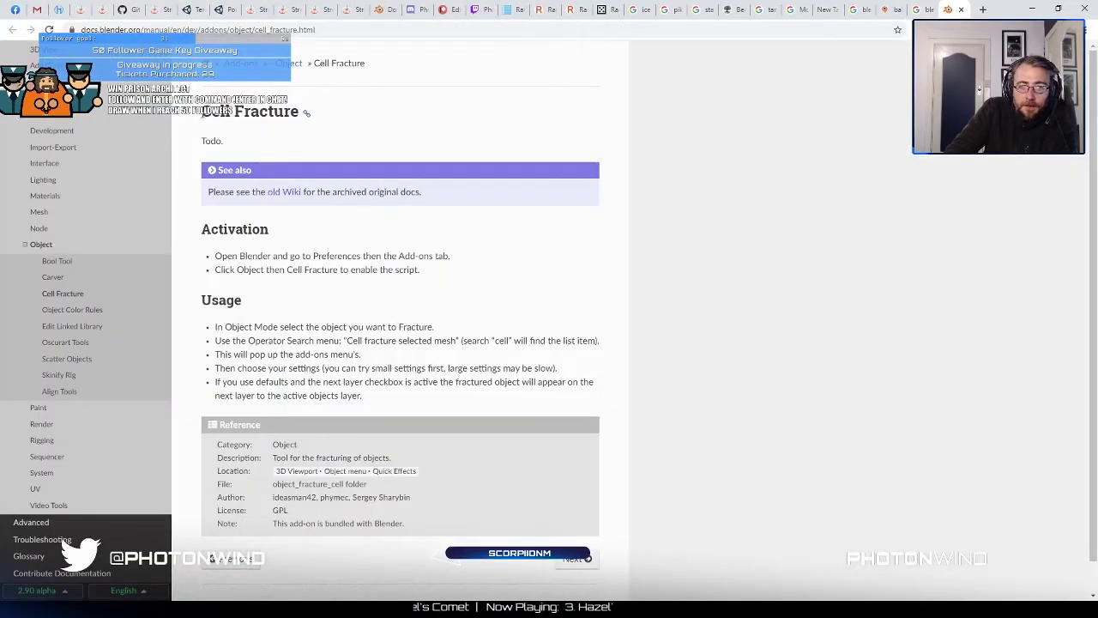
pyautogui.moveTo(228, 112); pyautogui.dragTo(324, 128)
pyautogui.click(392, 128)
pyautogui.scroll(-1, 399, 127)
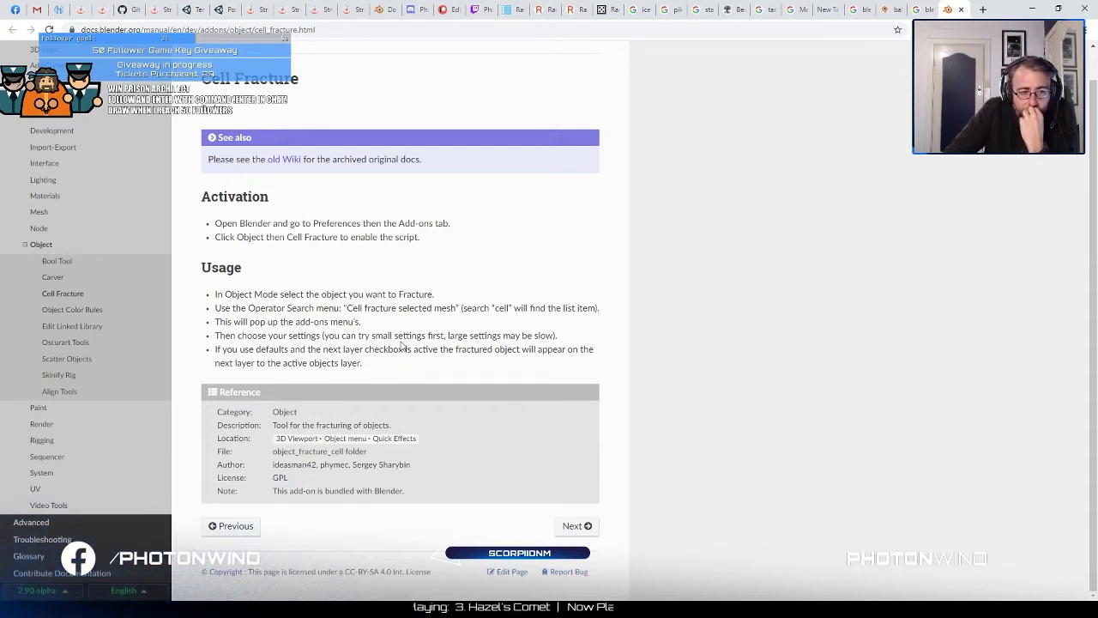
pyautogui.click(34, 277)
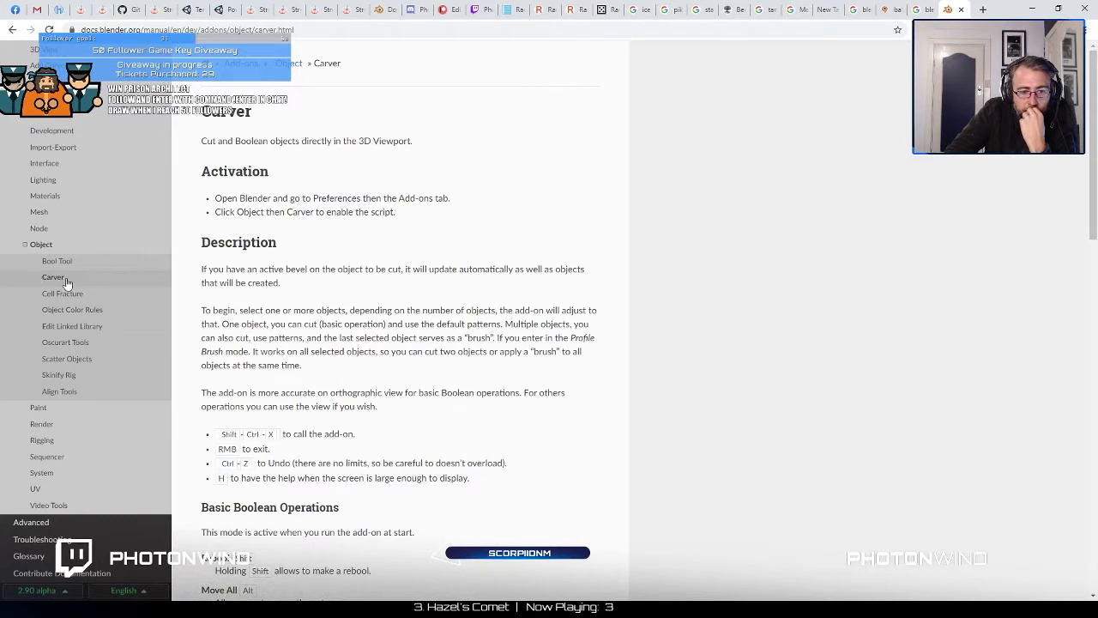
pyautogui.click(71, 294)
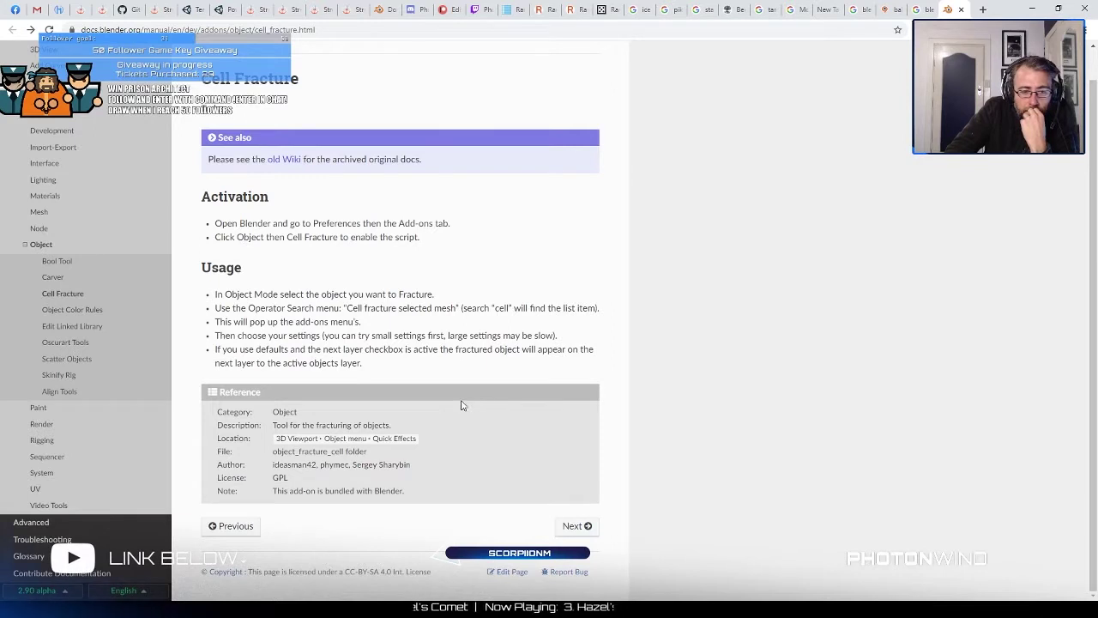
pyautogui.scroll(3, 73, 338)
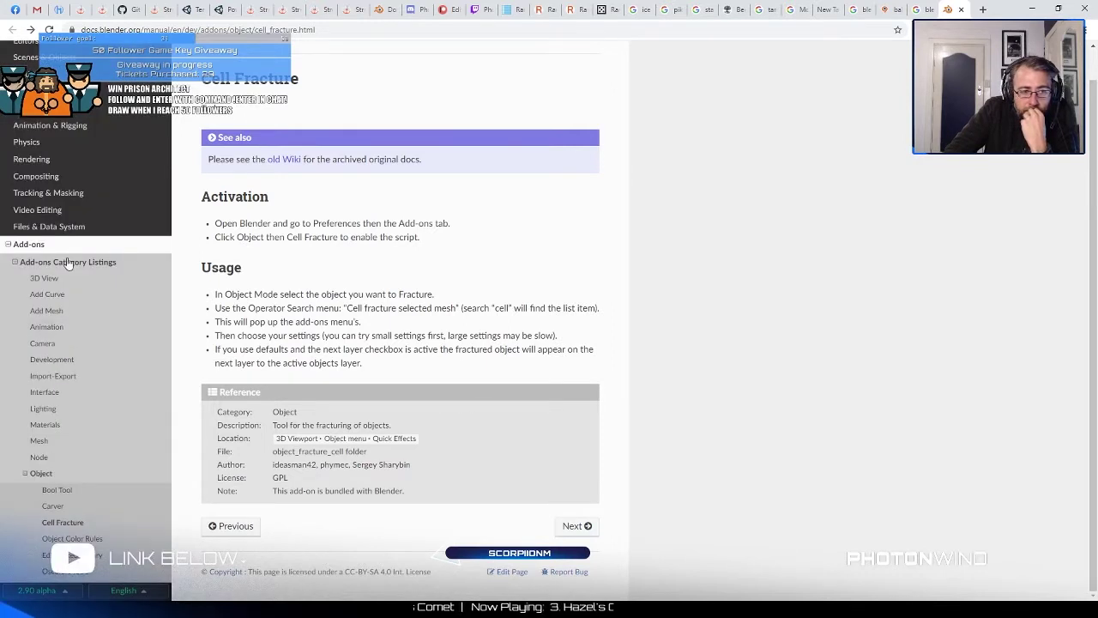
pyautogui.scroll(-3, 67, 278)
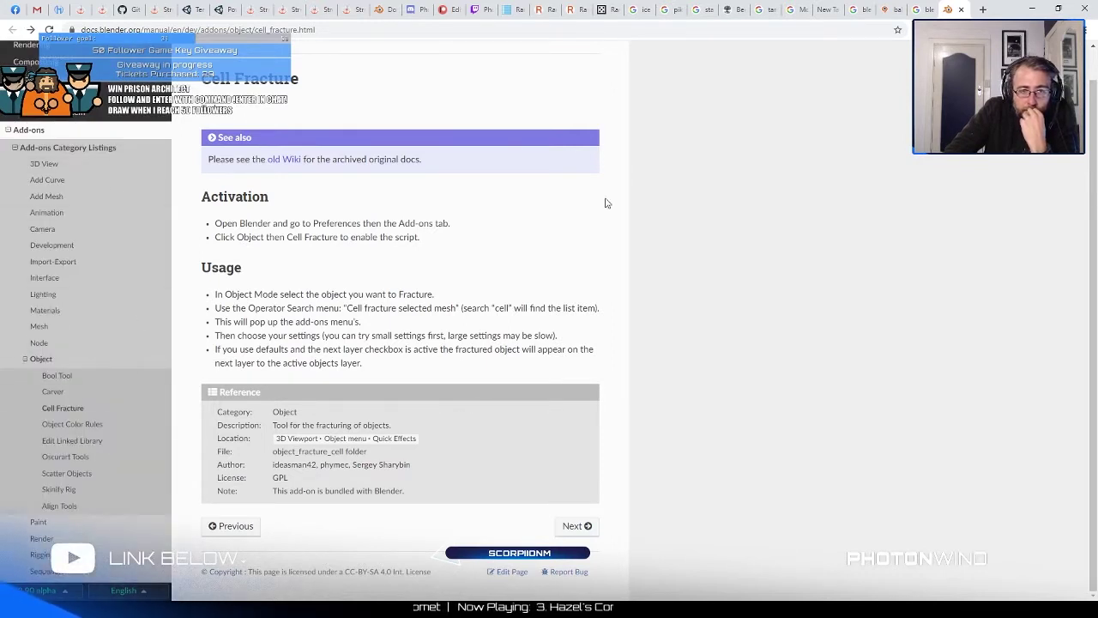
# Step: Search Google for "blender hardops" in a new browser tab and skim the results
pyautogui.hotkey('ctrl', 't')
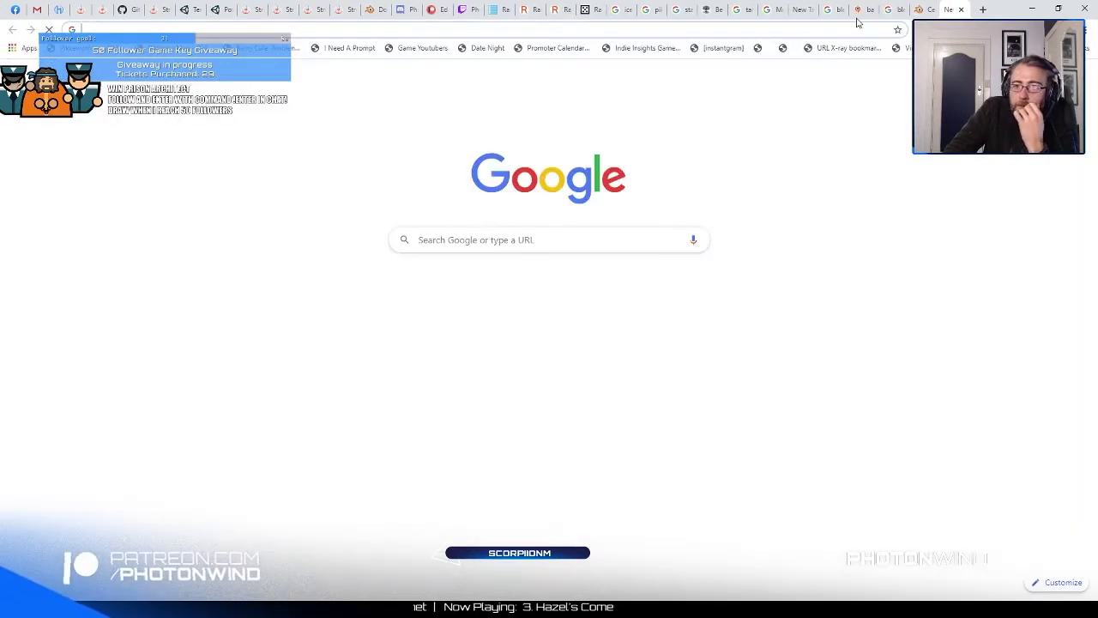
pyautogui.click(854, 29)
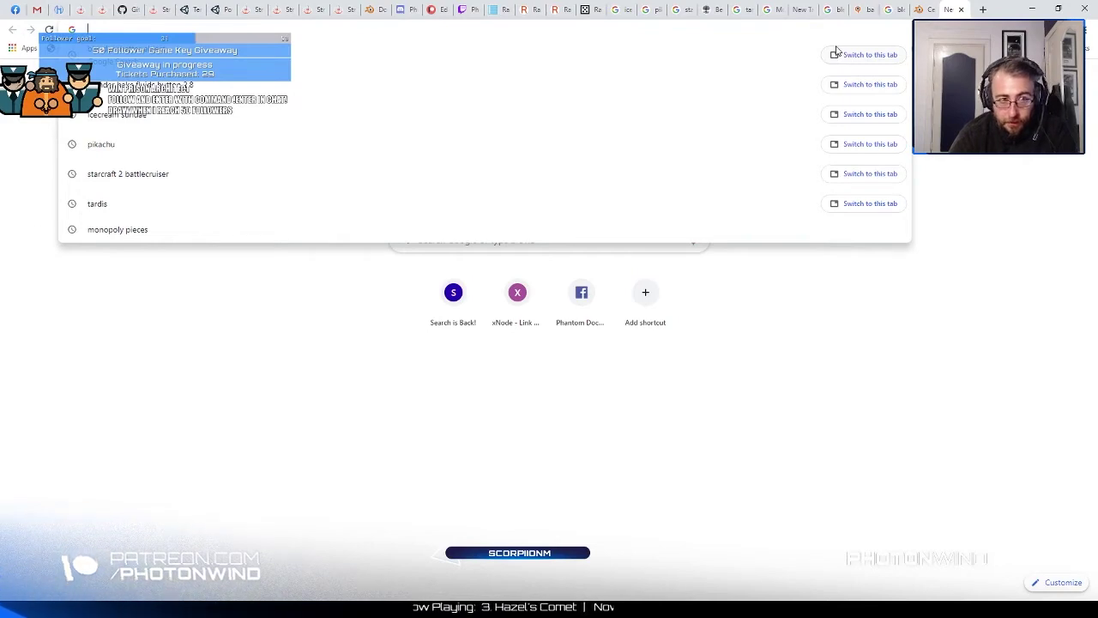
pyautogui.write('blender')
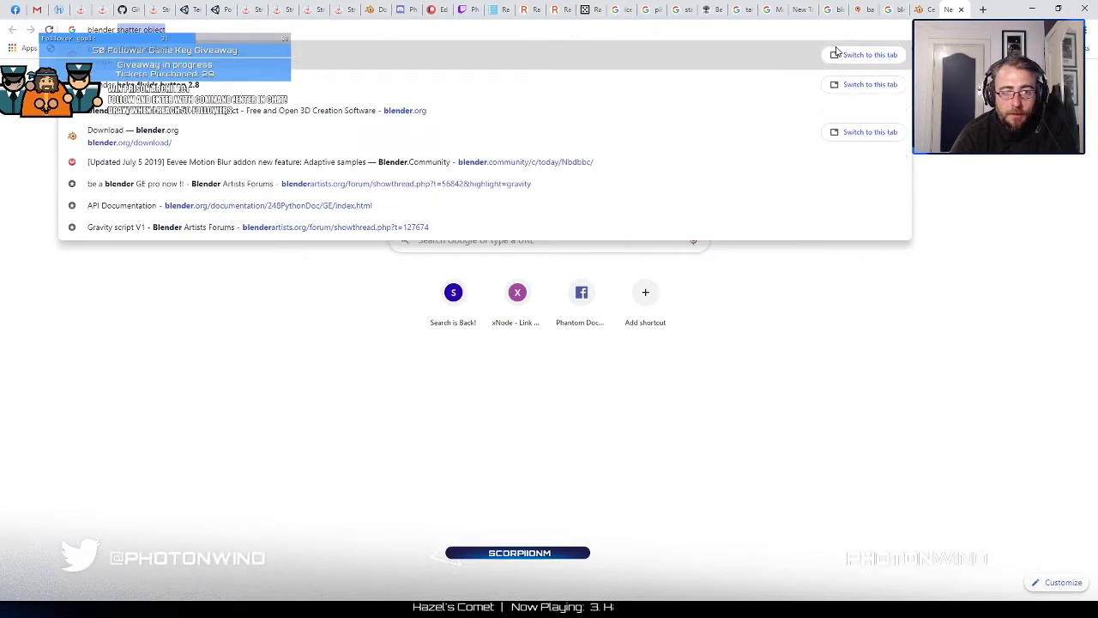
pyautogui.write('hardops')
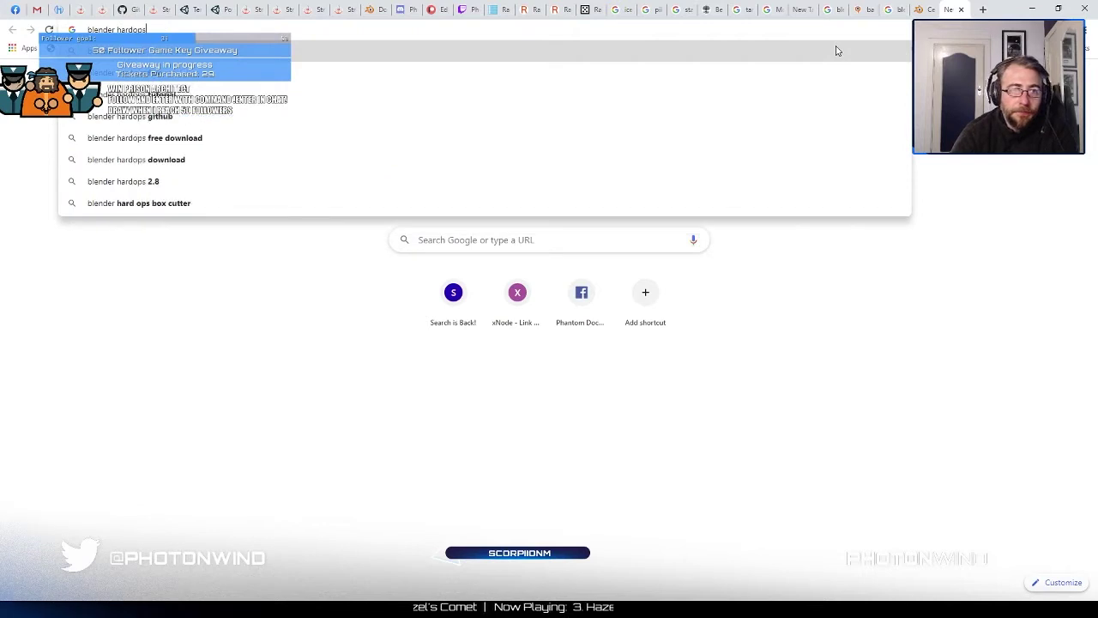
pyautogui.press('Return')
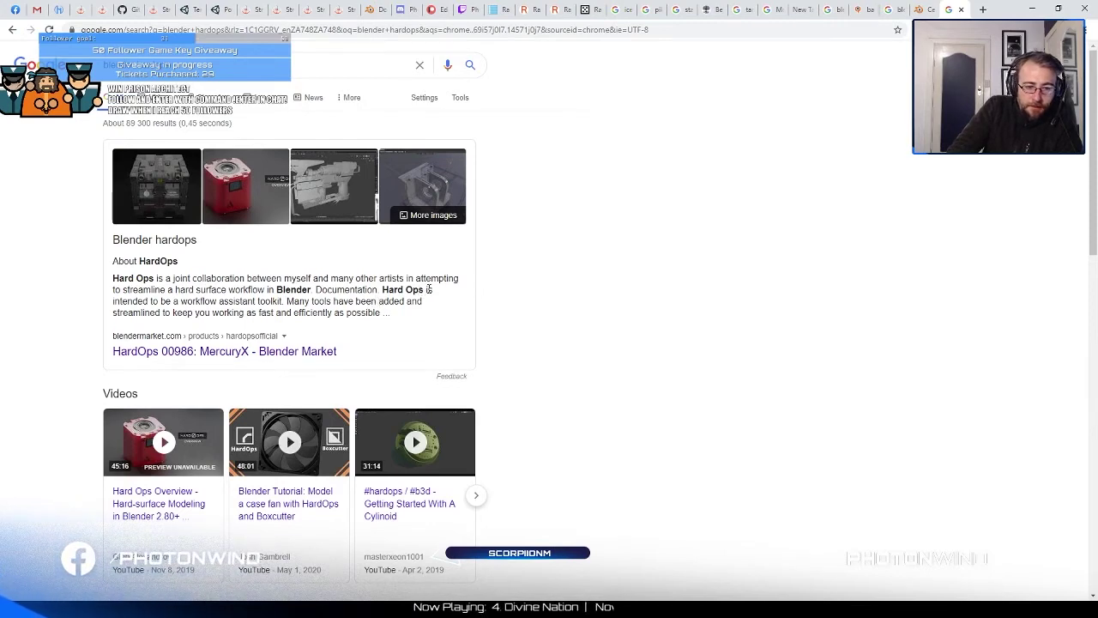
pyautogui.scroll(-4, 432, 294)
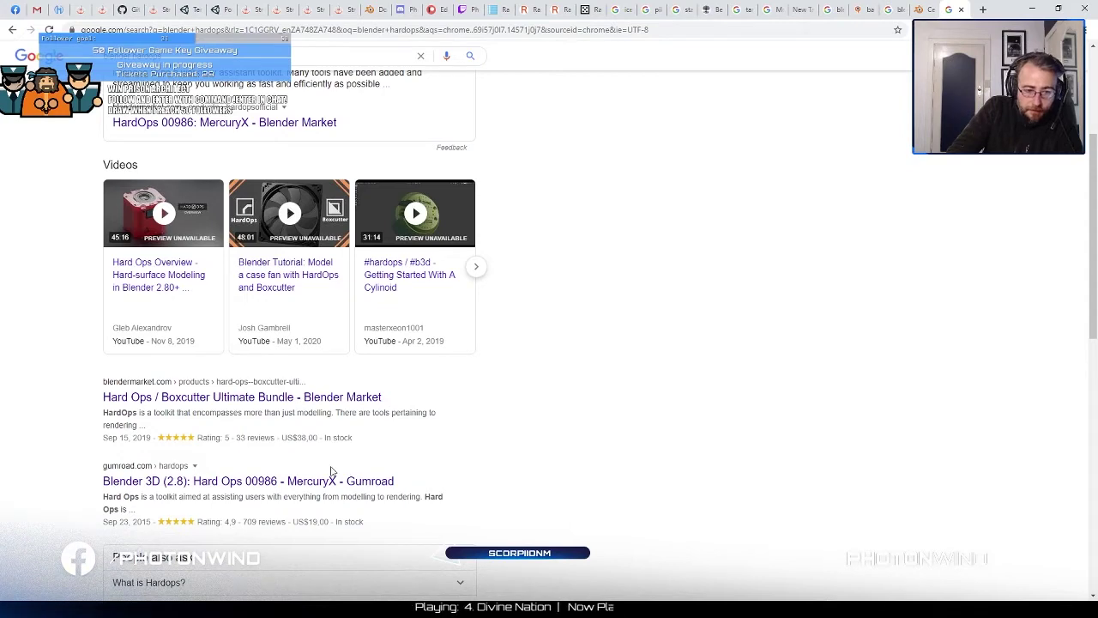
pyautogui.scroll(-2, 478, 392)
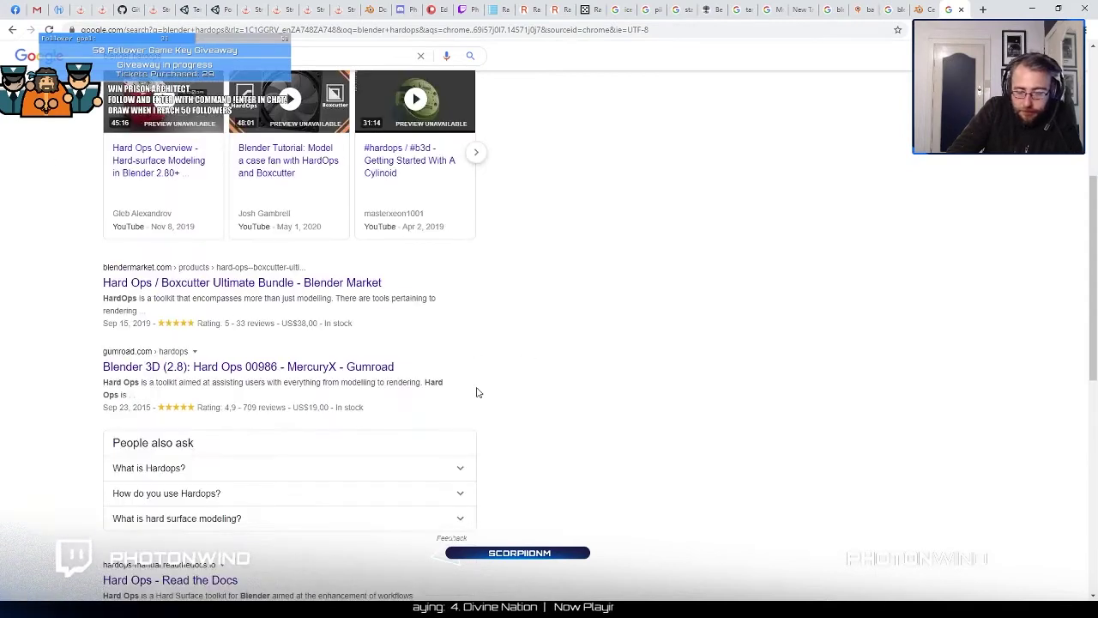
pyautogui.scroll(6, 478, 392)
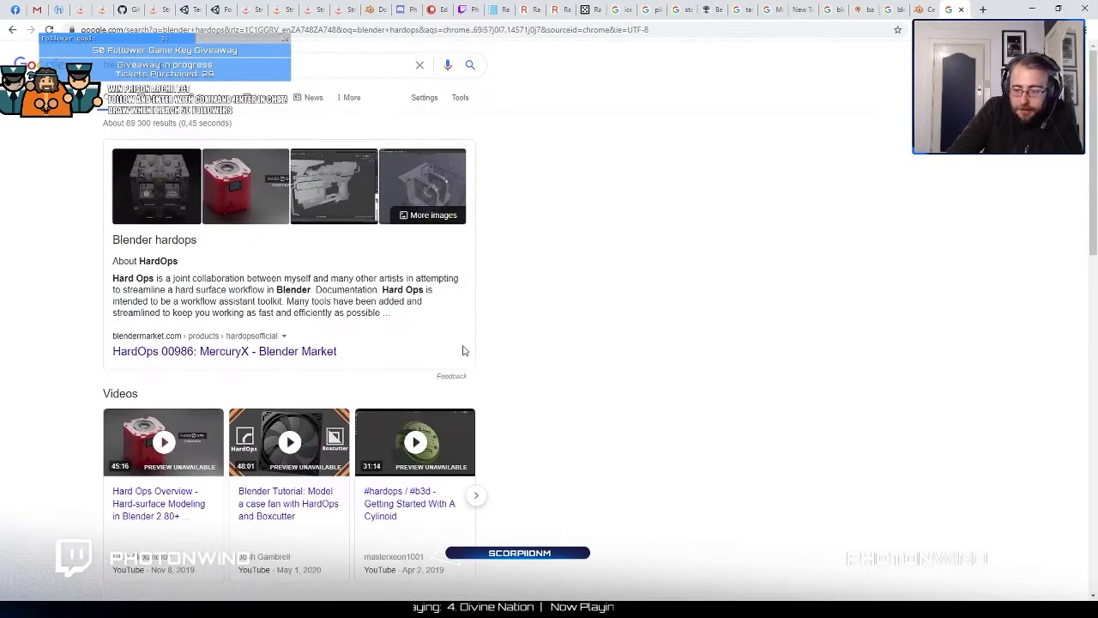
# Step: Return to Blender and play the baked text simulation, examining how the letters leave the falling jug and meet the ground
pyautogui.click(1030, 10)
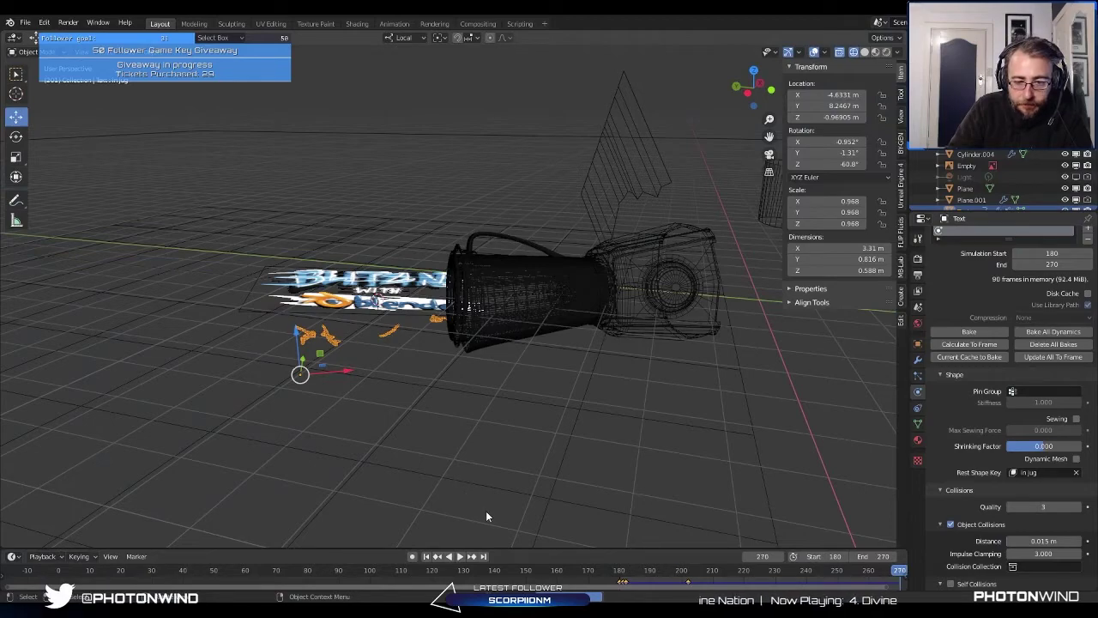
pyautogui.moveTo(486, 515); pyautogui.dragTo(635, 502, button='middle')
pyautogui.scroll(3, 413, 426)
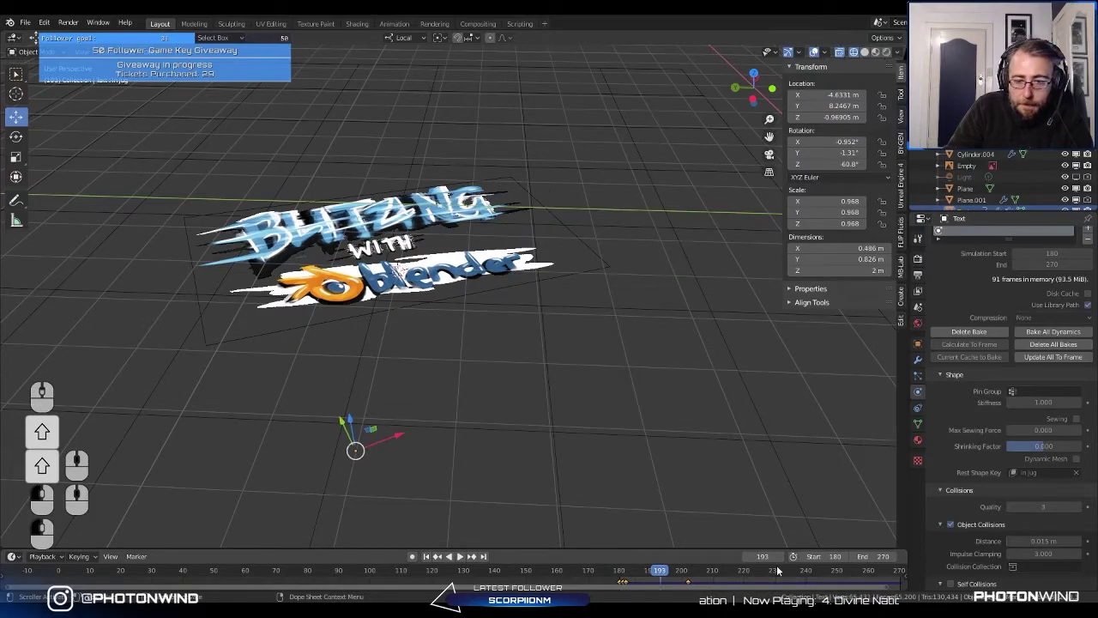
pyautogui.press('space')
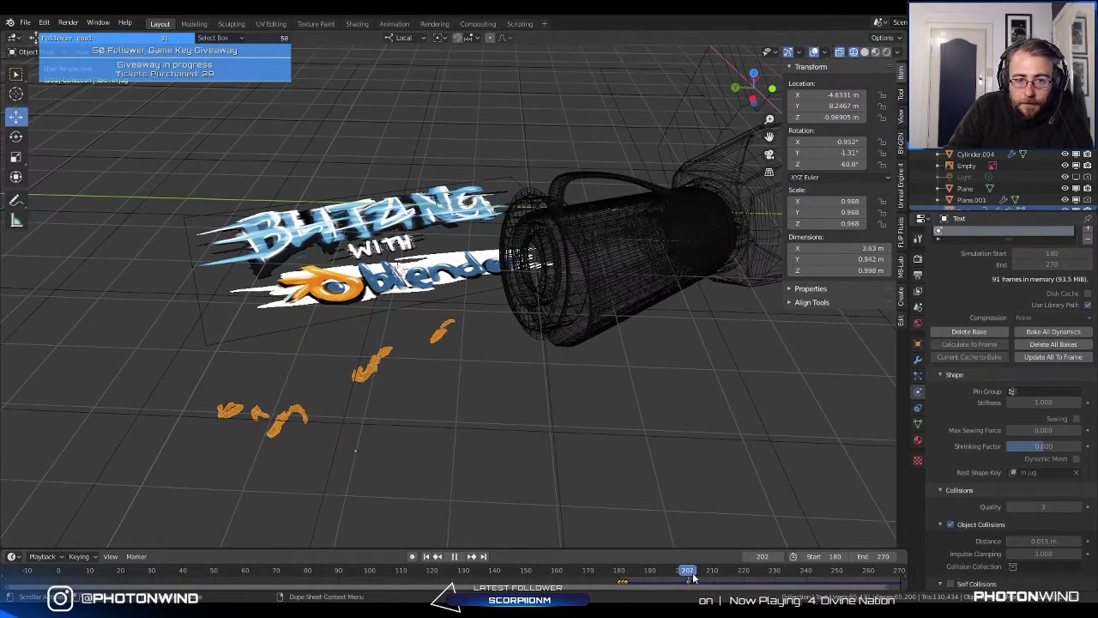
pyautogui.scroll(-8, 331, 407)
pyautogui.press('Escape')
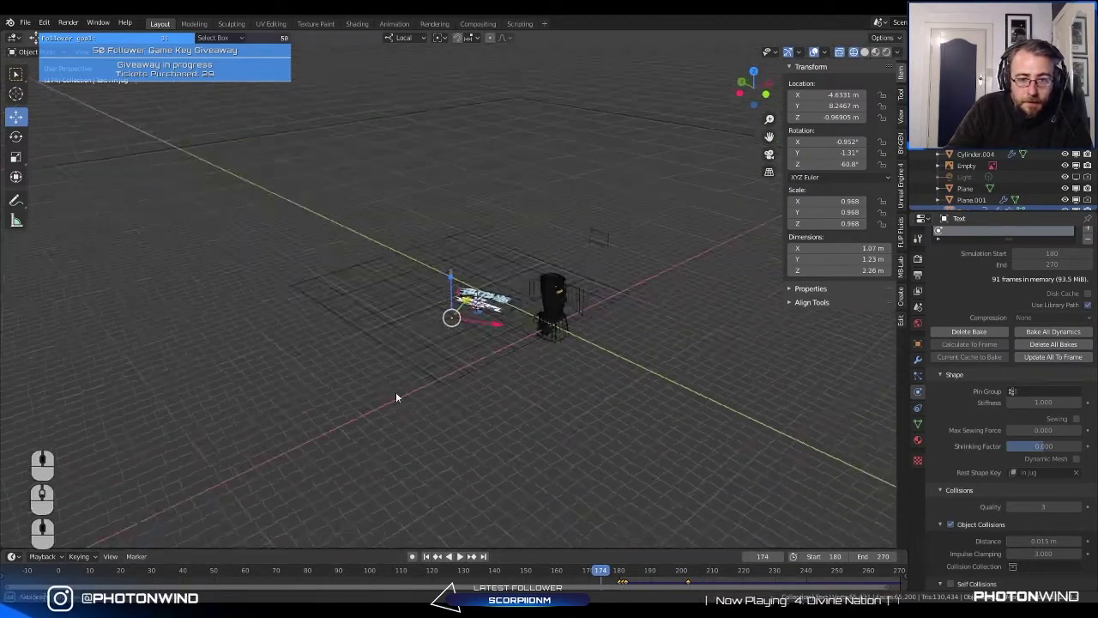
pyautogui.keyDown('shift'); pyautogui.moveTo(478, 398); pyautogui.dragTo(412, 367, button='middle'); pyautogui.keyUp('shift')
pyautogui.scroll(3, 408, 363)
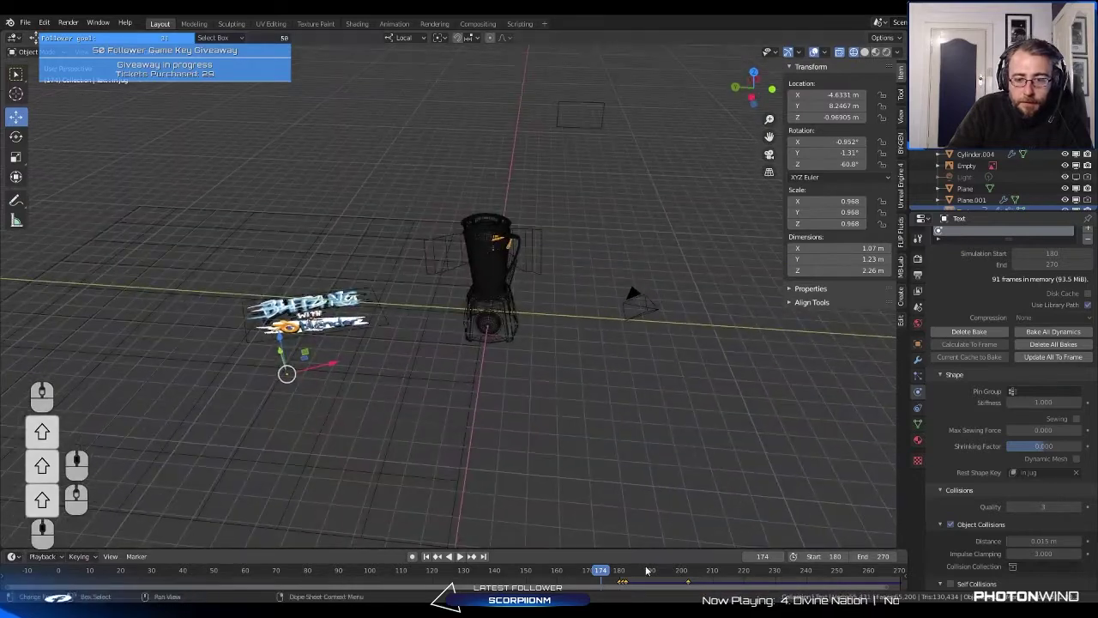
# Step: Replay the baked simulation from frame 180 past frame 200 and inspect the spilled letters from a lower angle
pyautogui.click(471, 556)
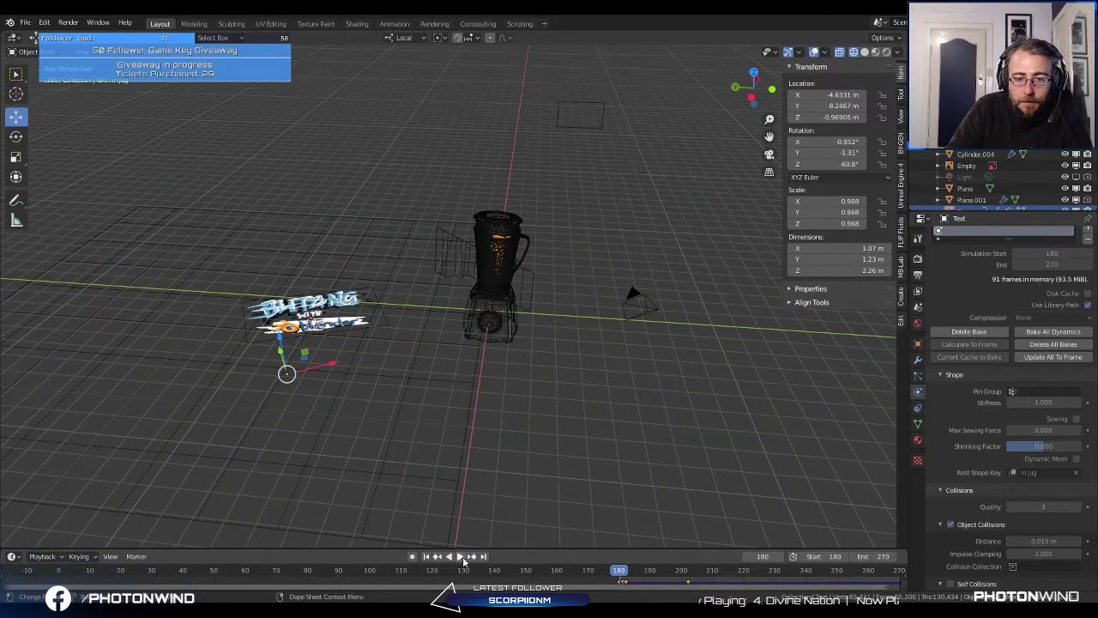
pyautogui.click(461, 557)
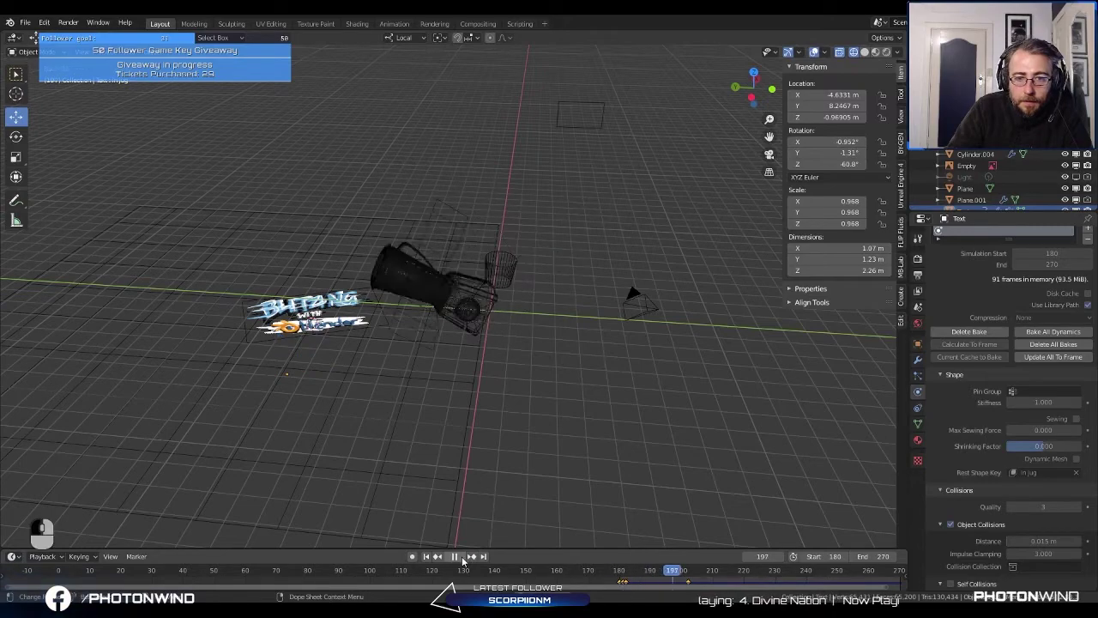
pyautogui.click(463, 557)
pyautogui.moveTo(404, 429); pyautogui.dragTo(338, 377, button='middle')
# Step: Open the recent file pumped1.blend, select its inflated text object and inspect it from a low side view
pyautogui.click(25, 22)
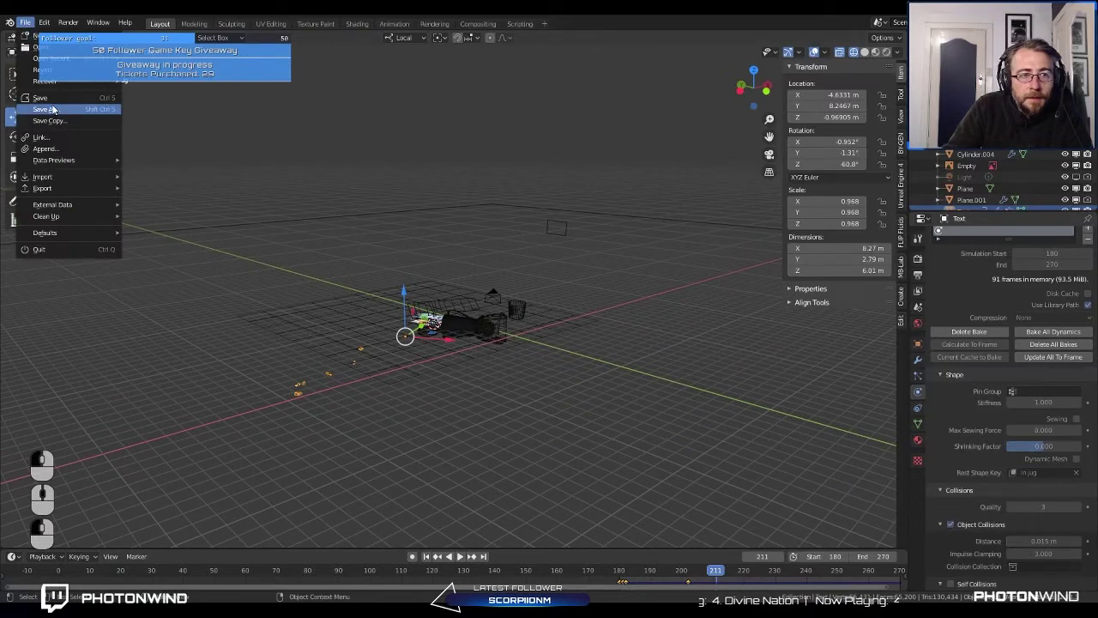
pyautogui.click(26, 22)
pyautogui.moveTo(52, 57)
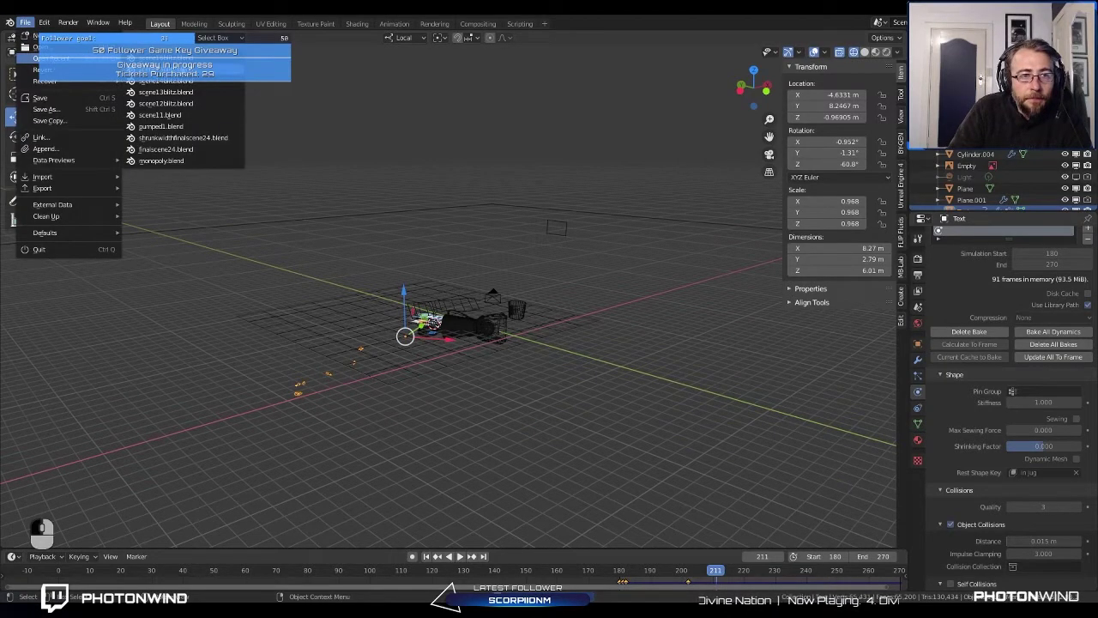
pyautogui.click(160, 126)
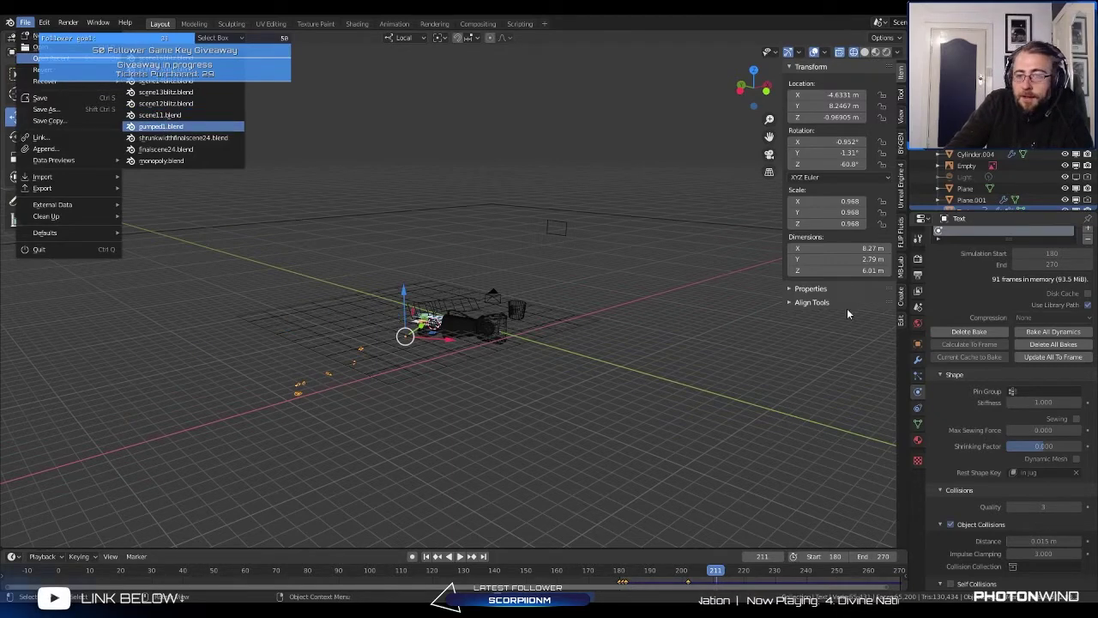
pyautogui.scroll(-3, 471, 347)
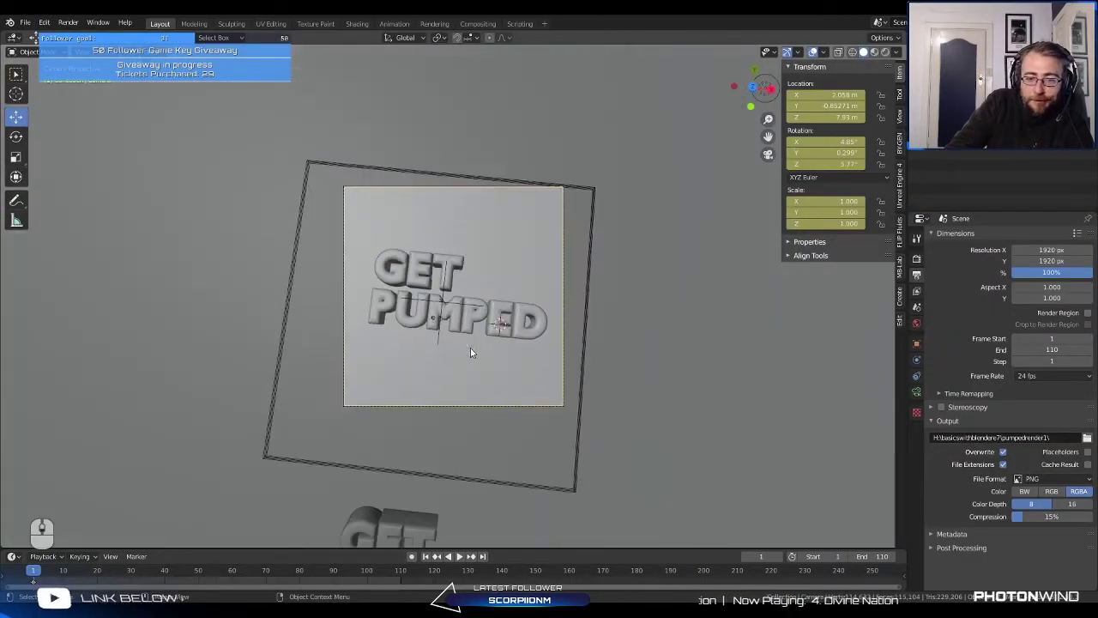
pyautogui.moveTo(471, 347); pyautogui.dragTo(404, 296, button='middle')
pyautogui.click(441, 277)
pyautogui.scroll(3, 440, 295)
pyautogui.scroll(-3, 434, 285)
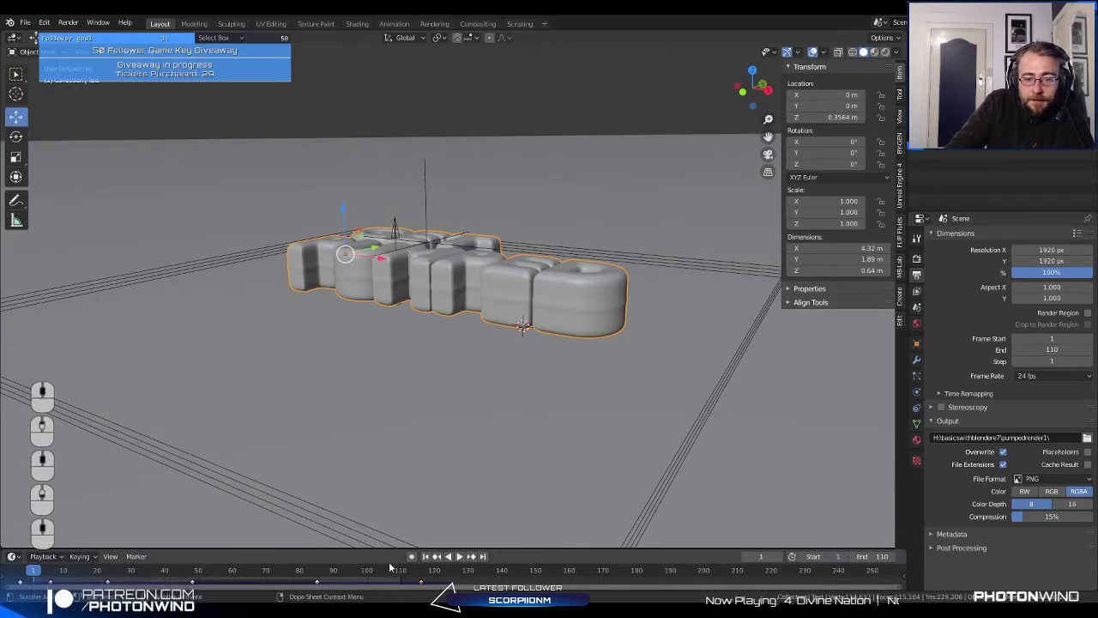
# Step: Play the text's cloth animation and review its cloth physics settings, including stiffness, damping, internal springs and pressure
pyautogui.click(459, 556)
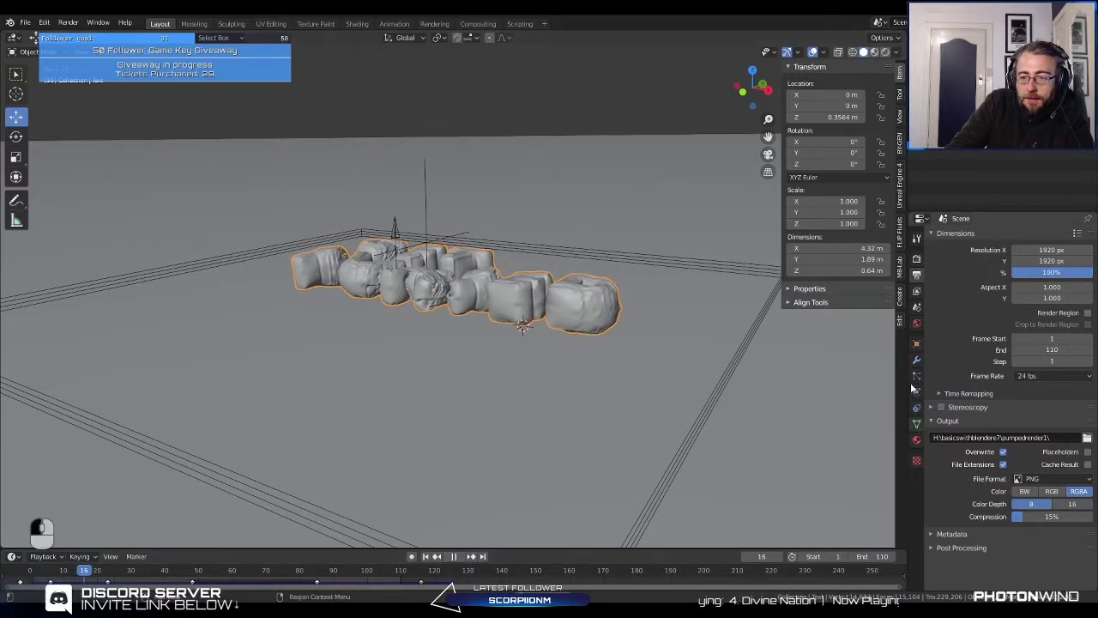
pyautogui.click(917, 425)
pyautogui.click(917, 408)
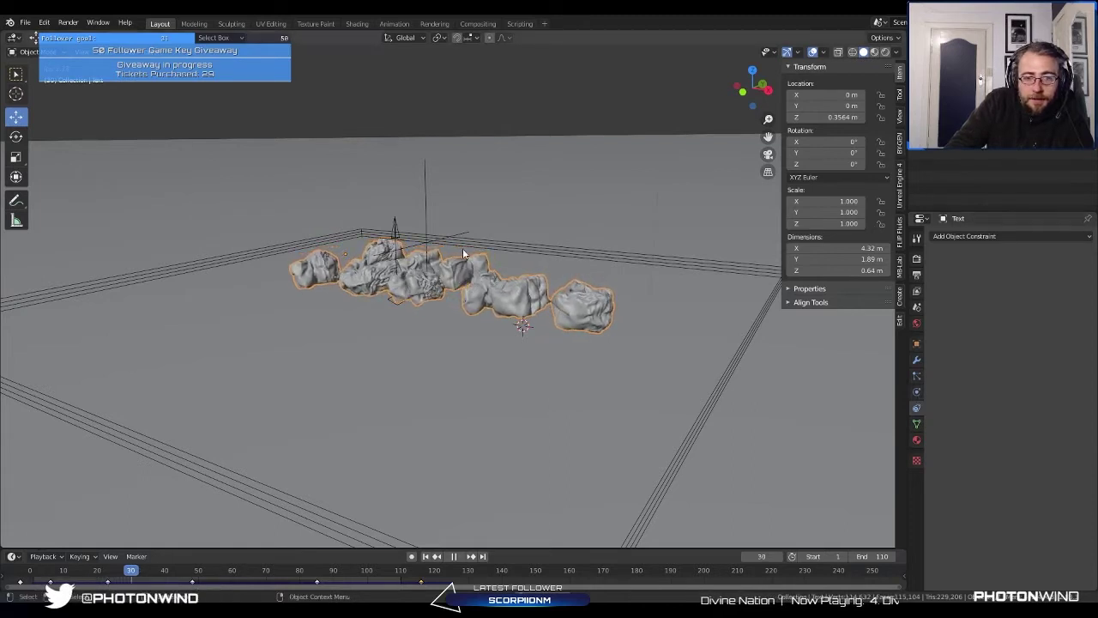
pyautogui.scroll(2, 479, 270)
pyautogui.scroll(2, 476, 266)
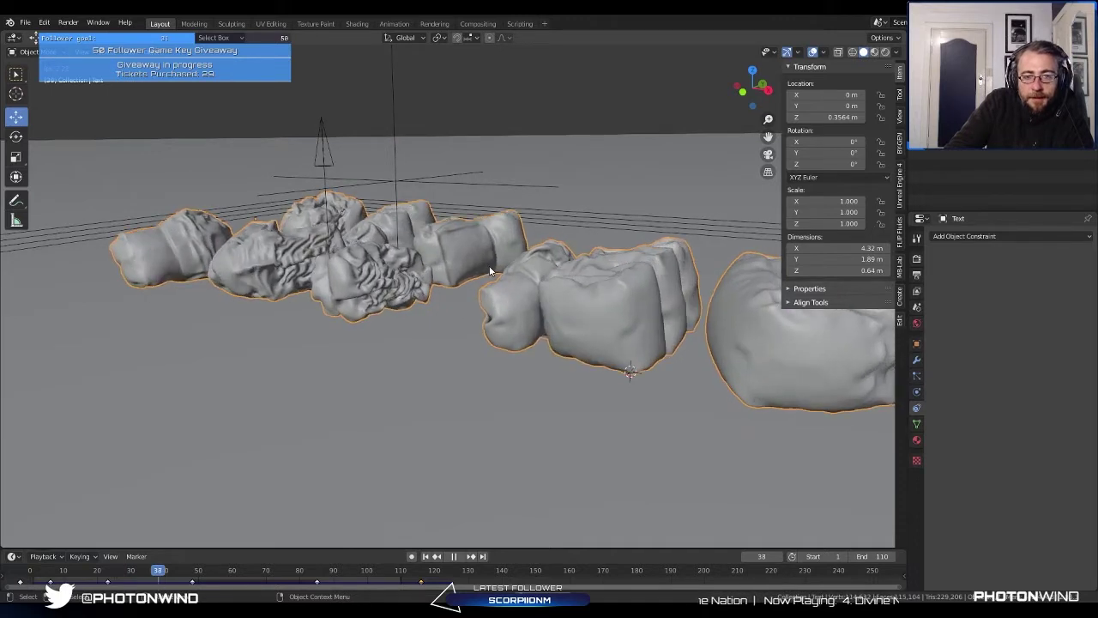
pyautogui.click(917, 391)
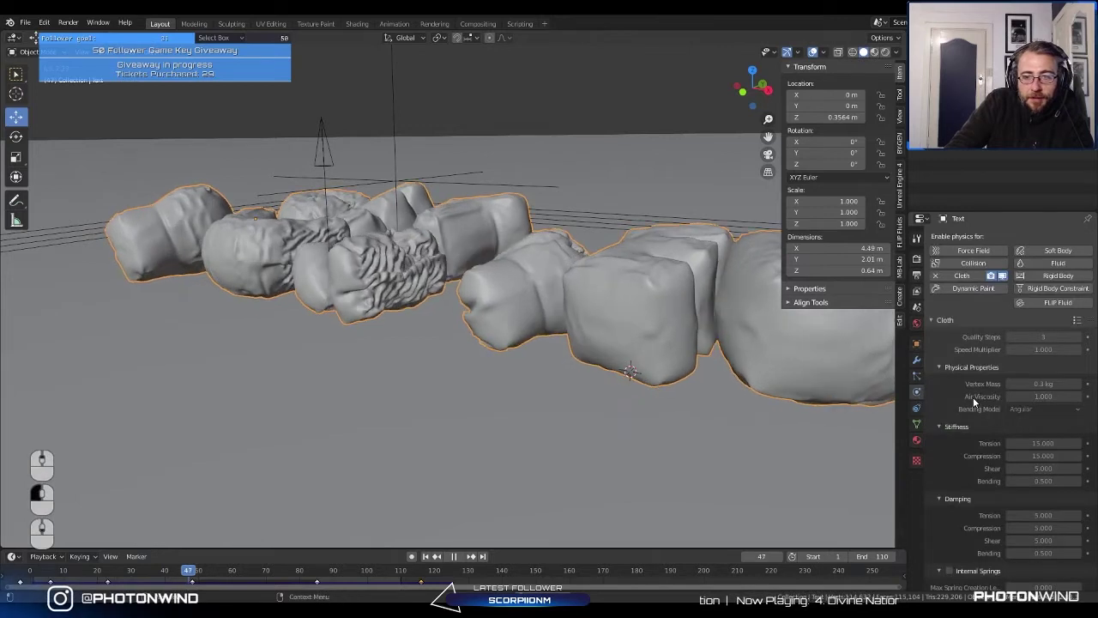
pyautogui.scroll(-4, 973, 397)
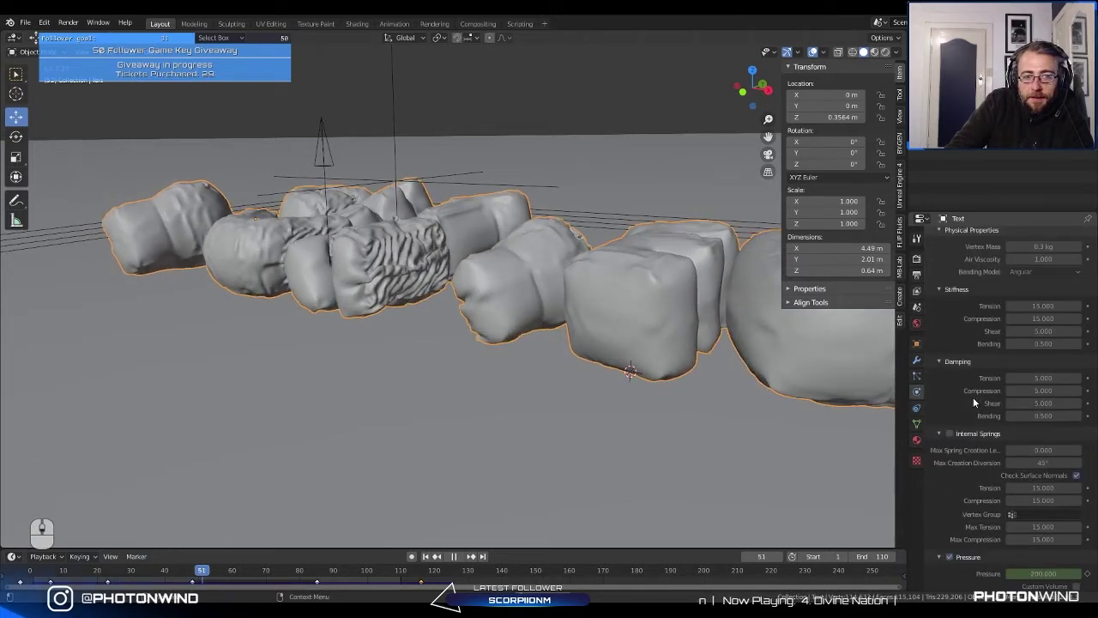
pyautogui.scroll(-2, 973, 397)
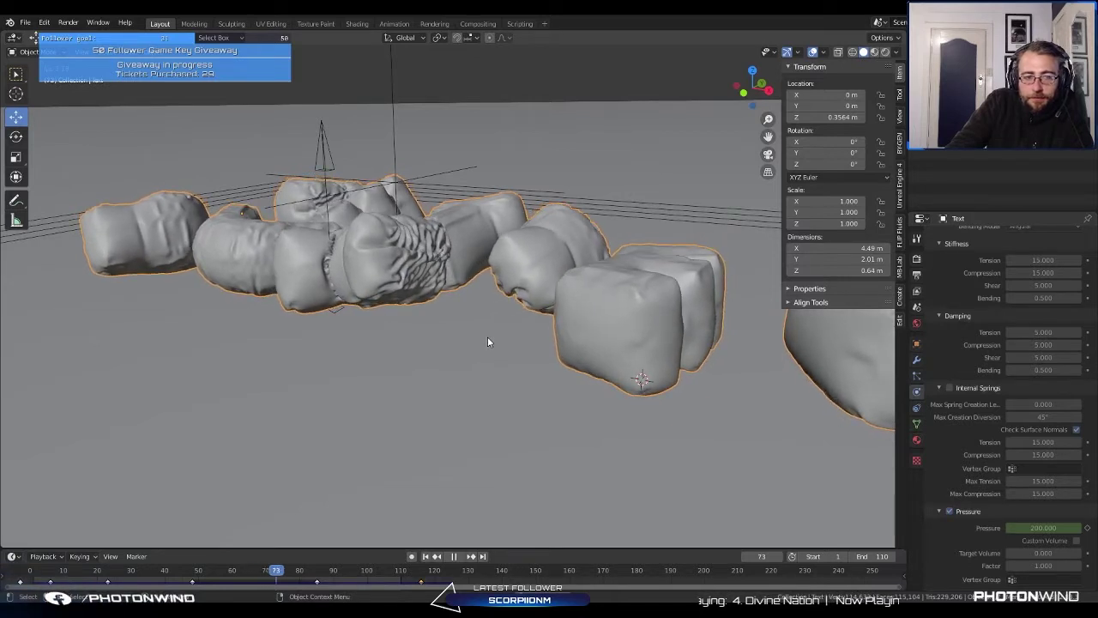
pyautogui.click(454, 556)
pyautogui.moveTo(481, 369); pyautogui.dragTo(463, 322, button='middle')
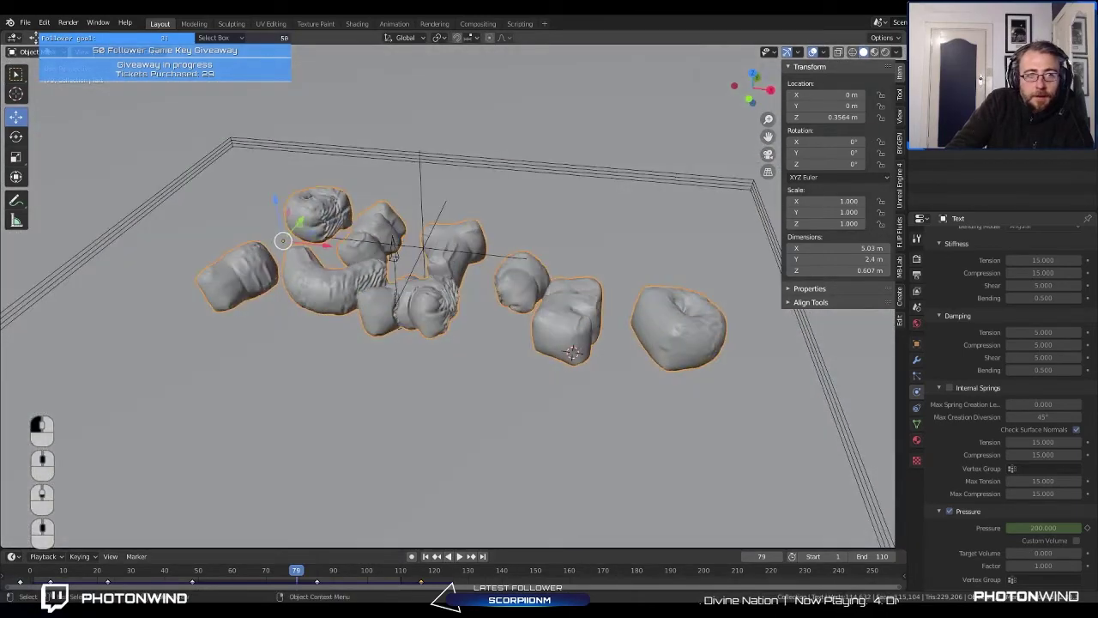
# Step: Start a new file with the default cube scene
pyautogui.click(27, 23)
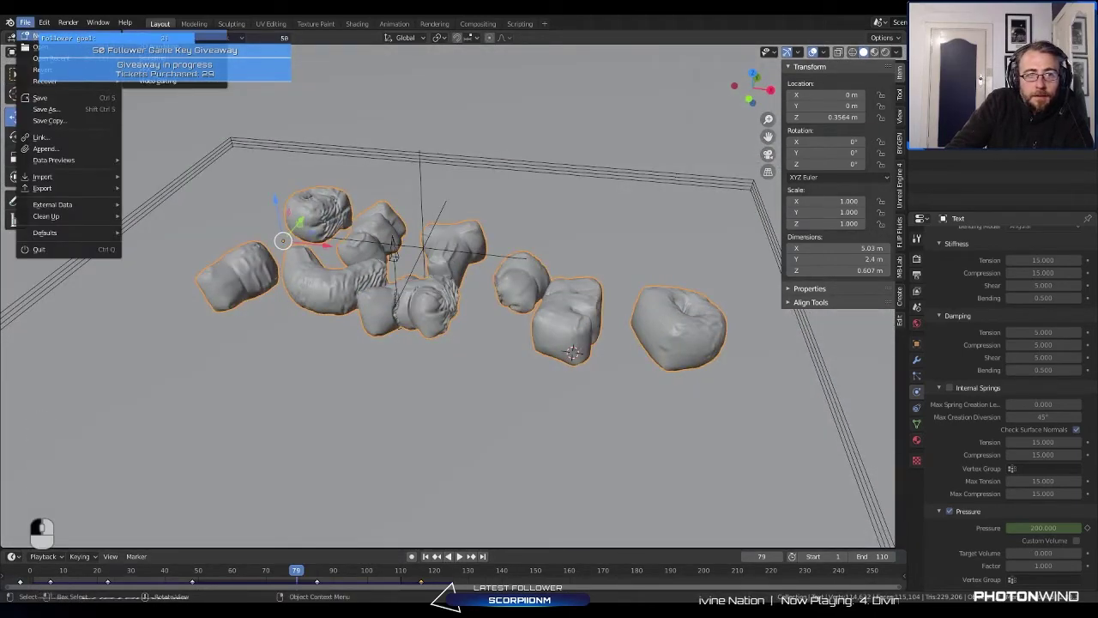
pyautogui.hotkey('ctrl', 'q')
pyautogui.click(571, 328)
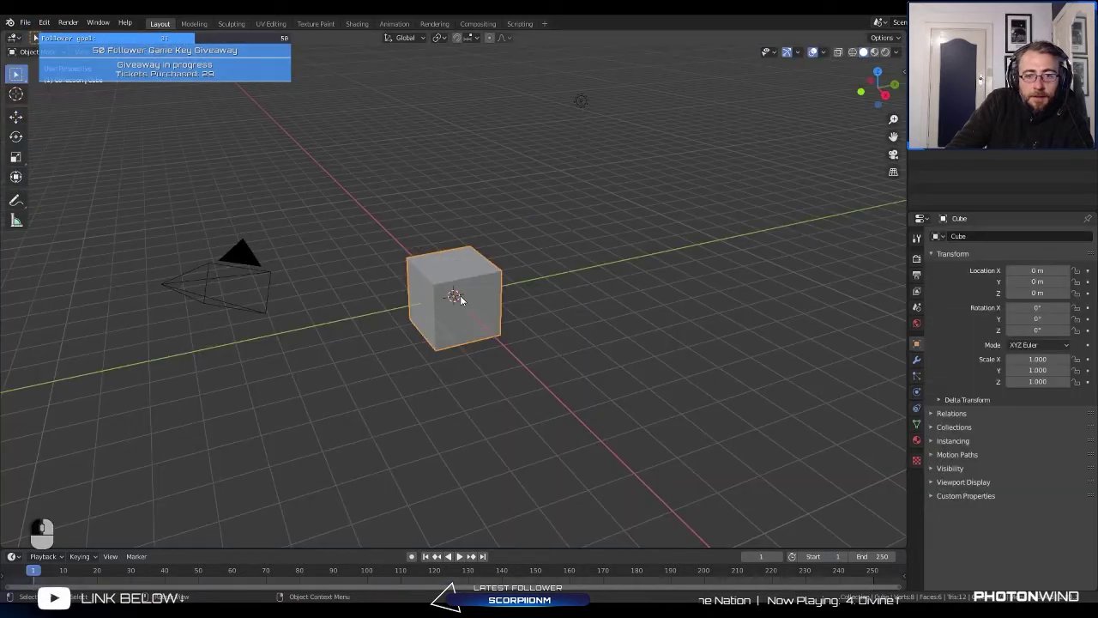
# Step: Add a mesh plane at the origin and scale it up about 6.4 times as a ground surface
pyautogui.hotkey('shift', 'a')
pyautogui.moveTo(146, 88)
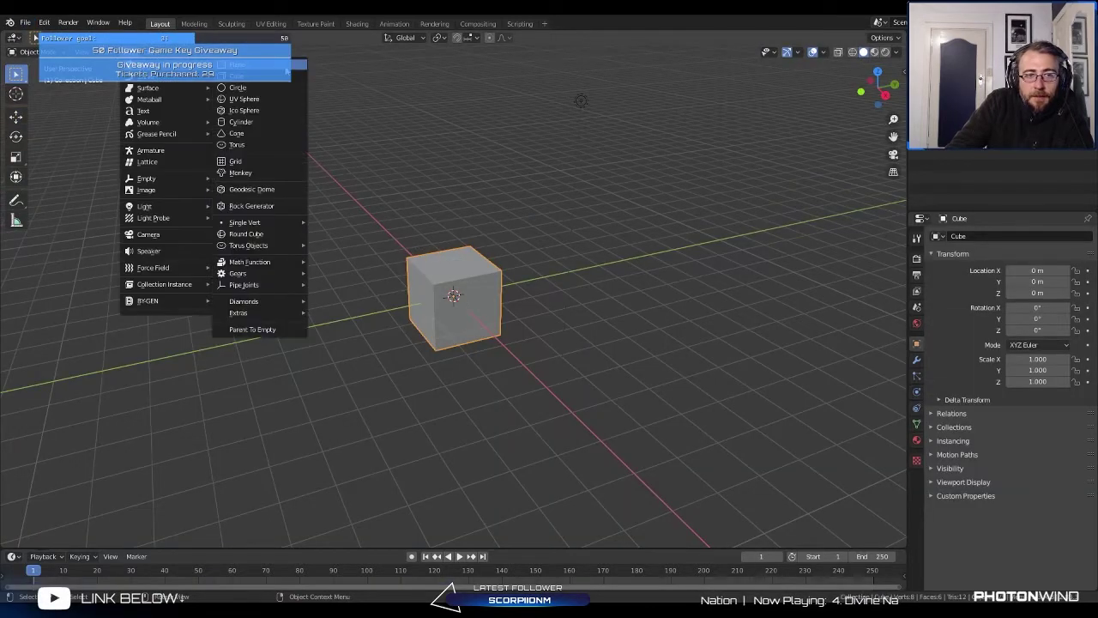
pyautogui.click(232, 89)
pyautogui.press('s')
pyautogui.click(174, 296)
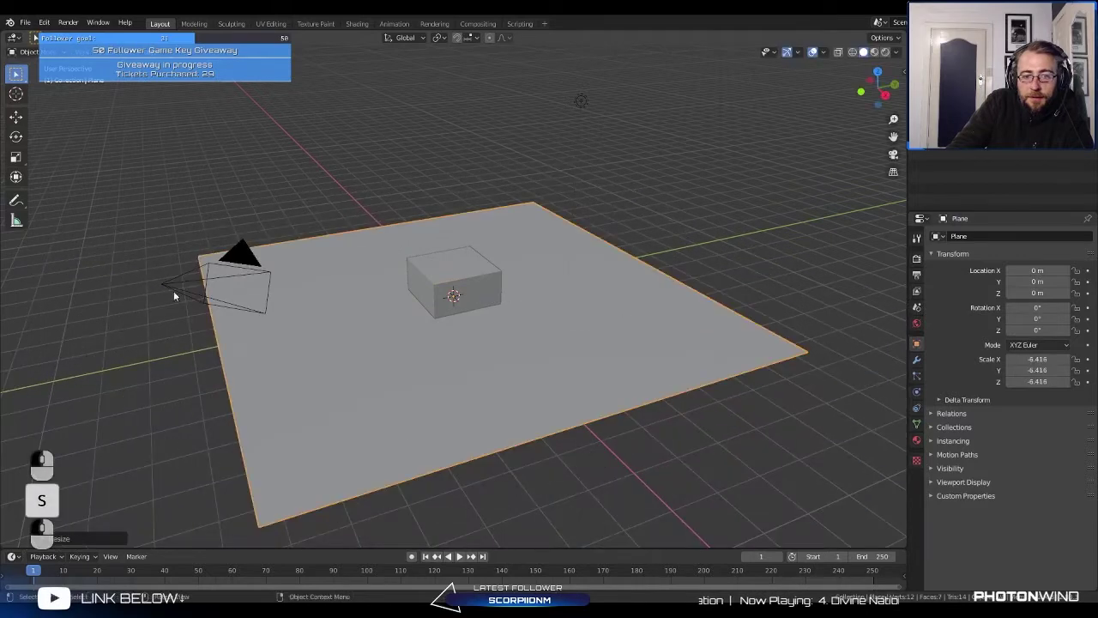
# Step: Subdivide all faces of the default cube with 5 cuts and return to Object Mode
pyautogui.click(464, 286)
pyautogui.press('Tab')
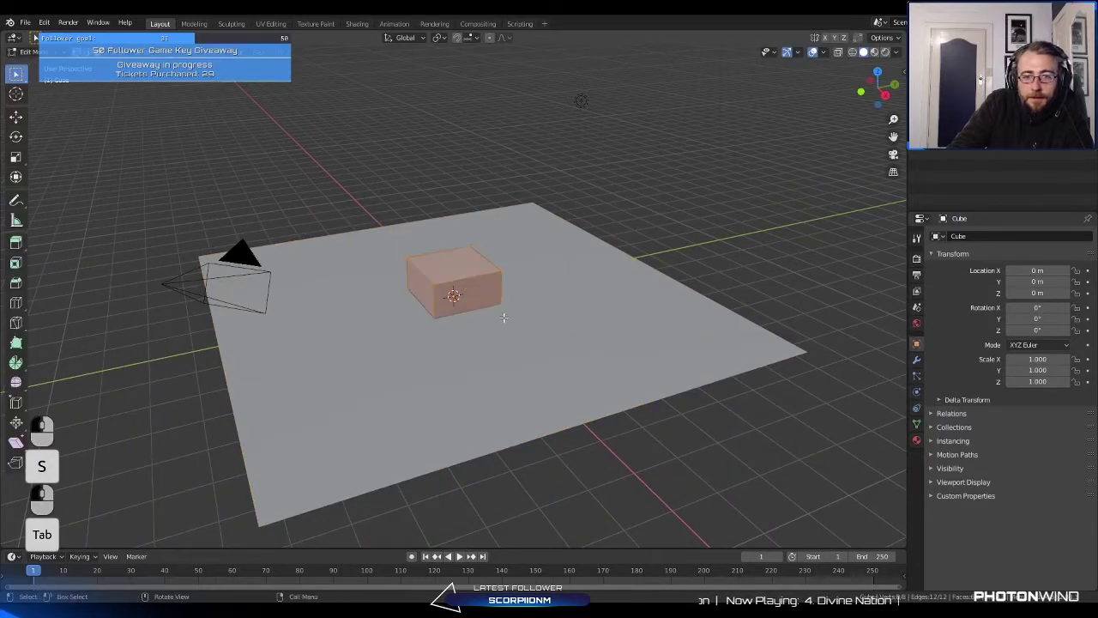
pyautogui.scroll(4, 514, 307)
pyautogui.press('space')
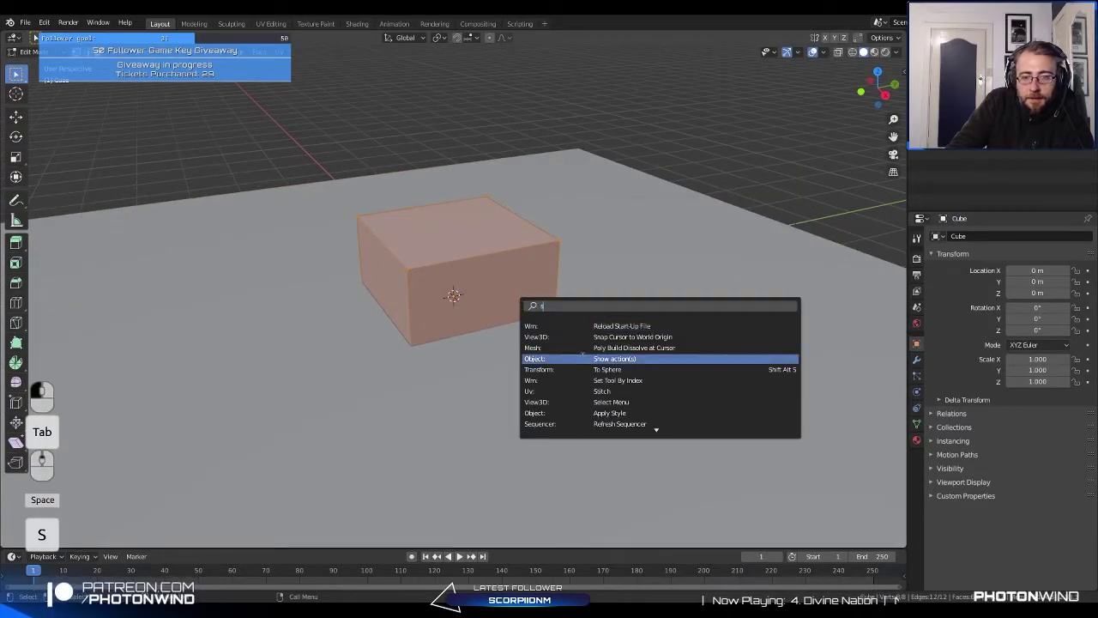
pyautogui.press('Return')
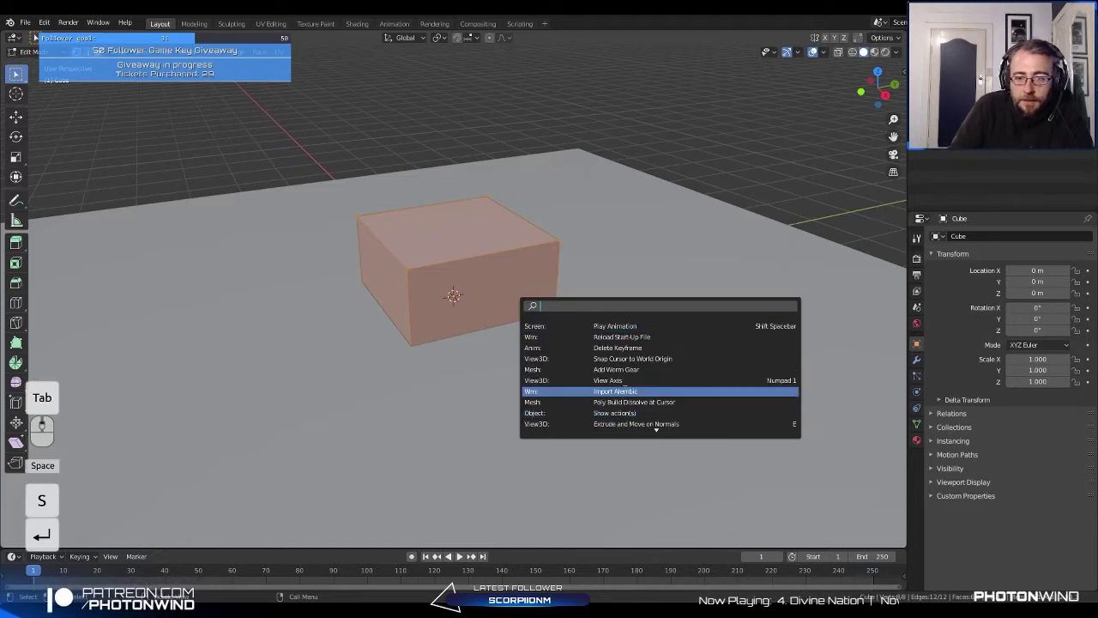
pyautogui.write('sub')
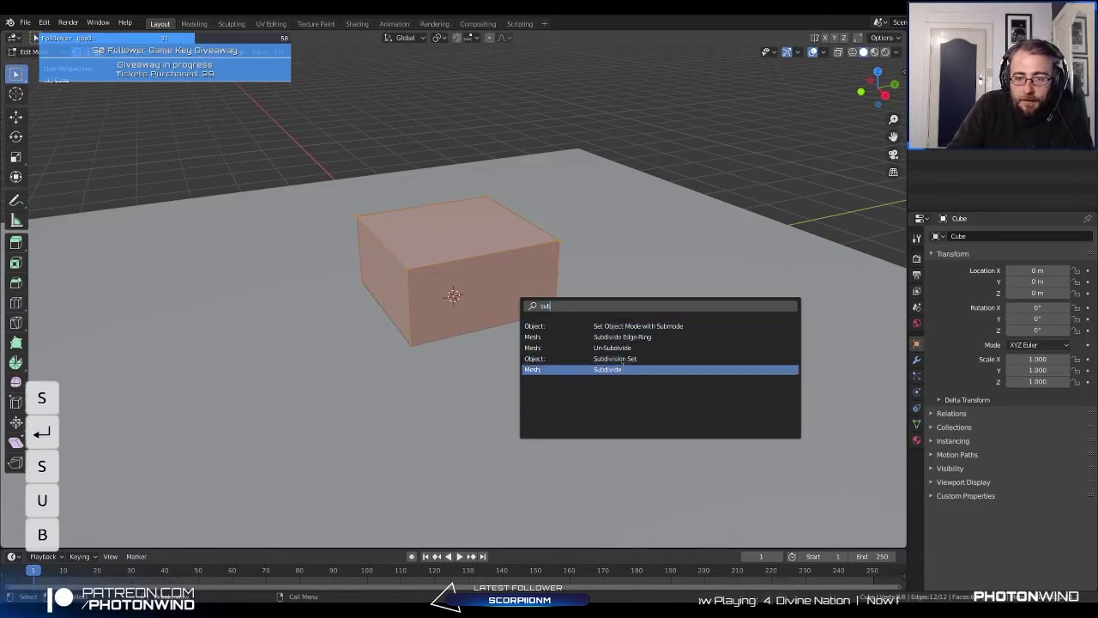
pyautogui.click(618, 368)
pyautogui.click(86, 538)
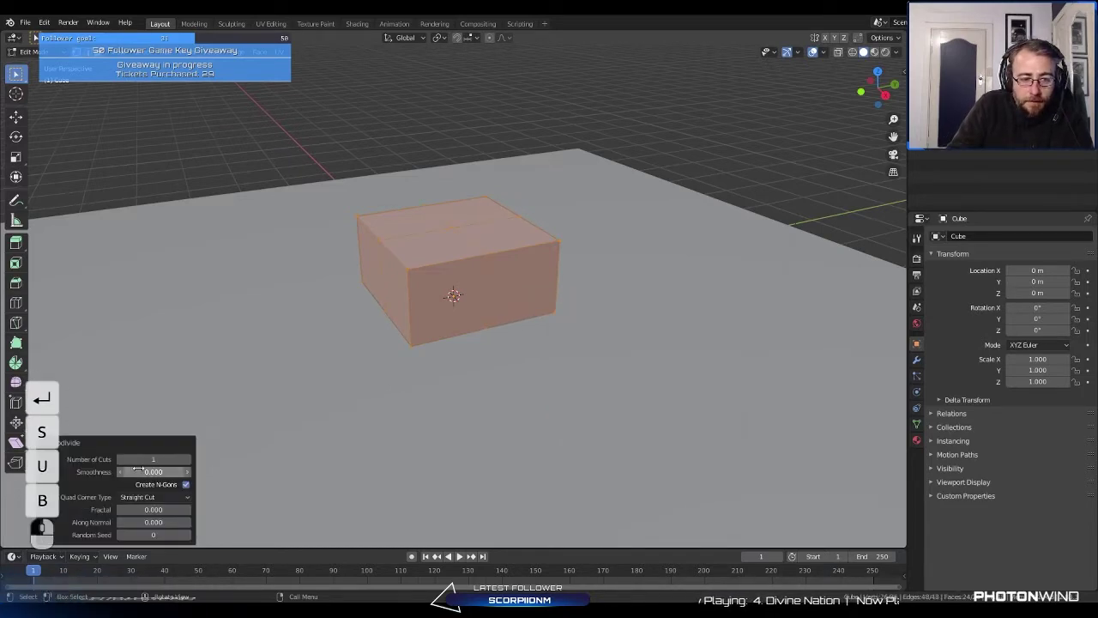
pyautogui.click(188, 461)
pyautogui.click(188, 461)
pyautogui.click(187, 461)
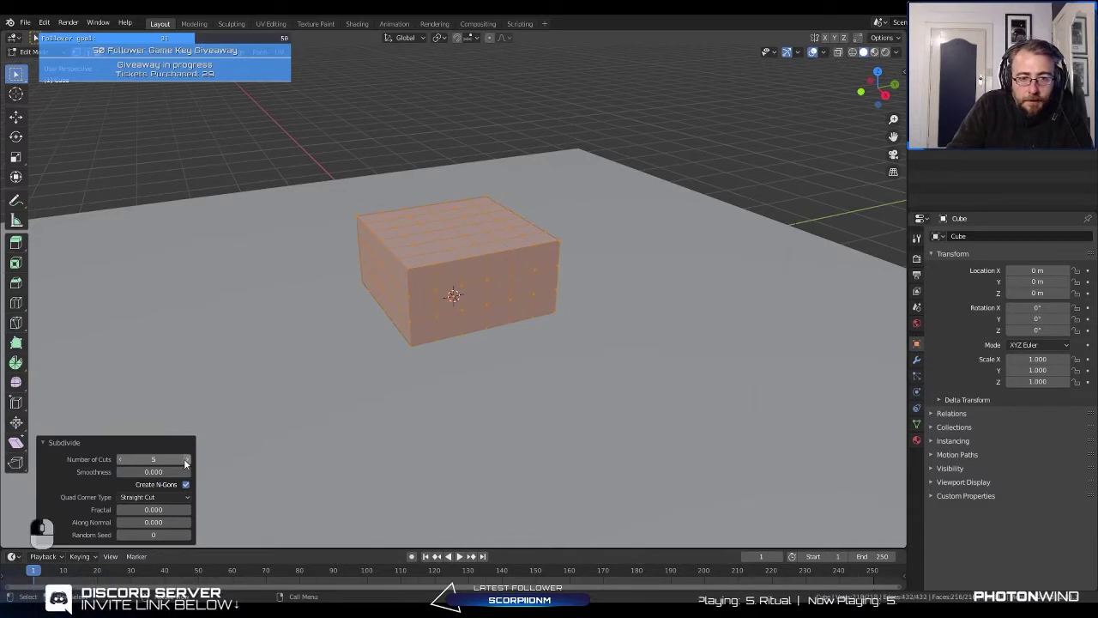
pyautogui.press('Tab')
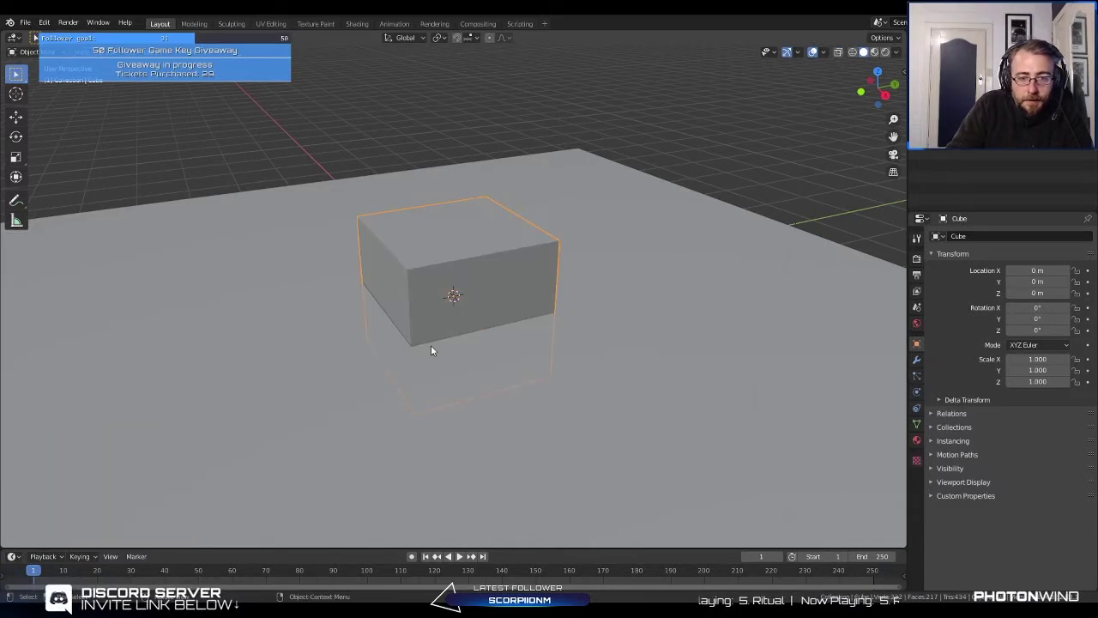
# Step: Move the cube up 1 m along Z so that it rests on the plane
pyautogui.click(17, 118)
pyautogui.keyDown('ctrl'); pyautogui.moveTo(458, 262); pyautogui.dragTo(464, 163); pyautogui.keyUp('ctrl')
pyautogui.moveTo(353, 279); pyautogui.dragTo(425, 225, button='middle')
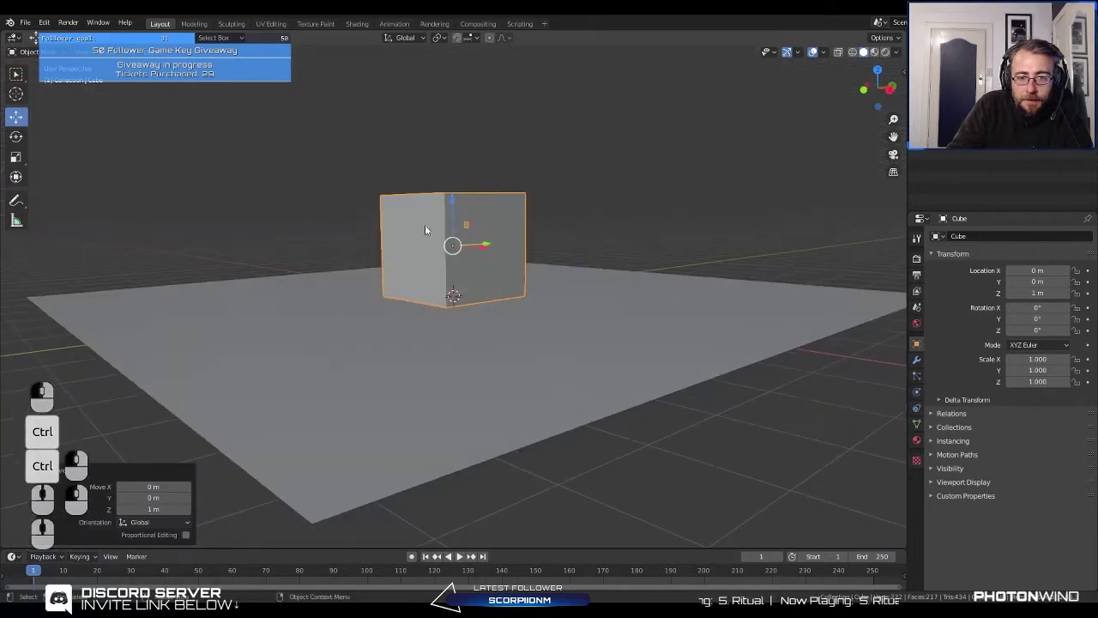
# Step: Enable cloth physics on the cube
pyautogui.click(595, 296)
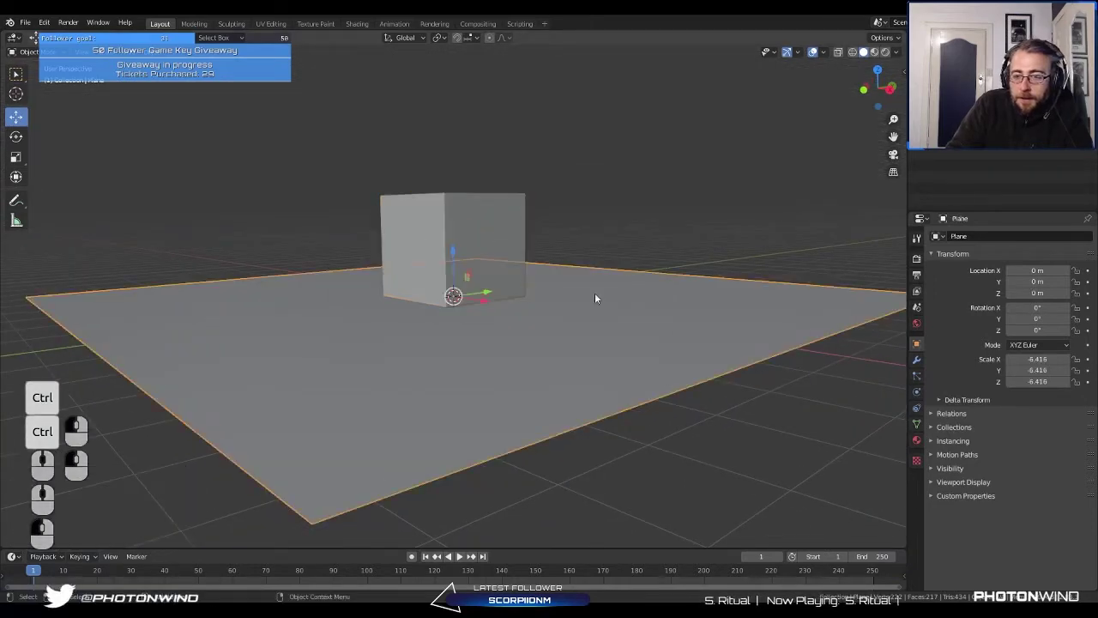
pyautogui.click(463, 245)
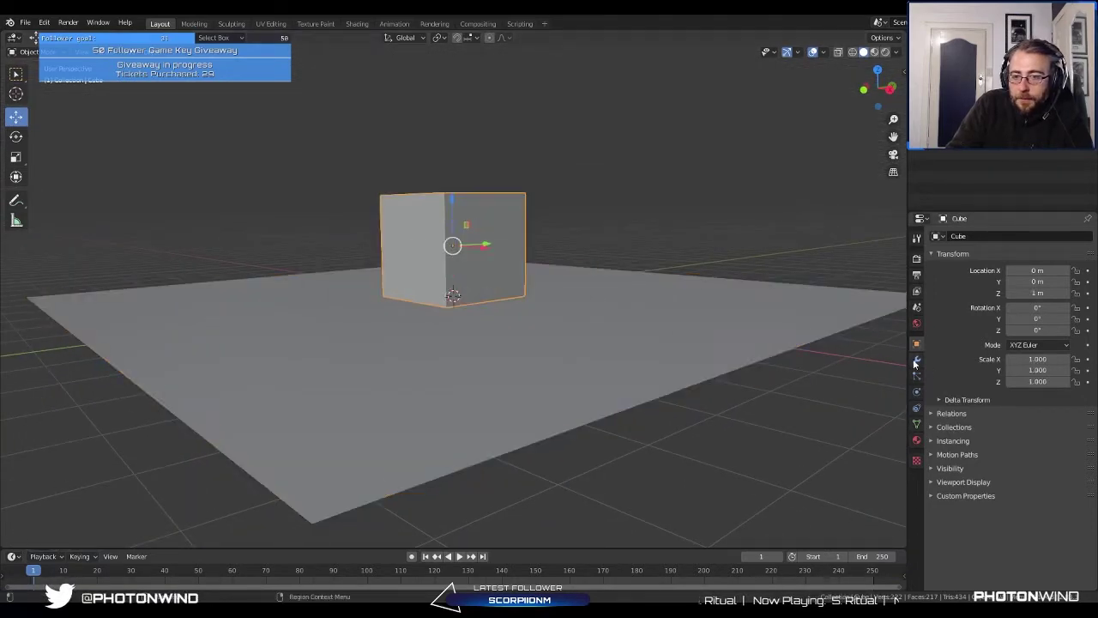
pyautogui.click(917, 360)
pyautogui.click(966, 237)
pyautogui.click(916, 392)
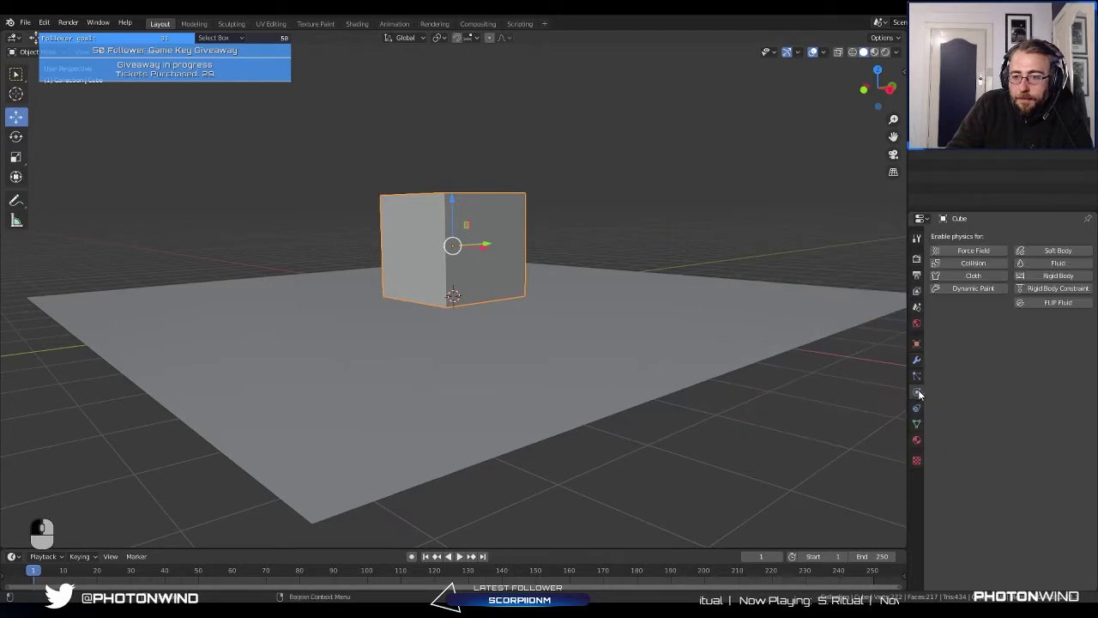
pyautogui.click(970, 275)
# Step: Enable collision physics on the ground plane and play the simulation
pyautogui.click(499, 339)
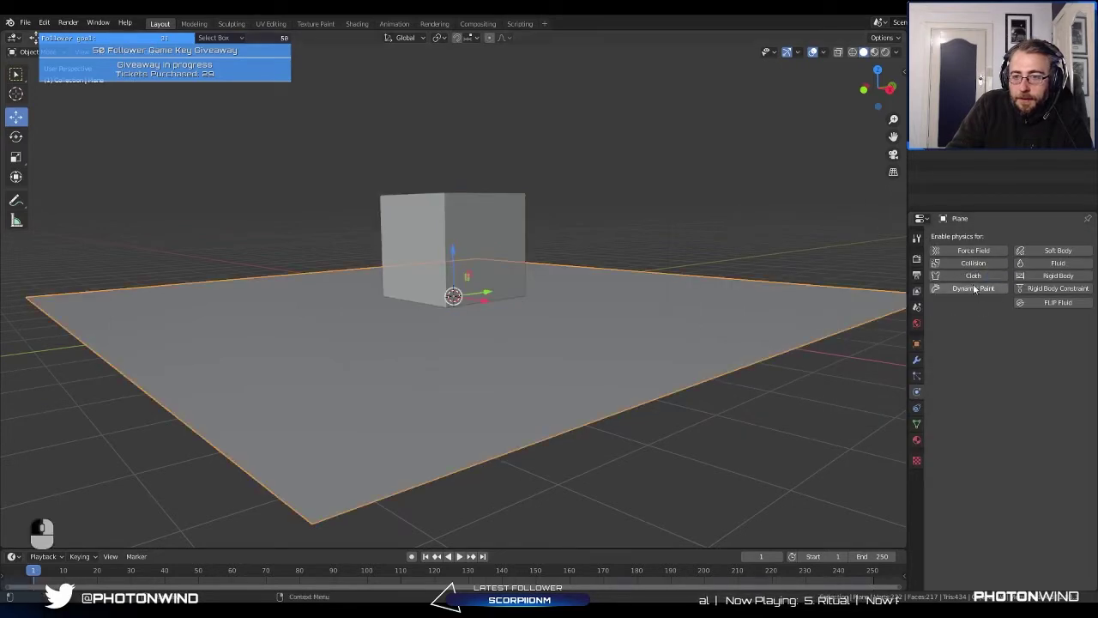
pyautogui.click(970, 262)
pyautogui.click(457, 556)
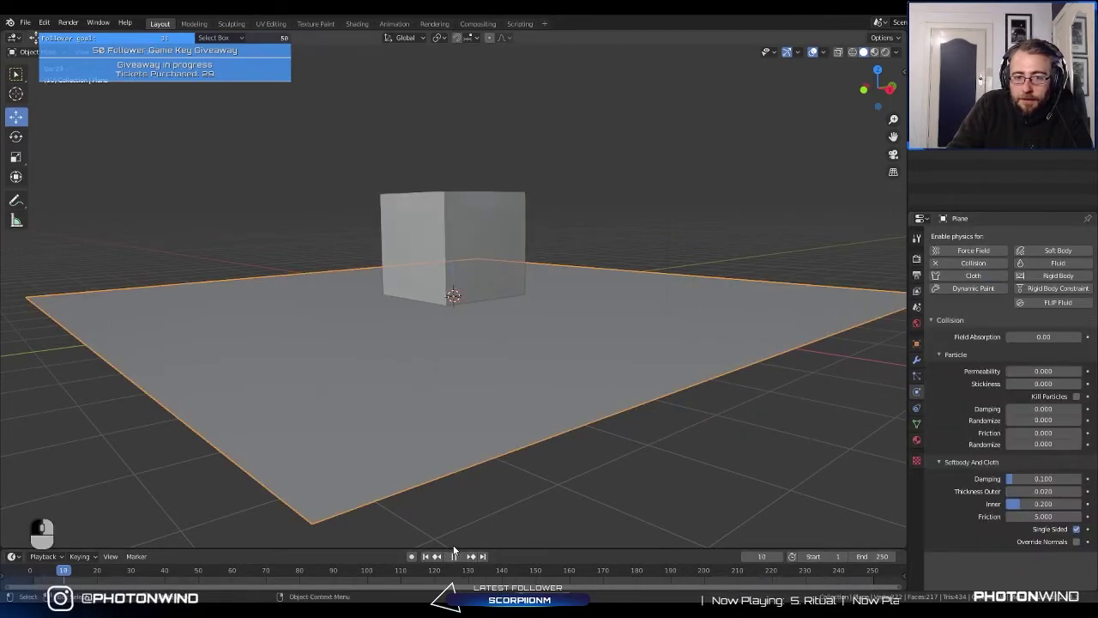
# Step: Select the collapsing cube and apply smooth shading to it
pyautogui.moveTo(375, 272)
pyautogui.mouseDown(button='middle')
pyautogui.moveTo(456, 310)
pyautogui.moveTo(455, 271)
pyautogui.moveTo(437, 246)
pyautogui.moveTo(465, 225)
pyautogui.moveTo(444, 238)
pyautogui.moveTo(468, 320)
pyautogui.moveTo(449, 345)
pyautogui.moveTo(421, 273)
pyautogui.moveTo(506, 274)
pyautogui.moveTo(518, 263)
pyautogui.mouseUp(button='middle')
pyautogui.rightClick(465, 239)
pyautogui.rightClick(465, 226)
pyautogui.press('Escape')
pyautogui.click(433, 230)
pyautogui.rightClick(433, 230)
pyautogui.click(432, 230)
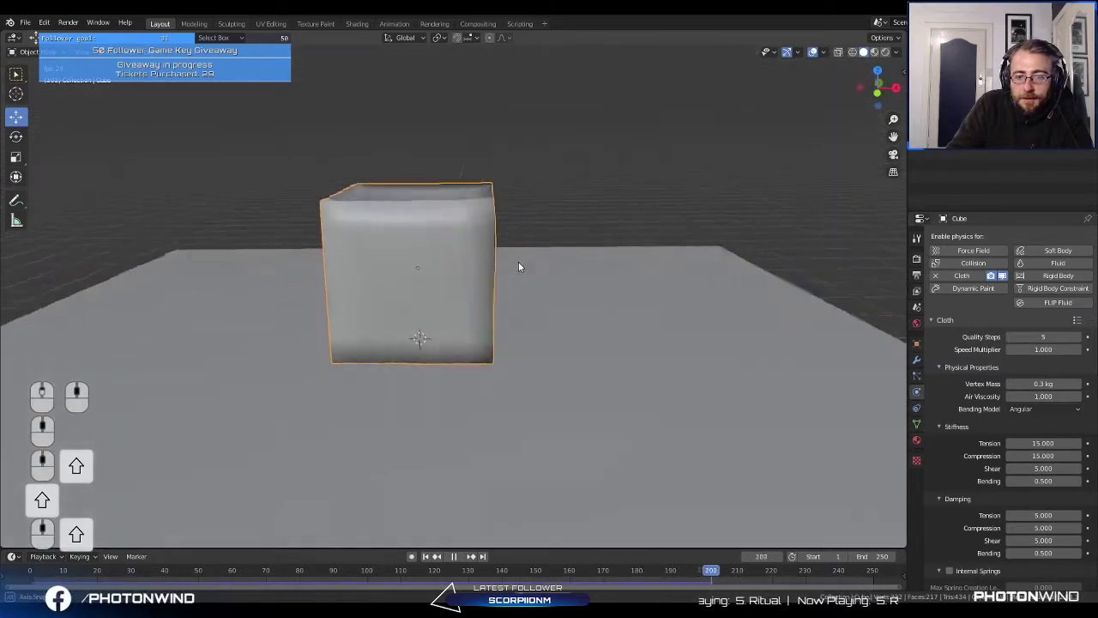
# Step: Enable Auto Smooth in the cube's normals settings
pyautogui.click(917, 423)
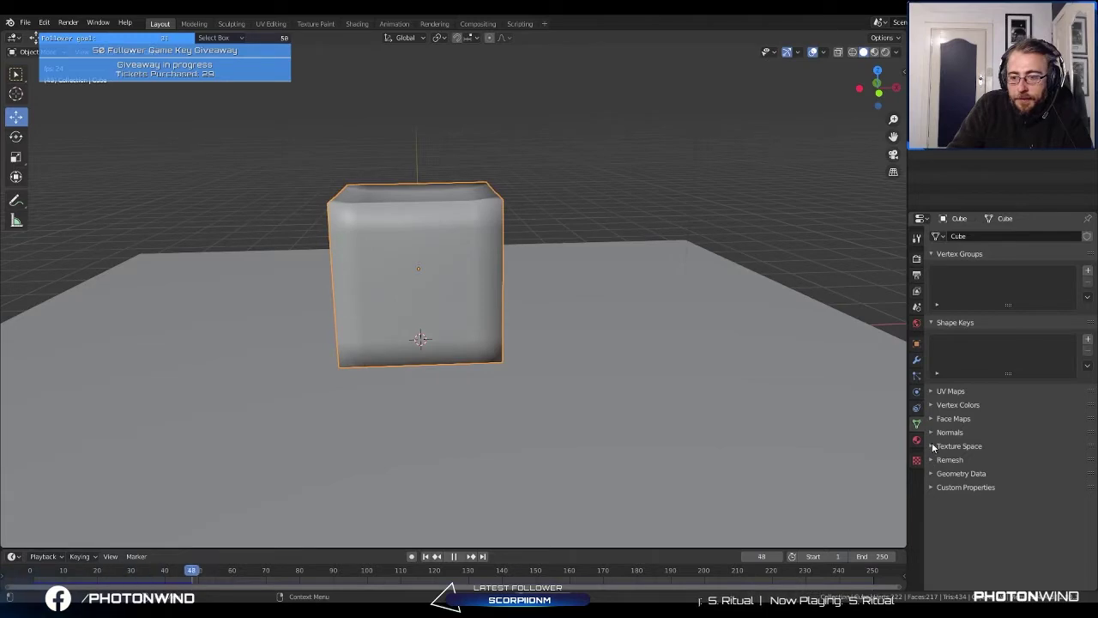
pyautogui.click(944, 432)
pyautogui.click(949, 446)
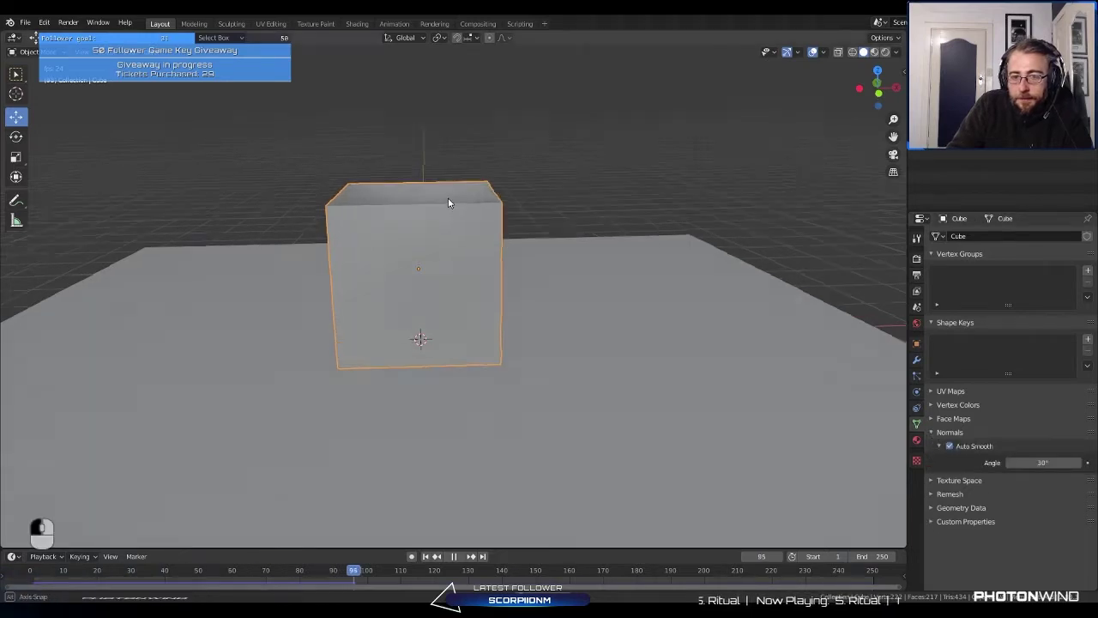
# Step: Stop the playback and return the timeline to frame 1
pyautogui.moveTo(448, 203); pyautogui.dragTo(491, 556, button='middle')
pyautogui.click(453, 555)
pyautogui.click(425, 556)
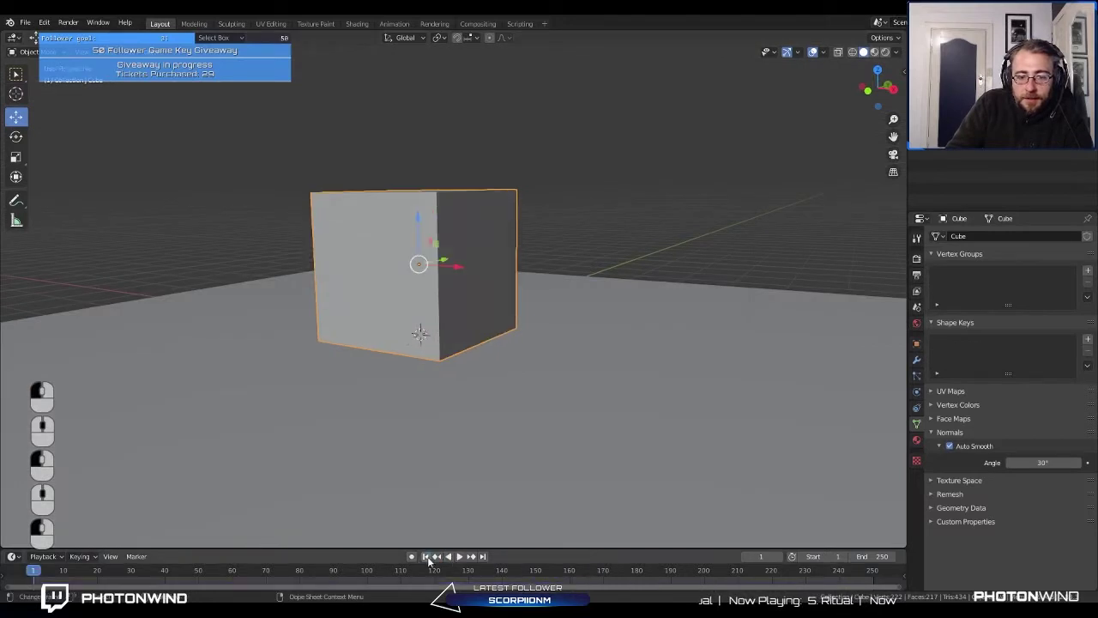
# Step: Apply the Silk preset to the cube's cloth physics settings
pyautogui.click(916, 361)
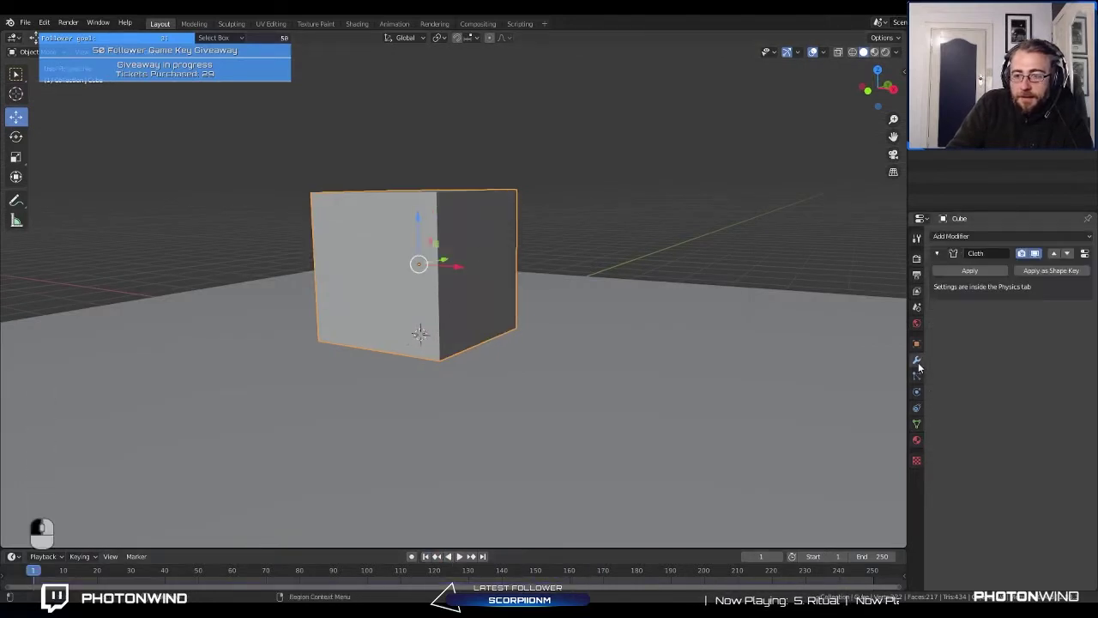
pyautogui.click(917, 392)
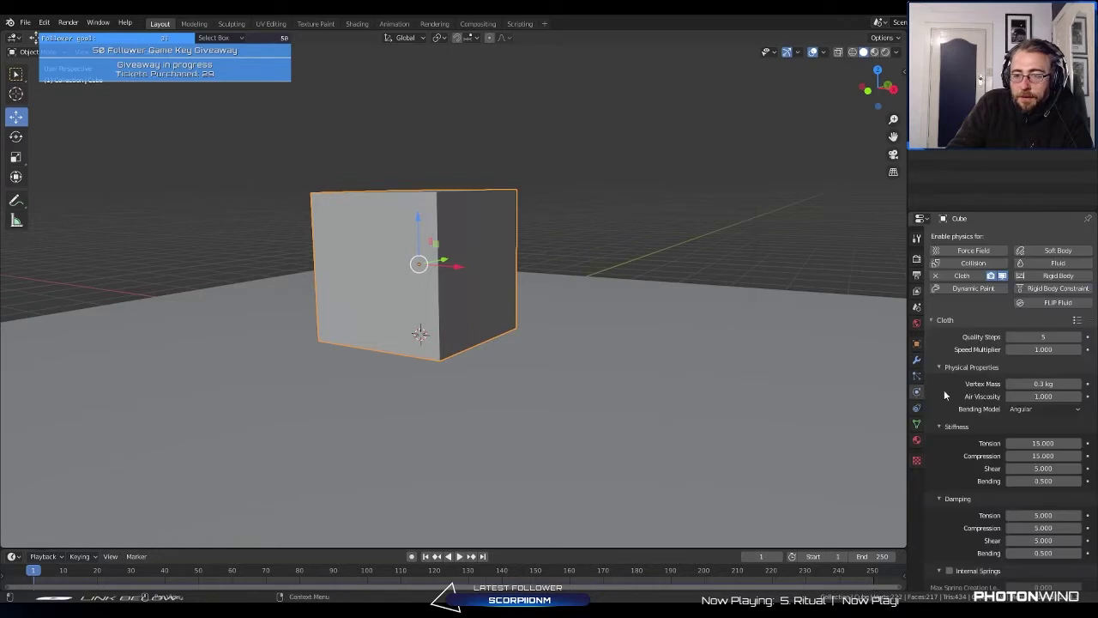
pyautogui.click(1078, 321)
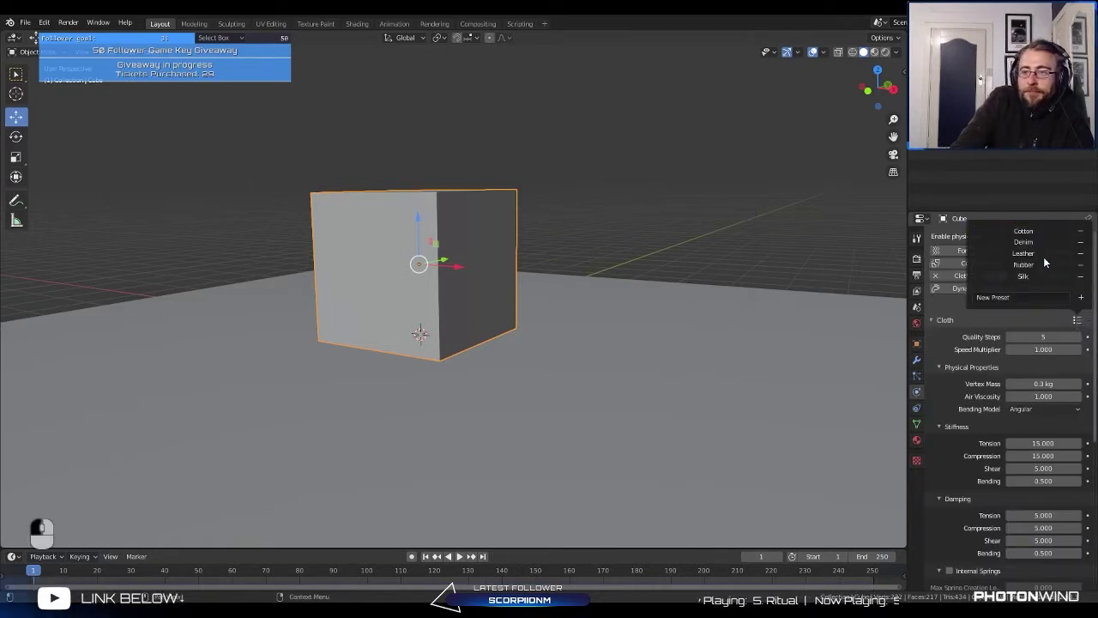
pyautogui.click(1077, 321)
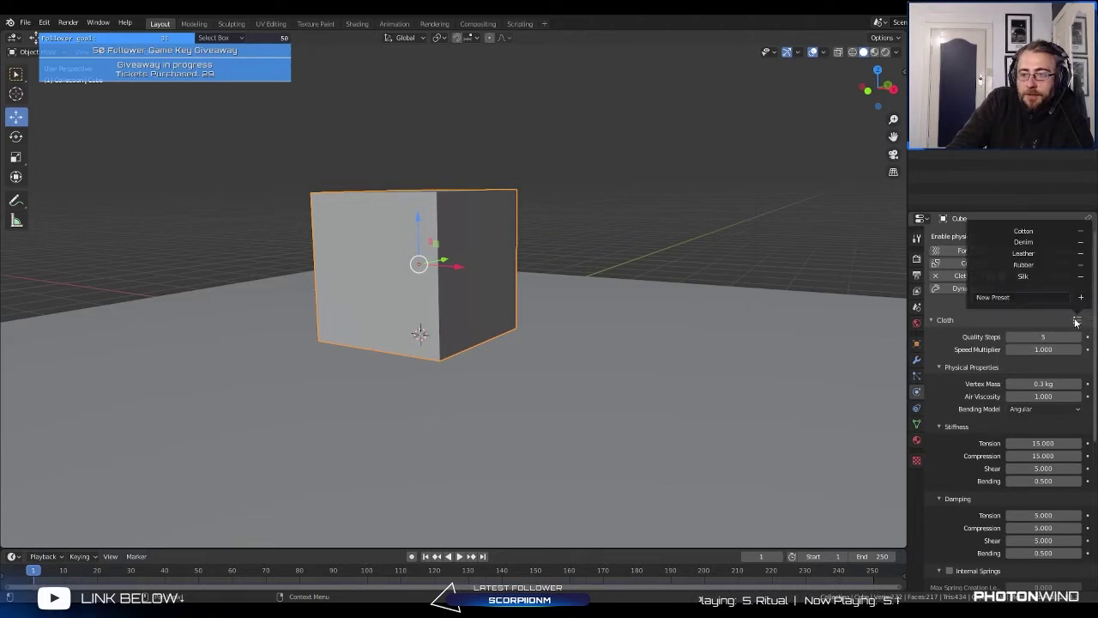
pyautogui.click(1021, 277)
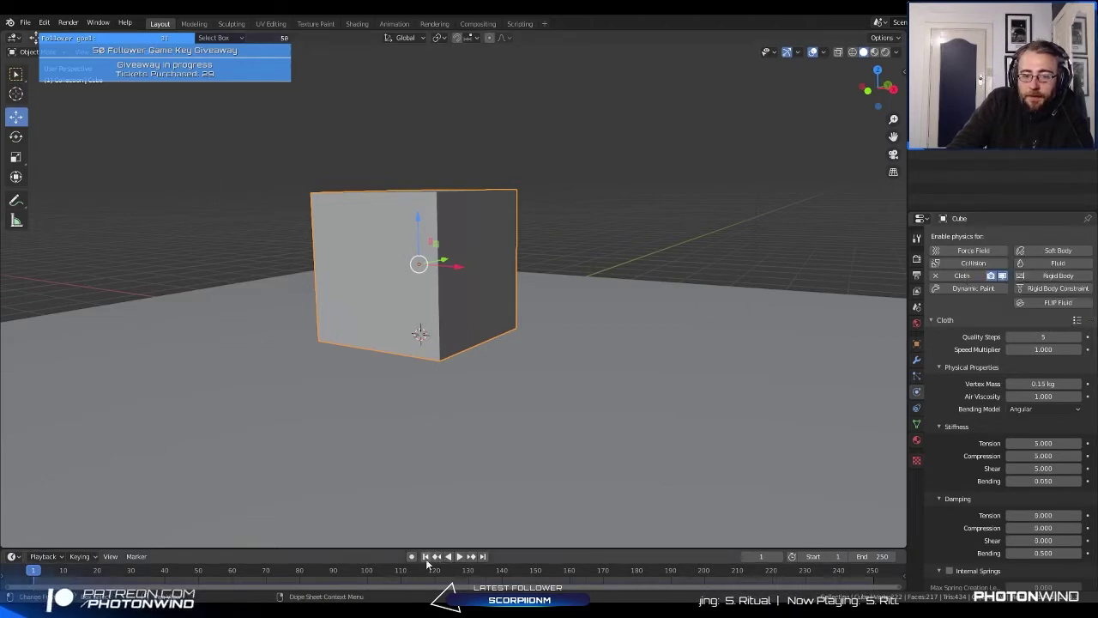
# Step: Play the simulation with the silk cloth, pause it and inspect the deformed cube from several sides
pyautogui.click(459, 558)
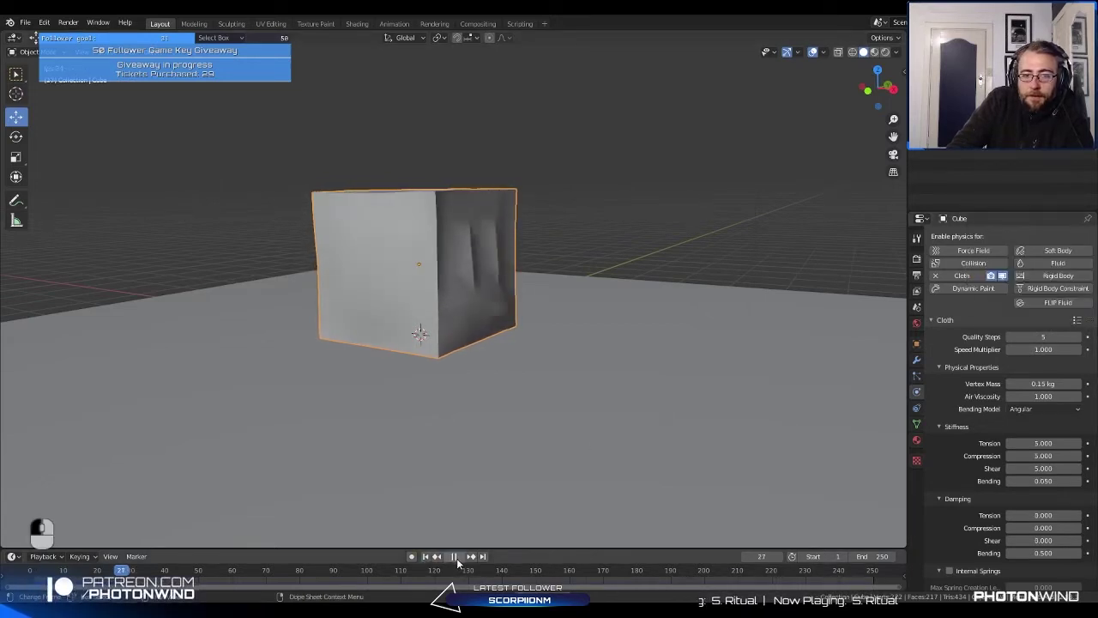
pyautogui.moveTo(411, 361); pyautogui.dragTo(466, 311, button='middle')
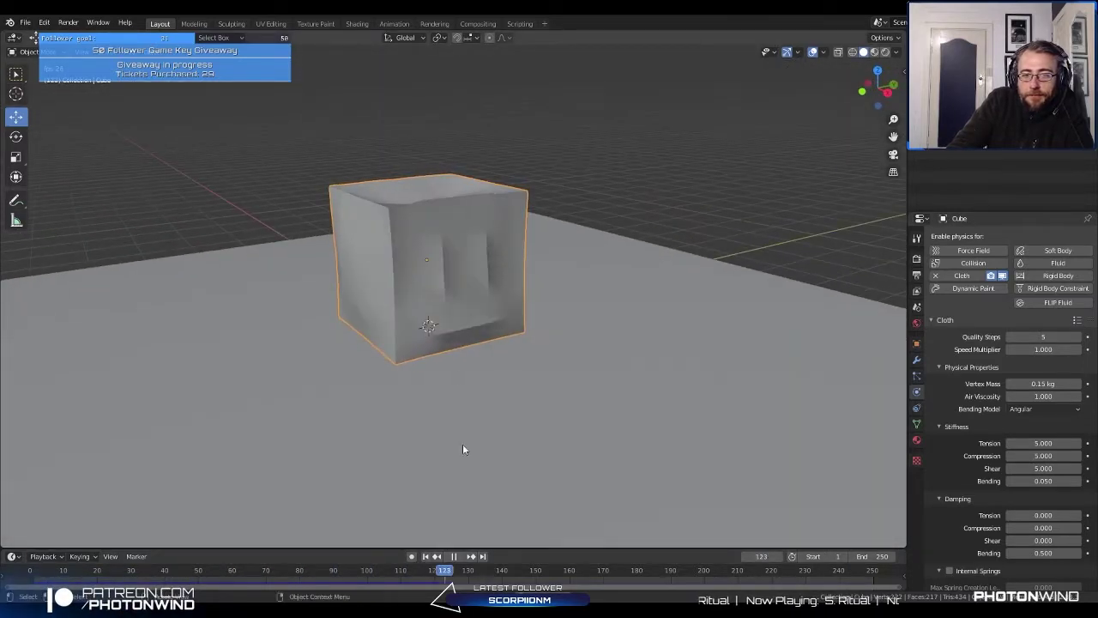
pyautogui.press('space')
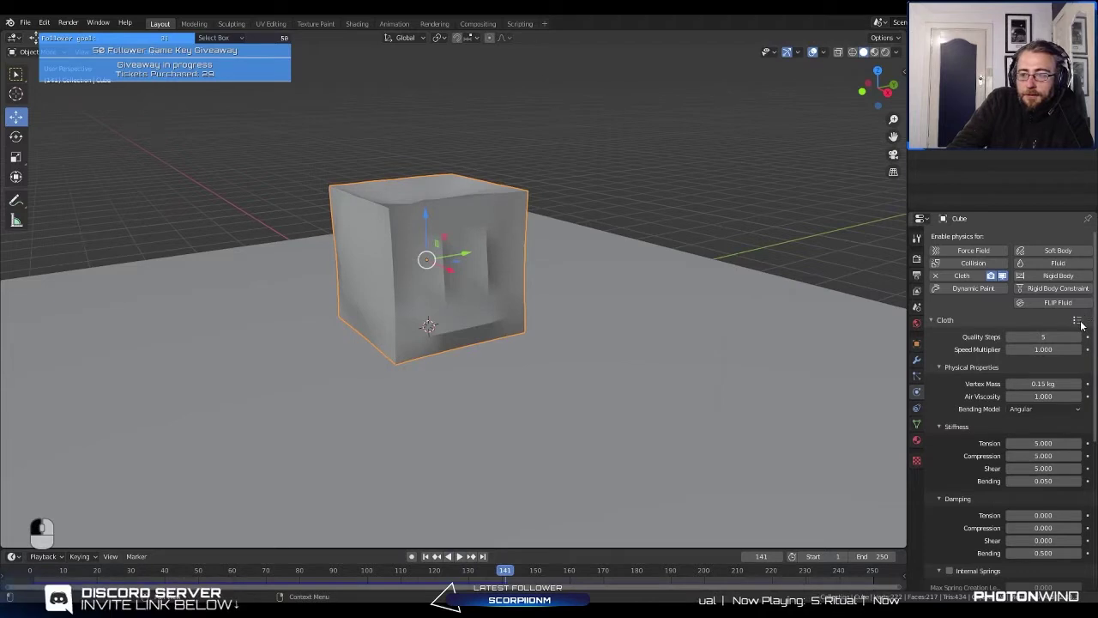
pyautogui.moveTo(384, 249); pyautogui.dragTo(471, 274, button='middle')
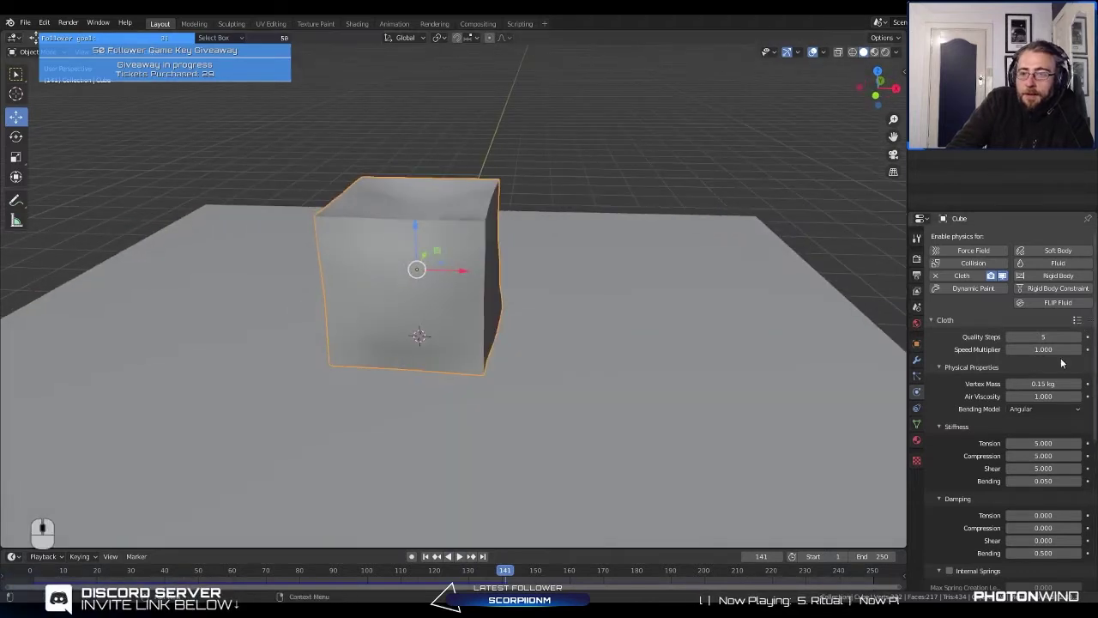
# Step: Look through the cube's cloth settings and apply the Denim preset
pyautogui.scroll(-5, 983, 355)
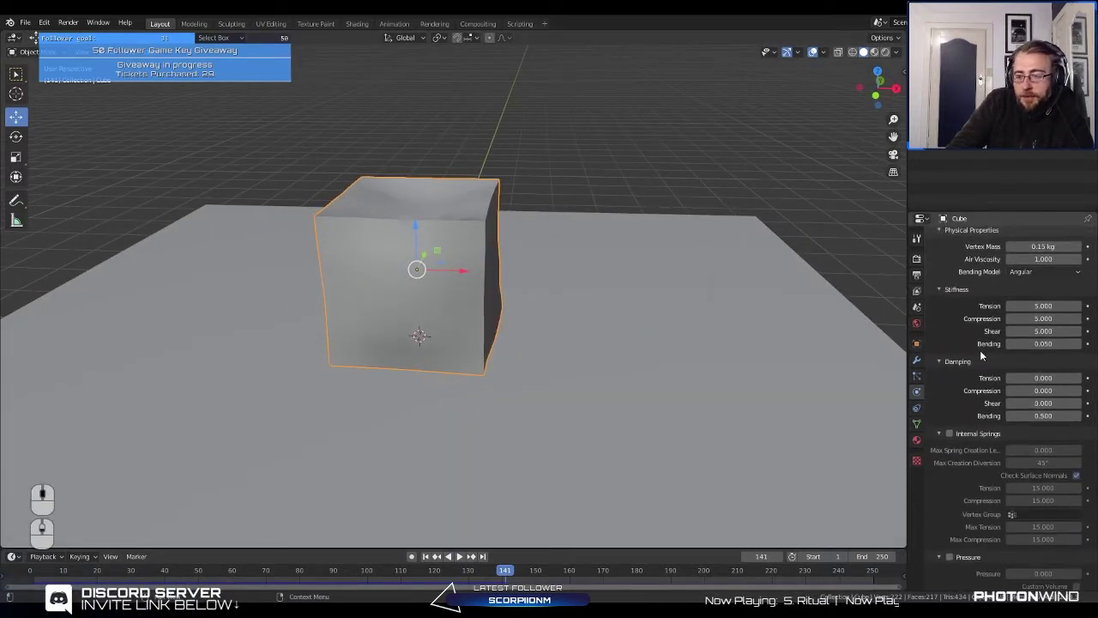
pyautogui.scroll(-5, 1009, 388)
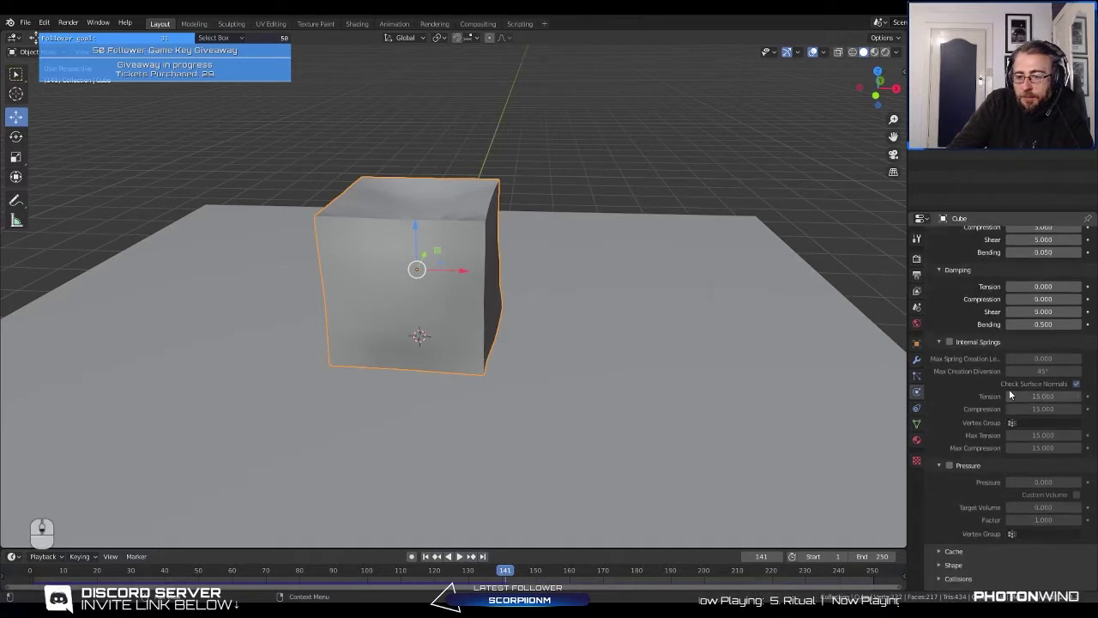
pyautogui.scroll(6, 1000, 381)
pyautogui.scroll(4, 999, 339)
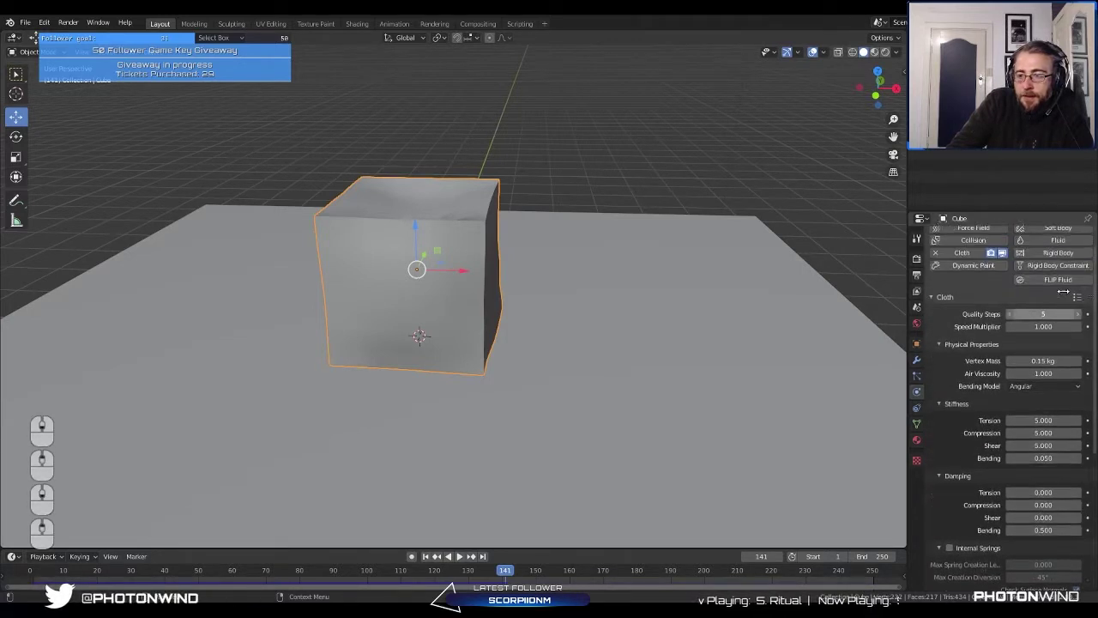
pyautogui.click(1077, 320)
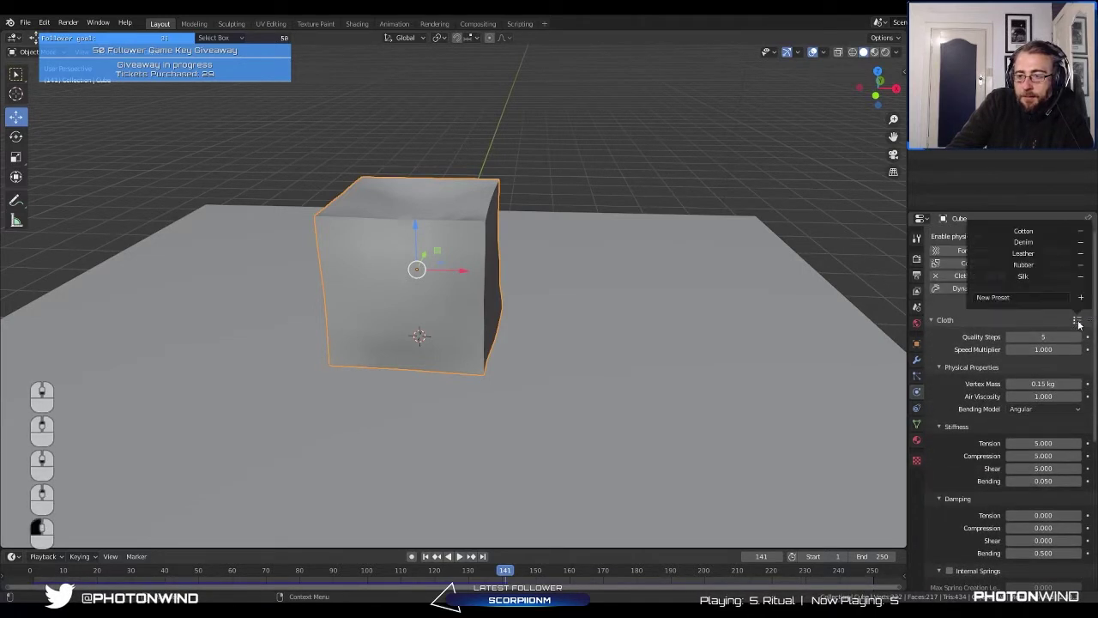
pyautogui.click(1043, 243)
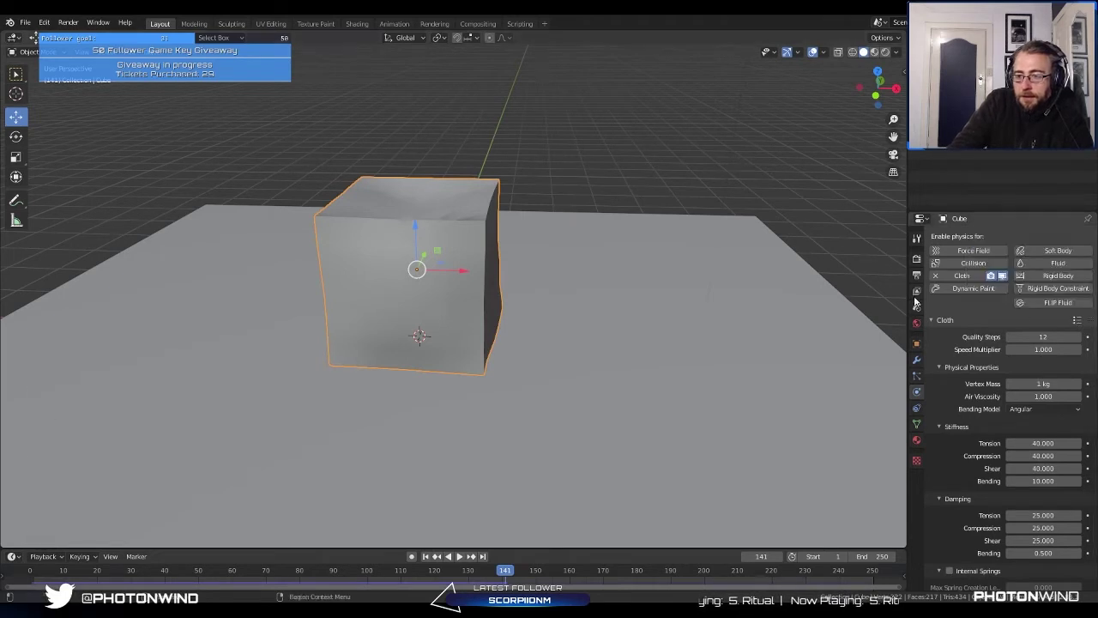
pyautogui.click(1078, 320)
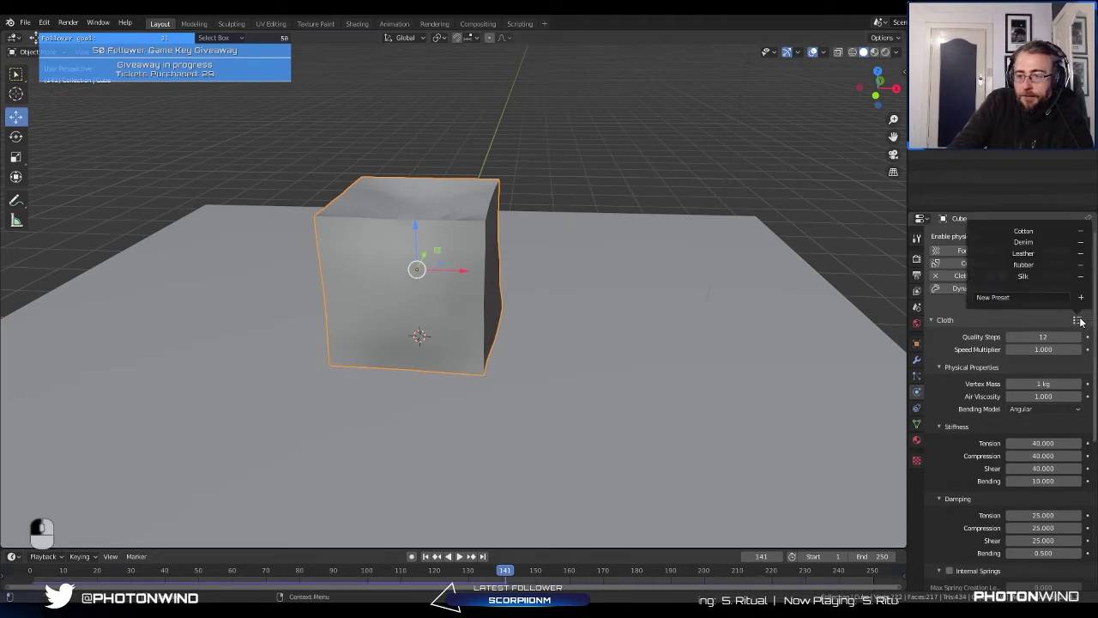
# Step: Return to frame 1 and play the denim cloth simulation twice, rewinding after each run
pyautogui.click(426, 557)
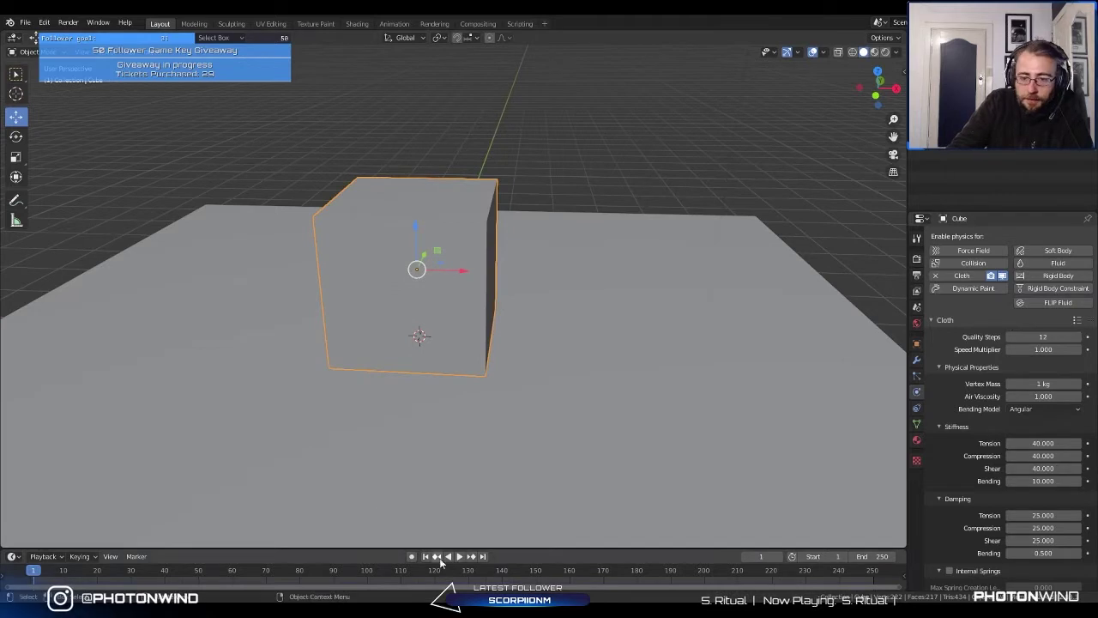
pyautogui.click(451, 557)
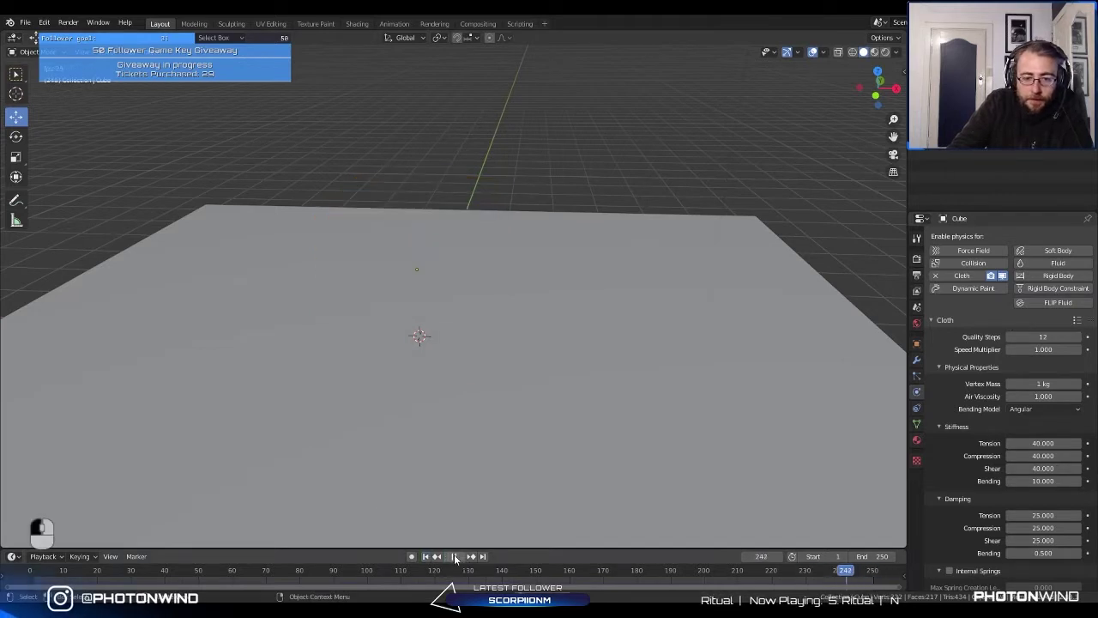
pyautogui.click(425, 557)
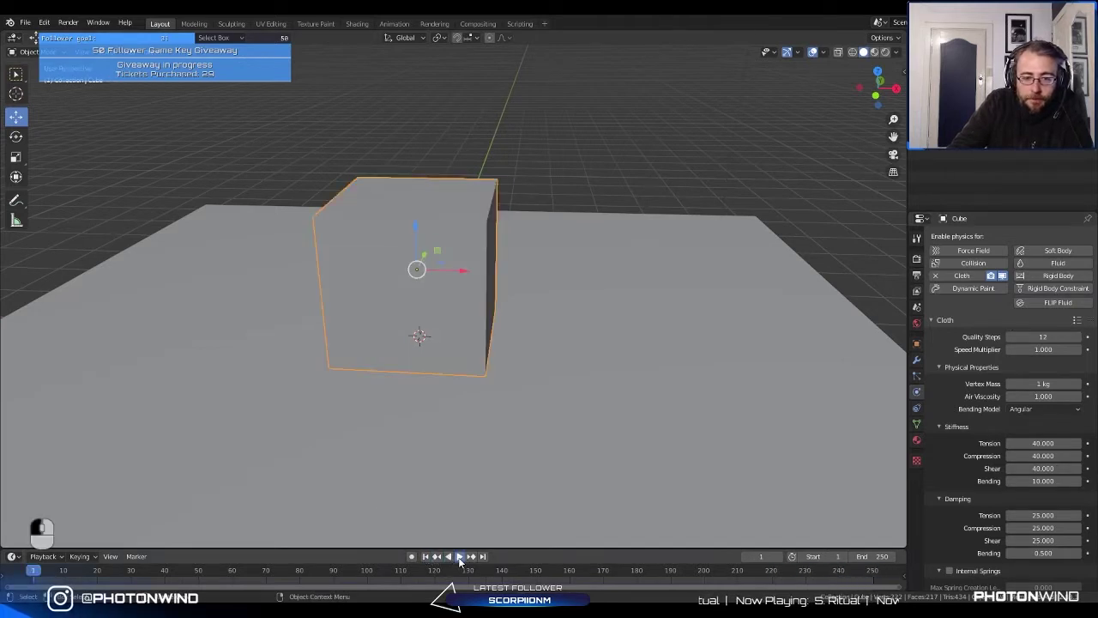
pyautogui.click(460, 558)
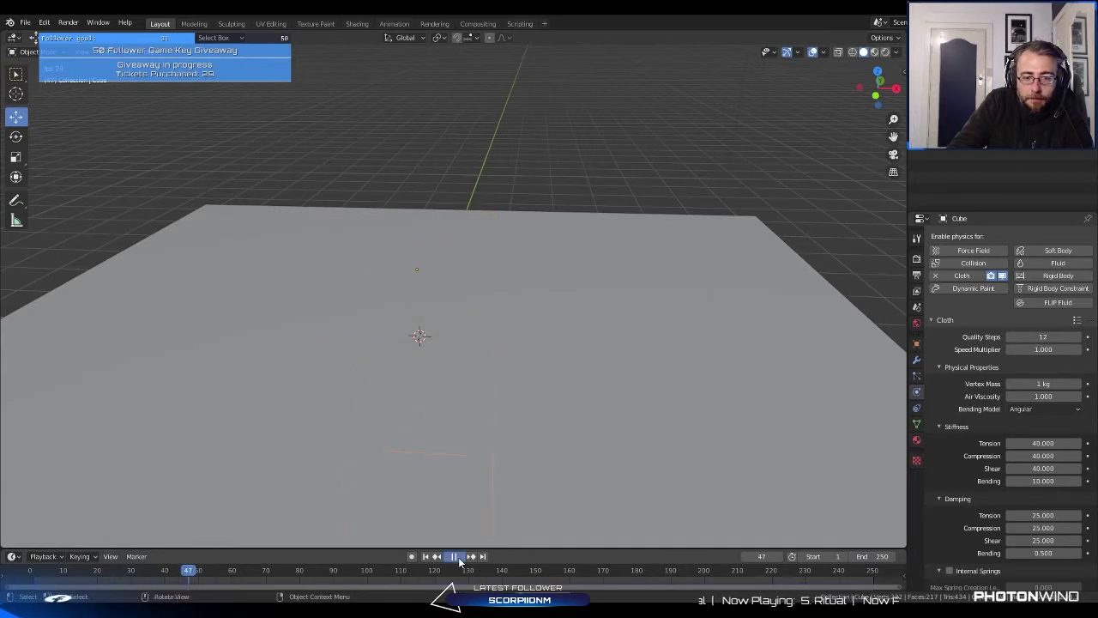
pyautogui.click(425, 557)
# Step: Check the ground plane's collision settings and the cube's cloth settings, and replay the simulation briefly
pyautogui.click(605, 300)
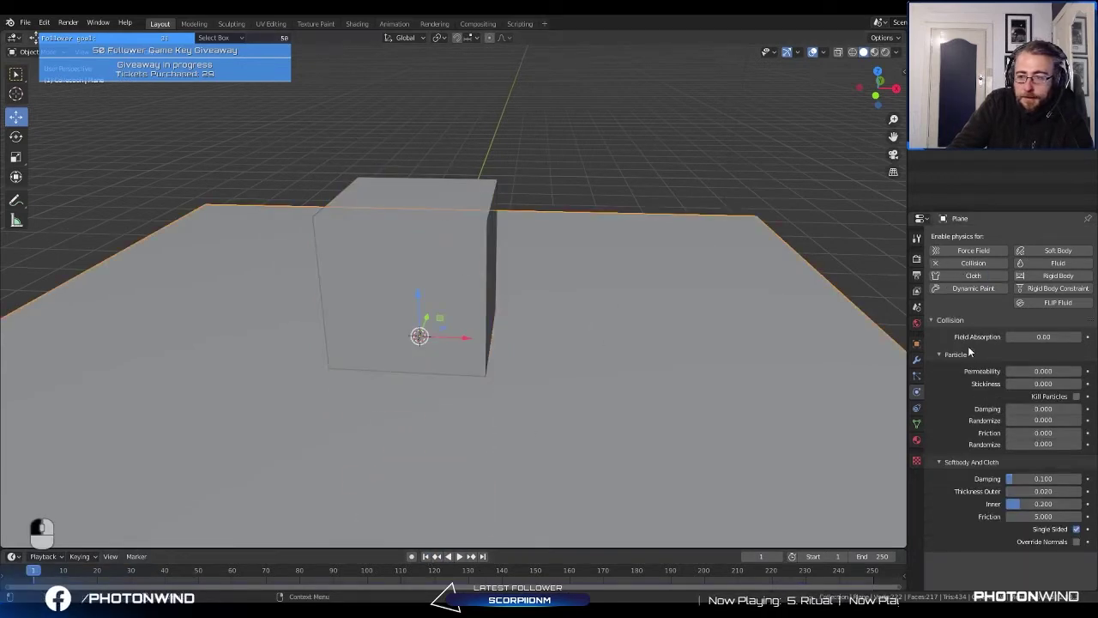
pyautogui.moveTo(562, 312); pyautogui.dragTo(446, 318, button='middle')
pyautogui.click(448, 321)
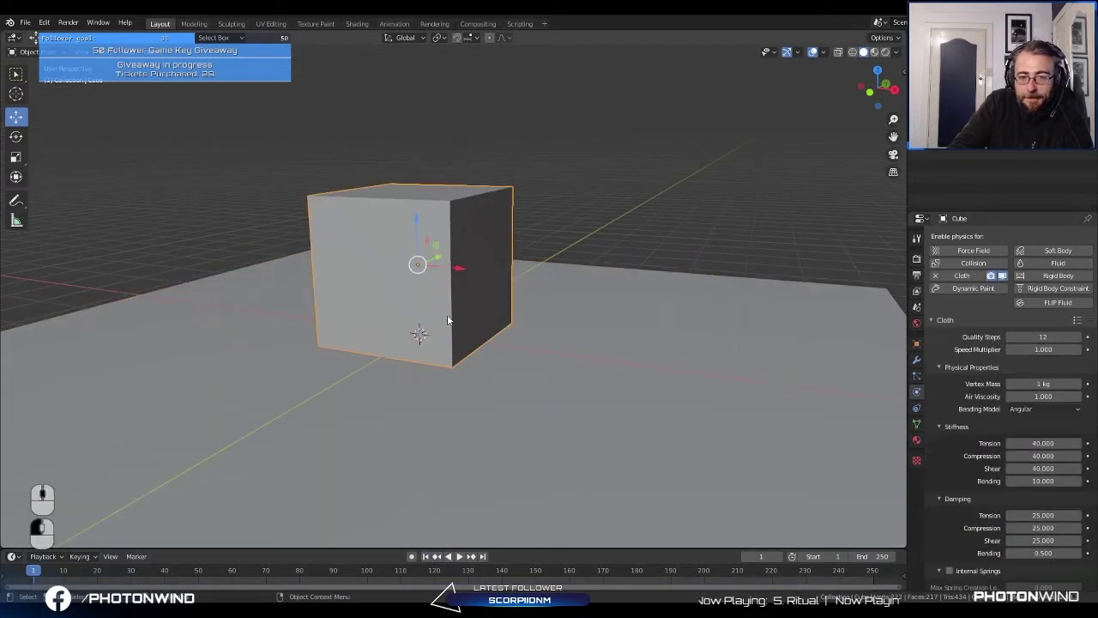
pyautogui.click(640, 352)
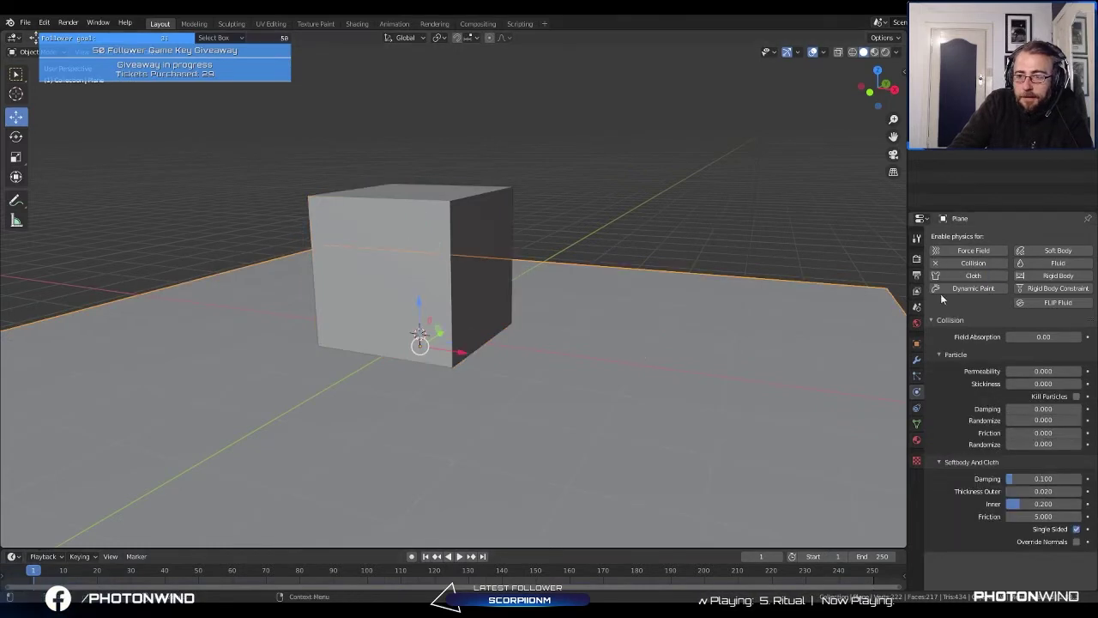
pyautogui.click(463, 292)
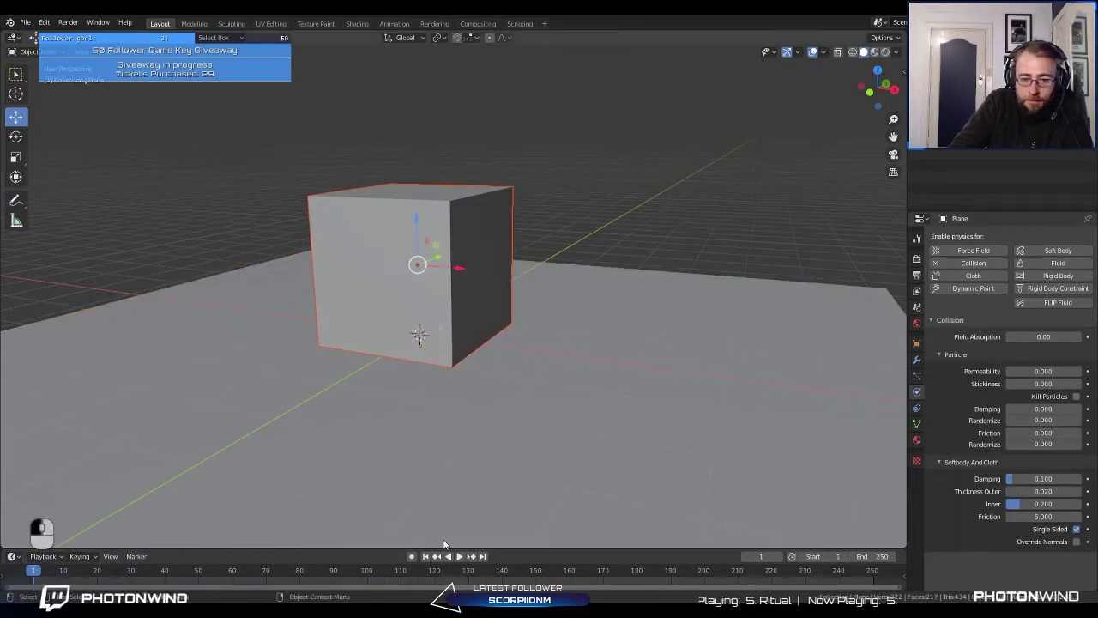
pyautogui.click(460, 557)
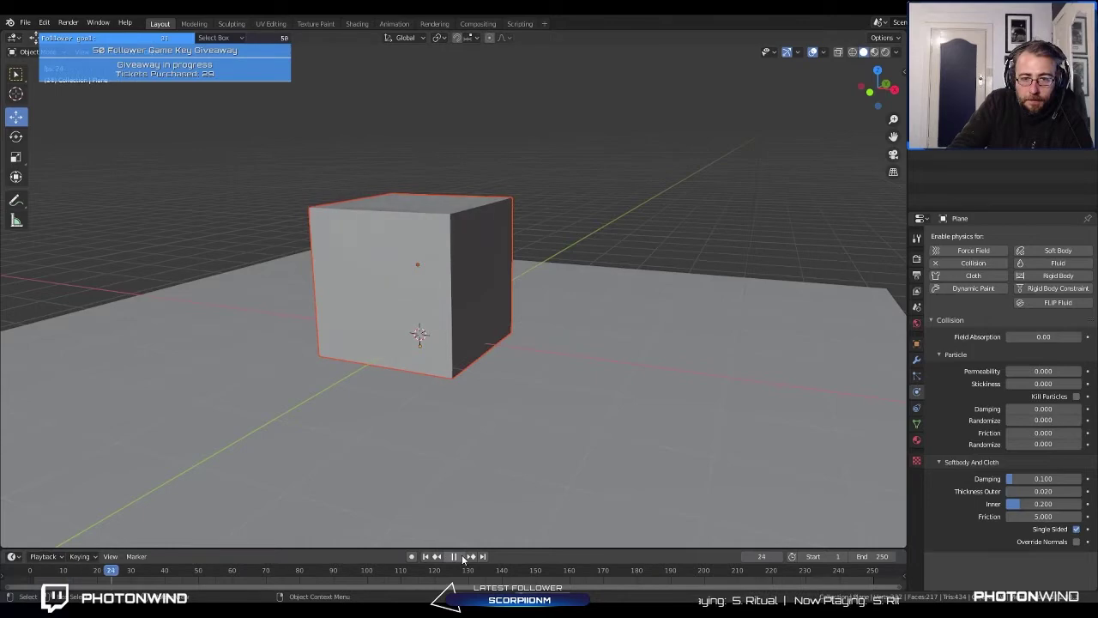
pyautogui.click(455, 557)
# Step: Enable pressure on the cube's cloth with a value of 500 and test the simulation from frame 1
pyautogui.click(478, 250)
pyautogui.moveTo(478, 250); pyautogui.dragTo(594, 300, button='middle')
pyautogui.scroll(-8, 1063, 463)
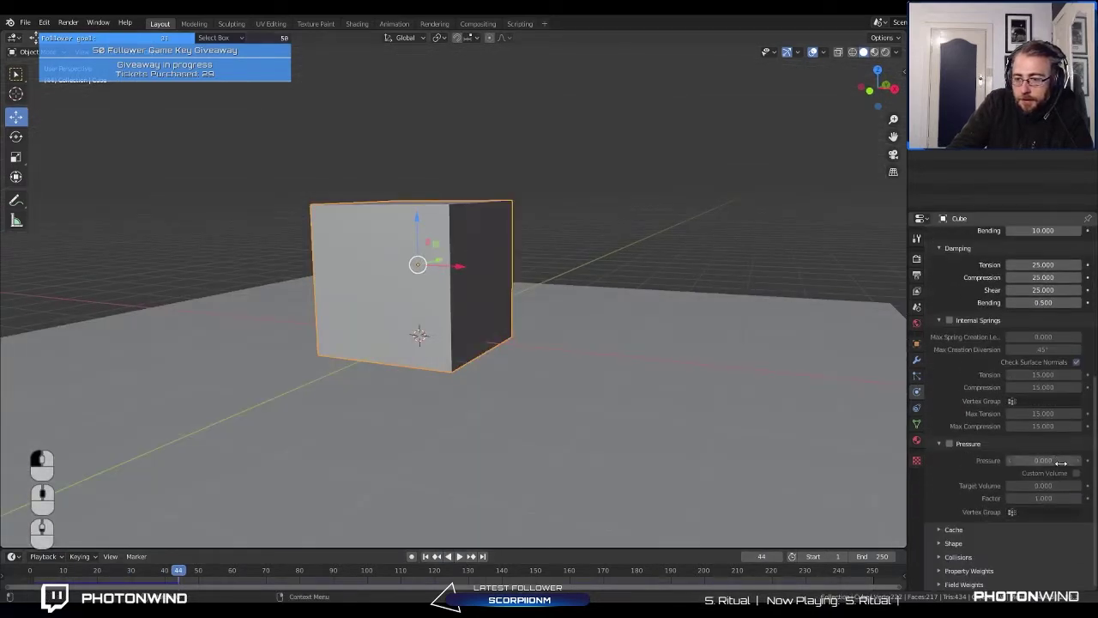
pyautogui.click(949, 444)
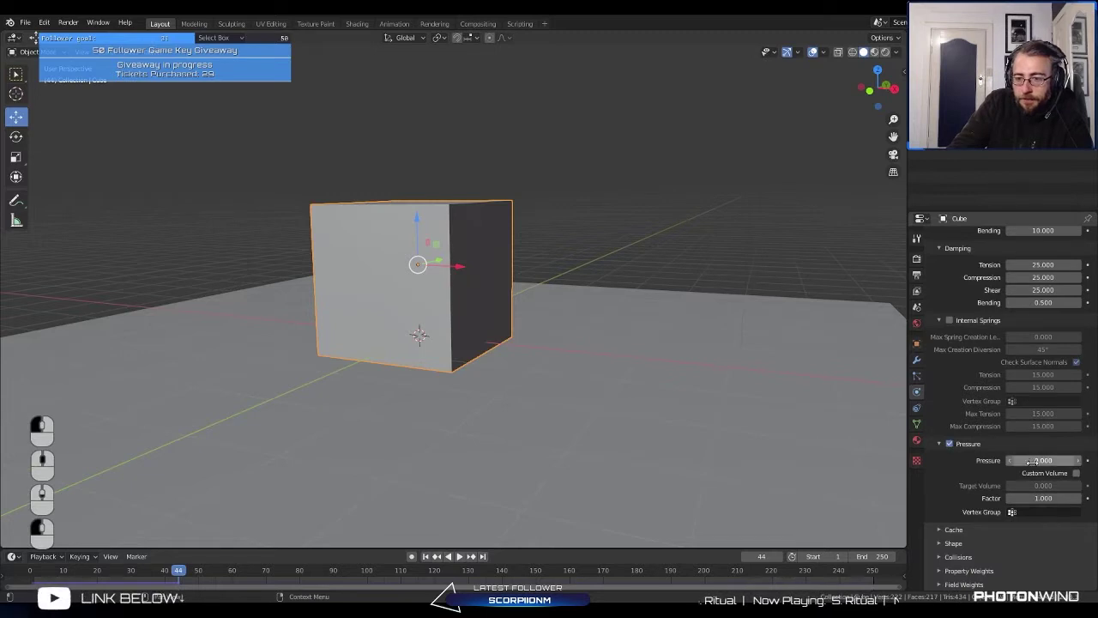
pyautogui.moveTo(1043, 460); pyautogui.dragTo(1026, 456)
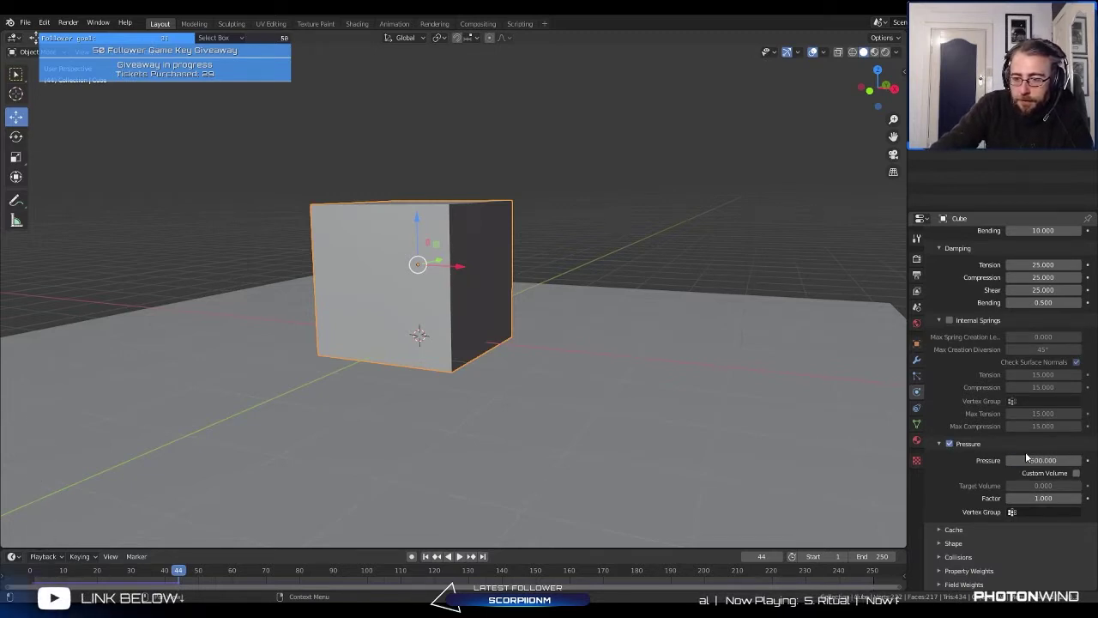
pyautogui.click(424, 556)
pyautogui.click(459, 556)
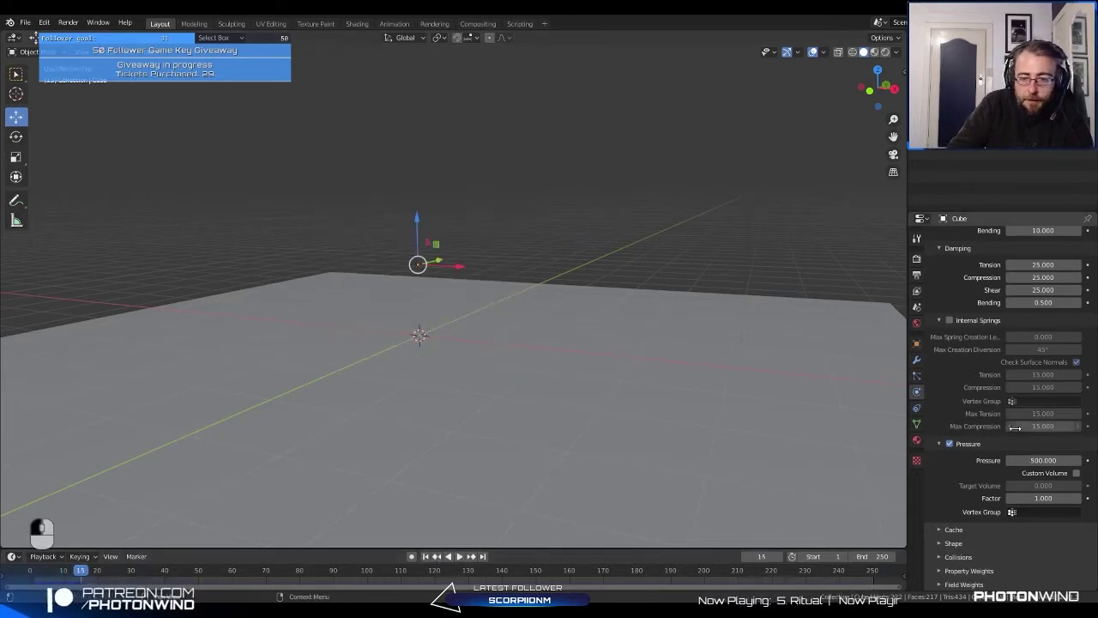
# Step: Set the cube's cloth pressure to 100
pyautogui.click(1025, 461)
pyautogui.write('100')
pyautogui.press('Return')
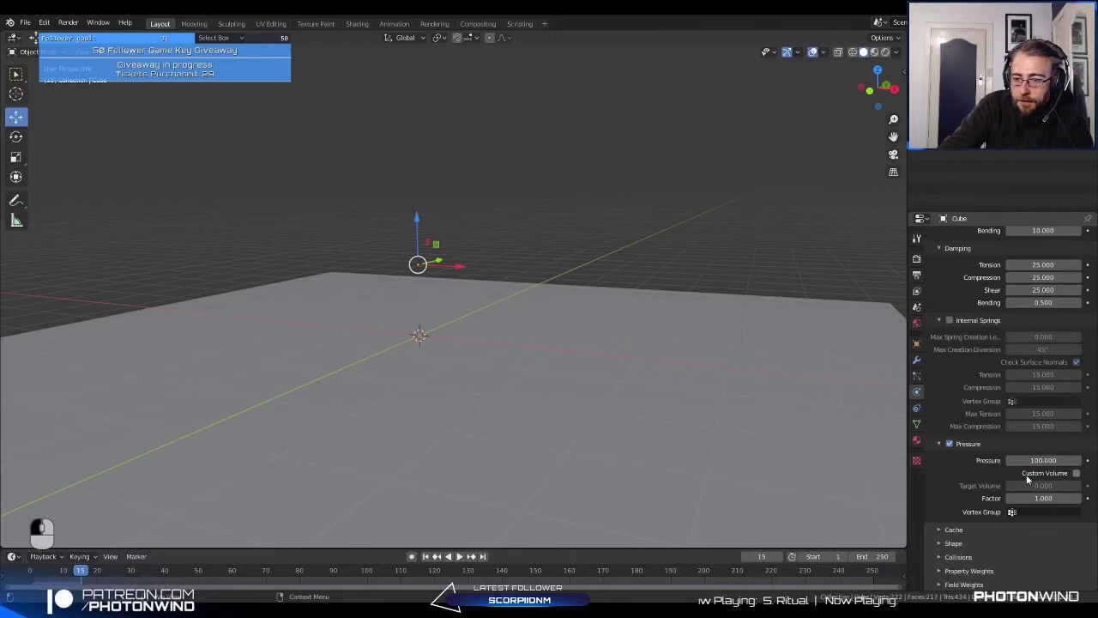
# Step: Play the simulation from frame 1 and follow the inflating cube as it moves above the plane
pyautogui.click(423, 556)
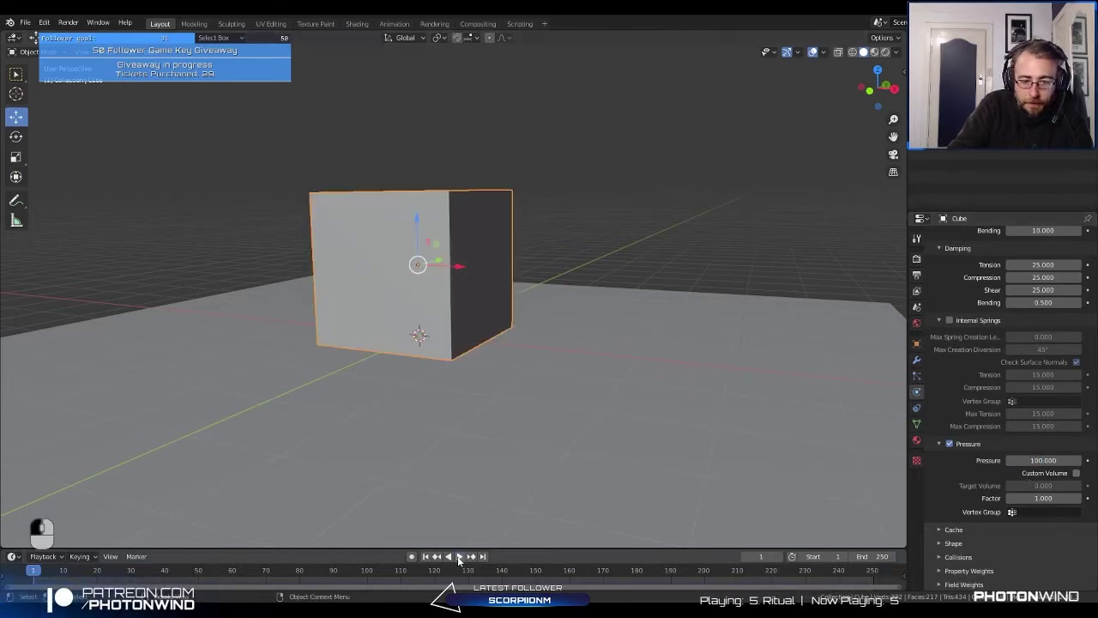
pyautogui.click(459, 556)
pyautogui.scroll(-8, 460, 357)
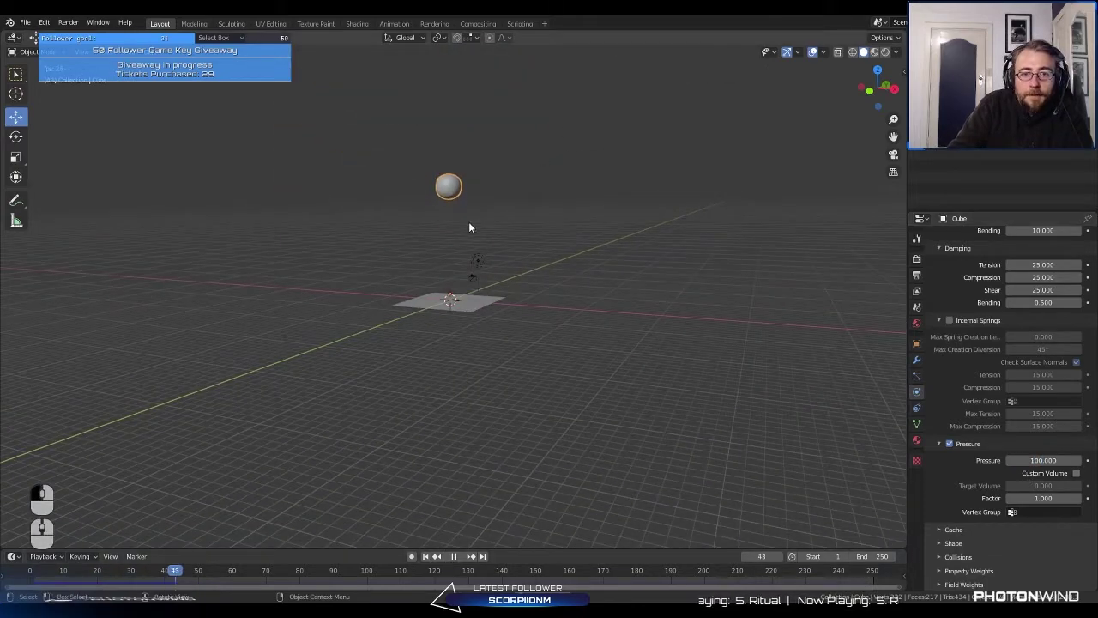
pyautogui.scroll(6, 473, 319)
pyautogui.keyDown('shift'); pyautogui.moveTo(478, 350); pyautogui.dragTo(458, 230, button='middle'); pyautogui.keyUp('shift')
pyautogui.scroll(4, 466, 251)
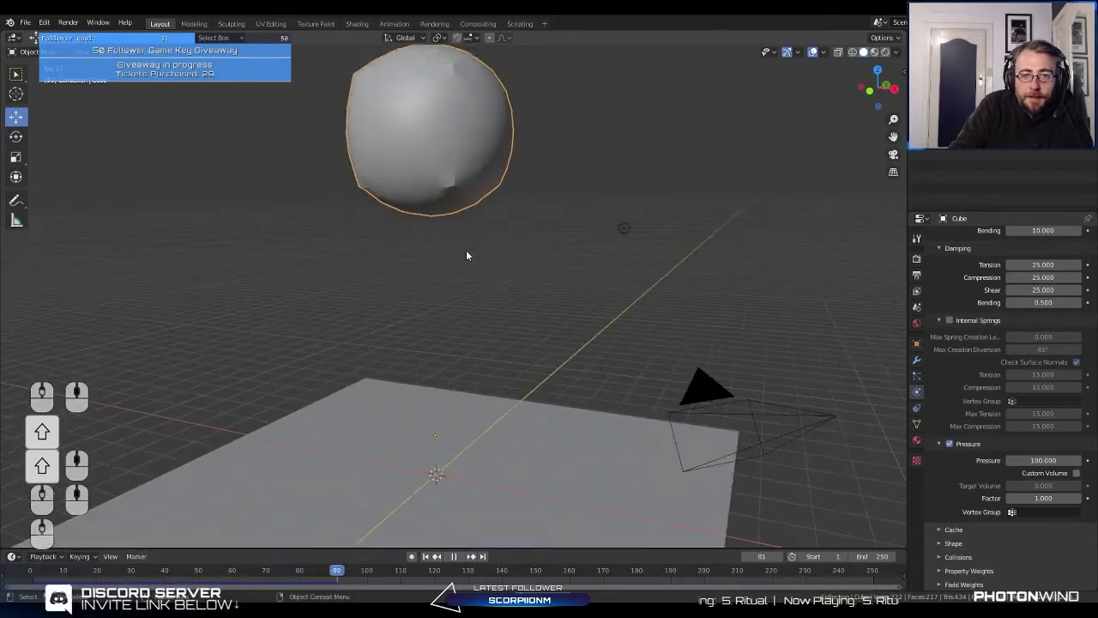
pyautogui.scroll(-6, 477, 347)
pyautogui.keyDown('shift'); pyautogui.moveTo(477, 347); pyautogui.dragTo(517, 360, button='middle'); pyautogui.keyUp('shift')
pyautogui.scroll(3, 480, 289)
pyautogui.scroll(-3, 480, 292)
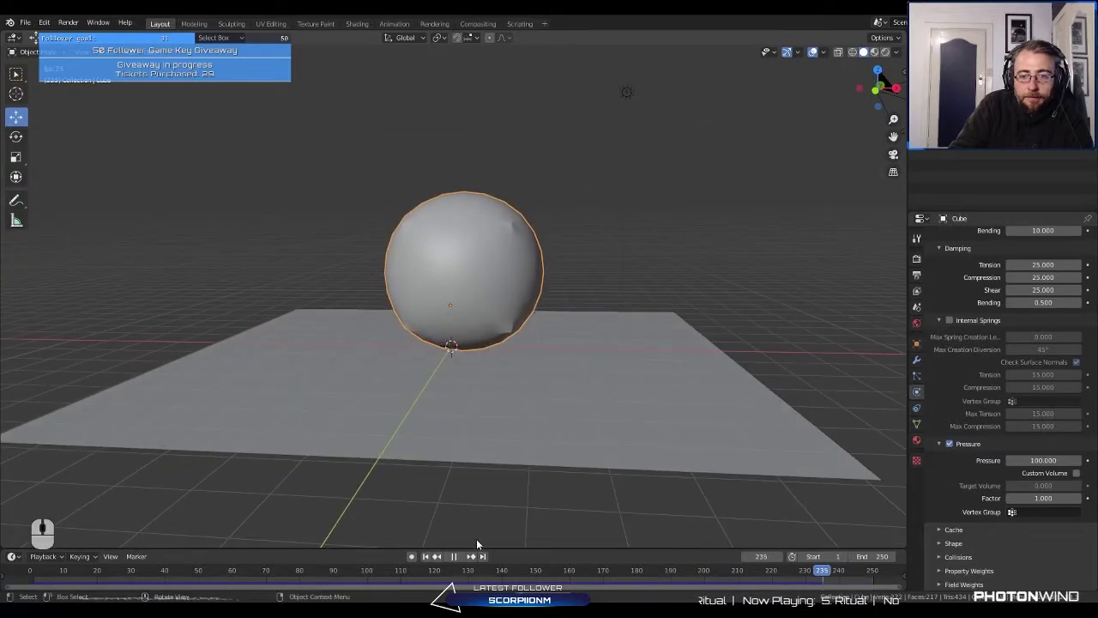
# Step: Stop the playback, return to the start of the timeline and restart the simulation
pyautogui.click(453, 556)
pyautogui.click(425, 556)
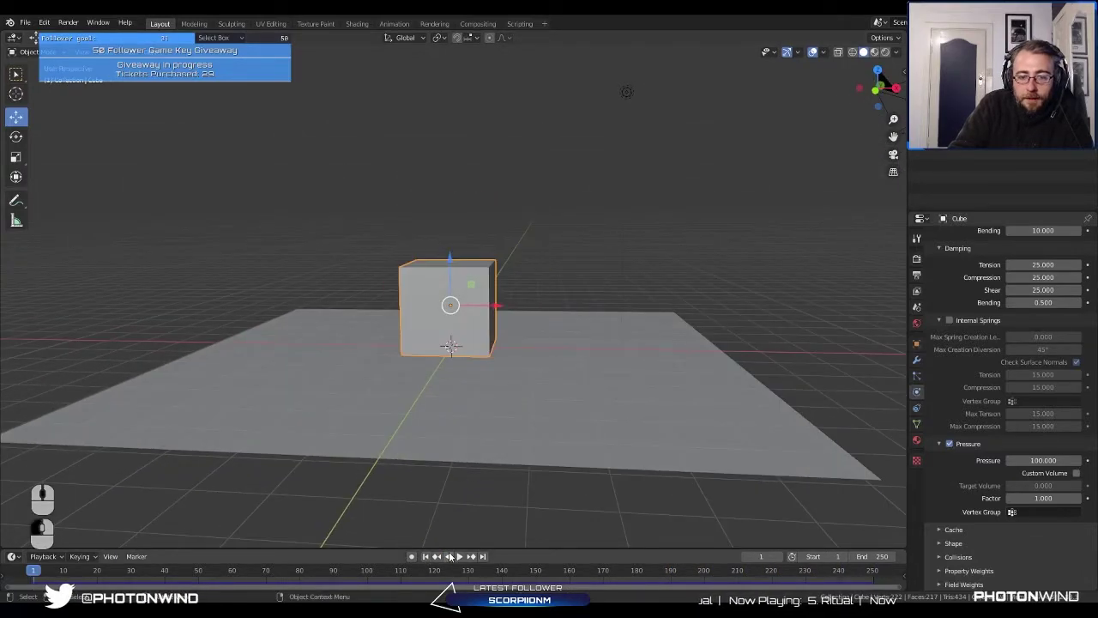
pyautogui.click(450, 556)
pyautogui.click(32, 583)
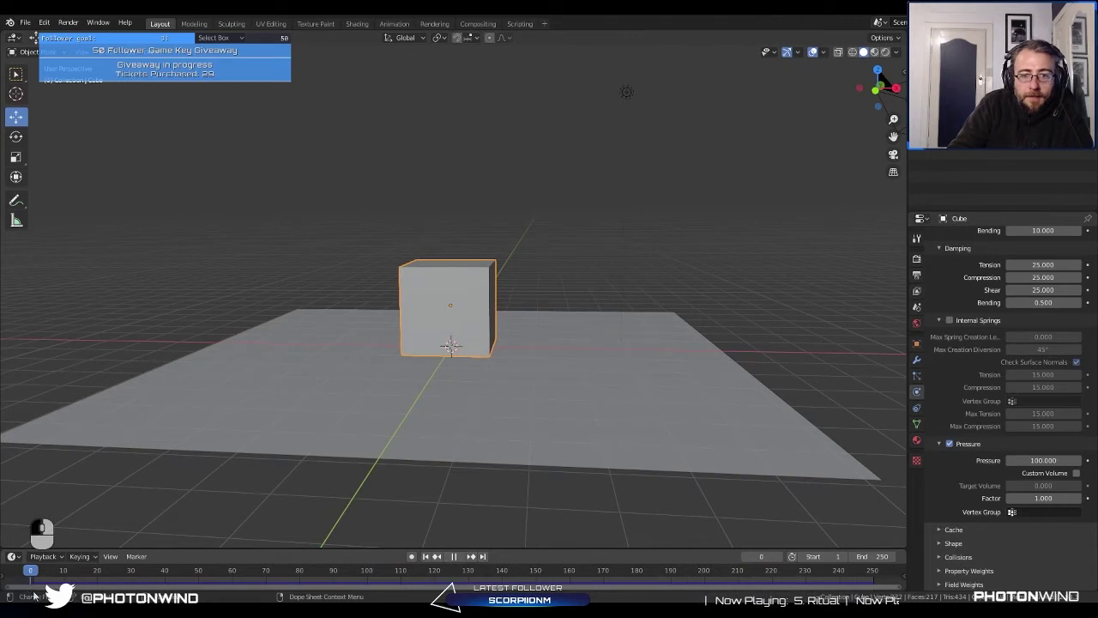
# Step: Replay the pressurized cube simulation from the start of the timeline
pyautogui.click(34, 592)
pyautogui.press('space')
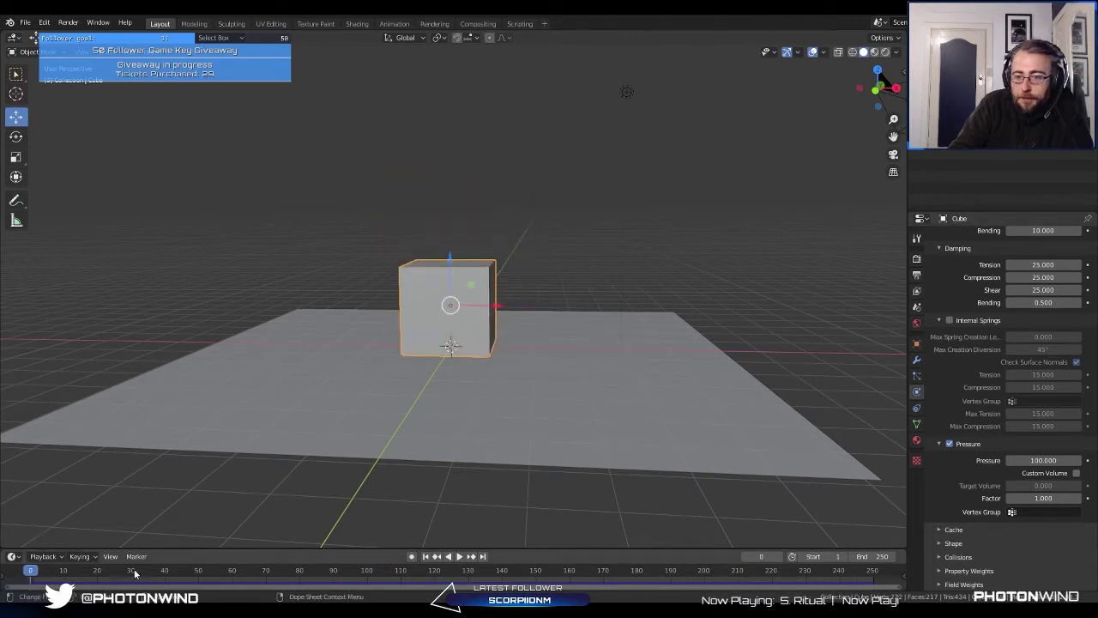
pyautogui.press('space')
pyautogui.click(38, 577)
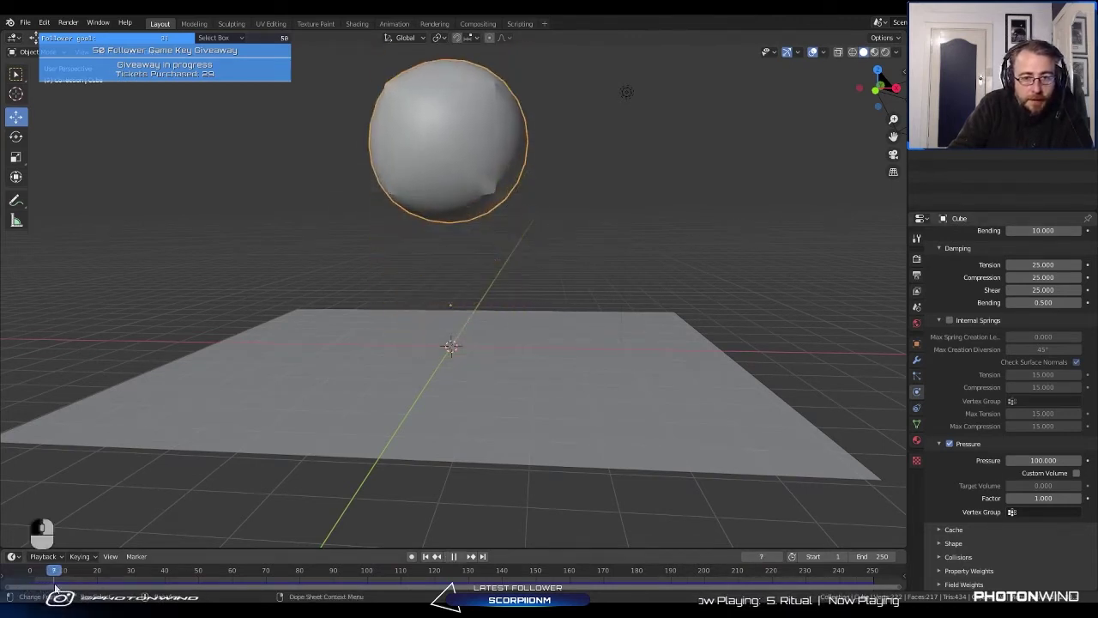
pyautogui.click(34, 577)
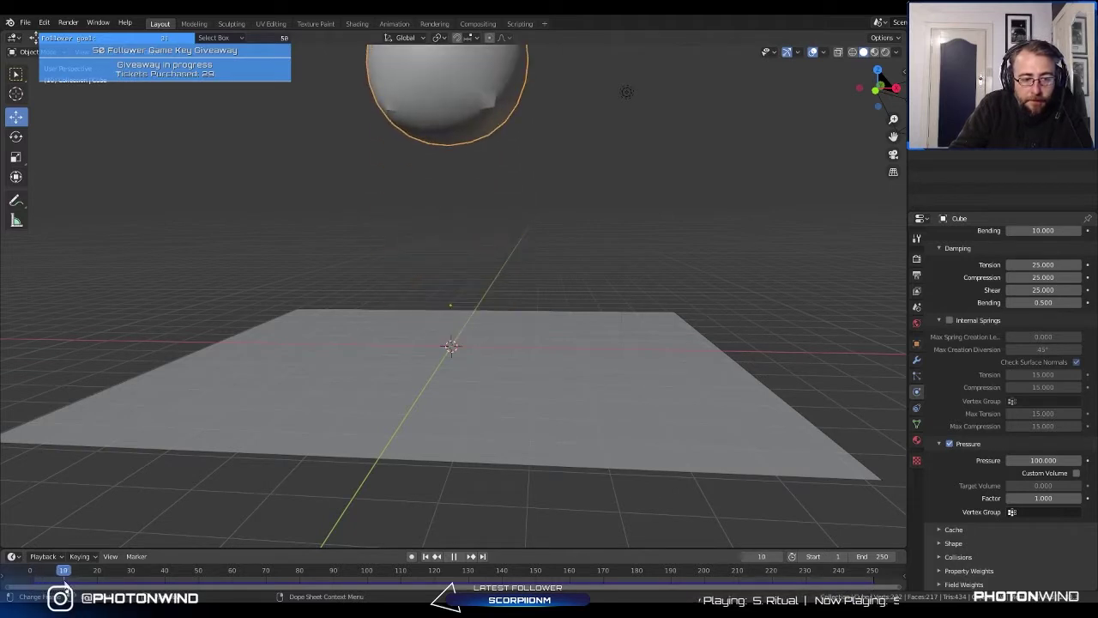
# Step: Keyframe the cube's cloth pressure at 100 on frame 20 and -10 on frame 0, and play back the result
pyautogui.moveTo(64, 581); pyautogui.dragTo(98, 577)
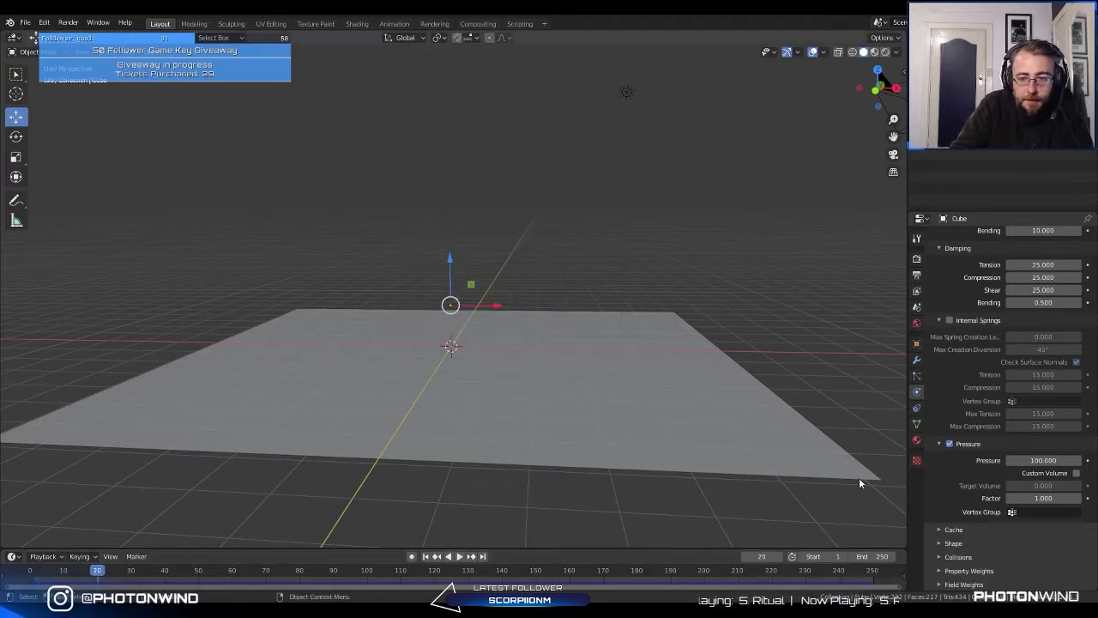
pyautogui.press('i')
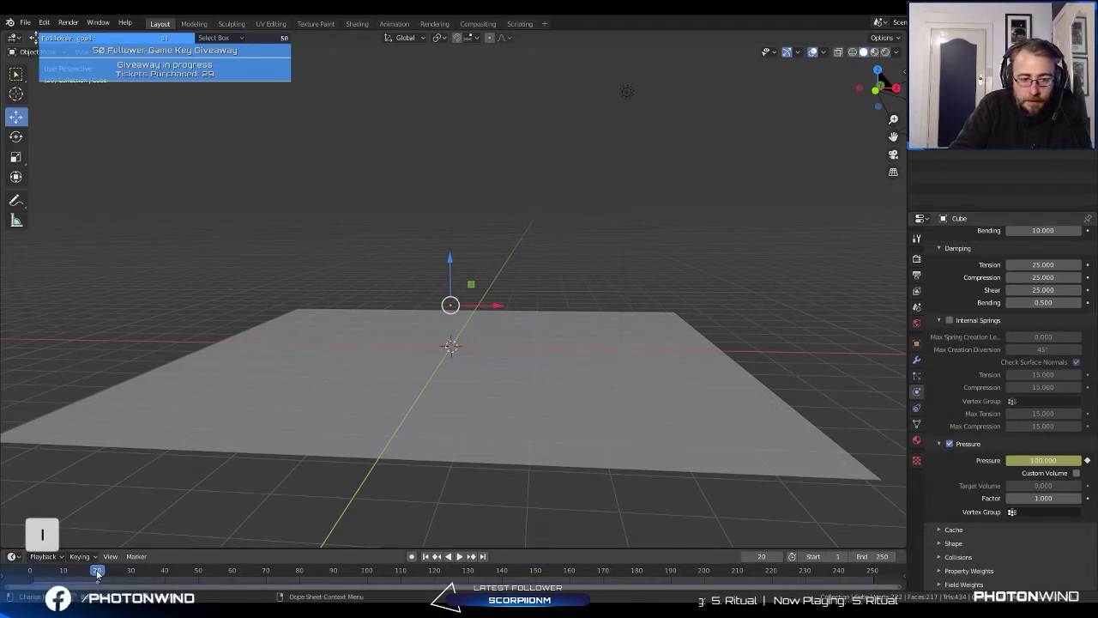
pyautogui.moveTo(97, 574); pyautogui.dragTo(29, 573)
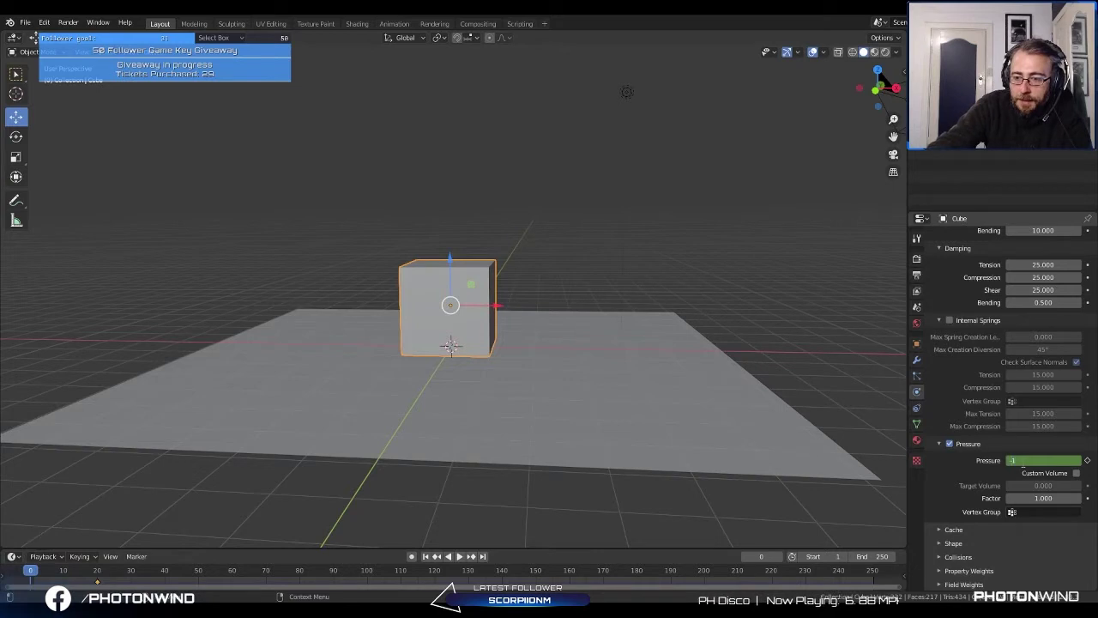
pyautogui.press('i')
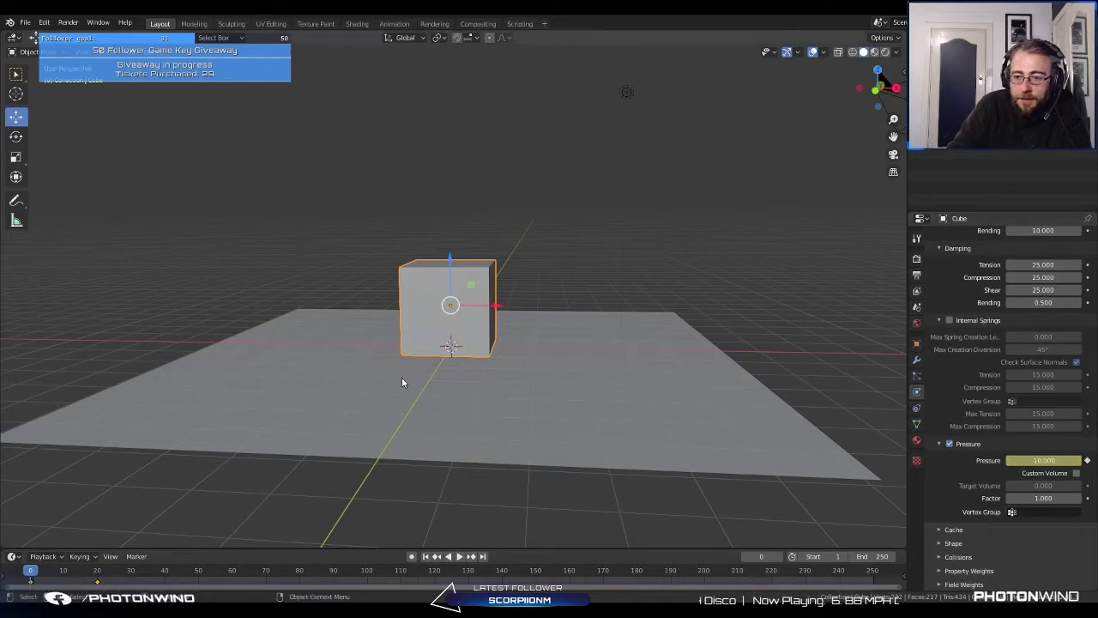
pyautogui.click(458, 557)
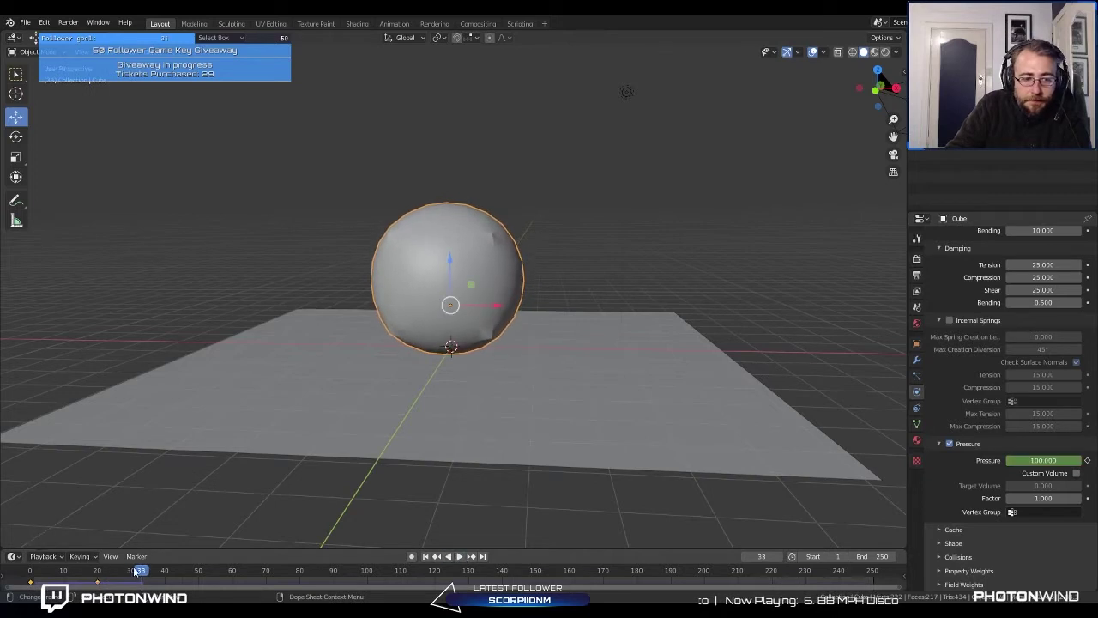
pyautogui.moveTo(137, 572); pyautogui.dragTo(36, 589)
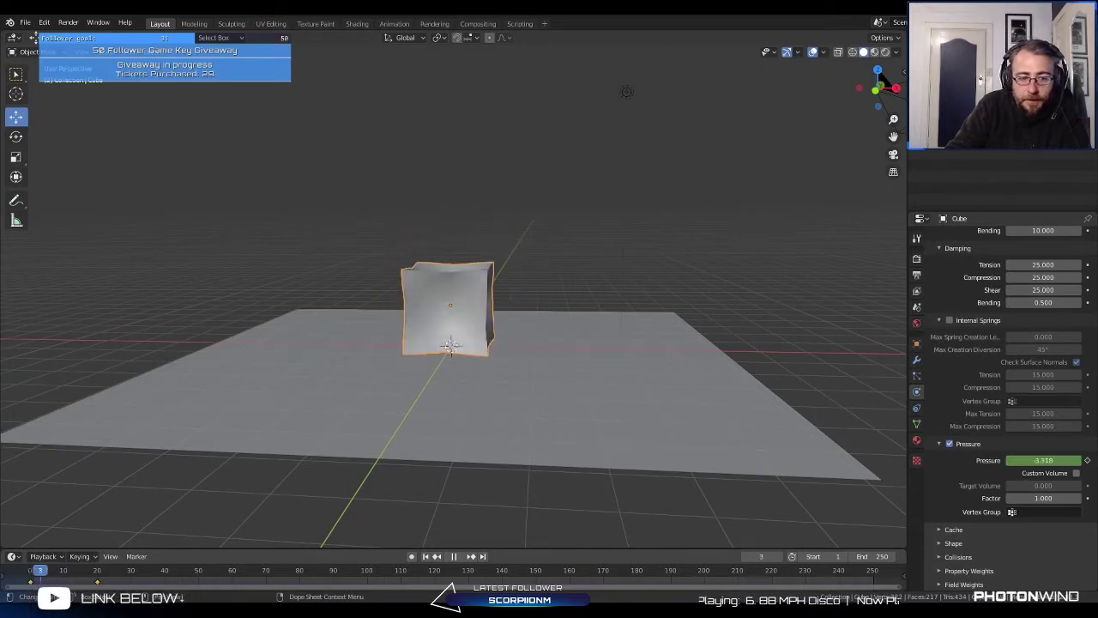
# Step: Move the frame 20 pressure keyframe to frame 50 and the starting pressure keyframe to frame 20
pyautogui.click(101, 582)
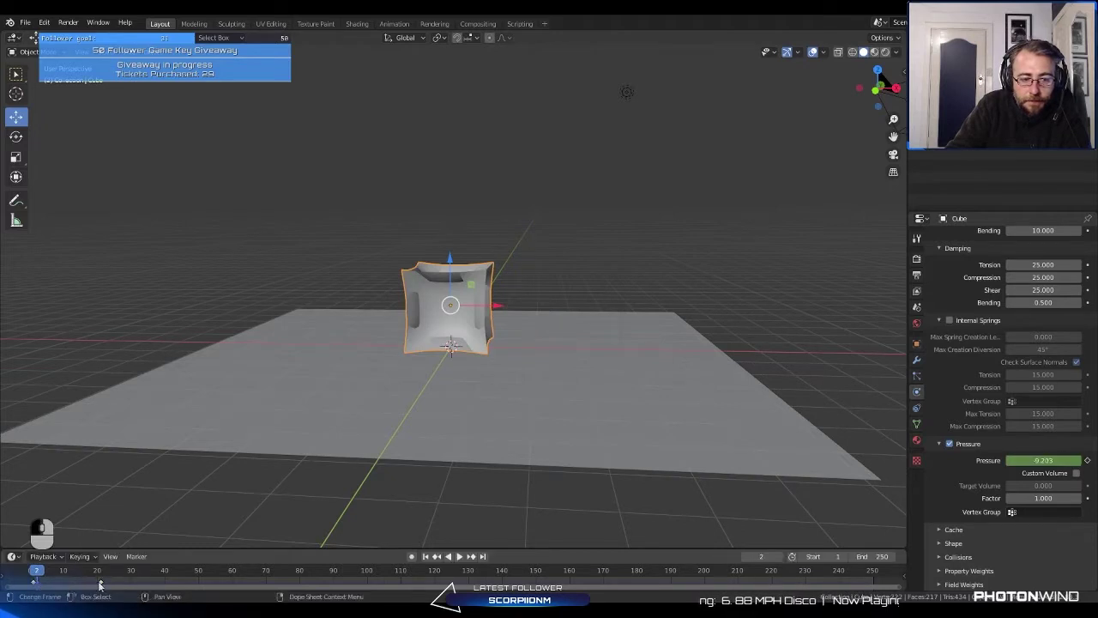
pyautogui.press('g')
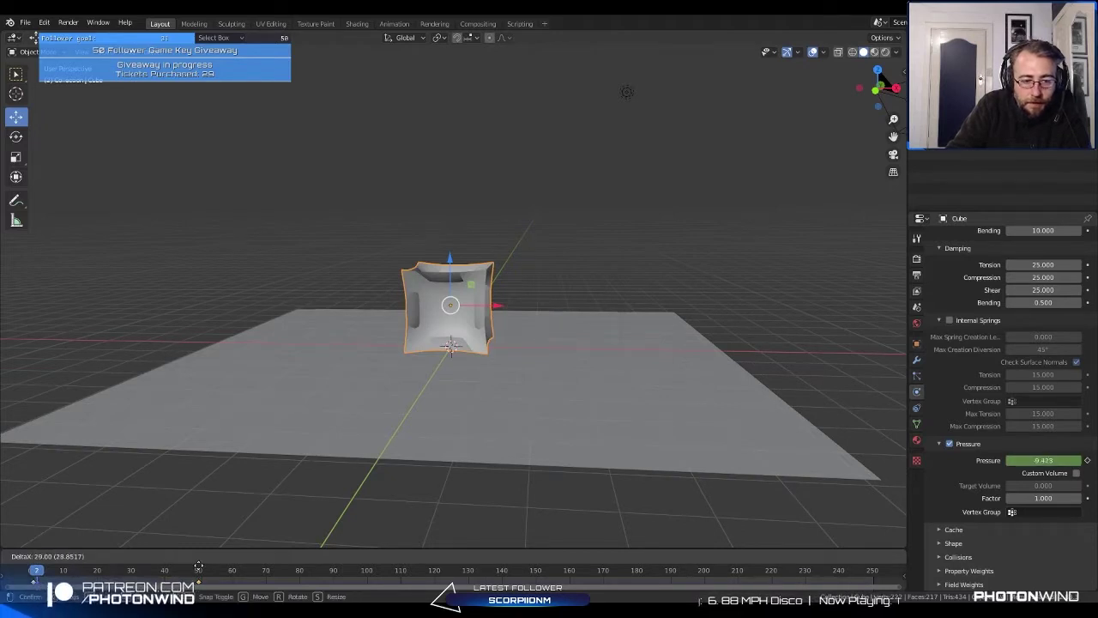
pyautogui.click(198, 584)
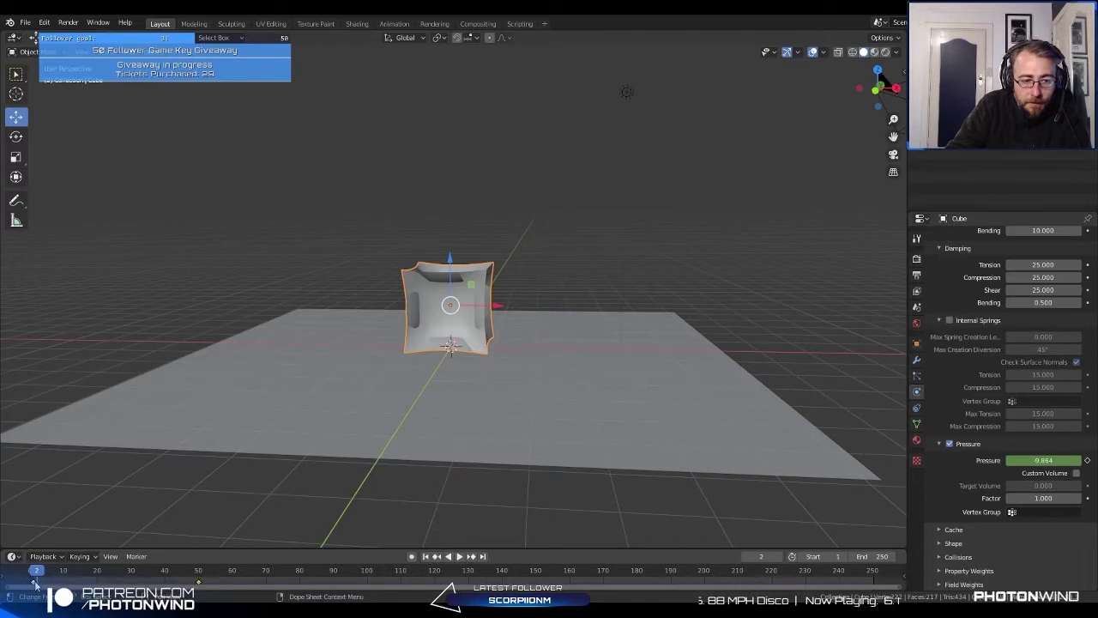
pyautogui.moveTo(35, 583); pyautogui.dragTo(98, 568)
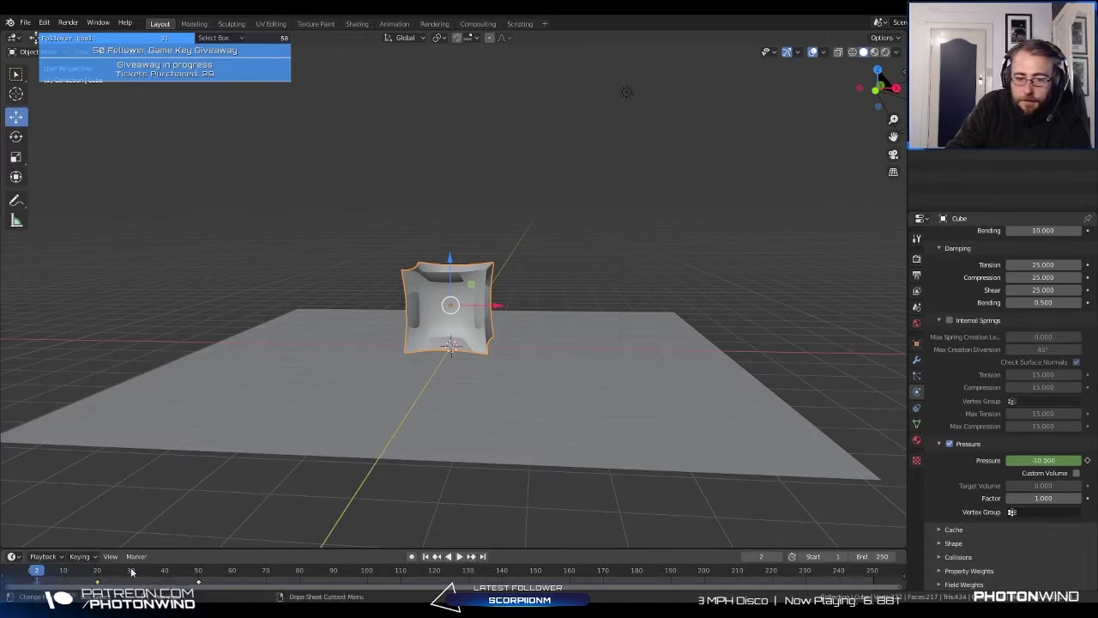
# Step: Play the simulation from frame 1 with the shifted keyframes and examine the inflated cube's surface up close
pyautogui.click(426, 556)
pyautogui.click(459, 556)
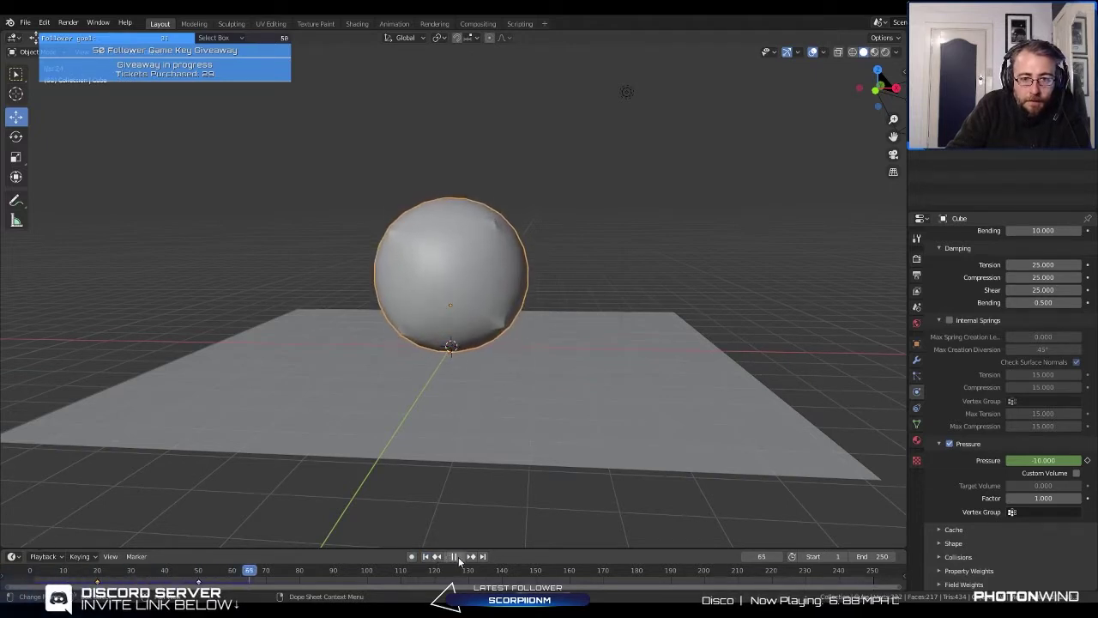
pyautogui.moveTo(483, 343); pyautogui.dragTo(464, 276, button='middle')
pyautogui.scroll(4, 454, 347)
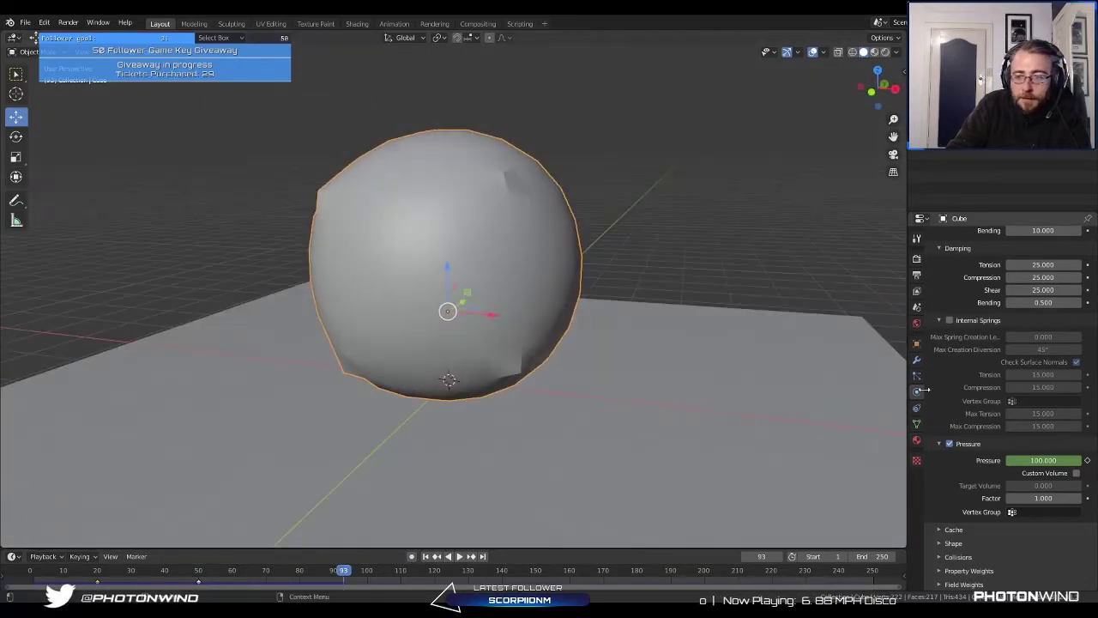
# Step: Add a Subdivision Surface modifier to the cube with one render and viewport subdivision and place it above the Cloth modifier
pyautogui.click(916, 361)
pyautogui.click(916, 375)
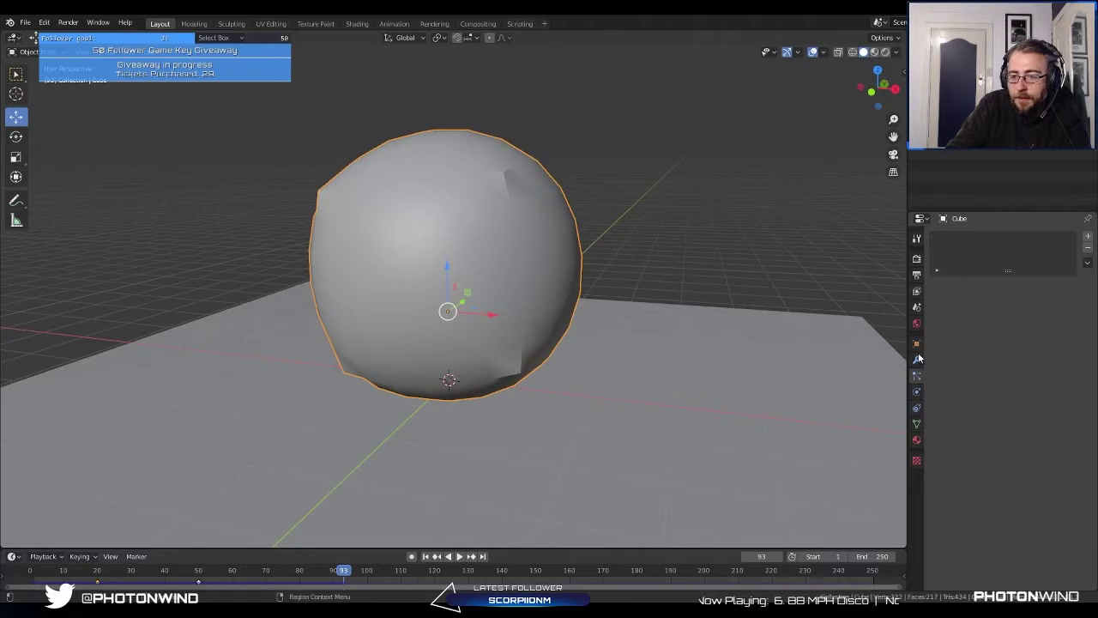
pyautogui.click(917, 358)
pyautogui.click(957, 237)
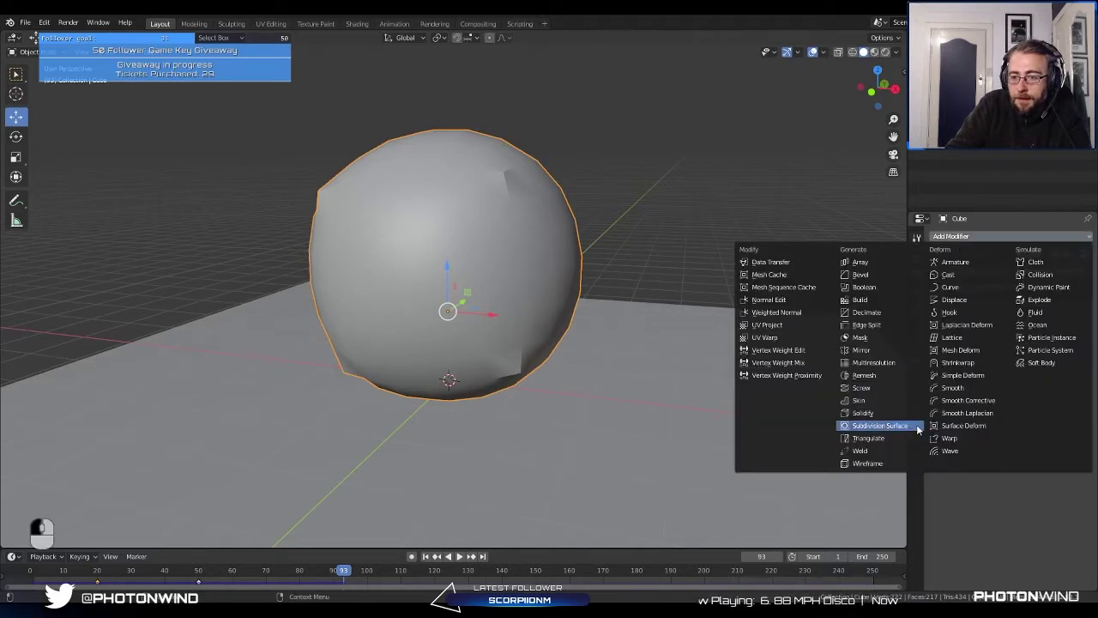
pyautogui.click(899, 427)
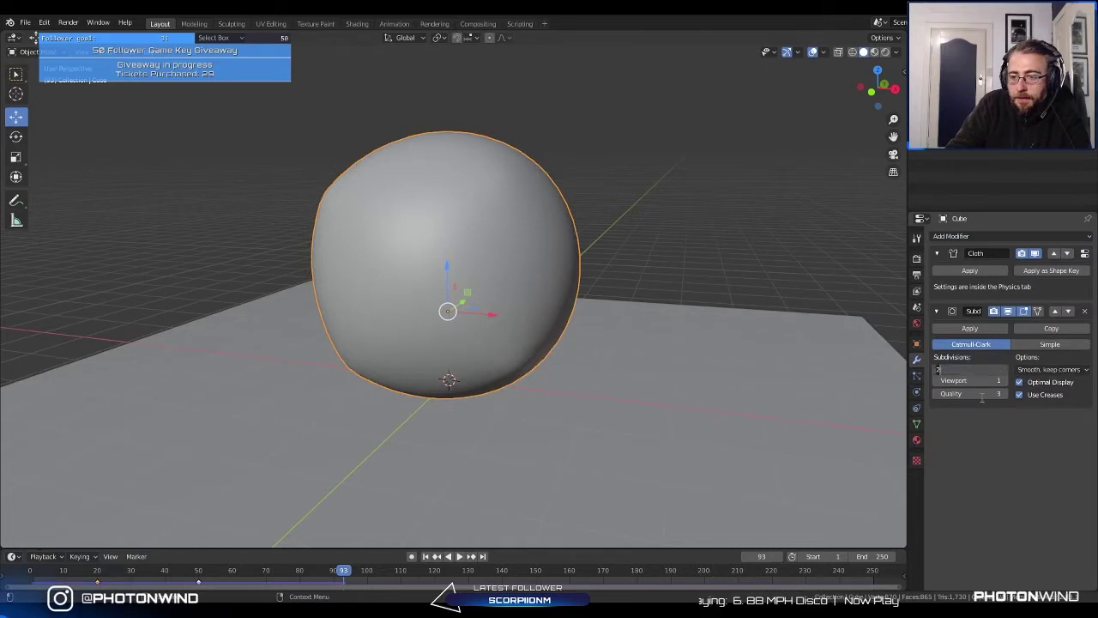
pyautogui.click(1054, 312)
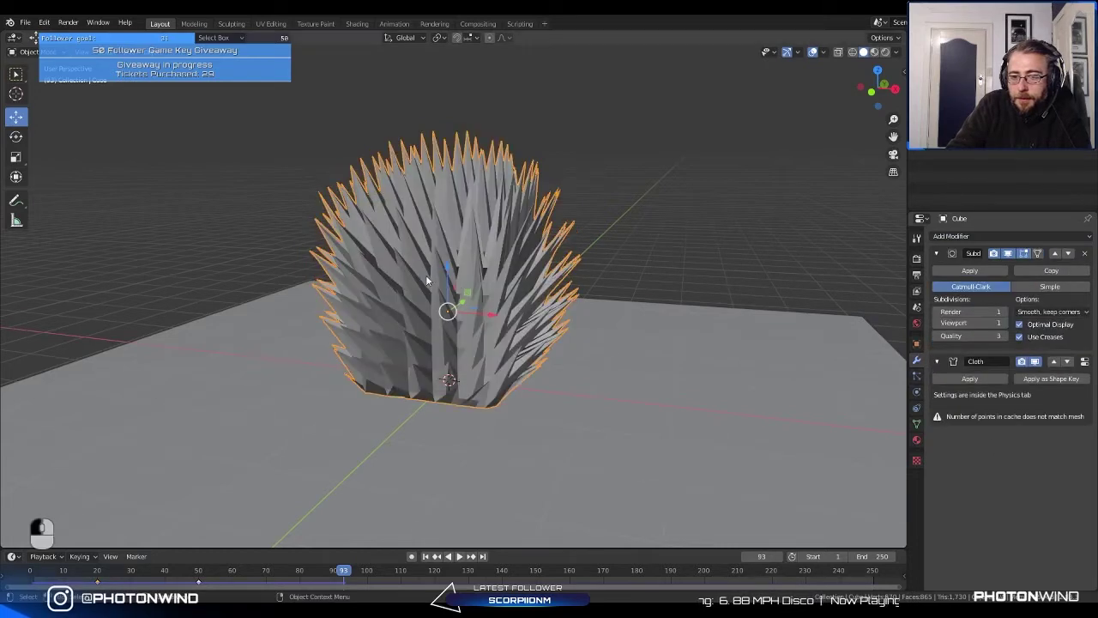
# Step: Play the simulation from frame 1 with the new modifier order and scrub back through the inflation
pyautogui.click(426, 557)
pyautogui.click(460, 556)
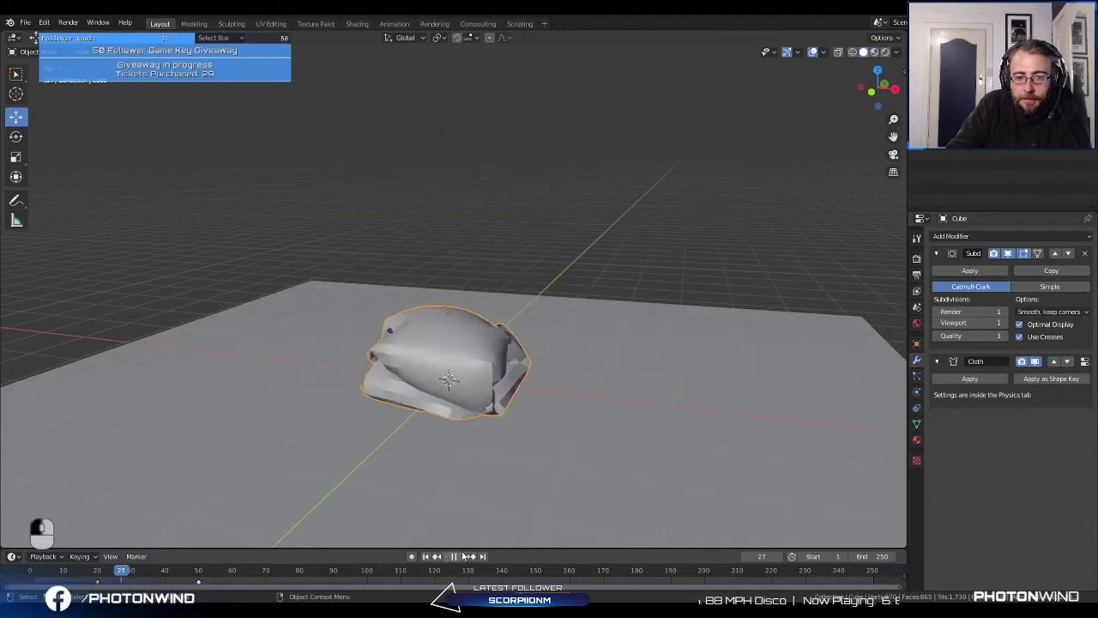
pyautogui.moveTo(455, 523); pyautogui.dragTo(480, 422, button='middle')
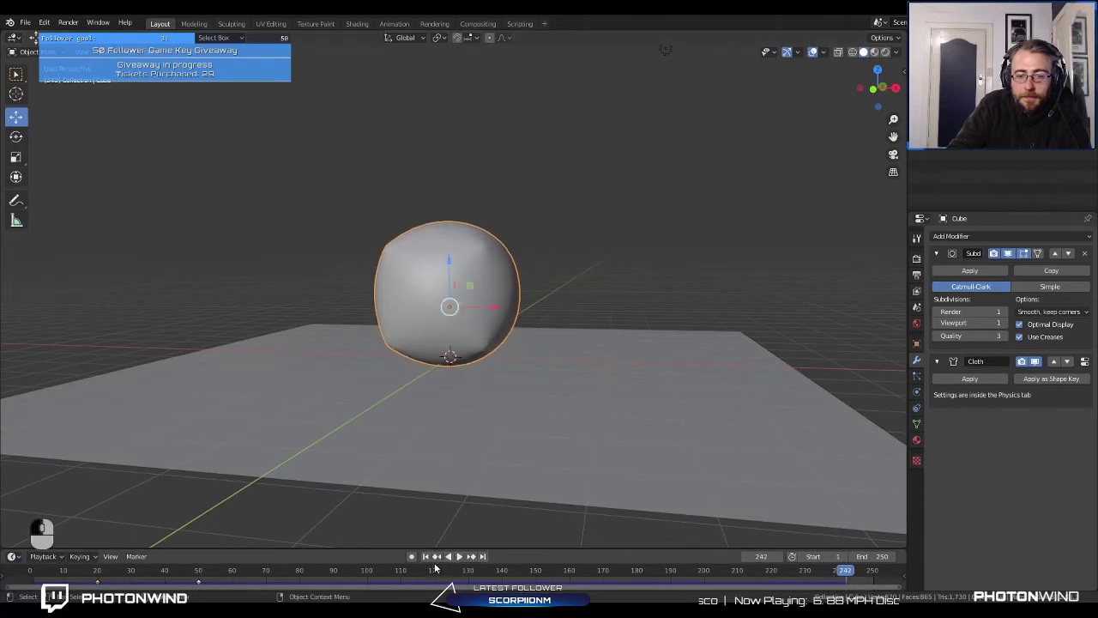
pyautogui.moveTo(809, 570); pyautogui.dragTo(313, 590)
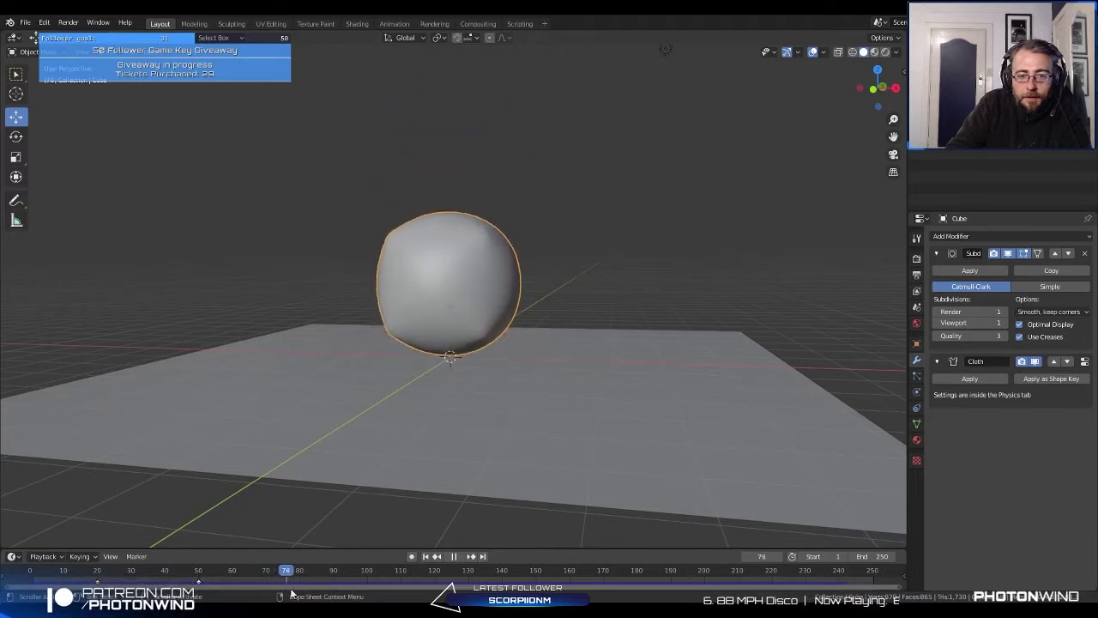
pyautogui.press('space')
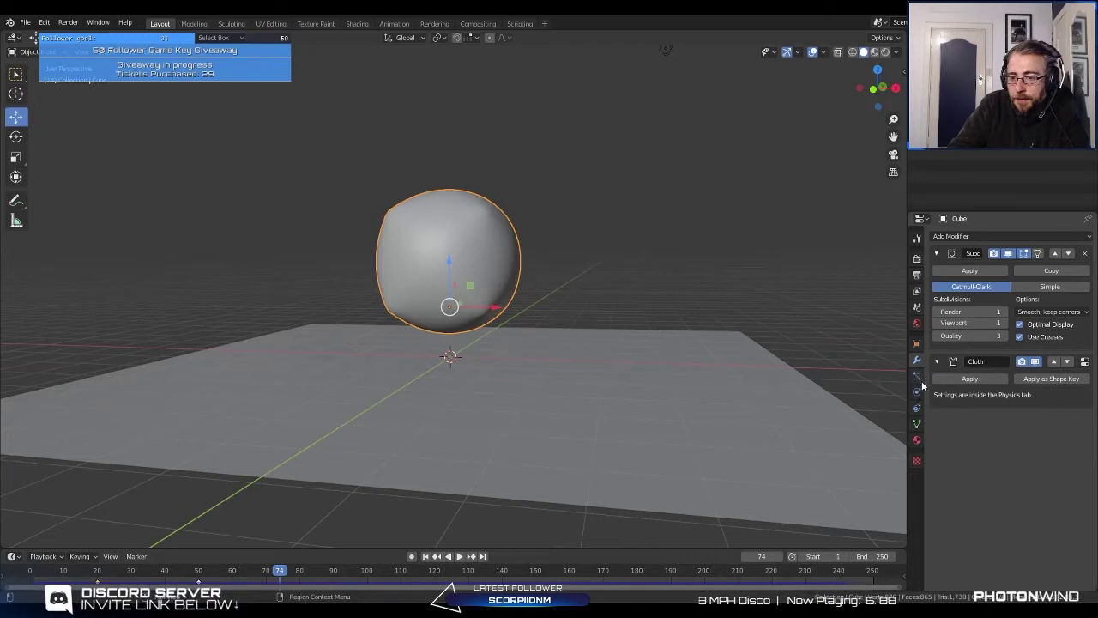
# Step: Set the cube's cloth Shrinking Factor to 0.239 and return to frame 1
pyautogui.click(917, 391)
pyautogui.scroll(-10, 976, 407)
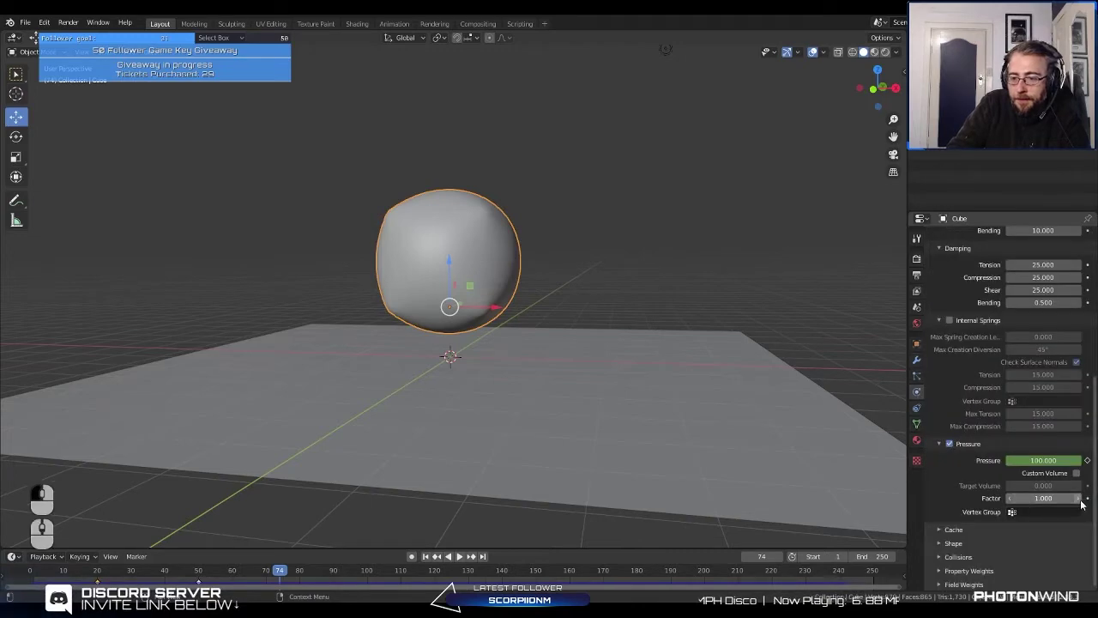
pyautogui.moveTo(463, 334); pyautogui.dragTo(417, 294, button='middle')
pyautogui.scroll(1, 417, 295)
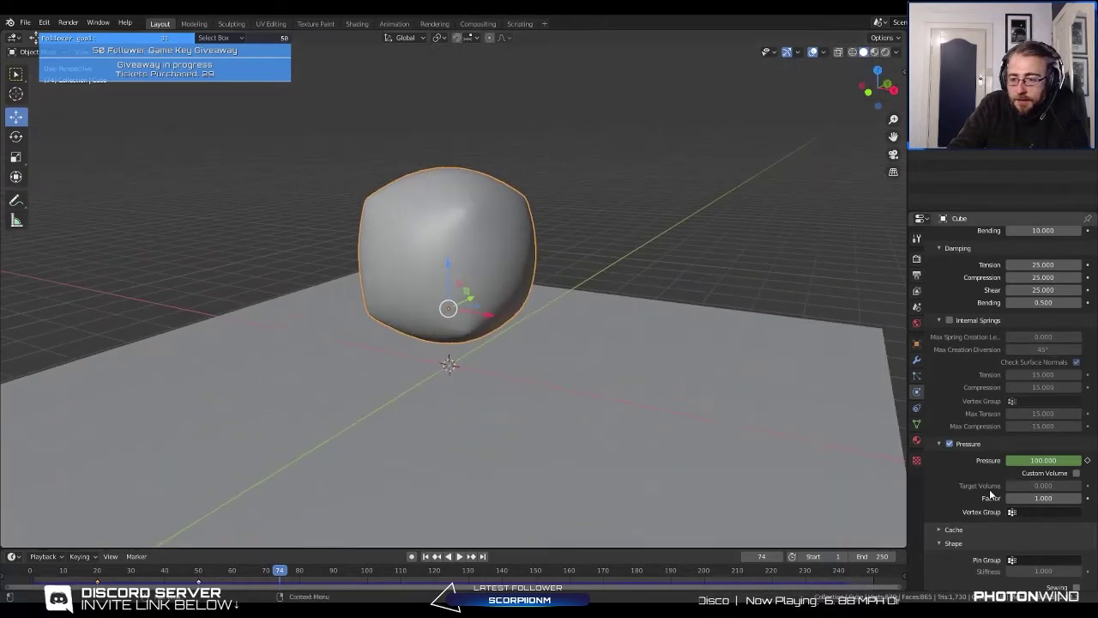
pyautogui.scroll(-4, 911, 485)
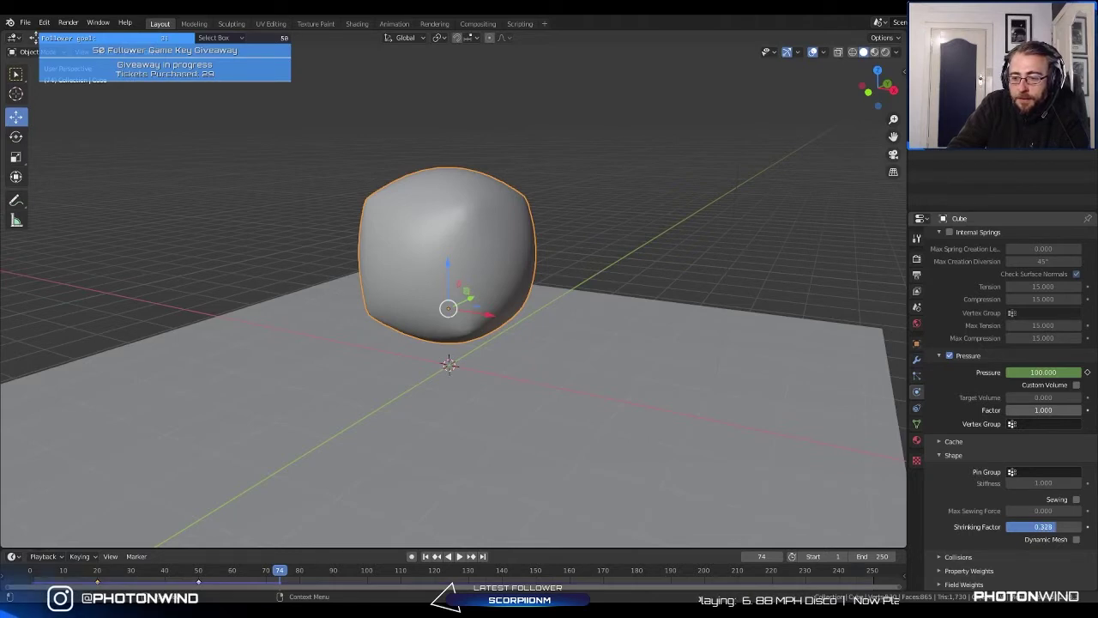
pyautogui.click(427, 557)
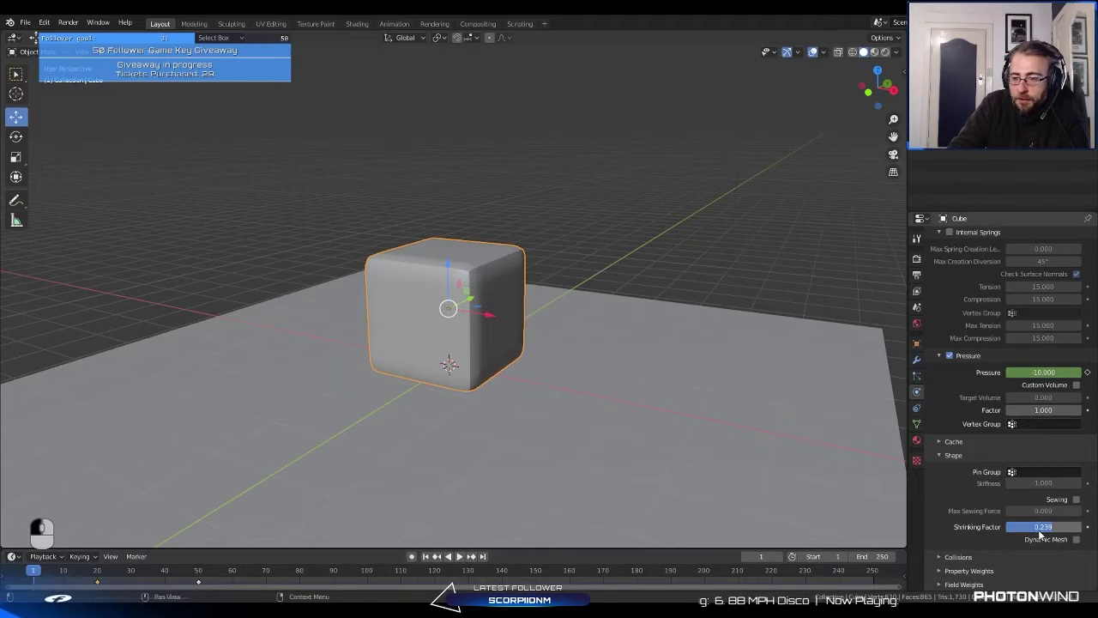
# Step: Play the simulation with the positive shrinking factor and examine the cube's shape up close
pyautogui.click(460, 557)
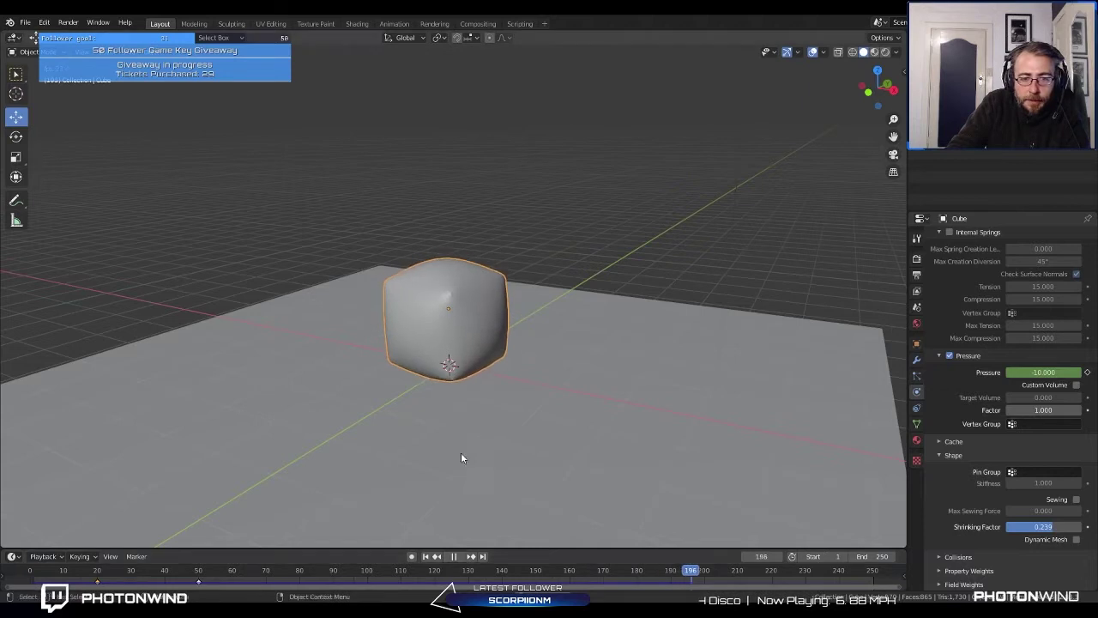
pyautogui.moveTo(461, 458); pyautogui.dragTo(489, 428, button='middle')
pyautogui.scroll(2, 486, 433)
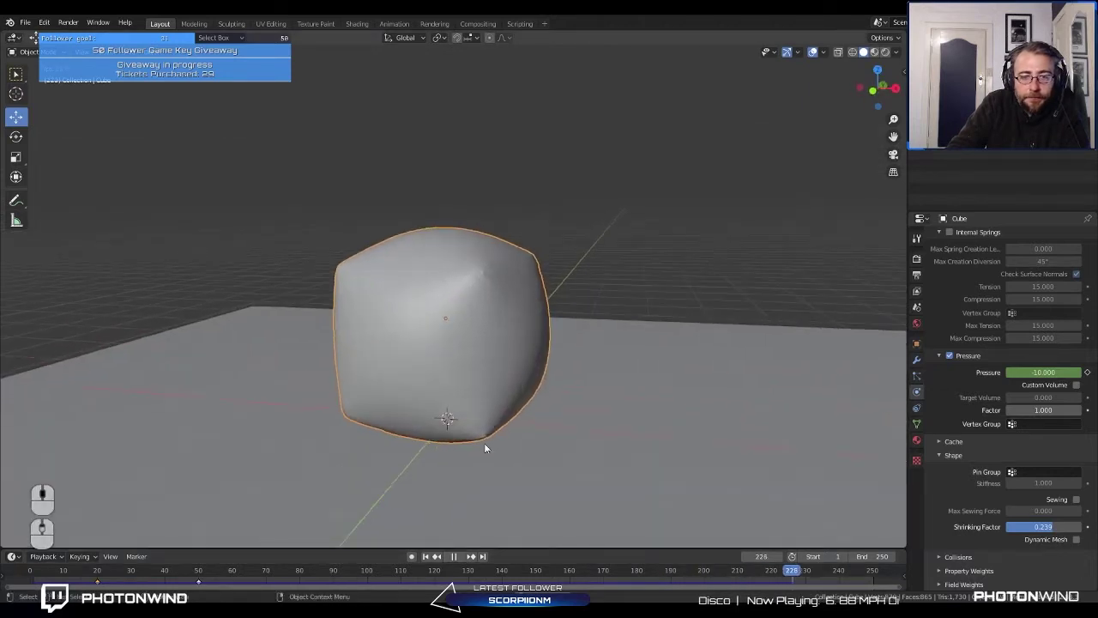
# Step: Return to frame 1, set the cloth Shrinking Factor to -0.209 and play the simulation with the whole plane in view
pyautogui.click(453, 556)
pyautogui.click(433, 556)
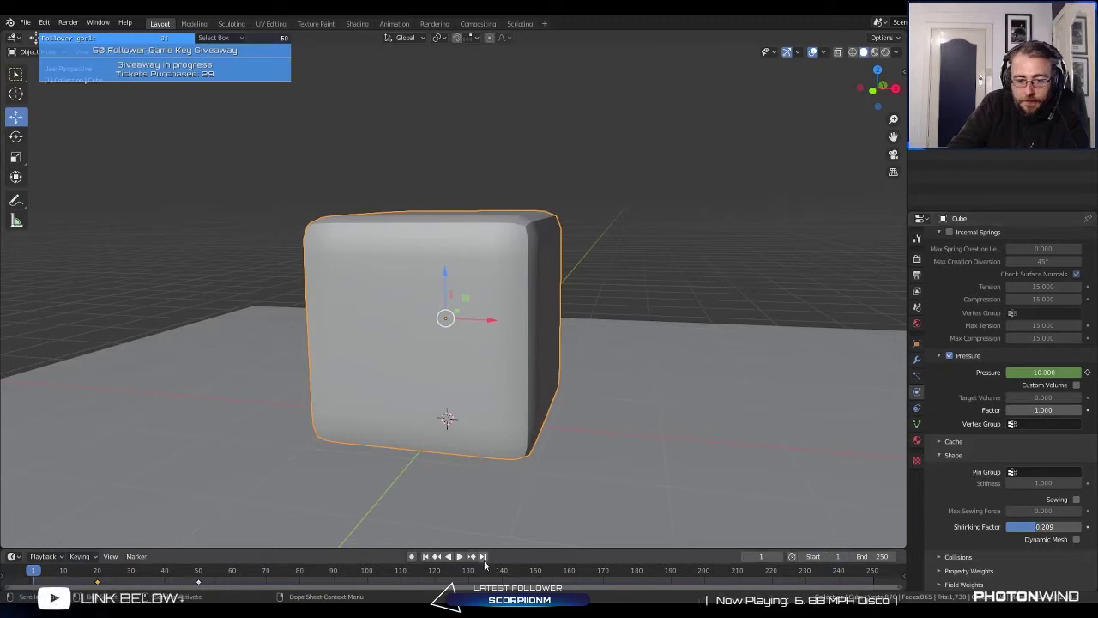
pyautogui.click(459, 557)
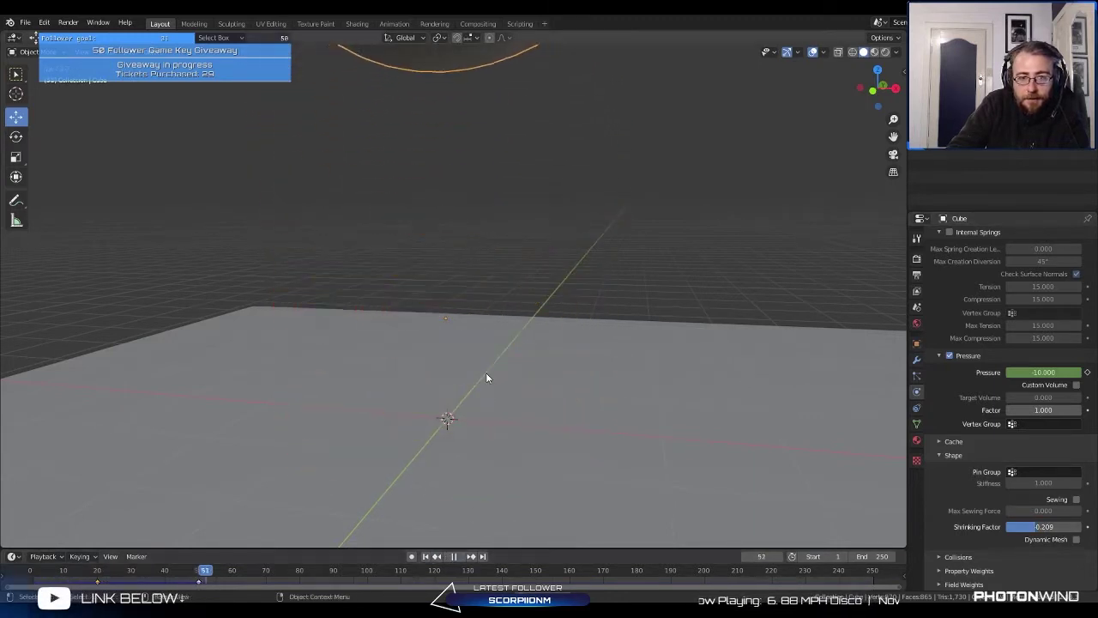
pyautogui.scroll(-4, 487, 372)
pyautogui.moveTo(489, 379); pyautogui.dragTo(495, 417, button='middle')
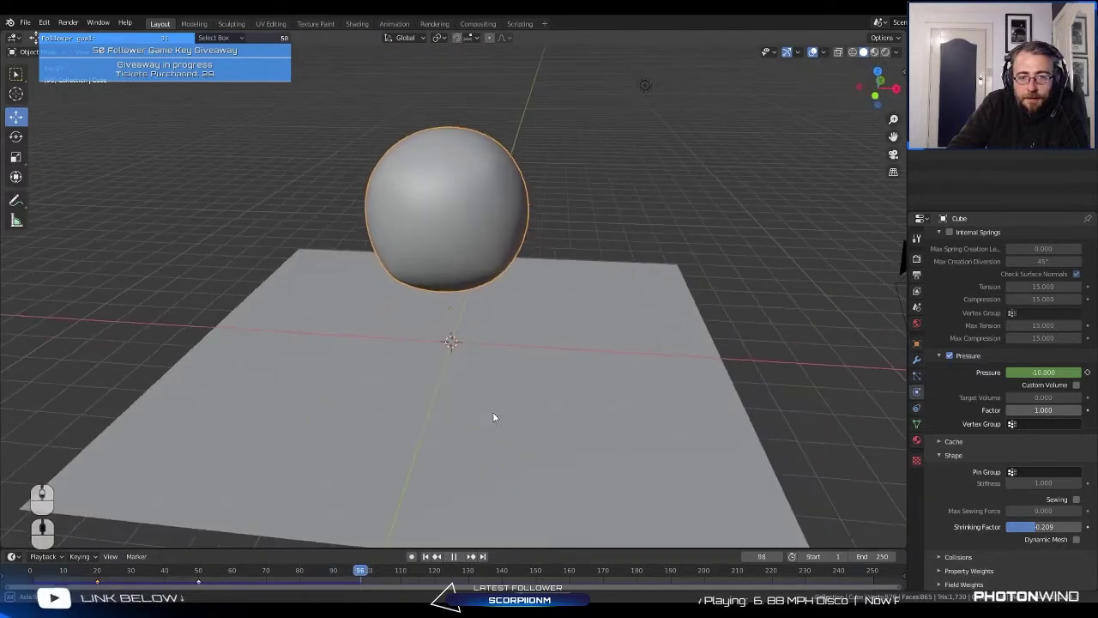
# Step: Replay the negative shrinking factor simulation from frame 1 to watch the cube inflate and move above the plane
pyautogui.click(453, 556)
pyautogui.click(425, 556)
pyautogui.click(460, 556)
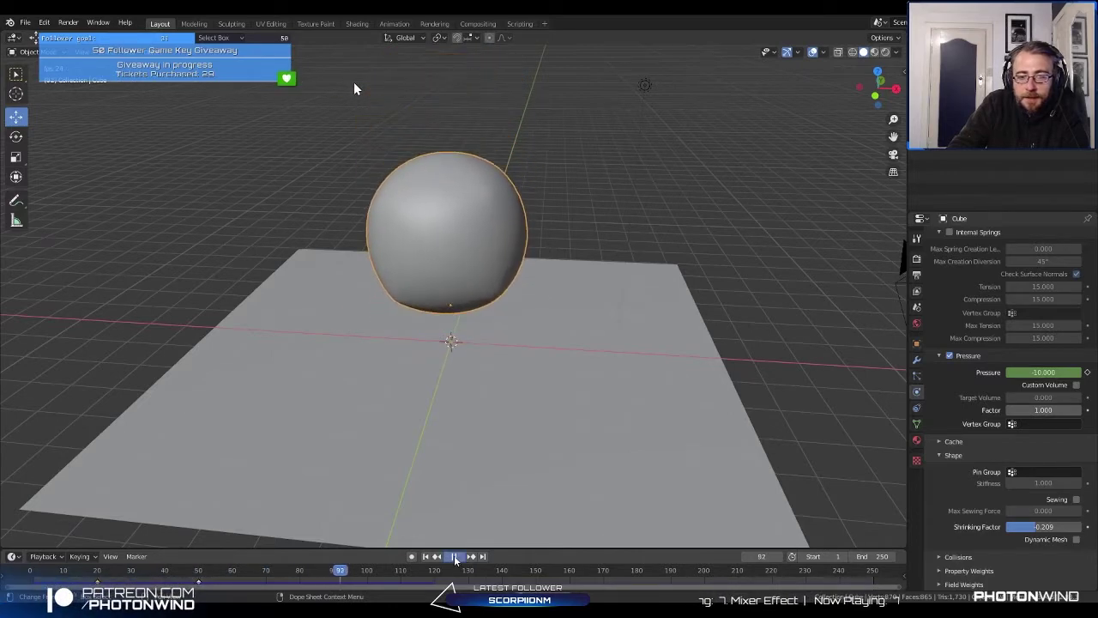
pyautogui.click(454, 556)
pyautogui.press('space')
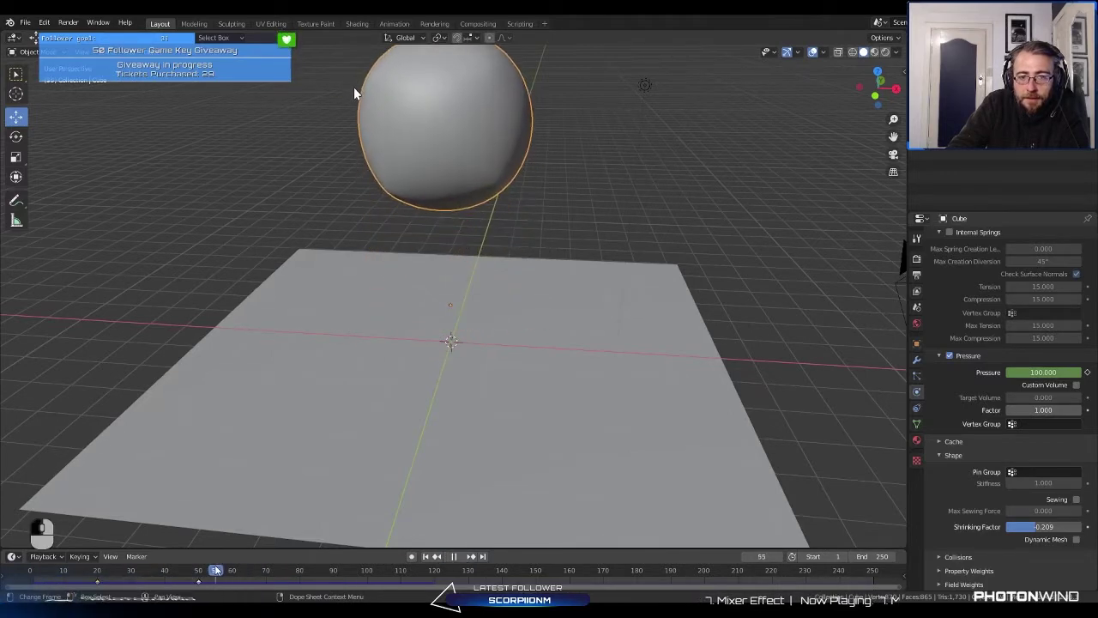
# Step: Scrub the simulation to frame 20 and examine the crumpled cube up close
pyautogui.click(38, 575)
pyautogui.moveTo(38, 575); pyautogui.dragTo(89, 580)
pyautogui.scroll(5, 379, 438)
pyautogui.moveTo(378, 439); pyautogui.dragTo(346, 369, button='middle')
pyautogui.press('space')
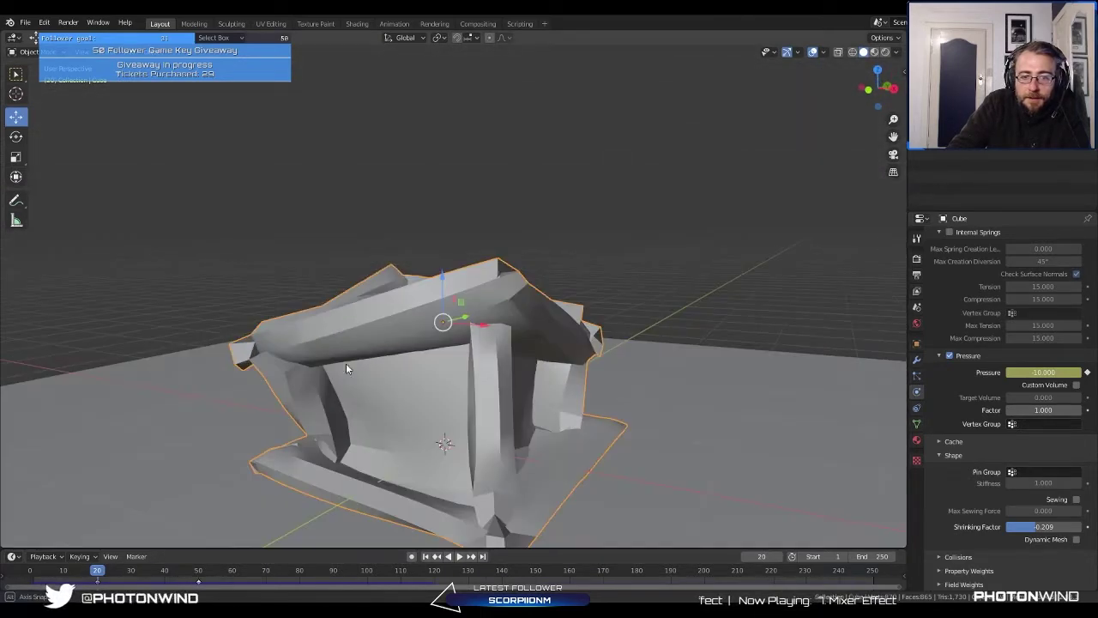
# Step: Set the Subdivision Surface modifier's render and viewport levels to 2 and play the cloth simulation from frame 1
pyautogui.click(917, 359)
pyautogui.click(1005, 312)
pyautogui.click(1005, 322)
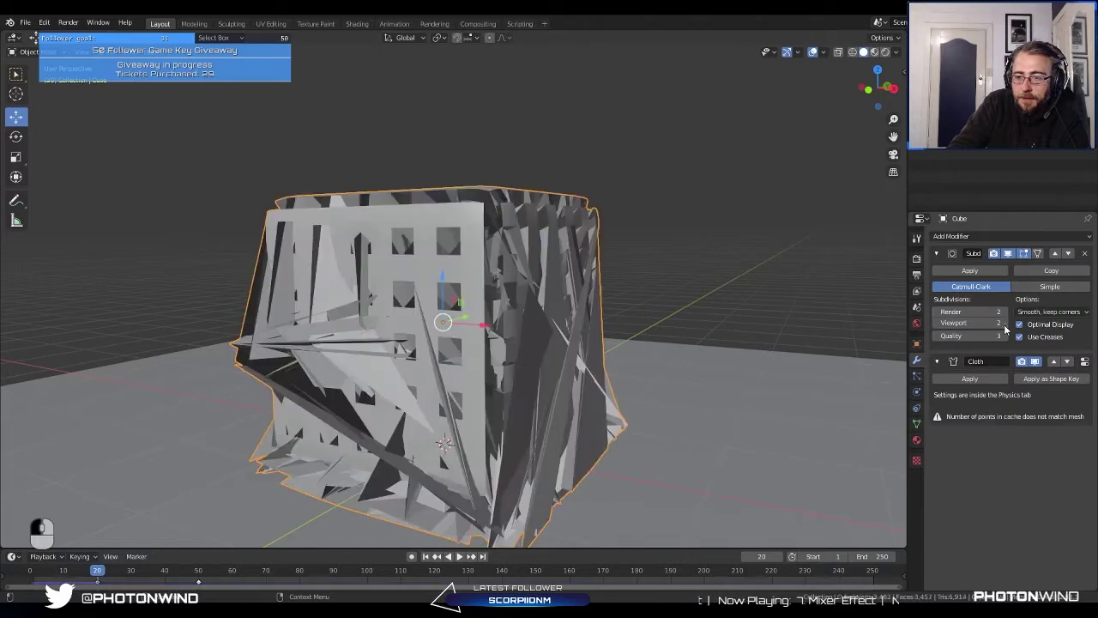
pyautogui.click(435, 558)
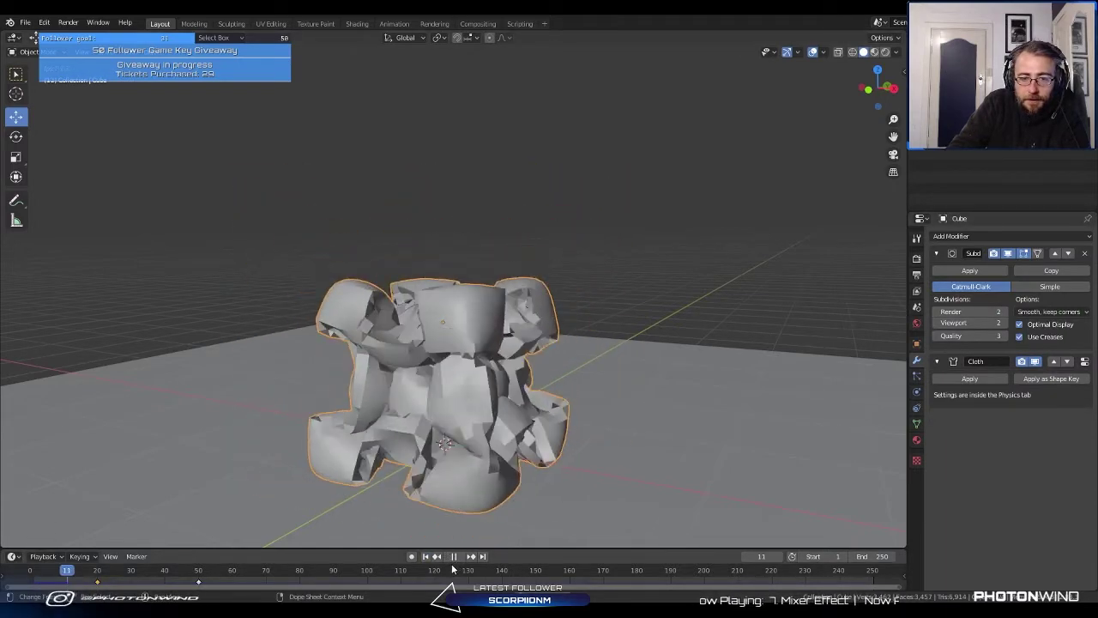
pyautogui.rightClick(500, 383)
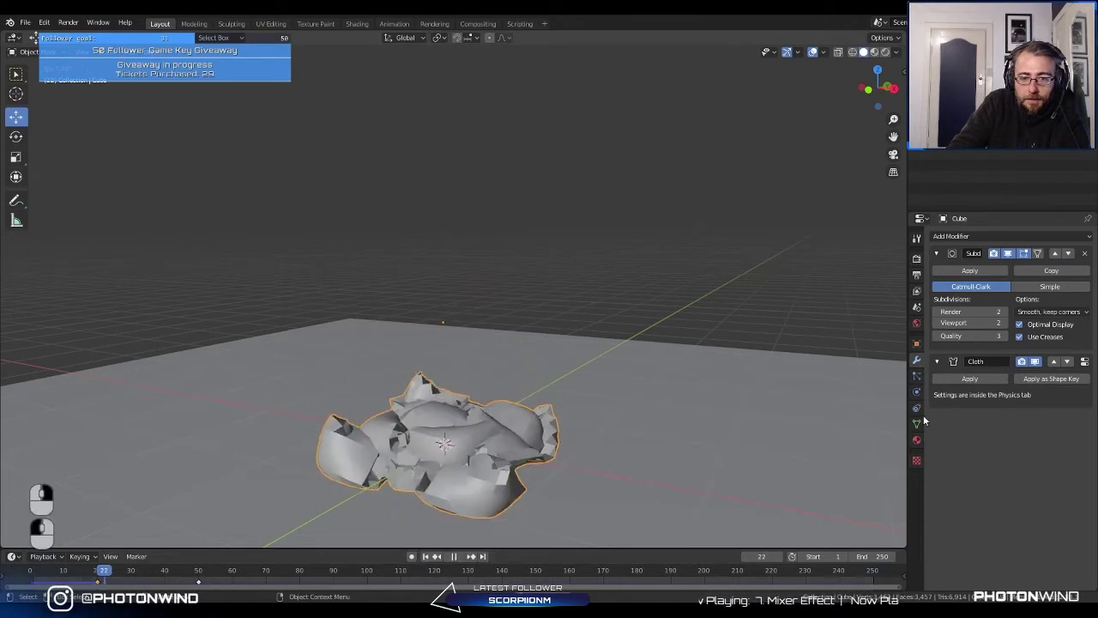
# Step: Add a Weighted Normal modifier to the cube and replay the simulation from frame 1 with the plane in view
pyautogui.click(967, 237)
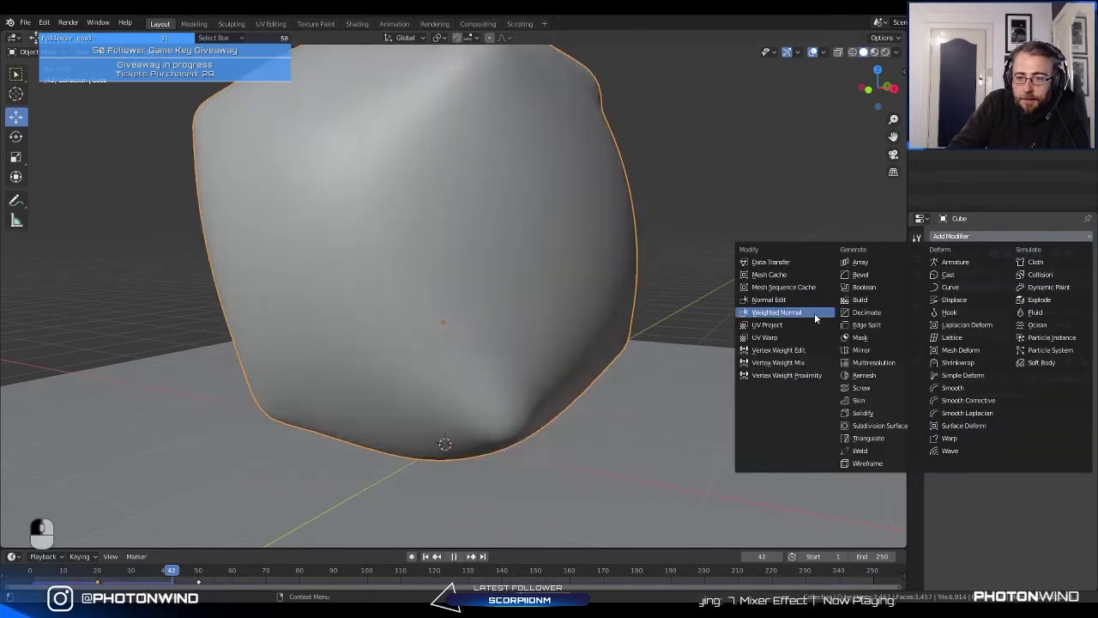
pyautogui.click(815, 312)
pyautogui.hotkey('shift', 'Left')
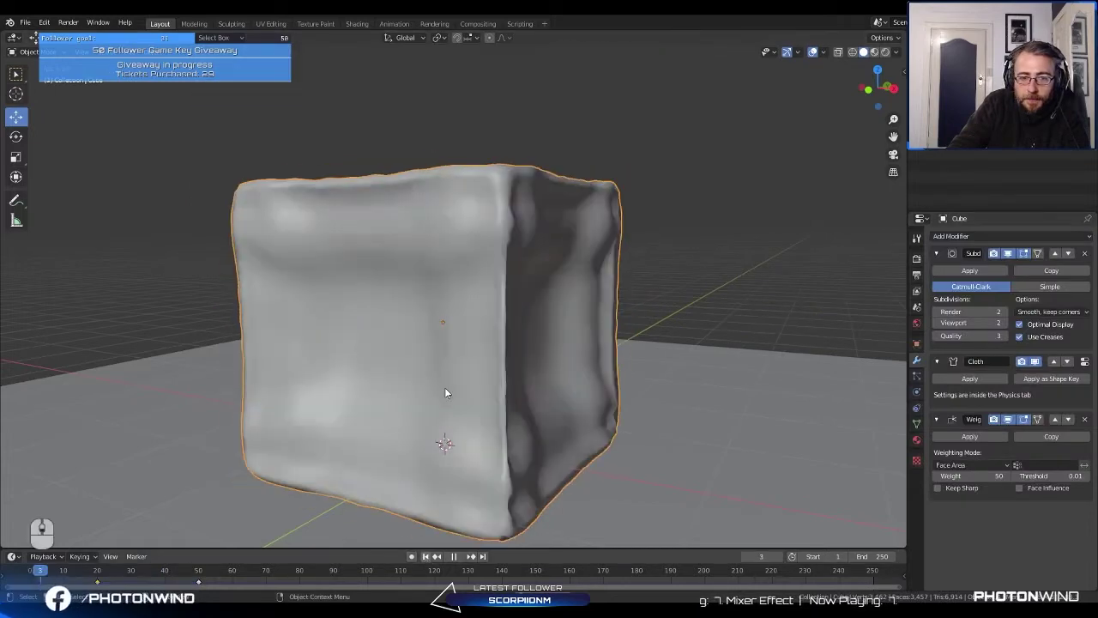
pyautogui.scroll(-6, 445, 387)
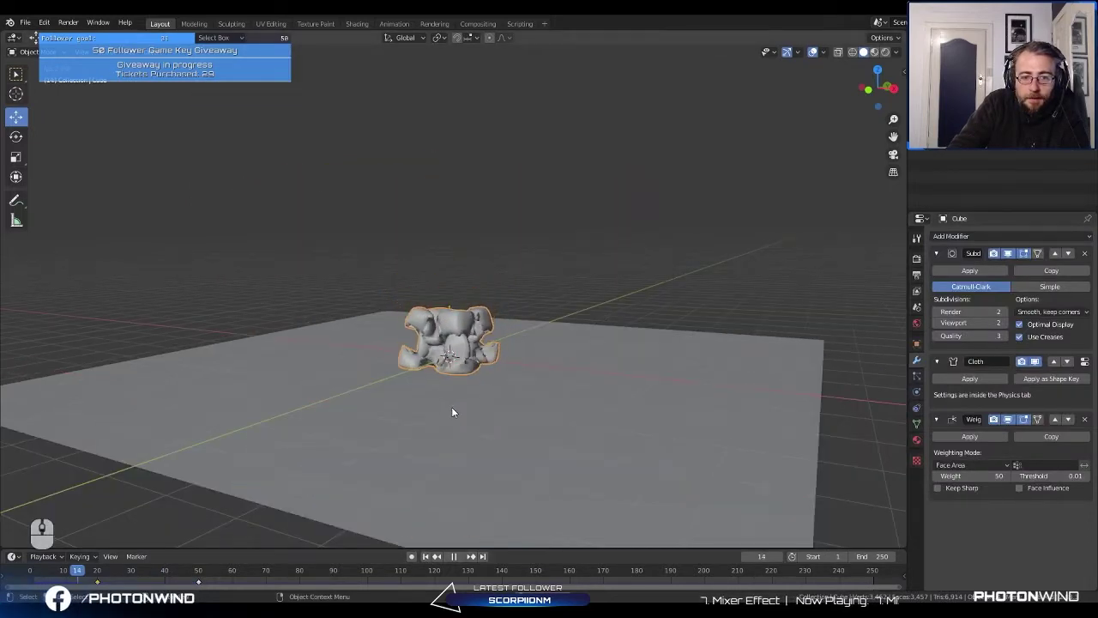
pyautogui.moveTo(493, 421); pyautogui.dragTo(507, 438, button='middle')
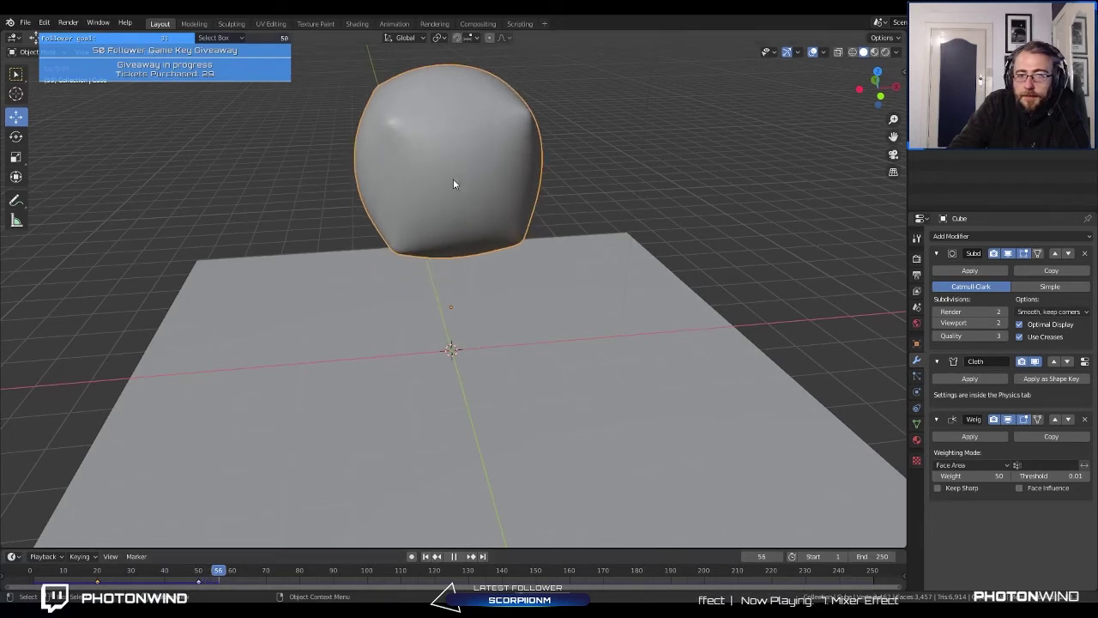
pyautogui.click(453, 557)
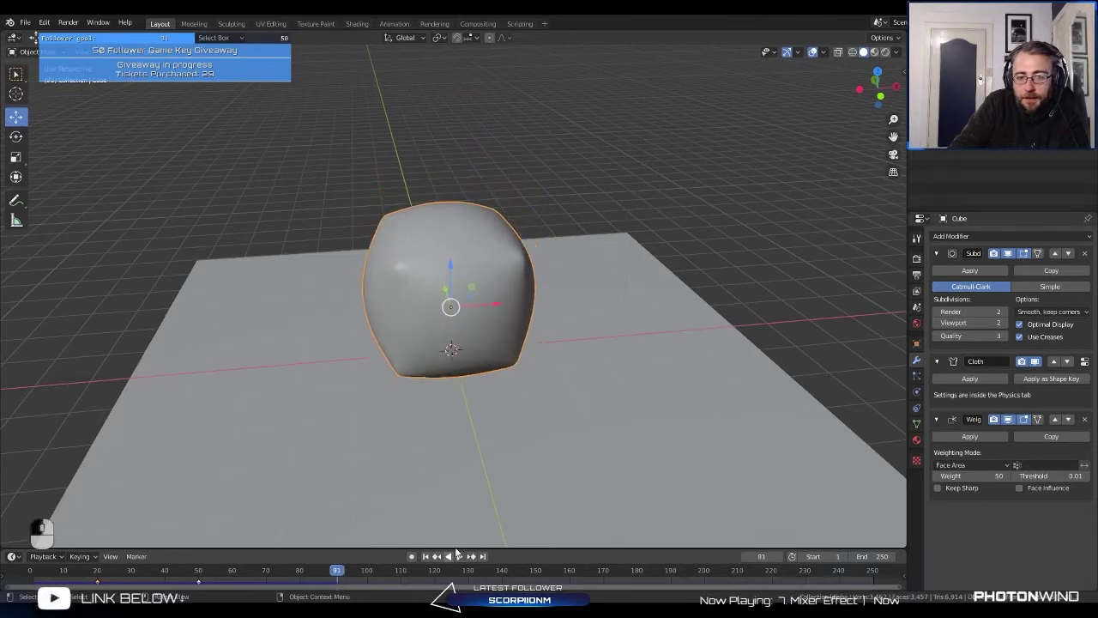
# Step: Scrub the simulation back to around frame 30 and examine the collapsed cube from above
pyautogui.moveTo(451, 334); pyautogui.dragTo(449, 432, button='middle')
pyautogui.press('space')
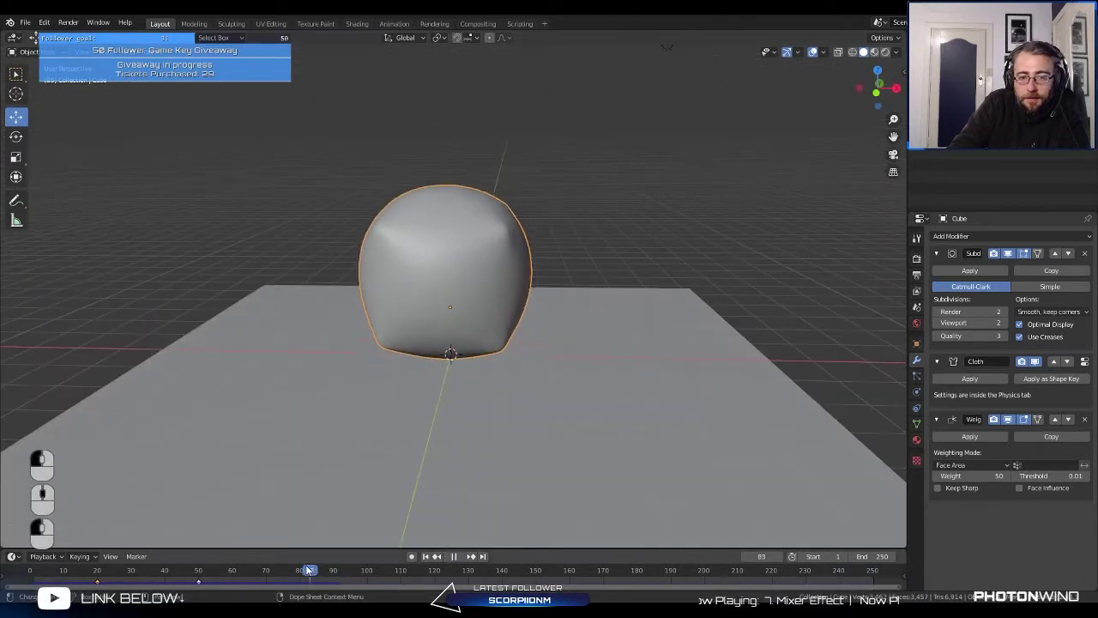
pyautogui.click(89, 571)
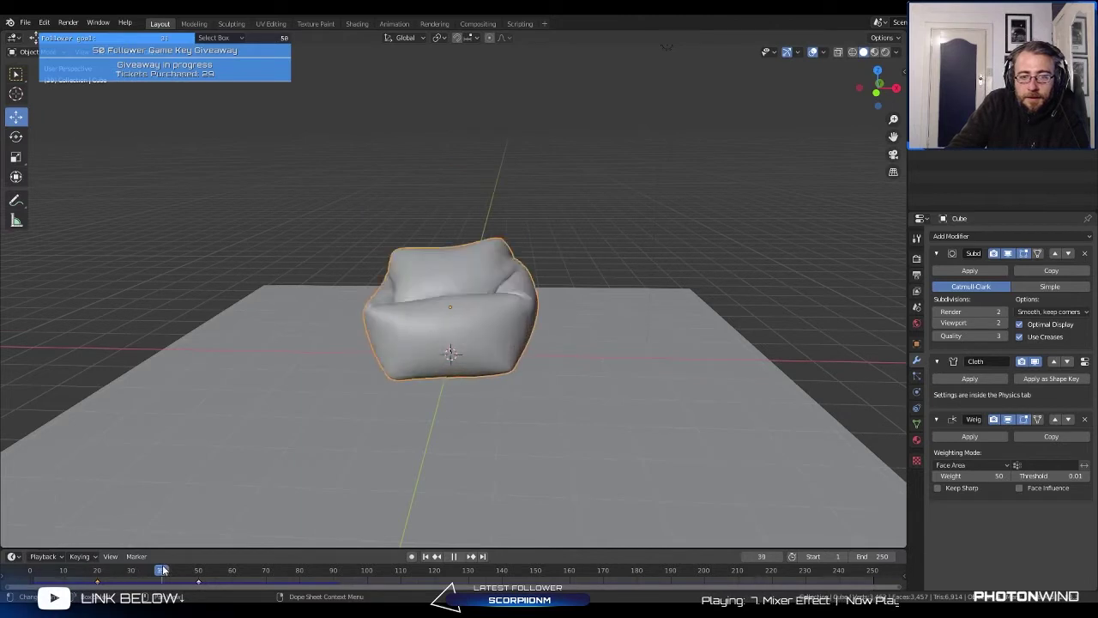
pyautogui.press('space')
pyautogui.moveTo(168, 573); pyautogui.dragTo(131, 573)
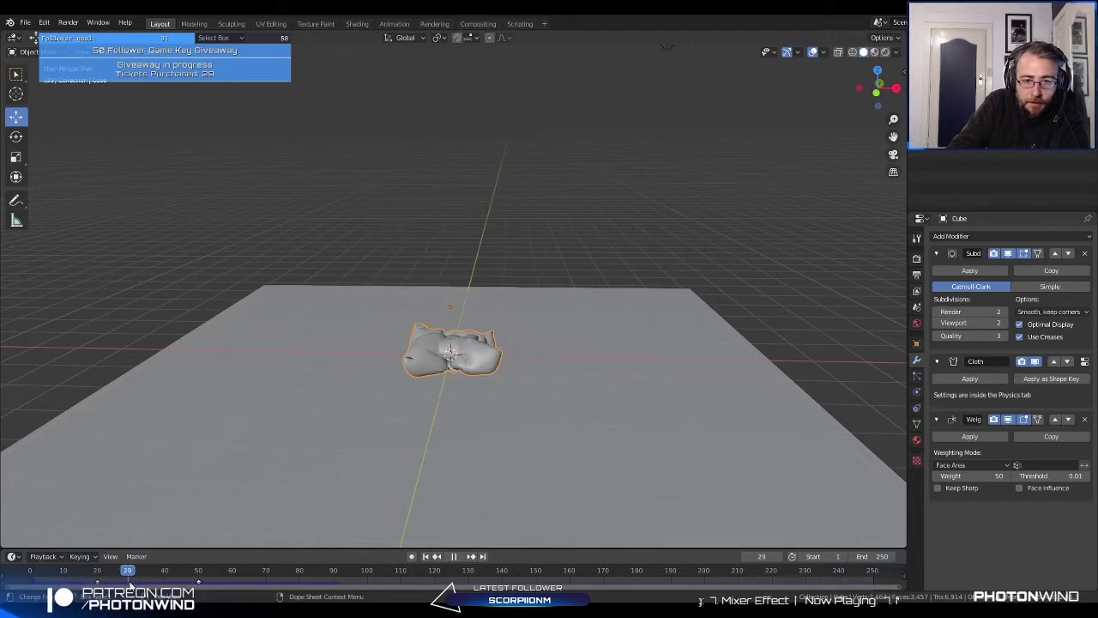
pyautogui.moveTo(446, 360); pyautogui.dragTo(326, 429, button='middle')
pyautogui.press('space')
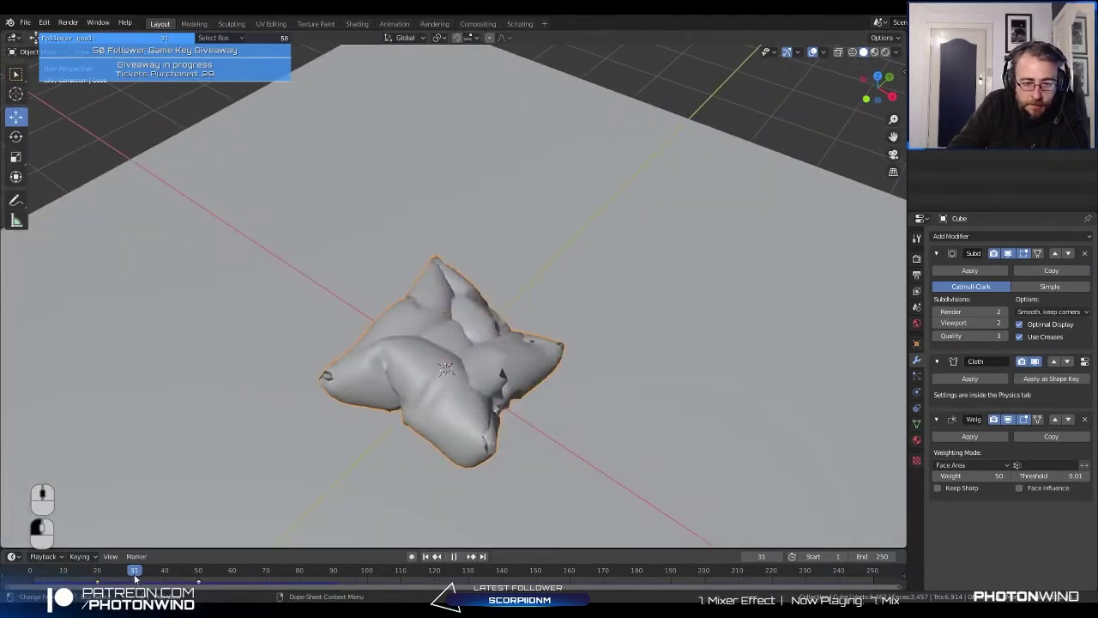
# Step: Scrub the simulation from frame 40 to frame 87 and examine the inflating cube from several sides, down to plane level
pyautogui.moveTo(153, 584)
pyautogui.mouseDown()
pyautogui.moveTo(180, 586)
pyautogui.moveTo(134, 587)
pyautogui.moveTo(175, 586)
pyautogui.moveTo(165, 592)
pyautogui.mouseUp()
pyautogui.scroll(-3, 227, 432)
pyautogui.moveTo(229, 432); pyautogui.dragTo(369, 403, button='middle')
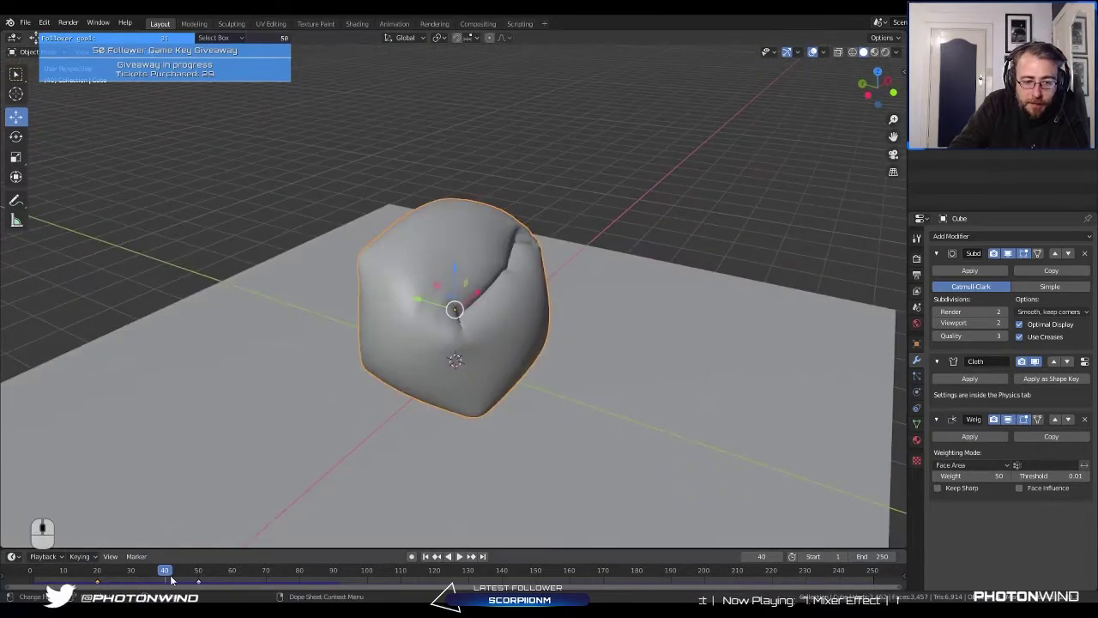
pyautogui.moveTo(171, 581); pyautogui.dragTo(323, 560)
pyautogui.moveTo(287, 412); pyautogui.dragTo(253, 369, button='middle')
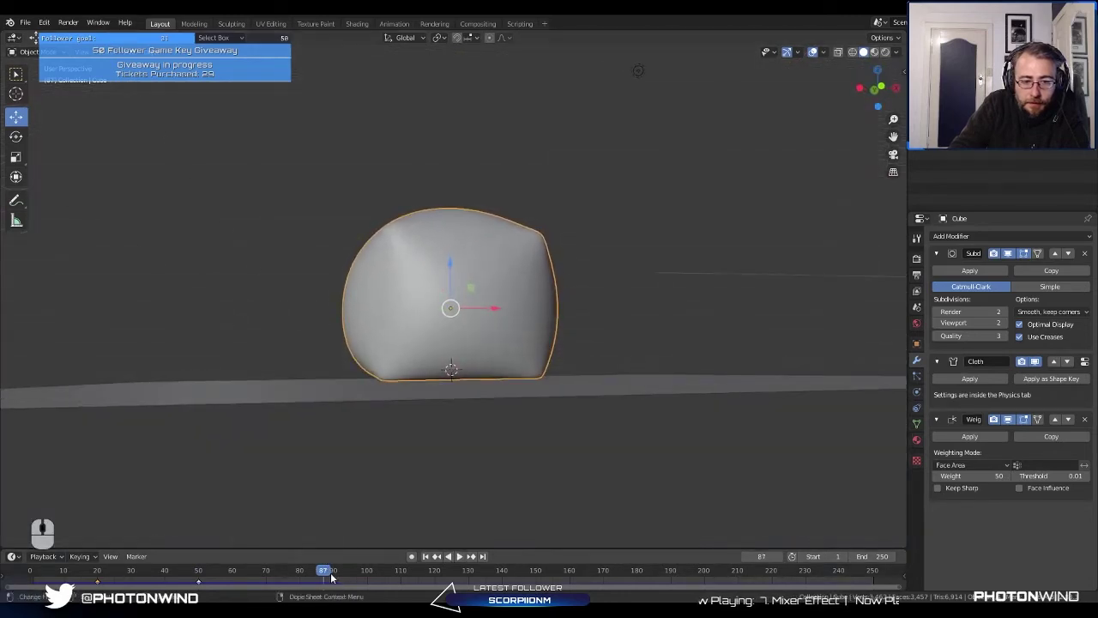
# Step: Scrub between frames 64 and 92, then back to frame 49, to examine the cube's bounce above the plane
pyautogui.moveTo(332, 578); pyautogui.dragTo(283, 566)
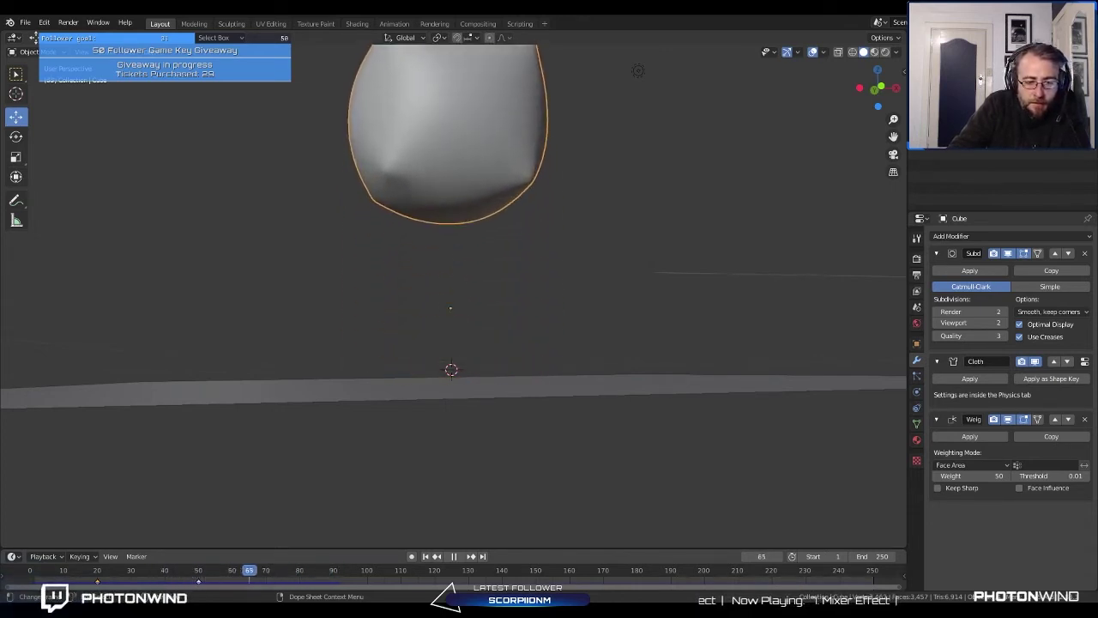
pyautogui.press('space')
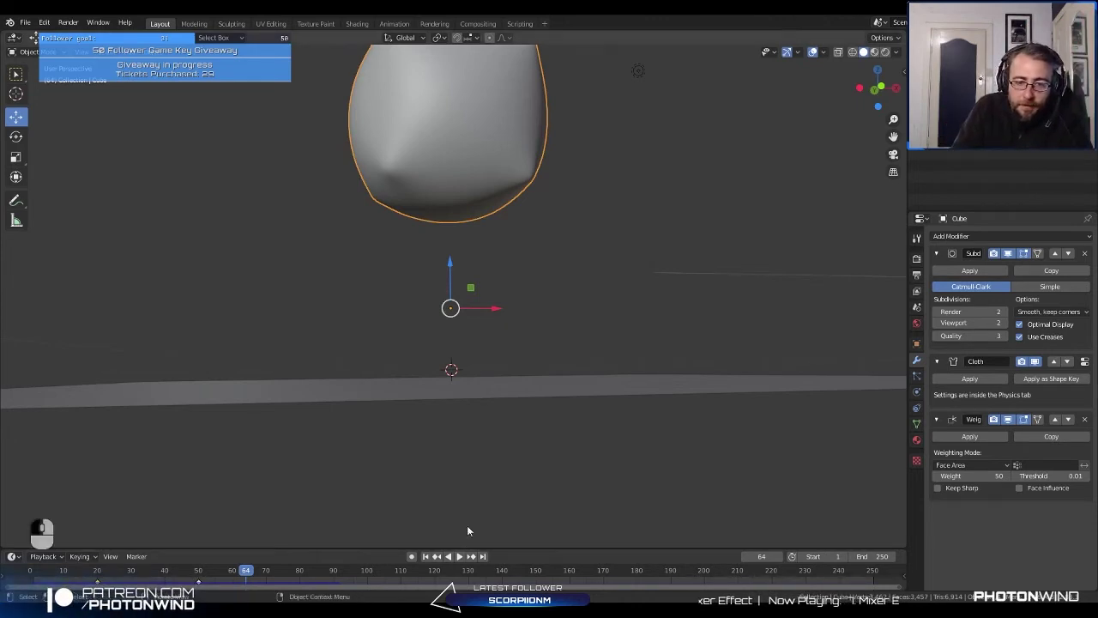
pyautogui.moveTo(247, 576); pyautogui.dragTo(342, 590)
pyautogui.press('space')
pyautogui.moveTo(339, 221); pyautogui.dragTo(361, 335, button='middle')
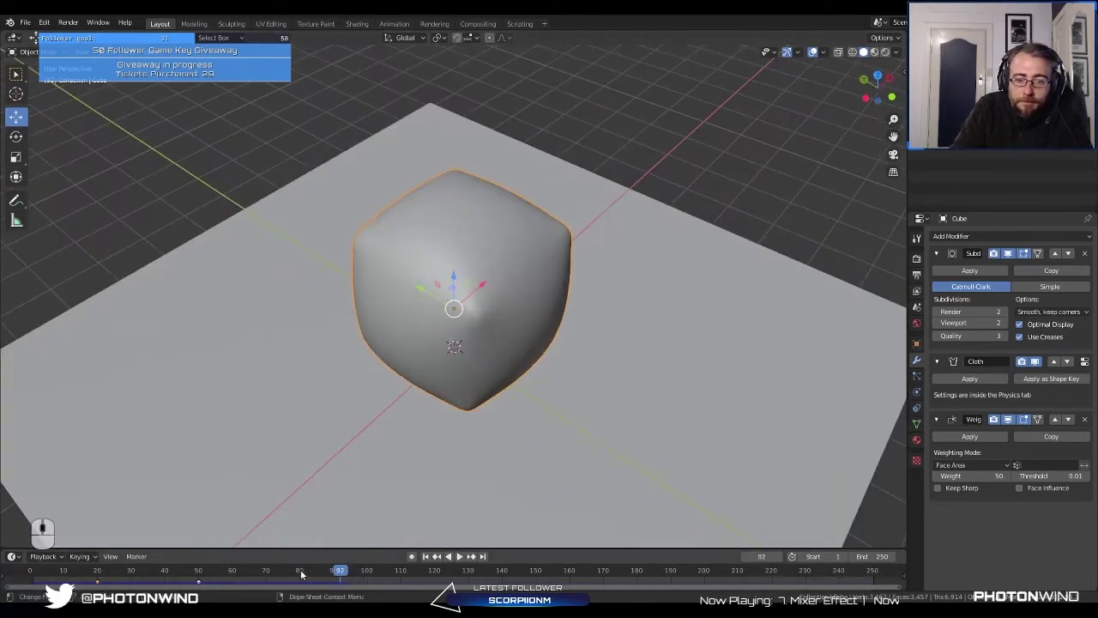
pyautogui.moveTo(340, 573); pyautogui.dragTo(196, 592)
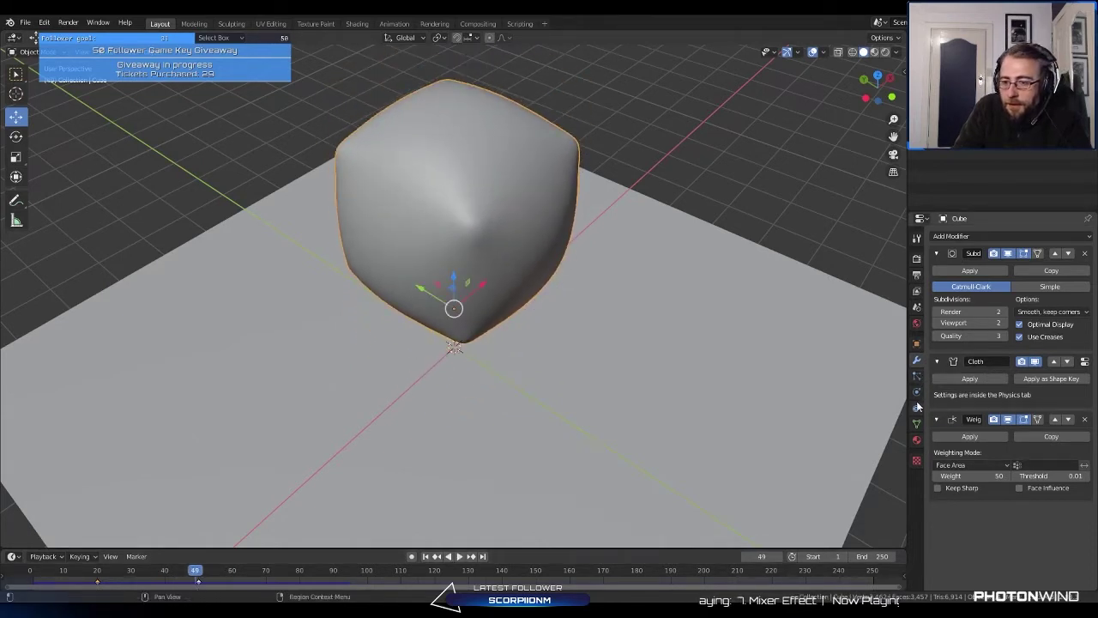
# Step: Apply the Silk preset to the cube's cloth physics
pyautogui.click(916, 423)
pyautogui.click(917, 410)
pyautogui.click(917, 391)
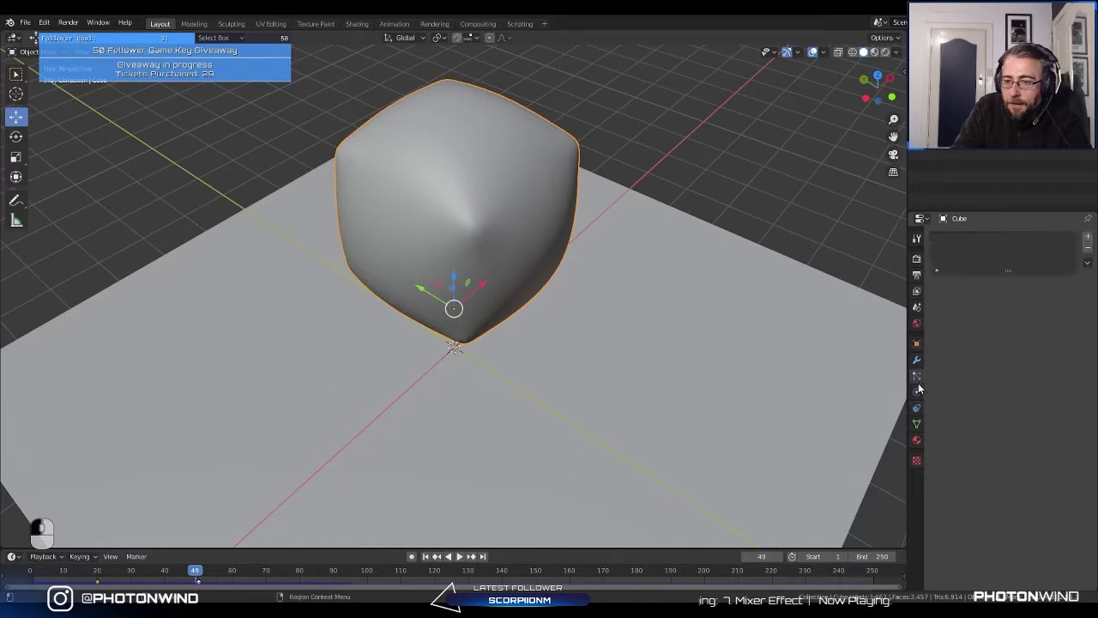
pyautogui.scroll(5, 948, 387)
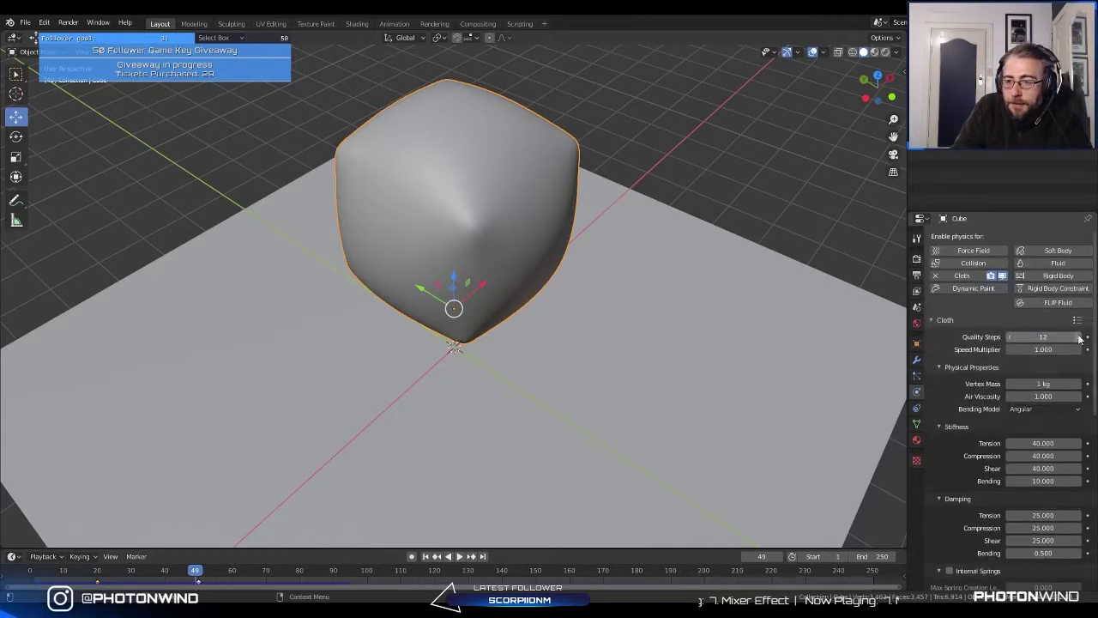
pyautogui.click(1078, 320)
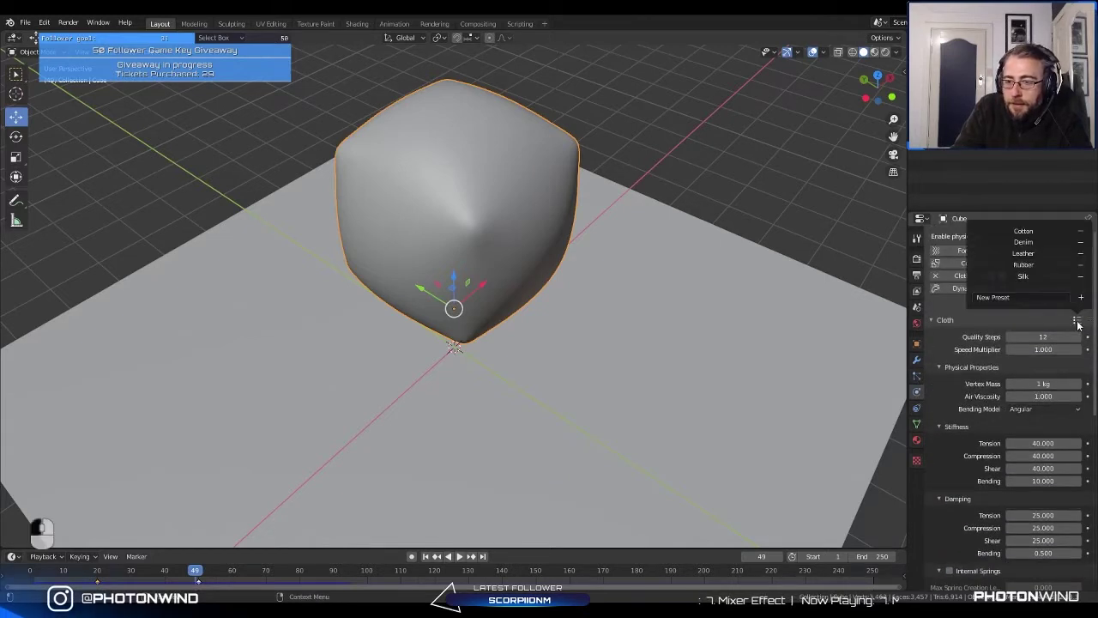
# Step: Replay the simulation with the Silk preset from a distant view, stop it and return to frame 1
pyautogui.click(427, 556)
pyautogui.click(459, 556)
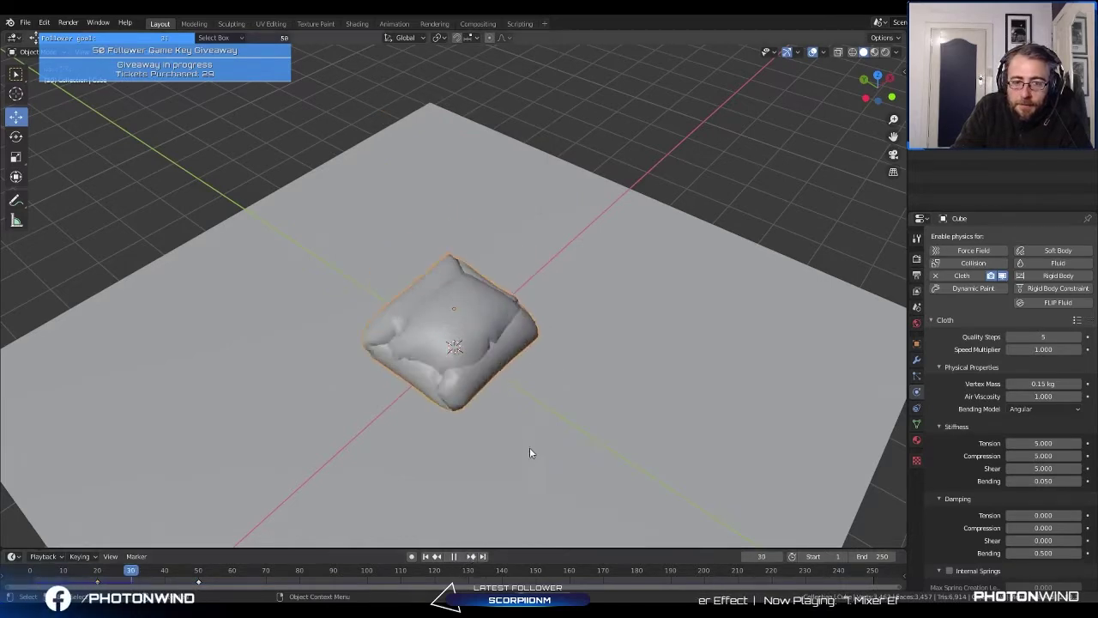
pyautogui.scroll(-10, 535, 439)
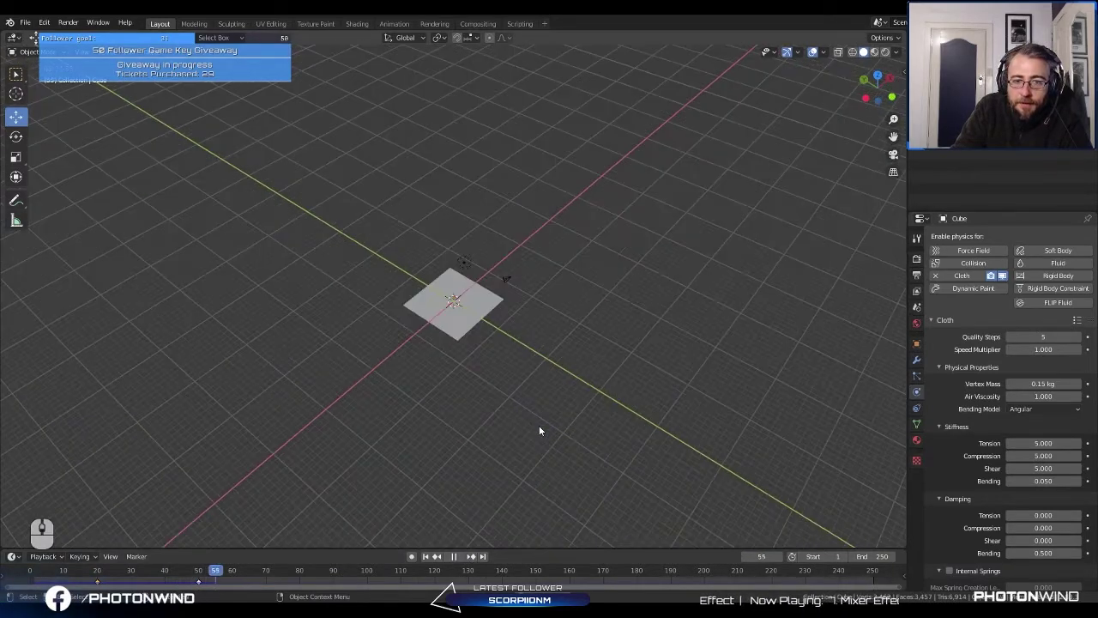
pyautogui.moveTo(542, 446); pyautogui.dragTo(478, 488, button='middle')
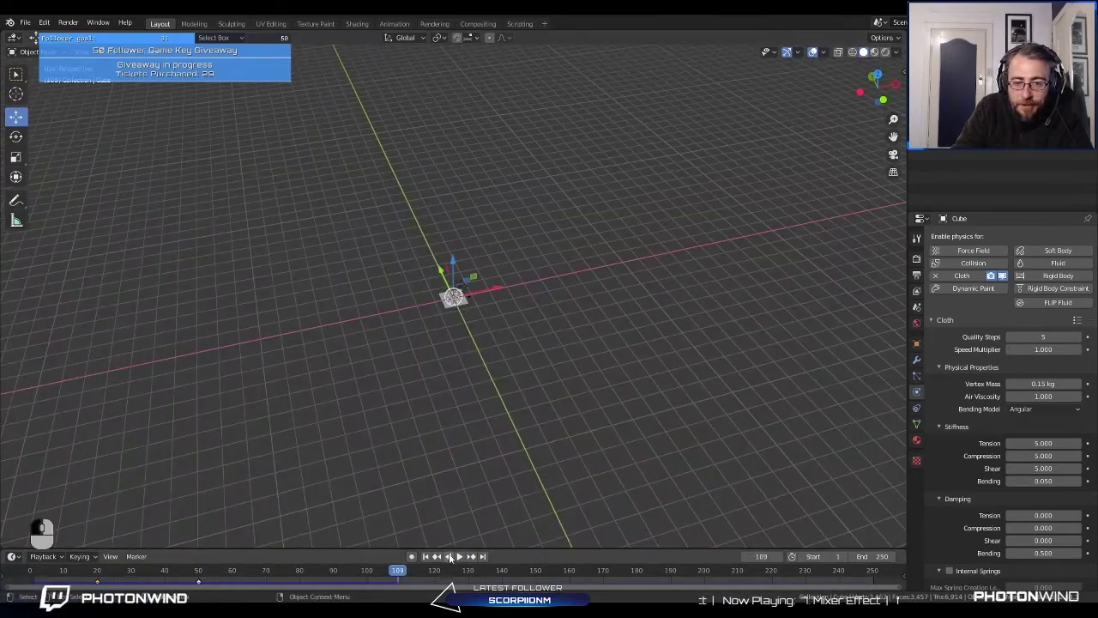
pyautogui.scroll(8, 485, 236)
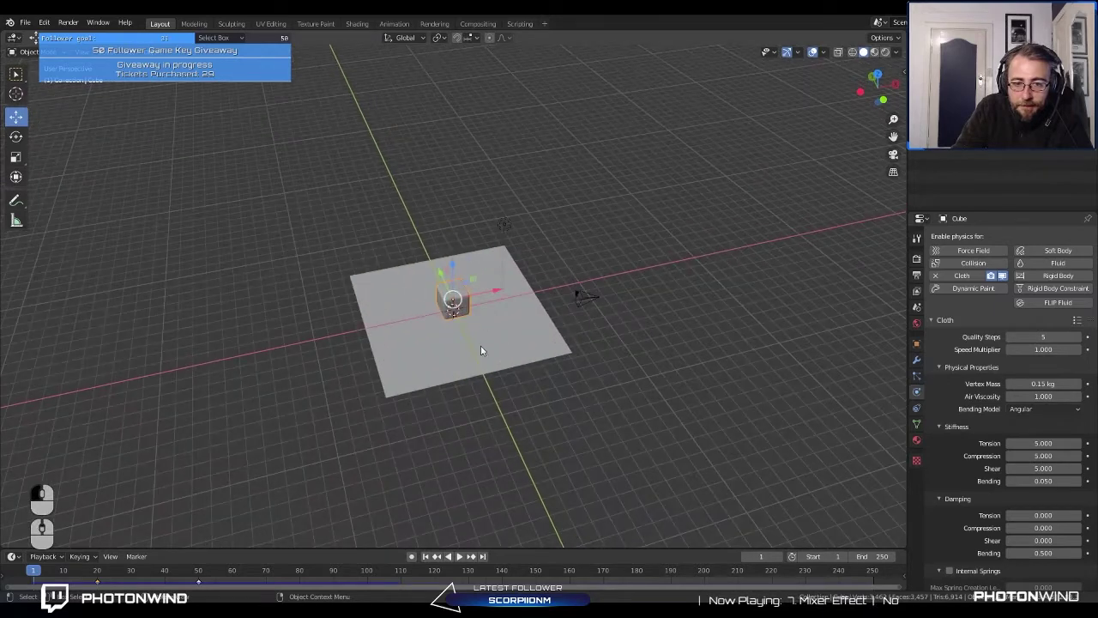
pyautogui.scroll(-1, 1040, 383)
# Step: Go to frame 50 and check the cloth's keyframed Pressure value there and just before it
pyautogui.scroll(-10, 1041, 382)
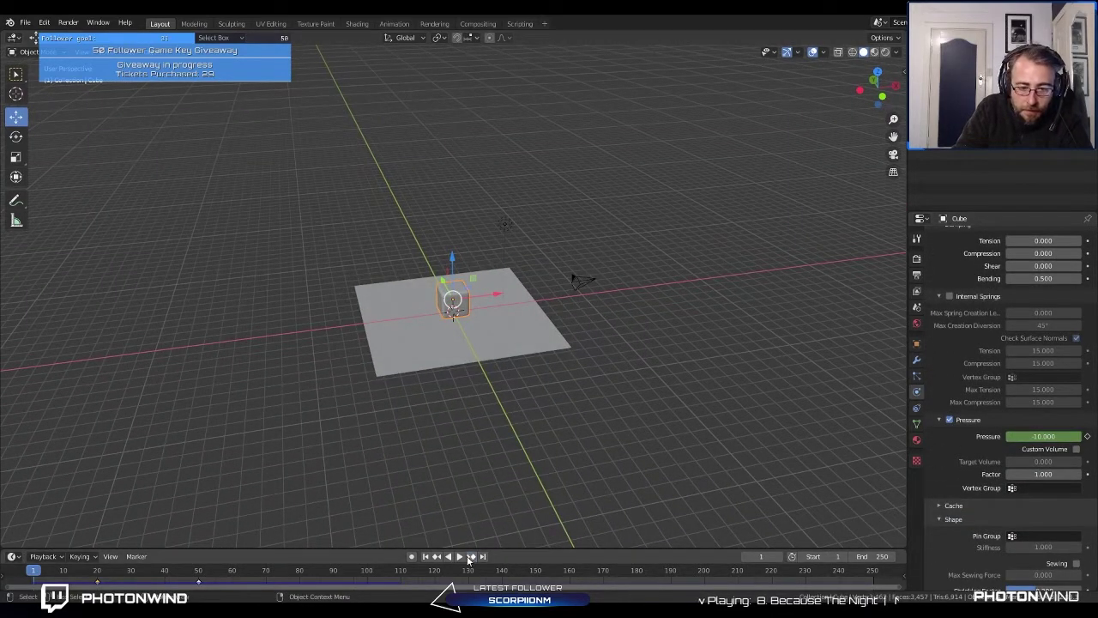
pyautogui.click(198, 570)
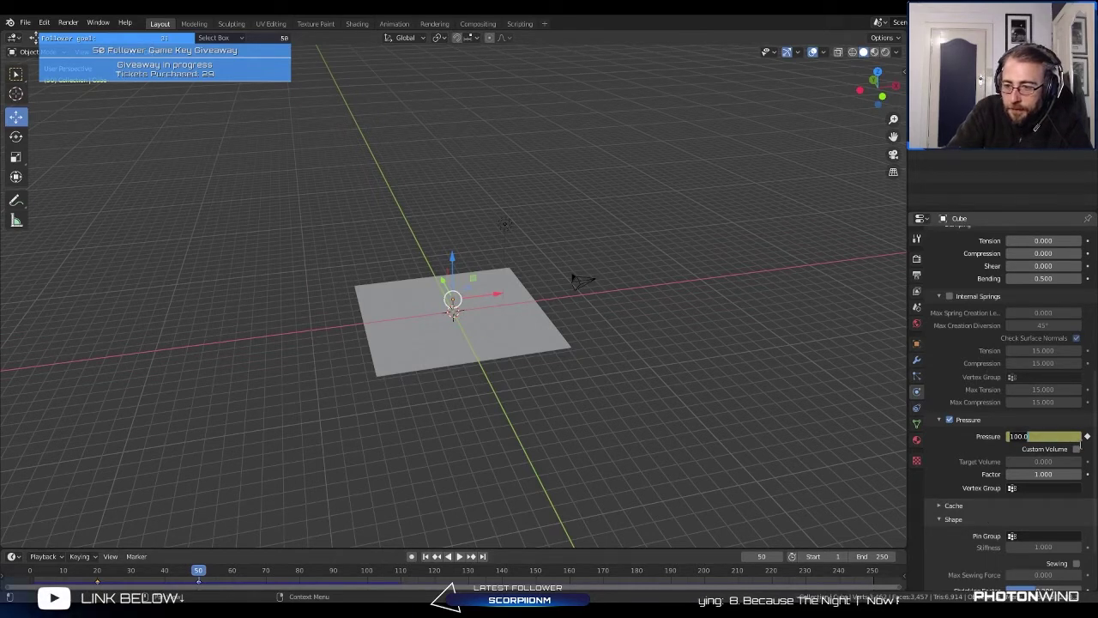
pyautogui.click(1052, 436)
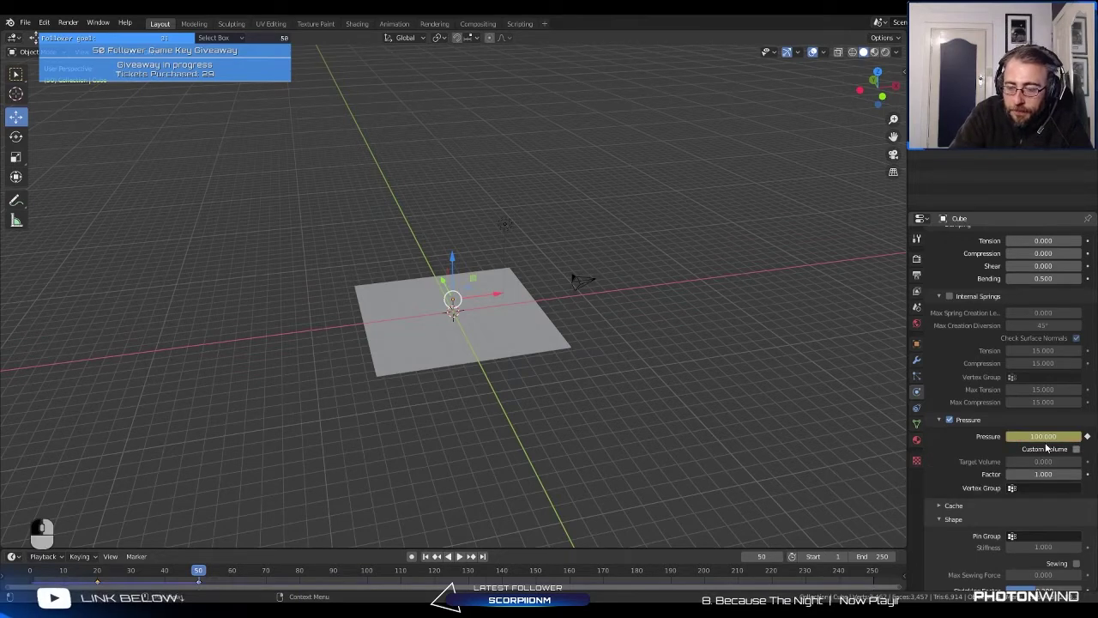
pyautogui.moveTo(194, 580); pyautogui.dragTo(195, 580)
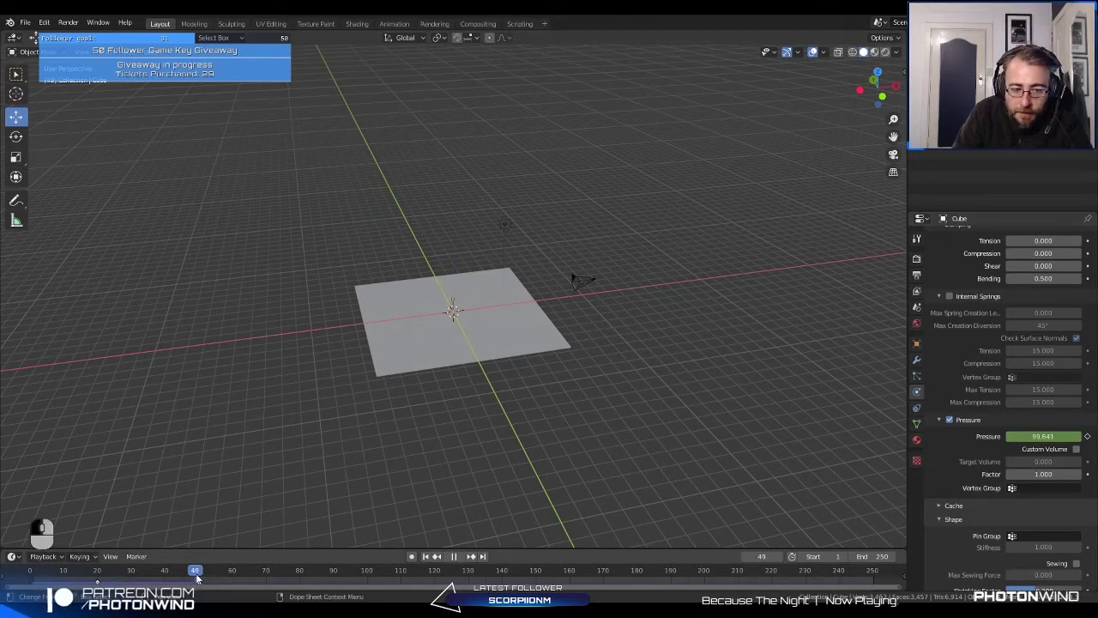
pyautogui.press('space')
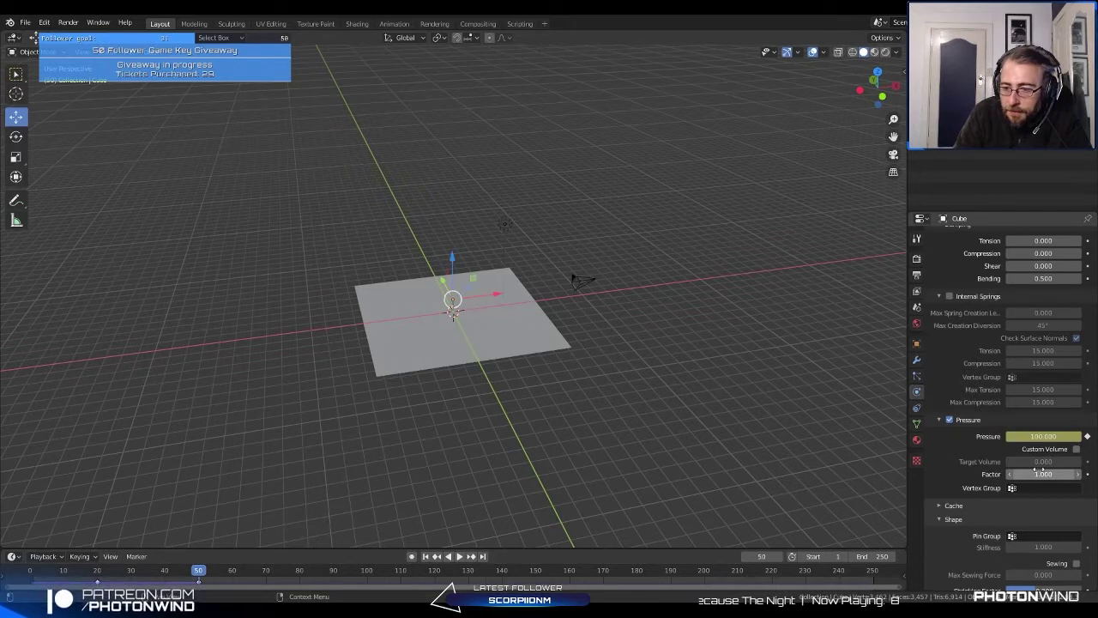
# Step: Set the cloth's pressure Factor to 0.1 and replay the simulation from frame 1 in a closer view
pyautogui.click(1039, 471)
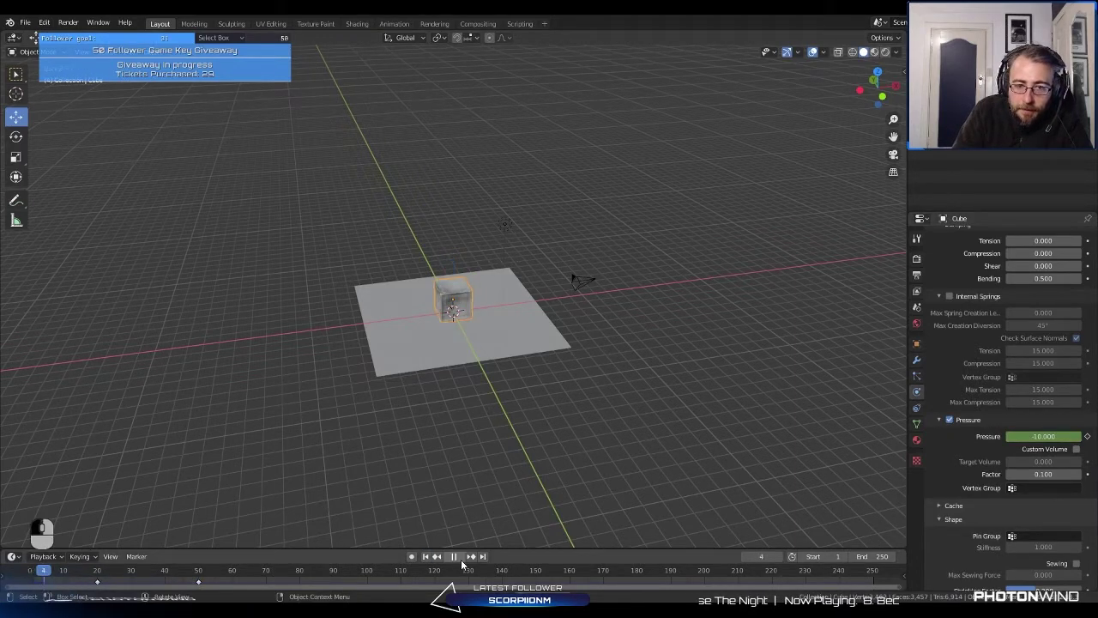
pyautogui.scroll(3, 553, 348)
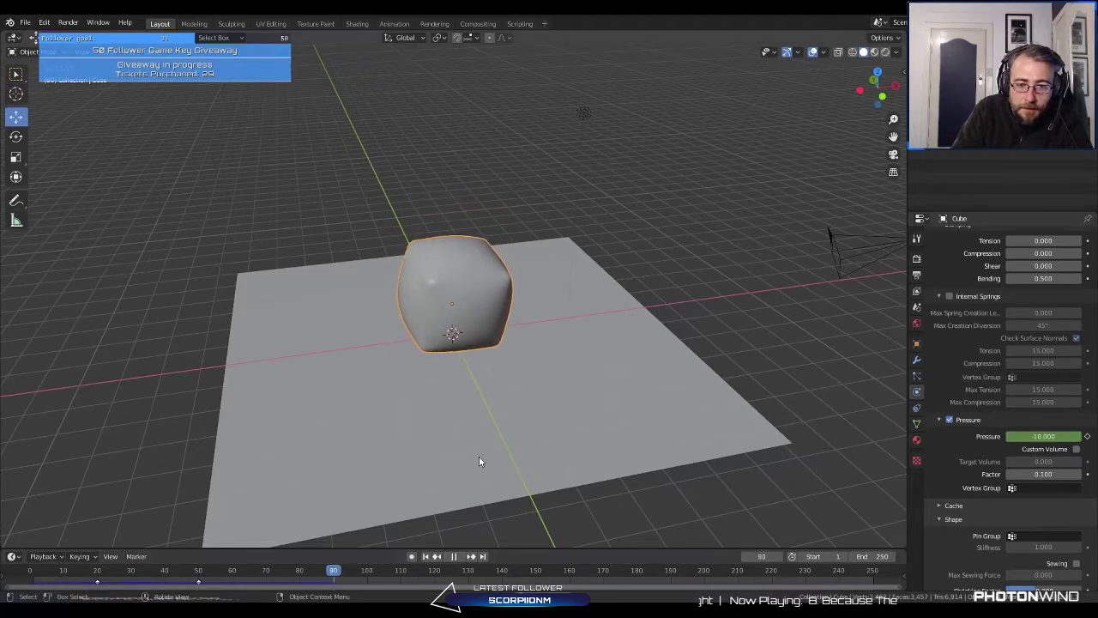
# Step: Set the cloth's pressure Factor to 0.01, replay the simulation from frame 1 and examine the cube up close
pyautogui.click(429, 556)
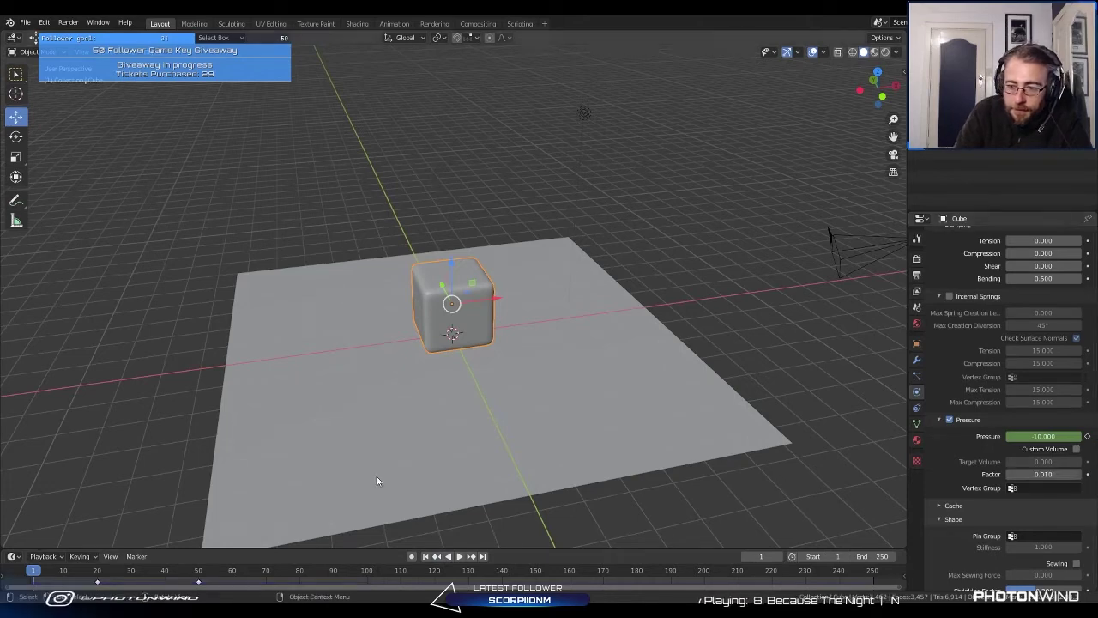
pyautogui.click(460, 557)
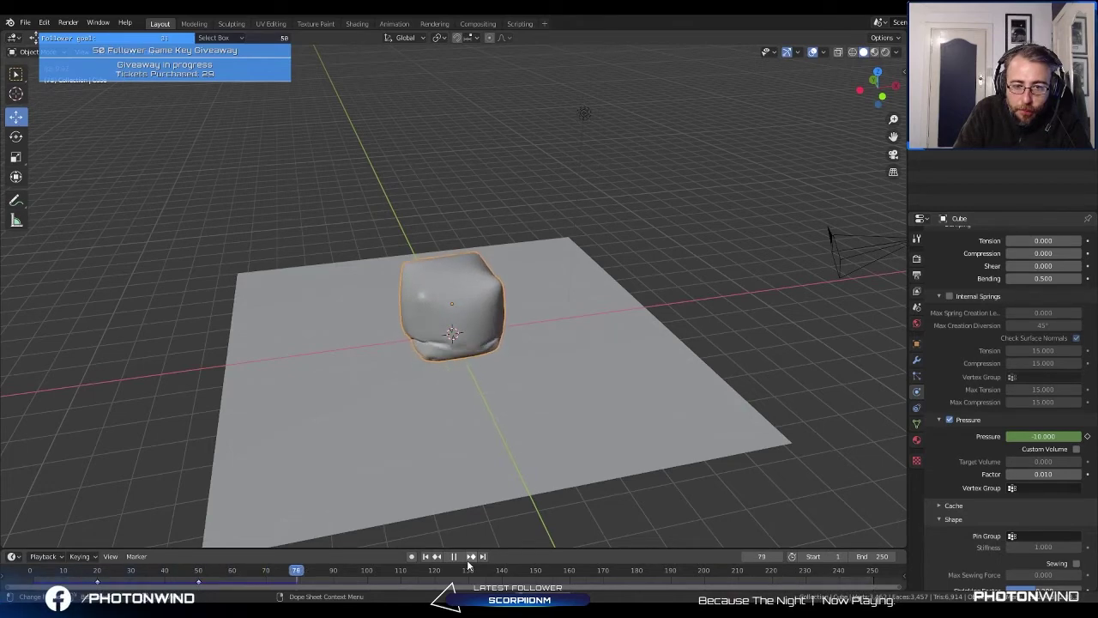
pyautogui.moveTo(436, 400); pyautogui.dragTo(430, 365, button='middle')
pyautogui.scroll(2, 476, 386)
pyautogui.scroll(-3, 412, 427)
pyautogui.scroll(3, 383, 366)
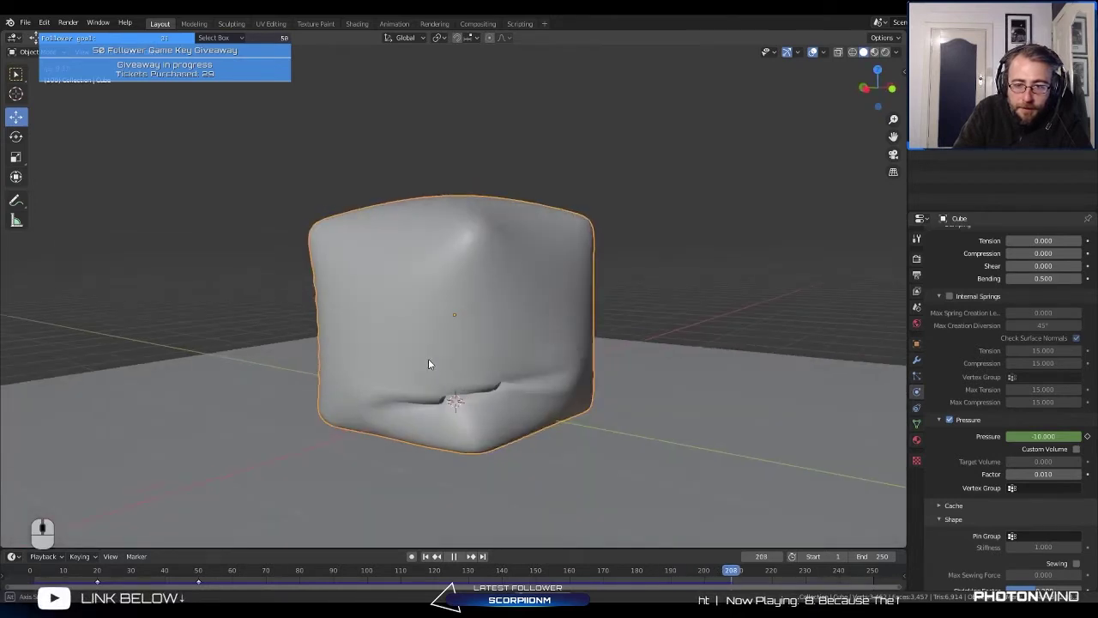
# Step: Replay the simulation from frame 1, stop at frame 80 and keyframe the cloth's Shrinking Factor at -0.209
pyautogui.scroll(-3, 1045, 518)
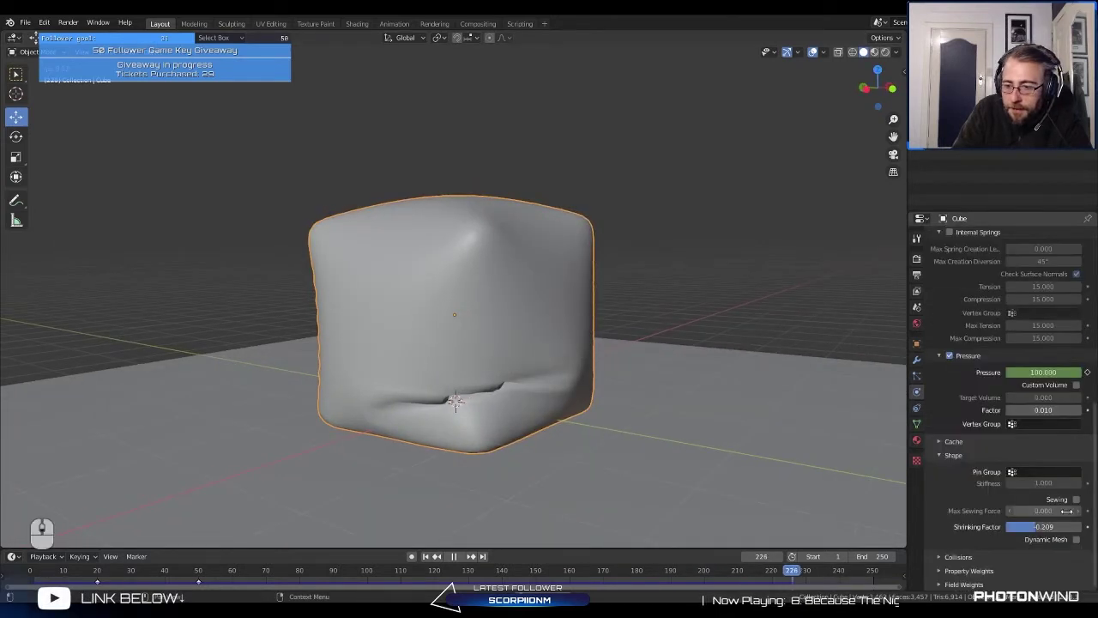
pyautogui.click(425, 556)
pyautogui.press('space')
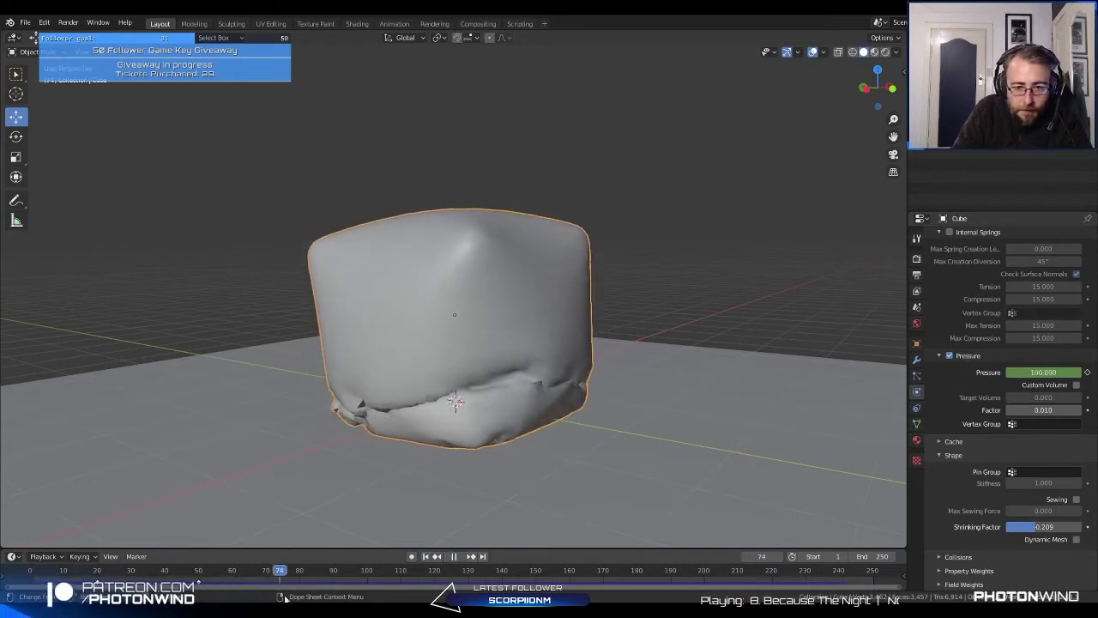
pyautogui.press('space')
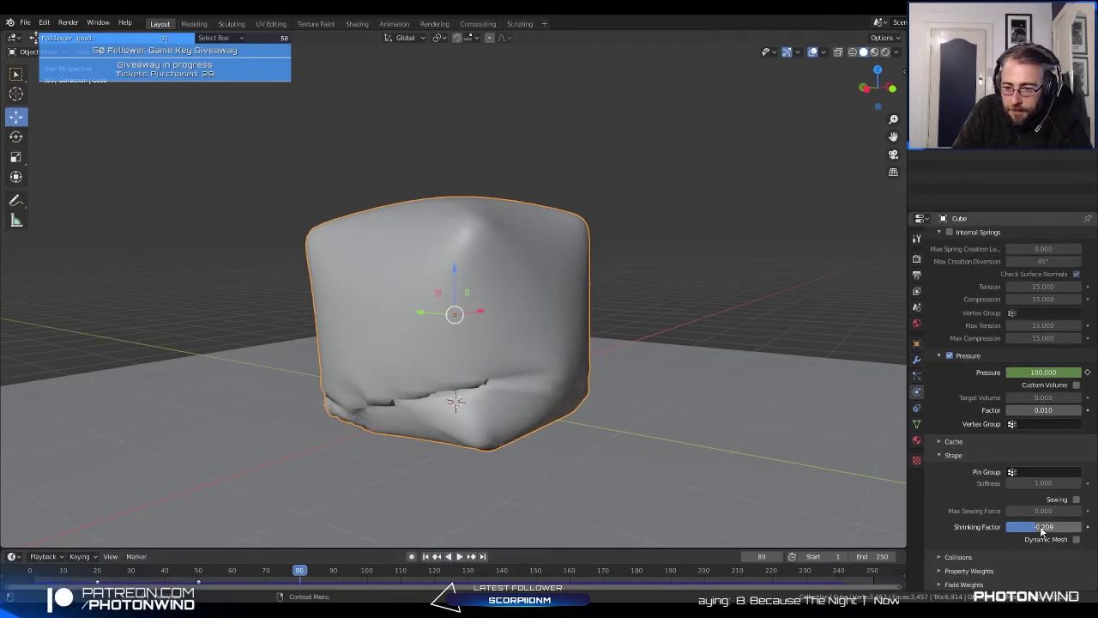
pyautogui.press('i')
# Step: Keyframe the cloth's Shrinking Factor at 0.194 on frame 90 and replay the simulation from frame 1
pyautogui.moveTo(300, 573); pyautogui.dragTo(336, 577)
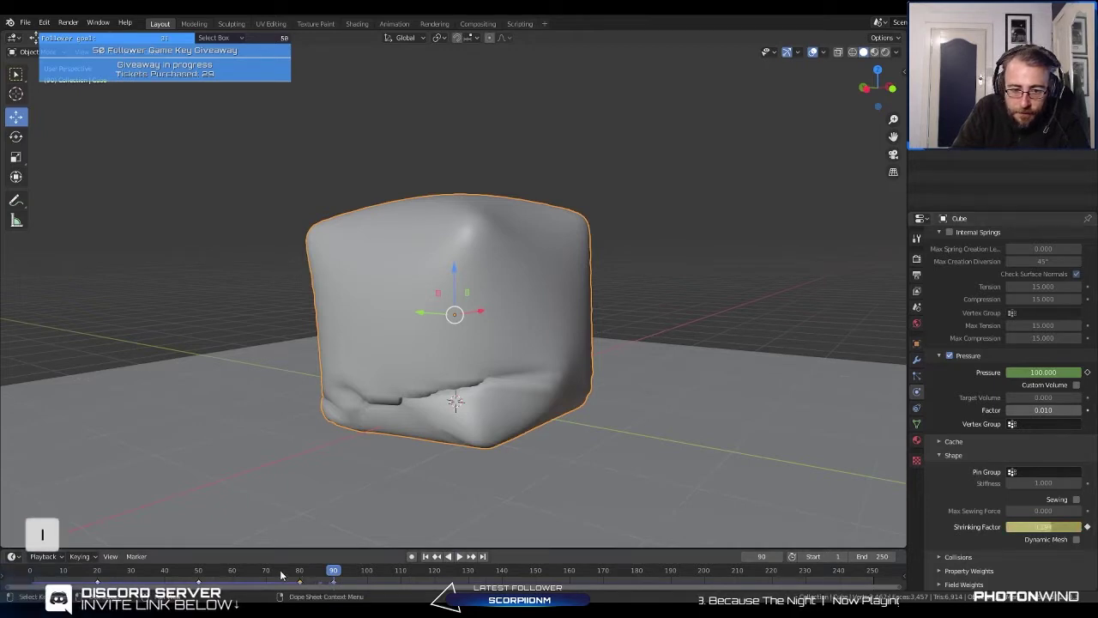
pyautogui.click(425, 556)
pyautogui.click(459, 556)
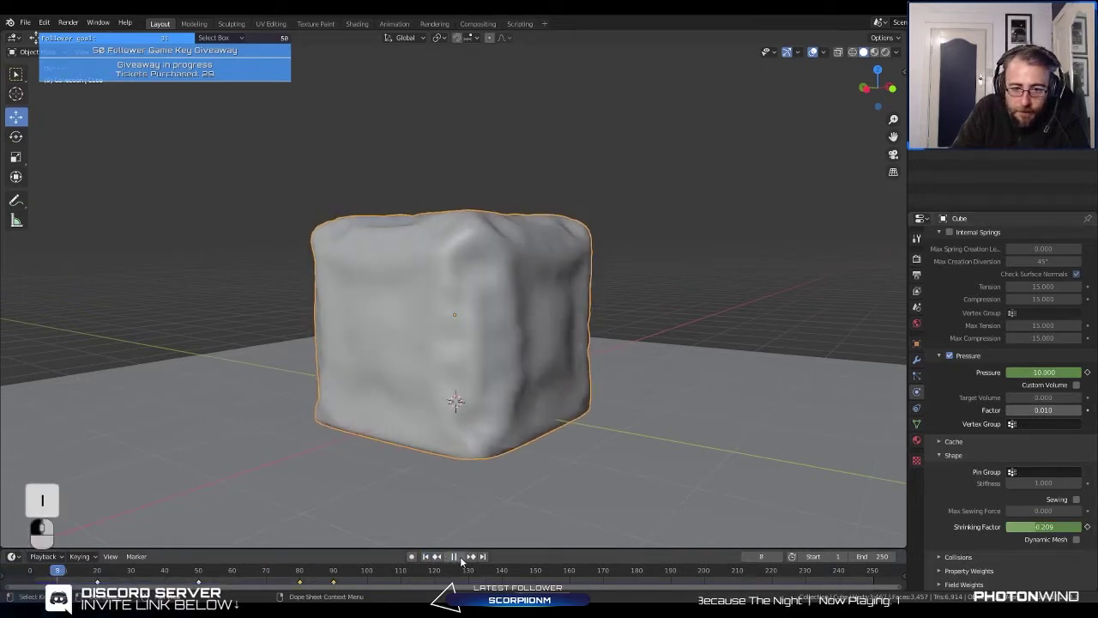
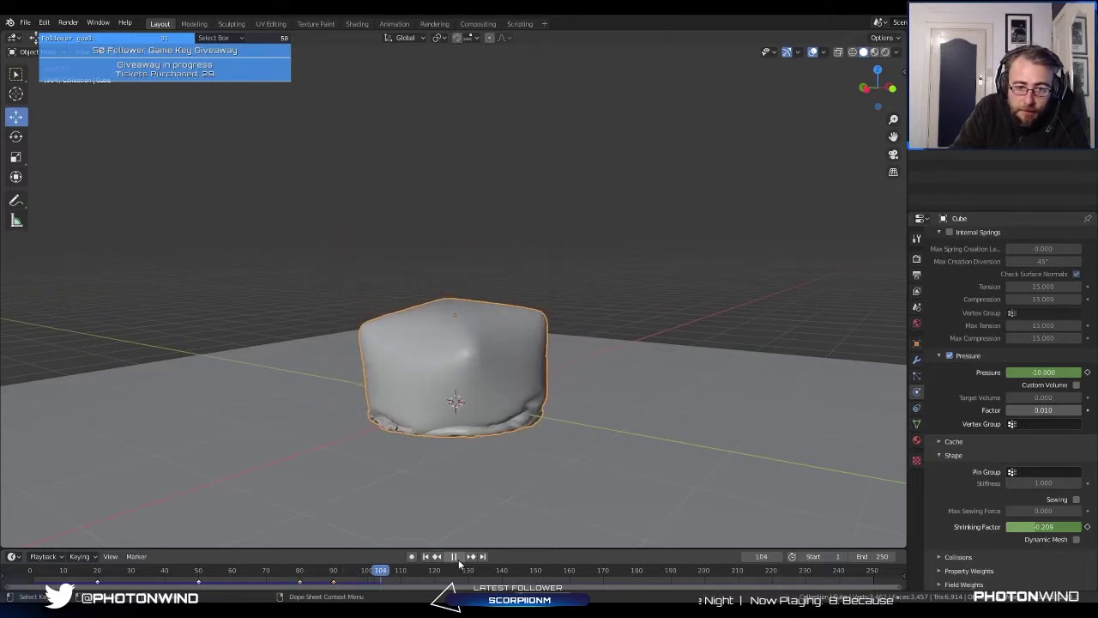
# Step: Review the shrinking animation around its new keyframes, stop at frame 101 and keyframe the Shrinking Factor at about -0.42
pyautogui.moveTo(333, 575)
pyautogui.mouseDown()
pyautogui.moveTo(291, 576)
pyautogui.moveTo(338, 583)
pyautogui.mouseUp()
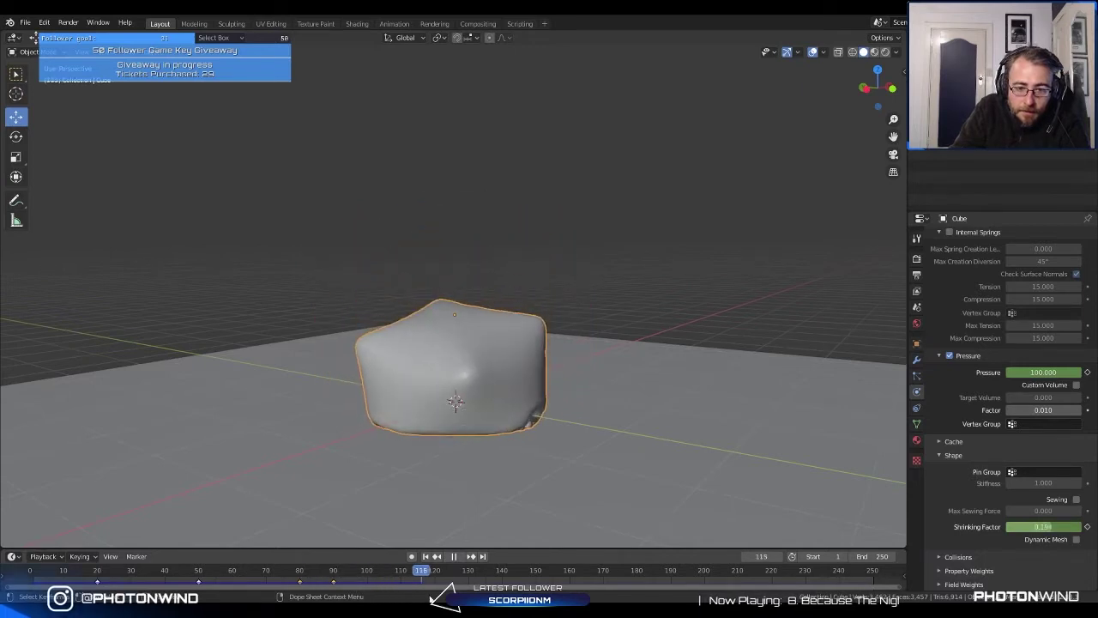
pyautogui.press('Escape')
pyautogui.press('space')
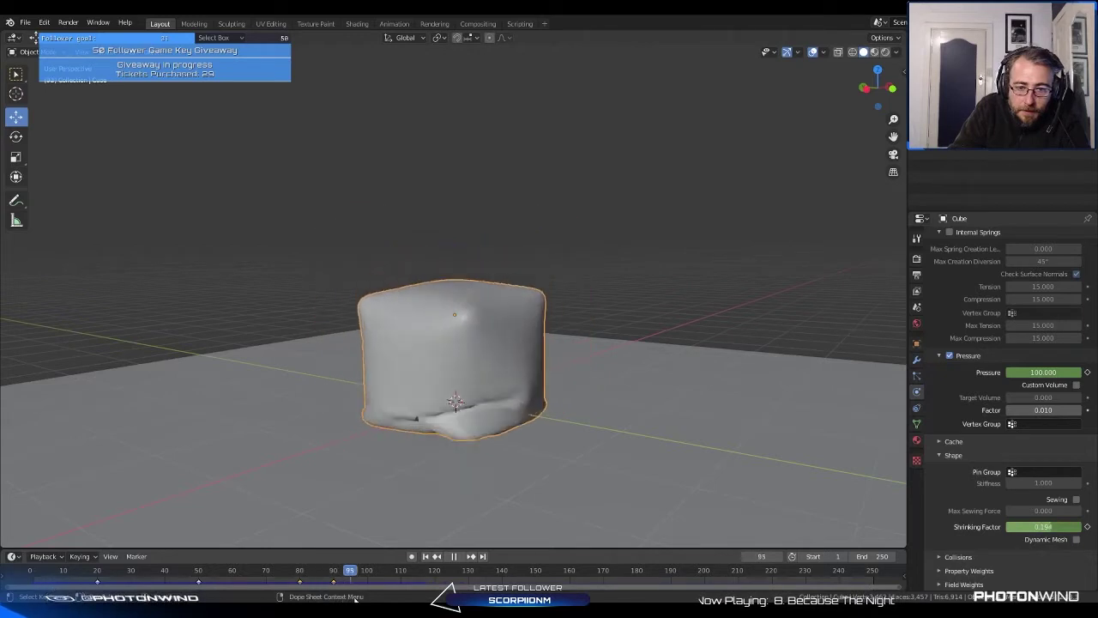
pyautogui.press('Escape')
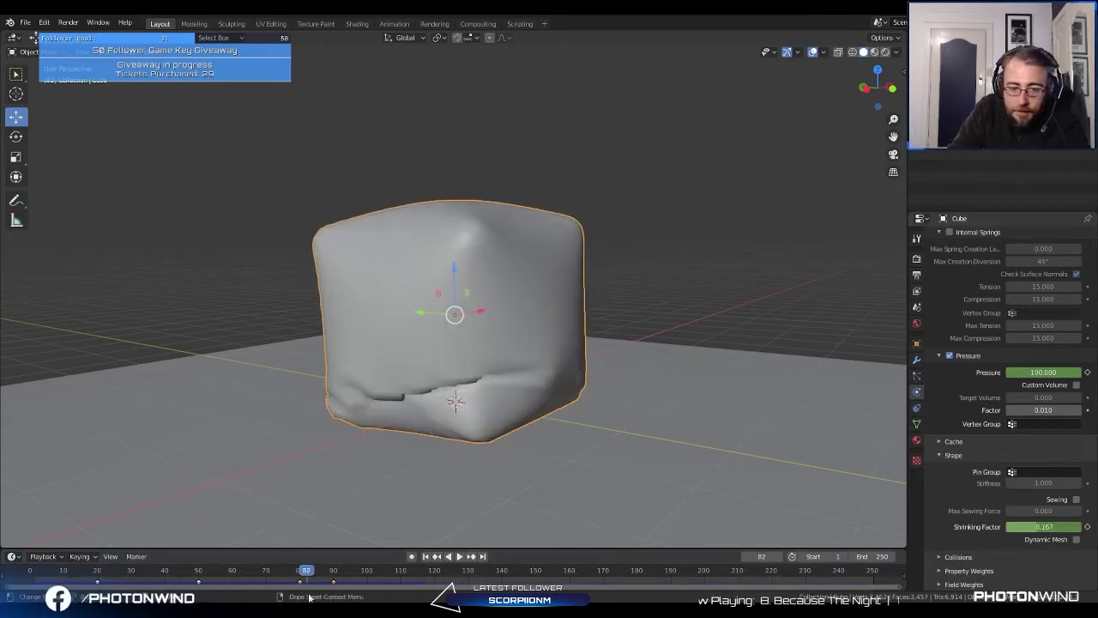
pyautogui.hotkey('ctrl', 'shift', 'space')
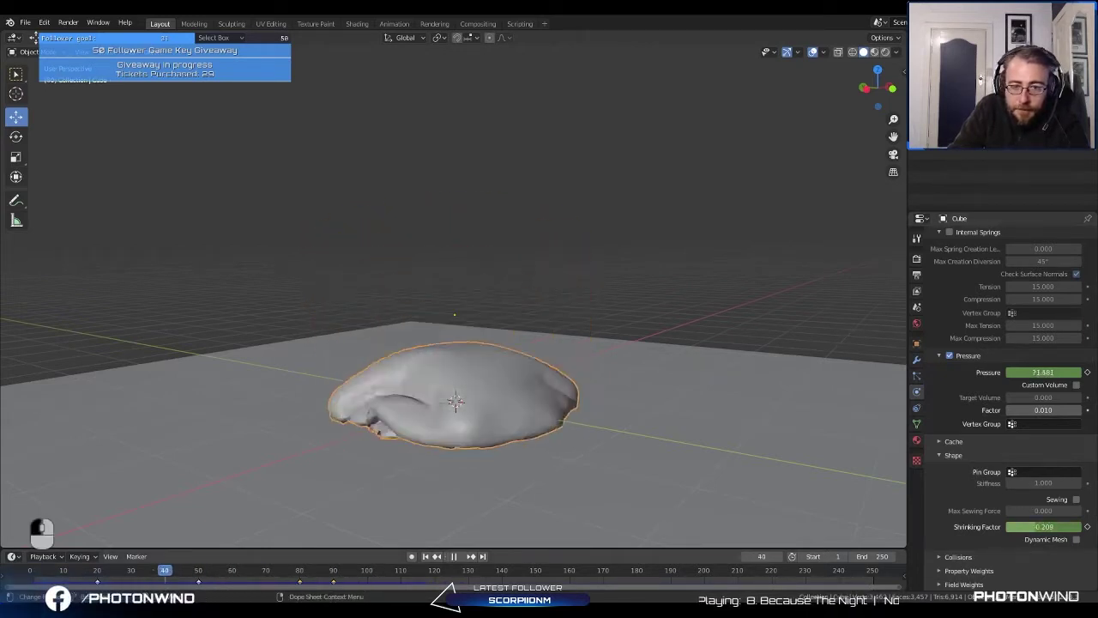
pyautogui.press('space')
pyautogui.press('space')
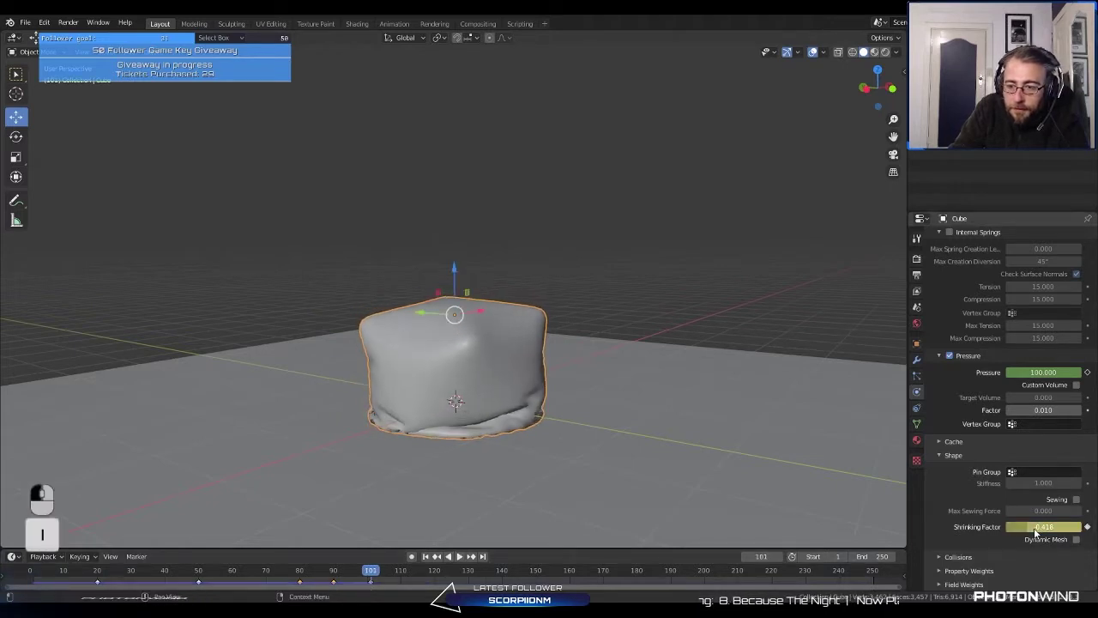
# Step: Replay the animation from about frame 86 and keyframe the Shrinking Factor at -1.000 on frame 122
pyautogui.moveTo(358, 572); pyautogui.dragTo(320, 574)
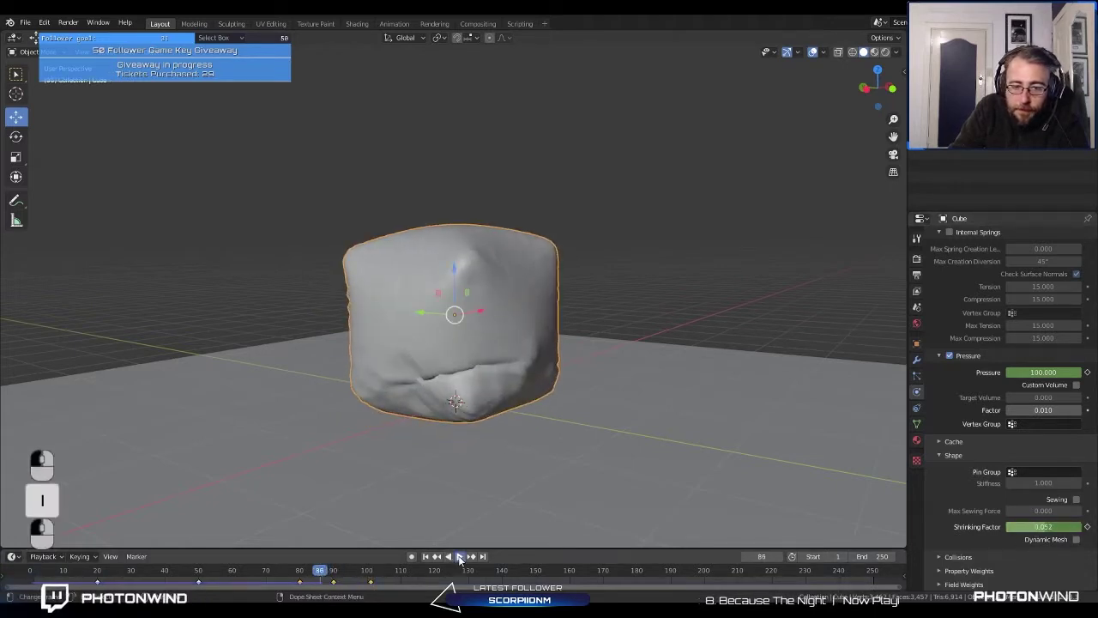
pyautogui.click(460, 556)
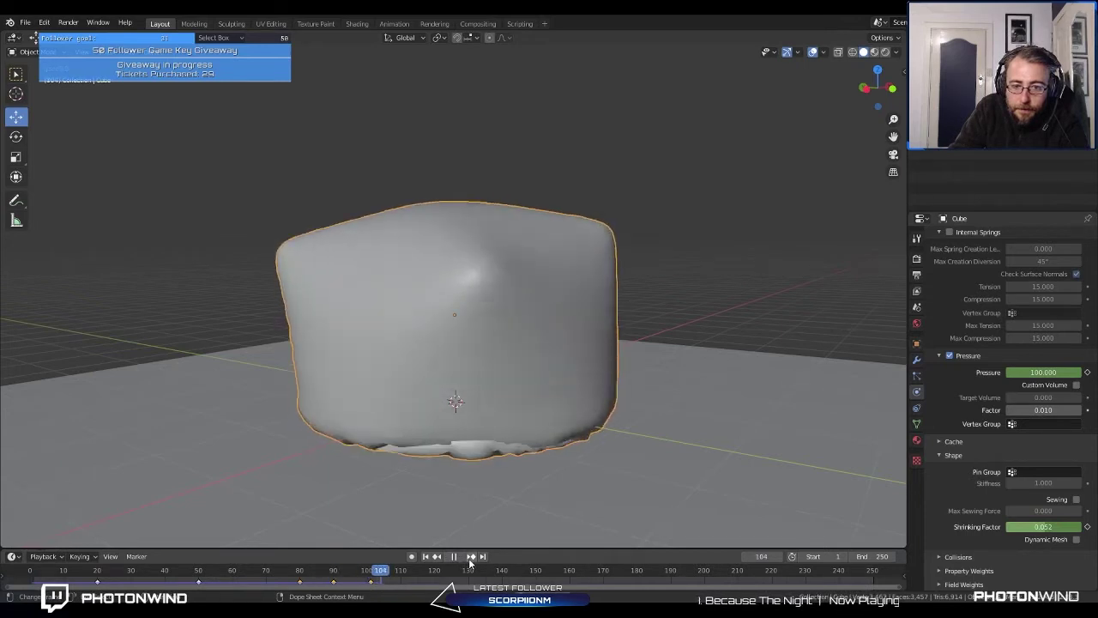
pyautogui.click(454, 556)
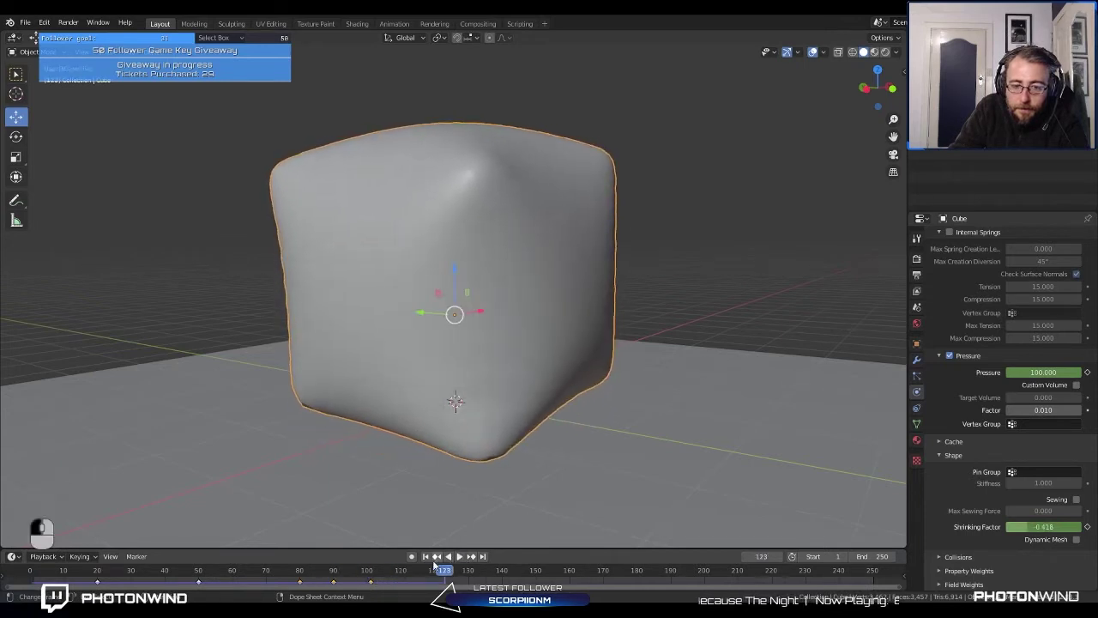
pyautogui.moveTo(441, 573)
pyautogui.mouseDown()
pyautogui.moveTo(395, 576)
pyautogui.moveTo(442, 573)
pyautogui.mouseUp()
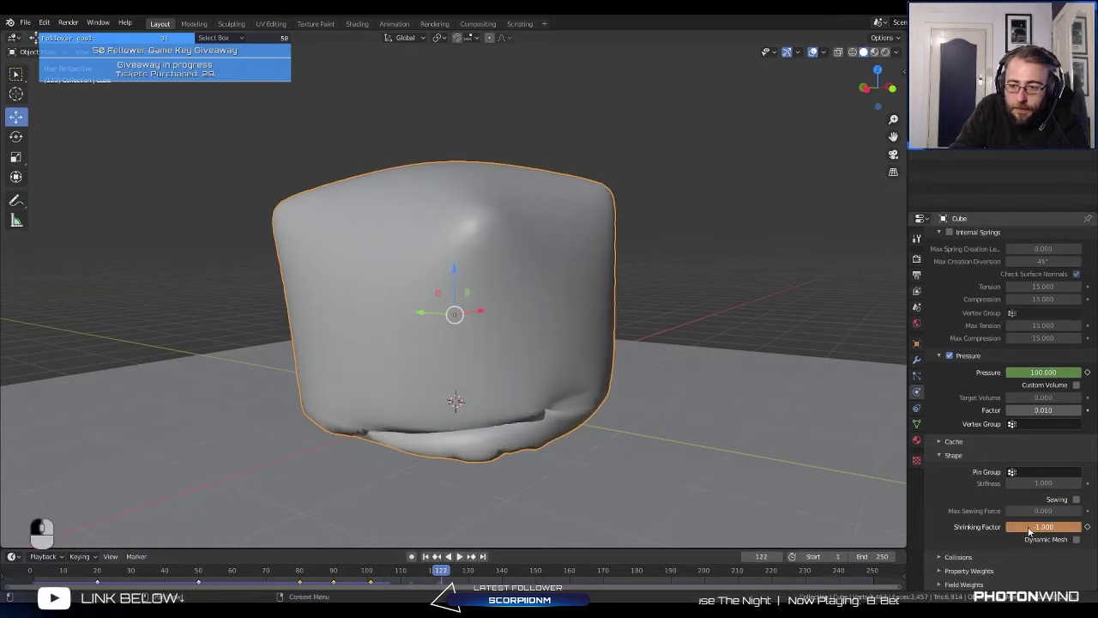
# Step: Replay the simulation from frame 1, stop at frame 160 and examine the inflated cube and its cloth settings
pyautogui.click(426, 556)
pyautogui.click(459, 556)
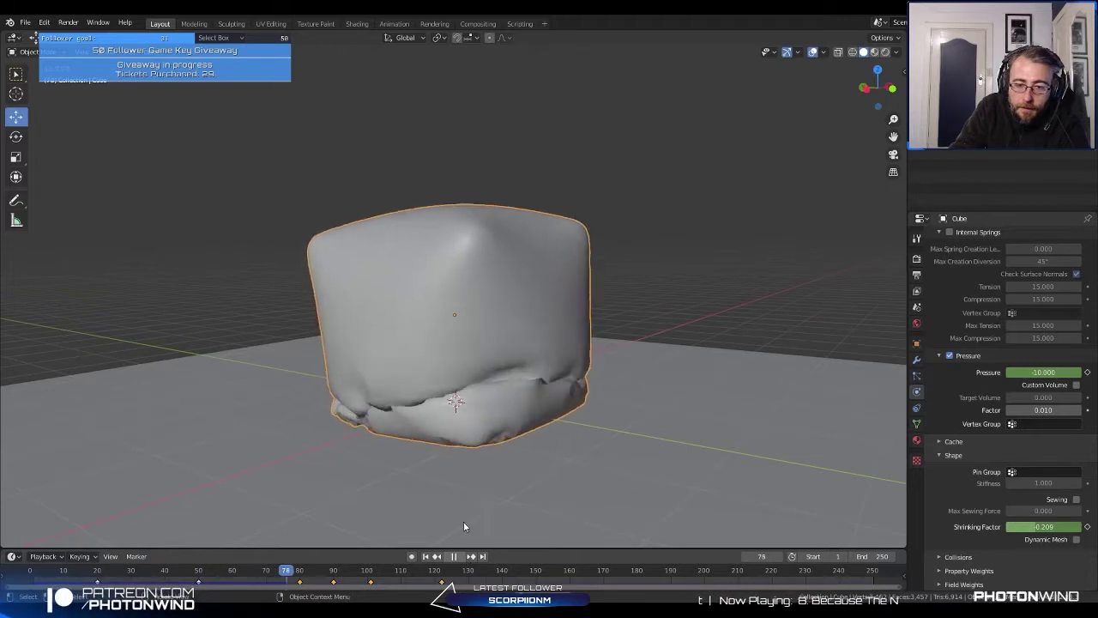
pyautogui.scroll(-5, 467, 458)
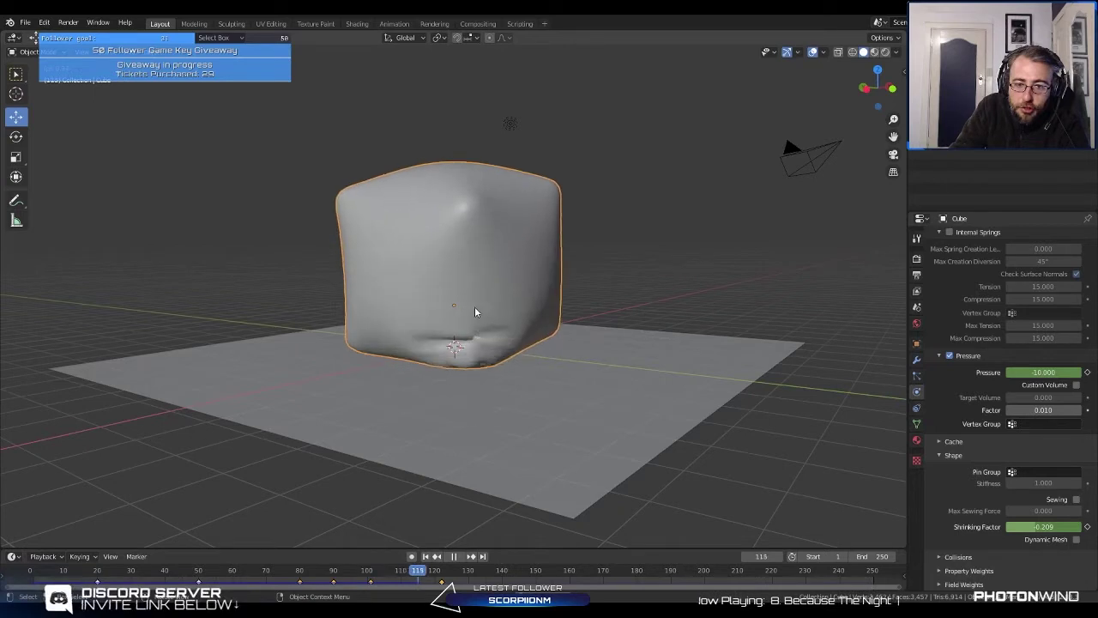
pyautogui.click(454, 556)
pyautogui.moveTo(429, 344); pyautogui.dragTo(412, 309, button='middle')
pyautogui.scroll(2, 1015, 378)
pyautogui.scroll(8, 1015, 378)
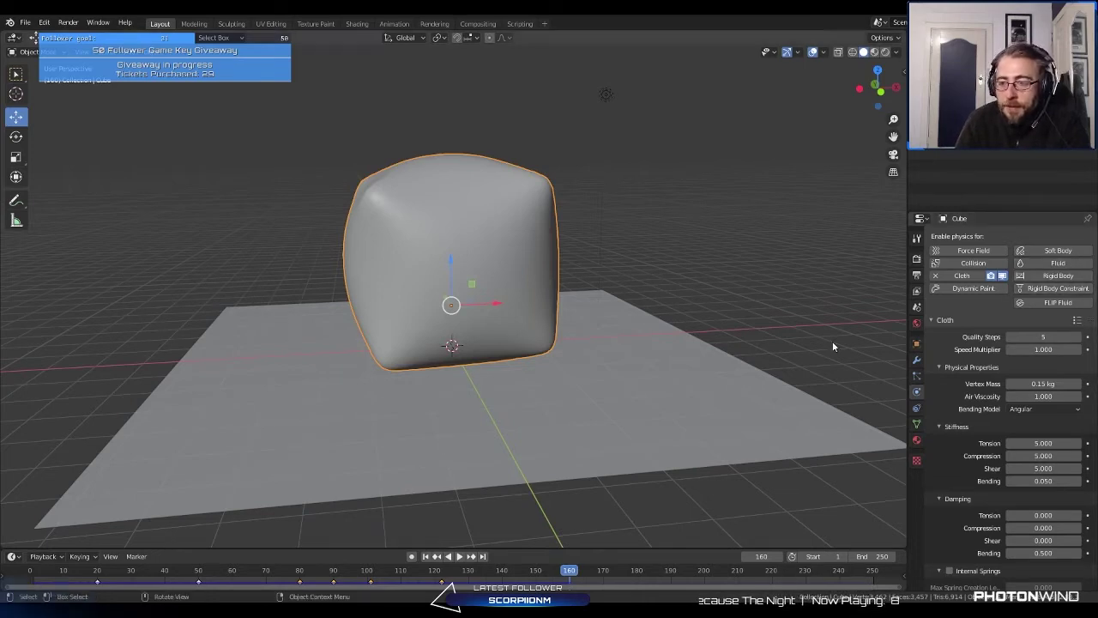
# Step: Add a new cube mesh and move it beside the inflated cloth cube above the plane
pyautogui.moveTo(565, 366); pyautogui.dragTo(201, 146, button='middle')
pyautogui.hotkey('shift', 'a')
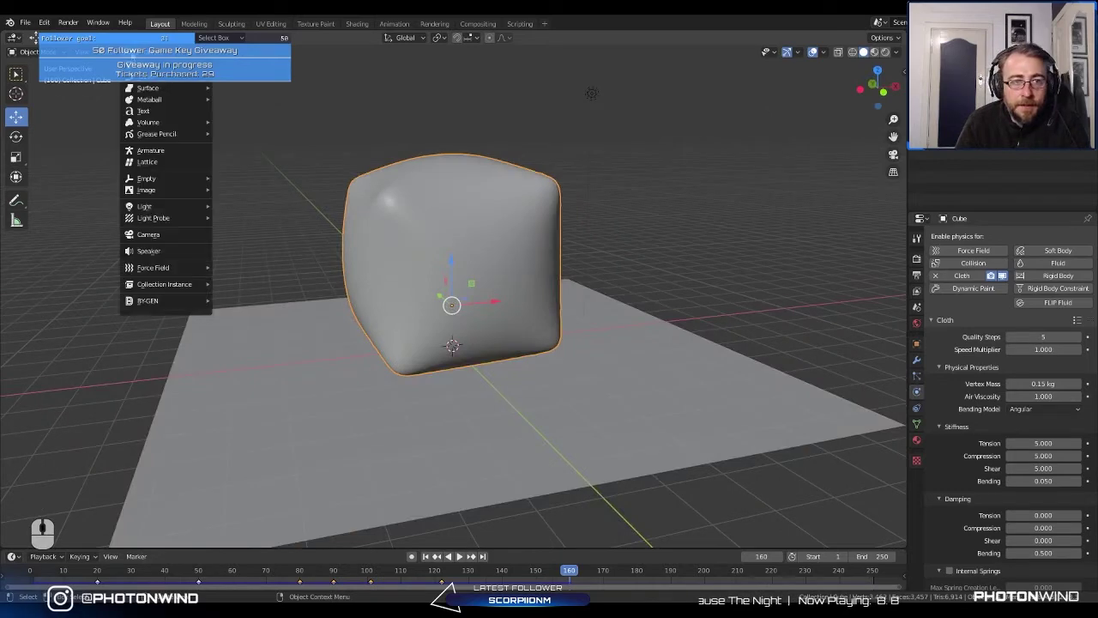
pyautogui.moveTo(154, 66)
pyautogui.click(258, 78)
pyautogui.moveTo(320, 122); pyautogui.dragTo(528, 249, button='middle')
pyautogui.press('g')
pyautogui.click(668, 153)
pyautogui.moveTo(669, 152); pyautogui.dragTo(446, 163, button='middle')
# Step: Enable Rigid Body physics on the new cube, test the simulation and return to frame 1
pyautogui.click(1051, 276)
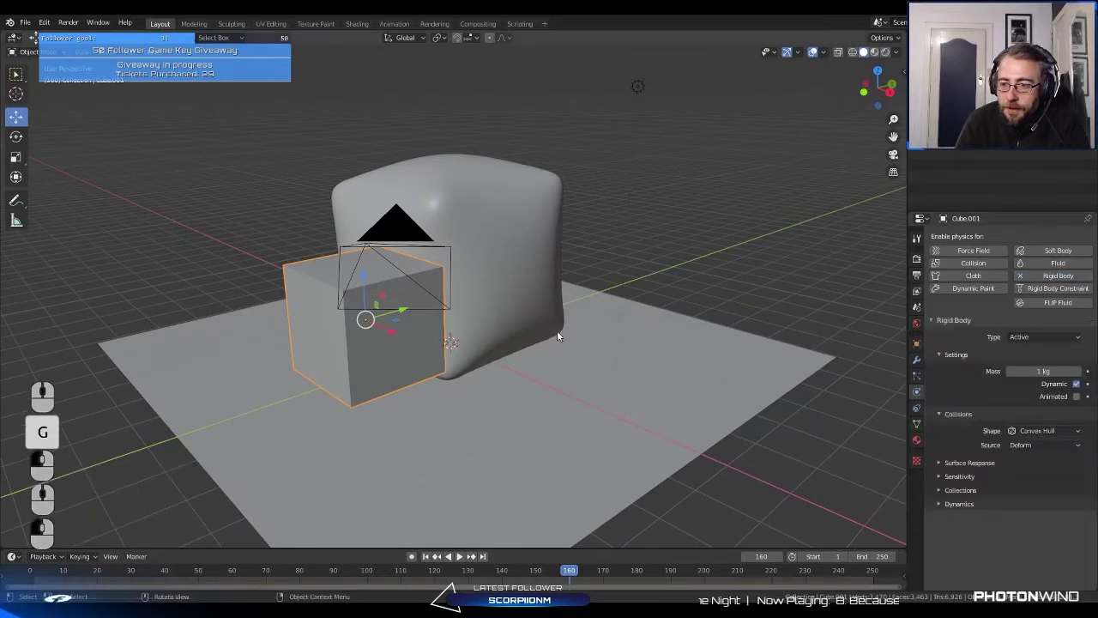
pyautogui.moveTo(557, 330); pyautogui.dragTo(616, 318, button='middle')
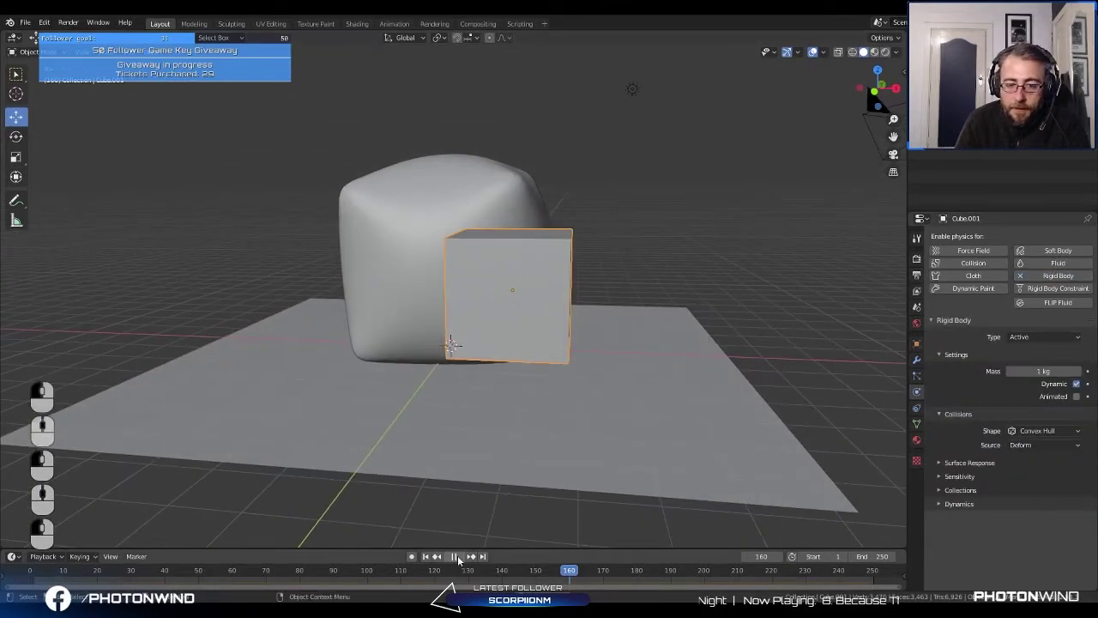
pyautogui.click(426, 558)
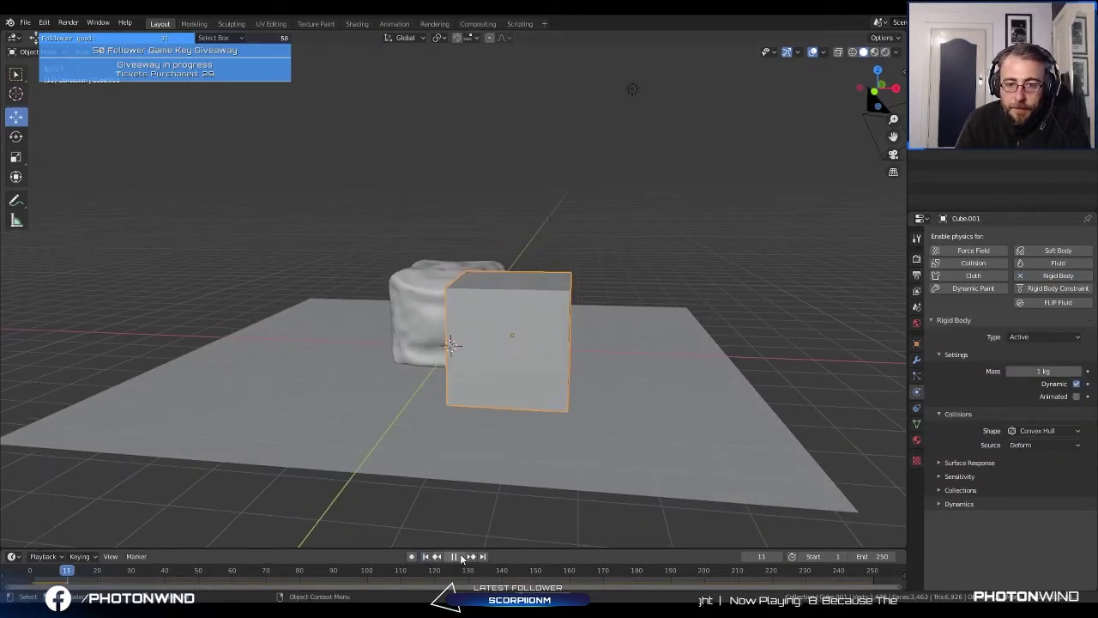
pyautogui.click(427, 558)
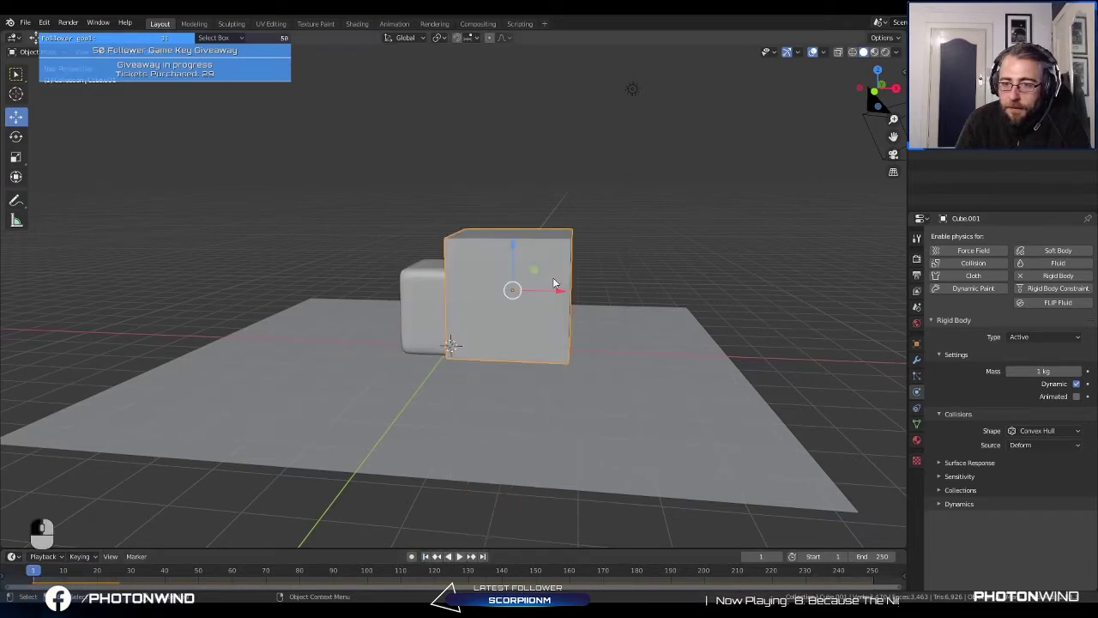
# Step: Check the rigid body Type options of the new cube
pyautogui.moveTo(601, 344); pyautogui.dragTo(704, 339, button='middle')
pyautogui.click(1055, 343)
pyautogui.click(1052, 340)
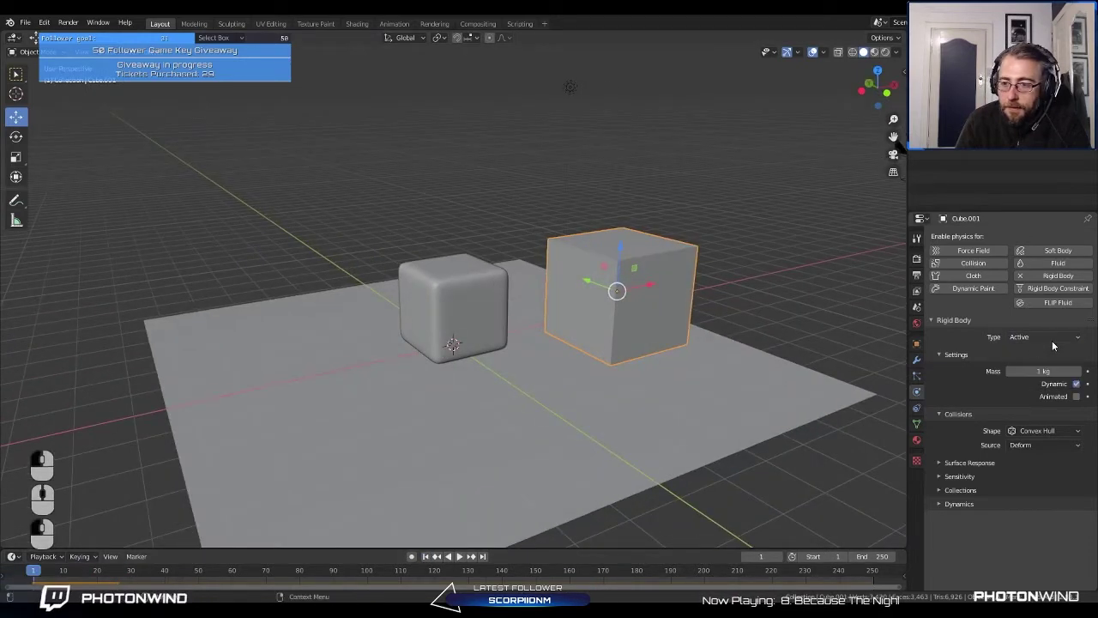
# Step: Subdivide the collision plane's mesh into an 8 by 8 grid of faces
pyautogui.click(498, 417)
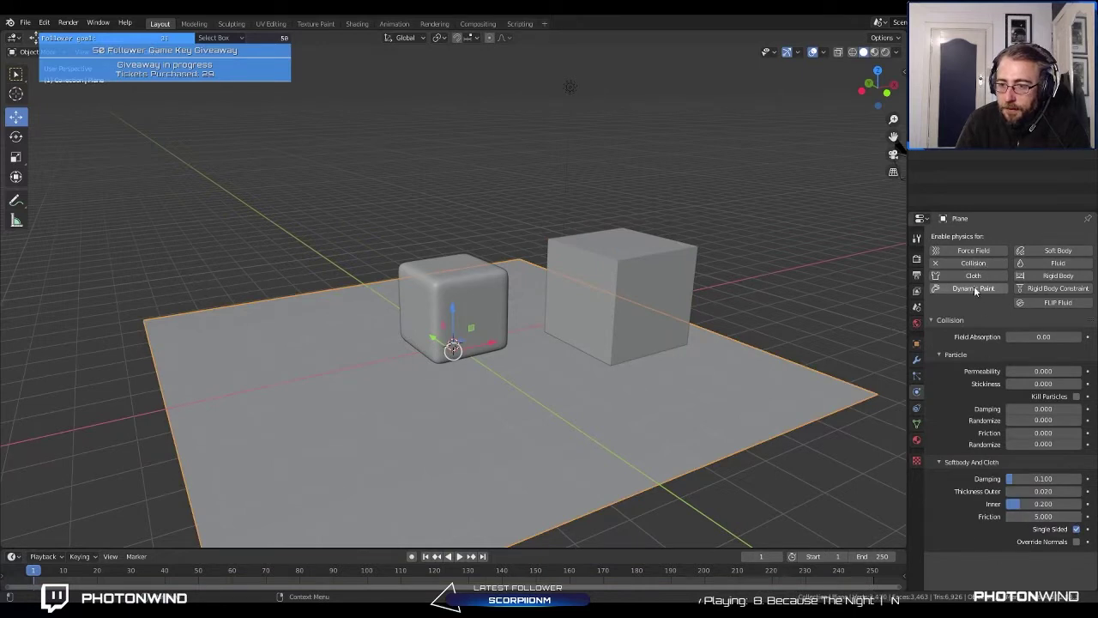
pyautogui.press('Tab')
pyautogui.press('space')
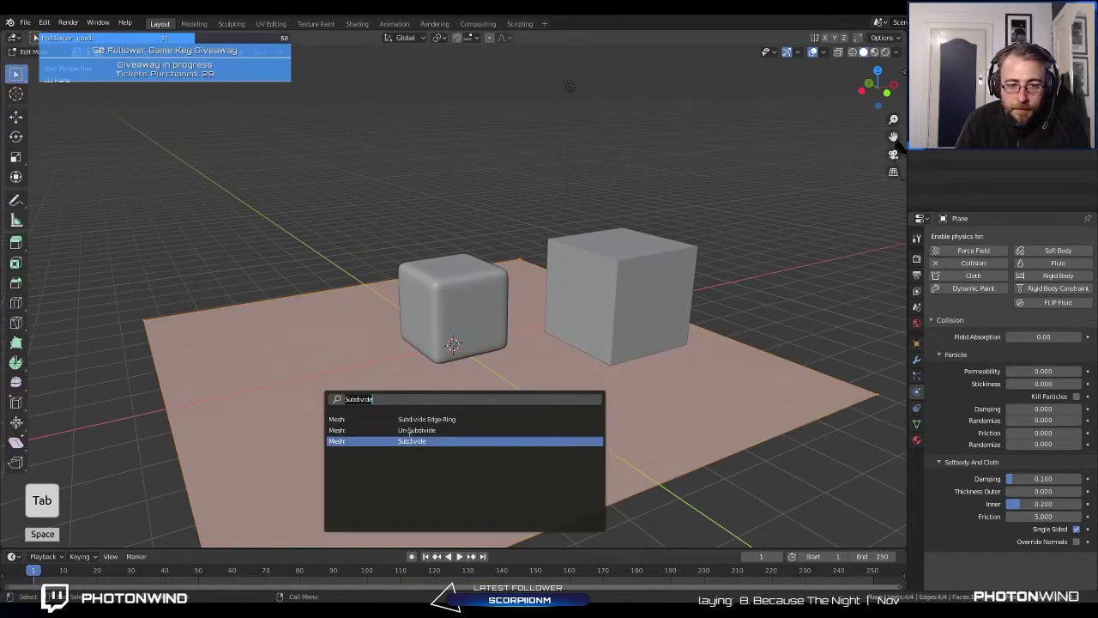
pyautogui.click(409, 438)
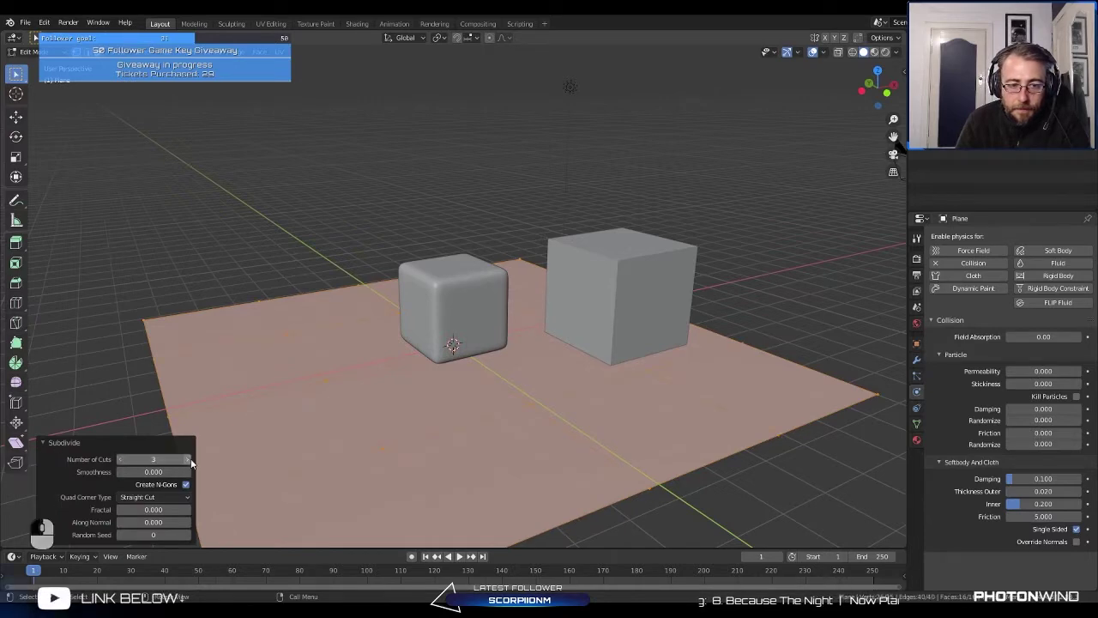
pyautogui.press('Tab')
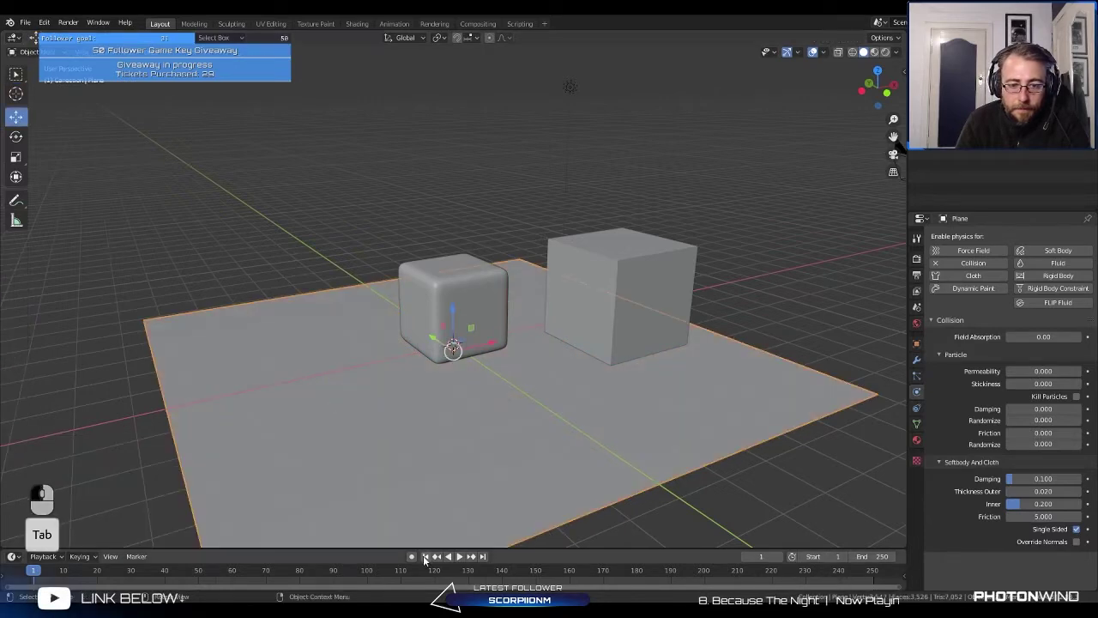
# Step: Play the simulation to test the new cube against the subdivided plane and stop at frame 25
pyautogui.click(464, 561)
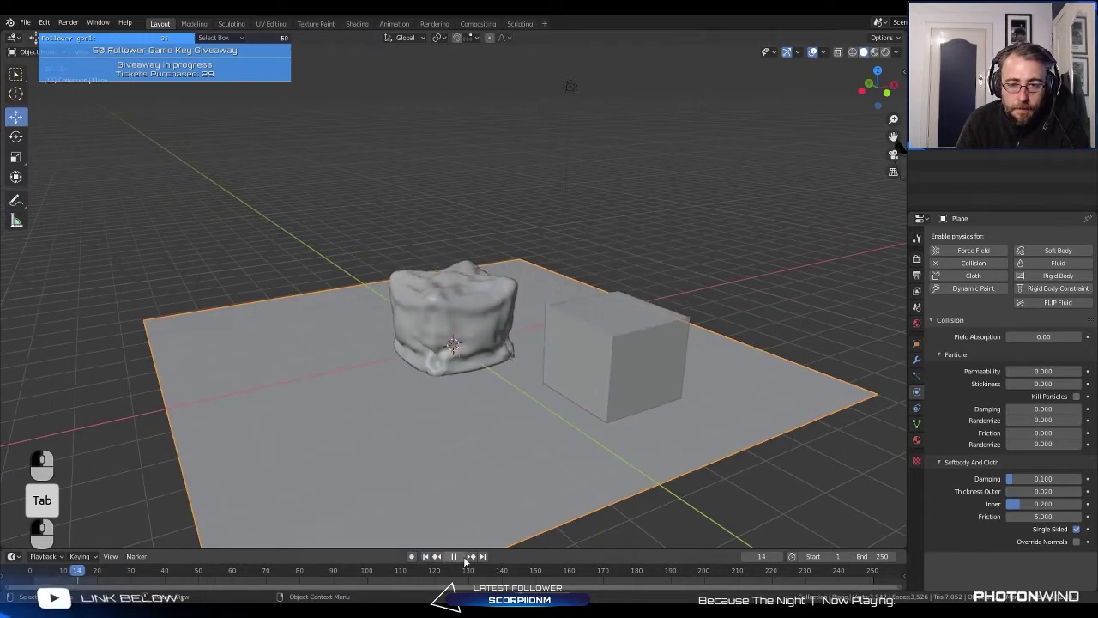
pyautogui.click(464, 562)
pyautogui.scroll(-5, 604, 452)
# Step: Examine the new cube's rigid body collision Shape, Surface Response, Collections and Dynamics settings
pyautogui.click(501, 360)
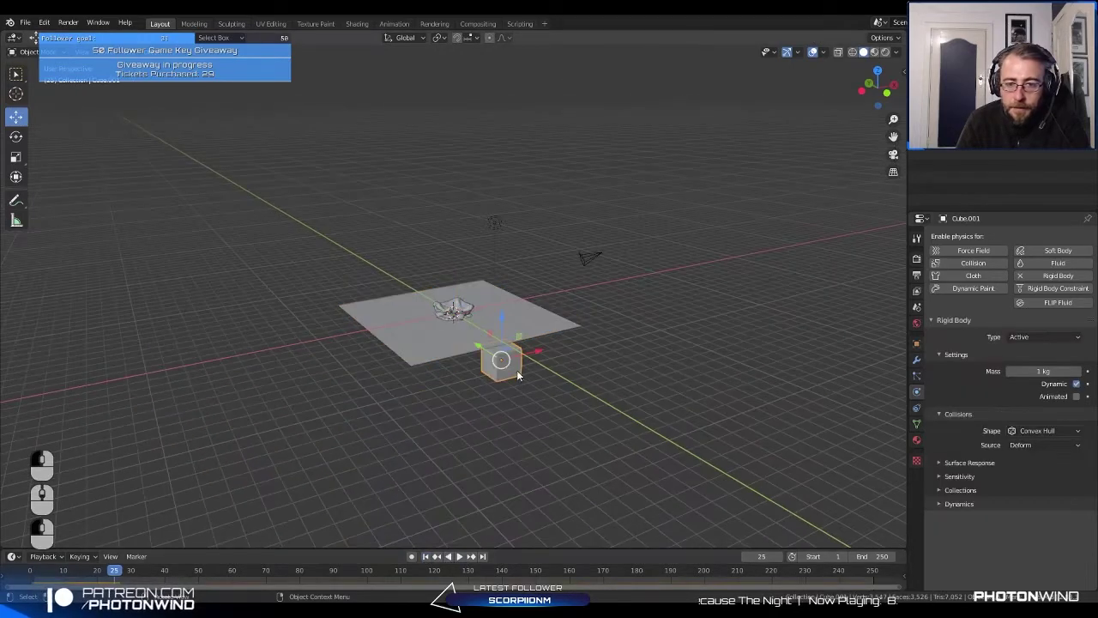
pyautogui.click(1046, 430)
pyautogui.click(1051, 430)
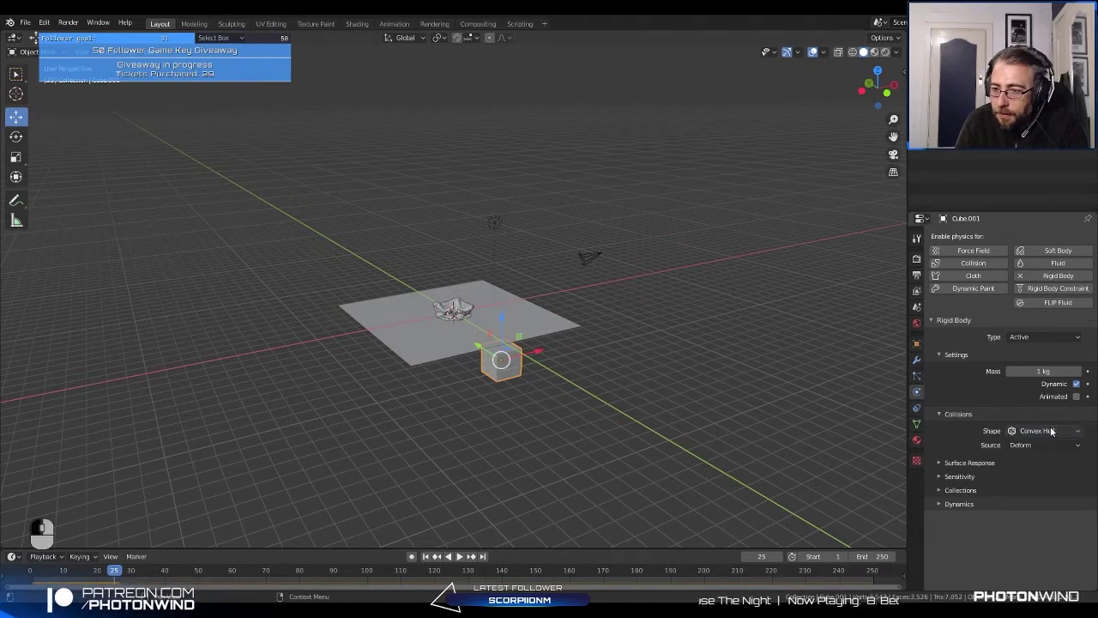
pyautogui.click(941, 463)
pyautogui.click(942, 463)
pyautogui.click(942, 490)
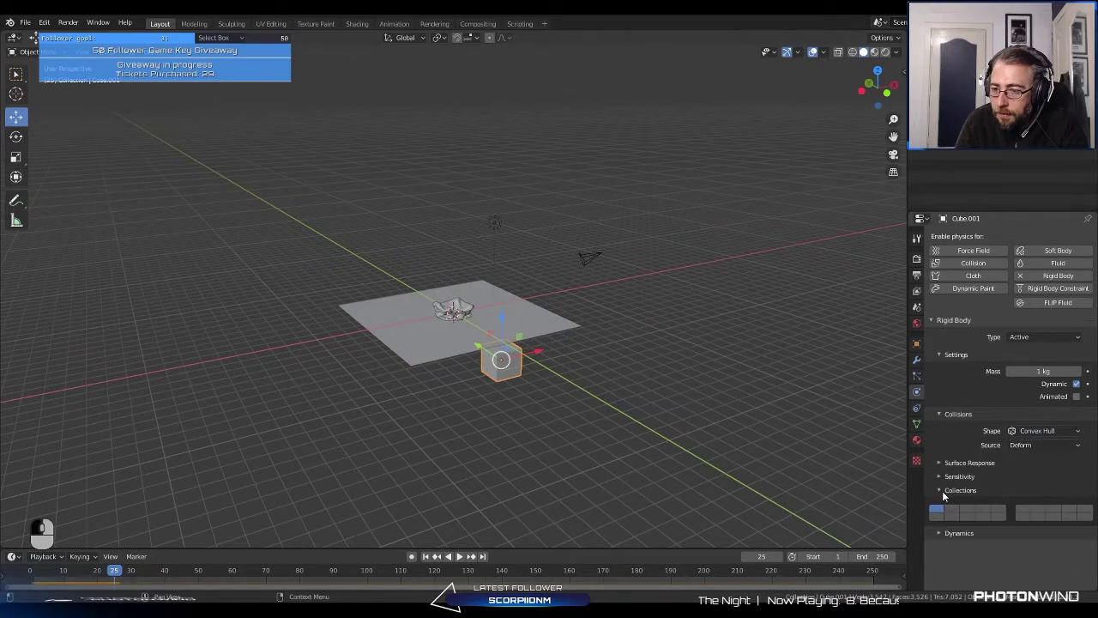
pyautogui.click(943, 492)
pyautogui.click(943, 503)
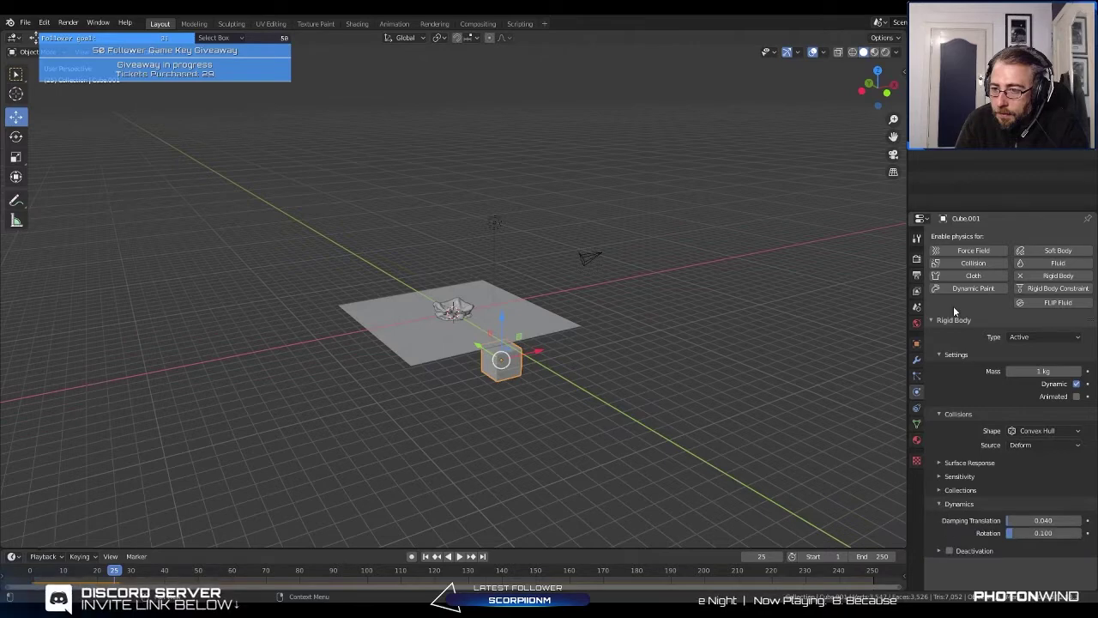
# Step: Select the plane, examine it and the fallen cube from a low angle, and return to frame 1
pyautogui.click(404, 347)
pyautogui.moveTo(404, 347); pyautogui.dragTo(510, 361, button='middle')
pyautogui.click(511, 362)
pyautogui.click(510, 310)
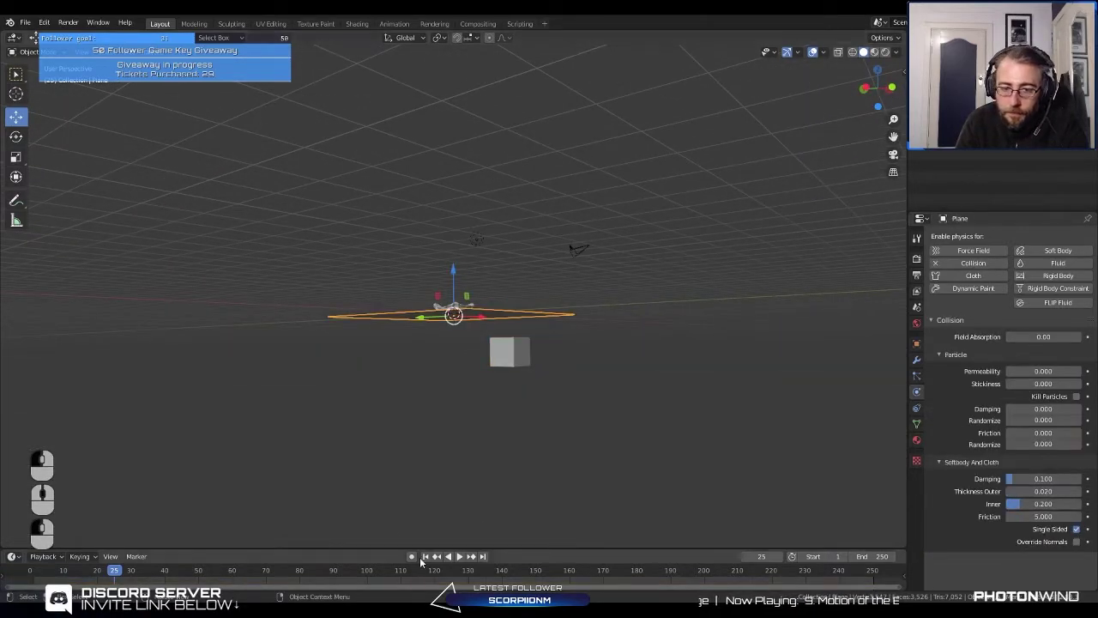
pyautogui.click(425, 557)
# Step: Subdivide the collision plane's mesh once more into a 16 by 16 grid of faces
pyautogui.click(512, 284)
pyautogui.moveTo(512, 284); pyautogui.dragTo(481, 352, button='middle')
pyautogui.click(448, 360)
pyautogui.press('Tab')
pyautogui.press('space')
pyautogui.write('Subdivide')
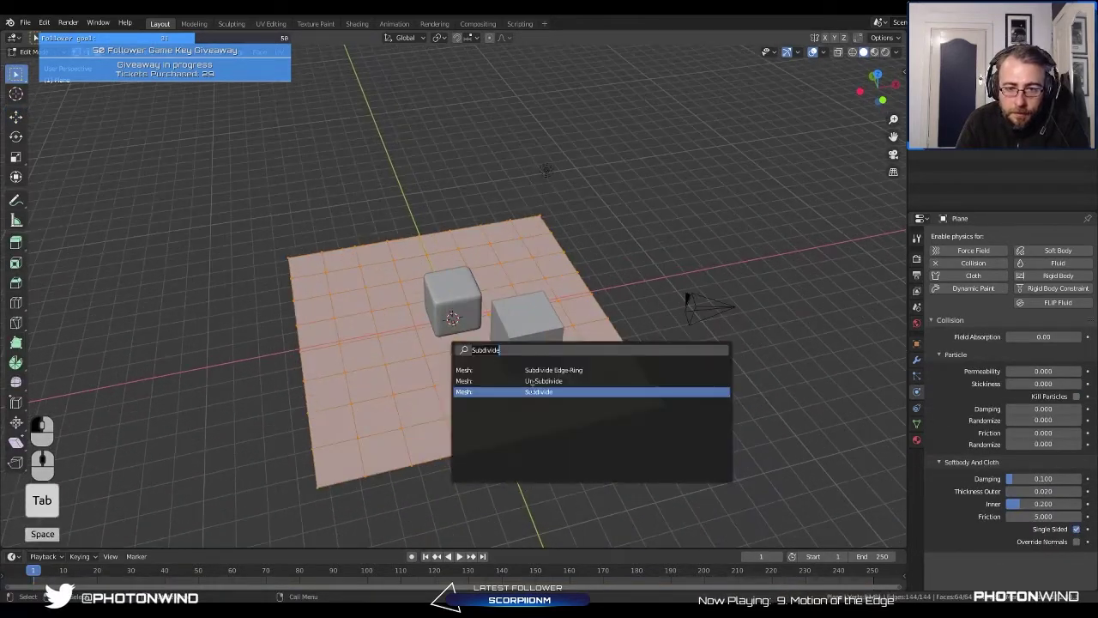
pyautogui.click(539, 391)
pyautogui.press('Tab')
# Step: Play the simulation from frame 1 with the denser plane and return to frame 1
pyautogui.click(426, 557)
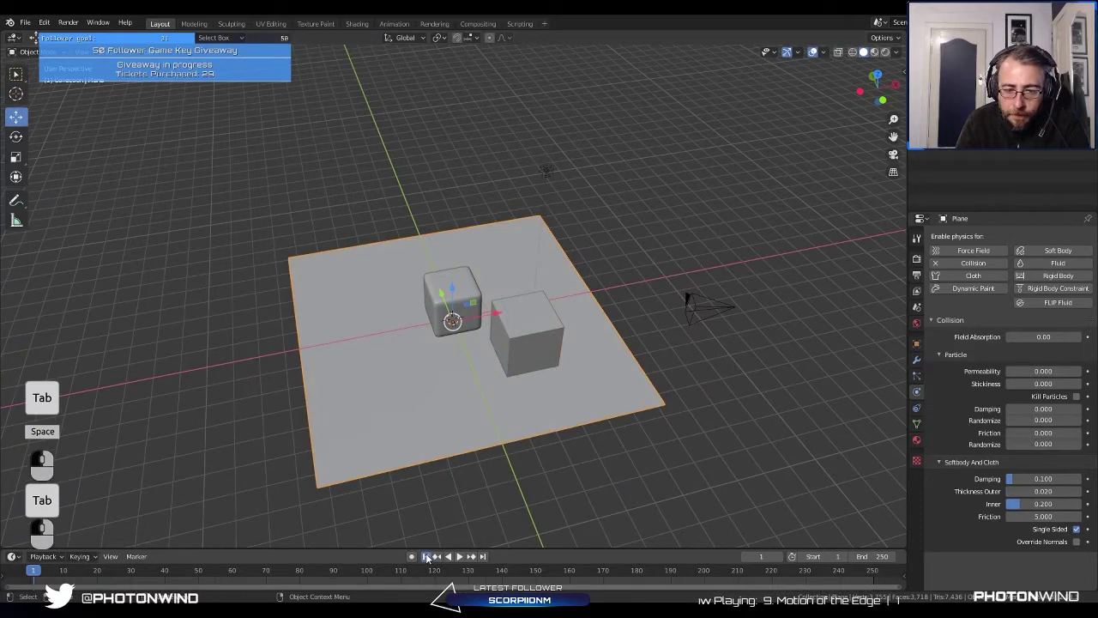
pyautogui.click(460, 556)
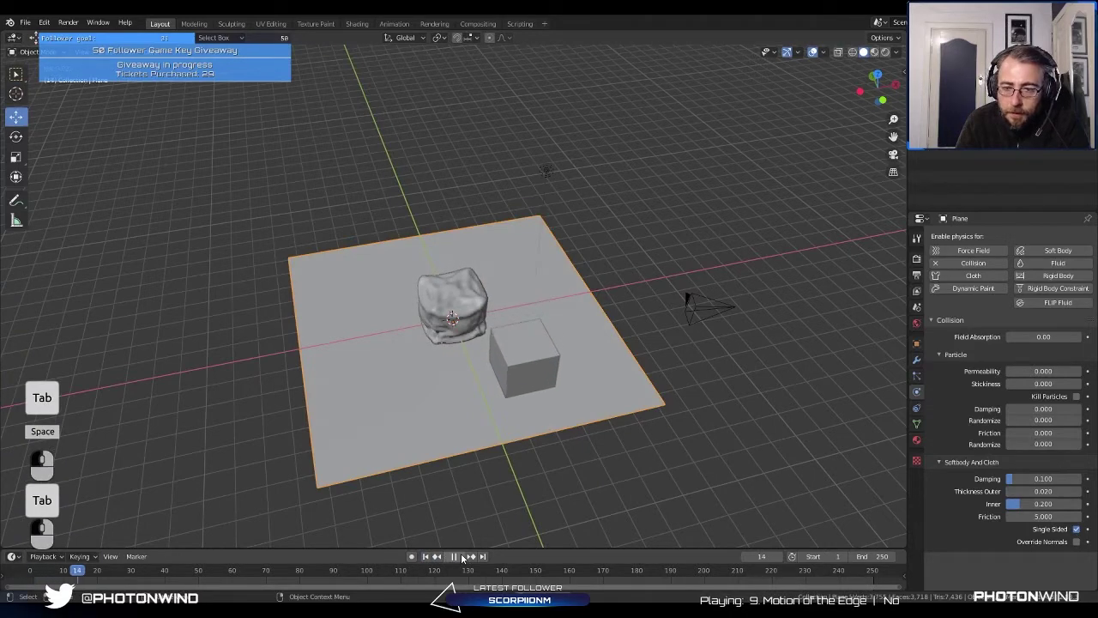
pyautogui.click(426, 556)
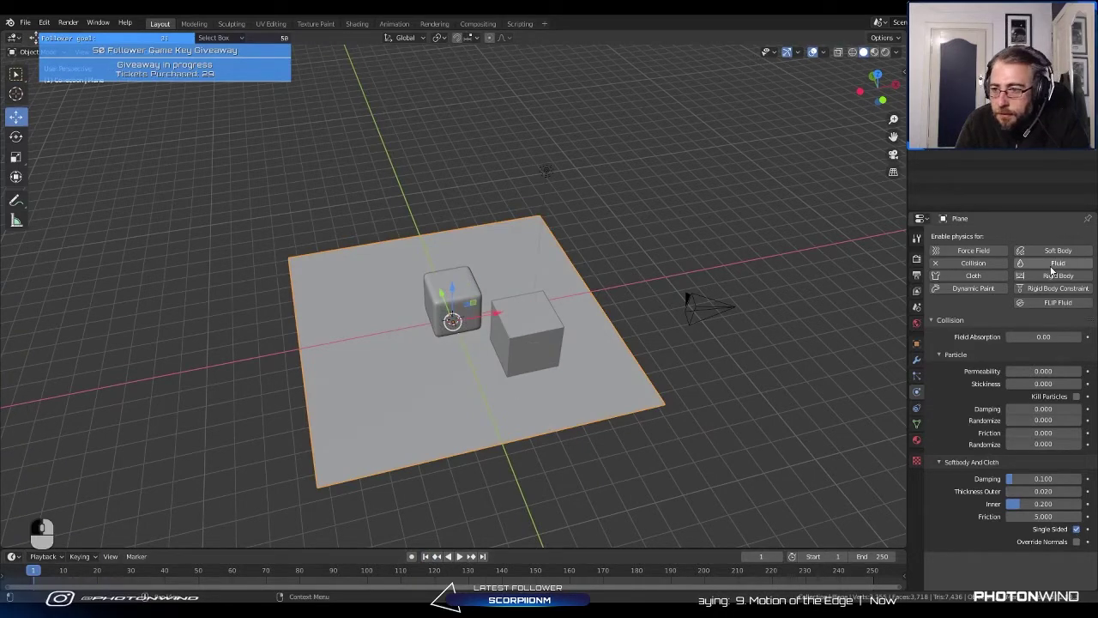
# Step: Add rigid body physics to the plane and set its type to Passive
pyautogui.click(1057, 276)
pyautogui.click(1041, 337)
pyautogui.click(1029, 364)
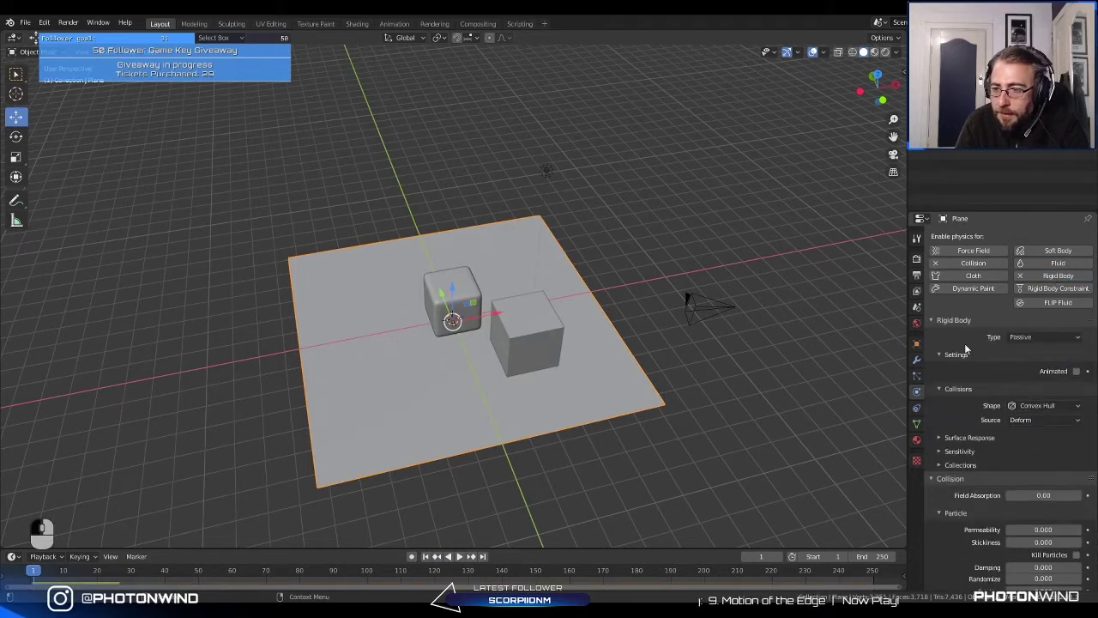
pyautogui.scroll(-4, 961, 361)
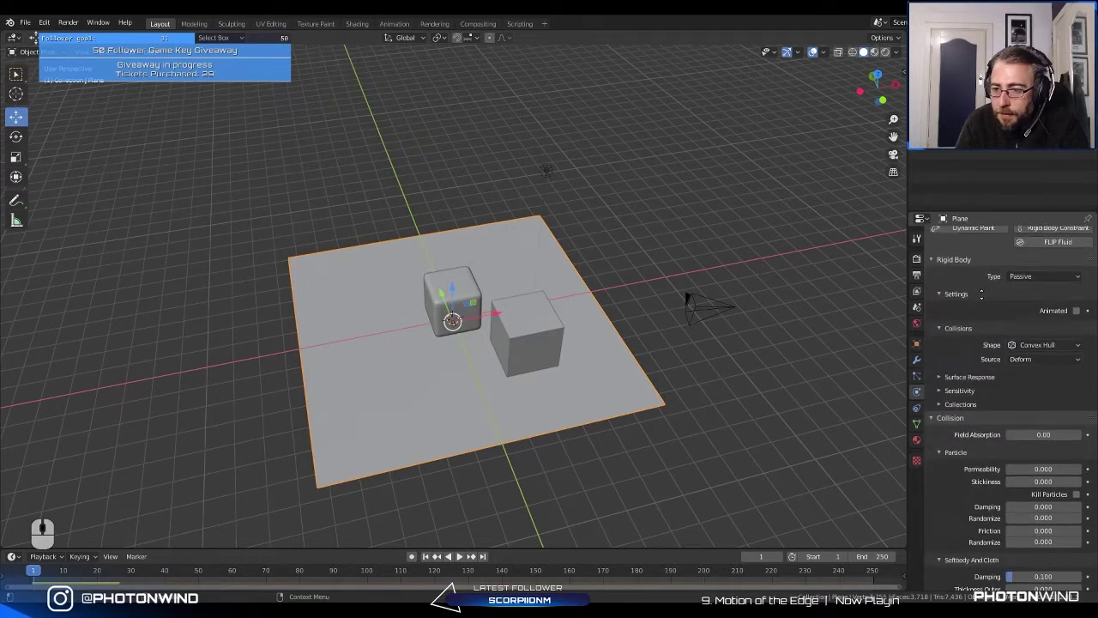
# Step: Play the simulation from frame 1 to test the rigid body cube on the passive plane, stopping at frame 37
pyautogui.click(462, 557)
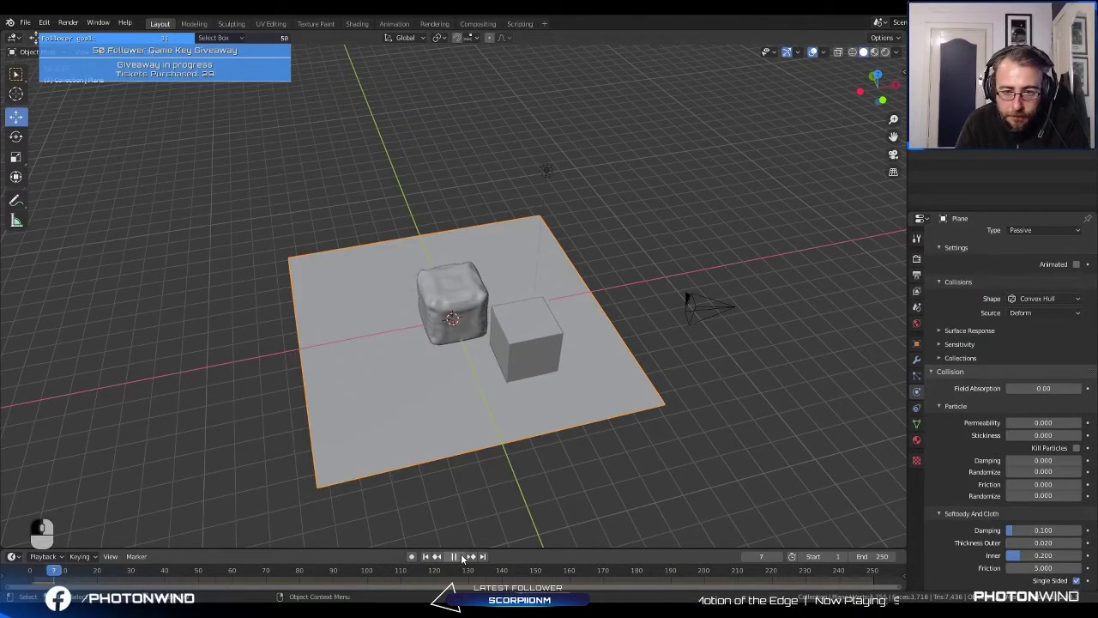
pyautogui.moveTo(492, 406); pyautogui.dragTo(435, 400, button='middle')
pyautogui.scroll(3, 435, 399)
pyautogui.click(454, 556)
pyautogui.click(424, 556)
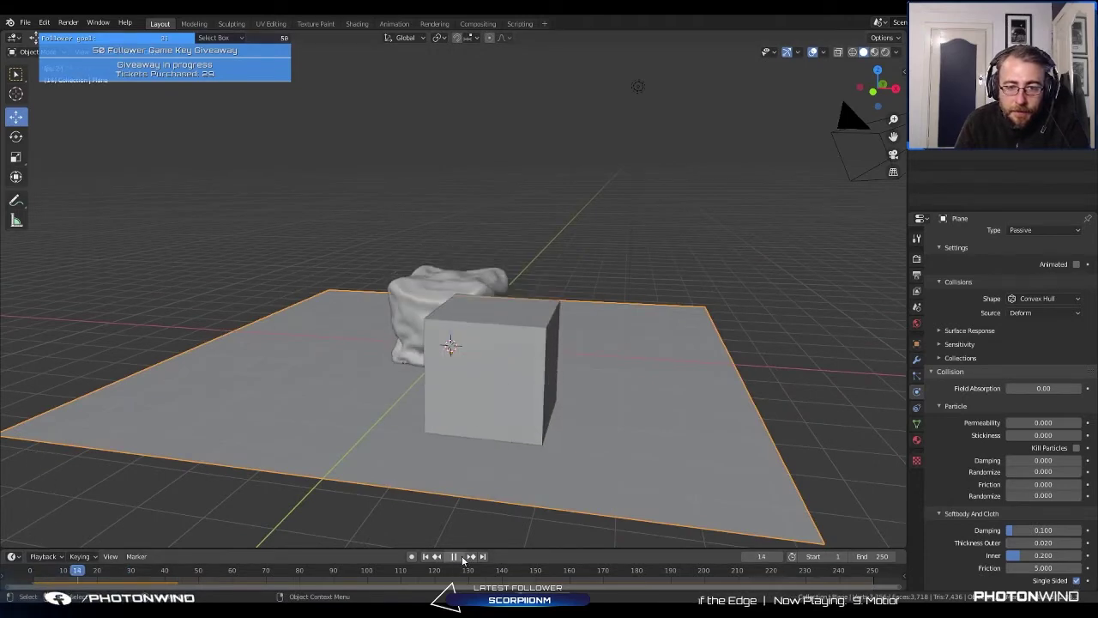
pyautogui.click(455, 556)
# Step: Duplicate the rigid body cube twice, placing the second copy about -1.68, 2.38 and 3.1 m in X, Y and Z from the first
pyautogui.click(502, 429)
pyautogui.moveTo(502, 429); pyautogui.dragTo(586, 411, button='middle')
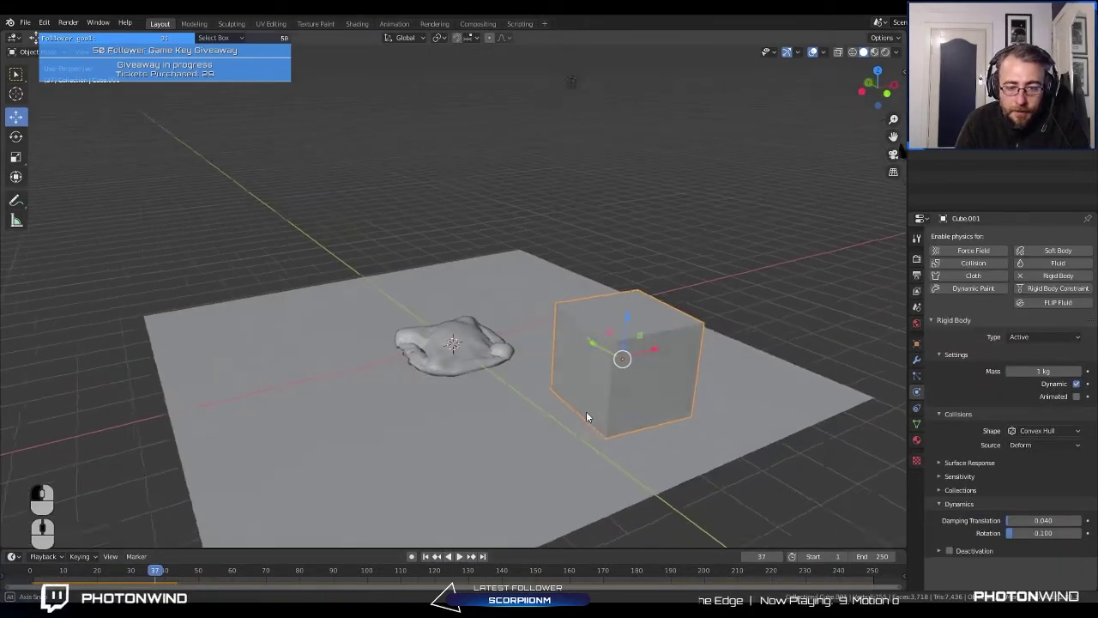
pyautogui.hotkey('shift', 'd')
pyautogui.click(543, 323)
pyautogui.hotkey('shift', 'd')
pyautogui.click(384, 143)
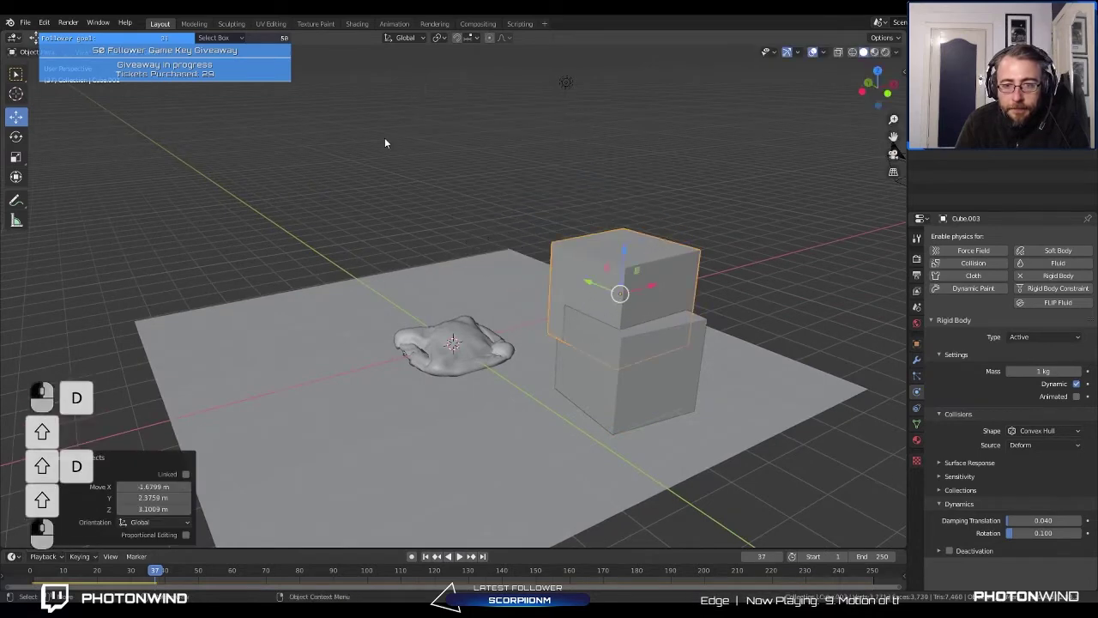
# Step: Raise the second copy about 1.67 m in Z and, at frame 1, move it about -3.17, 2.89 and 2.2 m in X, Y and Z
pyautogui.press('g')
pyautogui.press('z')
pyautogui.click(602, 254)
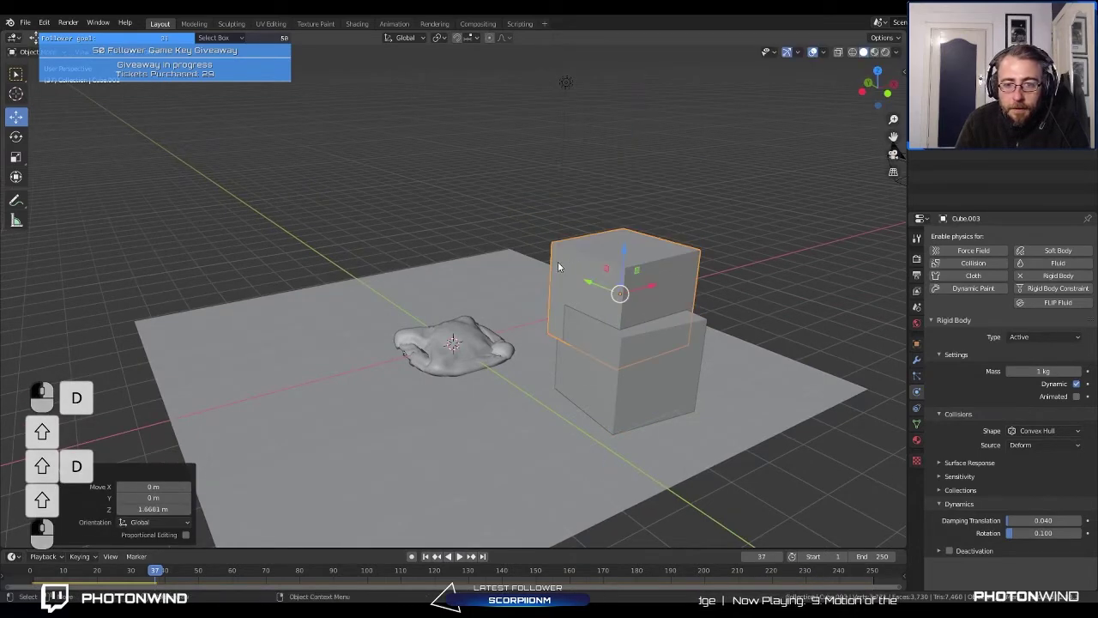
pyautogui.hotkey('shift', 'Left')
pyautogui.press('g')
pyautogui.click(316, 288)
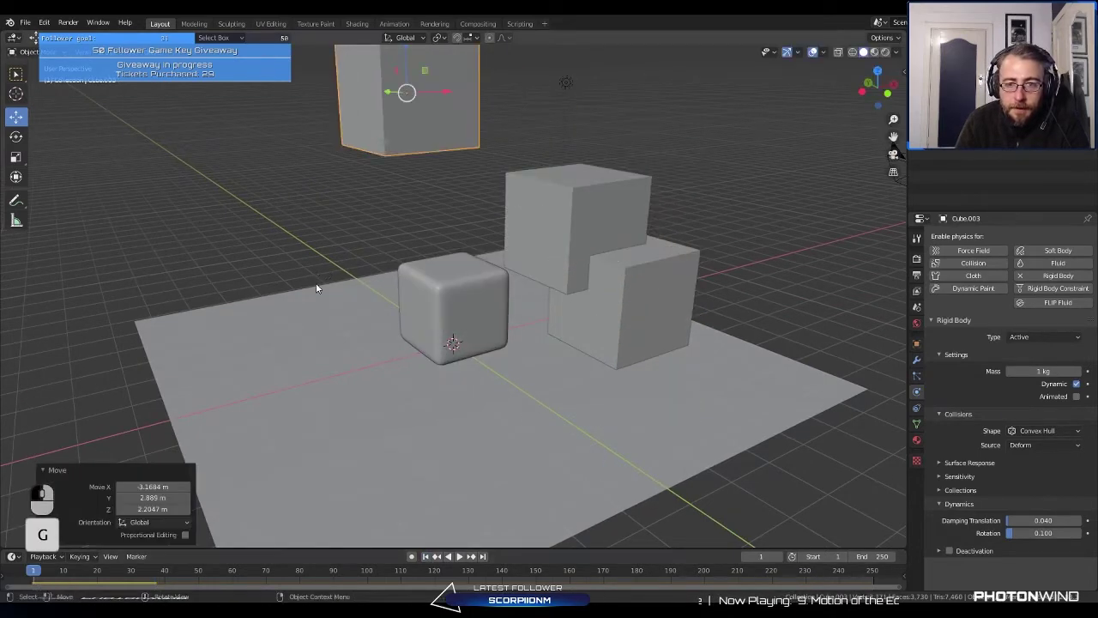
# Step: Move the first copied cube about 0.31 m in X, 0.64 m in Y and 1.9 m in Z
pyautogui.click(577, 222)
pyautogui.press('g')
pyautogui.click(522, 115)
# Step: Add two more cube copies, offset about -2.42, 0.71, -1.74 m and about 0.02, 2.9, 0.2 m in X, Y, Z from their sources
pyautogui.hotkey('shift', 'd')
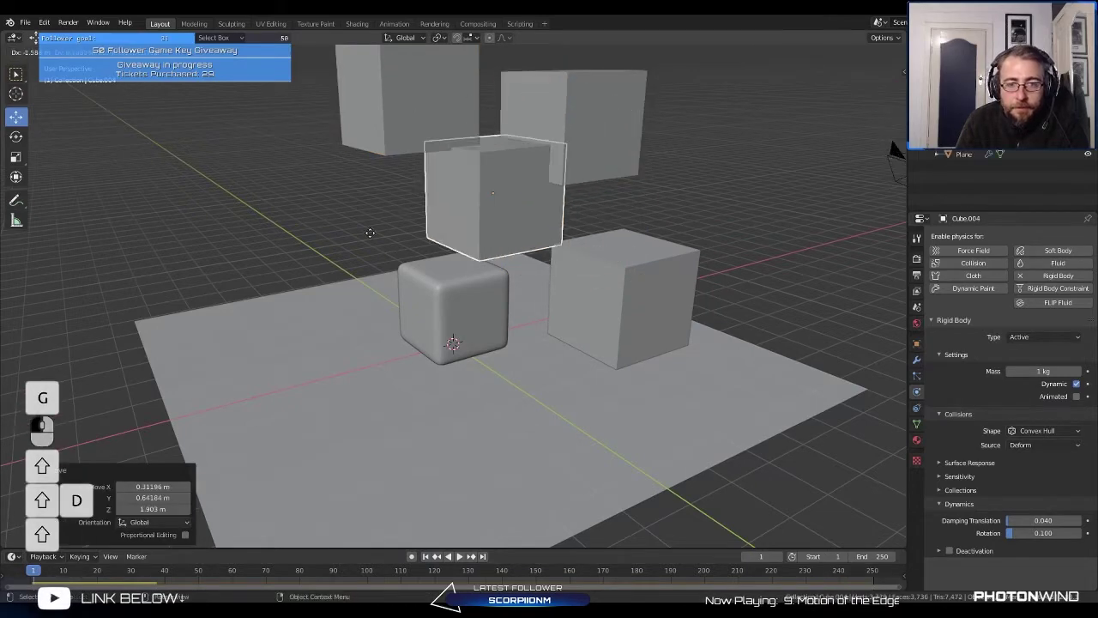
pyautogui.click(351, 245)
pyautogui.moveTo(351, 244); pyautogui.dragTo(382, 224, button='middle')
pyautogui.hotkey('shift', 'd')
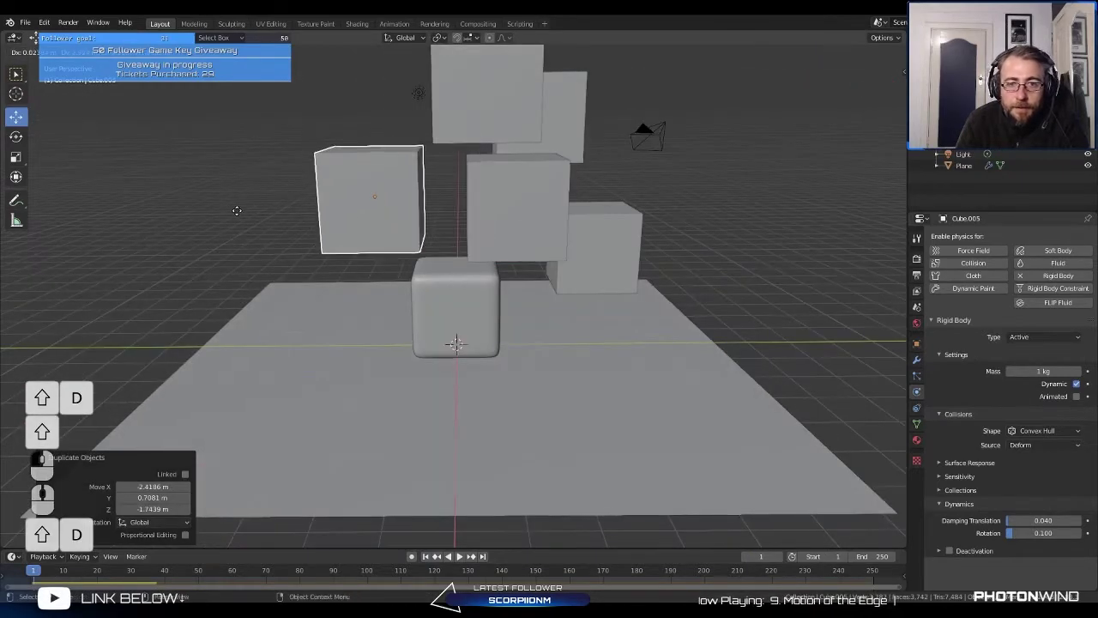
pyautogui.click(237, 211)
pyautogui.moveTo(263, 229); pyautogui.dragTo(396, 562, button='middle')
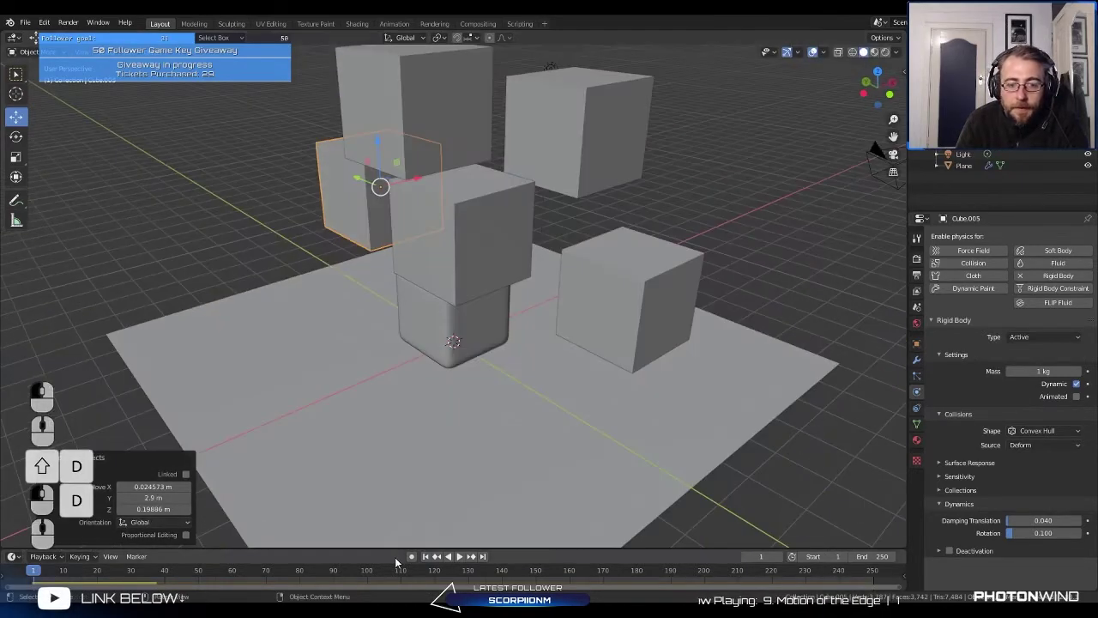
# Step: Play the simulation of the five rigid body cubes falling around the cloth cube, stop it and return to frame 1
pyautogui.click(459, 556)
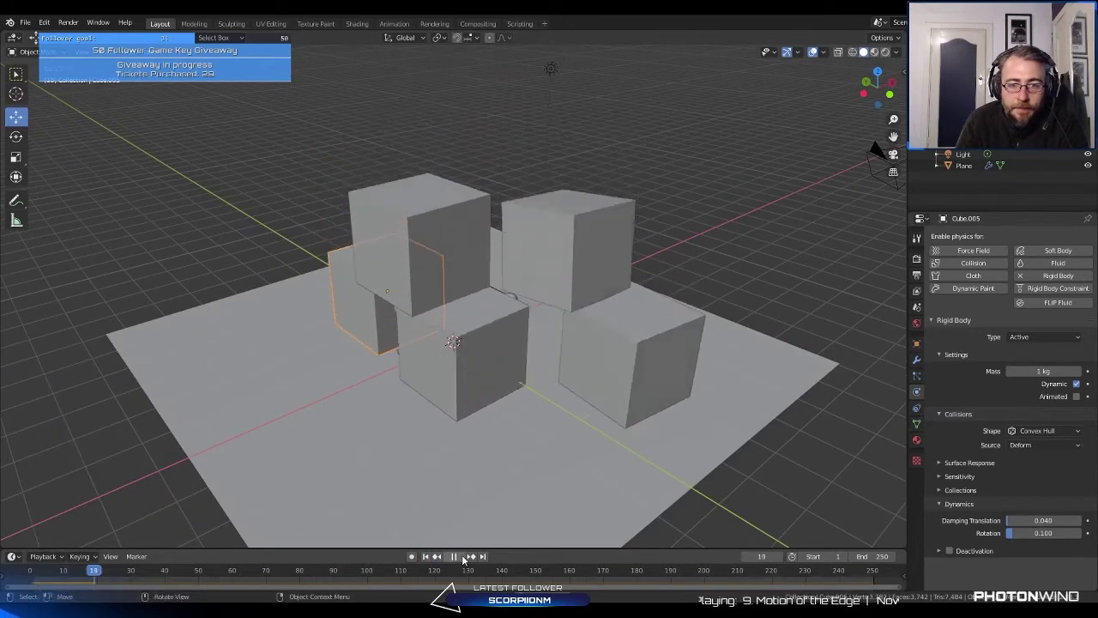
pyautogui.moveTo(386, 307); pyautogui.dragTo(419, 389, button='middle')
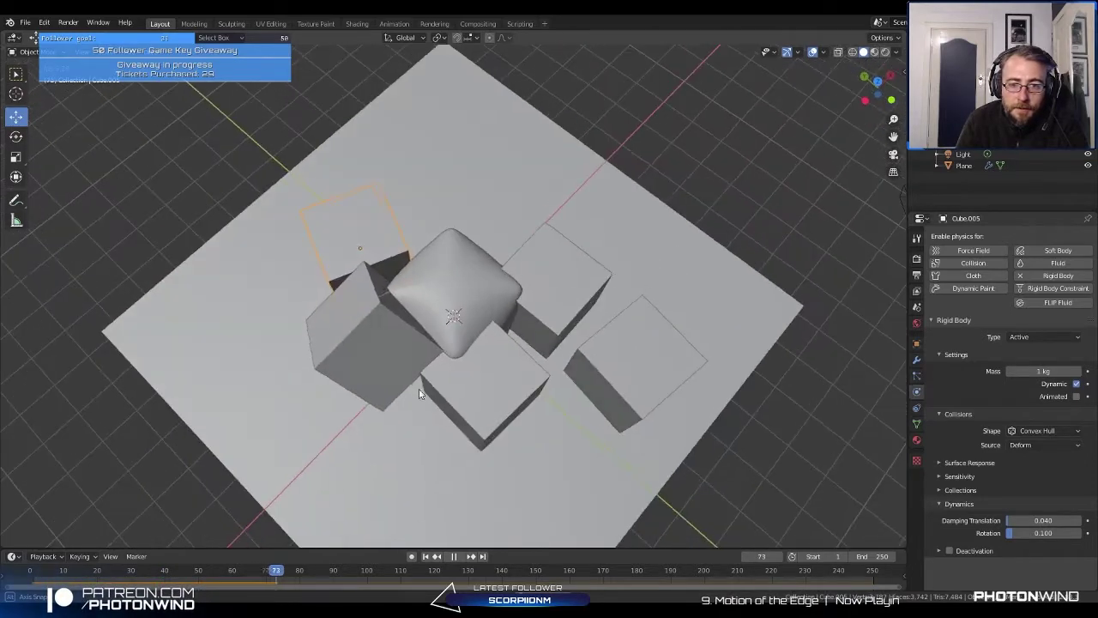
pyautogui.press('space')
pyautogui.hotkey('shift', 'Left')
pyautogui.moveTo(413, 292); pyautogui.dragTo(436, 146, button='middle')
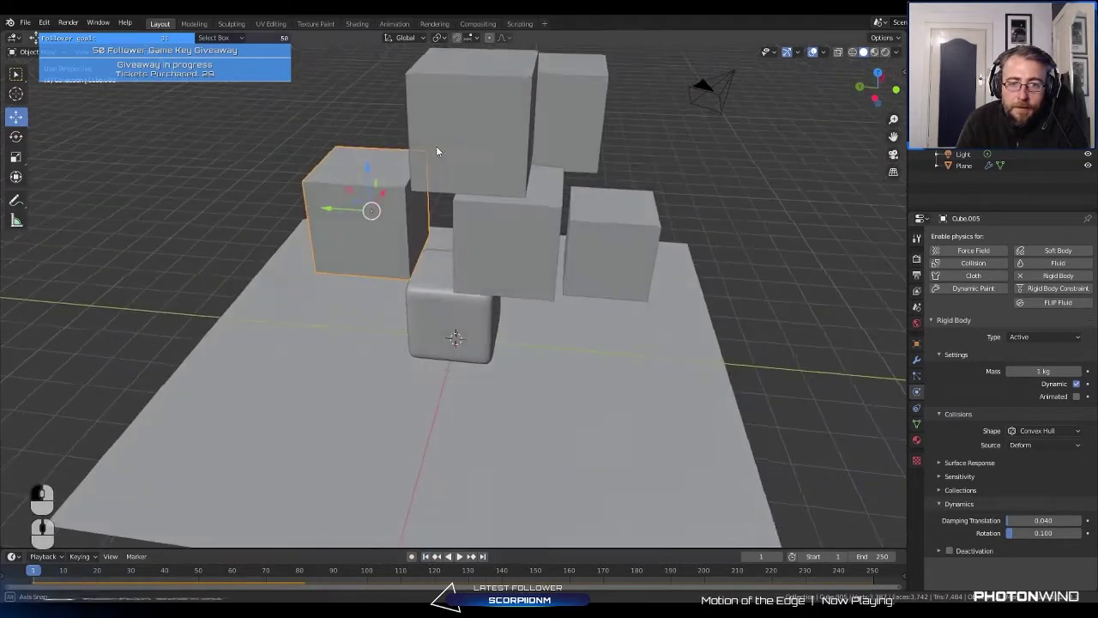
# Step: Add Collision physics to the two highest cubes, the cube above the cloth cube and the original rigid body cube
pyautogui.click(472, 155)
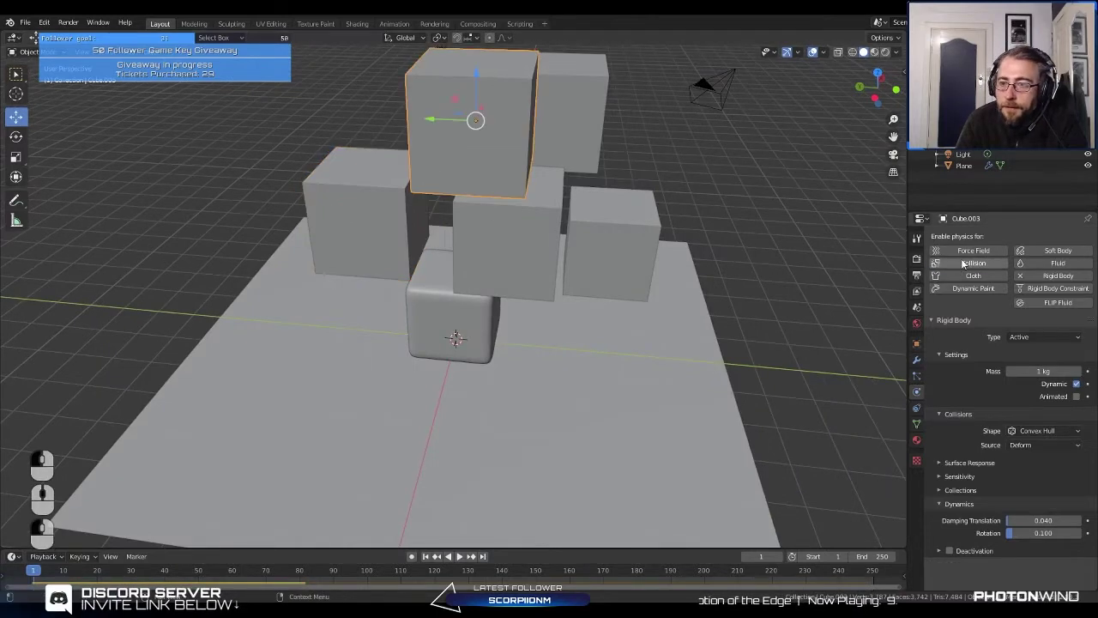
pyautogui.click(969, 266)
pyautogui.click(574, 127)
pyautogui.click(969, 265)
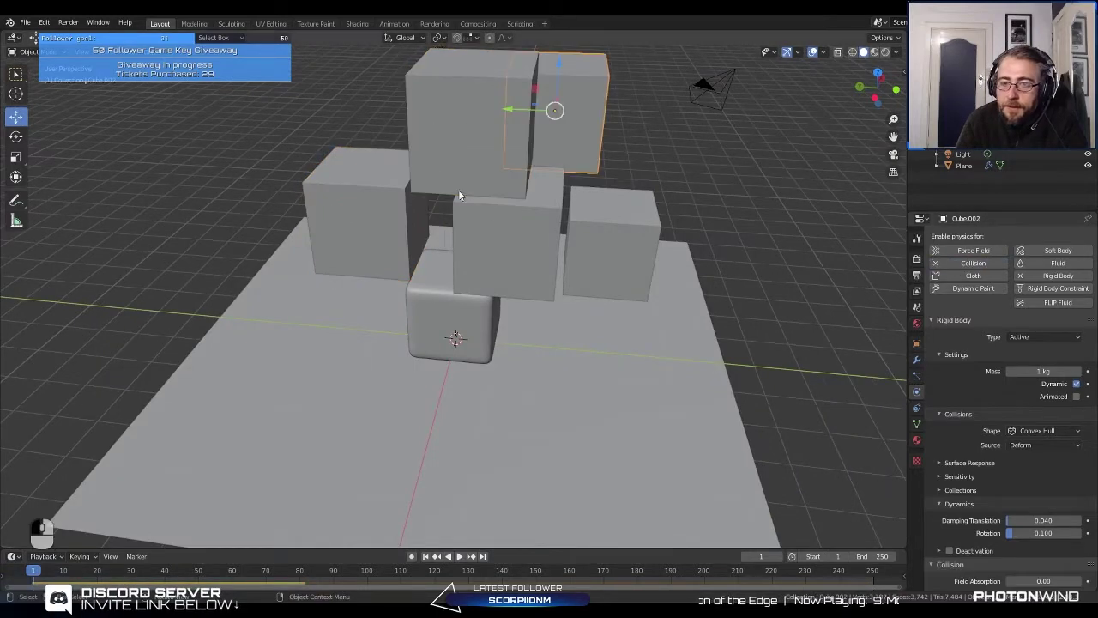
pyautogui.click(486, 220)
pyautogui.click(969, 263)
pyautogui.click(605, 241)
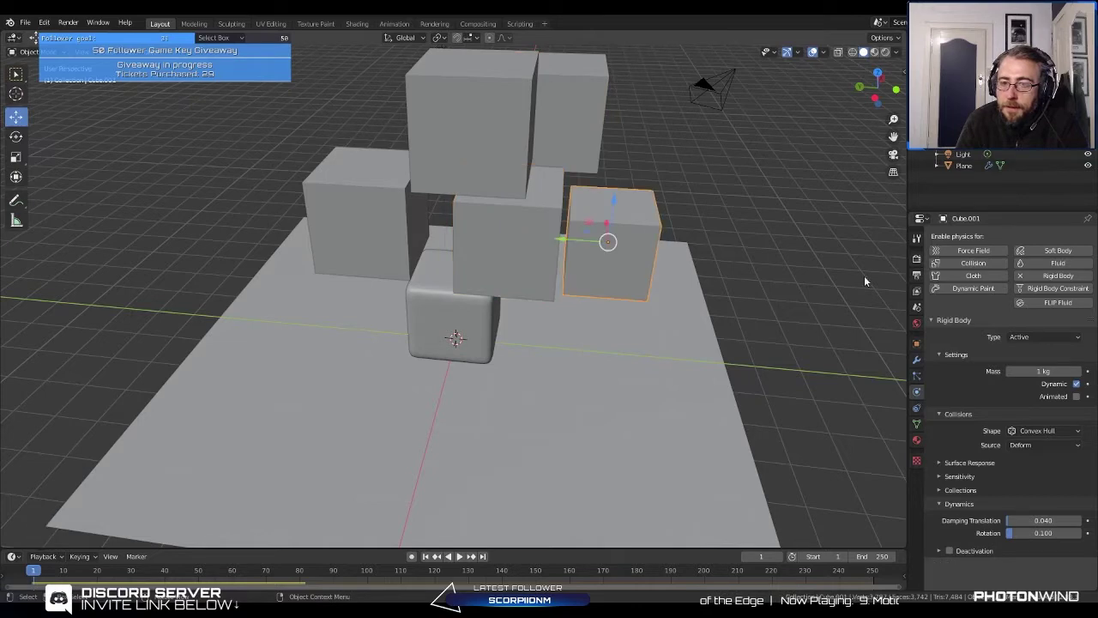
pyautogui.click(969, 264)
# Step: Select the cloth cube and play the simulation, examining from above how it deforms against the rigid body cubes
pyautogui.click(453, 326)
pyautogui.moveTo(648, 324); pyautogui.dragTo(526, 225, button='middle')
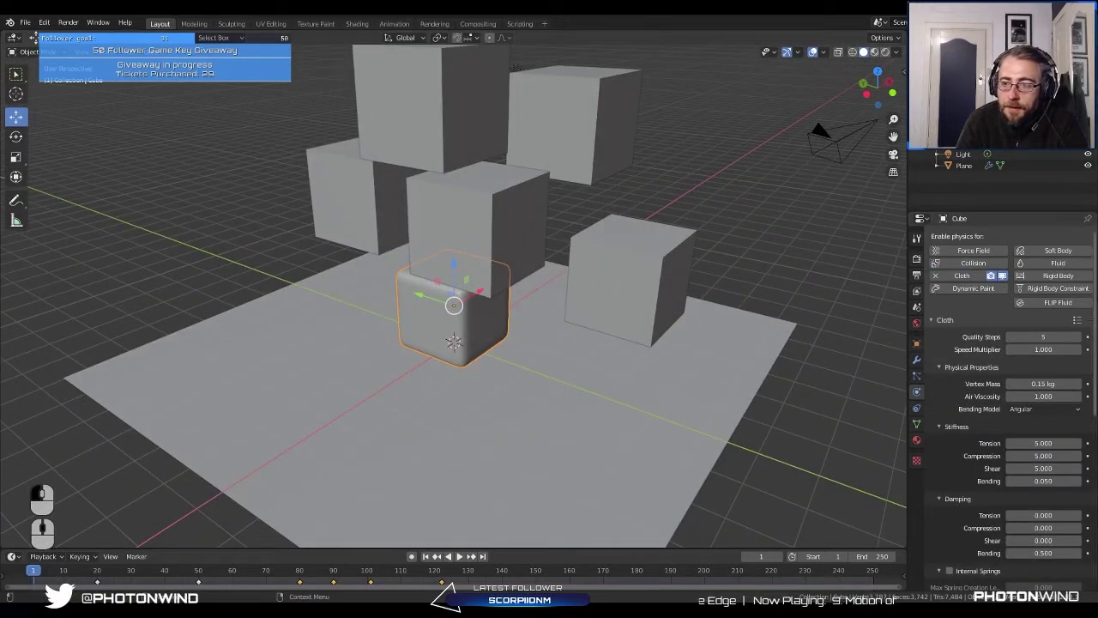
pyautogui.click(459, 557)
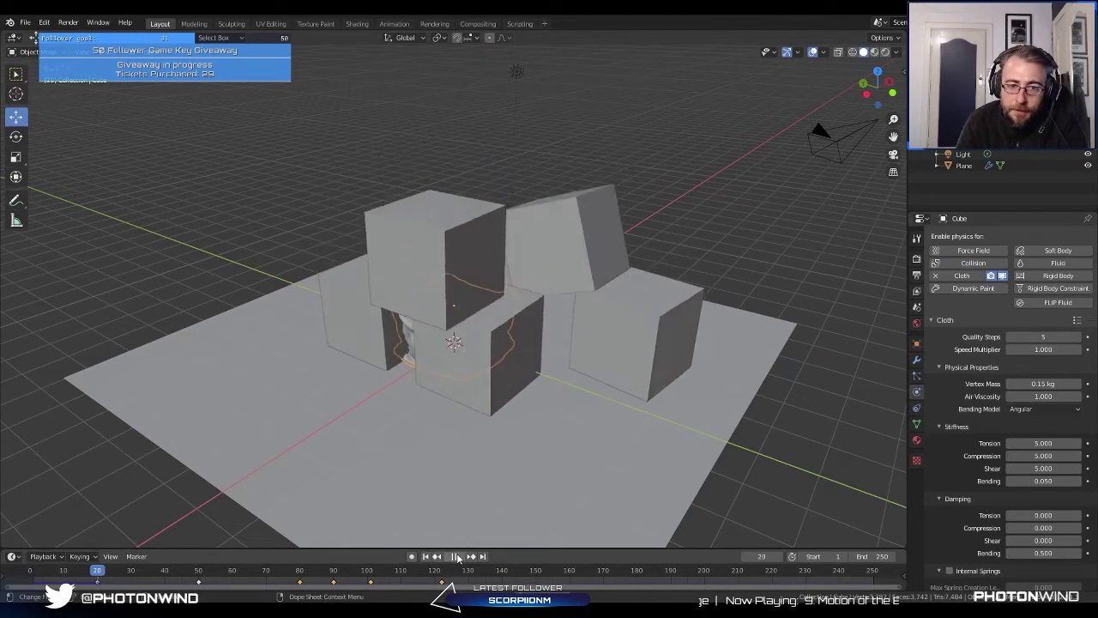
pyautogui.moveTo(441, 304); pyautogui.dragTo(510, 505, button='middle')
pyautogui.moveTo(498, 417); pyautogui.dragTo(623, 421, button='middle')
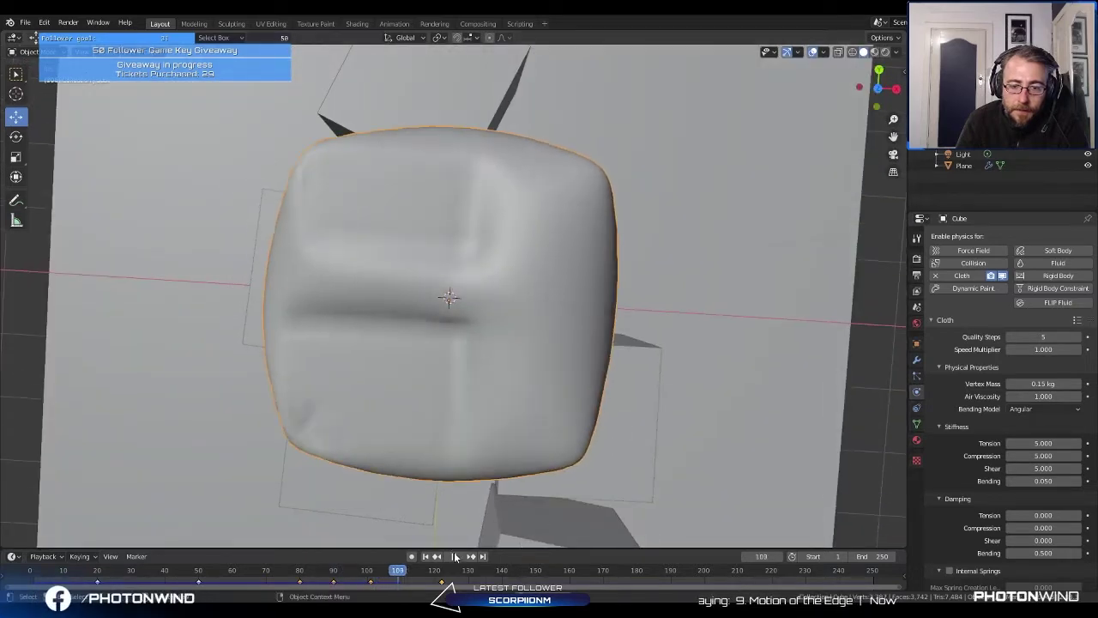
# Step: Try adding active Rigid Body physics to the cloth cube and play the simulation
pyautogui.press('Escape')
pyautogui.scroll(5, 544, 248)
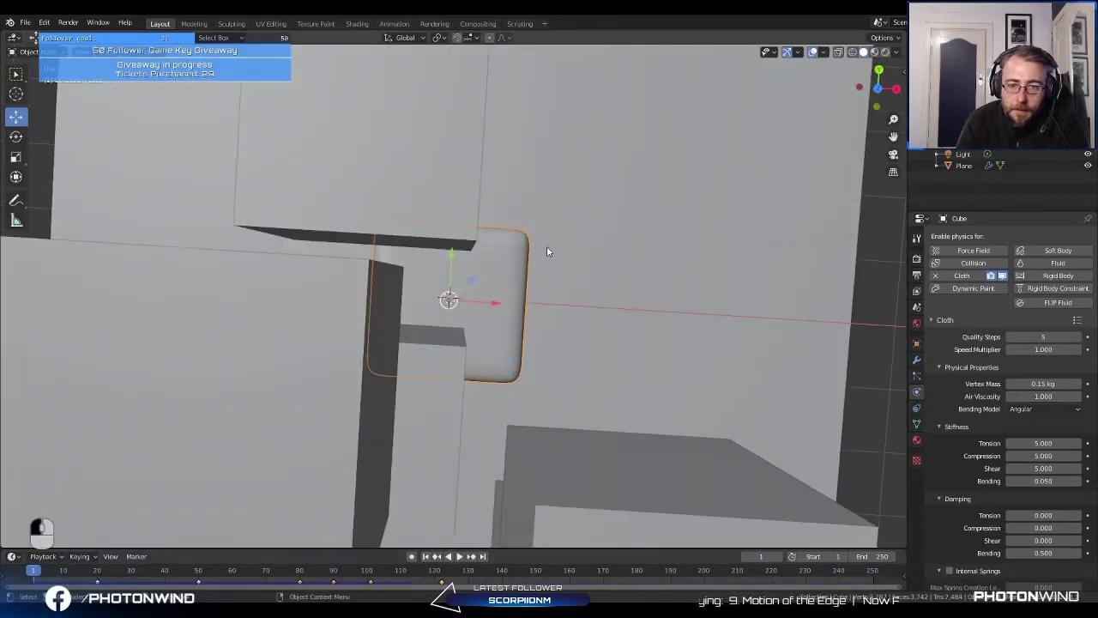
pyautogui.click(1050, 277)
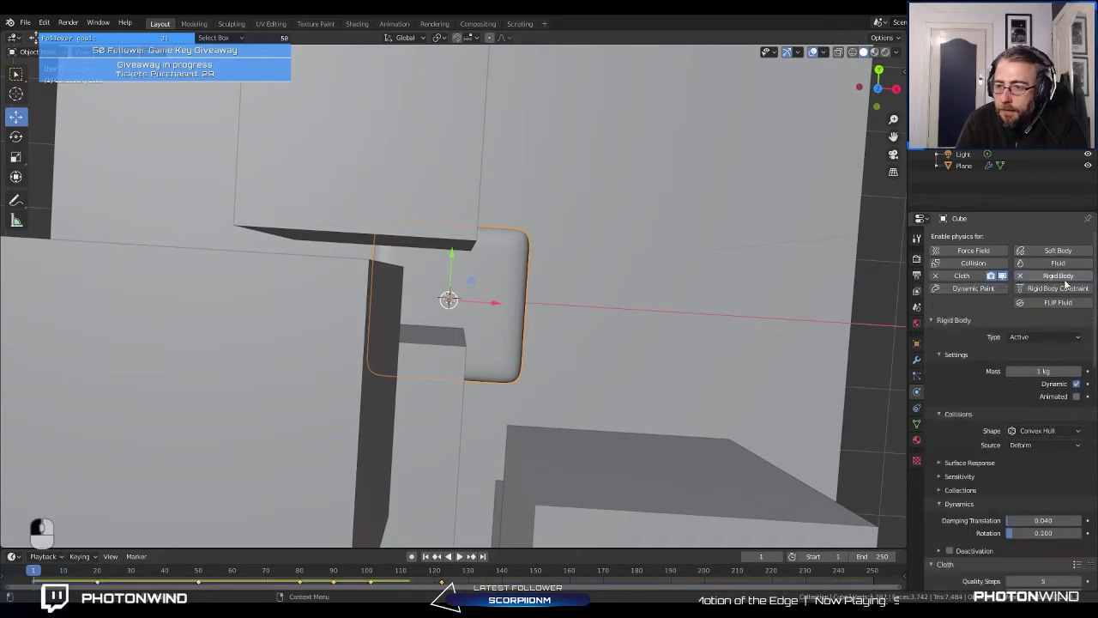
pyautogui.scroll(-2, 1067, 285)
pyautogui.scroll(-5, 590, 356)
pyautogui.moveTo(591, 356); pyautogui.dragTo(626, 266, button='middle')
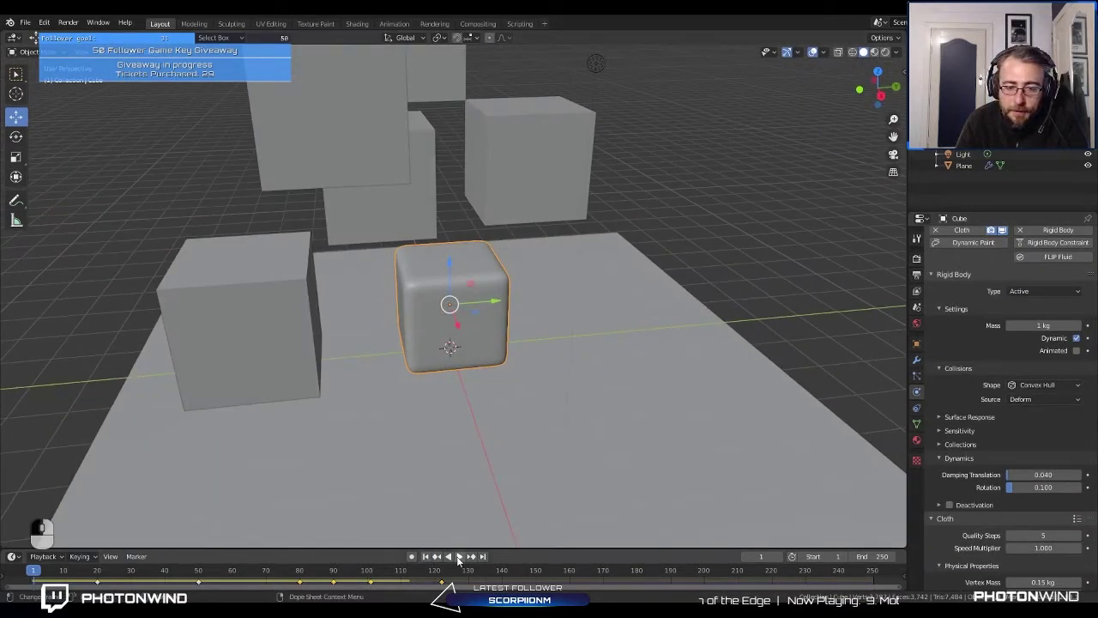
pyautogui.click(460, 556)
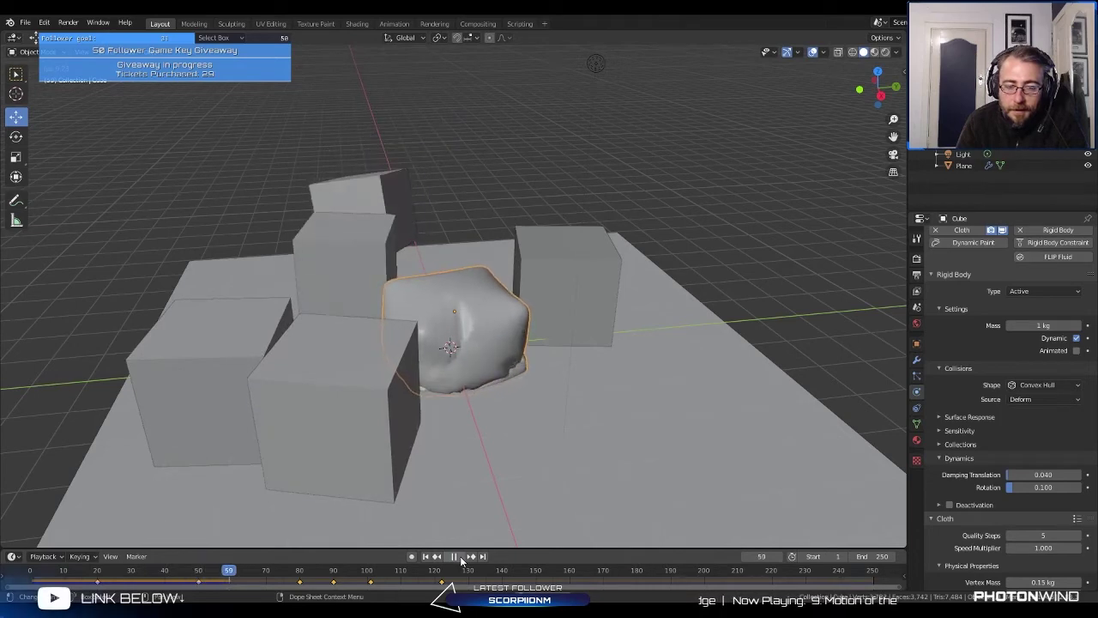
pyautogui.click(459, 557)
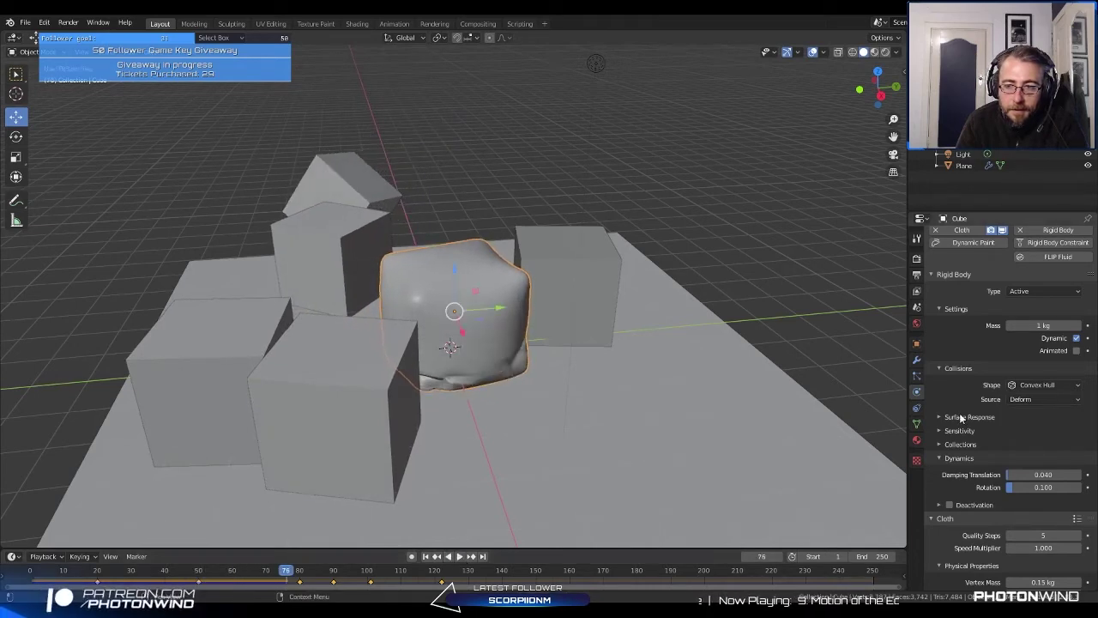
# Step: Try the Animated option on the cube's rigid body, replay the simulation and return to the first frame
pyautogui.click(1076, 350)
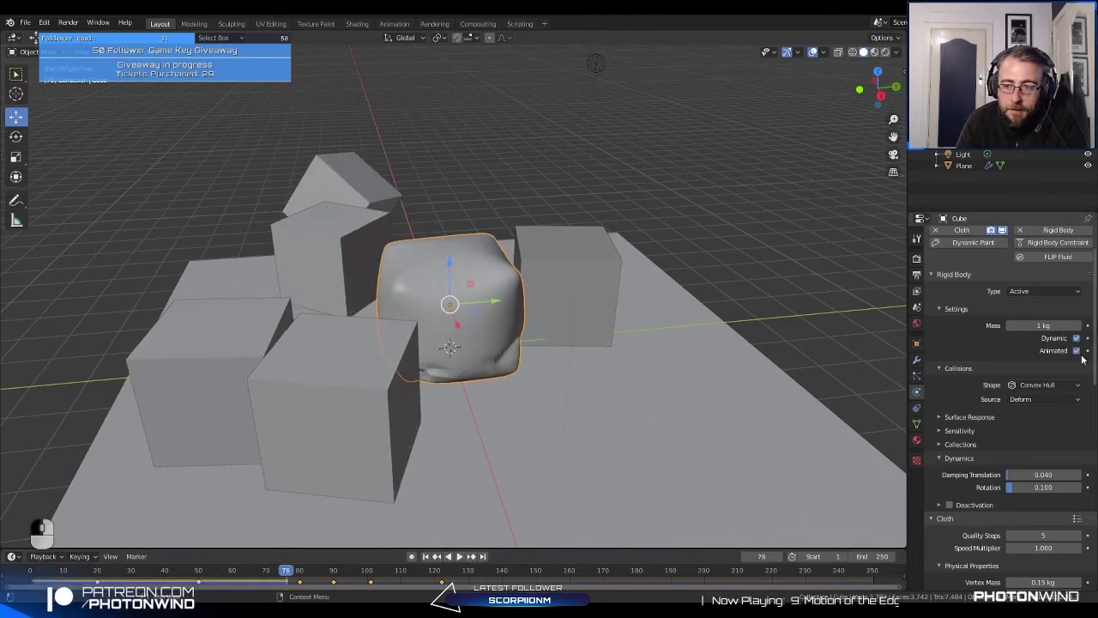
pyautogui.click(426, 556)
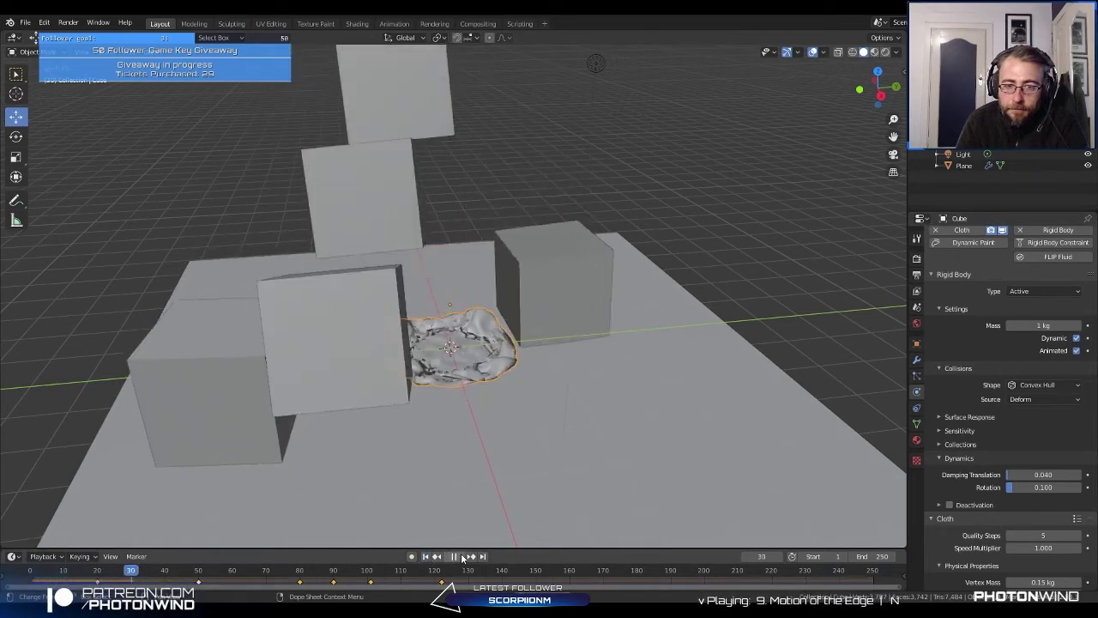
pyautogui.click(458, 556)
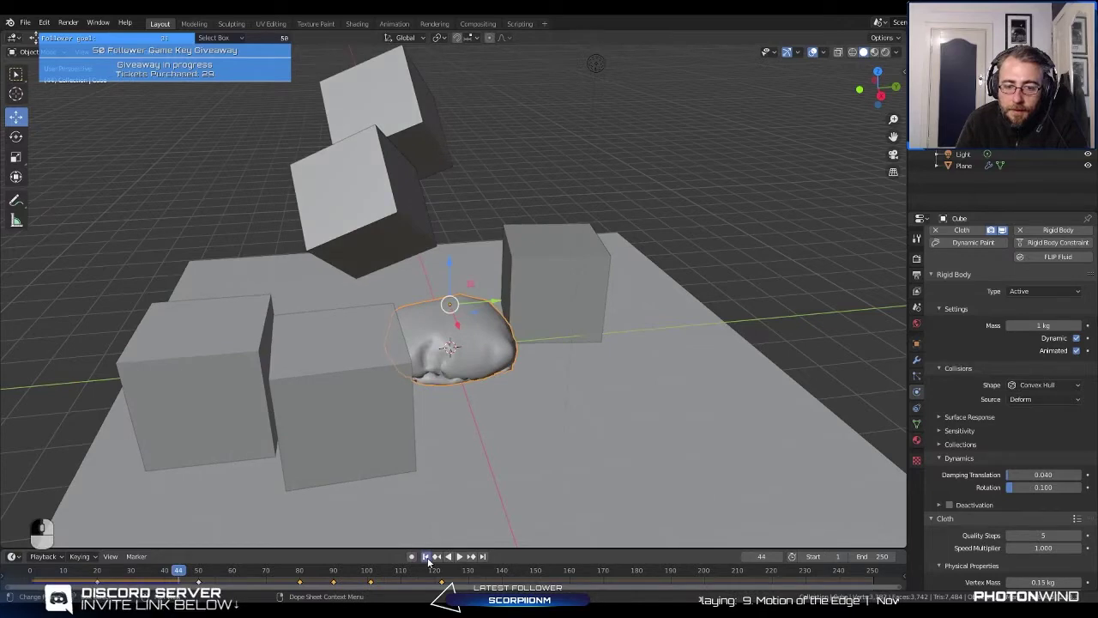
pyautogui.click(427, 557)
# Step: Undo the Rigid Body physics added to the cloth cube
pyautogui.click(530, 225)
pyautogui.hotkey('ctrl', 'z')
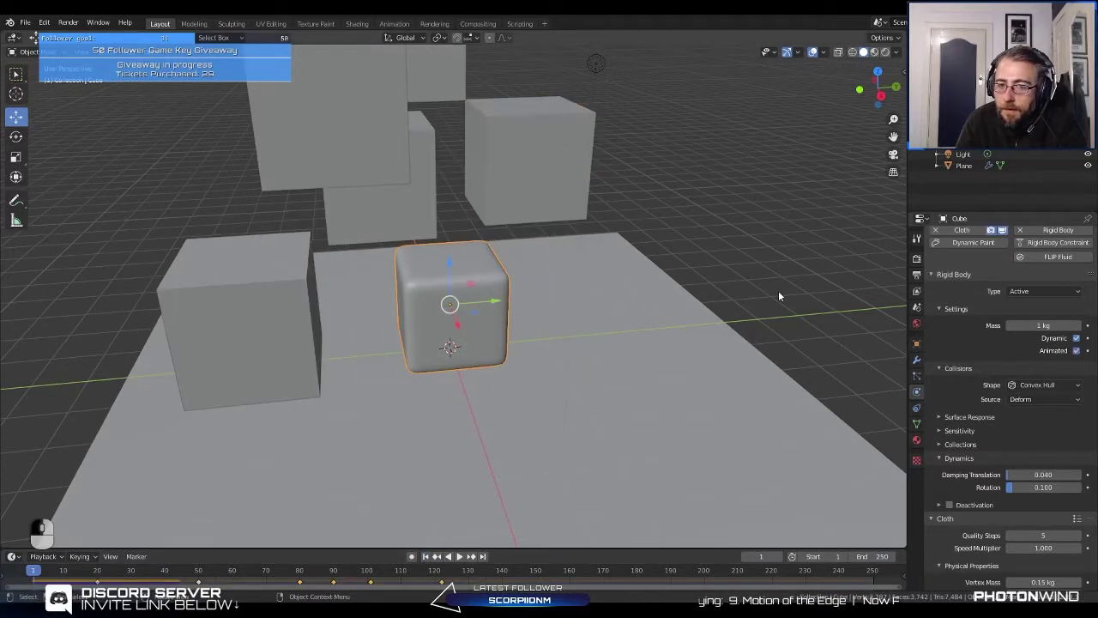
pyautogui.scroll(2, 1069, 312)
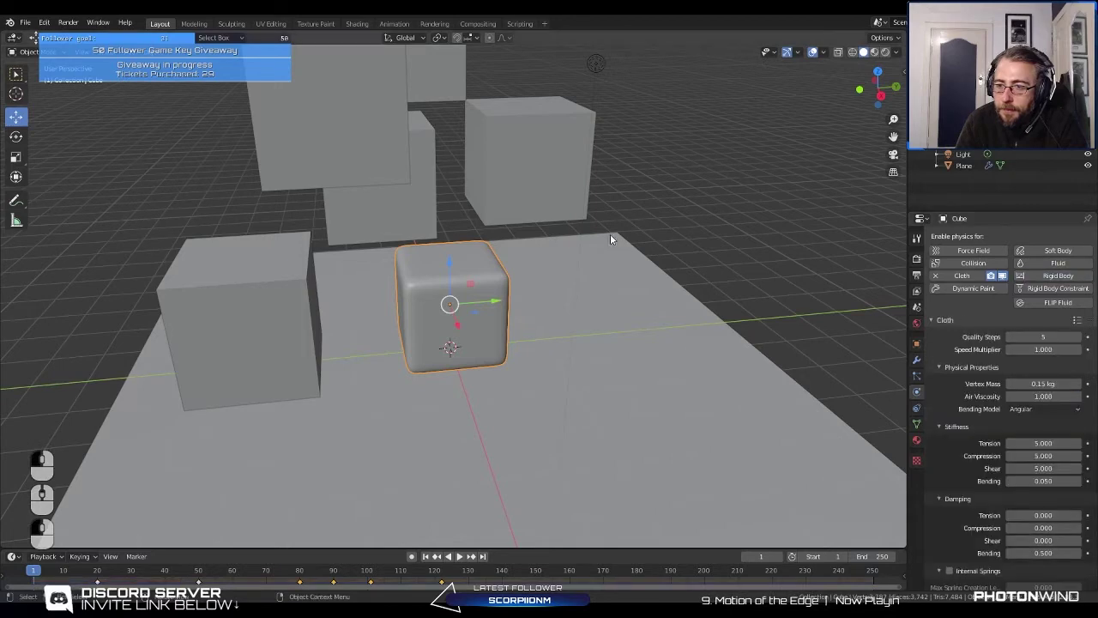
# Step: Examine the rigid body and collision settings of one of the falling cubes
pyautogui.moveTo(610, 233); pyautogui.dragTo(432, 207, button='middle')
pyautogui.click(432, 207)
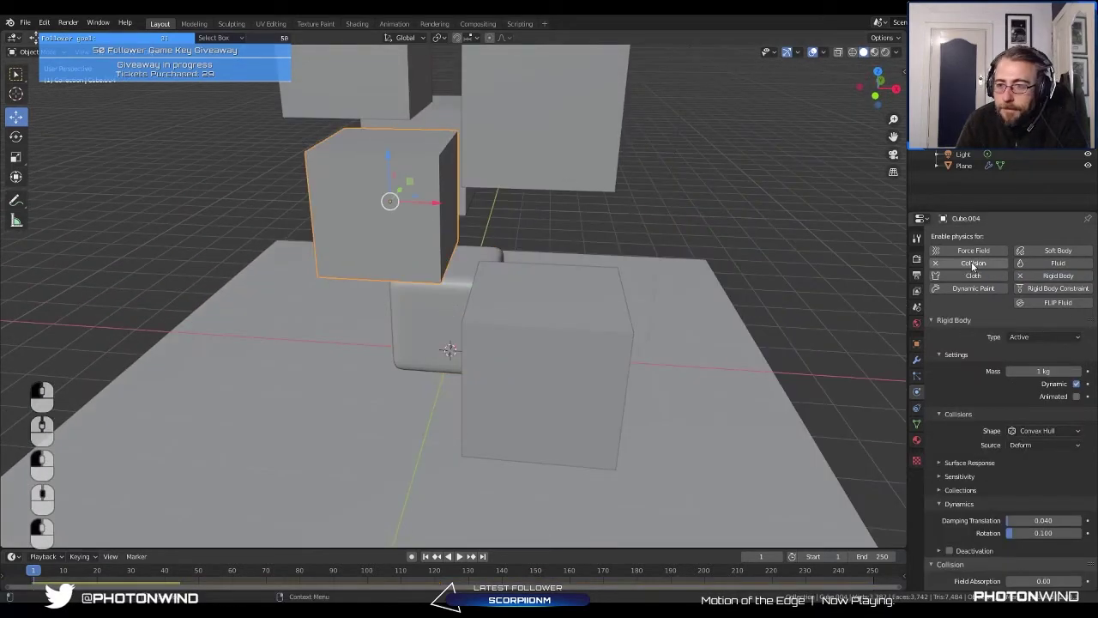
pyautogui.scroll(-5, 1000, 384)
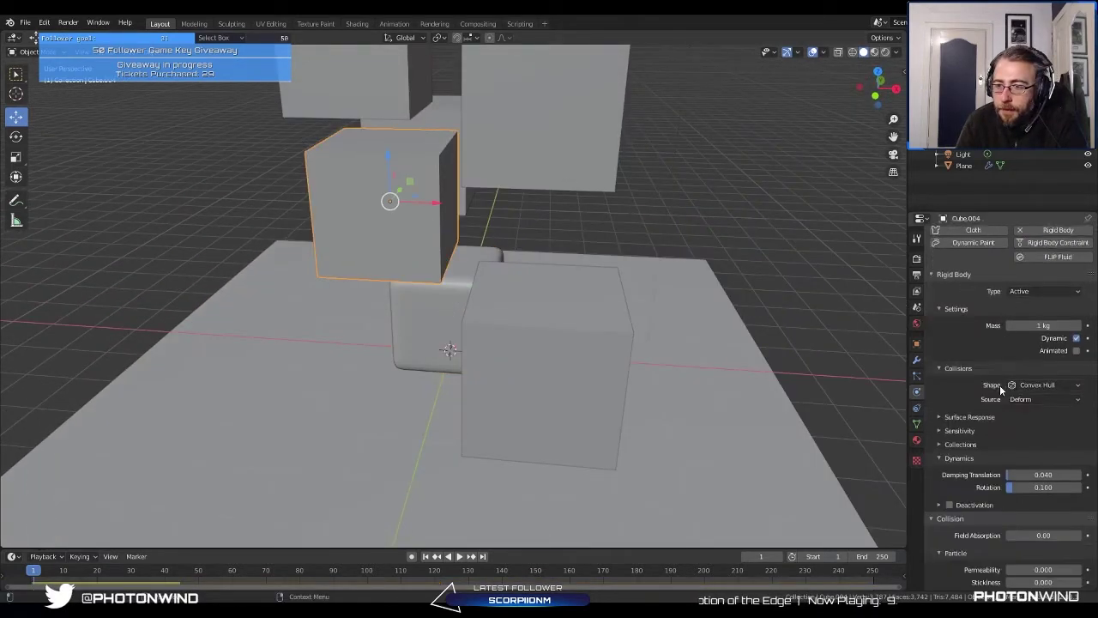
pyautogui.scroll(-5, 494, 299)
# Step: Select all five falling cubes and move them higher above the cloth cube
pyautogui.moveTo(495, 299); pyautogui.dragTo(560, 243, button='middle')
pyautogui.keyDown('shift'); pyautogui.click(438, 185); pyautogui.keyUp('shift')
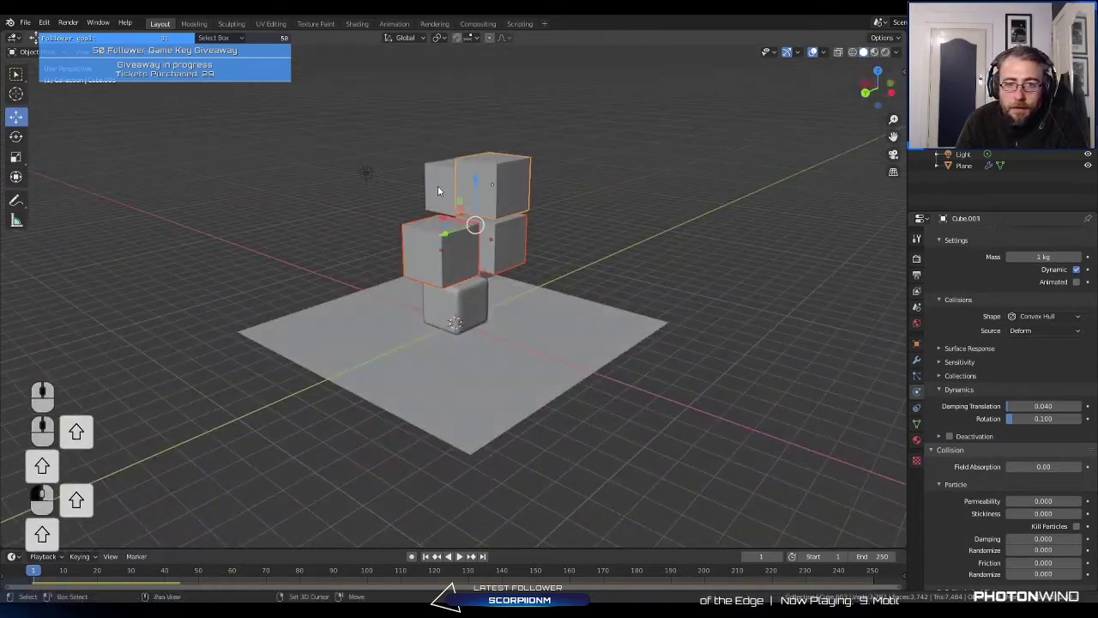
pyautogui.moveTo(438, 185); pyautogui.dragTo(442, 254, button='middle')
pyautogui.keyDown('shift'); pyautogui.click(554, 300); pyautogui.keyUp('shift')
pyautogui.press('g')
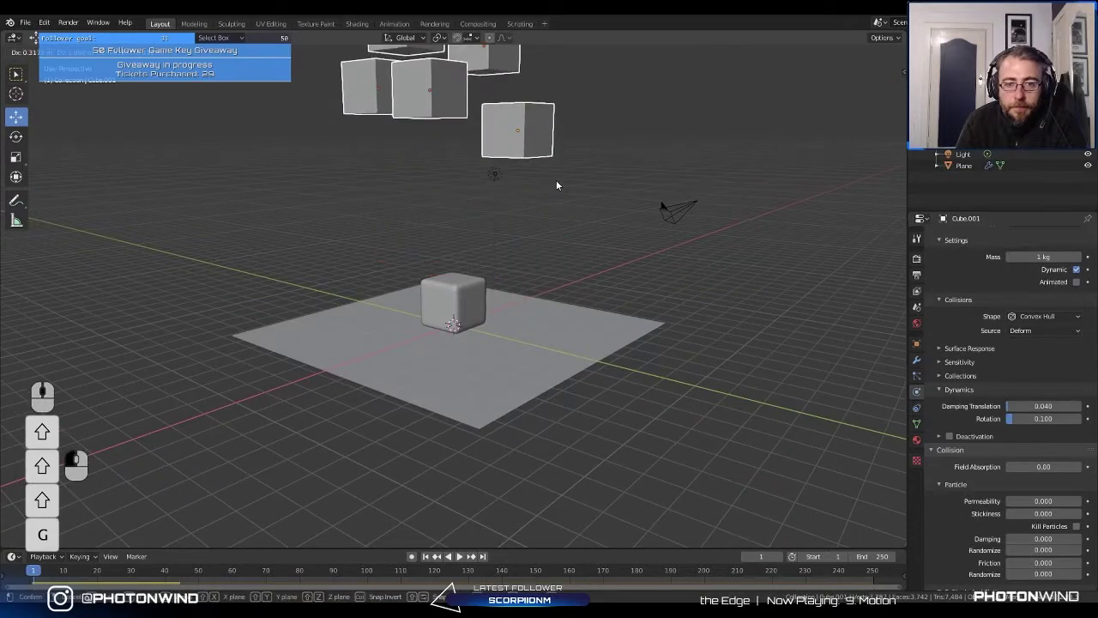
pyautogui.click(555, 185)
# Step: Duplicate the five raised cubes about 4.6 m lower and shift the copies about -1.2 m in X and 1.3 m in Y
pyautogui.hotkey('shift', 'd')
pyautogui.click(539, 339)
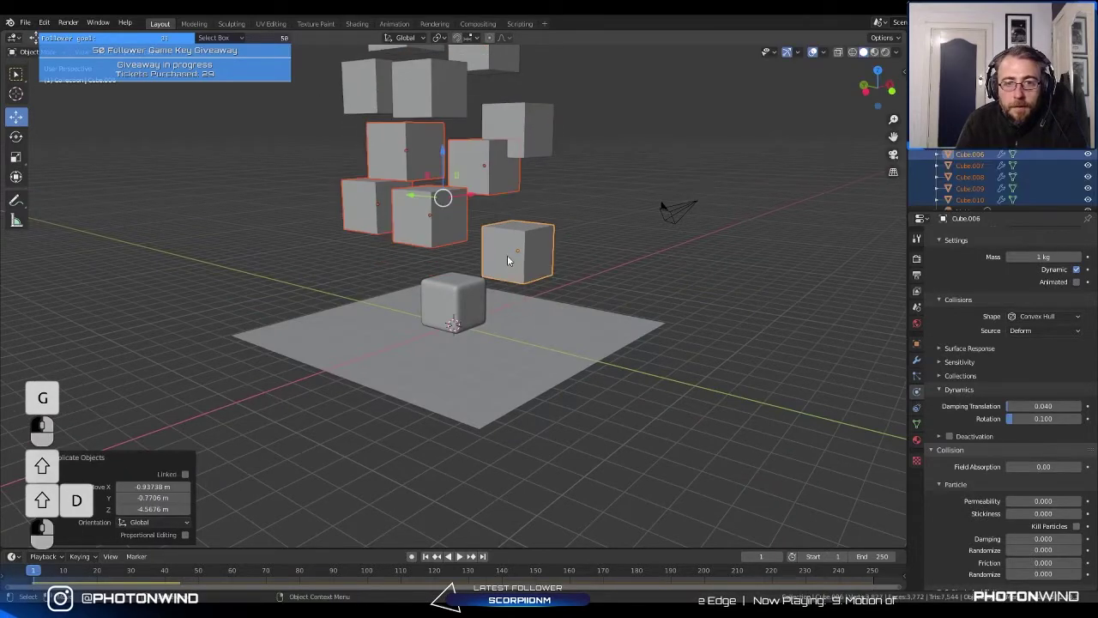
pyautogui.press('g')
pyautogui.click(480, 283)
pyautogui.moveTo(480, 284); pyautogui.dragTo(450, 200, button='middle')
pyautogui.scroll(-3, 422, 267)
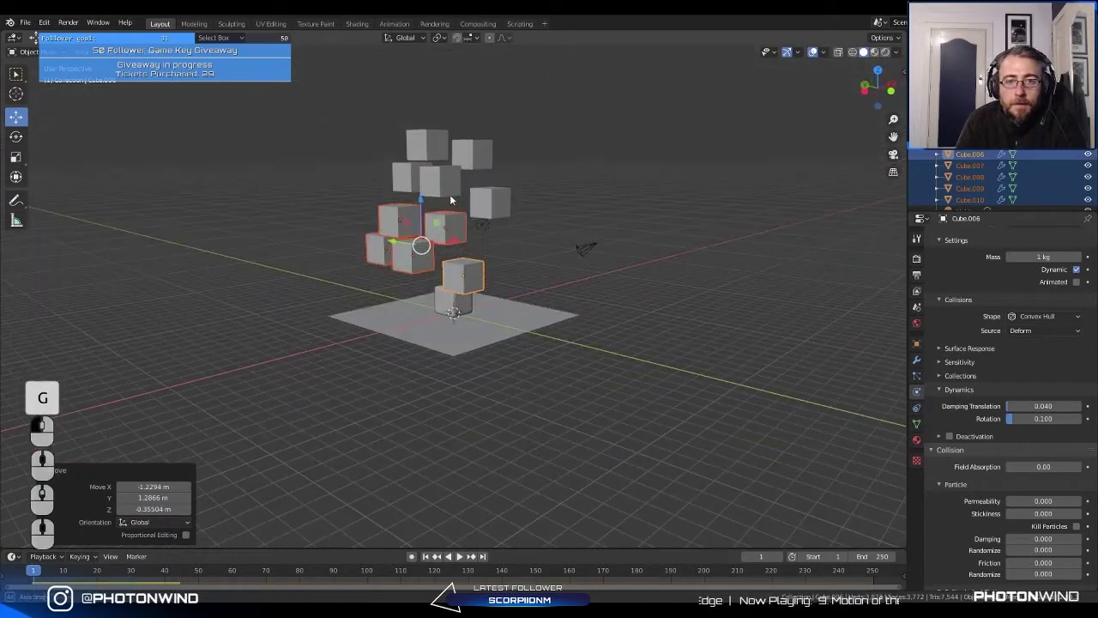
# Step: Add the original five cubes to the selection and scale all ten falling cubes down to less than half size
pyautogui.press('b')
pyautogui.moveTo(333, 103); pyautogui.dragTo(513, 218)
pyautogui.press('s')
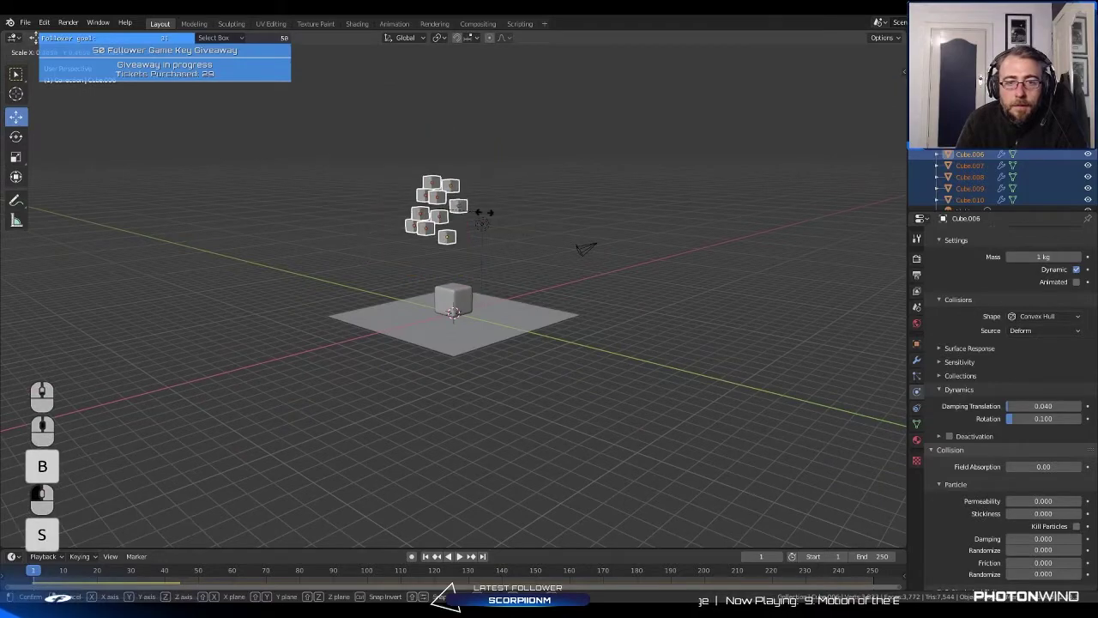
pyautogui.click(487, 218)
# Step: Duplicate the ten small cubes, offset about 2.6 m in X, -3.2 m in Y and -1.9 m in Z
pyautogui.hotkey('shift', 'd')
pyautogui.click(549, 247)
pyautogui.moveTo(522, 263); pyautogui.dragTo(412, 267, button='middle')
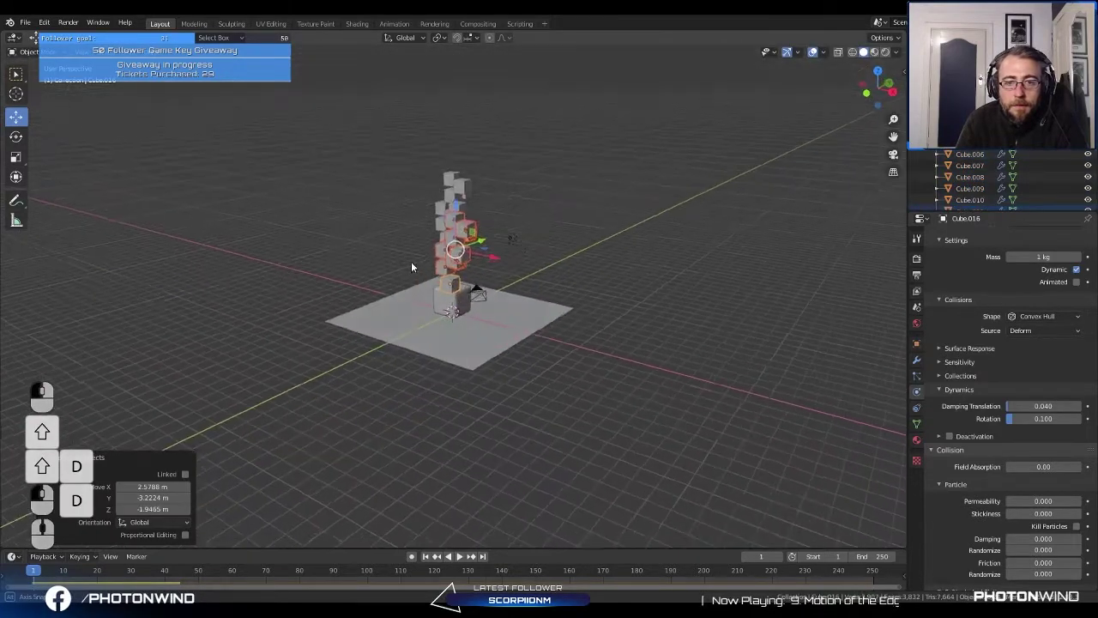
# Step: Duplicate the ten selected cubes once more and reposition the new copies beside the other falling cubes
pyautogui.hotkey('shift', 'd')
pyautogui.click(573, 239)
pyautogui.scroll(3, 496, 283)
pyautogui.moveTo(495, 283); pyautogui.dragTo(368, 232, button='middle')
pyautogui.press('g')
pyautogui.click(367, 304)
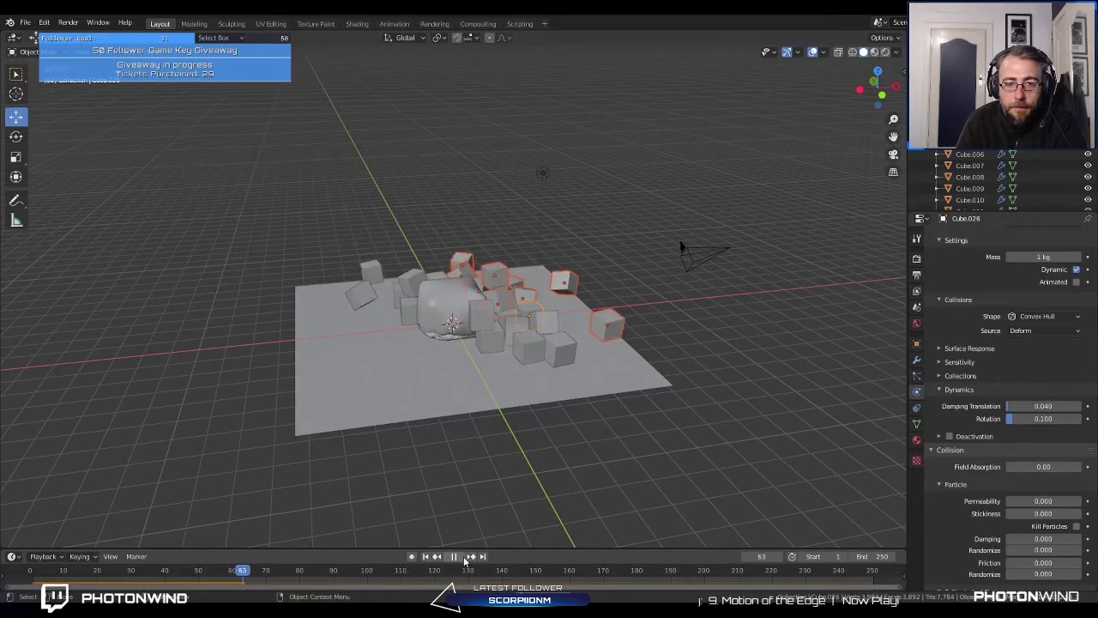
# Step: Play the simulation with the added cubes, stop at frame 77 and view the cloth cube from the side
pyautogui.click(464, 560)
pyautogui.moveTo(464, 560); pyautogui.dragTo(531, 335, button='middle')
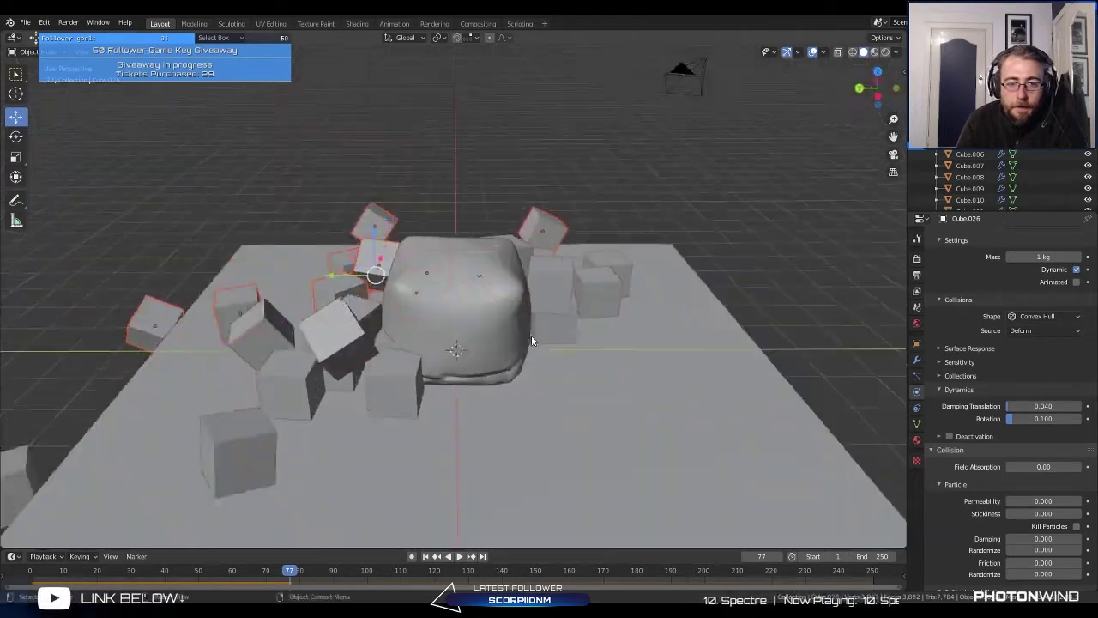
# Step: Try Soft Body physics on the cloth cube, look through its simulation and object settings, and remove it again
pyautogui.click(515, 334)
pyautogui.scroll(3, 1004, 349)
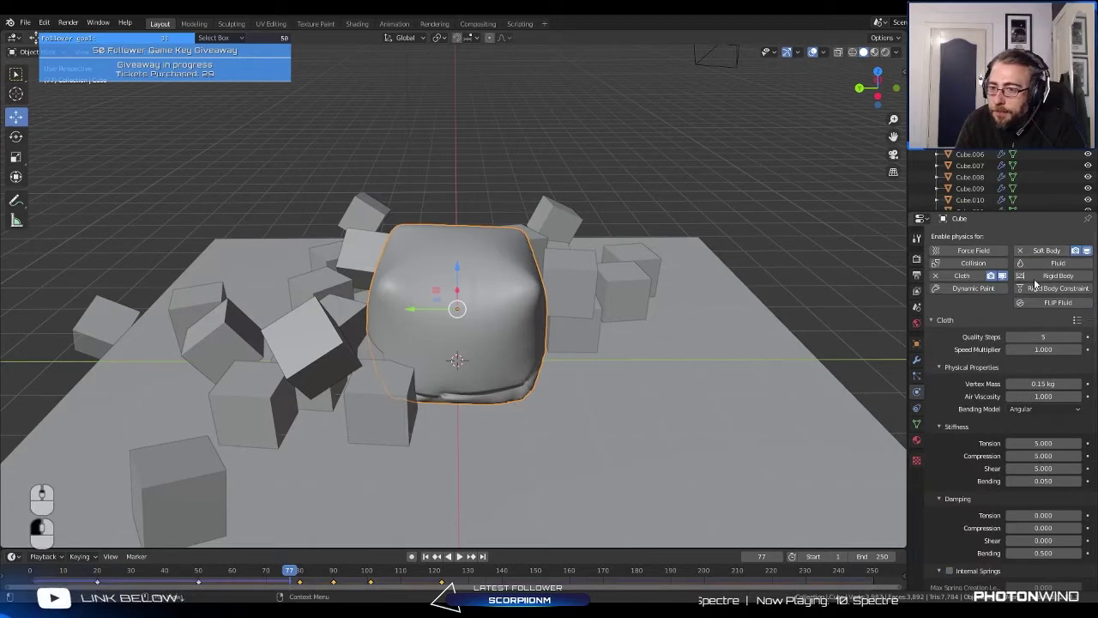
pyautogui.scroll(-15, 1036, 284)
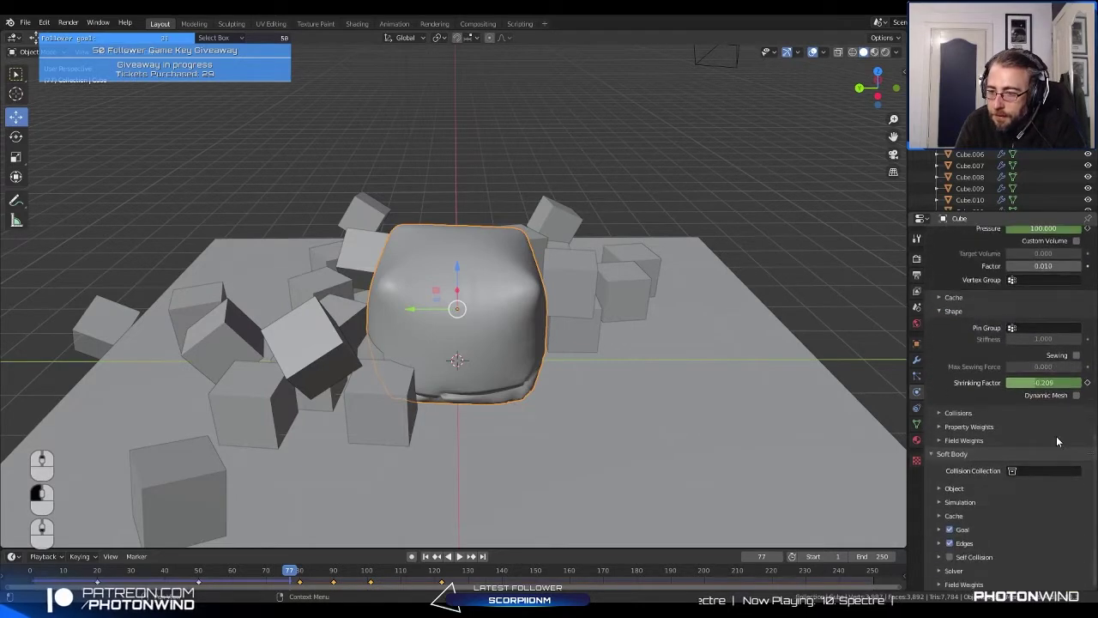
pyautogui.click(940, 502)
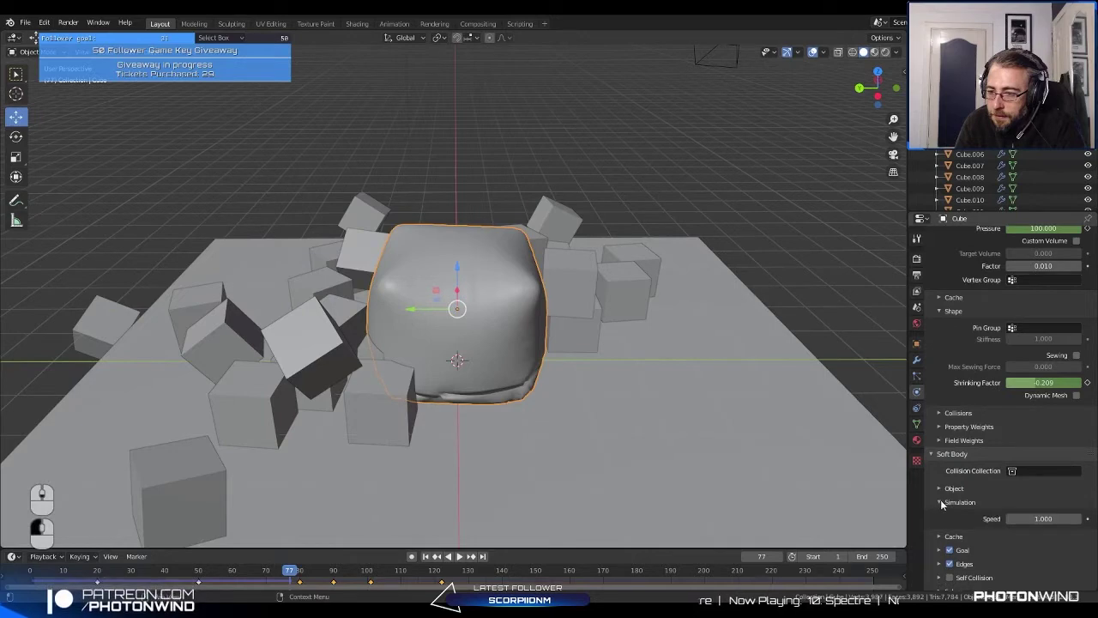
pyautogui.click(941, 502)
pyautogui.click(941, 489)
pyautogui.click(941, 489)
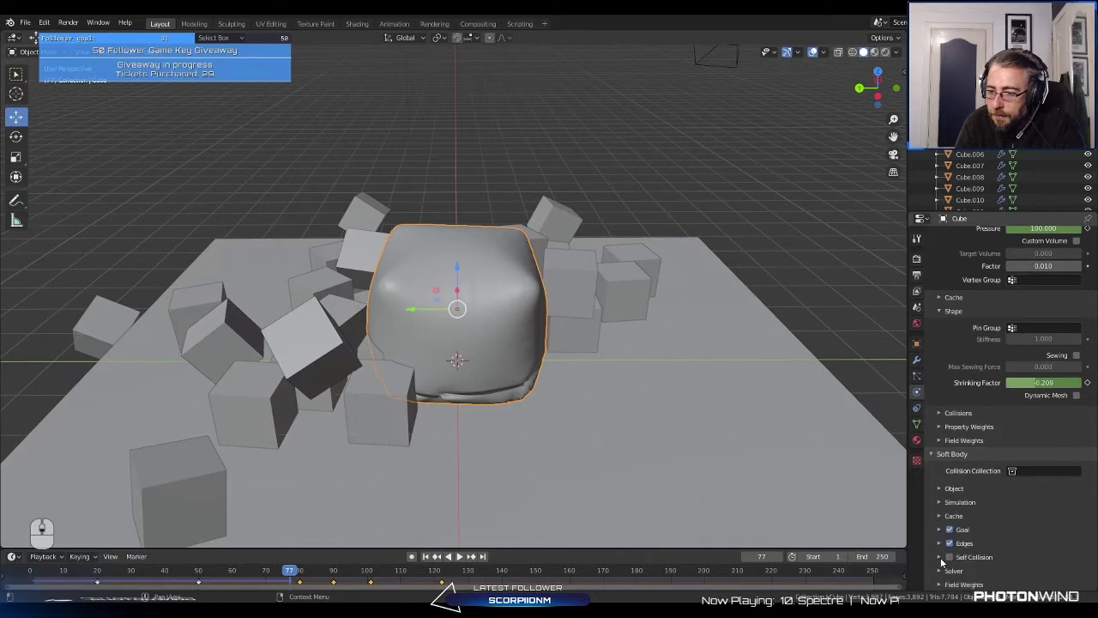
pyautogui.scroll(10, 1003, 464)
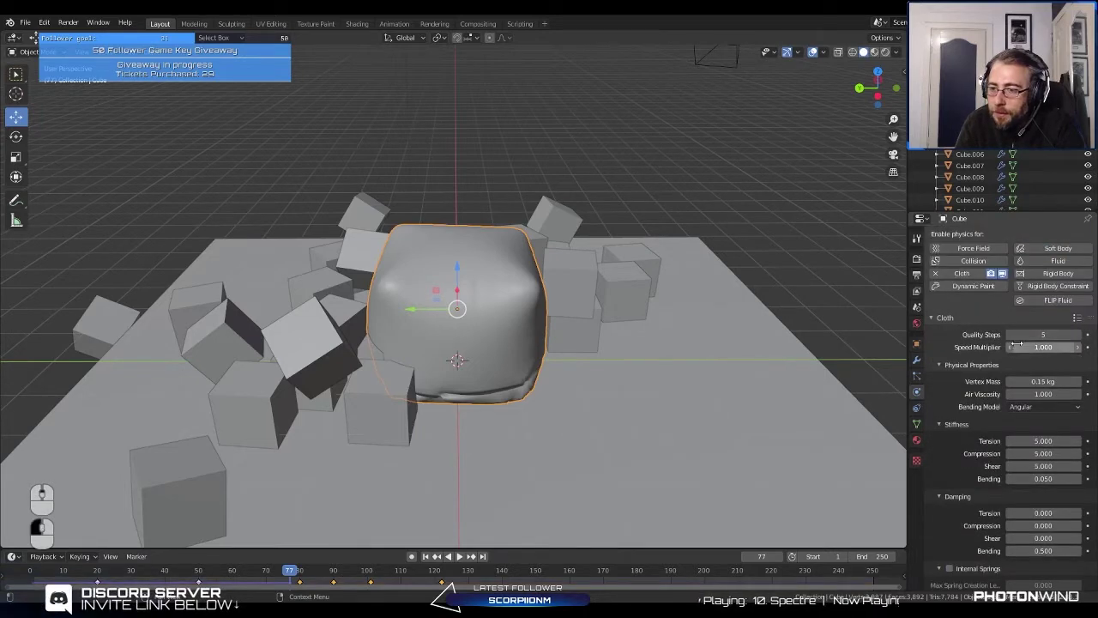
# Step: Add Rigid Body physics to the cloth cube with Animated enabled, Mesh collision shape, Deform source and Deforming enabled
pyautogui.click(1057, 274)
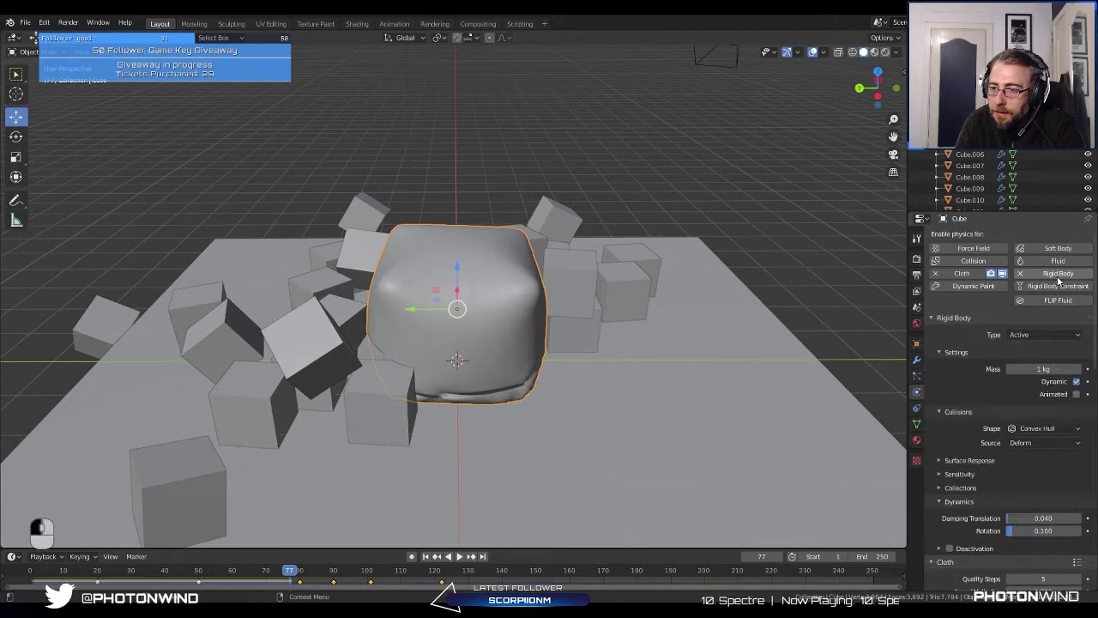
pyautogui.click(1076, 395)
pyautogui.click(1041, 428)
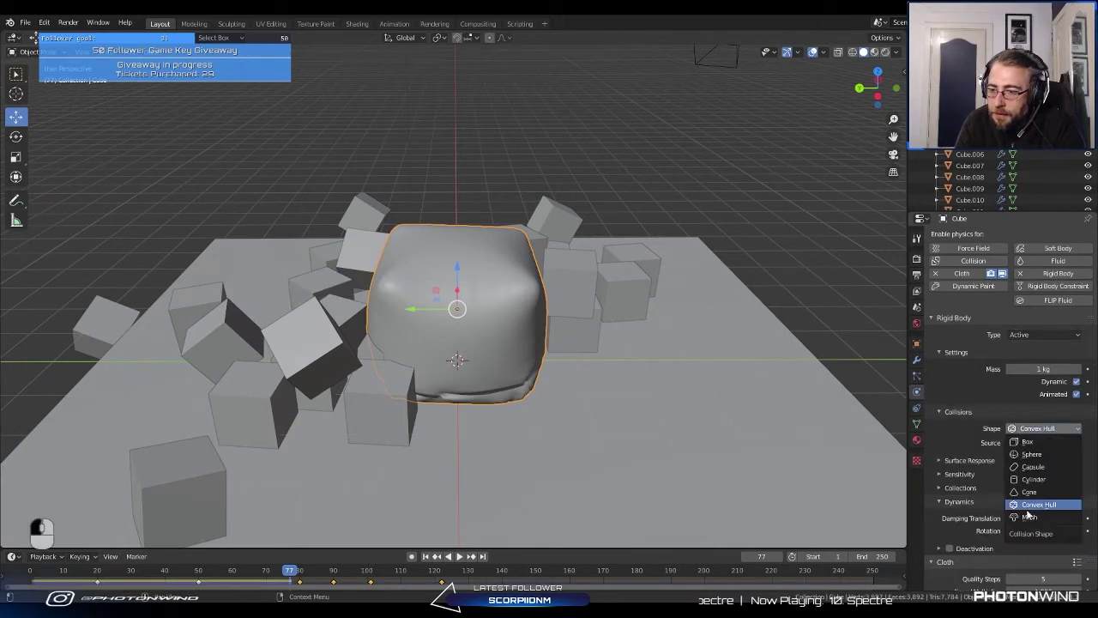
pyautogui.click(1029, 516)
pyautogui.click(1055, 443)
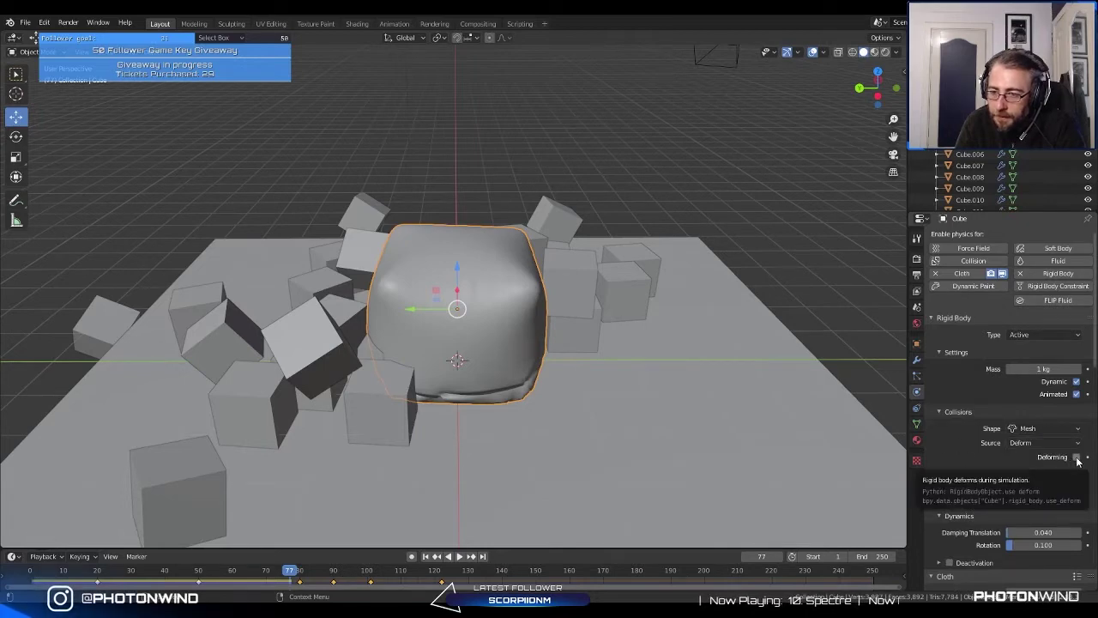
pyautogui.click(1077, 457)
pyautogui.click(532, 253)
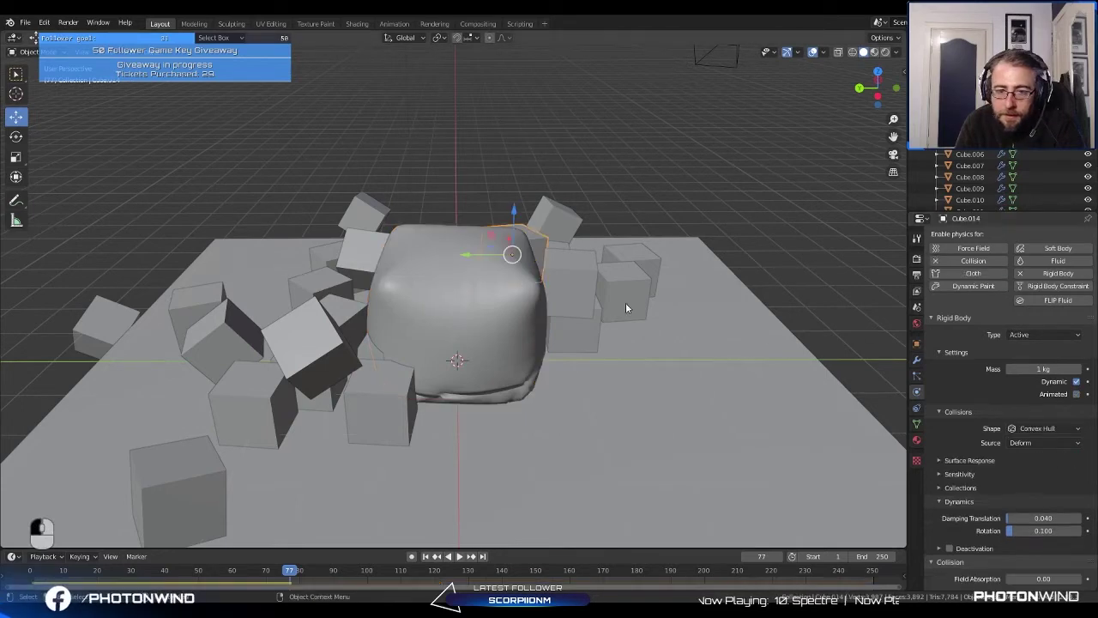
pyautogui.click(480, 259)
pyautogui.click(1068, 394)
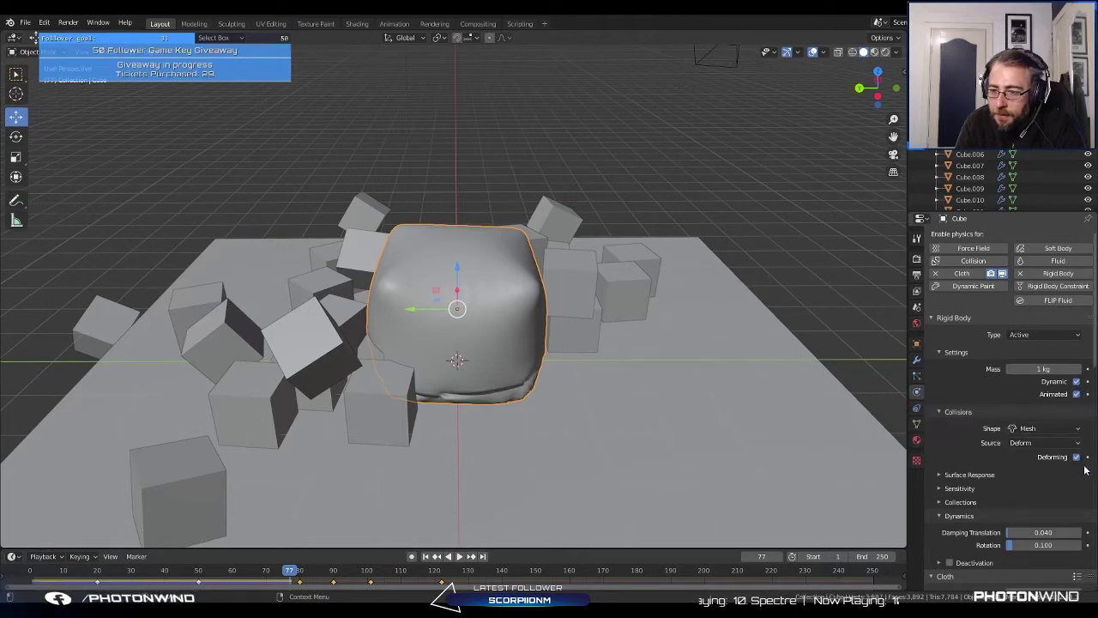
# Step: Replay the simulation from the first frame, view the cubes hitting the cloth cube, stop at frame 134 and rewind
pyautogui.click(424, 556)
pyautogui.click(459, 556)
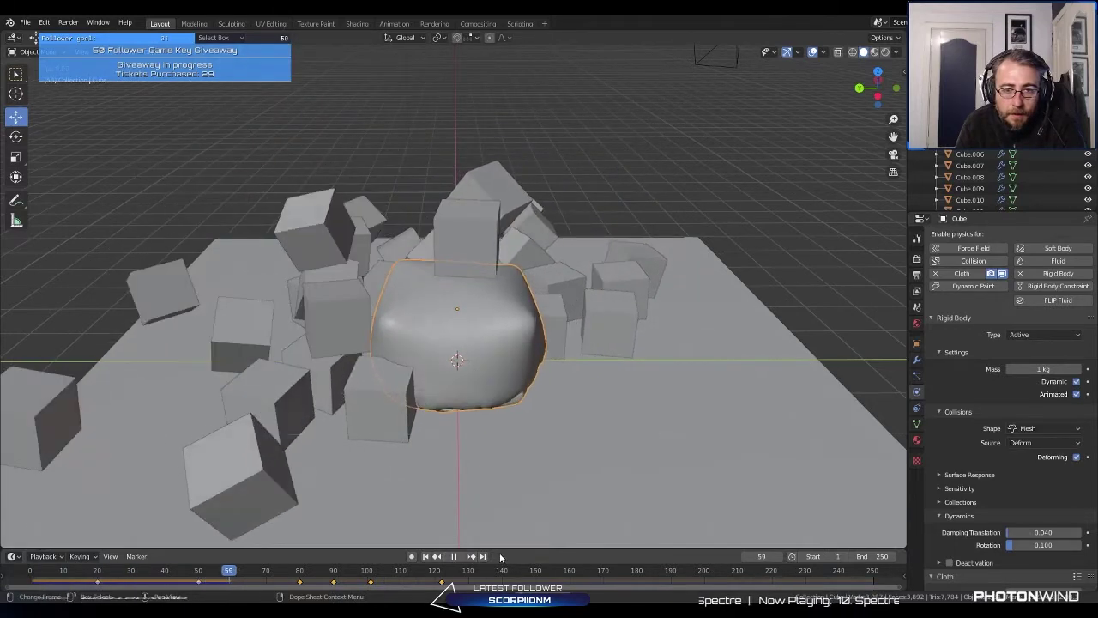
pyautogui.moveTo(520, 523); pyautogui.dragTo(531, 313, button='middle')
pyautogui.click(454, 556)
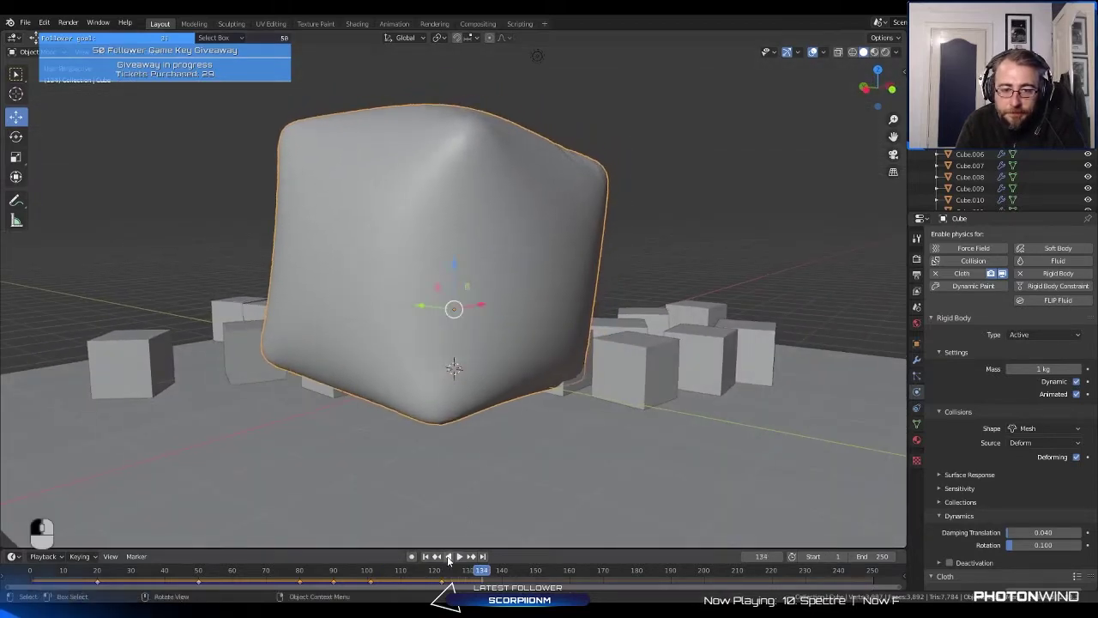
pyautogui.click(425, 557)
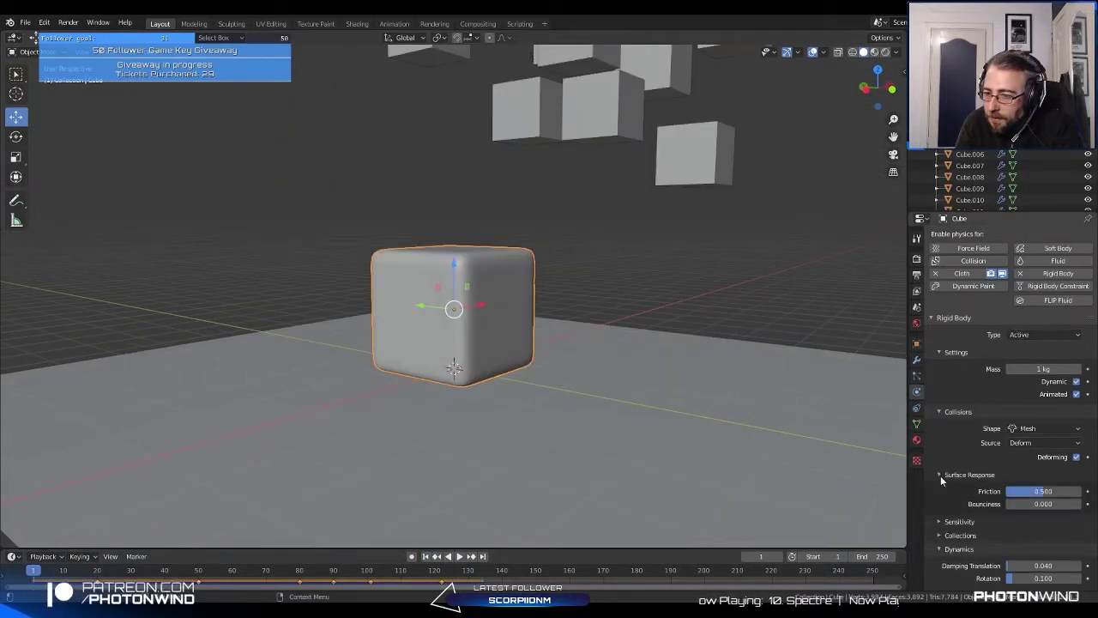
# Step: Set the cloth cube's rigid body type to Passive and play the simulation while viewing it from above
pyautogui.scroll(-3, 940, 486)
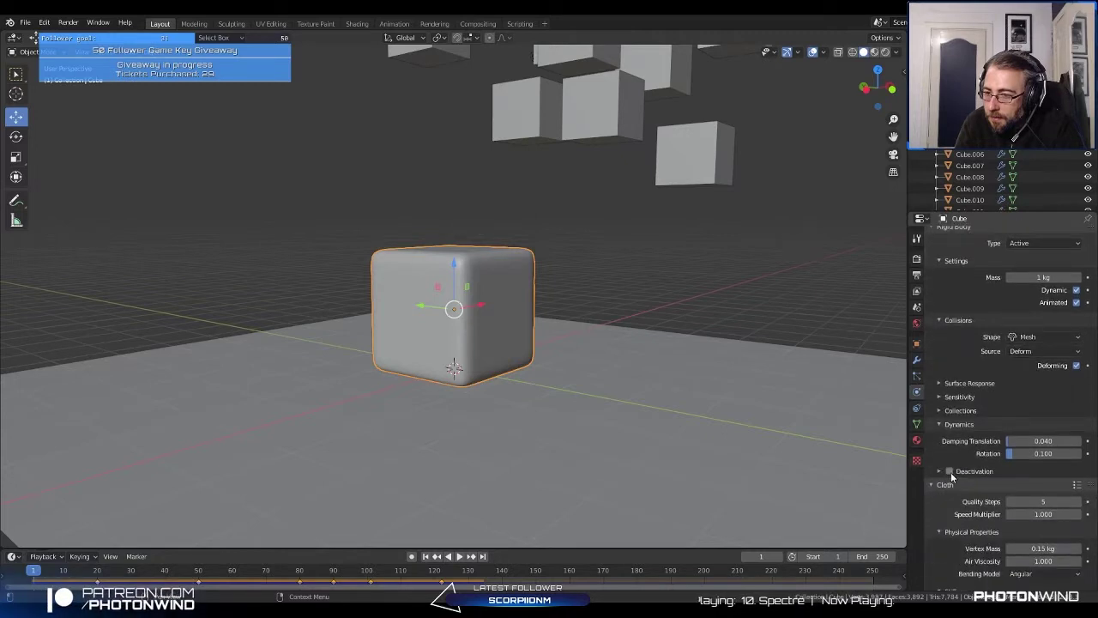
pyautogui.scroll(3, 951, 478)
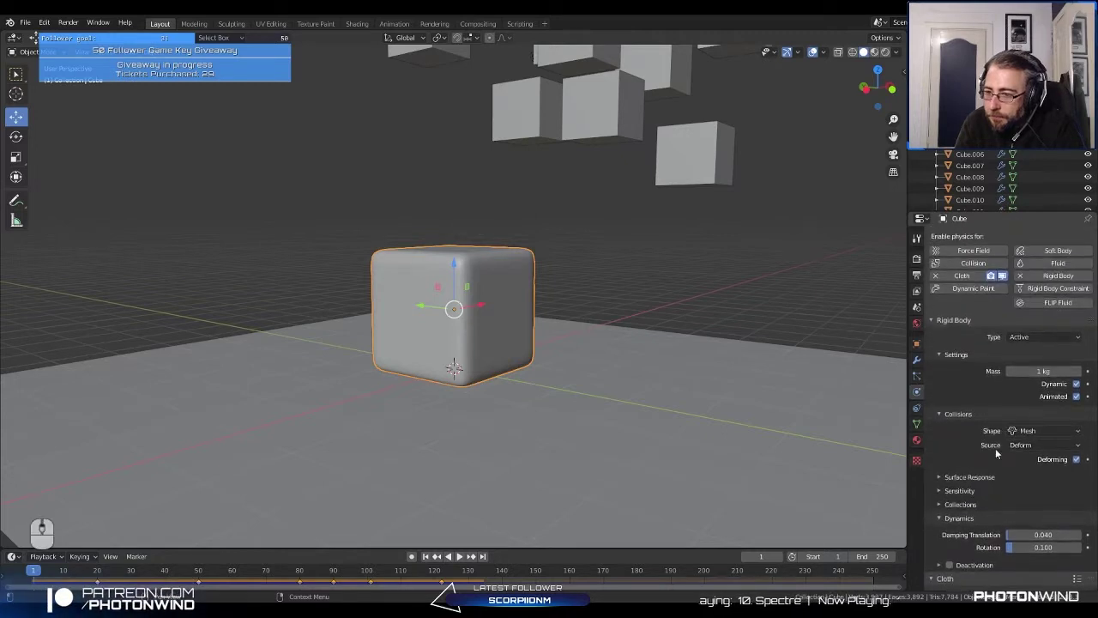
pyautogui.click(1034, 338)
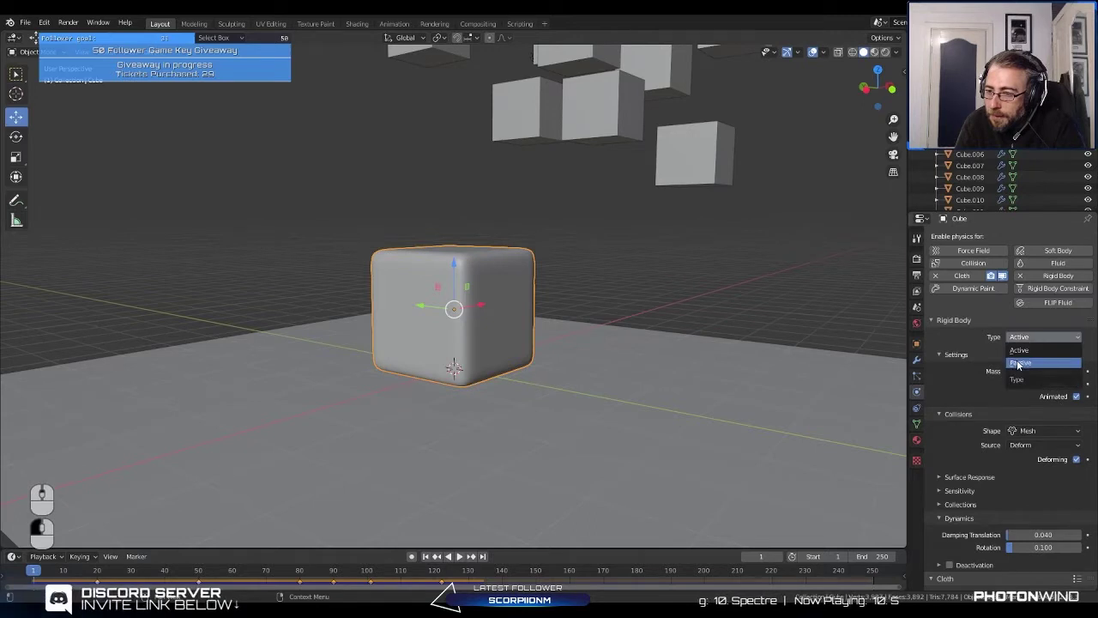
pyautogui.click(1018, 364)
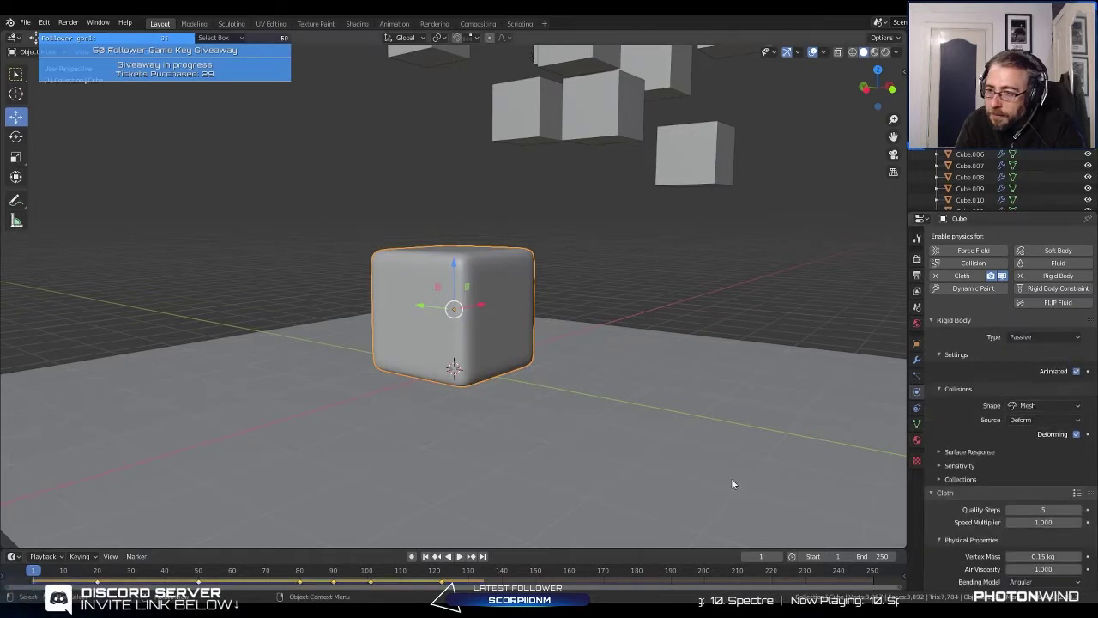
pyautogui.click(460, 557)
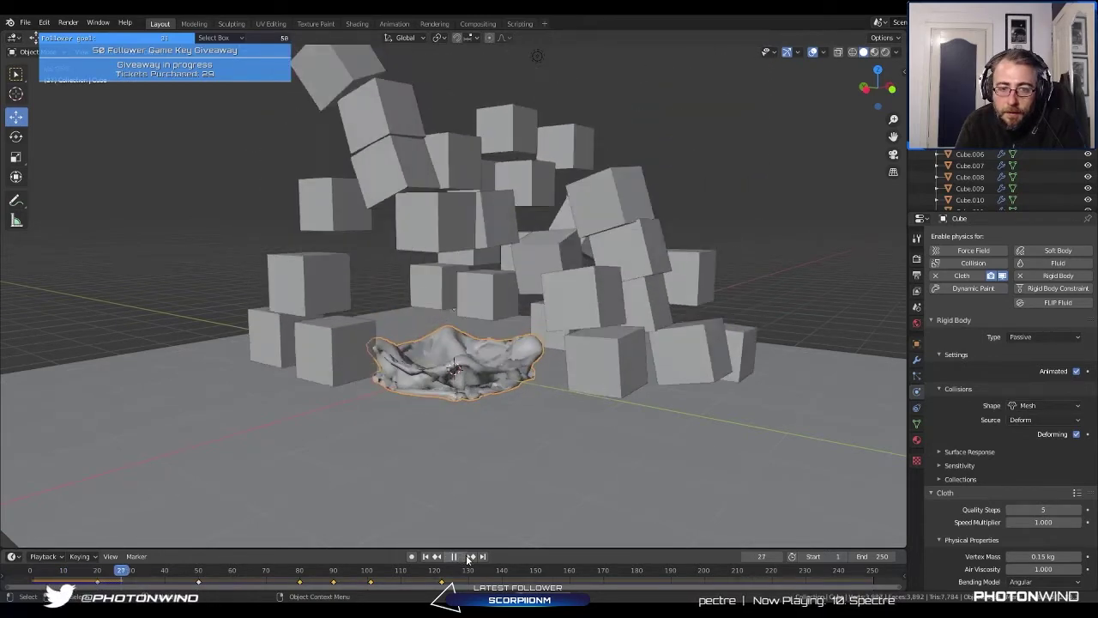
pyautogui.moveTo(388, 268); pyautogui.dragTo(360, 309, button='middle')
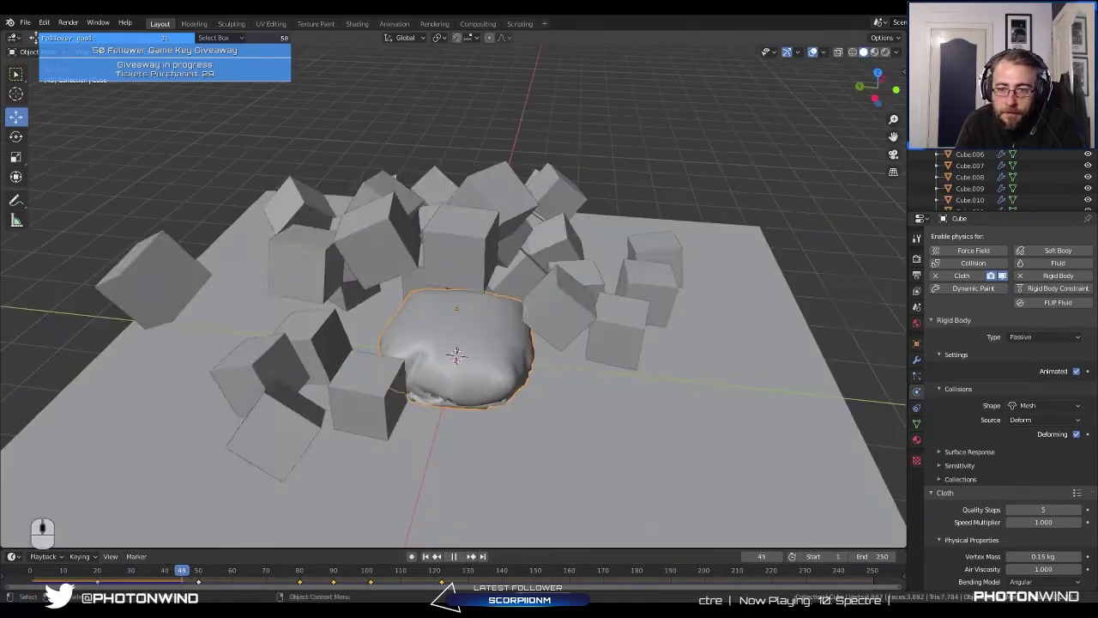
# Step: Keep the Mesh collision shape and set the cloth cube's rigid body collision source to Final
pyautogui.click(1041, 405)
pyautogui.click(1040, 405)
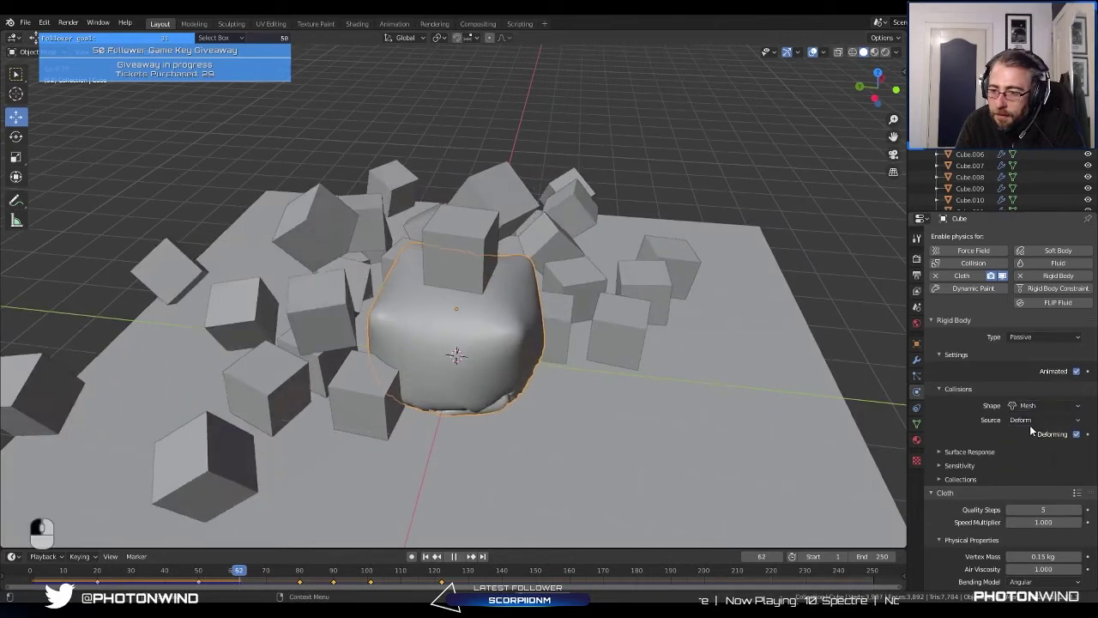
pyautogui.click(1027, 419)
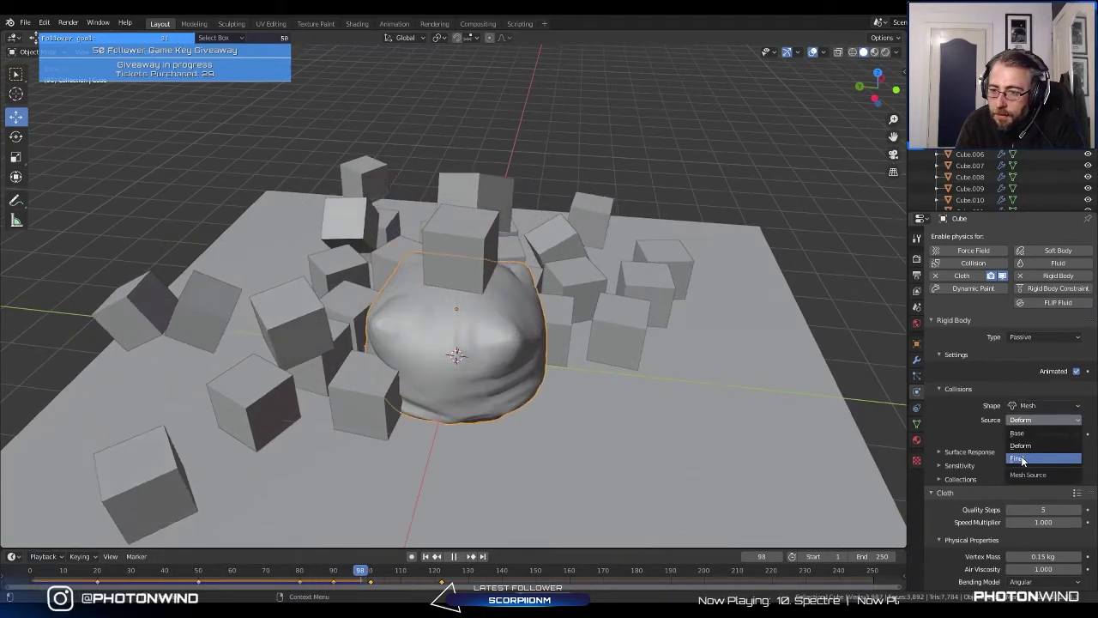
pyautogui.click(1017, 459)
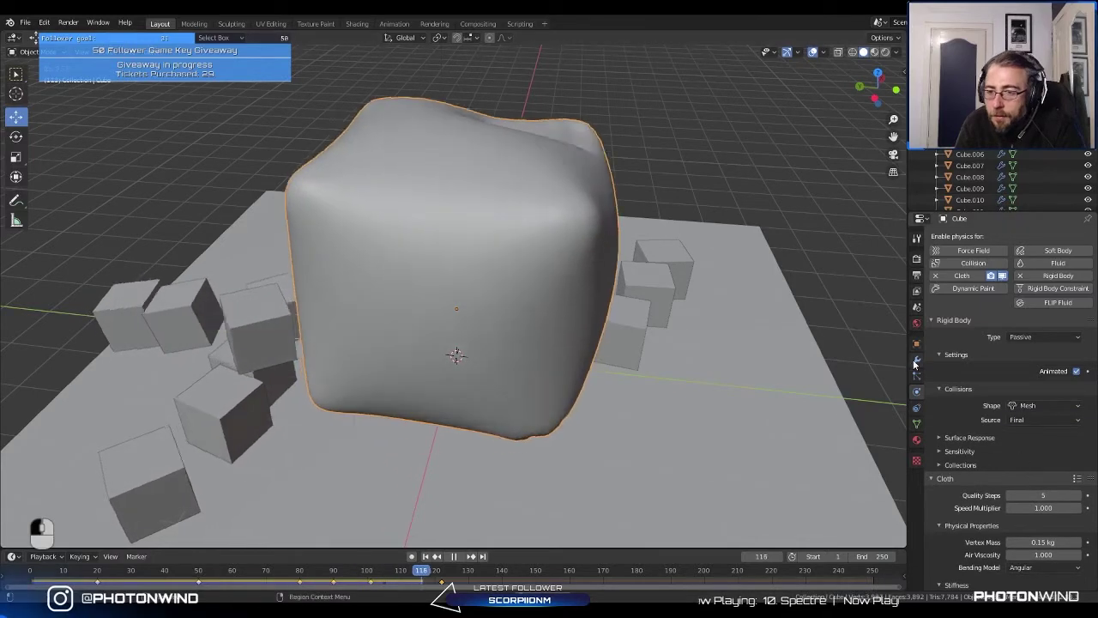
# Step: Review the cloth cube's modifiers, replay the simulation from the first frame, stop it and rewind
pyautogui.click(916, 360)
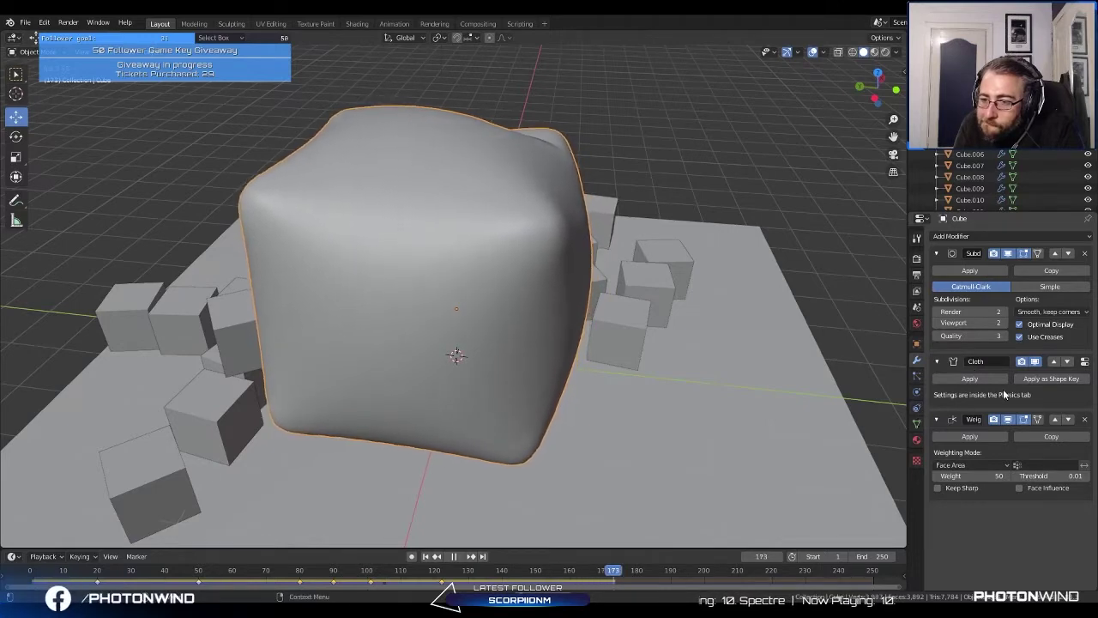
pyautogui.moveTo(870, 417); pyautogui.dragTo(432, 381, button='middle')
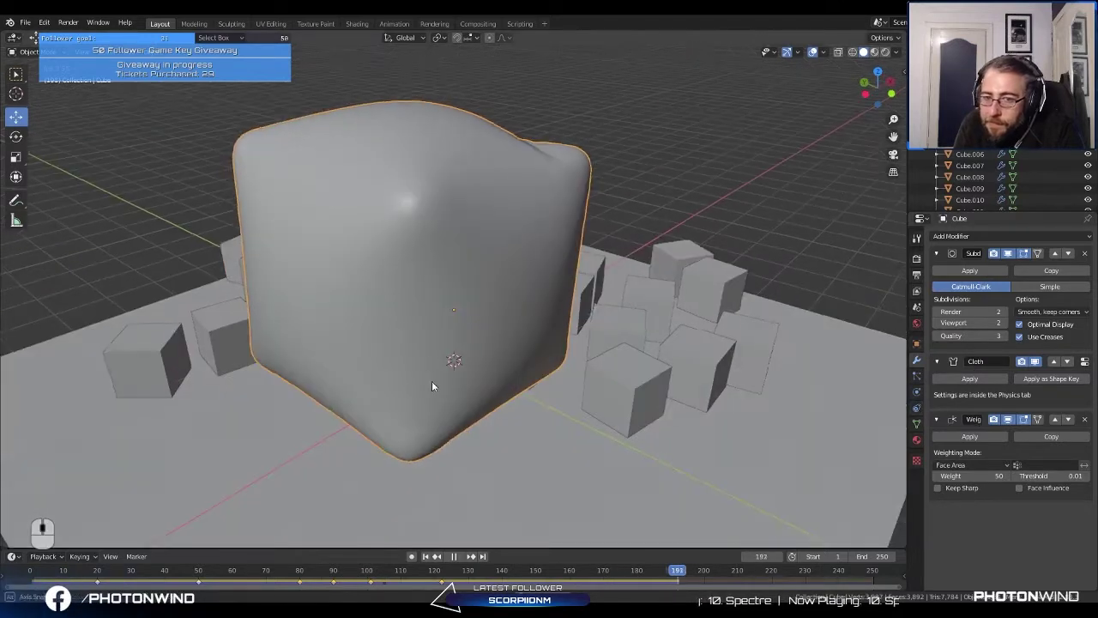
pyautogui.click(426, 556)
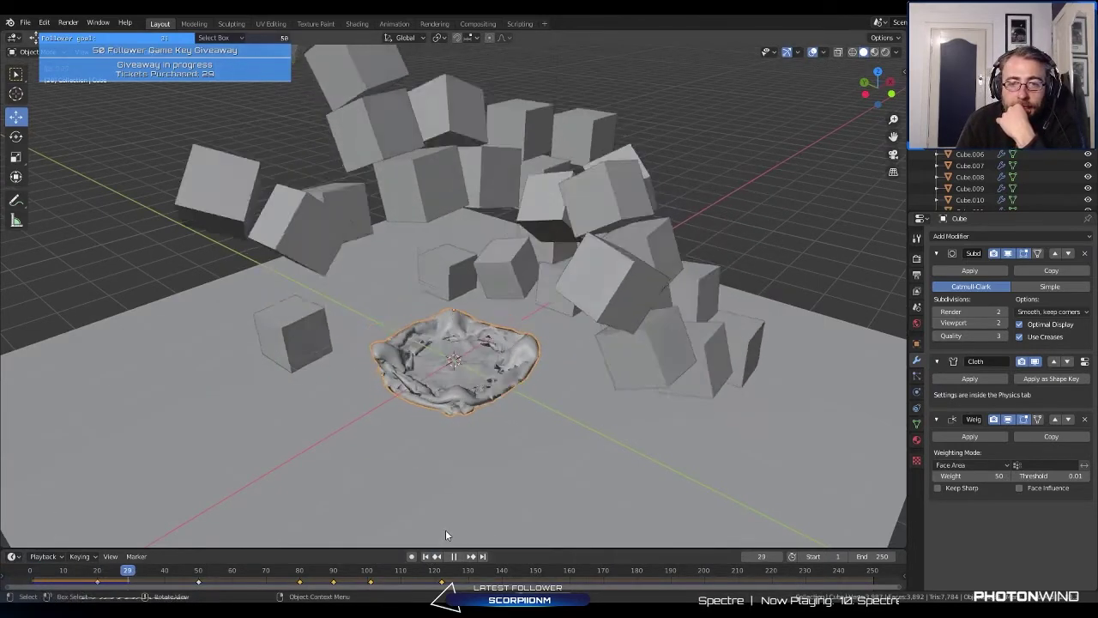
pyautogui.click(455, 556)
pyautogui.click(426, 556)
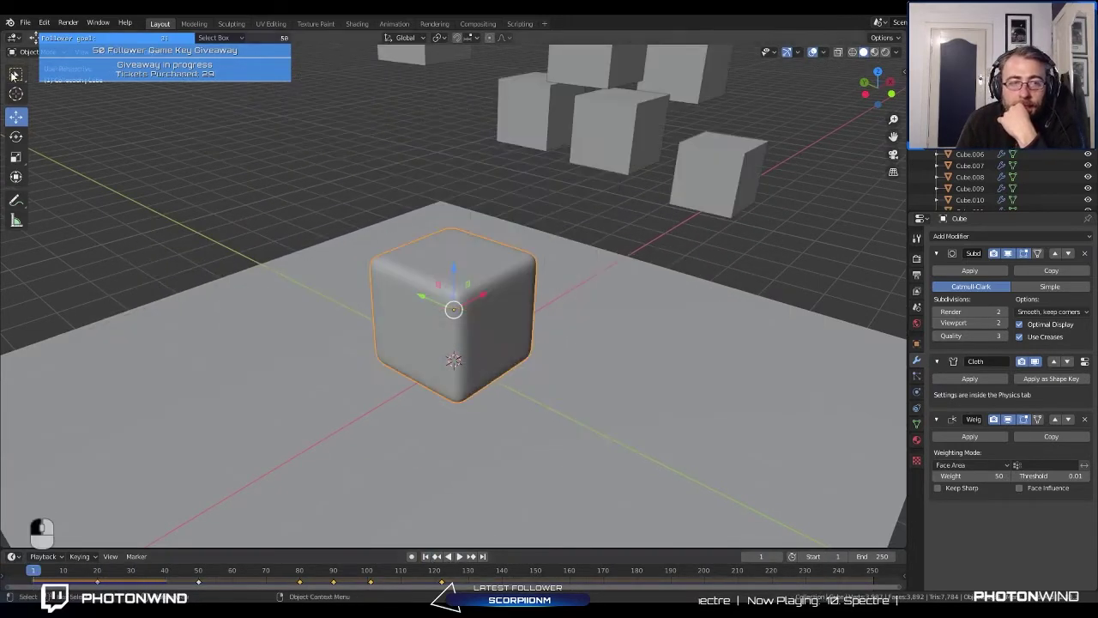
# Step: Open the recently used scene with the blender jug and the Blitzing with Blender logo
pyautogui.click(25, 23)
pyautogui.moveTo(48, 62)
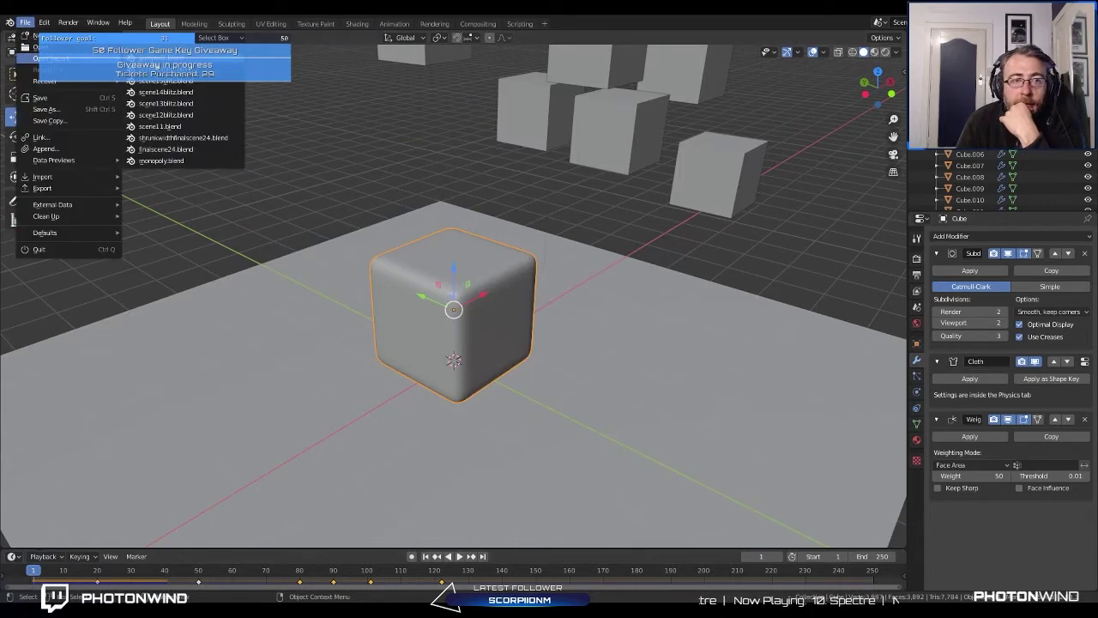
pyautogui.click(167, 69)
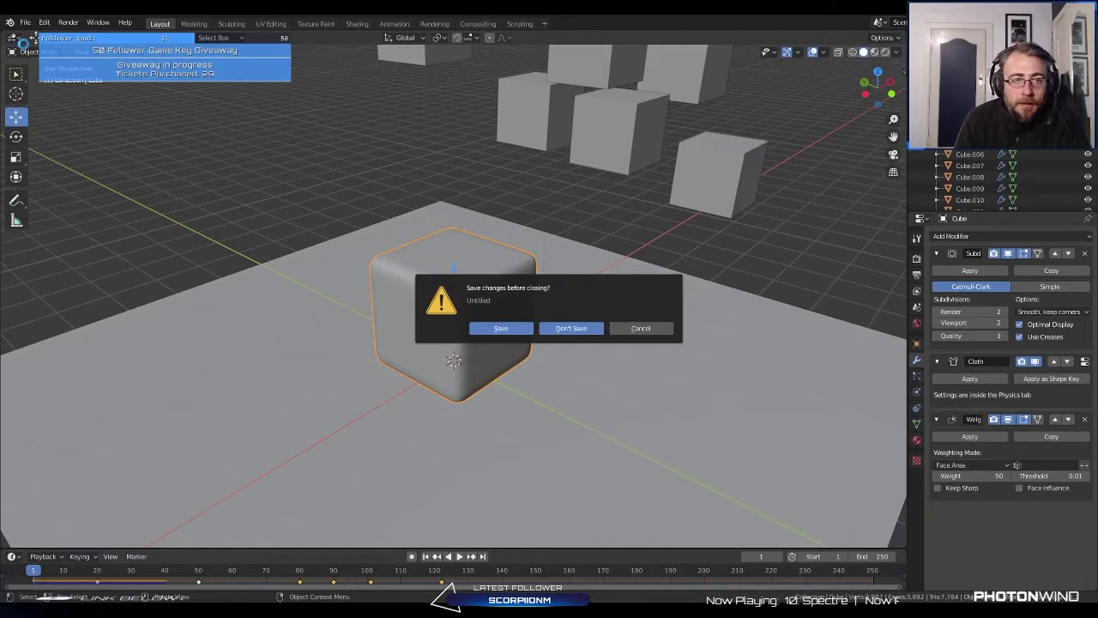
# Step: Open the preferences and look up the Cell Fracture add-on with the search text "cel"
pyautogui.click(46, 23)
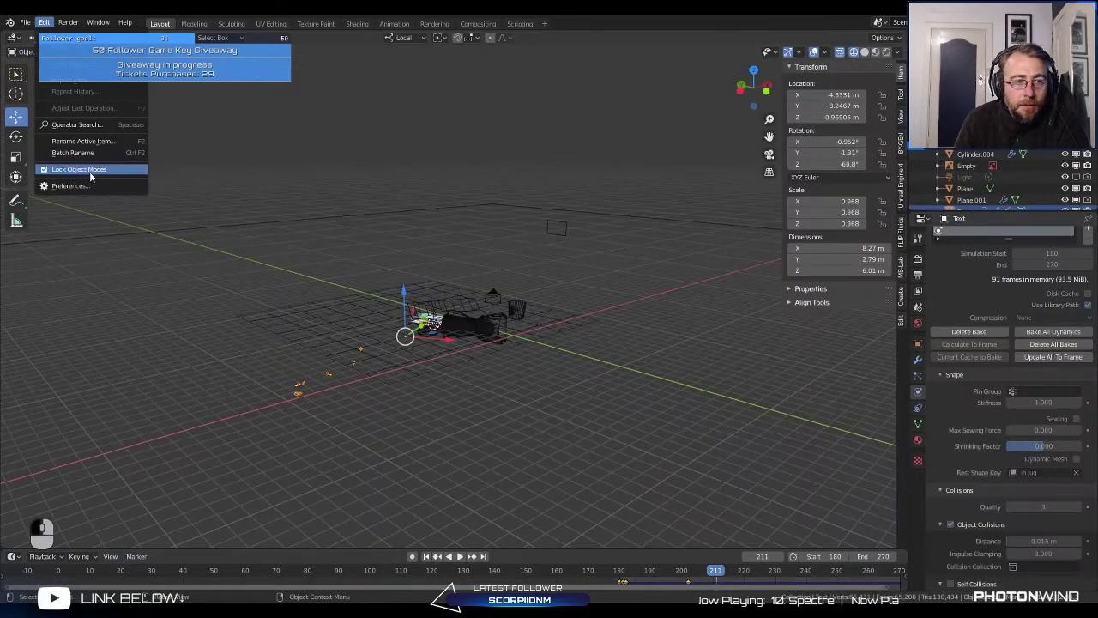
pyautogui.press('c')
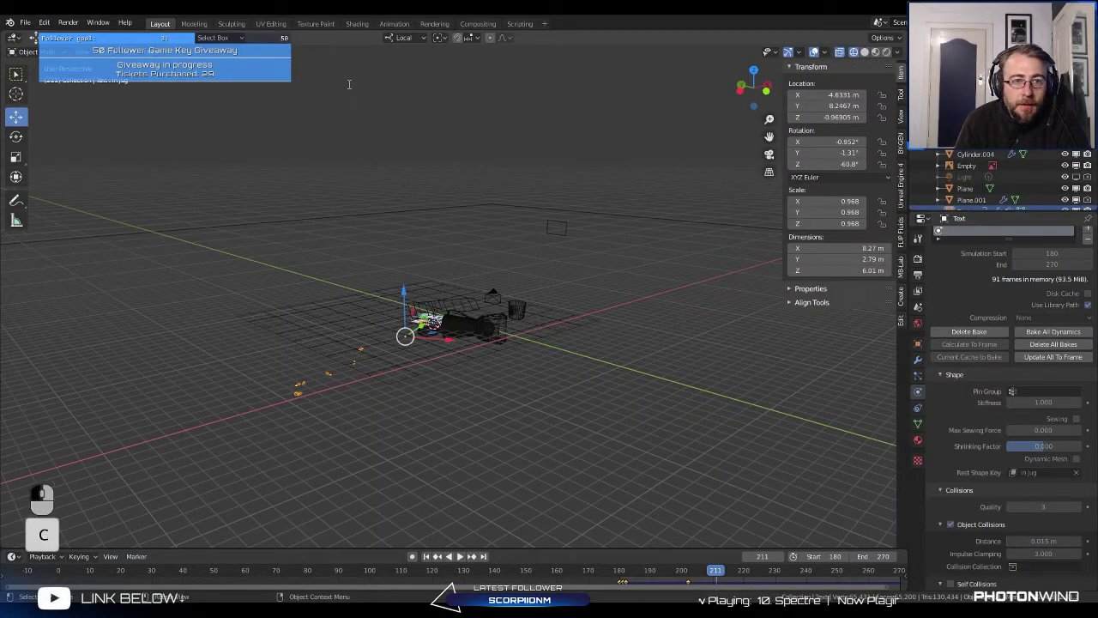
pyautogui.press('e')
pyautogui.press('l')
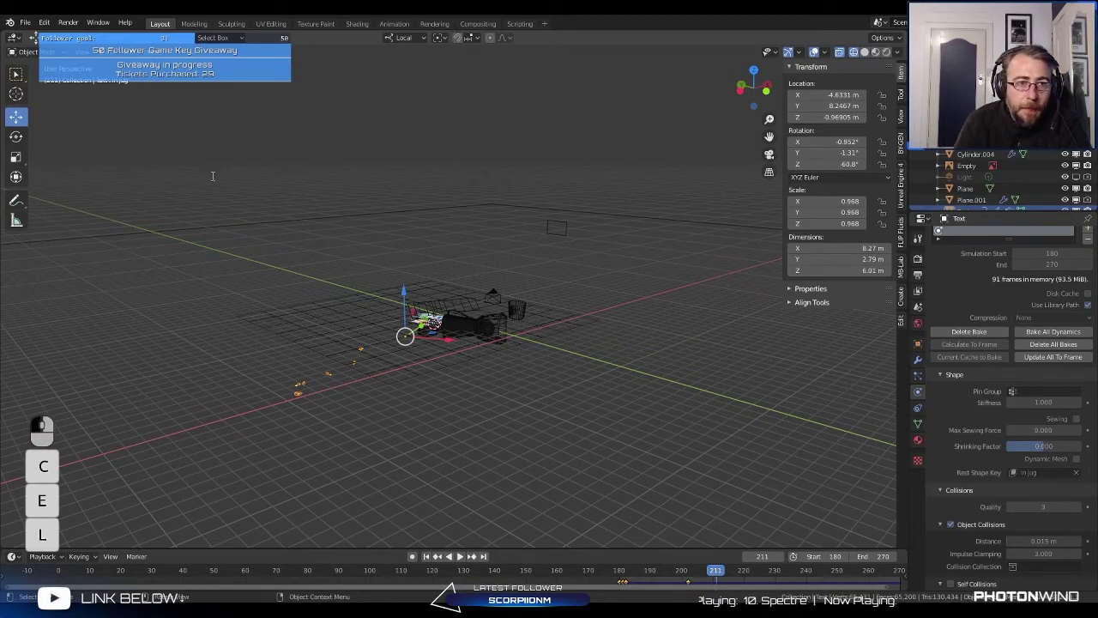
pyautogui.click(153, 117)
# Step: Move the timeline to frame 195, select the blender jug and show its transform properties
pyautogui.moveTo(369, 223); pyautogui.dragTo(317, 346, button='middle')
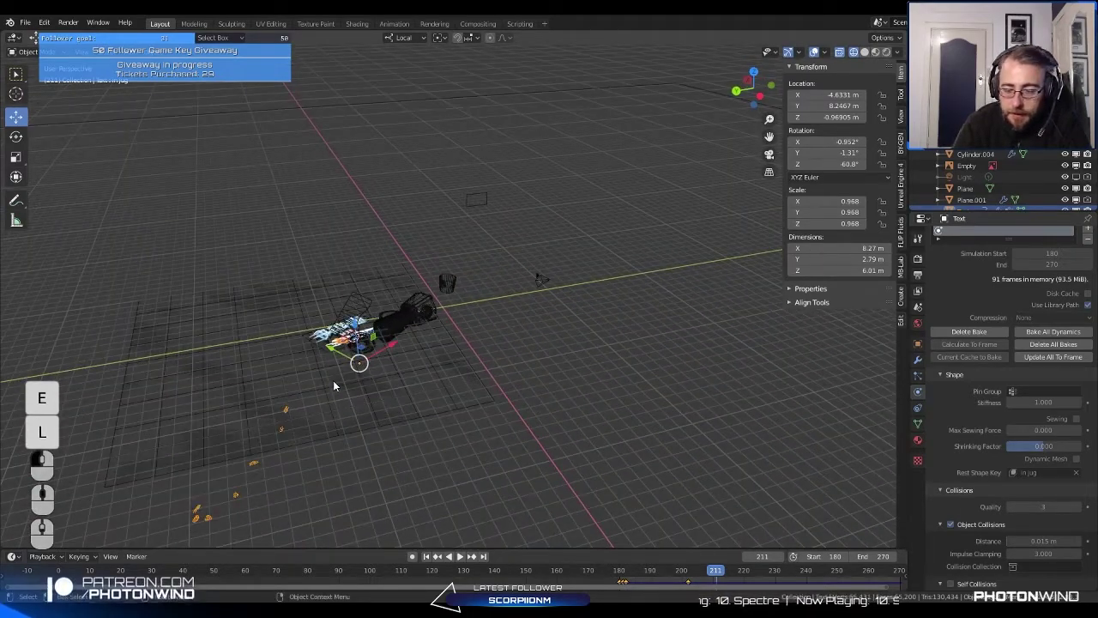
pyautogui.click(333, 380)
pyautogui.scroll(3, 397, 372)
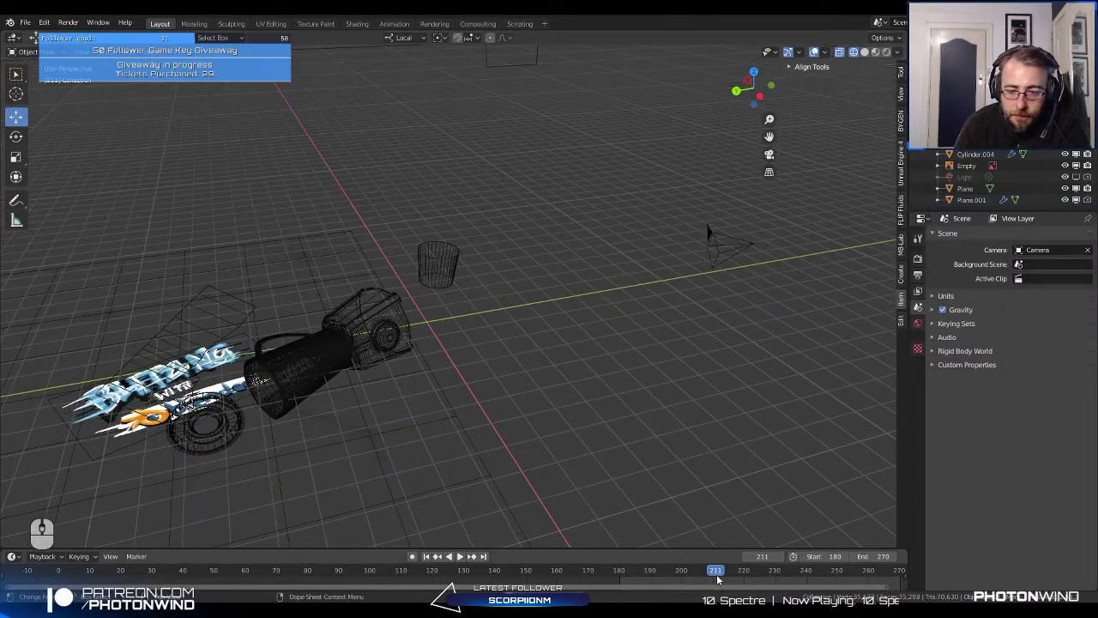
pyautogui.moveTo(717, 580); pyautogui.dragTo(666, 580)
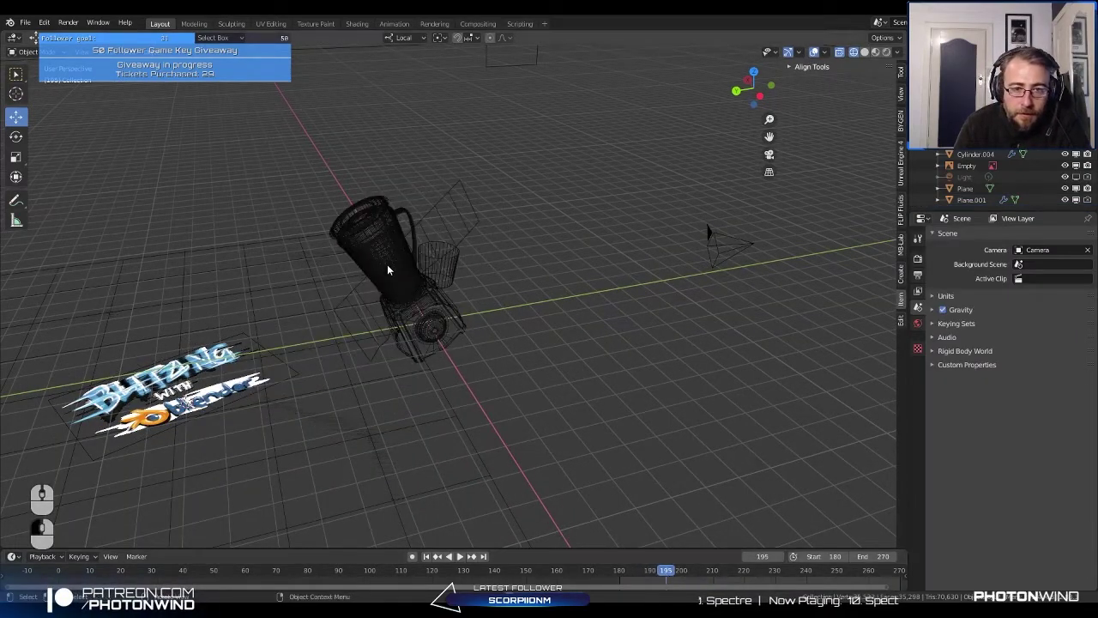
pyautogui.moveTo(387, 270); pyautogui.dragTo(448, 199, button='middle')
pyautogui.keyDown('shift'); pyautogui.click(447, 199); pyautogui.keyUp('shift')
pyautogui.press('n')
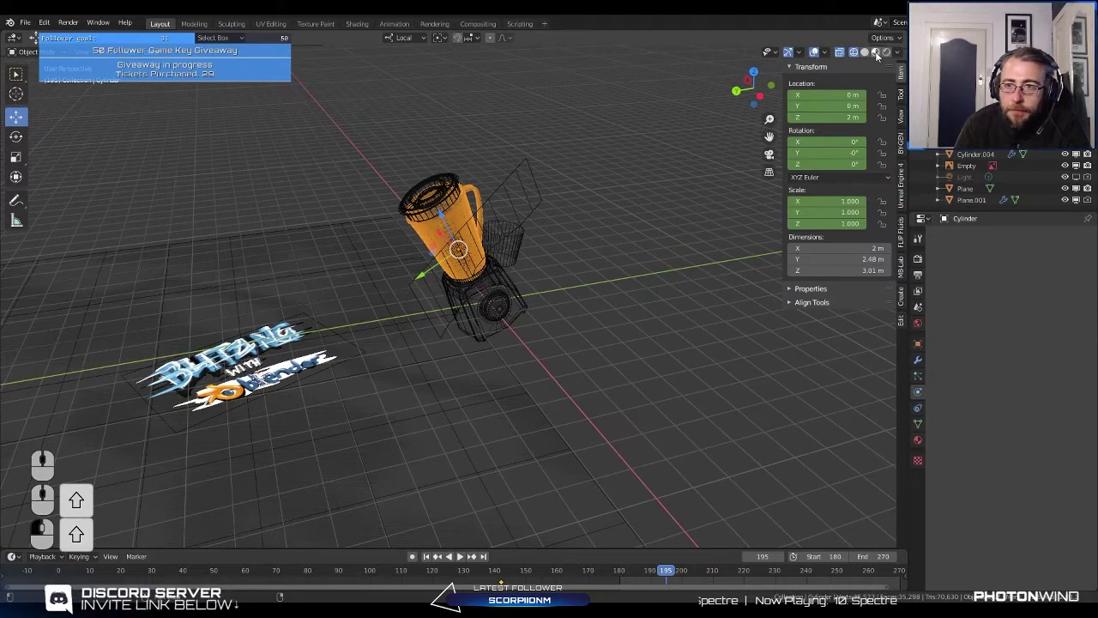
# Step: Display the viewport in Material Preview shading and hide the ground plane Plane.001 from view
pyautogui.click(875, 53)
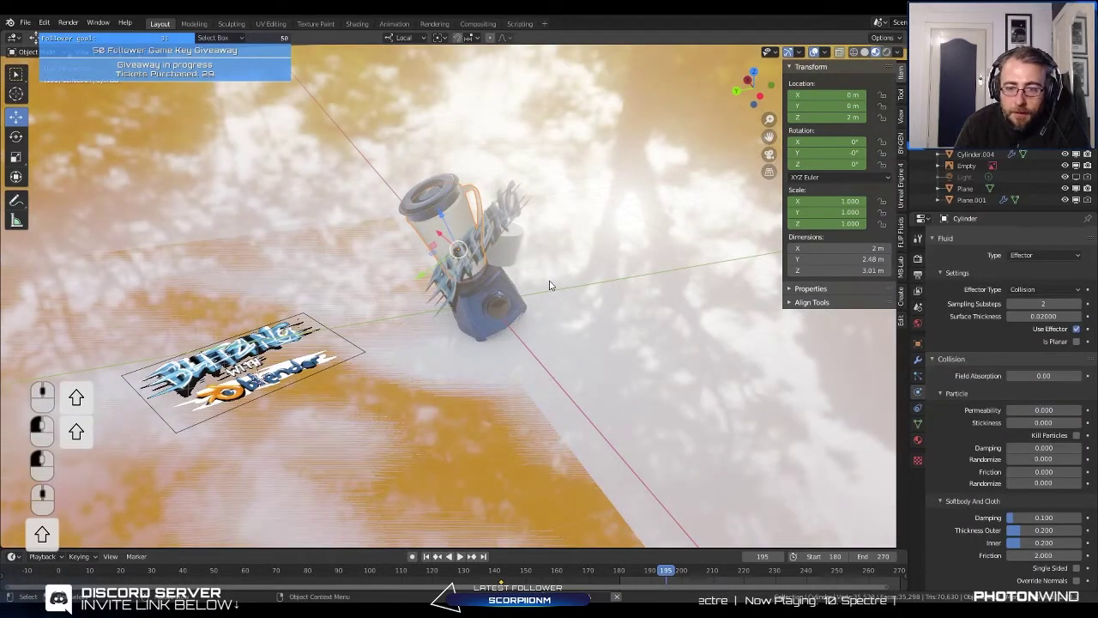
pyautogui.click(853, 53)
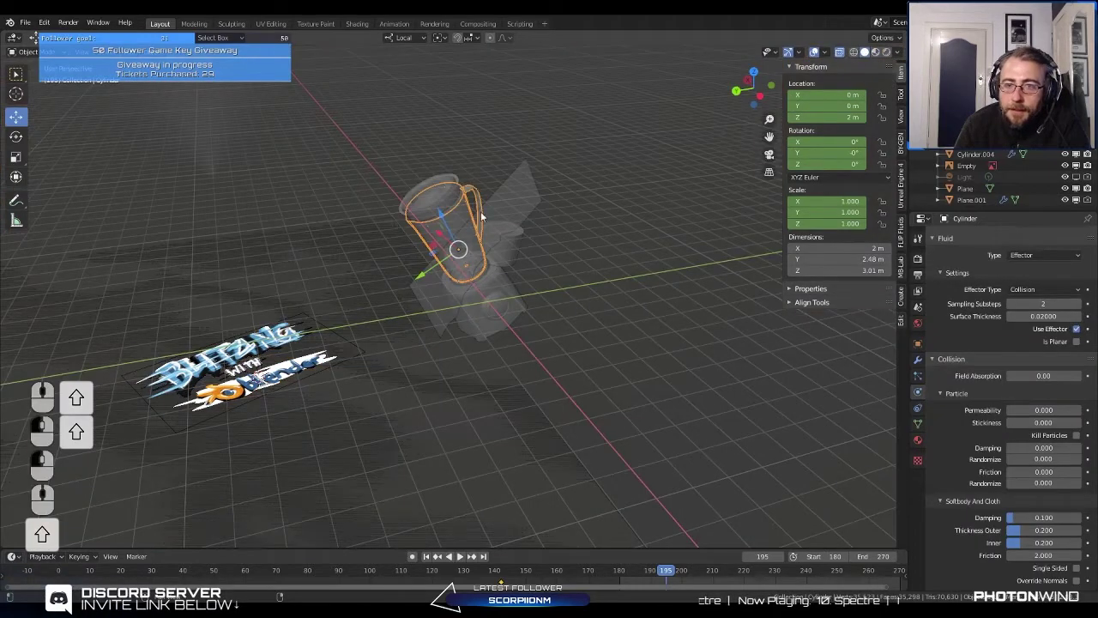
pyautogui.click(841, 52)
pyautogui.moveTo(515, 344); pyautogui.dragTo(601, 309, button='middle')
pyautogui.click(875, 53)
pyautogui.moveTo(600, 387); pyautogui.dragTo(489, 369, button='middle')
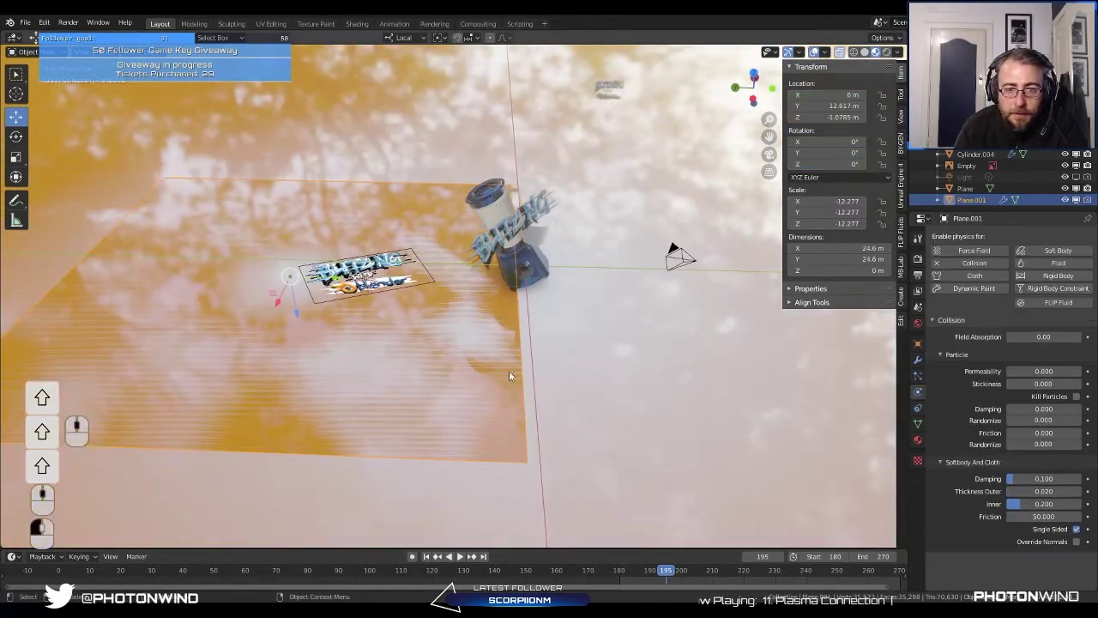
pyautogui.click(972, 199)
pyautogui.scroll(4, 421, 266)
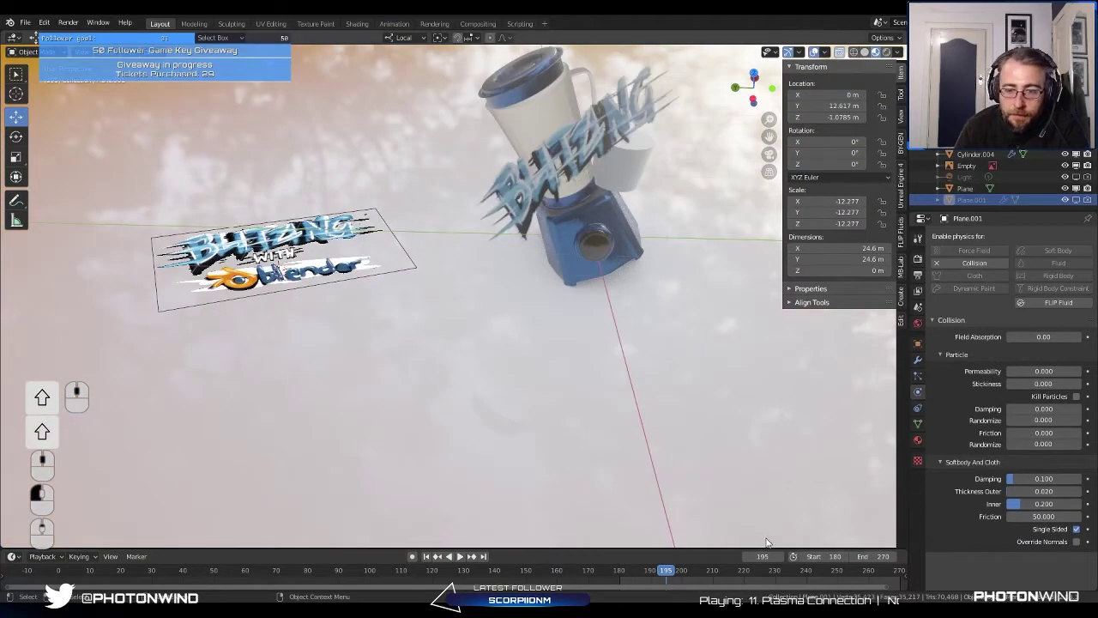
# Step: Play the animation until the blender has tipped over at frame 207 and select its jug
pyautogui.press('space')
pyautogui.press('space')
pyautogui.click(408, 260)
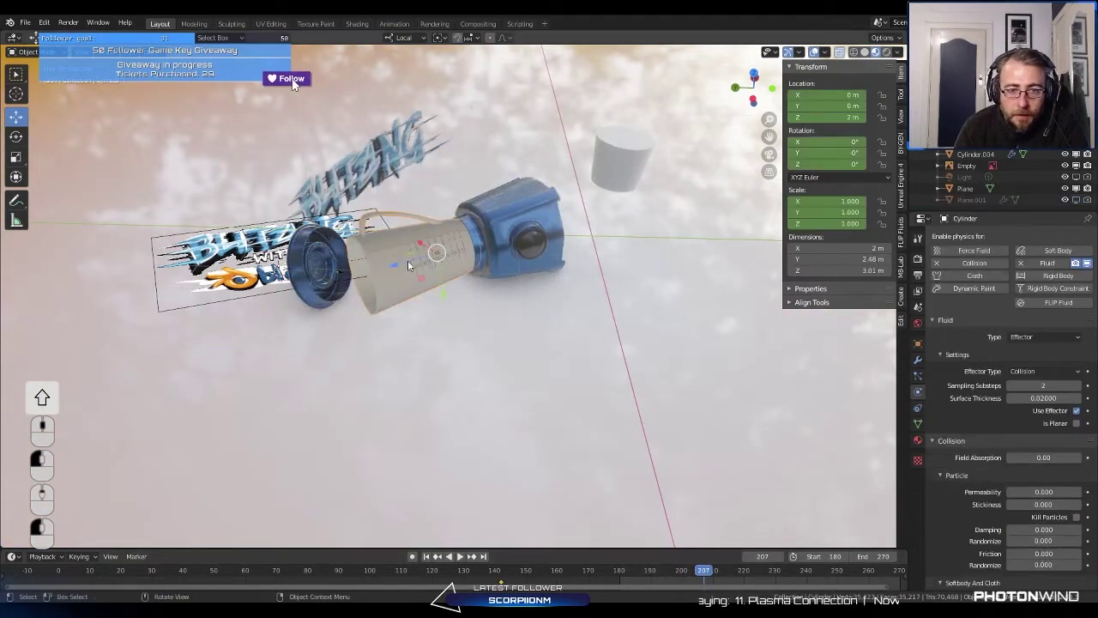
pyautogui.press('F3')
pyautogui.write('ce')
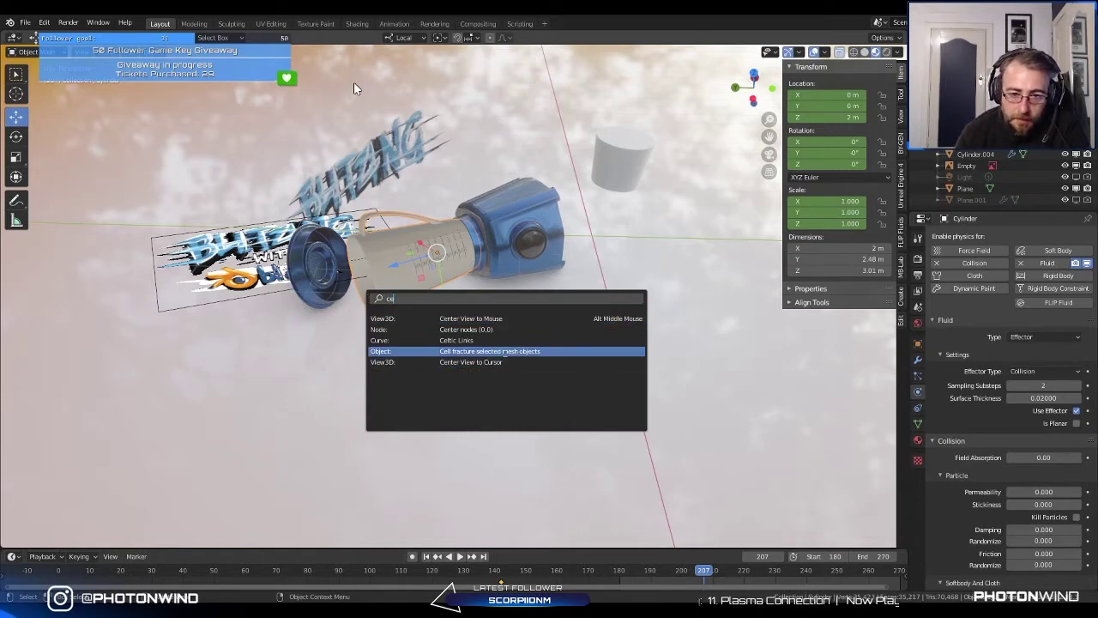
pyautogui.press('Escape')
# Step: Go back to frame 177, play the blender tipping over and set the timeline to frame 200
pyautogui.click(699, 570)
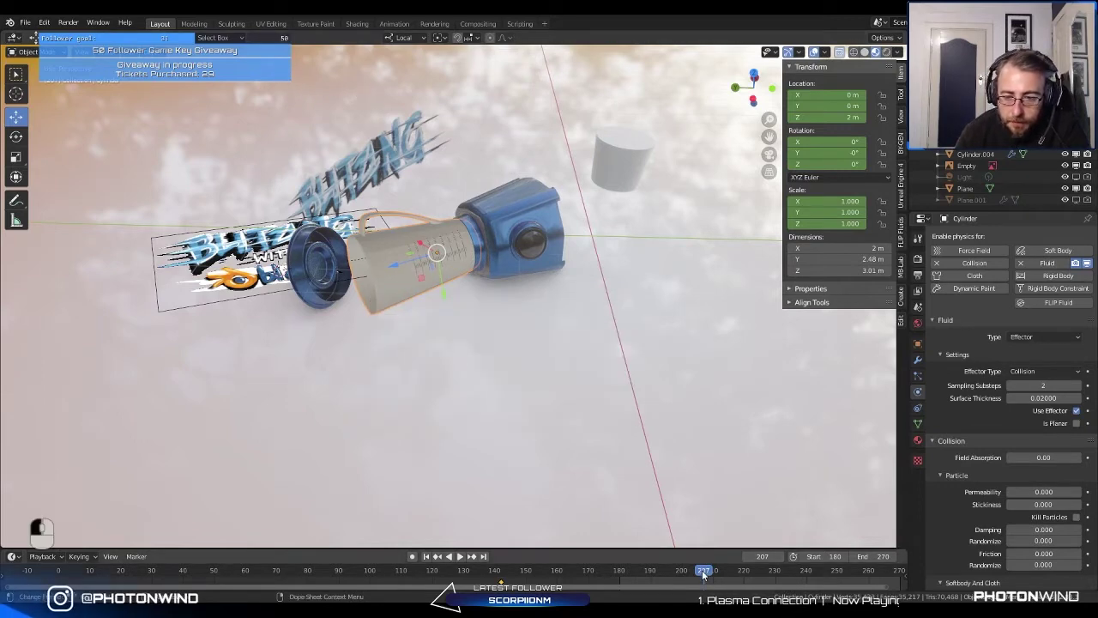
pyautogui.press('space')
pyautogui.moveTo(699, 577); pyautogui.dragTo(609, 581)
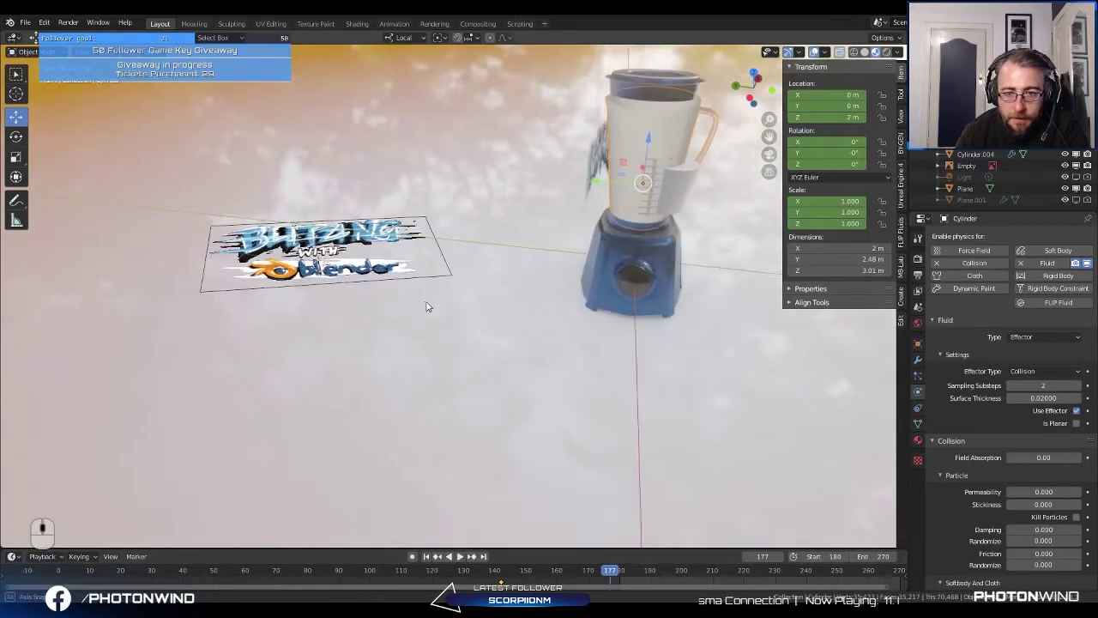
pyautogui.keyDown('shift'); pyautogui.moveTo(426, 306); pyautogui.dragTo(666, 595, button='middle'); pyautogui.keyUp('shift')
pyautogui.press('space')
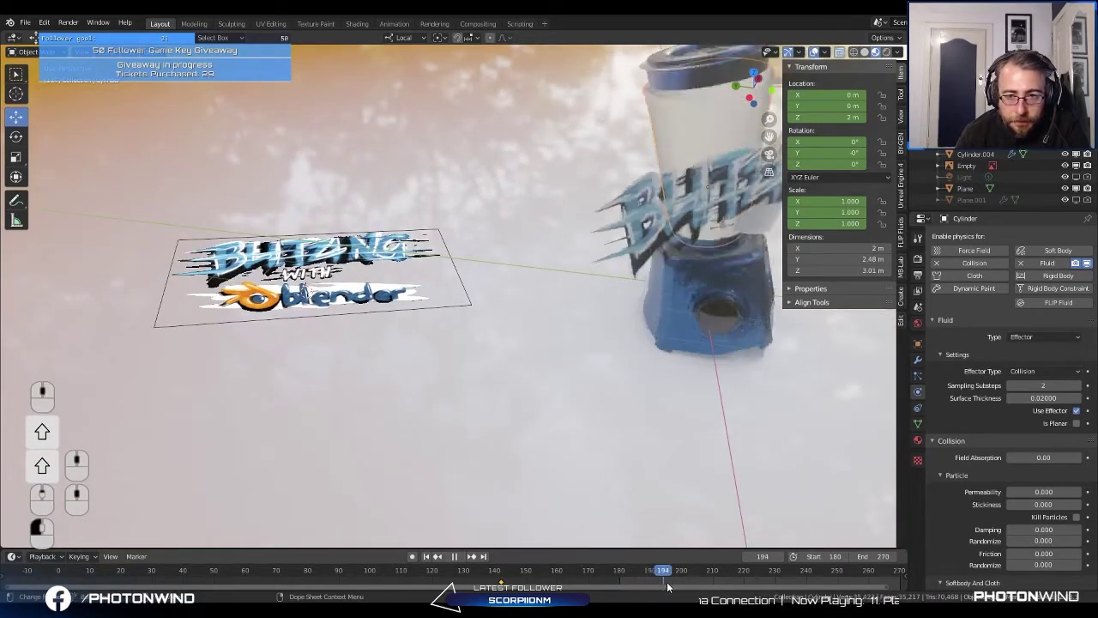
pyautogui.moveTo(691, 592); pyautogui.dragTo(678, 598)
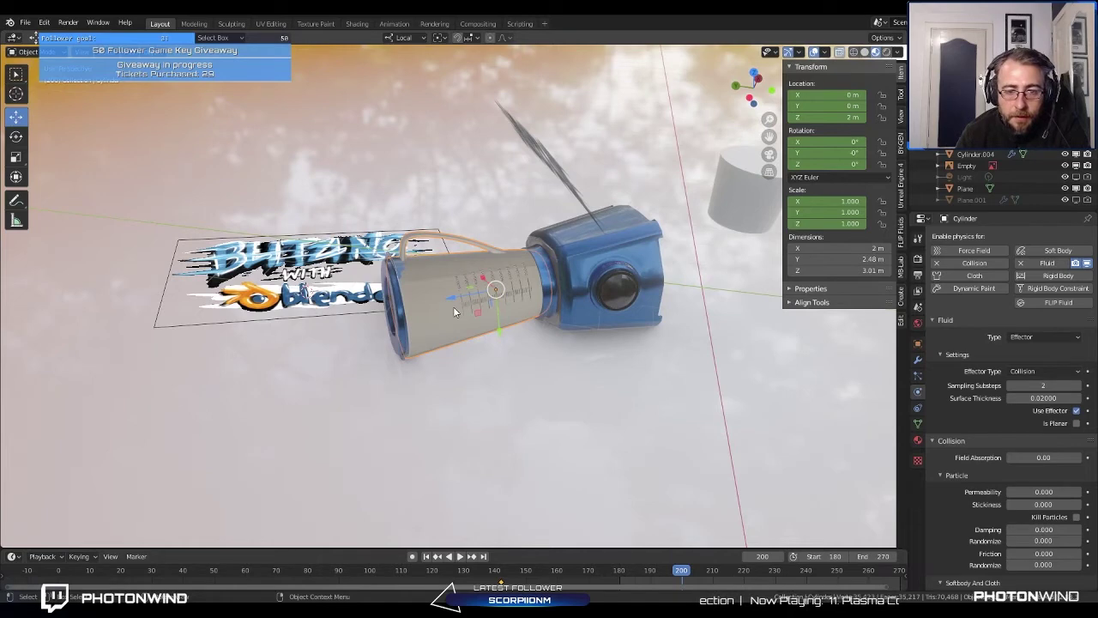
pyautogui.press('space')
pyautogui.write('cell')
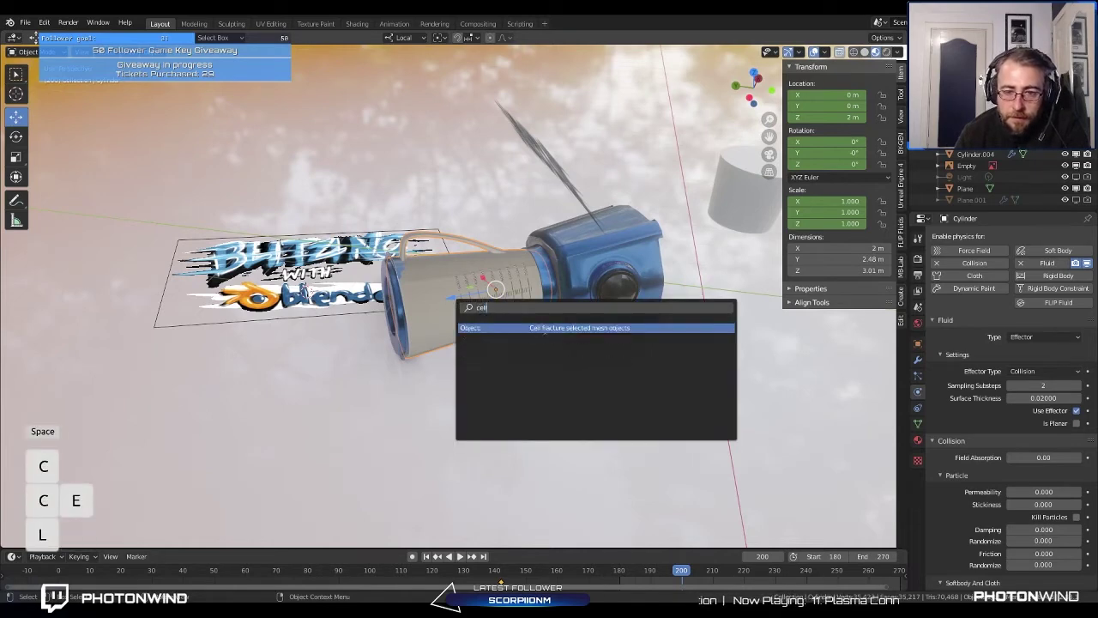
pyautogui.click(532, 328)
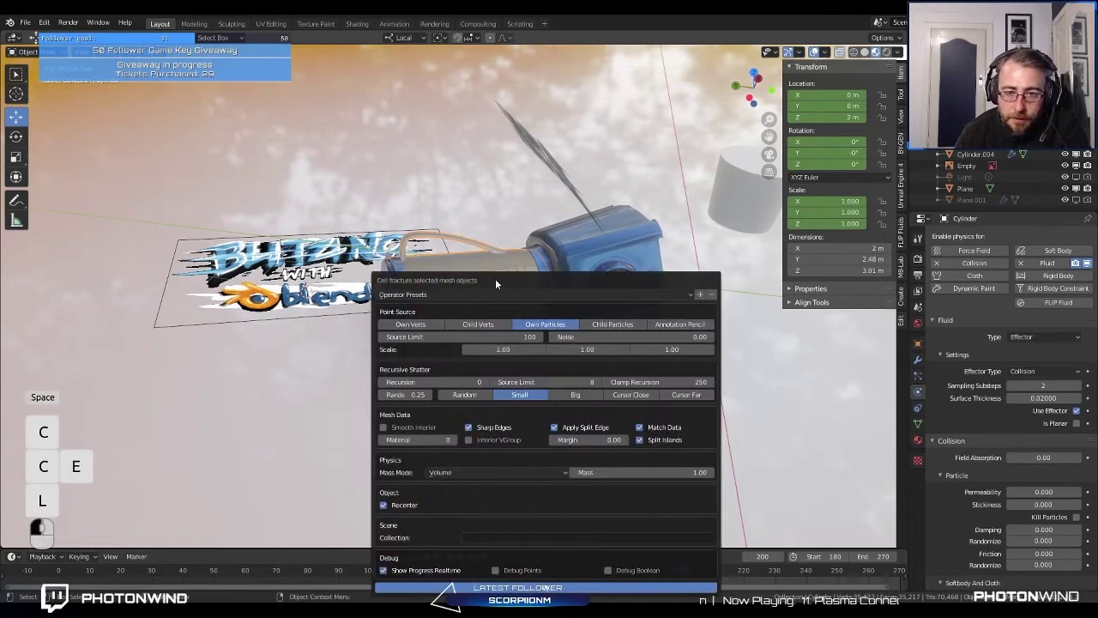
pyautogui.moveTo(495, 278); pyautogui.dragTo(328, 179)
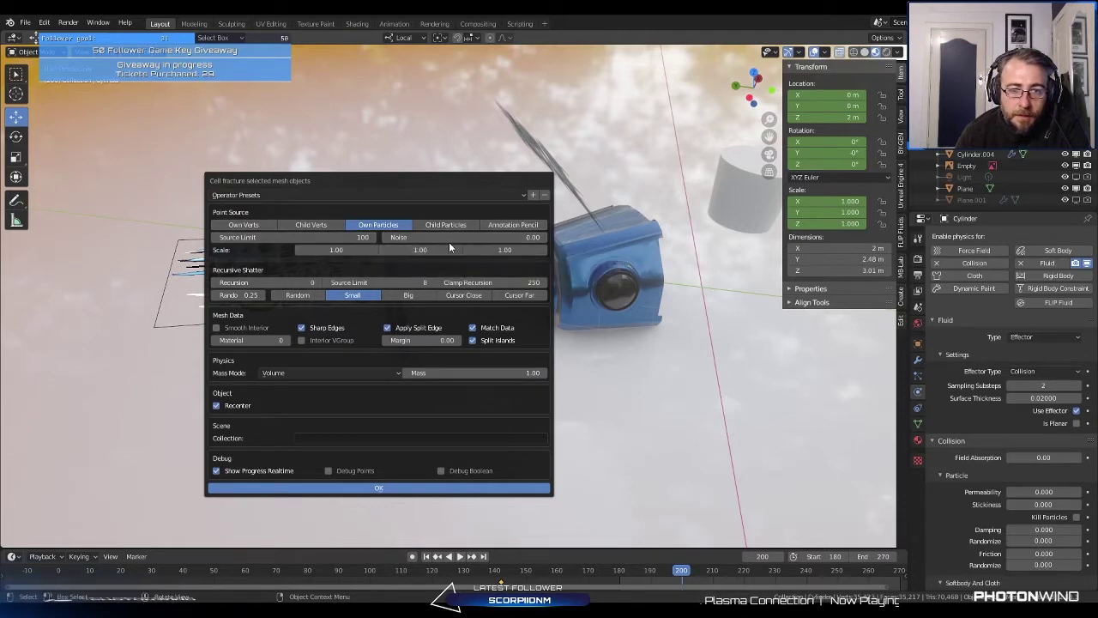
pyautogui.moveTo(448, 242); pyautogui.dragTo(515, 240)
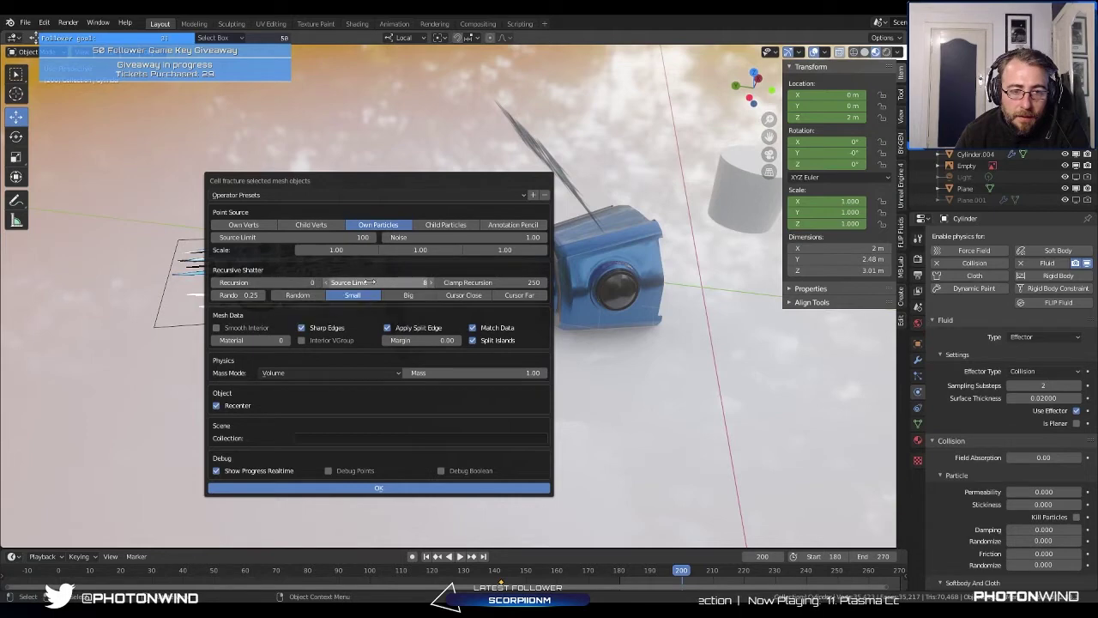
pyautogui.click(318, 284)
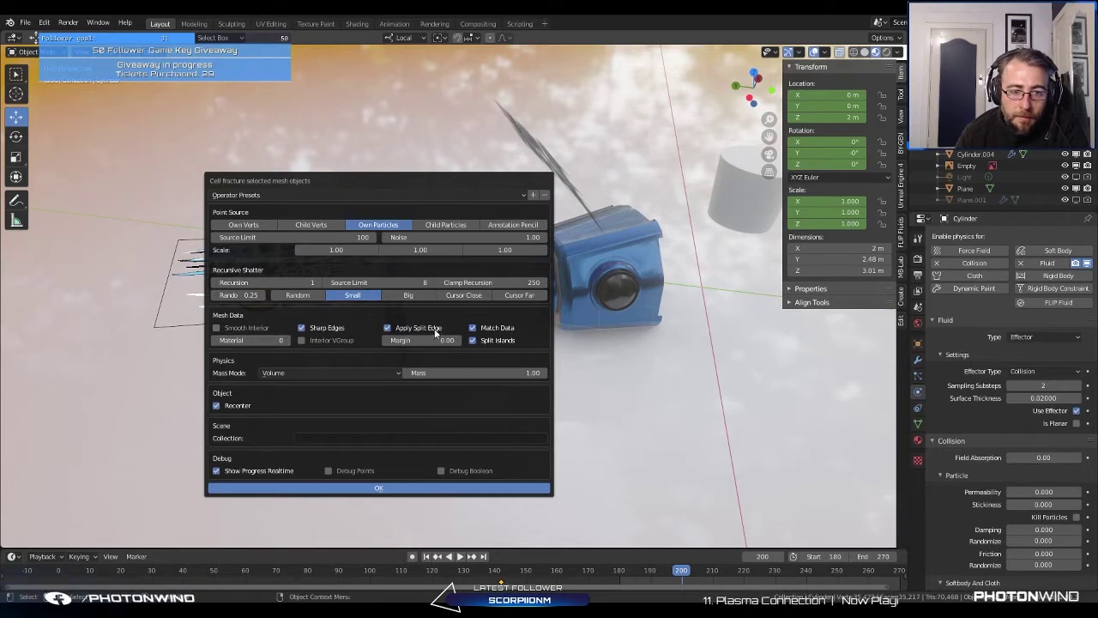
pyautogui.click(288, 373)
pyautogui.click(289, 372)
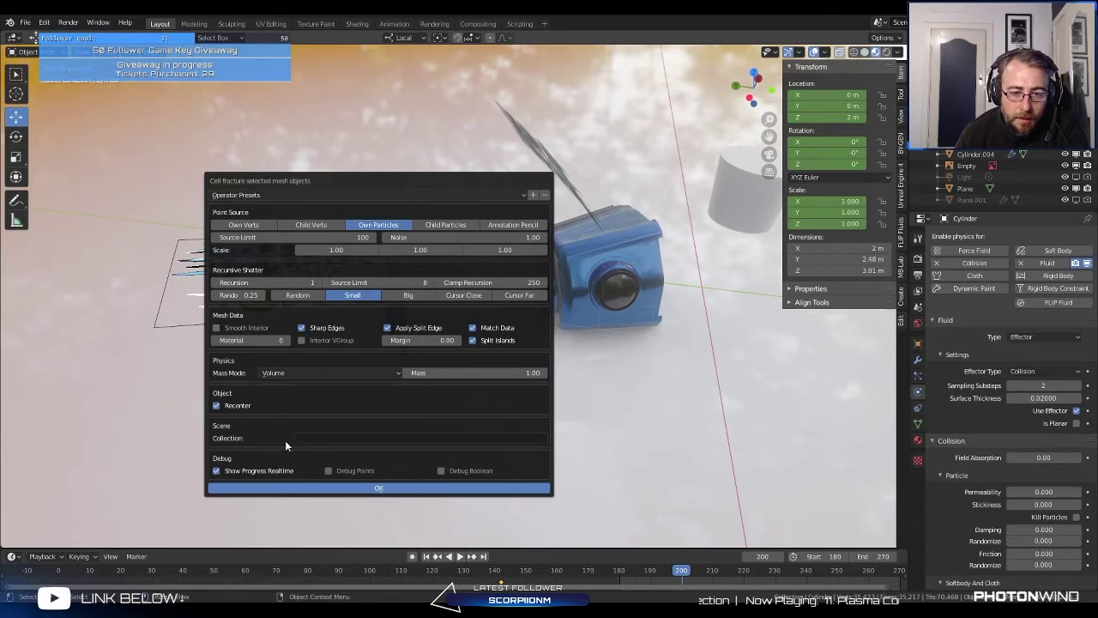
pyautogui.moveTo(412, 201); pyautogui.dragTo(704, 244)
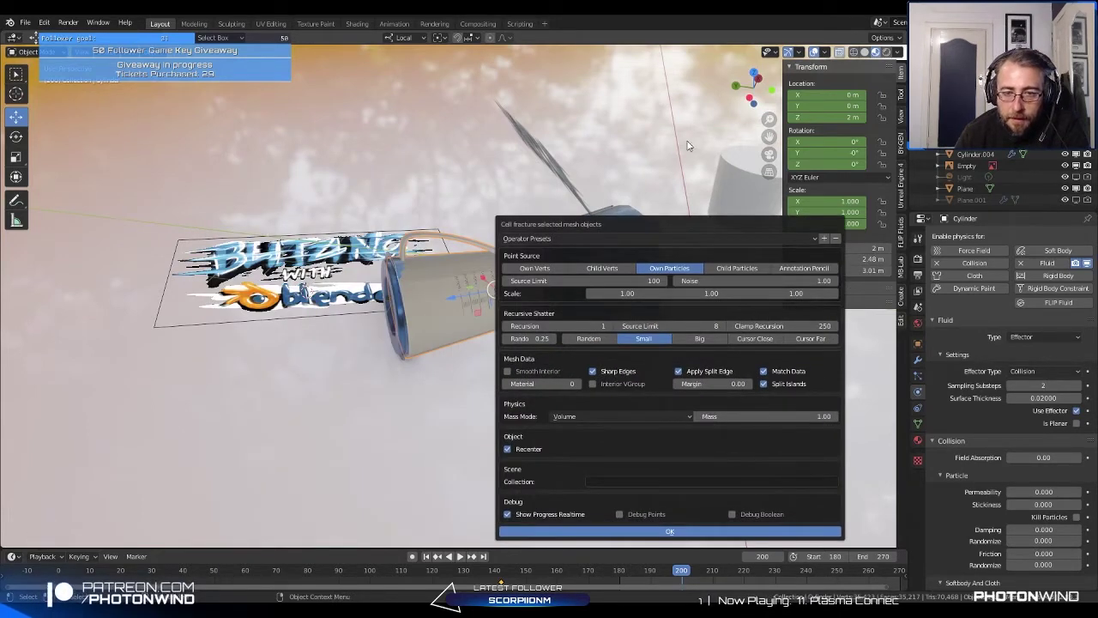
pyautogui.click(802, 41)
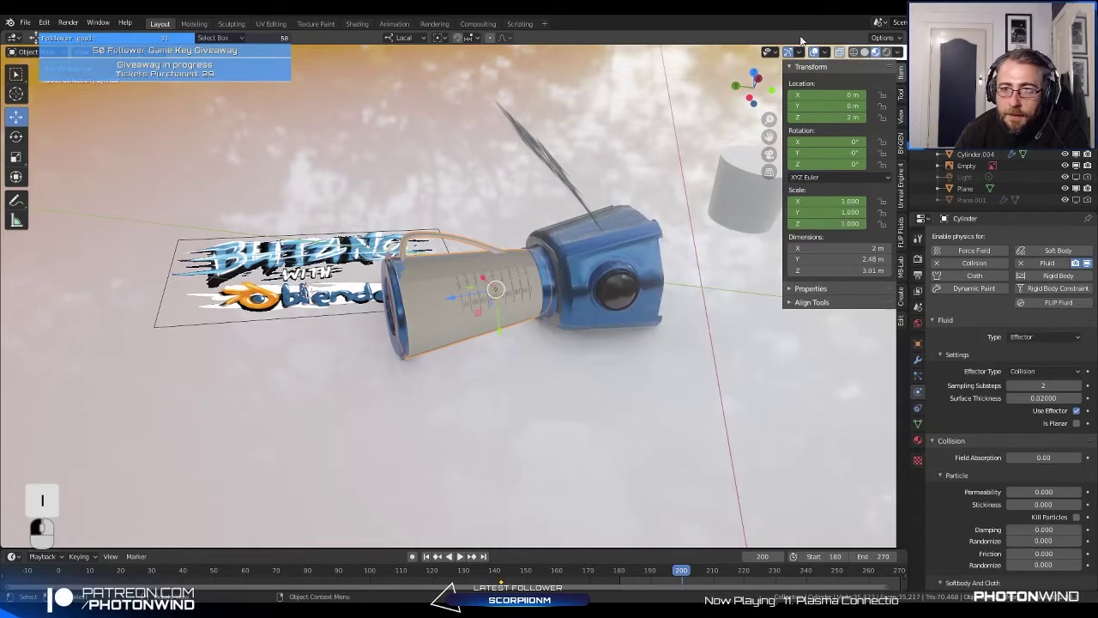
# Step: Insert keyframes for the jug's location, rotation and scale at frame 200
pyautogui.press('i')
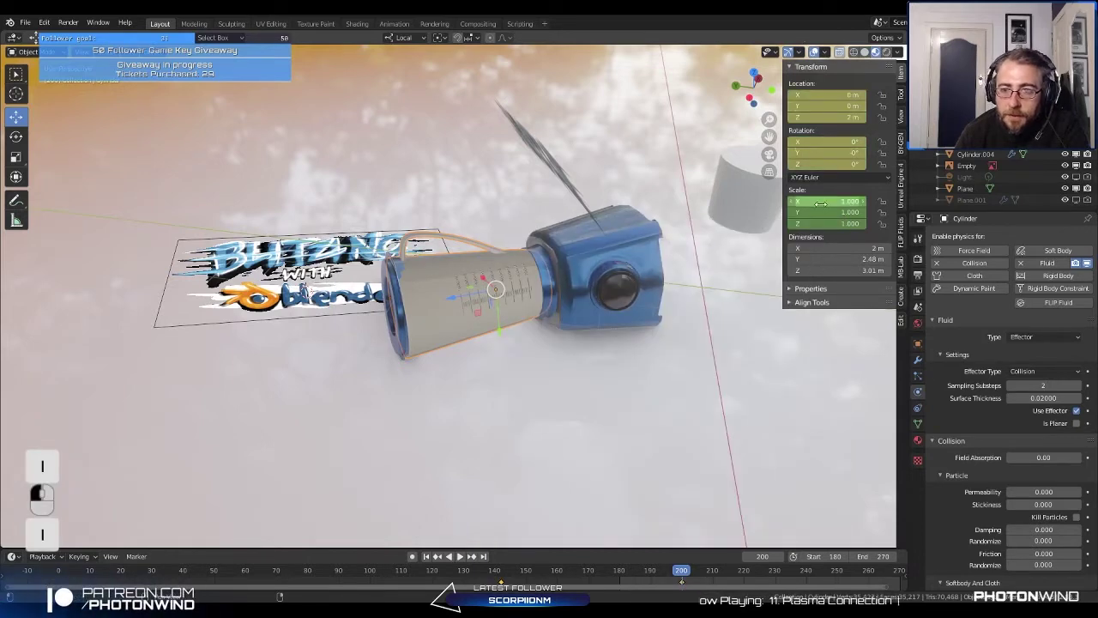
pyautogui.press('i')
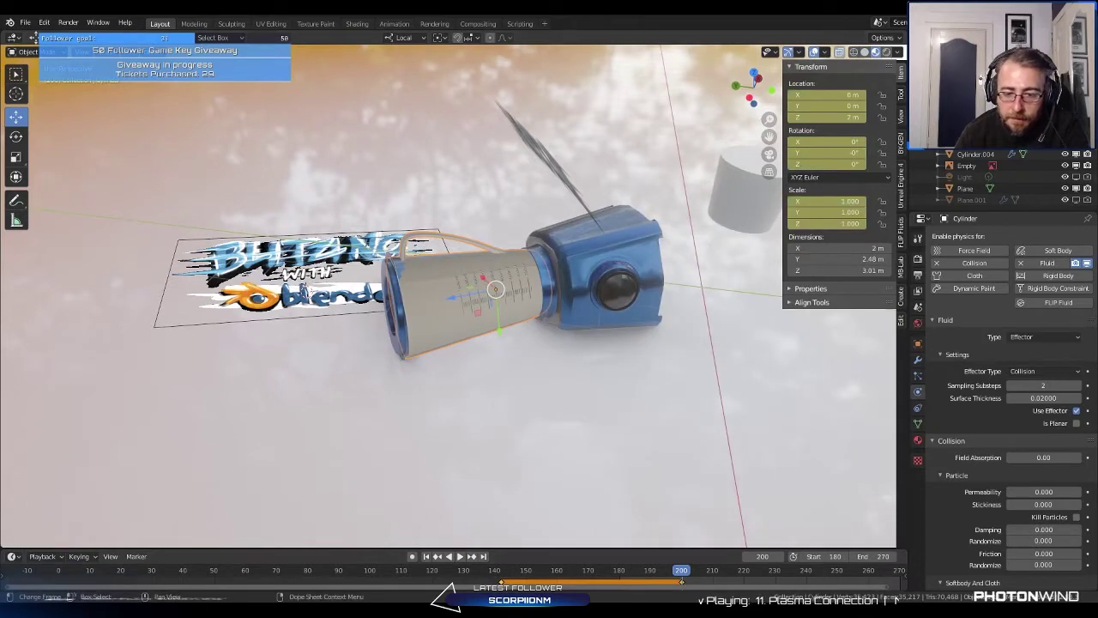
# Step: Fracture the jug with Cell Fracture, using own particles, noise 1.00 and recursion 1
pyautogui.press('space')
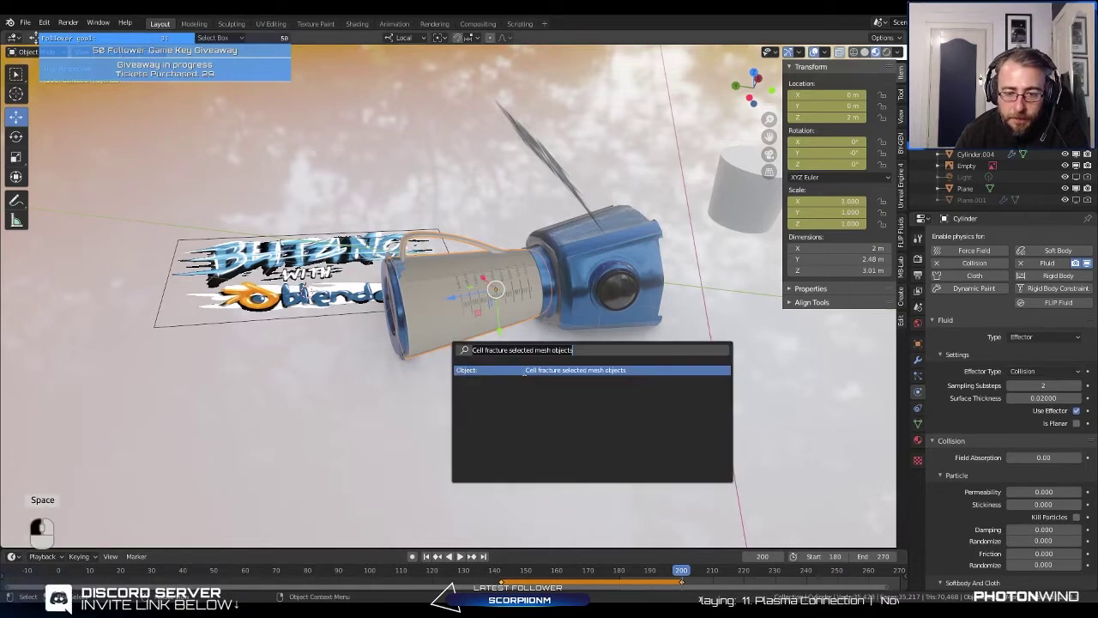
pyautogui.click(524, 371)
pyautogui.moveTo(471, 284); pyautogui.dragTo(257, 142)
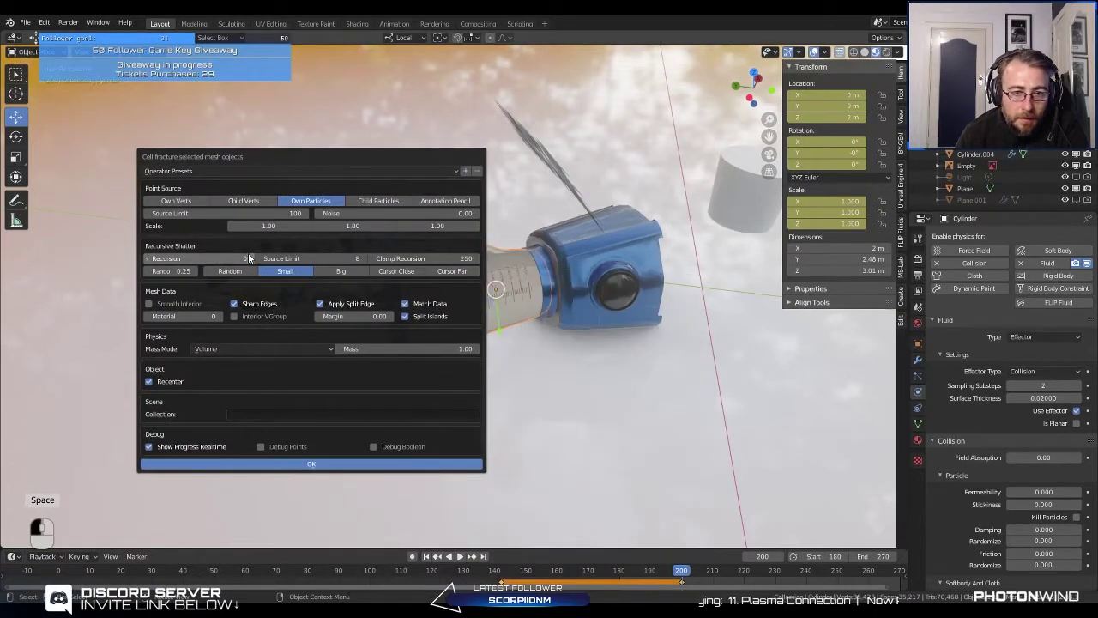
pyautogui.click(248, 258)
pyautogui.moveTo(403, 213); pyautogui.dragTo(454, 212)
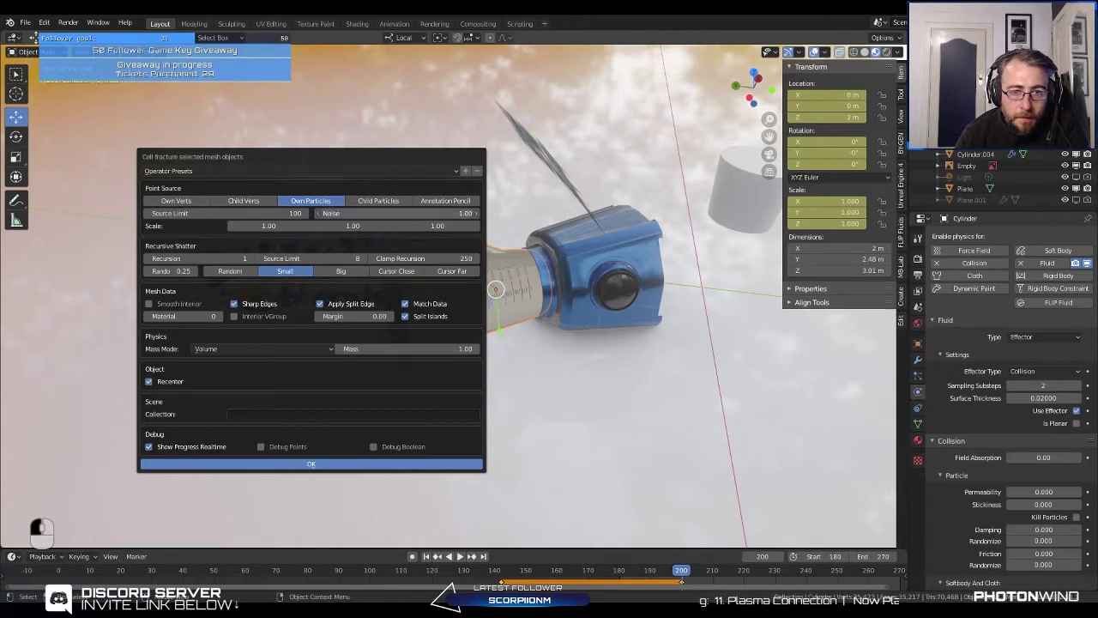
pyautogui.click(309, 465)
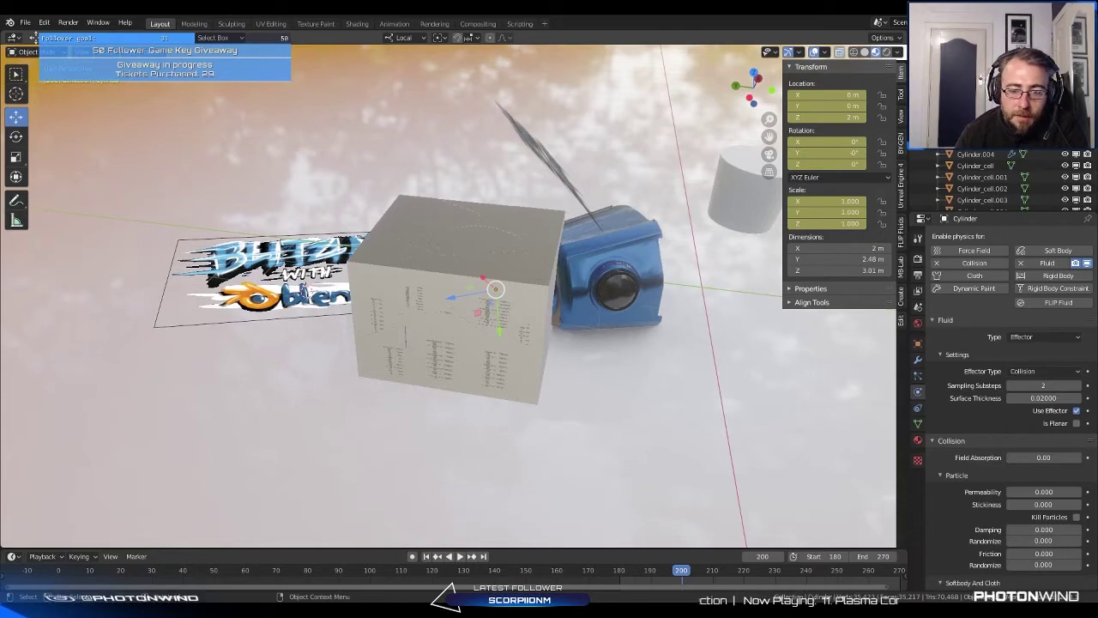
# Step: Play the animation with the fractured jug, select a shard near its rim and scrub the timeline back to frame 184
pyautogui.scroll(4, 422, 302)
pyautogui.moveTo(421, 302); pyautogui.dragTo(202, 311, button='middle')
pyautogui.scroll(-1, 935, 334)
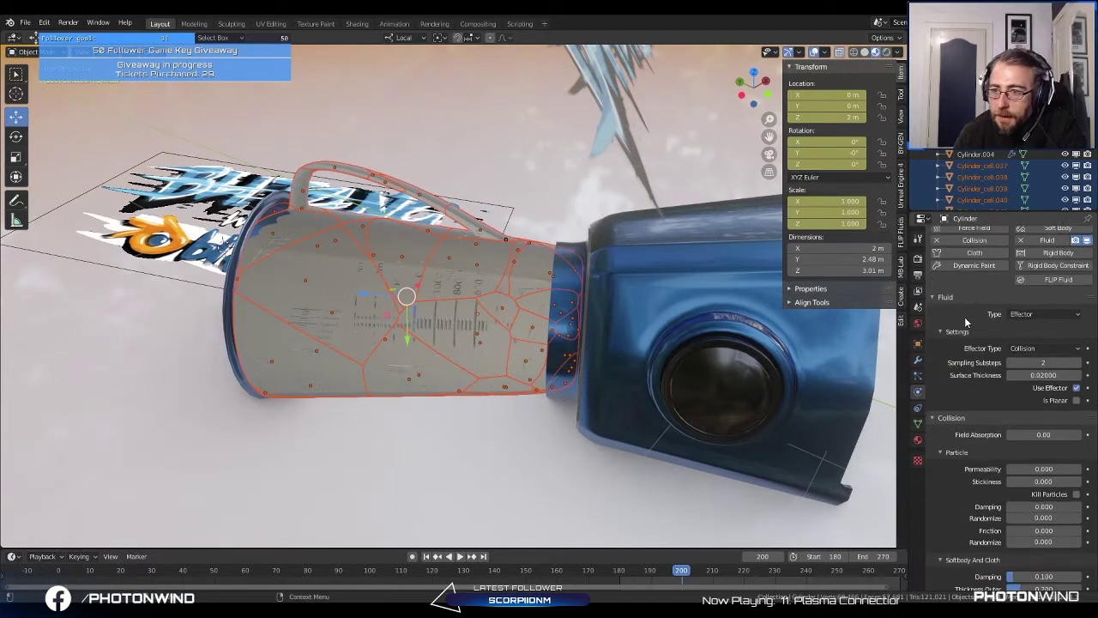
pyautogui.click(460, 556)
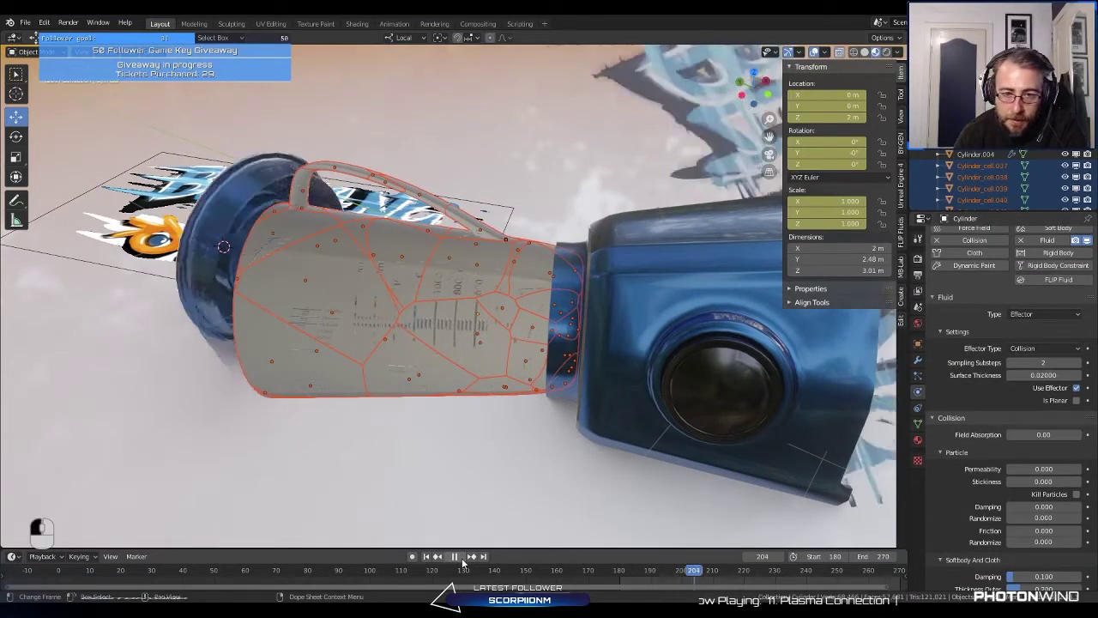
pyautogui.click(456, 557)
pyautogui.click(345, 316)
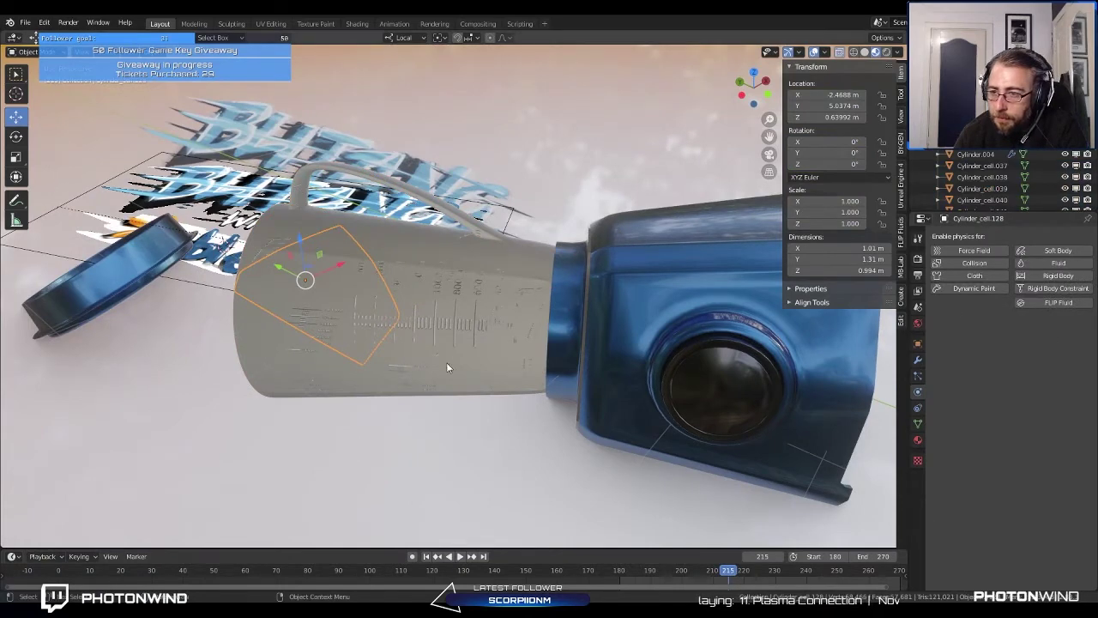
pyautogui.scroll(-2, 498, 416)
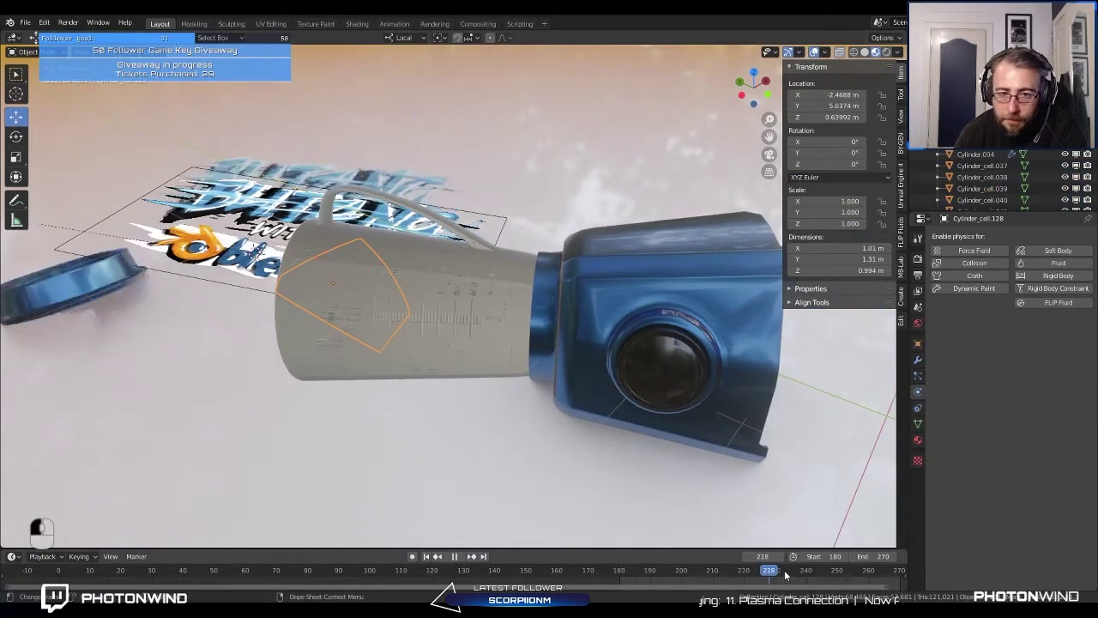
pyautogui.moveTo(744, 577); pyautogui.dragTo(630, 571)
# Step: Inspect two shards on the jug's upper side by trial-moving each one away and cancelling the moves
pyautogui.moveTo(480, 404); pyautogui.dragTo(398, 237, button='middle')
pyautogui.press('g')
pyautogui.rightClick(496, 199)
pyautogui.press('g')
pyautogui.press('g')
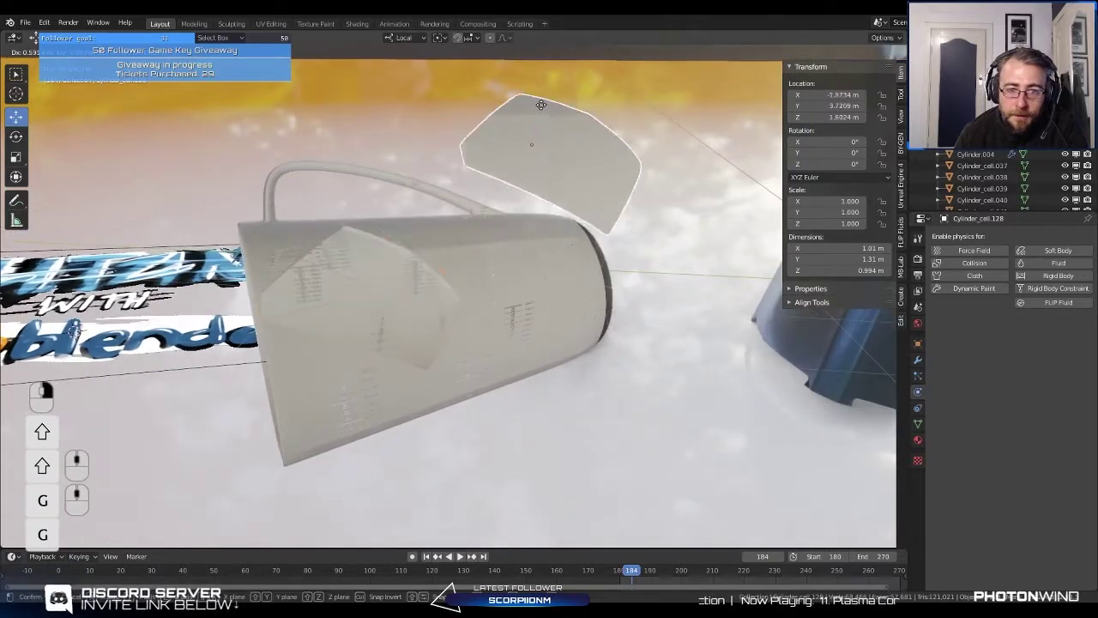
pyautogui.rightClick(498, 216)
pyautogui.click(444, 237)
pyautogui.press('g')
pyautogui.rightClick(459, 221)
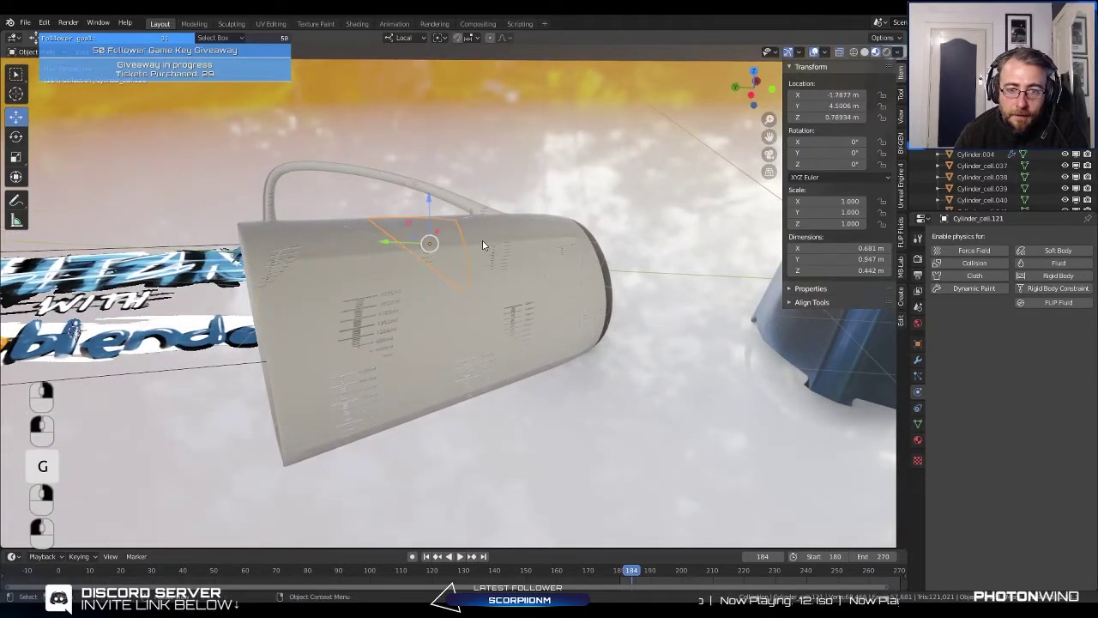
pyautogui.press('g')
pyautogui.rightClick(558, 198)
# Step: Examine more shards from the jug's base end and rim, selecting them and cancelling each trial move
pyautogui.moveTo(557, 197); pyautogui.dragTo(425, 320, button='middle')
pyautogui.click(438, 249)
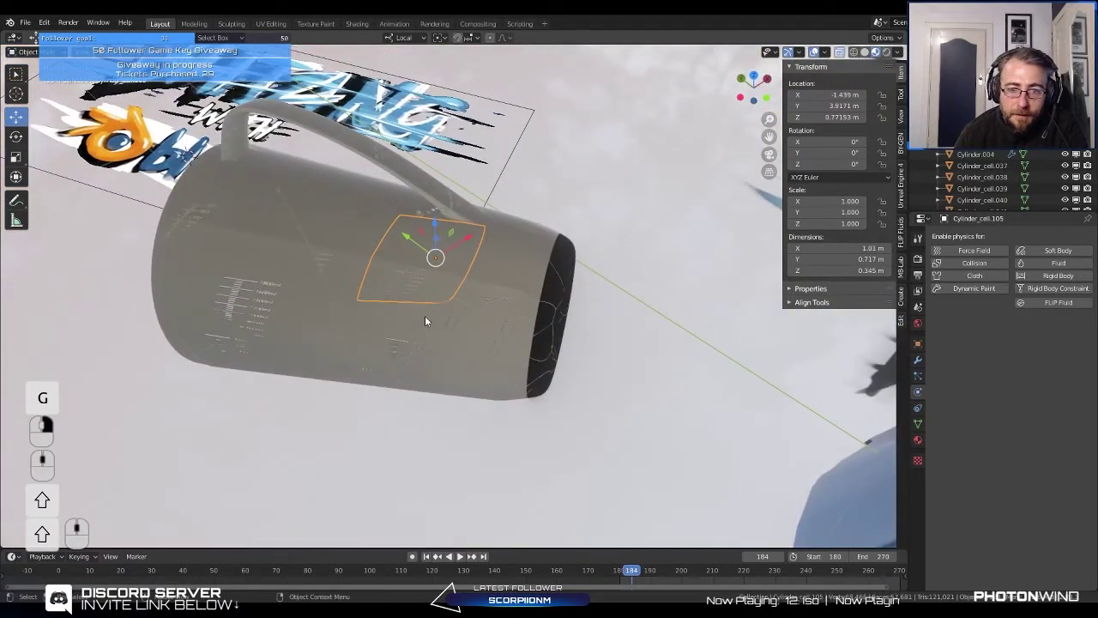
pyautogui.click(425, 320)
pyautogui.press('g')
pyautogui.rightClick(235, 360)
pyautogui.click(364, 338)
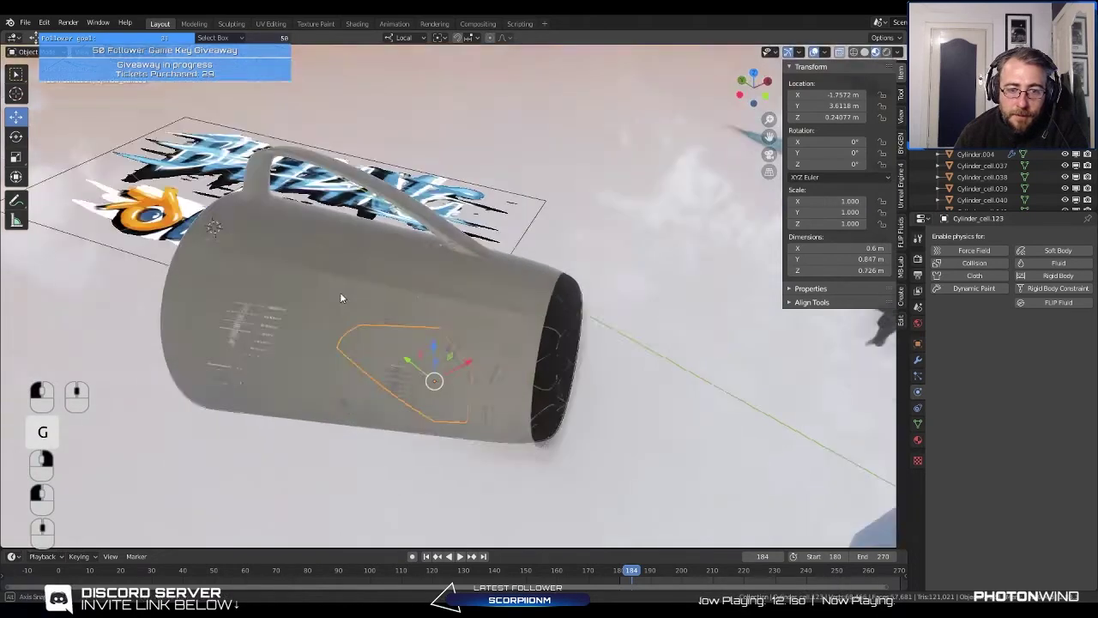
pyautogui.moveTo(340, 292); pyautogui.dragTo(164, 262, button='middle')
pyautogui.click(342, 286)
pyautogui.press('g')
pyautogui.rightClick(295, 314)
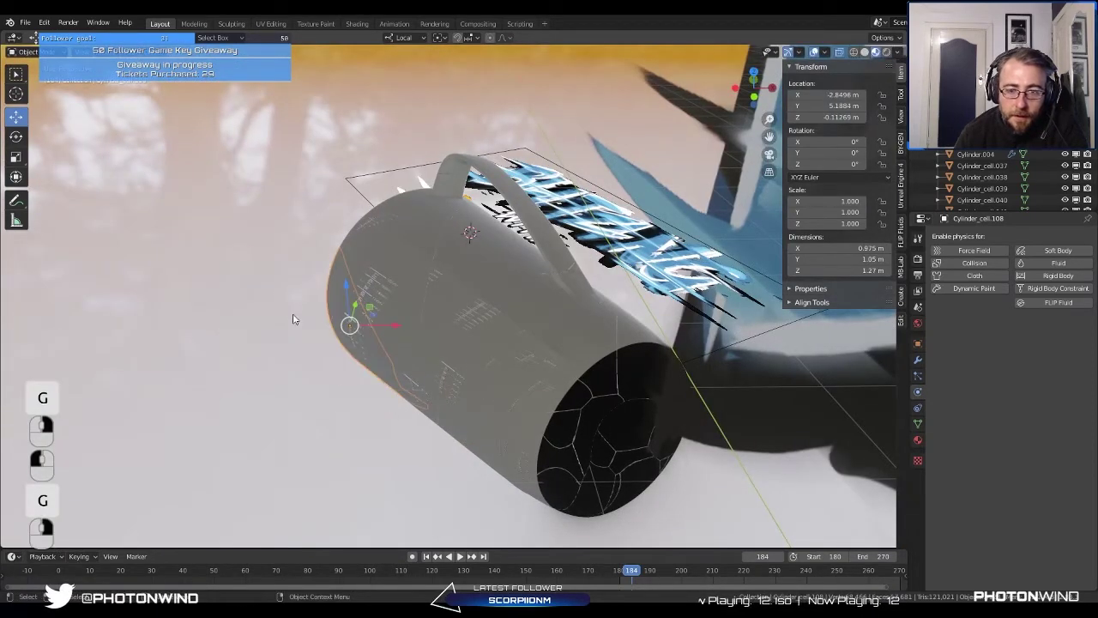
# Step: Undo the shard selections and the cell fracture, leaving the intact jug selected at frame 200
pyautogui.hotkey('ctrl', 'z')
pyautogui.hotkey('ctrl', 'z')
pyautogui.hotkey('ctrl', 'z')
pyautogui.click(322, 318)
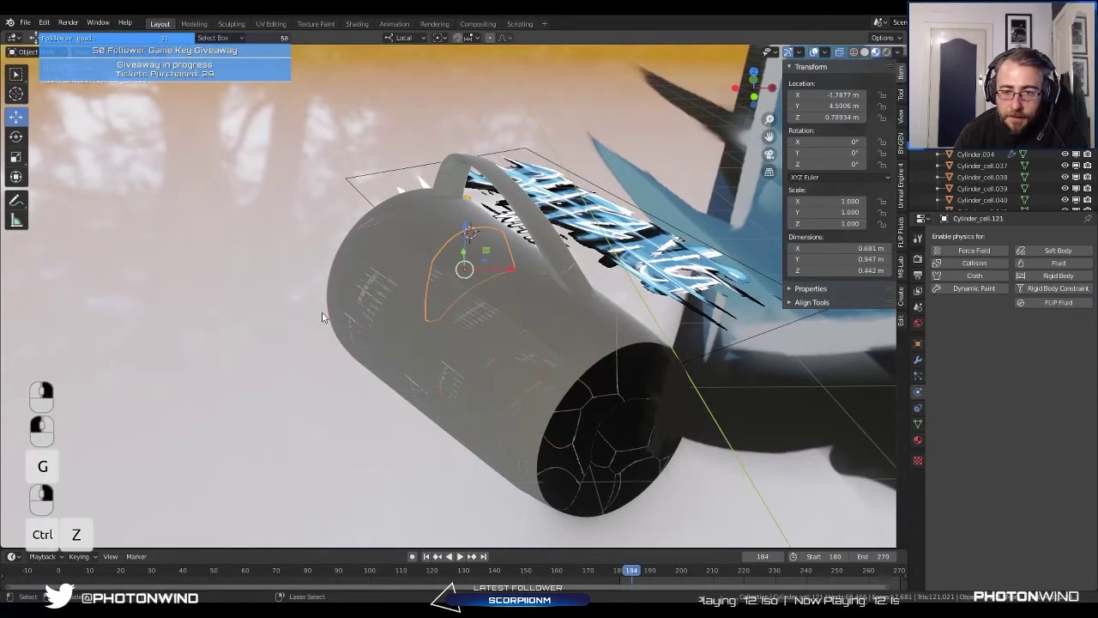
pyautogui.moveTo(323, 314); pyautogui.dragTo(359, 335, button='middle')
pyautogui.hotkey('ctrl', 'z')
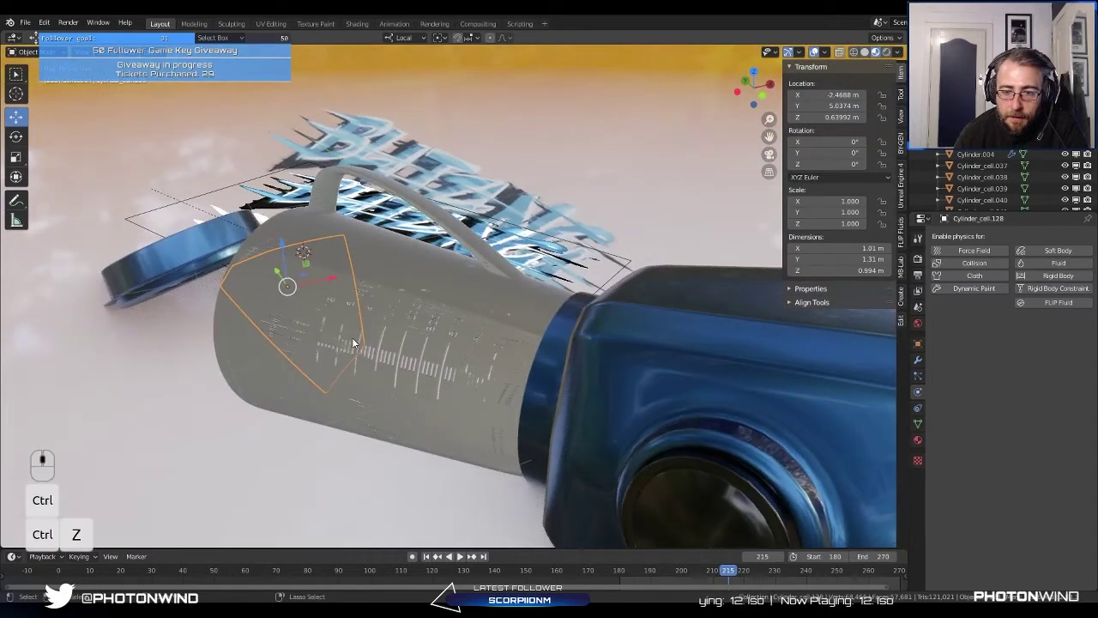
pyautogui.keyDown('shift'); pyautogui.moveTo(314, 362); pyautogui.dragTo(381, 303, button='middle'); pyautogui.keyUp('shift')
pyautogui.hotkey('ctrl', 'z')
pyautogui.hotkey('ctrl', 'z')
pyautogui.click(382, 306)
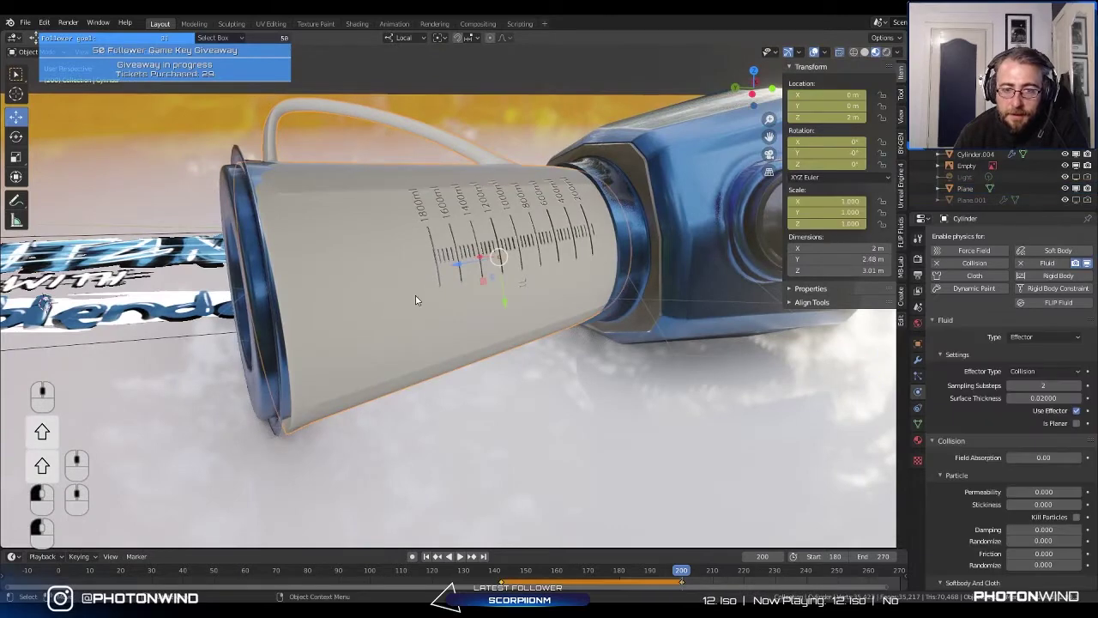
# Step: Fracture the jug again with Cell Fracture, using noise 1.00, recursion 2 and mass mode Volume
pyautogui.press('space')
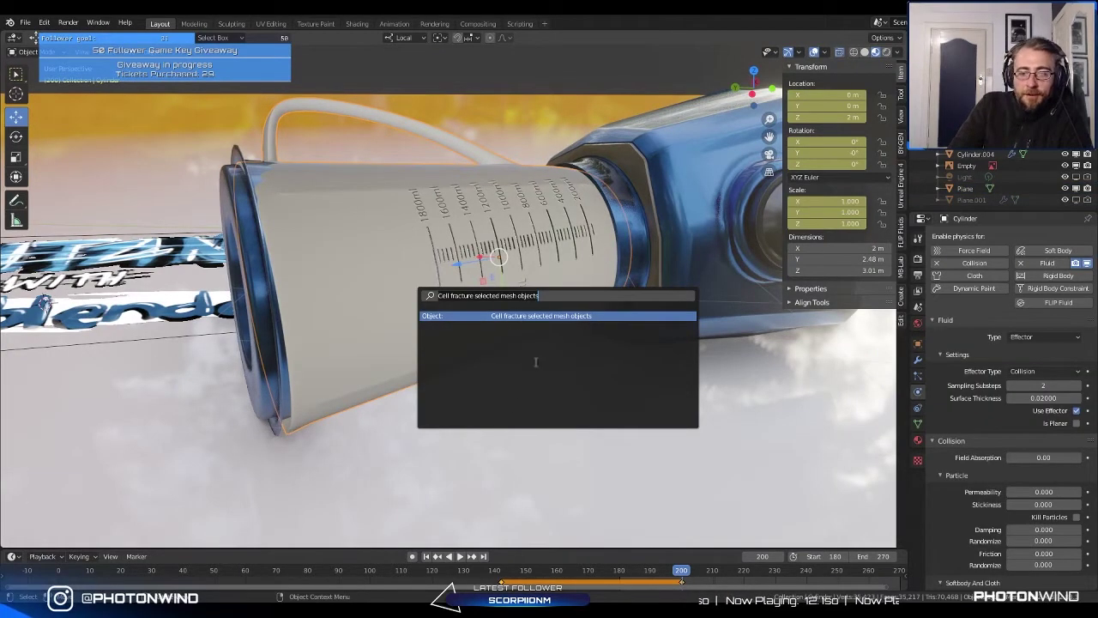
pyautogui.click(543, 316)
pyautogui.moveTo(536, 284); pyautogui.dragTo(320, 215)
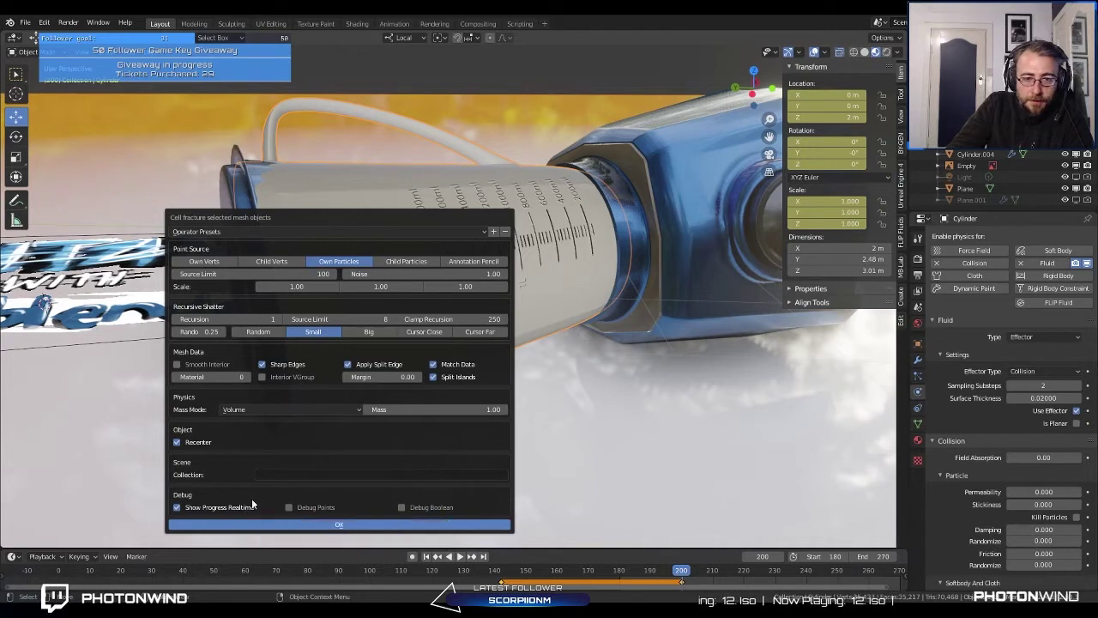
pyautogui.click(280, 317)
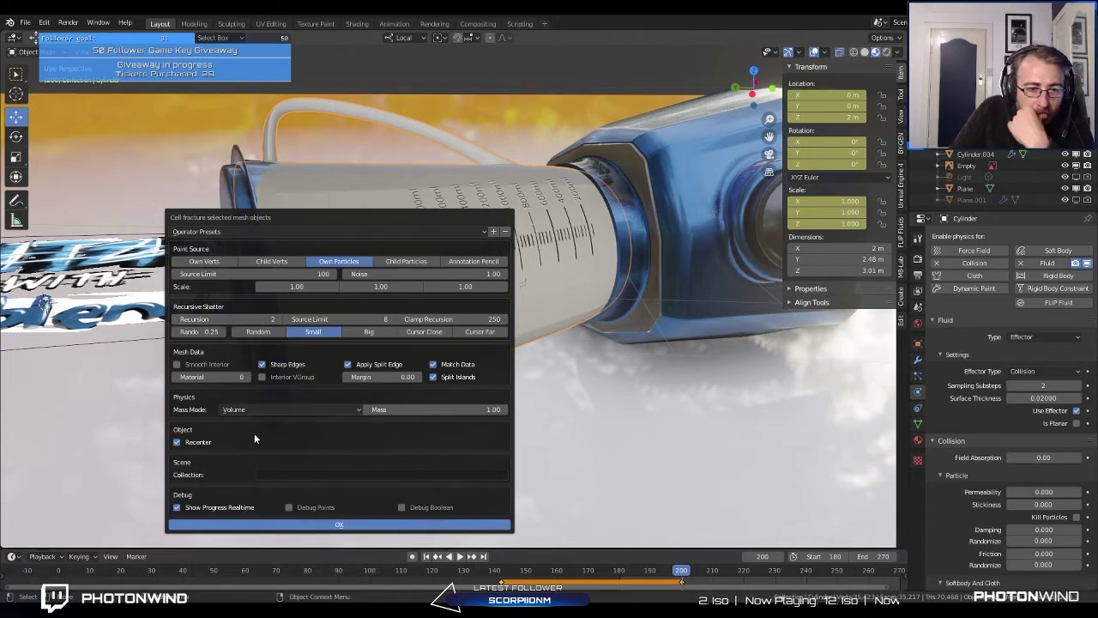
pyautogui.click(269, 407)
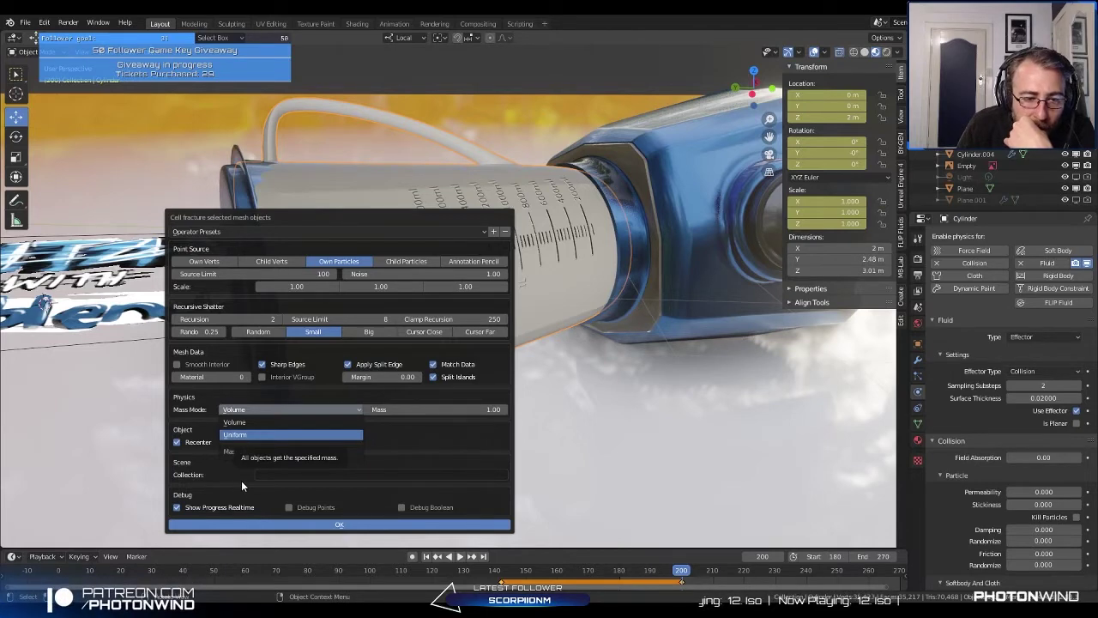
pyautogui.click(206, 463)
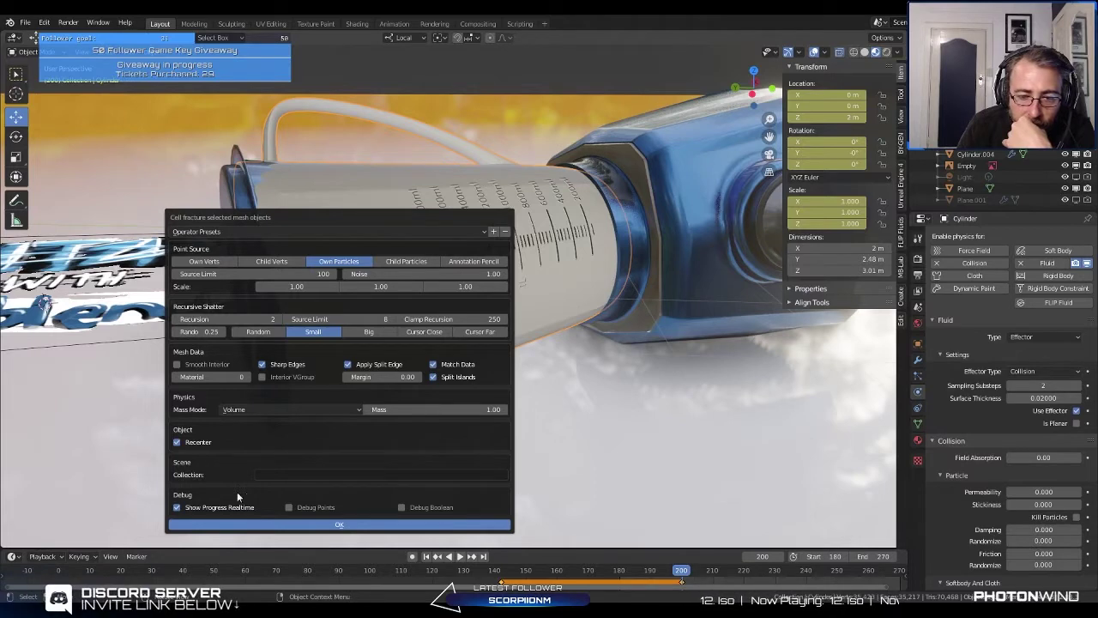
pyautogui.click(282, 524)
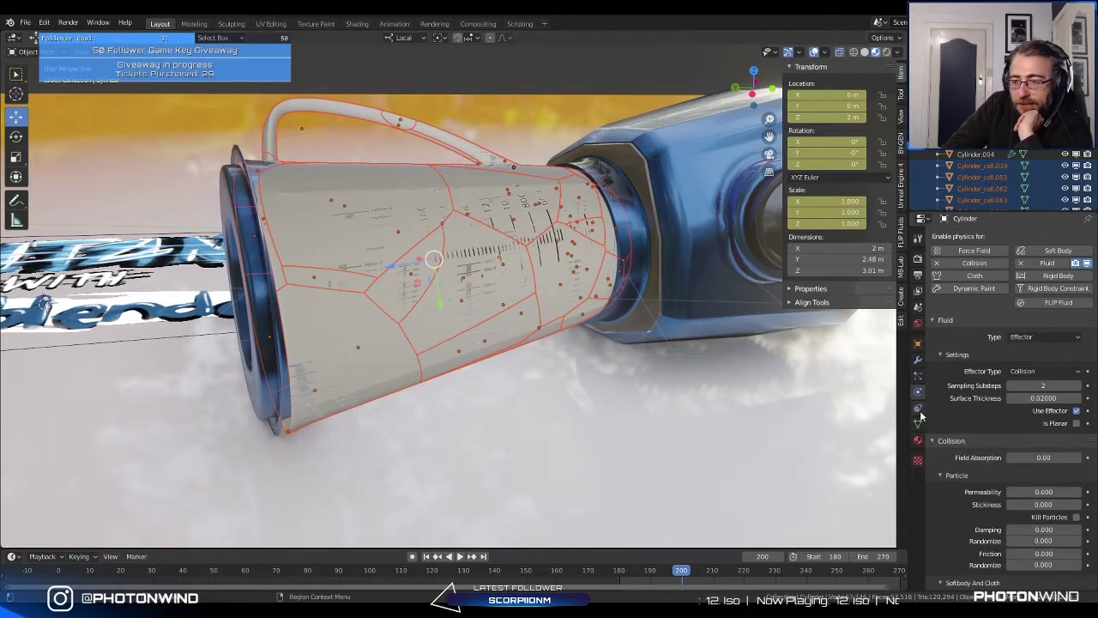
# Step: Select individual shards along the side of the jug to examine the pieces of the new fracture
pyautogui.click(386, 229)
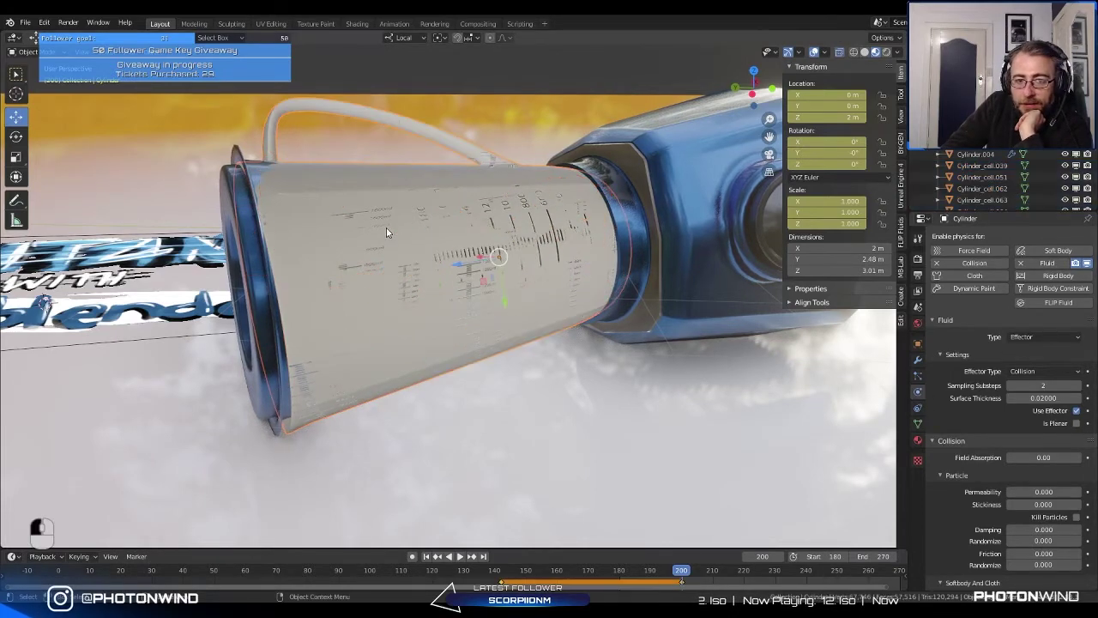
pyautogui.click(386, 227)
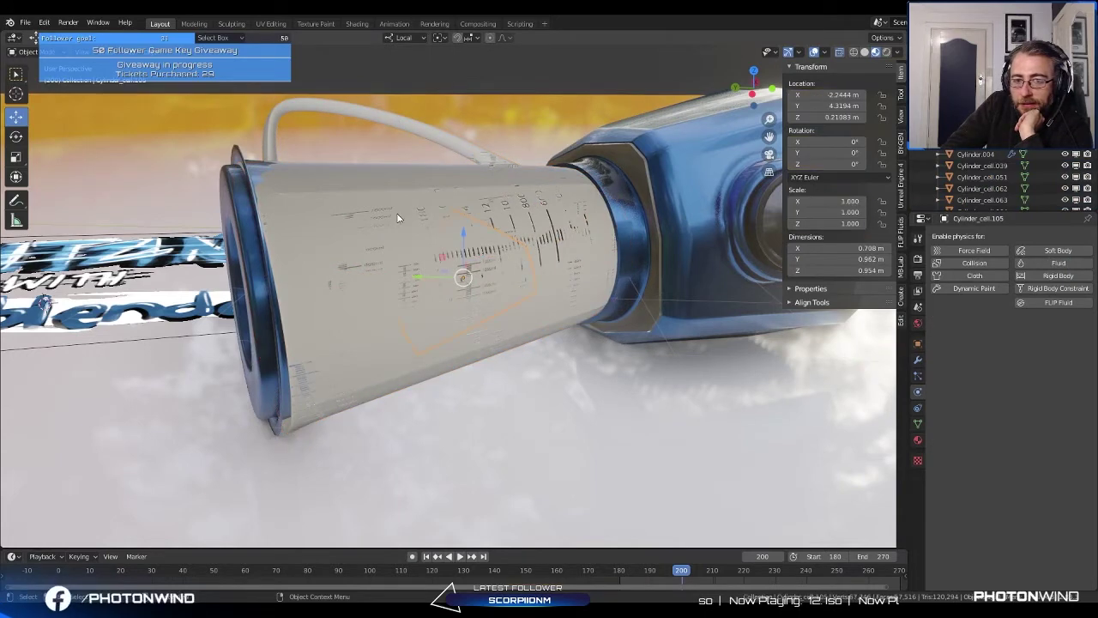
pyautogui.click(397, 215)
pyautogui.click(556, 258)
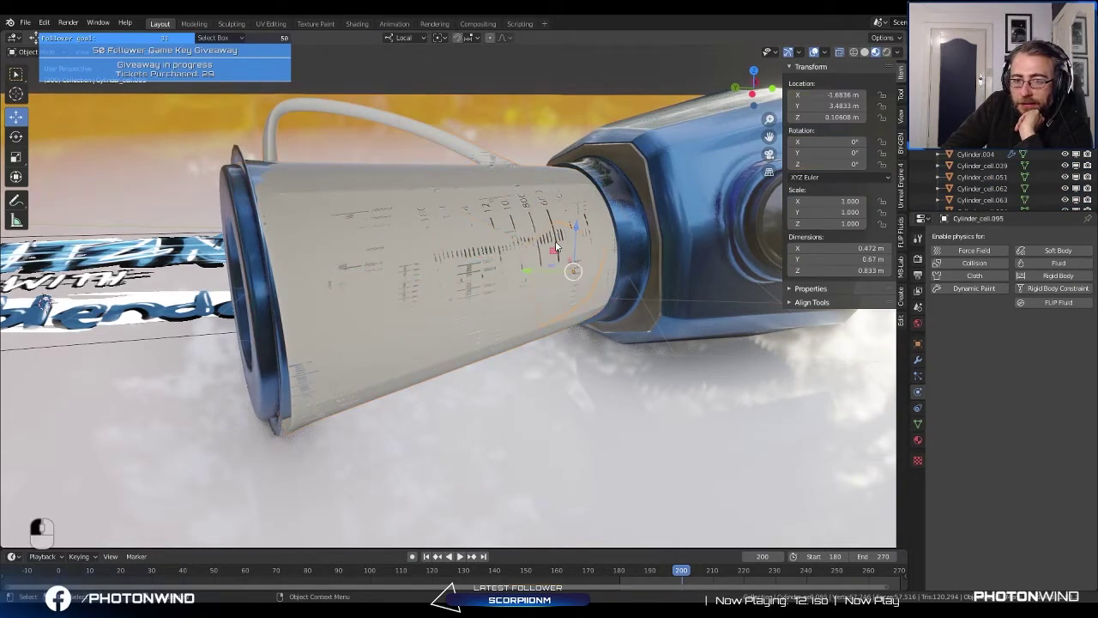
# Step: Select the original unfractured jug in the scene and locate it among the shards in the object list
pyautogui.click(433, 147)
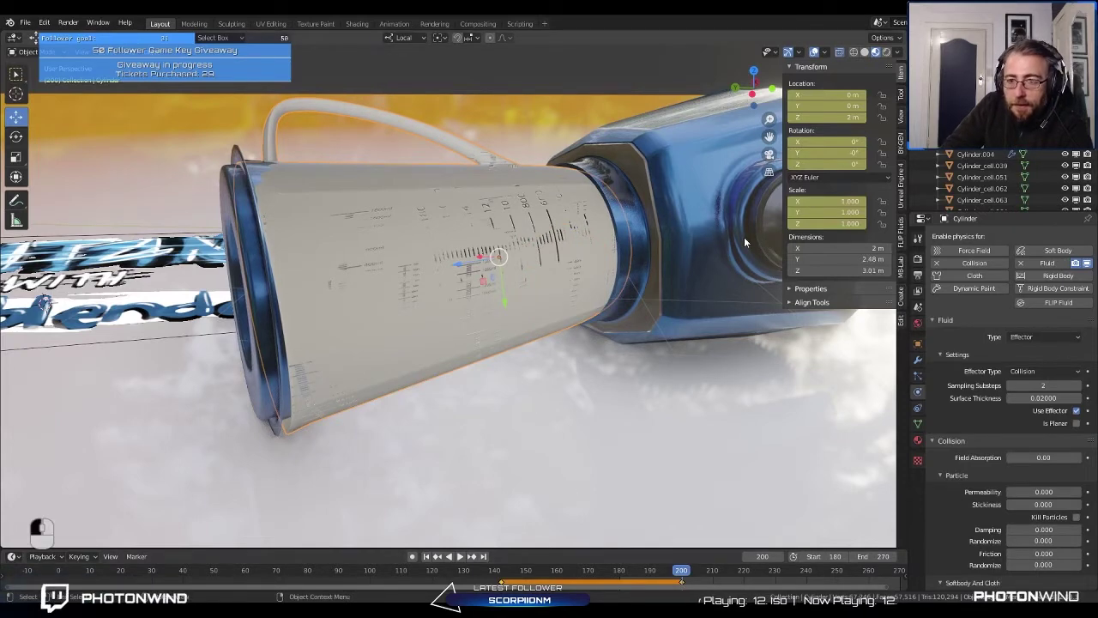
pyautogui.scroll(-5, 446, 283)
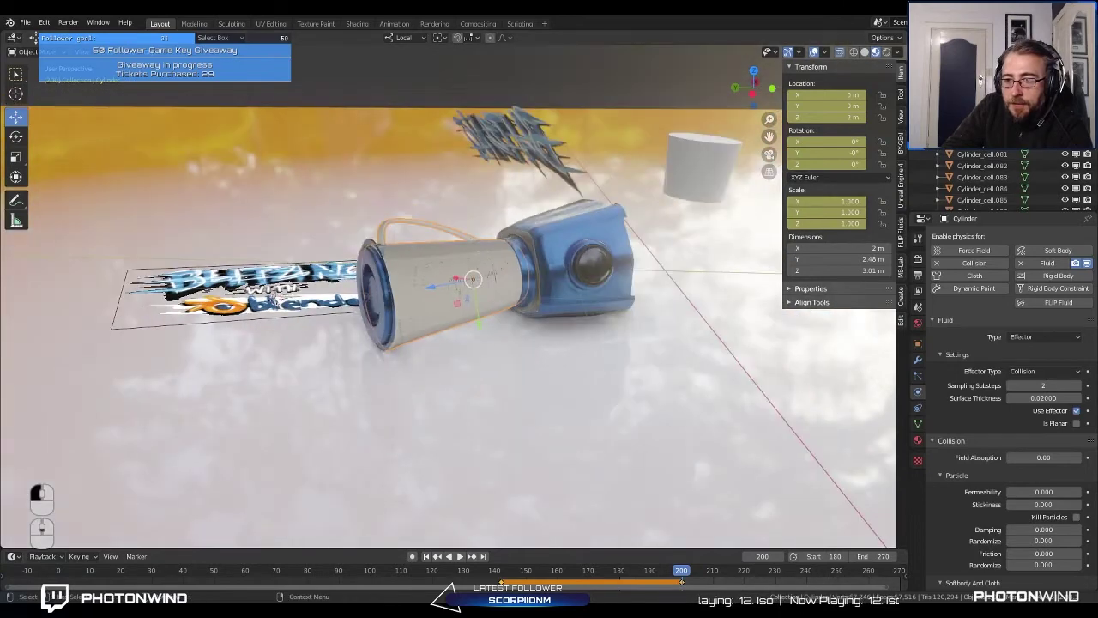
pyautogui.scroll(4, 995, 180)
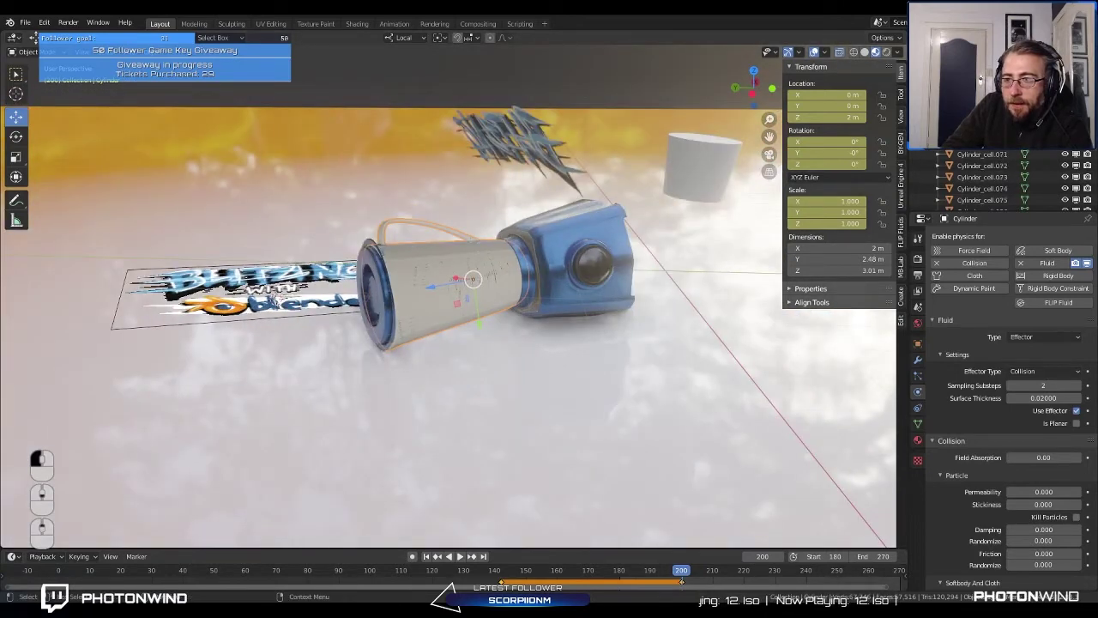
pyautogui.scroll(5, 984, 171)
pyautogui.scroll(3, 134, 300)
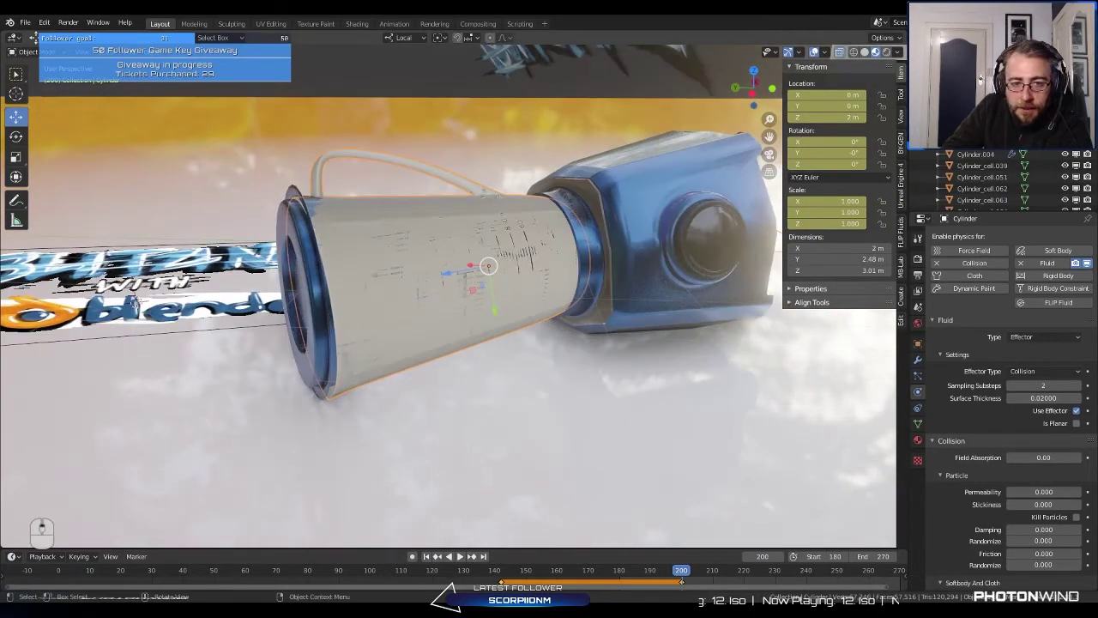
pyautogui.scroll(-10, 995, 180)
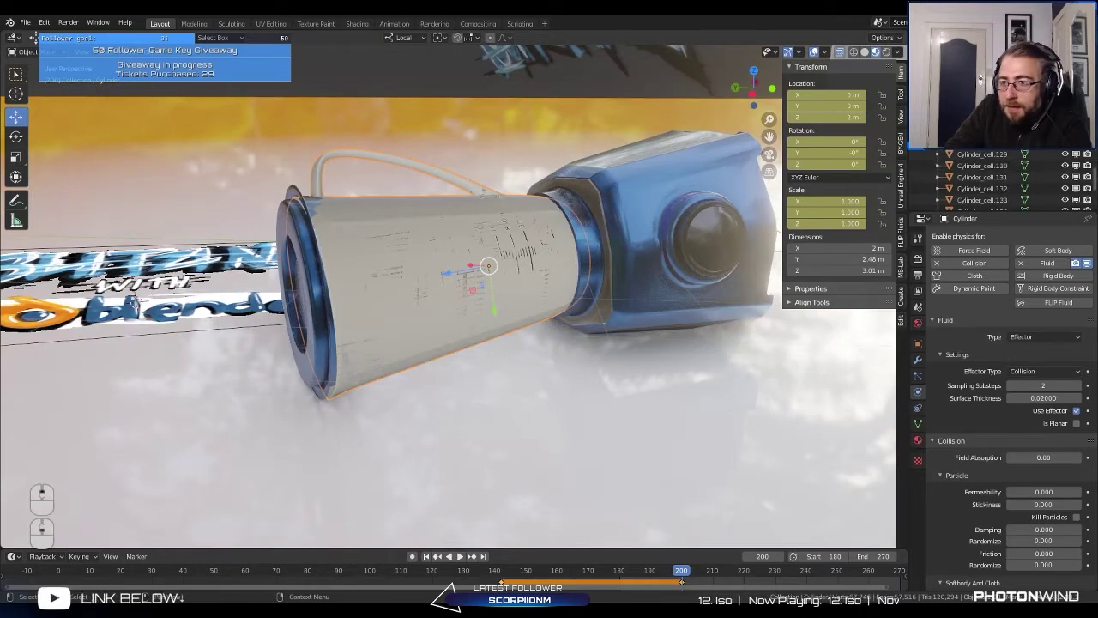
pyautogui.scroll(12, 996, 181)
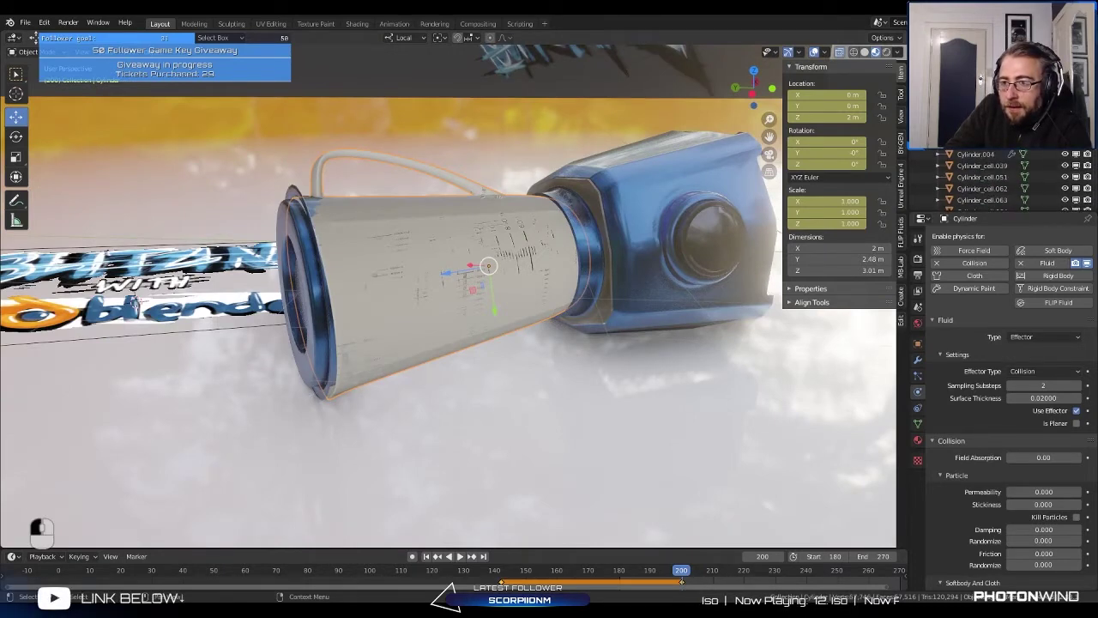
pyautogui.scroll(-15, 995, 180)
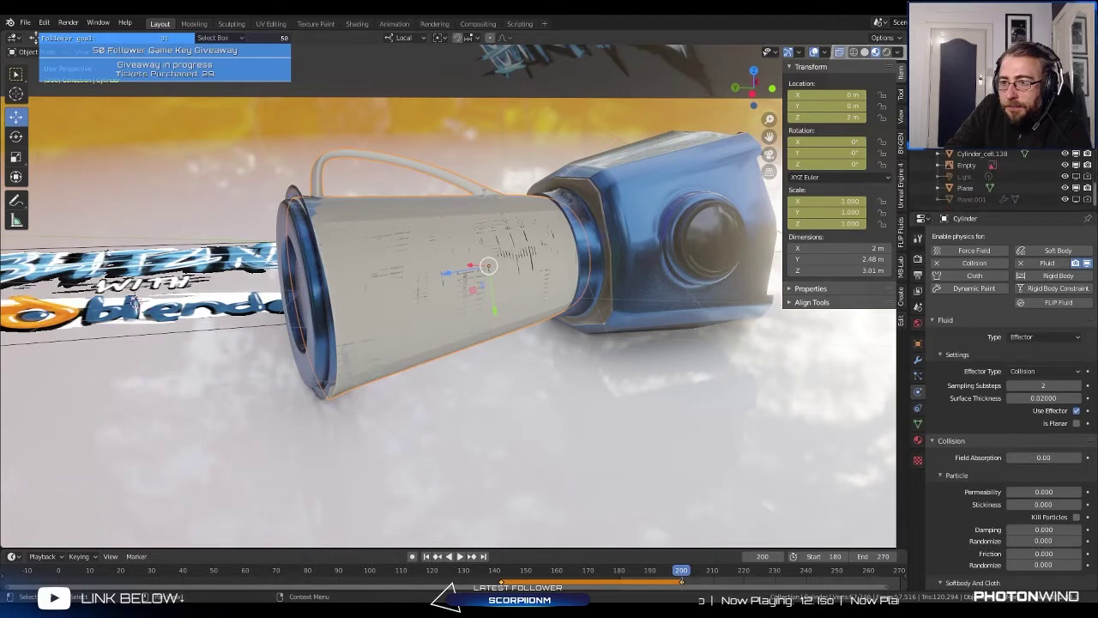
pyautogui.scroll(15, 995, 180)
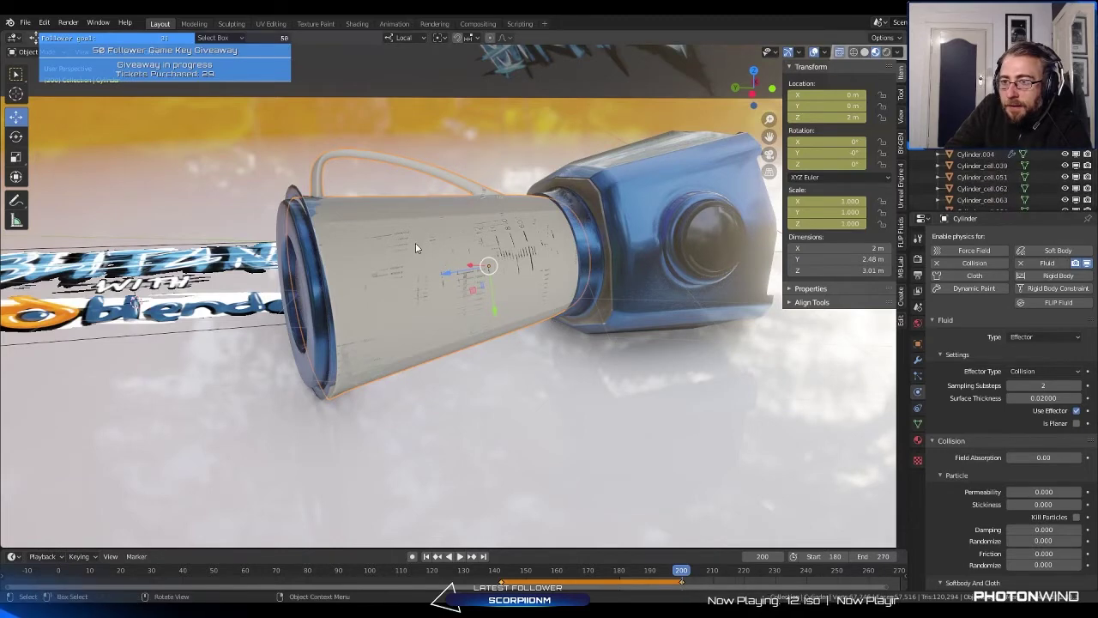
pyautogui.click(399, 172)
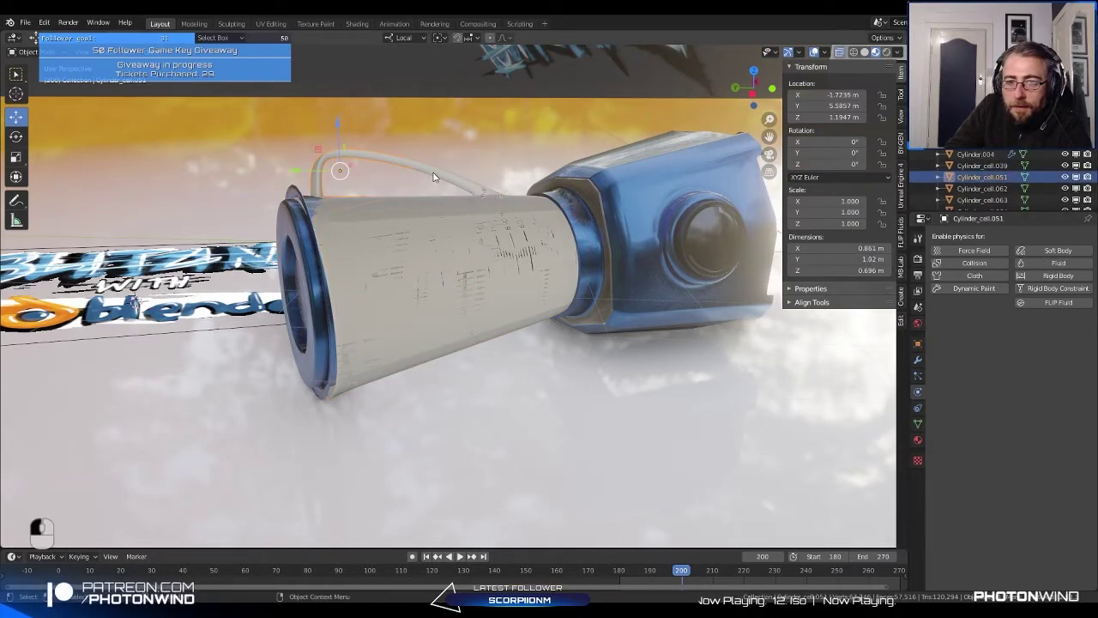
pyautogui.click(438, 212)
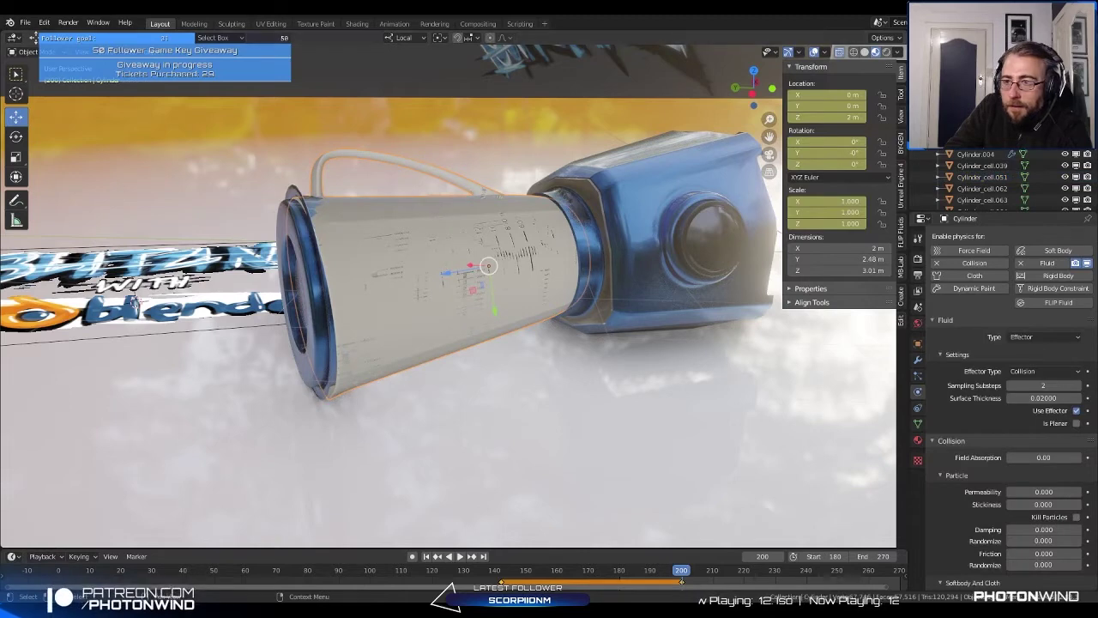
pyautogui.scroll(3, 995, 180)
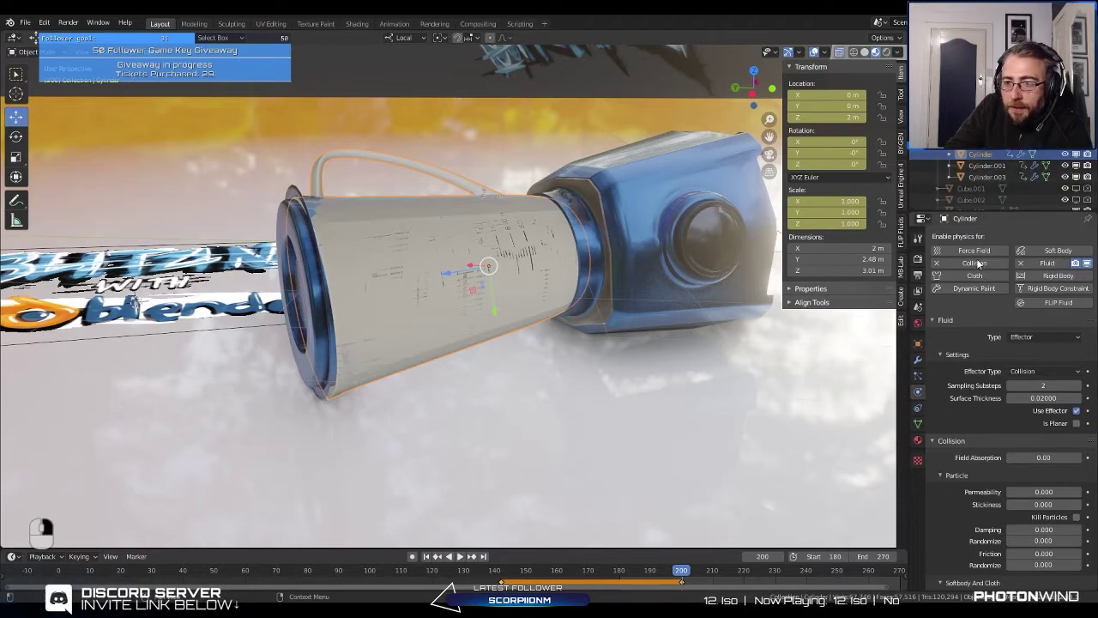
# Step: Look through the jug's object, modifier, physics, mesh data, material and custom properties for a visibility setting to animate
pyautogui.click(919, 347)
pyautogui.click(918, 360)
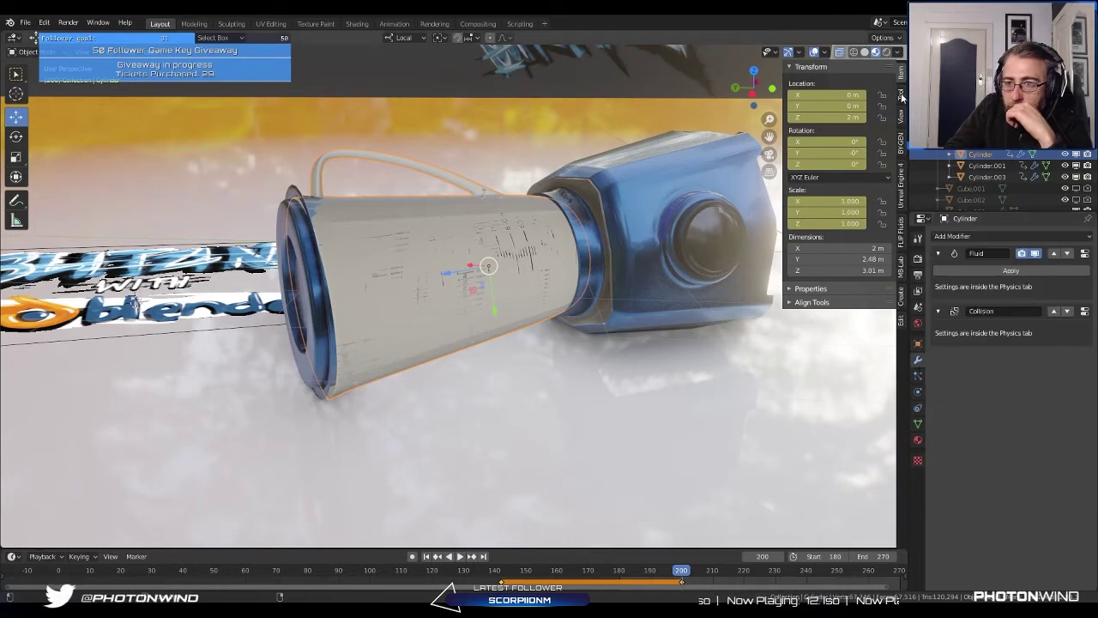
pyautogui.click(920, 376)
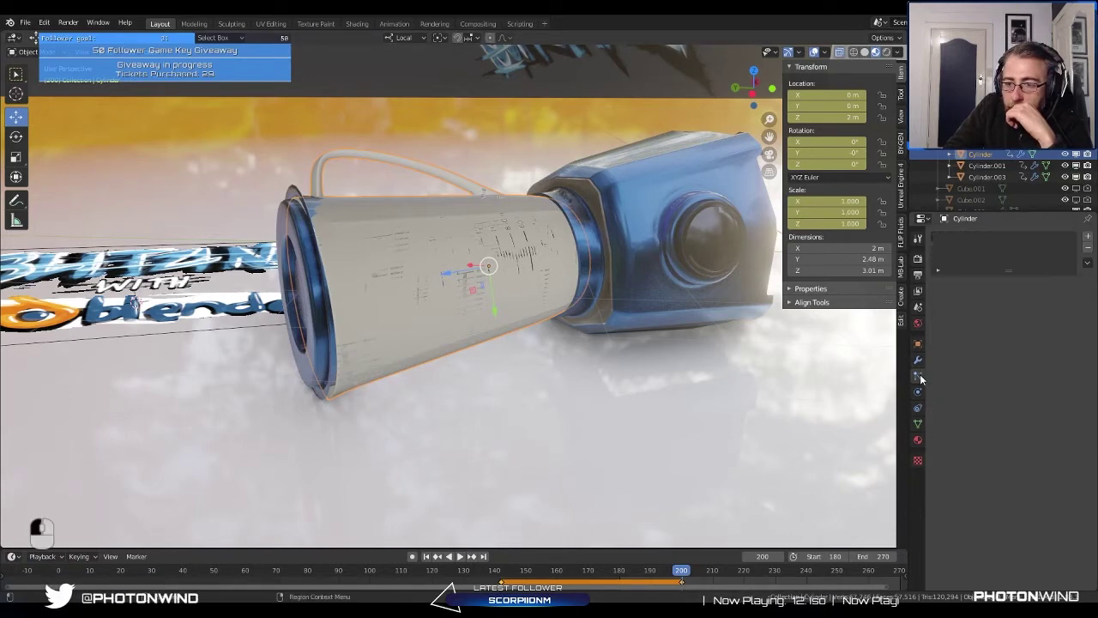
pyautogui.rightClick(1071, 167)
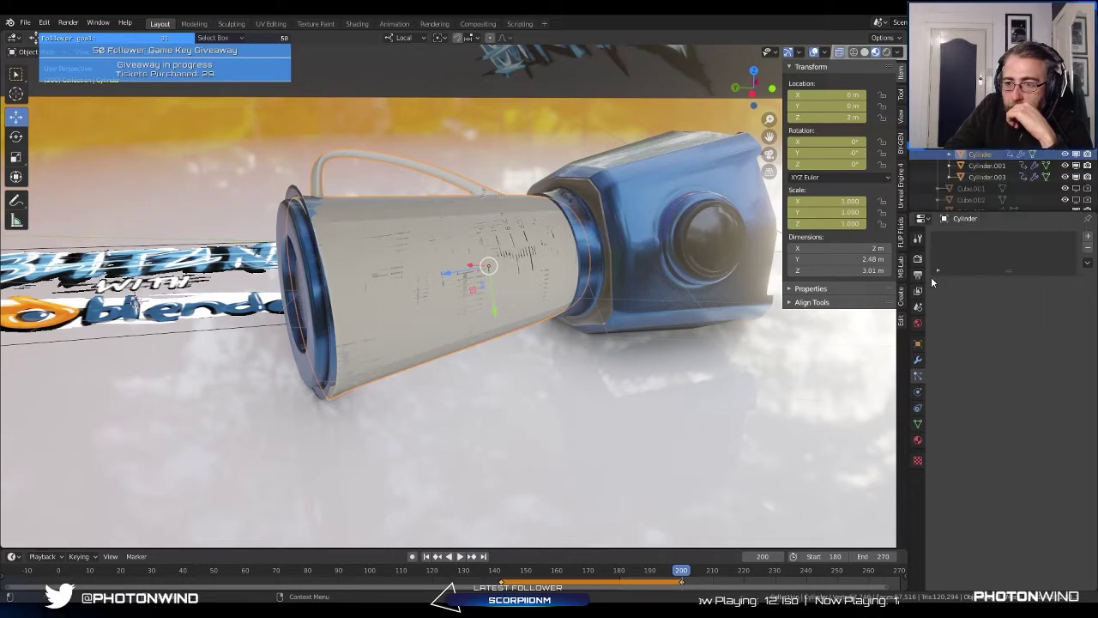
pyautogui.click(918, 239)
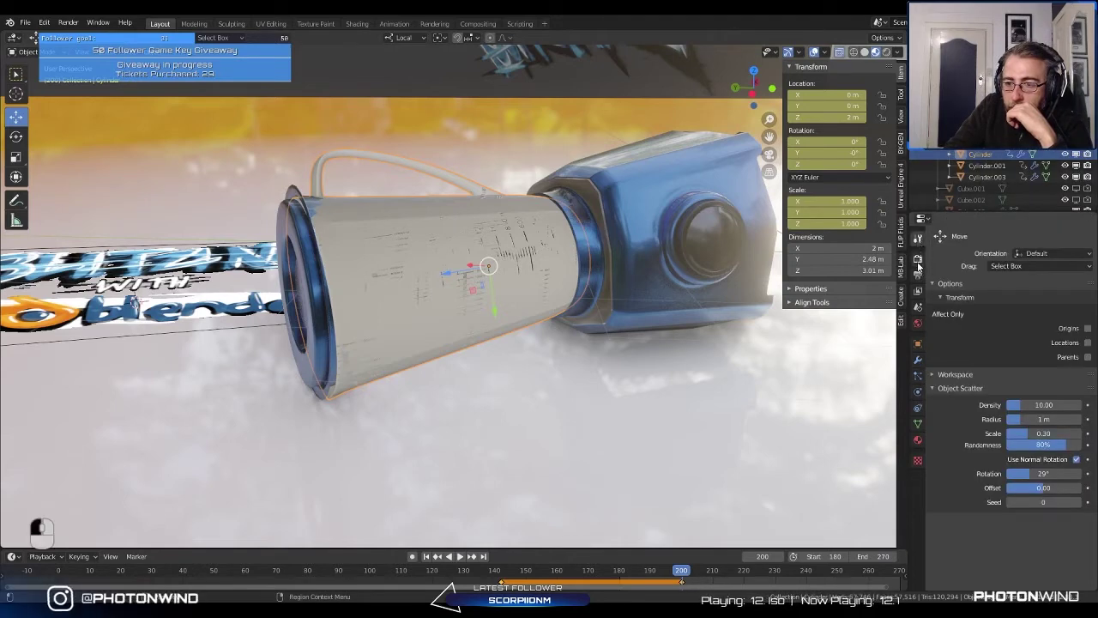
pyautogui.click(918, 258)
pyautogui.click(918, 274)
pyautogui.click(918, 291)
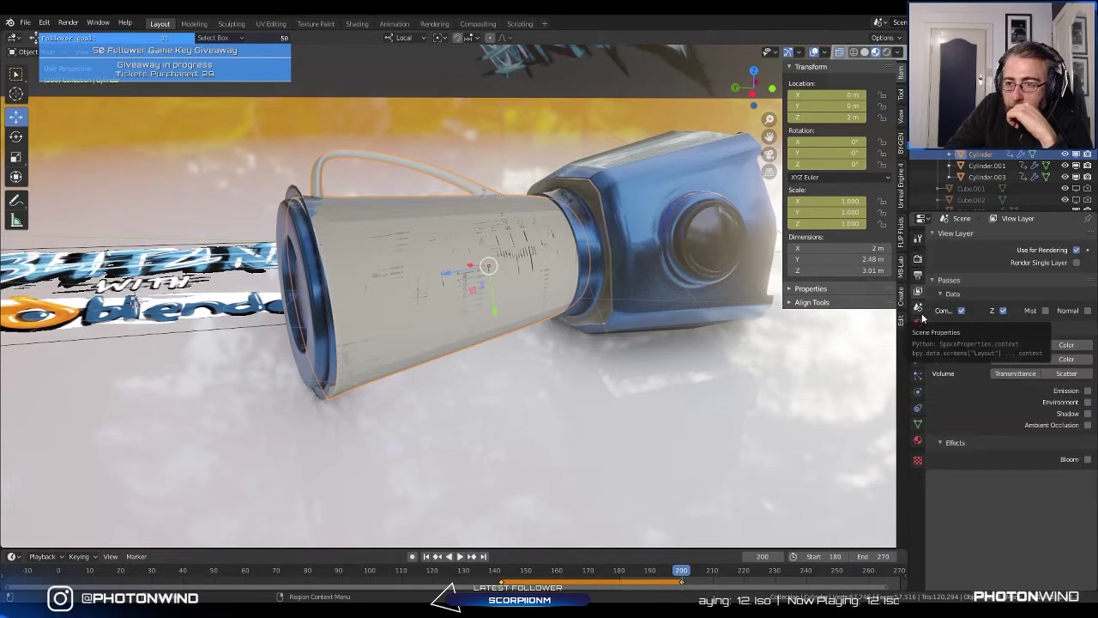
pyautogui.click(918, 343)
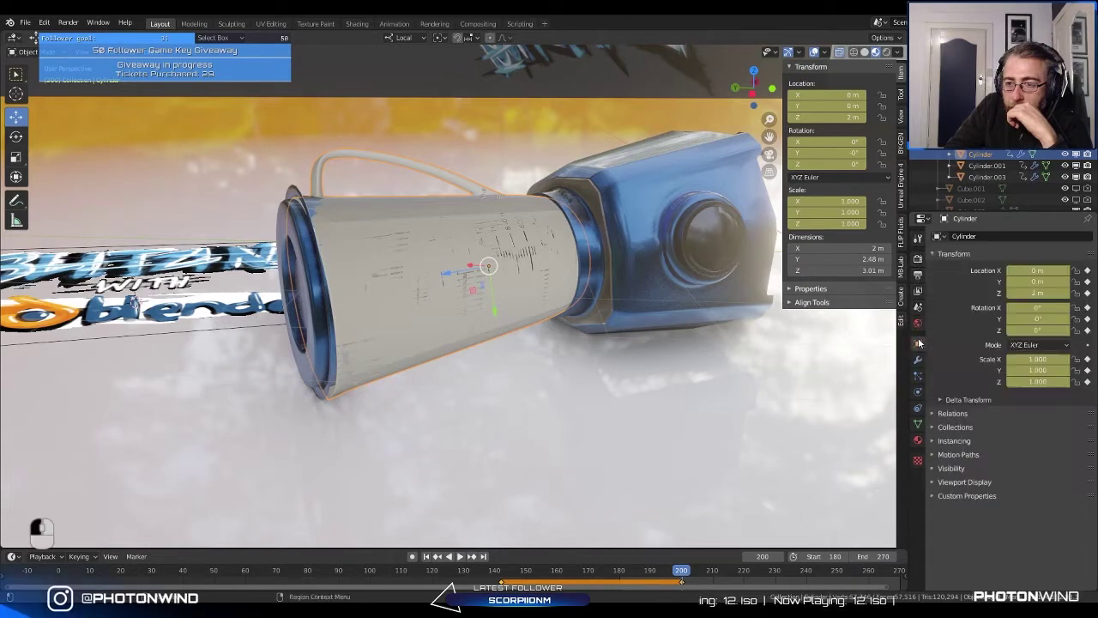
pyautogui.click(918, 359)
pyautogui.click(918, 376)
pyautogui.click(918, 392)
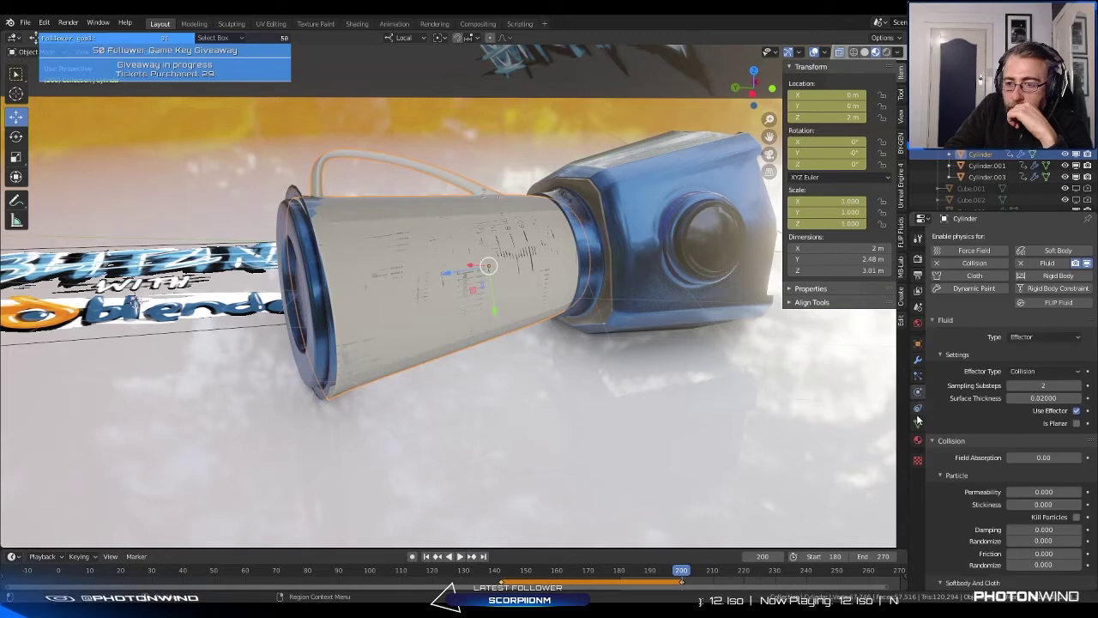
pyautogui.click(918, 424)
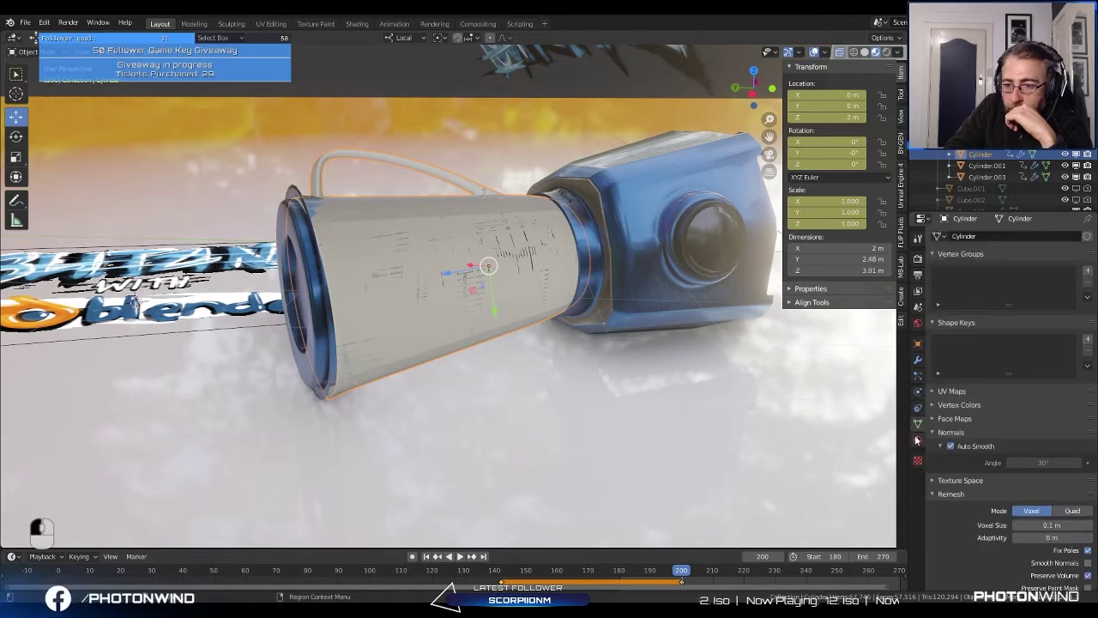
pyautogui.click(917, 440)
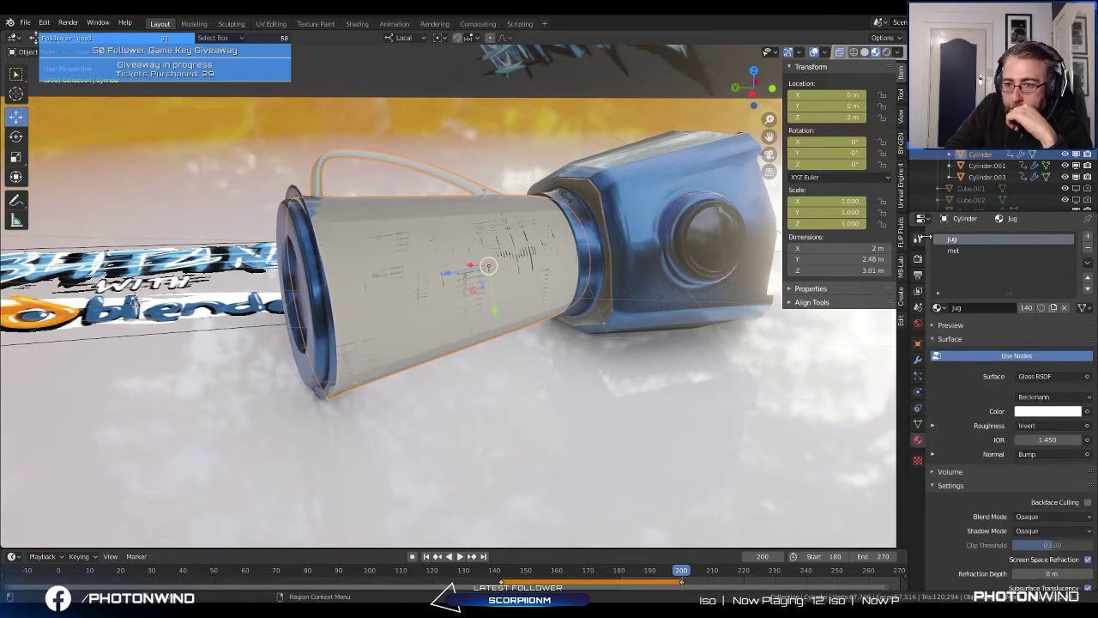
pyautogui.click(918, 239)
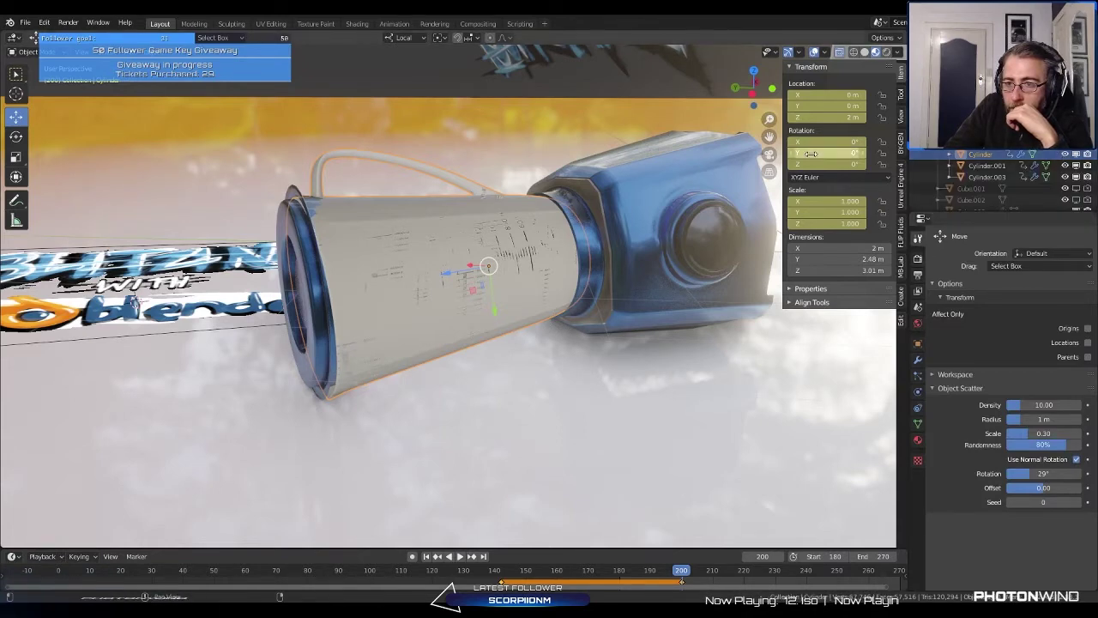
pyautogui.click(802, 289)
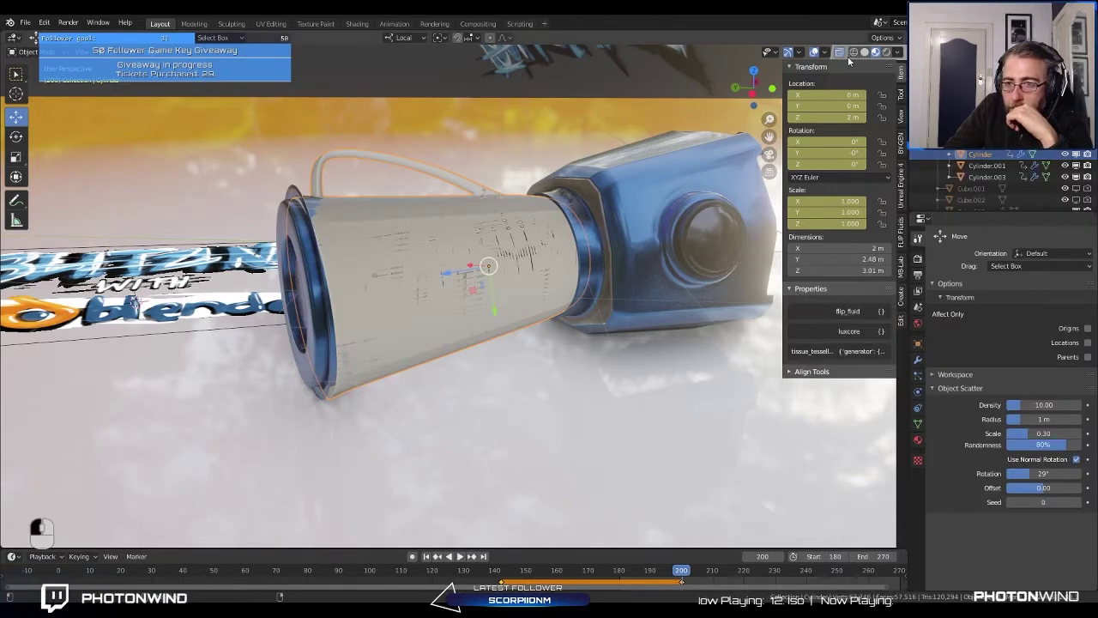
# Step: Search the available commands for "visi" to look for a visibility keyframing option for the jug
pyautogui.press('space')
pyautogui.write('visi')
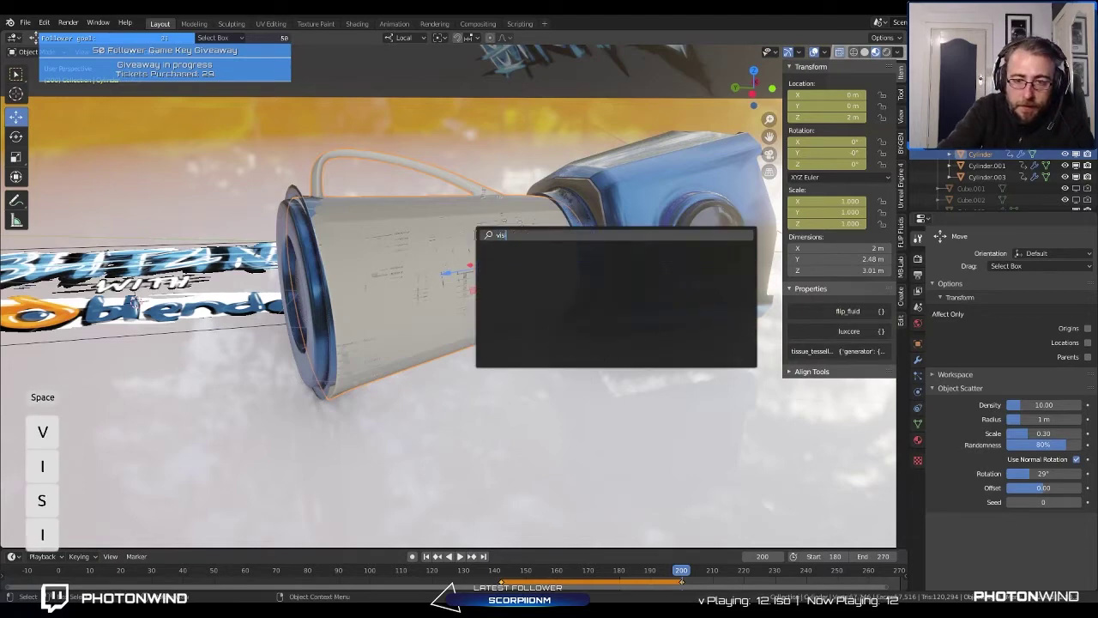
pyautogui.press('Return')
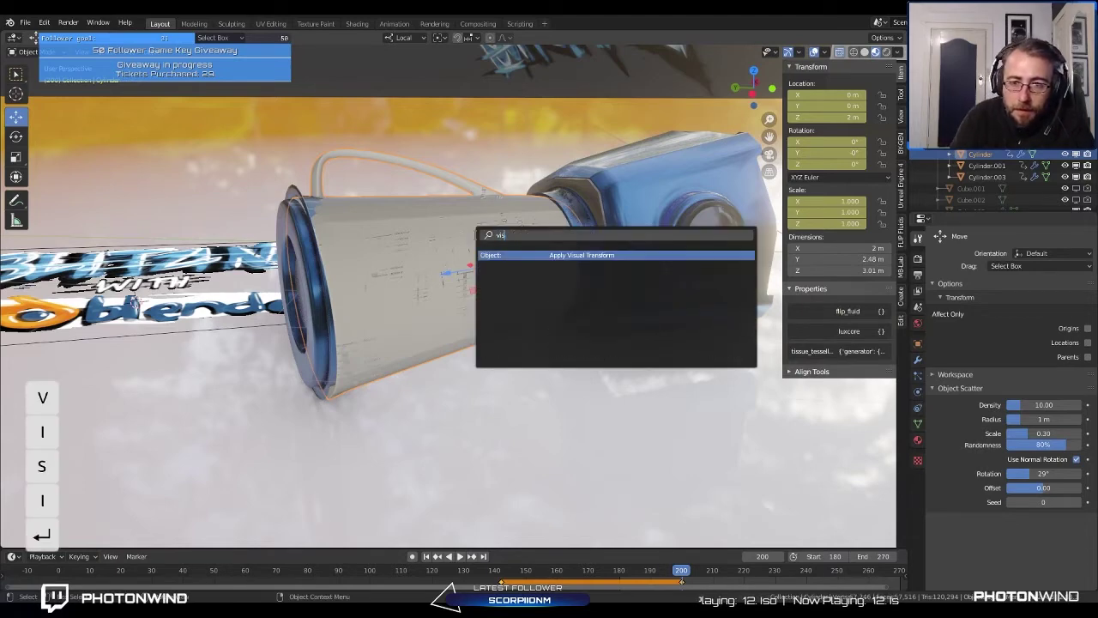
pyautogui.moveTo(157, 127); pyautogui.dragTo(198, 127, button='middle')
pyautogui.press('space')
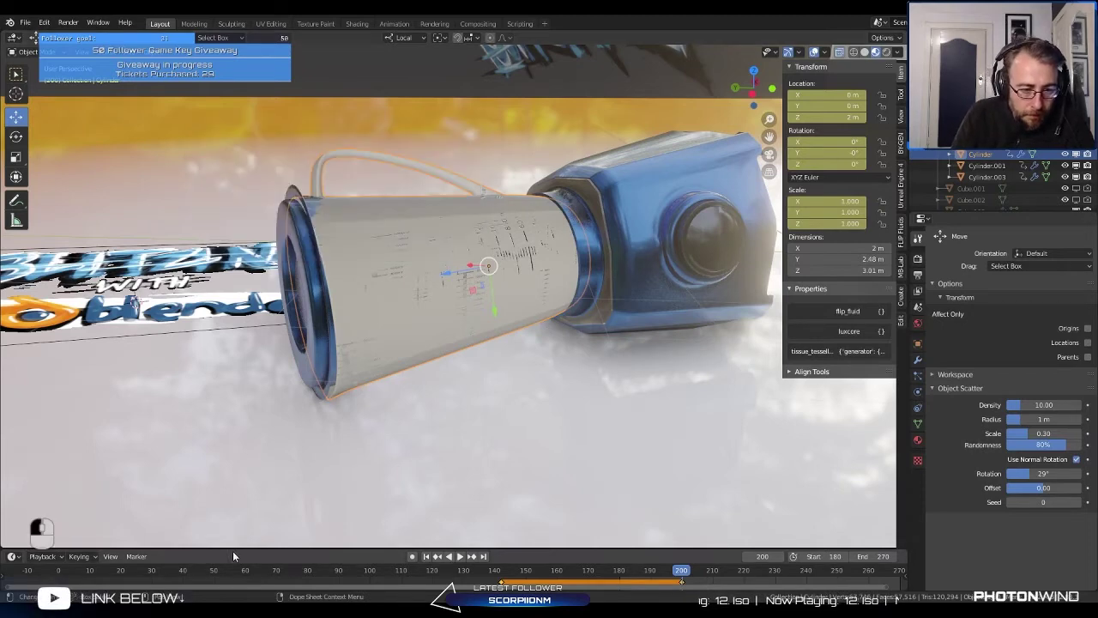
# Step: Enlarge the timeline area and check the jug's keyframe types for a visibility option
pyautogui.moveTo(233, 550); pyautogui.dragTo(237, 515)
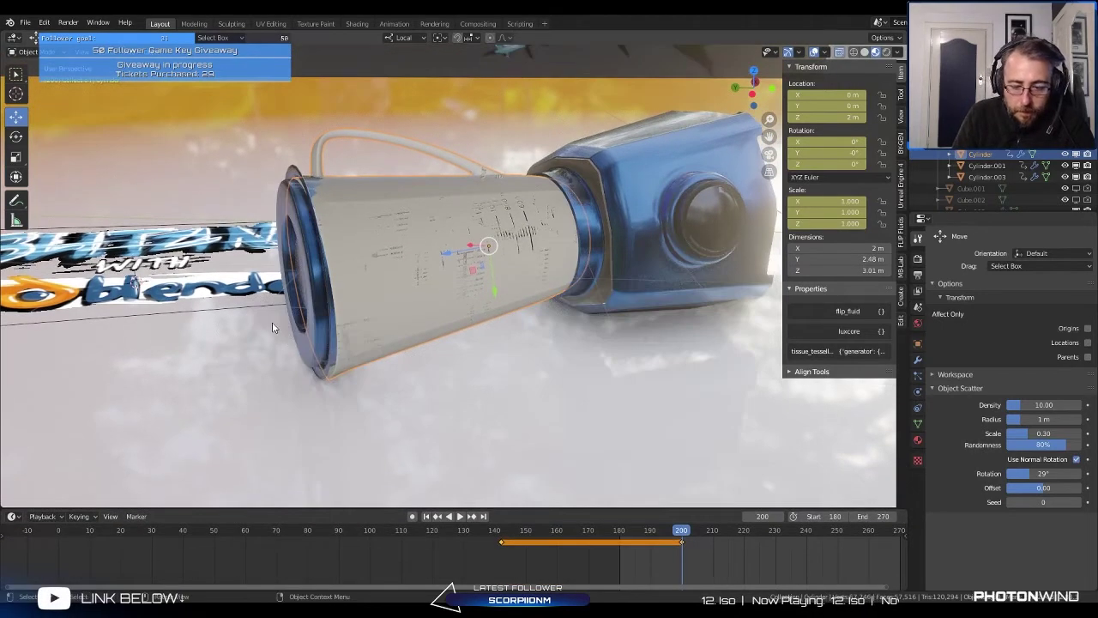
pyautogui.press('i')
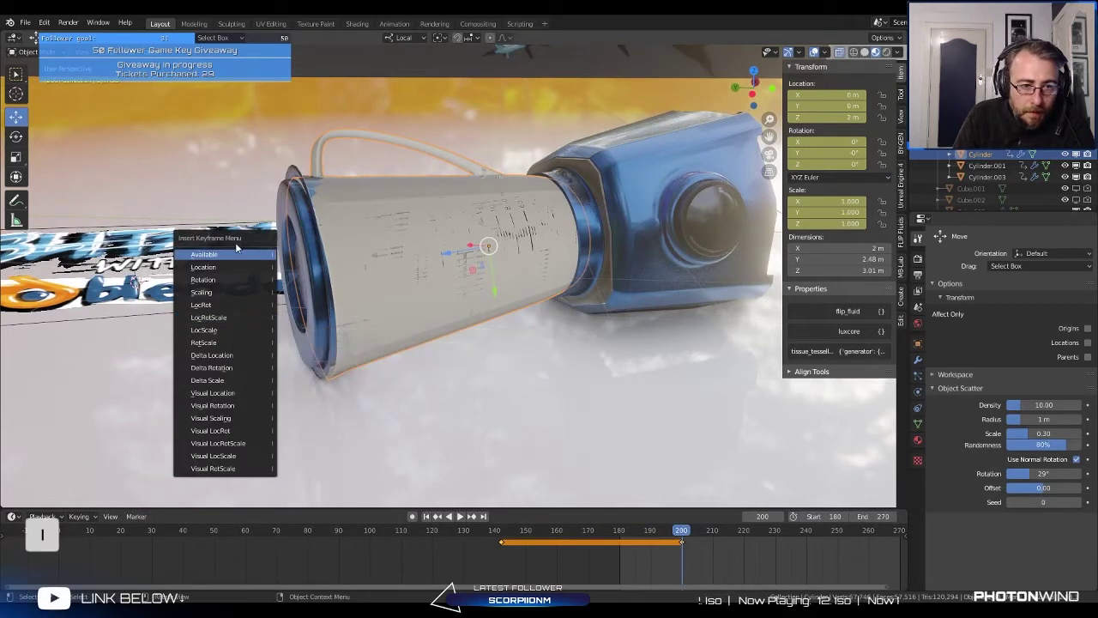
pyautogui.click(205, 380)
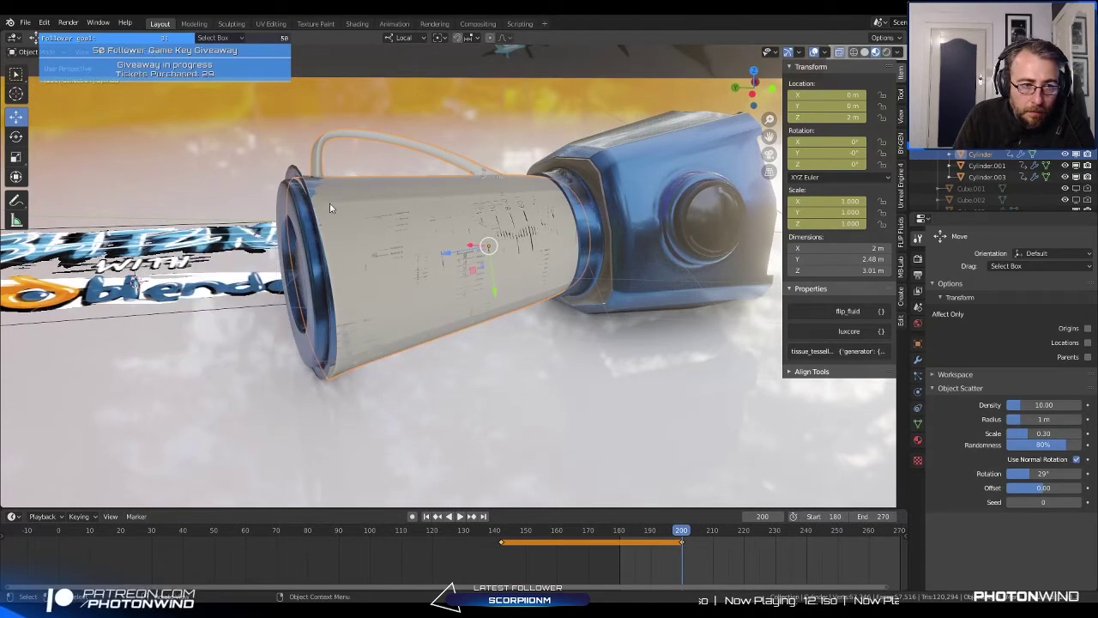
pyautogui.press('space')
pyautogui.click(28, 52)
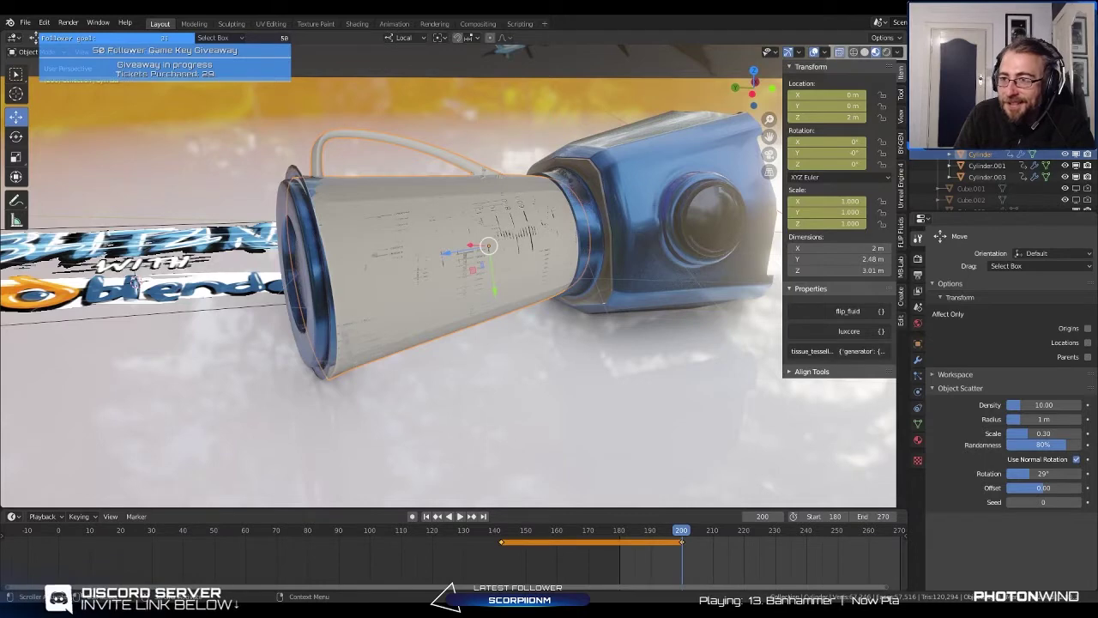
# Step: Hide the original jug in the viewport, show it again, and check the visibility toggle's options for keyframing
pyautogui.click(1073, 142)
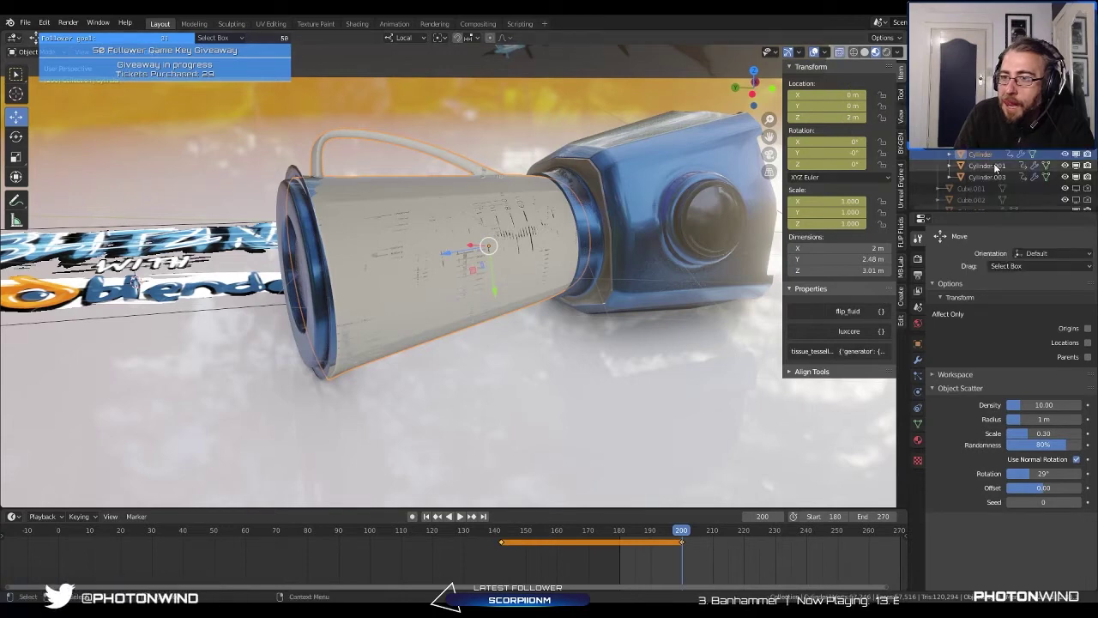
pyautogui.click(1066, 155)
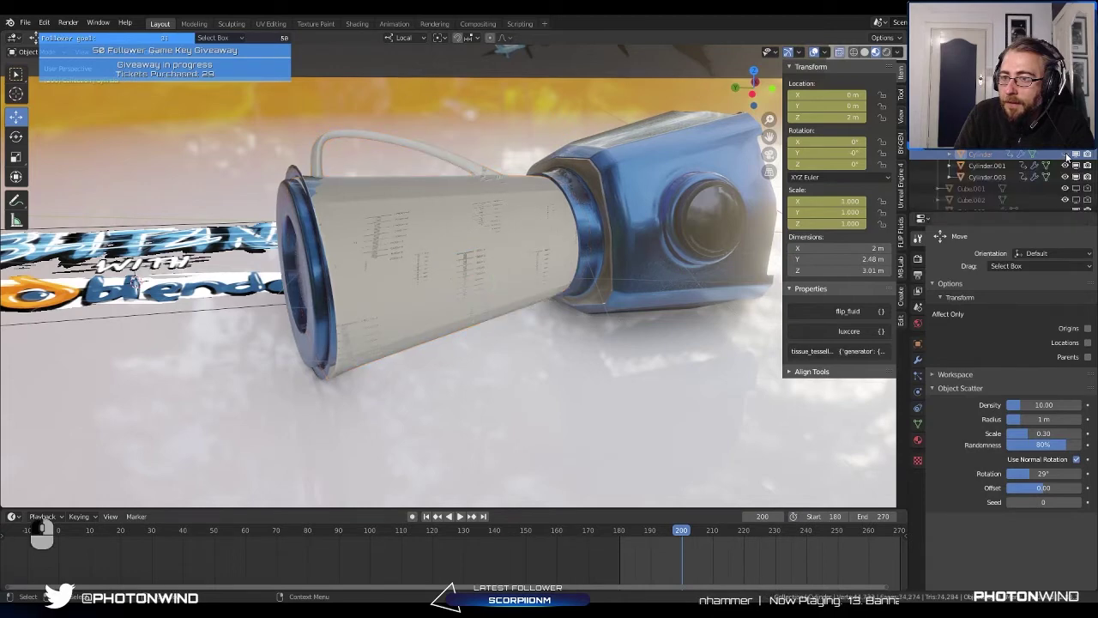
pyautogui.rightClick(1065, 155)
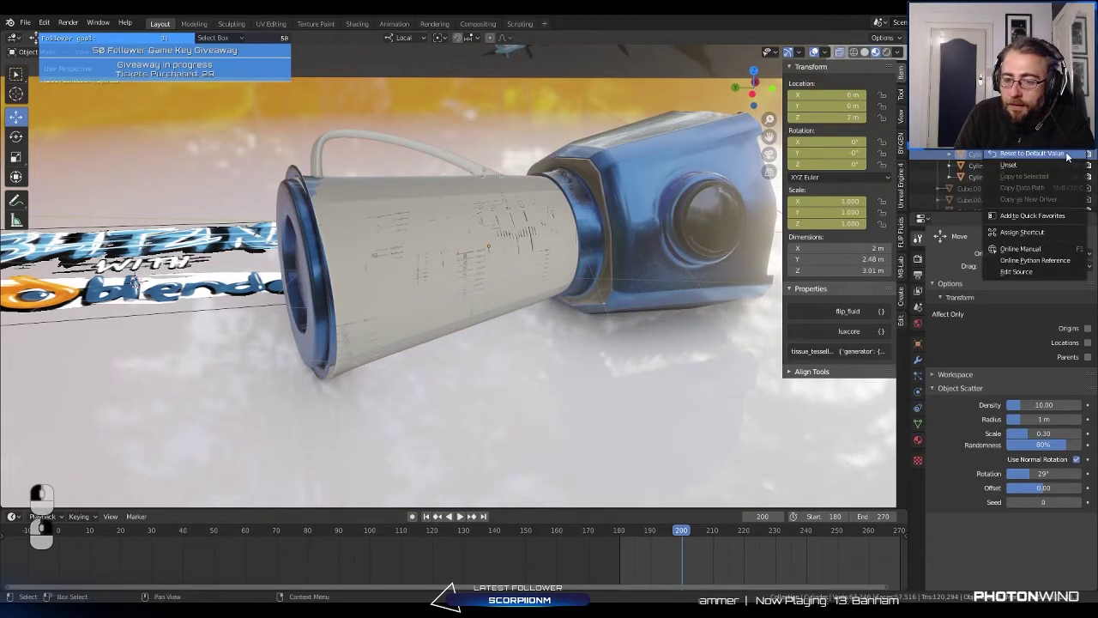
# Step: Try the keyframe duplication option on the timeline at frame 200
pyautogui.rightClick(683, 535)
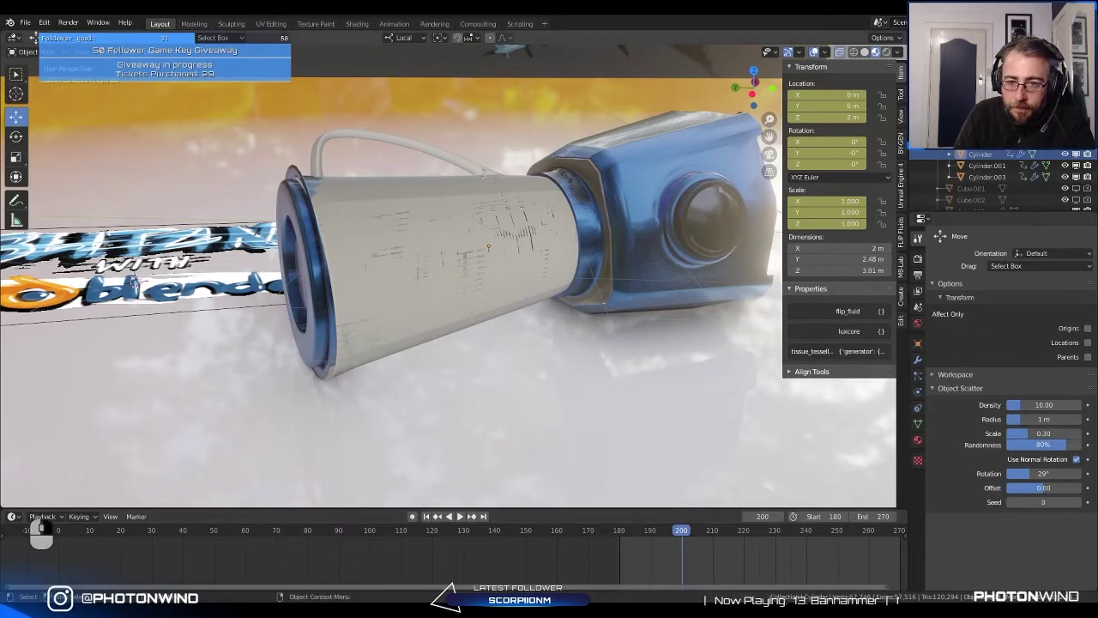
pyautogui.rightClick(684, 547)
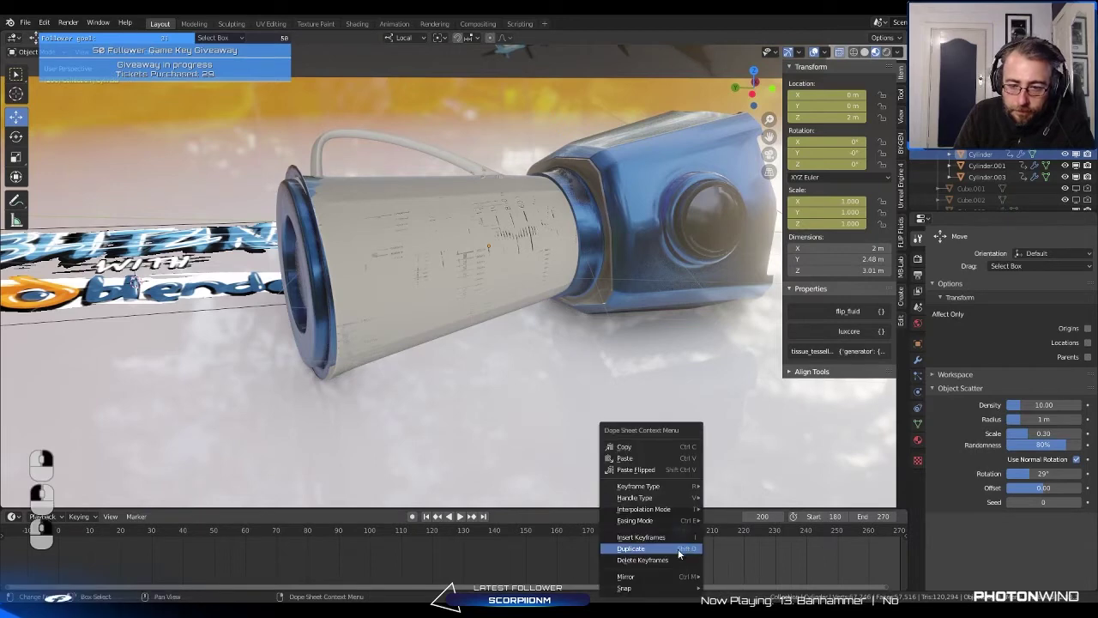
pyautogui.click(678, 553)
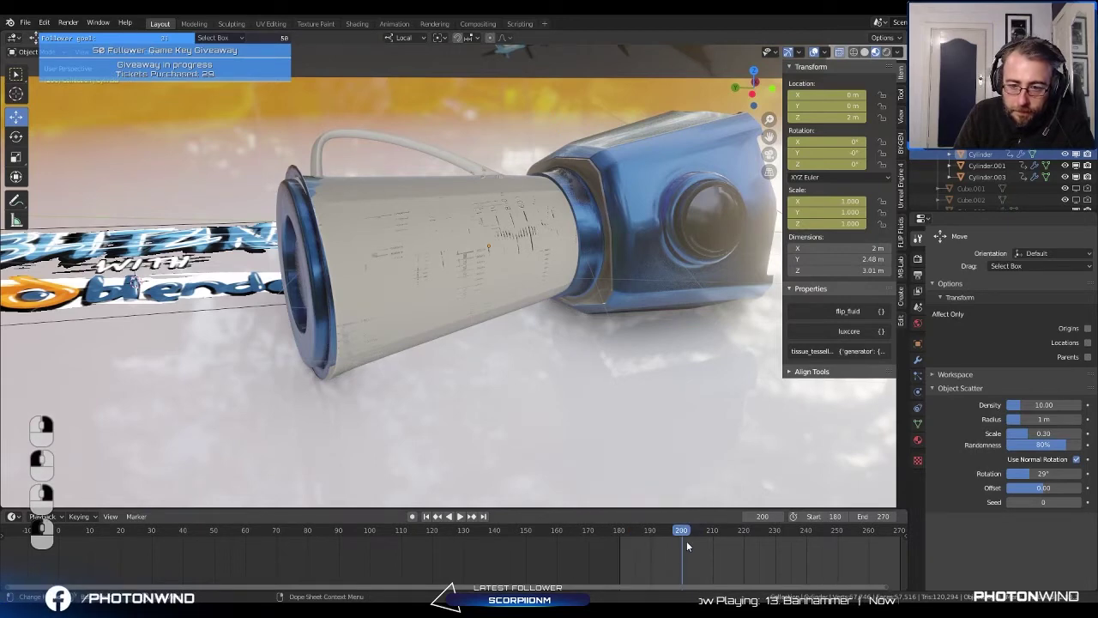
# Step: Select the blender's intact jug and replace the 3D viewport with the Dope Sheet to inspect its keyframes
pyautogui.click(441, 186)
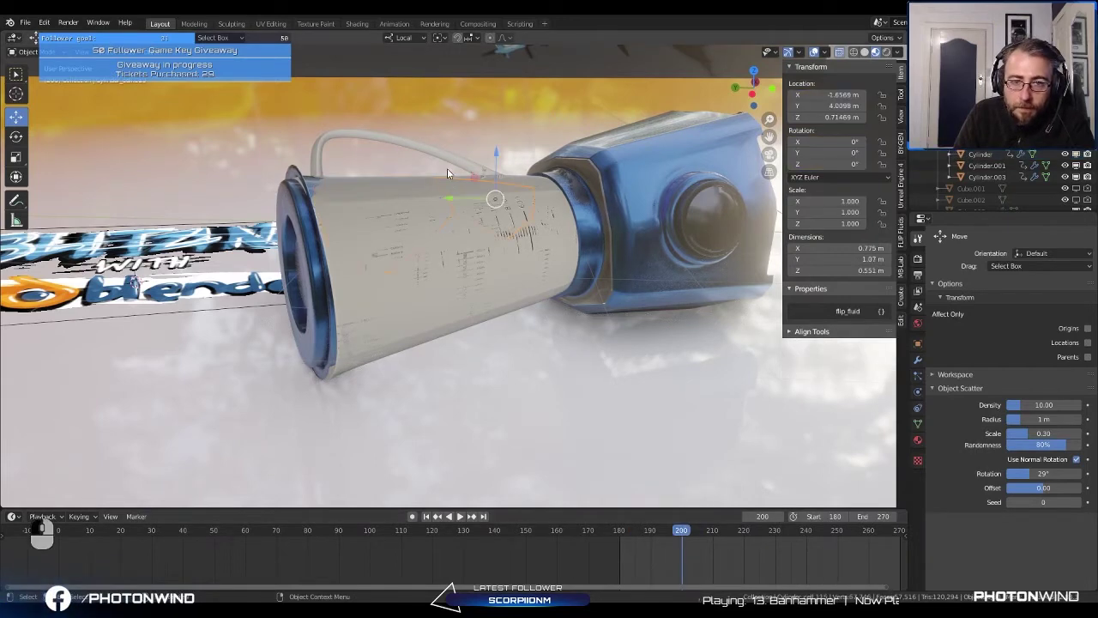
pyautogui.click(443, 154)
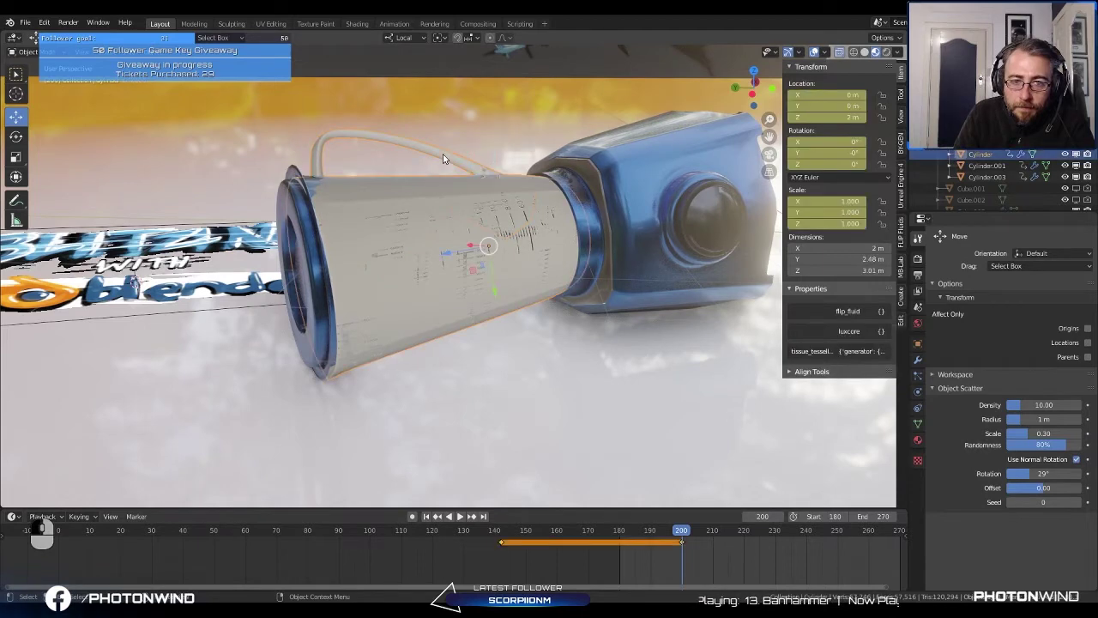
pyautogui.rightClick(682, 542)
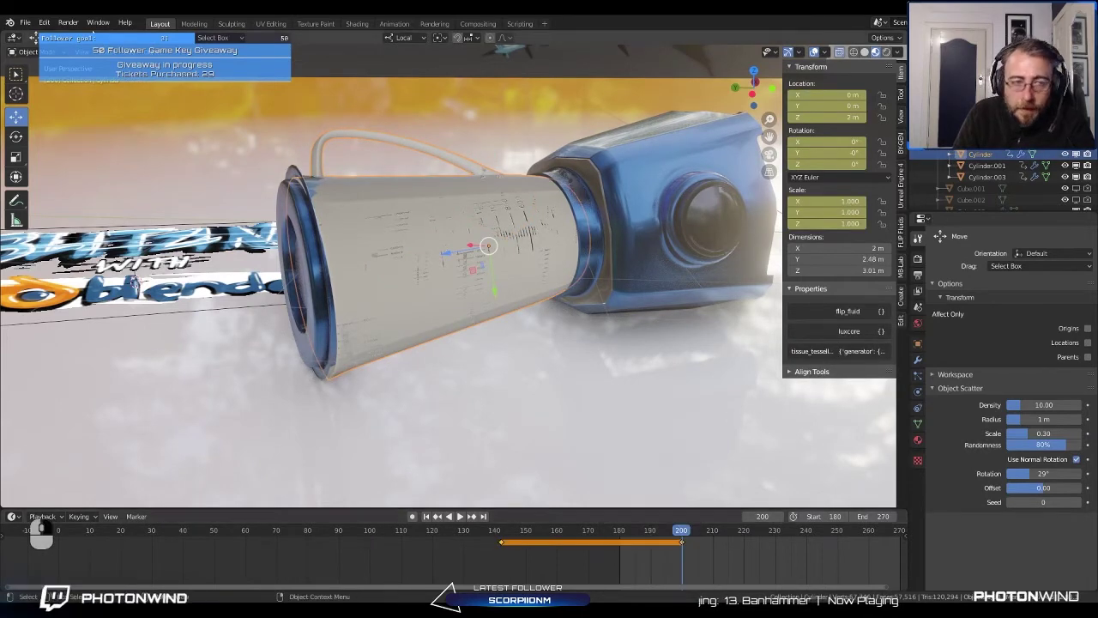
pyautogui.click(26, 52)
pyautogui.click(12, 51)
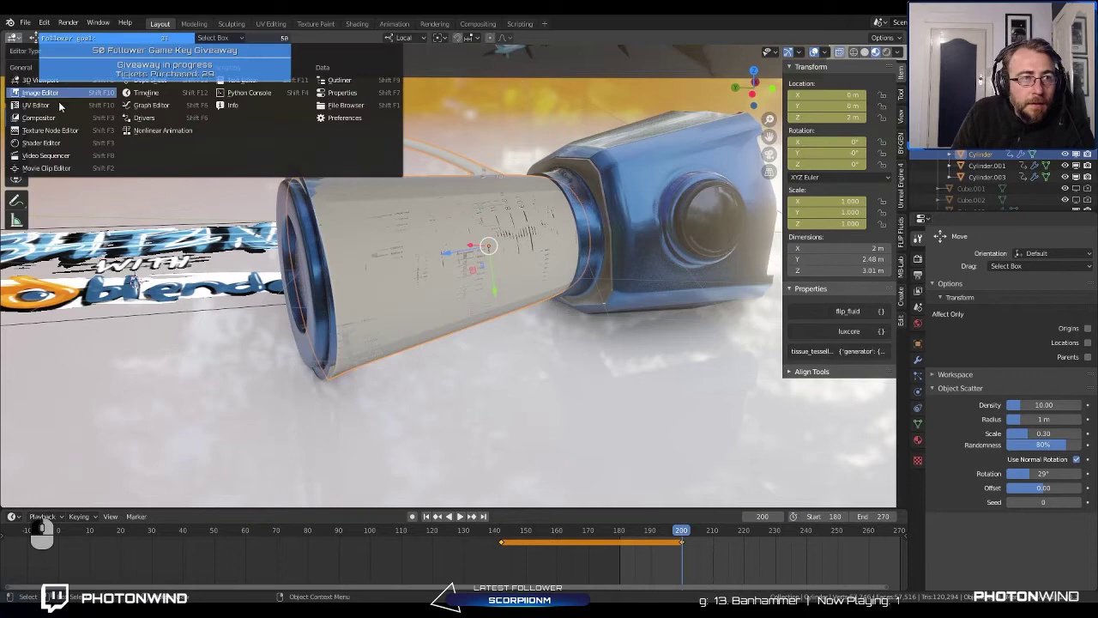
pyautogui.click(174, 80)
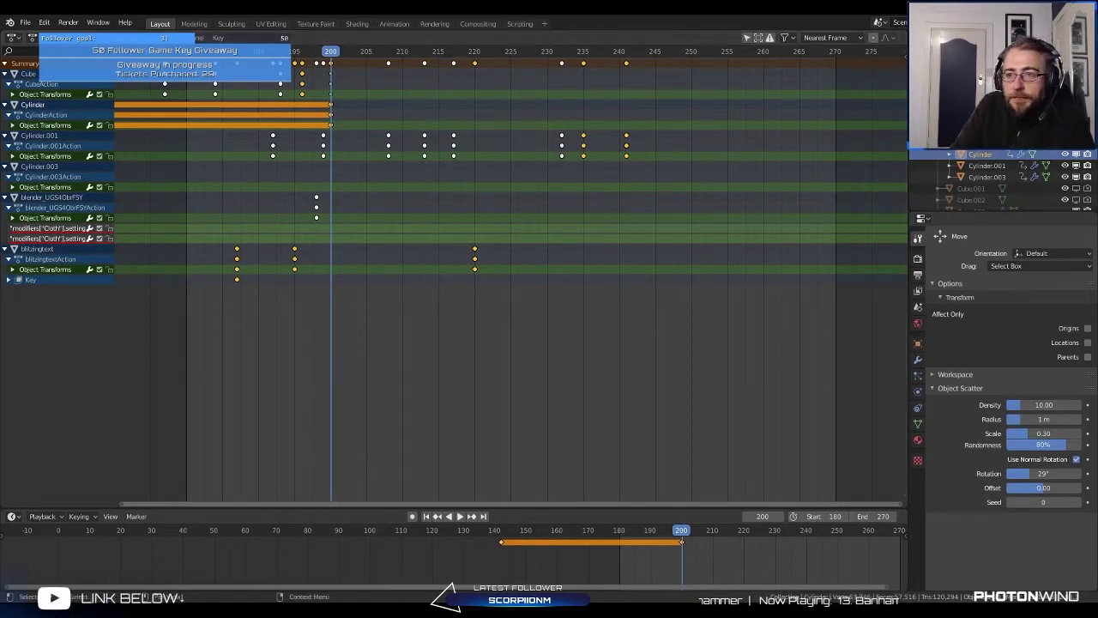
# Step: Rename the selected Cylinder object as jug
pyautogui.write('jug')
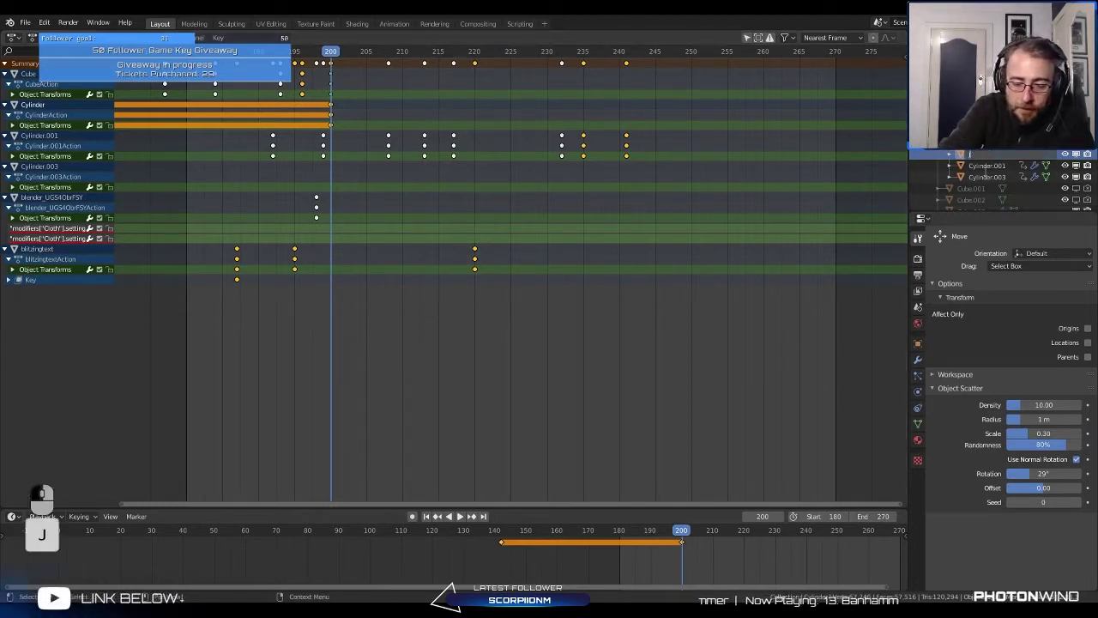
pyautogui.press('Return')
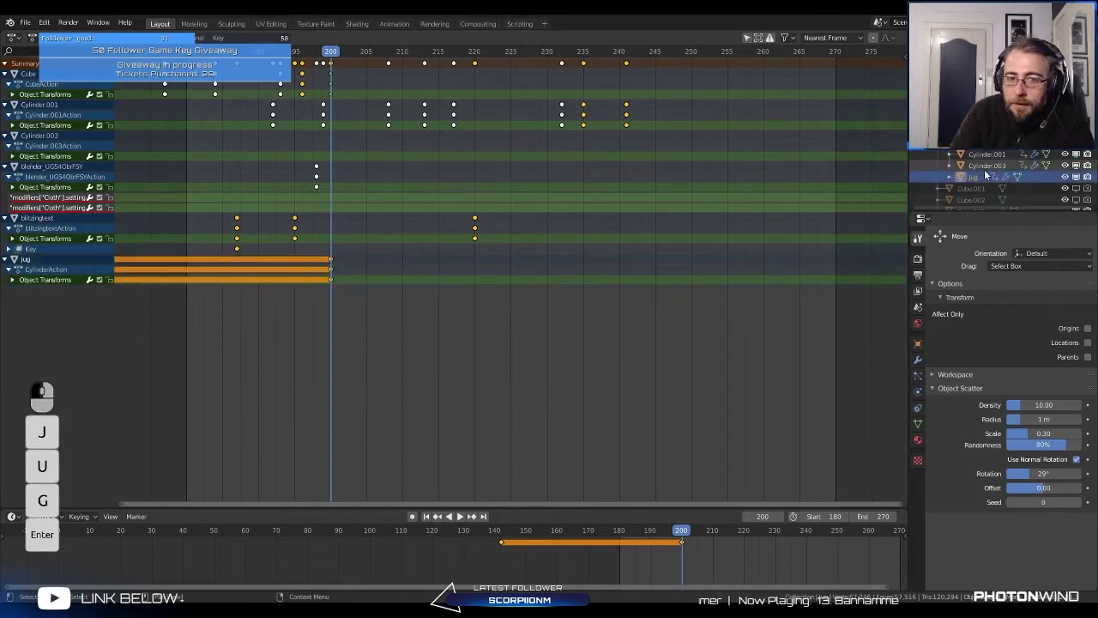
# Step: Examine the jug's animation channels in the Dope Sheet and the Action Editor for a visibility channel
pyautogui.click(12, 280)
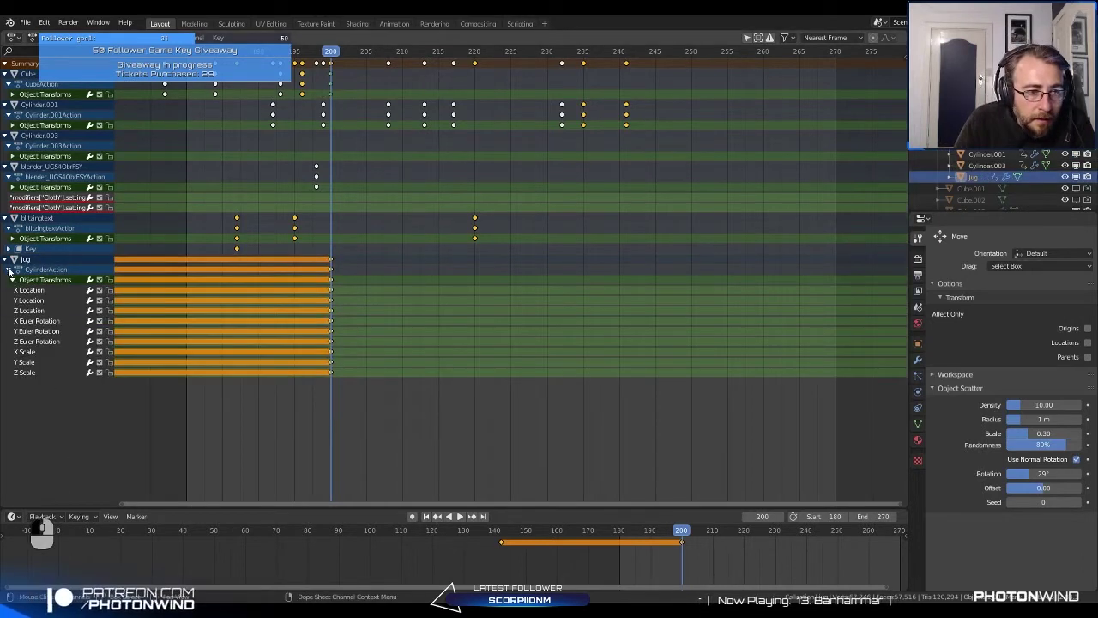
pyautogui.click(13, 259)
pyautogui.click(12, 260)
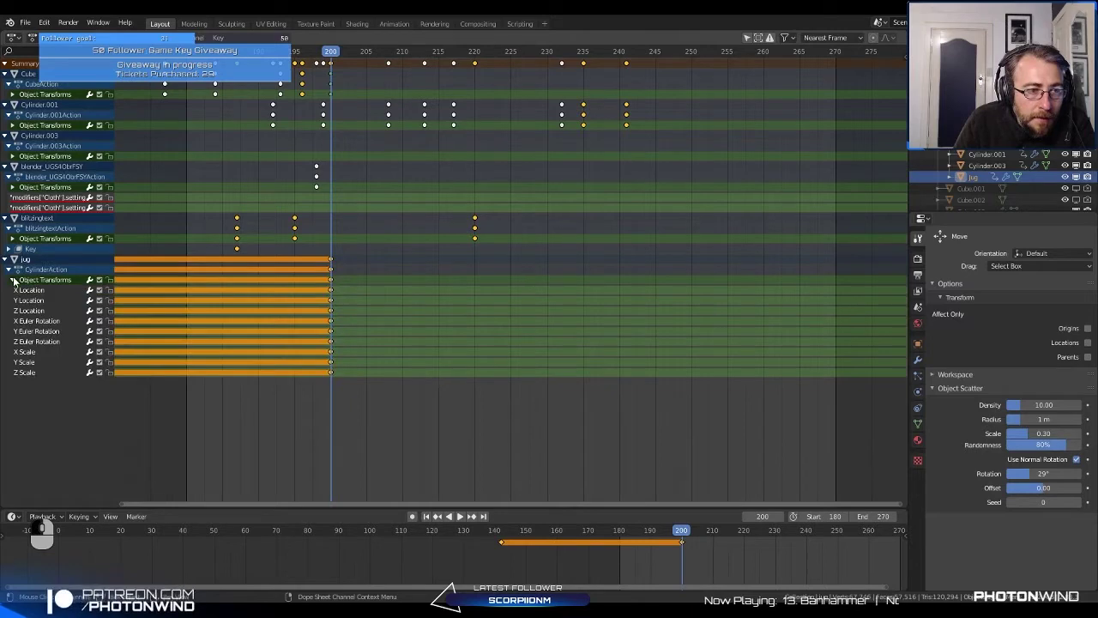
pyautogui.click(13, 280)
pyautogui.click(12, 280)
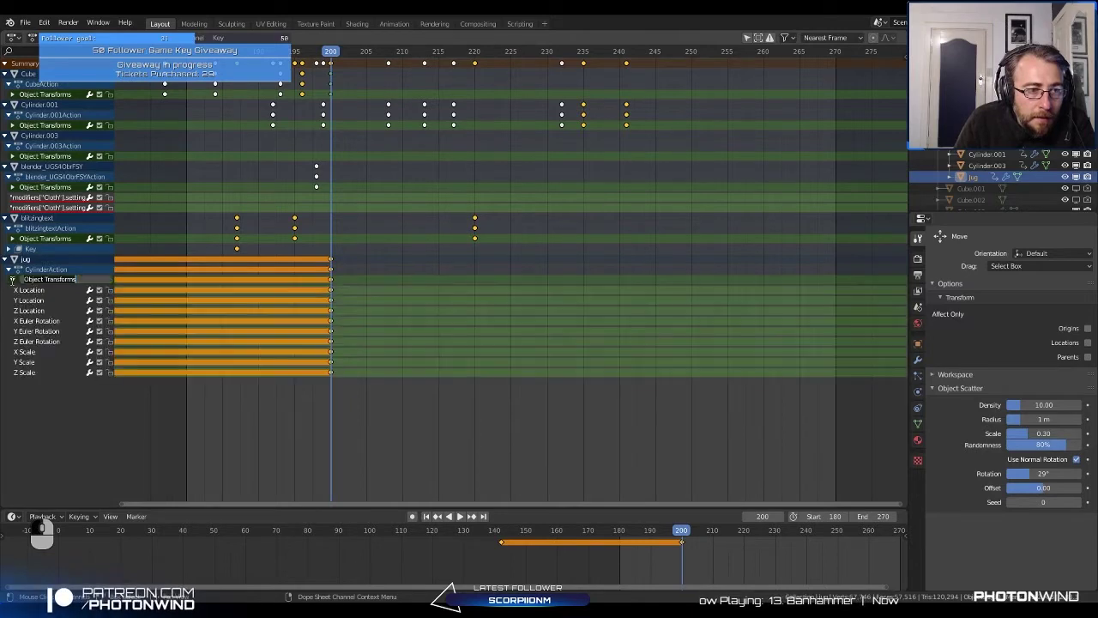
pyautogui.click(53, 37)
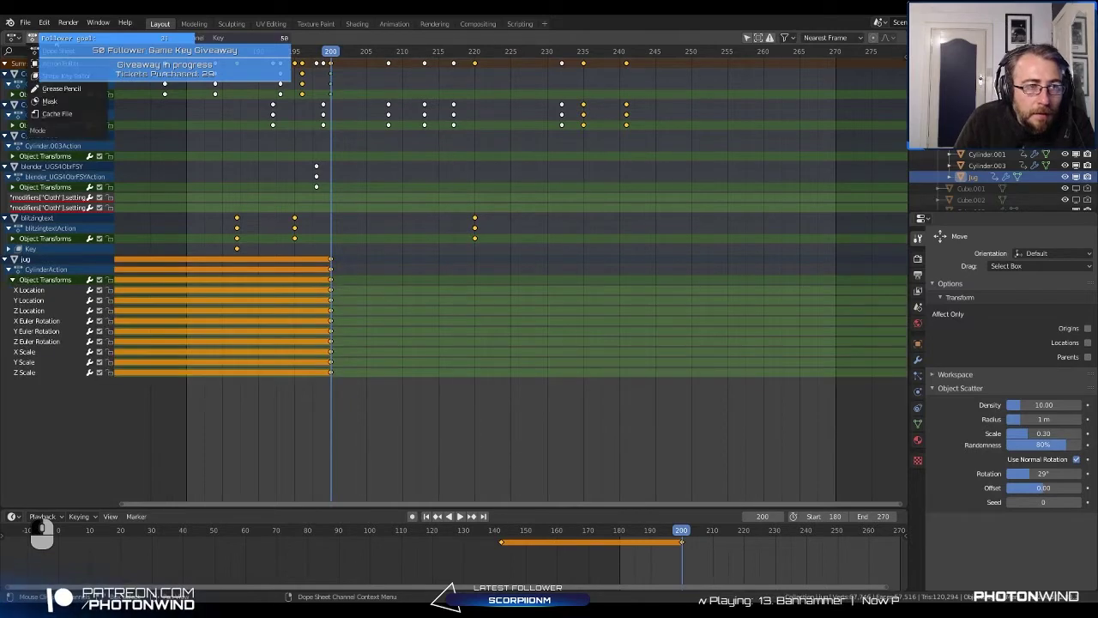
pyautogui.click(54, 54)
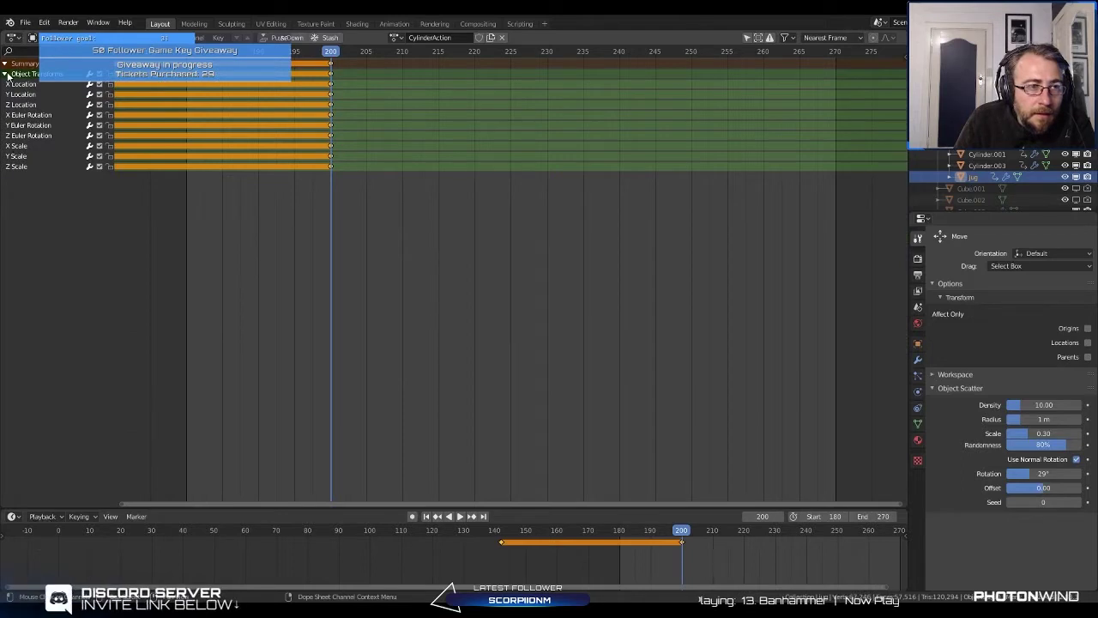
pyautogui.click(6, 74)
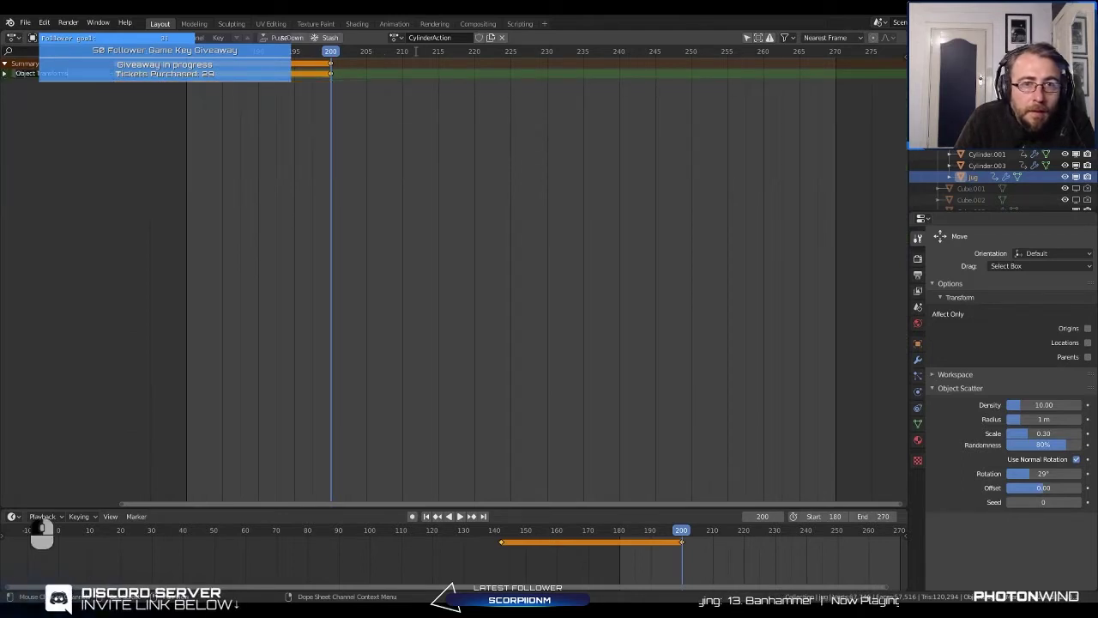
# Step: Switch to the Graph Editor and examine the jug's transform channels and curves for a way to animate visibility
pyautogui.click(53, 37)
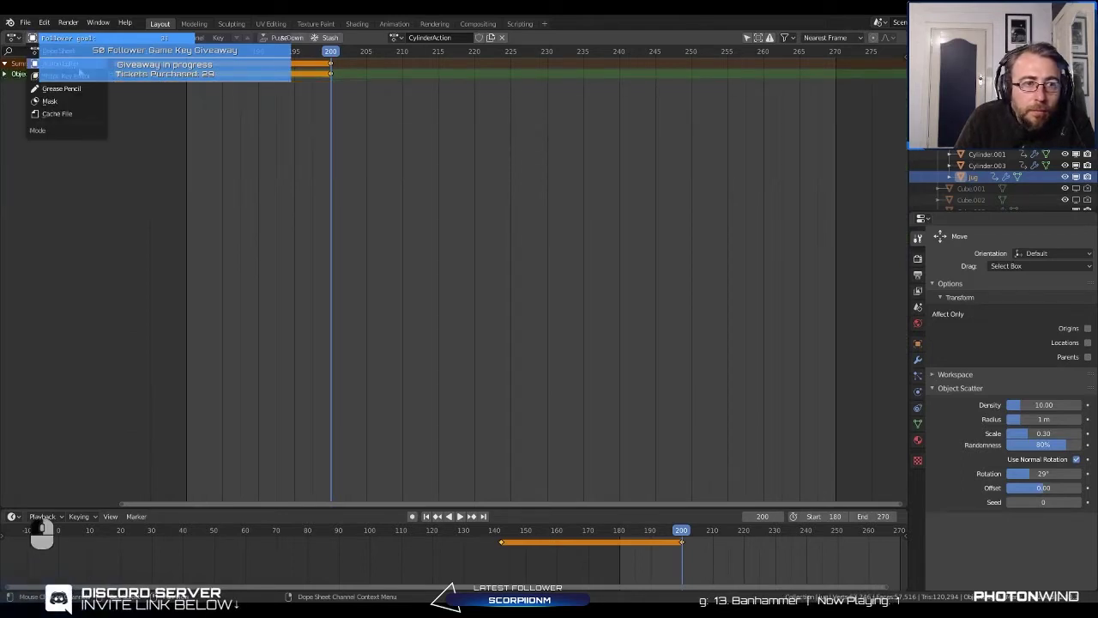
pyautogui.click(13, 38)
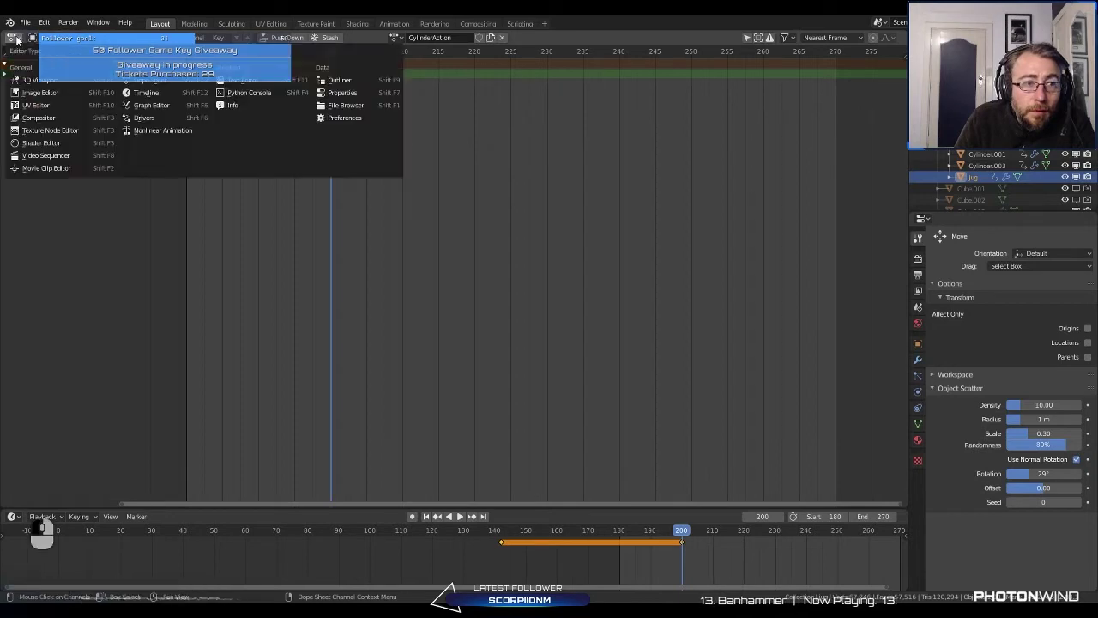
pyautogui.click(156, 104)
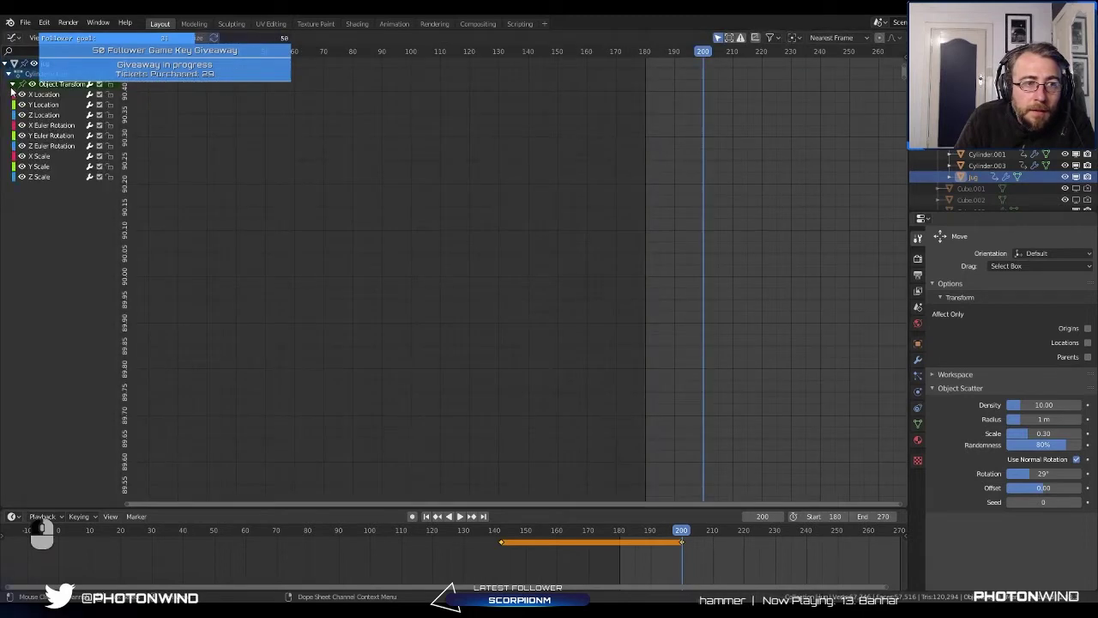
pyautogui.click(12, 84)
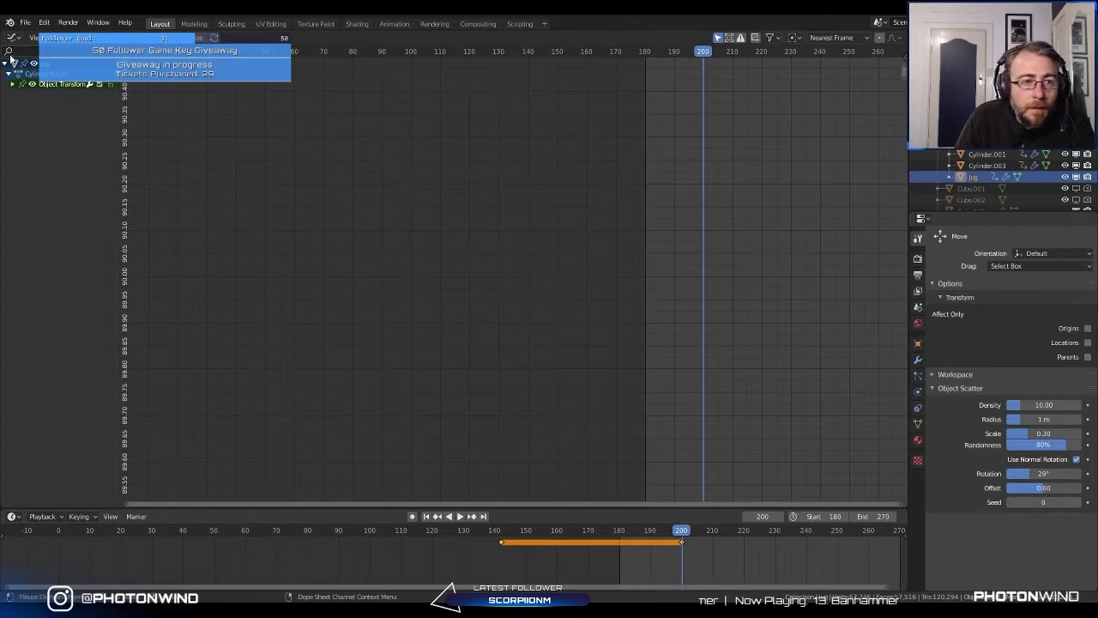
pyautogui.press('Home')
pyautogui.hotkey('shift', 'ctrl', 'space')
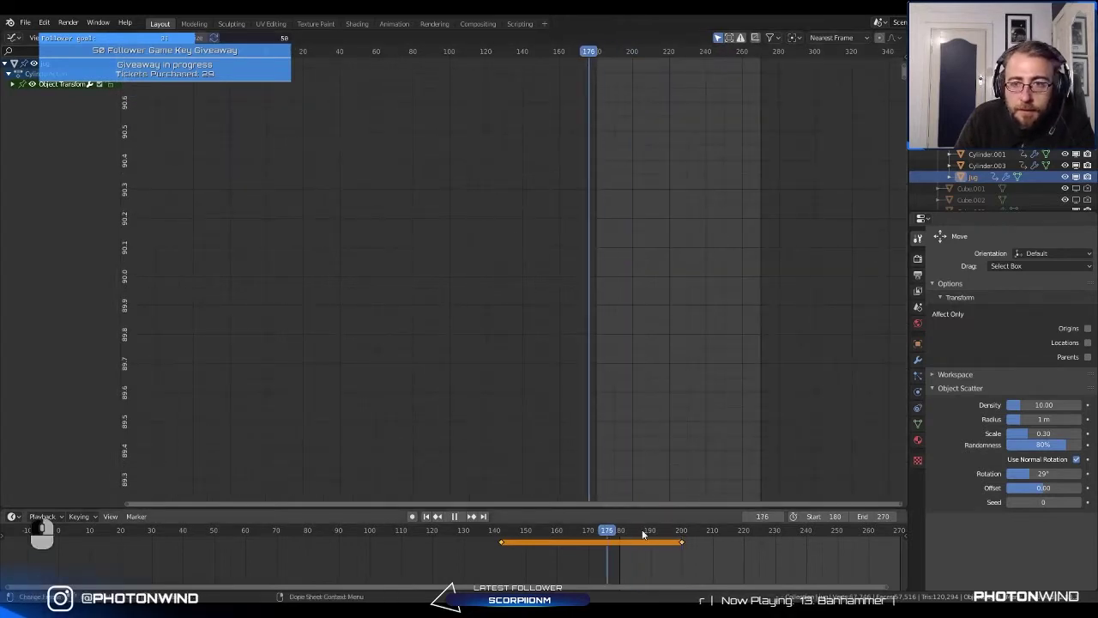
pyautogui.click(653, 532)
pyautogui.click(17, 85)
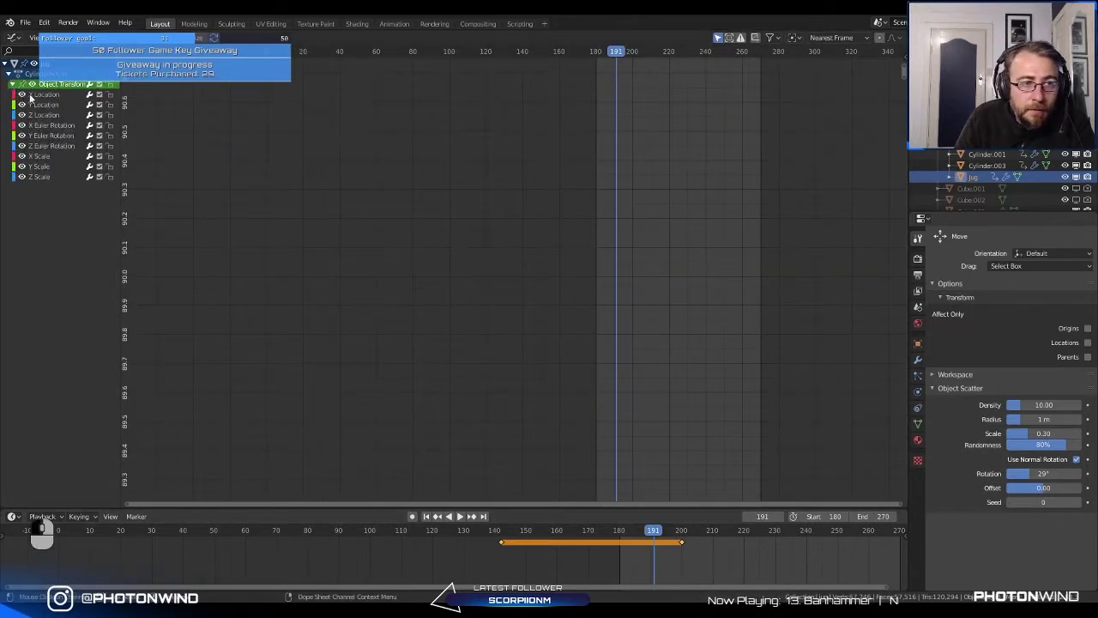
pyautogui.keyDown('shift'); pyautogui.click(41, 96); pyautogui.keyUp('shift')
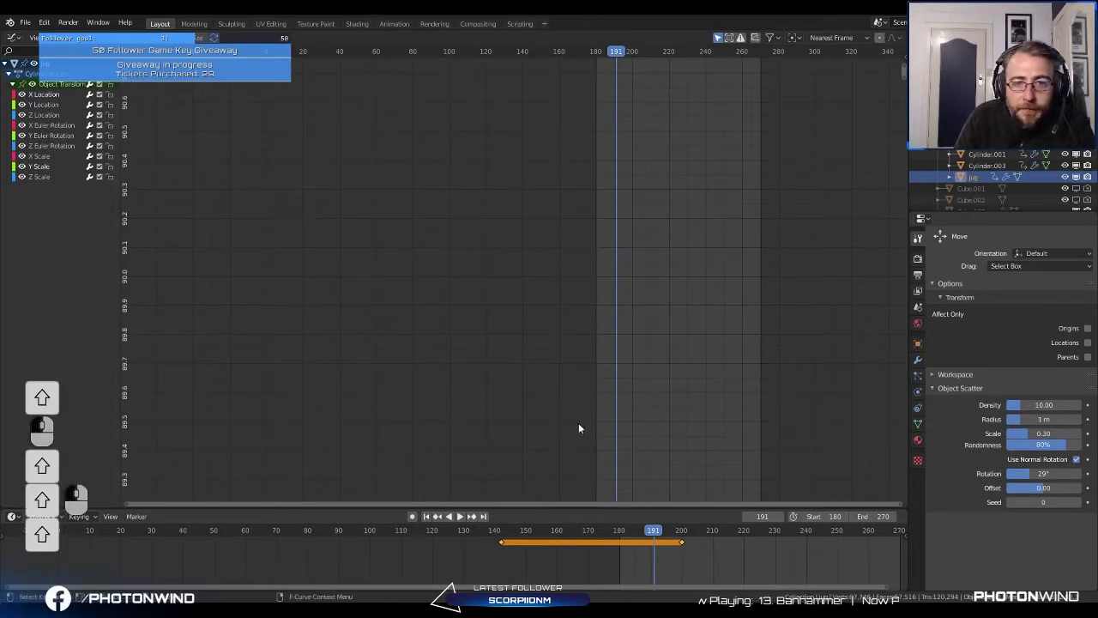
pyautogui.hotkey('shift', 'ctrl', 'space')
pyautogui.hotkey('shift', 'ctrl', 'space')
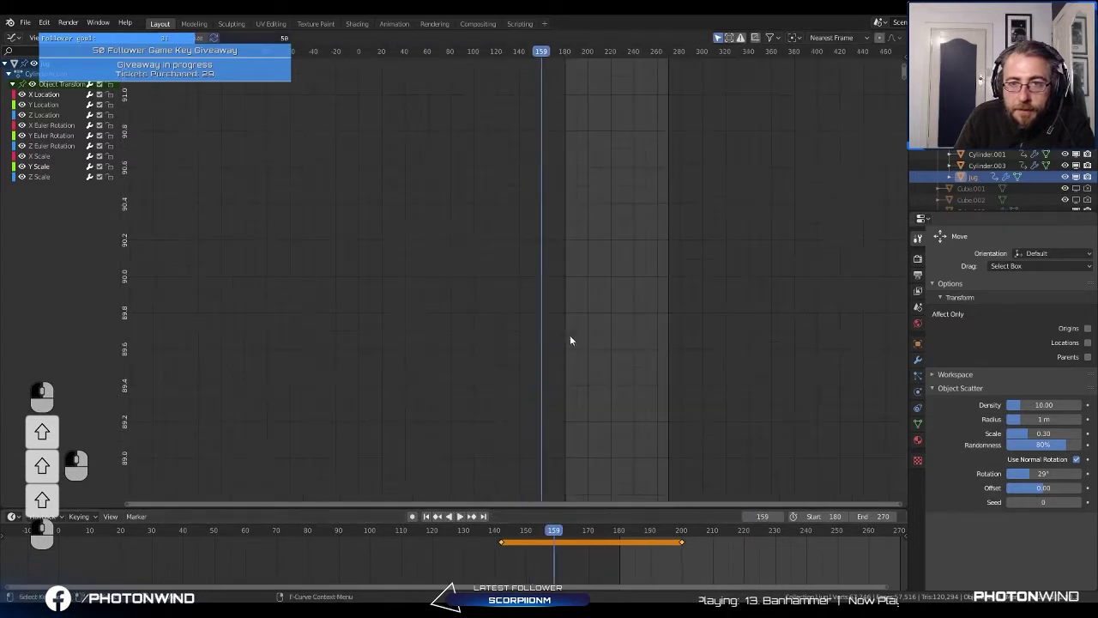
pyautogui.scroll(-4, 554, 226)
pyautogui.scroll(-3, 554, 225)
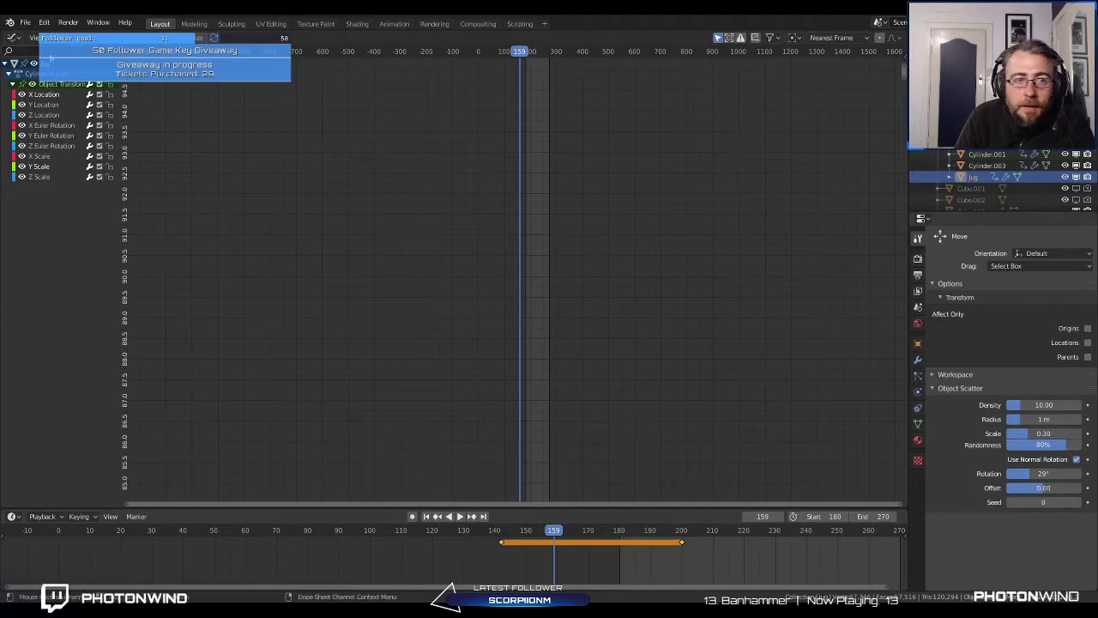
# Step: Switch the main area back to the 3D Viewport
pyautogui.click(36, 38)
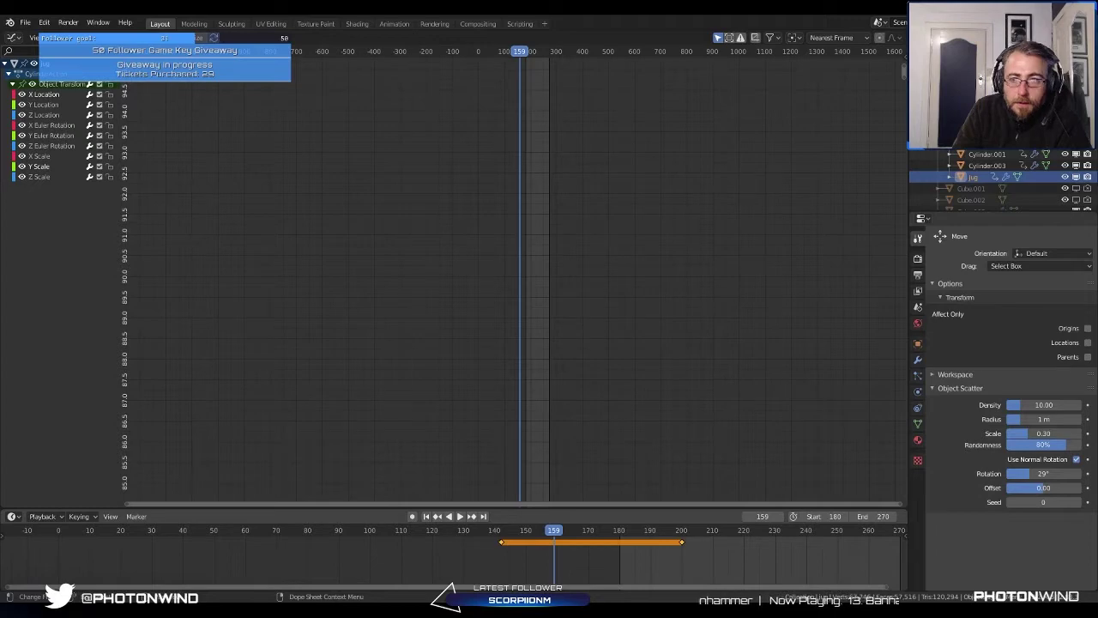
pyautogui.click(11, 38)
pyautogui.click(38, 80)
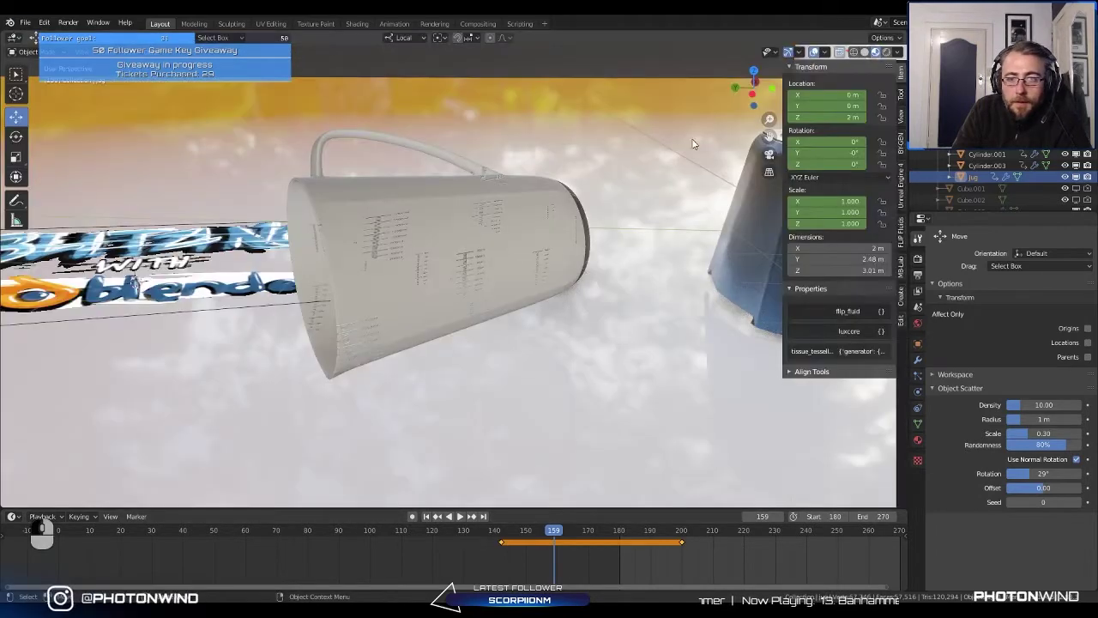
pyautogui.click(421, 157)
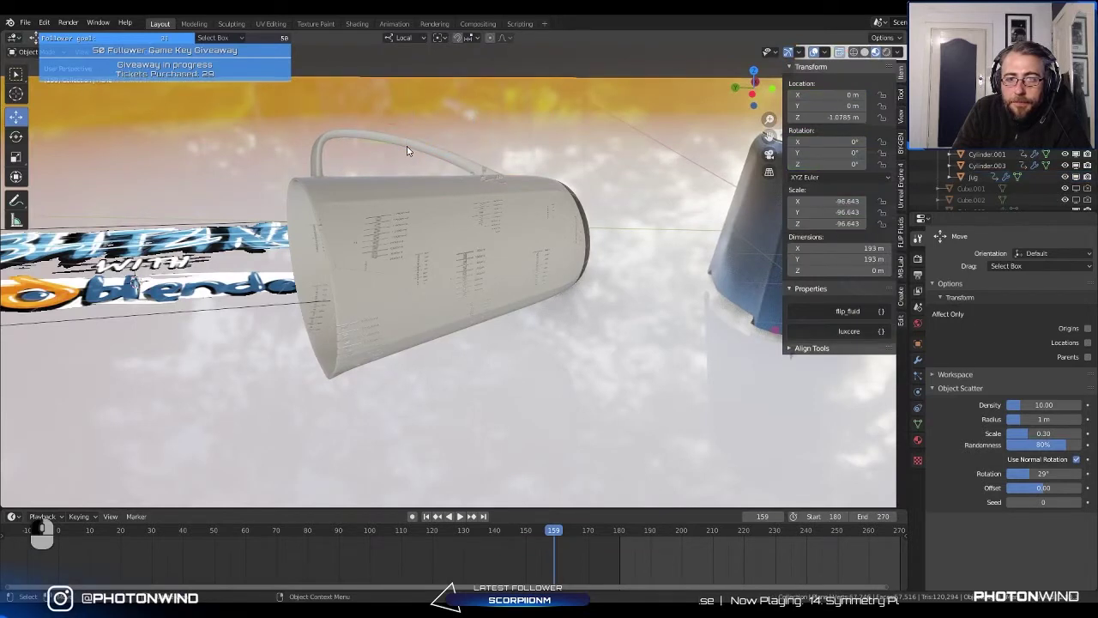
# Step: Select Cylinder.001, go to frame 200, and keyframe its viewport and render visibility as enabled
pyautogui.click(1006, 155)
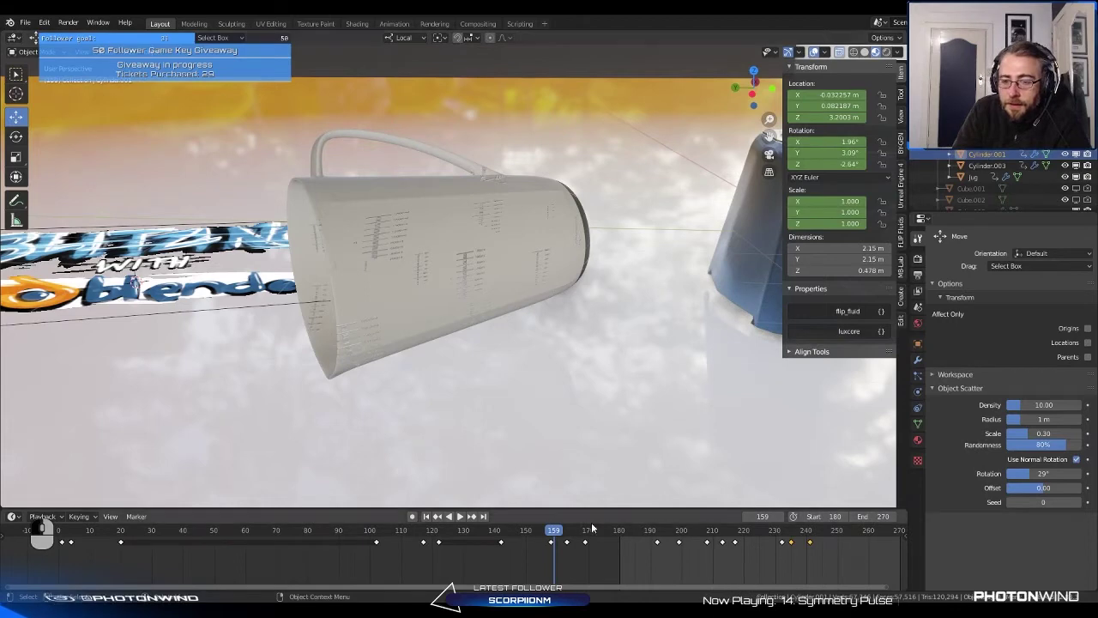
pyautogui.click(710, 543)
pyautogui.press('space')
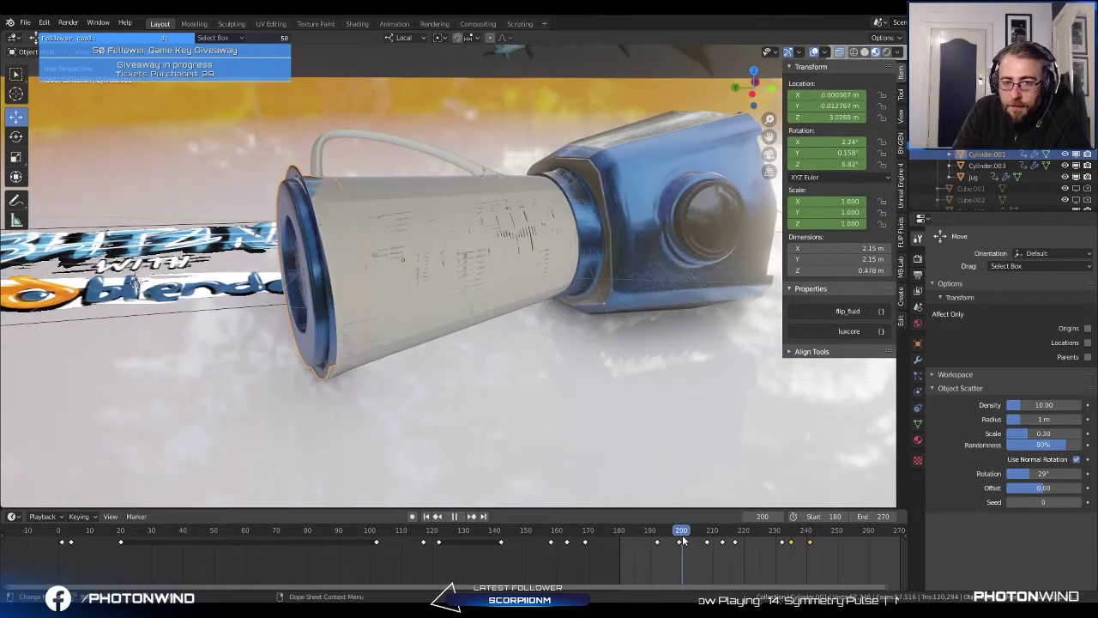
pyautogui.click(682, 539)
pyautogui.press('space')
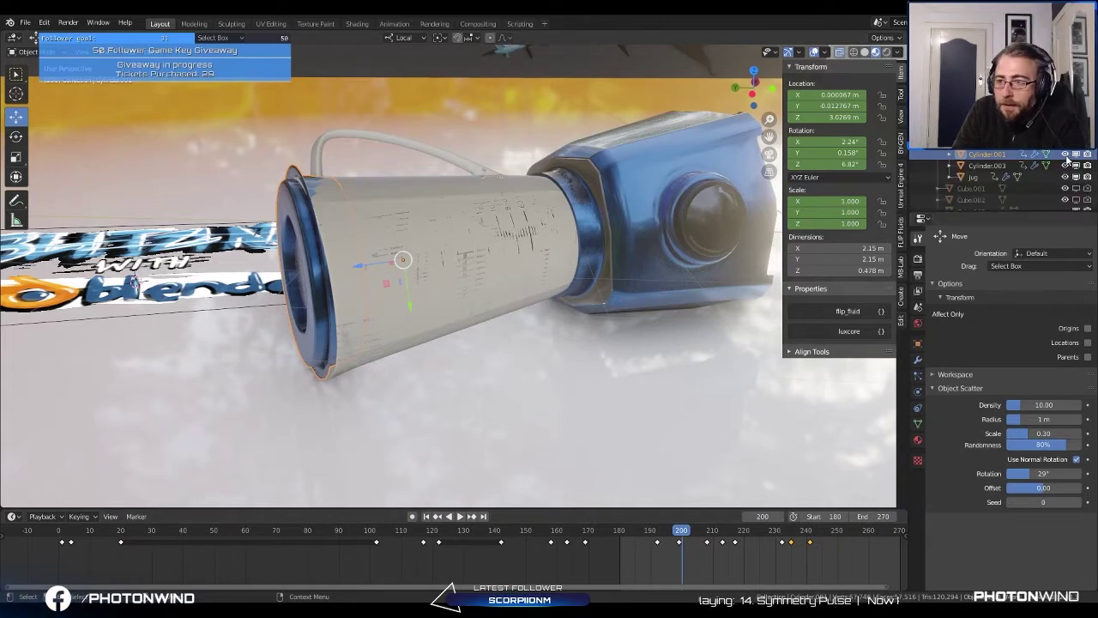
pyautogui.press('i')
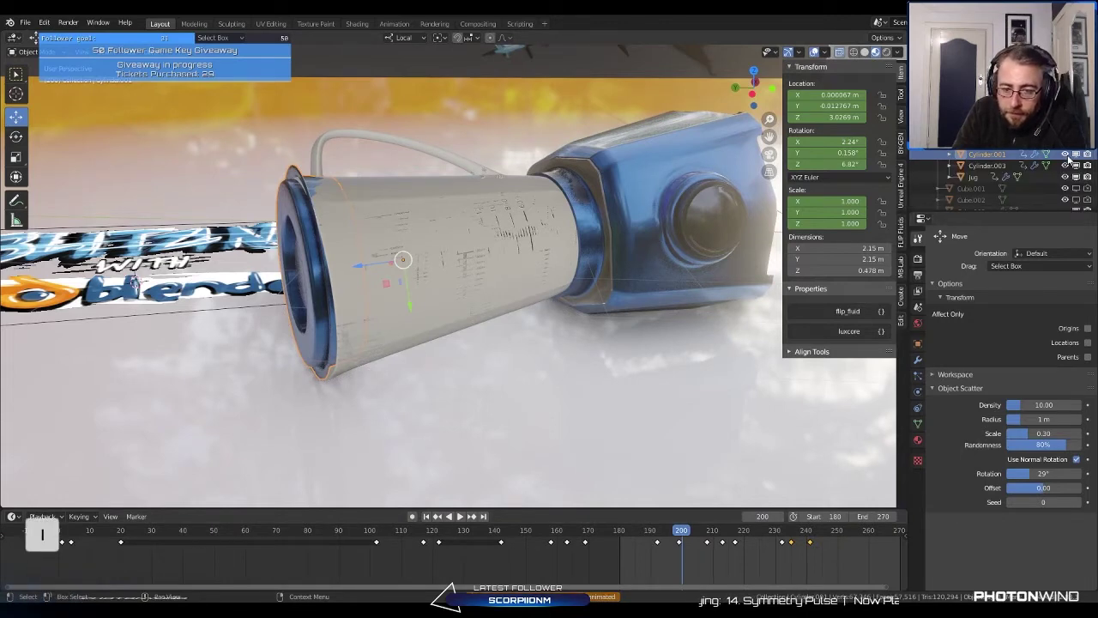
pyautogui.press('i')
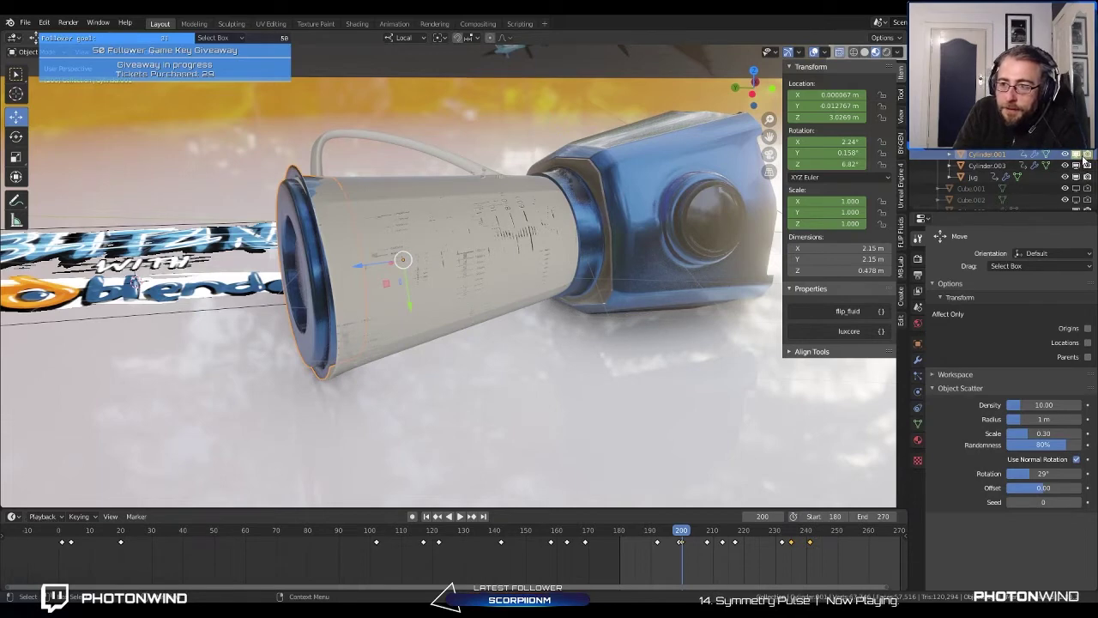
# Step: At frame 201, disable Cylinder.001 in viewports and renders, keyframe both settings, and scrub back to frame 183 to check
pyautogui.click(684, 532)
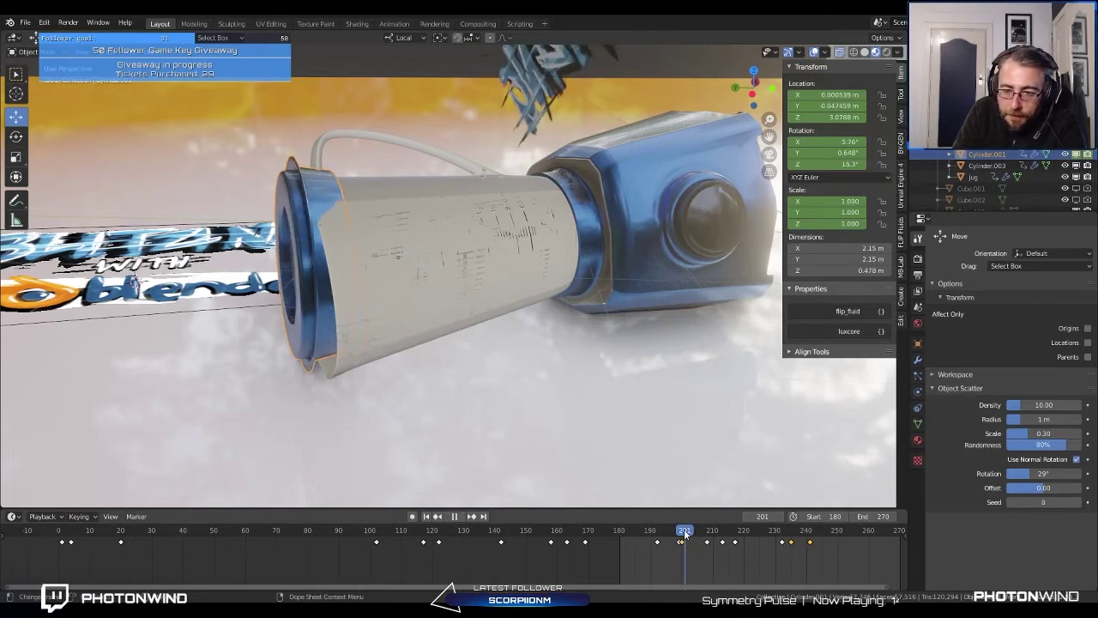
pyautogui.click(1087, 155)
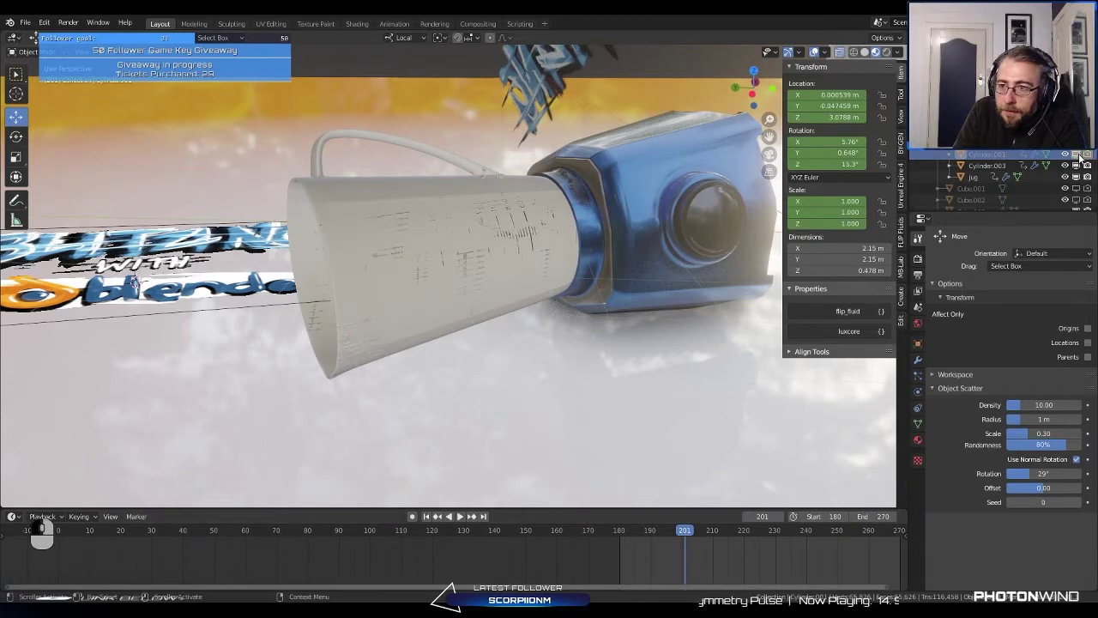
pyautogui.press('i')
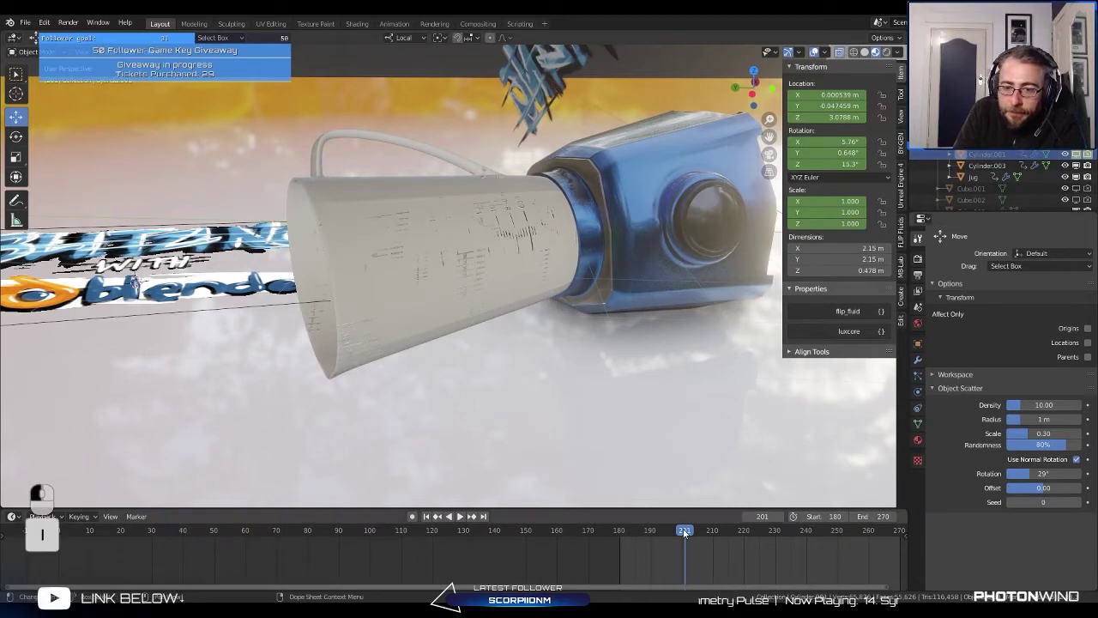
pyautogui.press('space')
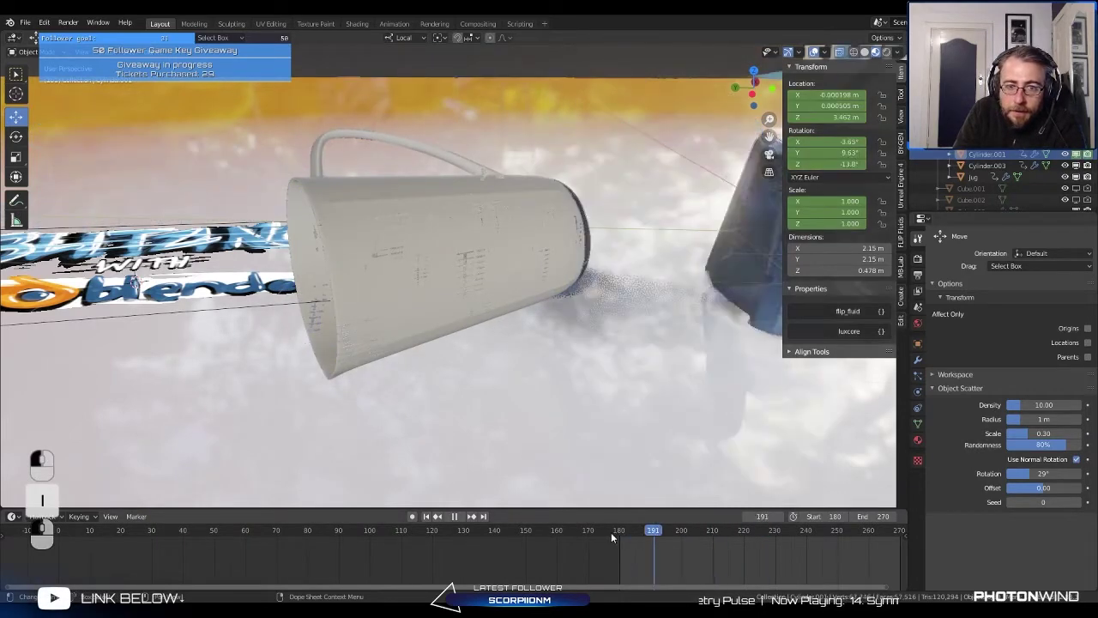
pyautogui.moveTo(612, 537)
pyautogui.mouseDown()
pyautogui.moveTo(657, 534)
pyautogui.moveTo(602, 532)
pyautogui.moveTo(629, 532)
pyautogui.mouseUp()
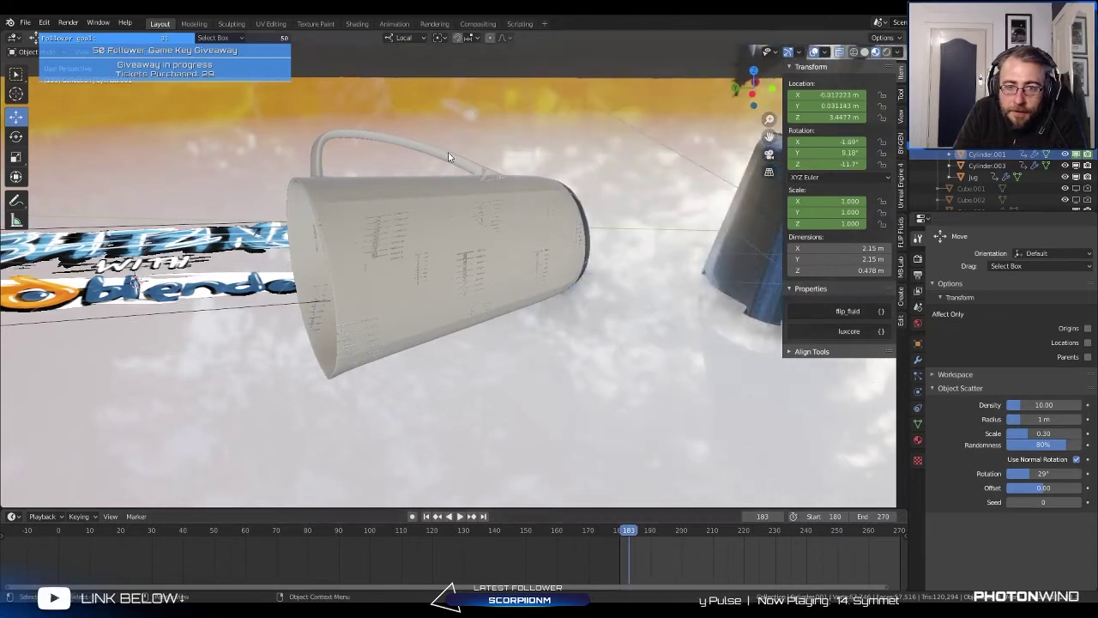
# Step: Select Cylinder.004, hide it, and disable it in viewports and renders
pyautogui.click(427, 160)
pyautogui.scroll(-5, 1019, 165)
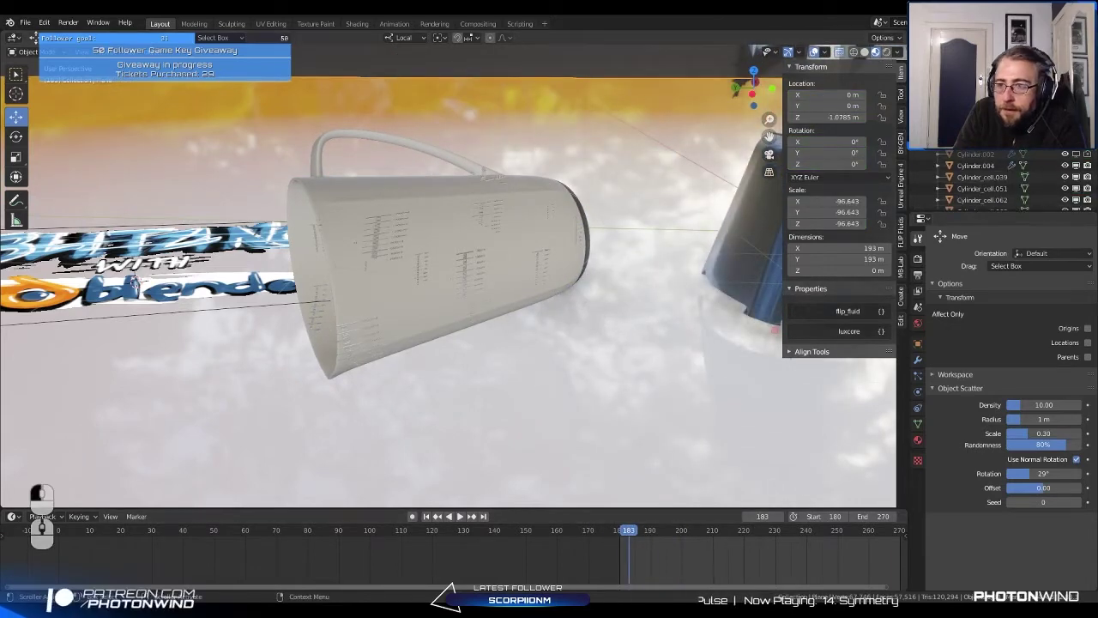
pyautogui.click(976, 166)
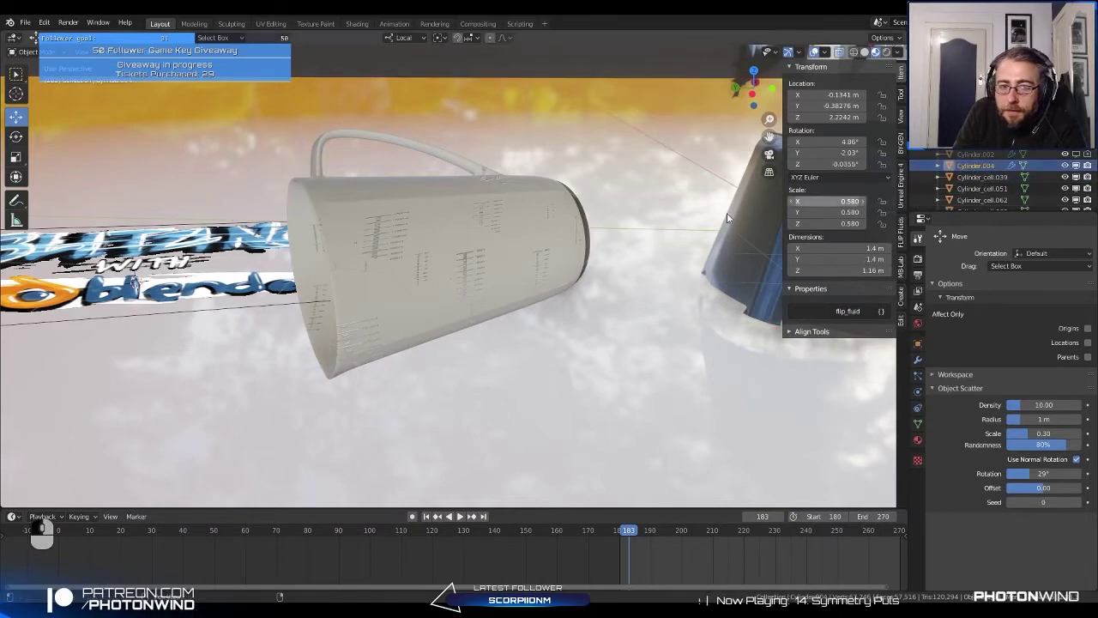
pyautogui.scroll(-5, 465, 247)
pyautogui.click(1065, 166)
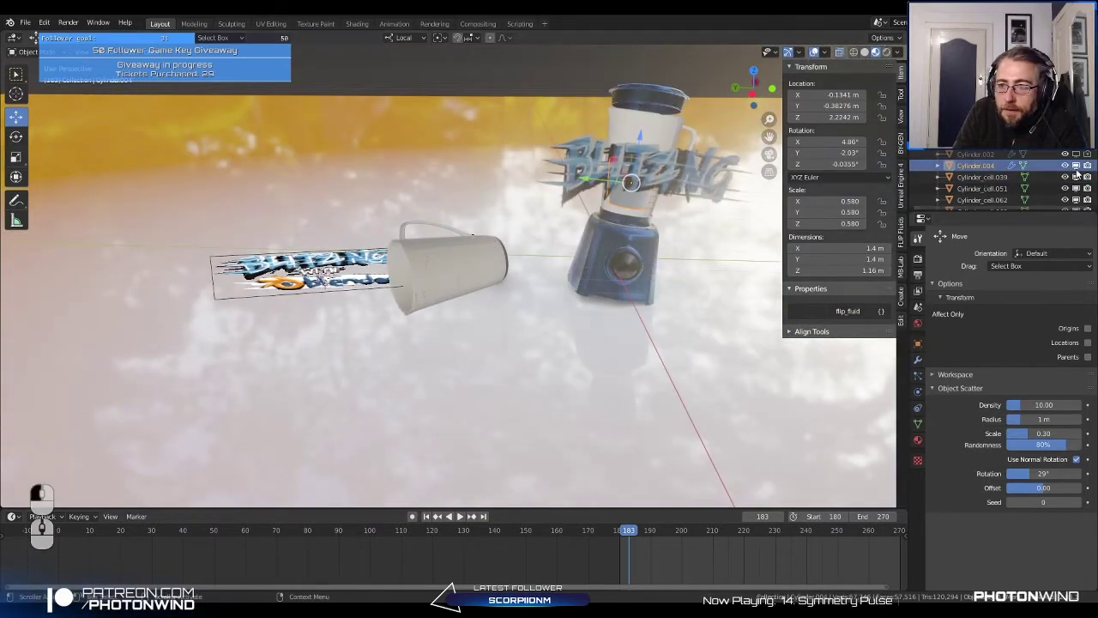
# Step: Select all fracture shards from Cylinder_cell.039 to Cylinder_cell.138 and move the timeline to frame 200
pyautogui.scroll(-8, 1071, 172)
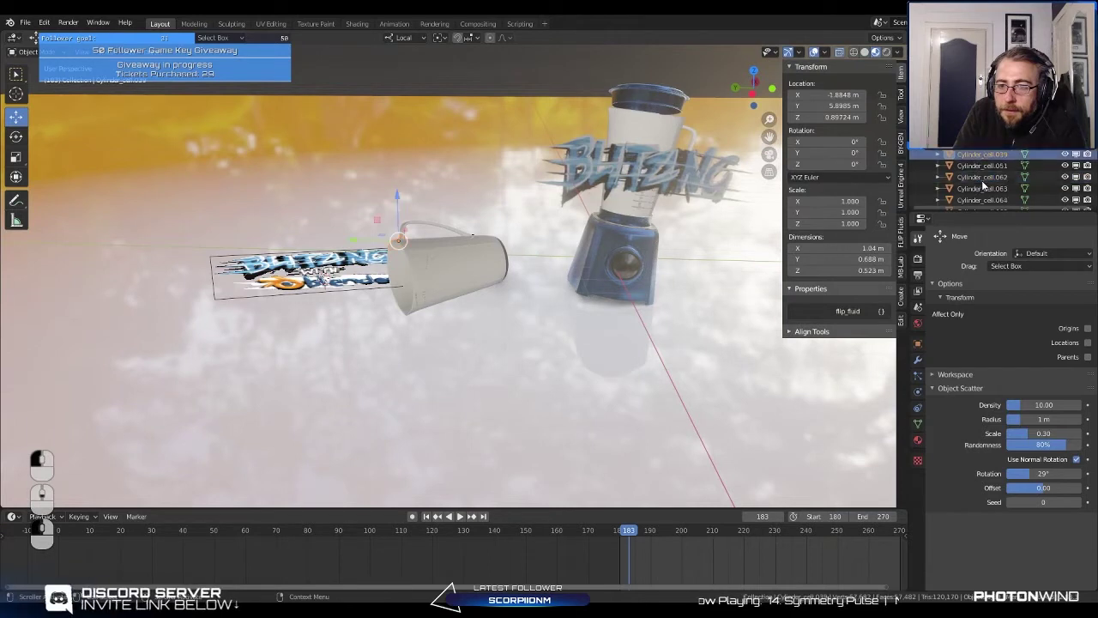
pyautogui.click(987, 167)
pyautogui.scroll(-10, 987, 167)
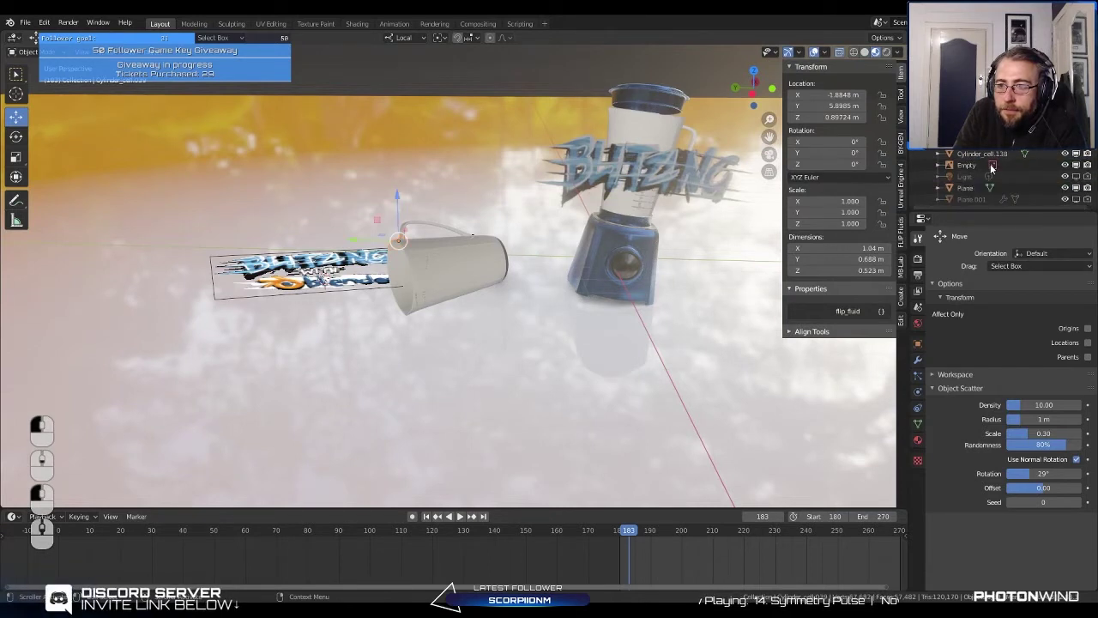
pyautogui.press('capslock')
pyautogui.press('capslock')
pyautogui.keyDown('shift'); pyautogui.click(991, 157); pyautogui.keyUp('shift')
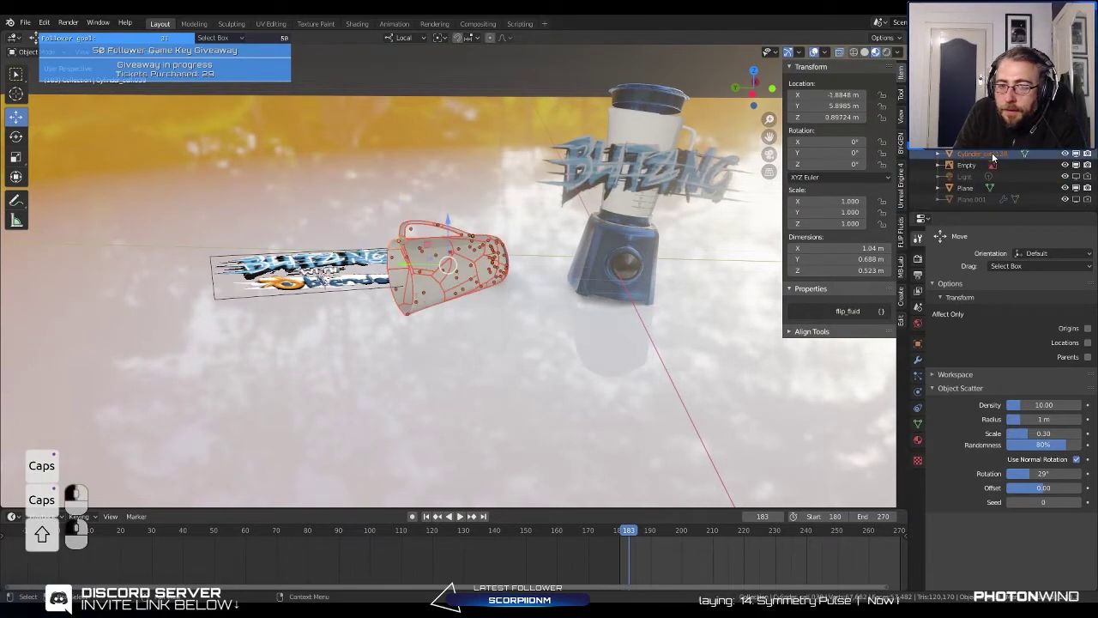
pyautogui.keyDown('shift'); pyautogui.click(992, 156); pyautogui.keyUp('shift')
pyautogui.scroll(3, 998, 152)
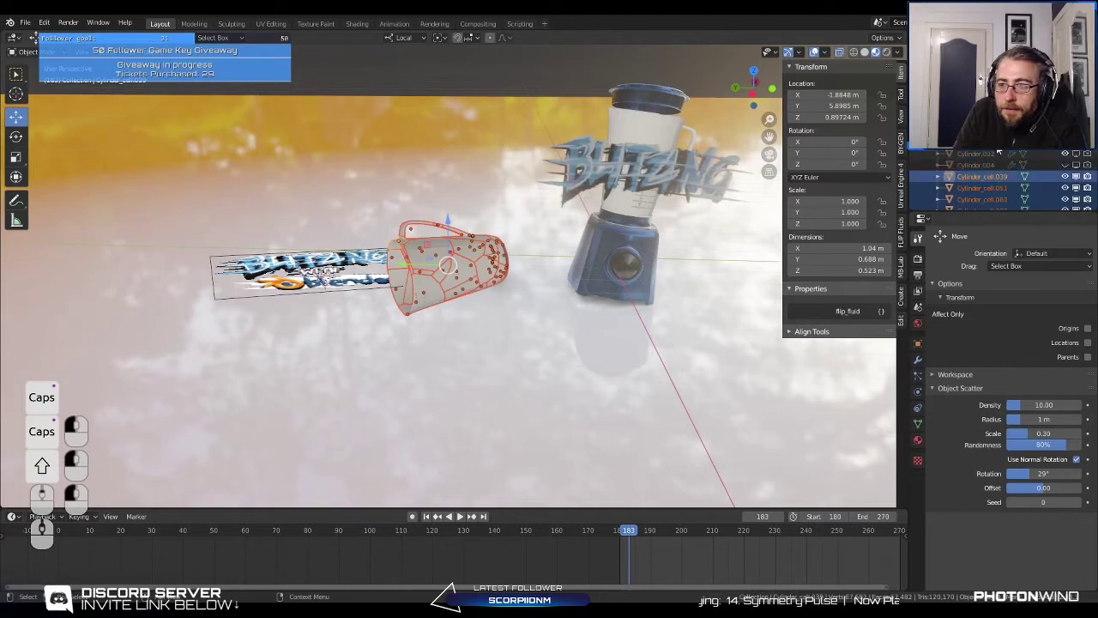
pyautogui.press('space')
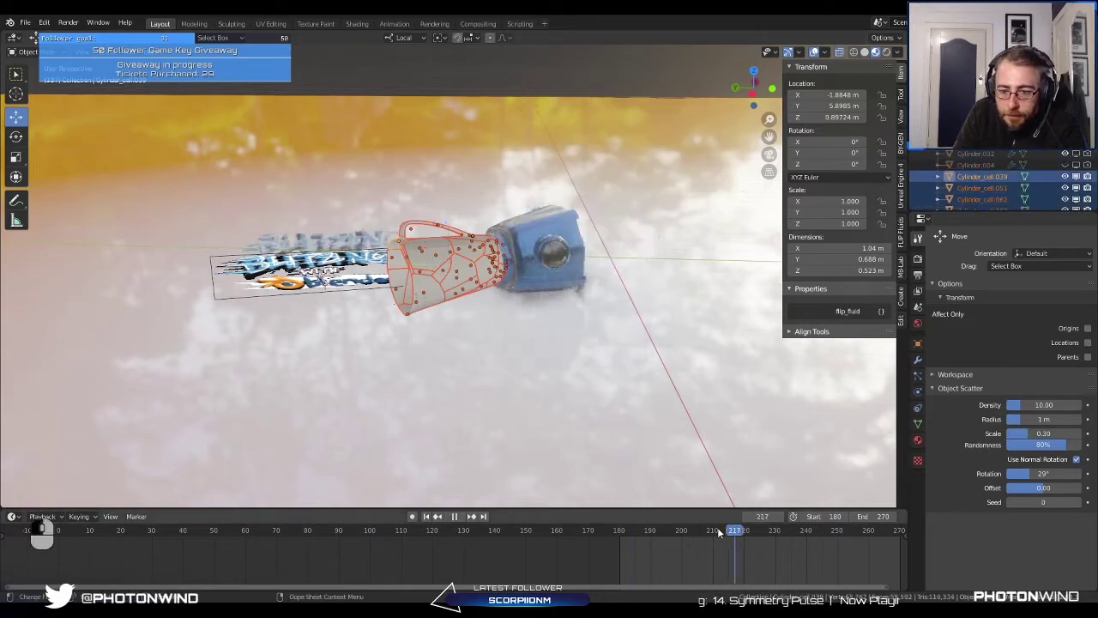
pyautogui.moveTo(719, 533); pyautogui.dragTo(683, 534)
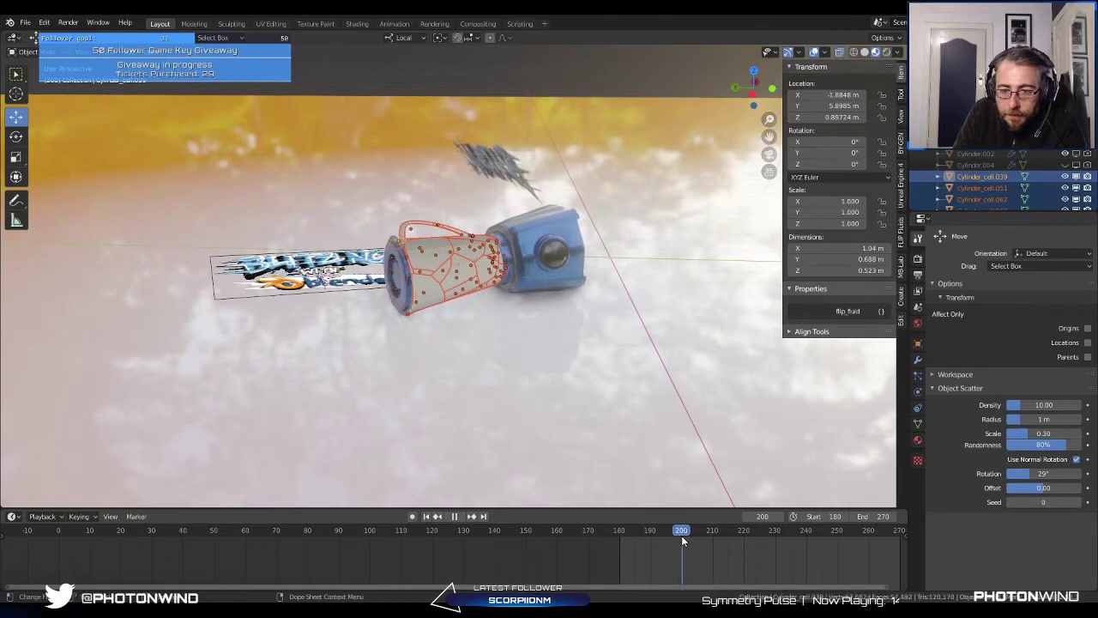
pyautogui.press('space')
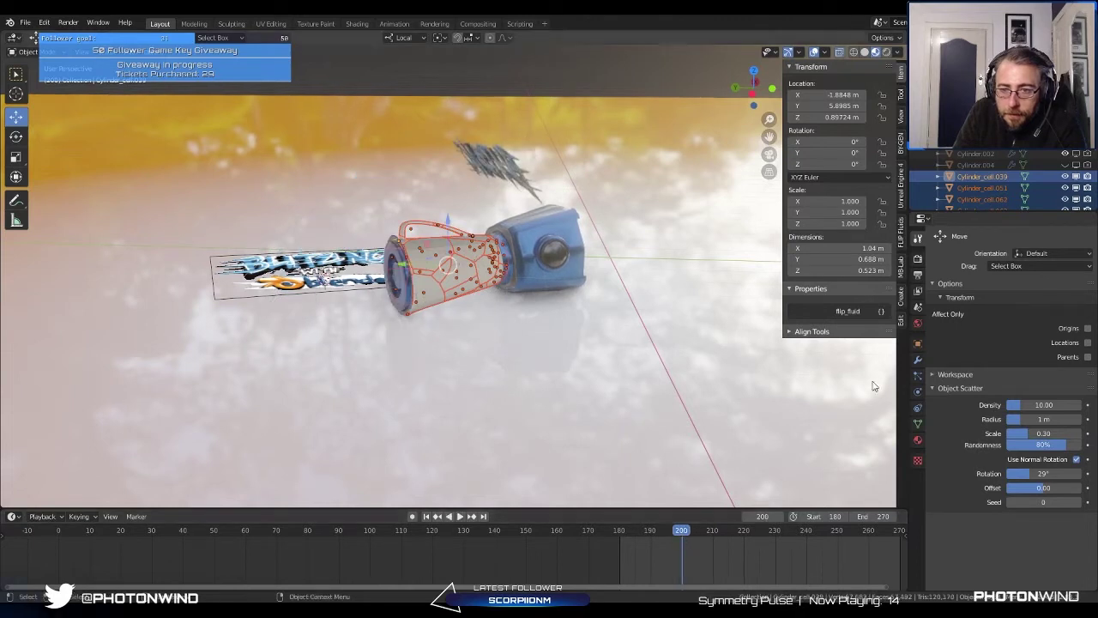
# Step: Try to disable all the selected shards in viewports and renders at once
pyautogui.keyDown('shift'); pyautogui.click(1078, 179); pyautogui.keyUp('shift')
pyautogui.keyDown('shift'); pyautogui.click(1079, 179); pyautogui.keyUp('shift')
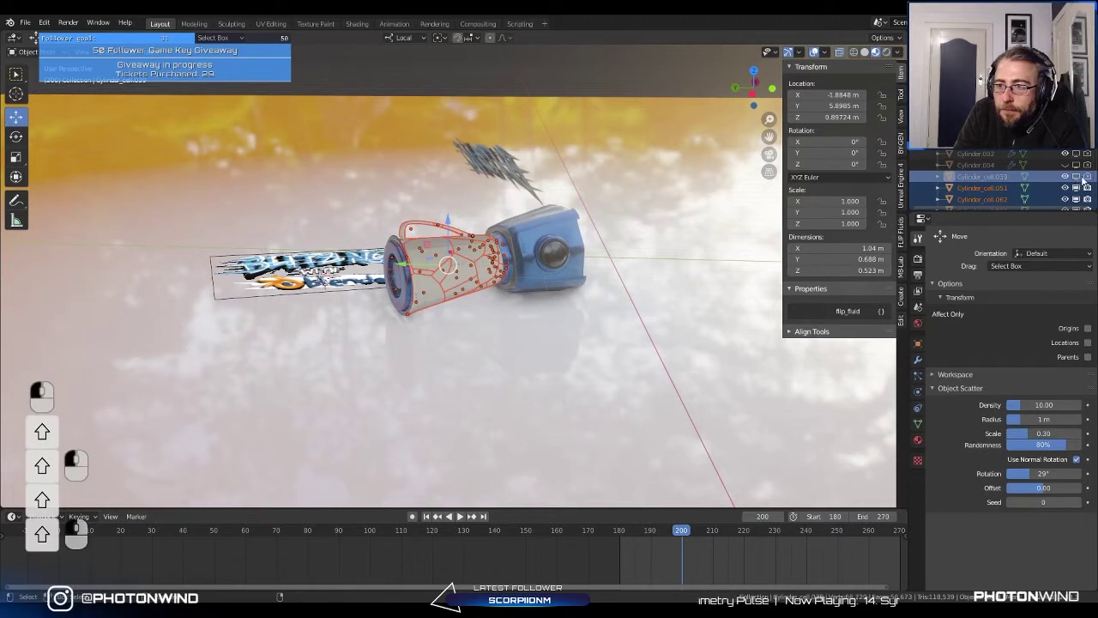
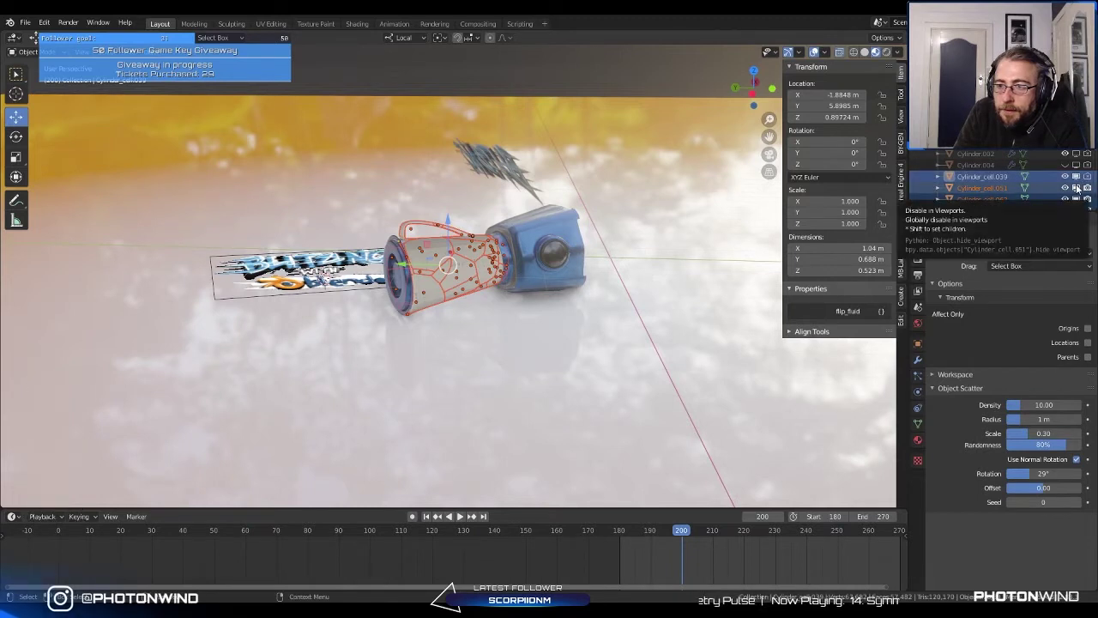
pyautogui.keyDown('ctrl'); pyautogui.click(984, 190); pyautogui.keyUp('ctrl')
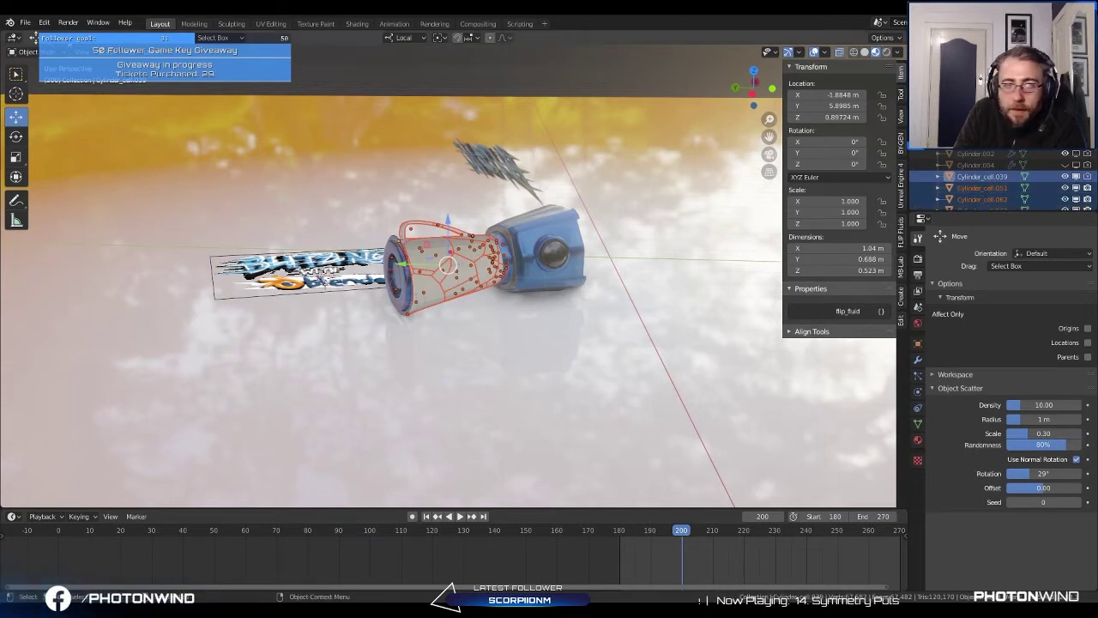
# Step: Add a Plain Axes empty to the scene and rename it FRACT
pyautogui.hotkey('shift', 'a')
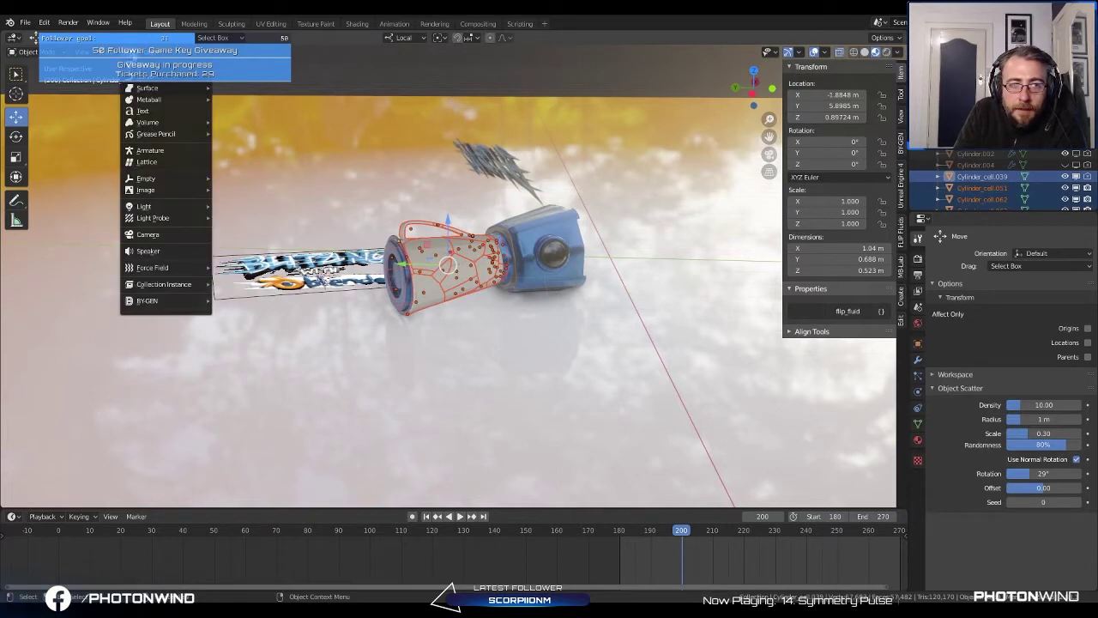
pyautogui.moveTo(157, 182)
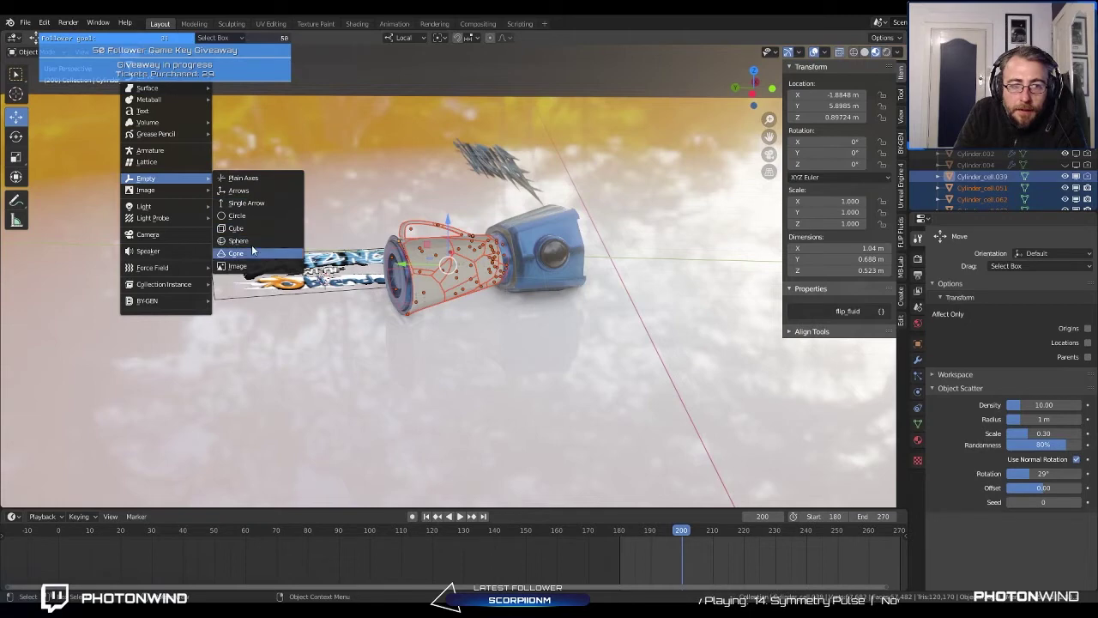
pyautogui.click(243, 179)
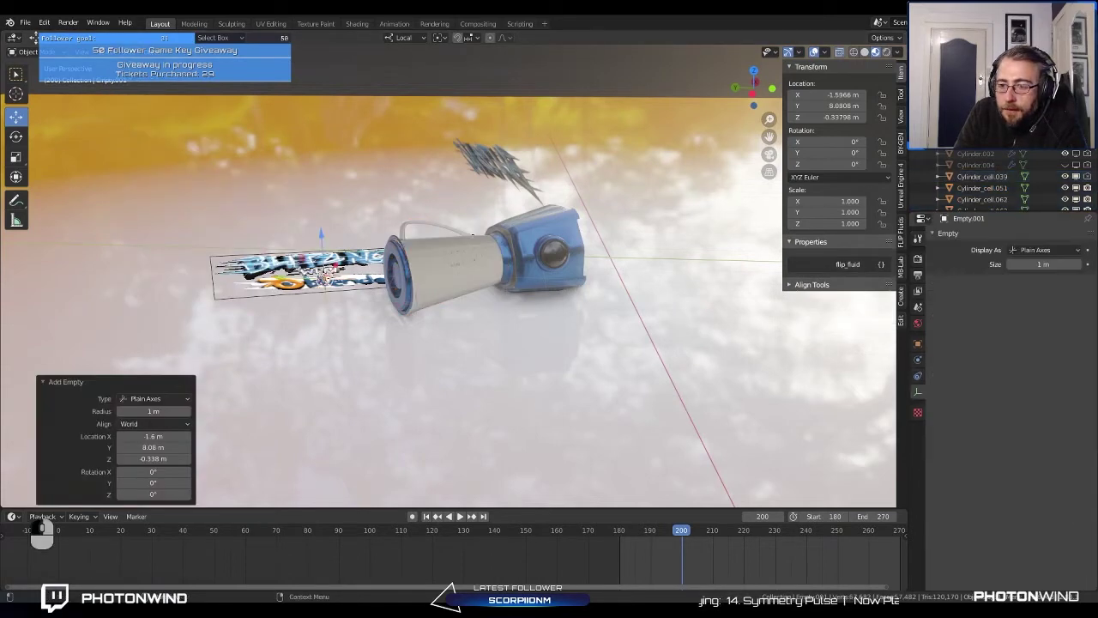
pyautogui.click(917, 343)
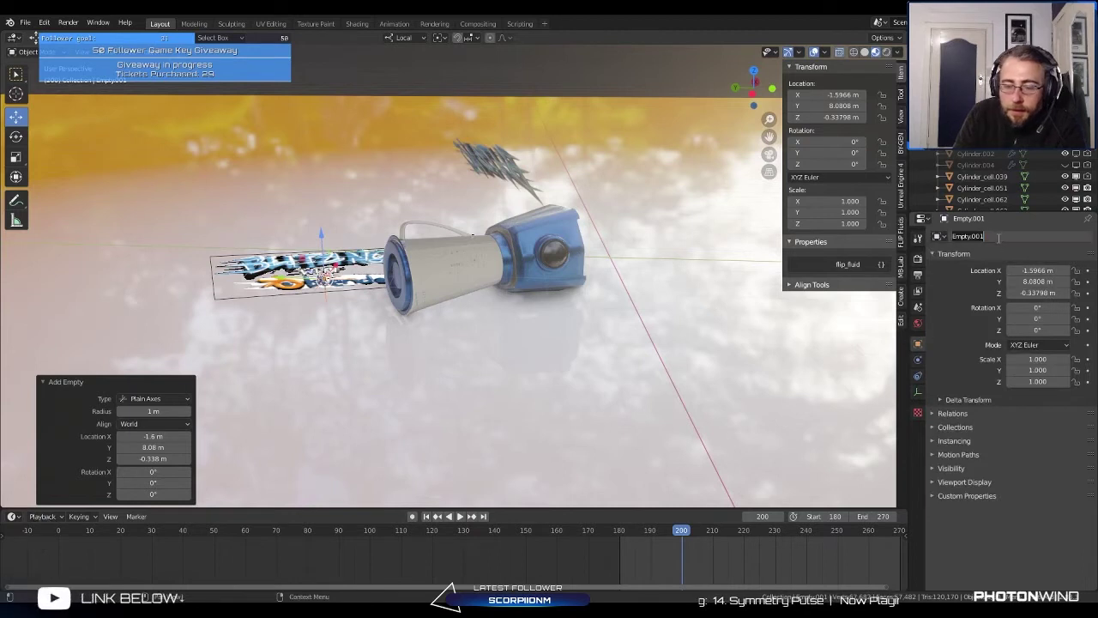
pyautogui.write('FRACT')
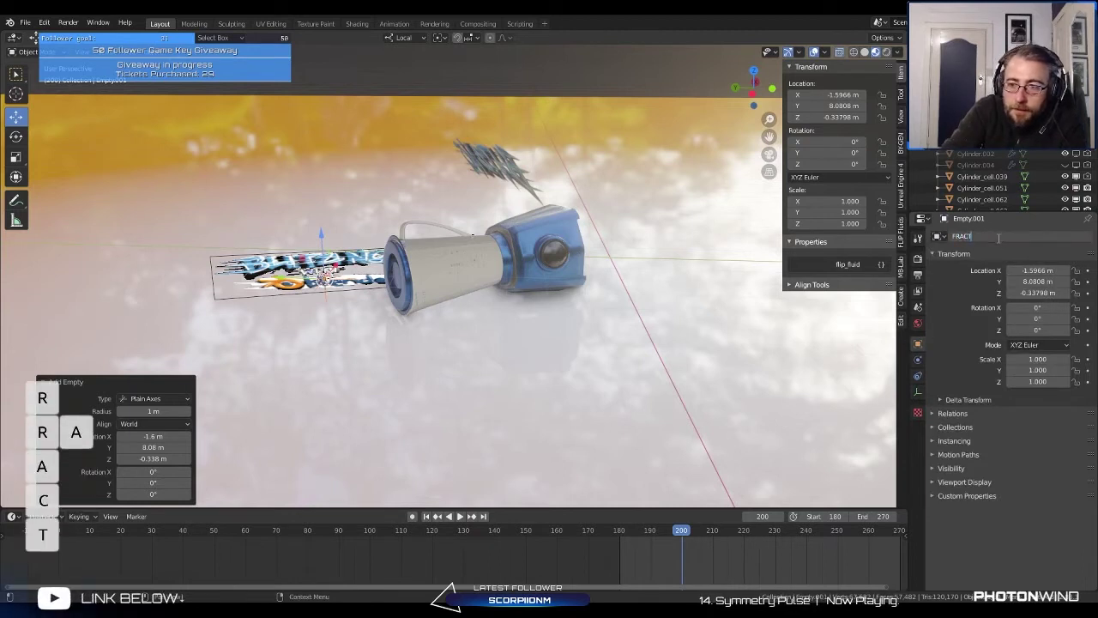
pyautogui.press('Return')
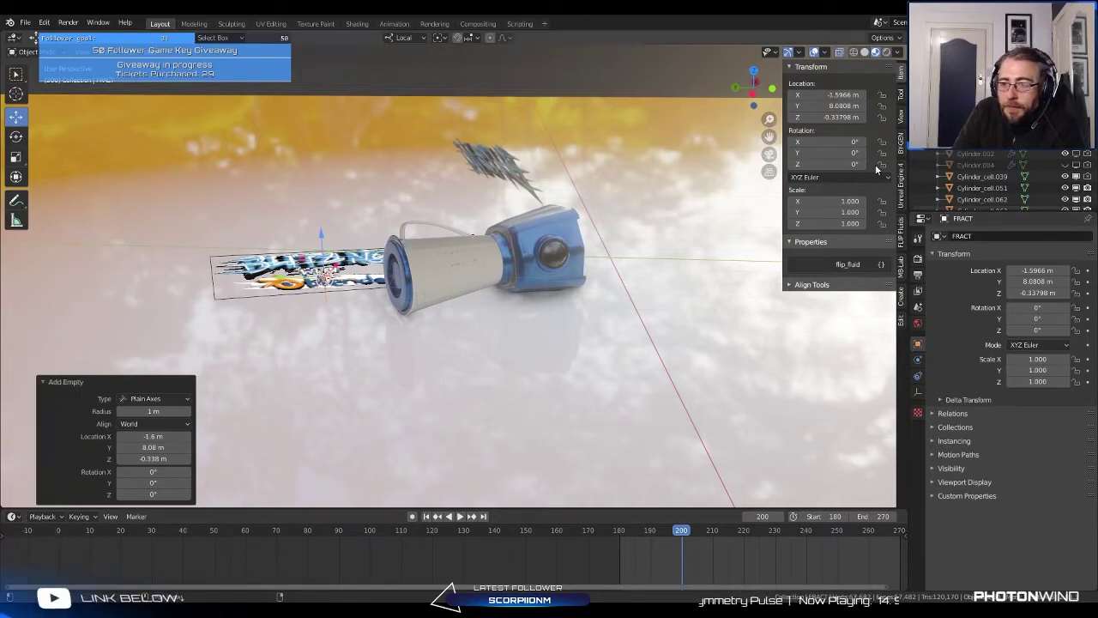
# Step: Select the shards from Cylinder_cell.039 to Cylinder_cell.138 and parent them to the FRACT empty, keeping their transforms
pyautogui.click(982, 176)
pyautogui.scroll(-5, 983, 185)
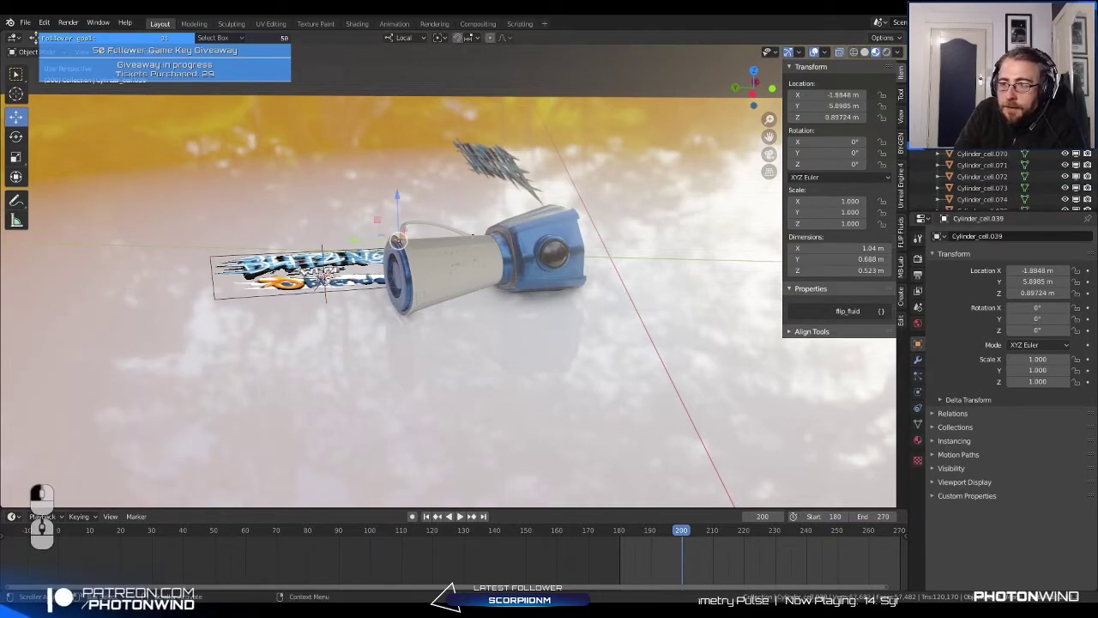
pyautogui.scroll(-15, 1007, 169)
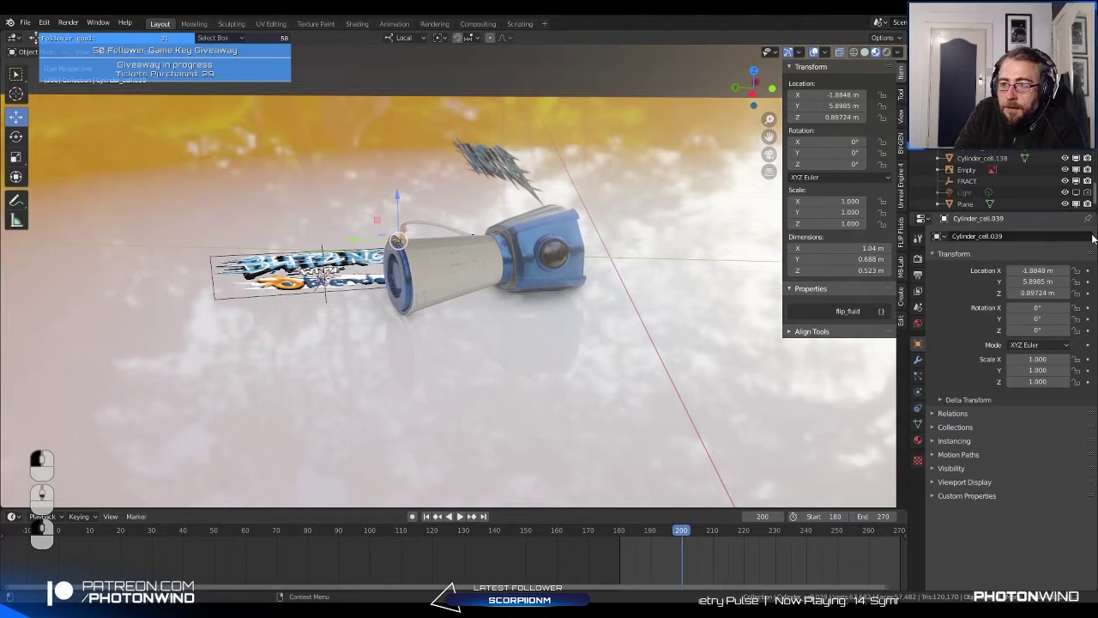
pyautogui.keyDown('shift'); pyautogui.click(998, 160); pyautogui.keyUp('shift')
pyautogui.scroll(15, 995, 170)
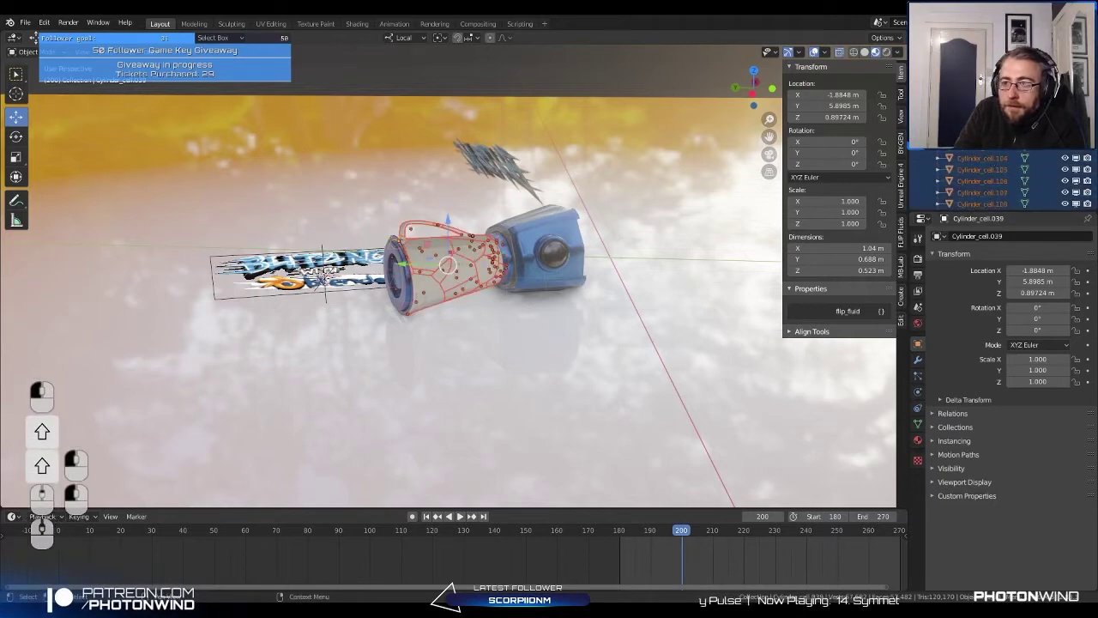
pyautogui.scroll(4, 312, 251)
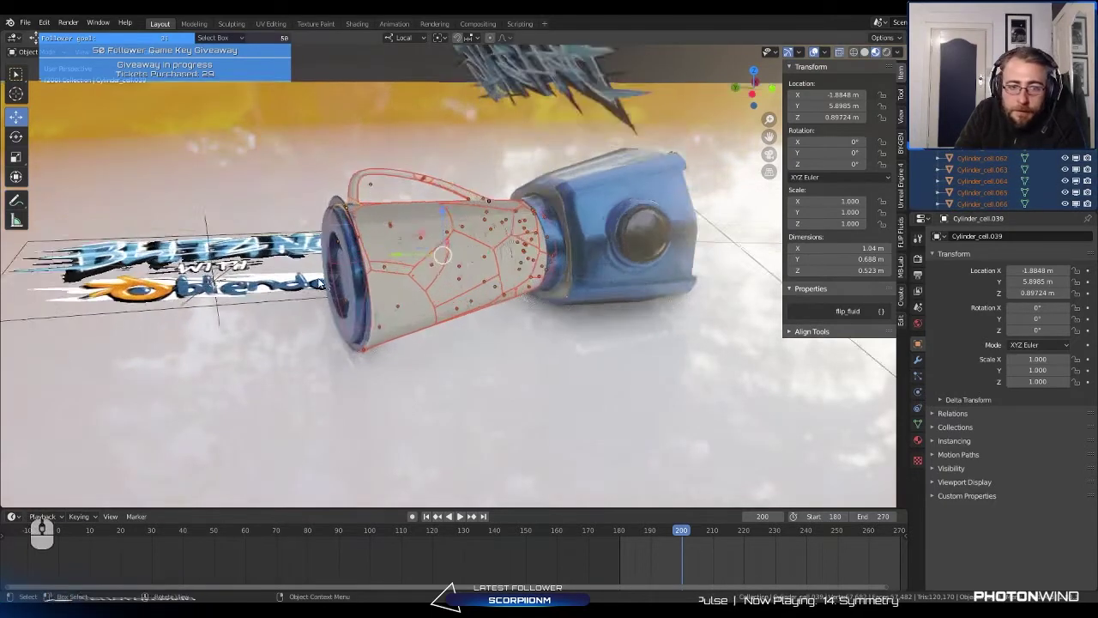
pyautogui.moveTo(312, 251); pyautogui.dragTo(318, 222, button='middle')
pyautogui.keyDown('shift'); pyautogui.click(198, 275); pyautogui.keyUp('shift')
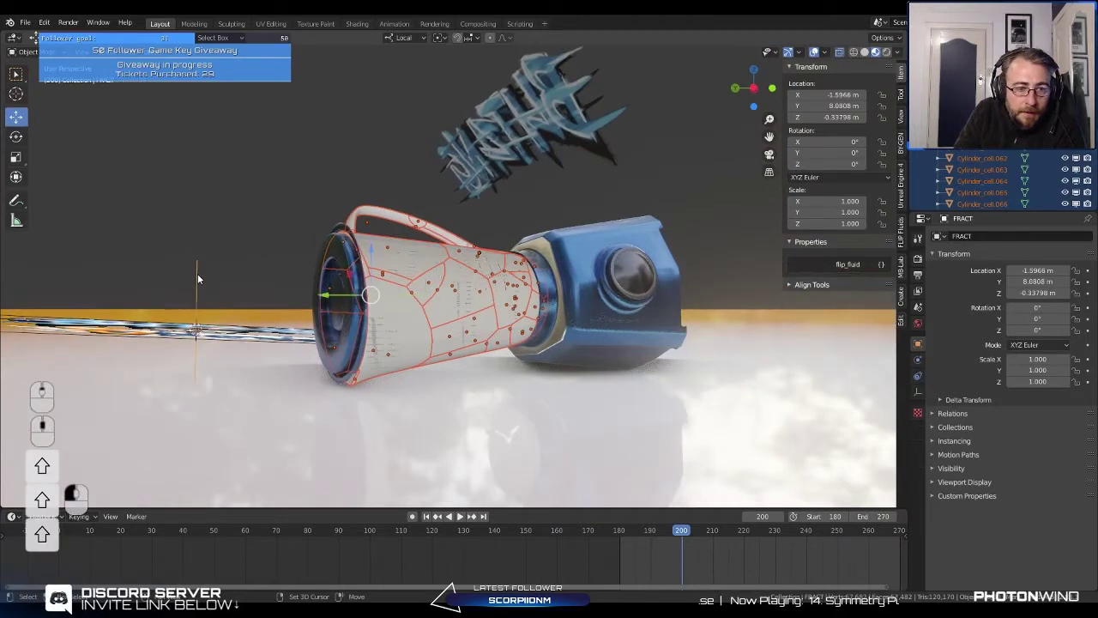
pyautogui.hotkey('ctrl', 'p')
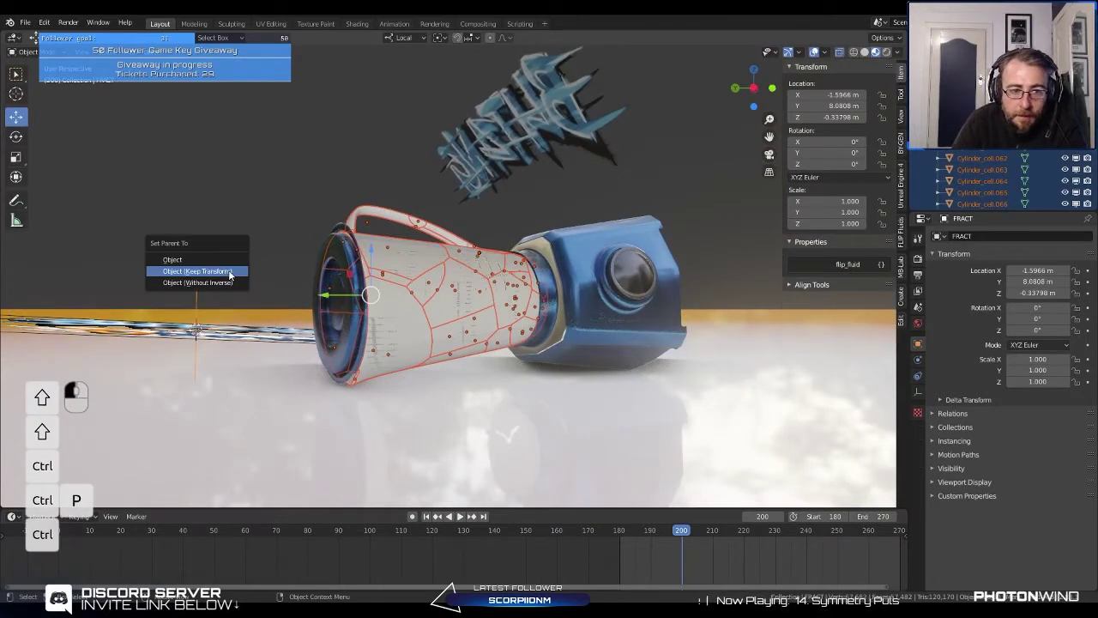
pyautogui.click(229, 272)
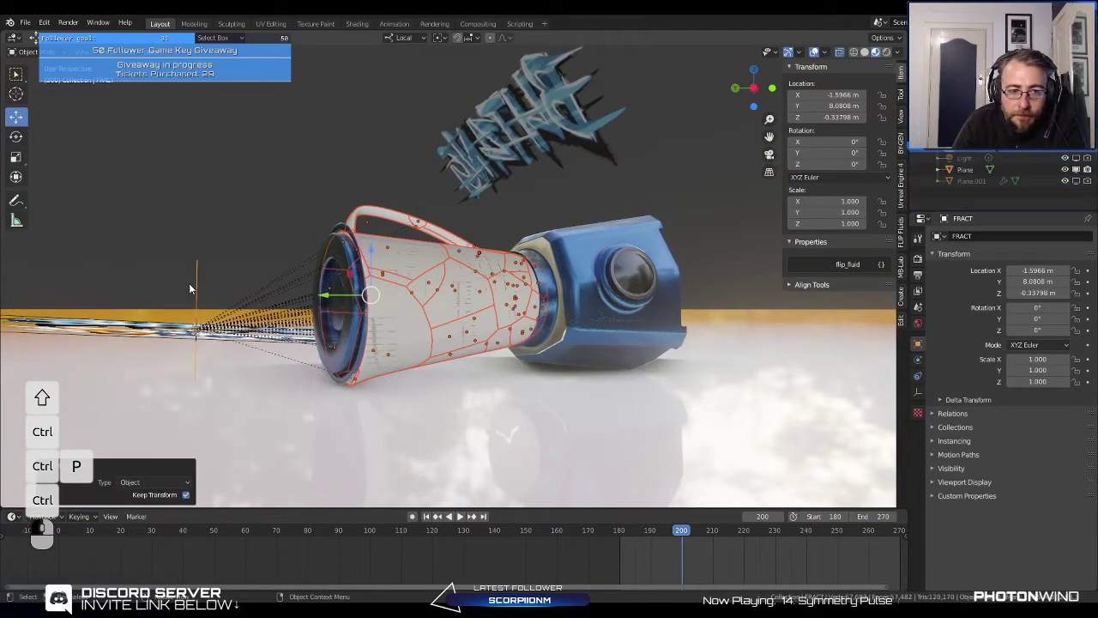
# Step: Try disabling only the FRACT parent in viewports and renders, and expand its hierarchy to check the child shards
pyautogui.click(192, 288)
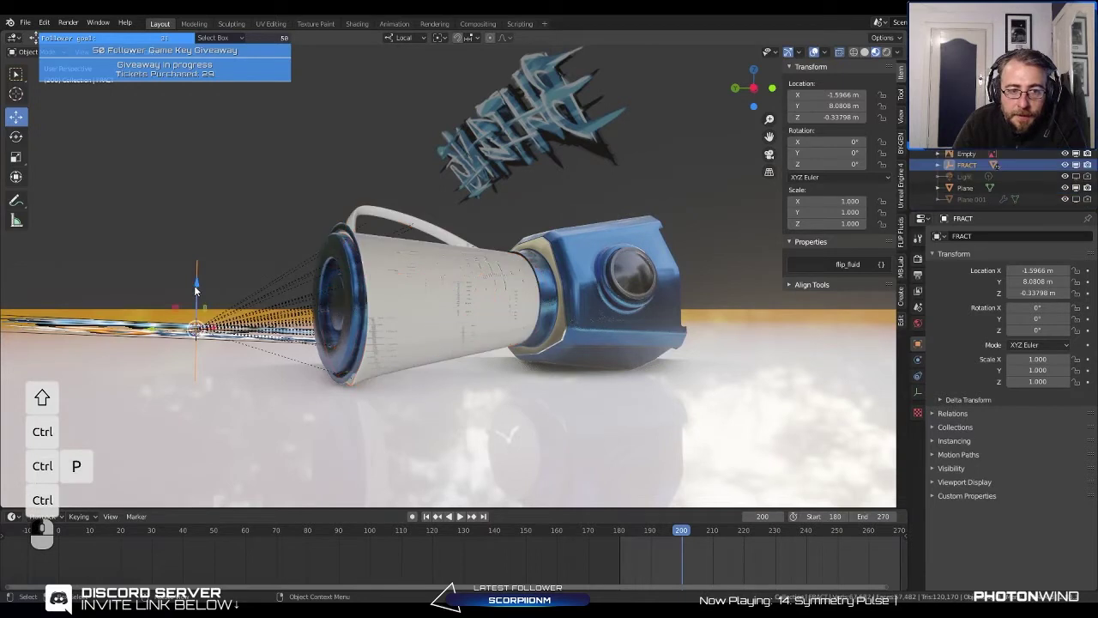
pyautogui.click(1079, 169)
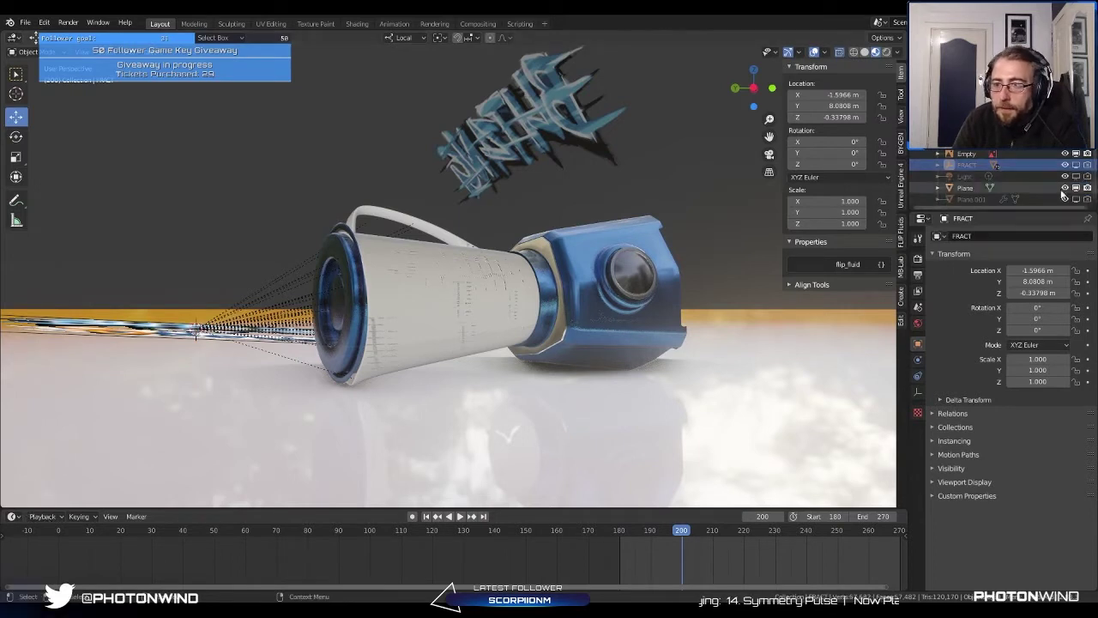
pyautogui.click(937, 163)
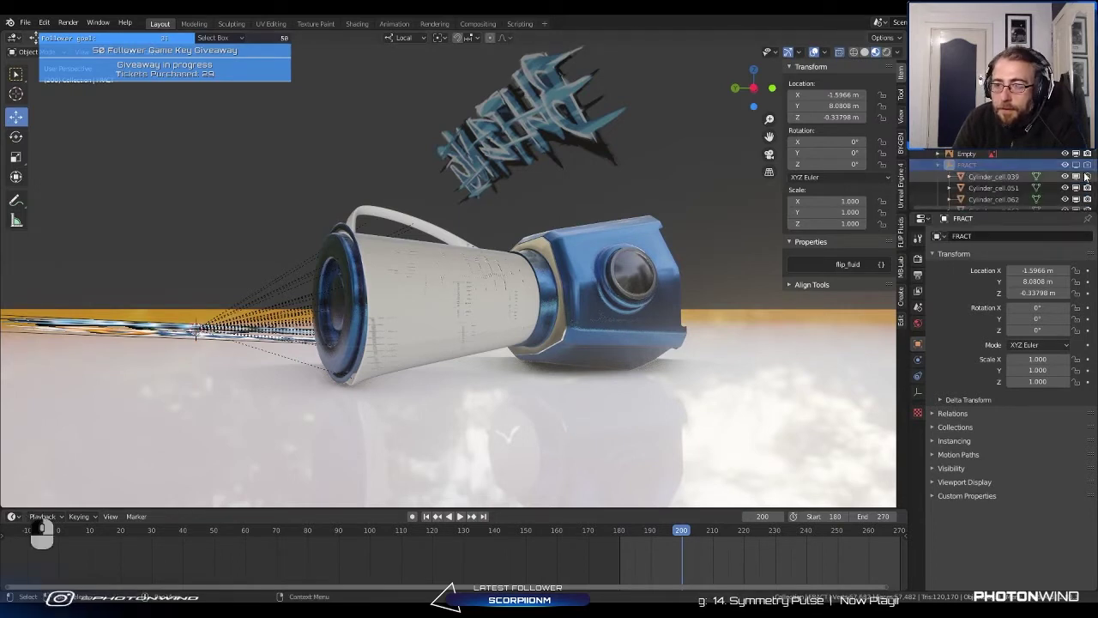
pyautogui.click(1077, 166)
pyautogui.keyDown('ctrl'); pyautogui.click(1078, 168); pyautogui.keyUp('ctrl')
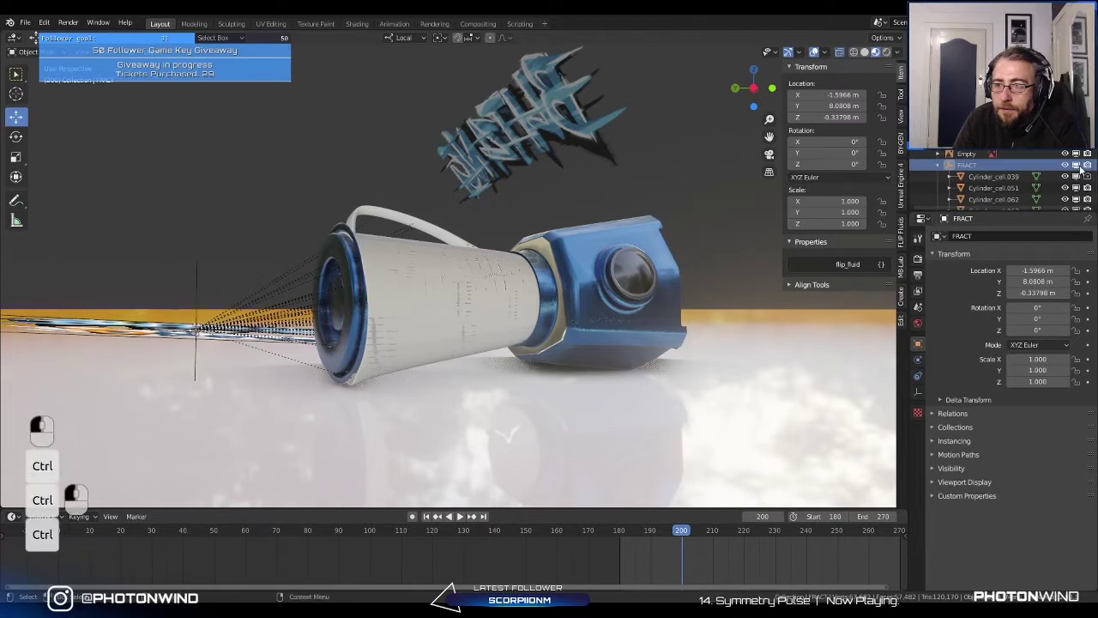
# Step: Disable FRACT together with all its child shards in viewports and renders, and keyframe FRACT's viewport visibility at frame 200
pyautogui.press('shift')
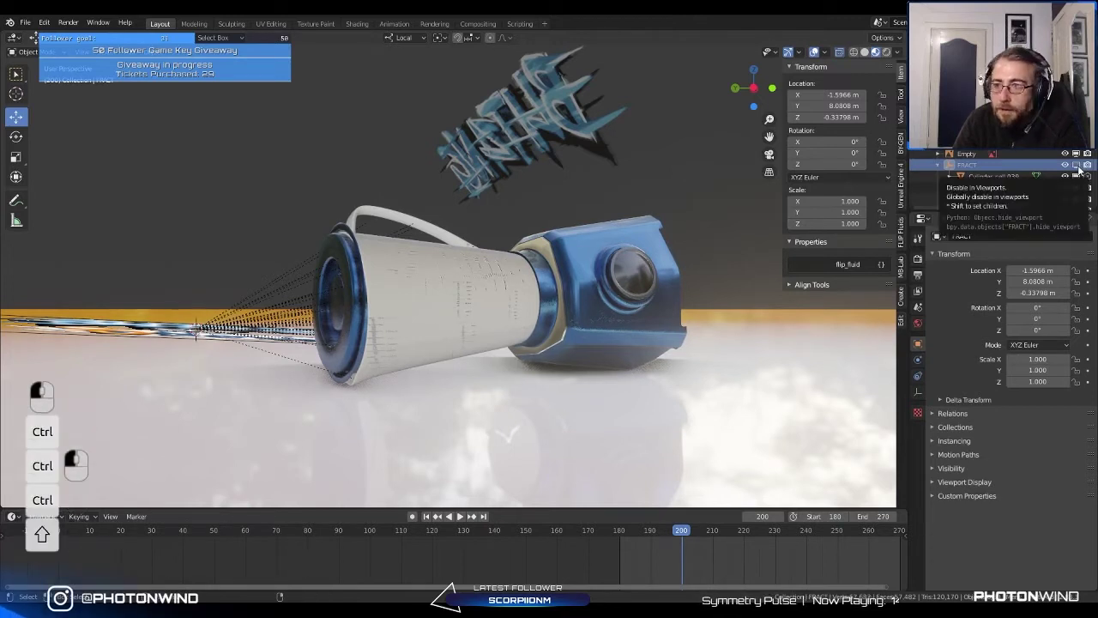
pyautogui.keyDown('shift'); pyautogui.click(1078, 166); pyautogui.keyUp('shift')
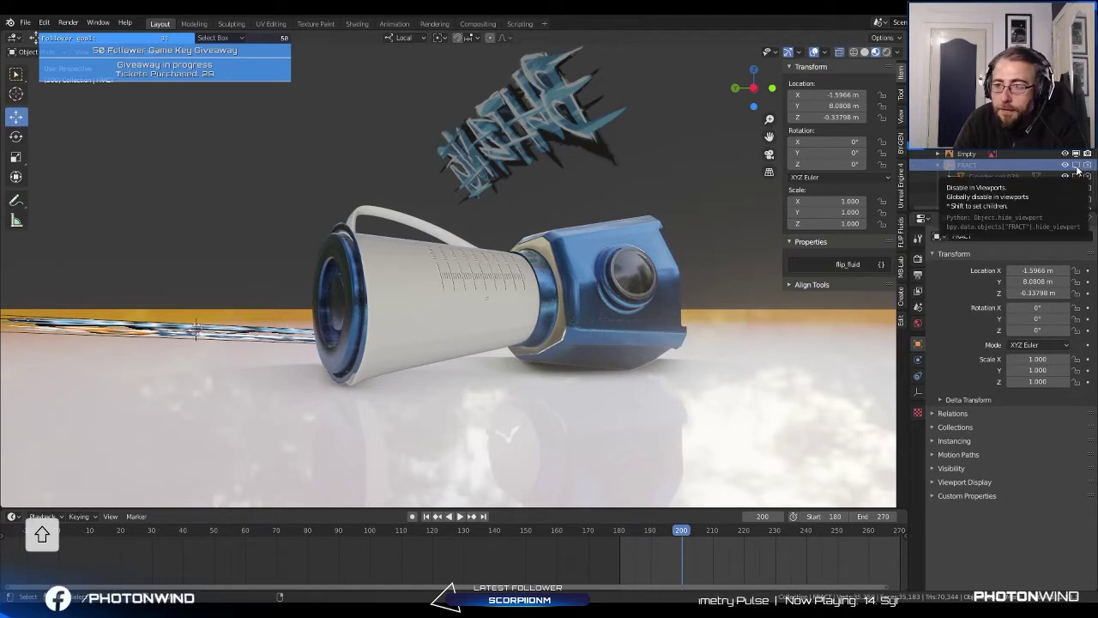
pyautogui.keyDown('shift'); pyautogui.click(1078, 167); pyautogui.keyUp('shift')
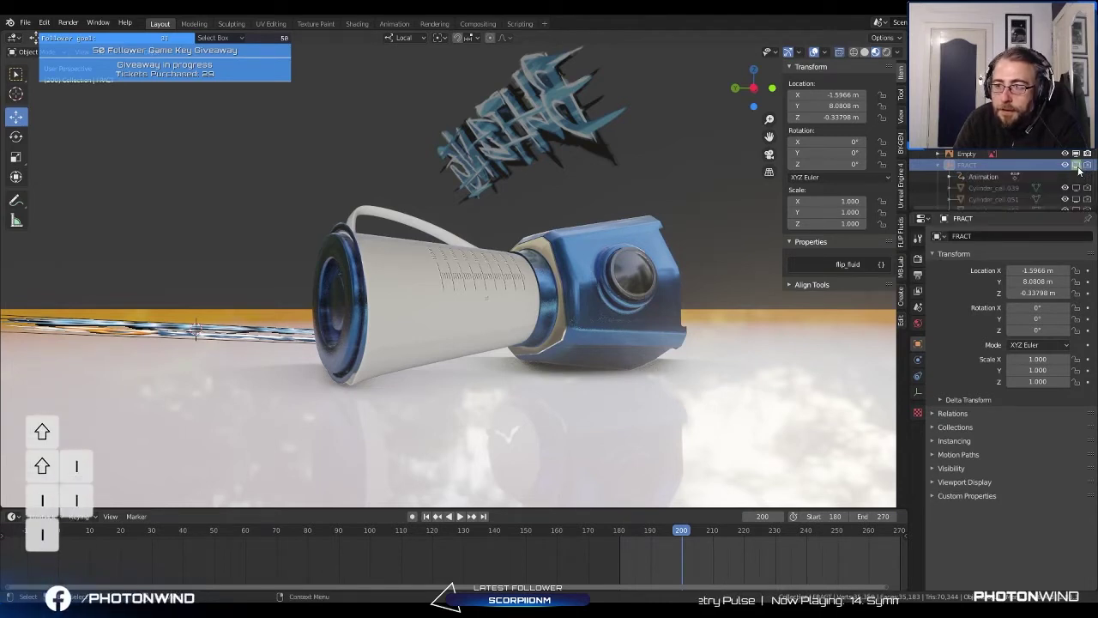
# Step: Keyframe the disabled viewport visibility of Cylinder_cell.039 at frame 200, and extend the selection from FRACT through child shard Cylinder_cell.138
pyautogui.press('shift')
pyautogui.keyDown('shift'); pyautogui.click(1078, 166); pyautogui.keyUp('shift')
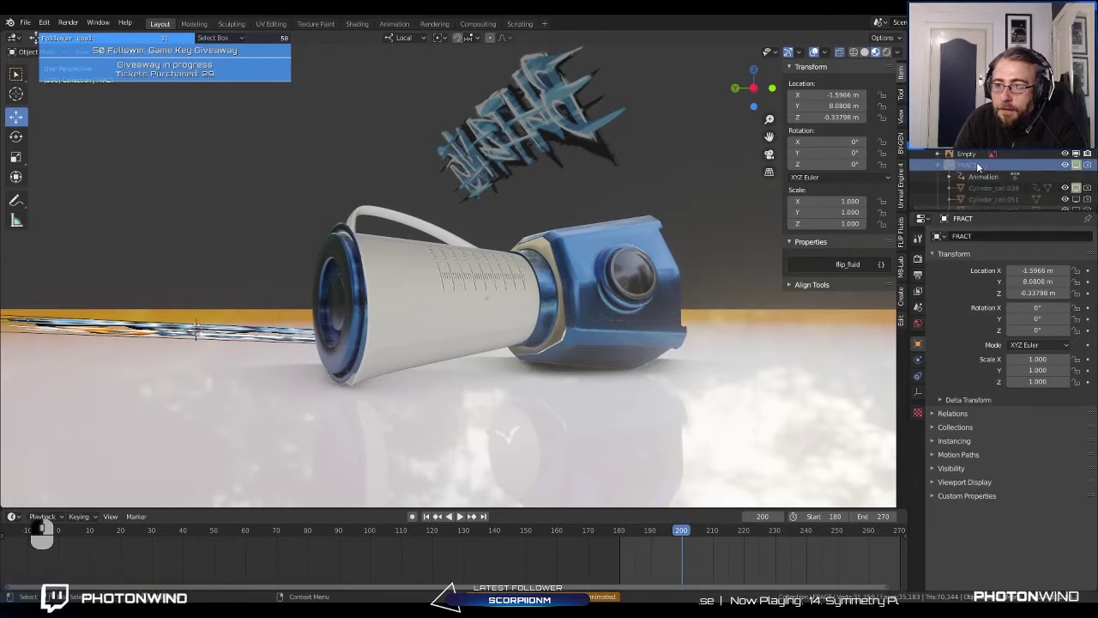
pyautogui.scroll(-5, 976, 161)
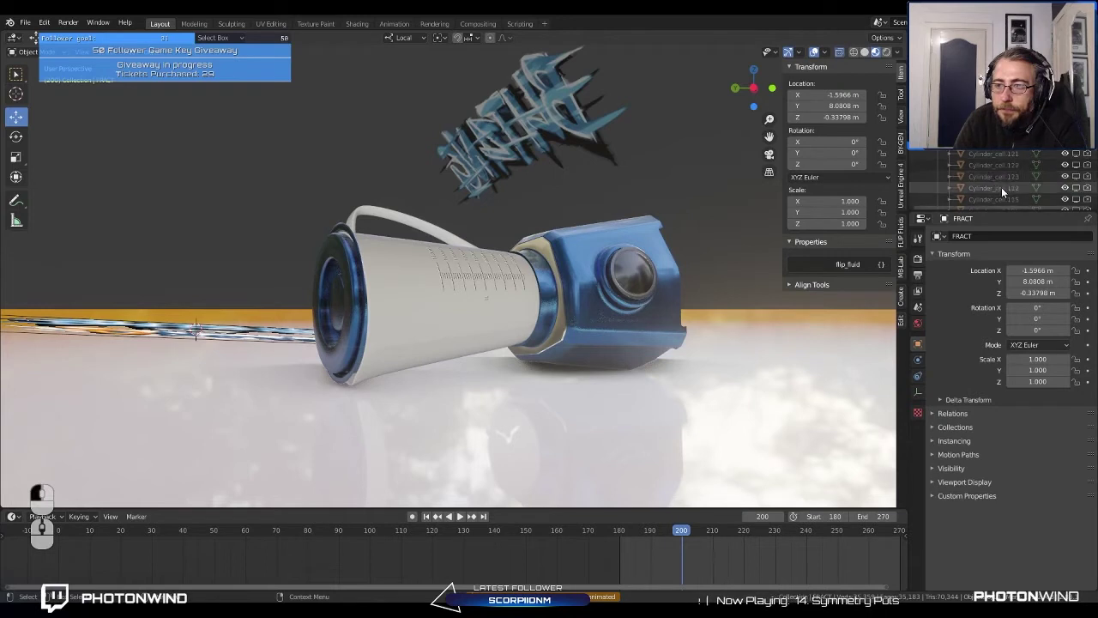
pyautogui.scroll(-4, 1001, 183)
pyautogui.keyDown('shift'); pyautogui.click(1002, 164); pyautogui.keyUp('shift')
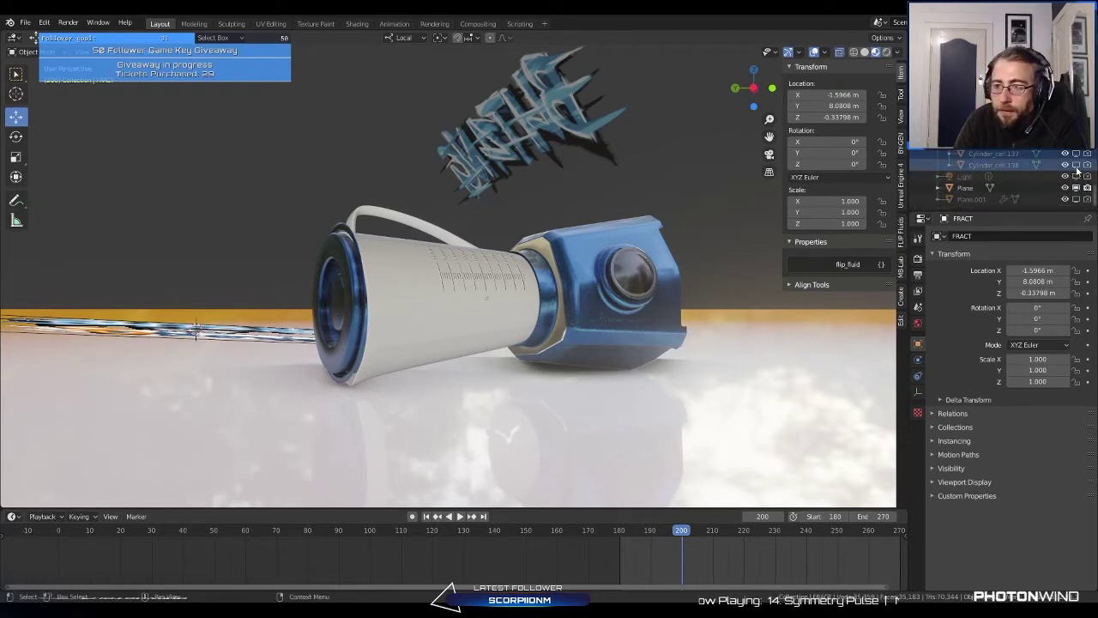
# Step: Keyframe the disabled viewport and render visibility of FRACT's child shards at frame 200, working upward from Cylinder_cell.138 past Cylinder_cell.063
pyautogui.press('shift')
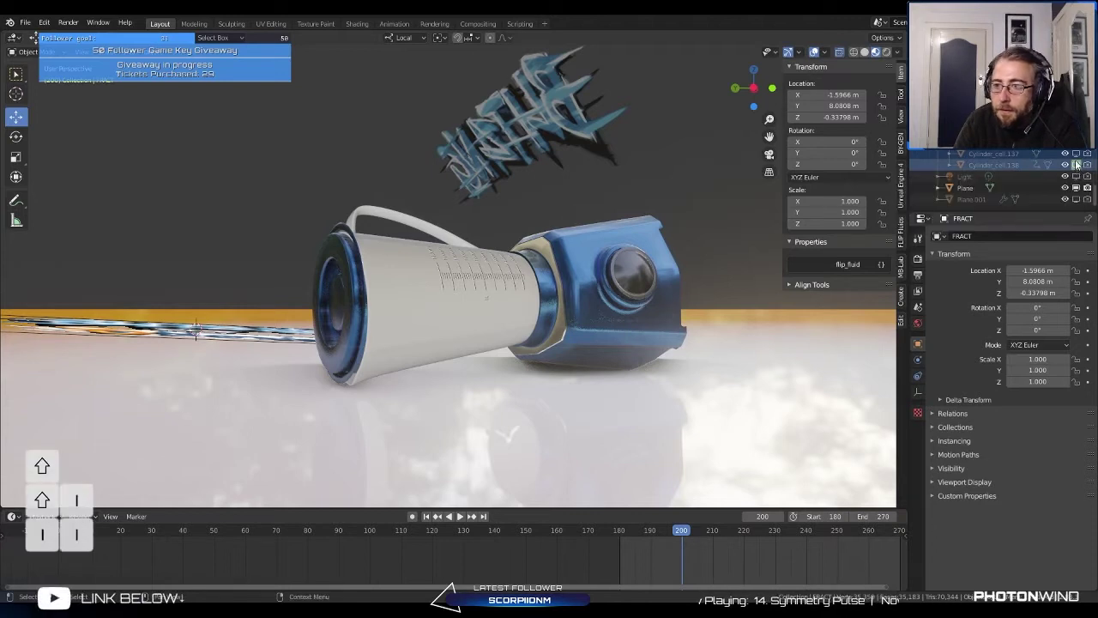
pyautogui.click(1078, 165)
pyautogui.scroll(1, 995, 176)
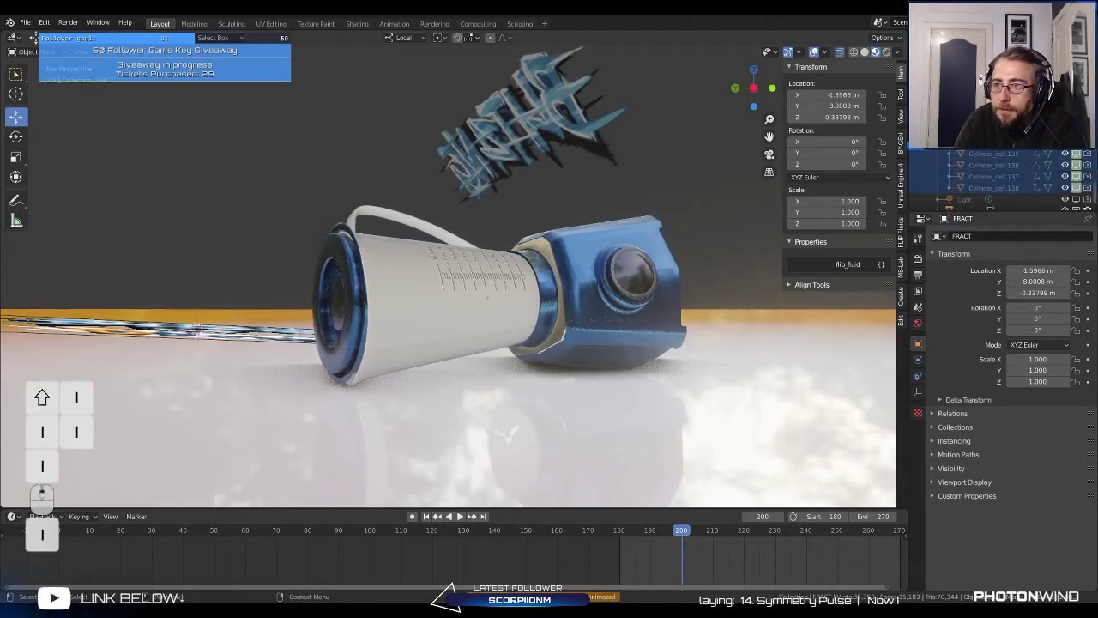
pyautogui.scroll(4, 1083, 170)
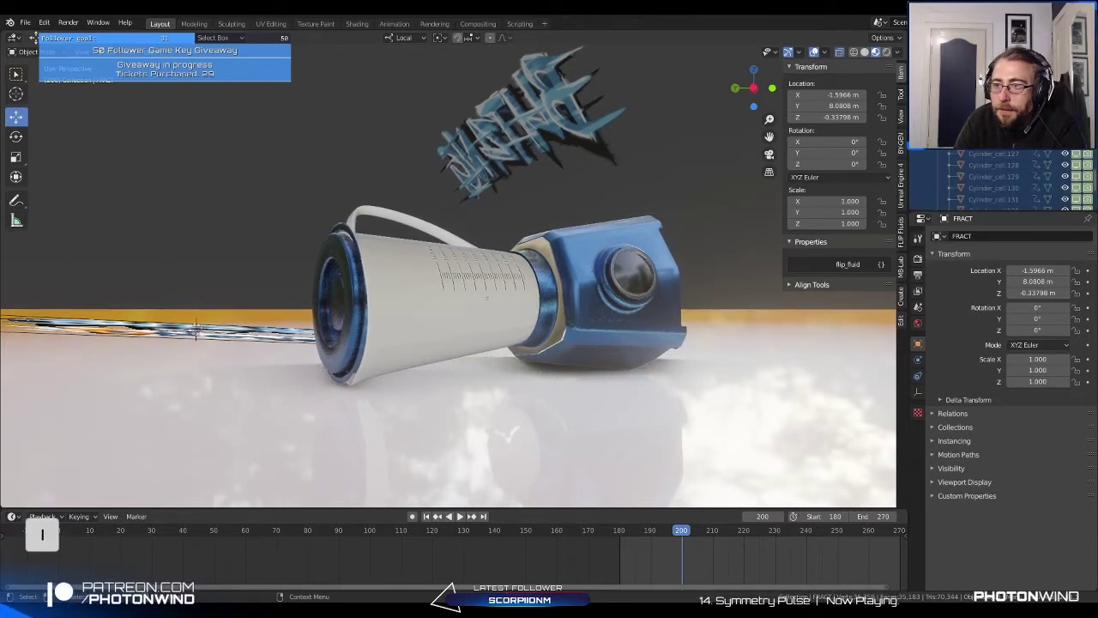
pyautogui.scroll(5, 1082, 170)
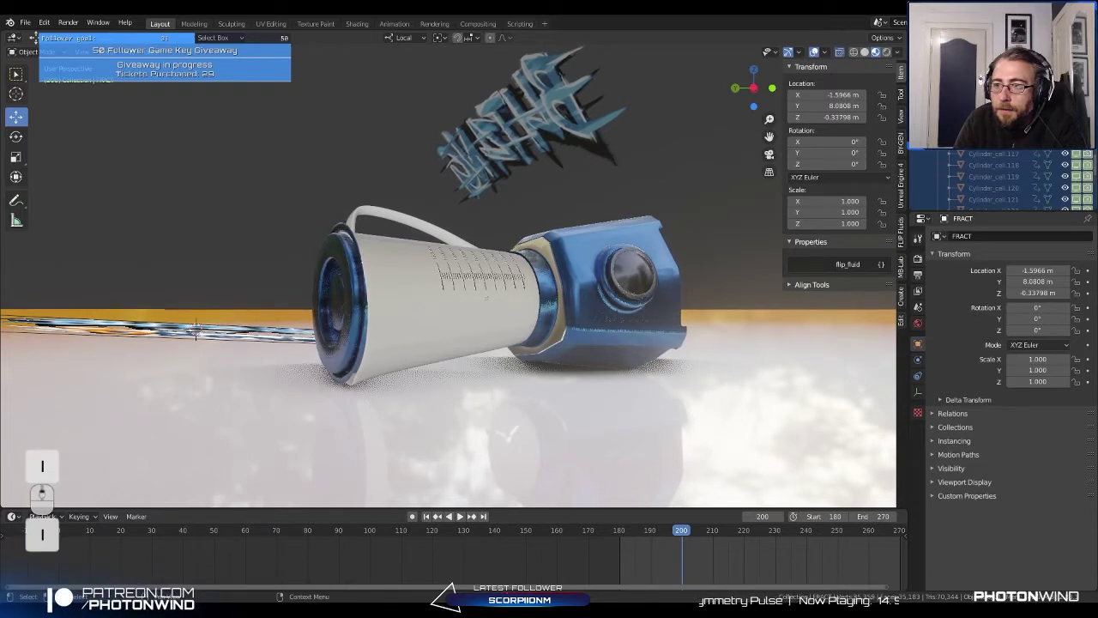
pyautogui.scroll(5, 1083, 170)
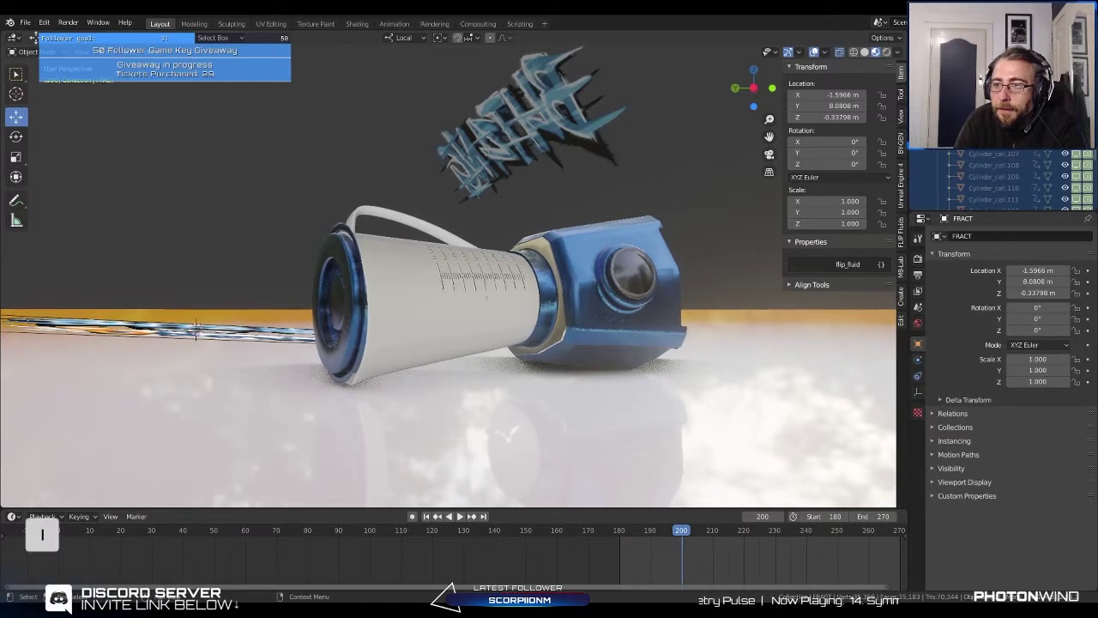
pyautogui.scroll(5, 1013, 176)
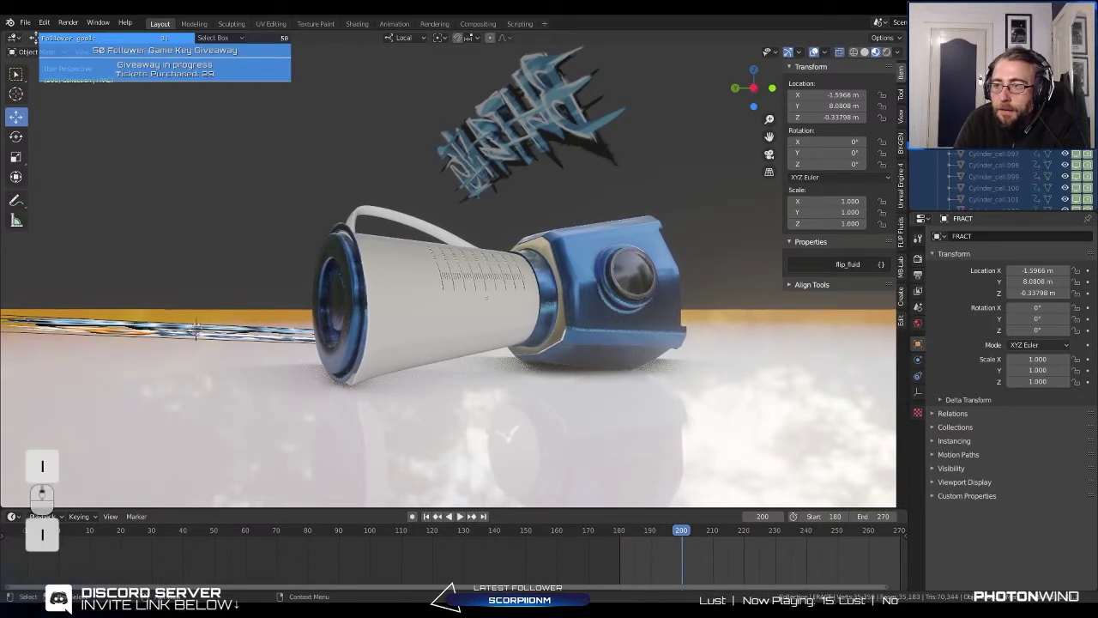
pyautogui.scroll(3, 1013, 176)
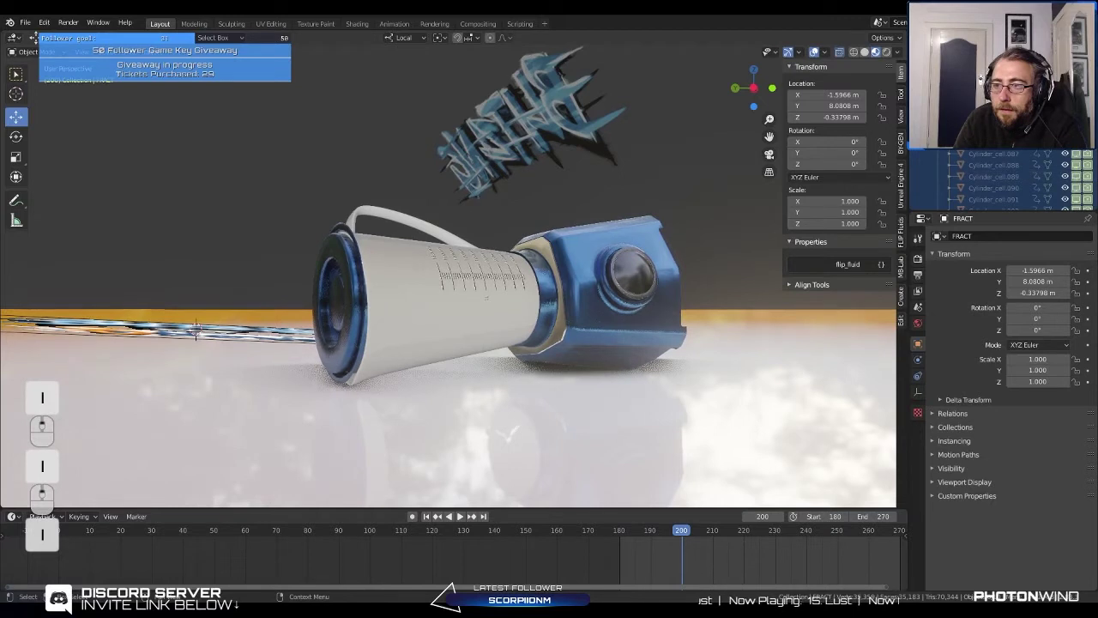
pyautogui.scroll(6, 1012, 175)
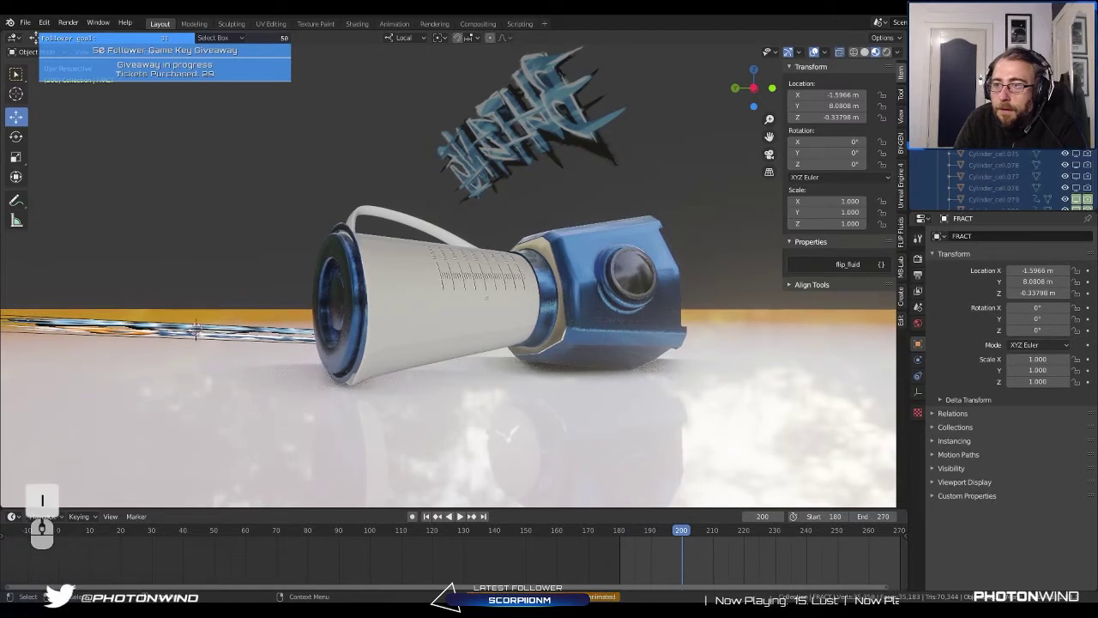
pyautogui.press('i')
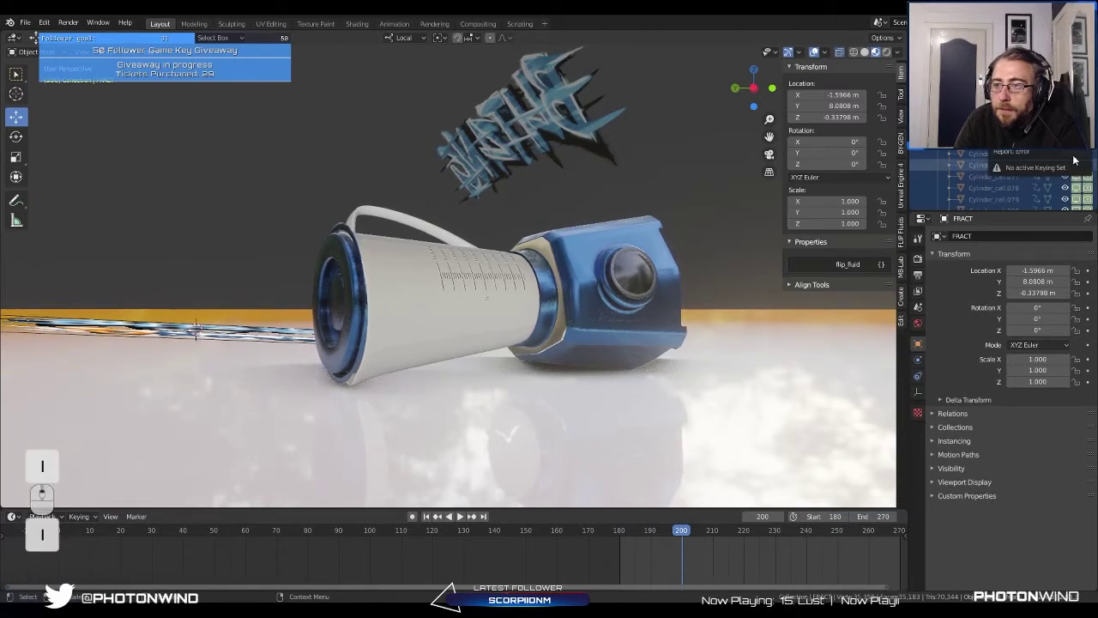
pyautogui.press('i')
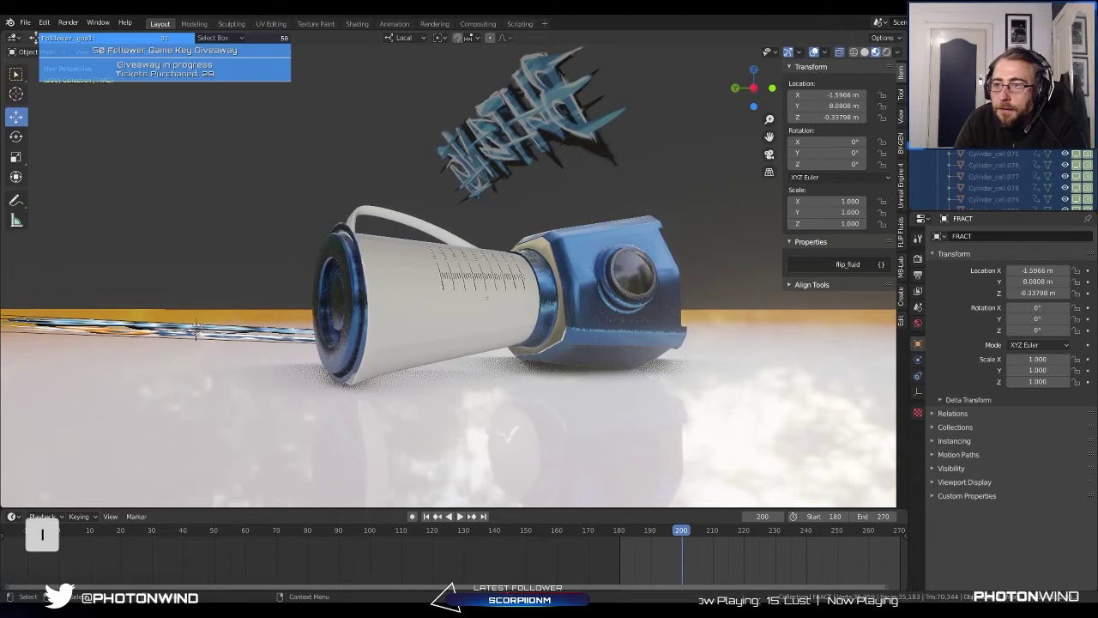
pyautogui.scroll(6, 1012, 175)
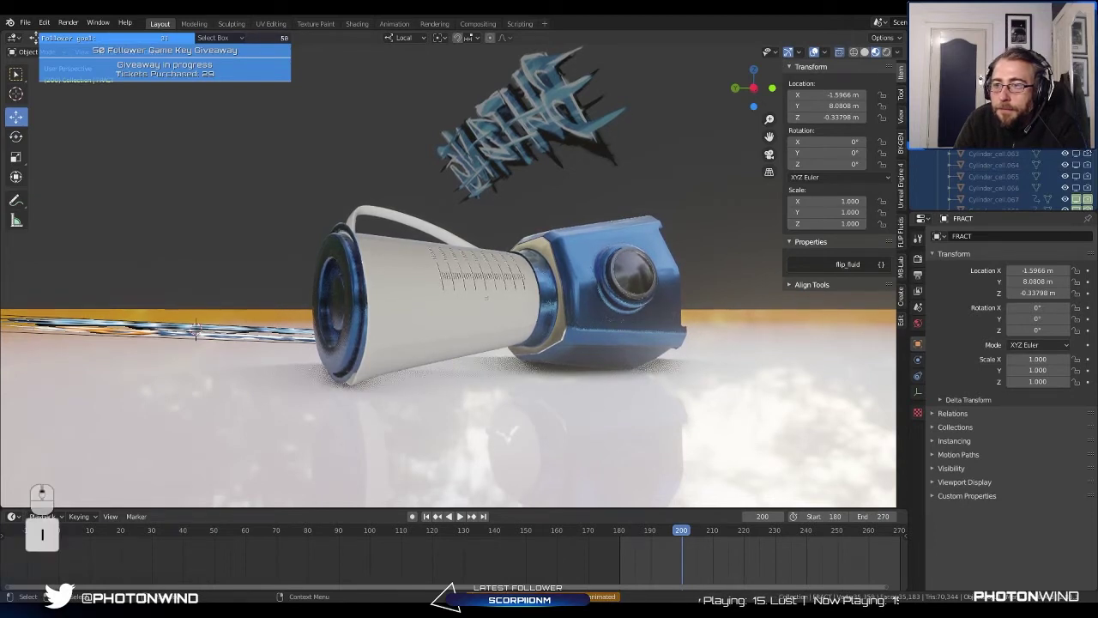
pyautogui.press('i')
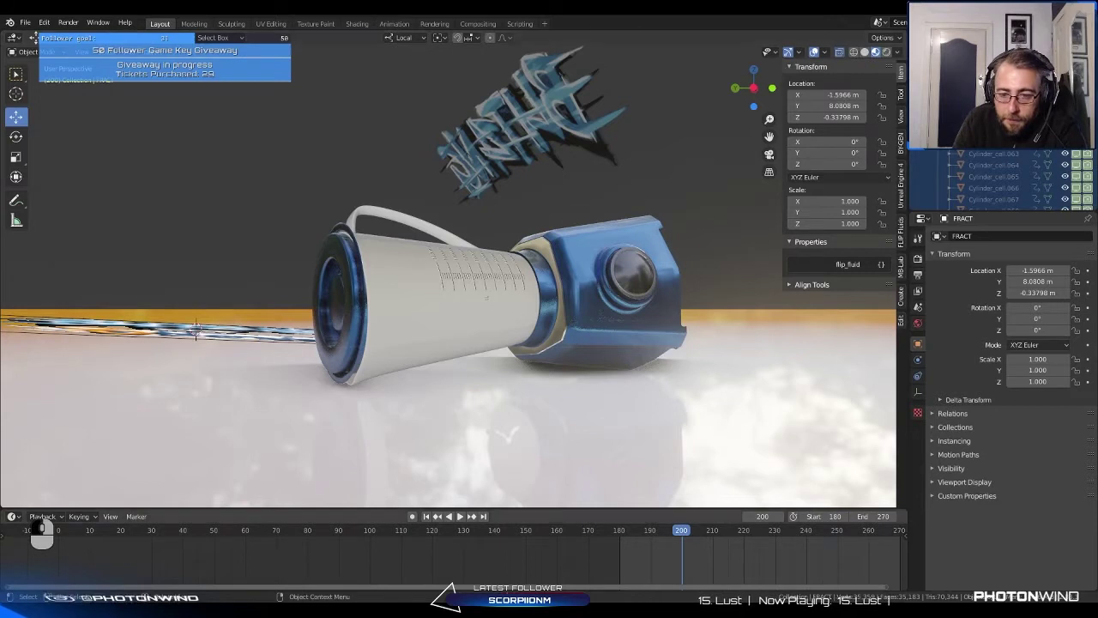
# Step: Go to frame 201 and enable FRACT together with all its child shards in viewports and renders
pyautogui.moveTo(682, 530); pyautogui.dragTo(686, 531)
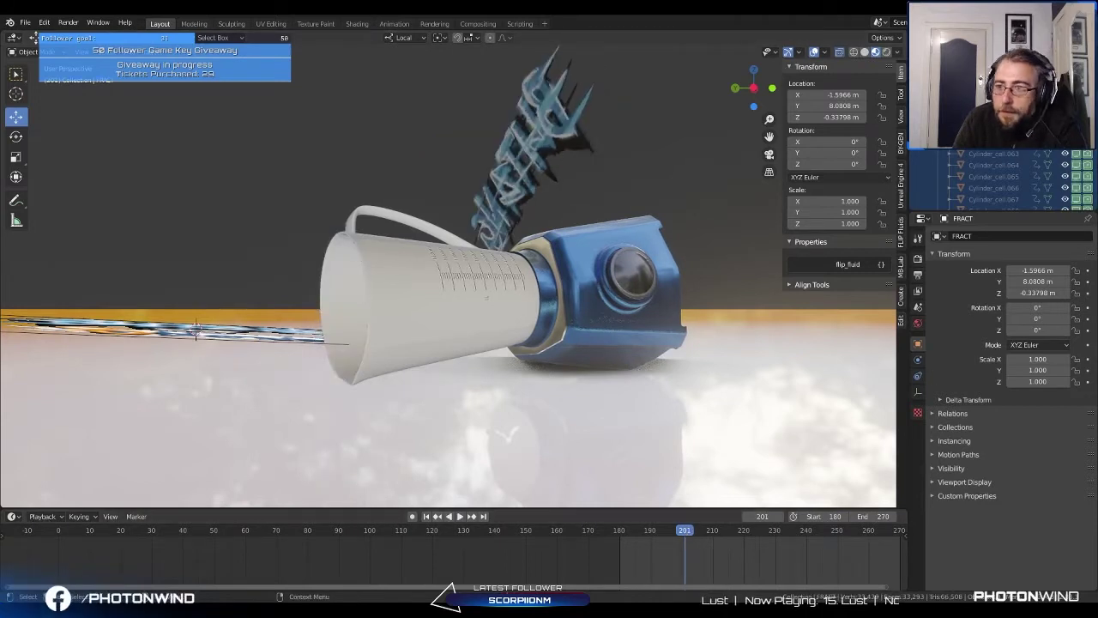
pyautogui.keyDown('shift'); pyautogui.click(196, 331); pyautogui.keyUp('shift')
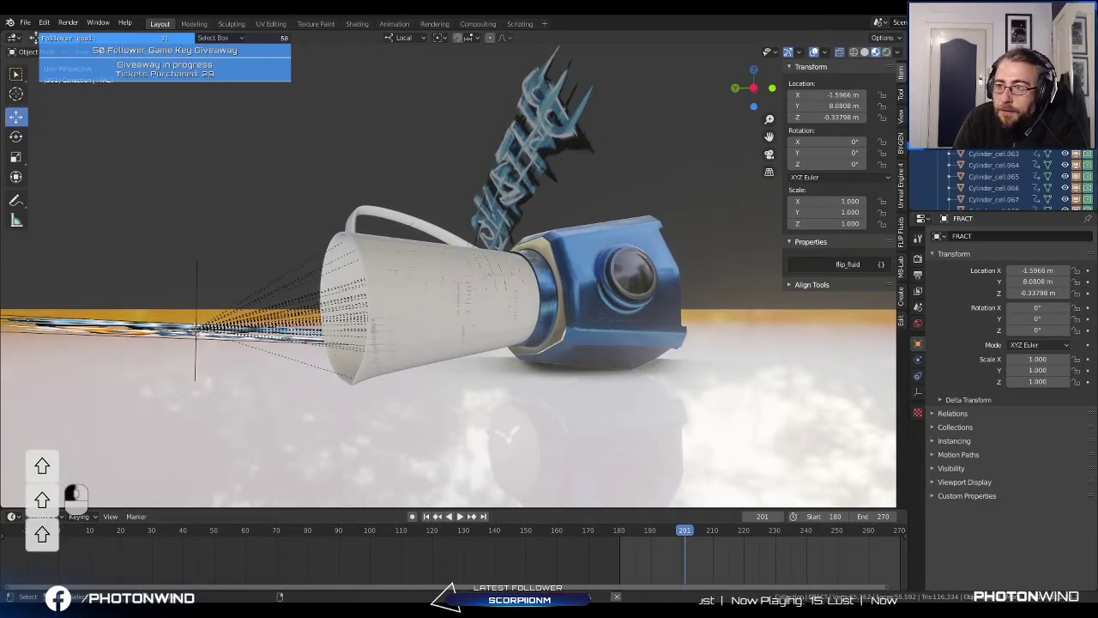
pyautogui.keyDown('shift'); pyautogui.click(196, 330); pyautogui.keyUp('shift')
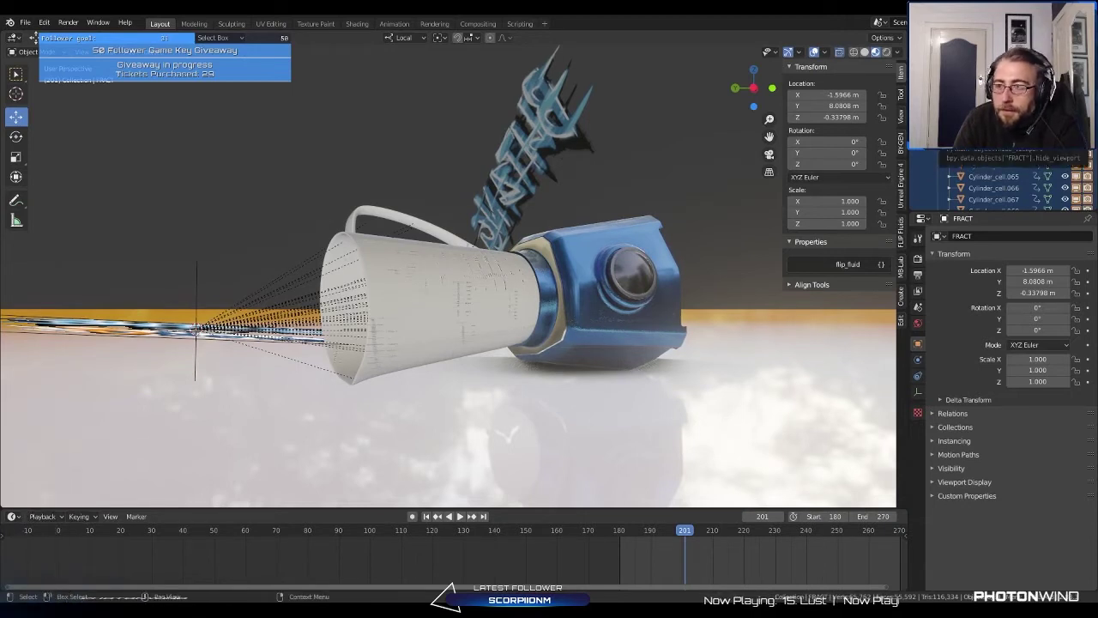
pyautogui.click(196, 331)
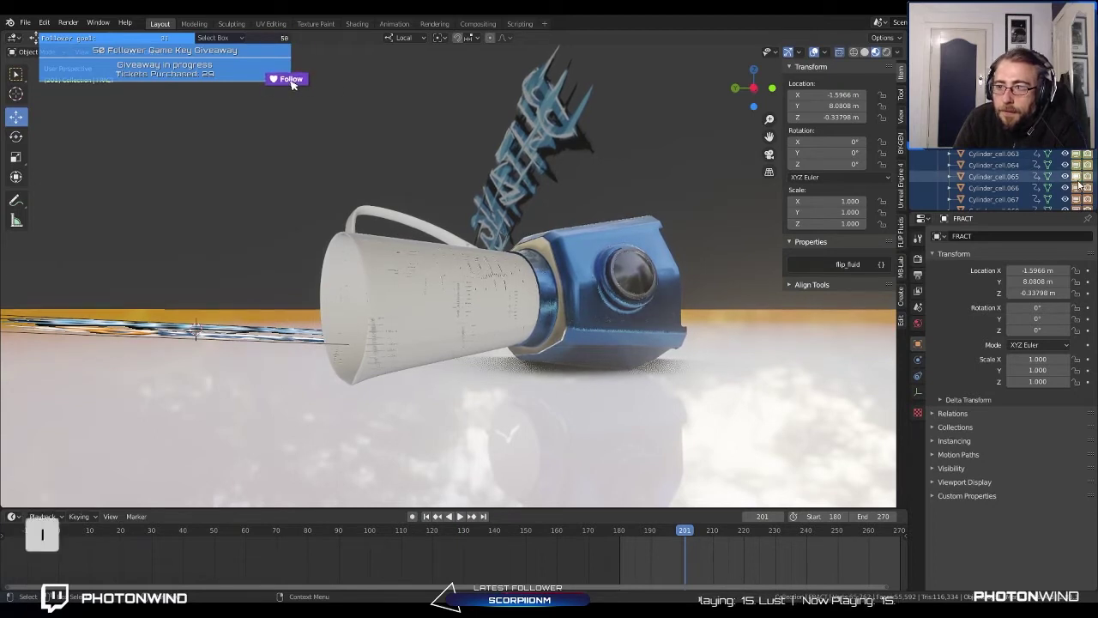
# Step: Keyframe the enabled viewport and render visibility of FRACT's child shards at frame 201, working down the hierarchy to Cylinder_cell.138
pyautogui.scroll(-4, 1079, 209)
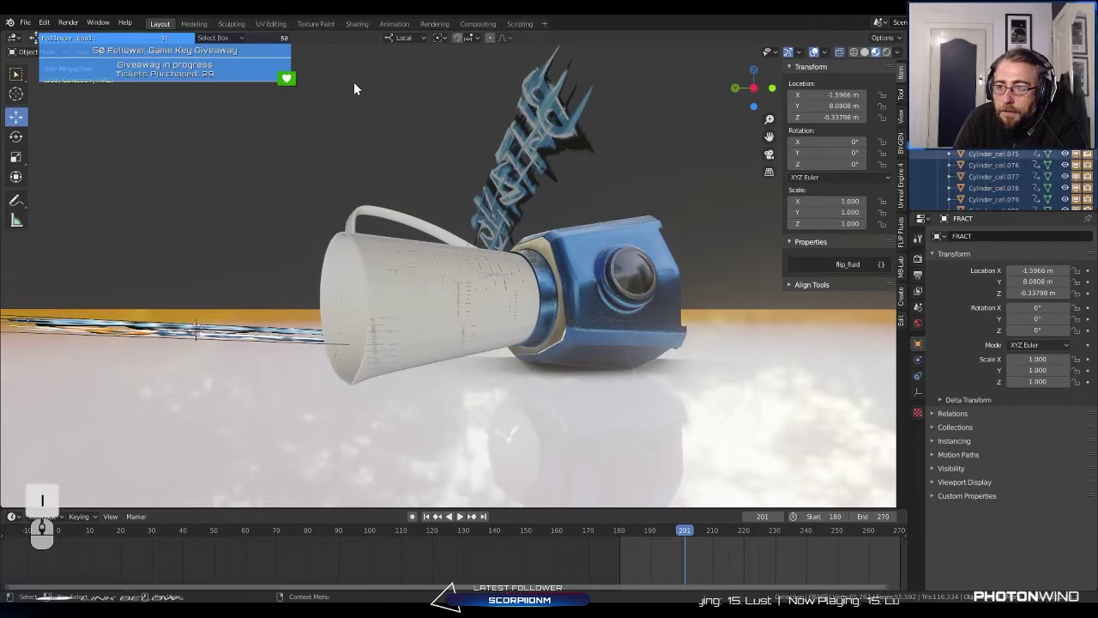
pyautogui.scroll(-4, 1087, 180)
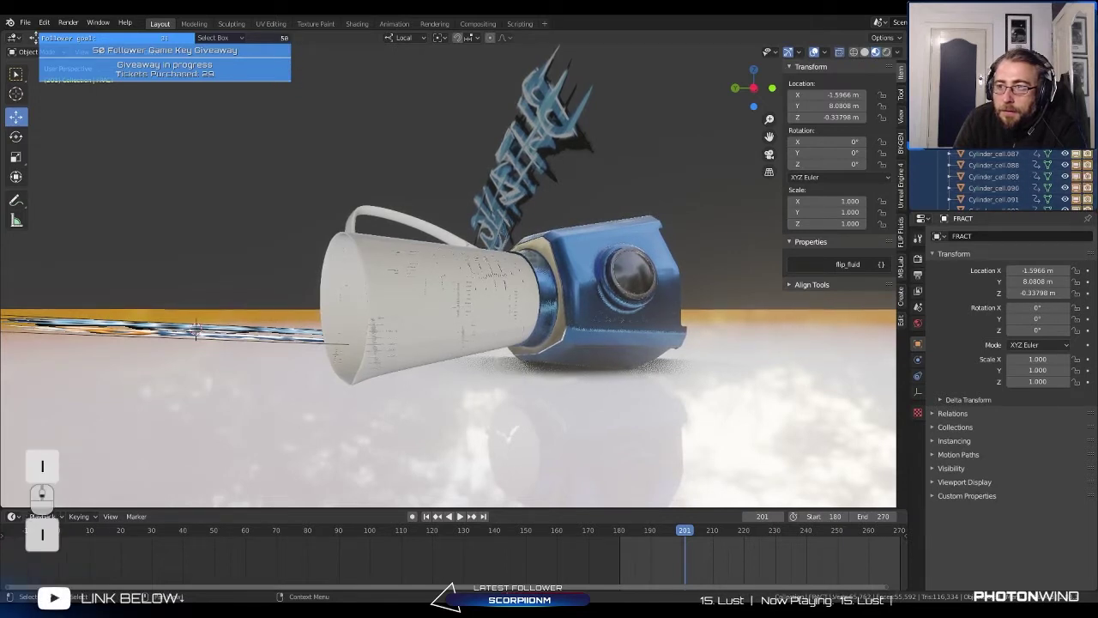
pyautogui.scroll(-2, 1012, 181)
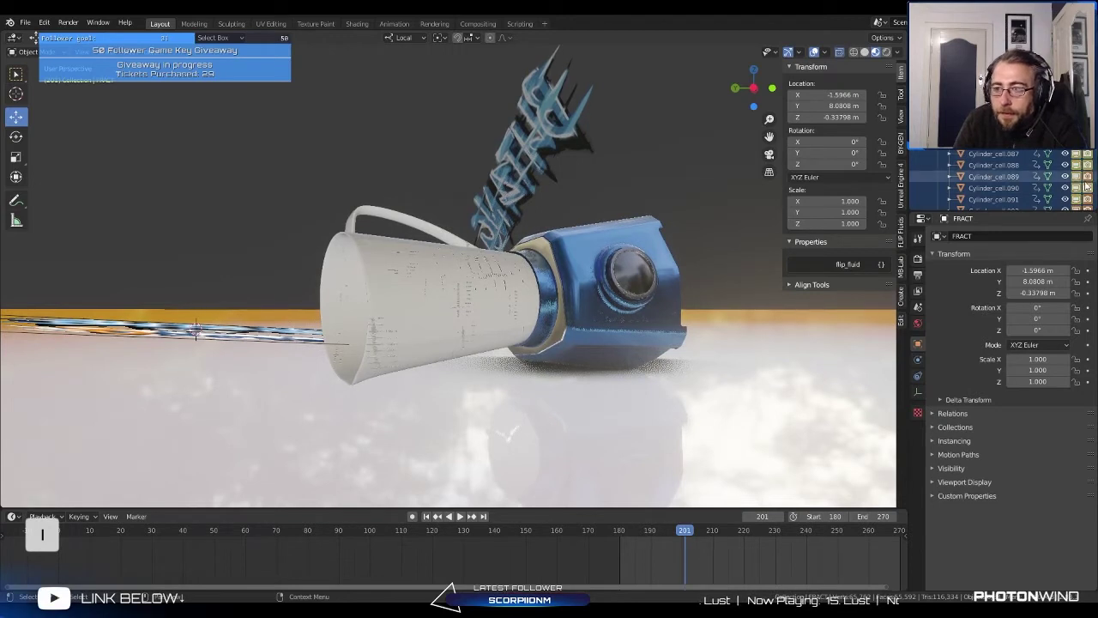
pyautogui.scroll(-2, 1012, 180)
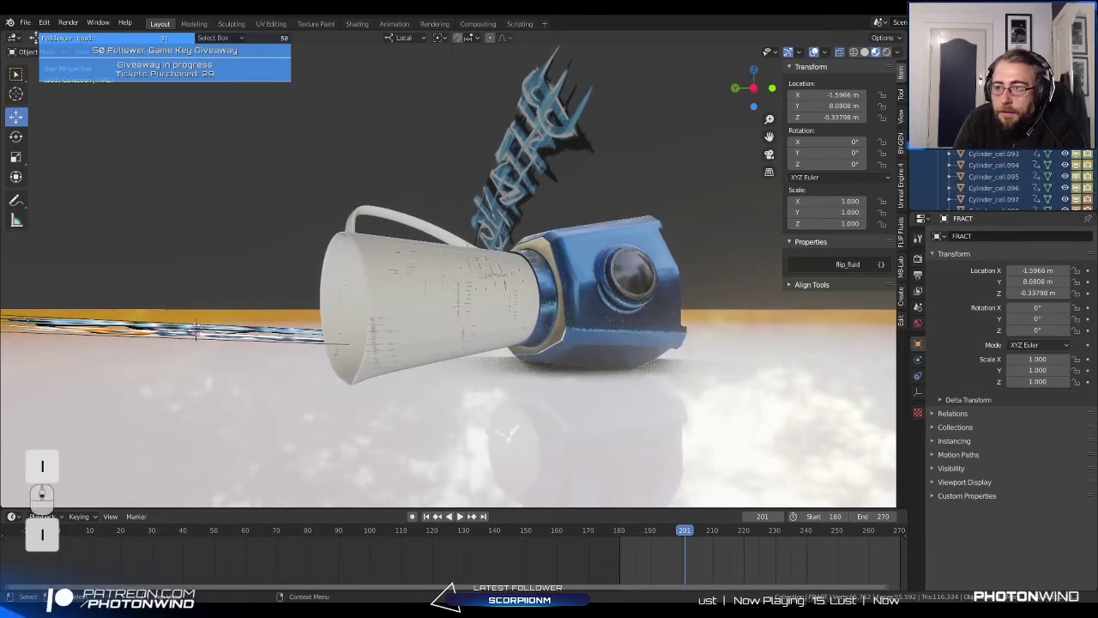
pyautogui.scroll(-3, 1086, 188)
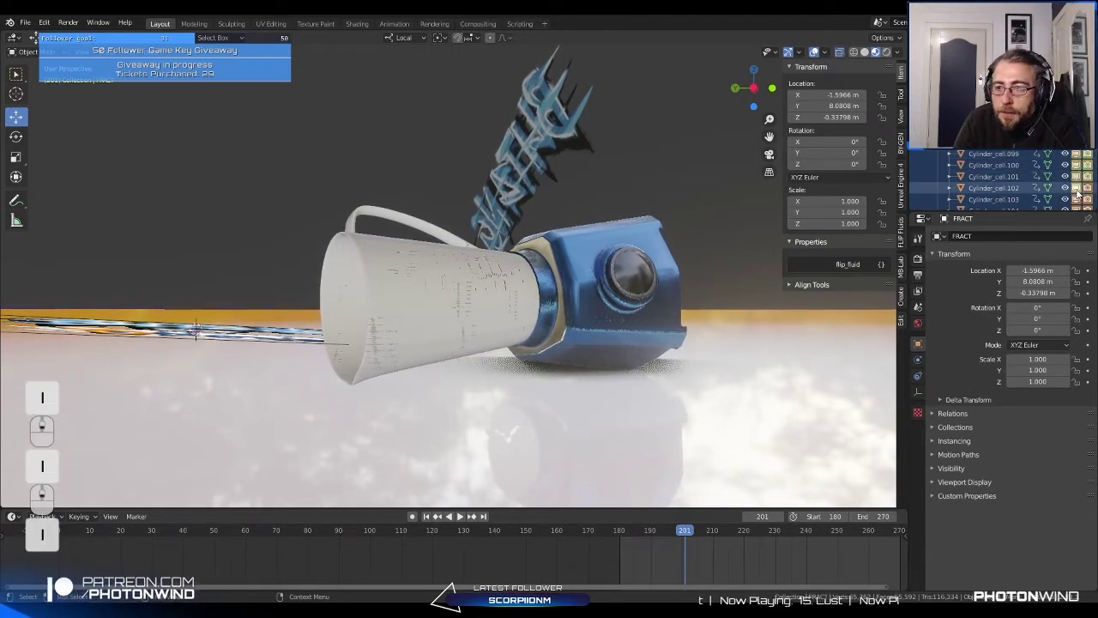
pyautogui.press('i')
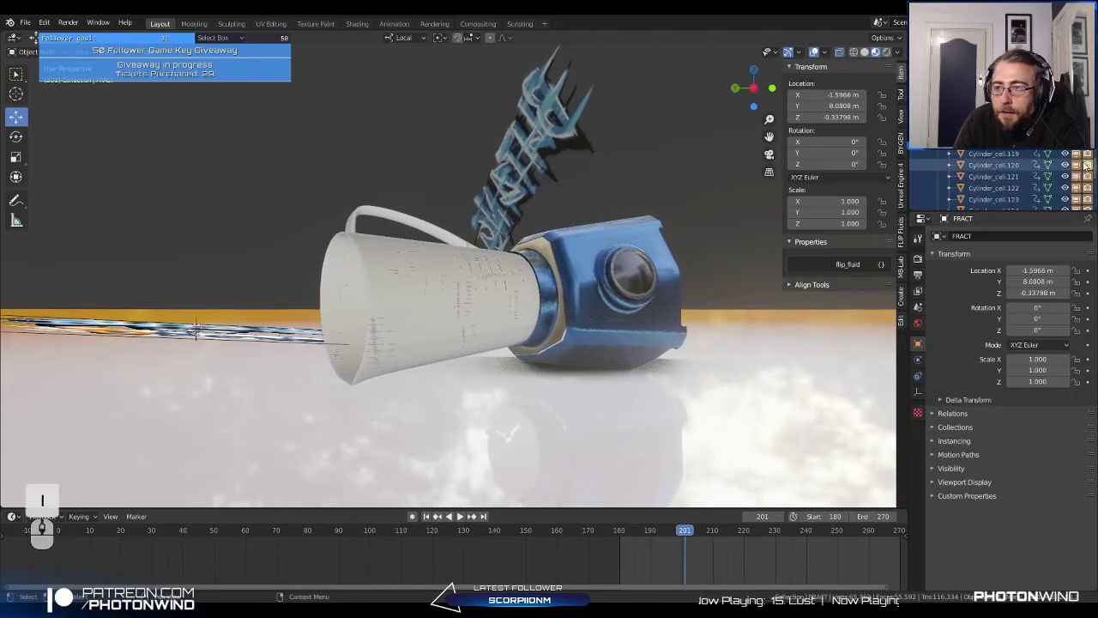
pyautogui.scroll(-3, 1086, 196)
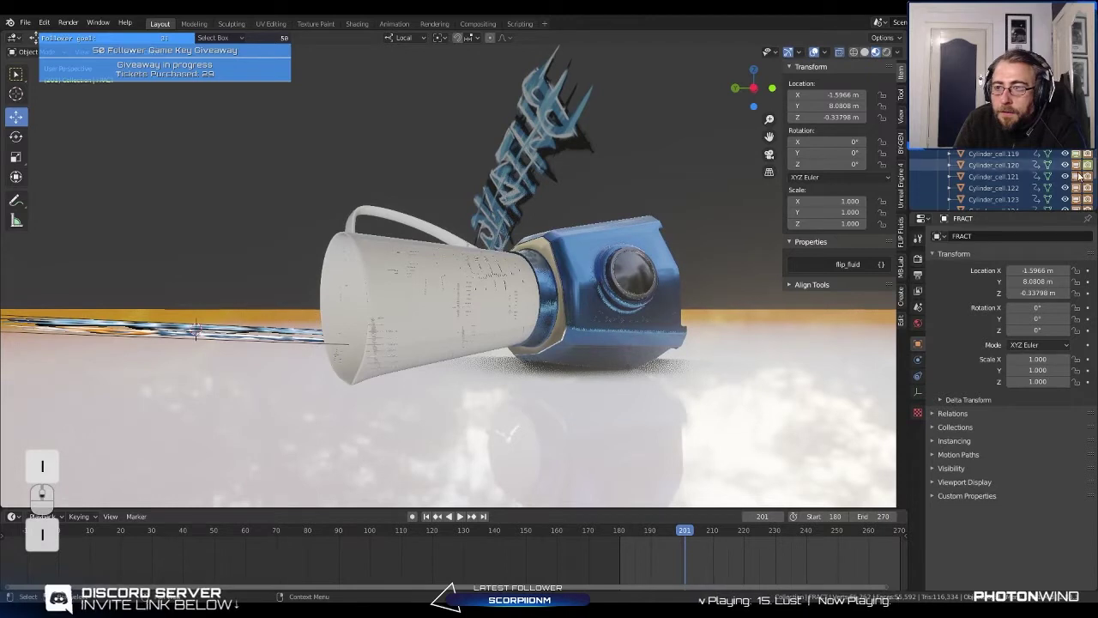
pyautogui.scroll(-2, 1085, 195)
pyautogui.scroll(-1, 1086, 192)
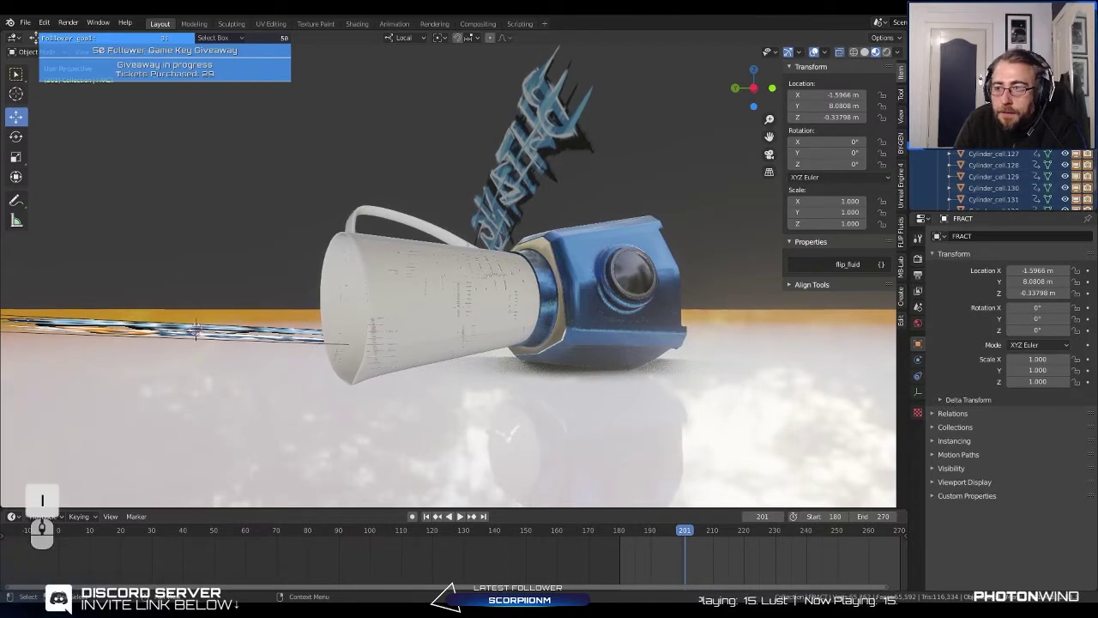
pyautogui.scroll(-3, 1086, 168)
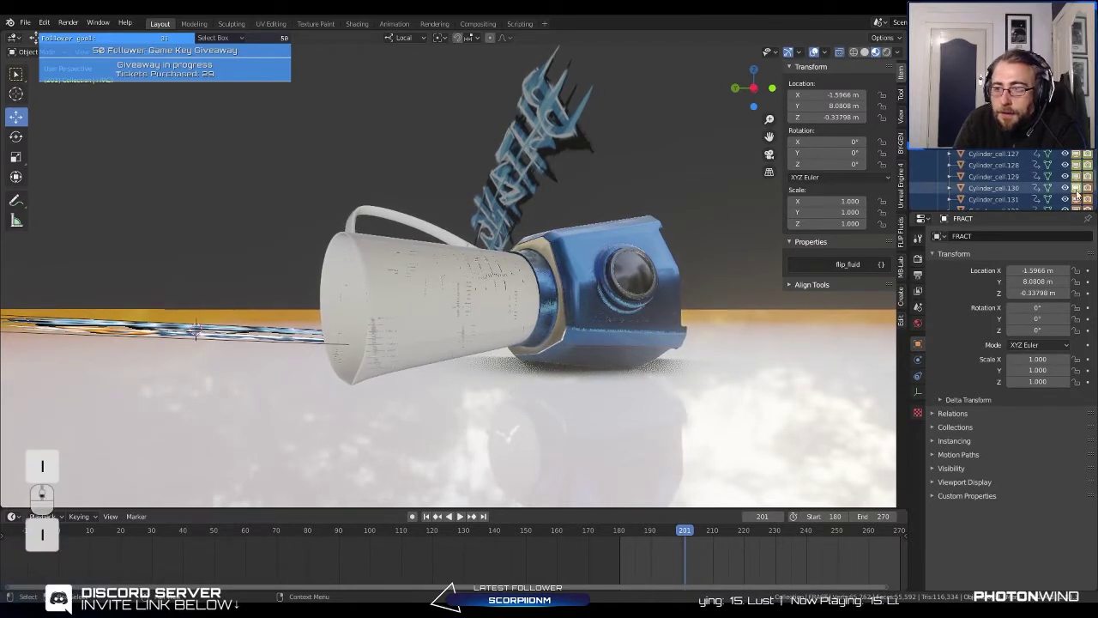
pyautogui.scroll(-2, 1086, 157)
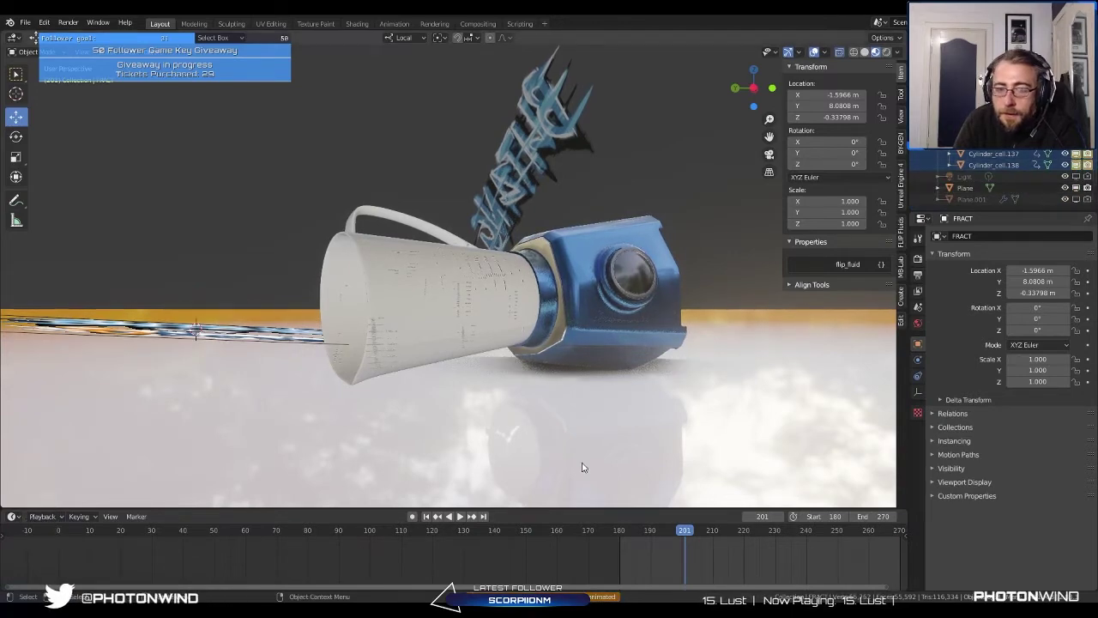
# Step: Switch the viewport to wireframe with X-ray, and check the jug-to-shard swap by scrubbing and playing frames 198 to 201
pyautogui.press('space')
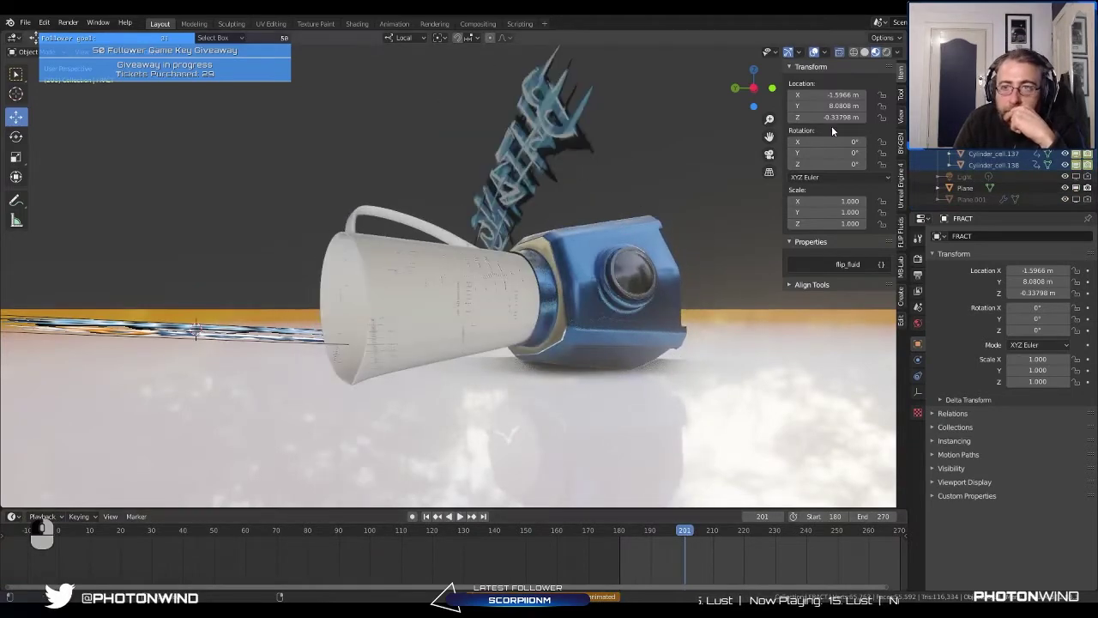
pyautogui.click(853, 52)
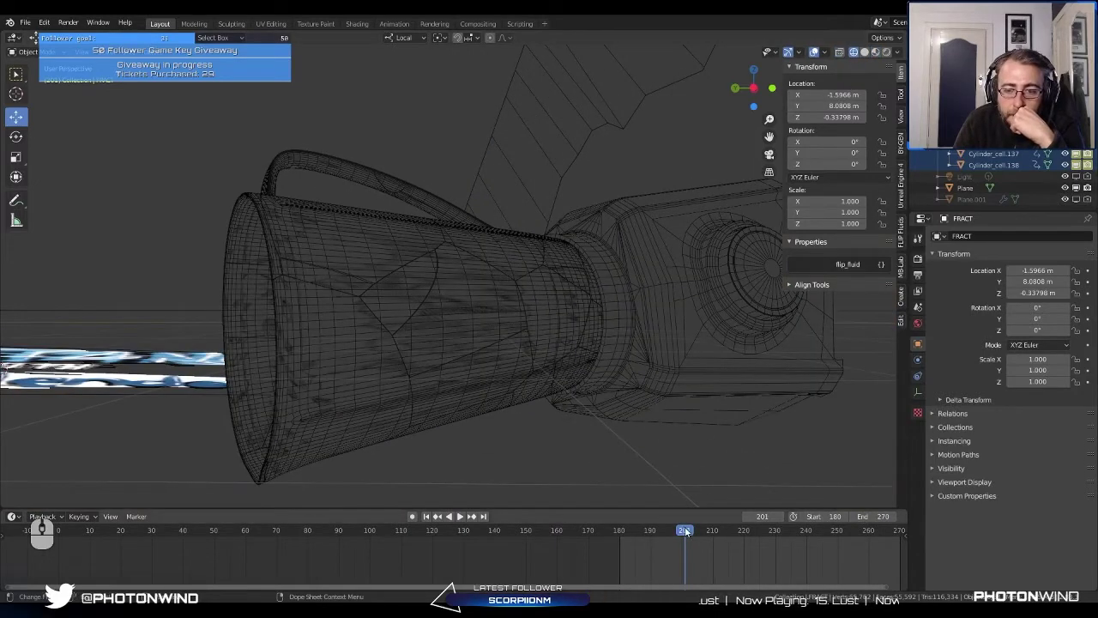
pyautogui.moveTo(684, 531); pyautogui.dragTo(670, 530)
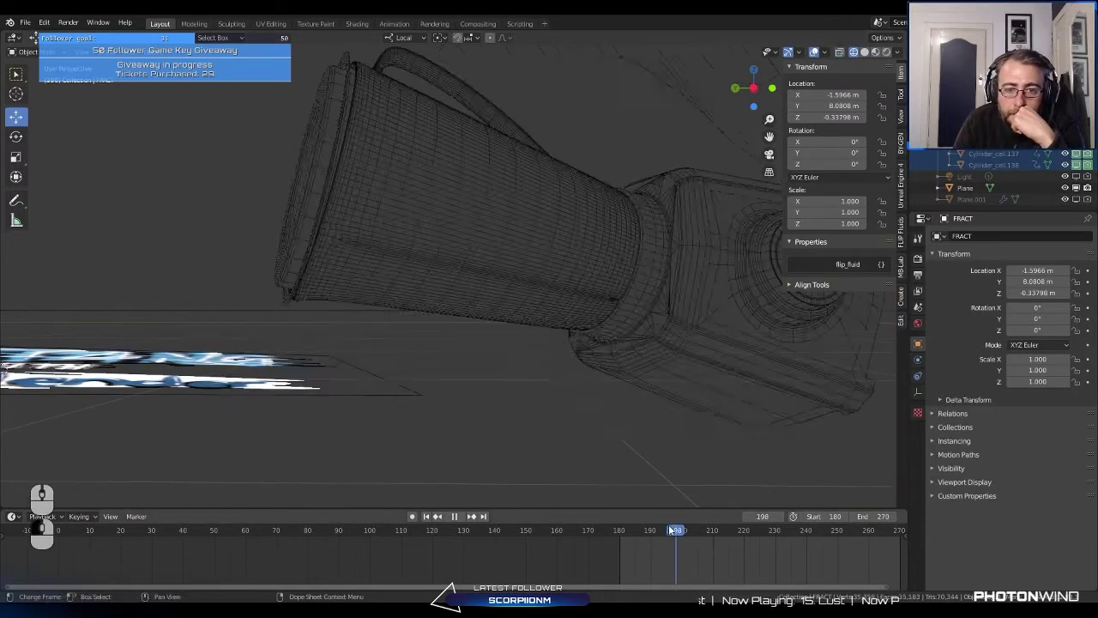
pyautogui.click(684, 531)
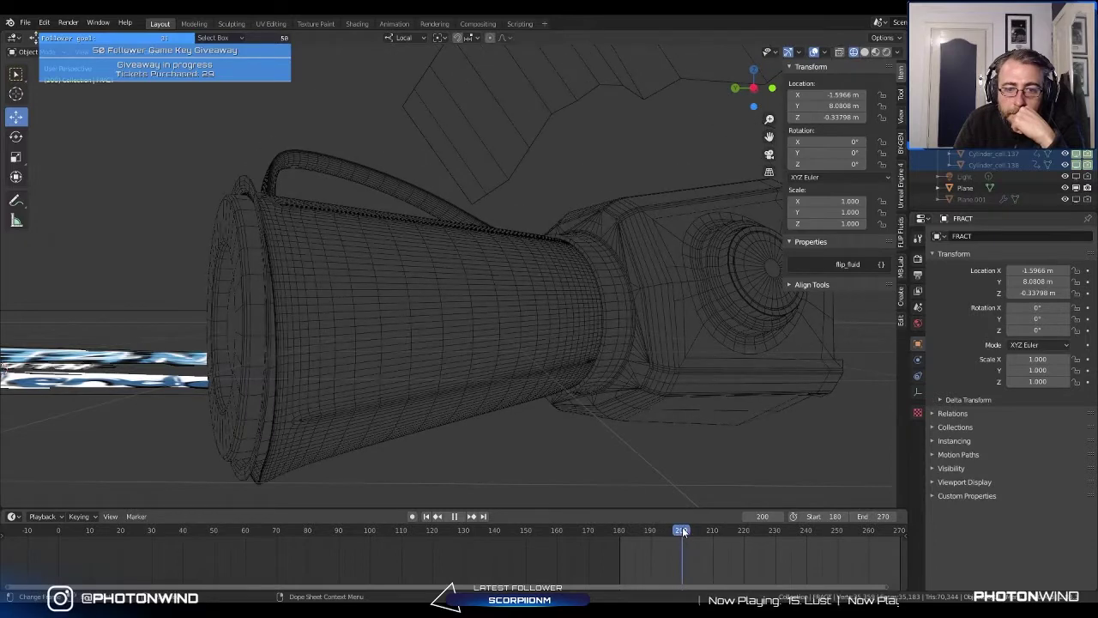
pyautogui.press('space')
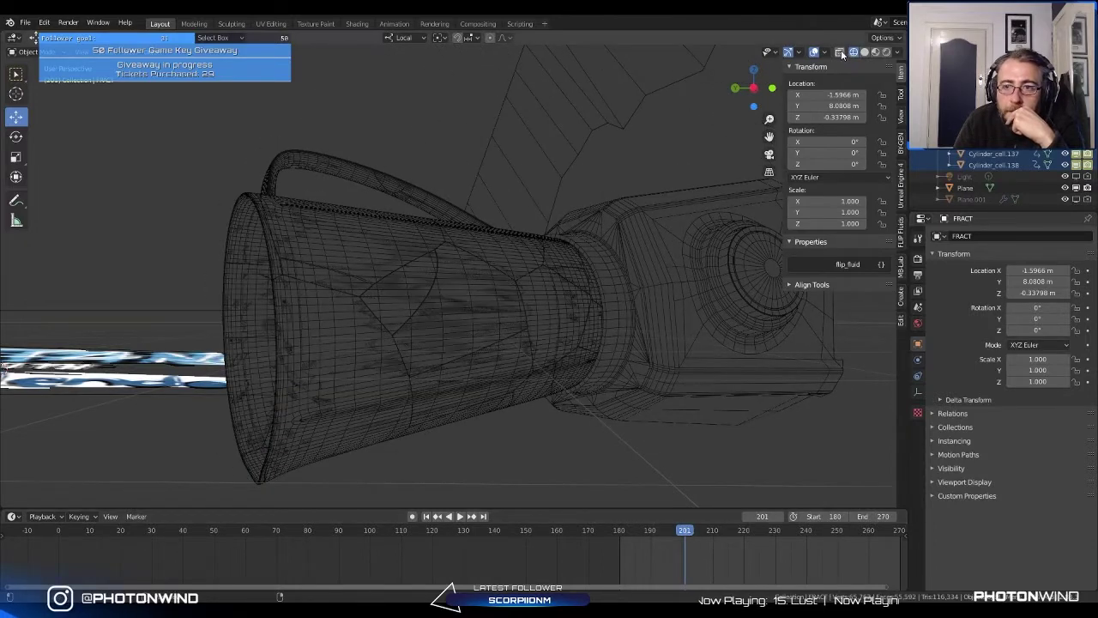
pyautogui.click(678, 530)
pyautogui.press('space')
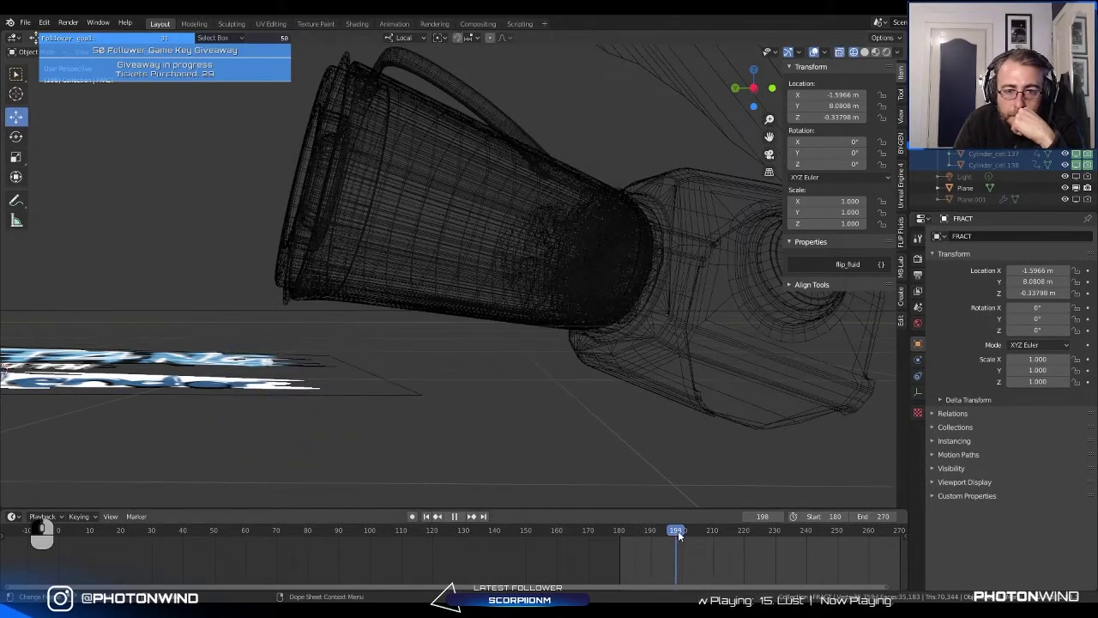
# Step: Stop playback, select FRACT's child shards from Cylinder_cell.138 upward, and try enabling Rigid Body physics on them
pyautogui.press('space')
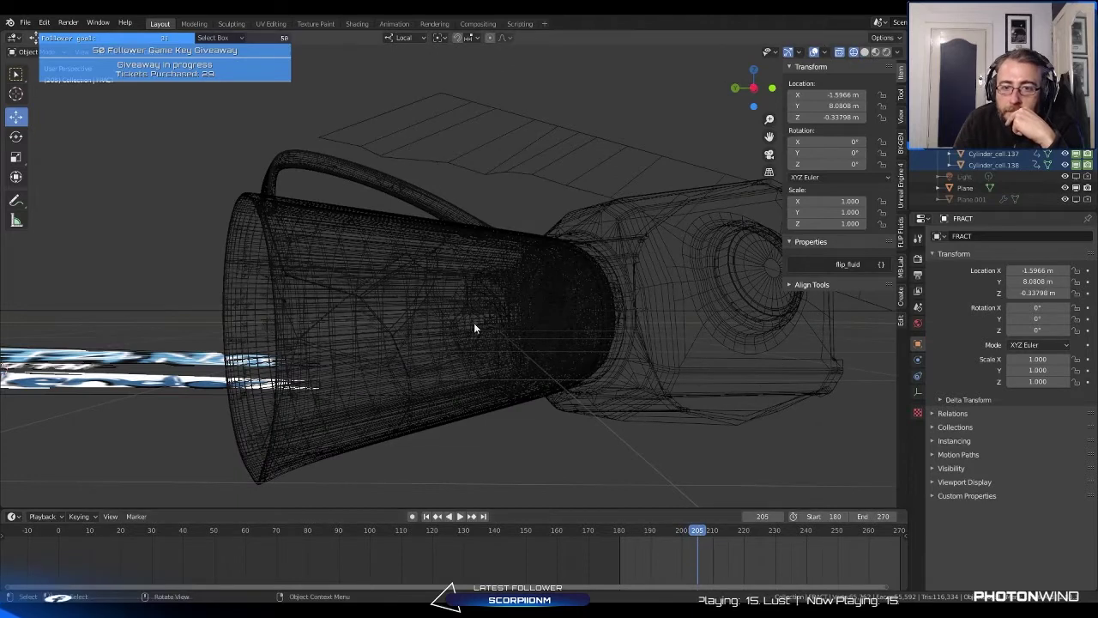
pyautogui.click(995, 165)
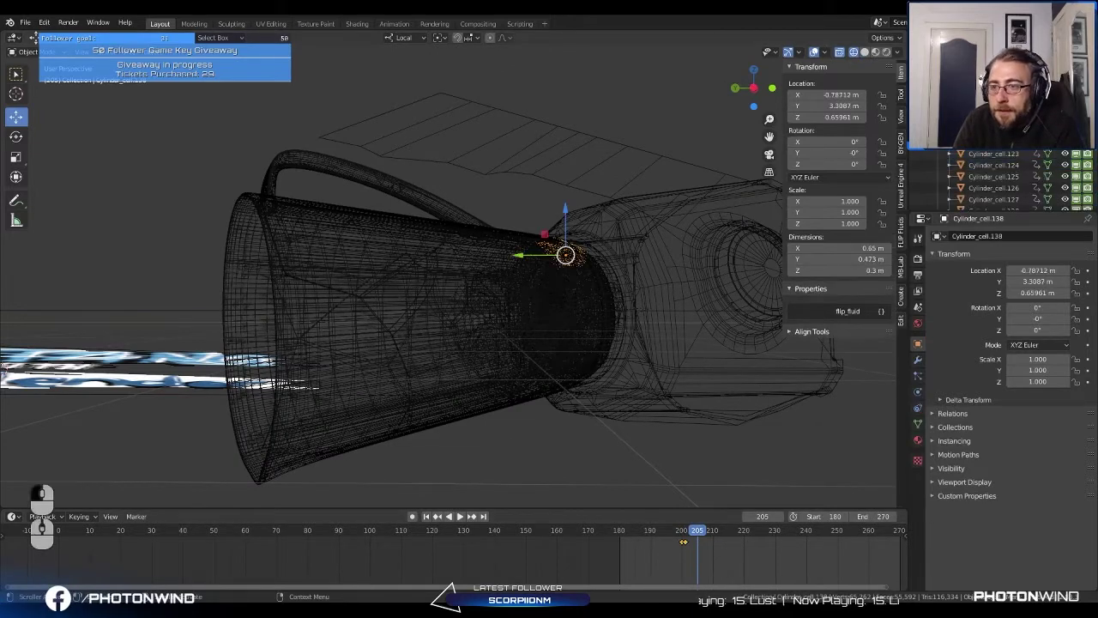
pyautogui.scroll(6, 1012, 177)
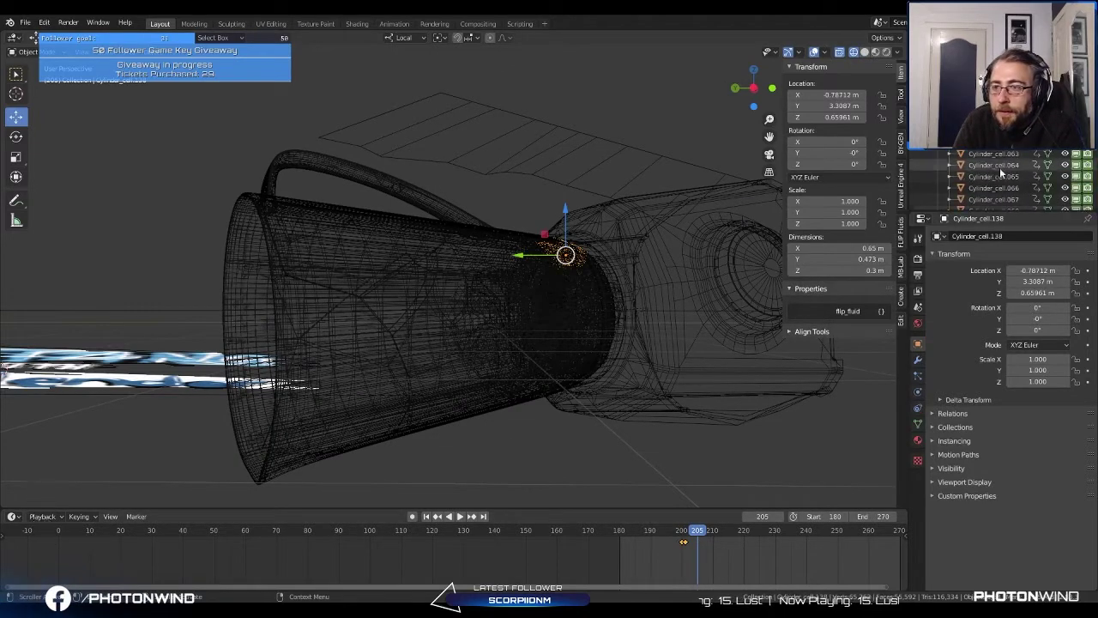
pyautogui.keyDown('shift'); pyautogui.click(995, 130); pyautogui.keyUp('shift')
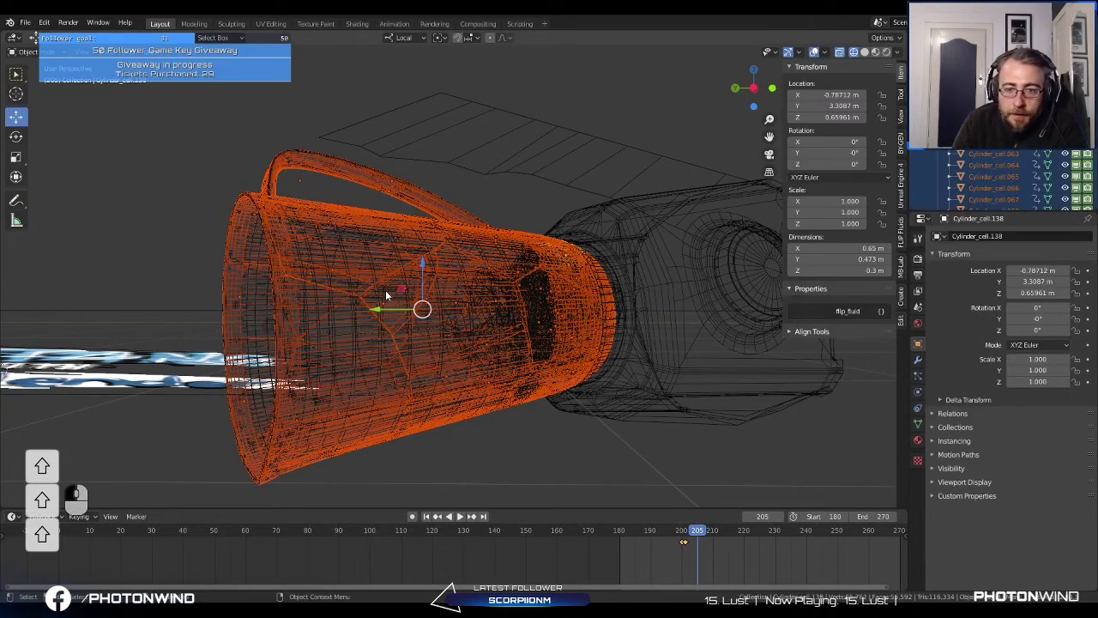
pyautogui.moveTo(385, 290); pyautogui.dragTo(600, 290, button='middle')
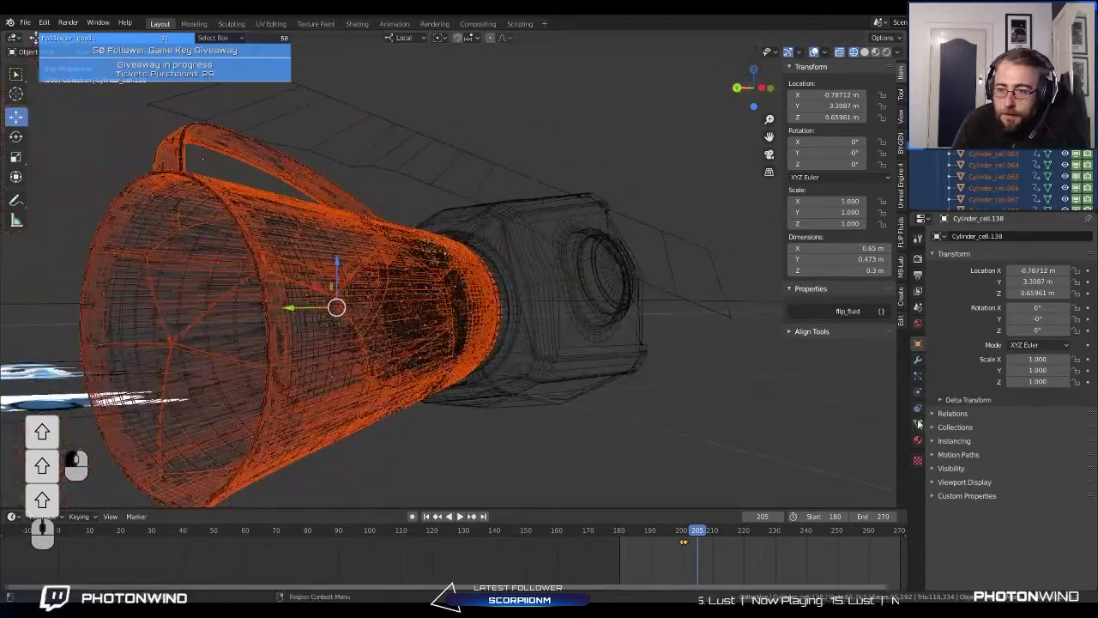
pyautogui.click(918, 393)
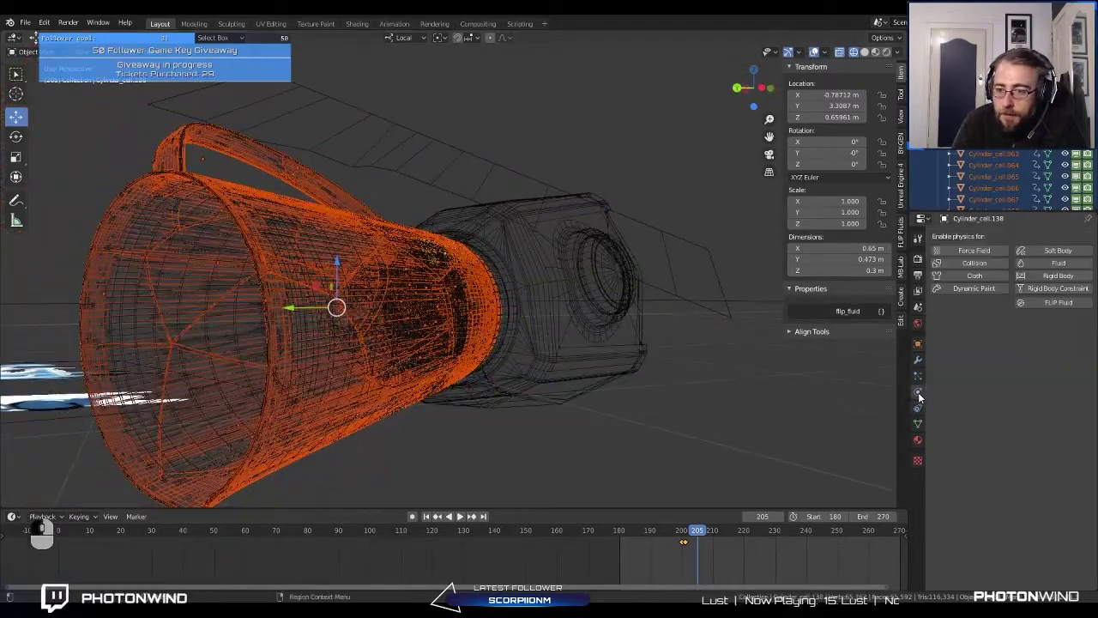
pyautogui.click(1059, 275)
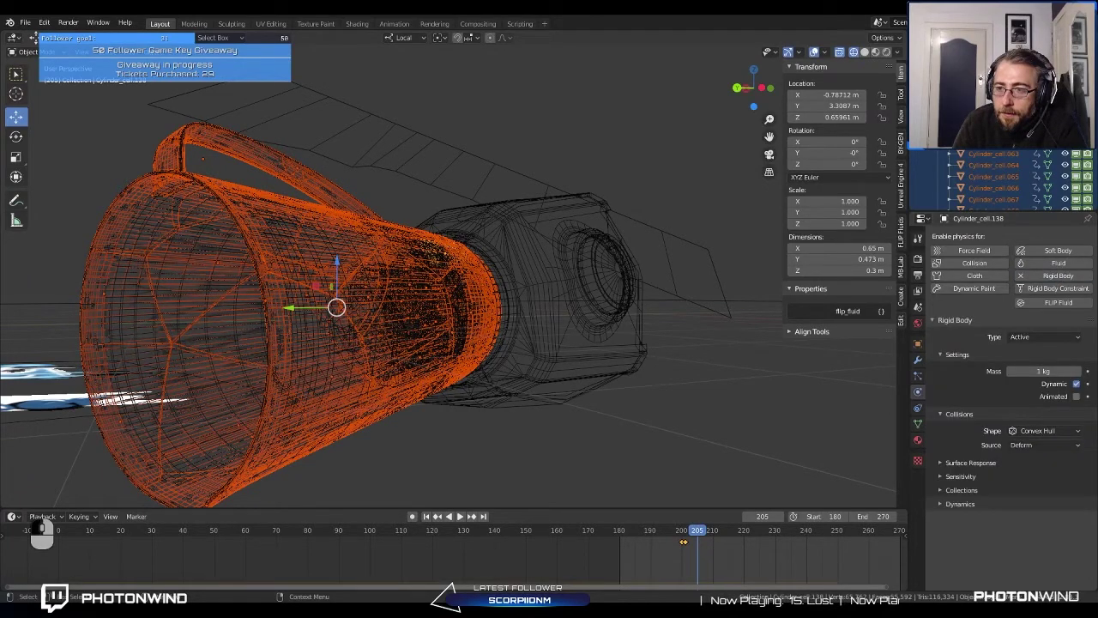
# Step: Add active rigid bodies to all shards from Cylinder_cell.039 to Cylinder_cell.138, and check the physics of several individual shards
pyautogui.click(142, 210)
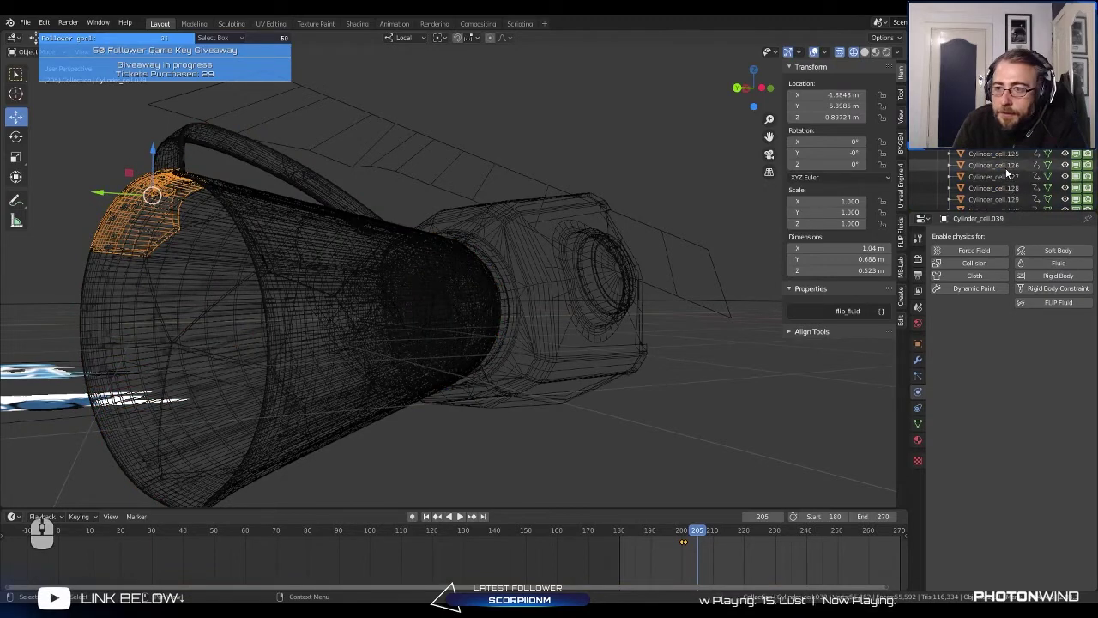
pyautogui.scroll(-5, 1007, 175)
pyautogui.keyDown('shift'); pyautogui.click(995, 164); pyautogui.keyUp('shift')
pyautogui.press('space')
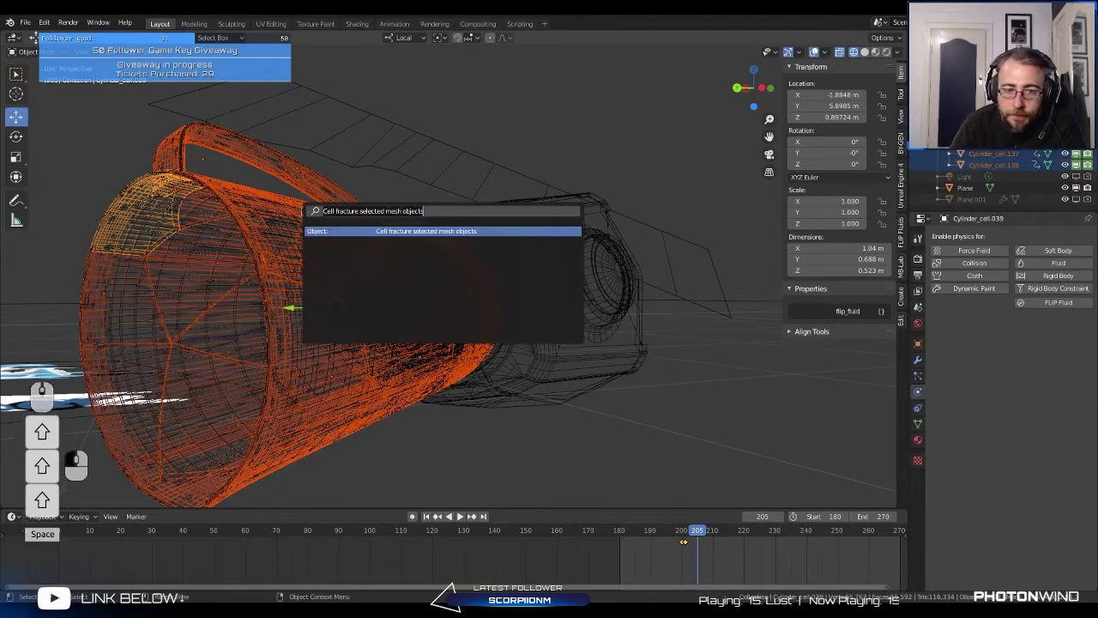
pyautogui.write('RIGI')
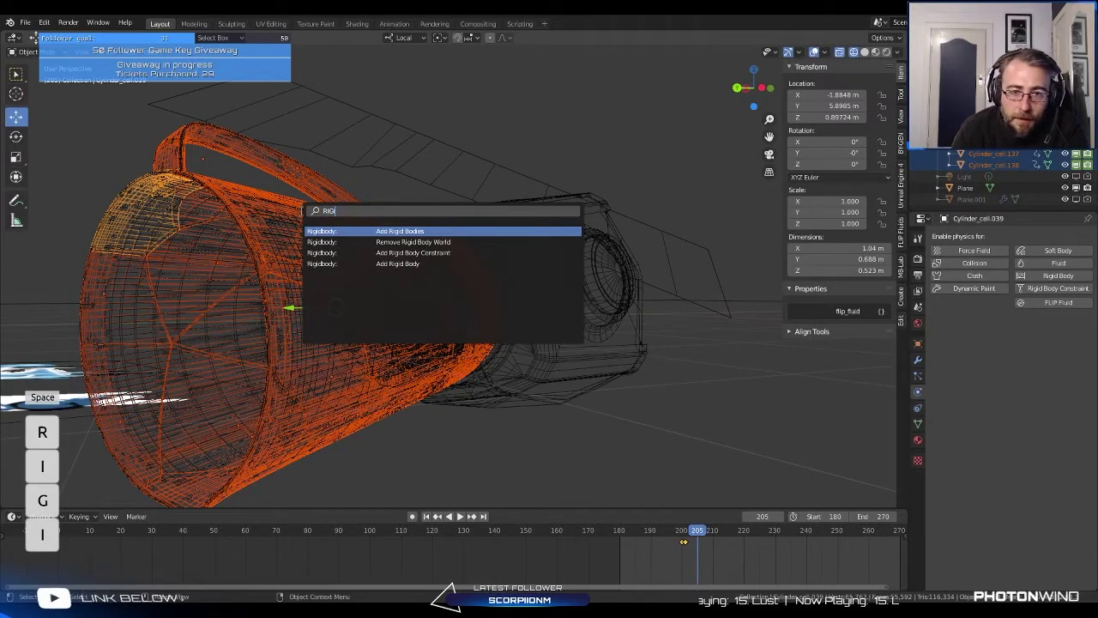
pyautogui.click(450, 232)
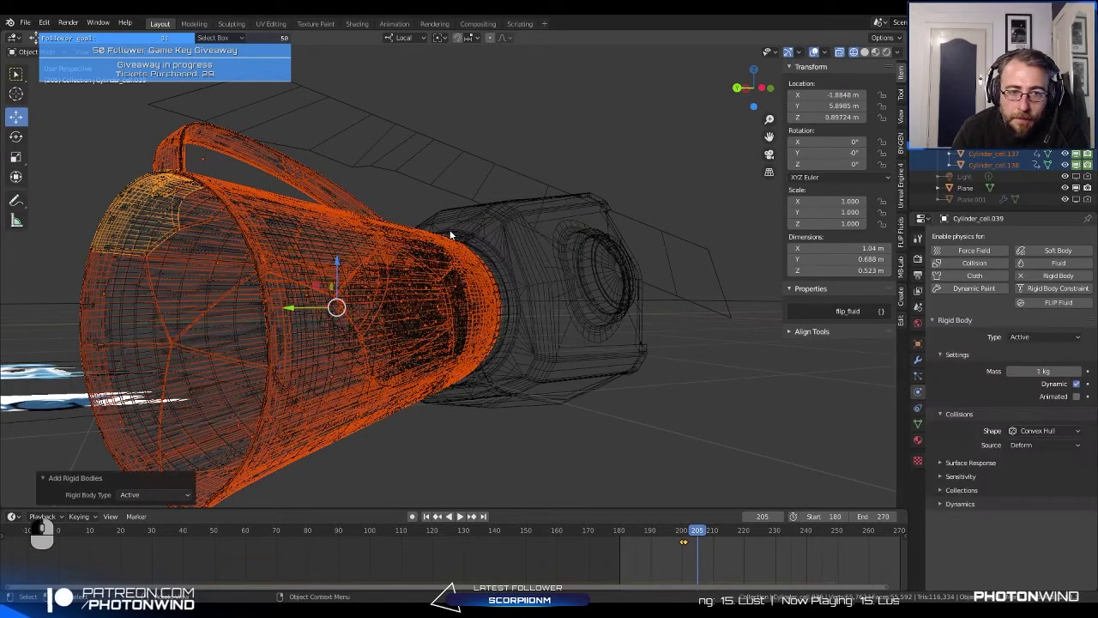
pyautogui.click(275, 294)
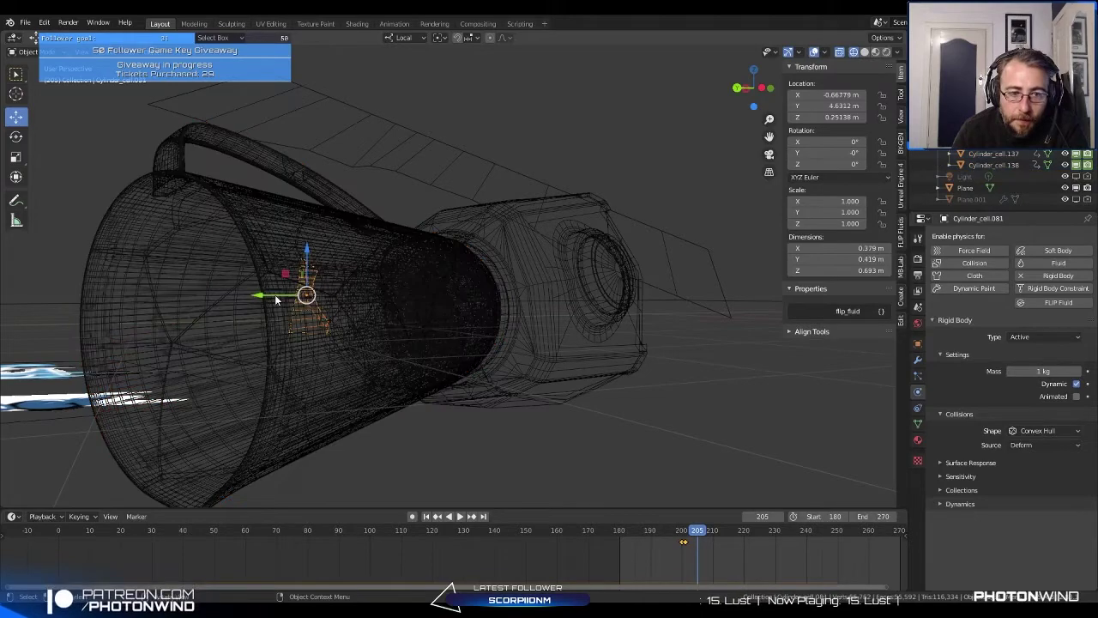
pyautogui.click(285, 356)
pyautogui.click(264, 268)
pyautogui.click(263, 267)
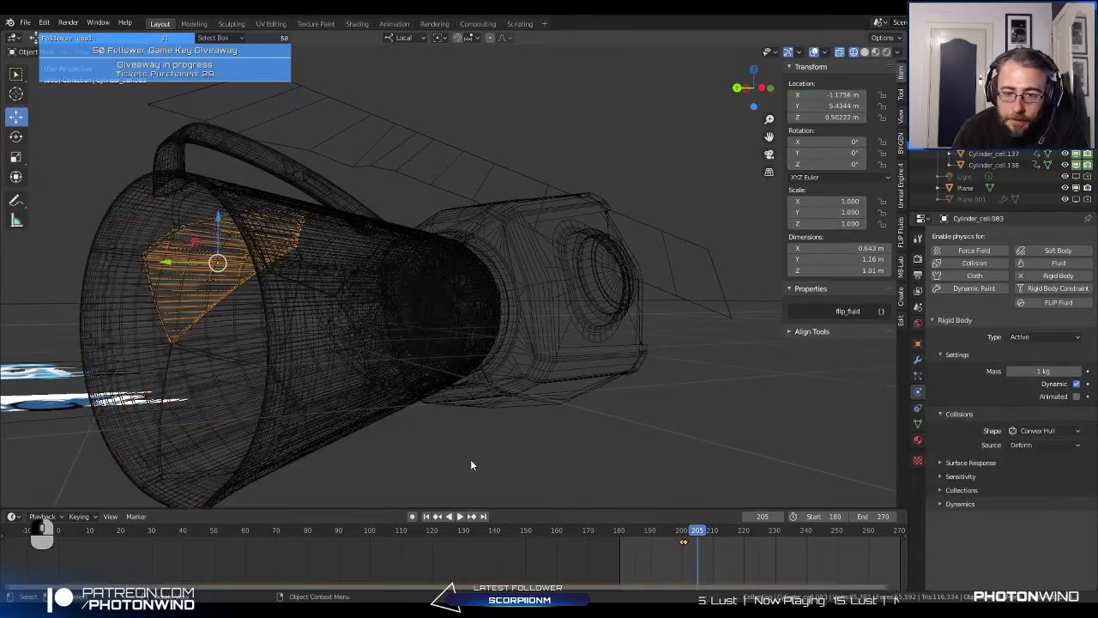
# Step: Show Plane.001 in the viewport, give it a Passive rigid body, and hide it again
pyautogui.scroll(-4, 249, 400)
pyautogui.moveTo(250, 401); pyautogui.dragTo(125, 355, button='middle')
pyautogui.scroll(-5, 297, 144)
pyautogui.moveTo(297, 143); pyautogui.dragTo(437, 215, button='middle')
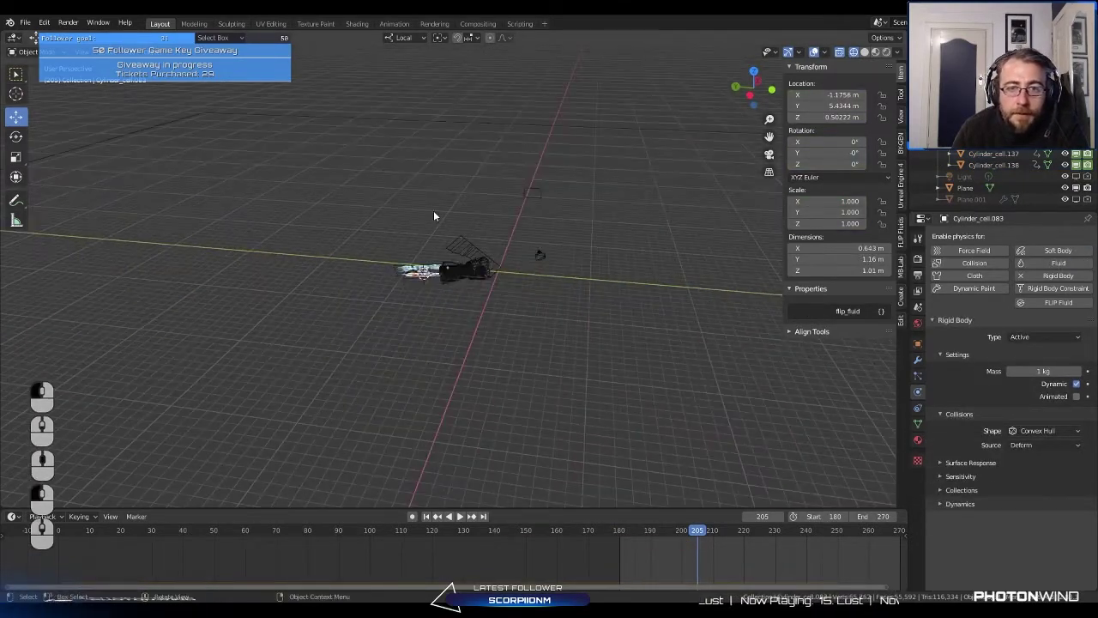
pyautogui.click(1076, 199)
pyautogui.click(323, 282)
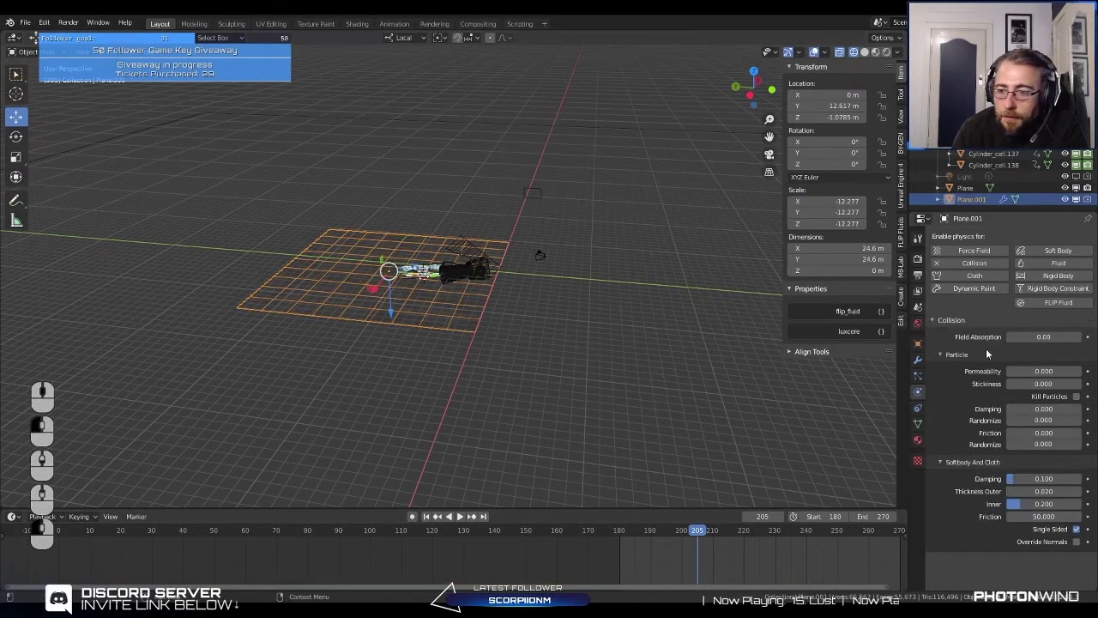
pyautogui.click(1064, 276)
pyautogui.click(1043, 337)
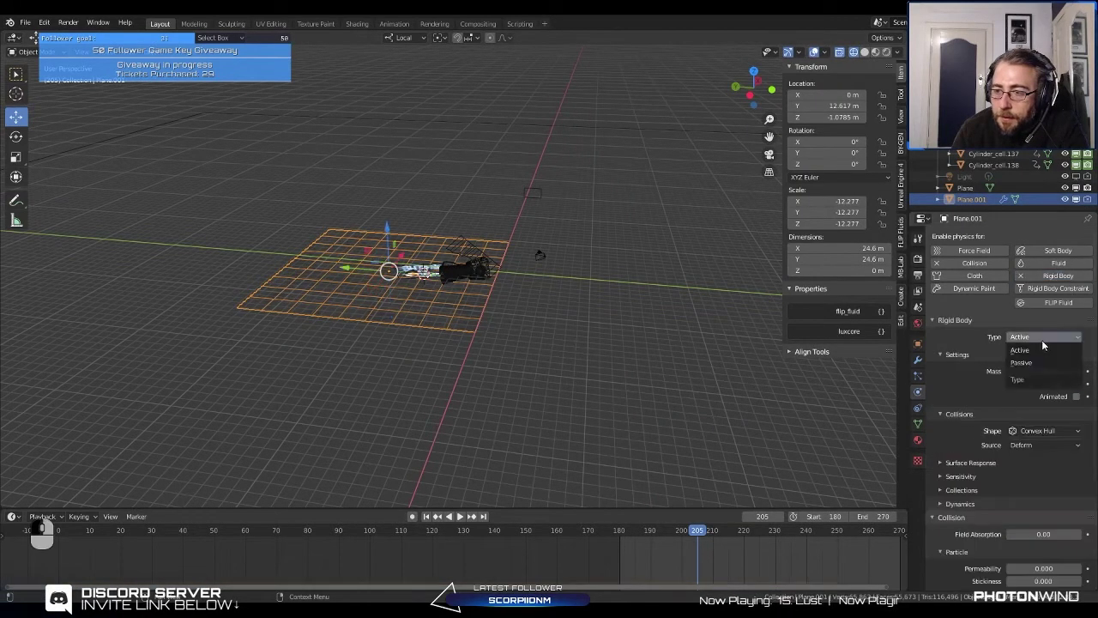
pyautogui.click(1039, 363)
pyautogui.scroll(3, 421, 360)
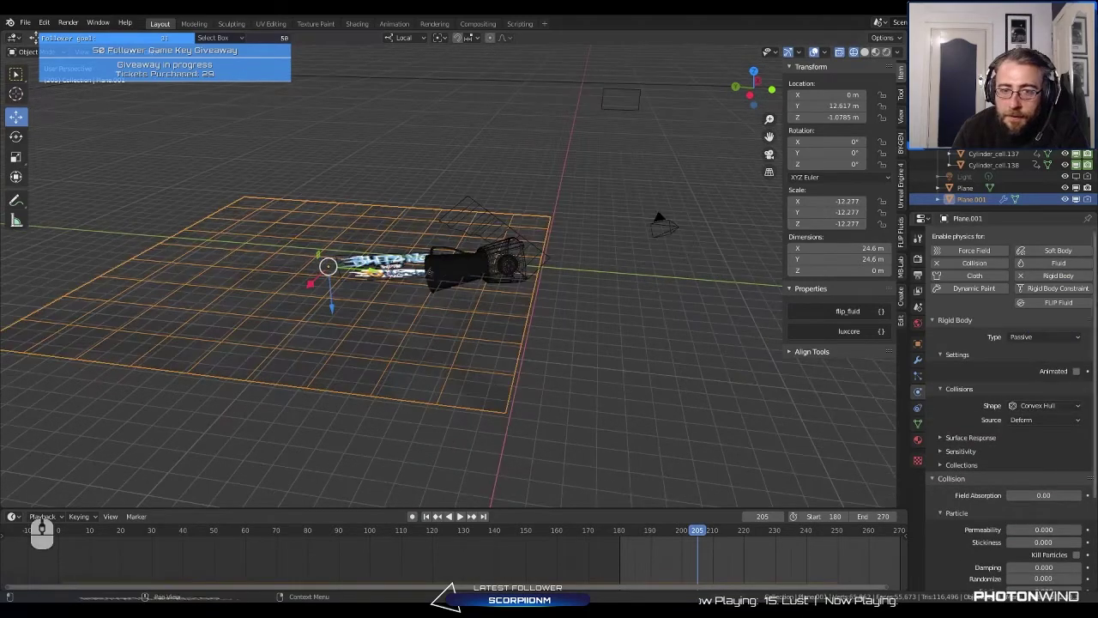
pyautogui.click(1076, 199)
# Step: Switch the viewport to Material Preview, play the animation from frame 180, and return to that start frame
pyautogui.scroll(5, 444, 398)
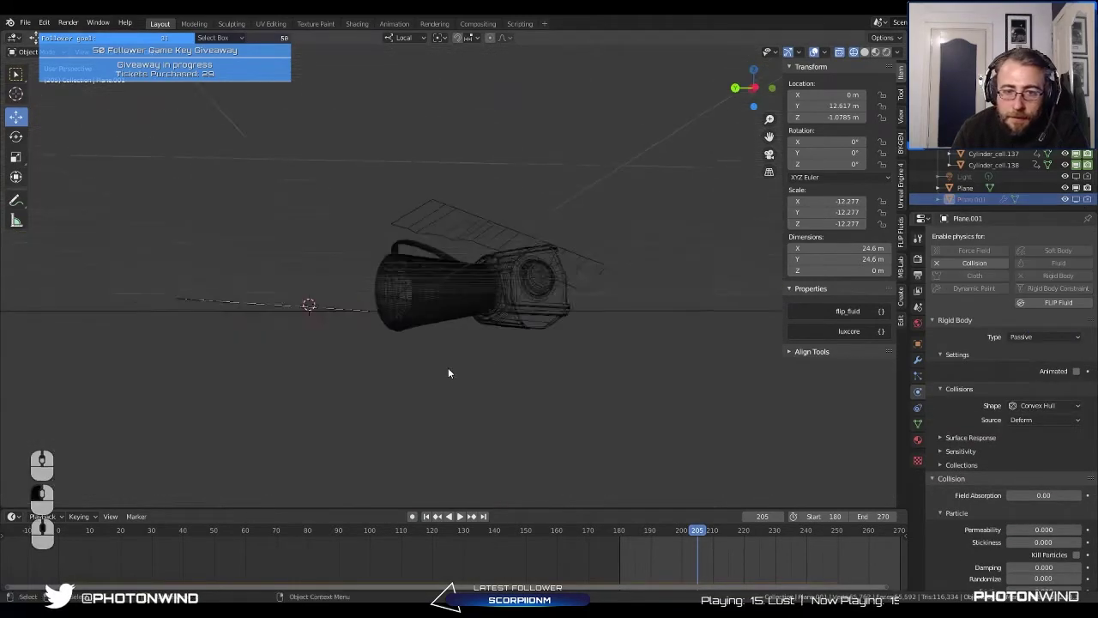
pyautogui.scroll(3, 433, 410)
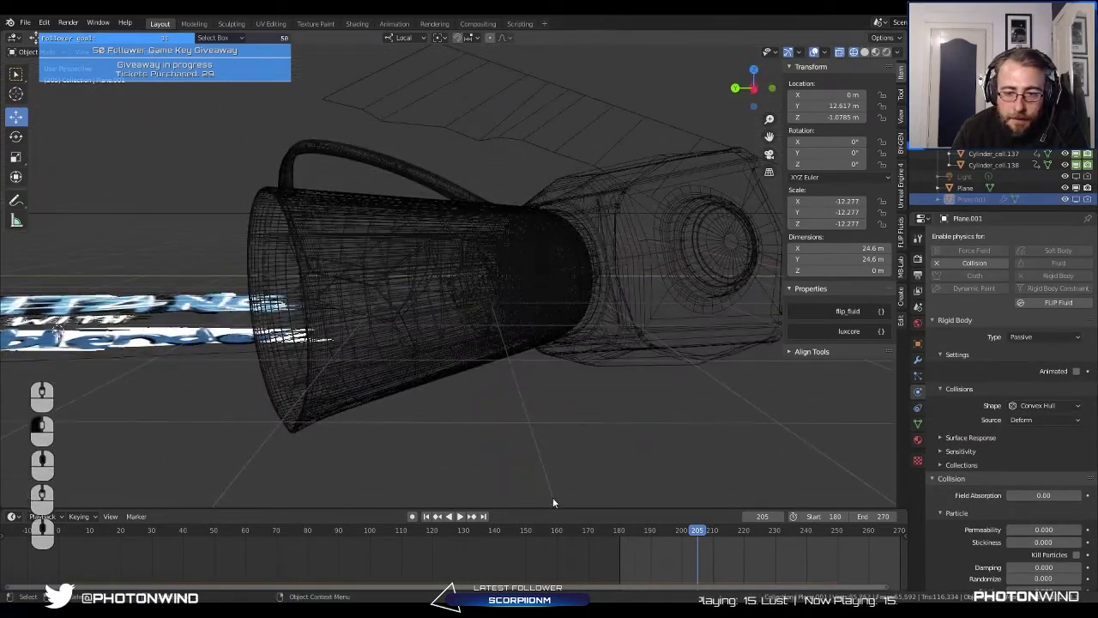
pyautogui.click(876, 51)
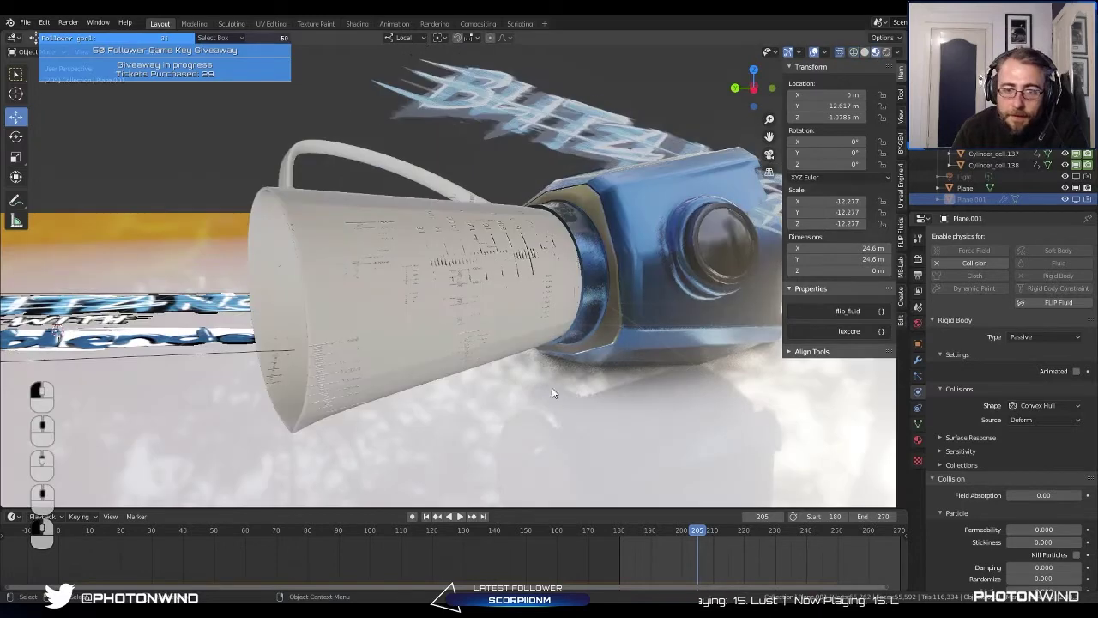
pyautogui.click(426, 516)
pyautogui.click(460, 516)
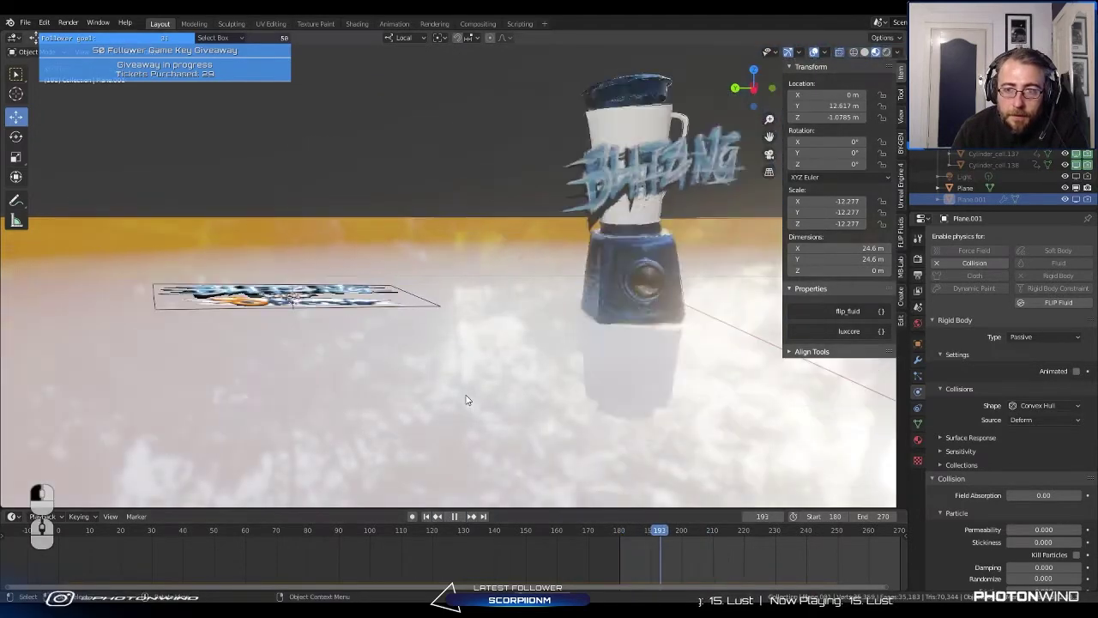
pyautogui.click(454, 516)
pyautogui.click(426, 516)
# Step: Go to frame 203, select the Cylinder_cell.136 shard, and review its rigid body collision shape options without changing them
pyautogui.click(647, 124)
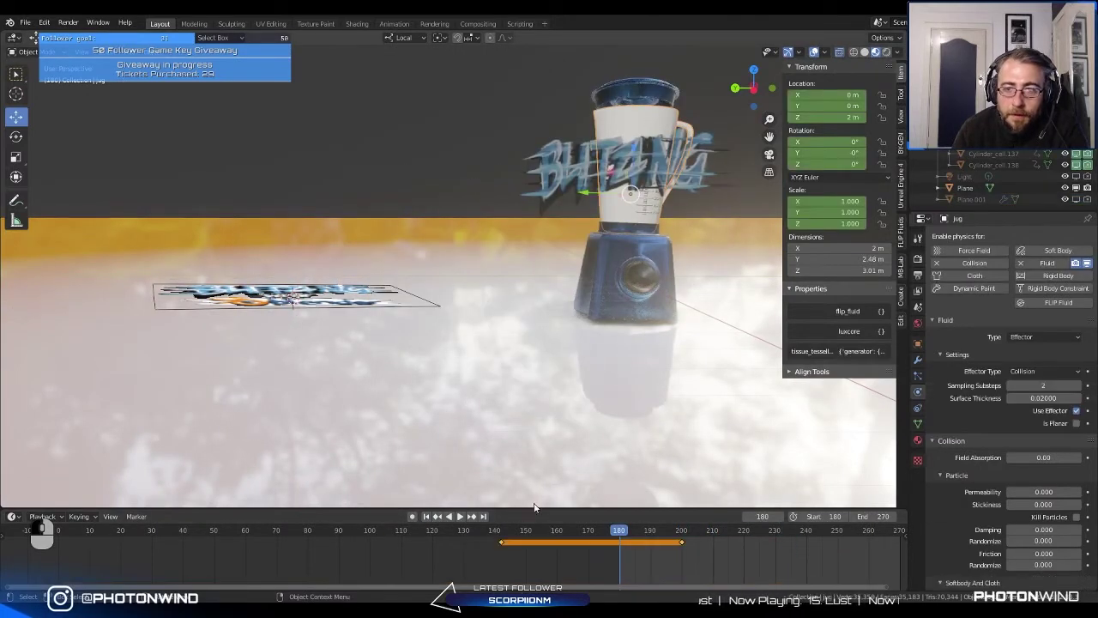
pyautogui.moveTo(627, 533); pyautogui.dragTo(689, 532)
pyautogui.click(421, 282)
pyautogui.scroll(4, 421, 282)
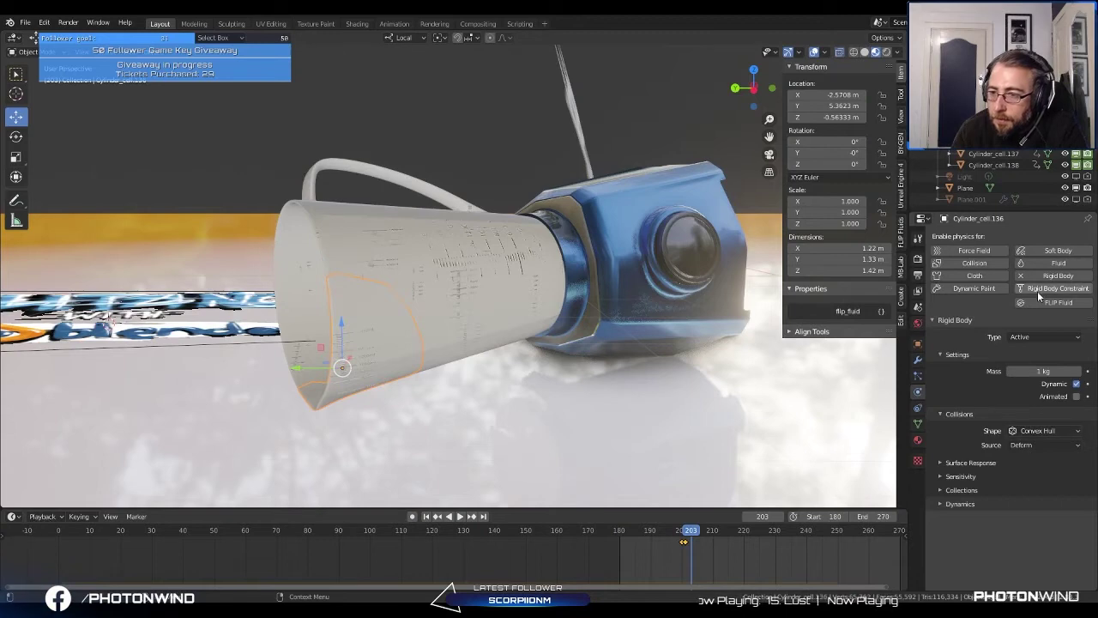
pyautogui.click(1055, 431)
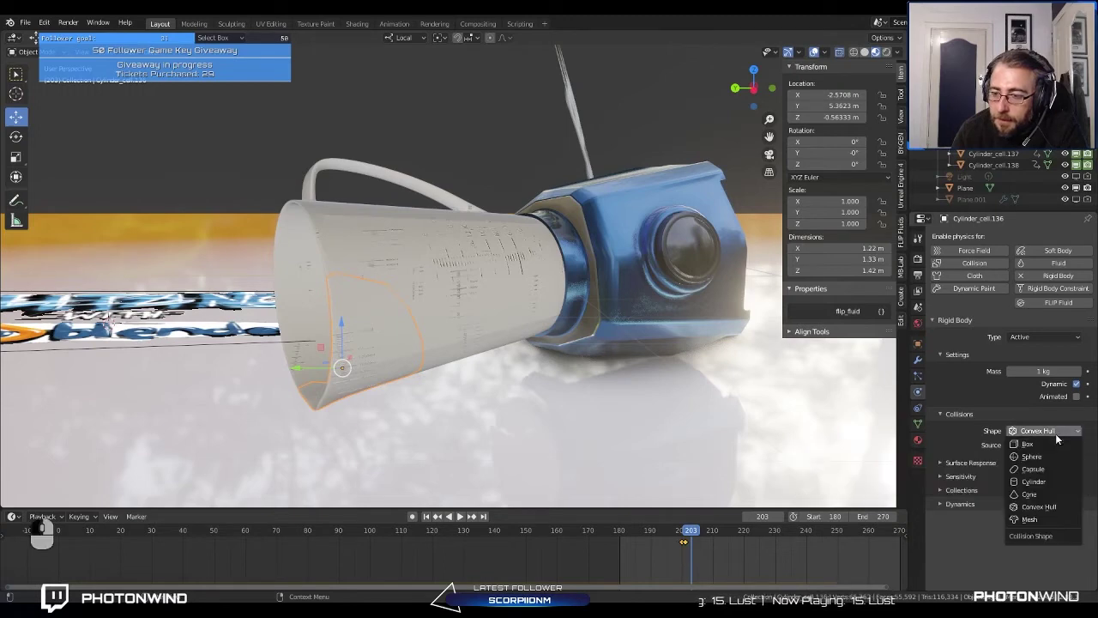
pyautogui.press('Escape')
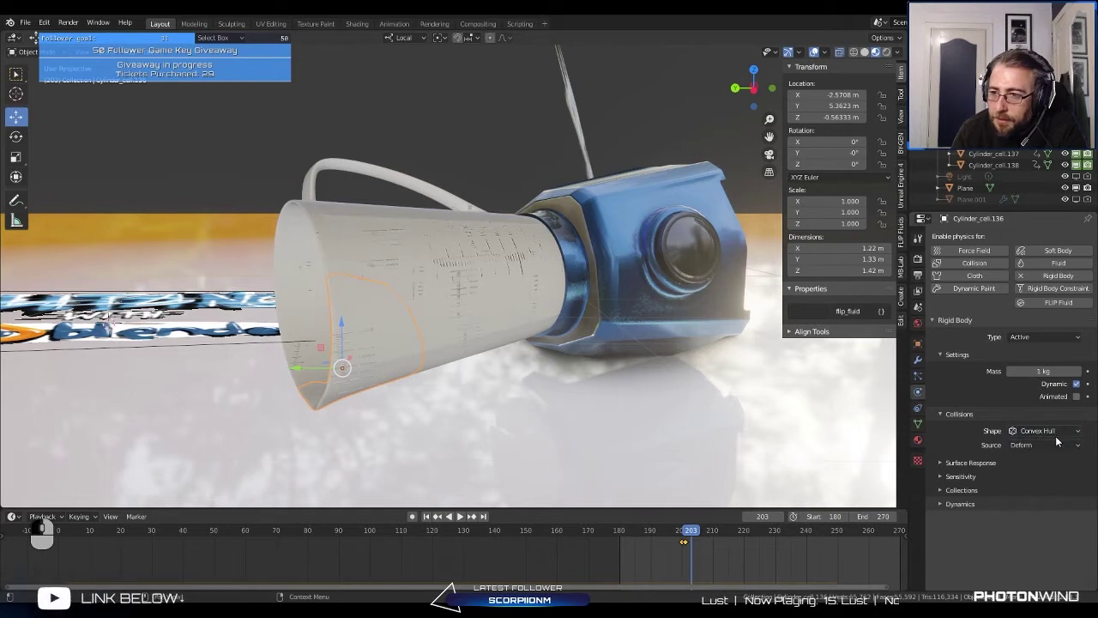
# Step: Play and replay the frames after the jug swap to check whether the shards react to the rigid body simulation
pyautogui.press('space')
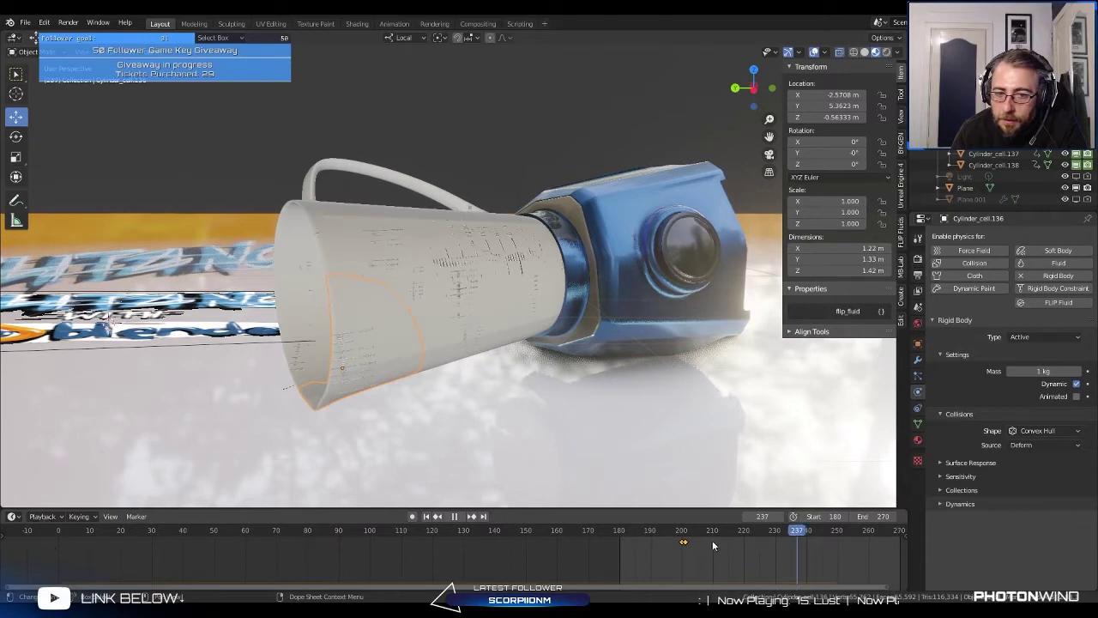
pyautogui.click(656, 547)
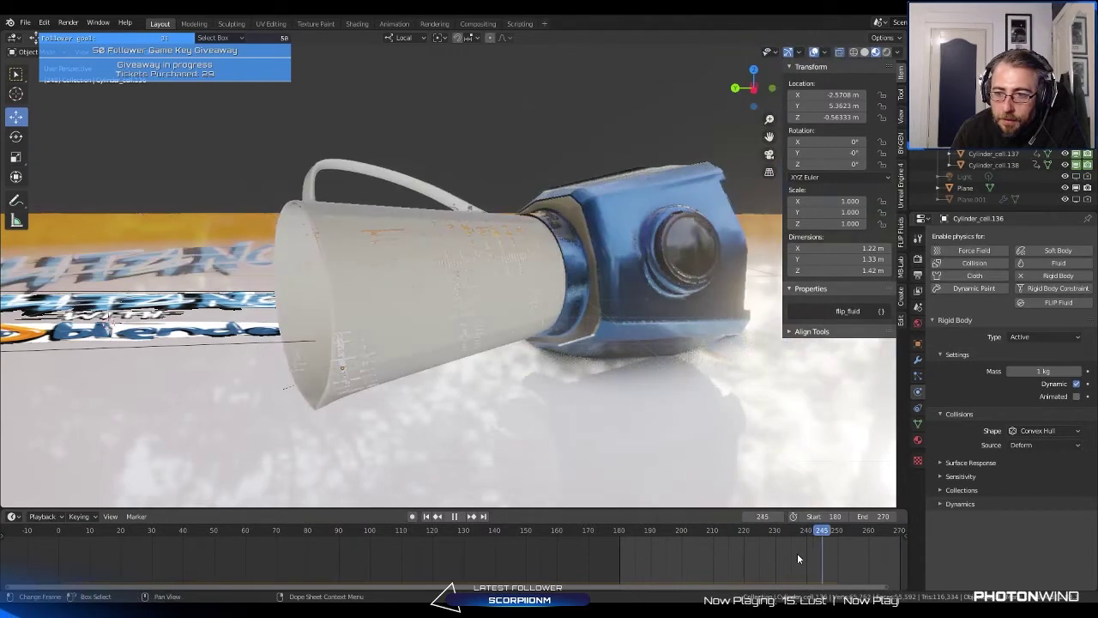
pyautogui.click(663, 554)
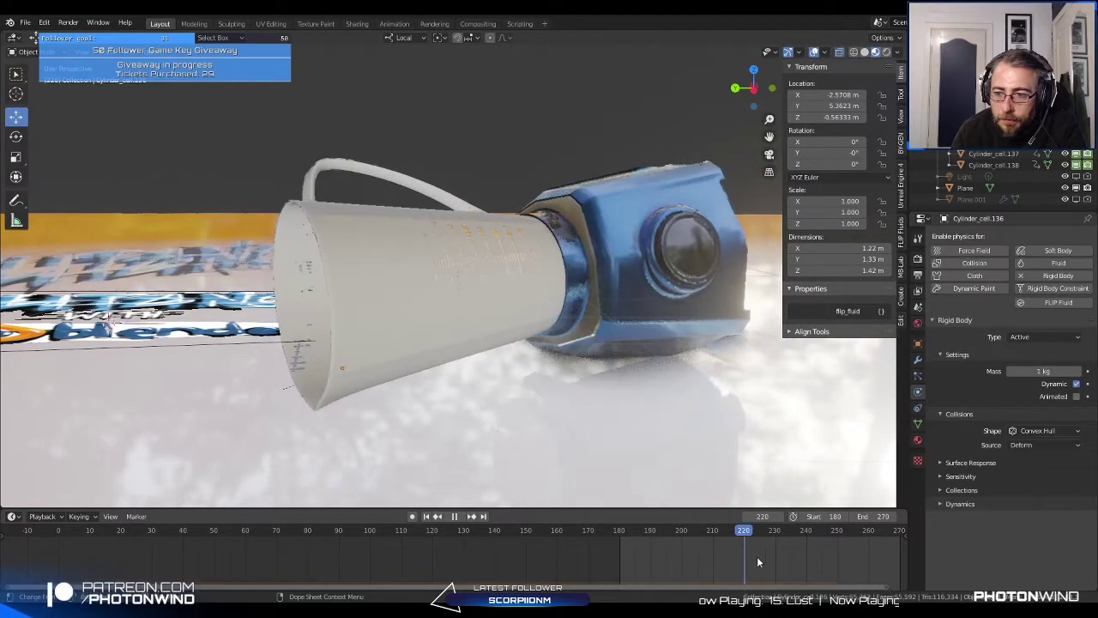
pyautogui.click(666, 556)
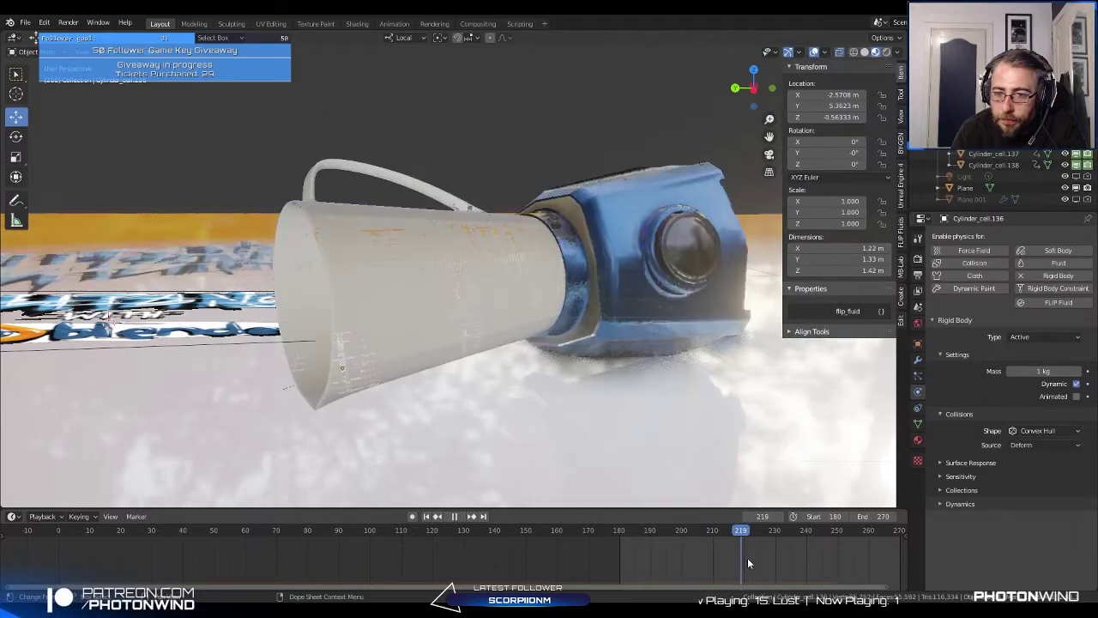
pyautogui.press('space')
# Step: Select the jug, replay the swap from frame 199 to 204, and inspect the shard at the jug's rim
pyautogui.click(447, 311)
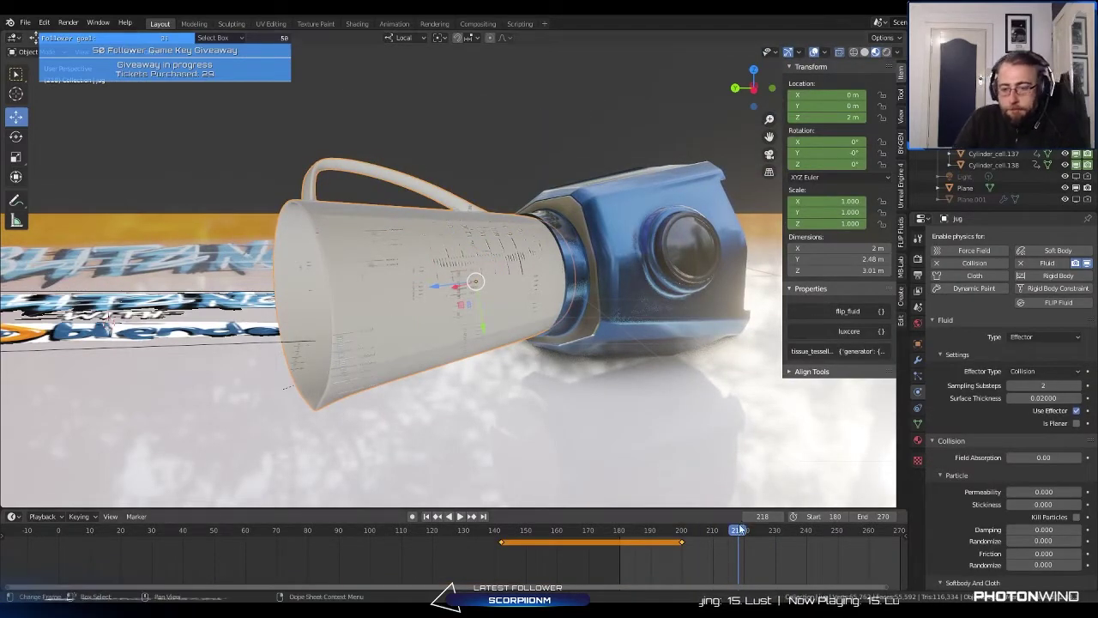
pyautogui.moveTo(740, 530); pyautogui.dragTo(678, 533)
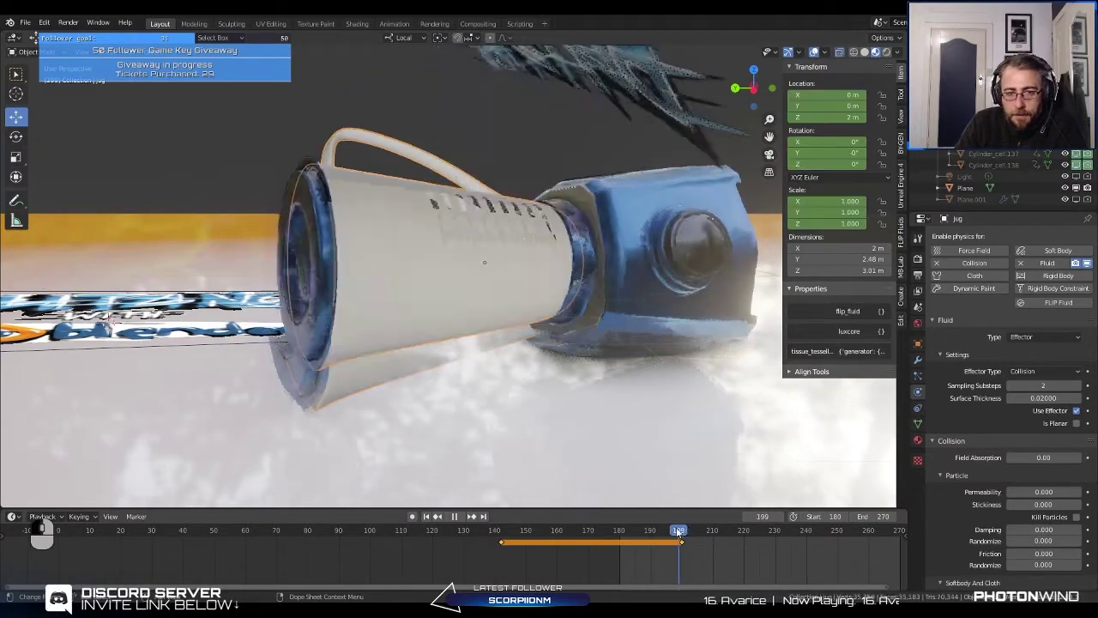
pyautogui.click(334, 290)
pyautogui.press('space')
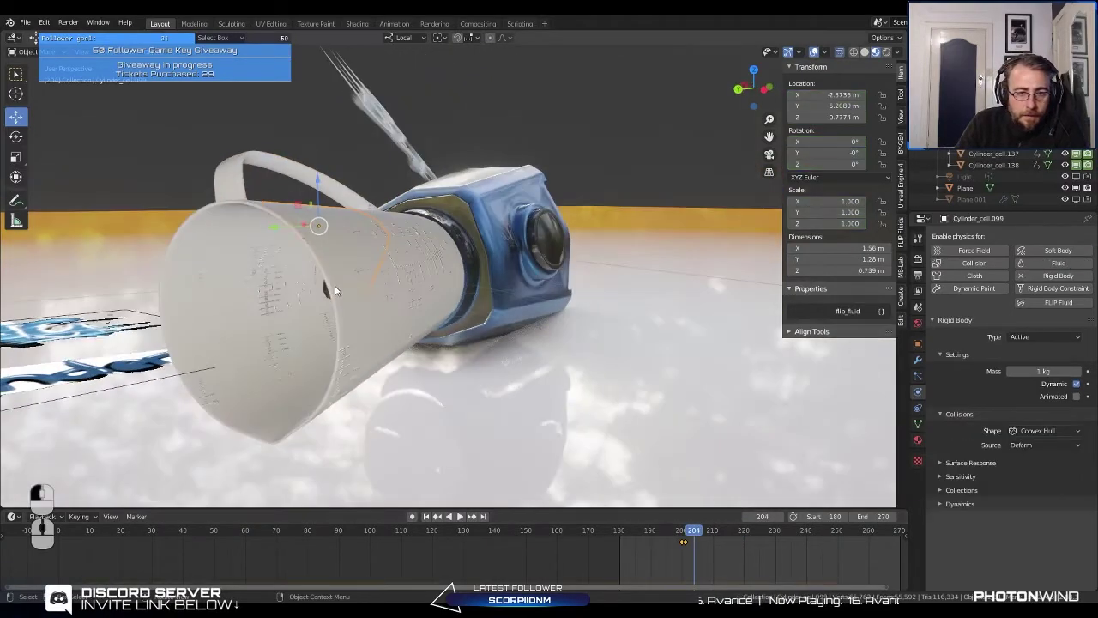
pyautogui.moveTo(334, 290)
pyautogui.mouseDown(button='middle')
pyautogui.moveTo(455, 289)
pyautogui.moveTo(385, 275)
pyautogui.moveTo(346, 299)
pyautogui.mouseUp(button='middle')
# Step: Select the jug and search the available commands for quick effects and the Cell Fracture operator
pyautogui.click(356, 302)
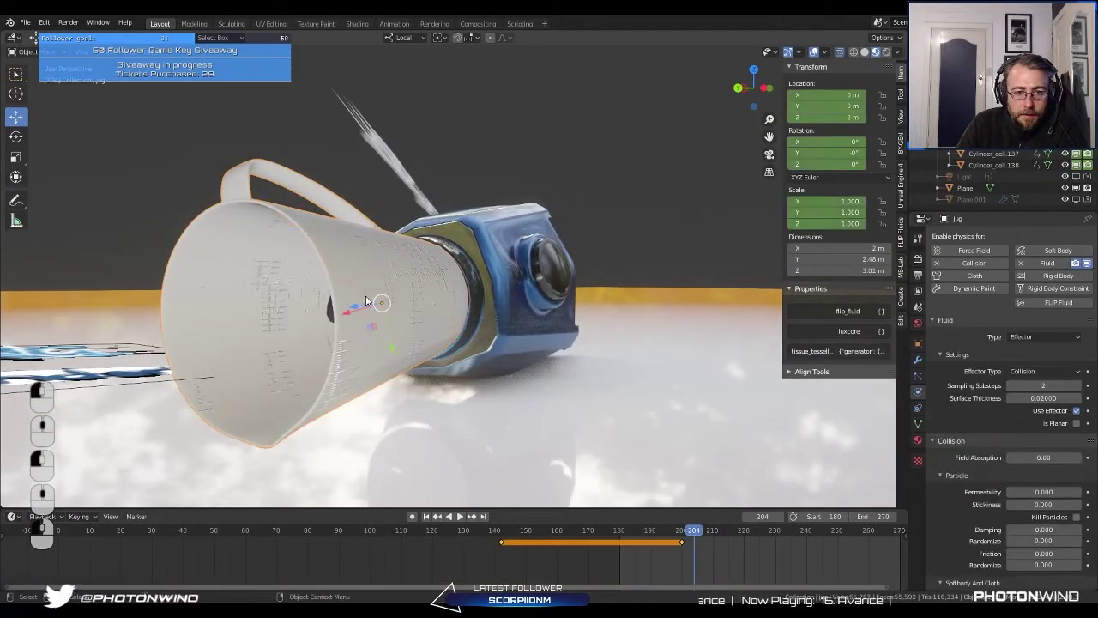
pyautogui.press('space')
pyautogui.write('QUICK')
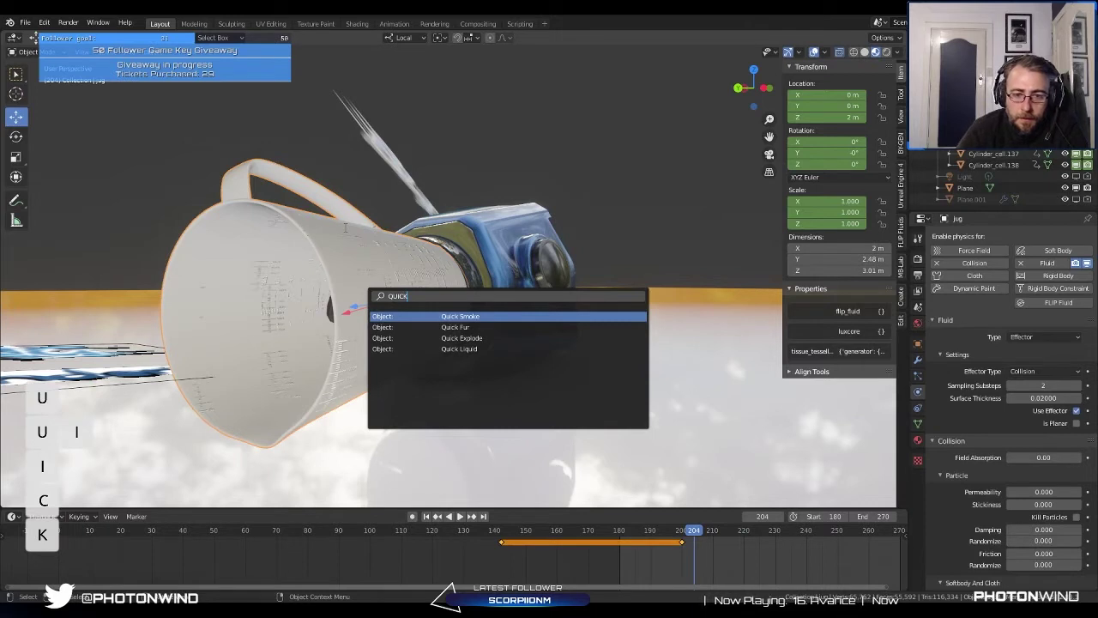
pyautogui.press('Down')
pyautogui.press('Down')
pyautogui.press('BackSpace')
pyautogui.press('BackSpace')
pyautogui.press('BackSpace')
pyautogui.press('BackSpace')
pyautogui.press('BackSpace')
pyautogui.write('FRAC')
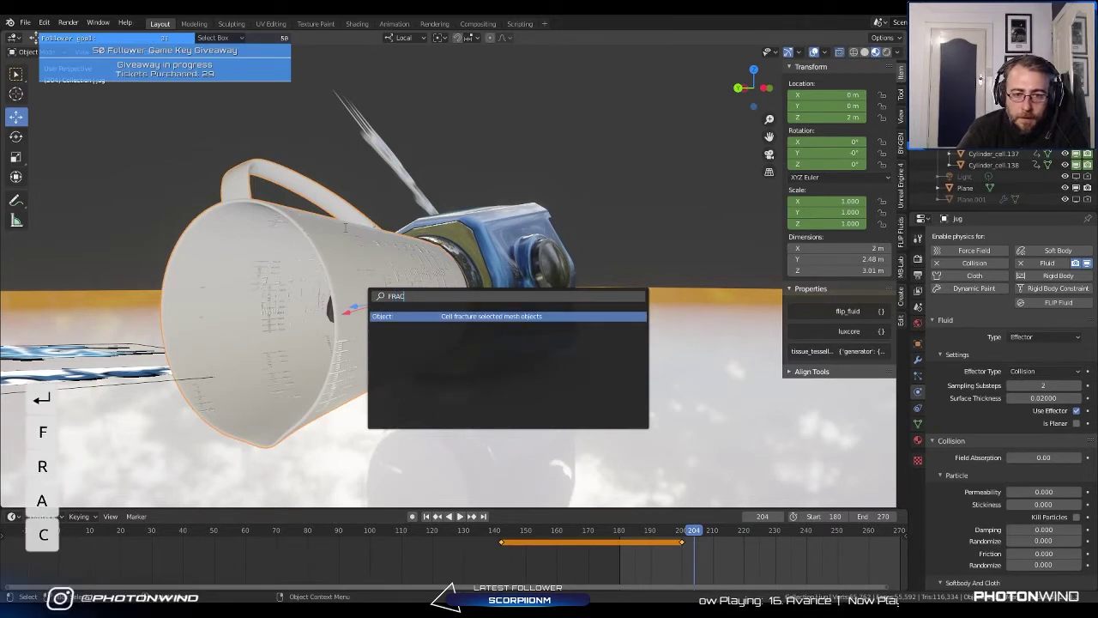
pyautogui.press('Return')
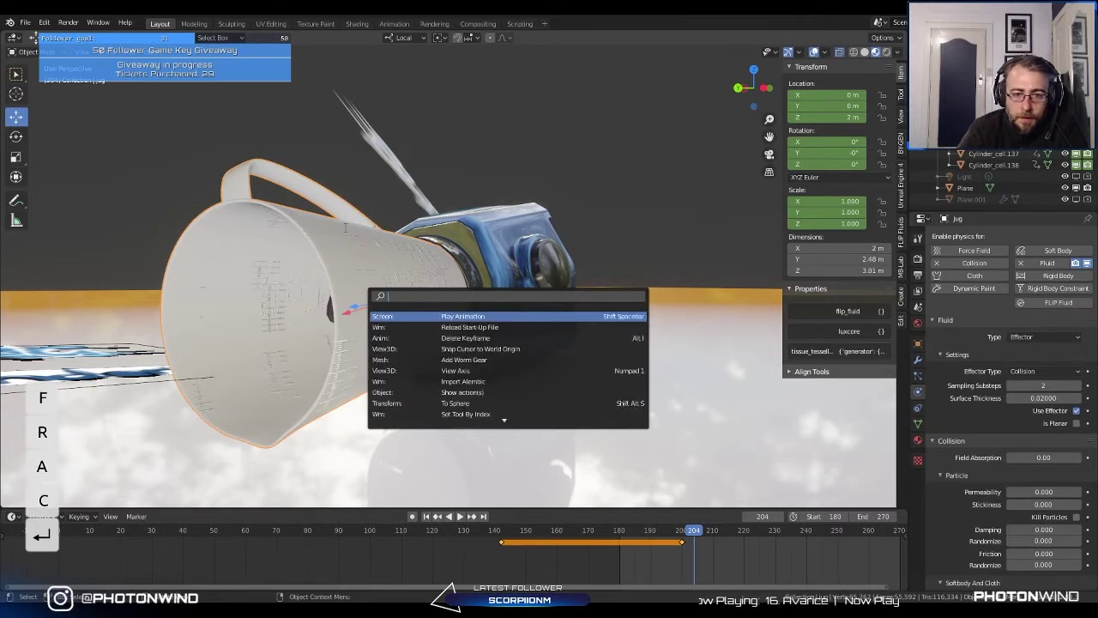
# Step: Open the Cell Fracture quick effect for the jug to review its options
pyautogui.rightClick(193, 257)
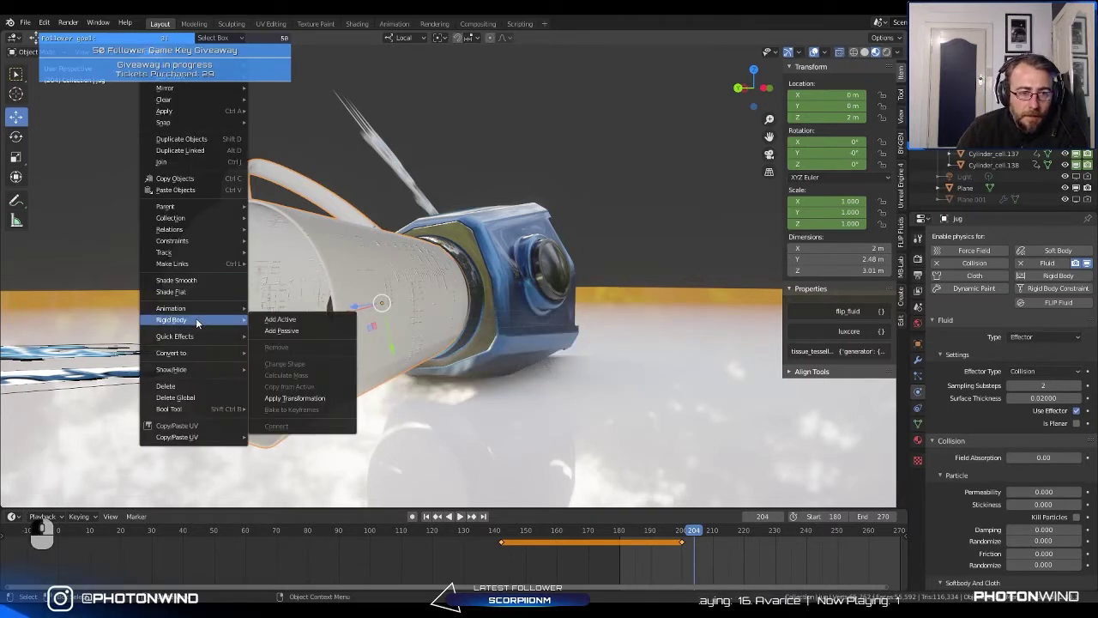
pyautogui.moveTo(194, 322)
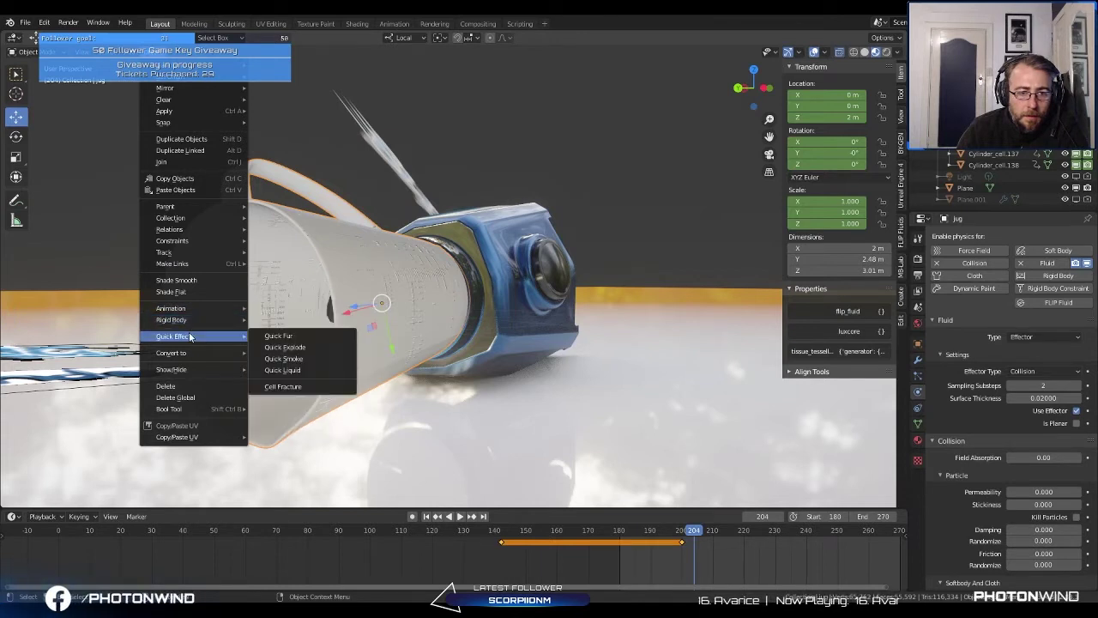
pyautogui.click(290, 388)
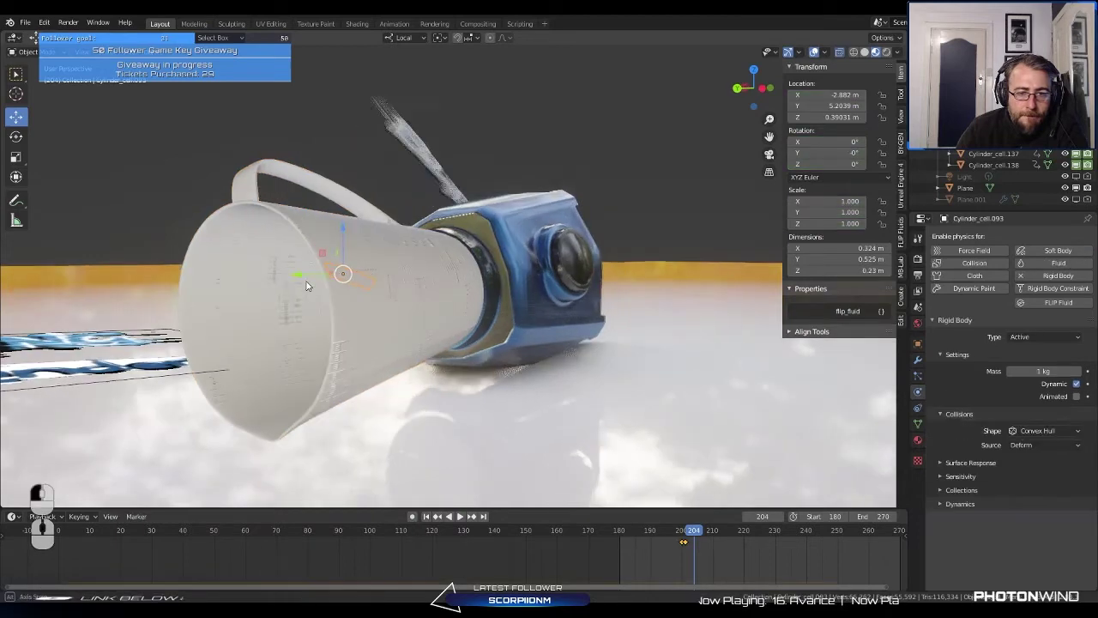
# Step: Go to frame 210, select the Cylinder_cell.116 shard, and review its rigid body sensitivity settings
pyautogui.moveTo(699, 533); pyautogui.dragTo(713, 532)
pyautogui.click(236, 302)
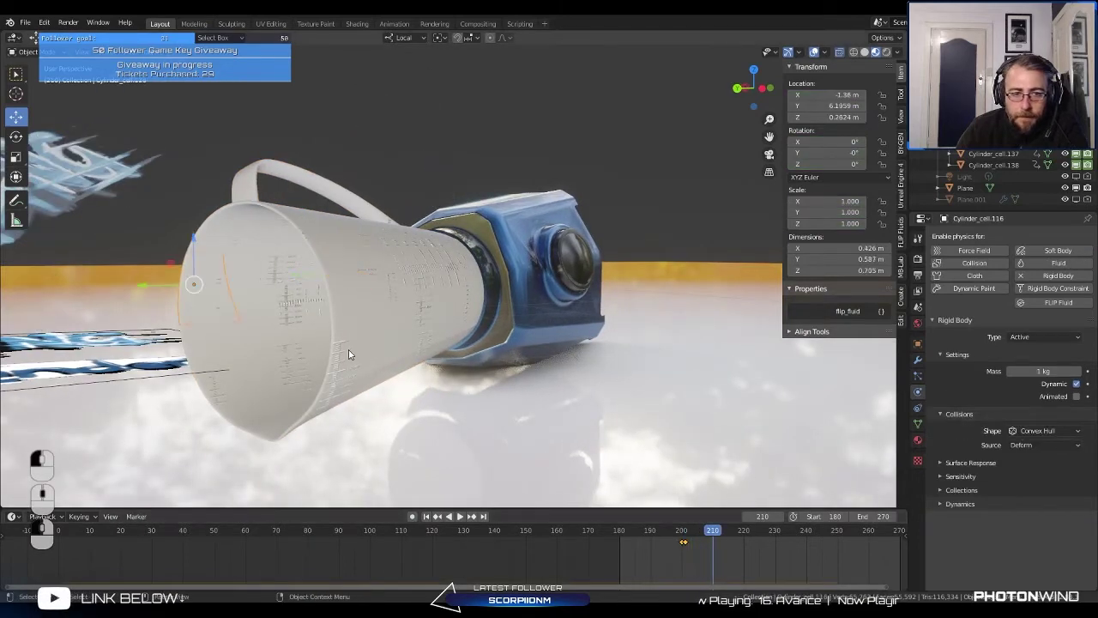
pyautogui.moveTo(349, 350); pyautogui.dragTo(387, 345, button='middle')
pyautogui.click(946, 477)
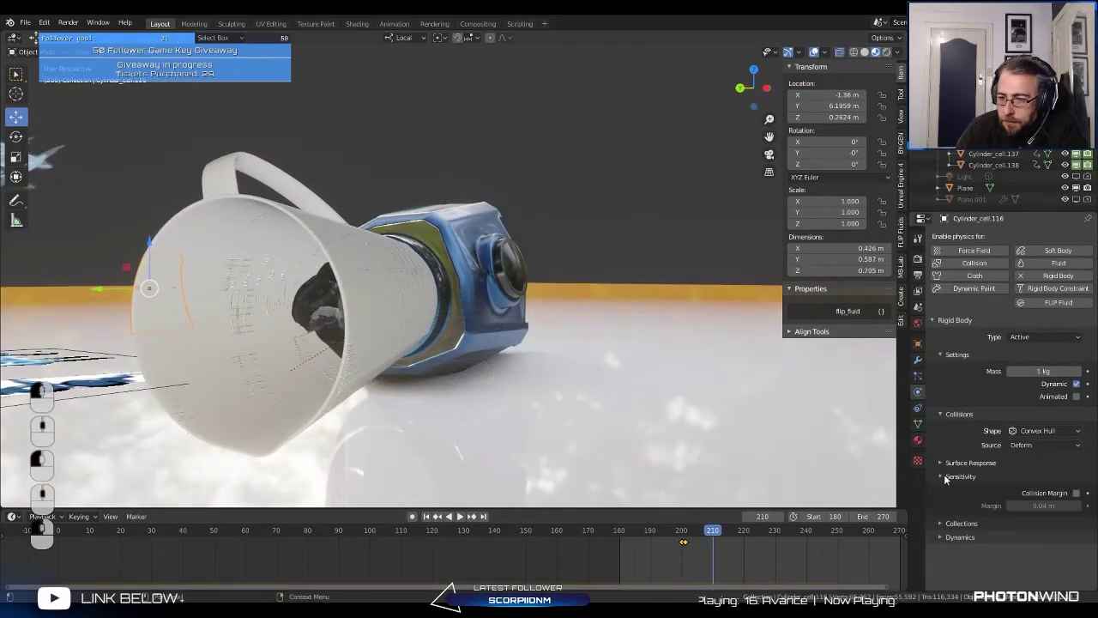
pyautogui.click(946, 477)
# Step: Select the jug's lid near frame 199 and delete its keyframes at frames 200 and 201
pyautogui.moveTo(853, 400); pyautogui.dragTo(369, 257, button='middle')
pyautogui.moveTo(712, 533); pyautogui.dragTo(685, 551)
pyautogui.moveTo(429, 412); pyautogui.dragTo(225, 365, button='middle')
pyautogui.moveTo(682, 529); pyautogui.dragTo(678, 534)
pyautogui.click(365, 238)
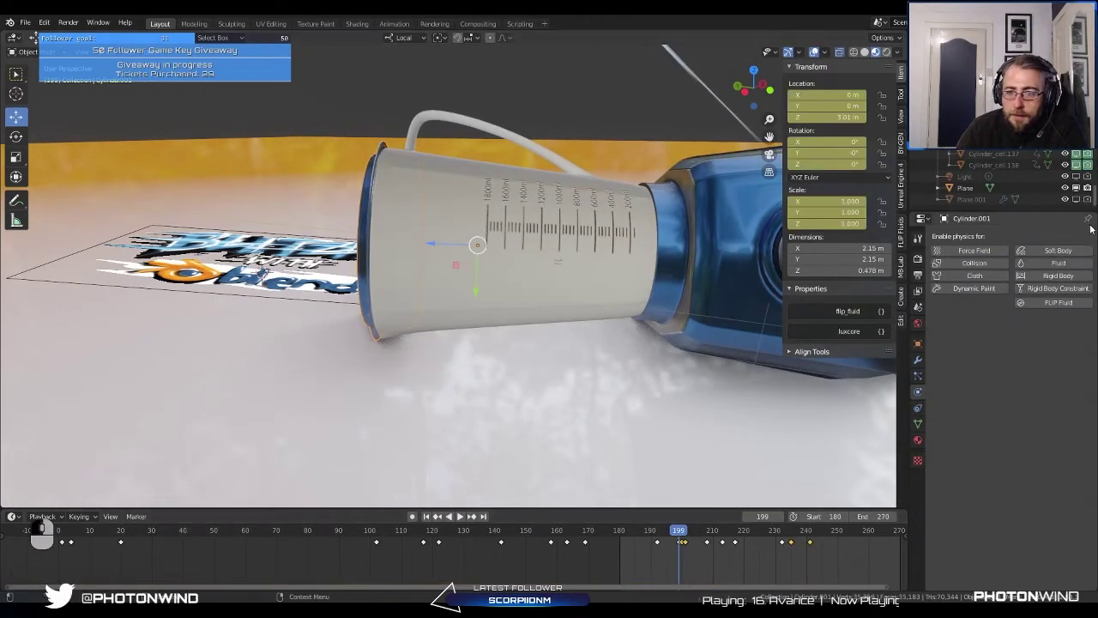
pyautogui.scroll(3, 1027, 187)
pyautogui.scroll(10, 1030, 173)
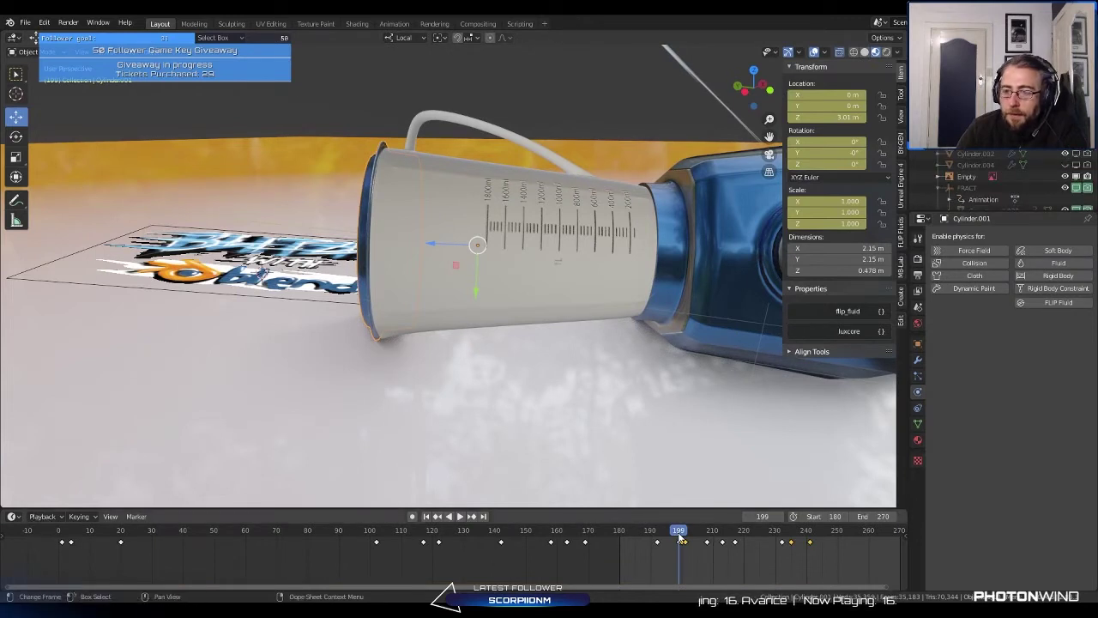
pyautogui.moveTo(679, 533)
pyautogui.mouseDown()
pyautogui.moveTo(687, 529)
pyautogui.moveTo(673, 538)
pyautogui.mouseUp()
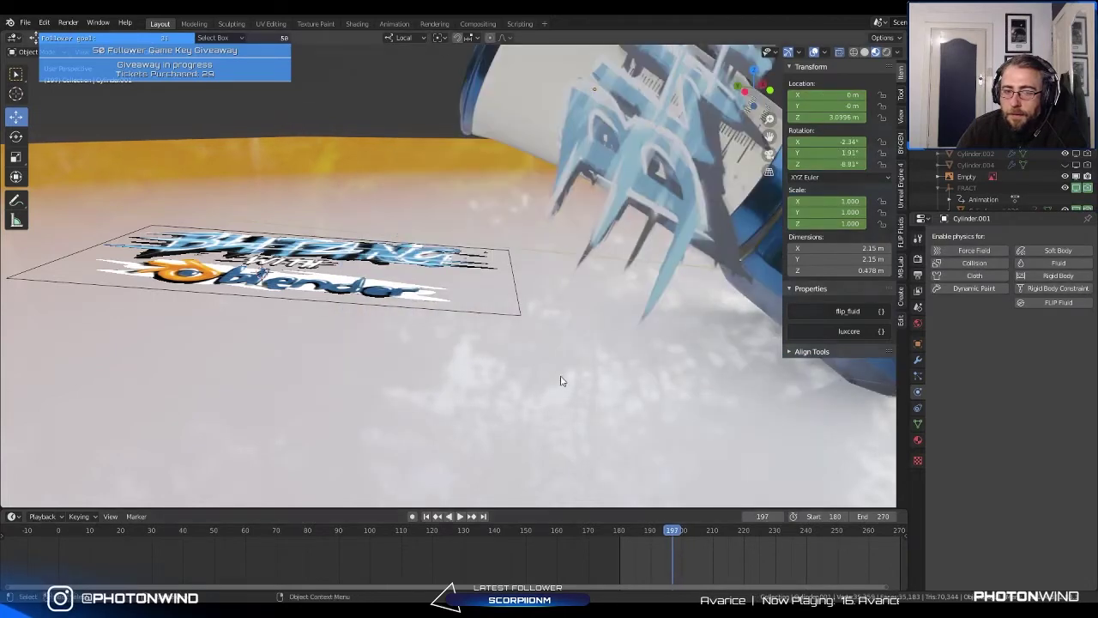
pyautogui.click(697, 545)
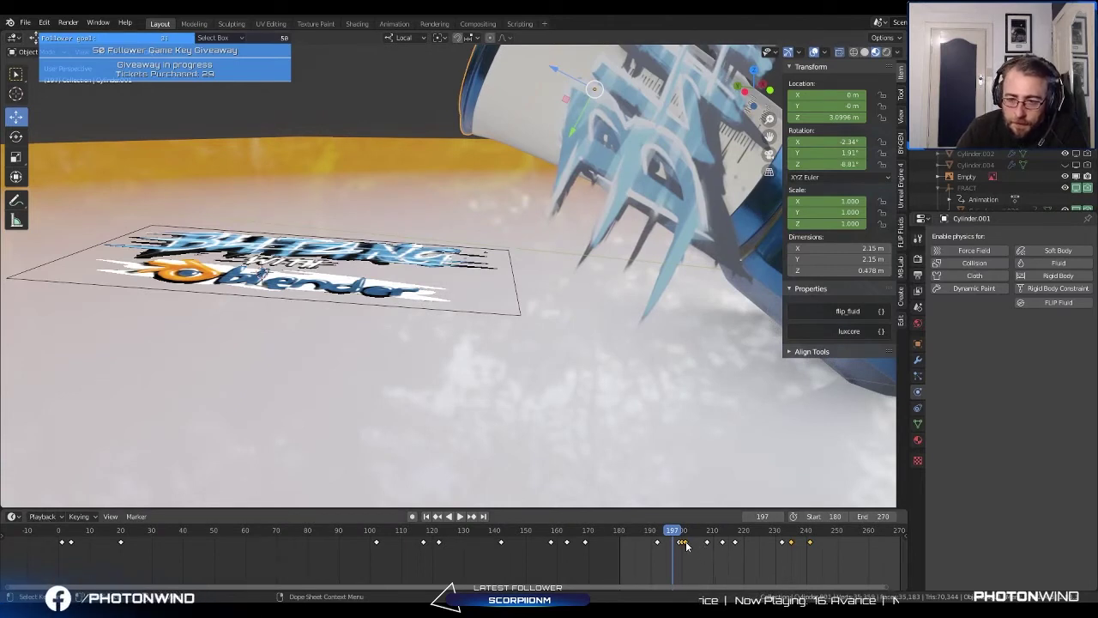
pyautogui.keyDown('shift'); pyautogui.click(684, 546); pyautogui.keyUp('shift')
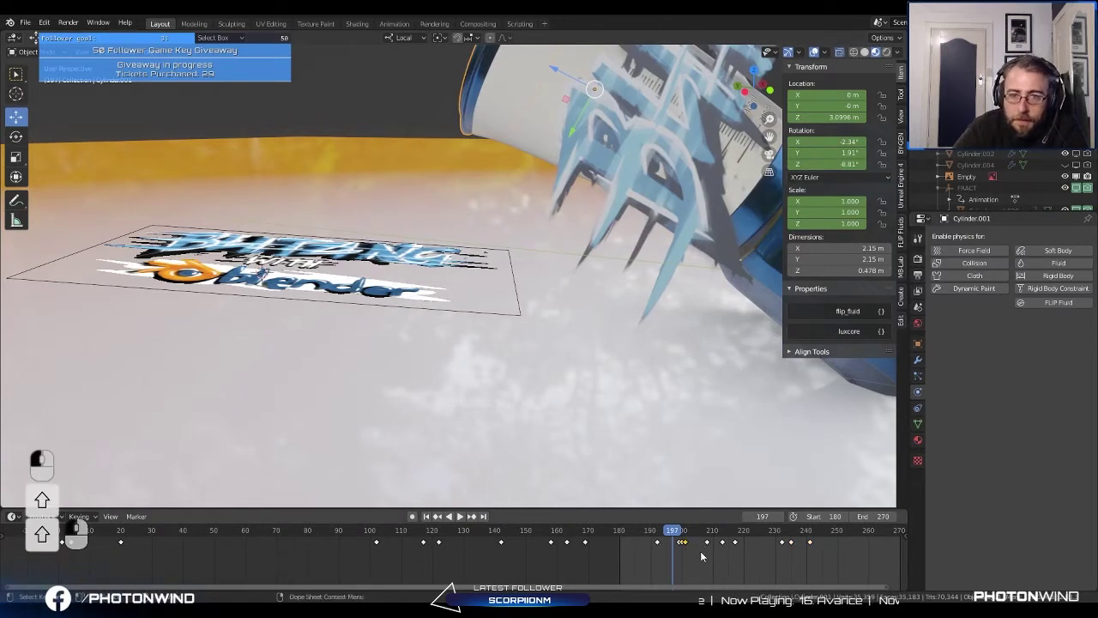
pyautogui.press('x')
pyautogui.click(699, 553)
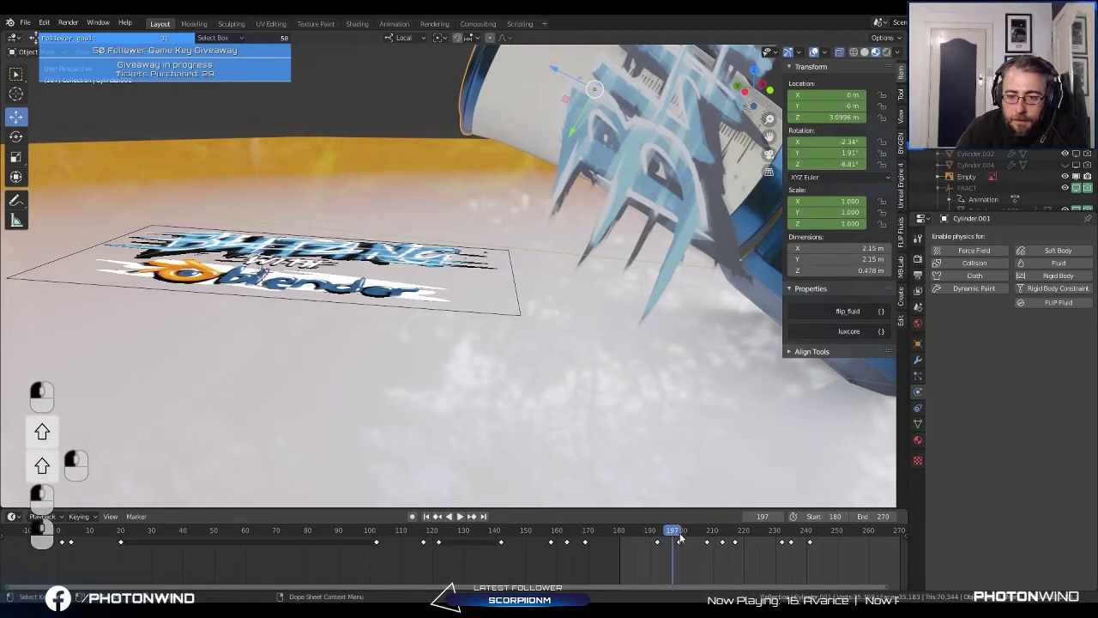
# Step: Scrub to frame 221, play briefly to frame 224, and inspect the jug and its Cylinder_cell.099 shard
pyautogui.moveTo(680, 536); pyautogui.dragTo(747, 550)
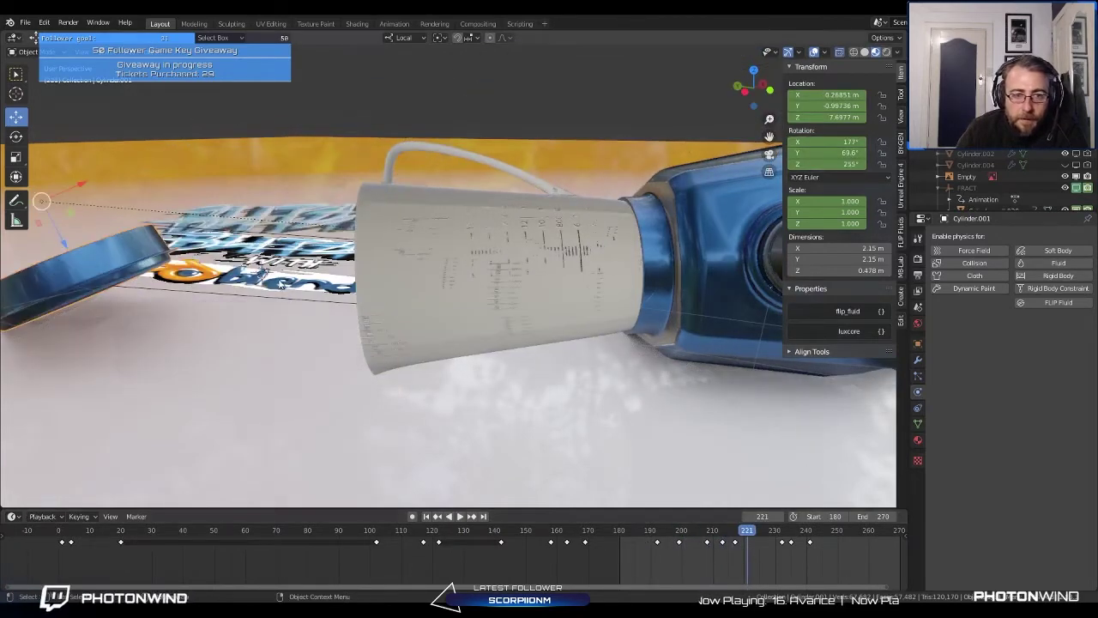
pyautogui.click(480, 283)
pyautogui.moveTo(480, 283); pyautogui.dragTo(452, 297, button='middle')
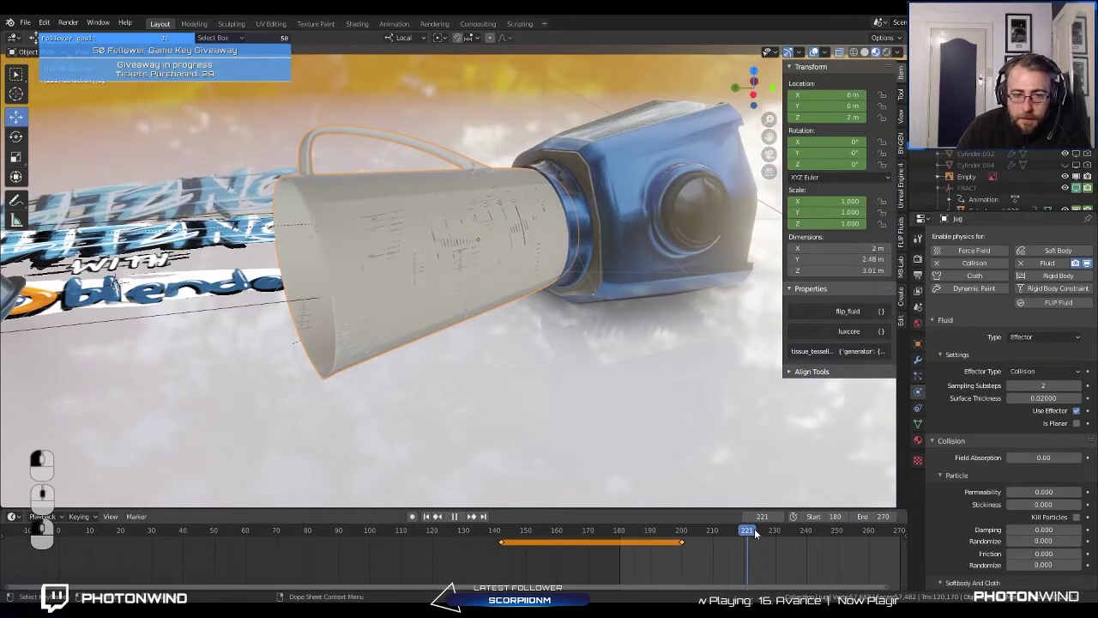
pyautogui.press('space')
pyautogui.click(364, 245)
pyautogui.moveTo(365, 245); pyautogui.dragTo(454, 339, button='middle')
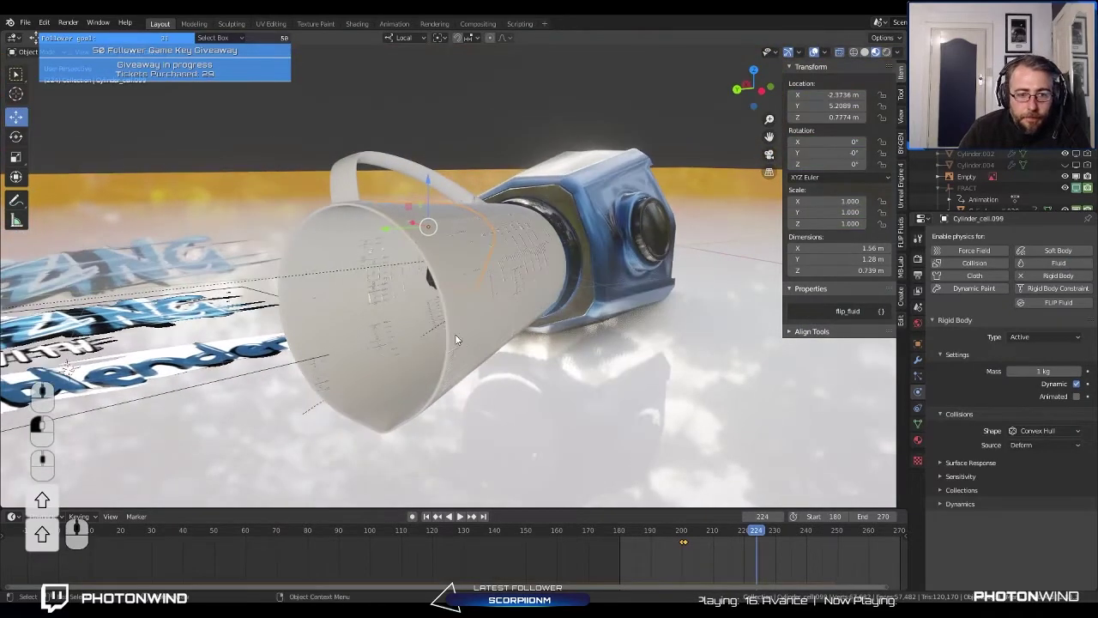
# Step: Add a Force type force field to the scene
pyautogui.hotkey('shift', 'a')
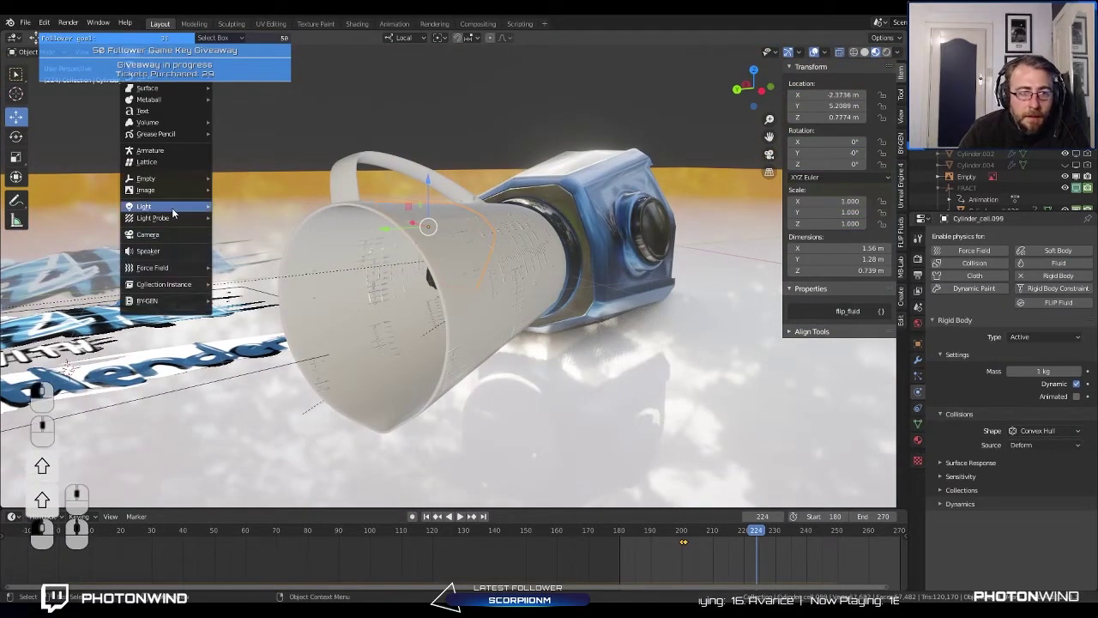
pyautogui.moveTo(168, 269)
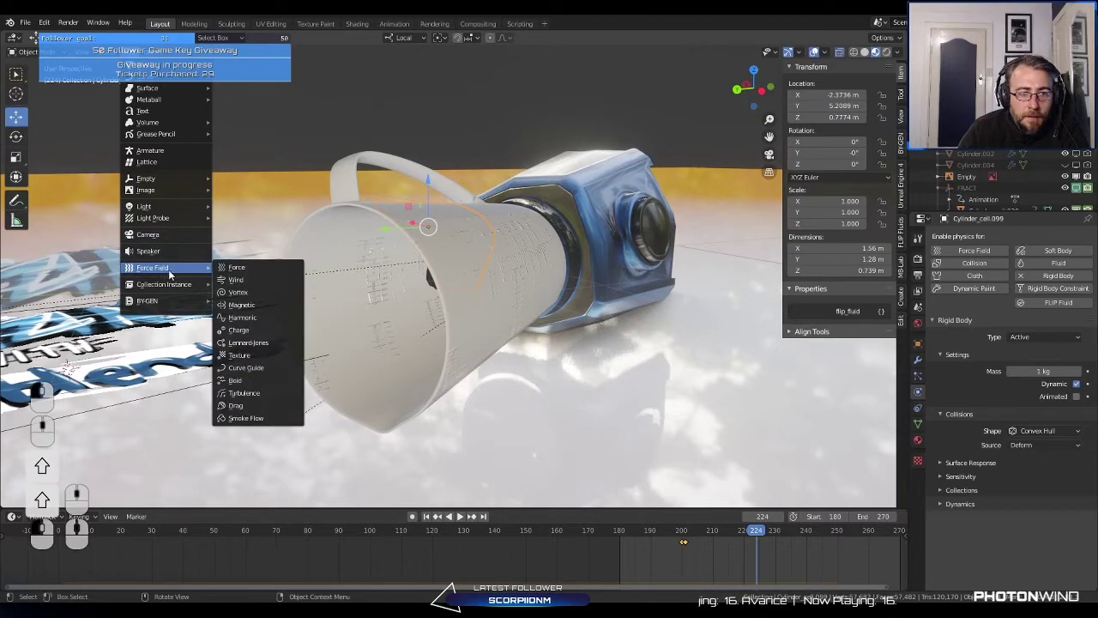
pyautogui.click(245, 267)
pyautogui.scroll(-5, 347, 323)
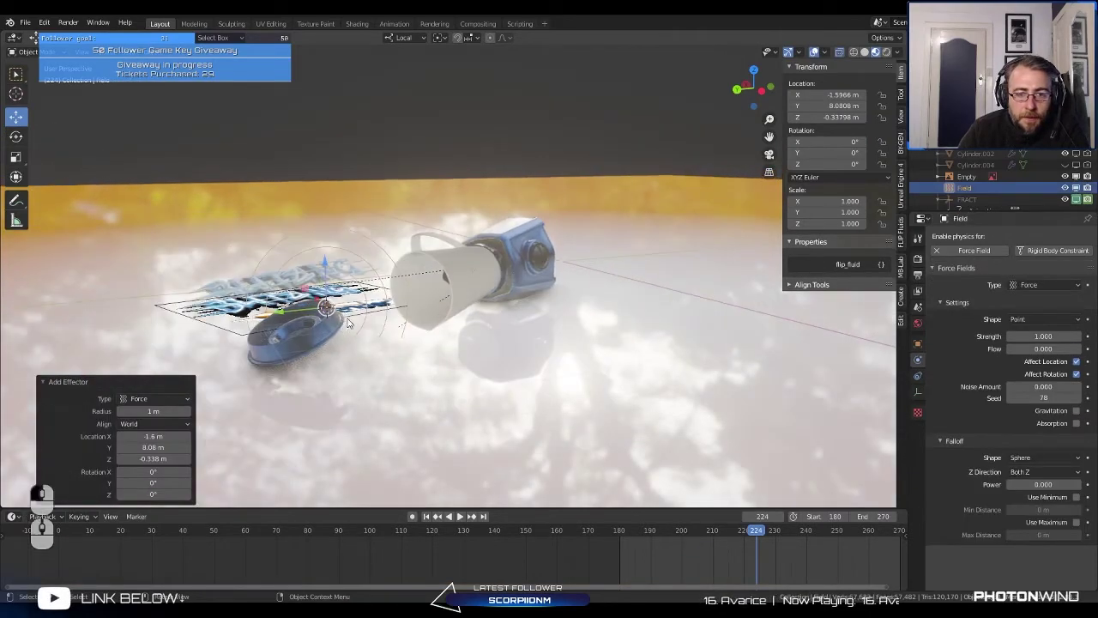
pyautogui.scroll(4, 348, 323)
# Step: Move the force field to the jug's lower rim at about X -2.11, Y 5.60, Z -0.87 m
pyautogui.press('g')
pyautogui.click(534, 290)
pyautogui.moveTo(534, 290); pyautogui.dragTo(385, 275, button='middle')
pyautogui.press('g')
pyautogui.click(413, 313)
pyautogui.scroll(4, 446, 291)
pyautogui.press('g')
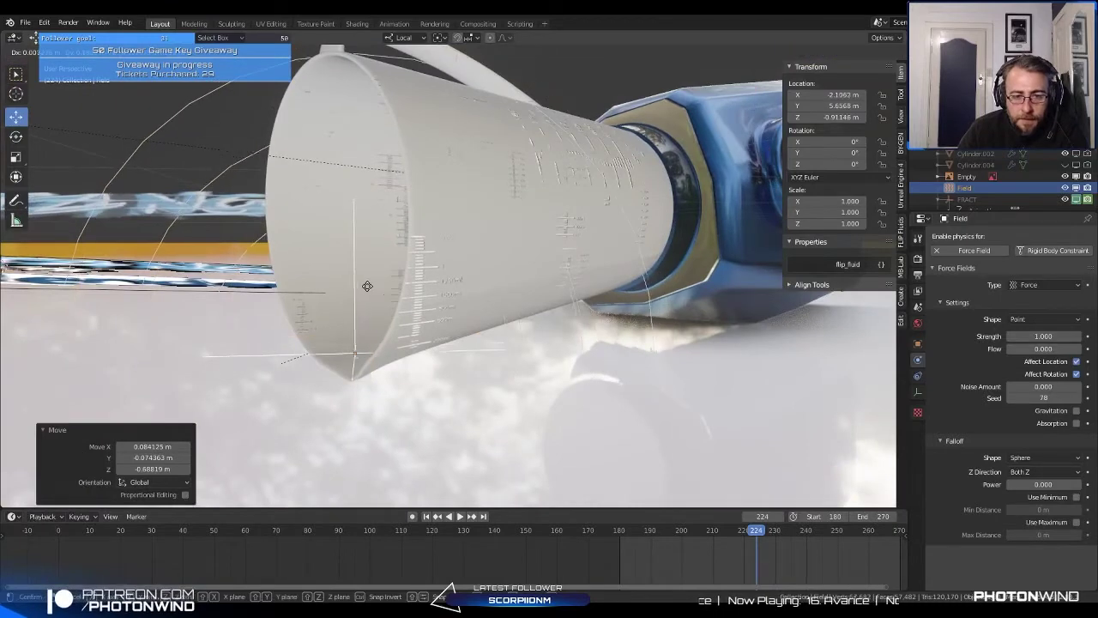
pyautogui.click(375, 286)
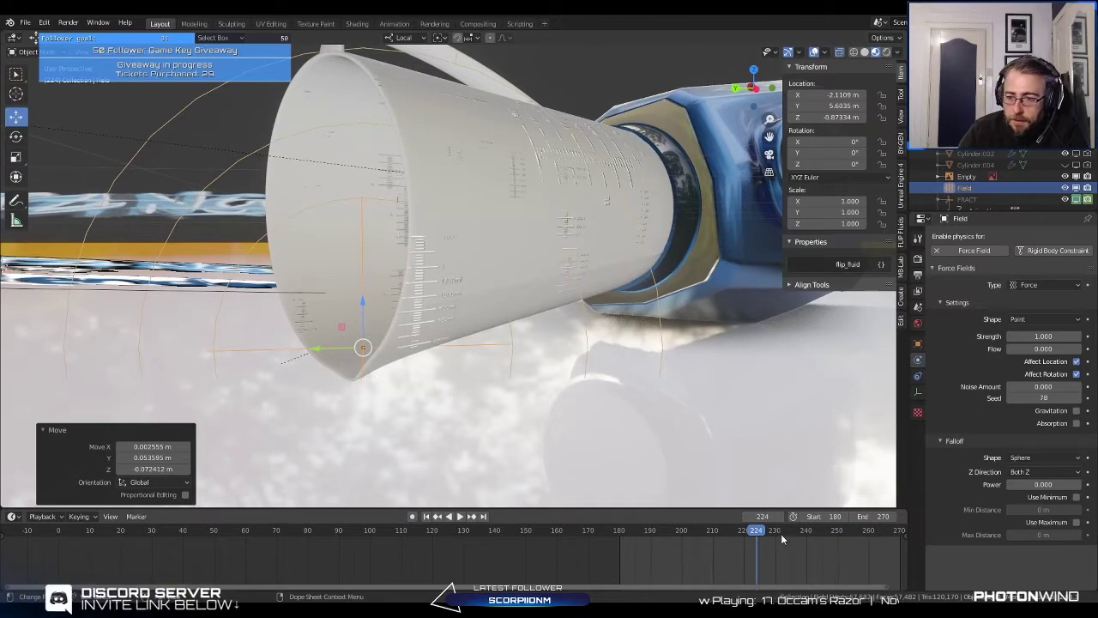
# Step: Set the force field's strength to 0 and keyframe it, placing the key at frame 210
pyautogui.moveTo(754, 532); pyautogui.dragTo(719, 540)
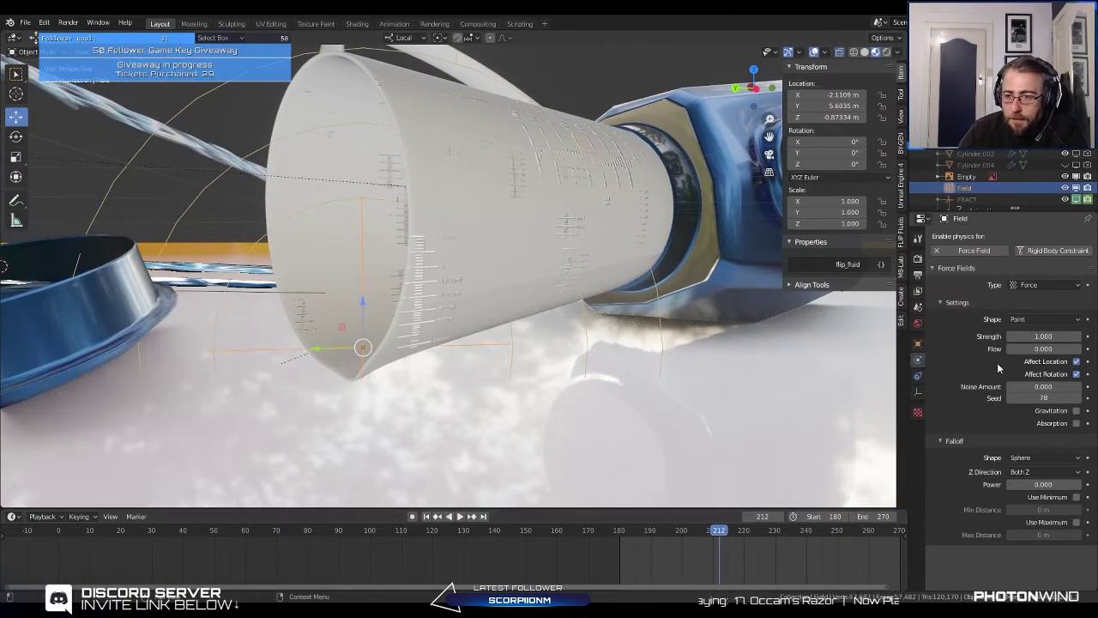
pyautogui.press('Return')
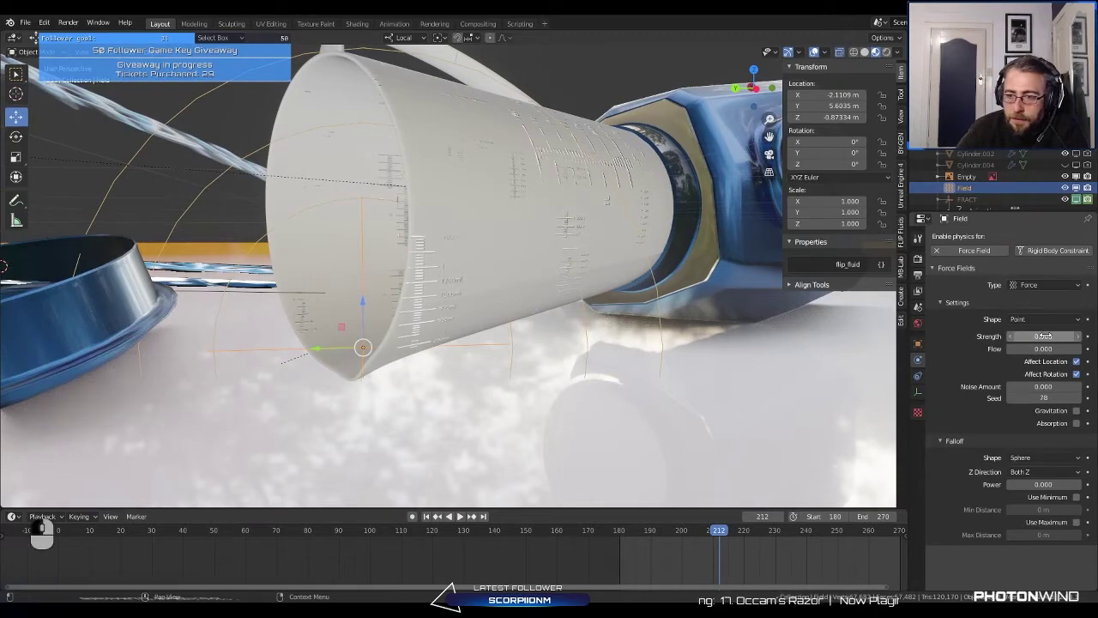
pyautogui.press('i')
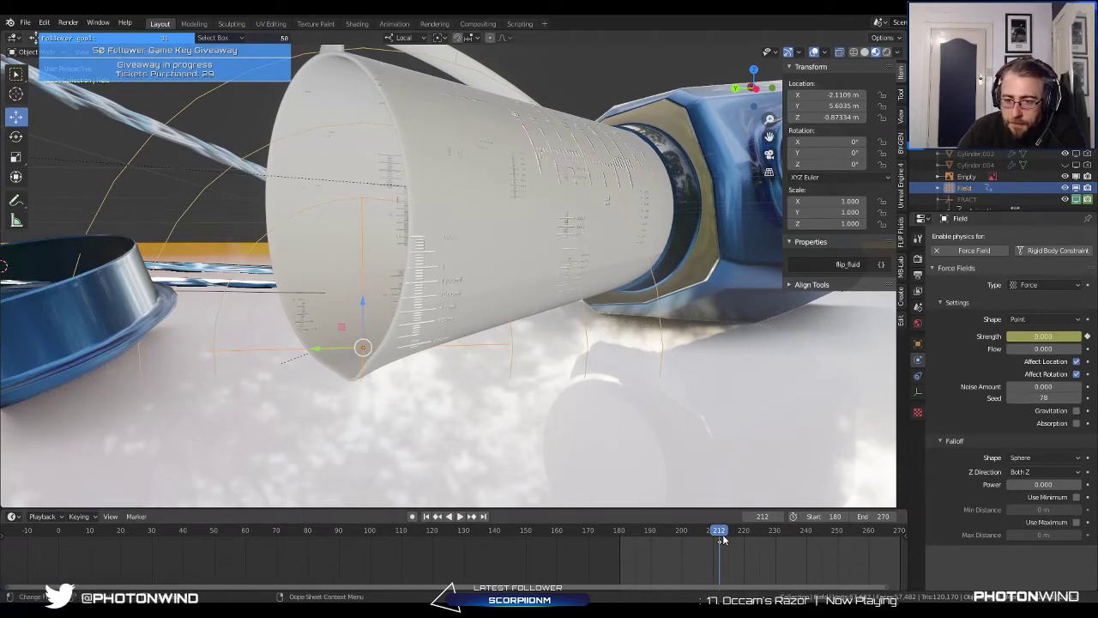
pyautogui.moveTo(719, 542); pyautogui.dragTo(717, 541)
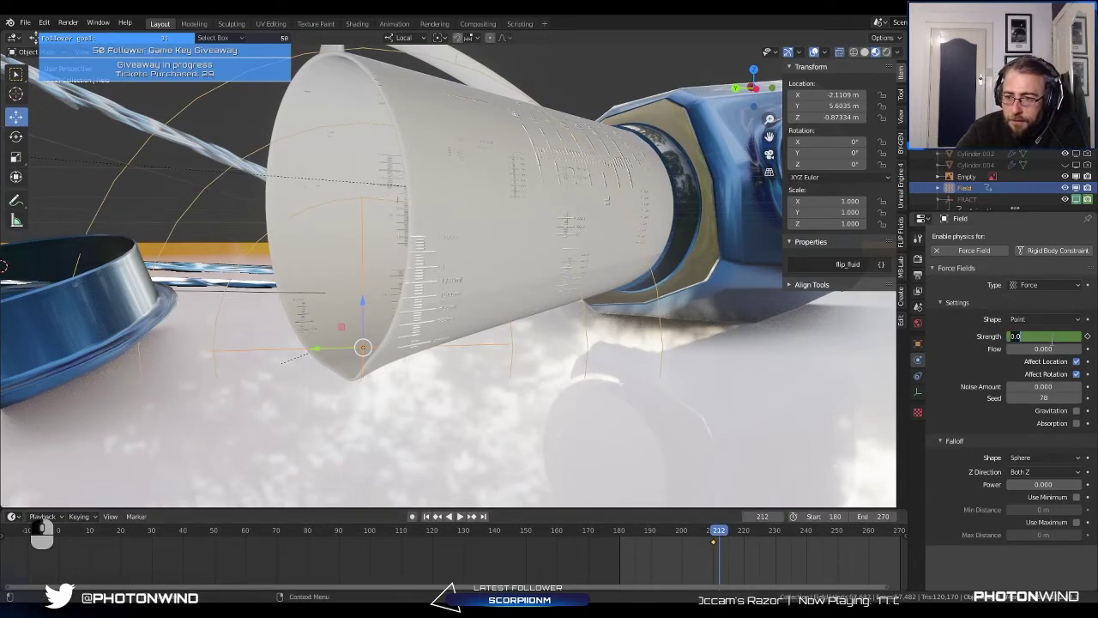
# Step: Keyframe the force field's strength at 500 on frame 211 and at 0 on frame 212
pyautogui.write('500')
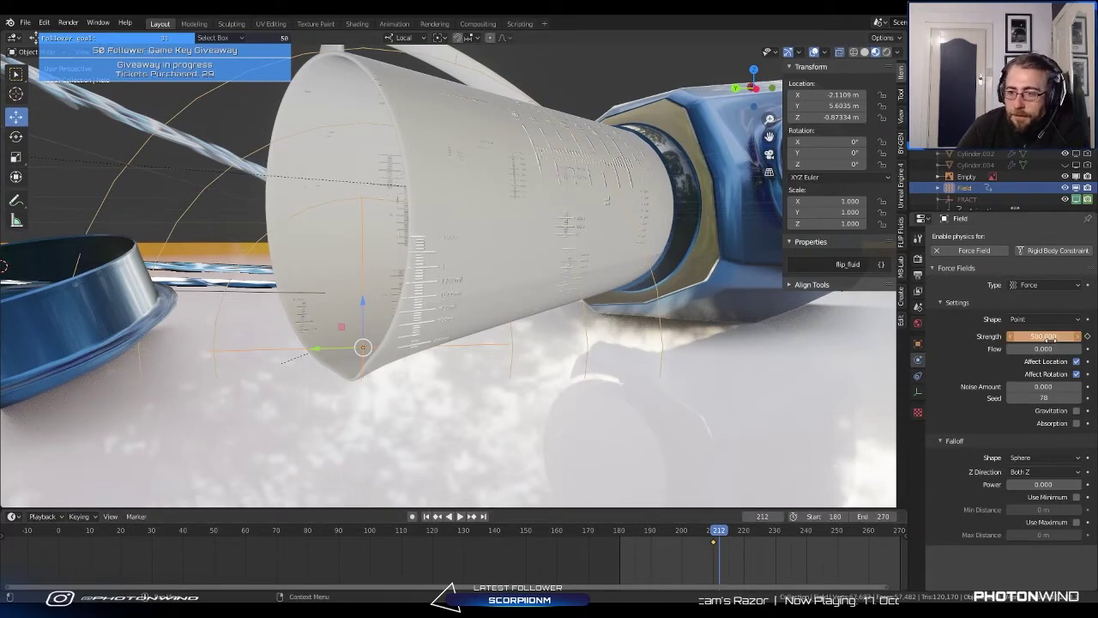
pyautogui.write('i')
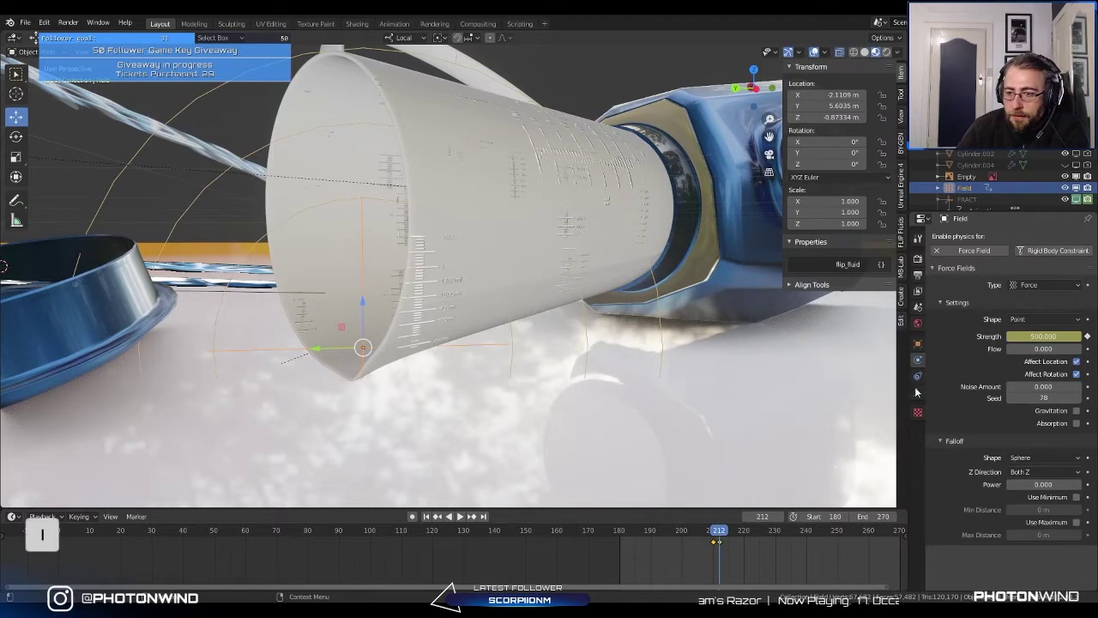
pyautogui.click(728, 551)
pyautogui.click(719, 543)
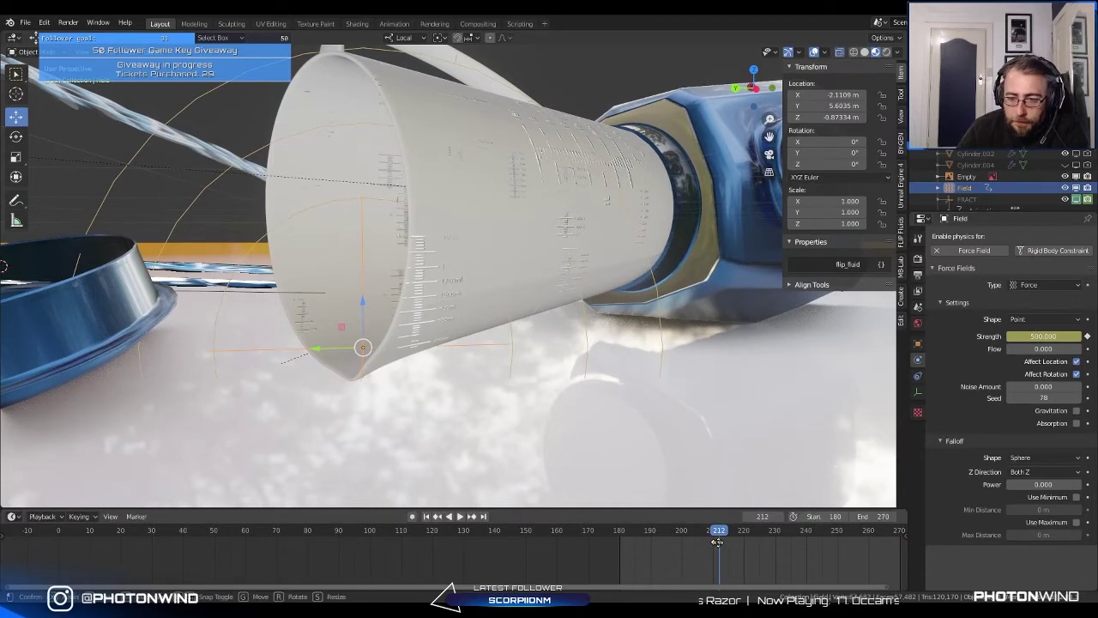
pyautogui.press('g')
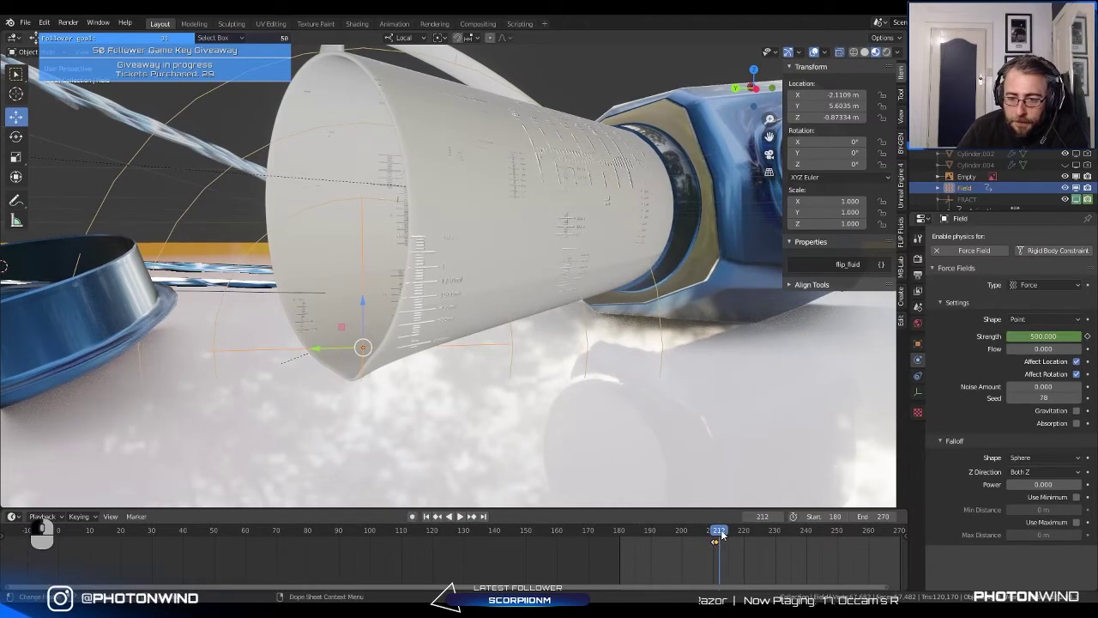
pyautogui.click(719, 543)
pyautogui.doubleClick(1011, 336)
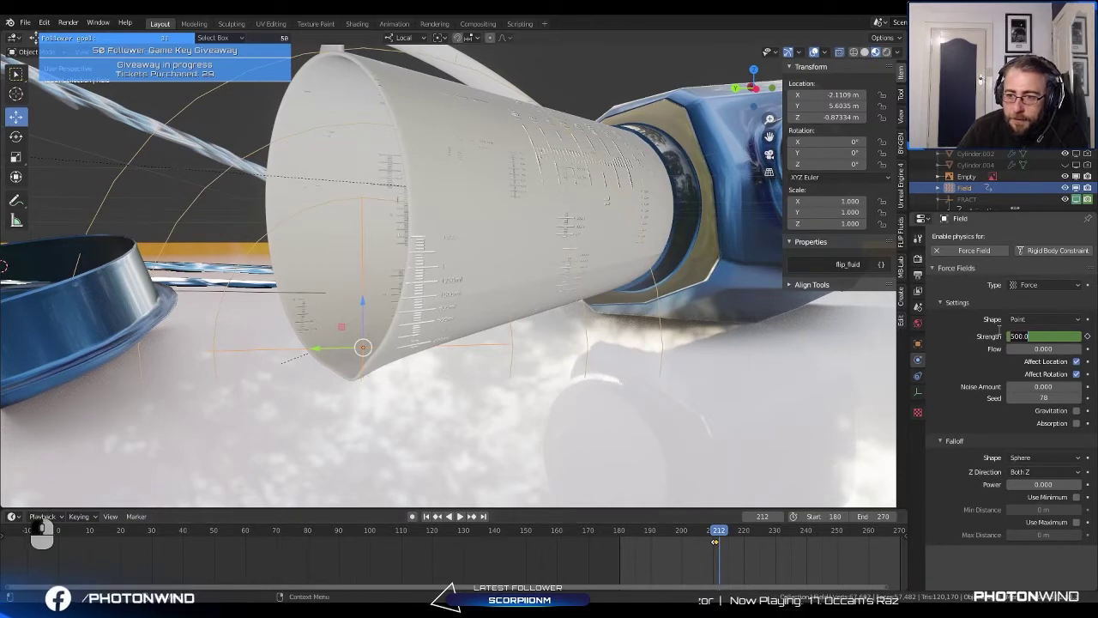
pyautogui.press('i')
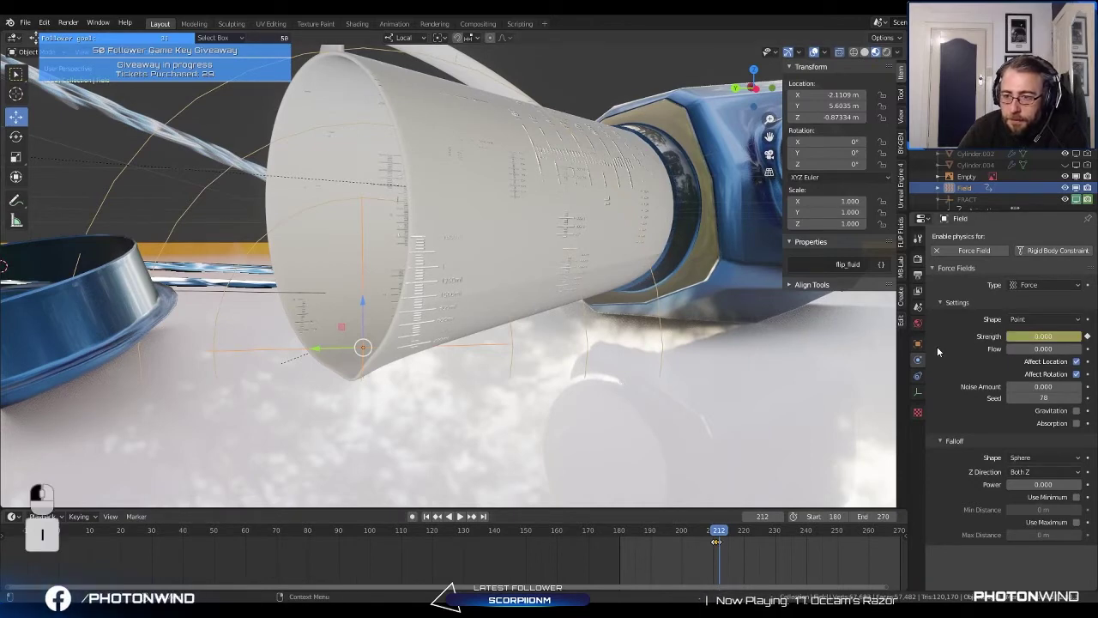
# Step: Go to frame 209 and set the animation's start frame to 199
pyautogui.click(707, 531)
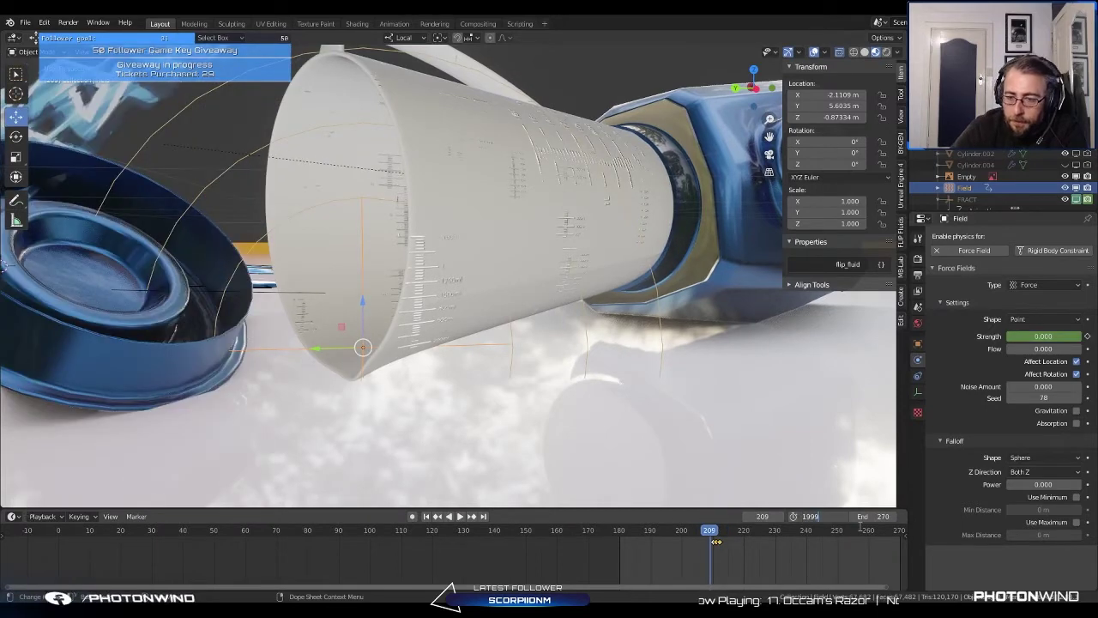
pyautogui.press('Return')
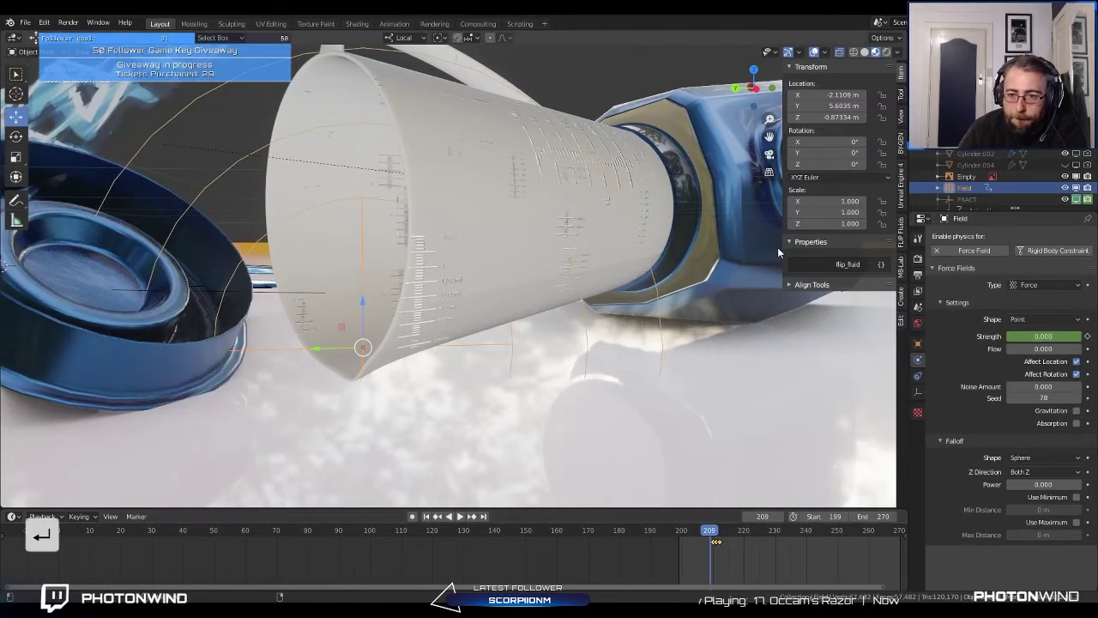
# Step: Play the animation from frame 199 to check whether the force field blasts the jug's shards apart
pyautogui.click(461, 516)
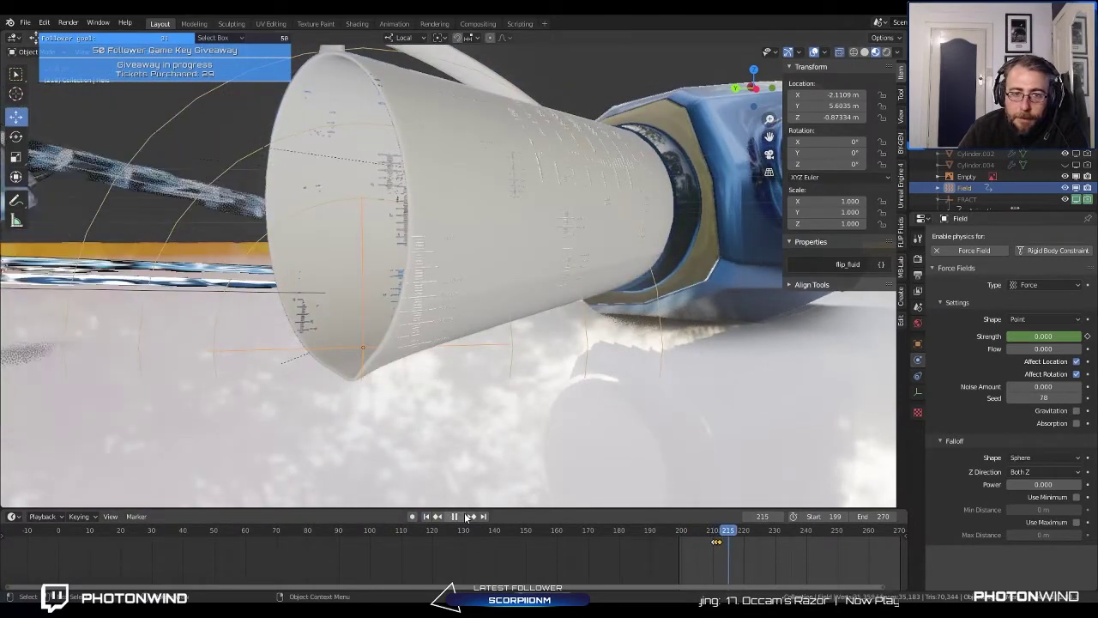
pyautogui.click(456, 516)
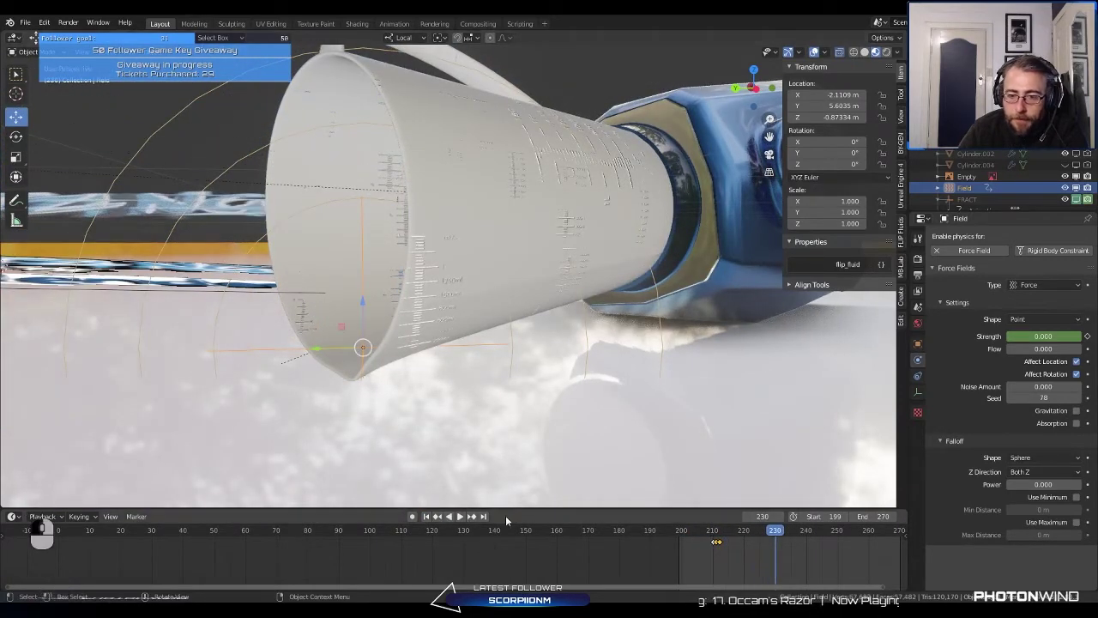
pyautogui.click(425, 516)
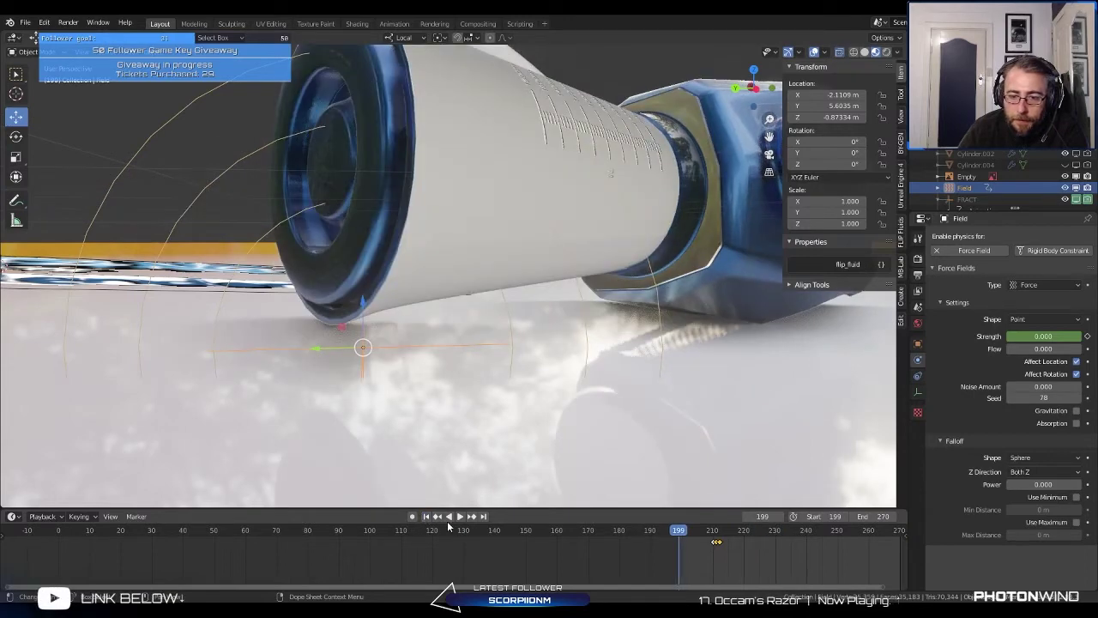
pyautogui.click(459, 515)
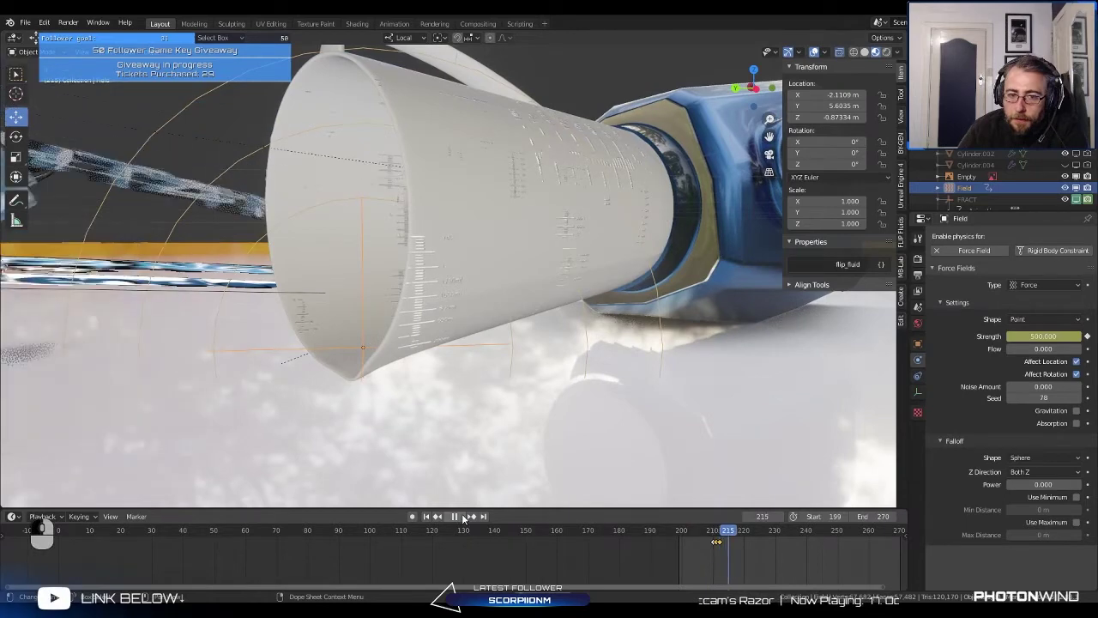
# Step: Move the force field's strength keyframes ten frames earlier to about frame 200, and spread the last key out to about frame 210
pyautogui.moveTo(706, 541); pyautogui.dragTo(725, 550)
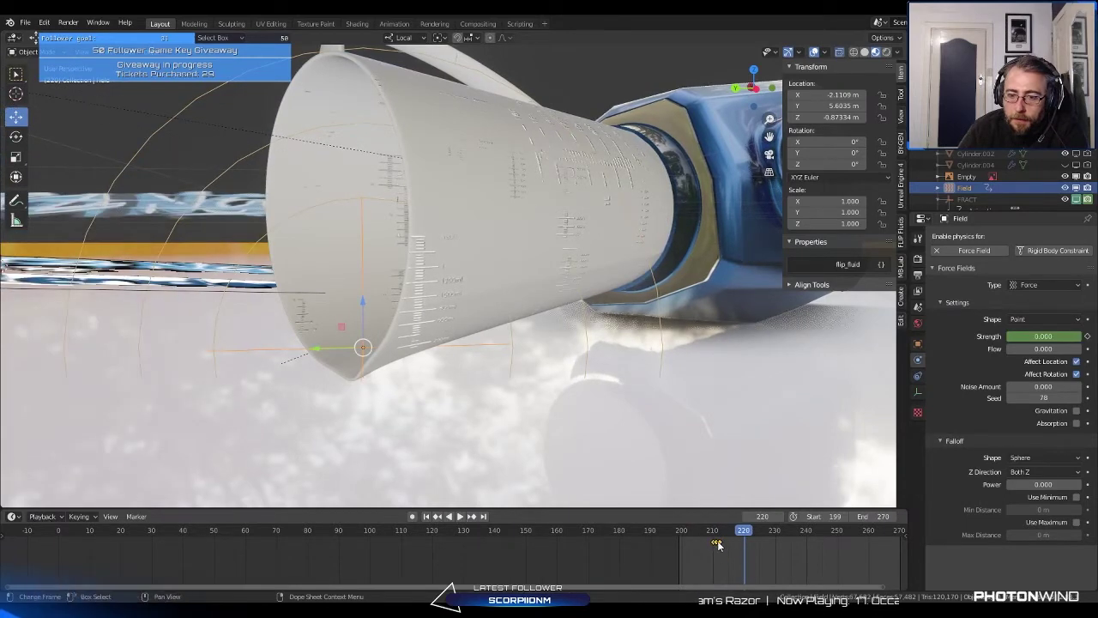
pyautogui.press('g')
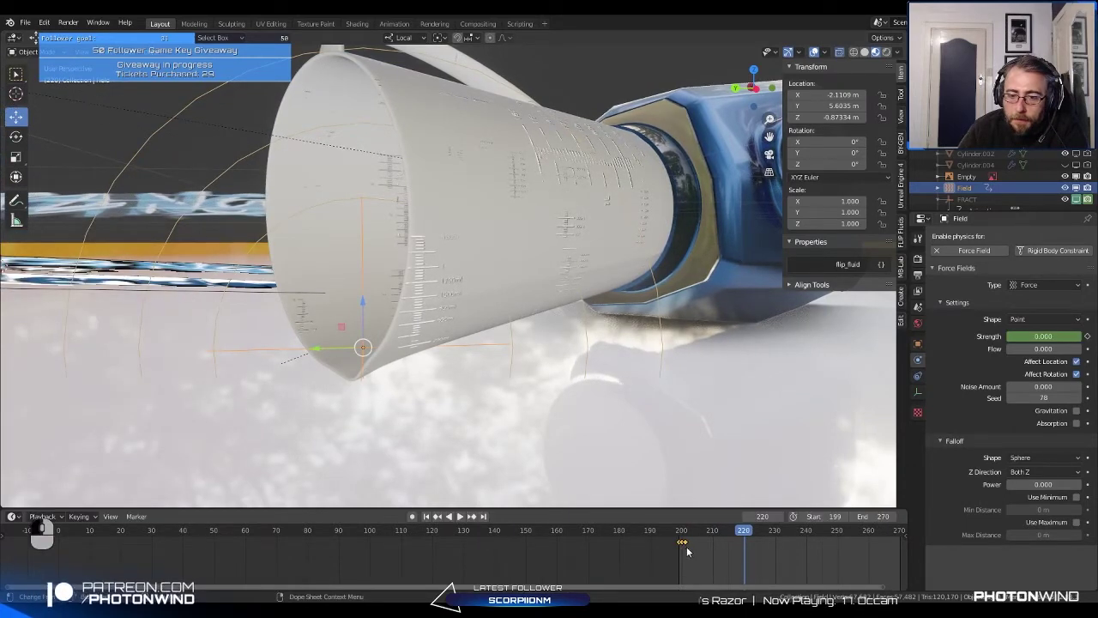
pyautogui.click(699, 540)
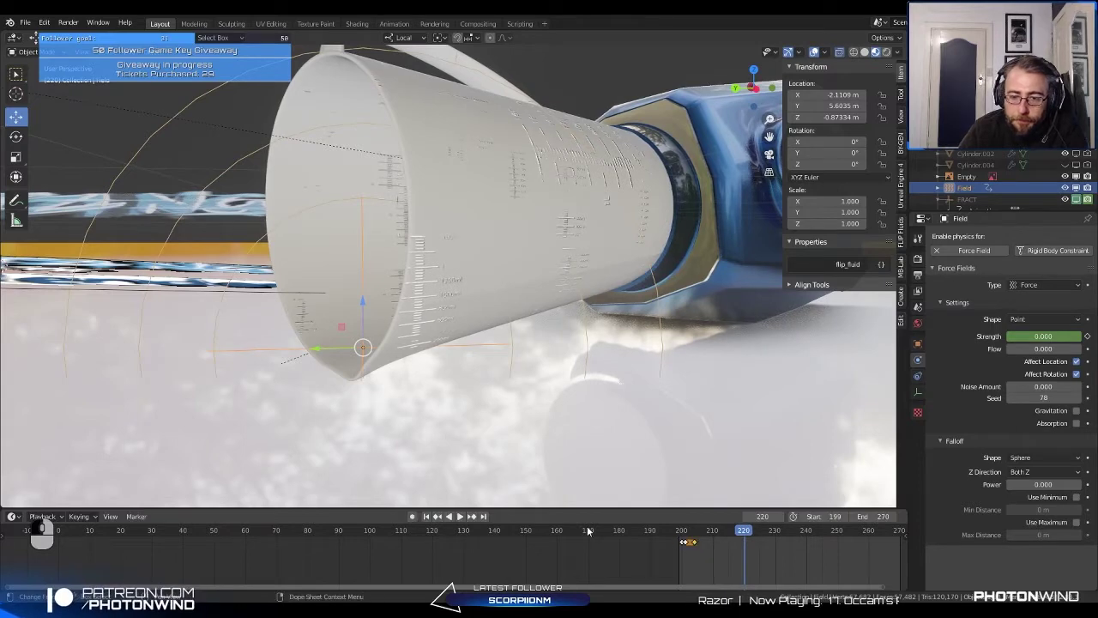
pyautogui.press('g')
pyautogui.click(691, 540)
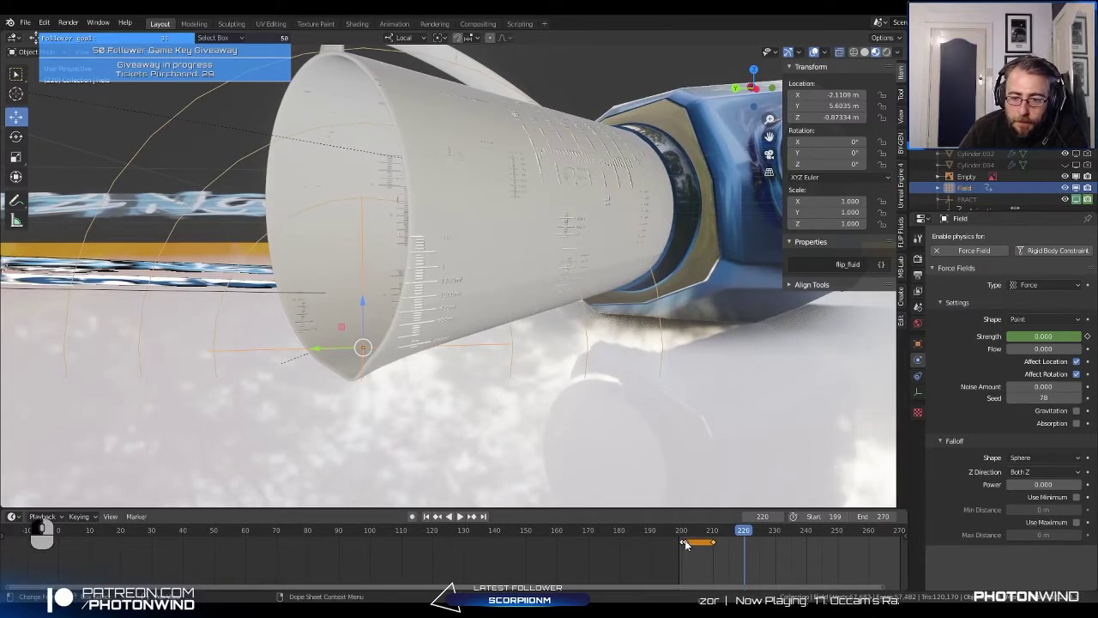
pyautogui.press('g')
pyautogui.click(686, 542)
# Step: Play the shatter animation with the retimed strength keyframes to examine how the jug's shards react
pyautogui.press('space')
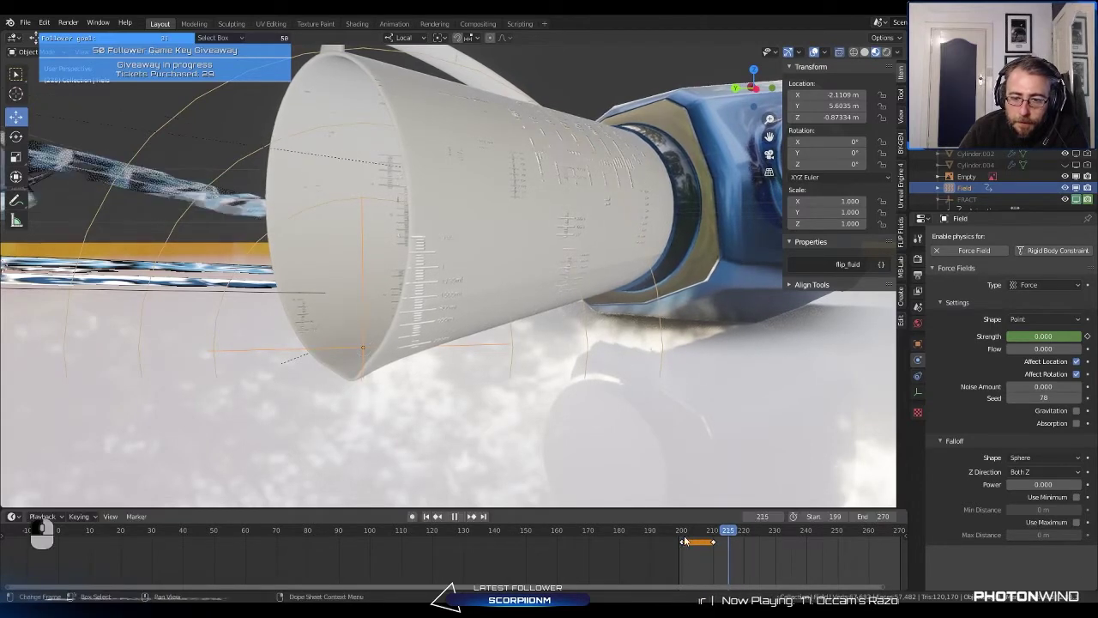
pyautogui.press('Escape')
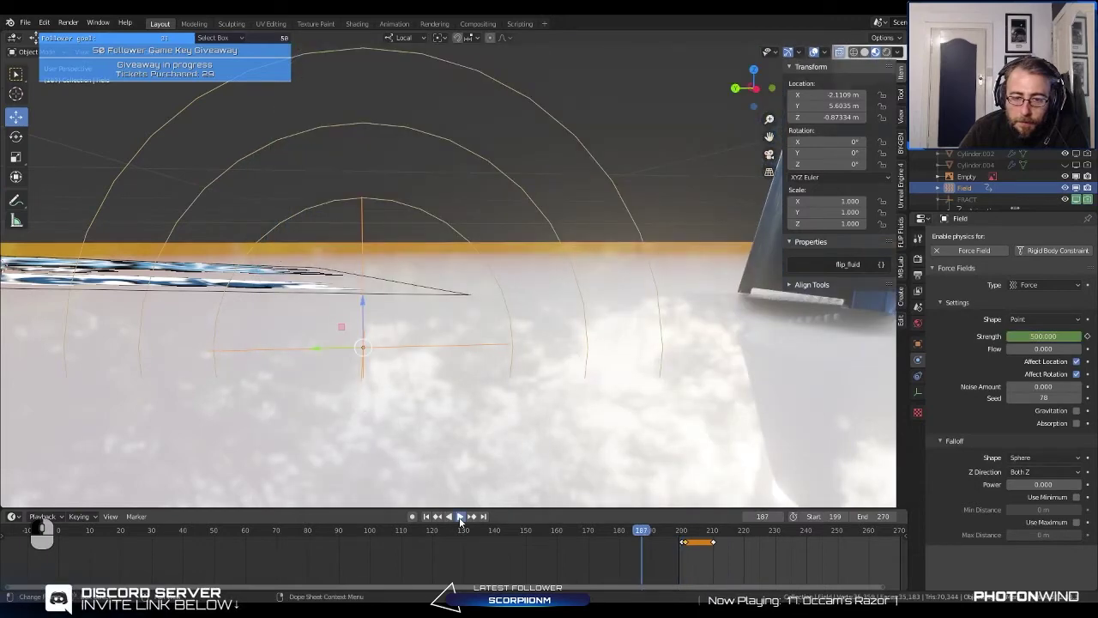
pyautogui.click(460, 516)
pyautogui.press('space')
# Step: Set the rigid body collision source to Base for the shard at the jug's lower rim
pyautogui.click(435, 333)
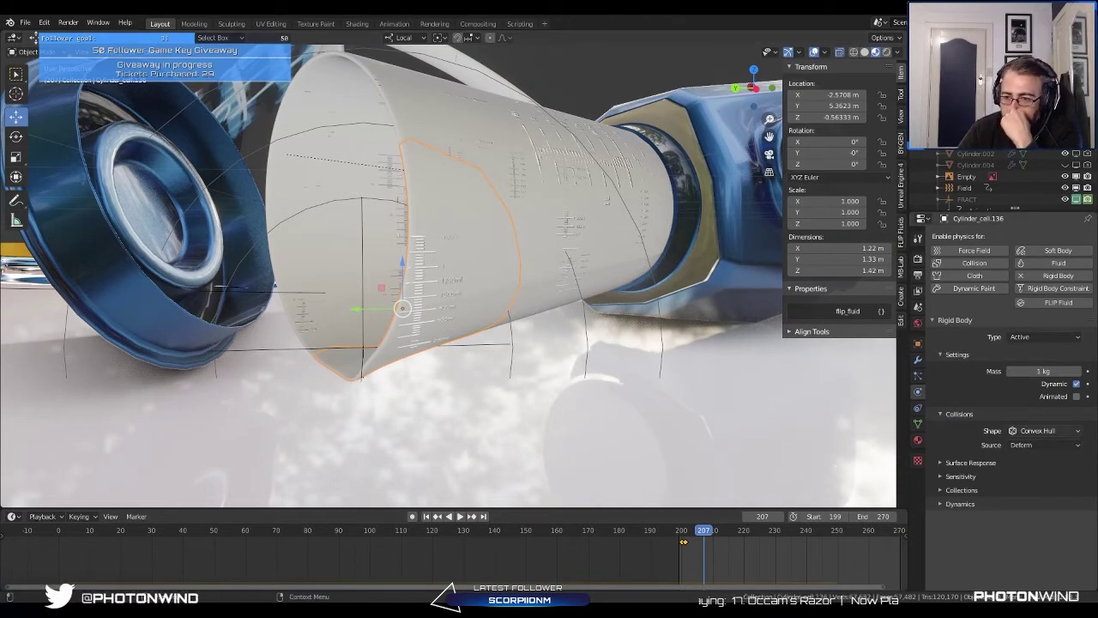
pyautogui.click(1051, 446)
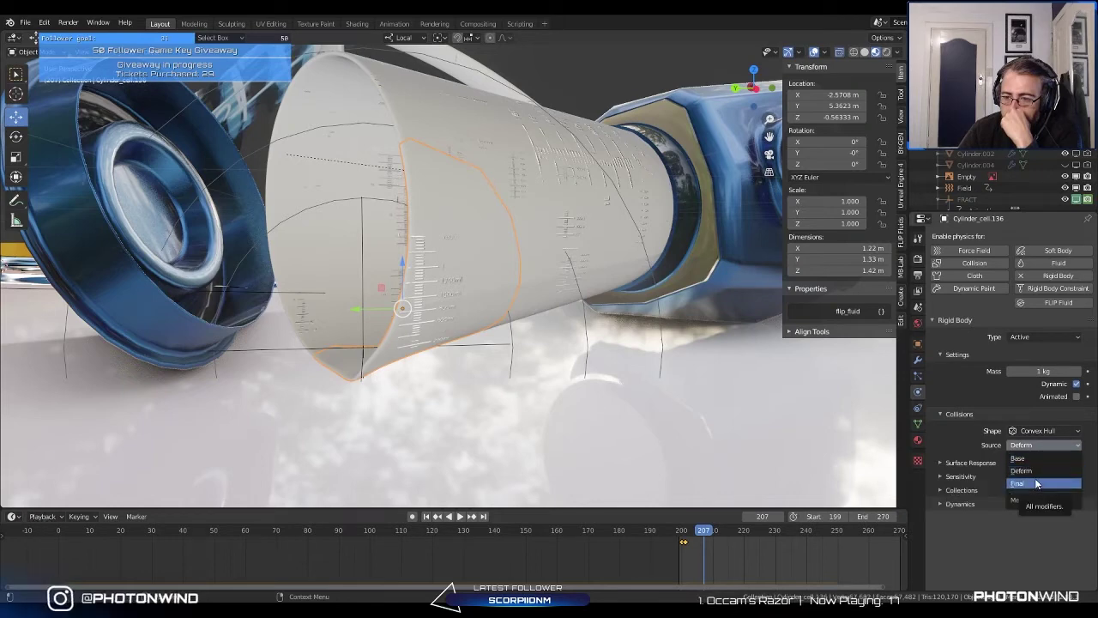
pyautogui.click(1021, 458)
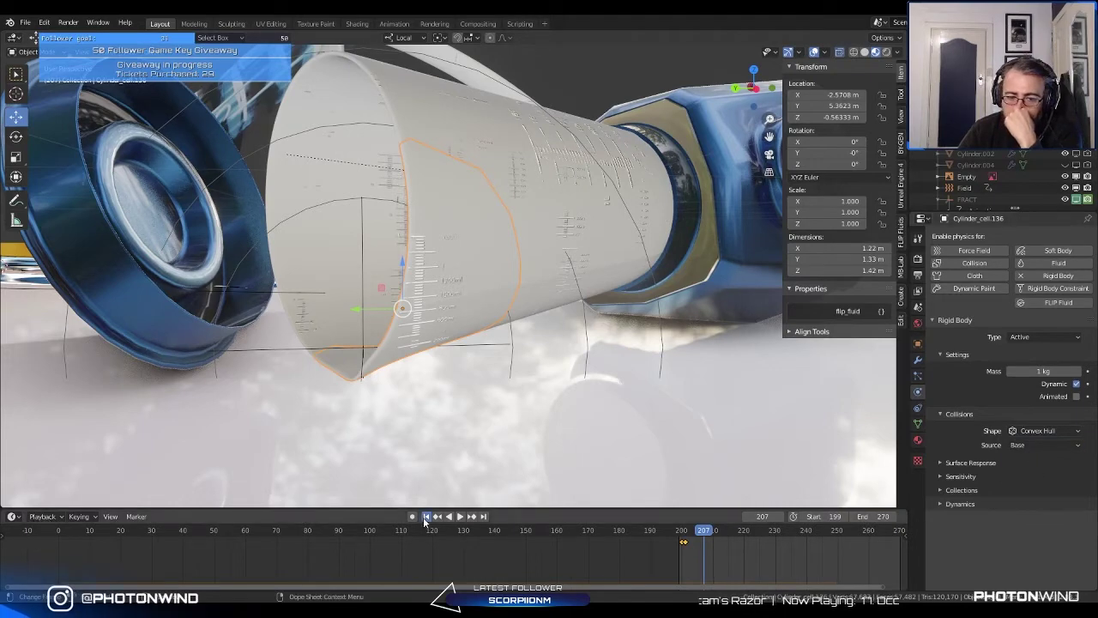
# Step: Replay the simulation from frame 199 to test the rim shard's Base collision source
pyautogui.click(461, 517)
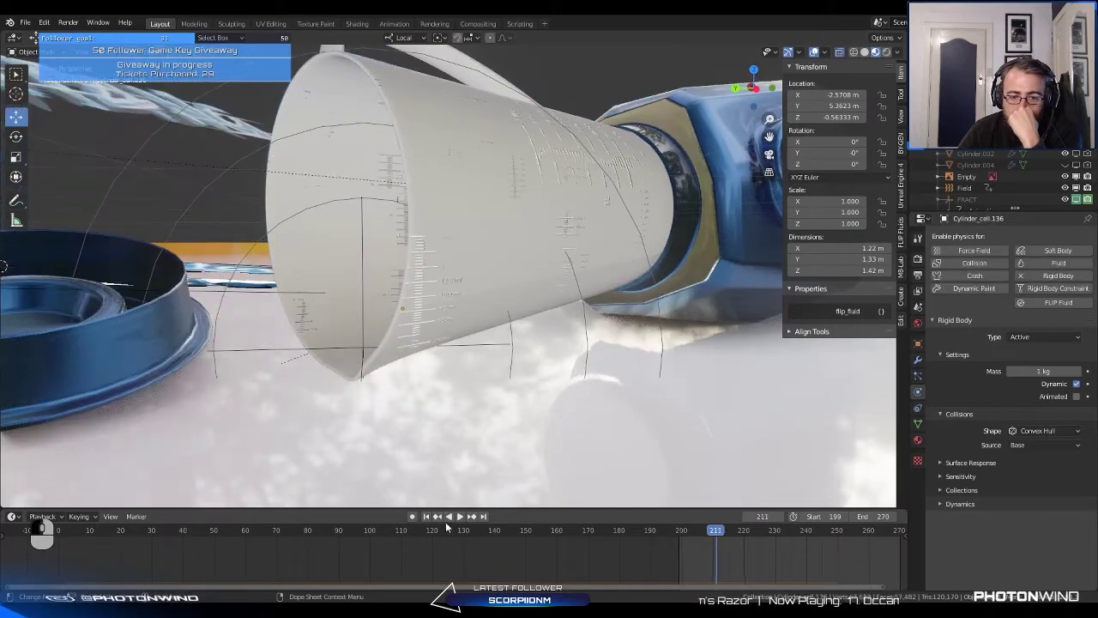
pyautogui.press('Escape')
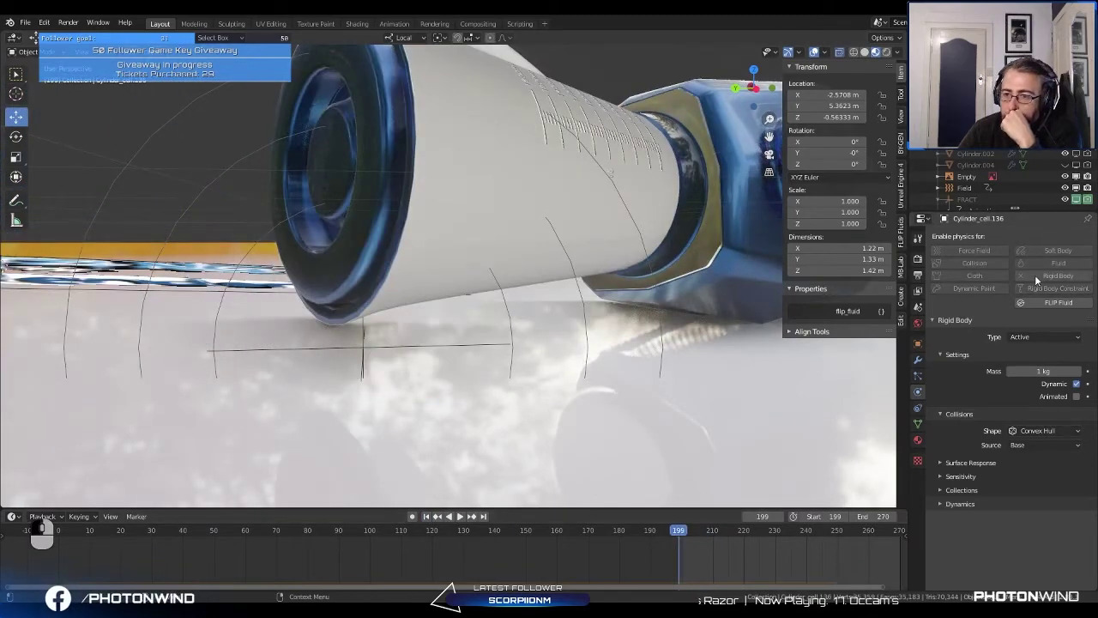
pyautogui.press('space')
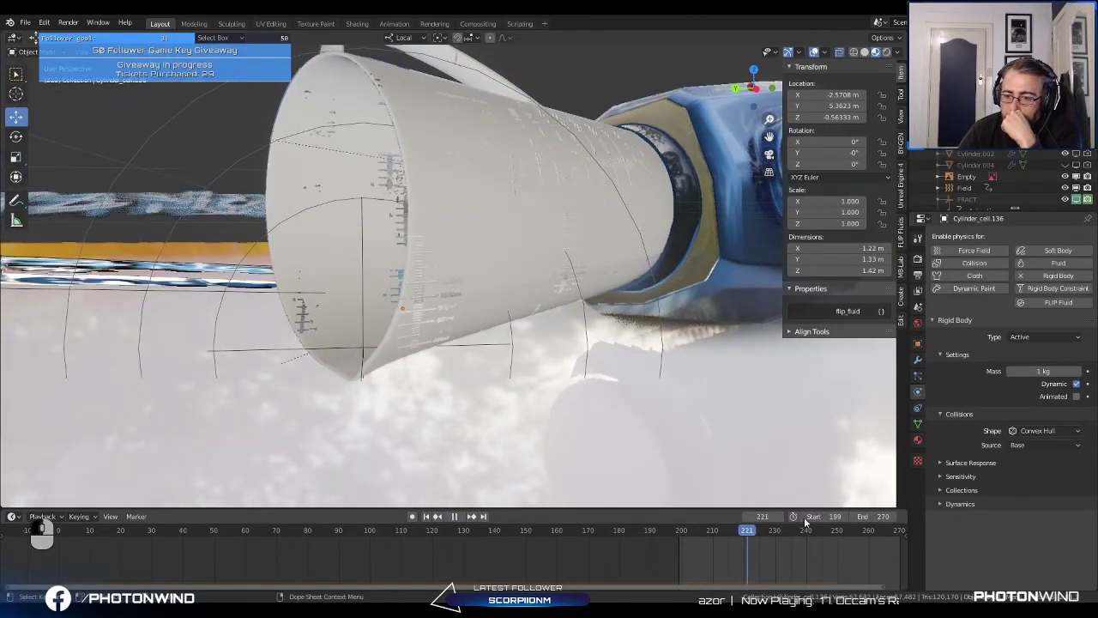
pyautogui.press('space')
# Step: Inspect the surface response and body type options in the lower-rim shard's rigid body settings
pyautogui.click(939, 465)
pyautogui.click(939, 465)
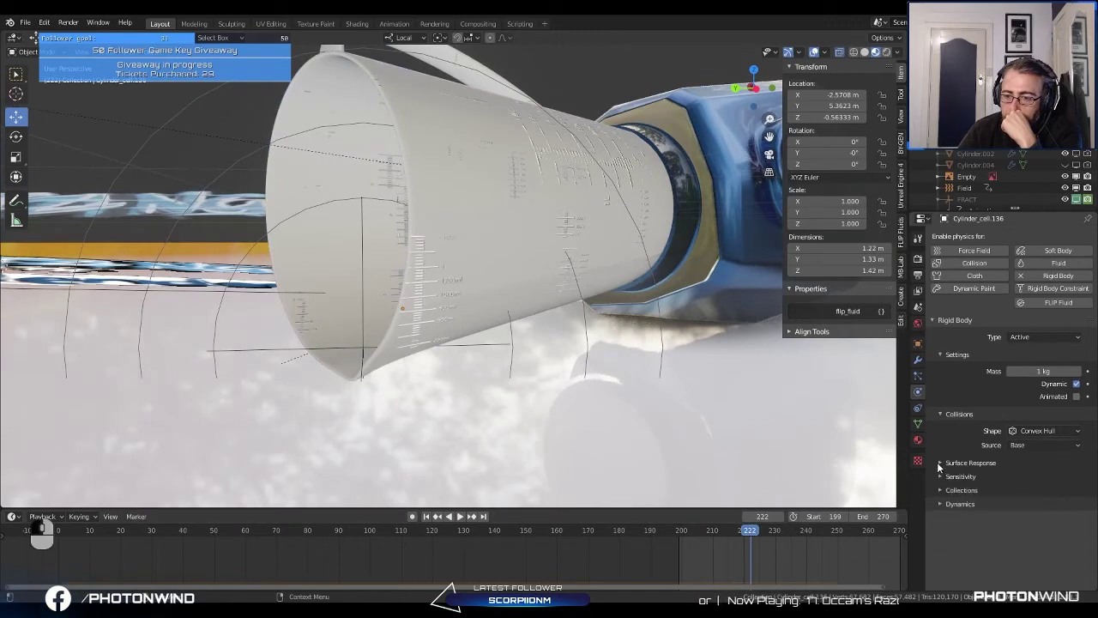
pyautogui.click(939, 463)
pyautogui.click(937, 462)
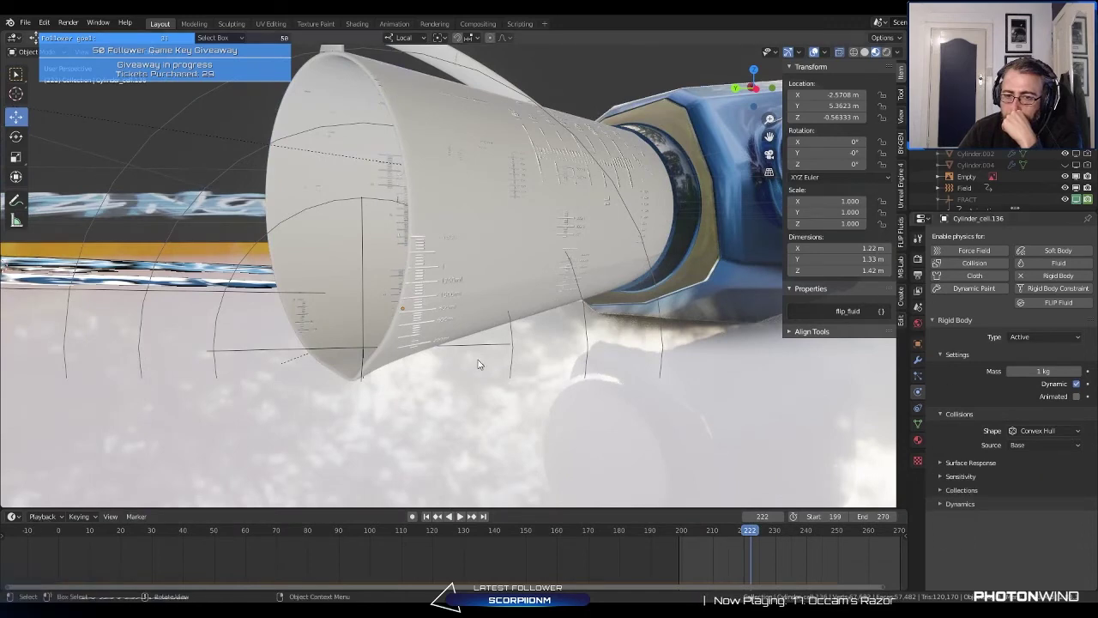
pyautogui.click(360, 341)
pyautogui.click(362, 336)
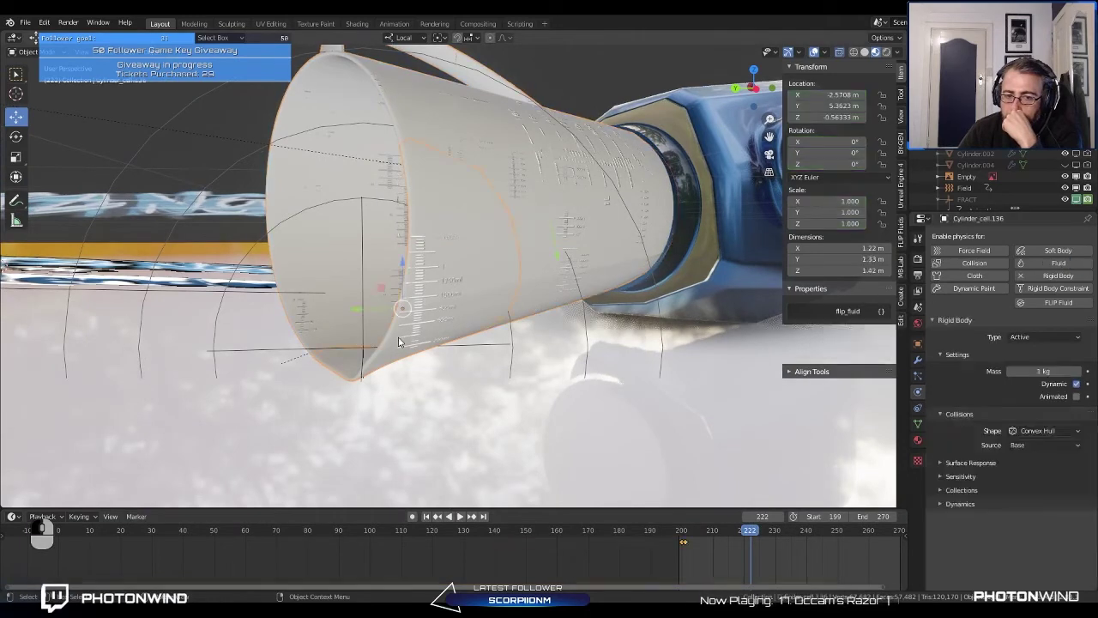
pyautogui.click(1027, 337)
pyautogui.click(1019, 350)
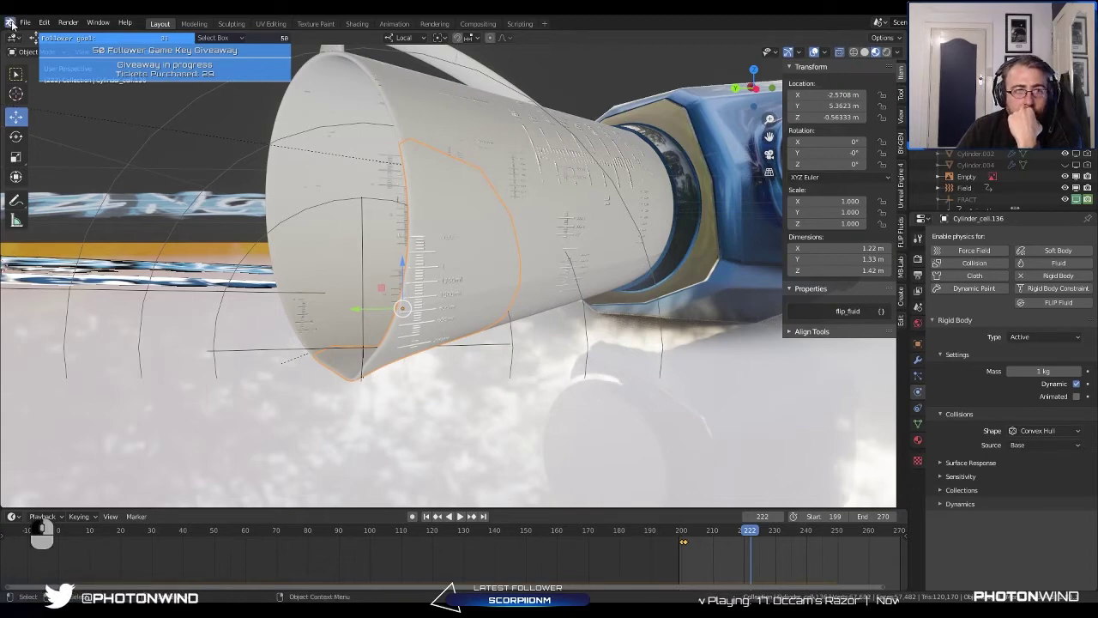
# Step: Save the project under a file name with FRAC added to its end
pyautogui.click(11, 23)
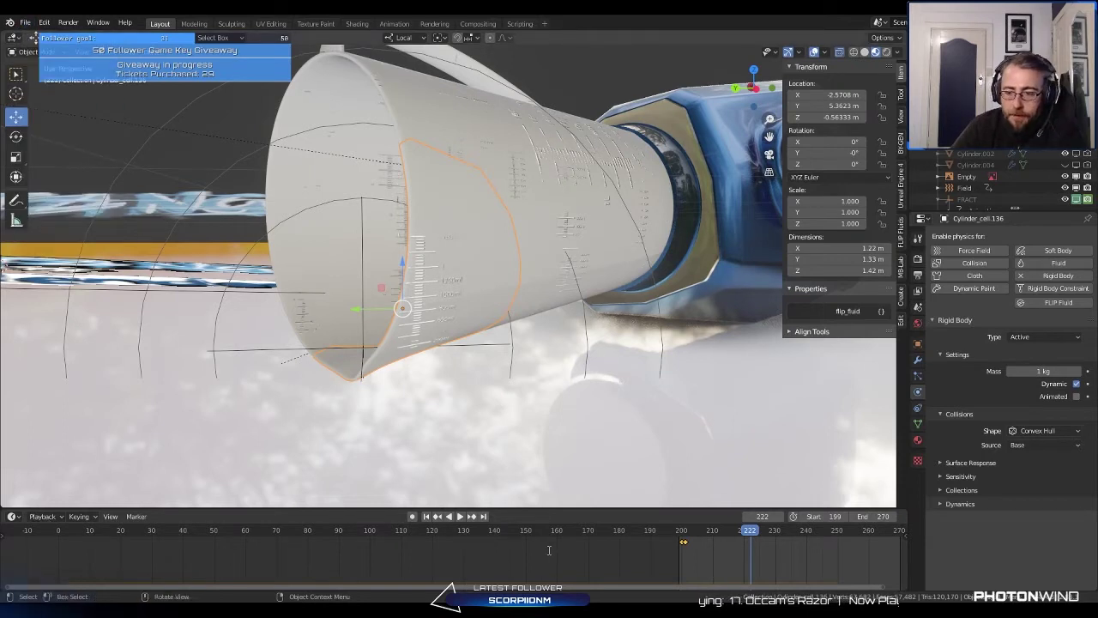
pyautogui.press('f')
pyautogui.press('r')
pyautogui.press('a')
pyautogui.press('c')
pyautogui.press('Return')
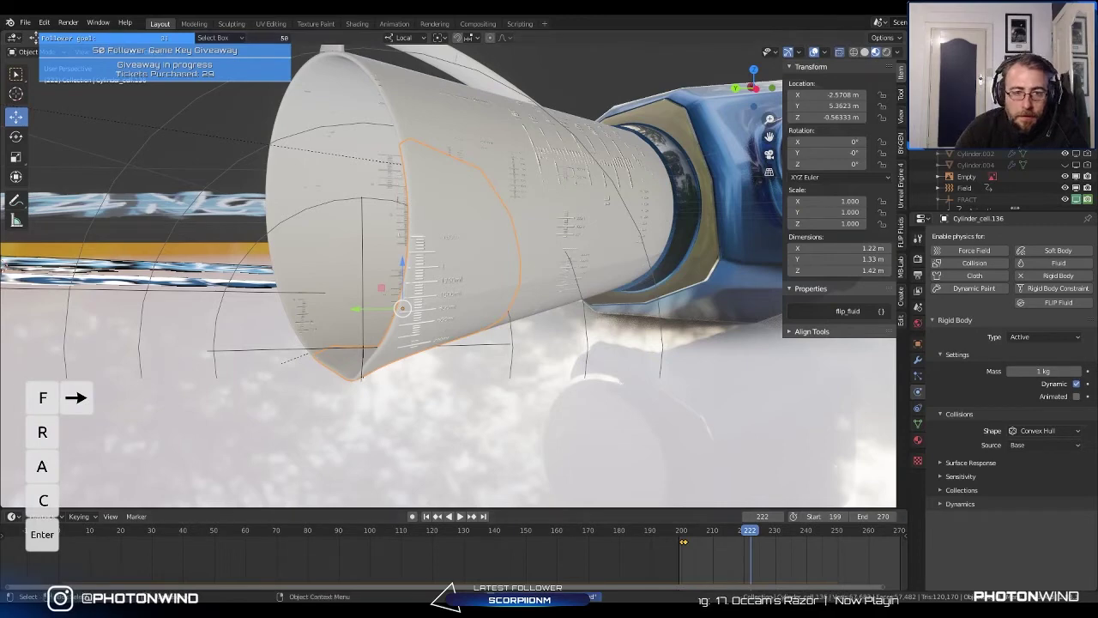
# Step: Start a new General file and lift the default cube above the grid to about X -0.64, Y 0.09, Z 1.245 m
pyautogui.click(23, 23)
pyautogui.moveTo(43, 36)
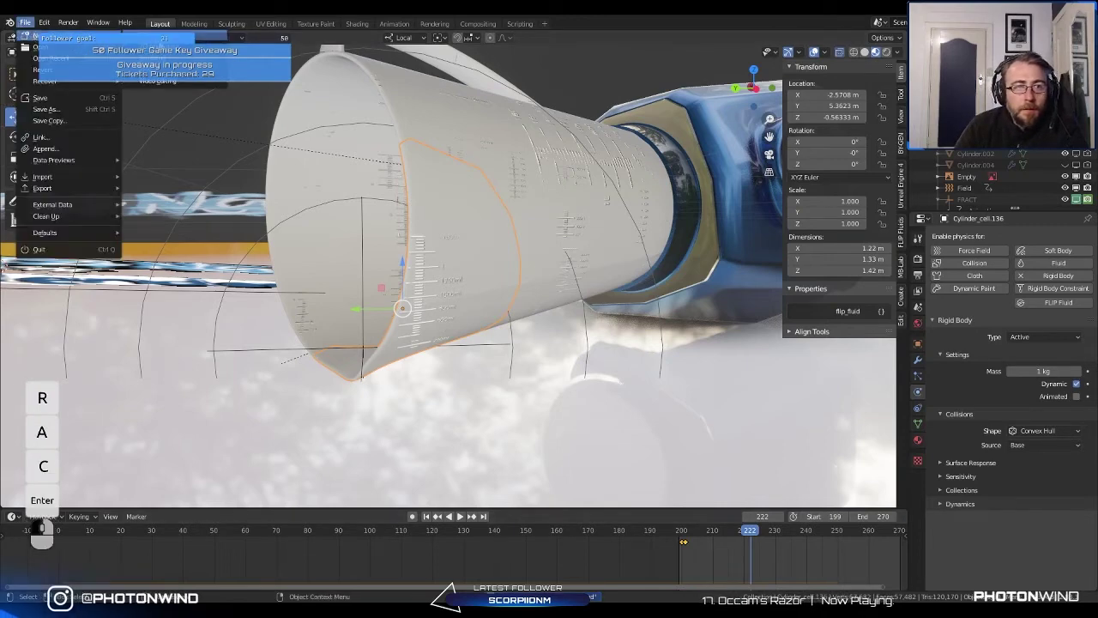
pyautogui.click(145, 36)
pyautogui.press('g')
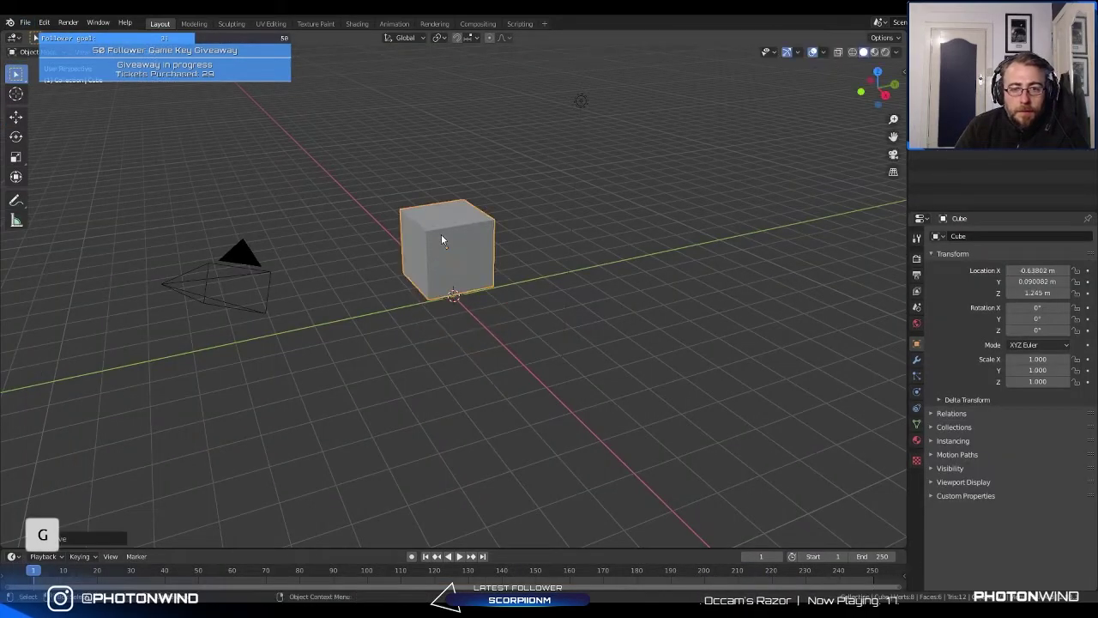
pyautogui.click(441, 234)
pyautogui.moveTo(441, 234); pyautogui.dragTo(479, 227, button='middle')
# Step: Cell-fracture the cube with Own Particles as point source, a source limit of 100 and the other settings at their defaults
pyautogui.press('space')
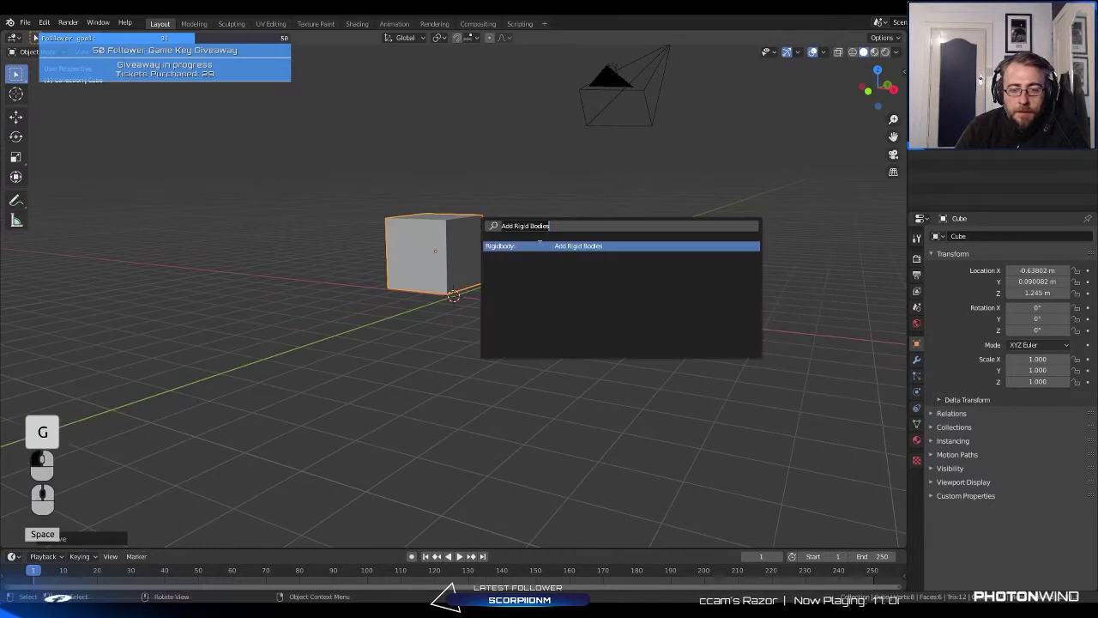
pyautogui.write('FRA')
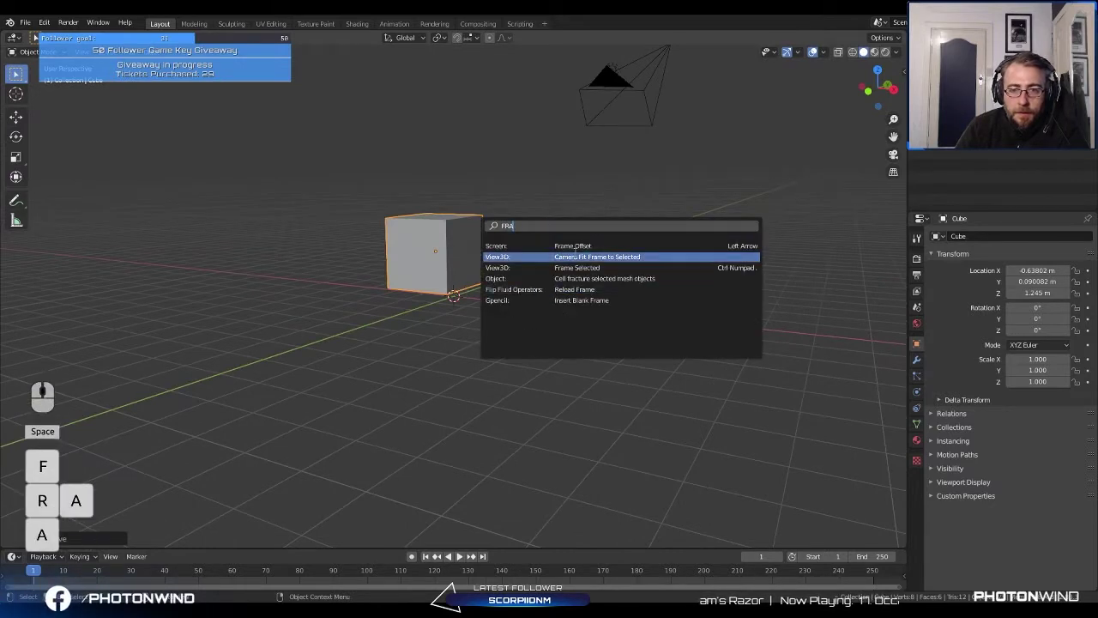
pyautogui.click(580, 278)
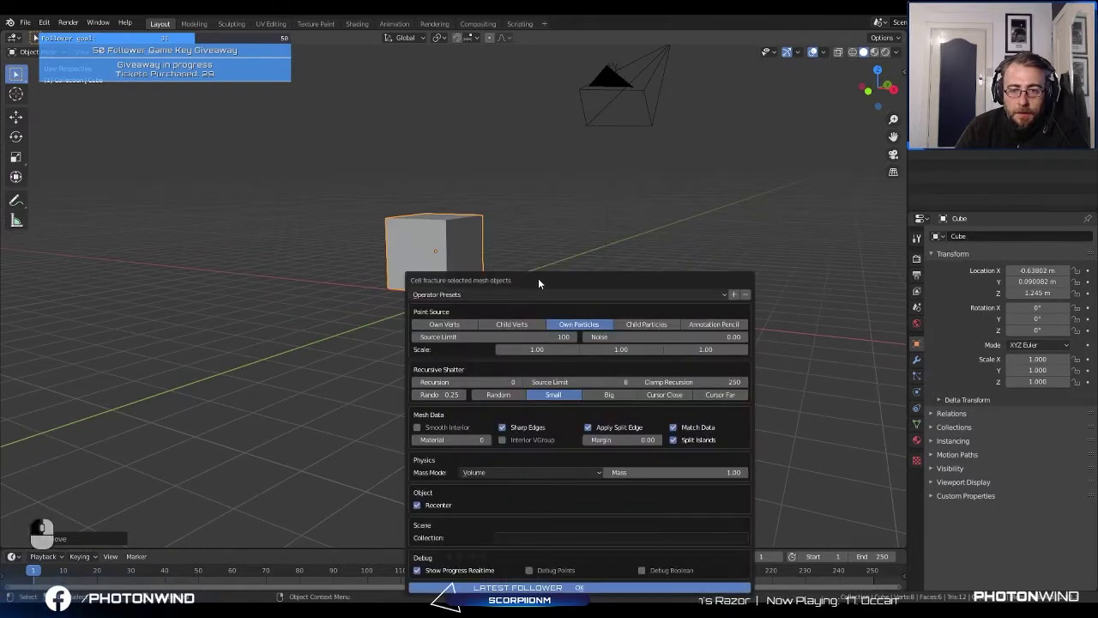
pyautogui.moveTo(538, 278); pyautogui.dragTo(337, 166)
pyautogui.click(356, 476)
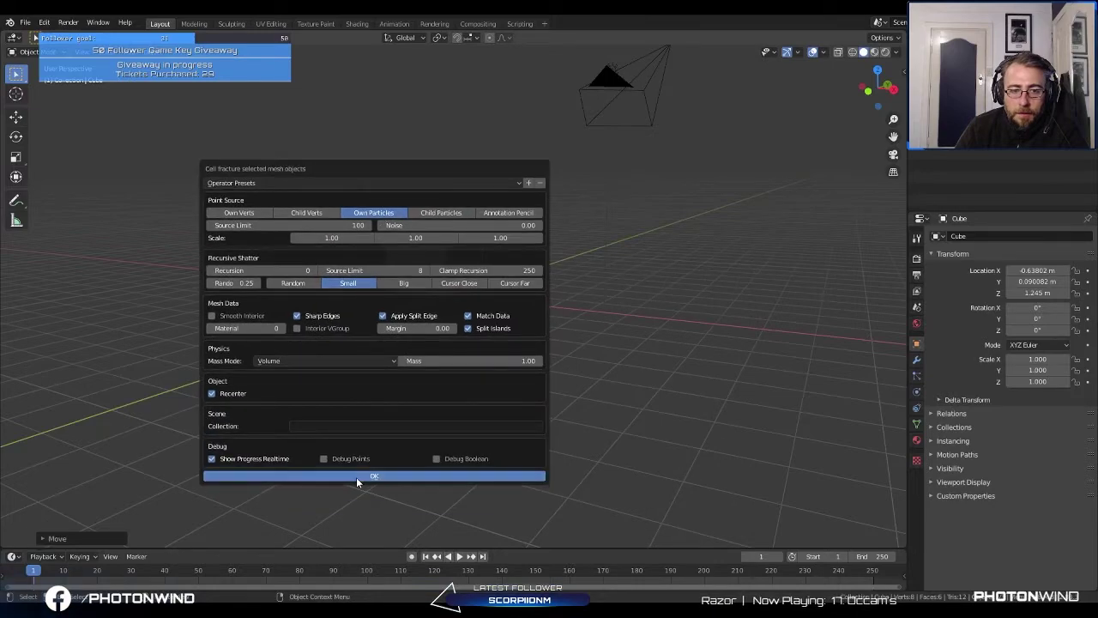
pyautogui.moveTo(418, 389); pyautogui.dragTo(369, 359, button='middle')
pyautogui.press('Left')
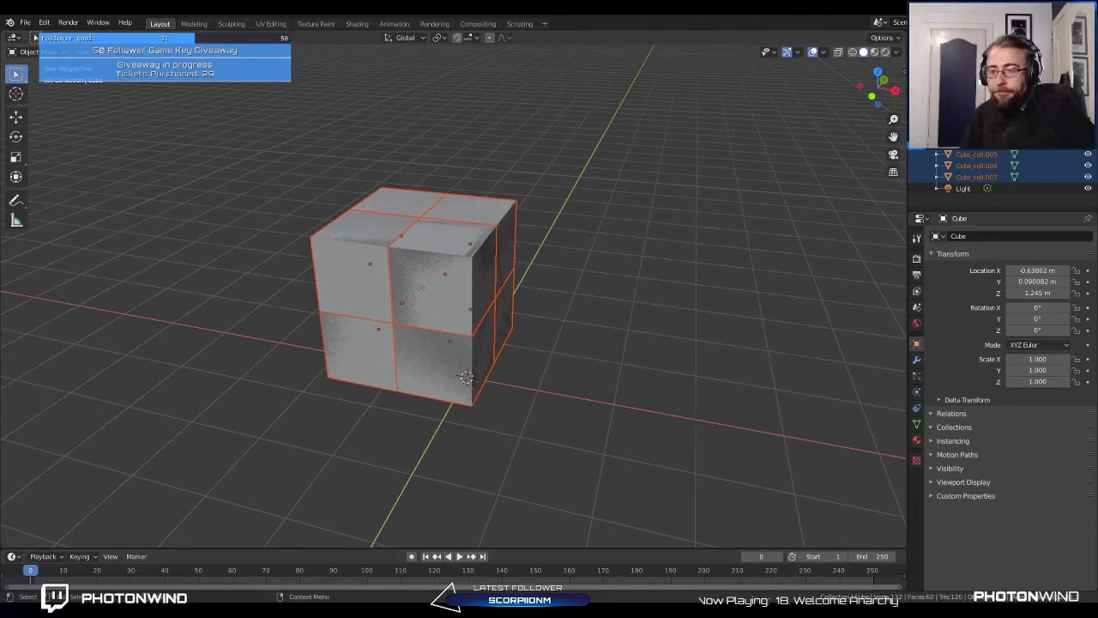
# Step: Play the animation of the fractured cube and view the physics options for the Cube_cell.002 piece
pyautogui.click(460, 556)
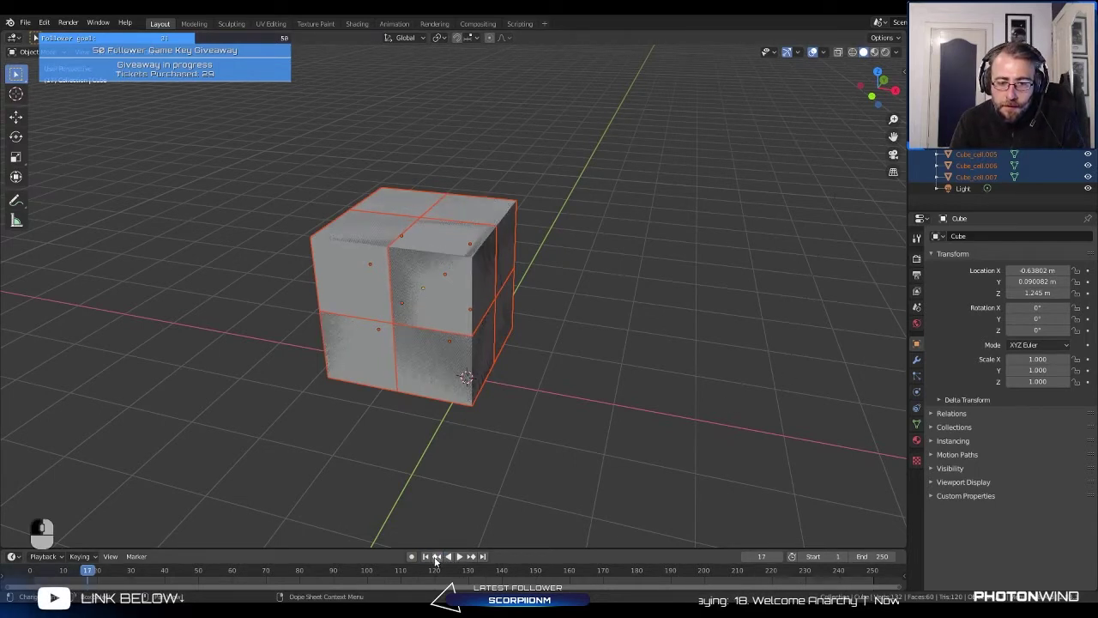
pyautogui.scroll(3, 468, 350)
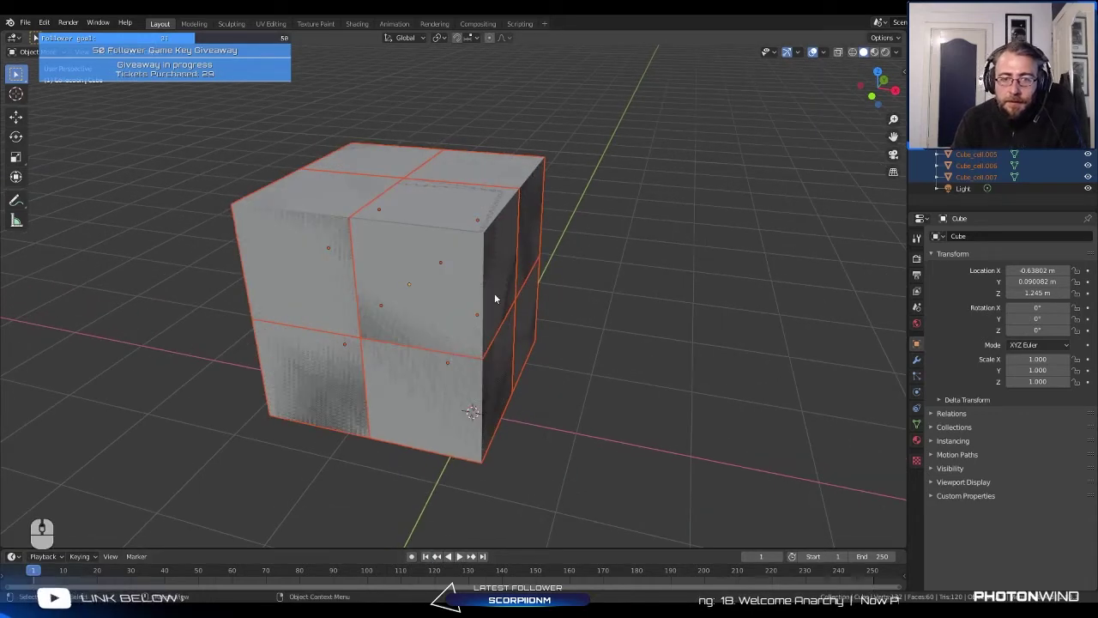
pyautogui.click(493, 313)
pyautogui.click(917, 423)
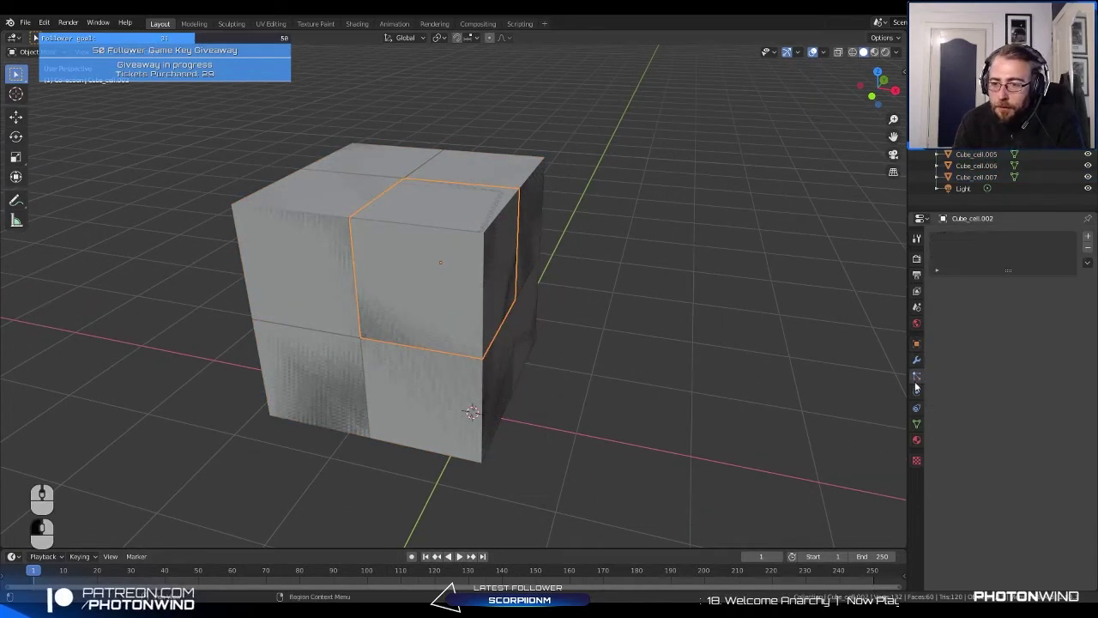
pyautogui.click(917, 392)
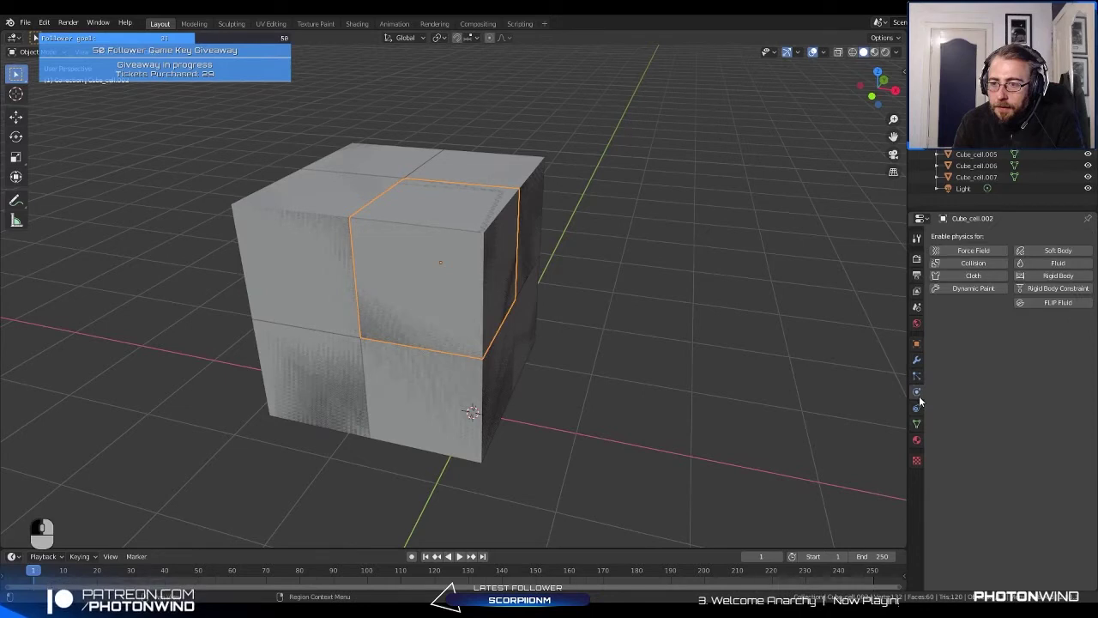
# Step: Undo the regular cell fracture and fracture the cube again with Cell Fracture using a noise of 1.00
pyautogui.hotkey('ctrl', 'z')
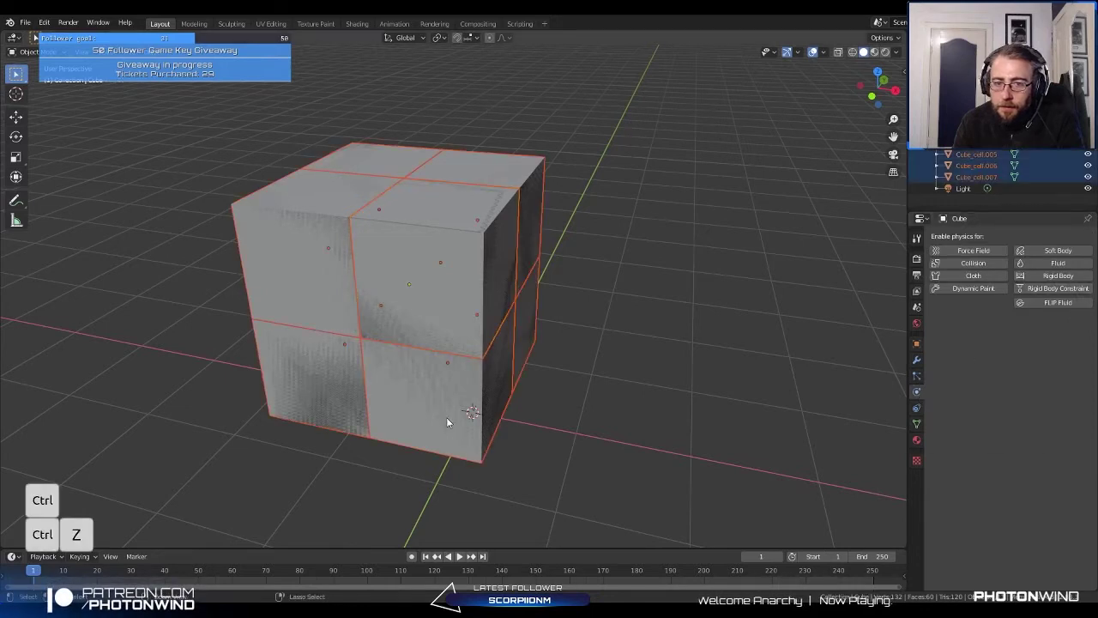
pyautogui.hotkey('ctrl', 'z')
pyautogui.press('space')
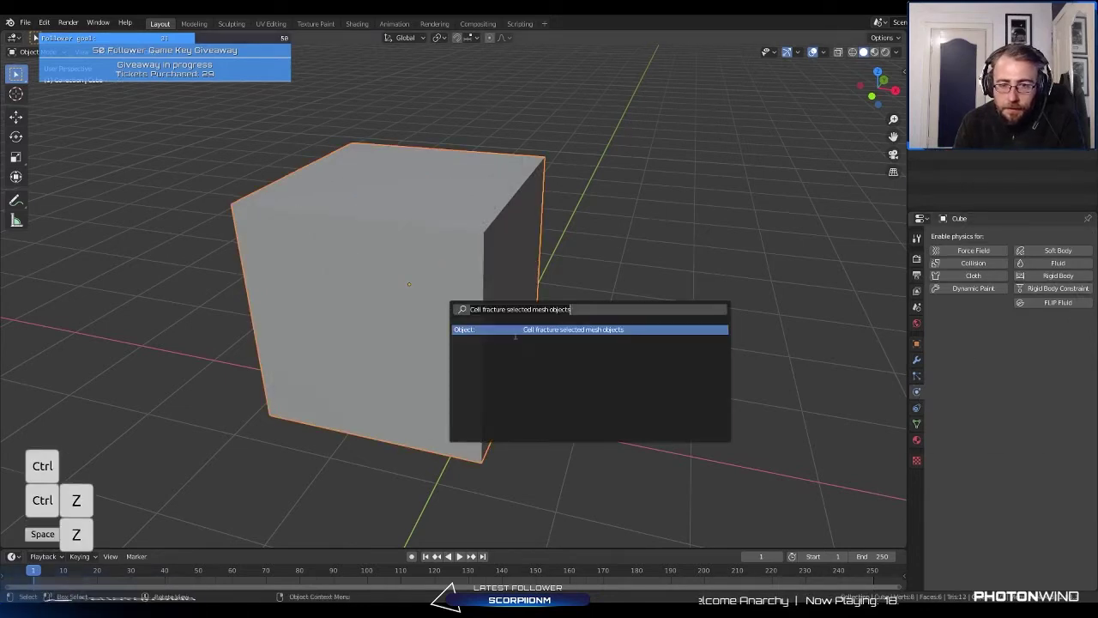
pyautogui.click(493, 327)
pyautogui.moveTo(495, 297); pyautogui.dragTo(309, 182)
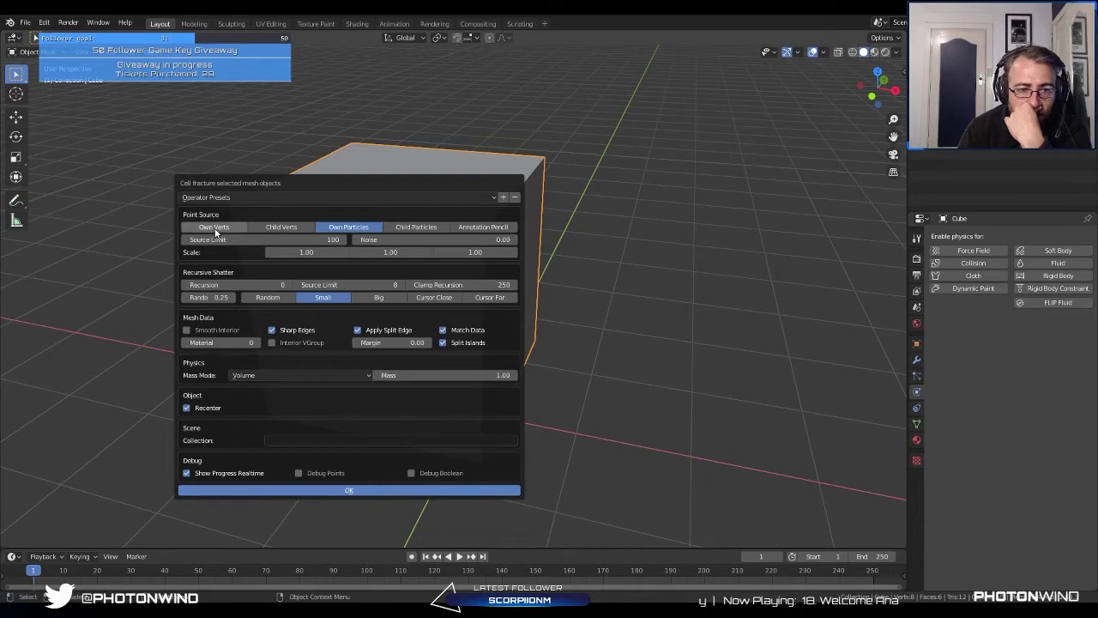
pyautogui.moveTo(369, 240); pyautogui.dragTo(480, 240)
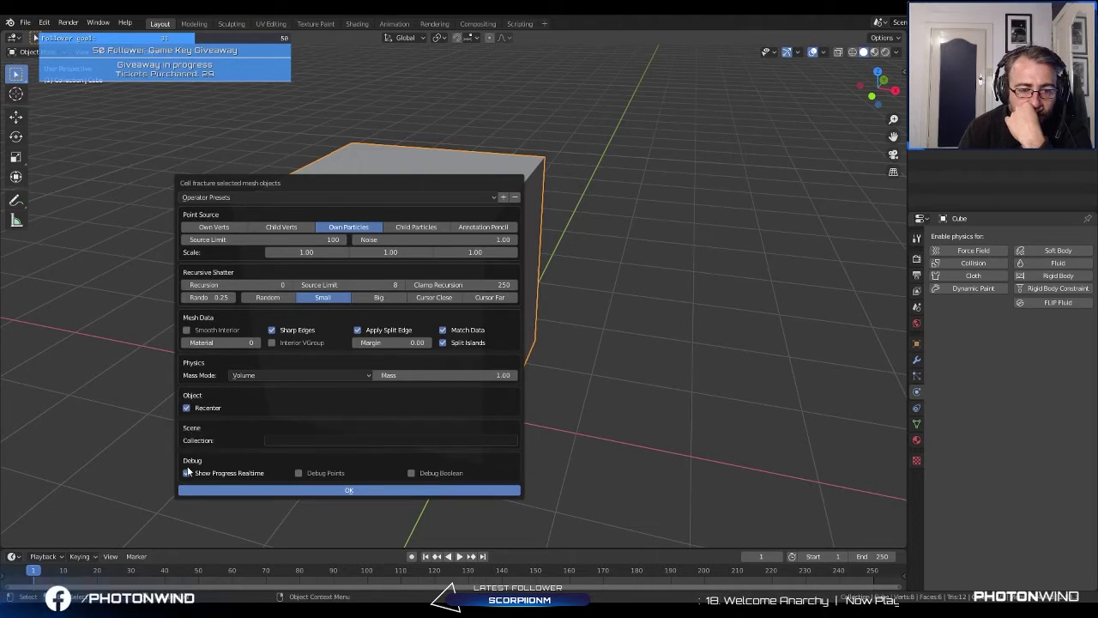
pyautogui.click(300, 489)
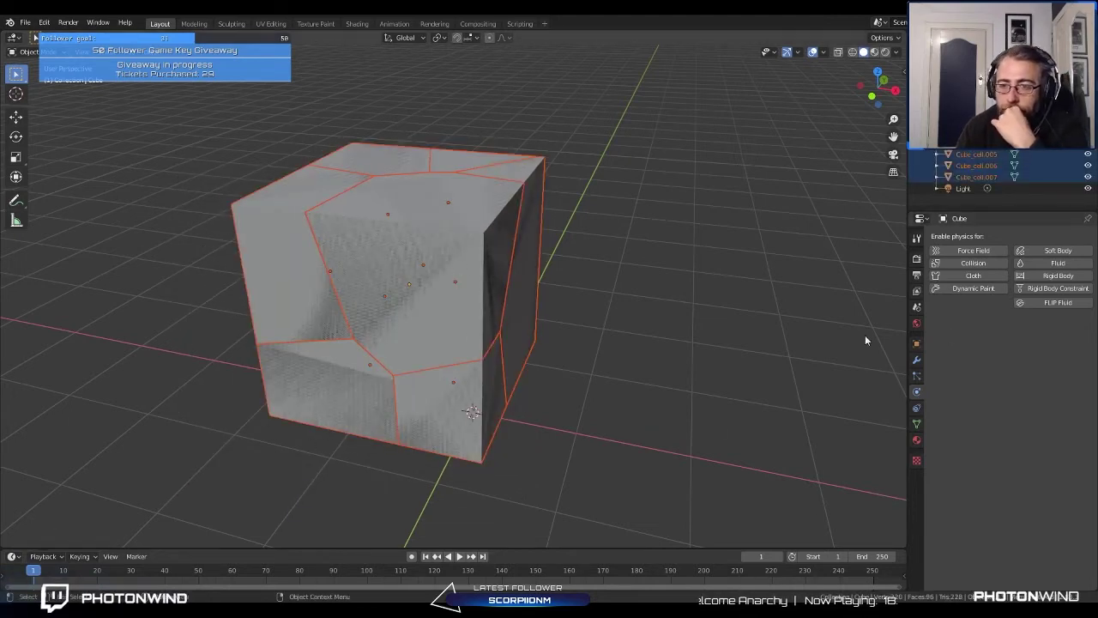
# Step: Add rigid body physics to the original cube and to the fracture pieces Cube_cell.006 and Cube_cell.005
pyautogui.click(1041, 276)
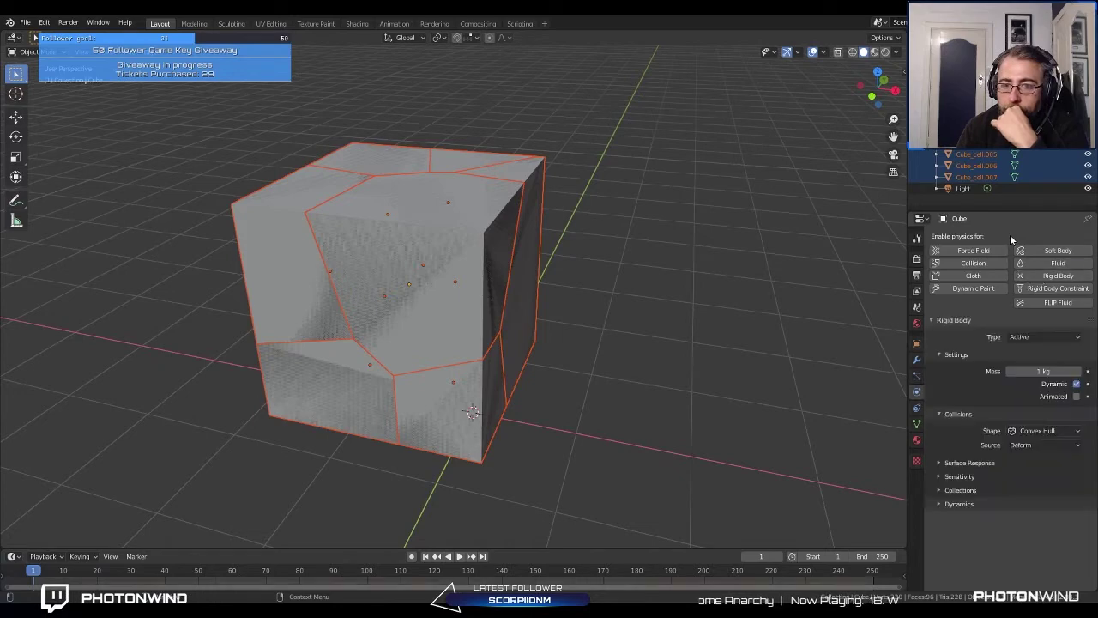
pyautogui.click(403, 284)
pyautogui.click(369, 309)
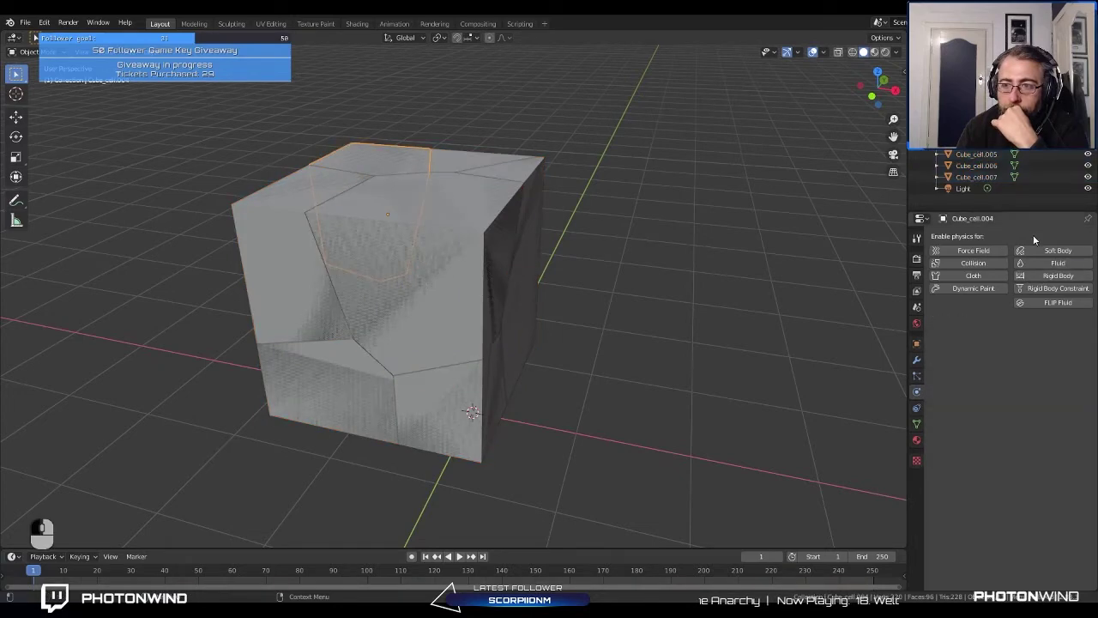
pyautogui.click(1059, 277)
pyautogui.click(991, 167)
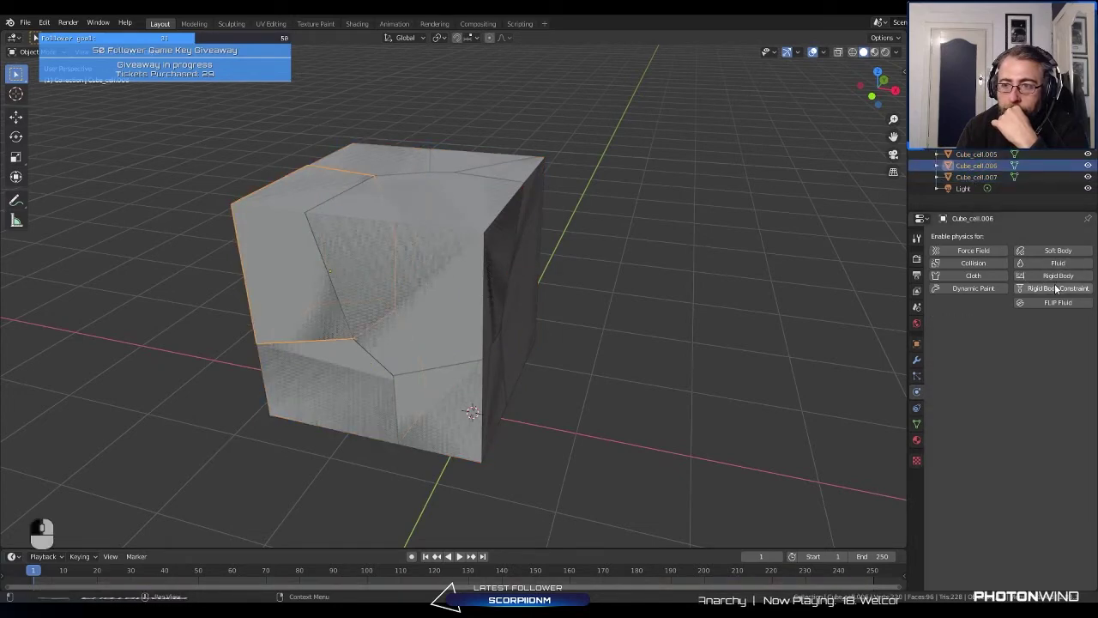
pyautogui.click(1058, 277)
pyautogui.click(983, 155)
pyautogui.click(1058, 276)
# Step: Add rigid body physics individually to the fracture pieces Cube_cell.004, Cube_cell.003, Cube_cell.002 and Cube_cell.001
pyautogui.click(978, 144)
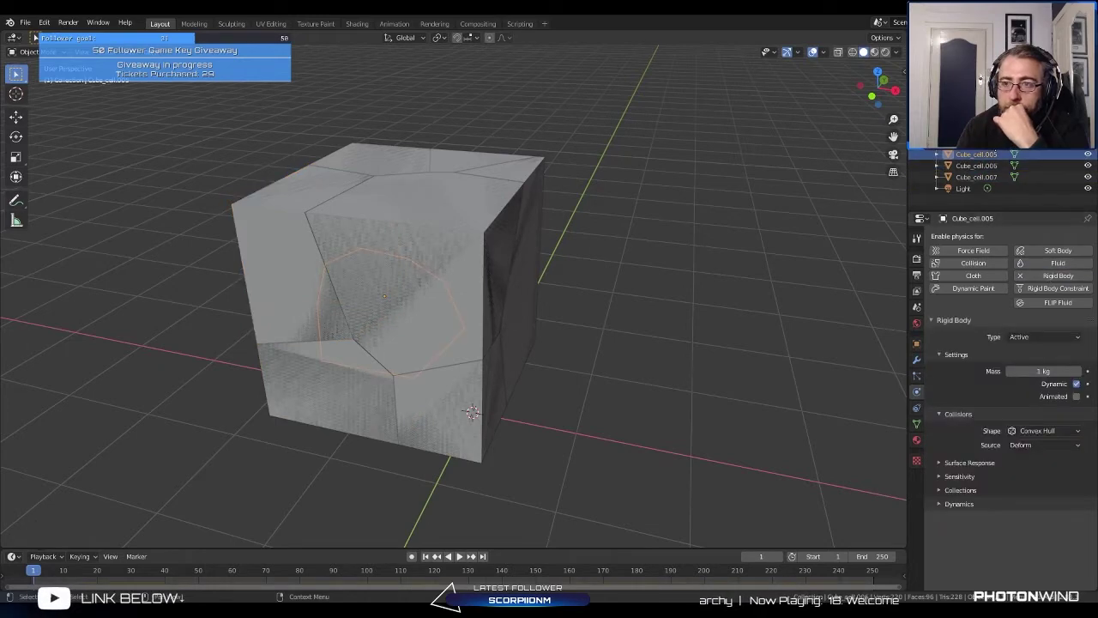
pyautogui.click(1057, 276)
pyautogui.click(978, 132)
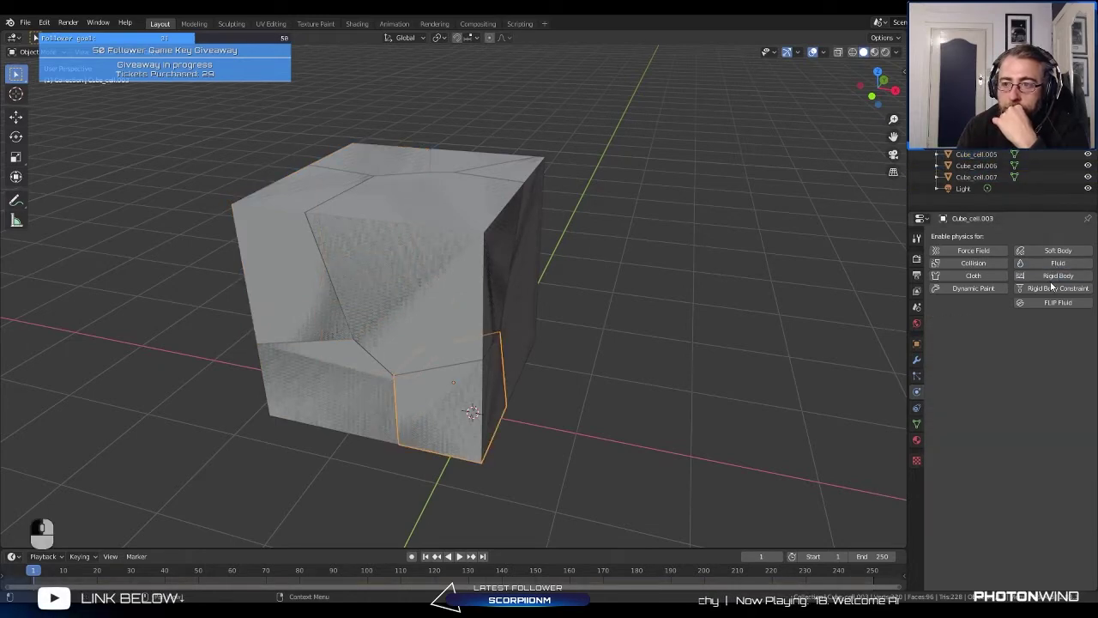
pyautogui.click(1058, 276)
pyautogui.click(978, 121)
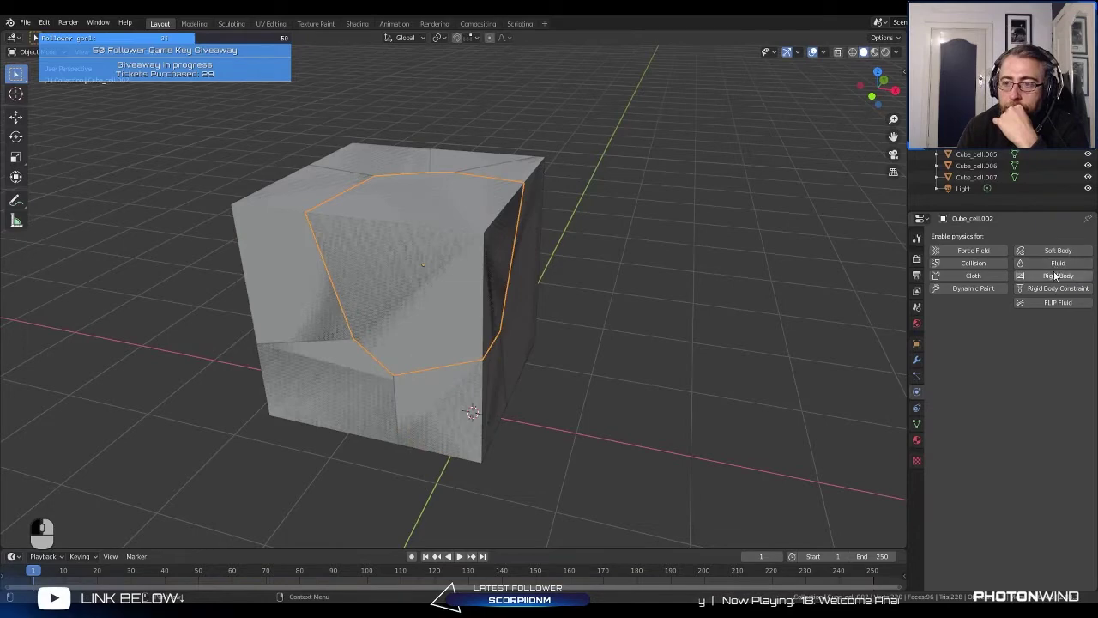
pyautogui.click(1058, 276)
pyautogui.click(978, 109)
pyautogui.click(1058, 277)
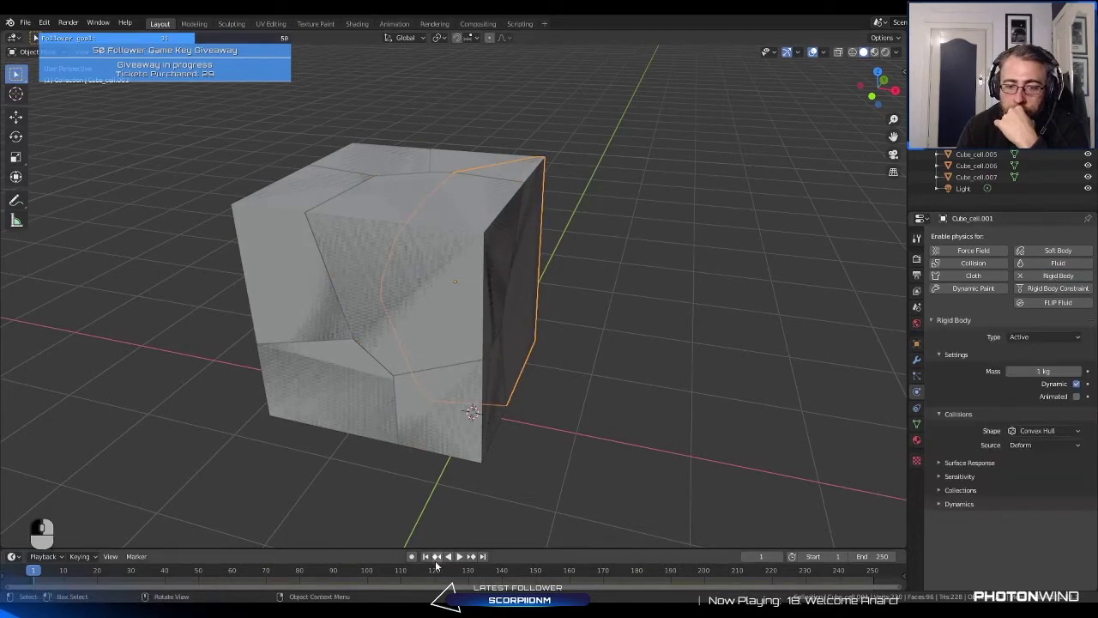
# Step: Replay the rigid body simulation from the start several times to examine how the fractured pieces move
pyautogui.click(460, 558)
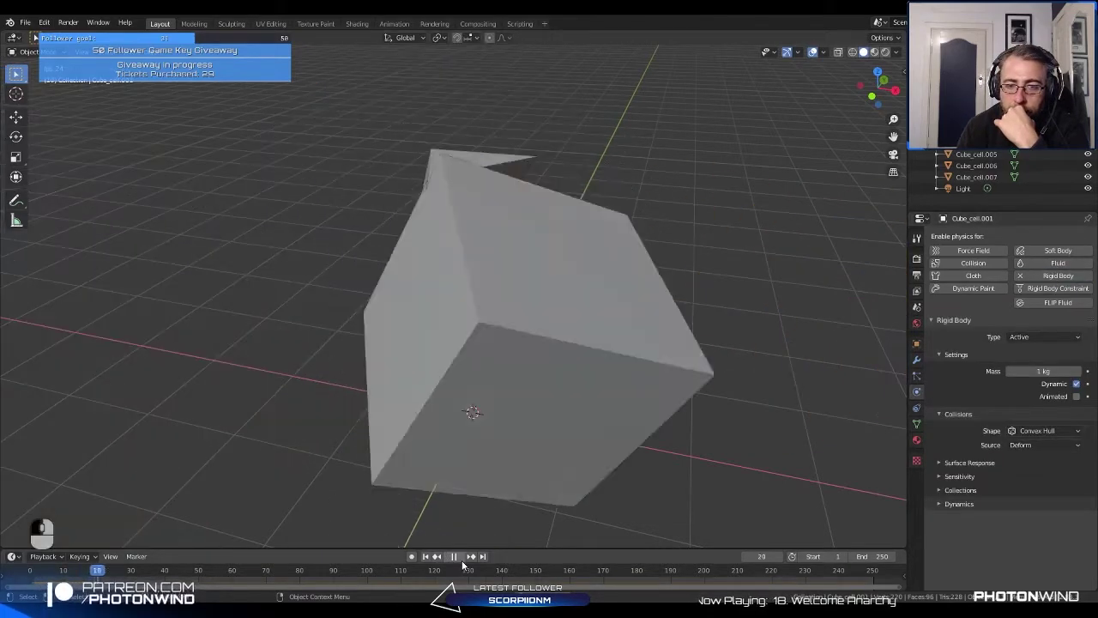
pyautogui.scroll(-3, 457, 450)
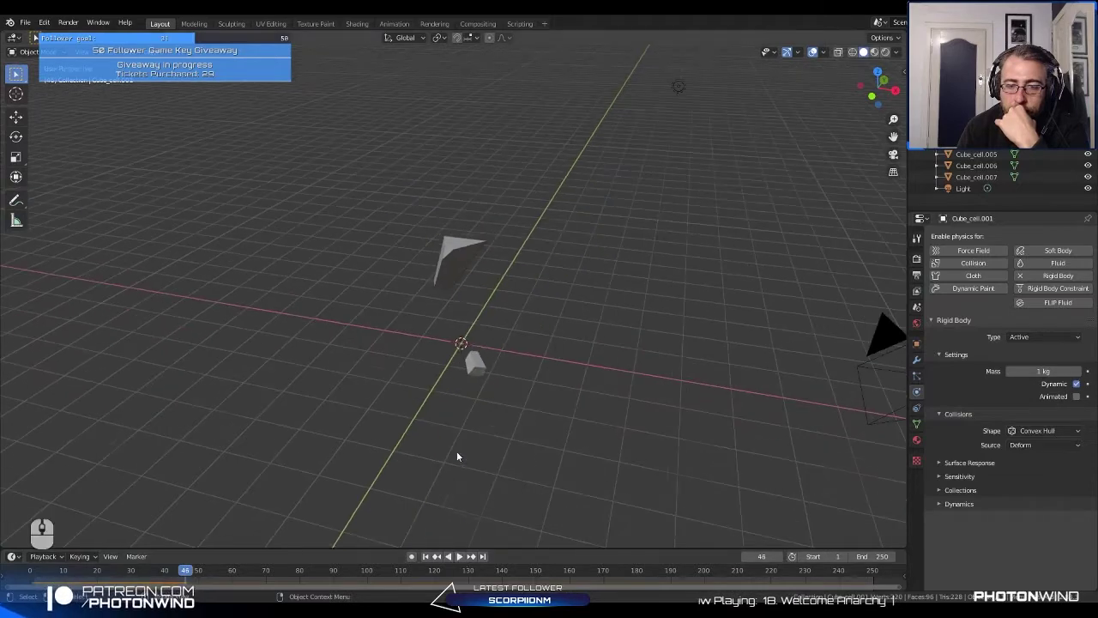
pyautogui.click(426, 558)
pyautogui.click(459, 558)
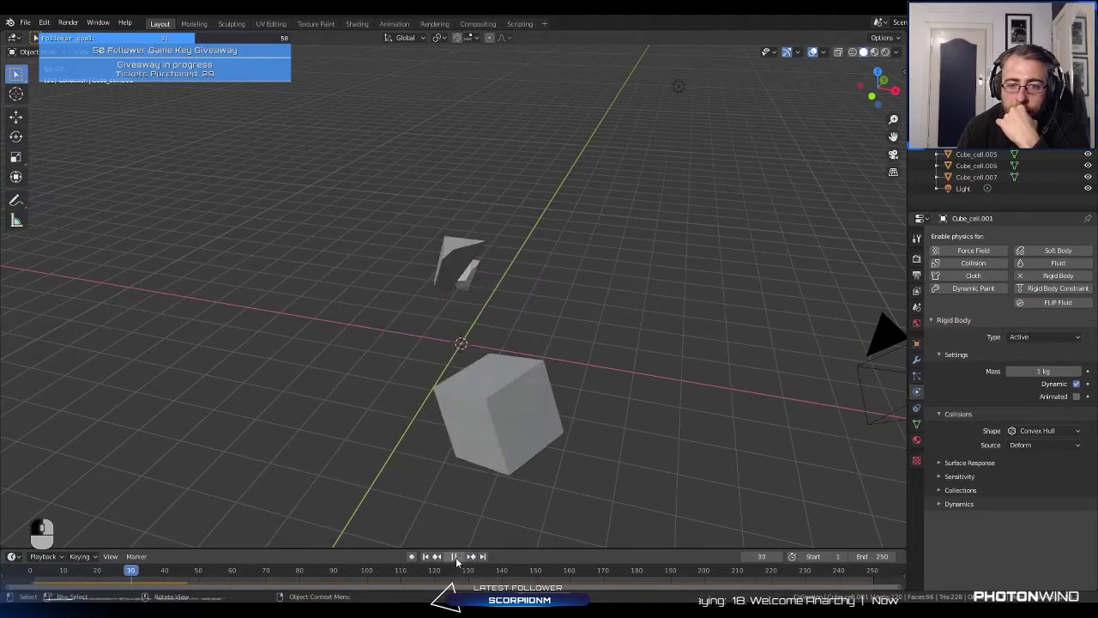
pyautogui.click(456, 557)
pyautogui.hotkey('shift', 'Left')
pyautogui.click(456, 558)
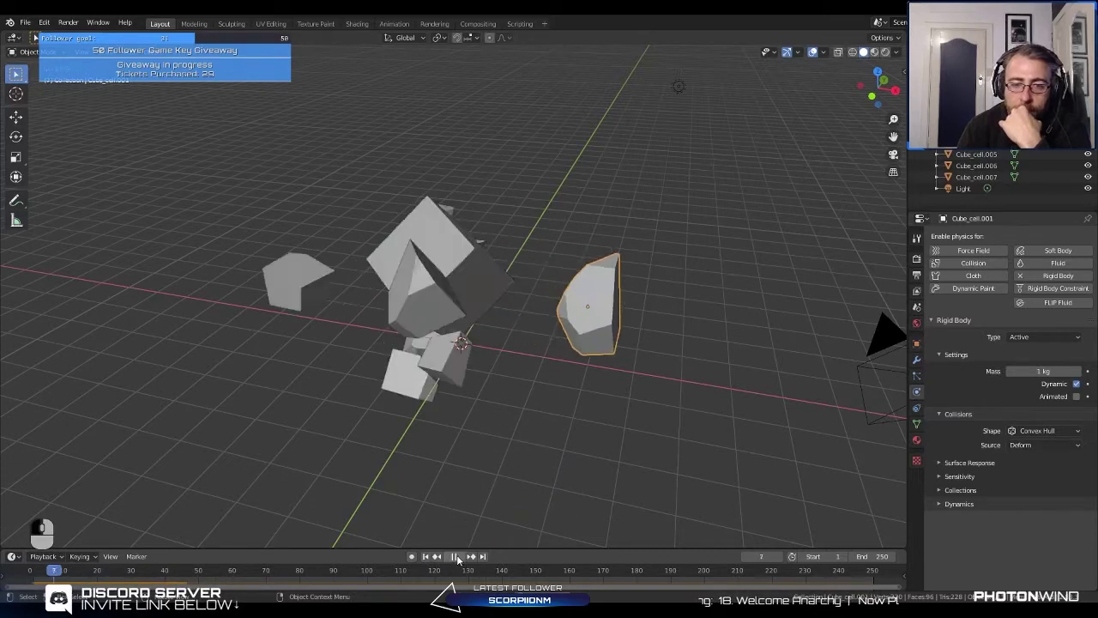
pyautogui.click(456, 557)
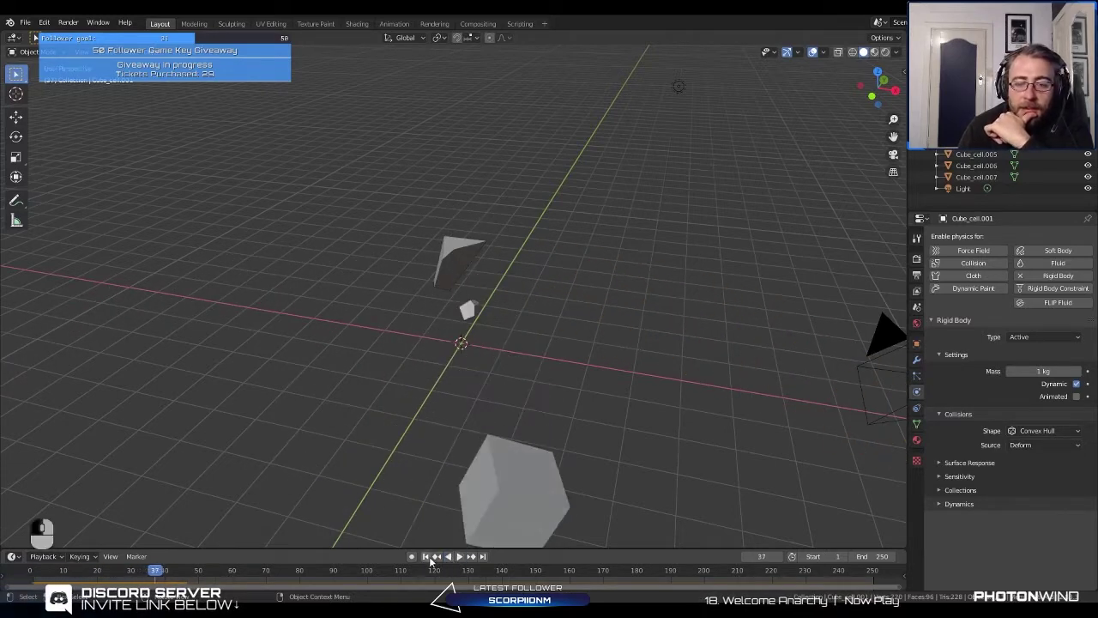
pyautogui.click(427, 558)
pyautogui.click(455, 557)
pyautogui.click(456, 558)
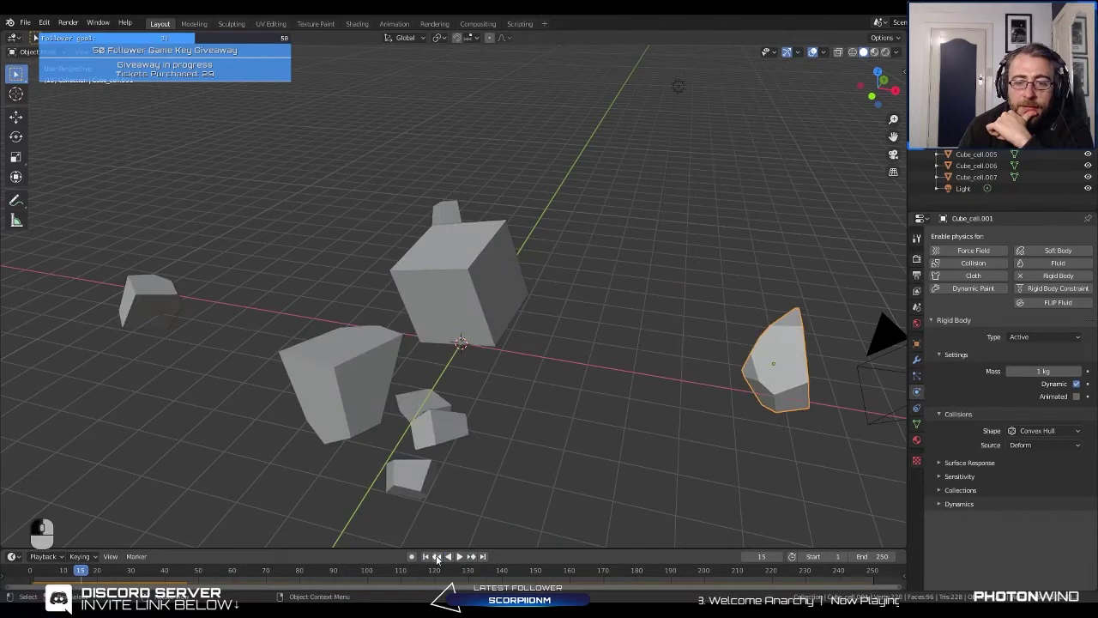
pyautogui.click(427, 557)
pyautogui.click(456, 557)
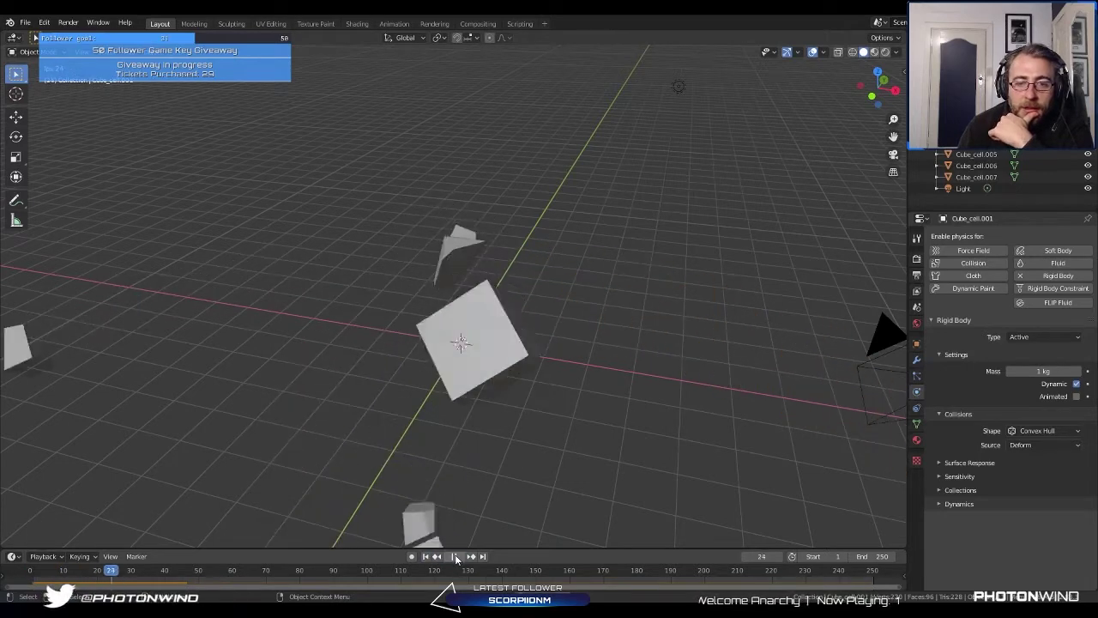
pyautogui.click(455, 558)
pyautogui.click(426, 558)
pyautogui.click(455, 558)
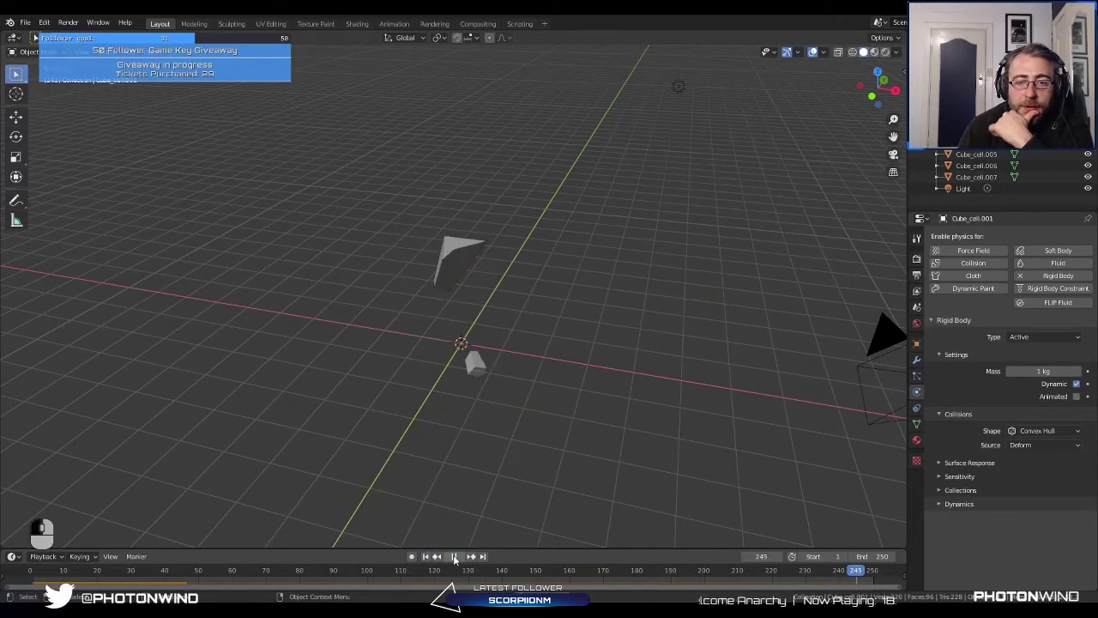
pyautogui.click(453, 561)
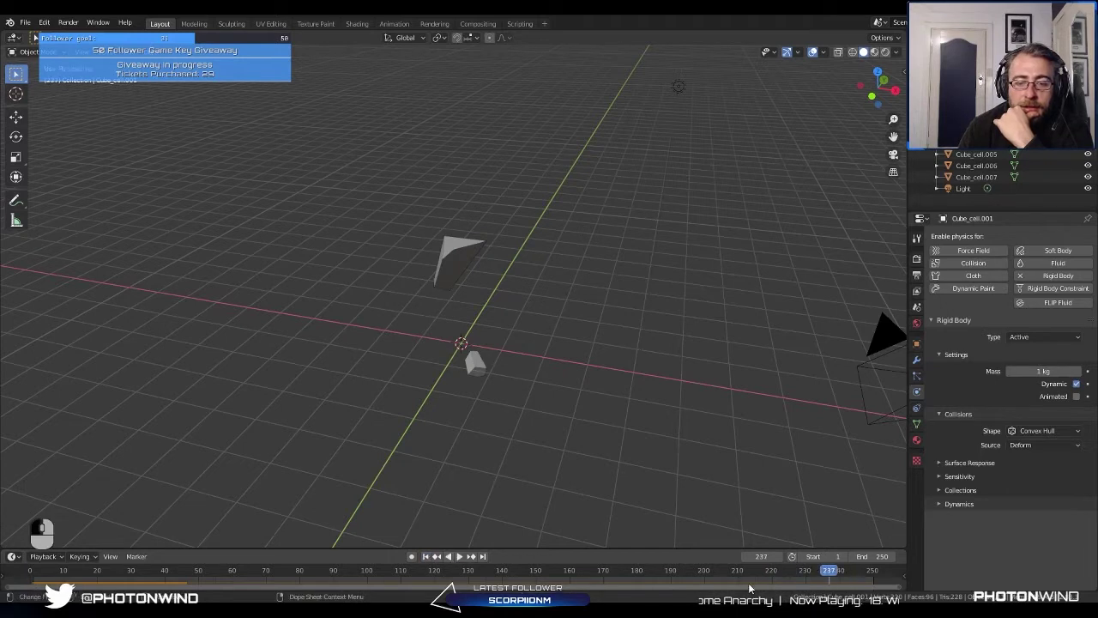
pyautogui.hotkey('shift', 'ctrl', 'space')
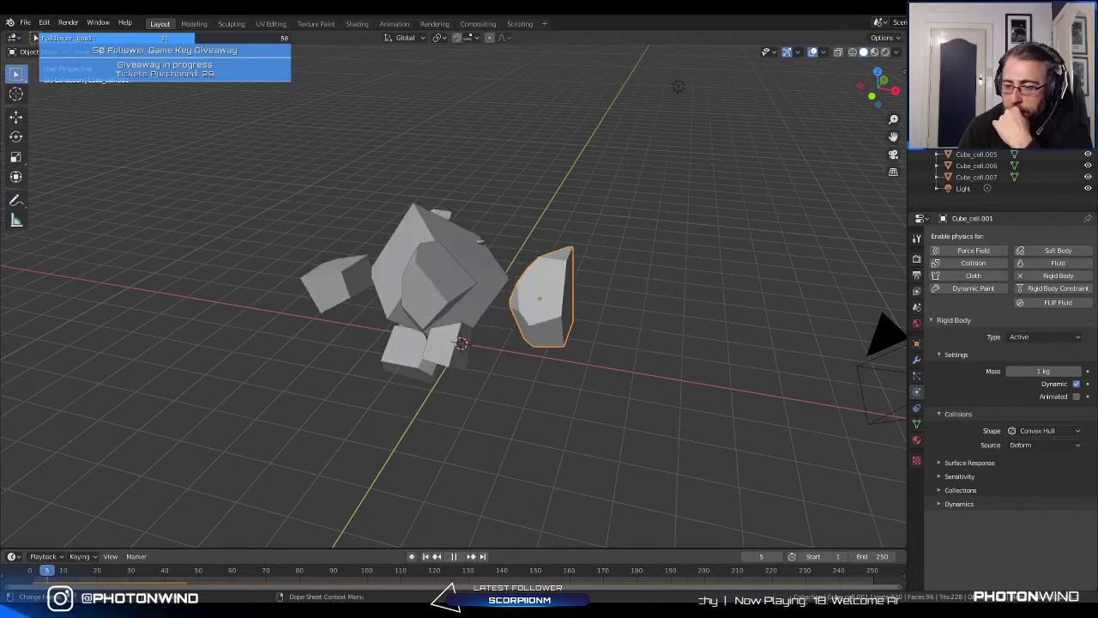
pyautogui.press('Escape')
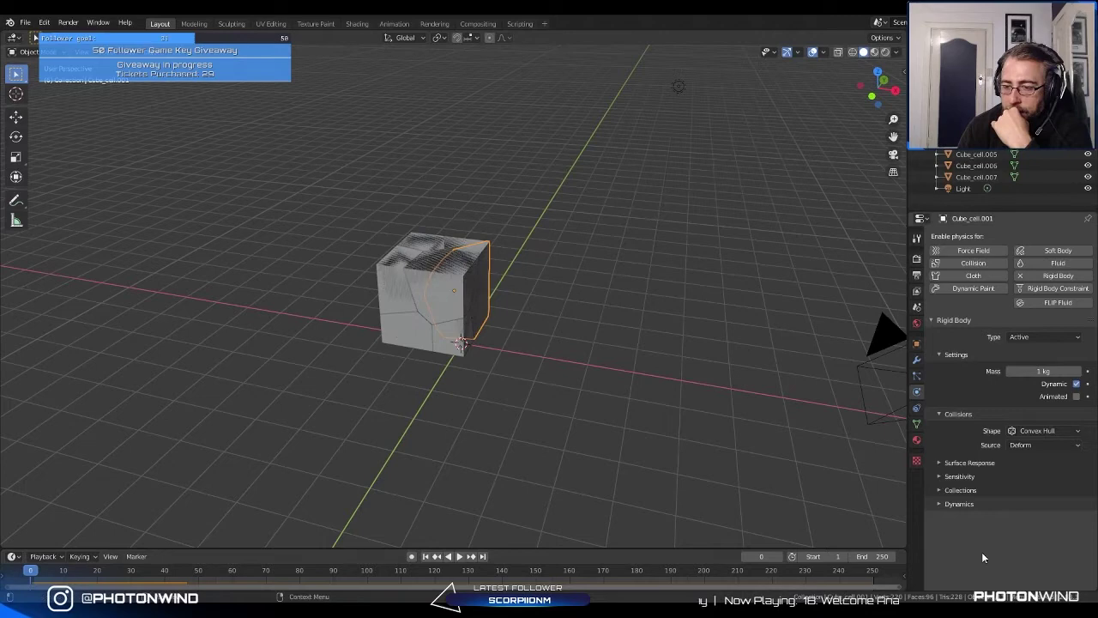
# Step: Examine the rigid body Dynamics, Deactivation, Sensitivity and Surface Response settings of the Cube_cell.001 piece
pyautogui.click(938, 504)
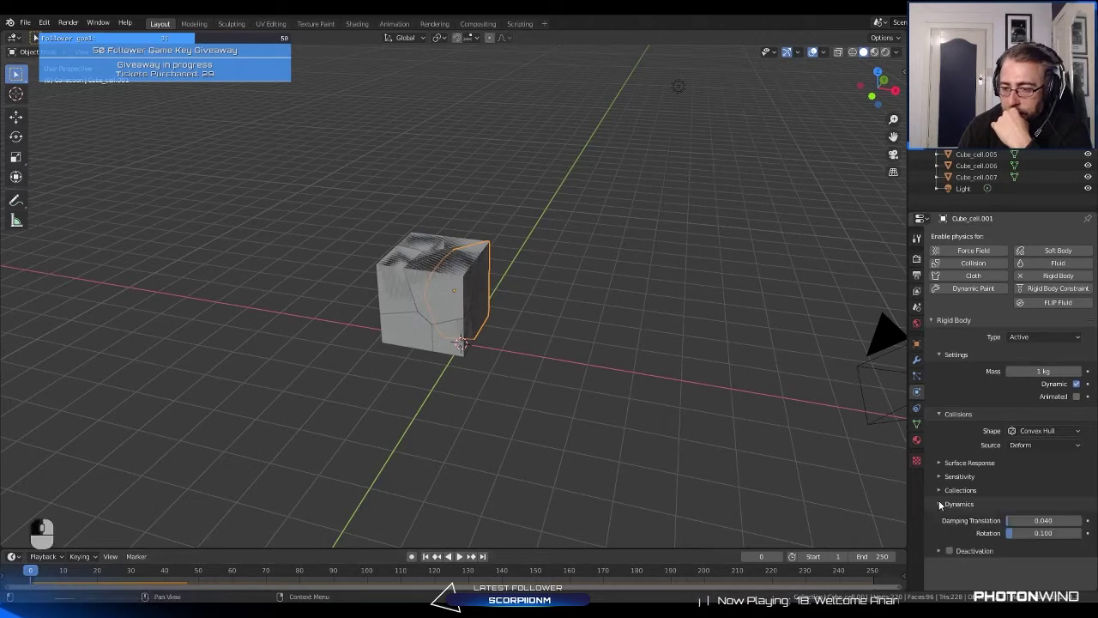
pyautogui.click(935, 551)
pyautogui.scroll(-1, 937, 550)
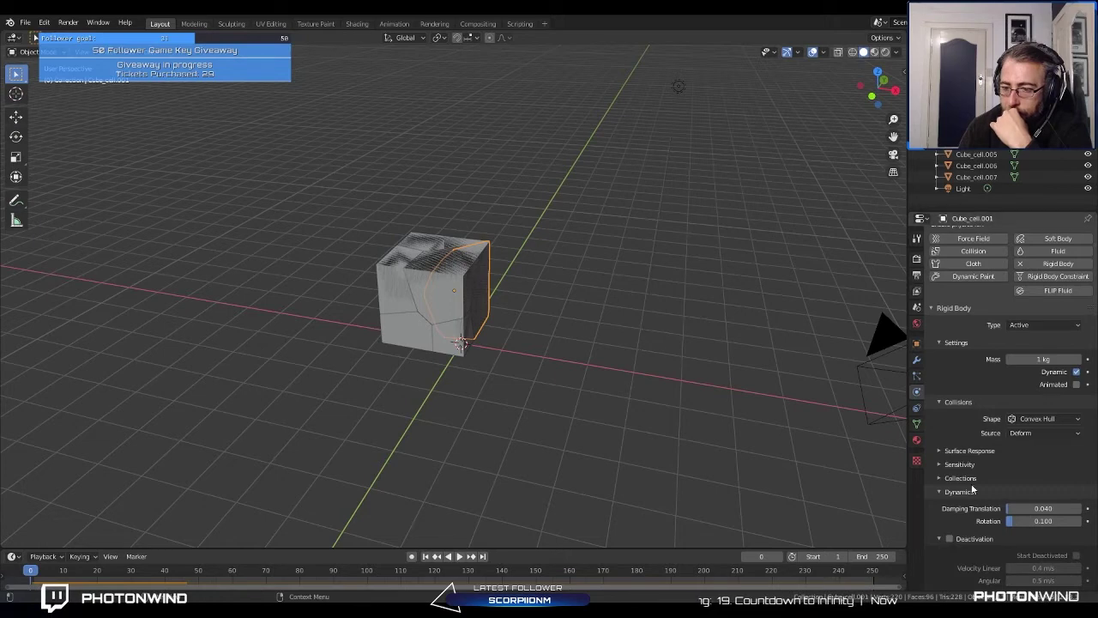
pyautogui.click(943, 493)
pyautogui.click(943, 476)
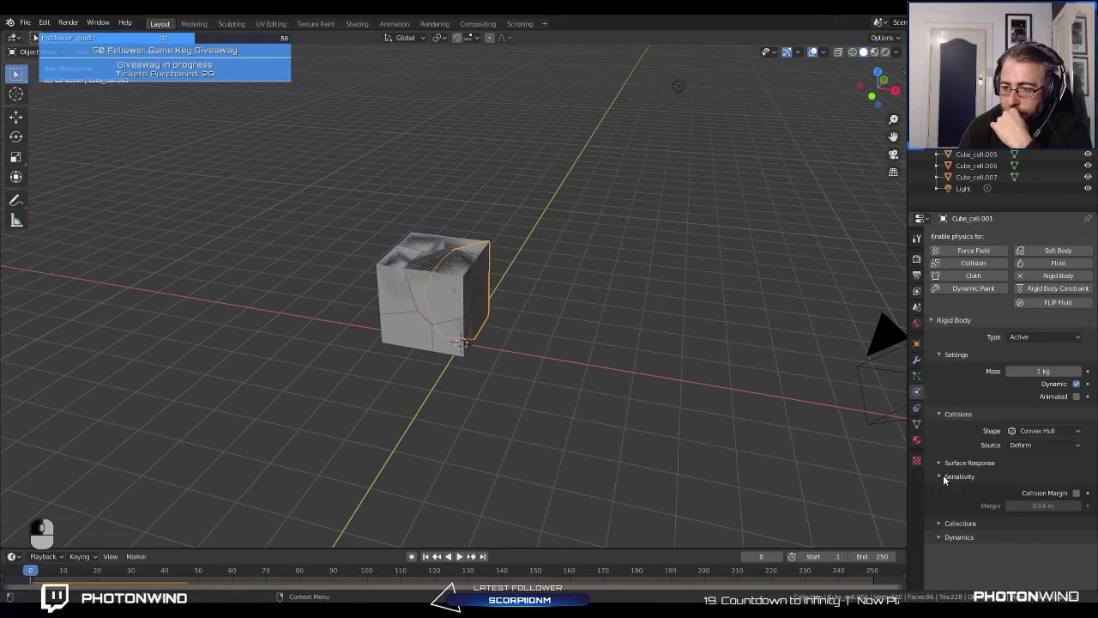
pyautogui.click(943, 477)
pyautogui.click(943, 462)
pyautogui.click(944, 463)
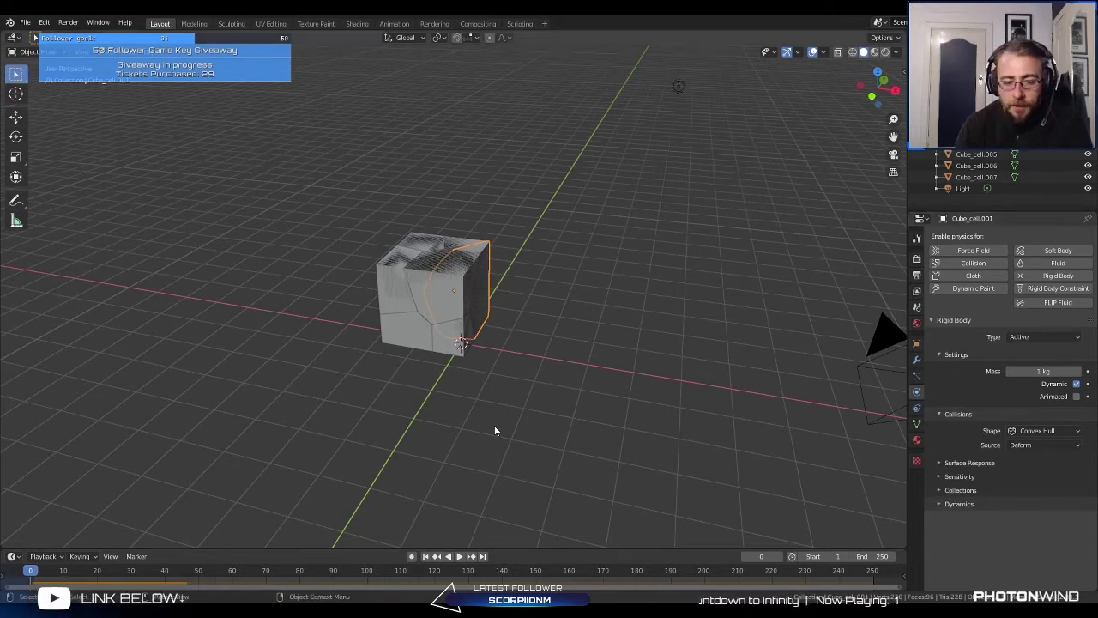
# Step: Bake all physics for the fractured cube scene, play the baked breakup and return to the first frame
pyautogui.press('space')
pyautogui.write('BAK')
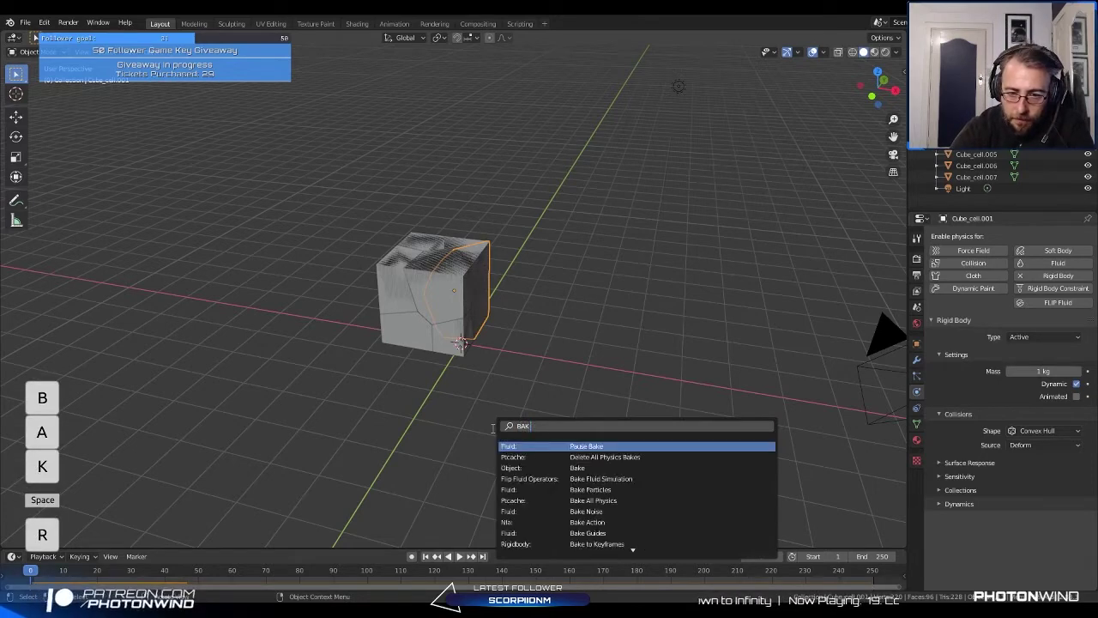
pyautogui.press('Return')
pyautogui.write('rig')
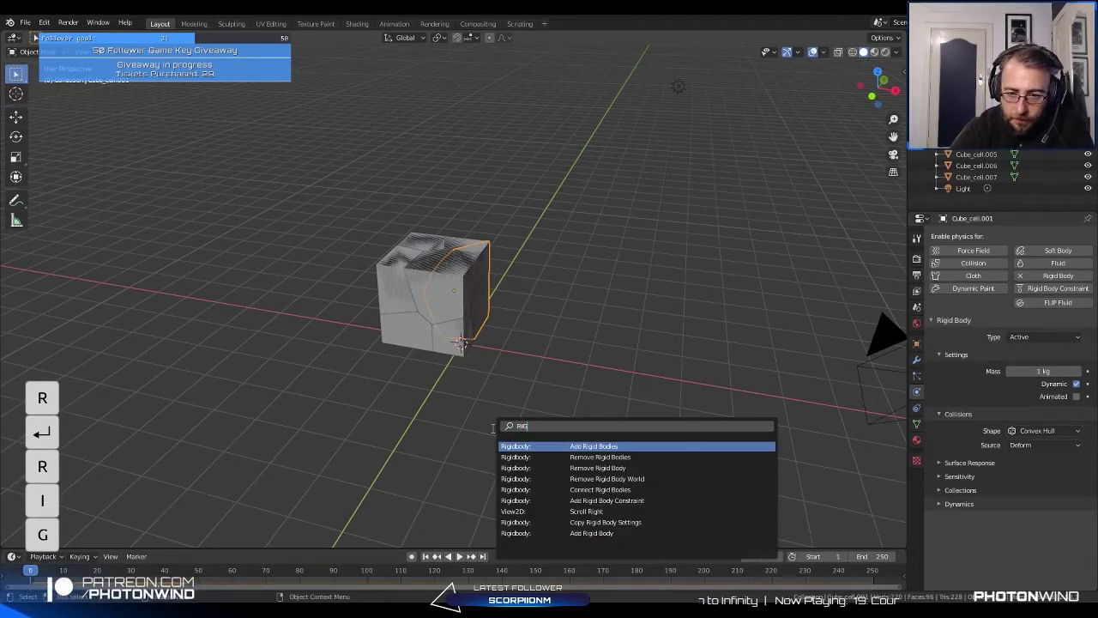
pyautogui.press('BackSpace')
pyautogui.press('BackSpace')
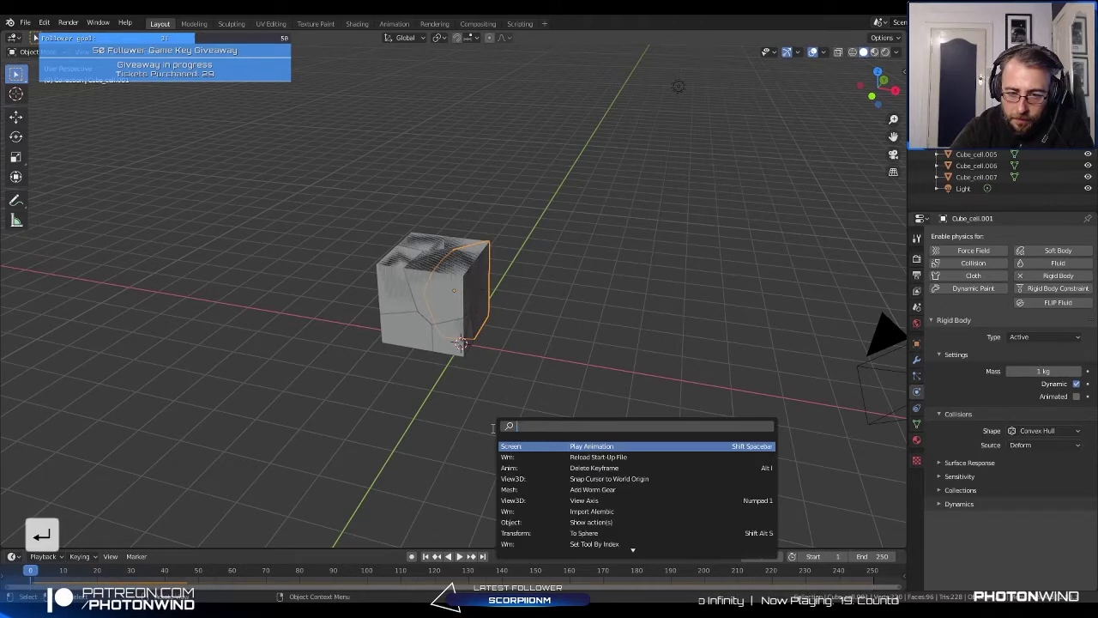
pyautogui.write('bak')
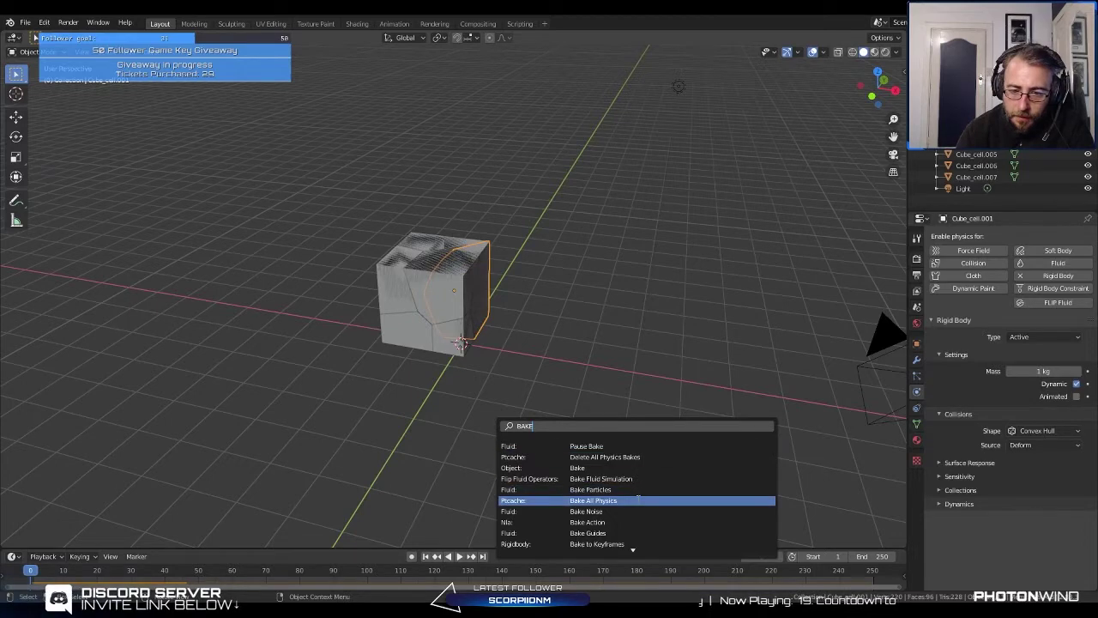
pyautogui.scroll(-10, 638, 496)
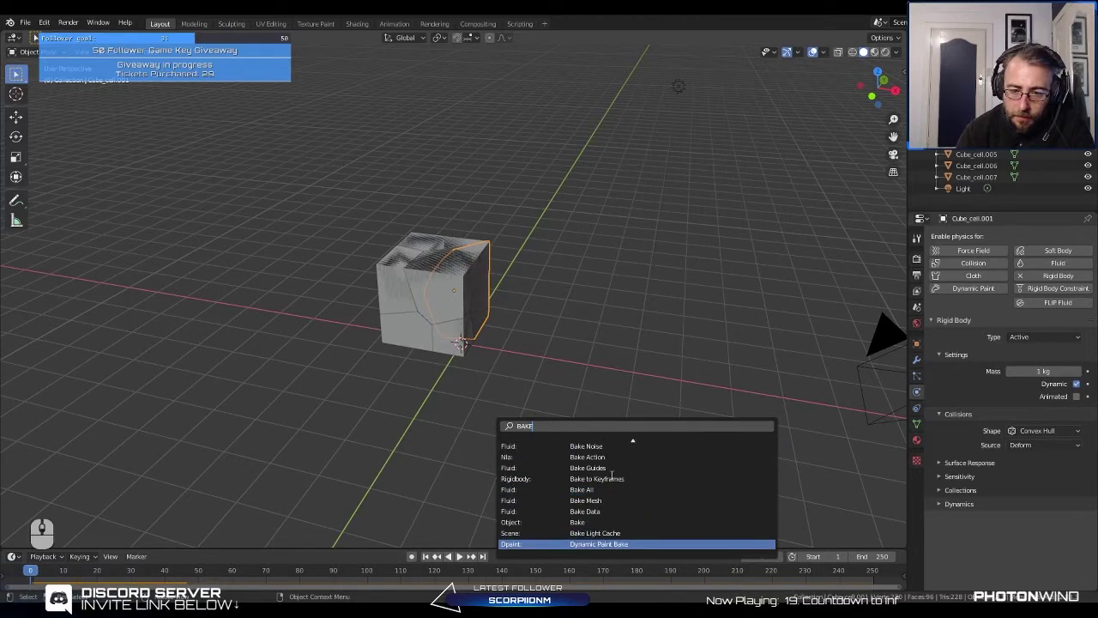
pyautogui.scroll(10, 612, 474)
pyautogui.scroll(-5, 613, 475)
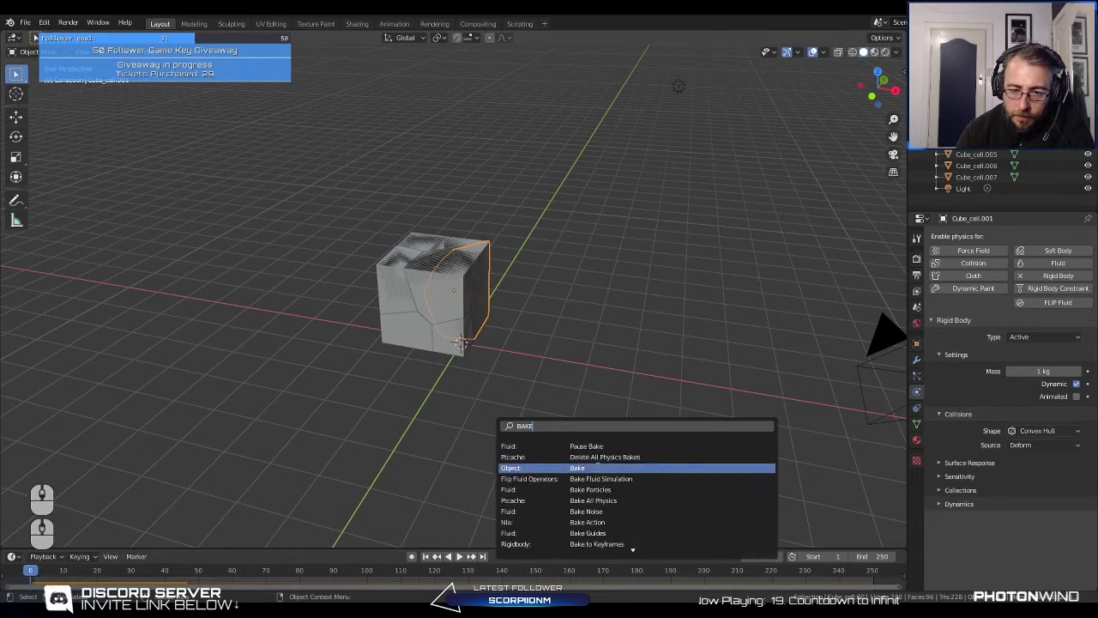
pyautogui.click(626, 506)
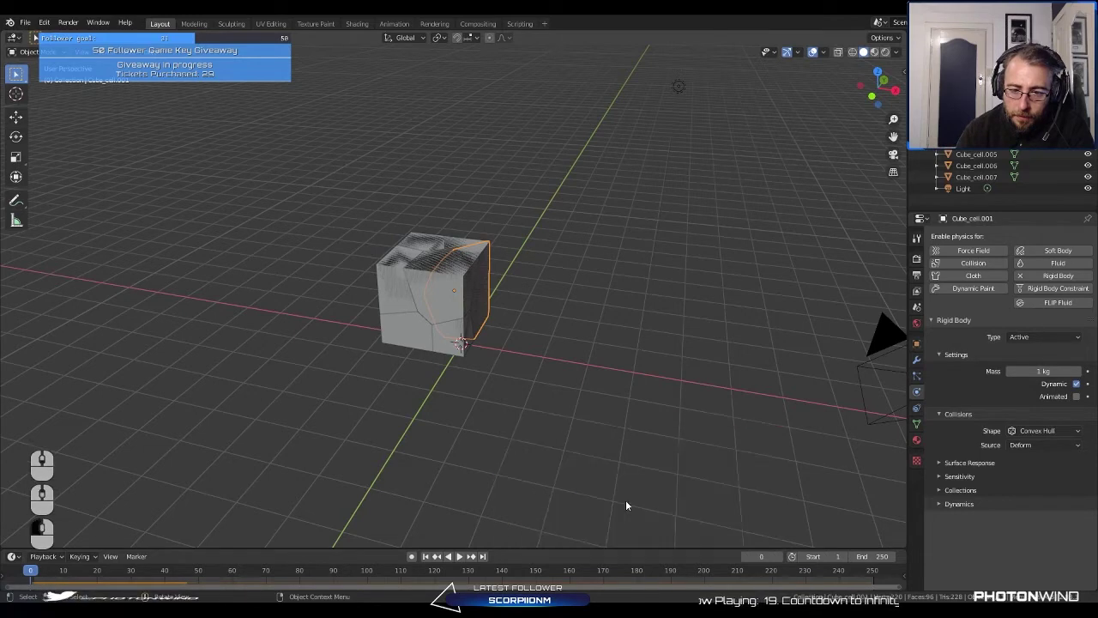
pyautogui.click(460, 557)
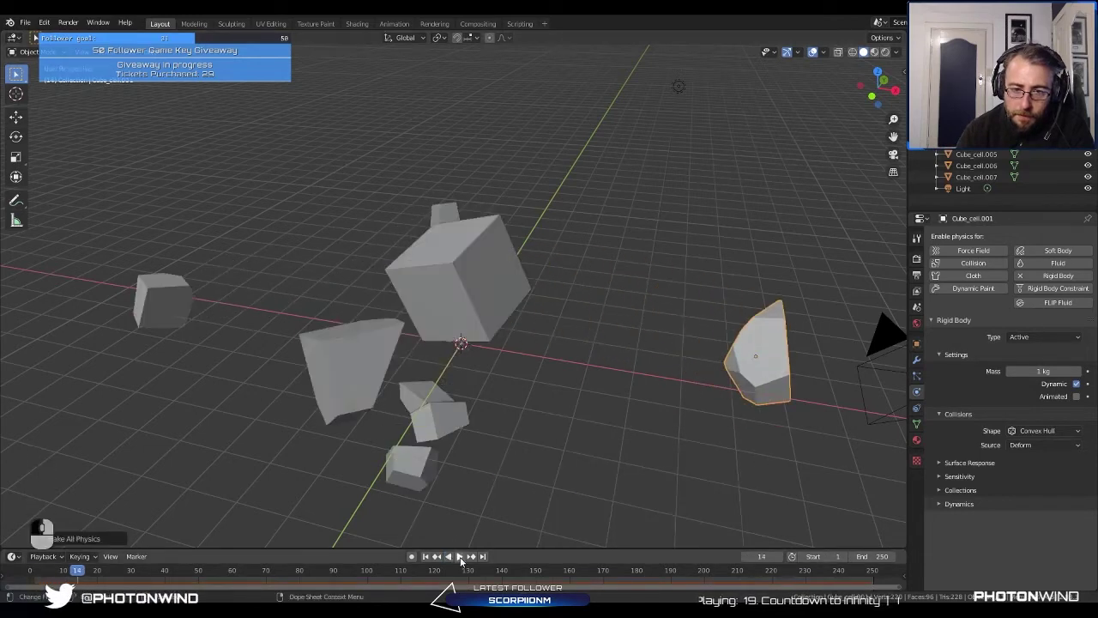
pyautogui.click(425, 557)
# Step: Open the recent scene containing the fractured jug and bake all of its physics
pyautogui.click(25, 24)
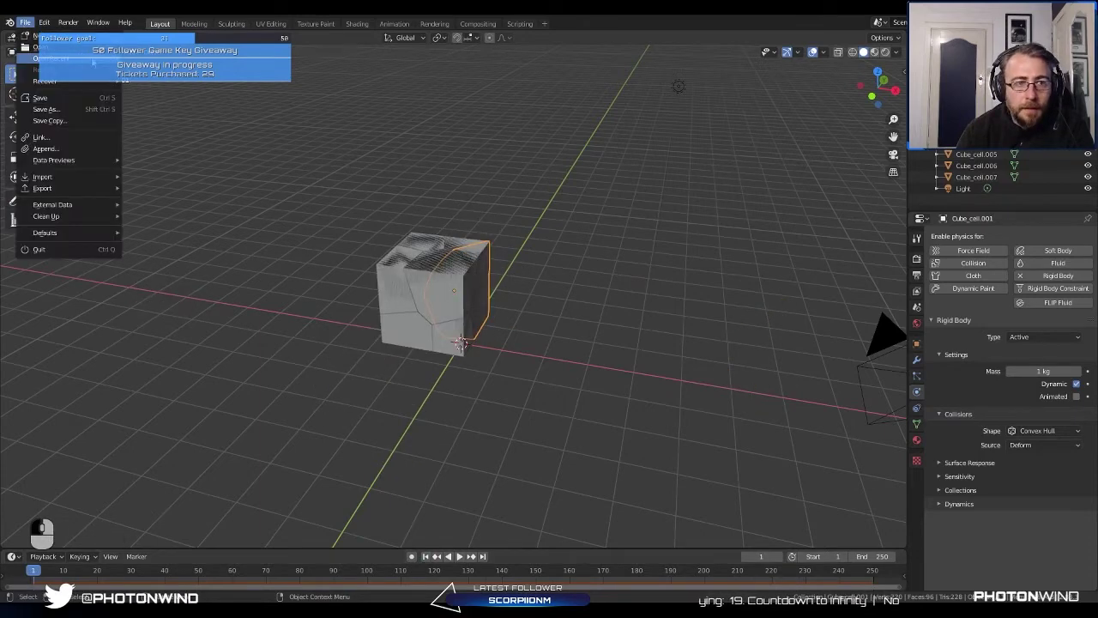
pyautogui.moveTo(60, 60)
pyautogui.click(171, 60)
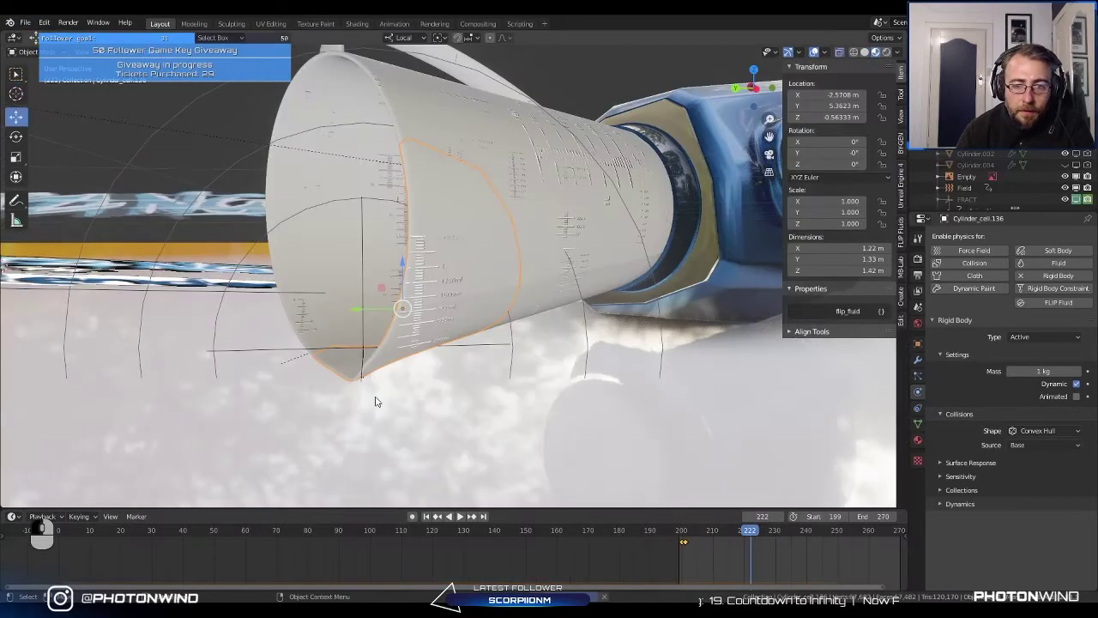
pyautogui.press('space')
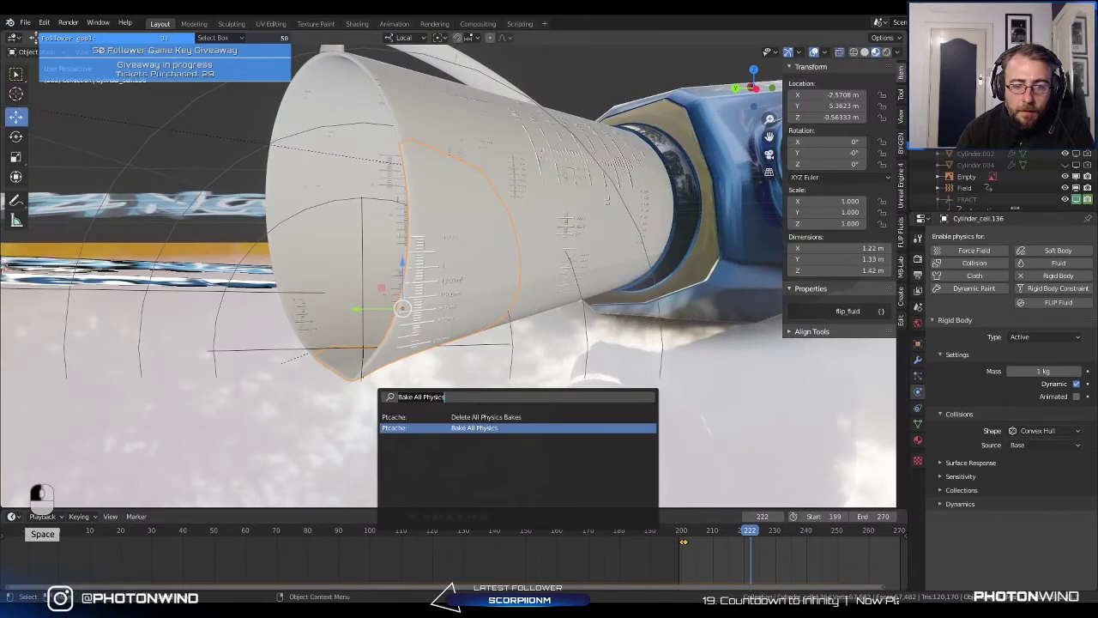
pyautogui.click(495, 427)
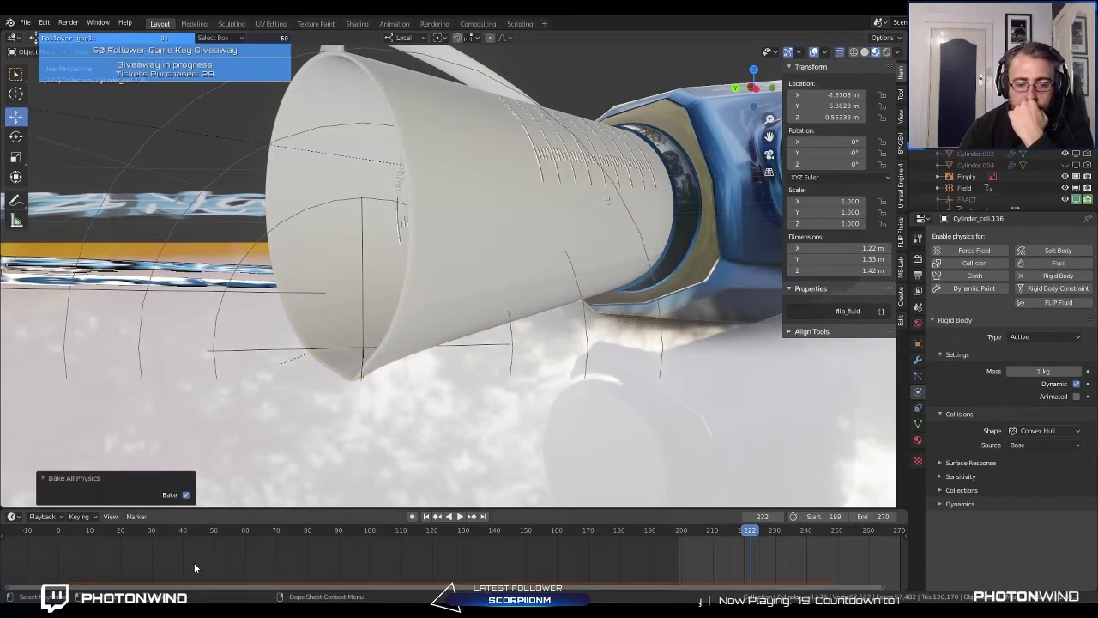
# Step: Examine the jug's baked simulation at various points of the animation up to frame 232
pyautogui.click(42, 529)
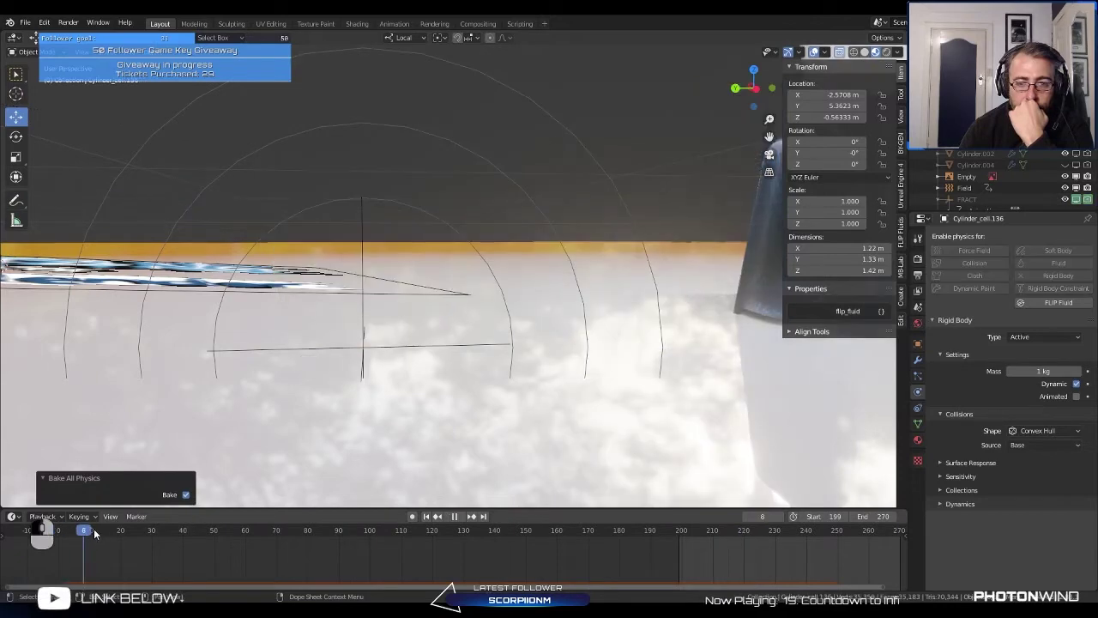
pyautogui.click(164, 550)
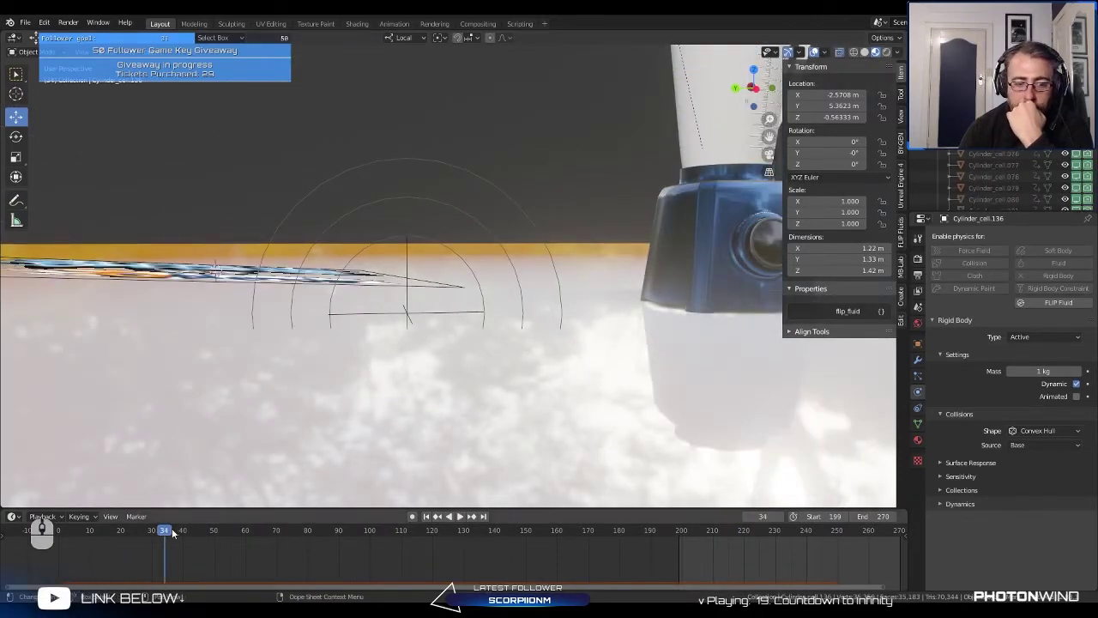
pyautogui.click(631, 546)
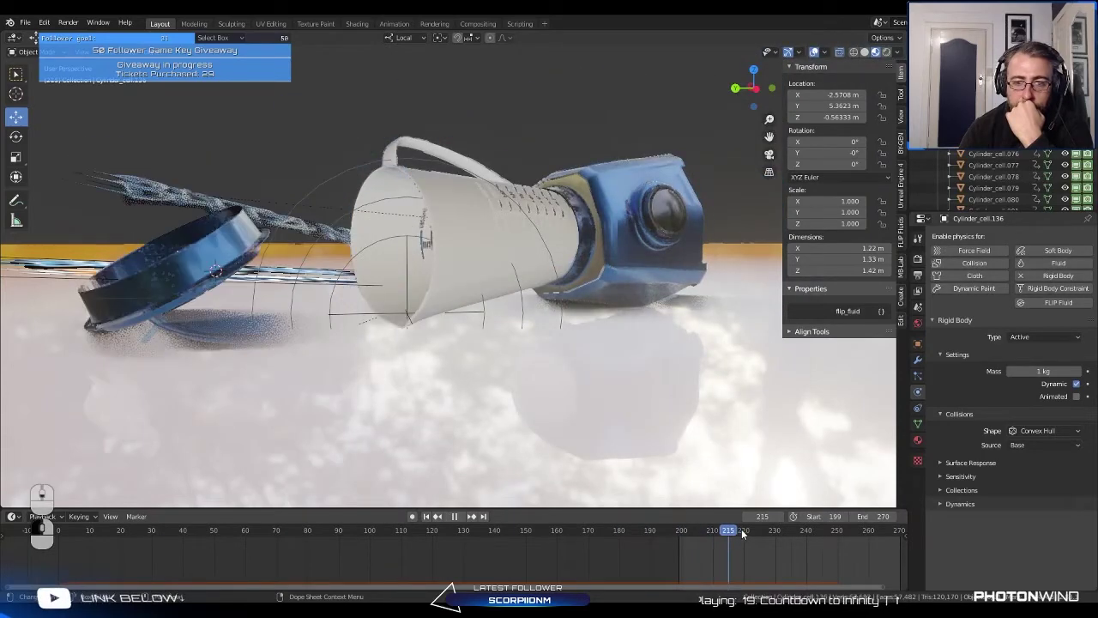
pyautogui.press('Escape')
pyautogui.click(459, 273)
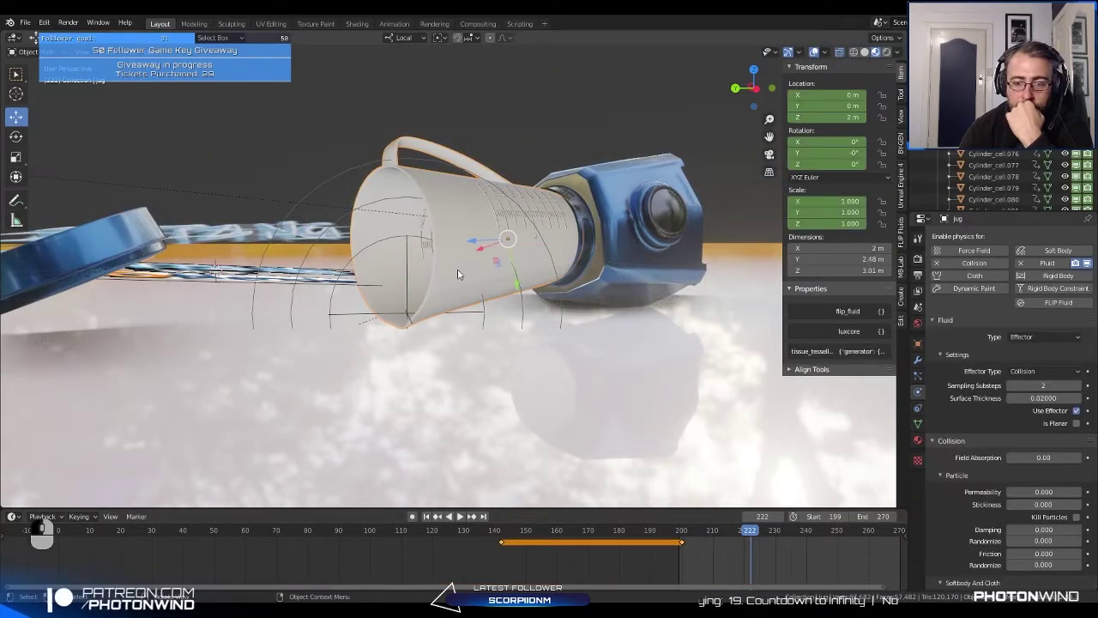
pyautogui.click(779, 531)
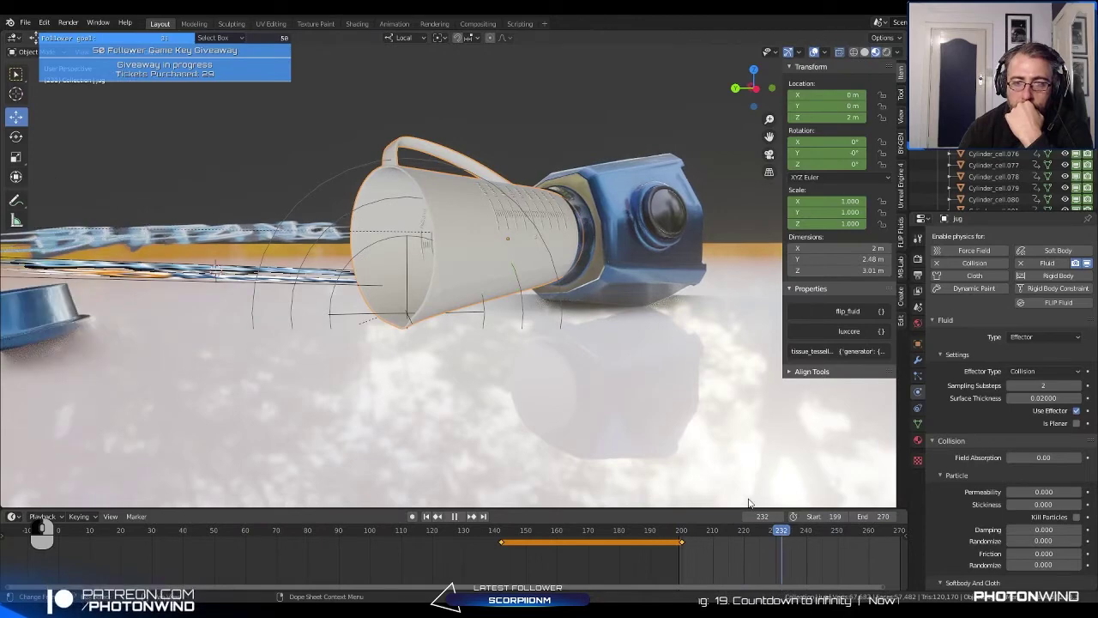
# Step: Inspect the fracture piece Cylinder_cell.076 and look around the jug at frame 232 for the scattered pieces
pyautogui.click(953, 164)
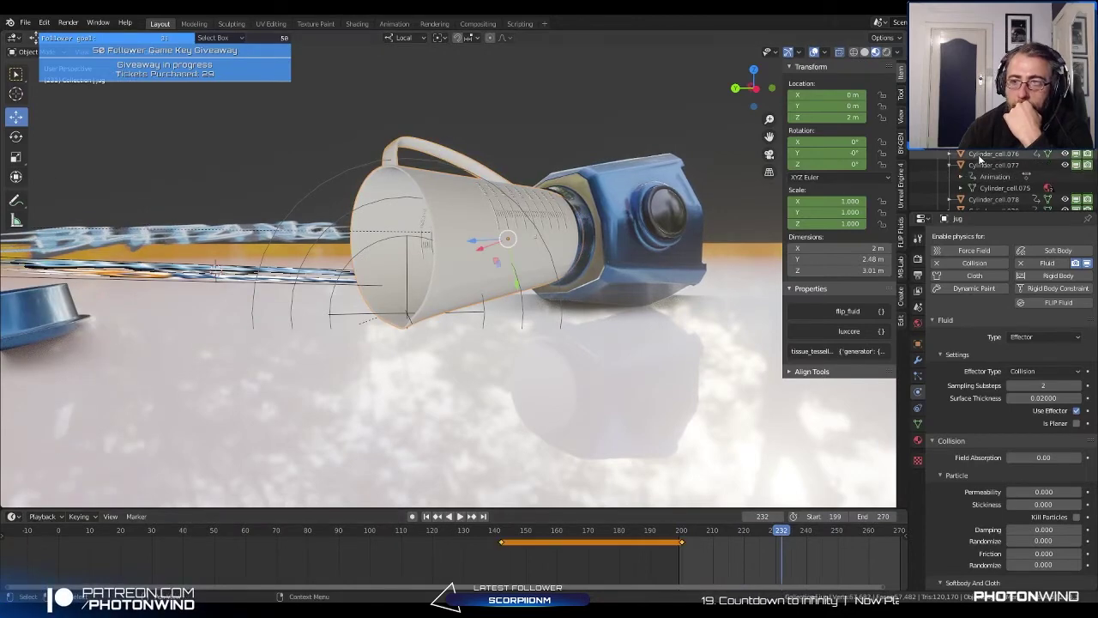
pyautogui.click(1000, 152)
pyautogui.scroll(-5, 644, 174)
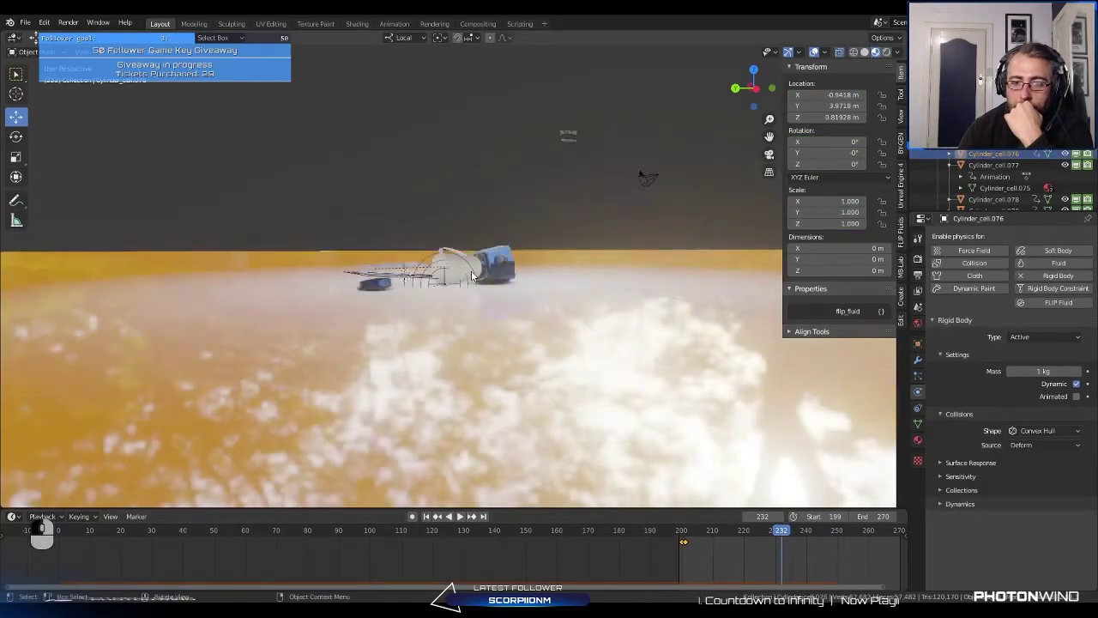
pyautogui.moveTo(645, 174); pyautogui.dragTo(345, 206, button='middle')
pyautogui.click(395, 233)
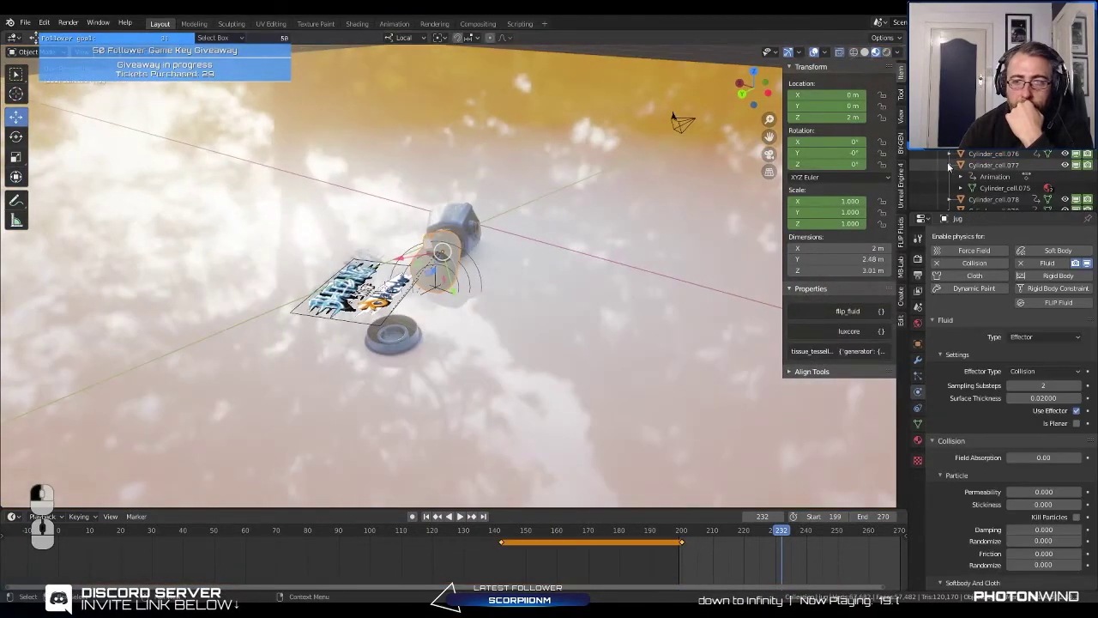
pyautogui.click(482, 294)
pyautogui.moveTo(489, 287)
pyautogui.mouseDown(button='middle')
pyautogui.moveTo(422, 226)
pyautogui.moveTo(522, 275)
pyautogui.moveTo(498, 287)
pyautogui.mouseUp(button='middle')
pyautogui.click(498, 287)
# Step: Select the fracture pieces Cylinder_cell.066, Cylinder_cell.087, Cylinder_cell.094 and Cylinder_cell.114 in turn to check where each one lies
pyautogui.click(1000, 154)
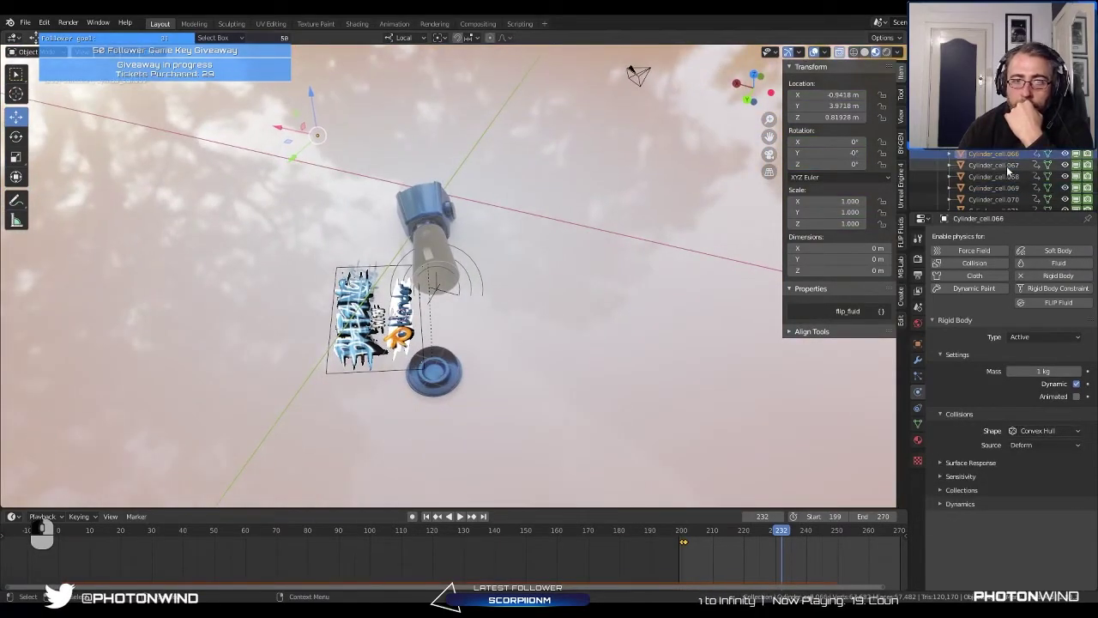
pyautogui.scroll(-3, 1006, 168)
pyautogui.scroll(-8, 998, 172)
pyautogui.click(998, 186)
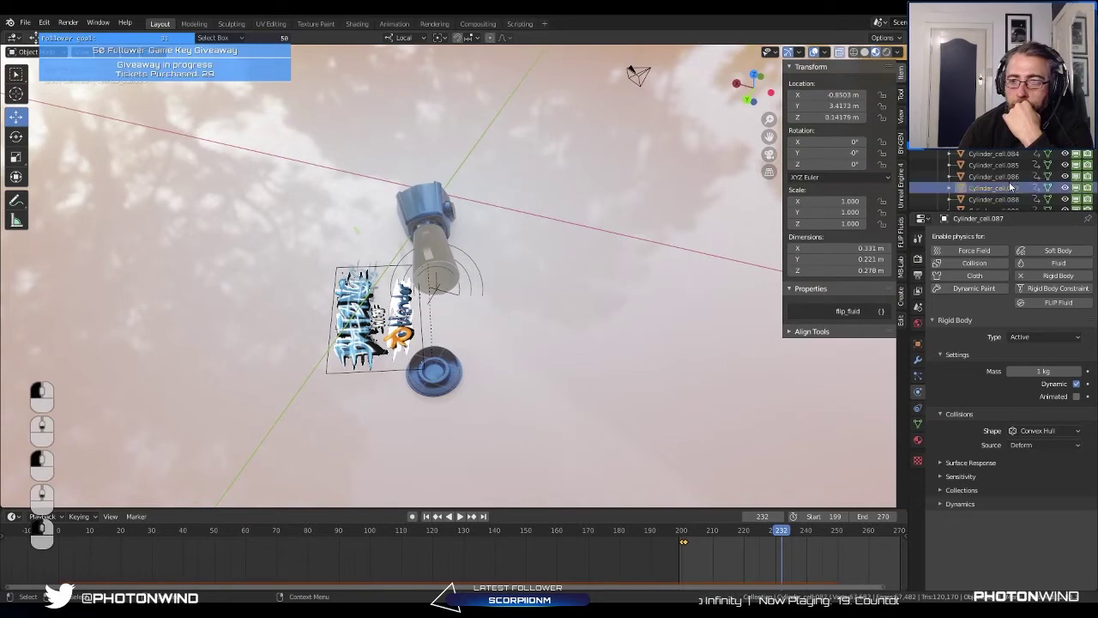
pyautogui.scroll(-5, 997, 177)
pyautogui.scroll(-3, 529, 191)
pyautogui.moveTo(529, 191); pyautogui.dragTo(297, 318, button='middle')
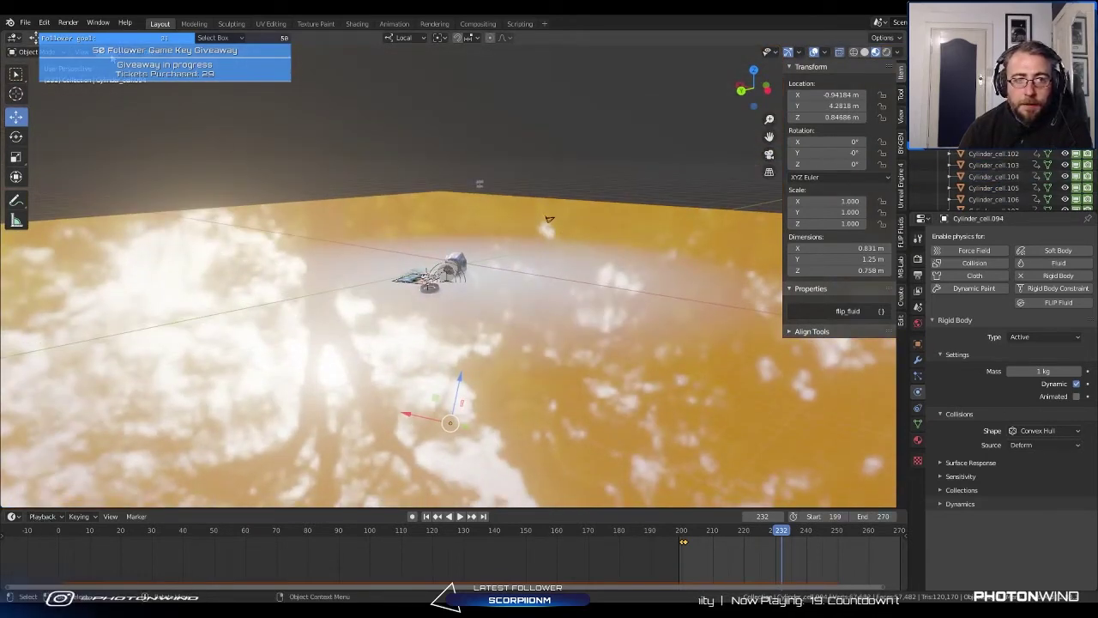
pyautogui.scroll(-5, 995, 176)
pyautogui.click(993, 153)
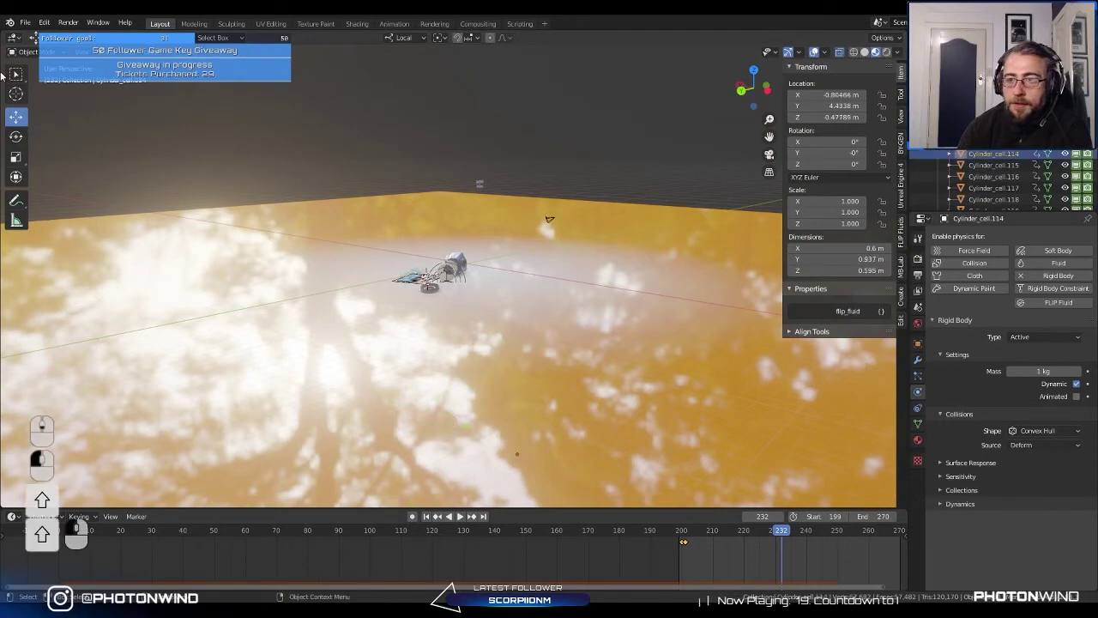
# Step: Frame the fracture piece Cylinder_cell.114 in the view and check its movement through frame 226
pyautogui.click(74, 51)
pyautogui.moveTo(119, 155)
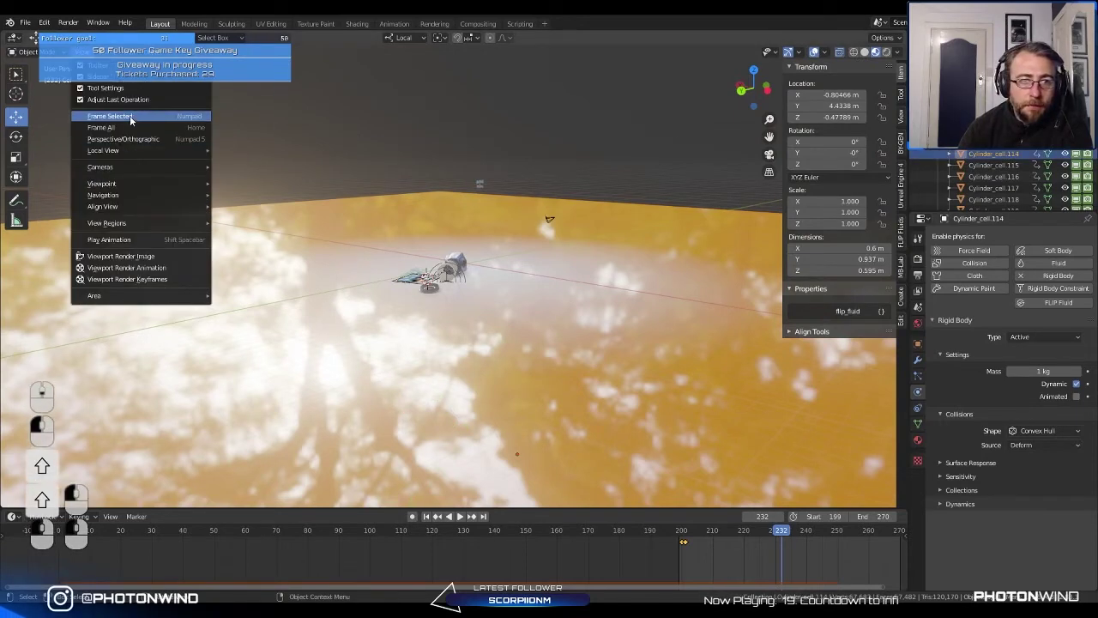
pyautogui.click(129, 115)
pyautogui.press('space')
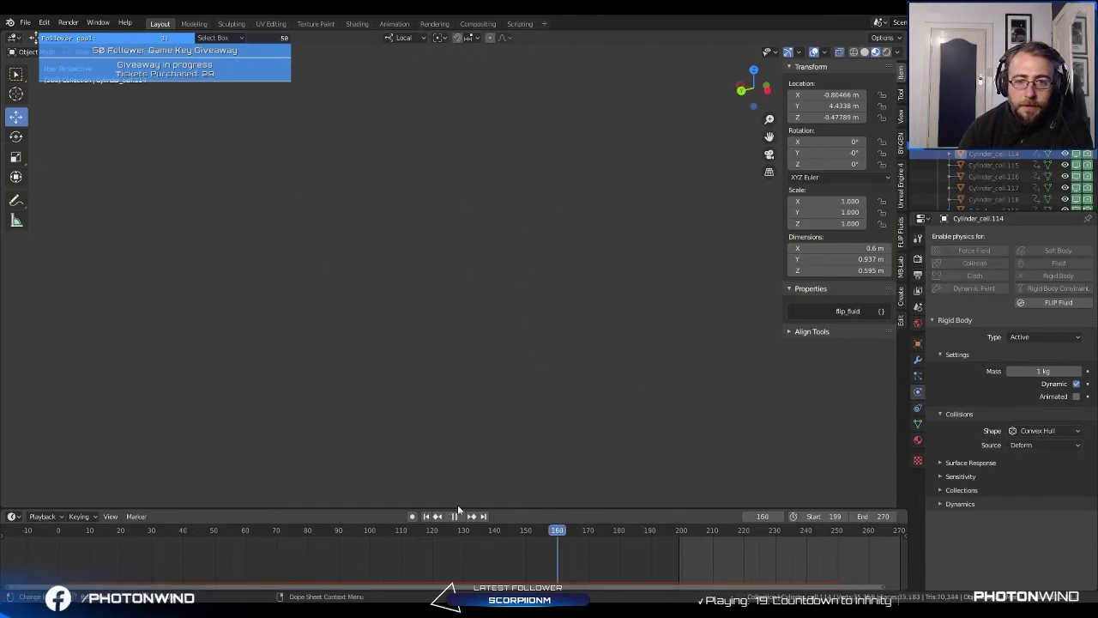
pyautogui.moveTo(566, 530); pyautogui.dragTo(710, 529)
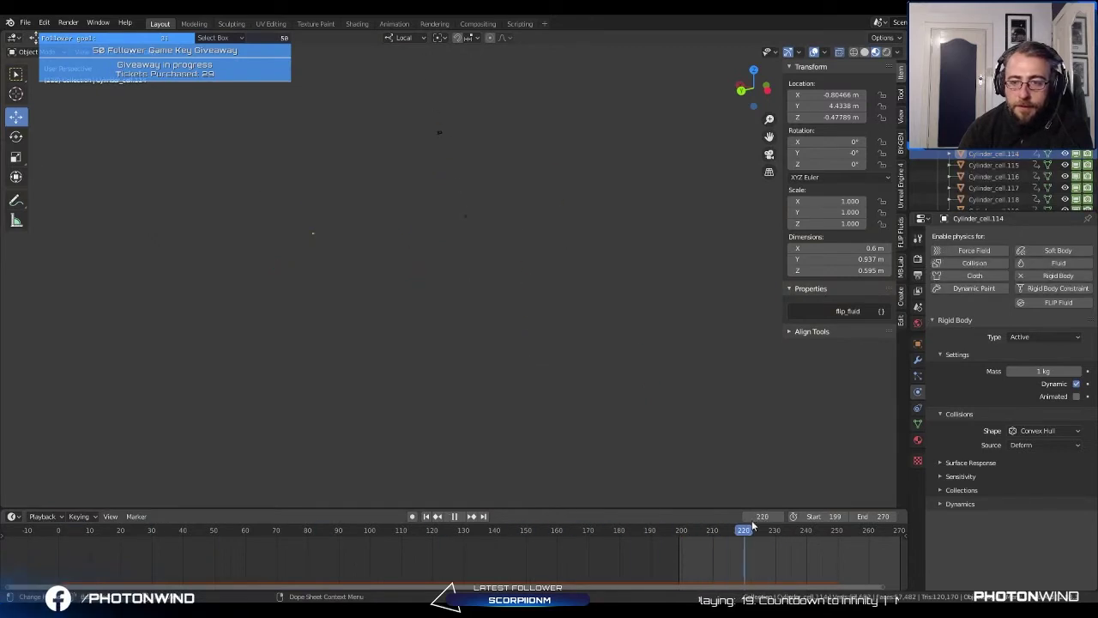
pyautogui.press('space')
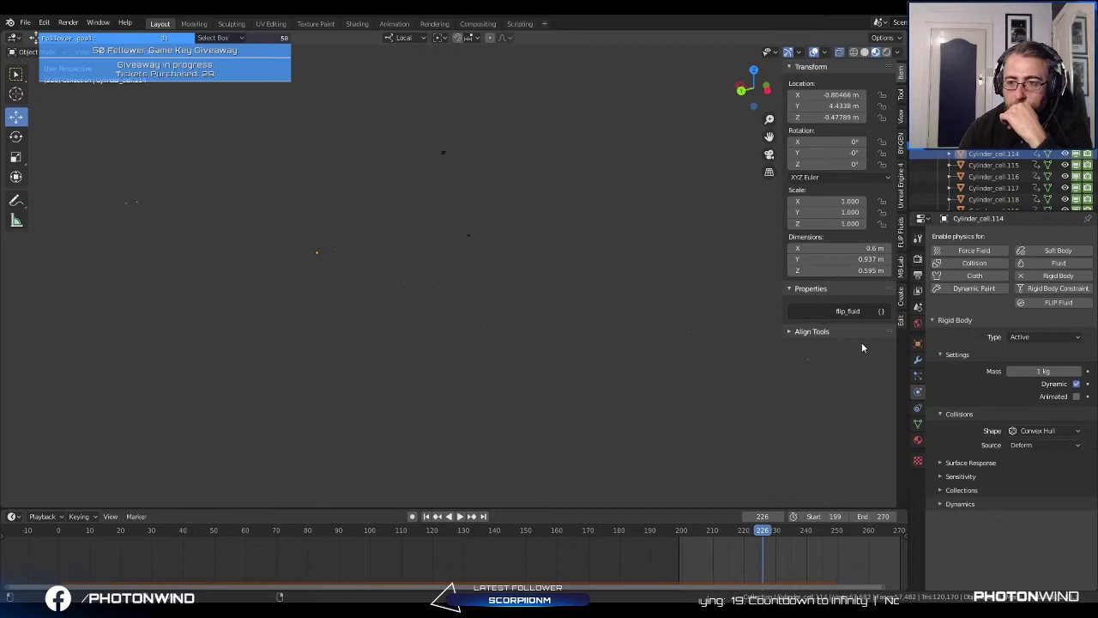
# Step: Reopen the recent fractured jug scene file
pyautogui.click(27, 22)
pyautogui.moveTo(51, 58)
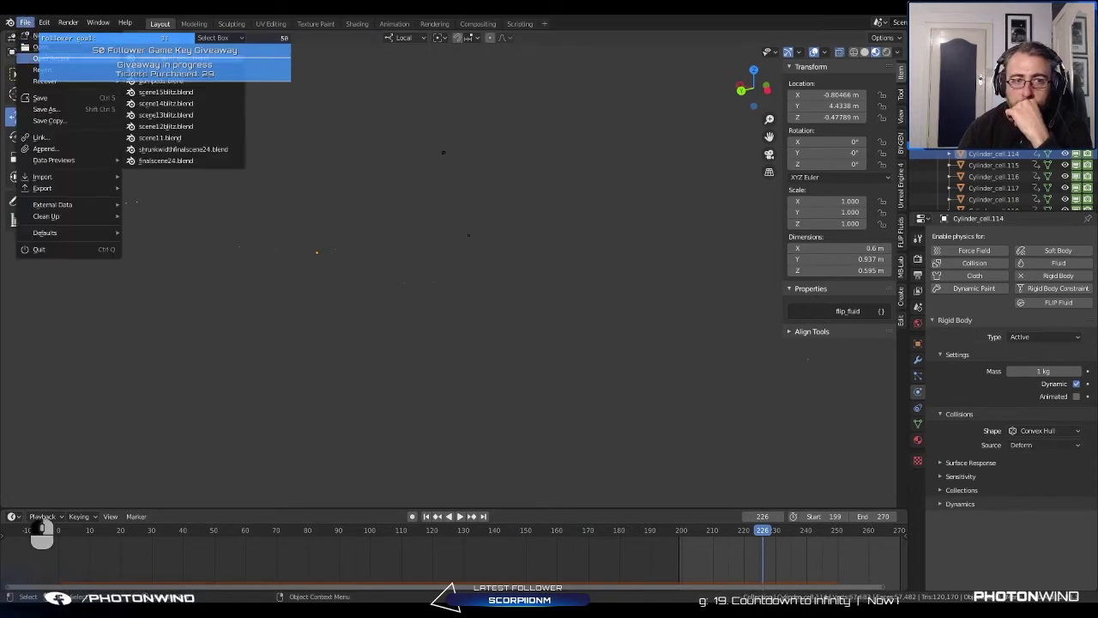
pyautogui.click(172, 57)
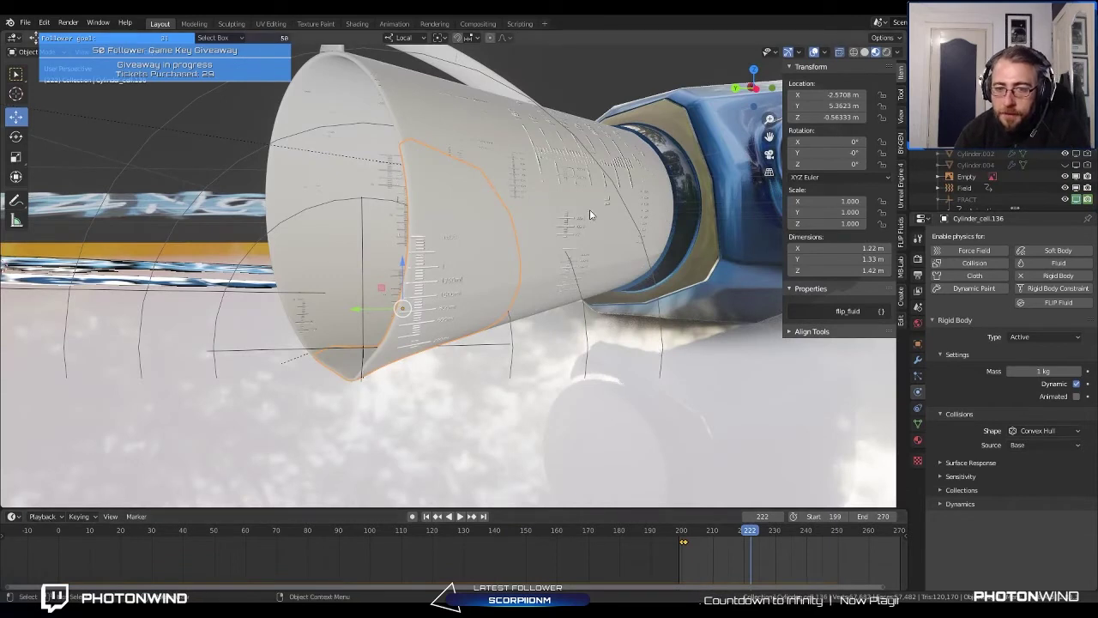
# Step: Select all the jug's fracture pieces with Cylinder_cell.039 active and enable its rigid body Deactivation with Start Deactivated
pyautogui.click(589, 214)
pyautogui.scroll(-5, 991, 163)
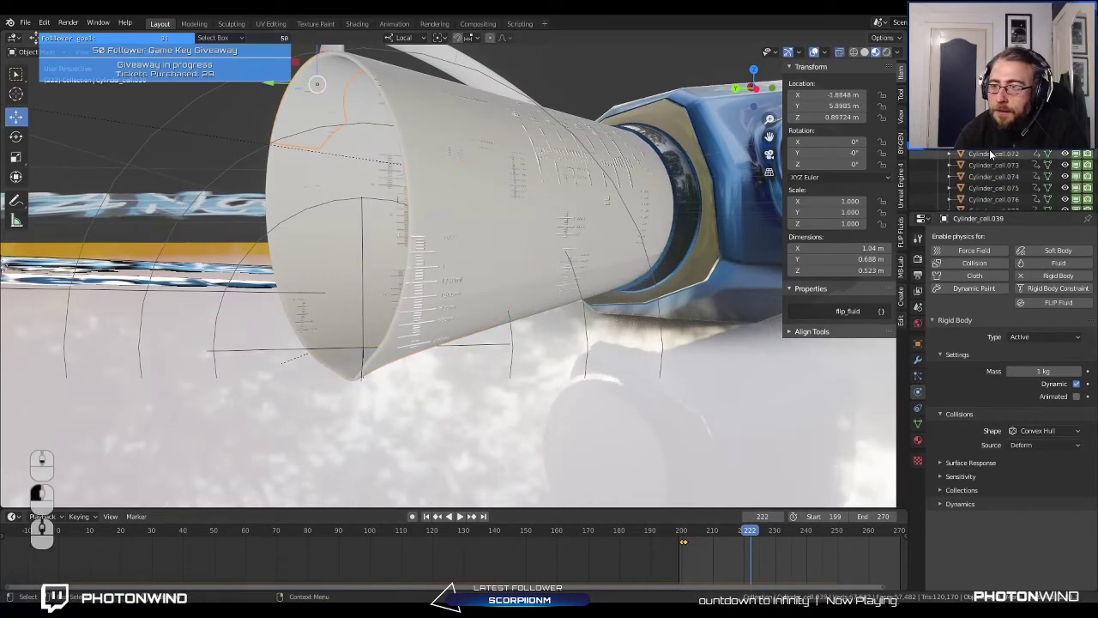
pyautogui.scroll(-15, 991, 156)
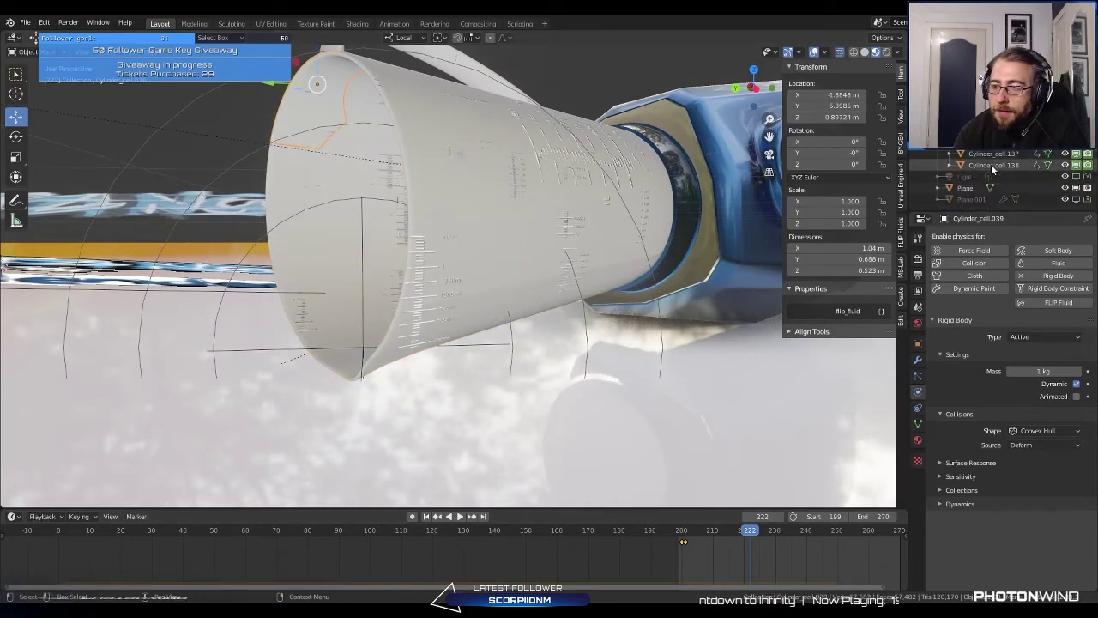
pyautogui.click(993, 166)
pyautogui.keyDown('shift'); pyautogui.click(993, 155); pyautogui.keyUp('shift')
pyautogui.moveTo(463, 274); pyautogui.dragTo(403, 326, button='middle')
pyautogui.click(942, 503)
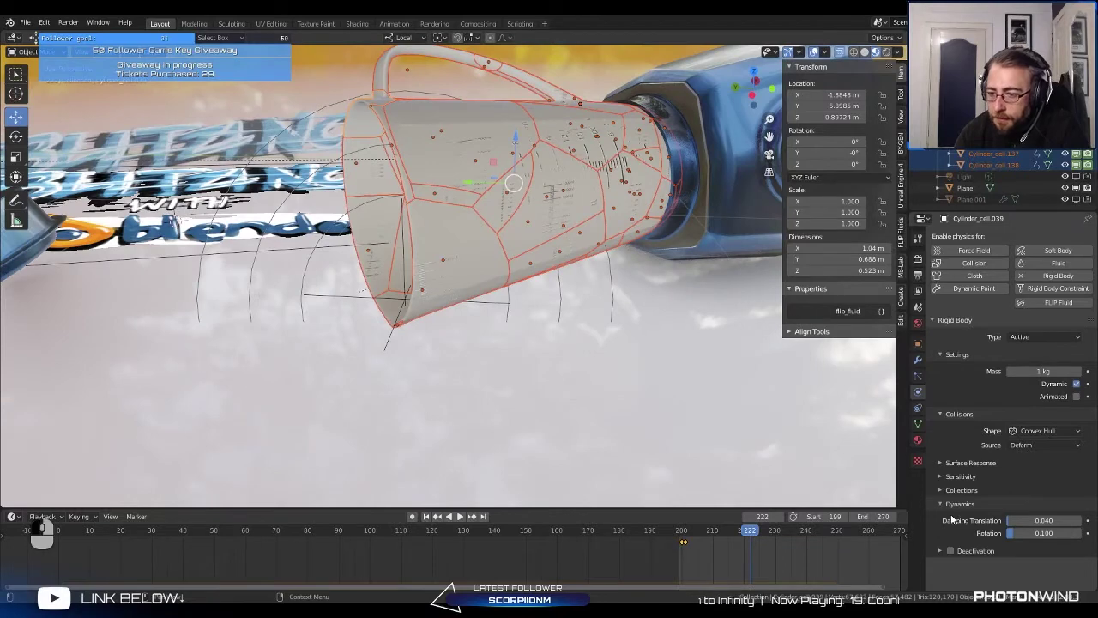
pyautogui.click(940, 551)
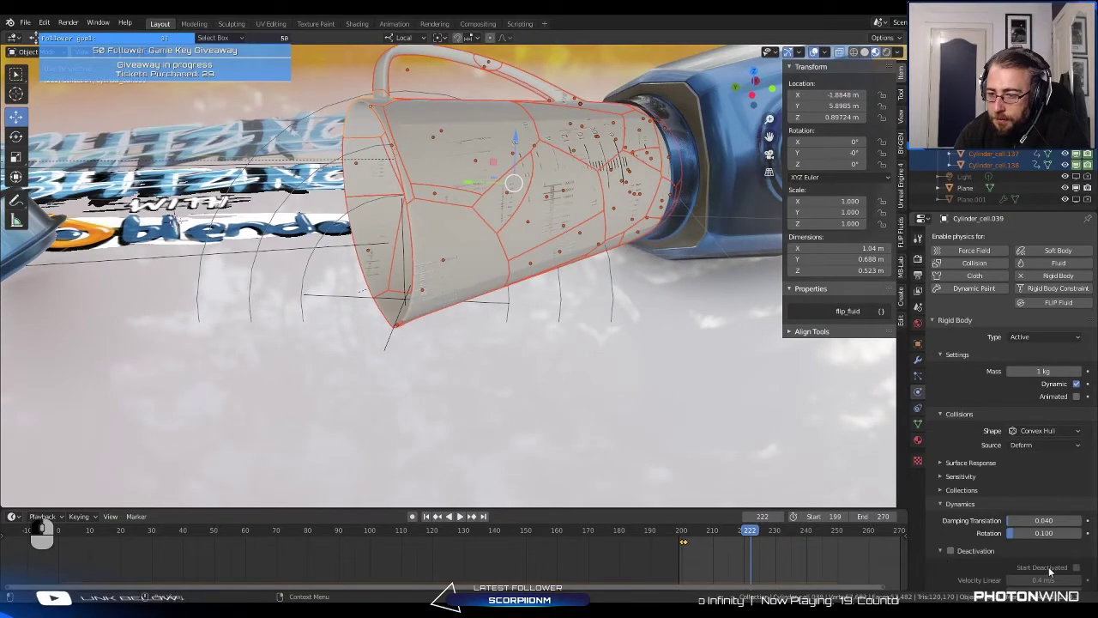
pyautogui.click(951, 550)
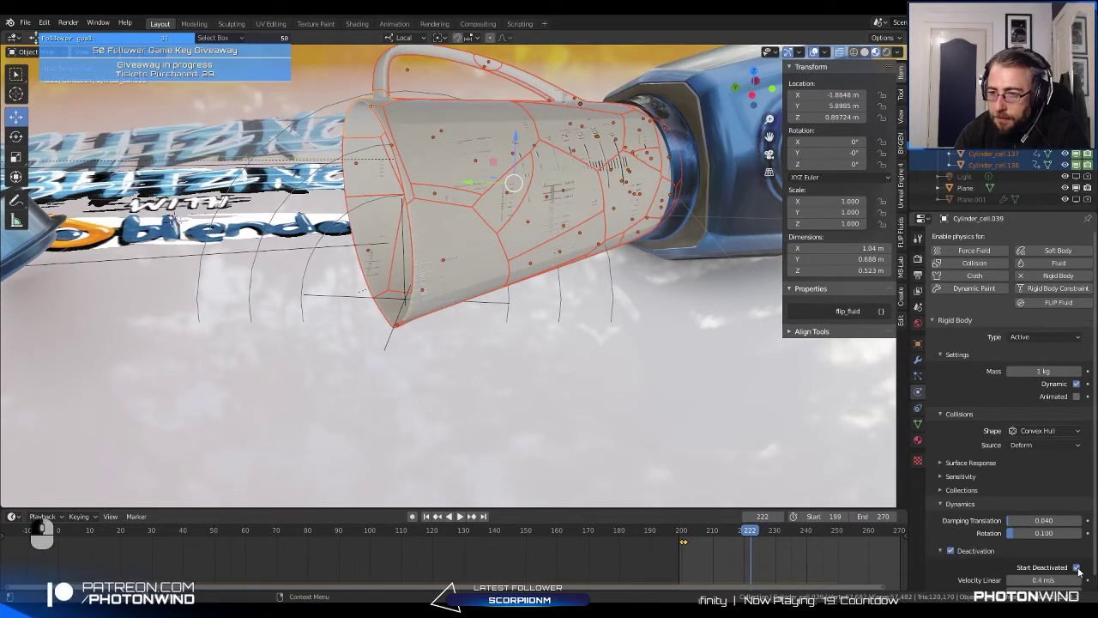
# Step: Select the fracture piece Cylinder_cell.138 and enable its rigid body Deactivation with Start Deactivated
pyautogui.scroll(-1, 1059, 570)
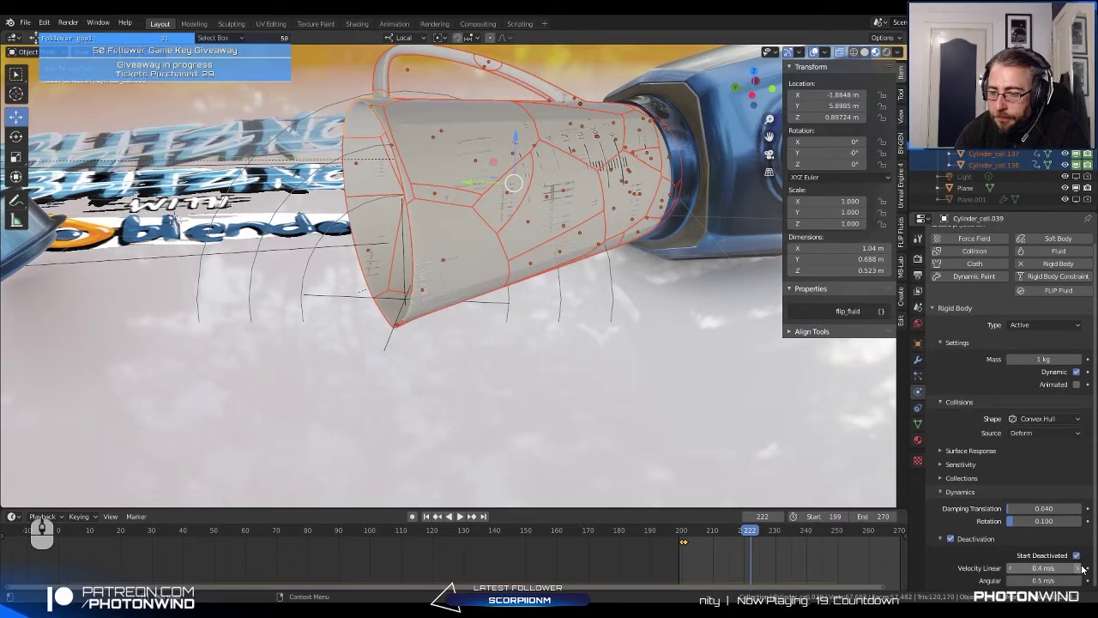
pyautogui.click(991, 164)
pyautogui.click(950, 538)
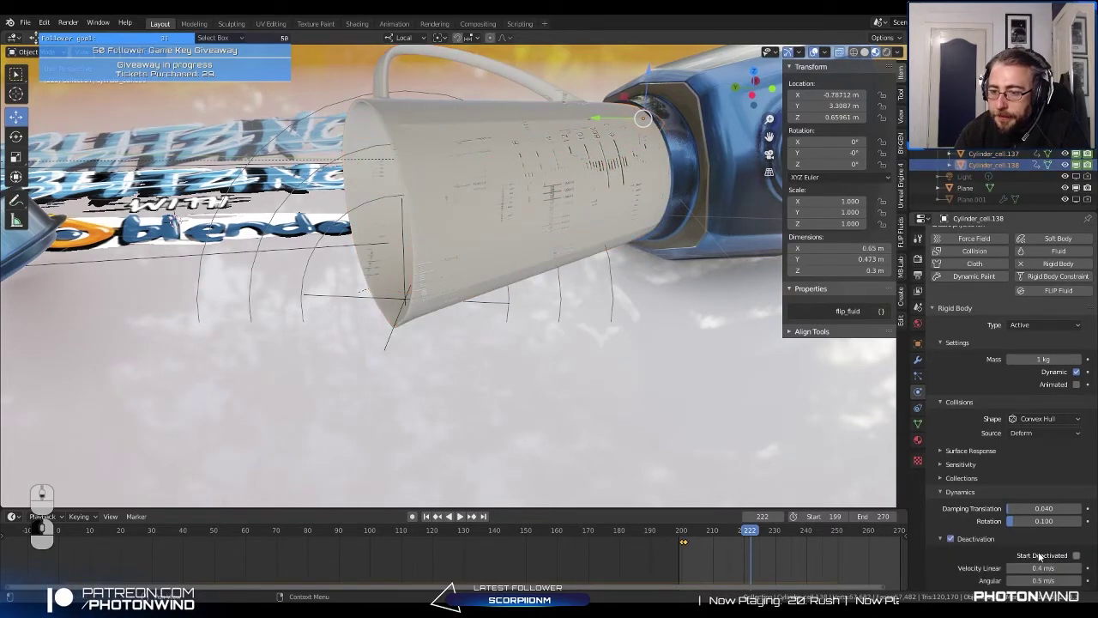
pyautogui.click(1078, 556)
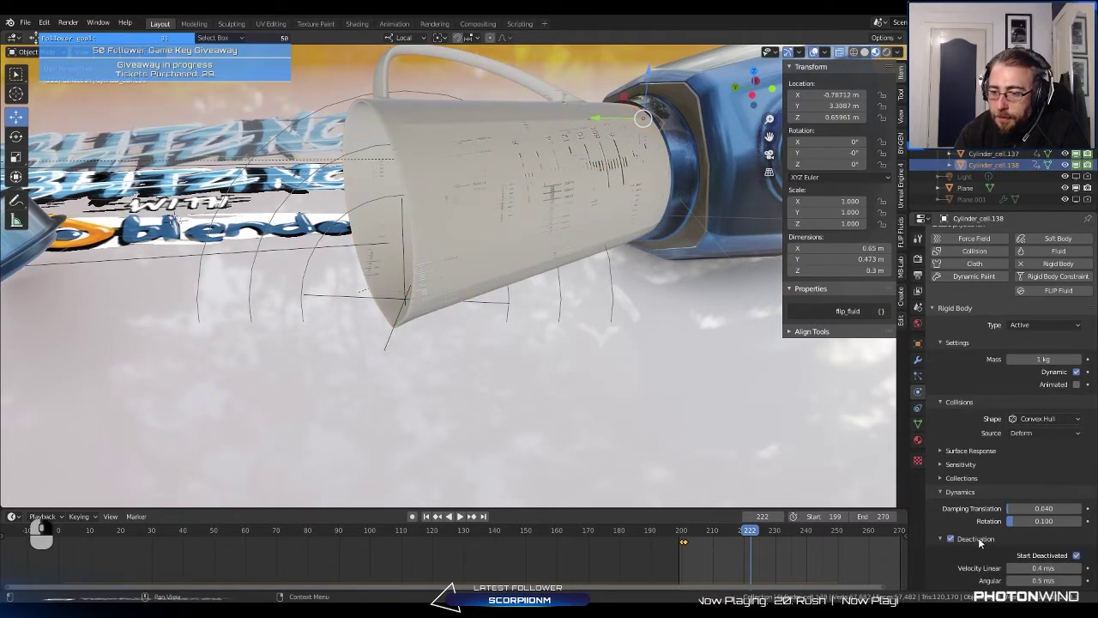
pyautogui.rightClick(950, 538)
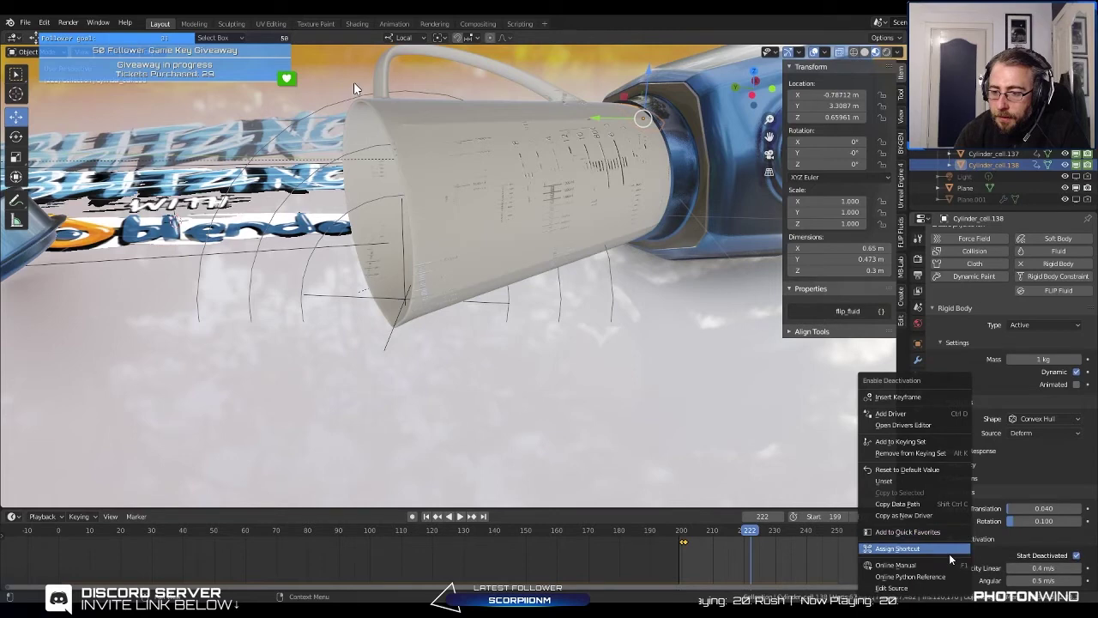
# Step: Open the preferences and search them for "cop"
pyautogui.click(43, 23)
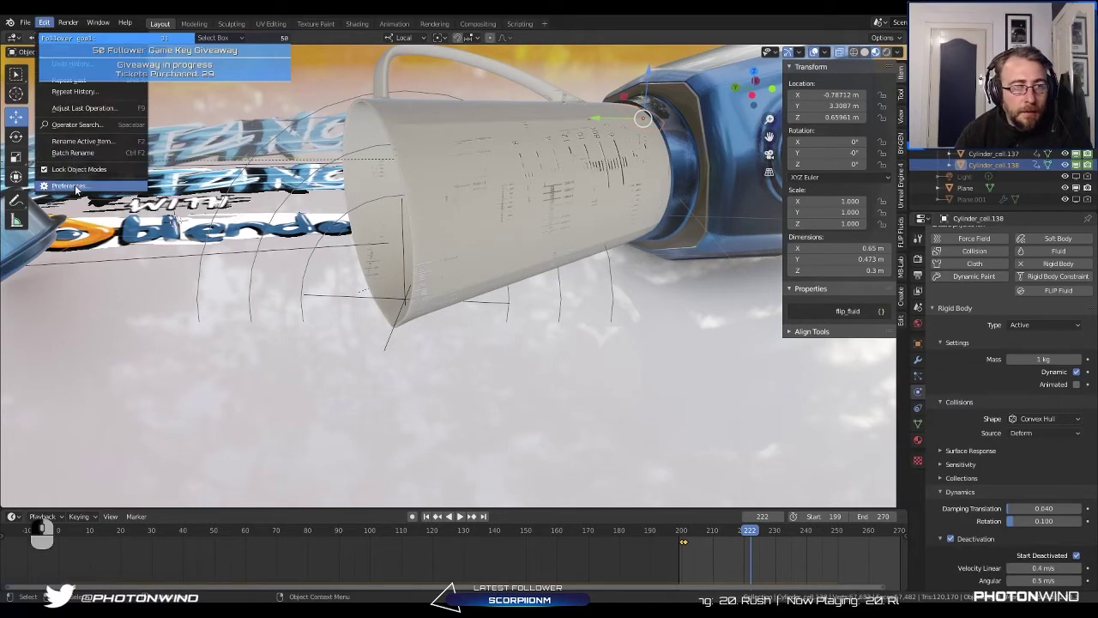
pyautogui.click(73, 186)
pyautogui.click(319, 92)
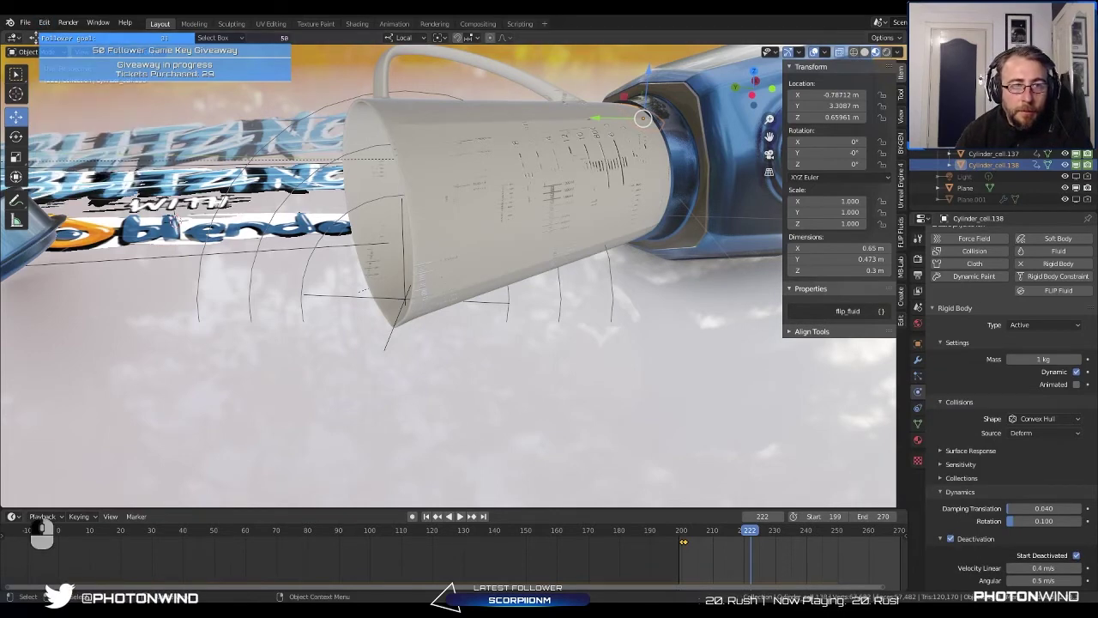
pyautogui.write('cop')
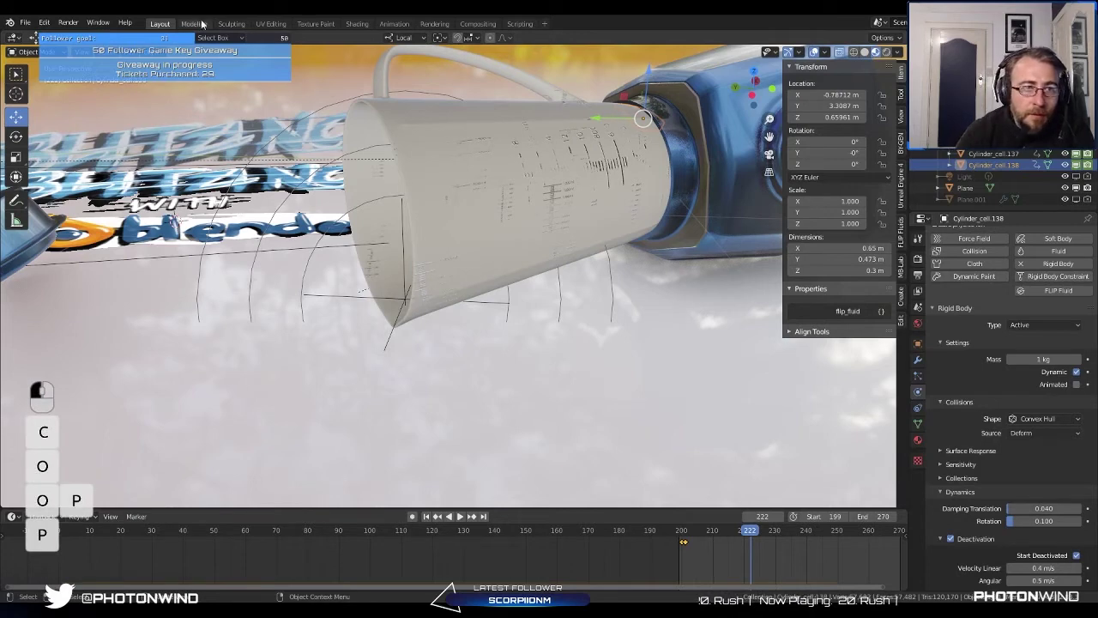
pyautogui.click(118, 100)
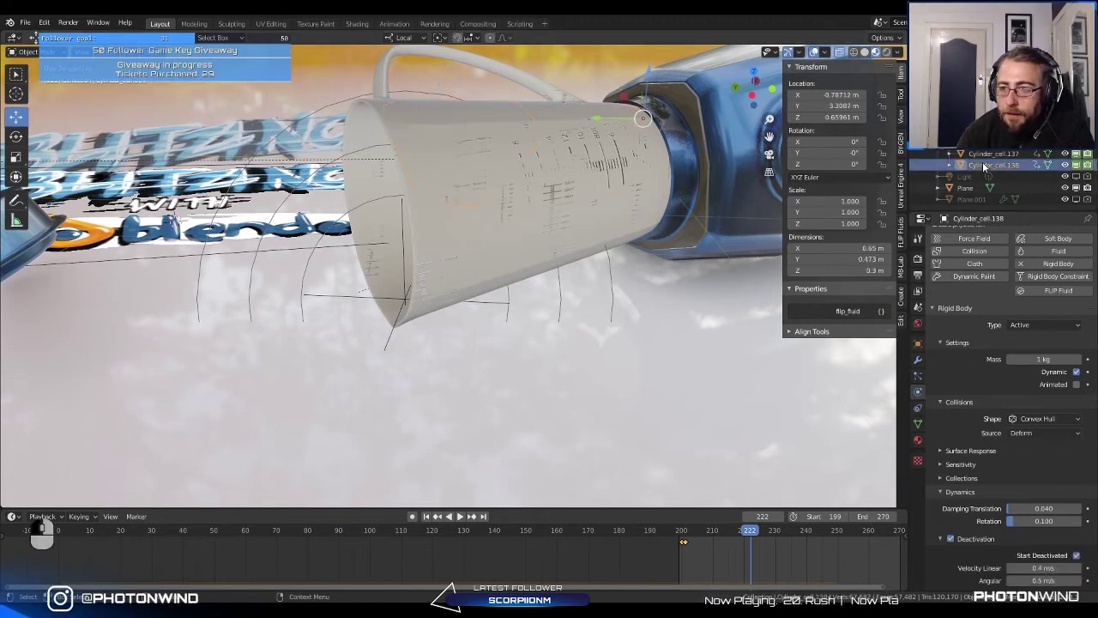
# Step: Select the handle's fracture piece Cylinder_cell.051 and enable its rigid body Deactivation with Start Deactivated
pyautogui.moveTo(635, 128); pyautogui.dragTo(300, 228, button='middle')
pyautogui.moveTo(301, 228); pyautogui.dragTo(421, 261, button='middle')
pyautogui.scroll(3, 420, 261)
pyautogui.click(443, 259)
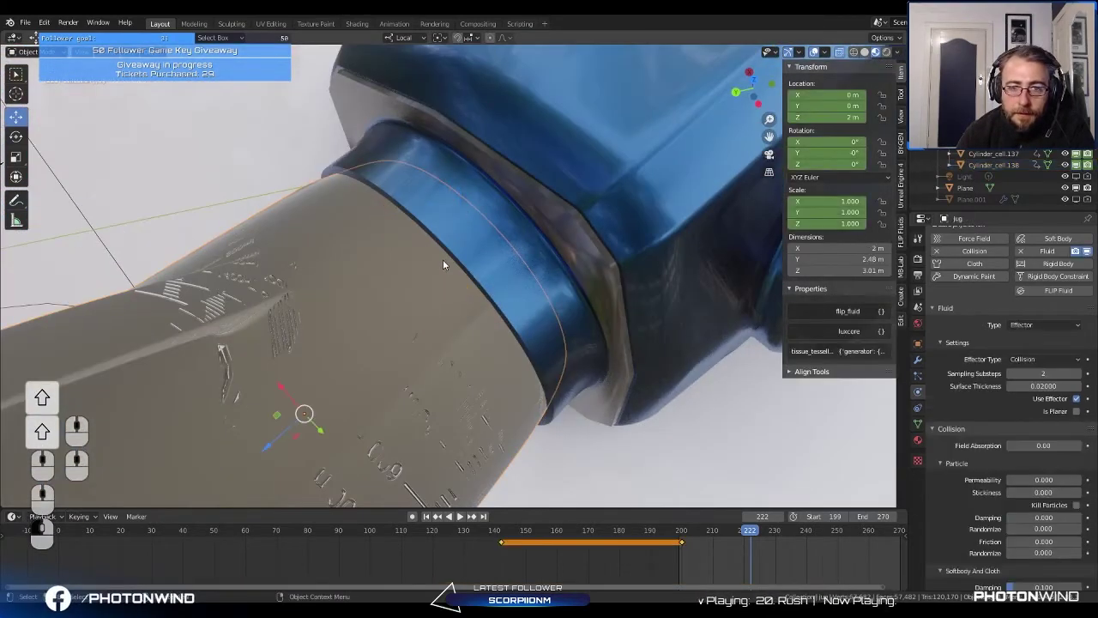
pyautogui.click(443, 259)
pyautogui.click(442, 259)
pyautogui.moveTo(442, 259); pyautogui.dragTo(515, 223, button='middle')
pyautogui.click(378, 236)
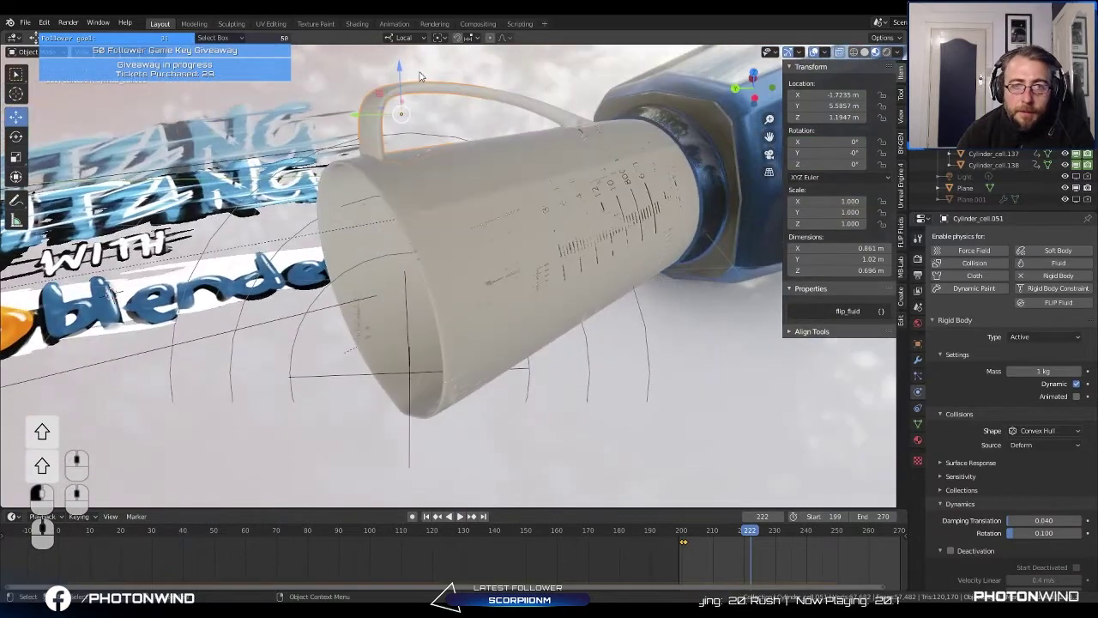
pyautogui.click(950, 550)
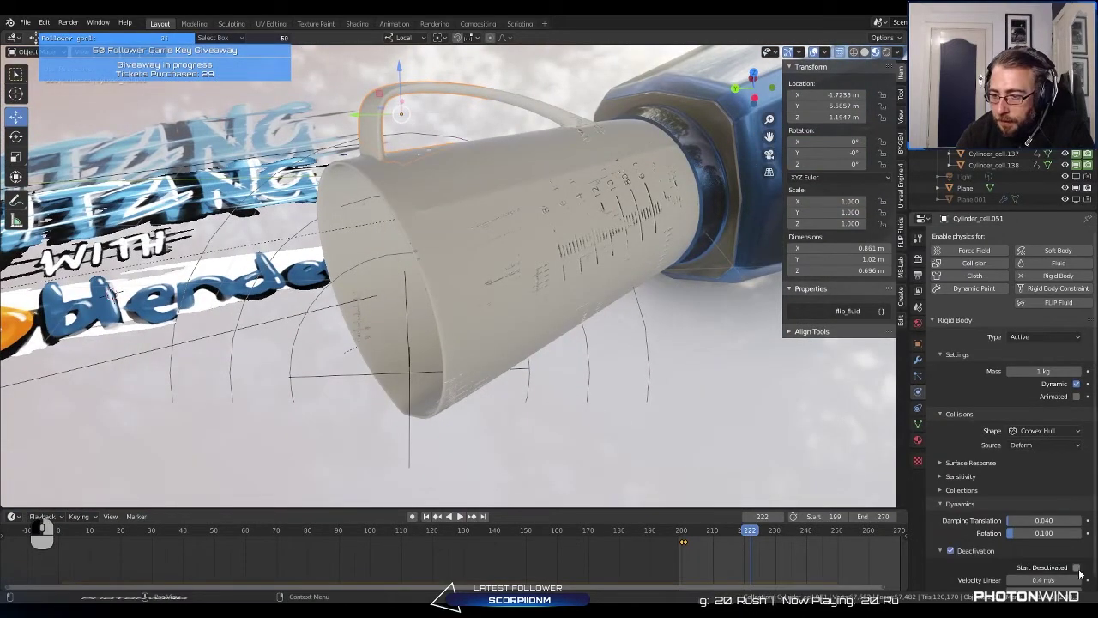
pyautogui.moveTo(515, 258); pyautogui.dragTo(521, 289, button='middle')
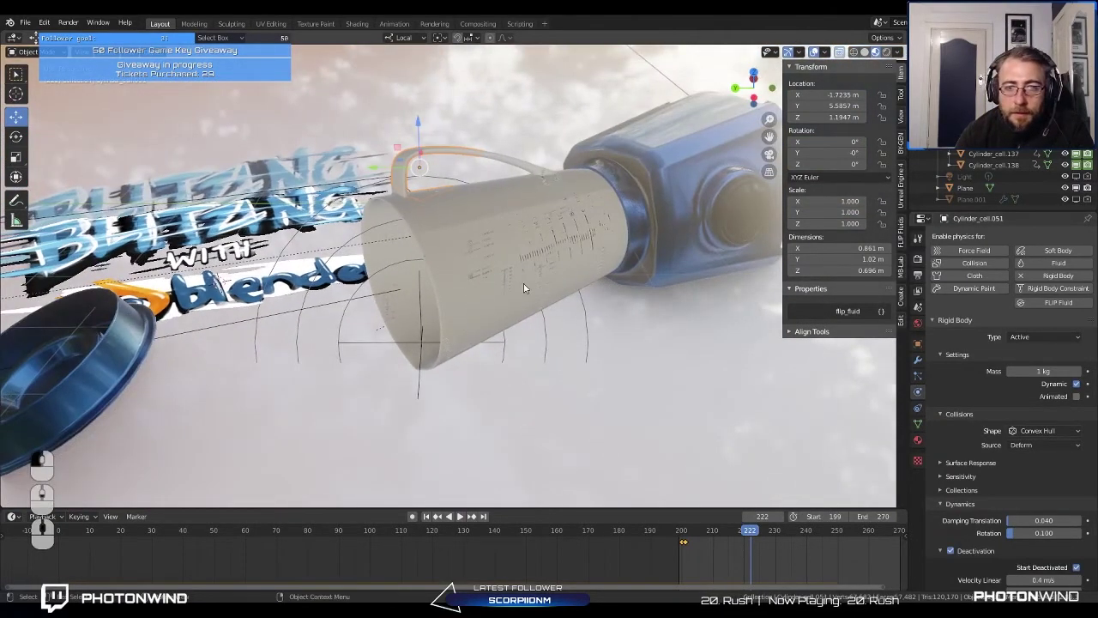
# Step: Try to select the fracture pieces from Cylinder_cell.138 up to Cylinder_cell.051 with the handle piece active
pyautogui.click(605, 180)
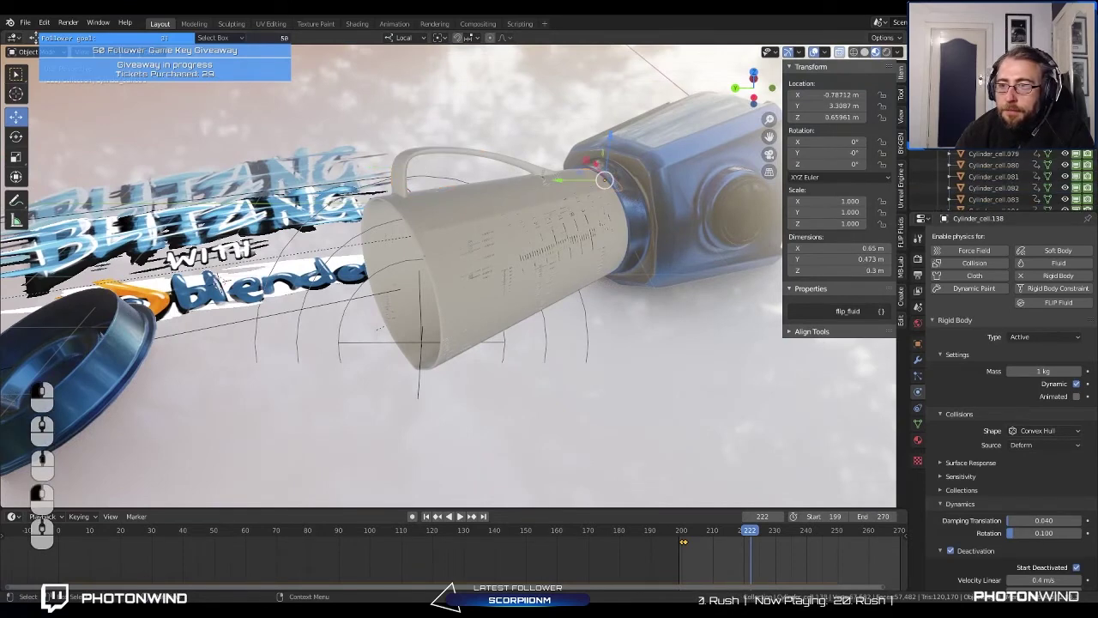
pyautogui.scroll(8, 1005, 163)
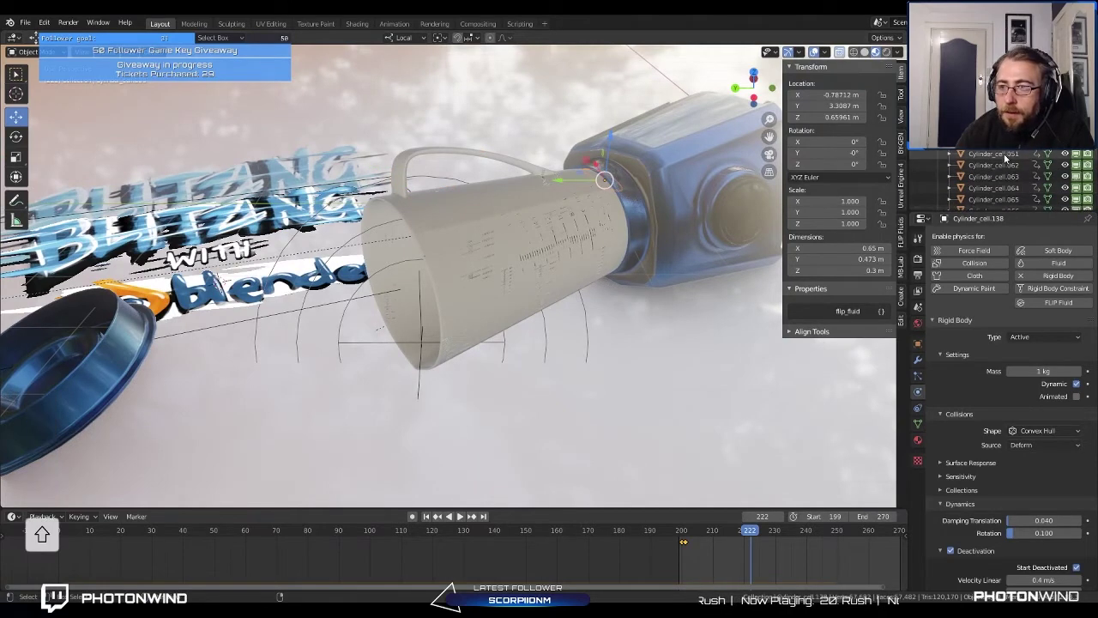
pyautogui.keyDown('shift'); pyautogui.click(1006, 157); pyautogui.keyUp('shift')
pyautogui.keyDown('shift'); pyautogui.click(411, 158); pyautogui.keyUp('shift')
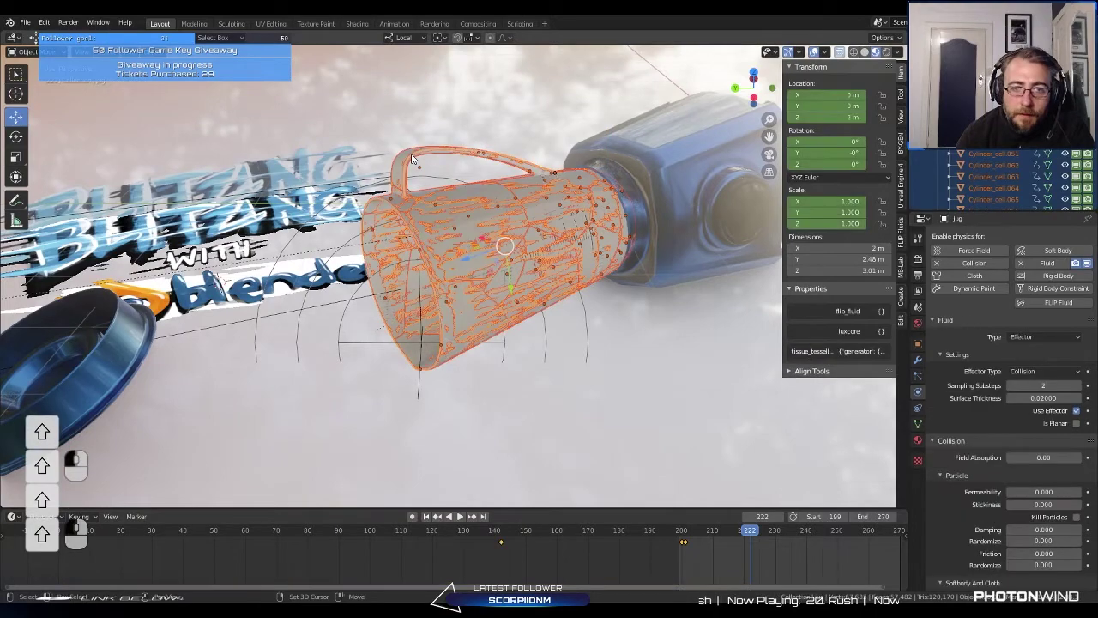
pyautogui.keyDown('shift'); pyautogui.click(412, 158); pyautogui.keyUp('shift')
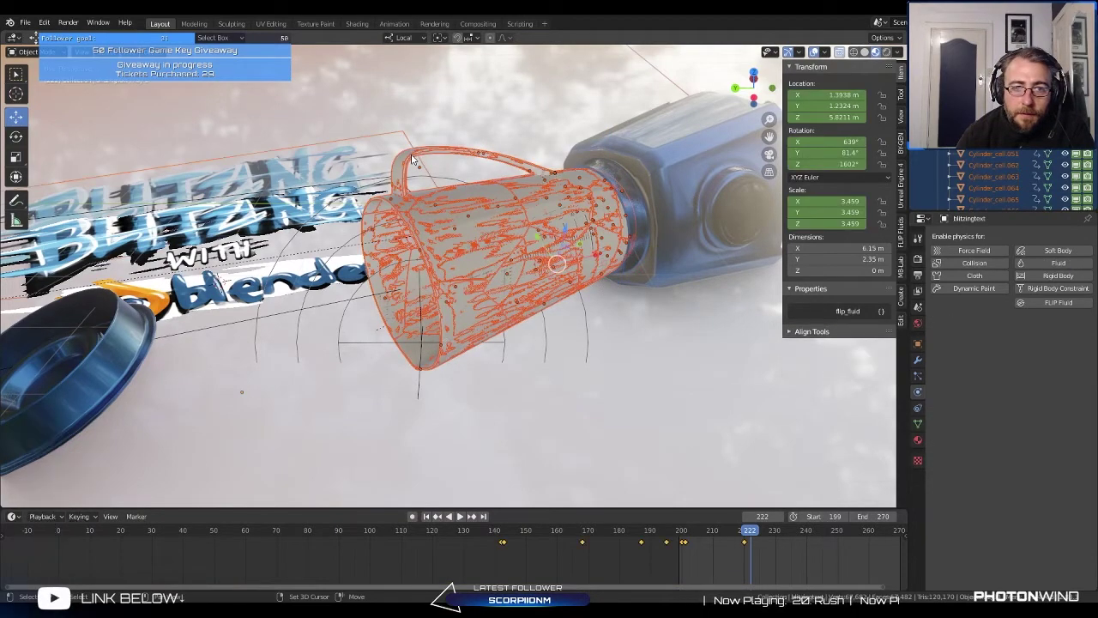
pyautogui.moveTo(412, 159); pyautogui.dragTo(433, 146, button='middle')
pyautogui.keyDown('shift'); pyautogui.click(434, 146); pyautogui.keyUp('shift')
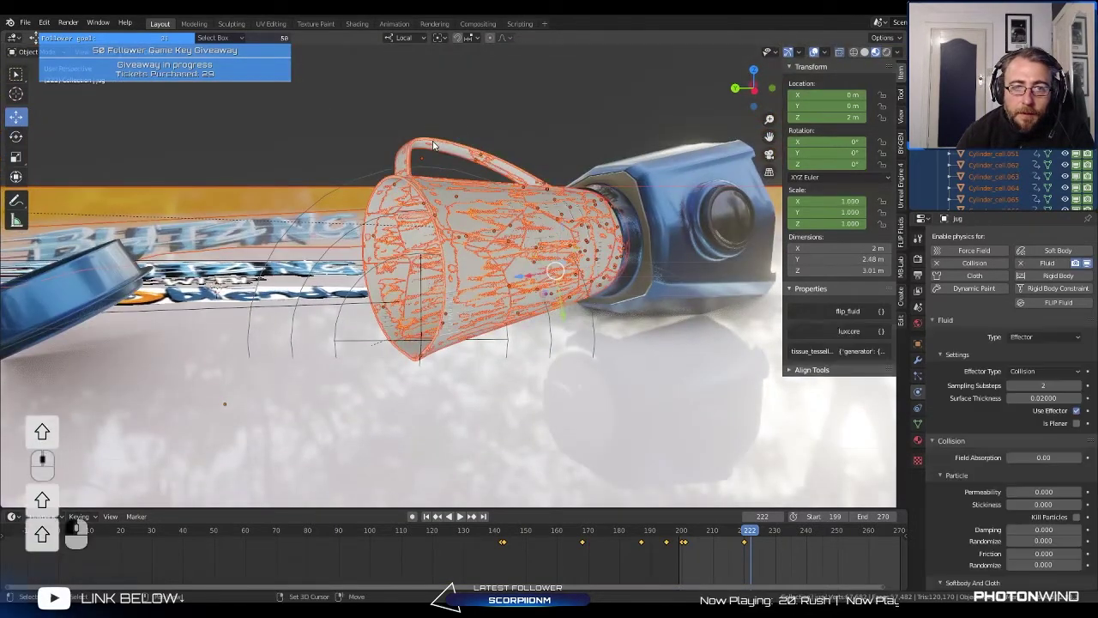
pyautogui.click(410, 123)
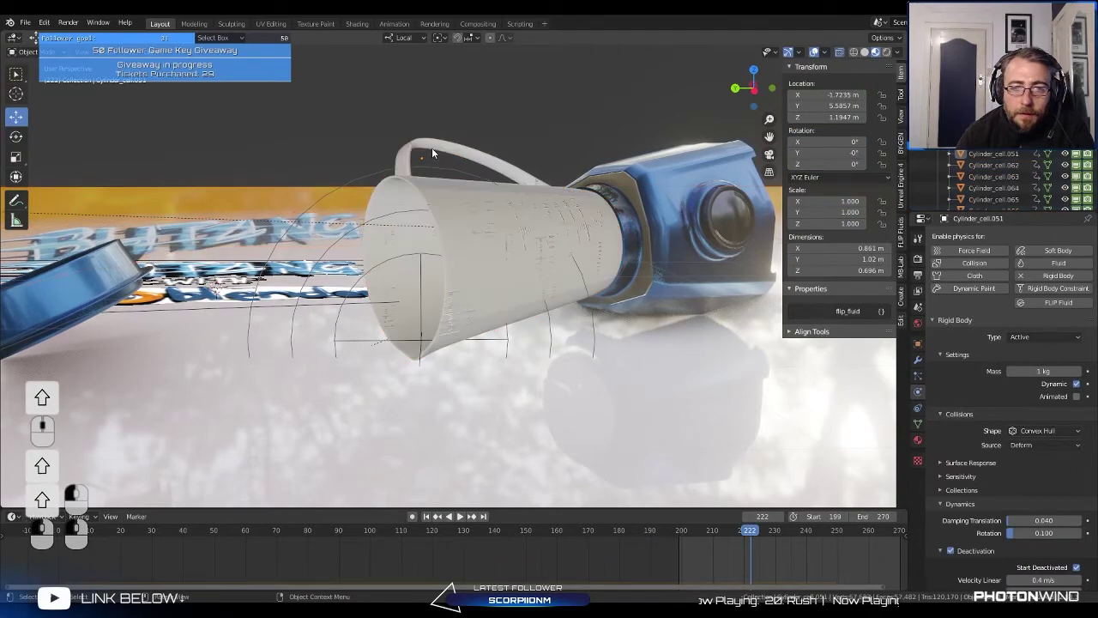
pyautogui.click(431, 147)
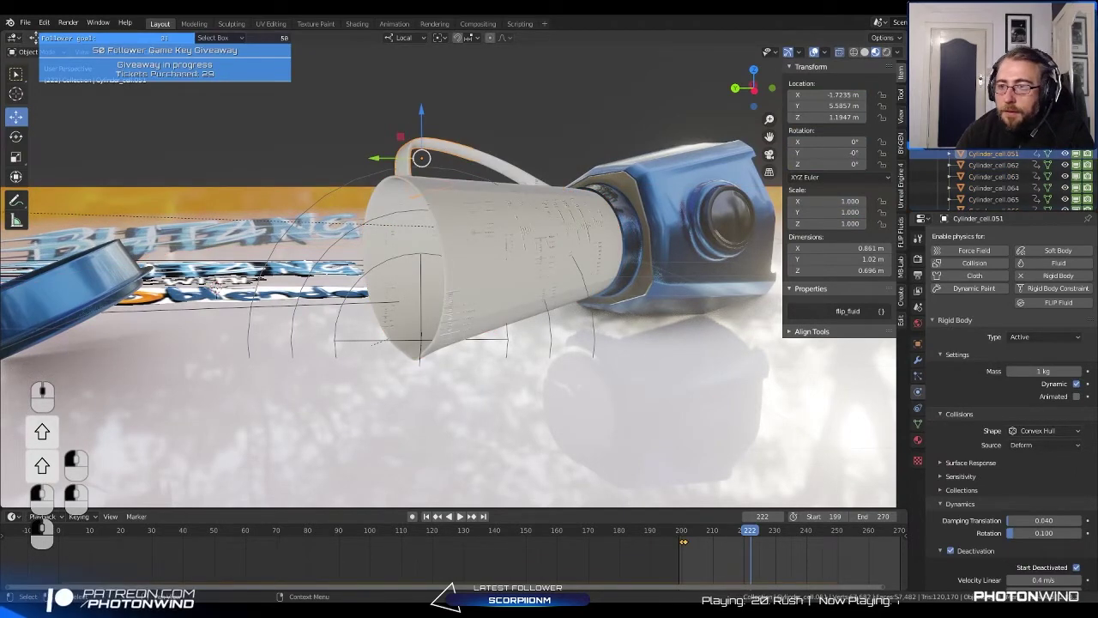
# Step: Select all fracture pieces from Cylinder_cell.039 to Cylinder_cell.138 with handle piece Cylinder_cell.051 active and copy its rigid body settings to them
pyautogui.click(970, 131)
pyautogui.click(993, 142)
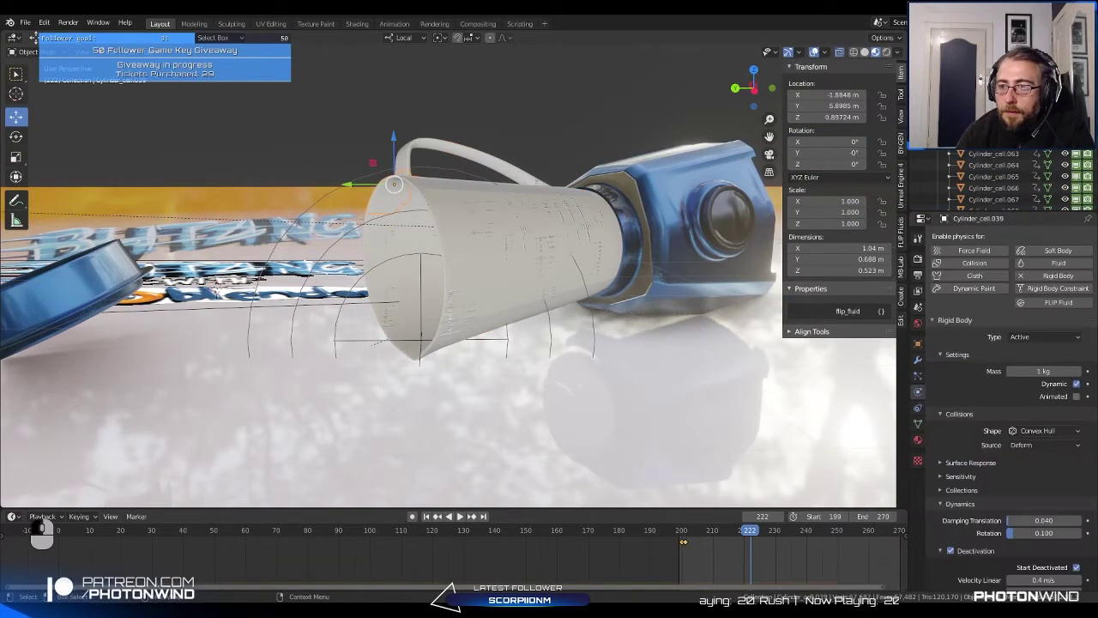
pyautogui.scroll(-13, 994, 141)
pyautogui.scroll(-8, 995, 176)
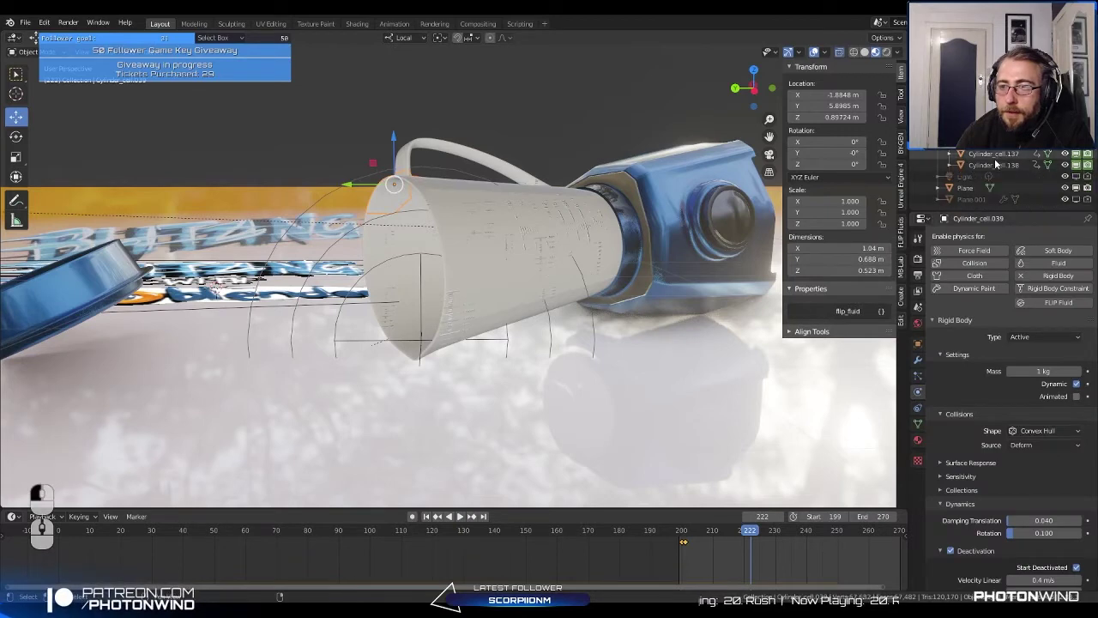
pyautogui.click(993, 153)
pyautogui.keyDown('shift'); pyautogui.click(995, 164); pyautogui.keyUp('shift')
pyautogui.scroll(8, 477, 182)
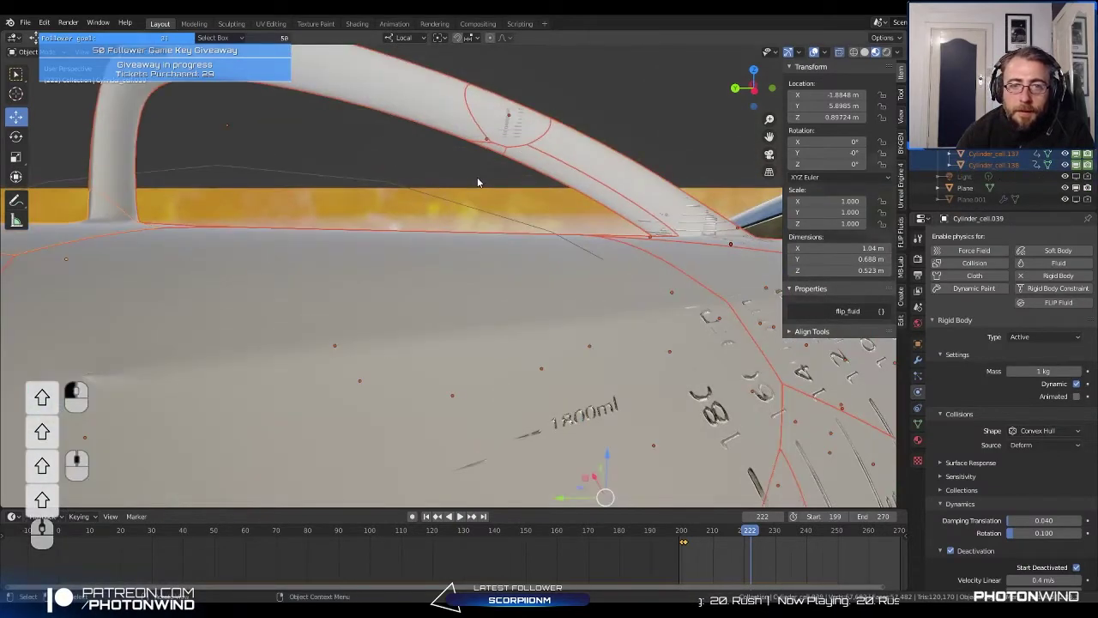
pyautogui.click(464, 135)
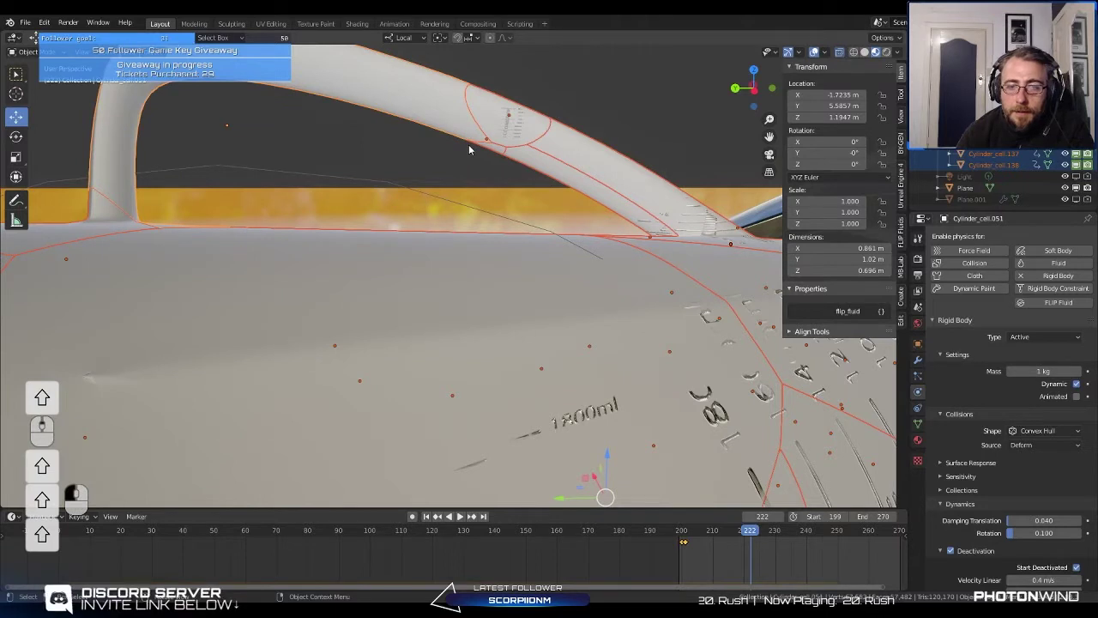
pyautogui.press('space')
pyautogui.write('copy')
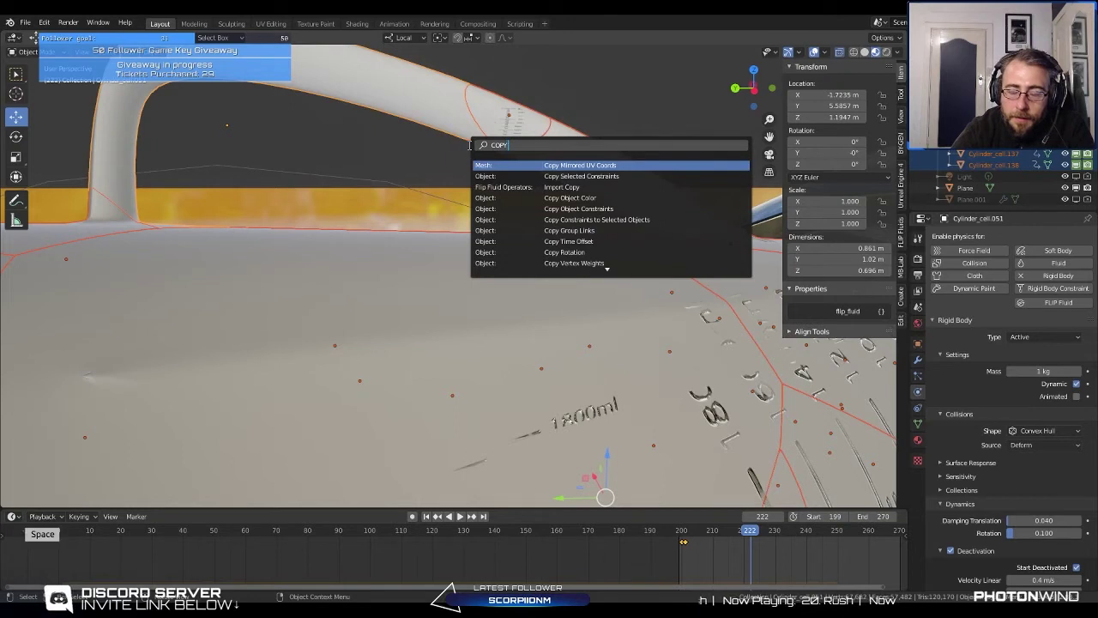
pyautogui.write('ri')
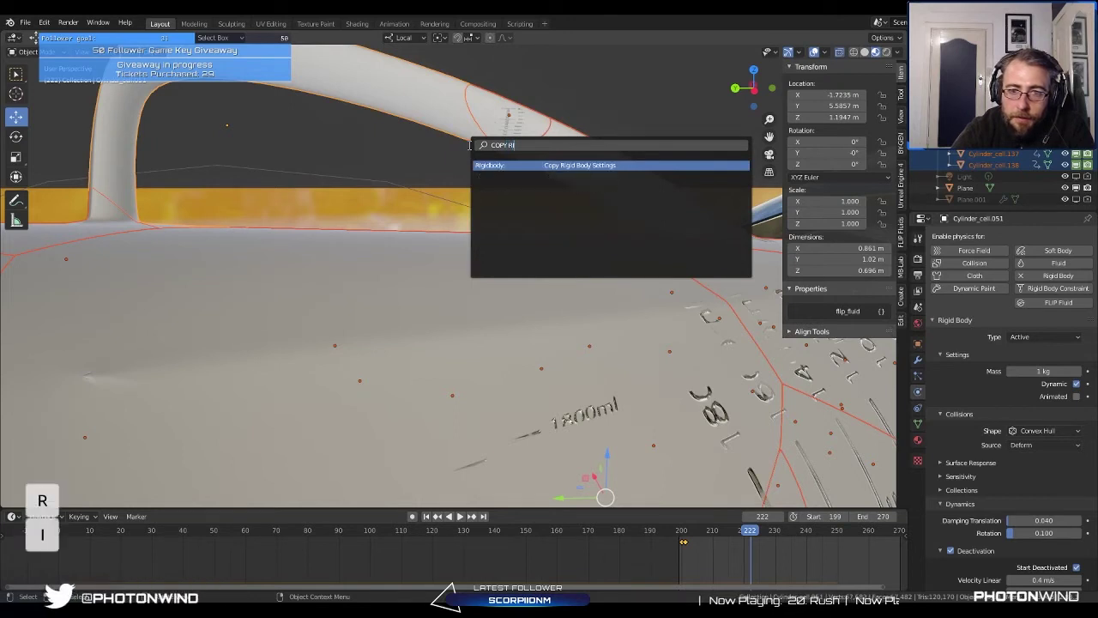
pyautogui.click(542, 165)
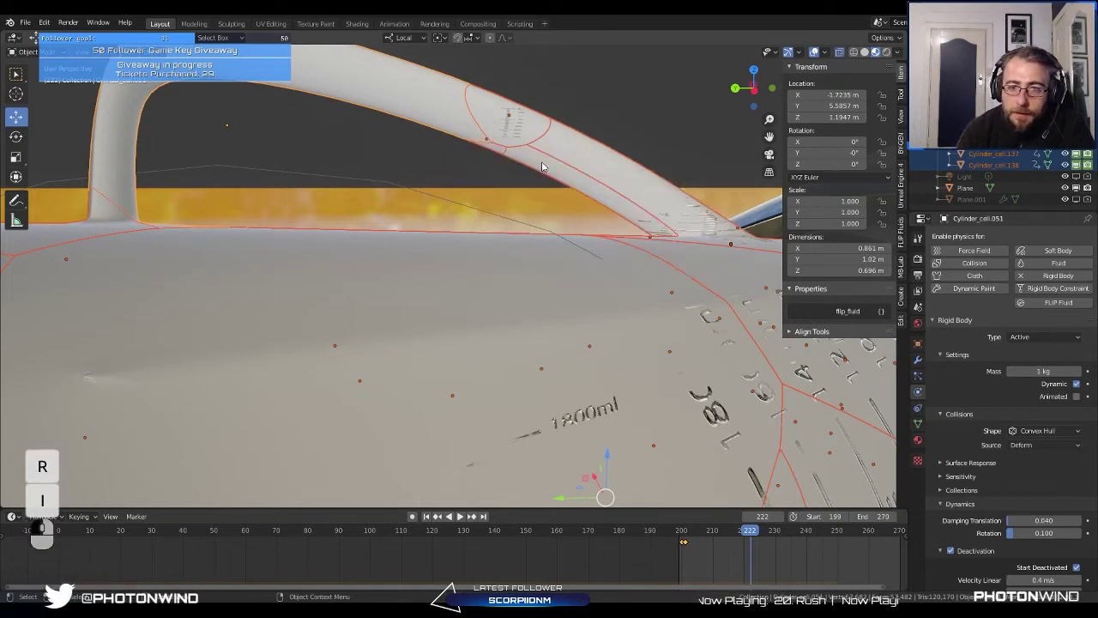
# Step: Check the copied Deactivation settings on the body piece Cylinder_cell.099 and play the animation from its start frame
pyautogui.scroll(-5, 530, 202)
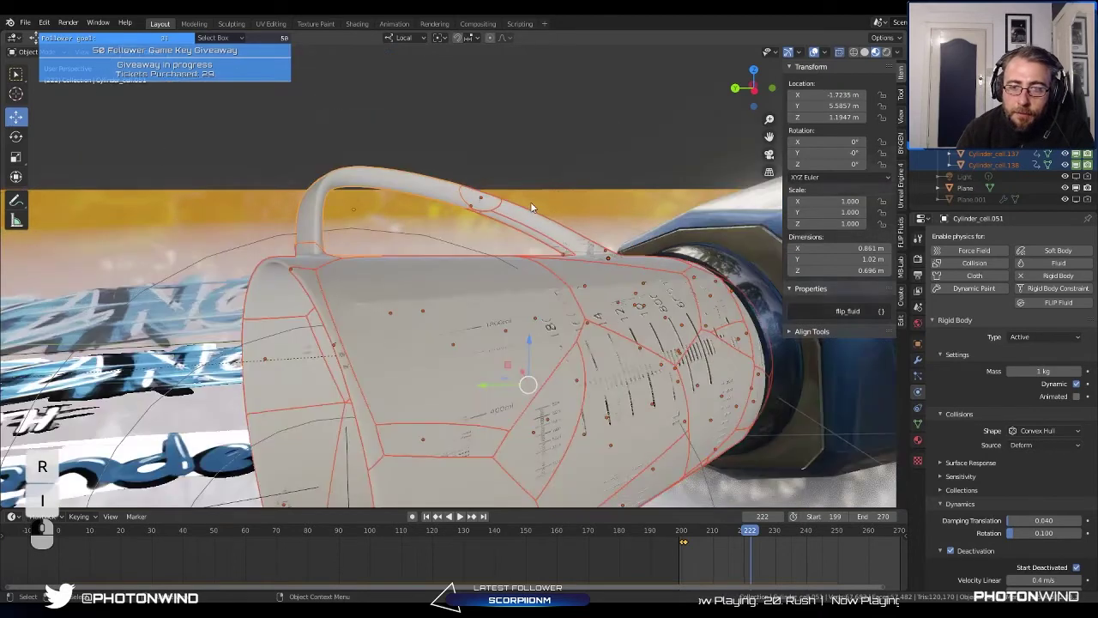
pyautogui.click(537, 304)
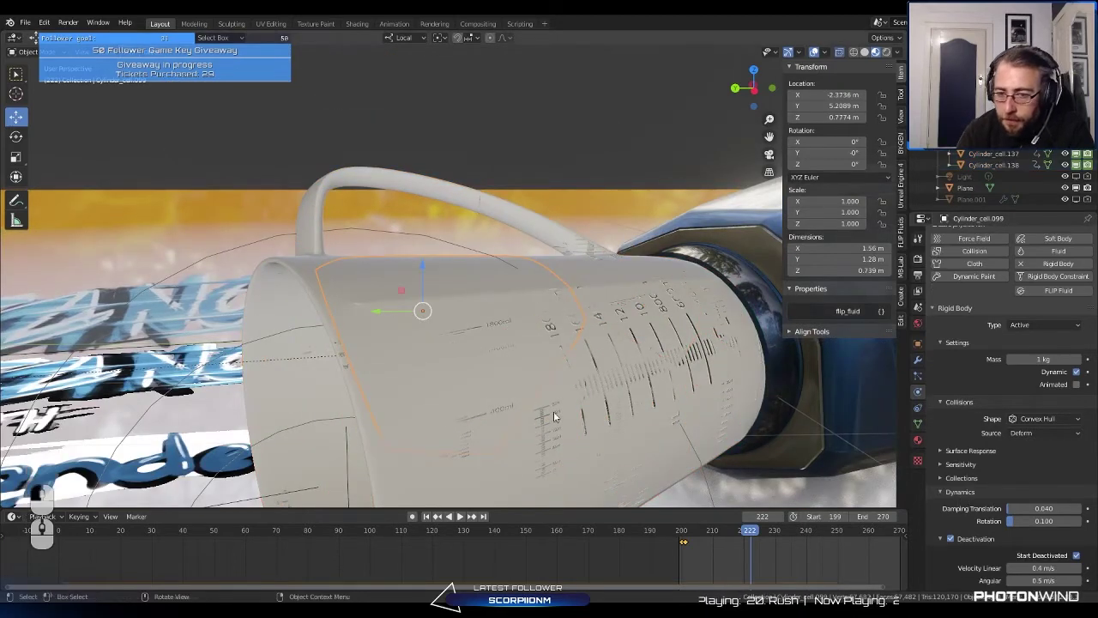
pyautogui.keyDown('shift'); pyautogui.click(537, 333); pyautogui.keyUp('shift')
pyautogui.scroll(-5, 535, 329)
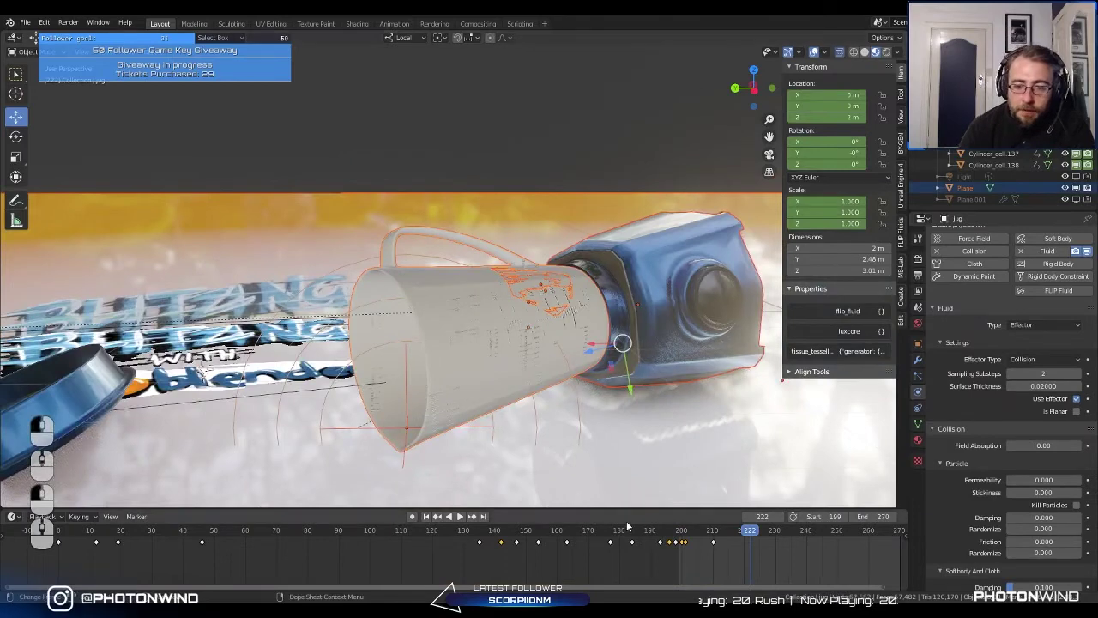
pyautogui.click(426, 517)
pyautogui.click(459, 519)
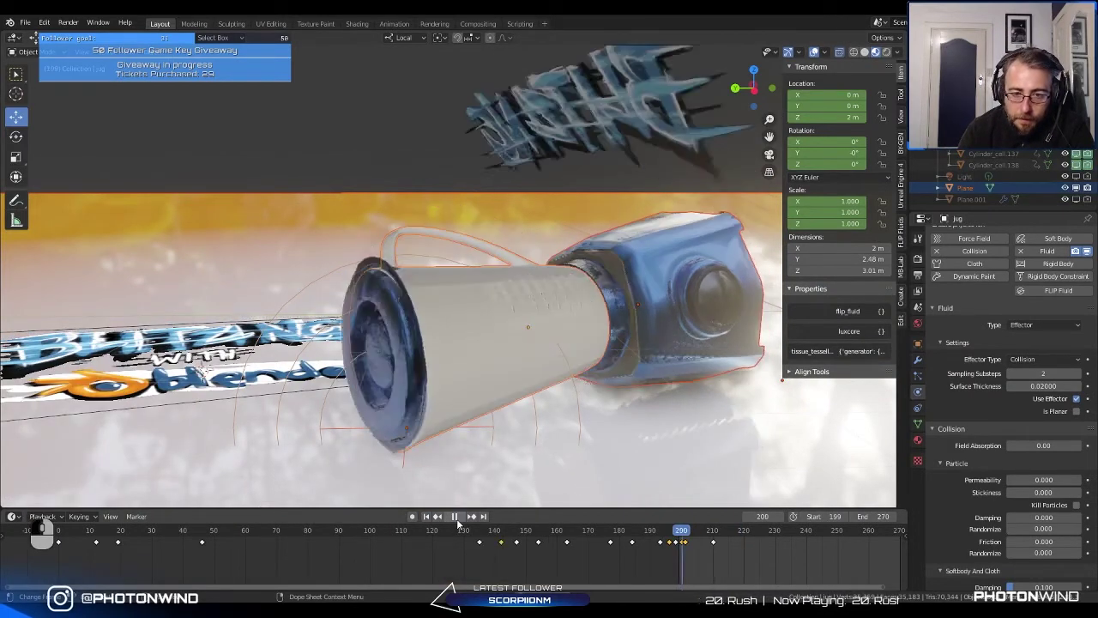
# Step: Run Bake All Physics on the jug scene
pyautogui.press('space')
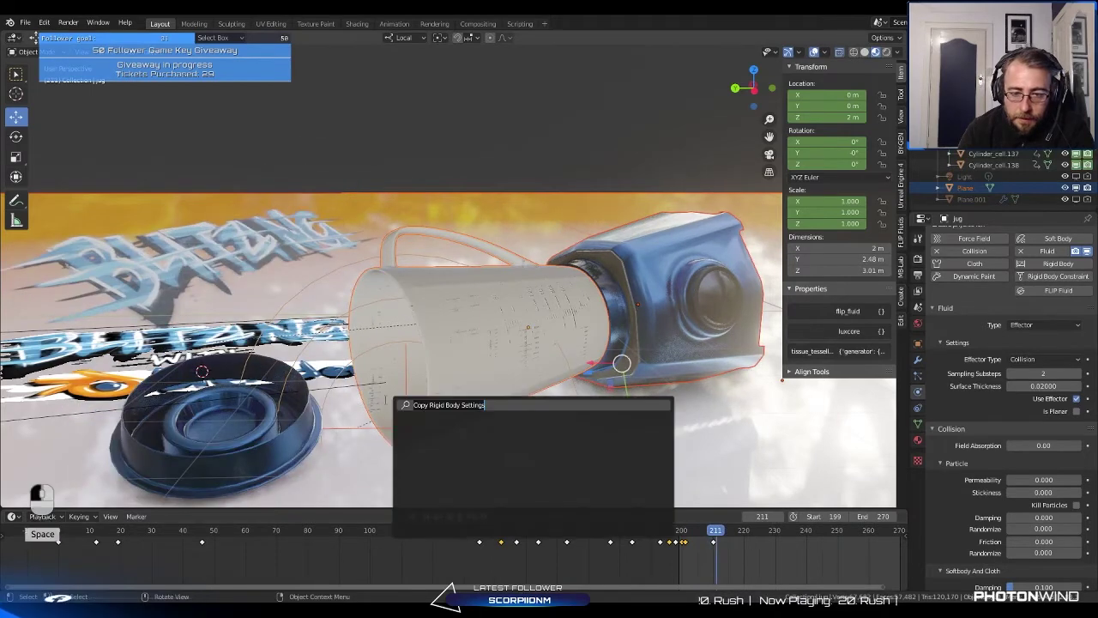
pyautogui.write('BAKWE')
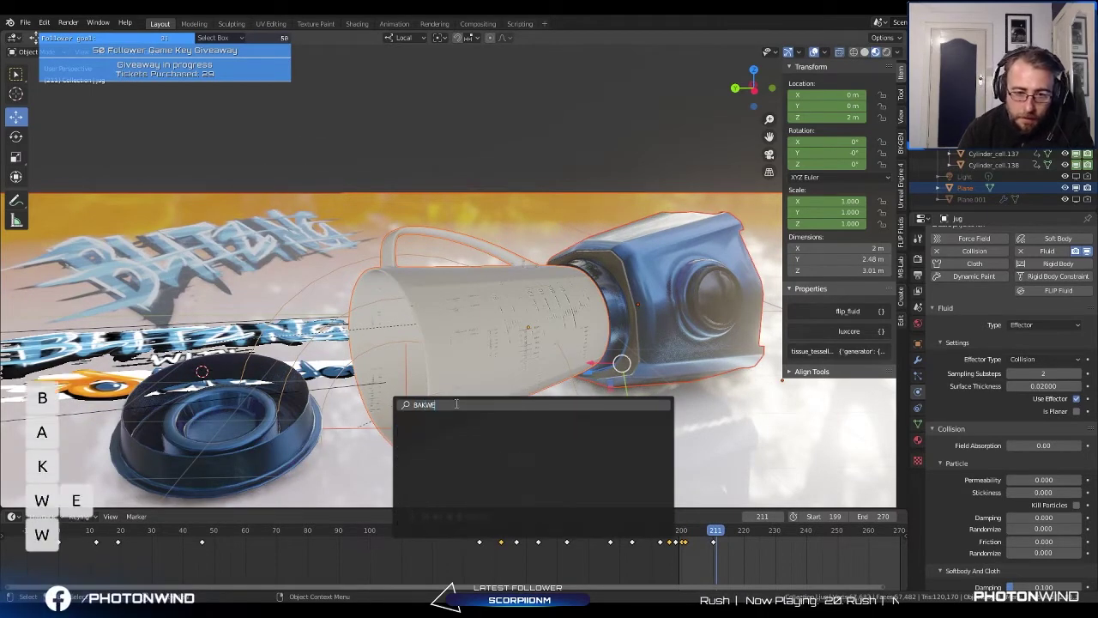
pyautogui.press('BackSpace')
pyautogui.press('BackSpace')
pyautogui.write('E')
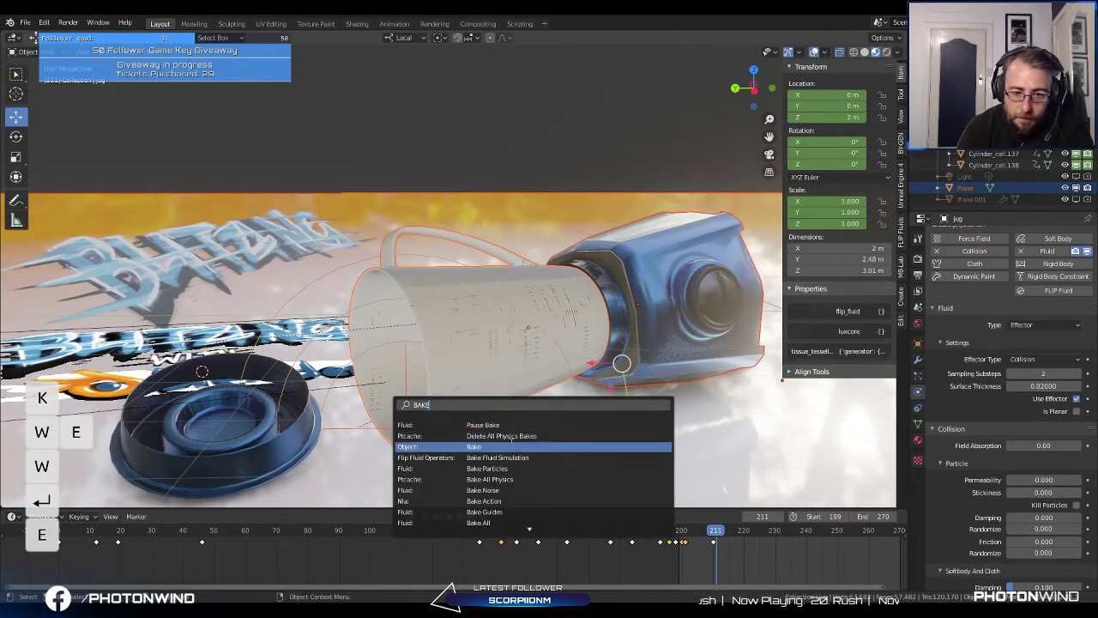
pyautogui.click(528, 479)
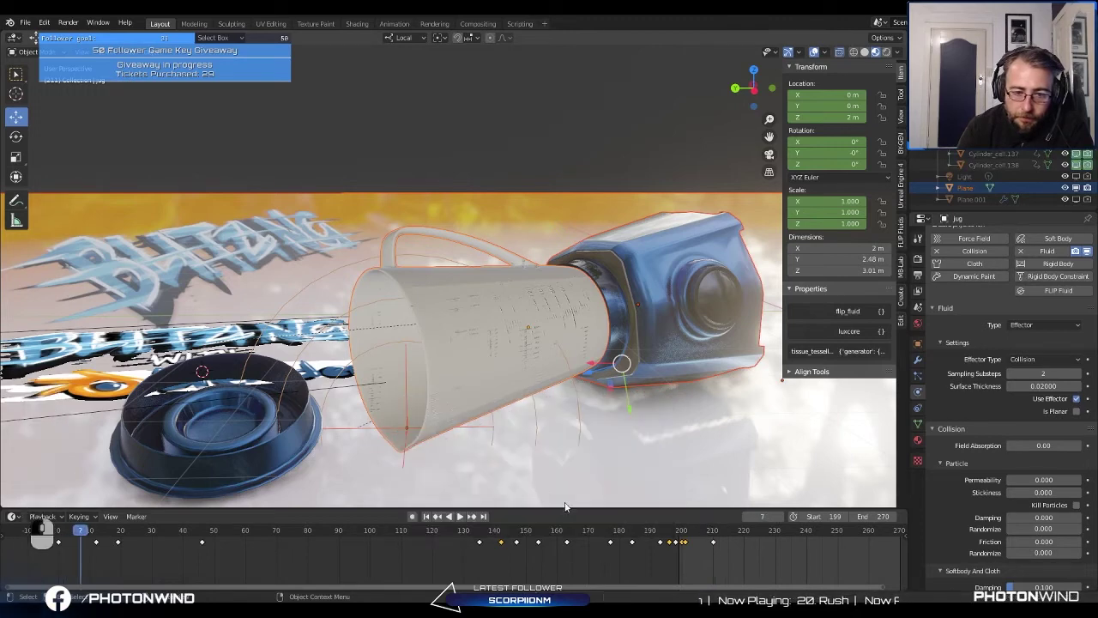
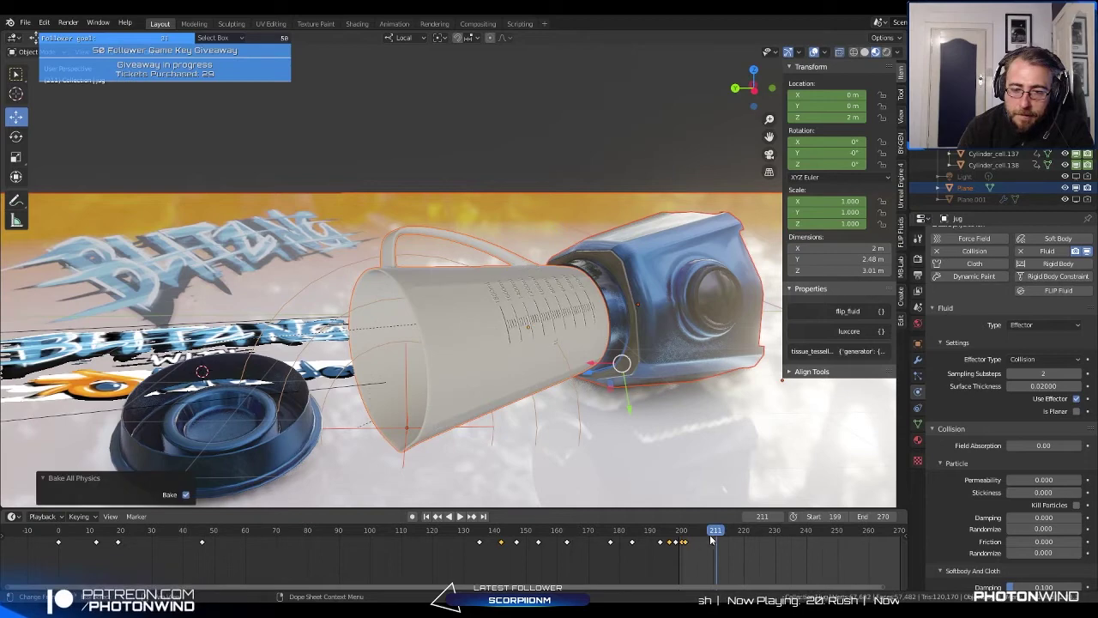
# Step: Select the floor plane at frame 203, then a run of jug fracture pieces ending with Cylinder_cell.138 as the active piece
pyautogui.click(691, 533)
pyautogui.click(485, 317)
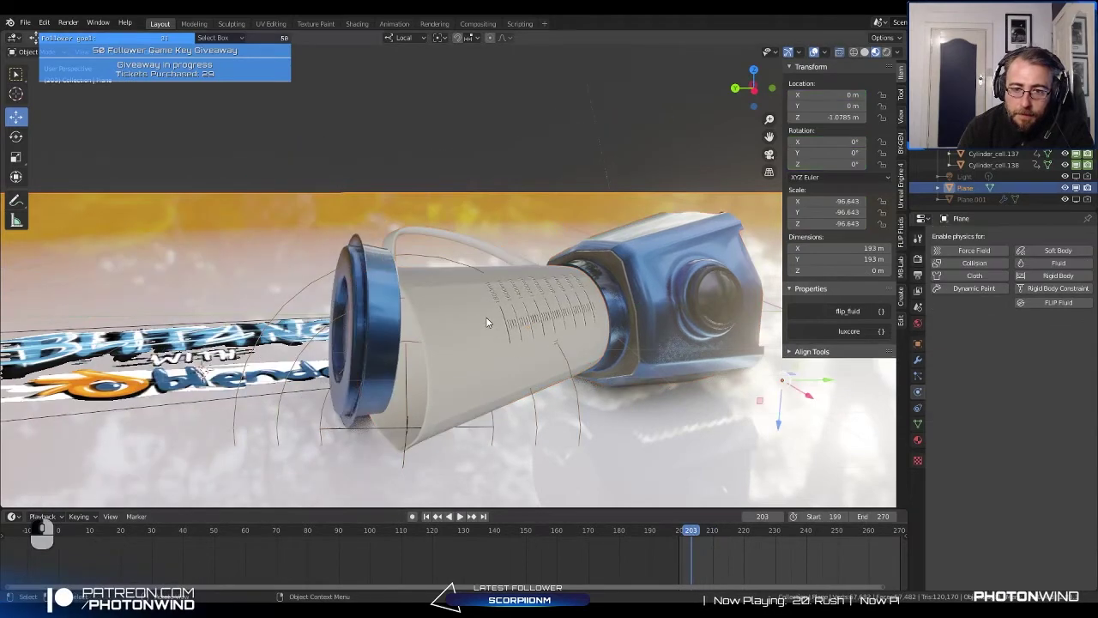
pyautogui.click(975, 164)
pyautogui.scroll(6, 976, 161)
pyautogui.keyDown('shift'); pyautogui.click(975, 155); pyautogui.keyUp('shift')
pyautogui.scroll(-16, 467, 310)
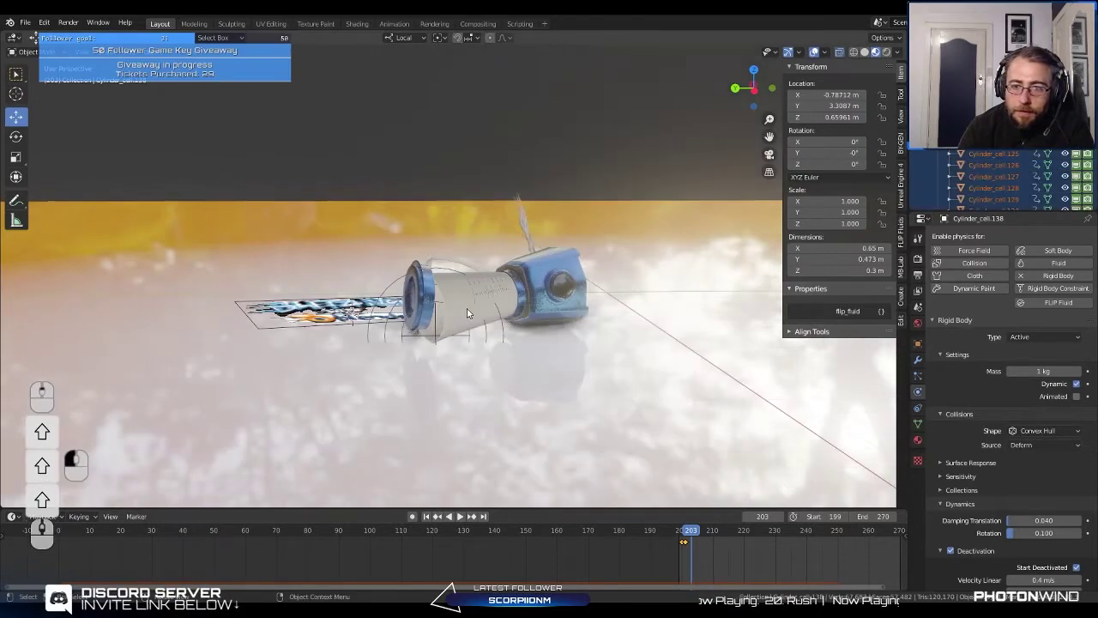
# Step: Scrub and play the animation from frame 200 onward to examine how the jug, its lid and the fracture pieces behave
pyautogui.moveTo(468, 311); pyautogui.dragTo(534, 412, button='middle')
pyautogui.moveTo(715, 540); pyautogui.dragTo(794, 542)
pyautogui.scroll(-1, 993, 453)
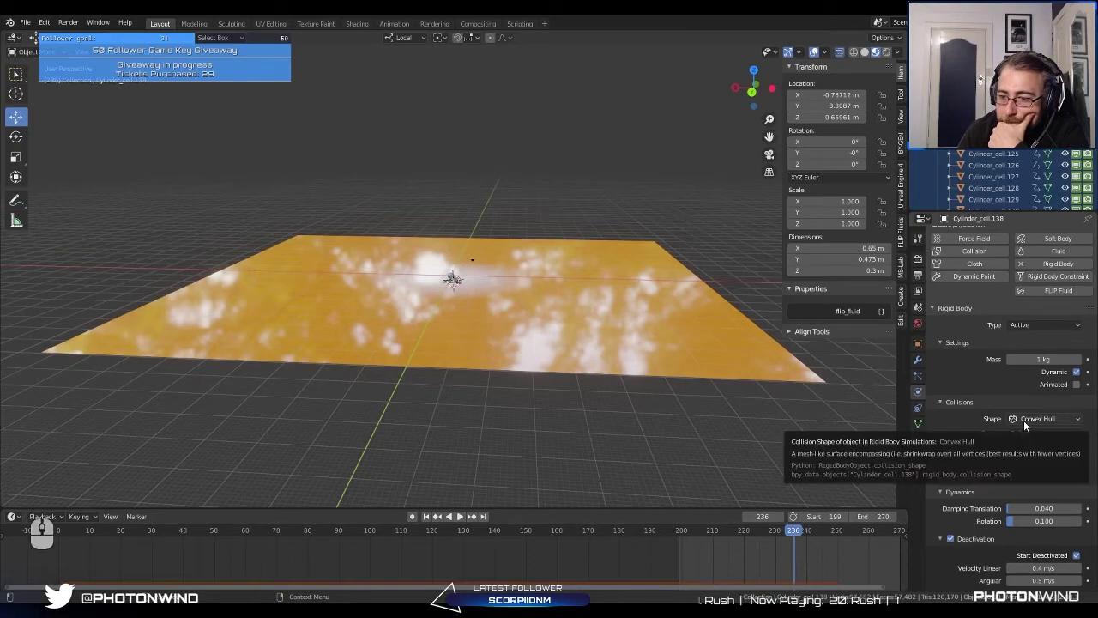
pyautogui.scroll(8, 760, 346)
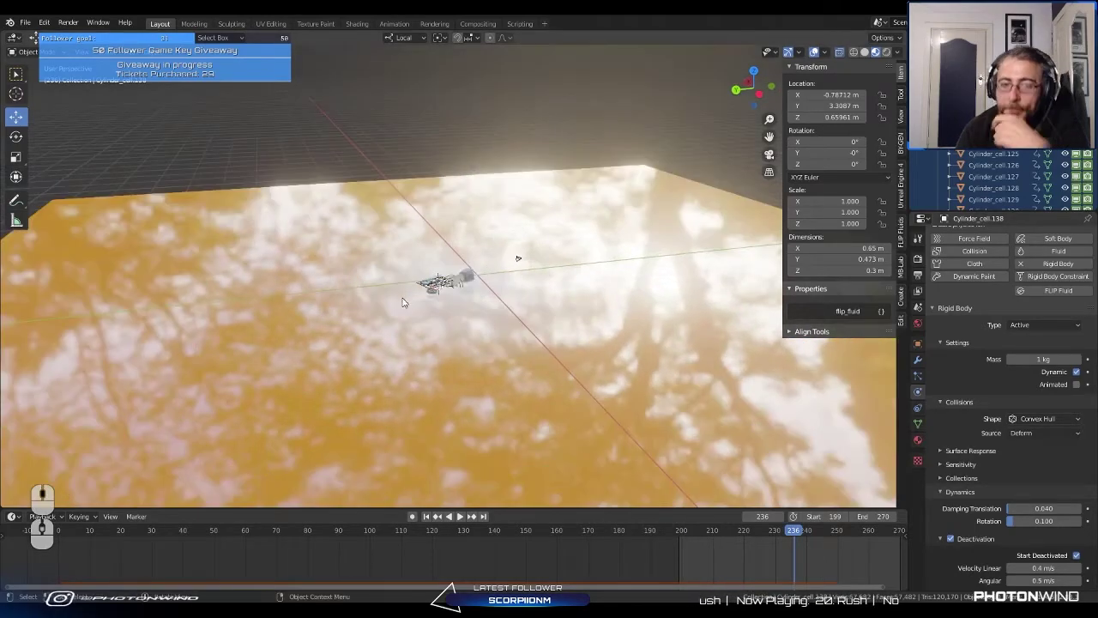
pyautogui.scroll(3, 409, 277)
pyautogui.moveTo(368, 252); pyautogui.dragTo(453, 289, button='middle')
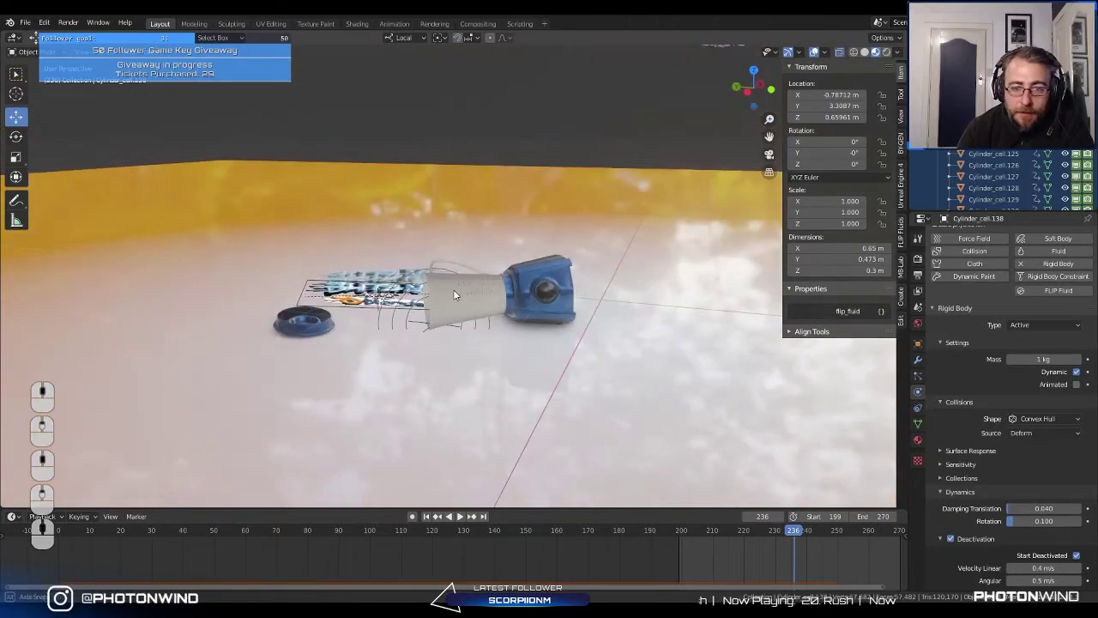
pyautogui.moveTo(806, 531); pyautogui.dragTo(678, 528)
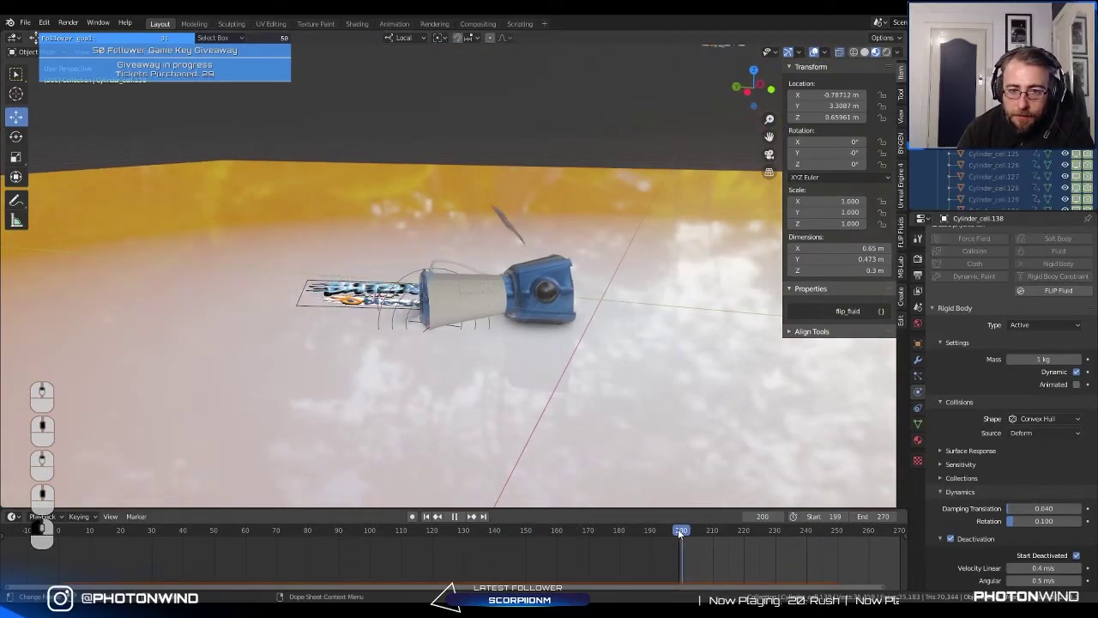
pyautogui.press('space')
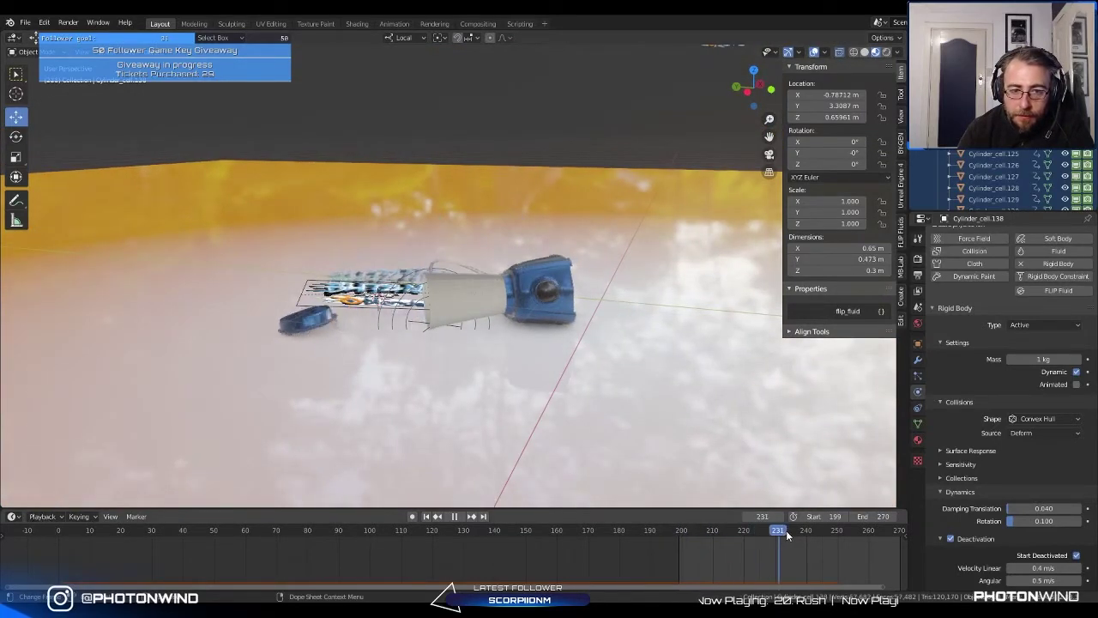
pyautogui.moveTo(813, 534); pyautogui.dragTo(751, 541)
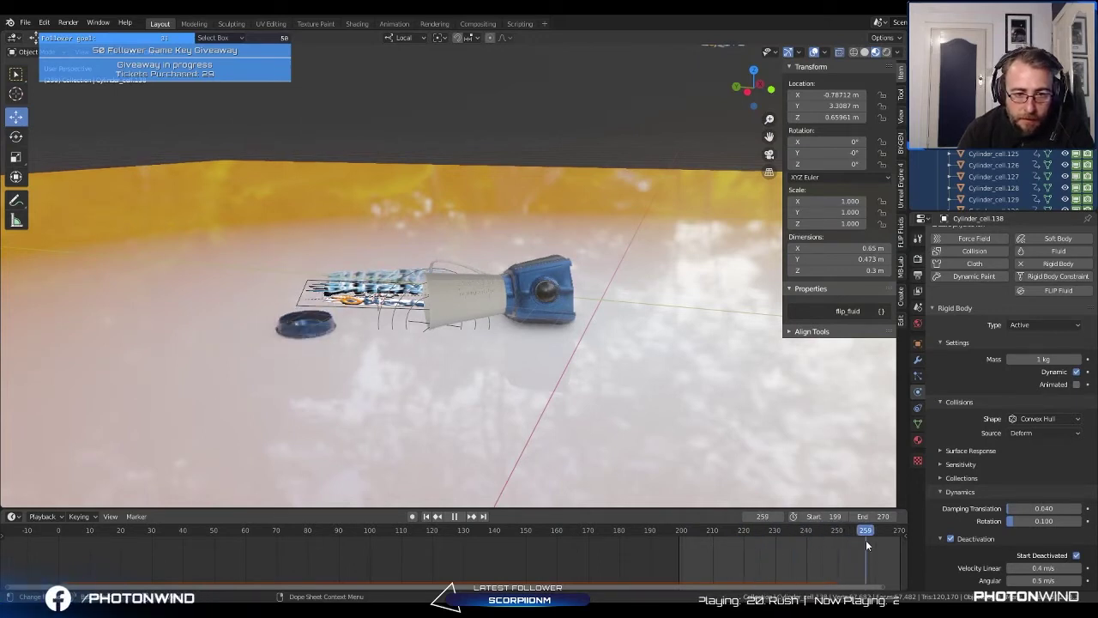
pyautogui.moveTo(866, 540); pyautogui.dragTo(775, 538)
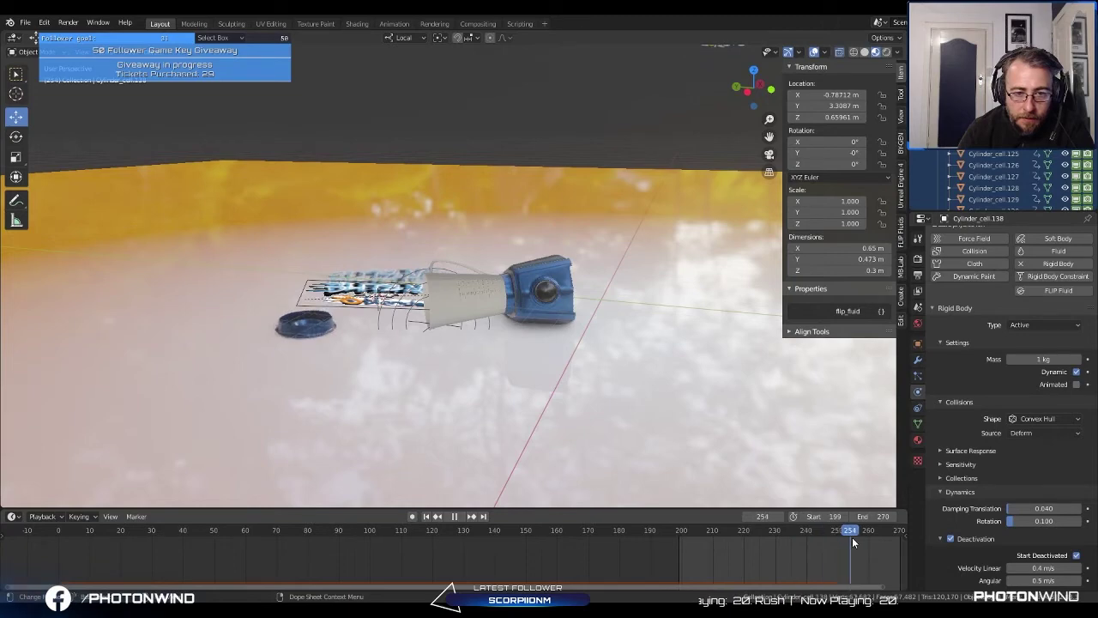
pyautogui.press('space')
# Step: Delete the blue motor base's keyframes that lie between its first keyframe and the one at frame 200
pyautogui.moveTo(776, 501); pyautogui.dragTo(478, 412, button='middle')
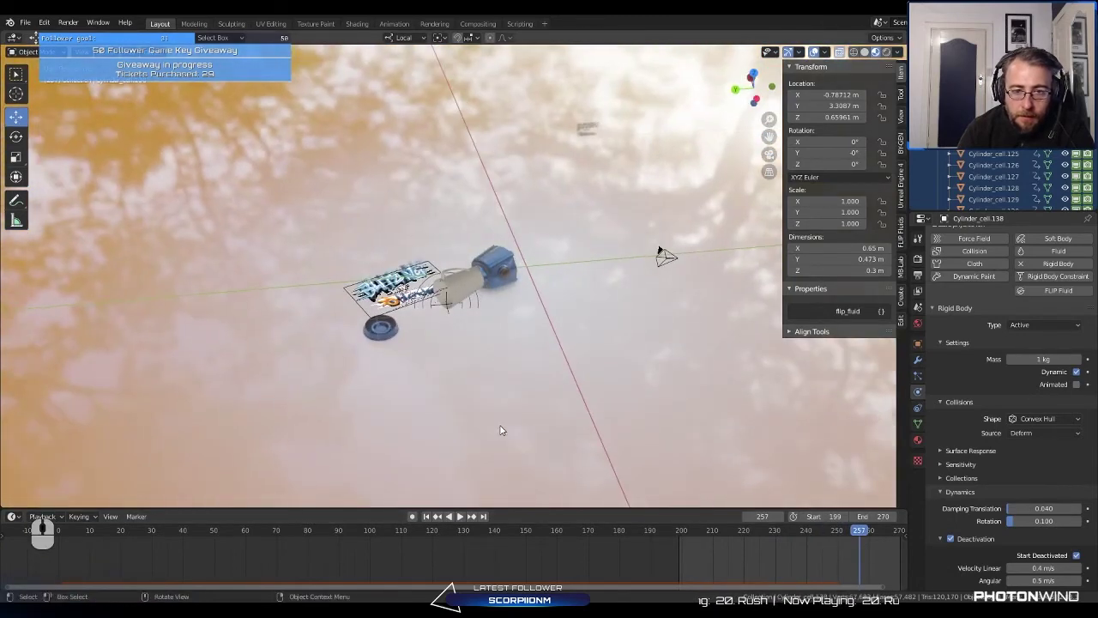
pyautogui.keyDown('shift'); pyautogui.click(487, 269); pyautogui.keyUp('shift')
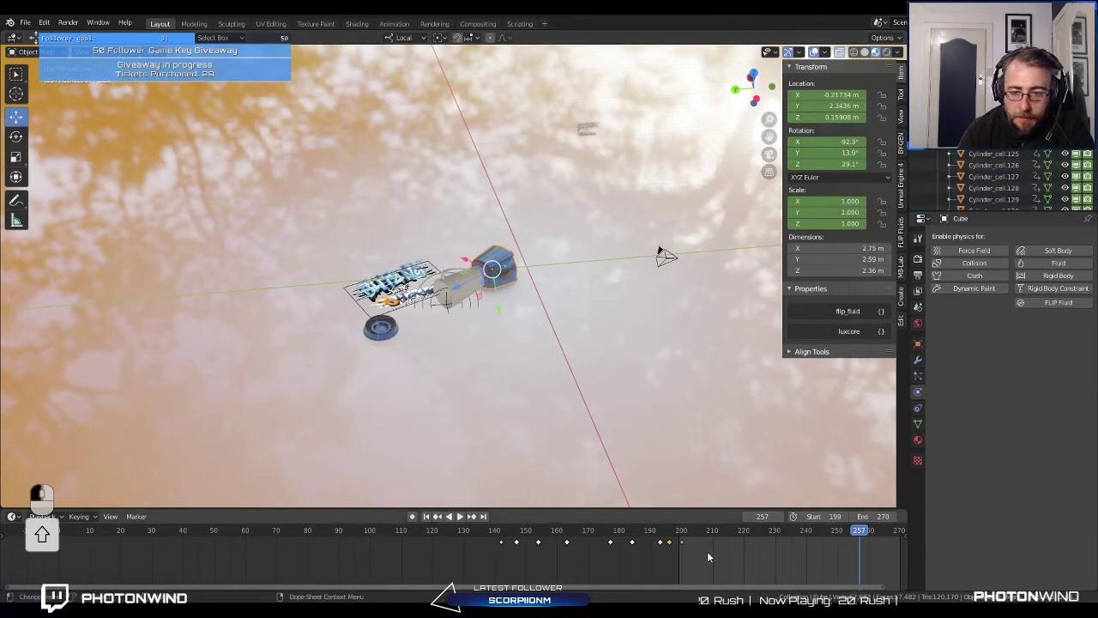
pyautogui.moveTo(704, 542); pyautogui.dragTo(582, 587)
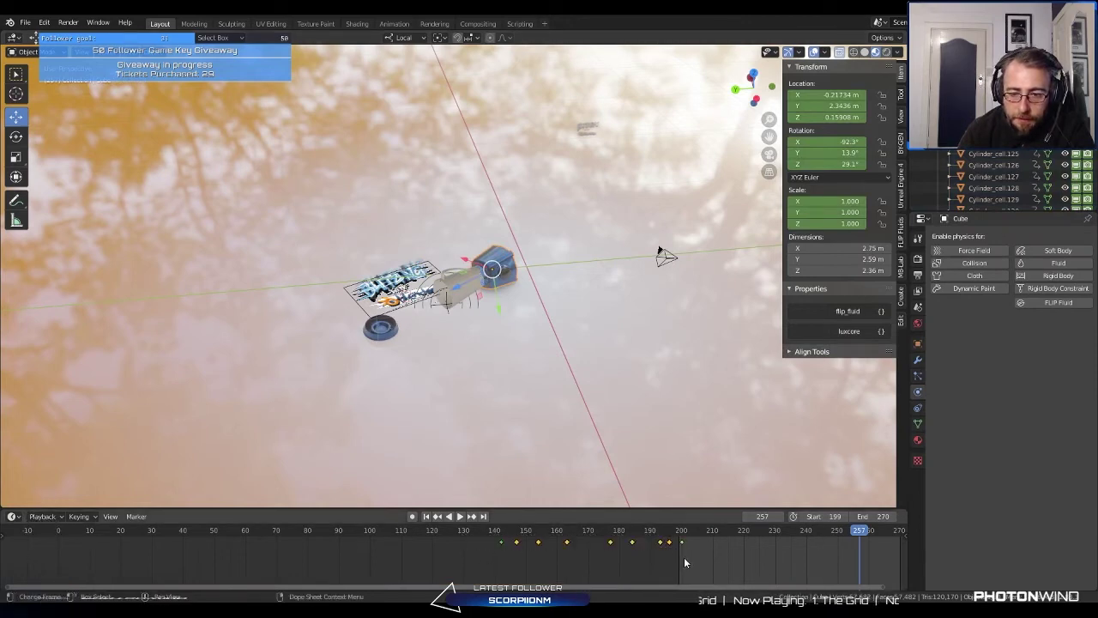
pyautogui.press('x')
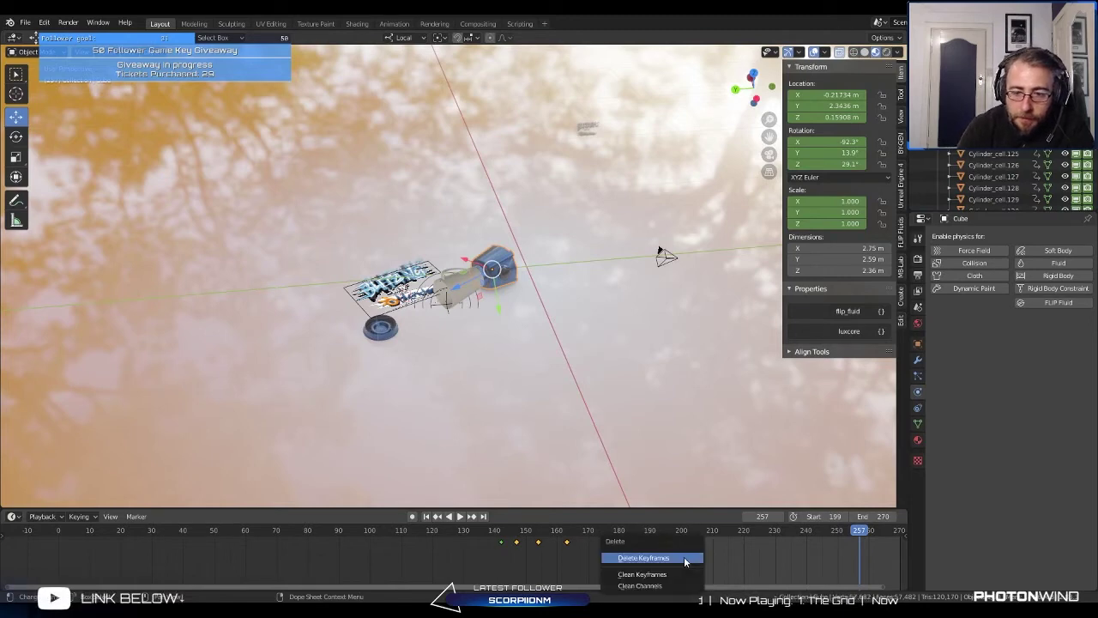
pyautogui.click(643, 558)
# Step: Try deleting the jug's keyframes before frame 200, and undo that deletion
pyautogui.scroll(3, 463, 263)
pyautogui.click(464, 262)
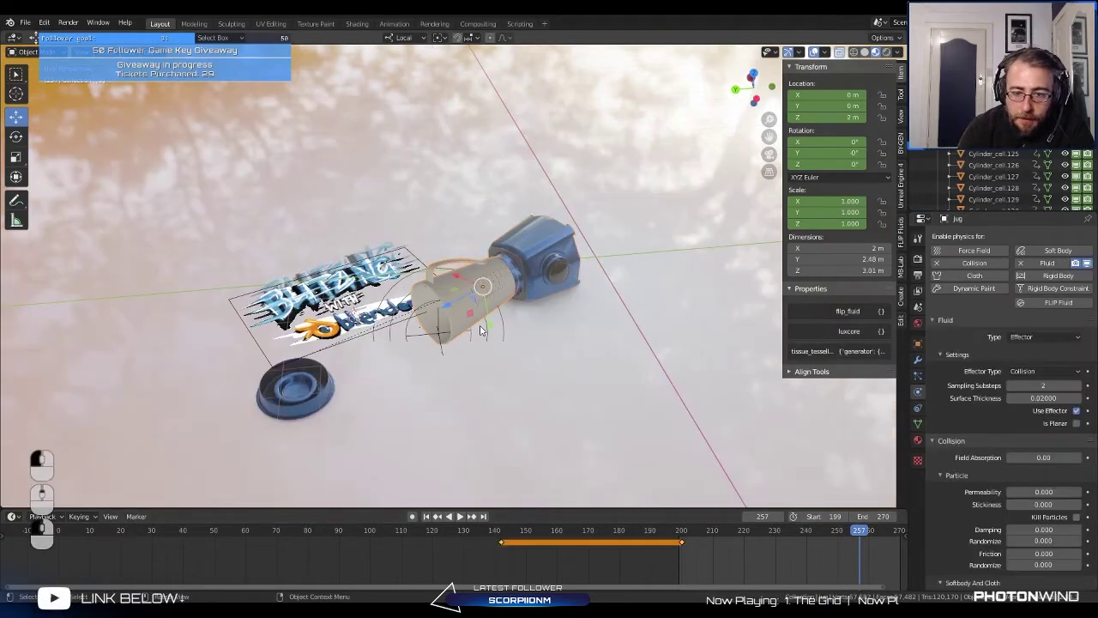
pyautogui.press('x')
pyautogui.click(497, 531)
pyautogui.scroll(2, 386, 326)
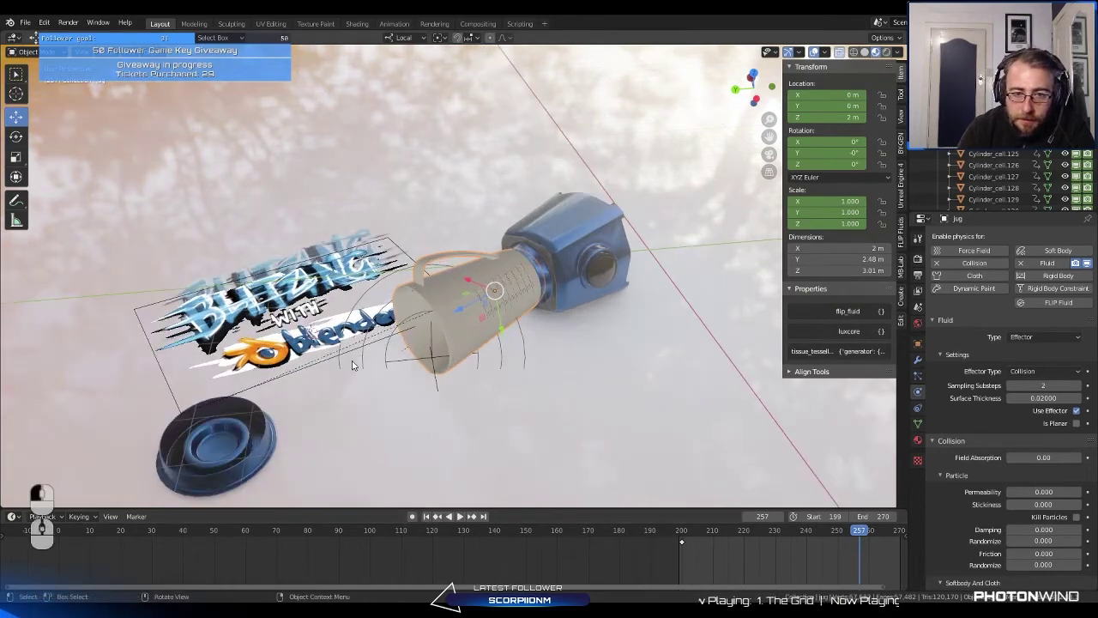
pyautogui.hotkey('ctrl', 'z')
# Step: Delete the round blue lid lying on the floor beside the logo
pyautogui.click(220, 447)
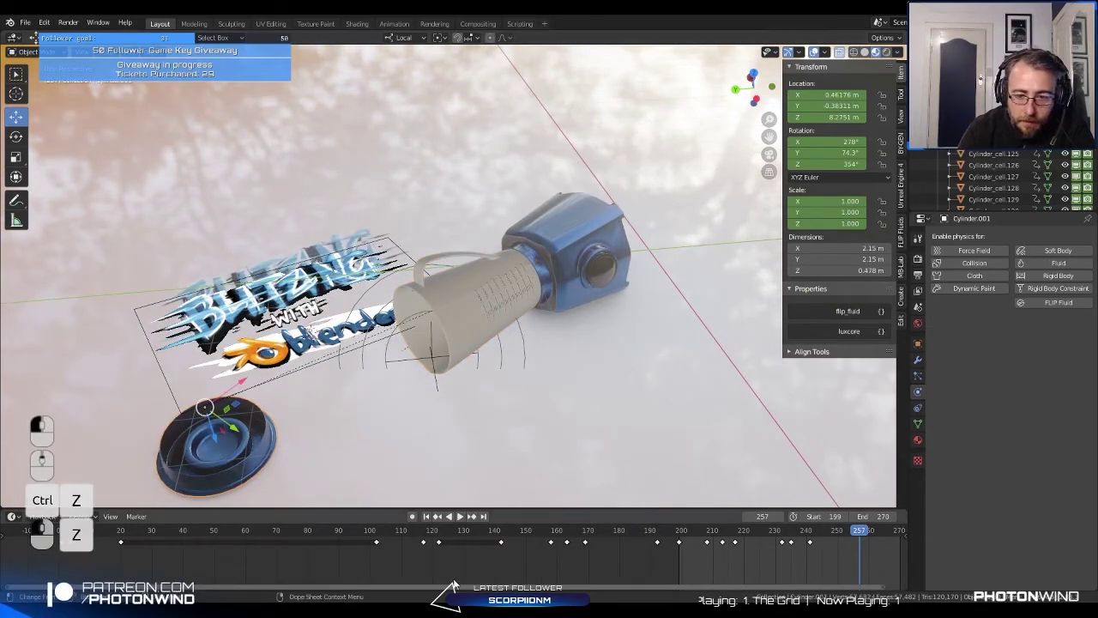
pyautogui.moveTo(37, 564); pyautogui.dragTo(798, 470)
pyautogui.press('Delete')
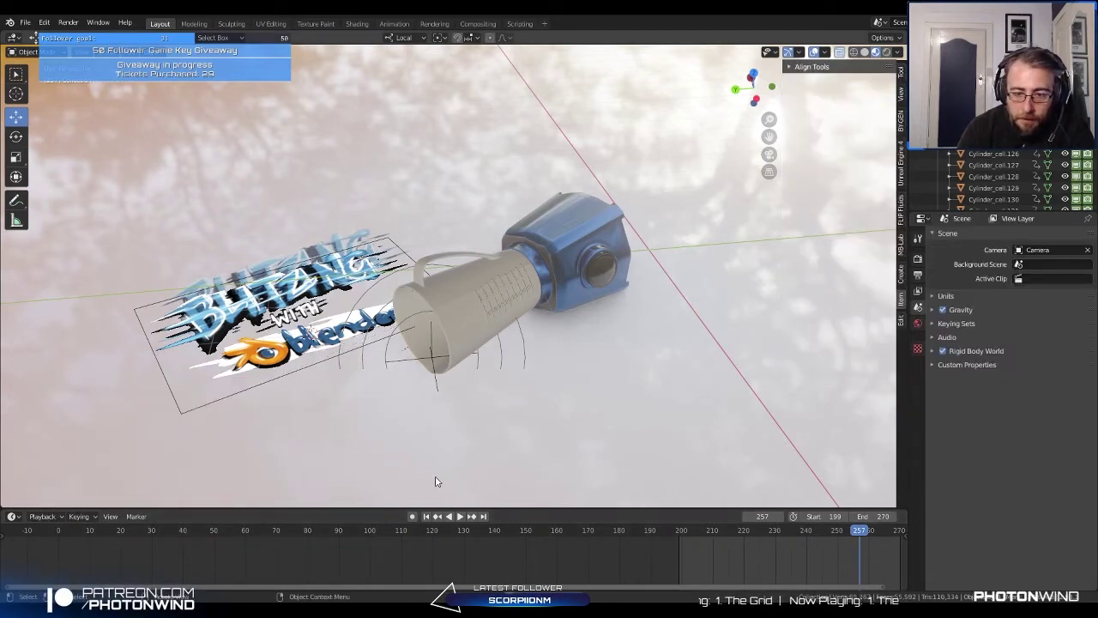
# Step: Delete the animated blitzingtext logo's keyframes before frame 220, keeping its keyframe at frame 220
pyautogui.press('space')
pyautogui.moveTo(432, 530); pyautogui.dragTo(607, 541)
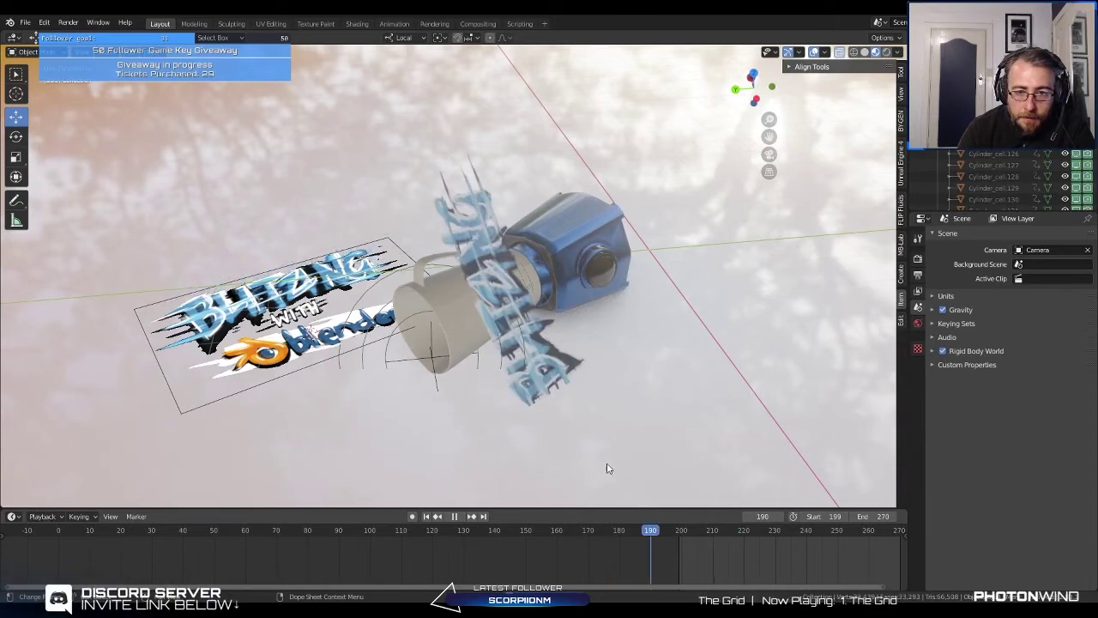
pyautogui.click(549, 378)
pyautogui.press('space')
pyautogui.click(646, 542)
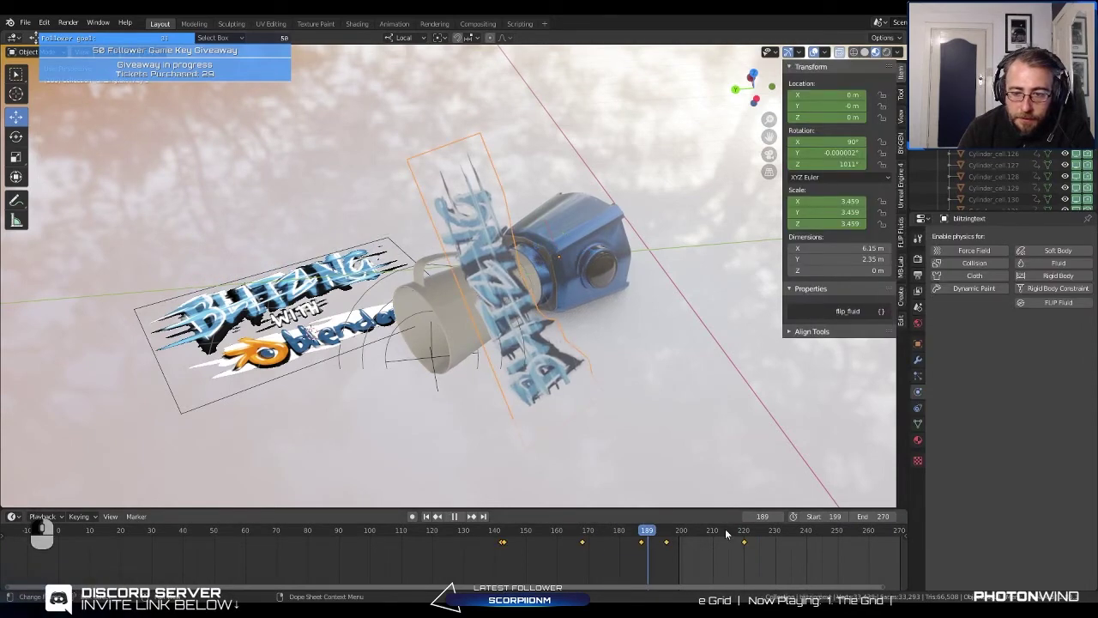
pyautogui.click(797, 532)
pyautogui.press('space')
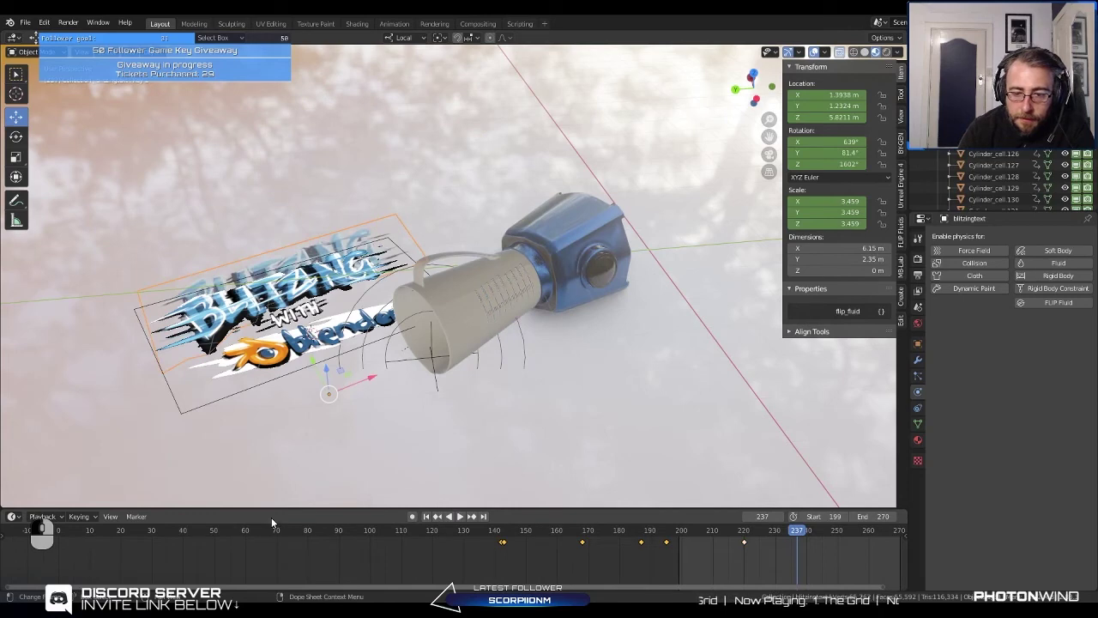
pyautogui.press('x')
pyautogui.click(632, 564)
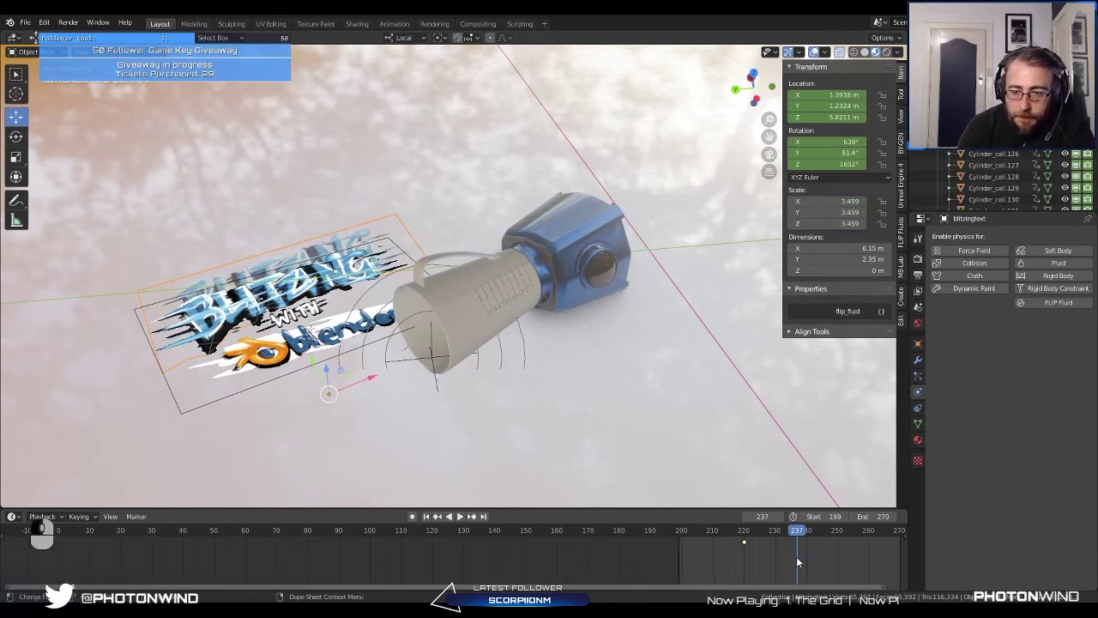
pyautogui.press('space')
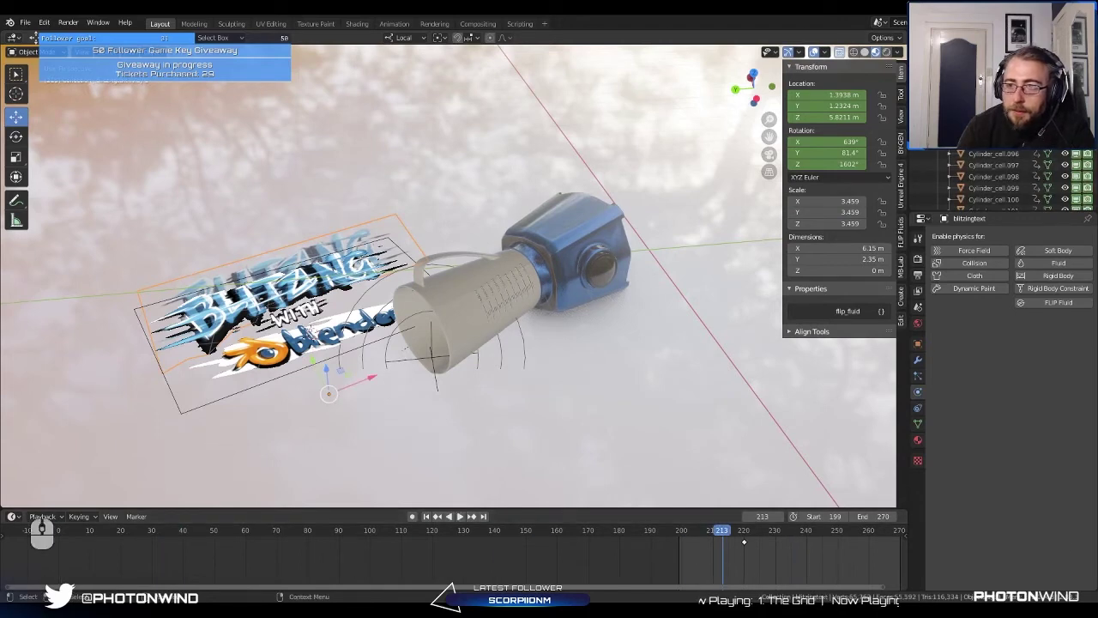
# Step: Select fracture piece Cylinder_cell.039 with its keyframes and search the commands for "COPY K" to find a keyframe copy operator
pyautogui.scroll(4, 1012, 181)
pyautogui.click(994, 96)
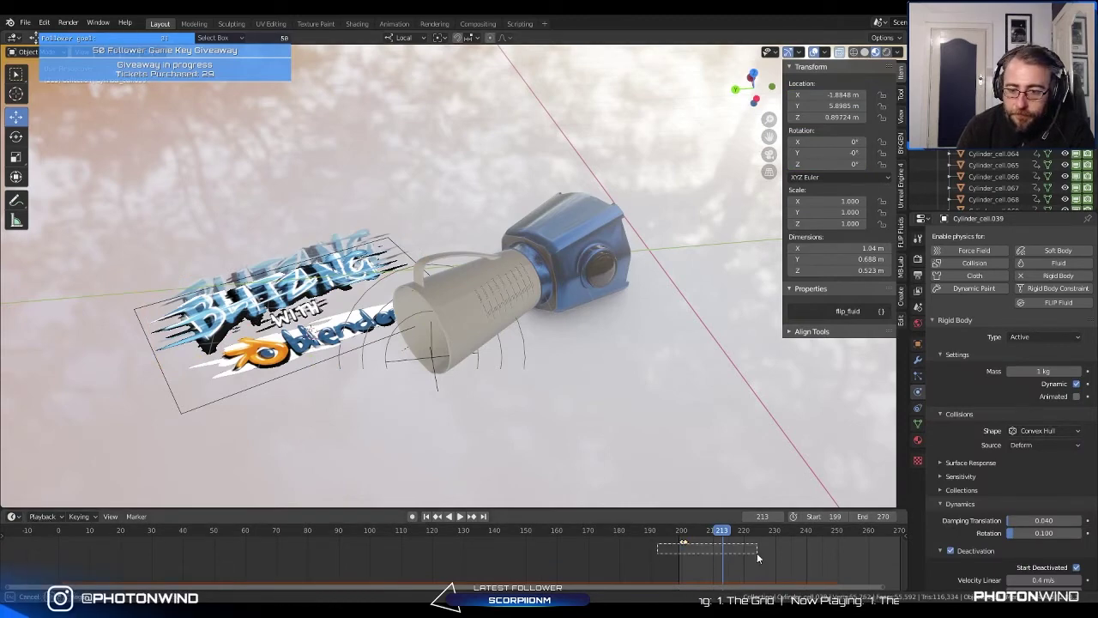
pyautogui.press('space')
pyautogui.write('COPY K')
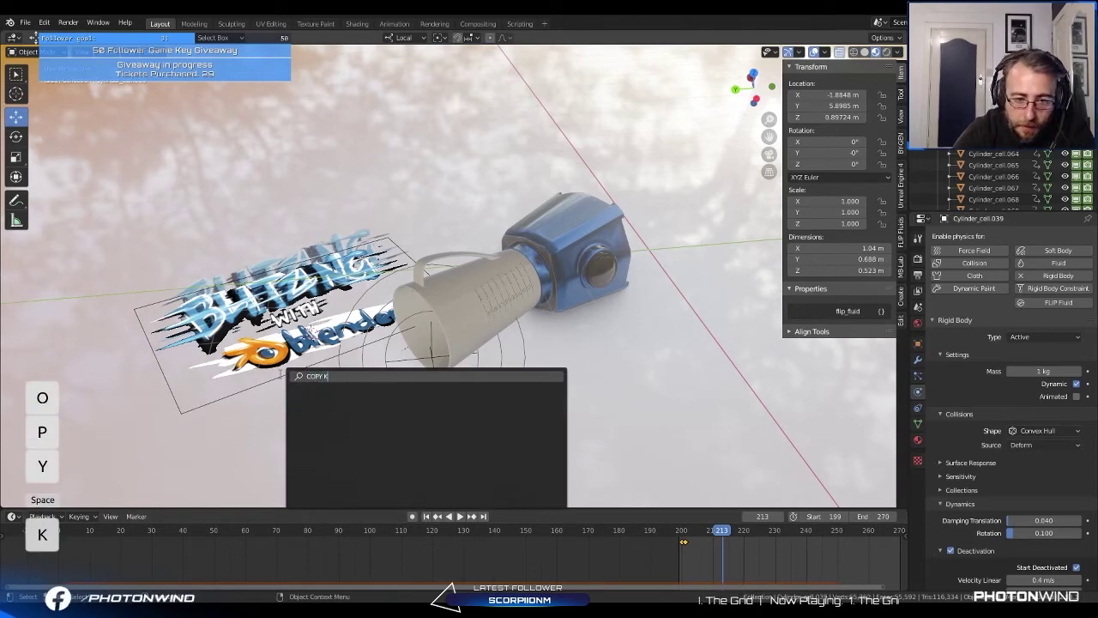
pyautogui.press('BackSpace')
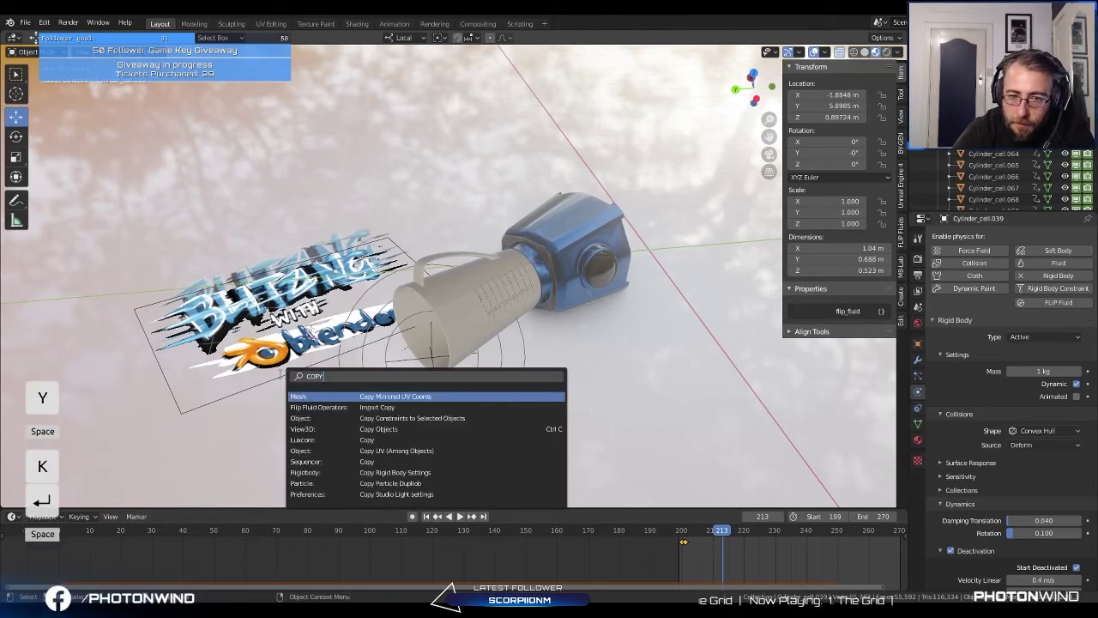
pyautogui.write('VI')
pyautogui.press('BackSpace')
pyautogui.press('BackSpace')
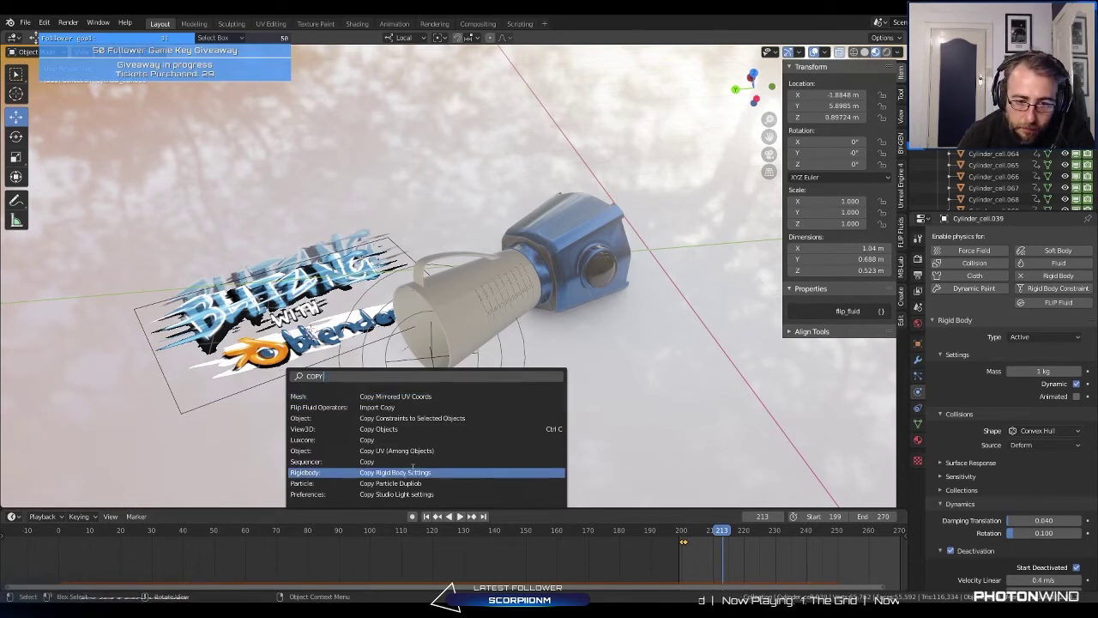
pyautogui.scroll(8, 425, 464)
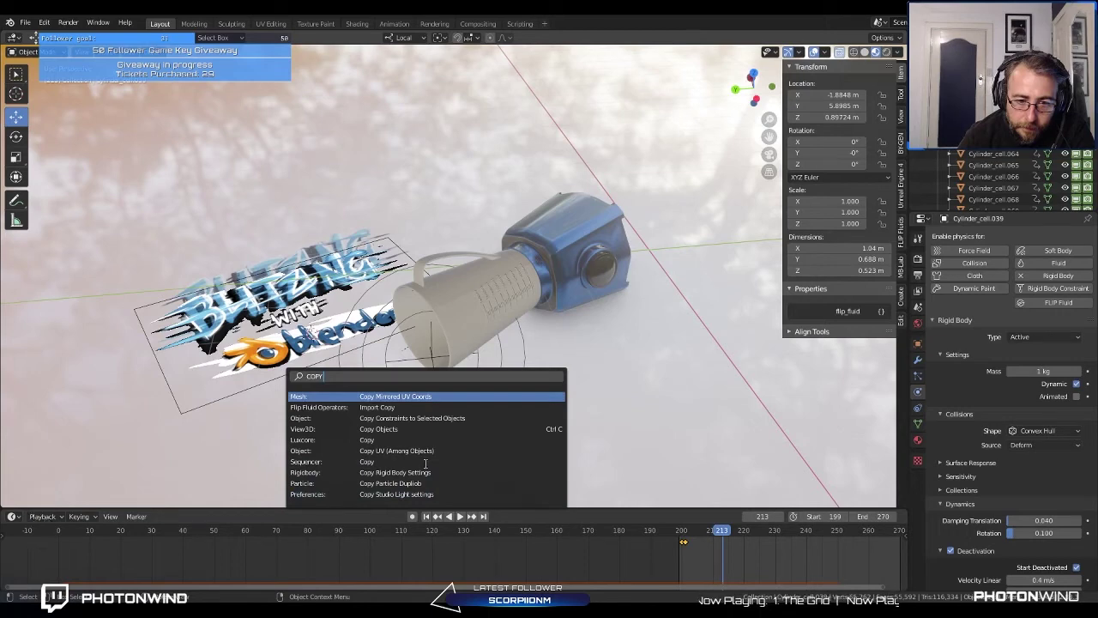
pyautogui.click(615, 572)
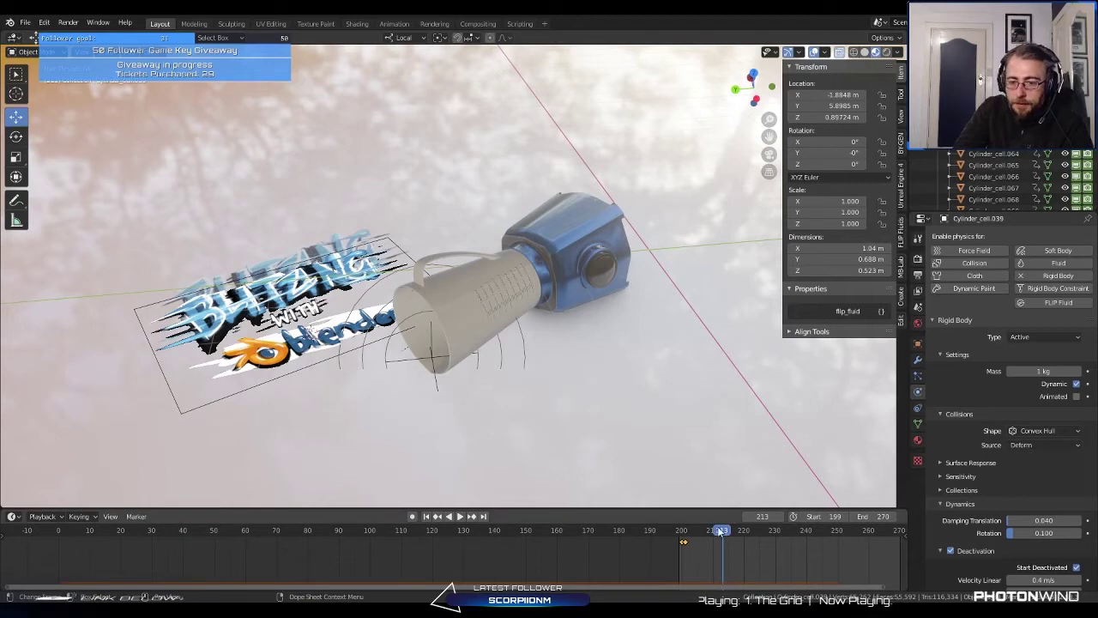
# Step: Add a rigid body to the large floor plane and set its type to Passive
pyautogui.press('space')
pyautogui.press('space')
pyautogui.click(323, 316)
pyautogui.press('KP_Decimal')
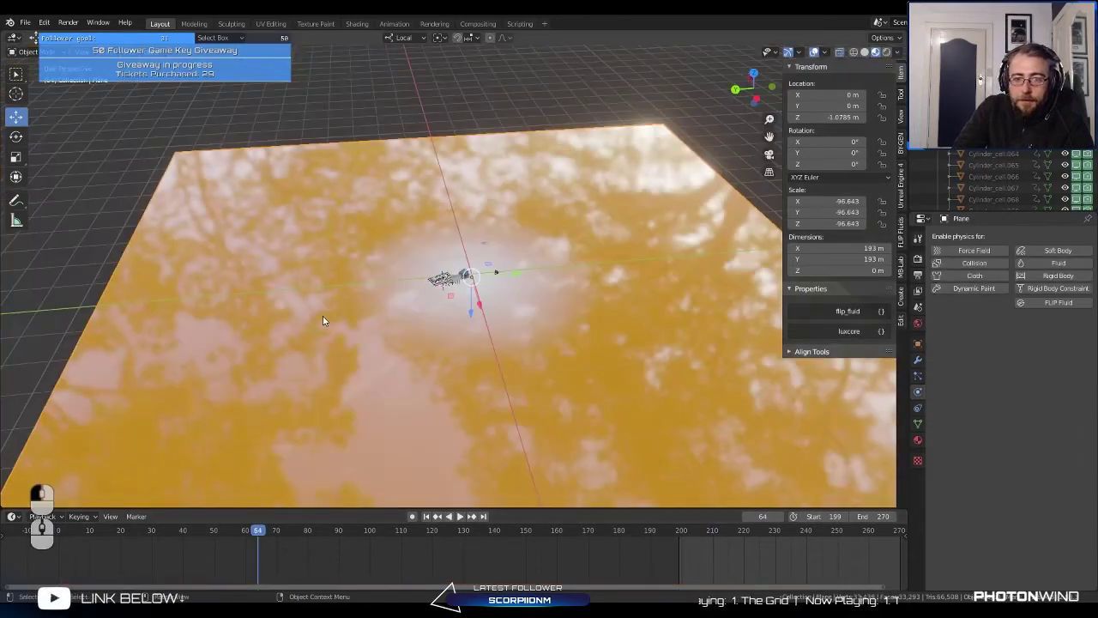
pyautogui.click(1059, 278)
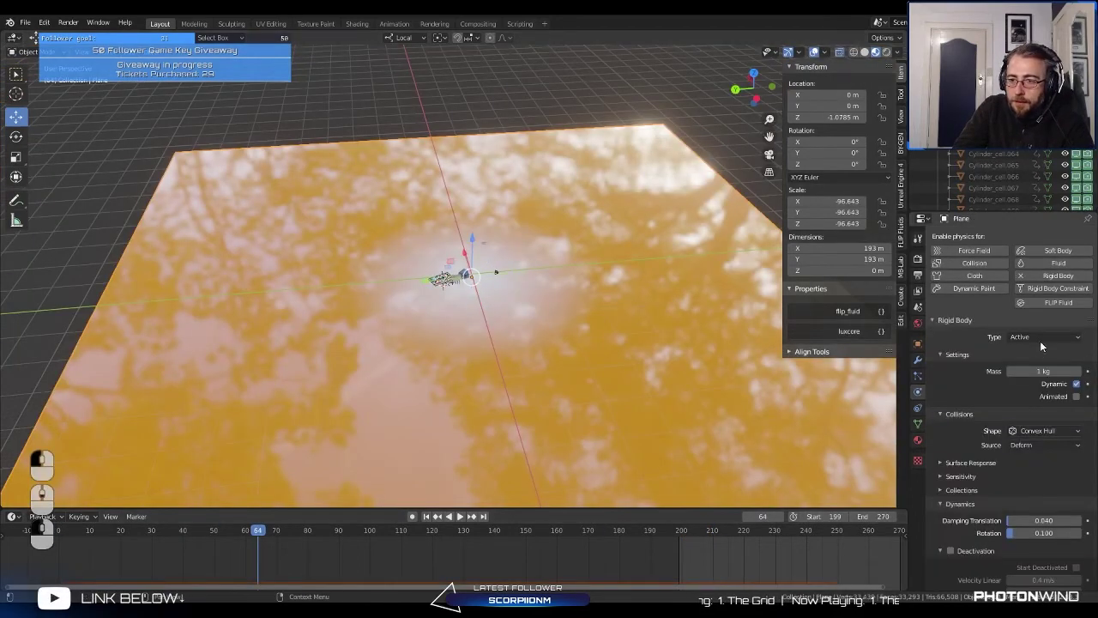
pyautogui.click(1040, 338)
pyautogui.click(1027, 364)
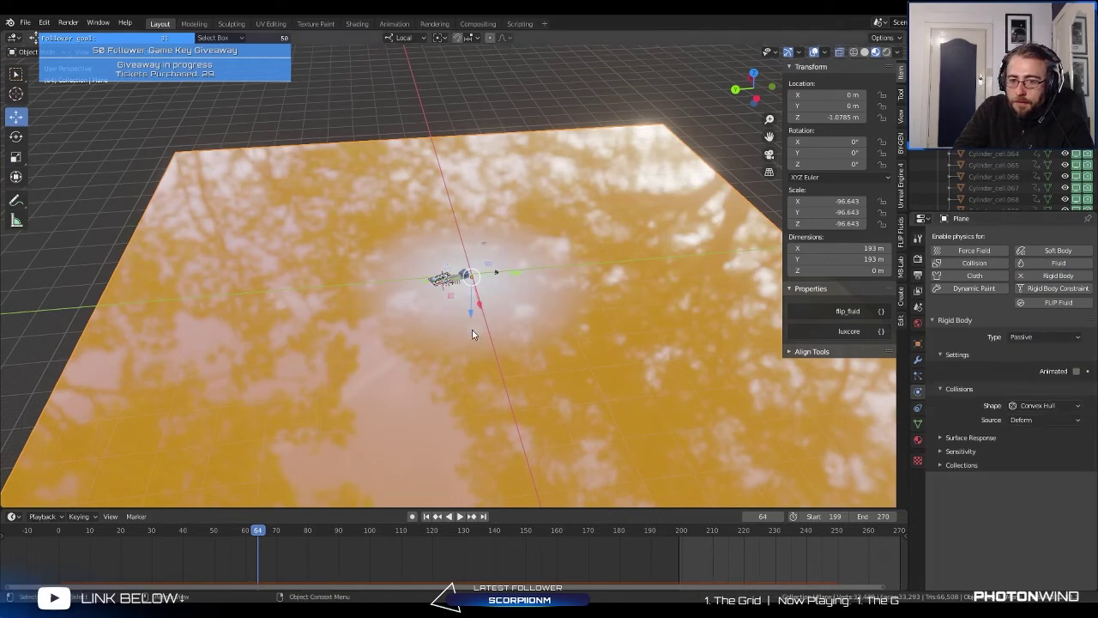
# Step: Run Bake All Physics from start frame 199 and play back the baked animation
pyautogui.click(427, 517)
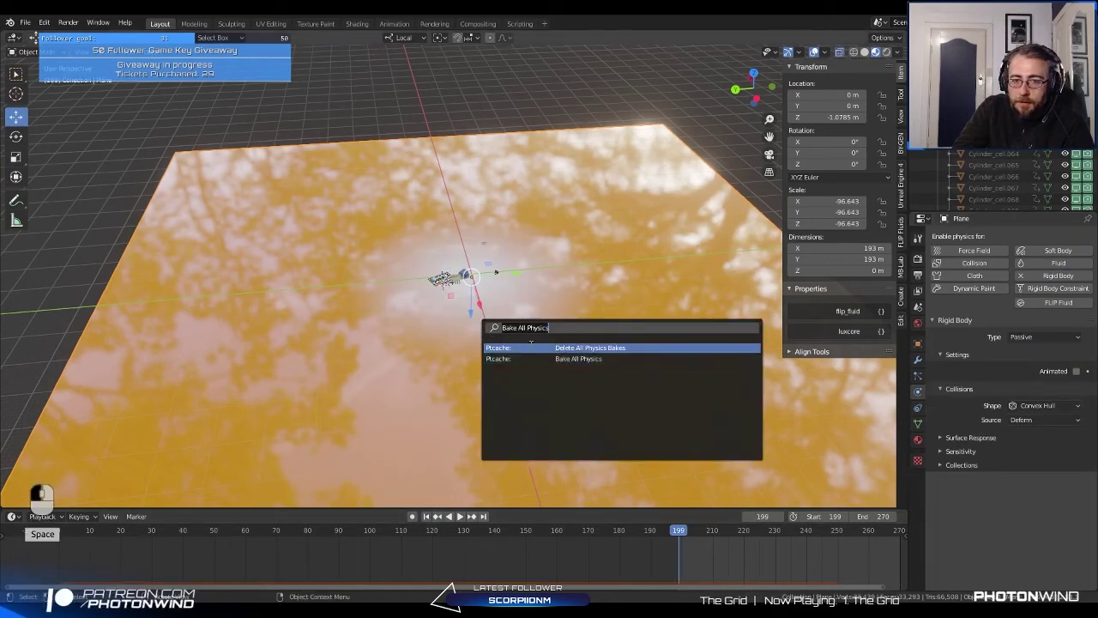
pyautogui.press('space')
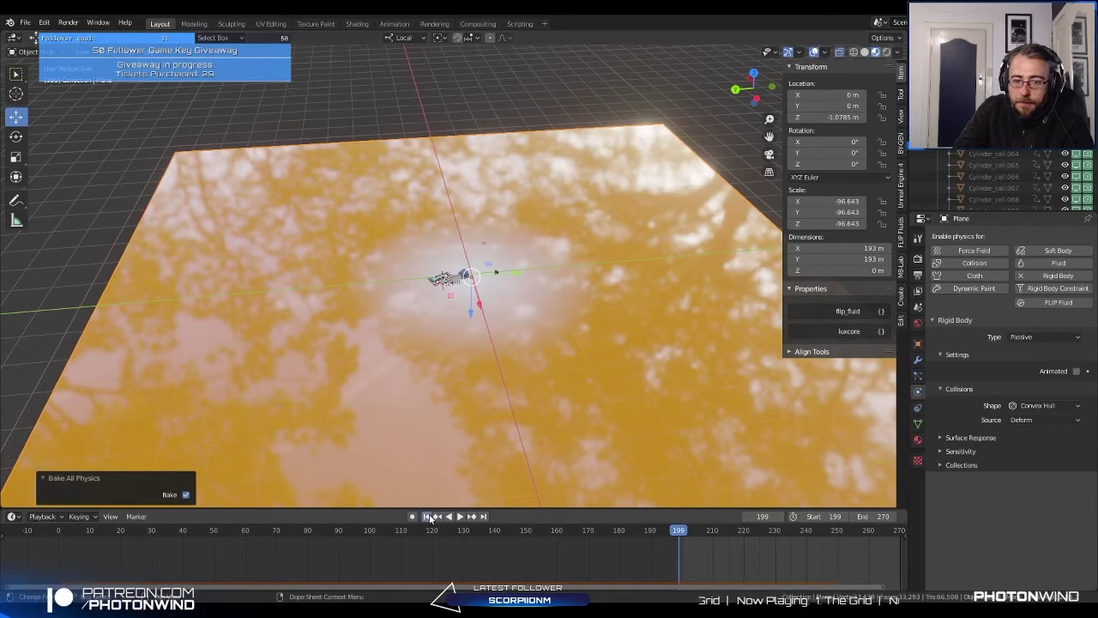
pyautogui.click(459, 517)
pyautogui.click(455, 516)
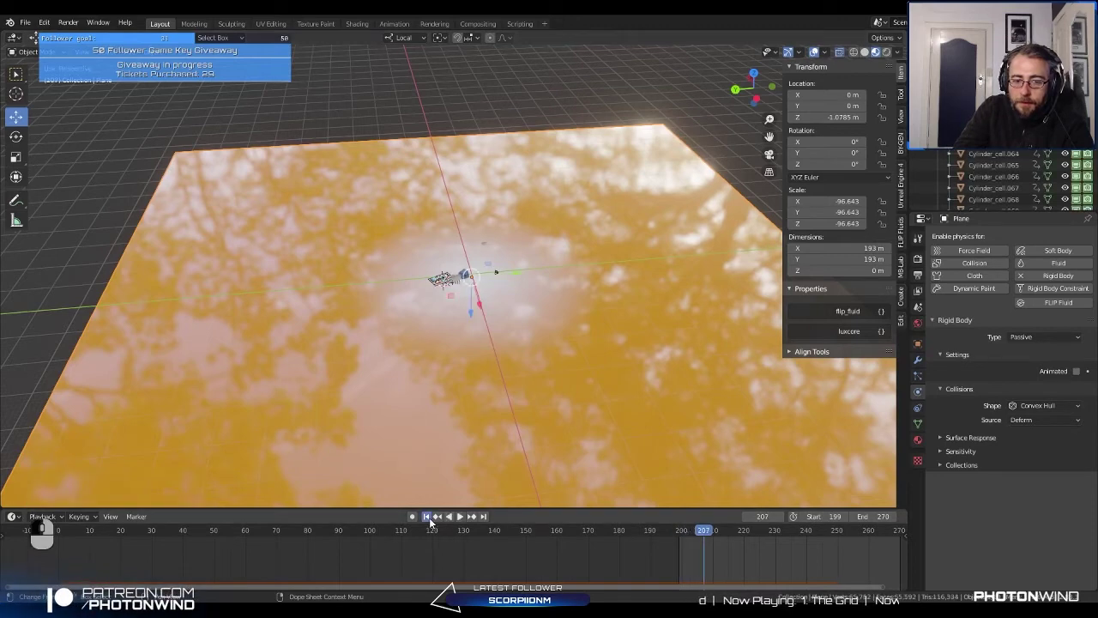
pyautogui.click(428, 517)
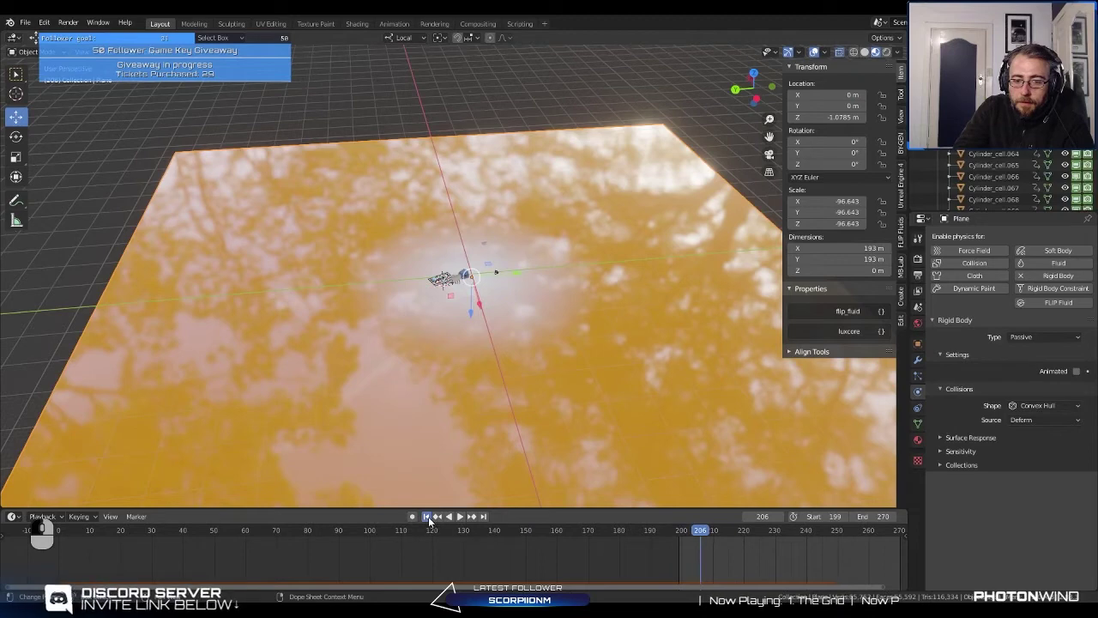
# Step: Return to start frame 199, delete all physics bakes and run Bake All Physics again
pyautogui.click(428, 518)
pyautogui.press('space')
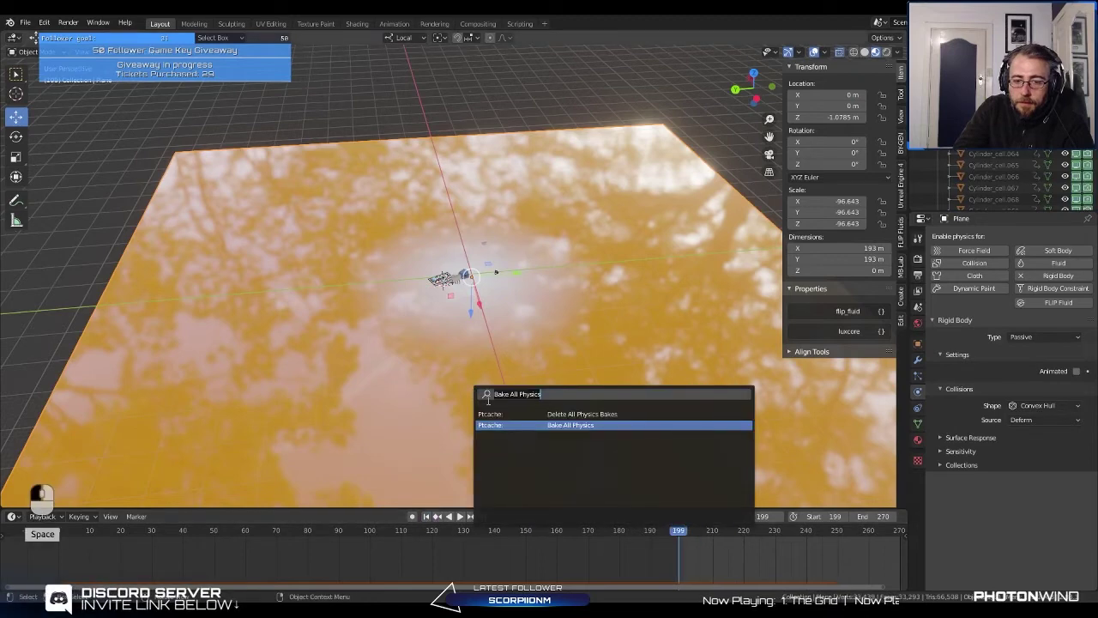
pyautogui.click(536, 414)
pyautogui.press('space')
pyautogui.write('BAKE')
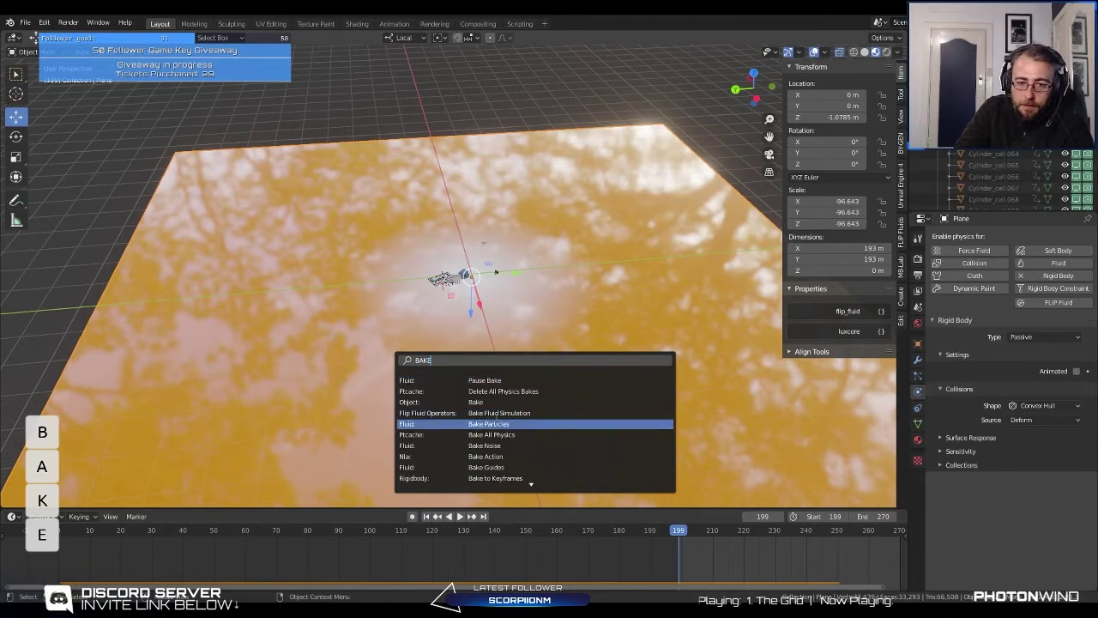
pyautogui.click(495, 434)
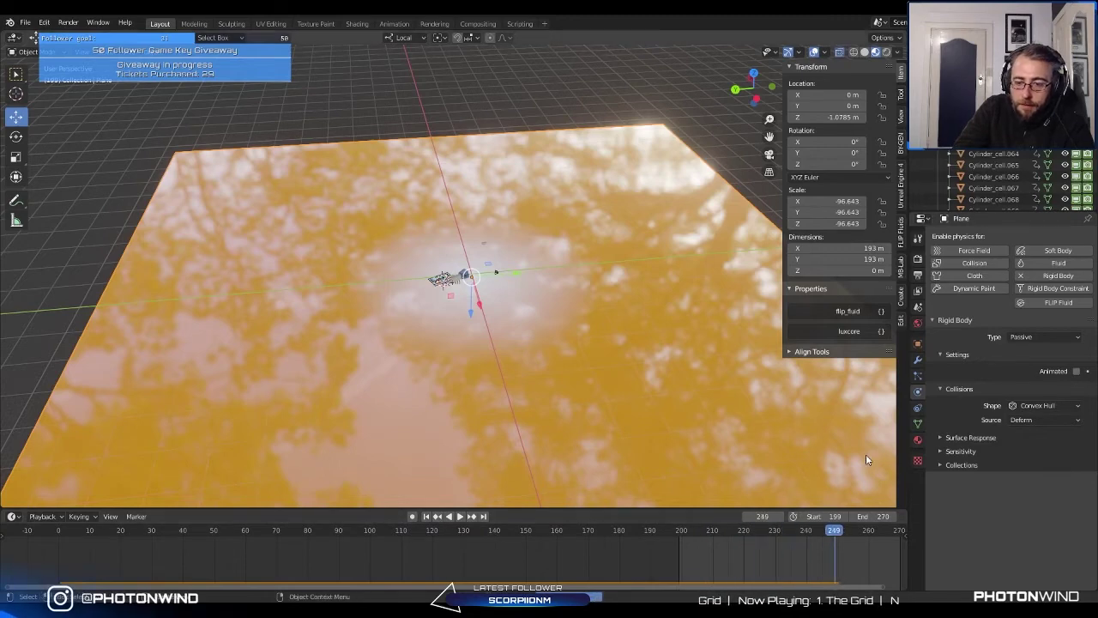
# Step: Play back the baked breakup and select fracture piece Cylinder_cell.065 to examine where it travels relative to the floor plane
pyautogui.scroll(5, 455, 326)
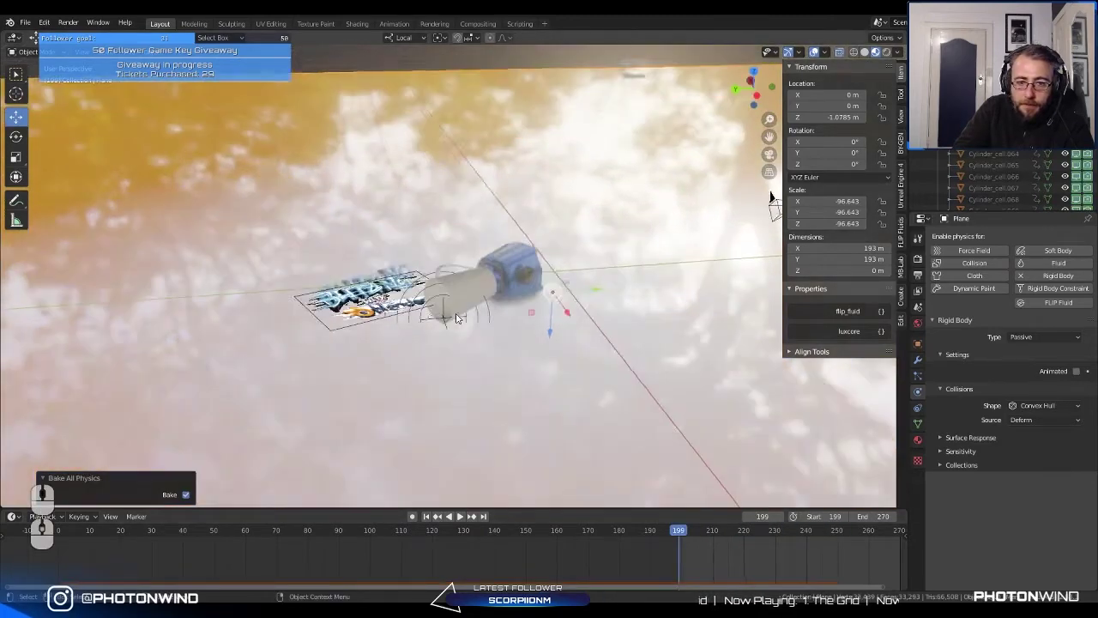
pyautogui.scroll(5, 456, 319)
pyautogui.press('space')
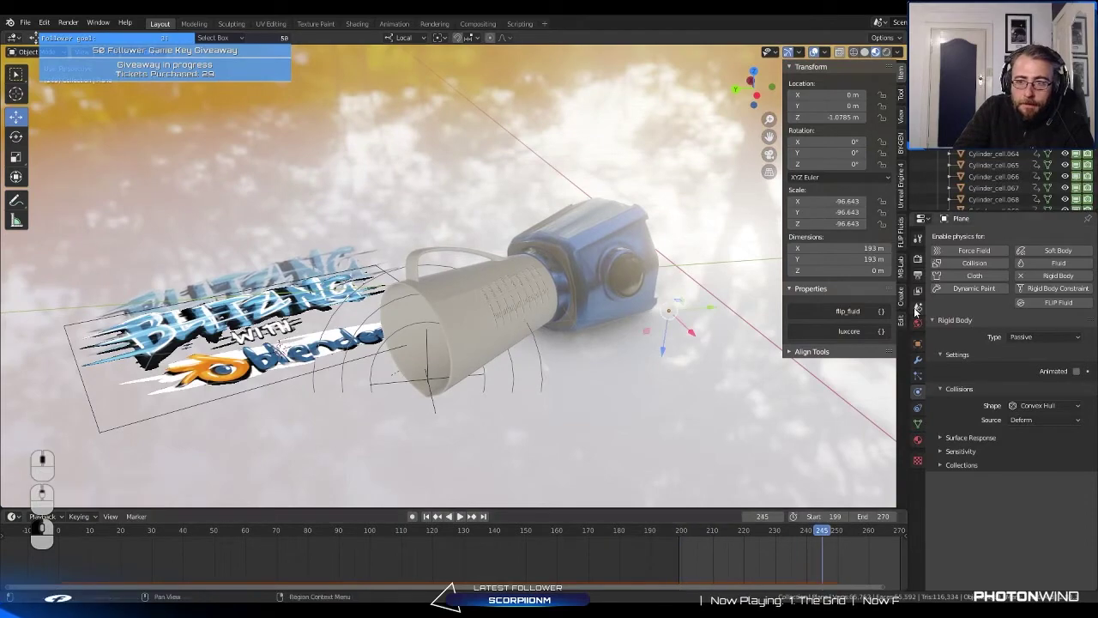
pyautogui.click(986, 167)
pyautogui.scroll(-7, 985, 167)
pyautogui.scroll(-13, 451, 245)
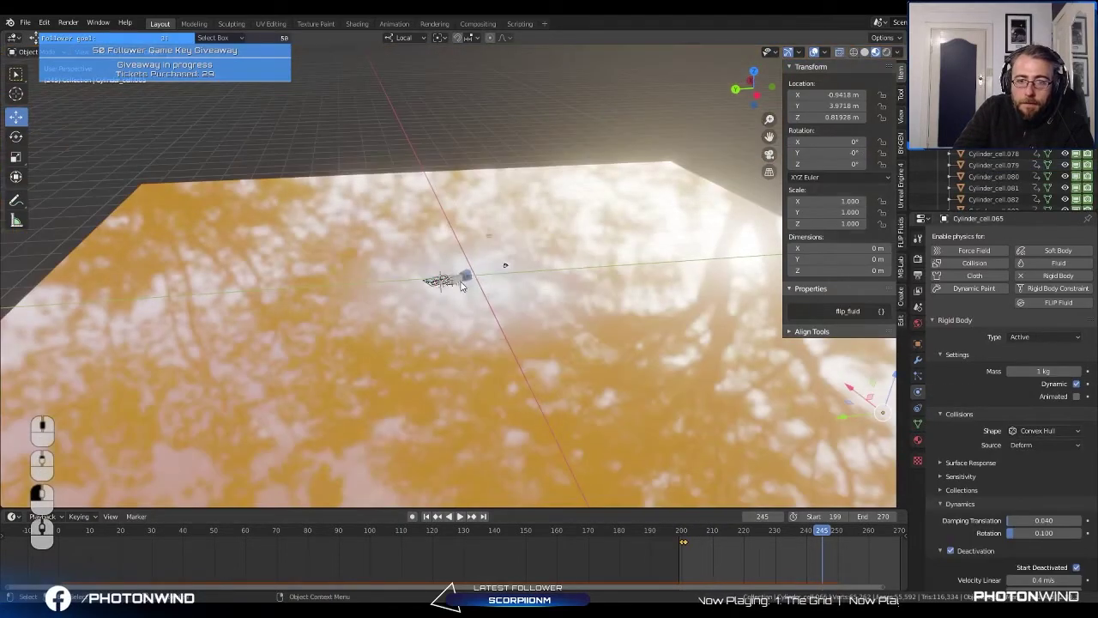
pyautogui.moveTo(461, 283); pyautogui.dragTo(539, 257, button='middle')
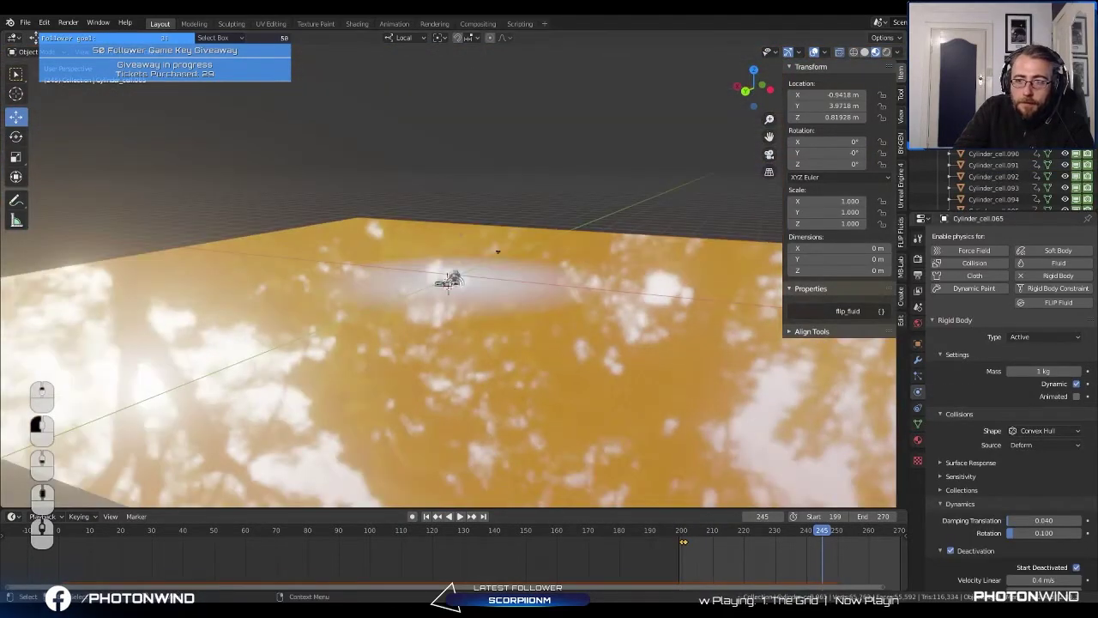
pyautogui.scroll(-8, 553, 296)
pyautogui.moveTo(468, 320); pyautogui.dragTo(480, 387, button='middle')
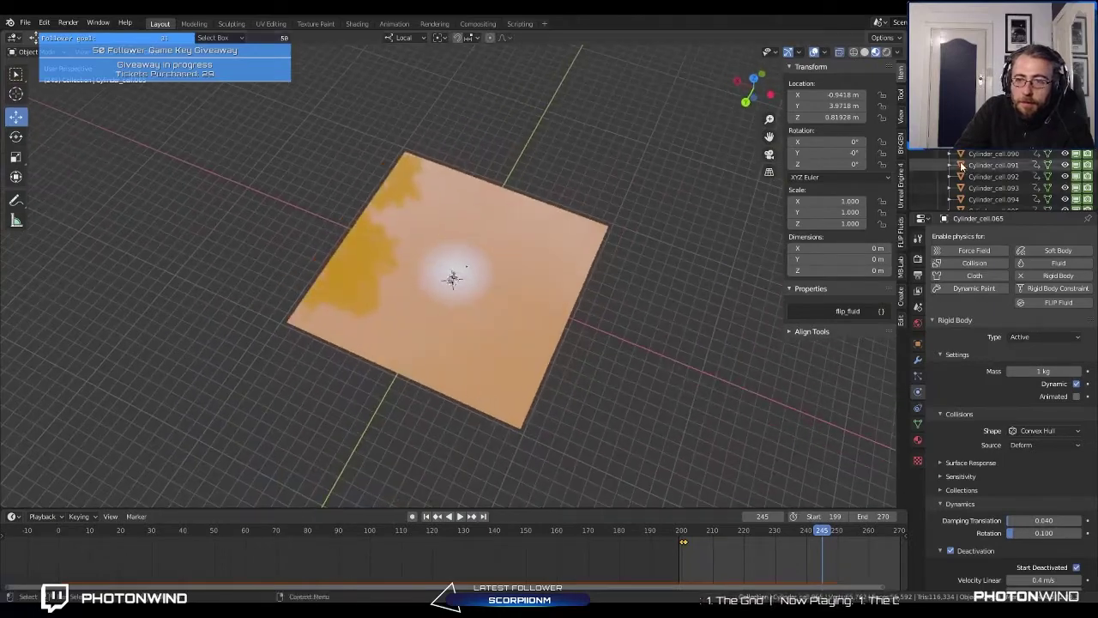
# Step: Set the scene's start frame to 159 and play the animation from there
pyautogui.moveTo(806, 521)
pyautogui.mouseDown()
pyautogui.moveTo(755, 520)
pyautogui.moveTo(807, 521)
pyautogui.mouseUp()
pyautogui.click(600, 534)
pyautogui.press('space')
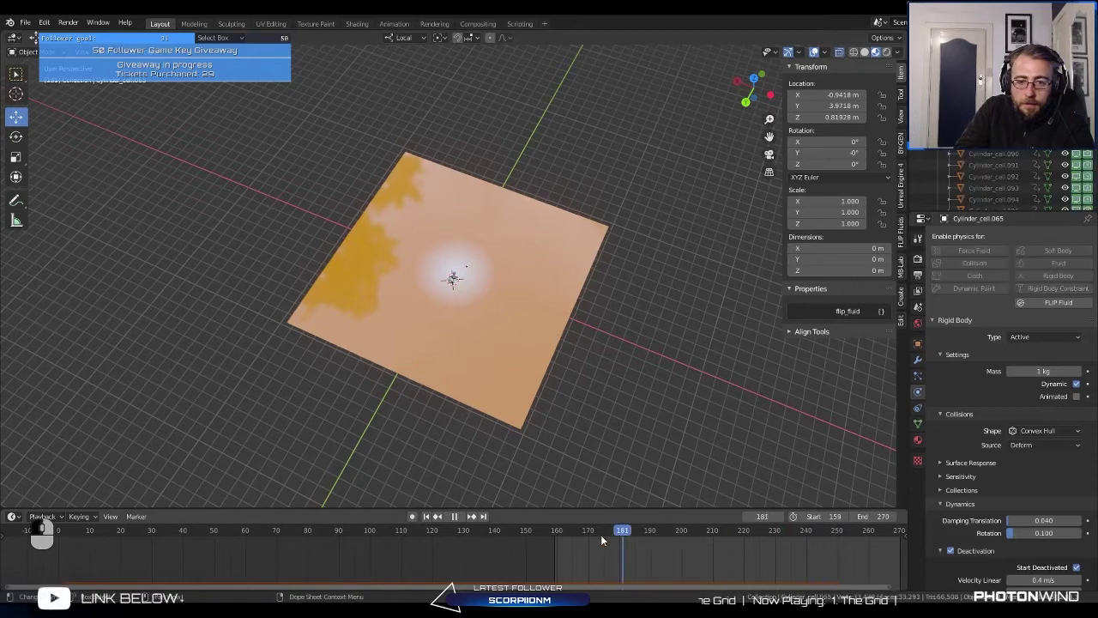
# Step: Change the large floor plane's rigid body collision shape to Mesh
pyautogui.click(491, 352)
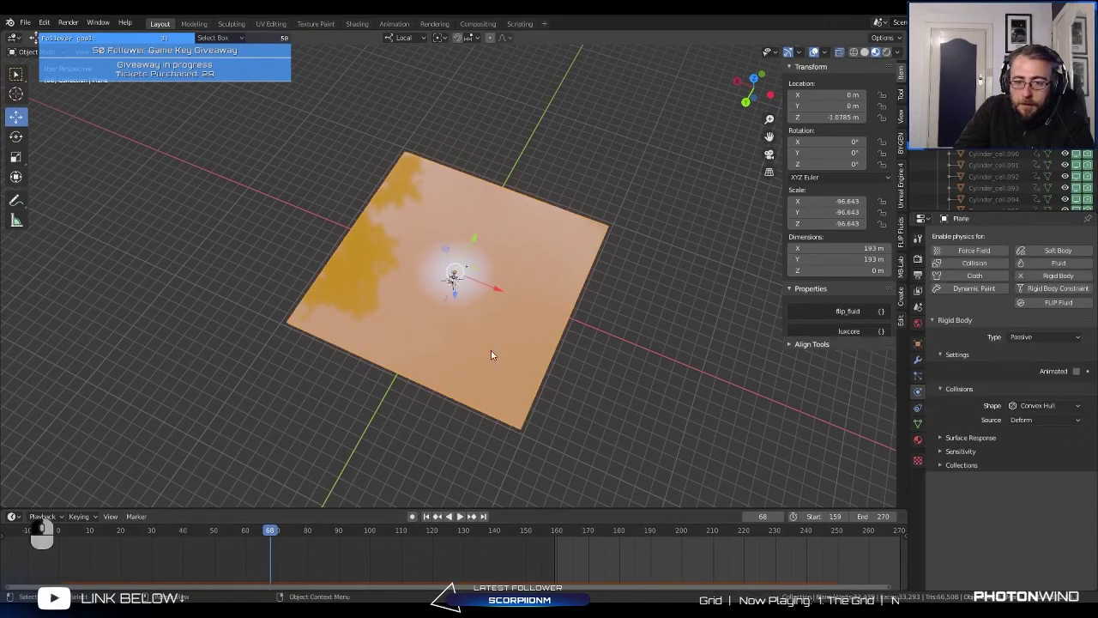
pyautogui.click(1042, 407)
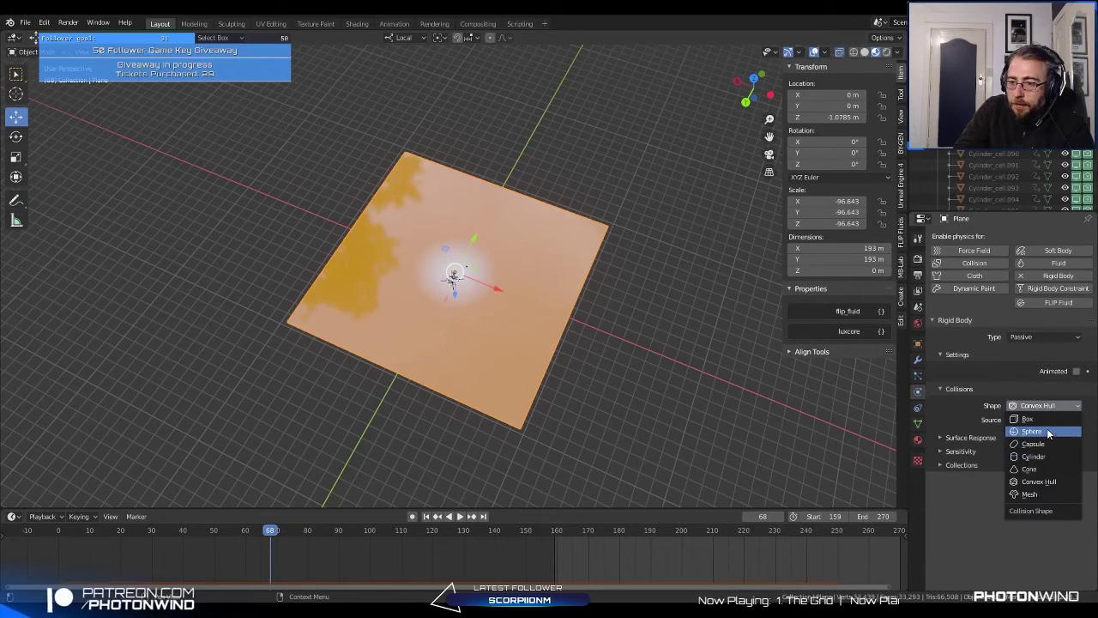
pyautogui.click(1036, 494)
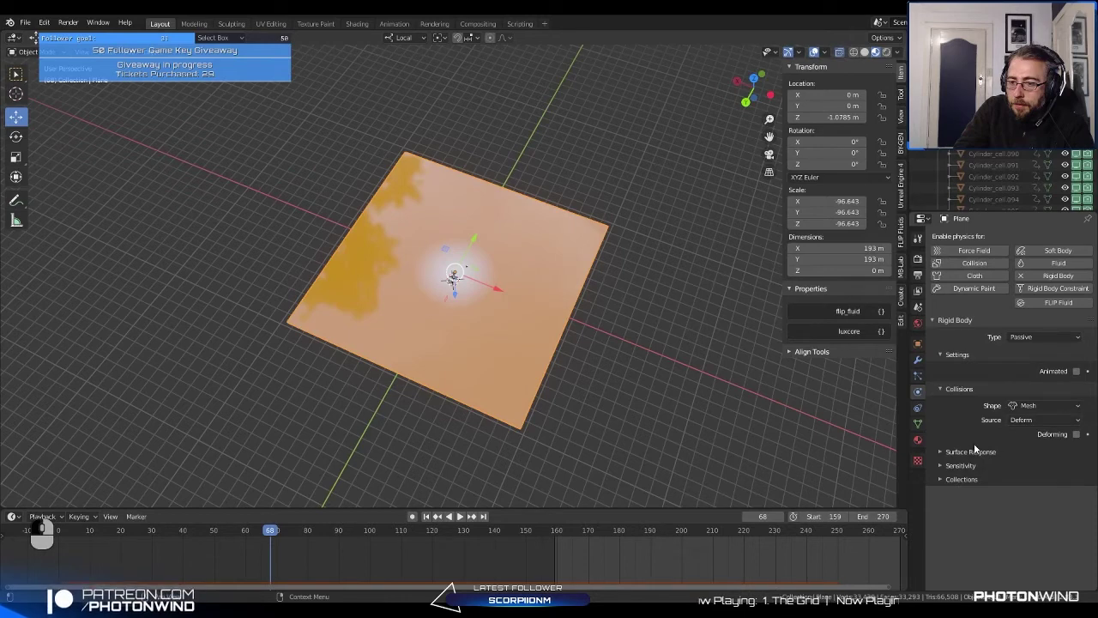
# Step: Delete all physics bakes and rebake all physics with the floor's Mesh collision shape
pyautogui.press('space')
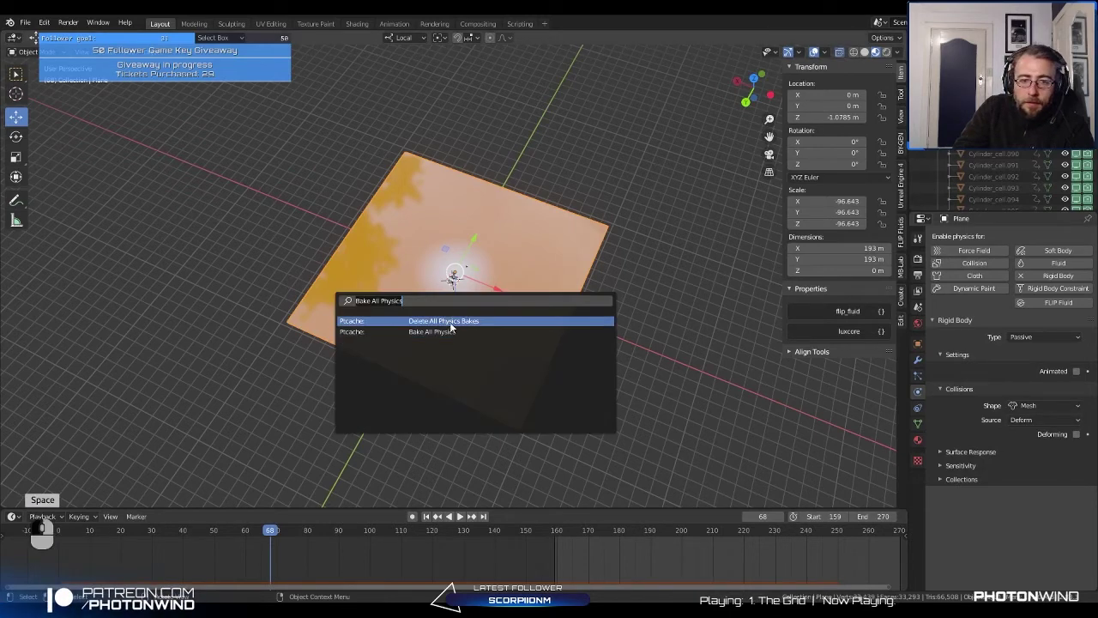
pyautogui.press('space')
pyautogui.press('space')
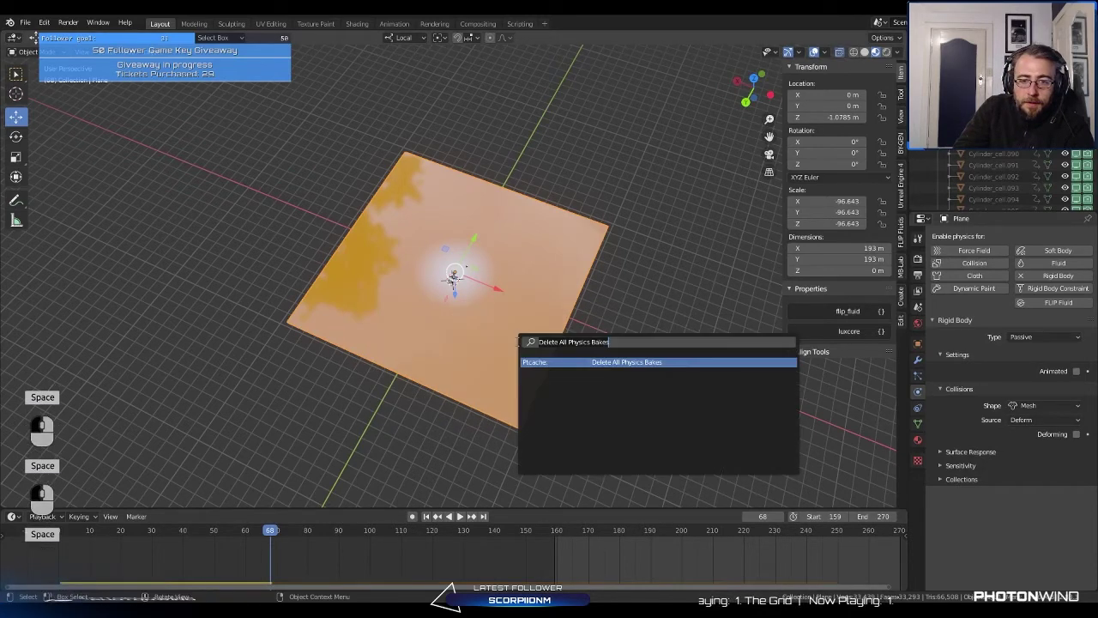
pyautogui.write('BAKE')
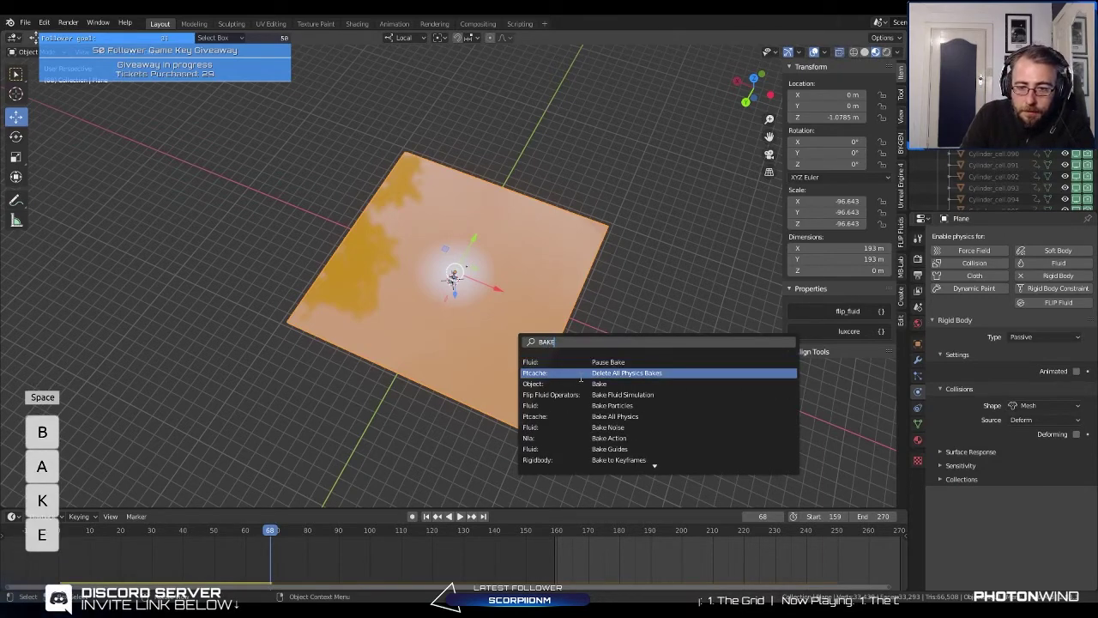
pyautogui.click(592, 416)
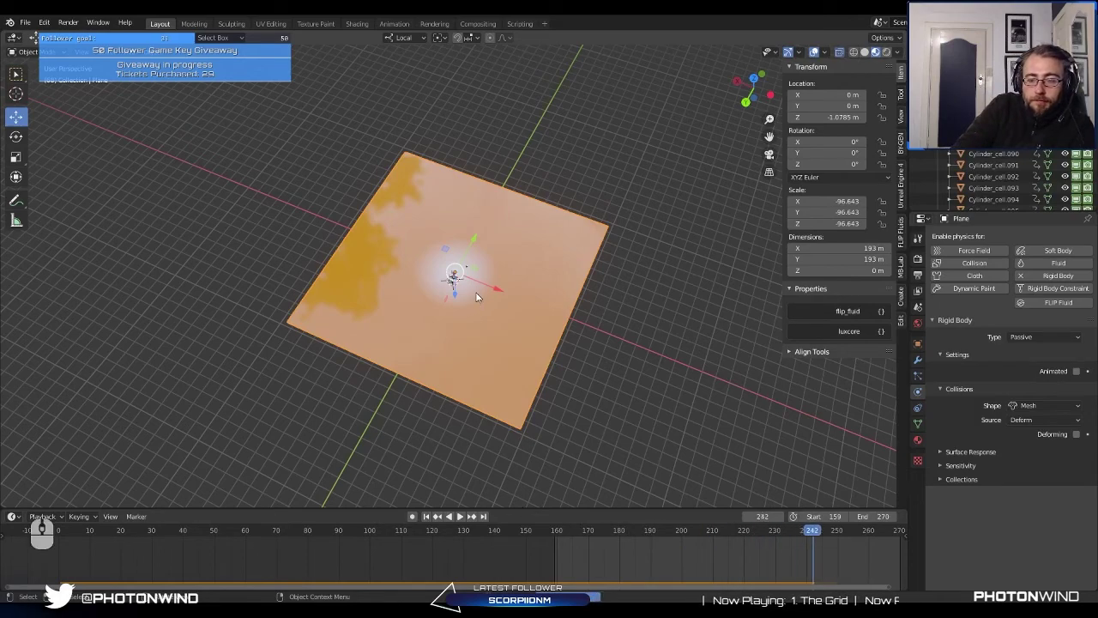
# Step: Play back the new bake and select a range of fracture pieces to examine how they scatter across the floor
pyautogui.moveTo(486, 322); pyautogui.dragTo(408, 279, button='middle')
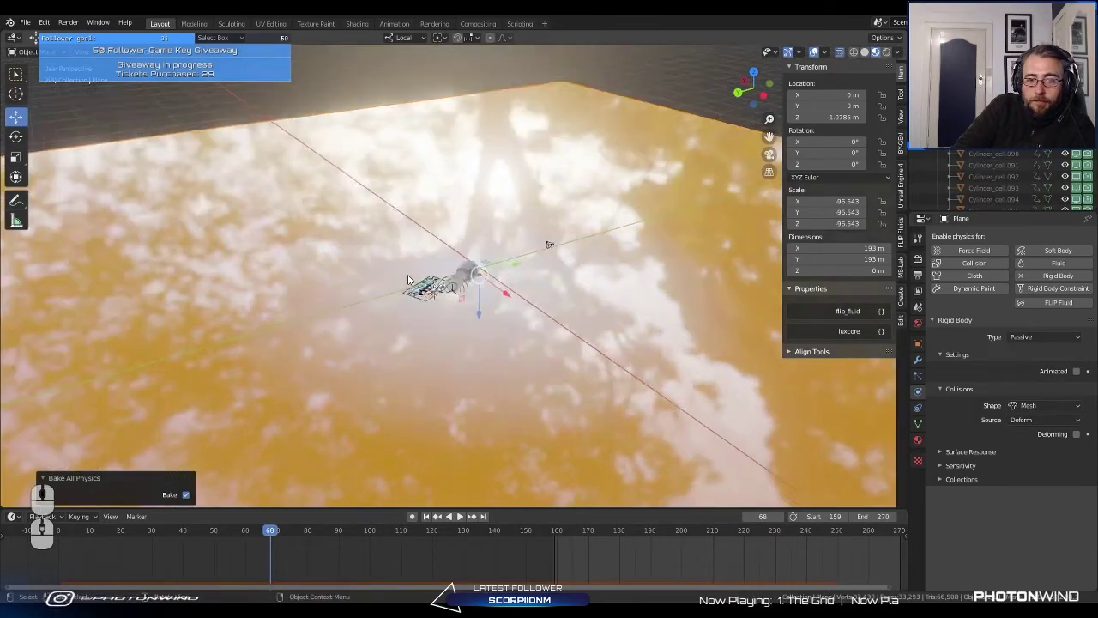
pyautogui.scroll(5, 493, 326)
pyautogui.press('space')
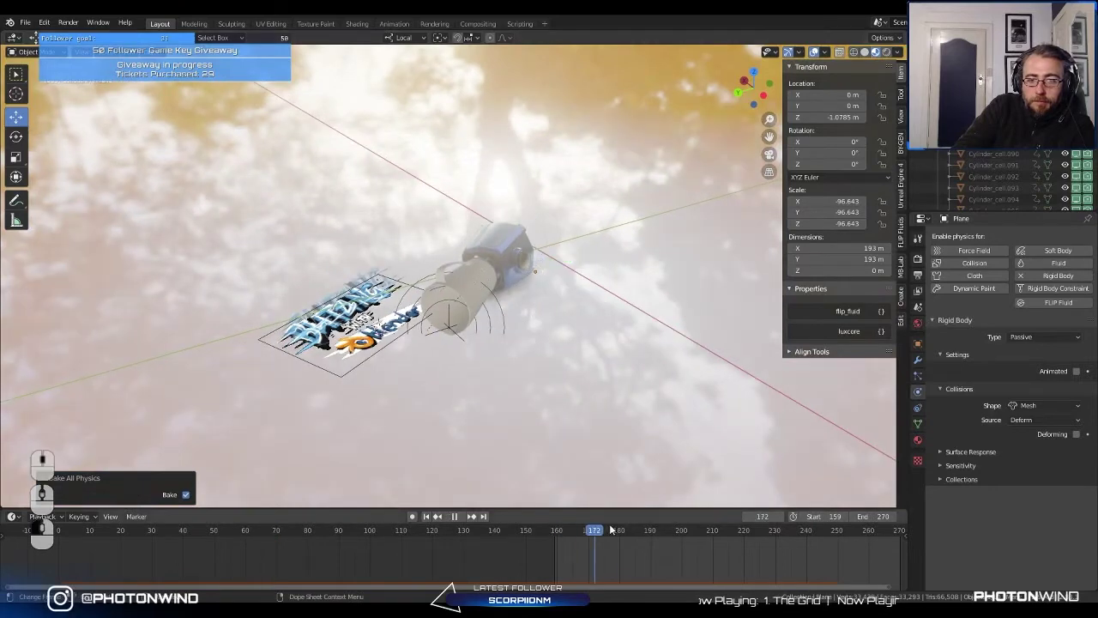
pyautogui.moveTo(611, 530); pyautogui.dragTo(784, 530)
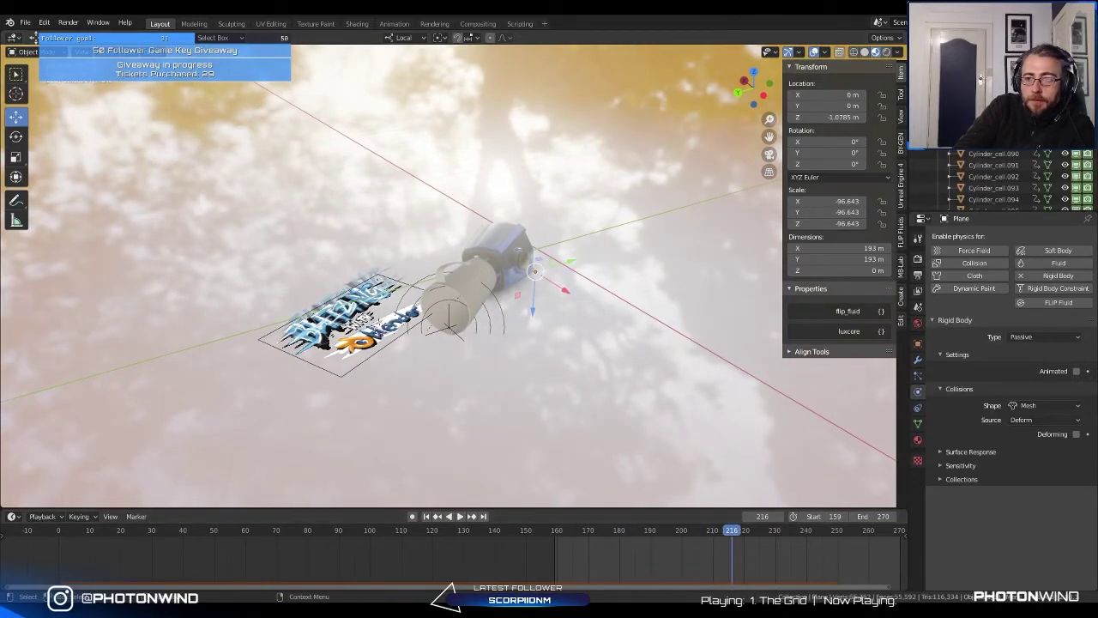
pyautogui.click(993, 74)
pyautogui.scroll(-18, 995, 158)
pyautogui.keyDown('shift'); pyautogui.click(996, 165); pyautogui.keyUp('shift')
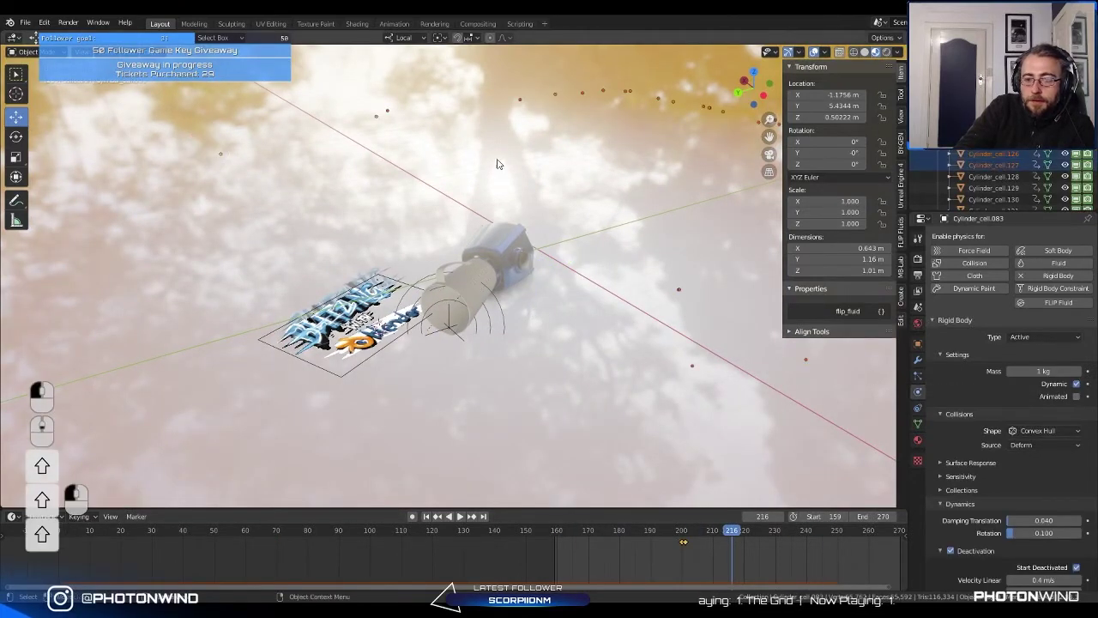
pyautogui.scroll(-10, 496, 168)
pyautogui.scroll(3, 472, 194)
pyautogui.scroll(5, 490, 196)
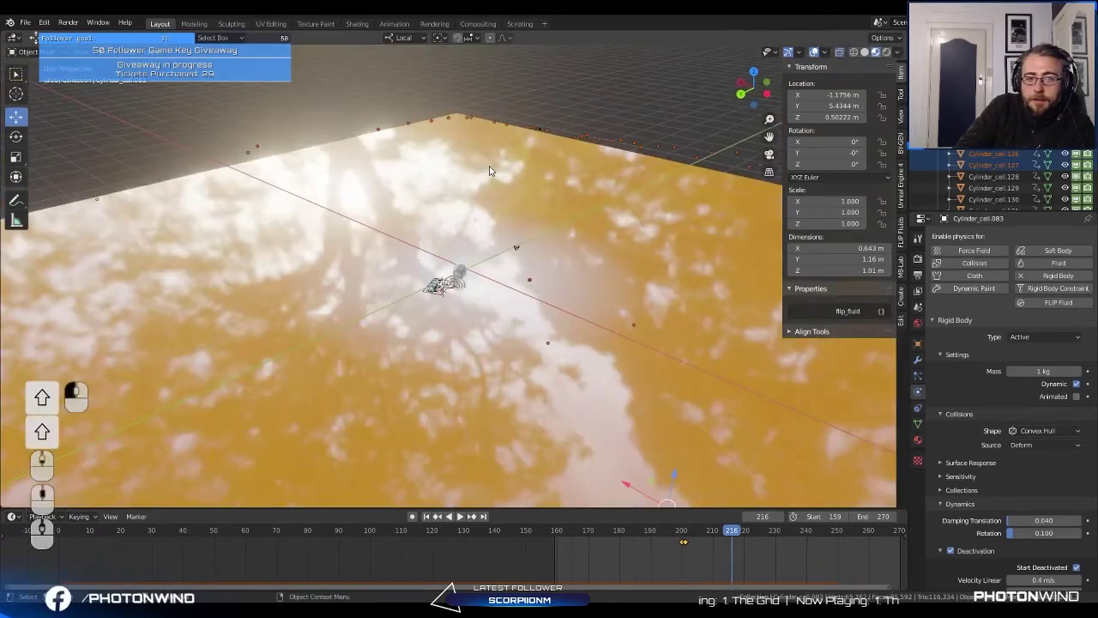
pyautogui.click(685, 532)
pyautogui.press('space')
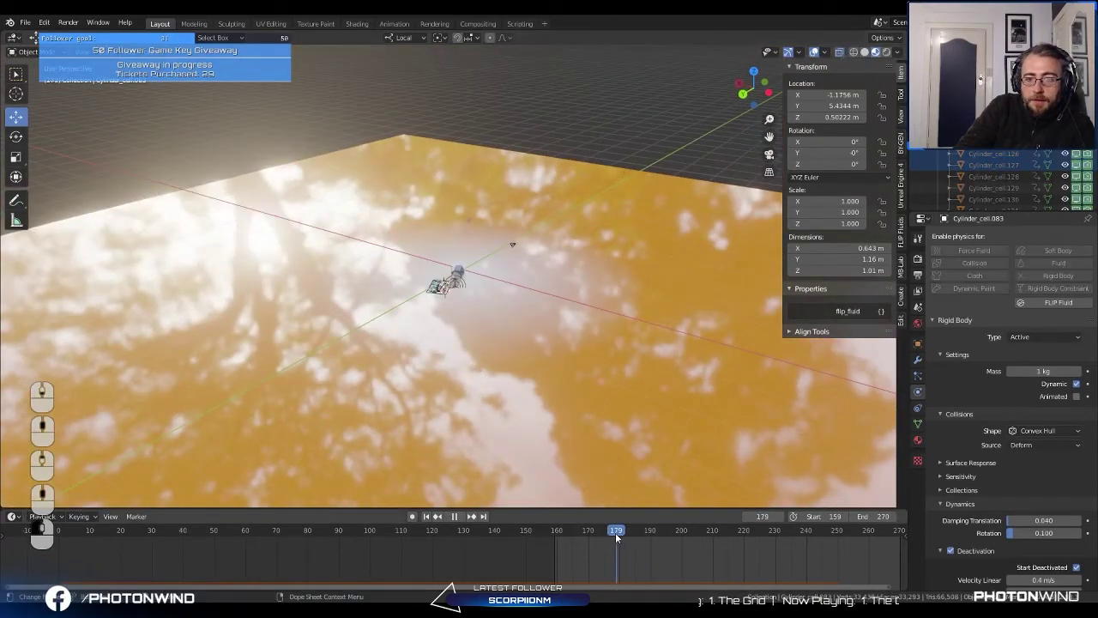
pyautogui.press('space')
# Step: Expand the floor plane's rigid body sensitivity and surface response settings and set its friction to 1.000
pyautogui.click(535, 359)
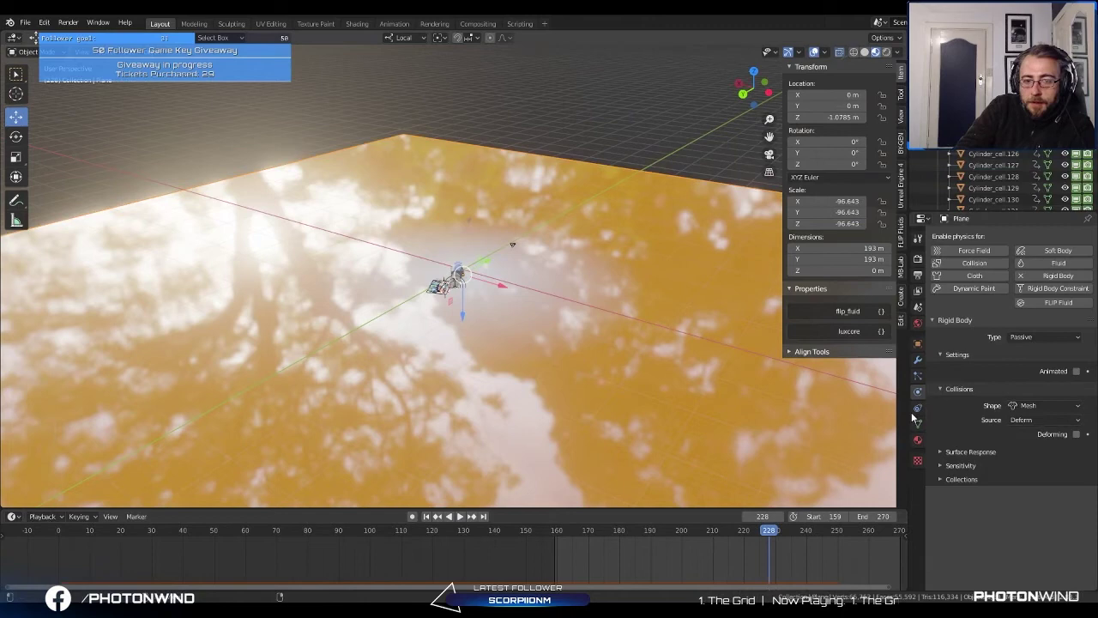
pyautogui.click(940, 465)
pyautogui.click(940, 453)
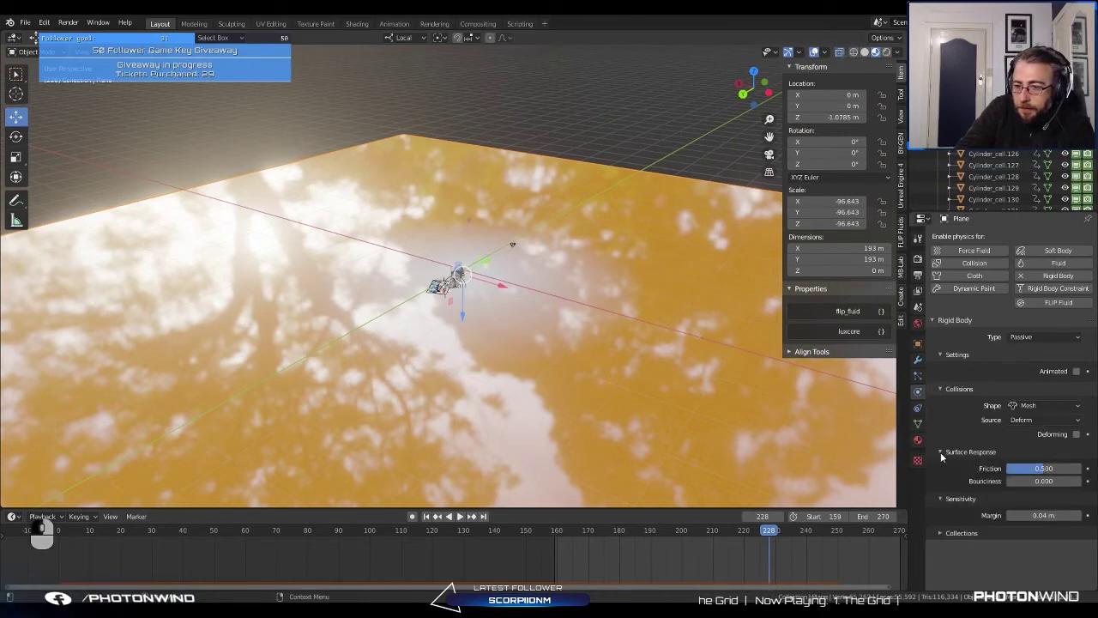
pyautogui.moveTo(1040, 470); pyautogui.dragTo(1082, 470)
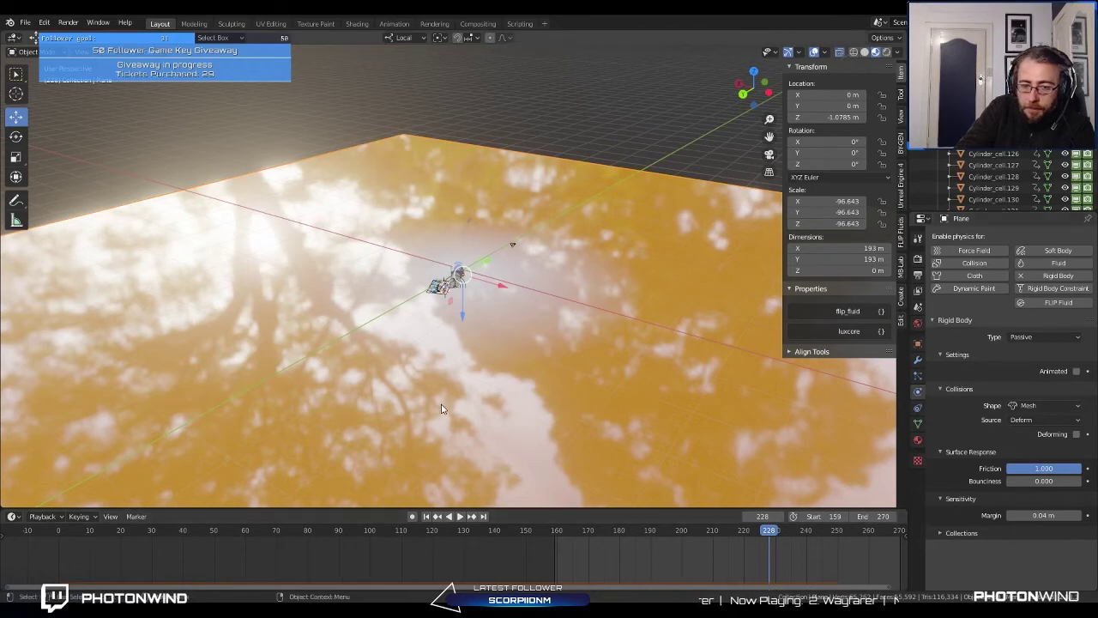
# Step: Clear the outdated simulation cache by running Delete All Physics Bakes
pyautogui.press('space')
pyautogui.click(566, 436)
pyautogui.press('space')
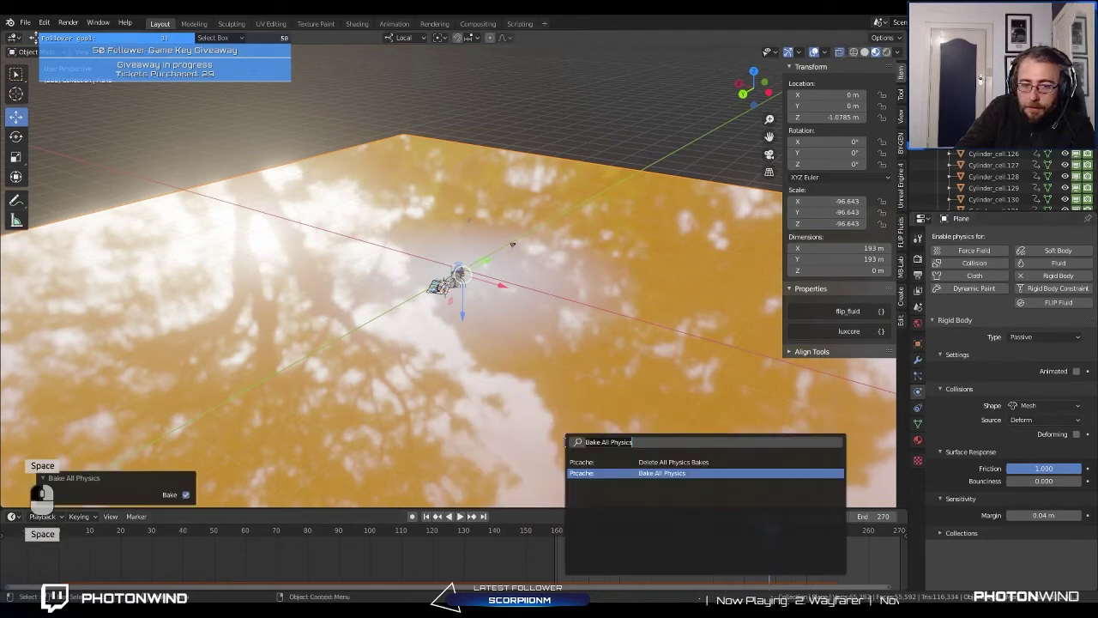
pyautogui.click(642, 464)
pyautogui.press('space')
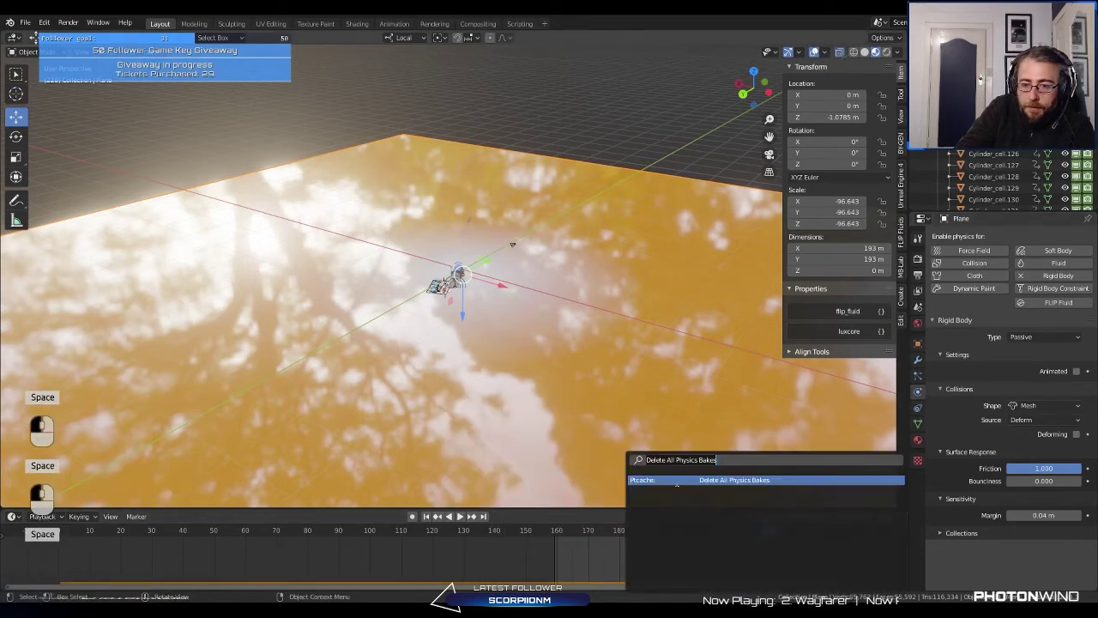
pyautogui.click(686, 480)
# Step: Run Bake All Physics to simulate the breakup with the floor's increased friction
pyautogui.press('space')
pyautogui.click(654, 424)
pyautogui.press('a')
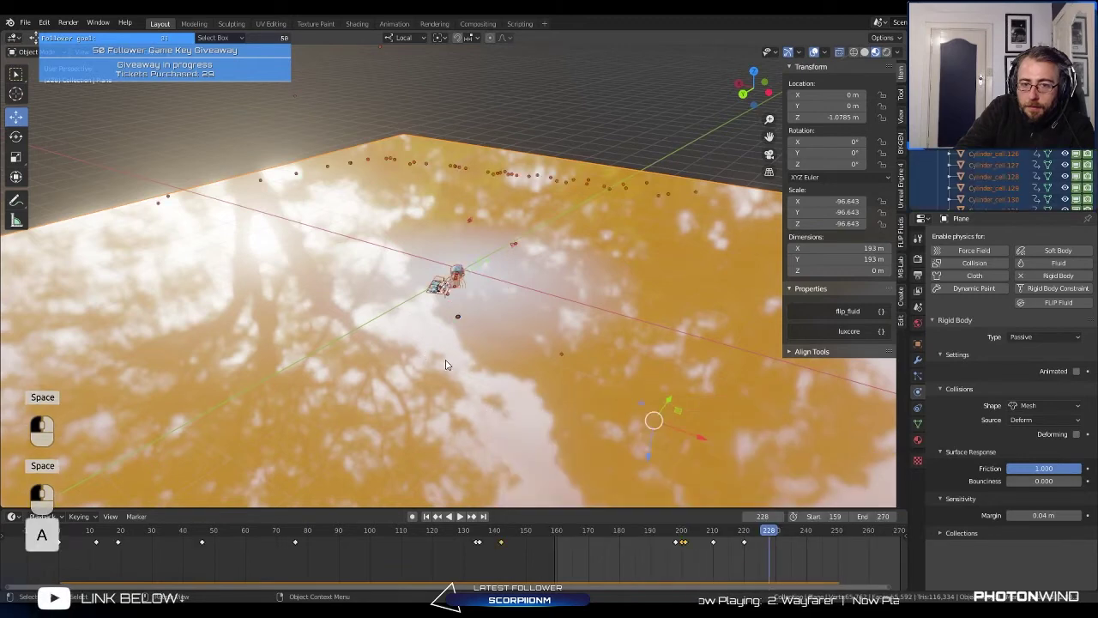
pyautogui.press('space')
pyautogui.click(611, 388)
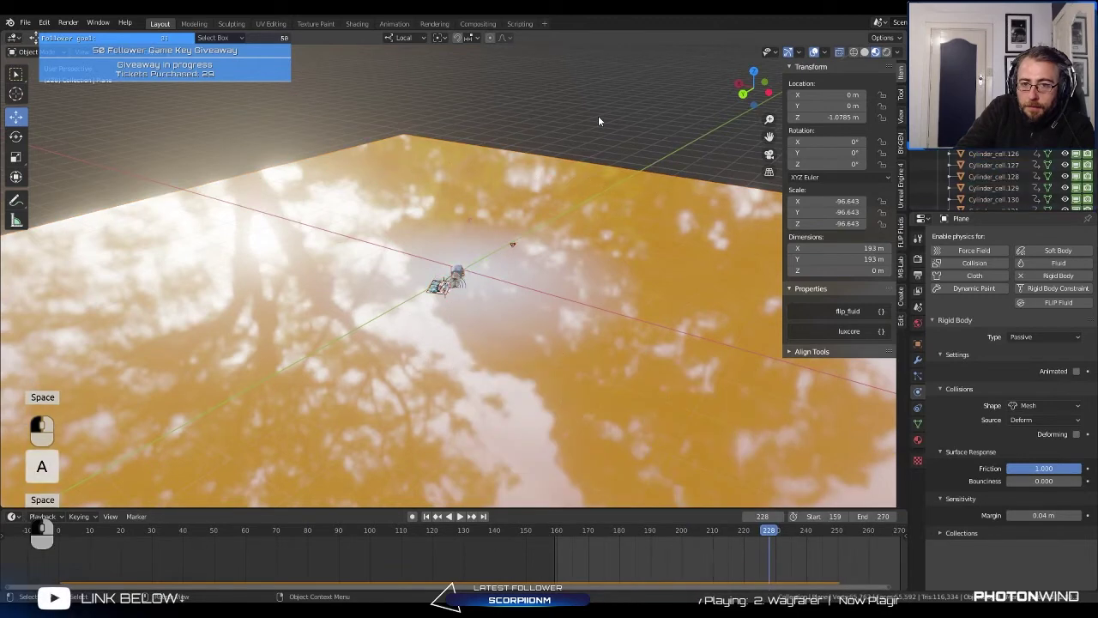
pyautogui.press('space')
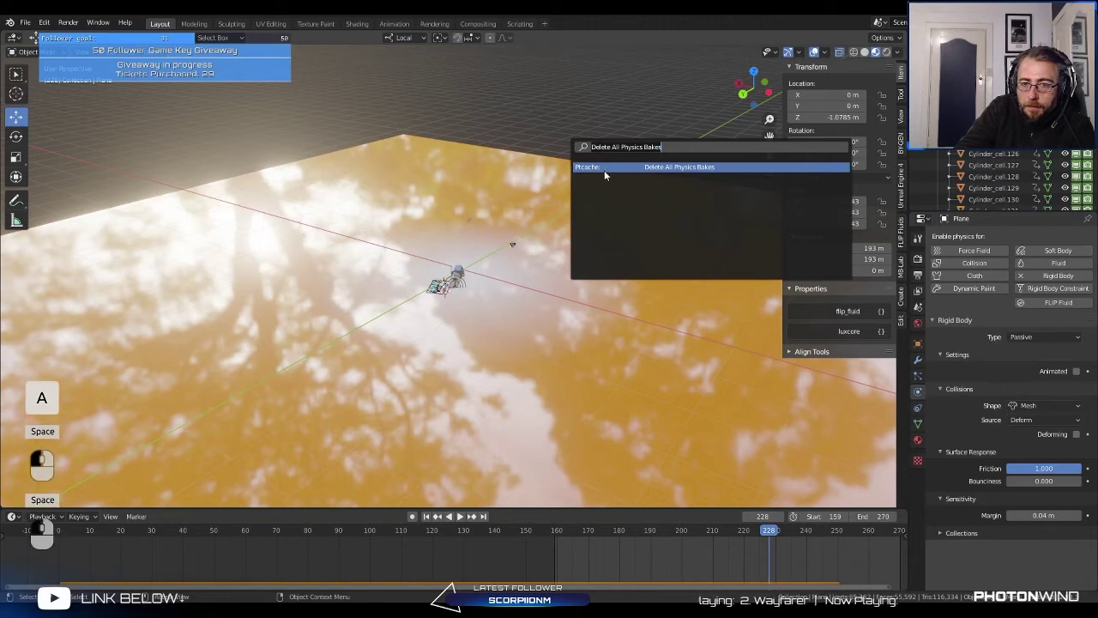
pyautogui.press('space')
pyautogui.write('ba')
pyautogui.rightClick(169, 111)
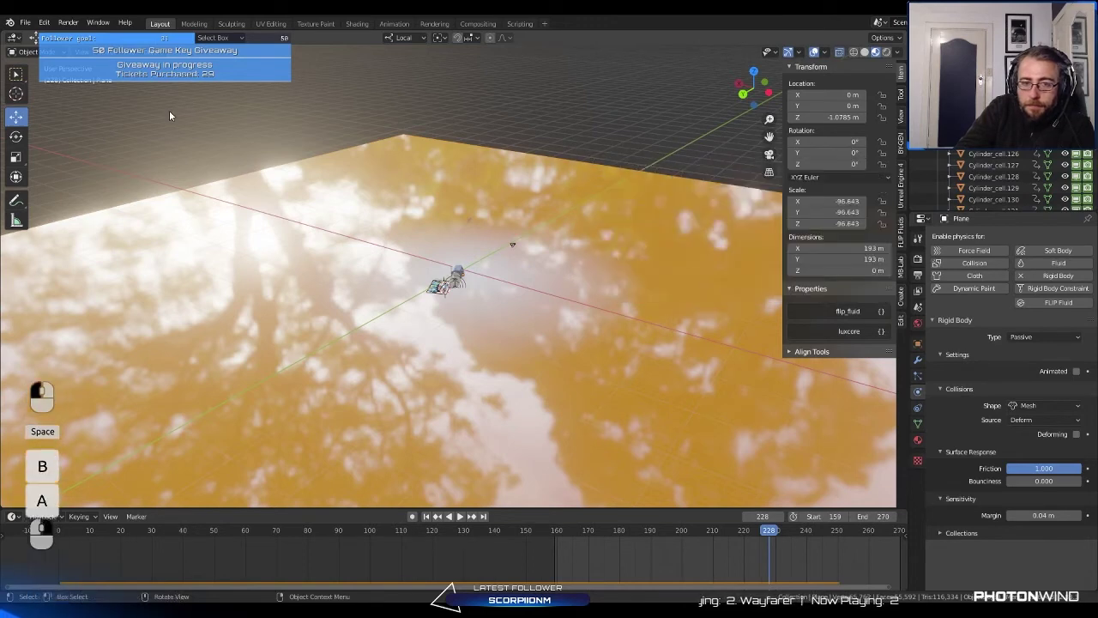
pyautogui.press('space')
pyautogui.write('bak')
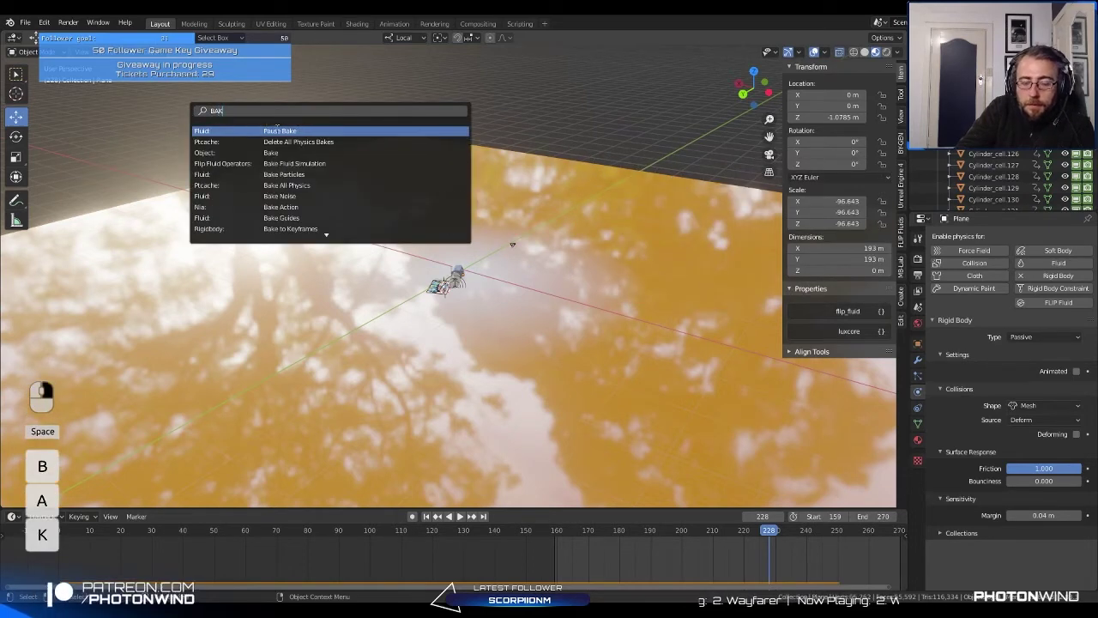
pyautogui.click(315, 184)
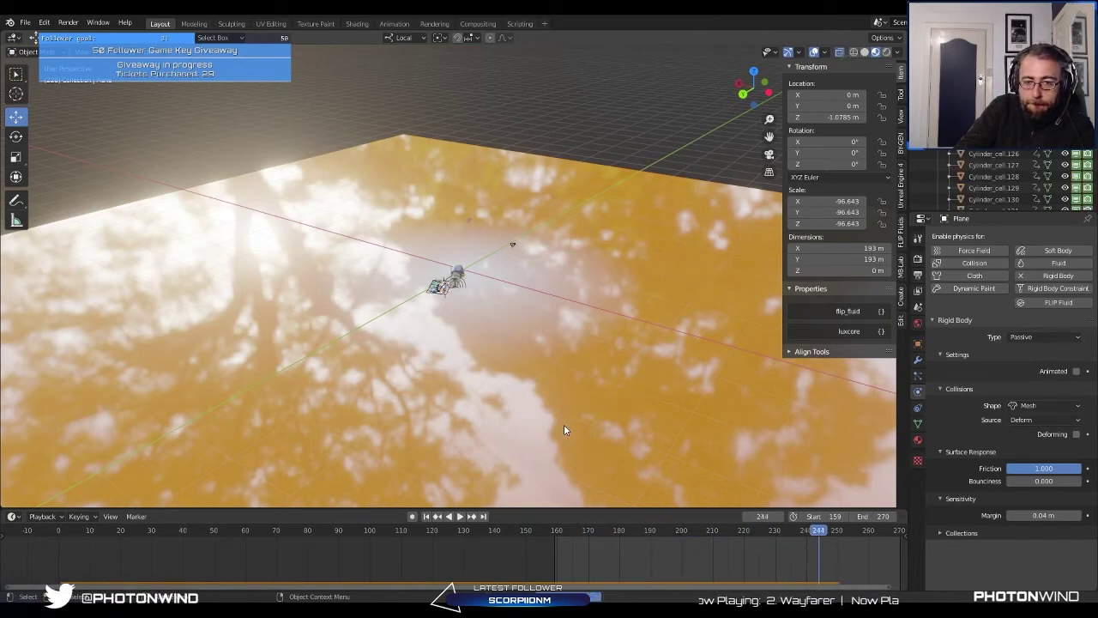
# Step: Play and scrub through the rebaked animation with individual fracture pieces selected to examine how far they slide
pyautogui.press('space')
pyautogui.moveTo(638, 528); pyautogui.dragTo(845, 565)
pyautogui.press('space')
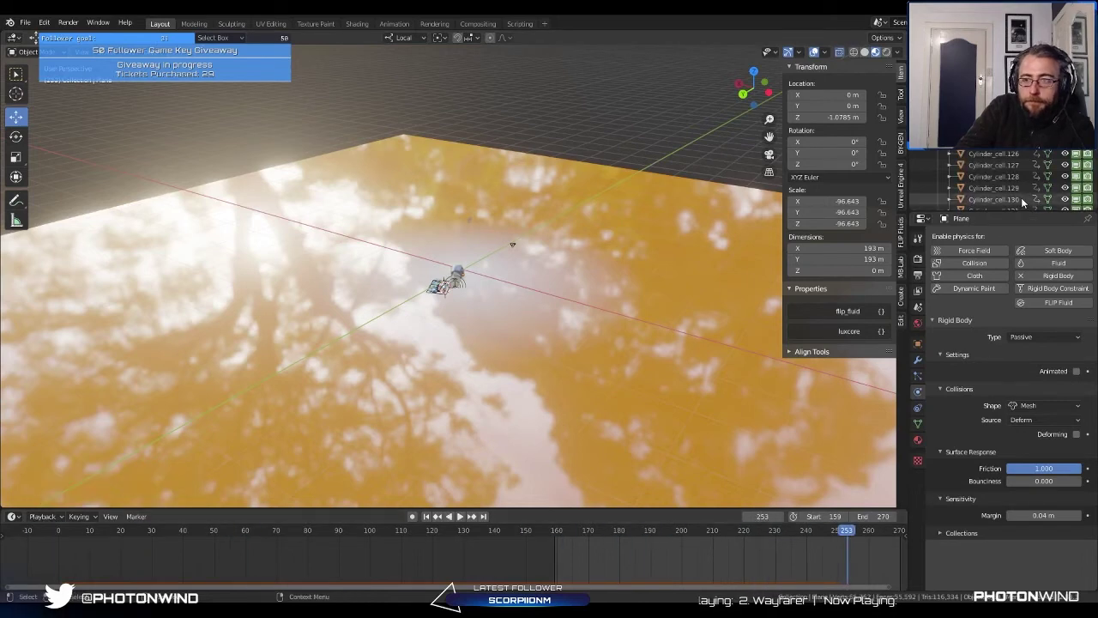
pyautogui.click(995, 198)
pyautogui.keyDown('shift'); pyautogui.click(996, 175); pyautogui.keyUp('shift')
pyautogui.moveTo(693, 533); pyautogui.dragTo(807, 536)
pyautogui.scroll(8, 1001, 199)
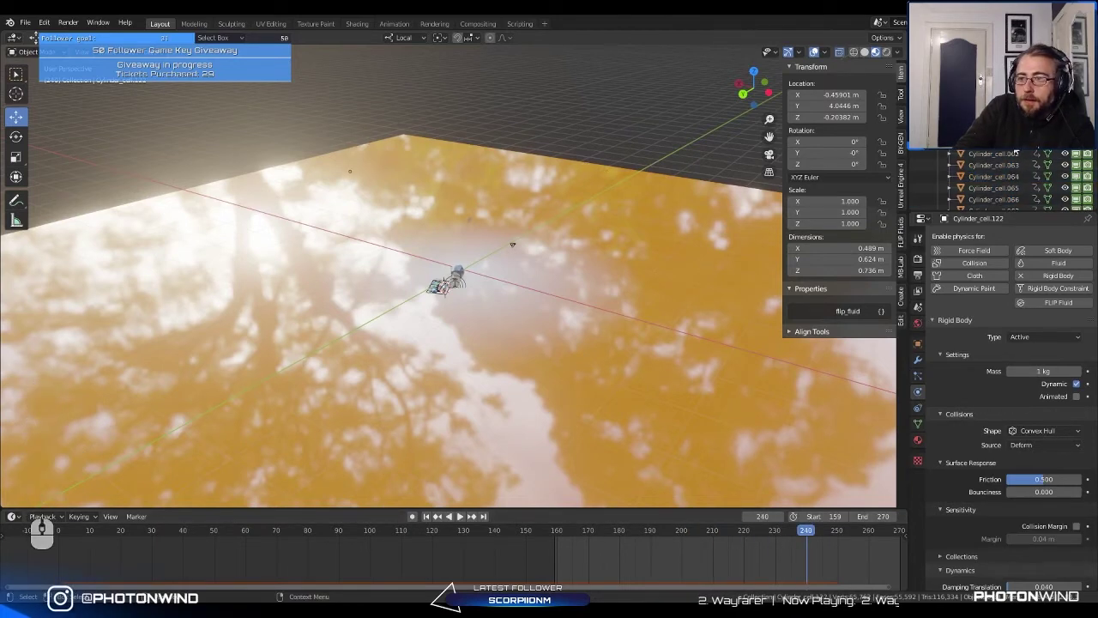
# Step: Select all the Cylinder_cell fracture pieces and move their animation keyframes to just before frame 0
pyautogui.click(748, 530)
pyautogui.scroll(8, 987, 128)
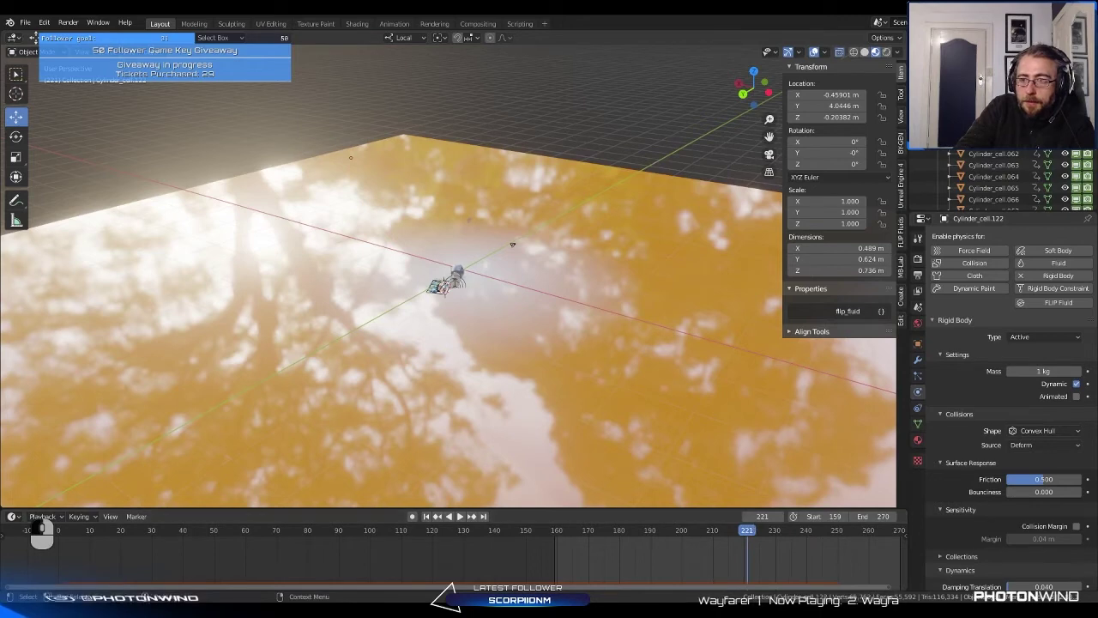
pyautogui.click(987, 128)
pyautogui.scroll(-20, 987, 128)
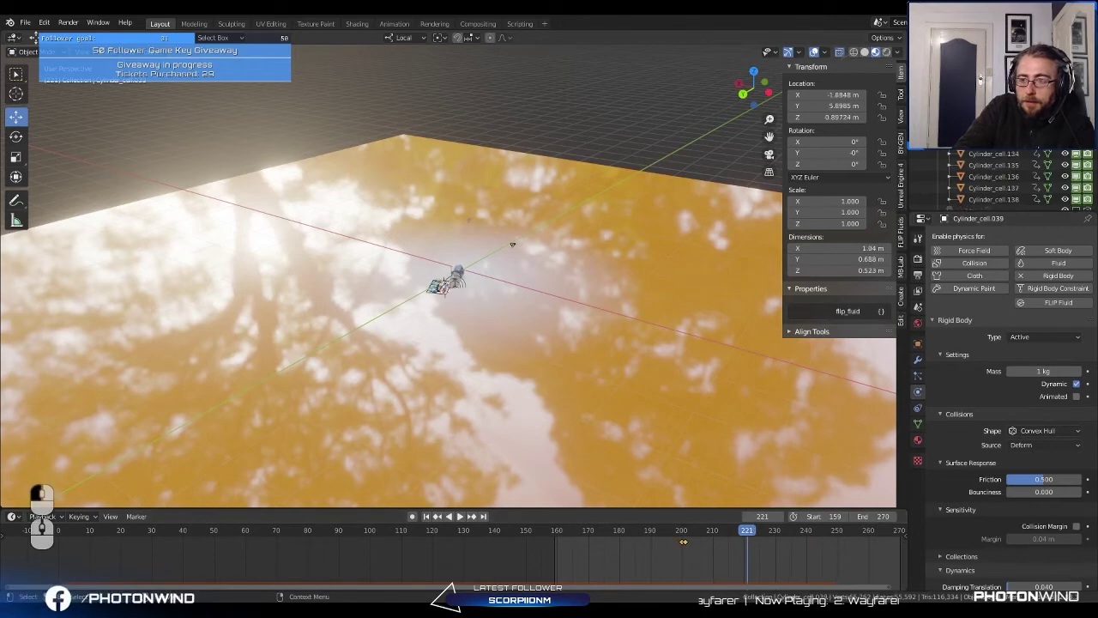
pyautogui.scroll(-2, 990, 164)
pyautogui.keyDown('shift'); pyautogui.click(990, 164); pyautogui.keyUp('shift')
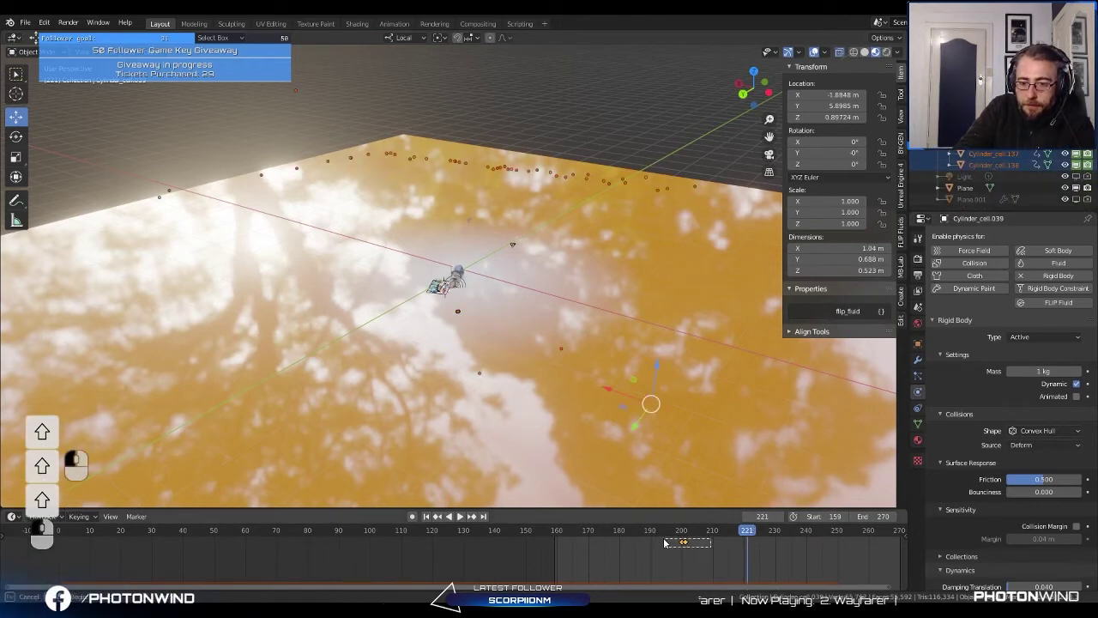
pyautogui.scroll(-3, 673, 544)
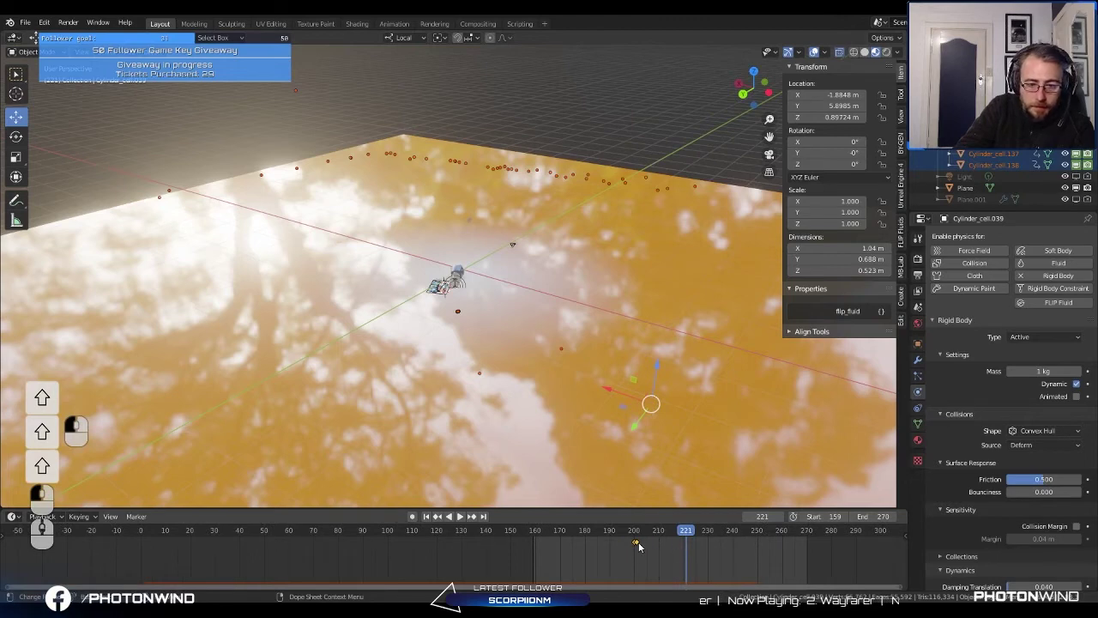
pyautogui.moveTo(640, 545); pyautogui.dragTo(97, 564)
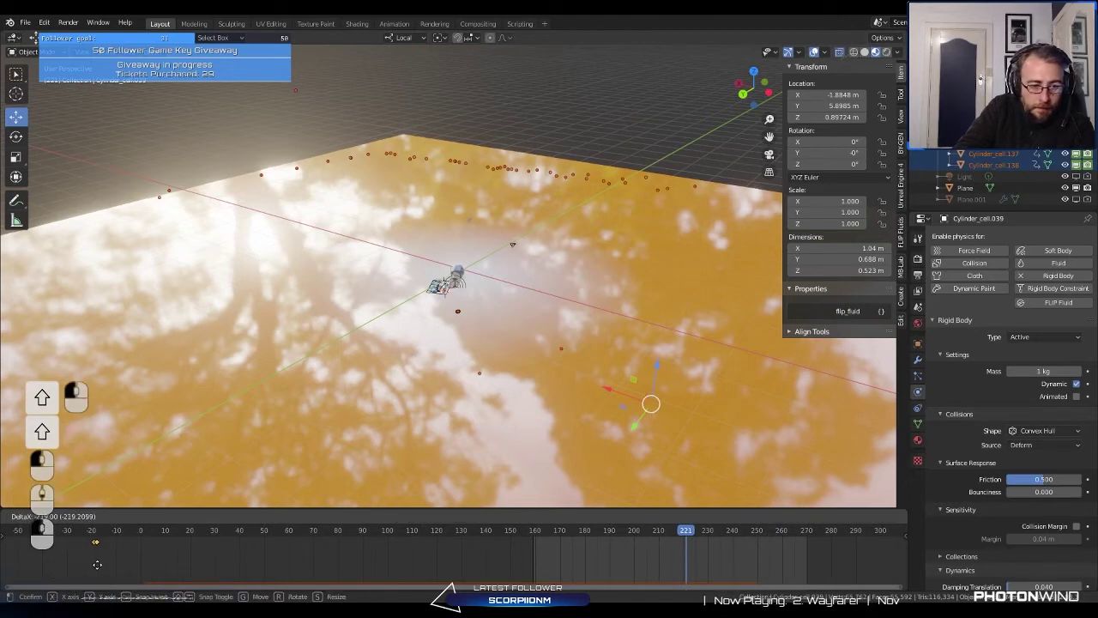
pyautogui.click(129, 544)
# Step: Play the animation, scrub to frame 16 and view the breaking jug up close
pyautogui.press('space')
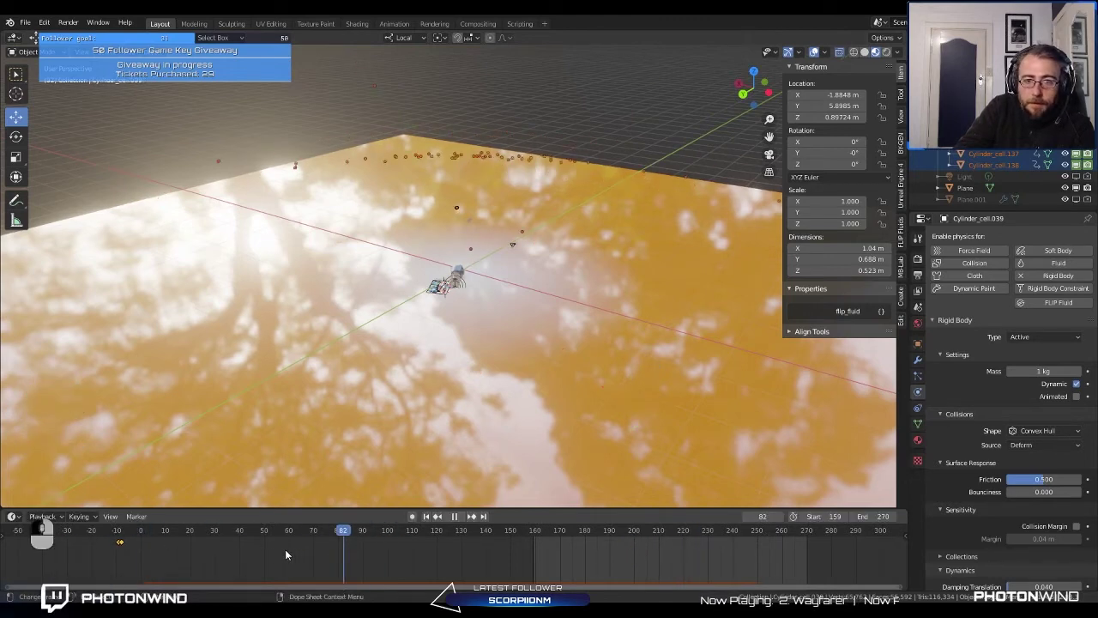
pyautogui.moveTo(285, 555); pyautogui.dragTo(180, 558)
pyautogui.scroll(12, 407, 360)
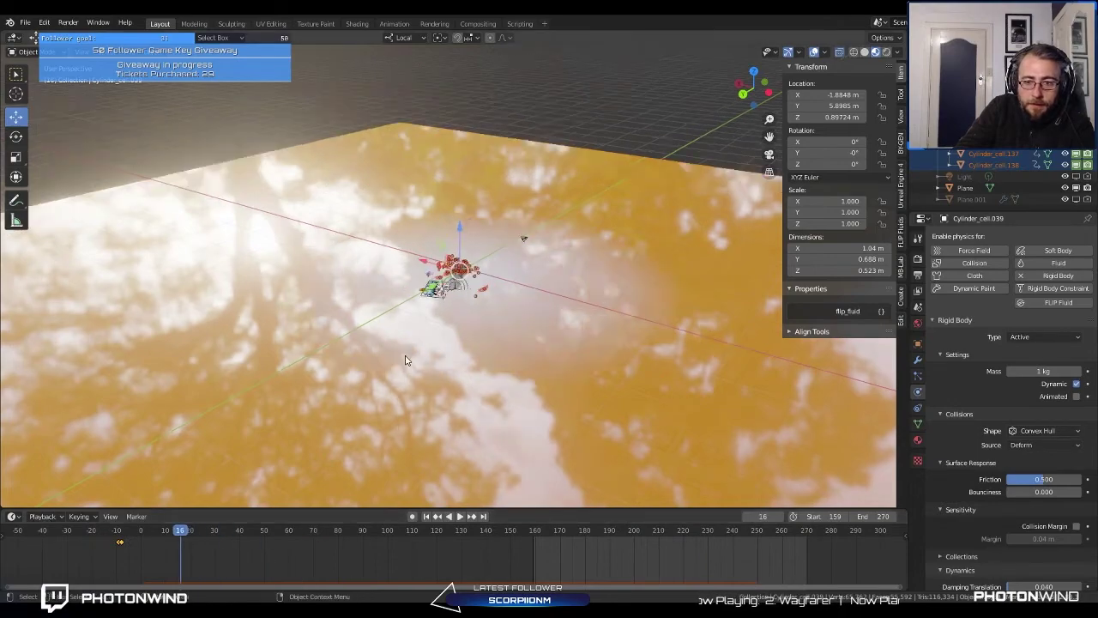
pyautogui.moveTo(437, 304); pyautogui.dragTo(403, 258, button='middle')
# Step: Move the intact jug's keyframes before frame 0, with the last one at about frame -49, and replay the animation
pyautogui.click(455, 343)
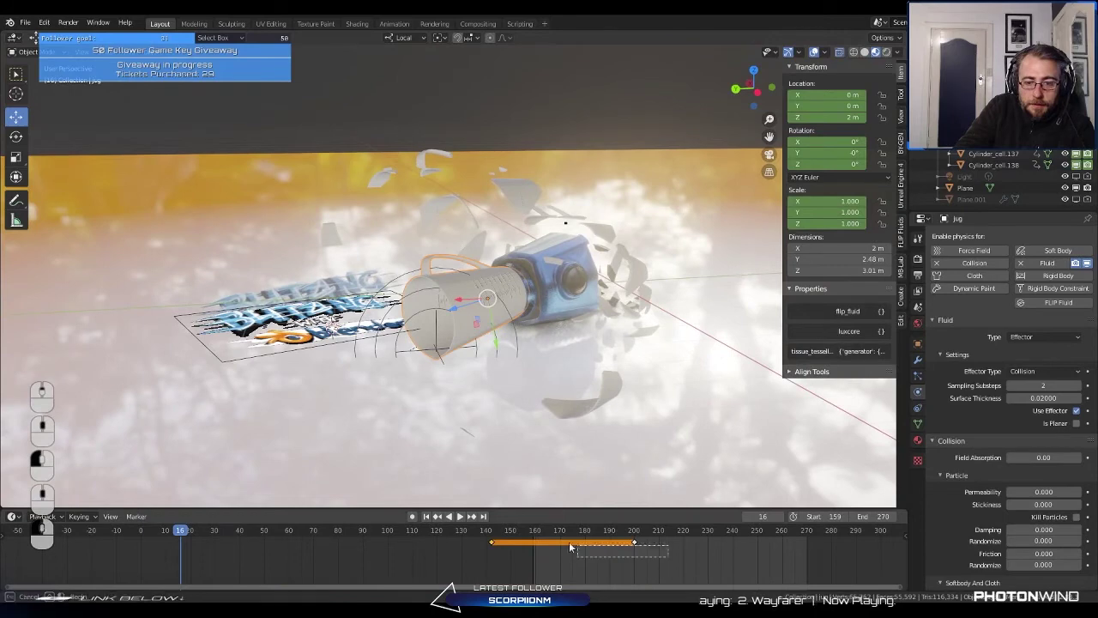
pyautogui.press('g')
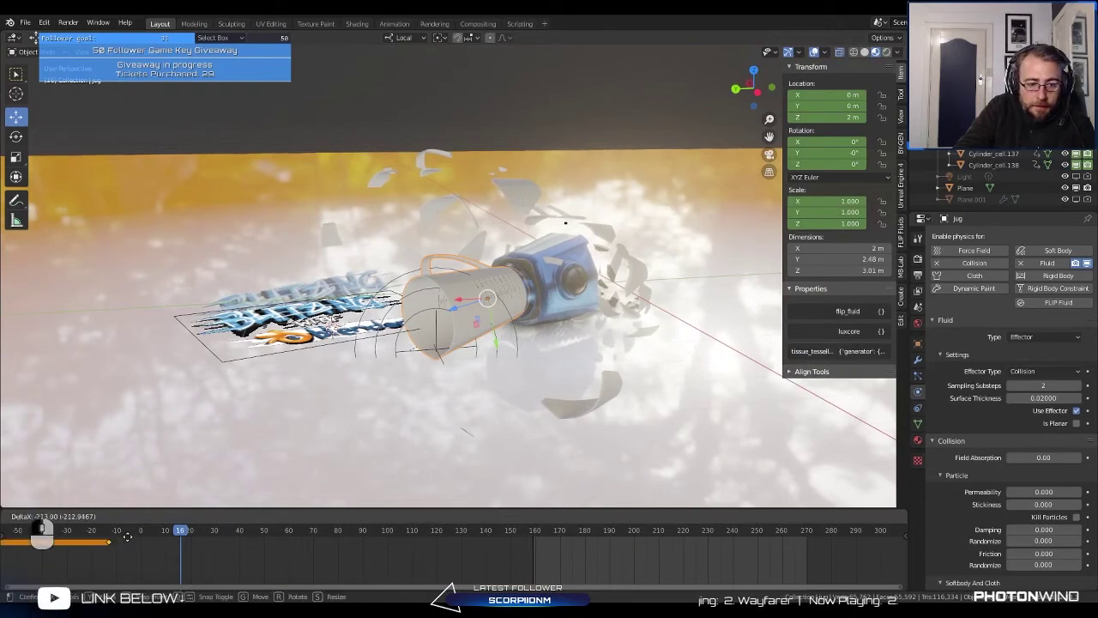
pyautogui.click(165, 535)
pyautogui.press('space')
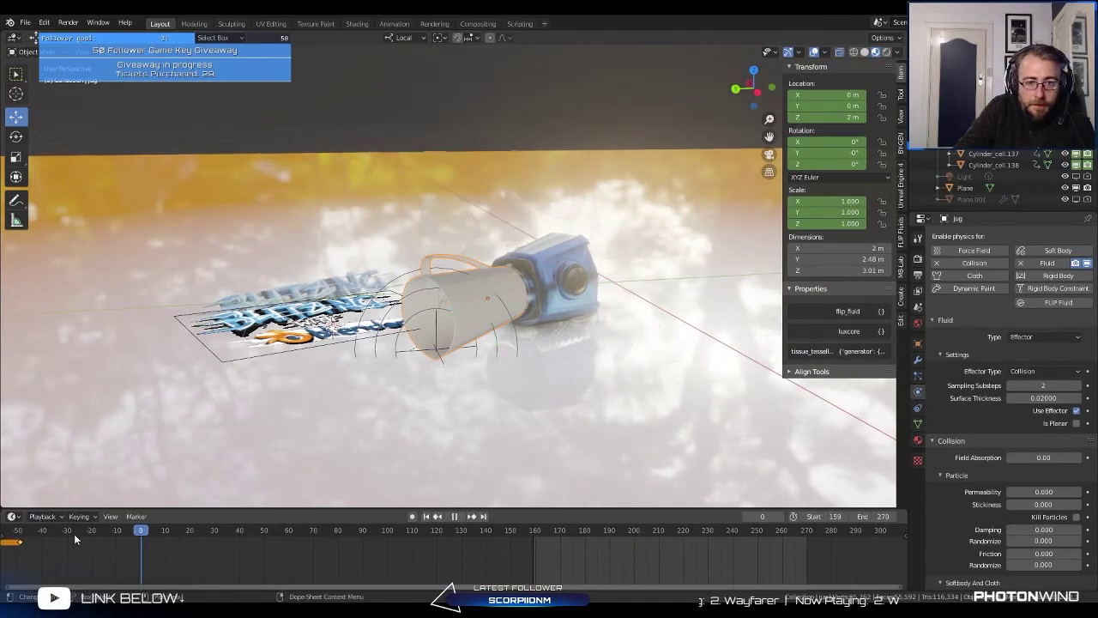
pyautogui.press('space')
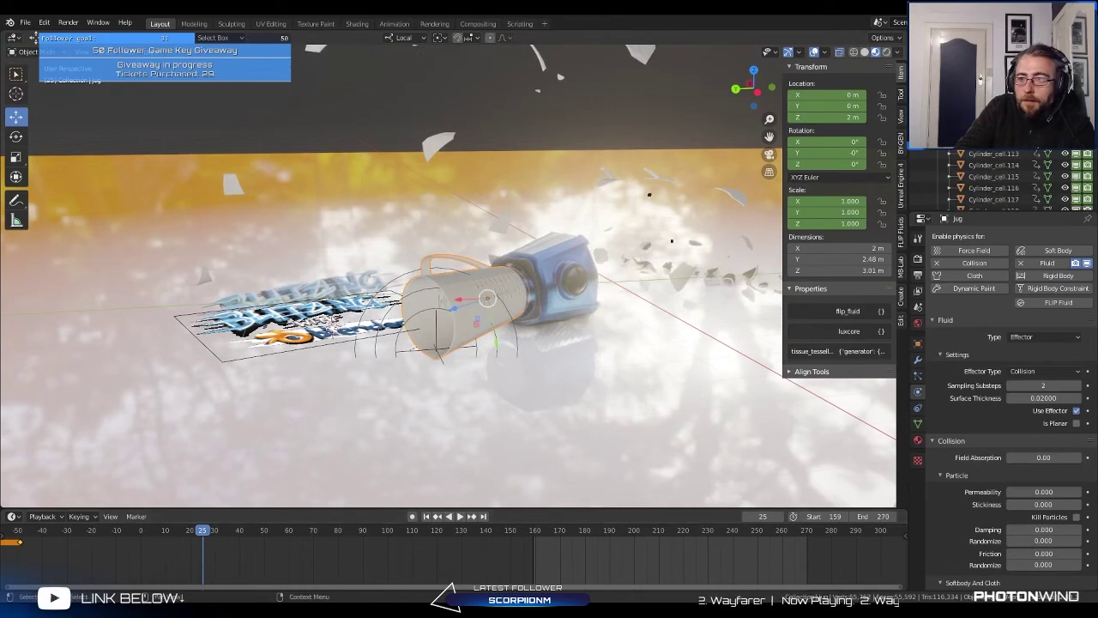
# Step: Hide the intact jug, select the floor plane and replay the breakup from frame 0
pyautogui.scroll(5, 1003, 181)
pyautogui.scroll(10, 995, 163)
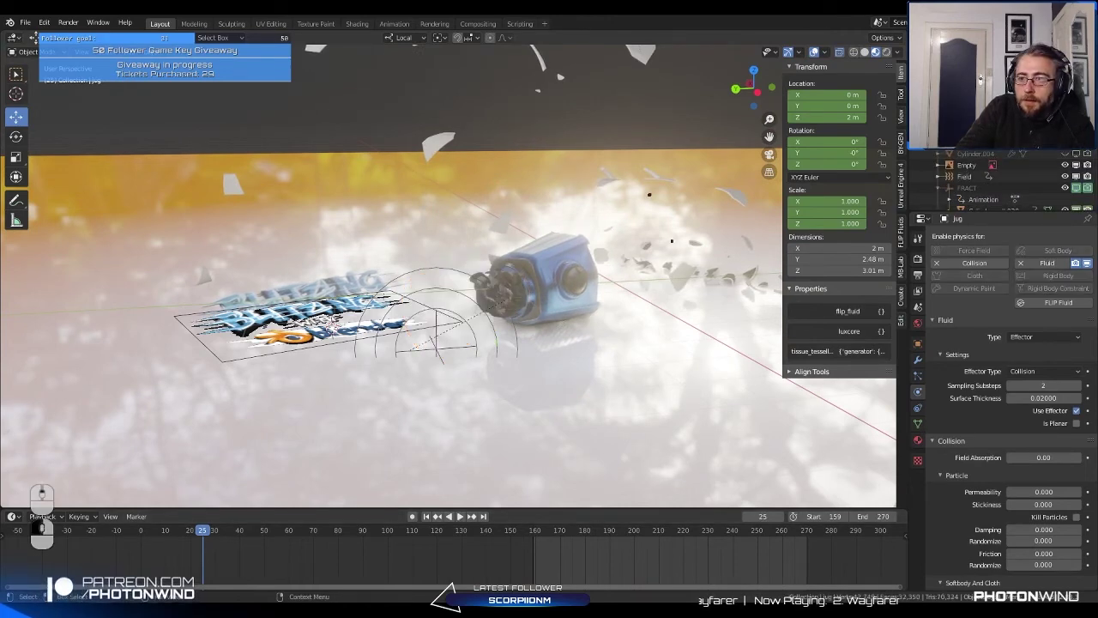
pyautogui.click(372, 172)
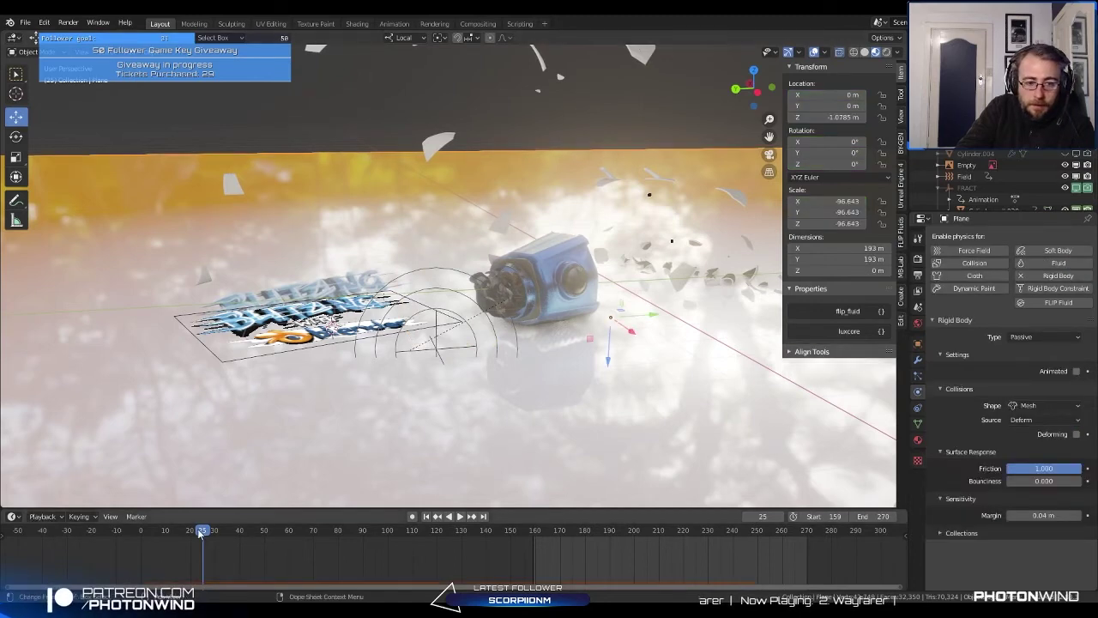
pyautogui.click(142, 532)
pyautogui.press('space')
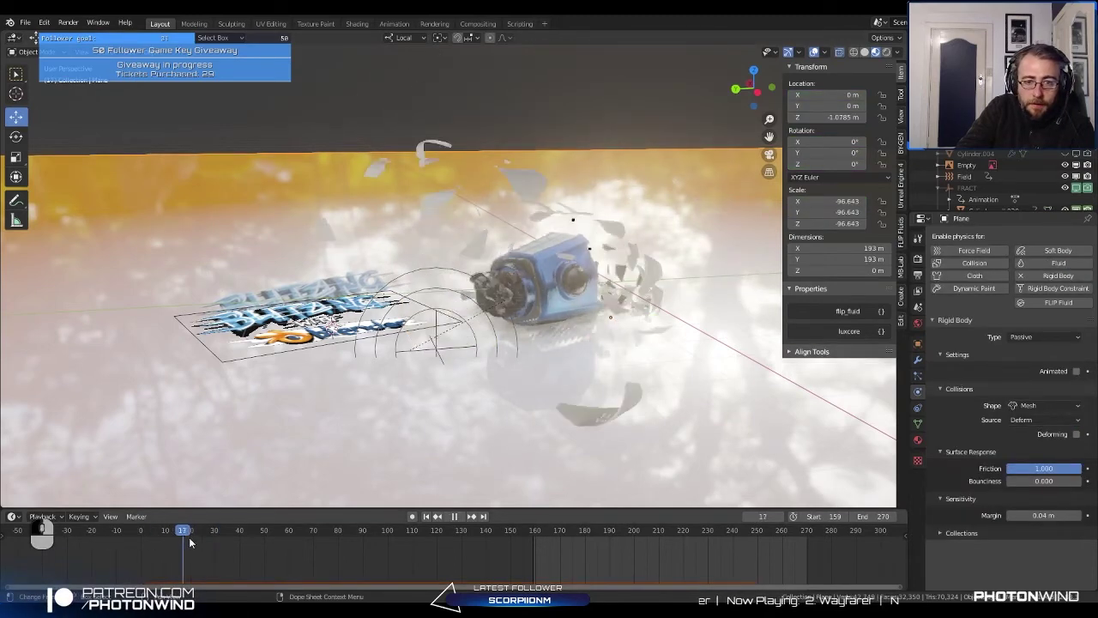
pyautogui.press('space')
# Step: Delete the force field beside the jug and clear the old simulation with Delete All Physics Bakes
pyautogui.click(440, 324)
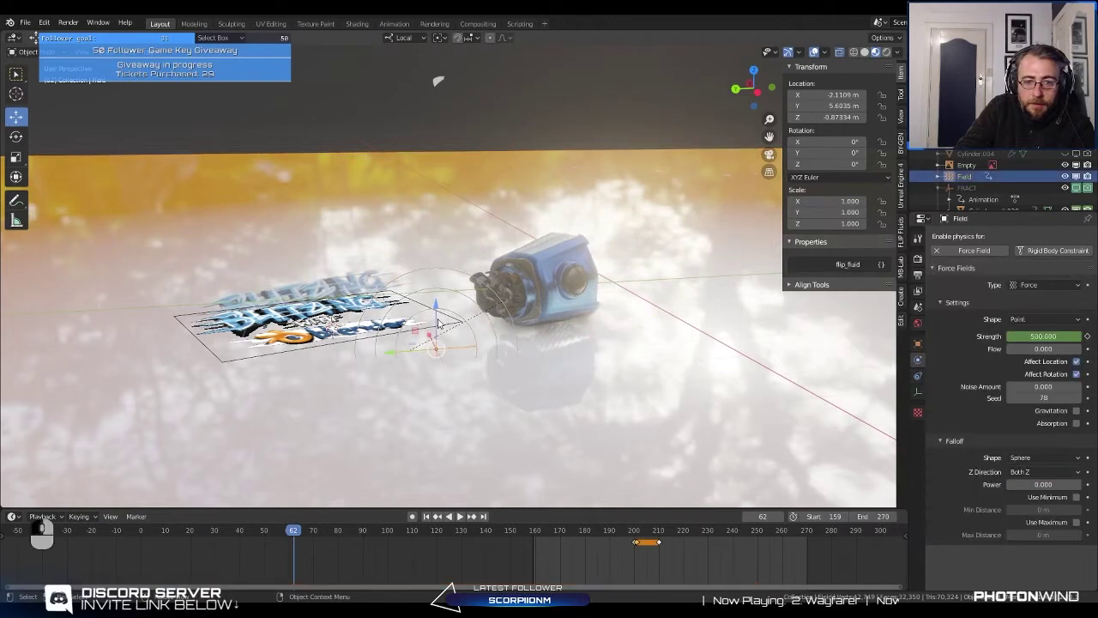
pyautogui.press('Delete')
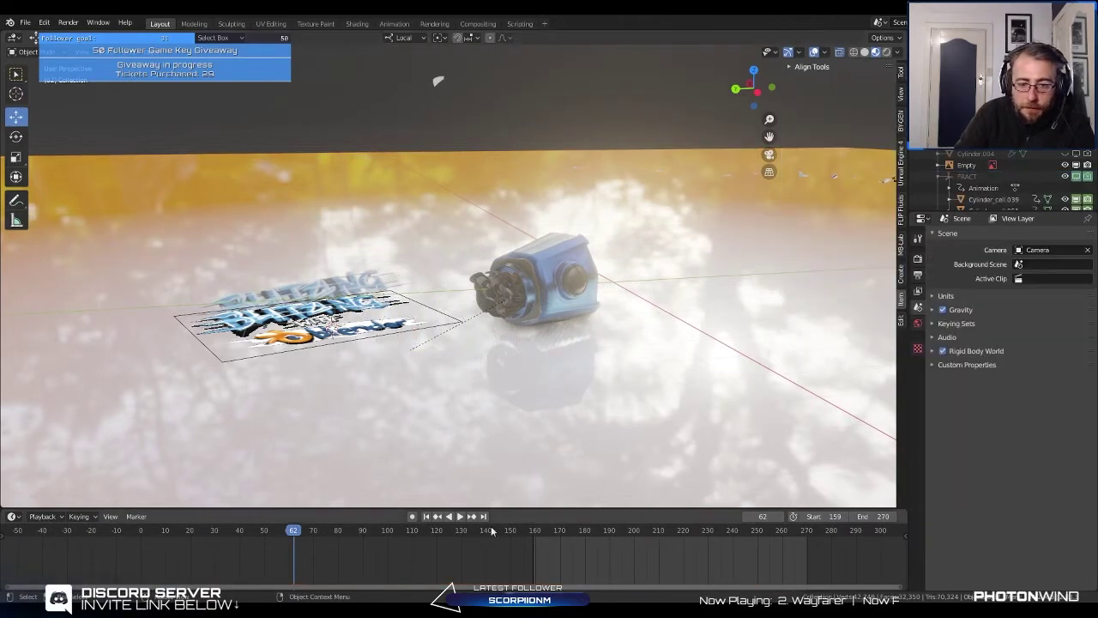
pyautogui.click(426, 516)
pyautogui.press('space')
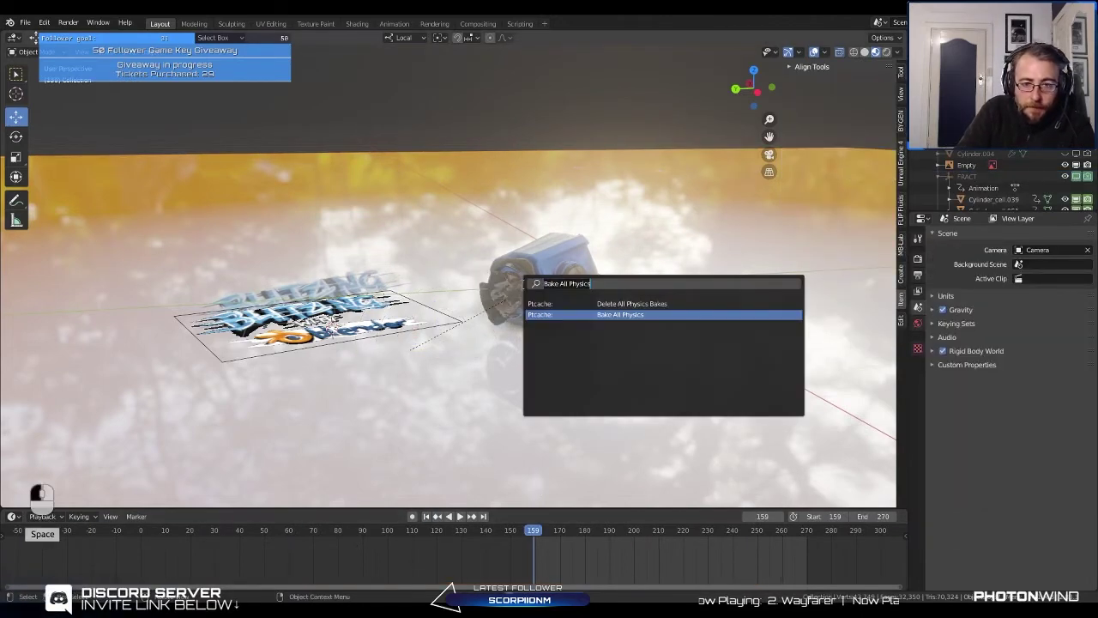
pyautogui.click(592, 304)
# Step: Run Bake All Physics from frame 159 without the force field
pyautogui.press('space')
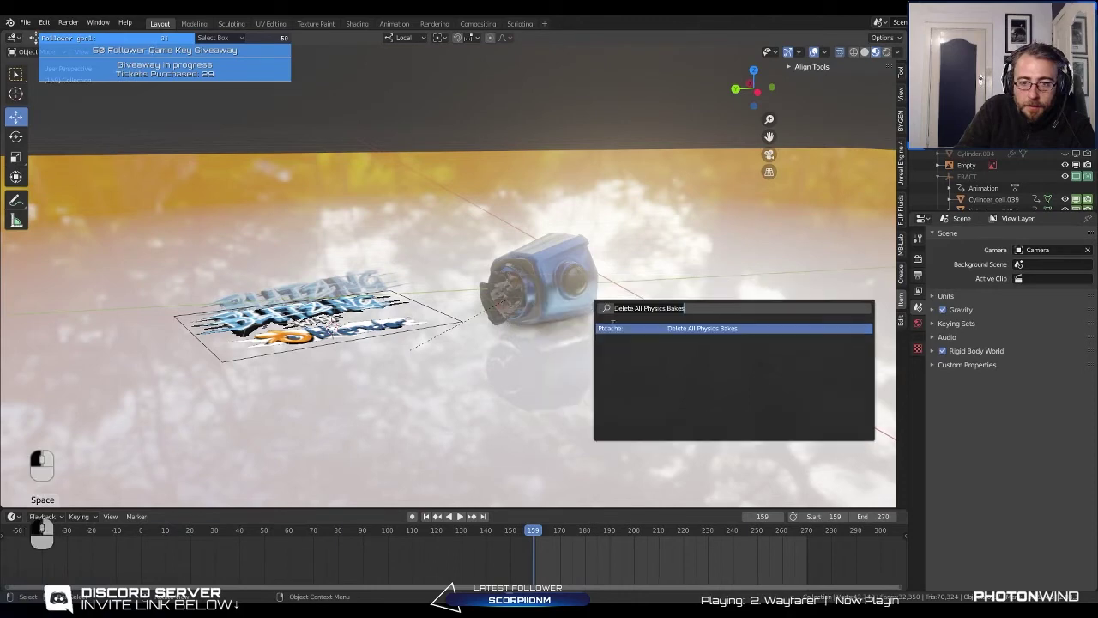
pyautogui.write('BAK')
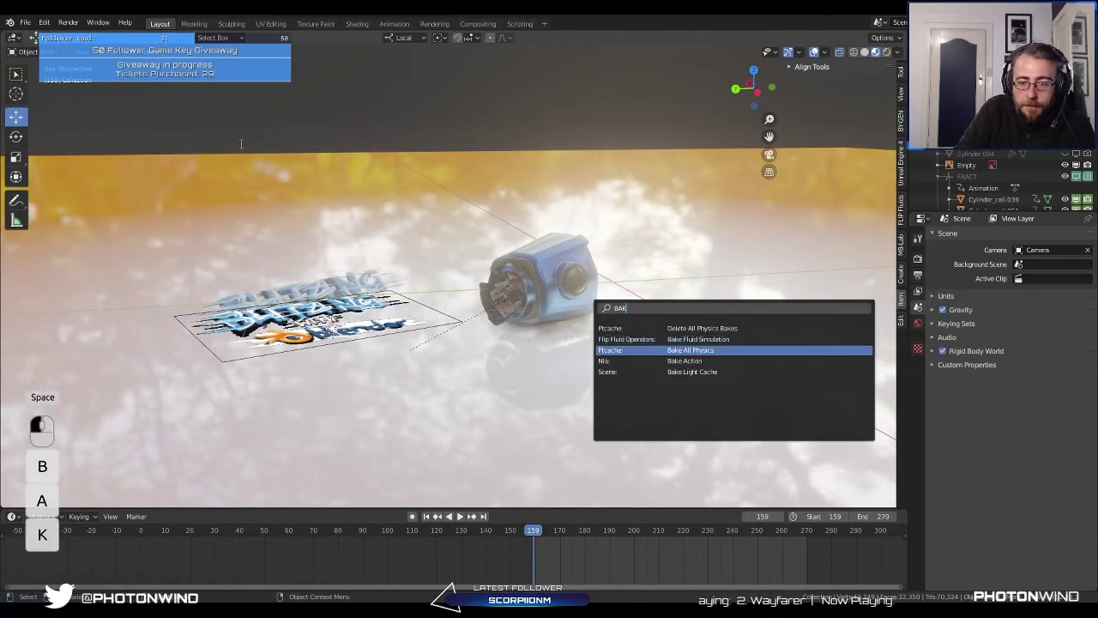
pyautogui.click(241, 144)
pyautogui.press('space')
pyautogui.write('BAK')
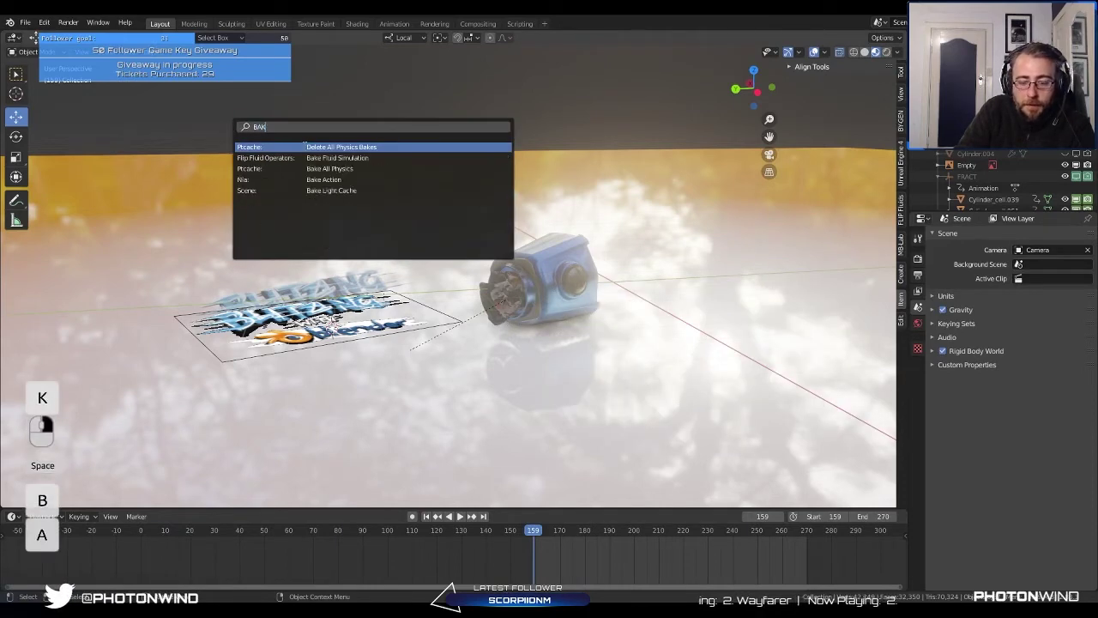
pyautogui.click(341, 171)
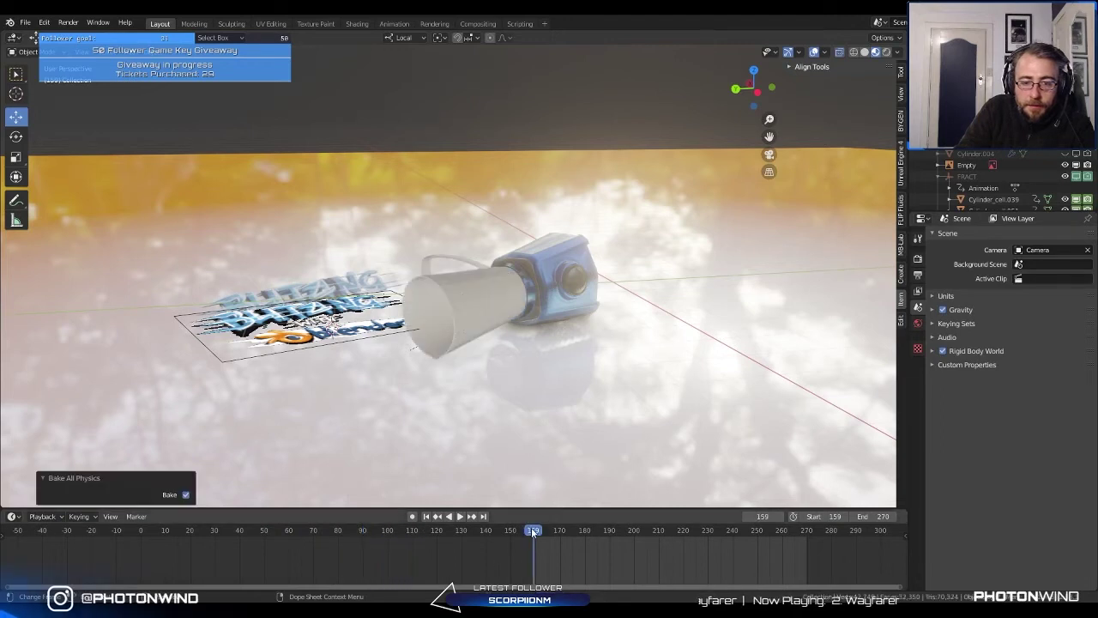
# Step: Set the timeline start frame to 0 and run Bake All Physics
pyautogui.click(455, 516)
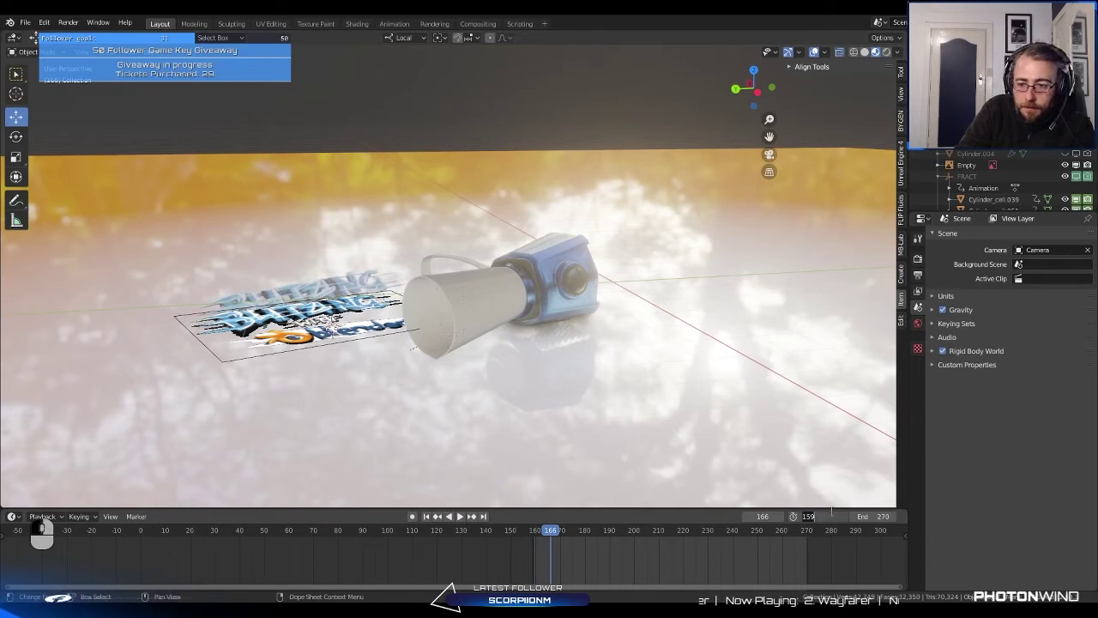
pyautogui.hotkey('ctrl', 'z')
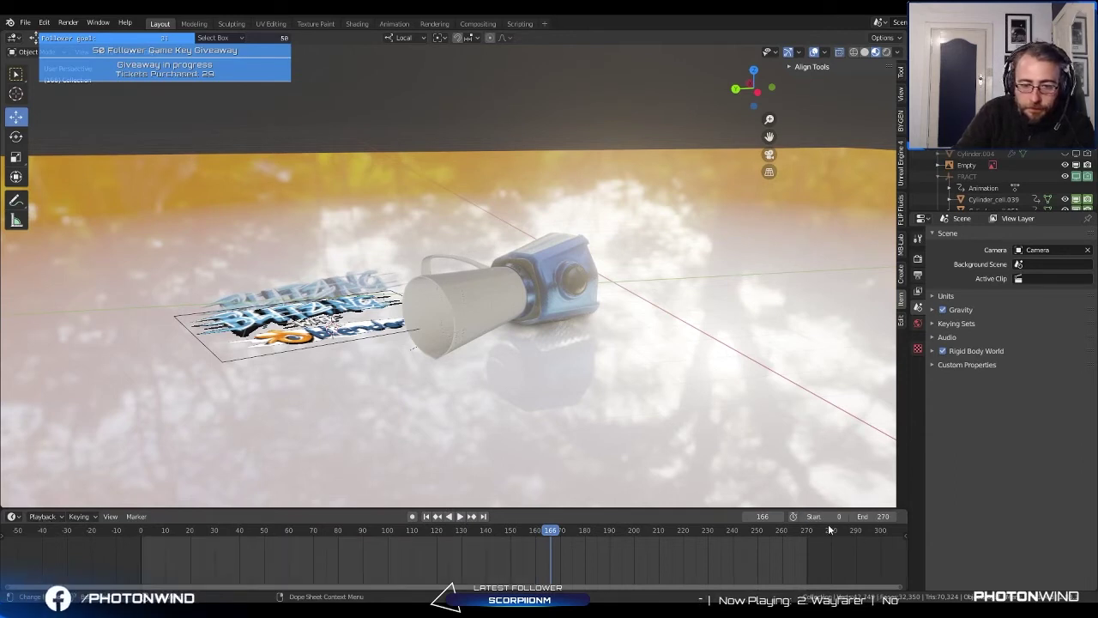
pyautogui.click(426, 518)
pyautogui.press('space')
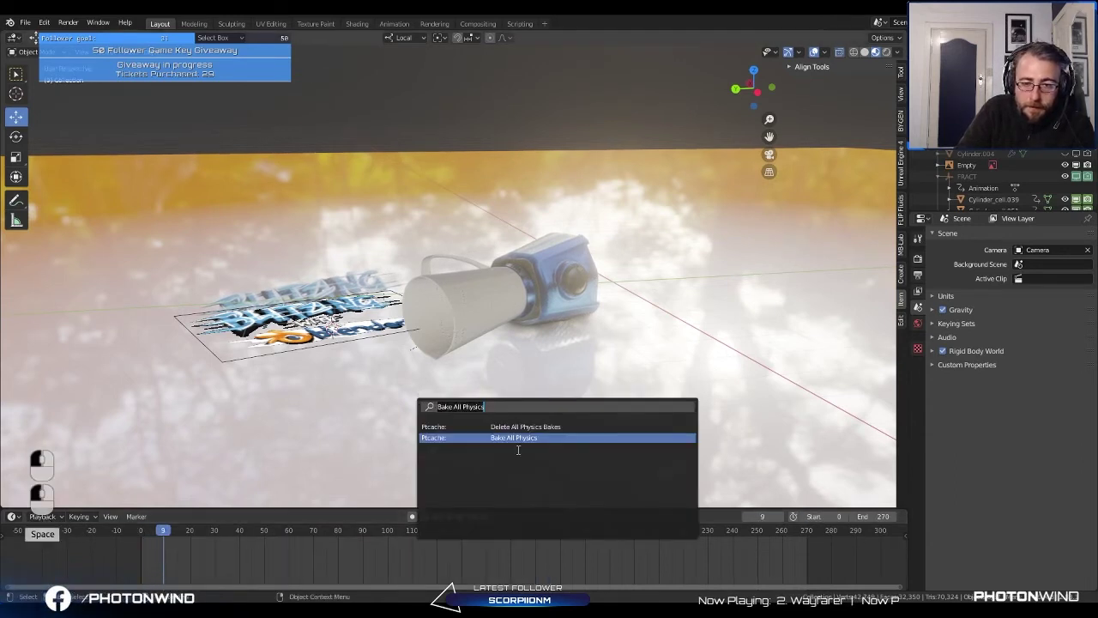
pyautogui.click(514, 440)
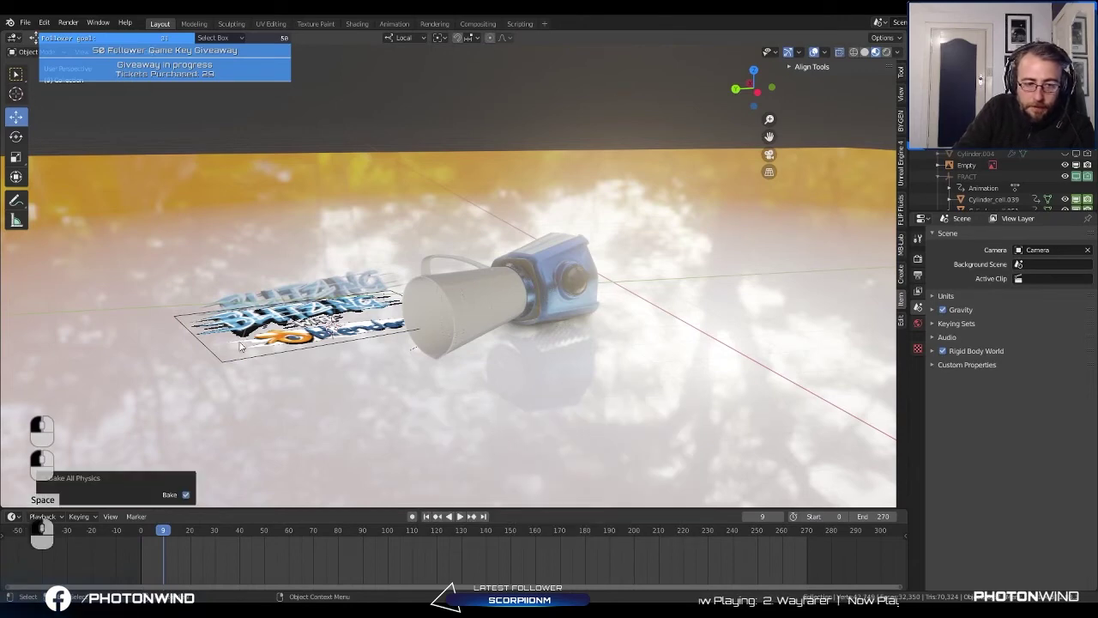
# Step: Repeat Bake All Physics with the floor plane selected
pyautogui.press('space')
pyautogui.click(432, 409)
pyautogui.press('space')
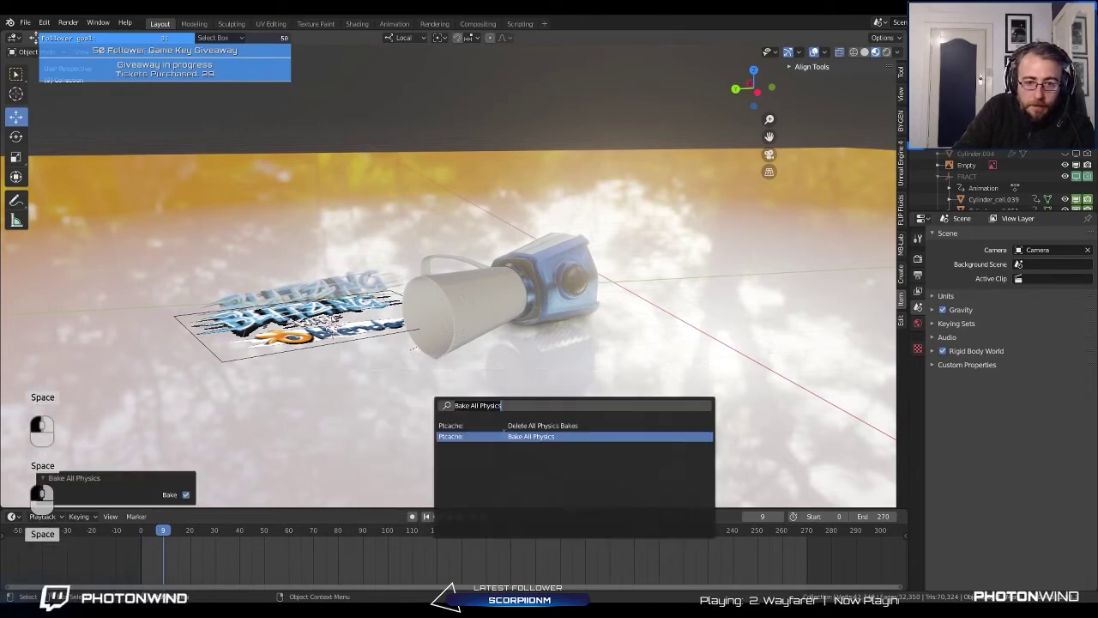
pyautogui.click(511, 438)
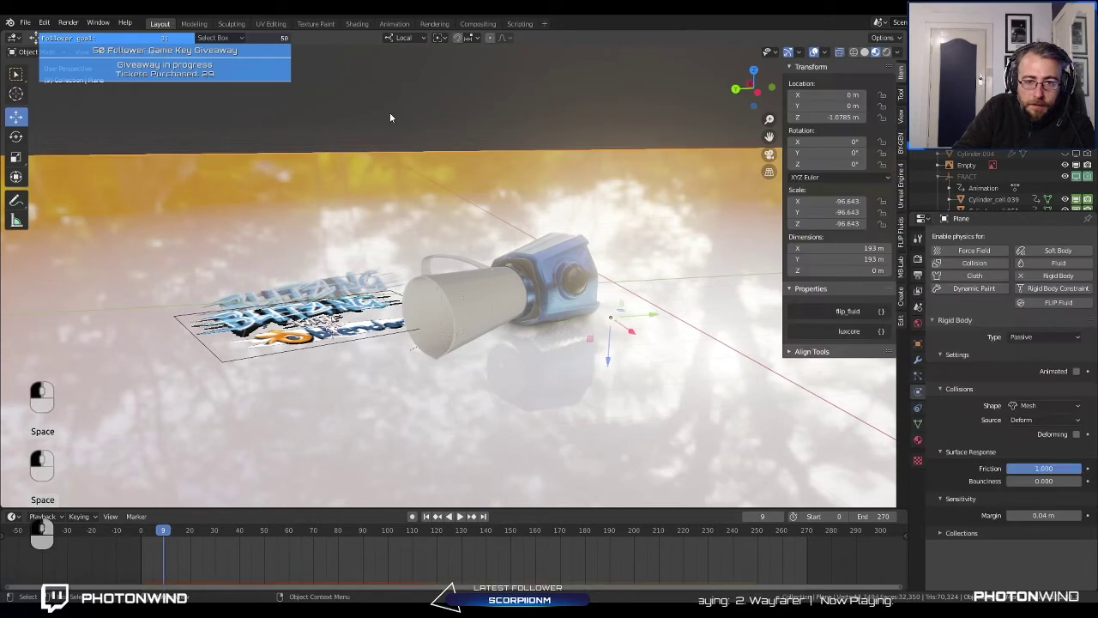
pyautogui.press('space')
pyautogui.click(493, 140)
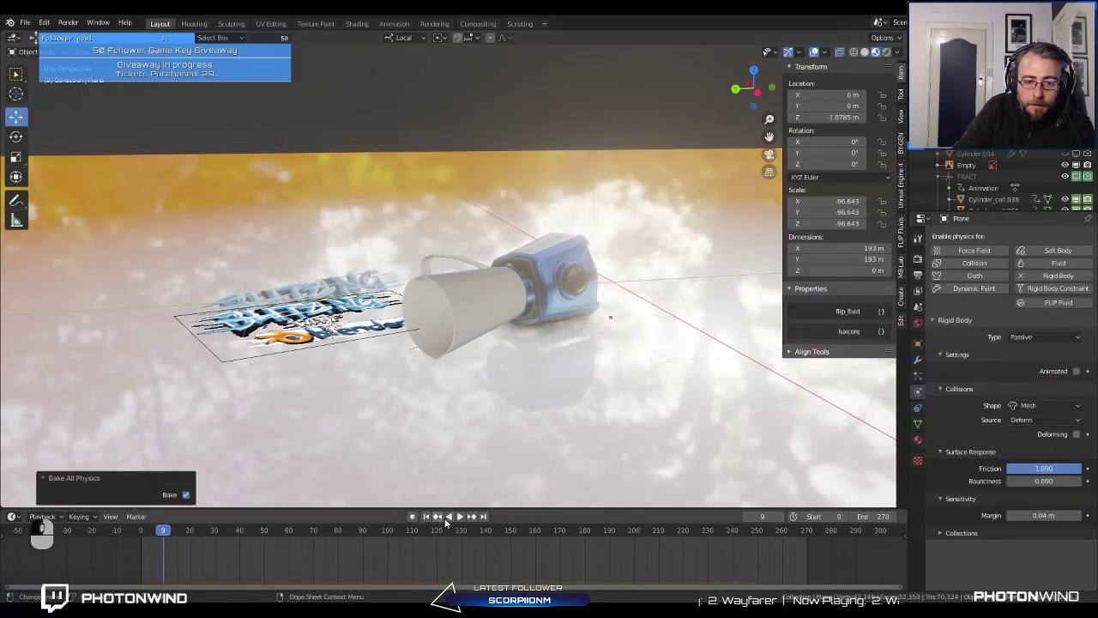
# Step: Play the rebaked animation up to frame 32 to check the pieces' motion, and return to frame 0
pyautogui.hotkey('shift', 'Left')
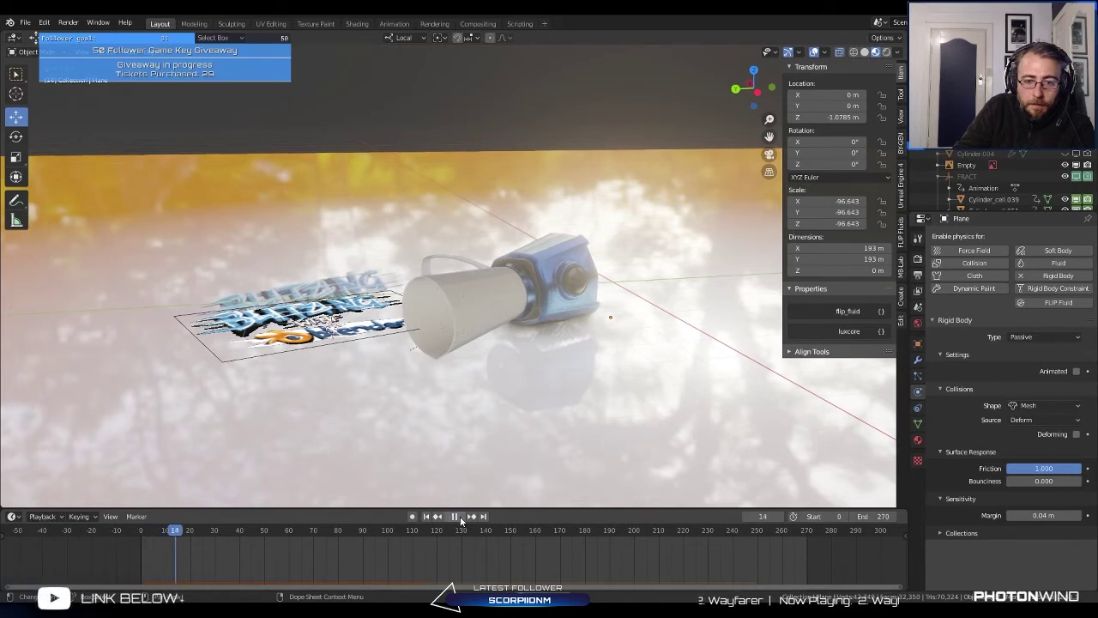
pyautogui.click(460, 516)
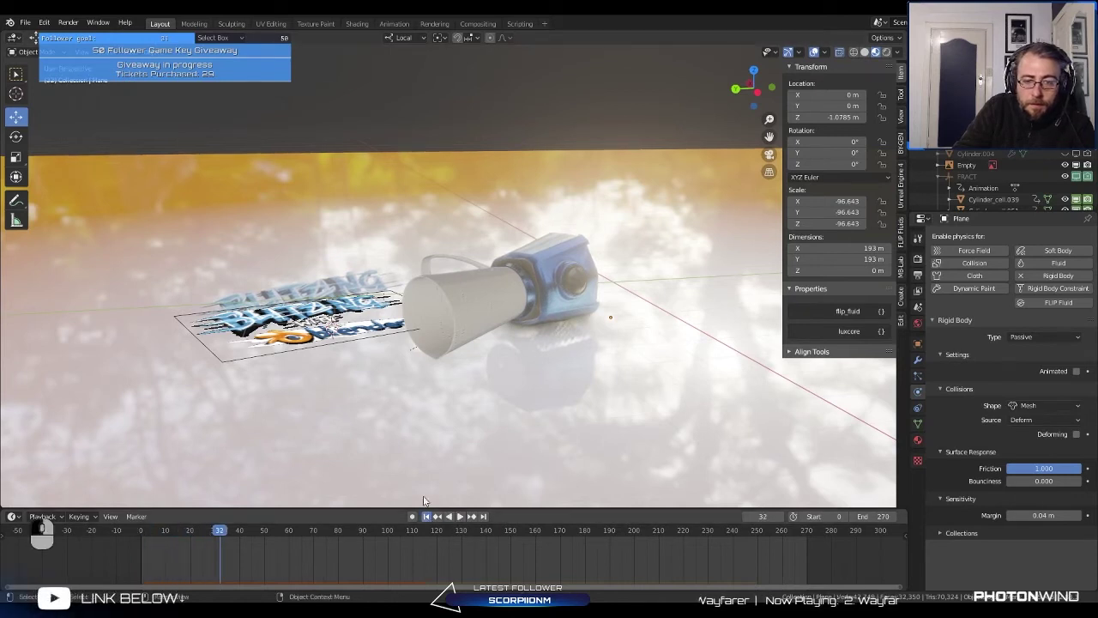
pyautogui.hotkey('shift', 'Left')
# Step: Clear the cache with Delete All Physics Bakes and rerun Bake All Physics from frame 0
pyautogui.press('space')
pyautogui.press('space')
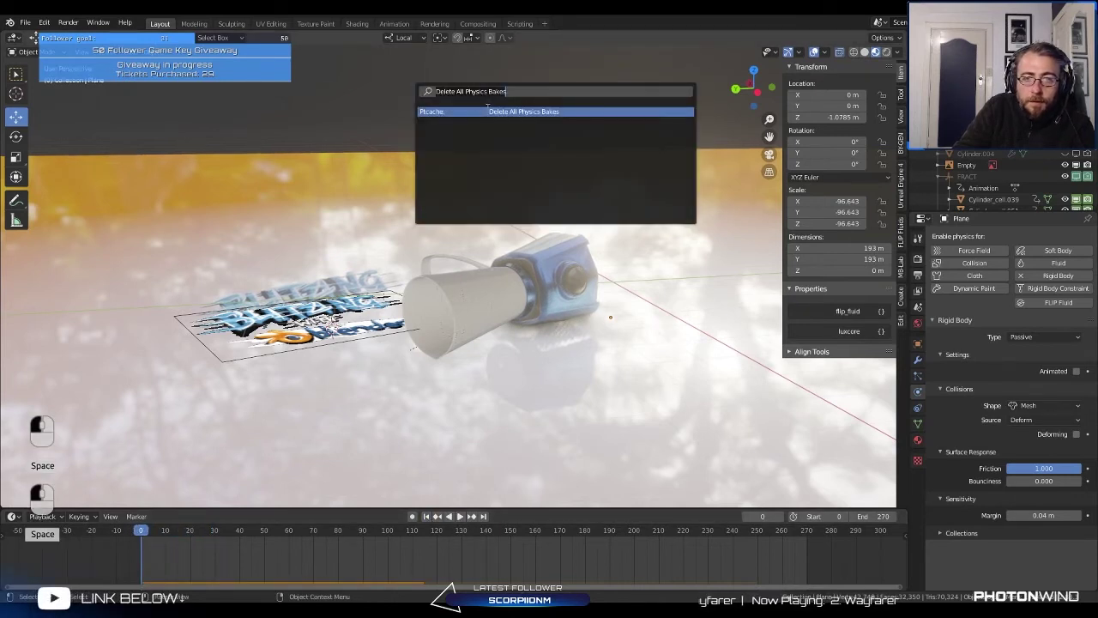
pyautogui.write('bak')
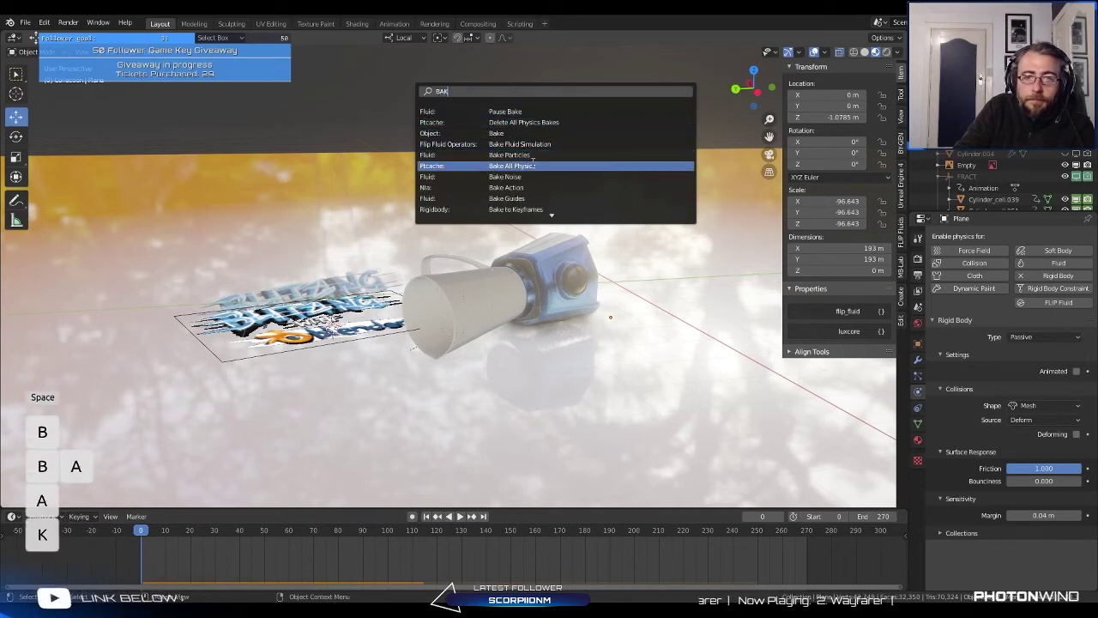
pyautogui.click(530, 168)
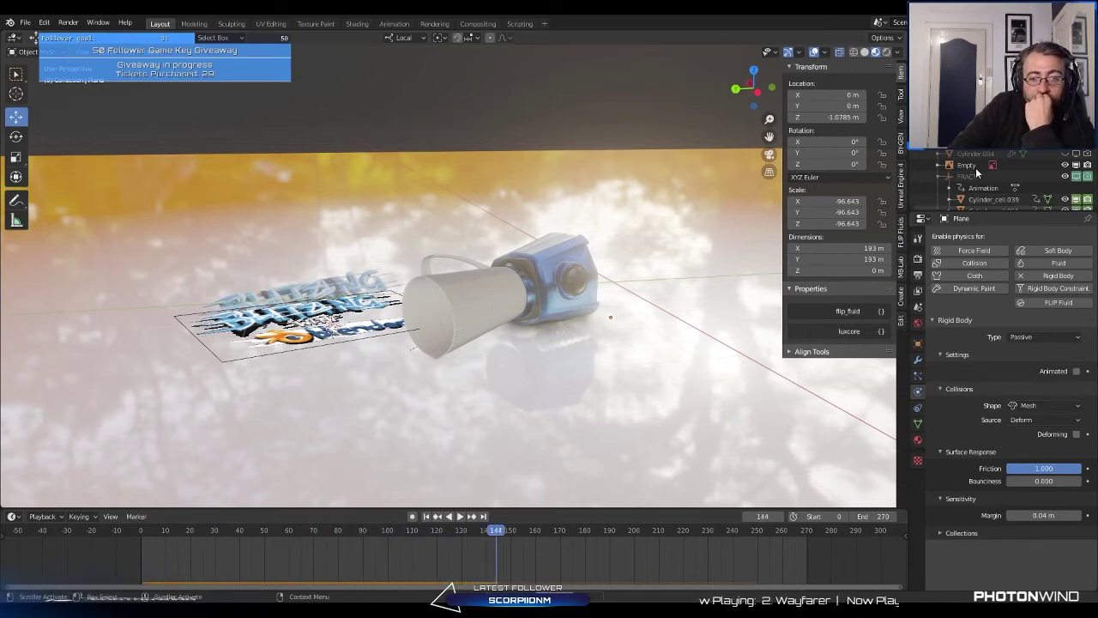
# Step: Play the baked animation to check whether the jug's pieces break apart, and return to frame 0
pyautogui.click(473, 284)
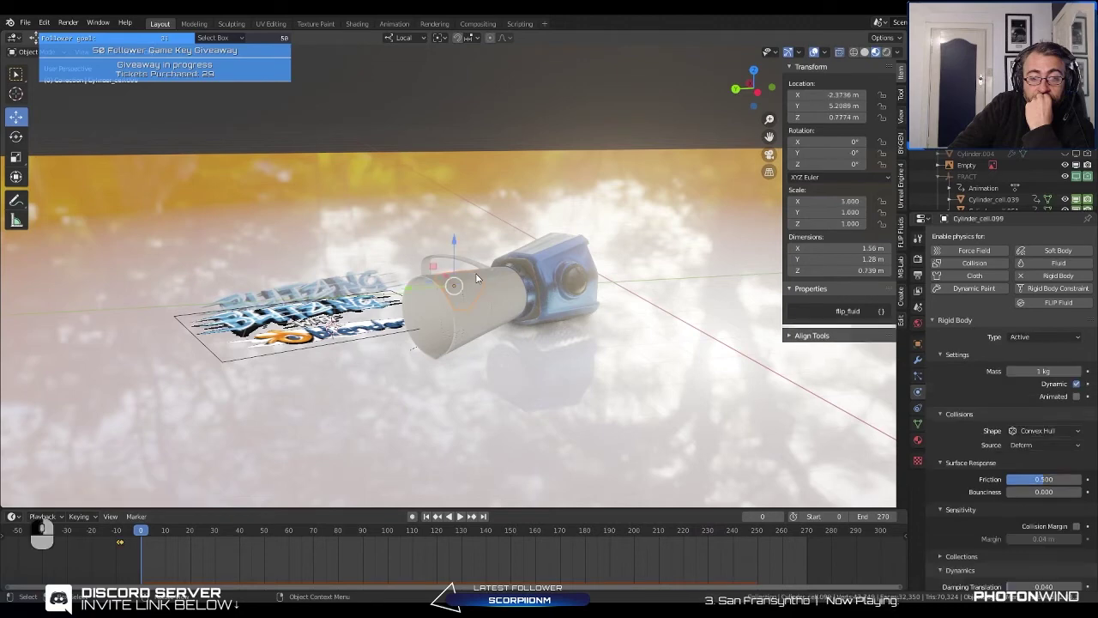
pyautogui.click(457, 517)
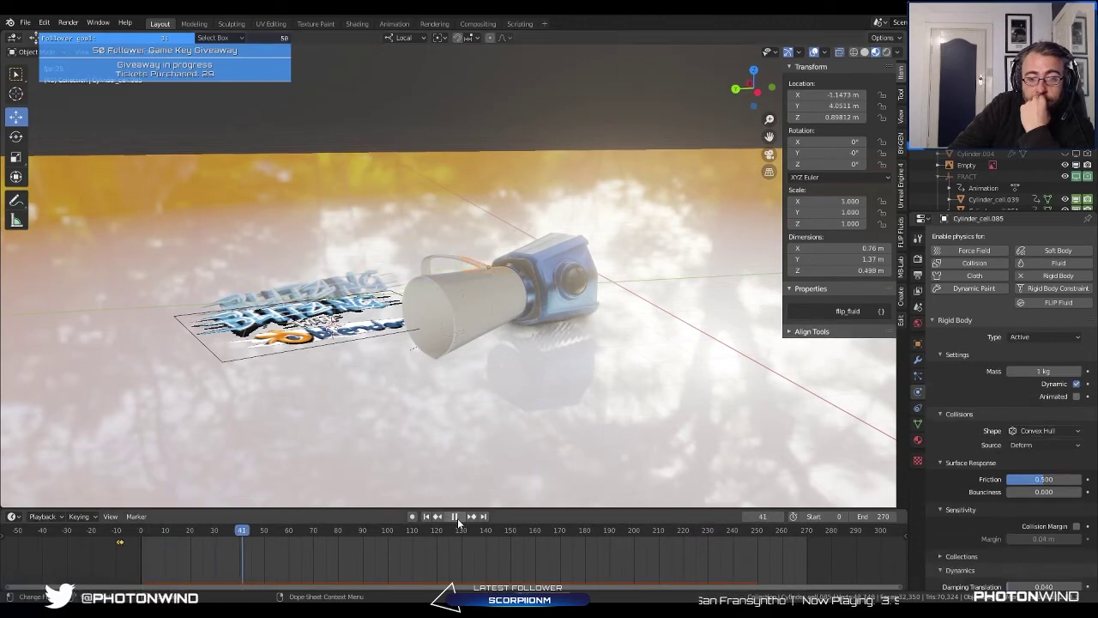
pyautogui.click(457, 517)
pyautogui.moveTo(241, 534); pyautogui.dragTo(28, 567)
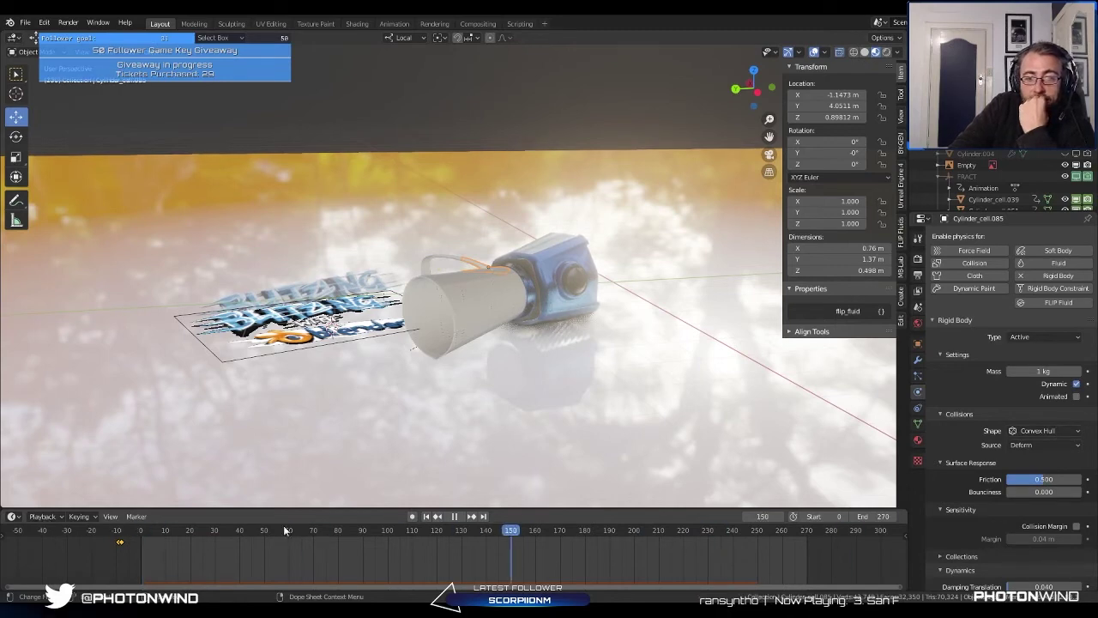
pyautogui.press('space')
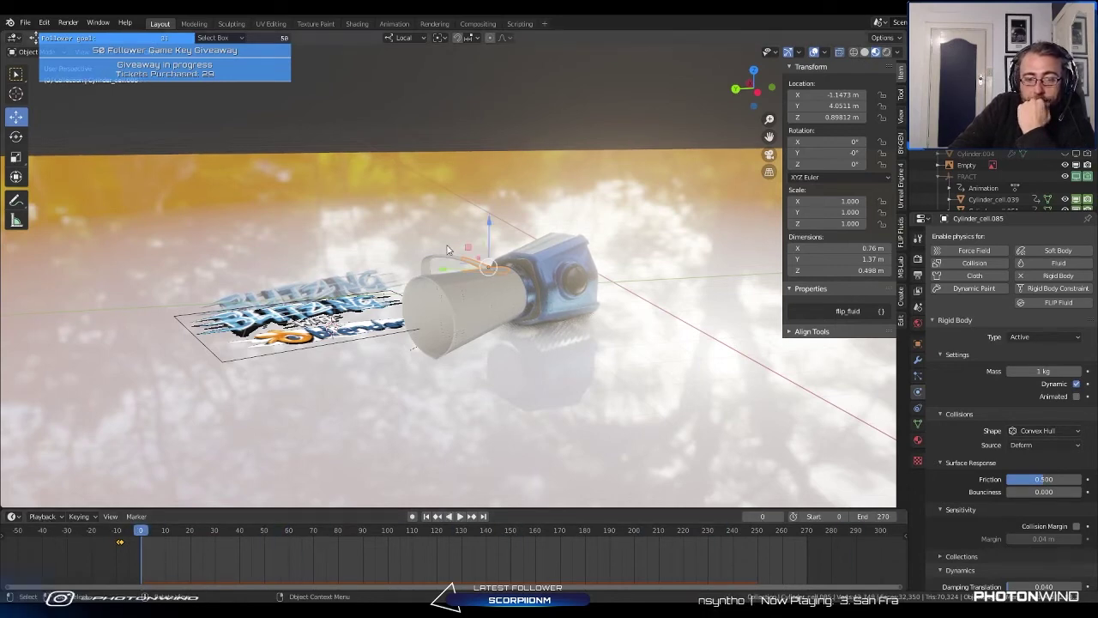
# Step: Turn off Start Deactivated in the rigid body dynamics of the jug's handle piece, keeping Deactivation enabled
pyautogui.moveTo(446, 249); pyautogui.dragTo(362, 254, button='middle')
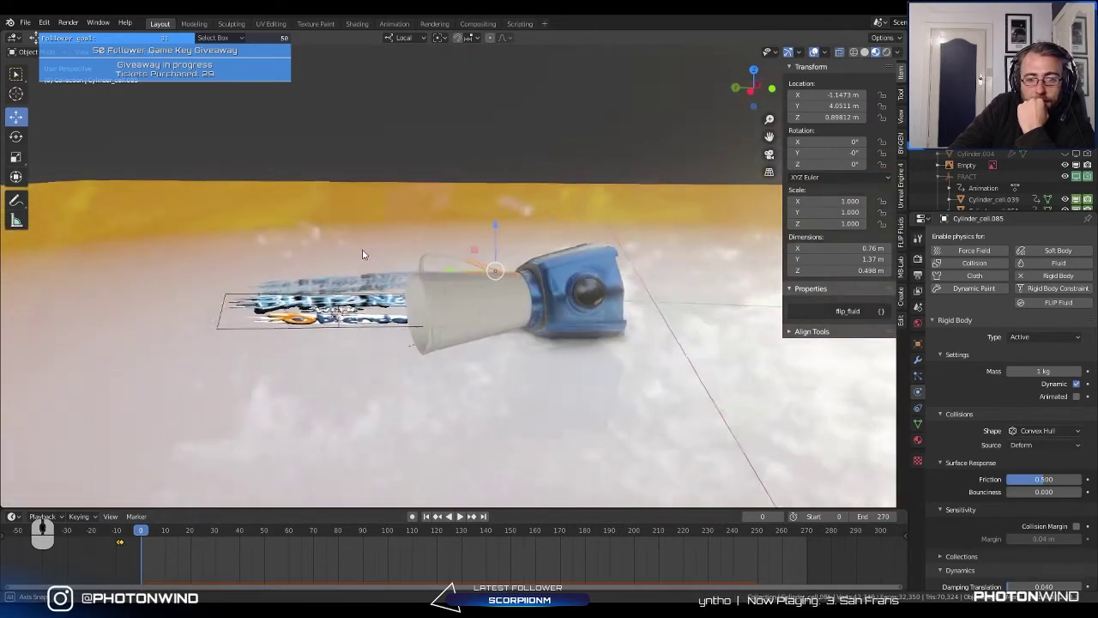
pyautogui.scroll(3, 363, 255)
pyautogui.click(416, 253)
pyautogui.scroll(-3, 979, 480)
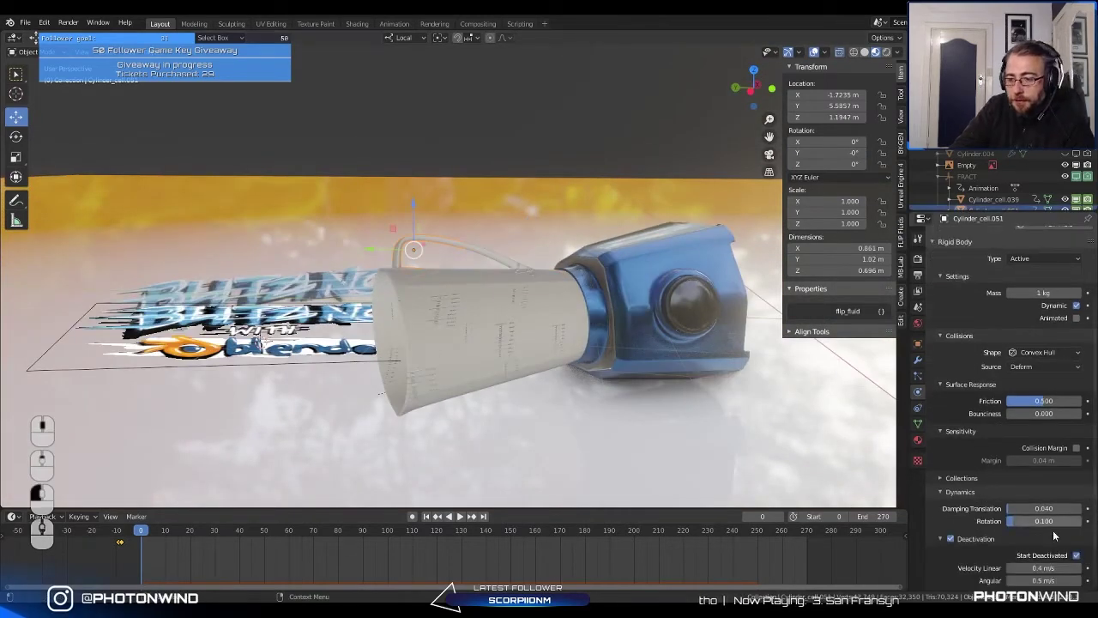
pyautogui.click(1035, 558)
pyautogui.click(950, 538)
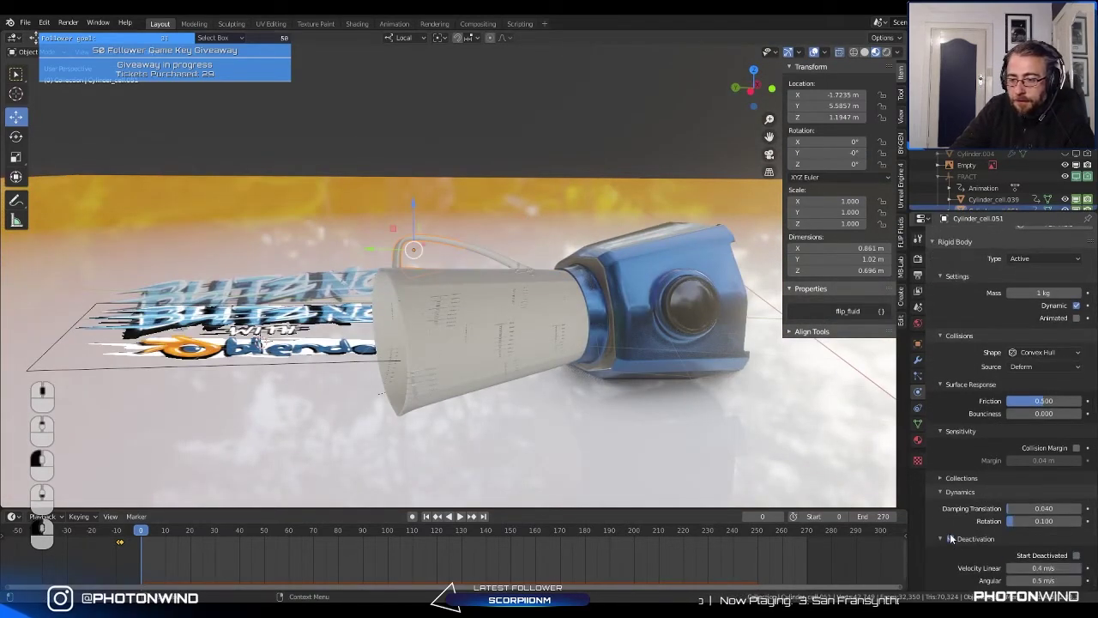
# Step: Select all fractured jug pieces with the handle piece active, and apply Copy Rigid Body Settings to them
pyautogui.moveTo(515, 326); pyautogui.dragTo(468, 298, button='middle')
pyautogui.scroll(2, 433, 255)
pyautogui.moveTo(432, 255); pyautogui.dragTo(693, 241, button='middle')
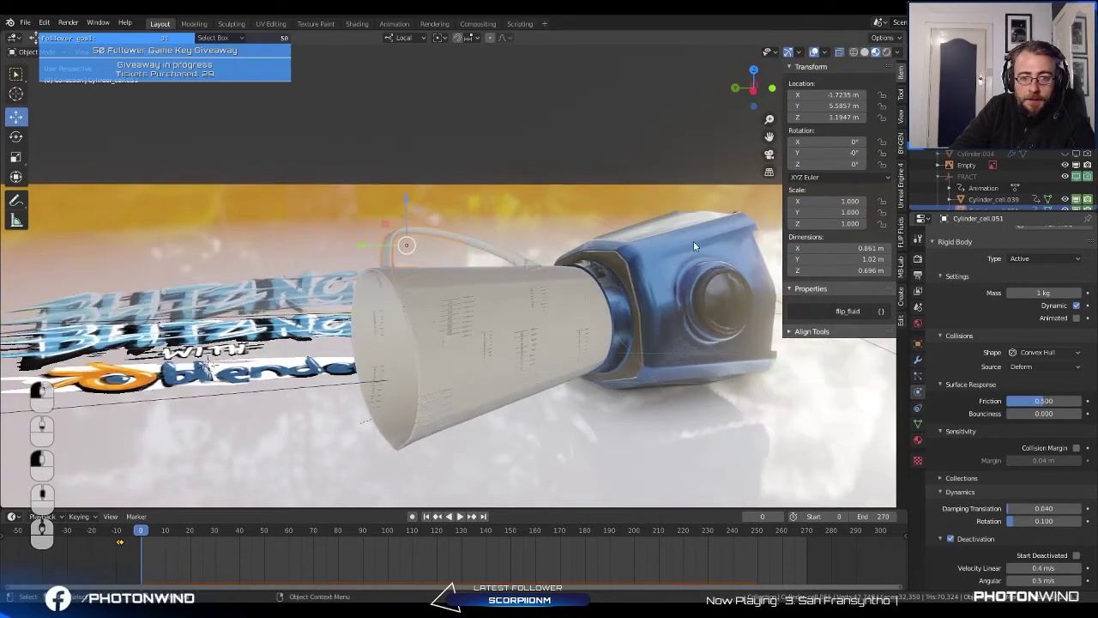
pyautogui.scroll(-5, 995, 180)
pyautogui.scroll(-5, 1004, 176)
pyautogui.click(1013, 152)
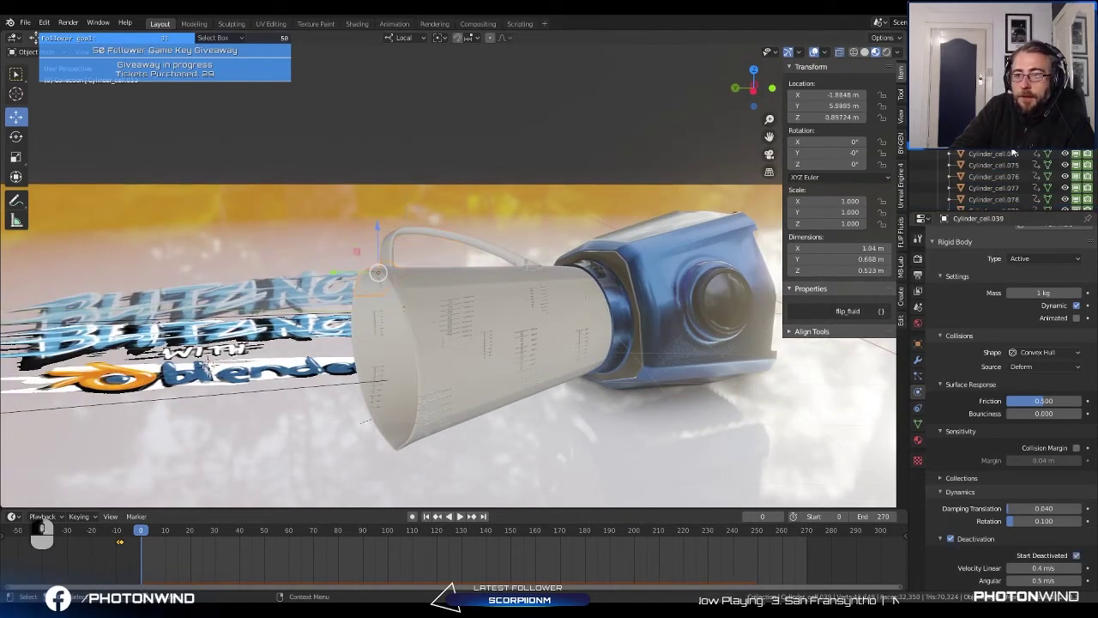
pyautogui.scroll(-2, 995, 176)
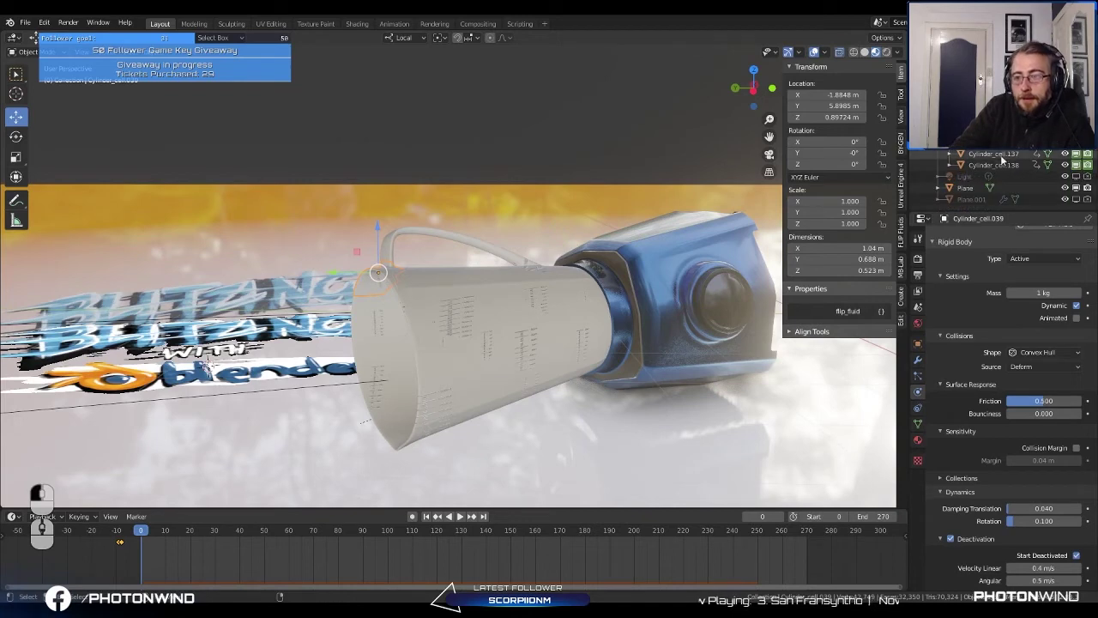
pyautogui.keyDown('shift'); pyautogui.click(994, 165); pyautogui.keyUp('shift')
pyautogui.press('KP_Decimal')
pyautogui.click(437, 165)
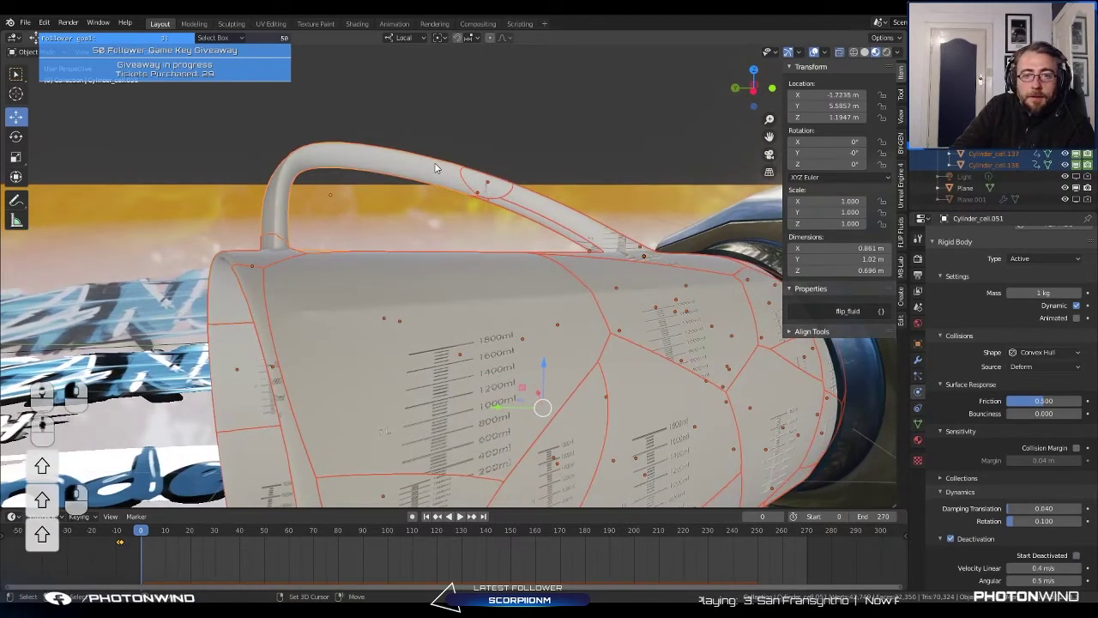
pyautogui.press('space')
pyautogui.write('COPY')
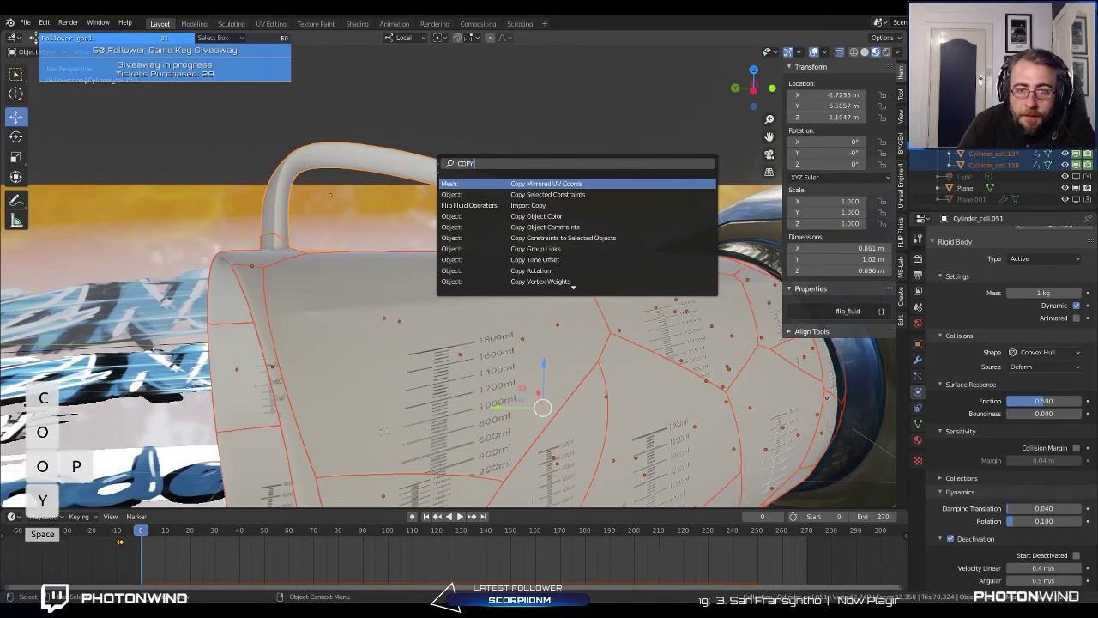
pyautogui.write(' R')
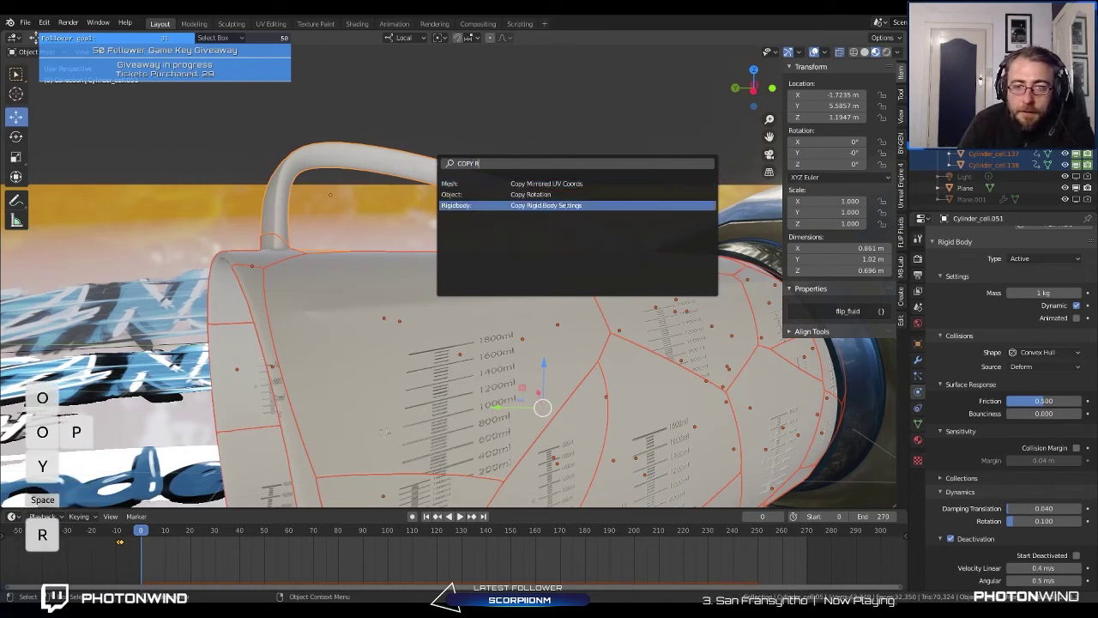
pyautogui.click(546, 205)
# Step: Deselect the pieces, clear the cache with Delete All Physics Bakes, and rerun Bake All Physics
pyautogui.press('space')
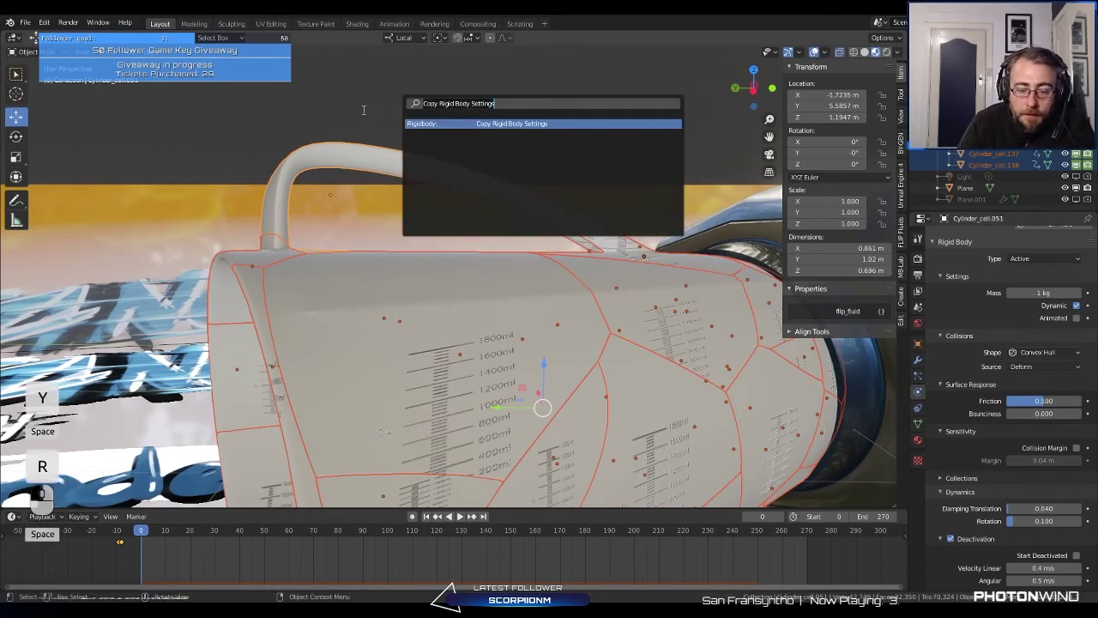
pyautogui.click(307, 96)
pyautogui.press('space')
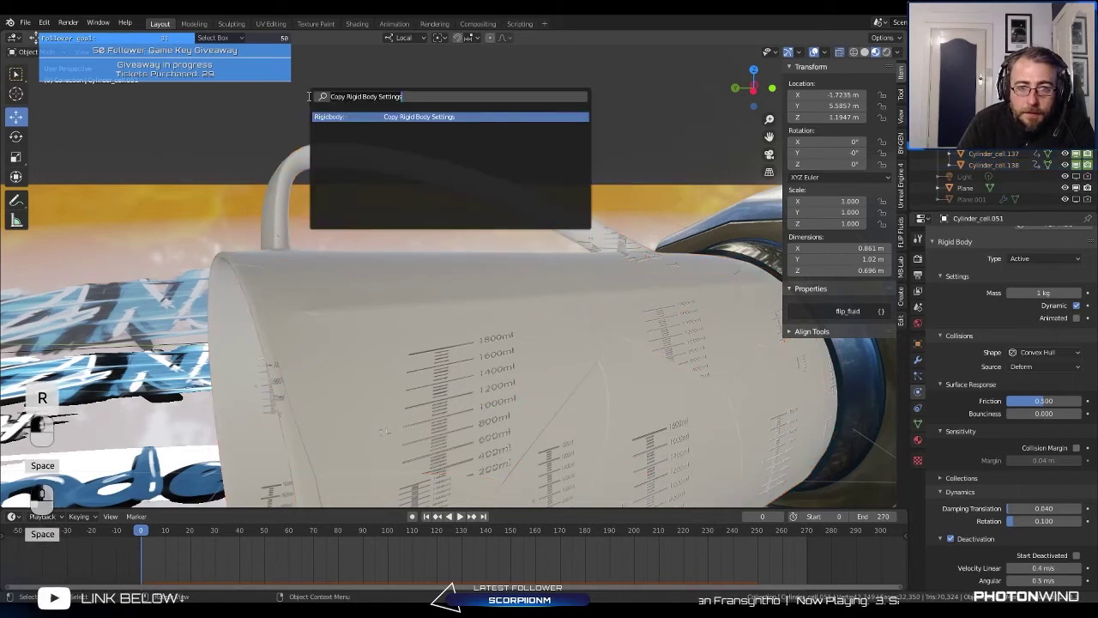
pyautogui.write('bake')
pyautogui.click(358, 103)
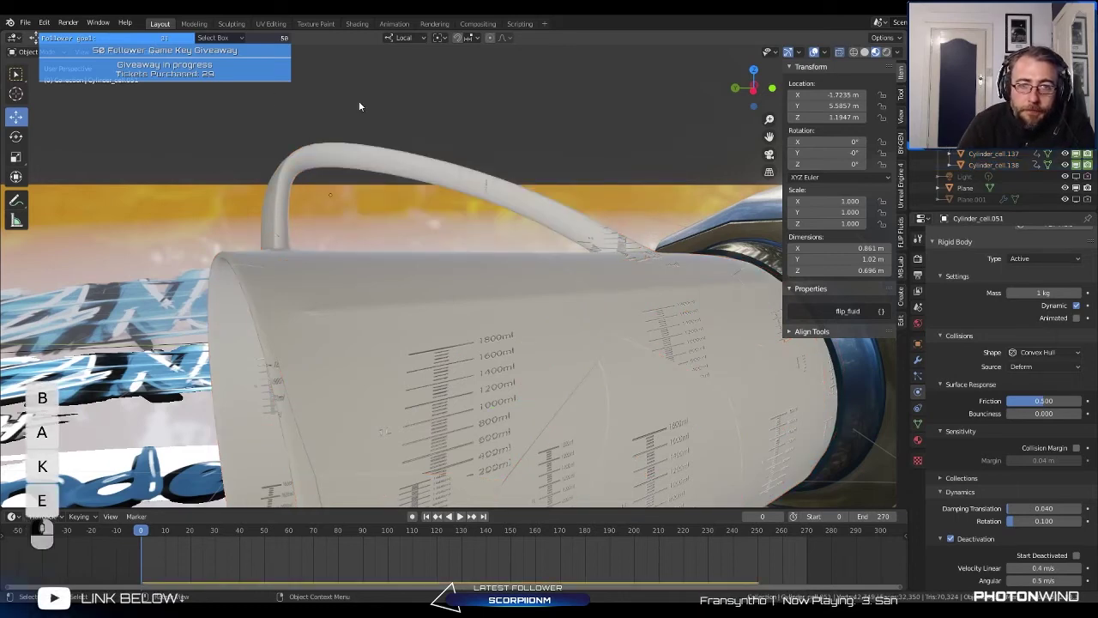
pyautogui.press('space')
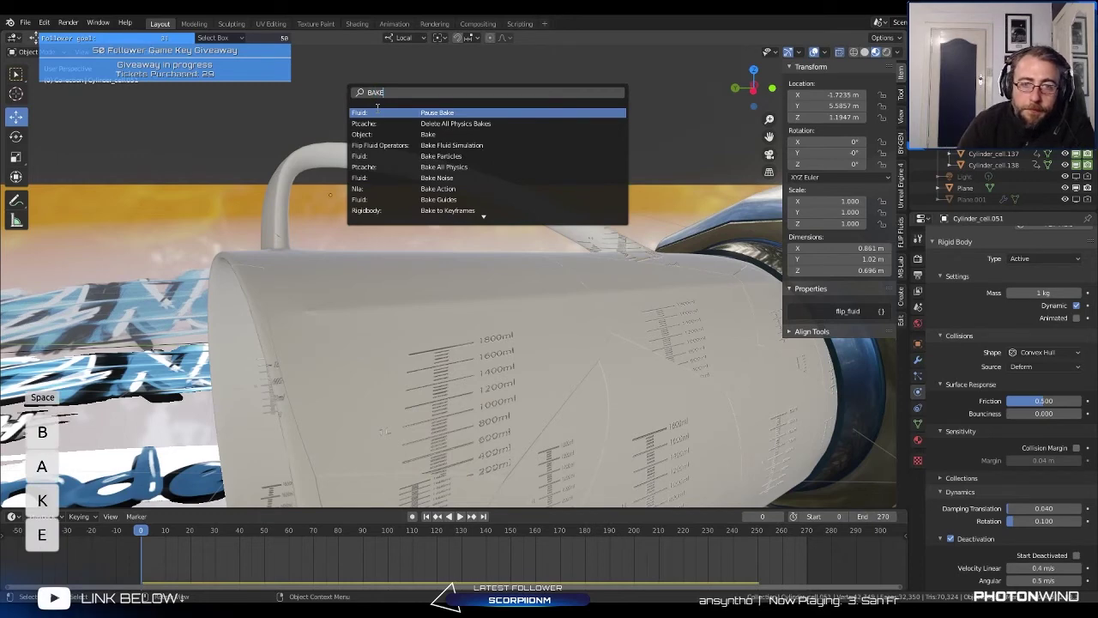
pyautogui.click(525, 166)
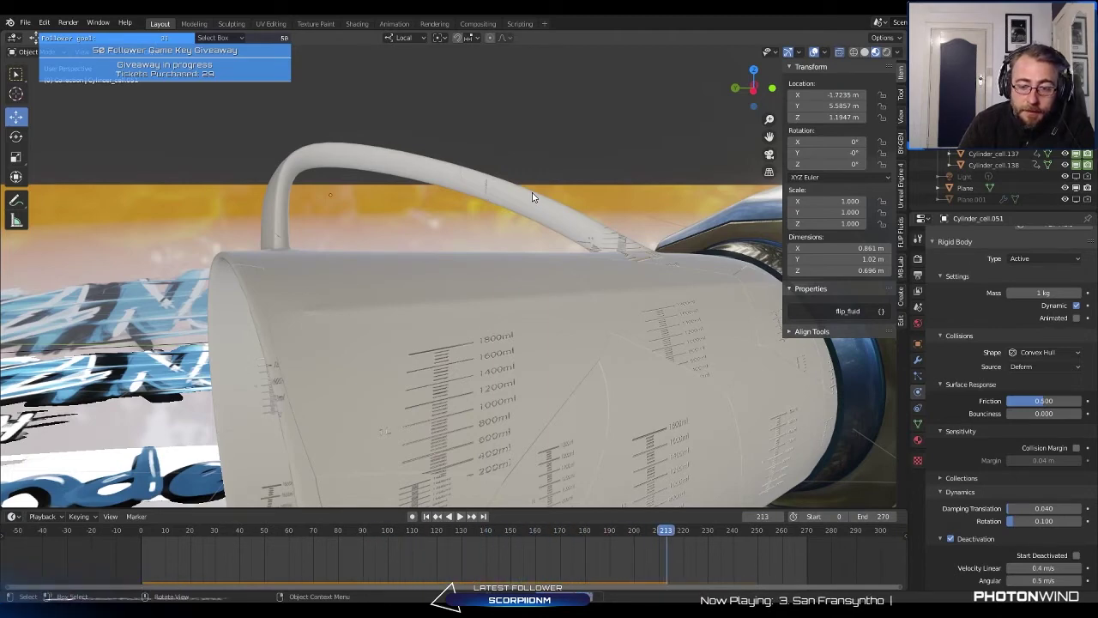
# Step: Play the new bake from frame 0 through frame 282 and examine how the jug's pieces settle on the floor
pyautogui.click(424, 517)
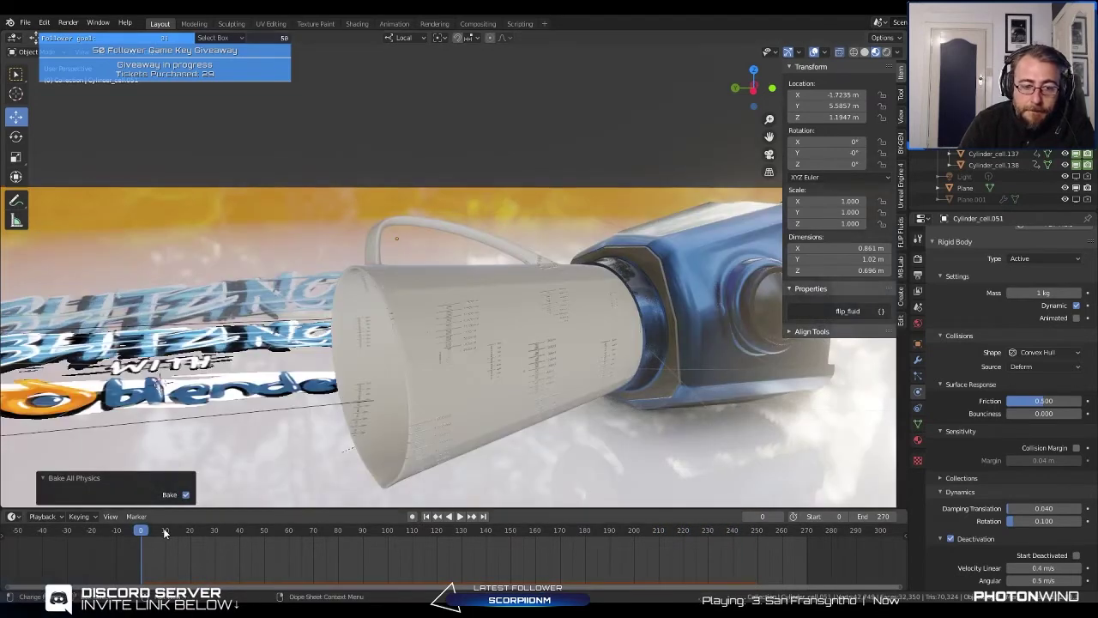
pyautogui.press('space')
pyautogui.moveTo(185, 535); pyautogui.dragTo(837, 569)
pyautogui.hotkey('shift', 'Left')
pyautogui.moveTo(527, 437)
pyautogui.mouseDown(button='middle')
pyautogui.moveTo(208, 377)
pyautogui.moveTo(238, 443)
pyautogui.moveTo(447, 360)
pyautogui.mouseUp(button='middle')
# Step: Switch the viewport to rendered shading, view the broken jug, and return to frame 0
pyautogui.click(887, 52)
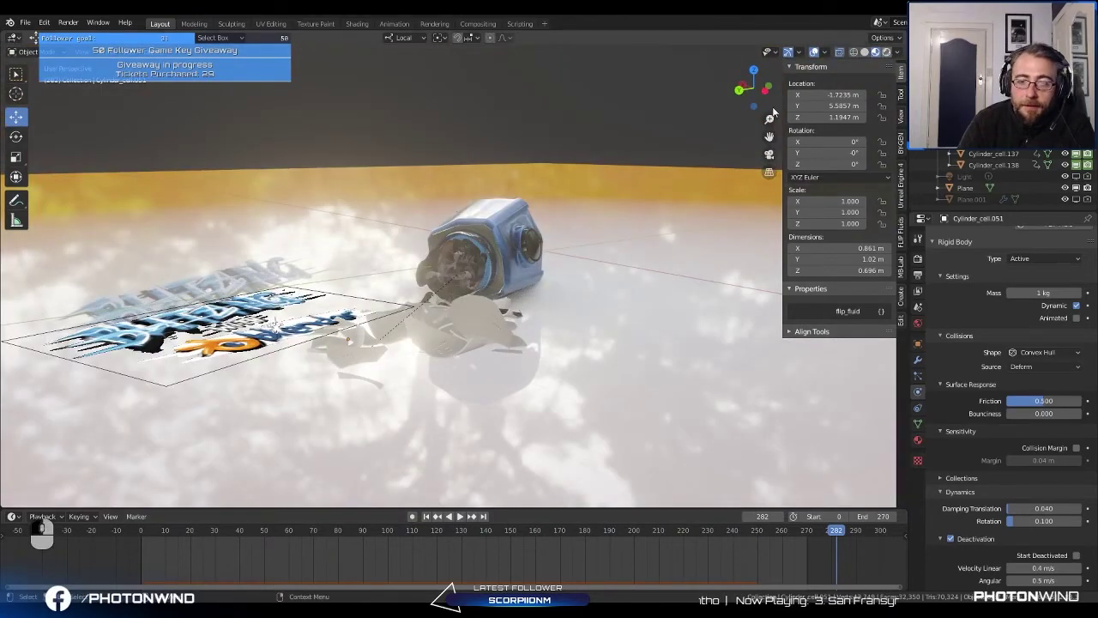
pyautogui.moveTo(773, 112); pyautogui.dragTo(368, 326, button='middle')
pyautogui.moveTo(832, 549); pyautogui.dragTo(130, 545)
# Step: Add a Force type force field and move it toward the jug's open end
pyautogui.hotkey('shift', 'a')
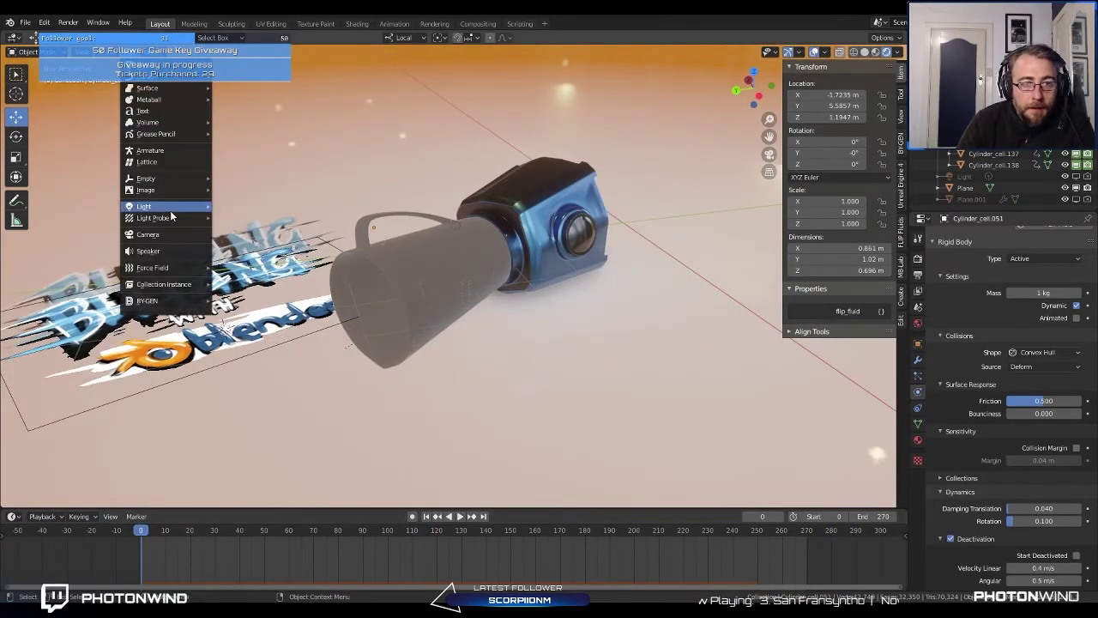
pyautogui.moveTo(173, 271)
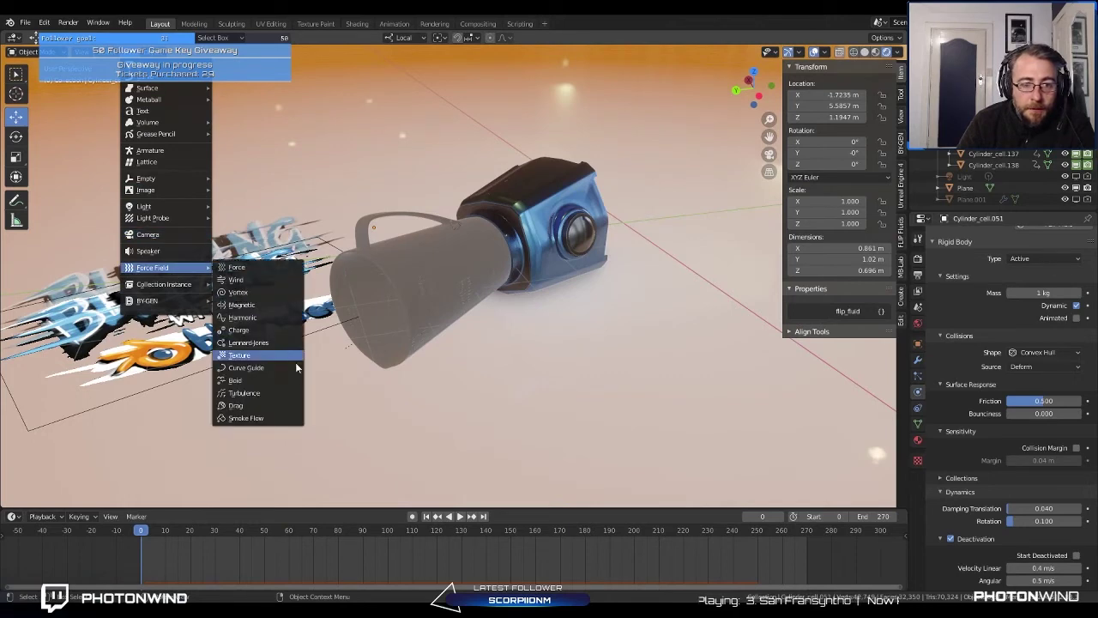
pyautogui.click(258, 268)
pyautogui.moveTo(274, 298); pyautogui.dragTo(318, 314, button='middle')
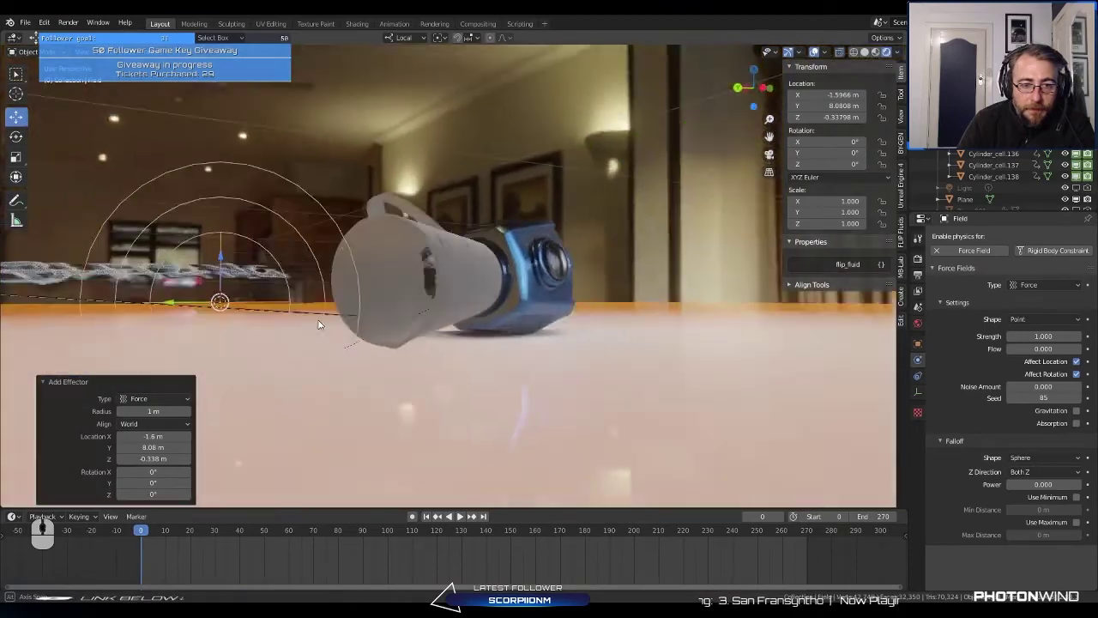
pyautogui.press('g')
pyautogui.click(500, 326)
pyautogui.moveTo(500, 326); pyautogui.dragTo(343, 309, button='middle')
pyautogui.scroll(4, 342, 305)
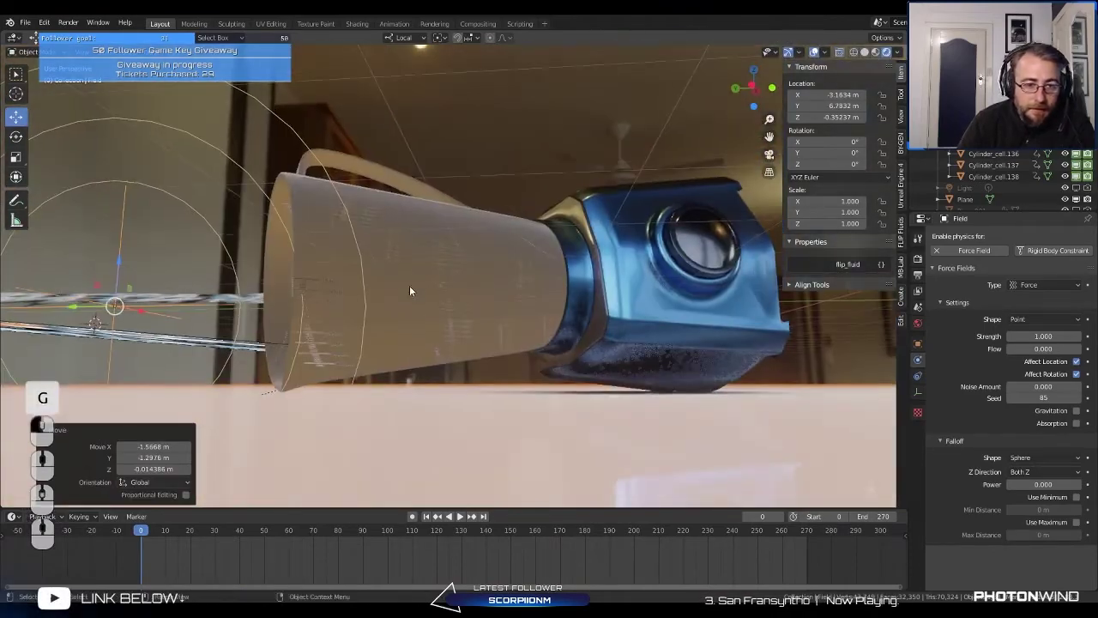
# Step: Position the force field under the jug's rim at about X -2.26 m, Y 5.68 m, Z -0.91 m
pyautogui.press('g')
pyautogui.click(550, 340)
pyautogui.moveTo(550, 340); pyautogui.dragTo(581, 343, button='middle')
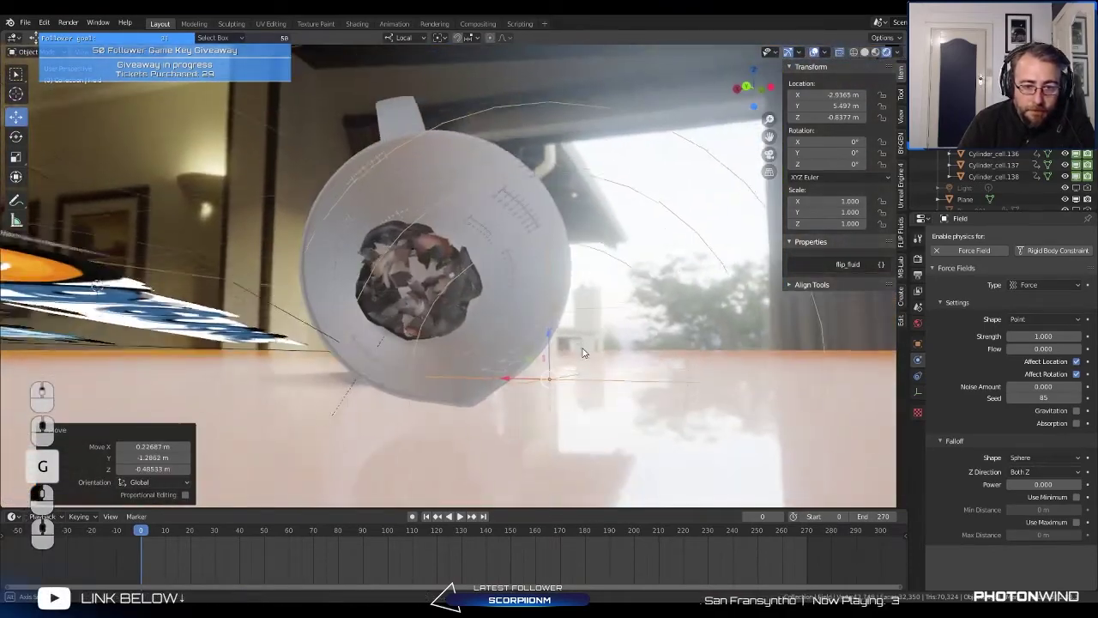
pyautogui.press('g')
pyautogui.click(509, 347)
pyautogui.moveTo(509, 347); pyautogui.dragTo(414, 329, button='middle')
pyautogui.press('g')
pyautogui.click(330, 348)
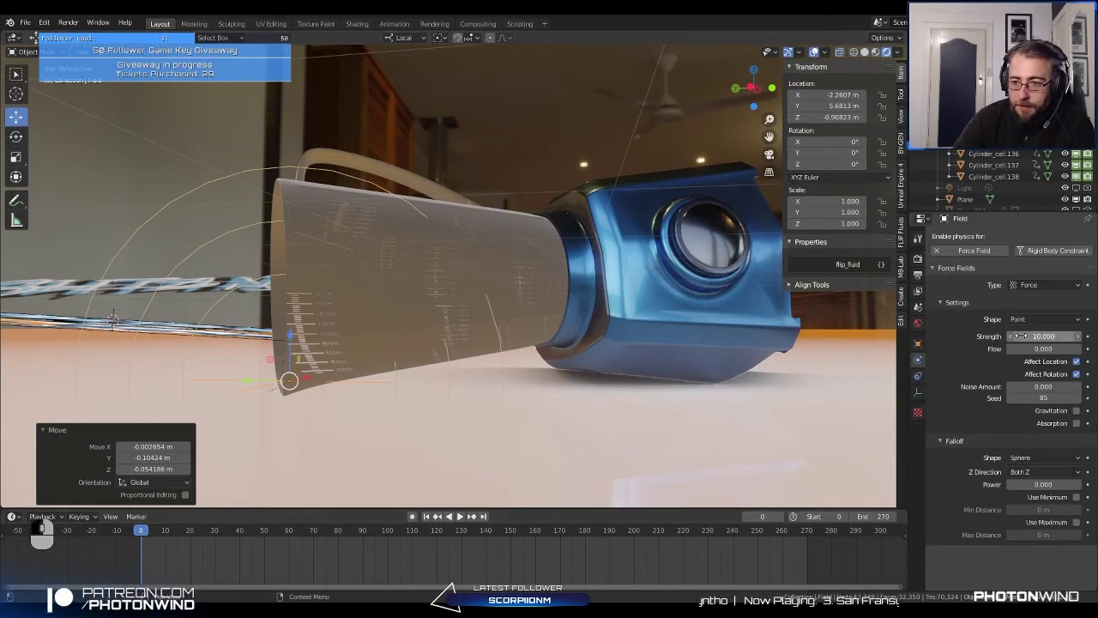
# Step: Keyframe the force field's strength at 10 on frame 0 and at 0 on frame 7
pyautogui.press('i')
pyautogui.press('space')
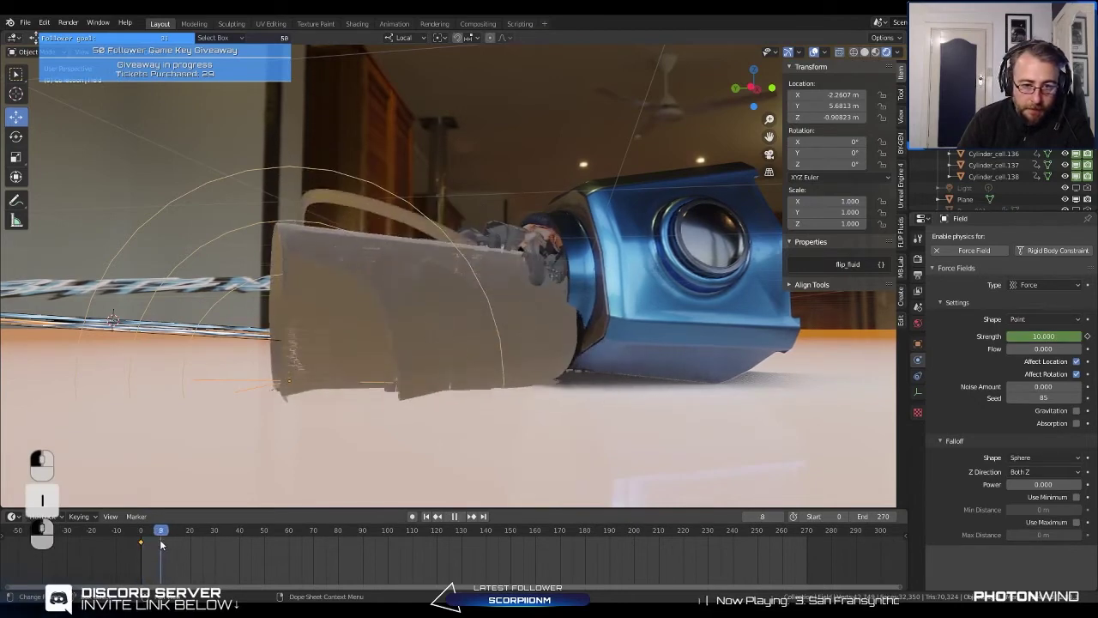
pyautogui.press('space')
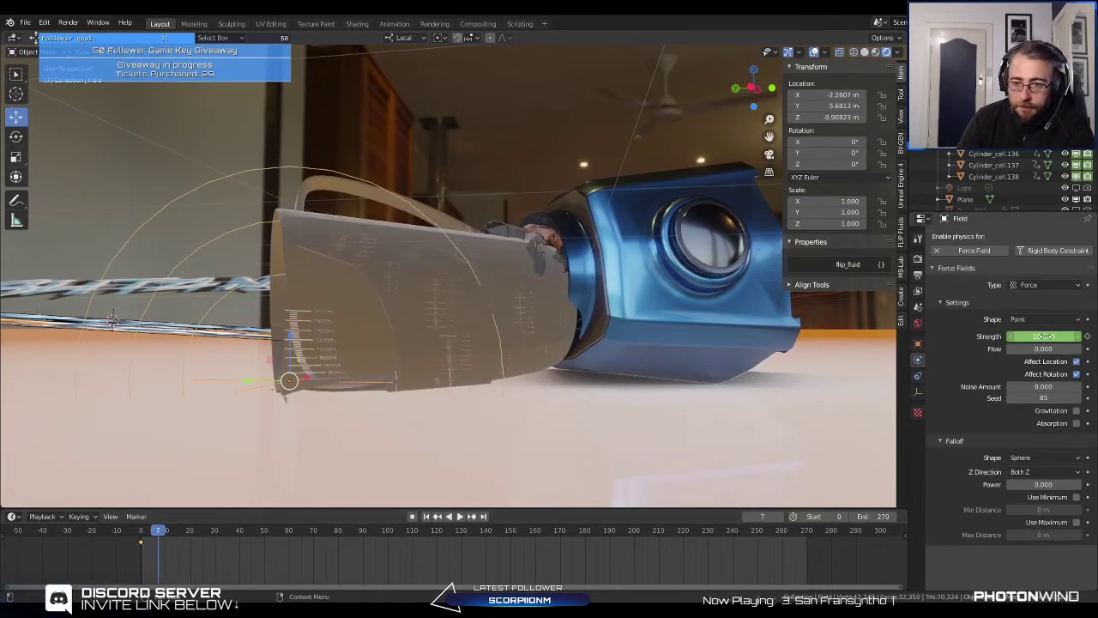
pyautogui.moveTo(1044, 335); pyautogui.dragTo(1021, 336)
pyautogui.press('i')
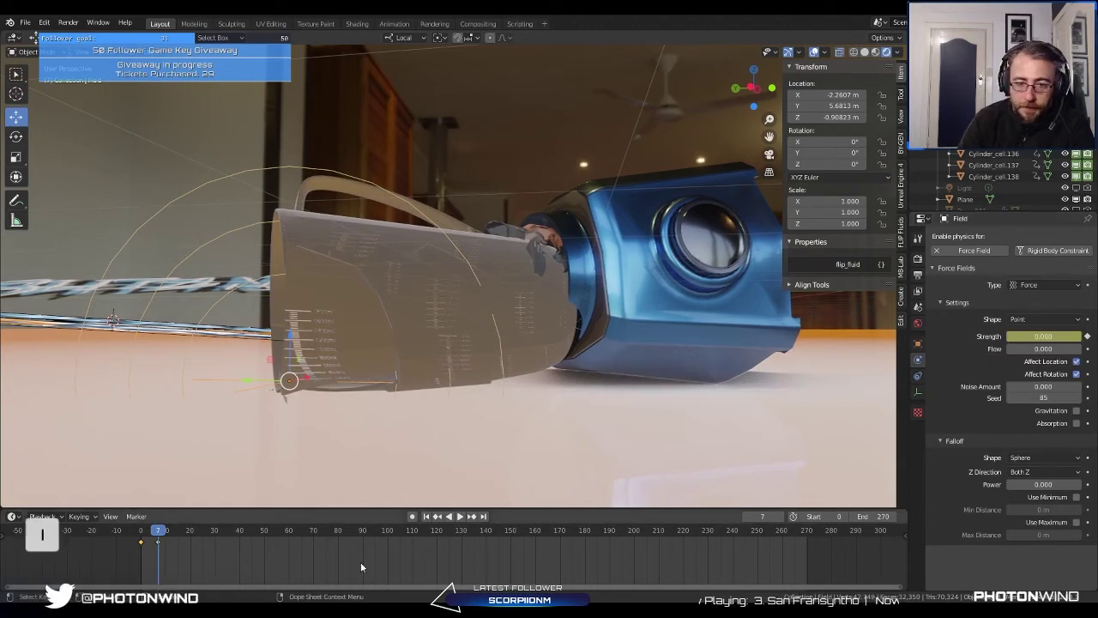
# Step: Return to frame 0, run Delete All Physics Bakes, and rebake with Bake All Physics to include the force field
pyautogui.click(430, 518)
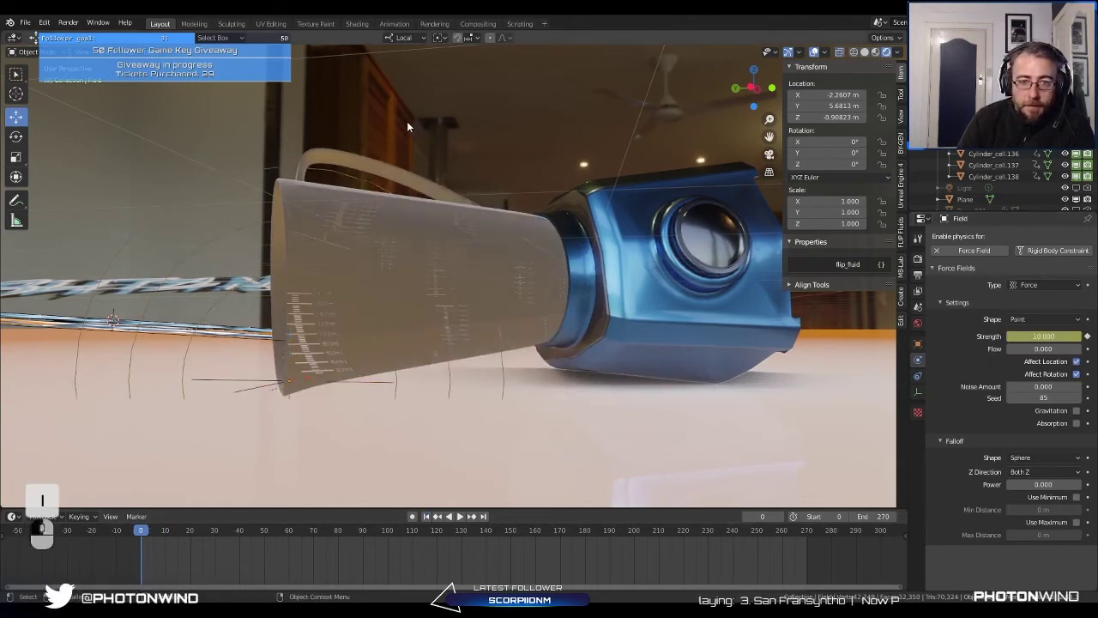
pyautogui.press('space')
pyautogui.click(533, 143)
pyautogui.press('space')
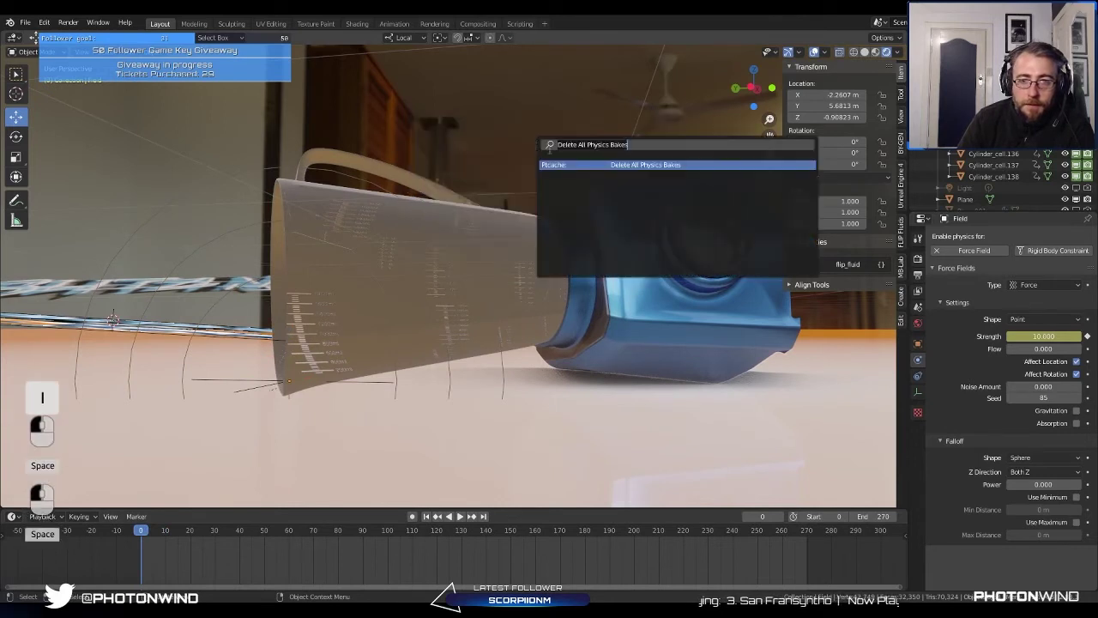
pyautogui.write('bake')
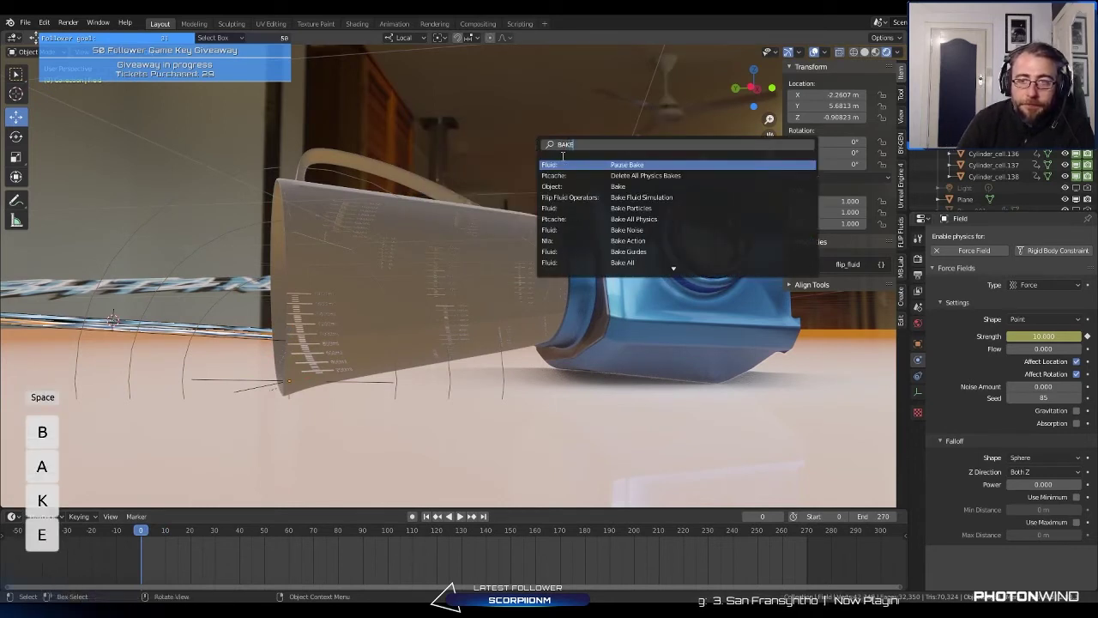
pyautogui.click(644, 175)
pyautogui.press('space')
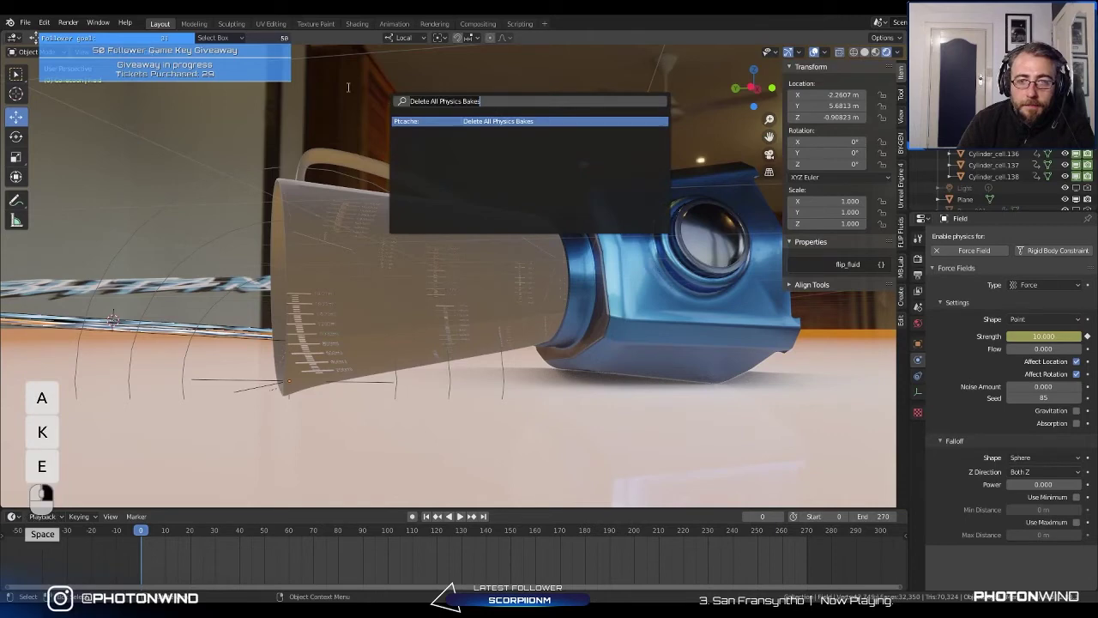
pyautogui.write('bak')
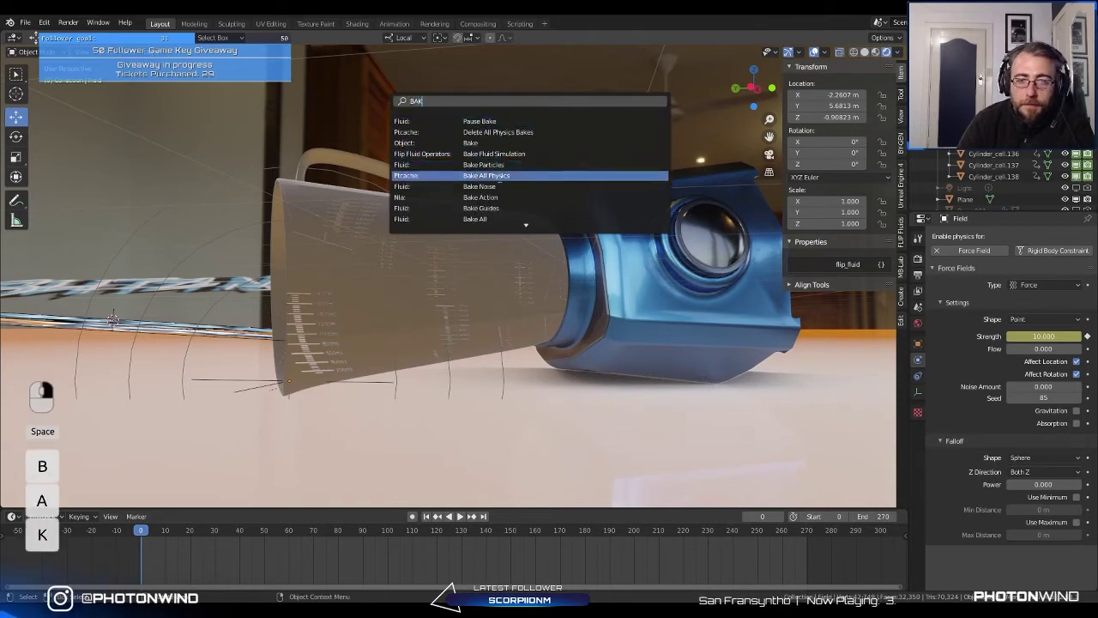
pyautogui.click(486, 175)
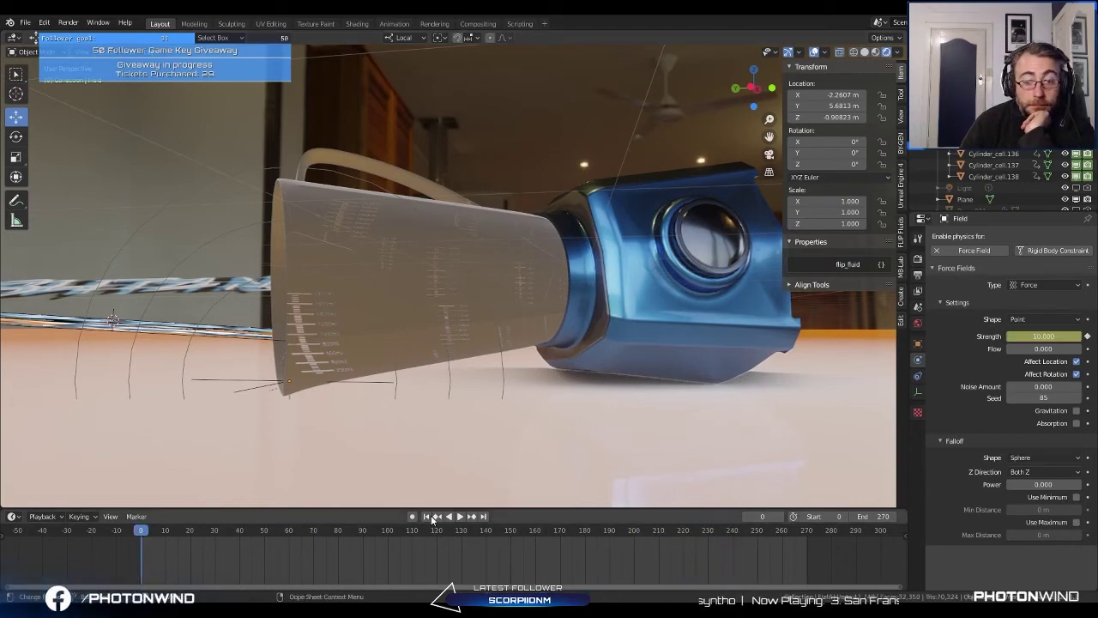
# Step: Play the baked simulation from frame 0, stop it after the jug collapses, and inspect how the shards landed
pyautogui.click(459, 515)
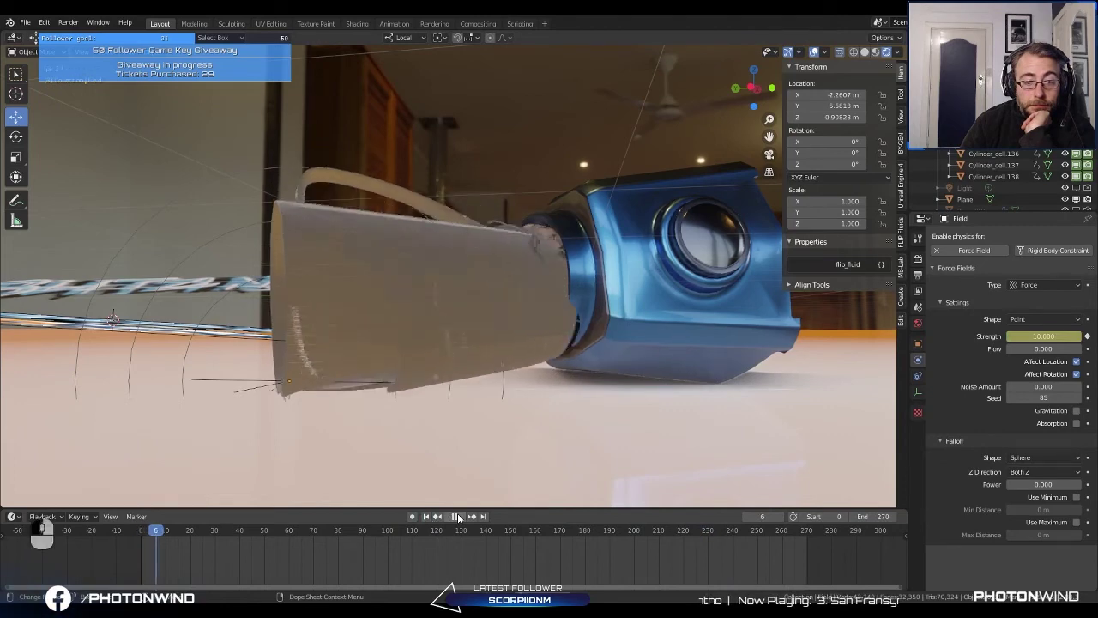
pyautogui.press('space')
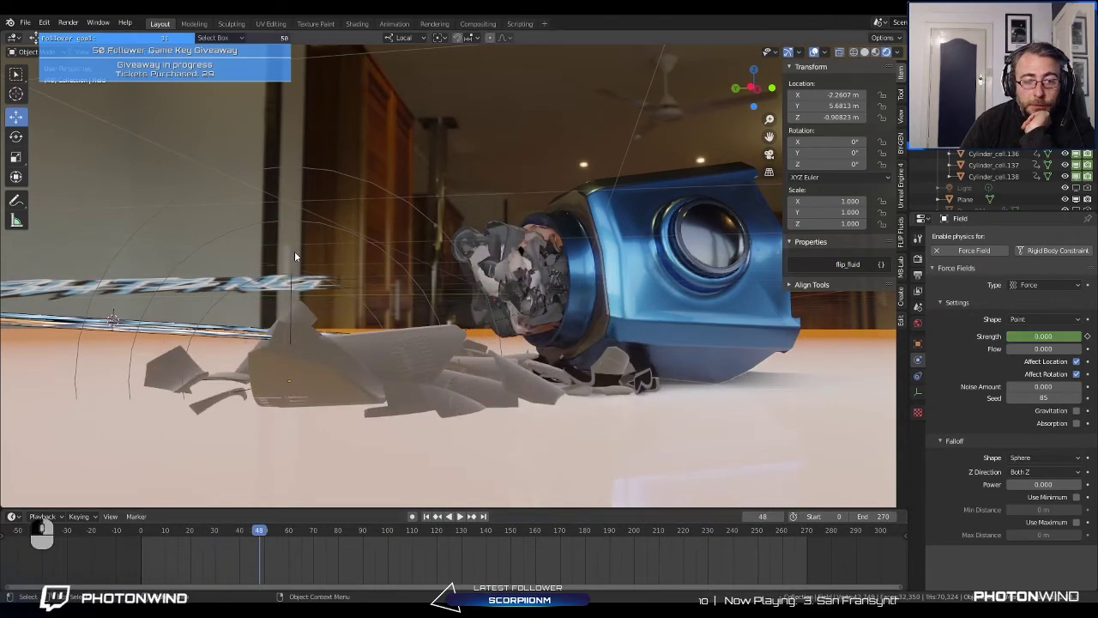
pyautogui.moveTo(294, 251); pyautogui.dragTo(347, 339, button='middle')
pyautogui.click(349, 340)
pyautogui.click(349, 341)
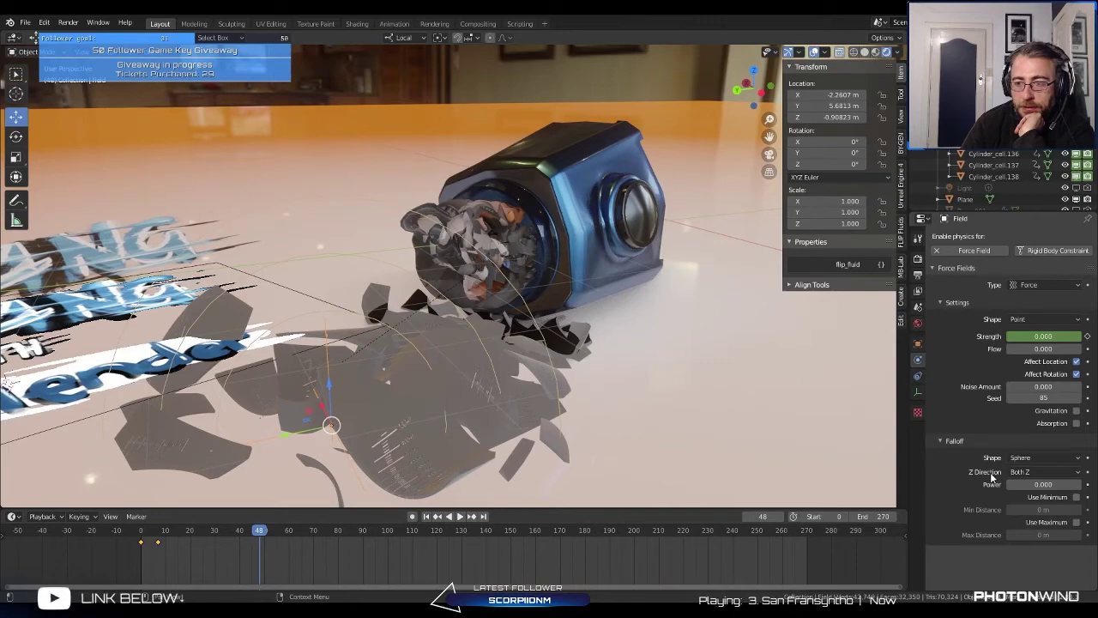
# Step: Select a shard at the jug's rim, go back to frame 0, and review its rigid body and dynamics settings
pyautogui.click(374, 392)
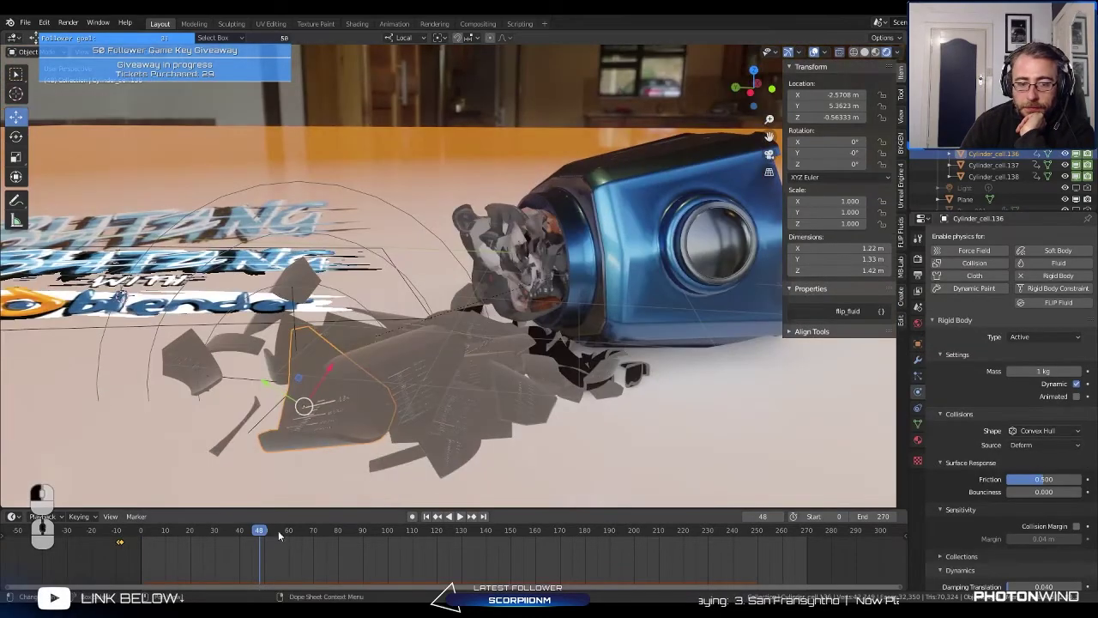
pyautogui.click(426, 516)
pyautogui.moveTo(335, 403); pyautogui.dragTo(514, 405, button='middle')
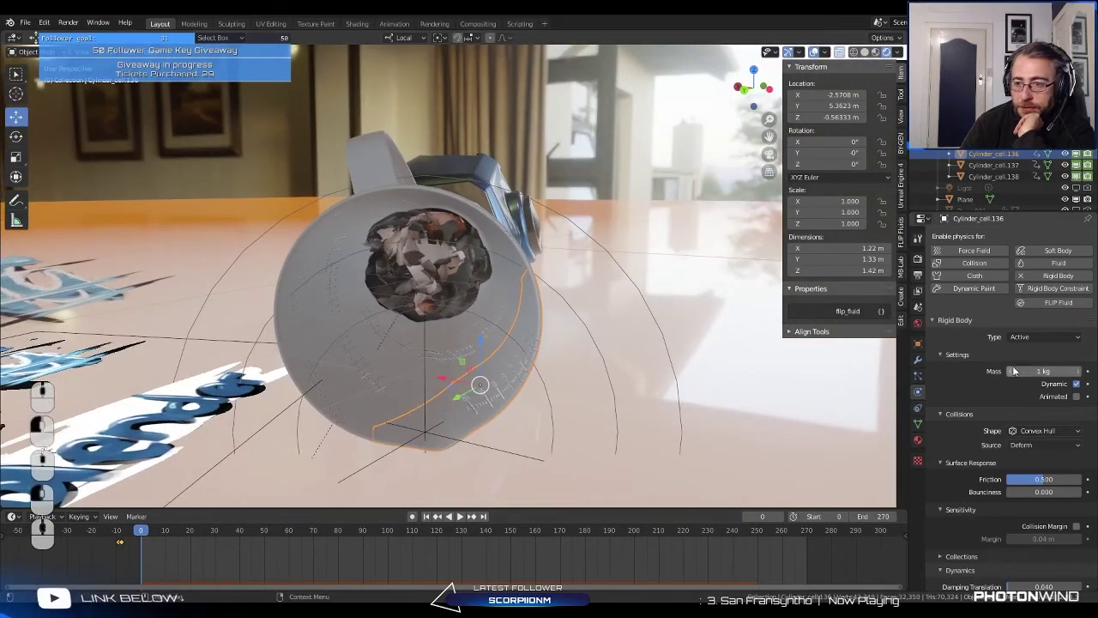
pyautogui.scroll(-3, 1034, 369)
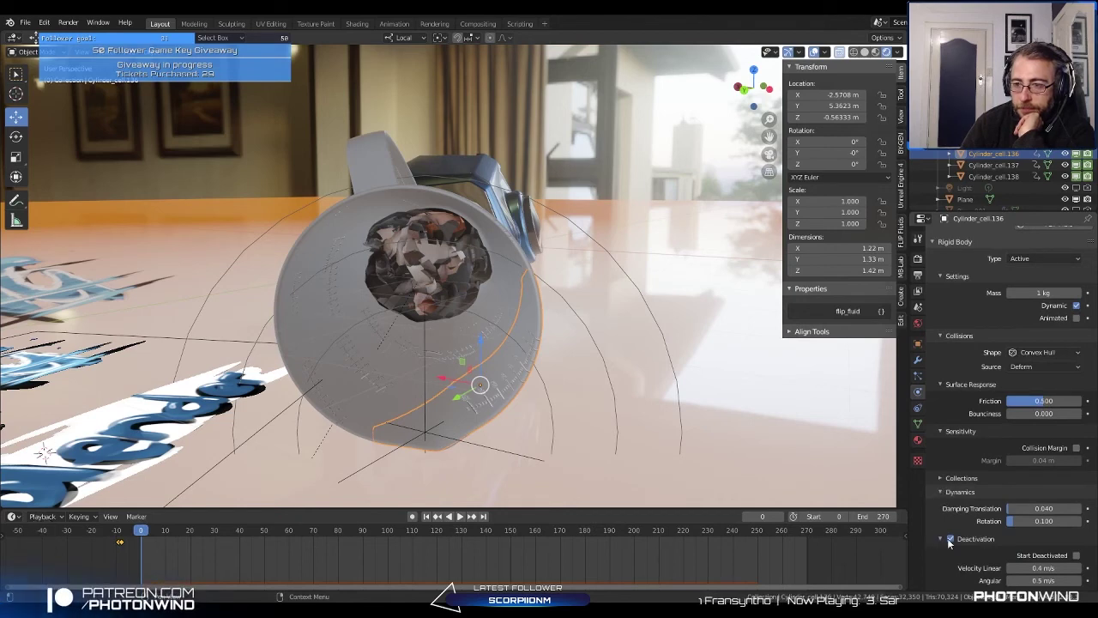
pyautogui.scroll(3, 947, 537)
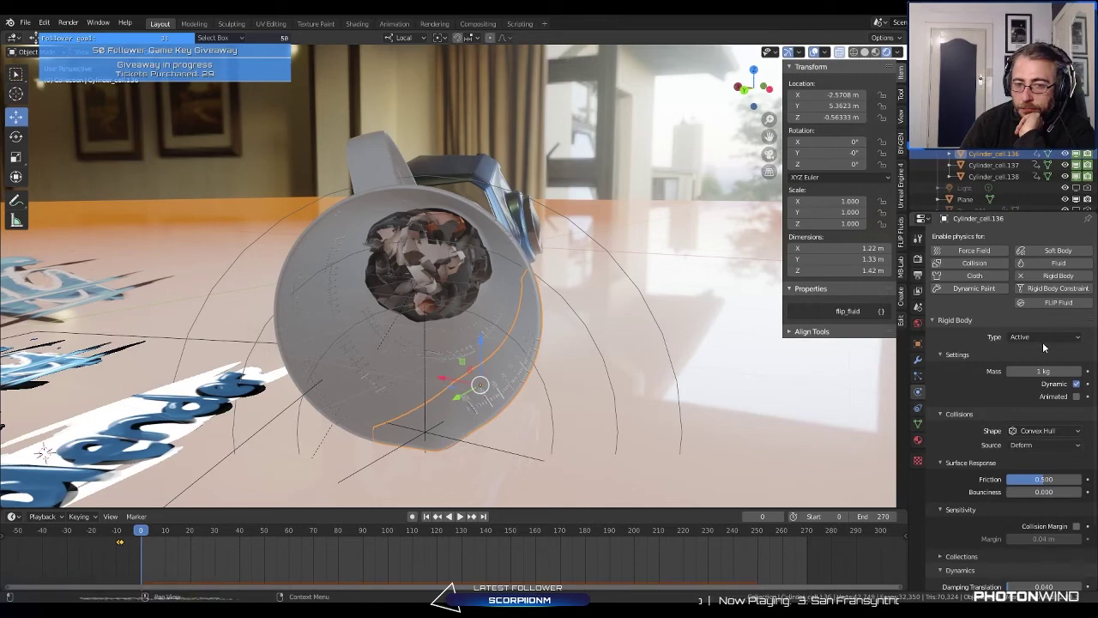
pyautogui.moveTo(386, 309); pyautogui.dragTo(322, 298, button='middle')
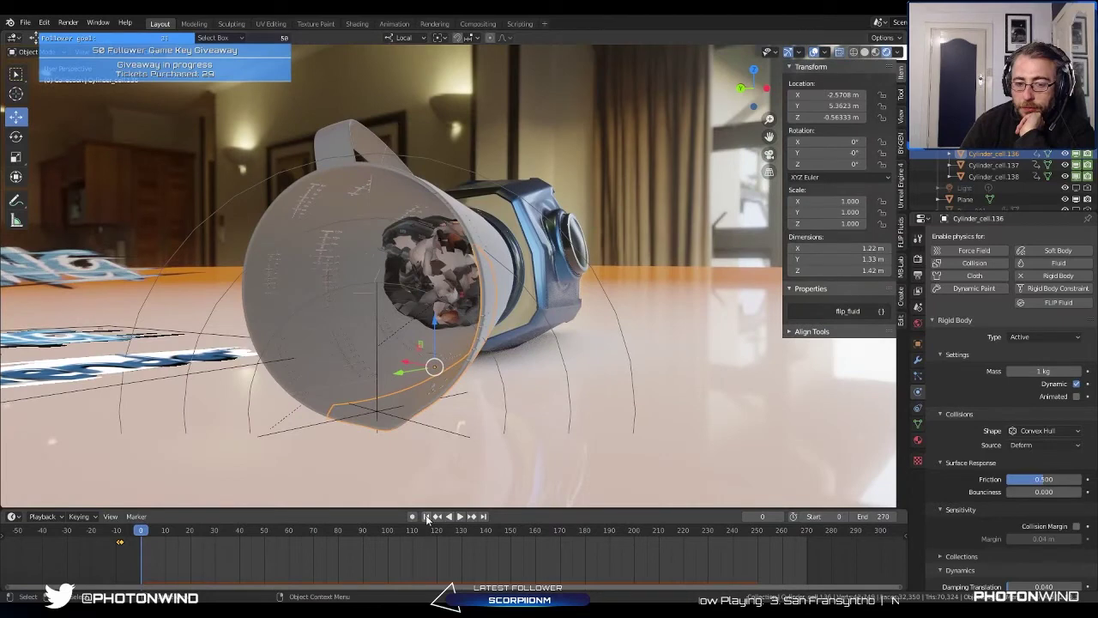
# Step: Replay the opening frames of the breakup twice, returning to frame 0 each time
pyautogui.click(459, 517)
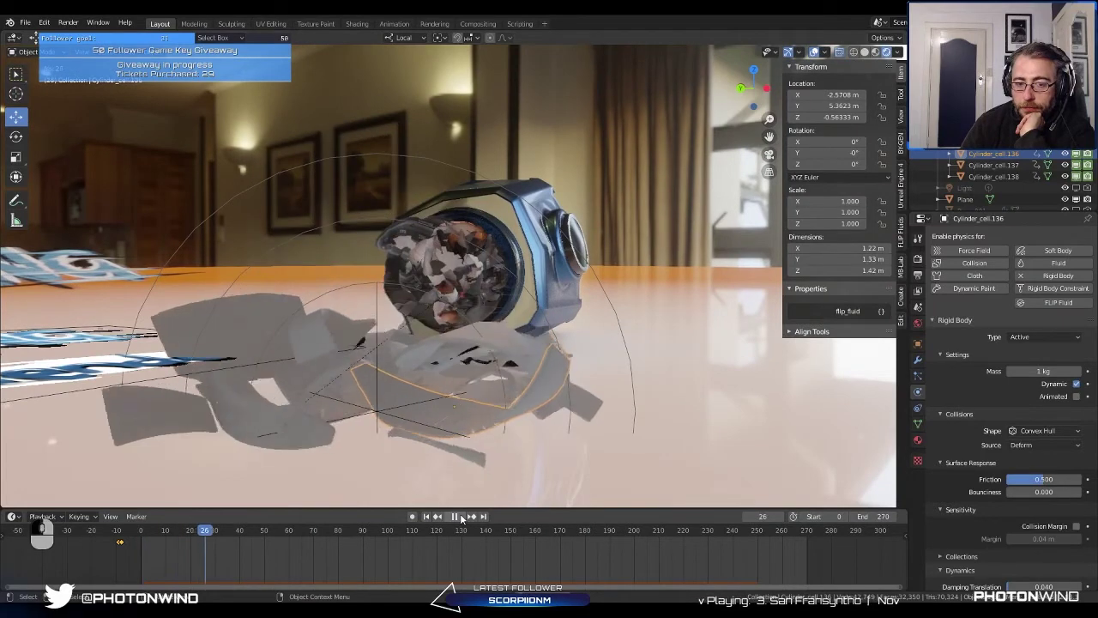
pyautogui.click(455, 517)
pyautogui.click(425, 515)
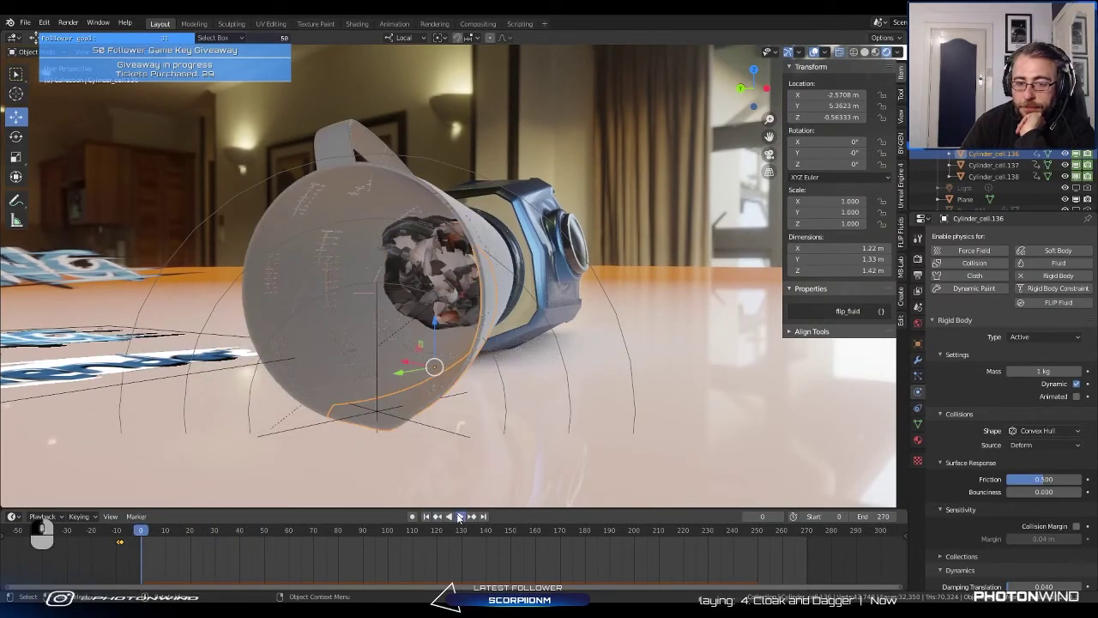
pyautogui.click(459, 515)
pyautogui.click(459, 515)
pyautogui.click(426, 517)
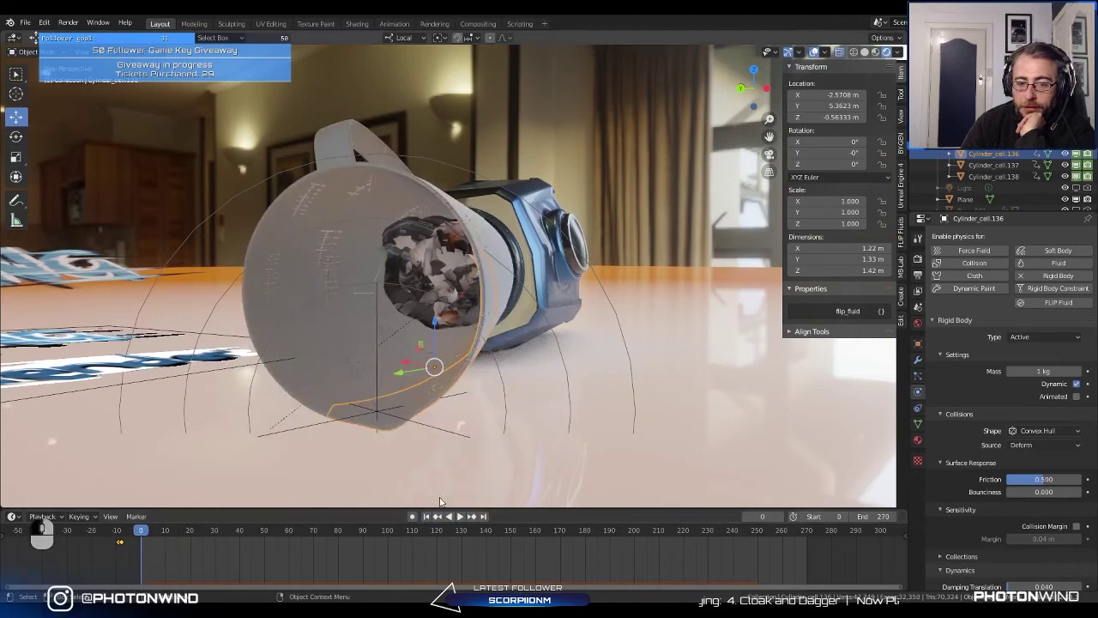
# Step: Add a 2 m cube and make it a passive, animated rigid body
pyautogui.hotkey('shift', 'a')
pyautogui.moveTo(167, 76)
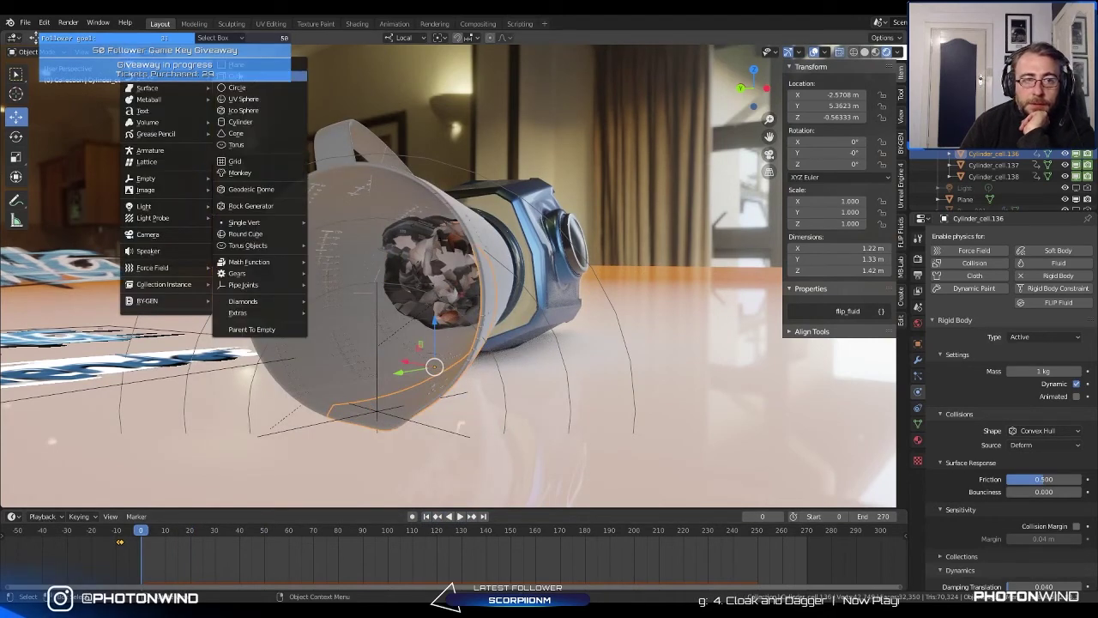
pyautogui.click(256, 78)
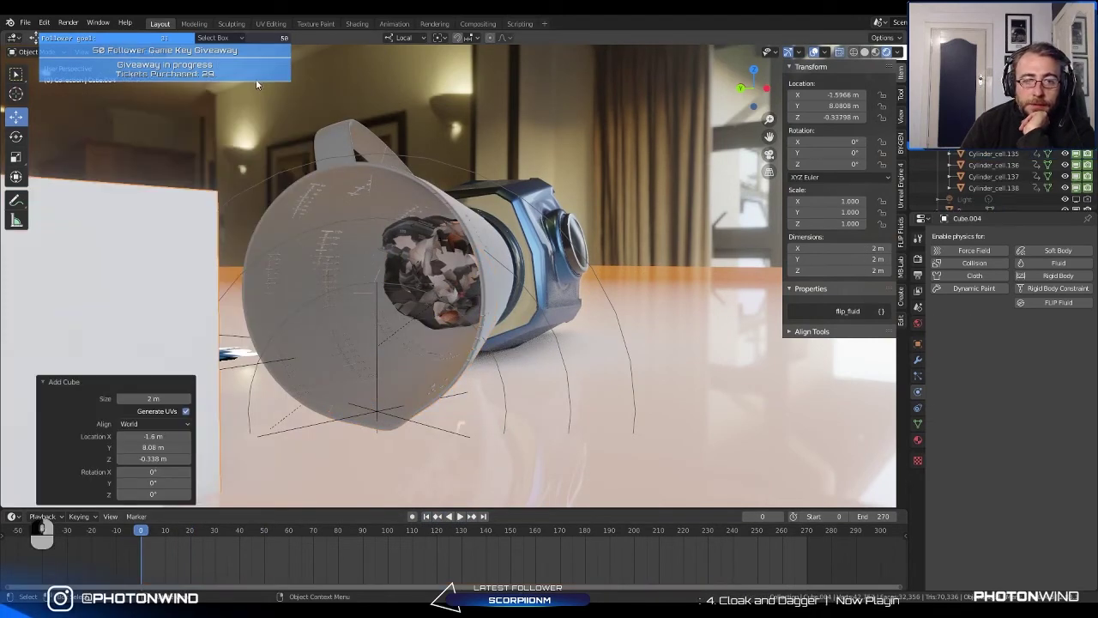
pyautogui.click(1058, 275)
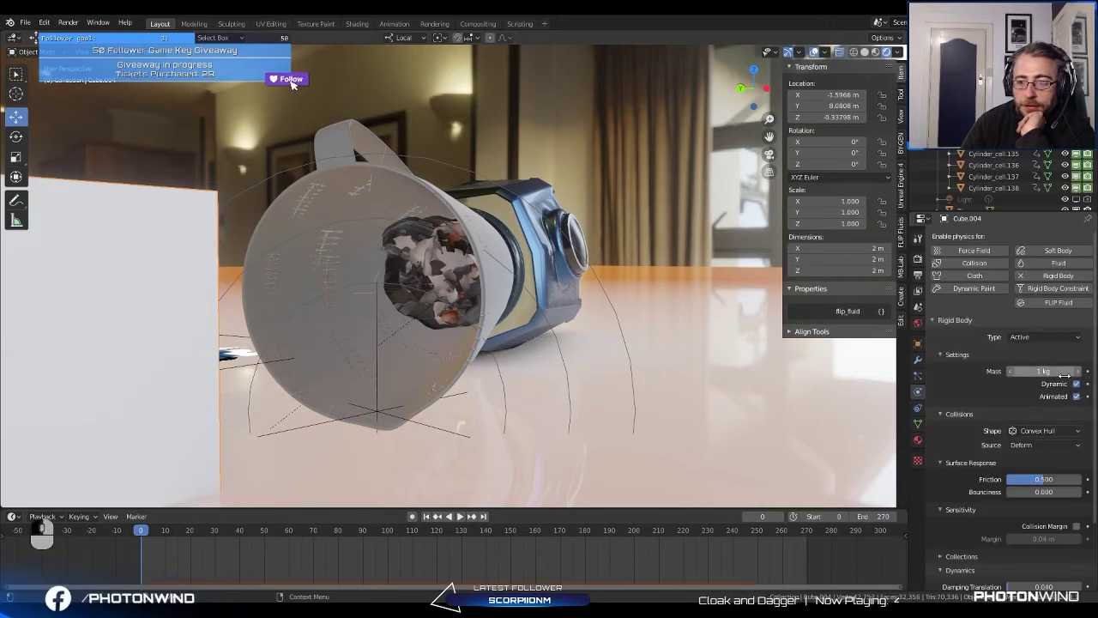
pyautogui.click(1040, 337)
pyautogui.click(1037, 340)
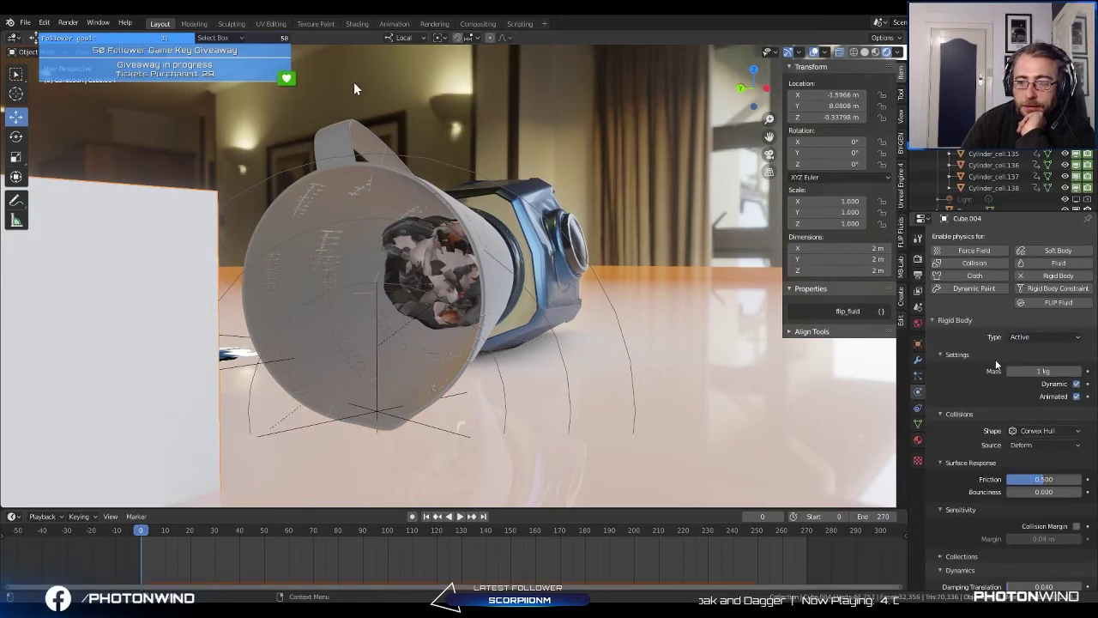
pyautogui.click(1042, 337)
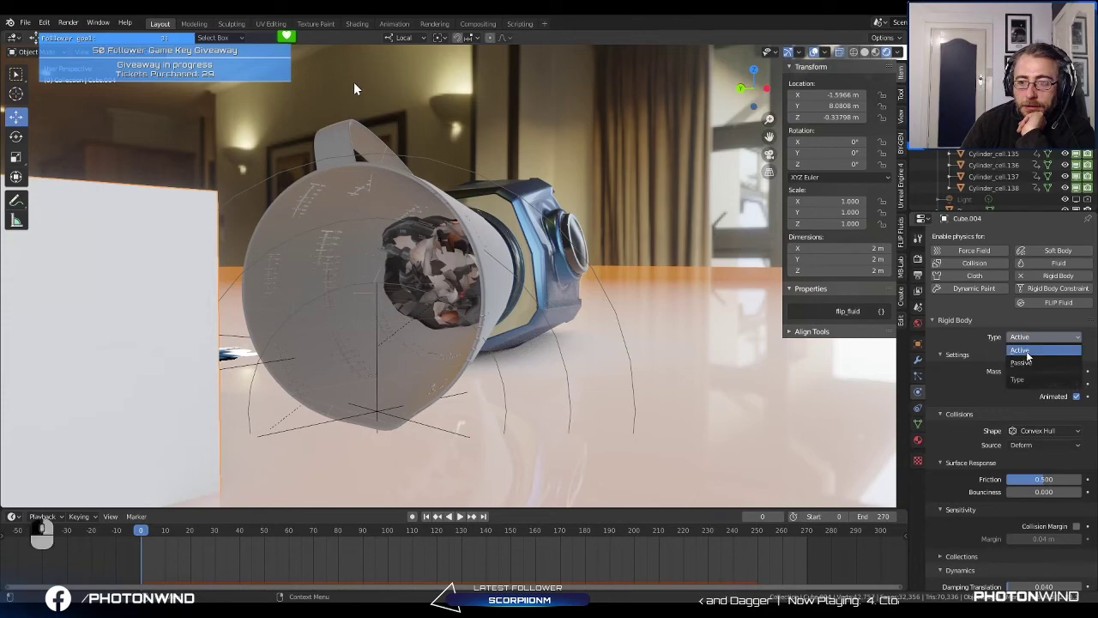
pyautogui.click(1030, 362)
# Step: Place the cube below the table under the jug's rim, about X -1.86 m, Y 5.56 m, Z -2.23 m, and keyframe its location on frame 0
pyautogui.scroll(-2, 363, 313)
pyautogui.moveTo(364, 314); pyautogui.dragTo(429, 350, button='middle')
pyautogui.press('g')
pyautogui.click(433, 369)
pyautogui.press('g')
pyautogui.click(429, 383)
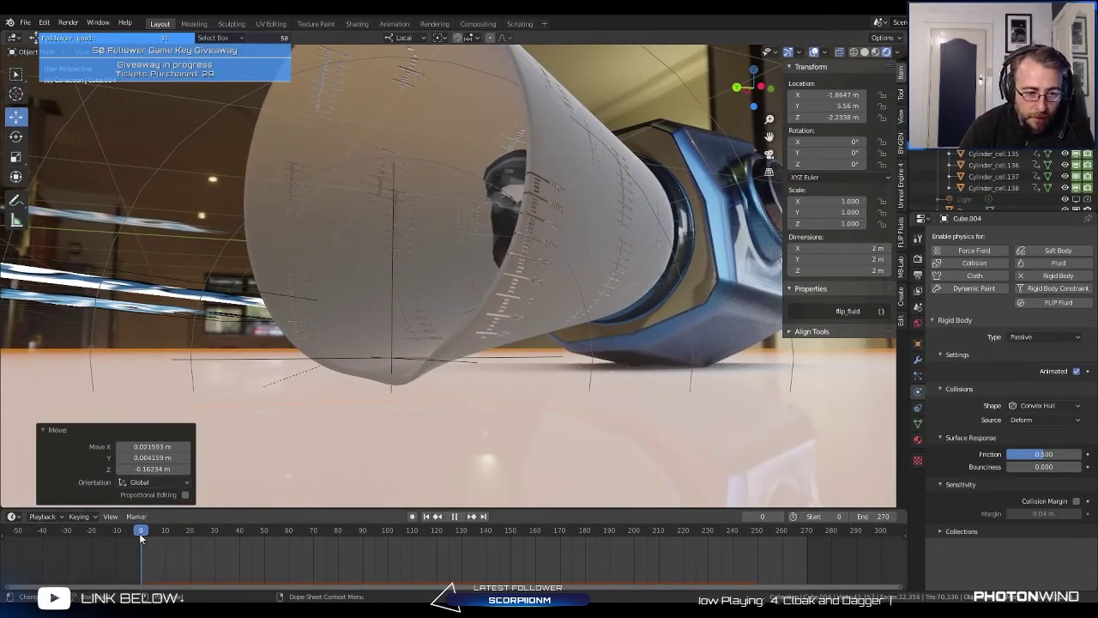
pyautogui.press('space')
pyautogui.press('i')
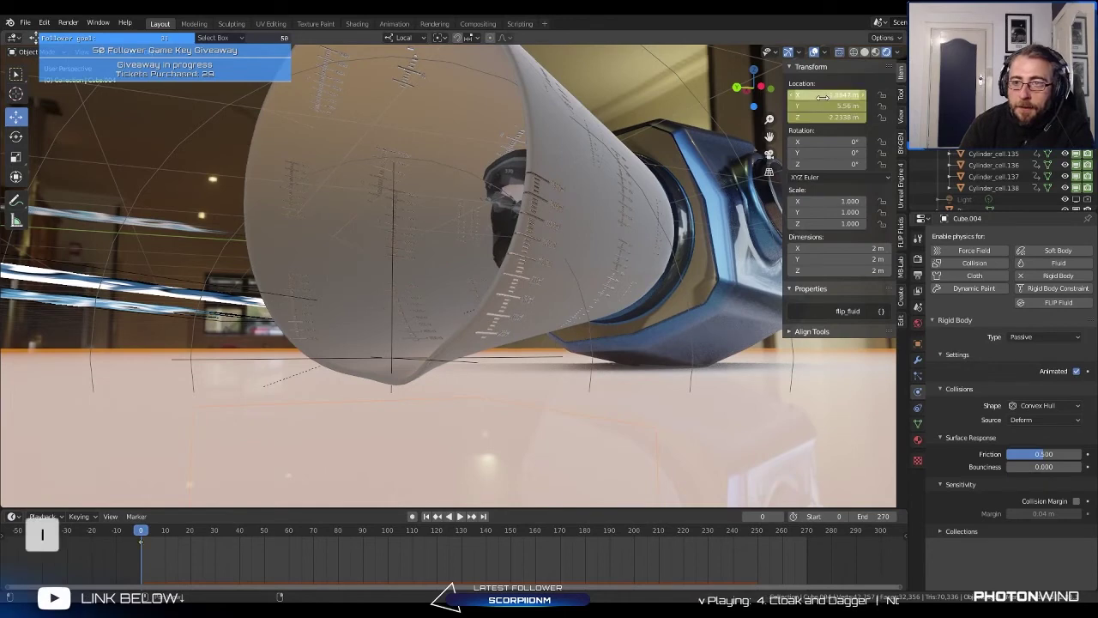
# Step: On frame 1, raise the cube to Z -1.9638 m so it pushes up into the jug, and keyframe its location
pyautogui.click(143, 526)
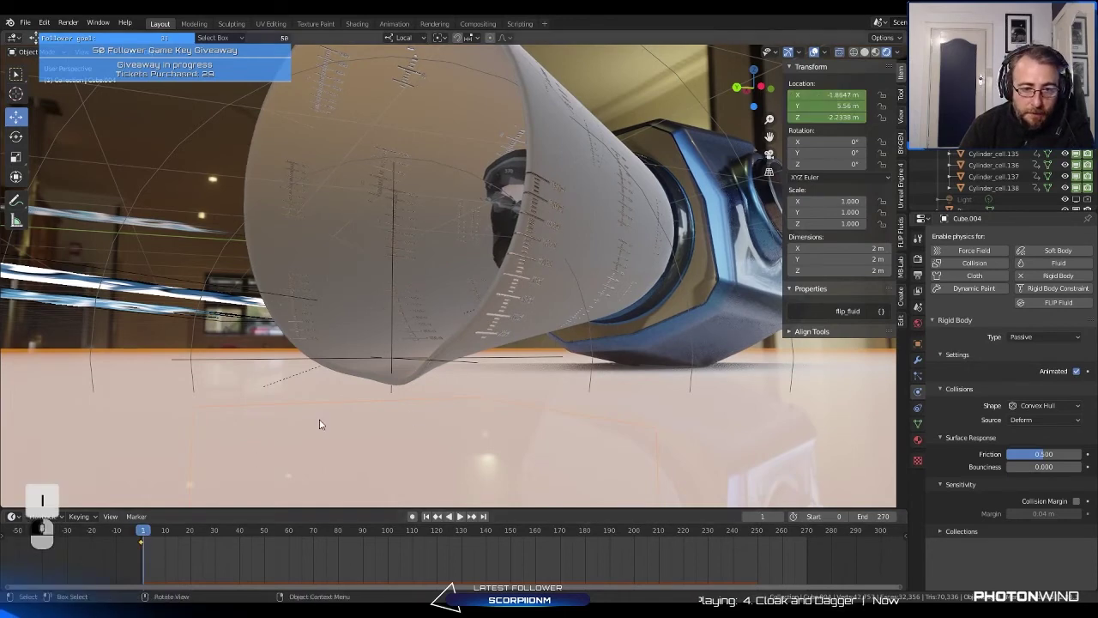
pyautogui.moveTo(401, 490); pyautogui.dragTo(402, 465)
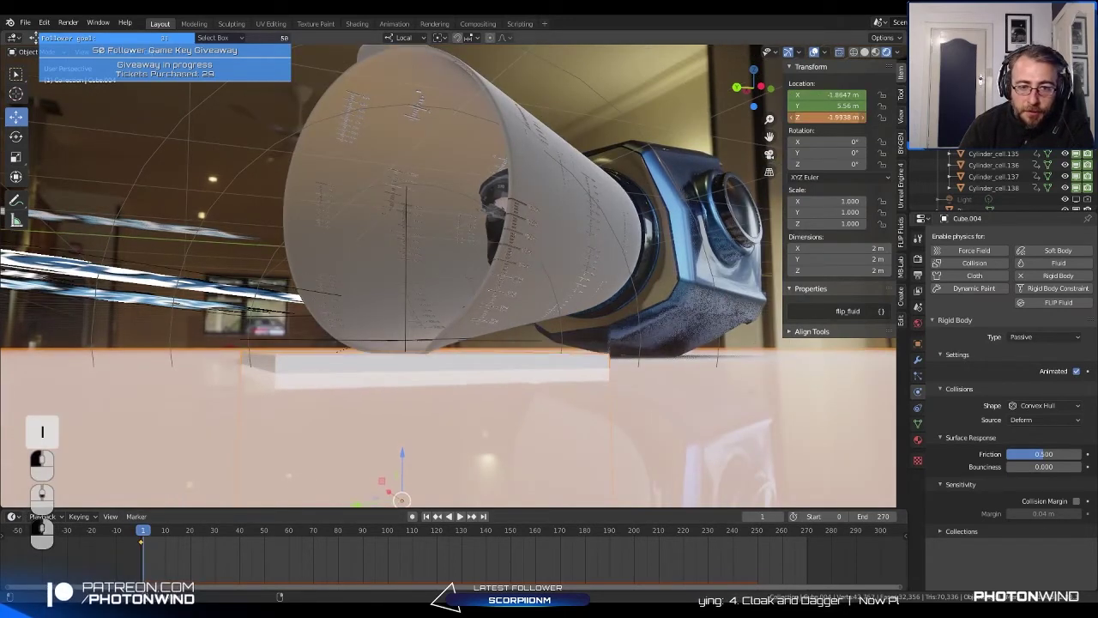
pyautogui.moveTo(827, 118); pyautogui.dragTo(835, 117)
pyautogui.moveTo(404, 201); pyautogui.dragTo(438, 215, button='middle')
pyautogui.press('i')
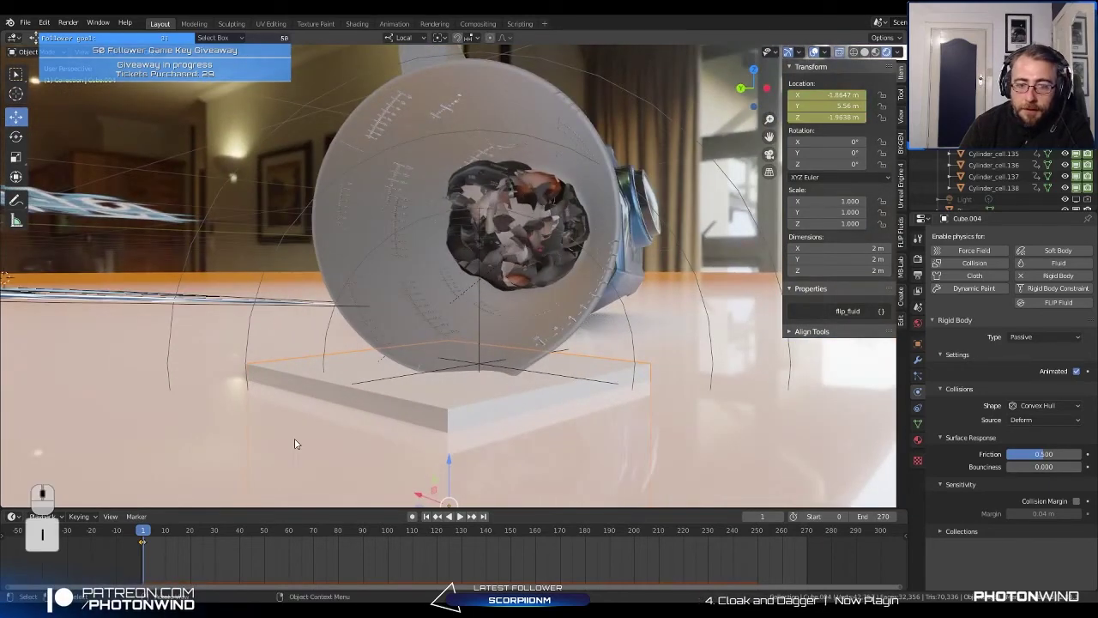
# Step: On frame 2, lower the cube back below the table to about Z -2.60 m and keyframe its location
pyautogui.click(147, 531)
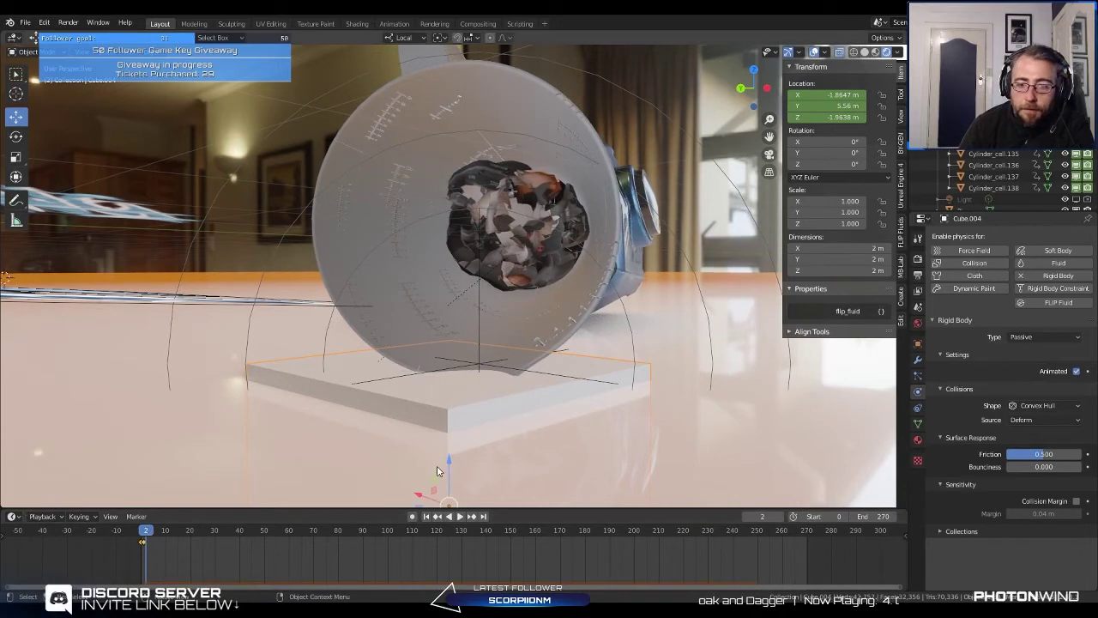
pyautogui.moveTo(436, 472); pyautogui.dragTo(439, 506)
pyautogui.press('i')
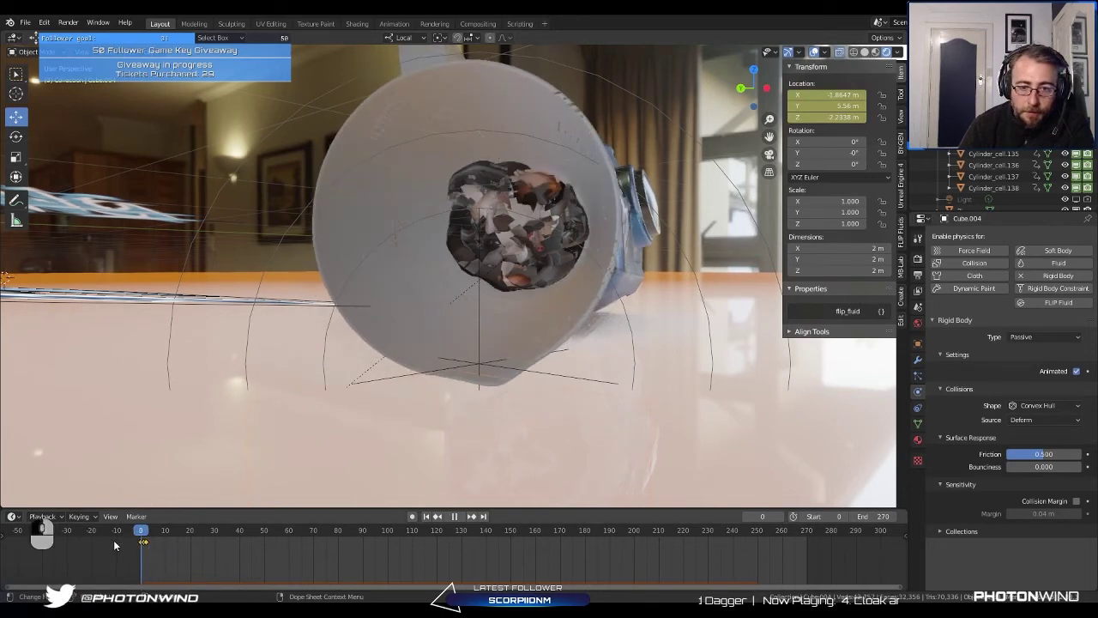
# Step: From frame 0, run Delete All Physics Bakes and Bake All Physics to include the animated cube
pyautogui.press('space')
pyautogui.press('F3')
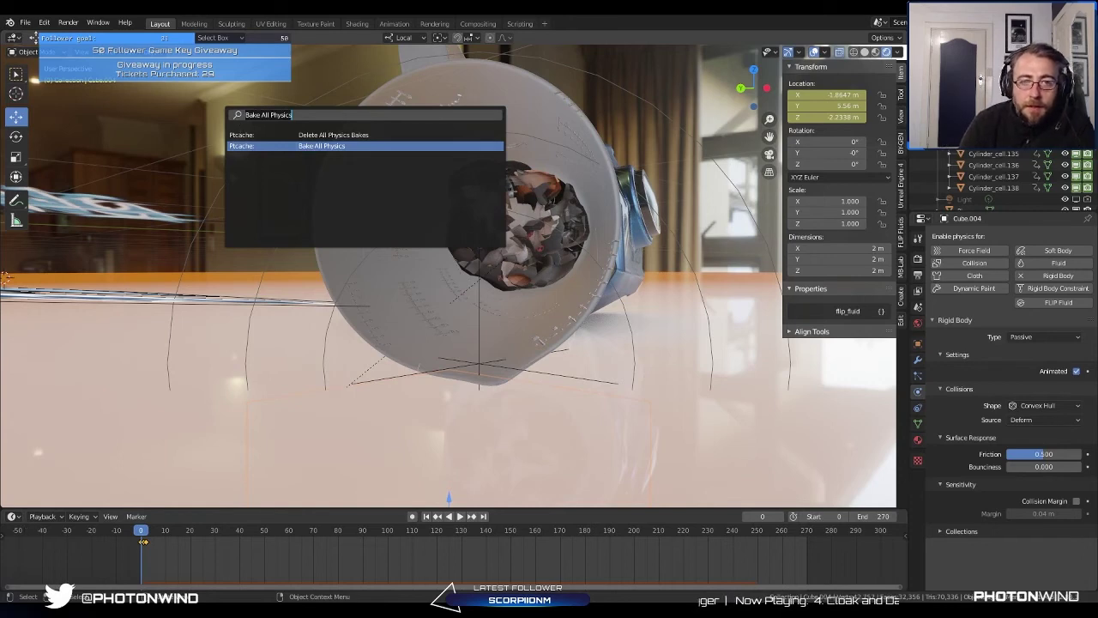
pyautogui.click(283, 134)
pyautogui.press('space')
pyautogui.write('bak')
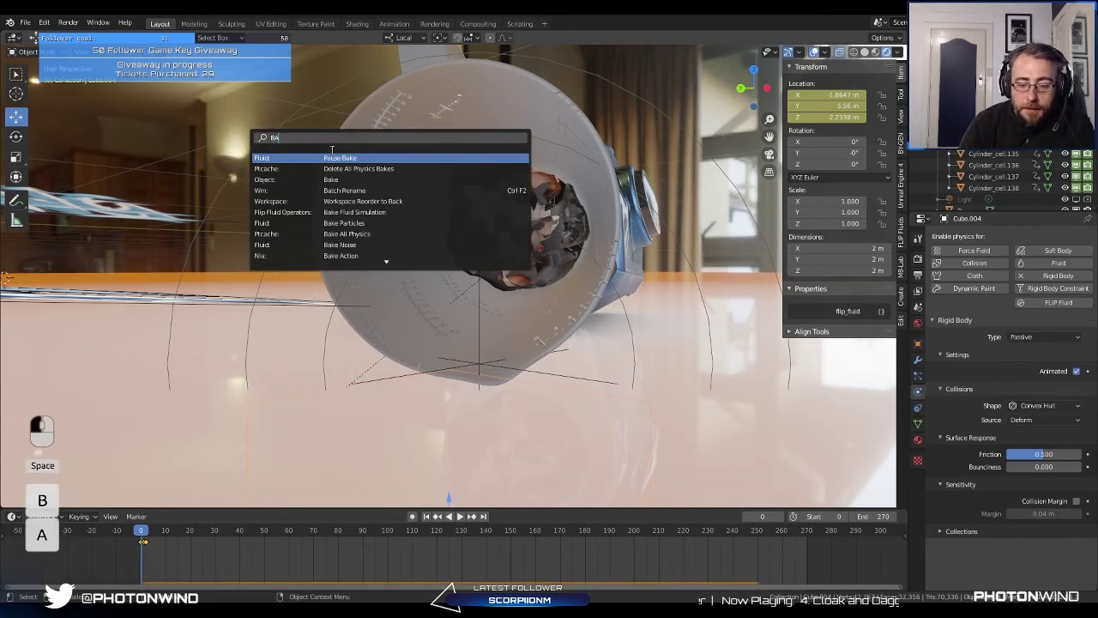
pyautogui.click(384, 224)
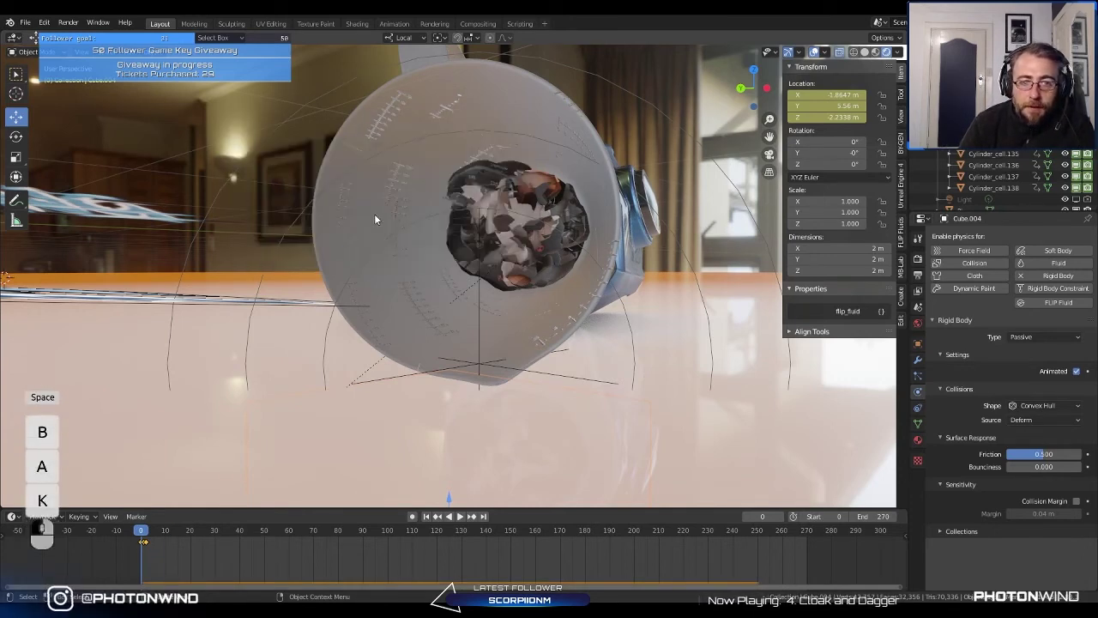
# Step: Play the rebaked breakup briefly, return to frame 0, and view the jug and cube from the side
pyautogui.click(457, 516)
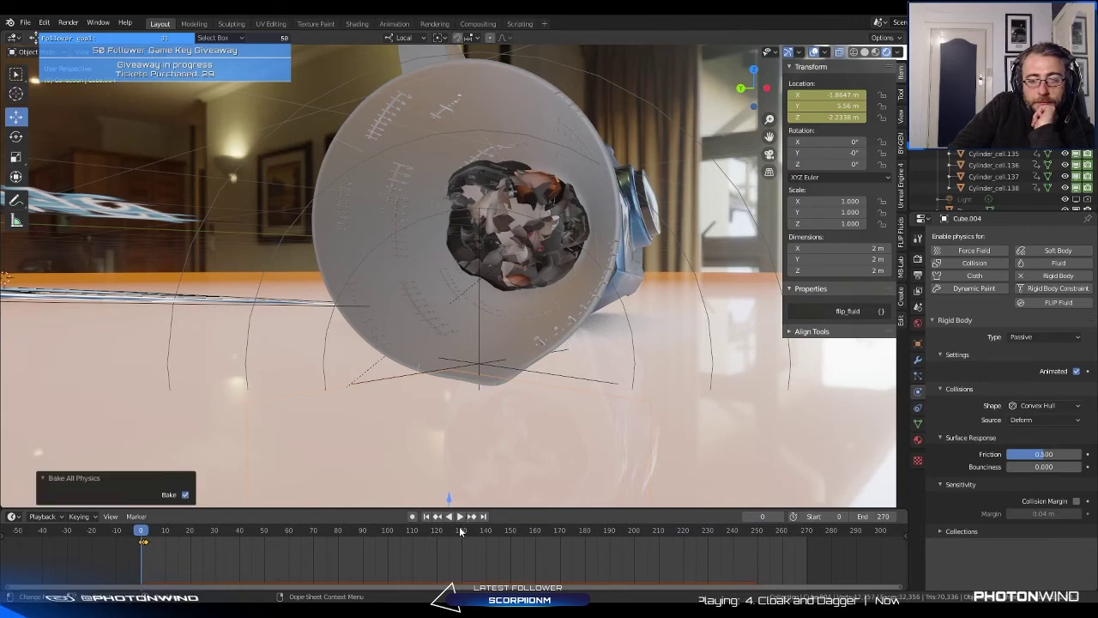
pyautogui.click(459, 516)
pyautogui.click(458, 516)
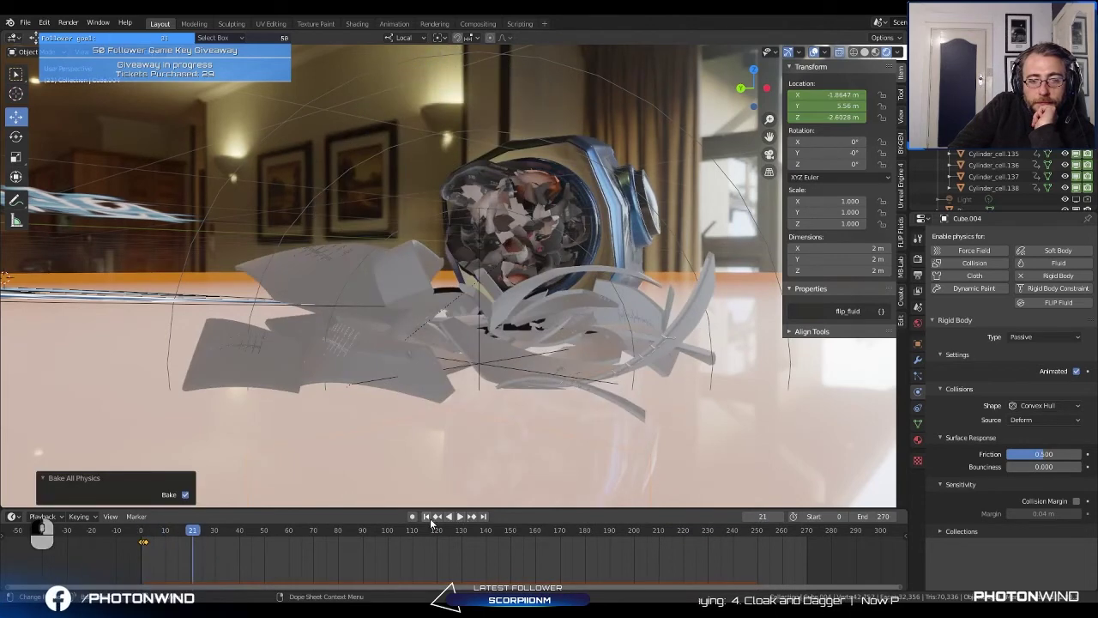
pyautogui.click(427, 517)
pyautogui.moveTo(420, 453); pyautogui.dragTo(335, 360, button='middle')
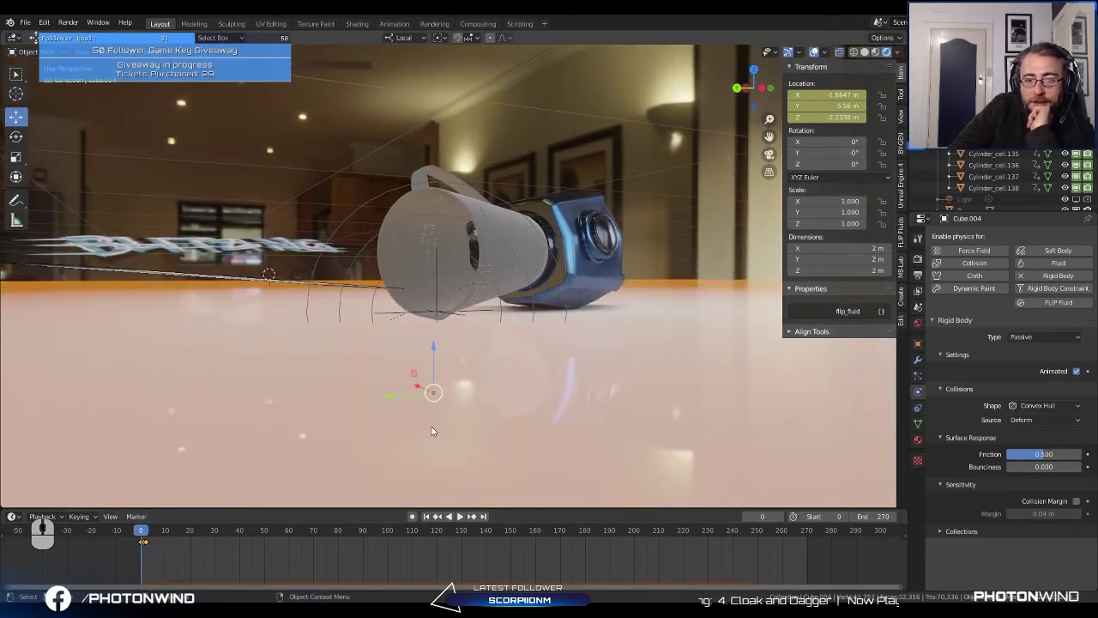
# Step: On frame 1, raise the cube further to about Z -1.70 m and keyframe its new location
pyautogui.moveTo(143, 532); pyautogui.dragTo(143, 531)
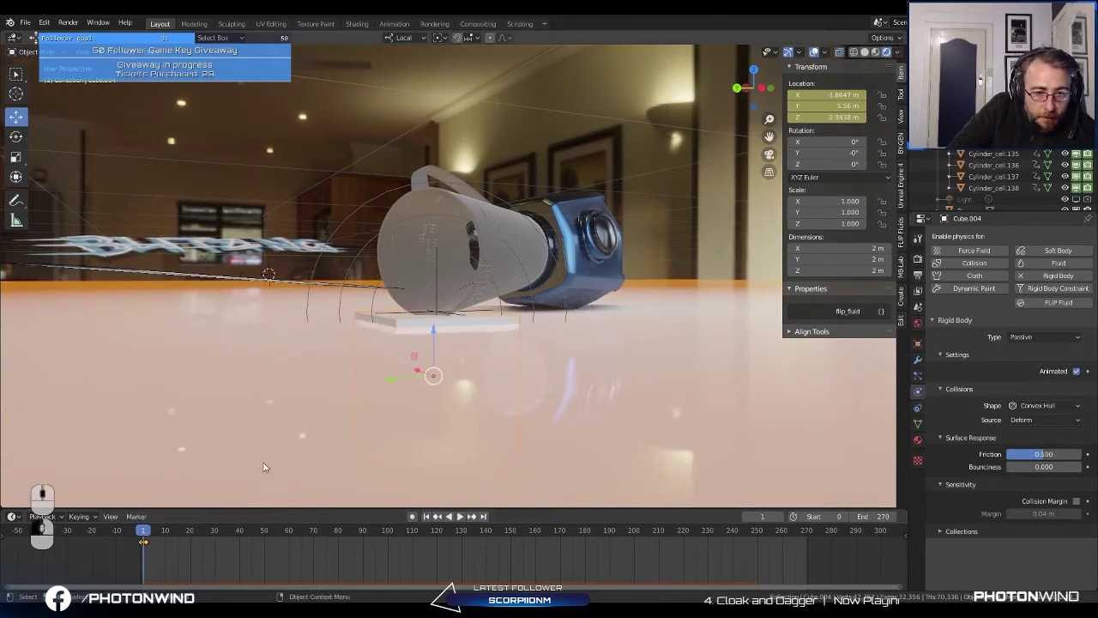
pyautogui.moveTo(432, 333); pyautogui.dragTo(432, 316)
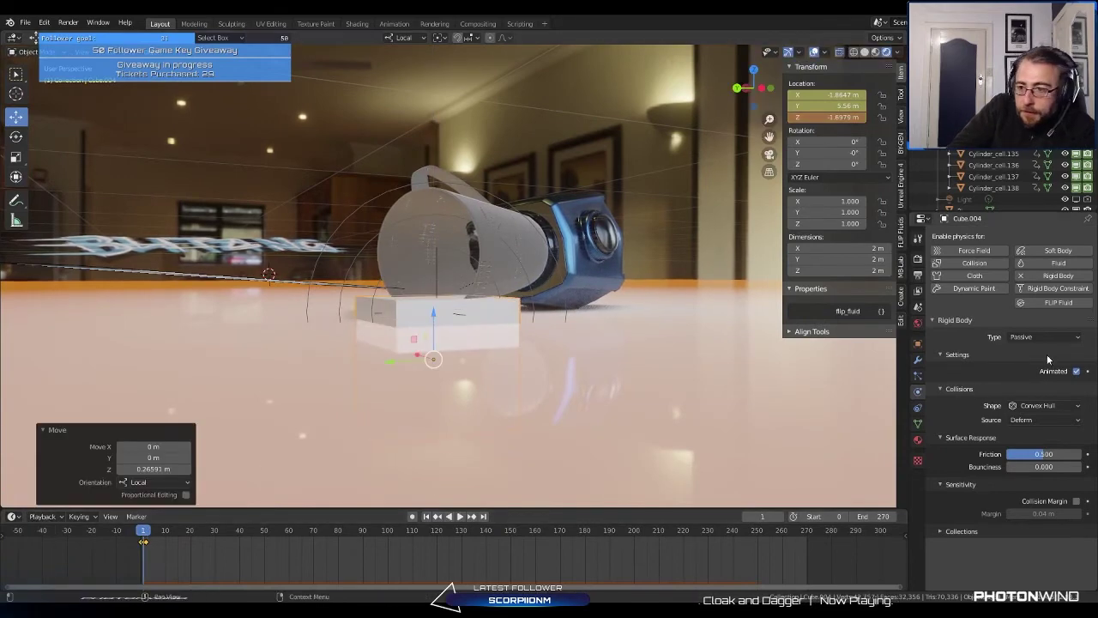
pyautogui.scroll(2, 400, 349)
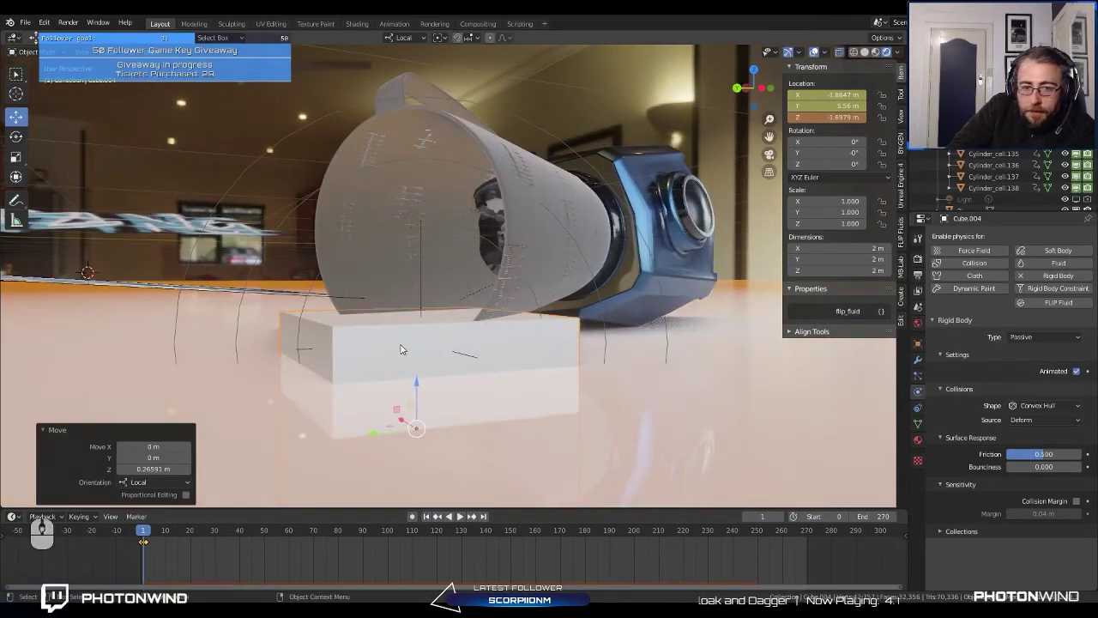
pyautogui.click(208, 550)
pyautogui.press('i')
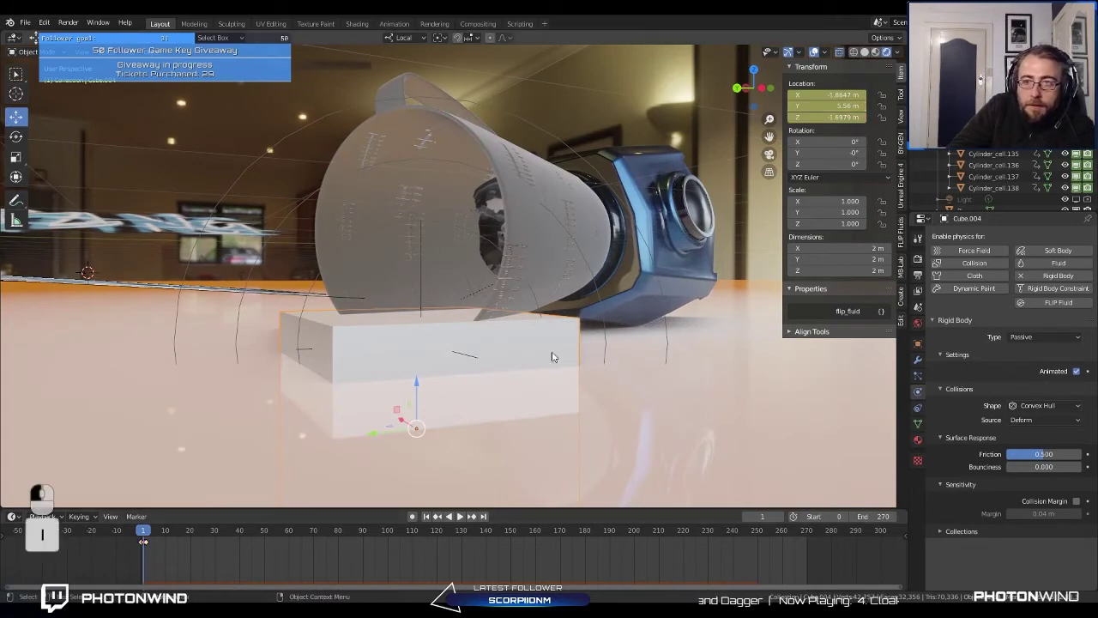
# Step: From frame 0, run Delete All Physics Bakes and Bake All Physics to include the cube's higher frame 1 position
pyautogui.click(427, 517)
pyautogui.press('space')
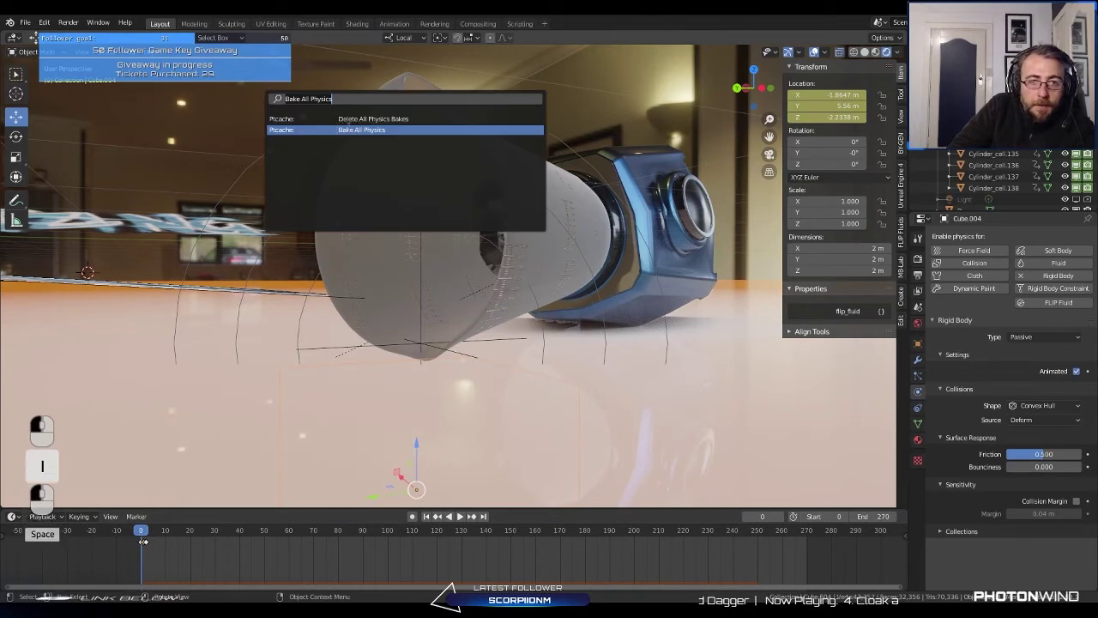
pyautogui.click(349, 131)
pyautogui.press('space')
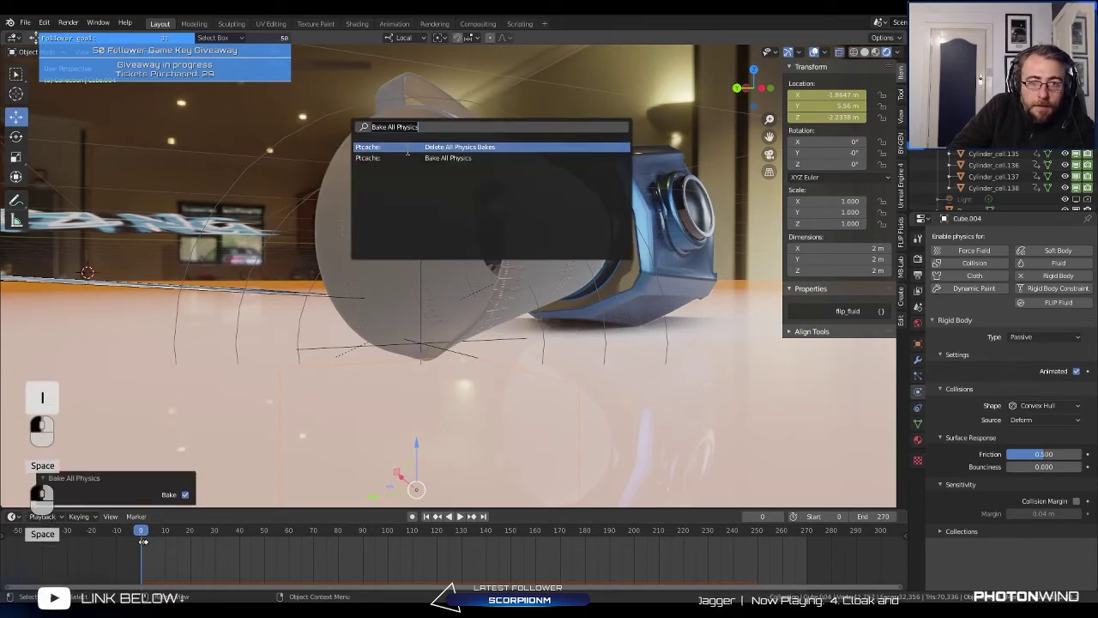
pyautogui.click(442, 151)
pyautogui.press('space')
pyautogui.write('BAK')
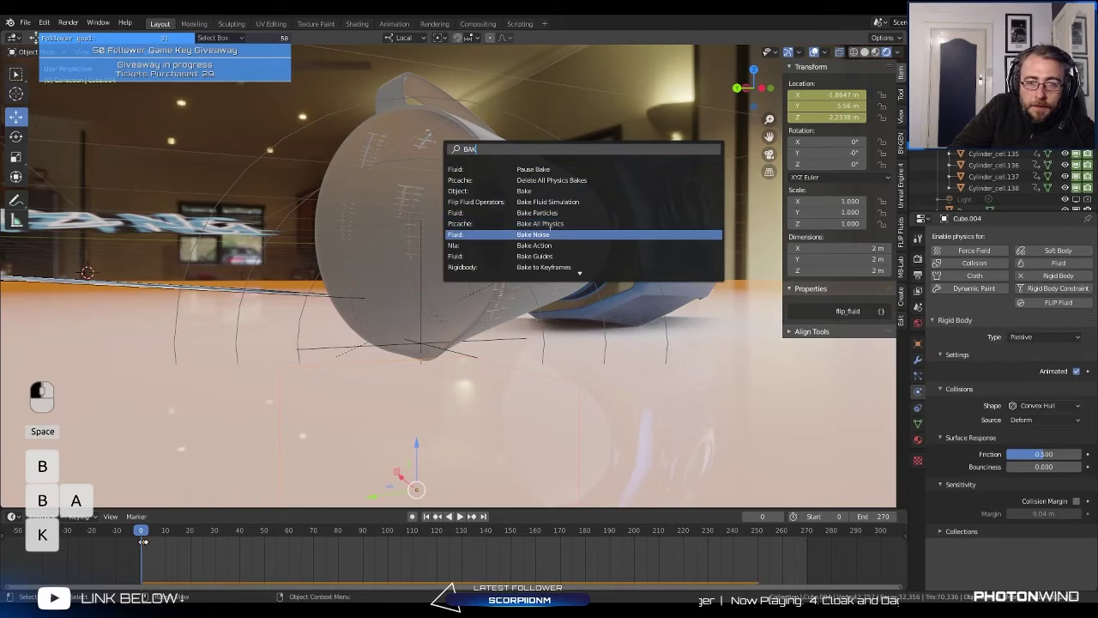
pyautogui.click(549, 224)
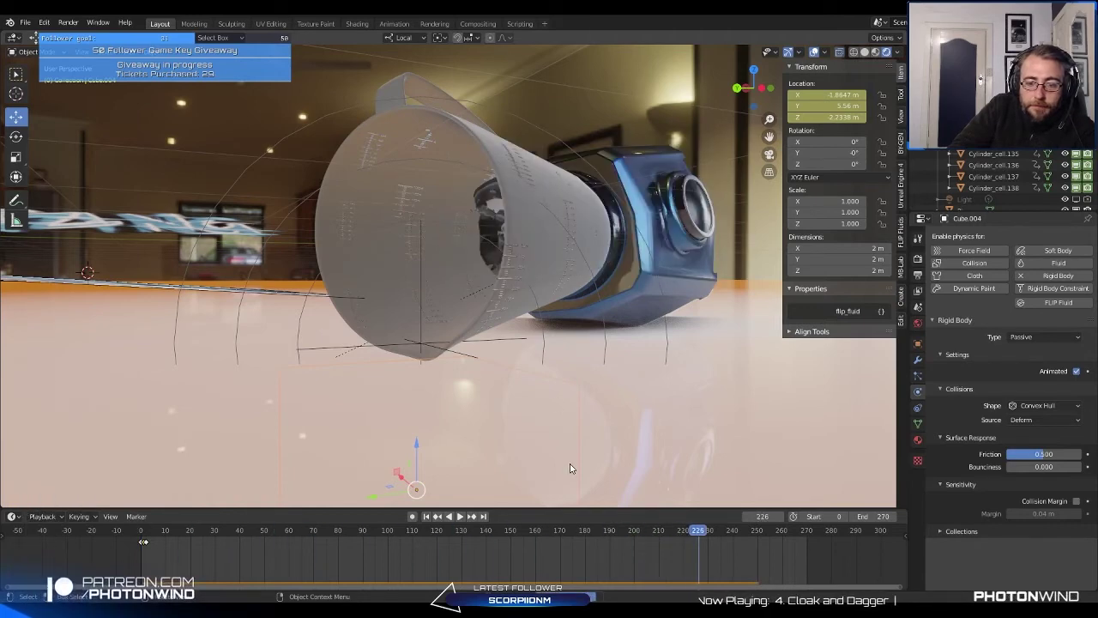
# Step: Check the rebaked breakup on the timeline, scrub back through the first frames, and return to frame 0
pyautogui.click(460, 515)
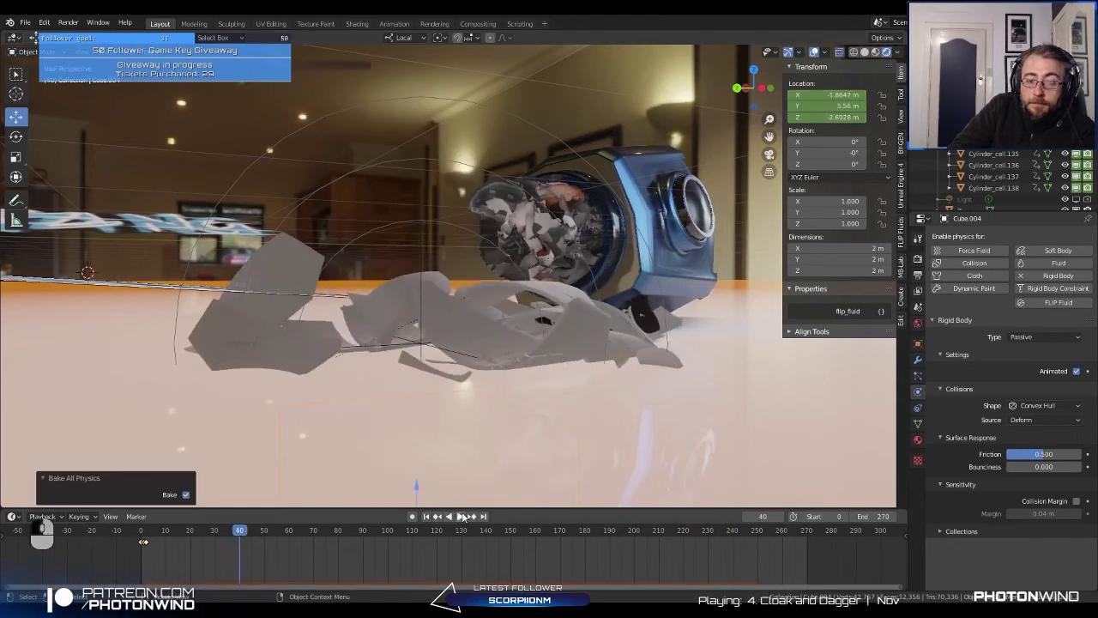
pyautogui.moveTo(244, 540); pyautogui.dragTo(143, 550)
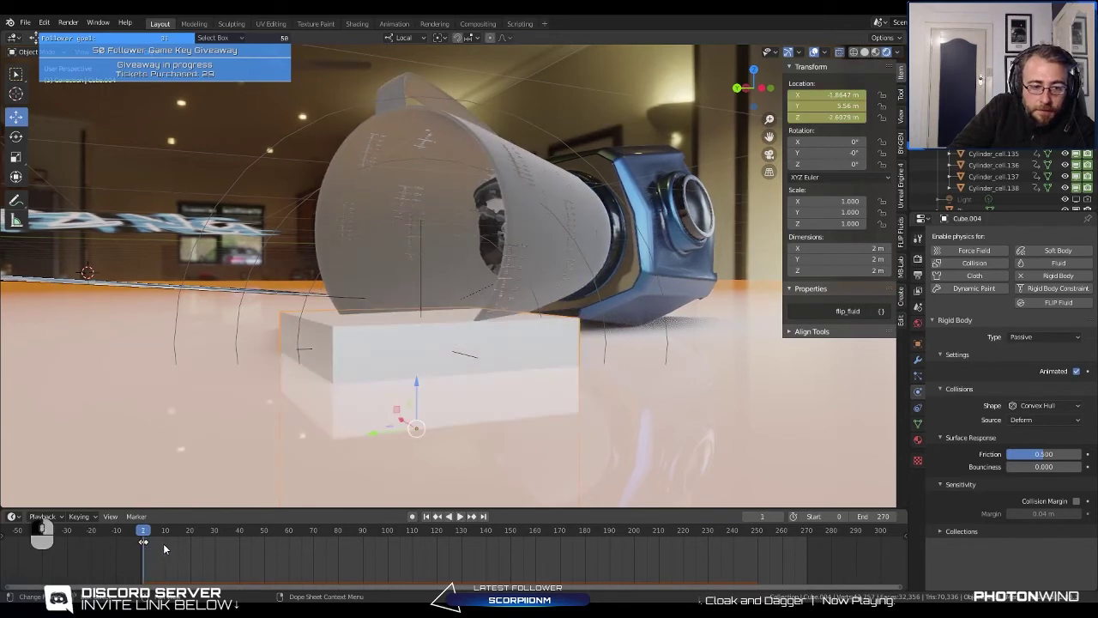
pyautogui.click(139, 537)
pyautogui.press('space')
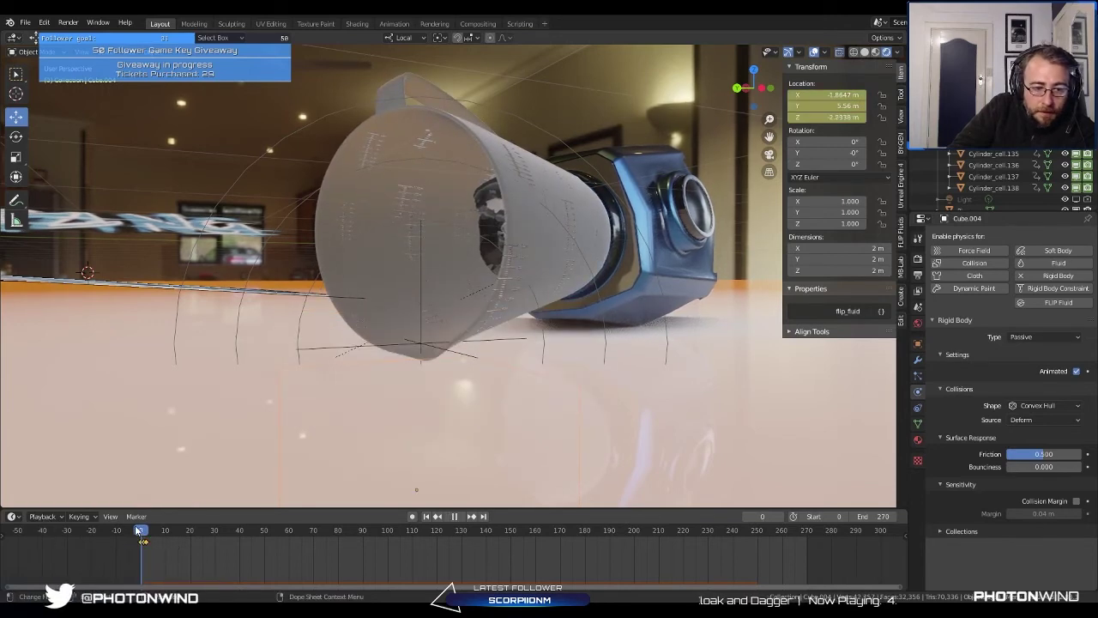
# Step: Spread the cube's three location keyframes out to frames 0, 3 and 6
pyautogui.press('g')
pyautogui.click(180, 538)
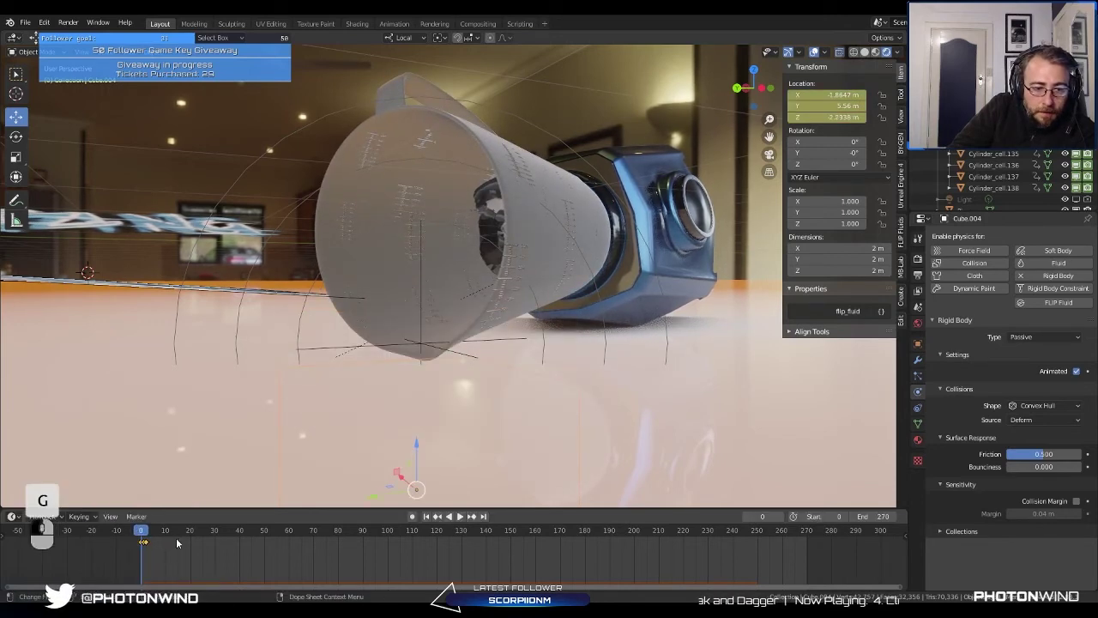
pyautogui.press('s')
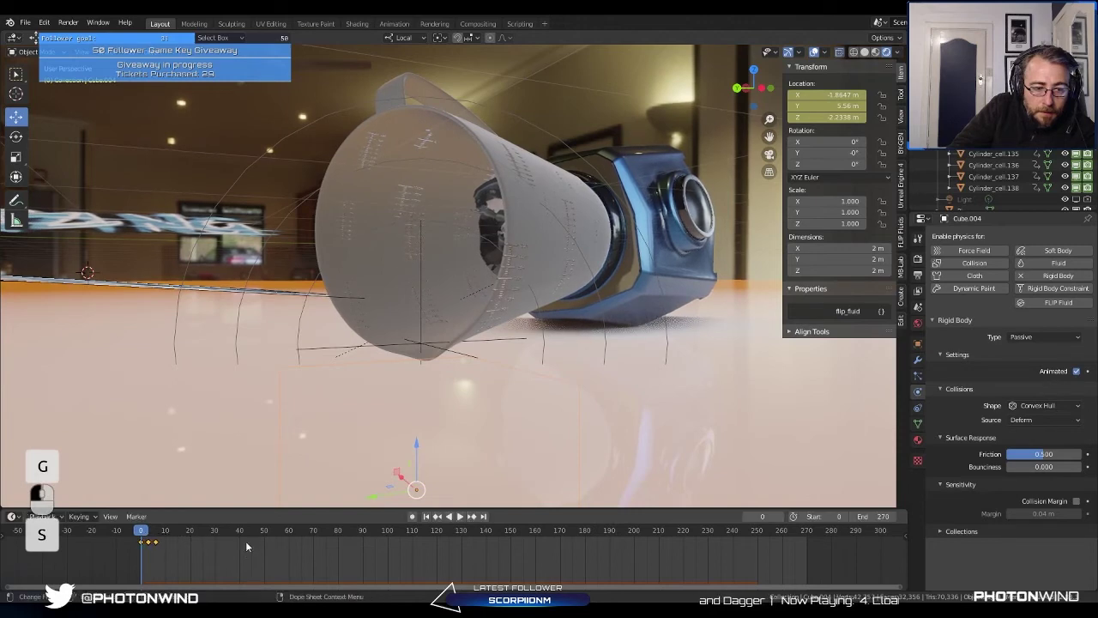
# Step: Run Delete All Physics Bakes and Bake All Physics from frame 0 with the slower cube motion
pyautogui.press('space')
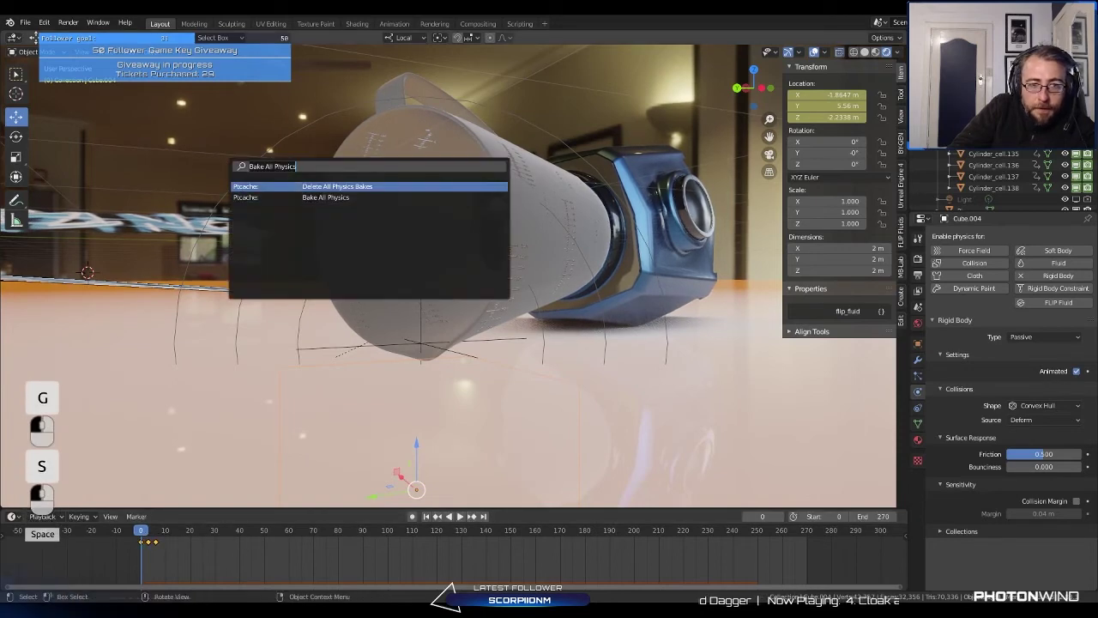
pyautogui.click(293, 185)
pyautogui.press('space')
pyautogui.write('b')
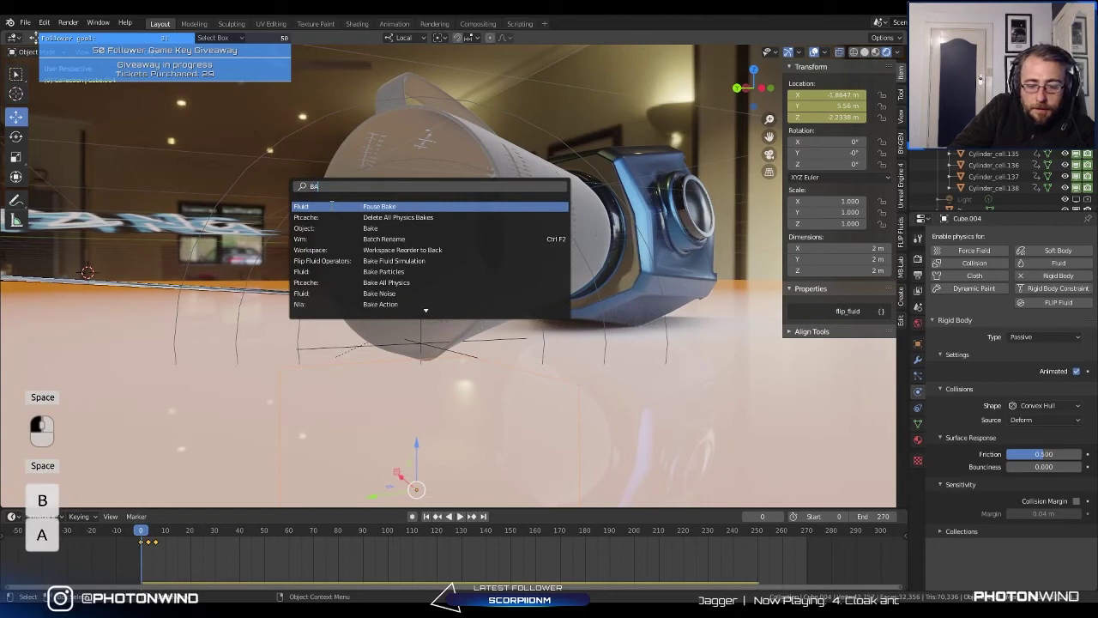
pyautogui.write('ak')
pyautogui.click(393, 265)
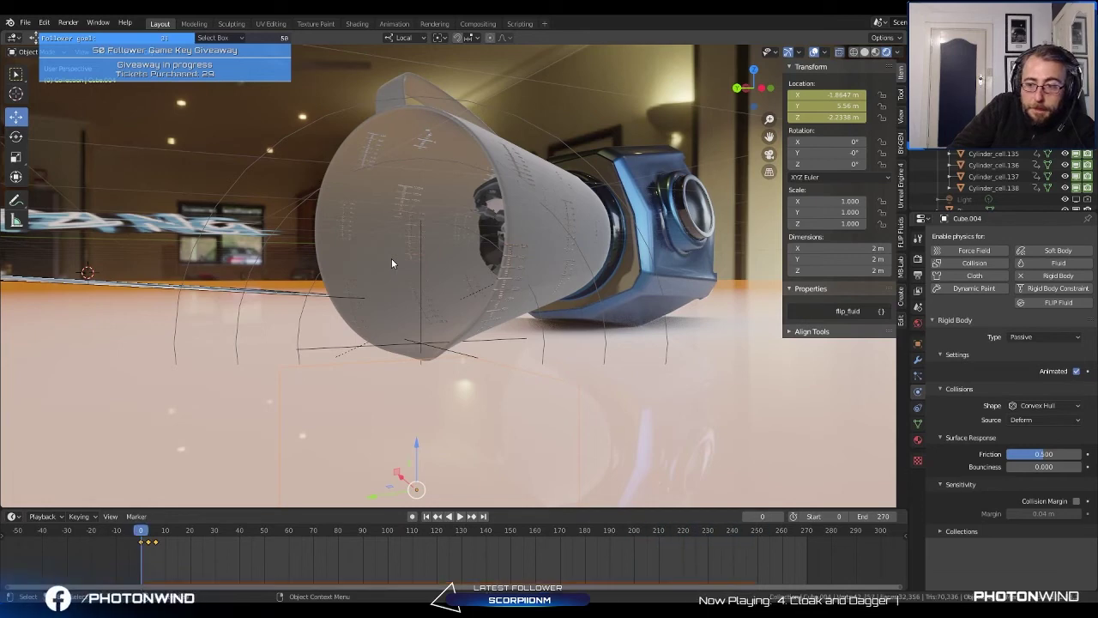
# Step: Play the jug's breakup several times from frame 0, examining how the pieces scatter from a higher viewpoint
pyautogui.click(463, 515)
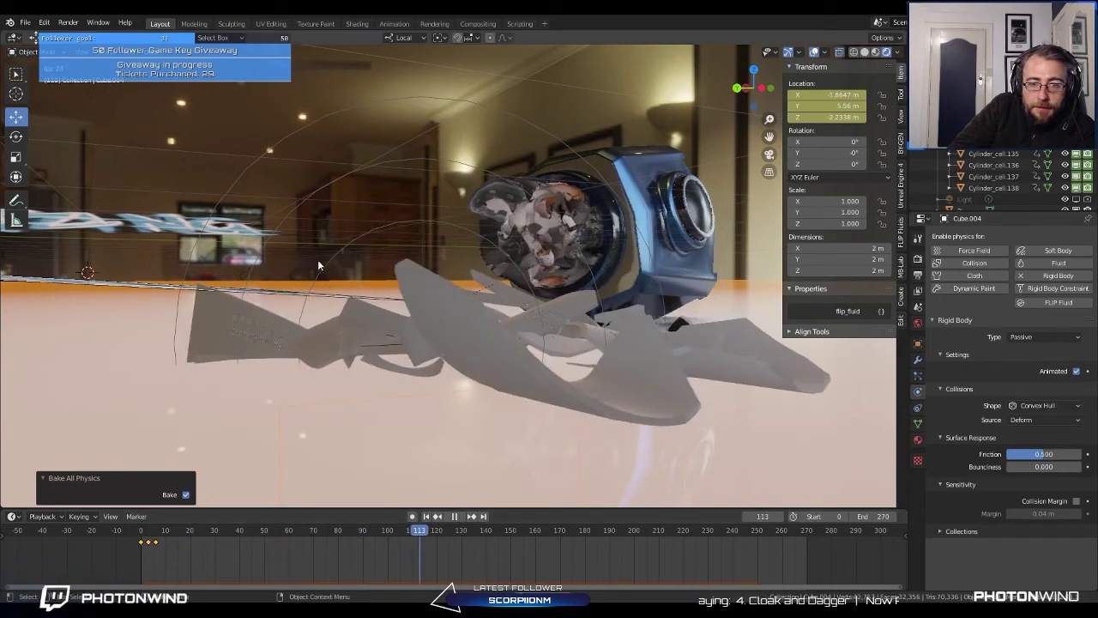
pyautogui.moveTo(317, 259); pyautogui.dragTo(287, 287, button='middle')
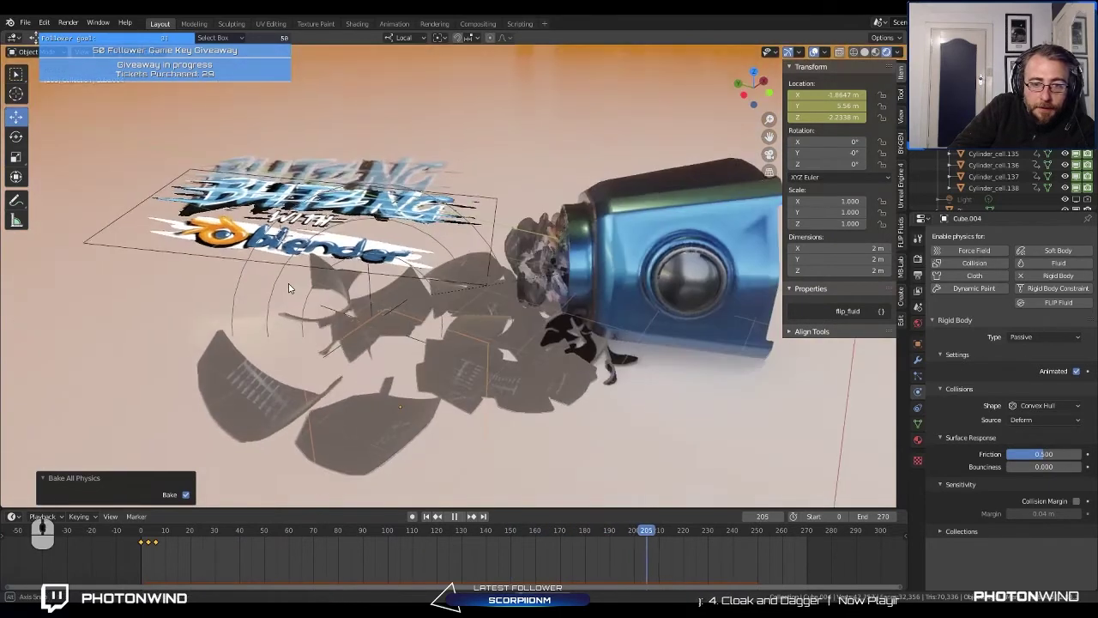
pyautogui.click(426, 517)
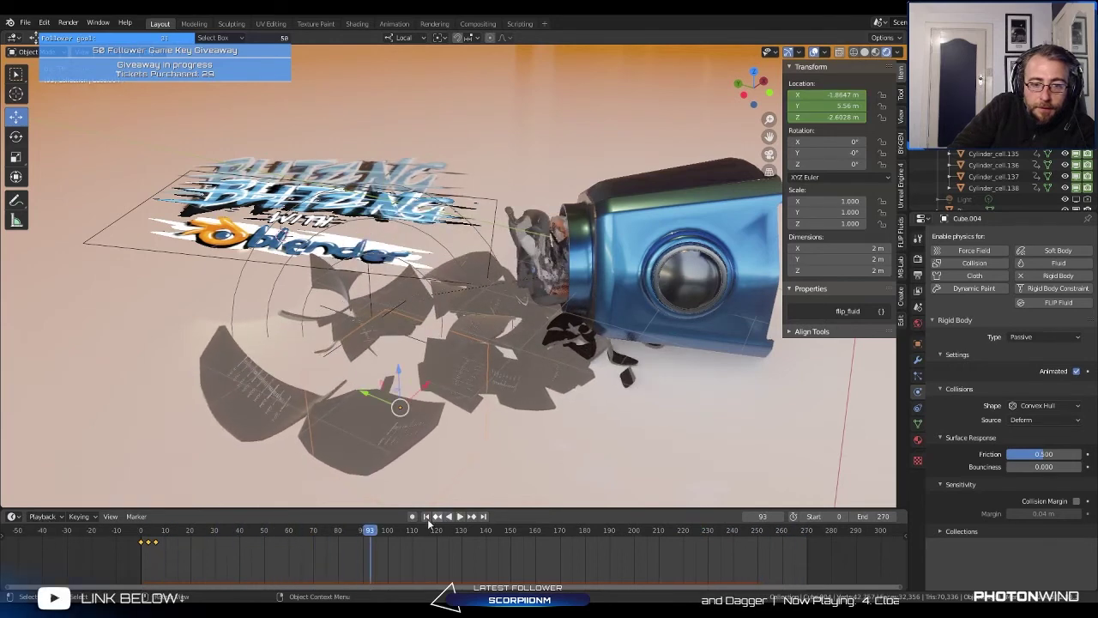
pyautogui.click(427, 517)
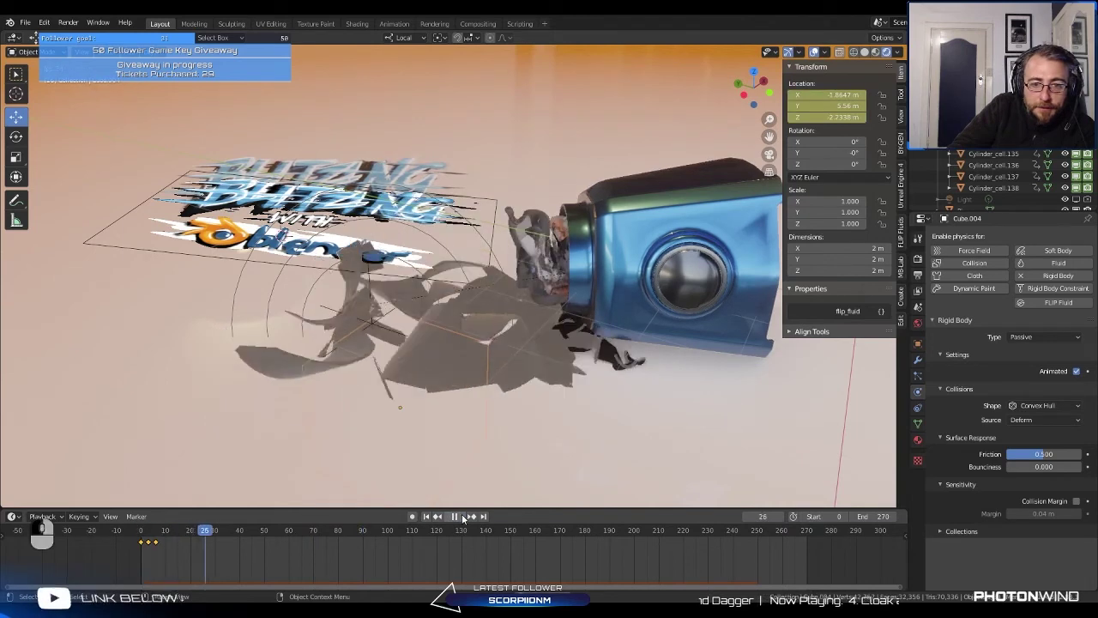
pyautogui.click(452, 516)
pyautogui.click(427, 517)
pyautogui.click(460, 517)
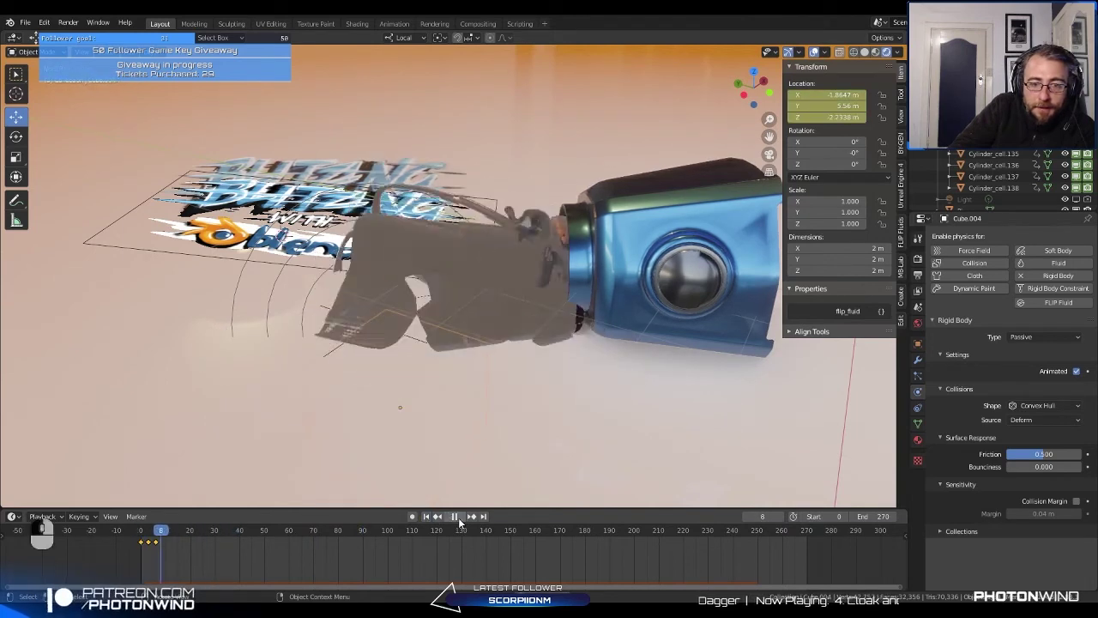
pyautogui.click(457, 516)
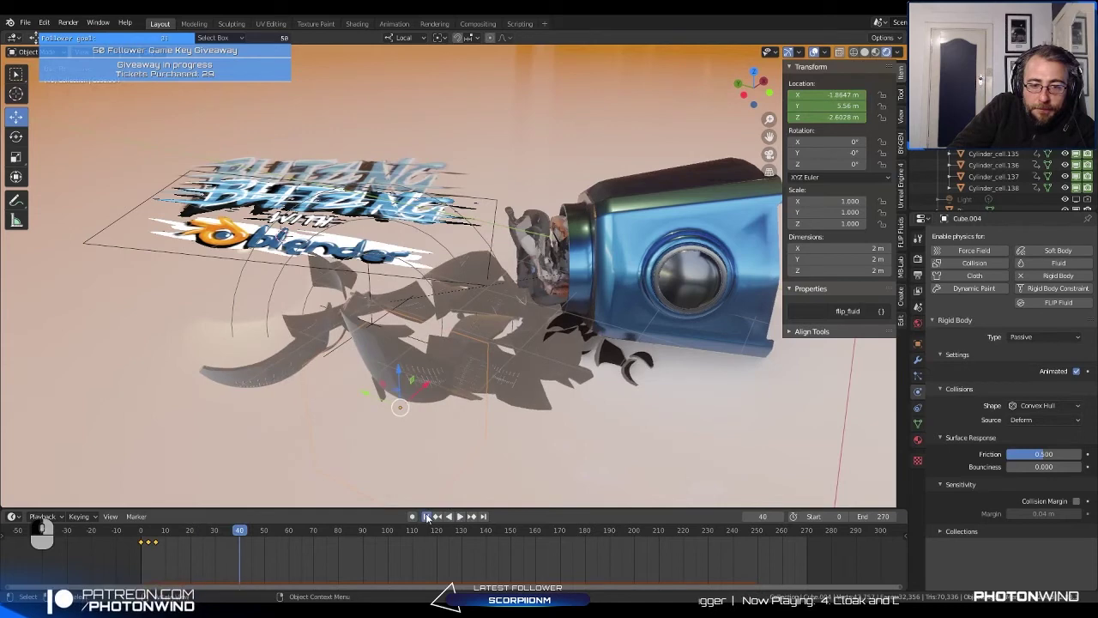
pyautogui.click(428, 516)
pyautogui.click(460, 516)
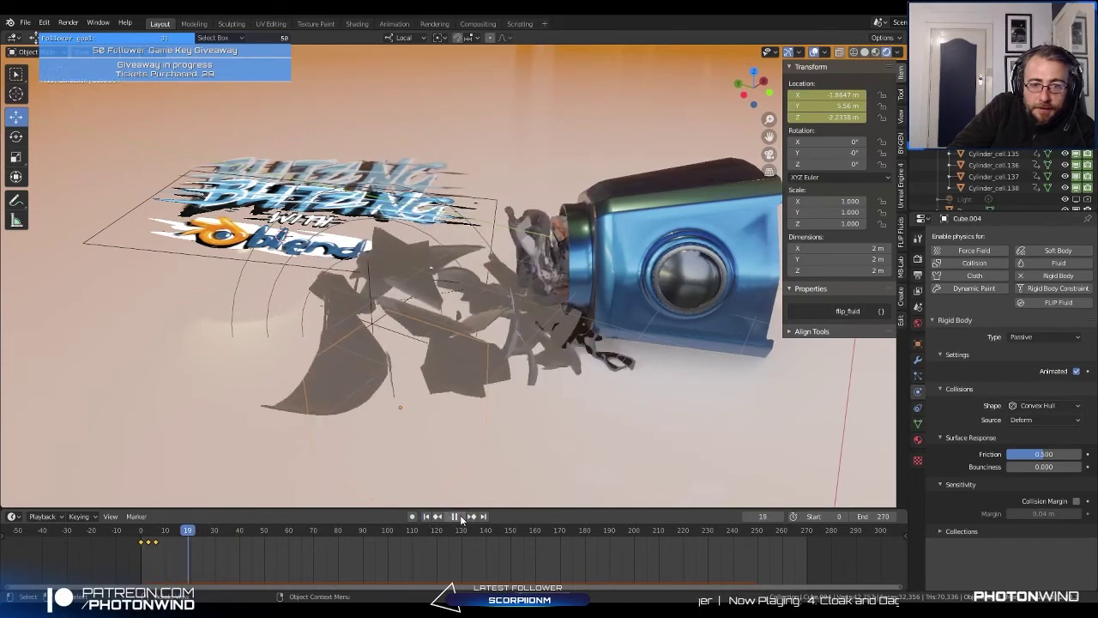
pyautogui.click(449, 516)
pyautogui.click(427, 516)
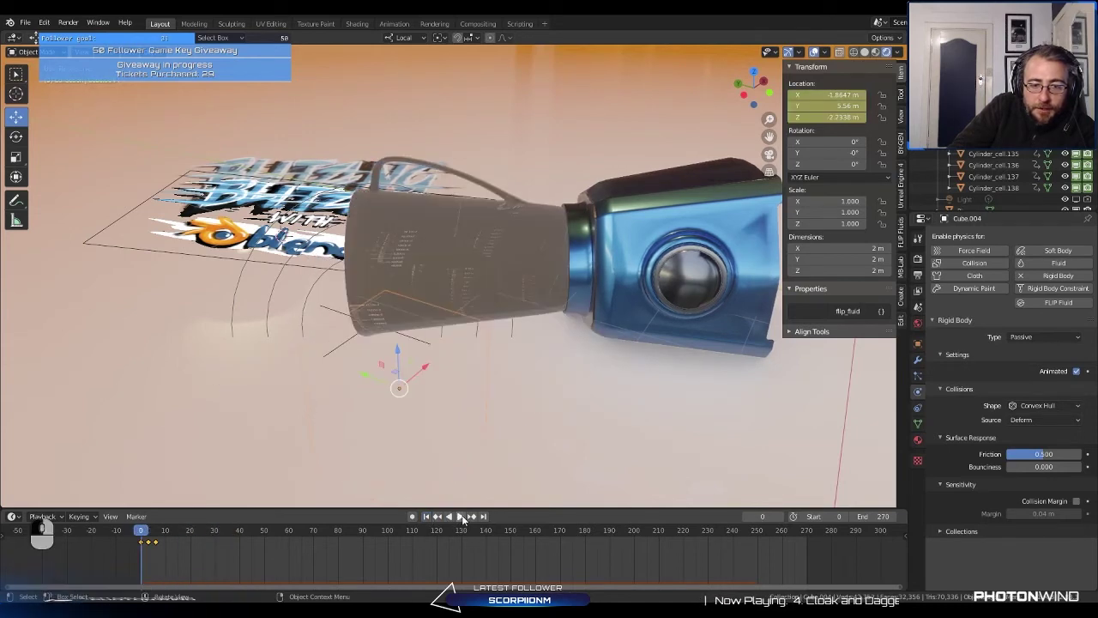
pyautogui.click(460, 517)
pyautogui.click(427, 516)
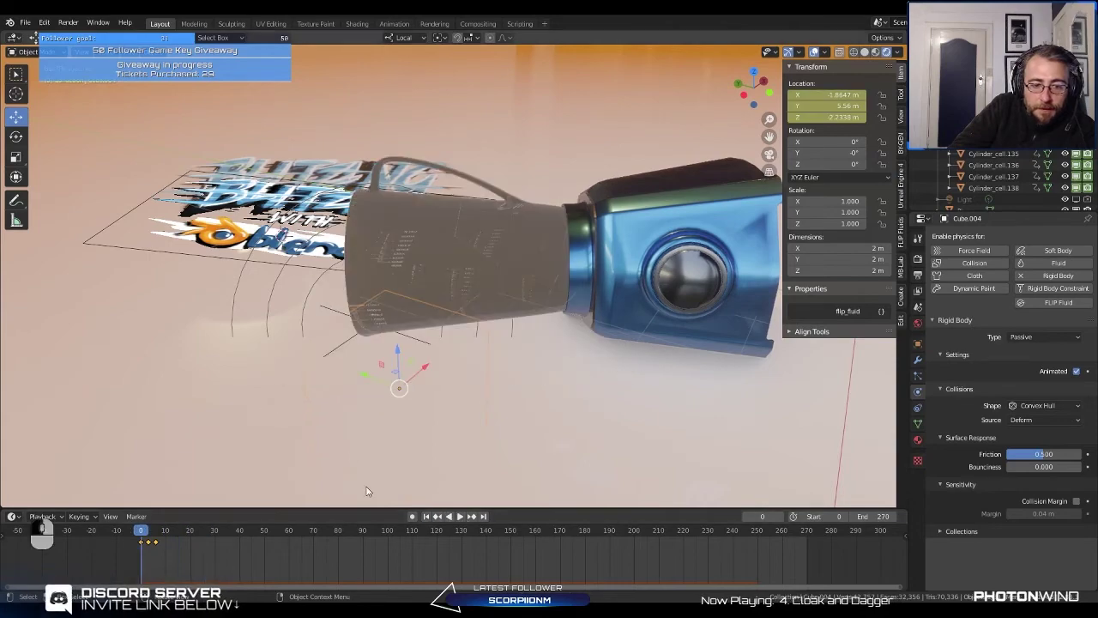
# Step: In Edit Mode, lengthen the cube beneath the jug by moving one side face about 1.68 m along negative local Y
pyautogui.moveTo(343, 459); pyautogui.dragTo(436, 390, button='middle')
pyautogui.press('Tab')
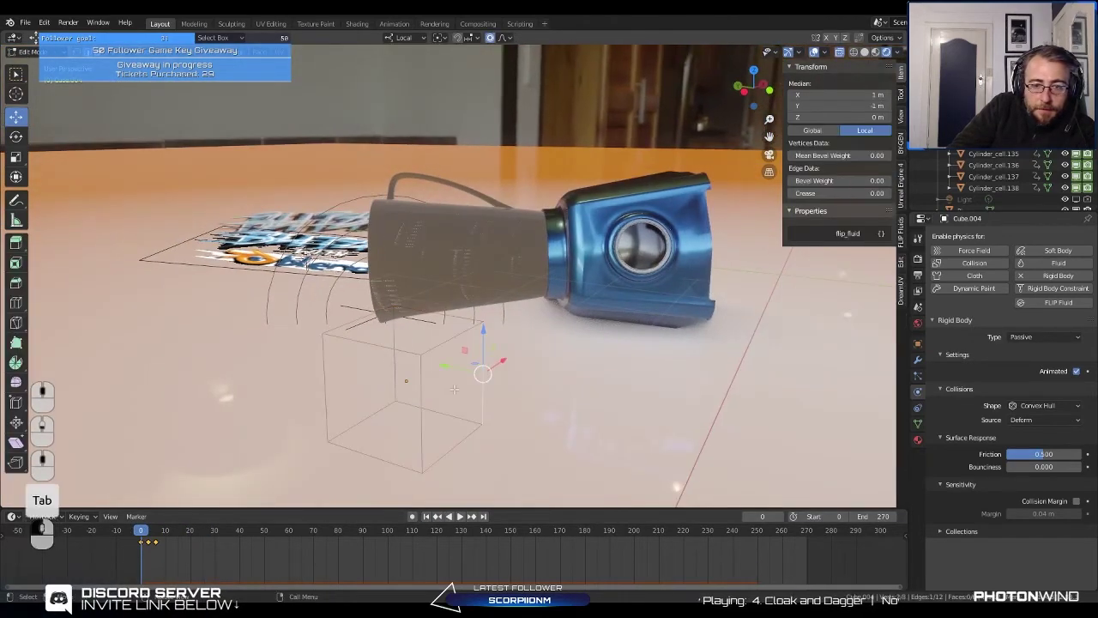
pyautogui.click(98, 51)
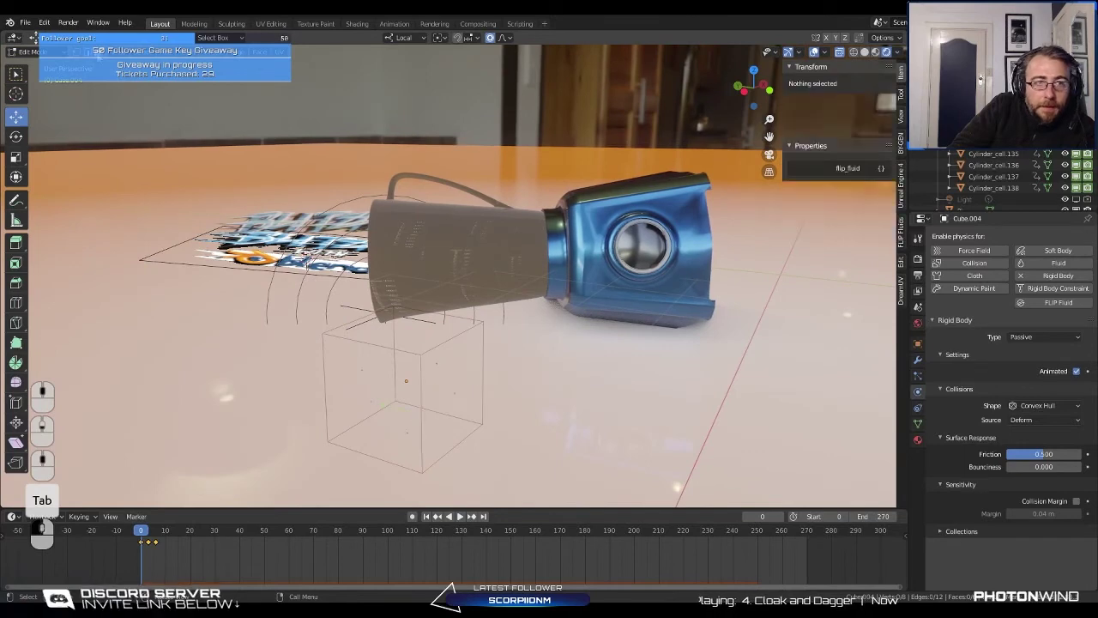
pyautogui.click(452, 393)
pyautogui.moveTo(420, 386); pyautogui.dragTo(431, 393)
pyautogui.click(433, 396)
# Step: From the top view, rotate the cube's entire mesh about 28° to line up with the jug, and leave Edit Mode
pyautogui.moveTo(434, 396); pyautogui.dragTo(476, 463, button='middle')
pyautogui.press('KP_7')
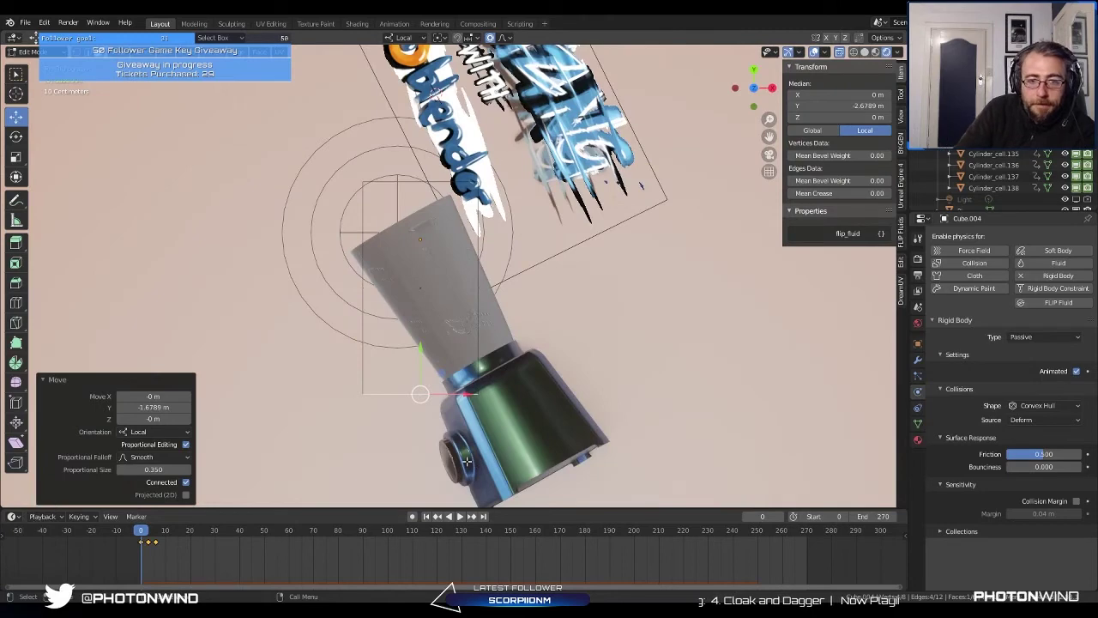
pyautogui.press('a')
pyautogui.press('r')
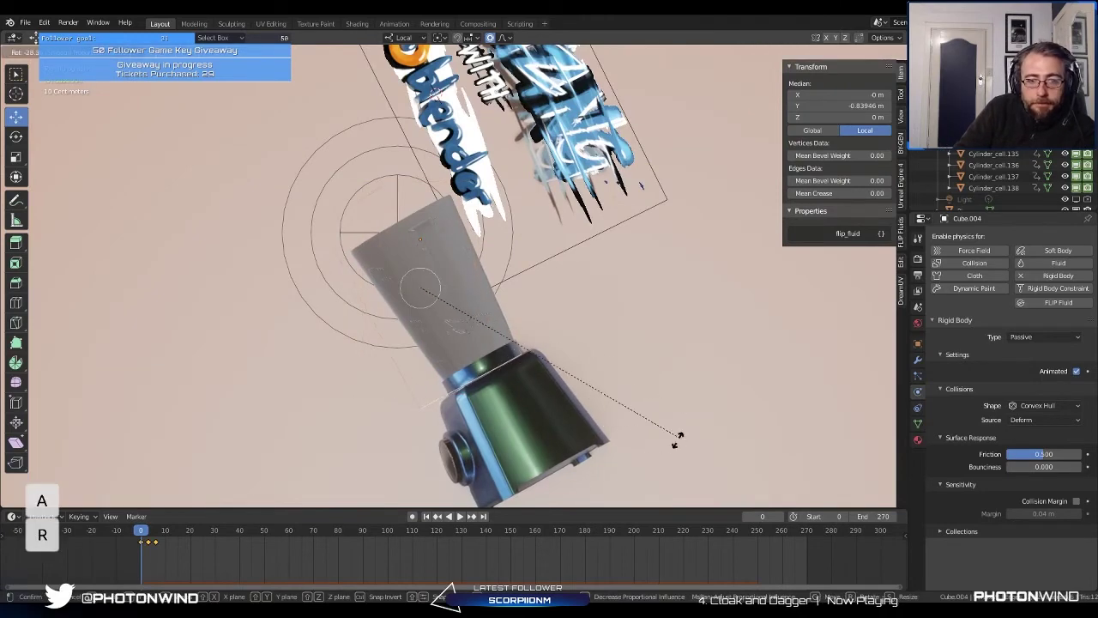
pyautogui.click(684, 444)
pyautogui.moveTo(684, 445); pyautogui.dragTo(557, 225, button='middle')
pyautogui.press('Tab')
# Step: At frame 3, raise the cube's top face in Edit Mode so the cube is about 2.3 m tall
pyautogui.moveTo(145, 536); pyautogui.dragTo(151, 536)
pyautogui.moveTo(283, 300); pyautogui.dragTo(257, 429, button='middle')
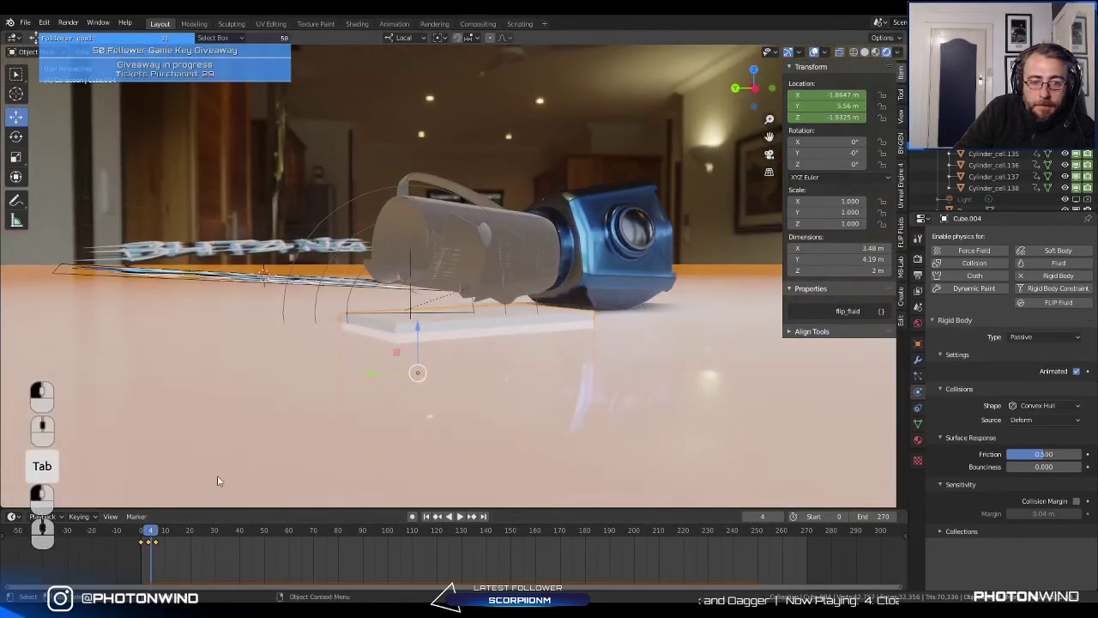
pyautogui.click(150, 533)
pyautogui.press('space')
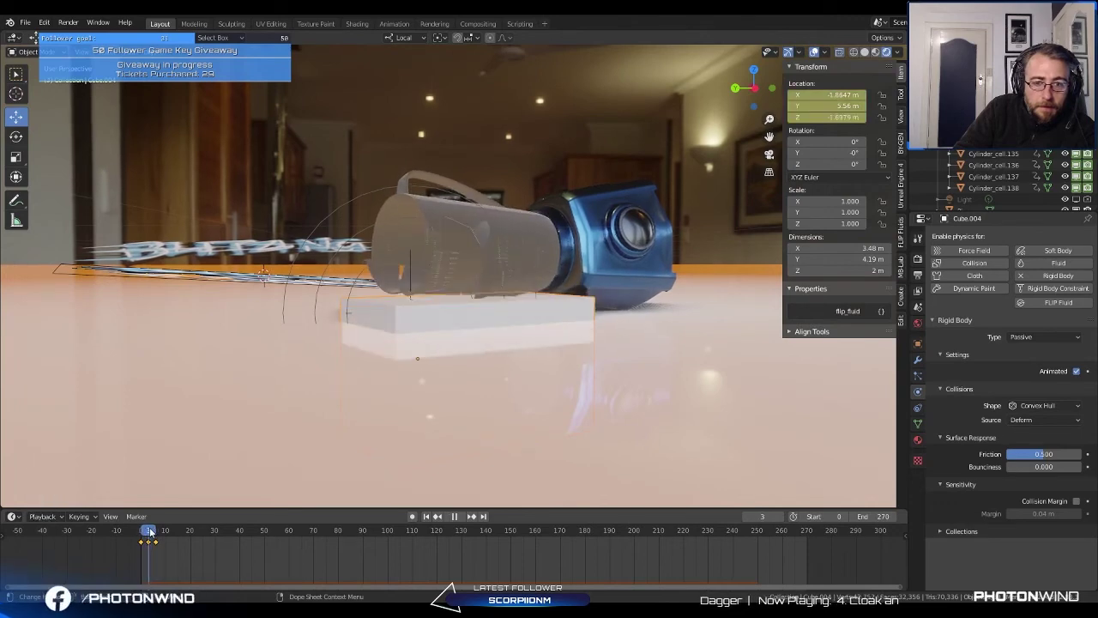
pyautogui.press('space')
pyautogui.click(493, 312)
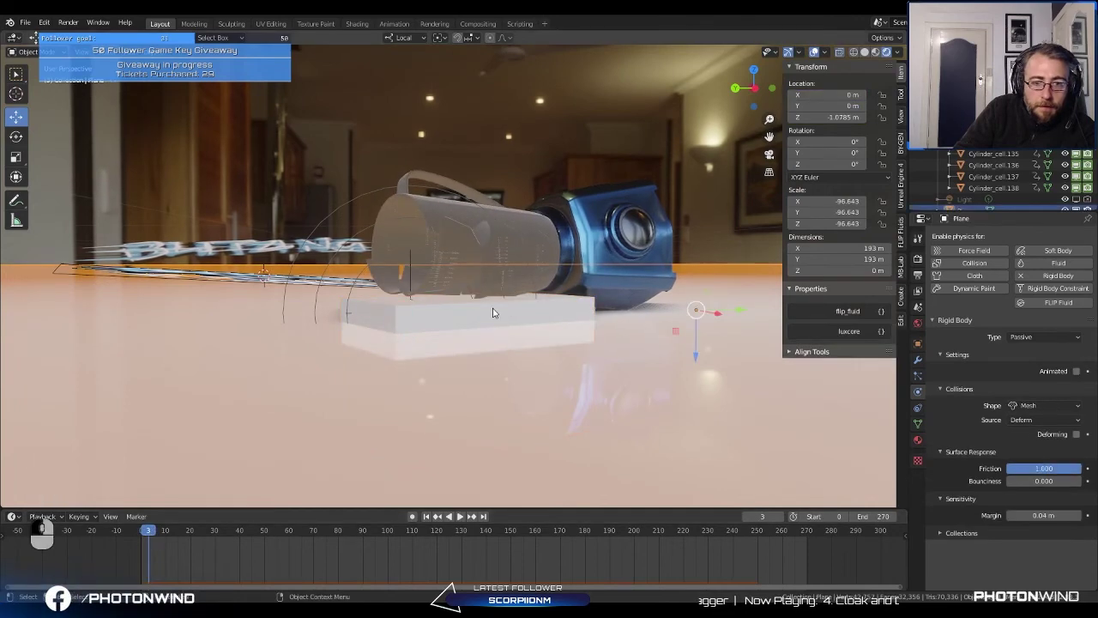
pyautogui.press('Tab')
pyautogui.press('Tab')
pyautogui.click(482, 307)
pyautogui.press('Tab')
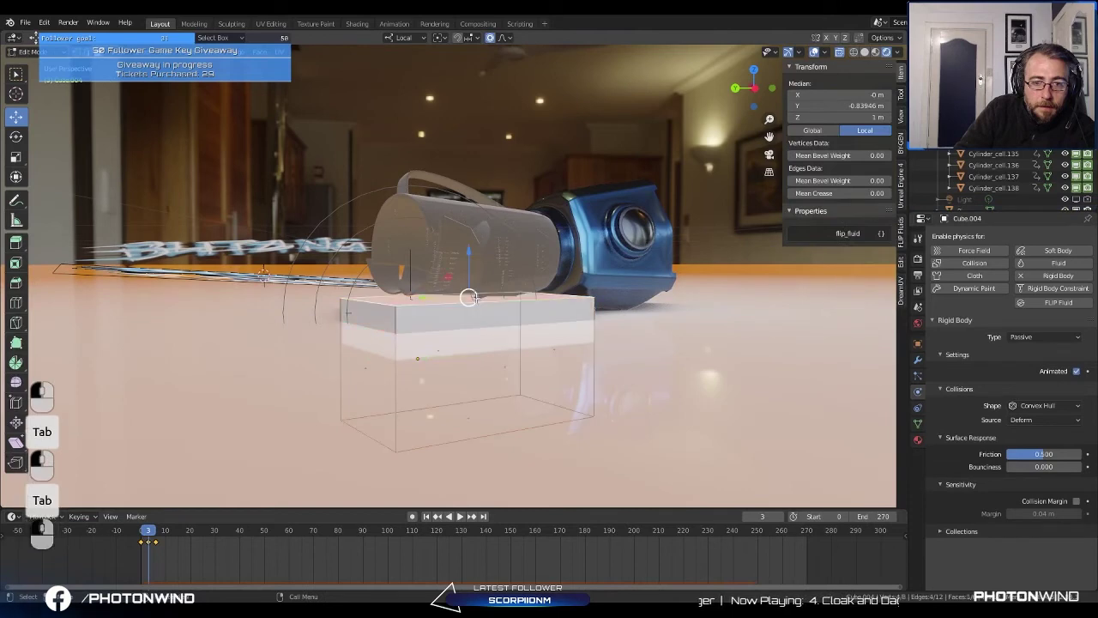
pyautogui.press('Tab')
# Step: On frame 0, lower the cube below the table to about Z -2.58 m and keyframe its location
pyautogui.click(141, 530)
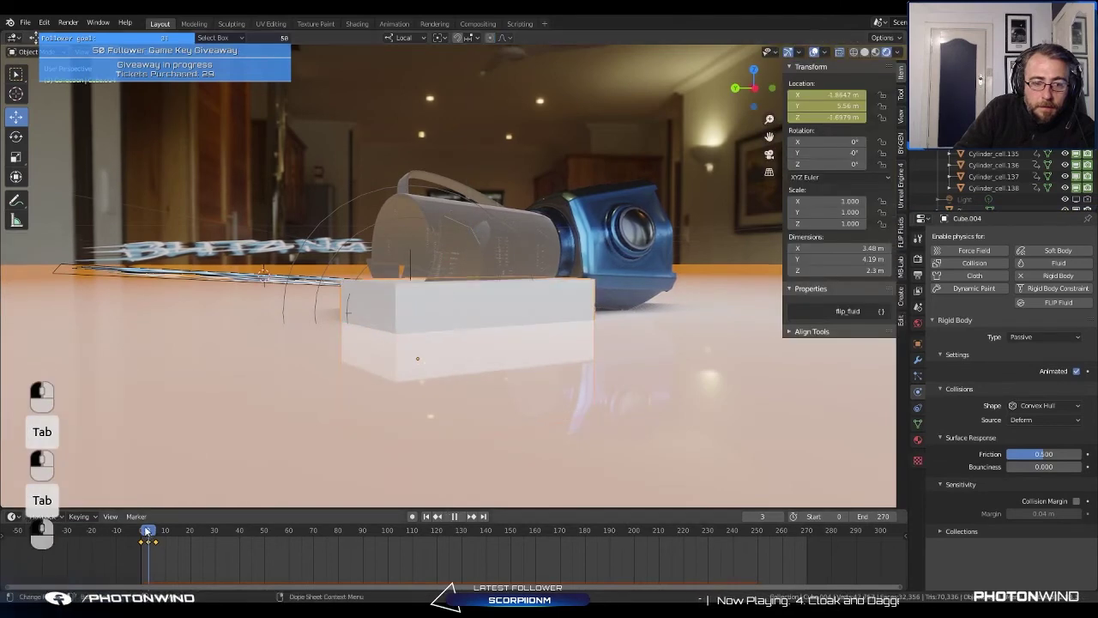
pyautogui.press('space')
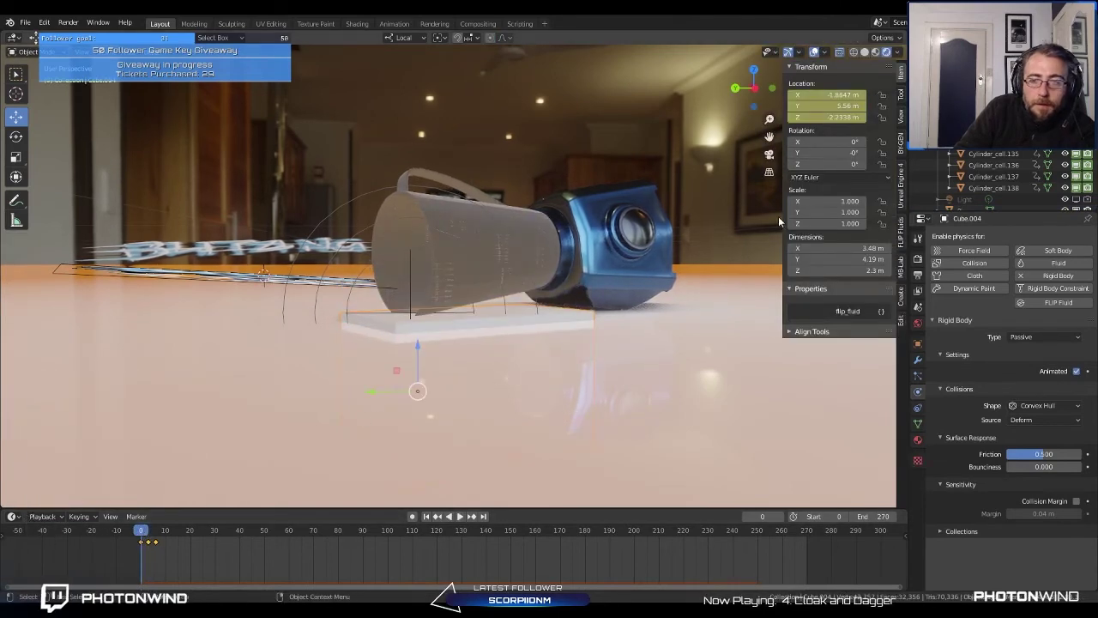
pyautogui.moveTo(828, 117); pyautogui.dragTo(807, 117)
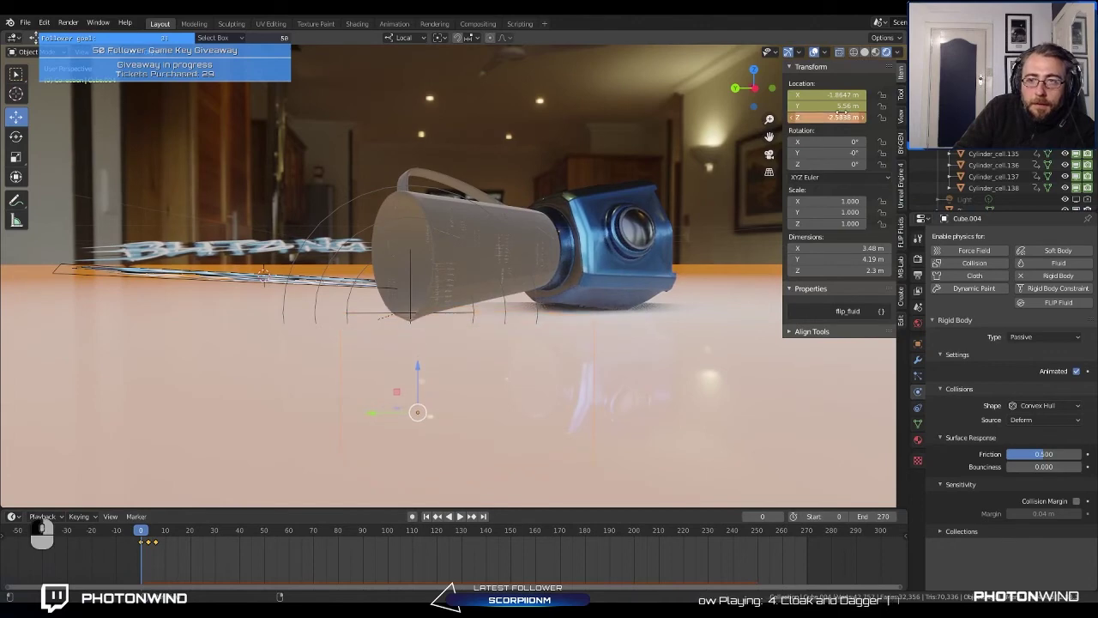
pyautogui.press('i')
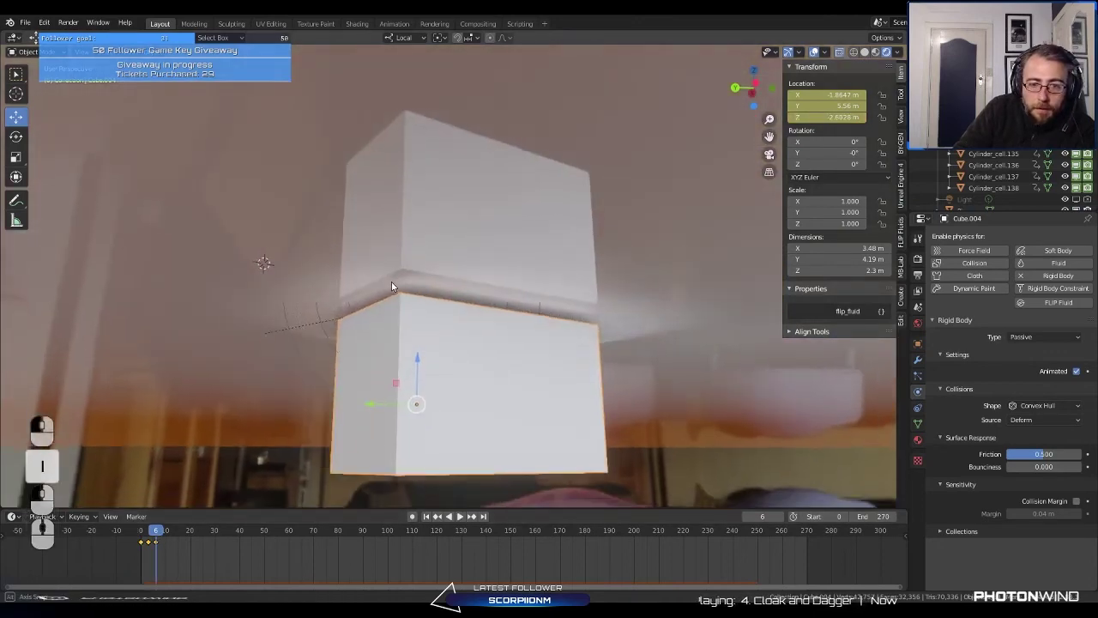
# Step: Run Bake All Physics to rebake the rigid body simulation with the reshaped, animated cube
pyautogui.moveTo(155, 537); pyautogui.dragTo(146, 537)
pyautogui.press('space')
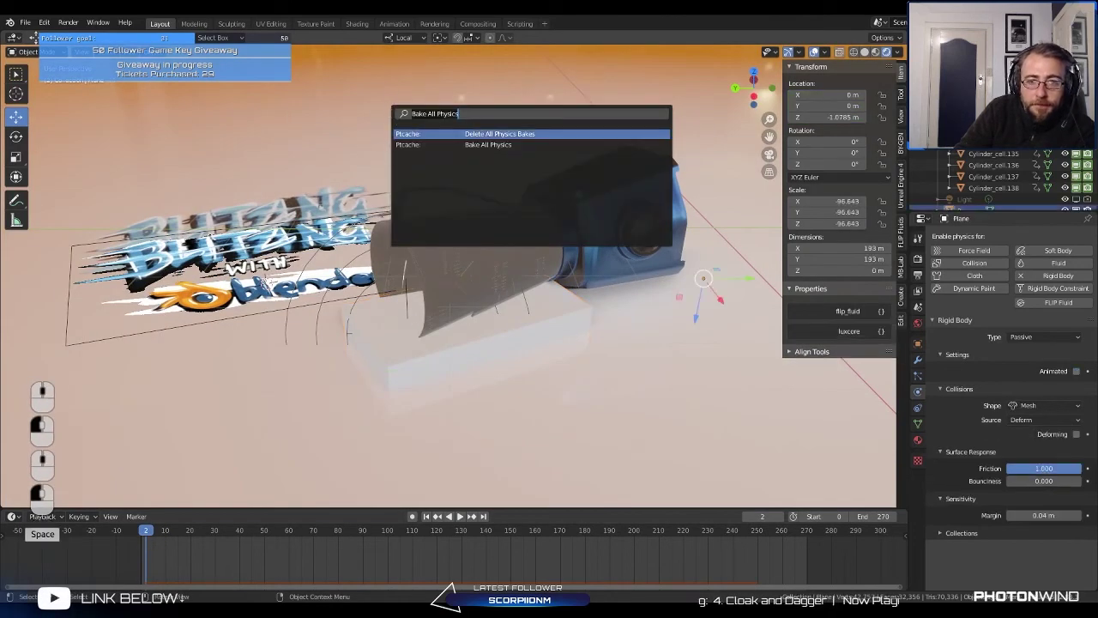
pyautogui.click(400, 118)
pyautogui.press('space')
pyautogui.write('bak')
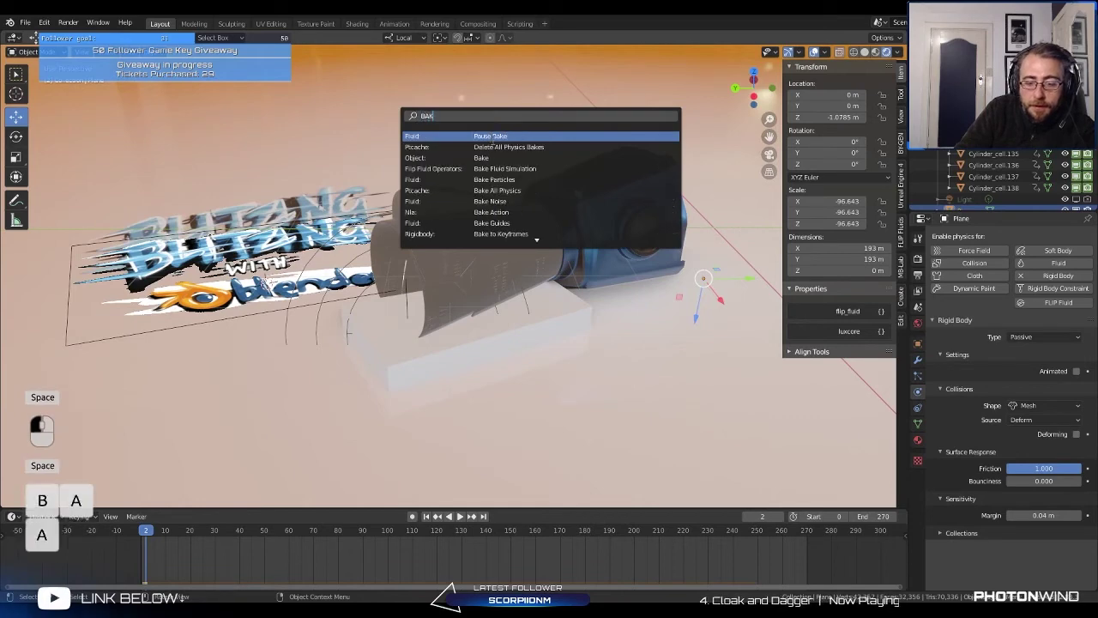
pyautogui.click(521, 188)
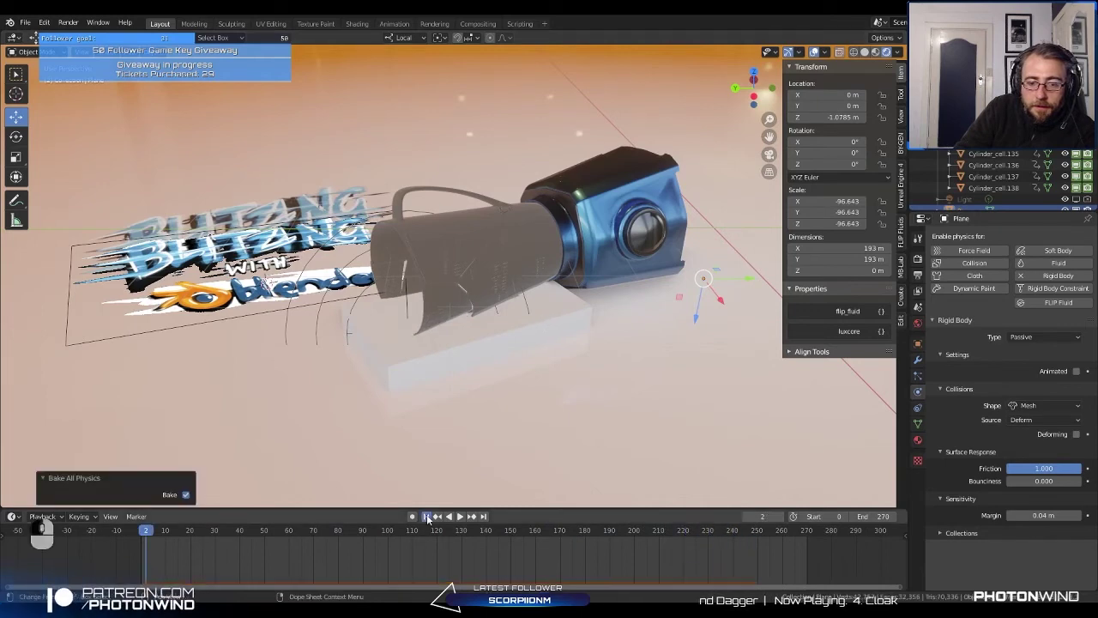
# Step: Play back the baked jug breakup, orbit around the scattered pieces, and replay it from the first frame
pyautogui.click(460, 517)
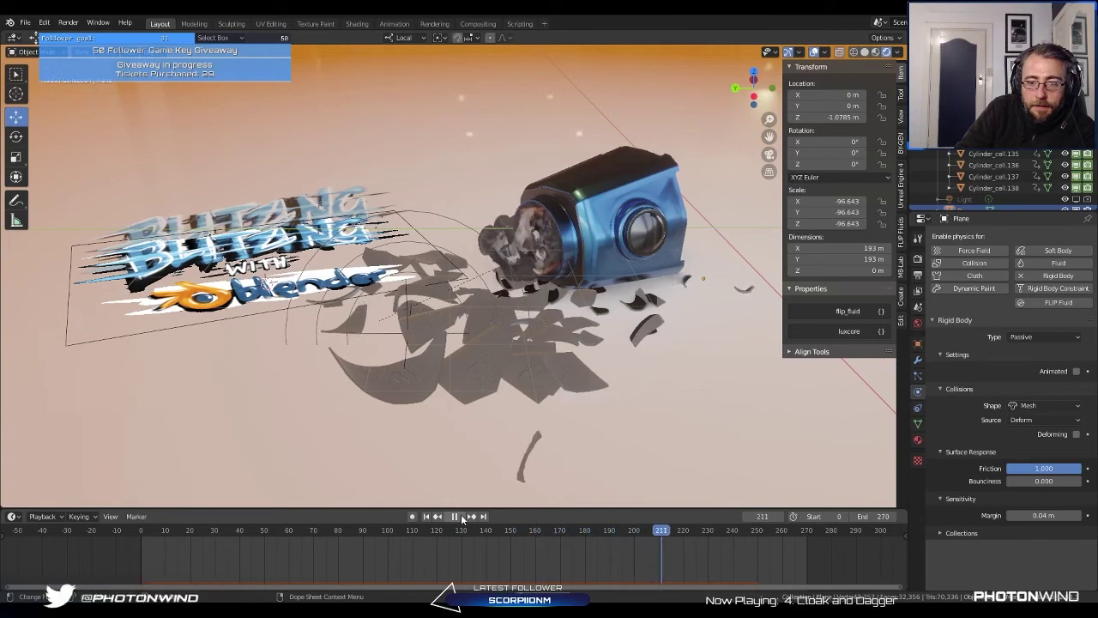
pyautogui.click(460, 516)
pyautogui.moveTo(512, 367); pyautogui.dragTo(380, 330, button='middle')
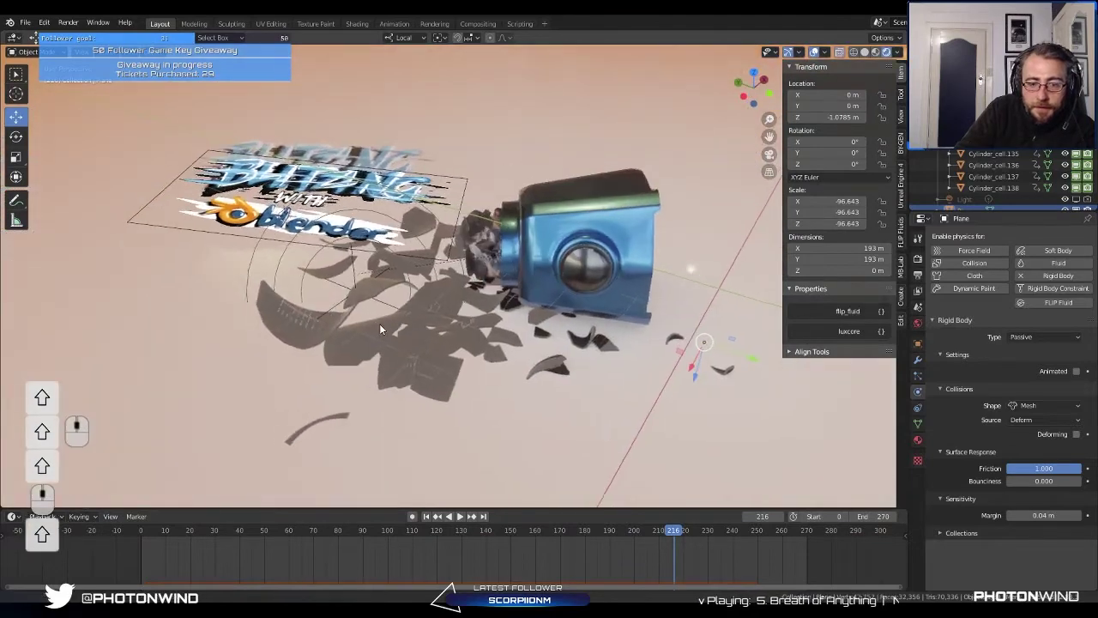
pyautogui.click(425, 517)
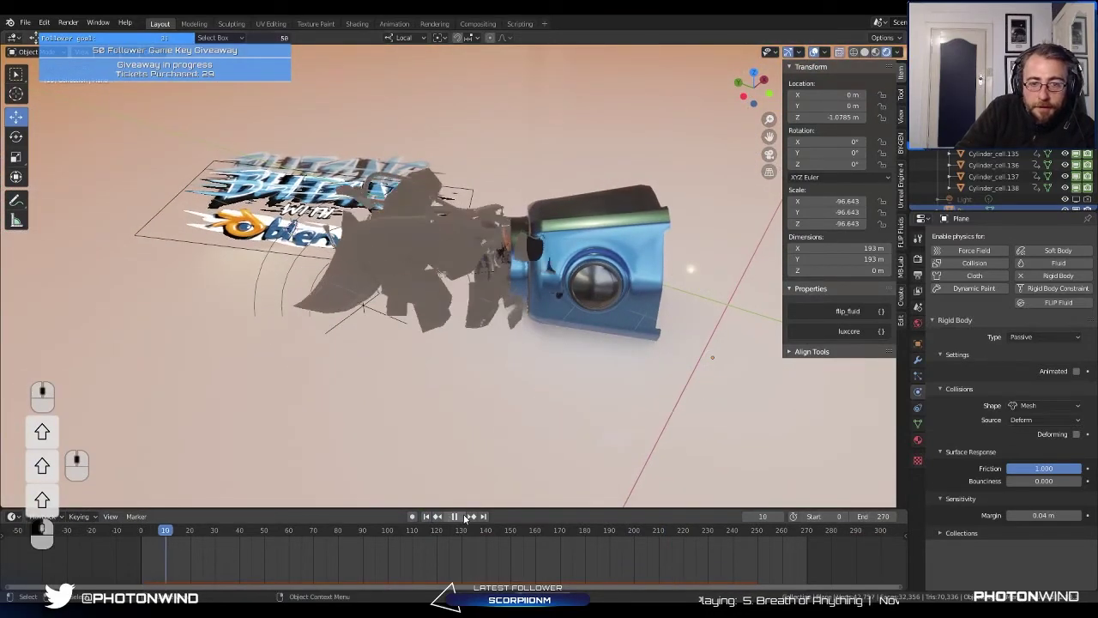
pyautogui.press('space')
# Step: Inspect the animated cube beneath the table, and select the force field to check its strength keyframes
pyautogui.click(515, 486)
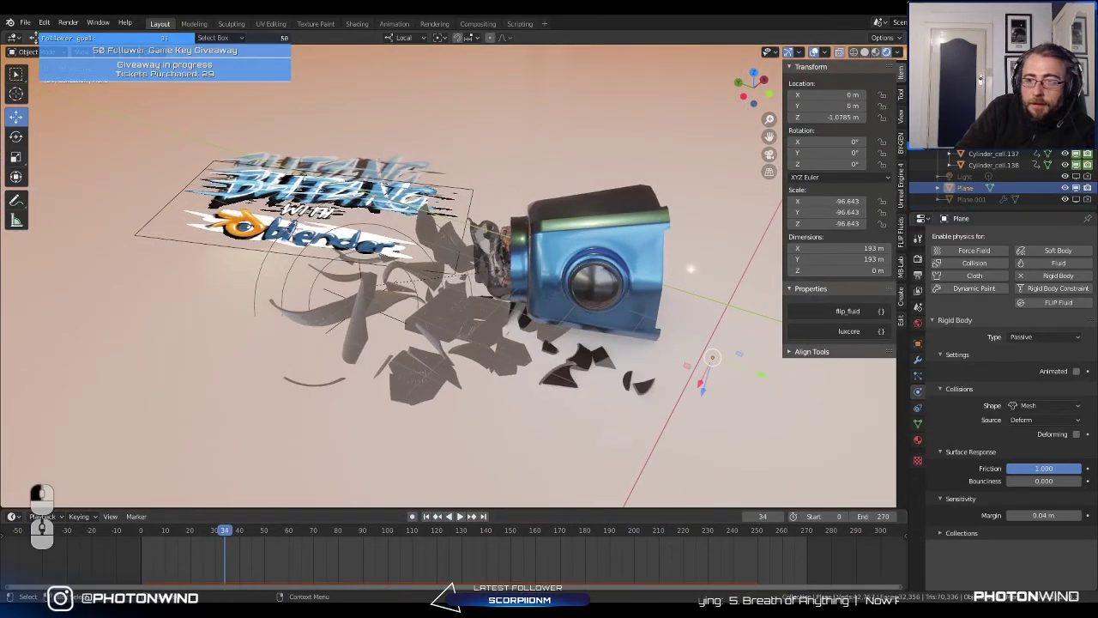
pyautogui.moveTo(471, 313); pyautogui.dragTo(295, 388, button='middle')
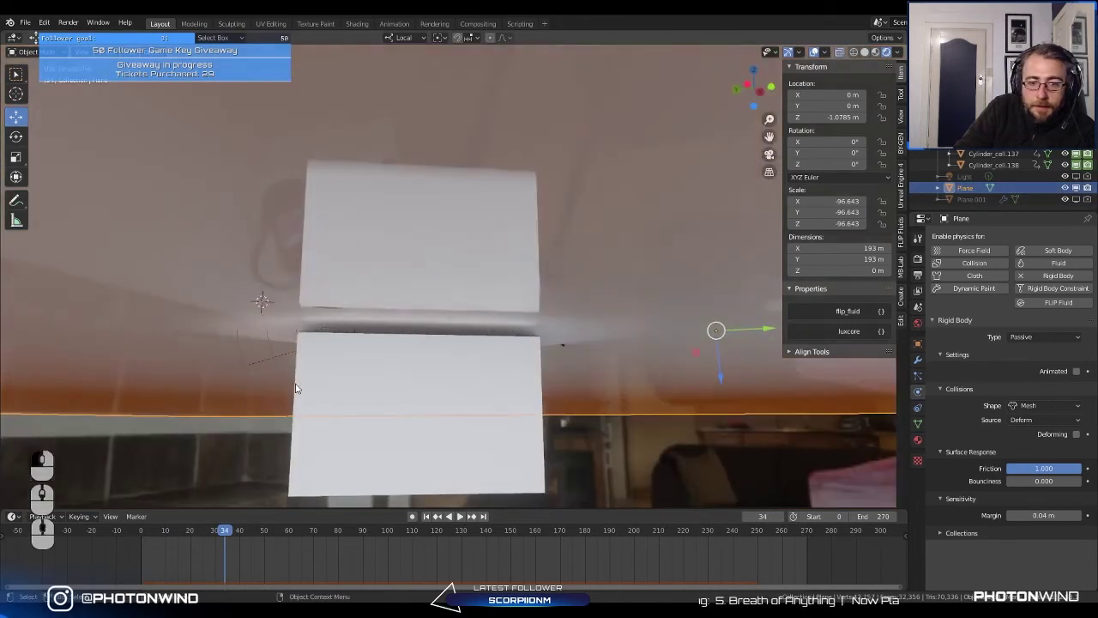
pyautogui.click(490, 449)
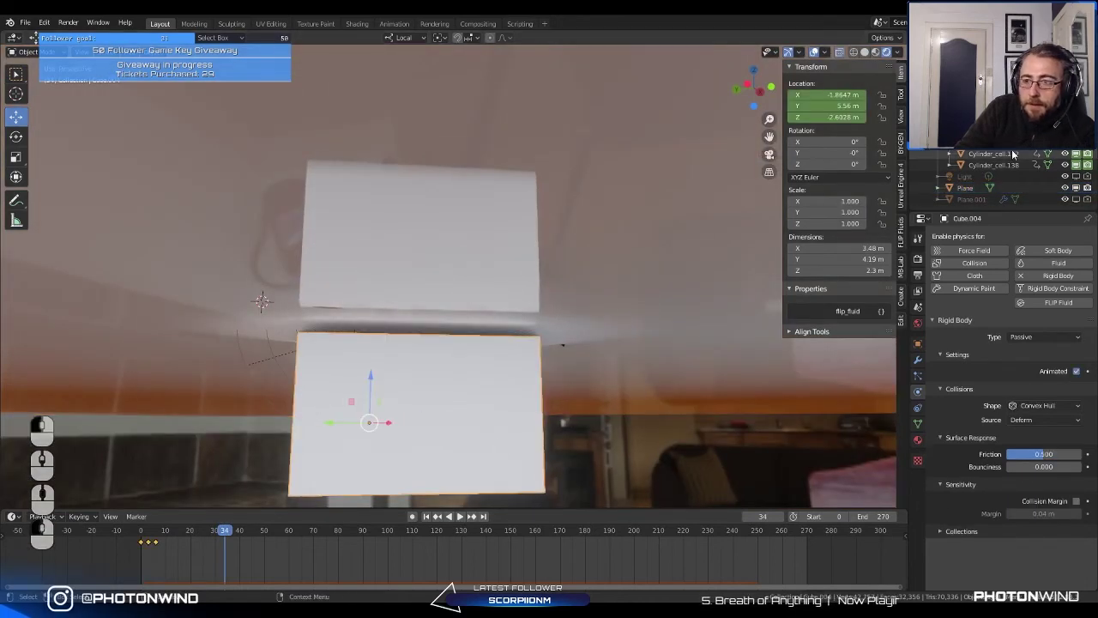
pyautogui.scroll(10, 1095, 168)
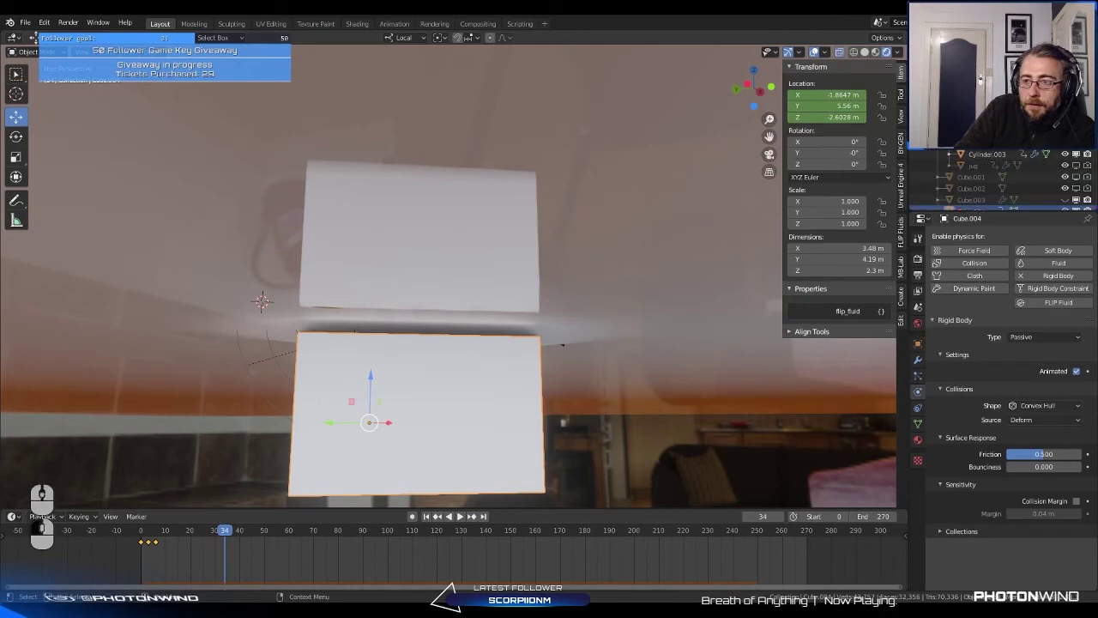
pyautogui.scroll(-3, 1096, 65)
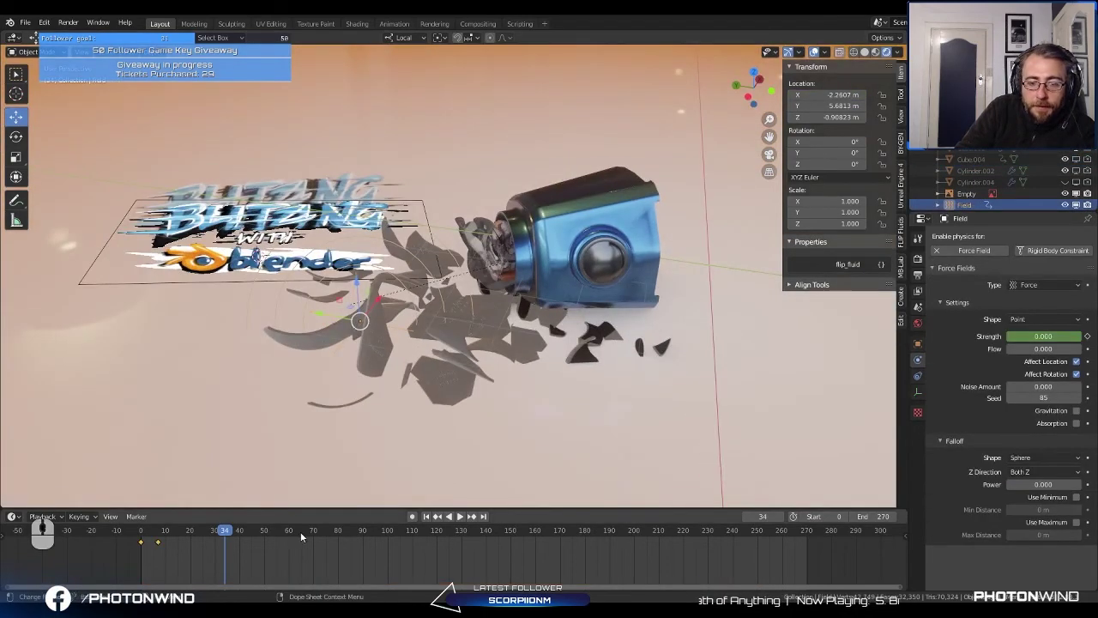
# Step: Scrub through the settled breakup and stop at frame 170
pyautogui.moveTo(227, 530); pyautogui.dragTo(377, 531)
pyautogui.press('space')
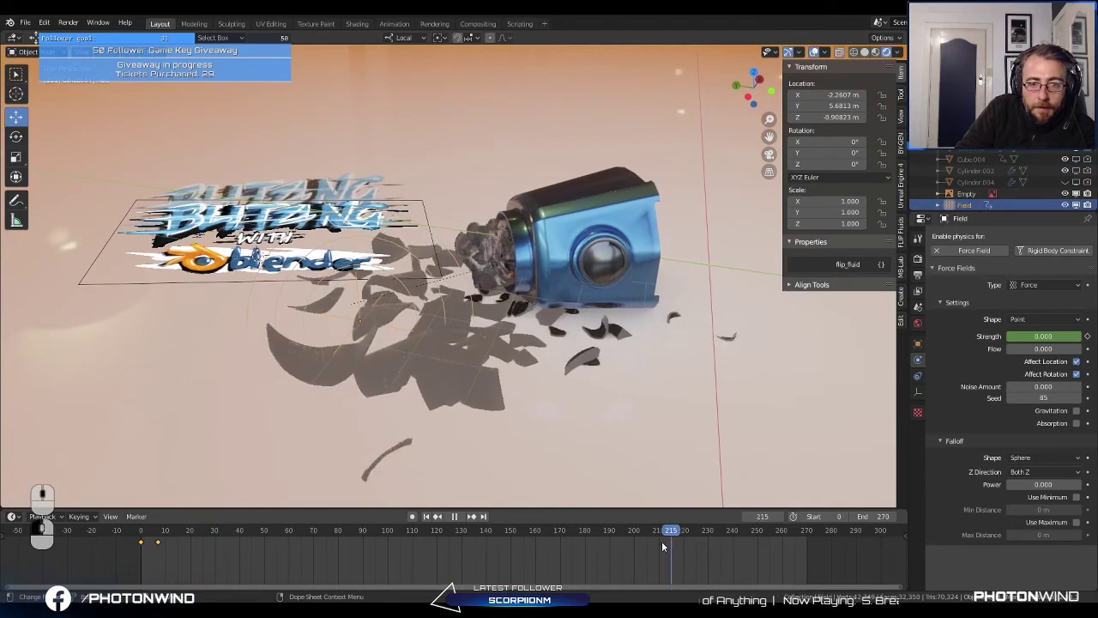
pyautogui.press('space')
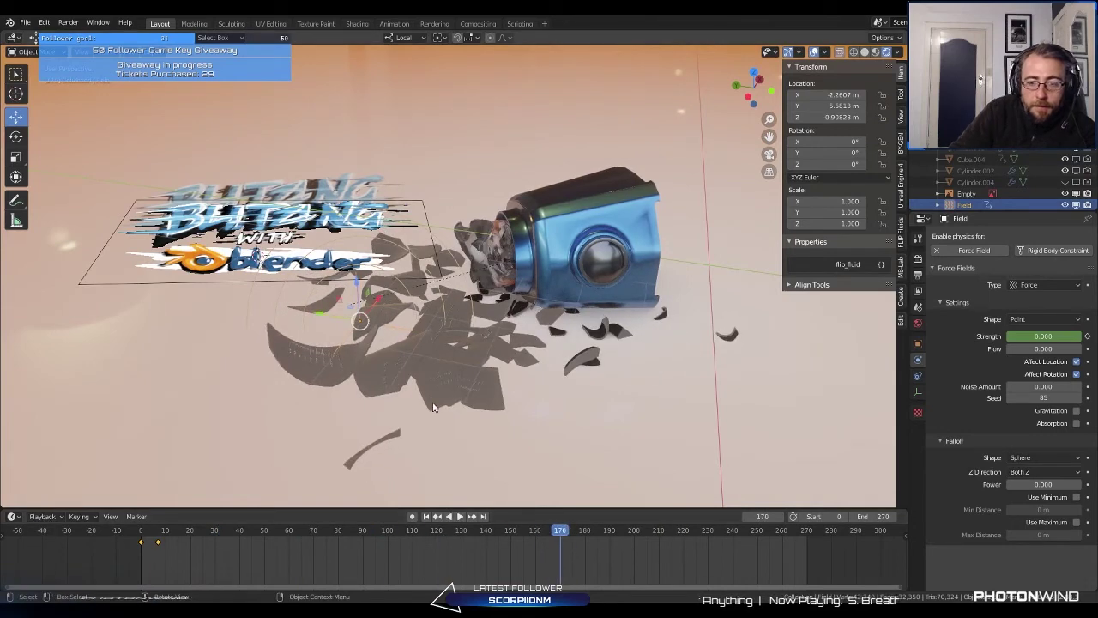
# Step: In camera view, select the camera and move it about X -1.87, Y 1.88, Z -0.32 m to frame the jug and shards
pyautogui.press('KP_0')
pyautogui.scroll(2, 515, 420)
pyautogui.click(554, 423)
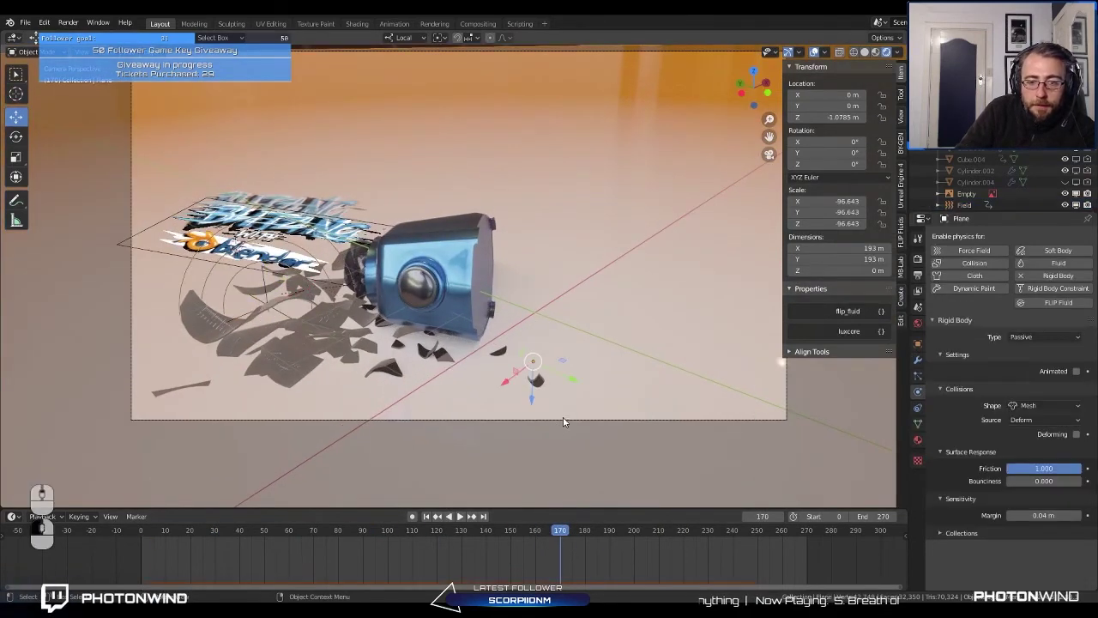
pyautogui.click(563, 421)
pyautogui.press('g')
pyautogui.click(340, 453)
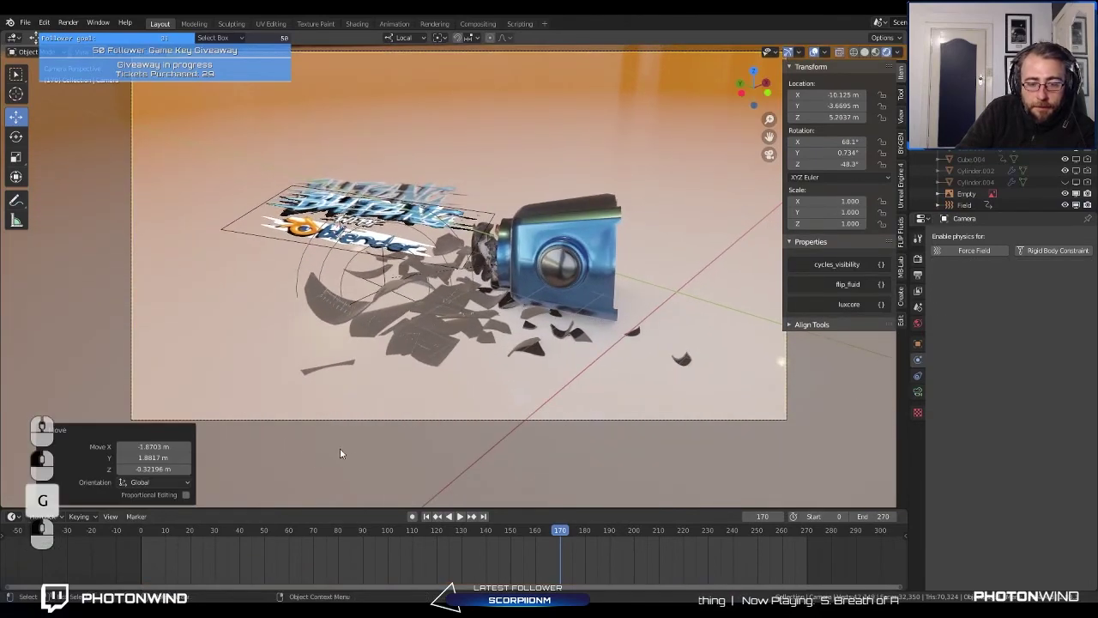
# Step: Trackball-rotate and reposition the camera to a steep downward angle with rotation about X 28.9°, Y -20.6°, Z -43.9°
pyautogui.press('r')
pyautogui.press('r')
pyautogui.click(397, 404)
pyautogui.press('g')
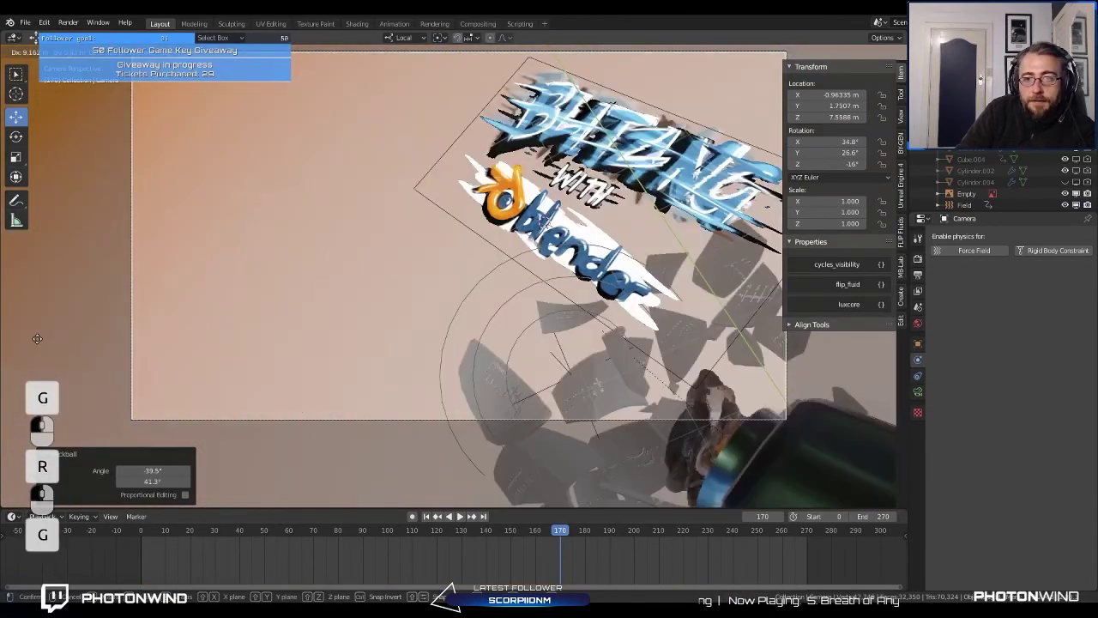
pyautogui.click(465, 201)
pyautogui.press('g')
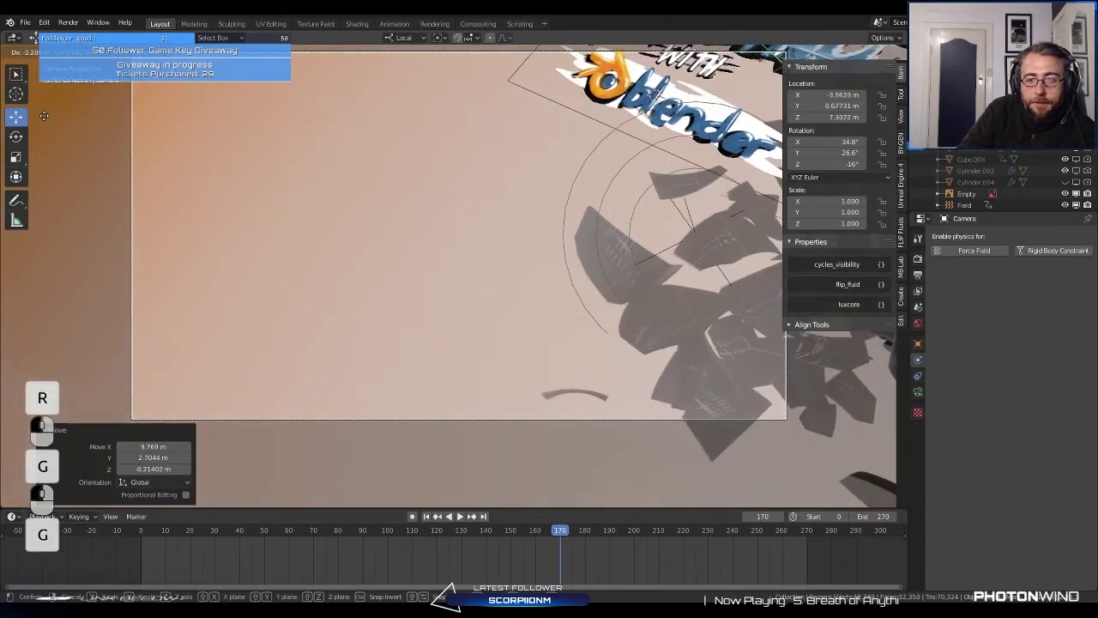
pyautogui.click(44, 115)
pyautogui.press('r')
pyautogui.press('r')
pyautogui.click(44, 115)
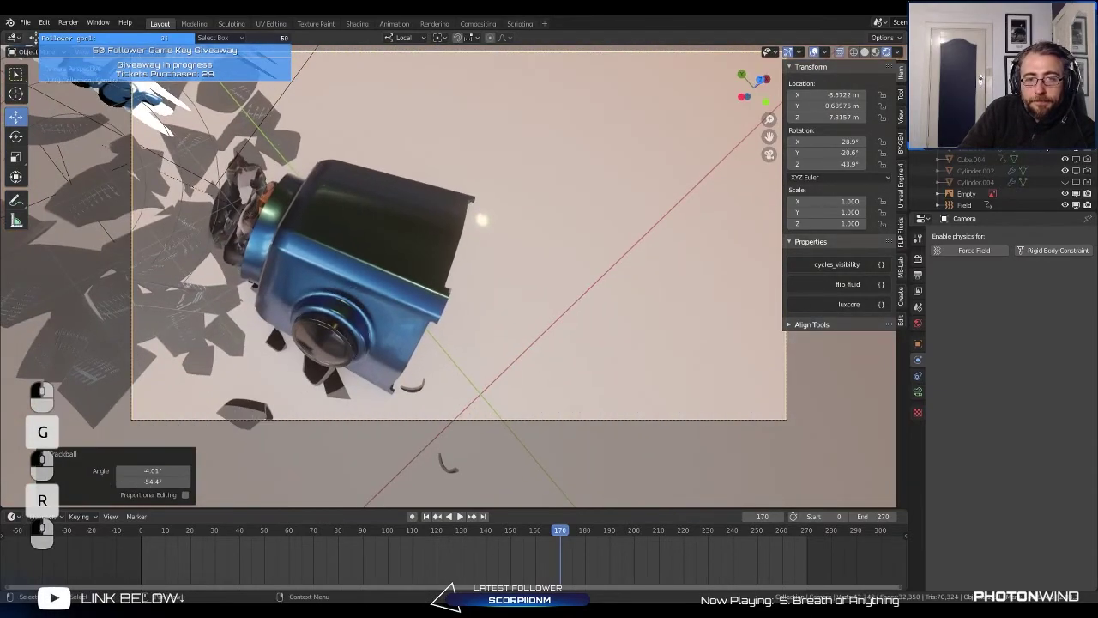
# Step: Move the camera to about X -6.58, Y 4.25, Z 5.86 m so the shards and jug neck fill the frame
pyautogui.press('g')
pyautogui.click(336, 153)
pyautogui.press('g')
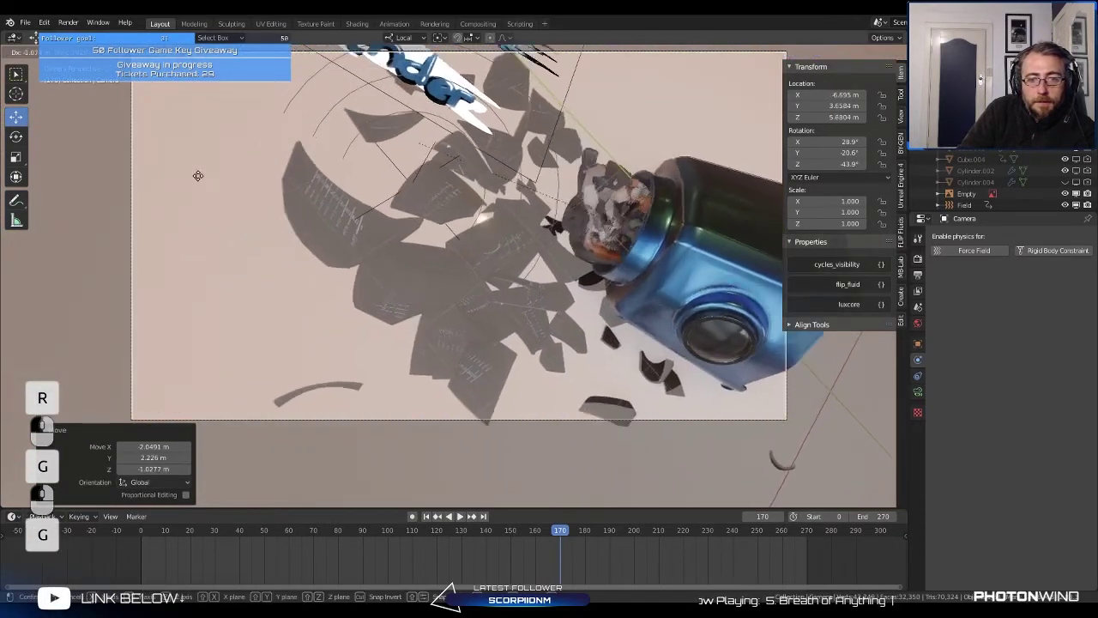
pyautogui.click(179, 123)
pyautogui.scroll(-4, 666, 231)
pyautogui.scroll(3, 623, 227)
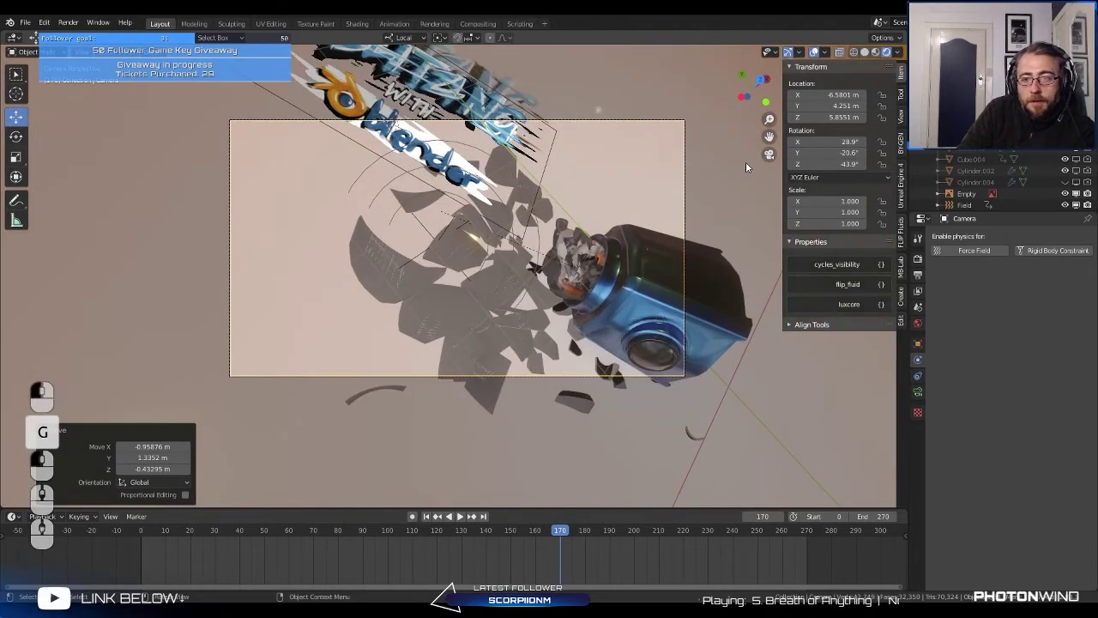
pyautogui.scroll(1, 455, 248)
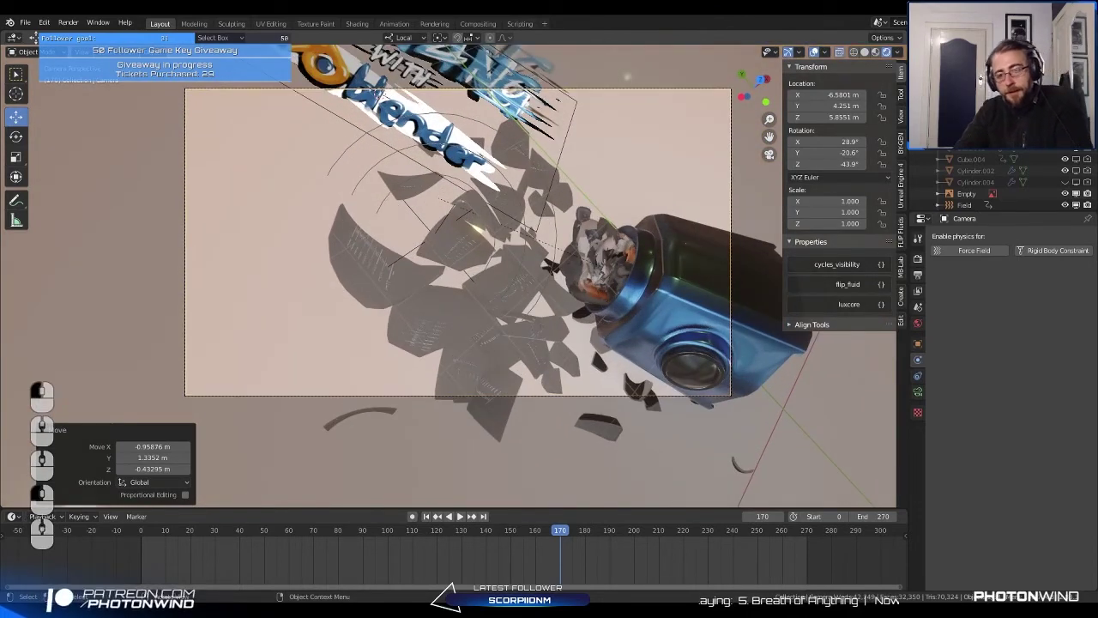
pyautogui.scroll(2, 452, 278)
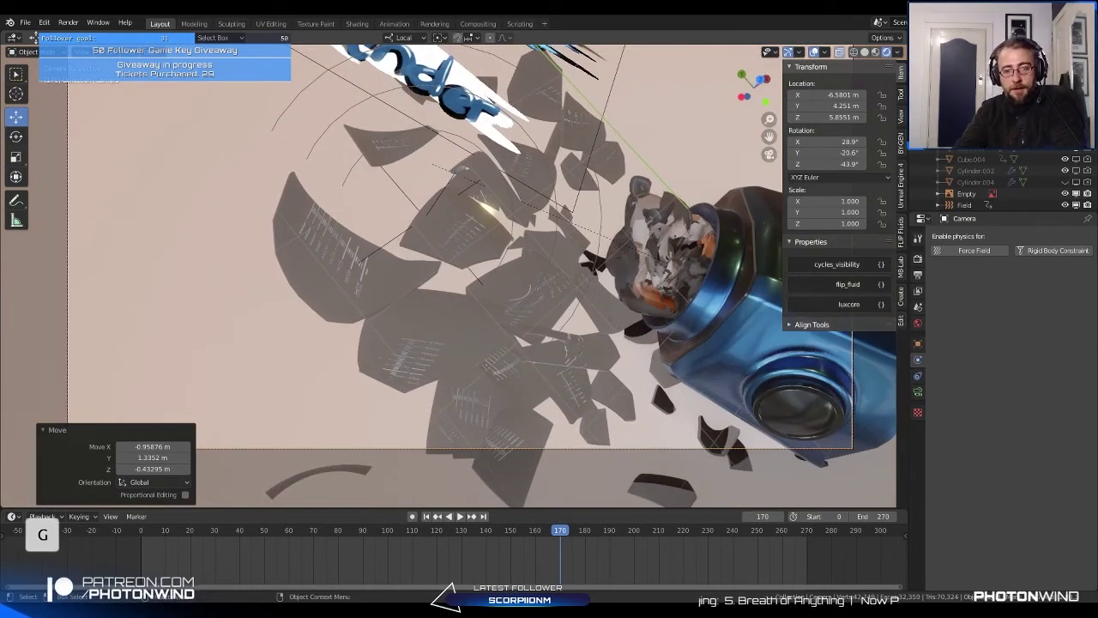
pyautogui.keyDown('alt'); pyautogui.keyDown('shift'); pyautogui.middleClick(608, 309); pyautogui.keyUp('shift'); pyautogui.keyUp('alt')
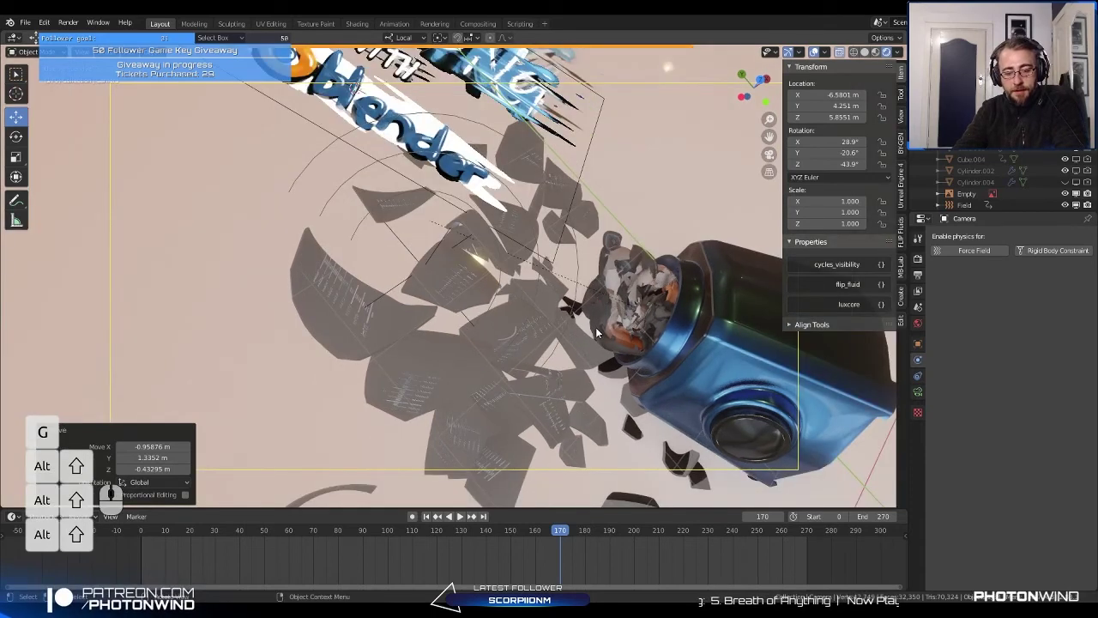
pyautogui.scroll(-3, 598, 324)
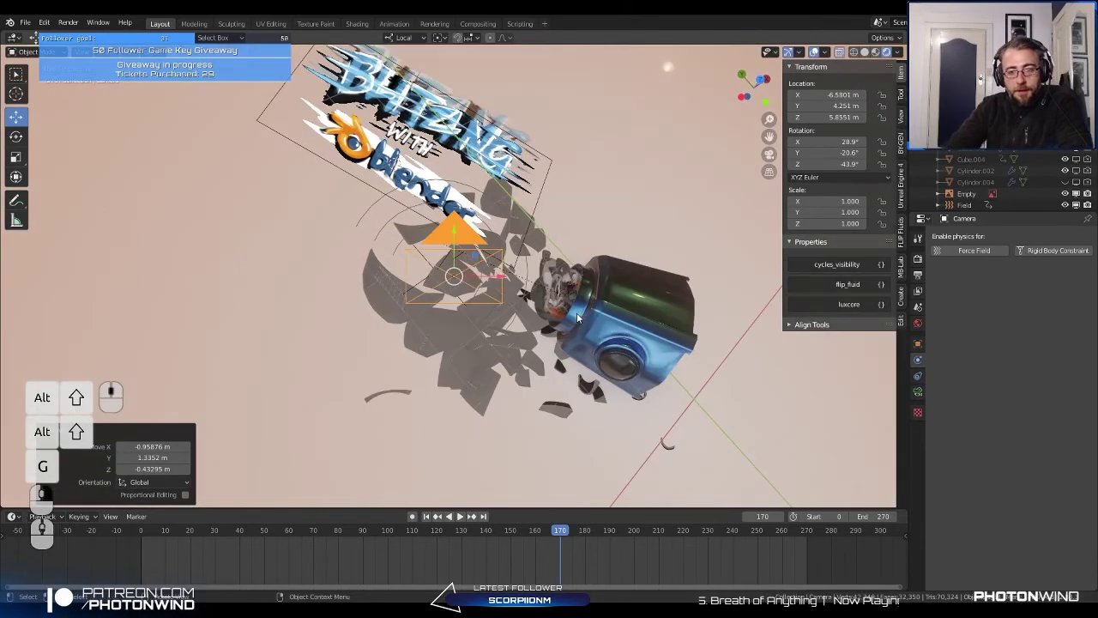
# Step: Fine-tune the framing in camera view by shifting the camera to about X -6.53, Y 3.90, Z 5.83 m
pyautogui.press('KP_0')
pyautogui.press('g')
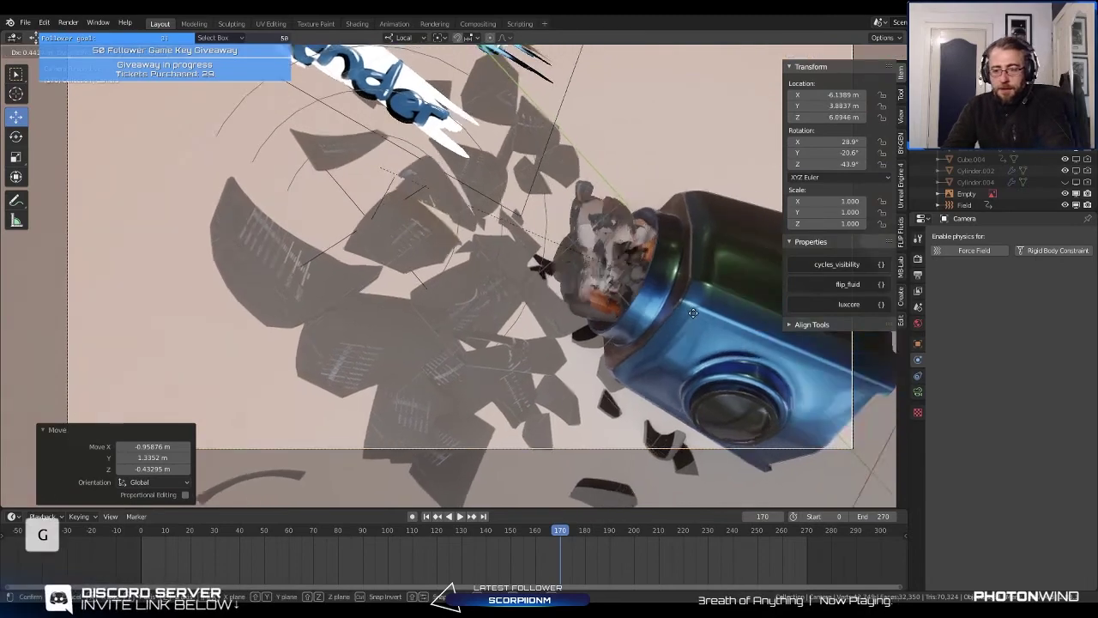
pyautogui.click(558, 249)
pyautogui.scroll(-2, 559, 244)
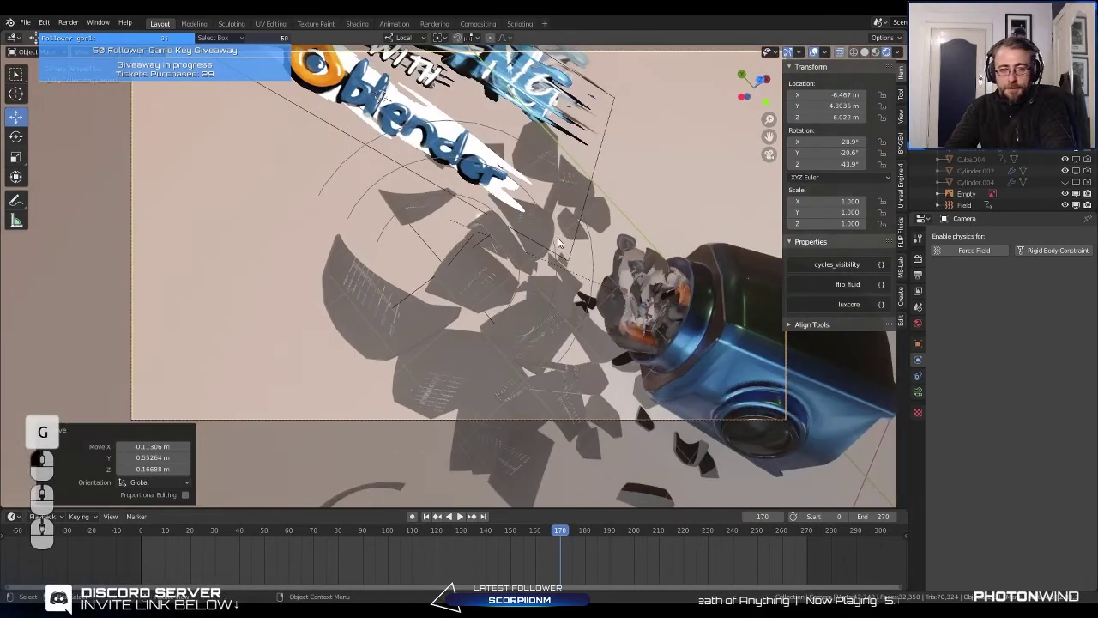
pyautogui.press('g')
pyautogui.click(584, 301)
pyautogui.scroll(-3, 583, 300)
pyautogui.scroll(2, 582, 297)
pyautogui.press('g')
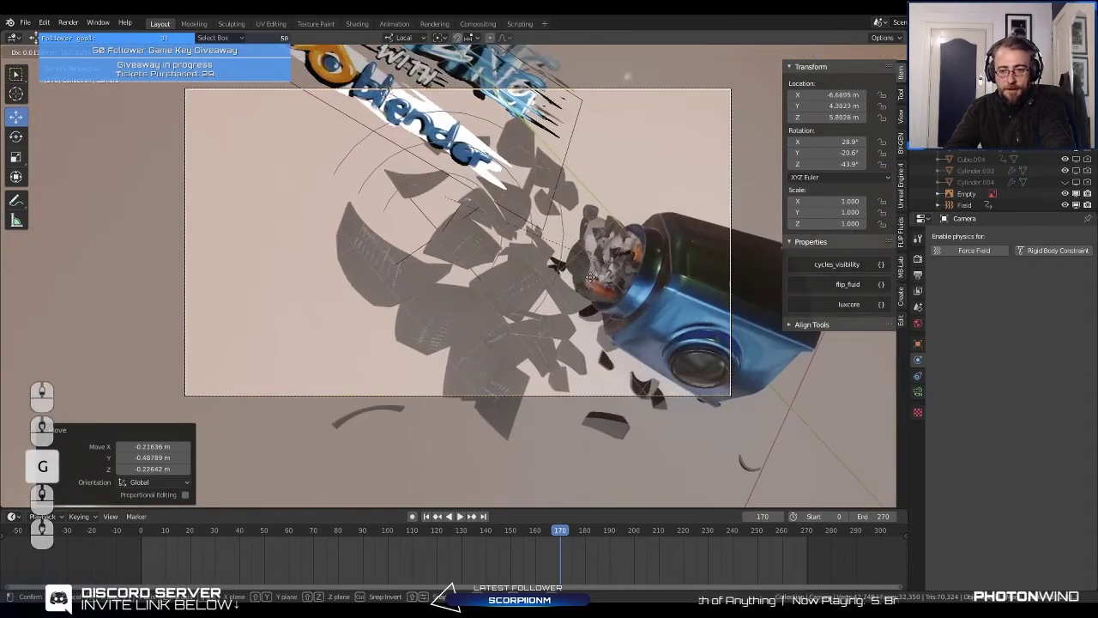
pyautogui.click(621, 294)
pyautogui.scroll(-2, 624, 293)
pyautogui.moveTo(616, 281); pyautogui.dragTo(606, 256, button='middle')
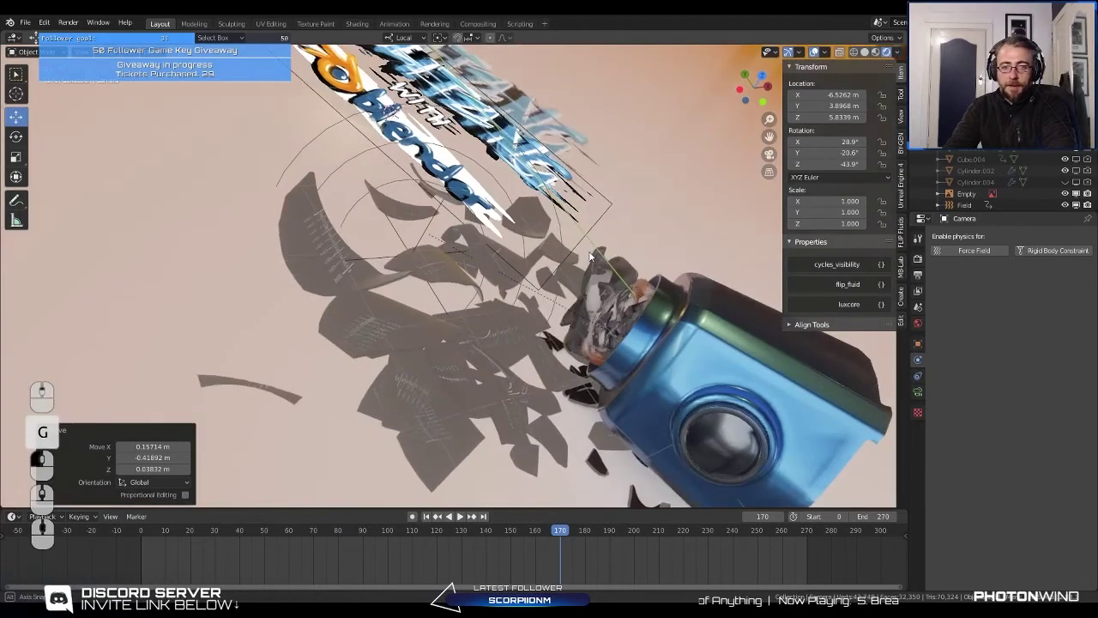
pyautogui.scroll(-2, 606, 256)
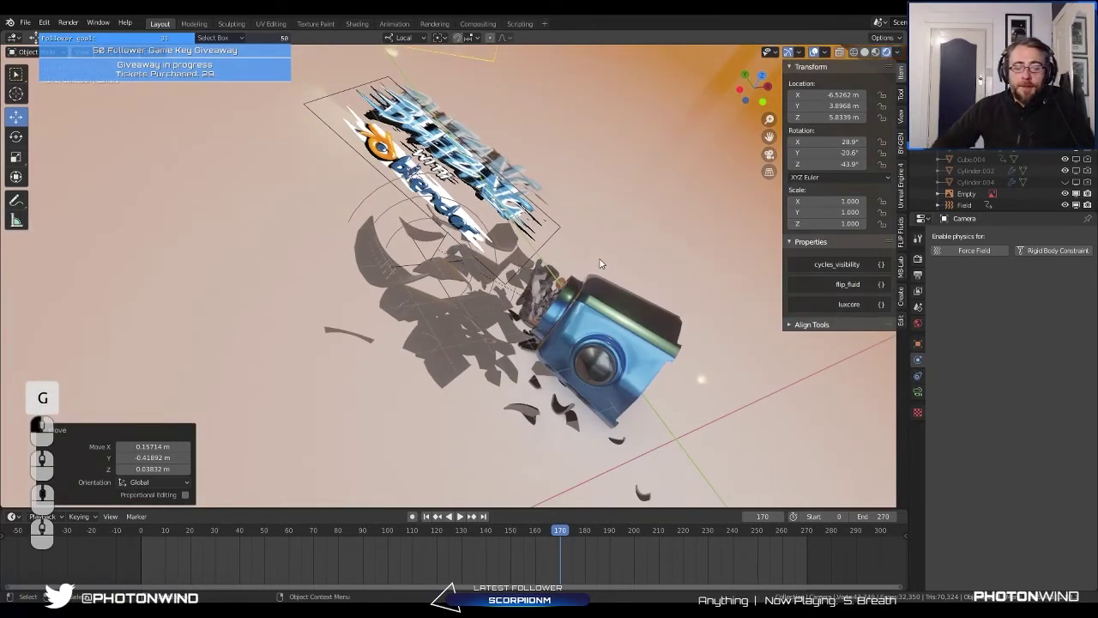